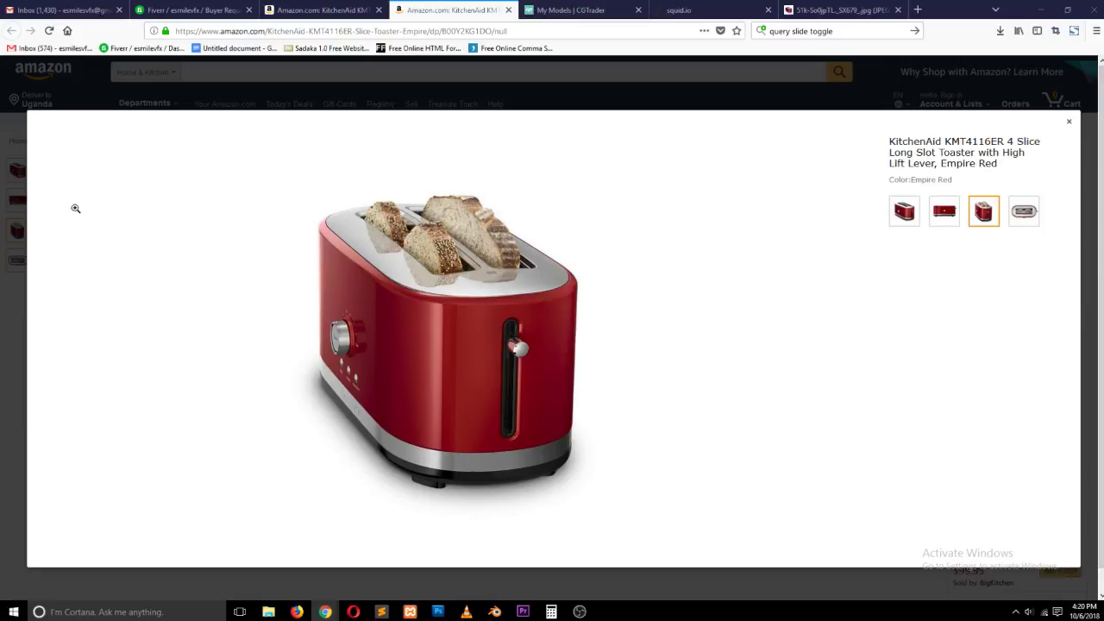
Step: Examine the KitchenAid toaster's product photos from the angled, front, bread-loaded and top views
{"action": "left_click", "coordinate": [904, 215]}
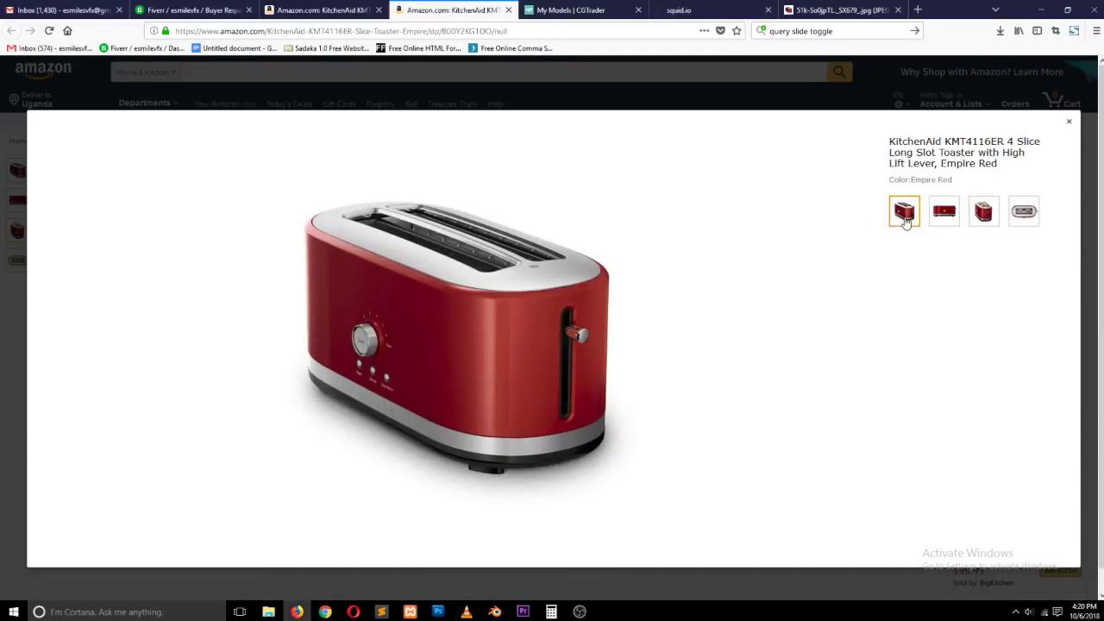
{"action": "left_click", "coordinate": [944, 214]}
{"action": "left_click", "coordinate": [984, 214]}
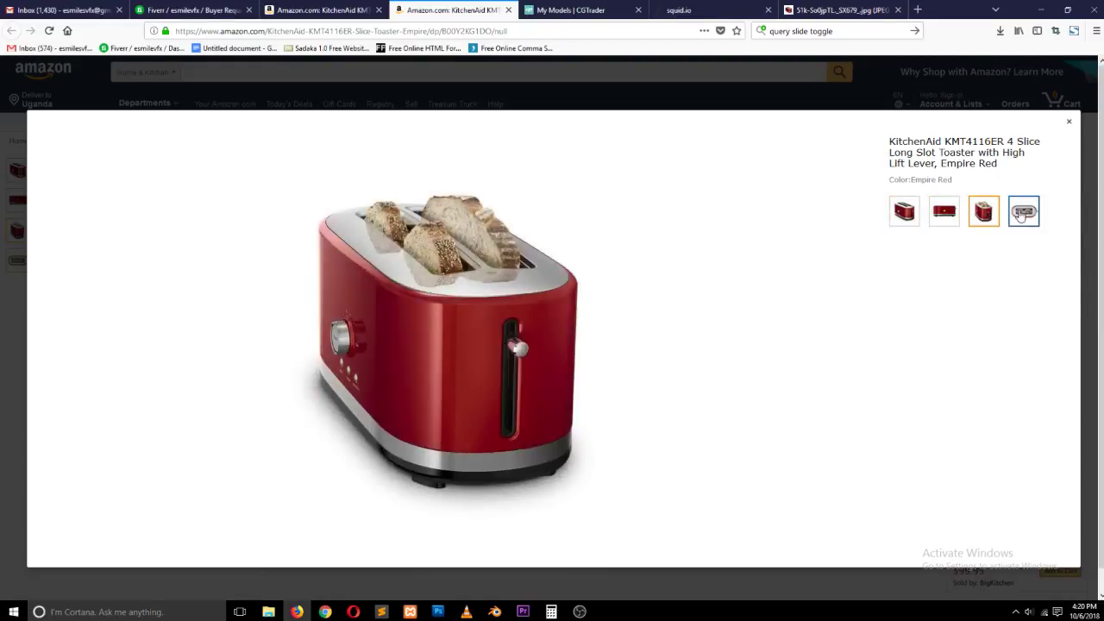
{"action": "left_click", "coordinate": [1024, 214]}
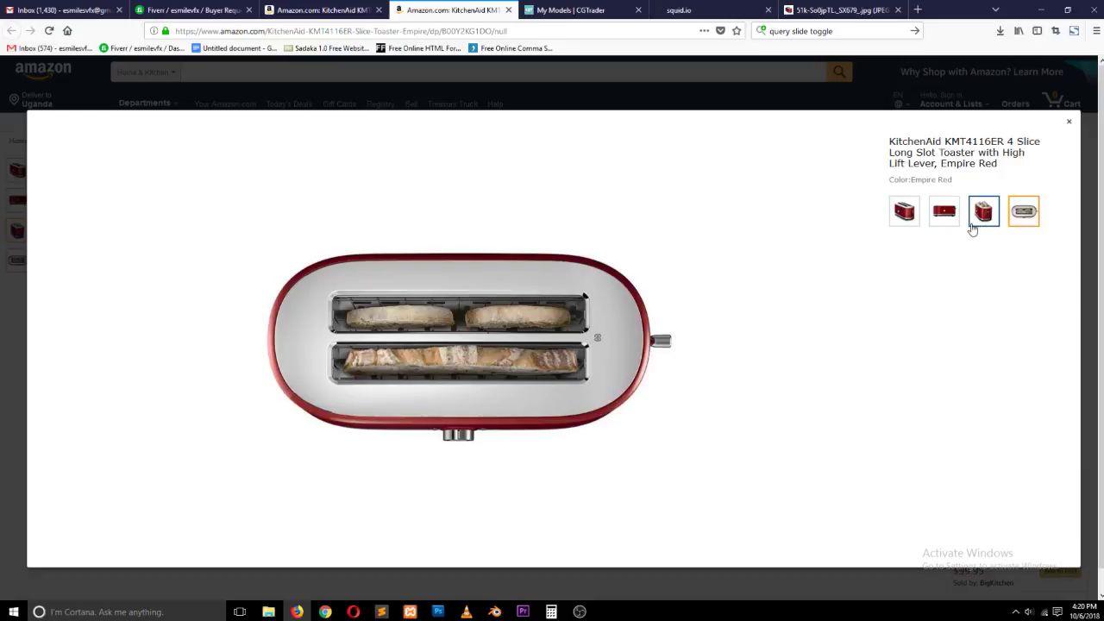
{"action": "left_click", "coordinate": [947, 217]}
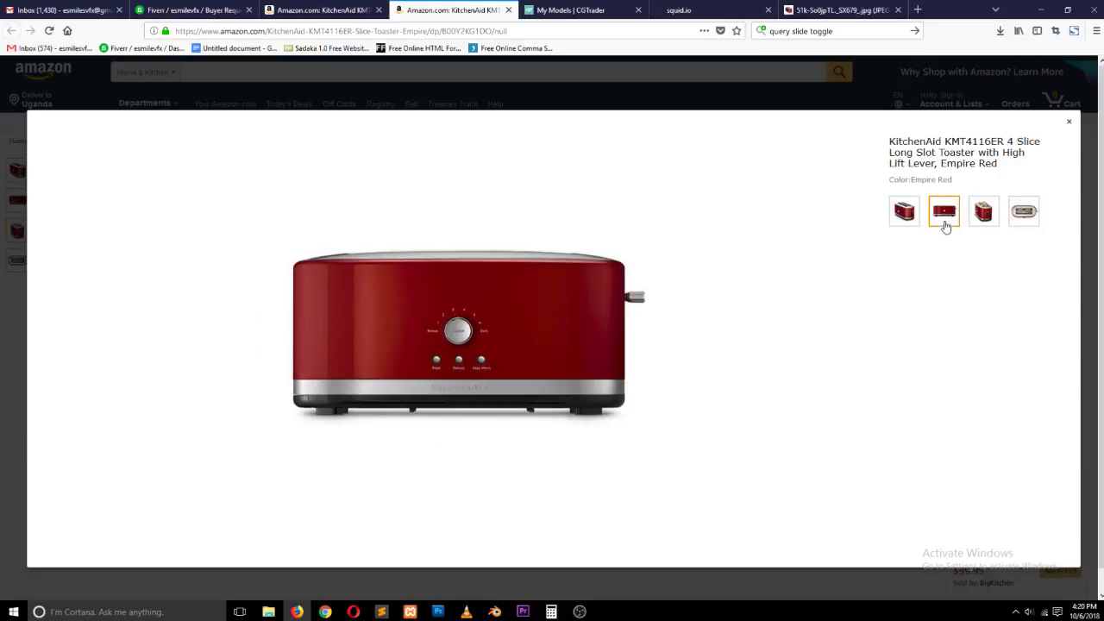
{"action": "left_click", "coordinate": [909, 223]}
{"action": "left_click", "coordinate": [939, 218]}
{"action": "left_click", "coordinate": [907, 216]}
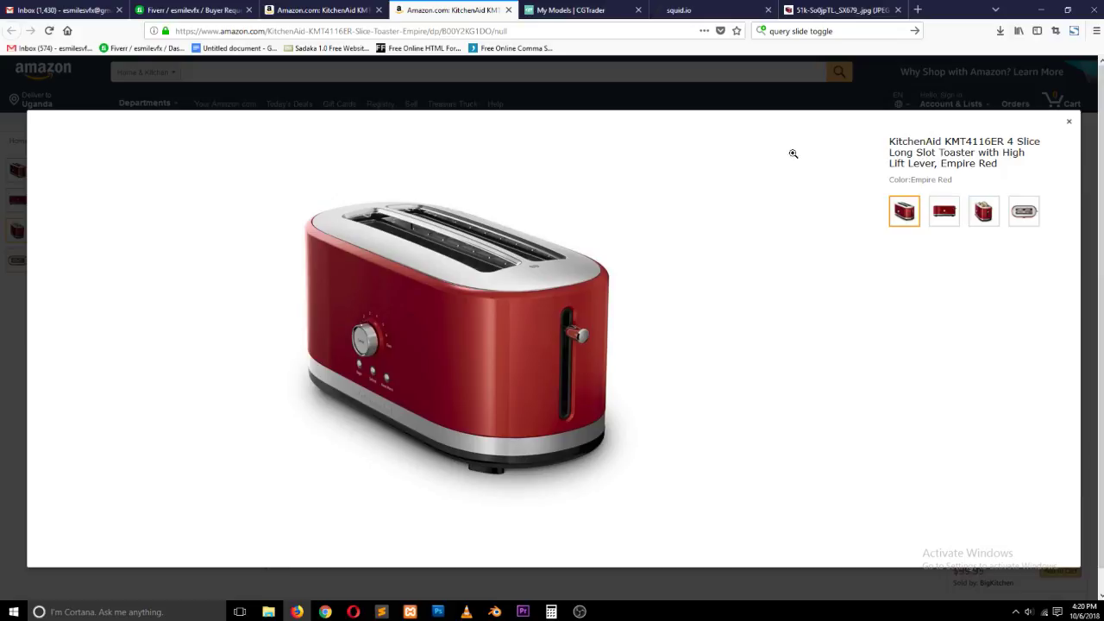
{"action": "left_click", "coordinate": [936, 215]}
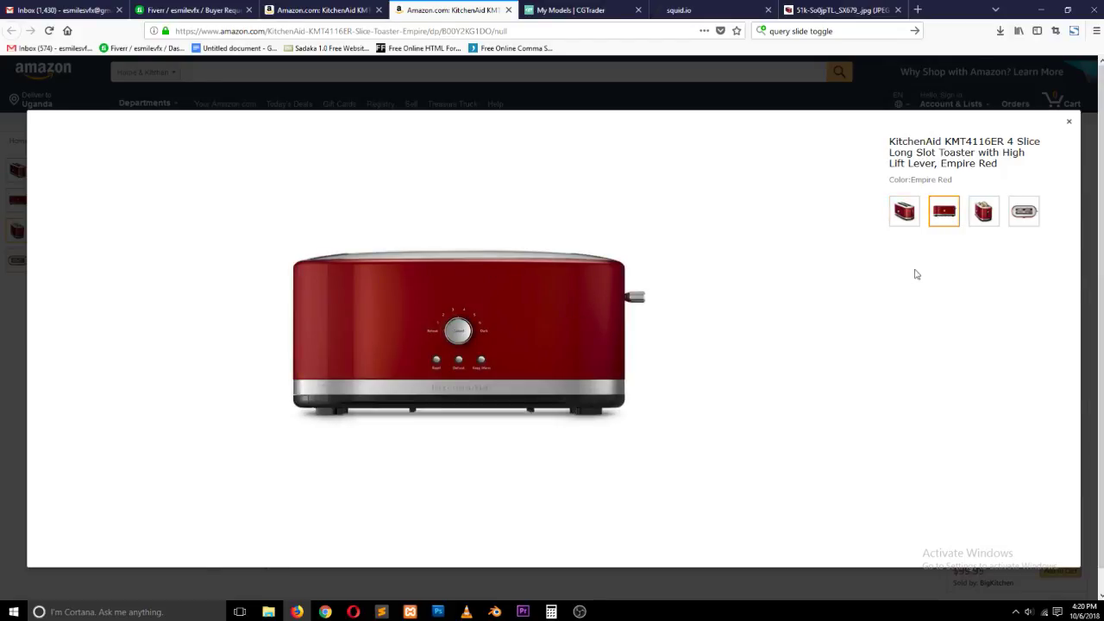
{"action": "left_click", "coordinate": [983, 212]}
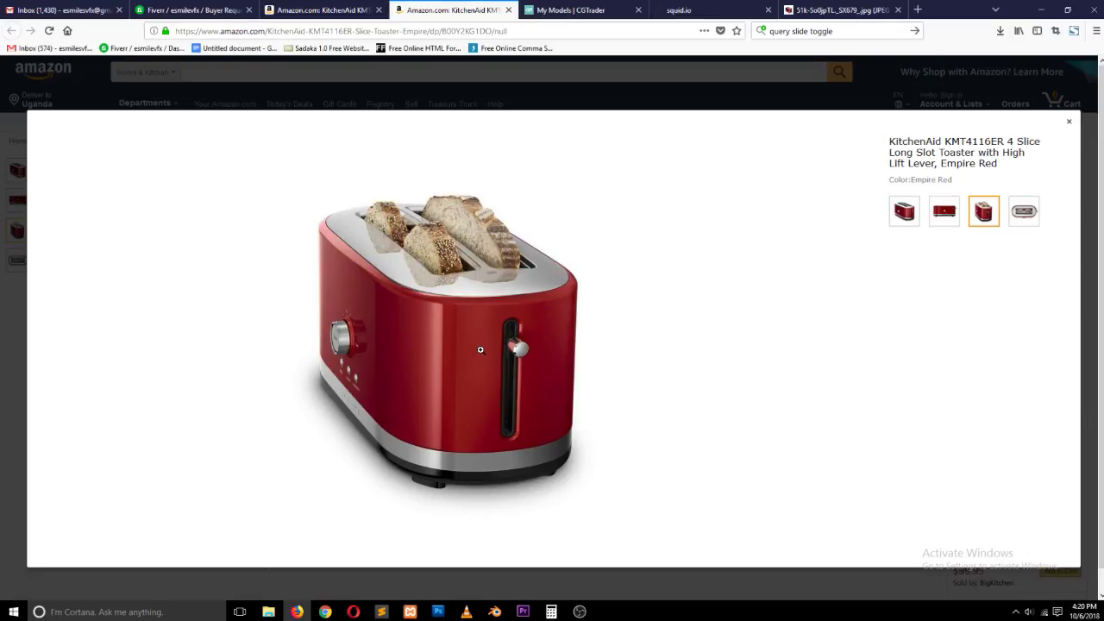
{"action": "left_click", "coordinate": [1024, 211]}
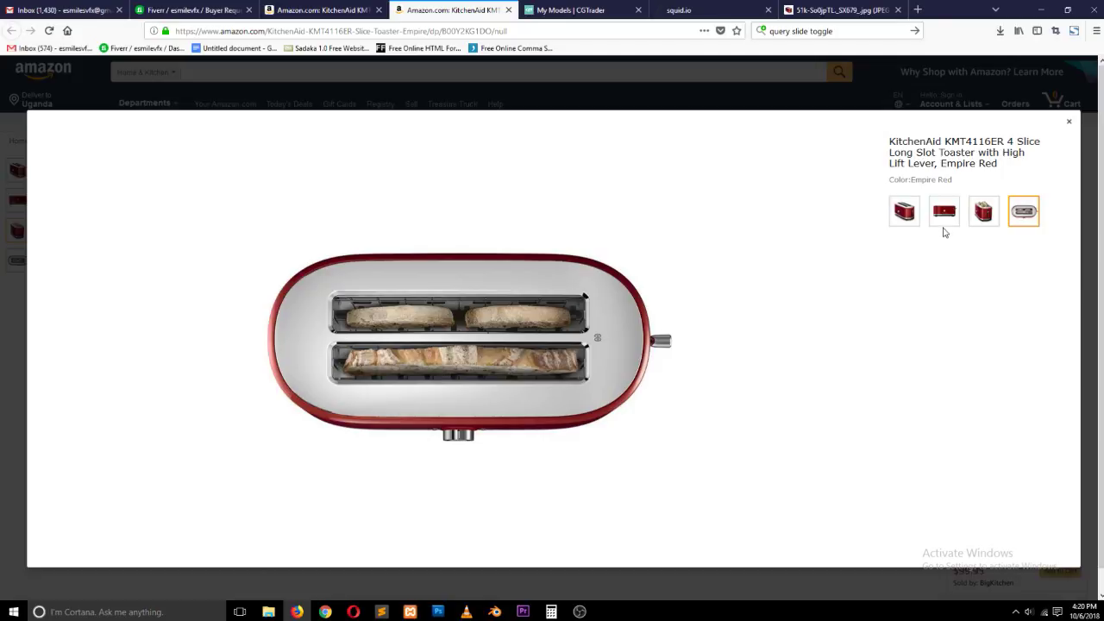
{"action": "left_click", "coordinate": [944, 224]}
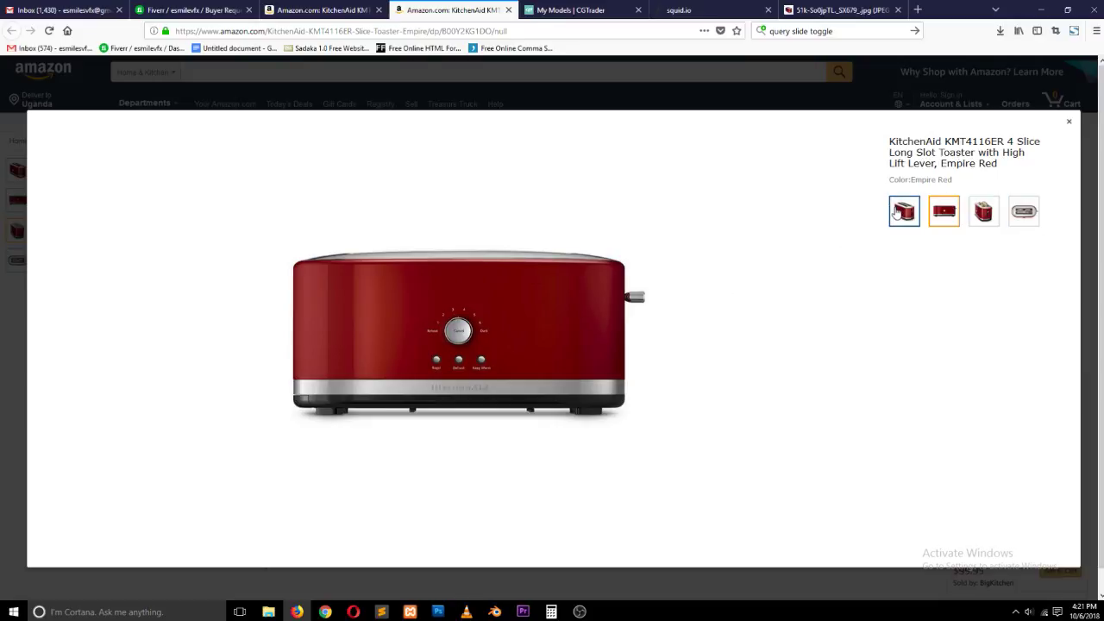
{"action": "left_click", "coordinate": [897, 213]}
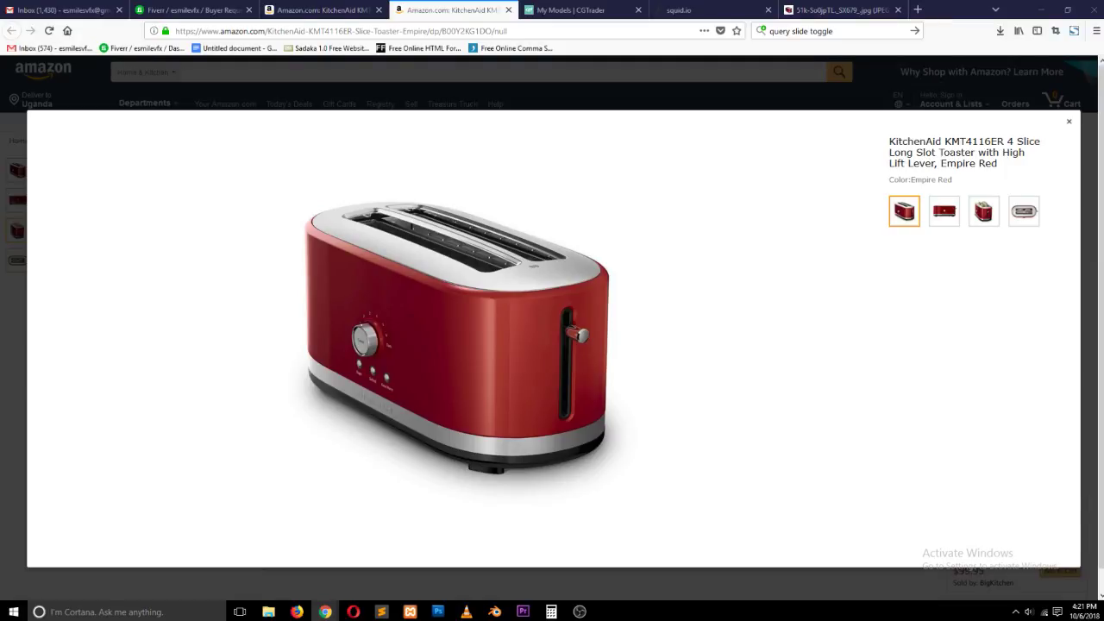
Step: Switch to the TopChannel1on1 YouTube page in Chrome, look through its uploaded Blender modeling videos, and return to the toaster photos
{"action": "left_click_drag", "start_coordinate": [1103, 44], "coordinate": [388, 1]}
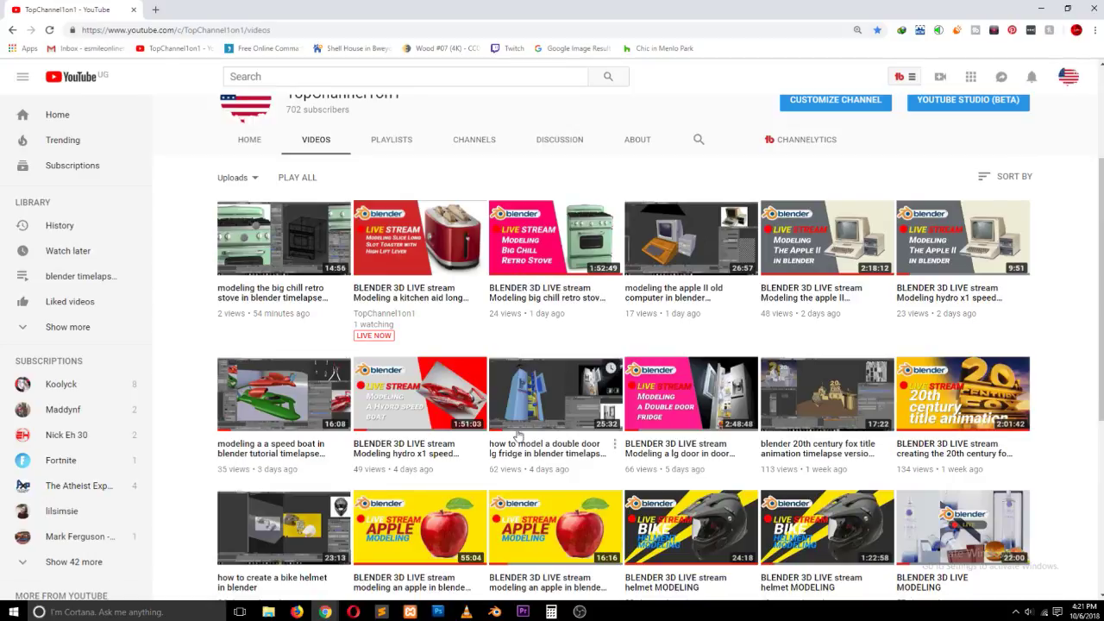
{"action": "scroll", "coordinate": [552, 293], "scroll_direction": "down", "scroll_amount": 4}
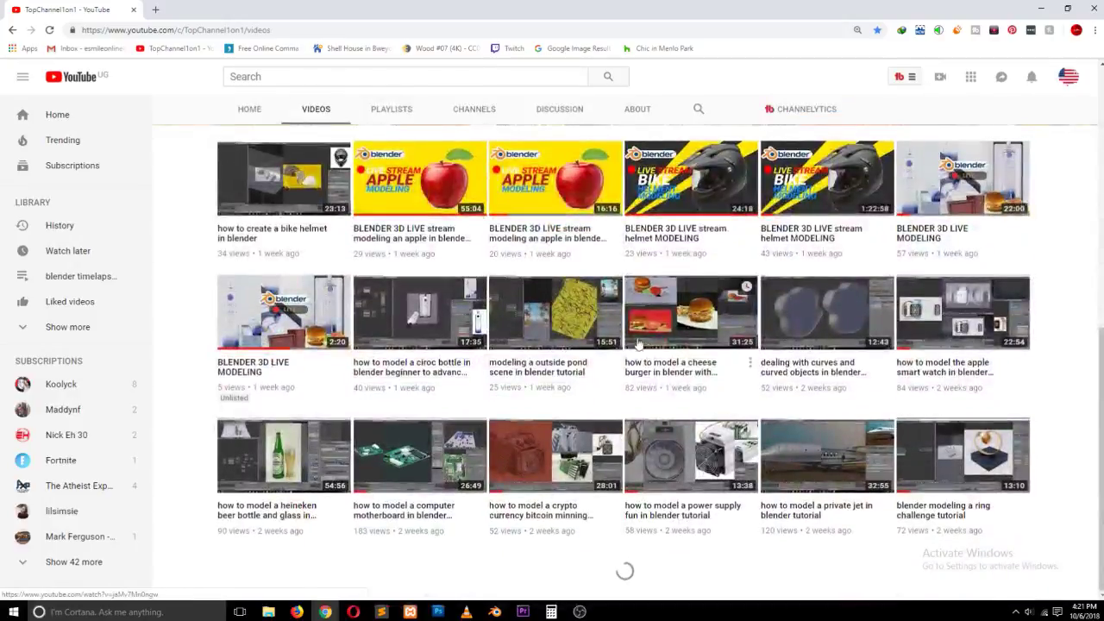
{"action": "scroll", "coordinate": [376, 458], "scroll_direction": "down", "scroll_amount": 3}
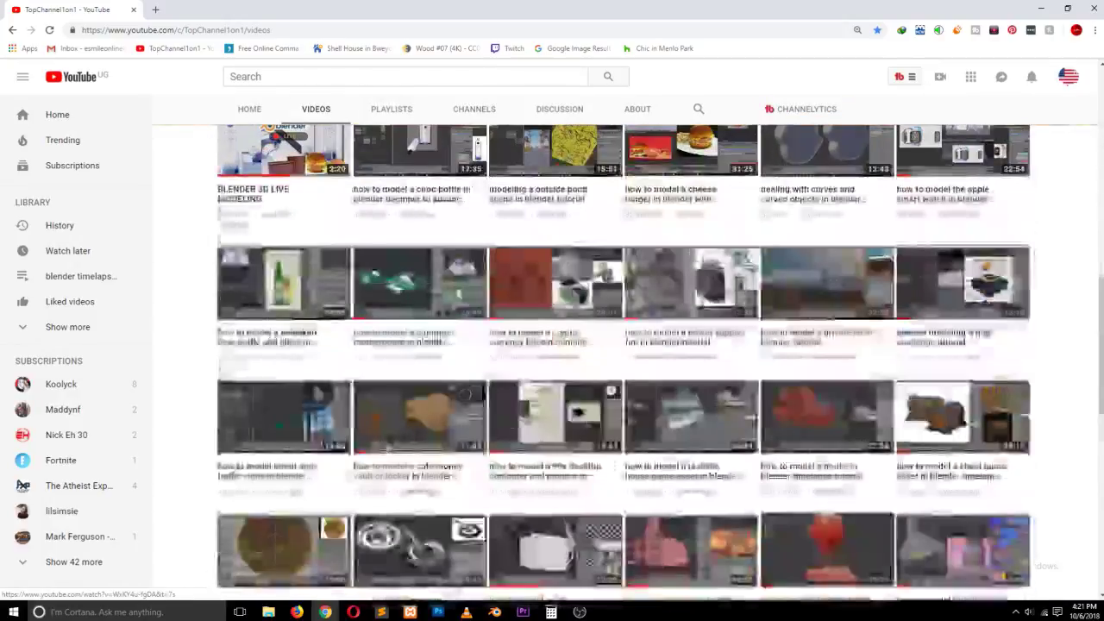
{"action": "scroll", "coordinate": [590, 434], "scroll_direction": "down", "scroll_amount": 1}
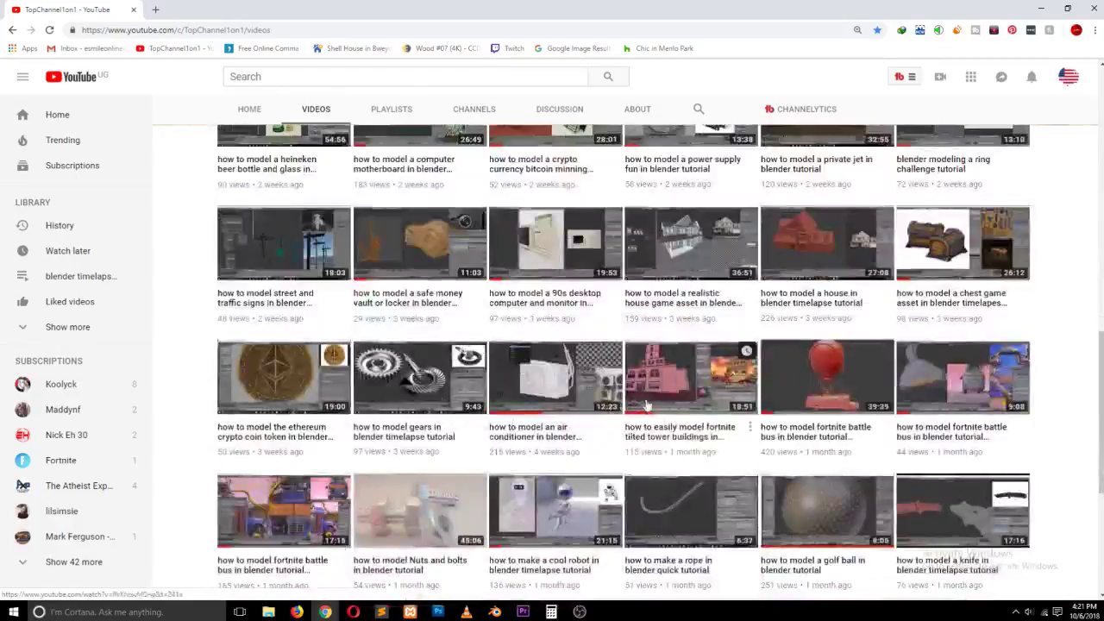
{"action": "scroll", "coordinate": [687, 400], "scroll_direction": "down", "scroll_amount": 2}
{"action": "scroll", "coordinate": [687, 399], "scroll_direction": "down", "scroll_amount": 2}
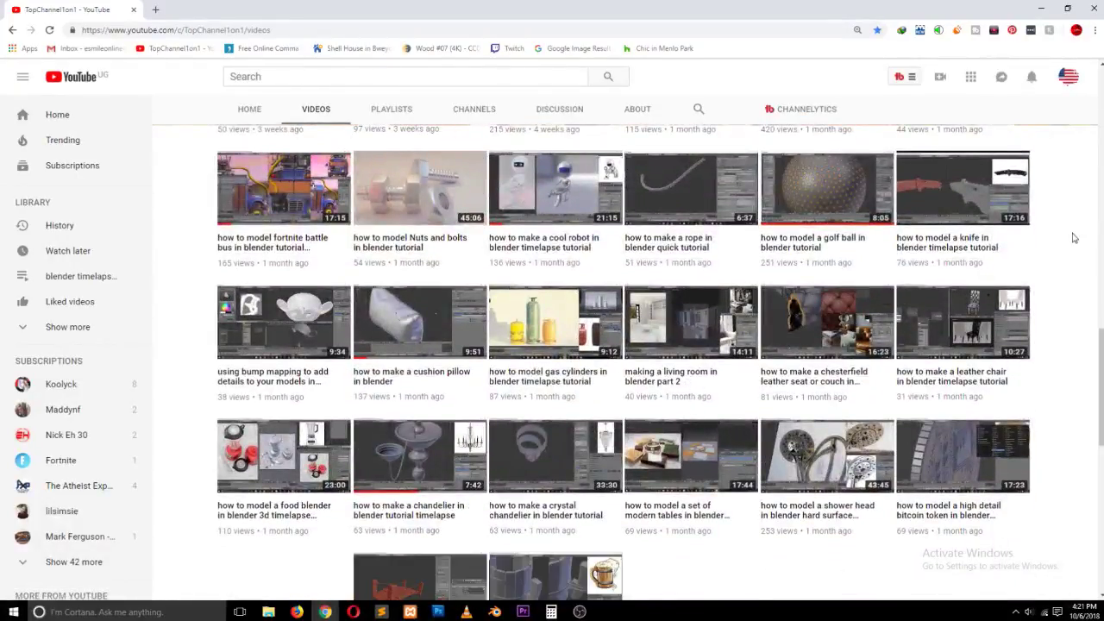
{"action": "scroll", "coordinate": [1060, 259], "scroll_direction": "down", "scroll_amount": 3}
{"action": "scroll", "coordinate": [1061, 261], "scroll_direction": "down", "scroll_amount": 4}
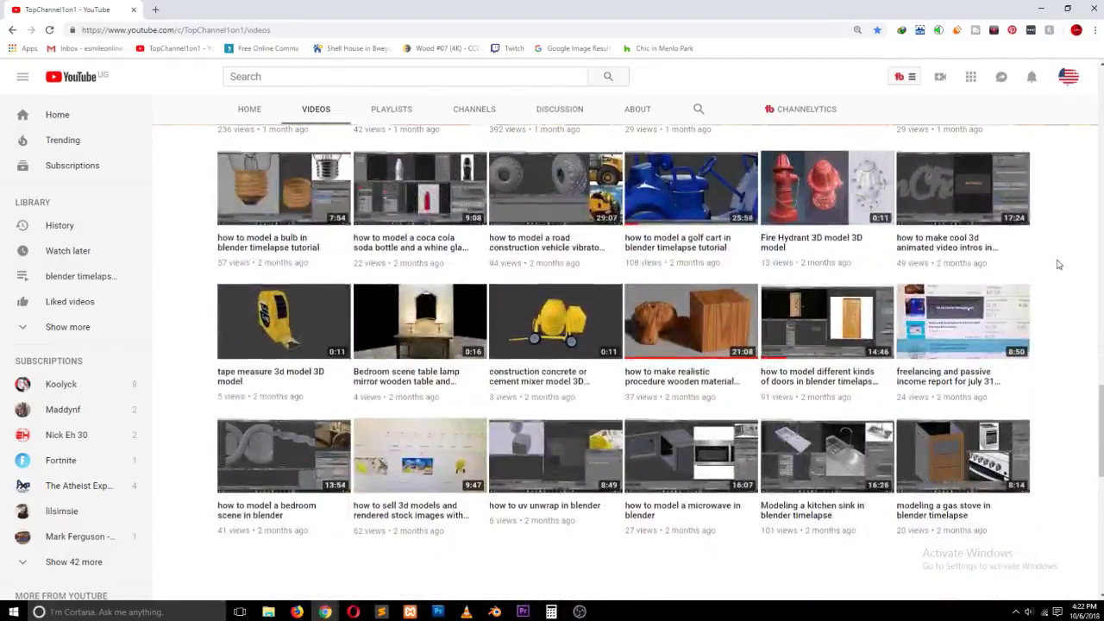
{"action": "scroll", "coordinate": [862, 465], "scroll_direction": "down", "scroll_amount": 1}
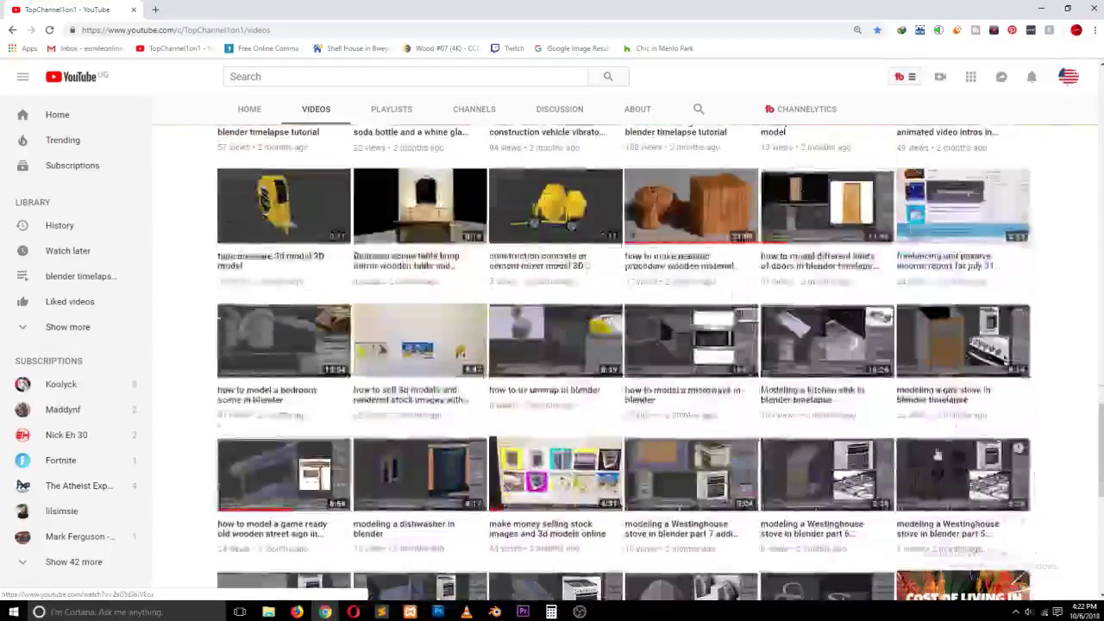
{"action": "scroll", "coordinate": [916, 476], "scroll_direction": "down", "scroll_amount": 1}
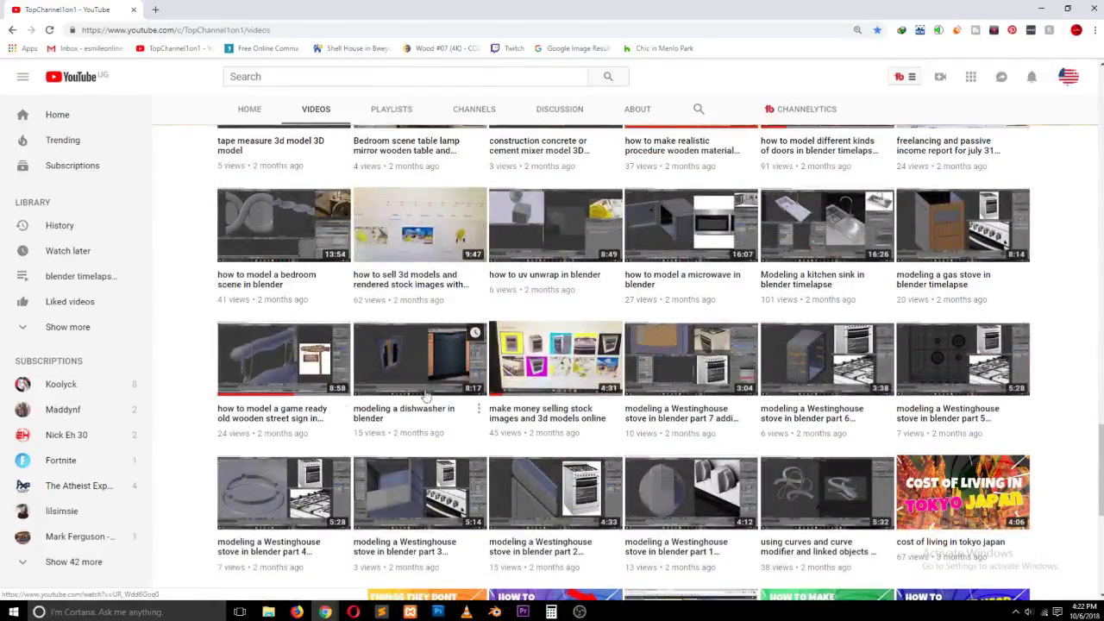
{"action": "scroll", "coordinate": [489, 395], "scroll_direction": "down", "scroll_amount": 1}
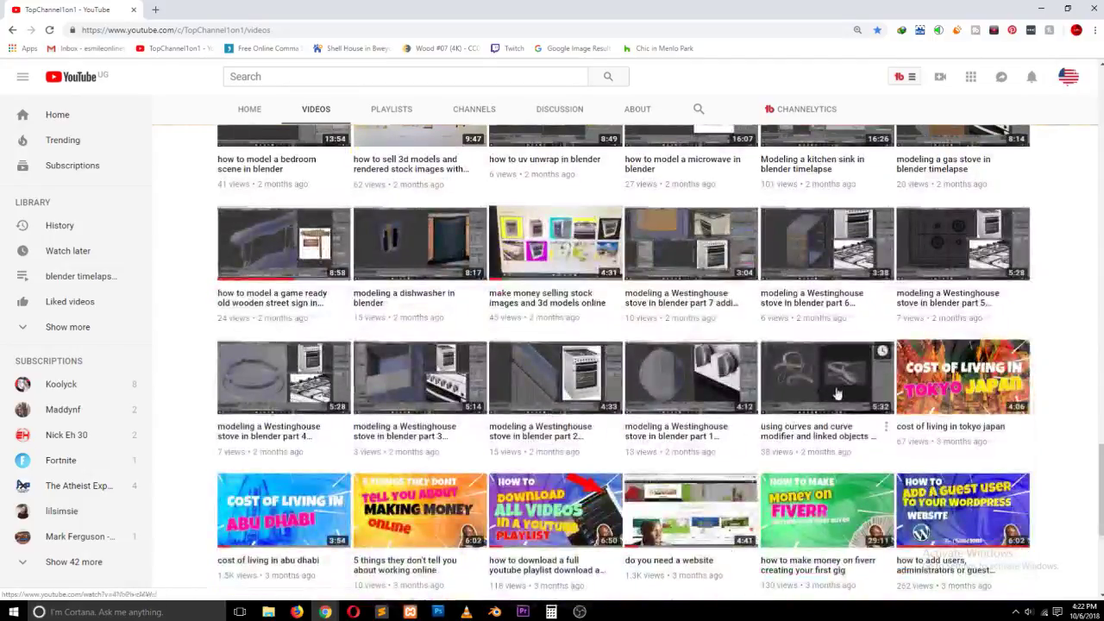
{"action": "scroll", "coordinate": [459, 378], "scroll_direction": "up", "scroll_amount": 3}
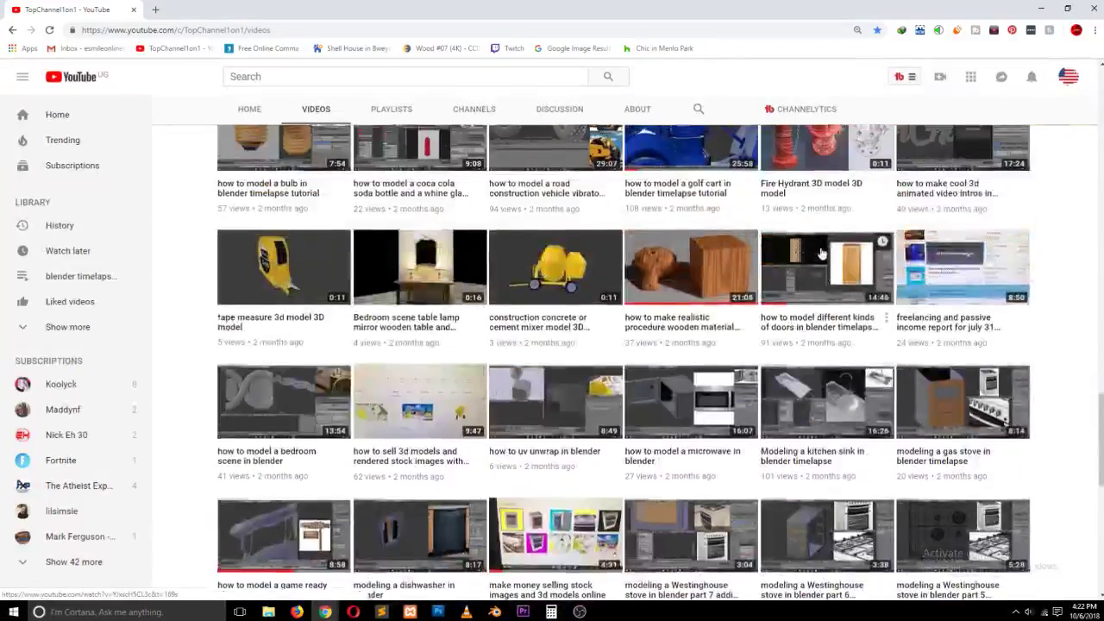
{"action": "scroll", "coordinate": [665, 258], "scroll_direction": "up", "scroll_amount": 1}
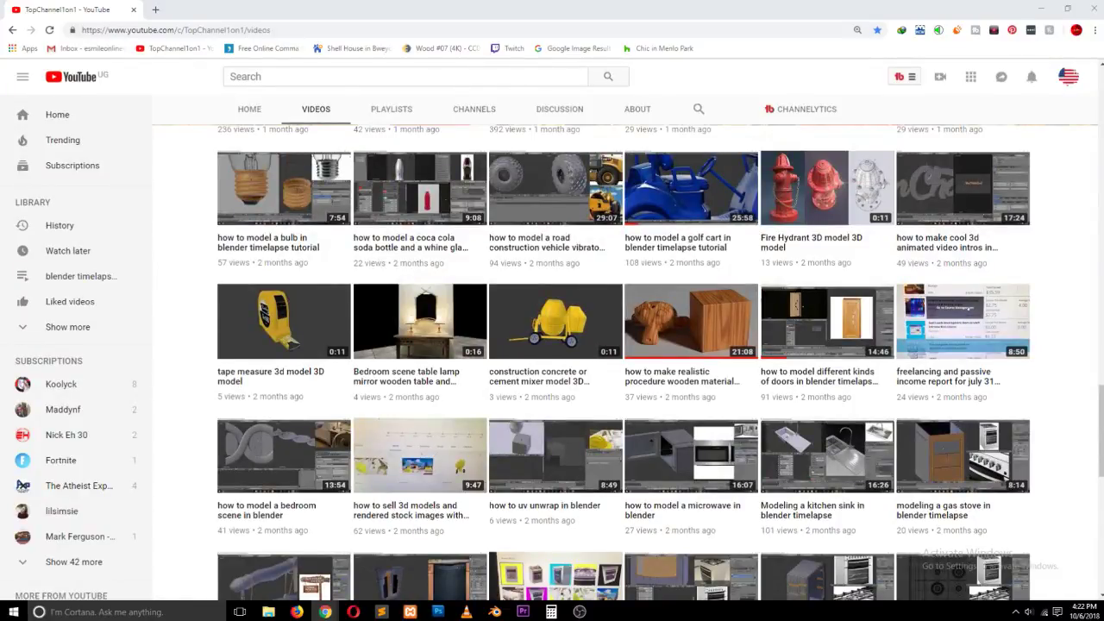
{"action": "scroll", "coordinate": [268, 328], "scroll_direction": "up", "scroll_amount": 6}
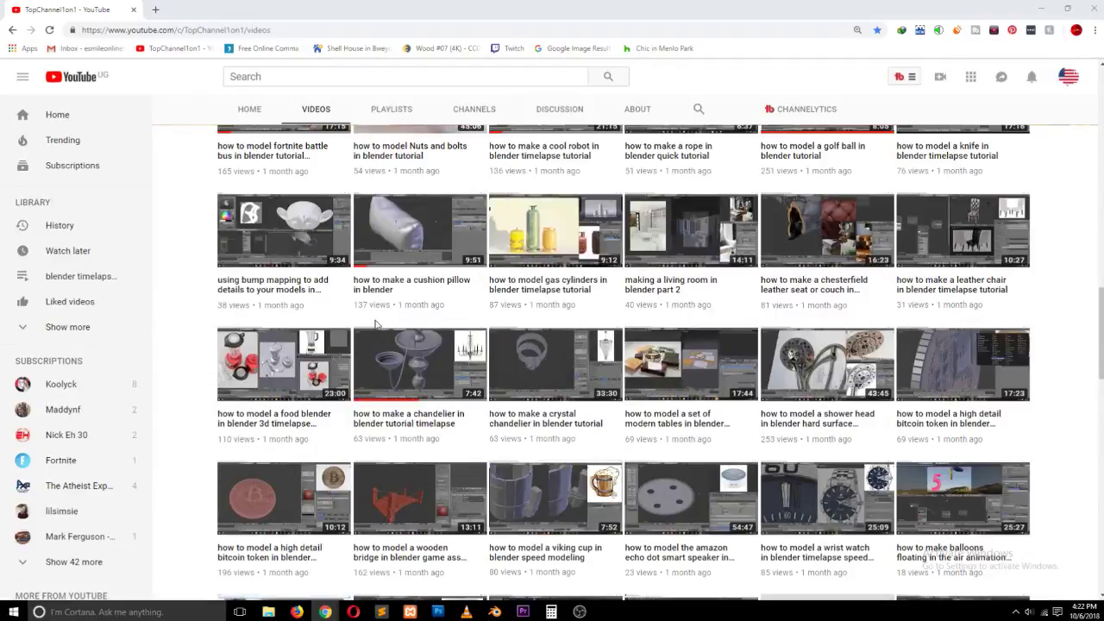
{"action": "scroll", "coordinate": [375, 324], "scroll_direction": "up", "scroll_amount": 2}
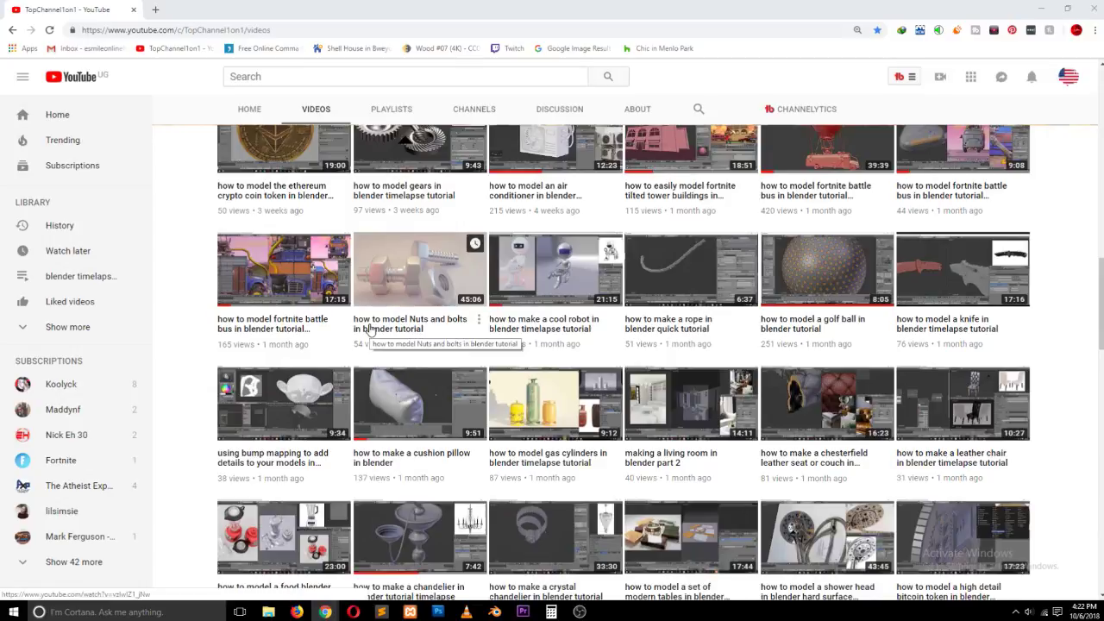
{"action": "scroll", "coordinate": [369, 330], "scroll_direction": "up", "scroll_amount": 3}
{"action": "scroll", "coordinate": [369, 330], "scroll_direction": "up", "scroll_amount": 3}
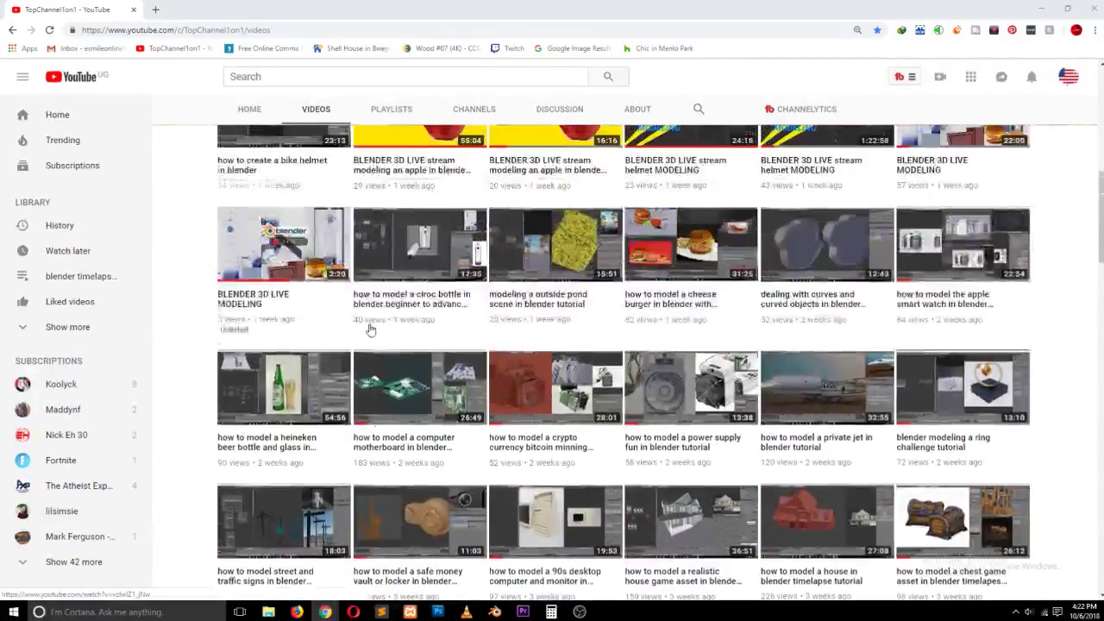
{"action": "scroll", "coordinate": [369, 330], "scroll_direction": "up", "scroll_amount": 10}
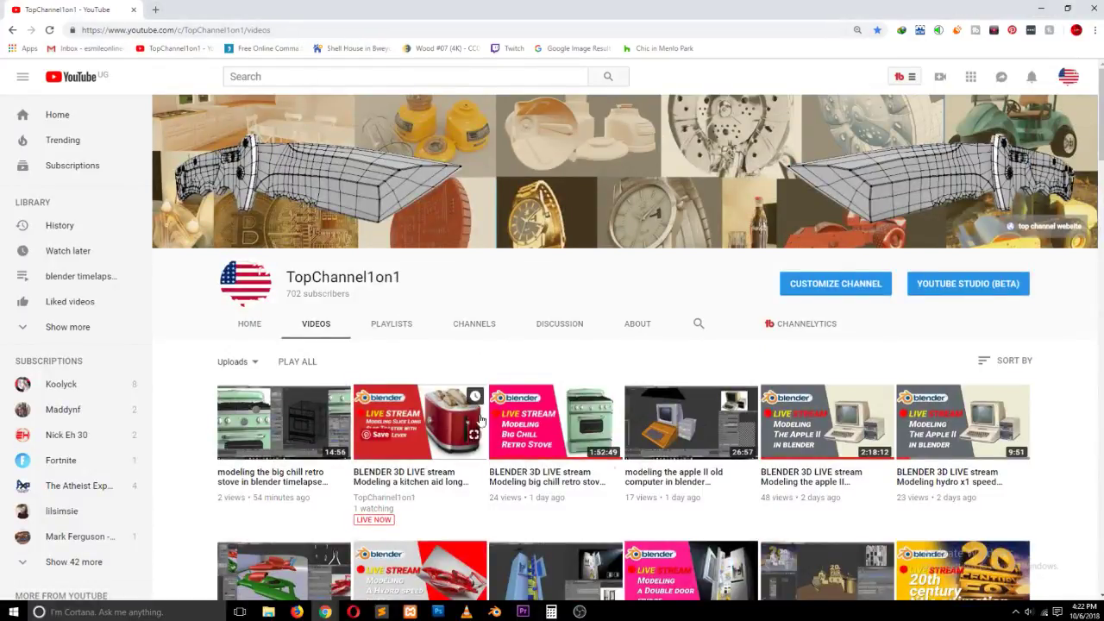
{"action": "left_click", "coordinate": [1041, 8]}
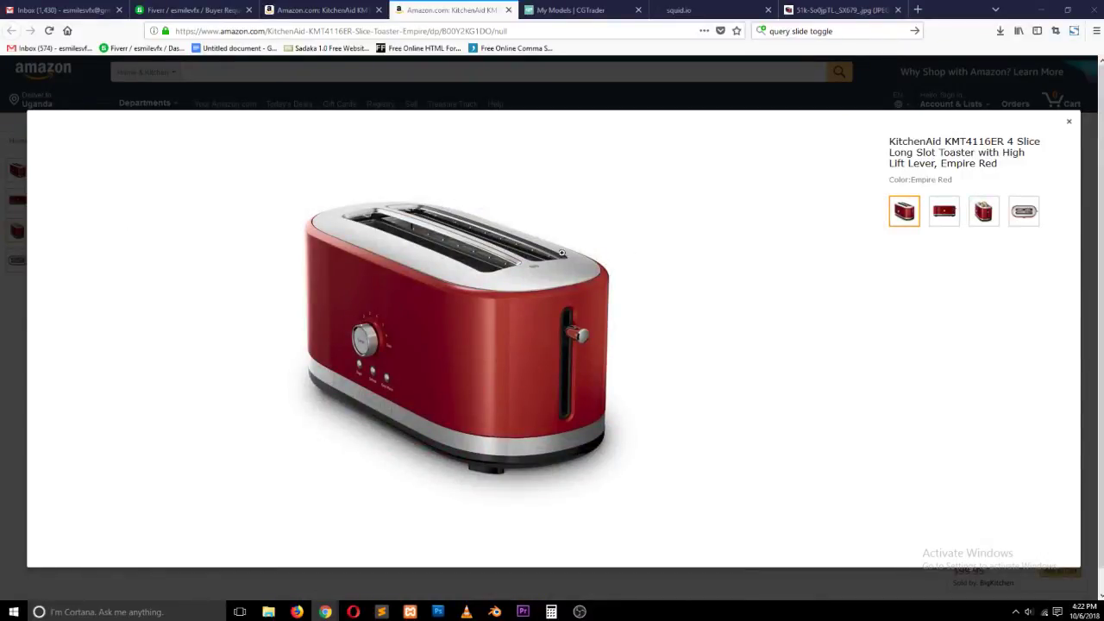
Step: Save the angled photo of the empty toaster to the kettle folder on the Desktop
{"action": "right_click", "coordinate": [509, 306]}
{"action": "left_click", "coordinate": [587, 353]}
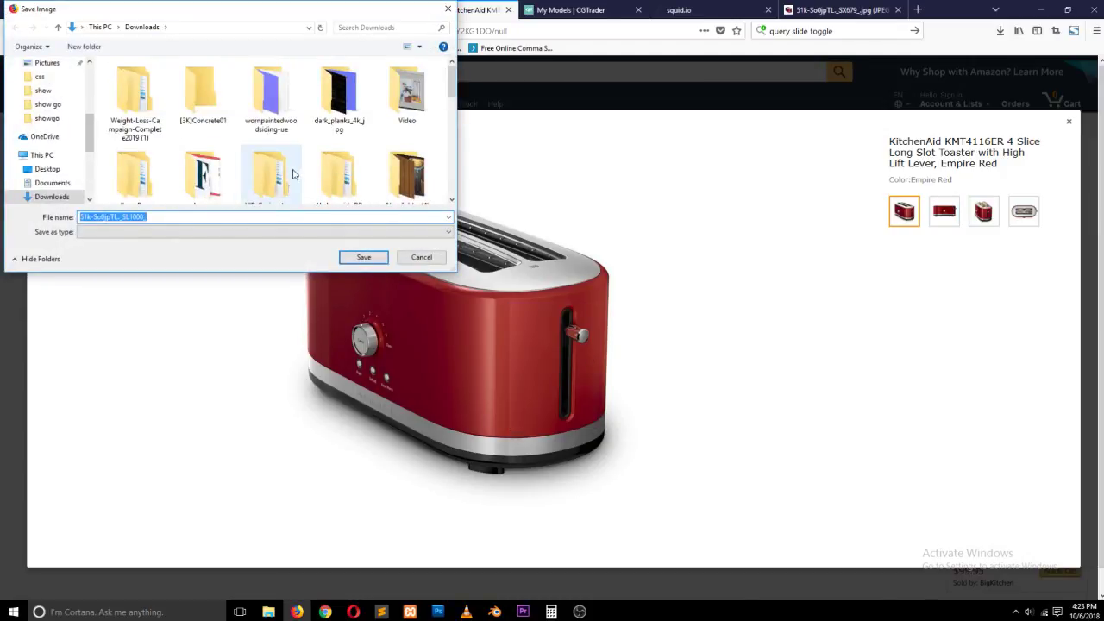
{"action": "scroll", "coordinate": [294, 177], "scroll_direction": "down", "scroll_amount": 1}
{"action": "scroll", "coordinate": [293, 177], "scroll_direction": "up", "scroll_amount": 1}
{"action": "scroll", "coordinate": [143, 89], "scroll_direction": "down", "scroll_amount": 2}
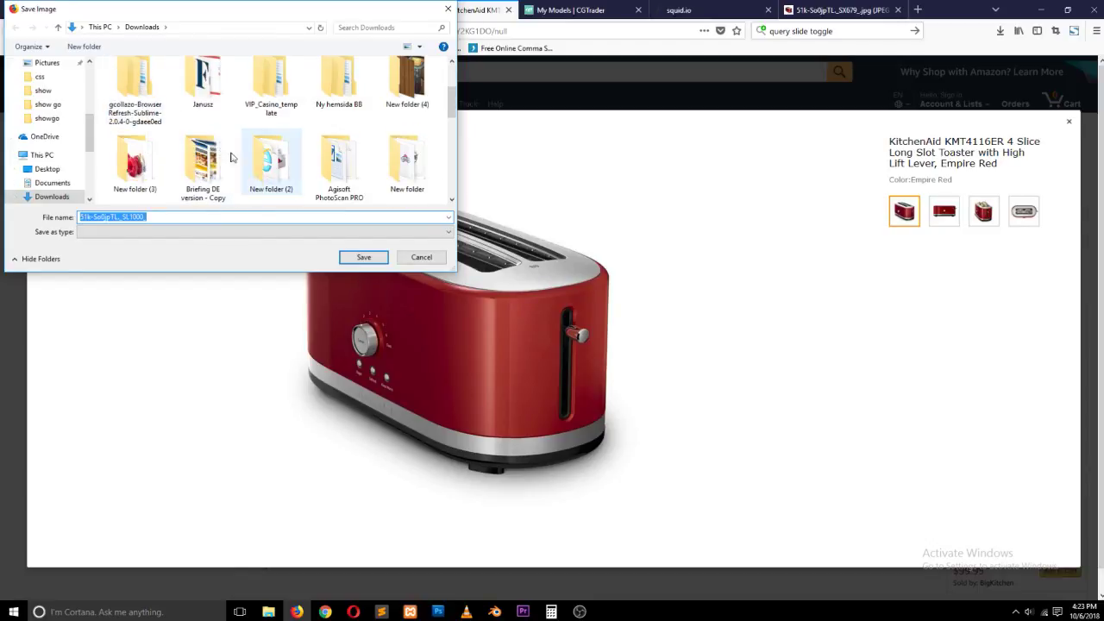
{"action": "scroll", "coordinate": [222, 143], "scroll_direction": "up", "scroll_amount": 2}
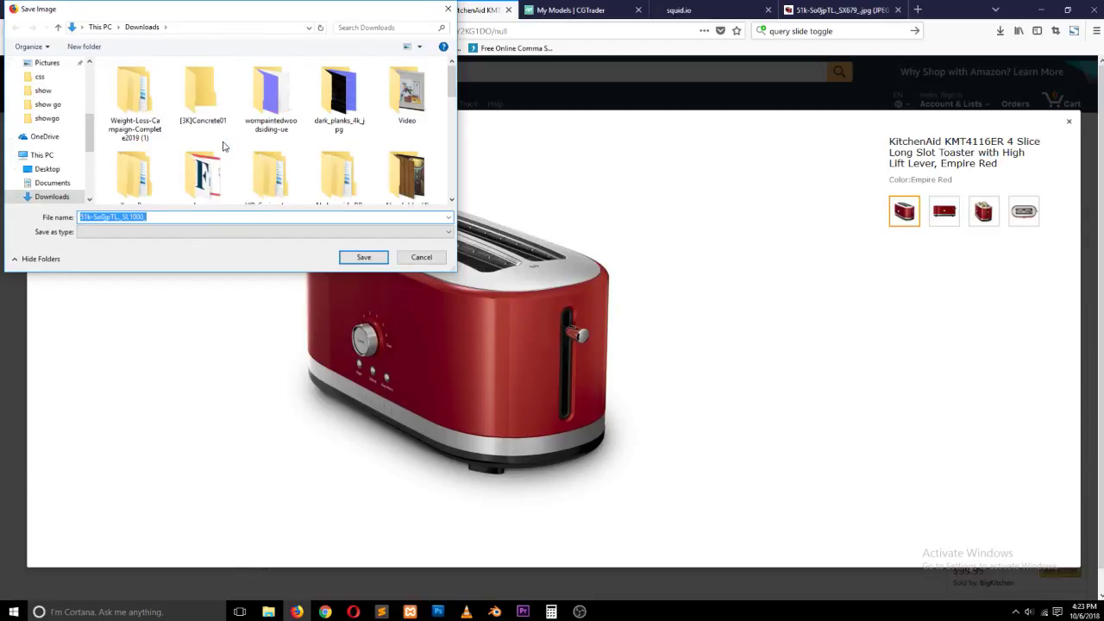
{"action": "left_click", "coordinate": [84, 46]}
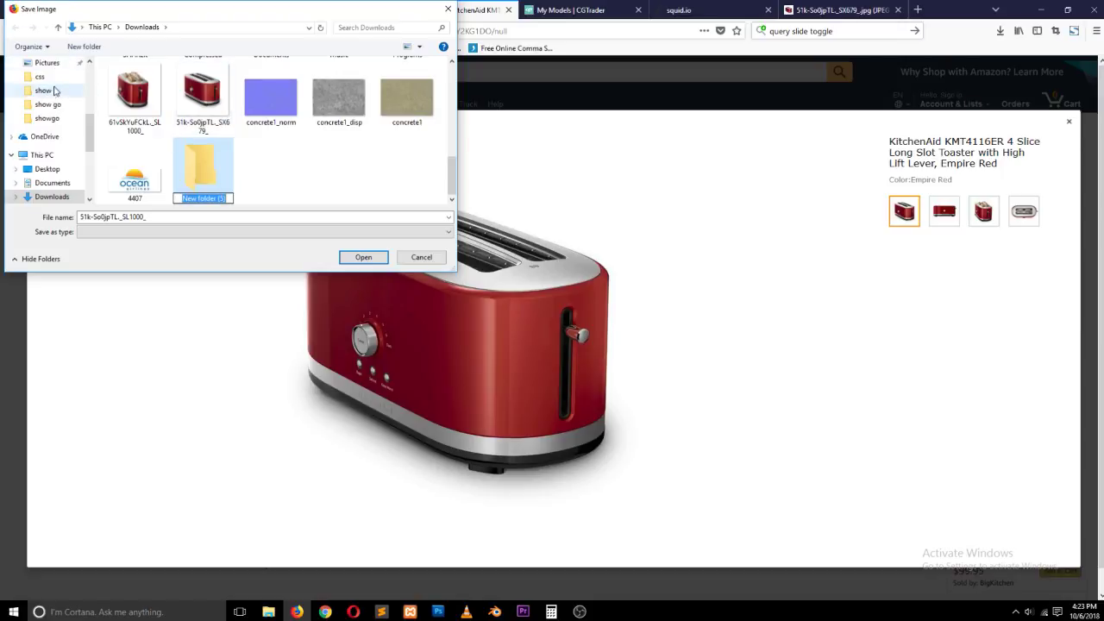
{"action": "left_click", "coordinate": [47, 169]}
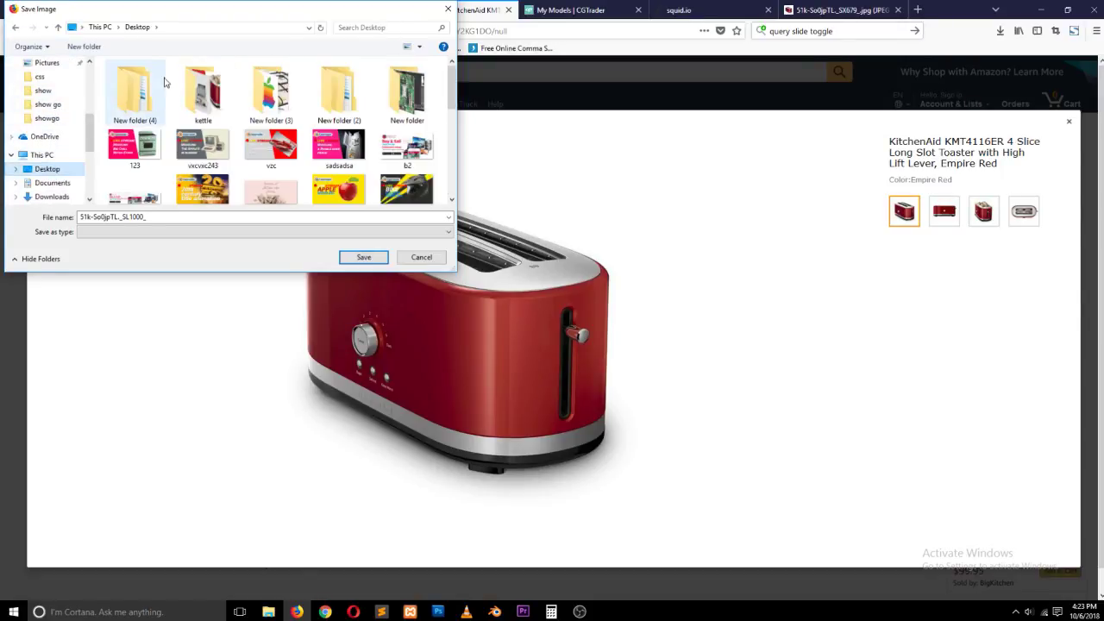
{"action": "double_click", "coordinate": [203, 91]}
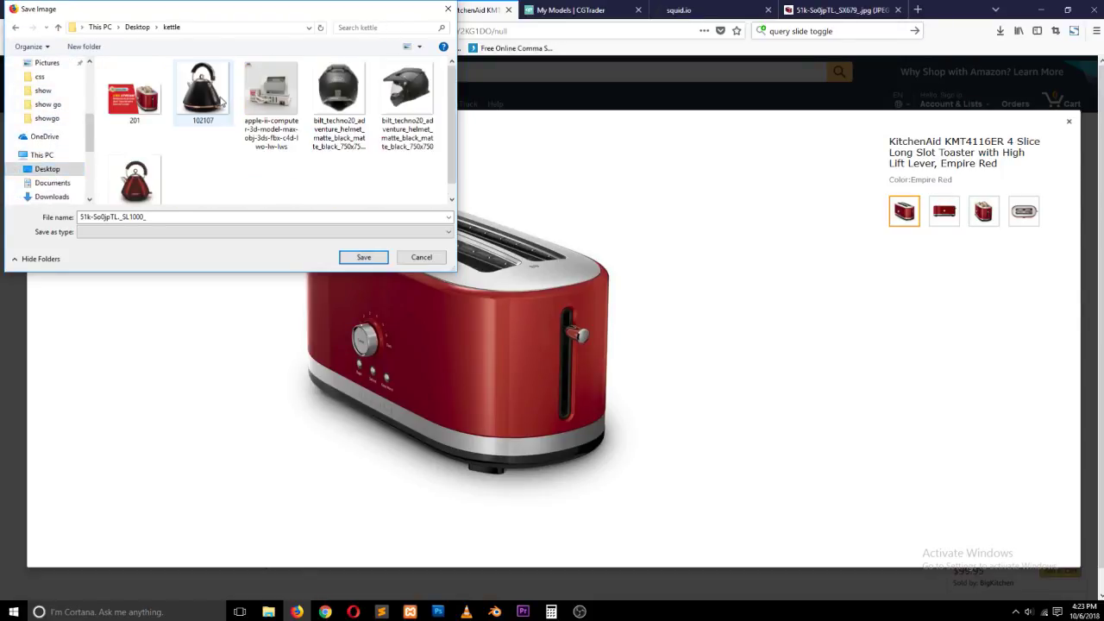
{"action": "left_click", "coordinate": [362, 258]}
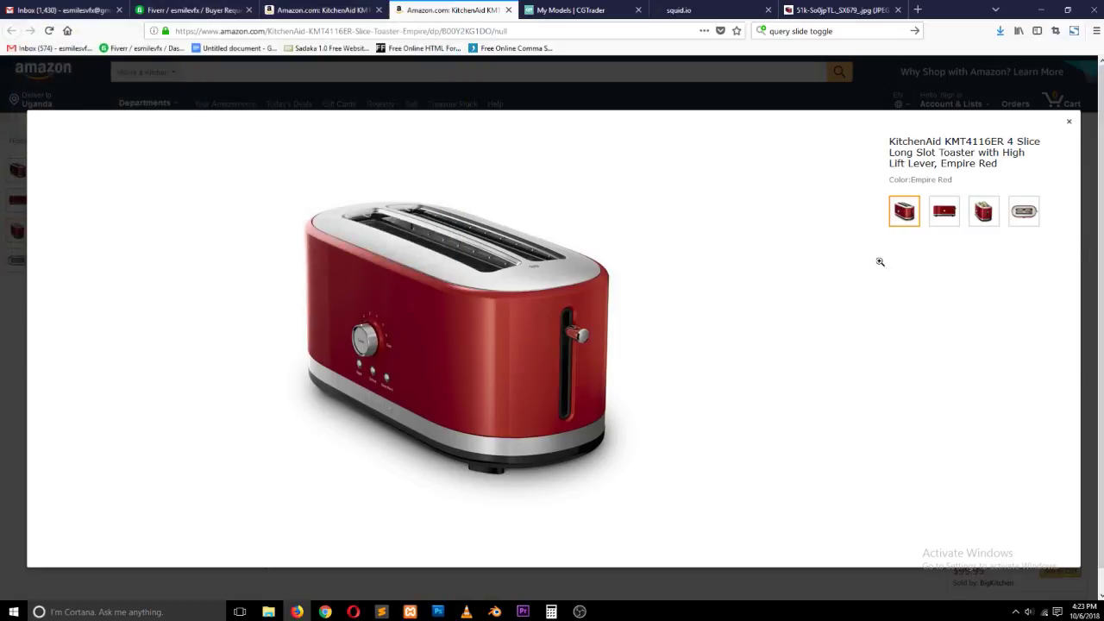
Step: Save the front-view photo of the toaster to the same kettle folder
{"action": "left_click", "coordinate": [936, 222]}
{"action": "right_click", "coordinate": [412, 311]}
{"action": "left_click", "coordinate": [470, 359]}
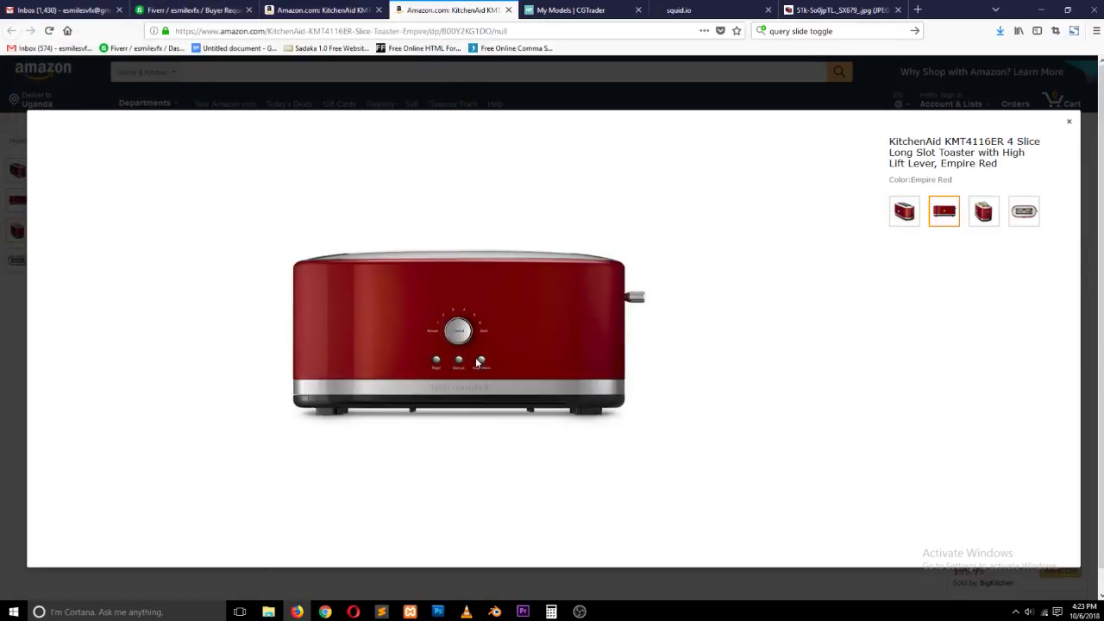
{"action": "left_click", "coordinate": [364, 257]}
Step: Save the angled photo of the toaster with bread in its slots to the kettle folder on the Desktop
{"action": "left_click", "coordinate": [982, 215]}
{"action": "right_click", "coordinate": [477, 319]}
{"action": "left_click", "coordinate": [520, 365]}
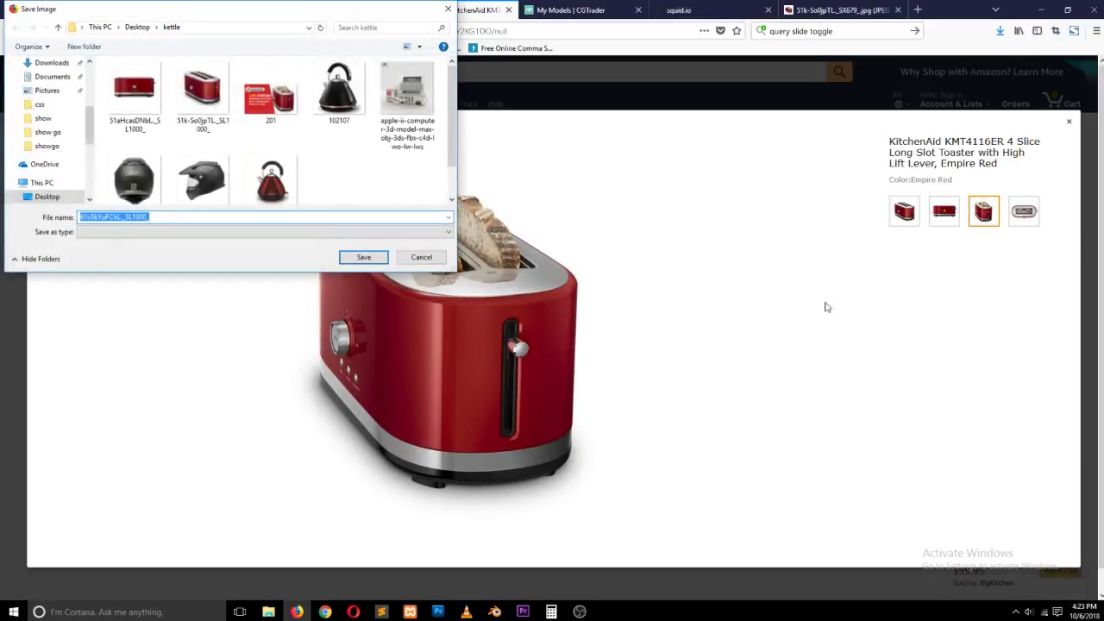
{"action": "left_click", "coordinate": [366, 257]}
Step: Save the top-view photo of the toaster to the kettle folder on the Desktop
{"action": "left_click", "coordinate": [1023, 214]}
{"action": "right_click", "coordinate": [516, 265]}
{"action": "left_click", "coordinate": [616, 311]}
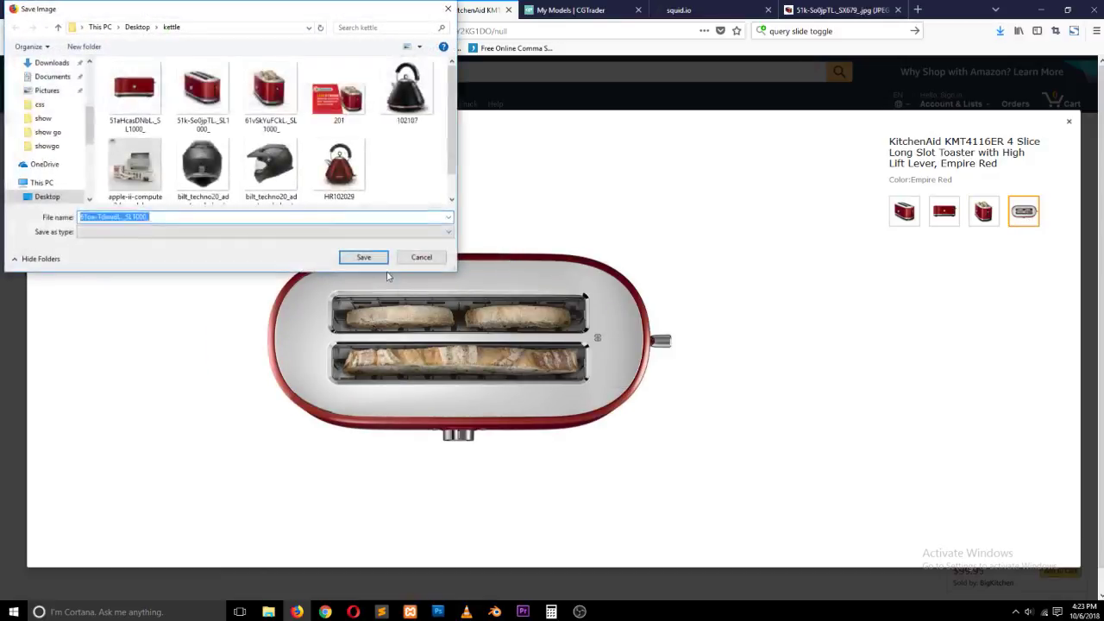
{"action": "left_click", "coordinate": [366, 257]}
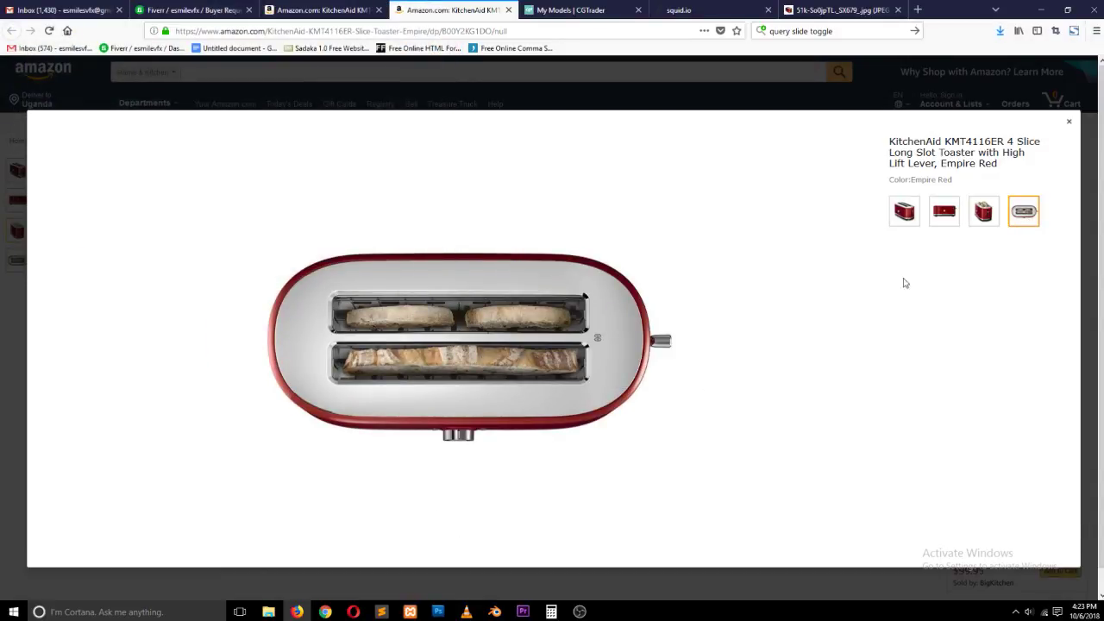
Step: Review the toaster's angled, front and top photos, checking the control knob, lever and slots
{"action": "left_click", "coordinate": [906, 220]}
{"action": "left_click", "coordinate": [942, 218]}
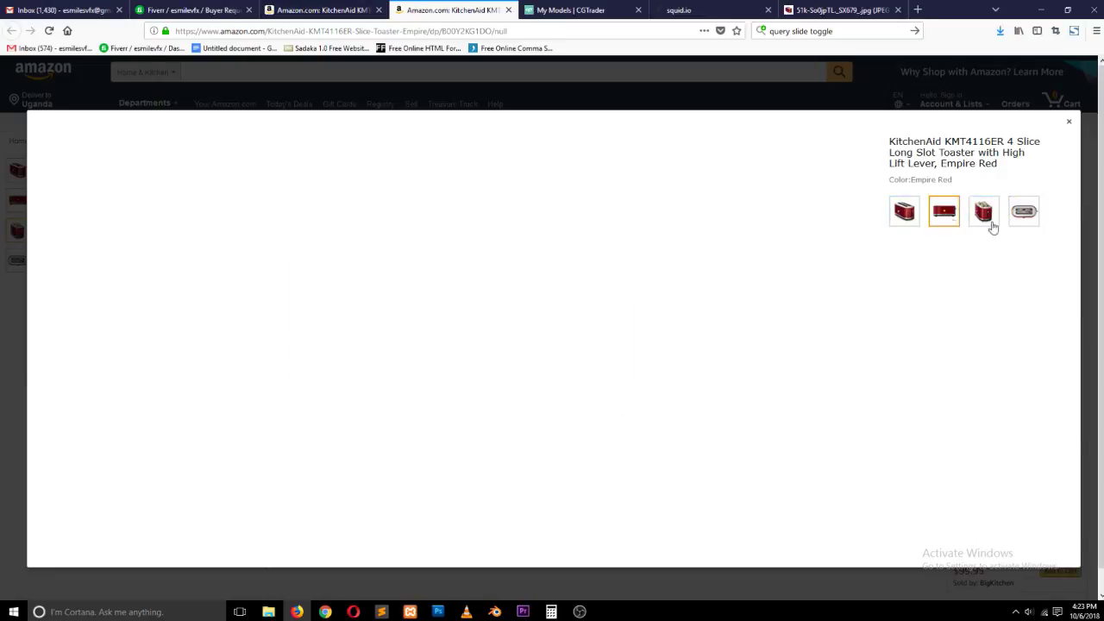
{"action": "left_click", "coordinate": [911, 214]}
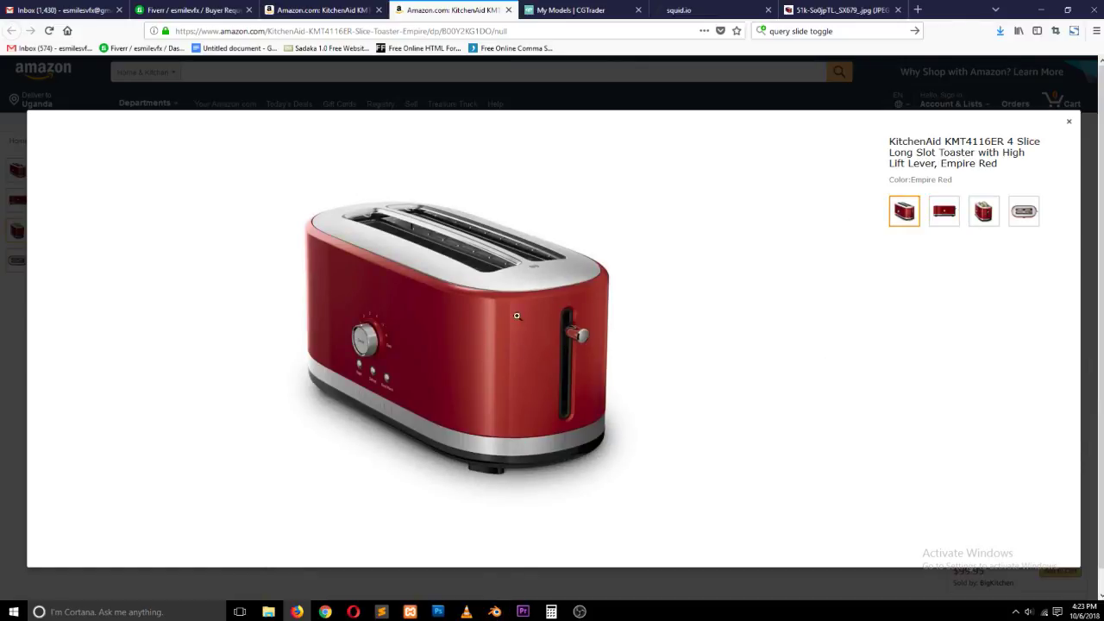
{"action": "left_click", "coordinate": [944, 216]}
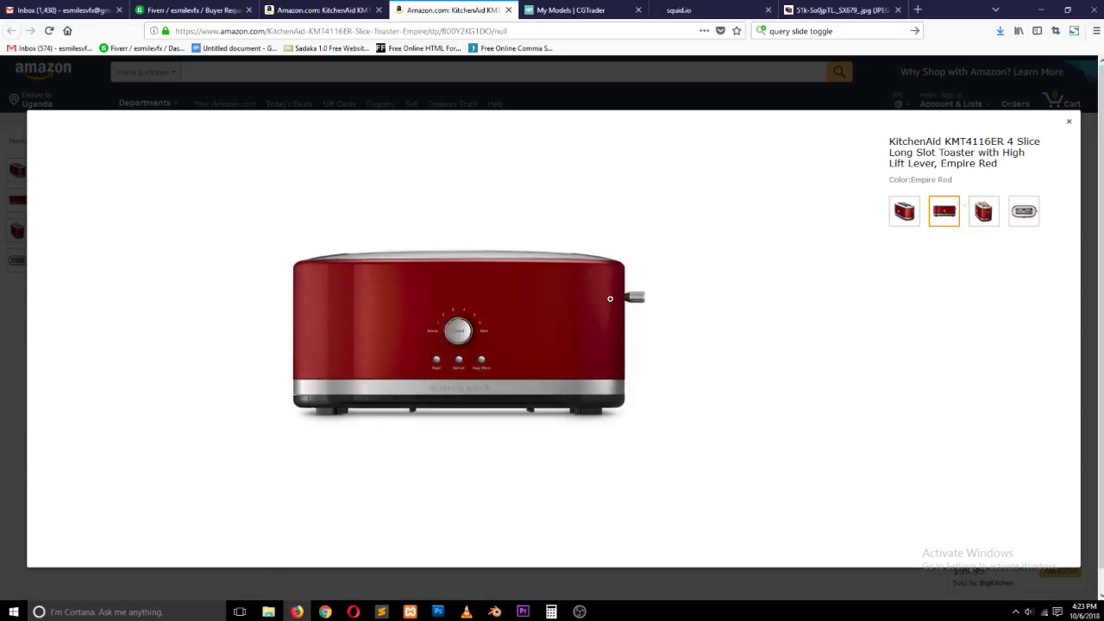
{"action": "left_click", "coordinate": [1023, 213]}
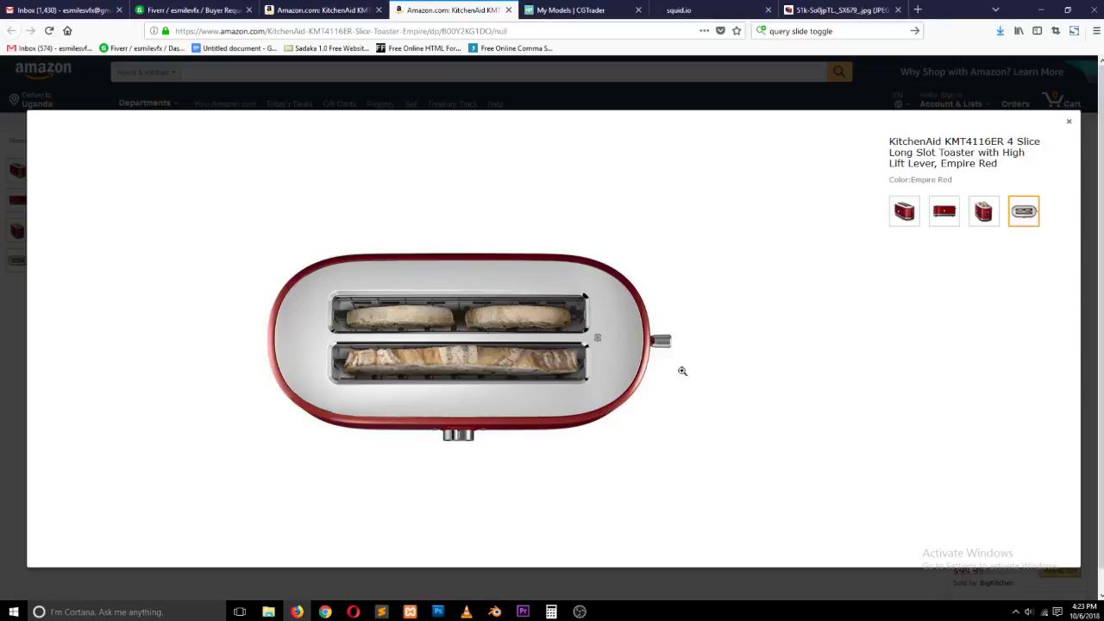
{"action": "left_click", "coordinate": [904, 208]}
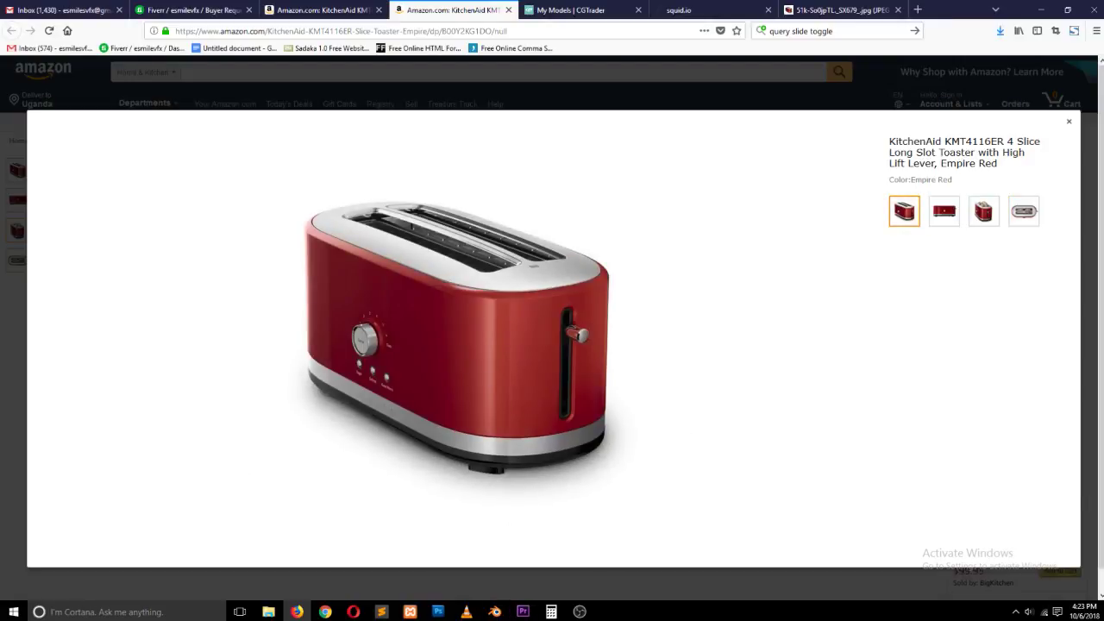
Step: Switch to Blender, delete the default cube and split the 3D viewport into two front orthographic views
{"action": "left_click", "coordinate": [494, 611]}
{"action": "key", "text": "x"}
{"action": "left_click", "coordinate": [543, 248]}
{"action": "key", "text": "KP_1"}
{"action": "key", "text": "KP_5"}
{"action": "left_click_drag", "start_coordinate": [958, 31], "coordinate": [478, 129]}
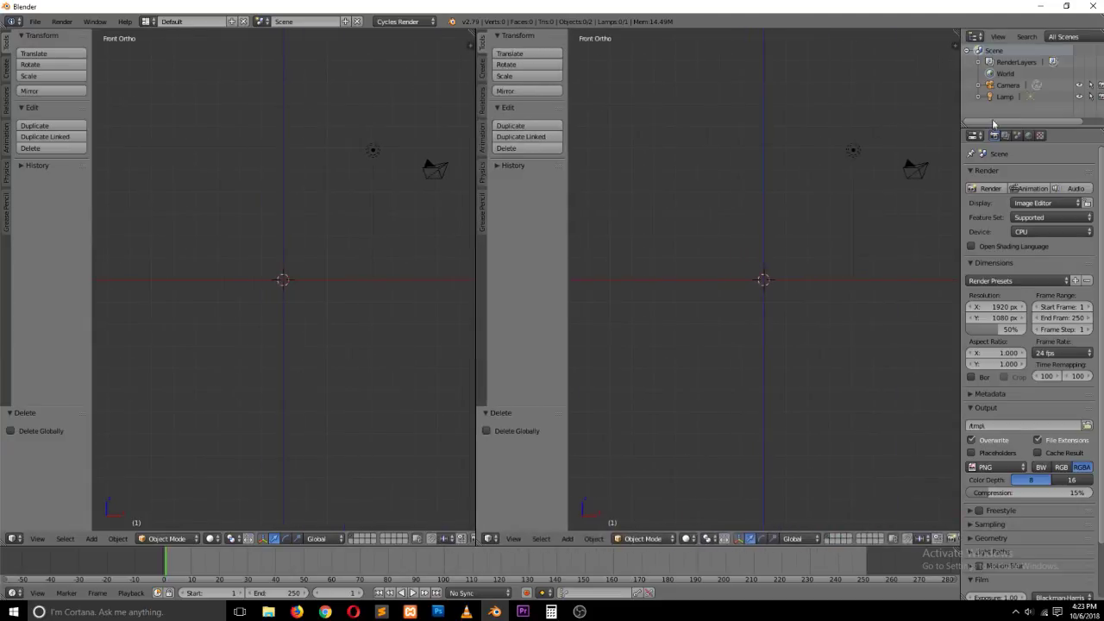
Step: Change the Outliner area to a UV/Image Editor and enlarge it in width and height
{"action": "left_click", "coordinate": [974, 36]}
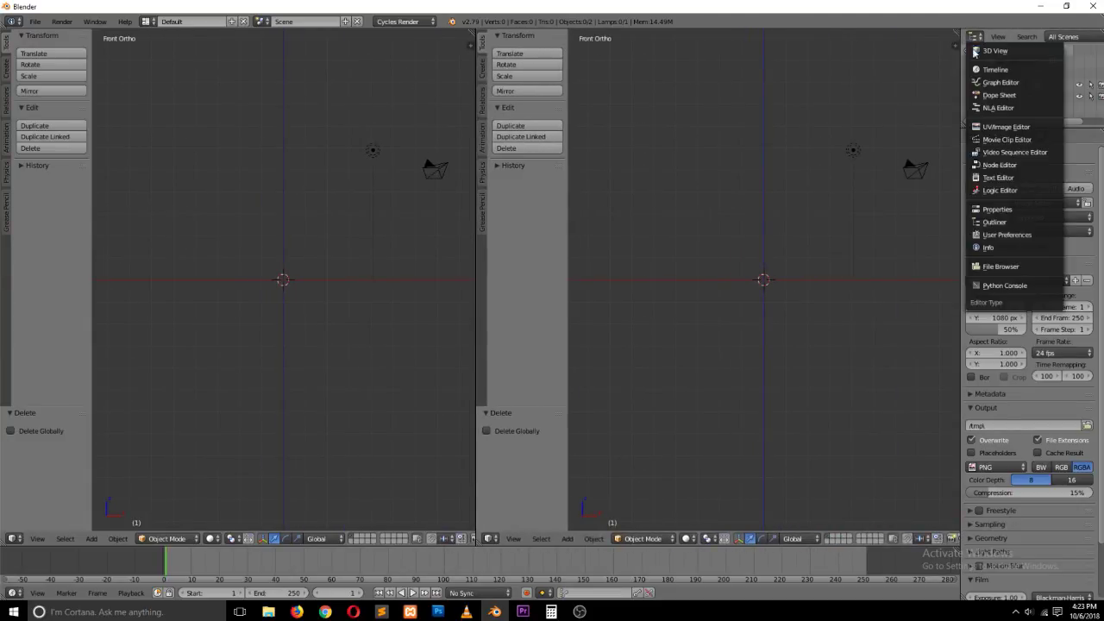
{"action": "left_click", "coordinate": [992, 141]}
{"action": "left_click_drag", "start_coordinate": [959, 107], "coordinate": [876, 125]}
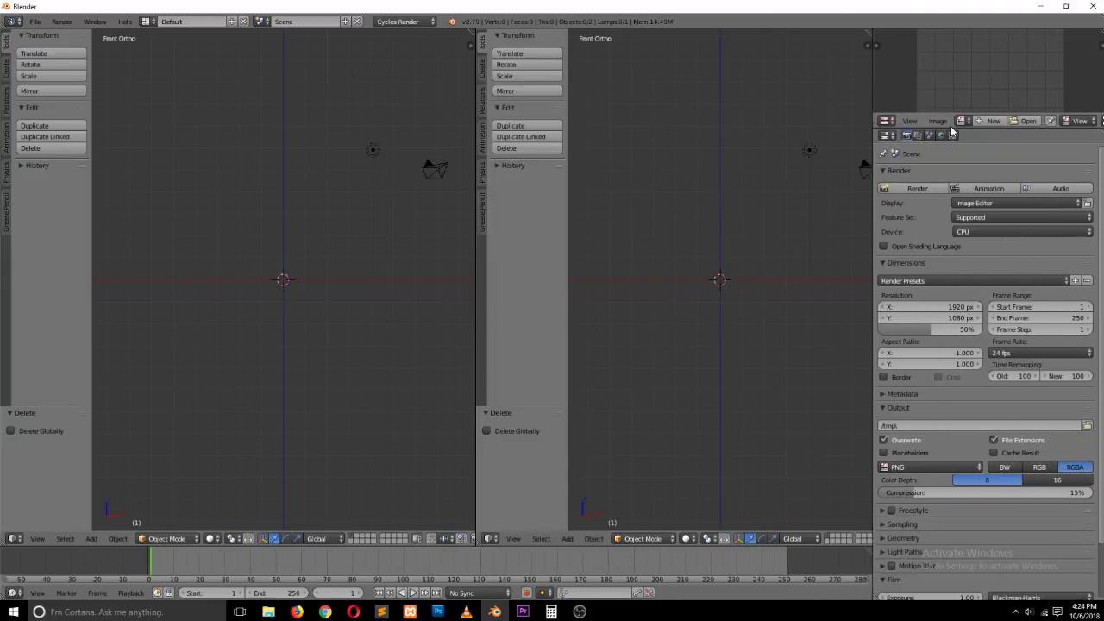
{"action": "left_click_drag", "start_coordinate": [954, 129], "coordinate": [968, 258]}
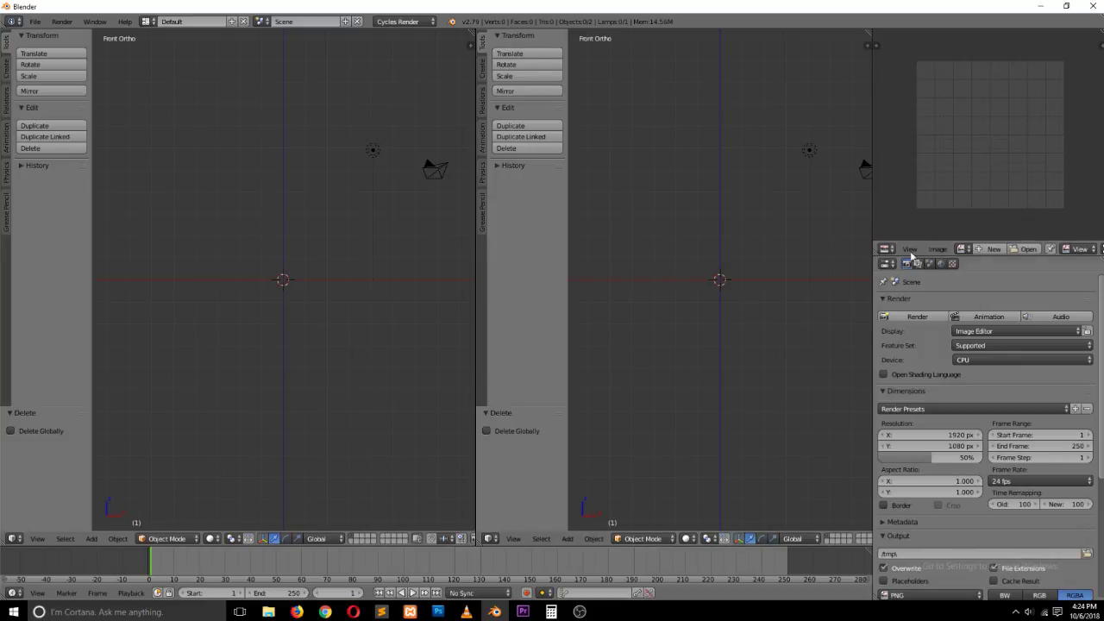
Step: Hide the tool shelves in both 3D viewports
{"action": "left_click", "coordinate": [961, 249]}
{"action": "left_click", "coordinate": [930, 197]}
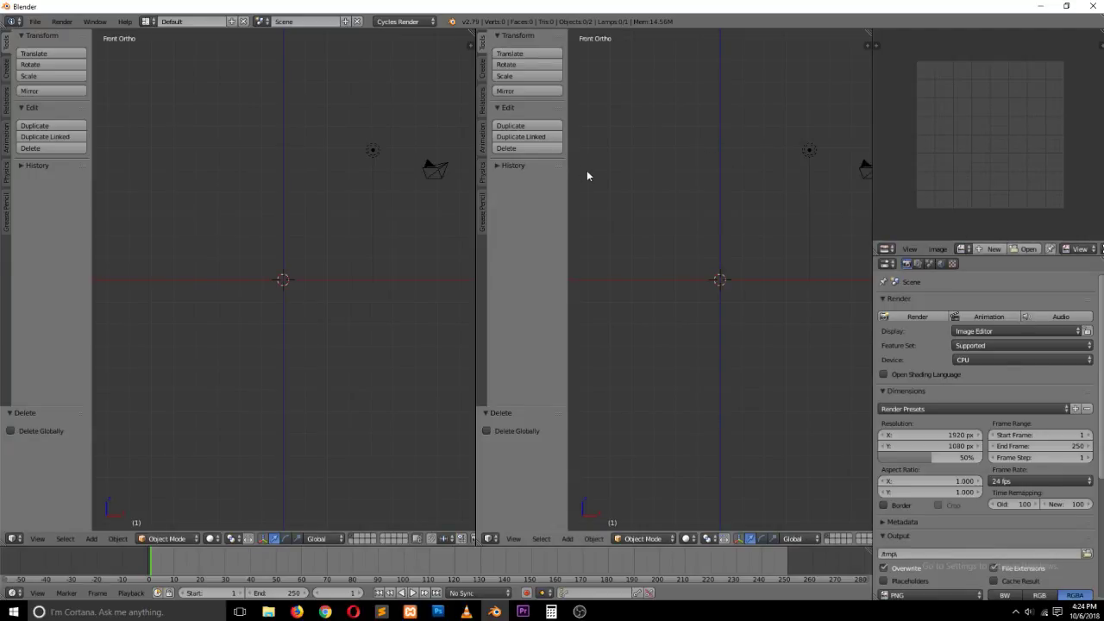
{"action": "key", "text": "t"}
{"action": "key", "text": "t"}
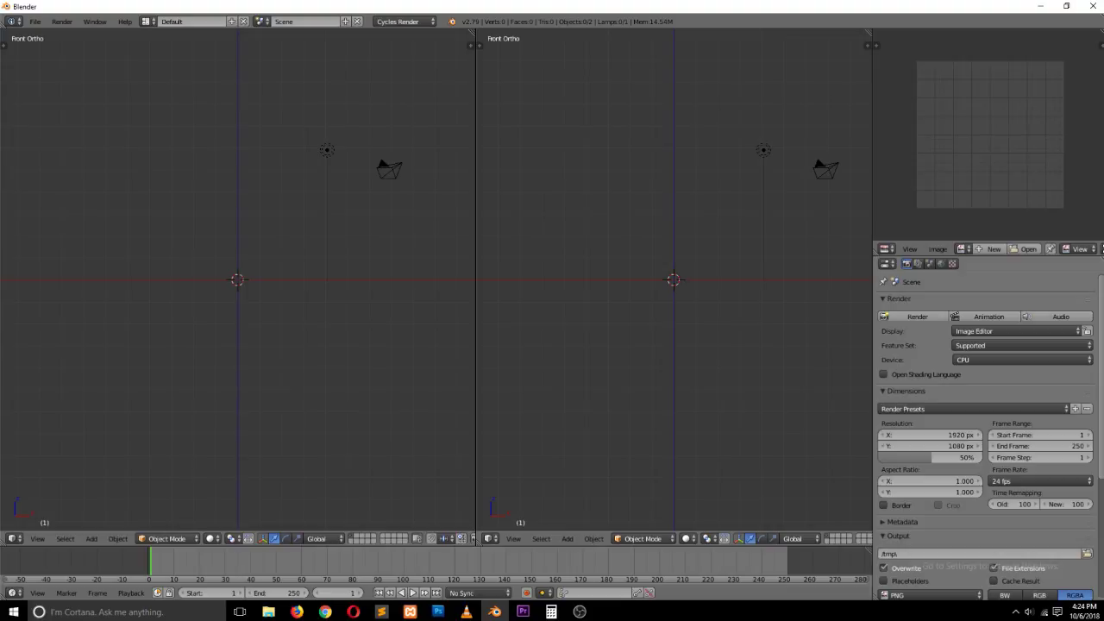
{"action": "left_click", "coordinate": [324, 612]}
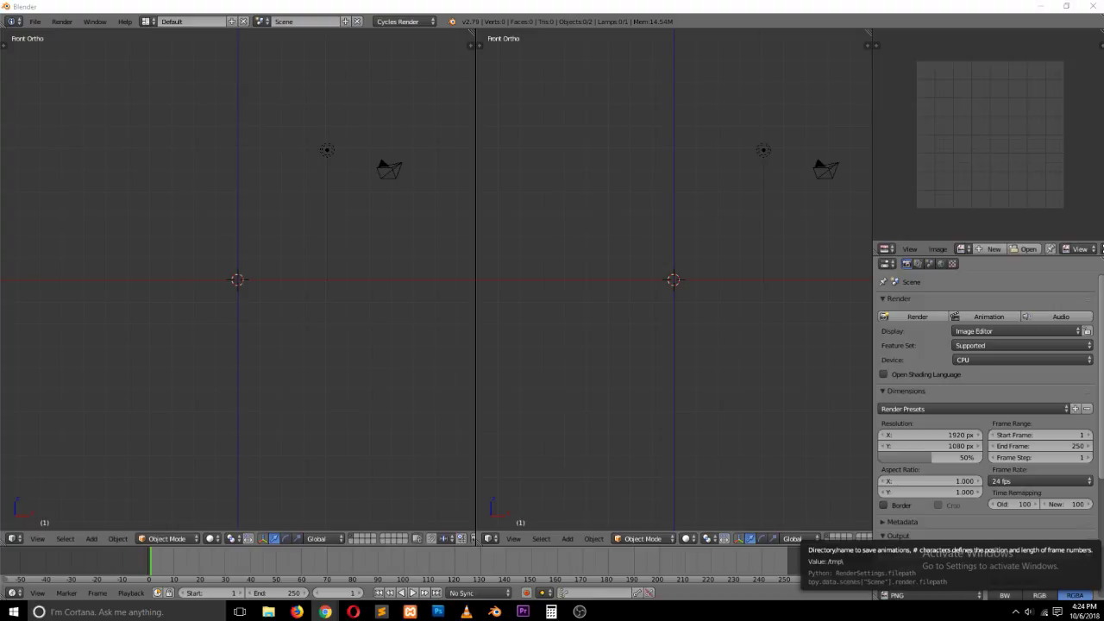
{"action": "left_click", "coordinate": [1029, 610]}
{"action": "scroll", "coordinate": [998, 492], "scroll_direction": "down", "scroll_amount": 5}
{"action": "left_click", "coordinate": [535, 332]}
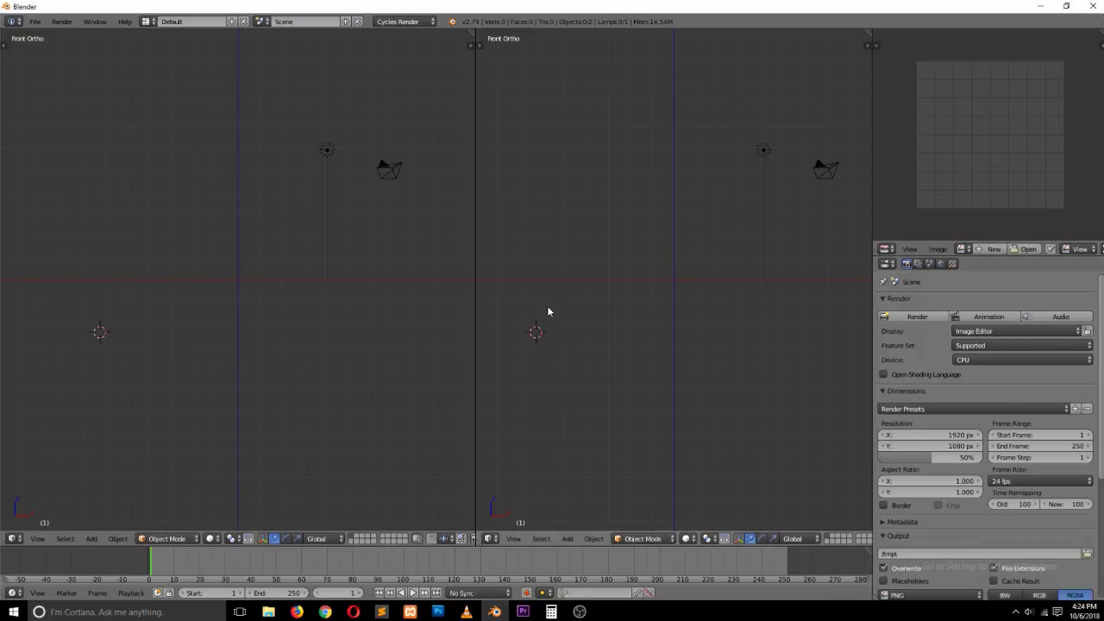
Step: Open the Desktop's kettle folder in File Explorer and load the angled empty-toaster photo into Blender's image editor, enlarged to fill it
{"action": "key", "text": "super+e"}
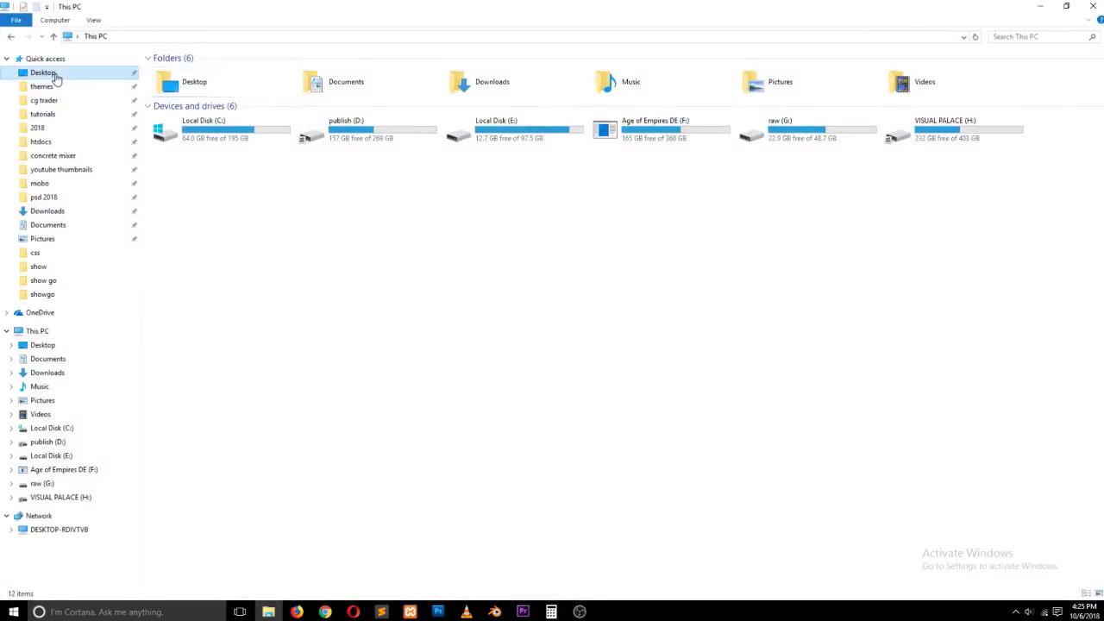
{"action": "left_click", "coordinate": [45, 73]}
{"action": "double_click", "coordinate": [179, 84]}
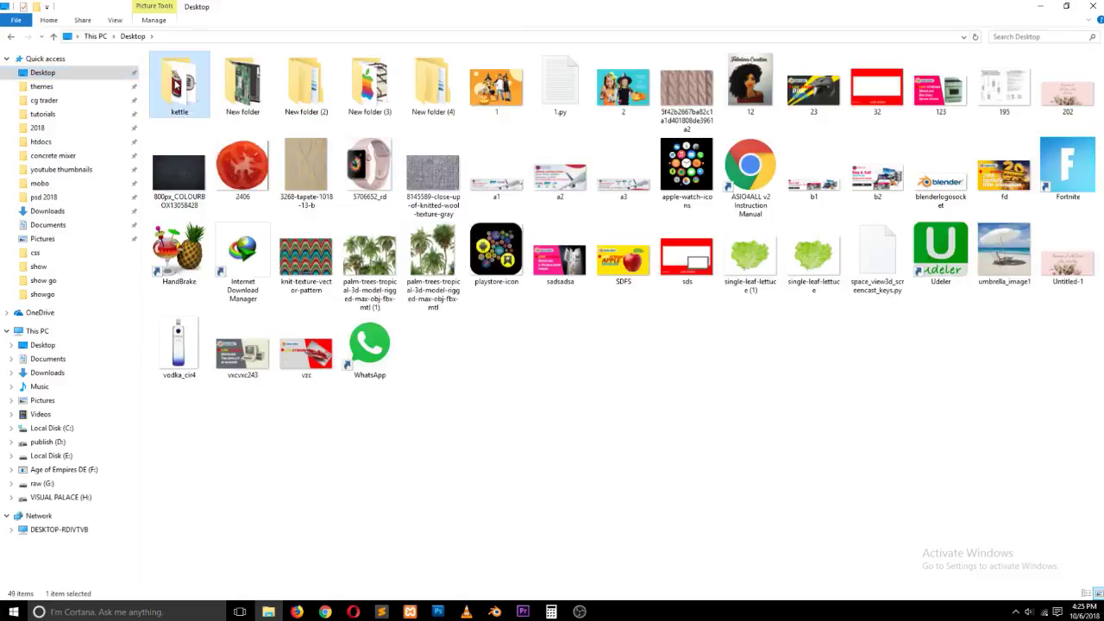
{"action": "double_click", "coordinate": [290, 6]}
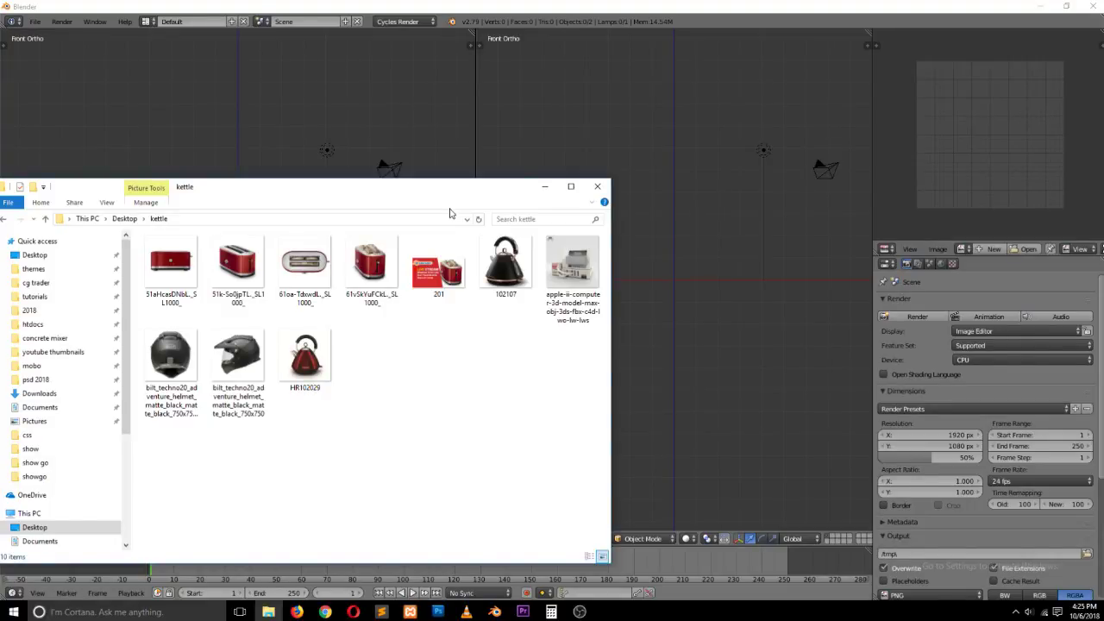
{"action": "left_click_drag", "start_coordinate": [231, 274], "coordinate": [1008, 142]}
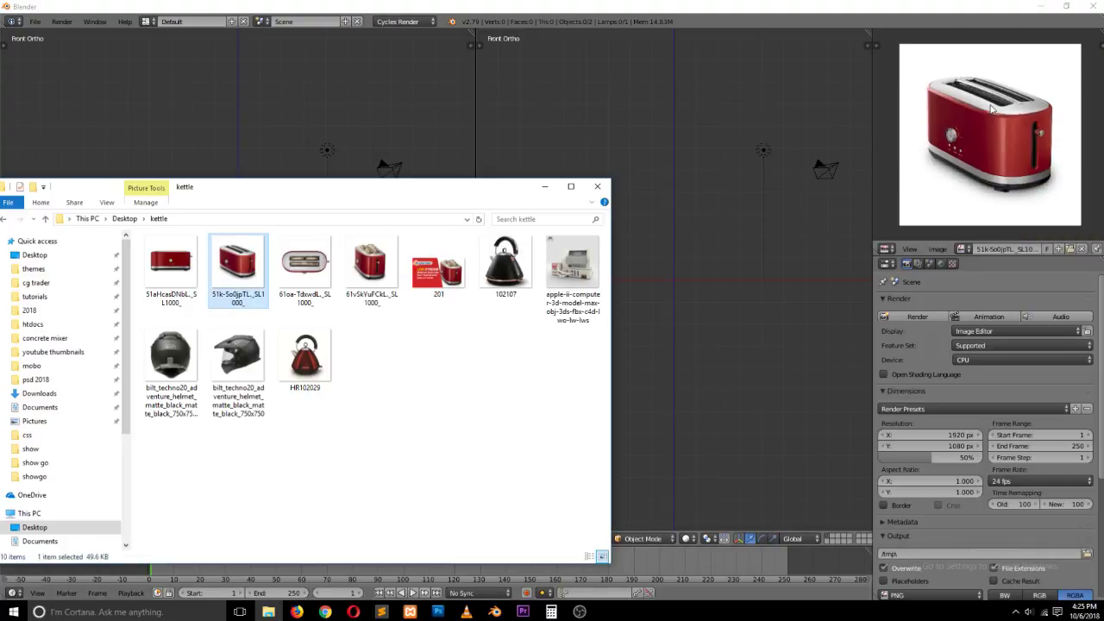
{"action": "scroll", "coordinate": [992, 109], "scroll_direction": "up", "scroll_amount": 1}
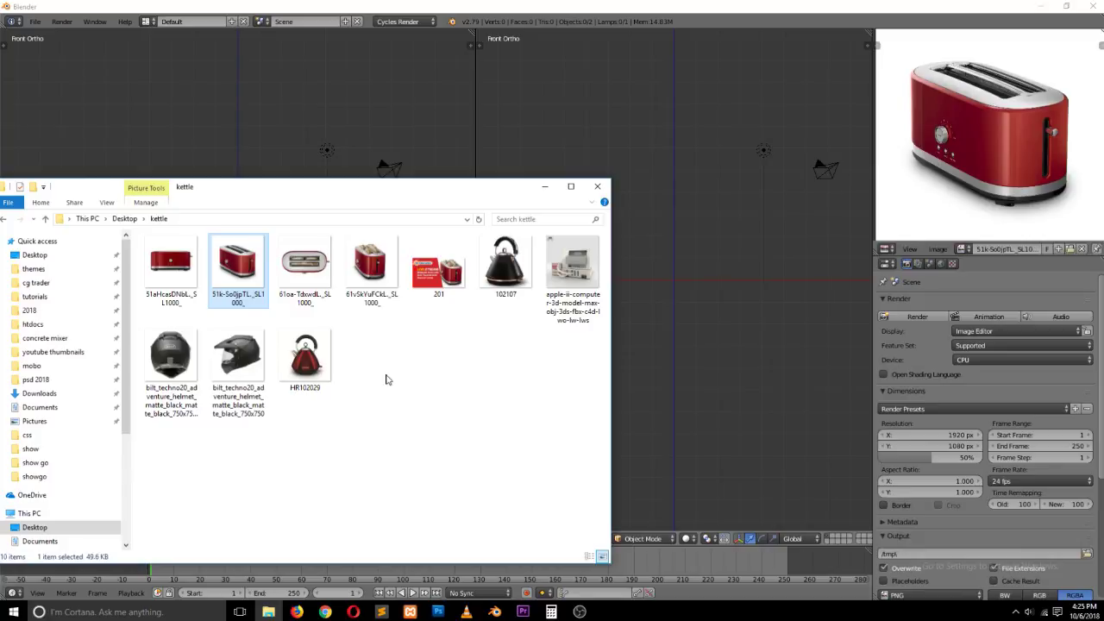
Step: Add the front photo as background image in one 3D viewport and the top-view photo in the other
{"action": "left_click", "coordinate": [171, 263]}
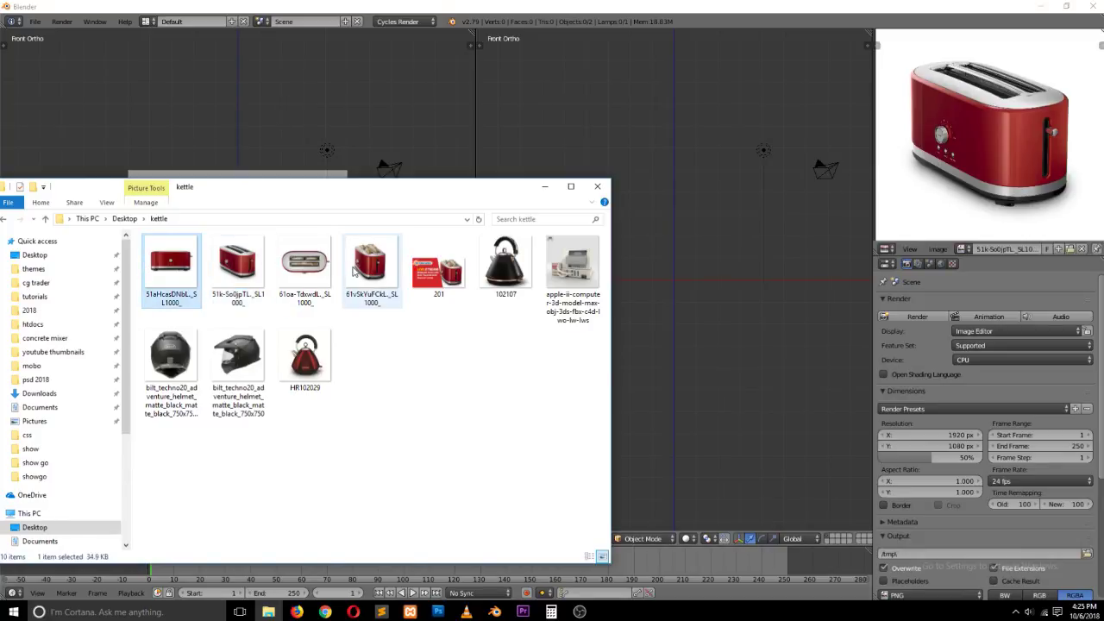
{"action": "left_click_drag", "start_coordinate": [304, 263], "coordinate": [770, 153]}
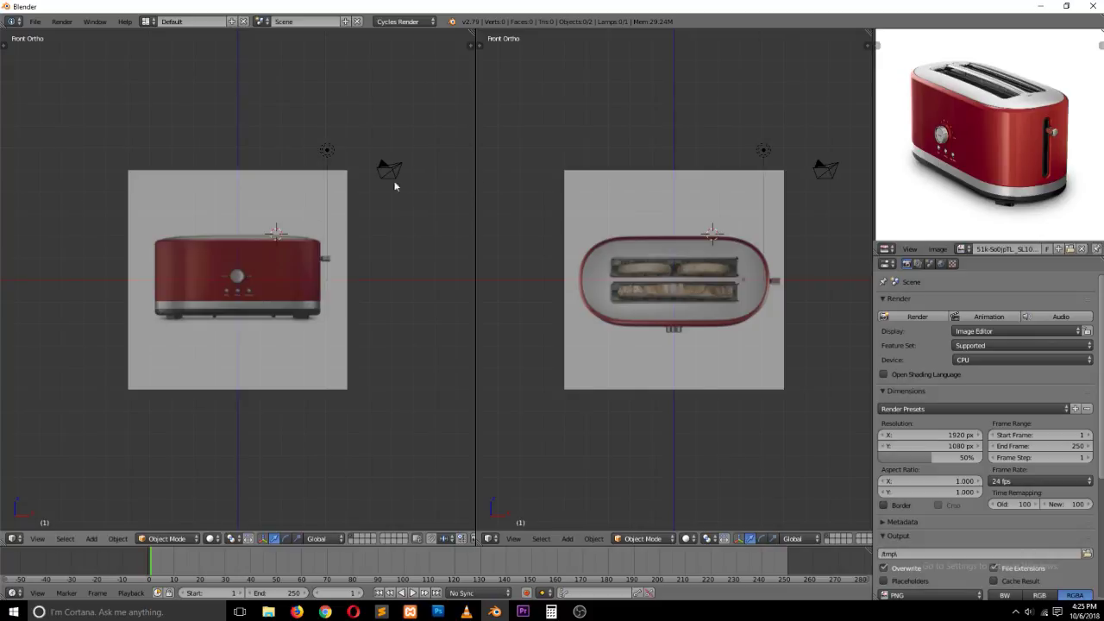
{"action": "left_click", "coordinate": [676, 309]}
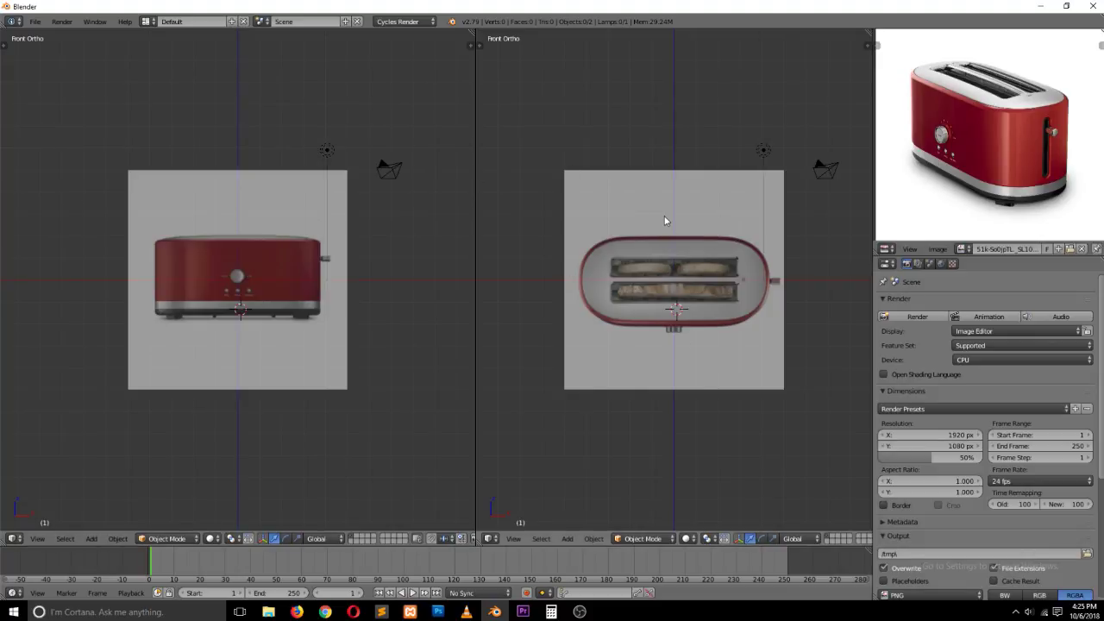
Step: Enable the 3D View: Screencast Keys add-on in the user preferences and close them
{"action": "key", "text": "ctrl+alt+u"}
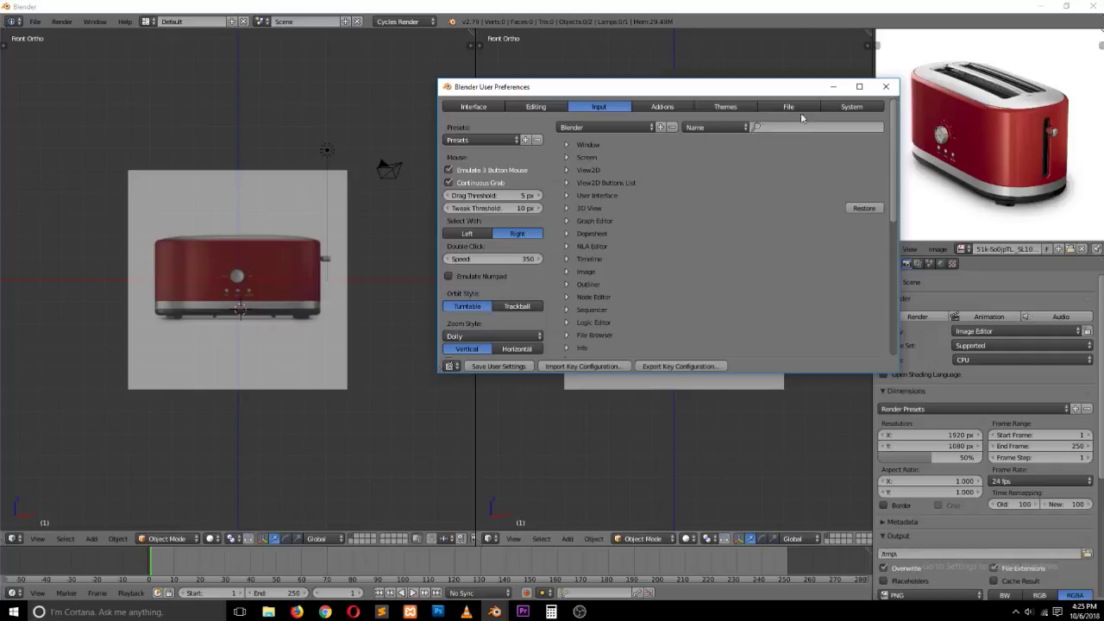
{"action": "left_click", "coordinate": [852, 107]}
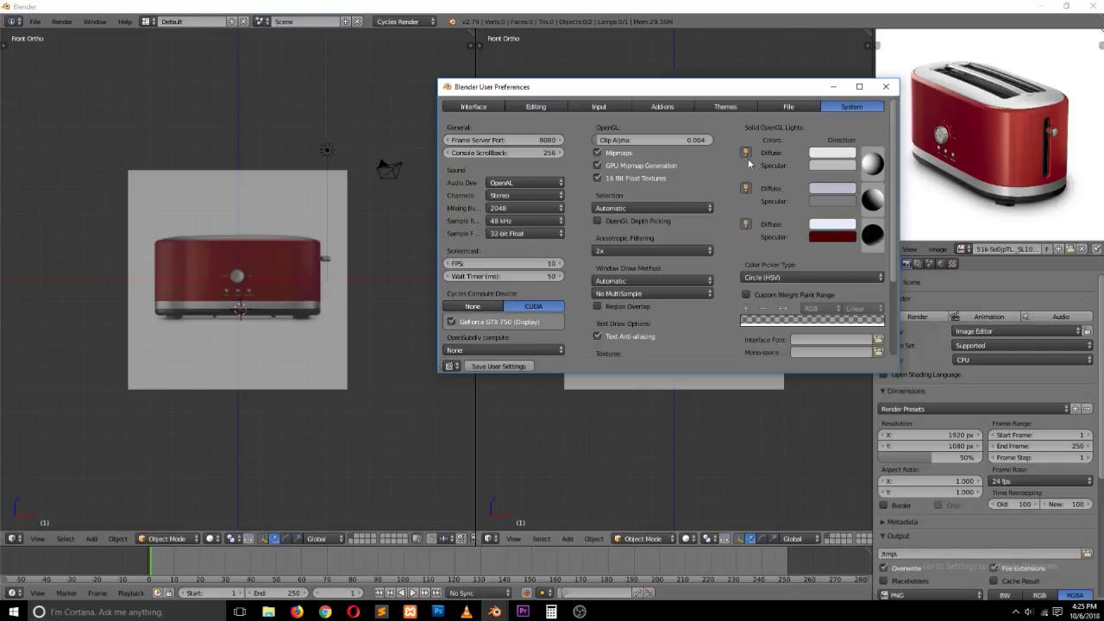
{"action": "left_click", "coordinate": [674, 107]}
{"action": "scroll", "coordinate": [543, 207], "scroll_direction": "down", "scroll_amount": 3}
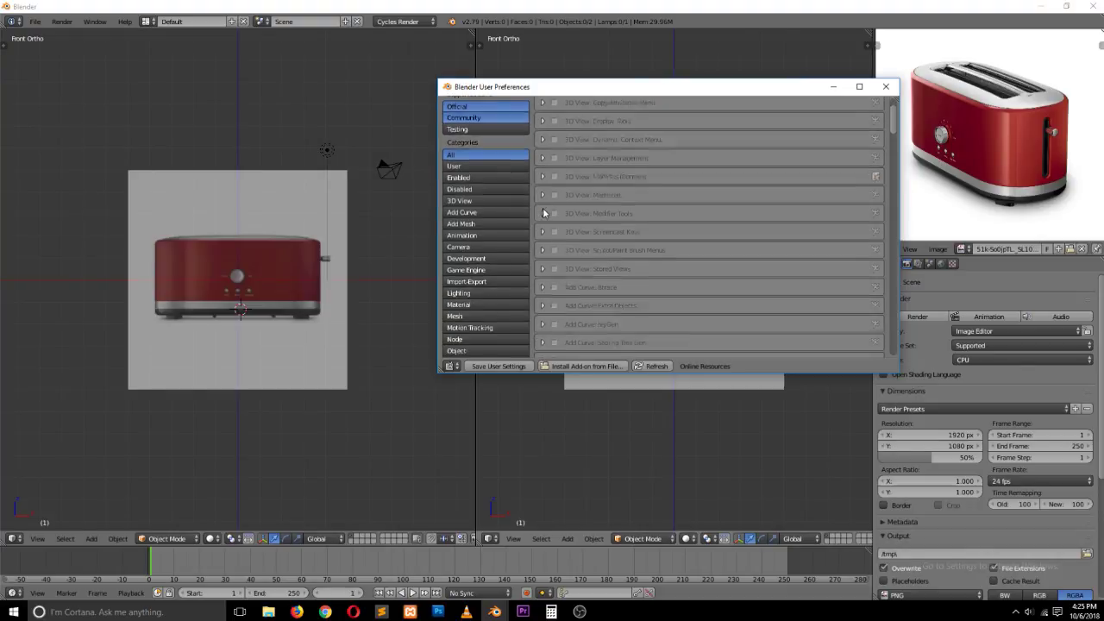
{"action": "scroll", "coordinate": [547, 213], "scroll_direction": "up", "scroll_amount": 3}
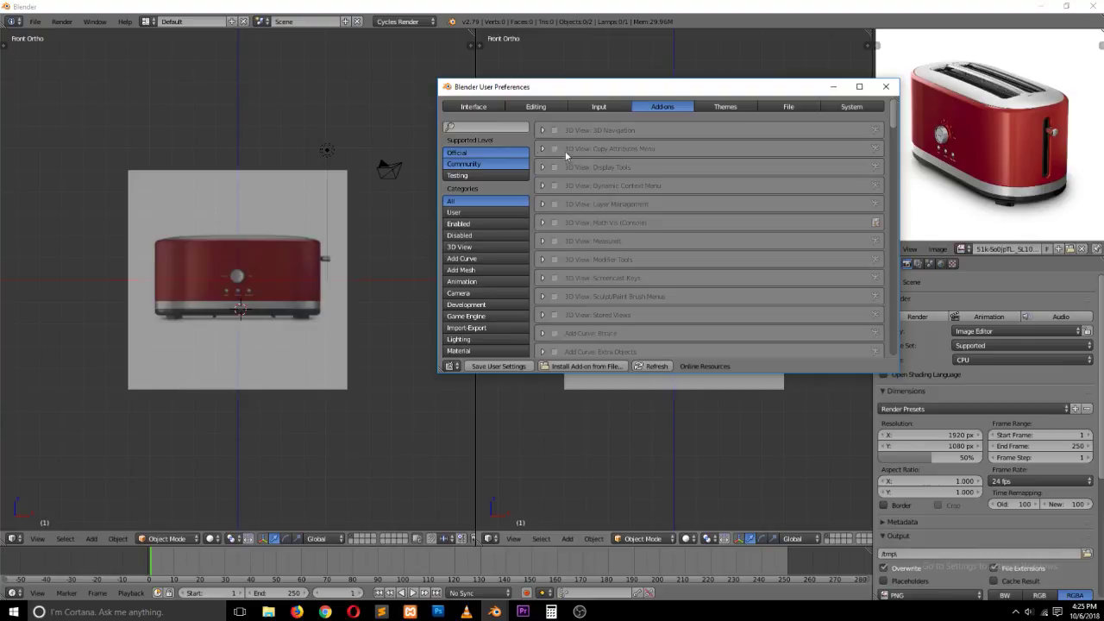
{"action": "left_click", "coordinate": [510, 127]}
{"action": "type", "text": "scr"}
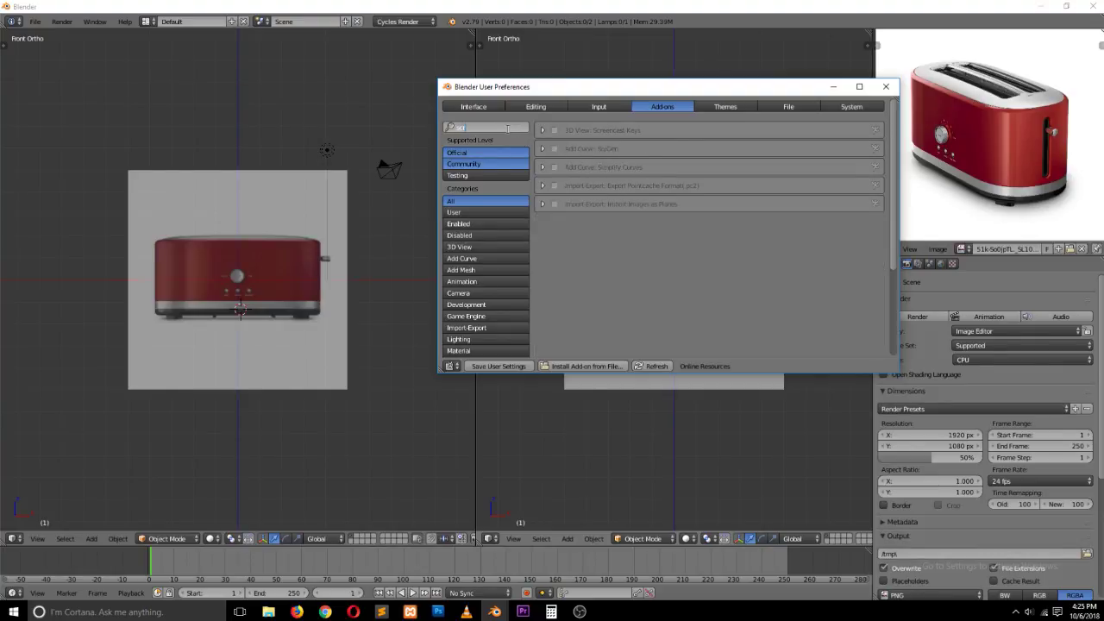
{"action": "left_click", "coordinate": [555, 130]}
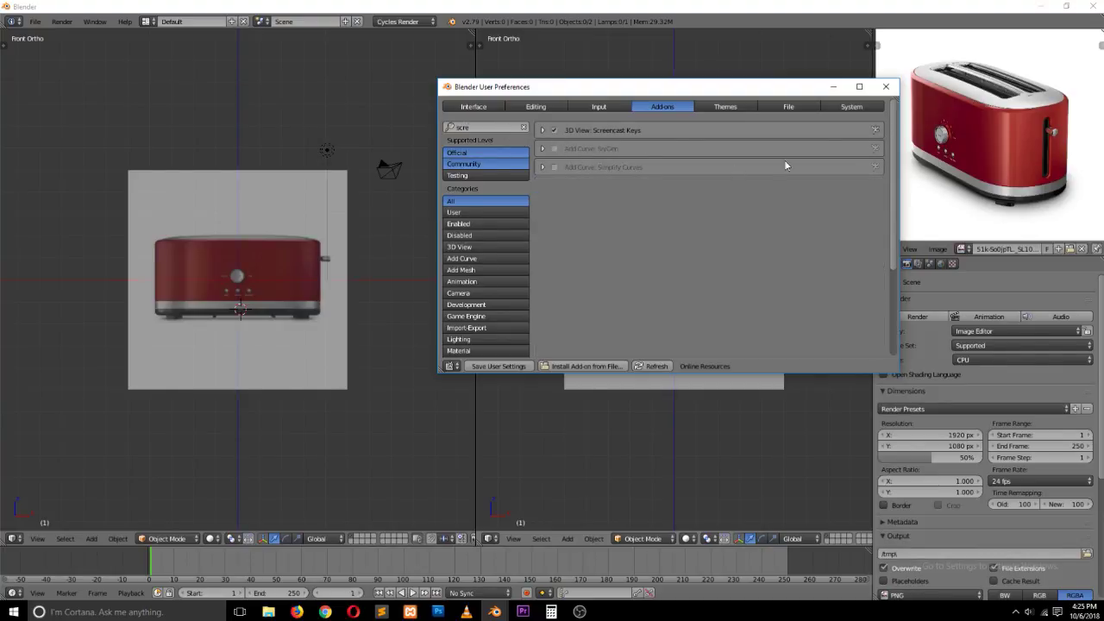
{"action": "left_click", "coordinate": [887, 88]}
Step: Start the Screencast Keys display in the 3D viewport and hide the properties region again
{"action": "left_click", "coordinate": [387, 234]}
{"action": "key", "text": "n"}
{"action": "left_click", "coordinate": [405, 488]}
{"action": "key", "text": "n"}
{"action": "left_click", "coordinate": [642, 235]}
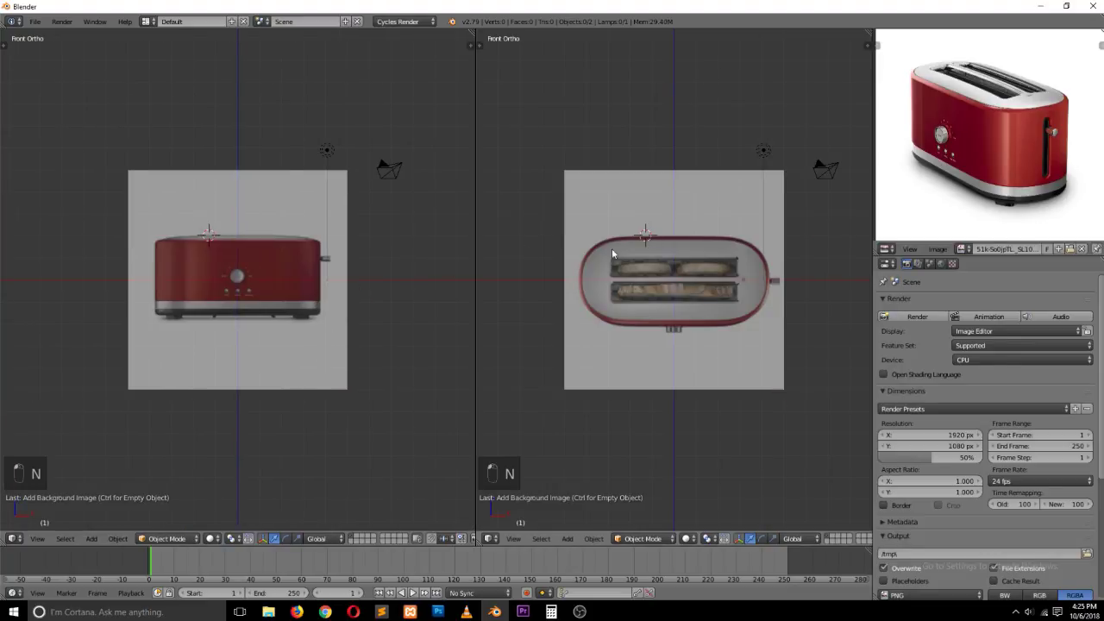
{"action": "left_click", "coordinate": [394, 239]}
Step: Add a cube near the toaster's center, scale it up about 1.8 times, and set the viewport with the top photo to top orthographic view
{"action": "left_click", "coordinate": [661, 283]}
{"action": "key", "text": "shift+a"}
{"action": "mouse_move", "coordinate": [673, 278]}
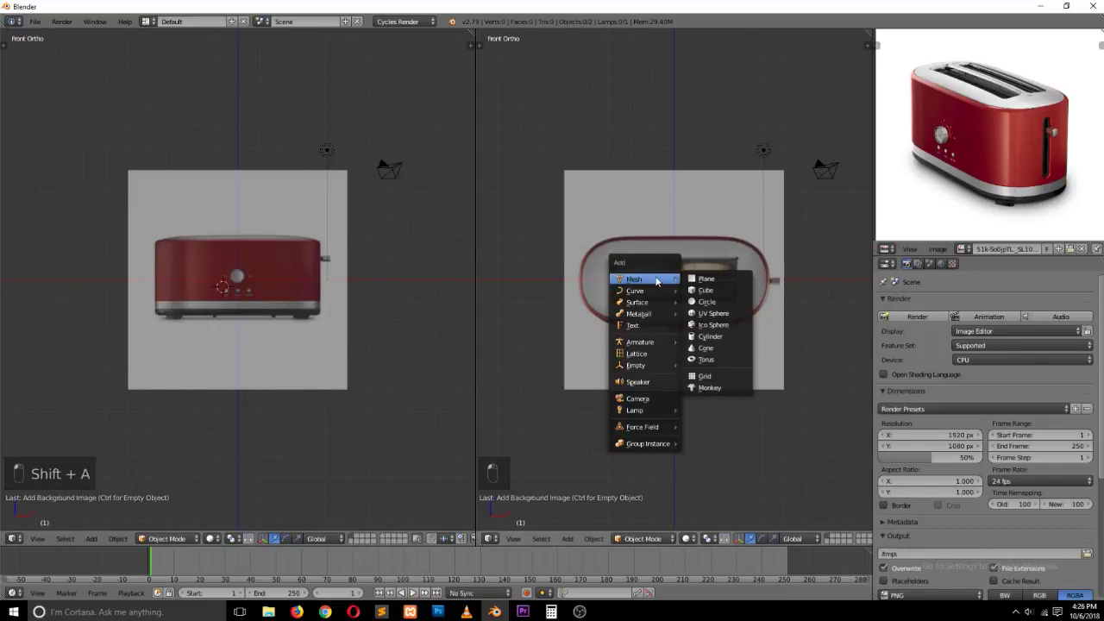
{"action": "left_click", "coordinate": [708, 290]}
{"action": "key", "text": "s"}
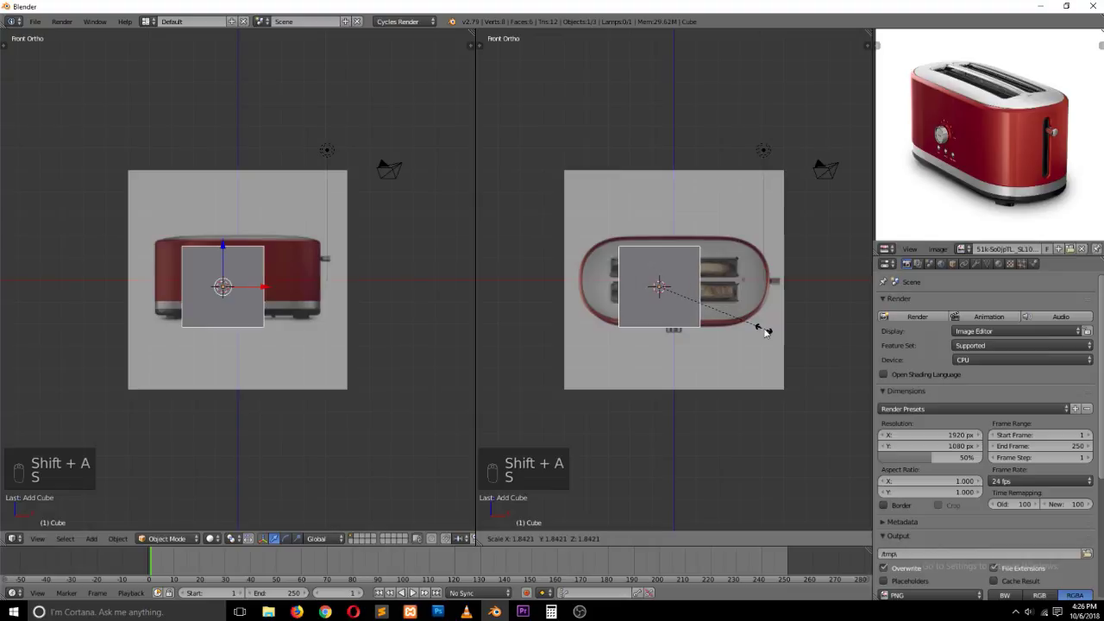
{"action": "left_click", "coordinate": [759, 326]}
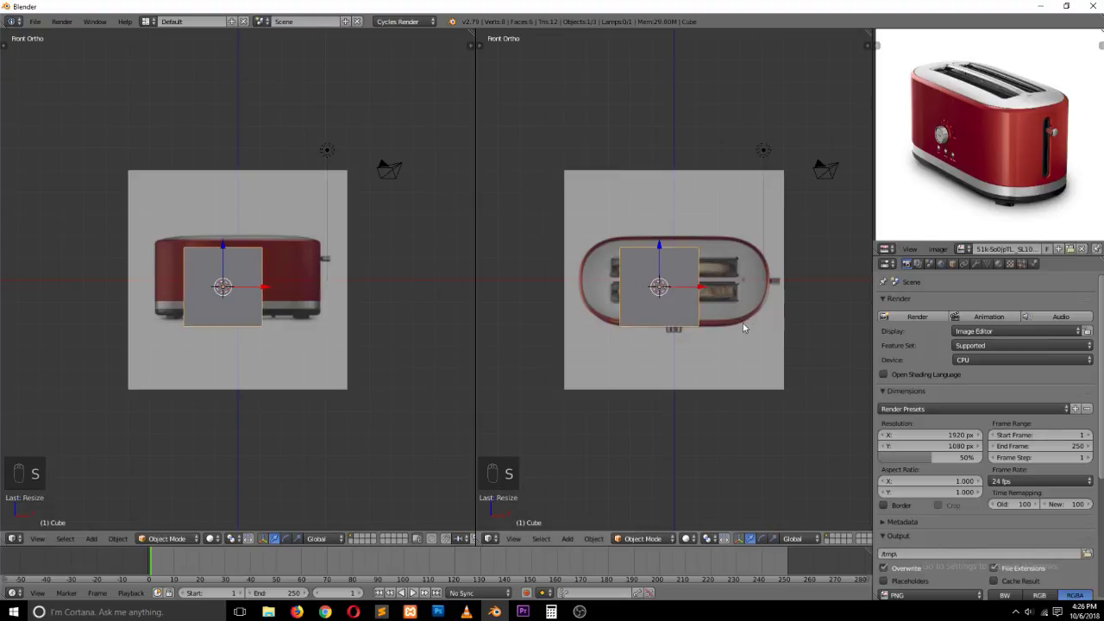
{"action": "key", "text": "KP_1"}
{"action": "key", "text": "KP_7"}
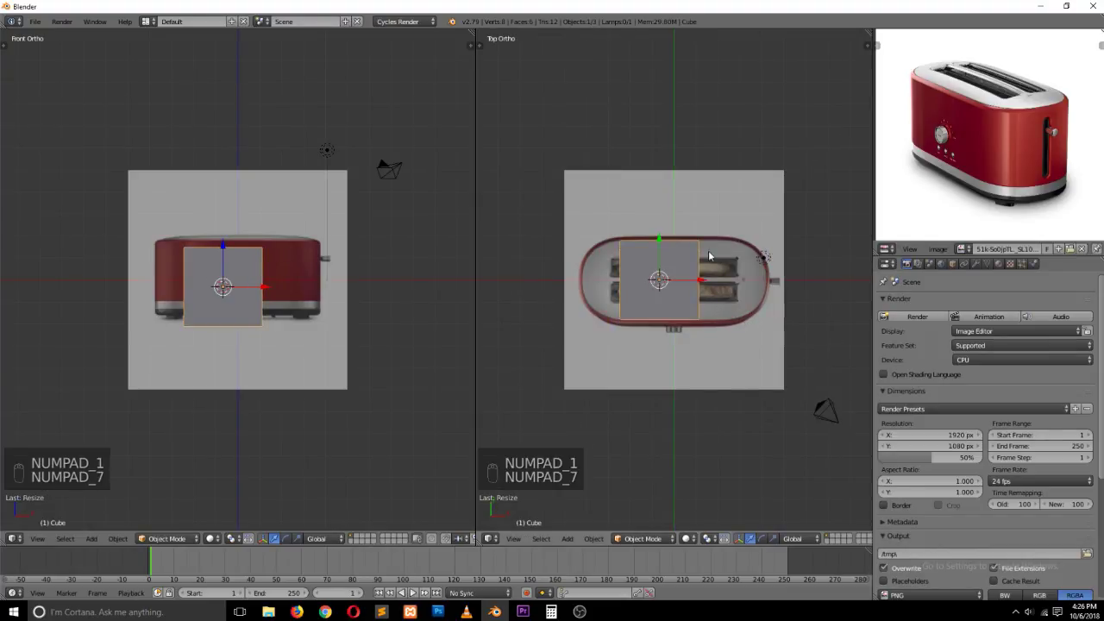
Step: Scale the cube to about 2.07 and raise it along Z to about -0.05 over the toaster in the front view
{"action": "key", "text": "s"}
{"action": "left_click", "coordinate": [278, 330]}
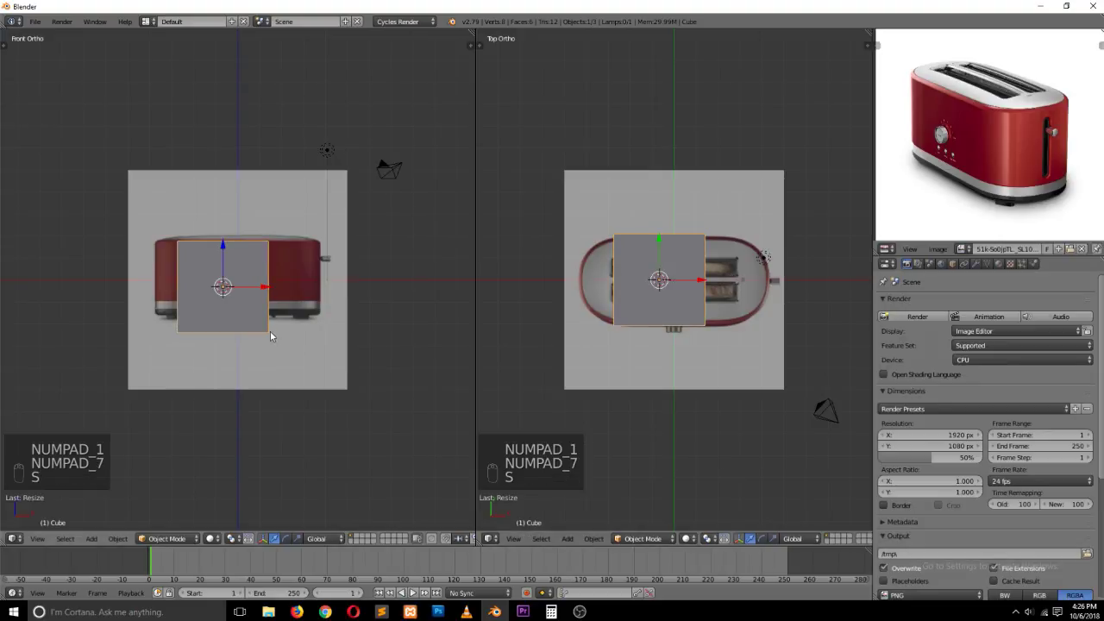
{"action": "left_click_drag", "start_coordinate": [224, 252], "coordinate": [229, 241]}
Step: Set the front photo's background image axis to Front in the viewport showing the front view
{"action": "key", "text": "n"}
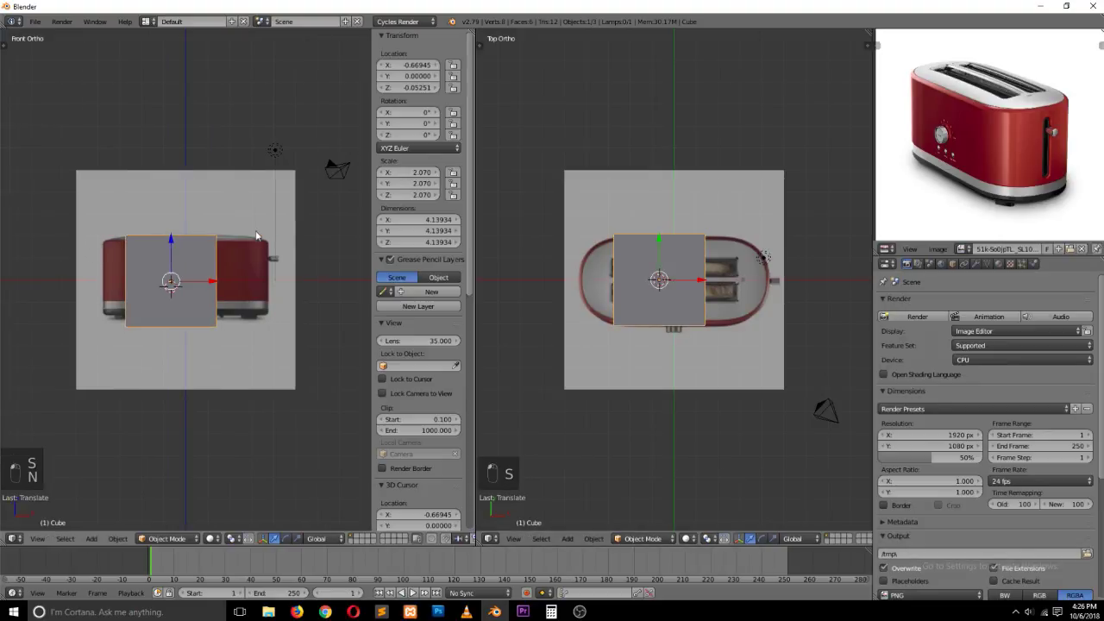
{"action": "scroll", "coordinate": [409, 330], "scroll_direction": "down", "scroll_amount": 8}
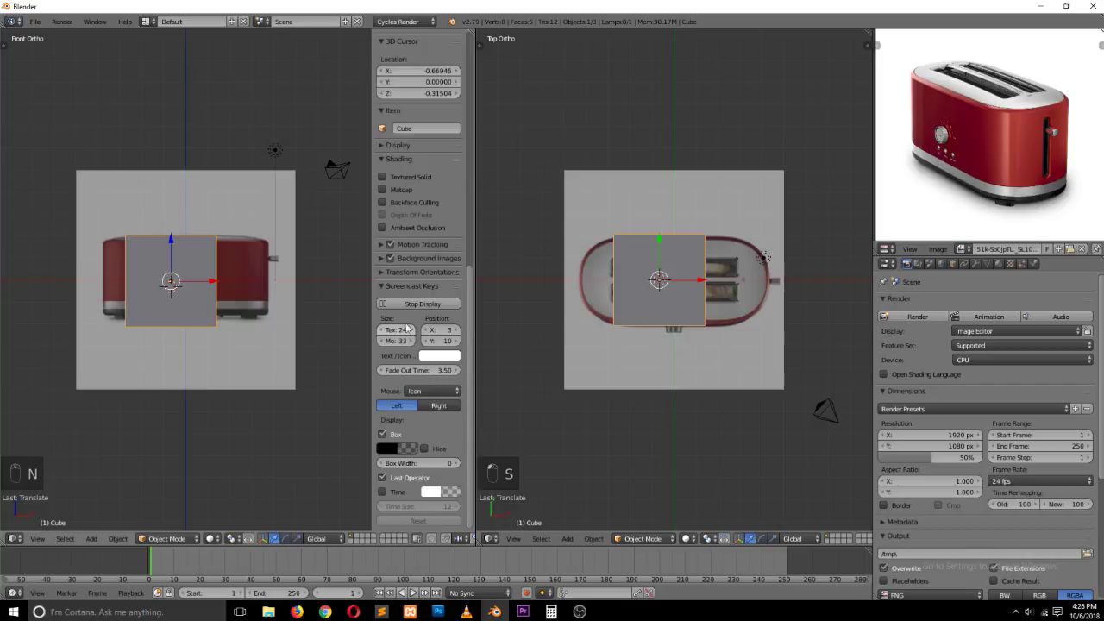
{"action": "left_click", "coordinate": [382, 259]}
{"action": "scroll", "coordinate": [402, 332], "scroll_direction": "down", "scroll_amount": 3}
{"action": "left_click", "coordinate": [424, 246]}
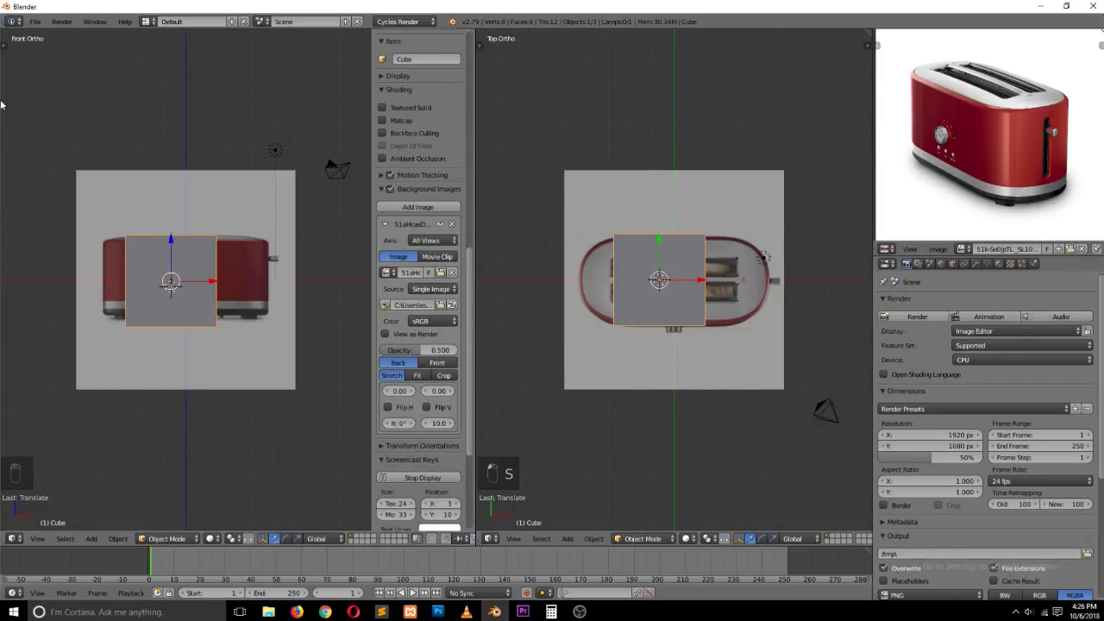
{"action": "left_click", "coordinate": [431, 242]}
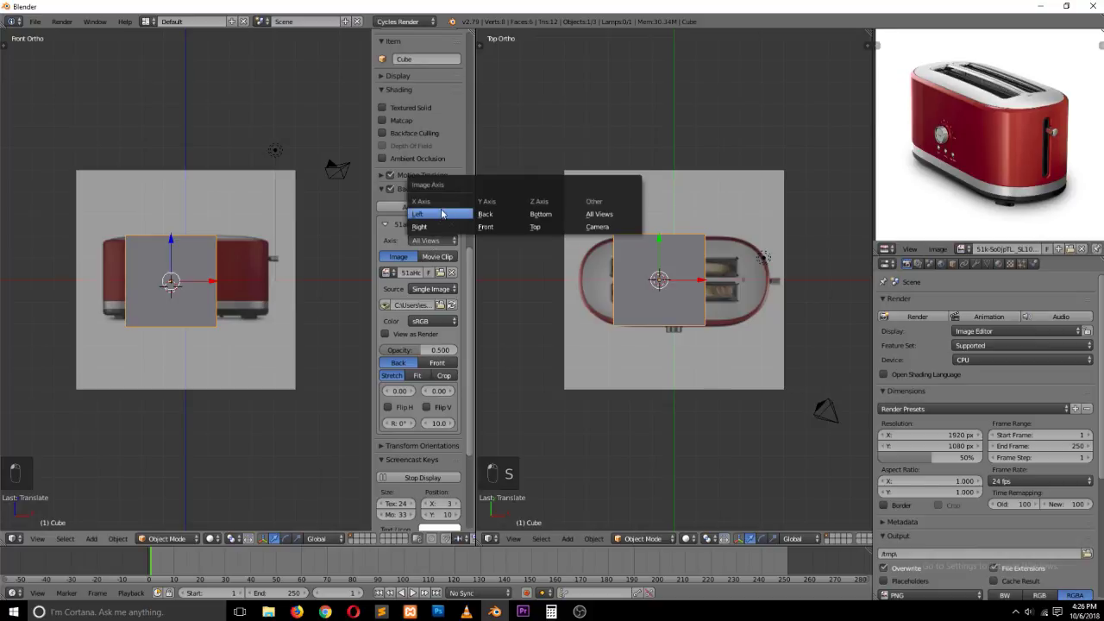
{"action": "left_click", "coordinate": [508, 228]}
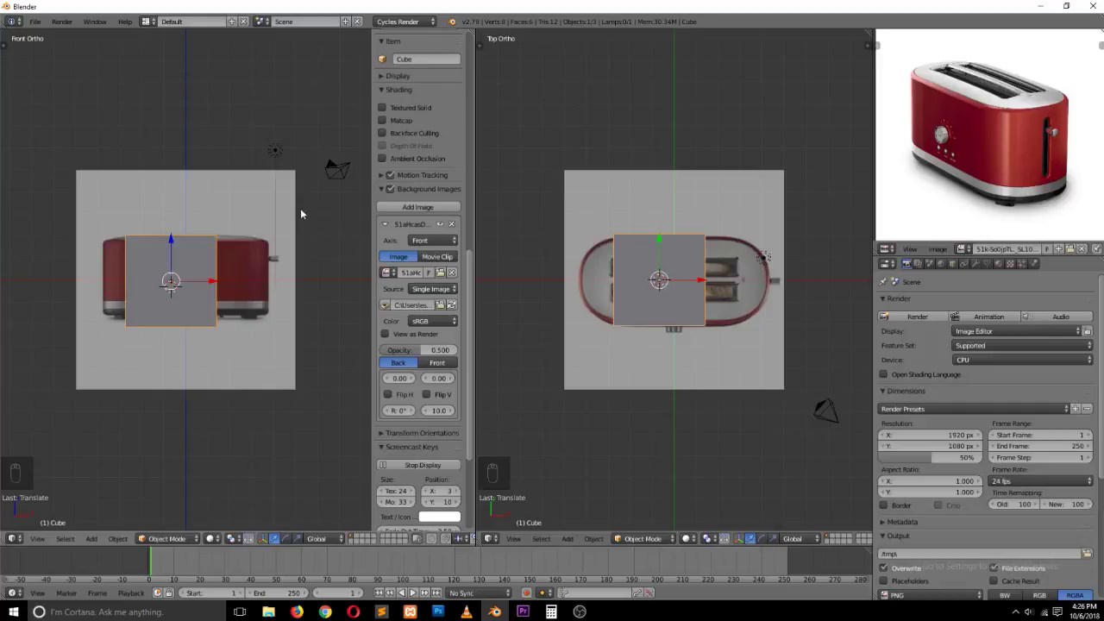
Step: Add the top-view photo as a second background image in the same viewport and set its axis to Top
{"action": "key", "text": "KP_7"}
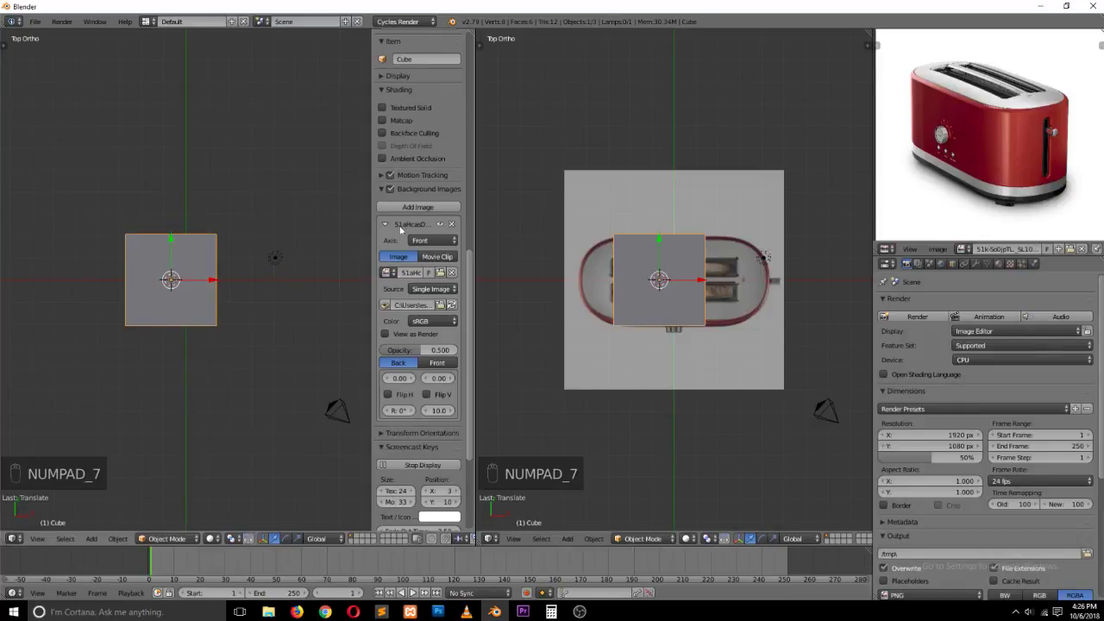
{"action": "left_click", "coordinate": [385, 224]}
{"action": "left_click", "coordinate": [417, 207]}
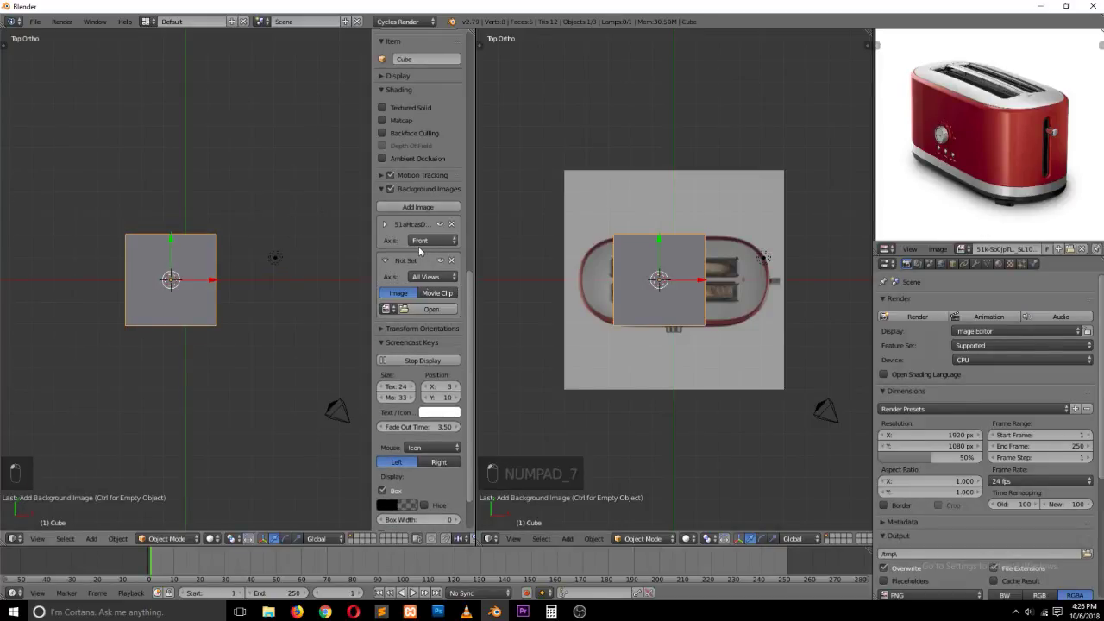
{"action": "left_click", "coordinate": [388, 310]}
{"action": "left_click", "coordinate": [414, 338]}
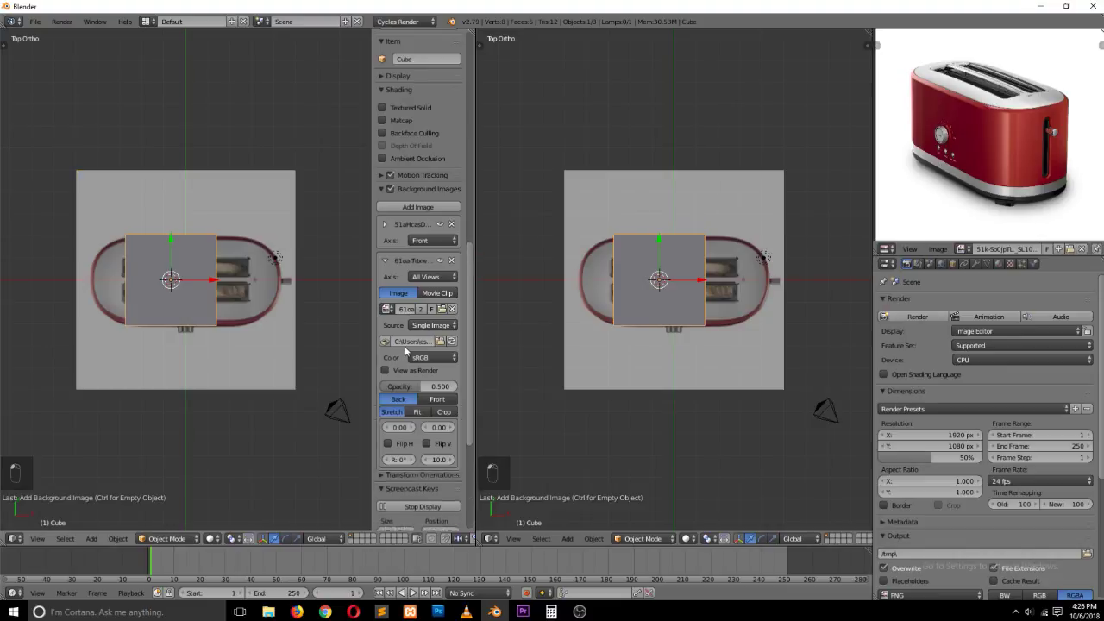
{"action": "left_click", "coordinate": [432, 277]}
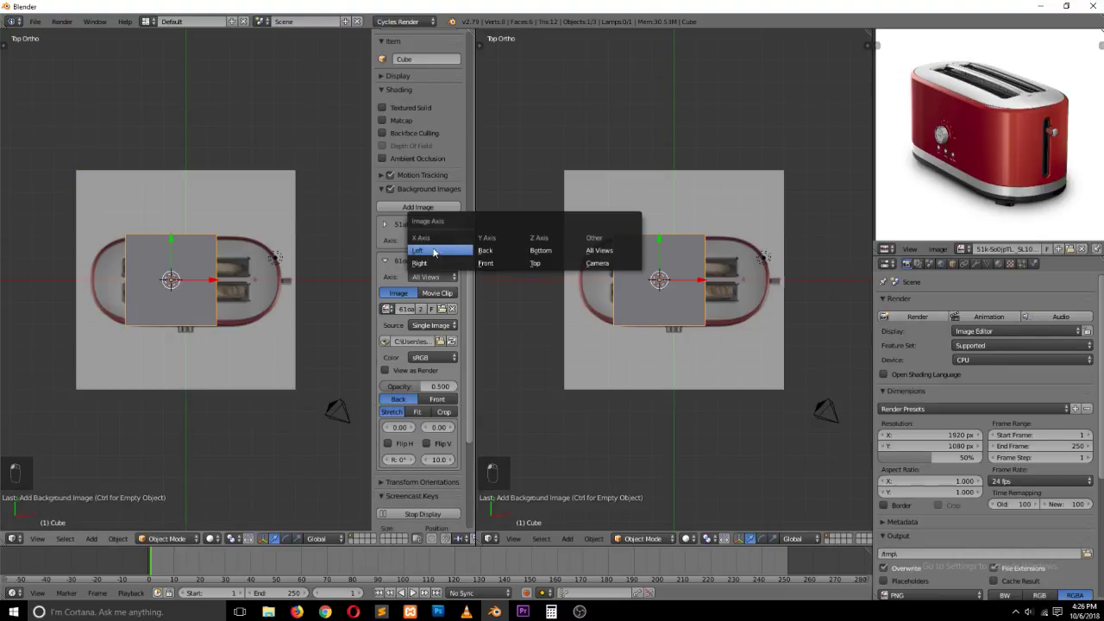
{"action": "left_click", "coordinate": [529, 263]}
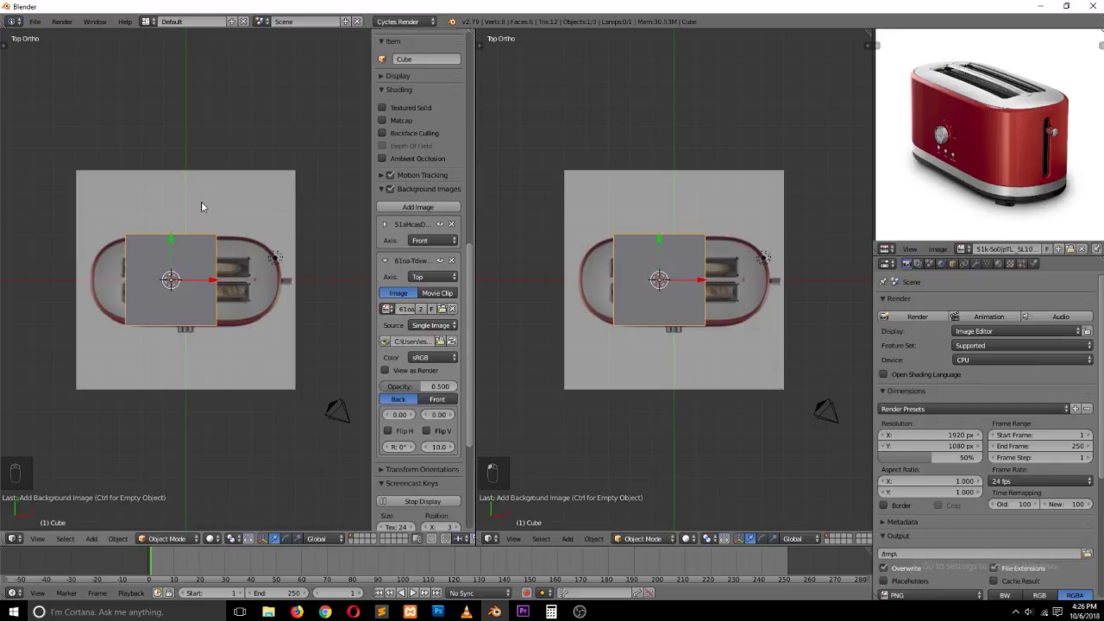
{"action": "key", "text": "KP_1"}
{"action": "key", "text": "KP_7"}
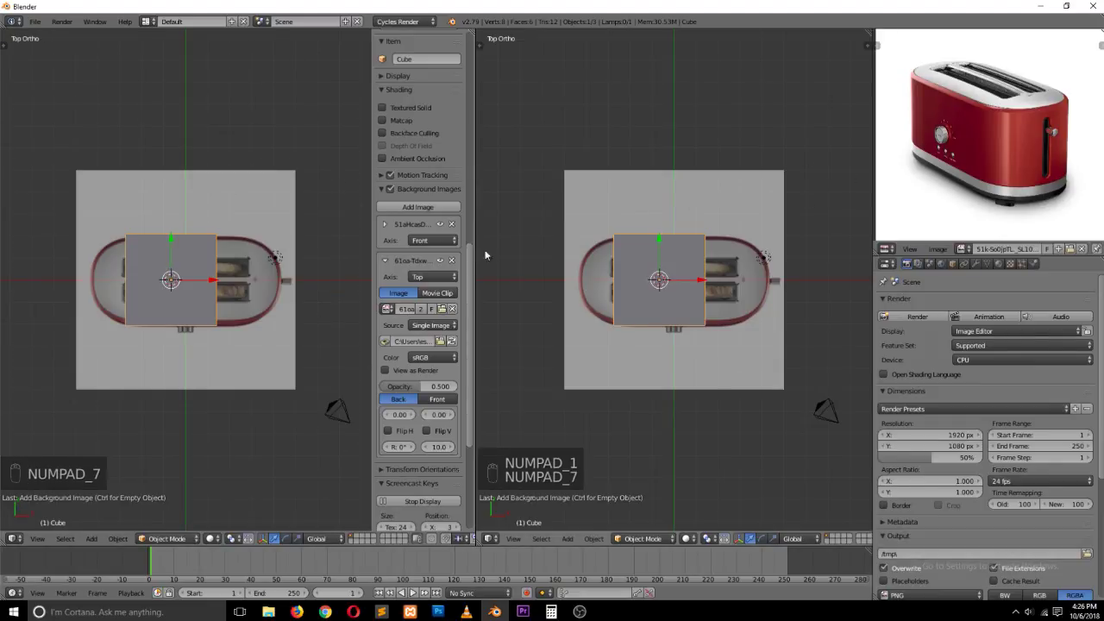
Step: Join the two 3D viewports into the one with both photos and split it again into two side-by-side viewports
{"action": "right_click", "coordinate": [474, 283]}
{"action": "left_click", "coordinate": [475, 283]}
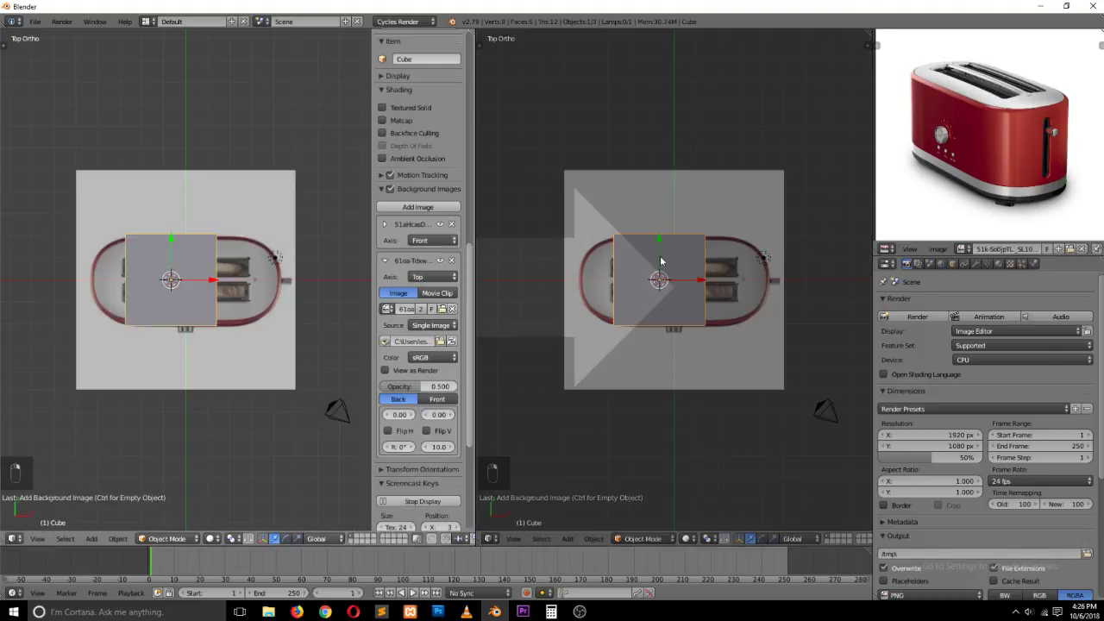
{"action": "left_click", "coordinate": [660, 257]}
{"action": "left_click_drag", "start_coordinate": [871, 32], "coordinate": [455, 178]}
{"action": "key", "text": "KP_1"}
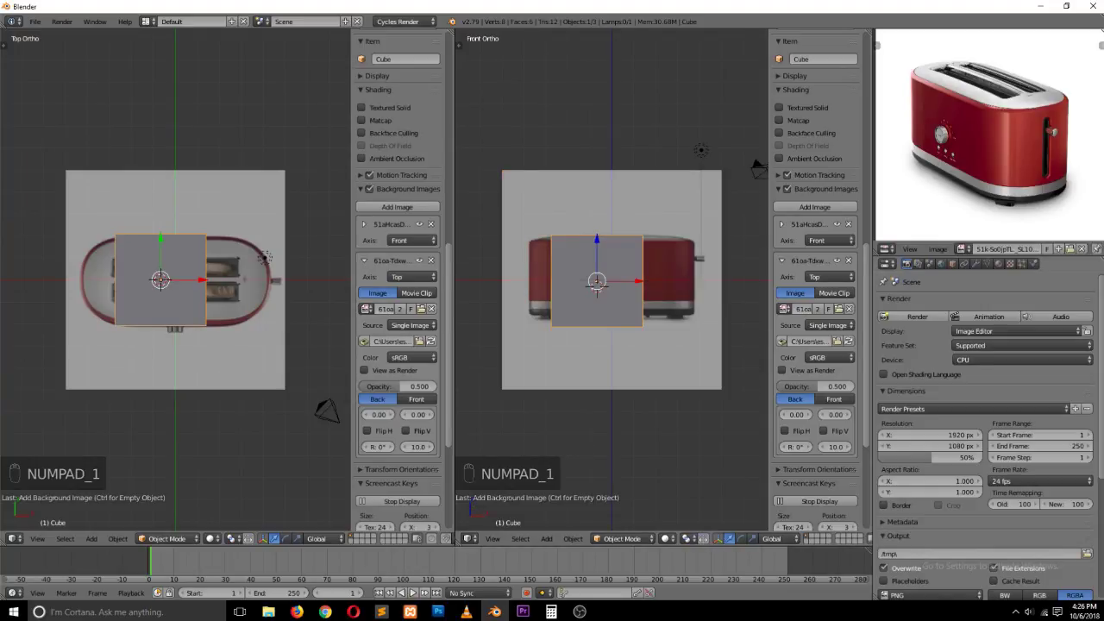
Step: Set one 3D viewport to front and the other to top orthographic view, and hide the properties region in both
{"action": "left_click", "coordinate": [530, 204]}
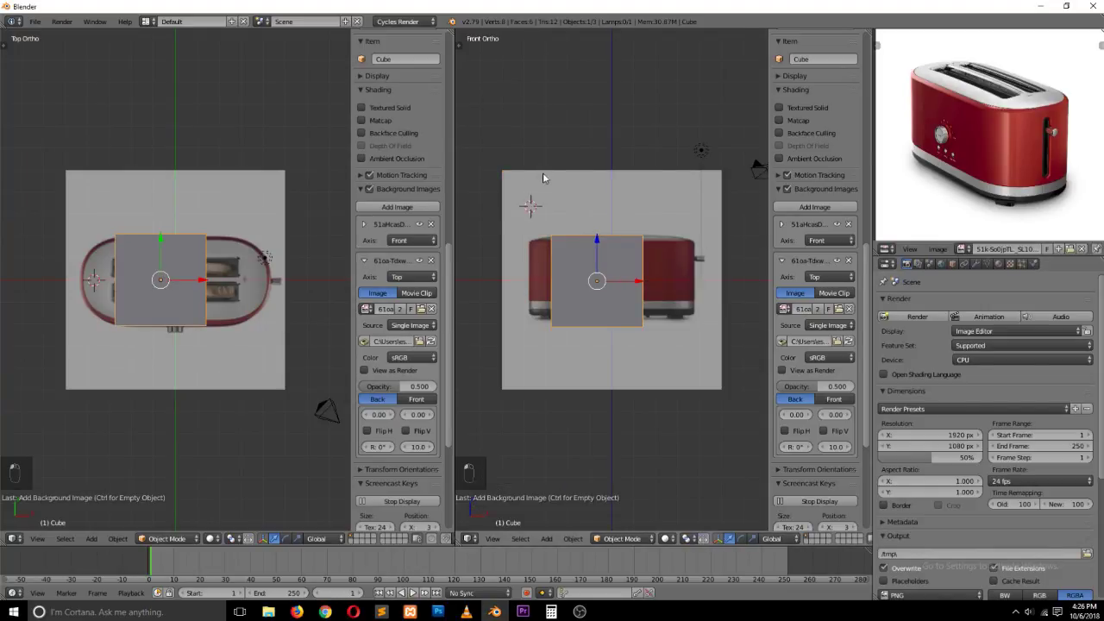
{"action": "key", "text": "KP_7"}
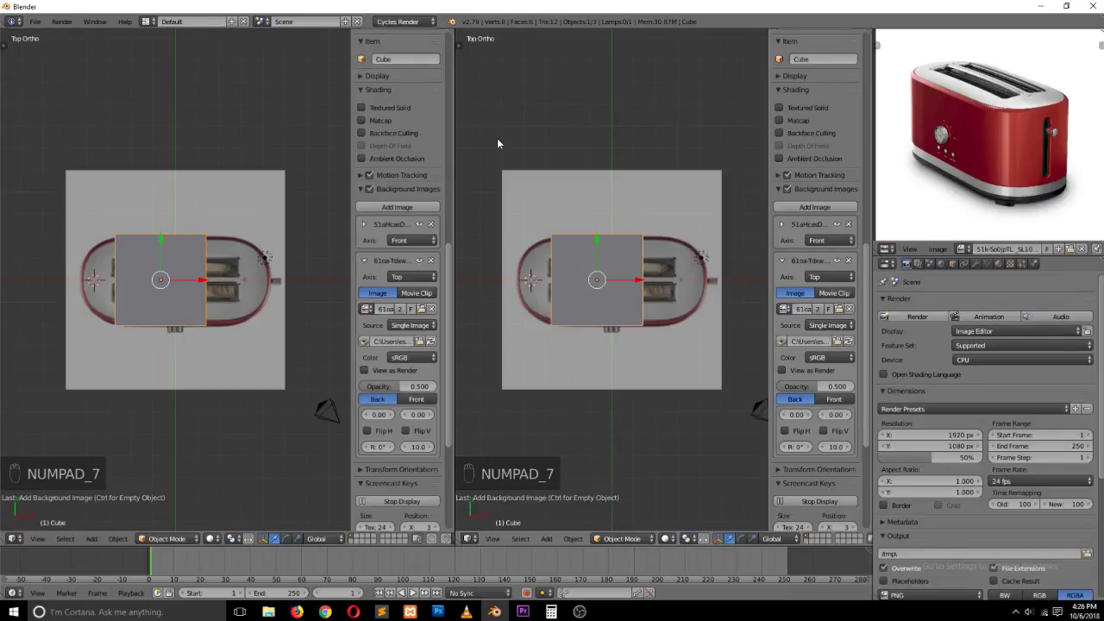
{"action": "key", "text": "KP_1"}
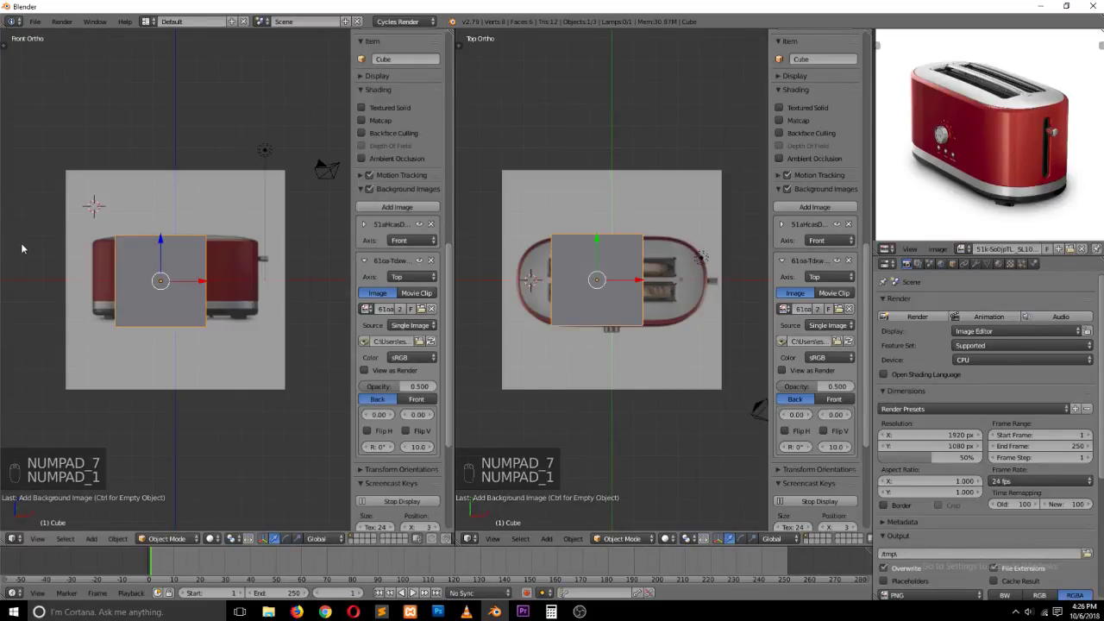
{"action": "key", "text": "n"}
{"action": "key", "text": "n"}
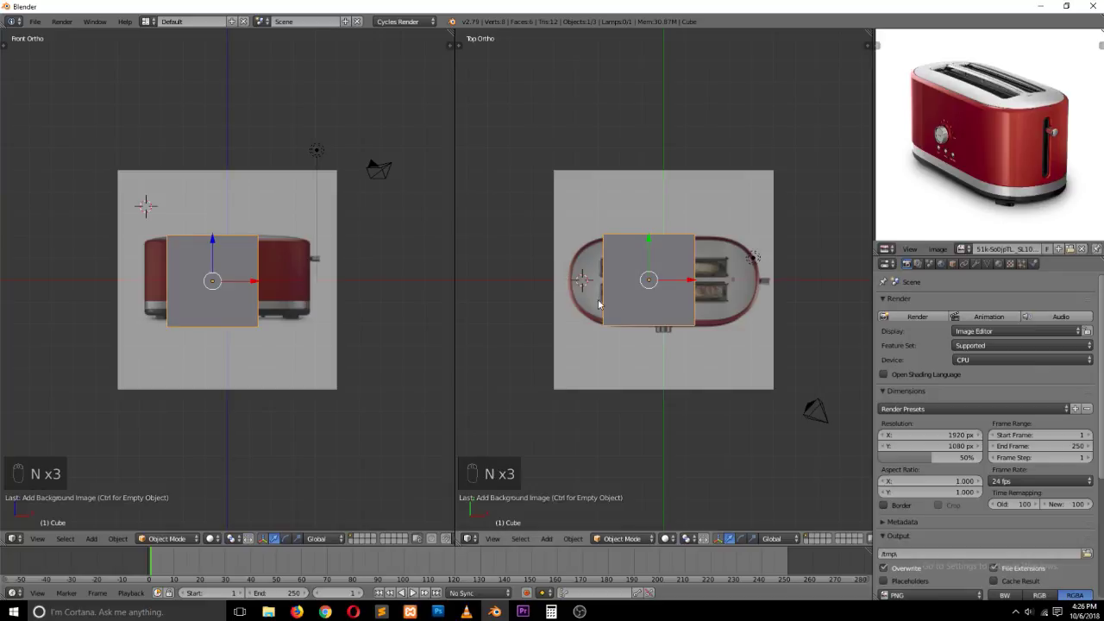
Step: Enter Edit Mode on the cube with vertex selection and wireframe display in both viewports, and deselect everything
{"action": "key", "text": "z"}
{"action": "key", "text": "Tab"}
{"action": "key", "text": "ctrl+Tab"}
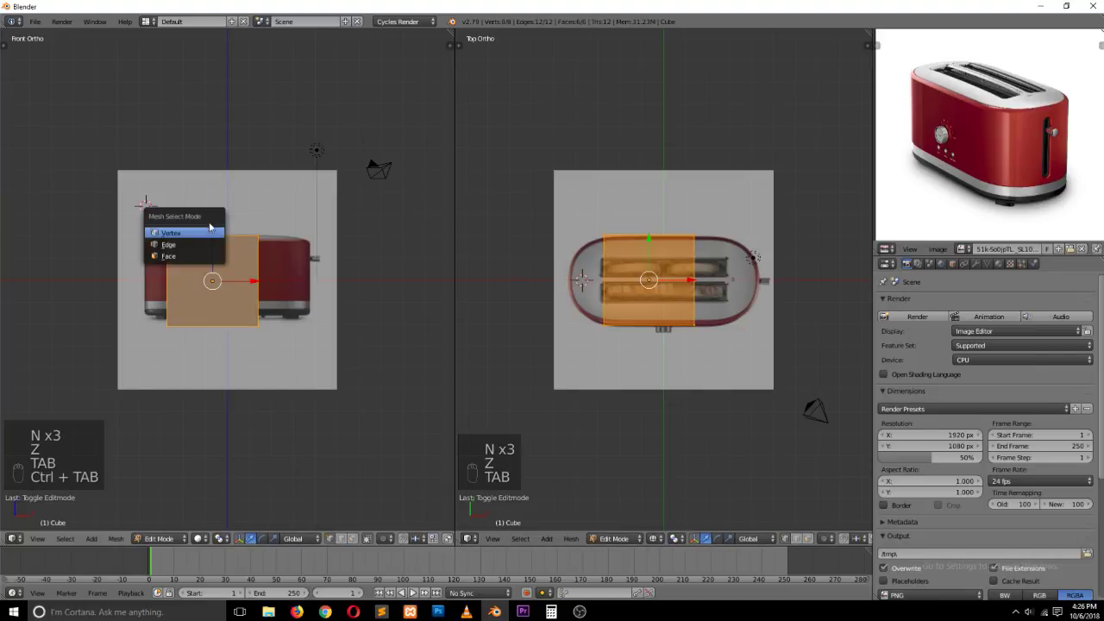
{"action": "left_click", "coordinate": [207, 231]}
{"action": "key", "text": "a"}
{"action": "key", "text": "z"}
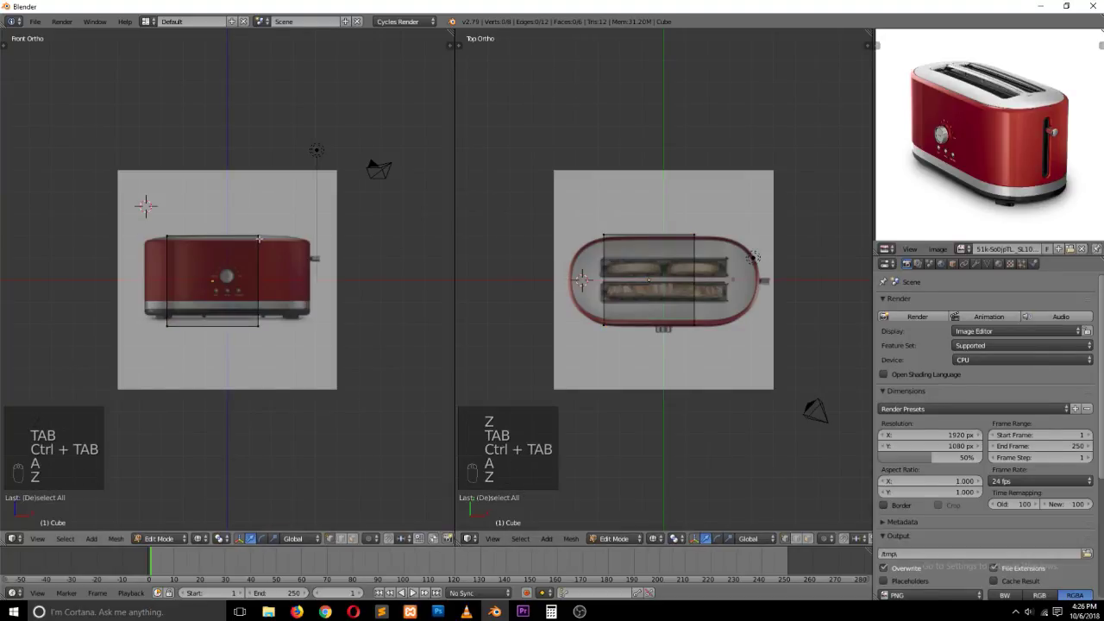
{"action": "key", "text": "n"}
{"action": "key", "text": "n"}
Step: Move the cube's right and left end vertices outward along X to the toaster's ends in the top photo
{"action": "key", "text": "b"}
{"action": "left_click_drag", "start_coordinate": [230, 223], "coordinate": [280, 339]}
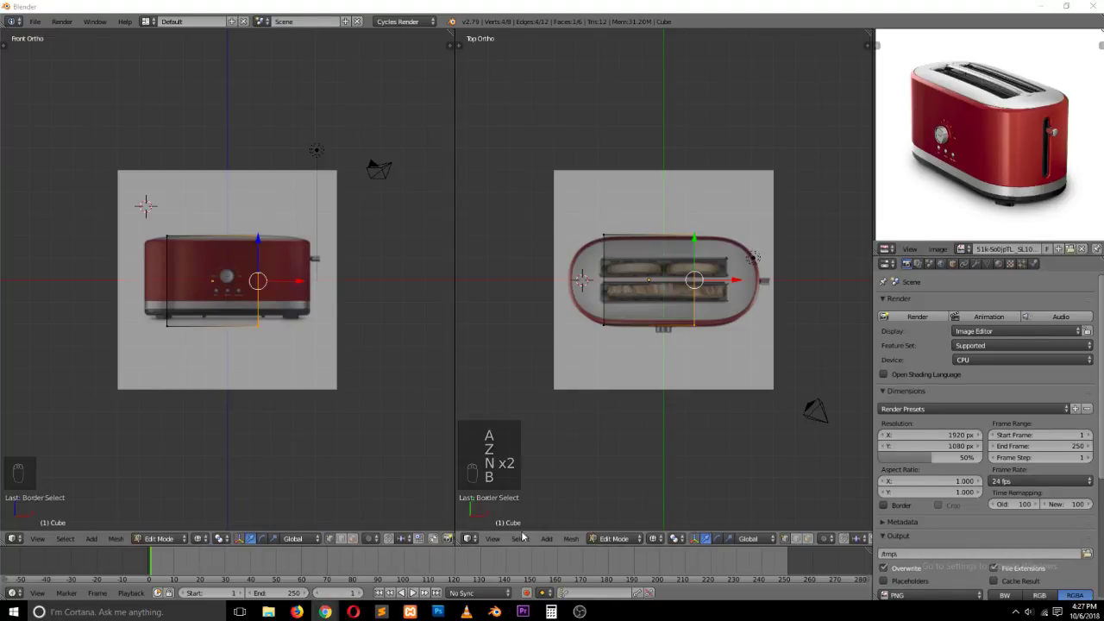
{"action": "left_click_drag", "start_coordinate": [732, 281], "coordinate": [797, 280]}
{"action": "key", "text": "a"}
{"action": "key", "text": "b"}
{"action": "left_click_drag", "start_coordinate": [571, 180], "coordinate": [652, 364]}
{"action": "left_click_drag", "start_coordinate": [635, 275], "coordinate": [605, 278]}
{"action": "key", "text": "a"}
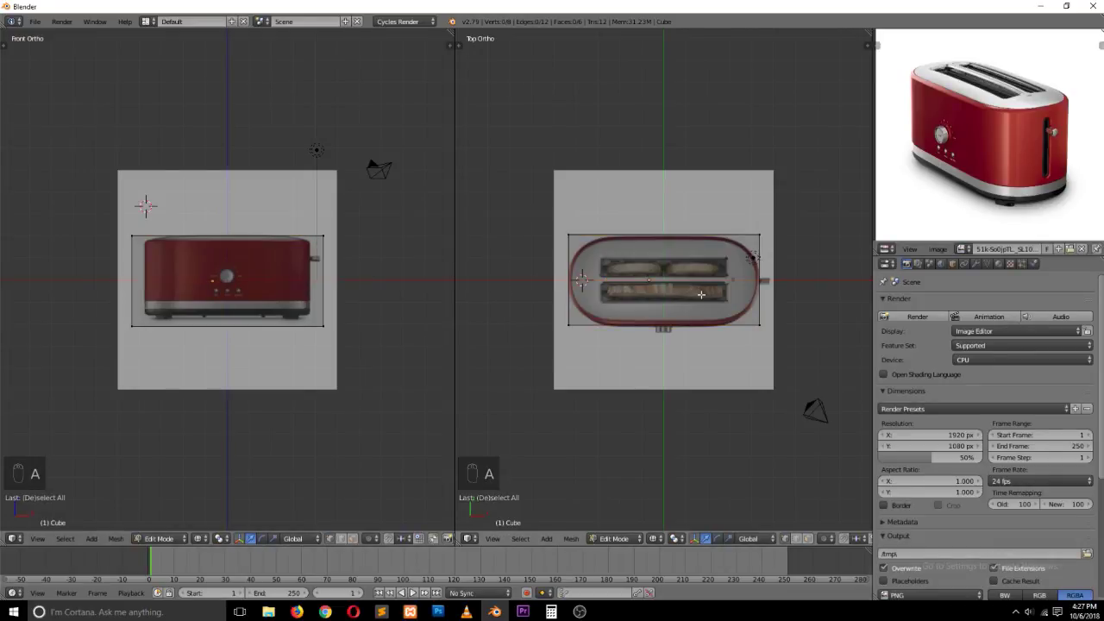
Step: Examine the stretched box from an angled view, toggling between solid and wireframe shading
{"action": "key", "text": "ctrl+Tab"}
{"action": "left_click", "coordinate": [705, 311]}
{"action": "middle_click_drag", "start_coordinate": [706, 310], "coordinate": [671, 319]}
{"action": "key", "text": "grave"}
{"action": "key", "text": "z"}
{"action": "key", "text": "z"}
Step: Move the box's bottom vertices up about 0.49 along Z to the underside of the toaster body in the front view
{"action": "scroll", "coordinate": [113, 358], "scroll_direction": "up", "scroll_amount": 3}
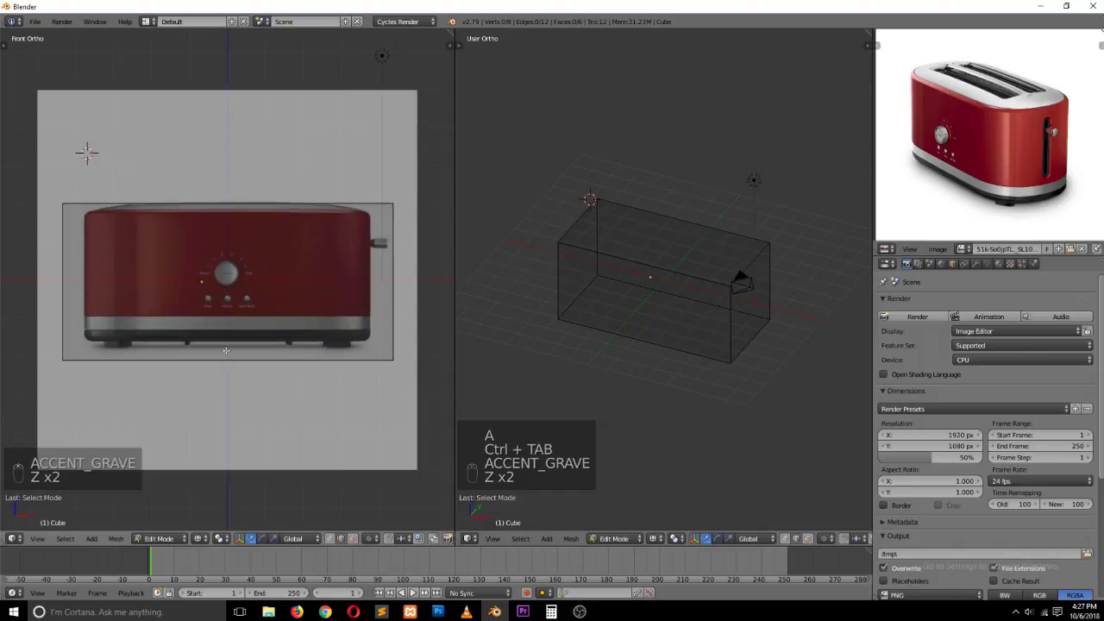
{"action": "key", "text": "ctrl+Tab"}
{"action": "left_click", "coordinate": [82, 335]}
{"action": "key", "text": "b"}
{"action": "left_click_drag", "start_coordinate": [51, 333], "coordinate": [421, 415]}
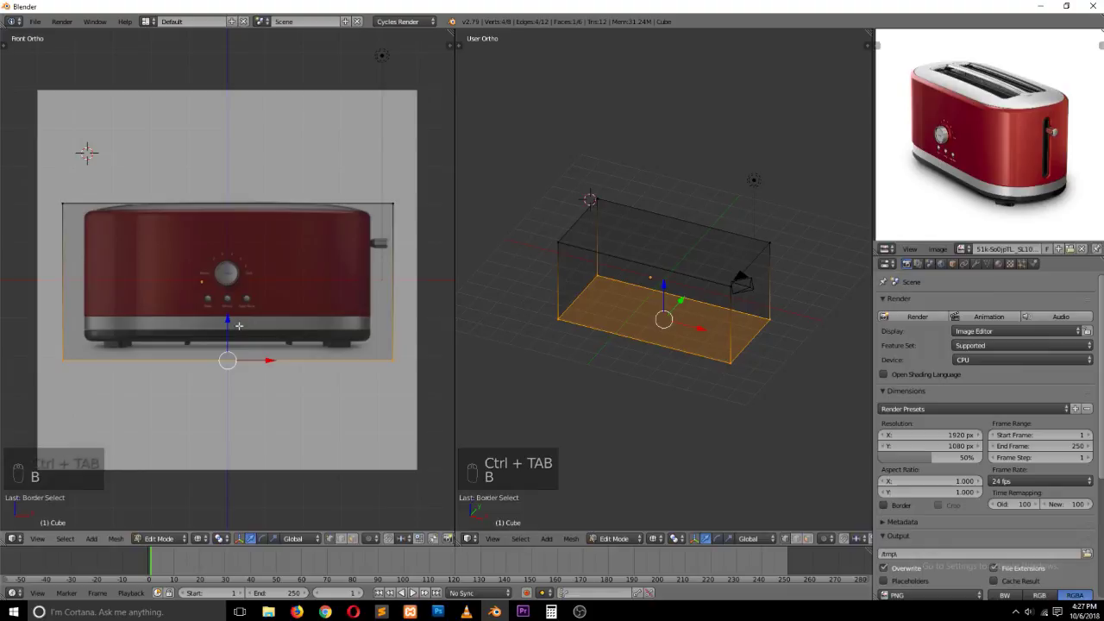
{"action": "key", "text": "g"}
{"action": "key", "text": "z"}
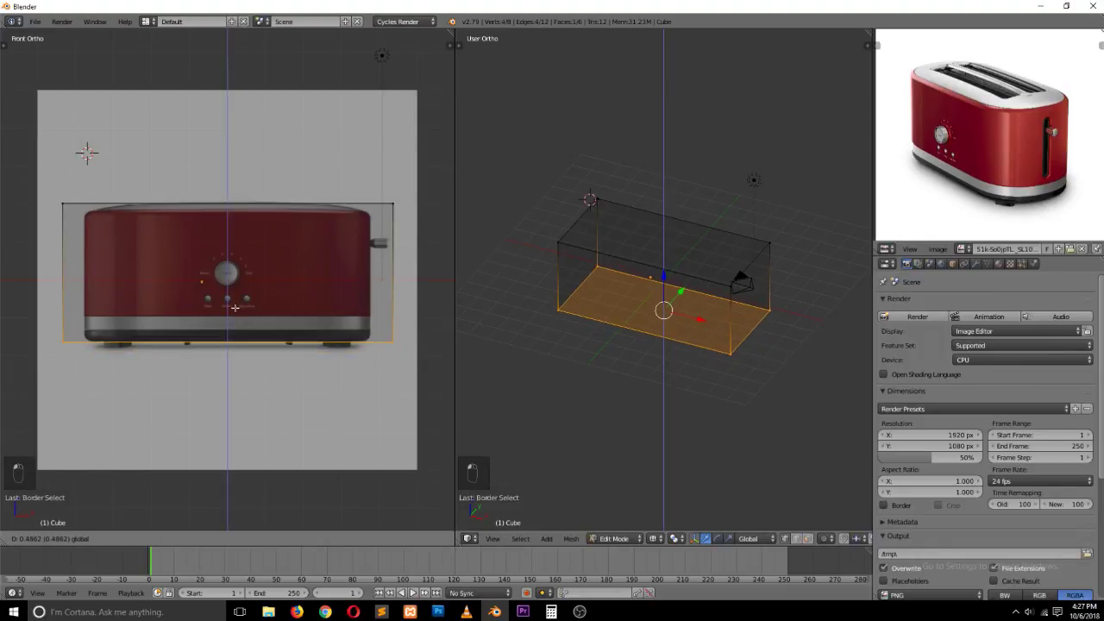
{"action": "left_click", "coordinate": [235, 306]}
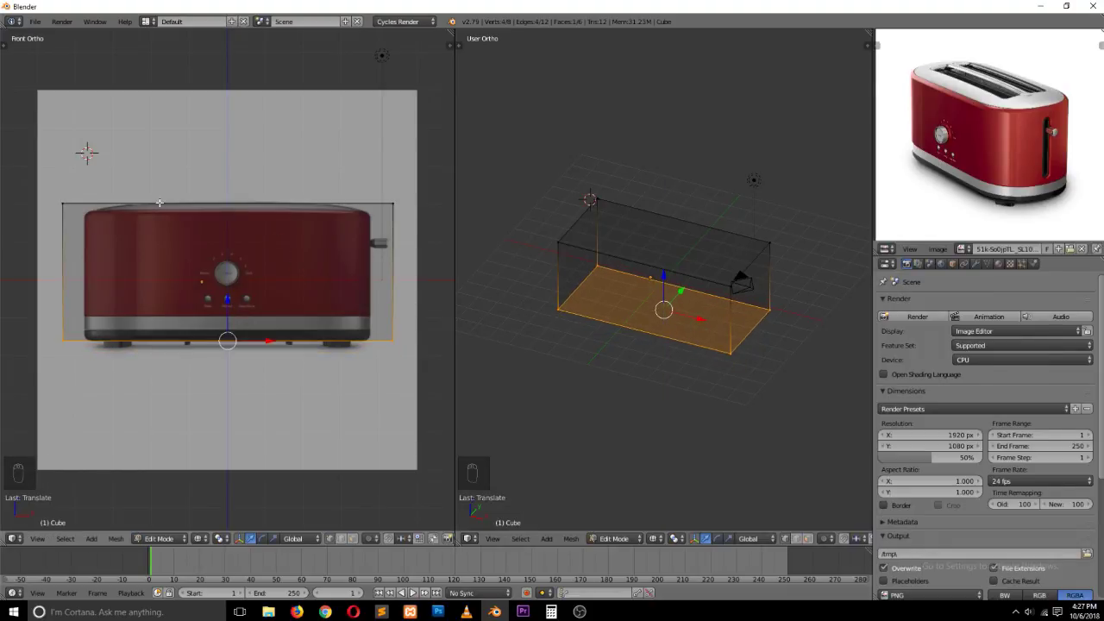
Step: Move the box's top vertices down along Z to the upper rim of the toaster's red body and deselect them
{"action": "key", "text": "a"}
{"action": "key", "text": "b"}
{"action": "left_click_drag", "start_coordinate": [36, 153], "coordinate": [431, 248]}
{"action": "left_click_drag", "start_coordinate": [225, 169], "coordinate": [222, 169]}
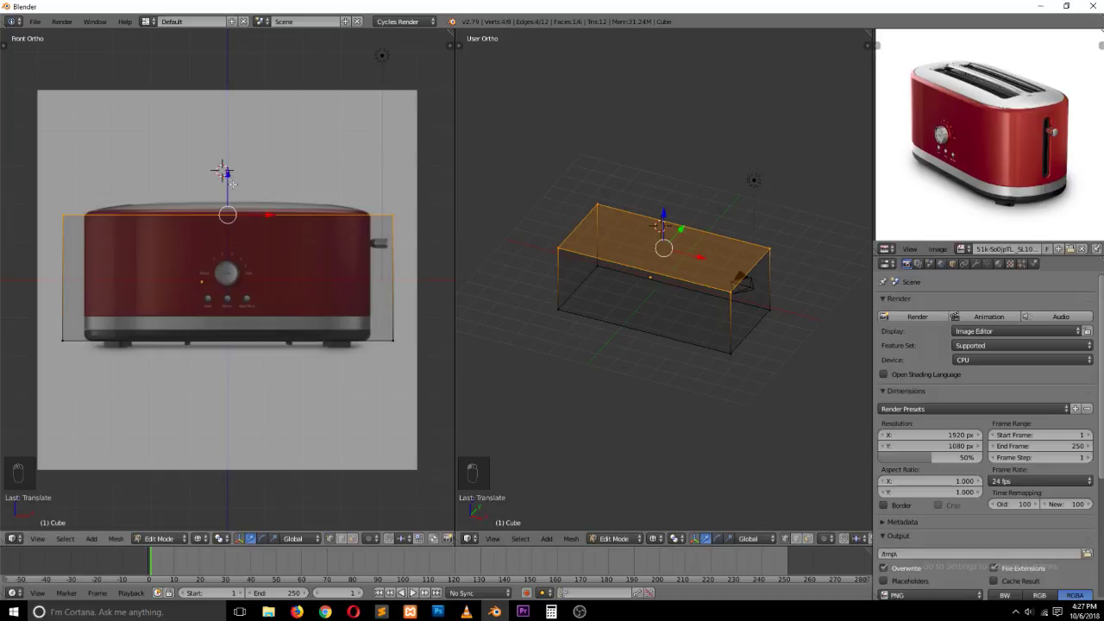
{"action": "key", "text": "a"}
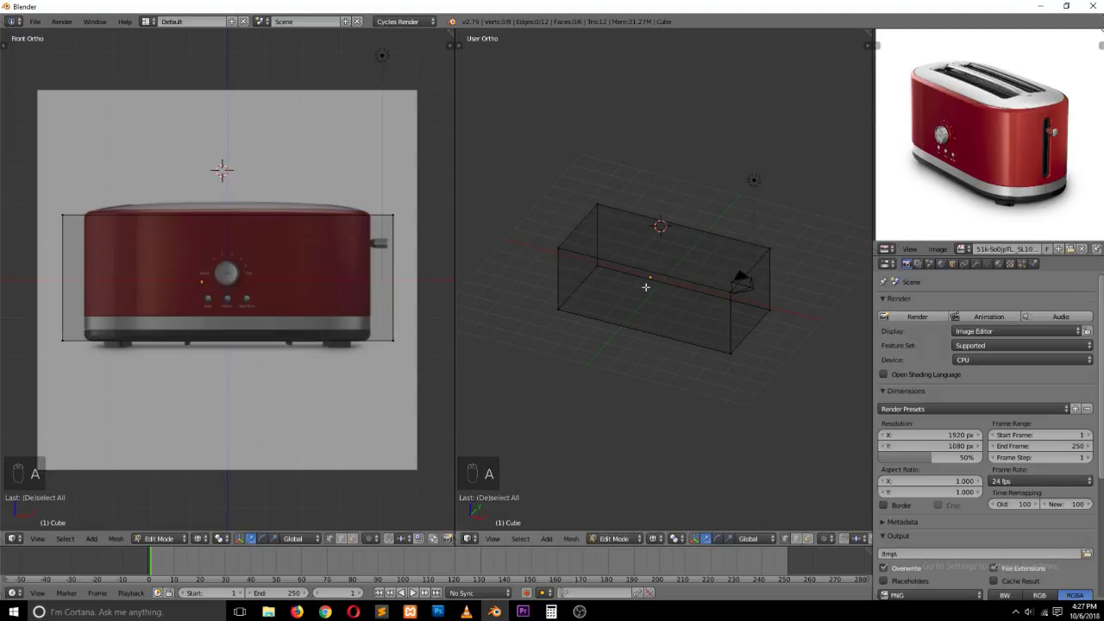
Step: Switch the mesh selection mode to edges and return the angled viewport to top orthographic view
{"action": "key", "text": "ctrl+Tab"}
{"action": "left_click", "coordinate": [614, 308]}
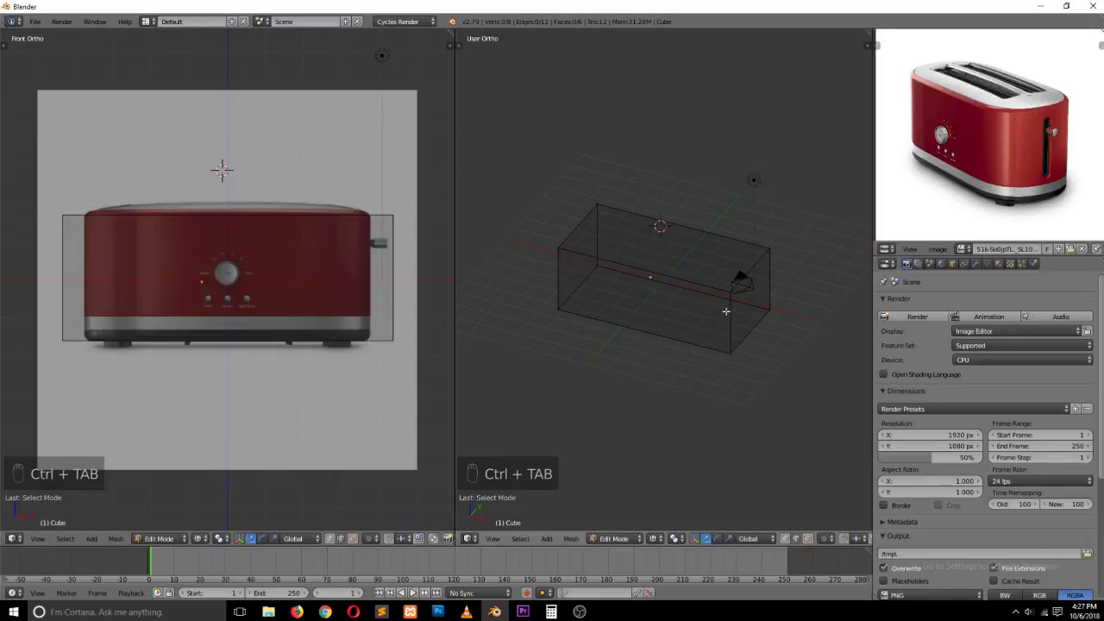
{"action": "key", "text": "KP_7"}
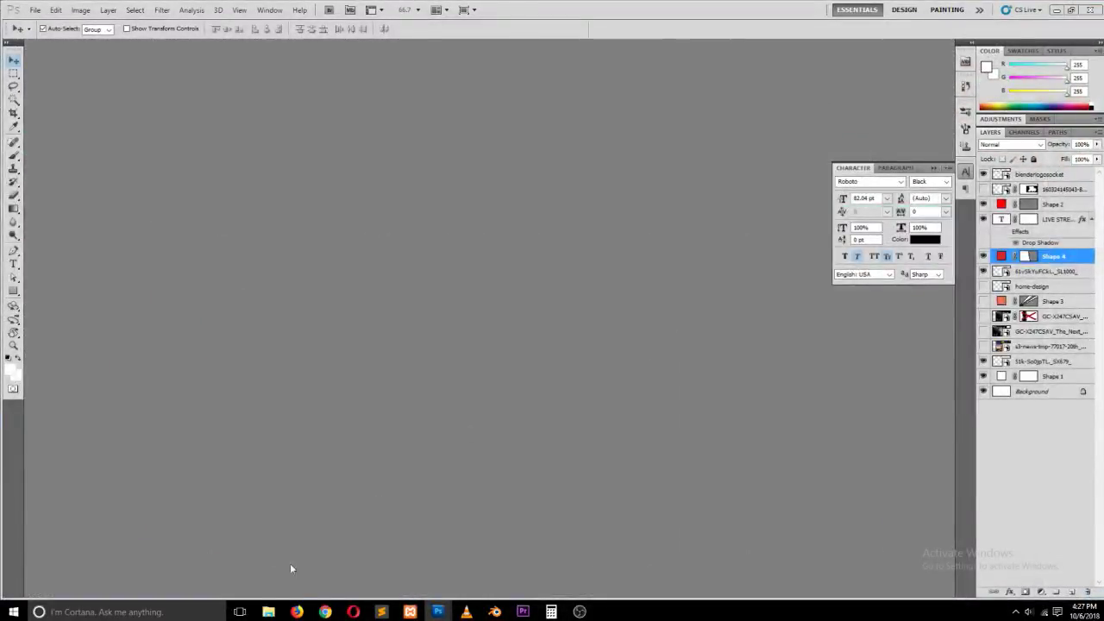
Step: Open the top-view photo 61oa-TdxwdL._SL1000_ in Photoshop and place the front photo 51aHcasDNbL._SL1000_ over it as a layer
{"action": "left_click", "coordinate": [268, 611]}
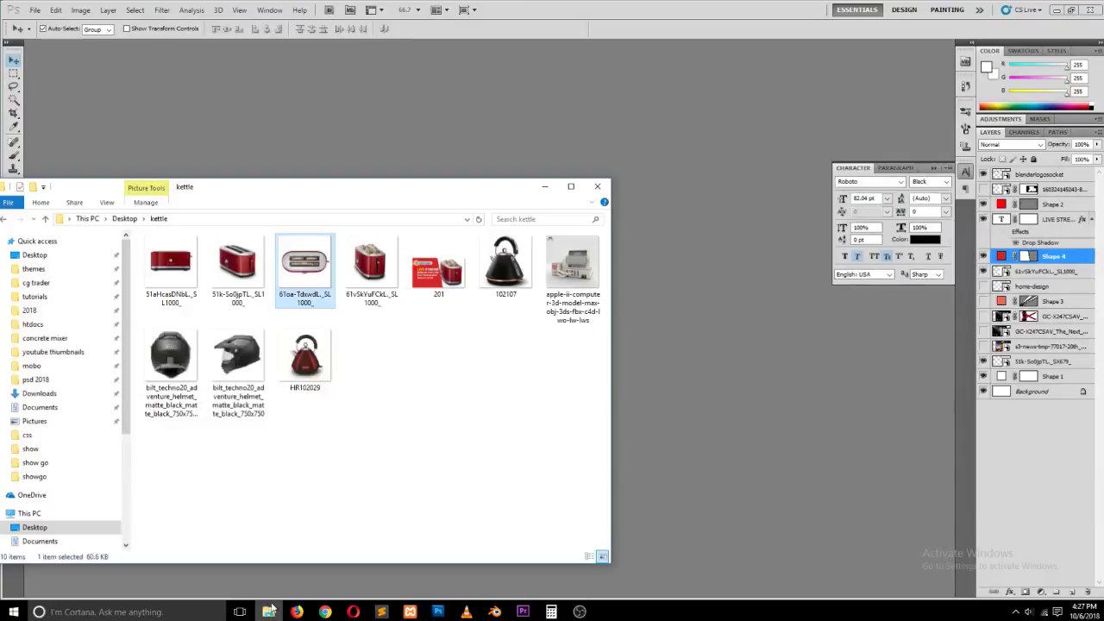
{"action": "left_click_drag", "start_coordinate": [307, 276], "coordinate": [439, 155]}
{"action": "left_click", "coordinate": [268, 612]}
{"action": "left_click_drag", "start_coordinate": [185, 256], "coordinate": [486, 158]}
{"action": "key", "text": "Return"}
Step: Hide the front photo layer, add vertical guides at both ends of the top-view toaster body, and show the layer again
{"action": "left_click", "coordinate": [983, 179]}
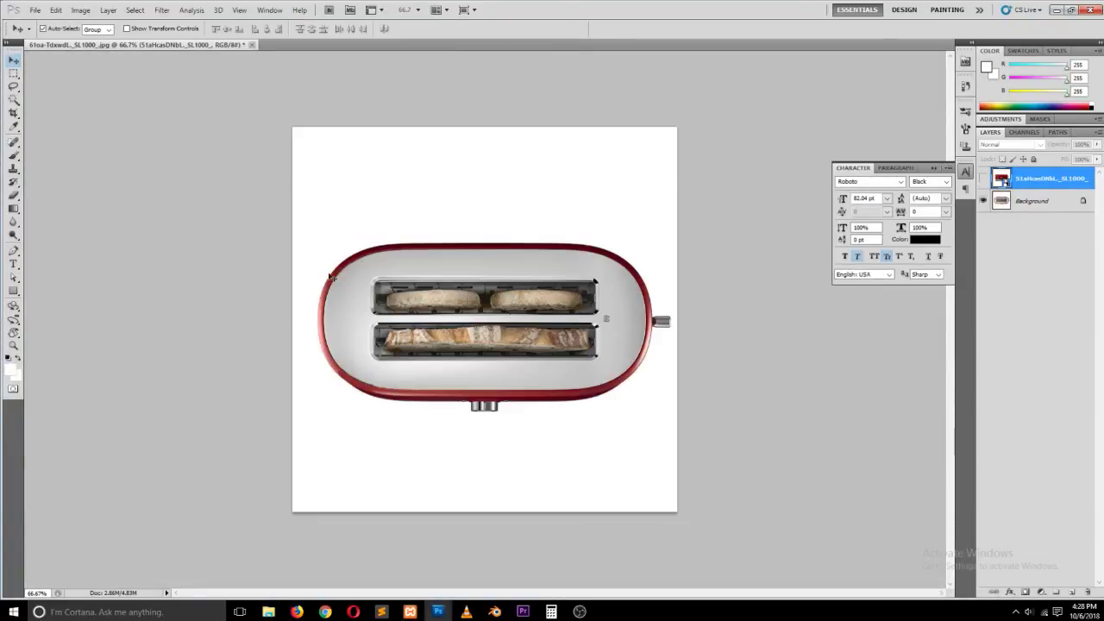
{"action": "key", "text": "ctrl+r"}
{"action": "left_click_drag", "start_coordinate": [30, 289], "coordinate": [322, 297]}
{"action": "left_click_drag", "start_coordinate": [29, 287], "coordinate": [657, 267]}
{"action": "left_click", "coordinate": [1041, 197]}
{"action": "left_click", "coordinate": [983, 179]}
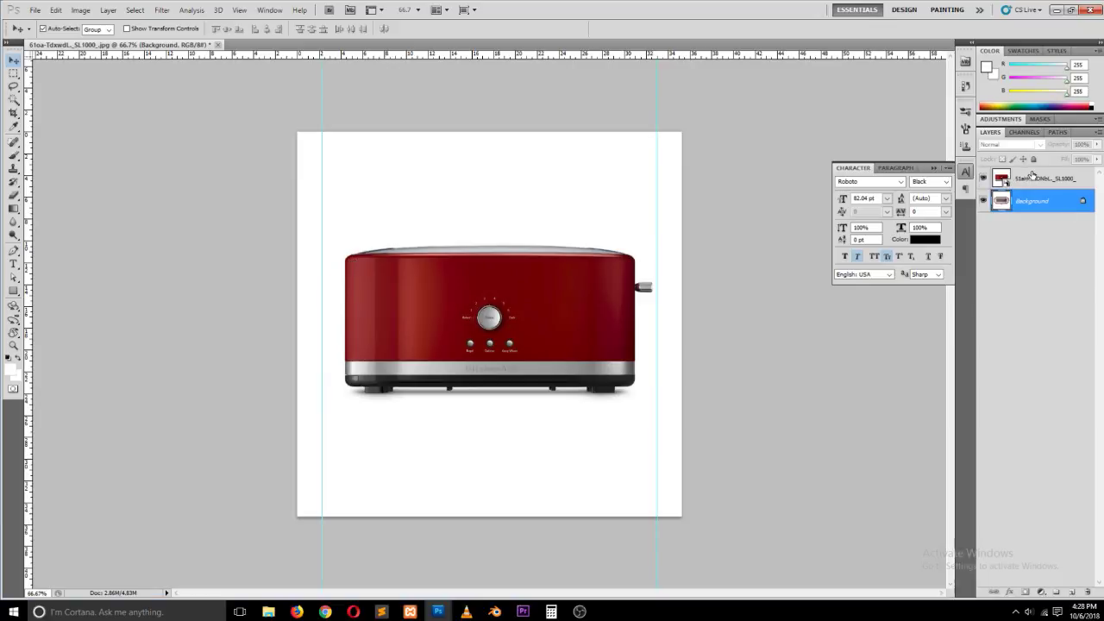
Step: Scale the front photo layer proportionally about its centre to roughly 115% so the red toaster body spans the two vertical guides
{"action": "left_click", "coordinate": [492, 303]}
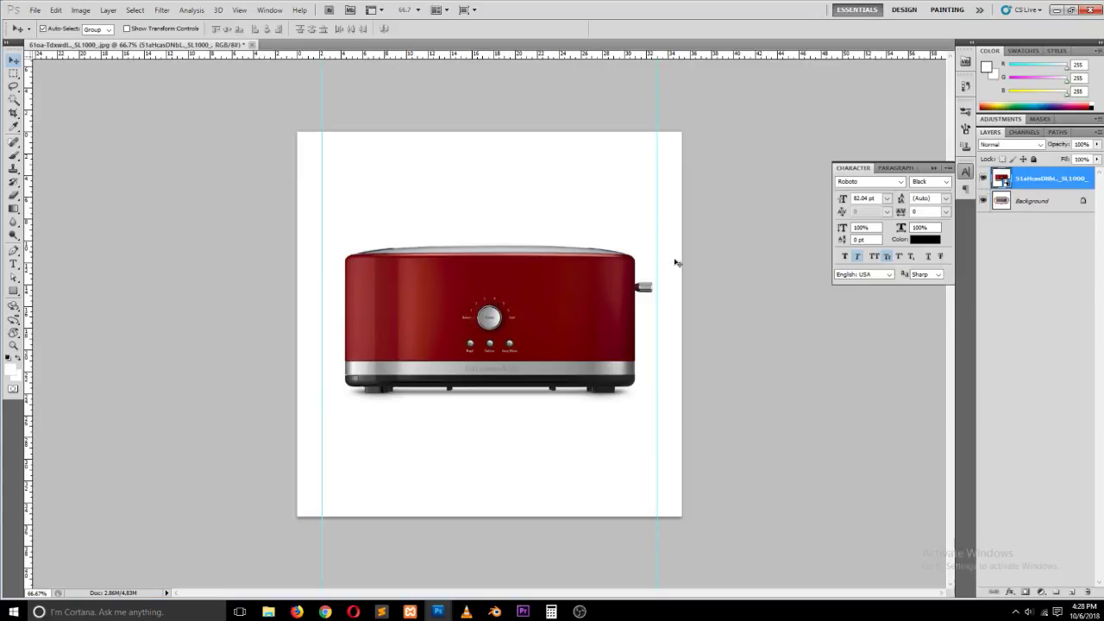
{"action": "key", "text": "ctrl+t"}
{"action": "left_click_drag", "start_coordinate": [688, 131], "coordinate": [729, 121], "text": "alt+shift"}
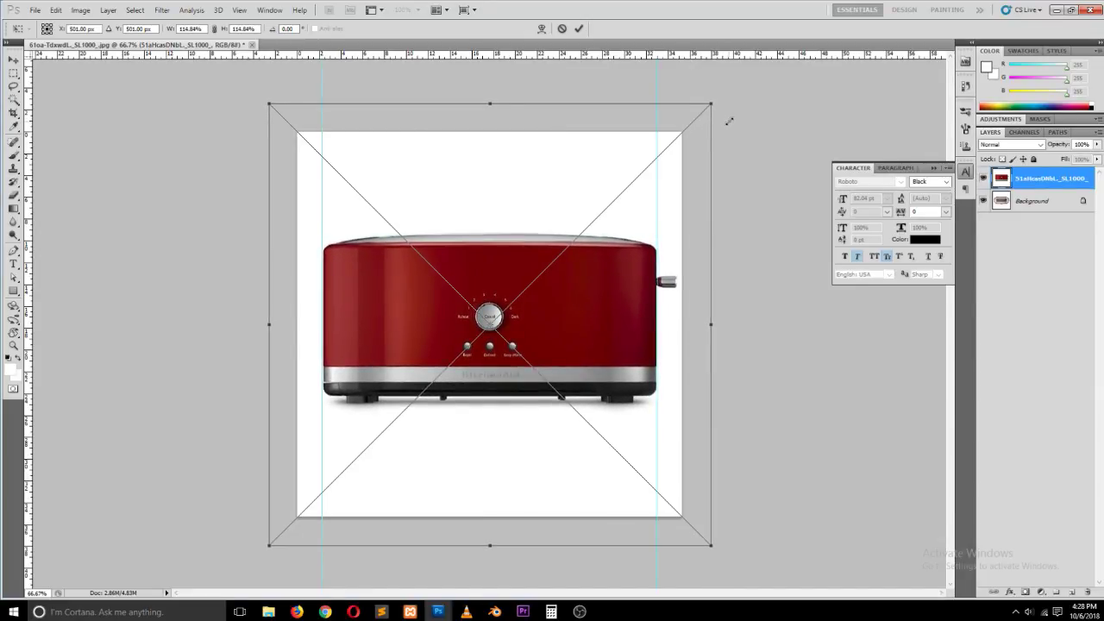
{"action": "key", "text": "Return"}
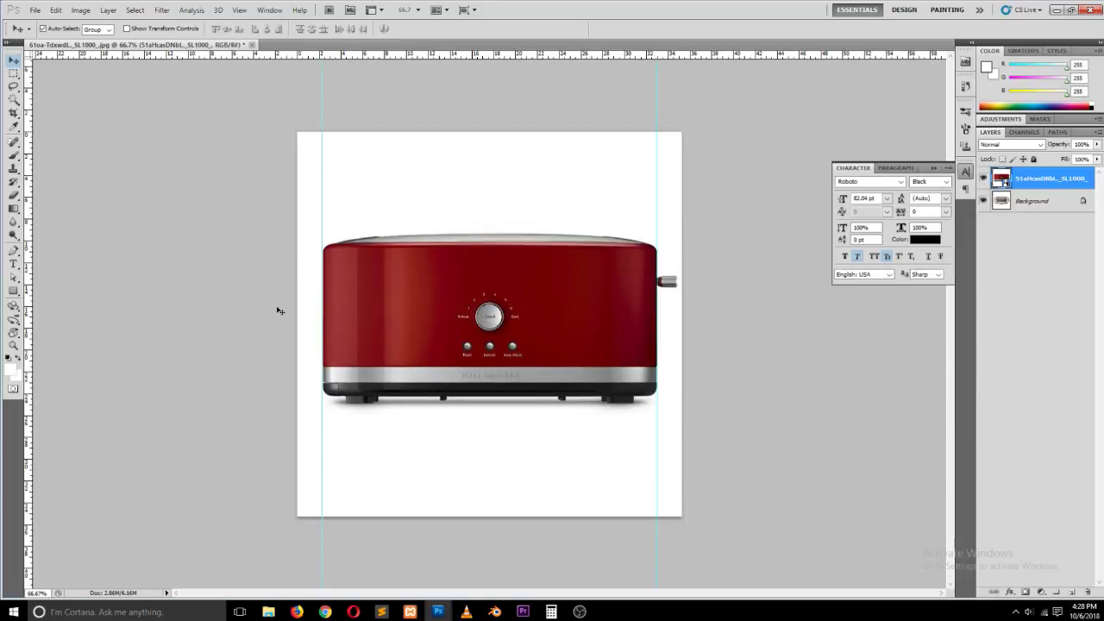
Step: Export the document for the web as a maximum-quality JPEG, overwriting the existing front photo 51aHcasDNbL._SL1000_ in the kettle folder
{"action": "key", "text": "ctrl+alt+shift+s"}
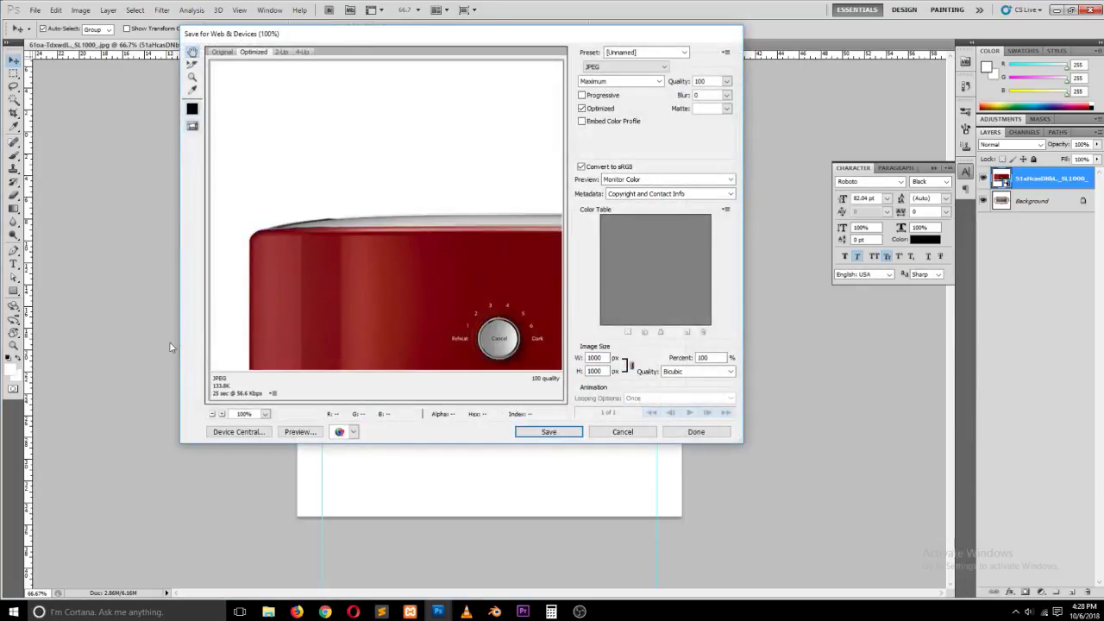
{"action": "left_click_drag", "start_coordinate": [334, 263], "coordinate": [288, 191]}
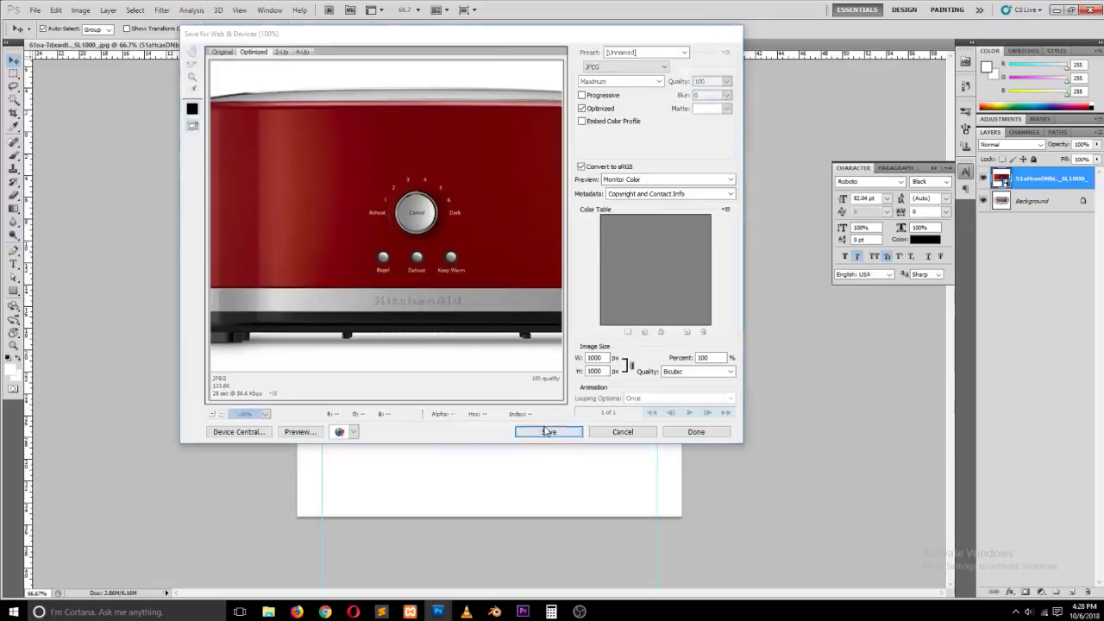
{"action": "left_click", "coordinate": [545, 431]}
{"action": "double_click", "coordinate": [272, 114]}
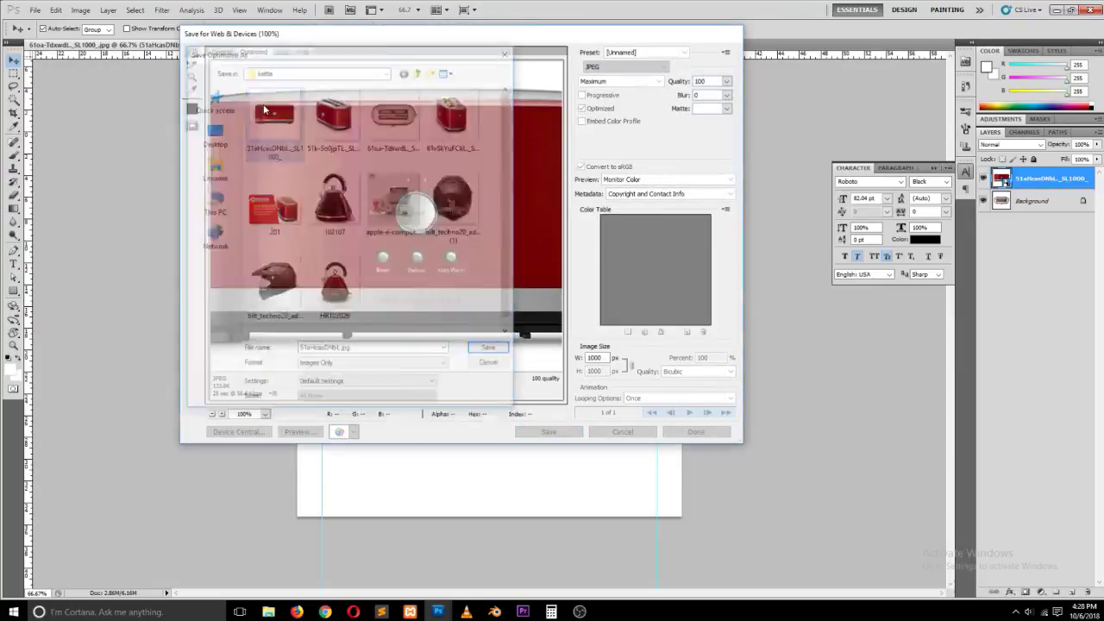
{"action": "left_click", "coordinate": [630, 297]}
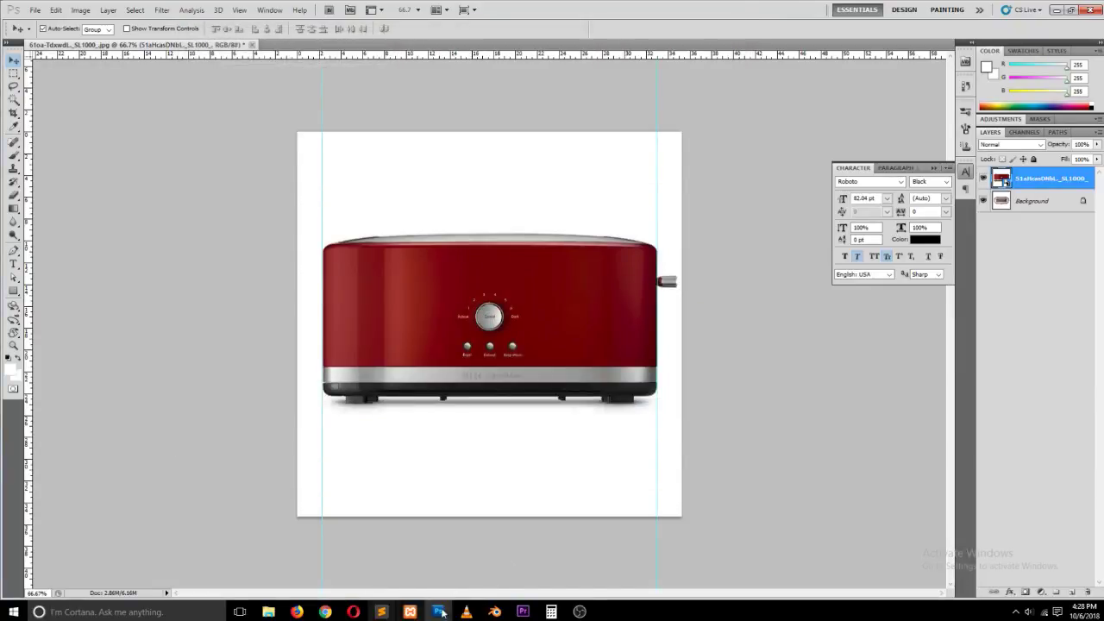
Step: Switch to Blender, reload the front view's 51aHcasDNbL background image from disk, and return to editing the box mesh
{"action": "left_click", "coordinate": [495, 611]}
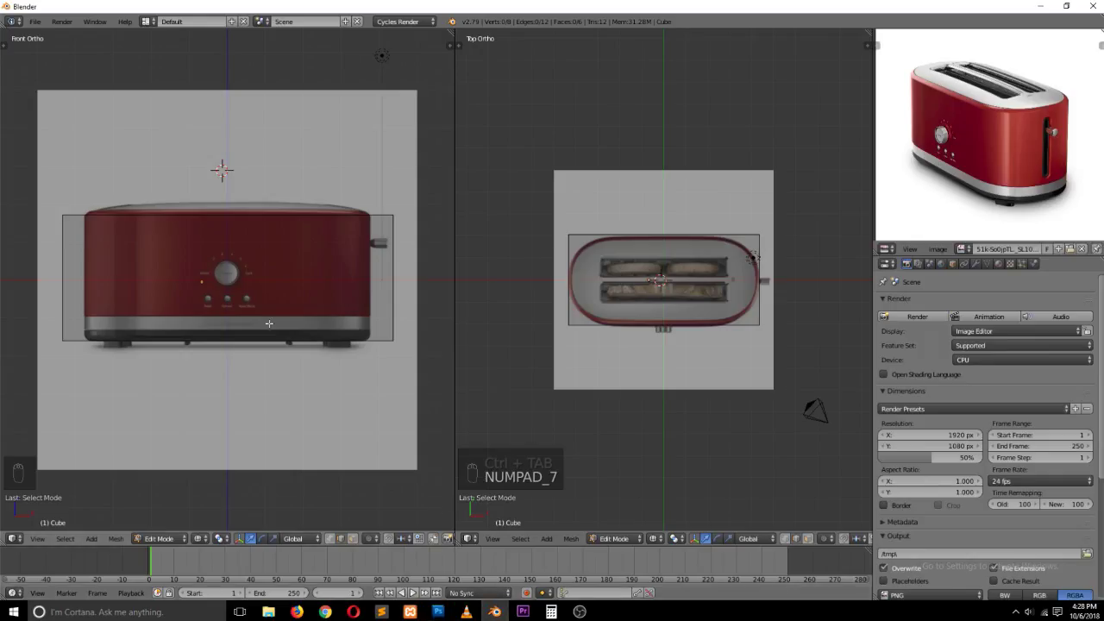
{"action": "key", "text": "Tab"}
{"action": "key", "text": "n"}
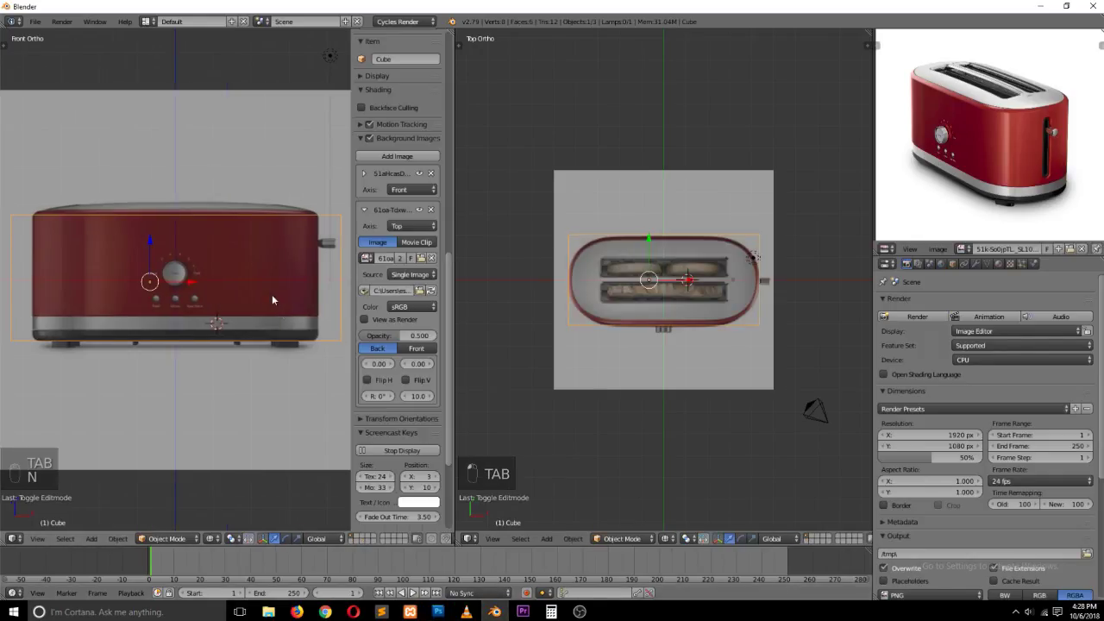
{"action": "scroll", "coordinate": [384, 280], "scroll_direction": "up", "scroll_amount": 3}
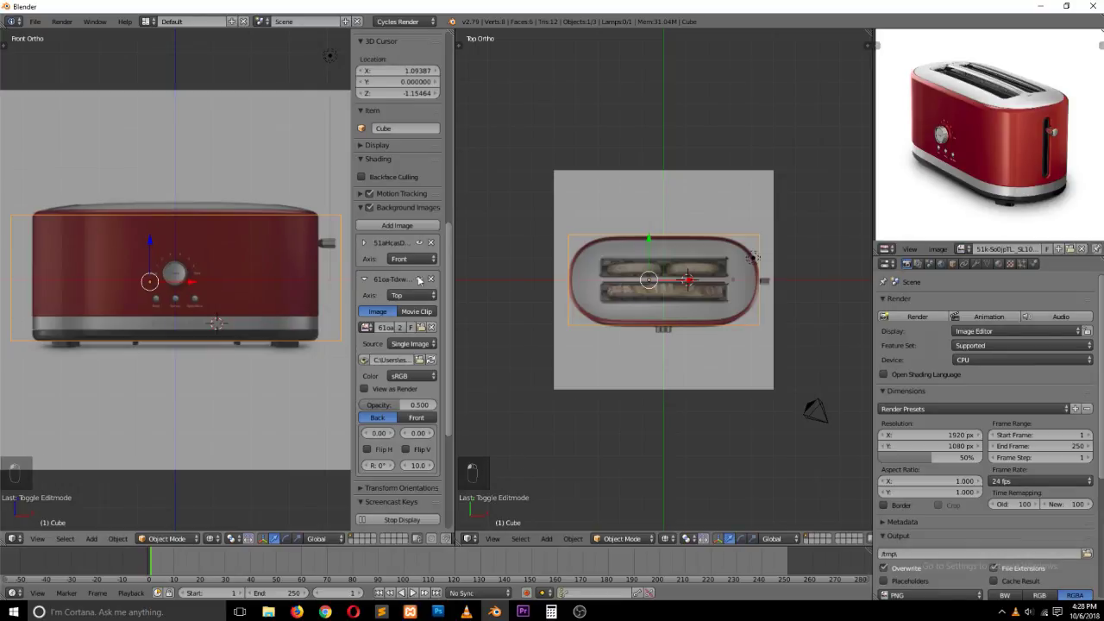
{"action": "left_click", "coordinate": [419, 242]}
{"action": "left_click", "coordinate": [419, 243]}
{"action": "left_click", "coordinate": [378, 245]}
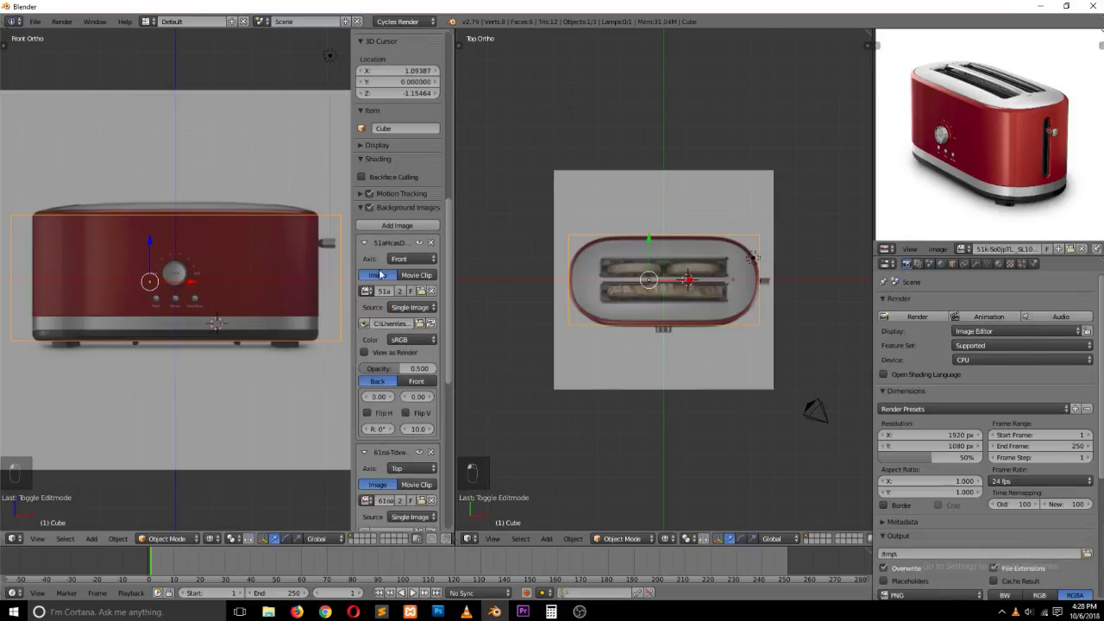
{"action": "left_click", "coordinate": [431, 324]}
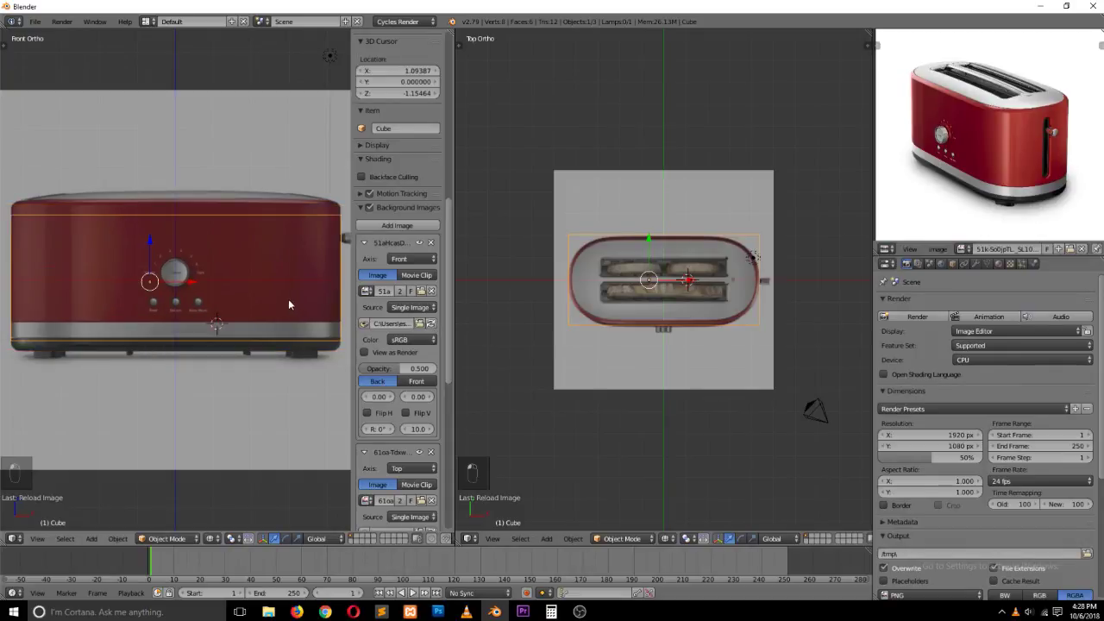
{"action": "key", "text": "n"}
{"action": "key", "text": "Tab"}
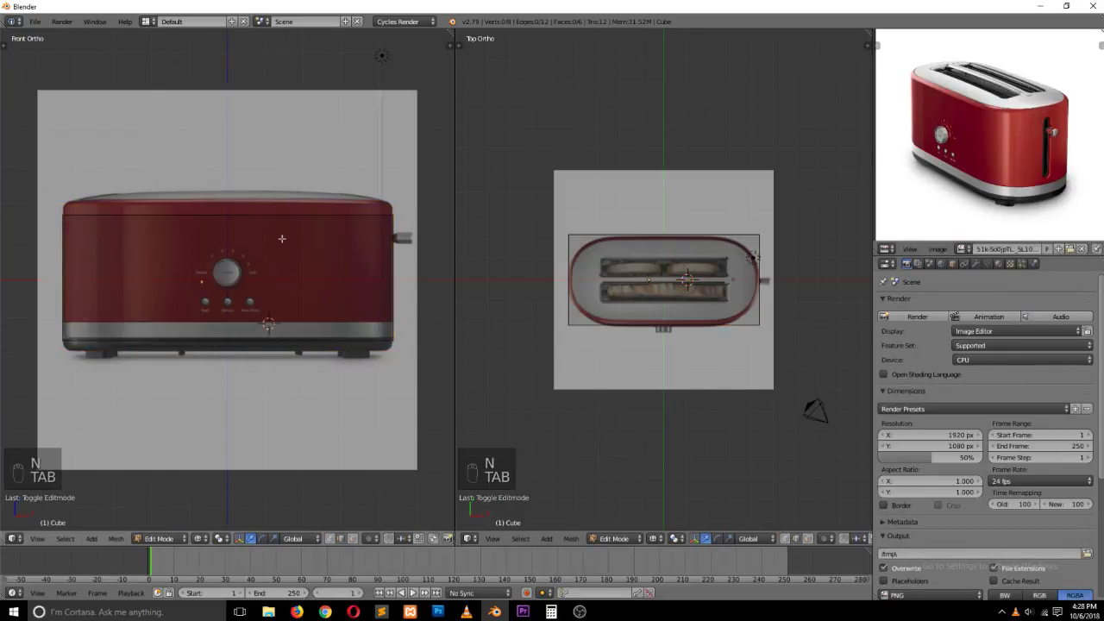
Step: Select the box's top vertices, move them up along Z to the red body's upper rim, and deselect them
{"action": "key", "text": "ctrl+Tab"}
{"action": "left_click", "coordinate": [161, 202]}
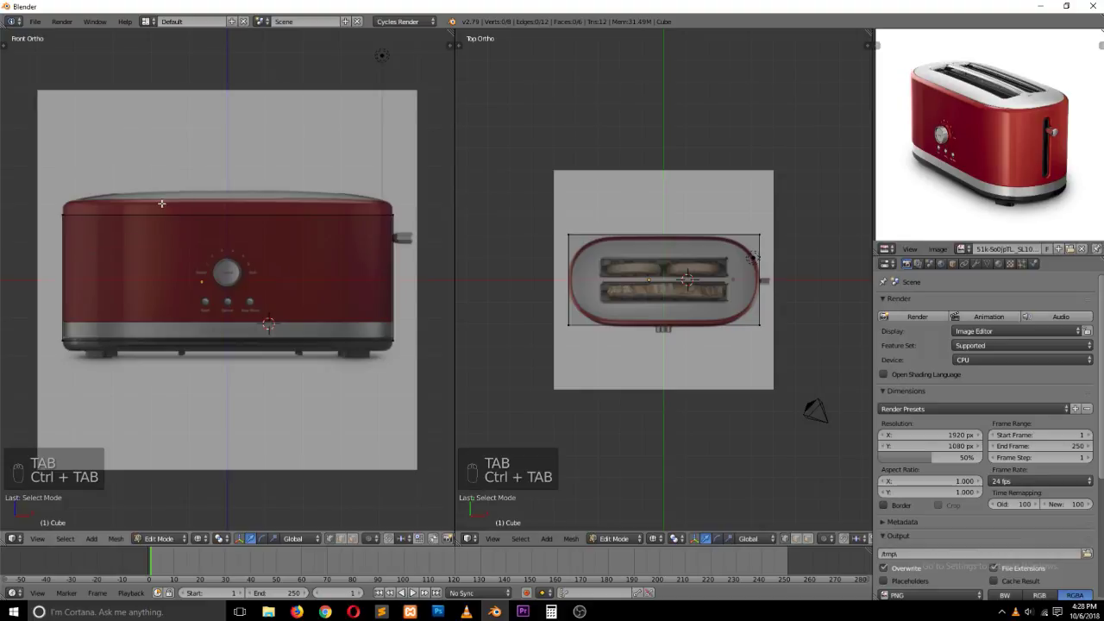
{"action": "key", "text": "b"}
{"action": "left_click_drag", "start_coordinate": [12, 188], "coordinate": [440, 234]}
{"action": "left_click_drag", "start_coordinate": [229, 174], "coordinate": [230, 161]}
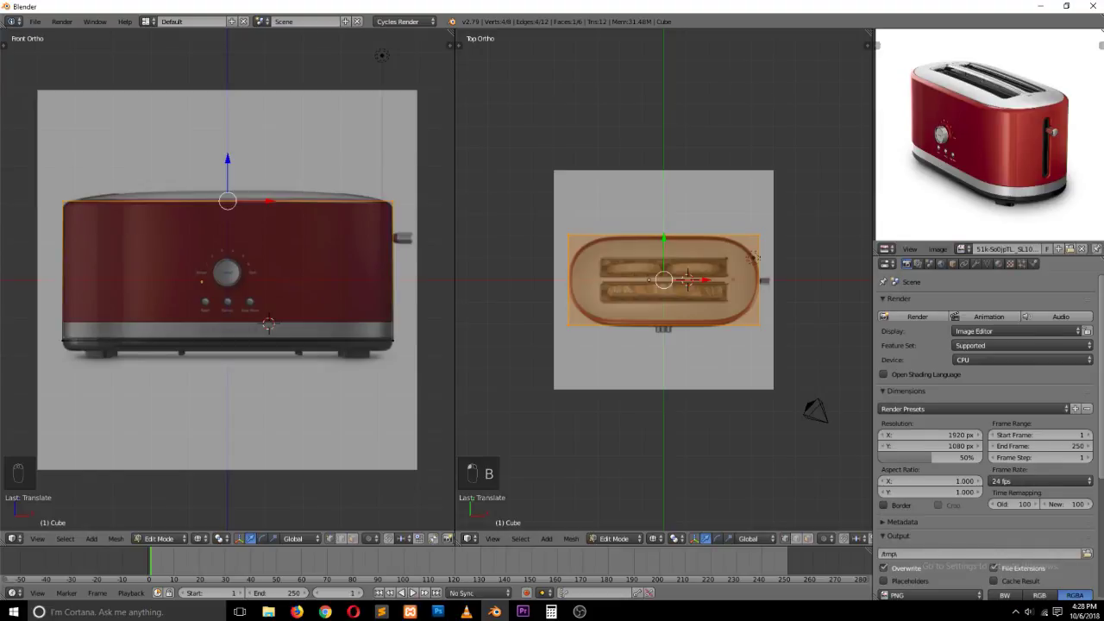
{"action": "key", "text": "a"}
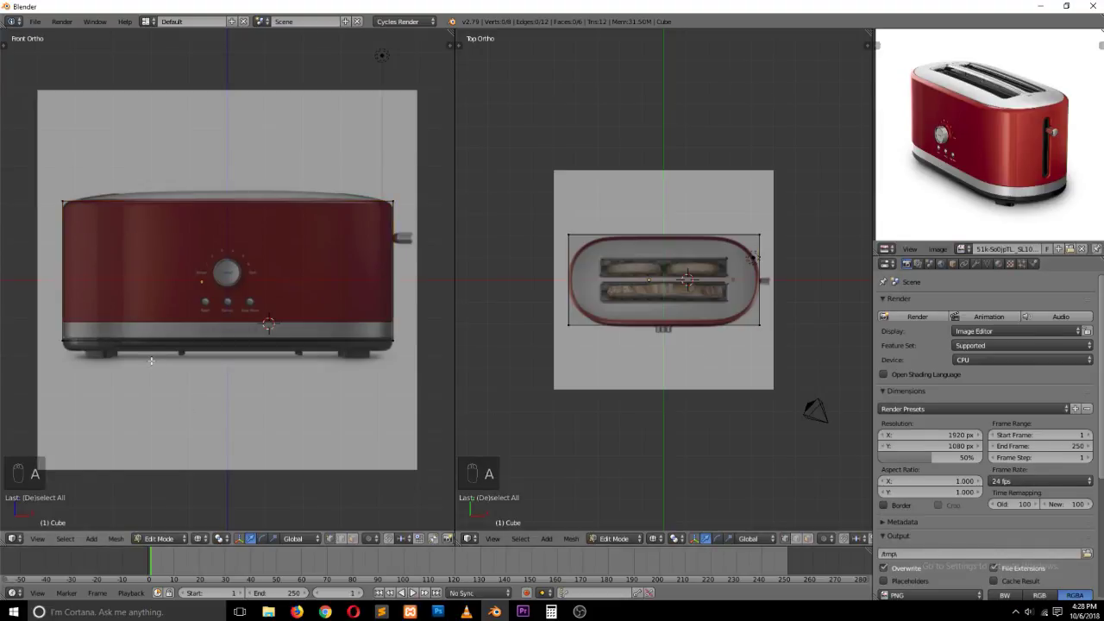
Step: Switch to edge selection and select the box's four vertical corner edges in an angled view
{"action": "key", "text": "grave"}
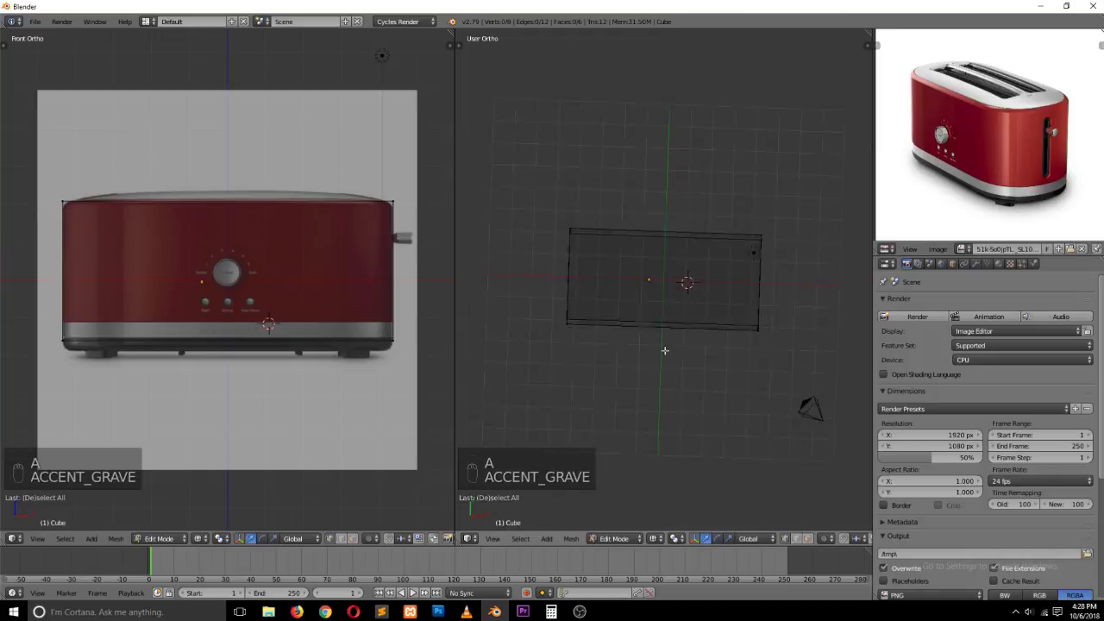
{"action": "key", "text": "z"}
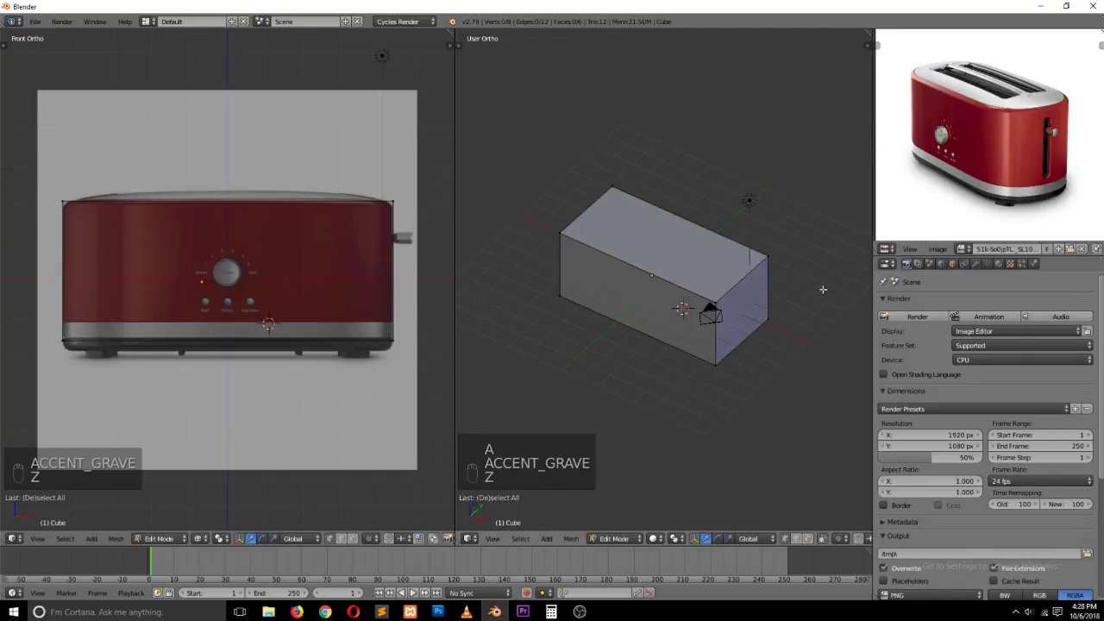
{"action": "key", "text": "ctrl+Tab"}
{"action": "left_click", "coordinate": [722, 413]}
{"action": "right_click", "coordinate": [717, 339]}
{"action": "right_click", "coordinate": [767, 287], "text": "shift"}
{"action": "key", "text": "z"}
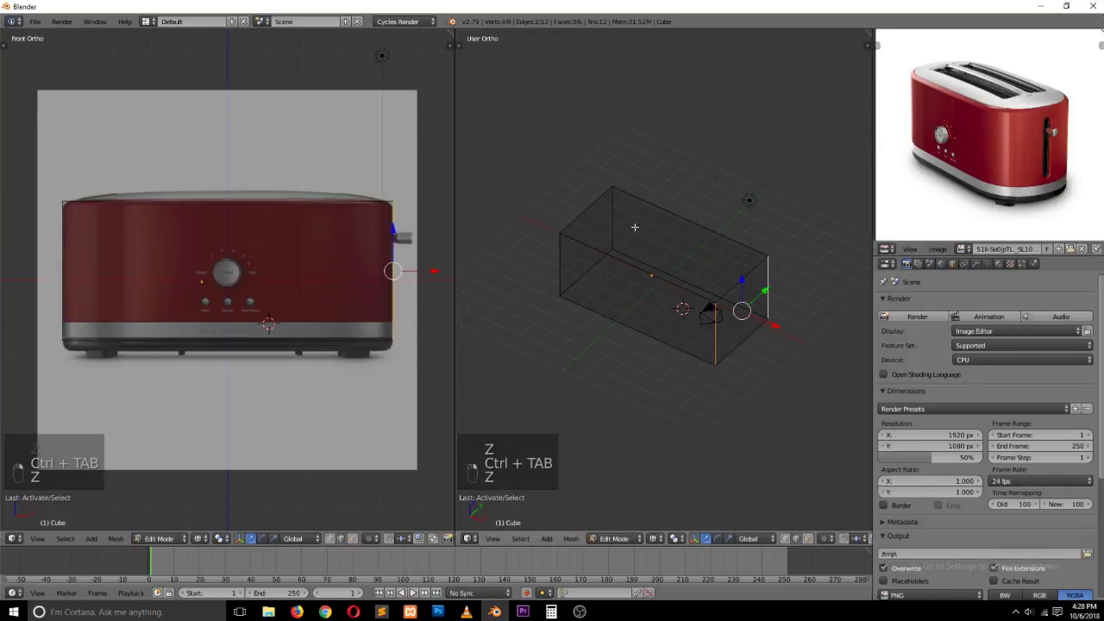
{"action": "right_click", "coordinate": [562, 278], "text": "alt"}
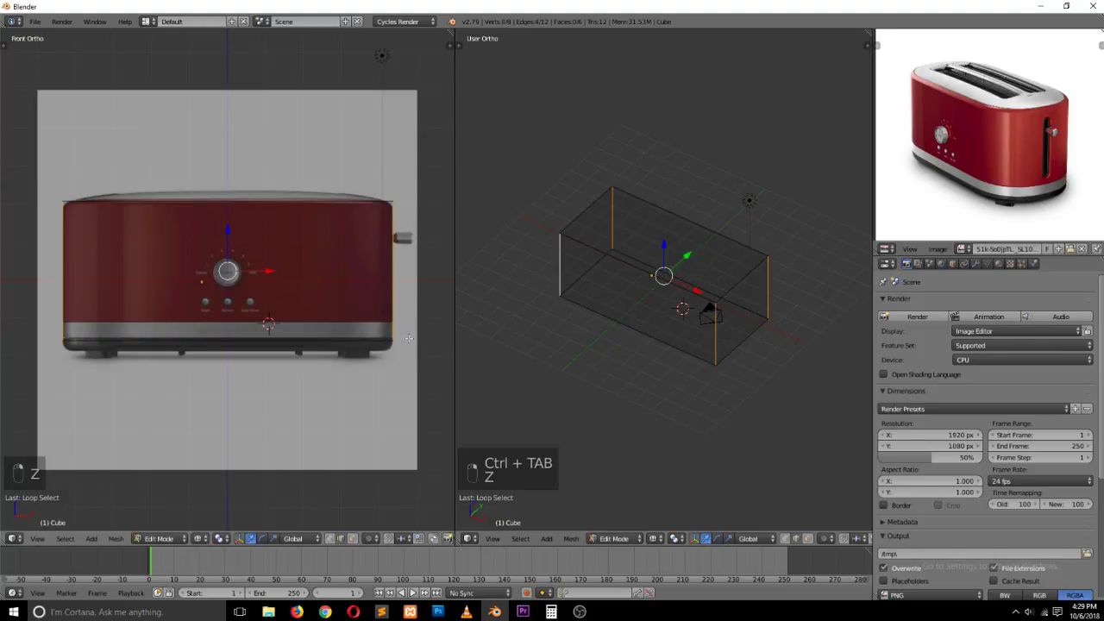
Step: Try beveling the four vertical corner edges with six segments and an offset of about 0.74, and compare with the top photo
{"action": "key", "text": "ctrl+b"}
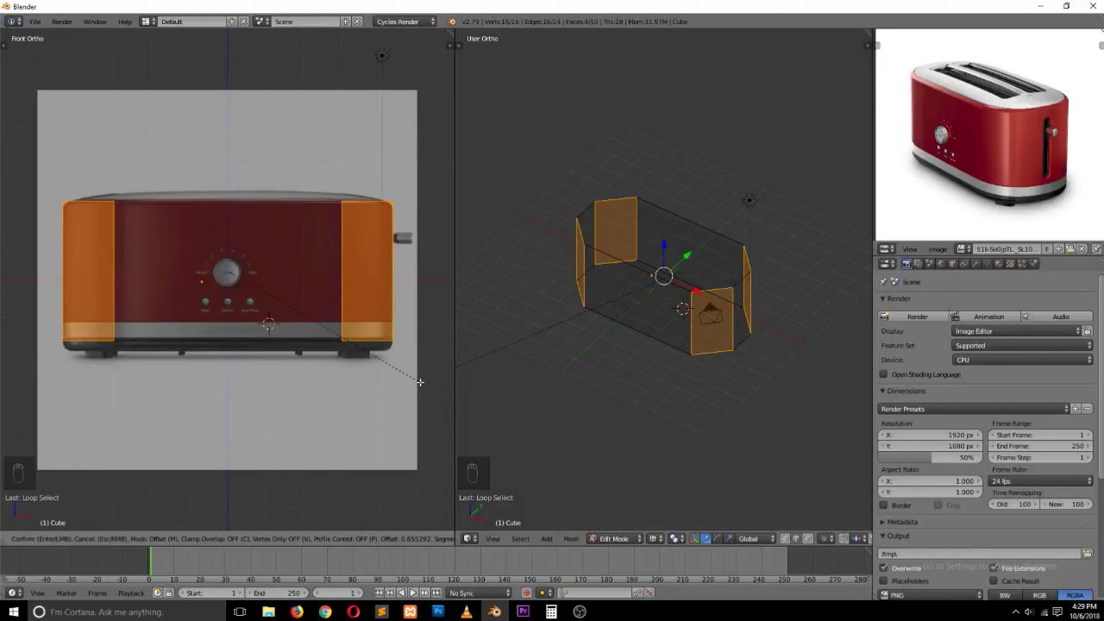
{"action": "scroll", "coordinate": [420, 382], "scroll_direction": "up", "scroll_amount": 5}
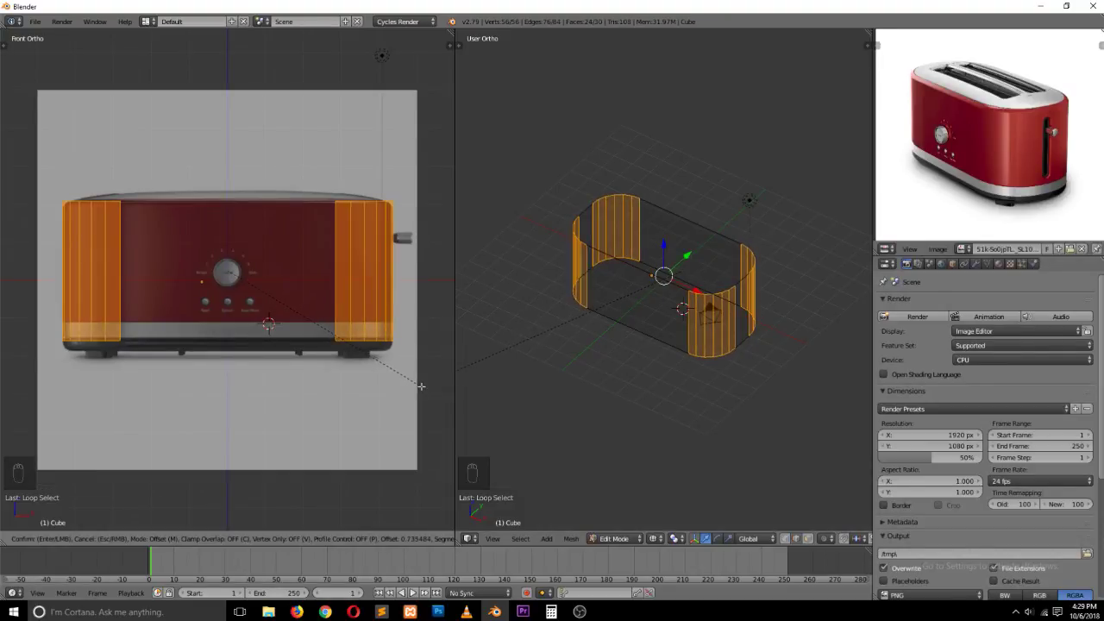
{"action": "left_click", "coordinate": [420, 386]}
{"action": "key", "text": "KP_7"}
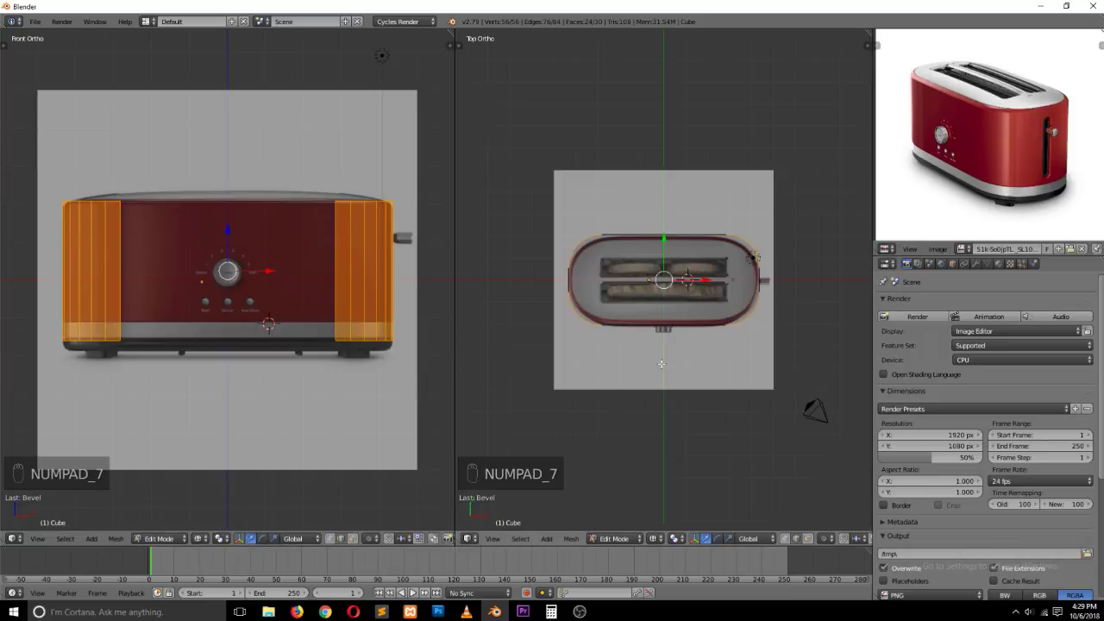
{"action": "scroll", "coordinate": [717, 336], "scroll_direction": "up", "scroll_amount": 2}
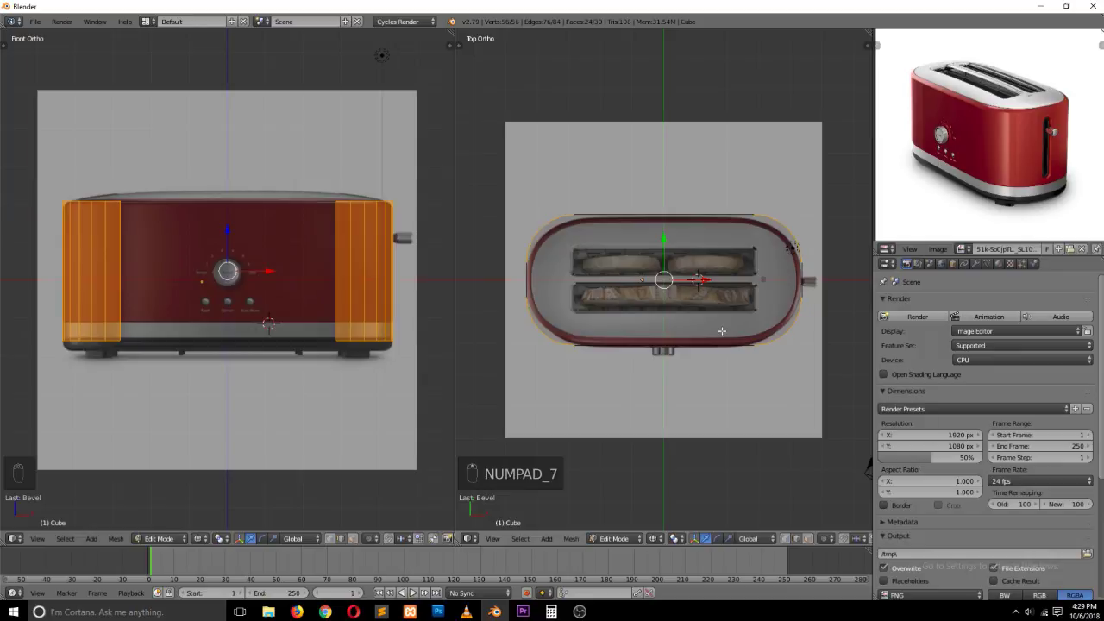
Step: Undo the corner bevel to restore the plain box with its four vertical edges selected
{"action": "key", "text": "Tab"}
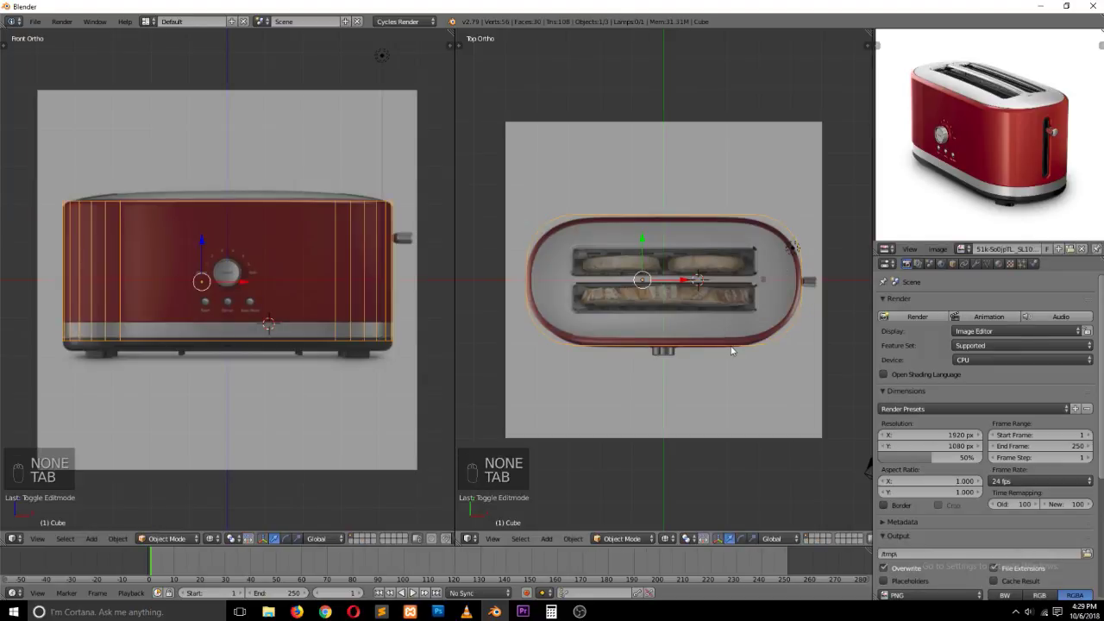
{"action": "key", "text": "Tab"}
{"action": "key", "text": "ctrl+z"}
{"action": "key", "text": "ctrl+z"}
{"action": "key", "text": "ctrl+z"}
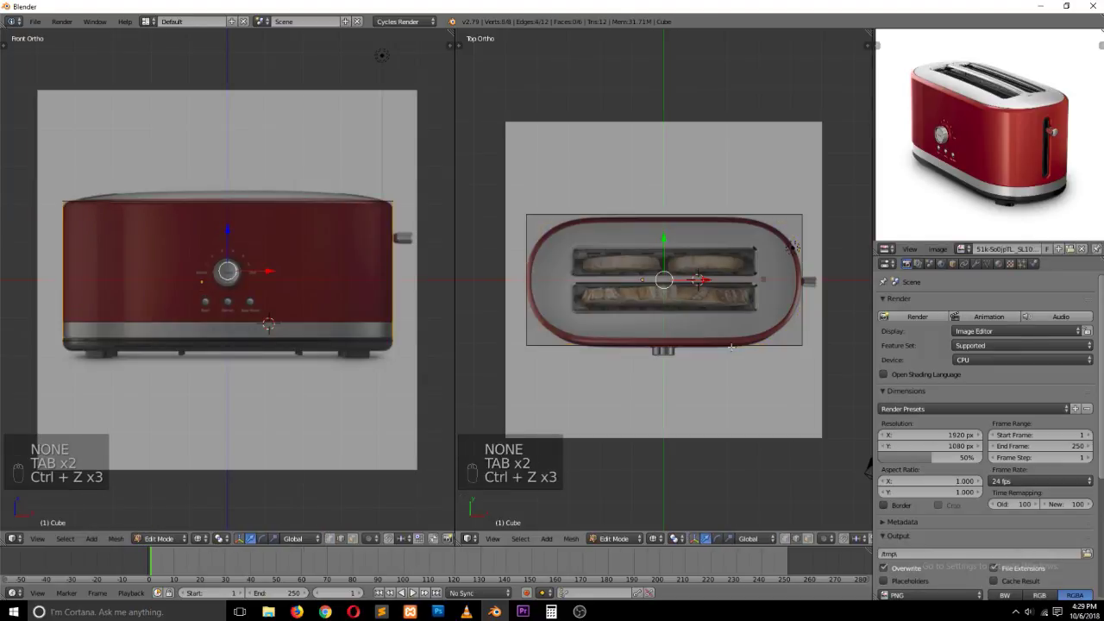
Step: Nudge the whole box object slightly along negative Y to centre it on the top-view toaster, then resume mesh editing
{"action": "key", "text": "Tab"}
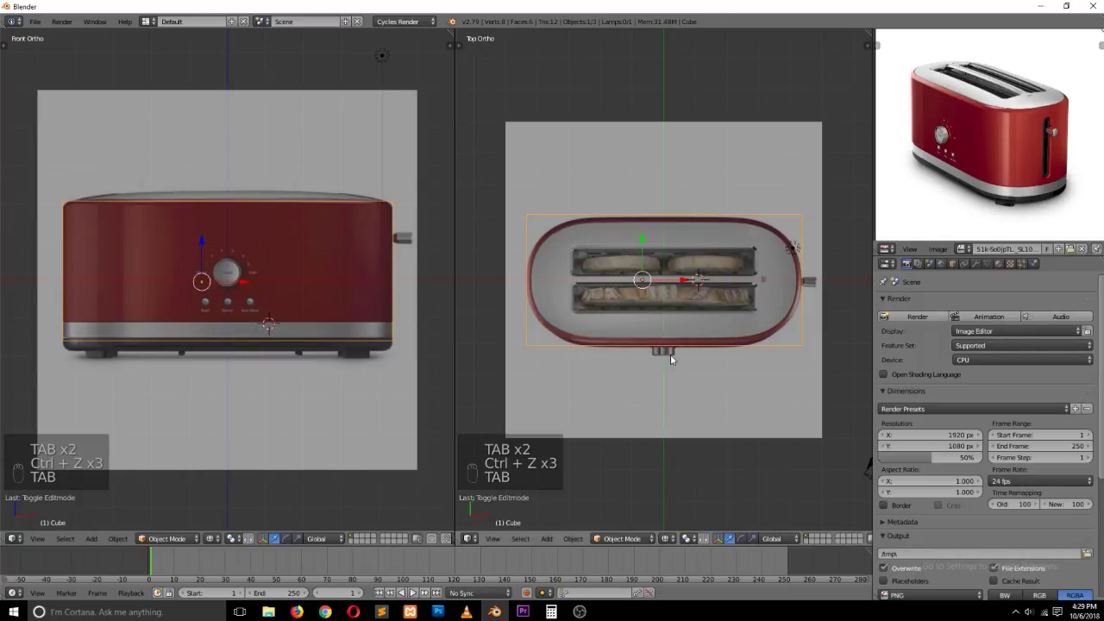
{"action": "right_click_drag", "start_coordinate": [640, 249], "coordinate": [643, 249]}
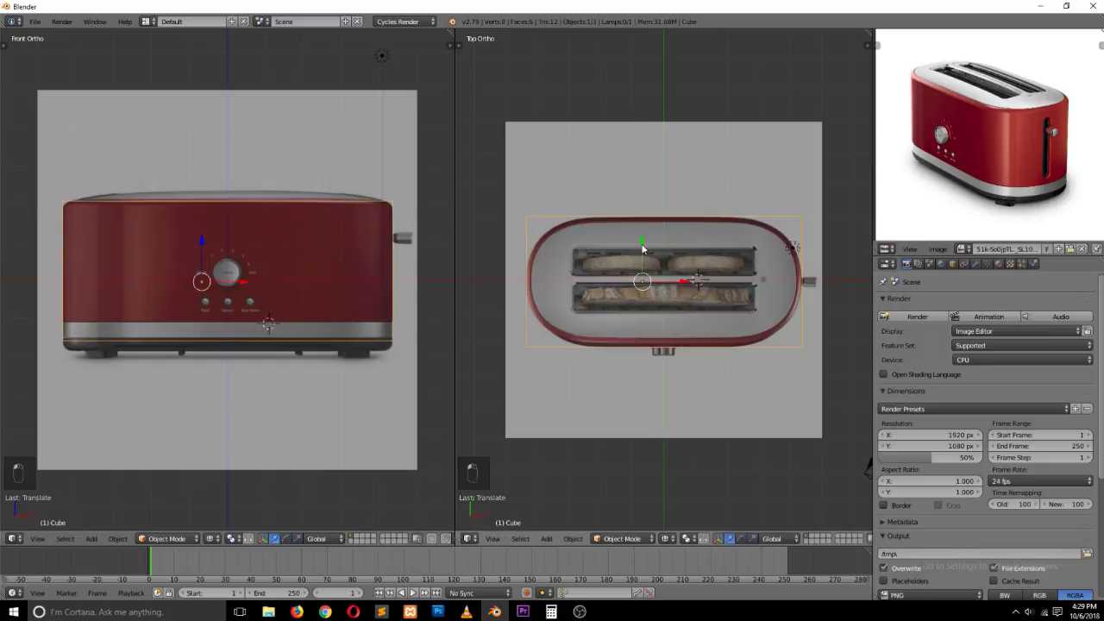
{"action": "key", "text": "Tab"}
Step: Bevel the four vertical corner edges with four segments in top view, matching the toaster's rounded outline
{"action": "key", "text": "grave"}
{"action": "key", "text": "KP_7"}
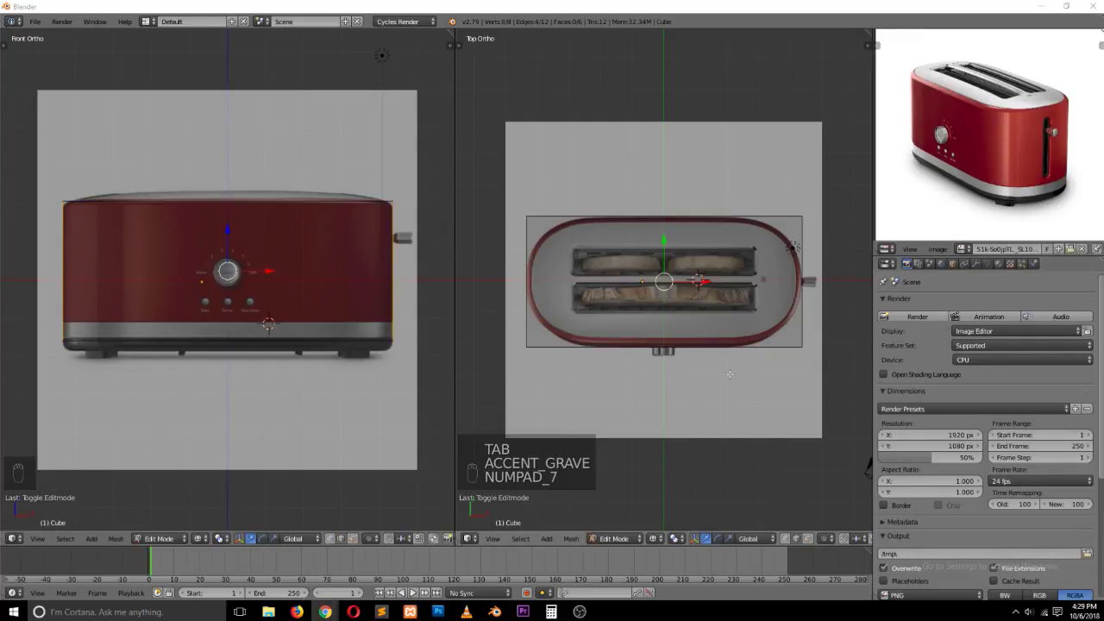
{"action": "left_click", "coordinate": [743, 403]}
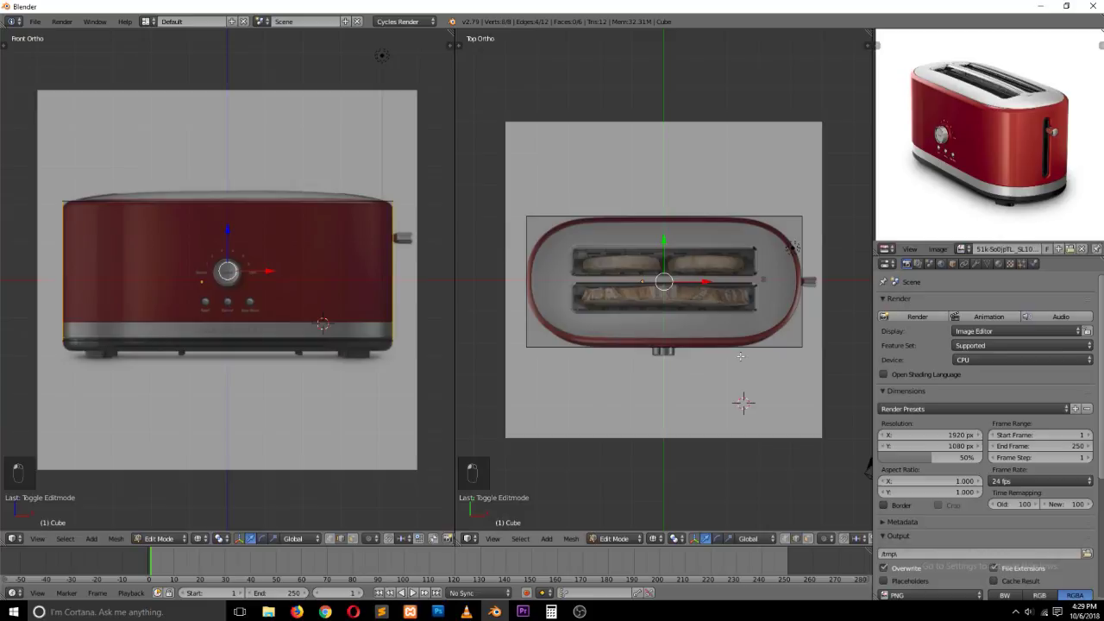
{"action": "key", "text": "ctrl+b"}
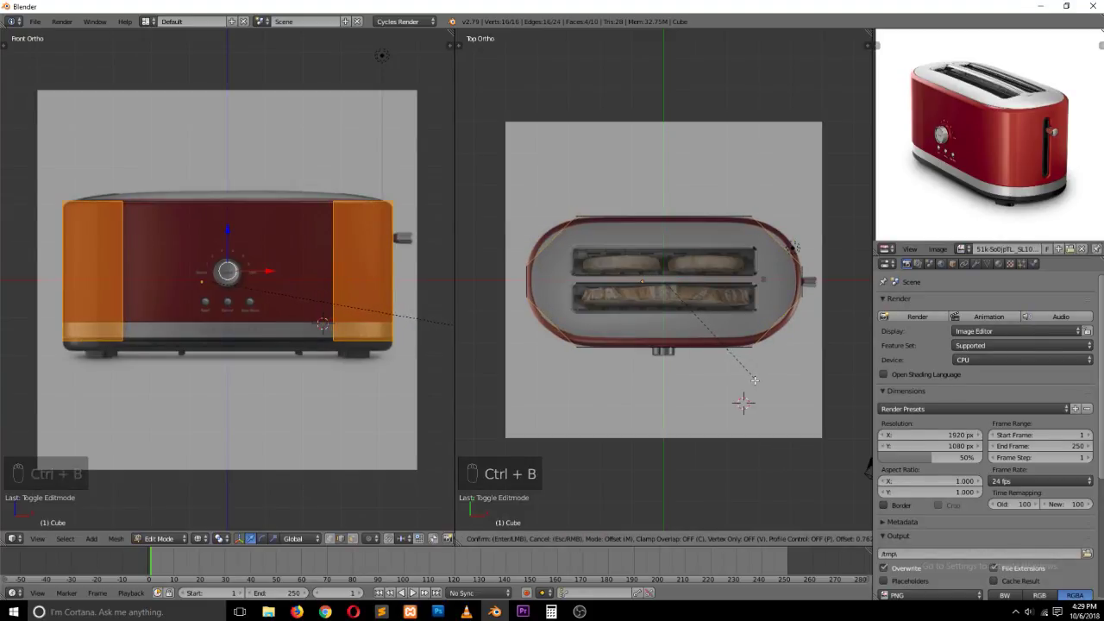
{"action": "scroll", "coordinate": [756, 380], "scroll_direction": "up", "scroll_amount": 2}
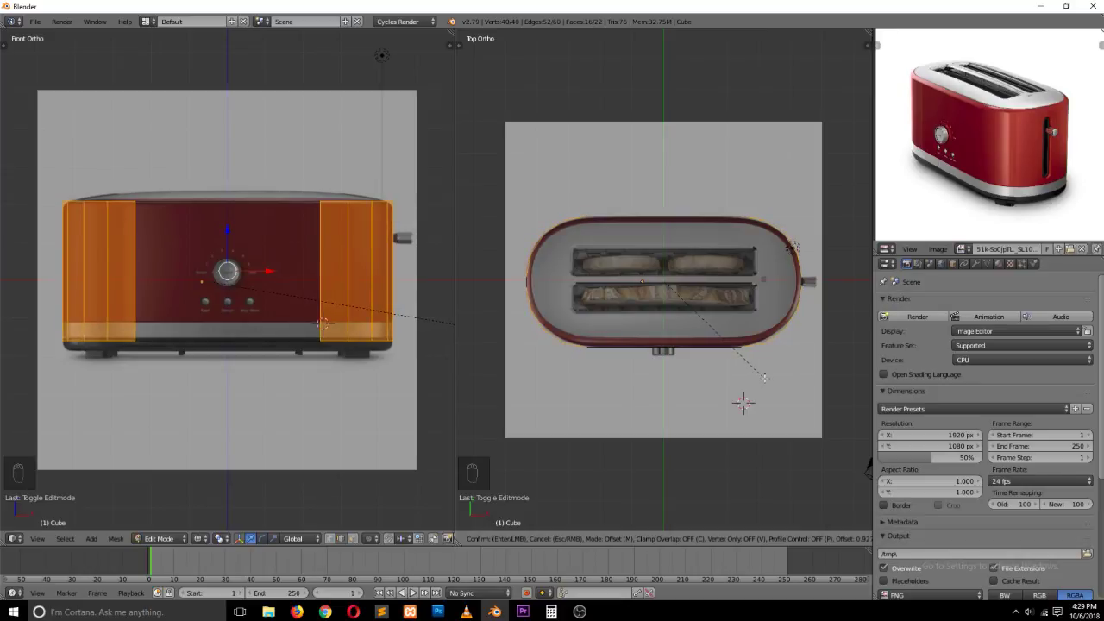
{"action": "left_click", "coordinate": [767, 376]}
Step: Examine the rounded body in solid shading from angled, front and top views, ending in mesh editing
{"action": "key", "text": "Tab"}
{"action": "key", "text": "grave"}
{"action": "mouse_move", "coordinate": [757, 372]}
{"action": "middle_mouse_down"}
{"action": "mouse_move", "coordinate": [715, 296]}
{"action": "mouse_move", "coordinate": [703, 310]}
{"action": "mouse_move", "coordinate": [734, 350]}
{"action": "middle_mouse_up"}
{"action": "key", "text": "z"}
{"action": "key", "text": "grave"}
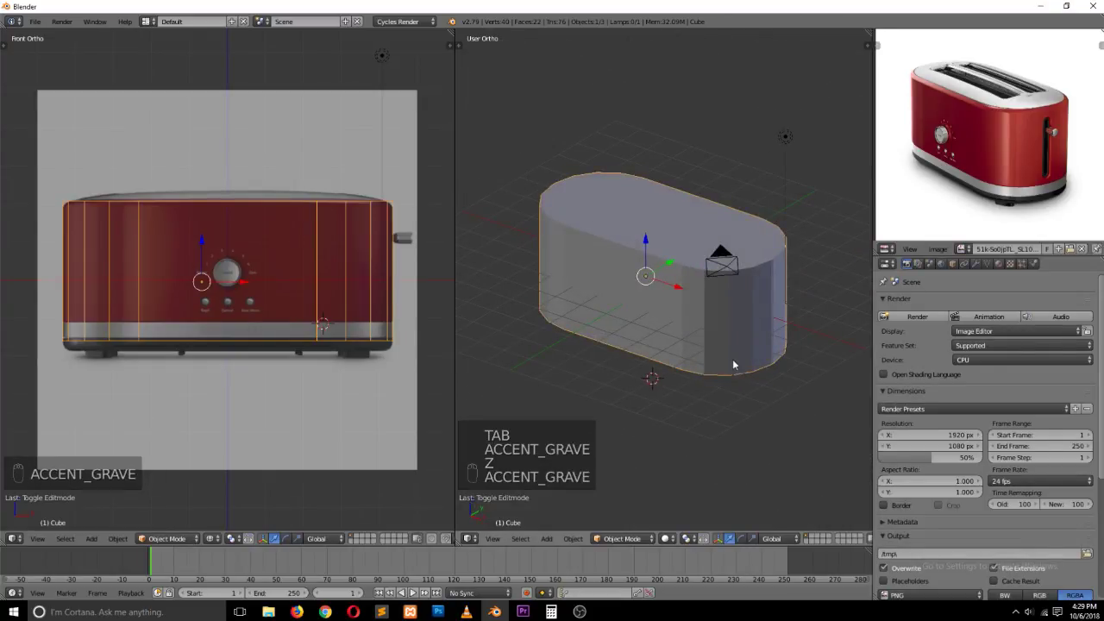
{"action": "key", "text": "KP_1"}
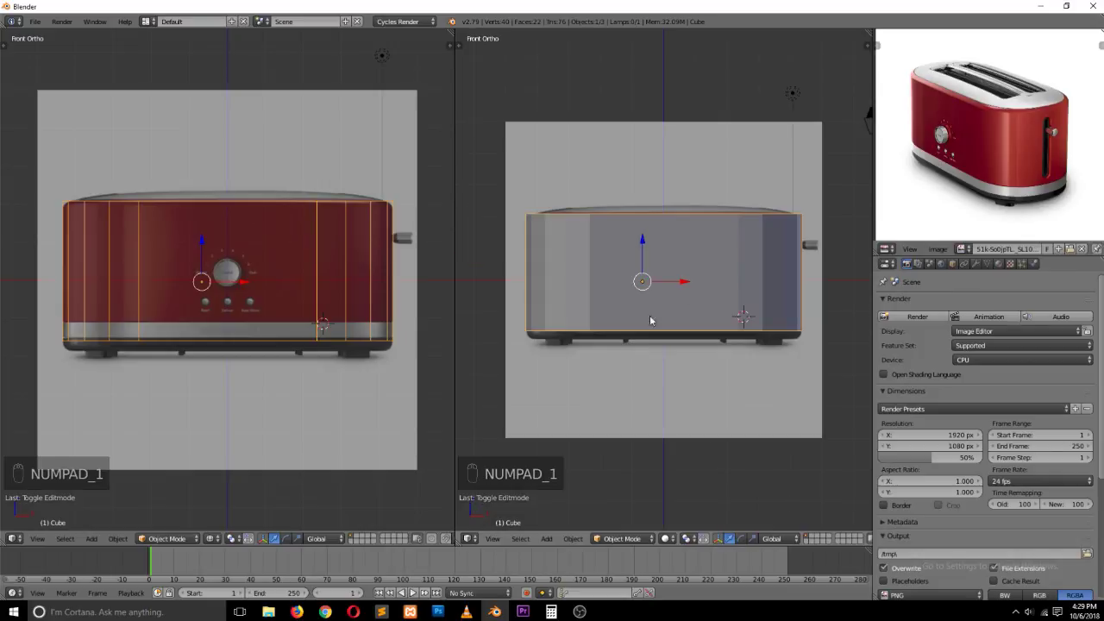
{"action": "key", "text": "KP_7"}
{"action": "key", "text": "Tab"}
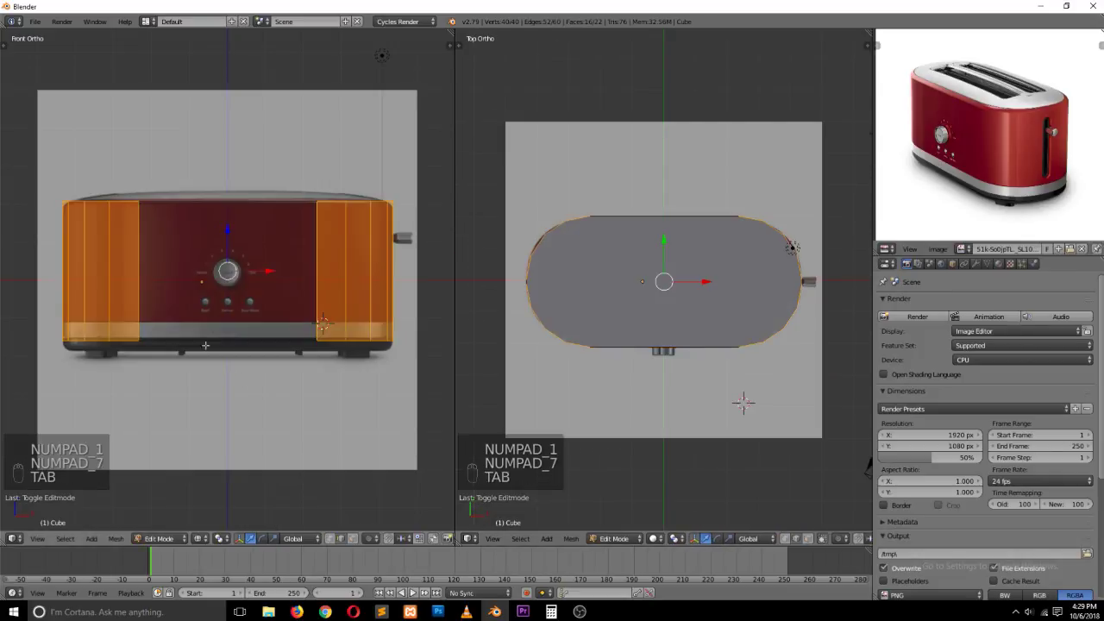
Step: Select the body's bottom edge loop in edge mode and raise it slightly along Z in front view
{"action": "key", "text": "ctrl+Tab"}
{"action": "left_click", "coordinate": [218, 315]}
{"action": "right_click", "coordinate": [219, 340], "text": "alt"}
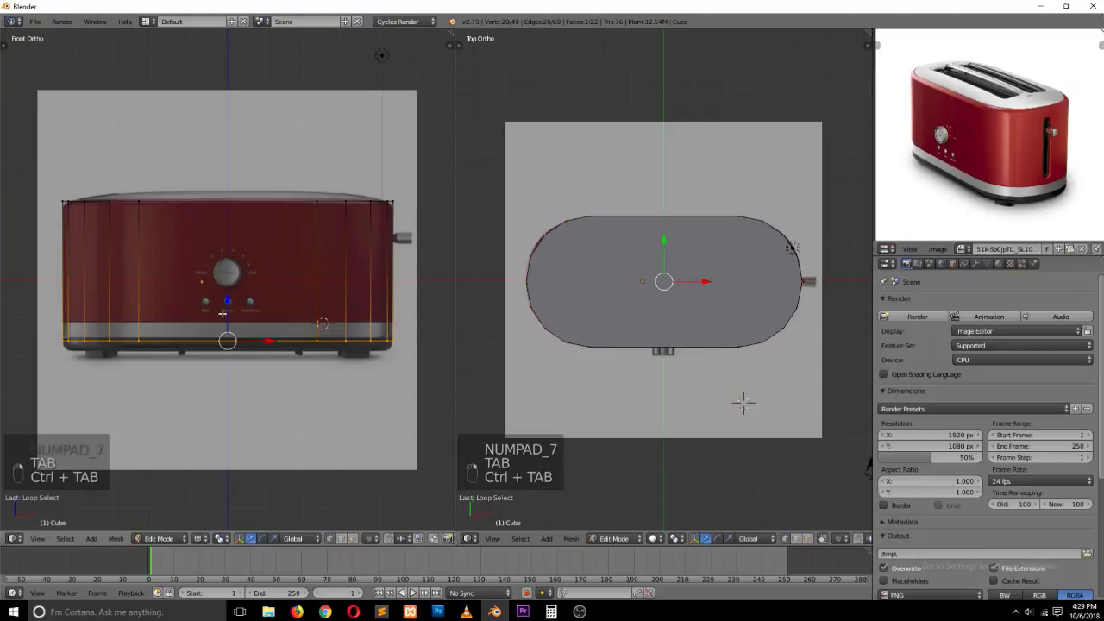
{"action": "left_click", "coordinate": [222, 313]}
{"action": "left_click_drag", "start_coordinate": [227, 313], "coordinate": [230, 311]}
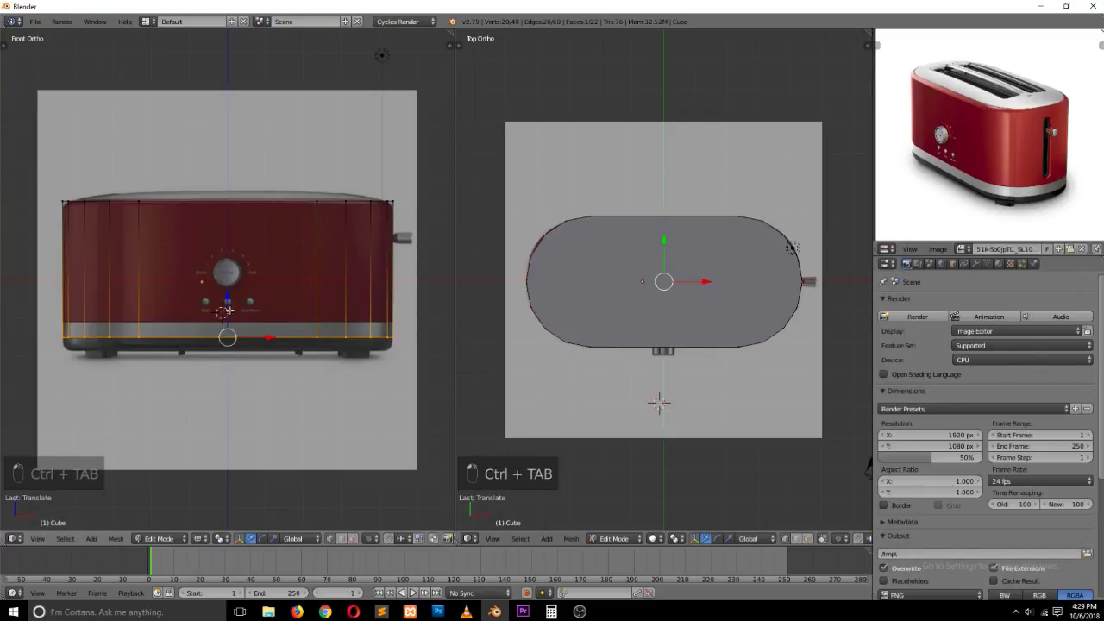
{"action": "key", "text": "e"}
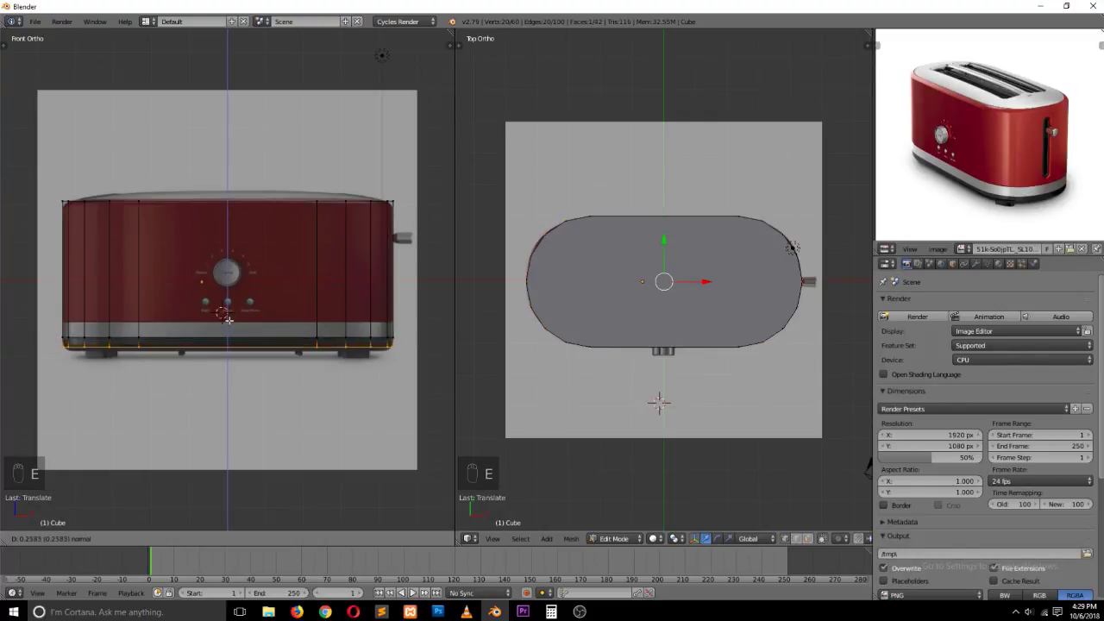
{"action": "right_click", "coordinate": [228, 320]}
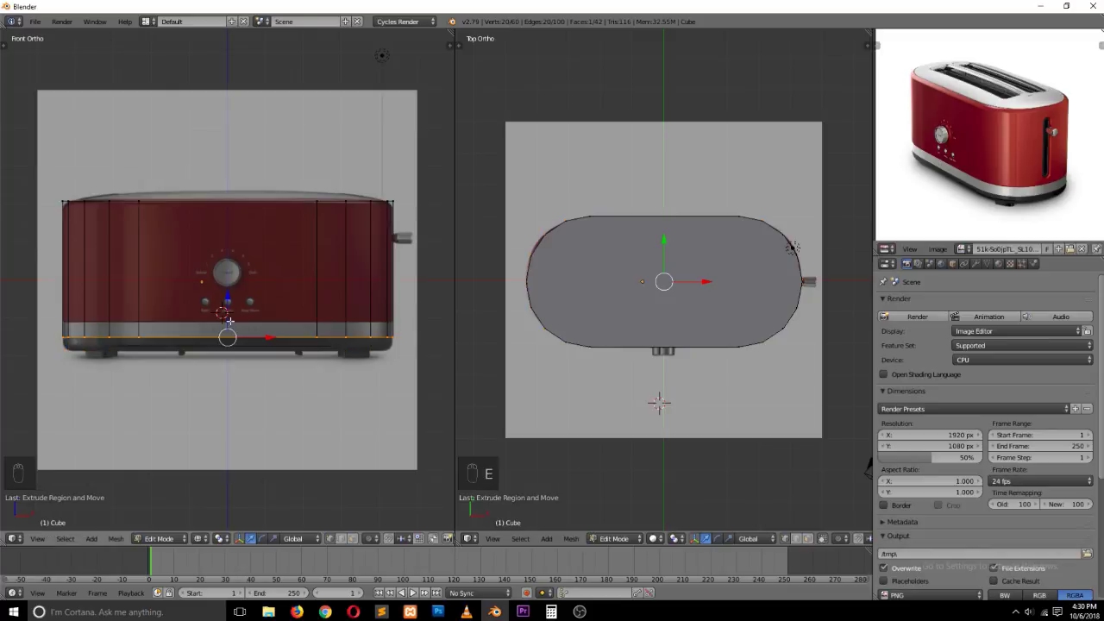
{"action": "key", "text": "ctrl+z"}
Step: Lower the bottom edge loop to the underside of the toaster's base and bevel it with three segments
{"action": "left_click_drag", "start_coordinate": [225, 300], "coordinate": [225, 313]}
{"action": "key", "text": "grave"}
{"action": "middle_click_drag", "start_coordinate": [791, 247], "coordinate": [637, 215]}
{"action": "key", "text": "ctrl+b"}
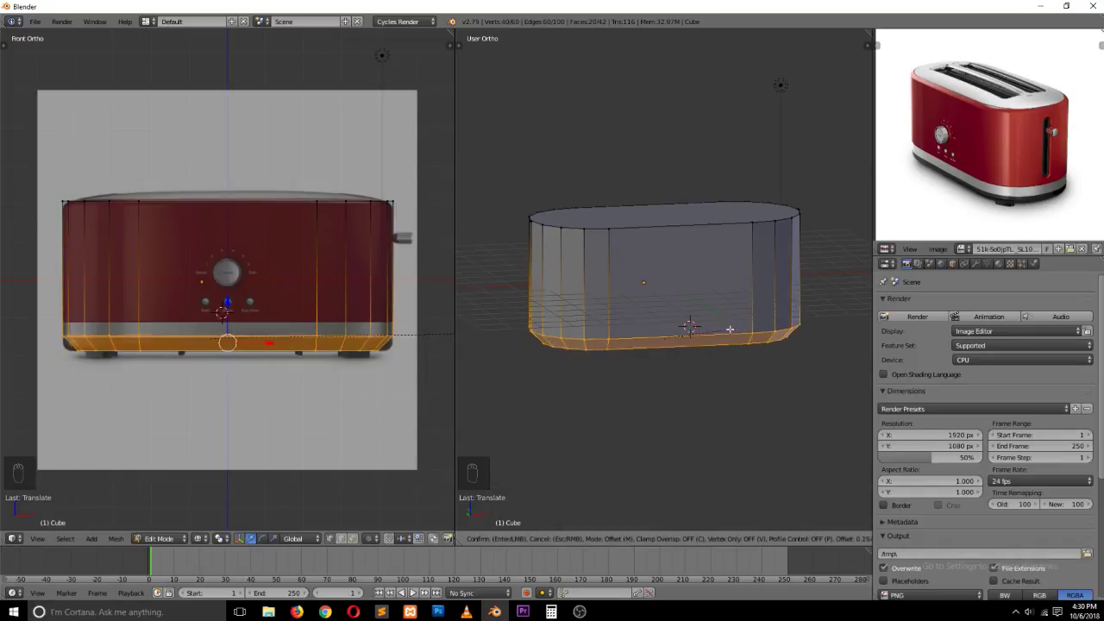
{"action": "scroll", "coordinate": [730, 331], "scroll_direction": "up", "scroll_amount": 2}
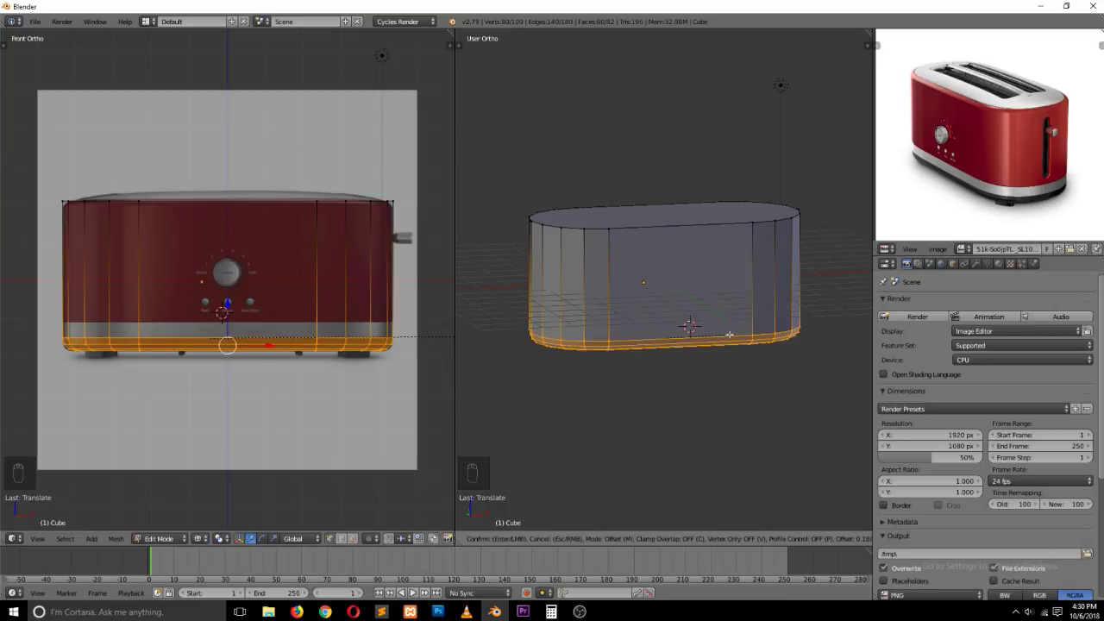
{"action": "left_click", "coordinate": [729, 335]}
Step: Examine the bevelled bottom edge from underneath and in front view, comparing it with the reference photos
{"action": "key", "text": "Tab"}
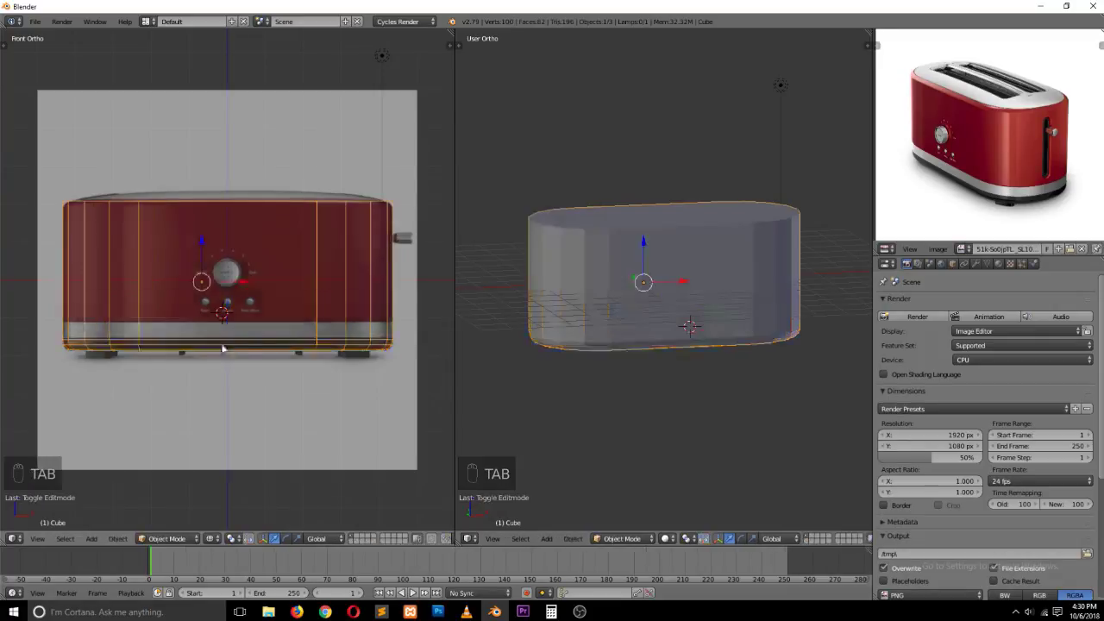
{"action": "key", "text": "grave"}
{"action": "middle_click_drag", "start_coordinate": [466, 377], "coordinate": [623, 275]}
{"action": "key", "text": "Tab"}
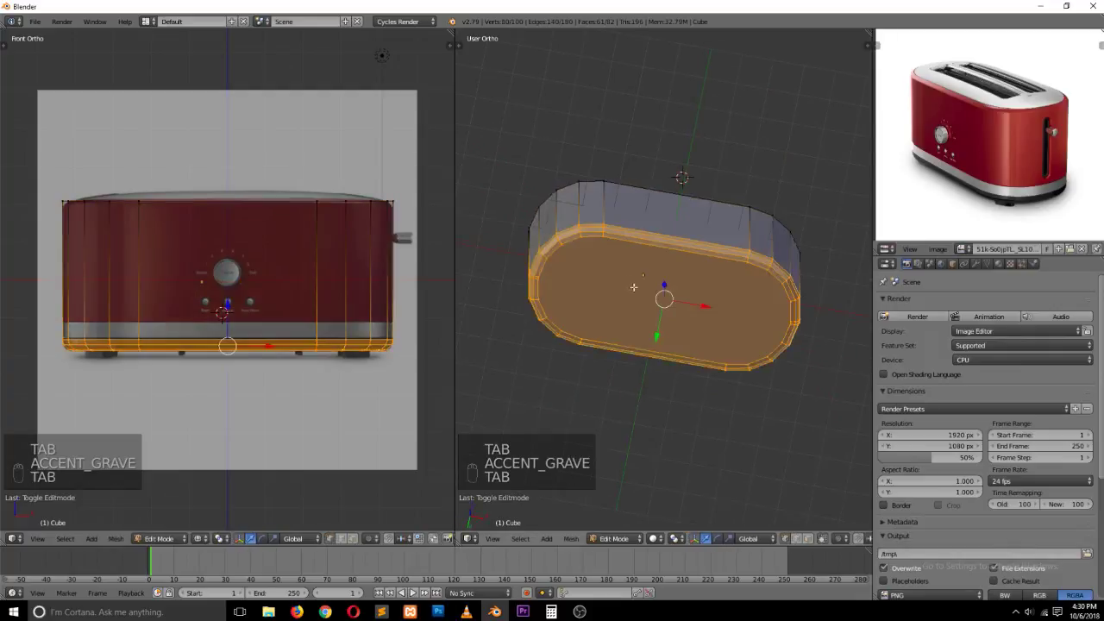
{"action": "scroll", "coordinate": [634, 291], "scroll_direction": "up", "scroll_amount": 4}
{"action": "key", "text": "Tab"}
{"action": "key", "text": "KP_1"}
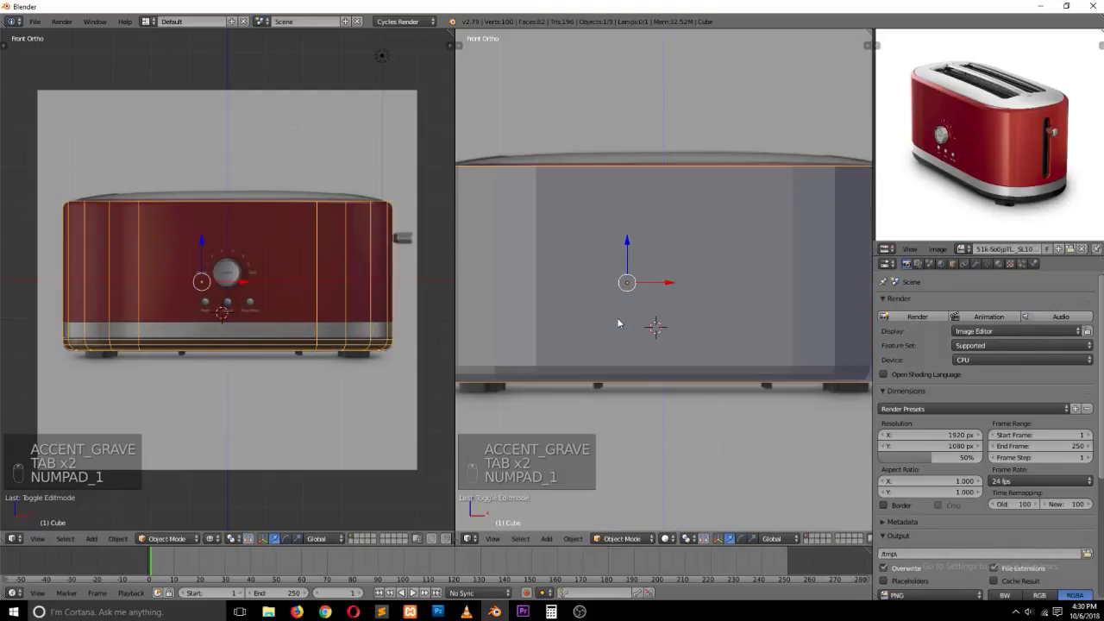
{"action": "scroll", "coordinate": [628, 317], "scroll_direction": "up", "scroll_amount": 1}
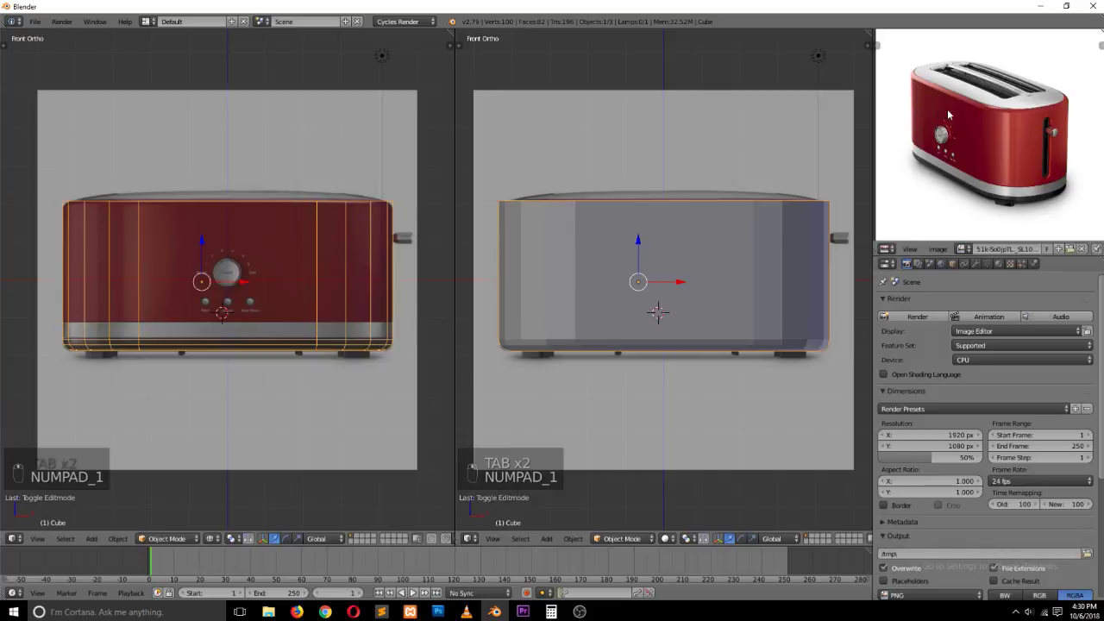
Step: Select the body's top face in face mode and bevel its rim with two segments
{"action": "key", "text": "Tab"}
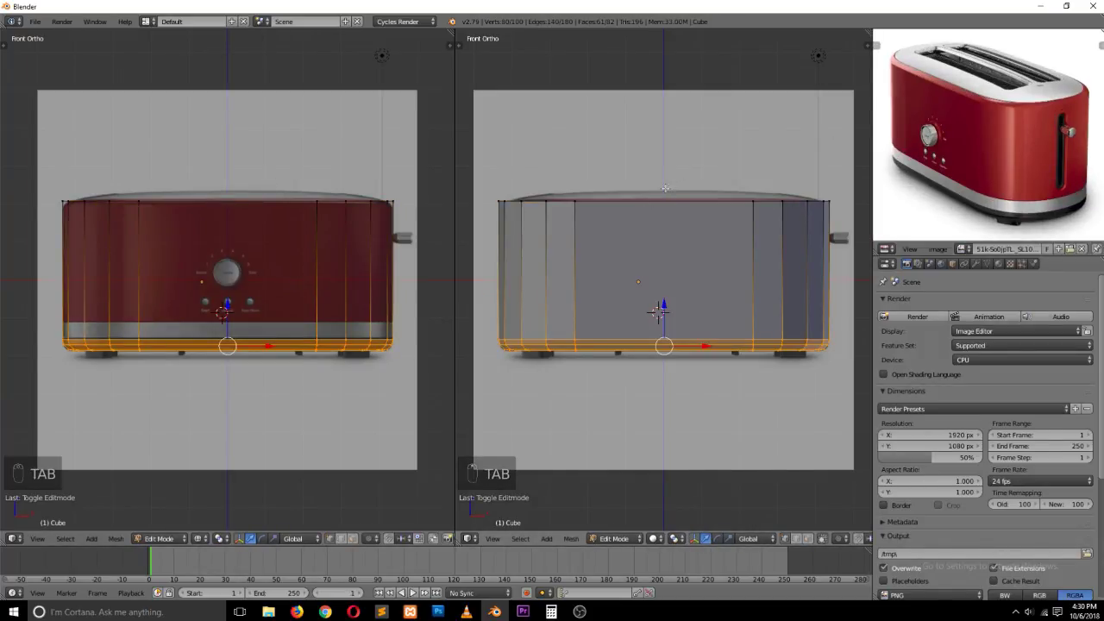
{"action": "key", "text": "grave"}
{"action": "key", "text": "ctrl+Tab"}
{"action": "left_click", "coordinate": [621, 279]}
{"action": "left_click", "coordinate": [666, 224]}
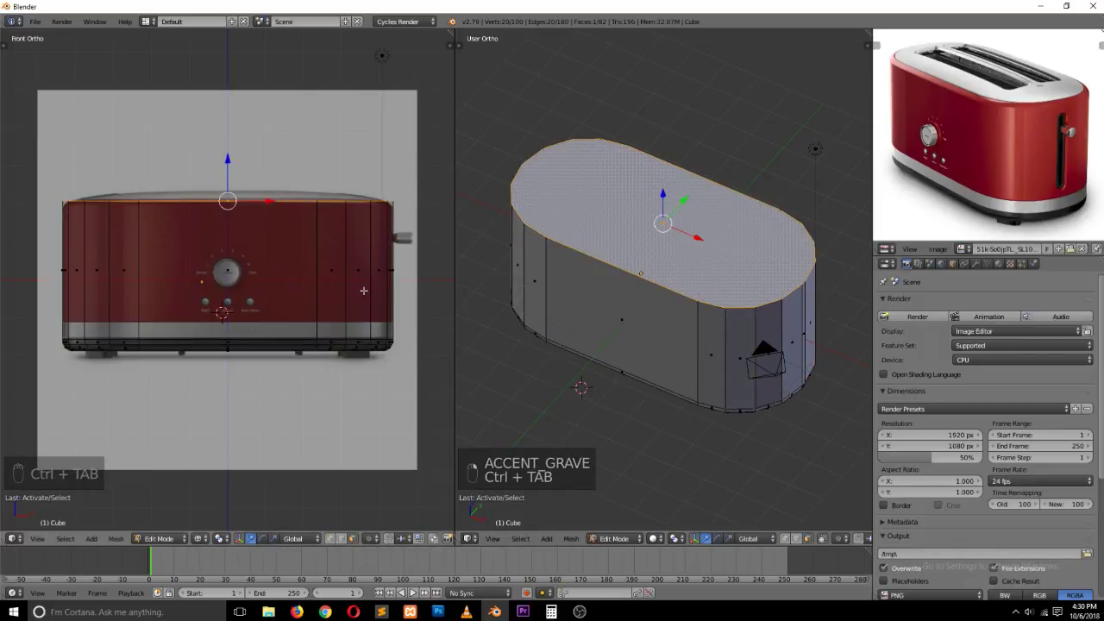
{"action": "key", "text": "ctrl+b"}
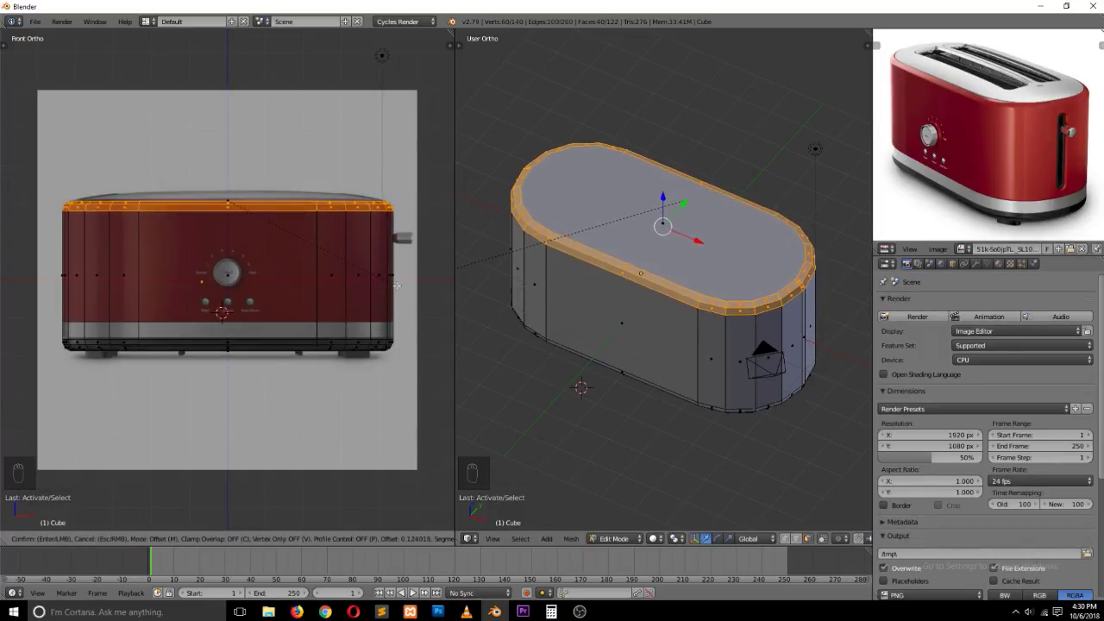
{"action": "left_click", "coordinate": [395, 286]}
{"action": "key", "text": "Tab"}
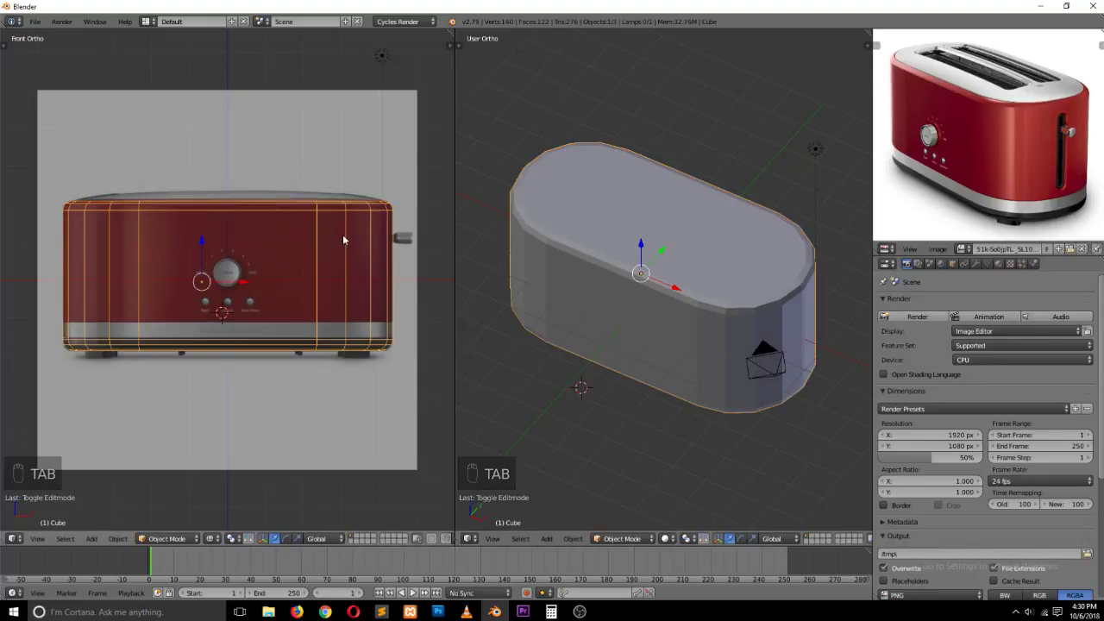
Step: Raise the bevelled top rim slightly along Z to match the body's upper edge in the front reference
{"action": "scroll", "coordinate": [345, 231], "scroll_direction": "up", "scroll_amount": 3}
{"action": "key", "text": "Tab"}
{"action": "scroll", "coordinate": [350, 228], "scroll_direction": "down", "scroll_amount": 1}
{"action": "left_click_drag", "start_coordinate": [228, 155], "coordinate": [234, 151]}
{"action": "key", "text": "Tab"}
Step: Apply smooth shading to the toaster body object
{"action": "key", "text": "grave"}
{"action": "middle_click_drag", "start_coordinate": [685, 335], "coordinate": [655, 279]}
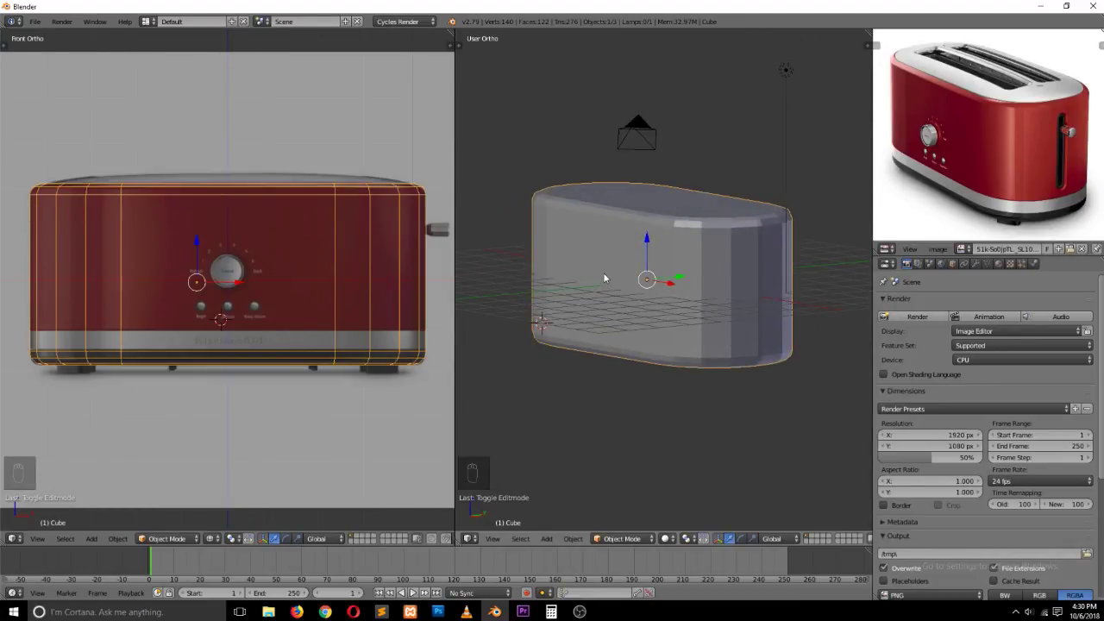
{"action": "key", "text": "t"}
{"action": "left_click", "coordinate": [497, 205]}
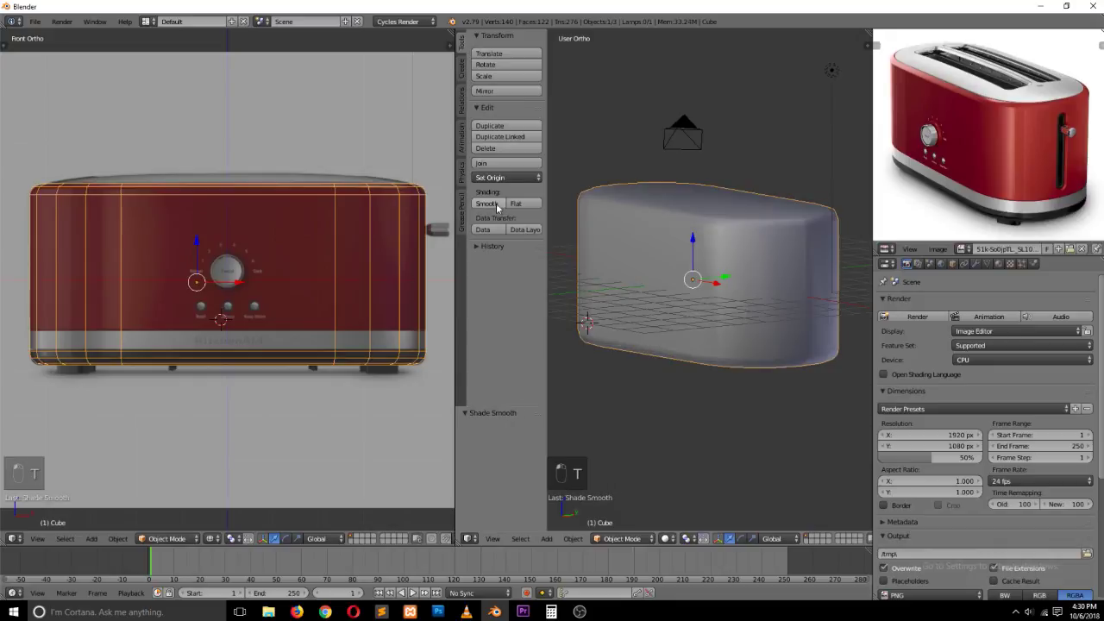
{"action": "key", "text": "t"}
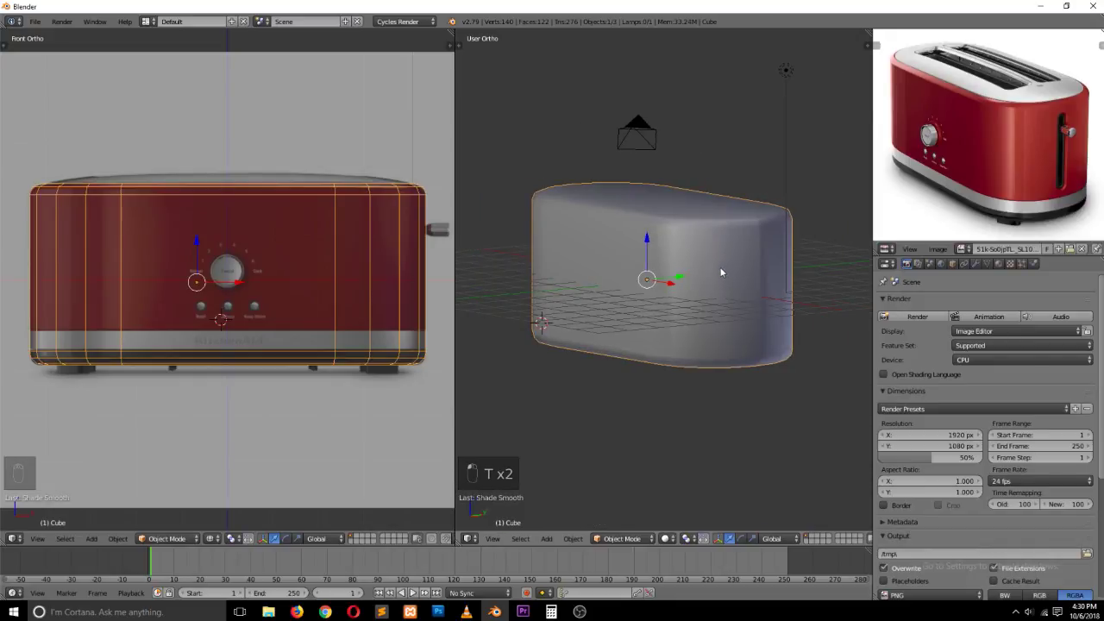
Step: Add a level 2 Subdivision Surface modifier to the body and display its modifier settings
{"action": "key", "text": "ctrl+2"}
{"action": "key", "text": "grave"}
{"action": "middle_click_drag", "start_coordinate": [719, 271], "coordinate": [837, 325]}
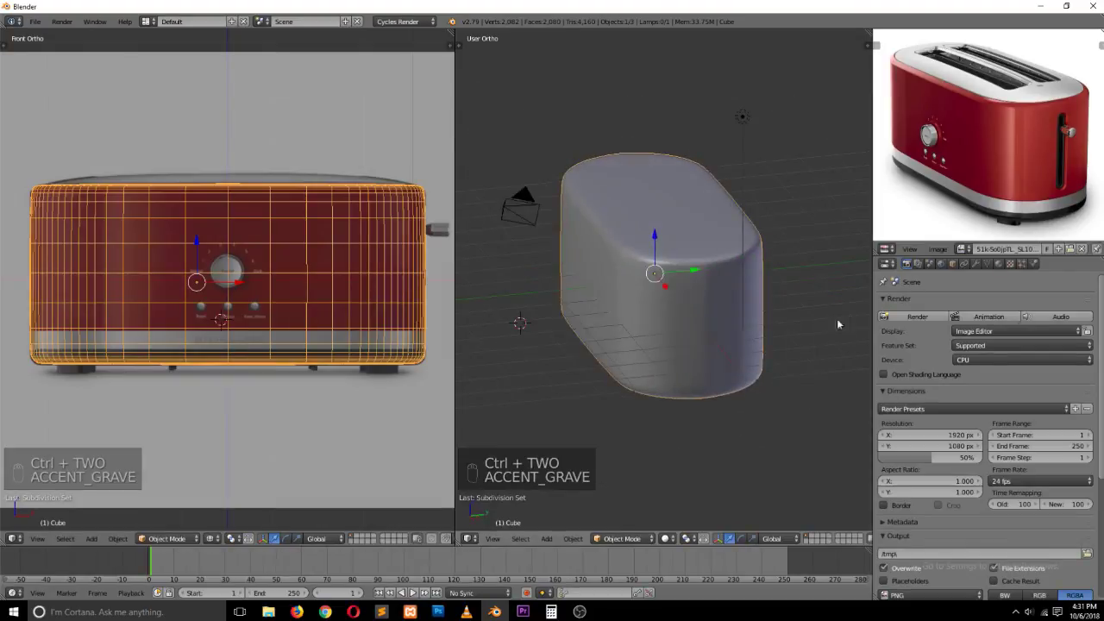
{"action": "left_click", "coordinate": [975, 263]}
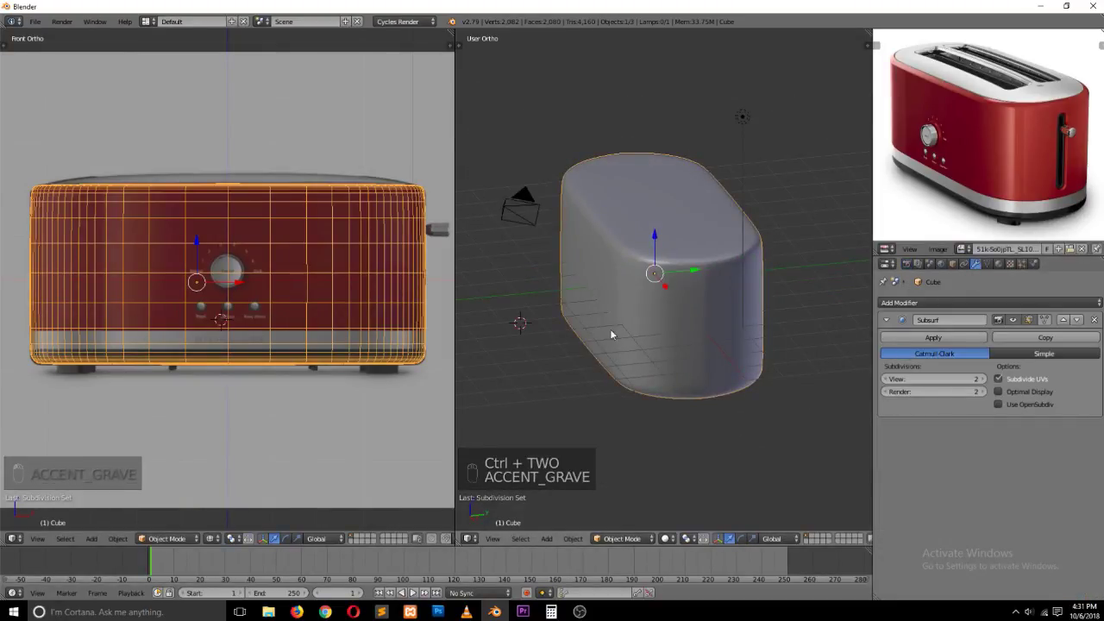
Step: Examine the smoothed top rim and corners up close against the perspective reference photo
{"action": "scroll", "coordinate": [656, 312], "scroll_direction": "up", "scroll_amount": 4}
{"action": "key", "text": "grave"}
{"action": "middle_click_drag", "start_coordinate": [658, 313], "coordinate": [678, 349]}
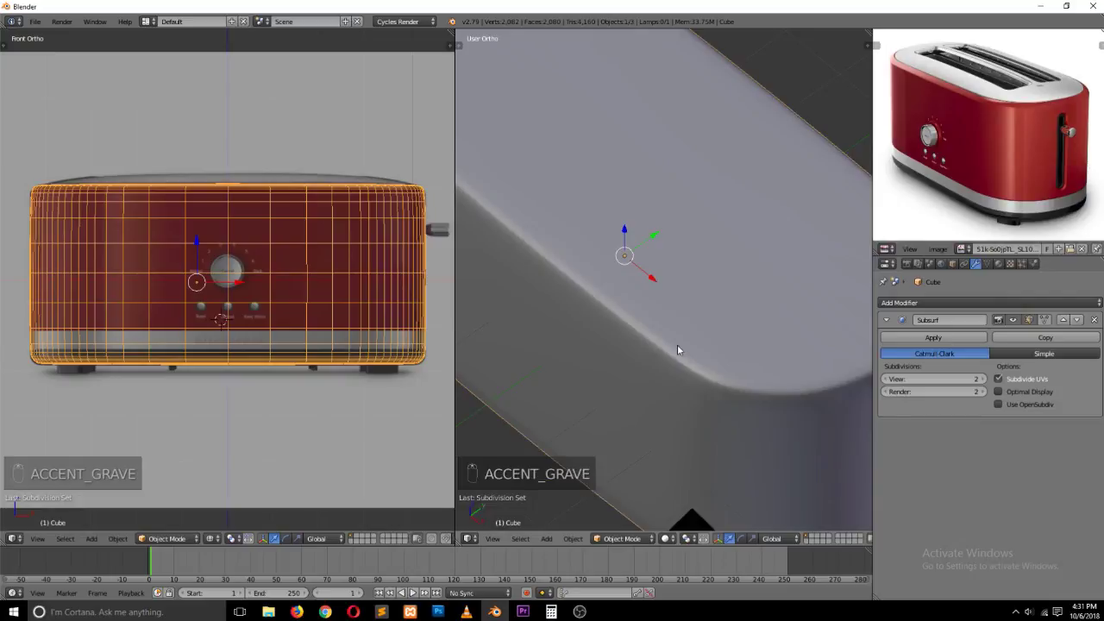
{"action": "scroll", "coordinate": [978, 101], "scroll_direction": "up", "scroll_amount": 1}
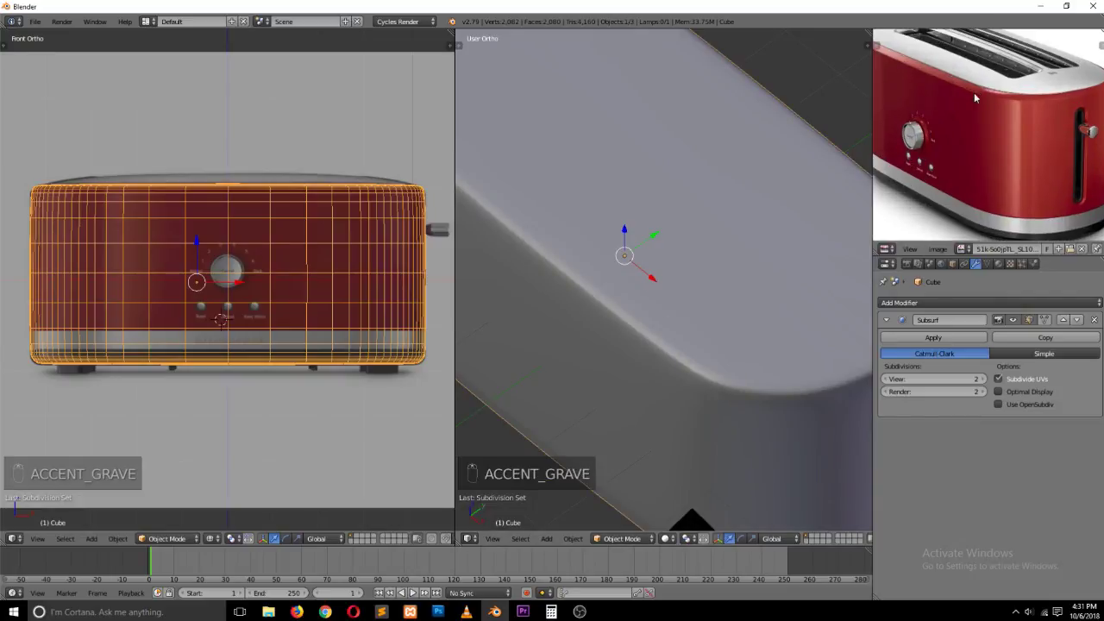
{"action": "middle_click_drag", "start_coordinate": [634, 305], "coordinate": [664, 267]}
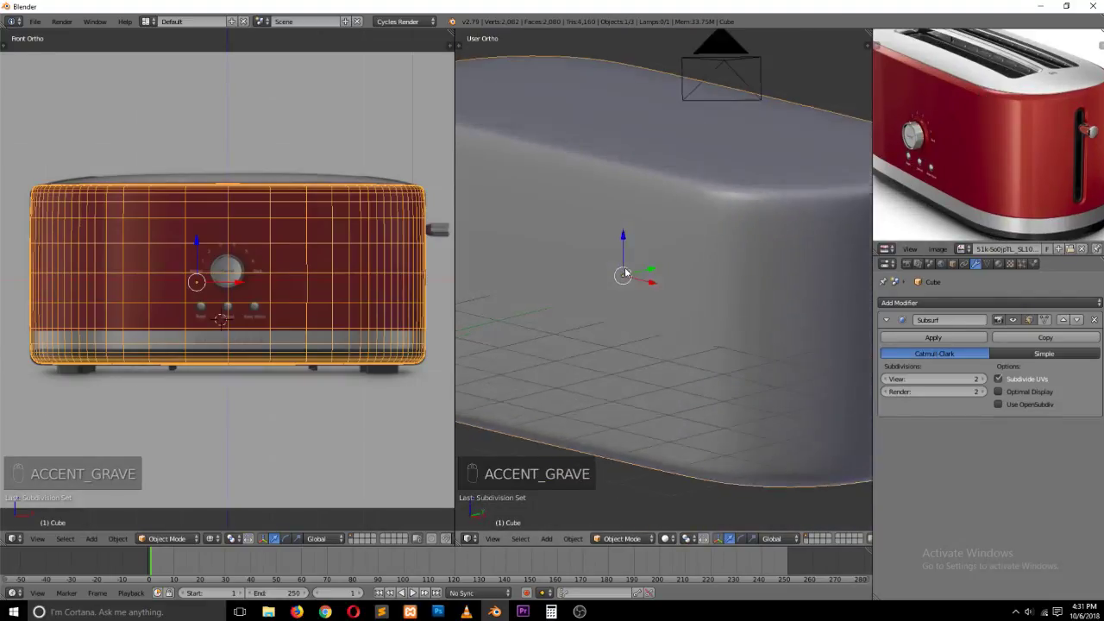
{"action": "key", "text": "Tab"}
{"action": "key", "text": "Tab"}
Step: Add a Bevel modifier to the body with its limit method set to Weight
{"action": "left_click", "coordinate": [942, 303]}
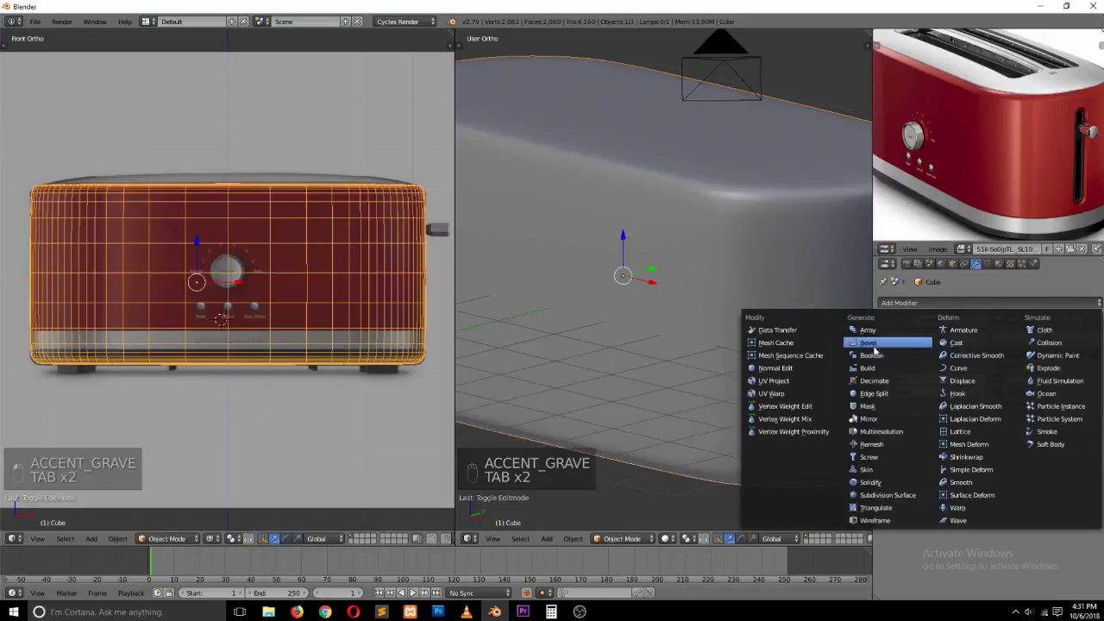
{"action": "left_click", "coordinate": [870, 343]}
{"action": "scroll", "coordinate": [713, 377], "scroll_direction": "down", "scroll_amount": 4}
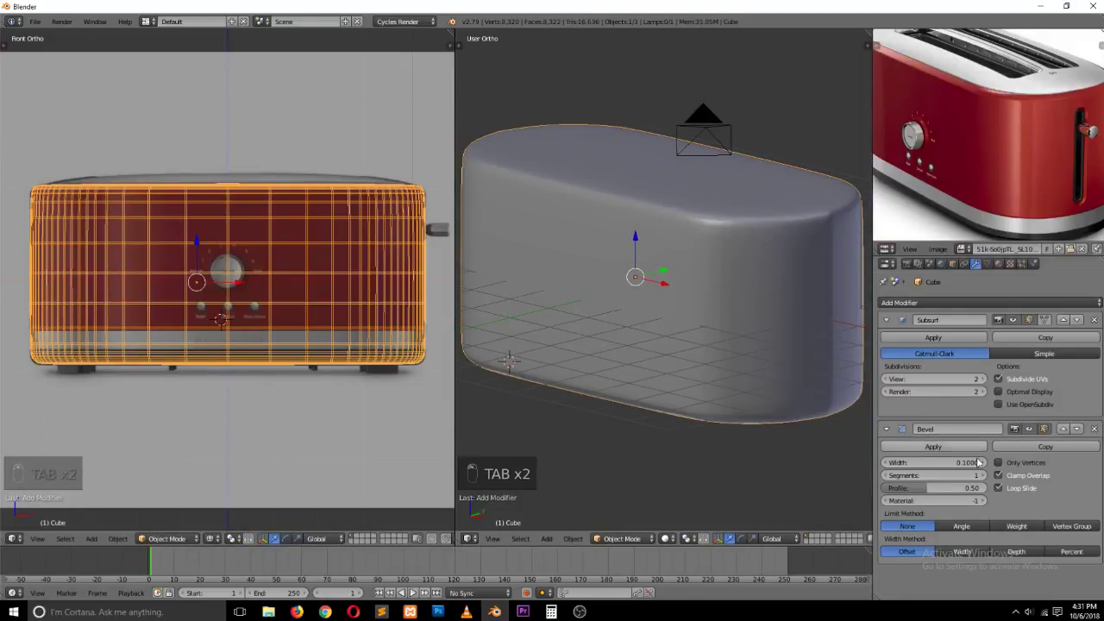
{"action": "left_click", "coordinate": [1015, 526]}
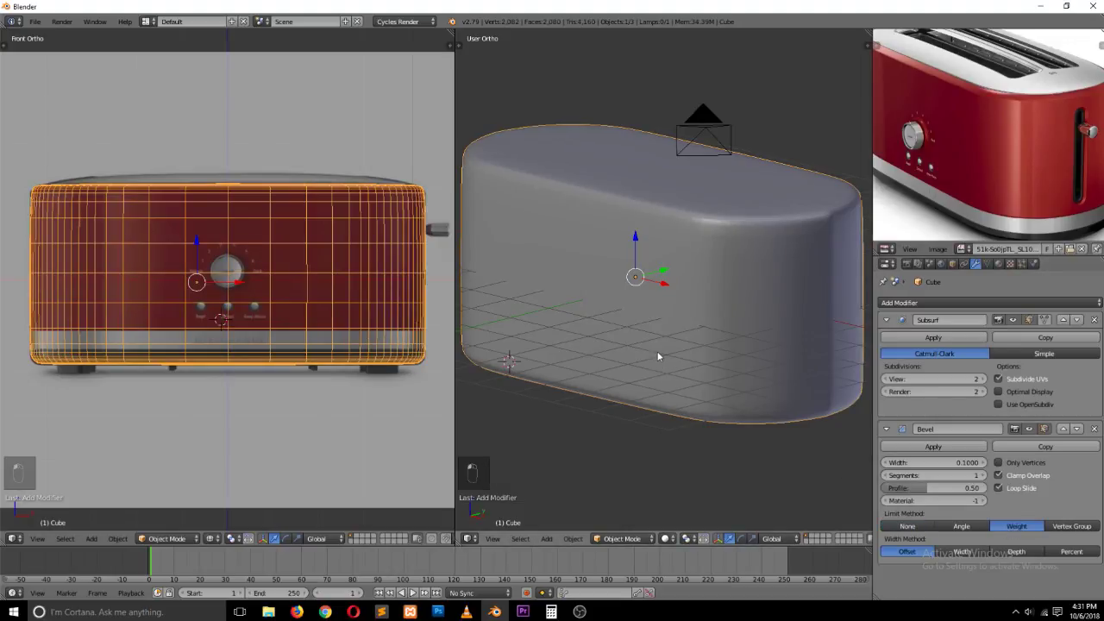
Step: Start saving the scene and create a folder named TOASTER inside D:\models\cg trader
{"action": "key", "text": "ctrl+s"}
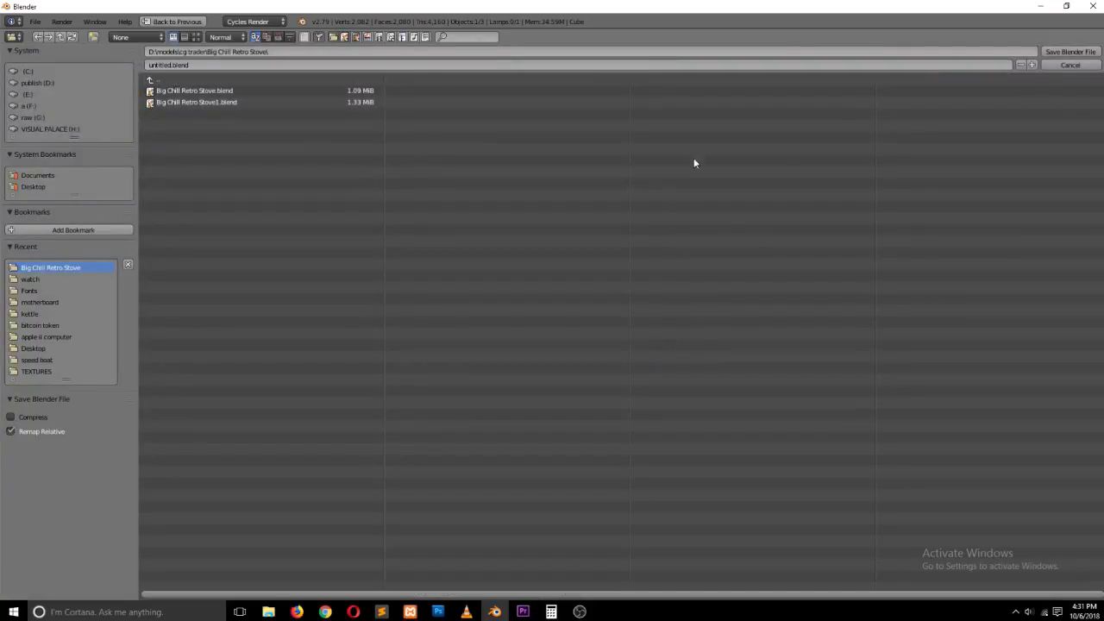
{"action": "left_click", "coordinate": [1069, 64]}
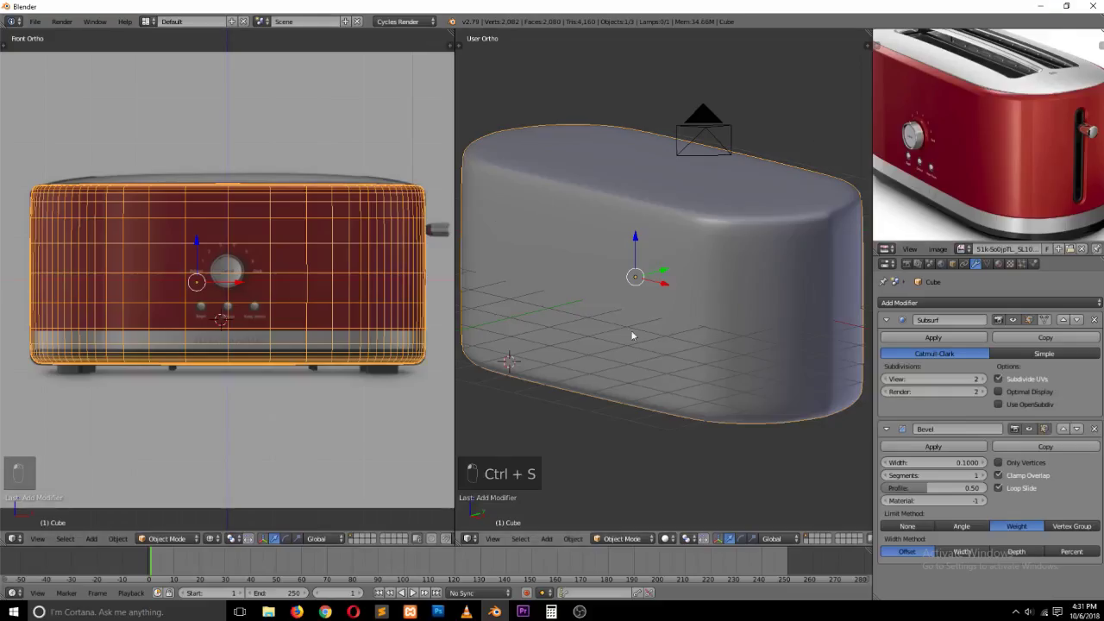
{"action": "key", "text": "ctrl+s"}
{"action": "left_click", "coordinate": [164, 79]}
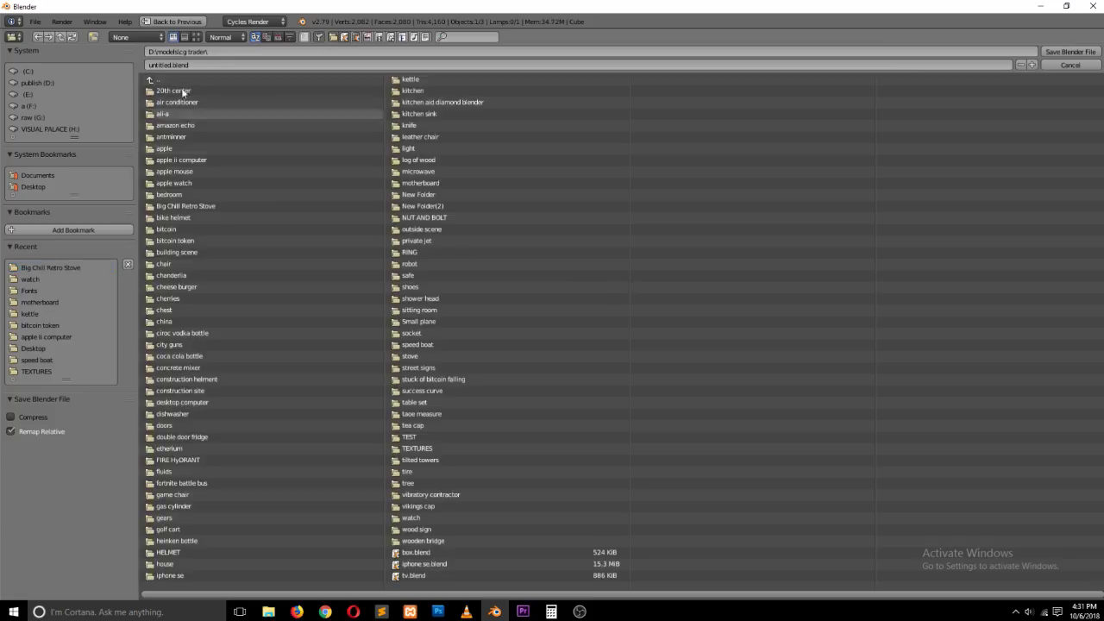
{"action": "left_click", "coordinate": [93, 37]}
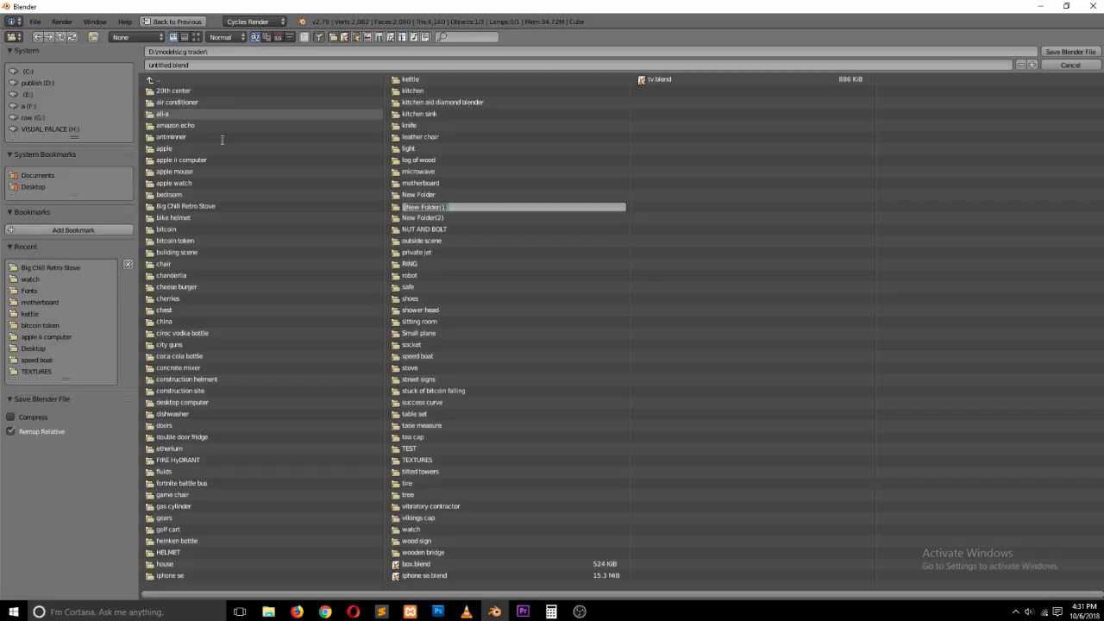
{"action": "type", "text": "TV"}
{"action": "key", "text": "Return"}
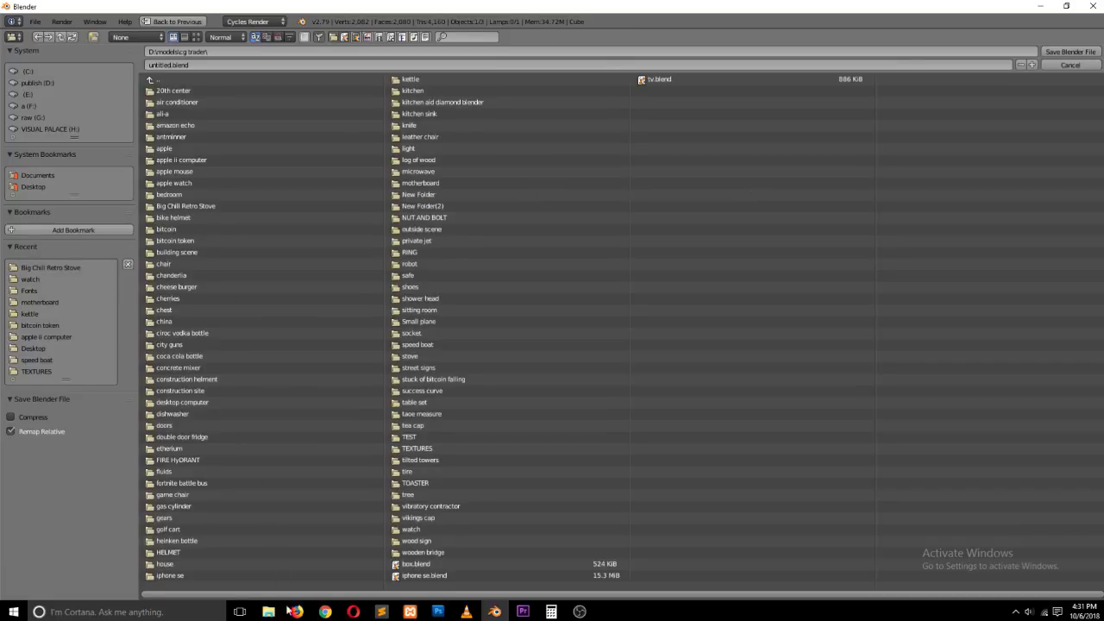
Step: Save the scene as TOASTER.blend in the new TOASTER folder
{"action": "left_click", "coordinate": [418, 483]}
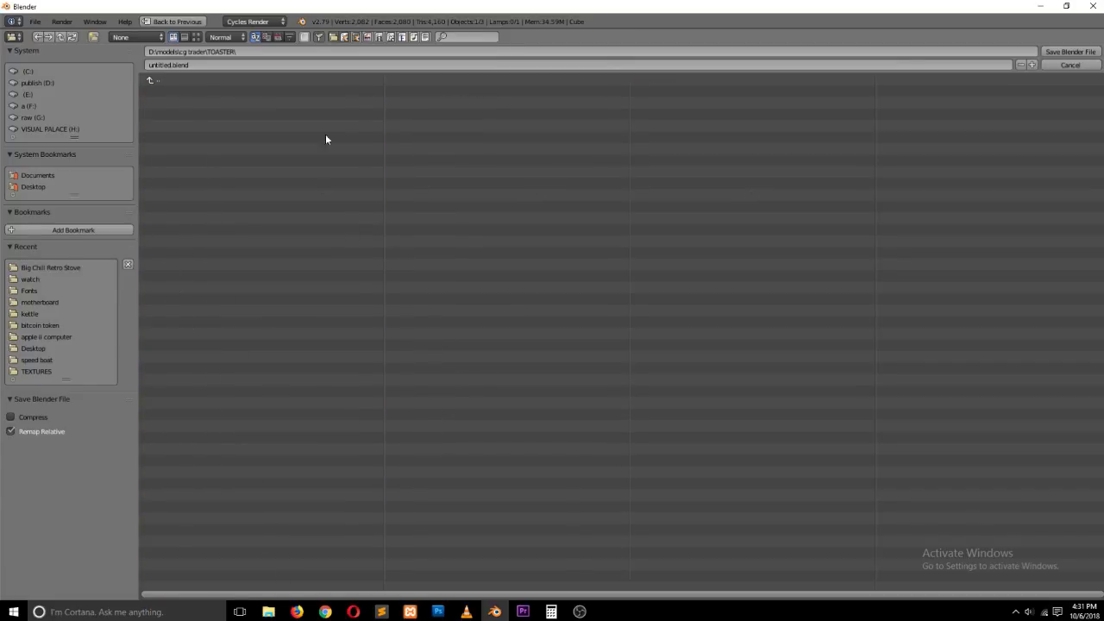
{"action": "left_click", "coordinate": [397, 67]}
{"action": "type", "text": "TOASTER"}
{"action": "left_click", "coordinate": [522, 251]}
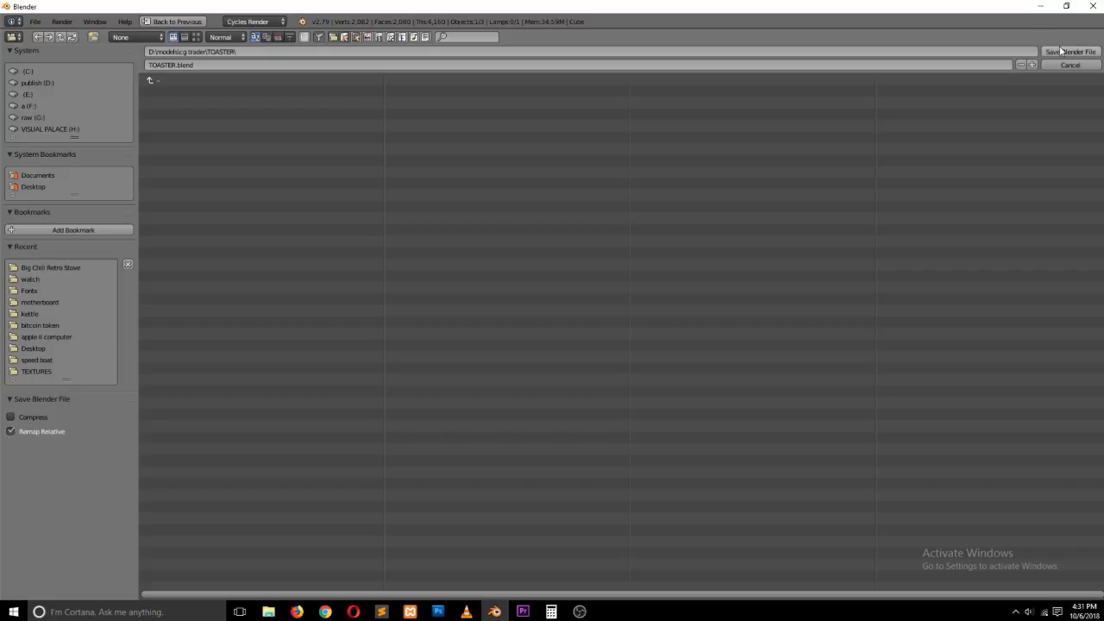
{"action": "left_click", "coordinate": [1068, 52]}
{"action": "key", "text": "alt+Tab"}
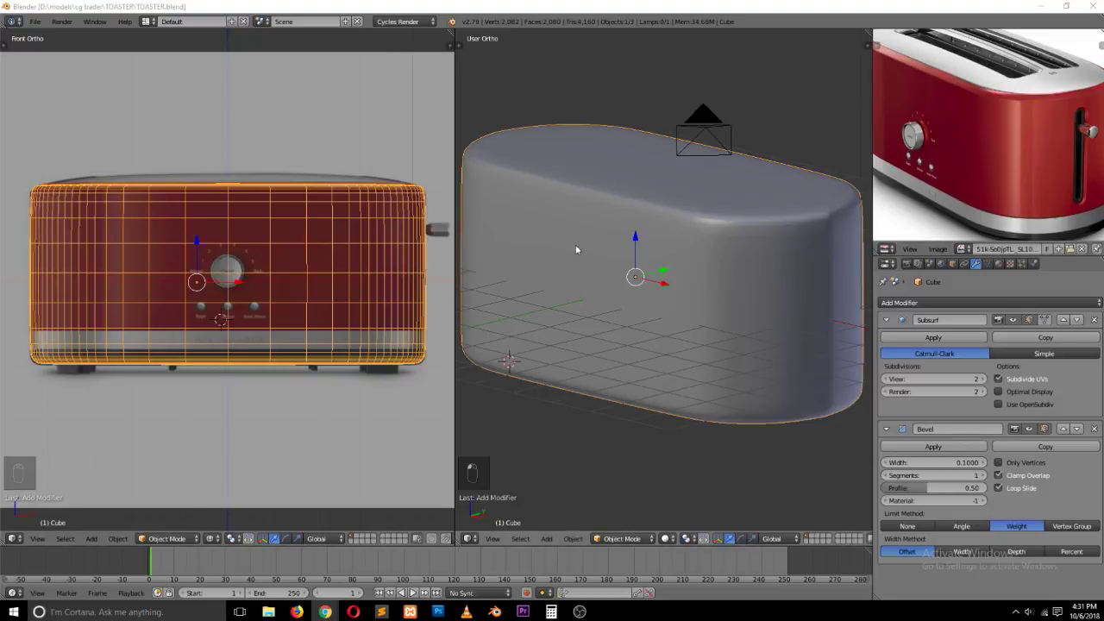
{"action": "key", "text": "Tab"}
{"action": "key", "text": "Tab"}
{"action": "left_click", "coordinate": [729, 224]}
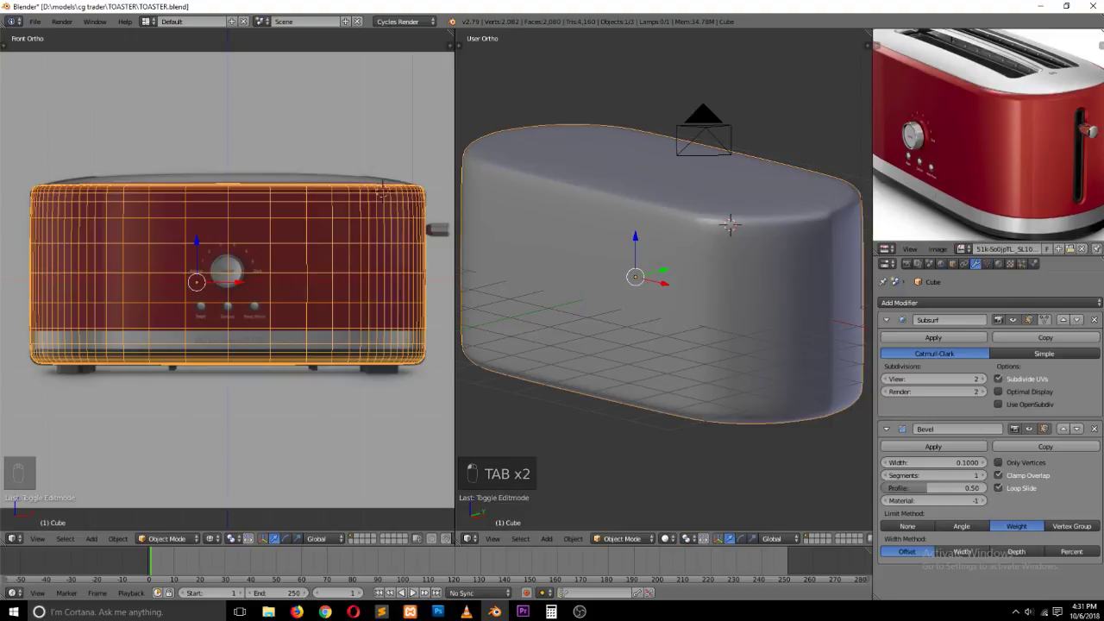
Step: Lower the system speaker volume to 8
{"action": "left_click", "coordinate": [1025, 611]}
{"action": "scroll", "coordinate": [1000, 584], "scroll_direction": "down", "scroll_amount": 1}
{"action": "scroll", "coordinate": [1000, 584], "scroll_direction": "down", "scroll_amount": 1}
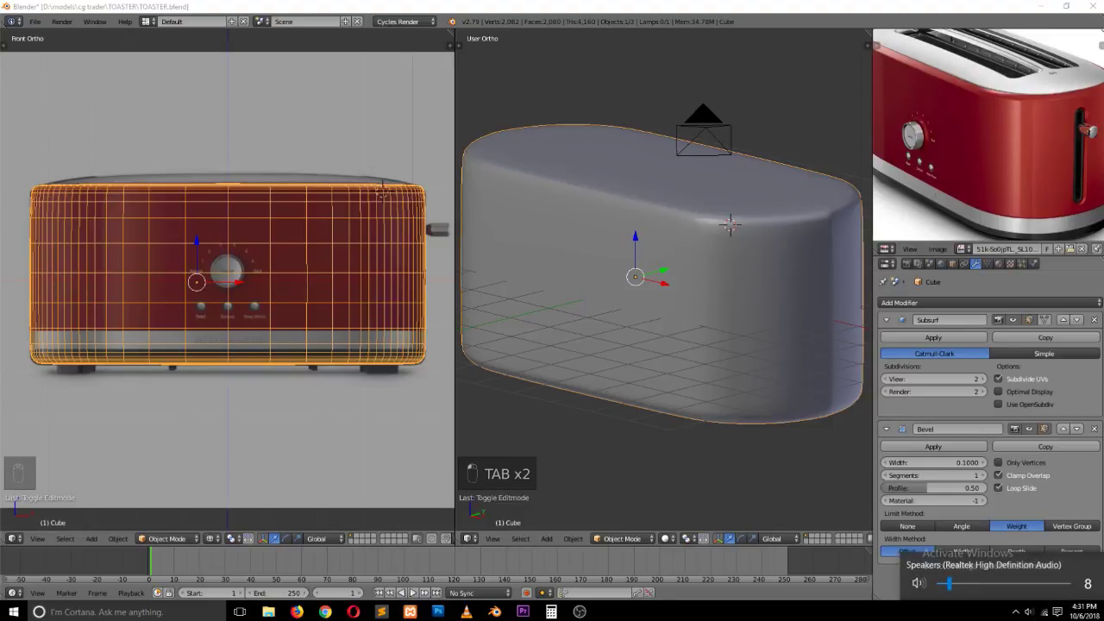
{"action": "left_click", "coordinate": [646, 318]}
{"action": "scroll", "coordinate": [703, 209], "scroll_direction": "up", "scroll_amount": 2}
{"action": "scroll", "coordinate": [703, 207], "scroll_direction": "down", "scroll_amount": 2}
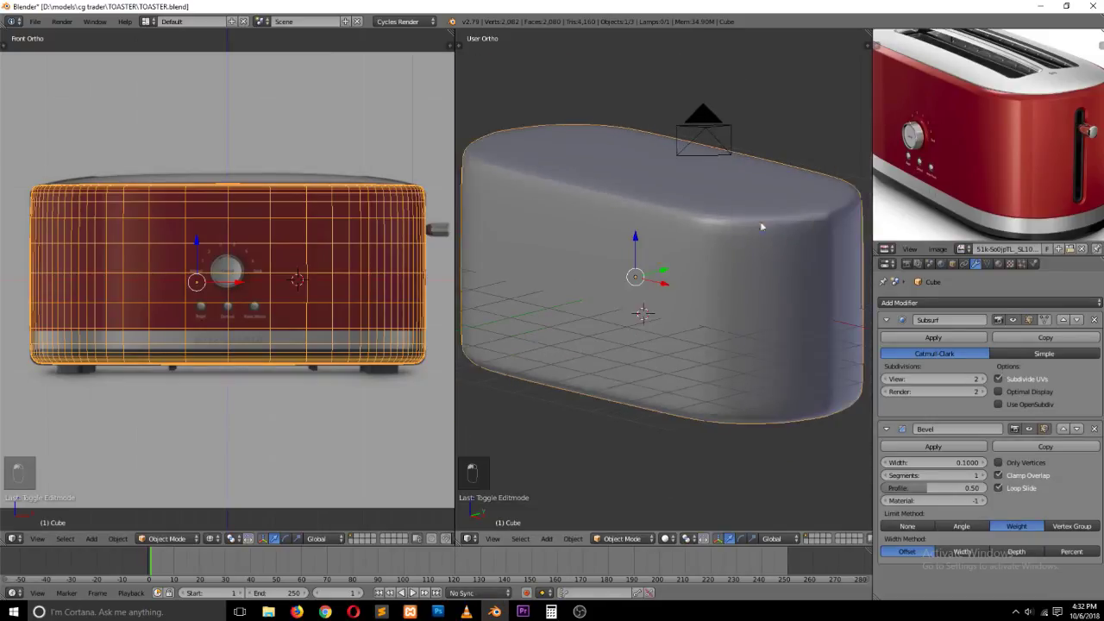
Step: Delete the extra vertical edge loop beside the centerline on the body's lever-side end
{"action": "key", "text": "Tab"}
{"action": "key", "text": "grave"}
{"action": "scroll", "coordinate": [677, 230], "scroll_direction": "up", "scroll_amount": 2}
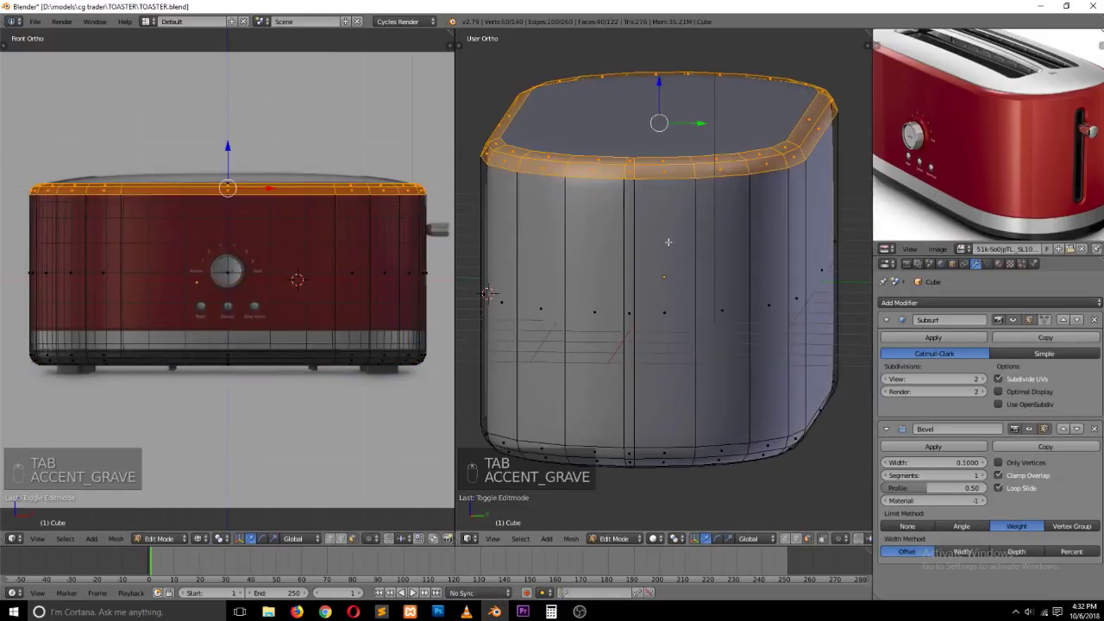
{"action": "key", "text": "ctrl+Tab"}
{"action": "left_click", "coordinate": [629, 199]}
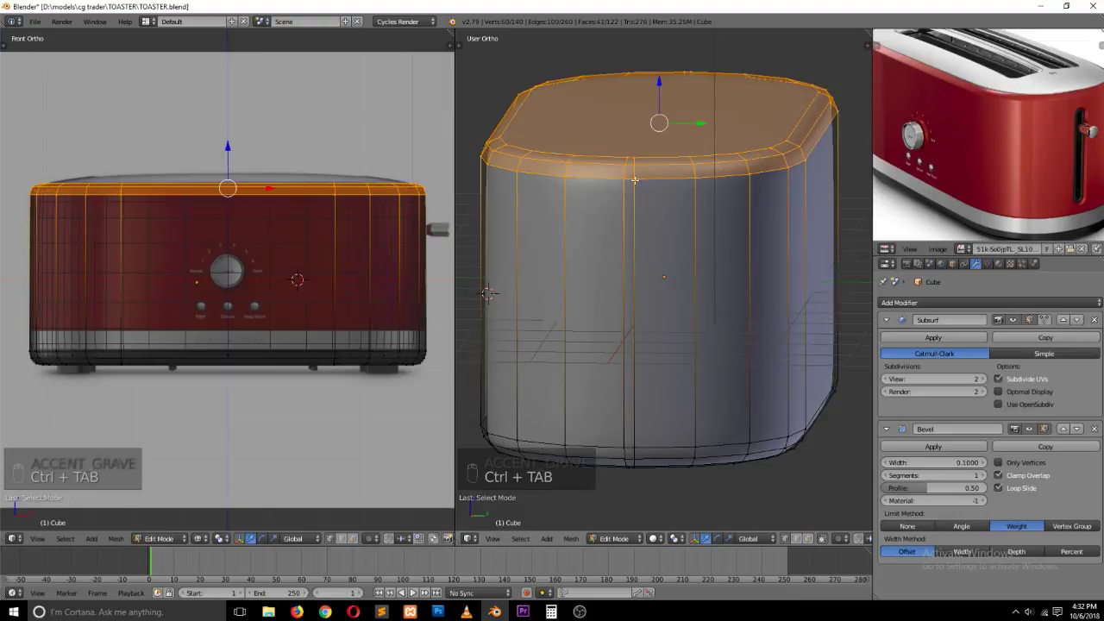
{"action": "left_click", "coordinate": [628, 201], "text": "alt"}
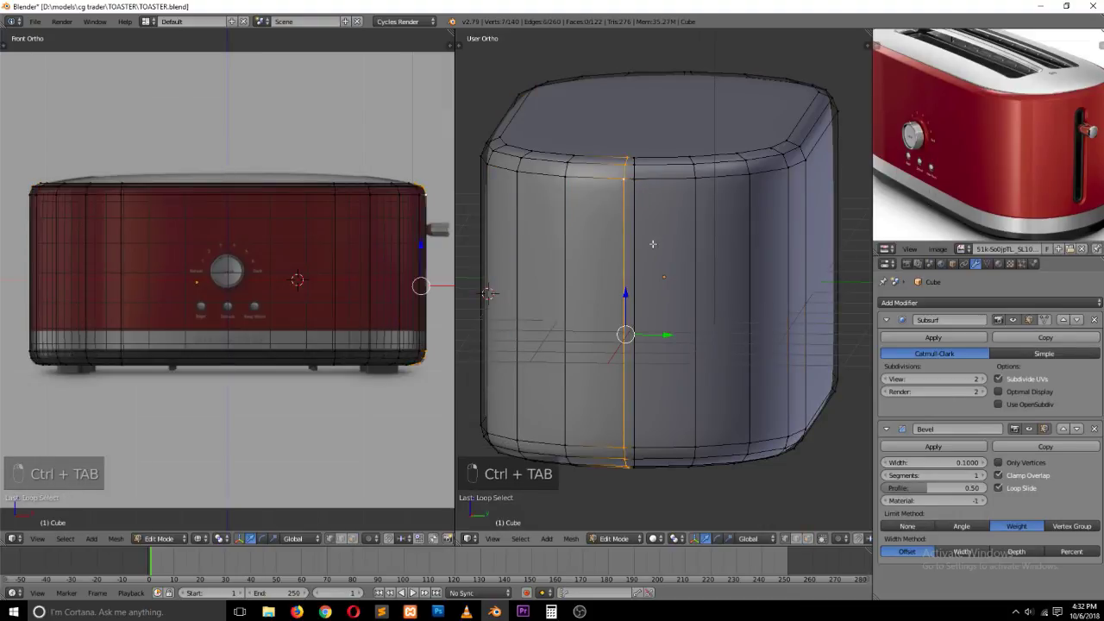
{"action": "key", "text": "x"}
{"action": "left_click", "coordinate": [634, 447]}
{"action": "key", "text": "grave"}
Step: Delete the matching extra vertical edge loop on the opposite end of the body and return to Object Mode
{"action": "middle_click_drag", "start_coordinate": [615, 268], "coordinate": [681, 278]}
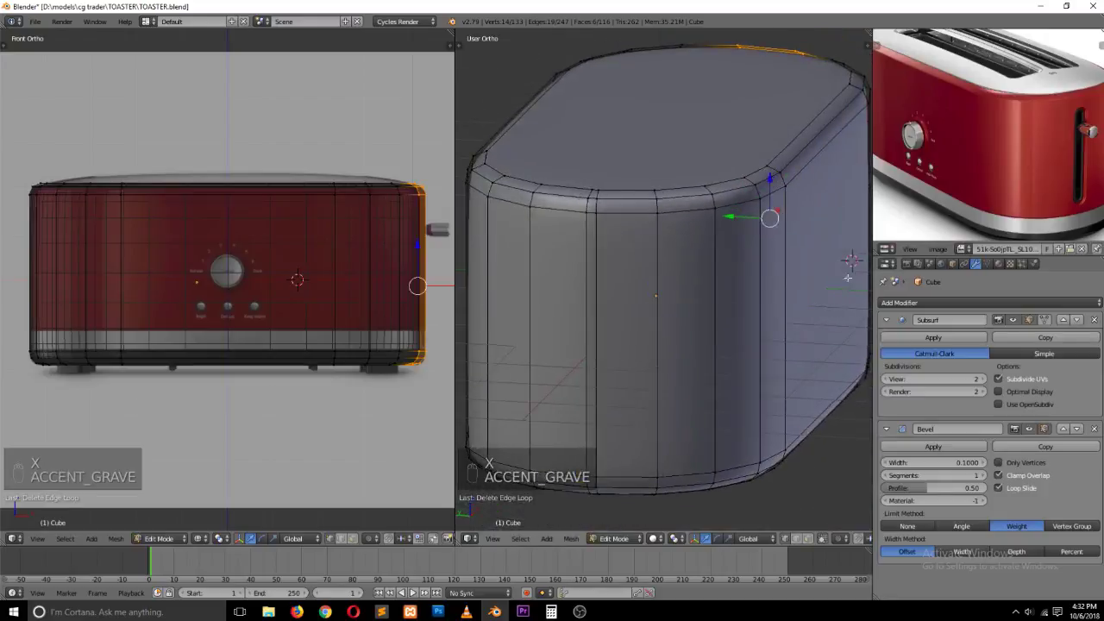
{"action": "left_click", "coordinate": [597, 295], "text": "alt"}
{"action": "key", "text": "x"}
{"action": "left_click", "coordinate": [599, 296]}
{"action": "key", "text": "Tab"}
{"action": "middle_click_drag", "start_coordinate": [598, 297], "coordinate": [550, 179]}
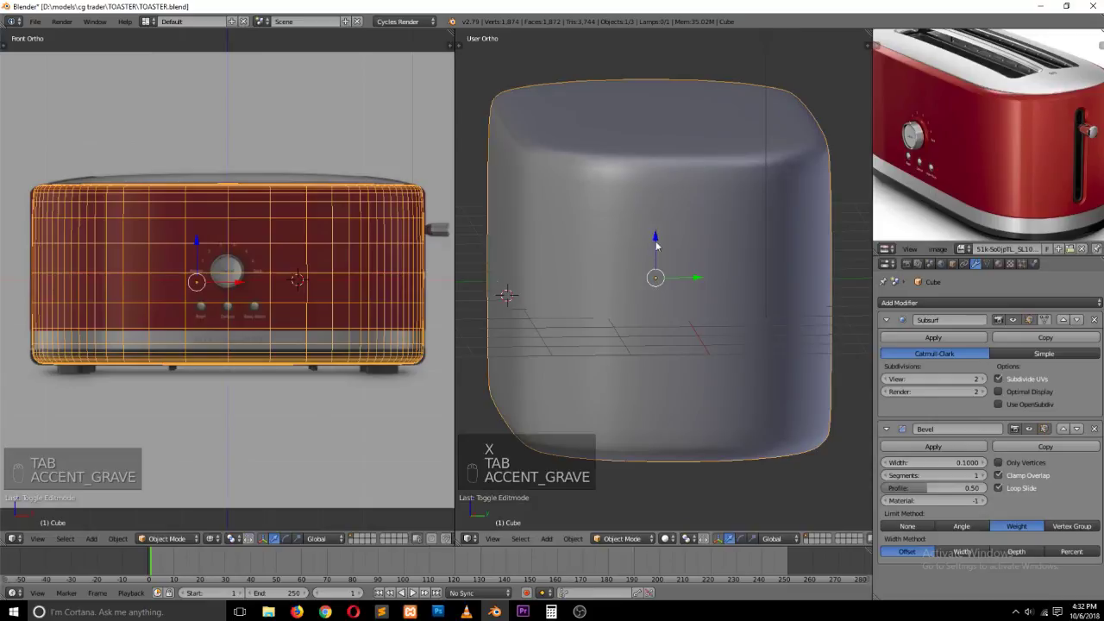
{"action": "key", "text": "grave"}
{"action": "scroll", "coordinate": [645, 307], "scroll_direction": "up", "scroll_amount": 5}
Step: Assign an edge bevel weight of 1 to the horizontal edge loop just below the body's top rim
{"action": "key", "text": "Tab"}
{"action": "key", "text": "ctrl+Tab"}
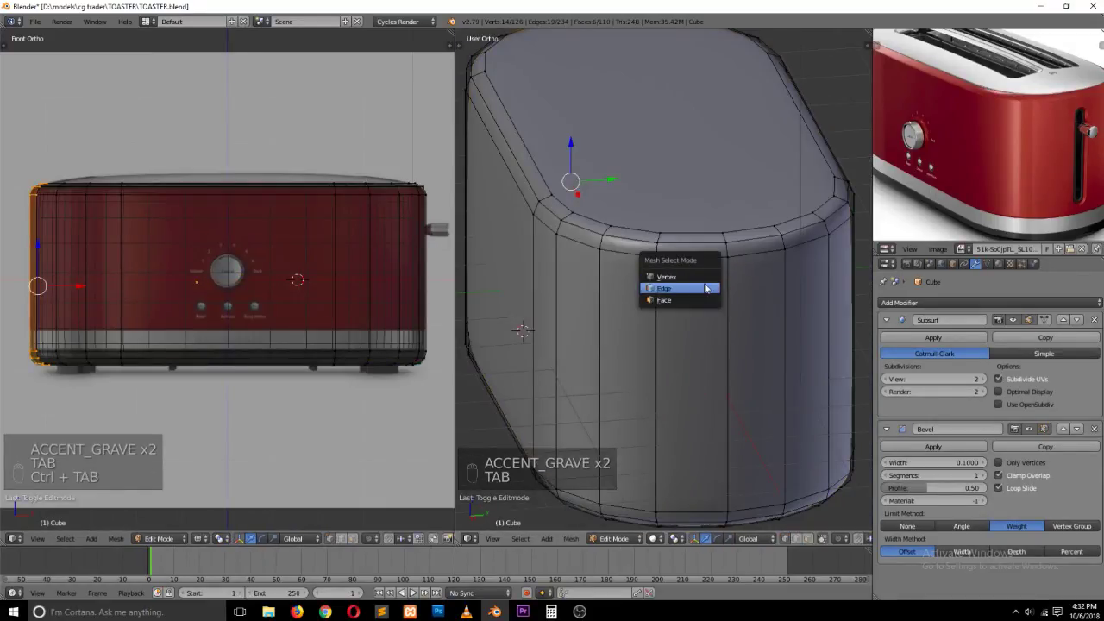
{"action": "left_click", "coordinate": [711, 266]}
{"action": "right_click", "coordinate": [712, 266], "text": "alt"}
{"action": "key", "text": "ctrl+e"}
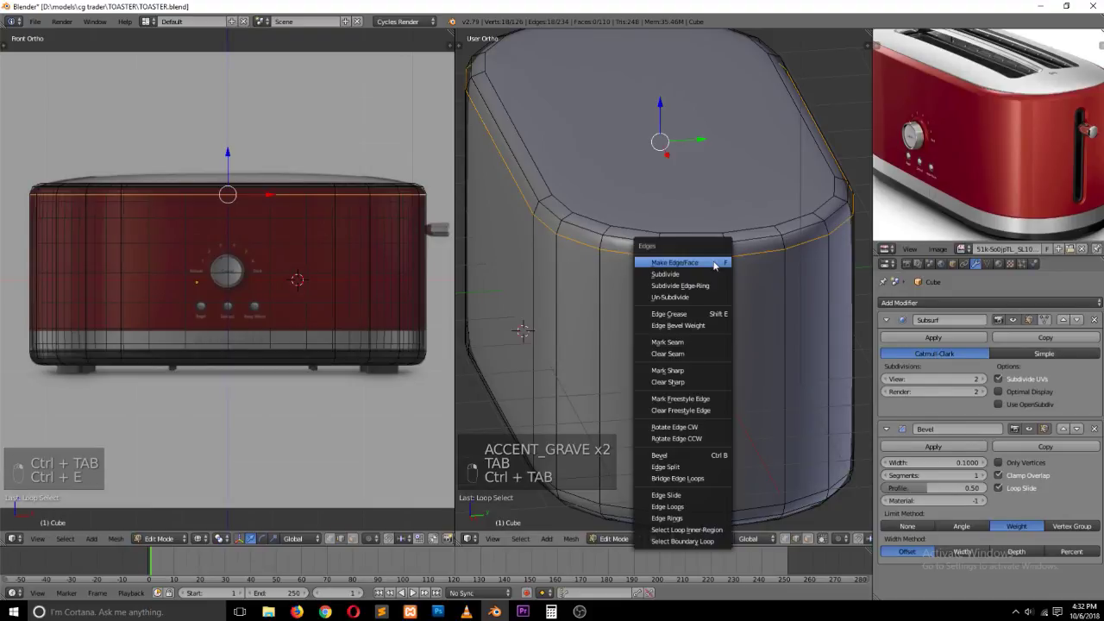
{"action": "left_click", "coordinate": [682, 325]}
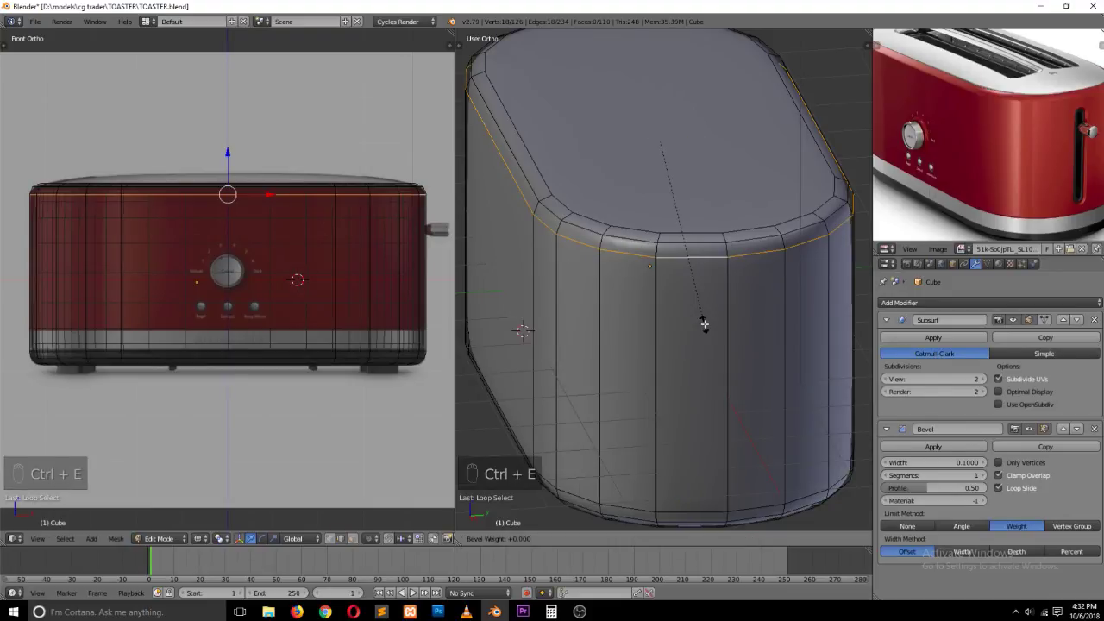
{"action": "type", "text": "1"}
{"action": "key", "text": "Return"}
Step: Assign an edge bevel weight to the horizontal edge loop just above the body's bottom rim and return to Object Mode
{"action": "key", "text": "grave"}
{"action": "middle_click_drag", "start_coordinate": [708, 324], "coordinate": [713, 260]}
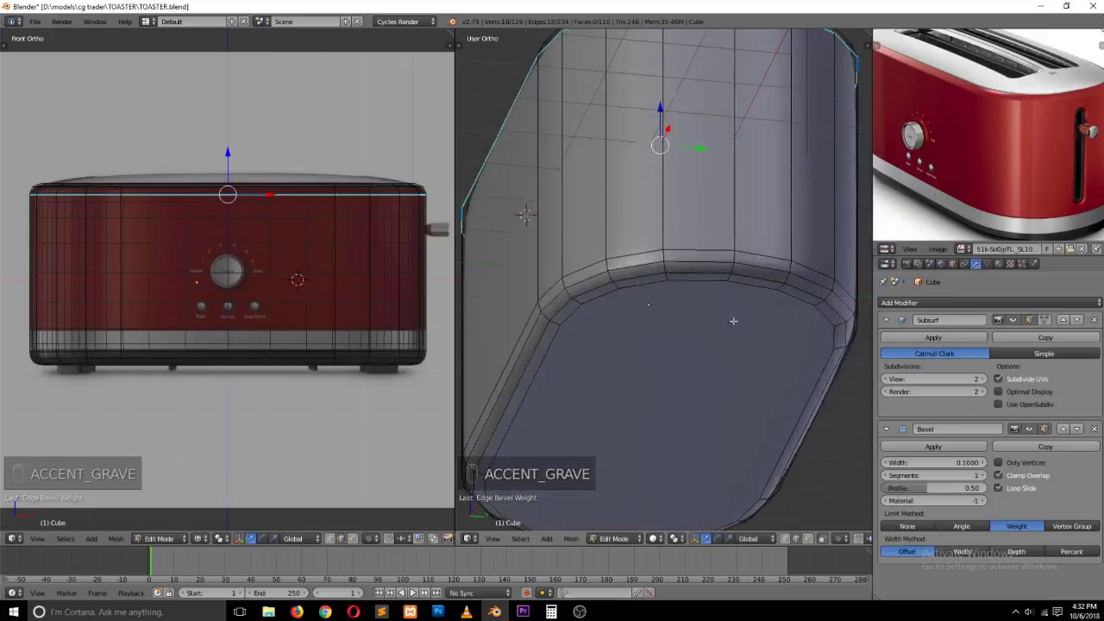
{"action": "right_click_drag", "start_coordinate": [706, 245], "coordinate": [705, 240], "text": "alt"}
{"action": "key", "text": "ctrl+e"}
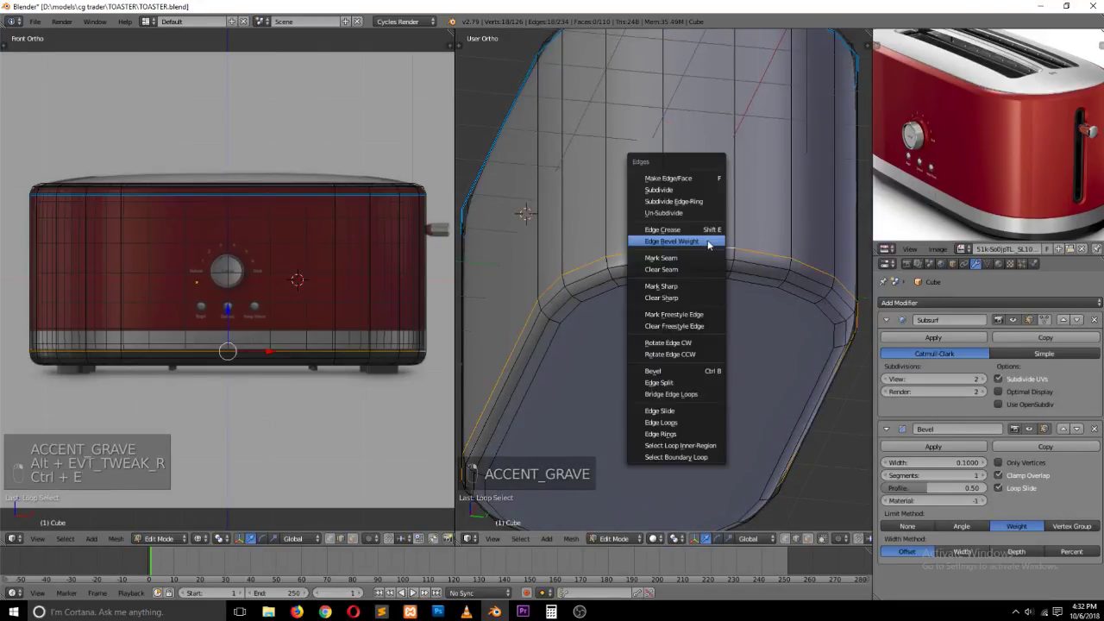
{"action": "left_click", "coordinate": [707, 241]}
{"action": "left_click", "coordinate": [707, 243]}
{"action": "key", "text": "Tab"}
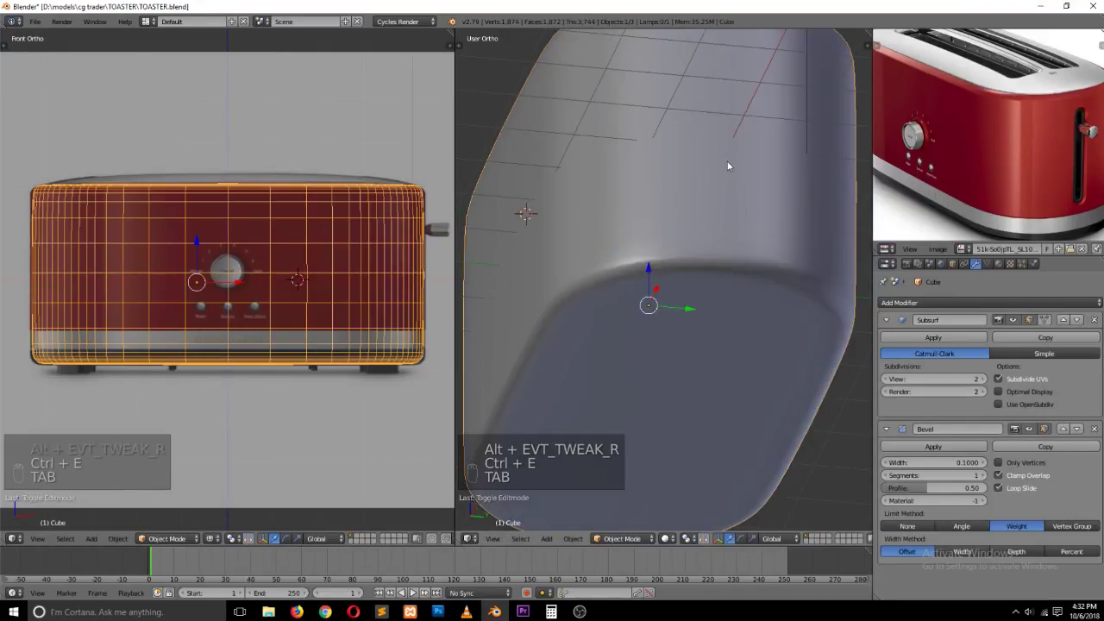
{"action": "key", "text": "grave"}
{"action": "middle_click_drag", "start_coordinate": [779, 249], "coordinate": [745, 341]}
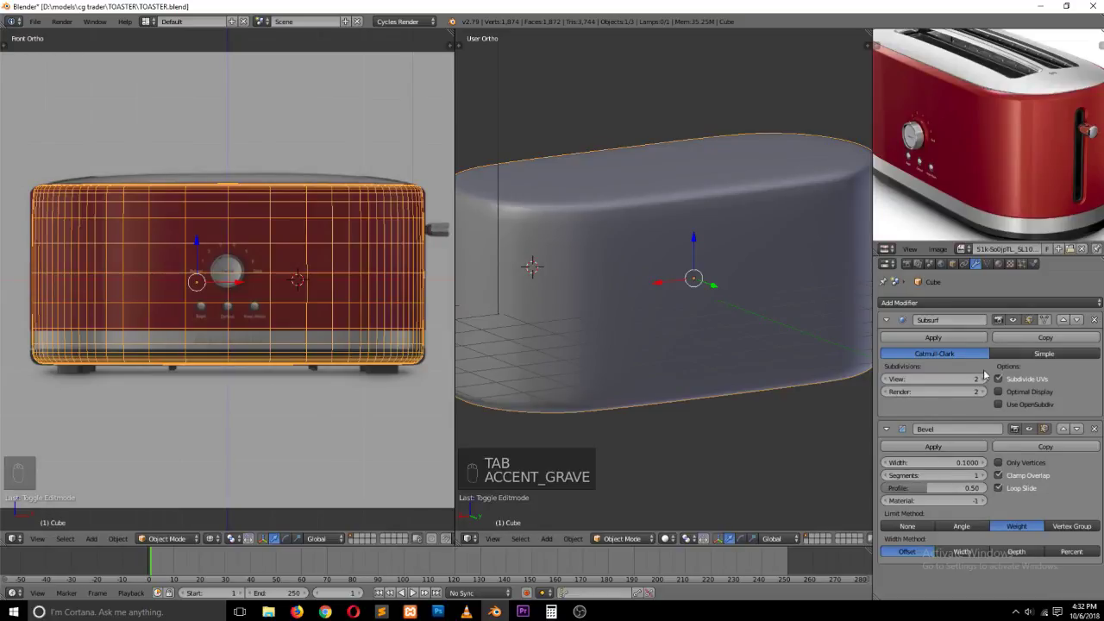
Step: Move the Subsurf modifier below the Bevel modifier and apply the body's scale
{"action": "left_click", "coordinate": [1075, 320]}
{"action": "key", "text": "grave"}
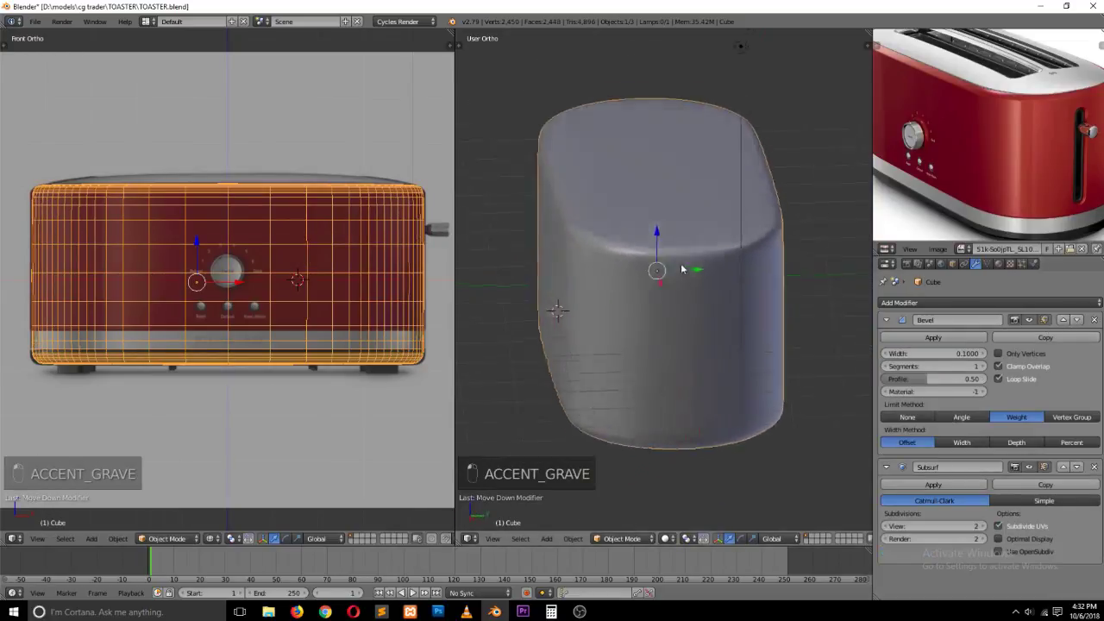
{"action": "middle_click_drag", "start_coordinate": [691, 253], "coordinate": [745, 195]}
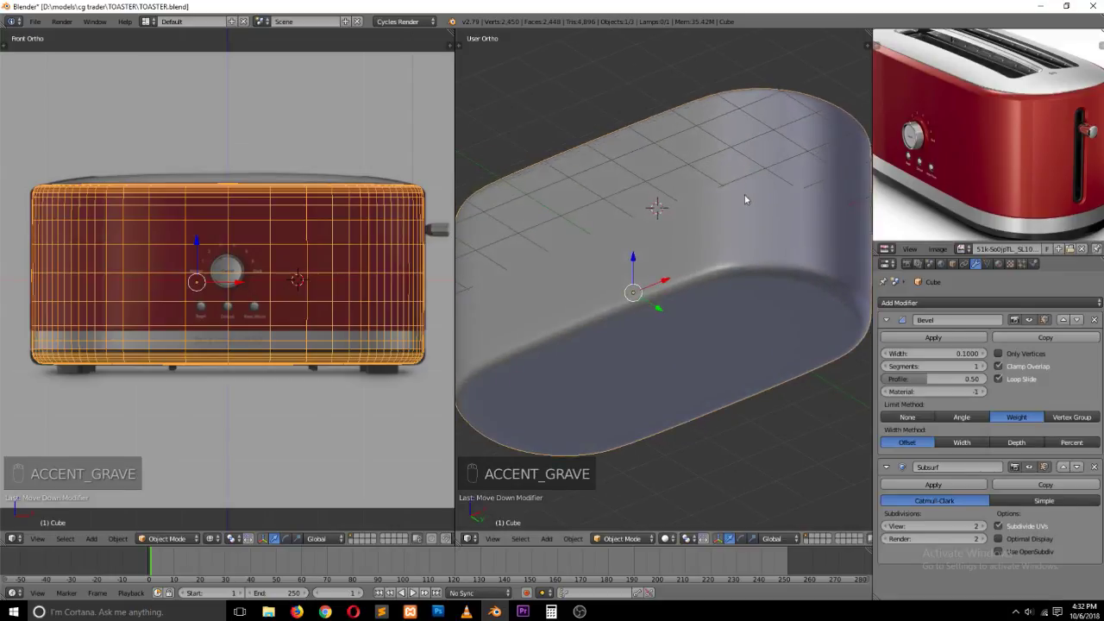
{"action": "key", "text": "ctrl+a"}
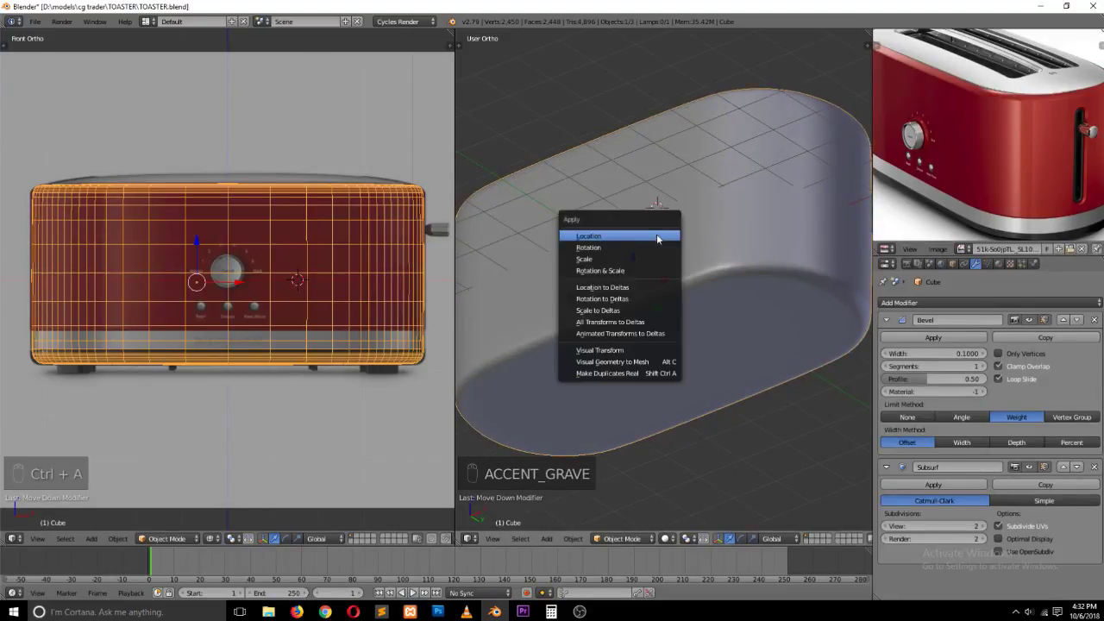
{"action": "left_click", "coordinate": [650, 261]}
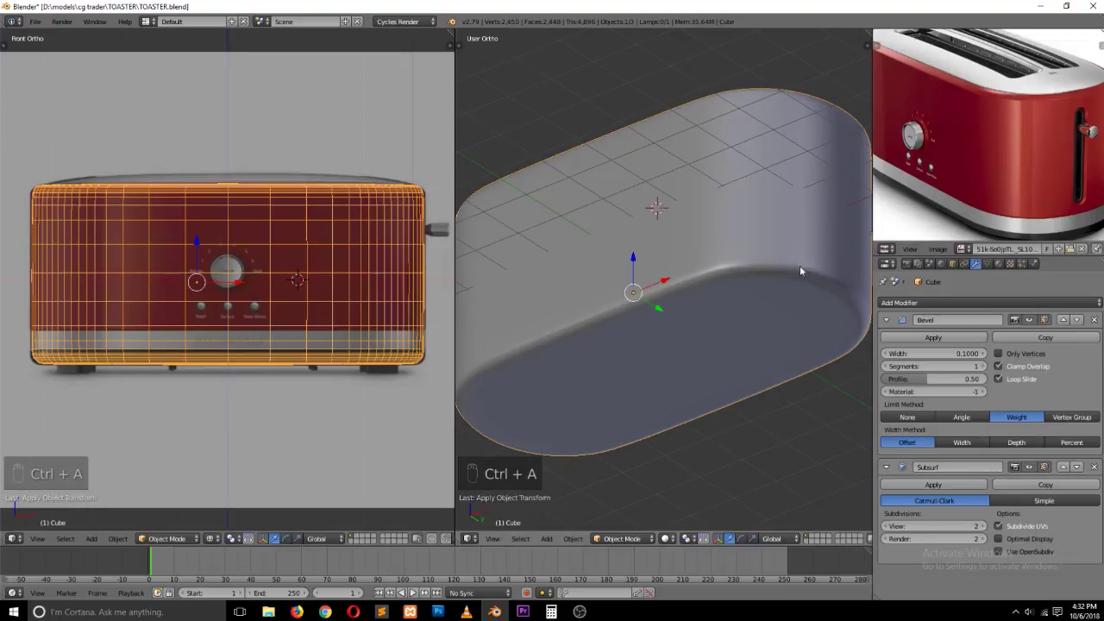
Step: Turn off the Subsurf modifier's viewport display and shade the body flat
{"action": "left_click", "coordinate": [1030, 468]}
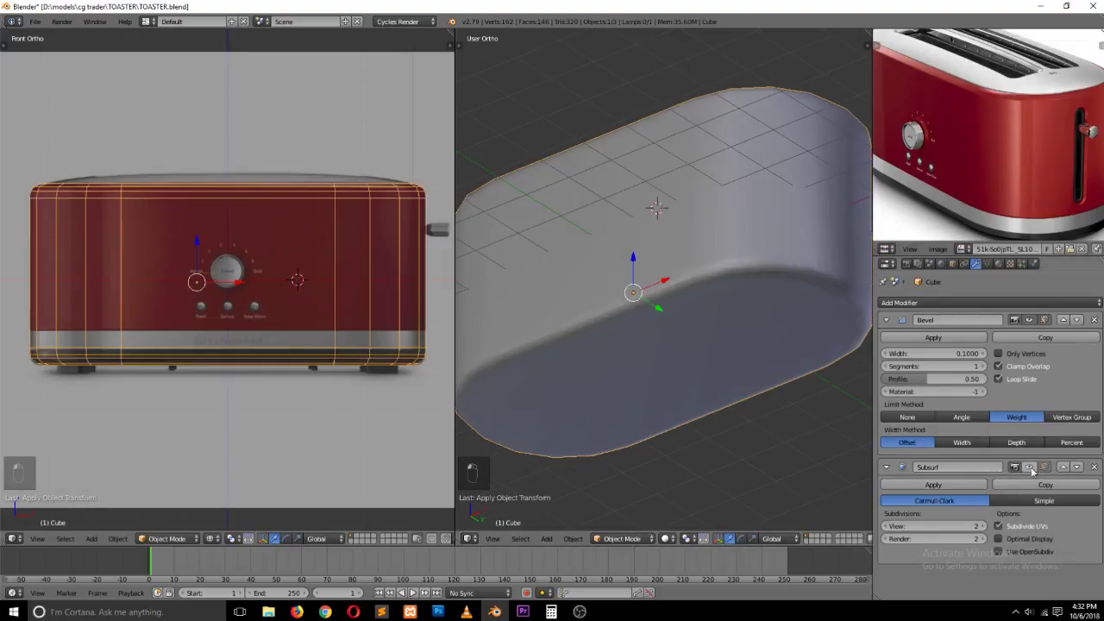
{"action": "key", "text": "t"}
{"action": "left_click", "coordinate": [516, 199]}
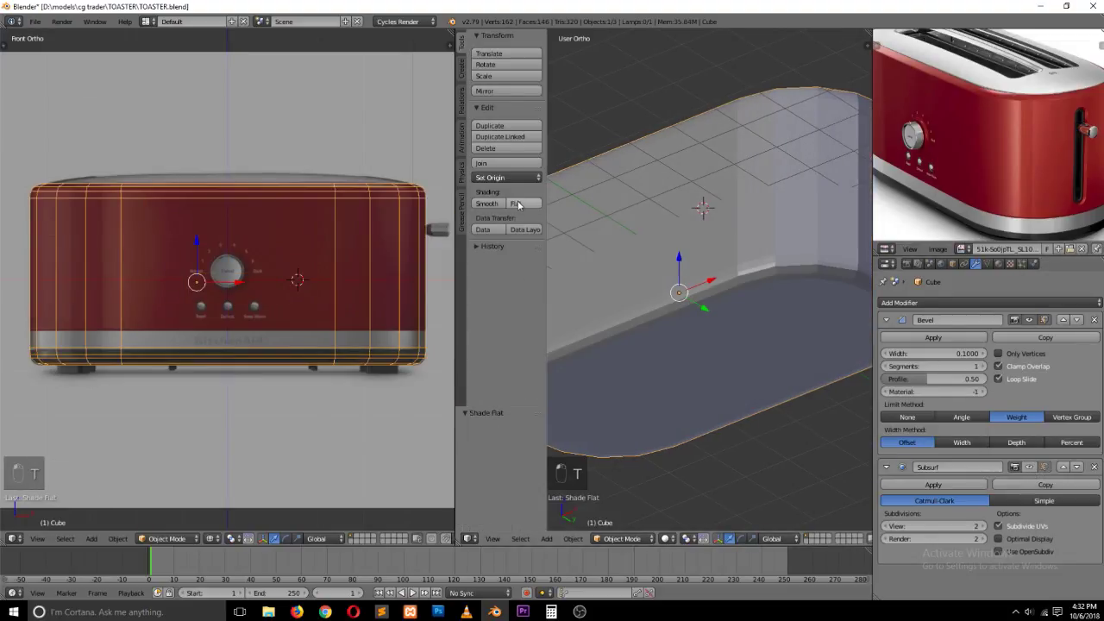
{"action": "key", "text": "t"}
{"action": "key", "text": "grave"}
{"action": "scroll", "coordinate": [600, 264], "scroll_direction": "up", "scroll_amount": 6}
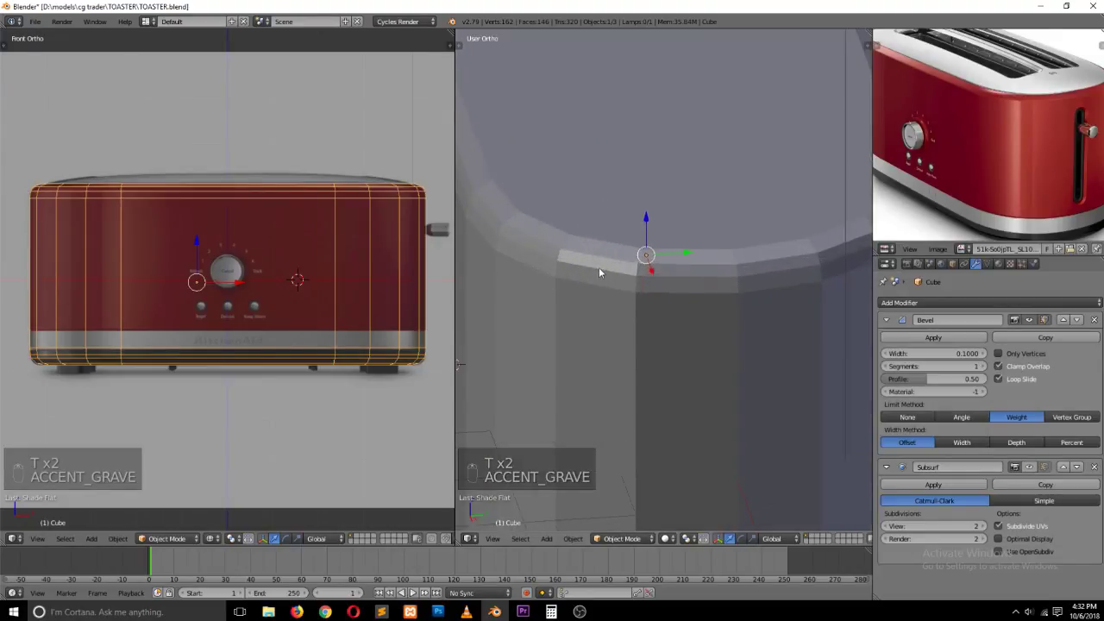
Step: Set the Bevel modifier's width to 0.0230 and its segments to 2
{"action": "key", "text": "grave"}
{"action": "key", "text": "Tab"}
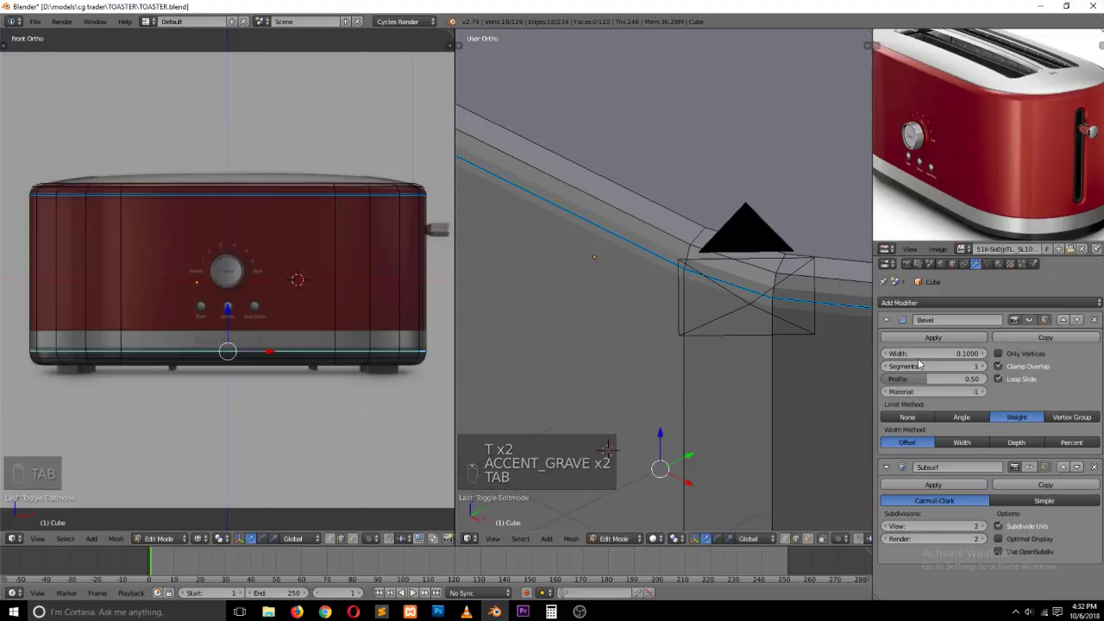
{"action": "left_click_drag", "start_coordinate": [933, 354], "coordinate": [959, 365]}
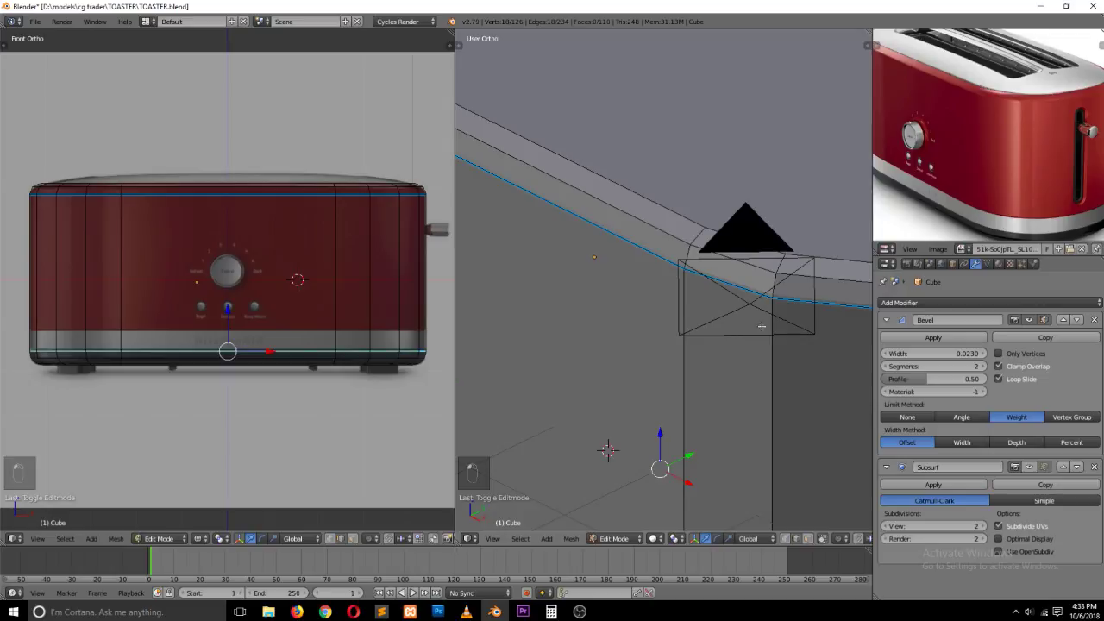
Step: Turn the Subsurf modifier's viewport display back on in Object Mode and shade the body smooth
{"action": "key", "text": "Tab"}
{"action": "left_click", "coordinate": [1029, 466]}
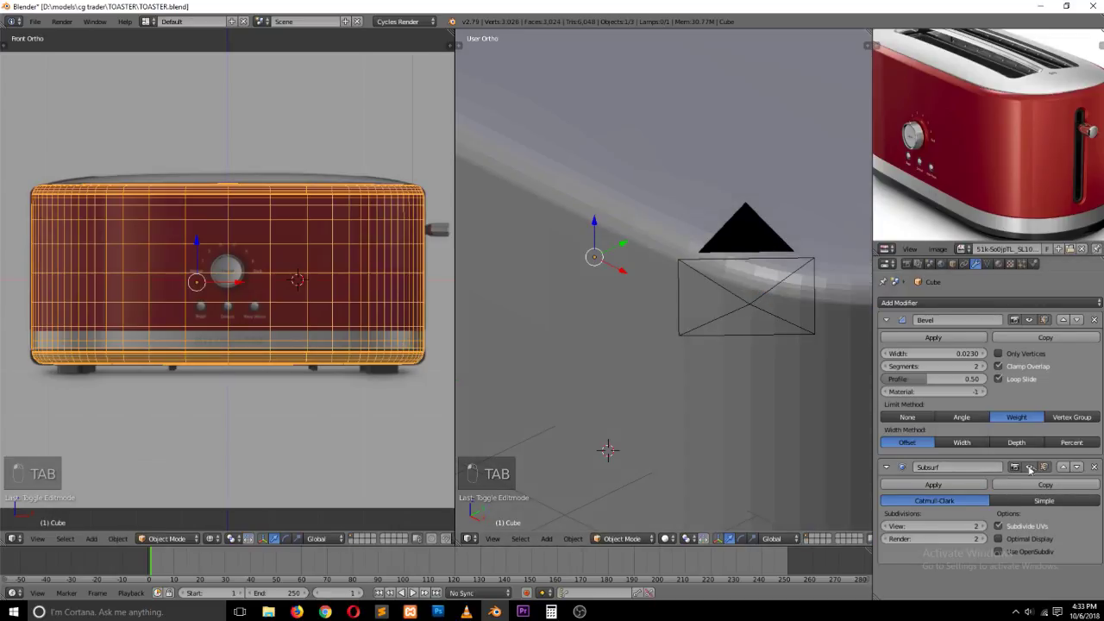
{"action": "scroll", "coordinate": [588, 247], "scroll_direction": "down", "scroll_amount": 5}
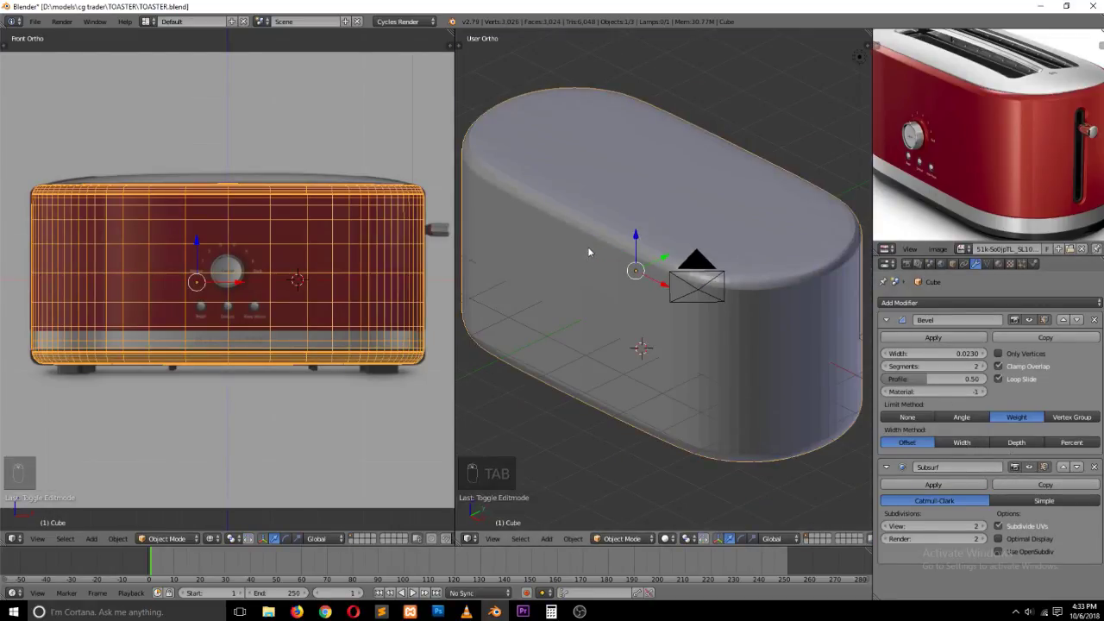
{"action": "key", "text": "t"}
{"action": "left_click", "coordinate": [494, 207]}
{"action": "key", "text": "t"}
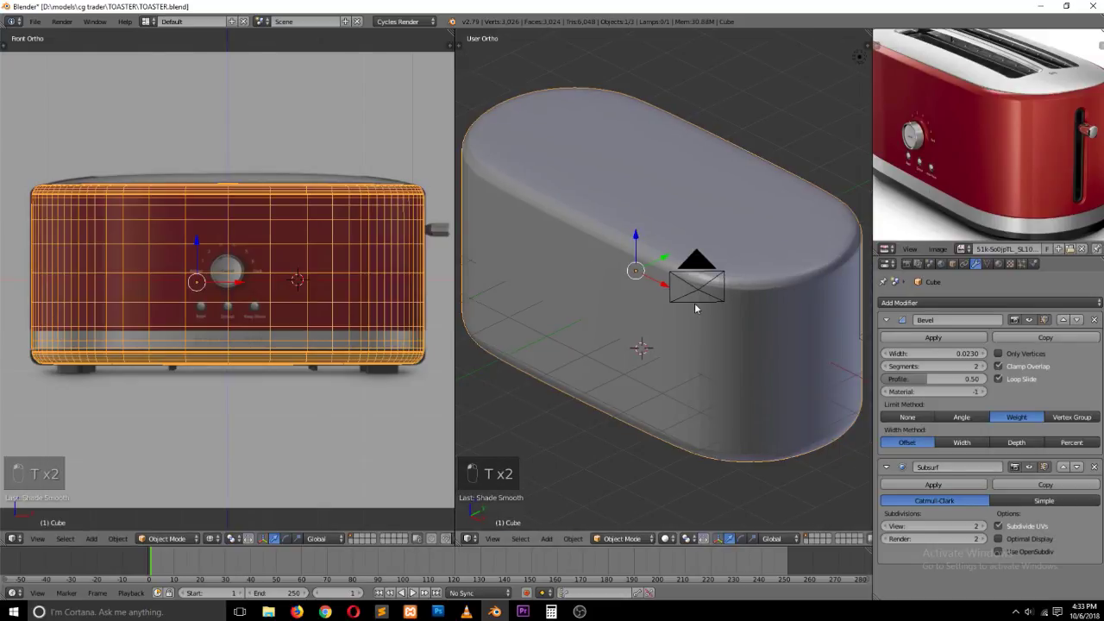
Step: Inspect the rounded body from several angles, including its underside, and compare its shape with the toaster reference photo
{"action": "key", "text": "grave"}
{"action": "middle_click_drag", "start_coordinate": [670, 267], "coordinate": [621, 250]}
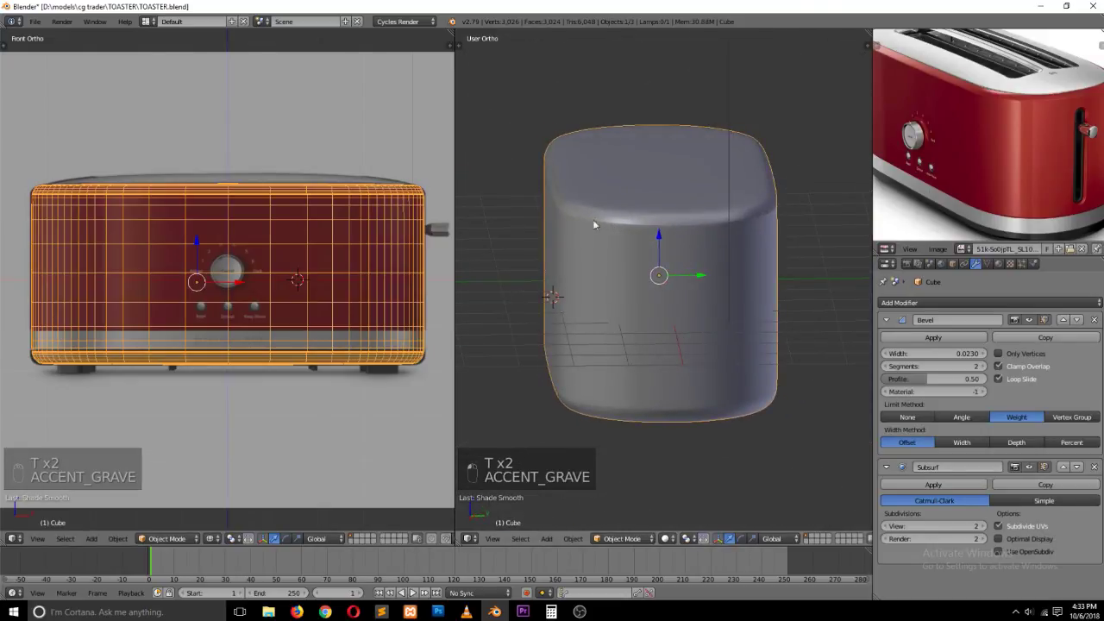
{"action": "middle_click_drag", "start_coordinate": [682, 222], "coordinate": [650, 390]}
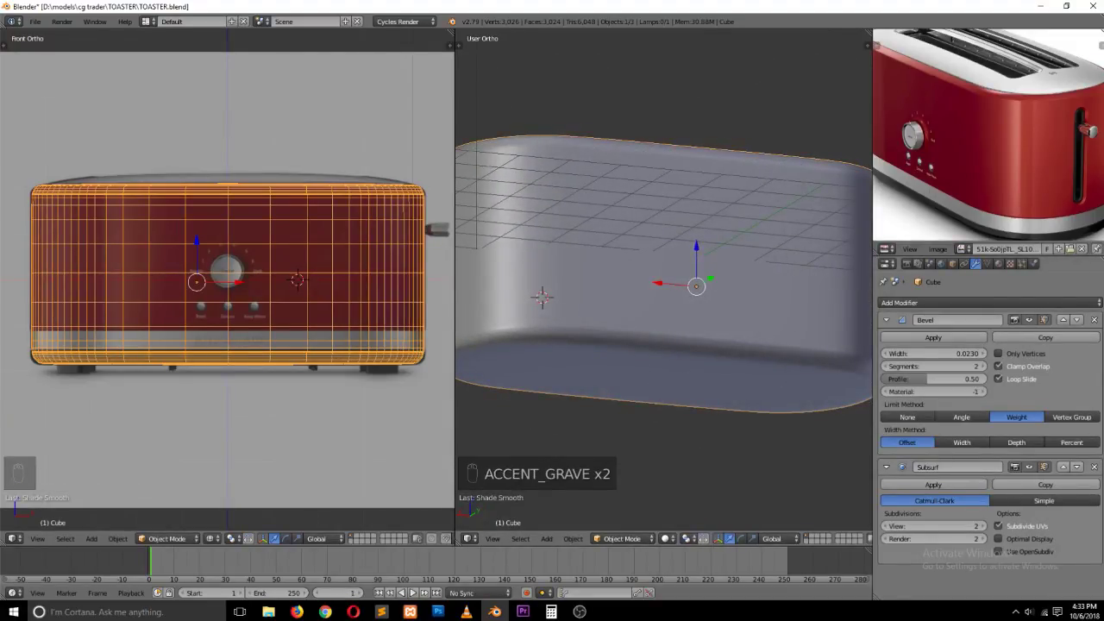
{"action": "key", "text": "alt+Tab"}
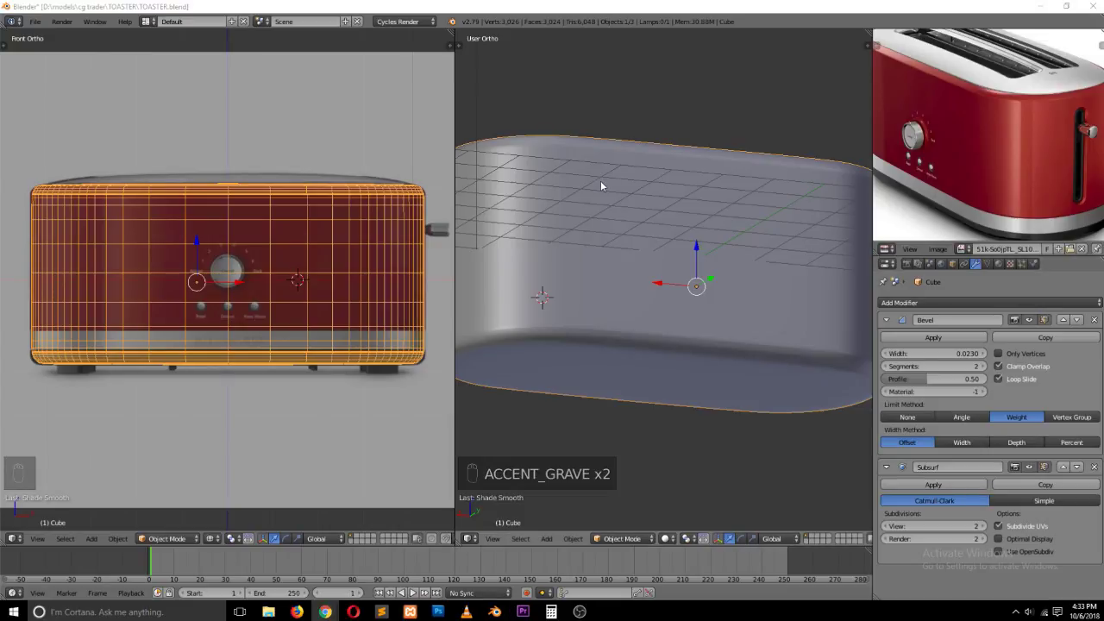
{"action": "middle_click_drag", "start_coordinate": [602, 200], "coordinate": [783, 255]}
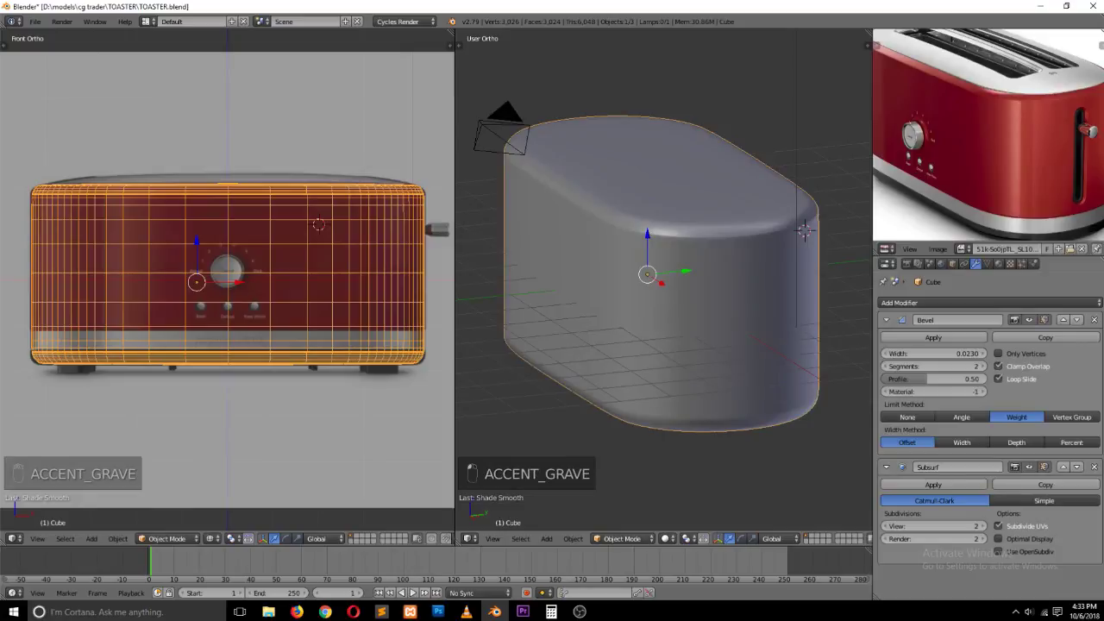
{"action": "key", "text": "alt+Tab"}
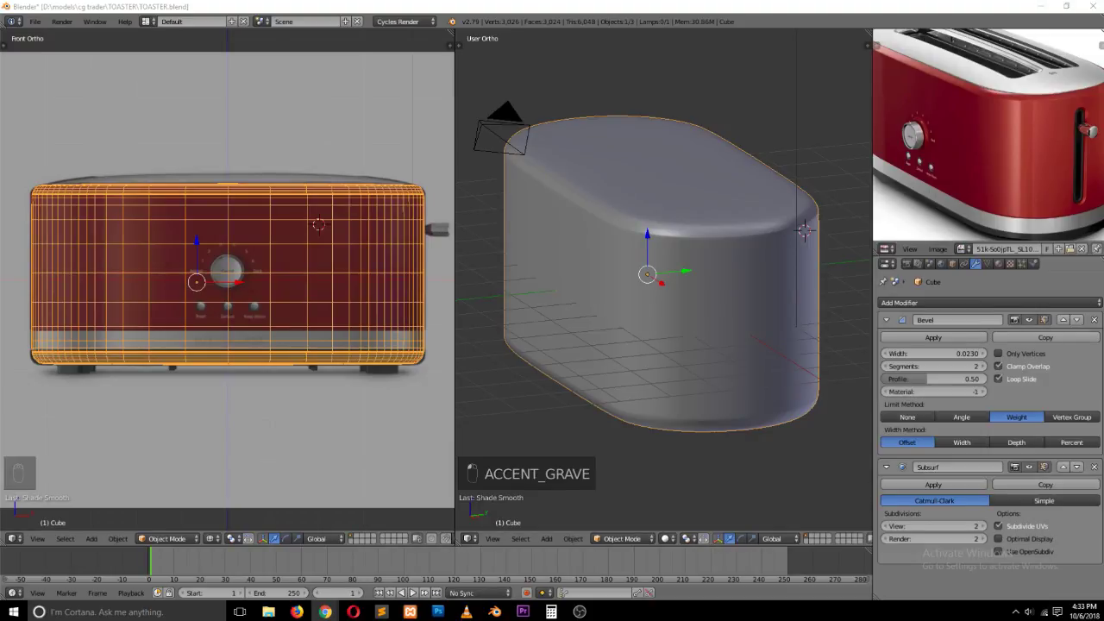
{"action": "middle_click_drag", "start_coordinate": [656, 148], "coordinate": [867, 129]}
{"action": "scroll", "coordinate": [960, 113], "scroll_direction": "down", "scroll_amount": 2}
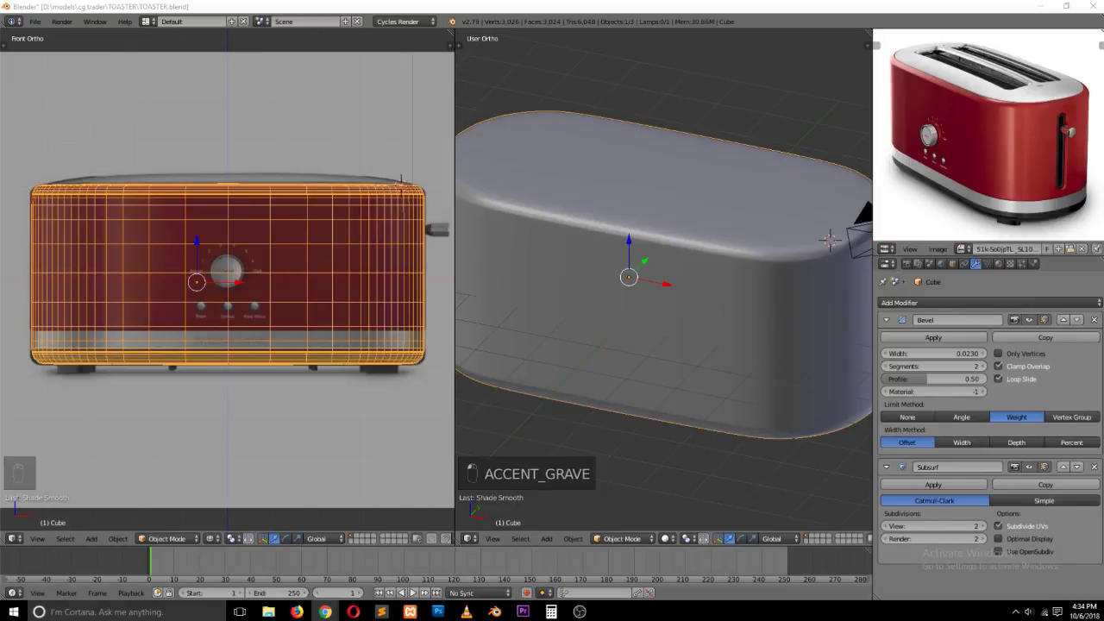
{"action": "left_click", "coordinate": [638, 231]}
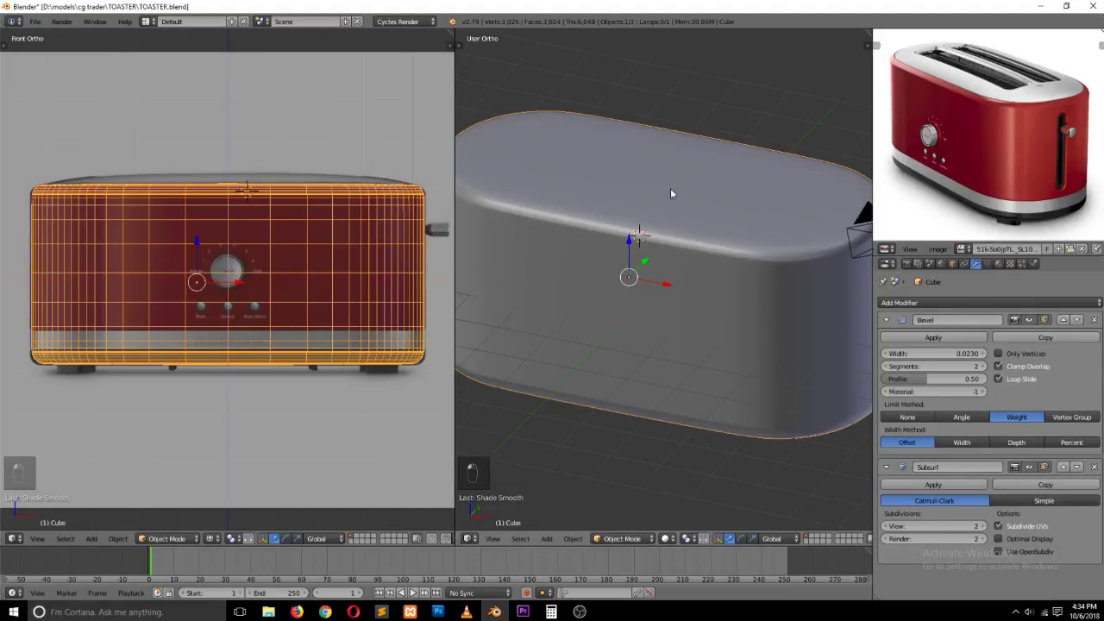
{"action": "middle_click_drag", "start_coordinate": [692, 156], "coordinate": [648, 148]}
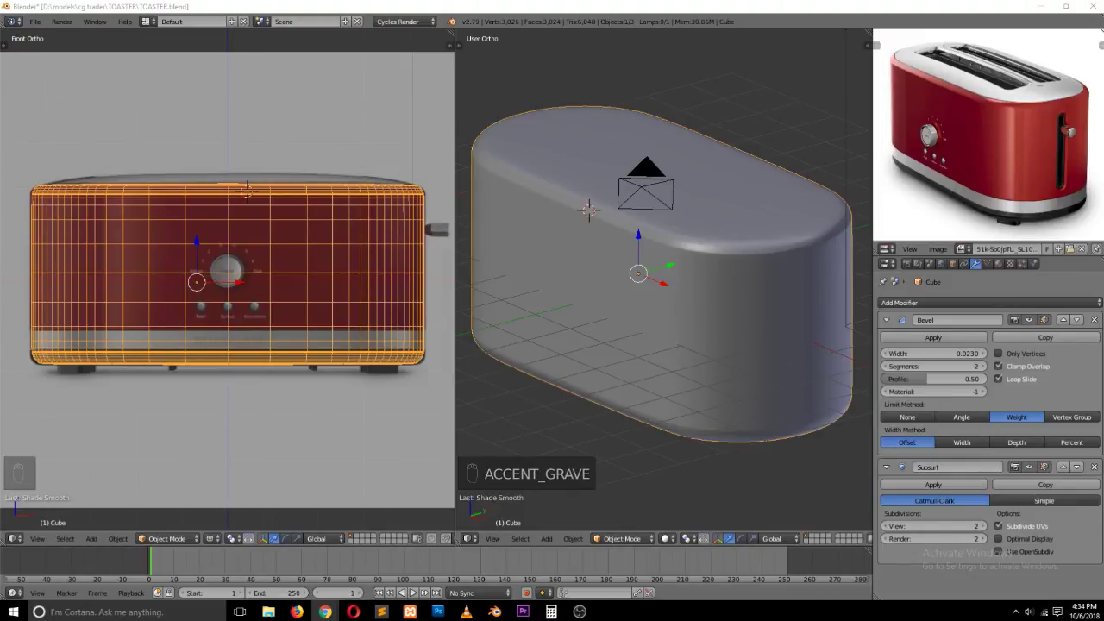
{"action": "left_click", "coordinate": [732, 207]}
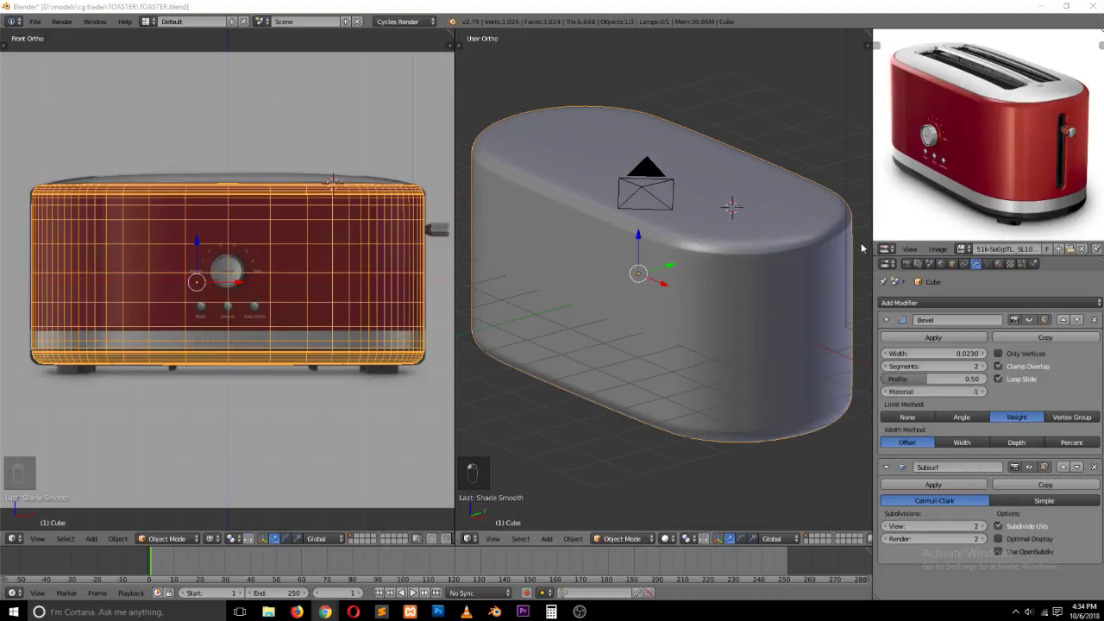
{"action": "left_click", "coordinate": [758, 242]}
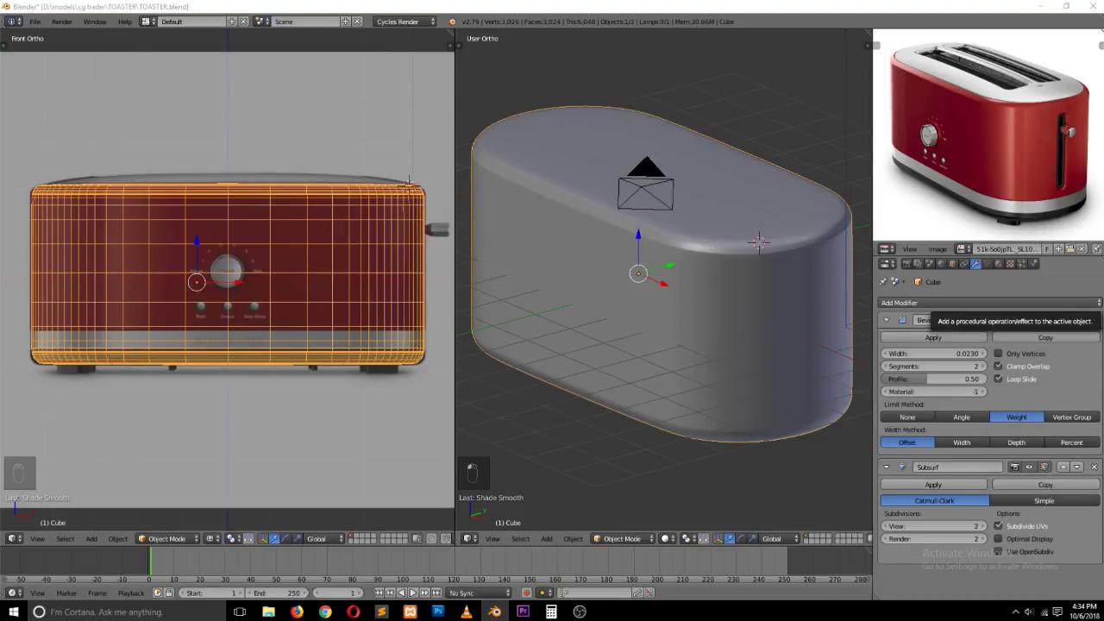
Step: Add a horizontal loop cut around the body along the upper border of the silver band in the reference image
{"action": "left_click", "coordinate": [672, 139]}
{"action": "scroll", "coordinate": [1020, 149], "scroll_direction": "up", "scroll_amount": 3}
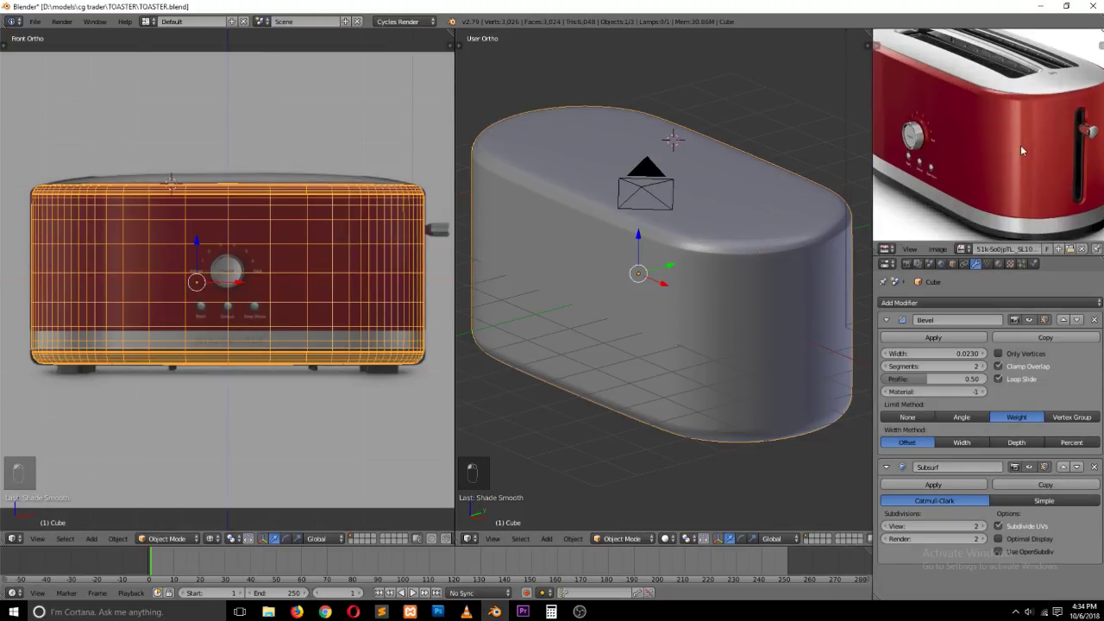
{"action": "key", "text": "grave"}
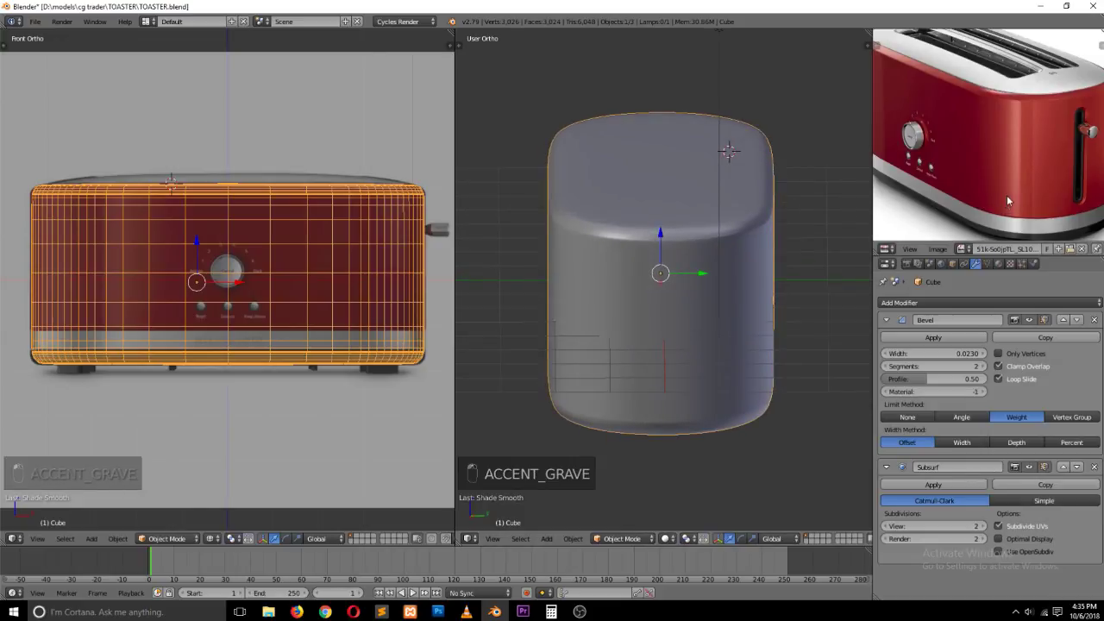
{"action": "key", "text": "KP_1"}
{"action": "key", "text": "Home"}
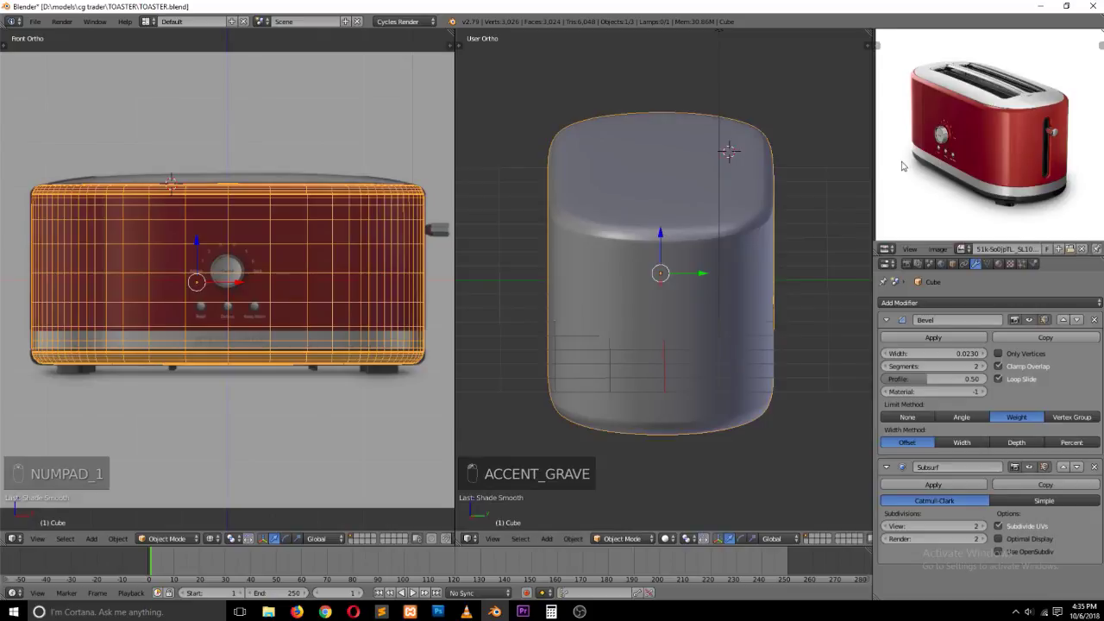
{"action": "scroll", "coordinate": [993, 185], "scroll_direction": "up", "scroll_amount": 5}
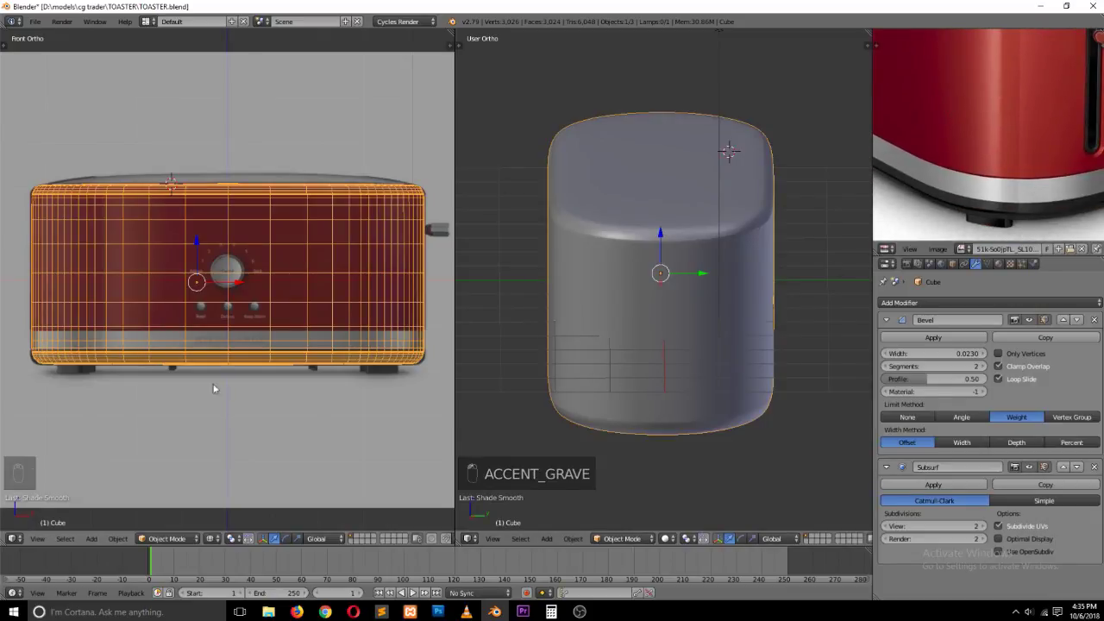
{"action": "key", "text": "Tab"}
{"action": "key", "text": "z"}
{"action": "key", "text": "z"}
{"action": "key", "text": "ctrl+r"}
{"action": "left_click", "coordinate": [352, 321]}
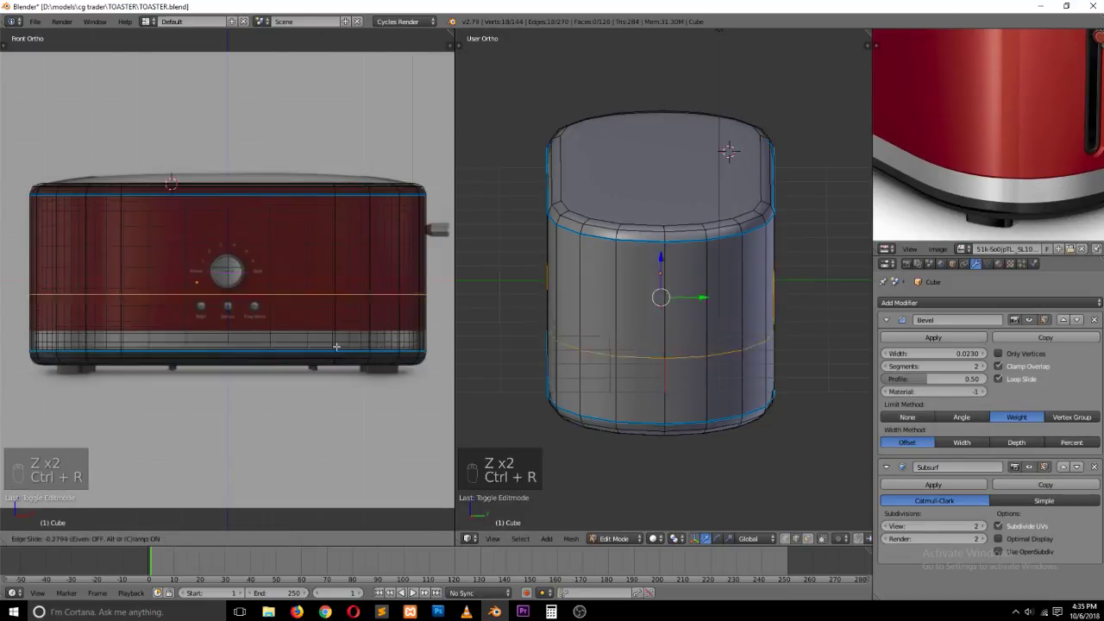
{"action": "left_click", "coordinate": [335, 384]}
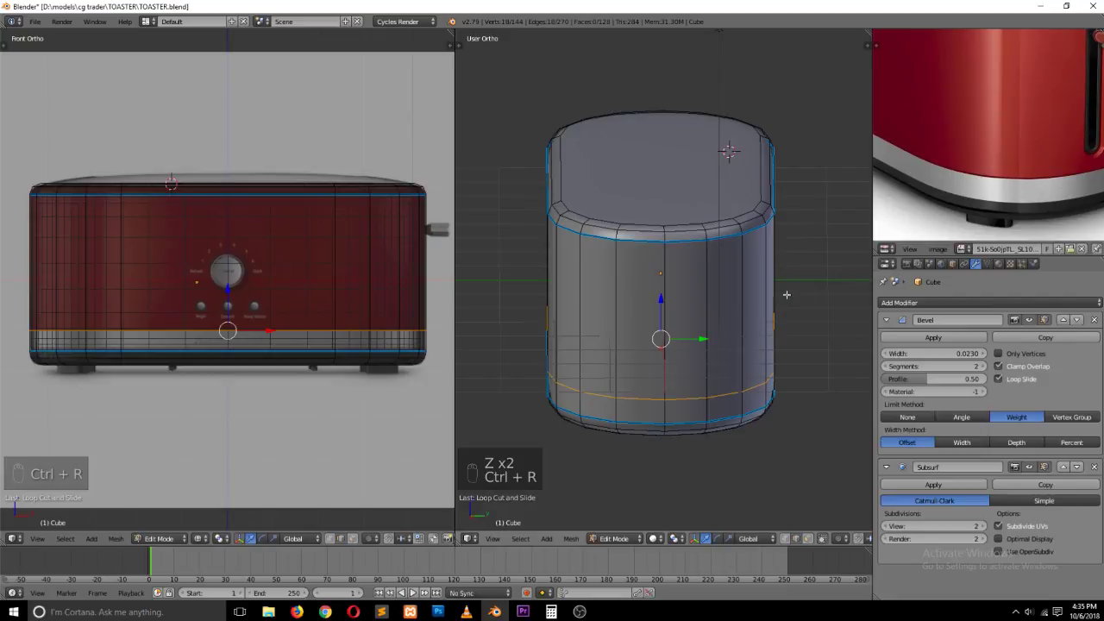
Step: Bevel the new edge loop above the silver band into a very narrow strip and extrude the strip in place
{"action": "scroll", "coordinate": [685, 371], "scroll_direction": "down", "scroll_amount": 4, "text": "shift"}
{"action": "scroll", "coordinate": [676, 383], "scroll_direction": "up", "scroll_amount": 2}
{"action": "scroll", "coordinate": [677, 383], "scroll_direction": "down", "scroll_amount": 4, "text": "shift"}
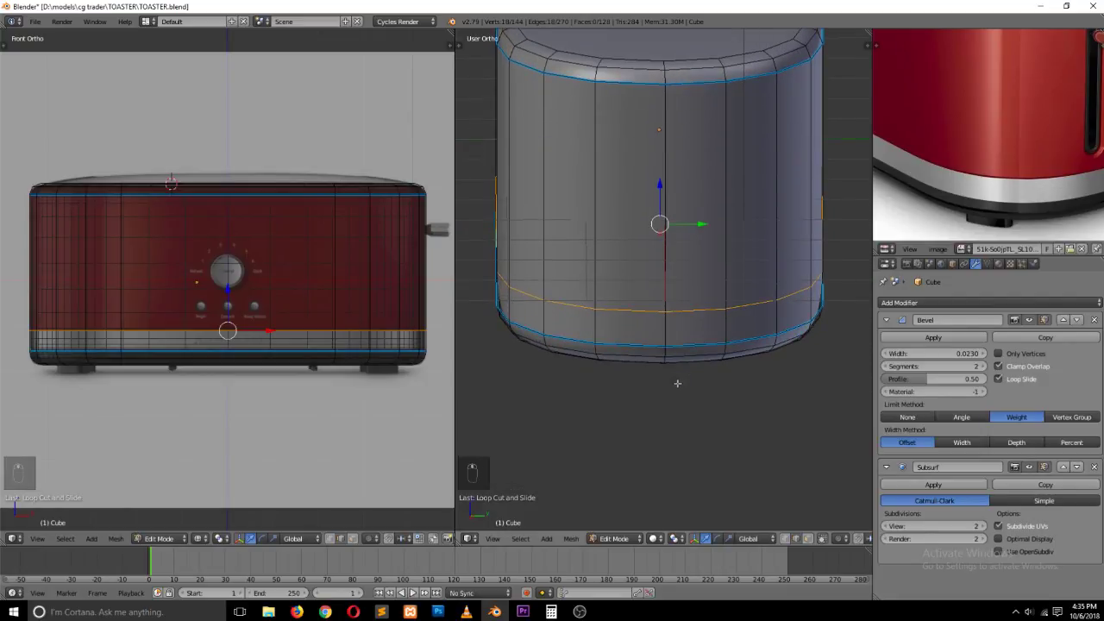
{"action": "scroll", "coordinate": [677, 383], "scroll_direction": "up", "scroll_amount": 4}
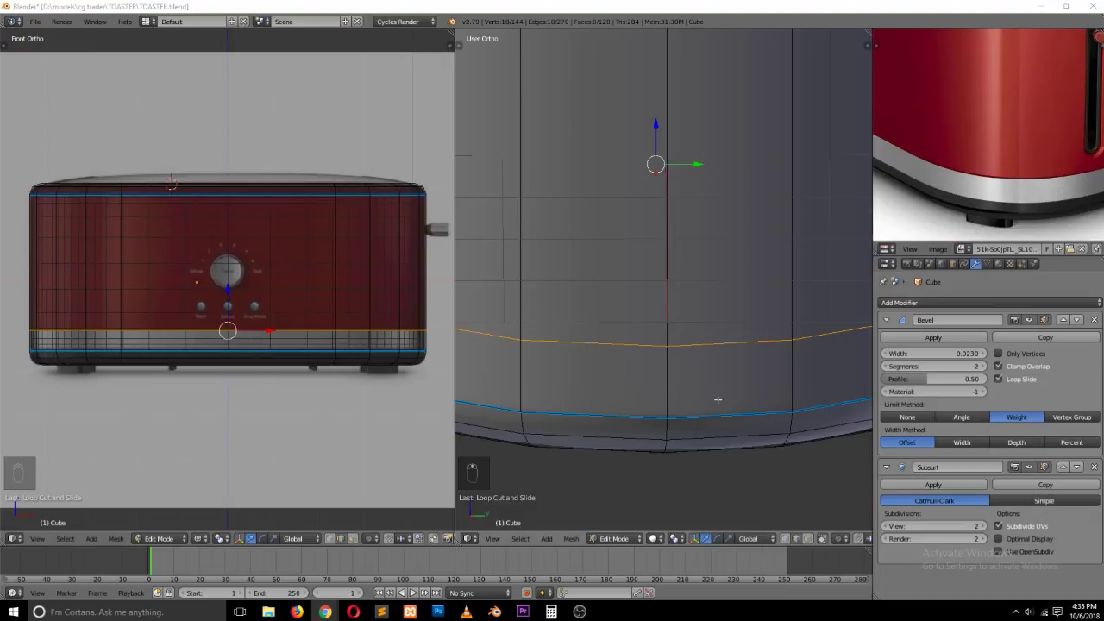
{"action": "key", "text": "ctrl+b"}
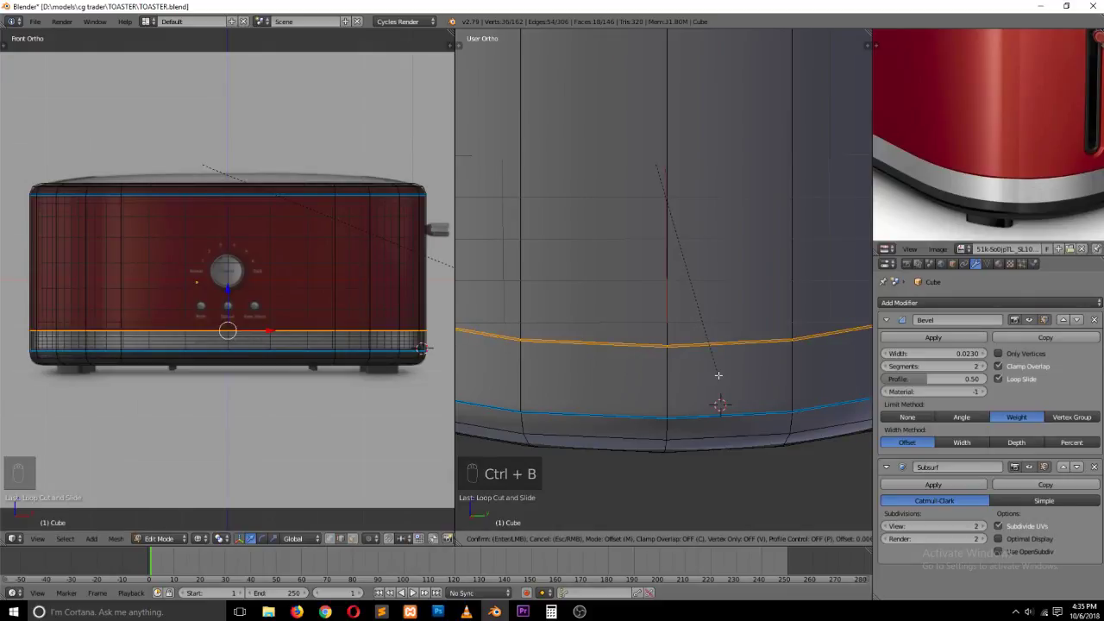
{"action": "left_click", "coordinate": [718, 376]}
{"action": "scroll", "coordinate": [718, 377], "scroll_direction": "up", "scroll_amount": 3}
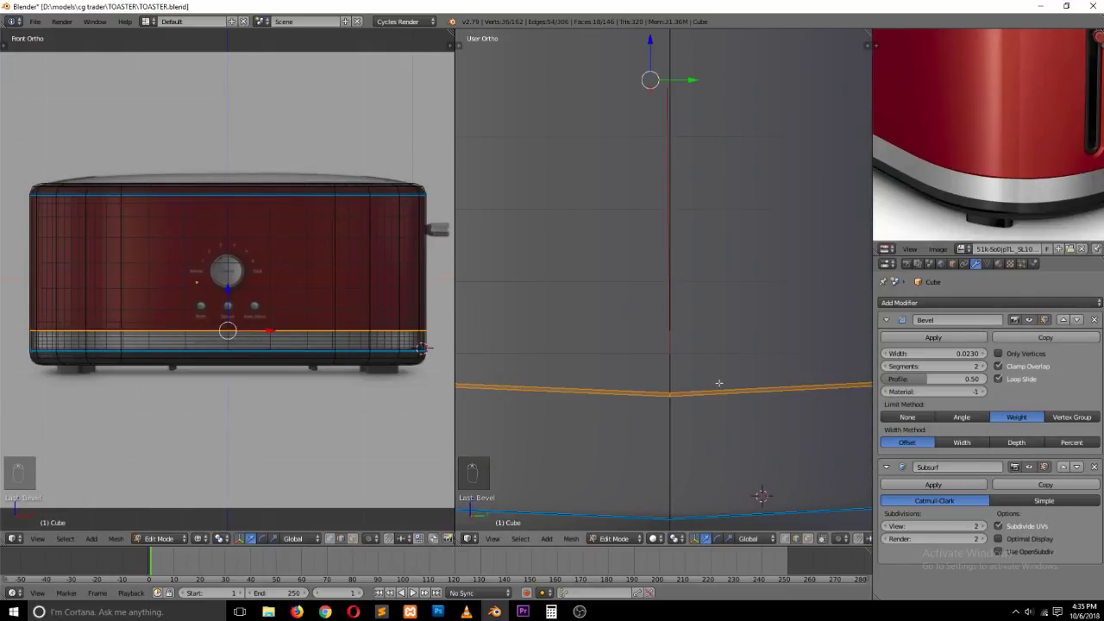
{"action": "key", "text": "e"}
{"action": "right_click", "coordinate": [721, 387]}
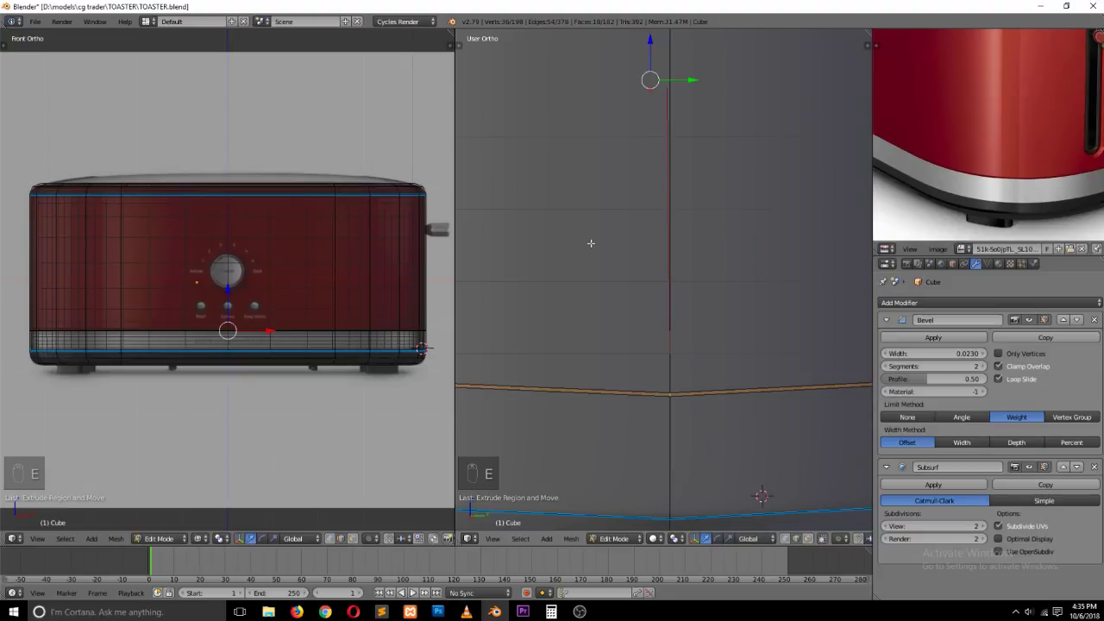
Step: Examine the body in the top view in wireframe and rendered shading, and around its lower part in solid shading
{"action": "key", "text": "KP_7"}
{"action": "scroll", "coordinate": [688, 214], "scroll_direction": "down", "scroll_amount": 6}
{"action": "key", "text": "z"}
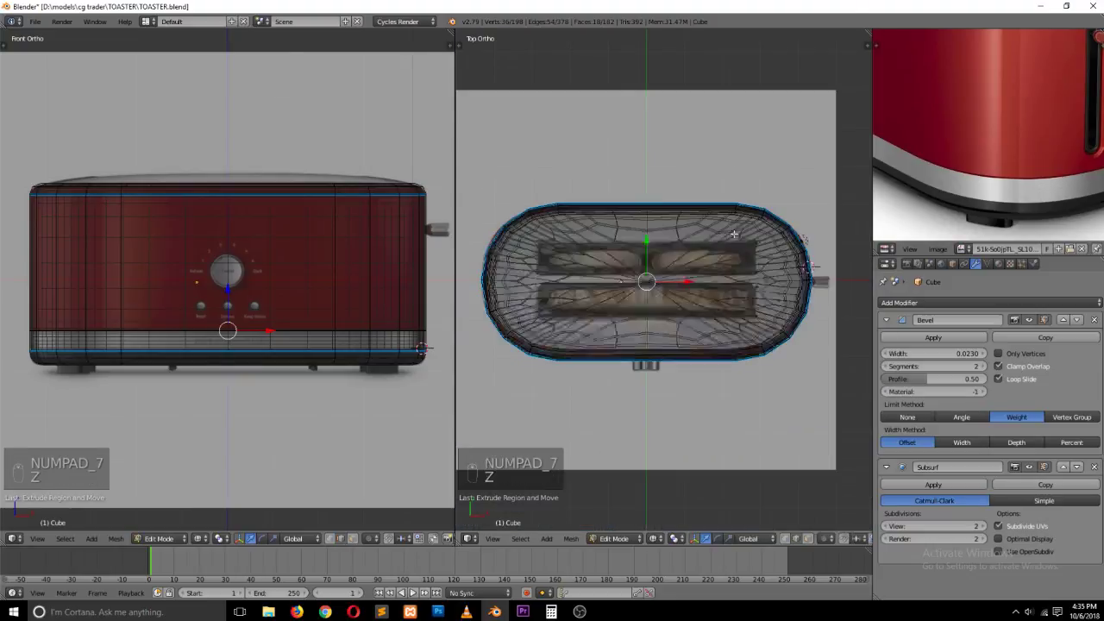
{"action": "scroll", "coordinate": [700, 246], "scroll_direction": "up", "scroll_amount": 3}
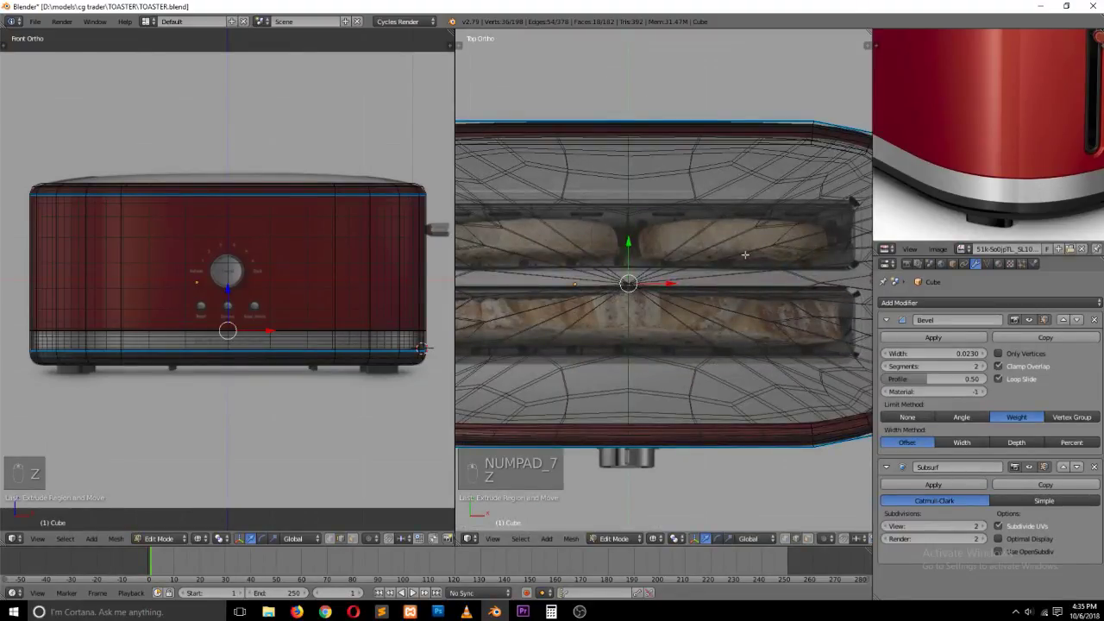
{"action": "key", "text": "shift+z"}
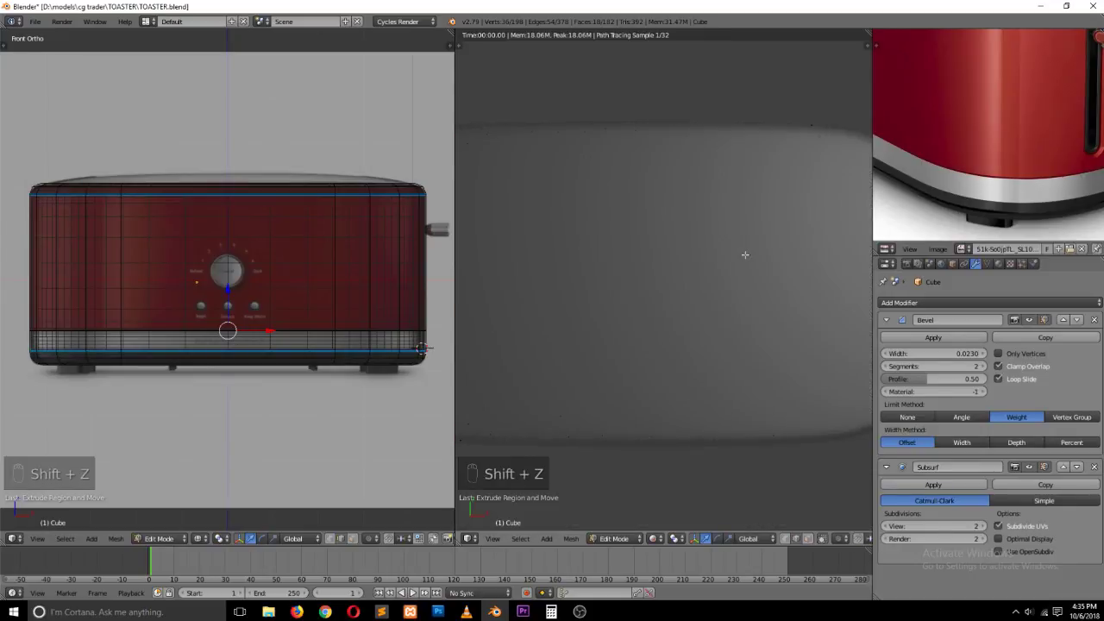
{"action": "key", "text": "Escape"}
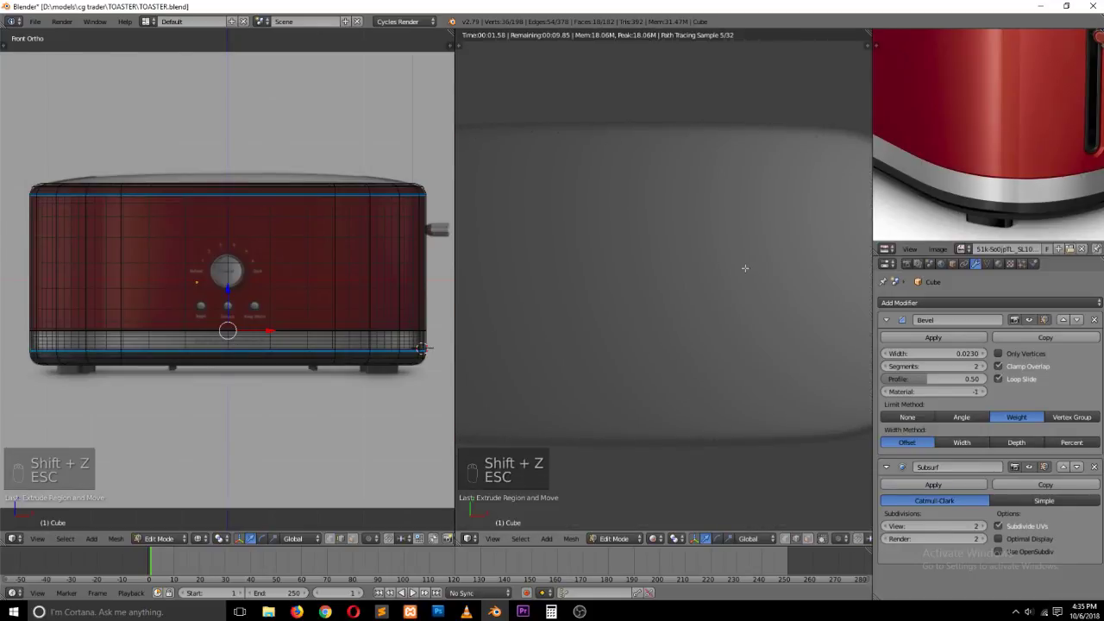
{"action": "key", "text": "z"}
{"action": "key", "text": "z"}
{"action": "key", "text": "z"}
{"action": "key", "text": "z"}
{"action": "key", "text": "grave"}
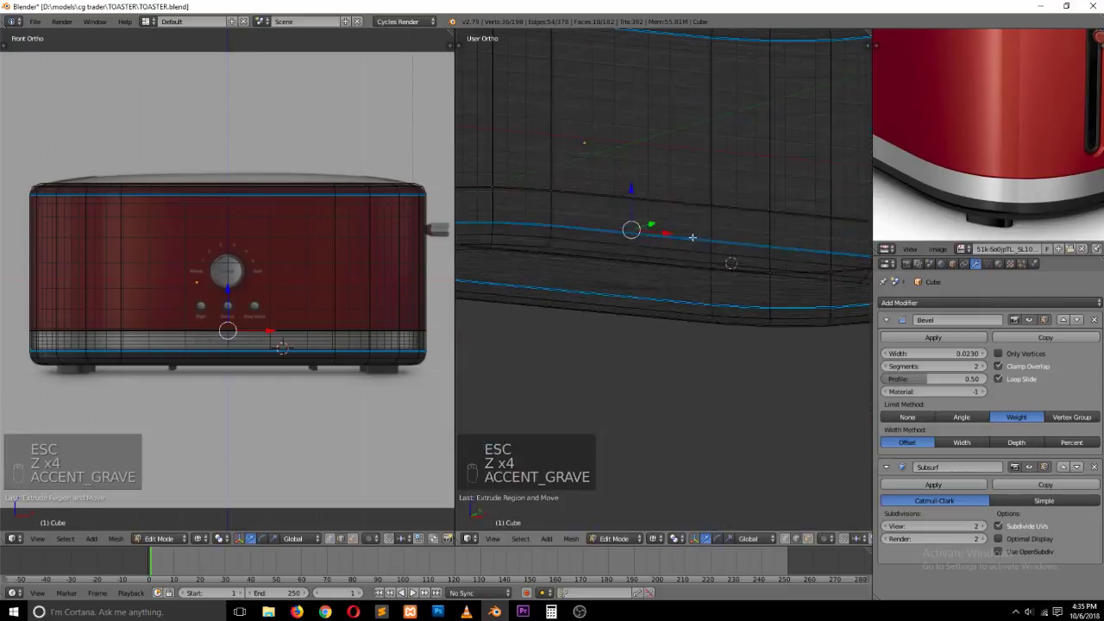
{"action": "key", "text": "z"}
{"action": "scroll", "coordinate": [681, 294], "scroll_direction": "up", "scroll_amount": 3}
{"action": "key", "text": "ctrl+Tab"}
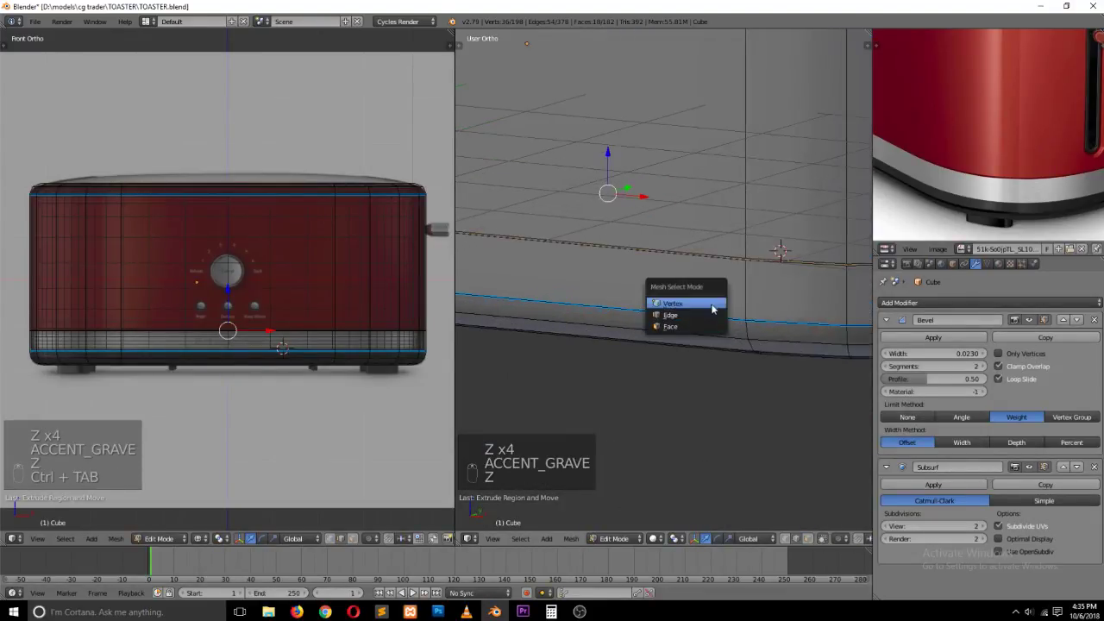
{"action": "left_click", "coordinate": [712, 313]}
{"action": "right_click", "coordinate": [725, 258], "text": "alt"}
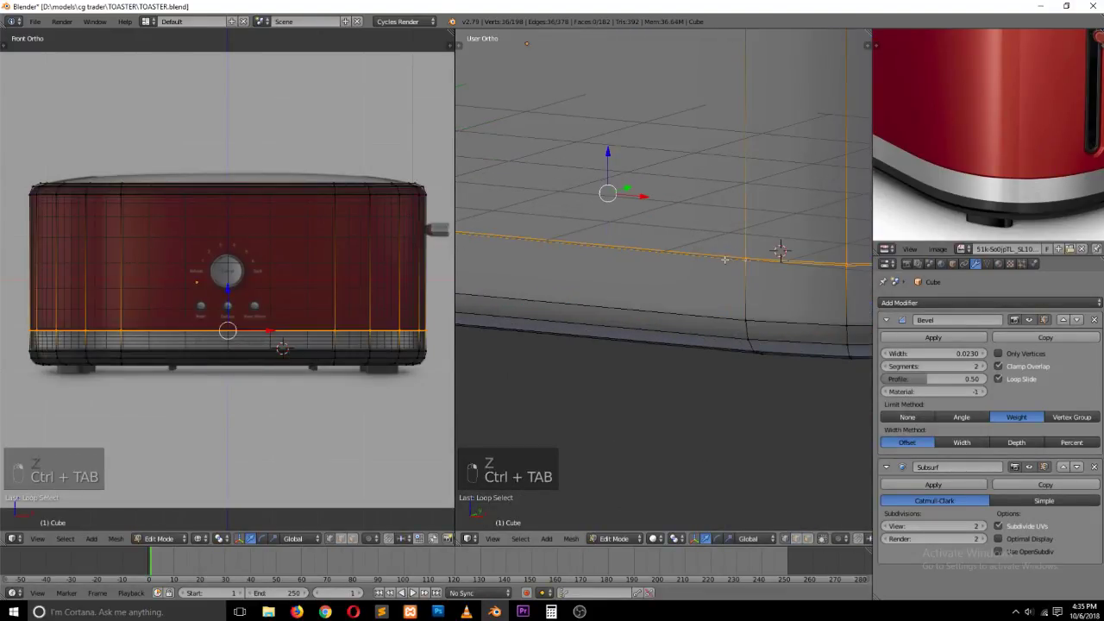
{"action": "key", "text": "z"}
{"action": "scroll", "coordinate": [777, 250], "scroll_direction": "up", "scroll_amount": 2}
{"action": "key", "text": "z"}
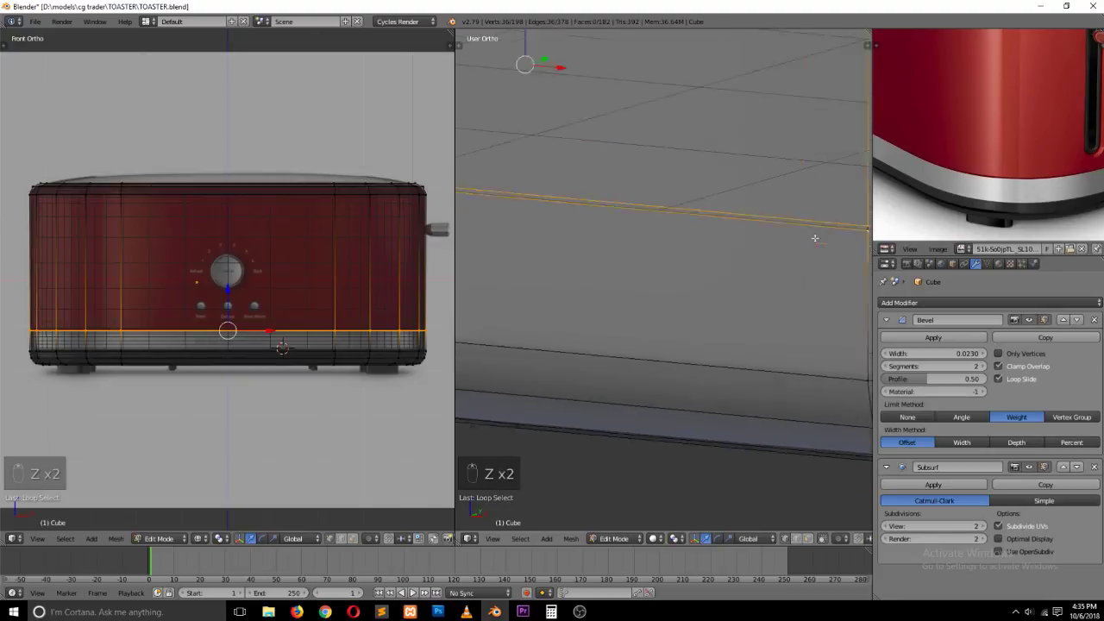
Step: Select the narrow strip's face loop in face mode and scale it slightly inward, excluding the Z axis, to form a groove
{"action": "key", "text": "grave"}
{"action": "key", "text": "ctrl+Tab"}
{"action": "left_click", "coordinate": [740, 285]}
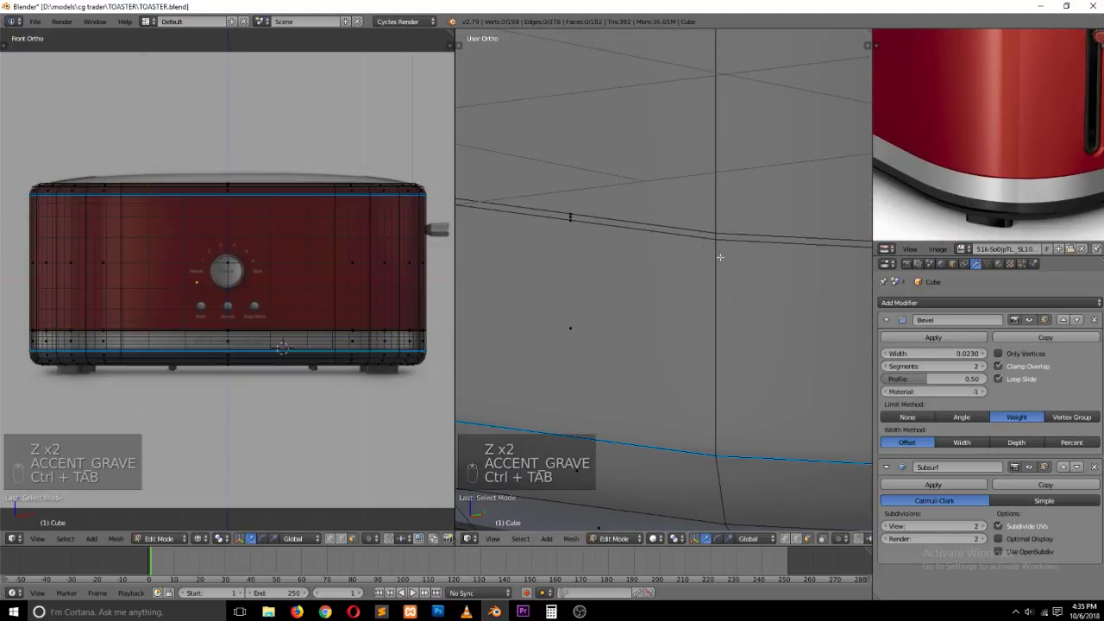
{"action": "right_click", "coordinate": [709, 238], "text": "alt"}
{"action": "scroll", "coordinate": [710, 256], "scroll_direction": "down", "scroll_amount": 2}
{"action": "key", "text": "s"}
{"action": "key", "text": "s"}
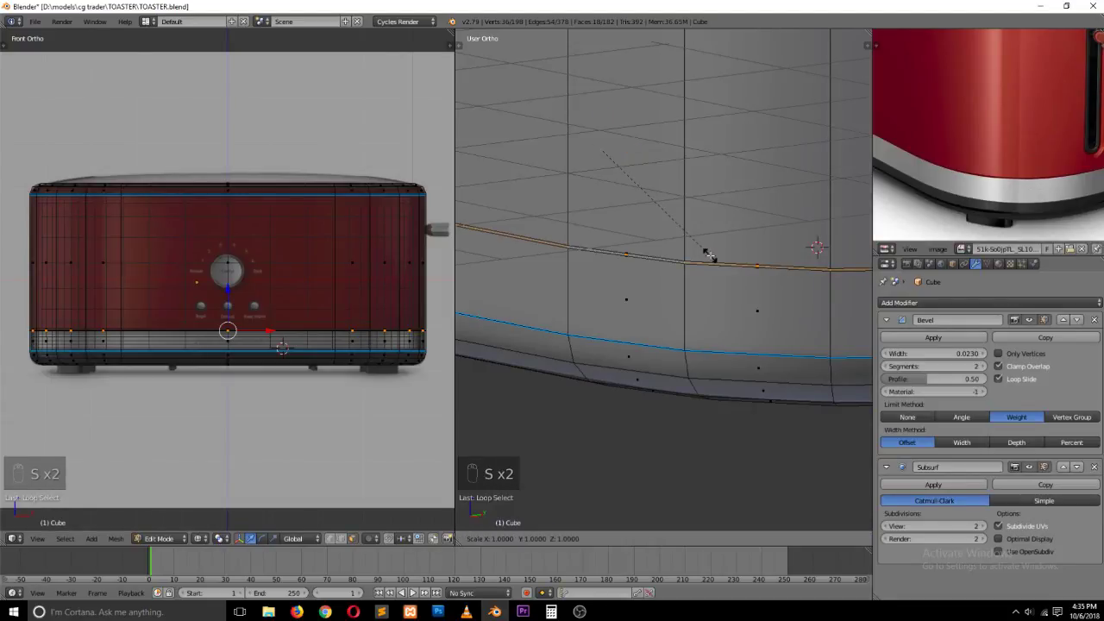
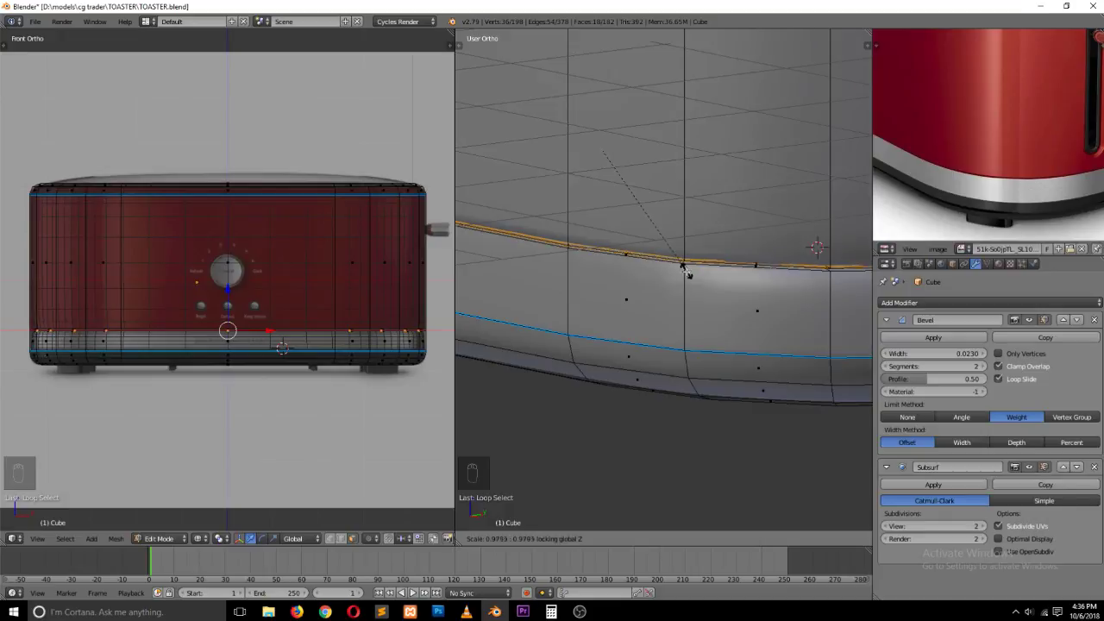
{"action": "left_click", "coordinate": [687, 270]}
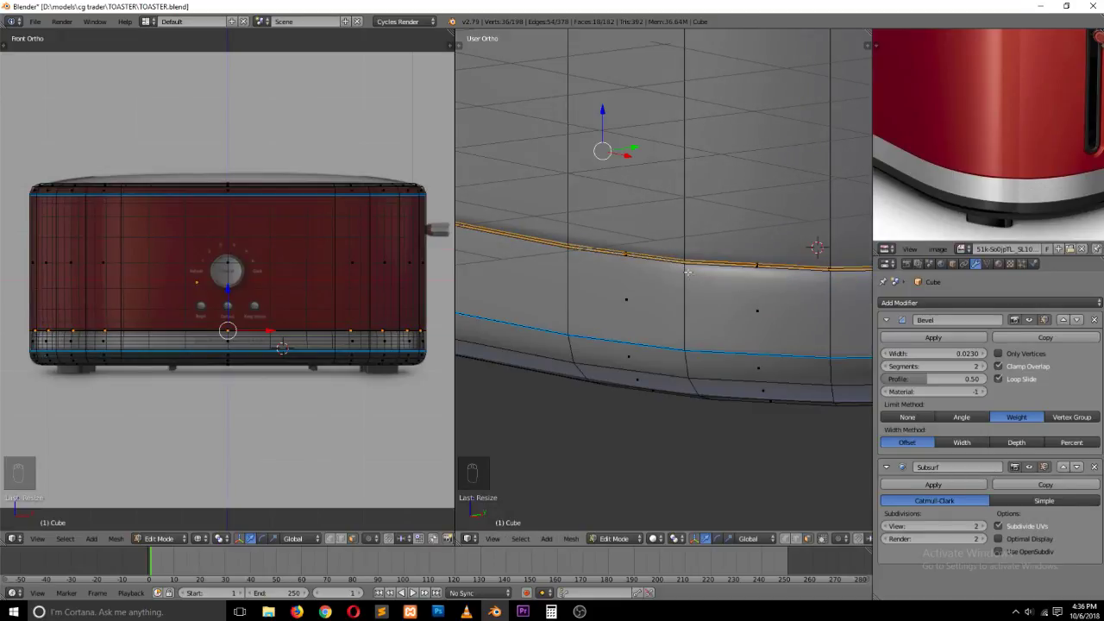
Step: Inspect the smoothed groove around the lower body from several angles in Object Mode
{"action": "key", "text": "Tab"}
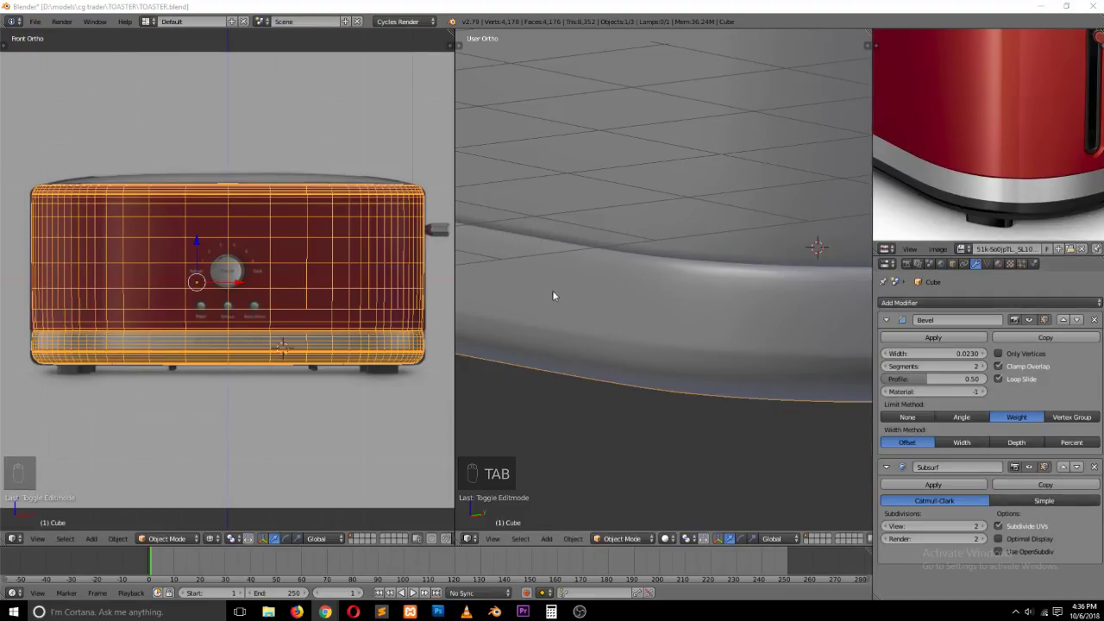
{"action": "left_click", "coordinate": [491, 249]}
{"action": "scroll", "coordinate": [627, 247], "scroll_direction": "down", "scroll_amount": 4}
{"action": "key", "text": "grave"}
{"action": "middle_click_drag", "start_coordinate": [627, 247], "coordinate": [659, 268]}
{"action": "key", "text": "grave"}
{"action": "middle_click_drag", "start_coordinate": [727, 271], "coordinate": [634, 271]}
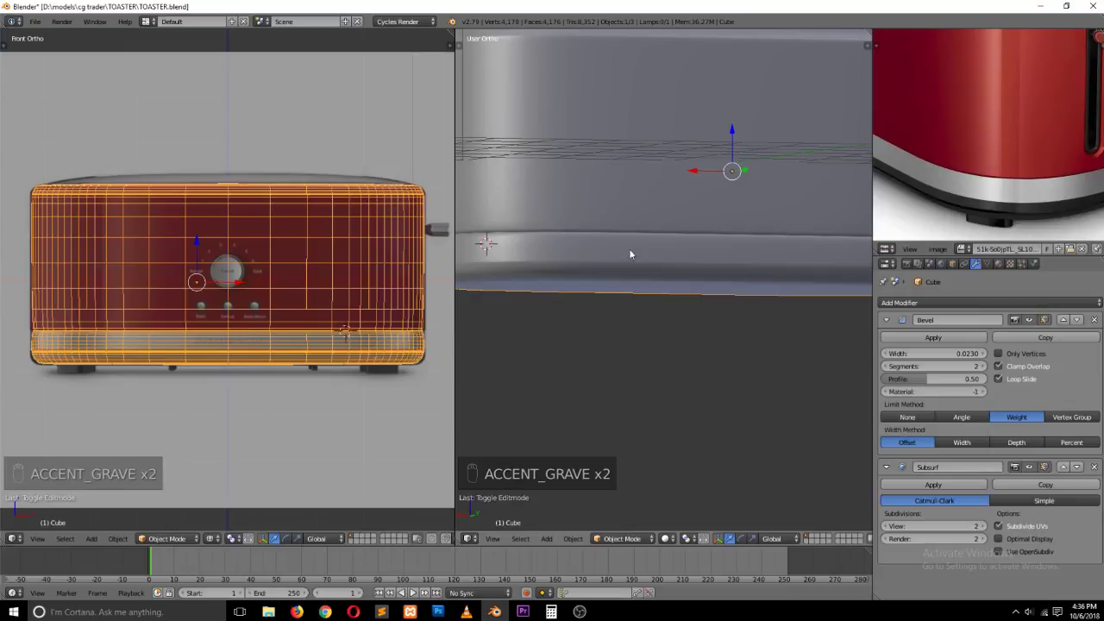
Step: Select the edge loops of the groove in edge mode, assign them a bevel weight, and check the groove in Object Mode
{"action": "scroll", "coordinate": [630, 248], "scroll_direction": "up", "scroll_amount": 4}
{"action": "key", "text": "Tab"}
{"action": "key", "text": "ctrl+Tab"}
{"action": "left_click", "coordinate": [634, 191]}
{"action": "left_click", "coordinate": [669, 160], "text": "alt"}
{"action": "key", "text": "grave"}
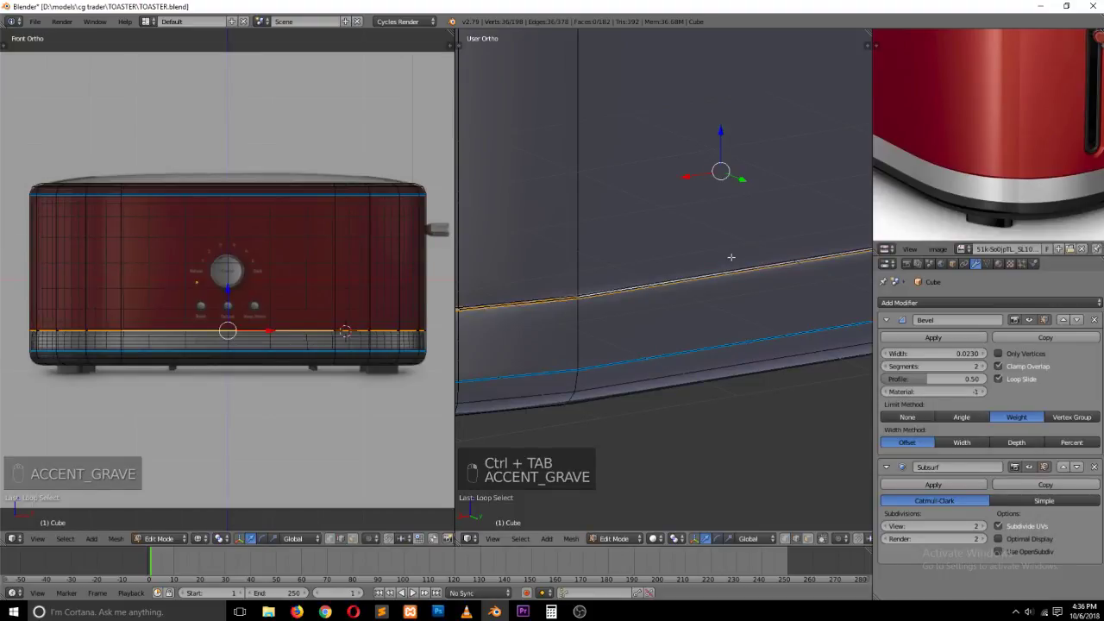
{"action": "key", "text": "ctrl+e"}
{"action": "left_click", "coordinate": [730, 255]}
{"action": "left_click", "coordinate": [730, 253]}
{"action": "key", "text": "Tab"}
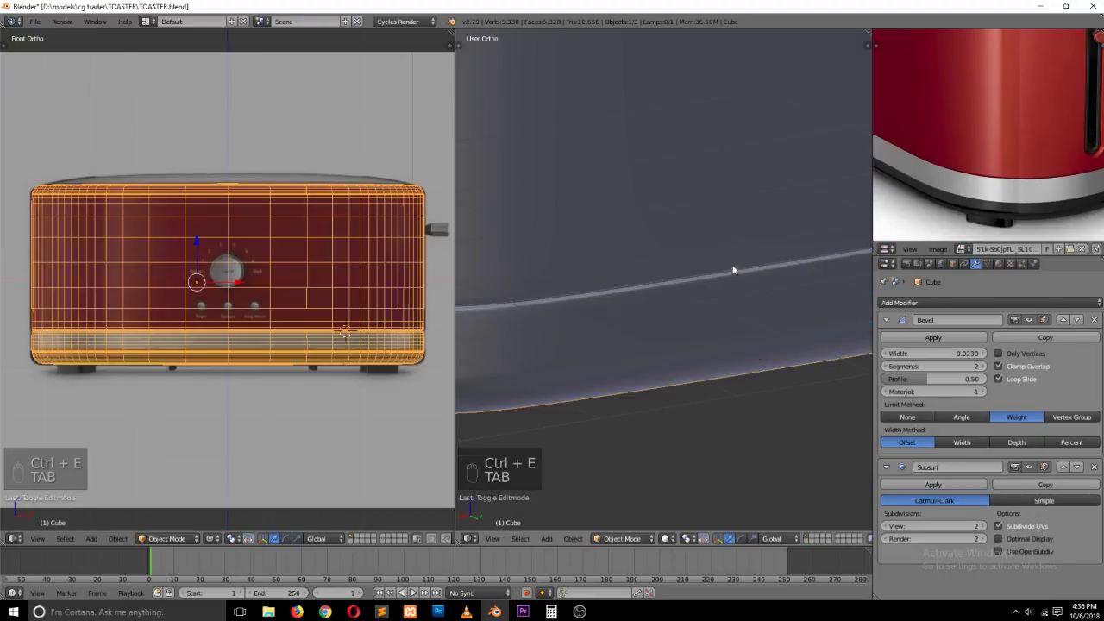
{"action": "key", "text": "grave"}
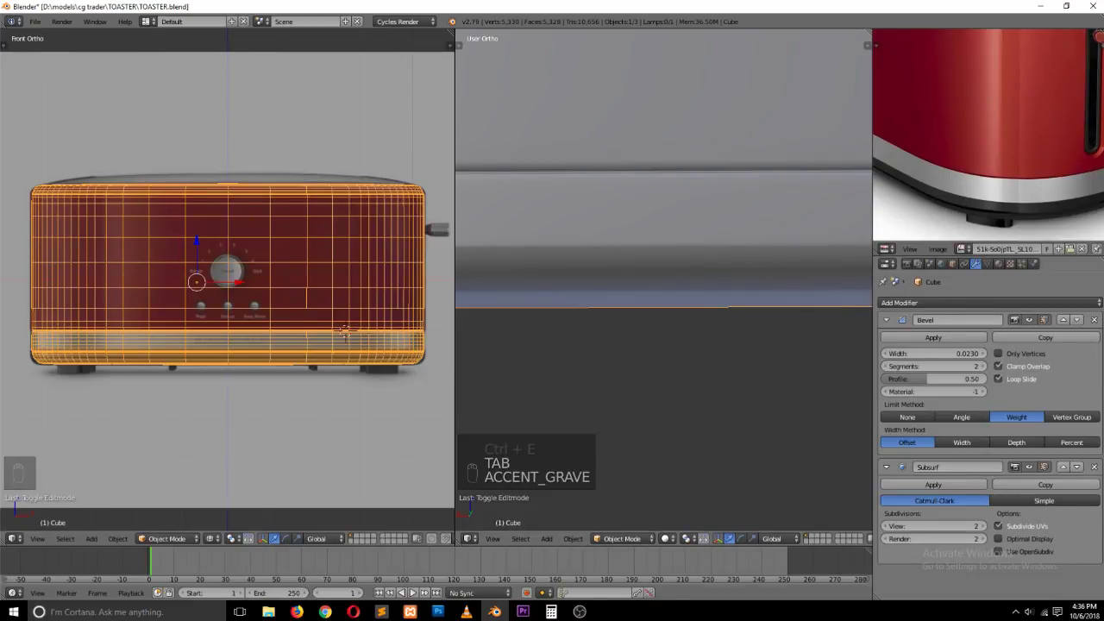
Step: Set the system speaker volume to 20
{"action": "left_click", "coordinate": [1031, 613]}
{"action": "scroll", "coordinate": [1053, 562], "scroll_direction": "up", "scroll_amount": 7}
{"action": "scroll", "coordinate": [1053, 560], "scroll_direction": "down", "scroll_amount": 1}
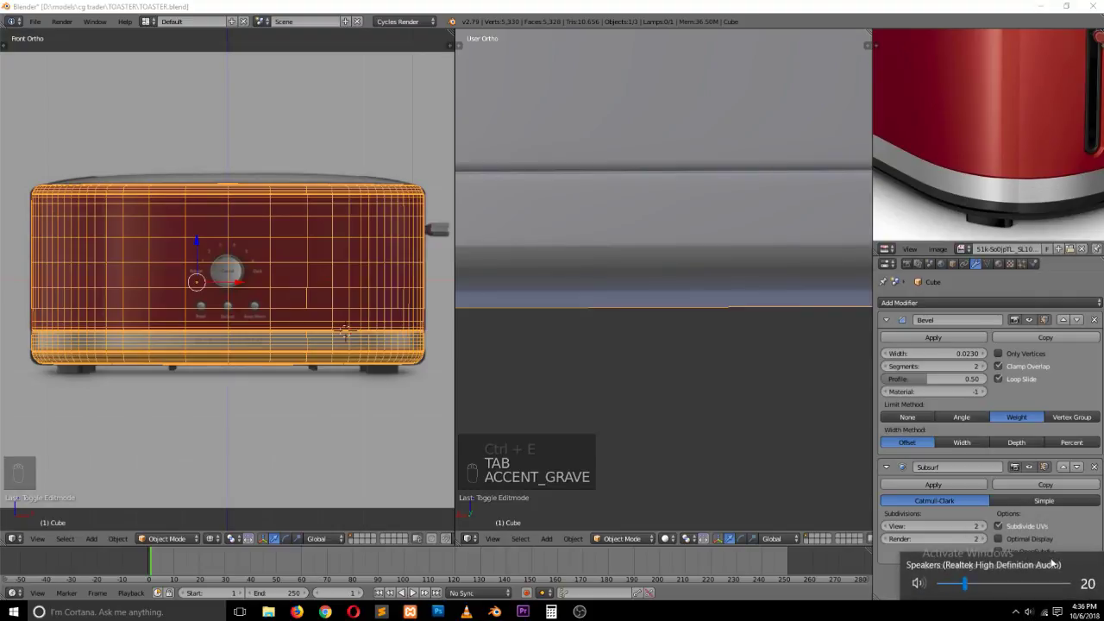
{"action": "left_click", "coordinate": [738, 489]}
Step: Bevel the weighted edge loop along the silver band's lower border into a very narrow strip and extrude the strip in place
{"action": "scroll", "coordinate": [710, 322], "scroll_direction": "down", "scroll_amount": 5}
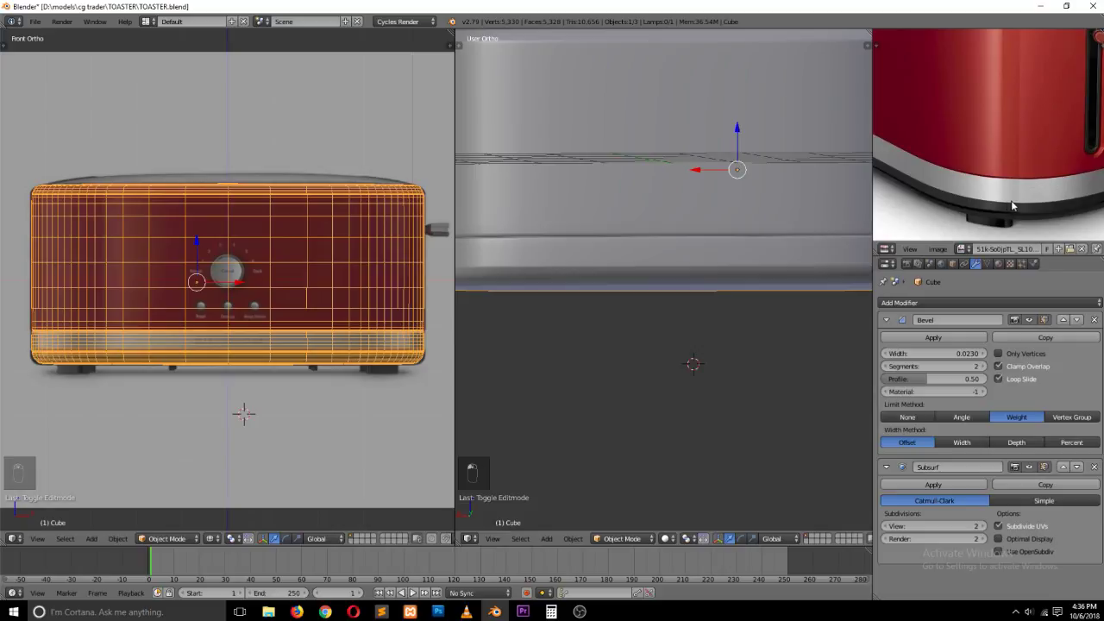
{"action": "key", "text": "Tab"}
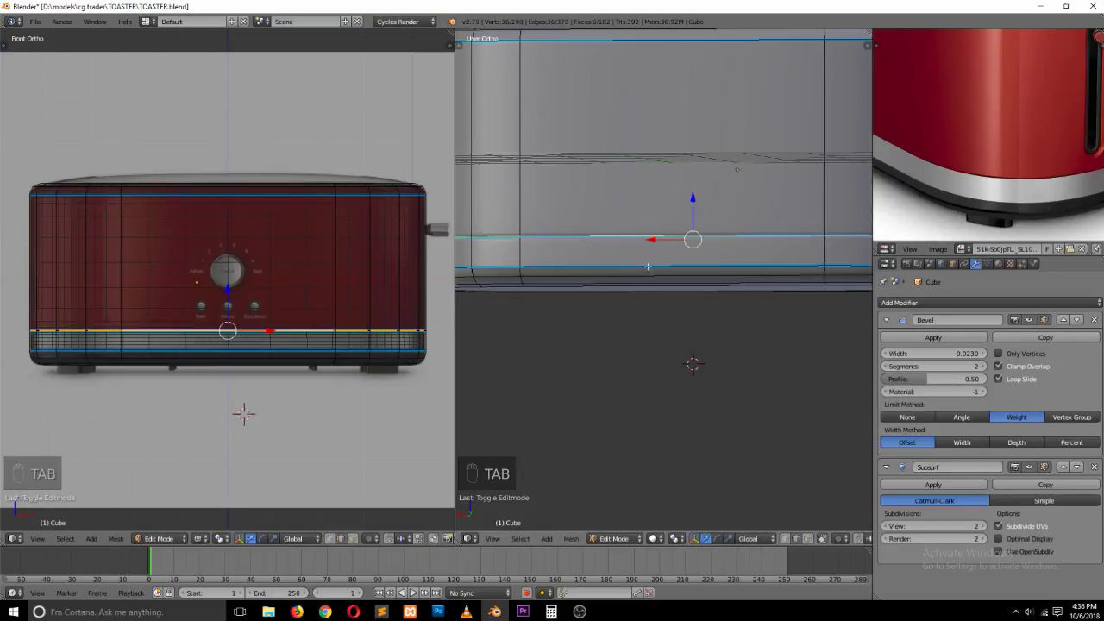
{"action": "scroll", "coordinate": [657, 266], "scroll_direction": "up", "scroll_amount": 1}
{"action": "key", "text": "a"}
{"action": "key", "text": "a"}
{"action": "key", "text": "grave"}
{"action": "middle_click_drag", "start_coordinate": [584, 253], "coordinate": [616, 279]}
{"action": "right_click", "coordinate": [615, 286]}
{"action": "right_click", "coordinate": [615, 286], "text": "alt"}
{"action": "scroll", "coordinate": [614, 284], "scroll_direction": "up", "scroll_amount": 5}
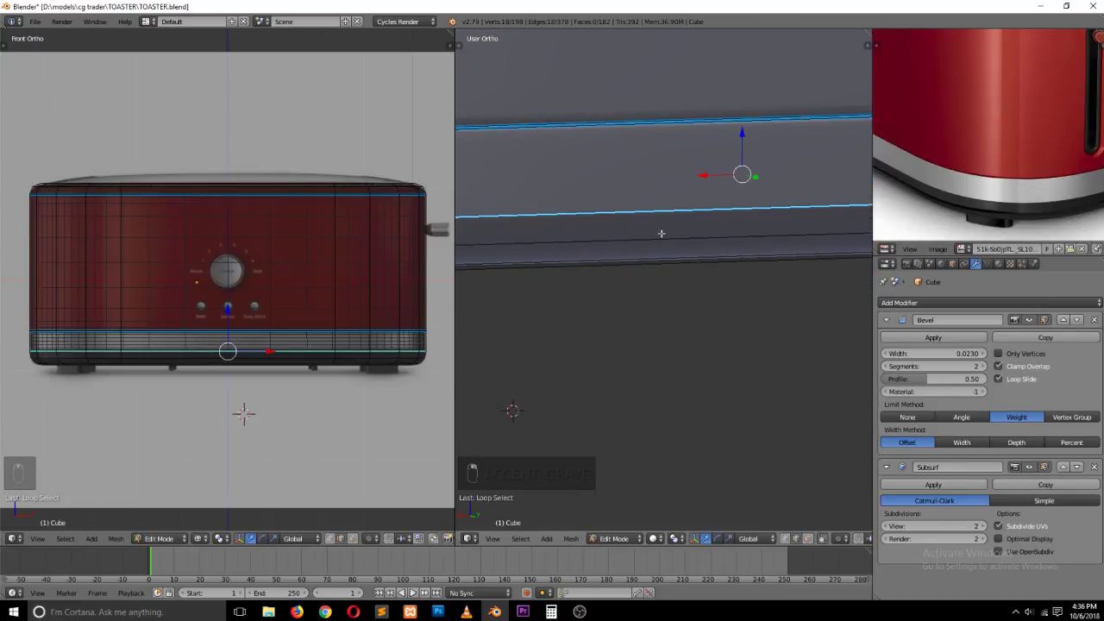
{"action": "key", "text": "ctrl+b"}
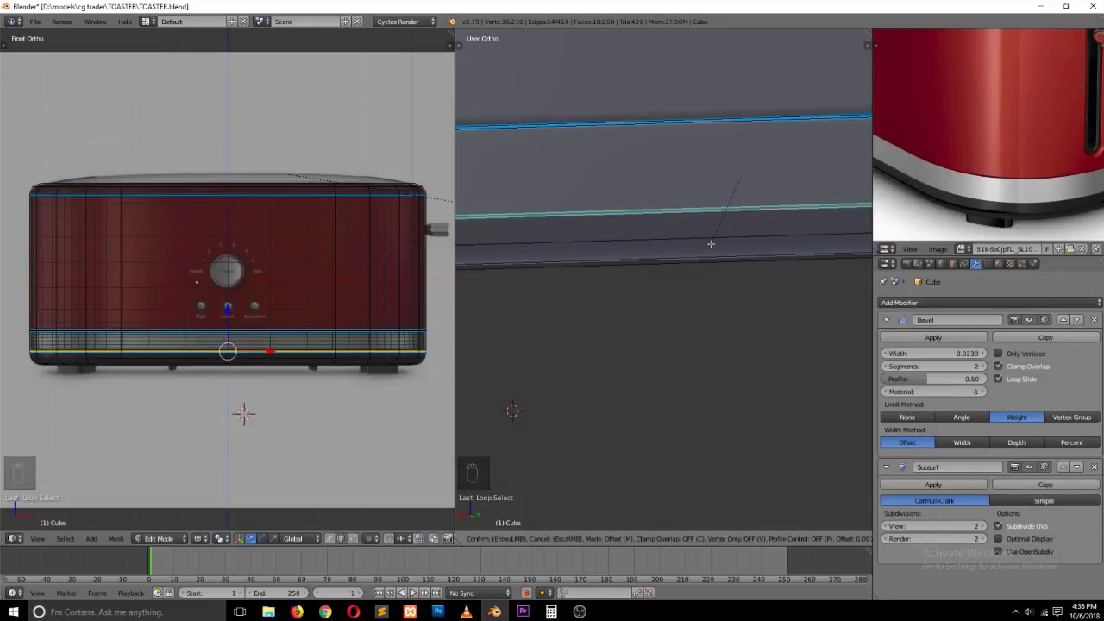
{"action": "left_click", "coordinate": [711, 244]}
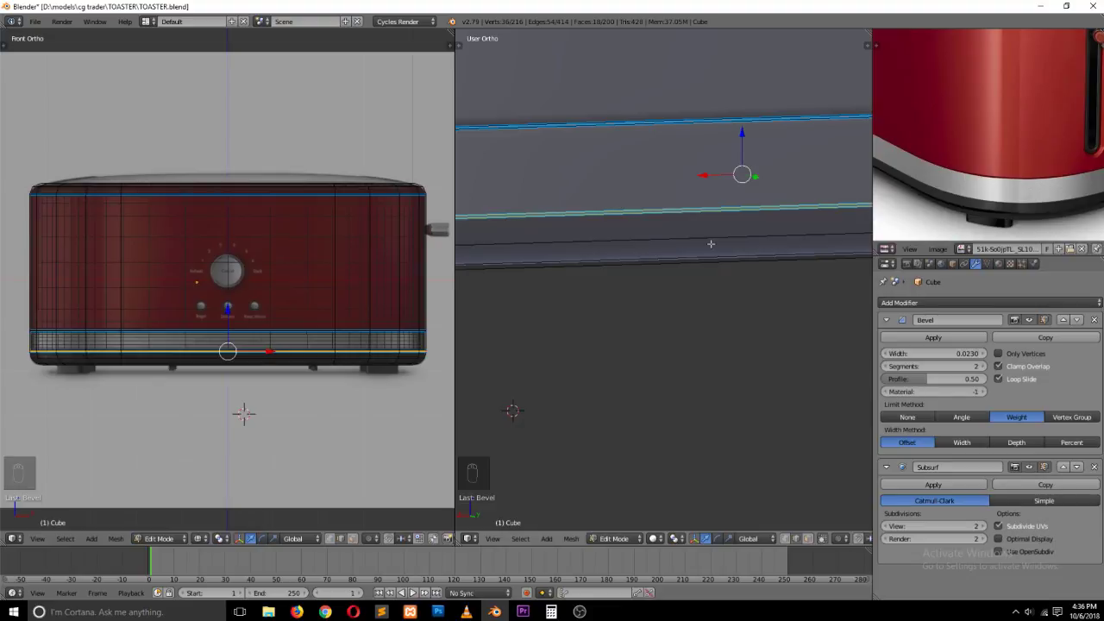
{"action": "key", "text": "e"}
{"action": "right_click", "coordinate": [710, 244]}
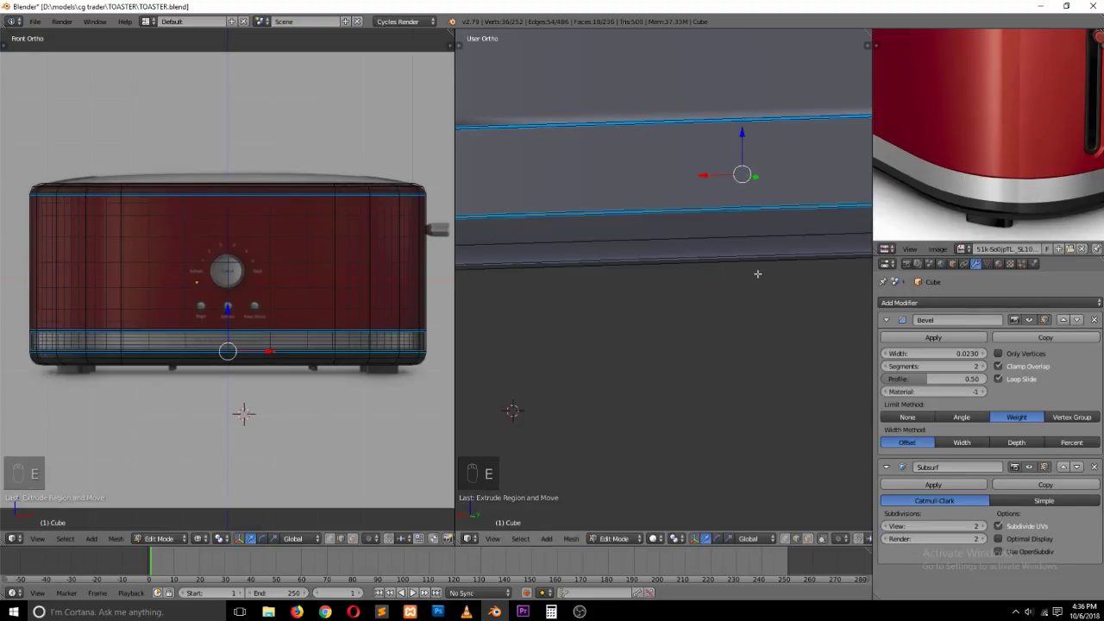
Step: Scale the extruded strip slightly inward in X and Y only and check the resulting groove around the silver band in Object Mode
{"action": "key", "text": "s"}
{"action": "key", "text": "shift+z"}
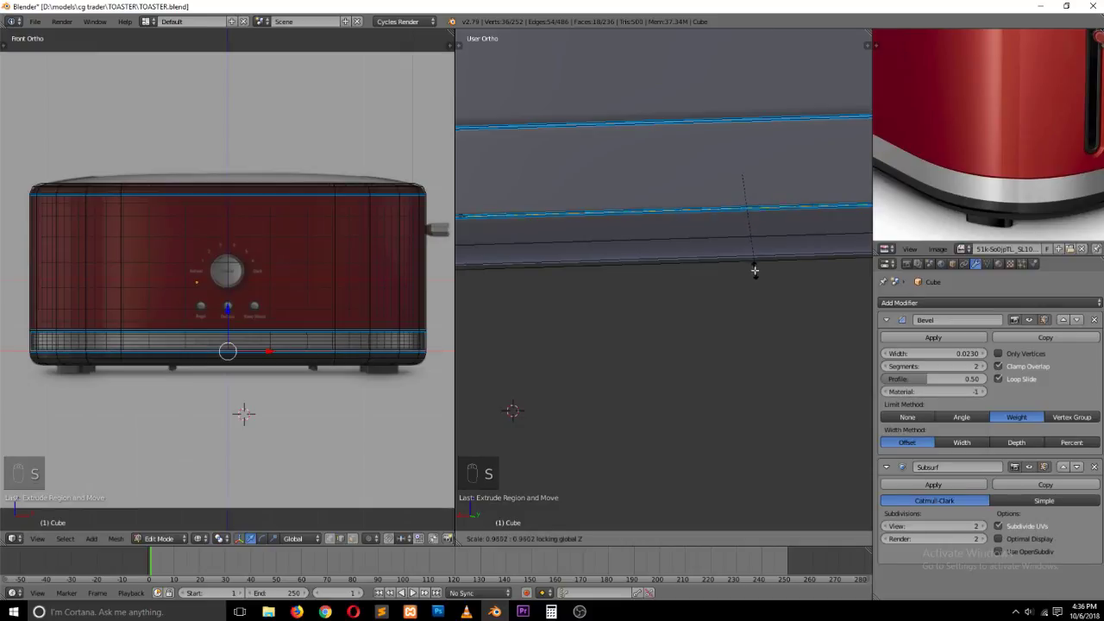
{"action": "left_click", "coordinate": [753, 267]}
{"action": "middle_click_drag", "start_coordinate": [753, 267], "coordinate": [552, 239]}
{"action": "key", "text": "Tab"}
{"action": "key", "text": "grave"}
{"action": "scroll", "coordinate": [929, 164], "scroll_direction": "up", "scroll_amount": 4}
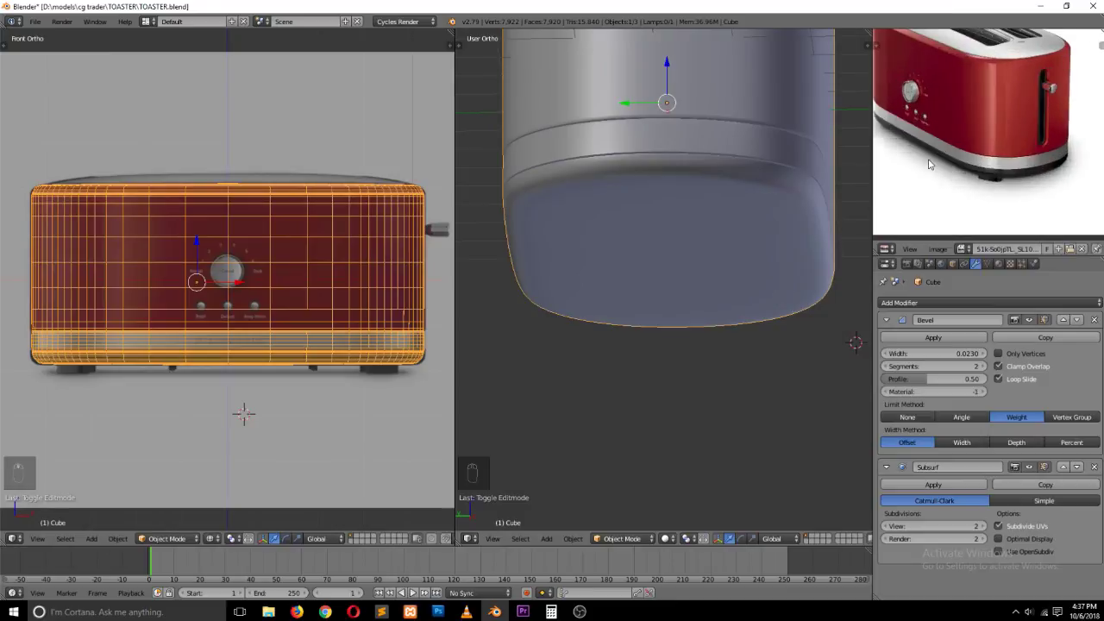
Step: On the body's lever-side end, add a horizontal edge loop slid close beneath the upper weighted edge loop
{"action": "middle_click_drag", "start_coordinate": [929, 164], "coordinate": [930, 202]}
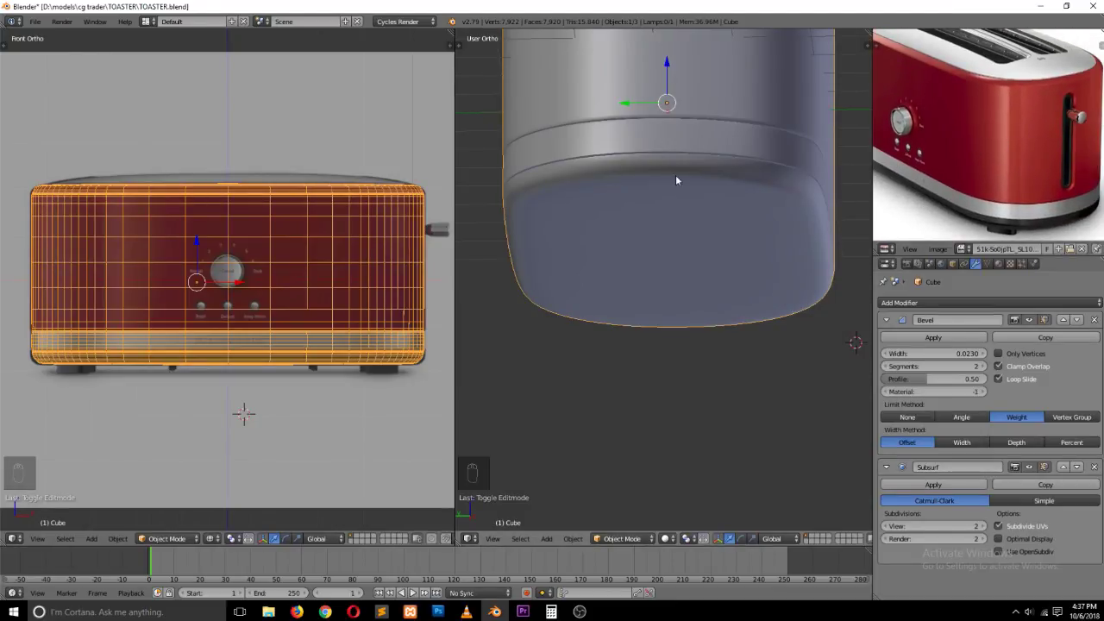
{"action": "key", "text": "KP_1"}
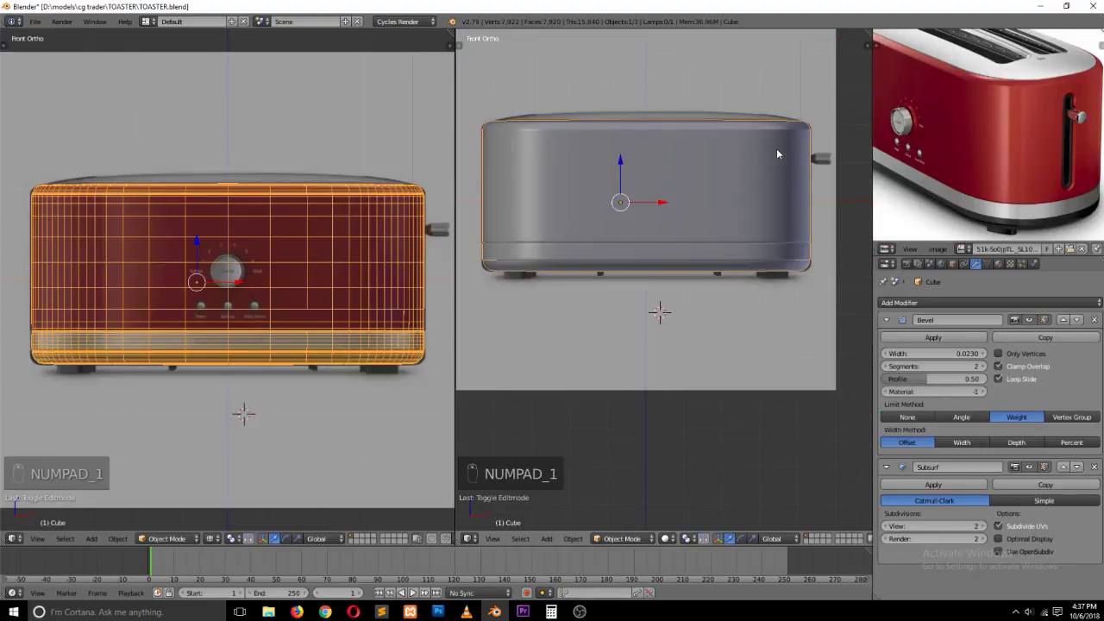
{"action": "key", "text": "grave"}
{"action": "middle_click_drag", "start_coordinate": [796, 139], "coordinate": [726, 195]}
{"action": "key", "text": "Tab"}
{"action": "key", "text": "grave"}
{"action": "right_click", "coordinate": [667, 214]}
{"action": "scroll", "coordinate": [680, 153], "scroll_direction": "up", "scroll_amount": 2}
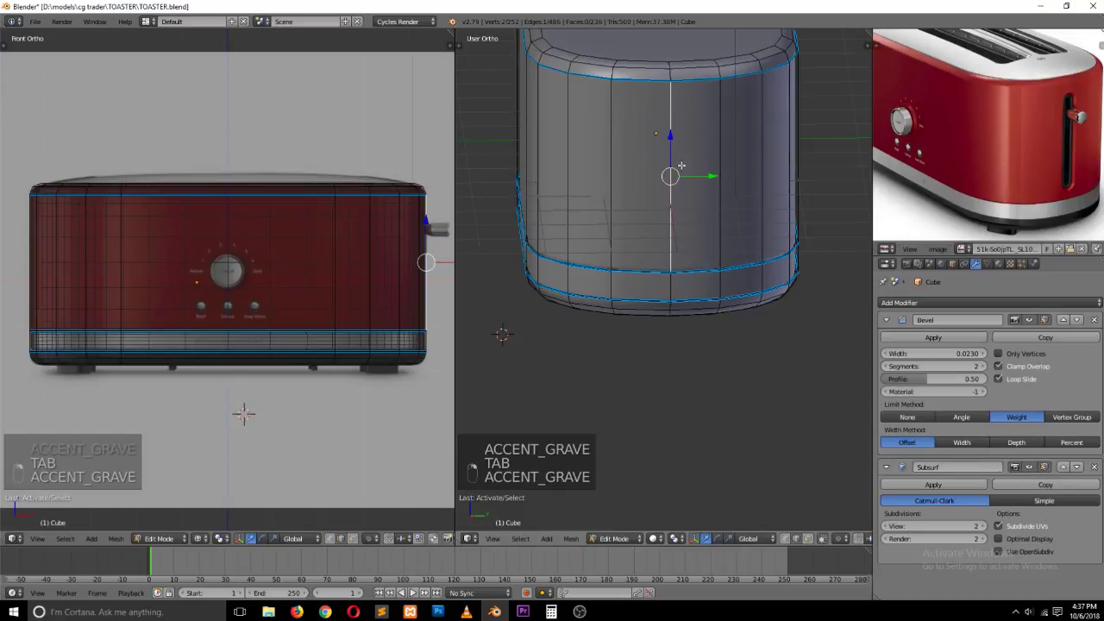
{"action": "key", "text": "ctrl+r"}
{"action": "left_click", "coordinate": [686, 95]}
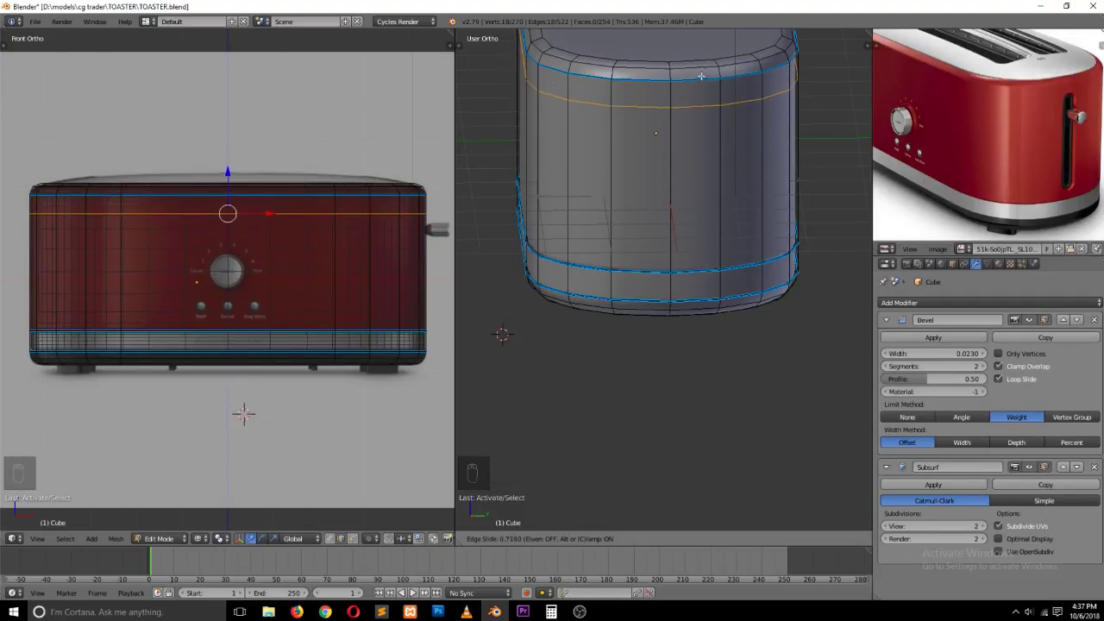
{"action": "left_click", "coordinate": [703, 63]}
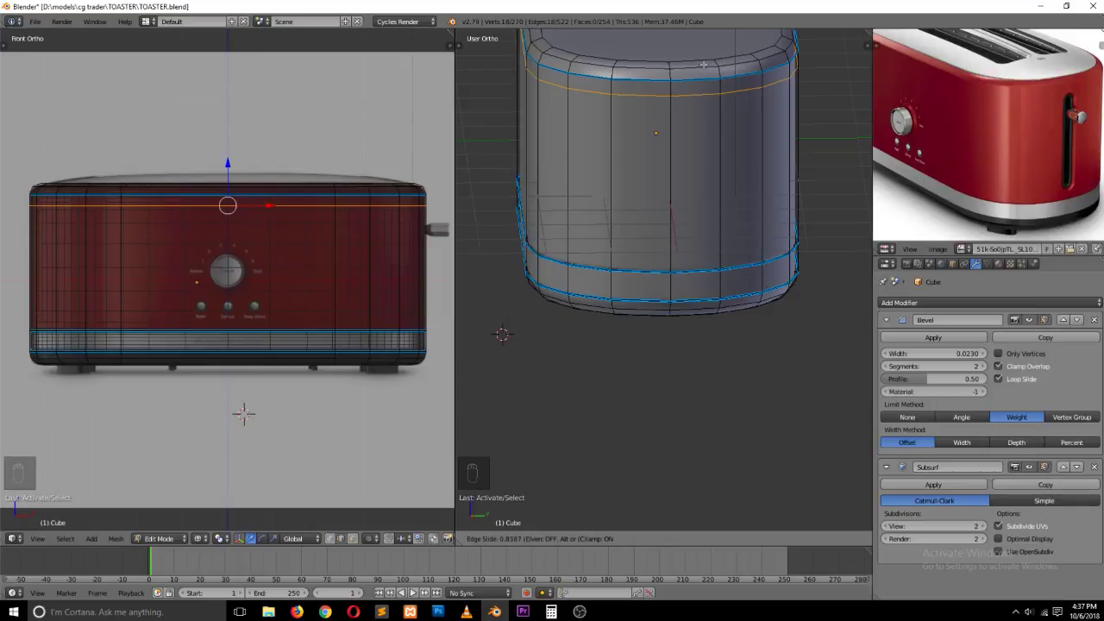
Step: Add a second horizontal edge loop around the red body, slid close above the silver band
{"action": "key", "text": "ctrl+r"}
{"action": "left_click", "coordinate": [680, 229]}
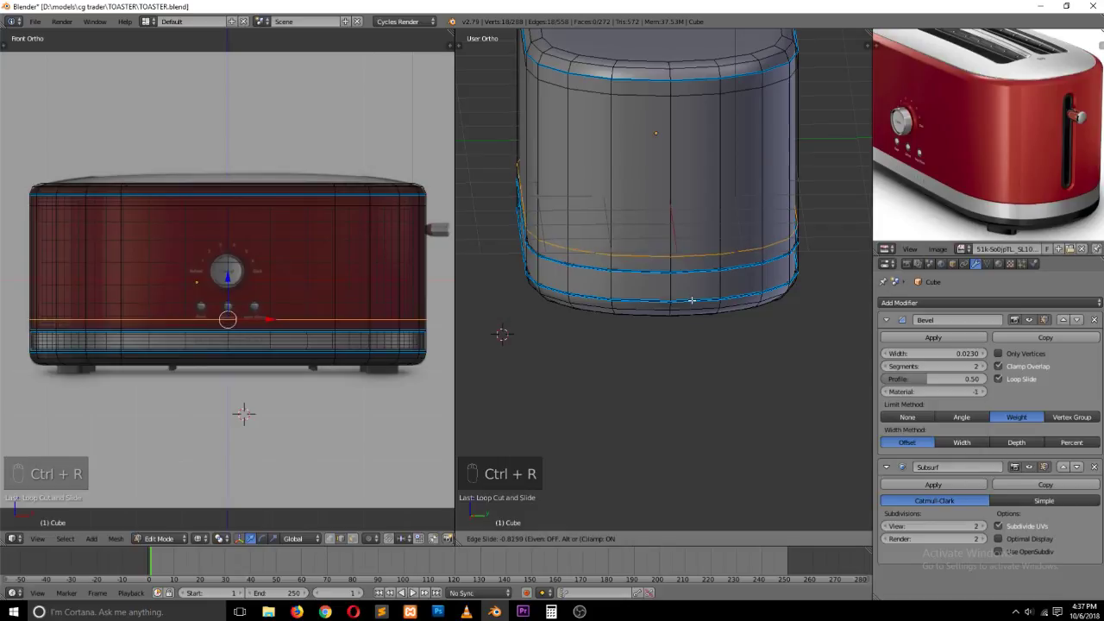
{"action": "left_click", "coordinate": [673, 205]}
Step: Bevel the central vertical edge of the end face into a narrow single-segment strip for the lever slot
{"action": "right_click", "coordinate": [668, 147]}
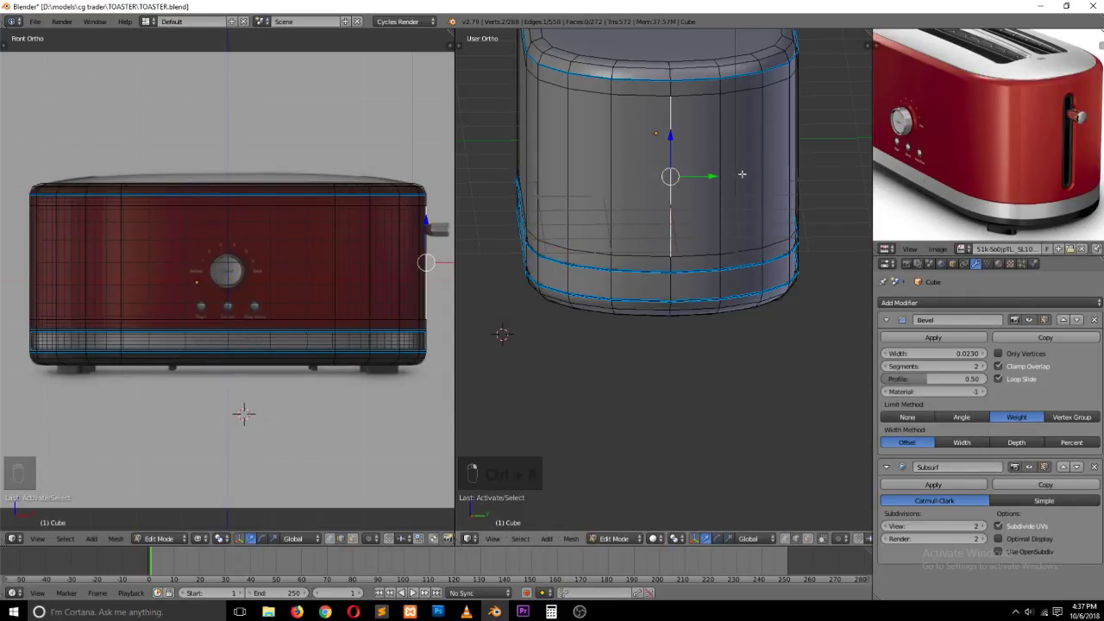
{"action": "key", "text": "ctrl+b"}
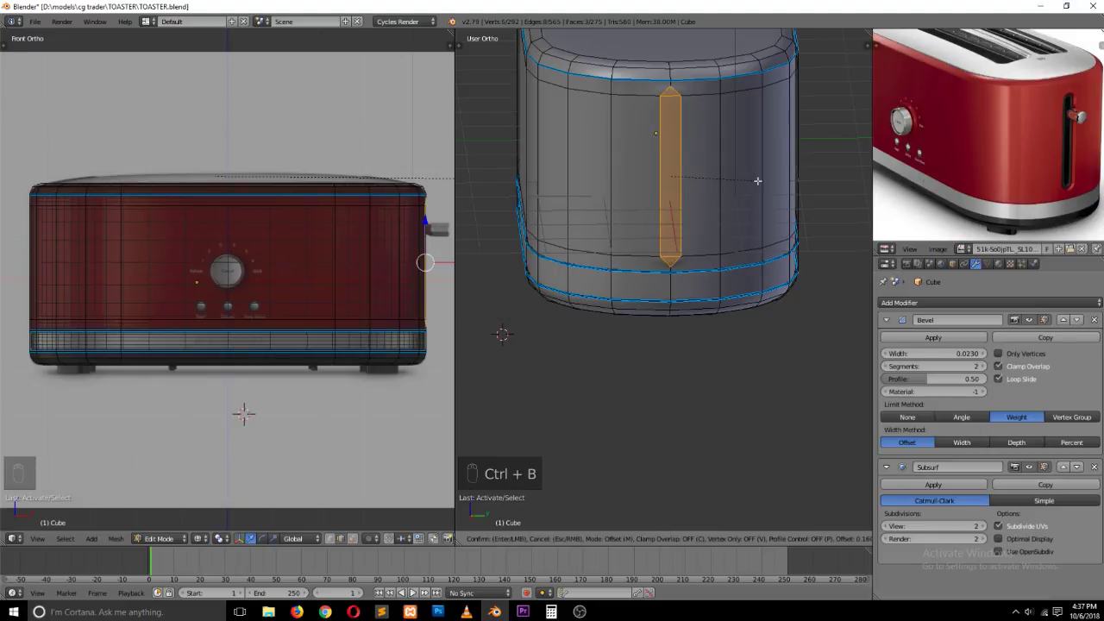
{"action": "left_click", "coordinate": [757, 180]}
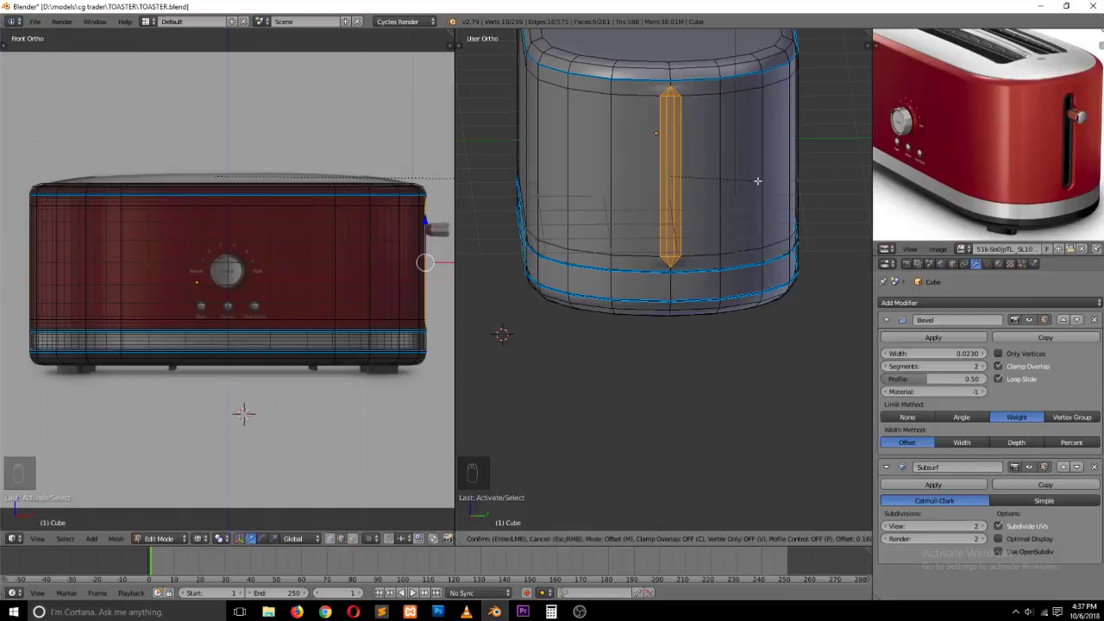
{"action": "scroll", "coordinate": [757, 181], "scroll_direction": "down", "scroll_amount": 1}
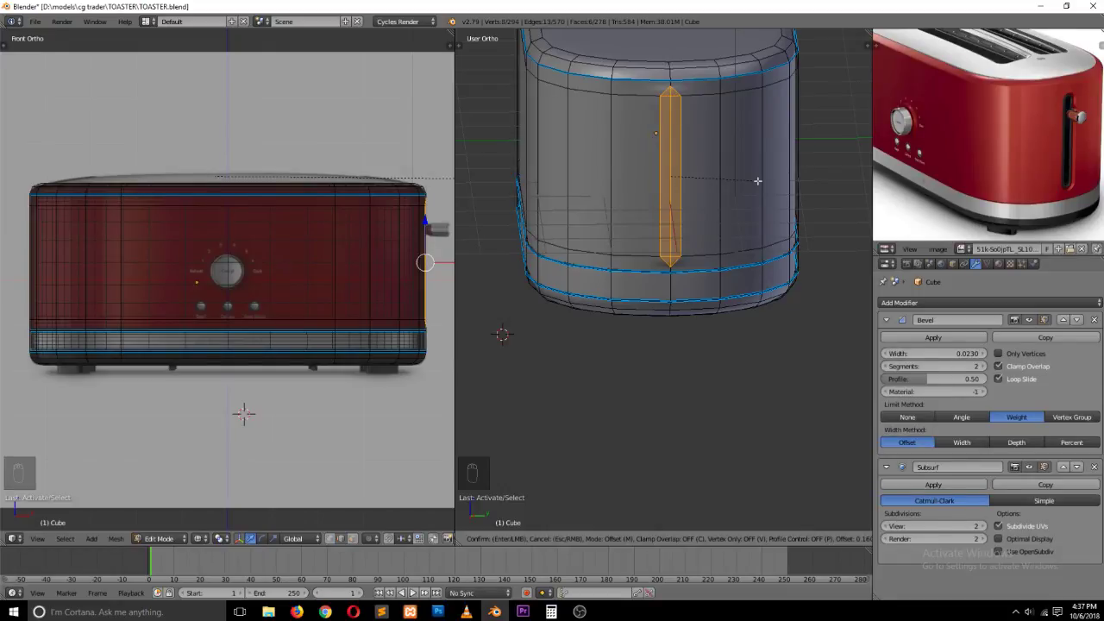
{"action": "scroll", "coordinate": [758, 181], "scroll_direction": "down", "scroll_amount": 1}
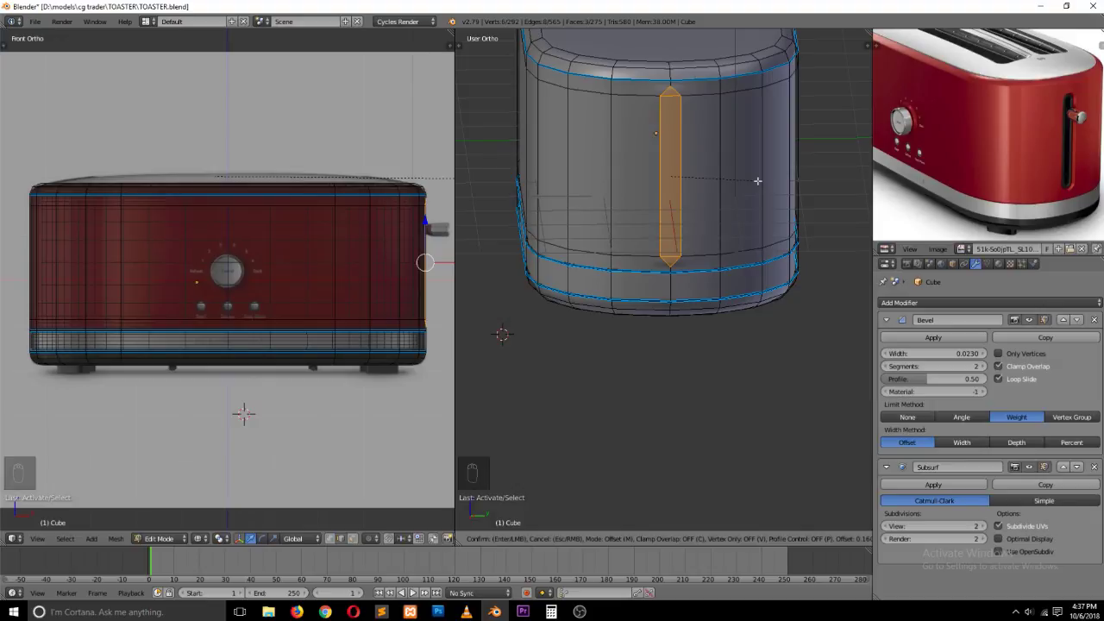
{"action": "left_click", "coordinate": [758, 181]}
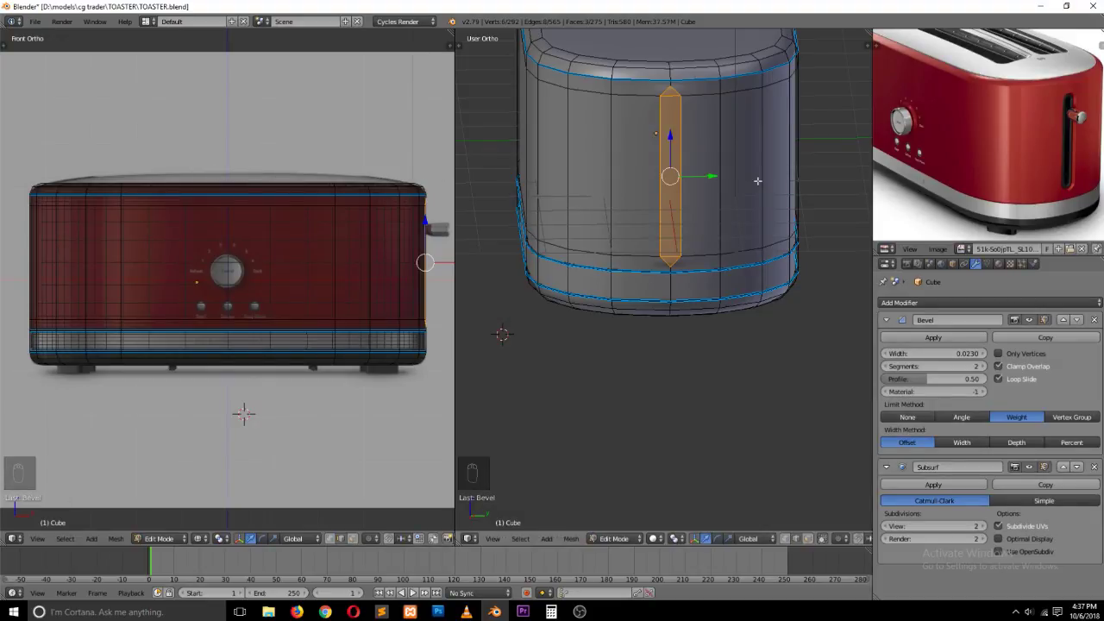
Step: Add a partial edge loop between the silver band and the loop above it, and a matching one beneath the upper weighted edge
{"action": "scroll", "coordinate": [735, 199], "scroll_direction": "up", "scroll_amount": 3}
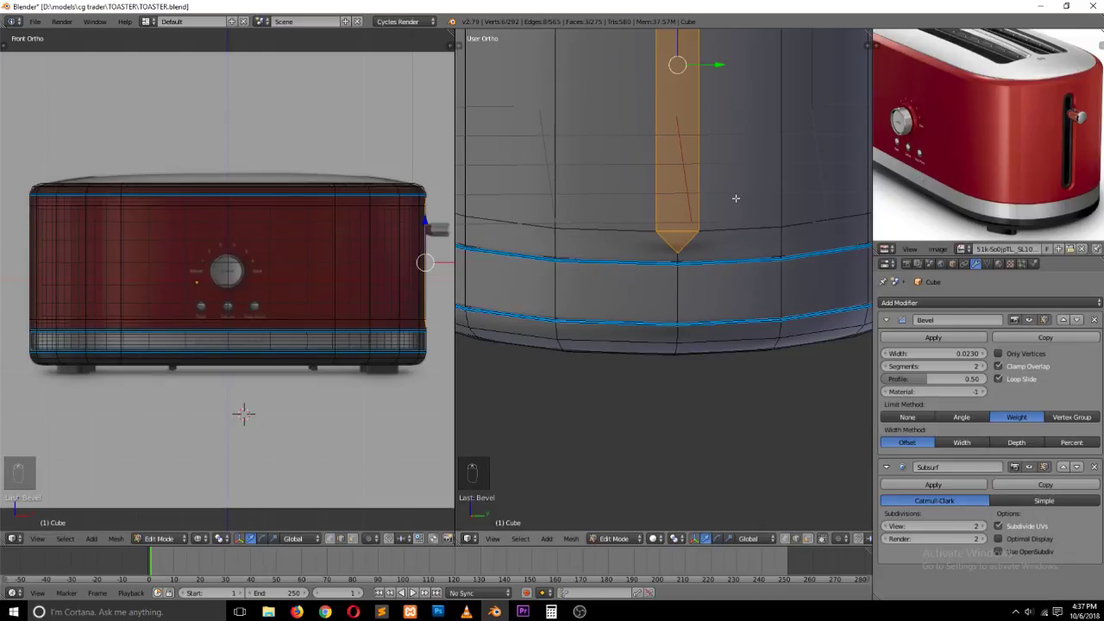
{"action": "key", "text": "a"}
{"action": "key", "text": "ctrl+r"}
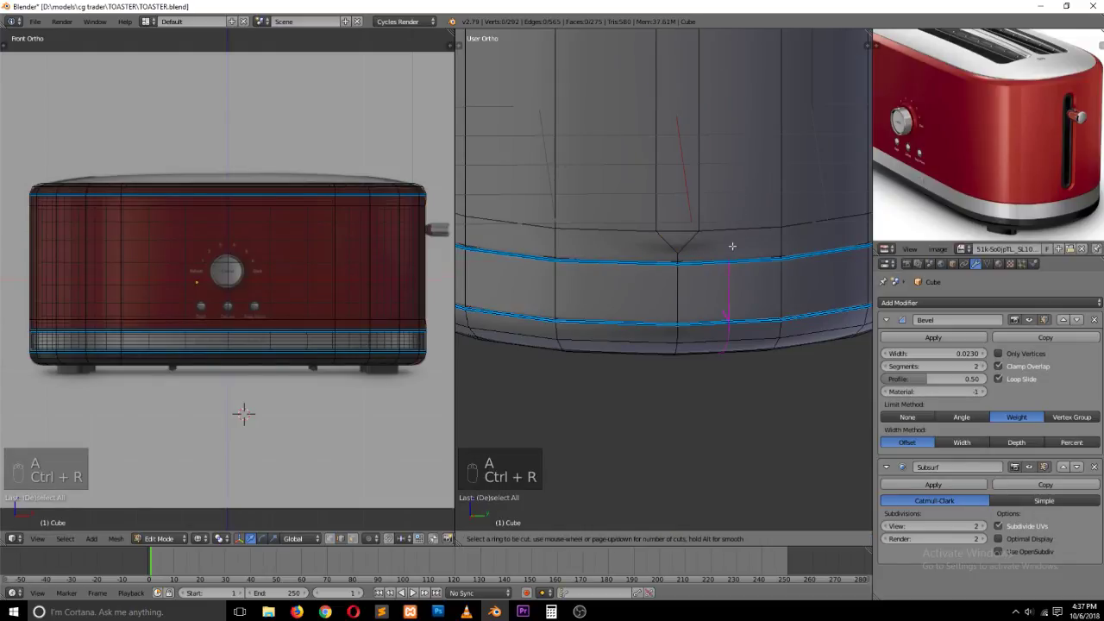
{"action": "left_click", "coordinate": [781, 239]}
{"action": "left_click", "coordinate": [780, 239]}
{"action": "scroll", "coordinate": [777, 239], "scroll_direction": "down", "scroll_amount": 6}
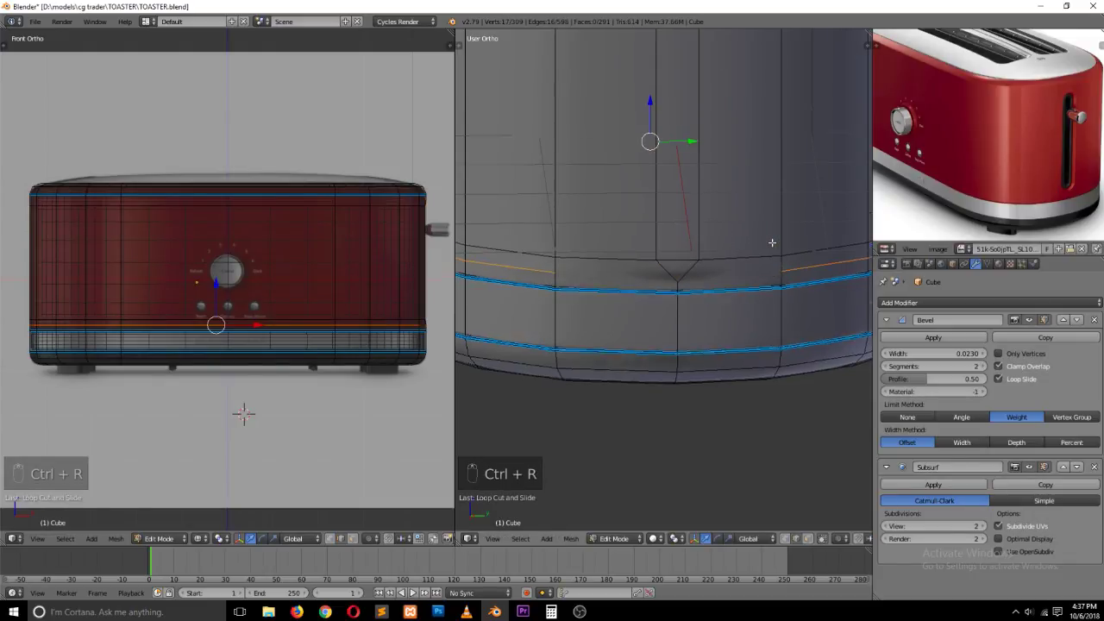
{"action": "key", "text": "ctrl+r"}
{"action": "left_click", "coordinate": [722, 193]}
{"action": "left_click", "coordinate": [723, 193]}
Step: In vertex mode, connect the two open ends of the upper partial edge loop across the slot strip's pointed top
{"action": "scroll", "coordinate": [723, 193], "scroll_direction": "up", "scroll_amount": 5}
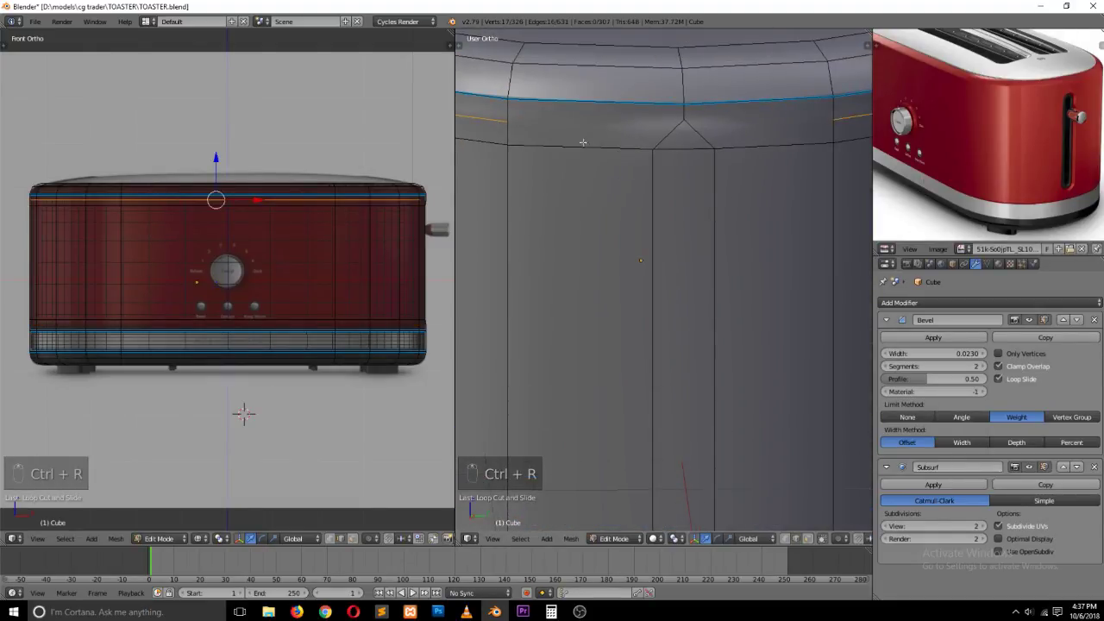
{"action": "key", "text": "ctrl+Tab"}
{"action": "left_click", "coordinate": [539, 123]}
{"action": "right_click", "coordinate": [507, 120]}
{"action": "right_click", "coordinate": [836, 121], "text": "shift"}
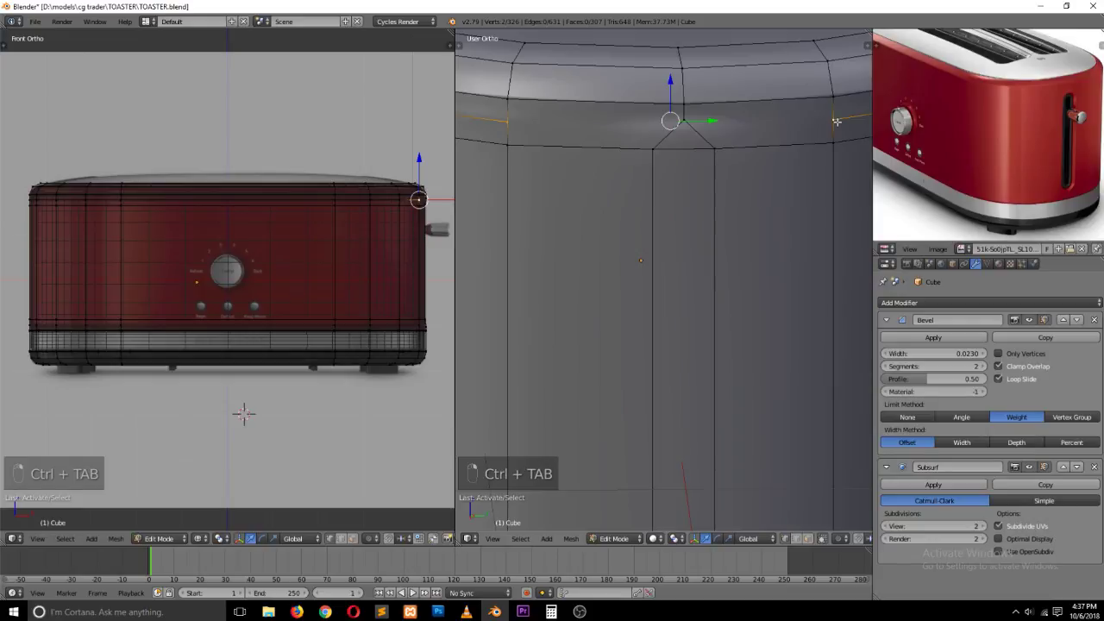
{"action": "key", "text": "j"}
Step: Scale the two new vertices at the strip's pointed top apart by about 2.8 and slide them slightly downward
{"action": "key", "text": "s"}
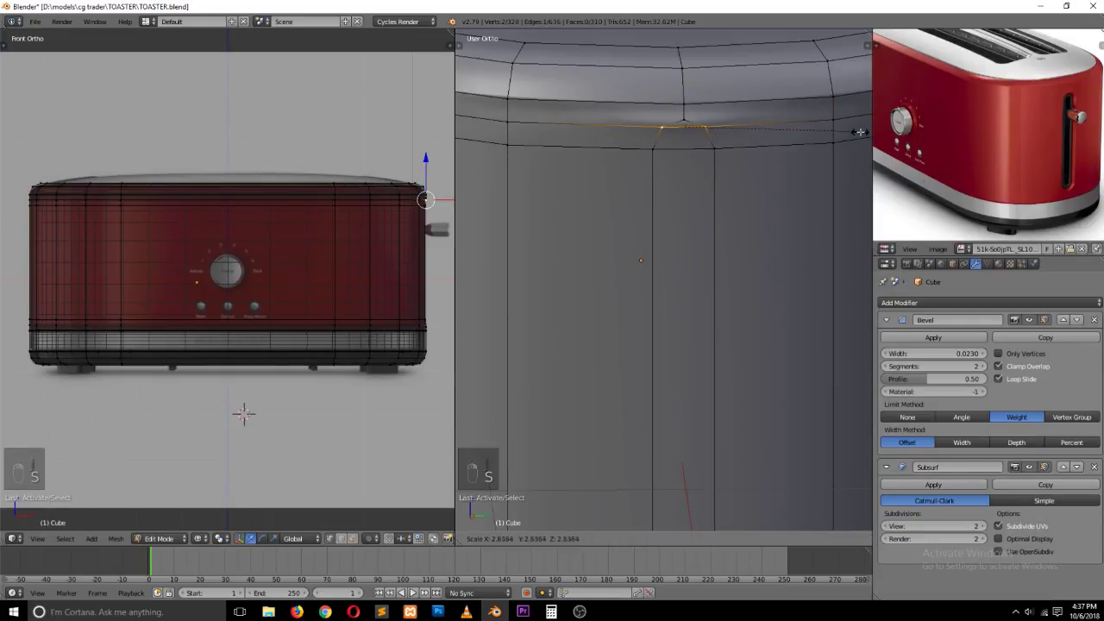
{"action": "left_click", "coordinate": [860, 133]}
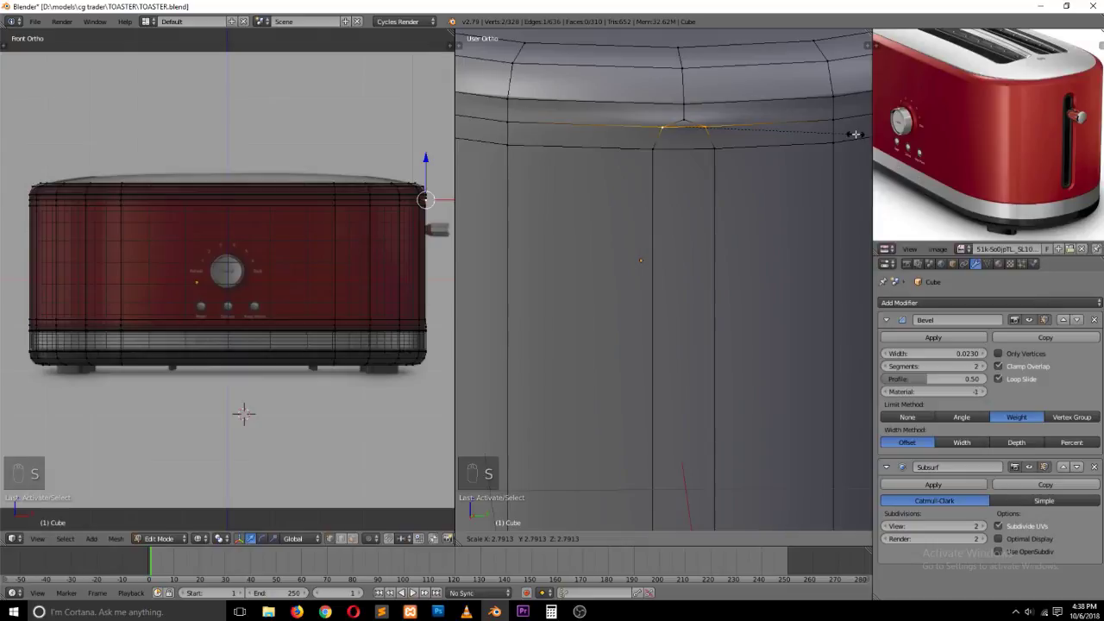
{"action": "key", "text": "g"}
{"action": "key", "text": "g"}
{"action": "left_click", "coordinate": [690, 97]}
Step: Try to merge the strip's upper tip vertex with the vertex above it and slide the neighbouring pair of vertices
{"action": "left_click", "coordinate": [690, 102], "text": "alt"}
{"action": "key", "text": "alt+m"}
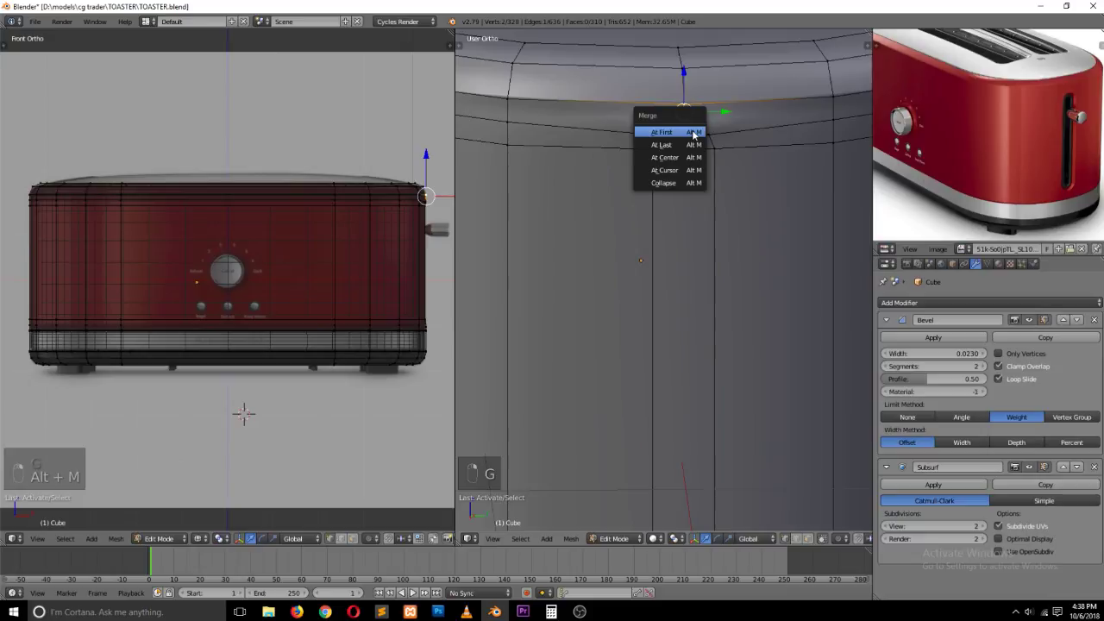
{"action": "left_click", "coordinate": [689, 140]}
{"action": "right_click", "coordinate": [647, 131], "text": "shift"}
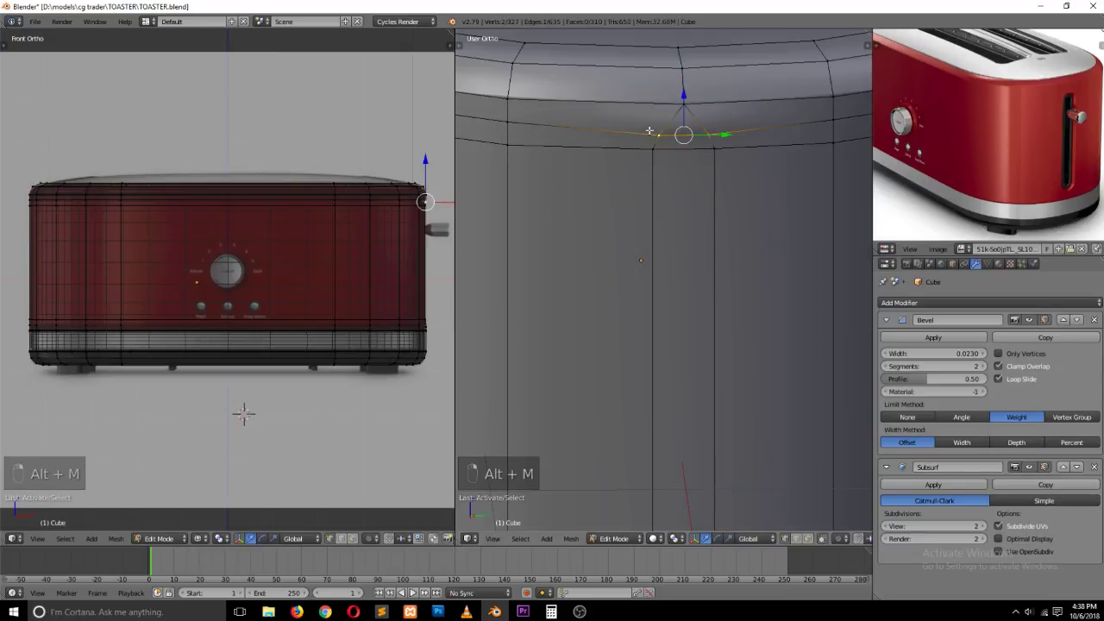
{"action": "key", "text": "g"}
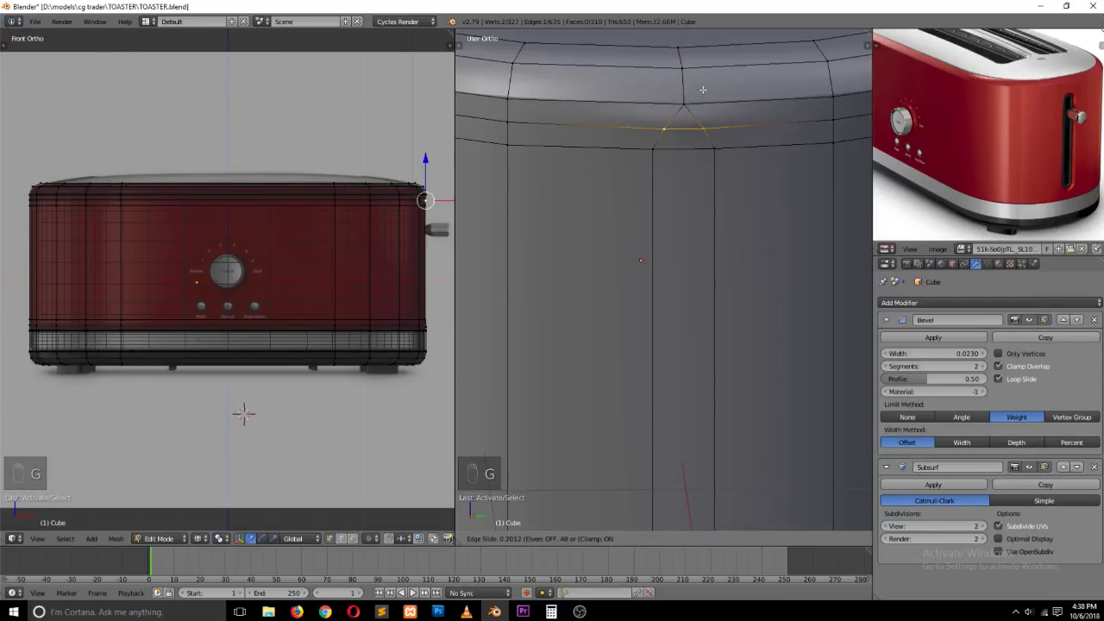
{"action": "key", "text": "ctrl+z"}
{"action": "key", "text": "ctrl+z"}
{"action": "key", "text": "ctrl+z"}
{"action": "key", "text": "ctrl+z"}
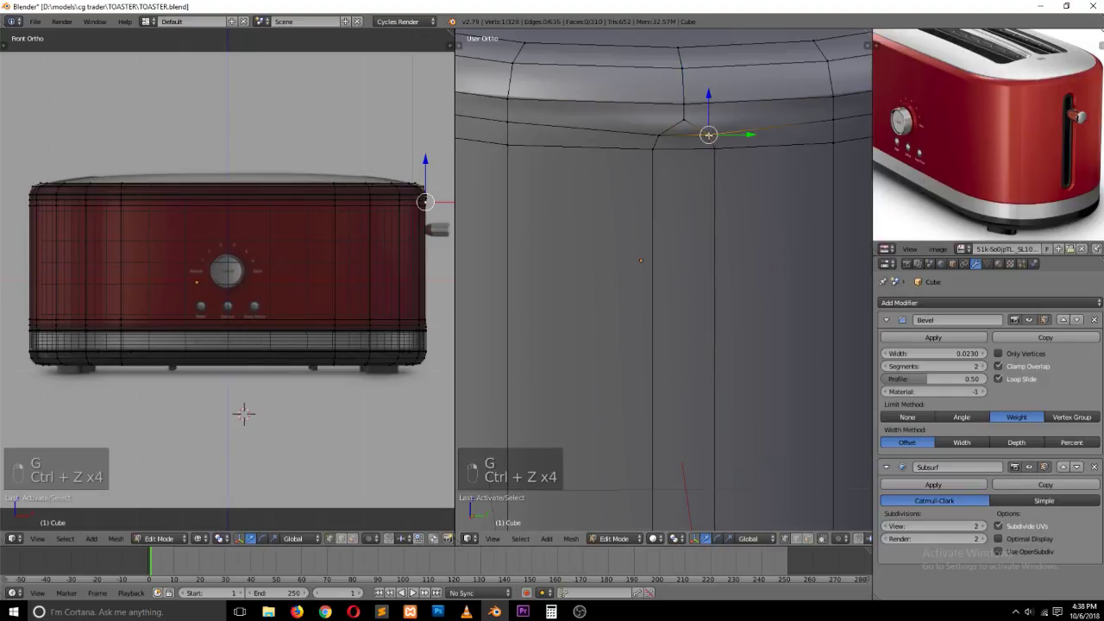
Step: Connect the two open ends of the lower partial edge loop across the slot strip's pointed bottom
{"action": "right_click", "coordinate": [687, 124]}
{"action": "scroll", "coordinate": [694, 172], "scroll_direction": "down", "scroll_amount": 2}
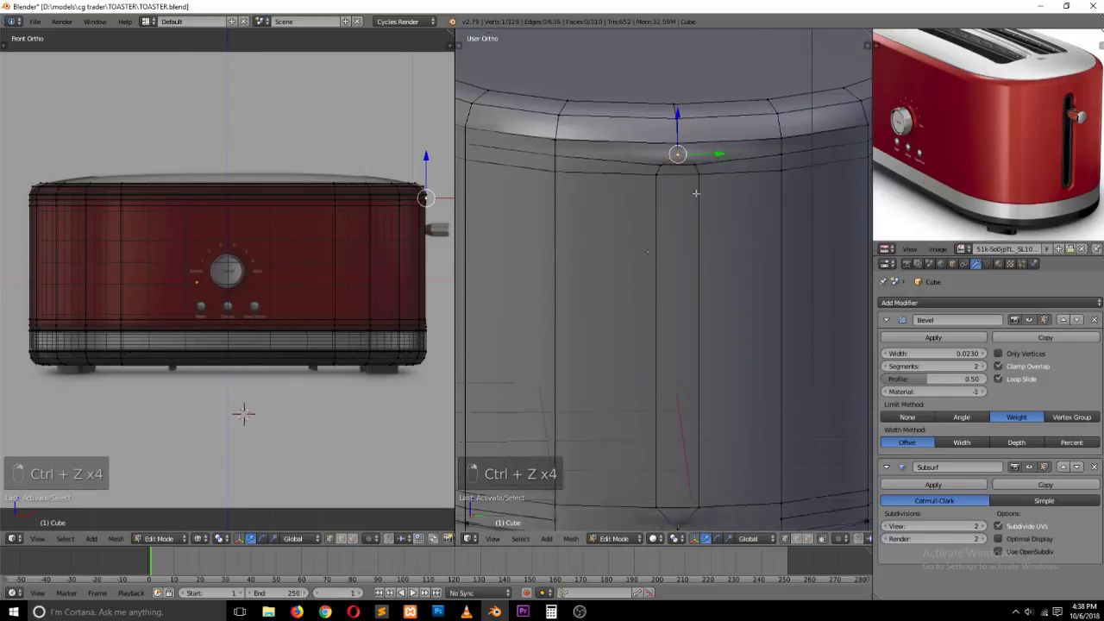
{"action": "middle_click_drag", "start_coordinate": [693, 430], "coordinate": [692, 227], "text": "shift"}
{"action": "right_click", "coordinate": [682, 340]}
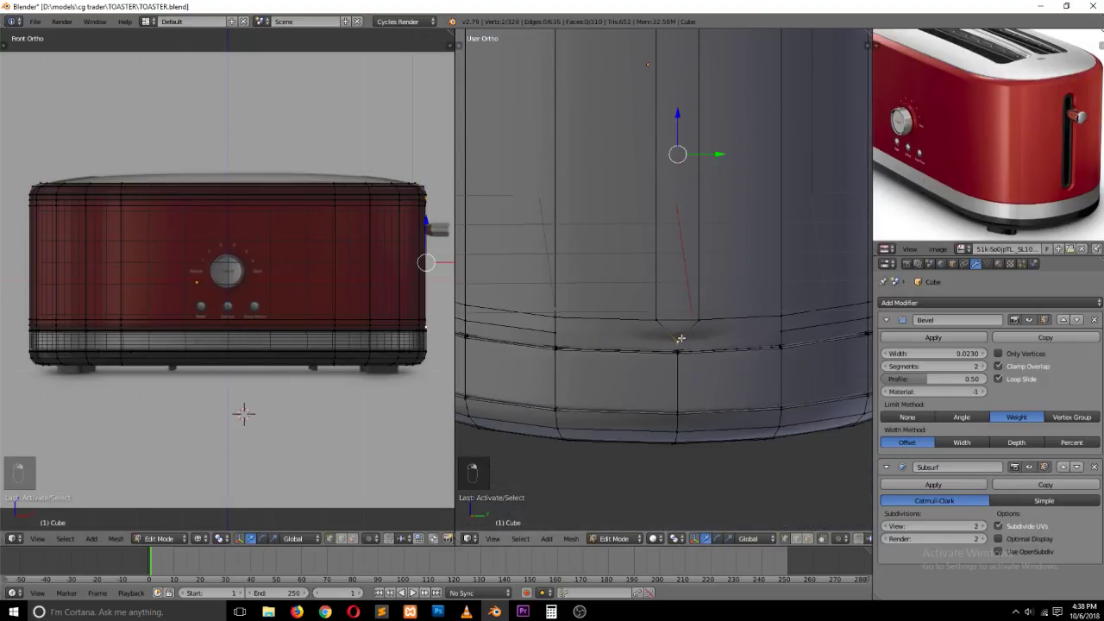
{"action": "right_click", "coordinate": [780, 331]}
{"action": "right_click", "coordinate": [580, 331], "text": "shift"}
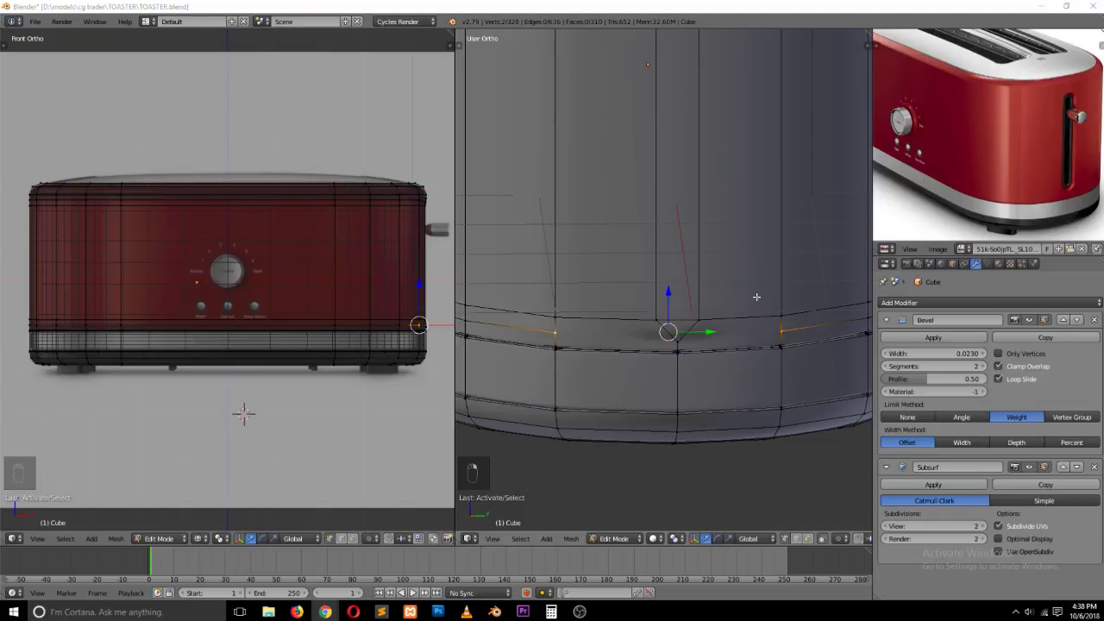
{"action": "key", "text": "j"}
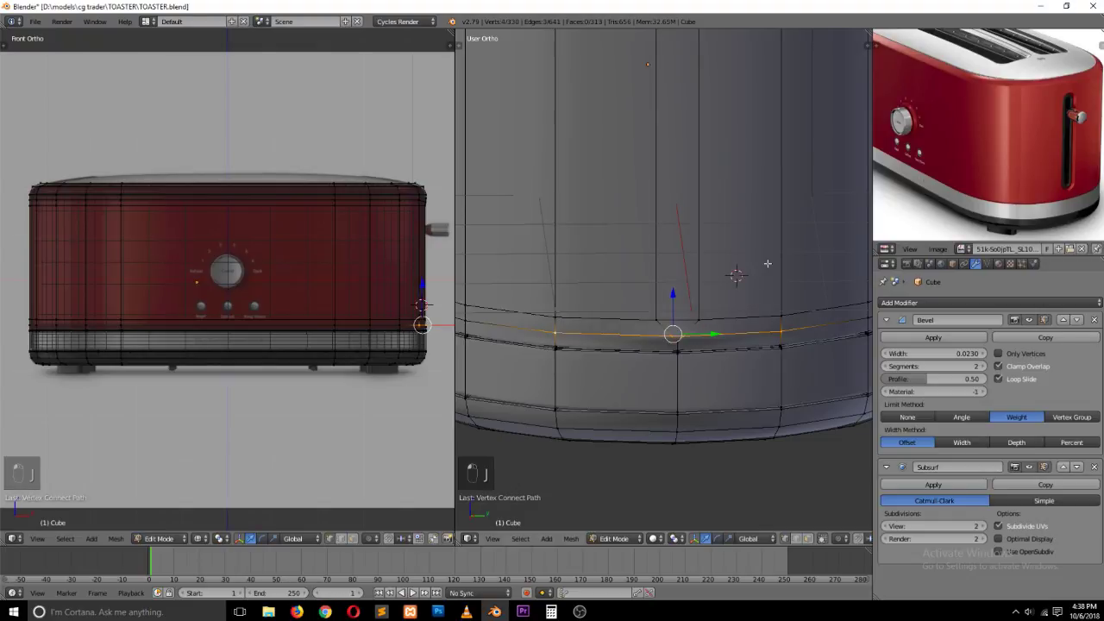
Step: Connect the strip's upper and lower tip vertices with a vertical edge path down its middle
{"action": "right_click", "coordinate": [677, 352]}
{"action": "scroll", "coordinate": [692, 293], "scroll_direction": "down", "scroll_amount": 4}
{"action": "scroll", "coordinate": [693, 294], "scroll_direction": "up", "scroll_amount": 3}
{"action": "right_click", "coordinate": [696, 250], "text": "shift"}
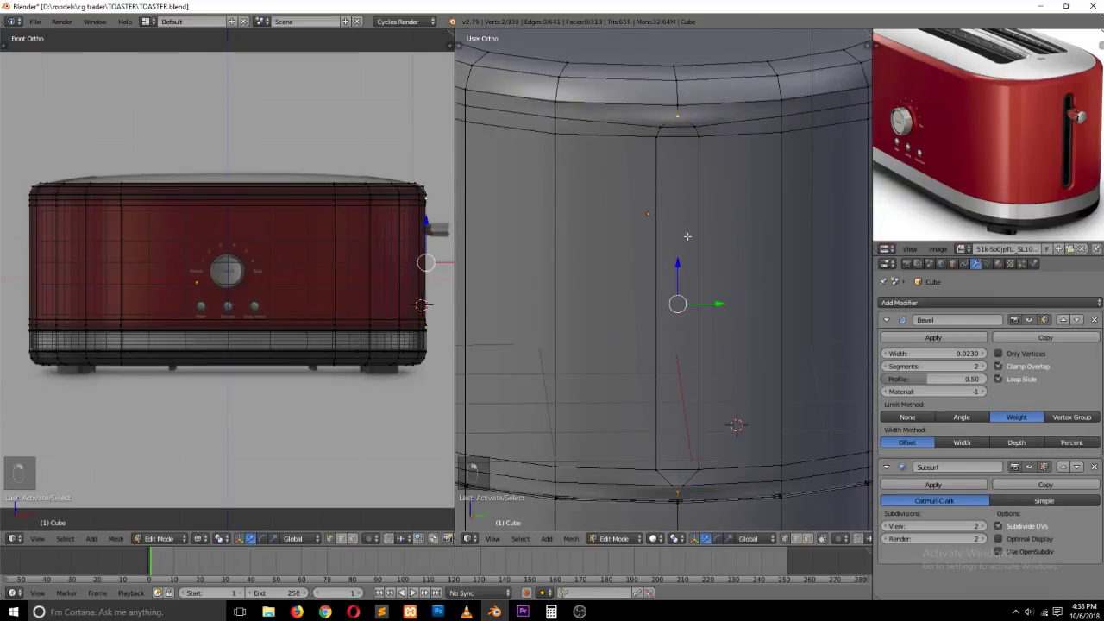
{"action": "key", "text": "j"}
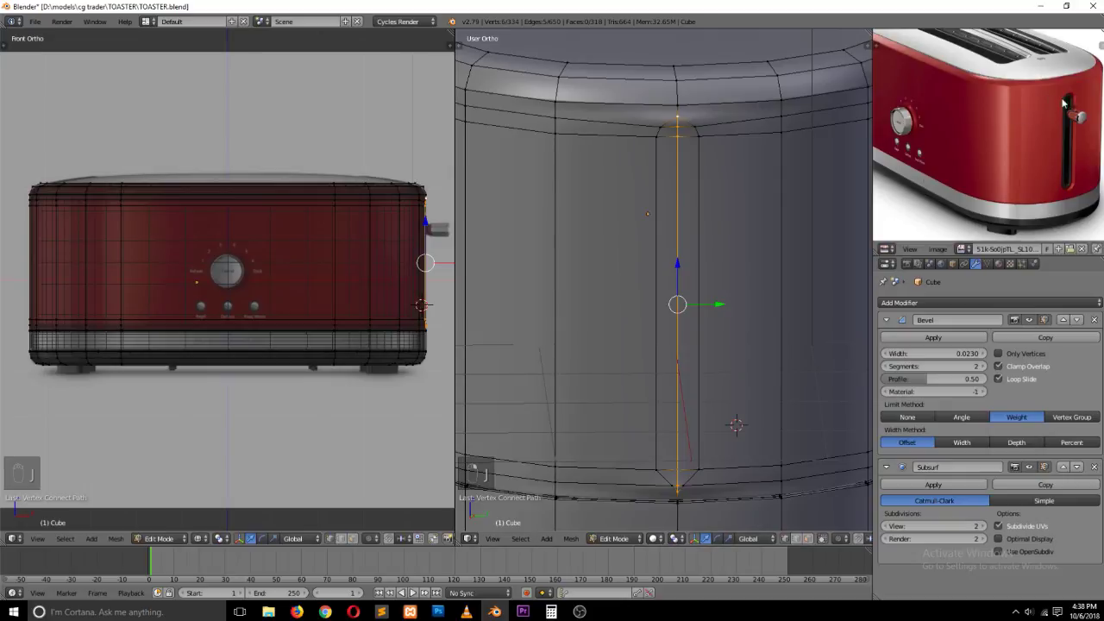
Step: Check the horizontal edge loop passing through the strip's upper tip by loop-selecting it, and clear the selection
{"action": "right_click", "coordinate": [706, 125]}
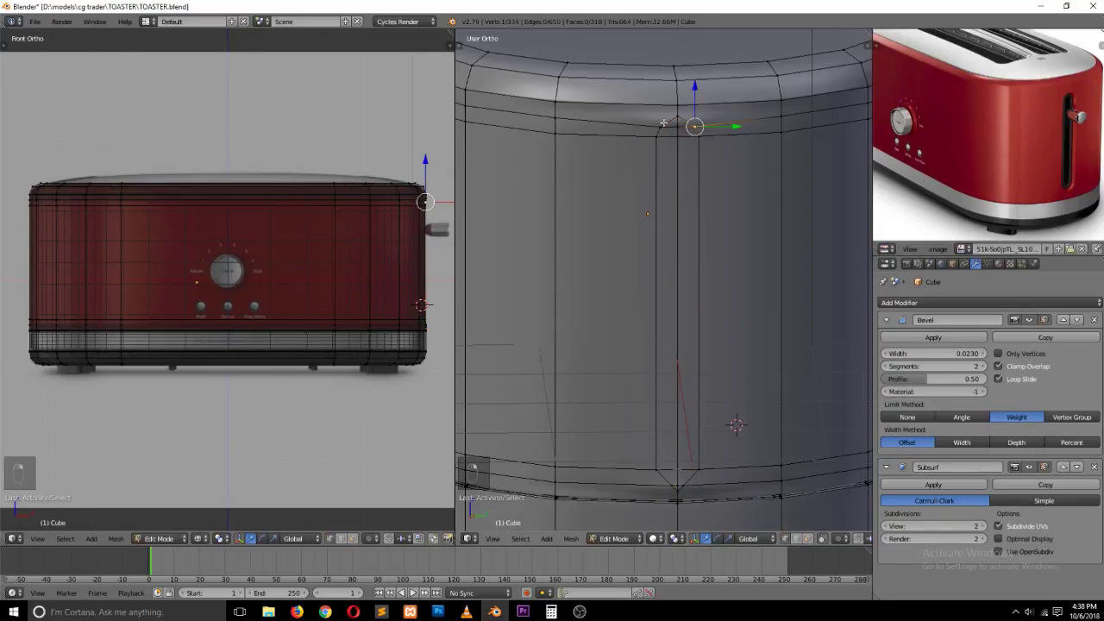
{"action": "right_click", "coordinate": [731, 126], "text": "alt"}
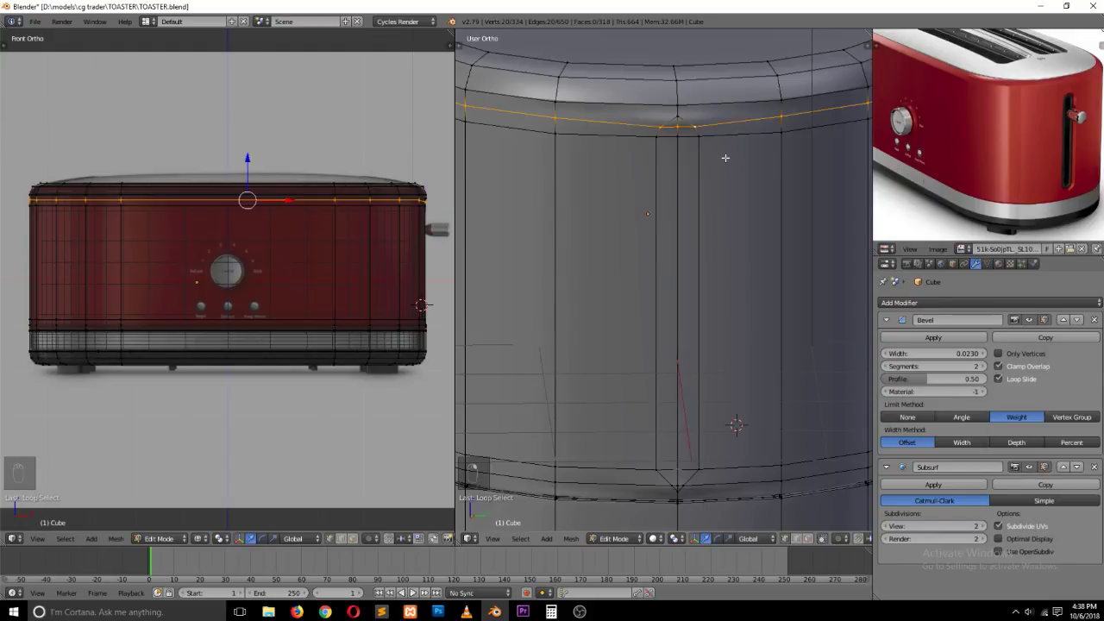
{"action": "key", "text": "a"}
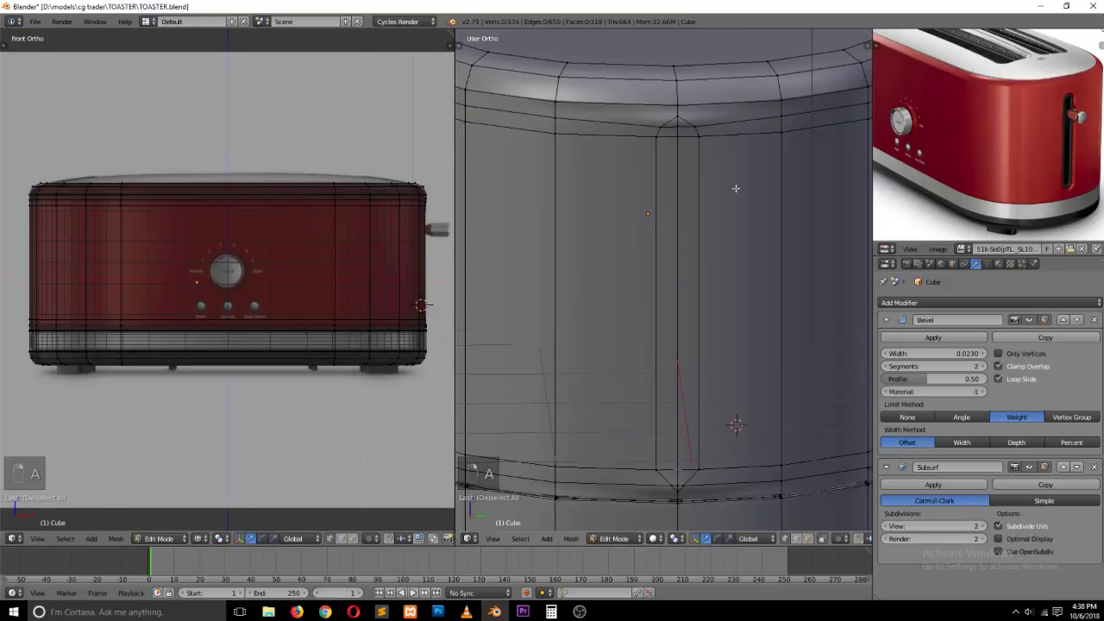
Step: Spread the pair of vertices beside the slot strip's lower tip apart by scaling them about 2.5 times
{"action": "scroll", "coordinate": [736, 189], "scroll_direction": "down", "scroll_amount": 9, "text": "shift"}
{"action": "scroll", "coordinate": [701, 332], "scroll_direction": "up", "scroll_amount": 3}
{"action": "right_click", "coordinate": [705, 411]}
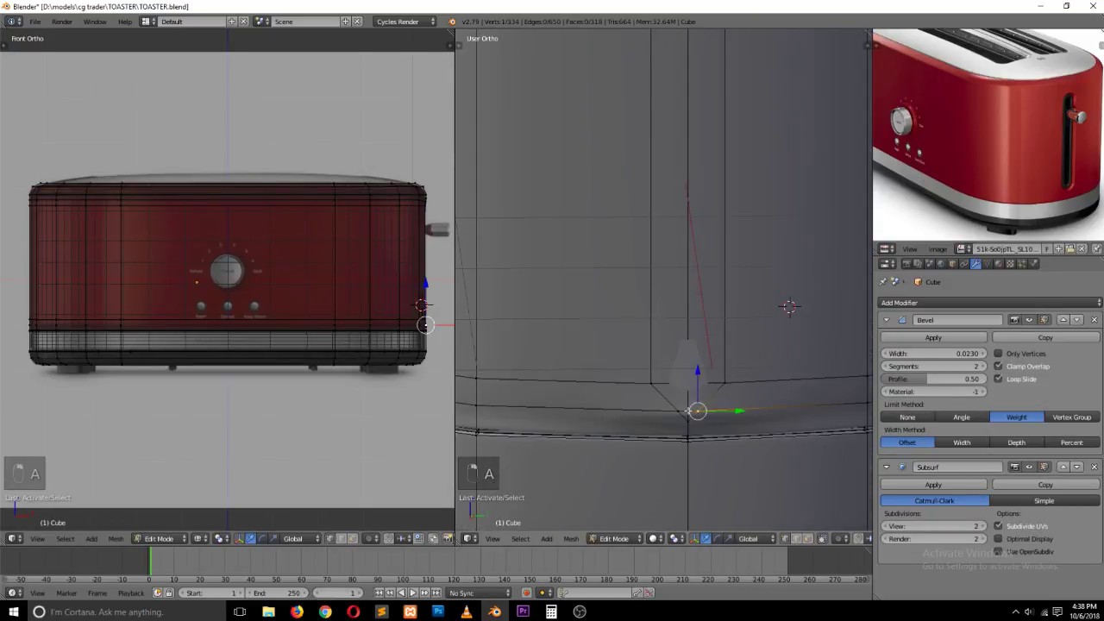
{"action": "key", "text": "s"}
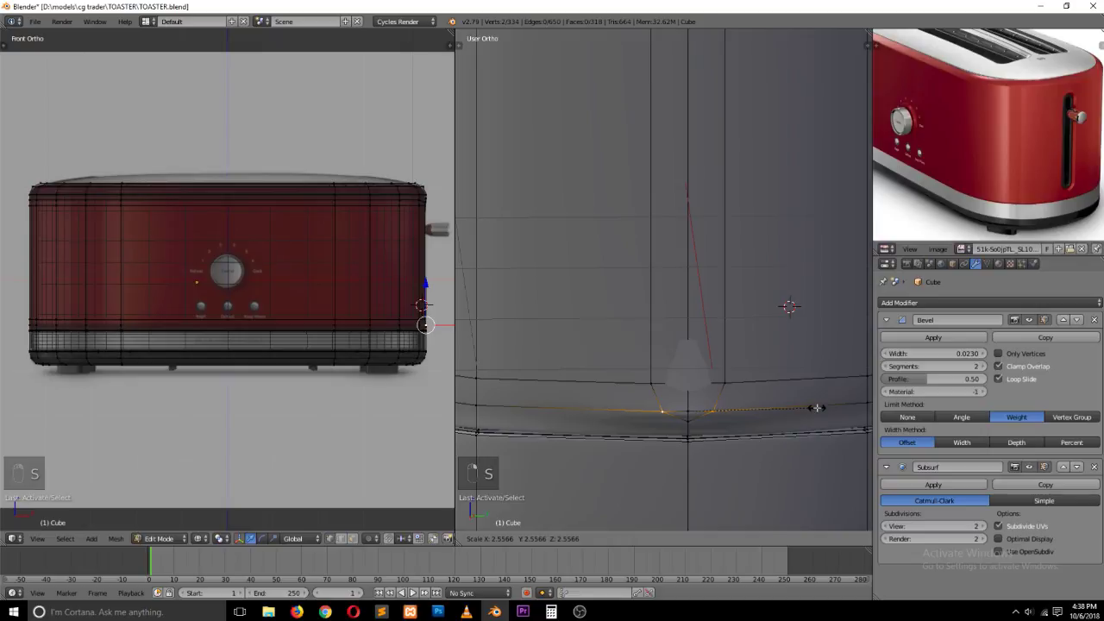
{"action": "left_click", "coordinate": [826, 406]}
Step: Examine the smoothed body in object mode, from the strip's pointed lower end up along the end face
{"action": "key", "text": "Tab"}
{"action": "scroll", "coordinate": [759, 401], "scroll_direction": "down", "scroll_amount": 7}
{"action": "key", "text": "grave"}
{"action": "middle_click_drag", "start_coordinate": [759, 401], "coordinate": [690, 262]}
{"action": "scroll", "coordinate": [690, 262], "scroll_direction": "up", "scroll_amount": 4}
{"action": "scroll", "coordinate": [673, 254], "scroll_direction": "down", "scroll_amount": 1}
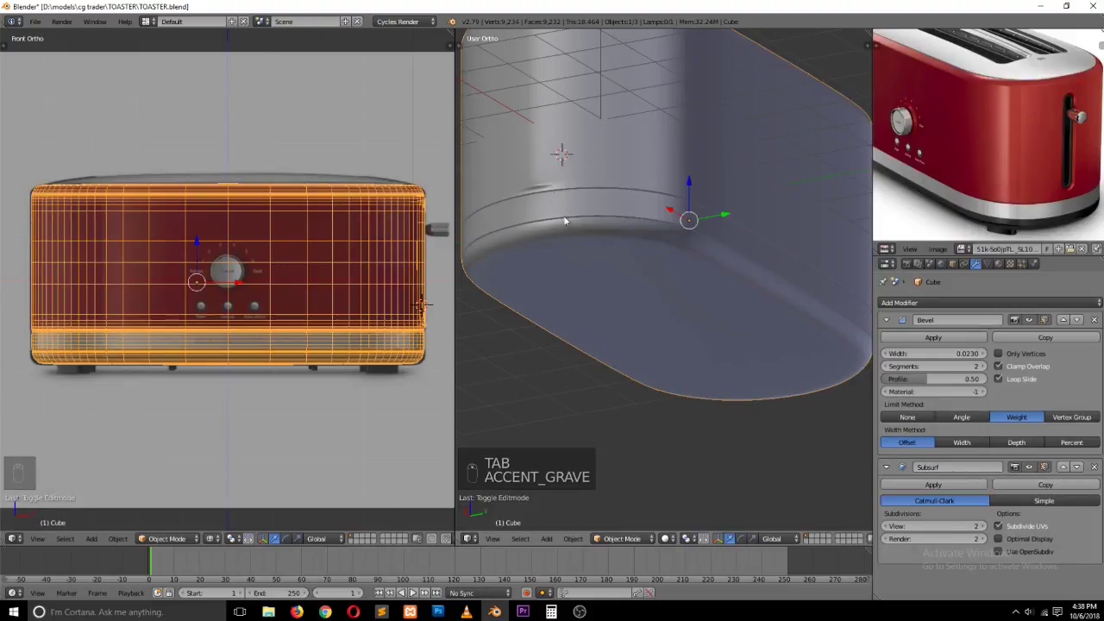
{"action": "middle_click_drag", "start_coordinate": [560, 200], "coordinate": [599, 271]}
{"action": "middle_click_drag", "start_coordinate": [610, 59], "coordinate": [613, 161], "text": "shift"}
Step: Delete the vertices of the vertical edge path down the strip's middle to open the slot in the end face
{"action": "key", "text": "Tab"}
{"action": "scroll", "coordinate": [646, 222], "scroll_direction": "up", "scroll_amount": 6}
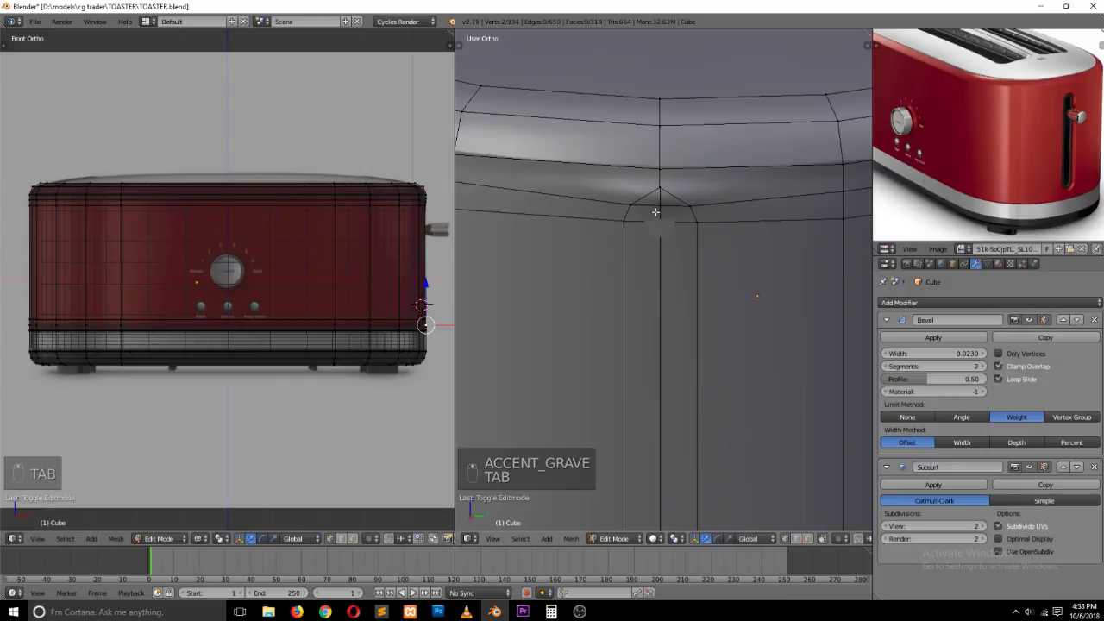
{"action": "right_click", "coordinate": [656, 215]}
{"action": "scroll", "coordinate": [656, 247], "scroll_direction": "down", "scroll_amount": 6, "text": "ctrl"}
{"action": "scroll", "coordinate": [661, 262], "scroll_direction": "down", "scroll_amount": 1}
{"action": "scroll", "coordinate": [780, 247], "scroll_direction": "down", "scroll_amount": 2}
{"action": "scroll", "coordinate": [774, 259], "scroll_direction": "down", "scroll_amount": 12, "text": "shift"}
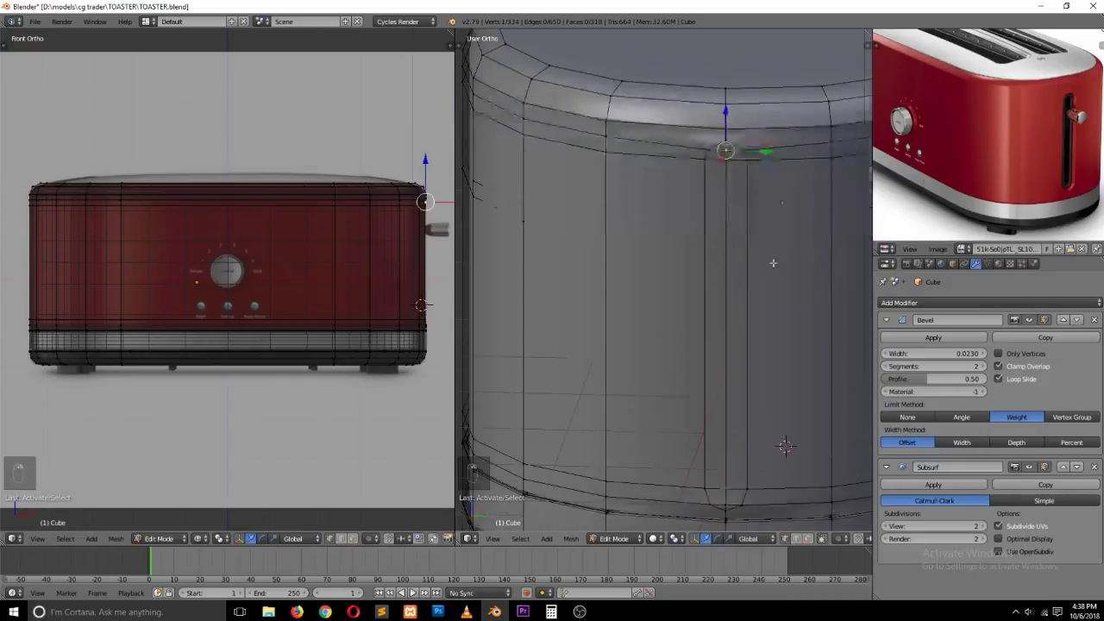
{"action": "right_click", "coordinate": [726, 407], "text": "ctrl"}
{"action": "key", "text": "x"}
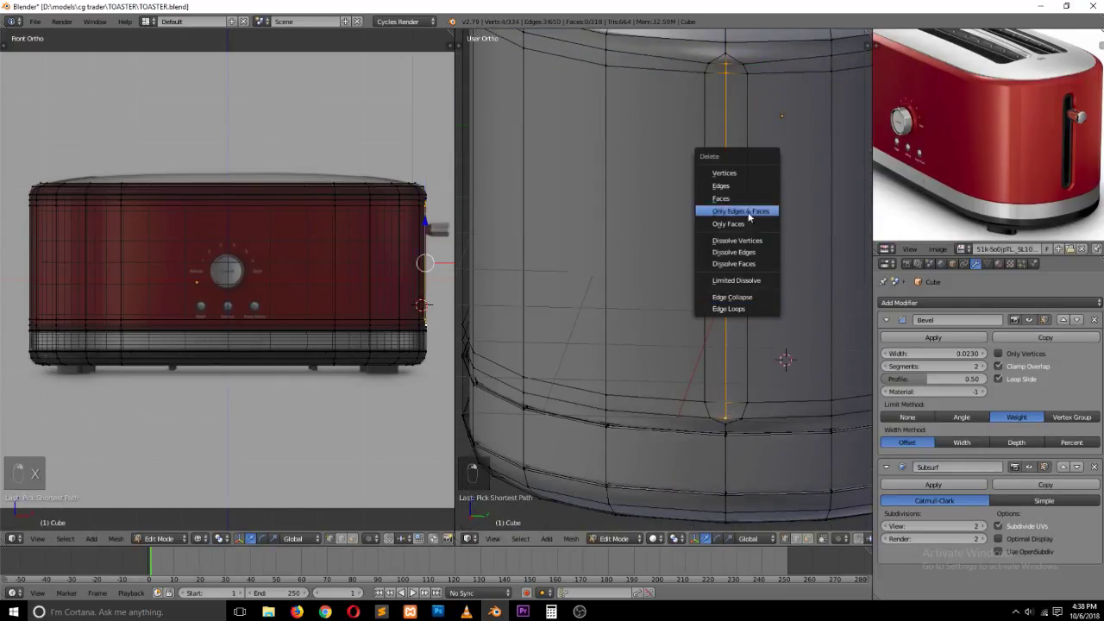
{"action": "left_click", "coordinate": [739, 172]}
Step: Select the slot opening's border loop and flatten it along the X axis with a scale of 0
{"action": "scroll", "coordinate": [741, 212], "scroll_direction": "up", "scroll_amount": 5, "text": "shift"}
{"action": "scroll", "coordinate": [773, 183], "scroll_direction": "up", "scroll_amount": 1}
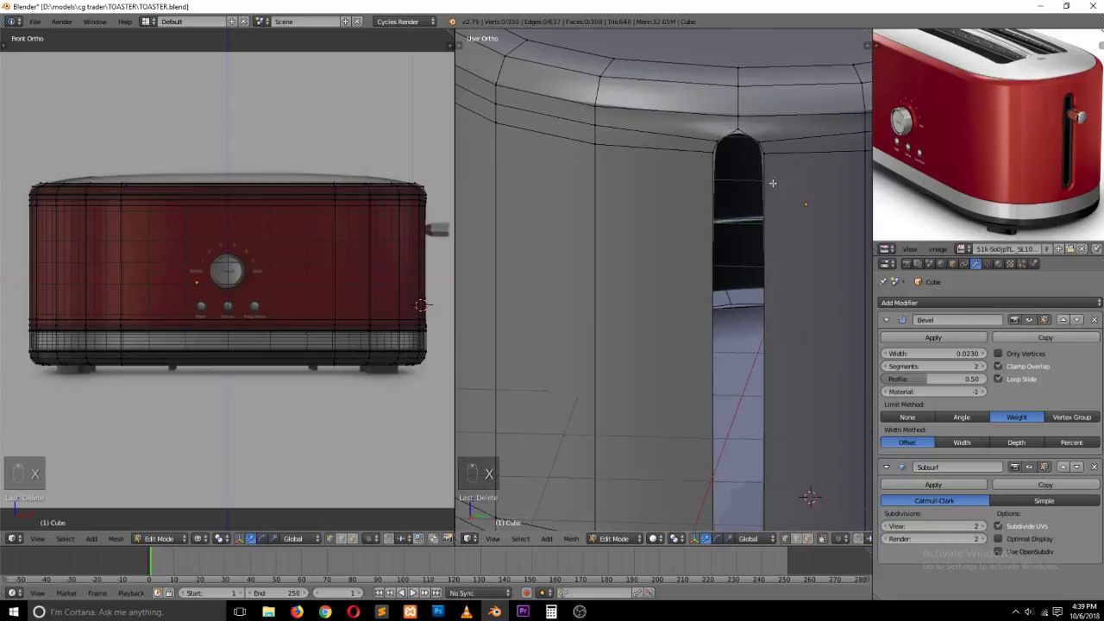
{"action": "right_click", "coordinate": [750, 138], "text": "alt"}
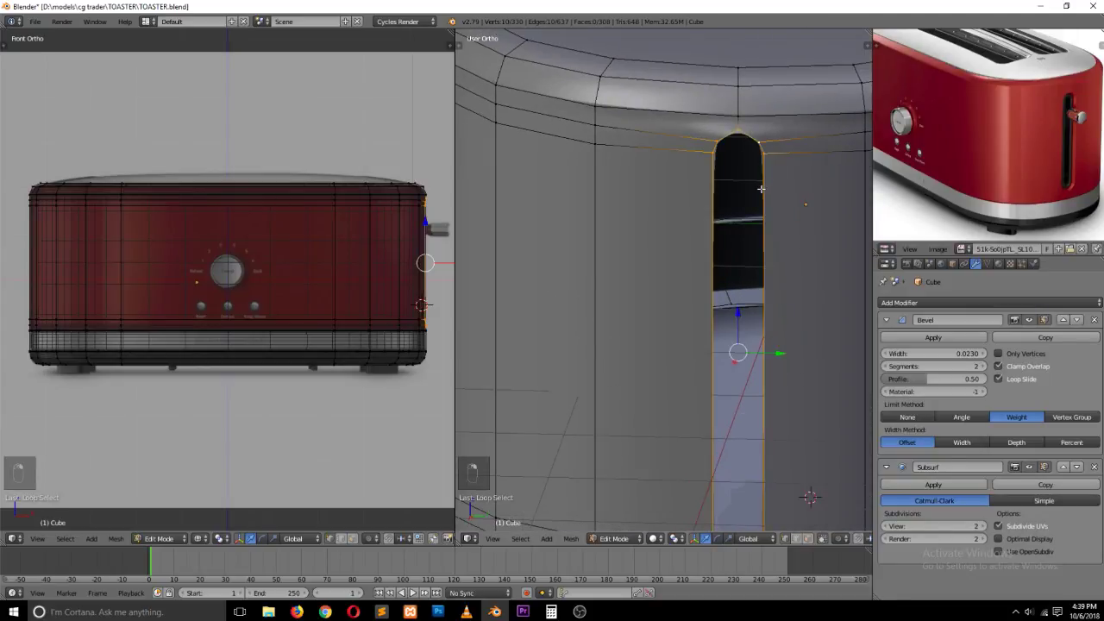
{"action": "key", "text": "KP_7"}
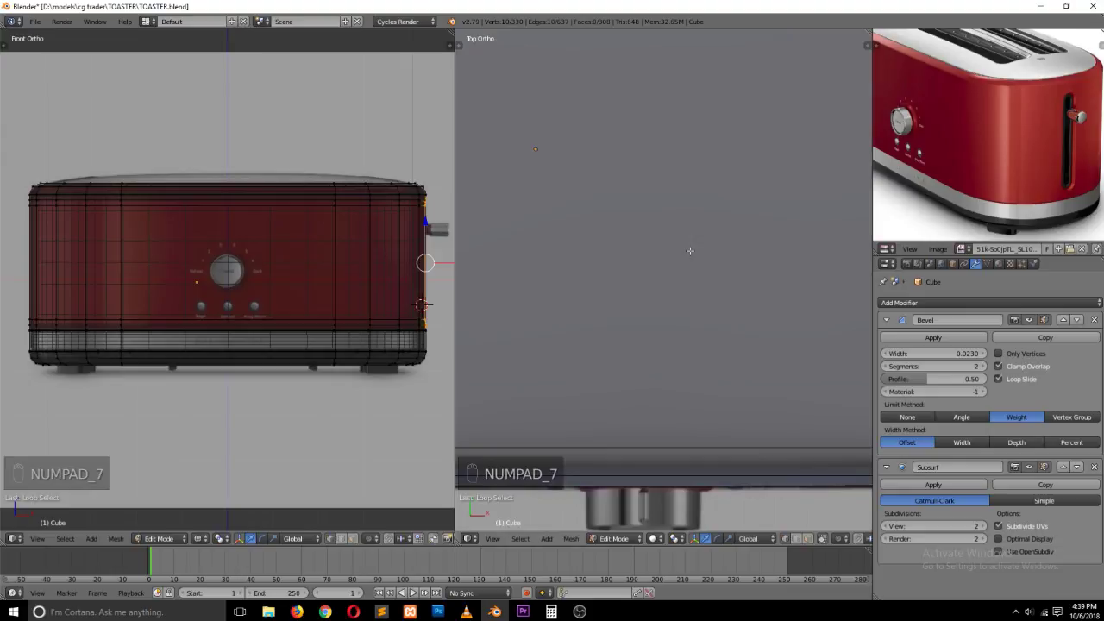
{"action": "key", "text": "KP_Decimal"}
{"action": "key", "text": "z"}
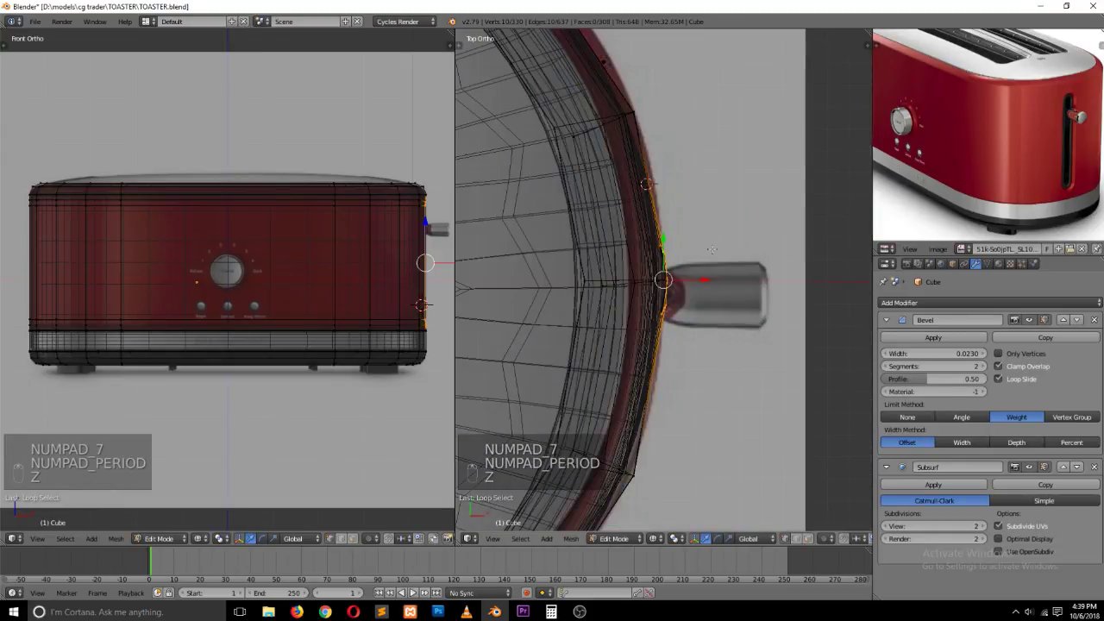
{"action": "key", "text": "s"}
{"action": "key", "text": "x"}
{"action": "key", "text": "0"}
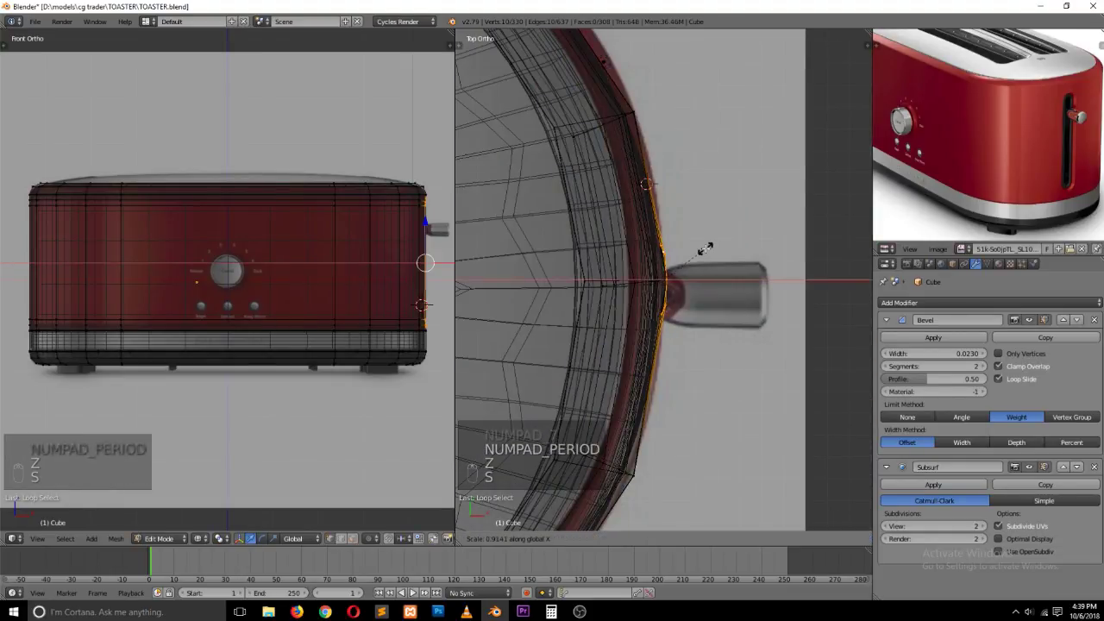
{"action": "key", "text": "Return"}
Step: Examine the flattened slot opening in solid shading, with and without the mesh edges
{"action": "key", "text": "grave"}
{"action": "middle_click_drag", "start_coordinate": [707, 259], "coordinate": [630, 193]}
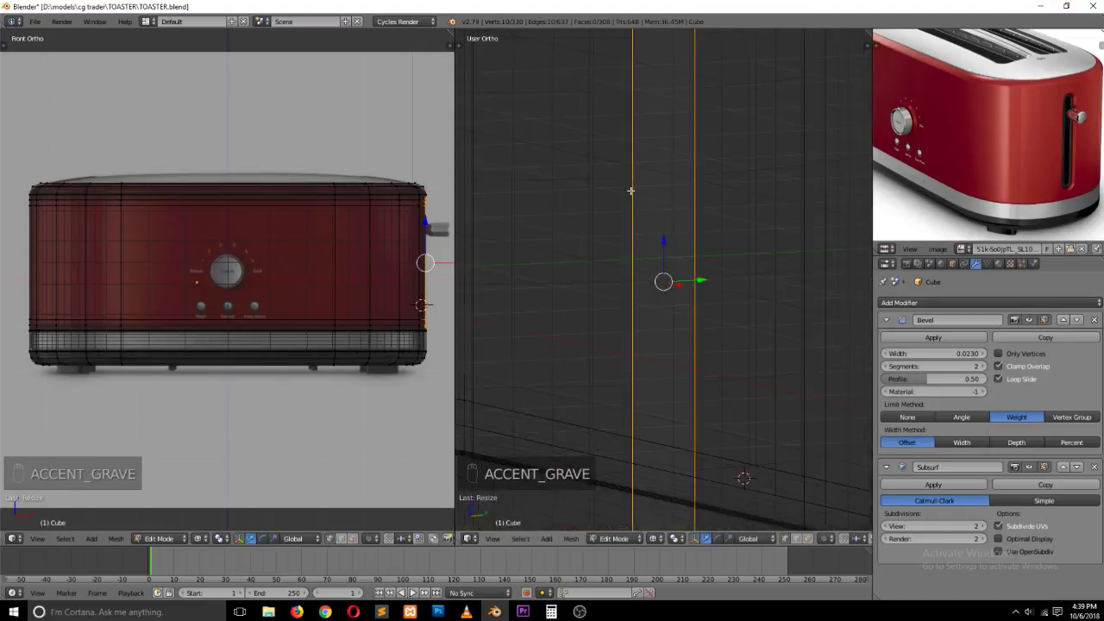
{"action": "key", "text": "z"}
{"action": "scroll", "coordinate": [670, 261], "scroll_direction": "down", "scroll_amount": 6}
{"action": "key", "text": "Tab"}
{"action": "scroll", "coordinate": [733, 226], "scroll_direction": "up", "scroll_amount": 4}
{"action": "key", "text": "grave"}
{"action": "middle_click_drag", "start_coordinate": [727, 228], "coordinate": [709, 96]}
{"action": "key", "text": "Tab"}
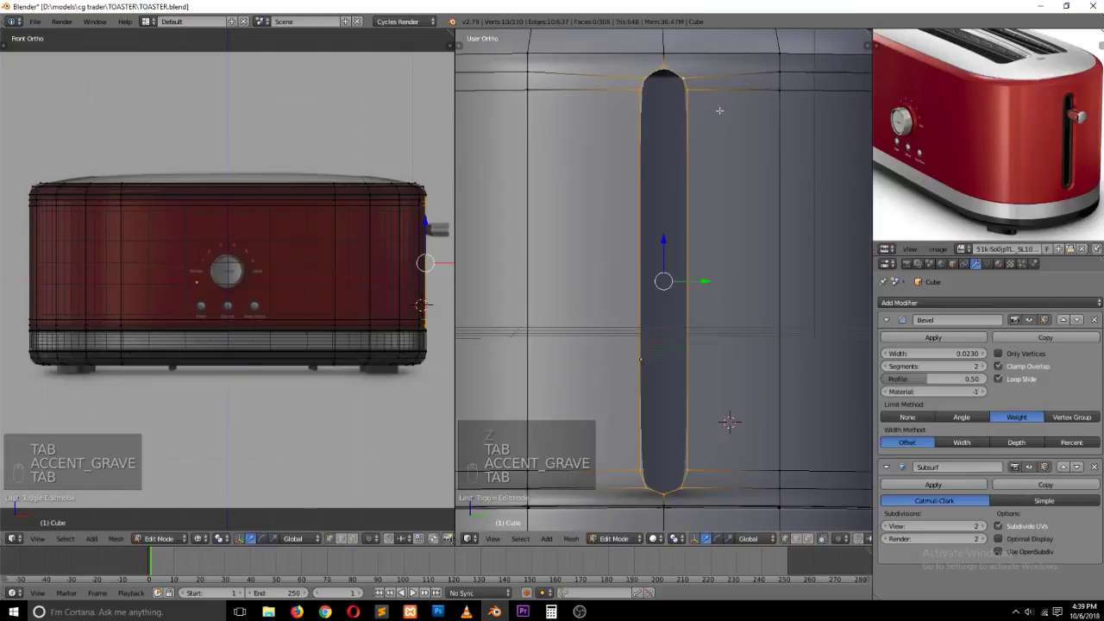
Step: Delete the horizontal edge loop that runs around the body through the rounded upper end of the slot
{"action": "scroll", "coordinate": [720, 106], "scroll_direction": "up", "scroll_amount": 3}
{"action": "scroll", "coordinate": [729, 138], "scroll_direction": "down", "scroll_amount": 2}
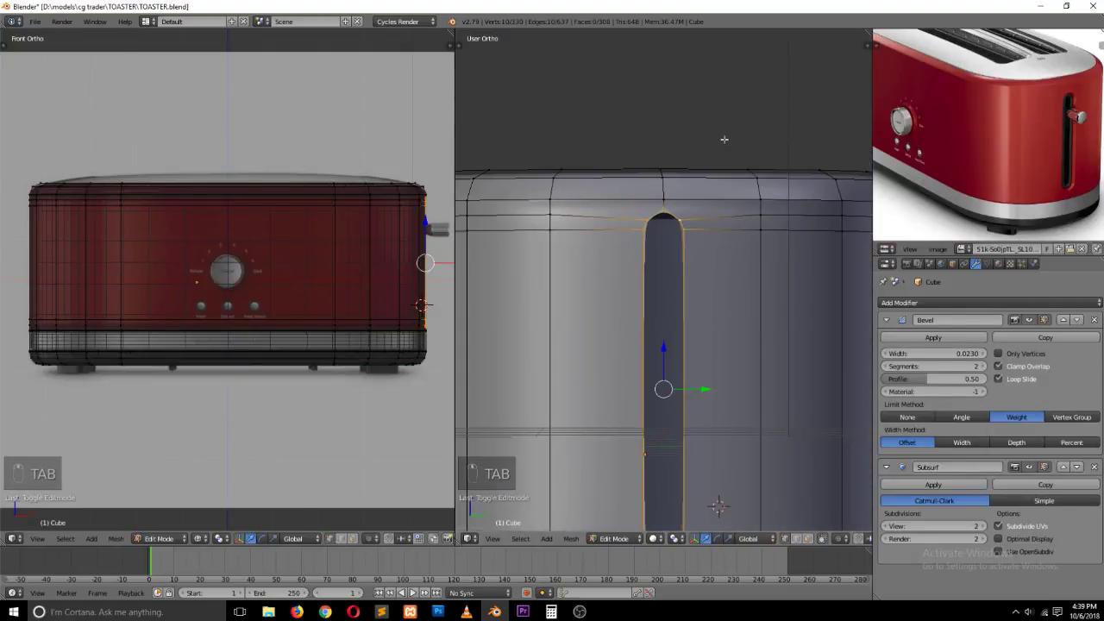
{"action": "left_click", "coordinate": [759, 202], "text": "alt+shift"}
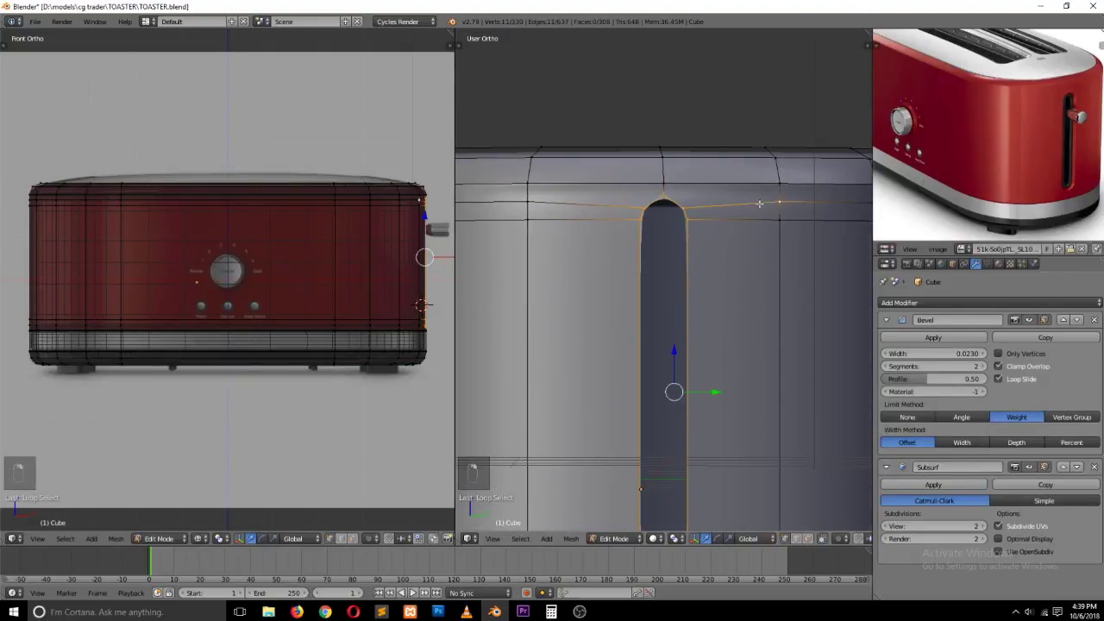
{"action": "left_click", "coordinate": [496, 208], "text": "alt"}
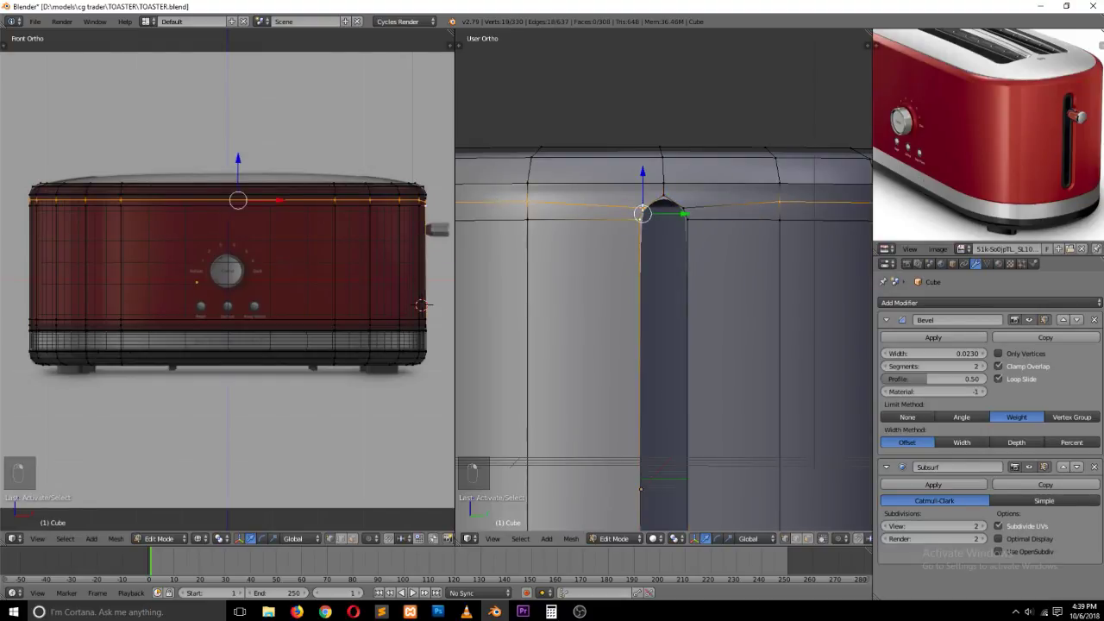
{"action": "key", "text": "ctrl+z"}
{"action": "key", "text": "x"}
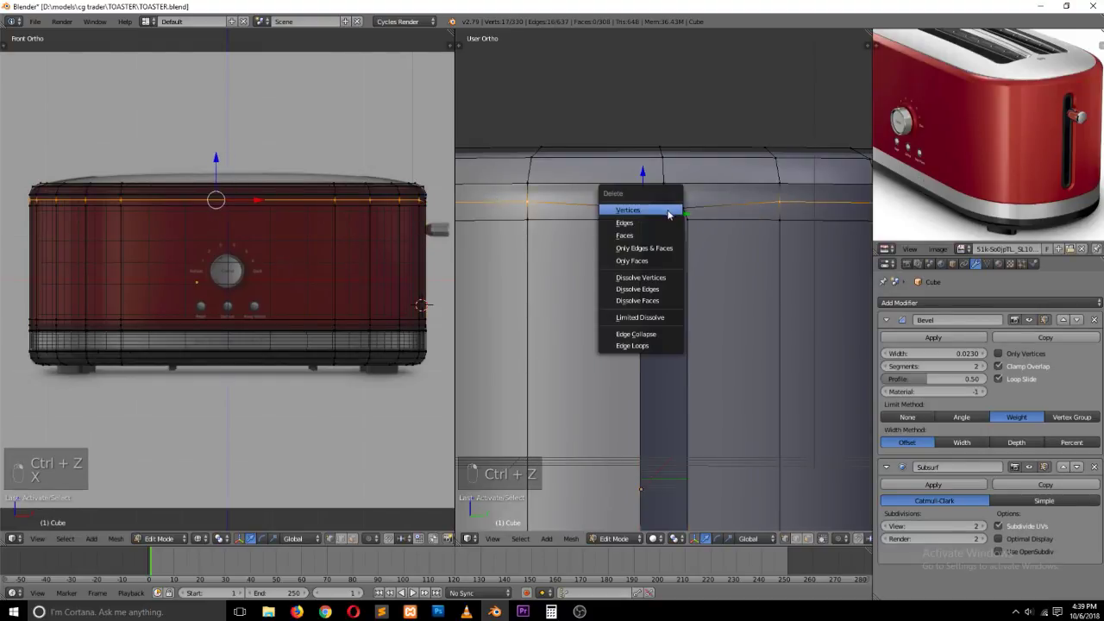
{"action": "left_click", "coordinate": [658, 346]}
{"action": "key", "text": "ctrl+z"}
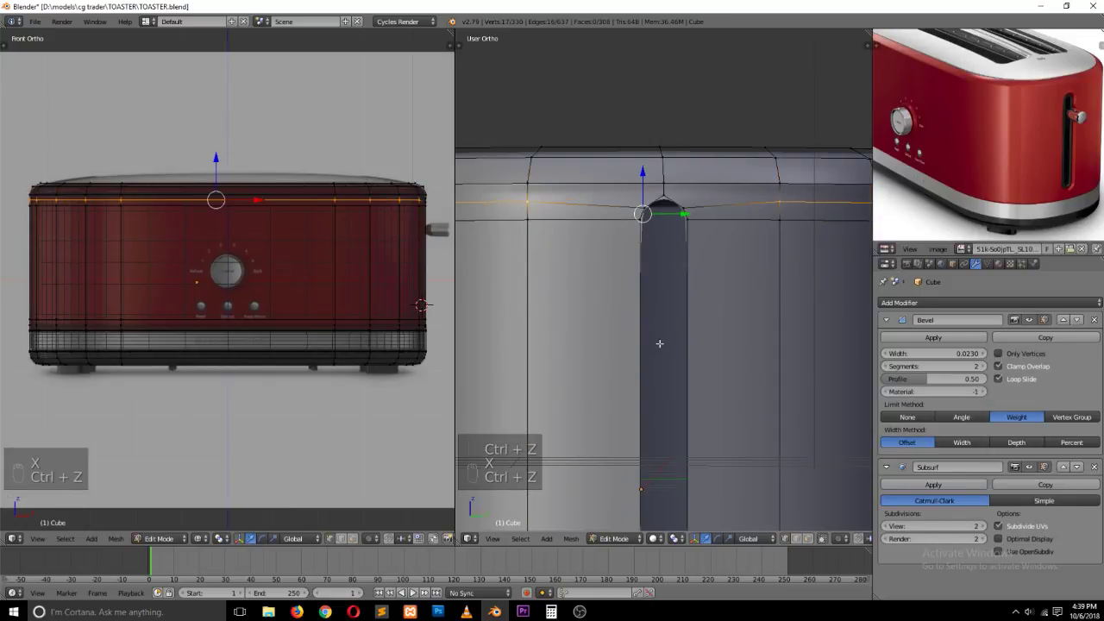
{"action": "key", "text": "x"}
{"action": "left_click", "coordinate": [660, 345]}
Step: Try to delete the partially selected horizontal edge loop at the slot's lower tip
{"action": "scroll", "coordinate": [706, 260], "scroll_direction": "down", "scroll_amount": 3}
{"action": "key", "text": "a"}
{"action": "key", "text": "Tab"}
{"action": "scroll", "coordinate": [731, 281], "scroll_direction": "up", "scroll_amount": 5}
{"action": "key", "text": "Tab"}
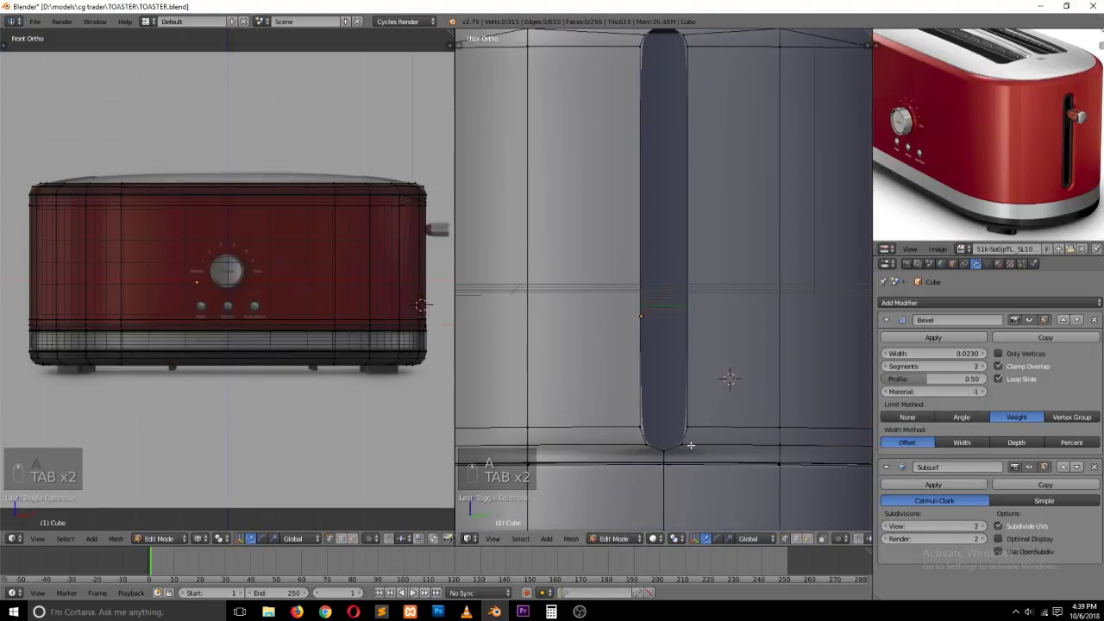
{"action": "right_click", "coordinate": [690, 444], "text": "alt"}
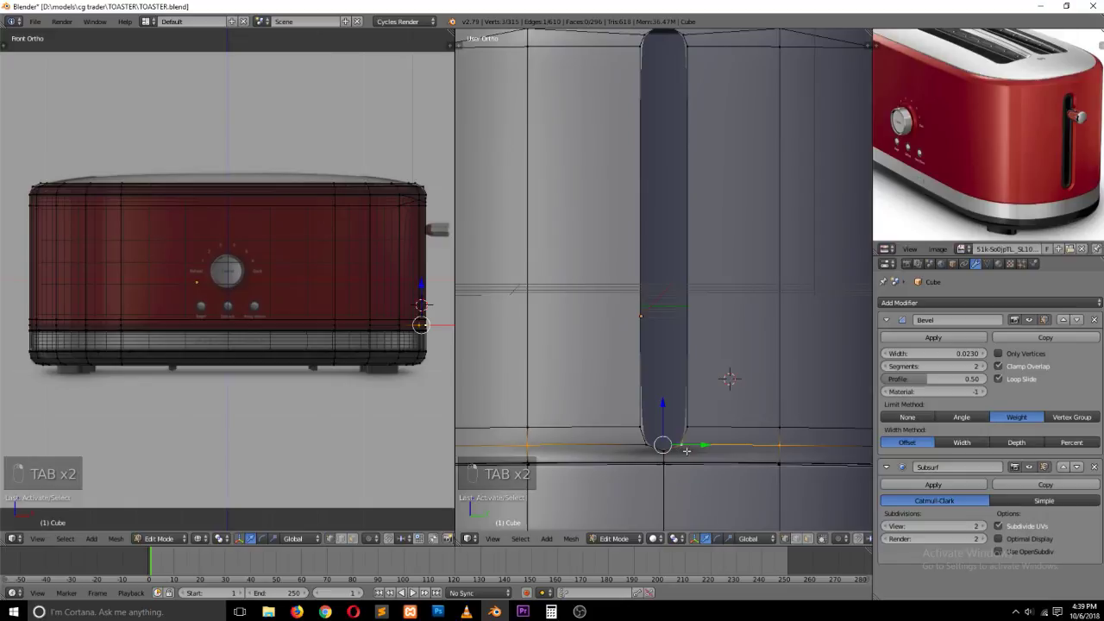
{"action": "key", "text": "x"}
{"action": "left_click", "coordinate": [677, 446]}
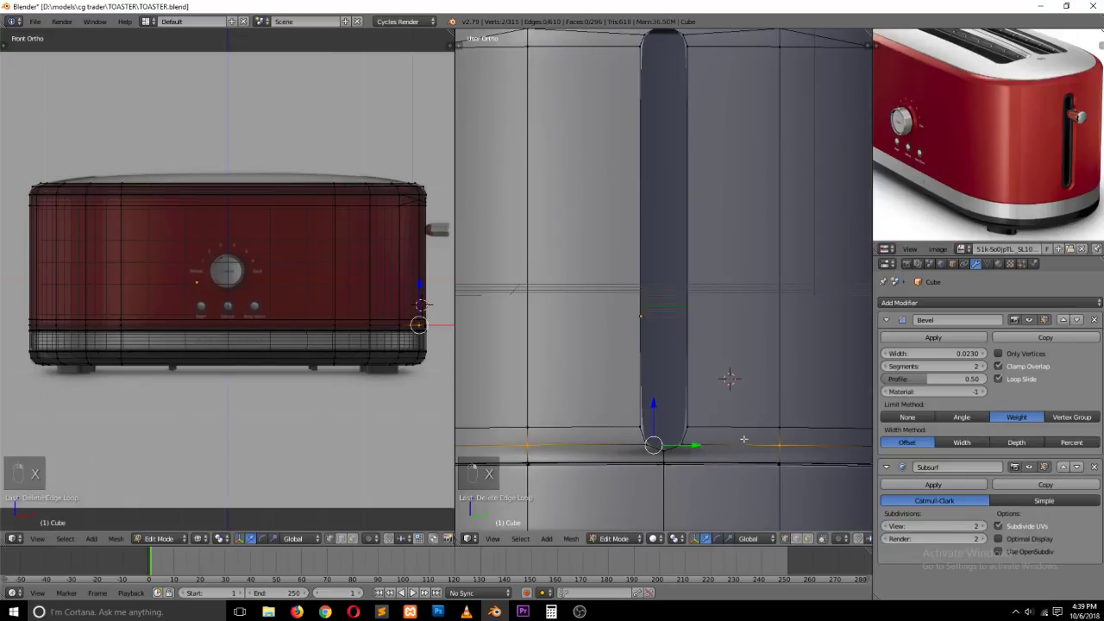
{"action": "scroll", "coordinate": [766, 368], "scroll_direction": "down", "scroll_amount": 3}
{"action": "key", "text": "ctrl+z"}
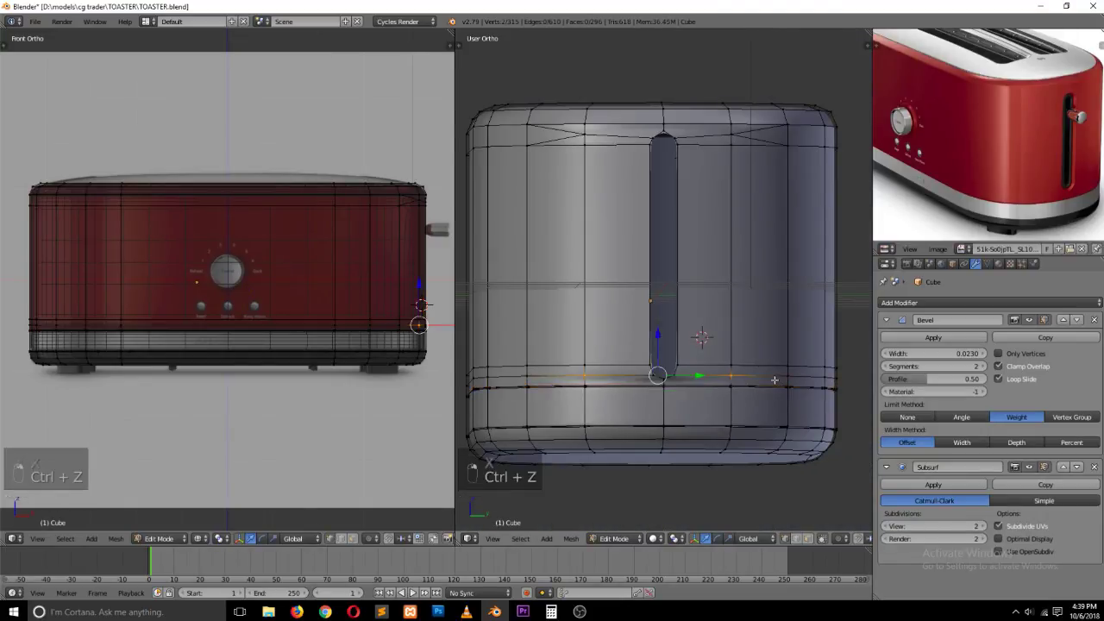
Step: Delete the complete horizontal edge loop around the body at the slot's lower end and clear the selection
{"action": "scroll", "coordinate": [703, 384], "scroll_direction": "up", "scroll_amount": 2}
{"action": "right_click", "coordinate": [691, 413], "text": "shift"}
{"action": "key", "text": "ctrl+z"}
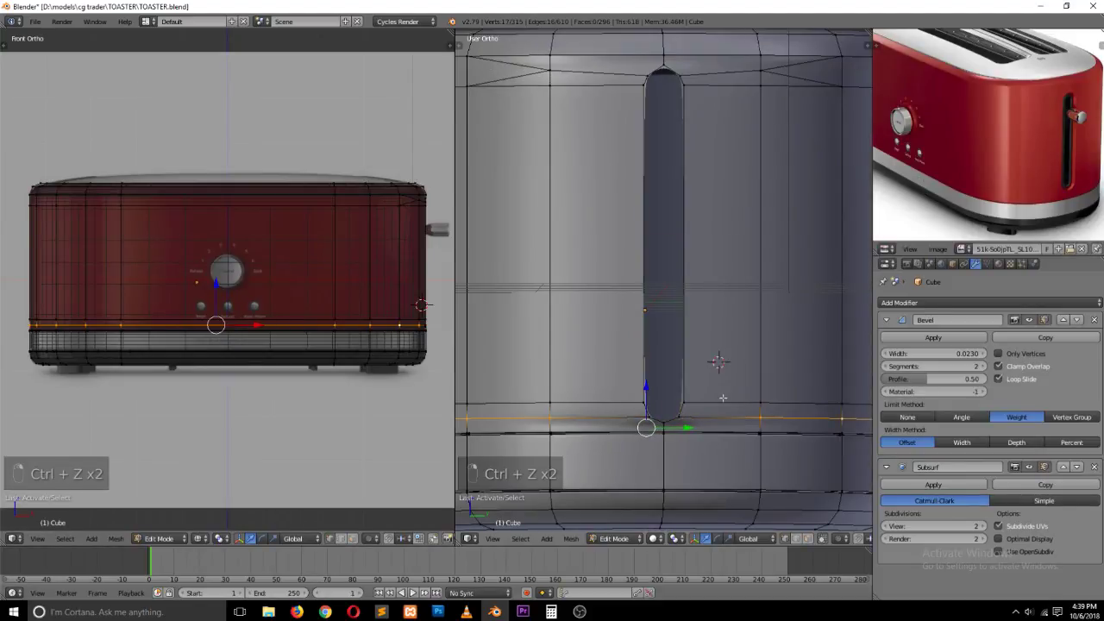
{"action": "key", "text": "x"}
{"action": "left_click", "coordinate": [722, 398]}
{"action": "key", "text": "a"}
Step: Add a centred loop cut through the top rim right of the slot and connect its lower end to the slot's upper-right corner vertex
{"action": "scroll", "coordinate": [793, 305], "scroll_direction": "down", "scroll_amount": 1}
{"action": "key", "text": "grave"}
{"action": "middle_click_drag", "start_coordinate": [792, 303], "coordinate": [762, 339]}
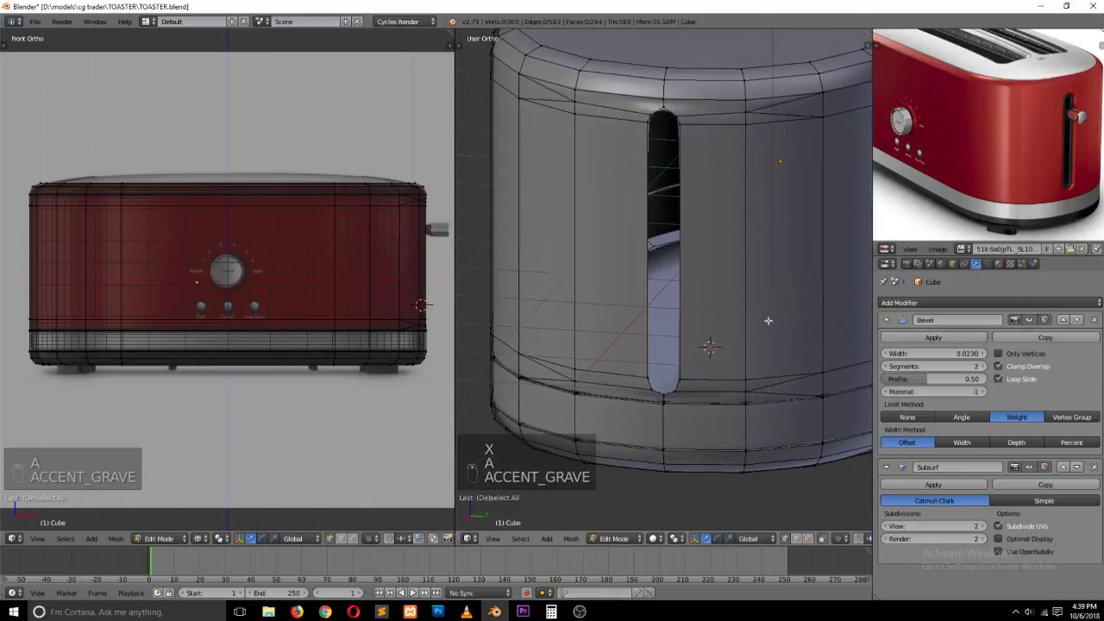
{"action": "scroll", "coordinate": [736, 182], "scroll_direction": "up", "scroll_amount": 4, "text": "shift"}
{"action": "scroll", "coordinate": [736, 182], "scroll_direction": "up", "scroll_amount": 3, "text": "shift"}
{"action": "scroll", "coordinate": [725, 190], "scroll_direction": "up", "scroll_amount": 3}
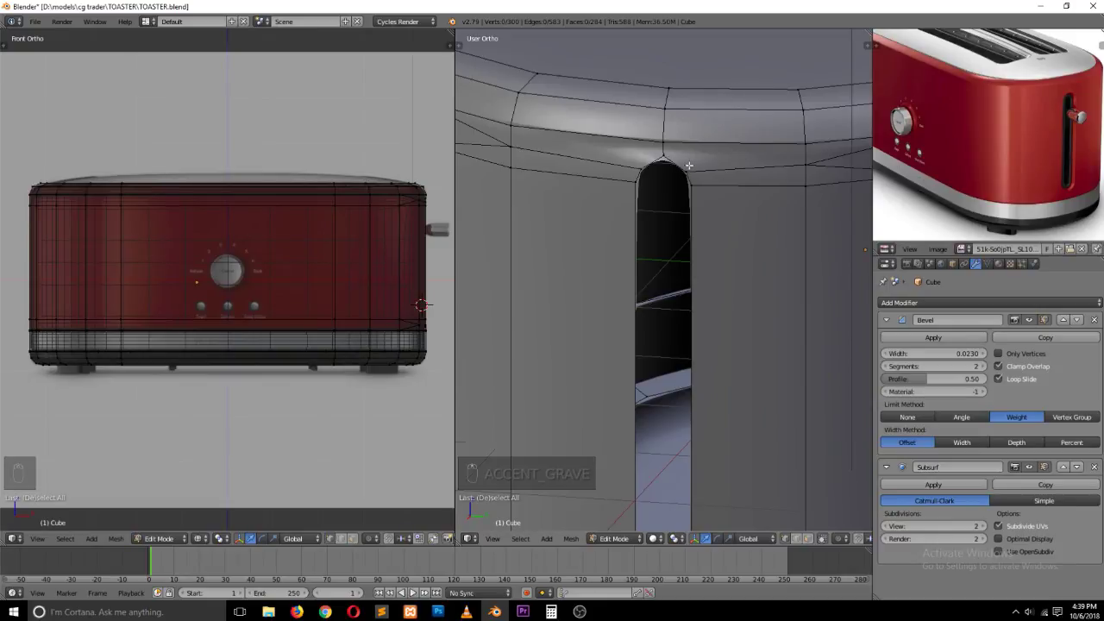
{"action": "key", "text": "ctrl+r"}
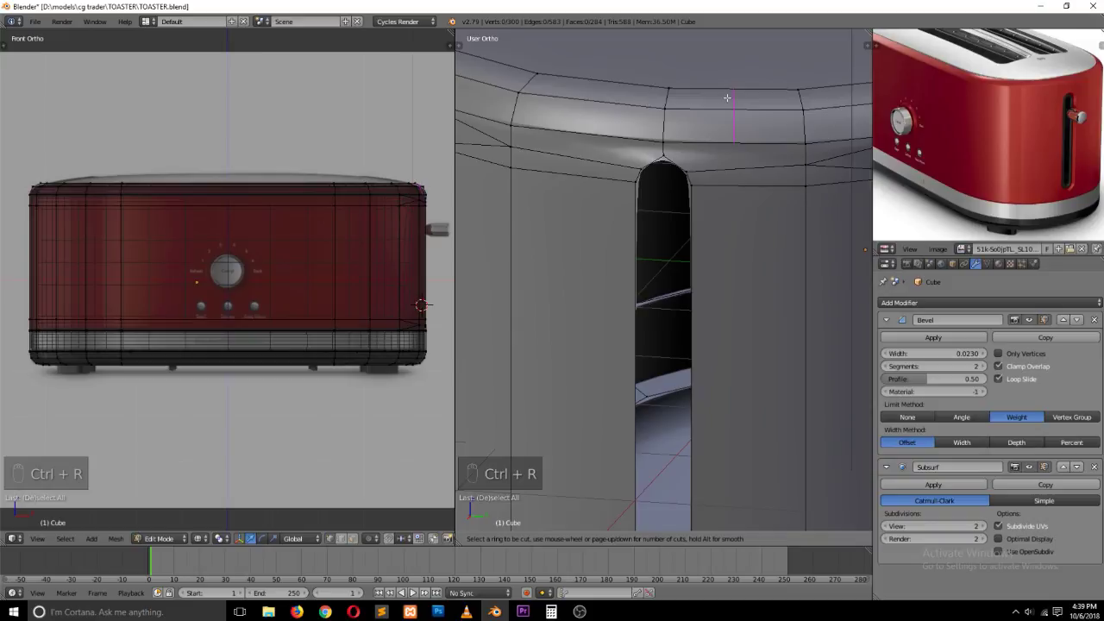
{"action": "left_click", "coordinate": [727, 95]}
{"action": "right_click", "coordinate": [725, 106]}
{"action": "right_click", "coordinate": [727, 147]}
{"action": "right_click", "coordinate": [687, 170], "text": "shift"}
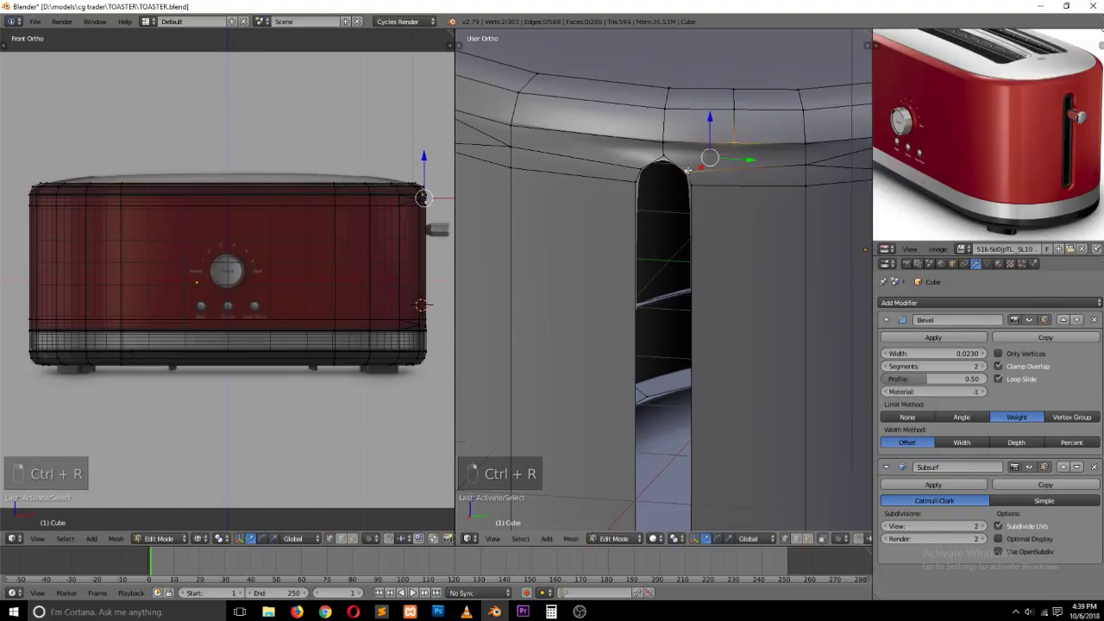
{"action": "key", "text": "j"}
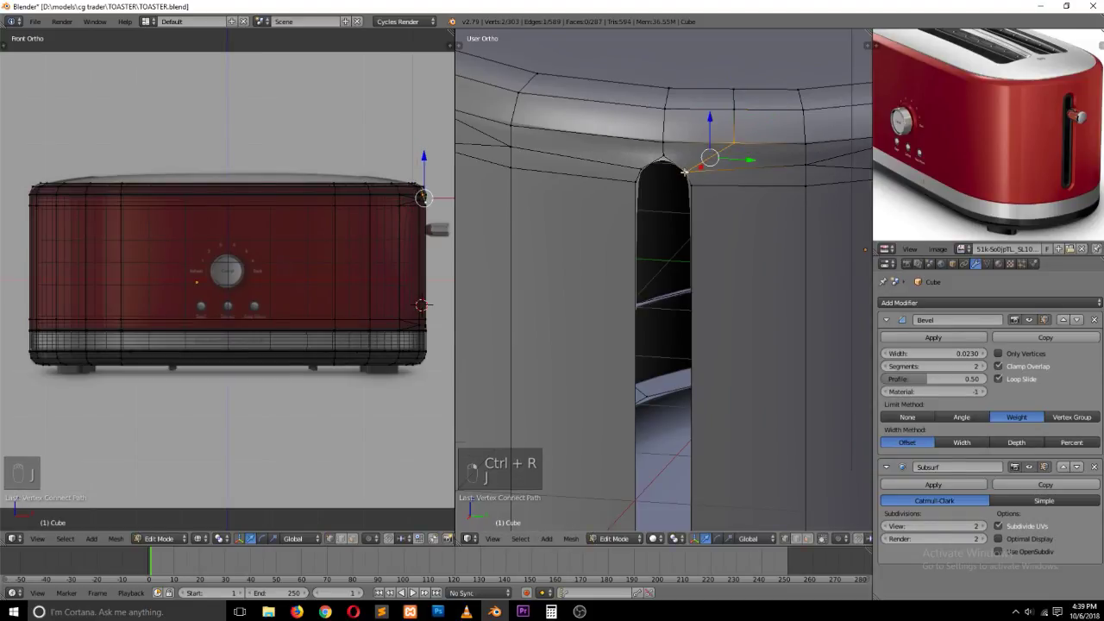
Step: Add a matching centred loop cut left of the slot, connect it to the slot's upper-left corner vertex, and check the smoothed result
{"action": "key", "text": "a"}
{"action": "key", "text": "ctrl+r"}
{"action": "left_click", "coordinate": [595, 122]}
{"action": "right_click", "coordinate": [595, 123]}
{"action": "right_click", "coordinate": [588, 132]}
{"action": "right_click", "coordinate": [634, 180], "text": "shift"}
{"action": "right_click", "coordinate": [642, 174]}
{"action": "right_click", "coordinate": [580, 126], "text": "shift"}
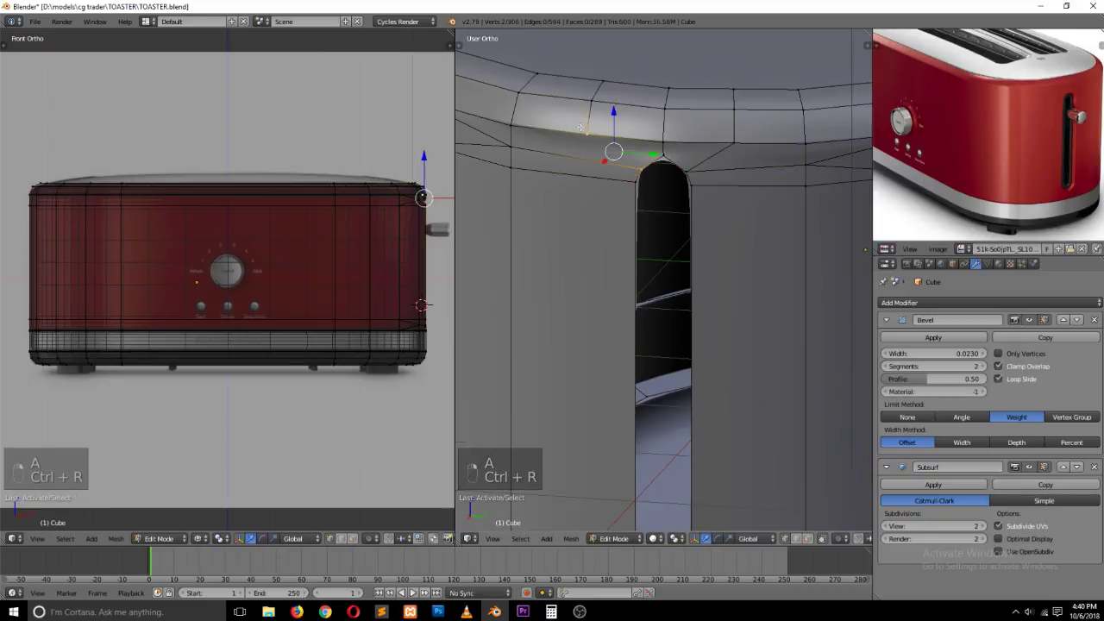
{"action": "key", "text": "j"}
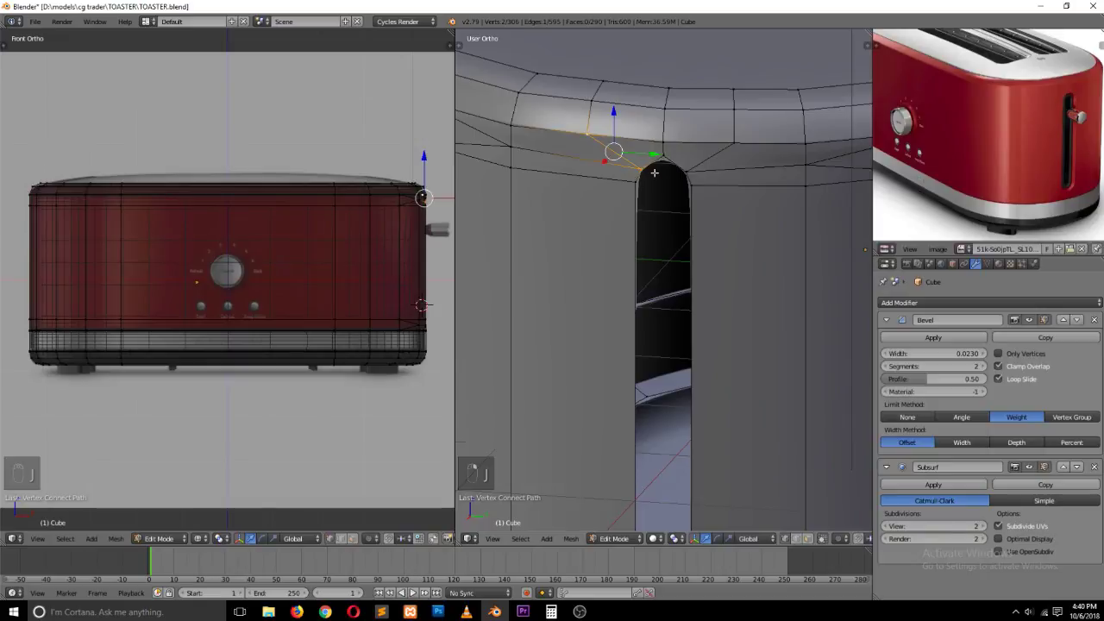
{"action": "key", "text": "Tab"}
{"action": "key", "text": "grave"}
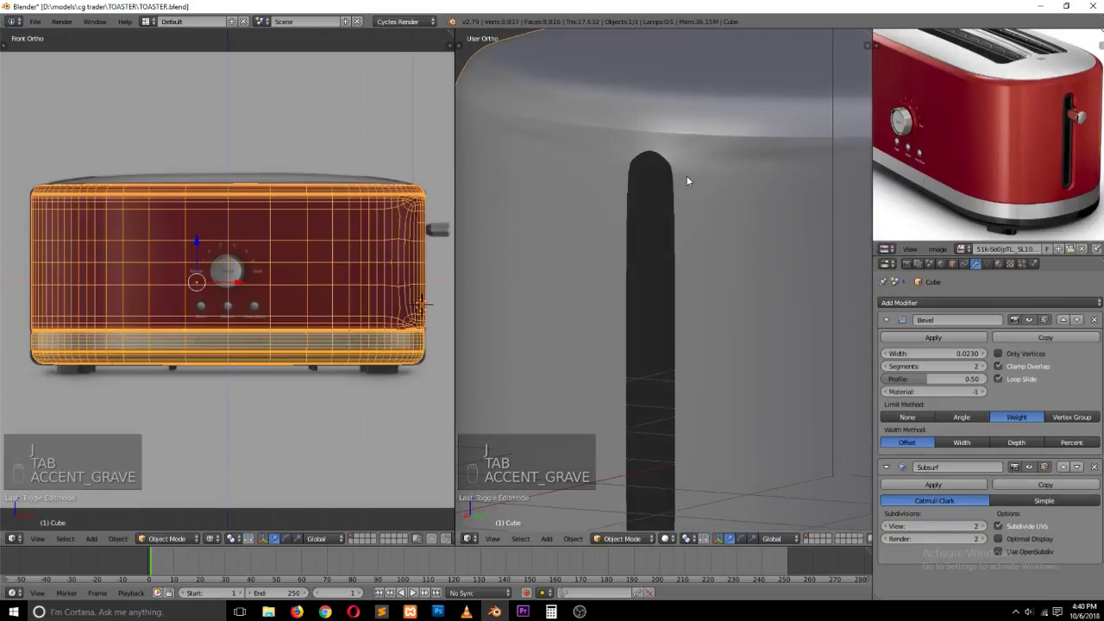
Step: Merge the stray vertex to the right of the slot's upper end into the vertex directly below it, using At Last
{"action": "key", "text": "Tab"}
{"action": "key", "text": "ctrl+Tab"}
{"action": "left_click", "coordinate": [697, 197]}
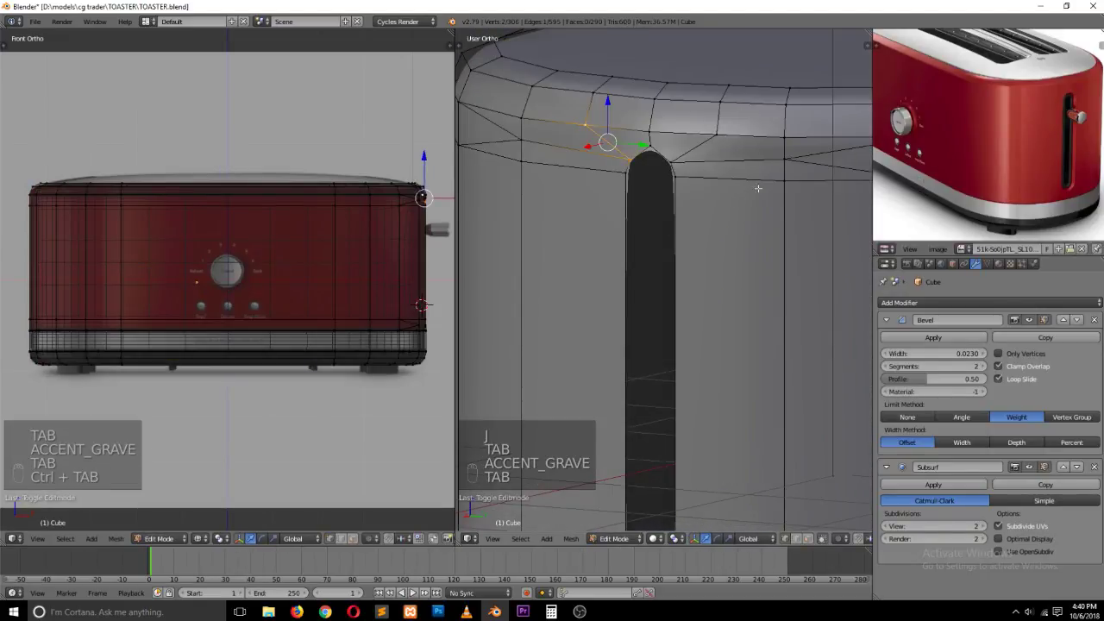
{"action": "scroll", "coordinate": [733, 186], "scroll_direction": "down", "scroll_amount": 3, "text": "ctrl"}
{"action": "right_click", "coordinate": [706, 161]}
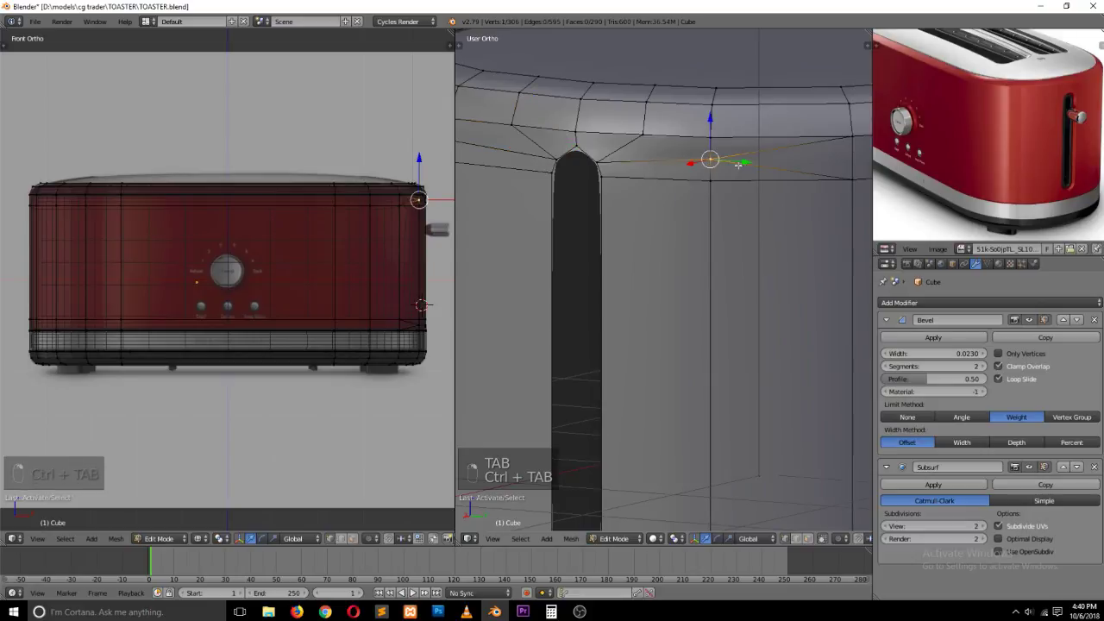
{"action": "scroll", "coordinate": [747, 164], "scroll_direction": "down", "scroll_amount": 2, "text": "ctrl"}
{"action": "key", "text": "x"}
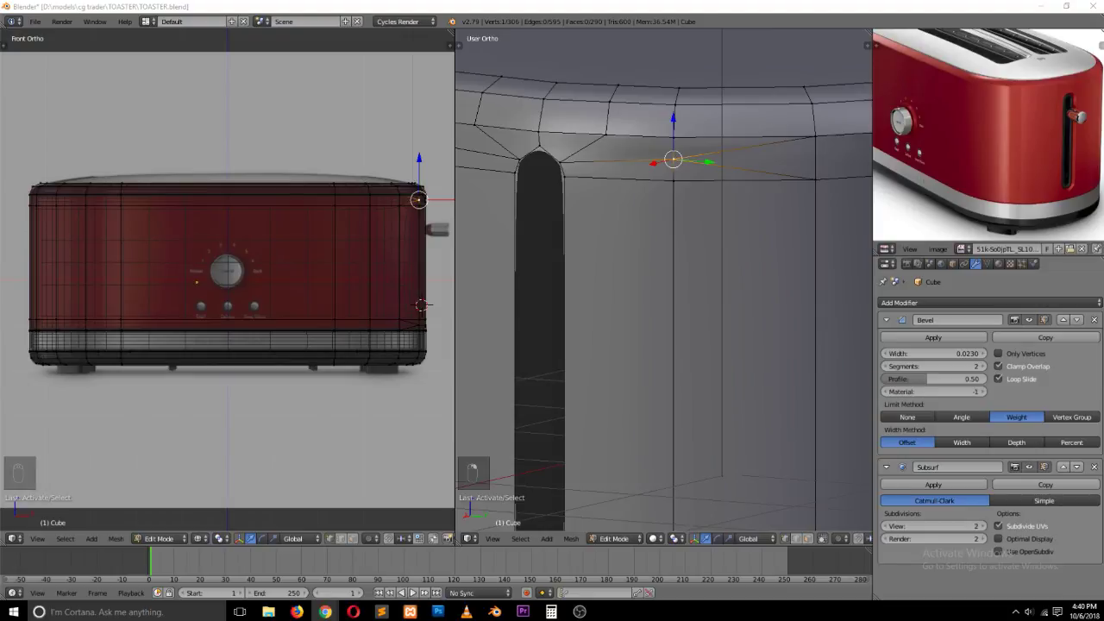
{"action": "scroll", "coordinate": [702, 195], "scroll_direction": "up", "scroll_amount": 3}
{"action": "scroll", "coordinate": [702, 195], "scroll_direction": "down", "scroll_amount": 3}
{"action": "scroll", "coordinate": [701, 197], "scroll_direction": "up", "scroll_amount": 2}
{"action": "scroll", "coordinate": [702, 193], "scroll_direction": "down", "scroll_amount": 1}
{"action": "scroll", "coordinate": [688, 168], "scroll_direction": "up", "scroll_amount": 1}
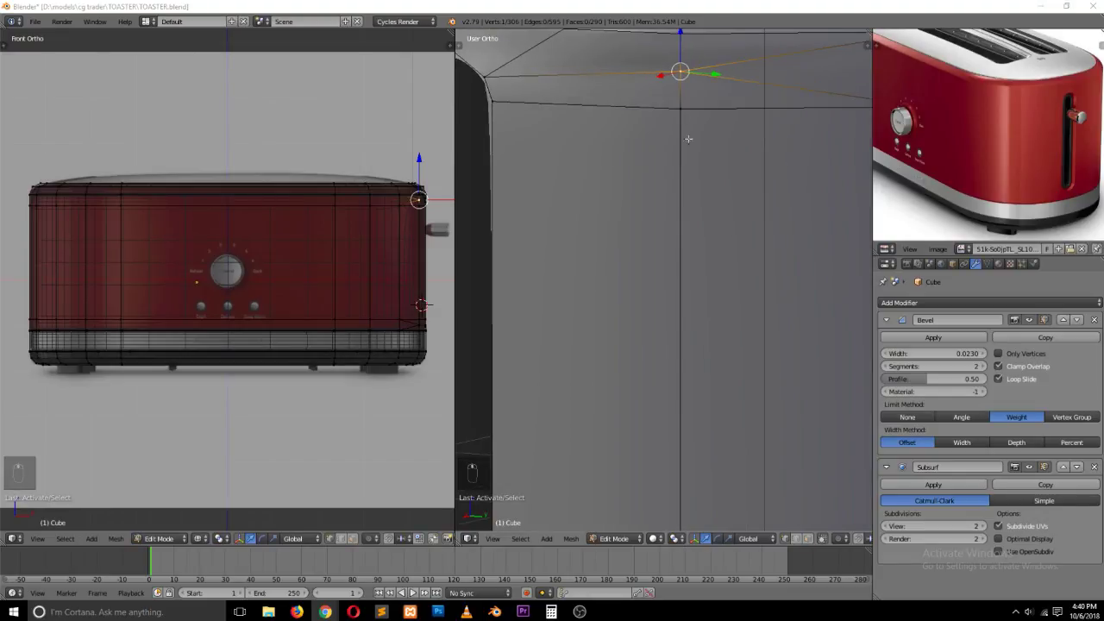
{"action": "right_click", "coordinate": [690, 108], "text": "shift"}
{"action": "key", "text": "alt+m"}
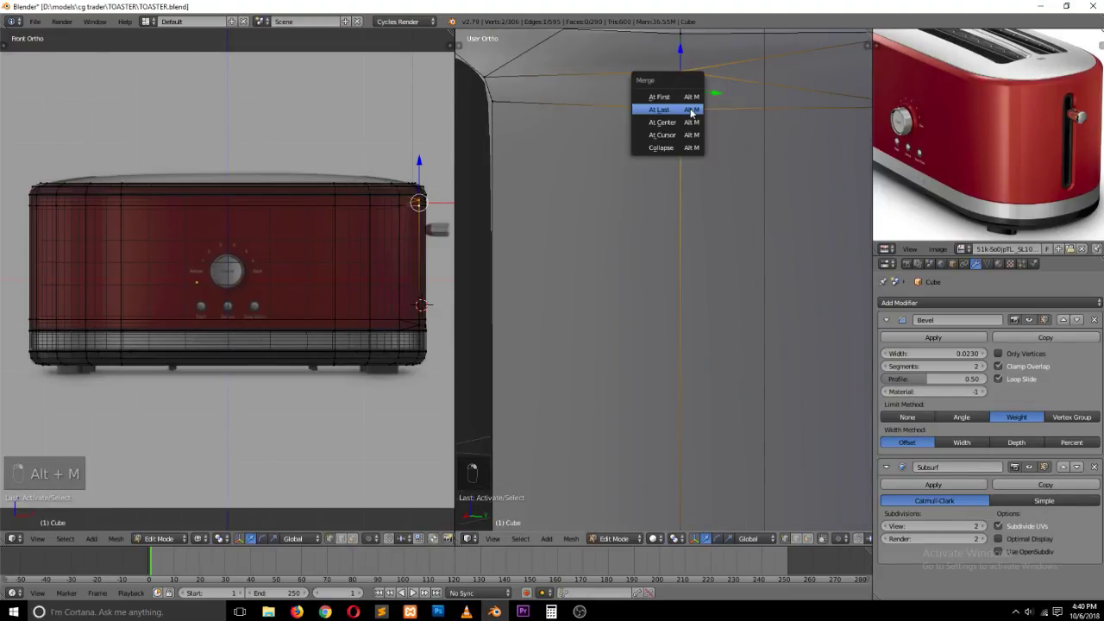
{"action": "left_click", "coordinate": [690, 108]}
{"action": "scroll", "coordinate": [699, 165], "scroll_direction": "down", "scroll_amount": 2}
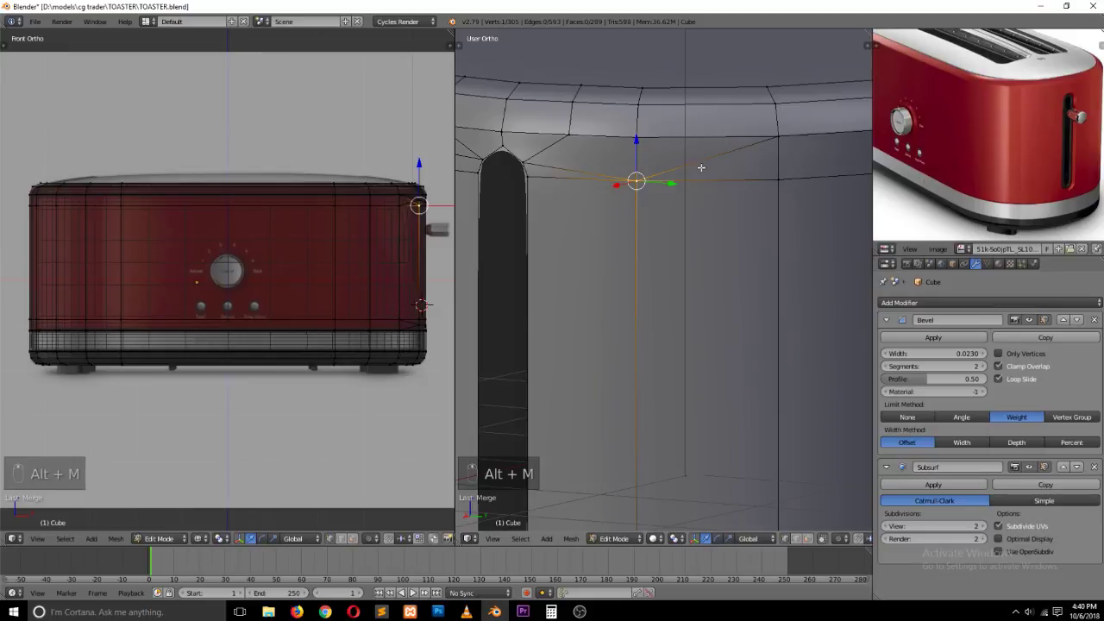
Step: In face mode, join the two triangles right of the slot's top into a quad, then join the two faces beside the slot, and check the smoothed result
{"action": "key", "text": "ctrl+Tab"}
{"action": "left_click", "coordinate": [703, 191]}
{"action": "right_click", "coordinate": [707, 169]}
{"action": "key", "text": "f"}
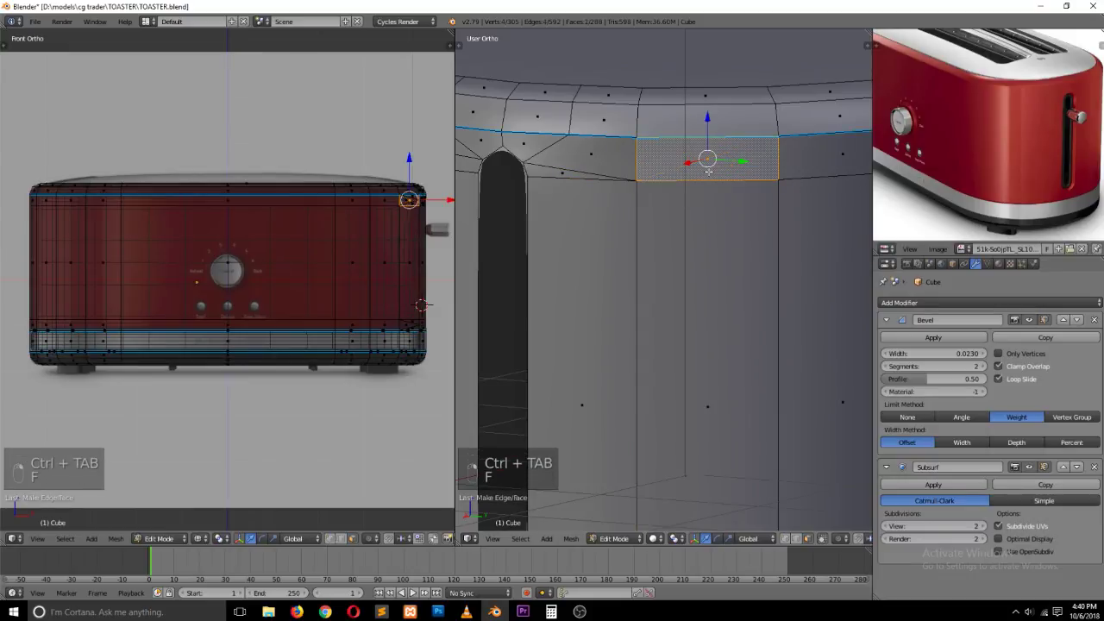
{"action": "right_click", "coordinate": [600, 161]}
{"action": "right_click", "coordinate": [570, 175], "text": "shift"}
{"action": "key", "text": "f"}
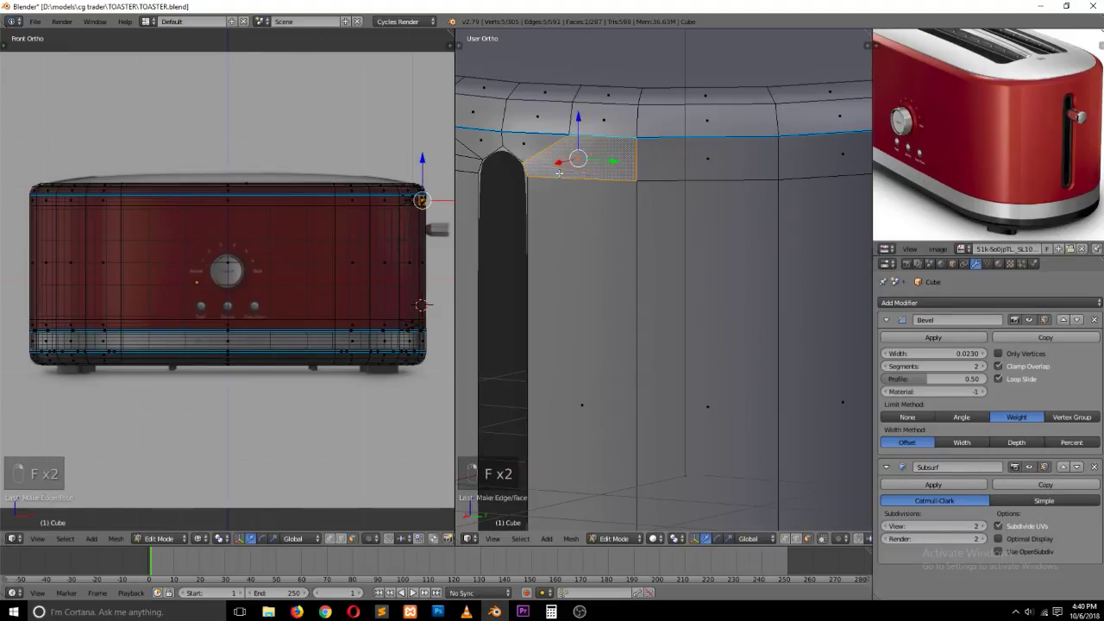
{"action": "key", "text": "Tab"}
{"action": "key", "text": "grave"}
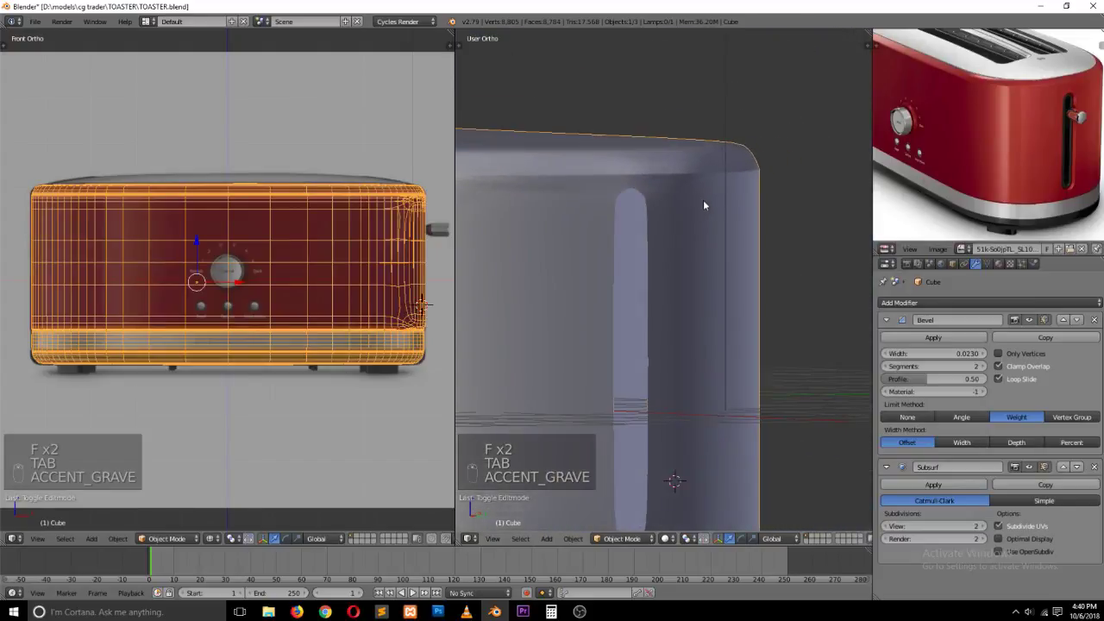
Step: Merge the stray vertex to the left of the slot's upper end into the vertex directly below it, using At Last
{"action": "key", "text": "Tab"}
{"action": "scroll", "coordinate": [586, 188], "scroll_direction": "up", "scroll_amount": 2}
{"action": "scroll", "coordinate": [561, 173], "scroll_direction": "down", "scroll_amount": 4, "text": "ctrl"}
{"action": "scroll", "coordinate": [561, 161], "scroll_direction": "down", "scroll_amount": 1}
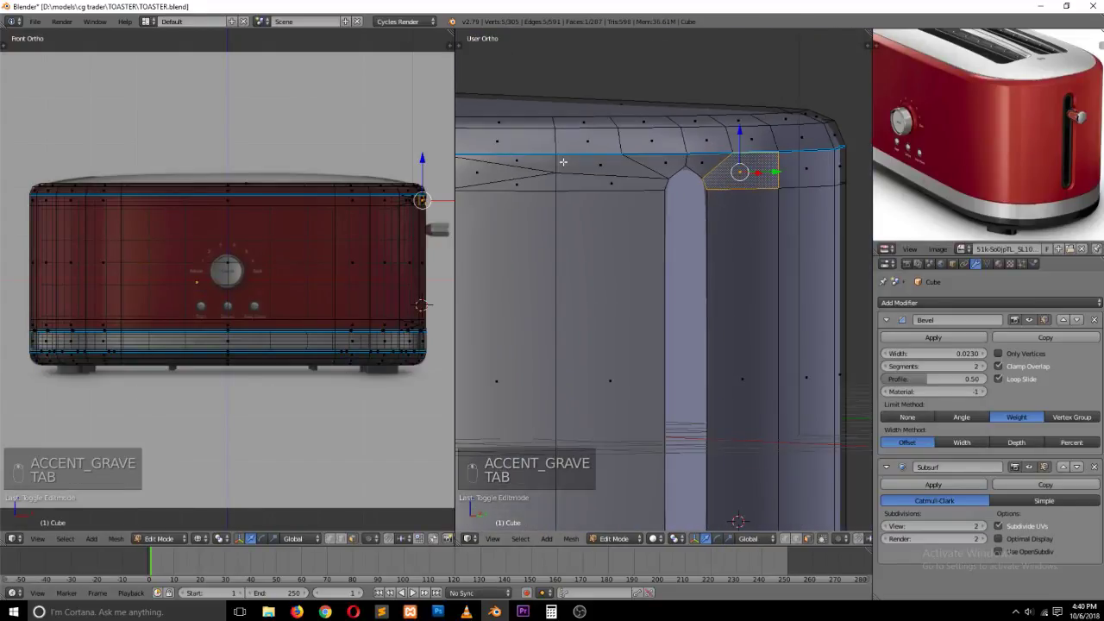
{"action": "key", "text": "ctrl+Tab"}
{"action": "left_click", "coordinate": [524, 135]}
{"action": "right_click", "coordinate": [555, 172]}
{"action": "right_click", "coordinate": [561, 183], "text": "shift"}
{"action": "key", "text": "alt+m"}
{"action": "left_click", "coordinate": [561, 183]}
Step: Join the two faces beside the slot's upper-left end, then the adjacent pair of triangles, and check the smoothed body
{"action": "key", "text": "ctrl+Tab"}
{"action": "left_click", "coordinate": [541, 218]}
{"action": "right_click", "coordinate": [624, 184]}
{"action": "right_click", "coordinate": [640, 189], "text": "shift"}
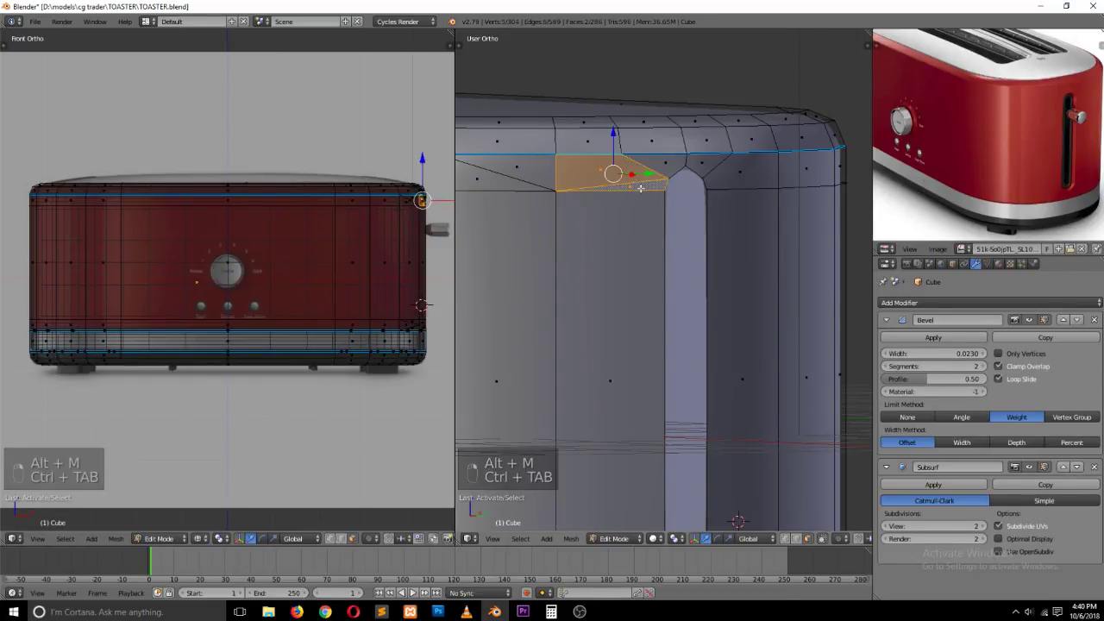
{"action": "key", "text": "f"}
{"action": "right_click", "coordinate": [515, 168]}
{"action": "key", "text": "f"}
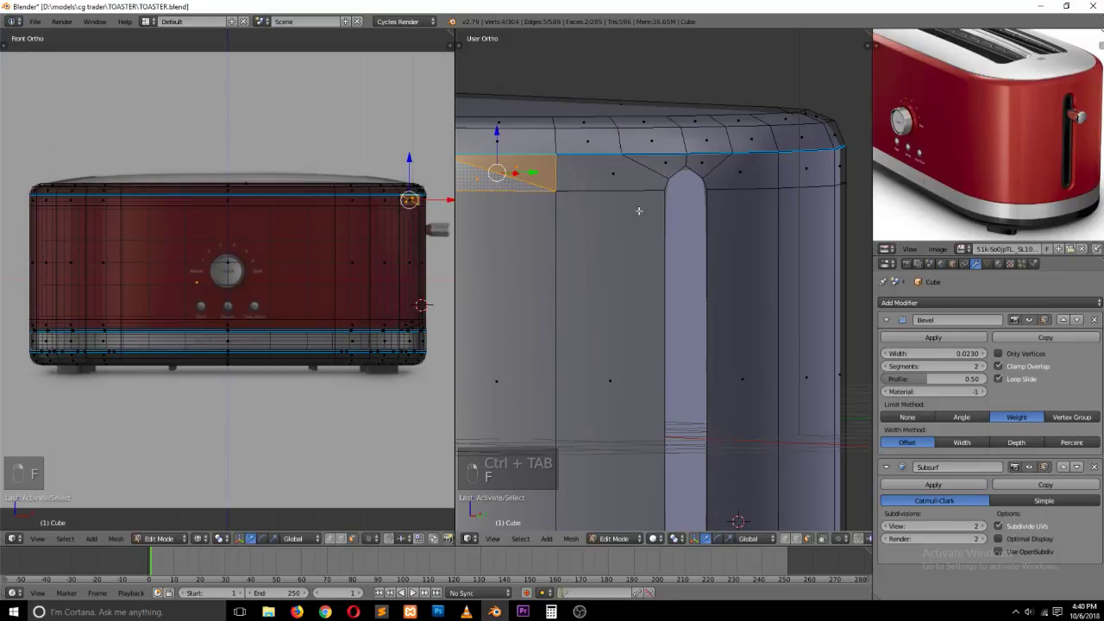
{"action": "key", "text": "Tab"}
{"action": "key", "text": "grave"}
{"action": "middle_click_drag", "start_coordinate": [685, 222], "coordinate": [698, 296]}
Step: Hide the Subsurf modifier in the viewport and merge the vertex left of the slot's lower end into the band-edge vertex below it
{"action": "key", "text": "Tab"}
{"action": "scroll", "coordinate": [698, 301], "scroll_direction": "up", "scroll_amount": 6}
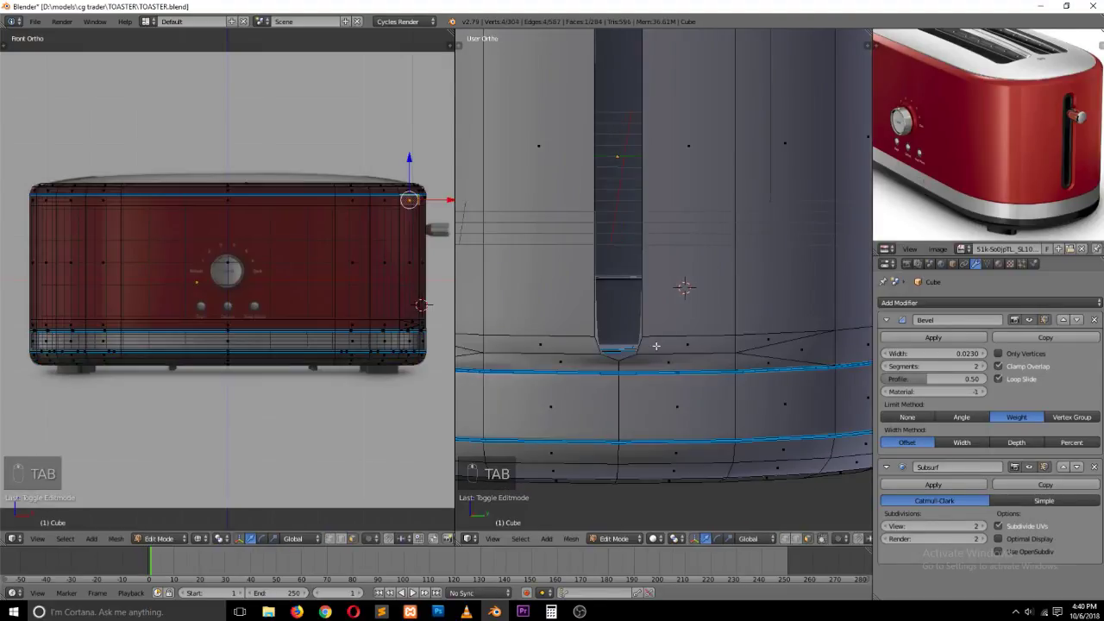
{"action": "key", "text": "ctrl+Tab"}
{"action": "left_click", "coordinate": [665, 298]}
{"action": "right_click", "coordinate": [556, 289]}
{"action": "scroll", "coordinate": [583, 298], "scroll_direction": "up", "scroll_amount": 5}
{"action": "middle_click_drag", "start_coordinate": [587, 300], "coordinate": [734, 302], "text": "shift"}
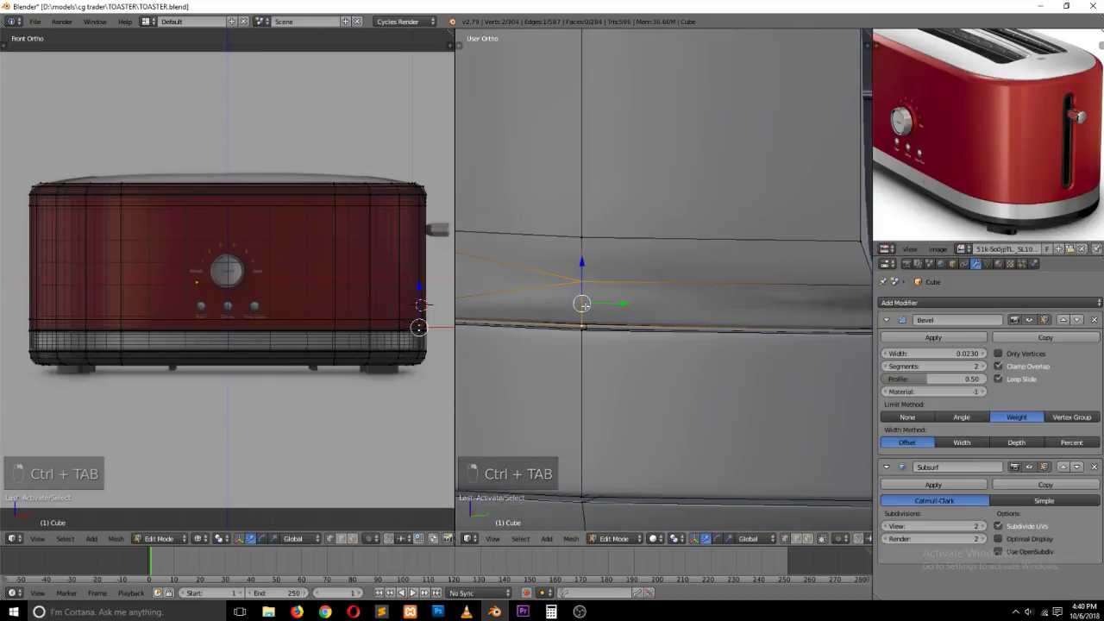
{"action": "middle_click_drag", "start_coordinate": [510, 305], "coordinate": [585, 307], "text": "shift"}
{"action": "scroll", "coordinate": [586, 307], "scroll_direction": "up", "scroll_amount": 4}
{"action": "right_click", "coordinate": [574, 370]}
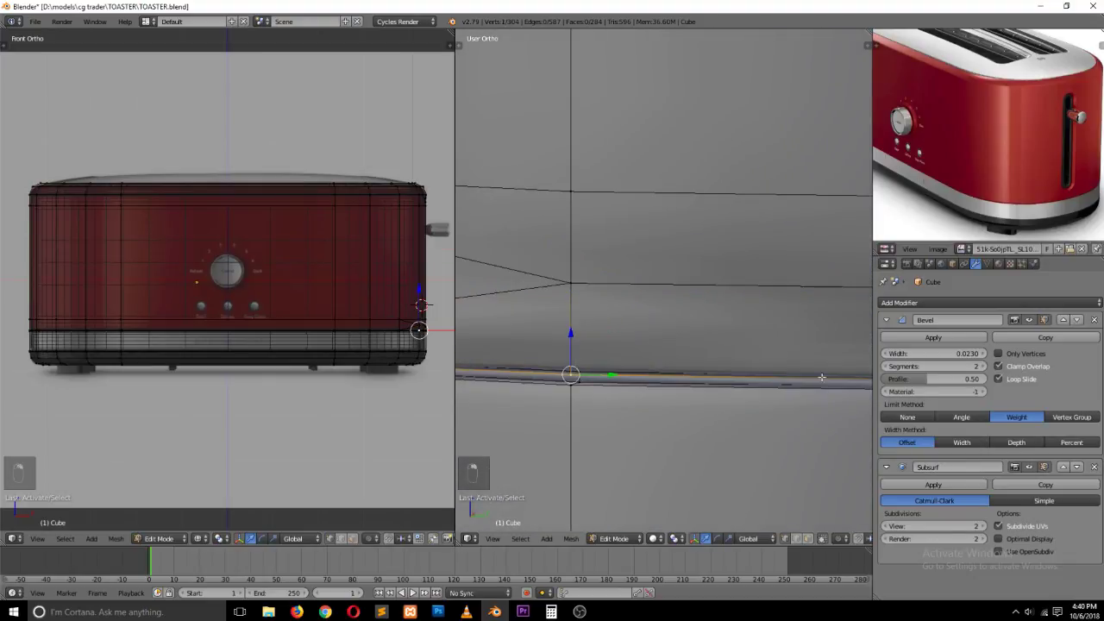
{"action": "left_click", "coordinate": [1044, 467]}
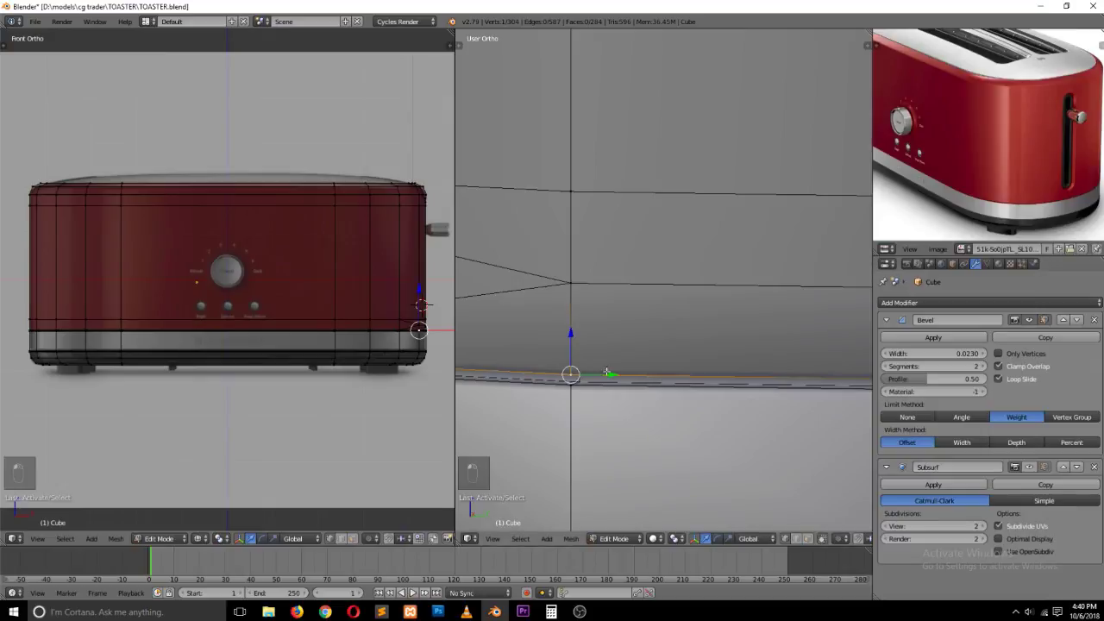
{"action": "right_click", "coordinate": [562, 289]}
{"action": "right_click", "coordinate": [581, 364], "text": "shift"}
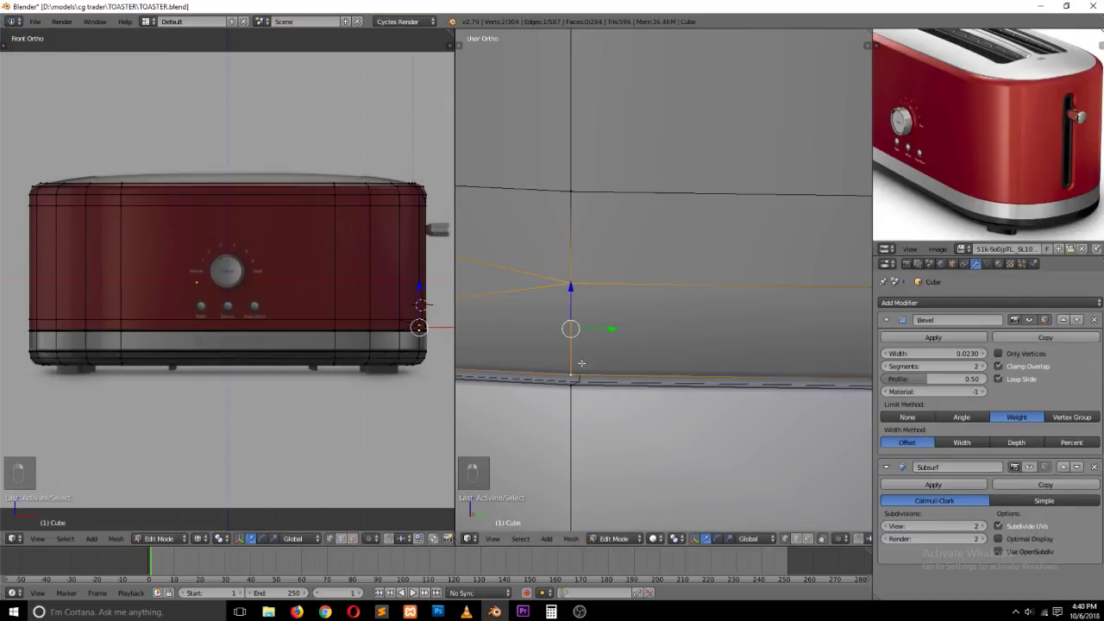
{"action": "key", "text": "alt+m"}
{"action": "left_click", "coordinate": [569, 361]}
{"action": "scroll", "coordinate": [699, 291], "scroll_direction": "down", "scroll_amount": 5}
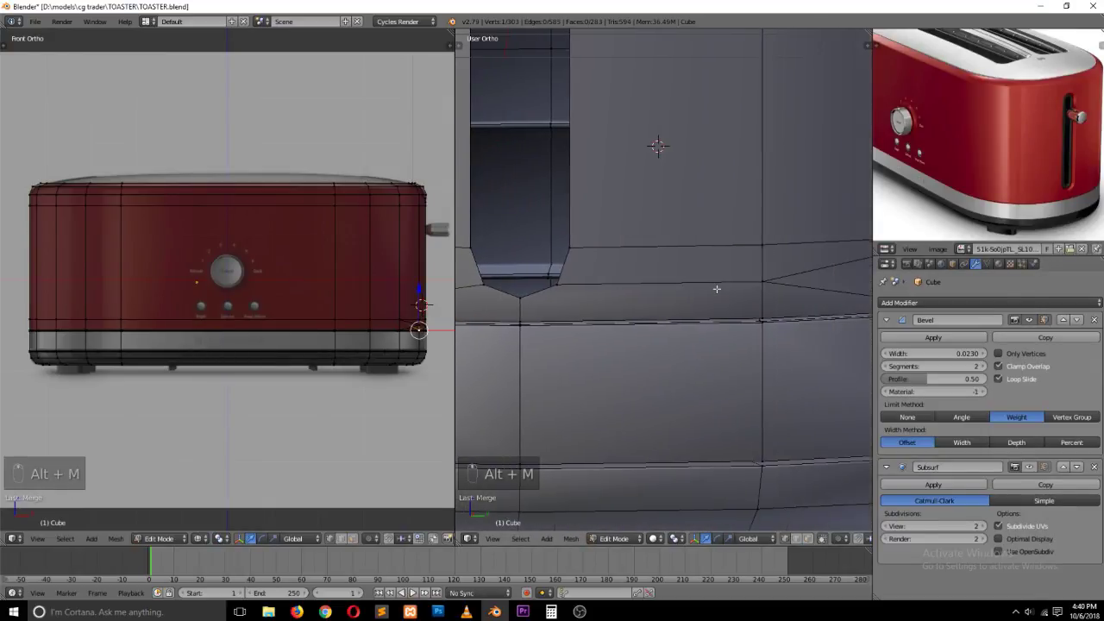
Step: Merge the vertex right of the slot's lower end into the band-edge vertex directly below it
{"action": "scroll", "coordinate": [716, 289], "scroll_direction": "down", "scroll_amount": 5, "text": "ctrl"}
{"action": "right_click", "coordinate": [653, 282]}
{"action": "right_click", "coordinate": [653, 319], "text": "shift"}
{"action": "key", "text": "alt+m"}
{"action": "left_click", "coordinate": [660, 314]}
Step: Join the two triangular faces to the right of the slot's lower end into one quad
{"action": "key", "text": "a"}
{"action": "key", "text": "ctrl+Tab"}
{"action": "left_click", "coordinate": [659, 339]}
{"action": "right_click", "coordinate": [715, 286]}
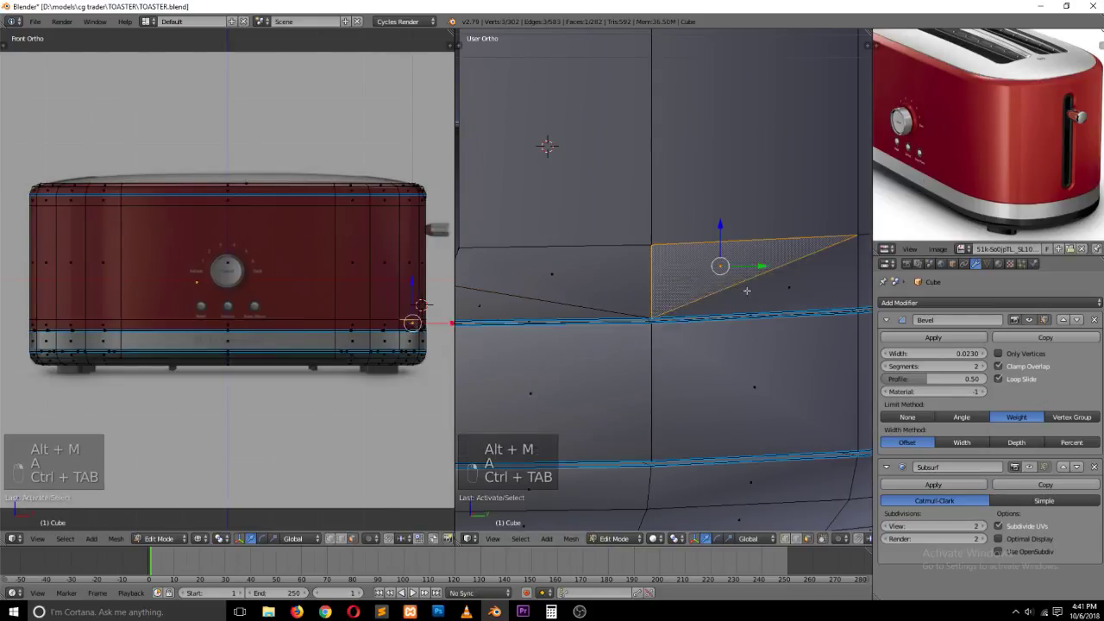
{"action": "right_click", "coordinate": [776, 291], "text": "shift"}
{"action": "key", "text": "f"}
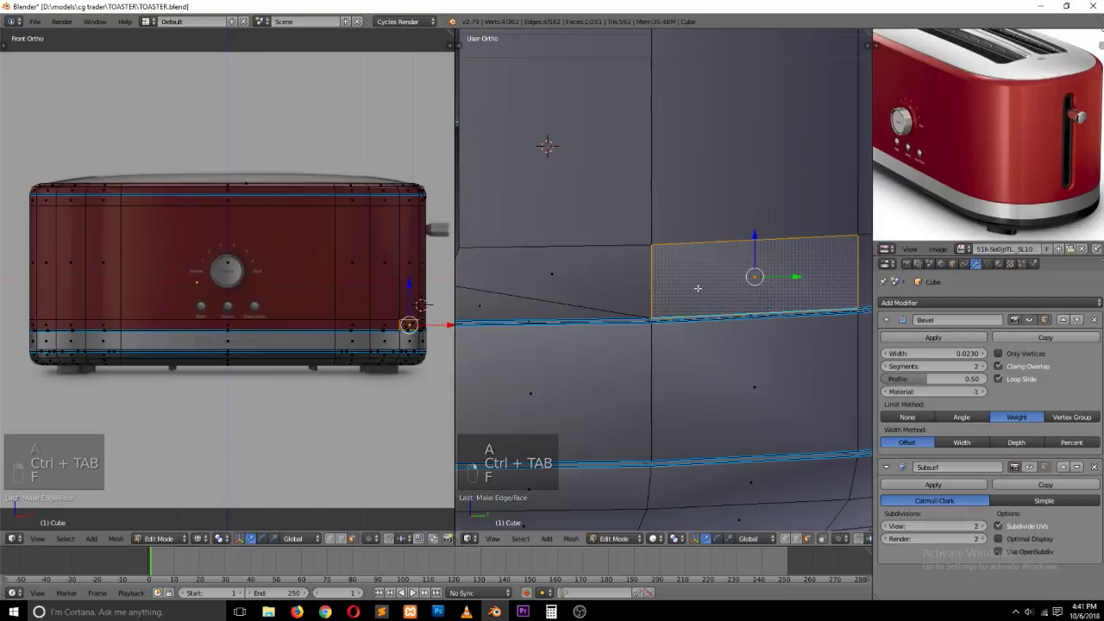
{"action": "right_click", "coordinate": [612, 277]}
{"action": "right_click", "coordinate": [540, 304], "text": "shift"}
{"action": "middle_click_drag", "start_coordinate": [483, 276], "coordinate": [613, 276], "text": "shift"}
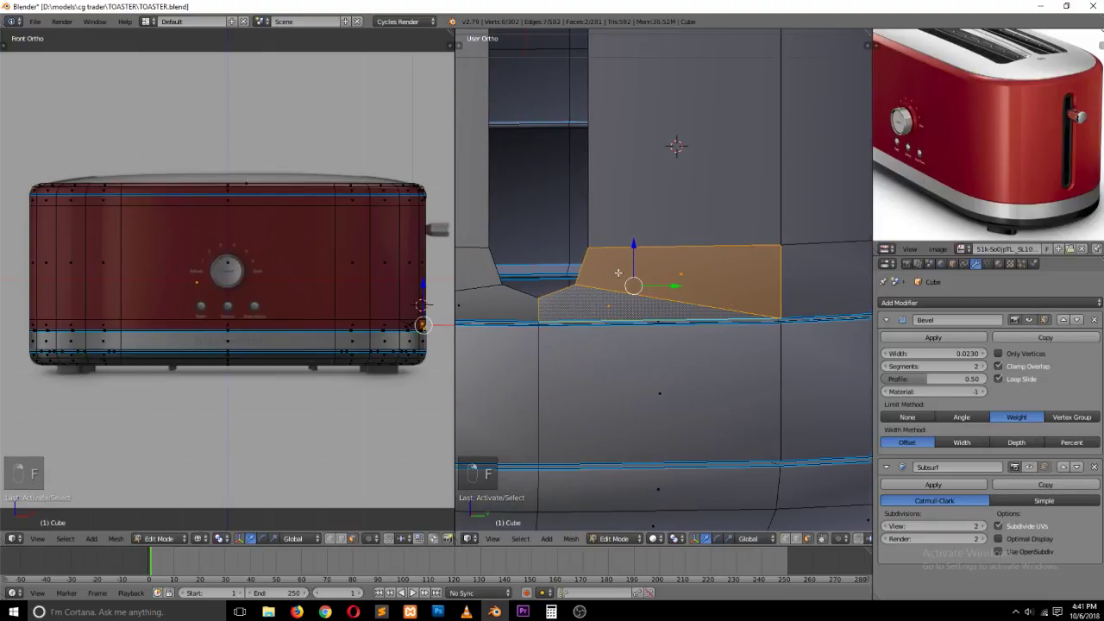
{"action": "scroll", "coordinate": [645, 274], "scroll_direction": "down", "scroll_amount": 3}
{"action": "key", "text": "a"}
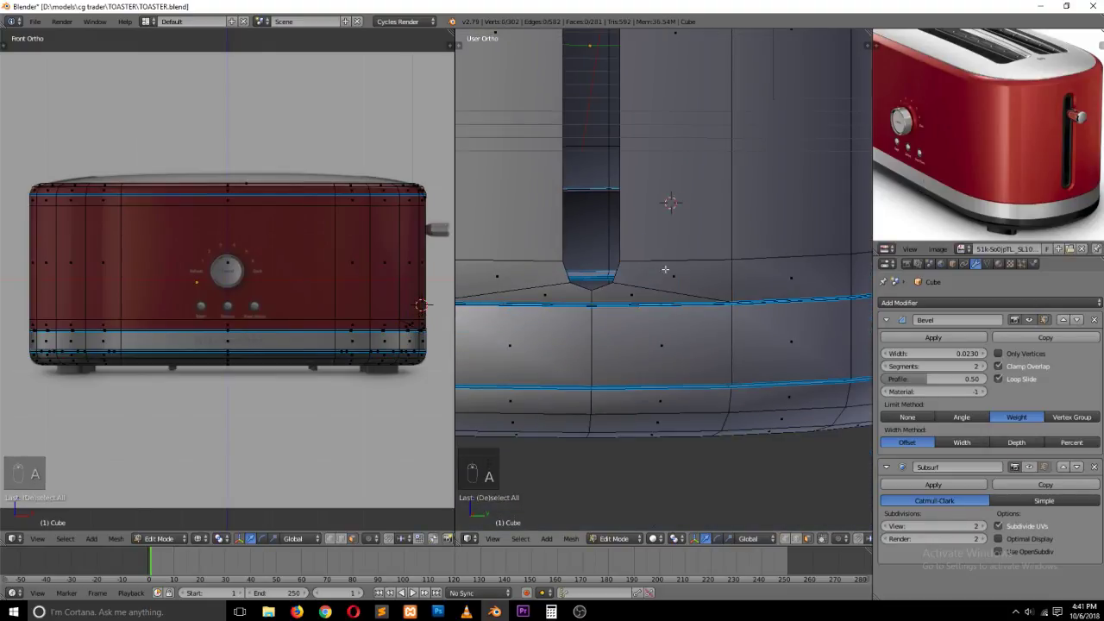
Step: Join the two triangular faces to the left of the slot's lower end into one quad
{"action": "scroll", "coordinate": [662, 274], "scroll_direction": "down", "scroll_amount": 5}
{"action": "scroll", "coordinate": [665, 269], "scroll_direction": "up", "scroll_amount": 5}
{"action": "middle_click_drag", "start_coordinate": [664, 268], "coordinate": [779, 269], "text": "shift"}
{"action": "right_click", "coordinate": [521, 288]}
{"action": "right_click", "coordinate": [550, 271], "text": "shift"}
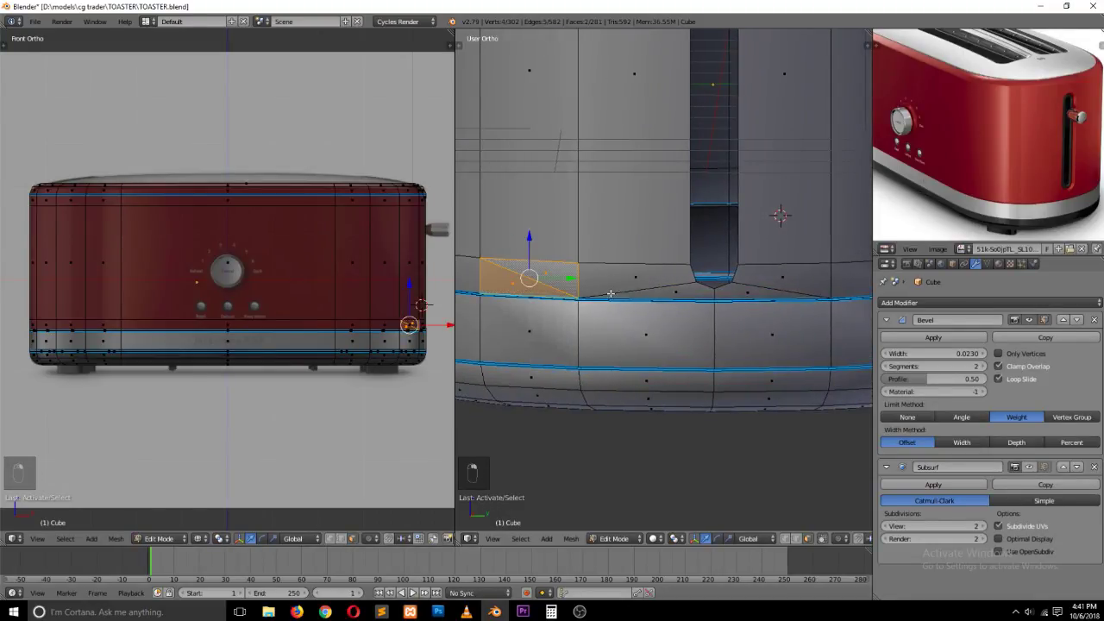
{"action": "key", "text": "f"}
Step: Clear the face selection, return to Object Mode and save the file
{"action": "key", "text": "Tab"}
{"action": "key", "text": "Tab"}
{"action": "scroll", "coordinate": [705, 278], "scroll_direction": "down", "scroll_amount": 5}
{"action": "key", "text": "a"}
{"action": "key", "text": "a"}
{"action": "key", "text": "a"}
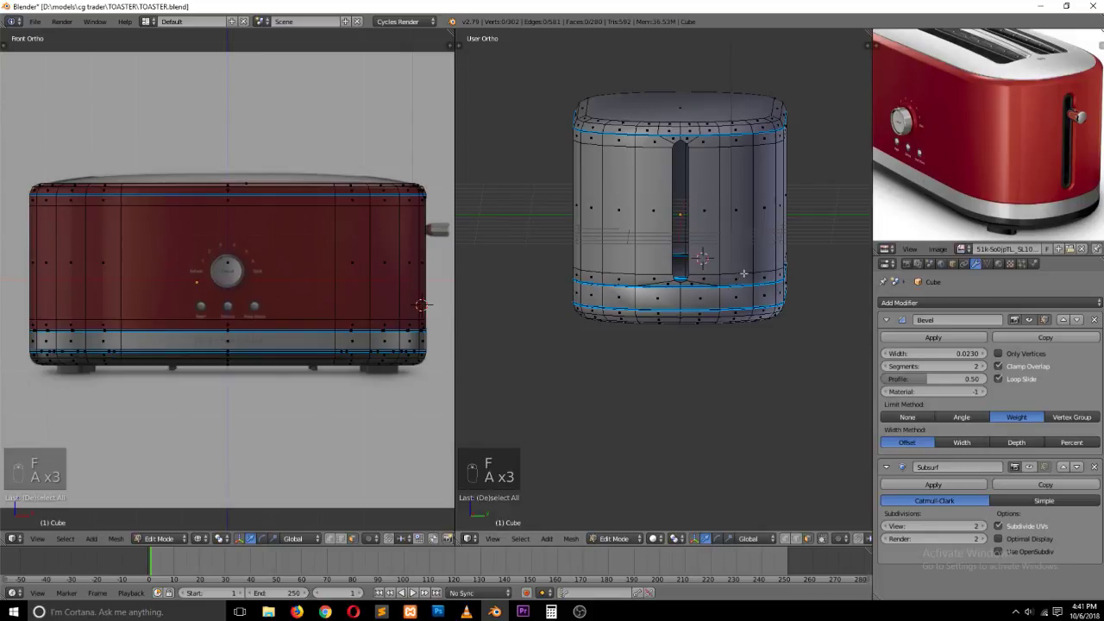
{"action": "key", "text": "Tab"}
{"action": "key", "text": "ctrl+s"}
{"action": "key", "text": "ctrl+s"}
Step: Switch to vertex selection, show the Subsurf modifier in the viewport again, and compare the body's lower corner with the front reference
{"action": "key", "text": "Tab"}
{"action": "scroll", "coordinate": [747, 277], "scroll_direction": "up", "scroll_amount": 5}
{"action": "key", "text": "ctrl+Tab"}
{"action": "left_click", "coordinate": [747, 283]}
{"action": "key", "text": "Tab"}
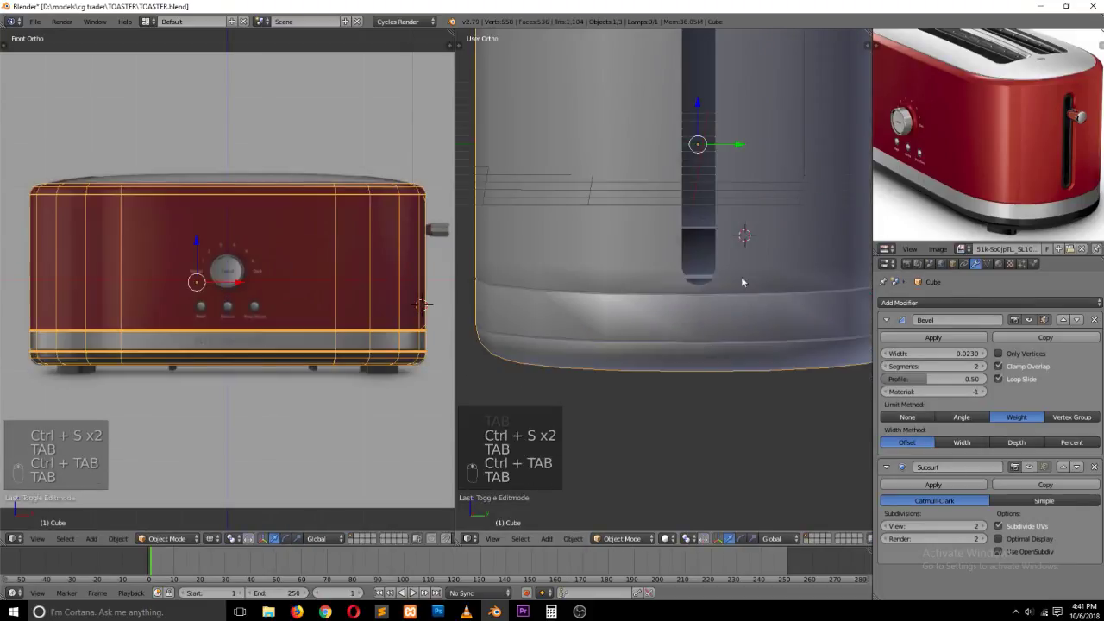
{"action": "key", "text": "grave"}
{"action": "left_click", "coordinate": [1029, 466]}
{"action": "key", "text": "grave"}
{"action": "middle_click_drag", "start_coordinate": [690, 285], "coordinate": [835, 234]}
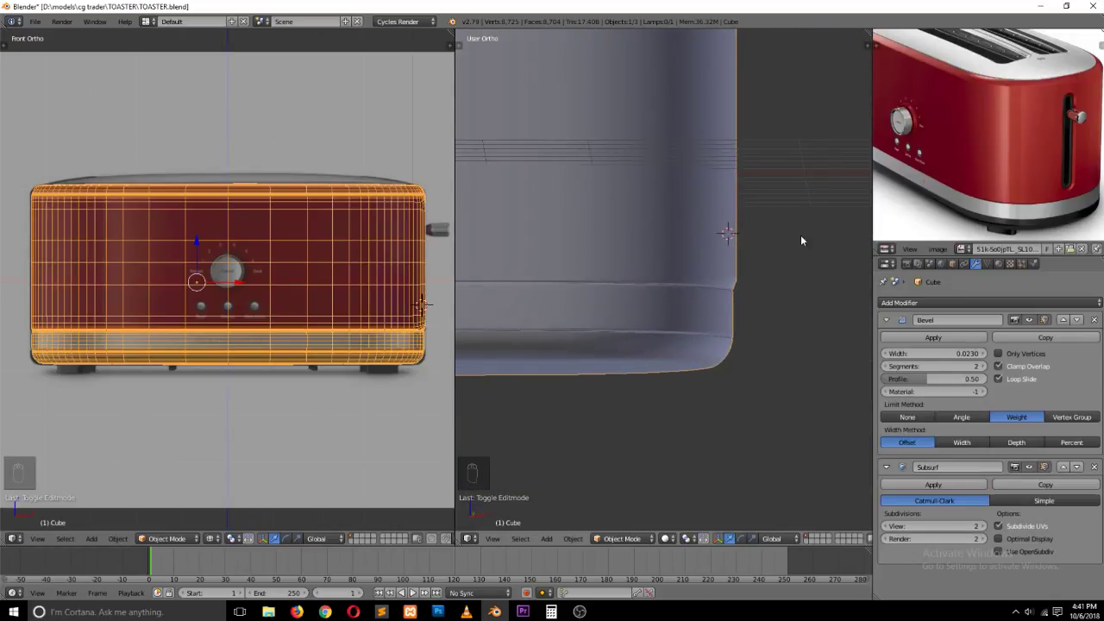
{"action": "key", "text": "KP_3"}
{"action": "key", "text": "KP_1"}
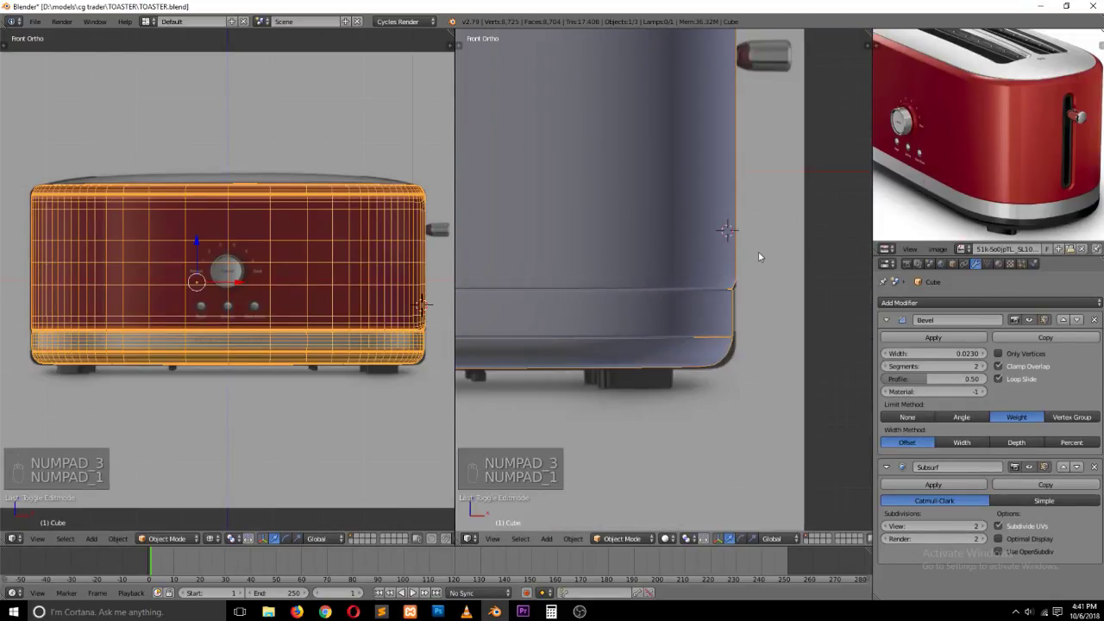
{"action": "scroll", "coordinate": [758, 252], "scroll_direction": "down", "scroll_amount": 1}
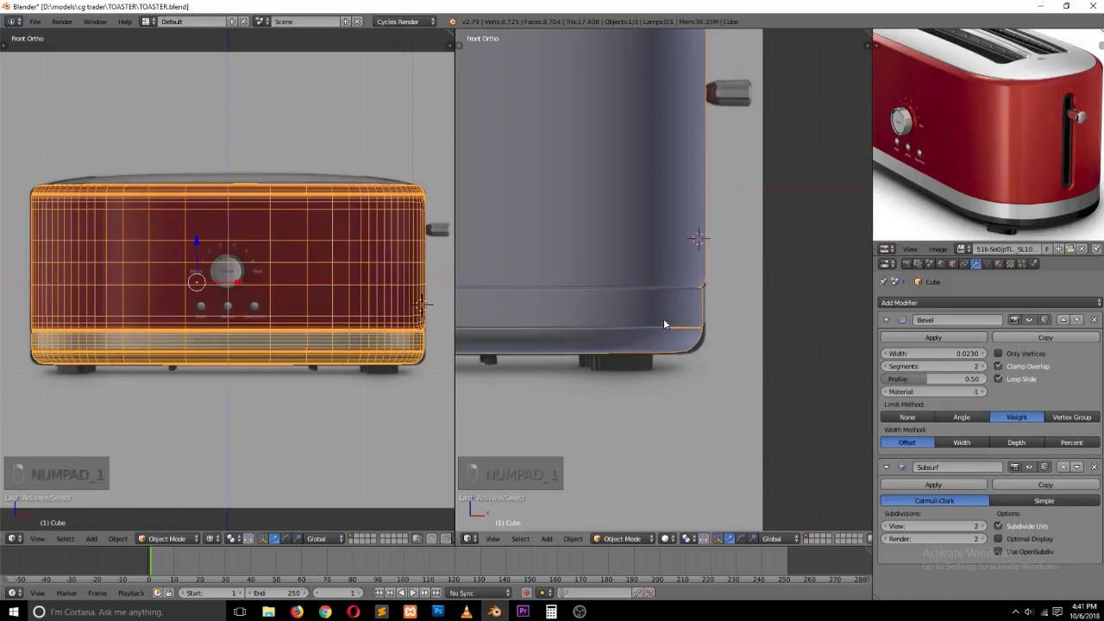
Step: Select the edge loop around the lever slot and move it slightly outward along X in front view, in line with the body's end edge
{"action": "key", "text": "Tab"}
{"action": "scroll", "coordinate": [723, 294], "scroll_direction": "up", "scroll_amount": 5}
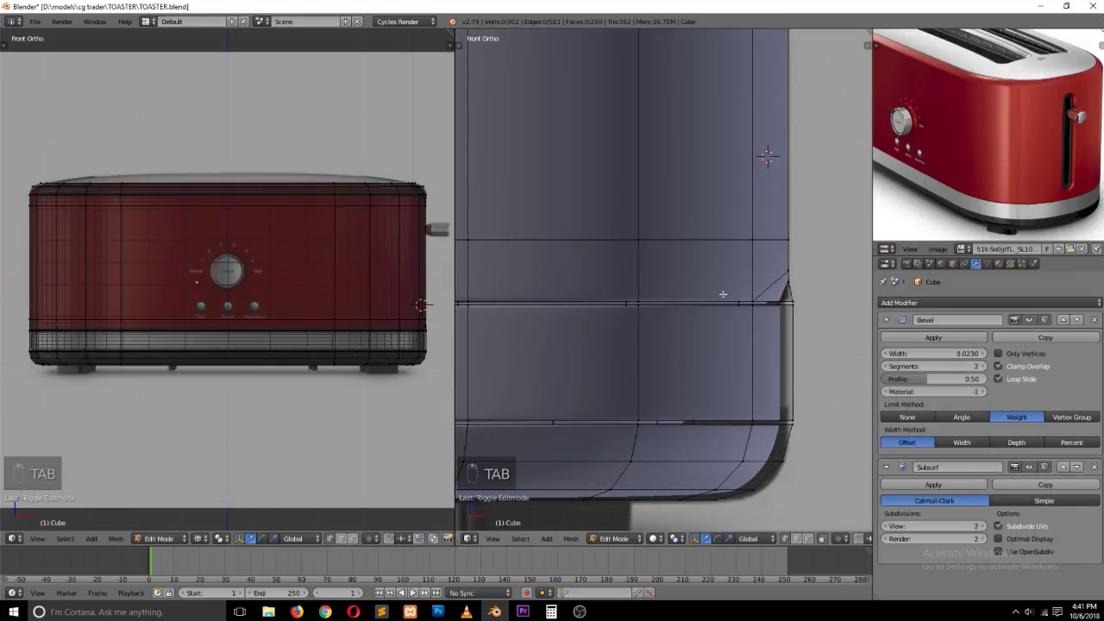
{"action": "scroll", "coordinate": [723, 294], "scroll_direction": "down", "scroll_amount": 4}
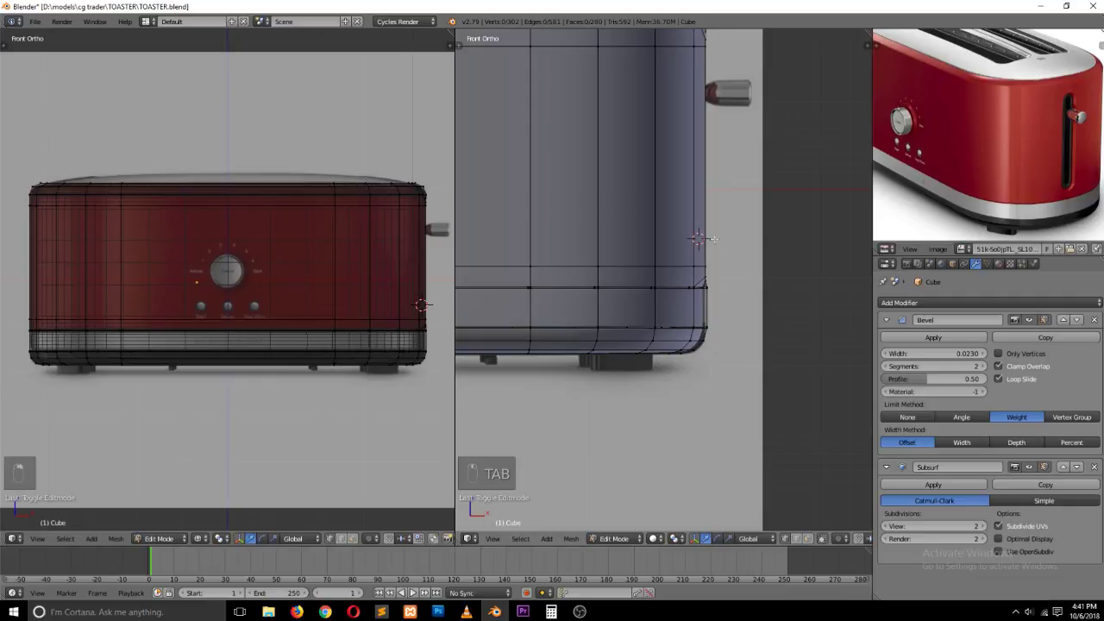
{"action": "left_click", "coordinate": [704, 230], "text": "alt"}
{"action": "key", "text": "z"}
{"action": "key", "text": "z"}
{"action": "scroll", "coordinate": [751, 183], "scroll_direction": "up", "scroll_amount": 3, "text": "ctrl"}
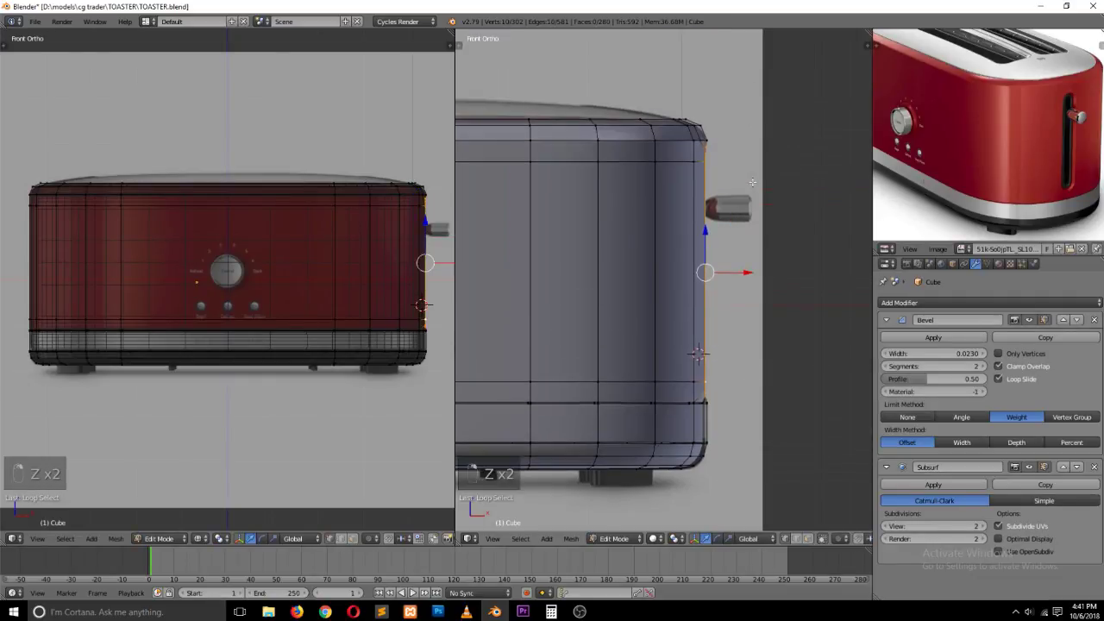
{"action": "scroll", "coordinate": [752, 182], "scroll_direction": "up", "scroll_amount": 4}
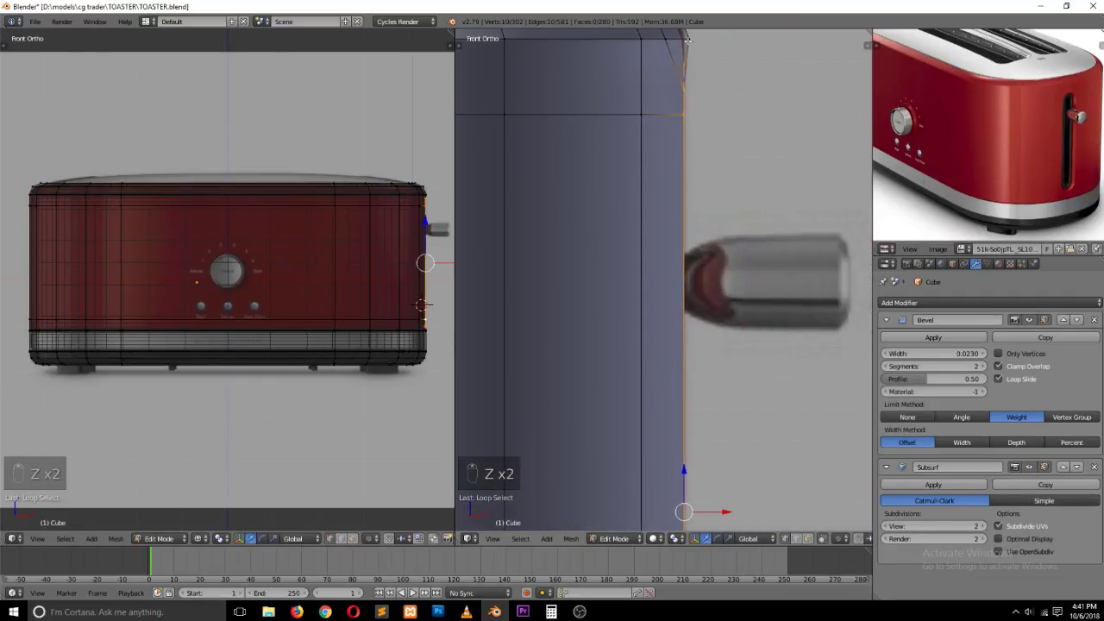
{"action": "middle_click_drag", "start_coordinate": [718, 243], "coordinate": [679, 255]}
{"action": "key", "text": "grave"}
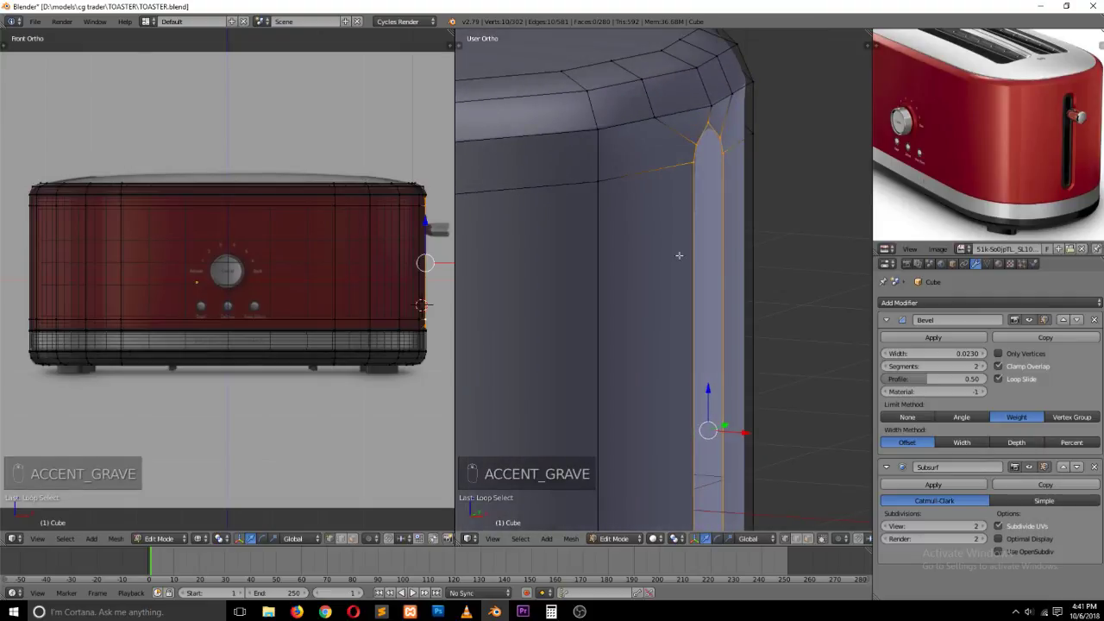
{"action": "key", "text": "KP_1"}
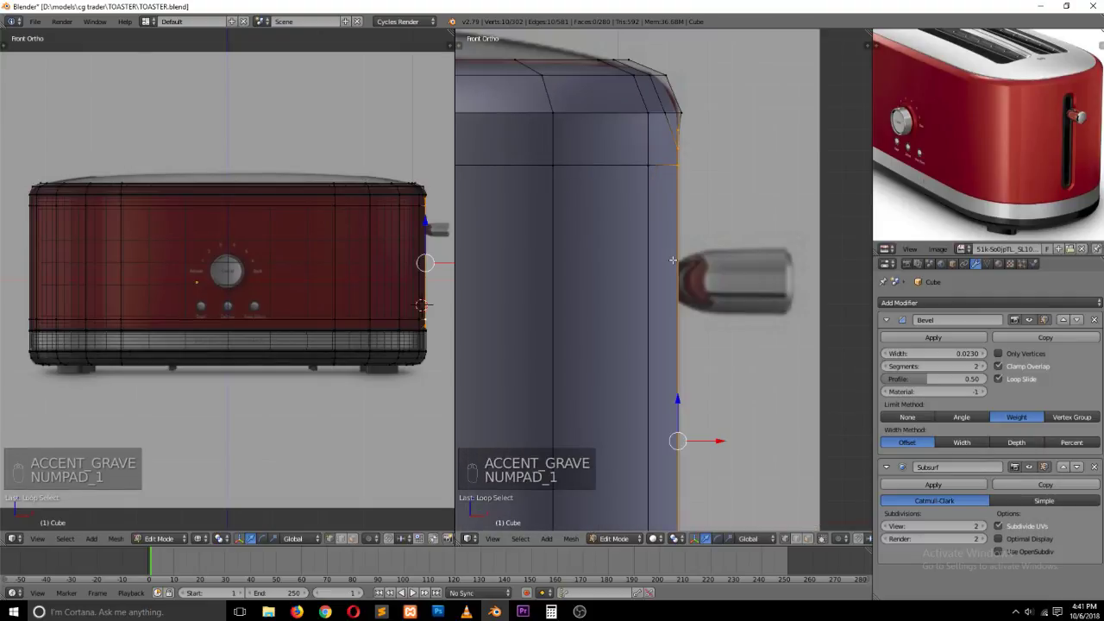
{"action": "left_click_drag", "start_coordinate": [716, 435], "coordinate": [723, 440]}
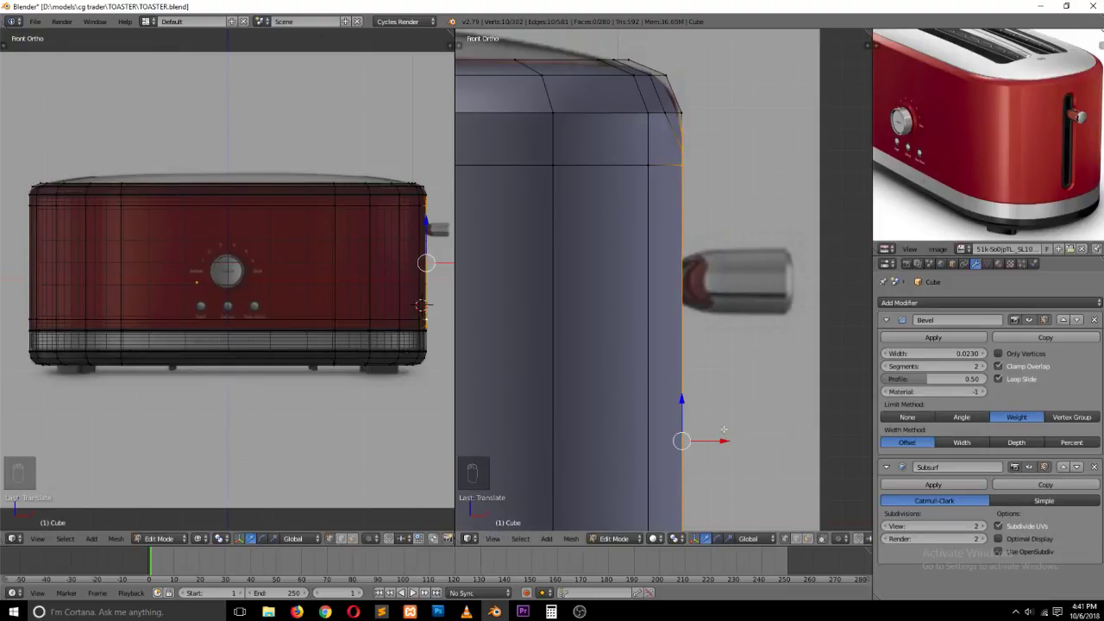
Step: Check the lower end of the lever slot against the front reference and undo the outward move of the slot's edge loop
{"action": "scroll", "coordinate": [720, 379], "scroll_direction": "down", "scroll_amount": 7}
{"action": "scroll", "coordinate": [718, 384], "scroll_direction": "down", "scroll_amount": 4, "text": "shift"}
{"action": "scroll", "coordinate": [716, 386], "scroll_direction": "up", "scroll_amount": 6}
{"action": "scroll", "coordinate": [715, 396], "scroll_direction": "down", "scroll_amount": 4, "text": "shift"}
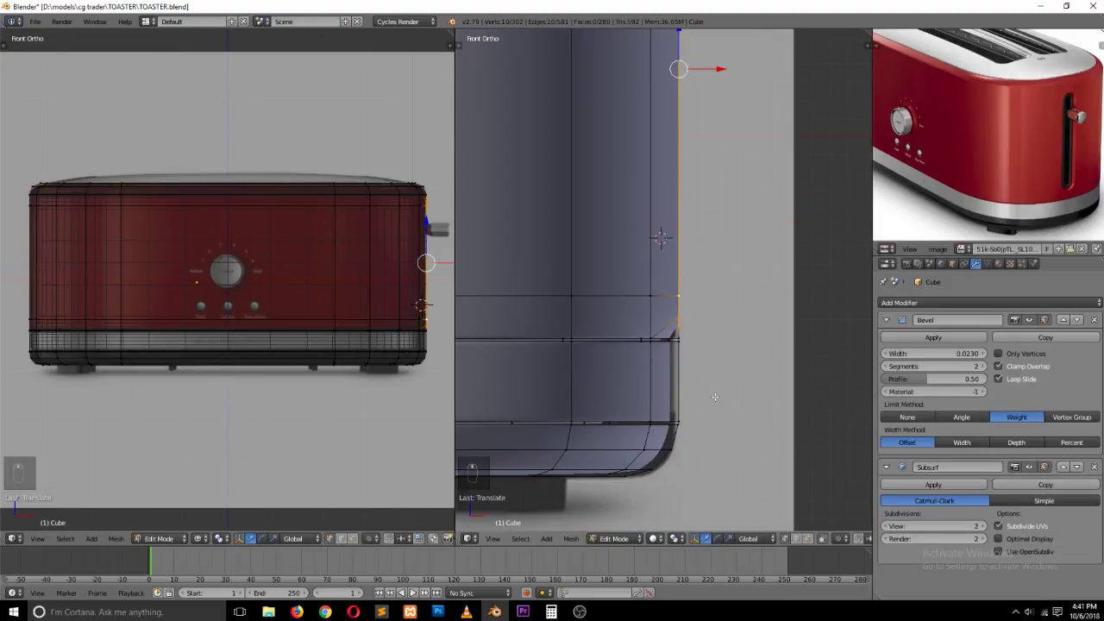
{"action": "key", "text": "Tab"}
{"action": "key", "text": "grave"}
{"action": "mouse_move", "coordinate": [704, 296]}
{"action": "middle_mouse_down"}
{"action": "mouse_move", "coordinate": [577, 300]}
{"action": "mouse_move", "coordinate": [552, 264]}
{"action": "mouse_move", "coordinate": [646, 234]}
{"action": "mouse_move", "coordinate": [707, 276]}
{"action": "middle_mouse_up"}
{"action": "key", "text": "Tab"}
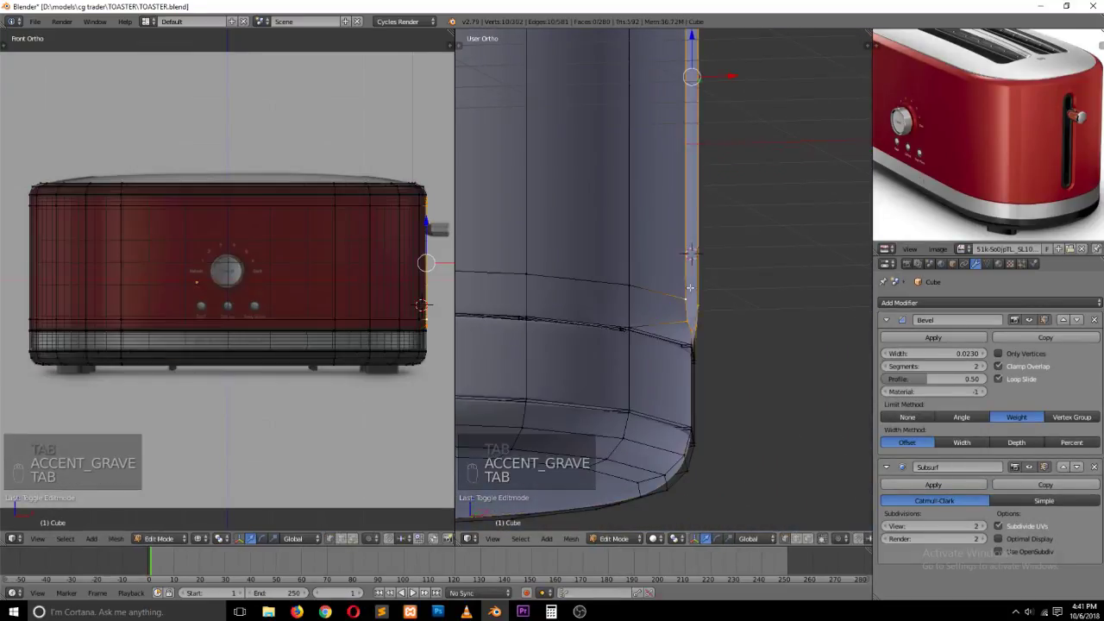
{"action": "key", "text": "ctrl+z"}
{"action": "key", "text": "ctrl+z"}
Step: Select the slot's lower and upper tip vertices and move them slightly outward along X in front view
{"action": "right_click", "coordinate": [687, 329]}
{"action": "scroll", "coordinate": [714, 246], "scroll_direction": "up", "scroll_amount": 8, "text": "shift"}
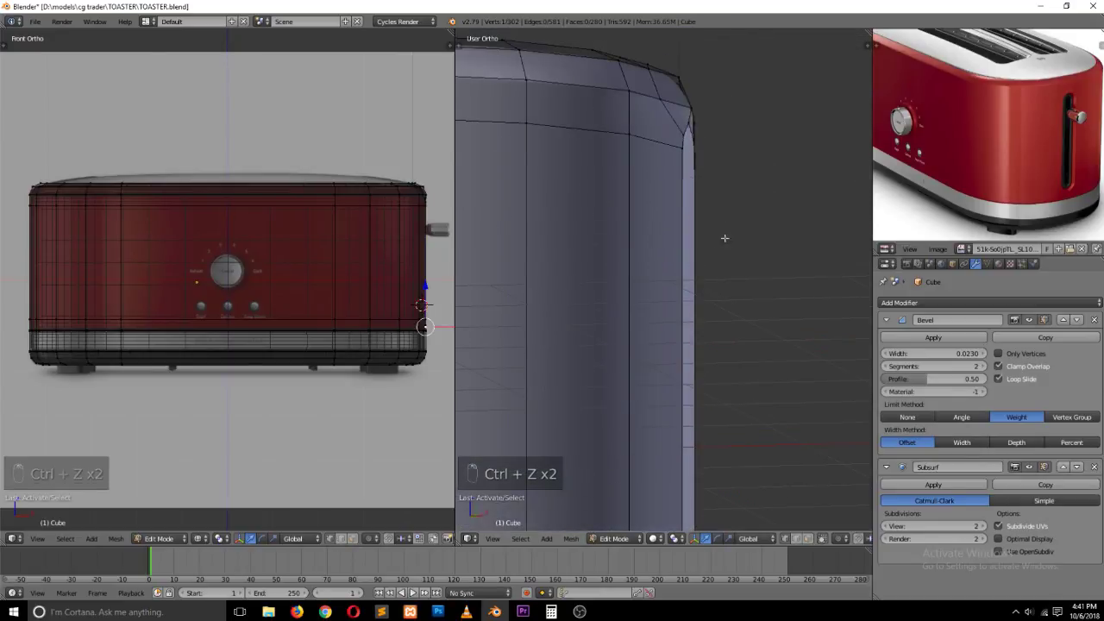
{"action": "right_click", "coordinate": [690, 122], "text": "shift"}
{"action": "key", "text": "KP_3"}
{"action": "key", "text": "KP_1"}
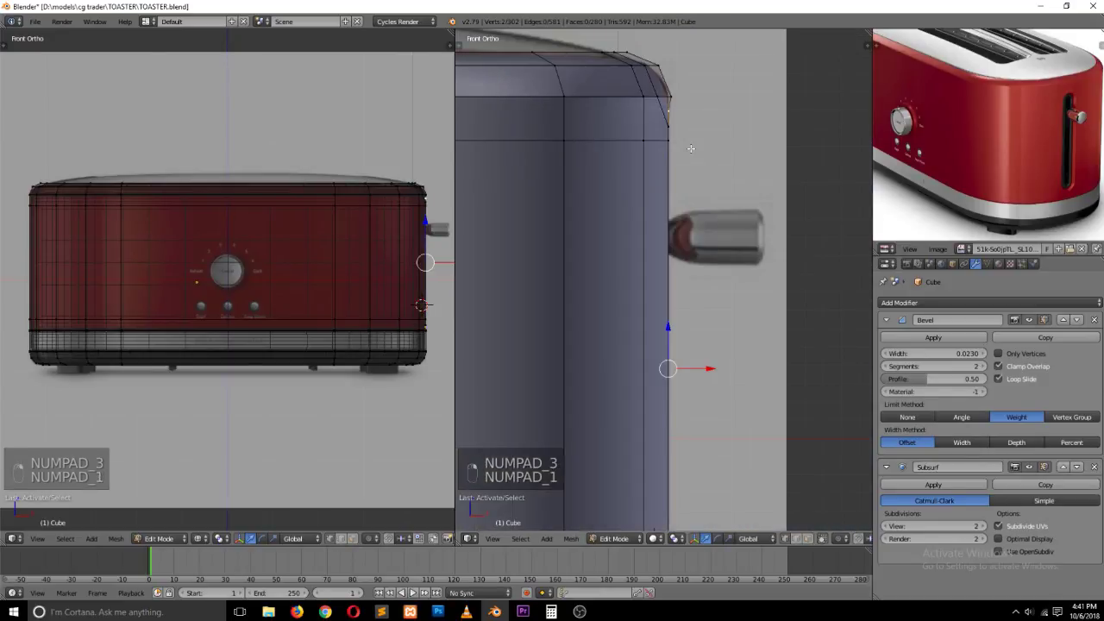
{"action": "left_click_drag", "start_coordinate": [709, 368], "coordinate": [712, 368]}
{"action": "scroll", "coordinate": [706, 363], "scroll_direction": "down", "scroll_amount": 3}
{"action": "key", "text": "a"}
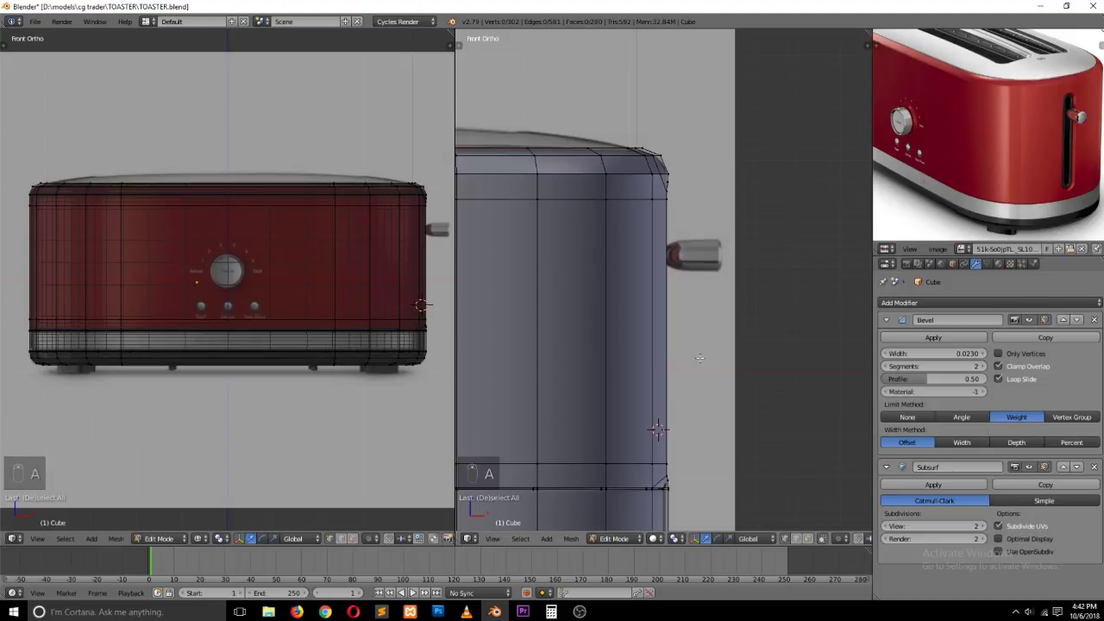
Step: Save the file and inspect the smoothed lever slot at an angle in Object Mode
{"action": "key", "text": "ctrl+s"}
{"action": "key", "text": "Tab"}
{"action": "key", "text": "grave"}
{"action": "middle_click_drag", "start_coordinate": [667, 323], "coordinate": [499, 342]}
{"action": "scroll", "coordinate": [652, 298], "scroll_direction": "up", "scroll_amount": 2}
{"action": "key", "text": "ctrl+s"}
Step: Select the edge loop around the lever slot, extrude it and scale the new loop slightly inward
{"action": "left_click", "coordinate": [692, 290]}
{"action": "key", "text": "Tab"}
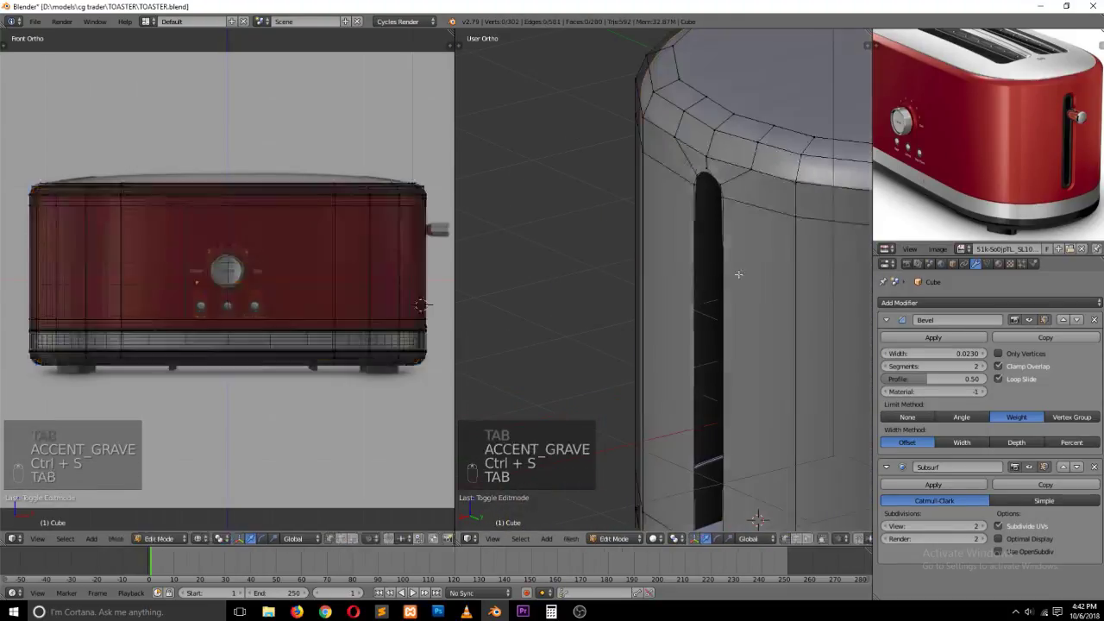
{"action": "right_click", "coordinate": [720, 276], "text": "alt"}
{"action": "scroll", "coordinate": [764, 384], "scroll_direction": "down", "scroll_amount": 4, "text": "shift"}
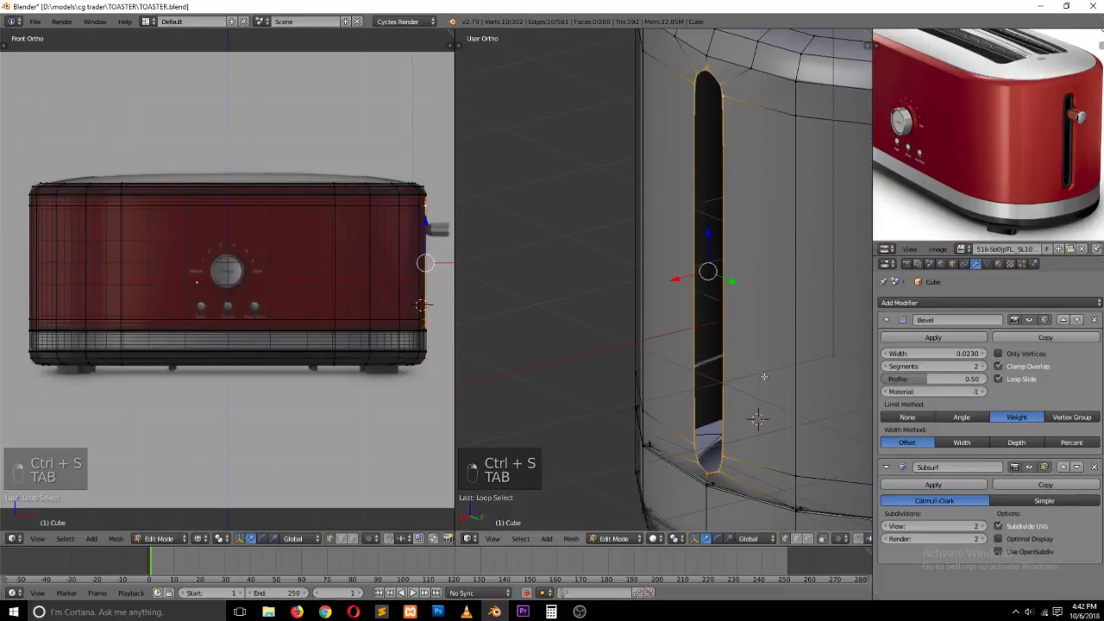
{"action": "scroll", "coordinate": [752, 333], "scroll_direction": "up", "scroll_amount": 1}
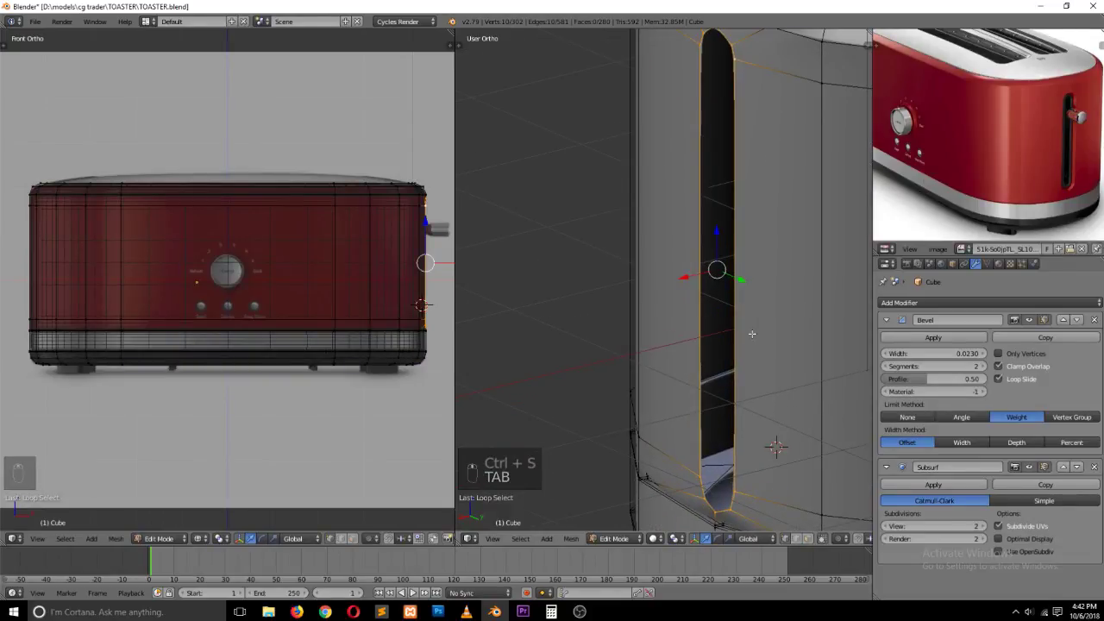
{"action": "key", "text": "e"}
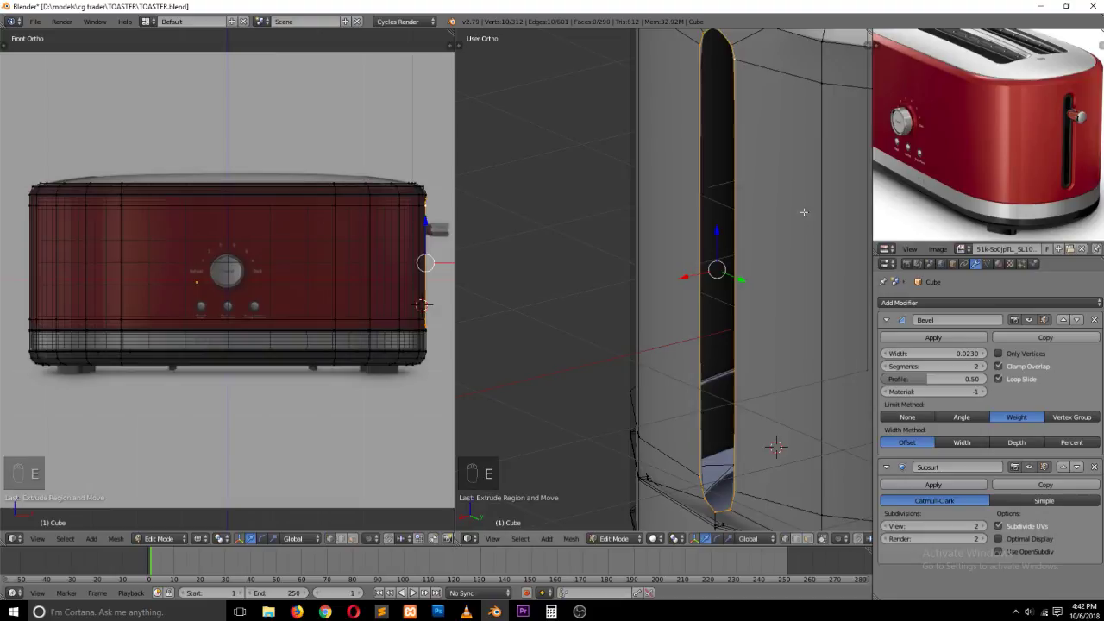
{"action": "key", "text": "s"}
{"action": "left_click", "coordinate": [800, 193]}
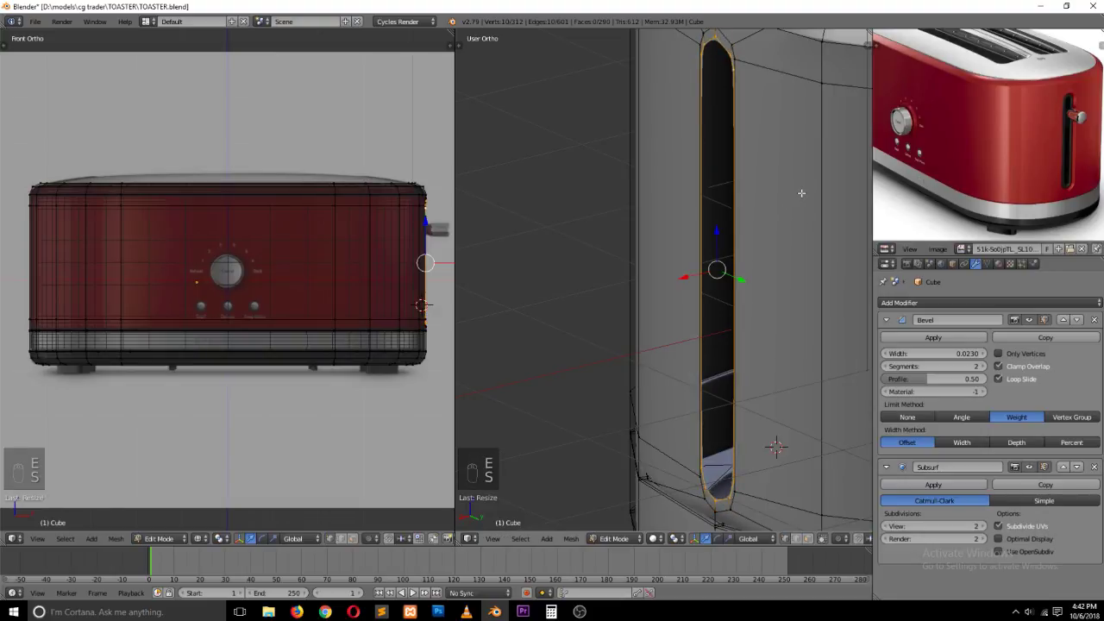
Step: Narrow the slot's new inner loop slightly along the Y axis in right view
{"action": "key", "text": "KP_1"}
{"action": "key", "text": "KP_3"}
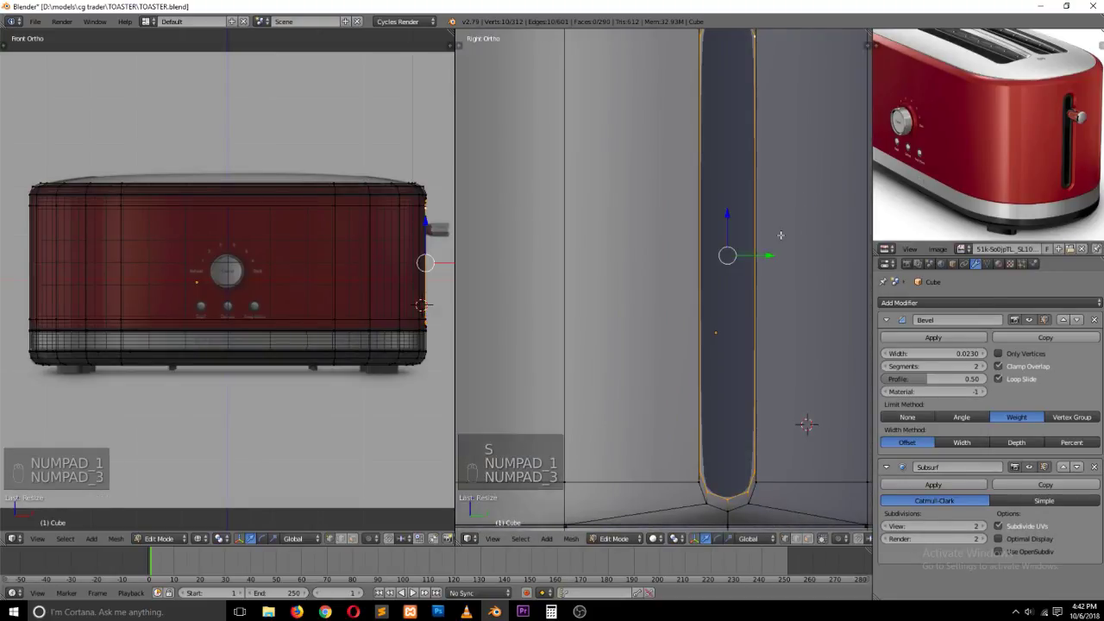
{"action": "scroll", "coordinate": [771, 255], "scroll_direction": "up", "scroll_amount": 3, "text": "shift"}
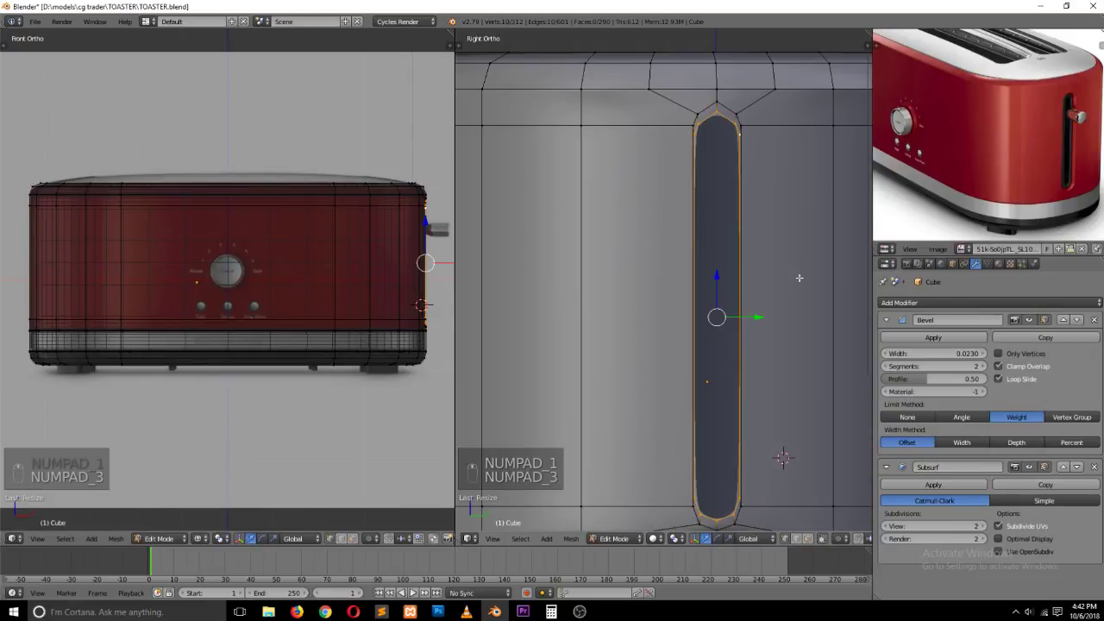
{"action": "key", "text": "s"}
{"action": "key", "text": "y"}
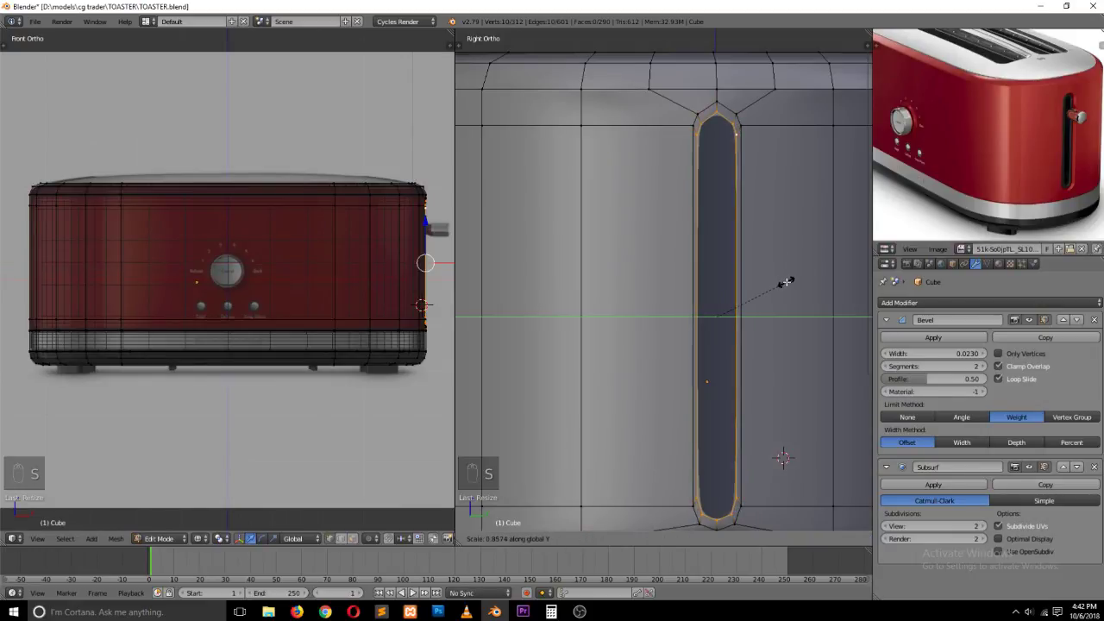
{"action": "left_click", "coordinate": [782, 282]}
Step: Select the vertices at the inner loop's upper end, move them slightly up and flatten them along Z
{"action": "scroll", "coordinate": [787, 267], "scroll_direction": "up", "scroll_amount": 3}
{"action": "right_click", "coordinate": [733, 164]}
{"action": "right_click", "coordinate": [727, 158], "text": "ctrl"}
{"action": "left_click_drag", "start_coordinate": [776, 99], "coordinate": [777, 86]}
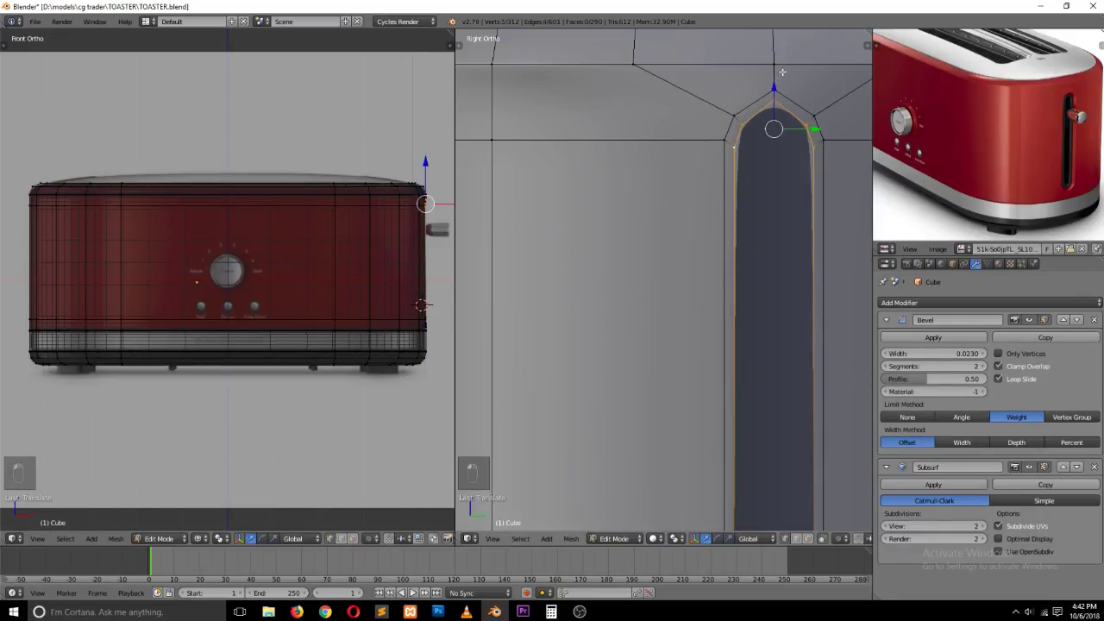
{"action": "key", "text": "s"}
{"action": "key", "text": "z"}
{"action": "left_click", "coordinate": [801, 251]}
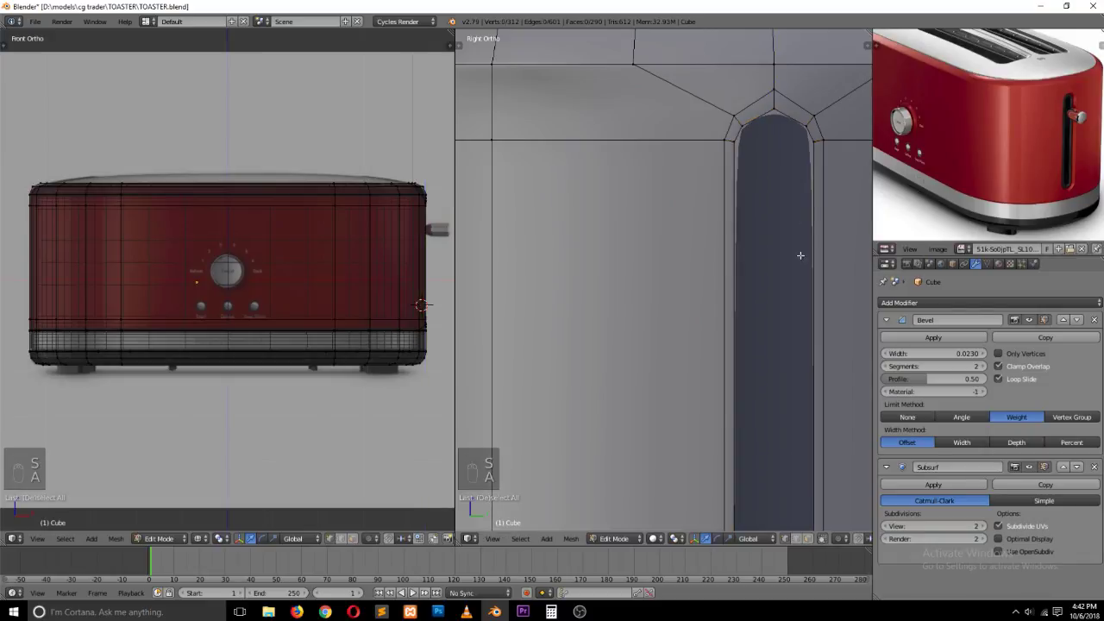
{"action": "key", "text": "a"}
Step: Select the vertices at the inner loop's lower end, scale them along Z and move them slightly down
{"action": "key", "text": "Tab"}
{"action": "scroll", "coordinate": [799, 258], "scroll_direction": "down", "scroll_amount": 4}
{"action": "scroll", "coordinate": [794, 266], "scroll_direction": "down", "scroll_amount": 13, "text": "shift"}
{"action": "key", "text": "Tab"}
{"action": "scroll", "coordinate": [783, 310], "scroll_direction": "up", "scroll_amount": 4}
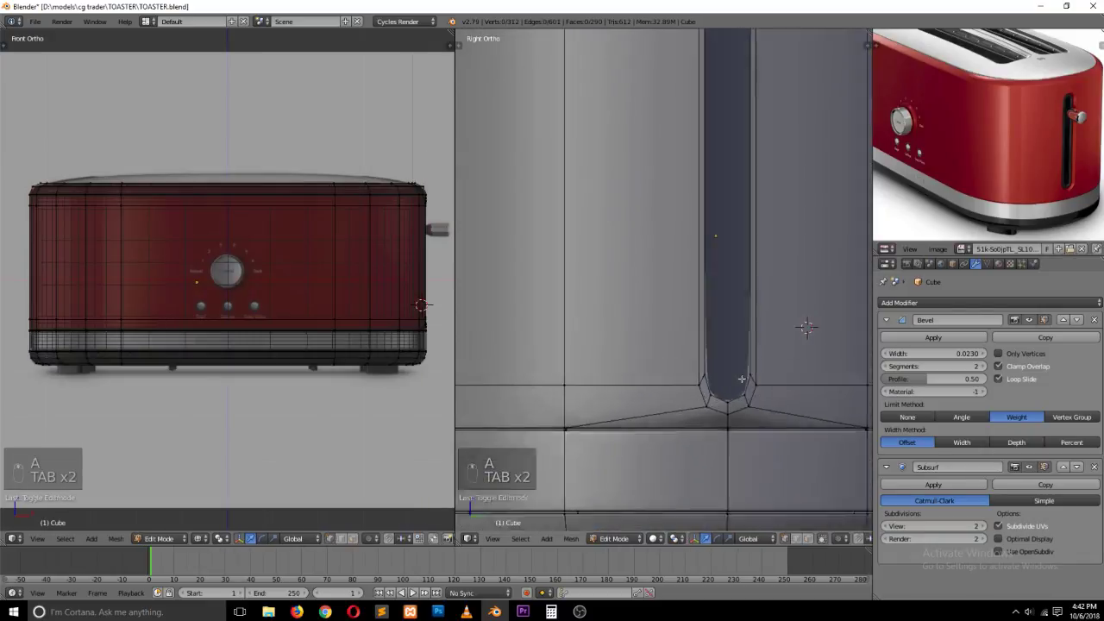
{"action": "right_click", "coordinate": [799, 422]}
{"action": "right_click", "coordinate": [791, 420]}
{"action": "right_click", "coordinate": [721, 417], "text": "ctrl"}
{"action": "key", "text": "s"}
{"action": "key", "text": "z"}
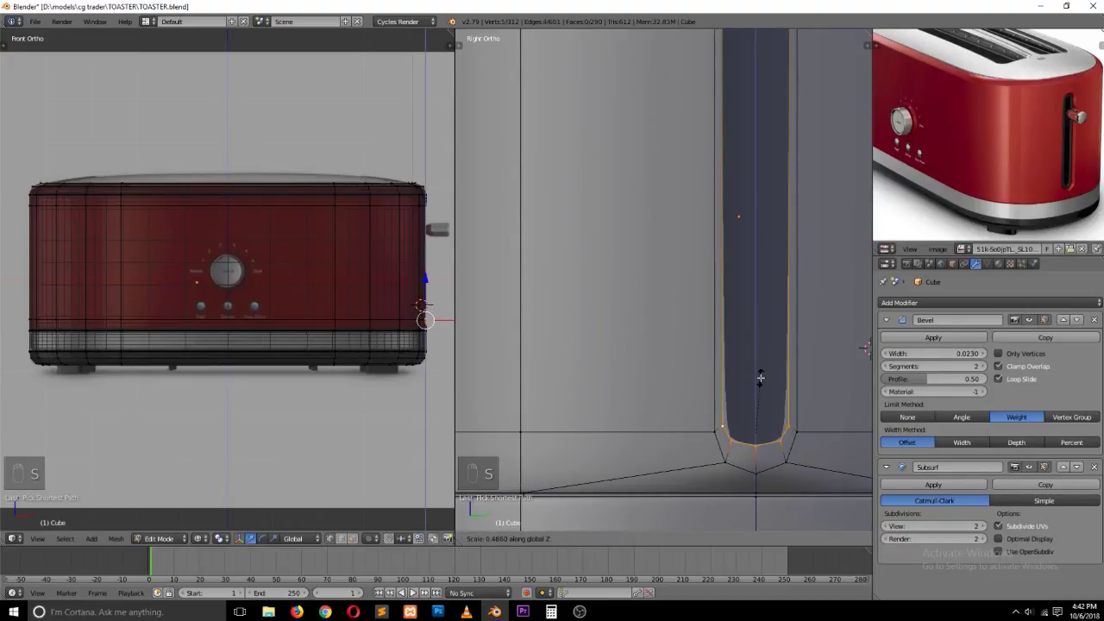
{"action": "left_click", "coordinate": [749, 320]}
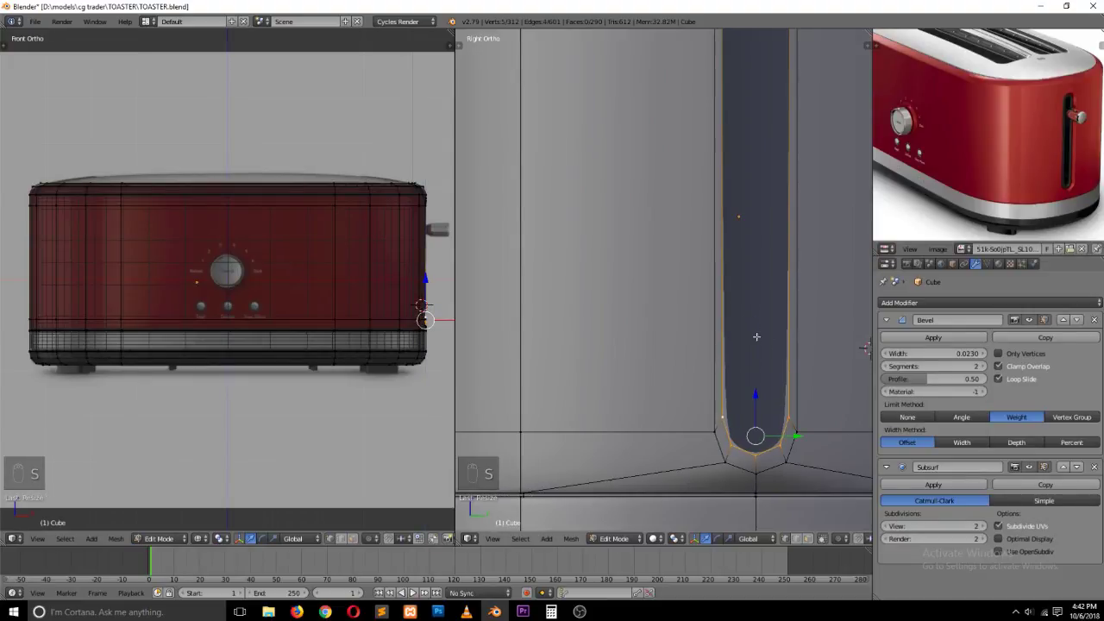
{"action": "scroll", "coordinate": [769, 358], "scroll_direction": "down", "scroll_amount": 3}
{"action": "key", "text": "a"}
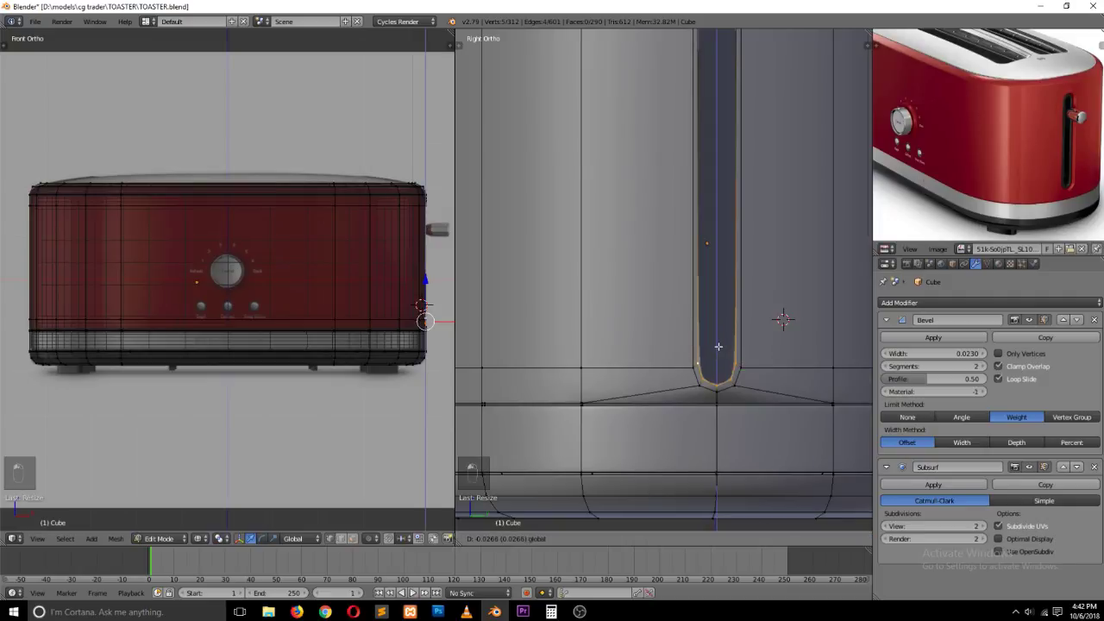
{"action": "scroll", "coordinate": [720, 209], "scroll_direction": "down", "scroll_amount": 4}
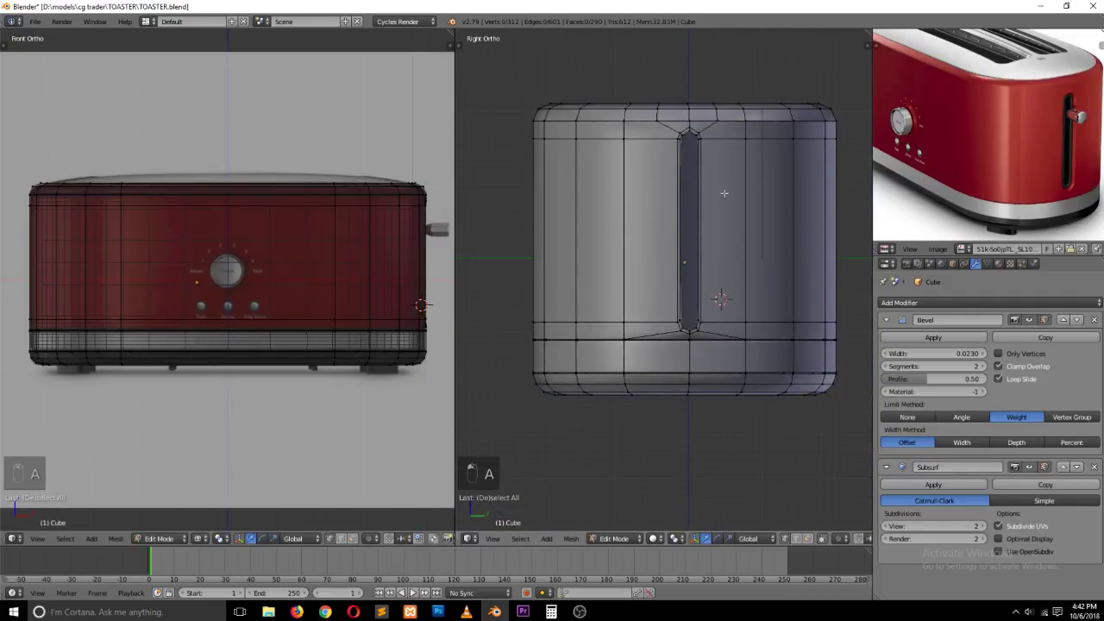
Step: Add a horizontal loop cut around the body and bevel it into two loops near the slot's upper and lower ends
{"action": "key", "text": "ctrl+r"}
{"action": "left_click", "coordinate": [724, 192]}
{"action": "right_click", "coordinate": [727, 189]}
{"action": "key", "text": "ctrl+b"}
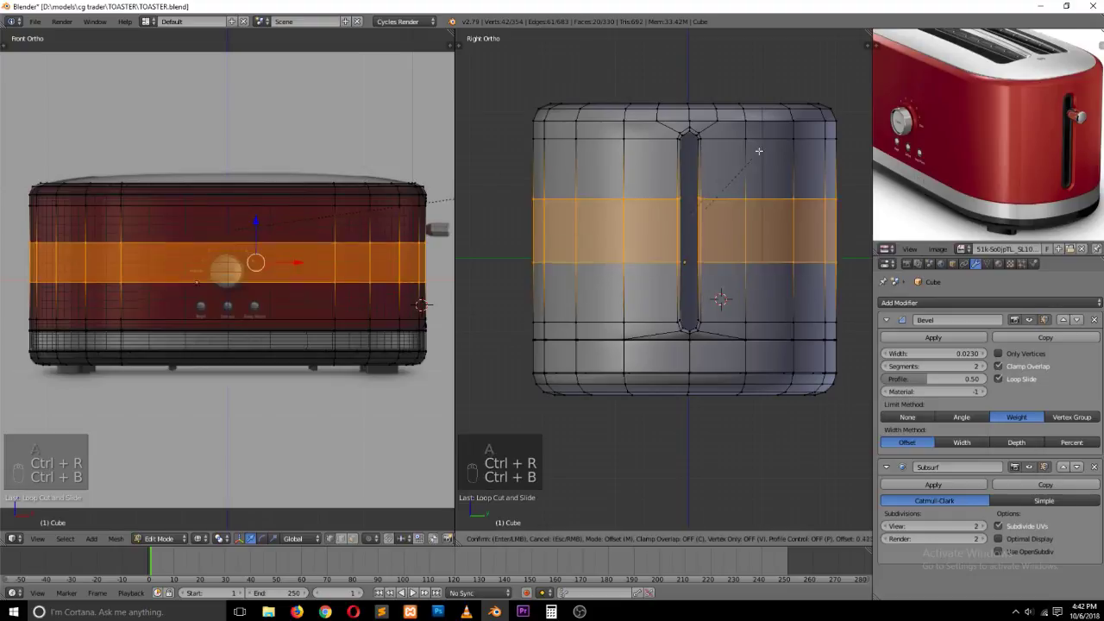
{"action": "left_click", "coordinate": [781, 144]}
{"action": "key", "text": "Tab"}
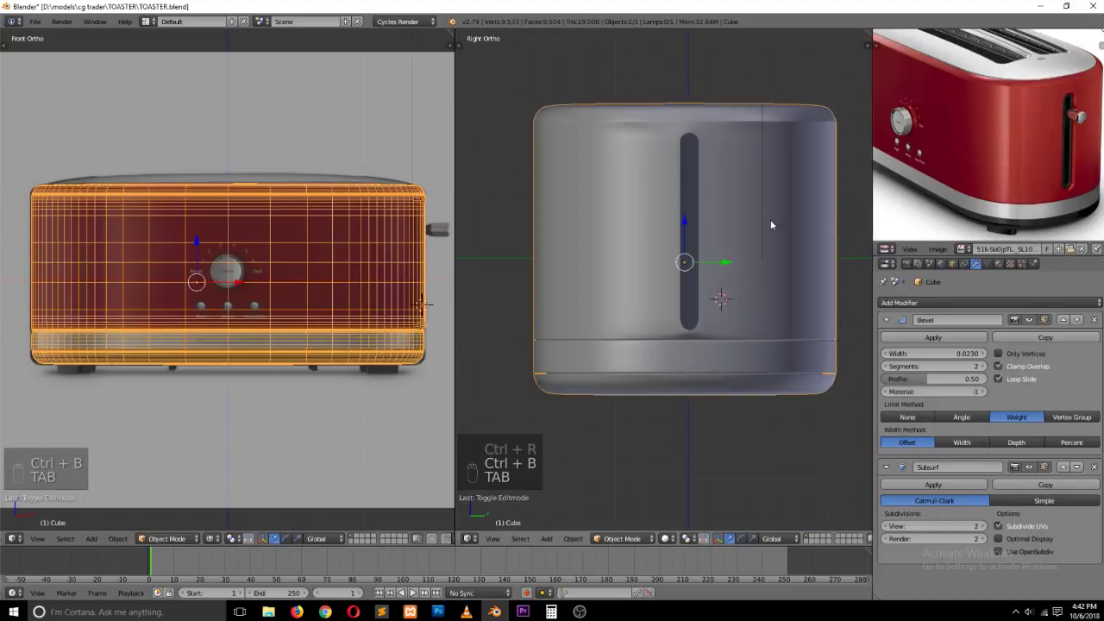
{"action": "key", "text": "Tab"}
{"action": "scroll", "coordinate": [652, 151], "scroll_direction": "up", "scroll_amount": 3}
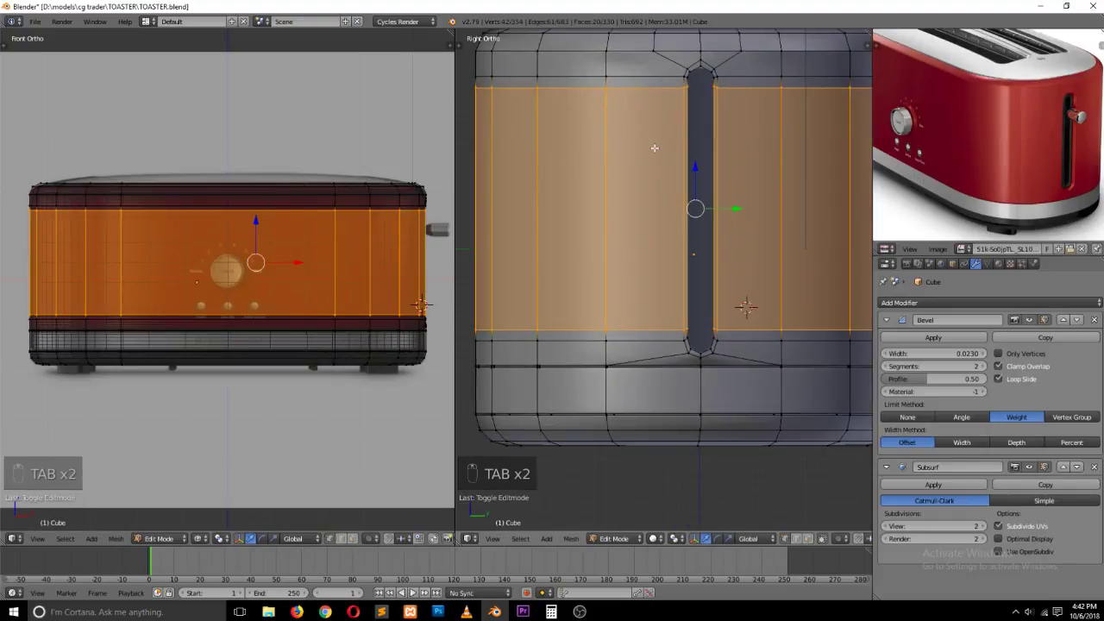
{"action": "key", "text": "a"}
{"action": "key", "text": "a"}
{"action": "key", "text": "a"}
{"action": "scroll", "coordinate": [656, 147], "scroll_direction": "up", "scroll_amount": 2, "text": "shift"}
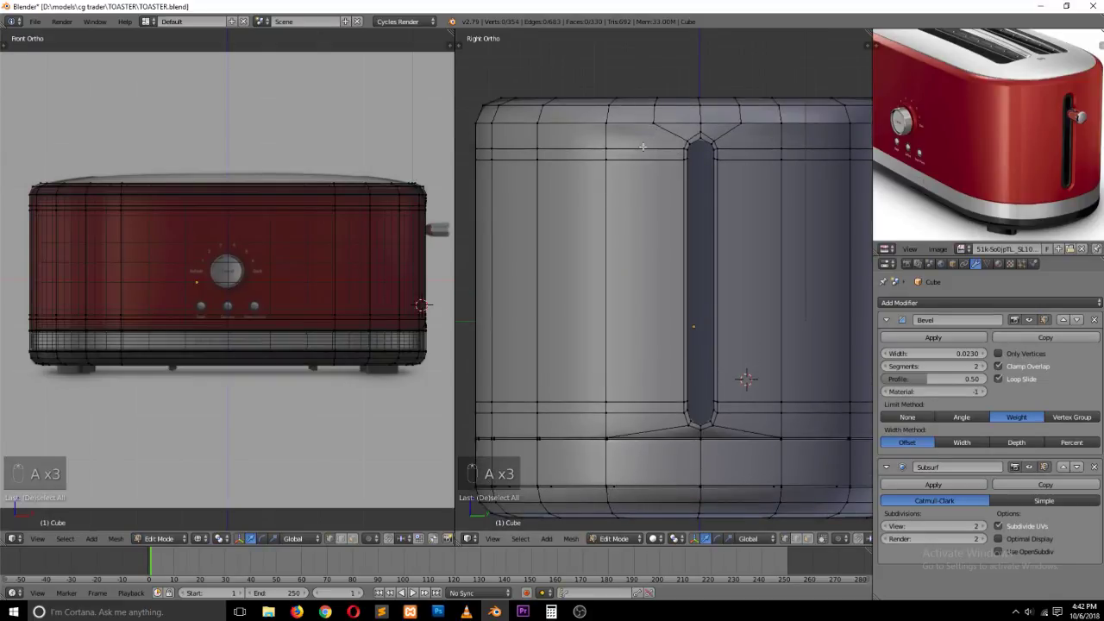
Step: Try to connect two vertices on the body beside the slot's upper end with an edge and check the shading
{"action": "key", "text": "grave"}
{"action": "middle_click_drag", "start_coordinate": [647, 140], "coordinate": [595, 194]}
{"action": "right_click", "coordinate": [623, 143], "text": "shift"}
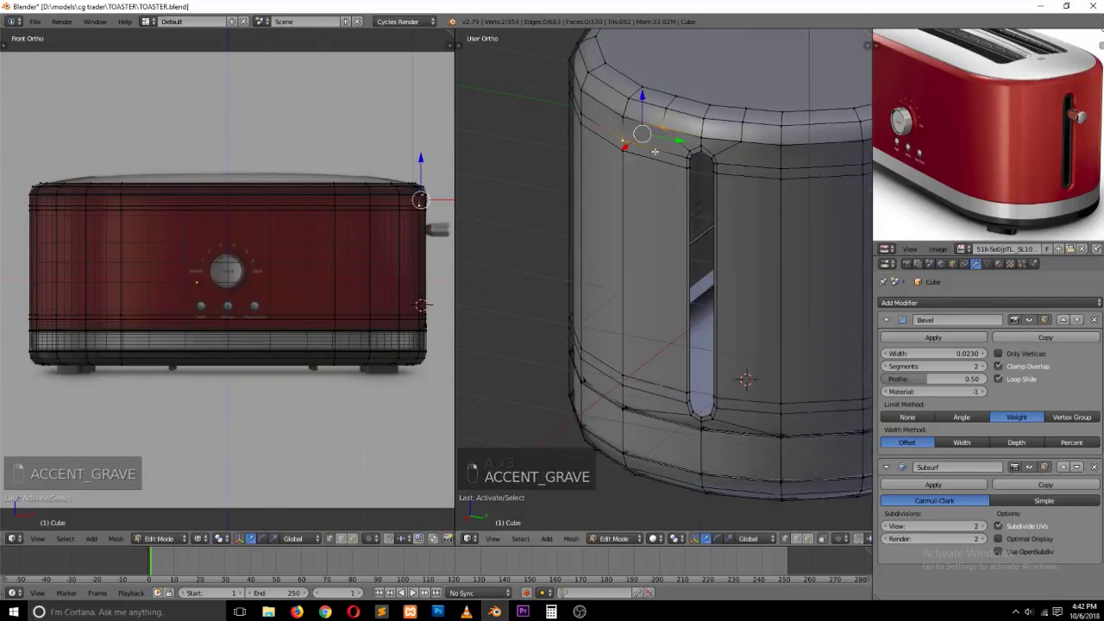
{"action": "key", "text": "j"}
{"action": "key", "text": "Tab"}
{"action": "key", "text": "grave"}
{"action": "middle_click_drag", "start_coordinate": [685, 185], "coordinate": [729, 154]}
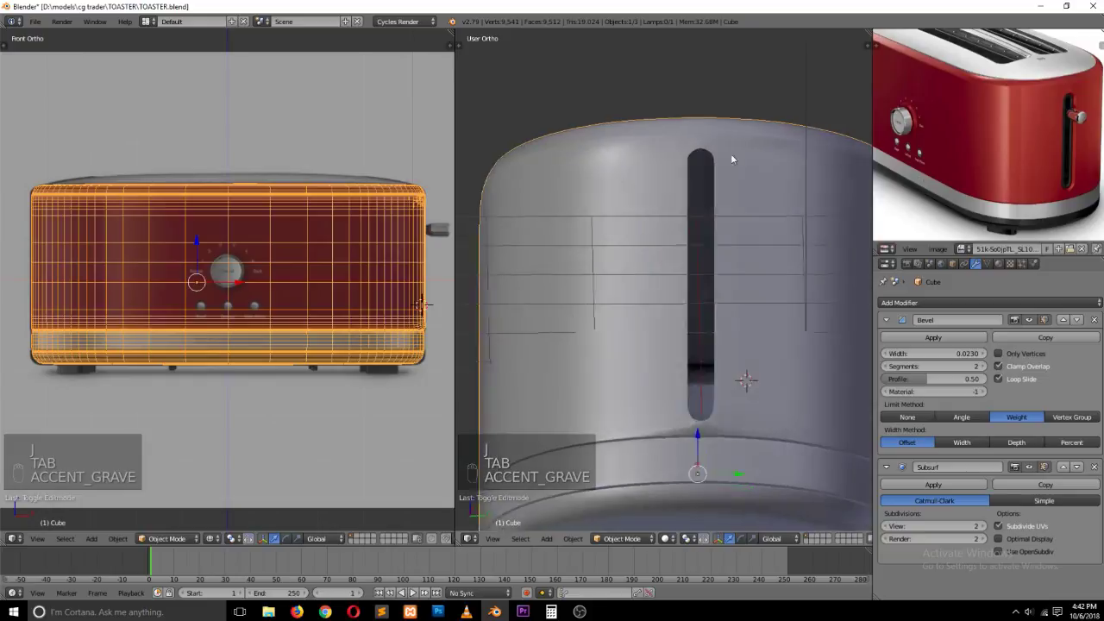
Step: Undo the edge connection beside the slot's upper end, clear the selection, return to Object Mode and save the file
{"action": "key", "text": "Tab"}
{"action": "key", "text": "ctrl+z"}
{"action": "key", "text": "ctrl+z"}
{"action": "key", "text": "ctrl+z"}
{"action": "key", "text": "a"}
{"action": "key", "text": "Tab"}
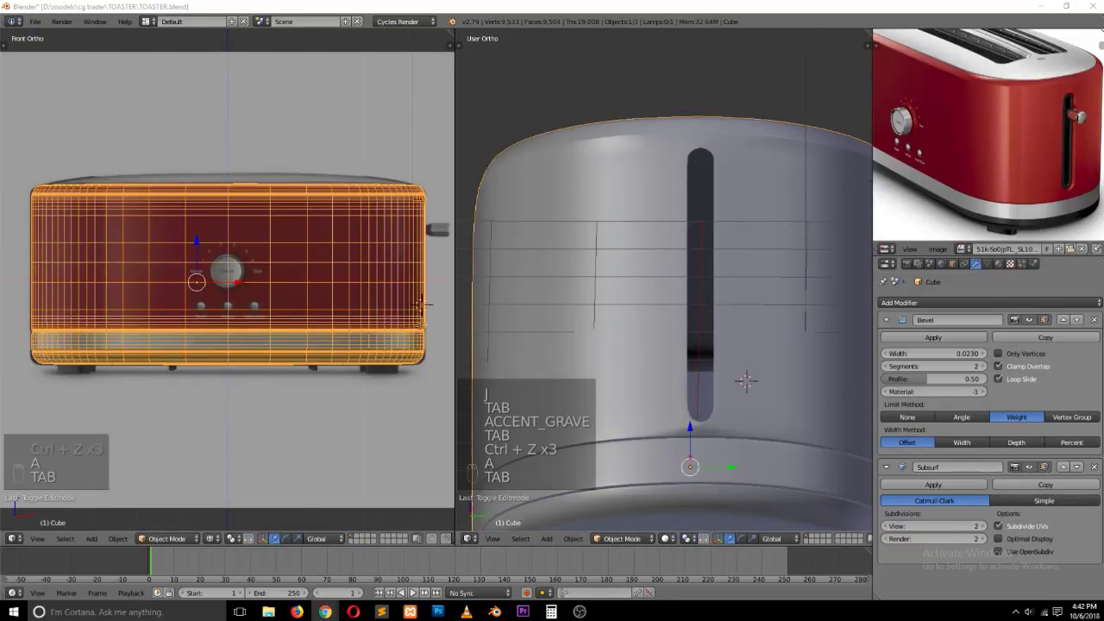
{"action": "key", "text": "ctrl+s"}
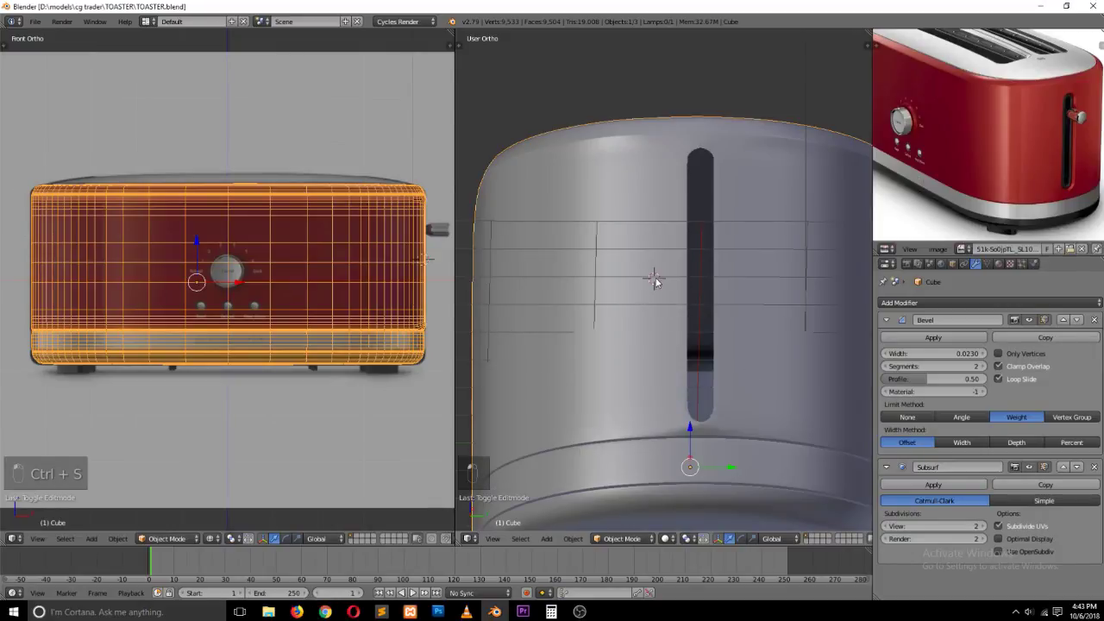
Step: Select the inner edge loop around the lever slot in Edit Mode and frame it in the front view
{"action": "key", "text": "grave"}
{"action": "key", "text": "Tab"}
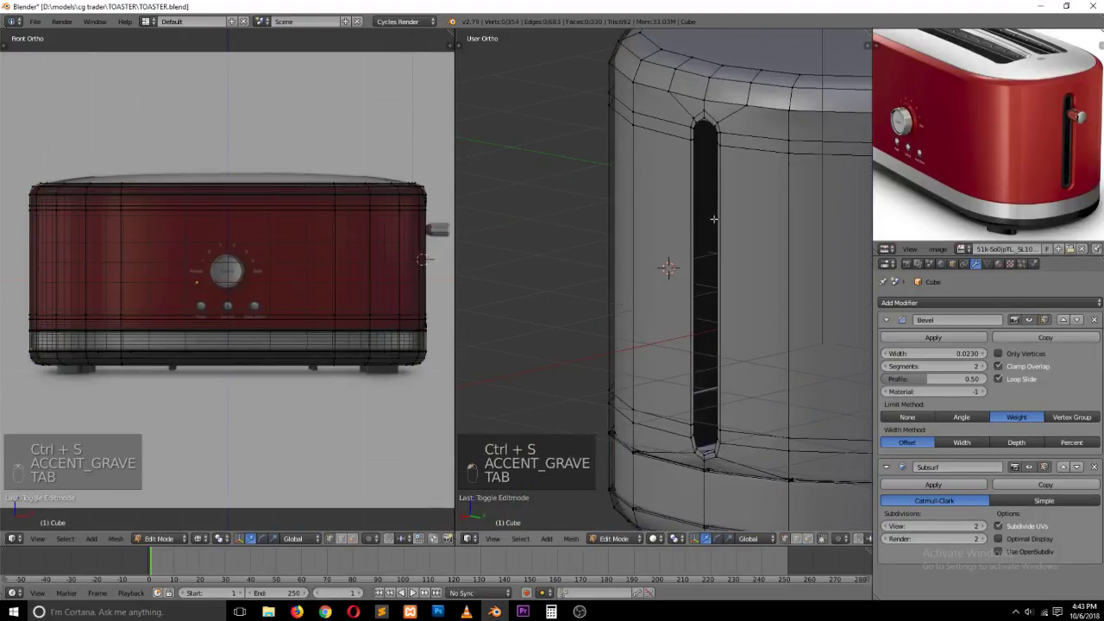
{"action": "right_click", "coordinate": [715, 220], "text": "alt"}
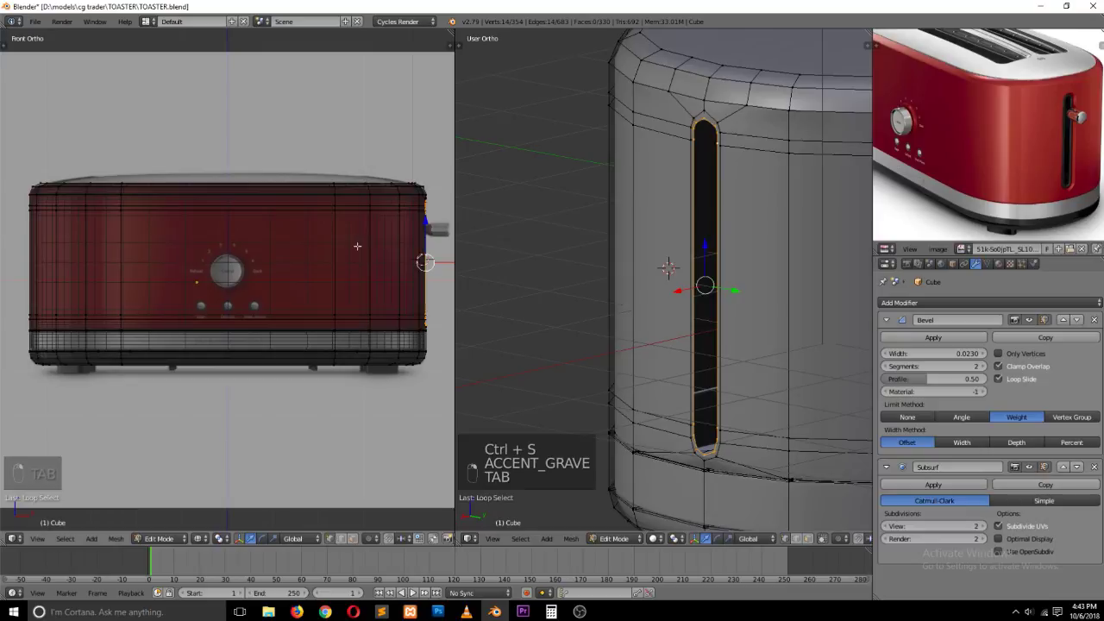
{"action": "key", "text": "KP_Decimal"}
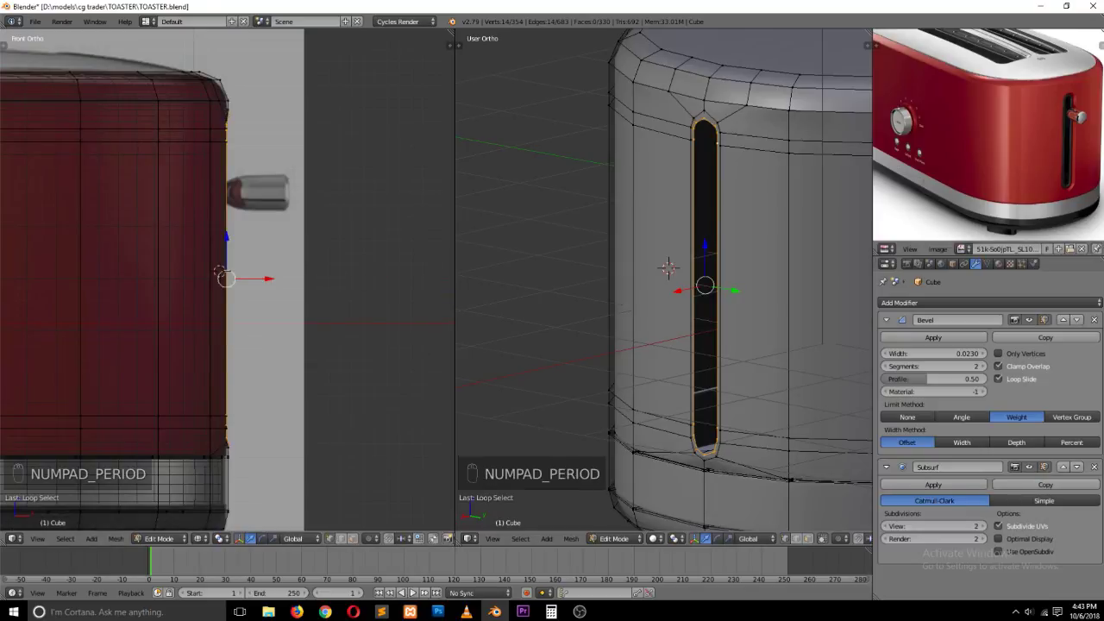
{"action": "left_click", "coordinate": [1029, 611]}
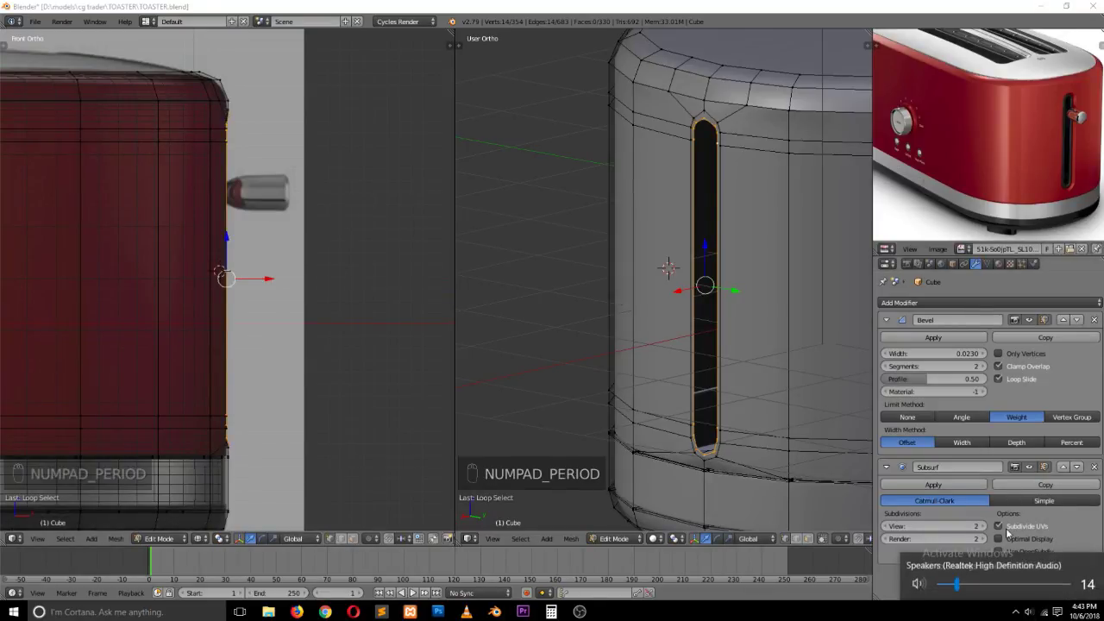
{"action": "scroll", "coordinate": [1006, 532], "scroll_direction": "down", "scroll_amount": 2}
{"action": "left_click", "coordinate": [638, 232]}
Step: Move the lever slot's inner edge loop slightly inward along X and extrude it about 0.08 units deeper into the body
{"action": "scroll", "coordinate": [248, 266], "scroll_direction": "up", "scroll_amount": 2}
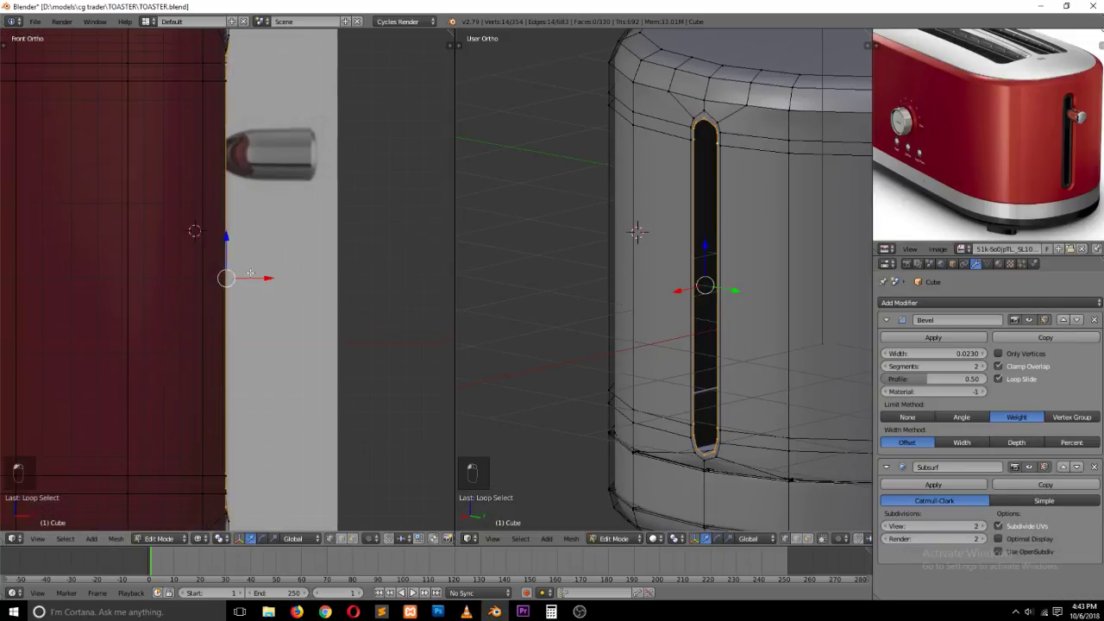
{"action": "scroll", "coordinate": [246, 275], "scroll_direction": "up", "scroll_amount": 2, "text": "ctrl"}
{"action": "left_click_drag", "start_coordinate": [230, 278], "coordinate": [221, 278]}
{"action": "scroll", "coordinate": [729, 204], "scroll_direction": "up", "scroll_amount": 2, "text": "shift"}
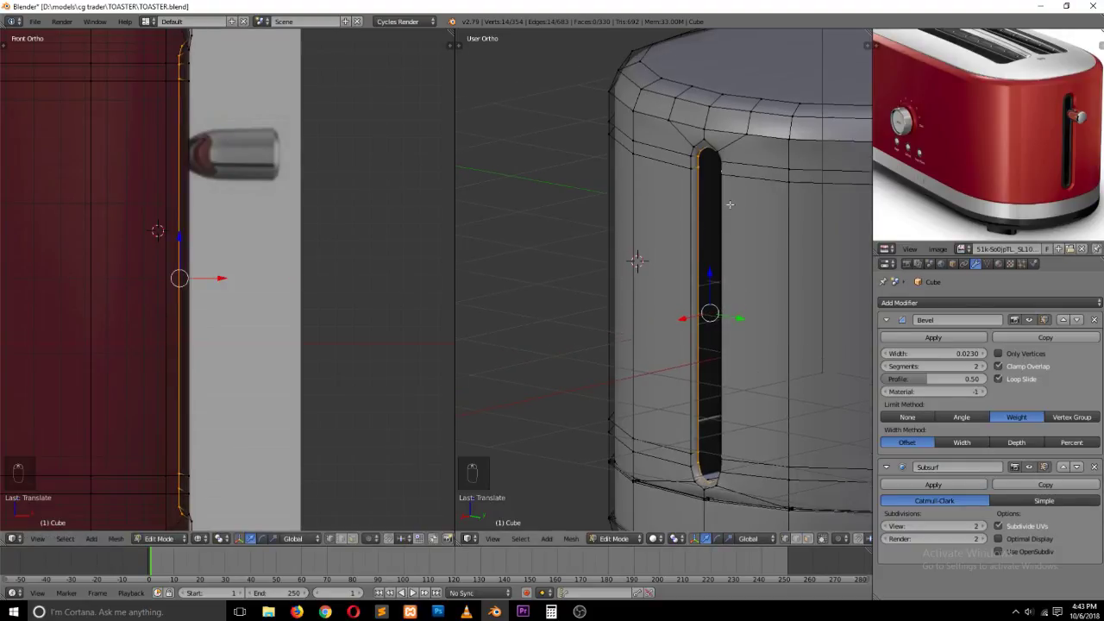
{"action": "right_click", "coordinate": [254, 274]}
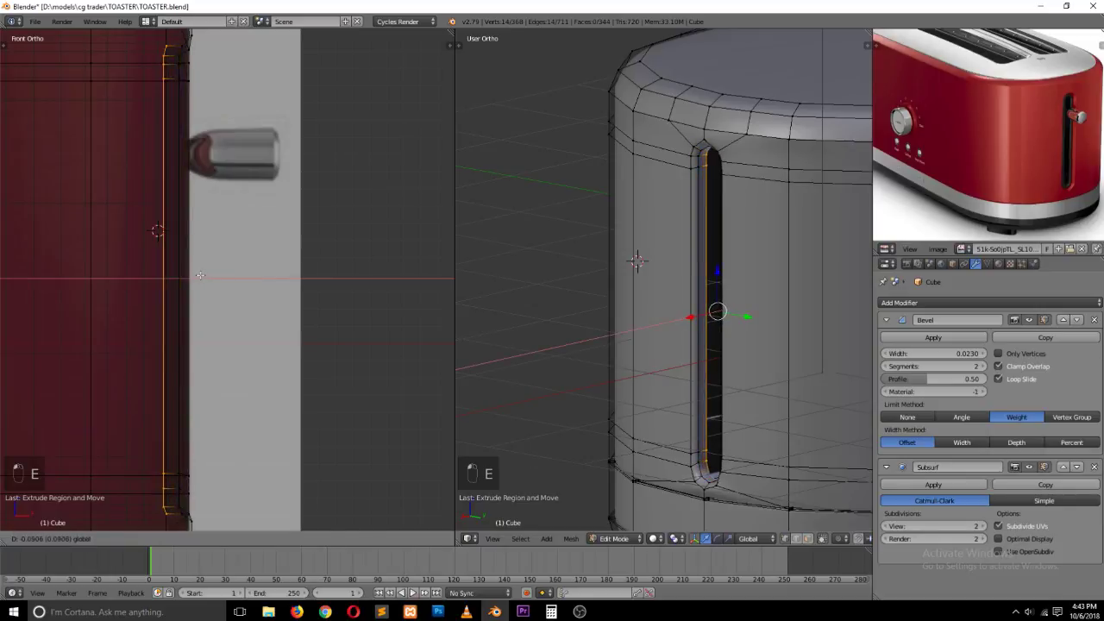
Step: Apply an edge bevel weight to the slot's outer rim loop and the adjacent recessed loop, and return to Object Mode
{"action": "key", "text": "Tab"}
{"action": "key", "text": "Tab"}
{"action": "key", "text": "ctrl+Tab"}
{"action": "right_click", "coordinate": [688, 212], "text": "alt"}
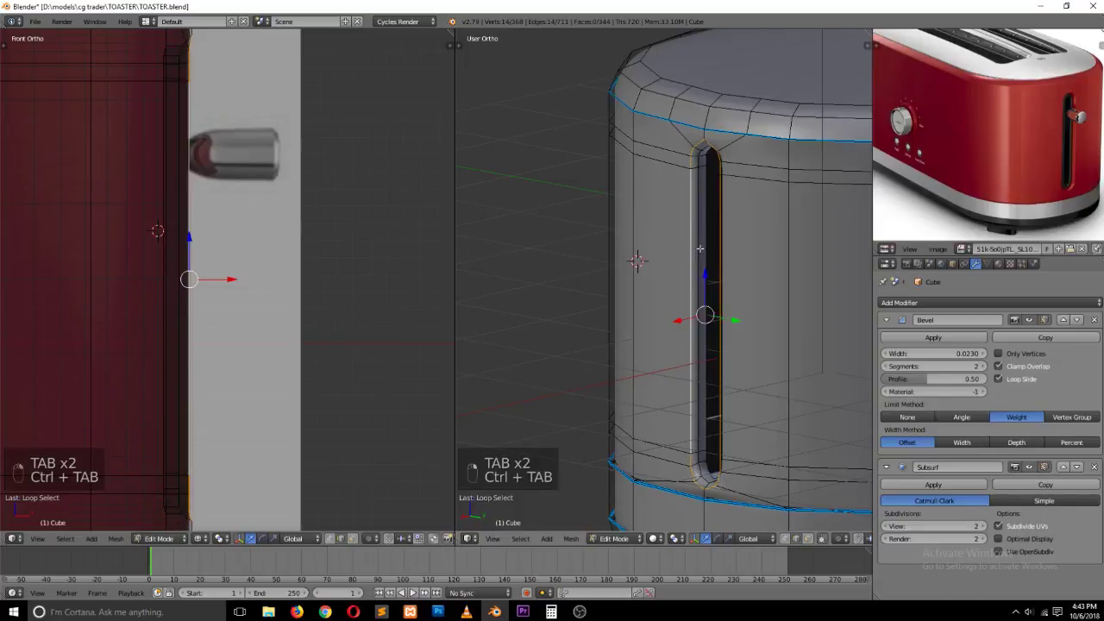
{"action": "right_click", "coordinate": [699, 248], "text": "alt"}
{"action": "key", "text": "ctrl+e"}
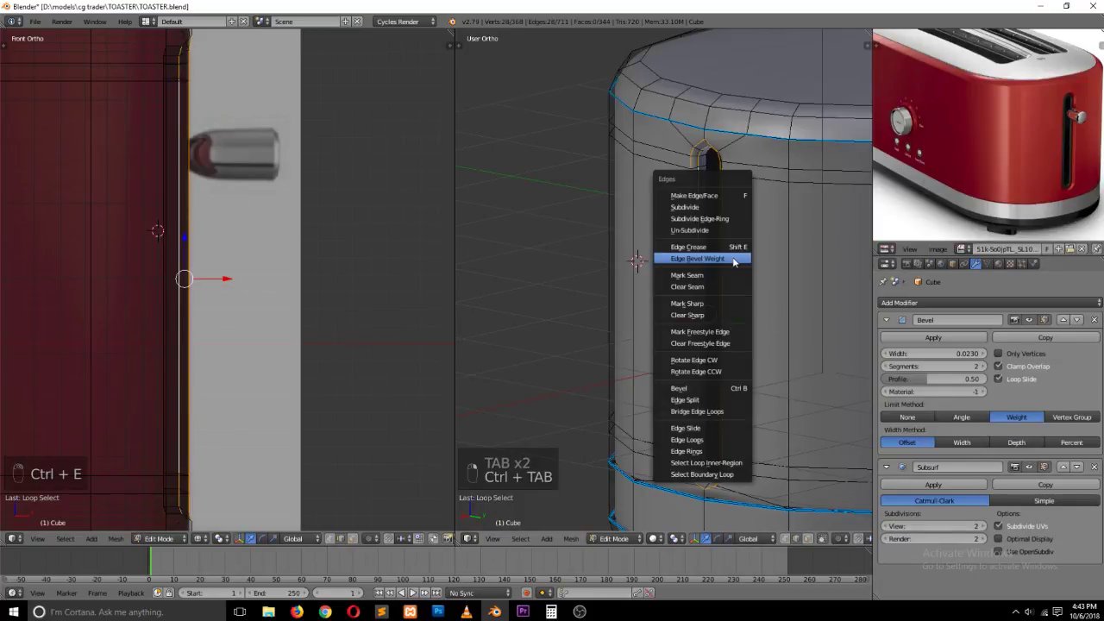
{"action": "left_click", "coordinate": [734, 260]}
{"action": "left_click", "coordinate": [758, 255]}
{"action": "key", "text": "Tab"}
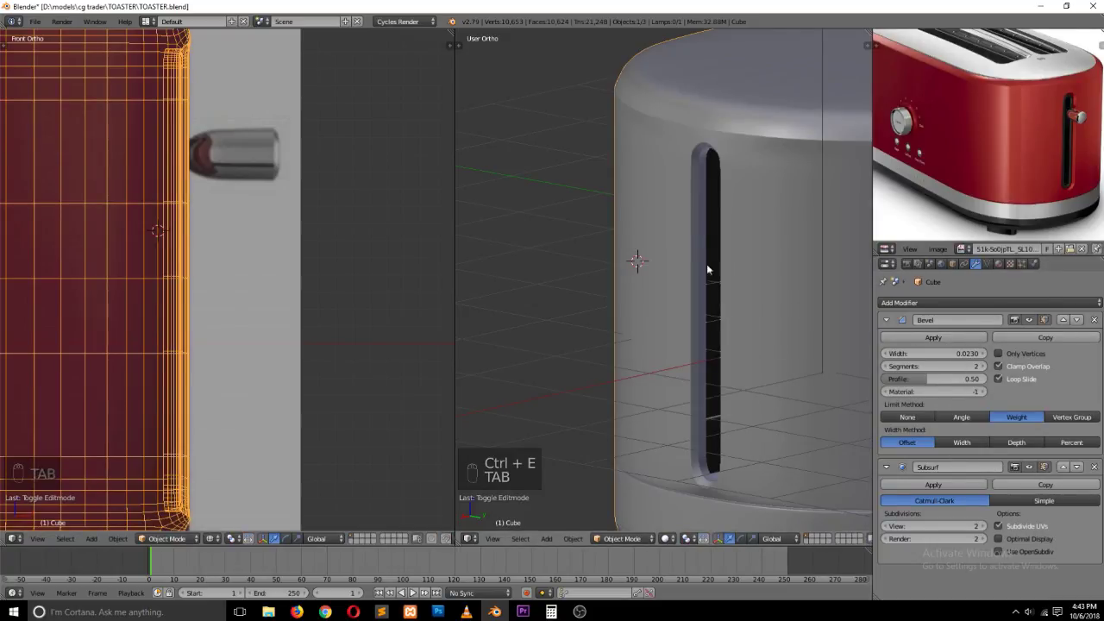
Step: Duplicate the recessed edge loop between the slot's rim and its deepest edge in place in Edit Mode
{"action": "scroll", "coordinate": [729, 210], "scroll_direction": "up", "scroll_amount": 5}
{"action": "key", "text": "grave"}
{"action": "mouse_move", "coordinate": [760, 231]}
{"action": "middle_mouse_down"}
{"action": "mouse_move", "coordinate": [738, 180]}
{"action": "mouse_move", "coordinate": [770, 156]}
{"action": "mouse_move", "coordinate": [823, 204]}
{"action": "mouse_move", "coordinate": [772, 237]}
{"action": "middle_mouse_up"}
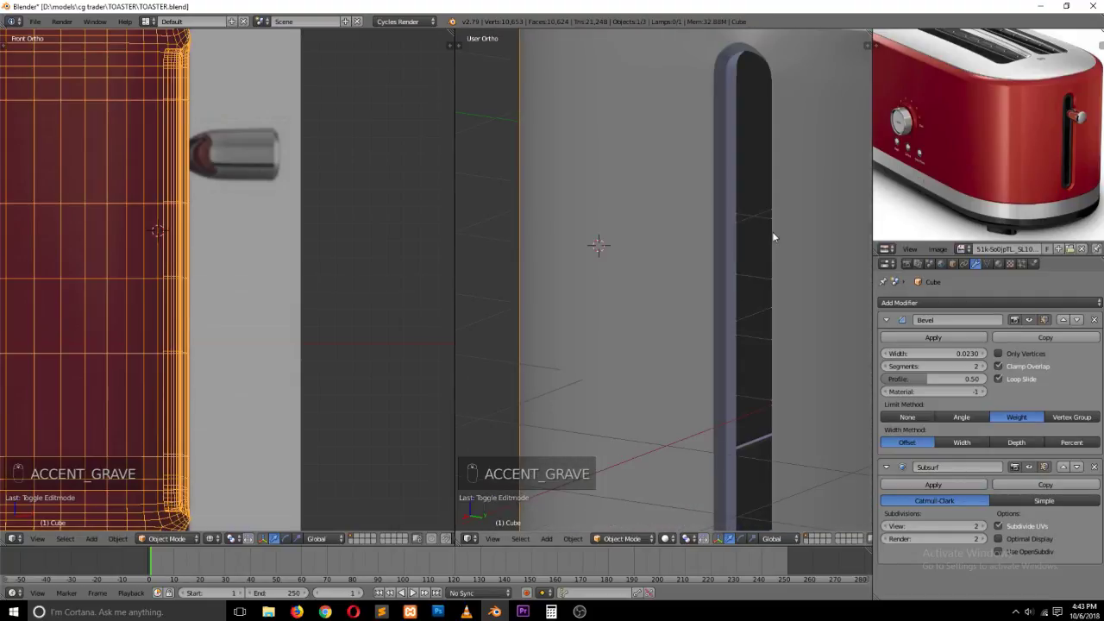
{"action": "key", "text": "Tab"}
{"action": "right_click", "coordinate": [730, 173], "text": "alt"}
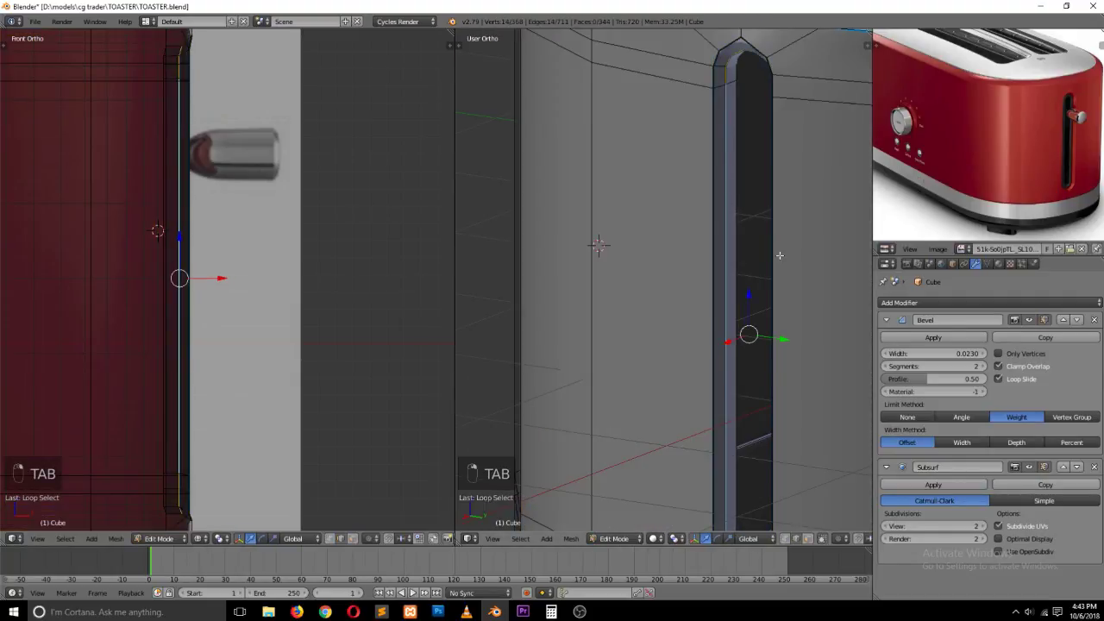
{"action": "key", "text": "shift+d"}
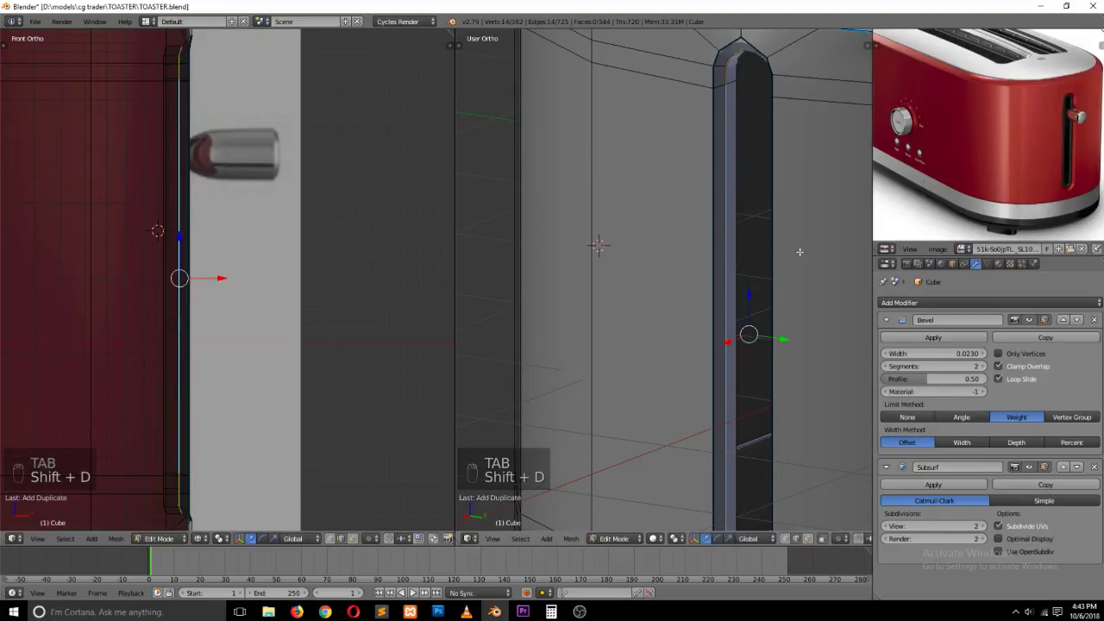
{"action": "key", "text": "s"}
{"action": "left_click", "coordinate": [798, 252]}
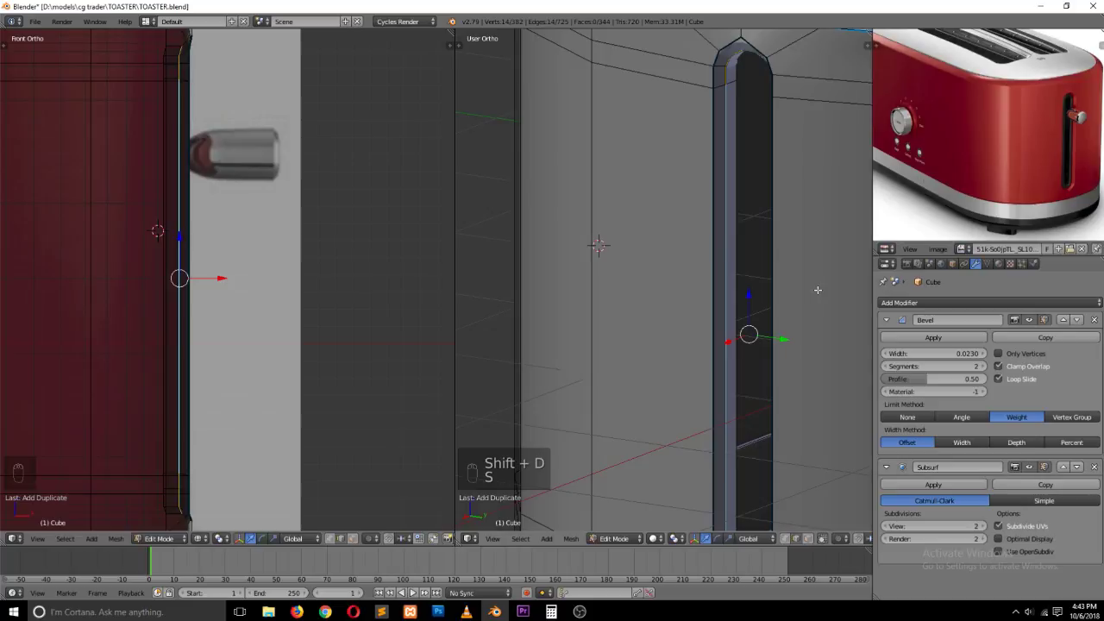
Step: Extrude the duplicated slot loop inward at a scale of about 0.976 and show it in the right wireframe view
{"action": "key", "text": "e"}
{"action": "key", "text": "s"}
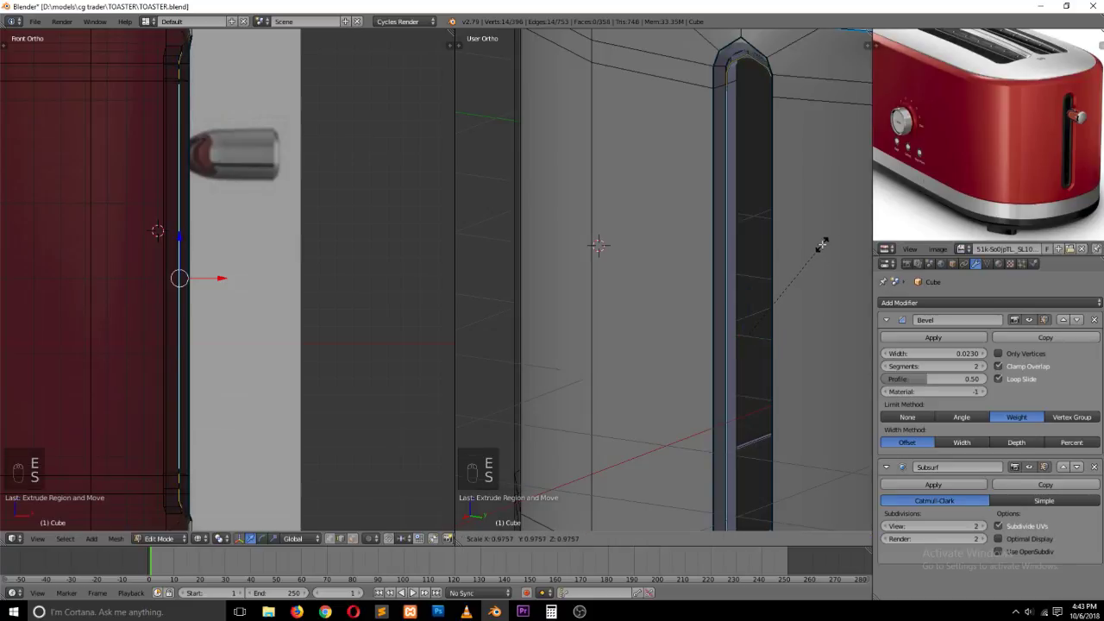
{"action": "left_click", "coordinate": [820, 247]}
{"action": "key", "text": "KP_1"}
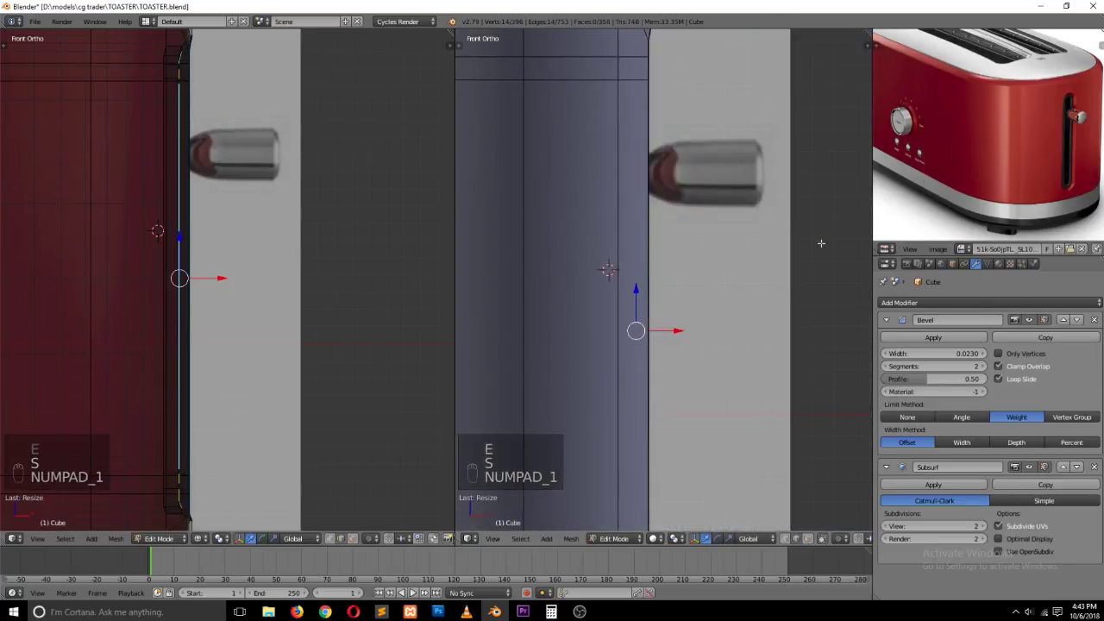
{"action": "key", "text": "KP_3"}
{"action": "key", "text": "z"}
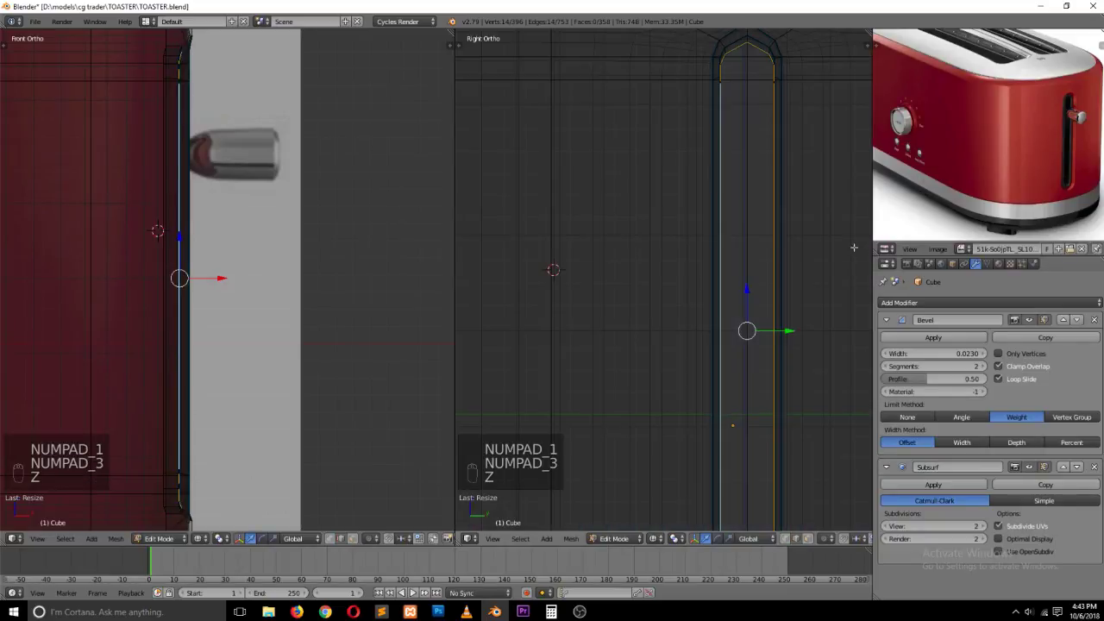
Step: Narrow the slot's inner edge loop by scaling it to about 0.87 along Y
{"action": "key", "text": "s"}
{"action": "key", "text": "y"}
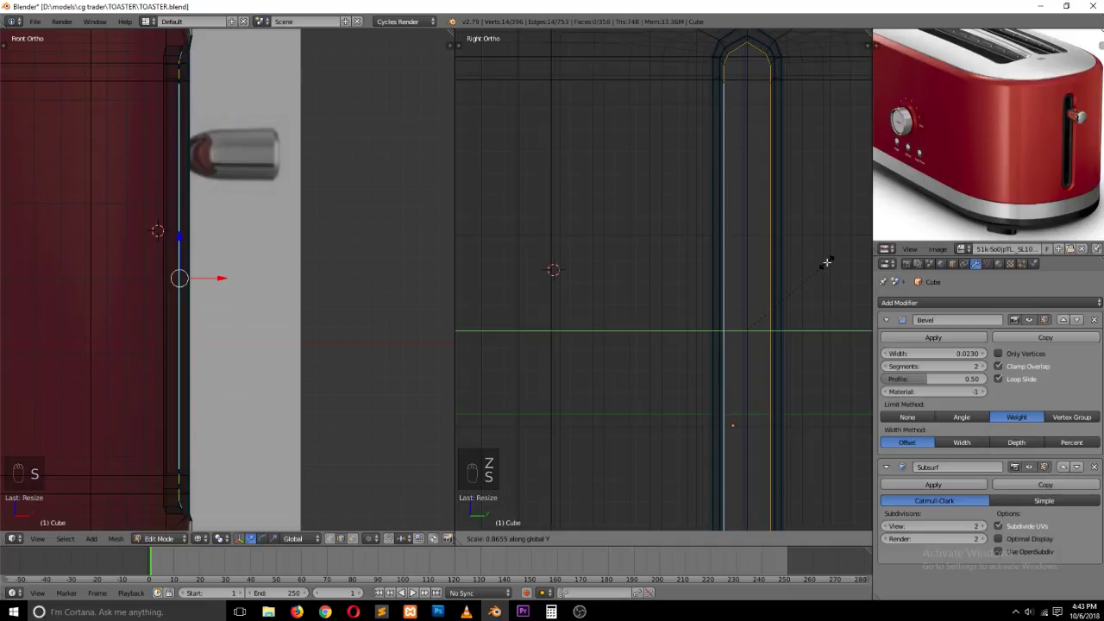
{"action": "left_click", "coordinate": [827, 262]}
{"action": "key", "text": "z"}
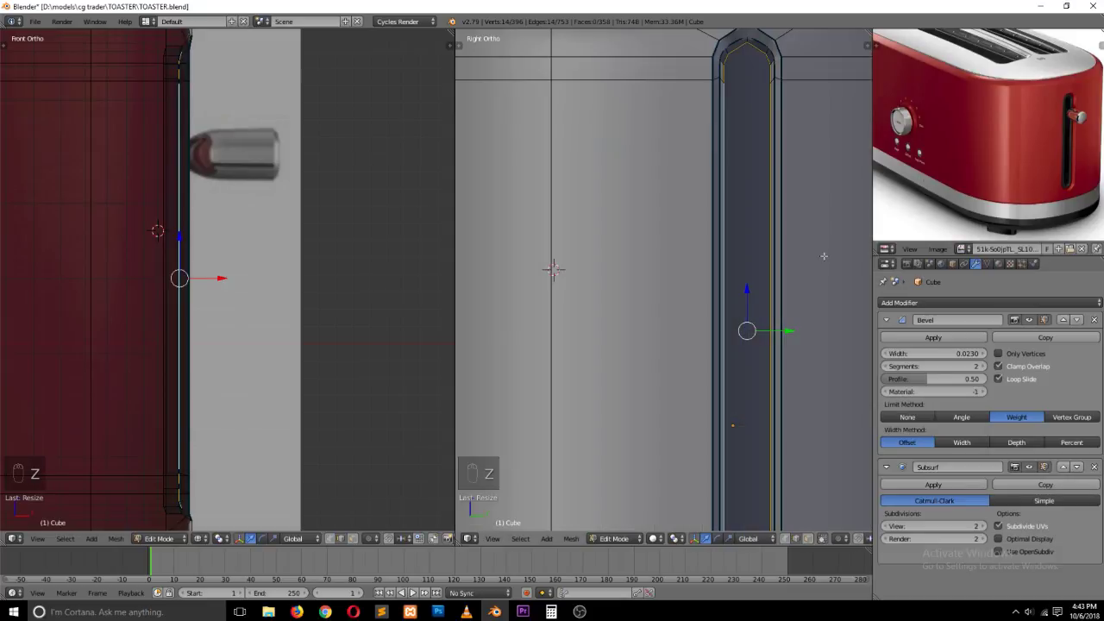
Step: Extrude the slot's inner edge loop inward along X into the toaster body to form the slot's side walls
{"action": "key", "text": "grave"}
{"action": "middle_click_drag", "start_coordinate": [820, 253], "coordinate": [754, 275]}
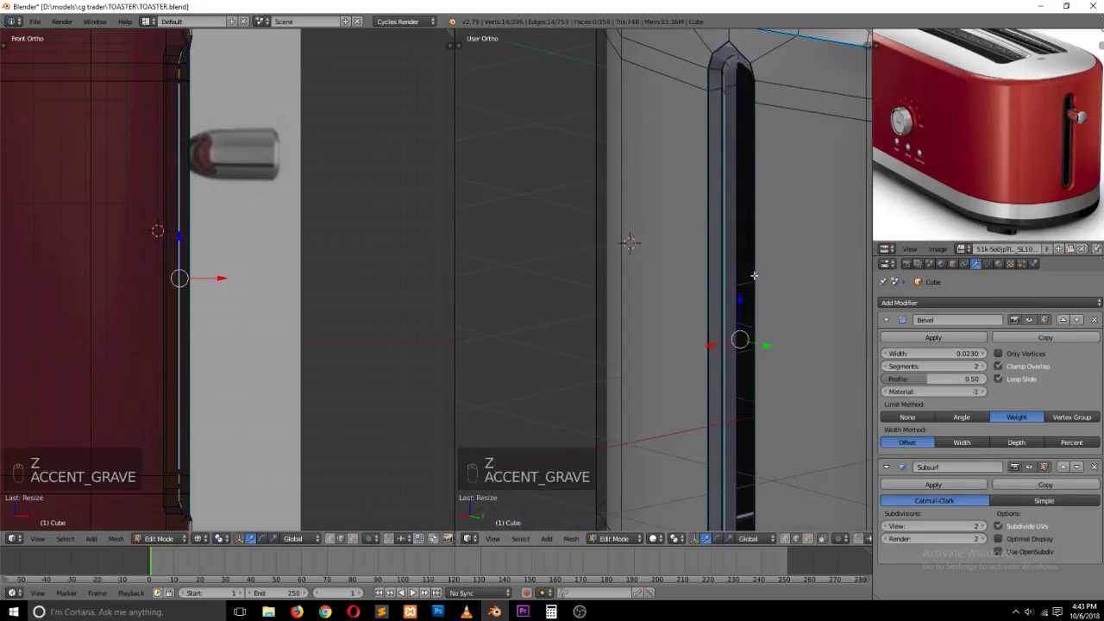
{"action": "key", "text": "e"}
{"action": "key", "text": "e"}
{"action": "left_click_drag", "start_coordinate": [715, 342], "coordinate": [739, 342]}
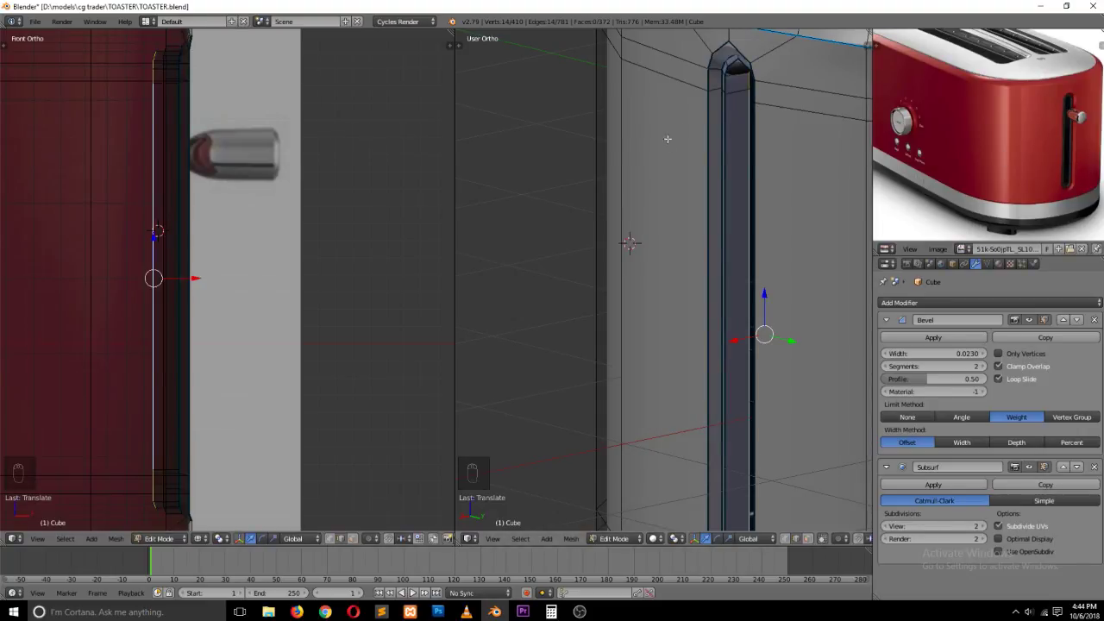
{"action": "key", "text": "Tab"}
{"action": "key", "text": "grave"}
Step: Recalculate the face normals of the whole toaster mesh
{"action": "key", "text": "Tab"}
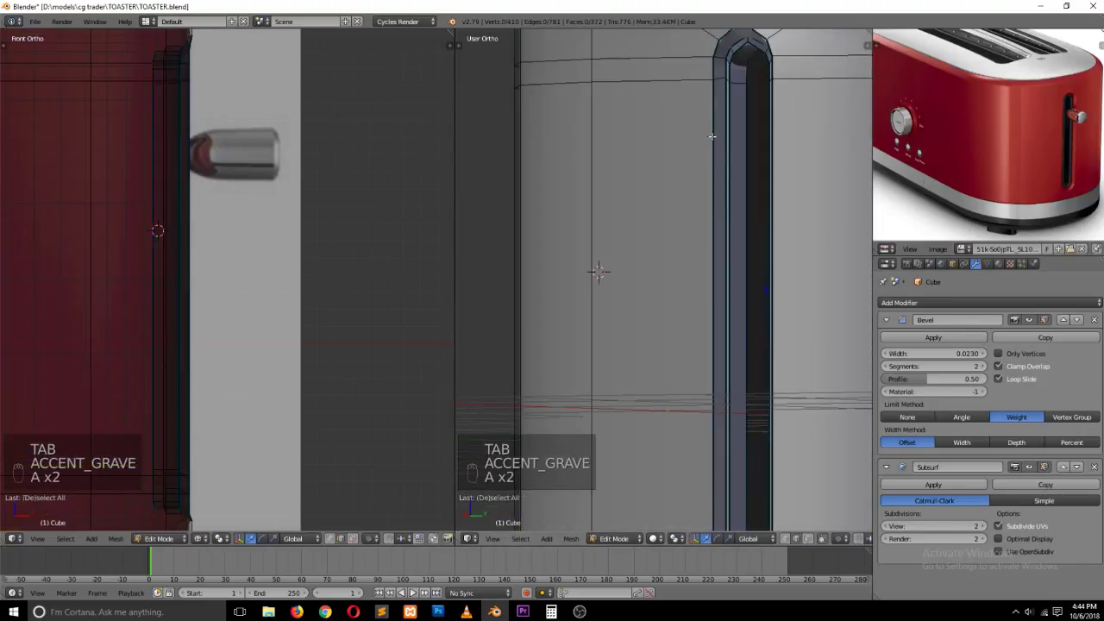
{"action": "key", "text": "a"}
{"action": "key", "text": "a"}
{"action": "key", "text": "a"}
{"action": "key", "text": "a"}
{"action": "key", "text": "ctrl+n"}
{"action": "key", "text": "Tab"}
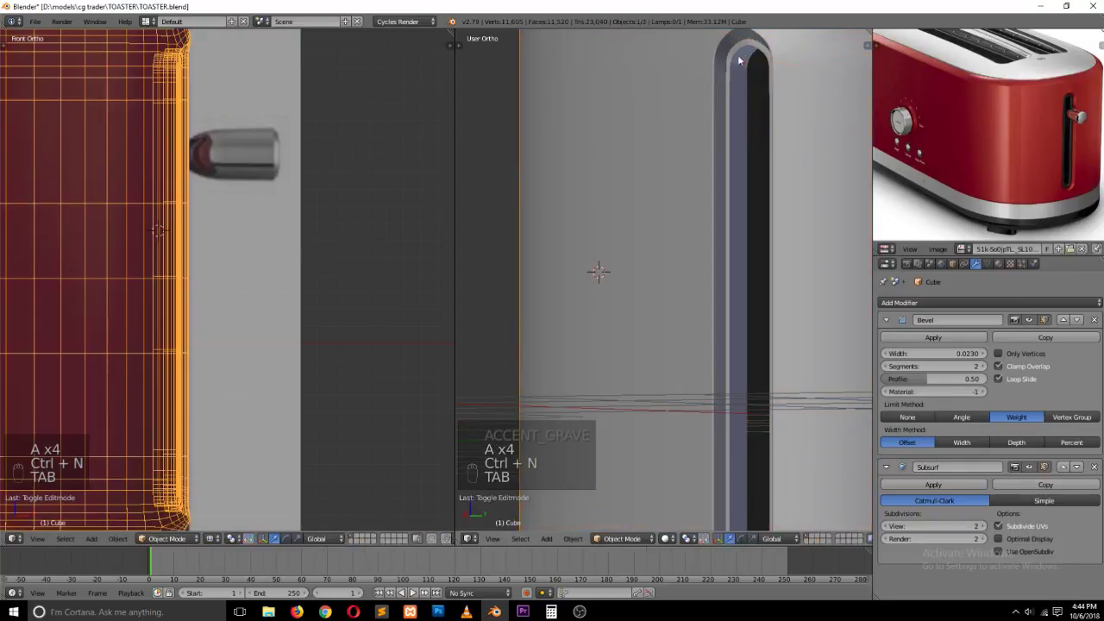
{"action": "key", "text": "grave"}
{"action": "middle_click_drag", "start_coordinate": [751, 88], "coordinate": [778, 171]}
{"action": "scroll", "coordinate": [785, 162], "scroll_direction": "up", "scroll_amount": 4}
{"action": "key", "text": "grave"}
{"action": "right_click", "coordinate": [827, 136]}
{"action": "key", "text": "t"}
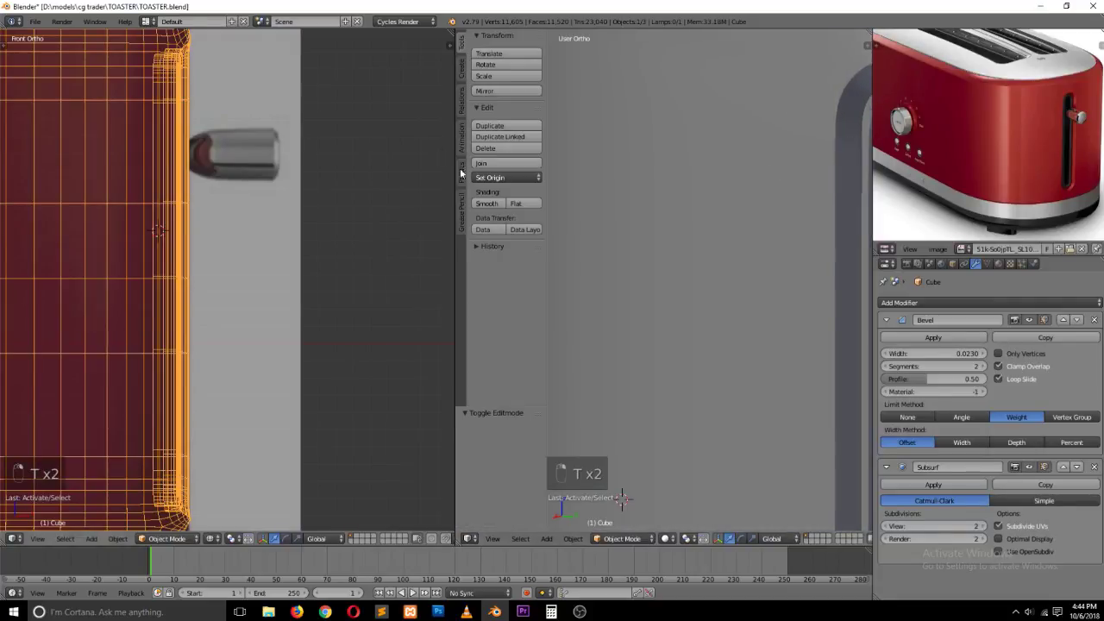
{"action": "key", "text": "t"}
Step: Clear the edge bevel weight from the edge loop at the front of the slot's inner wall
{"action": "key", "text": "Tab"}
{"action": "key", "text": "a"}
{"action": "key", "text": "a"}
{"action": "right_click", "coordinate": [703, 147], "text": "alt"}
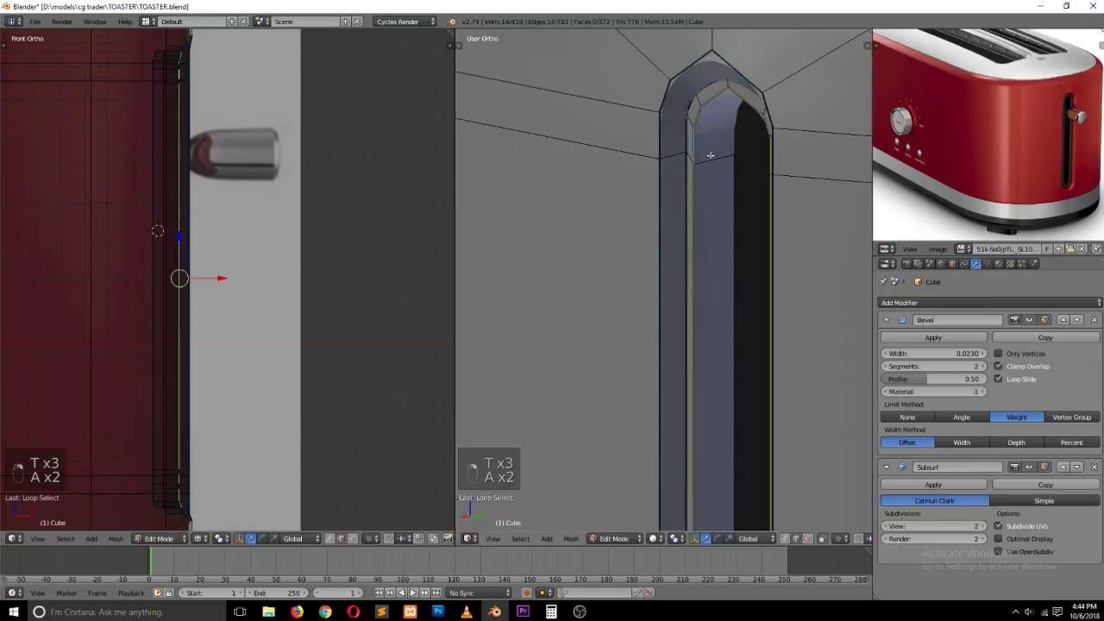
{"action": "middle_click_drag", "start_coordinate": [704, 148], "coordinate": [715, 159]}
{"action": "key", "text": "ctrl+e"}
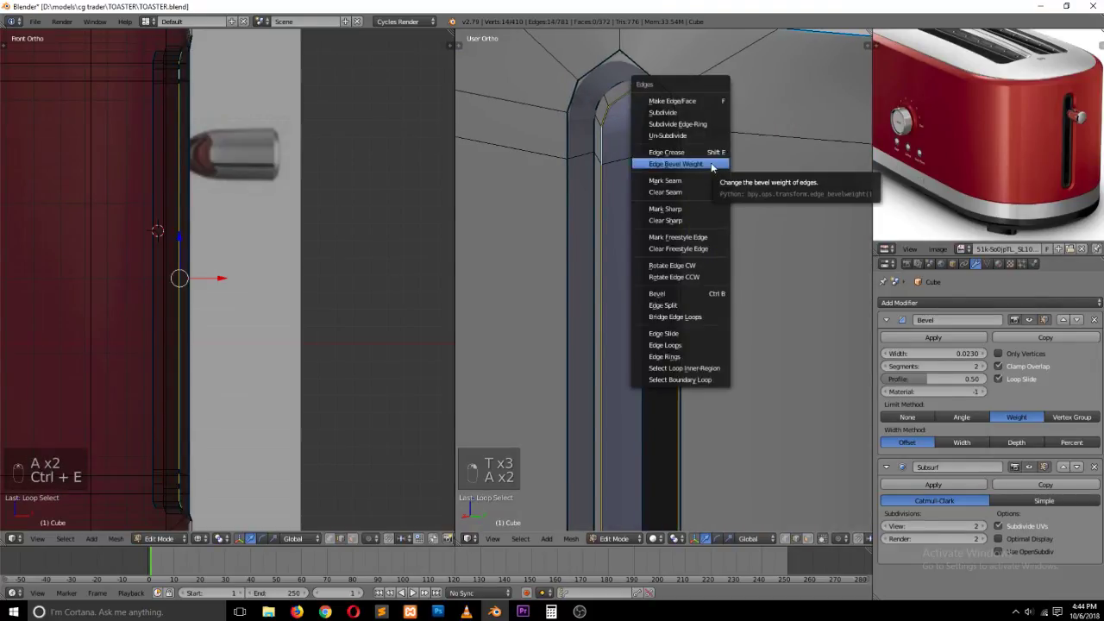
{"action": "left_click", "coordinate": [707, 167]}
{"action": "left_click", "coordinate": [665, 439]}
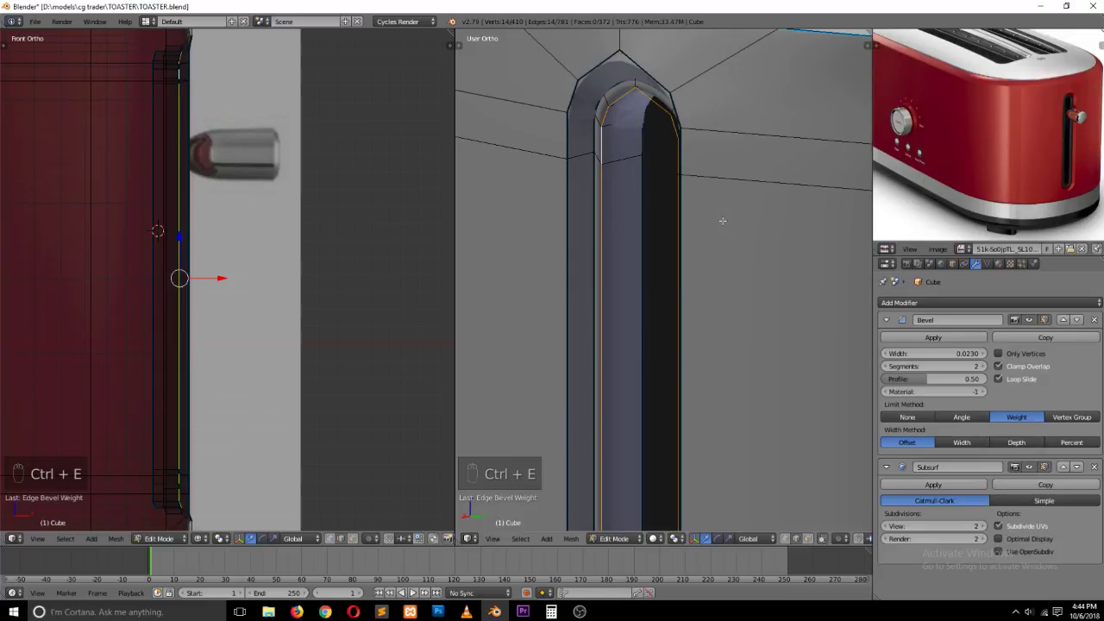
Step: Bevel the front edge loop of the slot's inner wall into a narrow rim with an offset of about 0.012
{"action": "key", "text": "a"}
{"action": "right_click", "coordinate": [601, 135], "text": "alt"}
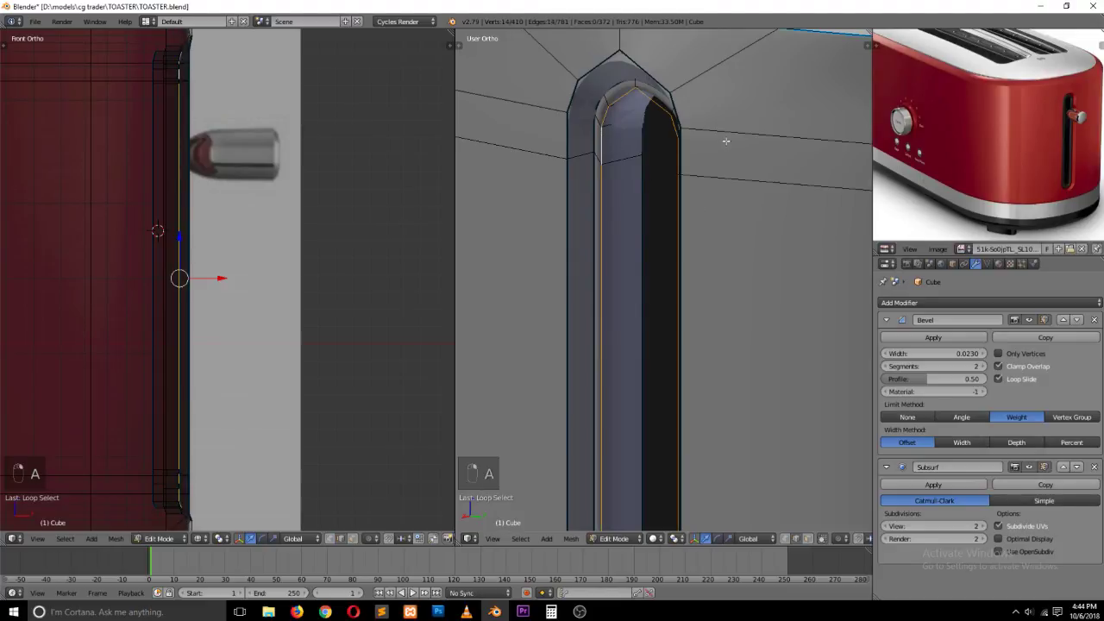
{"action": "scroll", "coordinate": [714, 134], "scroll_direction": "up", "scroll_amount": 2}
{"action": "key", "text": "ctrl+b"}
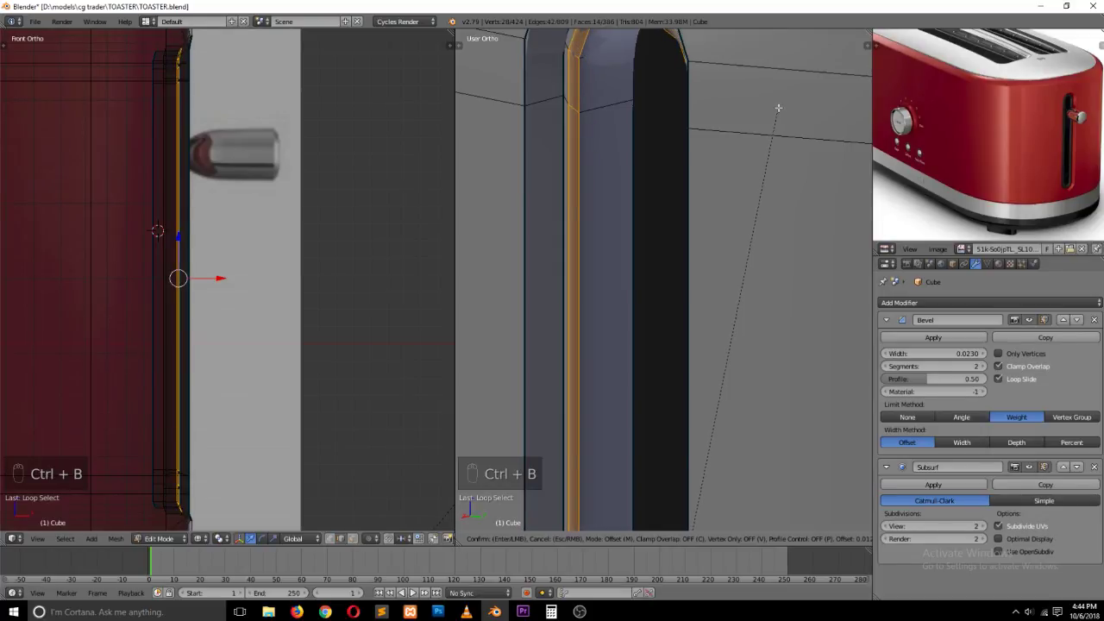
{"action": "left_click", "coordinate": [778, 109]}
{"action": "key", "text": "Tab"}
{"action": "scroll", "coordinate": [721, 133], "scroll_direction": "down", "scroll_amount": 4}
{"action": "key", "text": "Tab"}
{"action": "scroll", "coordinate": [659, 135], "scroll_direction": "up", "scroll_amount": 2}
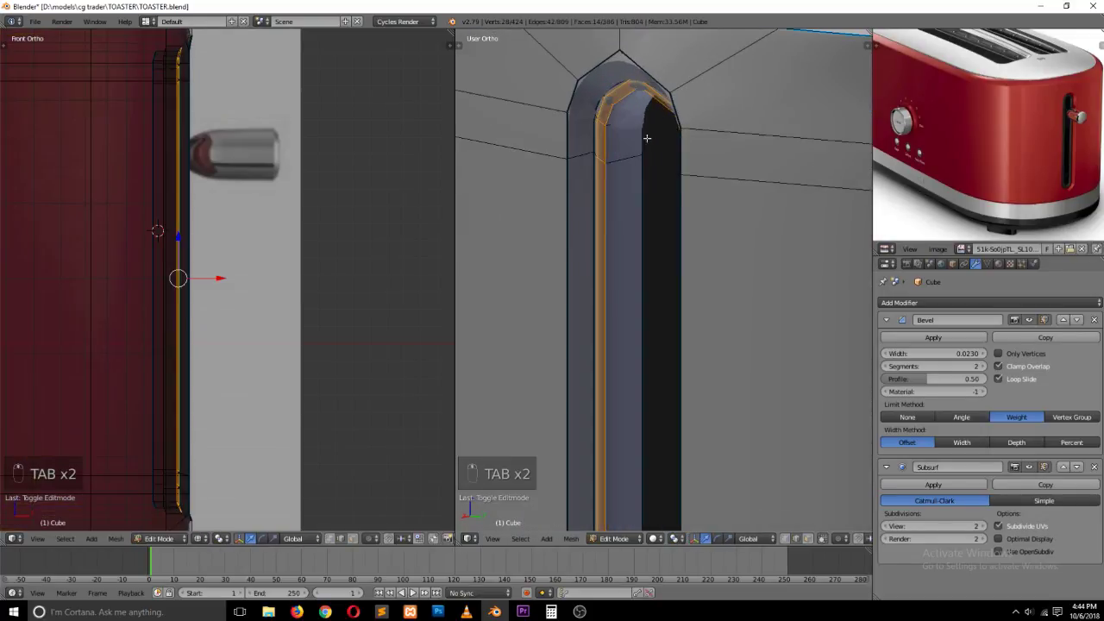
Step: Raise the edge bevel weight on the outer edge loop of the slot's new rim
{"action": "right_click", "coordinate": [598, 135], "text": "alt"}
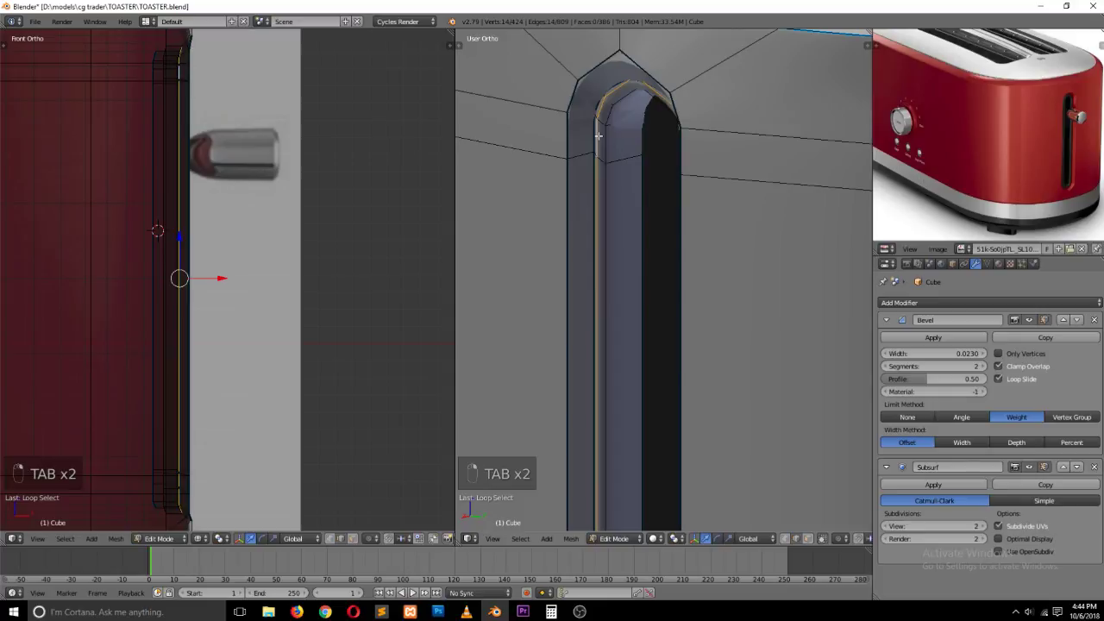
{"action": "key", "text": "ctrl+e"}
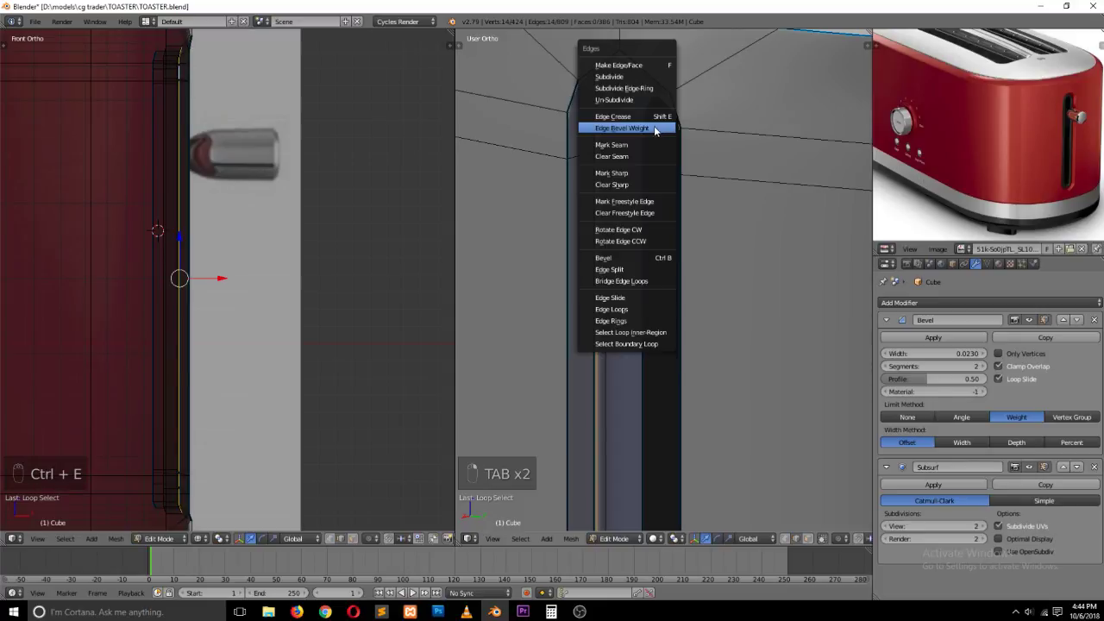
{"action": "left_click", "coordinate": [656, 130]}
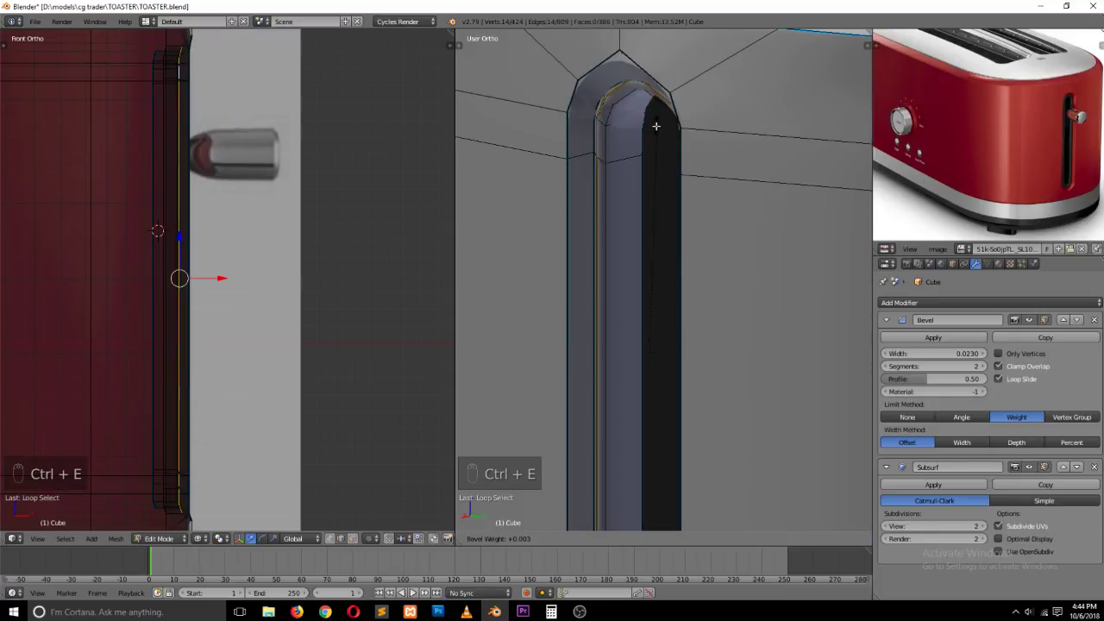
{"action": "left_click", "coordinate": [769, 93]}
{"action": "key", "text": "Tab"}
Step: Raise the edge bevel weight on the inner edge loop of the slot's rim
{"action": "key", "text": "Tab"}
{"action": "left_click", "coordinate": [610, 121], "text": "alt"}
{"action": "key", "text": "ctrl+e"}
{"action": "left_click", "coordinate": [772, 105]}
{"action": "left_click", "coordinate": [772, 105]}
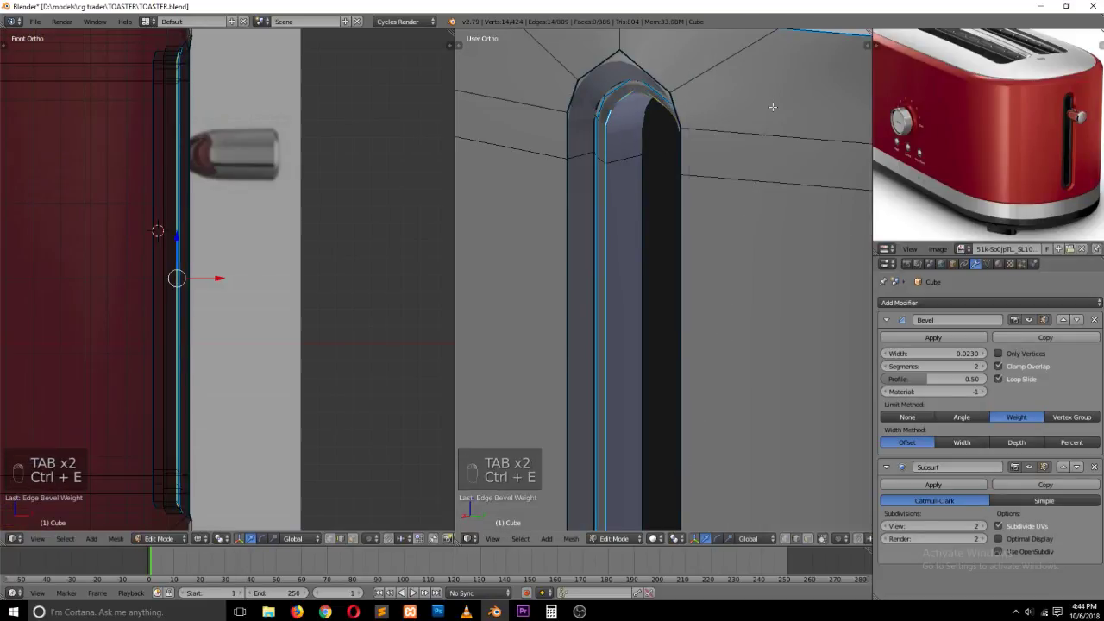
{"action": "key", "text": "Tab"}
{"action": "key", "text": "grave"}
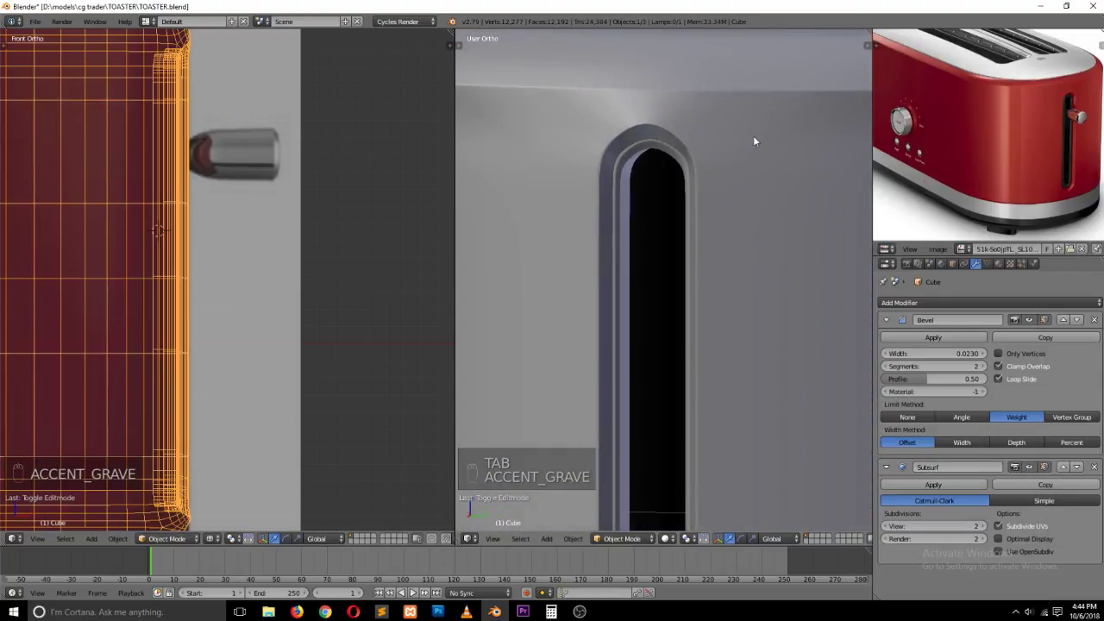
Step: Select the vertices at the top centre of the slot's arch and lower them slightly to round the curve
{"action": "key", "text": "KP_1"}
{"action": "key", "text": "KP_3"}
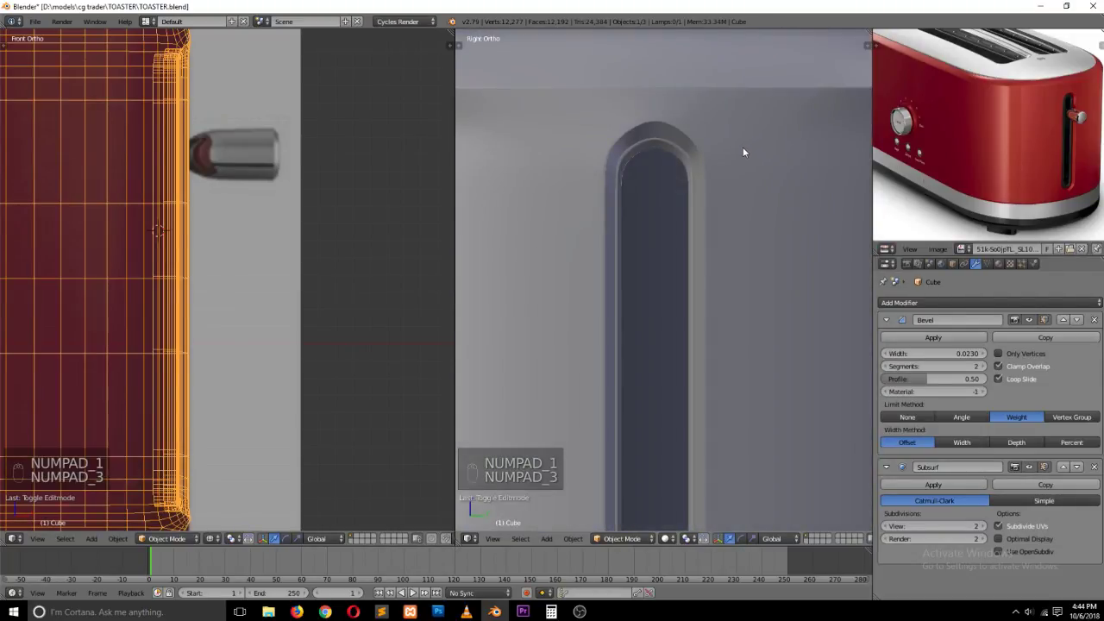
{"action": "key", "text": "Tab"}
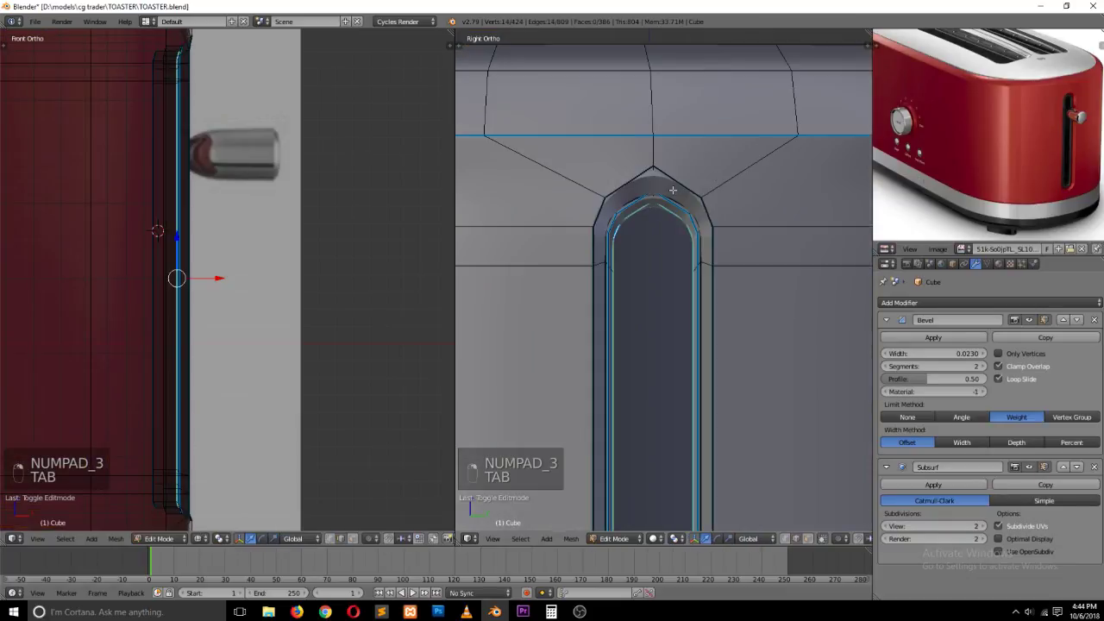
{"action": "key", "text": "ctrl+Tab"}
{"action": "left_click", "coordinate": [662, 170]}
{"action": "key", "text": "z"}
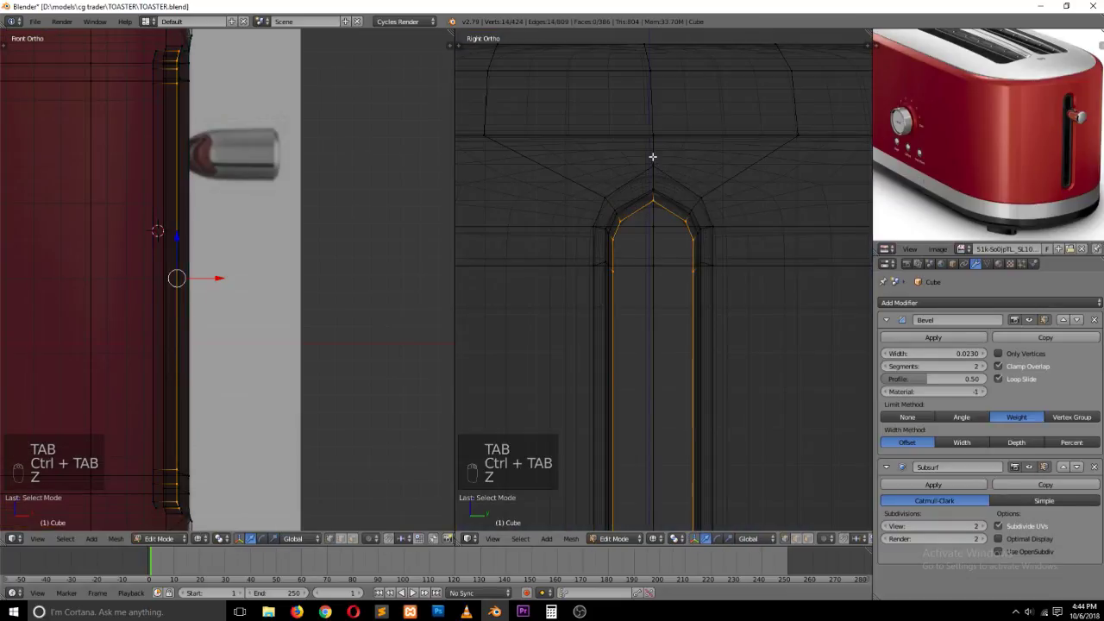
{"action": "key", "text": "a"}
{"action": "key", "text": "b"}
{"action": "left_click_drag", "start_coordinate": [648, 149], "coordinate": [656, 179]}
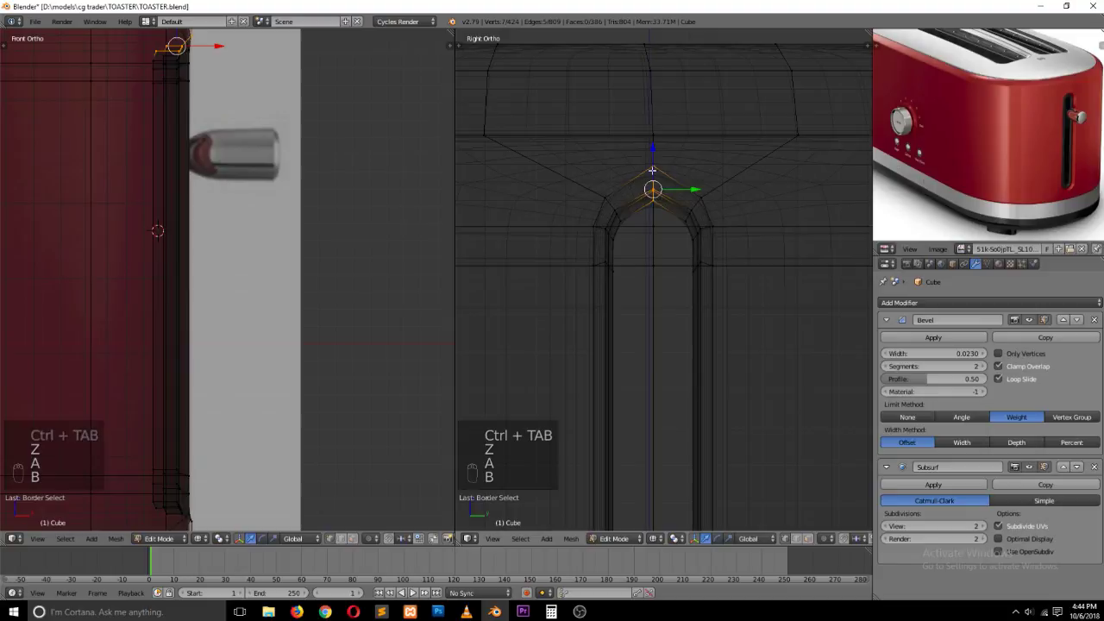
{"action": "key", "text": "Tab"}
{"action": "key", "text": "z"}
Step: Scale the linked inner rim geometry of the slot to about 0.97 along Y and slightly along Z
{"action": "key", "text": "Tab"}
{"action": "key", "text": "a"}
{"action": "key", "text": "a"}
{"action": "right_click", "coordinate": [653, 208]}
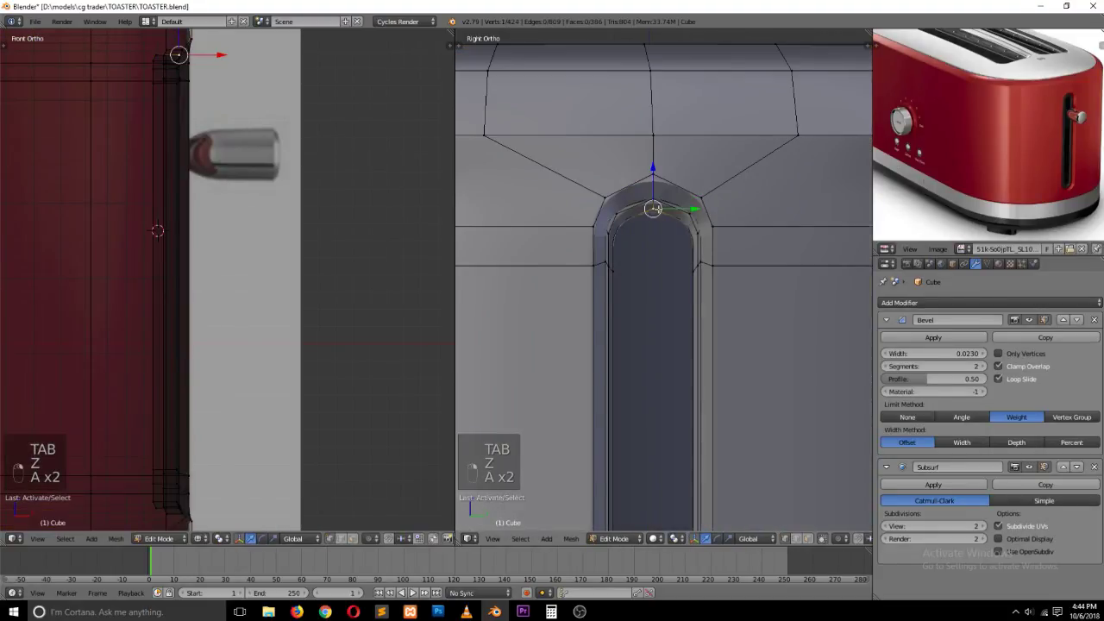
{"action": "key", "text": "ctrl+l"}
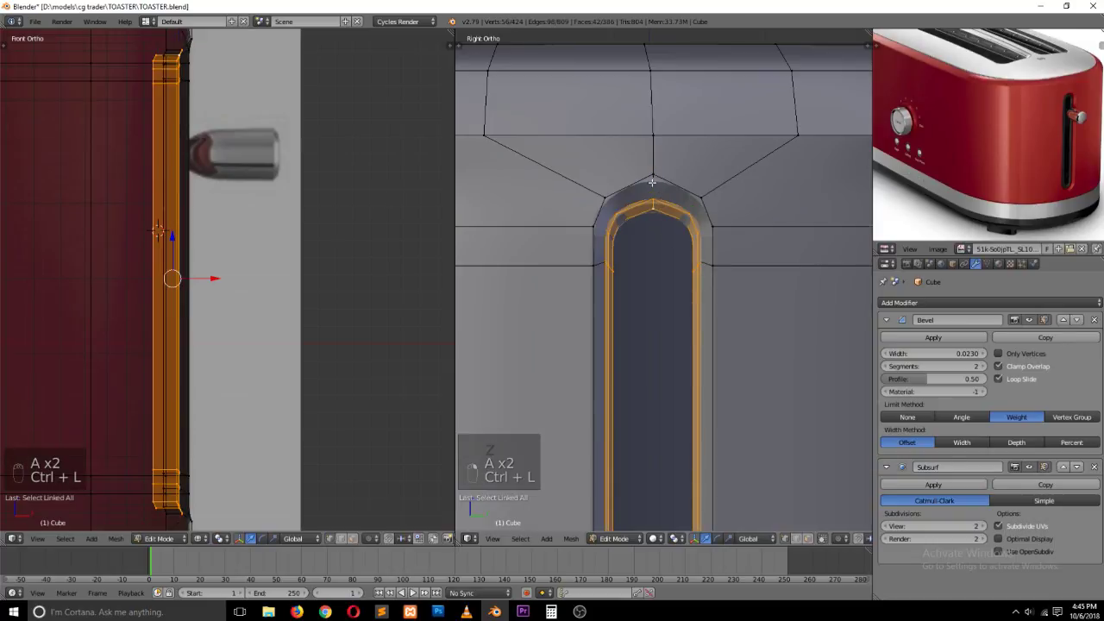
{"action": "key", "text": "s"}
{"action": "key", "text": "x"}
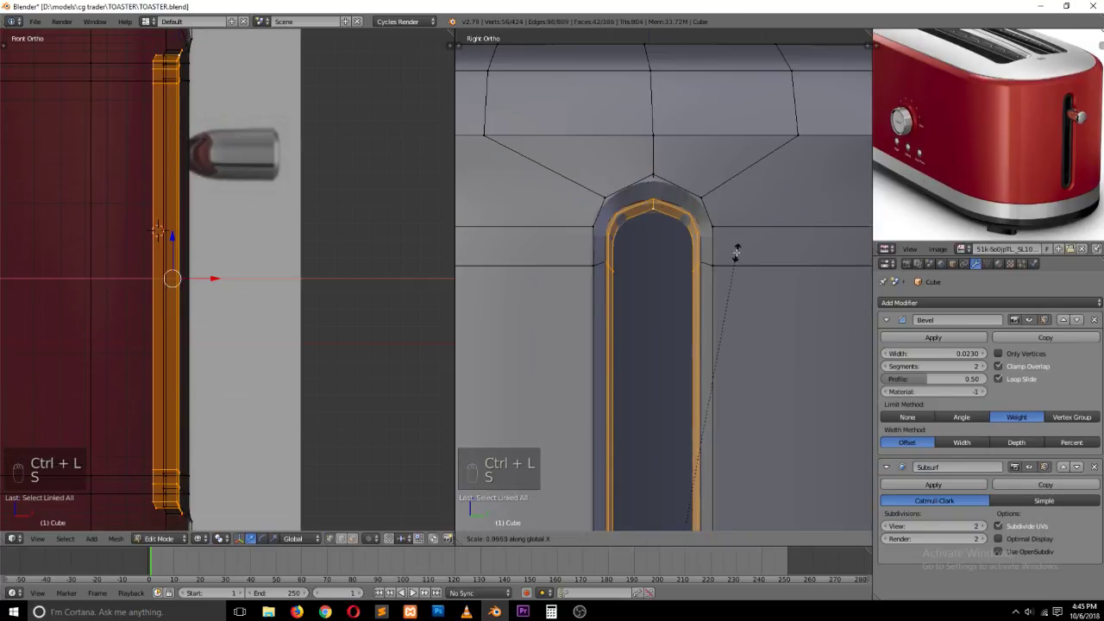
{"action": "key", "text": "y"}
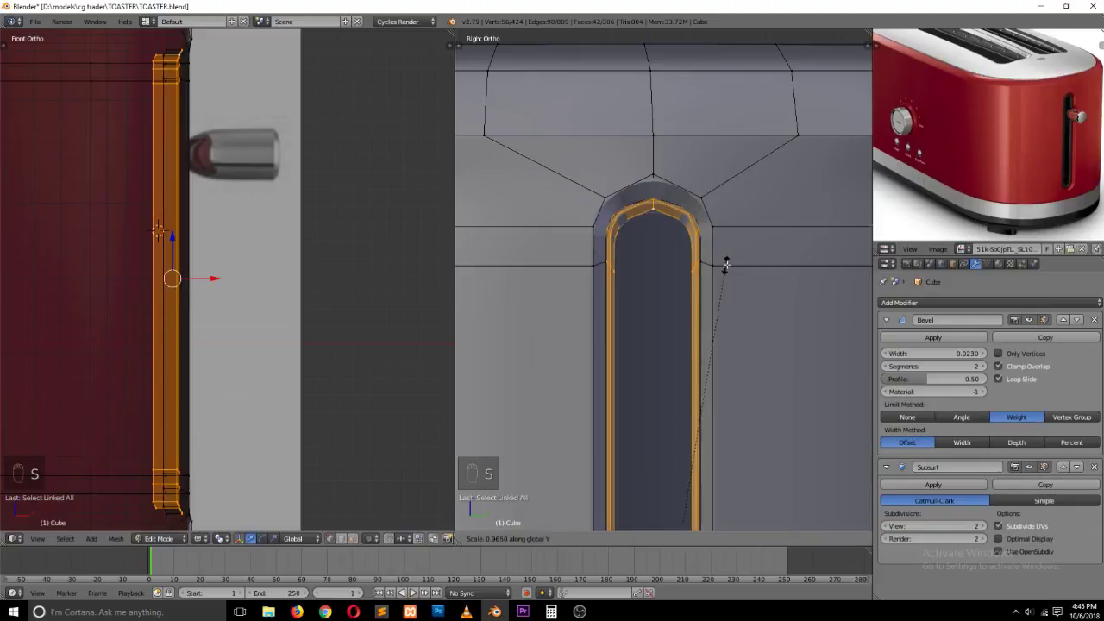
{"action": "left_click", "coordinate": [725, 264]}
{"action": "key", "text": "s"}
{"action": "key", "text": "z"}
{"action": "left_click", "coordinate": [696, 162]}
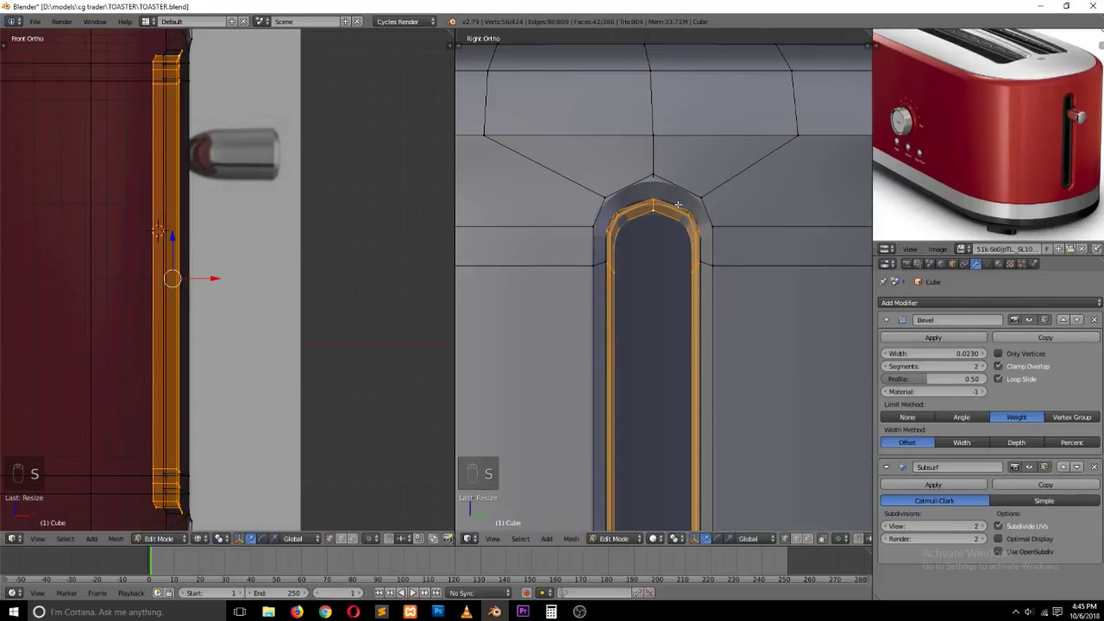
Step: Extrude the rim's outer edge loop inward into the toaster body and flatten it by scaling to 0 along X
{"action": "key", "text": "a"}
{"action": "scroll", "coordinate": [663, 208], "scroll_direction": "up", "scroll_amount": 3}
{"action": "key", "text": "a"}
{"action": "key", "text": "a"}
{"action": "right_click", "coordinate": [669, 151], "text": "alt"}
{"action": "scroll", "coordinate": [664, 172], "scroll_direction": "down", "scroll_amount": 4}
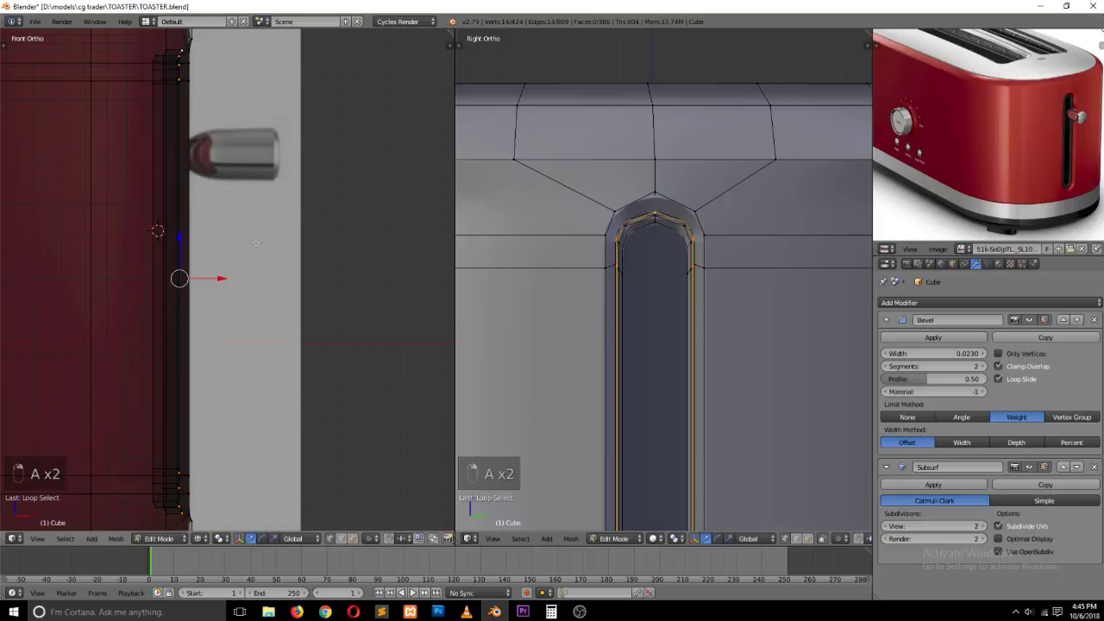
{"action": "key", "text": "e"}
{"action": "left_click", "coordinate": [202, 280]}
{"action": "key", "text": "s"}
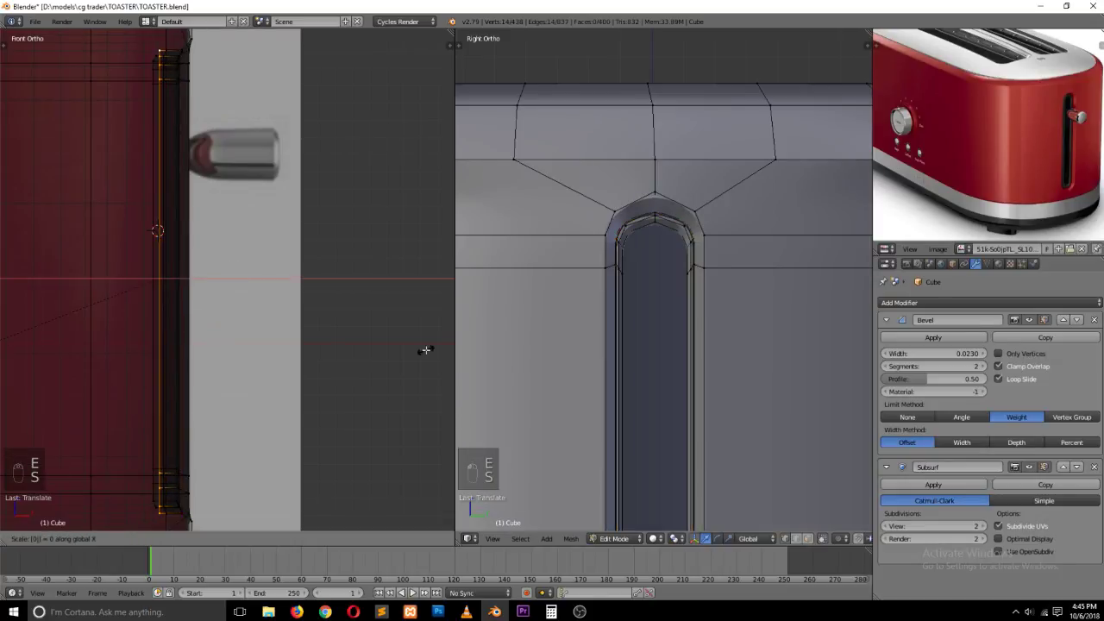
{"action": "left_click", "coordinate": [425, 351]}
{"action": "left_click", "coordinate": [325, 612]}
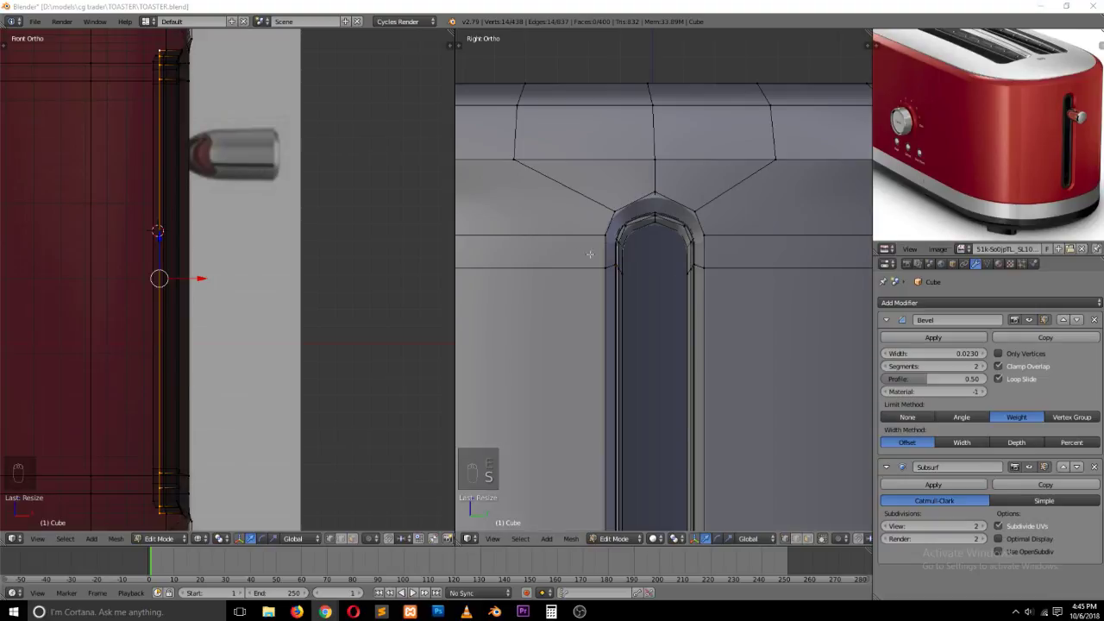
Step: Save the file and examine the top of the slot's rim up close in Object Mode
{"action": "key", "text": "Tab"}
{"action": "key", "text": "ctrl+s"}
{"action": "key", "text": "grave"}
{"action": "middle_click_drag", "start_coordinate": [682, 261], "coordinate": [726, 276]}
{"action": "scroll", "coordinate": [706, 221], "scroll_direction": "up", "scroll_amount": 5}
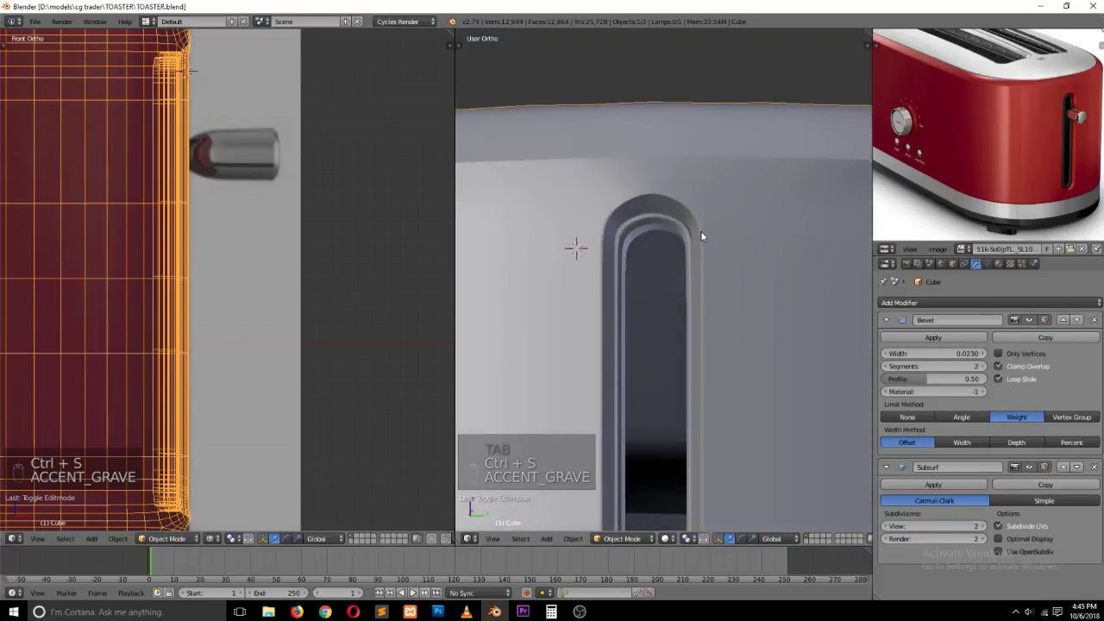
{"action": "key", "text": "grave"}
{"action": "mouse_move", "coordinate": [709, 199]}
{"action": "middle_mouse_down"}
{"action": "mouse_move", "coordinate": [688, 217]}
{"action": "mouse_move", "coordinate": [705, 217]}
{"action": "middle_mouse_up"}
Step: Hide the linked toaster body geometry in Edit Mode, leaving only the slot's inner rim
{"action": "key", "text": "Tab"}
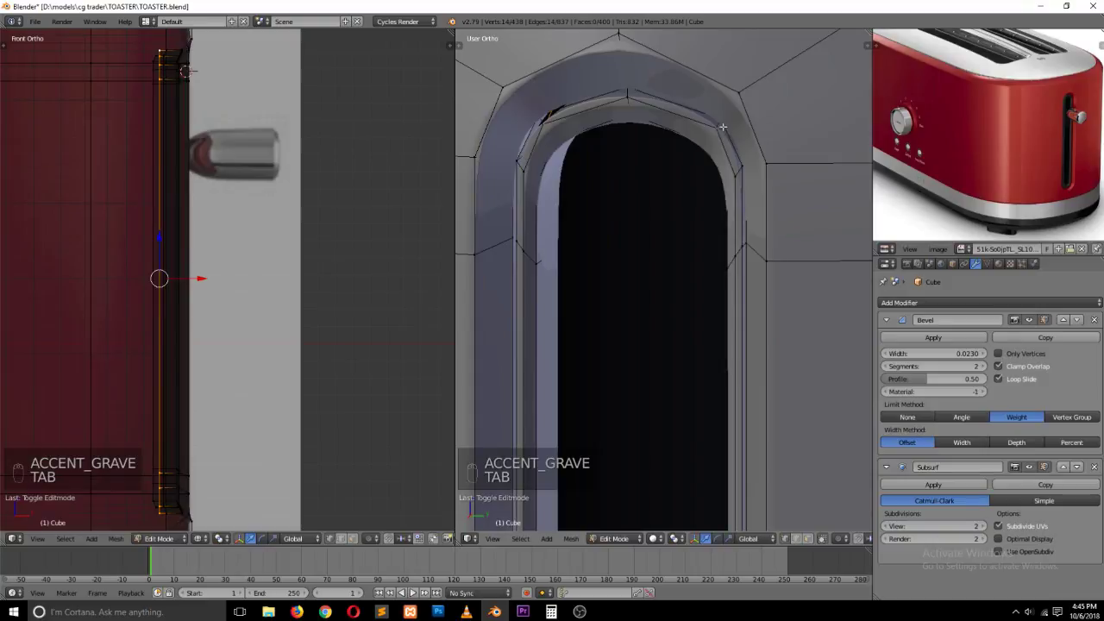
{"action": "key", "text": "grave"}
{"action": "middle_click_drag", "start_coordinate": [722, 125], "coordinate": [647, 97]}
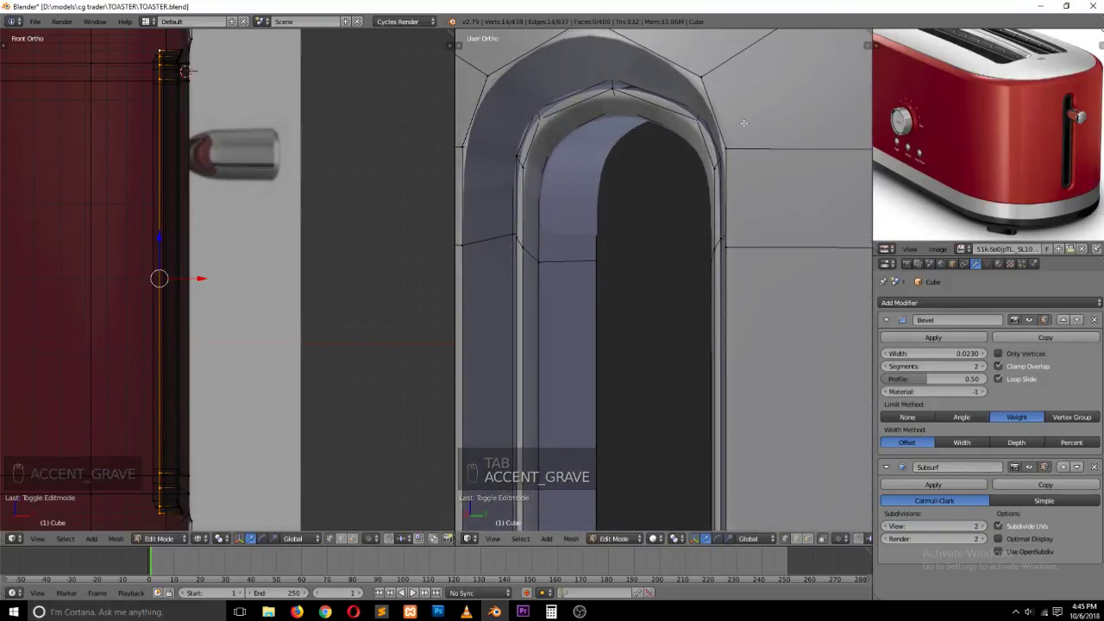
{"action": "right_click", "coordinate": [722, 138]}
{"action": "key", "text": "ctrl+l"}
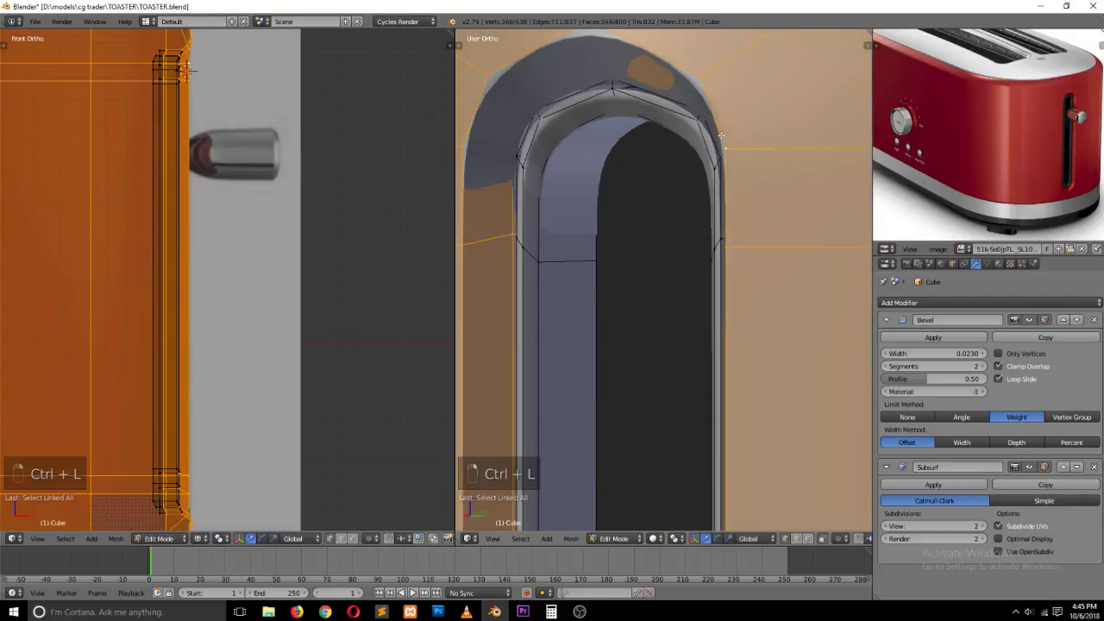
{"action": "key", "text": "h"}
Step: Select the face loop around the outer wall of the slot's inner rim in face select mode
{"action": "key", "text": "grave"}
{"action": "middle_click_drag", "start_coordinate": [725, 142], "coordinate": [703, 177]}
{"action": "key", "text": "ctrl+Tab"}
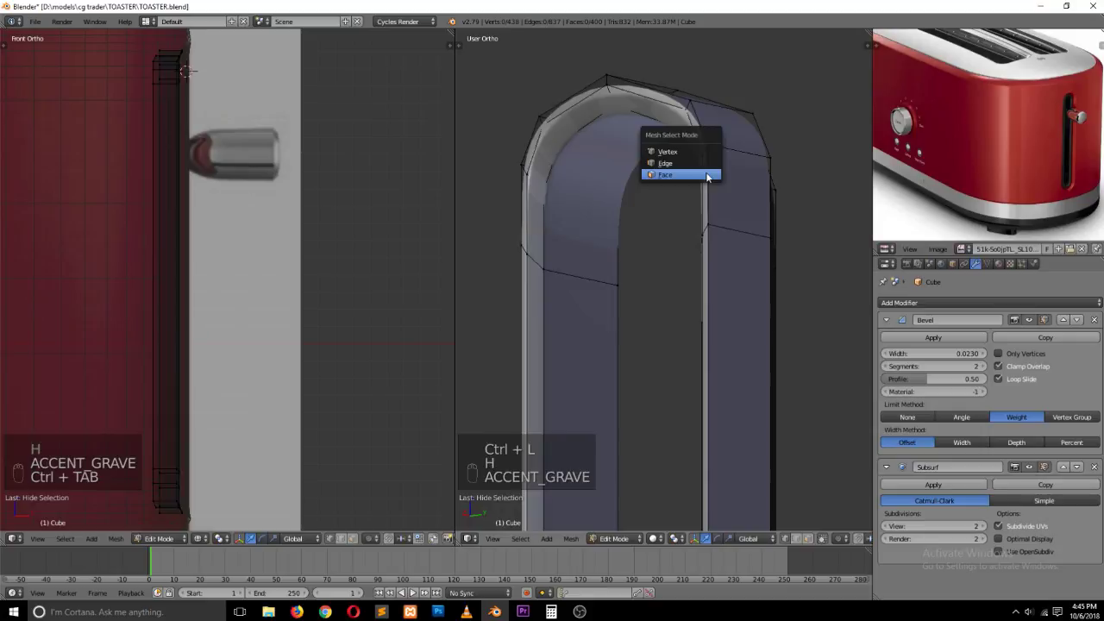
{"action": "left_click", "coordinate": [709, 176]}
{"action": "right_click", "coordinate": [714, 112], "text": "alt"}
{"action": "right_click", "coordinate": [729, 155], "text": "alt"}
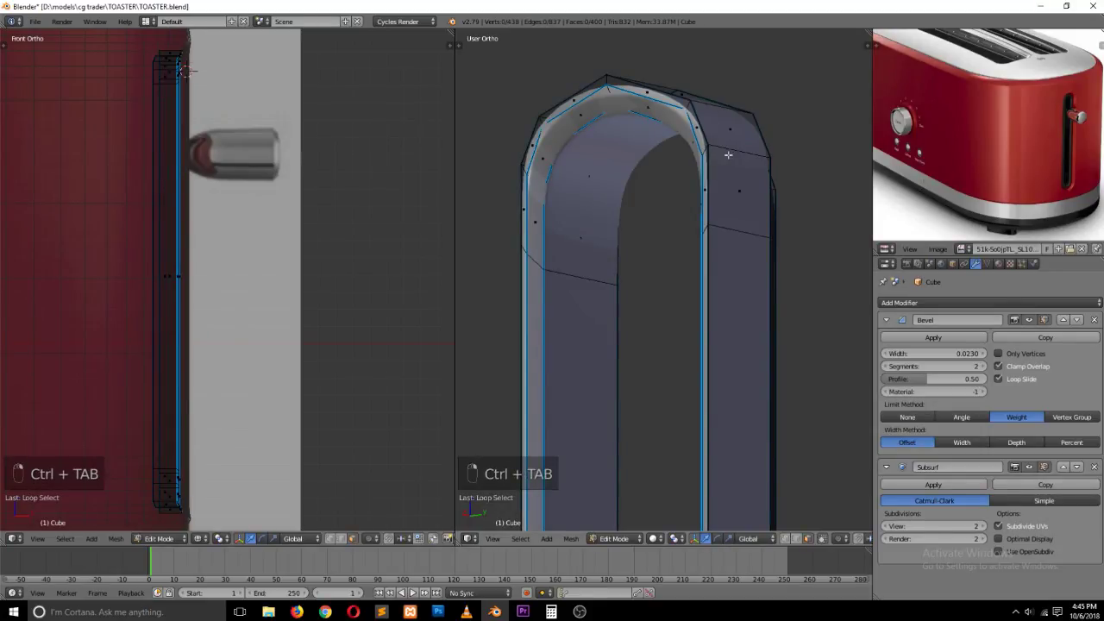
{"action": "right_click", "coordinate": [728, 154], "text": "alt"}
{"action": "key", "text": "KP_1"}
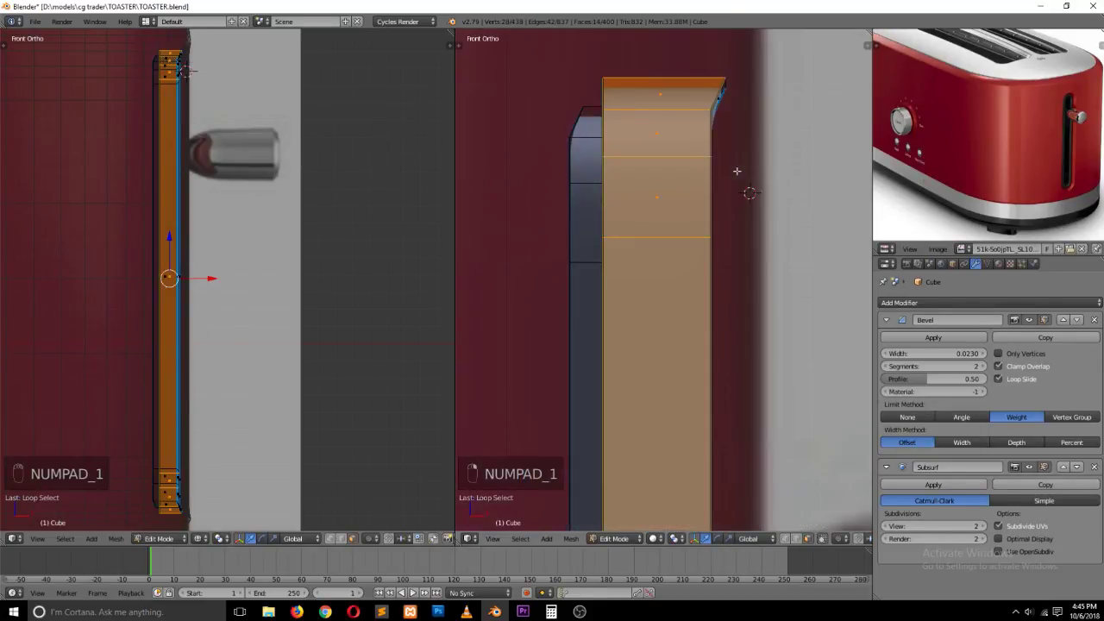
{"action": "scroll", "coordinate": [752, 187], "scroll_direction": "down", "scroll_amount": 1}
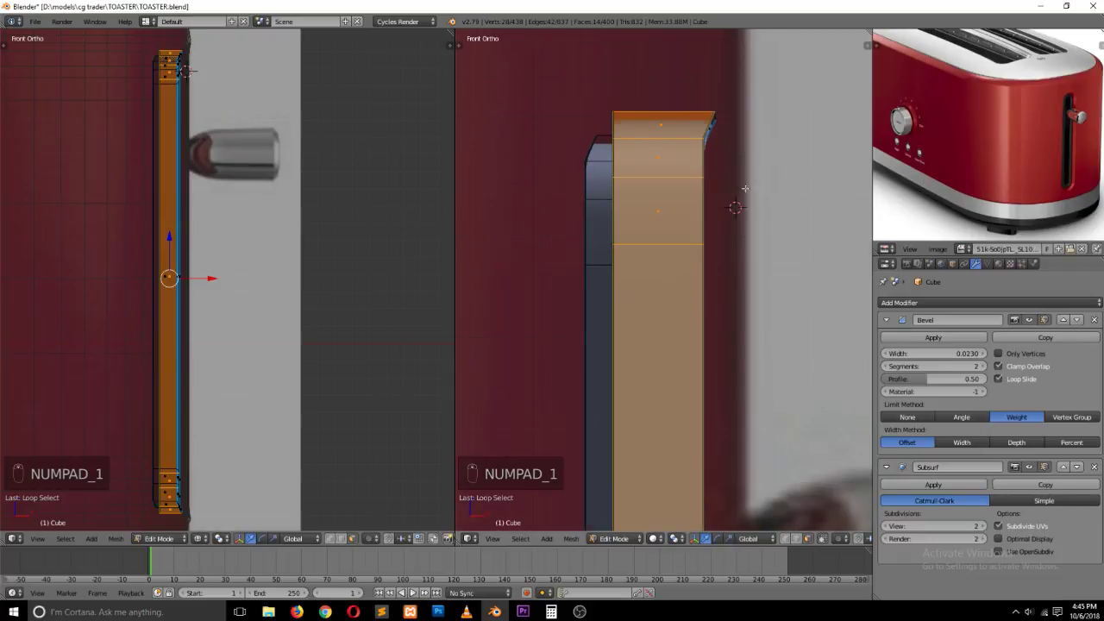
Step: Select the front edge loop of the rim's outer wall and flatten it by scaling to 0 along X
{"action": "key", "text": "z"}
{"action": "key", "text": "ctrl+Tab"}
{"action": "left_click", "coordinate": [720, 157]}
{"action": "key", "text": "z"}
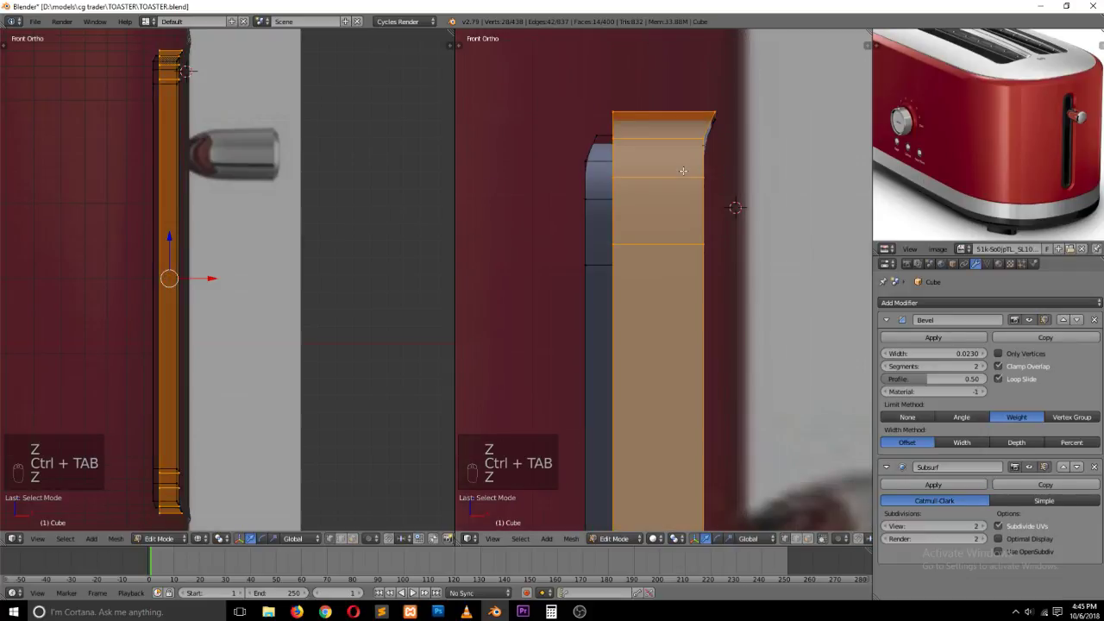
{"action": "right_click", "coordinate": [708, 119], "text": "alt"}
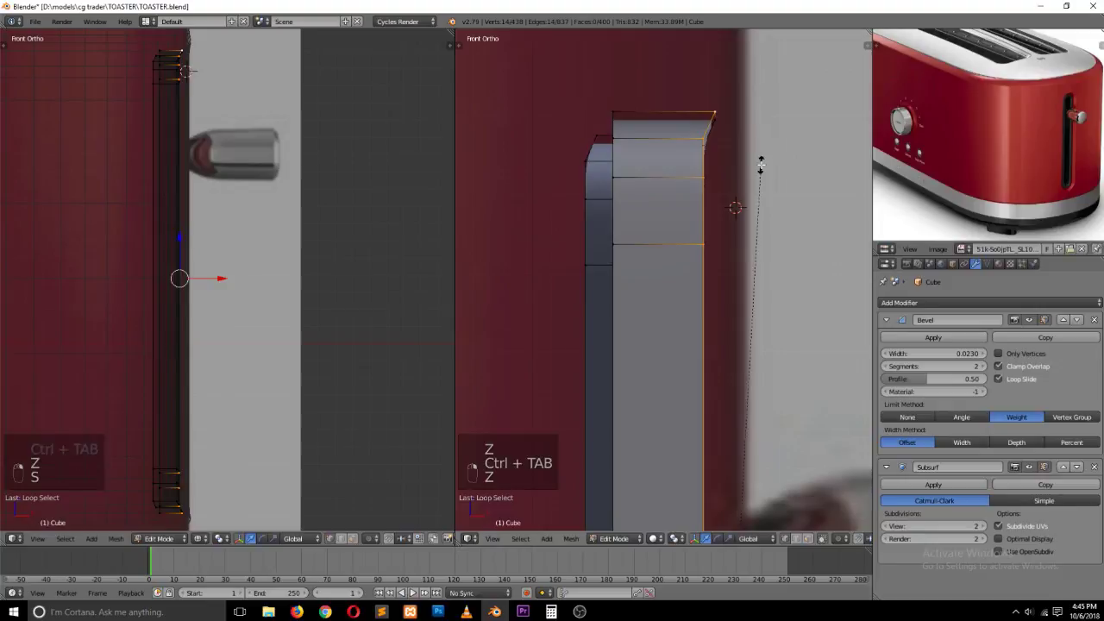
{"action": "key", "text": "s"}
{"action": "key", "text": "x"}
{"action": "key", "text": "0"}
{"action": "key", "text": "Return"}
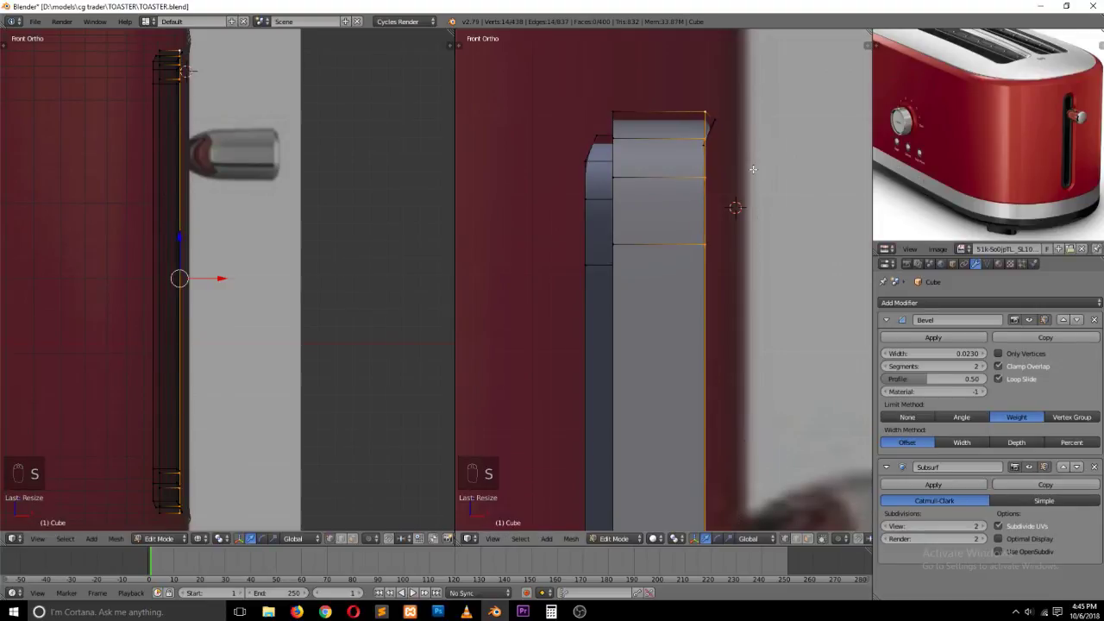
Step: Flatten the inner front edge loop of the rim by scaling it to 0 along X
{"action": "key", "text": "z"}
{"action": "right_click", "coordinate": [695, 175], "text": "alt"}
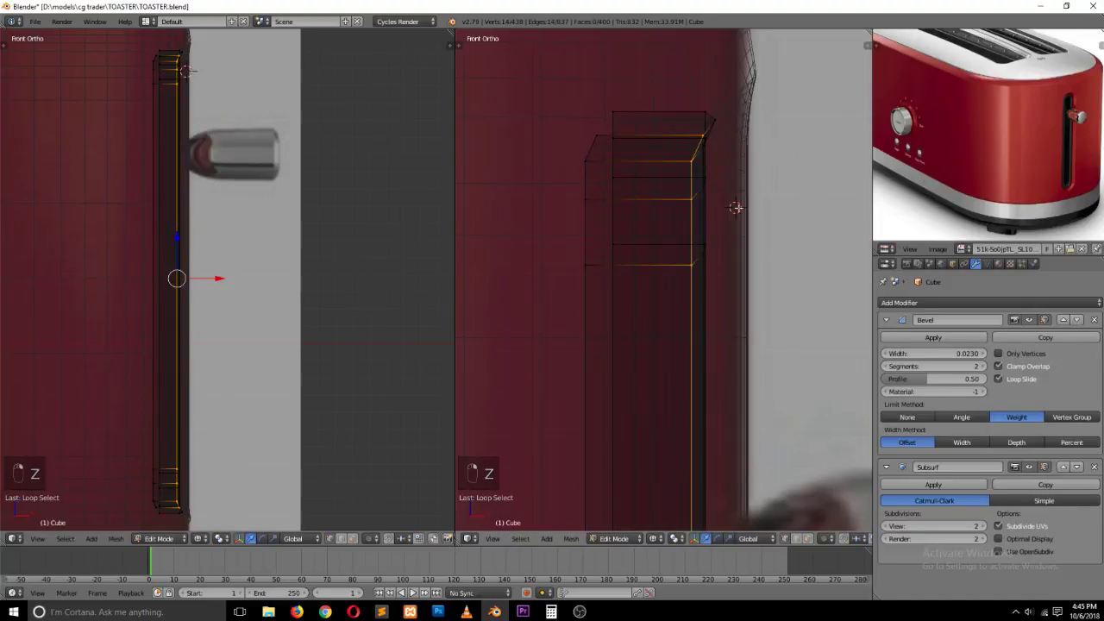
{"action": "key", "text": "s"}
{"action": "key", "text": "x"}
{"action": "key", "text": "0"}
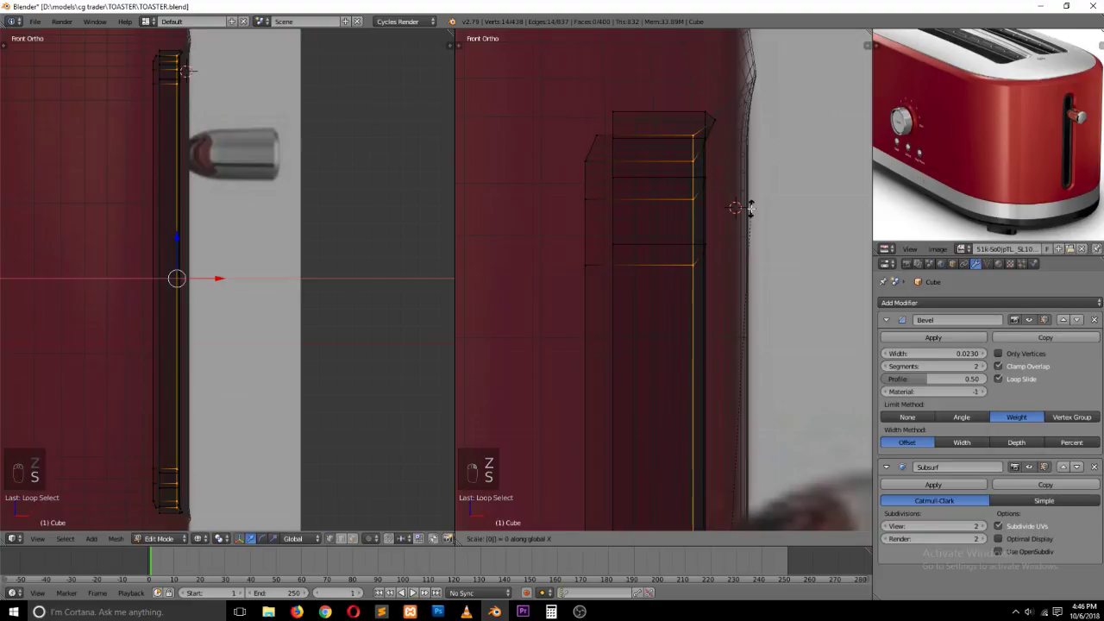
{"action": "key", "text": "Return"}
{"action": "middle_click_drag", "start_coordinate": [739, 207], "coordinate": [704, 189]}
{"action": "key", "text": "z"}
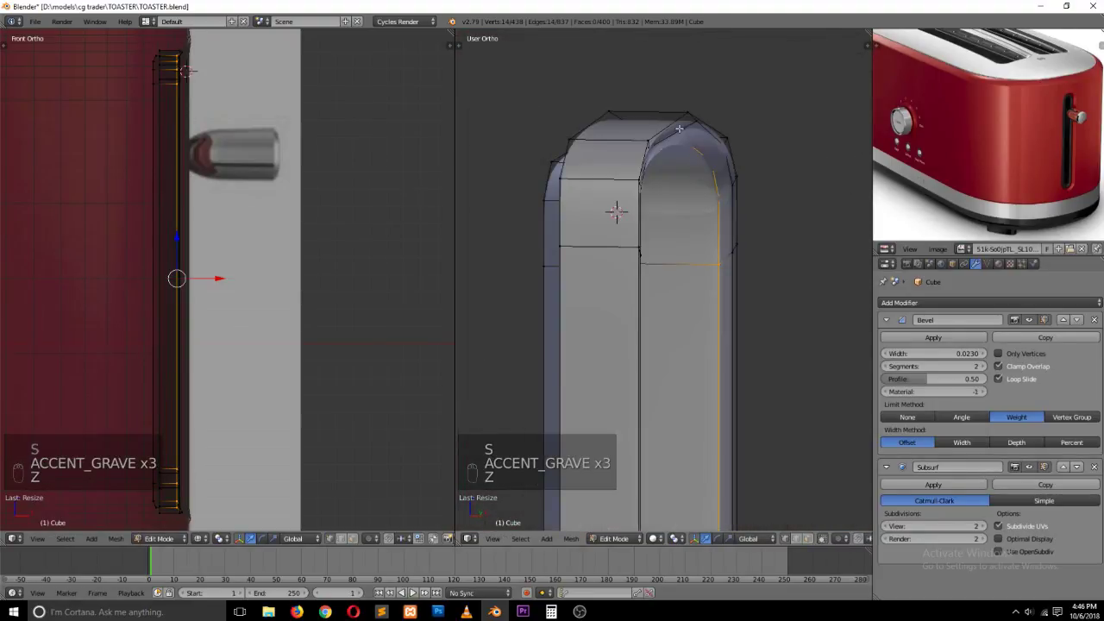
Step: Flatten the rim's protruding middle front edge loop by scaling it along X
{"action": "key", "text": "KP_1"}
{"action": "key", "text": "z"}
{"action": "key", "text": "s"}
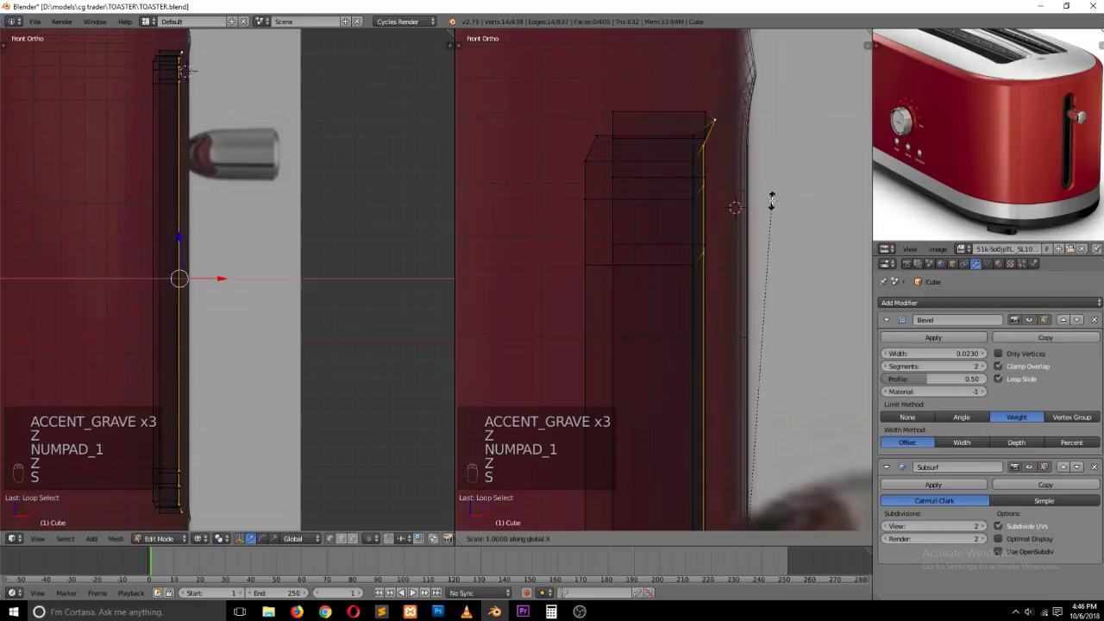
{"action": "left_click", "coordinate": [773, 201]}
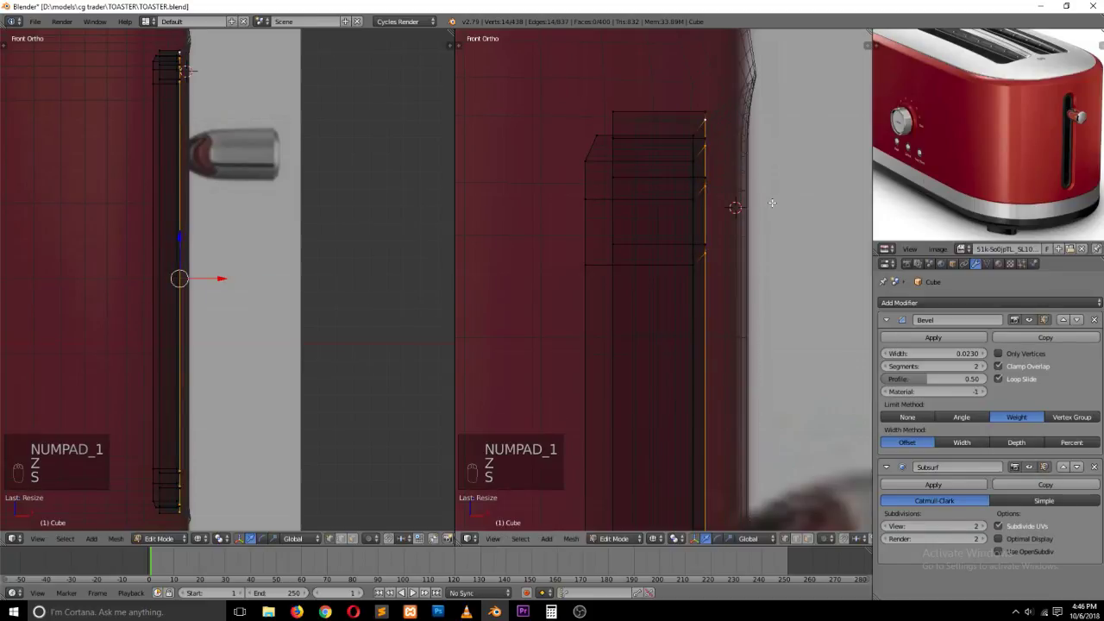
{"action": "key", "text": "z"}
Step: Adjust the rim's middle front edge loop by edge sliding and scaling, and check the smoothed rim in Object Mode
{"action": "key", "text": "grave"}
{"action": "middle_click_drag", "start_coordinate": [774, 207], "coordinate": [666, 193]}
{"action": "key", "text": "g"}
{"action": "key", "text": "g"}
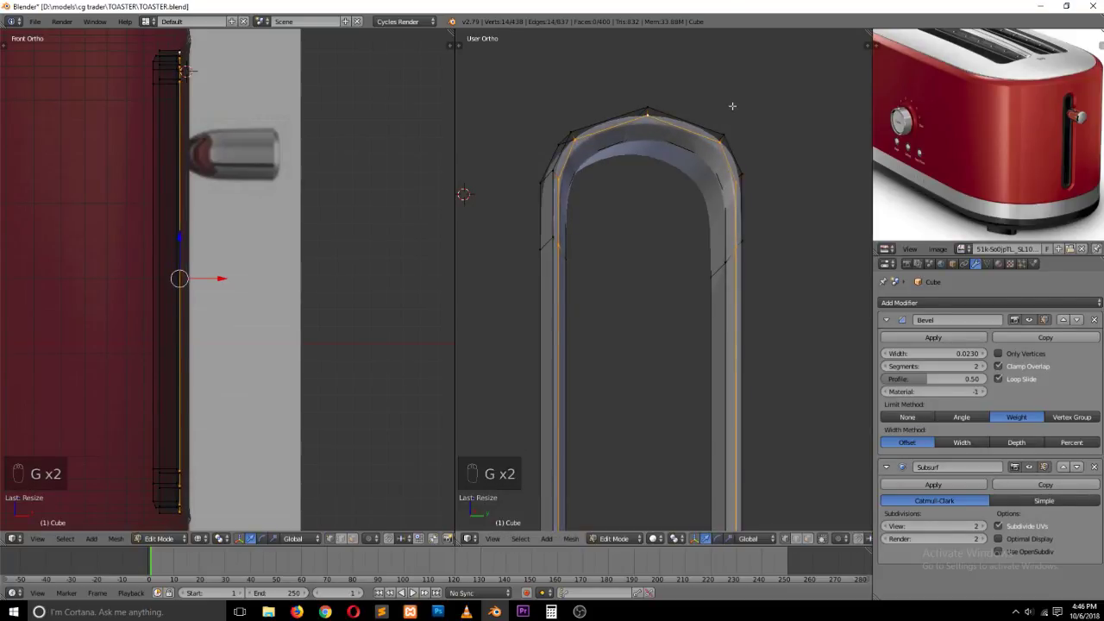
{"action": "key", "text": "s"}
{"action": "key", "text": "Tab"}
{"action": "key", "text": "grave"}
{"action": "middle_click_drag", "start_coordinate": [739, 108], "coordinate": [683, 116]}
Step: Insert a loop cut around the front of the rim and check the smoothed result in Object Mode
{"action": "key", "text": "Tab"}
{"action": "key", "text": "ctrl+r"}
{"action": "left_click", "coordinate": [571, 164]}
{"action": "left_click", "coordinate": [572, 161]}
{"action": "key", "text": "Tab"}
{"action": "key", "text": "grave"}
{"action": "middle_click_drag", "start_coordinate": [578, 161], "coordinate": [730, 177]}
Step: Save the file and inspect the slot from the right view down to its bottom end
{"action": "key", "text": "KP_1"}
{"action": "key", "text": "KP_3"}
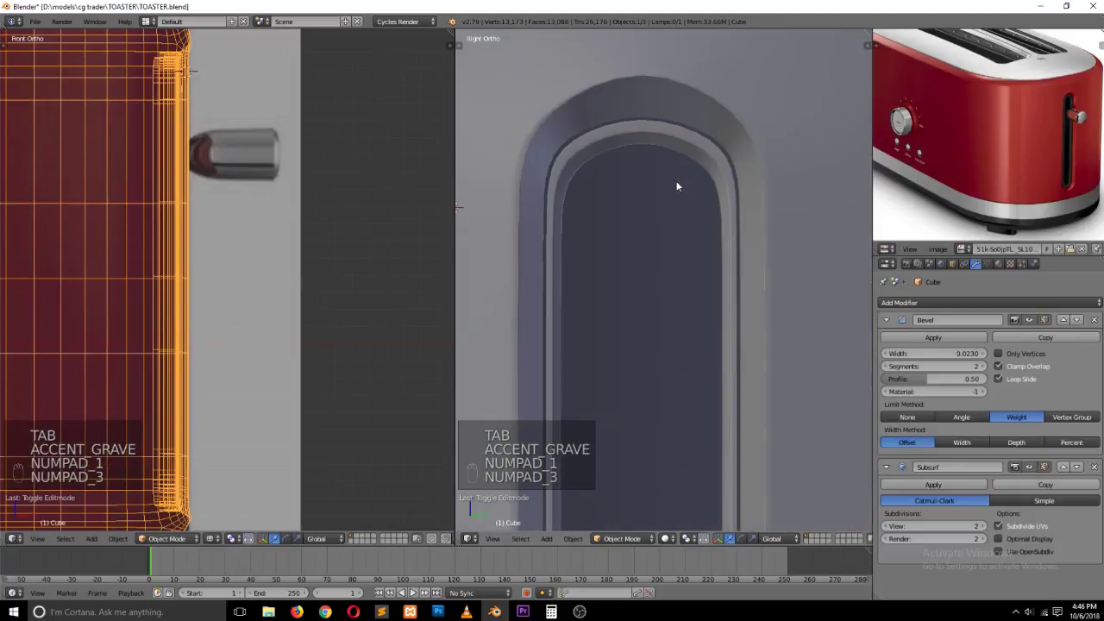
{"action": "key", "text": "ctrl+s"}
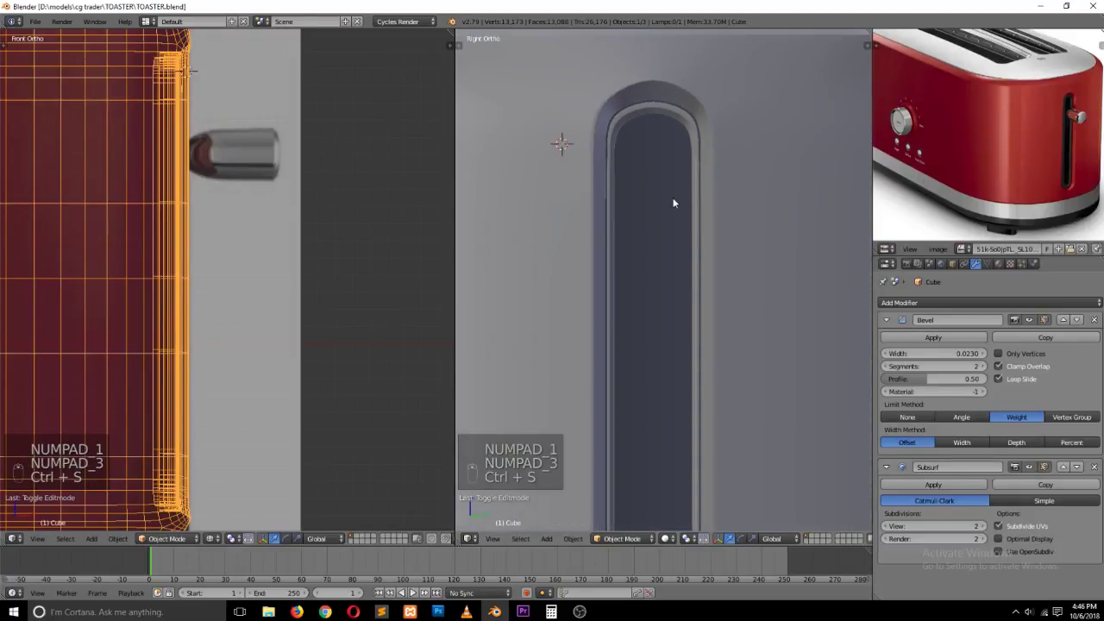
{"action": "scroll", "coordinate": [672, 201], "scroll_direction": "down", "scroll_amount": 20, "text": "shift"}
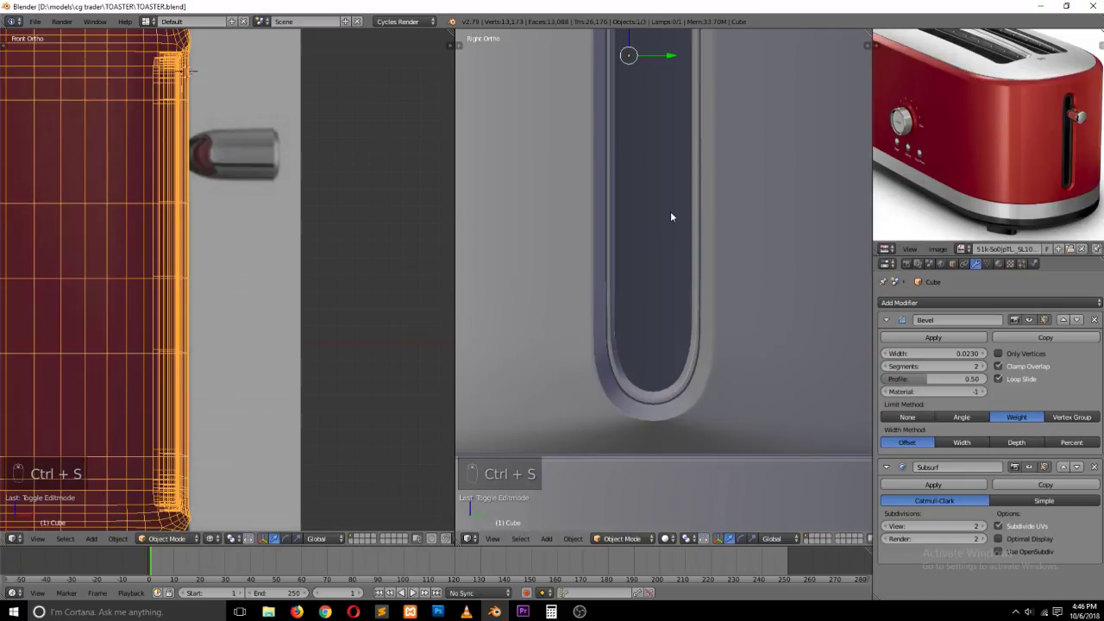
{"action": "scroll", "coordinate": [672, 225], "scroll_direction": "up", "scroll_amount": 3}
Step: Reveal the hidden toaster body in Edit Mode and hide the linked inner rim geometry instead
{"action": "key", "text": "Tab"}
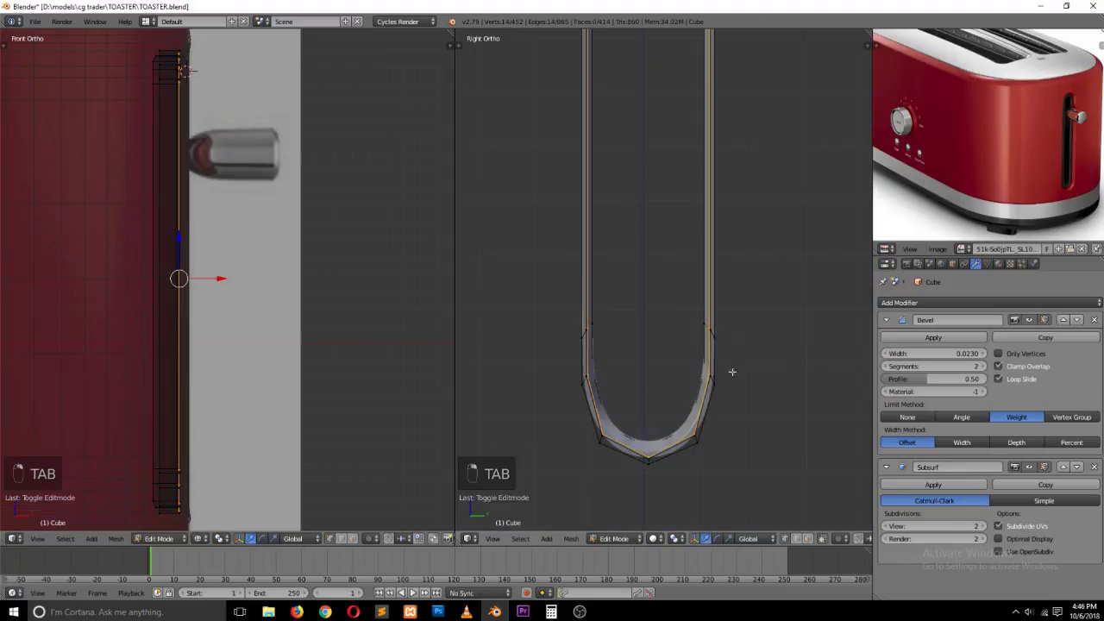
{"action": "key", "text": "alt+h"}
{"action": "key", "text": "a"}
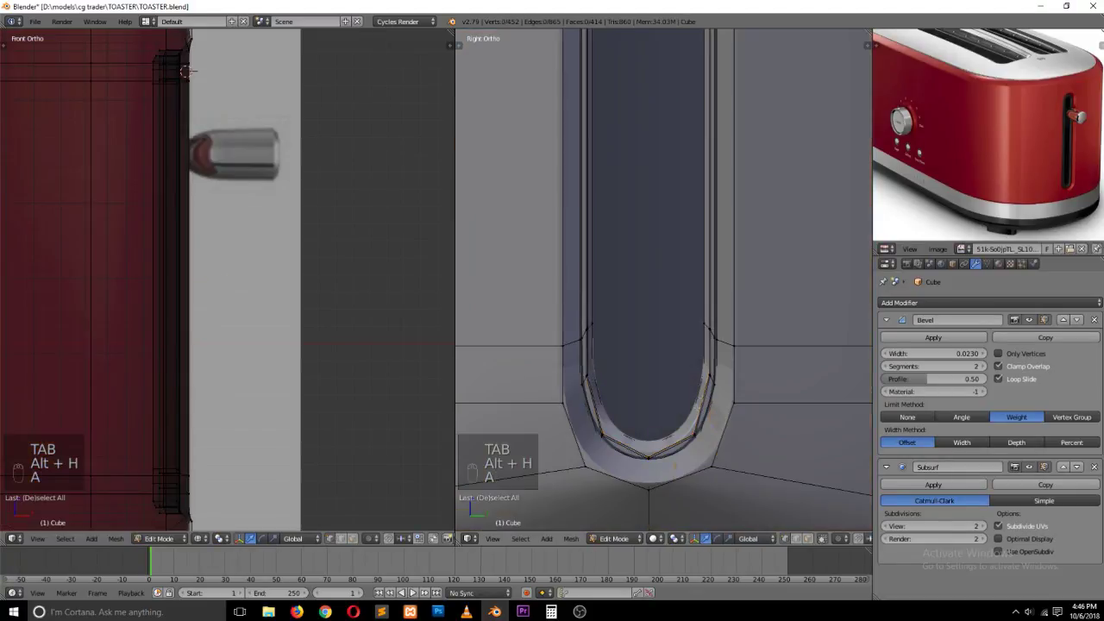
{"action": "key", "text": "z"}
{"action": "key", "text": "z"}
{"action": "key", "text": "Tab"}
{"action": "key", "text": "Tab"}
{"action": "key", "text": "grave"}
{"action": "right_click", "coordinate": [703, 366]}
{"action": "key", "text": "ctrl+l"}
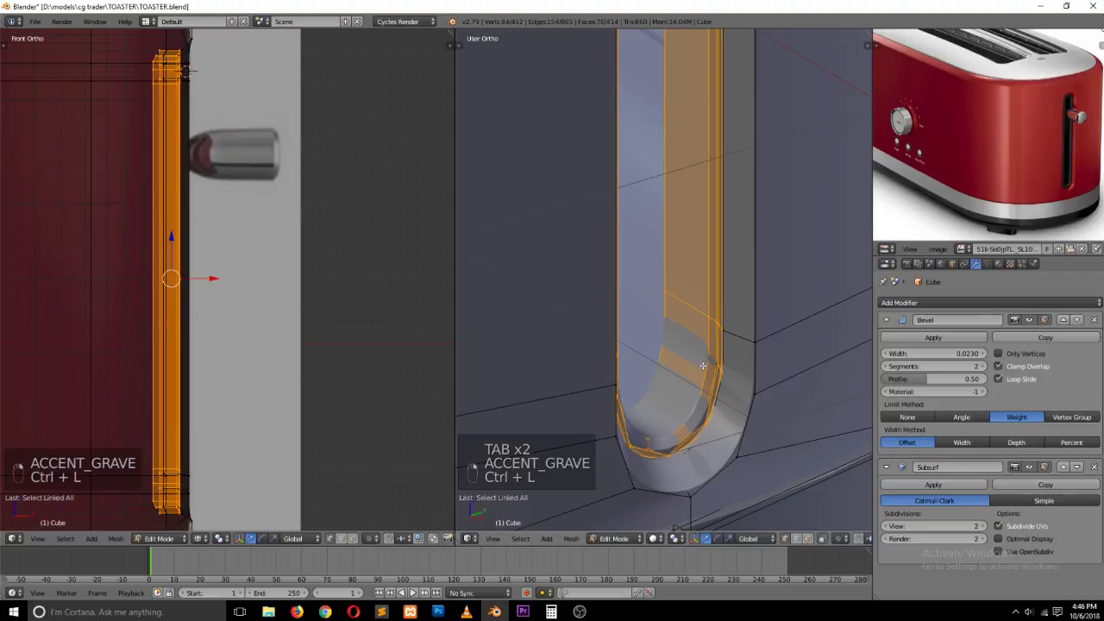
{"action": "key", "text": "h"}
Step: Select the face loop of the slot recess's inner wall and scale it down slightly along Y and Z only
{"action": "key", "text": "ctrl+Tab"}
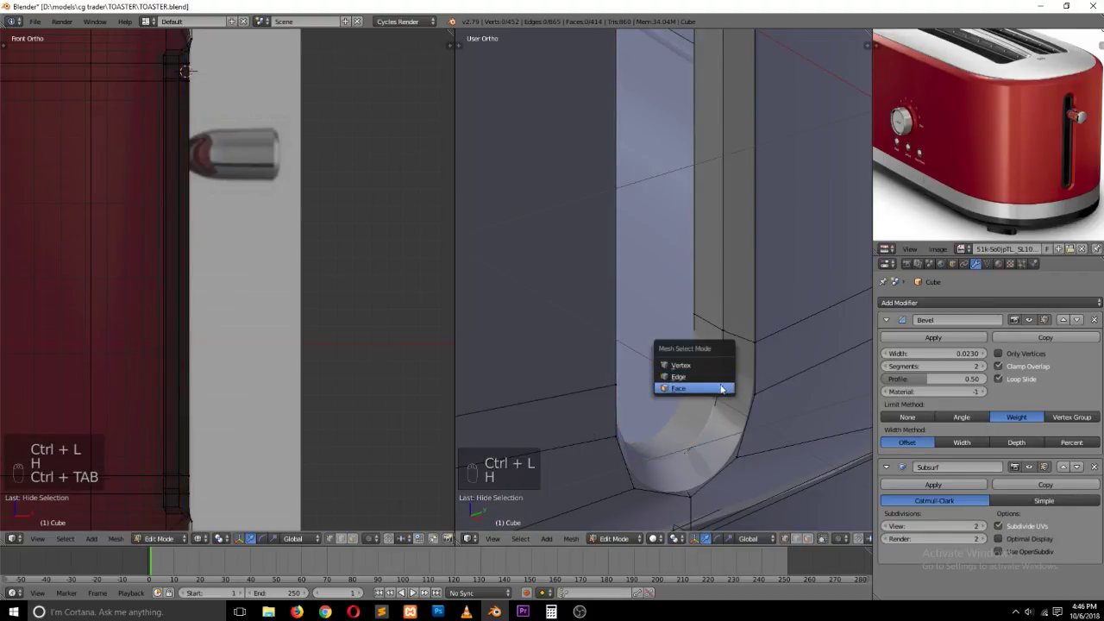
{"action": "left_click", "coordinate": [721, 389]}
{"action": "right_click", "coordinate": [721, 384], "text": "alt"}
{"action": "key", "text": "z"}
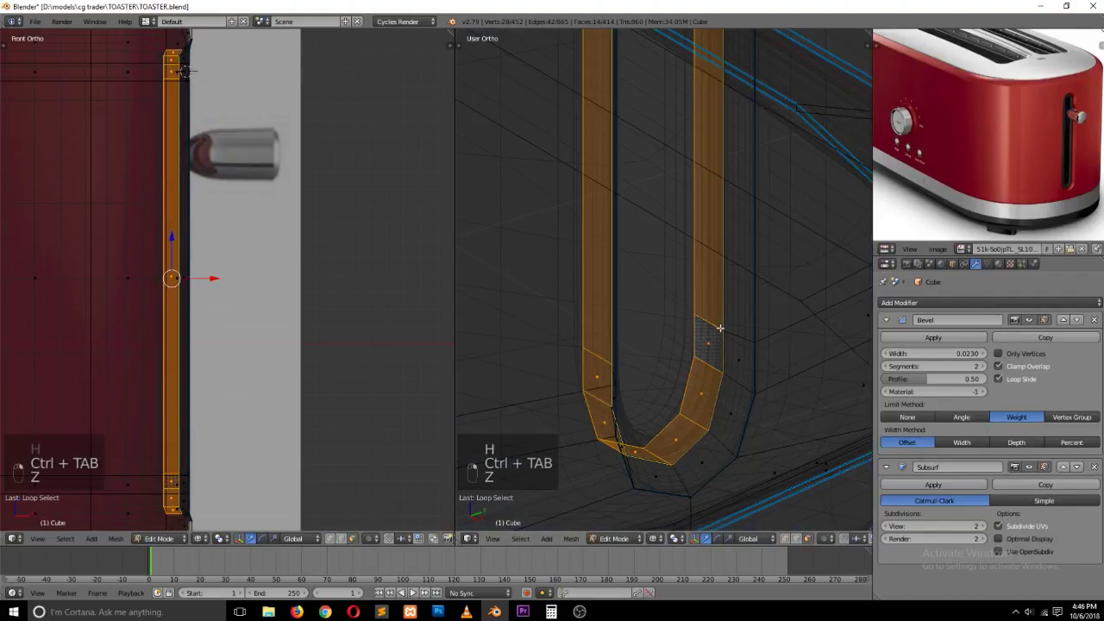
{"action": "key", "text": "KP_3"}
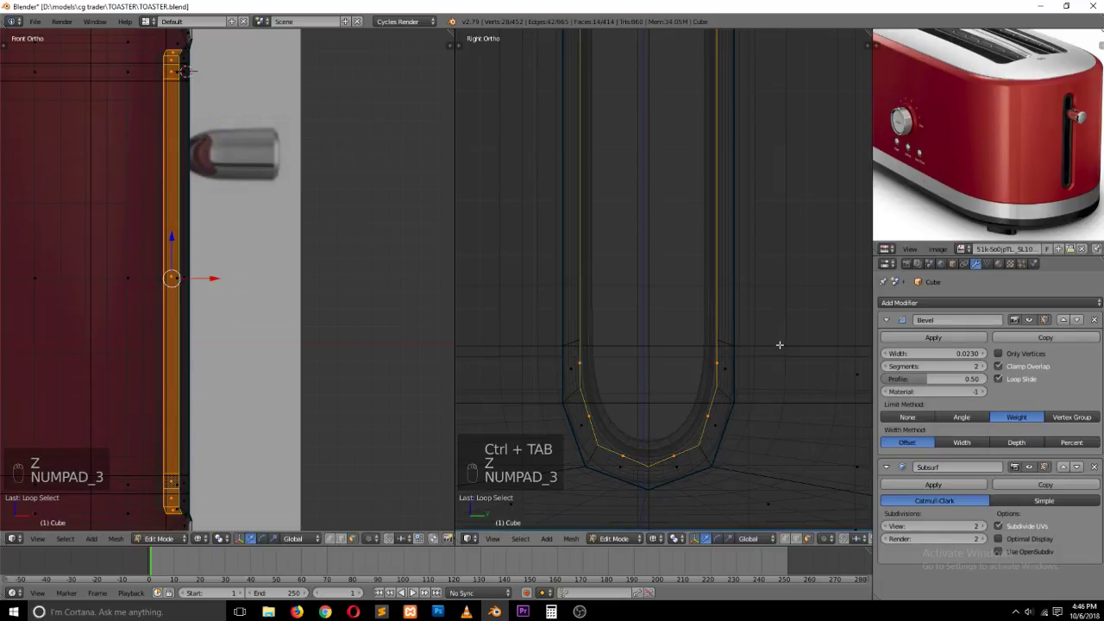
{"action": "key", "text": "s"}
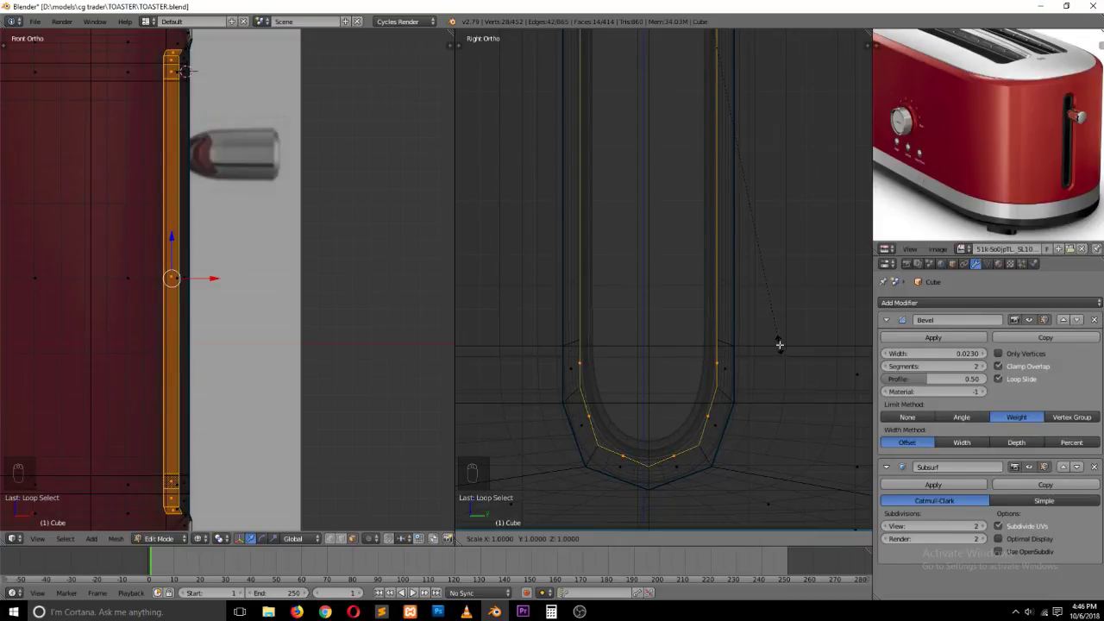
{"action": "key", "text": "x"}
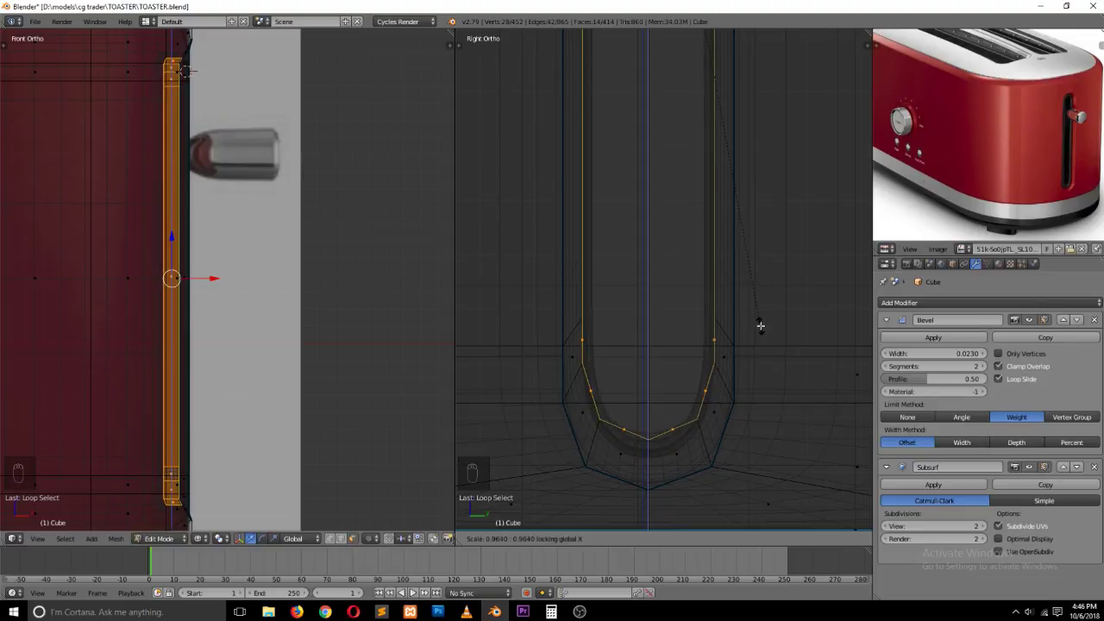
{"action": "left_click", "coordinate": [764, 333]}
Step: Scale the recess wall's face loop to about 0.99 along Y and check the smoothed slot in Object Mode
{"action": "key", "text": "s"}
{"action": "key", "text": "x"}
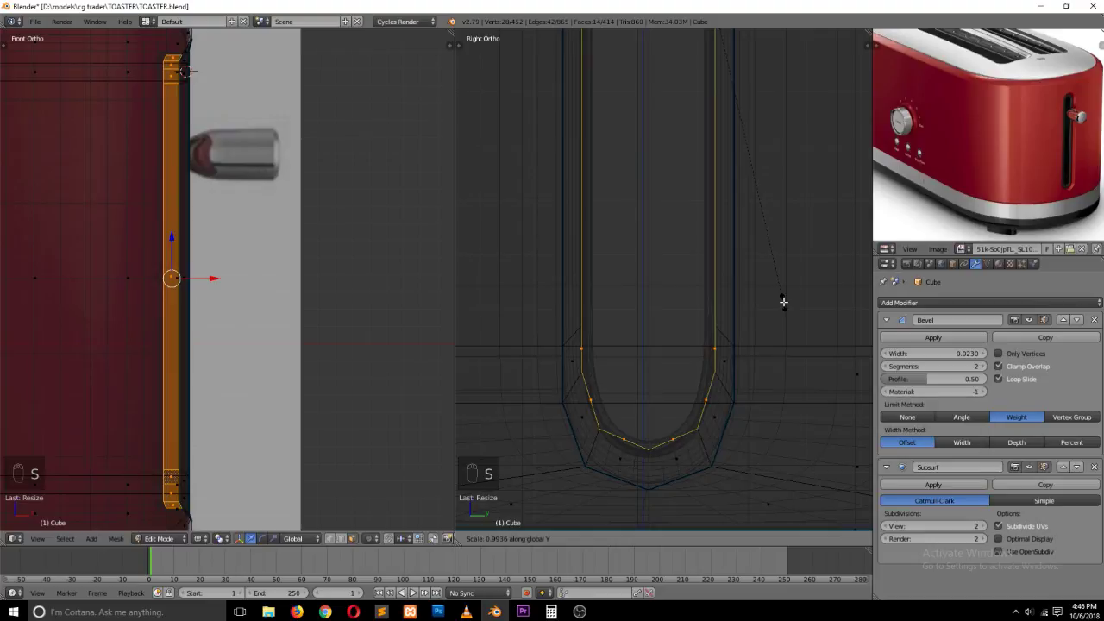
{"action": "left_click", "coordinate": [779, 302]}
{"action": "key", "text": "Tab"}
{"action": "key", "text": "z"}
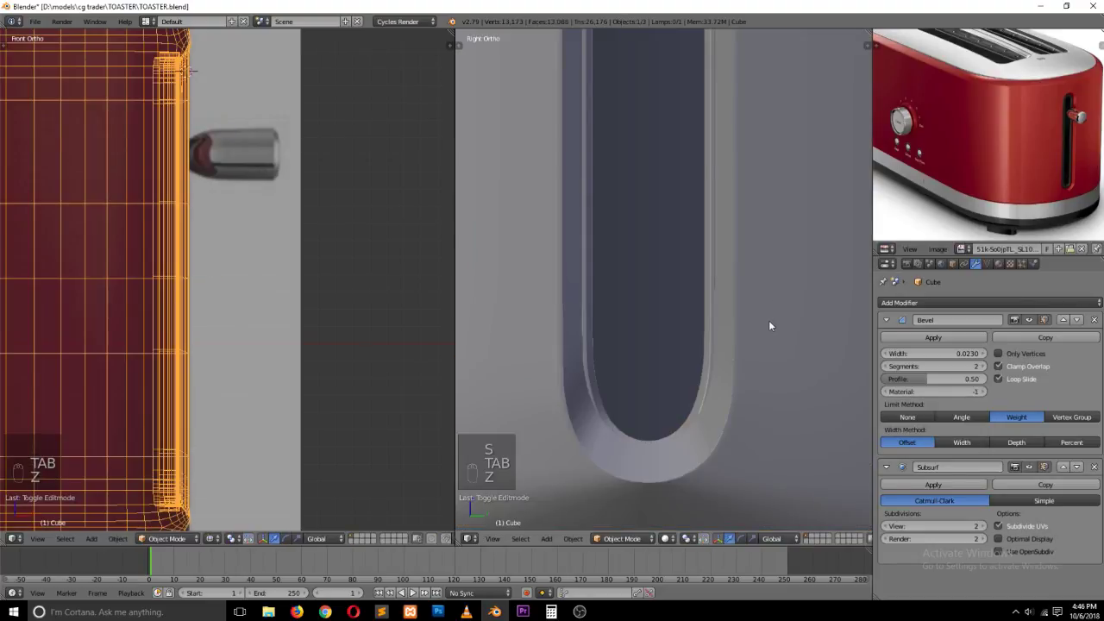
Step: Reveal the hidden inner rim in Edit Mode, clear the selection and view the slot's bottom end in wireframe
{"action": "key", "text": "Tab"}
{"action": "key", "text": "z"}
{"action": "key", "text": "alt+h"}
{"action": "key", "text": "a"}
{"action": "key", "text": "z"}
{"action": "mouse_move", "coordinate": [698, 403]}
{"action": "middle_mouse_down"}
{"action": "mouse_move", "coordinate": [619, 455]}
{"action": "mouse_move", "coordinate": [627, 385]}
{"action": "middle_mouse_up"}
{"action": "key", "text": "grave"}
{"action": "key", "text": "z"}
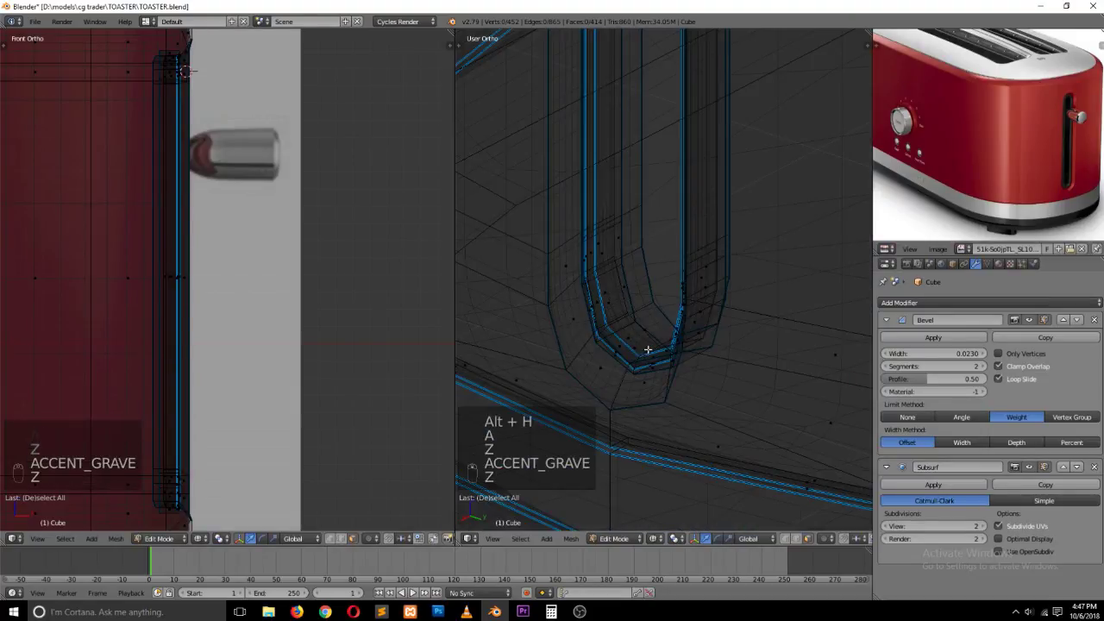
Step: Select the outer wall faces around the rim's bottom curve, growing the selection from the lowest faces
{"action": "right_click", "coordinate": [641, 342]}
{"action": "middle_click_drag", "start_coordinate": [714, 347], "coordinate": [681, 367]}
{"action": "left_click", "coordinate": [677, 369], "text": "shift"}
{"action": "key", "text": "ctrl+KP_Add"}
{"action": "key", "text": "z"}
{"action": "middle_click_drag", "start_coordinate": [655, 357], "coordinate": [653, 400]}
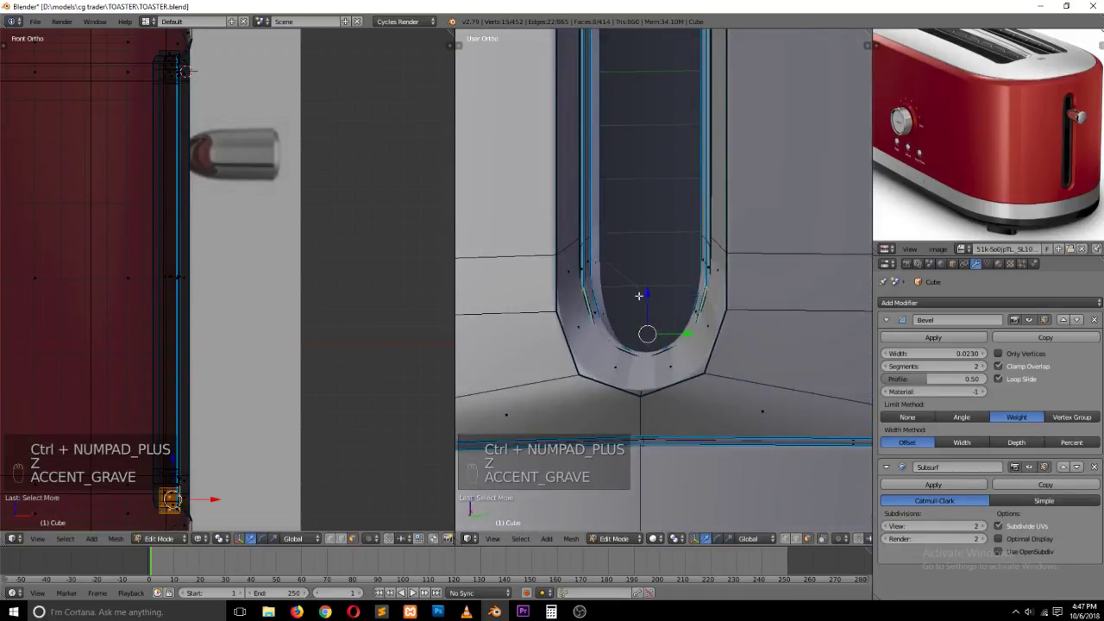
{"action": "key", "text": "ctrl+z"}
{"action": "key", "text": "z"}
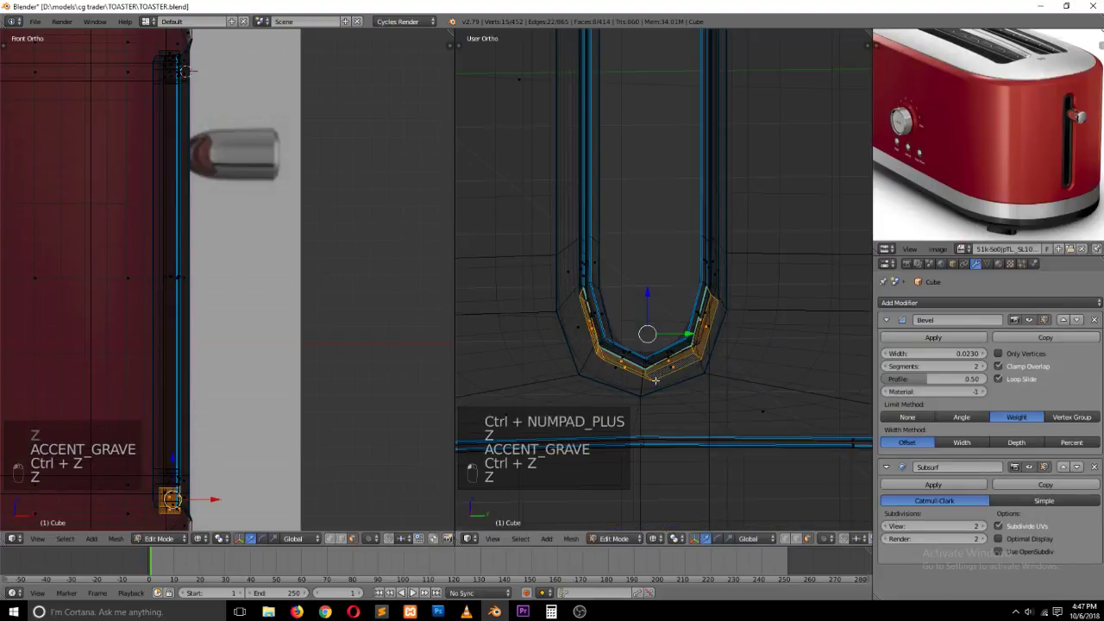
Step: Set proportional editing to Connected and move the rim's bottom faces up along Z by about 0.01
{"action": "left_click", "coordinate": [836, 540]}
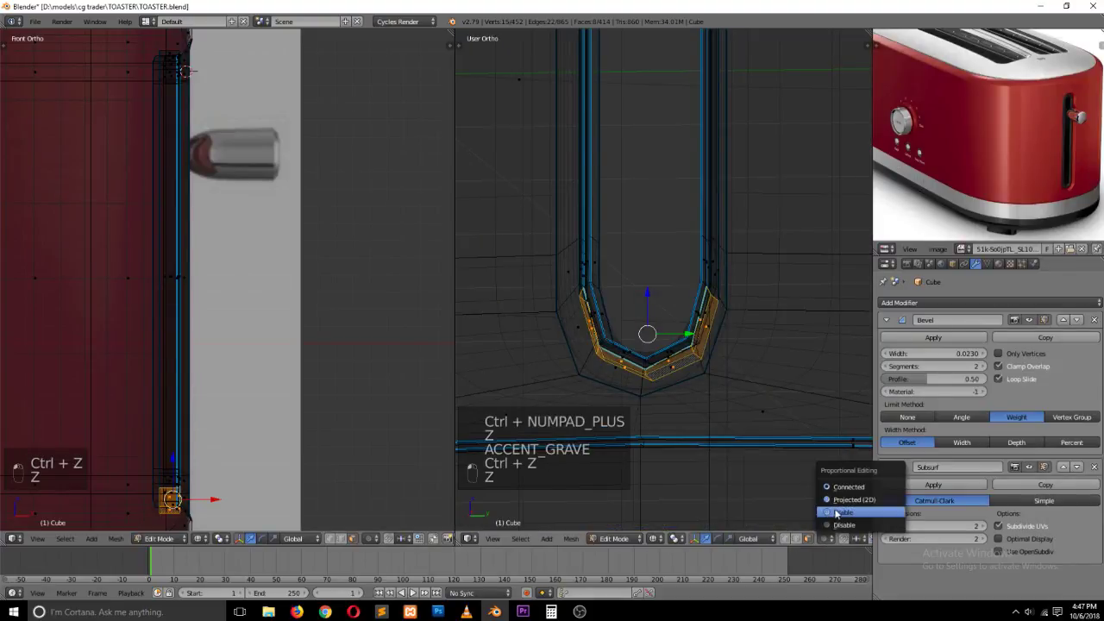
{"action": "left_click", "coordinate": [837, 491]}
{"action": "key", "text": "g"}
{"action": "left_click", "coordinate": [652, 298]}
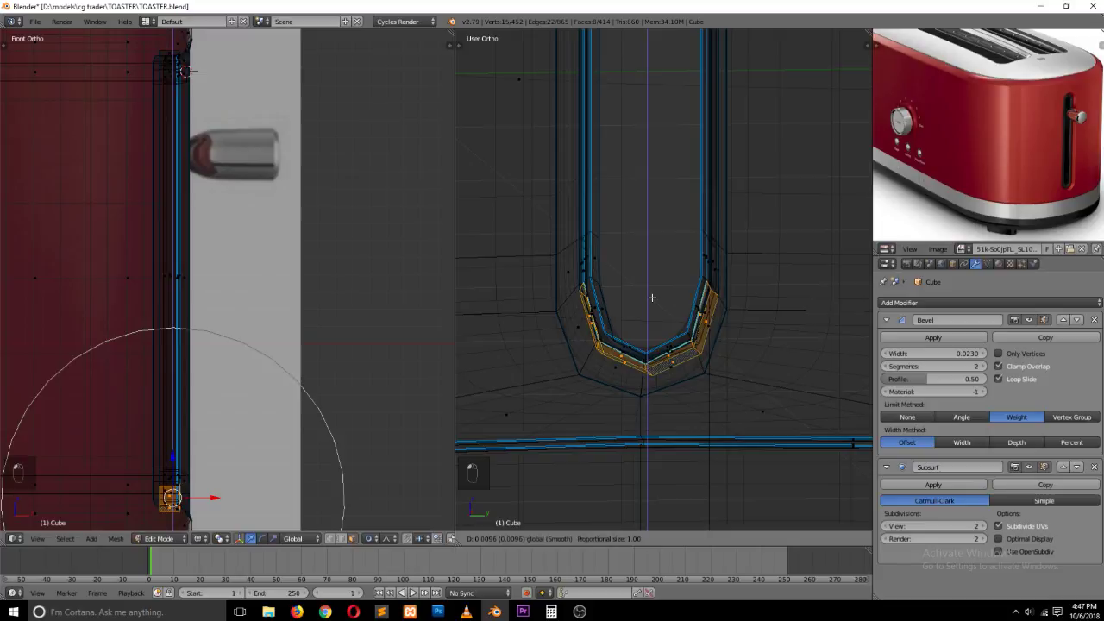
Step: Move the rim's bottom faces further up along Z from the right view and check the slot in Object Mode
{"action": "key", "text": "z"}
{"action": "key", "text": "KP_1"}
{"action": "key", "text": "KP_3"}
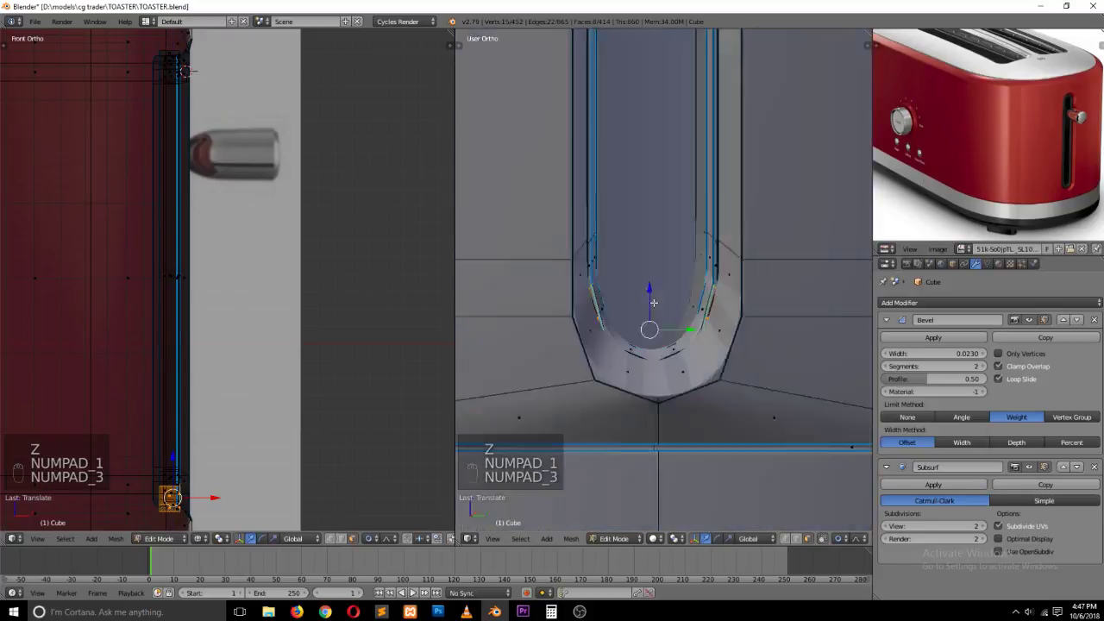
{"action": "key", "text": "z"}
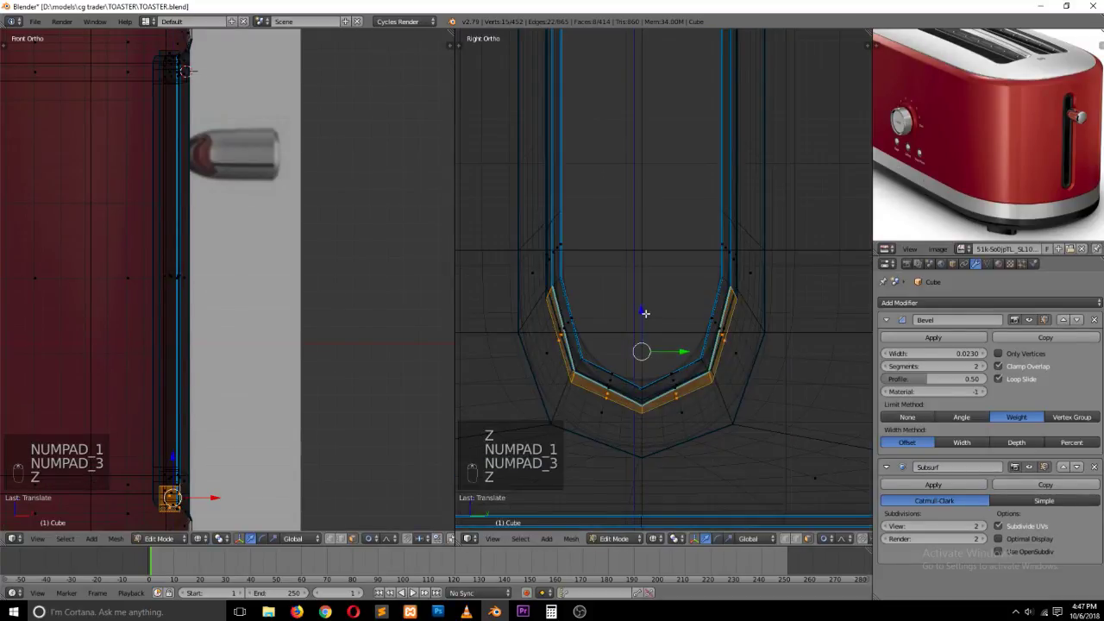
{"action": "key", "text": "g"}
{"action": "left_click", "coordinate": [652, 300]}
{"action": "key", "text": "z"}
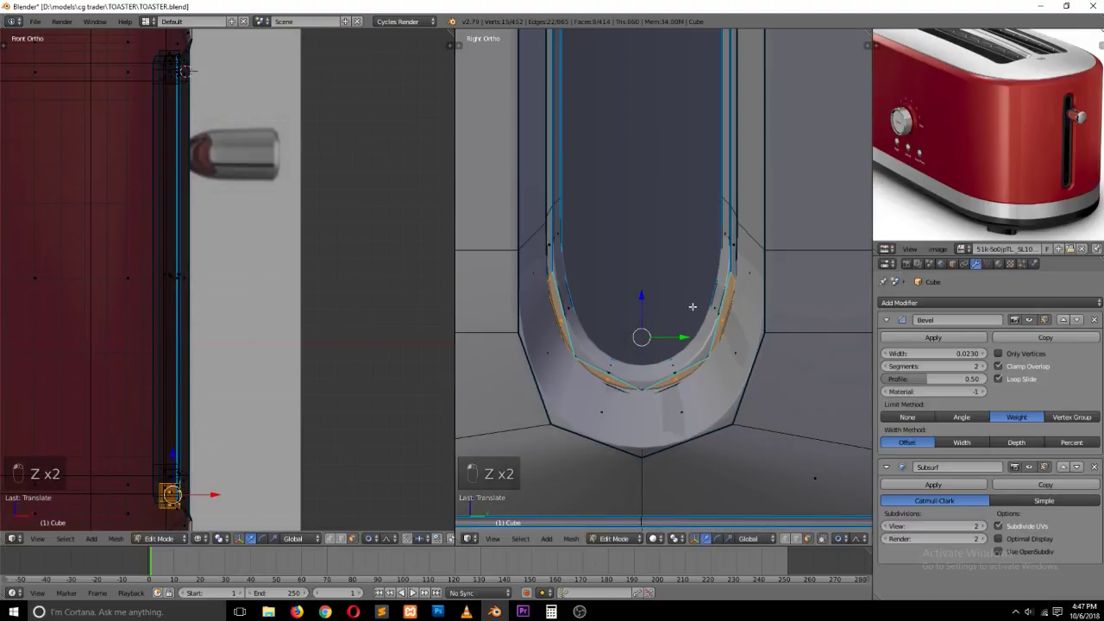
{"action": "key", "text": "Tab"}
{"action": "scroll", "coordinate": [739, 340], "scroll_direction": "down", "scroll_amount": 3}
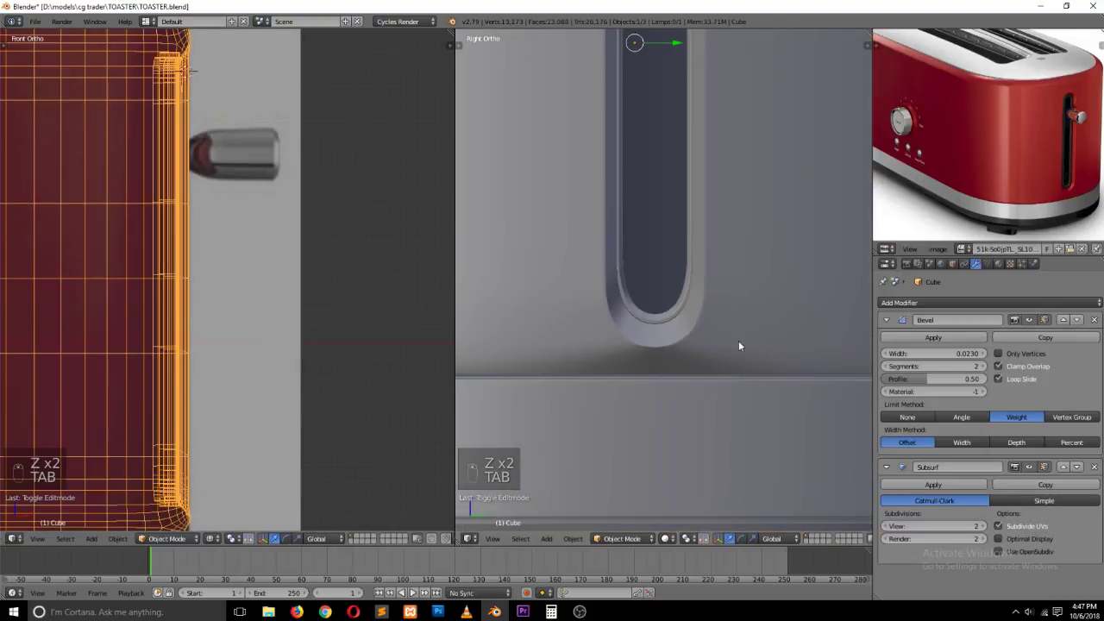
Step: Select the faces around the top curve of the slot's inner rim in Edit Mode, using wireframe display for selection
{"action": "scroll", "coordinate": [739, 327], "scroll_direction": "up", "scroll_amount": 10, "text": "shift"}
{"action": "scroll", "coordinate": [748, 313], "scroll_direction": "up", "scroll_amount": 12, "text": "shift"}
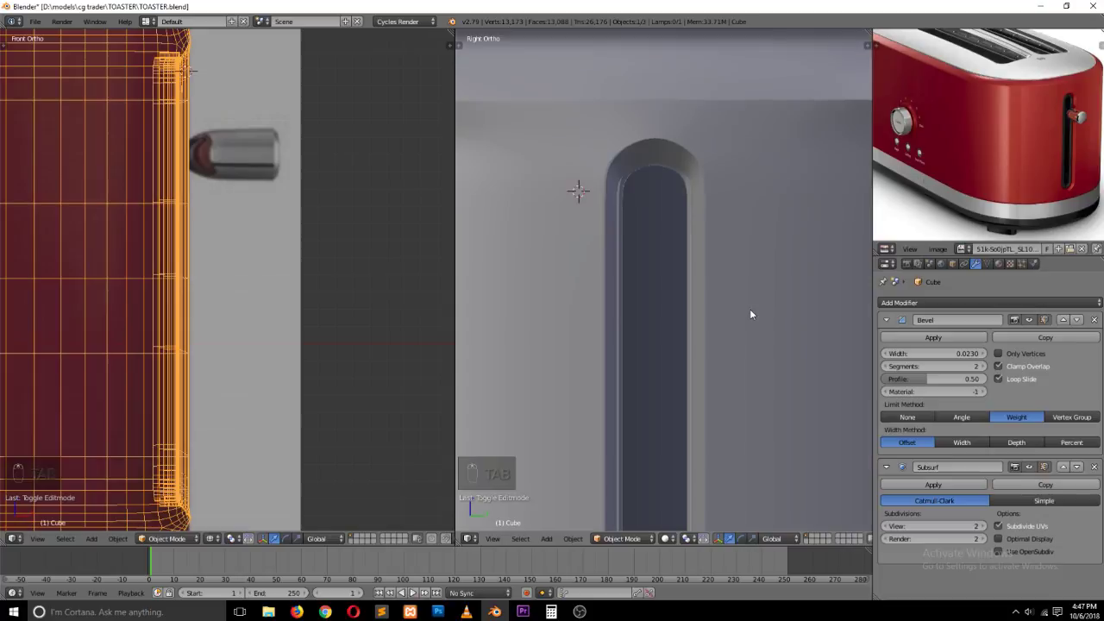
{"action": "scroll", "coordinate": [705, 158], "scroll_direction": "up", "scroll_amount": 3}
{"action": "scroll", "coordinate": [704, 160], "scroll_direction": "up", "scroll_amount": 5, "text": "shift"}
{"action": "key", "text": "Tab"}
{"action": "key", "text": "z"}
{"action": "scroll", "coordinate": [606, 94], "scroll_direction": "down", "scroll_amount": 3, "text": "shift"}
{"action": "right_click", "coordinate": [591, 66]}
{"action": "right_click", "coordinate": [676, 67]}
{"action": "right_click", "coordinate": [638, 73]}
{"action": "key", "text": "z"}
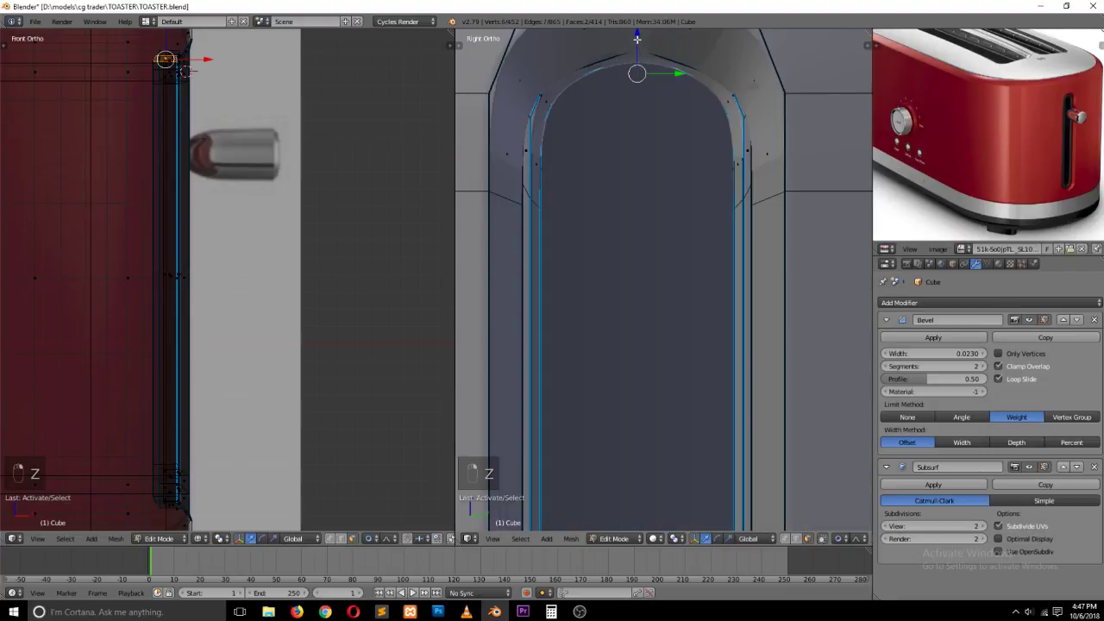
Step: Move the rim's top faces down along Z by about 0.028 and check the slot in Object Mode
{"action": "key", "text": "g"}
{"action": "key", "text": "z"}
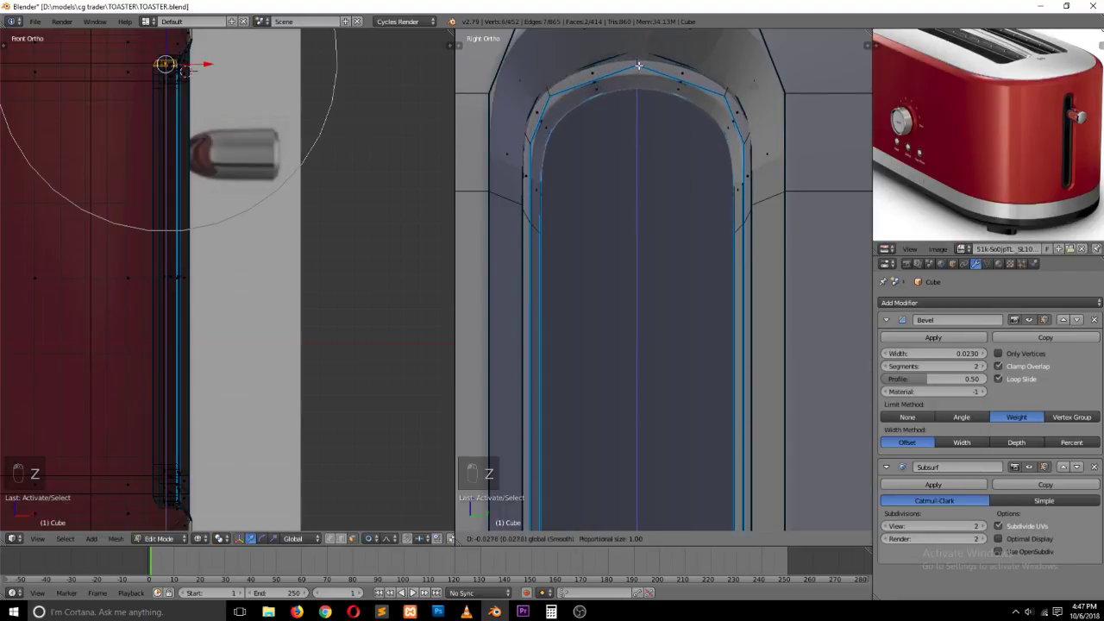
{"action": "left_click", "coordinate": [640, 67]}
{"action": "key", "text": "Tab"}
{"action": "scroll", "coordinate": [653, 140], "scroll_direction": "down", "scroll_amount": 5}
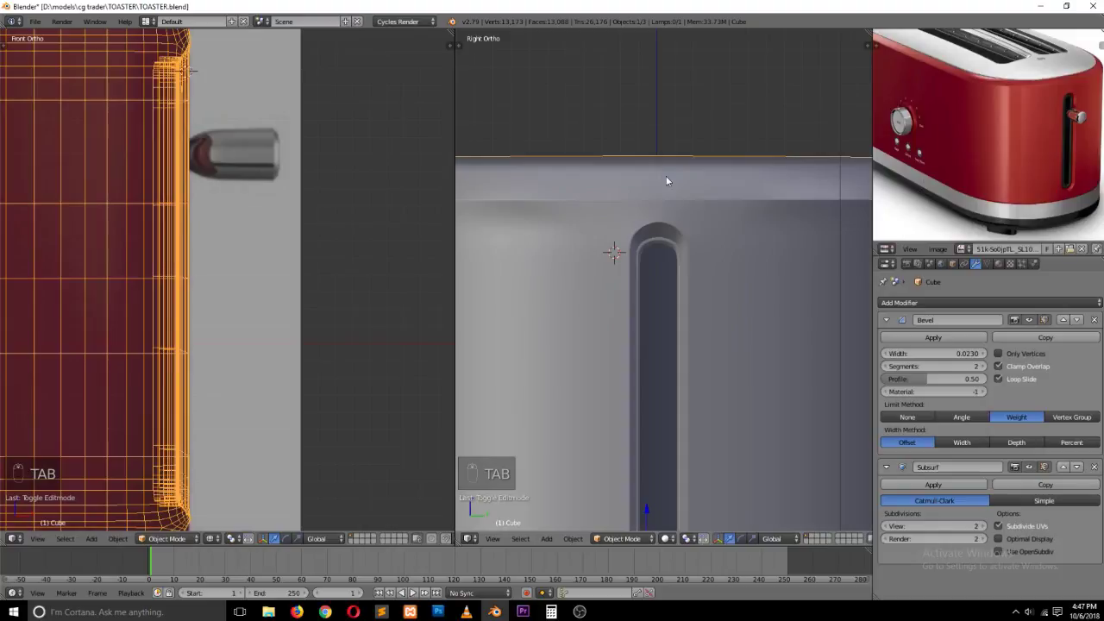
{"action": "scroll", "coordinate": [667, 181], "scroll_direction": "up", "scroll_amount": 4}
{"action": "scroll", "coordinate": [666, 237], "scroll_direction": "down", "scroll_amount": 2}
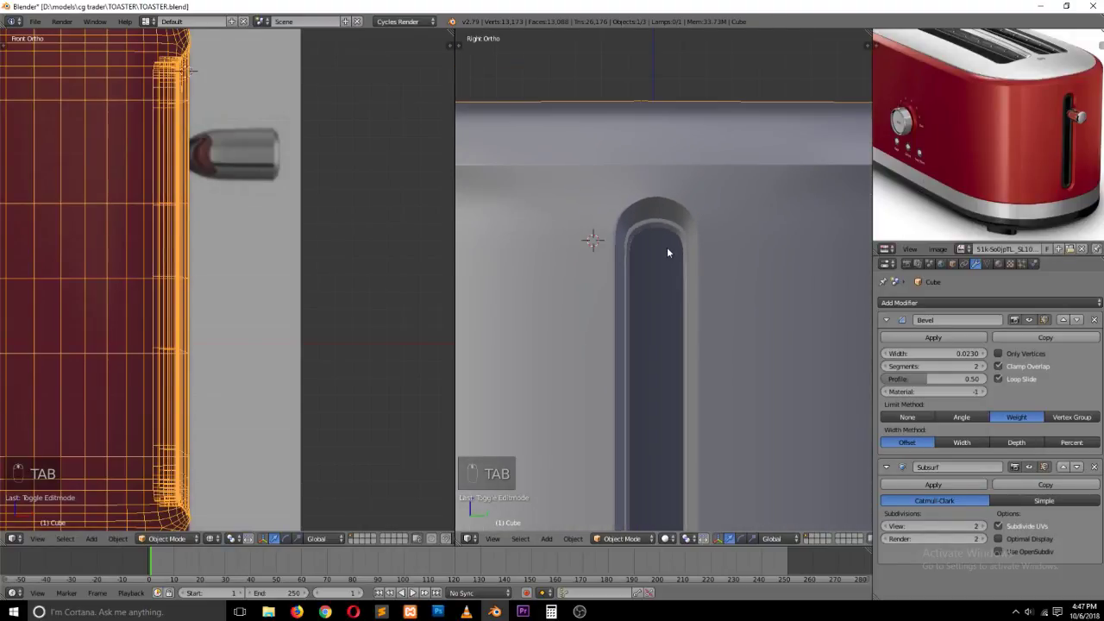
{"action": "scroll", "coordinate": [667, 246], "scroll_direction": "down", "scroll_amount": 8, "text": "shift"}
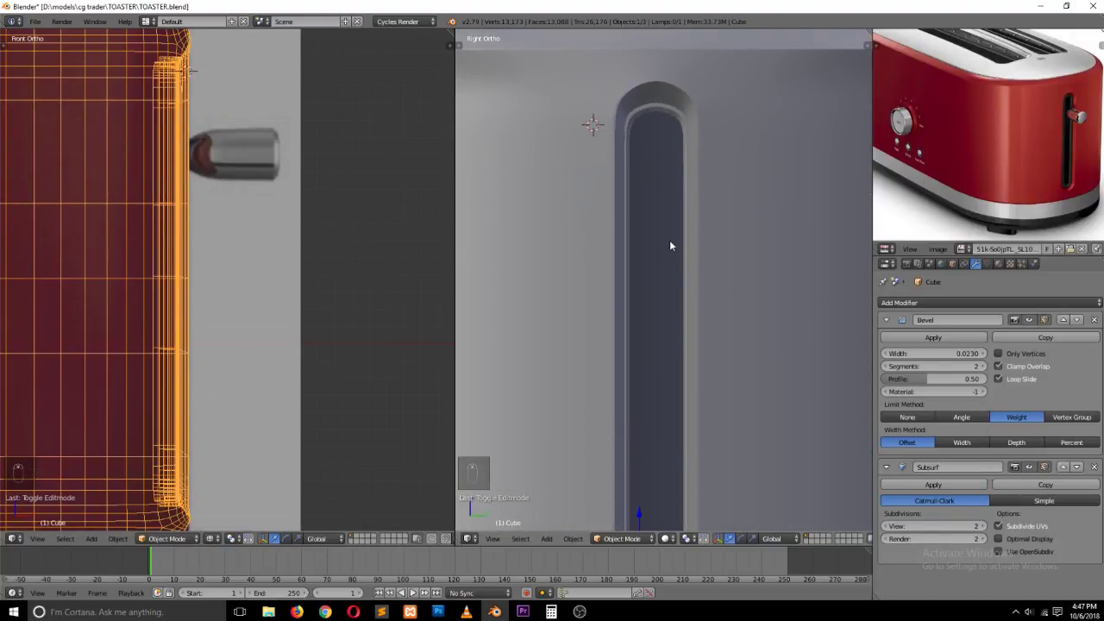
{"action": "scroll", "coordinate": [673, 249], "scroll_direction": "down", "scroll_amount": 3}
{"action": "scroll", "coordinate": [678, 246], "scroll_direction": "down", "scroll_amount": 4, "text": "shift"}
Step: Select the face loop around the rim's inner wall in Edit Mode and return to the right view
{"action": "key", "text": "Tab"}
{"action": "key", "text": "grave"}
{"action": "middle_click_drag", "start_coordinate": [672, 242], "coordinate": [640, 250]}
{"action": "left_click", "coordinate": [645, 273], "text": "alt"}
{"action": "left_click", "coordinate": [652, 432], "text": "alt"}
{"action": "left_click", "coordinate": [646, 436], "text": "alt"}
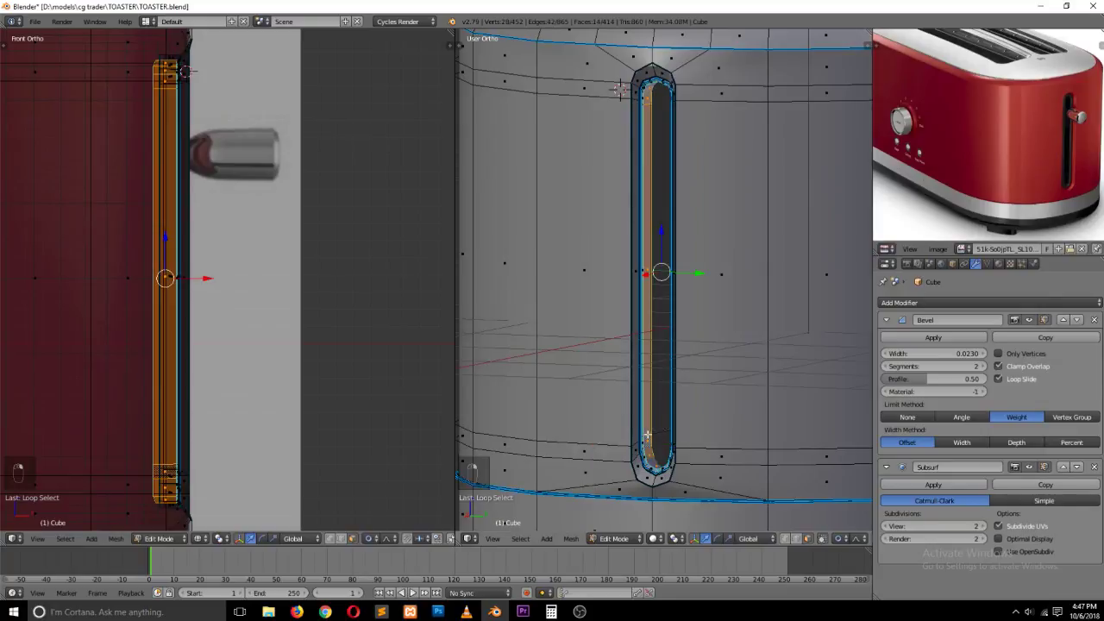
{"action": "key", "text": "KP_1"}
{"action": "key", "text": "KP_3"}
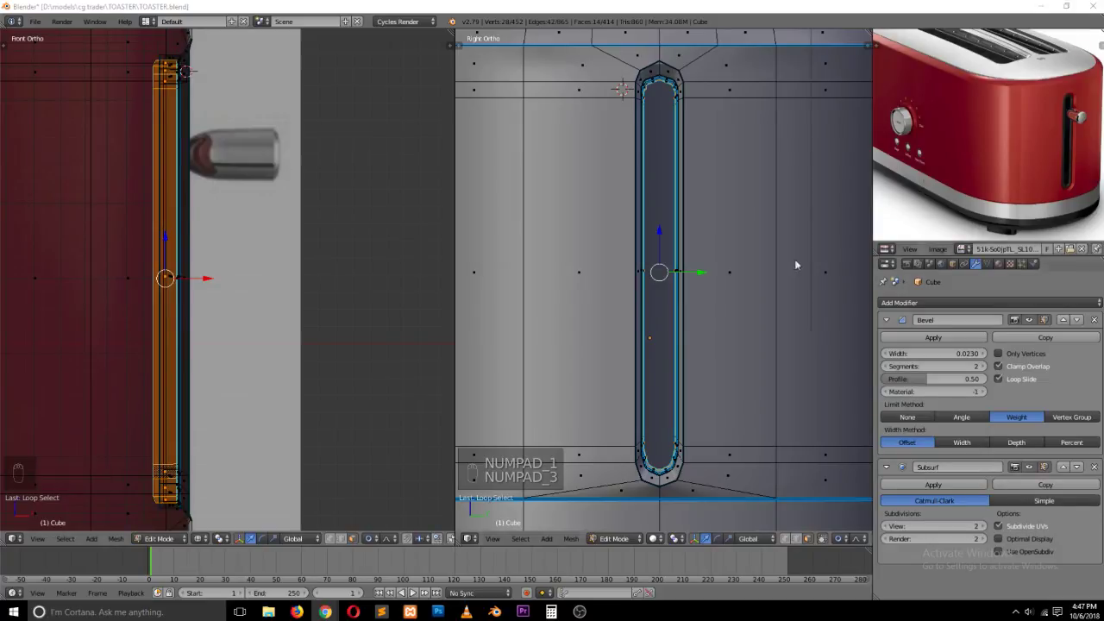
{"action": "scroll", "coordinate": [697, 269], "scroll_direction": "up", "scroll_amount": 2}
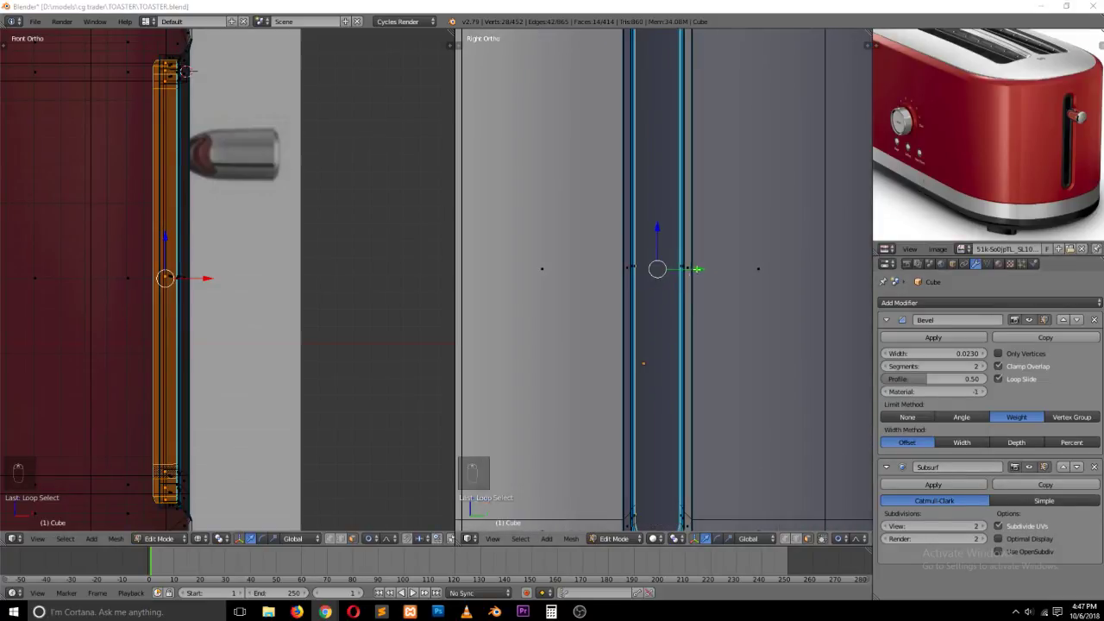
Step: Scale the rim's inner wall faces to about 0.87 along the Y axis
{"action": "left_click", "coordinate": [769, 253]}
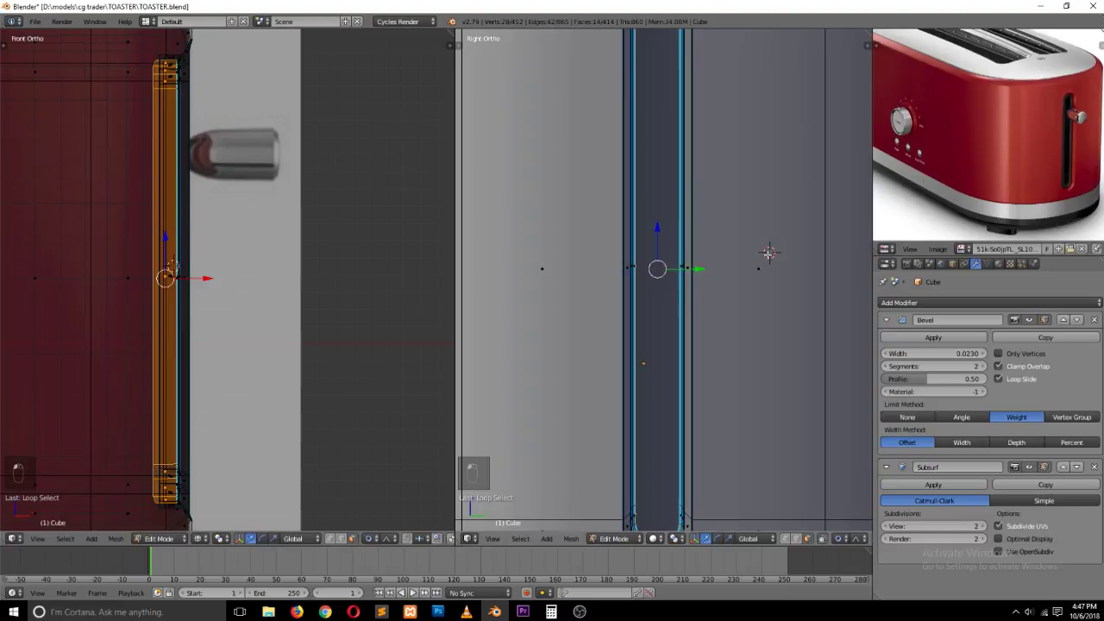
{"action": "key", "text": "s"}
{"action": "key", "text": "x"}
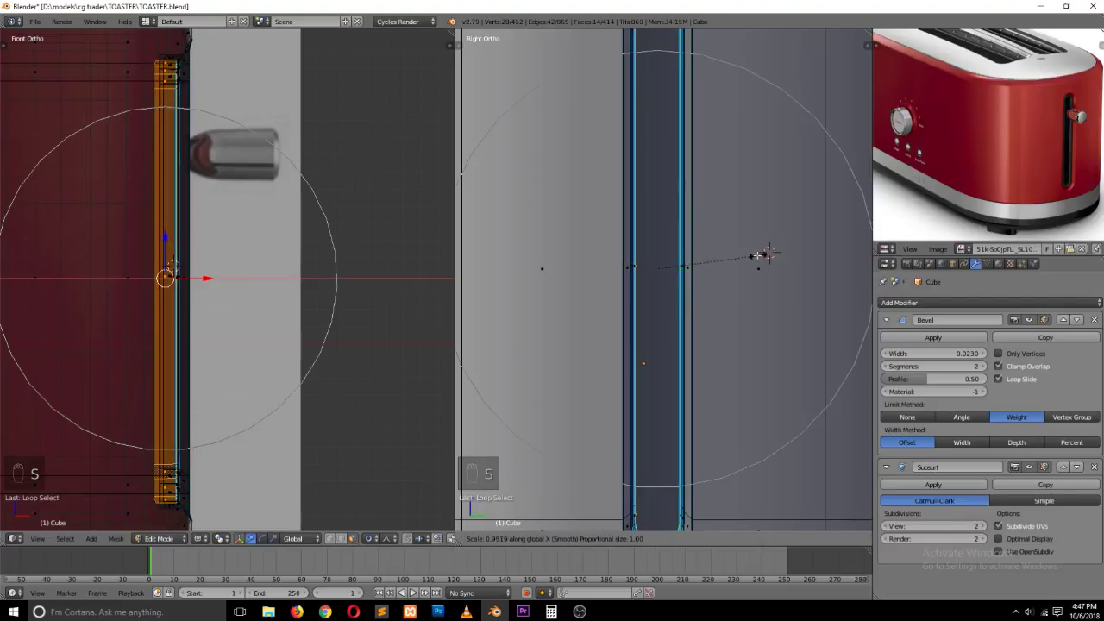
{"action": "key", "text": "y"}
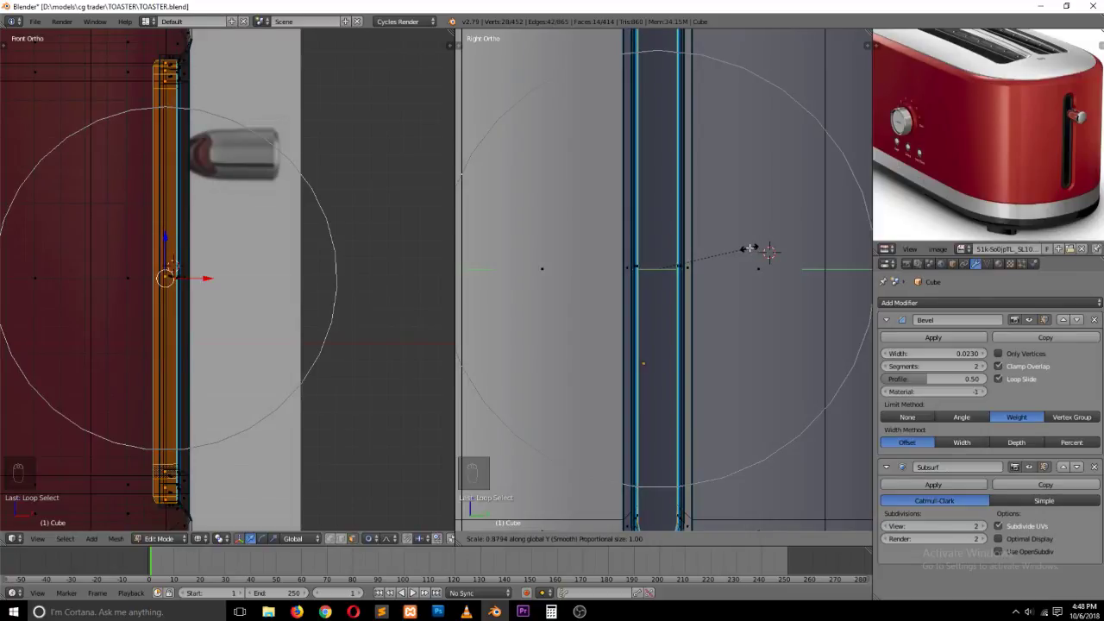
{"action": "left_click", "coordinate": [752, 250]}
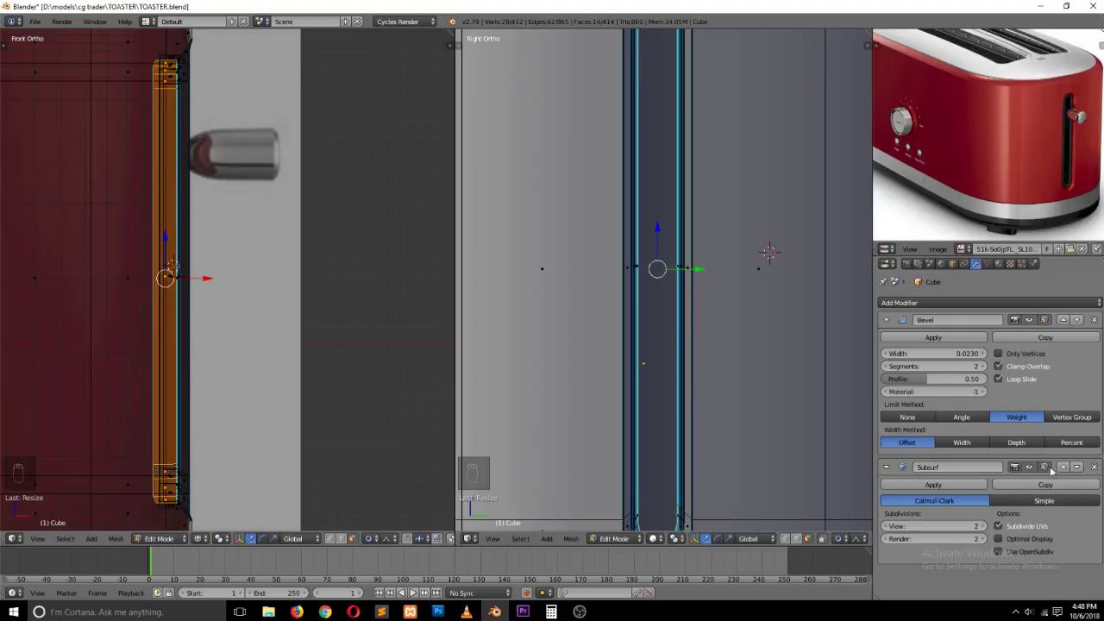
{"action": "key", "text": "Tab"}
{"action": "key", "text": "Tab"}
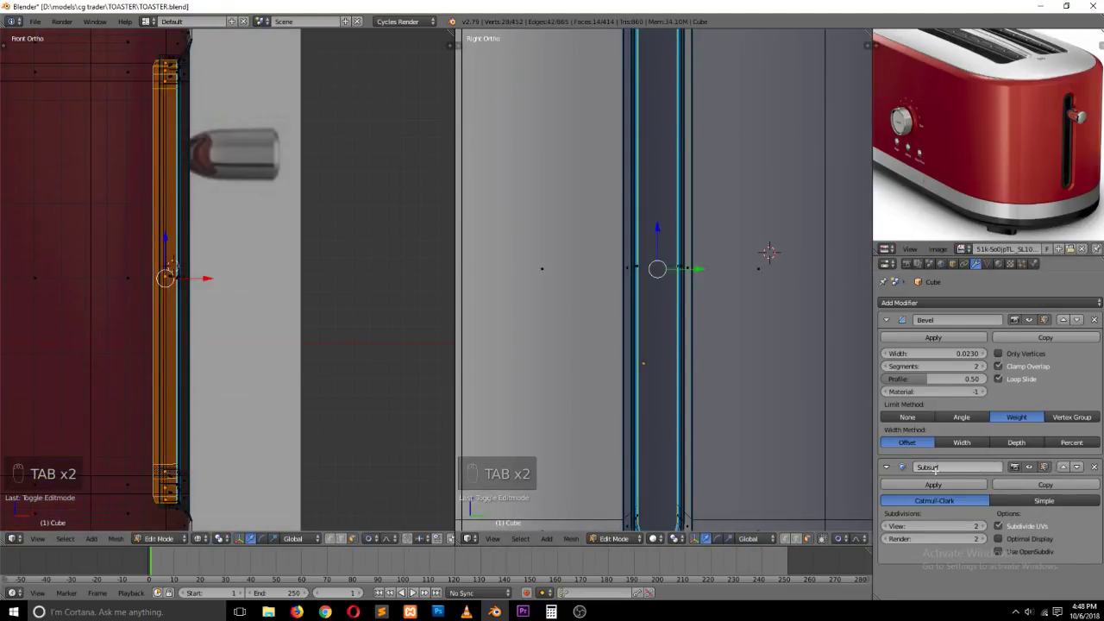
Step: Check the full slot in Object Mode and save the file
{"action": "scroll", "coordinate": [651, 374], "scroll_direction": "down", "scroll_amount": 4}
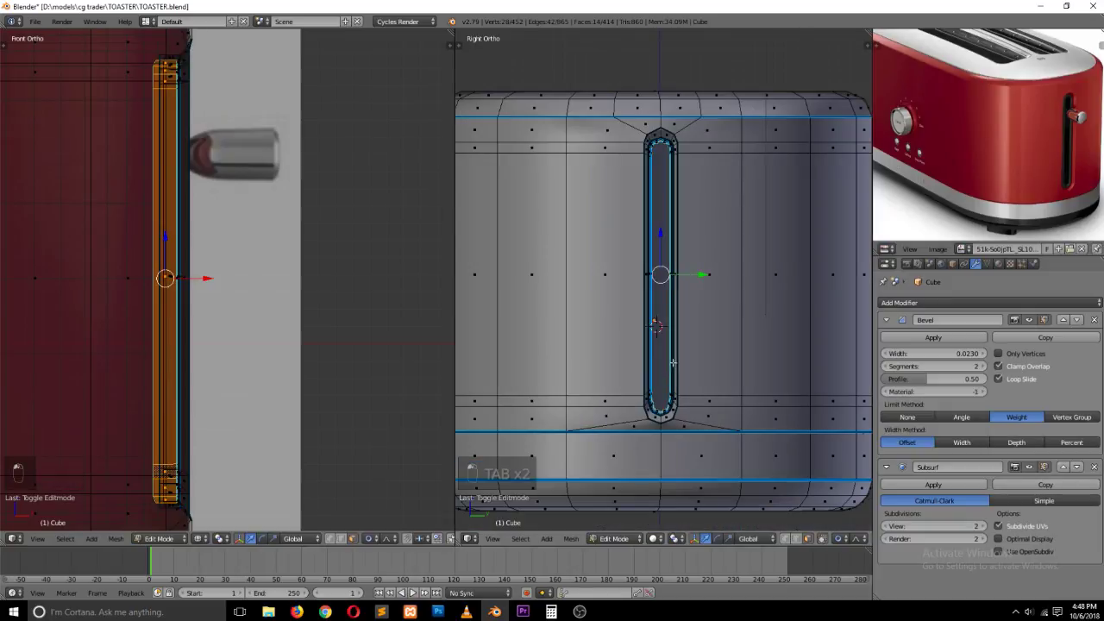
{"action": "key", "text": "Tab"}
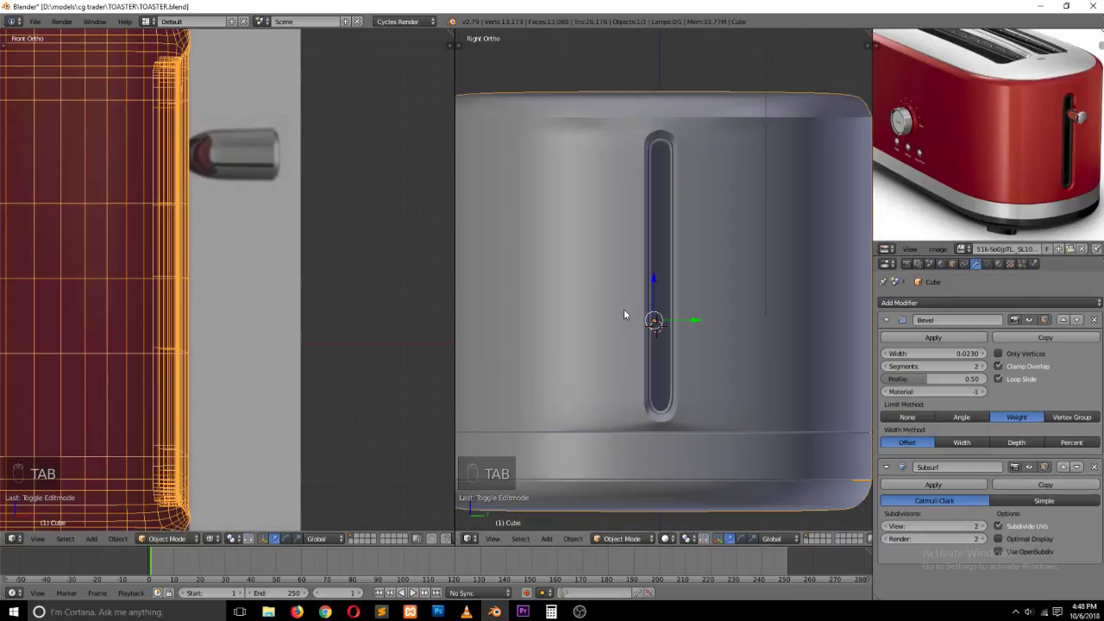
{"action": "key", "text": "ctrl+s"}
Step: Try to narrow the rim's inner wall further by scaling it to about 0.91 along Y
{"action": "key", "text": "Tab"}
{"action": "key", "text": "ctrl+Tab"}
{"action": "left_click", "coordinate": [674, 291]}
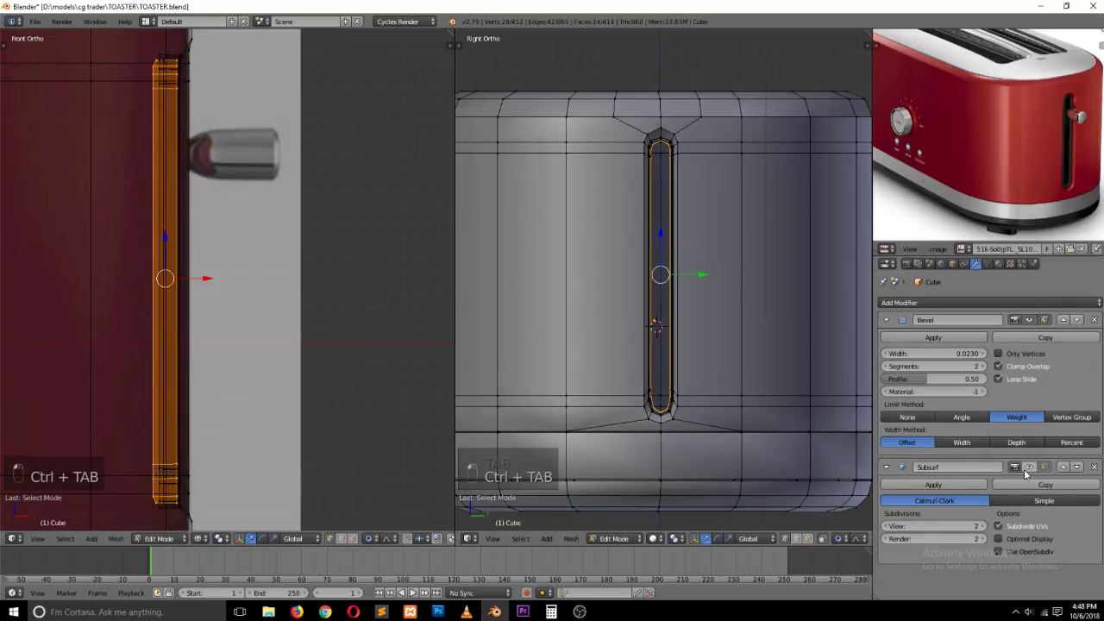
{"action": "key", "text": "grave"}
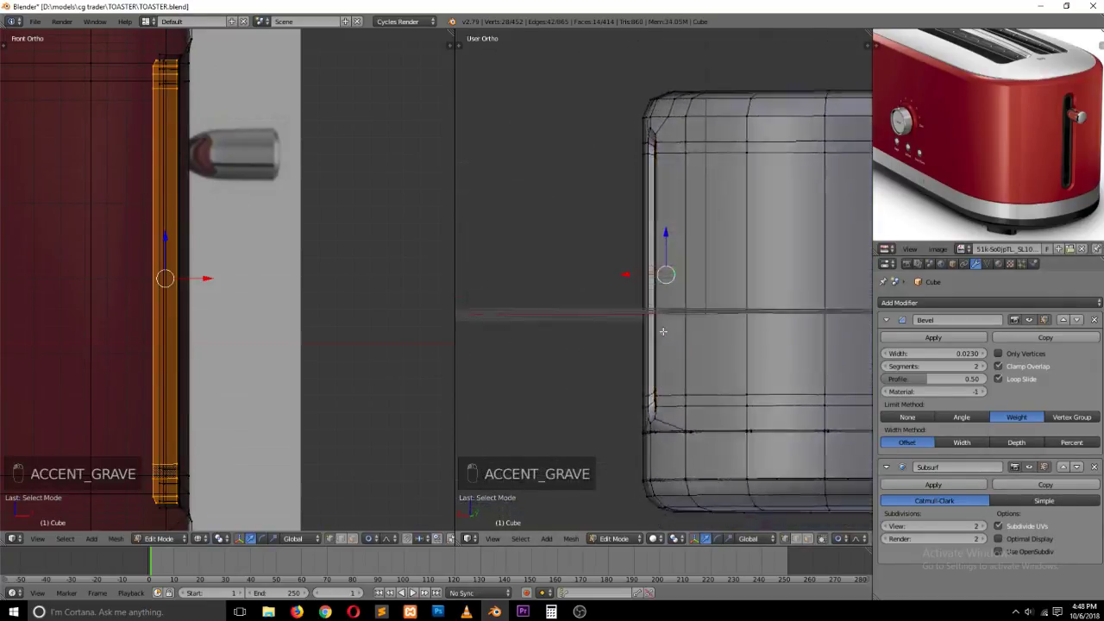
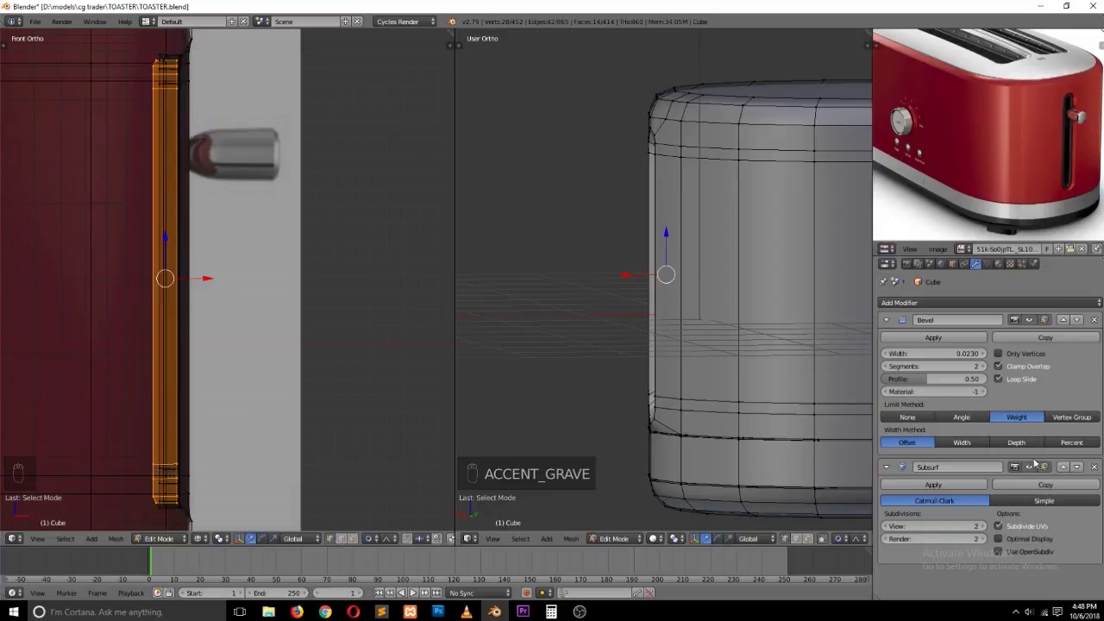
{"action": "key", "text": "KP_1"}
{"action": "key", "text": "KP_3"}
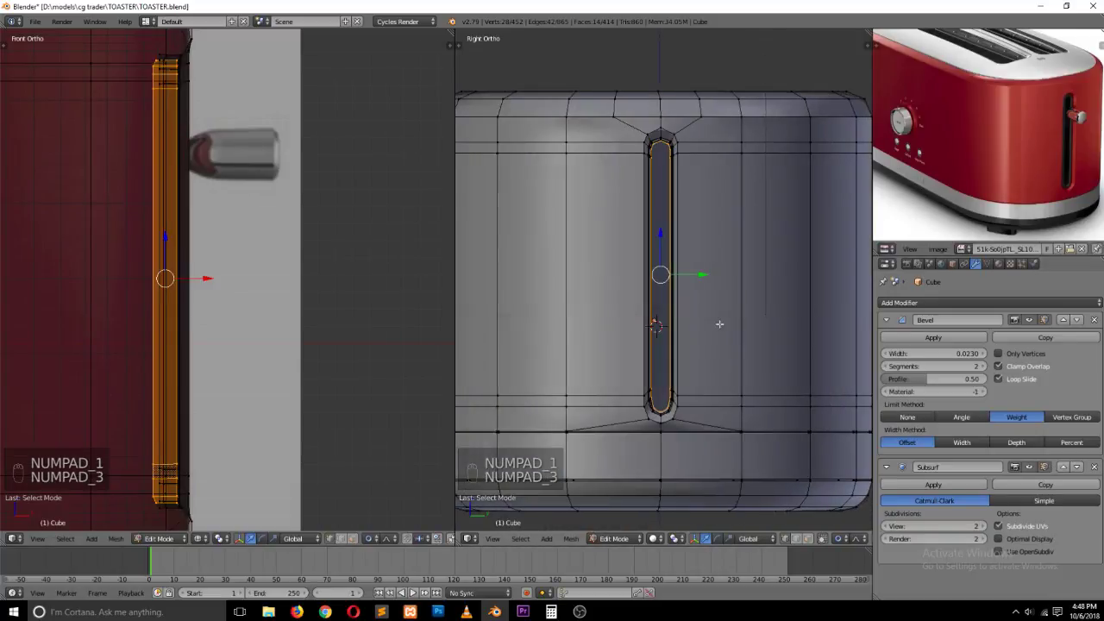
{"action": "scroll", "coordinate": [753, 263], "scroll_direction": "up", "scroll_amount": 2}
{"action": "scroll", "coordinate": [755, 268], "scroll_direction": "up", "scroll_amount": 2, "text": "shift"}
{"action": "key", "text": "s"}
{"action": "key", "text": "x"}
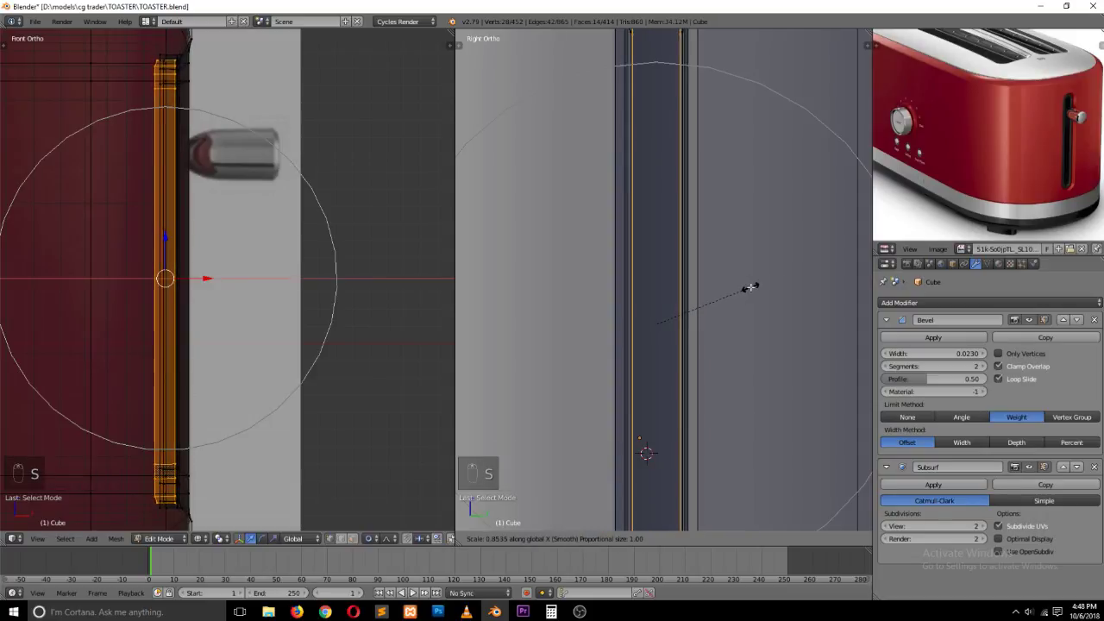
{"action": "key", "text": "y"}
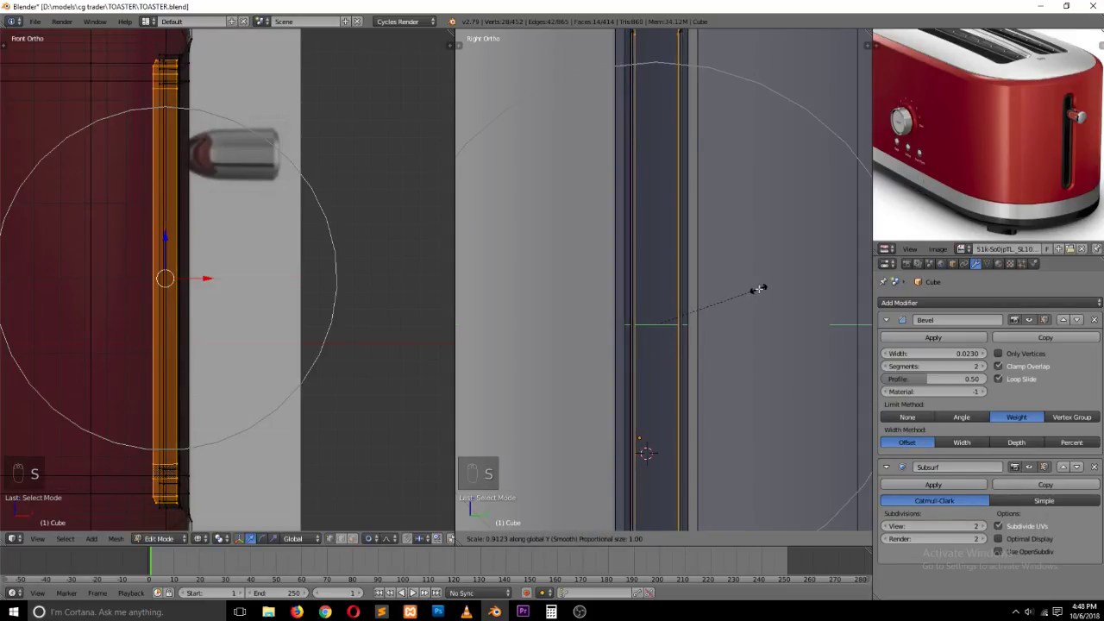
{"action": "left_click", "coordinate": [755, 291]}
{"action": "scroll", "coordinate": [756, 291], "scroll_direction": "down", "scroll_amount": 2}
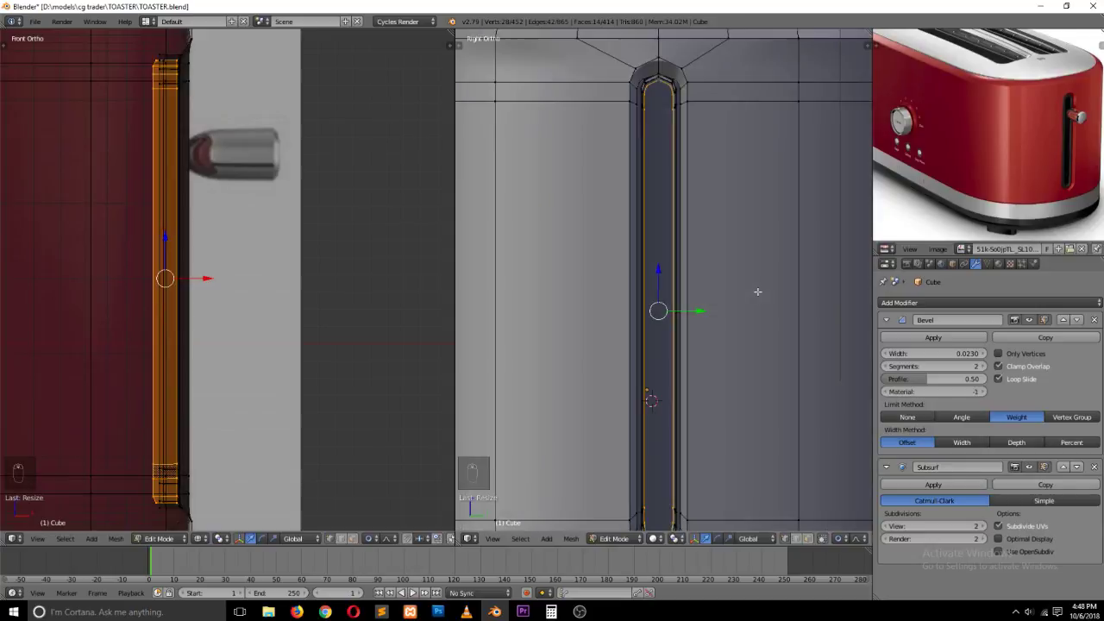
Step: Check the narrower rim in Object Mode and undo the second scaling of its inner wall
{"action": "key", "text": "Tab"}
{"action": "scroll", "coordinate": [756, 299], "scroll_direction": "down", "scroll_amount": 1}
{"action": "scroll", "coordinate": [756, 298], "scroll_direction": "up", "scroll_amount": 1}
{"action": "key", "text": "Tab"}
{"action": "key", "text": "ctrl+z"}
{"action": "key", "text": "ctrl+z"}
{"action": "key", "text": "ctrl+z"}
{"action": "key", "text": "ctrl+z"}
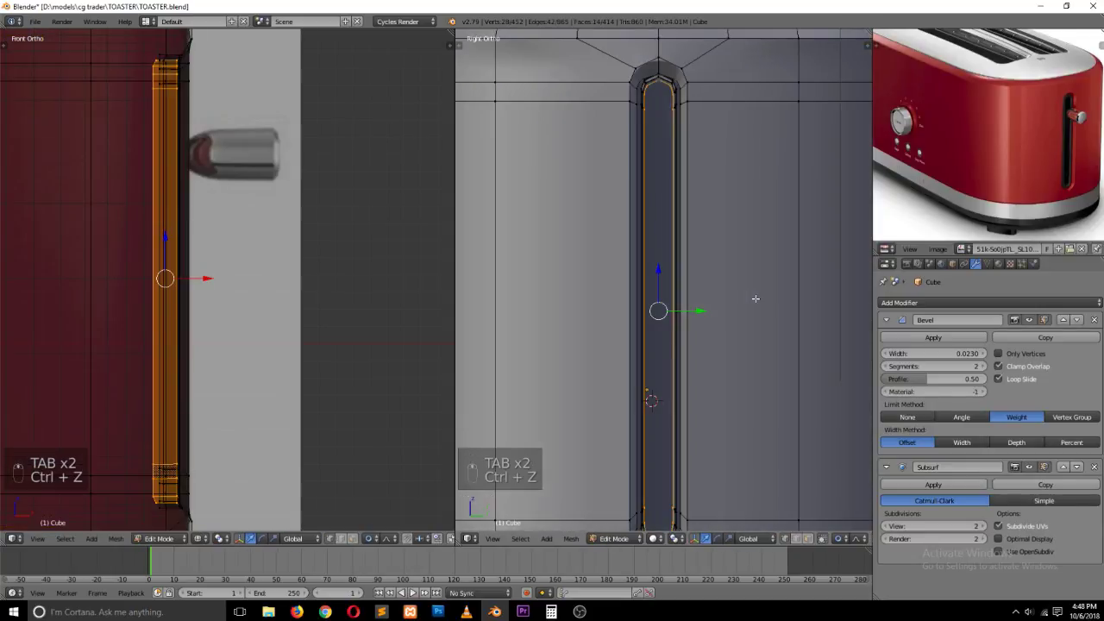
{"action": "key", "text": "ctrl+z"}
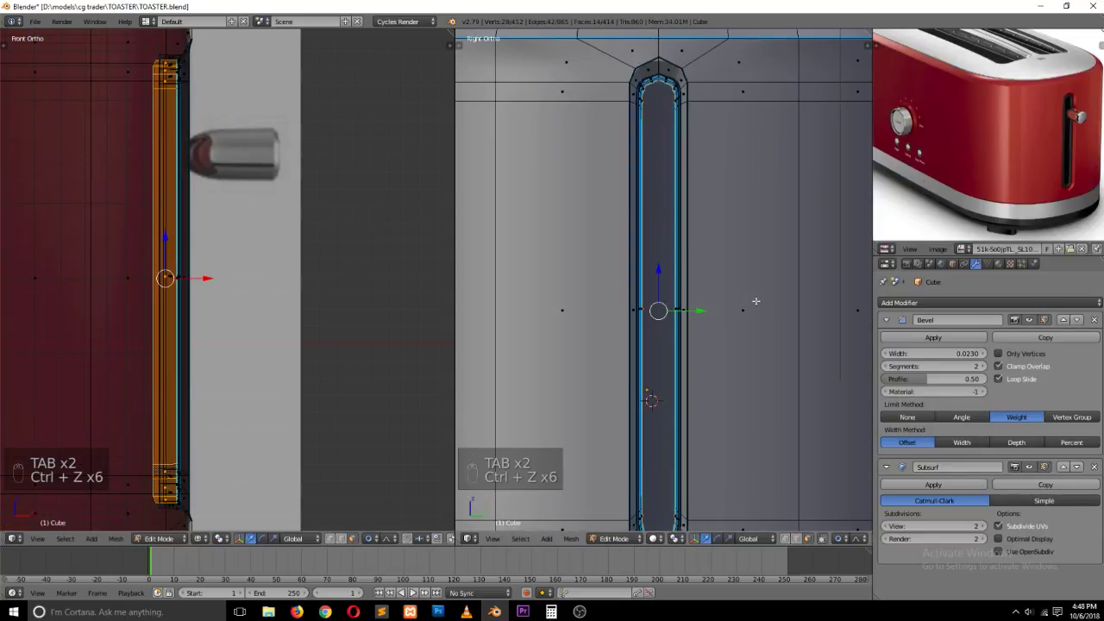
Step: Inspect the rim's depth at an angle in Object Mode and save the file
{"action": "key", "text": "Tab"}
{"action": "key", "text": "grave"}
{"action": "mouse_move", "coordinate": [755, 302]}
{"action": "middle_mouse_down"}
{"action": "mouse_move", "coordinate": [718, 323]}
{"action": "mouse_move", "coordinate": [741, 319]}
{"action": "middle_mouse_up"}
{"action": "scroll", "coordinate": [742, 319], "scroll_direction": "up", "scroll_amount": 2}
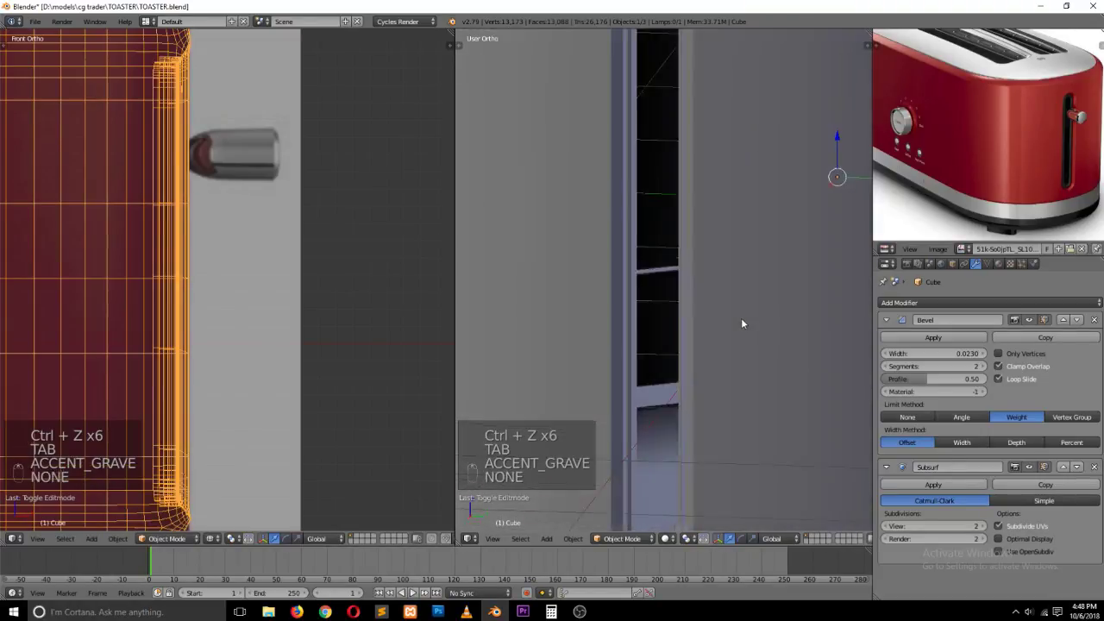
{"action": "key", "text": "ctrl+s"}
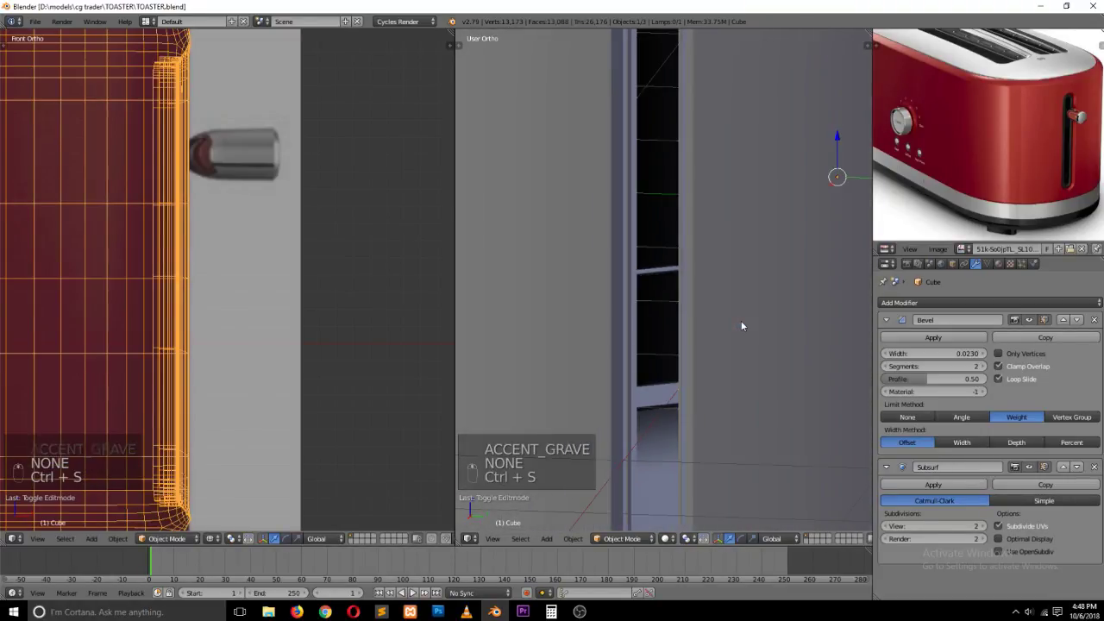
Step: Select the face loop around the rim's outer wall near the slot's top, using face select mode
{"action": "scroll", "coordinate": [738, 327], "scroll_direction": "down", "scroll_amount": 5}
{"action": "key", "text": "grave"}
{"action": "scroll", "coordinate": [725, 318], "scroll_direction": "up", "scroll_amount": 3}
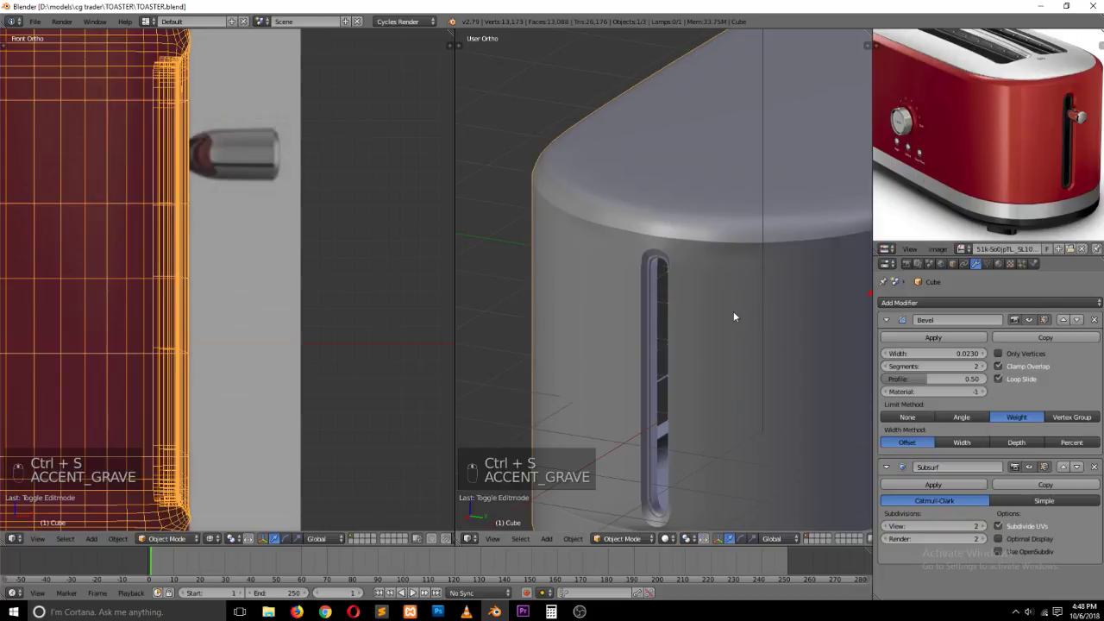
{"action": "scroll", "coordinate": [734, 316], "scroll_direction": "up", "scroll_amount": 2}
{"action": "key", "text": "Tab"}
{"action": "key", "text": "ctrl+Tab"}
{"action": "left_click", "coordinate": [699, 251]}
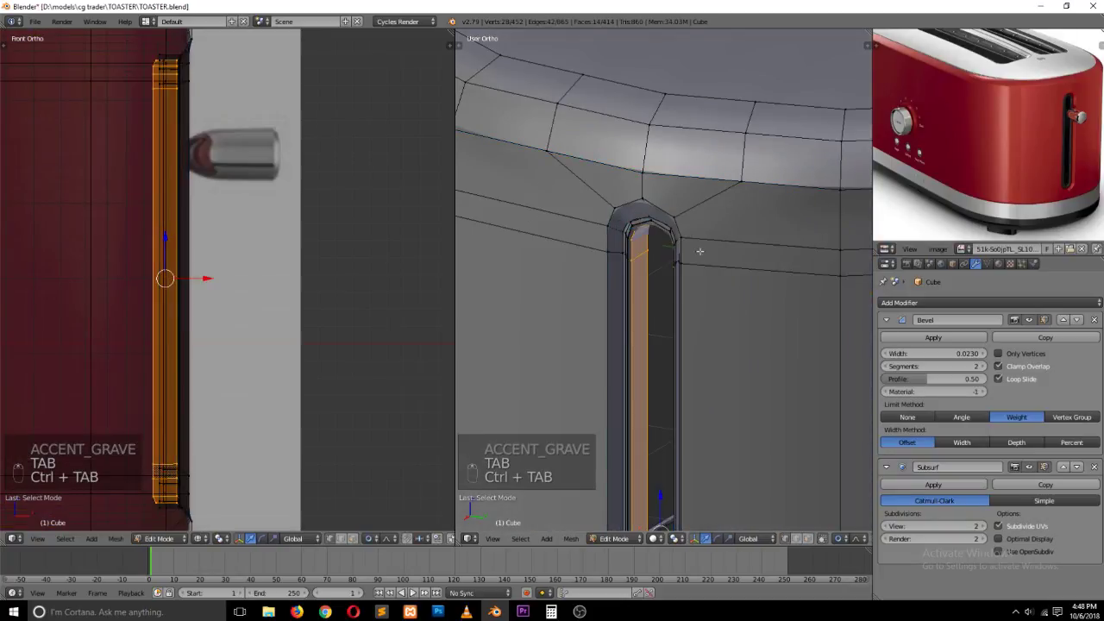
{"action": "scroll", "coordinate": [700, 251], "scroll_direction": "up", "scroll_amount": 4}
{"action": "key", "text": "grave"}
{"action": "middle_click_drag", "start_coordinate": [682, 286], "coordinate": [737, 232]}
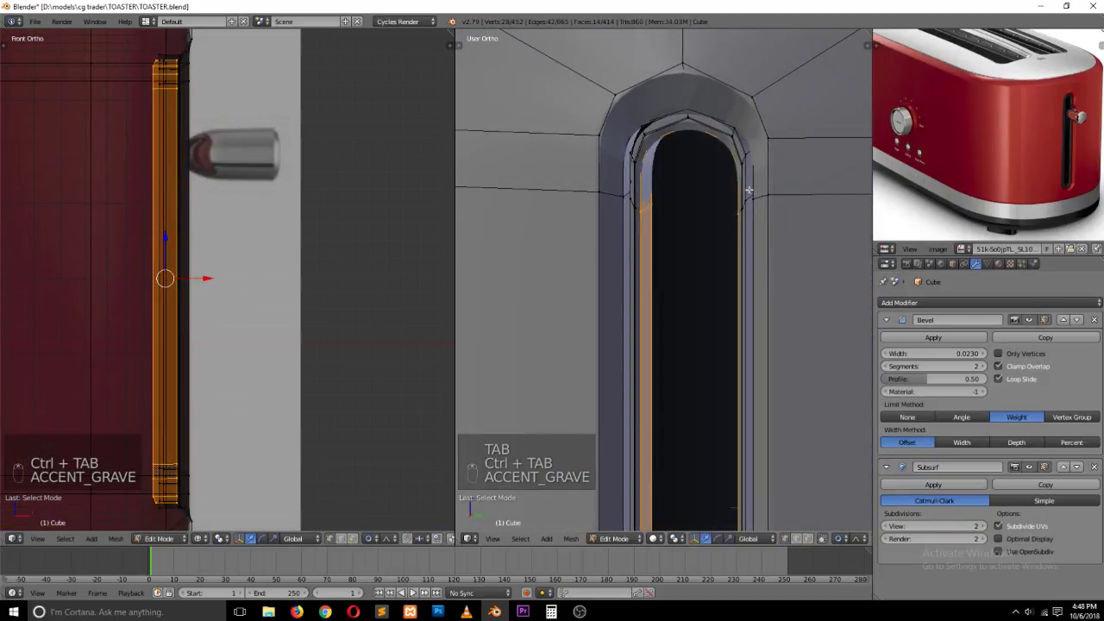
{"action": "key", "text": "ctrl+Tab"}
{"action": "left_click", "coordinate": [753, 229]}
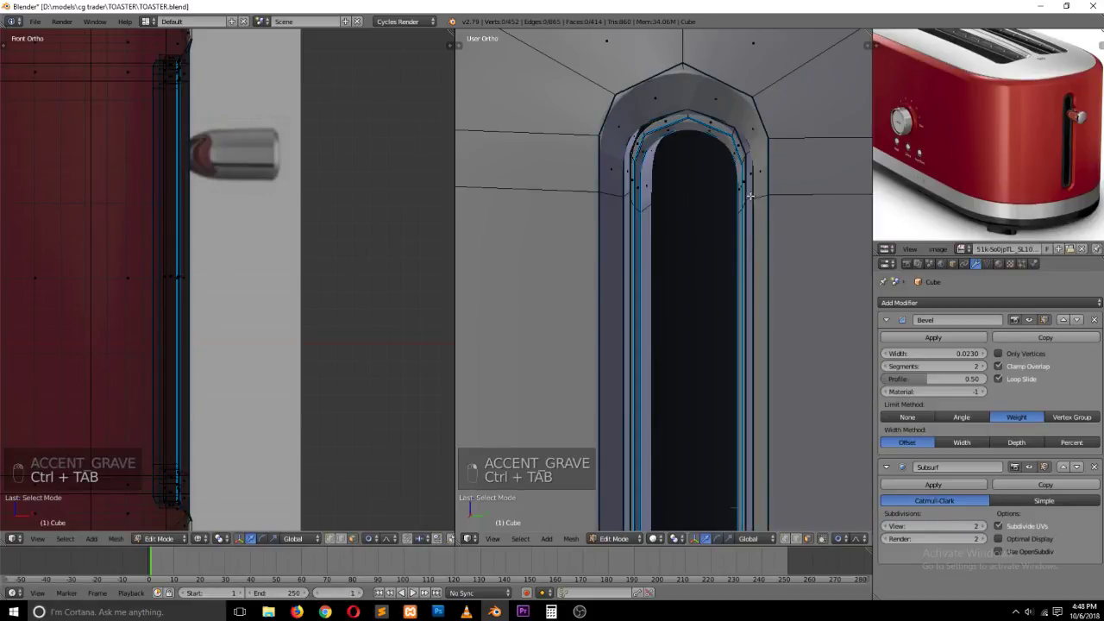
{"action": "right_click", "coordinate": [751, 196], "text": "alt"}
Step: Turn off proportional editing, scale the rim's outer wall faces to about 1.14 along Y, and check the result in Object Mode
{"action": "key", "text": "o"}
{"action": "key", "text": "o"}
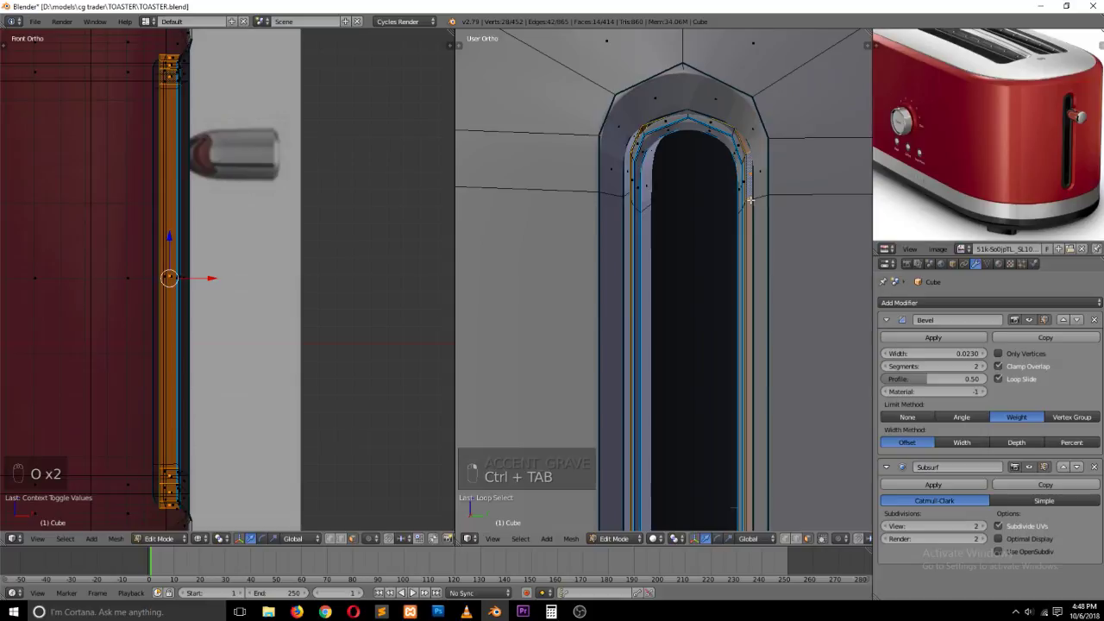
{"action": "key", "text": "s"}
{"action": "key", "text": "x"}
{"action": "key", "text": "y"}
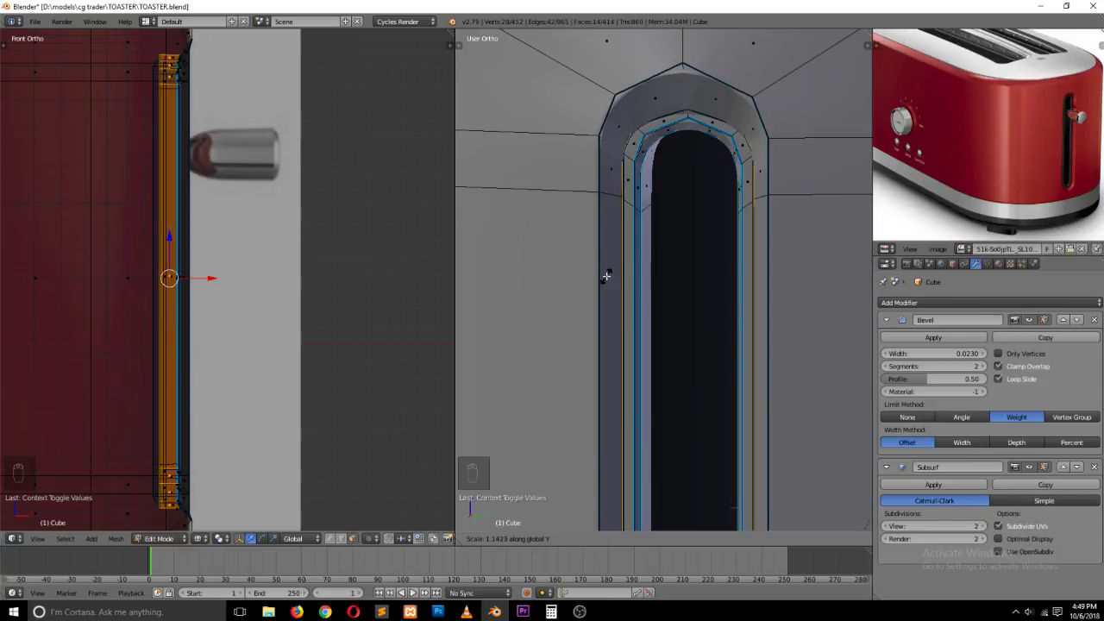
{"action": "left_click", "coordinate": [606, 275]}
{"action": "key", "text": "Tab"}
{"action": "scroll", "coordinate": [578, 285], "scroll_direction": "down", "scroll_amount": 4}
{"action": "key", "text": "grave"}
{"action": "middle_click_drag", "start_coordinate": [639, 301], "coordinate": [613, 293]}
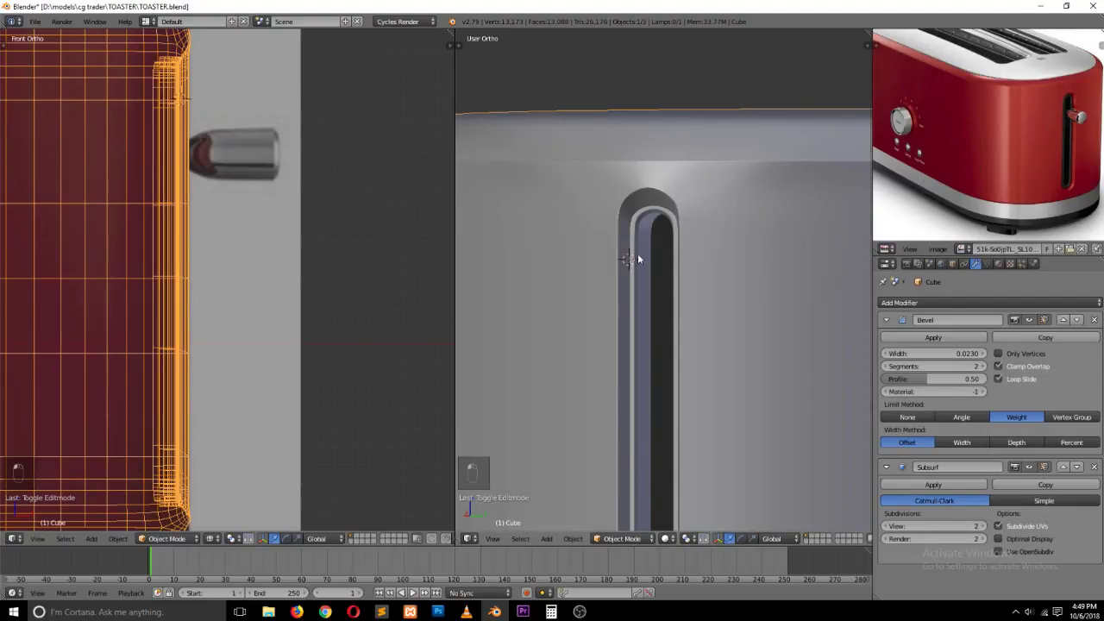
{"action": "key", "text": "KP_1"}
{"action": "scroll", "coordinate": [745, 292], "scroll_direction": "down", "scroll_amount": 3}
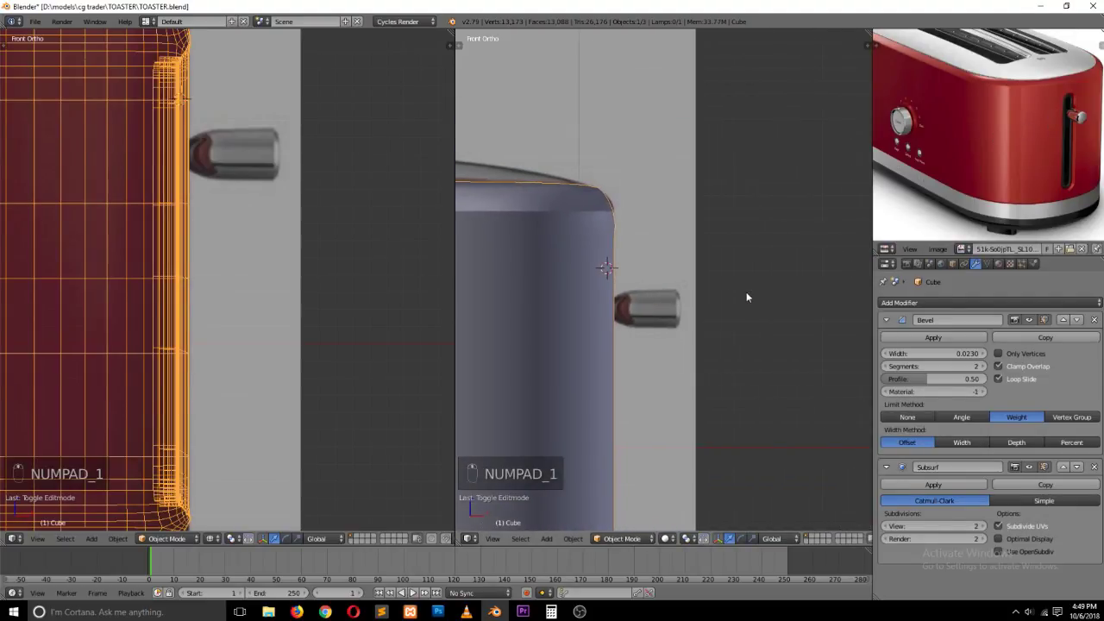
Step: Save the file and add a mesh circle beside the reference lever, aligned to the front view
{"action": "key", "text": "ctrl+s"}
{"action": "left_click", "coordinate": [675, 274]}
{"action": "key", "text": "shift+a"}
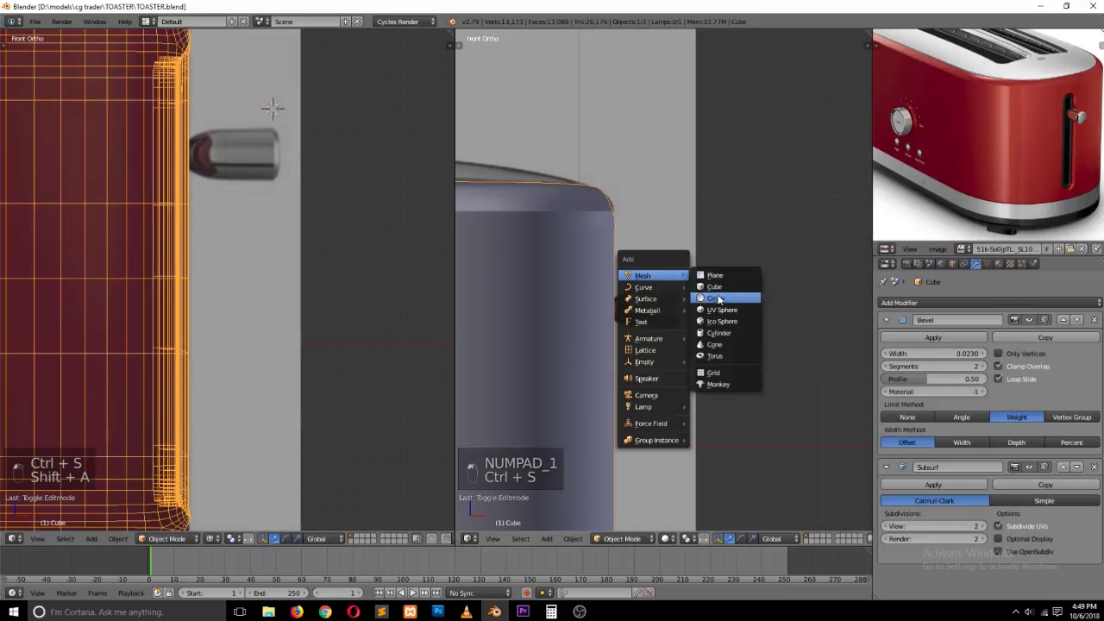
{"action": "left_click", "coordinate": [720, 295]}
{"action": "key", "text": "t"}
{"action": "scroll", "coordinate": [474, 471], "scroll_direction": "down", "scroll_amount": 2}
{"action": "left_click", "coordinate": [471, 494]}
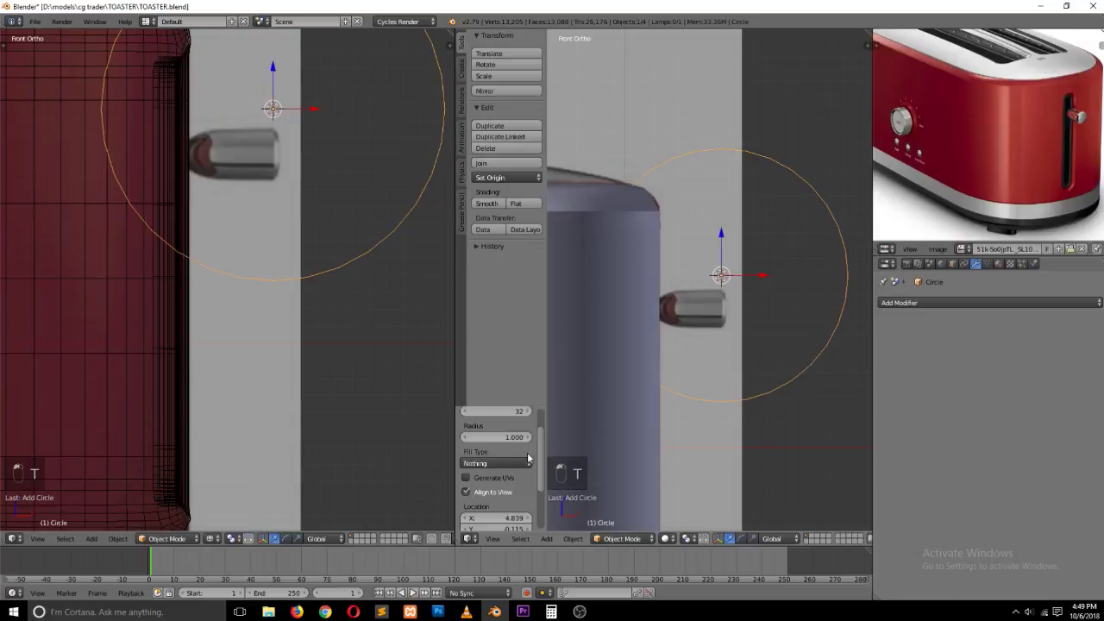
{"action": "scroll", "coordinate": [496, 470], "scroll_direction": "up", "scroll_amount": 2}
{"action": "key", "text": "alt+Tab"}
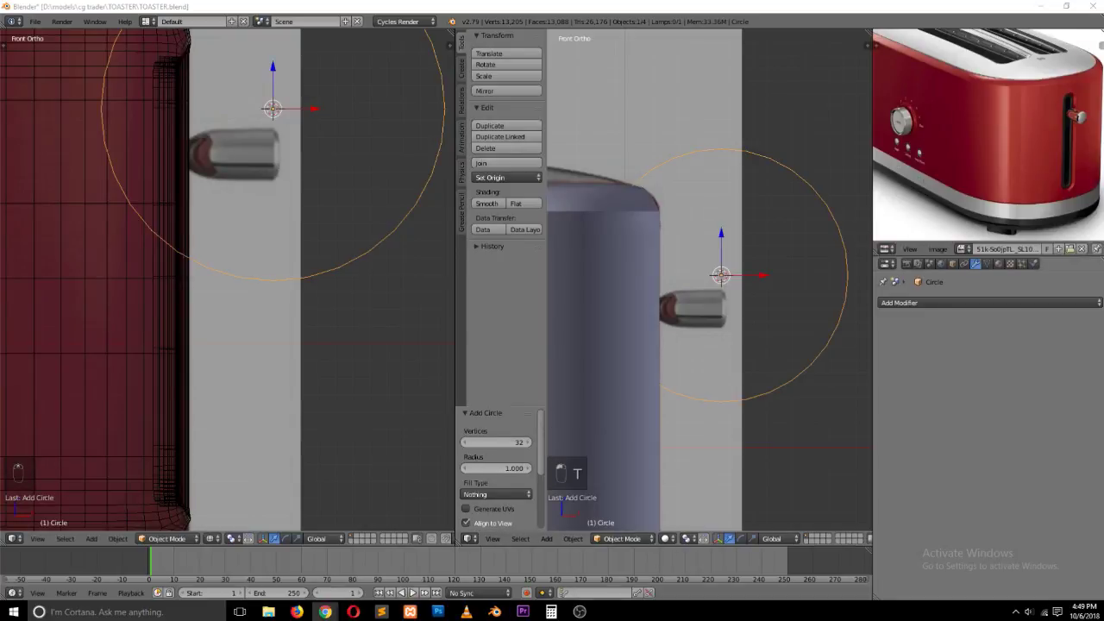
{"action": "left_click", "coordinate": [1029, 612]}
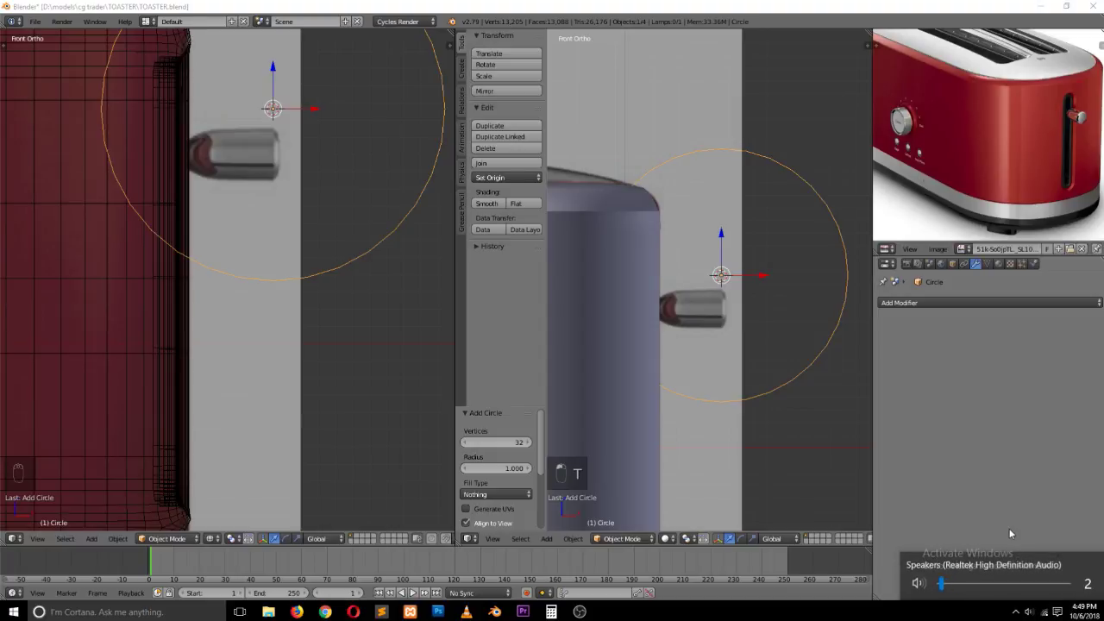
{"action": "left_click", "coordinate": [683, 399]}
Step: Reduce the circle to 8 vertices and give it a level 2 subdivision surface
{"action": "left_click", "coordinate": [508, 443]}
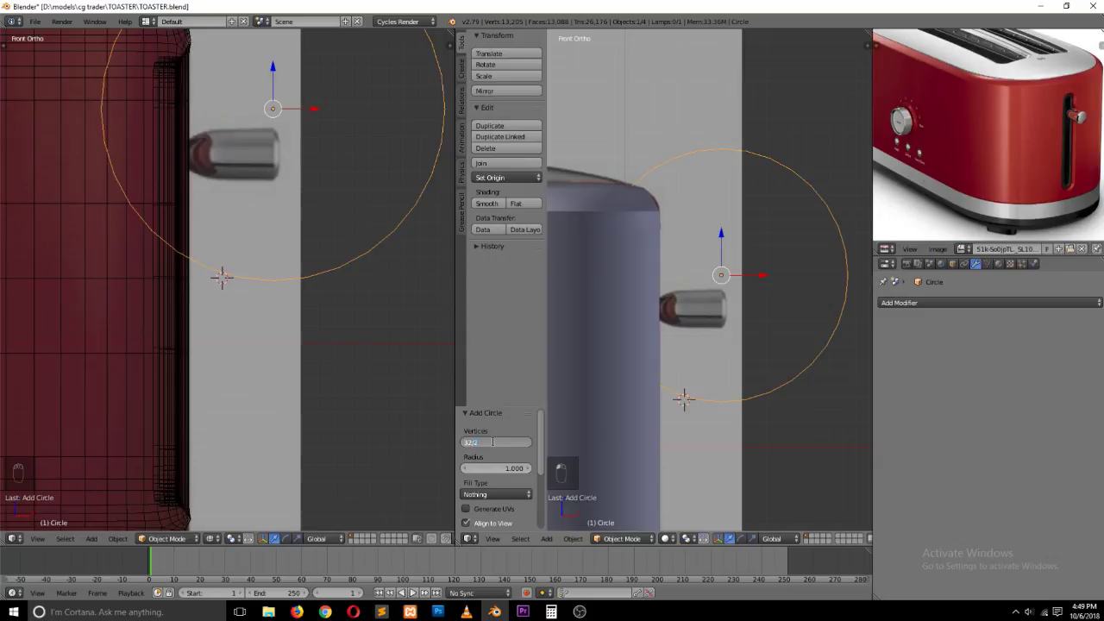
{"action": "type", "text": "16"}
{"action": "key", "text": "Return"}
{"action": "left_click", "coordinate": [513, 441]}
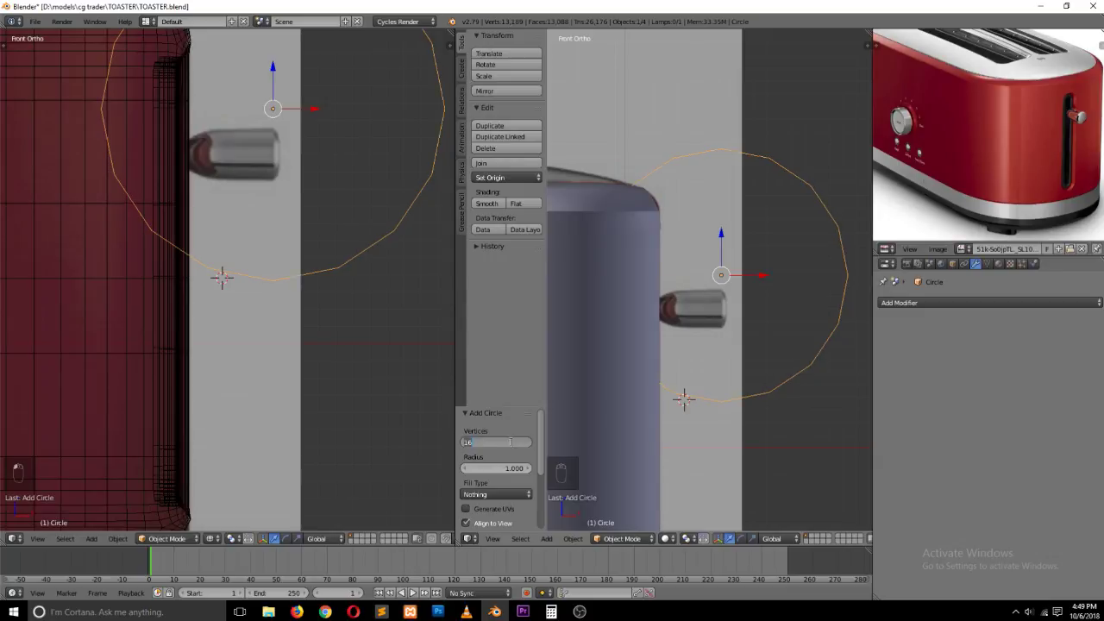
{"action": "key", "text": "Return"}
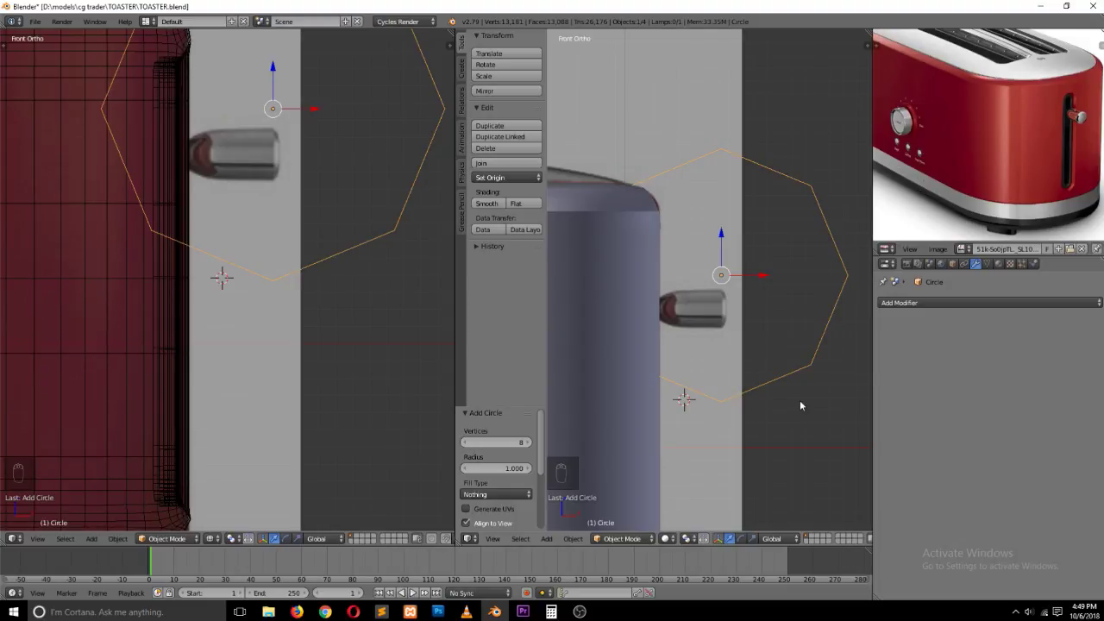
{"action": "key", "text": "ctrl+2"}
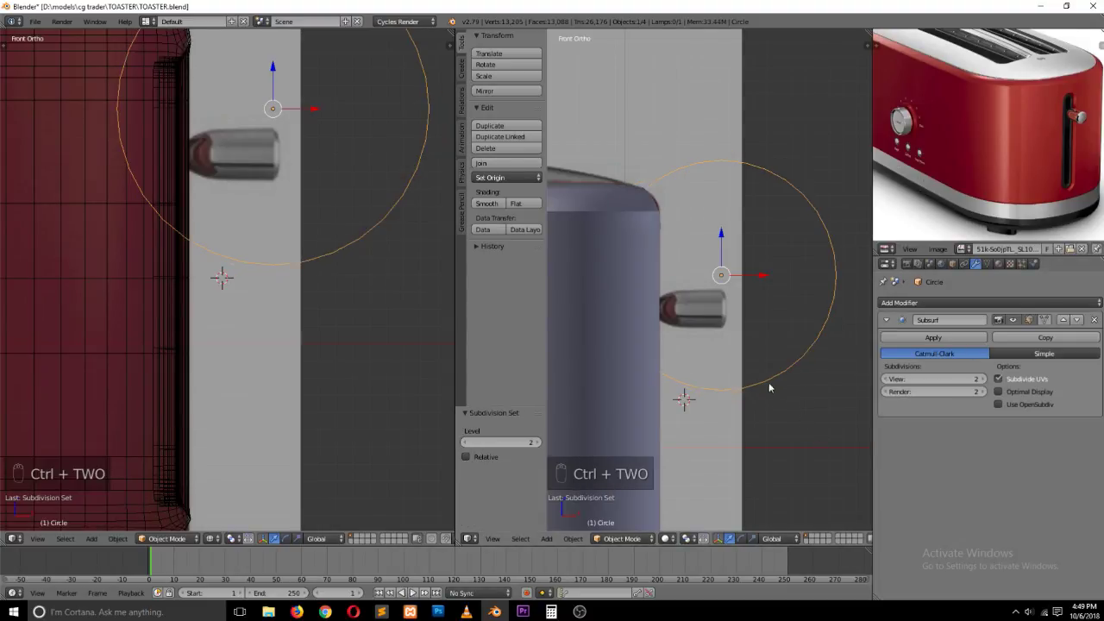
Step: Scale the circle down to about 0.22 and rotate it 90 degrees around the Z axis
{"action": "key", "text": "s"}
{"action": "left_click", "coordinate": [725, 312]}
{"action": "type", "text": "rz"}
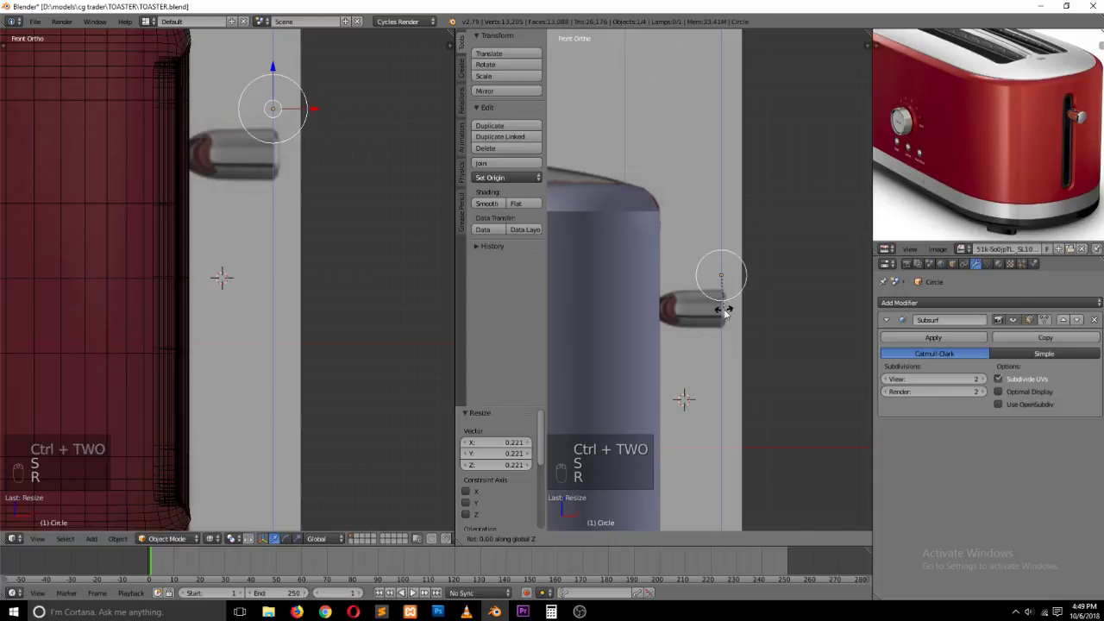
{"action": "type", "text": "90"}
{"action": "key", "text": "Return"}
Step: Move the circle to the outer end of the reference lever and scale it to match the knob's height
{"action": "key", "text": "g"}
{"action": "left_click", "coordinate": [730, 343]}
{"action": "key", "text": "s"}
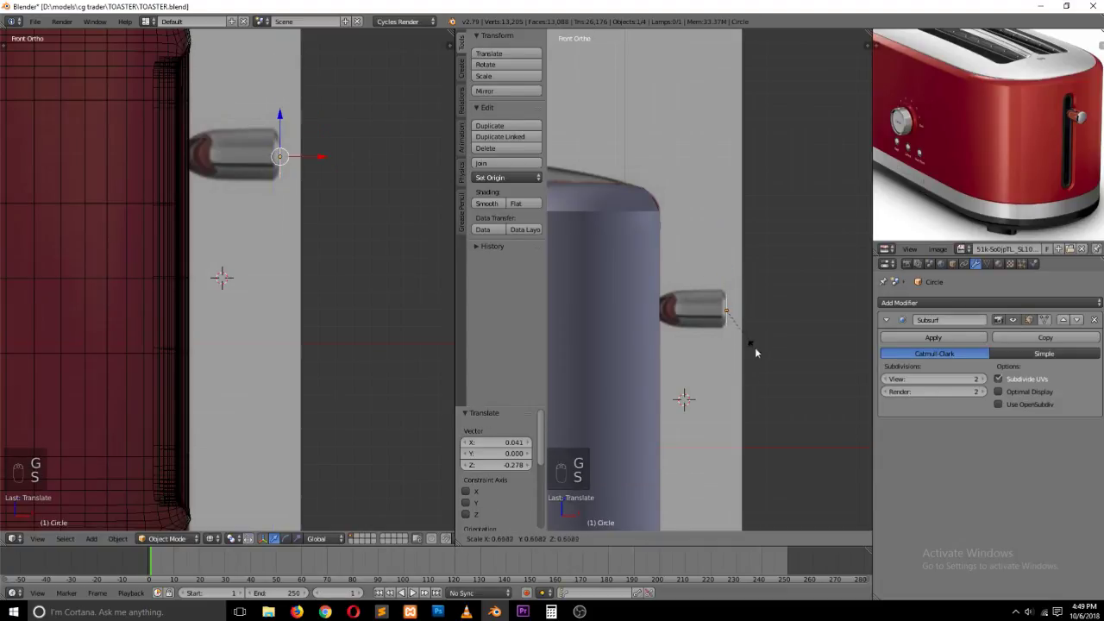
{"action": "left_click", "coordinate": [764, 323]}
{"action": "key", "text": "g"}
{"action": "key", "text": "x"}
{"action": "left_click_drag", "start_coordinate": [757, 310], "coordinate": [763, 311]}
{"action": "key", "text": "s"}
{"action": "left_click", "coordinate": [756, 328]}
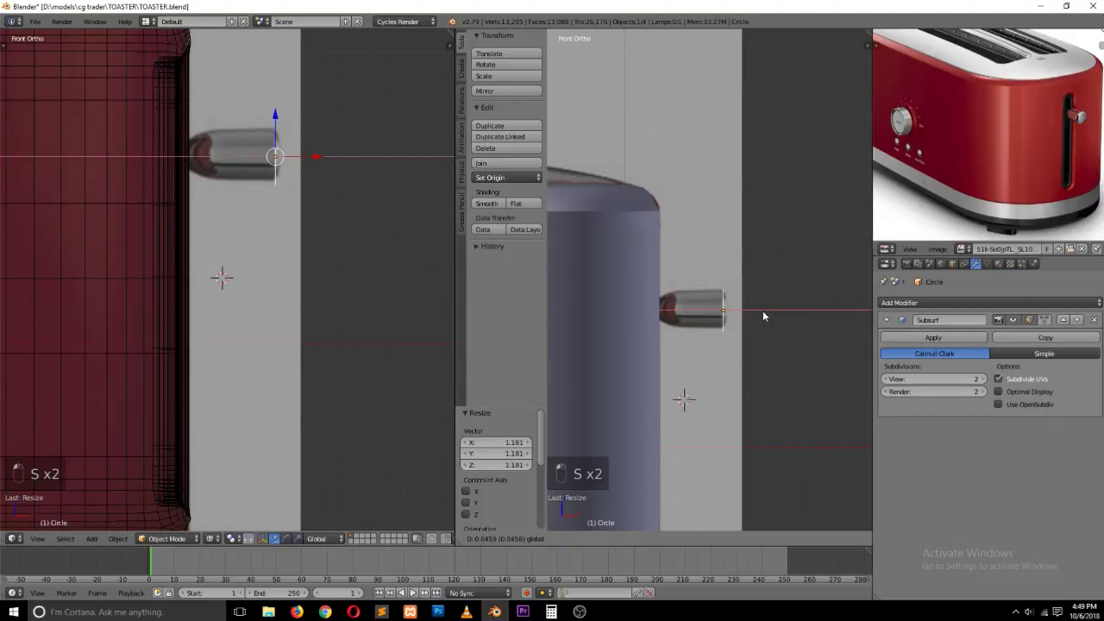
Step: Extrude the circle's edge loop along X toward the toaster to form the knob's cylindrical body
{"action": "key", "text": "Tab"}
{"action": "key", "text": "ctrl+Tab"}
{"action": "left_click", "coordinate": [759, 294]}
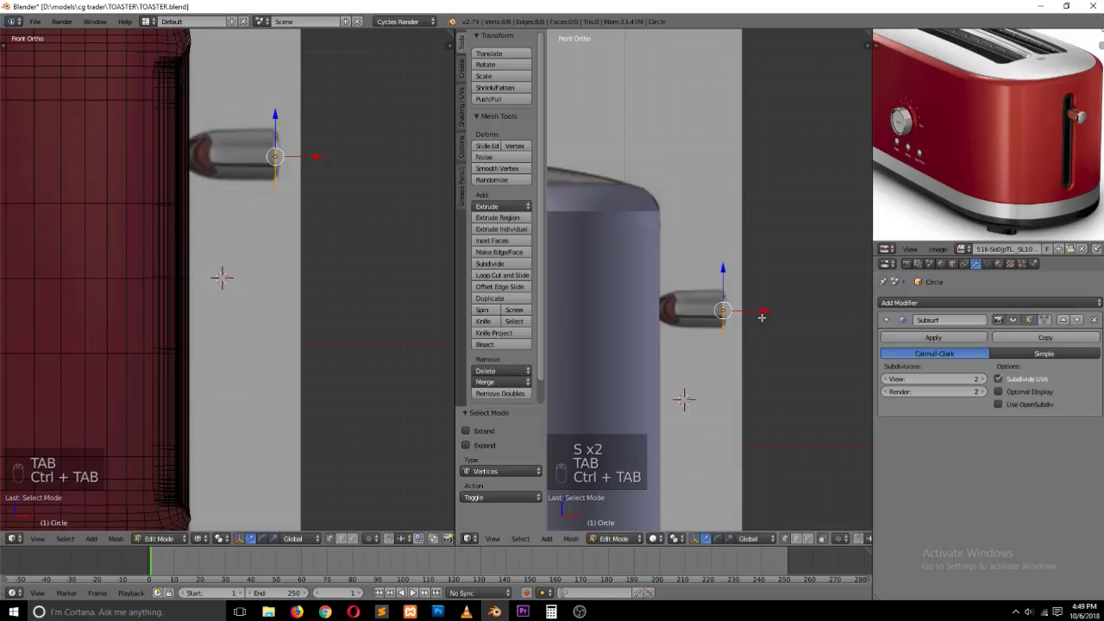
{"action": "key", "text": "e"}
{"action": "left_click", "coordinate": [719, 328]}
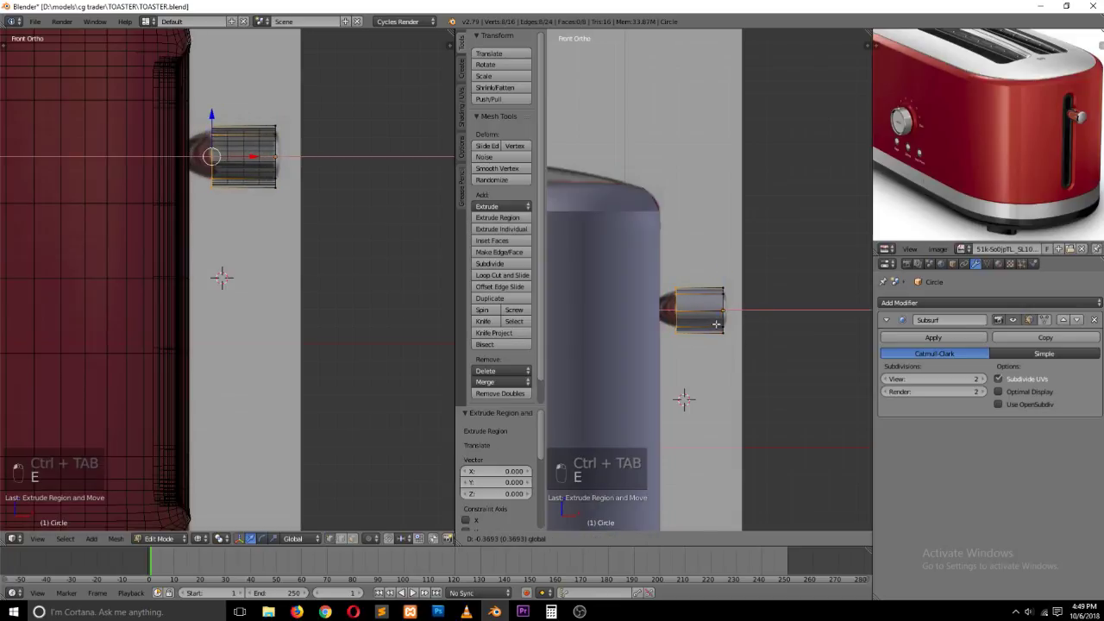
Step: Extrude and shrink the knob's inner ring into a taper reaching the toaster's side, and extrude a neck from it into the slot
{"action": "key", "text": "e"}
{"action": "key", "text": "s"}
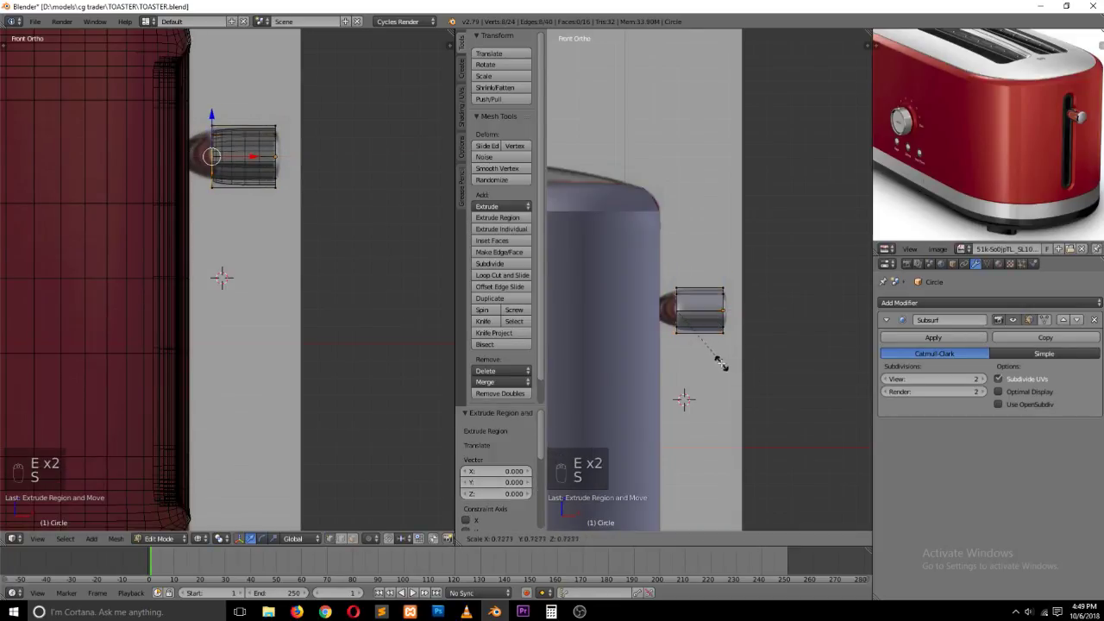
{"action": "left_click", "coordinate": [717, 314]}
{"action": "left_click_drag", "start_coordinate": [717, 312], "coordinate": [704, 314]}
{"action": "key", "text": "s"}
{"action": "left_click", "coordinate": [708, 321]}
{"action": "key", "text": "e"}
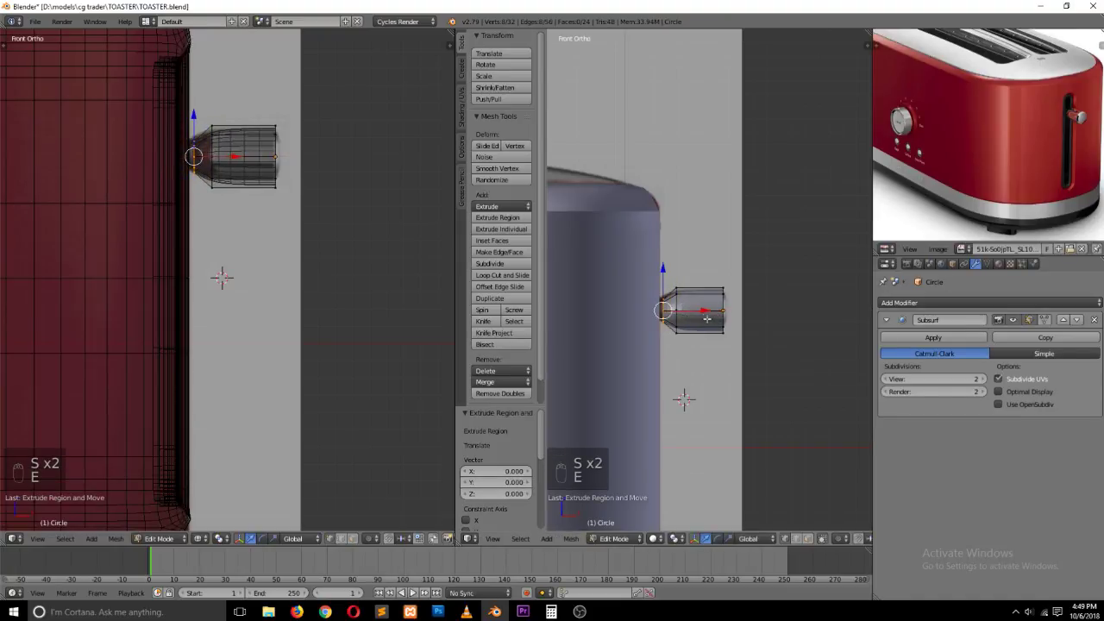
{"action": "left_click", "coordinate": [704, 325]}
{"action": "key", "text": "Tab"}
{"action": "key", "text": "Tab"}
Step: Extrude the knob's outer edge loop, scale it inward and offset it slightly outward along X
{"action": "key", "text": "grave"}
{"action": "middle_click_drag", "start_coordinate": [745, 311], "coordinate": [704, 327]}
{"action": "right_click", "coordinate": [727, 297], "text": "alt"}
{"action": "key", "text": "e"}
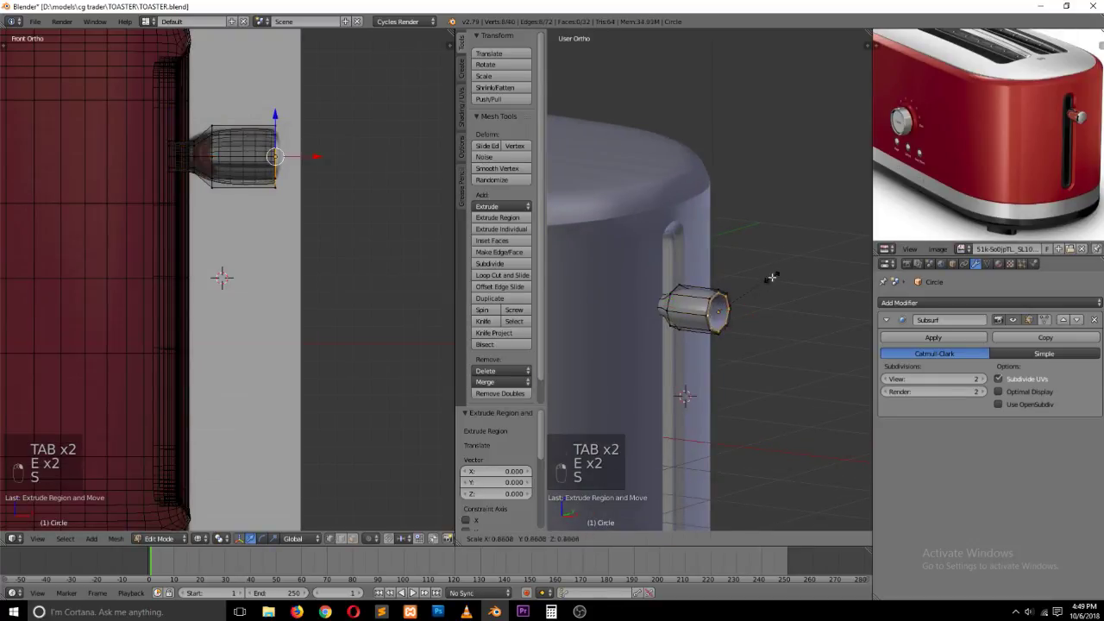
{"action": "left_click", "coordinate": [749, 311]}
{"action": "key", "text": "s"}
{"action": "left_click", "coordinate": [752, 315]}
{"action": "left_click_drag", "start_coordinate": [752, 314], "coordinate": [758, 319]}
Step: Fill the knob's outer end with a face and apply smooth shading to the lever in Object Mode
{"action": "key", "text": "KP_3"}
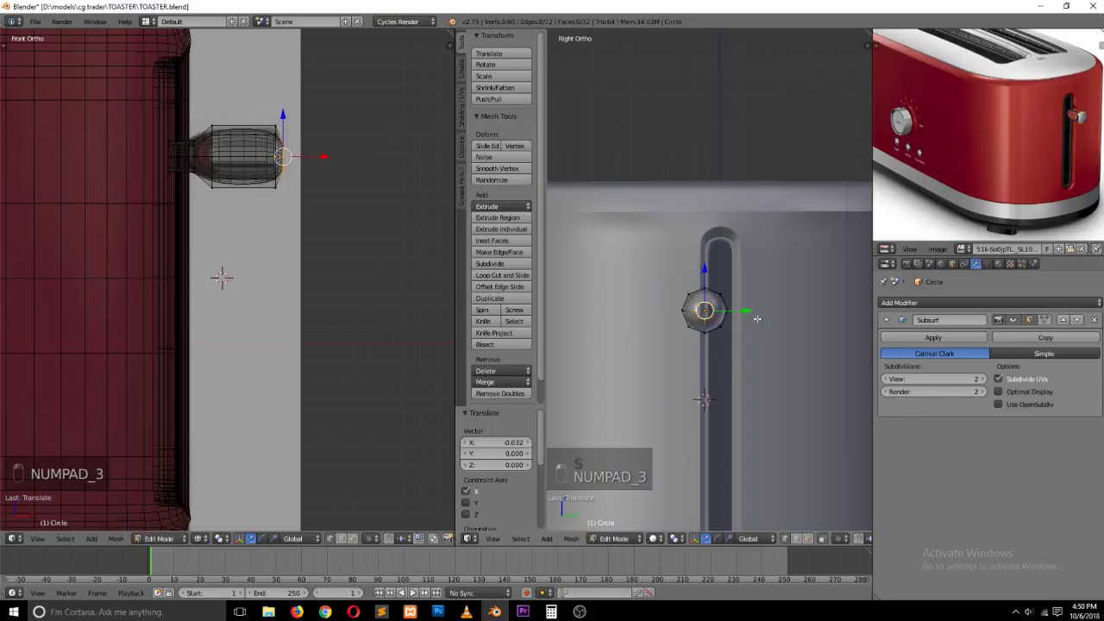
{"action": "key", "text": "KP_1"}
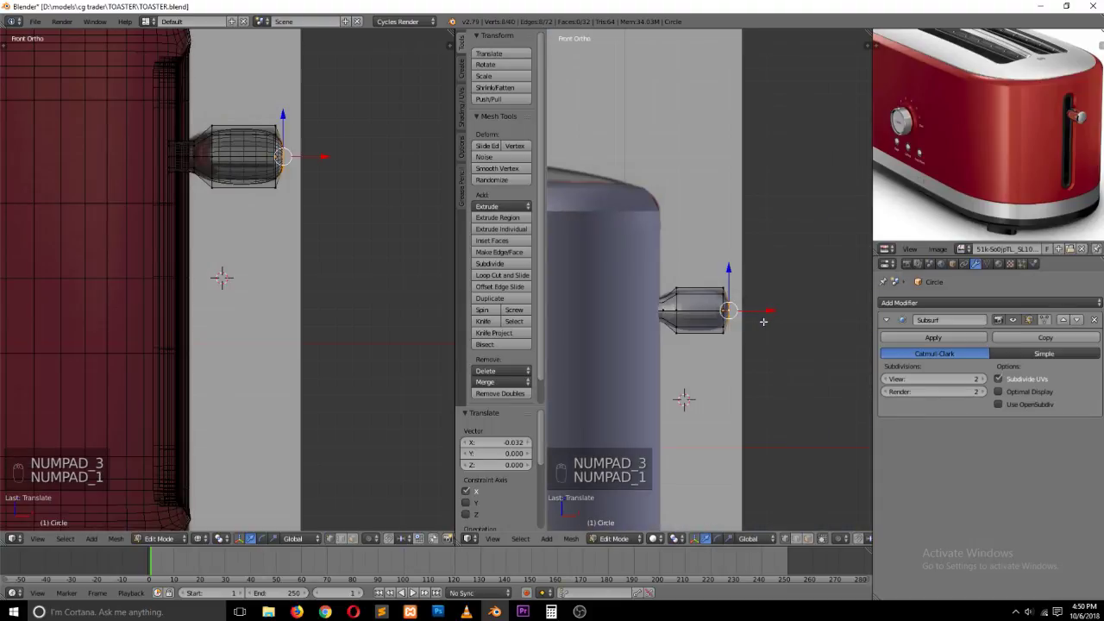
{"action": "key", "text": "f"}
{"action": "key", "text": "Tab"}
{"action": "key", "text": "grave"}
{"action": "middle_click_drag", "start_coordinate": [728, 339], "coordinate": [624, 348]}
{"action": "key", "text": "t"}
{"action": "key", "text": "t"}
{"action": "left_click", "coordinate": [483, 202]}
{"action": "key", "text": "t"}
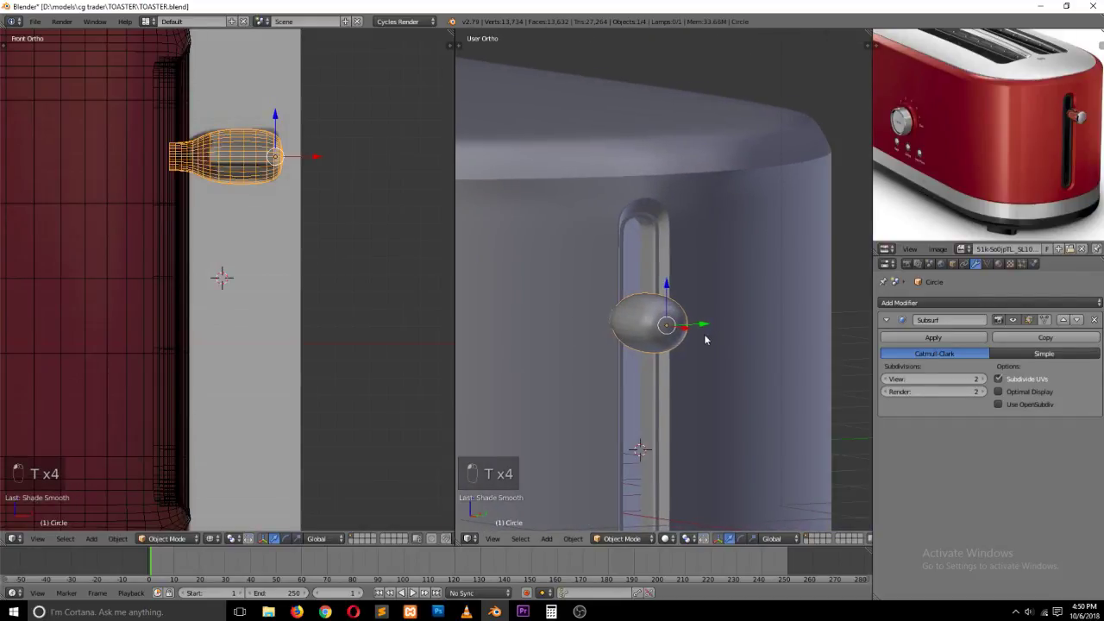
Step: Bevel the edge loop around the knob's outer rim by a very small amount
{"action": "key", "text": "KP_1"}
{"action": "key", "text": "Tab"}
{"action": "scroll", "coordinate": [698, 338], "scroll_direction": "up", "scroll_amount": 3}
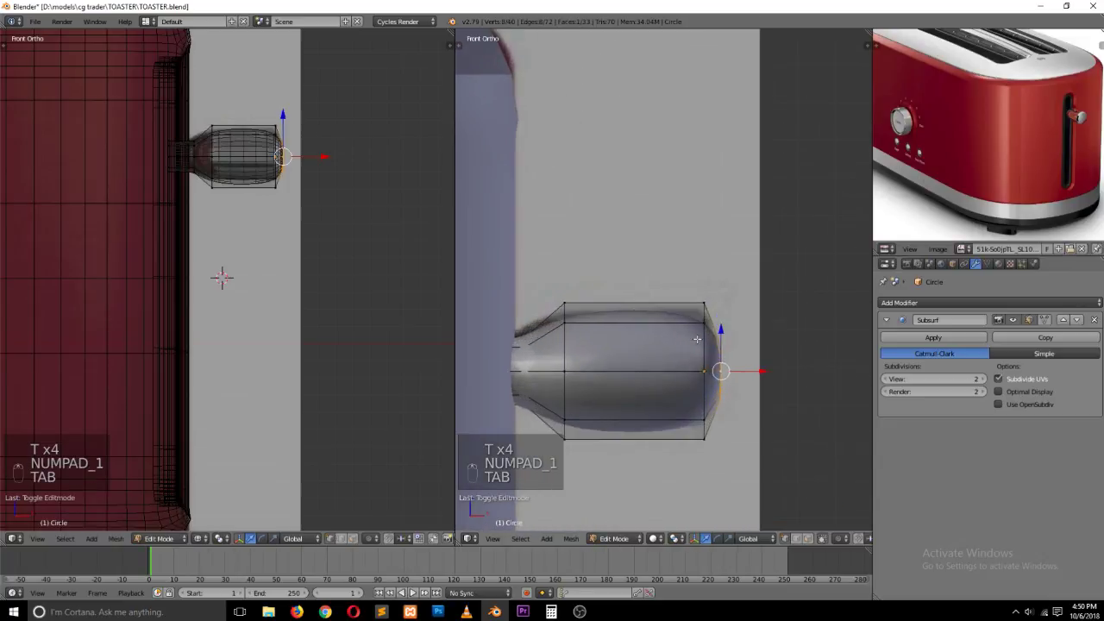
{"action": "key", "text": "ctrl+b"}
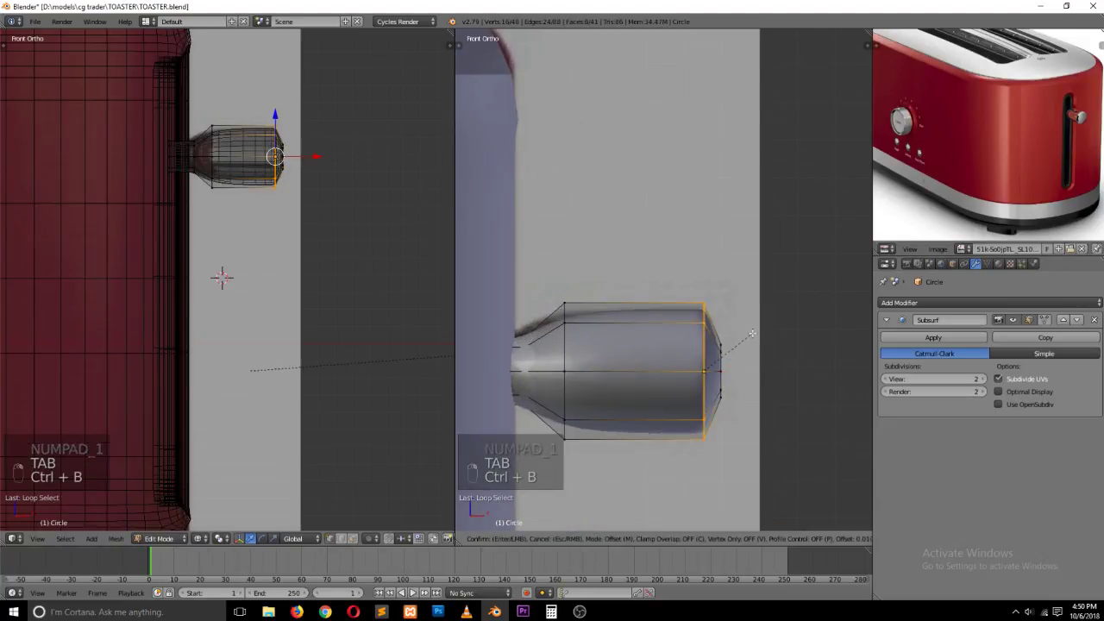
{"action": "left_click", "coordinate": [756, 334]}
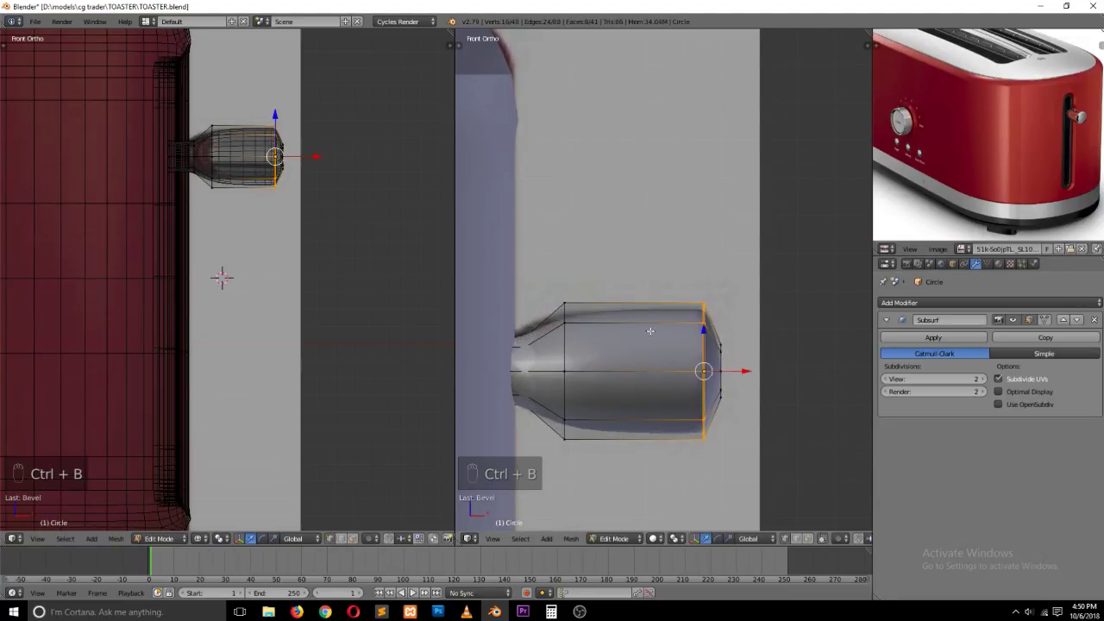
Step: Add supporting loop cuts where the neck meets the taper and near the knob's shoulder, and check the shape in Object Mode
{"action": "key", "text": "ctrl+r"}
{"action": "left_click", "coordinate": [524, 350]}
{"action": "left_click", "coordinate": [508, 346]}
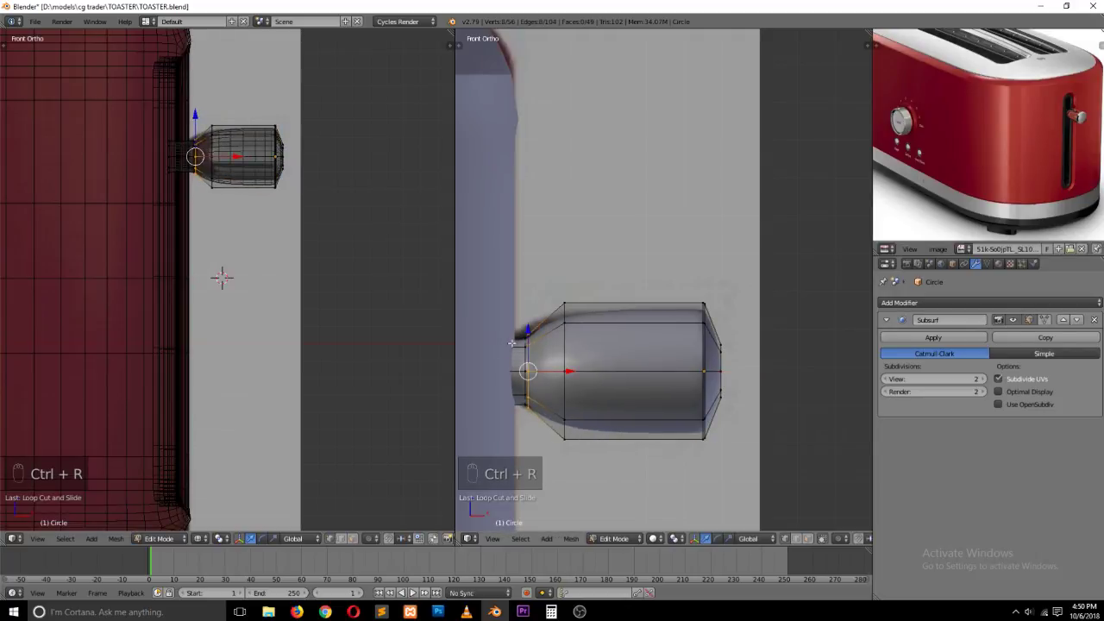
{"action": "key", "text": "ctrl+r"}
{"action": "left_click", "coordinate": [561, 345]}
{"action": "left_click", "coordinate": [556, 350]}
{"action": "key", "text": "Tab"}
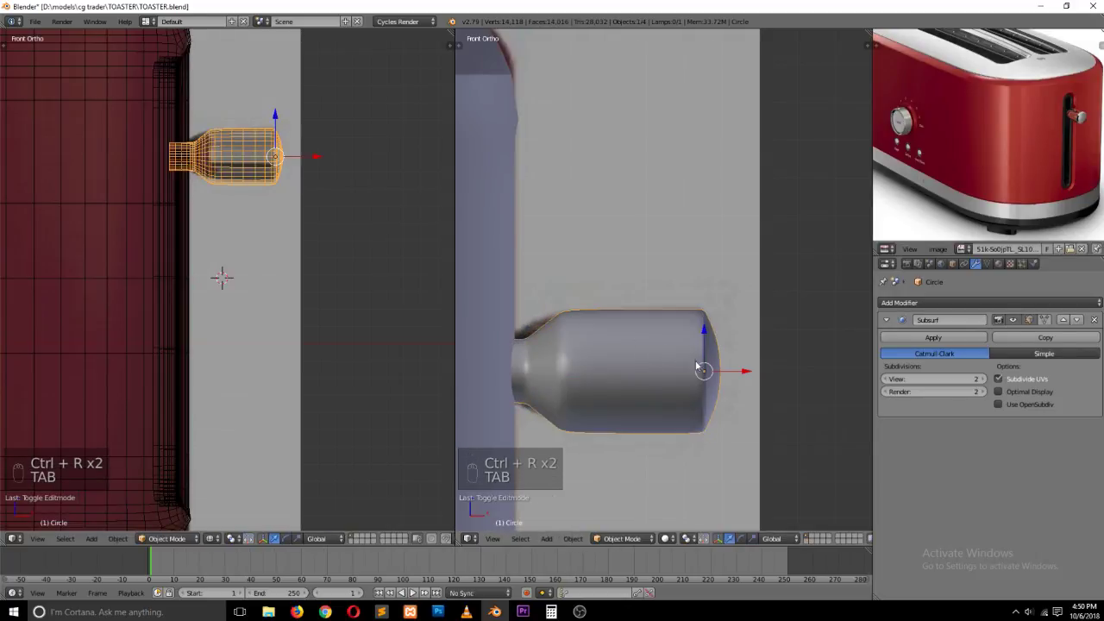
Step: Move the lever slightly outward along X and shift it along Y to line up with the slot's centre
{"action": "left_click_drag", "start_coordinate": [744, 373], "coordinate": [752, 361]}
{"action": "key", "text": "grave"}
{"action": "middle_click_drag", "start_coordinate": [752, 362], "coordinate": [667, 402]}
{"action": "left_click_drag", "start_coordinate": [675, 388], "coordinate": [725, 391]}
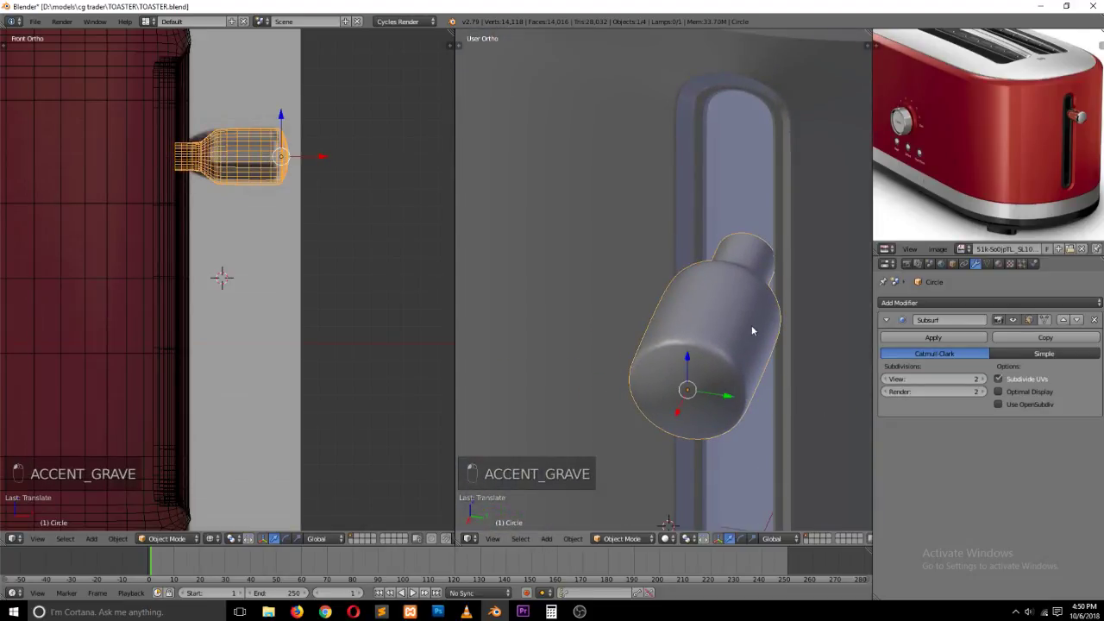
Step: Select the edge loop at the neck's inner end and move it along X deeper into the toaster
{"action": "key", "text": "grave"}
{"action": "middle_click_drag", "start_coordinate": [753, 326], "coordinate": [696, 337]}
{"action": "key", "text": "Tab"}
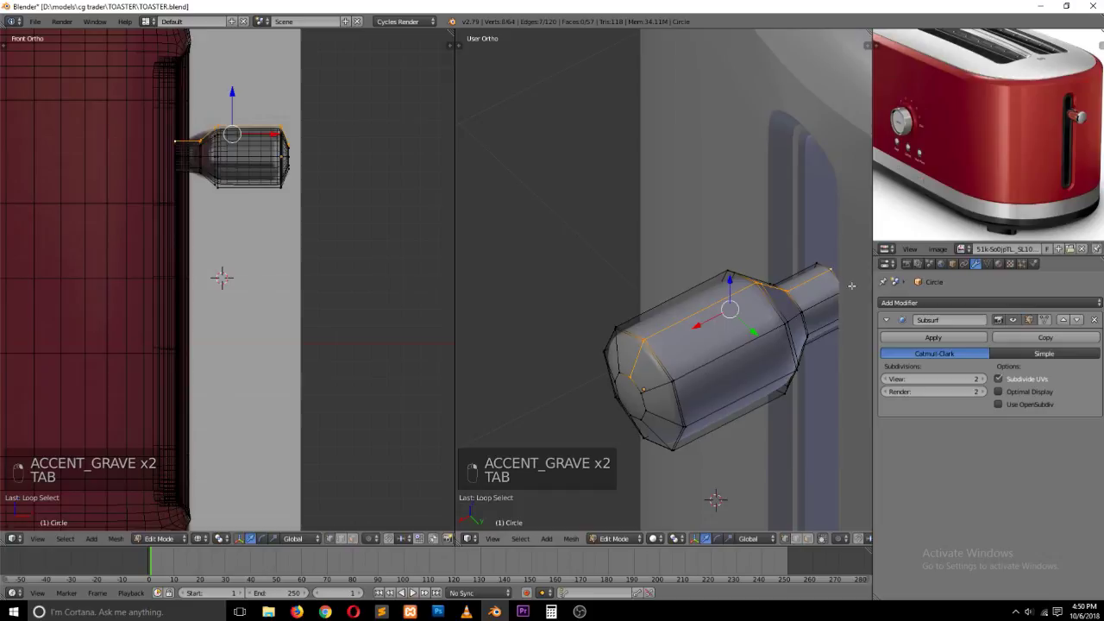
{"action": "key", "text": "Tab"}
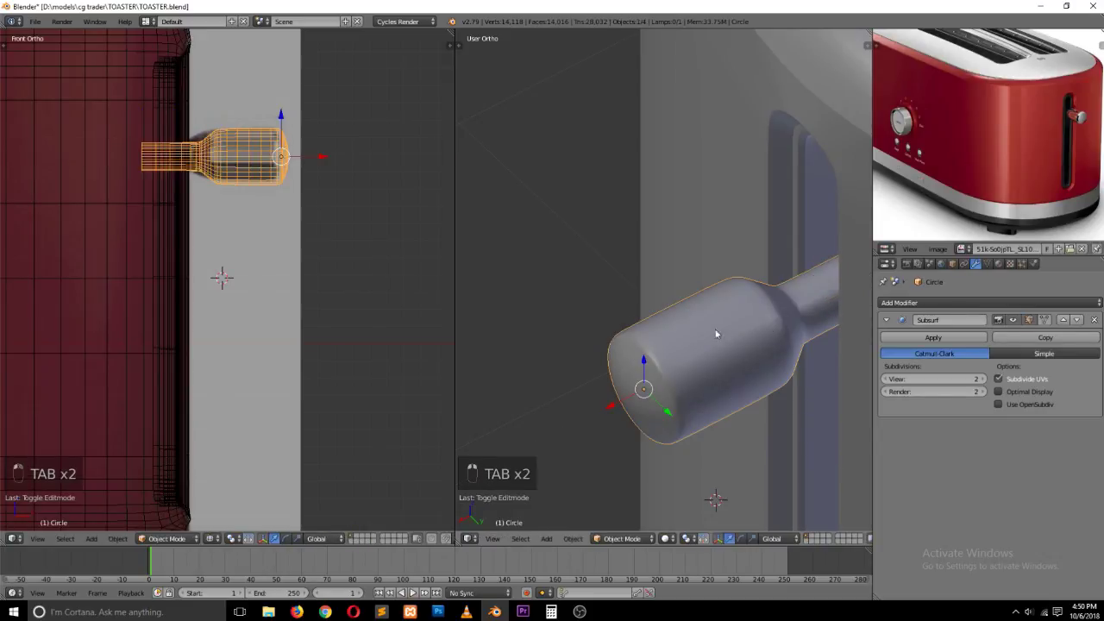
Step: Inspect the lever in the slot from the front and at an angle, and save the file
{"action": "key", "text": "KP_1"}
{"action": "scroll", "coordinate": [640, 346], "scroll_direction": "down", "scroll_amount": 5}
{"action": "key", "text": "a"}
{"action": "key", "text": "z"}
{"action": "scroll", "coordinate": [724, 335], "scroll_direction": "down", "scroll_amount": 3}
{"action": "key", "text": "z"}
{"action": "key", "text": "grave"}
{"action": "middle_click_drag", "start_coordinate": [730, 336], "coordinate": [611, 371]}
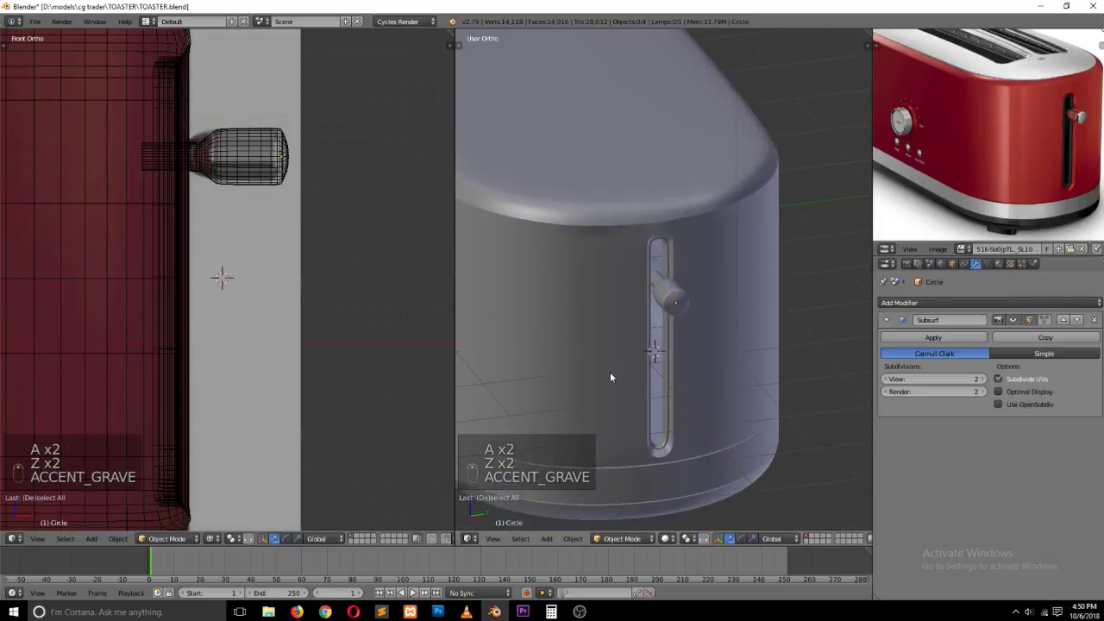
{"action": "key", "text": "ctrl+s"}
{"action": "key", "text": "ctrl+s"}
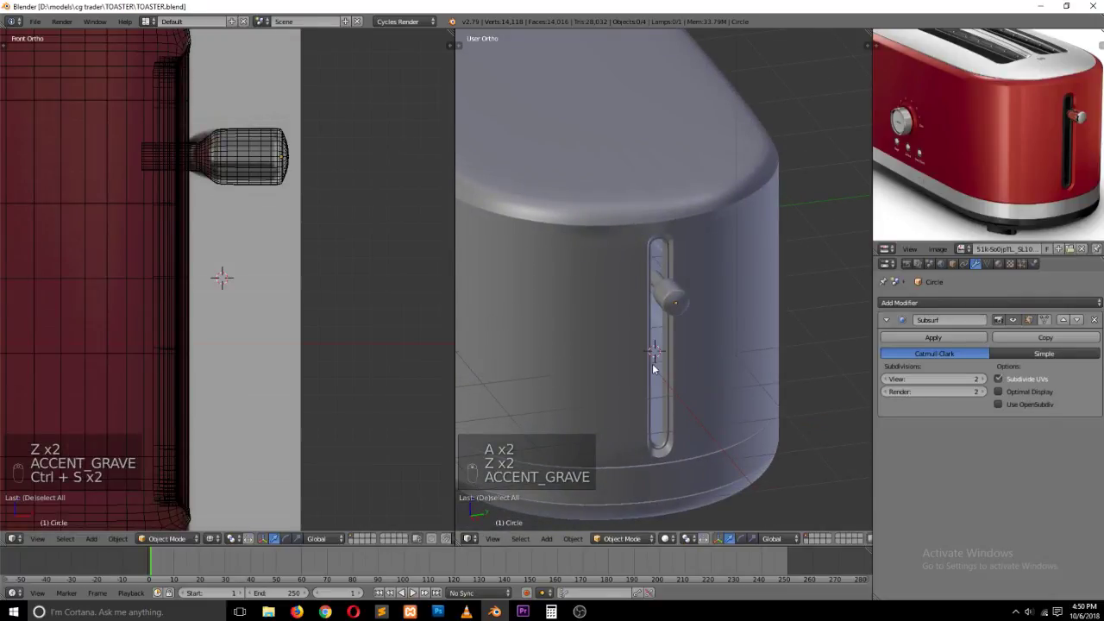
{"action": "scroll", "coordinate": [652, 364], "scroll_direction": "up", "scroll_amount": 2}
{"action": "key", "text": "Tab"}
{"action": "key", "text": "Tab"}
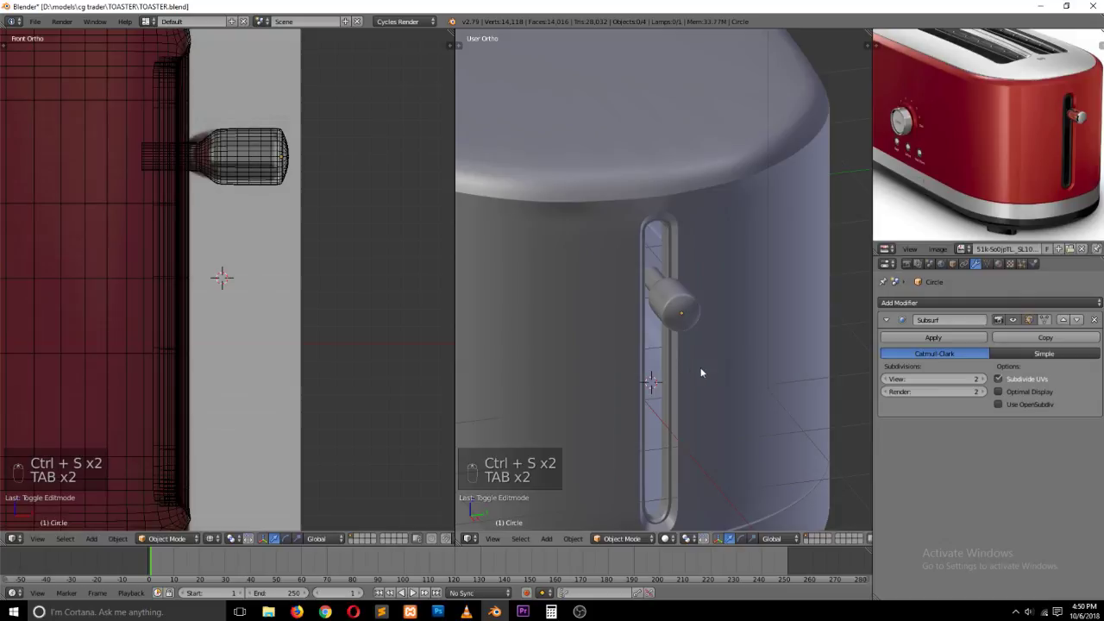
Step: Extrude the innermost edge loop of the slot on the toaster body deeper inward and close it with a face
{"action": "right_click", "coordinate": [671, 377]}
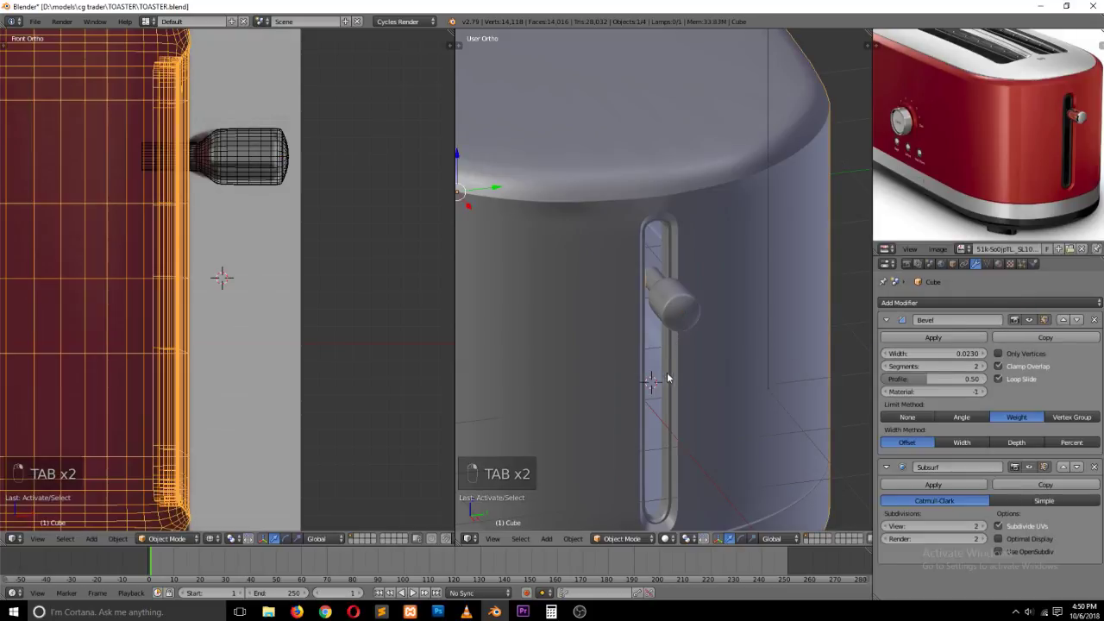
{"action": "key", "text": "Tab"}
{"action": "scroll", "coordinate": [664, 370], "scroll_direction": "up", "scroll_amount": 2}
{"action": "right_click", "coordinate": [664, 320], "text": "alt"}
{"action": "key", "text": "grave"}
{"action": "middle_click_drag", "start_coordinate": [664, 320], "coordinate": [715, 386]}
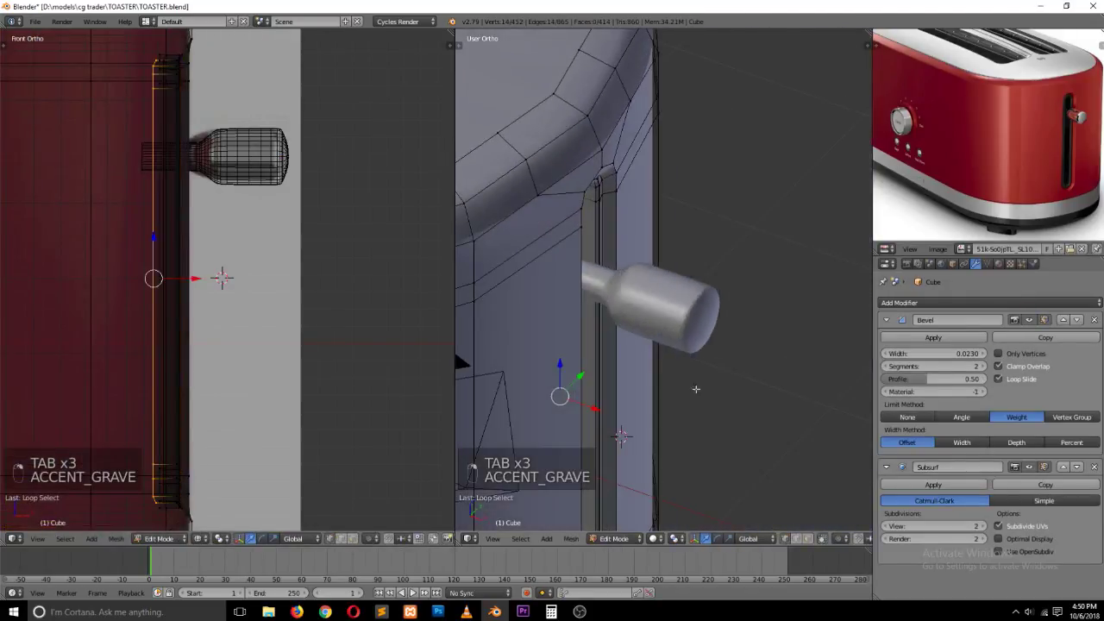
{"action": "left_click_drag", "start_coordinate": [589, 407], "coordinate": [531, 395]}
{"action": "key", "text": "z"}
{"action": "scroll", "coordinate": [612, 374], "scroll_direction": "down", "scroll_amount": 1}
{"action": "scroll", "coordinate": [612, 374], "scroll_direction": "down", "scroll_amount": 3, "text": "ctrl"}
{"action": "key", "text": "e"}
{"action": "left_click", "coordinate": [611, 374]}
{"action": "key", "text": "f"}
{"action": "key", "text": "Tab"}
Step: Inspect the closed slot behind the lever in solid shading and save over TOASTER.blend
{"action": "key", "text": "grave"}
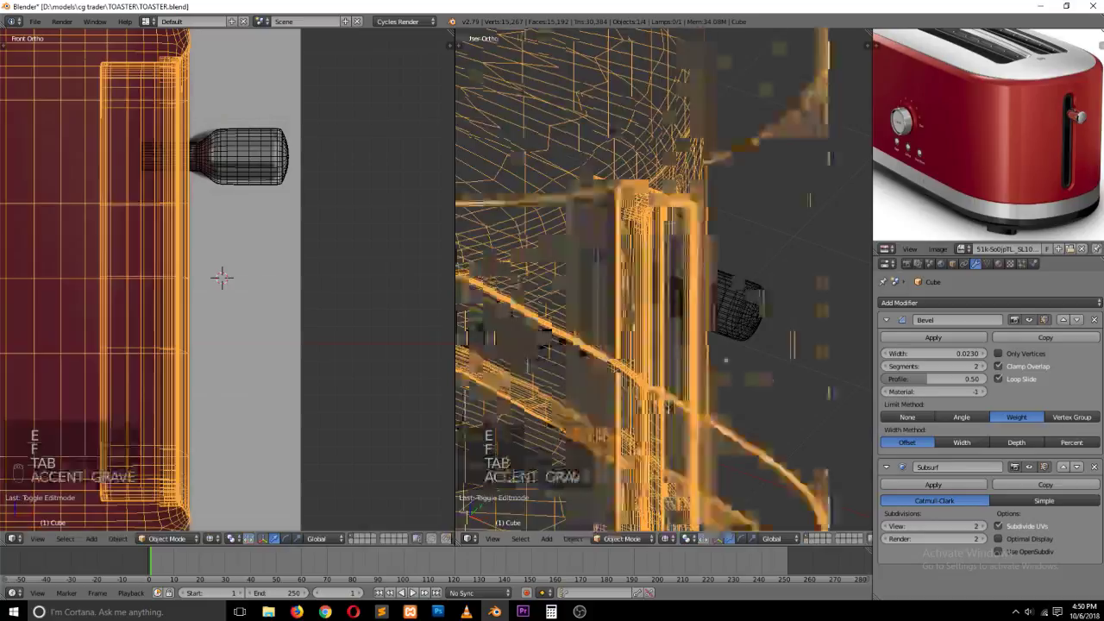
{"action": "key", "text": "z"}
{"action": "key", "text": "a"}
{"action": "key", "text": "grave"}
{"action": "middle_click_drag", "start_coordinate": [691, 222], "coordinate": [784, 319]}
{"action": "key", "text": "grave"}
{"action": "key", "text": "grave"}
{"action": "key", "text": "ctrl+s"}
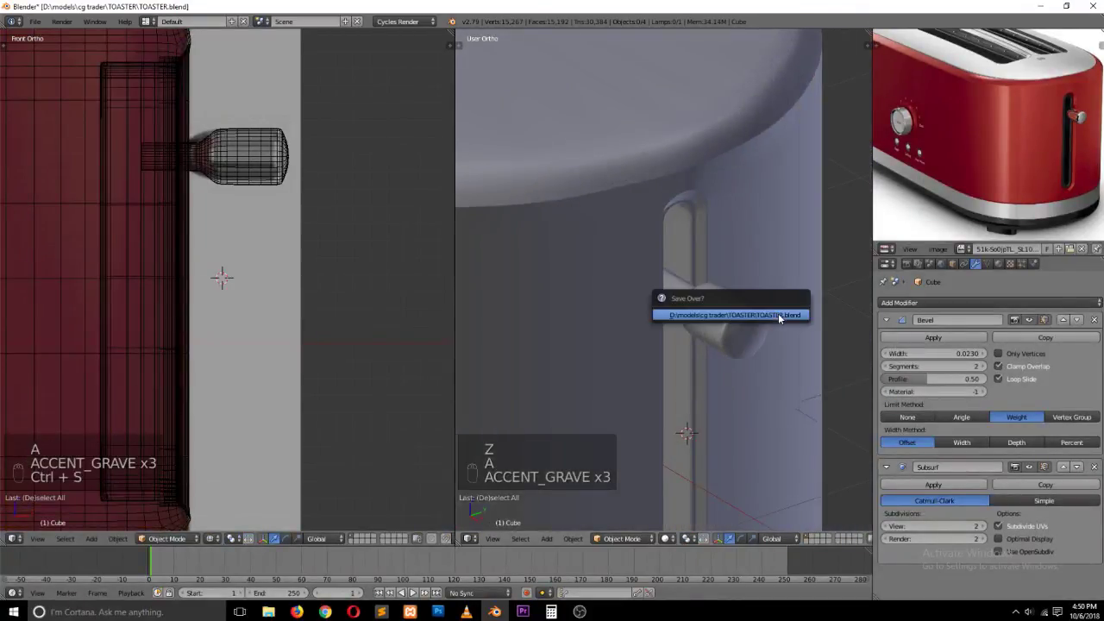
{"action": "left_click", "coordinate": [778, 314]}
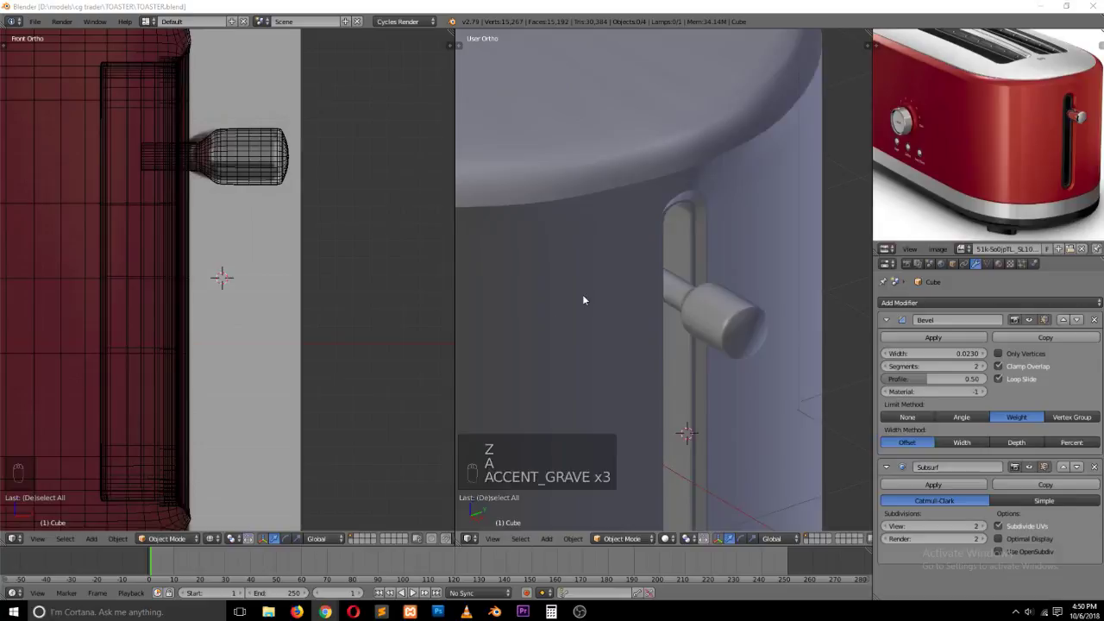
Step: Select the top face of the toaster body and extrude it down about 0.44 to form a recess
{"action": "scroll", "coordinate": [579, 298], "scroll_direction": "down", "scroll_amount": 5}
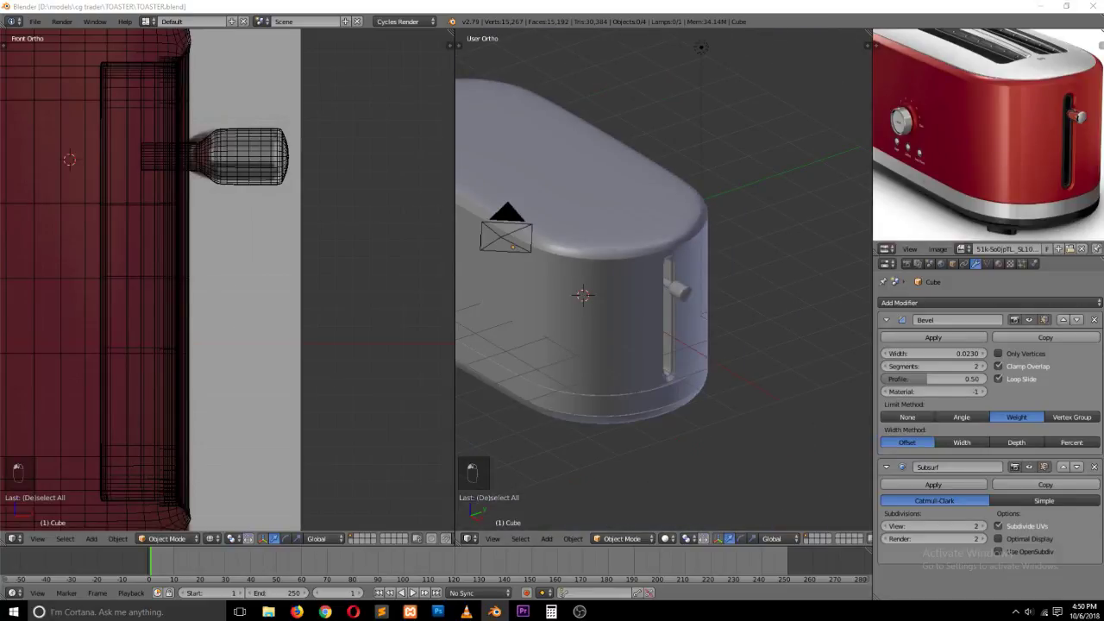
{"action": "middle_click_drag", "start_coordinate": [712, 197], "coordinate": [716, 202]}
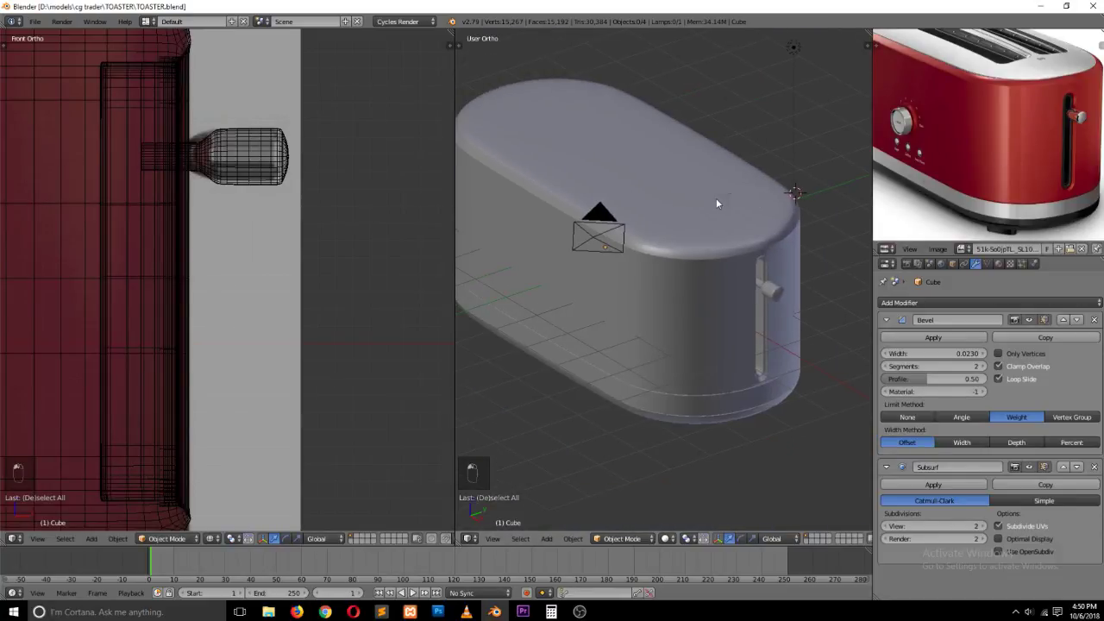
{"action": "middle_click_drag", "start_coordinate": [949, 44], "coordinate": [975, 107]}
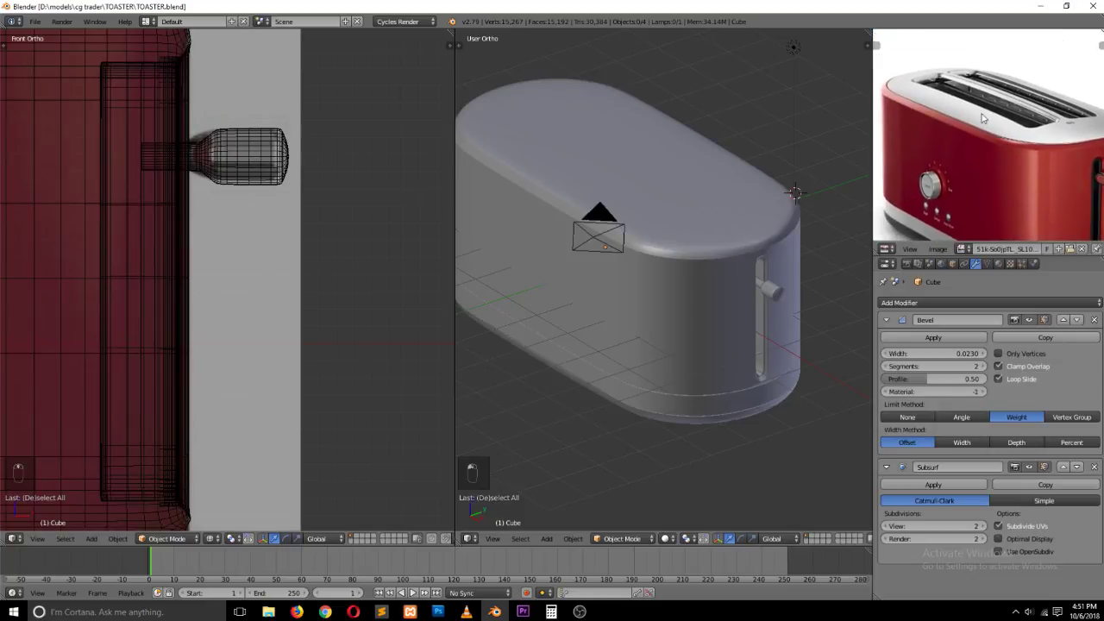
{"action": "scroll", "coordinate": [290, 186], "scroll_direction": "down", "scroll_amount": 6}
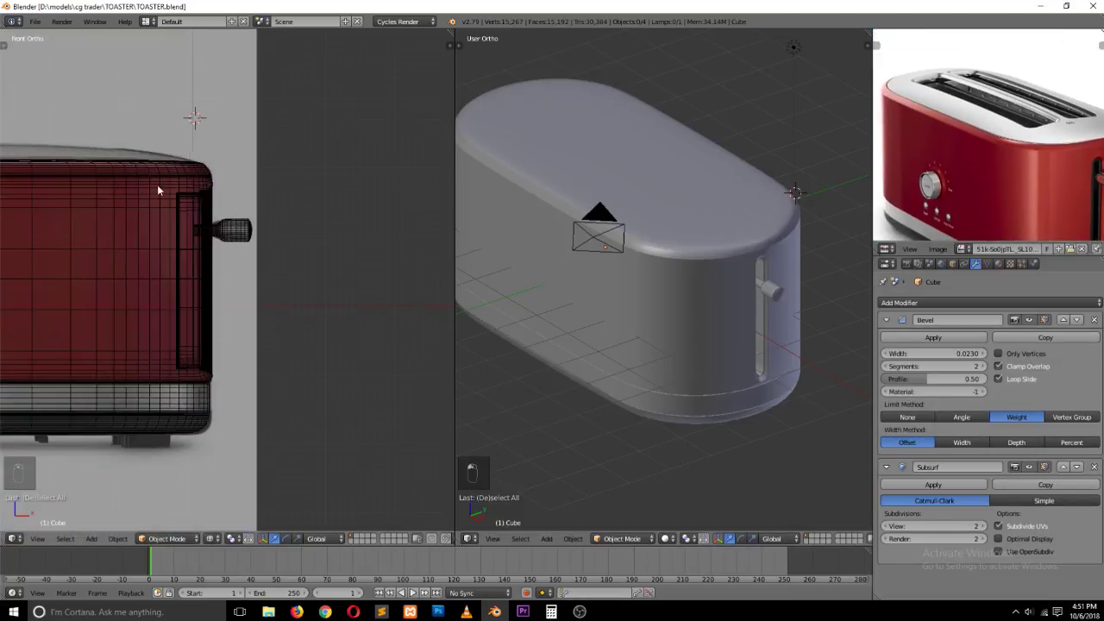
{"action": "scroll", "coordinate": [158, 185], "scroll_direction": "up", "scroll_amount": 3}
{"action": "right_click", "coordinate": [166, 199]}
{"action": "key", "text": "Tab"}
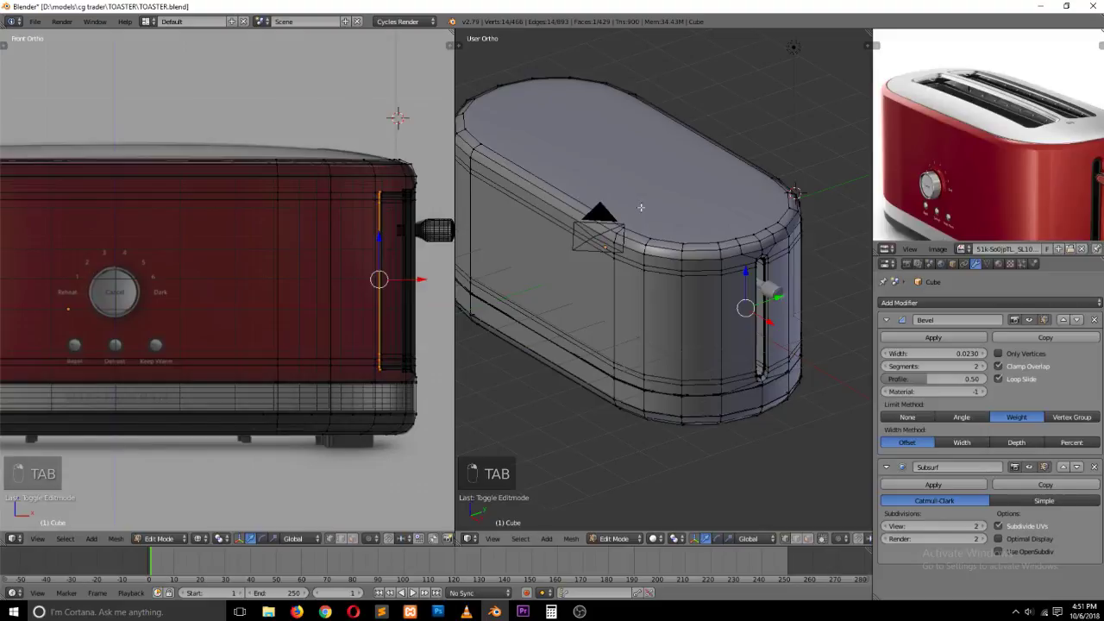
{"action": "key", "text": "ctrl+Tab"}
{"action": "left_click", "coordinate": [651, 232]}
{"action": "right_click", "coordinate": [677, 190]}
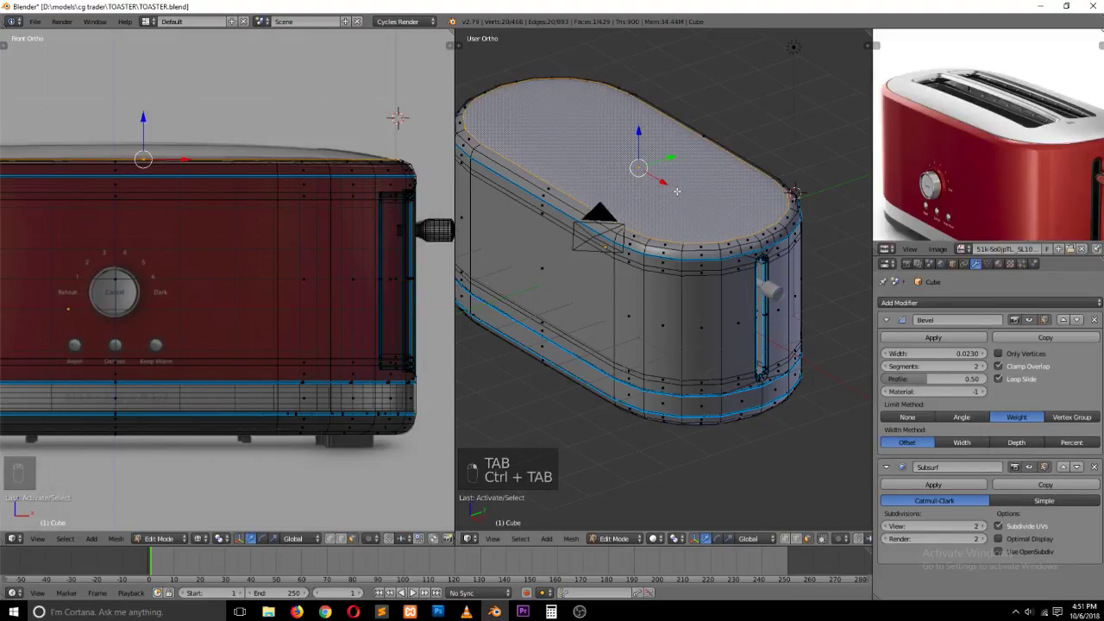
{"action": "scroll", "coordinate": [677, 191], "scroll_direction": "up", "scroll_amount": 1}
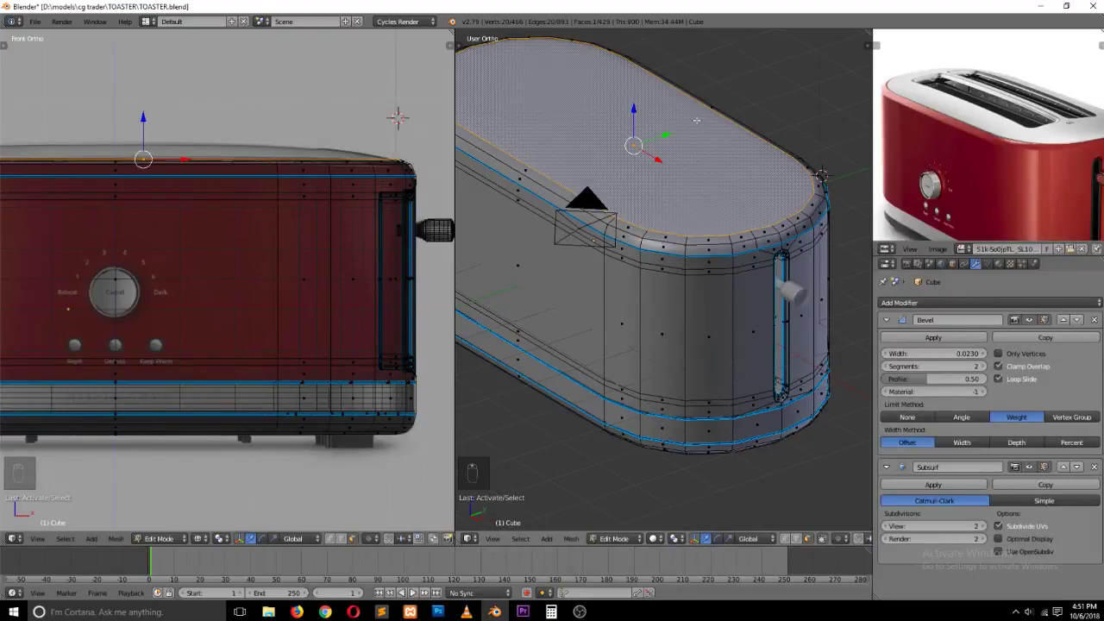
{"action": "key", "text": "e"}
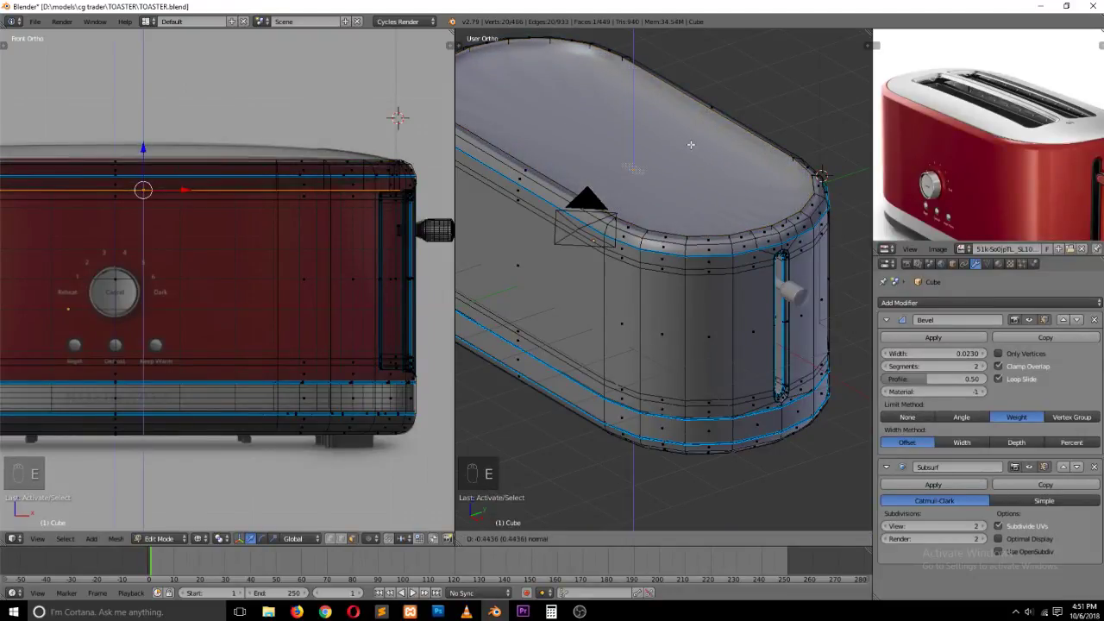
{"action": "left_click", "coordinate": [690, 145]}
Step: Inset the floor face of the top recess very slightly
{"action": "key", "text": "grave"}
{"action": "middle_click_drag", "start_coordinate": [740, 134], "coordinate": [743, 212]}
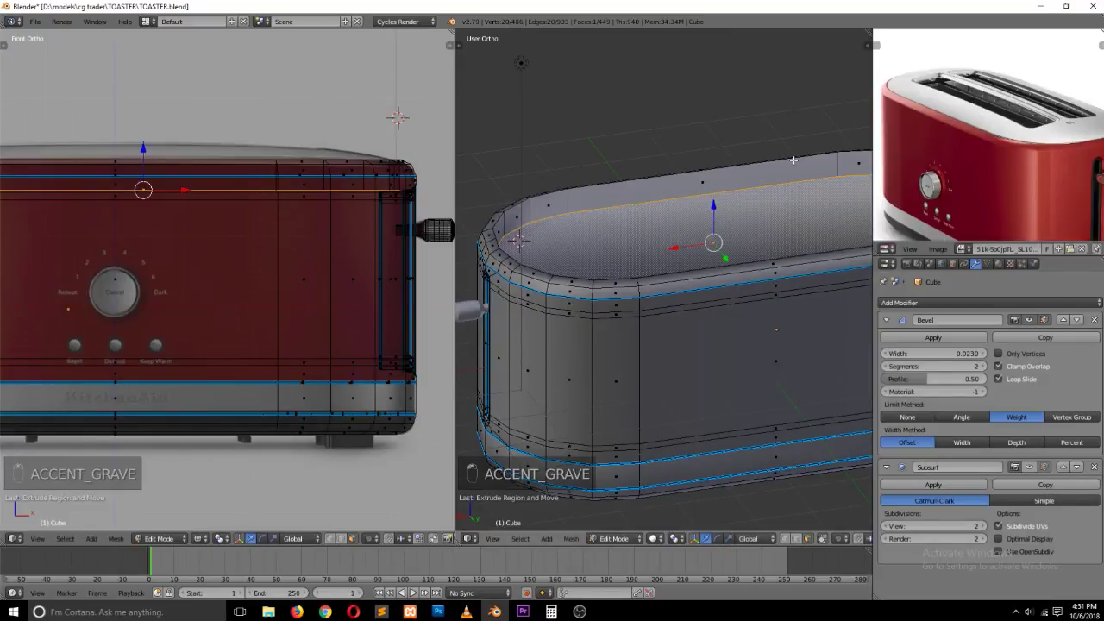
{"action": "key", "text": "i"}
{"action": "left_click", "coordinate": [709, 174]}
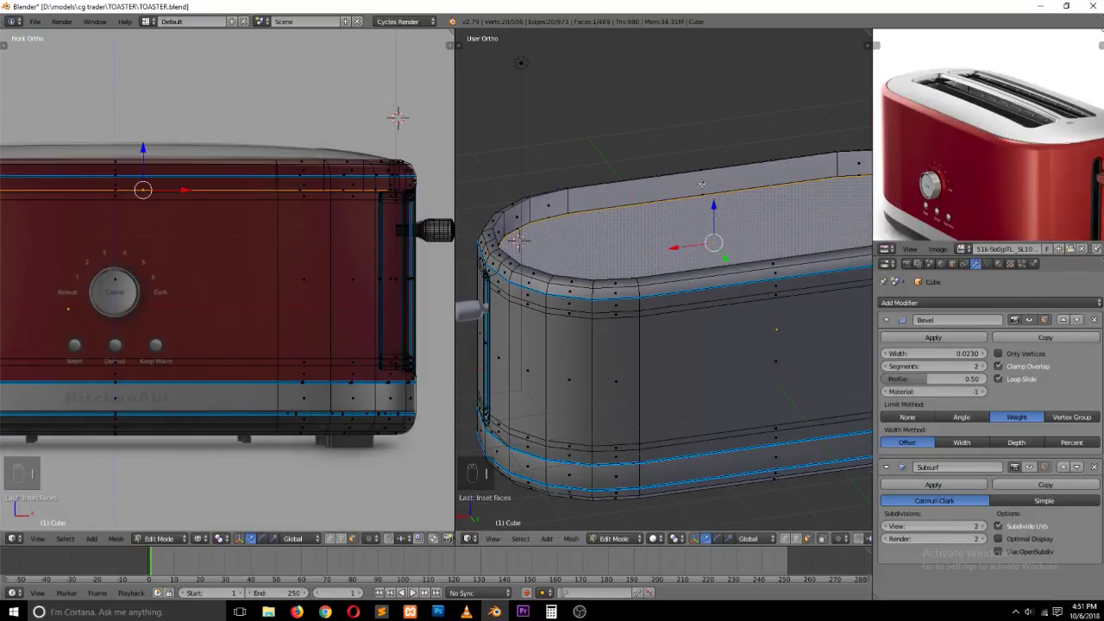
Step: Select the edge loop around the recess's upper rim and set its bevel weight to 1
{"action": "key", "text": "grave"}
{"action": "middle_click_drag", "start_coordinate": [710, 174], "coordinate": [573, 216]}
{"action": "key", "text": "ctrl+Tab"}
{"action": "left_click", "coordinate": [565, 191]}
{"action": "right_click", "coordinate": [585, 168], "text": "alt"}
{"action": "key", "text": "grave"}
{"action": "middle_click_drag", "start_coordinate": [733, 262], "coordinate": [628, 280]}
{"action": "key", "text": "grave"}
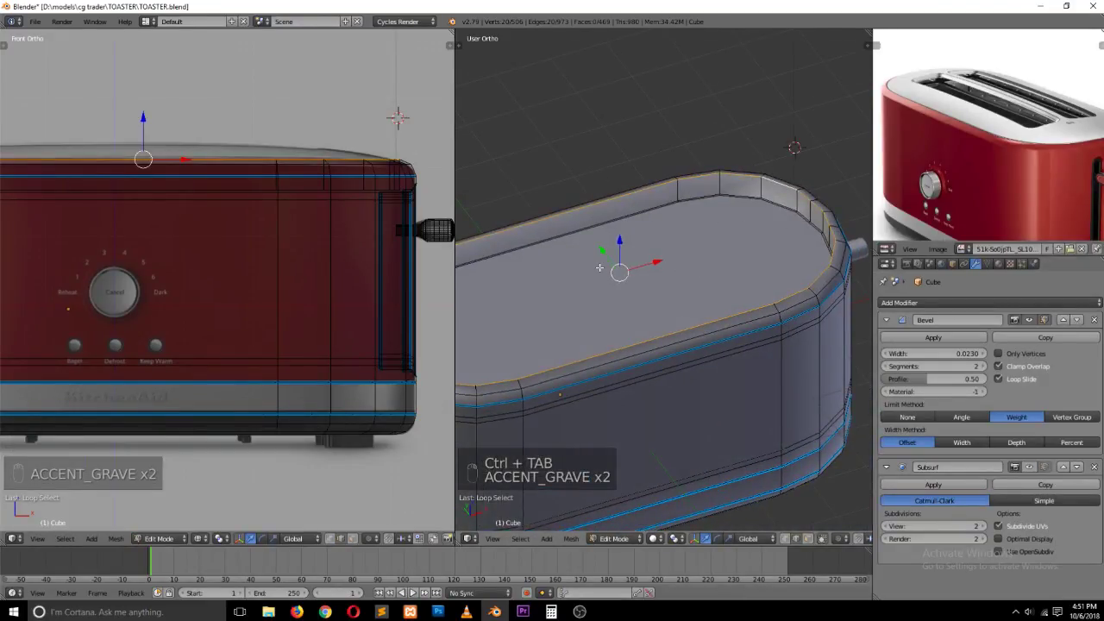
{"action": "key", "text": "ctrl+e"}
{"action": "left_click", "coordinate": [601, 267]}
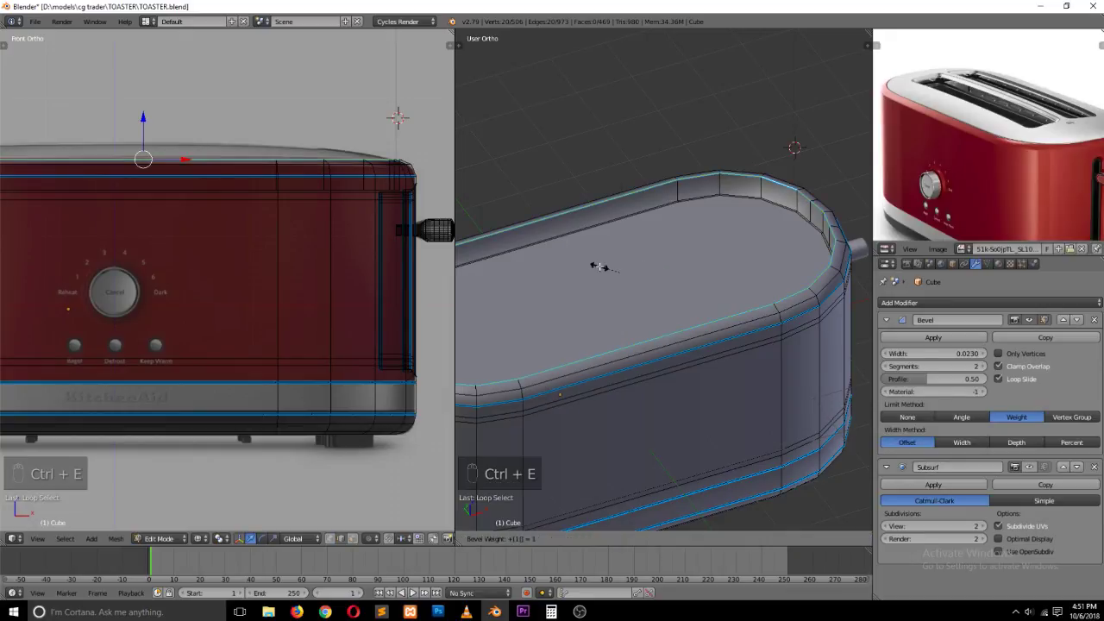
Step: Turn on the Subsurf modifier's viewport display for the body, inspect the recessed top, and save over TOASTER.blend
{"action": "key", "text": "Tab"}
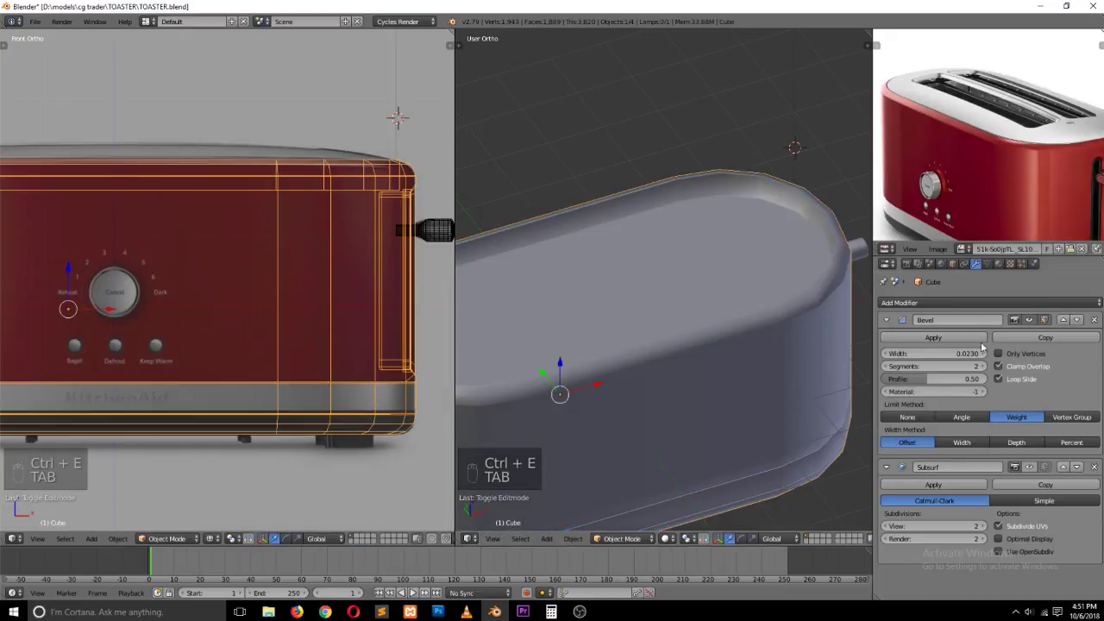
{"action": "left_click", "coordinate": [1029, 467]}
{"action": "key", "text": "grave"}
{"action": "middle_click_drag", "start_coordinate": [739, 274], "coordinate": [643, 252]}
{"action": "scroll", "coordinate": [947, 90], "scroll_direction": "down", "scroll_amount": 1}
{"action": "key", "text": "ctrl+s"}
{"action": "left_click", "coordinate": [743, 186]}
{"action": "key", "text": "ctrl+s"}
{"action": "left_click", "coordinate": [743, 186]}
Step: Duplicate the recess's floor face in place and separate the copy into its own object
{"action": "key", "text": "Tab"}
{"action": "key", "text": "ctrl+Tab"}
{"action": "left_click", "coordinate": [635, 278]}
{"action": "key", "text": "z"}
{"action": "key", "text": "z"}
{"action": "right_click", "coordinate": [691, 281]}
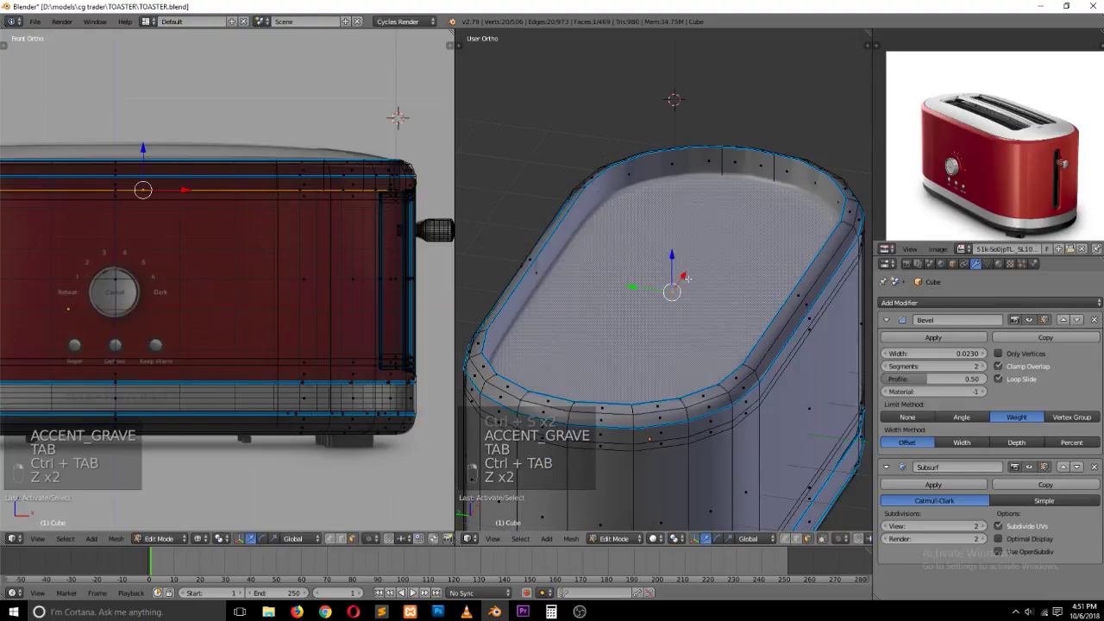
{"action": "key", "text": "shift+d"}
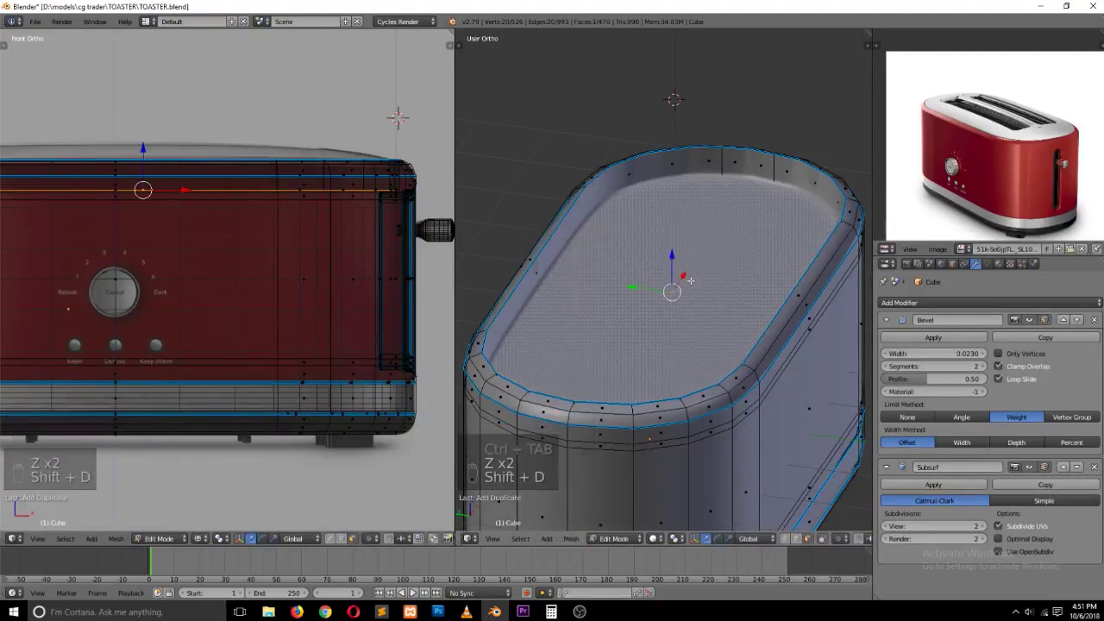
{"action": "key", "text": "p"}
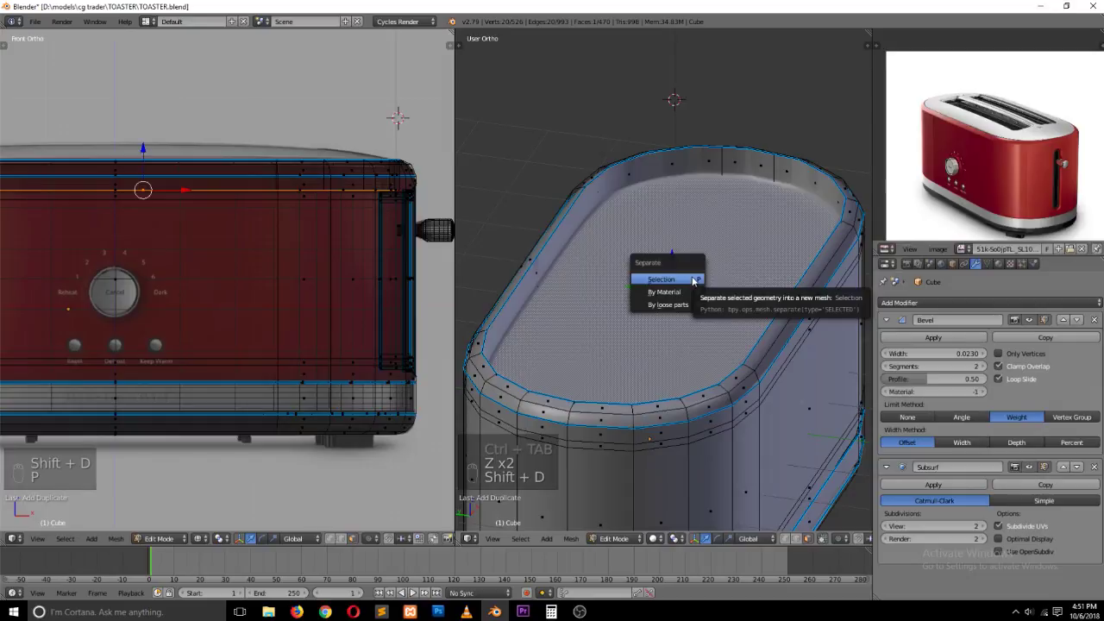
{"action": "left_click", "coordinate": [694, 280]}
Step: Select the separated top plate and raise it along Z to the level of the body's rim
{"action": "key", "text": "Tab"}
{"action": "right_click", "coordinate": [669, 258]}
{"action": "key", "text": "z"}
{"action": "key", "text": "z"}
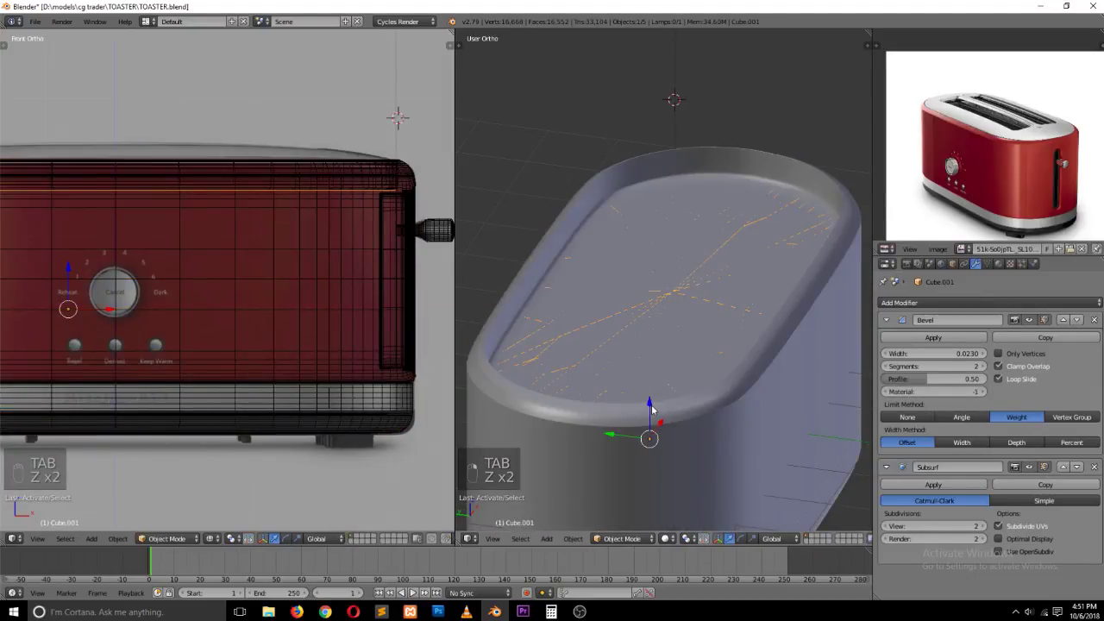
{"action": "key", "text": "g"}
{"action": "key", "text": "z"}
{"action": "left_click", "coordinate": [663, 380]}
Step: Edit the top plate from above, select its end vertex on the lever side, and isolate the plate in local view
{"action": "key", "text": "Tab"}
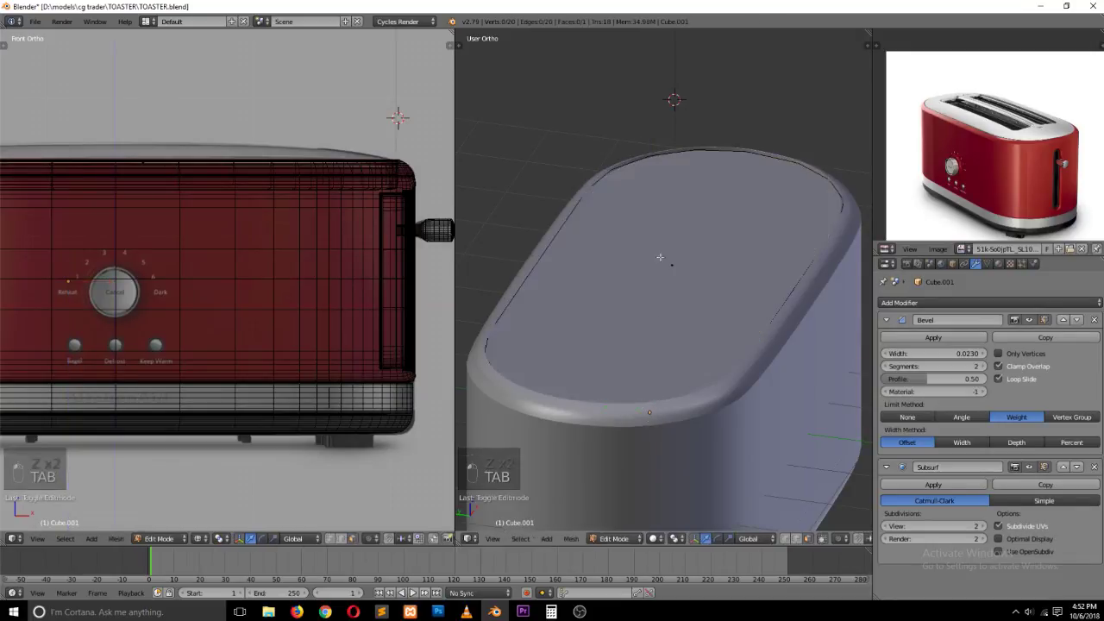
{"action": "key", "text": "KP_7"}
{"action": "scroll", "coordinate": [658, 253], "scroll_direction": "down", "scroll_amount": 4}
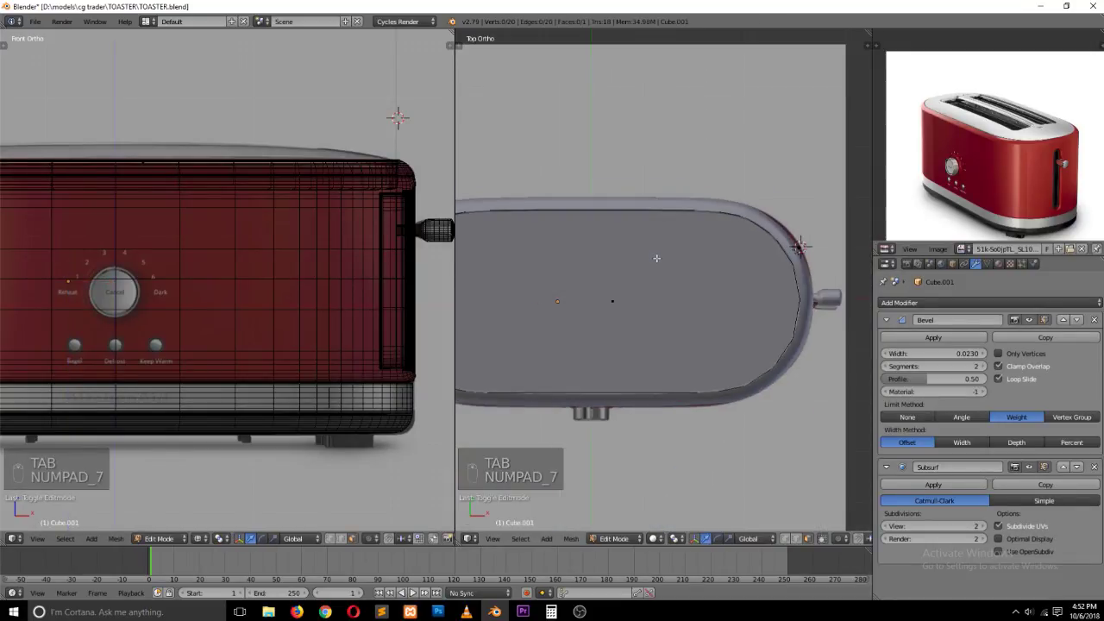
{"action": "key", "text": "ctrl+Tab"}
{"action": "left_click", "coordinate": [668, 213]}
{"action": "scroll", "coordinate": [750, 278], "scroll_direction": "down", "scroll_amount": 3, "text": "ctrl"}
{"action": "right_click", "coordinate": [835, 295]}
{"action": "key", "text": "KP_Divide"}
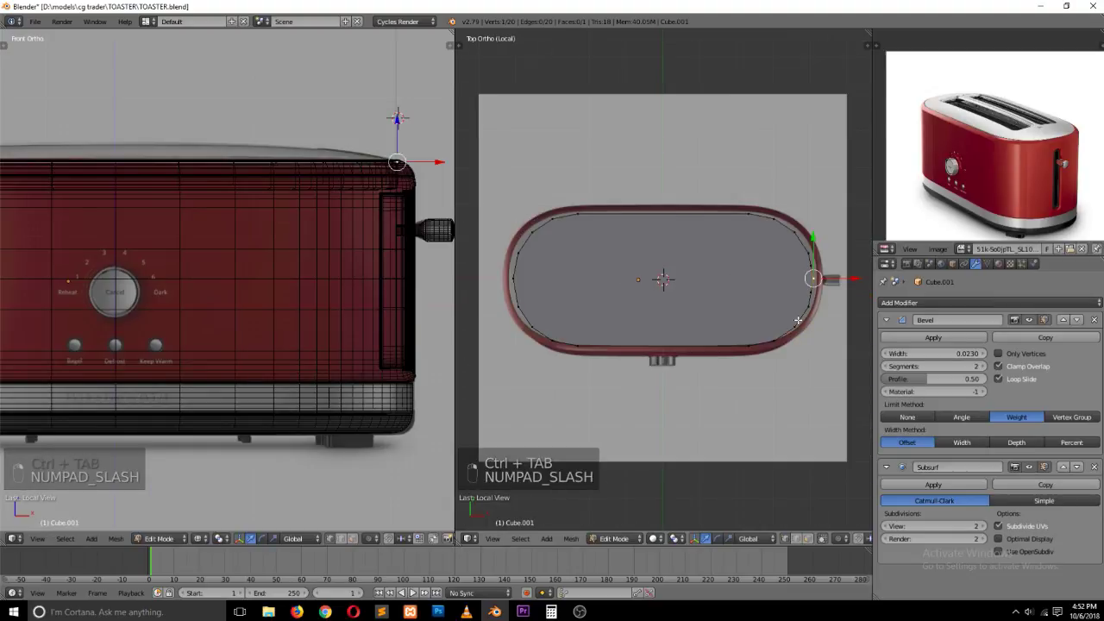
{"action": "key", "text": "z"}
{"action": "key", "text": "grave"}
{"action": "middle_click_drag", "start_coordinate": [332, 189], "coordinate": [279, 231]}
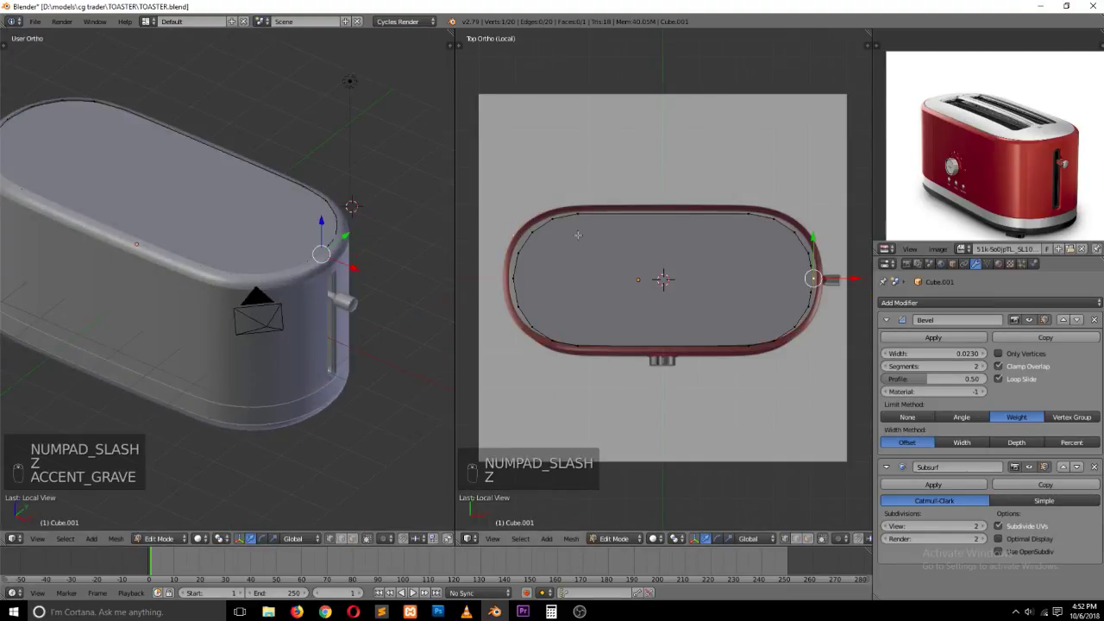
Step: Add the plate's opposite end vertex to the selection and connect both with an edge splitting the plate lengthwise
{"action": "scroll", "coordinate": [560, 233], "scroll_direction": "up", "scroll_amount": 2}
{"action": "scroll", "coordinate": [616, 250], "scroll_direction": "down", "scroll_amount": 3, "text": "ctrl"}
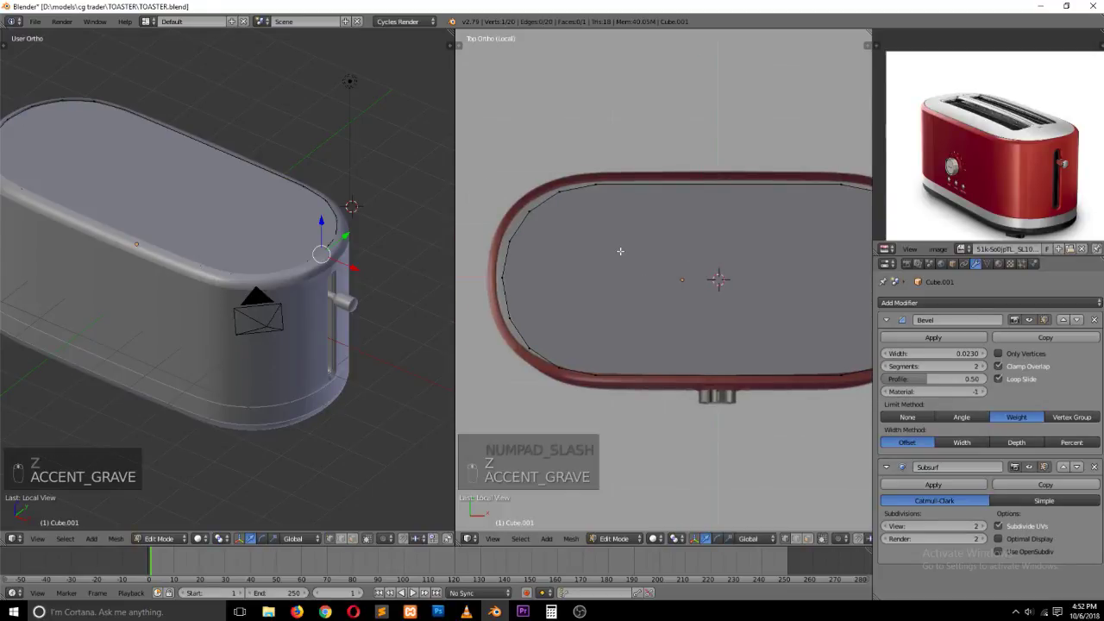
{"action": "scroll", "coordinate": [623, 254], "scroll_direction": "down", "scroll_amount": 4, "text": "ctrl"}
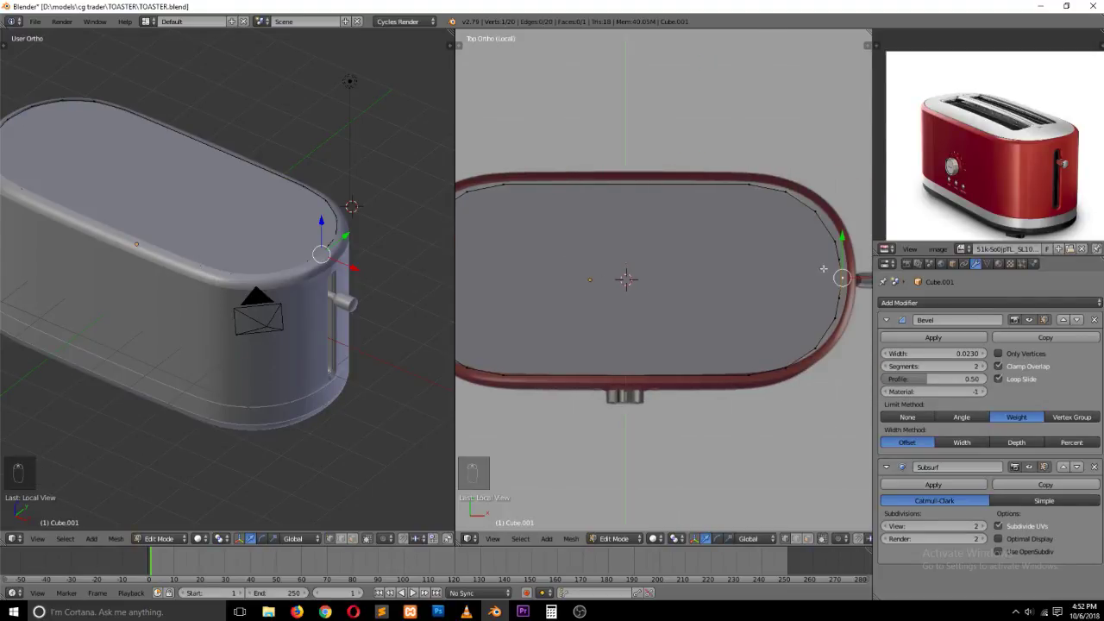
{"action": "scroll", "coordinate": [830, 271], "scroll_direction": "up", "scroll_amount": 4, "text": "ctrl"}
{"action": "right_click", "coordinate": [502, 280], "text": "shift"}
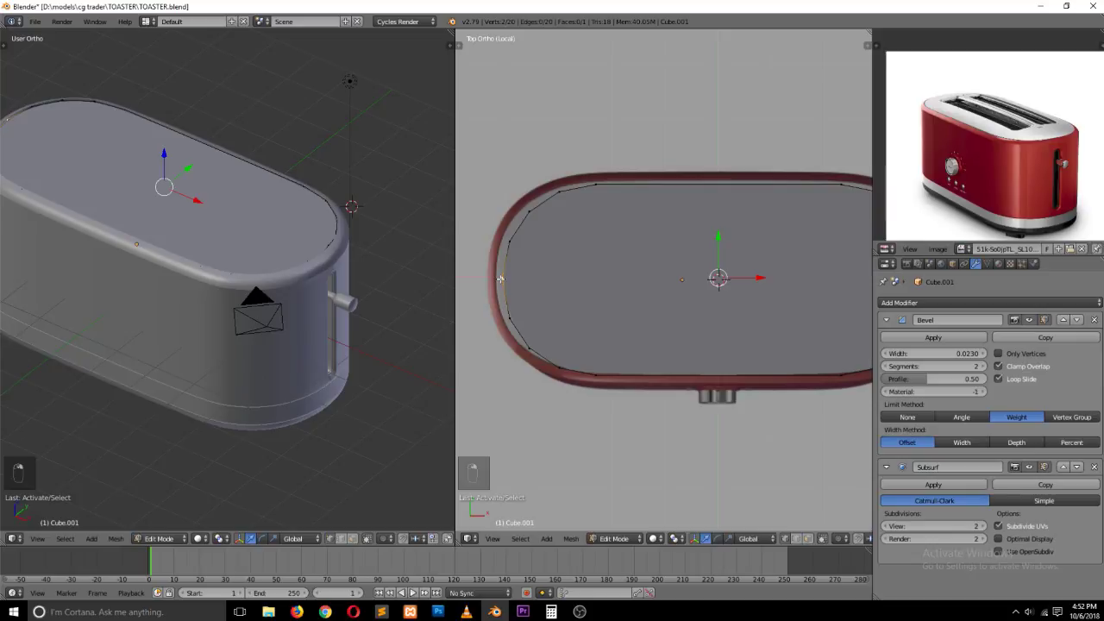
{"action": "scroll", "coordinate": [690, 268], "scroll_direction": "down", "scroll_amount": 6, "text": "ctrl"}
{"action": "scroll", "coordinate": [560, 276], "scroll_direction": "up", "scroll_amount": 3, "text": "ctrl"}
{"action": "scroll", "coordinate": [520, 276], "scroll_direction": "up", "scroll_amount": 2, "text": "ctrl"}
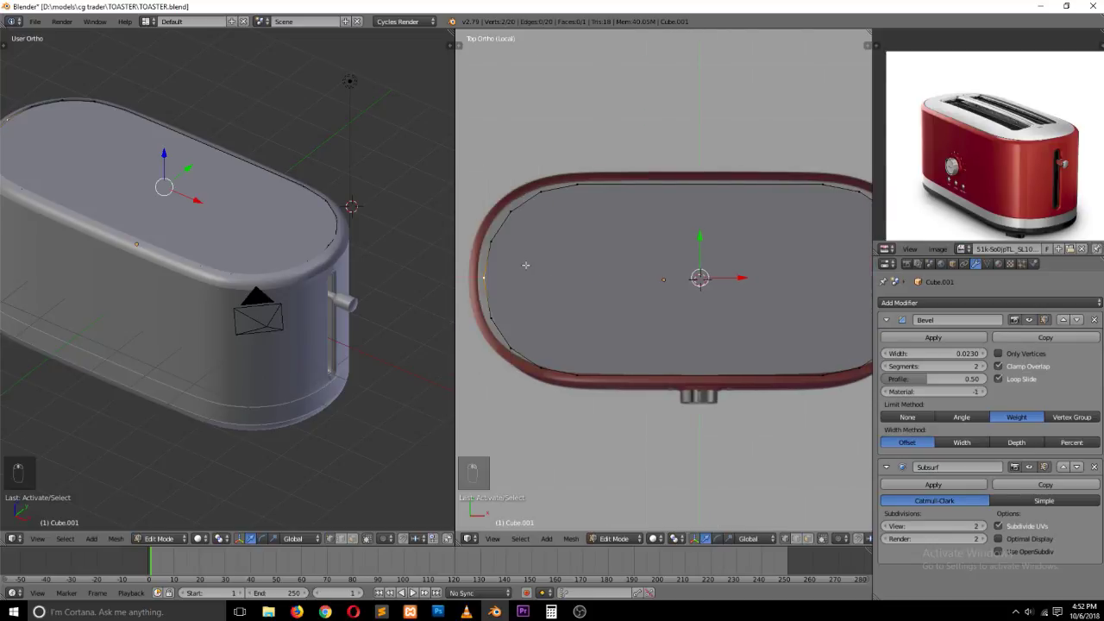
{"action": "key", "text": "j"}
{"action": "key", "text": "a"}
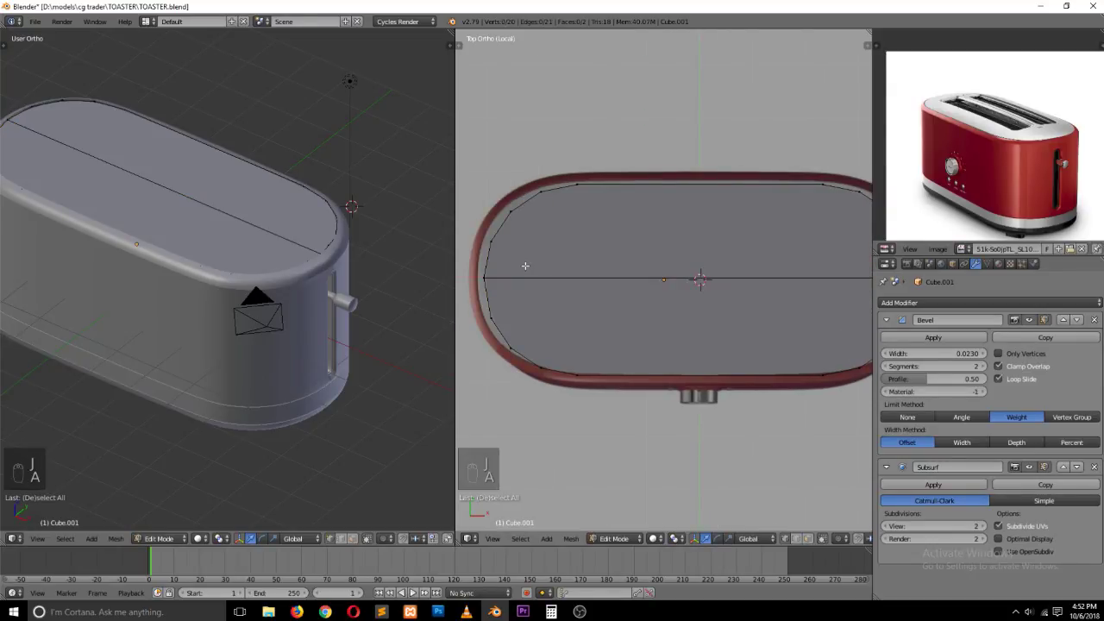
Step: Delete the half face of the top plate on the control knob's side
{"action": "key", "text": "KP_7"}
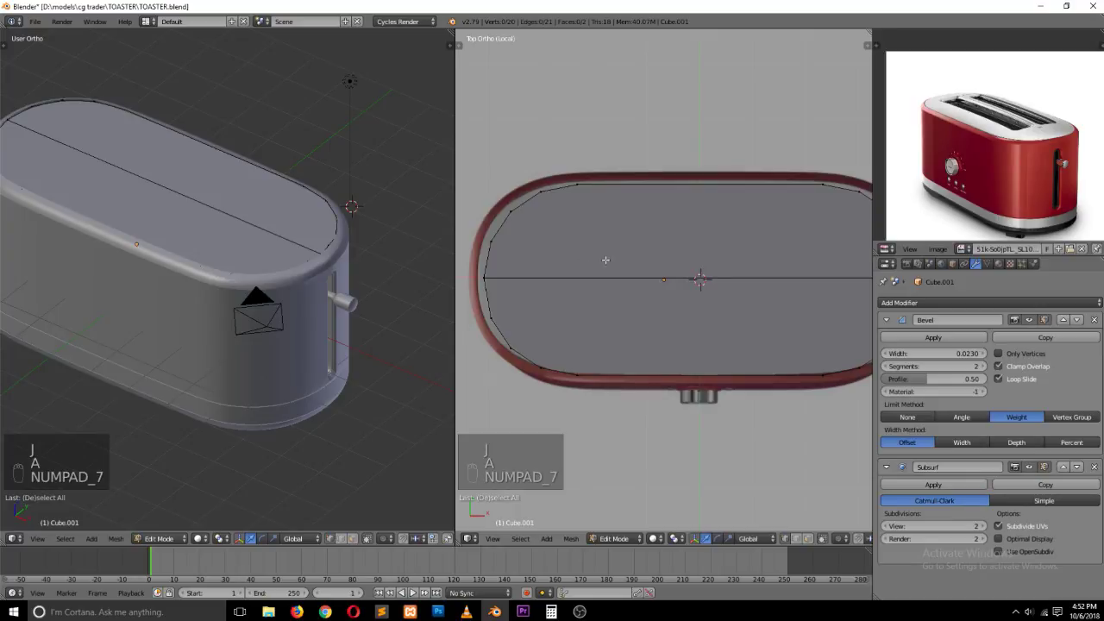
{"action": "scroll", "coordinate": [611, 247], "scroll_direction": "down", "scroll_amount": 3}
{"action": "scroll", "coordinate": [619, 251], "scroll_direction": "up", "scroll_amount": 2}
{"action": "key", "text": "ctrl+Tab"}
{"action": "left_click", "coordinate": [612, 283]}
{"action": "right_click", "coordinate": [615, 302]}
{"action": "key", "text": "x"}
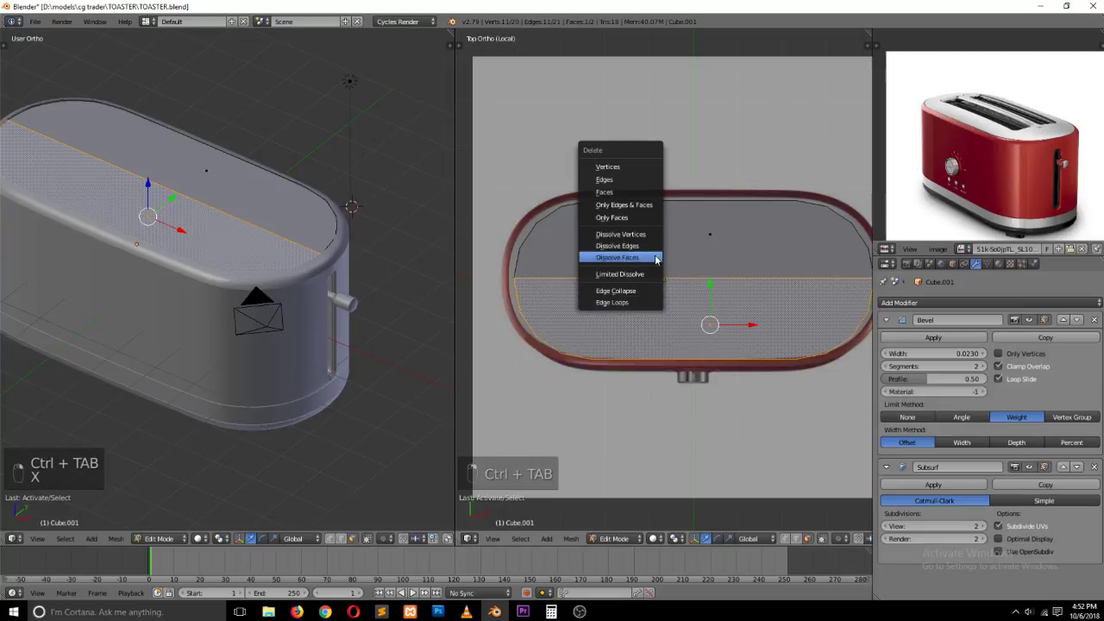
{"action": "left_click", "coordinate": [652, 192]}
Step: Add a Mirror modifier to the half plate and place it above Bevel and Subsurf in the stack
{"action": "key", "text": "Tab"}
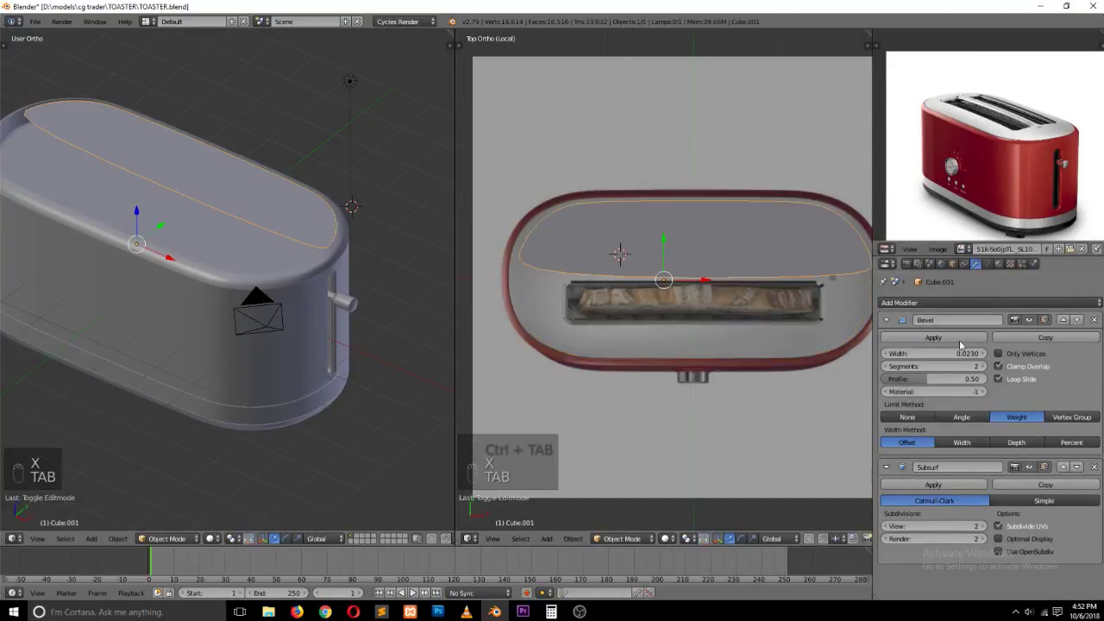
{"action": "left_click", "coordinate": [999, 304]}
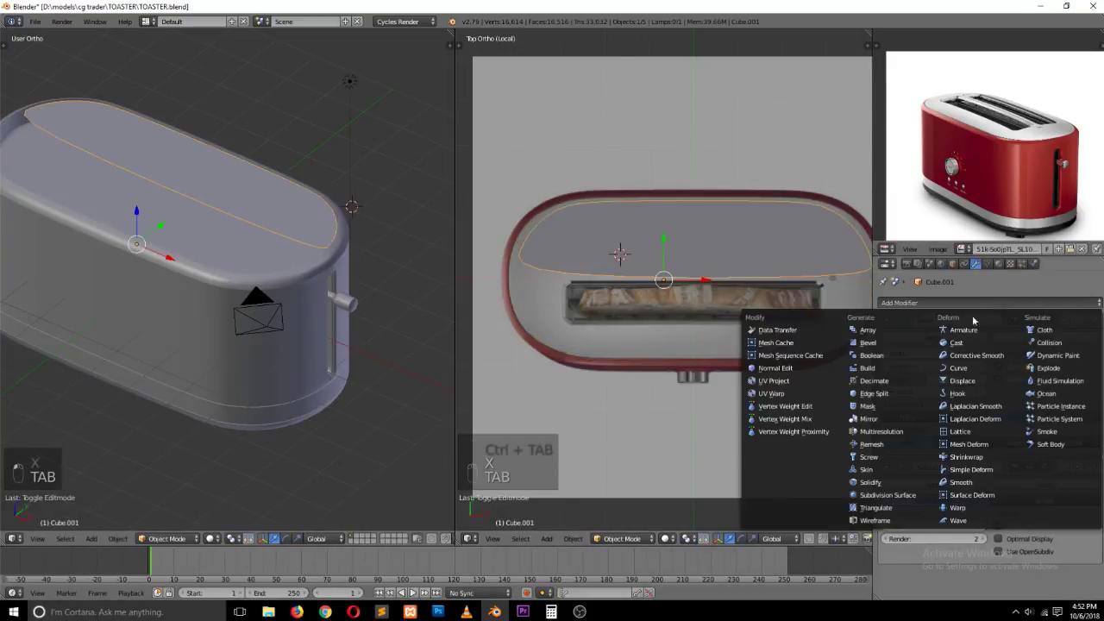
{"action": "left_click", "coordinate": [880, 422]}
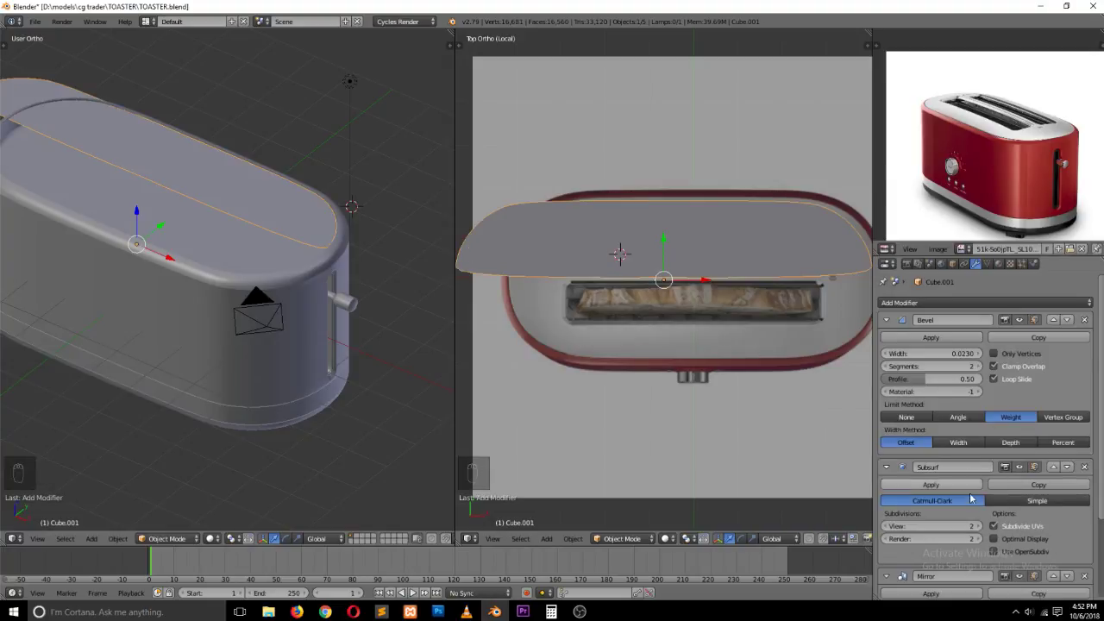
{"action": "scroll", "coordinate": [1035, 479], "scroll_direction": "down", "scroll_amount": 3}
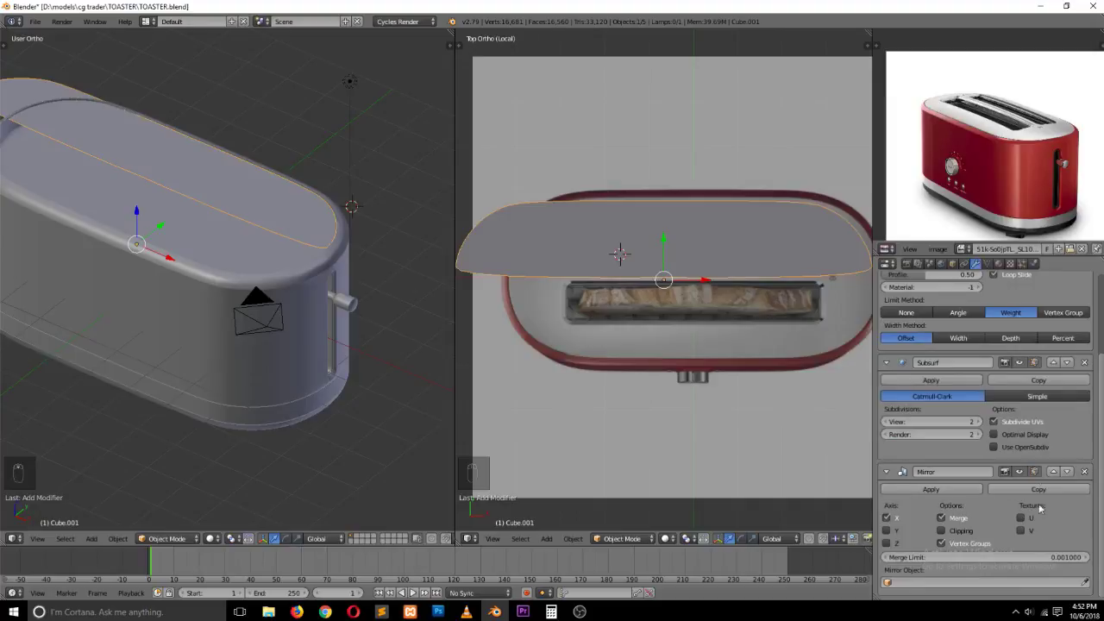
{"action": "left_click", "coordinate": [1052, 471]}
{"action": "left_click", "coordinate": [1052, 362]}
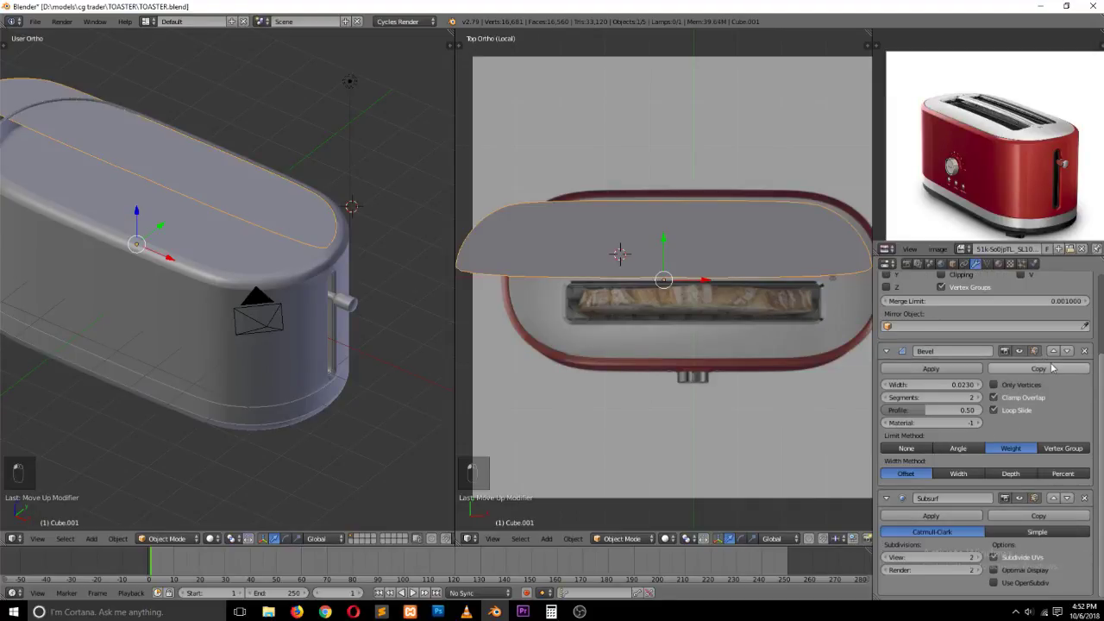
Step: Enable the Y axis in the plate's Mirror modifier
{"action": "scroll", "coordinate": [779, 384], "scroll_direction": "up", "scroll_amount": 4}
{"action": "scroll", "coordinate": [775, 372], "scroll_direction": "down", "scroll_amount": 2}
{"action": "scroll", "coordinate": [897, 357], "scroll_direction": "up", "scroll_amount": 2}
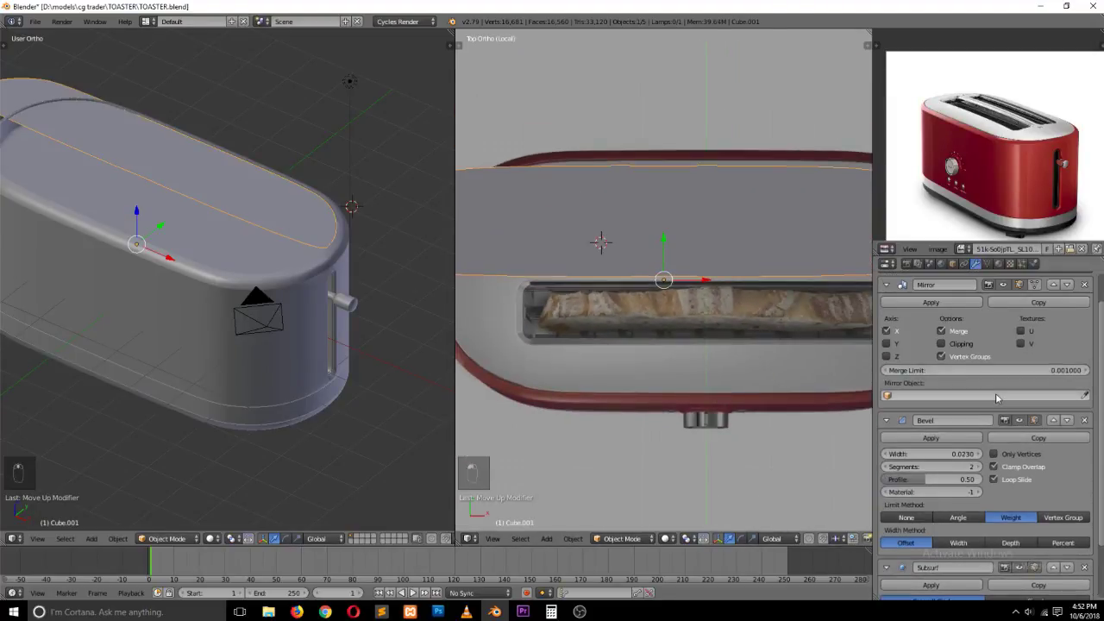
{"action": "left_click", "coordinate": [897, 356]}
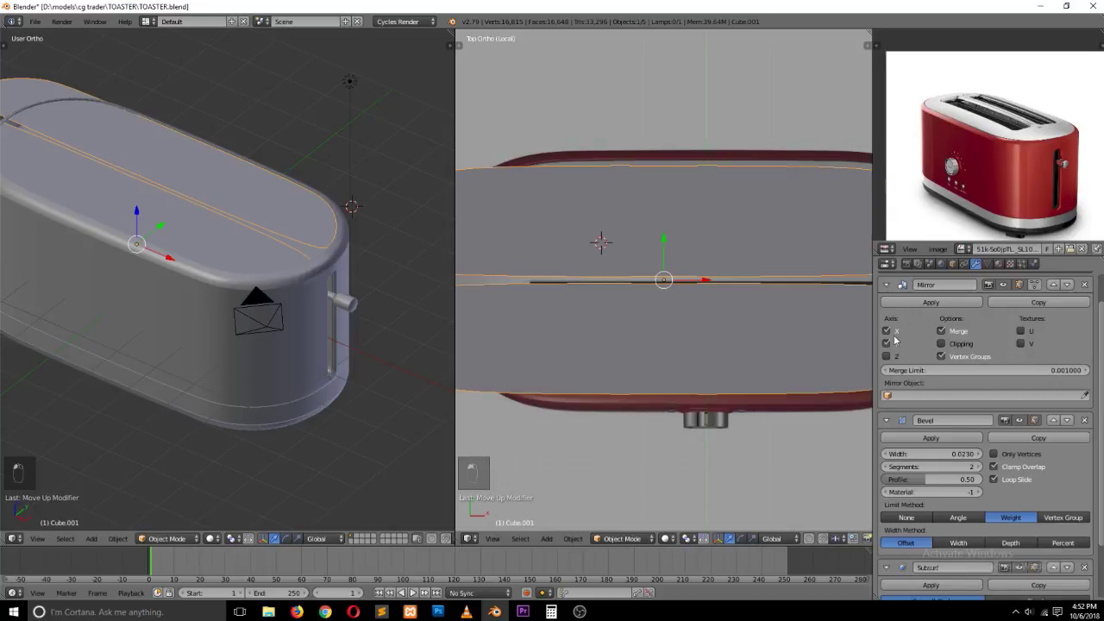
Step: Disable the X axis and enable Clipping in the half plate's Mirror modifier
{"action": "left_click", "coordinate": [887, 331]}
{"action": "scroll", "coordinate": [733, 321], "scroll_direction": "down", "scroll_amount": 3}
{"action": "key", "text": "Tab"}
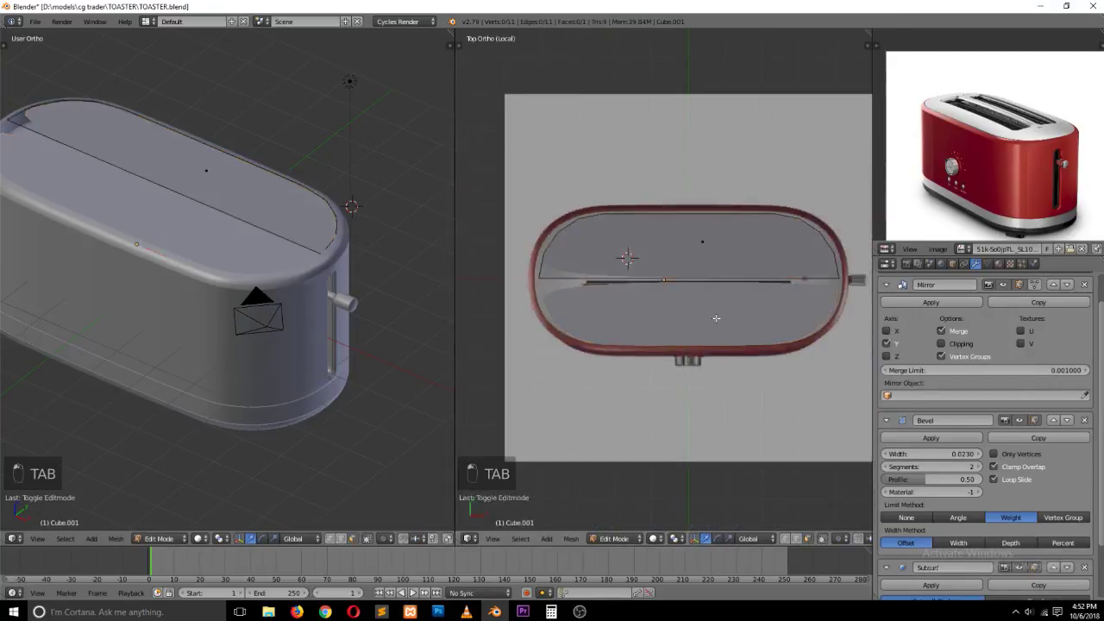
{"action": "scroll", "coordinate": [706, 289], "scroll_direction": "up", "scroll_amount": 2}
{"action": "key", "text": "ctrl+Tab"}
{"action": "left_click", "coordinate": [710, 266]}
{"action": "left_click", "coordinate": [954, 344]}
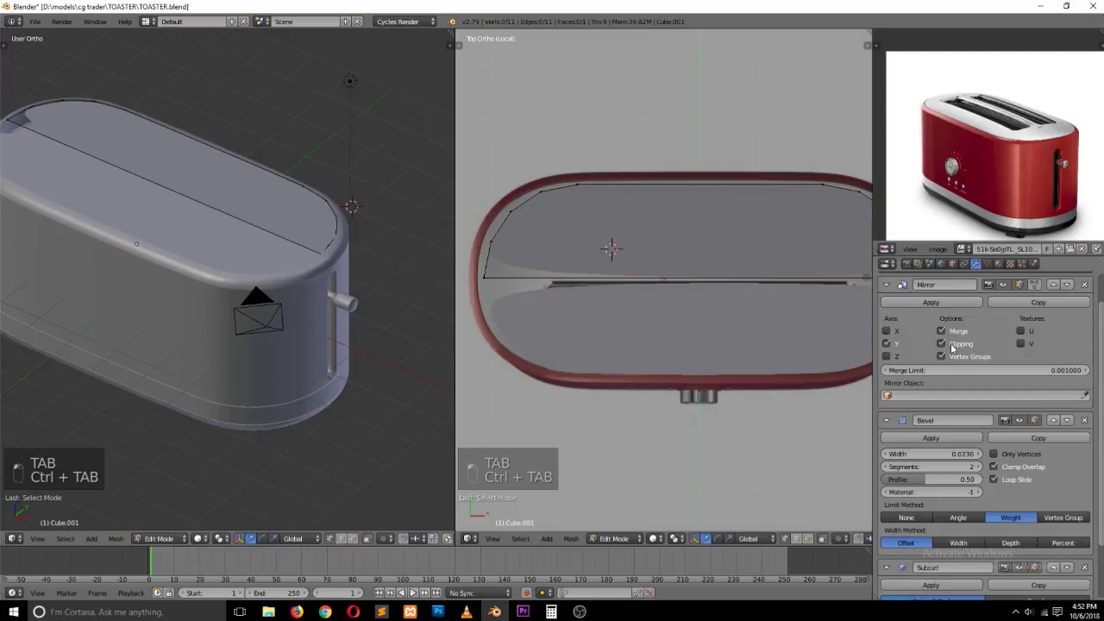
{"action": "right_click", "coordinate": [713, 275], "text": "alt"}
{"action": "key", "text": "ctrl+Tab"}
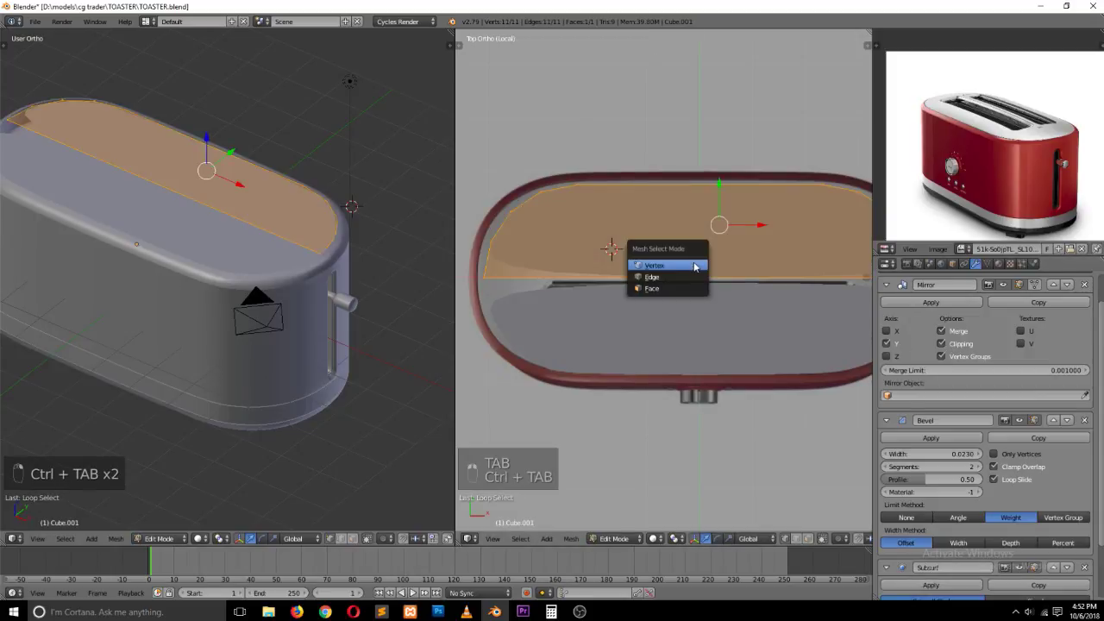
{"action": "left_click", "coordinate": [692, 263]}
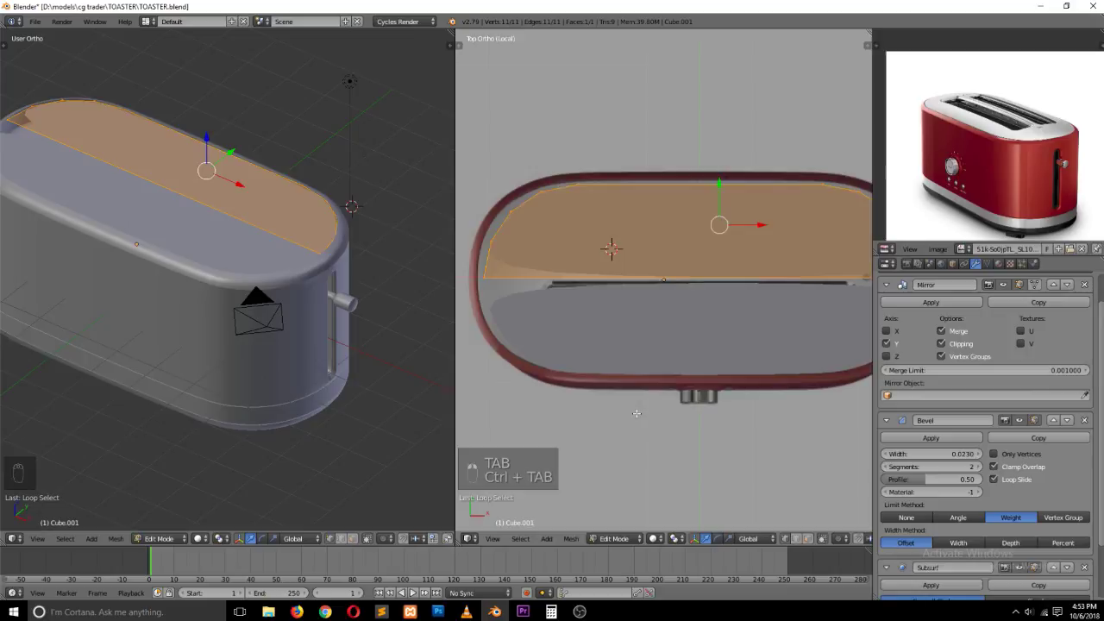
{"action": "scroll", "coordinate": [637, 413], "scroll_direction": "down", "scroll_amount": 1}
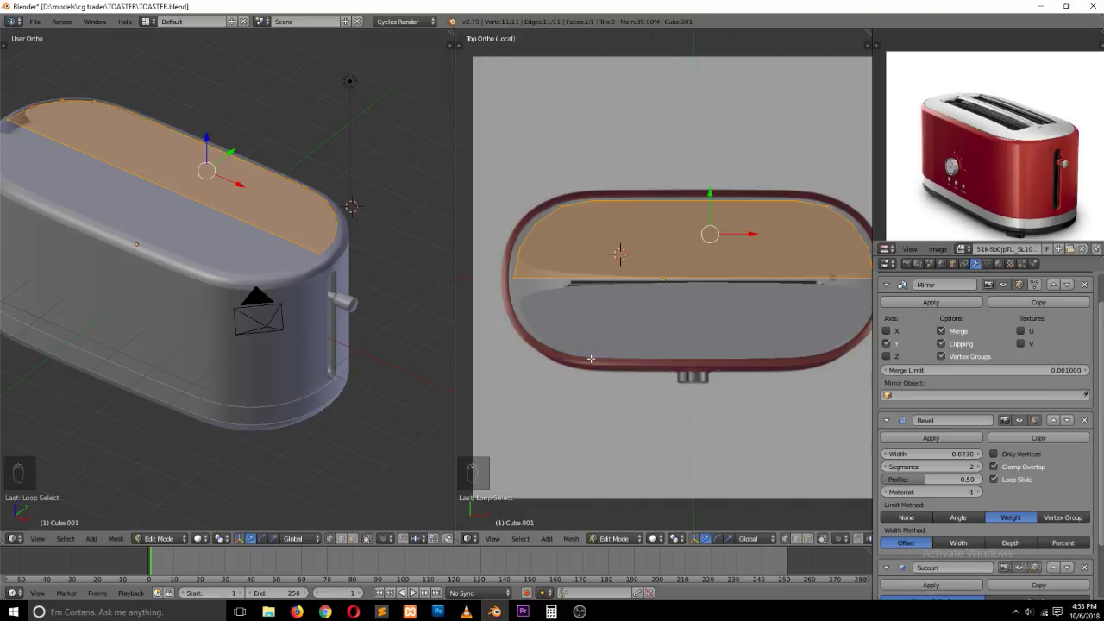
{"action": "key", "text": "alt+Tab"}
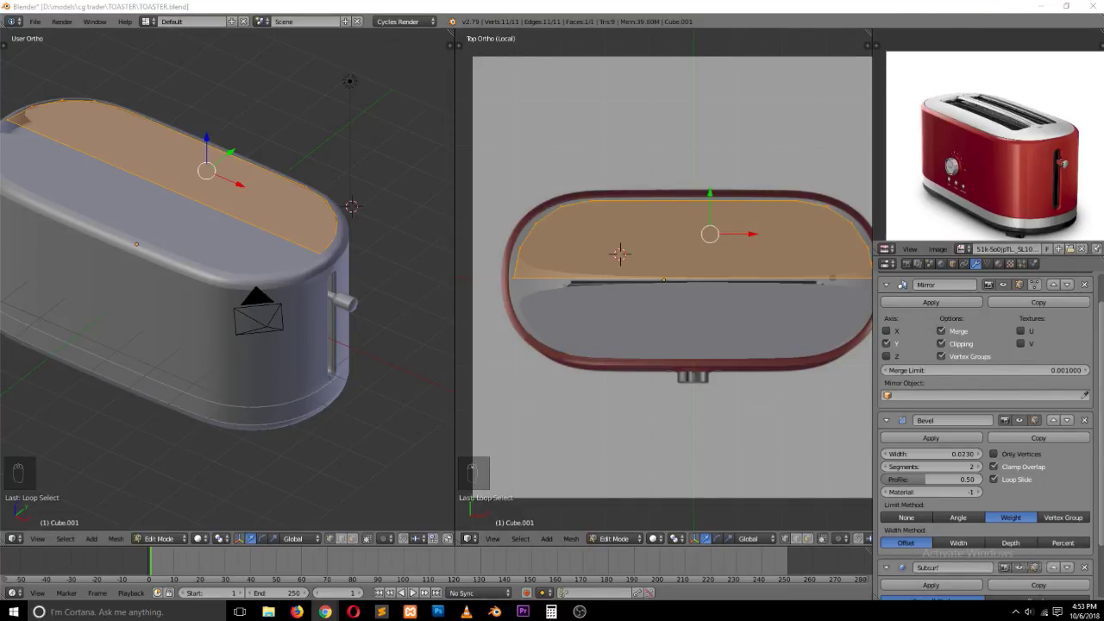
{"action": "left_click", "coordinate": [671, 297]}
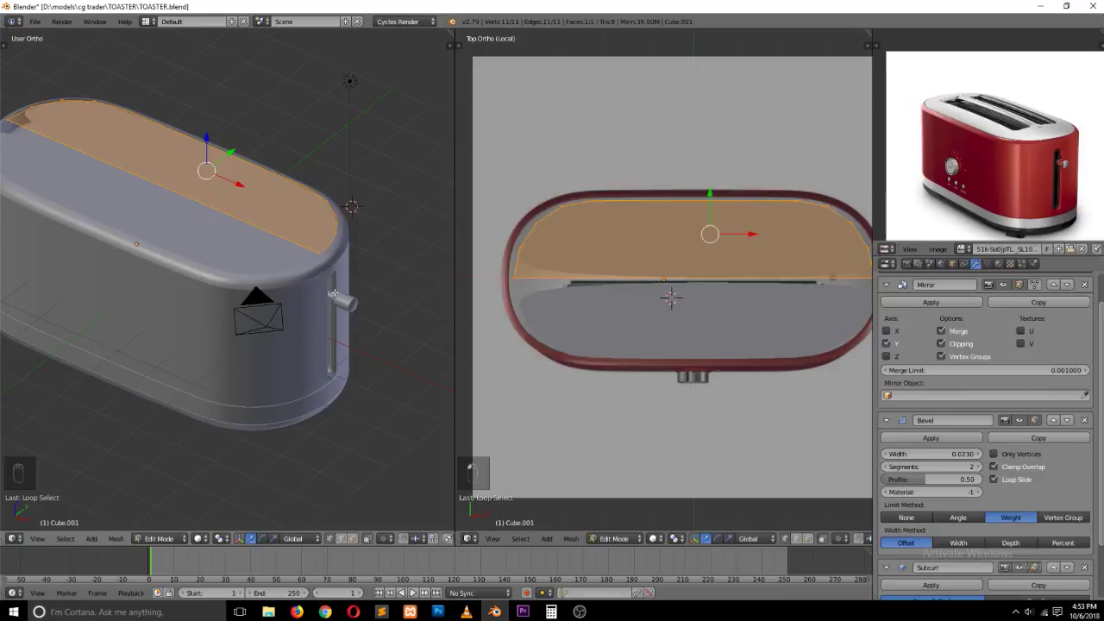
{"action": "scroll", "coordinate": [333, 298], "scroll_direction": "down", "scroll_amount": 1}
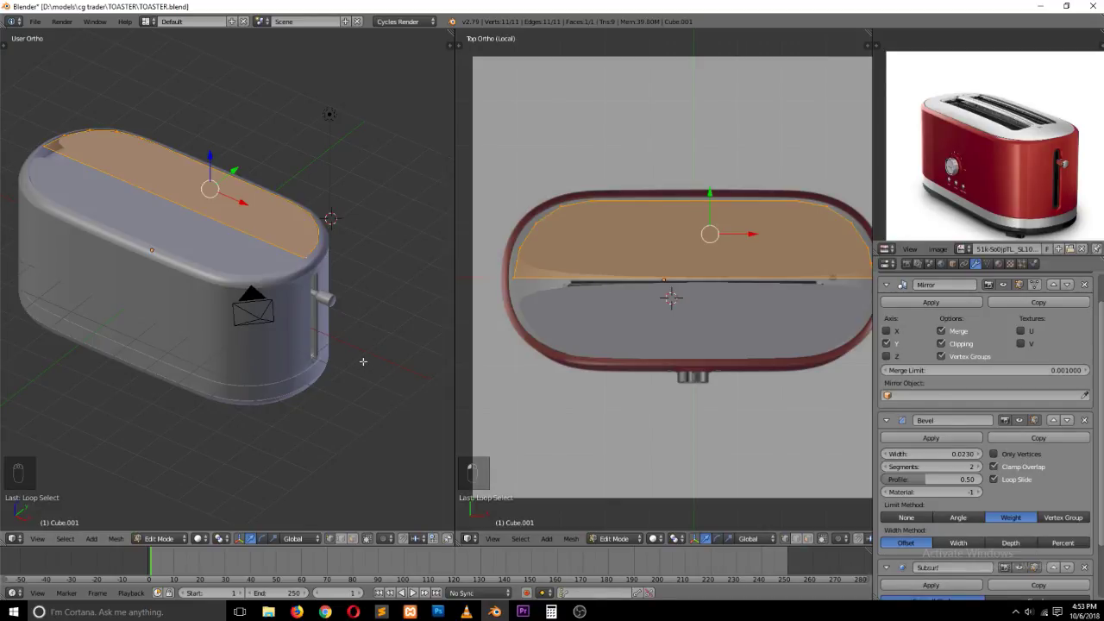
{"action": "scroll", "coordinate": [380, 345], "scroll_direction": "up", "scroll_amount": 3}
{"action": "scroll", "coordinate": [394, 328], "scroll_direction": "down", "scroll_amount": 4}
{"action": "scroll", "coordinate": [389, 333], "scroll_direction": "up", "scroll_amount": 4}
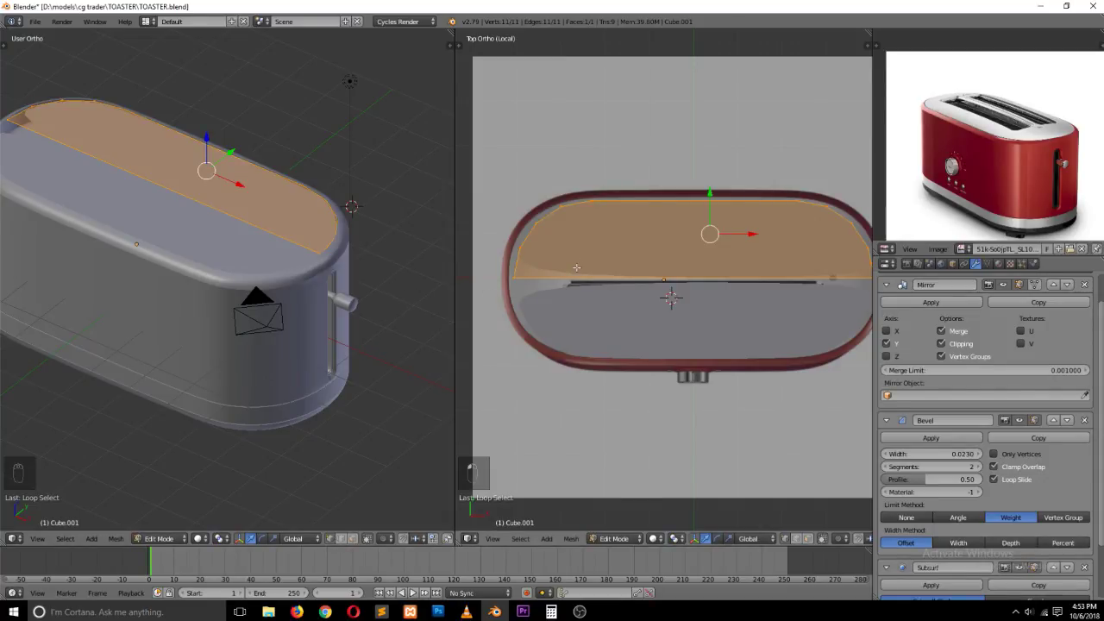
{"action": "scroll", "coordinate": [576, 267], "scroll_direction": "up", "scroll_amount": 1}
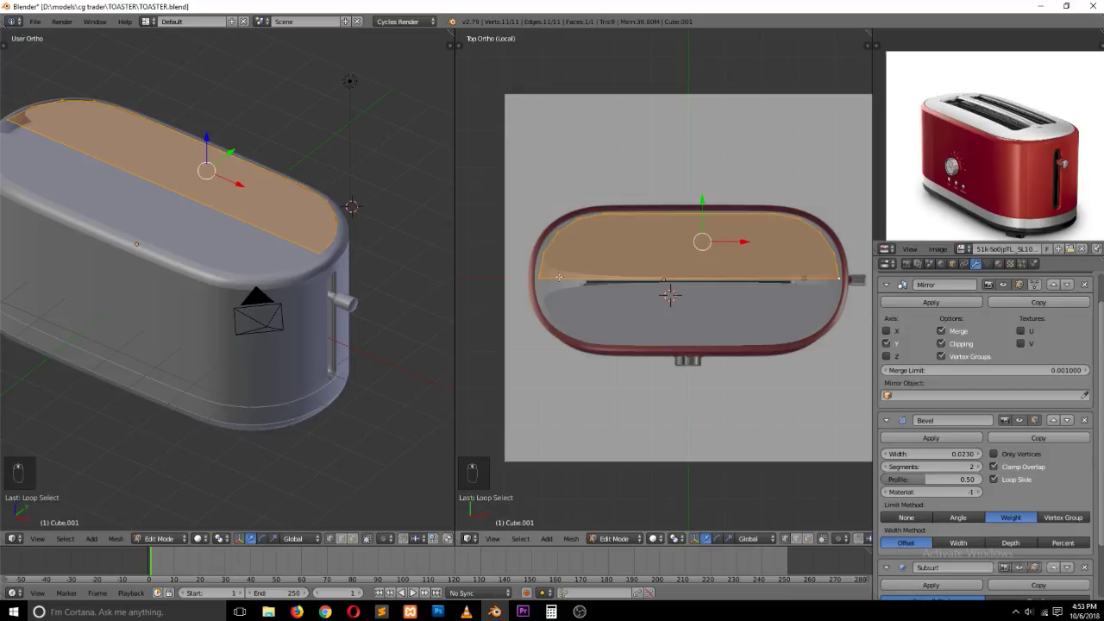
{"action": "scroll", "coordinate": [559, 276], "scroll_direction": "up", "scroll_amount": 1}
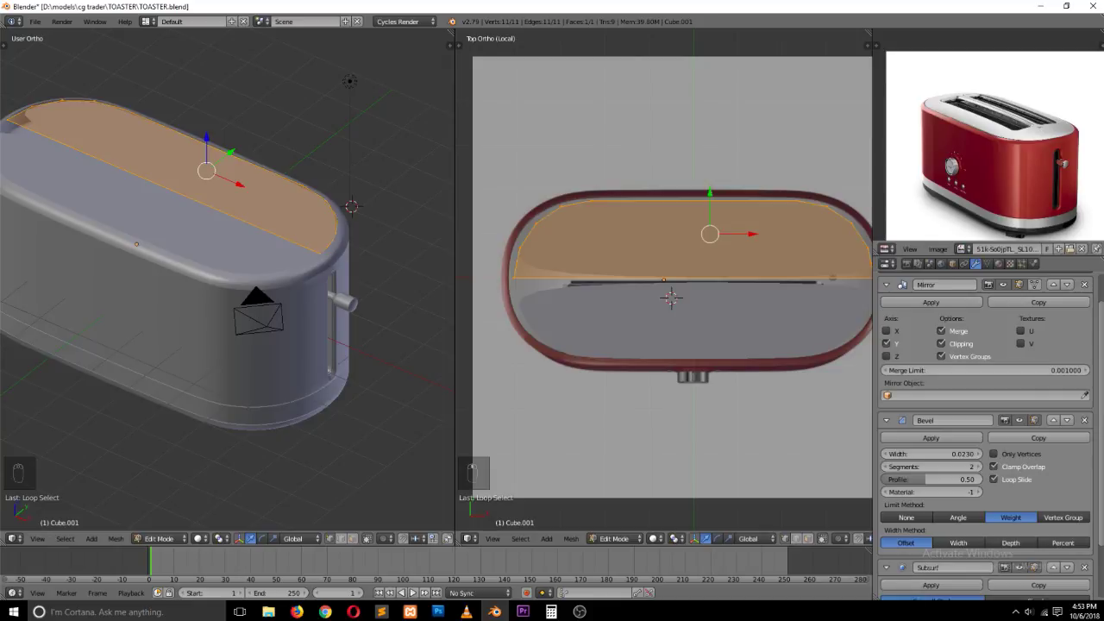
{"action": "scroll", "coordinate": [690, 259], "scroll_direction": "up", "scroll_amount": 1}
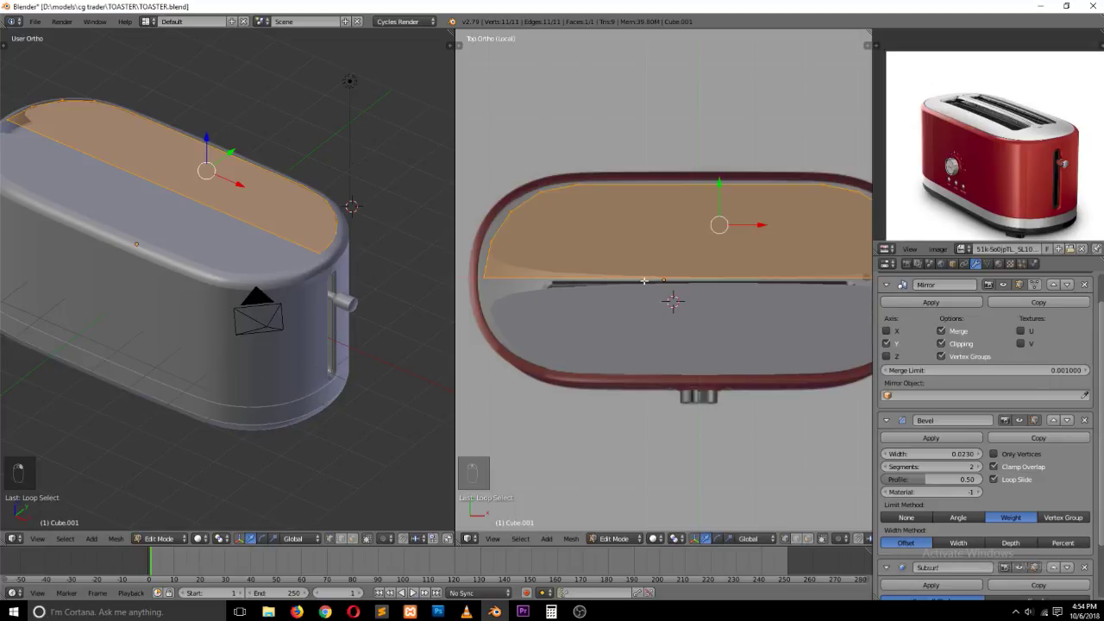
Step: Select both end vertices of the half plate's lengthwise inner edge and move them along Y onto the mirror centerline
{"action": "key", "text": "ctrl+Tab"}
{"action": "left_click", "coordinate": [609, 261]}
{"action": "right_click", "coordinate": [492, 270]}
{"action": "scroll", "coordinate": [585, 286], "scroll_direction": "up", "scroll_amount": 6, "text": "ctrl"}
{"action": "scroll", "coordinate": [585, 286], "scroll_direction": "up", "scroll_amount": 1, "text": "ctrl"}
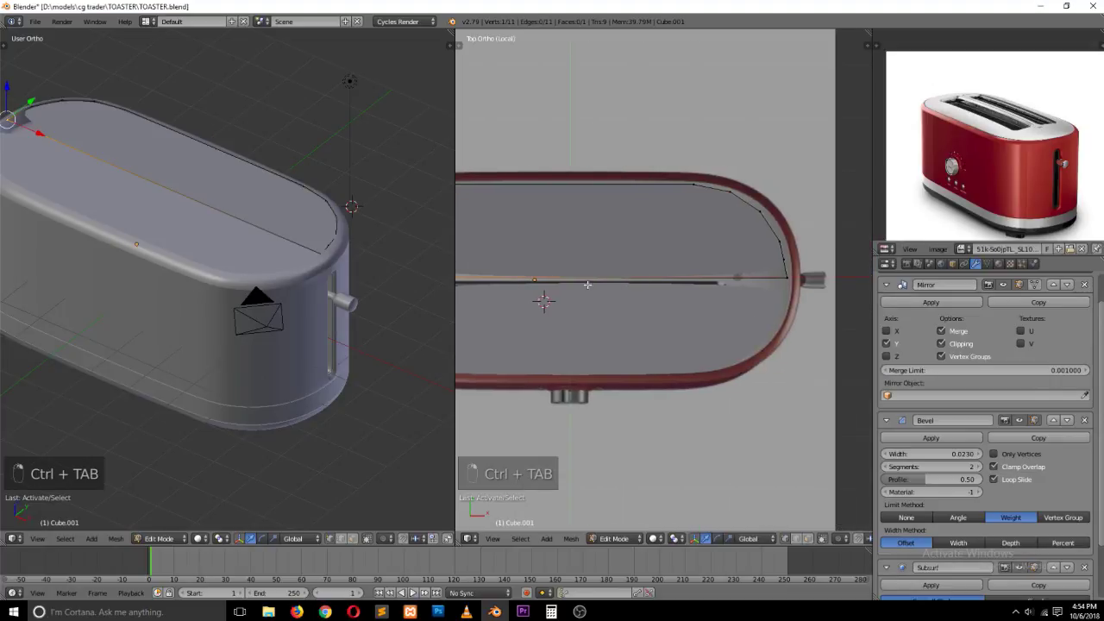
{"action": "right_click", "coordinate": [792, 281], "text": "shift"}
{"action": "scroll", "coordinate": [647, 298], "scroll_direction": "down", "scroll_amount": 2, "text": "ctrl"}
{"action": "left_click_drag", "start_coordinate": [608, 239], "coordinate": [609, 276]}
Step: Leave Edit Mode on the mirrored top plate and save the file
{"action": "key", "text": "Tab"}
{"action": "scroll", "coordinate": [681, 321], "scroll_direction": "down", "scroll_amount": 3}
{"action": "key", "text": "ctrl+s"}
{"action": "left_click", "coordinate": [681, 326]}
{"action": "key", "text": "grave"}
{"action": "middle_click_drag", "start_coordinate": [681, 326], "coordinate": [734, 247]}
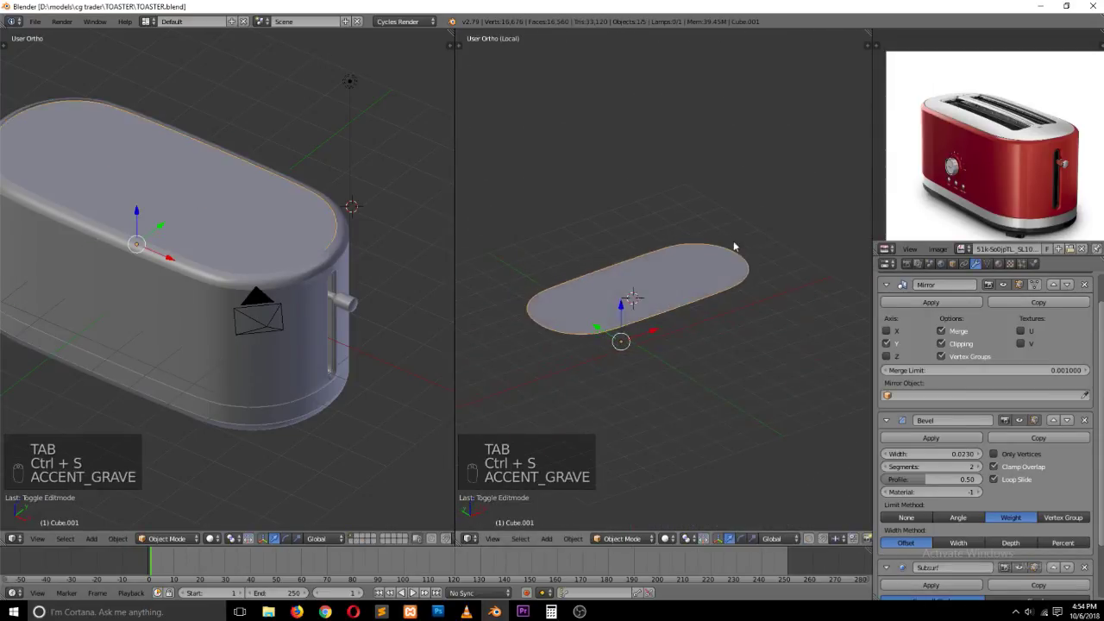
Step: Dissolve the extra outline vertex nearest the centerline at the half plate's lever-side end
{"action": "scroll", "coordinate": [733, 248], "scroll_direction": "up", "scroll_amount": 4}
{"action": "scroll", "coordinate": [898, 153], "scroll_direction": "up", "scroll_amount": 2}
{"action": "middle_click_drag", "start_coordinate": [611, 223], "coordinate": [703, 224], "text": "shift"}
{"action": "key", "text": "Tab"}
{"action": "key", "text": "grave"}
{"action": "middle_click_drag", "start_coordinate": [559, 331], "coordinate": [519, 364]}
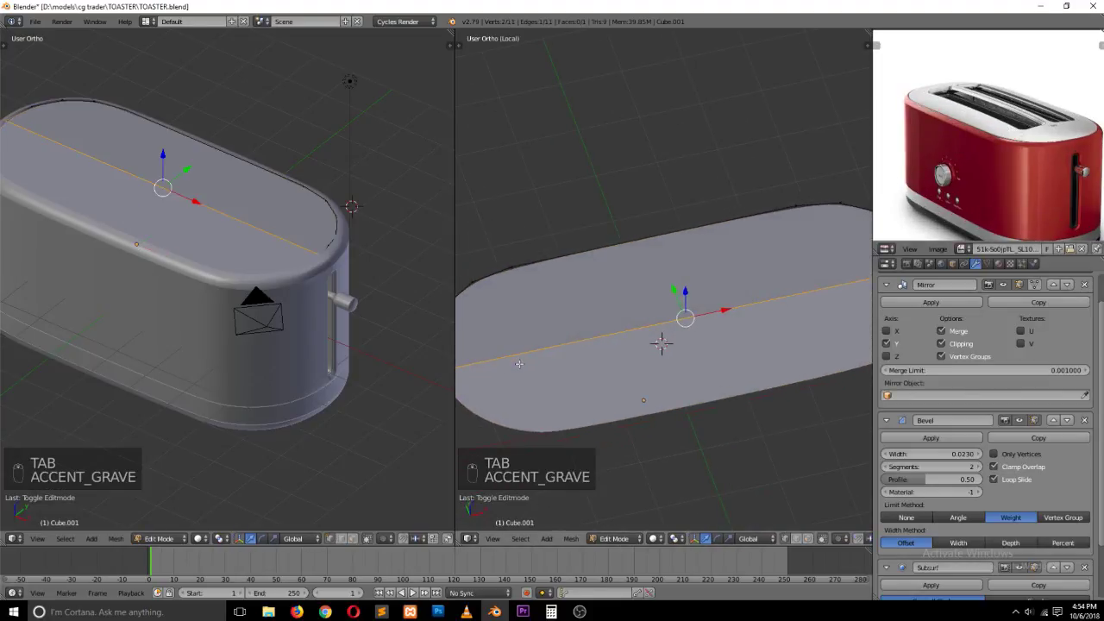
{"action": "key", "text": "KP_7"}
{"action": "scroll", "coordinate": [546, 345], "scroll_direction": "down", "scroll_amount": 2}
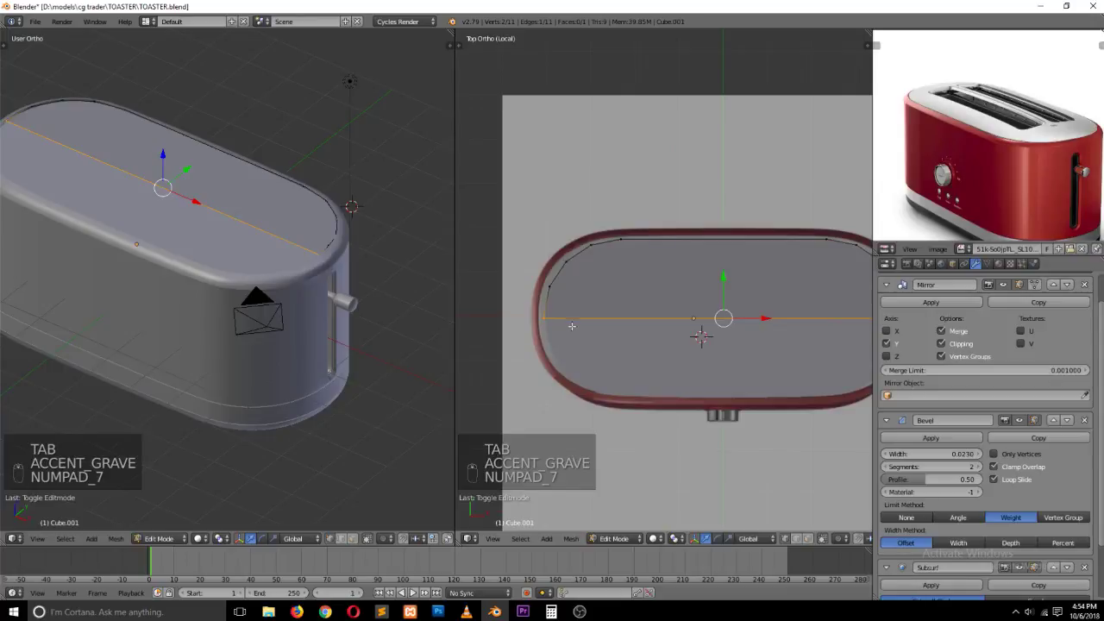
{"action": "scroll", "coordinate": [576, 320], "scroll_direction": "down", "scroll_amount": 2, "text": "ctrl"}
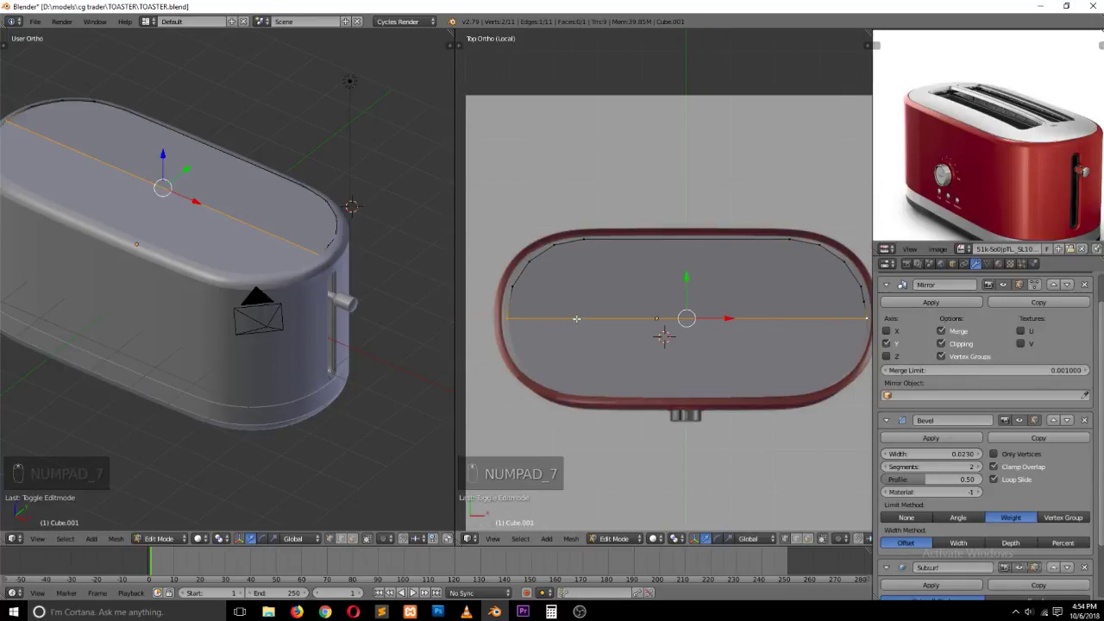
{"action": "right_click", "coordinate": [513, 286]}
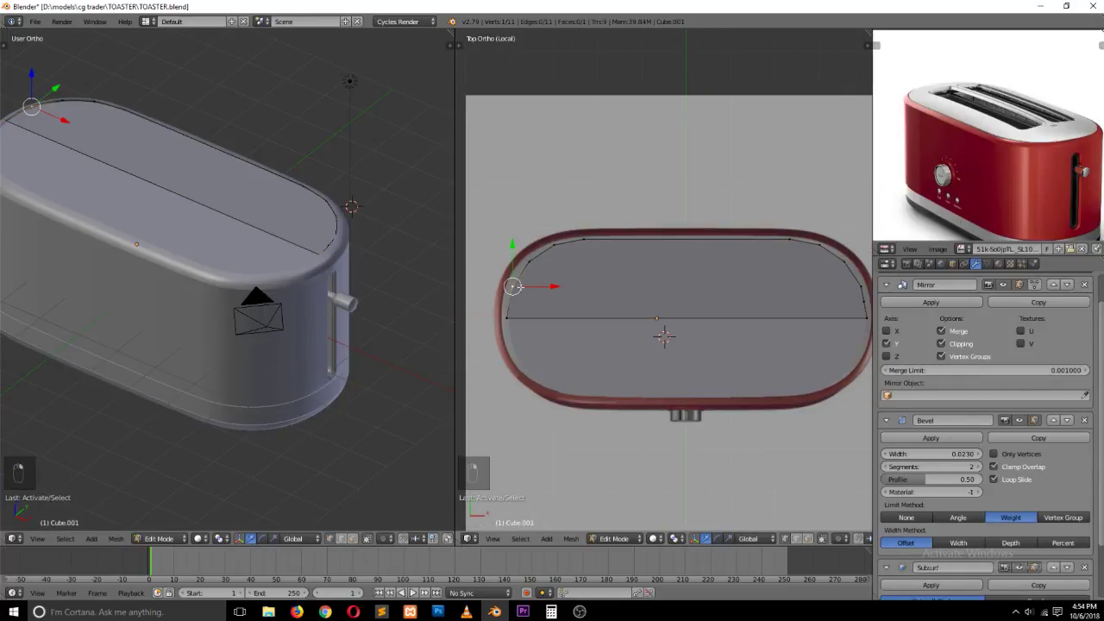
{"action": "right_click", "coordinate": [861, 299]}
{"action": "scroll", "coordinate": [861, 299], "scroll_direction": "down", "scroll_amount": 3, "text": "ctrl"}
{"action": "key", "text": "g"}
{"action": "key", "text": "x"}
{"action": "right_click", "coordinate": [855, 301]}
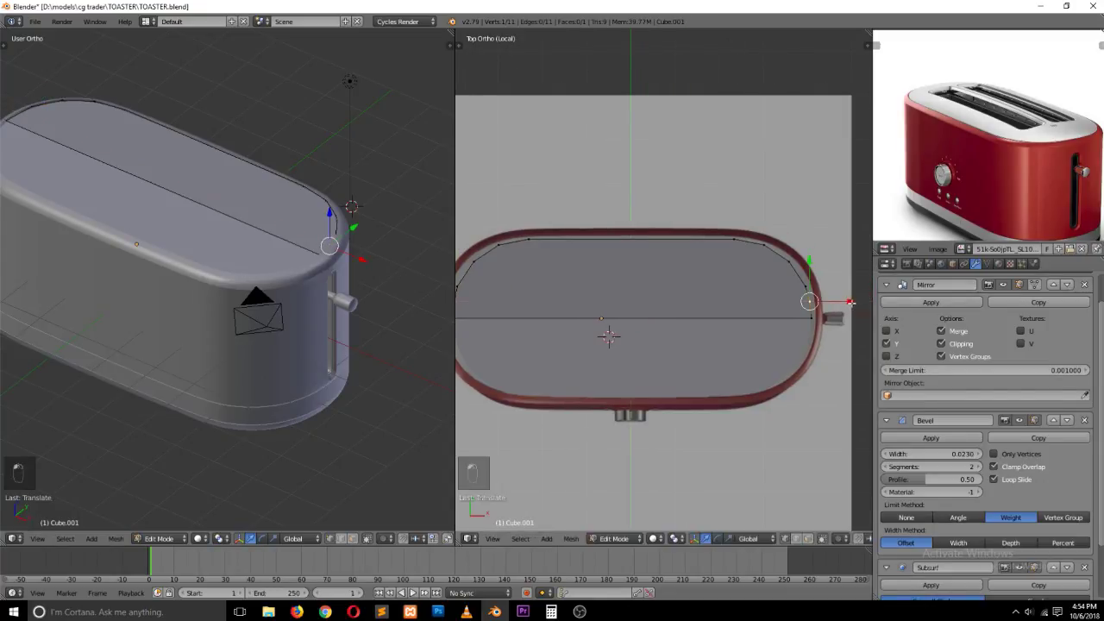
{"action": "scroll", "coordinate": [852, 304], "scroll_direction": "up", "scroll_amount": 1, "text": "ctrl"}
{"action": "key", "text": "x"}
{"action": "left_click", "coordinate": [840, 342]}
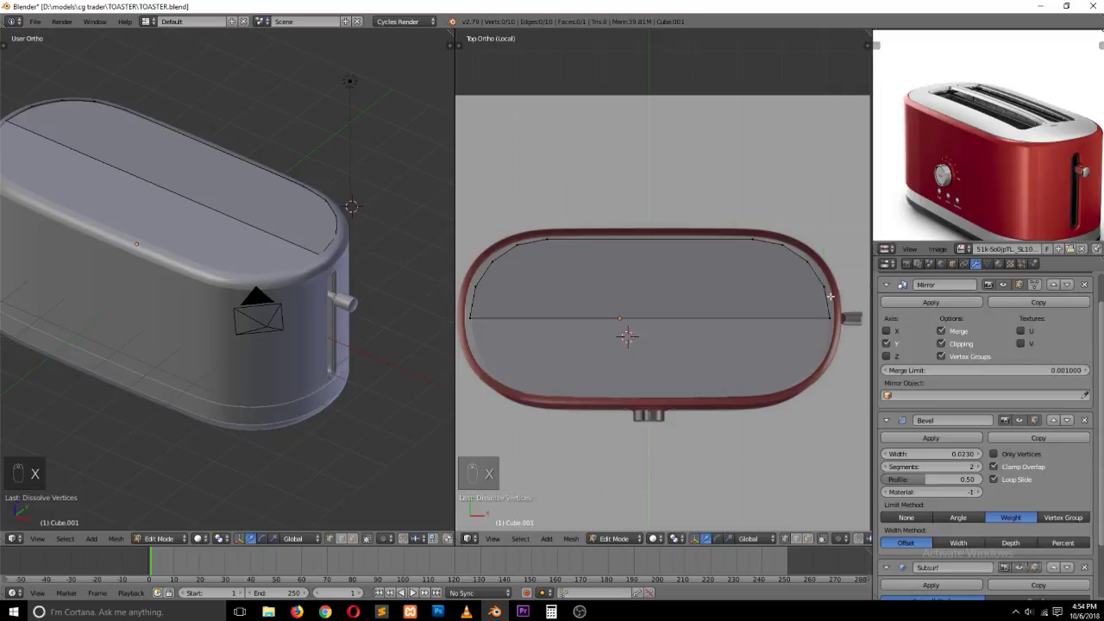
Step: Connect the two opposing pairs of outline vertices nearest the centerline with lengthwise edges across the half plate
{"action": "right_click", "coordinate": [826, 288]}
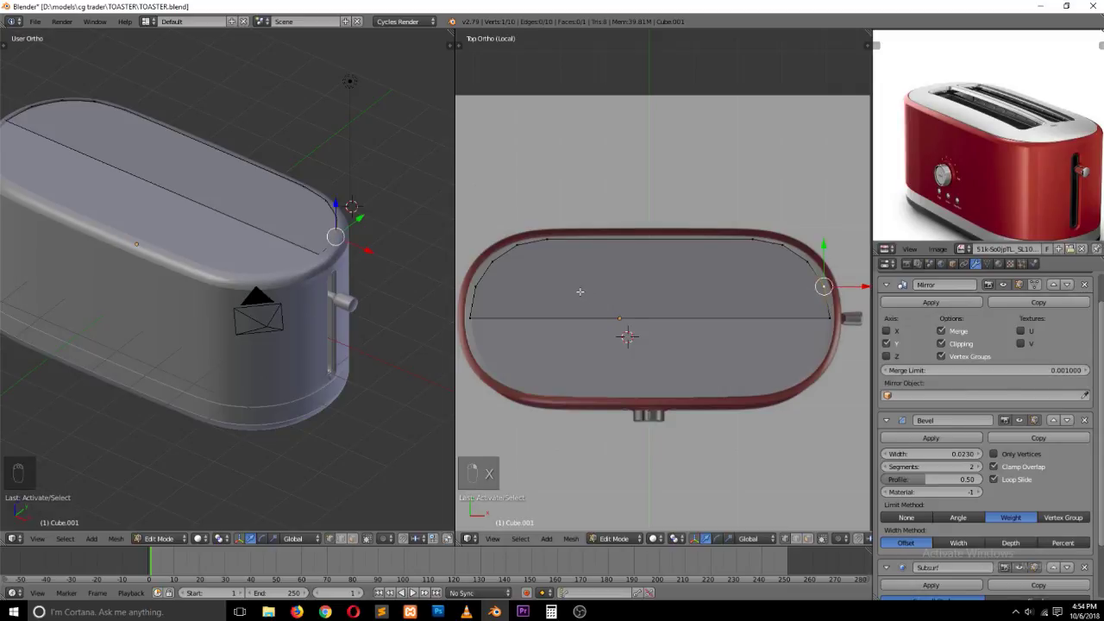
{"action": "right_click", "coordinate": [485, 291], "text": "shift"}
{"action": "key", "text": "j"}
{"action": "right_click", "coordinate": [493, 259]}
{"action": "right_click", "coordinate": [807, 259], "text": "shift"}
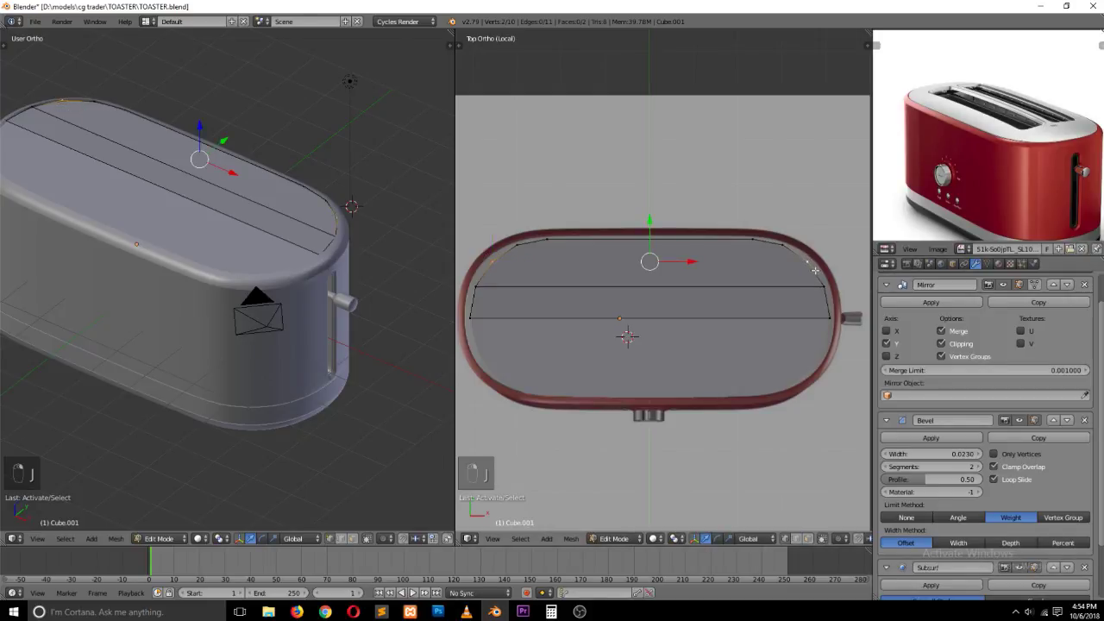
{"action": "key", "text": "j"}
{"action": "key", "text": "a"}
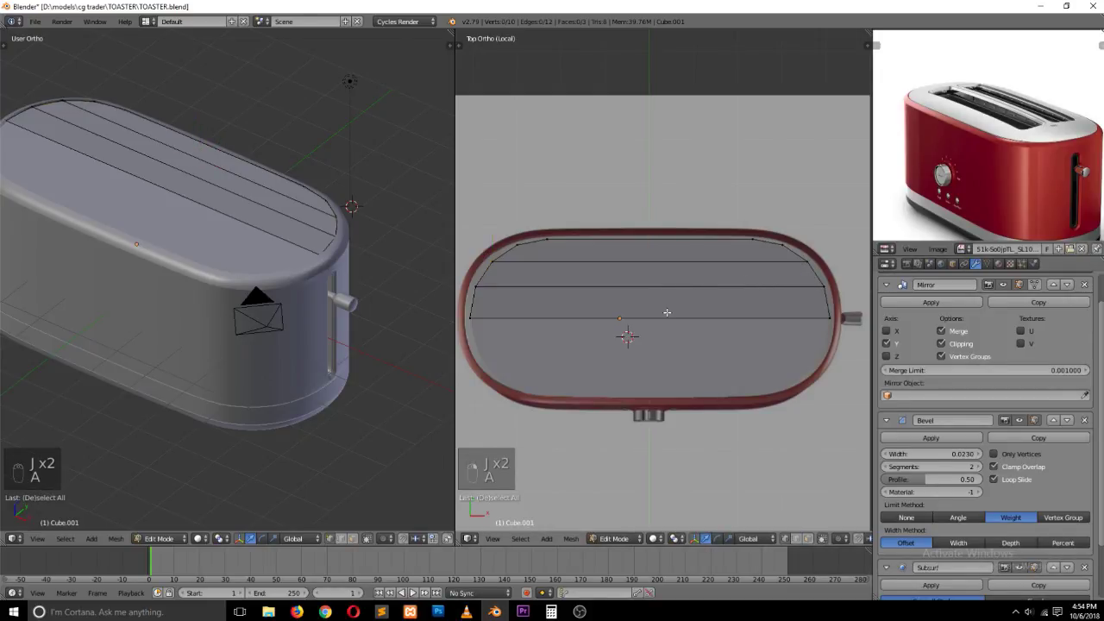
Step: Add a lengthwise loop cut close to the plate's centerline and scale its end vertices slightly outward to round the outline
{"action": "key", "text": "ctrl+r"}
{"action": "left_click", "coordinate": [480, 307]}
{"action": "left_click", "coordinate": [479, 307]}
{"action": "right_click", "coordinate": [472, 307]}
{"action": "right_click", "coordinate": [830, 307], "text": "shift"}
{"action": "key", "text": "s"}
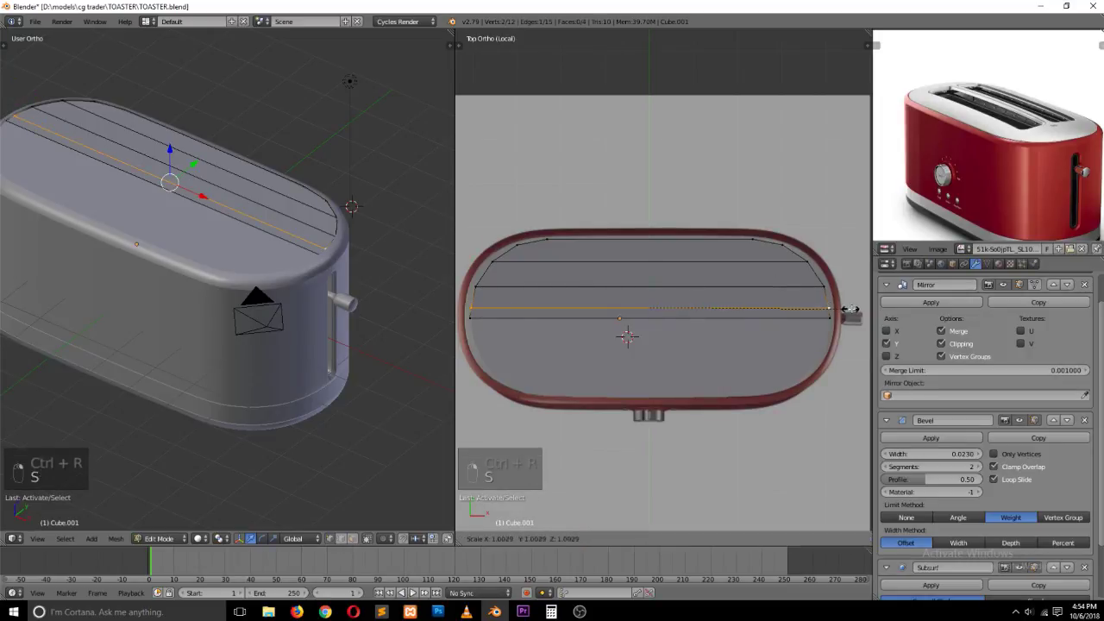
{"action": "left_click", "coordinate": [852, 311]}
{"action": "key", "text": "a"}
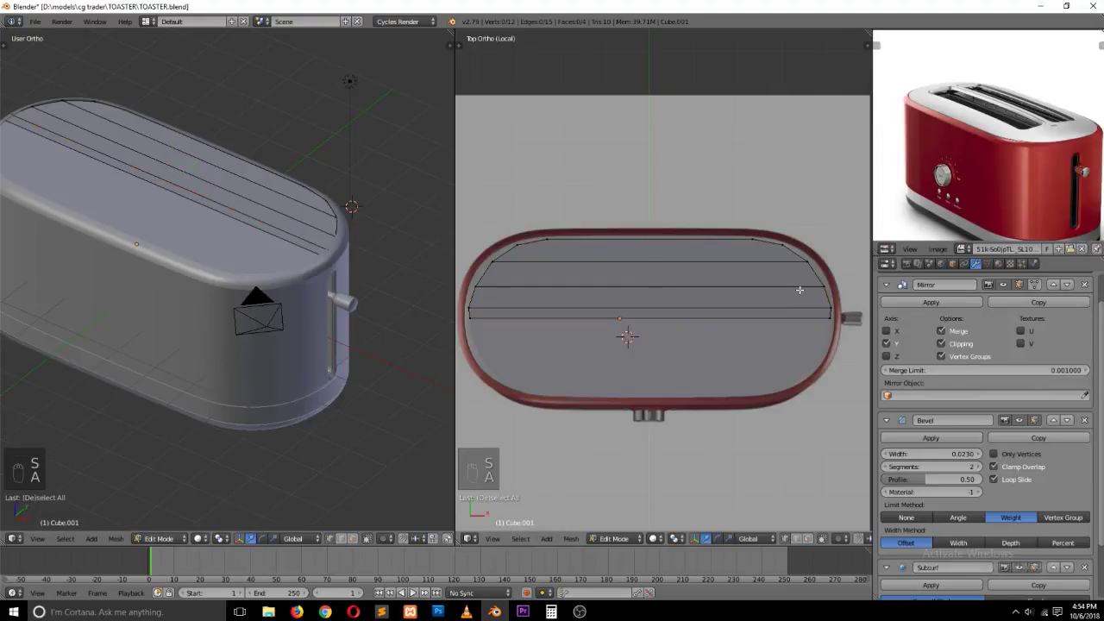
Step: With wireframe shading on and Subsurf hidden in the viewport, add a crosswise loop cut and place it at the bread slots' lever-side end
{"action": "key", "text": "ctrl+Tab"}
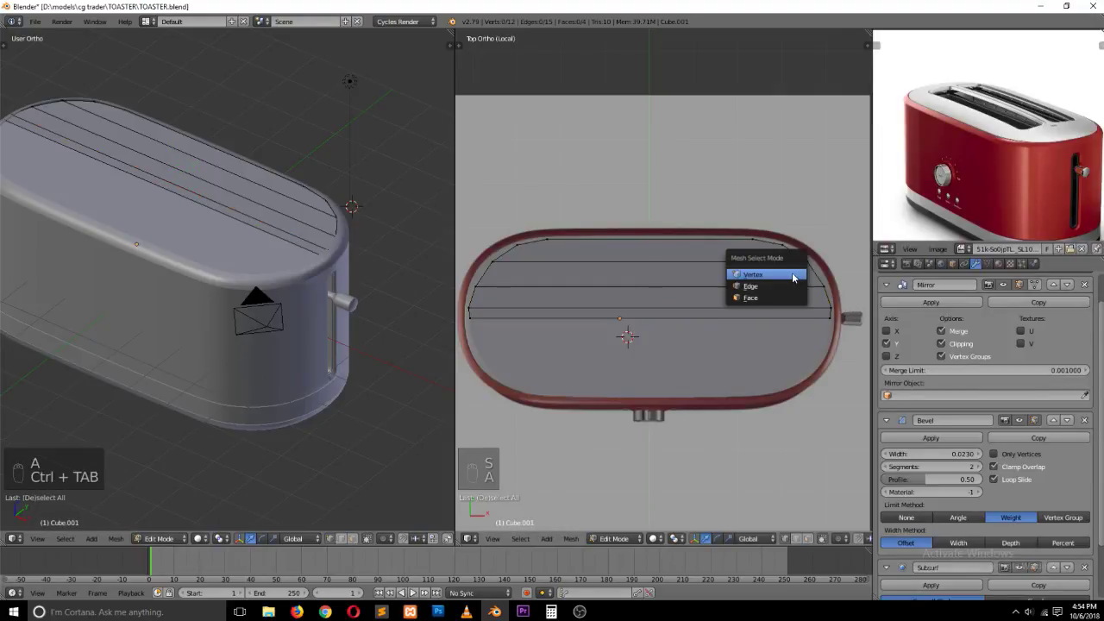
{"action": "left_click", "coordinate": [788, 298]}
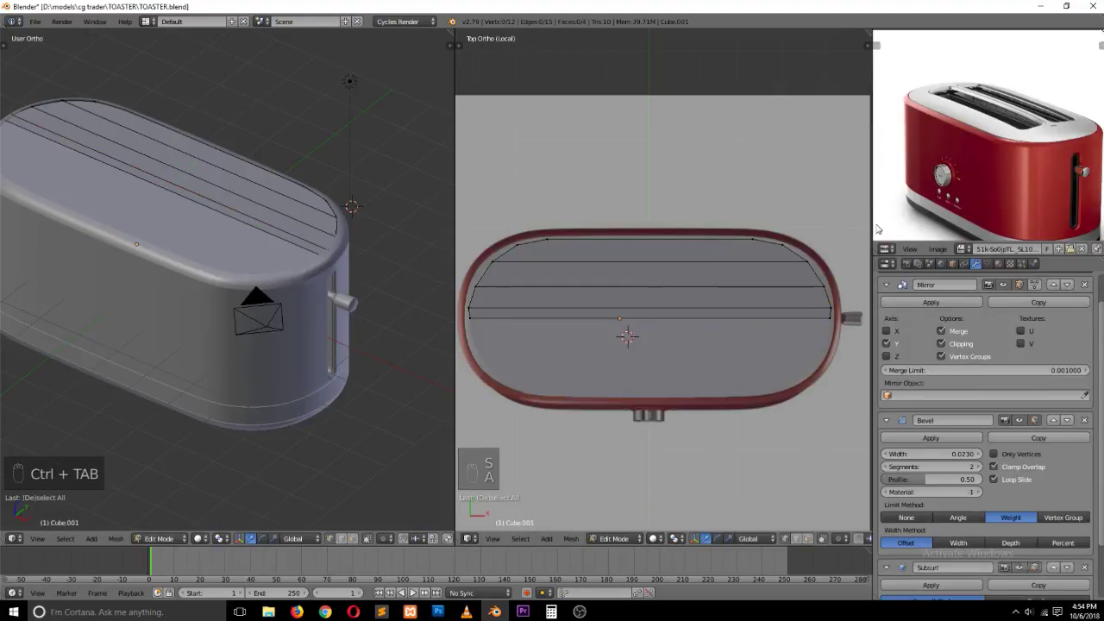
{"action": "left_click", "coordinate": [830, 243]}
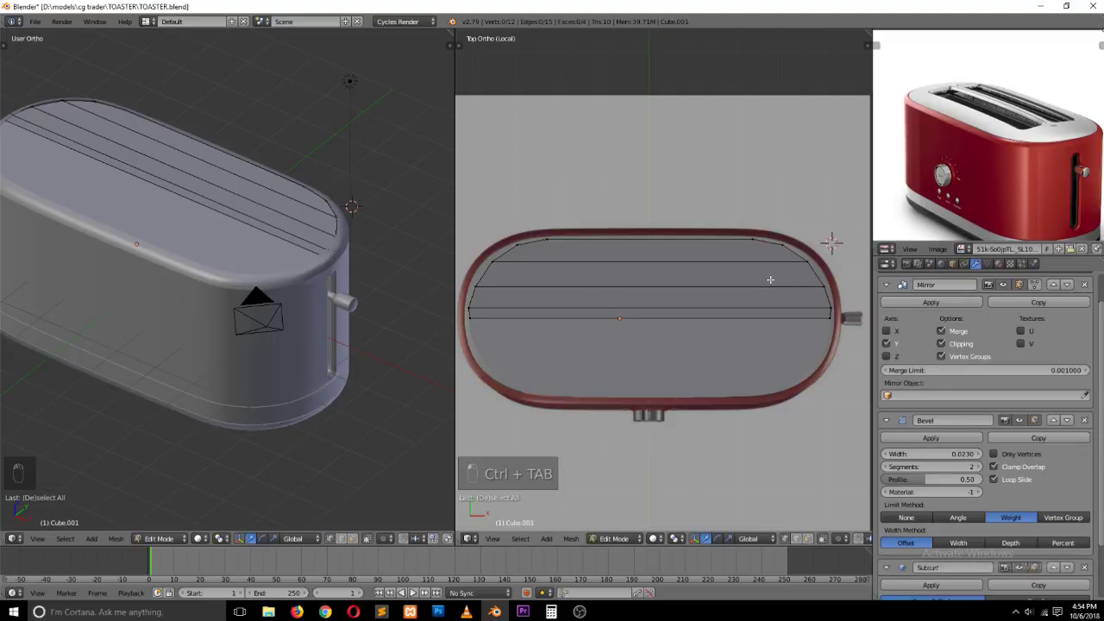
{"action": "key", "text": "z"}
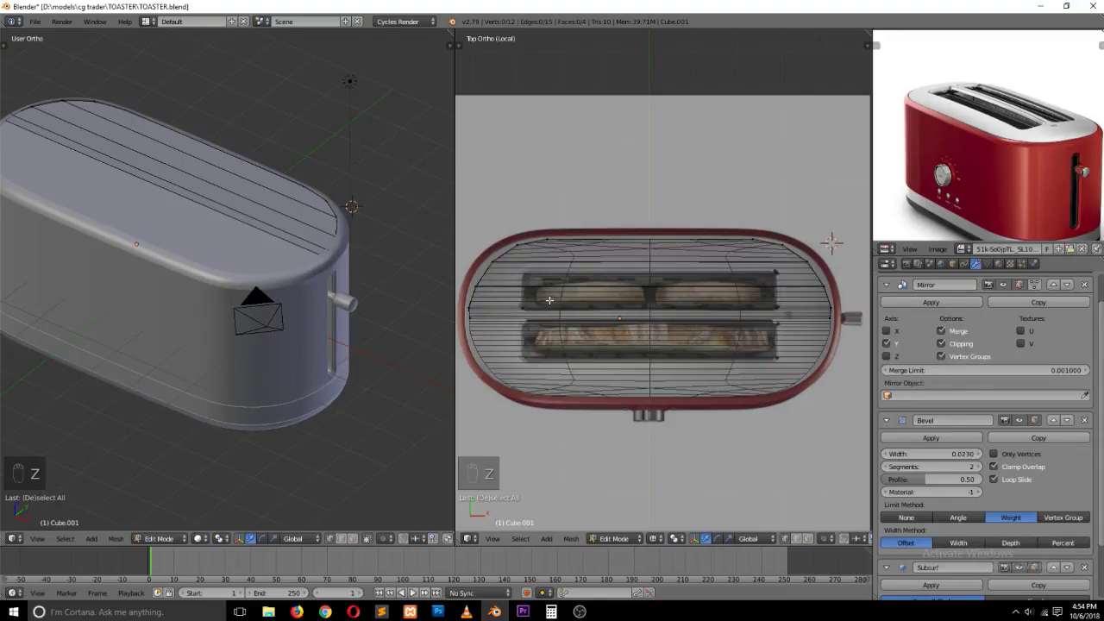
{"action": "key", "text": "ctrl+r"}
{"action": "left_click", "coordinate": [778, 273]}
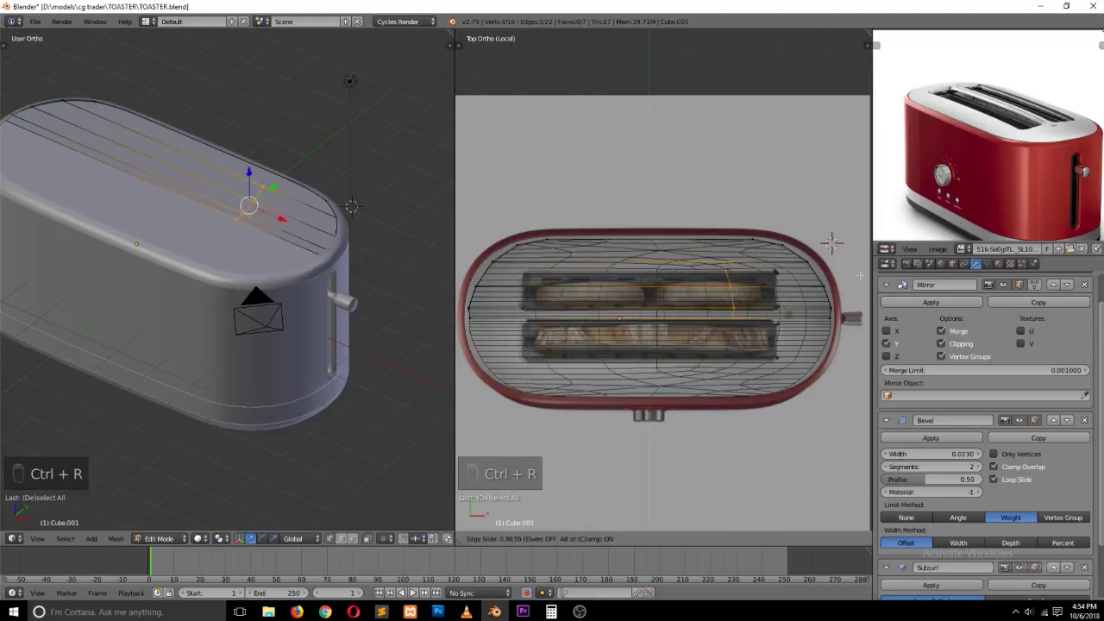
{"action": "right_click", "coordinate": [467, 272]}
{"action": "scroll", "coordinate": [1005, 509], "scroll_direction": "down", "scroll_amount": 1}
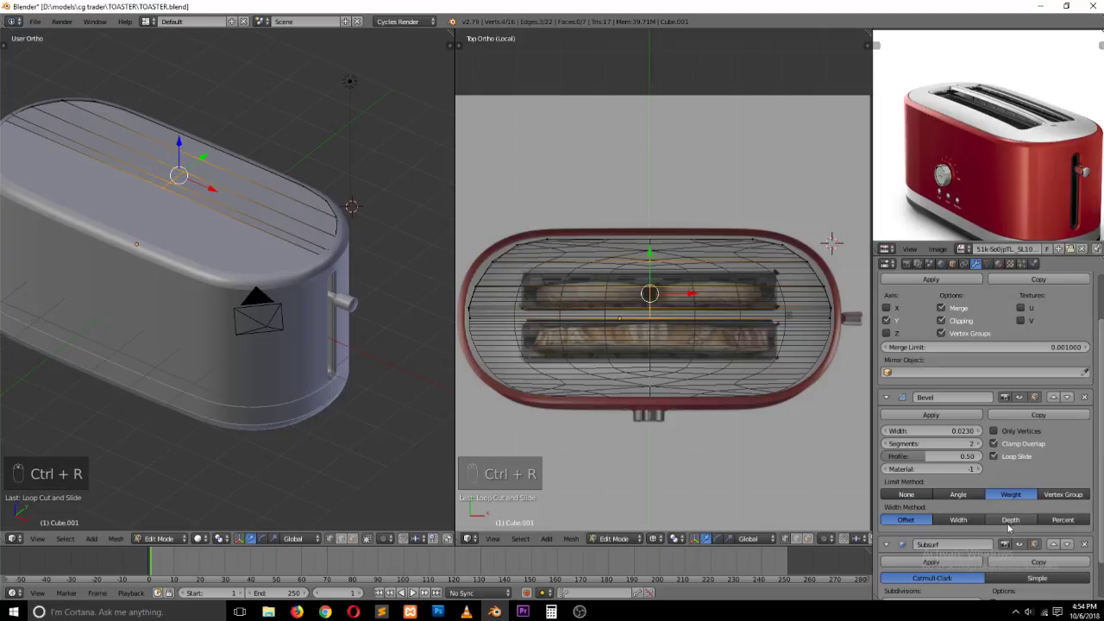
{"action": "left_click", "coordinate": [1019, 545]}
{"action": "left_click_drag", "start_coordinate": [681, 294], "coordinate": [807, 297]}
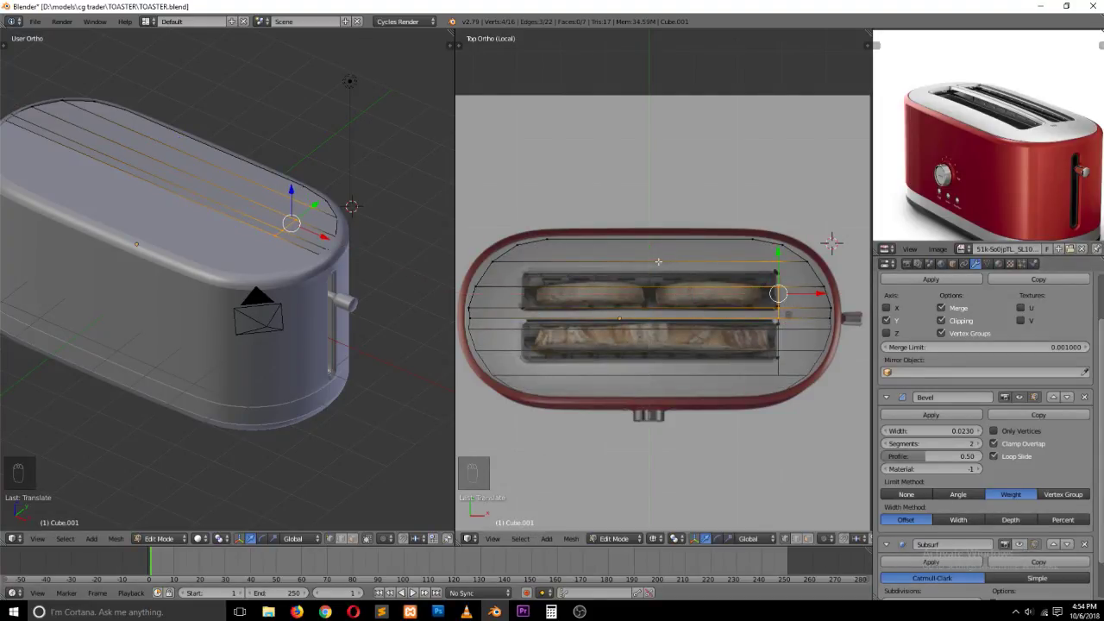
Step: Add a crosswise loop cut at the bread slots' end opposite the lever and flatten it to 0 along X
{"action": "key", "text": "ctrl+r"}
{"action": "left_click", "coordinate": [524, 273]}
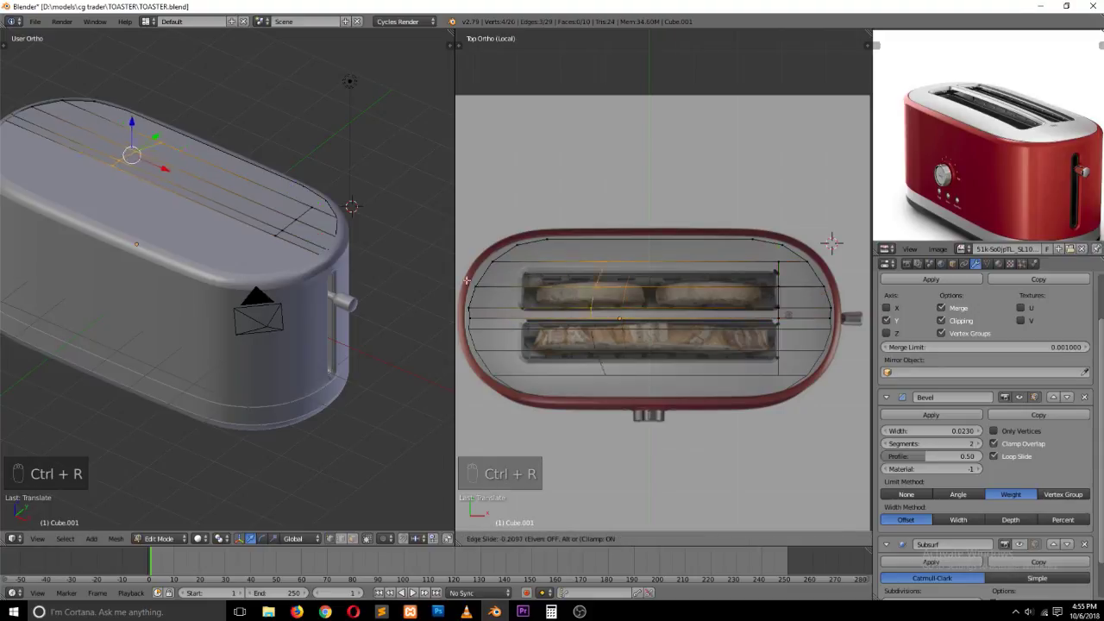
{"action": "left_click", "coordinate": [830, 278]}
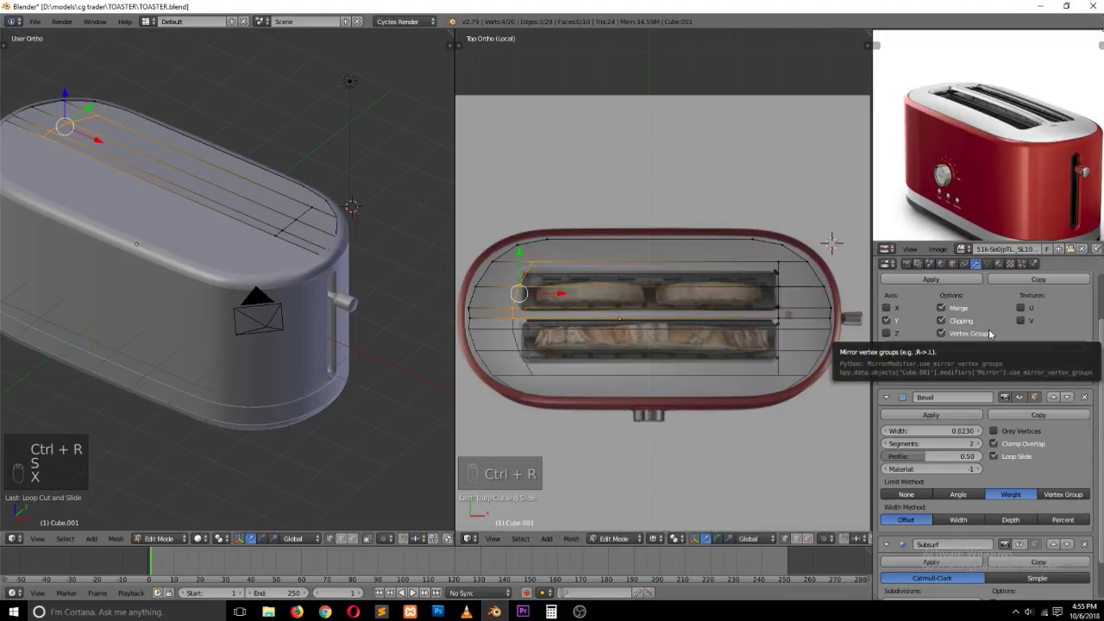
{"action": "key", "text": "s"}
{"action": "key", "text": "x"}
{"action": "key", "text": "s"}
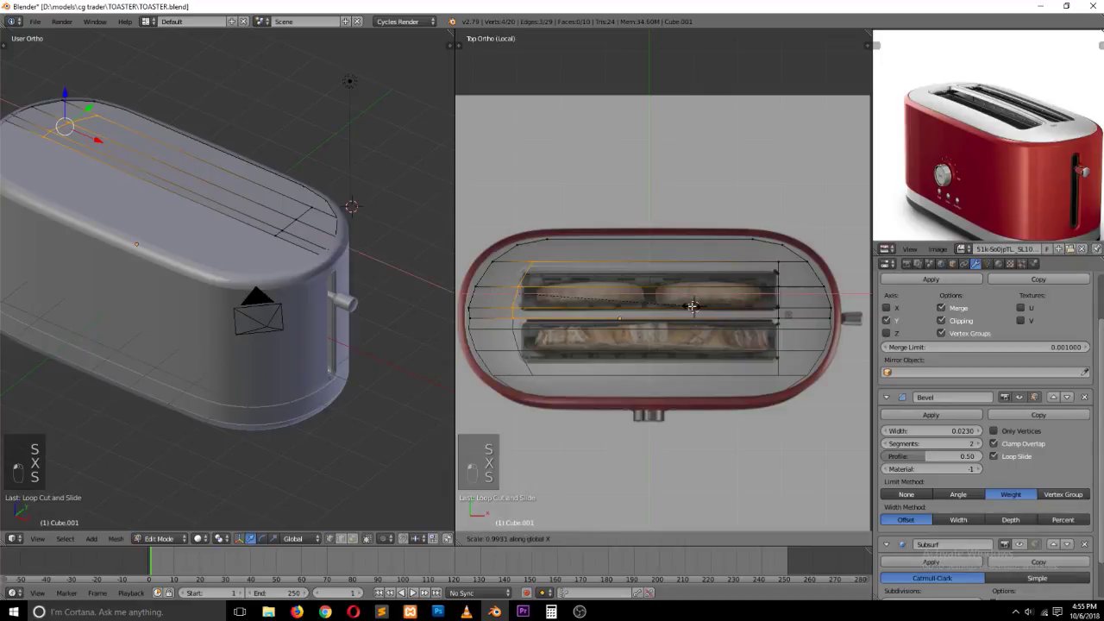
{"action": "key", "text": "0"}
{"action": "left_click", "coordinate": [693, 306]}
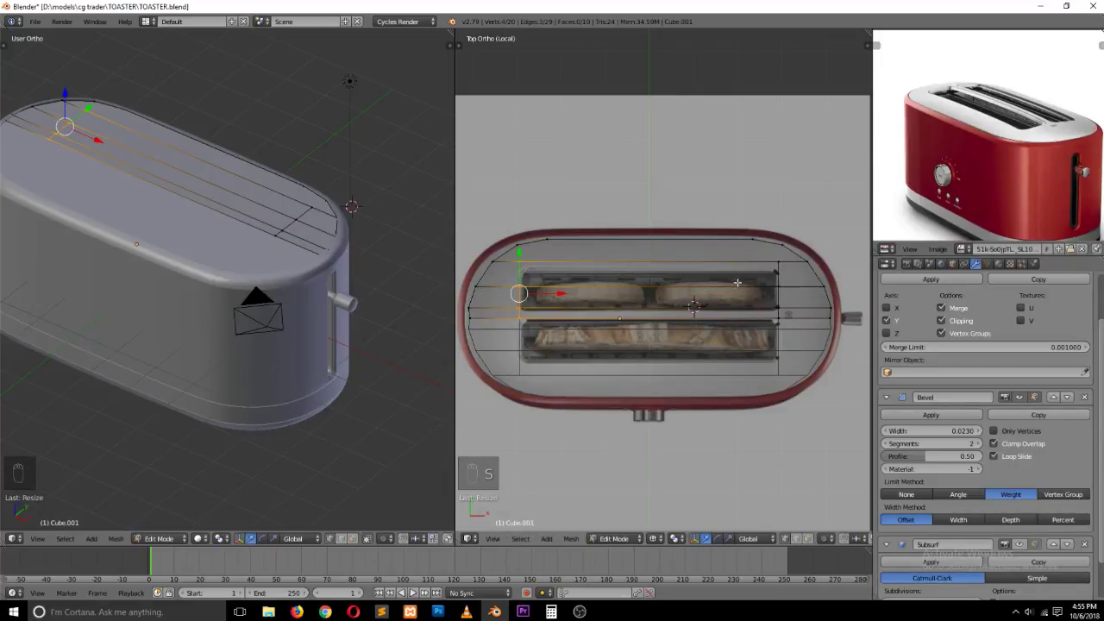
Step: Connect the outer ends of both crosswise cuts to their nearest outline vertices and save the file
{"action": "right_click", "coordinate": [676, 260], "text": "alt"}
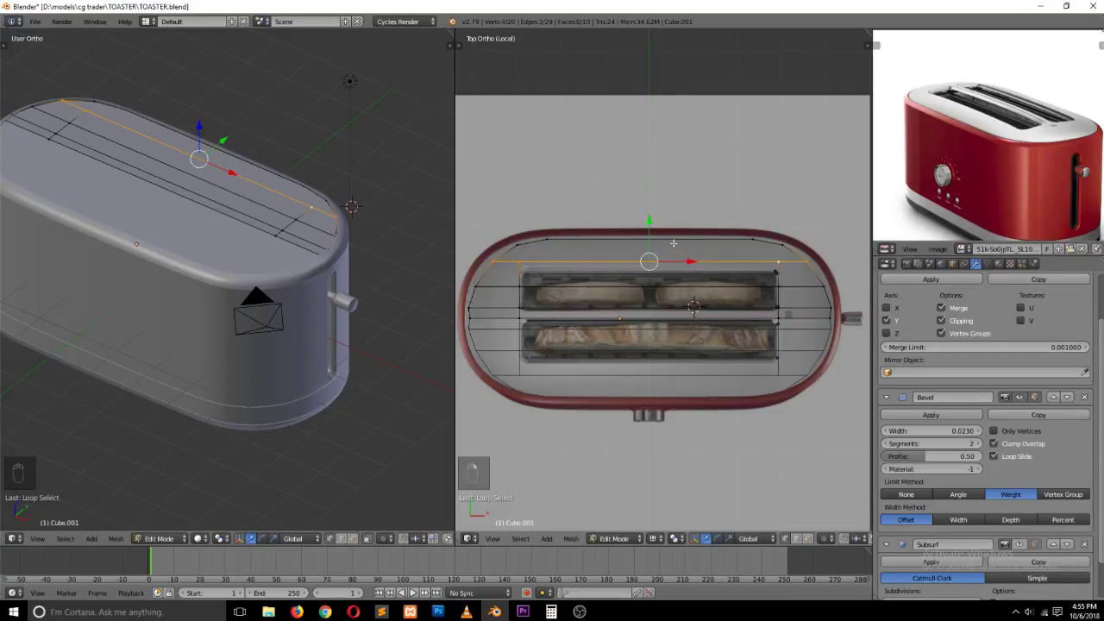
{"action": "right_click", "coordinate": [779, 259]}
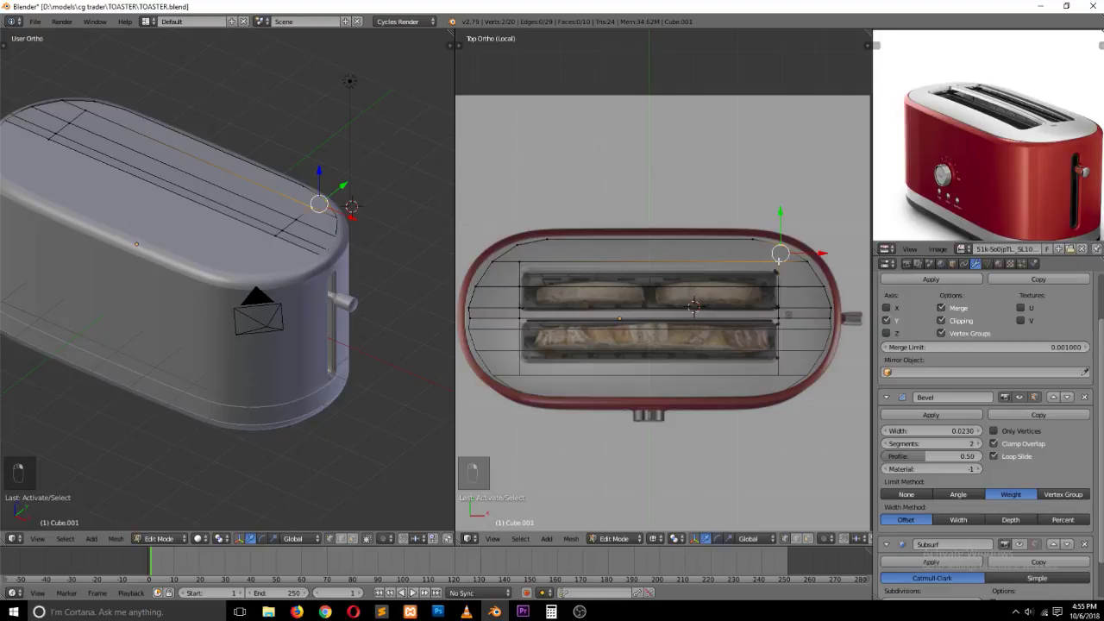
{"action": "key", "text": "j"}
{"action": "right_click", "coordinate": [518, 260]}
{"action": "right_click", "coordinate": [515, 247], "text": "shift"}
{"action": "key", "text": "j"}
{"action": "key", "text": "a"}
{"action": "key", "text": "ctrl+s"}
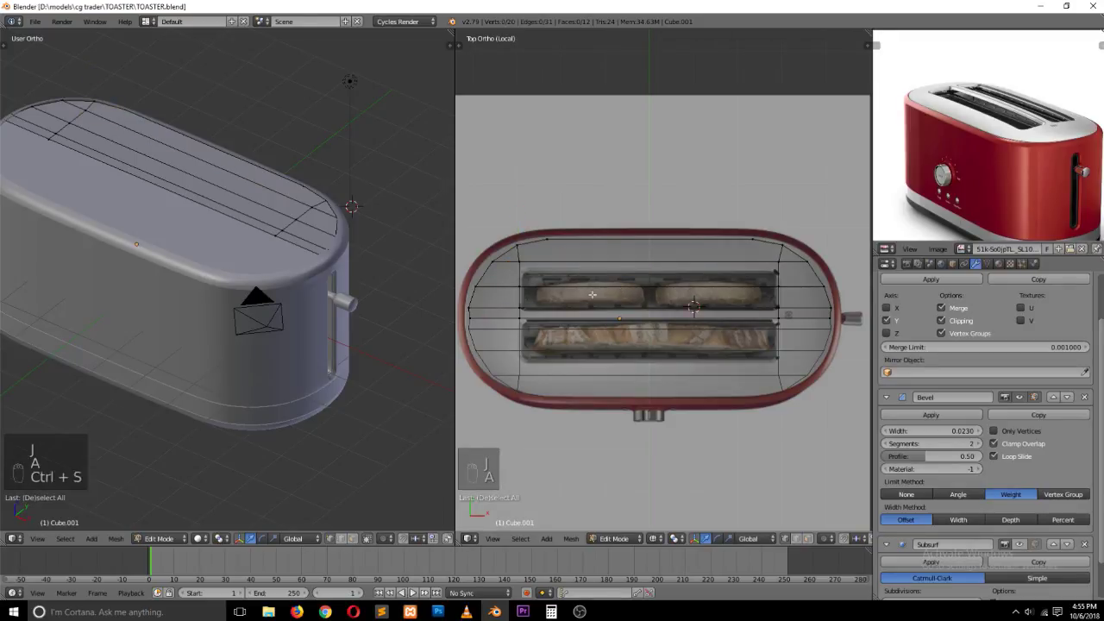
Step: Add a crosswise loop cut just inside the slots' end opposite the lever and connect its outer end to the outline vertex
{"action": "key", "text": "ctrl+r"}
{"action": "left_click", "coordinate": [570, 288]}
{"action": "left_click", "coordinate": [474, 287]}
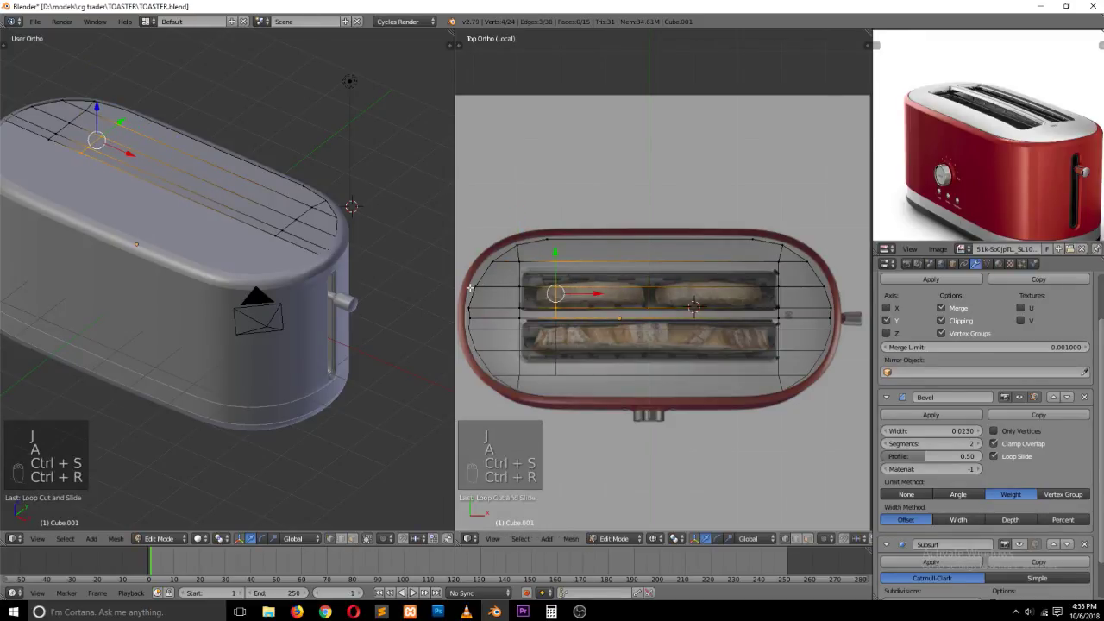
{"action": "right_click", "coordinate": [549, 248]}
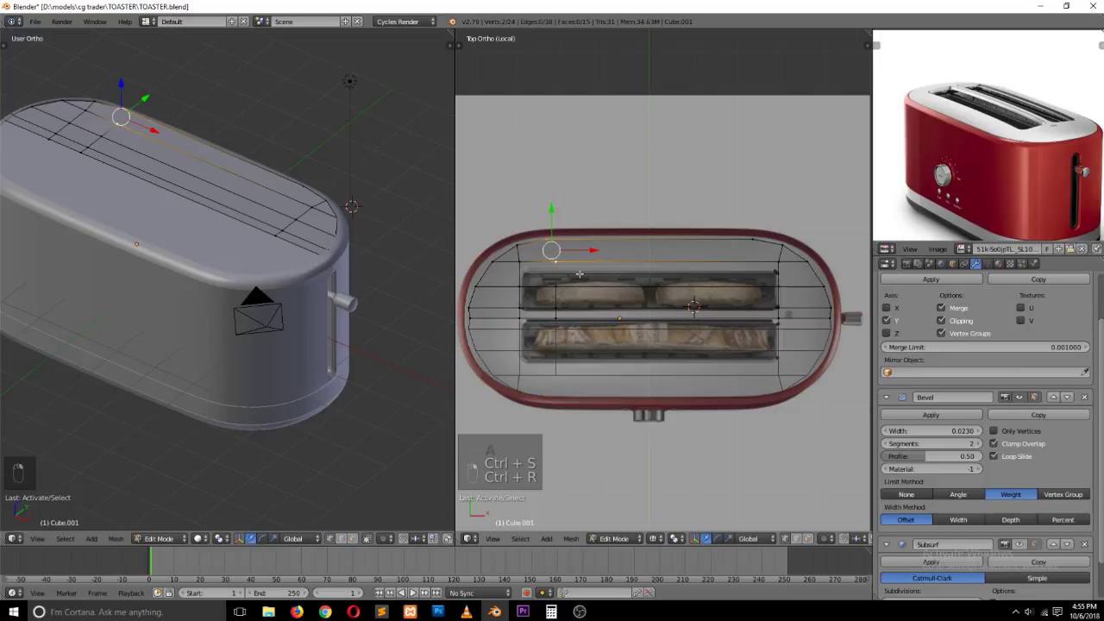
{"action": "key", "text": "j"}
Step: Add a matching crosswise loop cut just inside the slots' lever-side end and connect its outer end to the outline vertex
{"action": "key", "text": "ctrl+r"}
{"action": "left_click", "coordinate": [732, 259]}
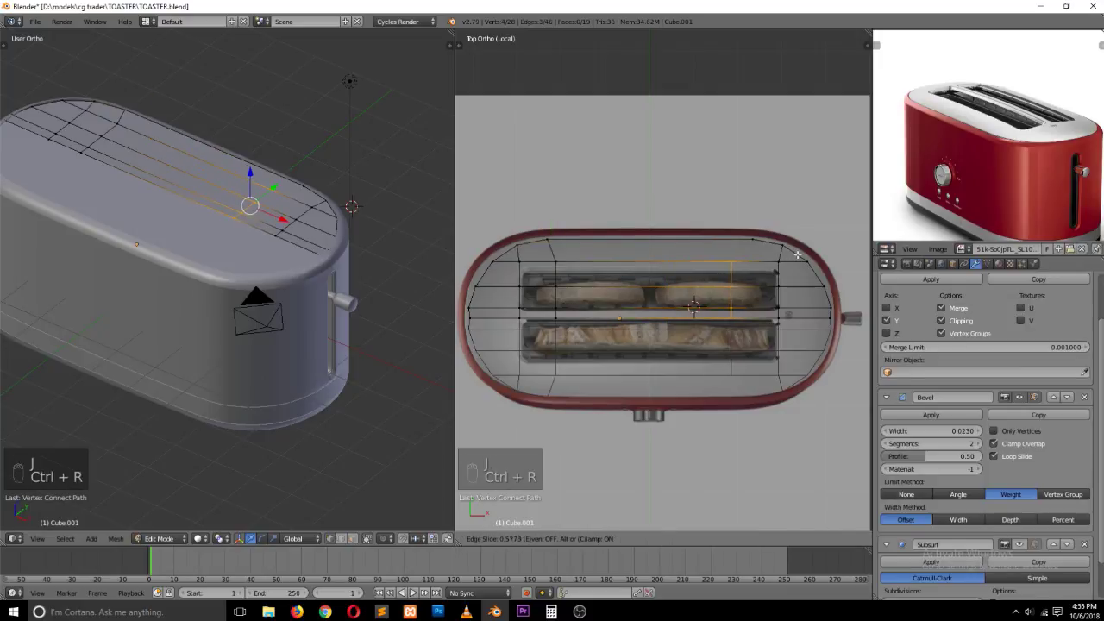
{"action": "left_click", "coordinate": [797, 254]}
{"action": "right_click", "coordinate": [745, 248]}
{"action": "key", "text": "j"}
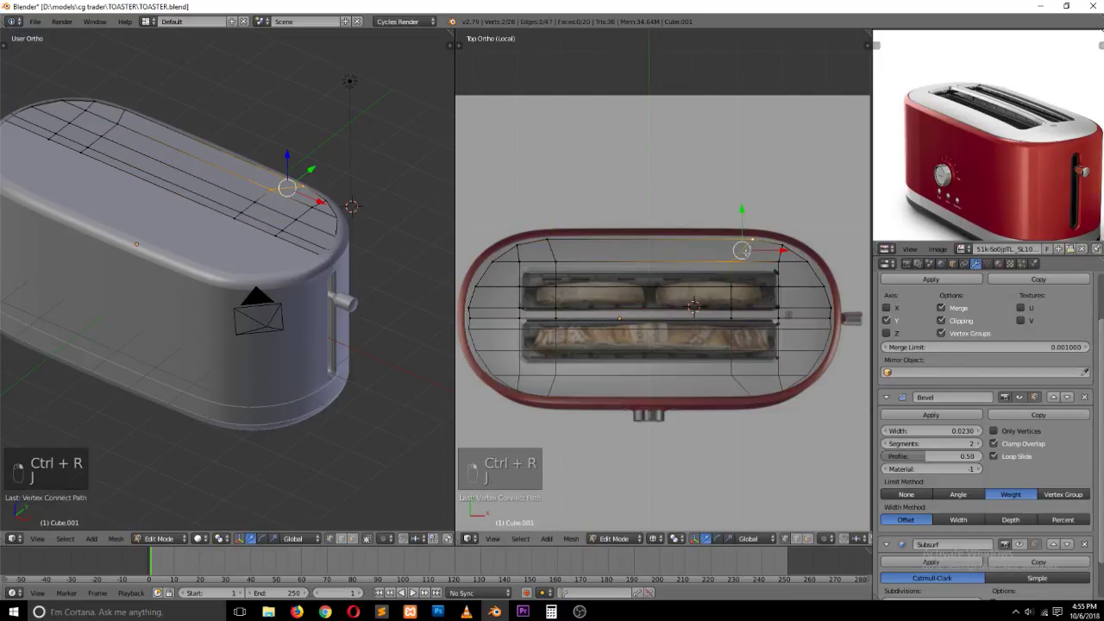
{"action": "key", "text": "a"}
{"action": "scroll", "coordinate": [986, 108], "scroll_direction": "up", "scroll_amount": 3}
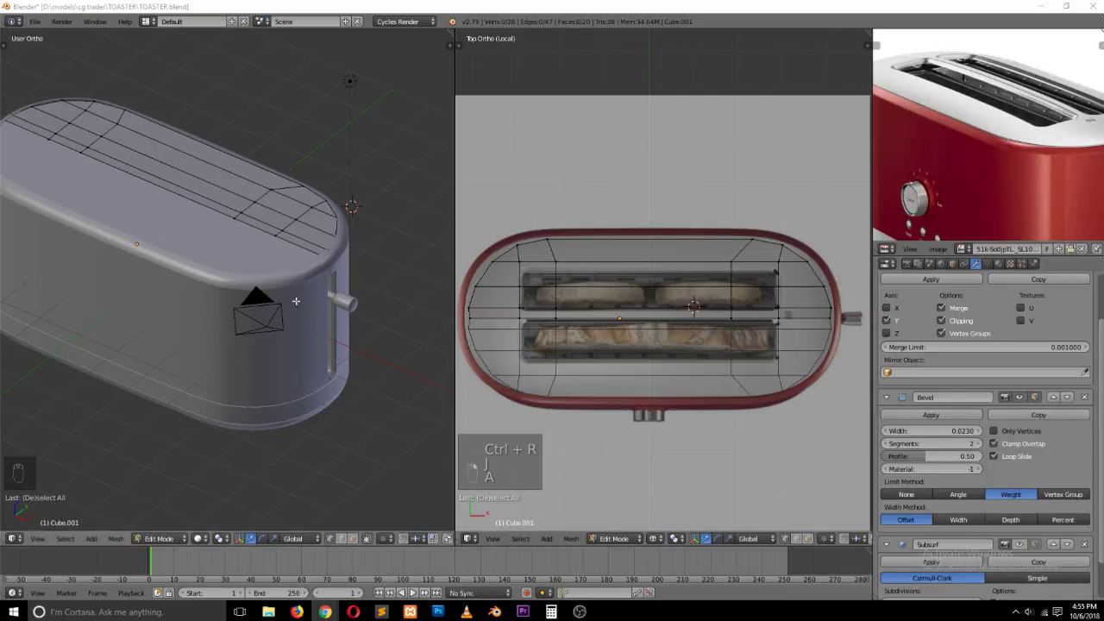
Step: Add a loop cut between the slots' lever-side end and the outline, connect it to the inner corner vertex, and merge its leftover end into the outline
{"action": "key", "text": "KP_1"}
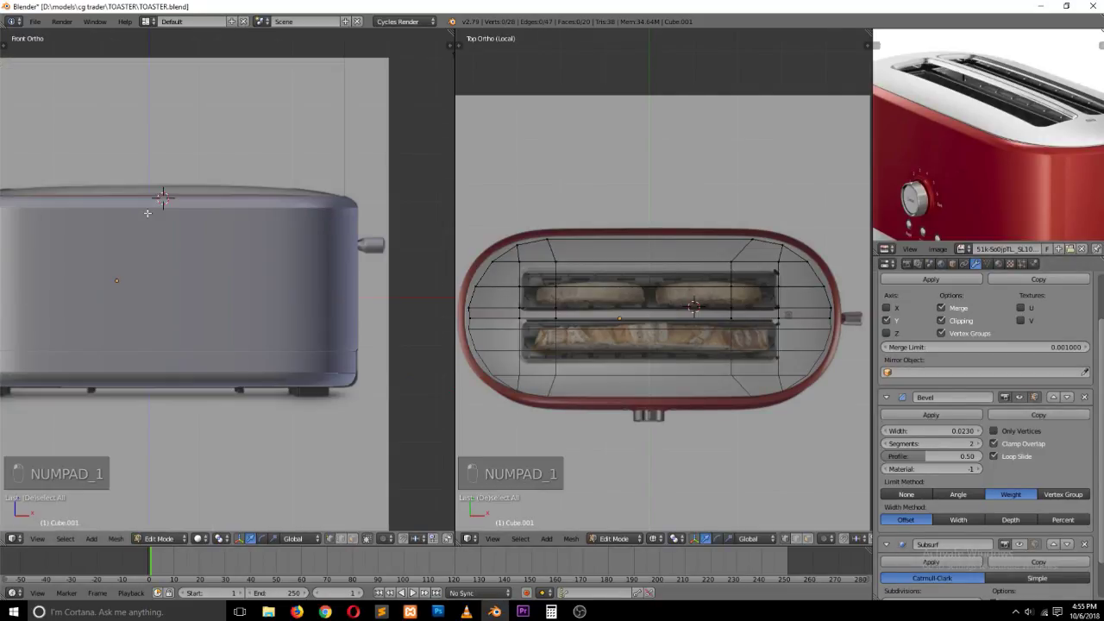
{"action": "key", "text": "z"}
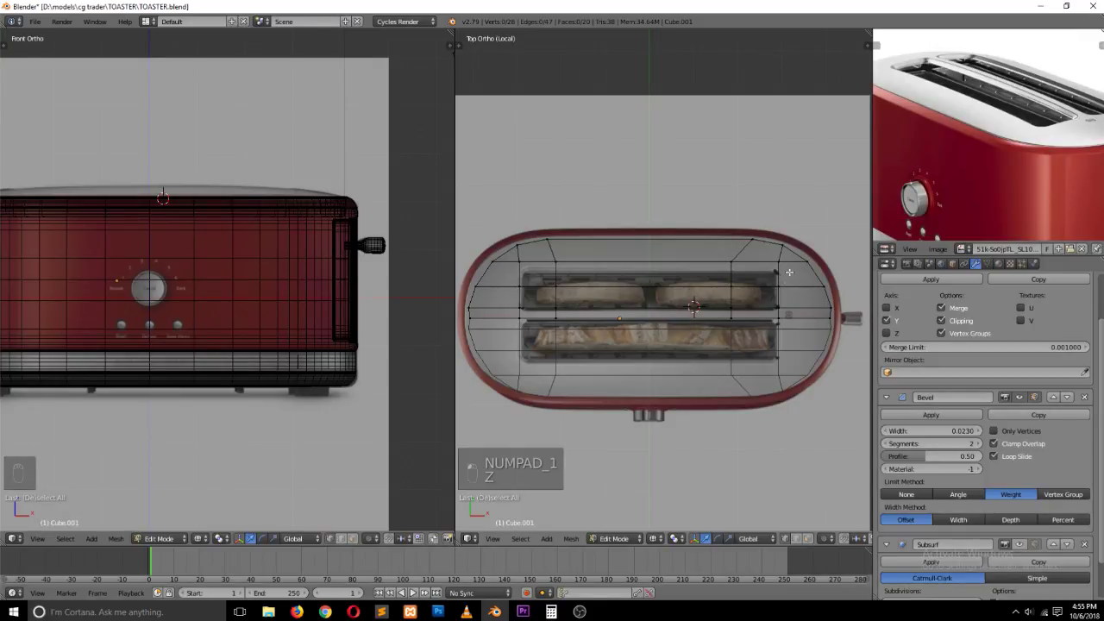
{"action": "key", "text": "ctrl+r"}
{"action": "left_click", "coordinate": [801, 292]}
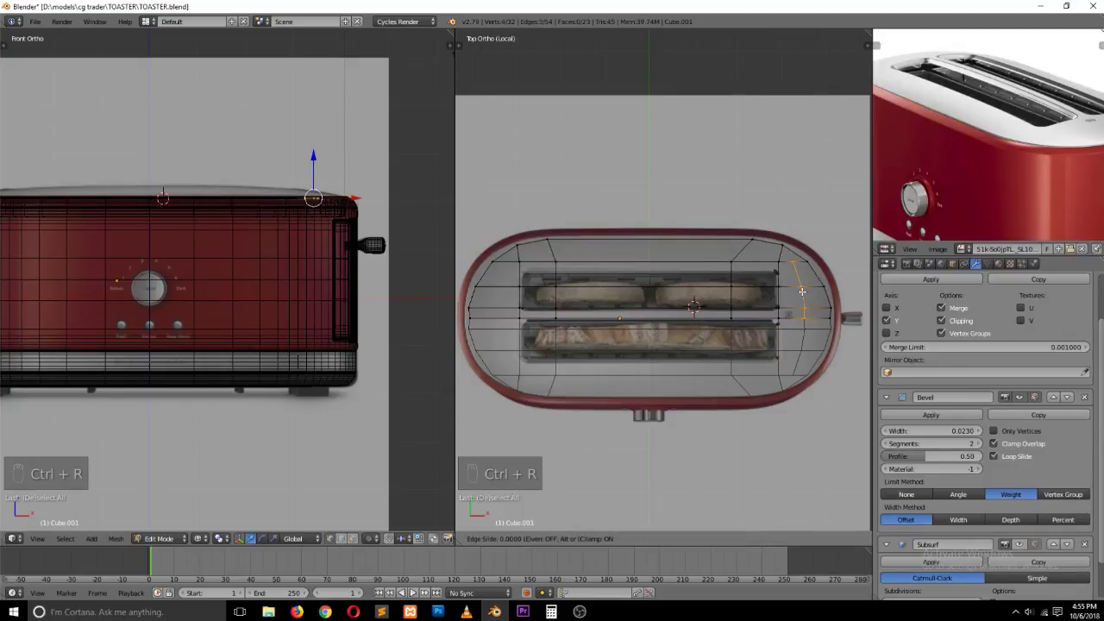
{"action": "left_click", "coordinate": [801, 294]}
{"action": "left_click", "coordinate": [786, 270]}
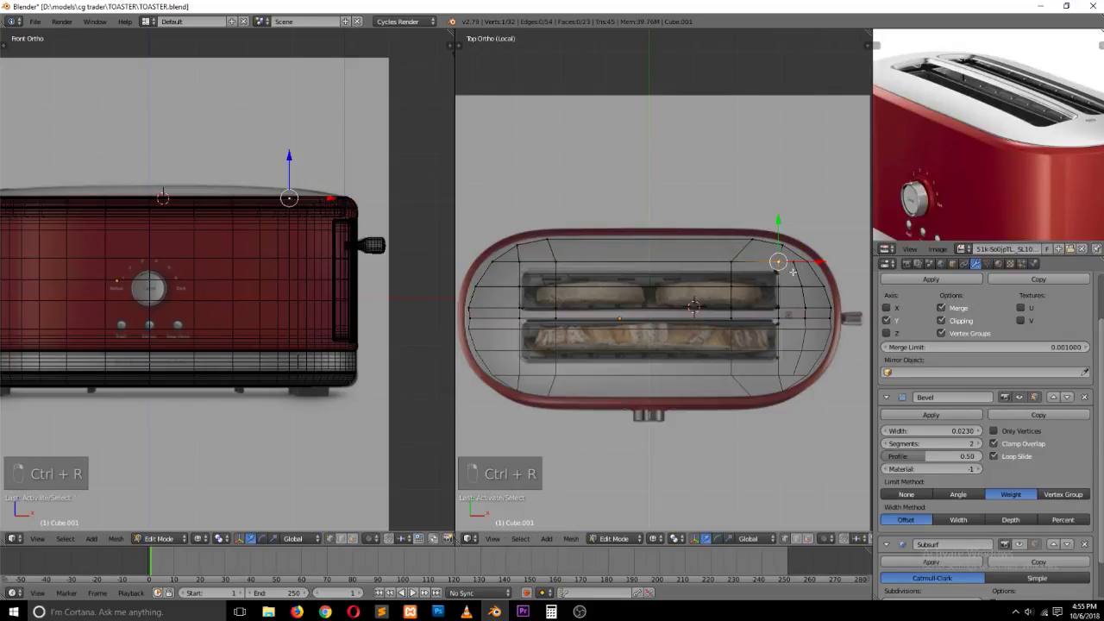
{"action": "key", "text": "j"}
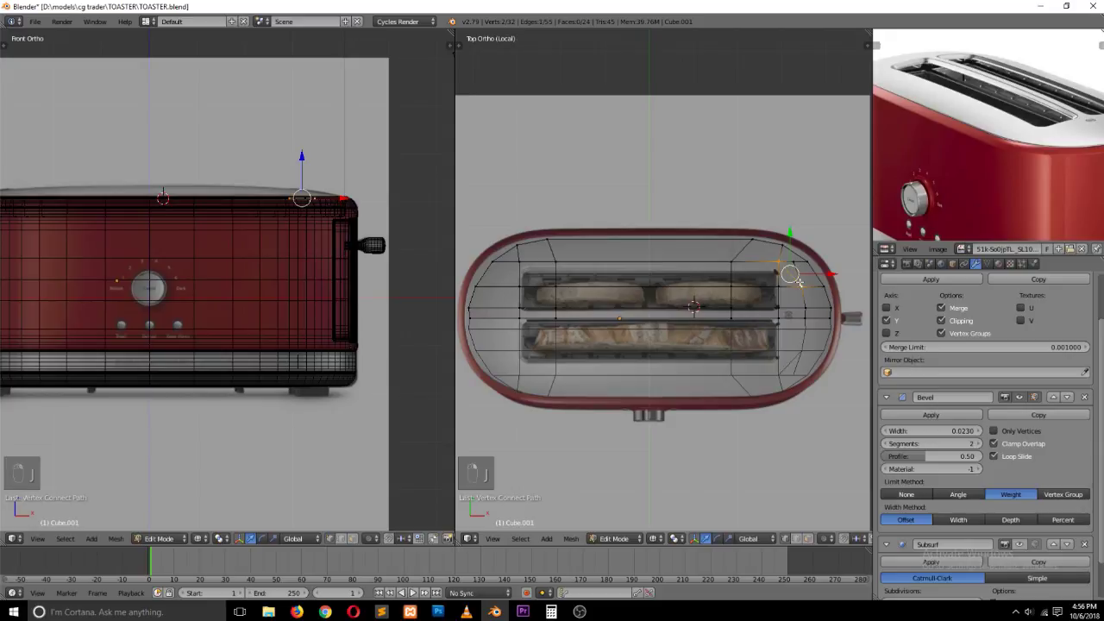
{"action": "right_click", "coordinate": [807, 272]}
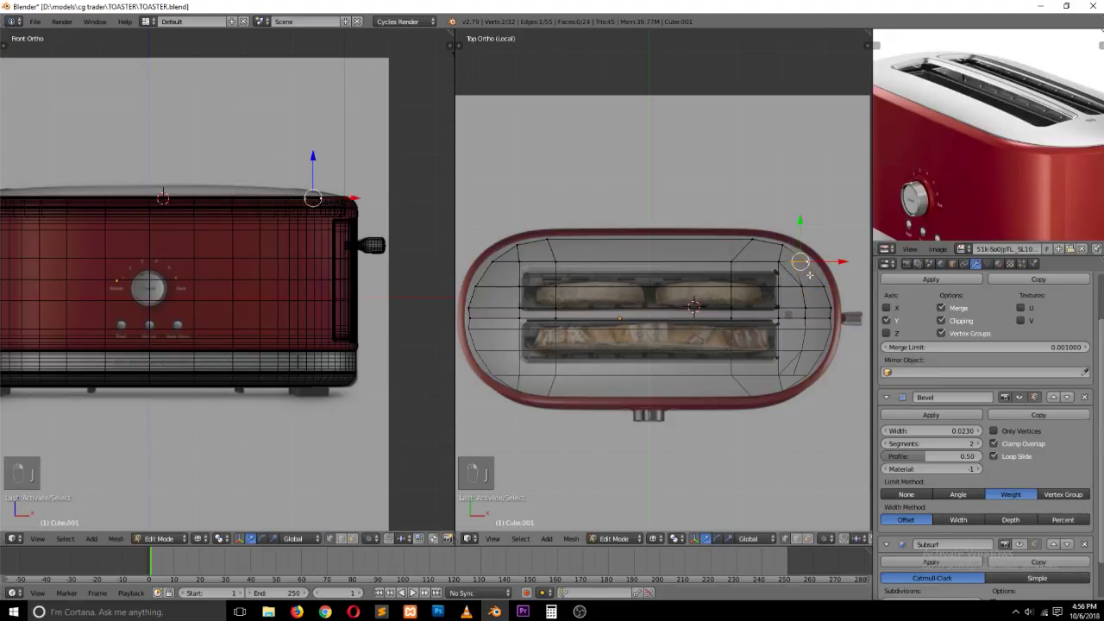
{"action": "key", "text": "alt+m"}
{"action": "left_click", "coordinate": [808, 276]}
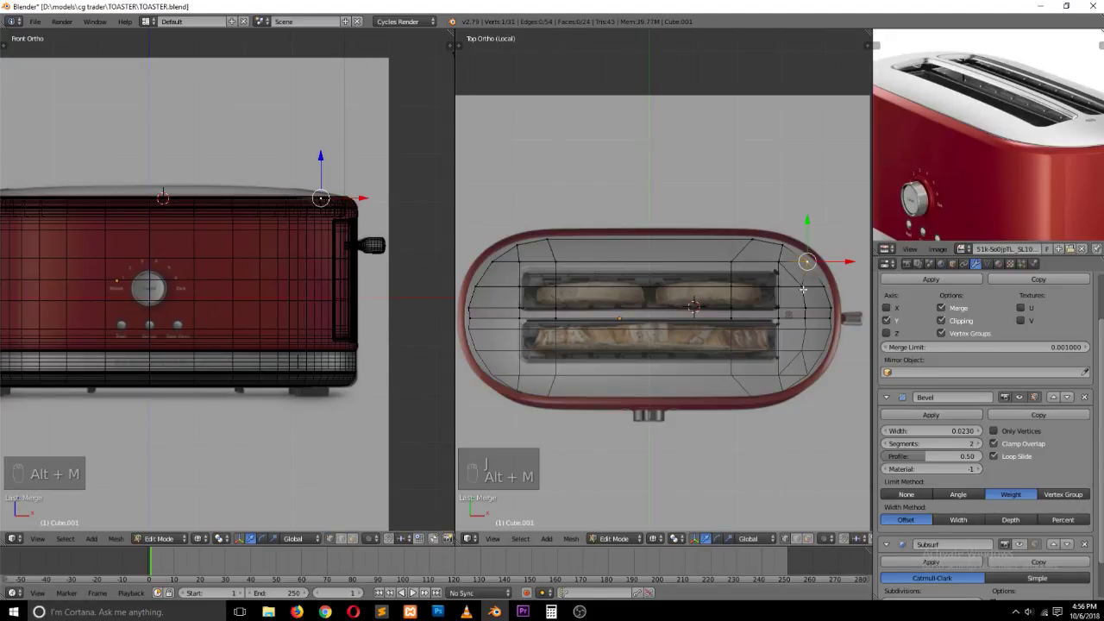
Step: Merge the two adjacent faces at the plate's lever-side corner into a single face
{"action": "key", "text": "ctrl+Tab"}
{"action": "left_click", "coordinate": [781, 291]}
{"action": "right_click", "coordinate": [791, 259]}
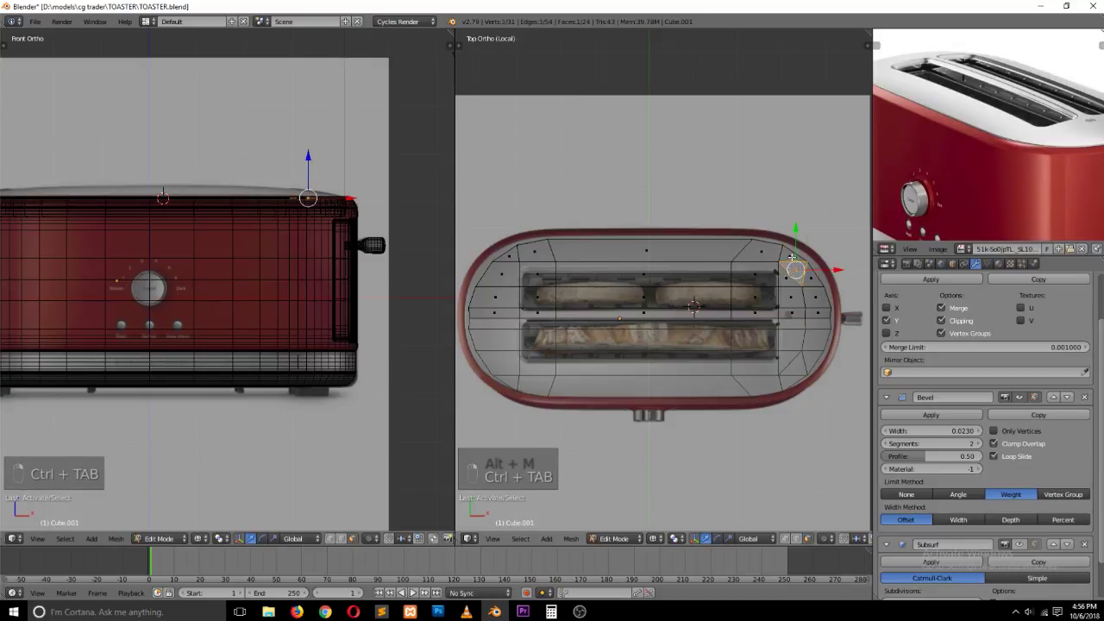
{"action": "right_click", "coordinate": [791, 262]}
{"action": "right_click", "coordinate": [804, 275]}
{"action": "right_click", "coordinate": [798, 262]}
{"action": "right_click", "coordinate": [793, 259], "text": "shift"}
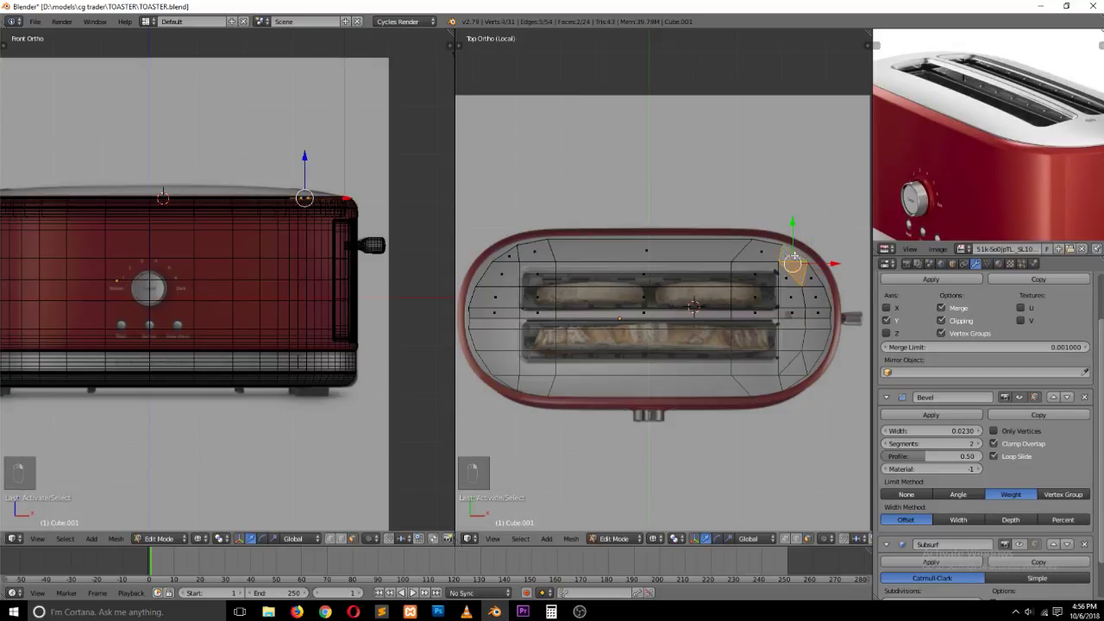
{"action": "key", "text": "f"}
{"action": "key", "text": "a"}
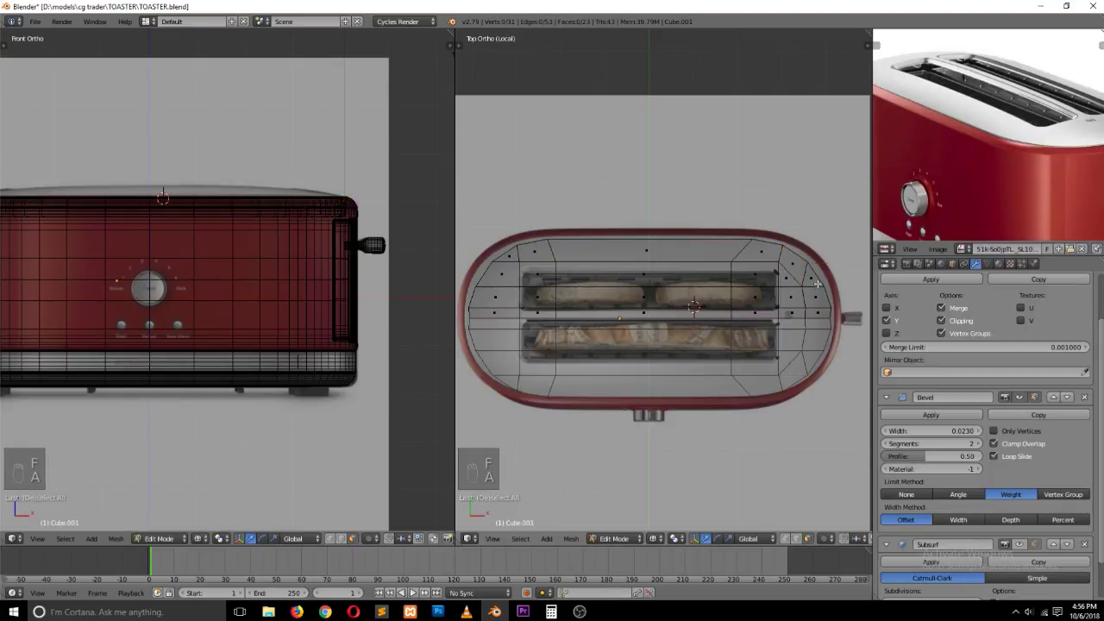
Step: Add a crosswise loop cut through the middle of the half plate and flatten it to 0 along X
{"action": "key", "text": "ctrl+r"}
{"action": "left_click", "coordinate": [625, 239]}
{"action": "right_click", "coordinate": [624, 240]}
{"action": "type", "text": "sx0"}
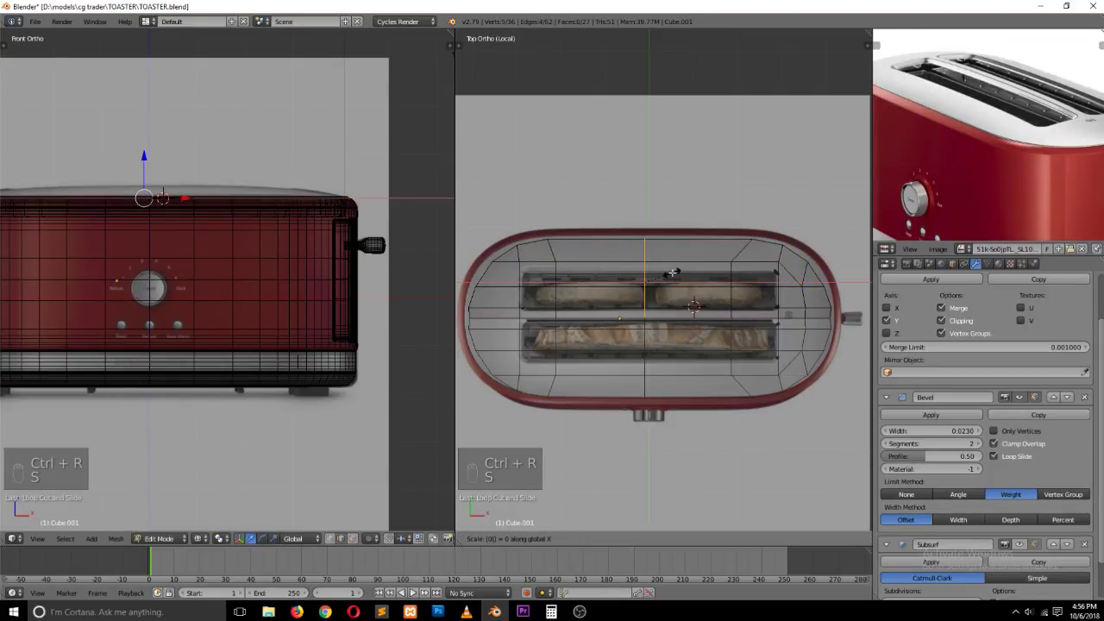
{"action": "key", "text": "Return"}
{"action": "key", "text": "ctrl+Tab"}
{"action": "key", "text": "a"}
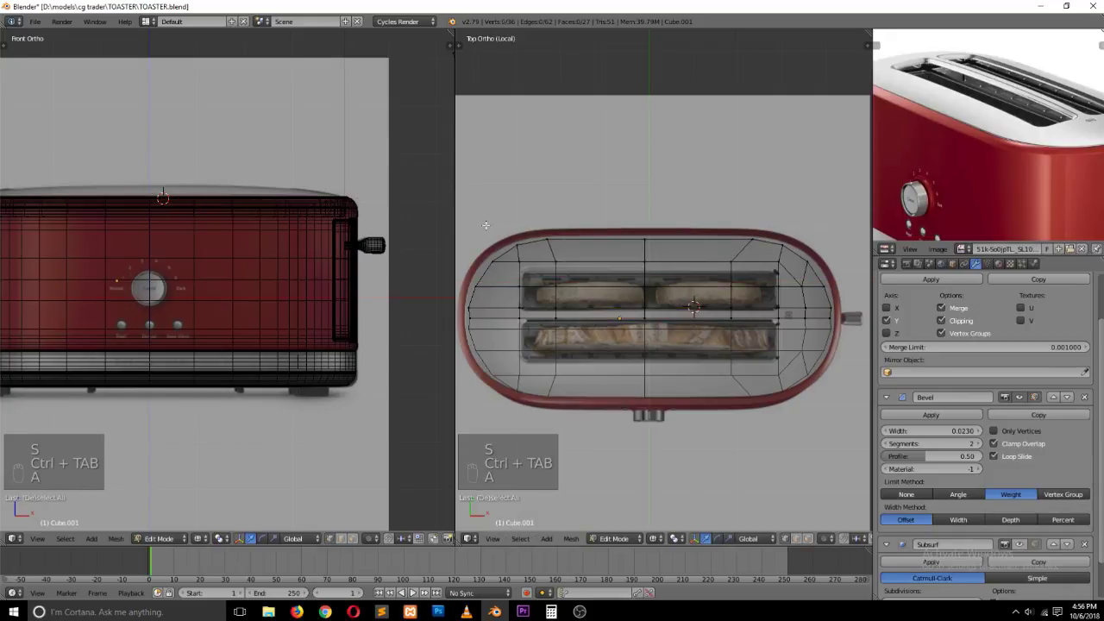
Step: Delete the plate's vertices on the end opposite the lever and enable mirroring along X as well
{"action": "key", "text": "b"}
{"action": "left_click_drag", "start_coordinate": [466, 231], "coordinate": [575, 309]}
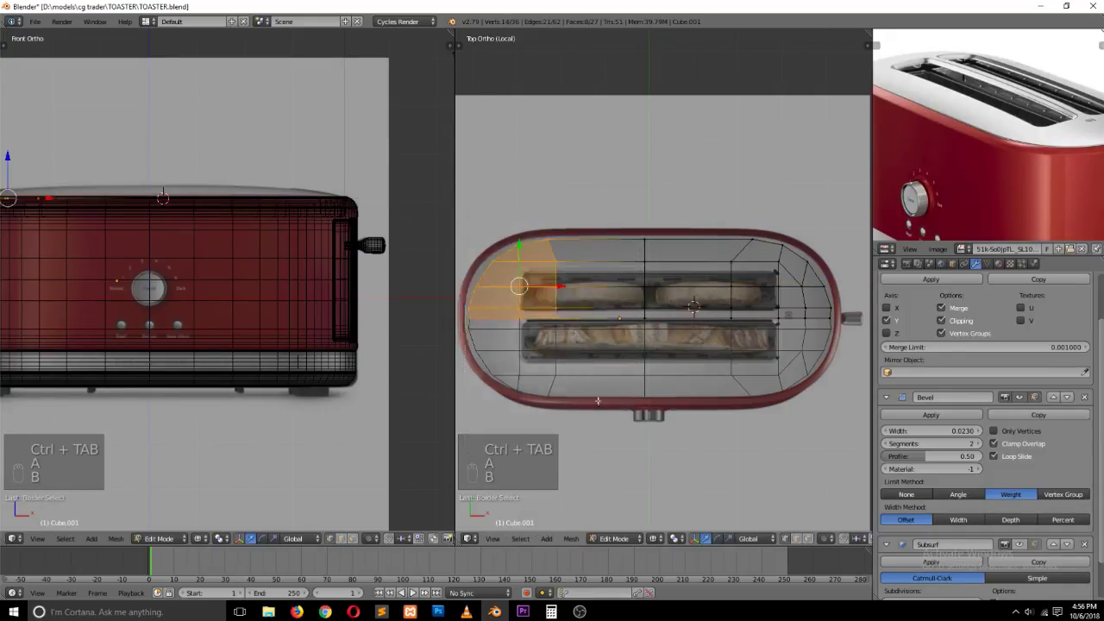
{"action": "key", "text": "x"}
{"action": "left_click", "coordinate": [561, 285]}
{"action": "key", "text": "Tab"}
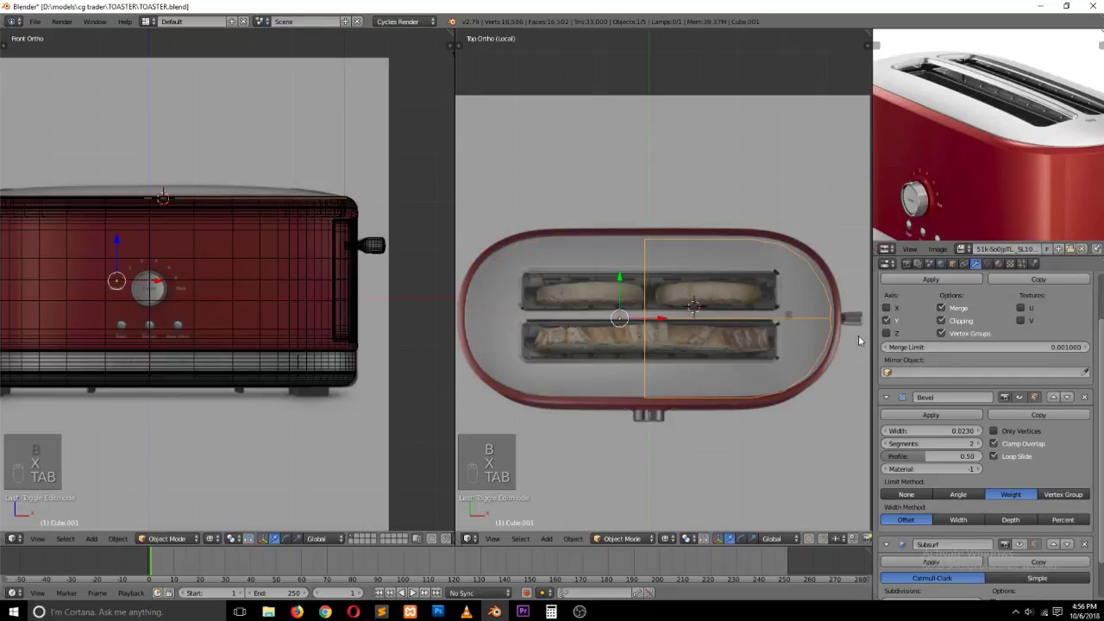
{"action": "scroll", "coordinate": [975, 340], "scroll_direction": "up", "scroll_amount": 2}
{"action": "left_click", "coordinate": [894, 354]}
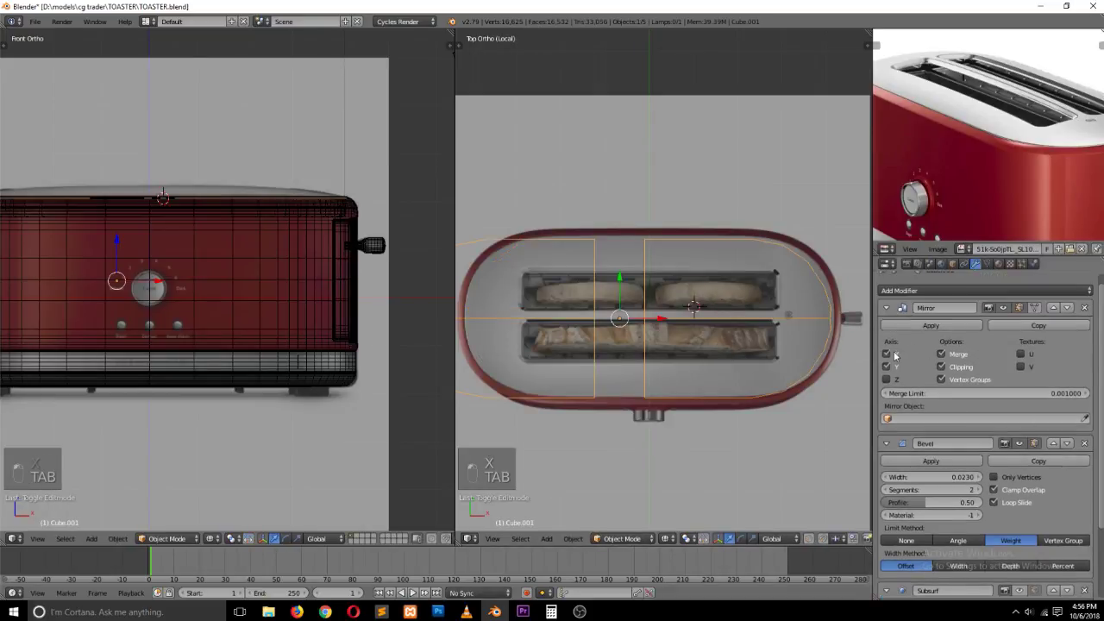
Step: Move the quarter plate's open middle edge onto the mirror plane to close the gap, and center the plate over the reference along X
{"action": "scroll", "coordinate": [595, 358], "scroll_direction": "down", "scroll_amount": 2}
{"action": "scroll", "coordinate": [597, 353], "scroll_direction": "up", "scroll_amount": 1}
{"action": "key", "text": "Tab"}
{"action": "right_click", "coordinate": [658, 290], "text": "alt"}
{"action": "right_click", "coordinate": [666, 295], "text": "alt"}
{"action": "left_click_drag", "start_coordinate": [681, 283], "coordinate": [657, 289]}
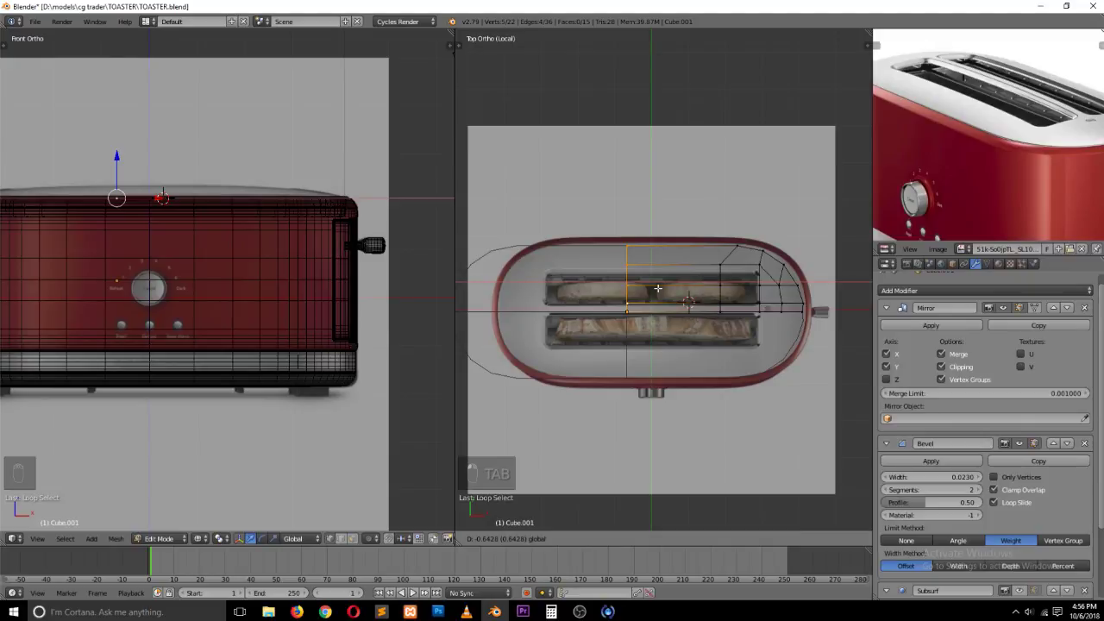
{"action": "key", "text": "Tab"}
{"action": "left_click_drag", "start_coordinate": [663, 314], "coordinate": [685, 320]}
{"action": "key", "text": "Tab"}
{"action": "key", "text": "a"}
{"action": "key", "text": "a"}
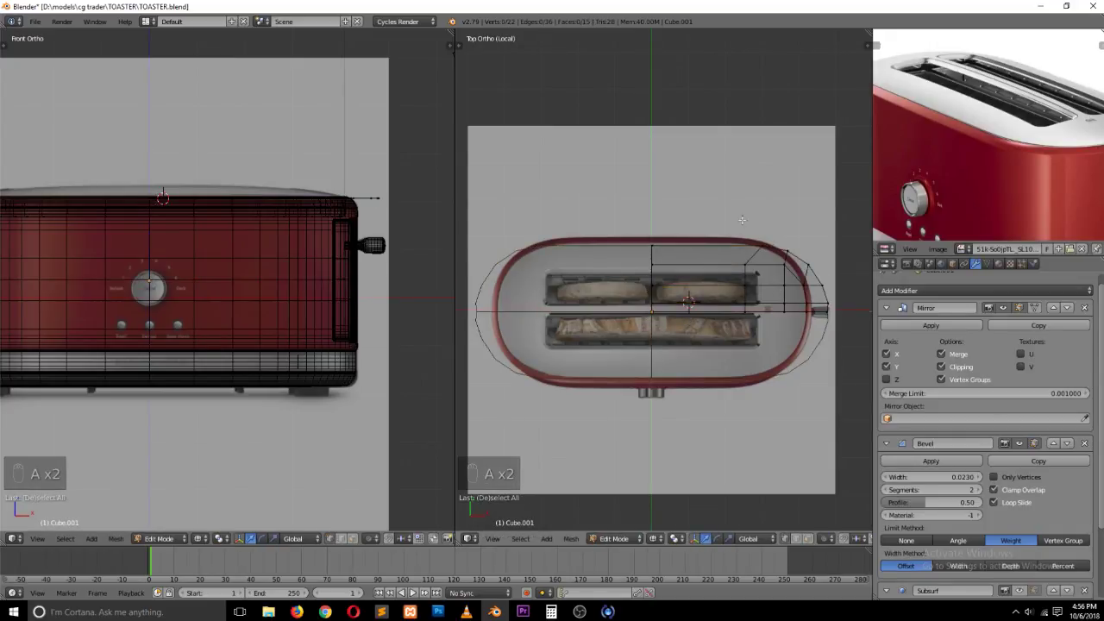
Step: Move the quarter plate's rounded end inward along X to fit inside the toaster's red rim
{"action": "key", "text": "b"}
{"action": "left_click_drag", "start_coordinate": [729, 207], "coordinate": [850, 392]}
{"action": "key", "text": "g"}
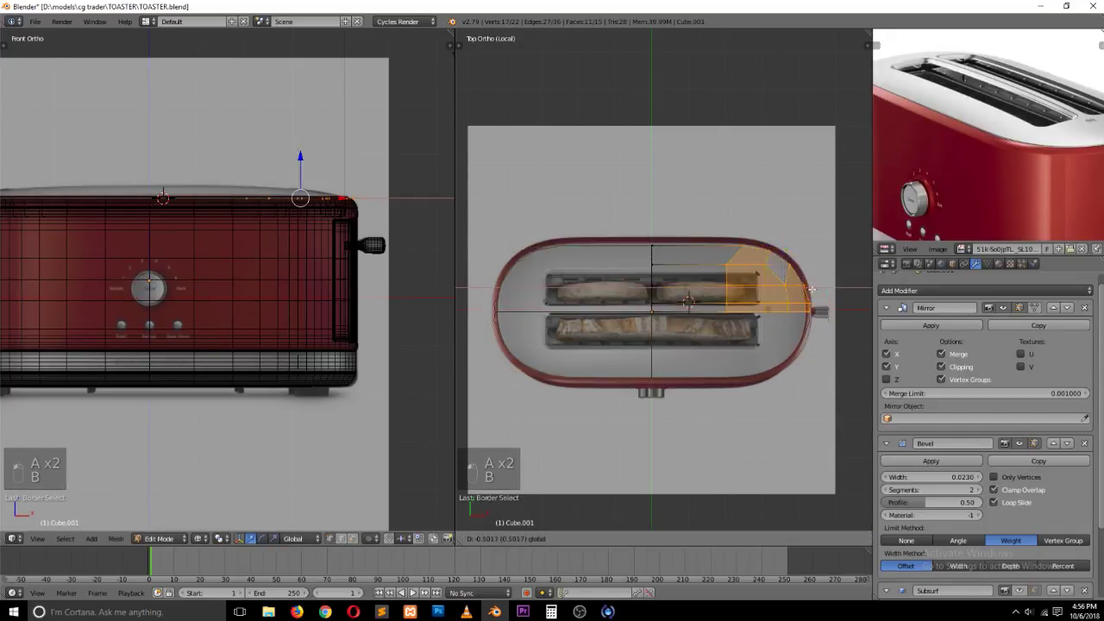
{"action": "left_click", "coordinate": [788, 268]}
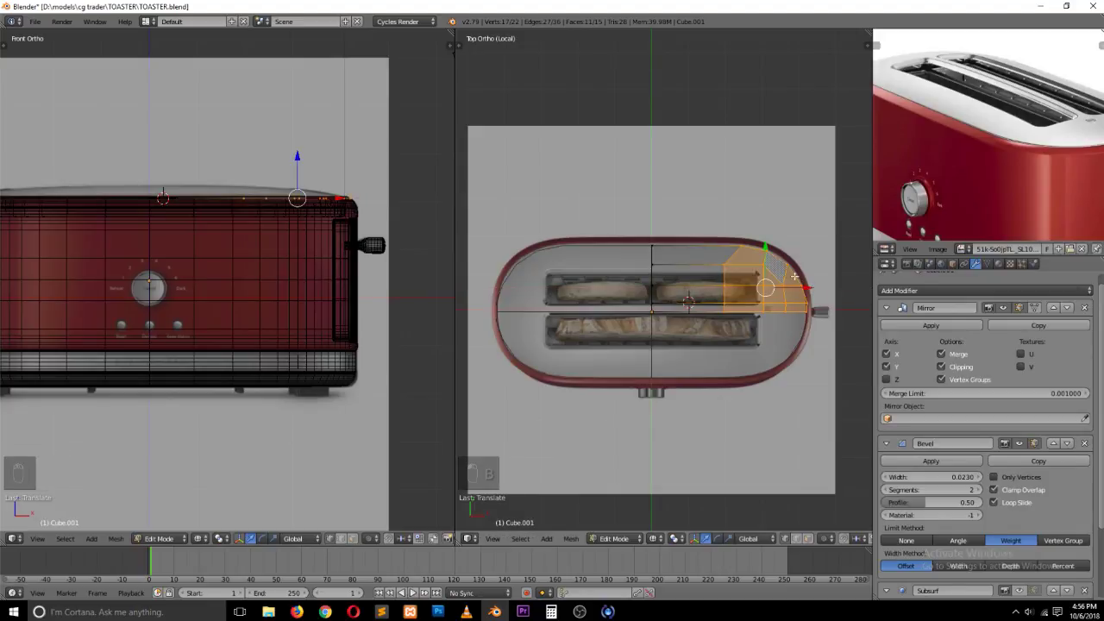
Step: Adjust the upper rounded-corner outline vertex along X to follow the plate's curved edge
{"action": "right_click", "coordinate": [788, 265]}
{"action": "right_click", "coordinate": [767, 246]}
{"action": "key", "text": "g"}
{"action": "key", "text": "x"}
{"action": "left_click", "coordinate": [768, 245]}
{"action": "key", "text": "a"}
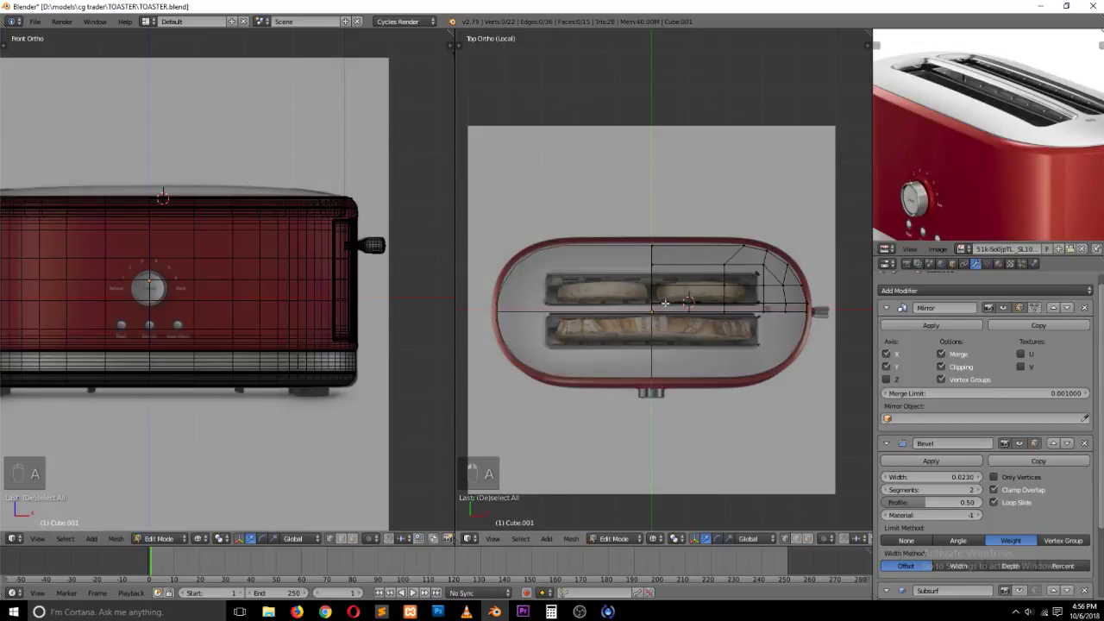
{"action": "key", "text": "a"}
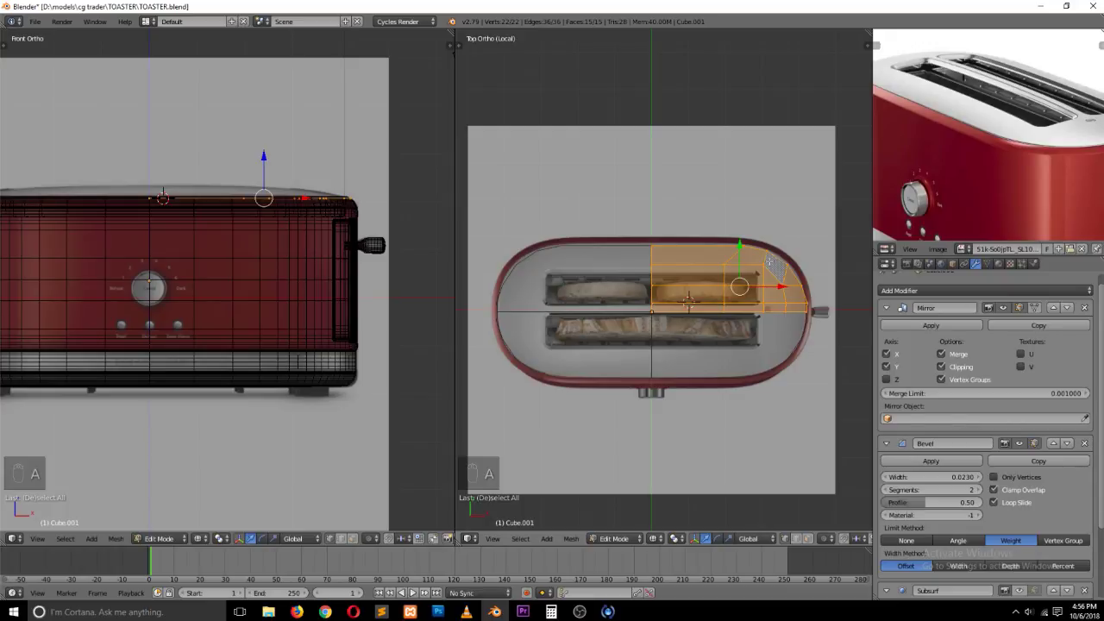
{"action": "key", "text": "a"}
Step: Reposition the two vertices inside the plate's rounded corner so the inner edge loop curves parallel to the outer edge
{"action": "right_click", "coordinate": [762, 264]}
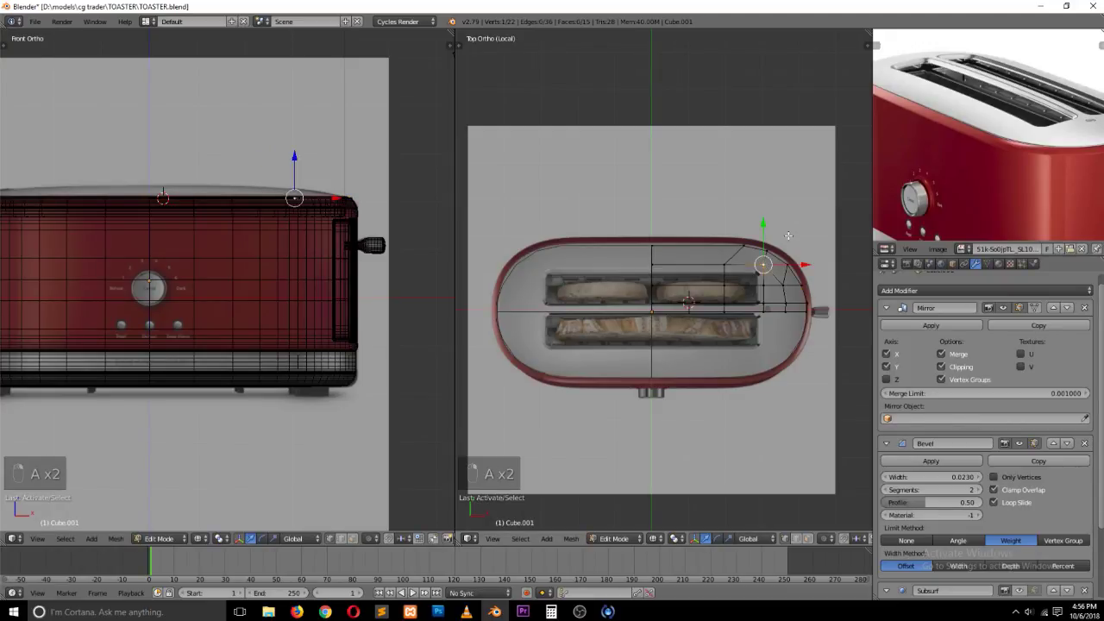
{"action": "key", "text": "g"}
{"action": "left_click", "coordinate": [786, 246]}
{"action": "right_click", "coordinate": [730, 264]}
{"action": "key", "text": "g"}
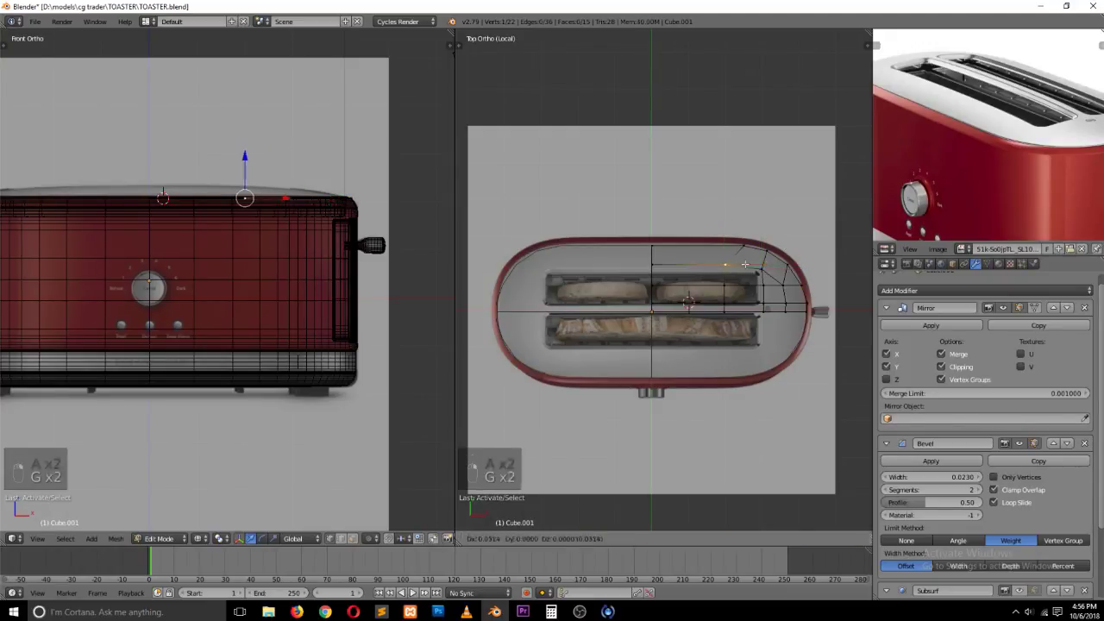
{"action": "left_click", "coordinate": [760, 270]}
Step: Select all plate vertices inside the outer border and raise them about 0.17 along Z toward the crowned top
{"action": "right_click", "coordinate": [753, 268], "text": "alt"}
{"action": "key", "text": "b"}
{"action": "left_click_drag", "start_coordinate": [624, 261], "coordinate": [780, 335]}
{"action": "right_click", "coordinate": [786, 312], "text": "shift"}
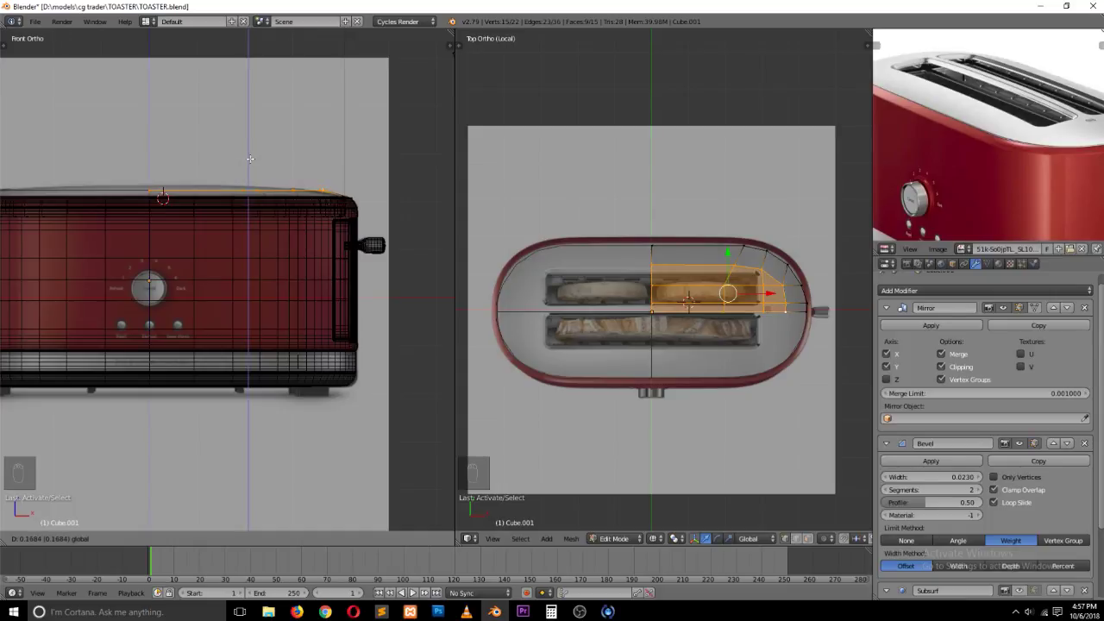
{"action": "left_click", "coordinate": [249, 157]}
Step: Select the six vertices bounding the bread-slot area and raise them slightly along Z
{"action": "right_click", "coordinate": [764, 286]}
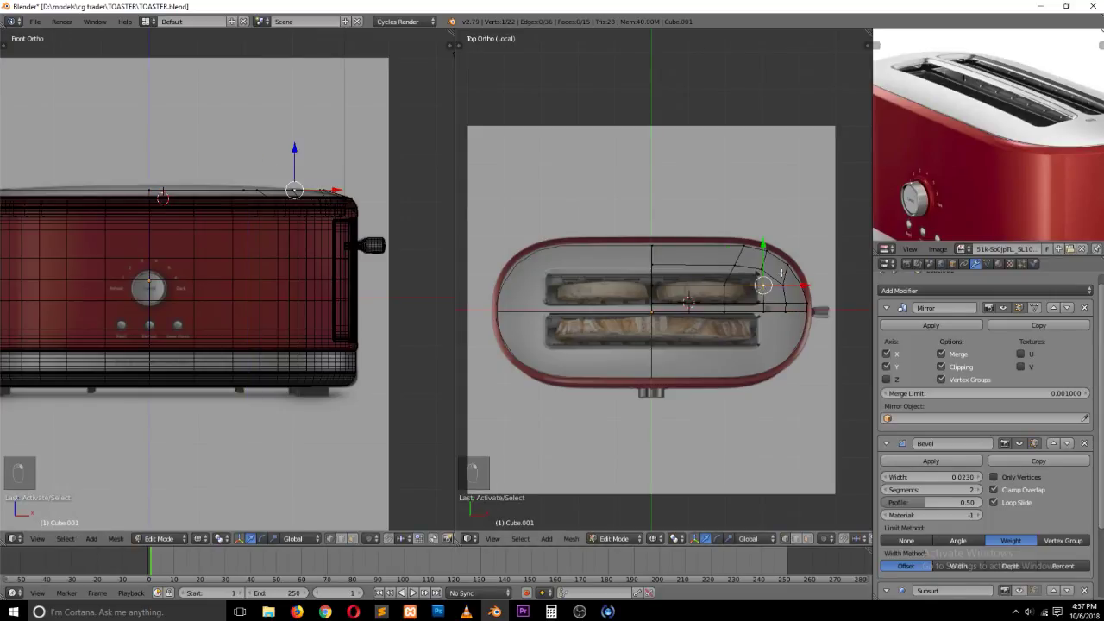
{"action": "right_click", "coordinate": [653, 285], "text": "shift"}
{"action": "right_click", "coordinate": [728, 287], "text": "shift"}
{"action": "right_click", "coordinate": [755, 299], "text": "shift"}
{"action": "right_click", "coordinate": [685, 304], "text": "shift"}
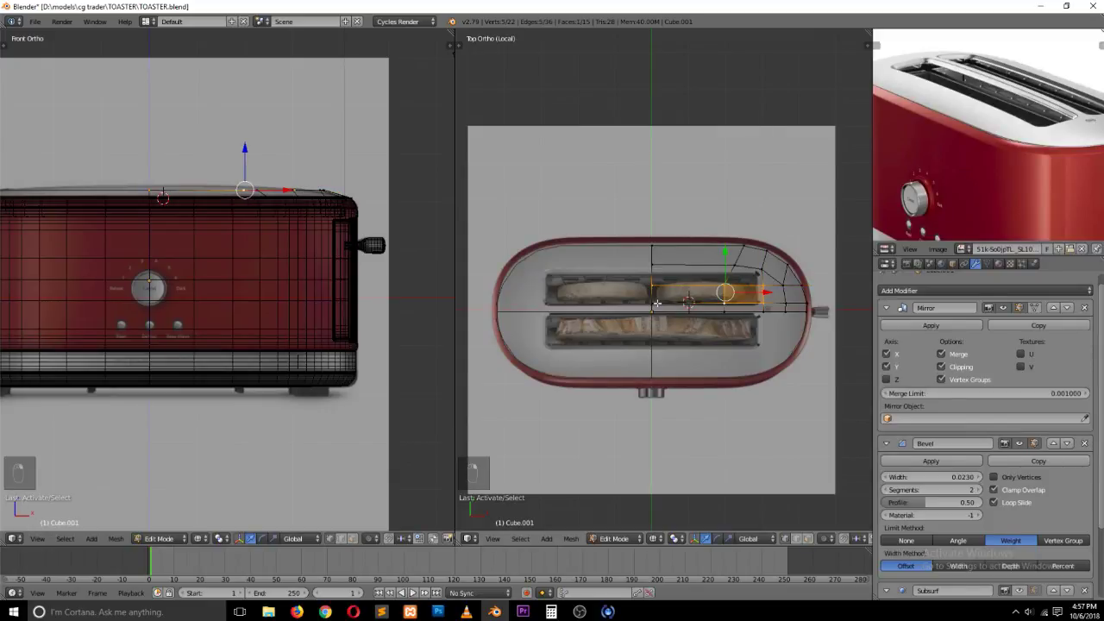
{"action": "right_click", "coordinate": [651, 304], "text": "shift"}
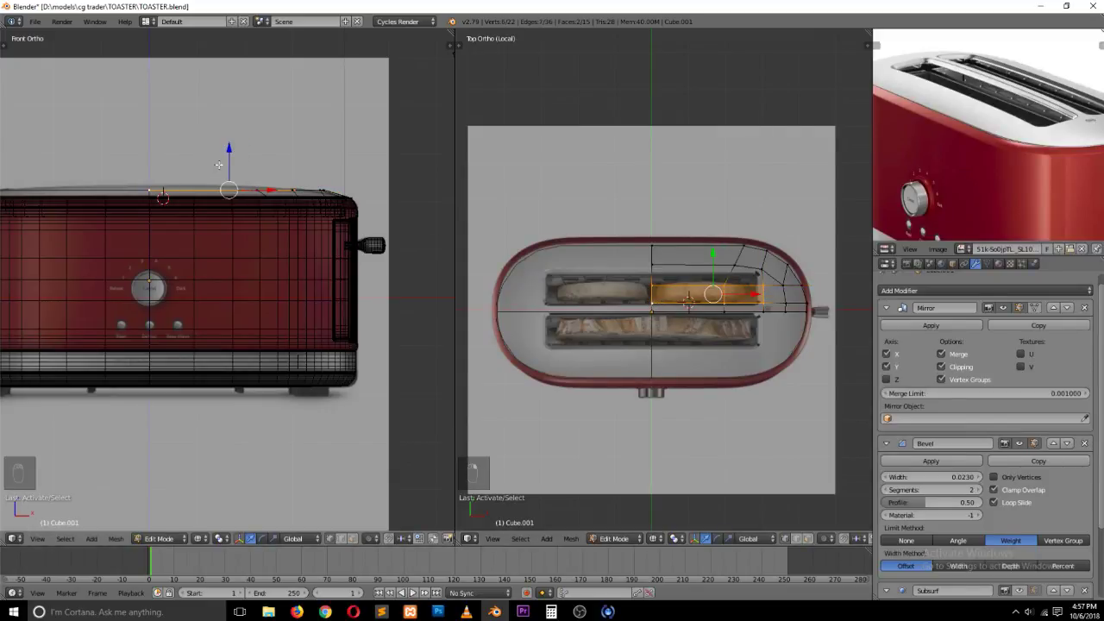
{"action": "left_click_drag", "start_coordinate": [224, 164], "coordinate": [225, 168]}
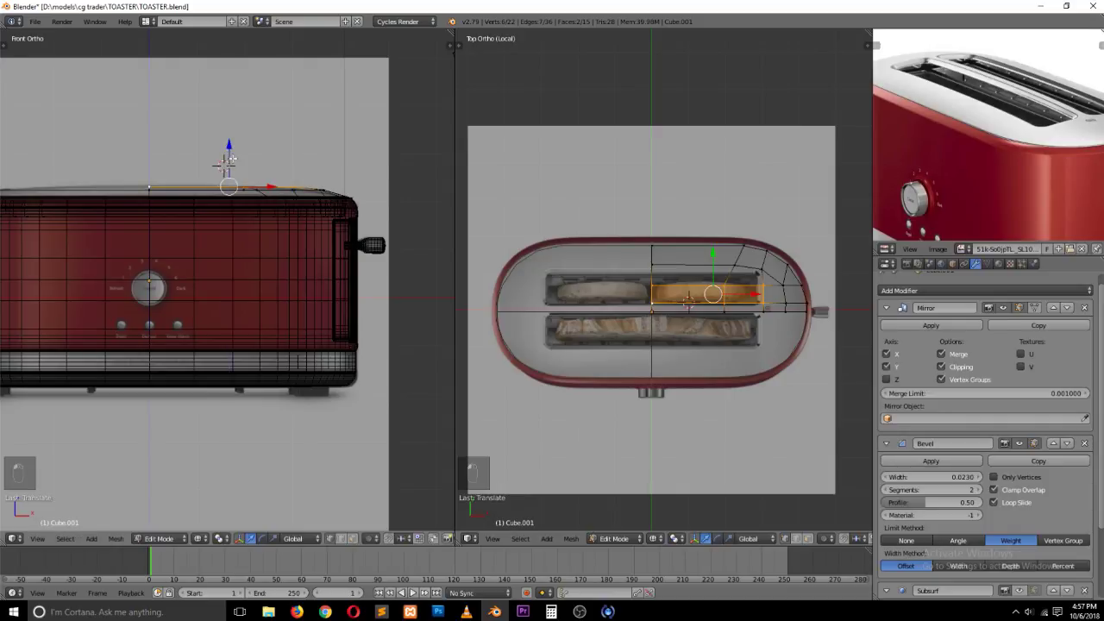
Step: Connect the slot's outer corner vertex to the outline vertex on the rounded corner with a new diagonal edge path
{"action": "key", "text": "z"}
{"action": "scroll", "coordinate": [771, 331], "scroll_direction": "up", "scroll_amount": 1}
{"action": "scroll", "coordinate": [775, 330], "scroll_direction": "up", "scroll_amount": 3, "text": "ctrl"}
{"action": "key", "text": "a"}
{"action": "scroll", "coordinate": [774, 307], "scroll_direction": "up", "scroll_amount": 1}
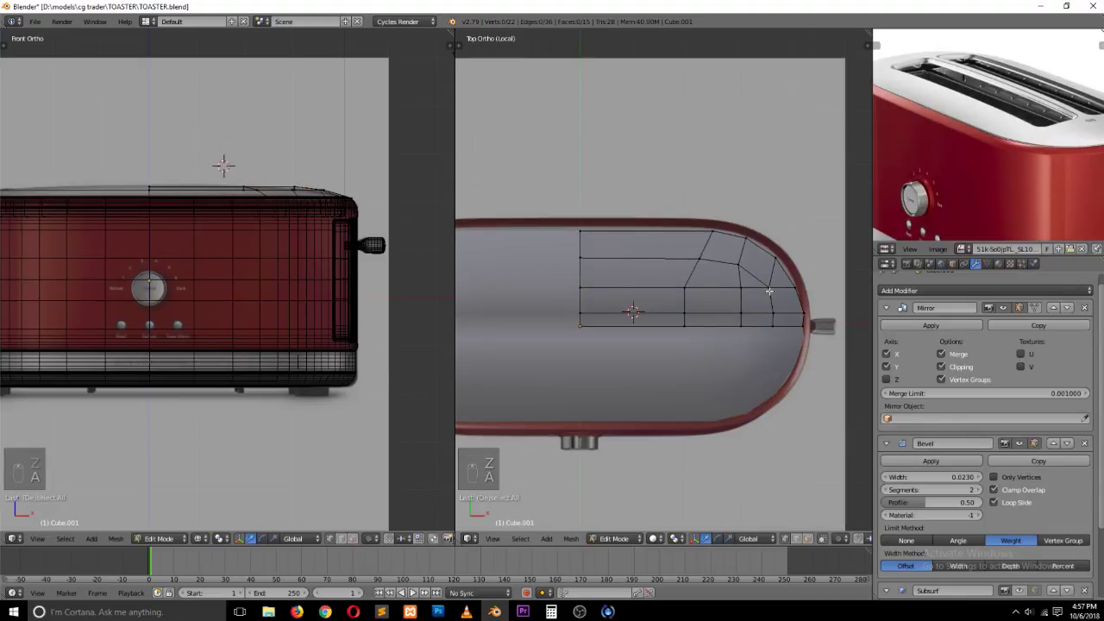
{"action": "right_click", "coordinate": [741, 288]}
{"action": "right_click", "coordinate": [773, 260], "text": "shift"}
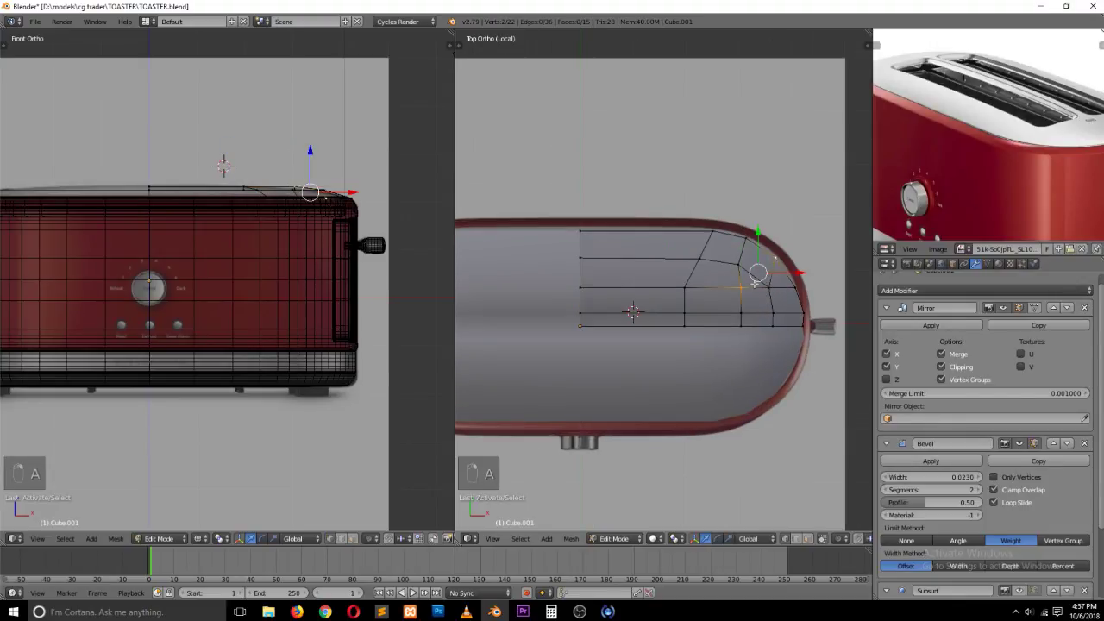
{"action": "key", "text": "j"}
Step: Merge the split faces between the new diagonal and the plate's rounded end into a single quad
{"action": "key", "text": "ctrl+Tab"}
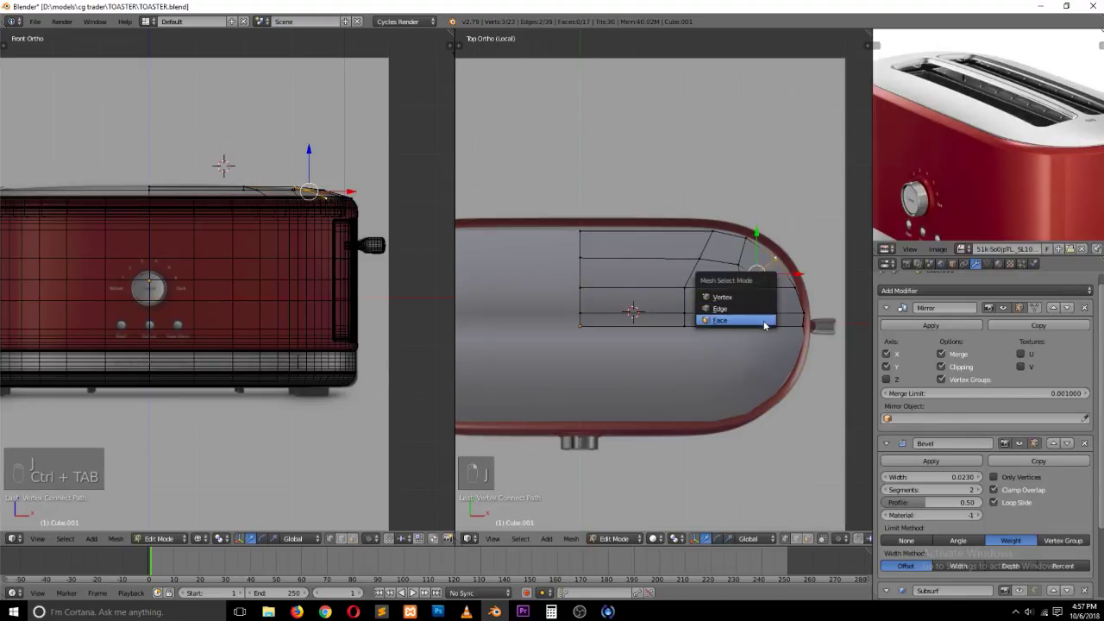
{"action": "left_click", "coordinate": [759, 316]}
{"action": "right_click", "coordinate": [774, 278]}
{"action": "key", "text": "f"}
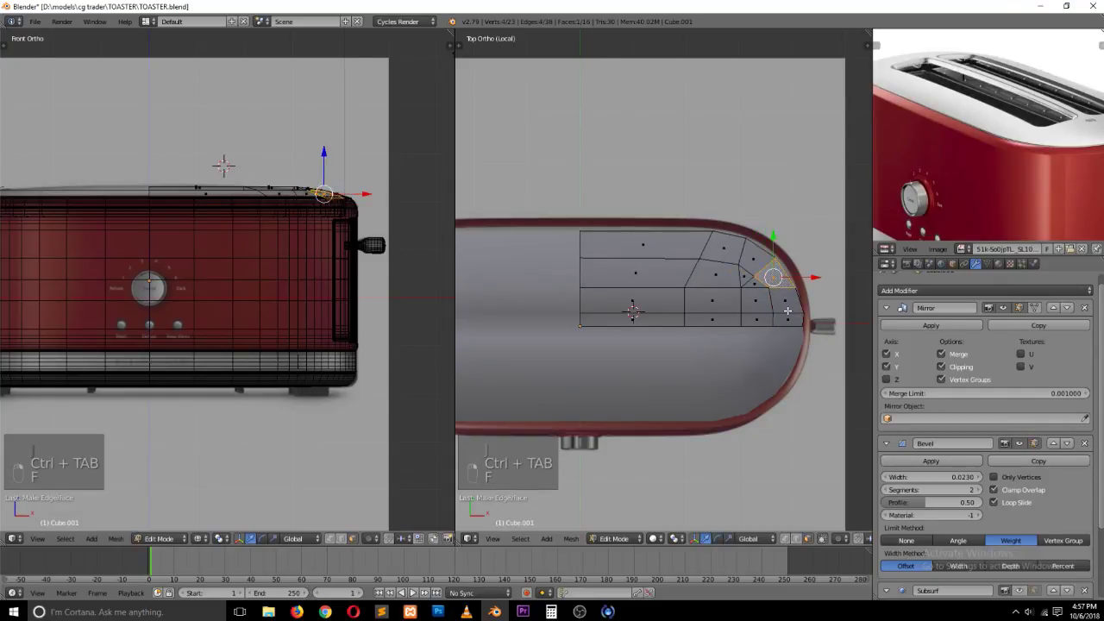
{"action": "key", "text": "a"}
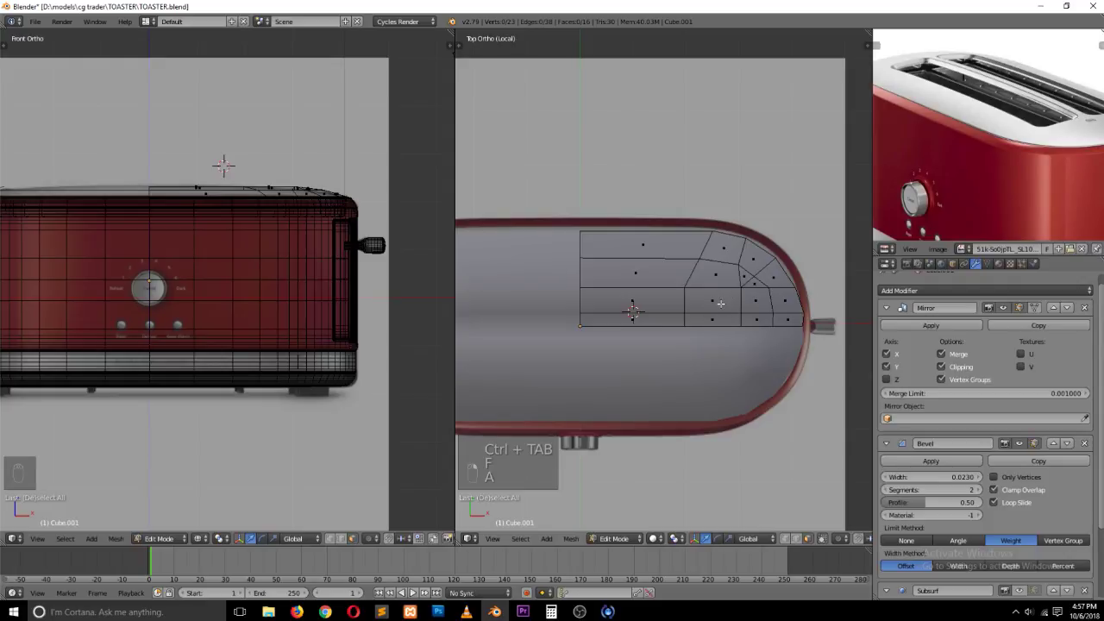
Step: Move the middle vertex of the new diagonal outward to even out the quads around the rounded corner
{"action": "key", "text": "ctrl+Tab"}
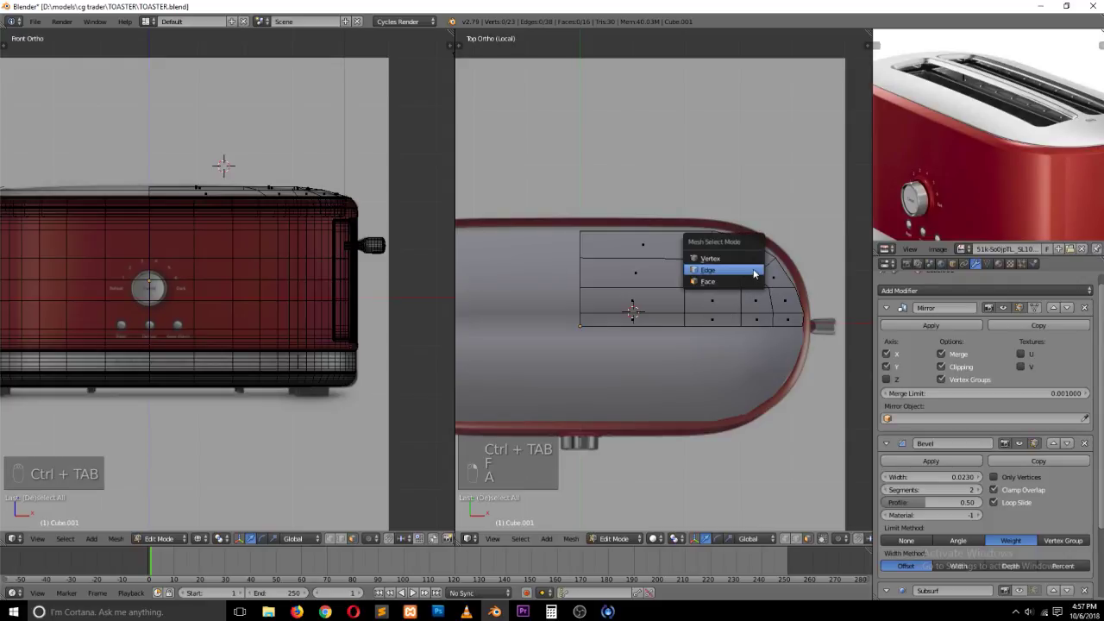
{"action": "left_click", "coordinate": [753, 257]}
{"action": "right_click", "coordinate": [753, 277]}
{"action": "key", "text": "g"}
{"action": "left_click", "coordinate": [779, 260]}
{"action": "key", "text": "a"}
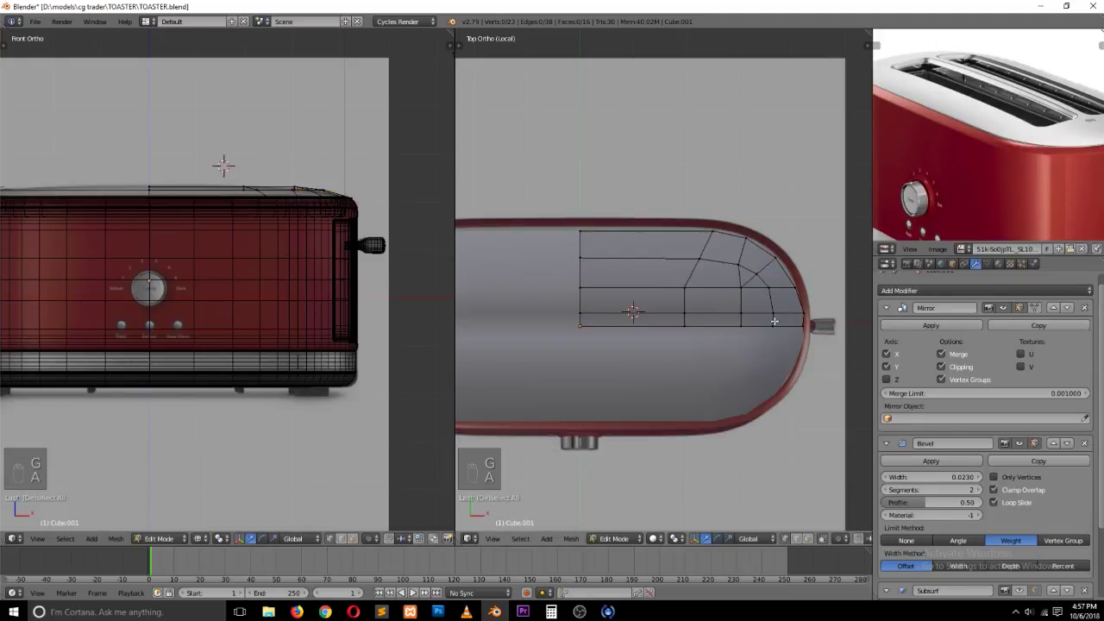
Step: Examine the plate's shape and fit on the toaster body in solid shading from several angles
{"action": "key", "text": "Tab"}
{"action": "key", "text": "z"}
{"action": "key", "text": "grave"}
{"action": "middle_click_drag", "start_coordinate": [307, 245], "coordinate": [160, 242]}
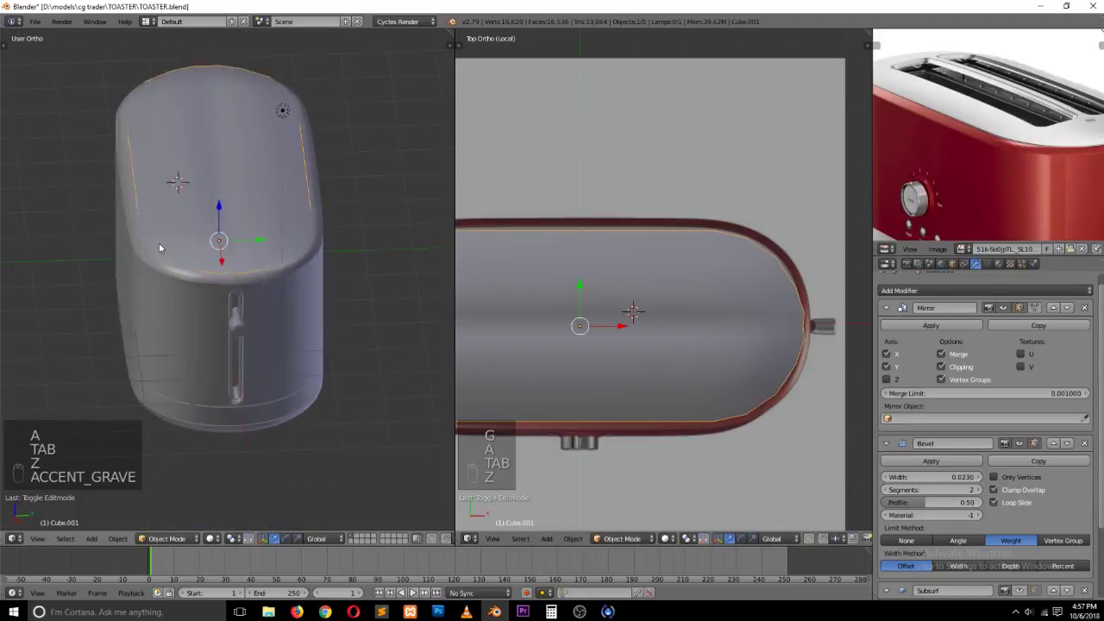
{"action": "key", "text": "Tab"}
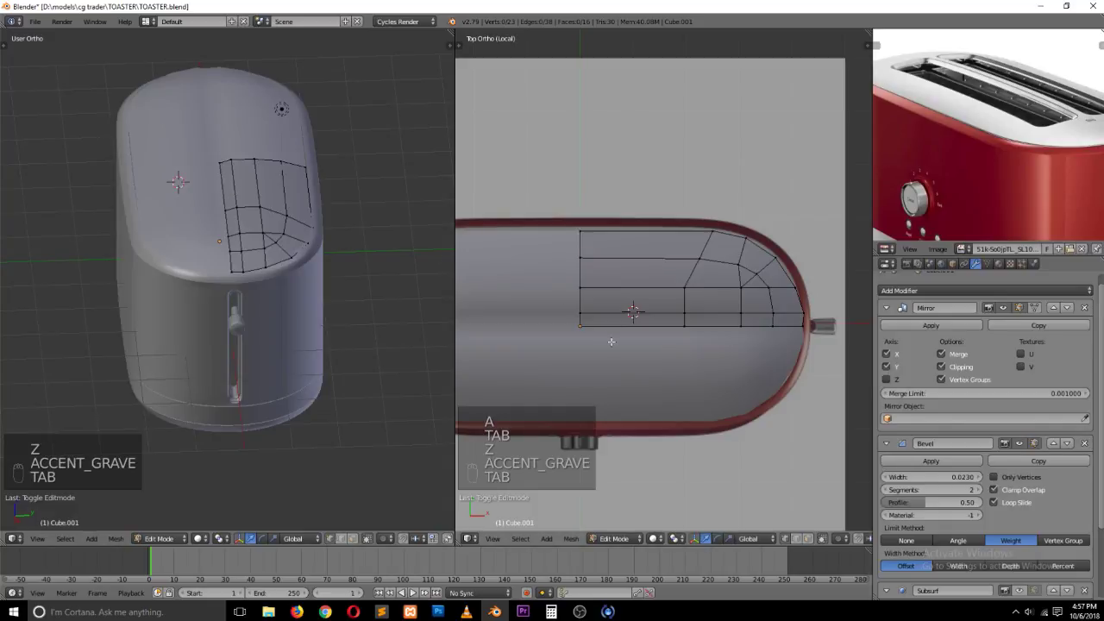
{"action": "key", "text": "grave"}
{"action": "middle_click_drag", "start_coordinate": [218, 174], "coordinate": [237, 226]}
{"action": "key", "text": "grave"}
Step: Select the centre-line vertices from the lever end to the plate's middle and raise them along Z
{"action": "right_click", "coordinate": [263, 224]}
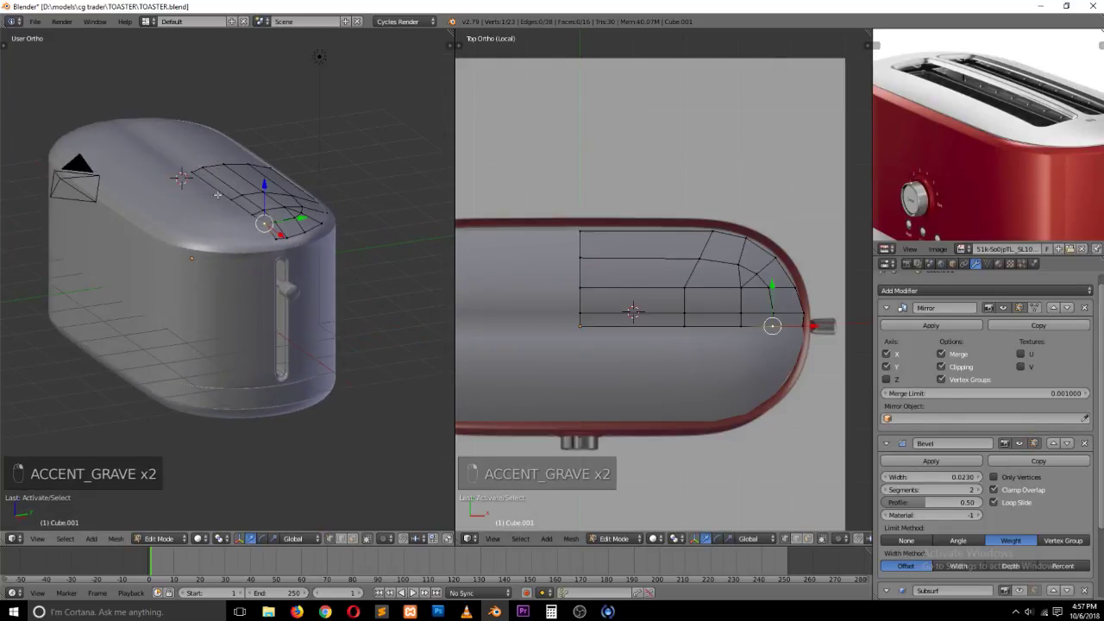
{"action": "right_click", "coordinate": [181, 170], "text": "ctrl"}
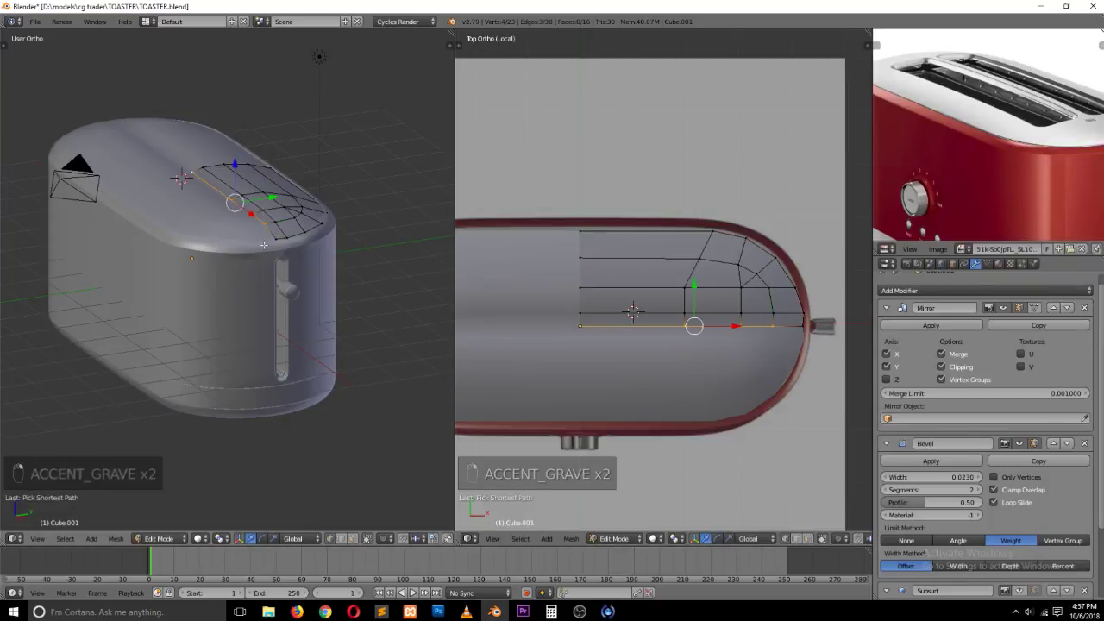
{"action": "key", "text": "KP_1"}
{"action": "key", "text": "z"}
{"action": "scroll", "coordinate": [254, 173], "scroll_direction": "up", "scroll_amount": 3}
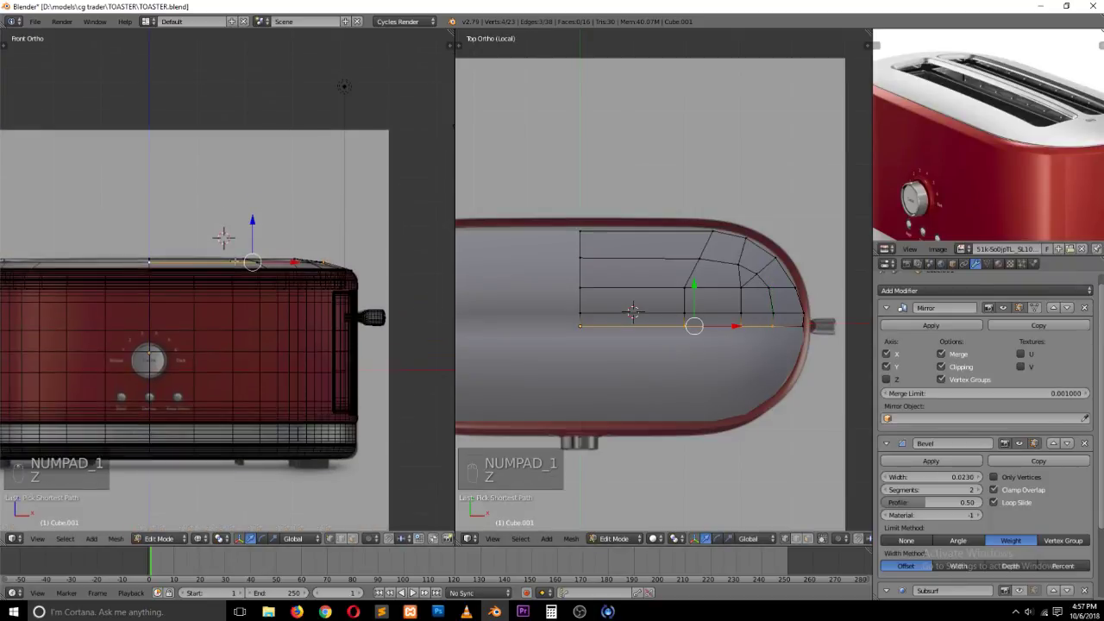
{"action": "key", "text": "g"}
{"action": "key", "text": "z"}
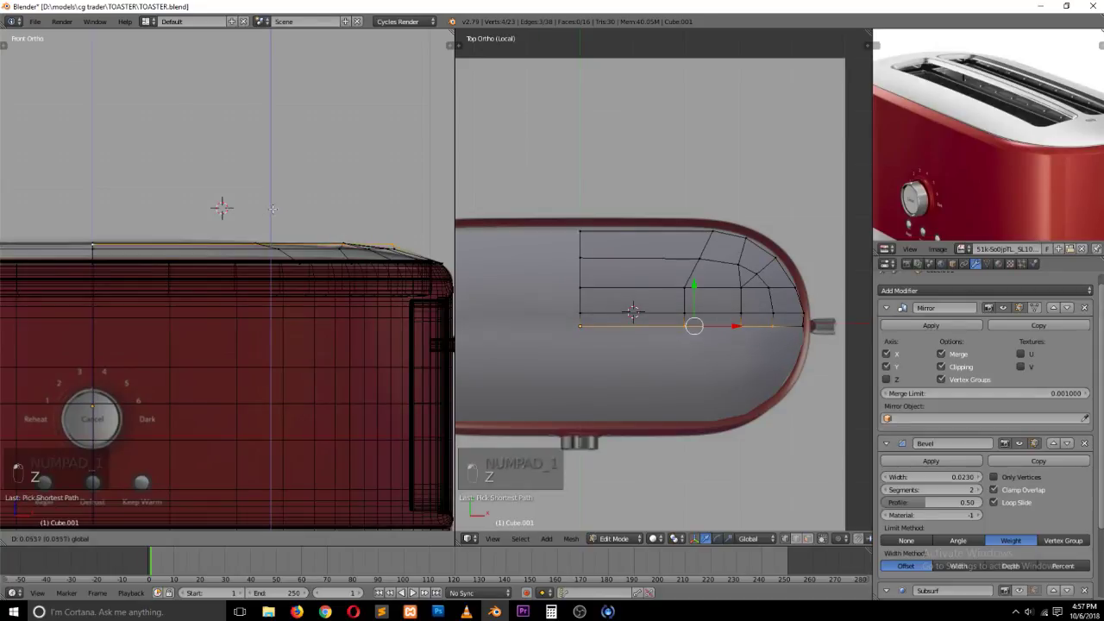
{"action": "left_click", "coordinate": [275, 208]}
Step: Adjust the height of the centre-line vertex nearest the lever end along Z to smooth the side profile
{"action": "right_click", "coordinate": [395, 213]}
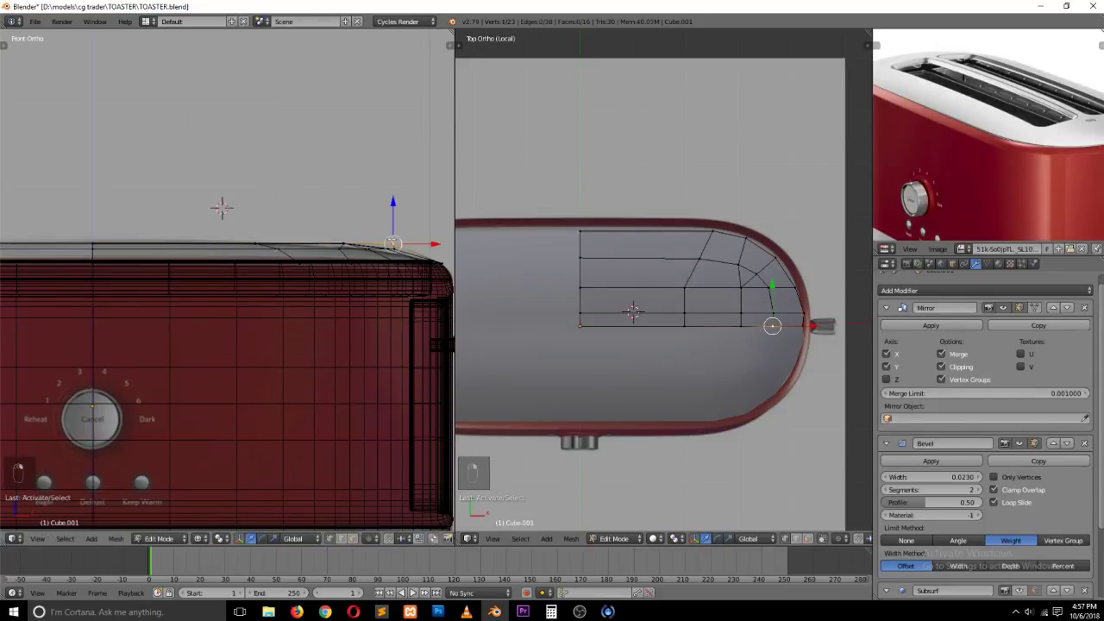
{"action": "key", "text": "g"}
{"action": "key", "text": "z"}
{"action": "left_click", "coordinate": [398, 212]}
Step: Inspect the shaded plate in object mode and turn on its Subsurf display in the viewport
{"action": "key", "text": "Tab"}
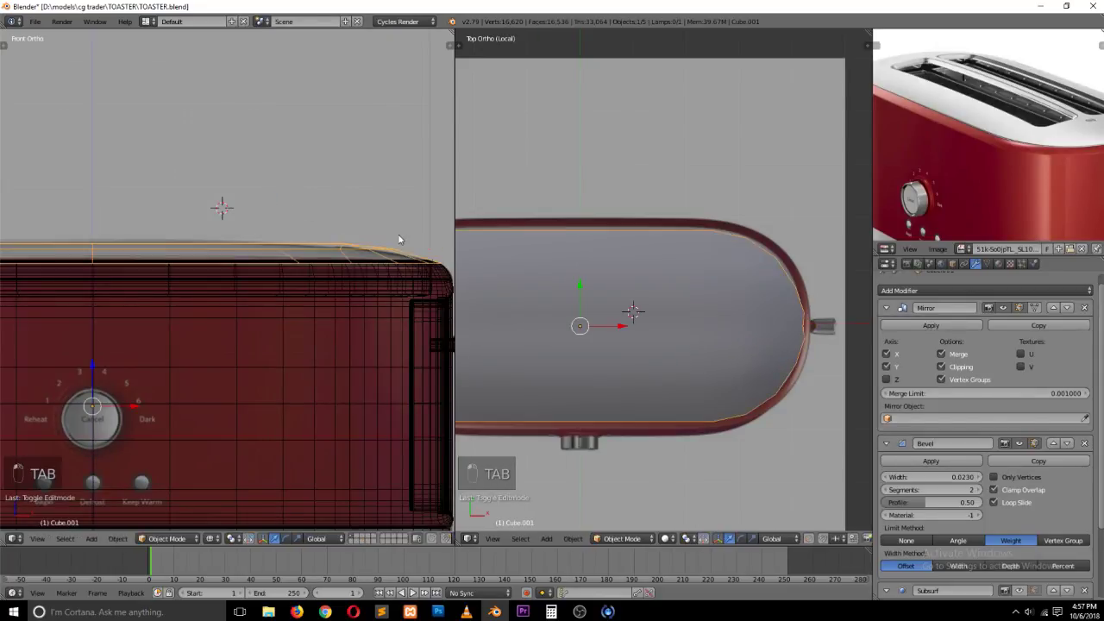
{"action": "key", "text": "z"}
{"action": "key", "text": "grave"}
{"action": "middle_click_drag", "start_coordinate": [469, 285], "coordinate": [851, 199]}
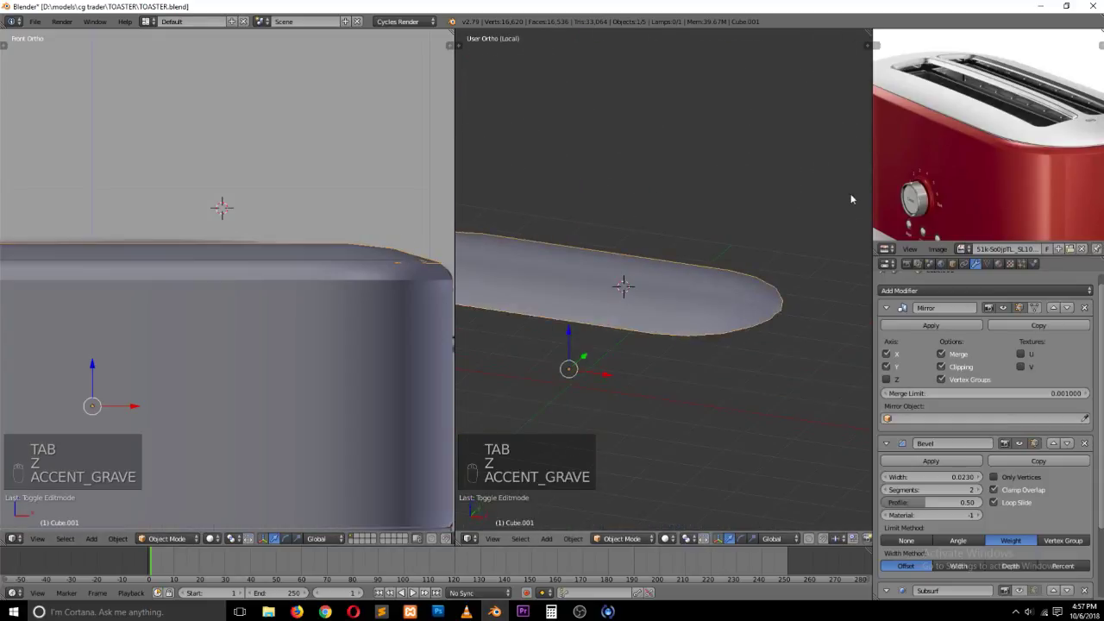
{"action": "key", "text": "grave"}
{"action": "middle_click_drag", "start_coordinate": [309, 265], "coordinate": [371, 308]}
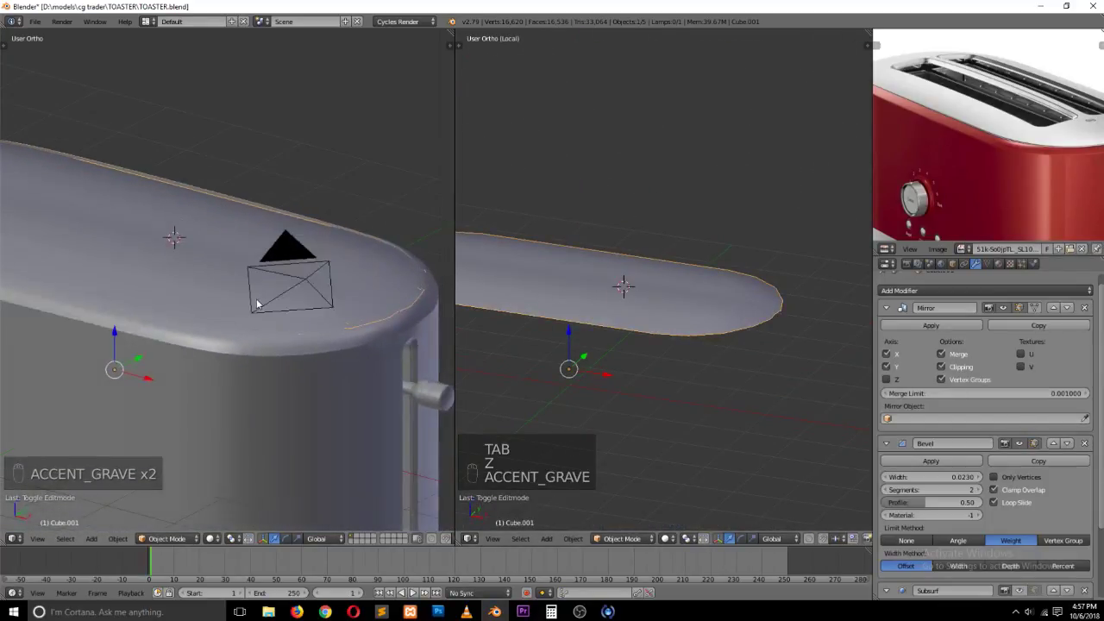
{"action": "key", "text": "Tab"}
{"action": "key", "text": "grave"}
{"action": "key", "text": "Tab"}
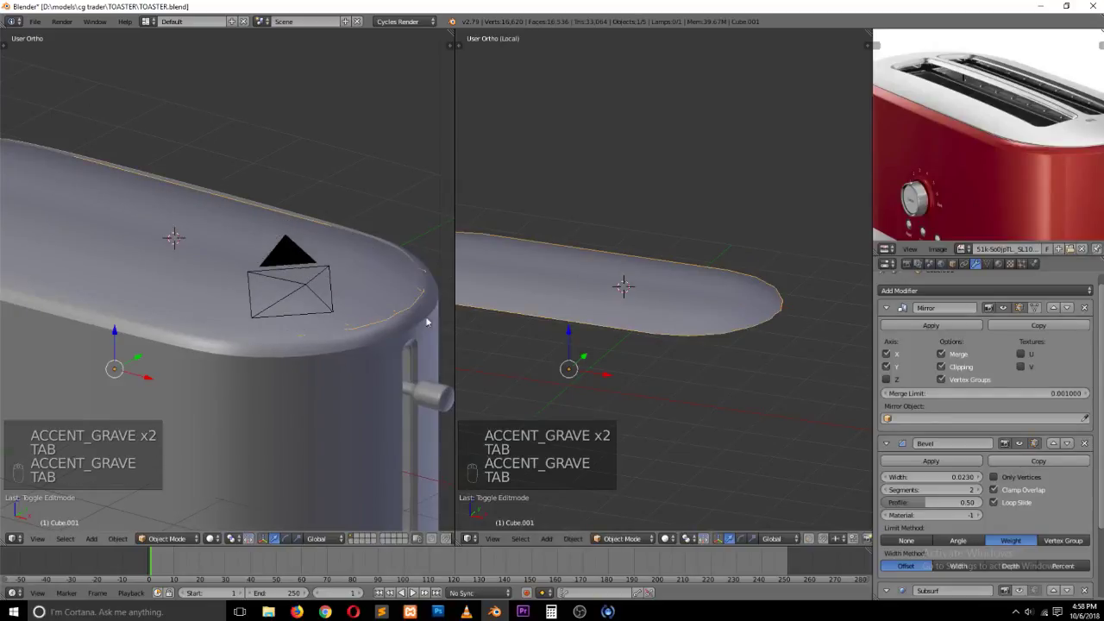
{"action": "scroll", "coordinate": [1005, 518], "scroll_direction": "down", "scroll_amount": 3}
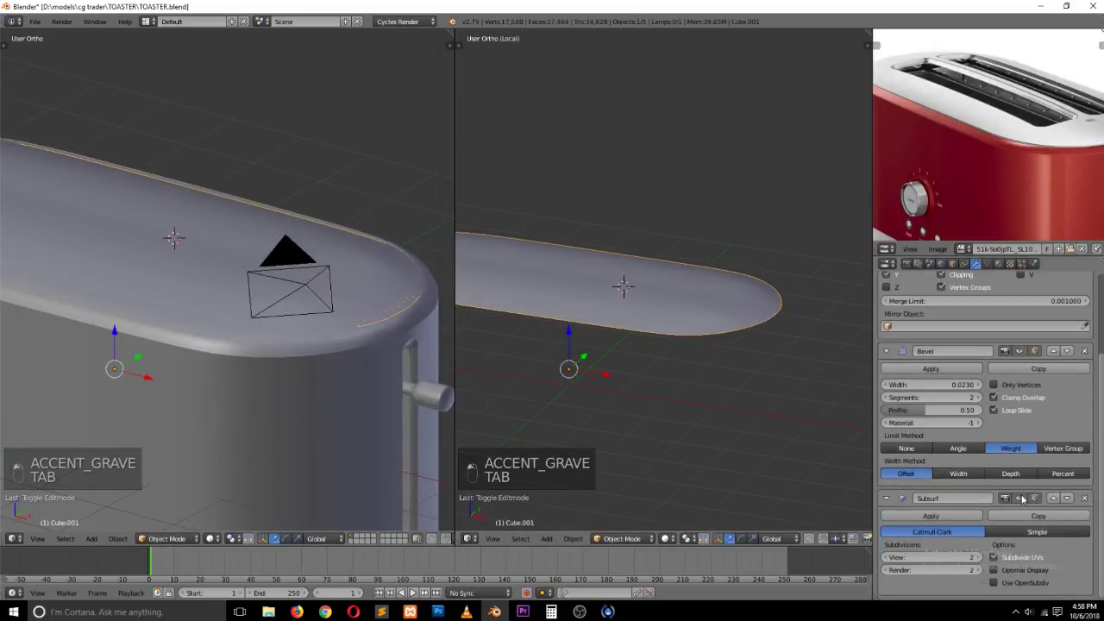
{"action": "middle_click_drag", "start_coordinate": [327, 265], "coordinate": [300, 250]}
Step: Adjust the height of the plate's topmost centre-line vertex along Z in the right side view
{"action": "key", "text": "Tab"}
{"action": "scroll", "coordinate": [334, 269], "scroll_direction": "up", "scroll_amount": 4}
{"action": "scroll", "coordinate": [798, 295], "scroll_direction": "up", "scroll_amount": 3}
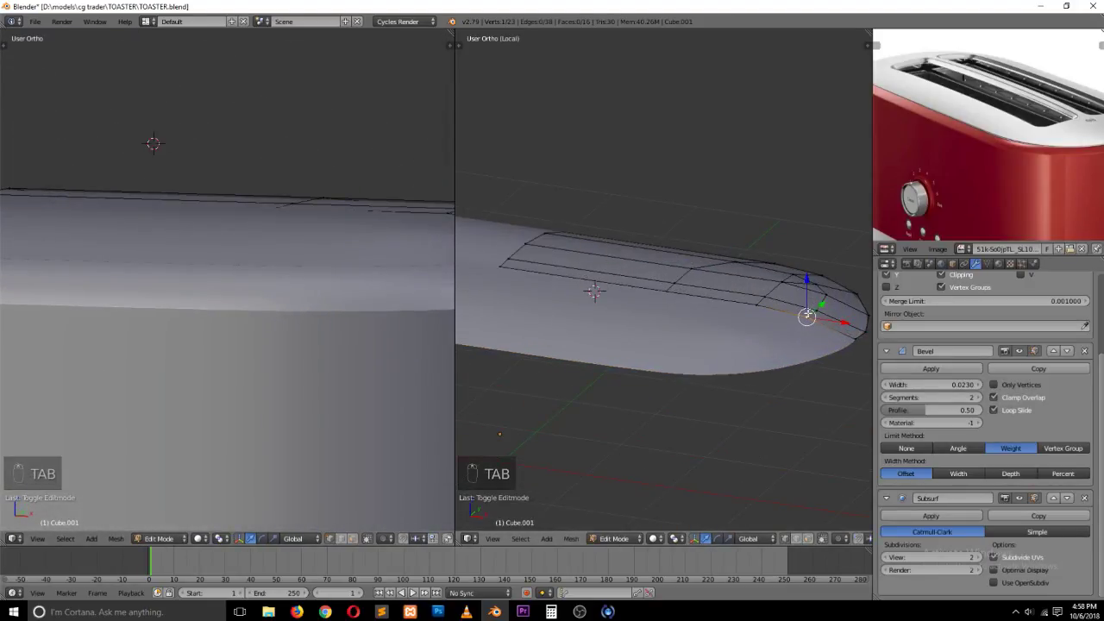
{"action": "key", "text": "KP_3"}
{"action": "scroll", "coordinate": [670, 278], "scroll_direction": "up", "scroll_amount": 5}
{"action": "scroll", "coordinate": [637, 254], "scroll_direction": "down", "scroll_amount": 5, "text": "ctrl"}
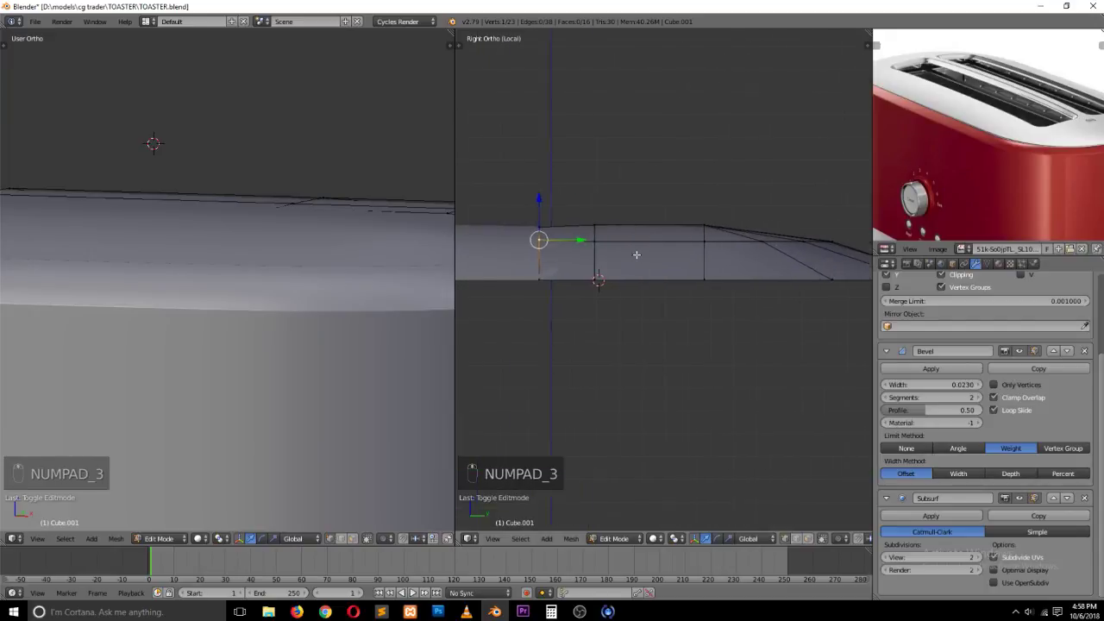
{"action": "scroll", "coordinate": [636, 254], "scroll_direction": "up", "scroll_amount": 1}
{"action": "right_click", "coordinate": [581, 219]}
{"action": "key", "text": "g"}
{"action": "key", "text": "z"}
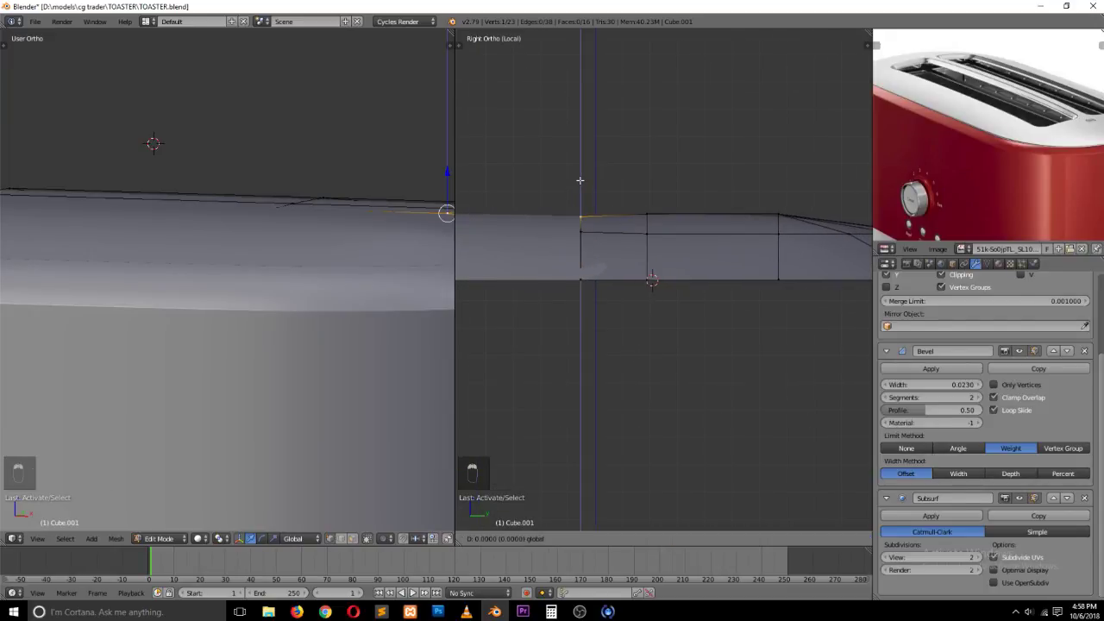
{"action": "left_click", "coordinate": [581, 179]}
Step: Box-select the two inner vertex rows nearest the centre line, excluding the outer border, and raise them along Z
{"action": "key", "text": "a"}
{"action": "key", "text": "z"}
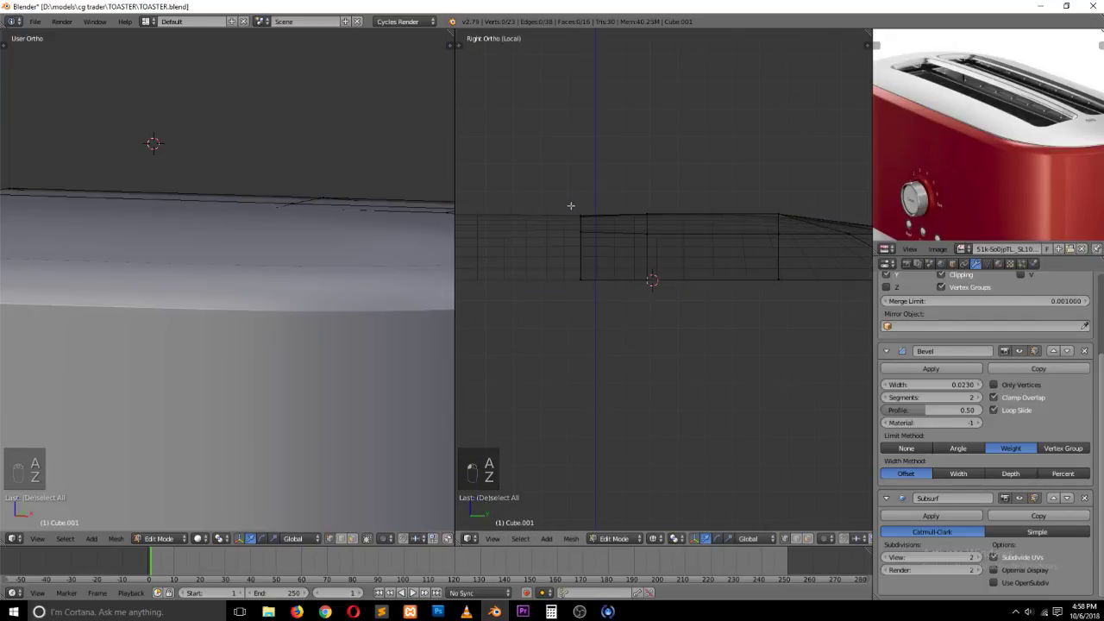
{"action": "key", "text": "b"}
{"action": "left_click_drag", "start_coordinate": [558, 198], "coordinate": [715, 247]}
{"action": "left_click_drag", "start_coordinate": [618, 180], "coordinate": [611, 177]}
{"action": "key", "text": "a"}
Step: Edge-slide the two vertices between the slot and the lever-end border back down along the plate's slope
{"action": "right_click", "coordinate": [642, 225]}
{"action": "right_click", "coordinate": [590, 225], "text": "shift"}
{"action": "key", "text": "g"}
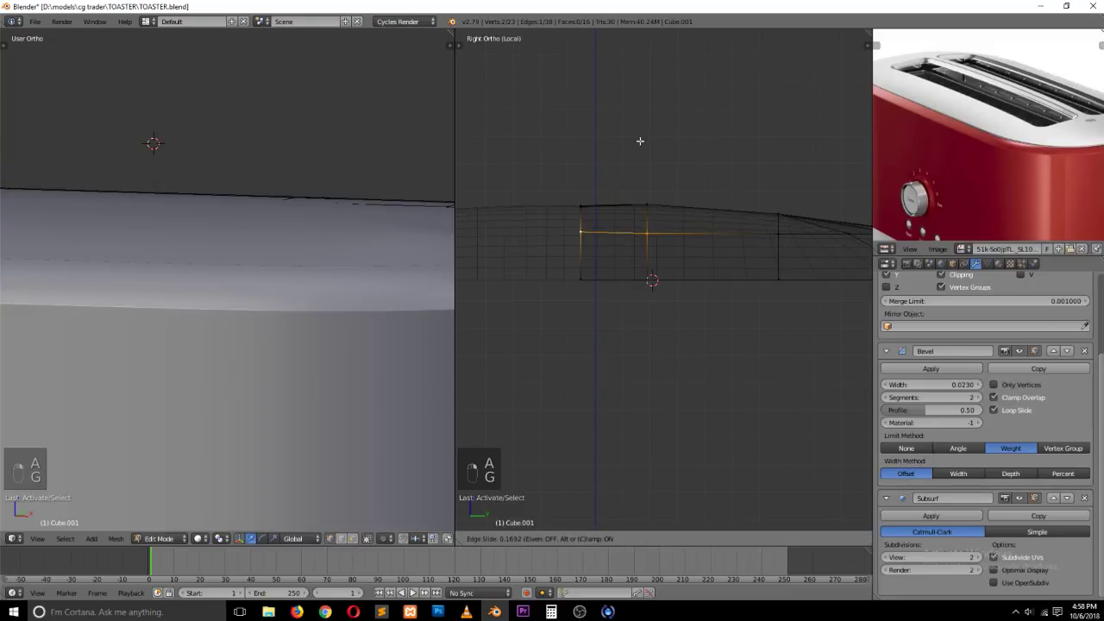
{"action": "left_click", "coordinate": [640, 144]}
{"action": "key", "text": "a"}
Step: Select the three upper centre-line vertices and scale them along Z to even out their heights
{"action": "key", "text": "z"}
{"action": "key", "text": "grave"}
{"action": "middle_click_drag", "start_coordinate": [722, 155], "coordinate": [695, 190]}
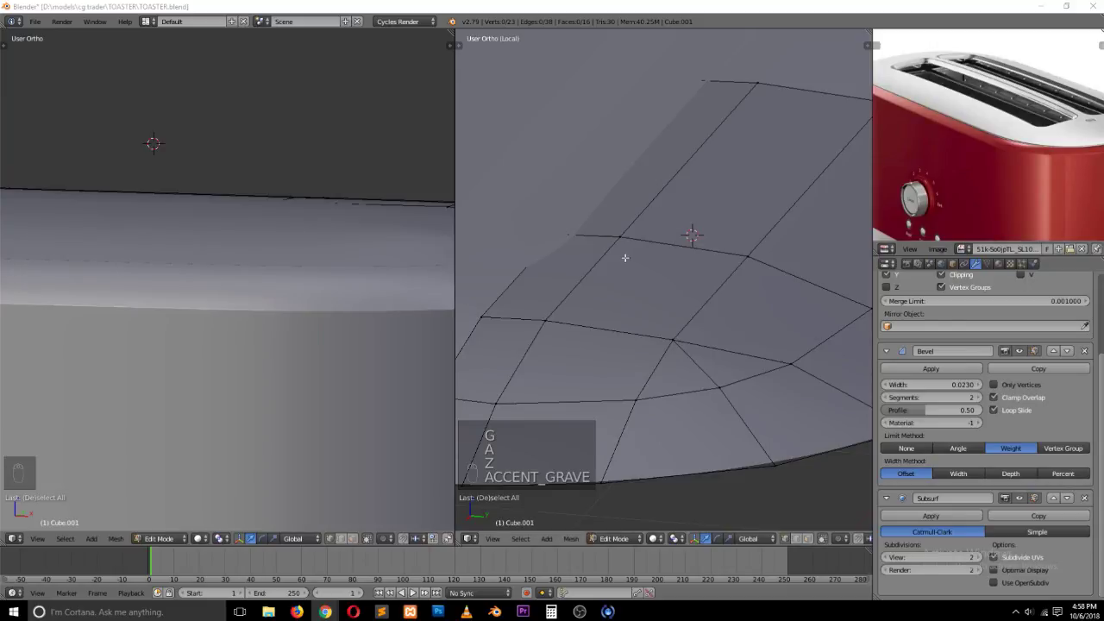
{"action": "middle_click_drag", "start_coordinate": [624, 254], "coordinate": [654, 276]}
{"action": "left_click", "coordinate": [649, 270]}
{"action": "right_click", "coordinate": [576, 242]}
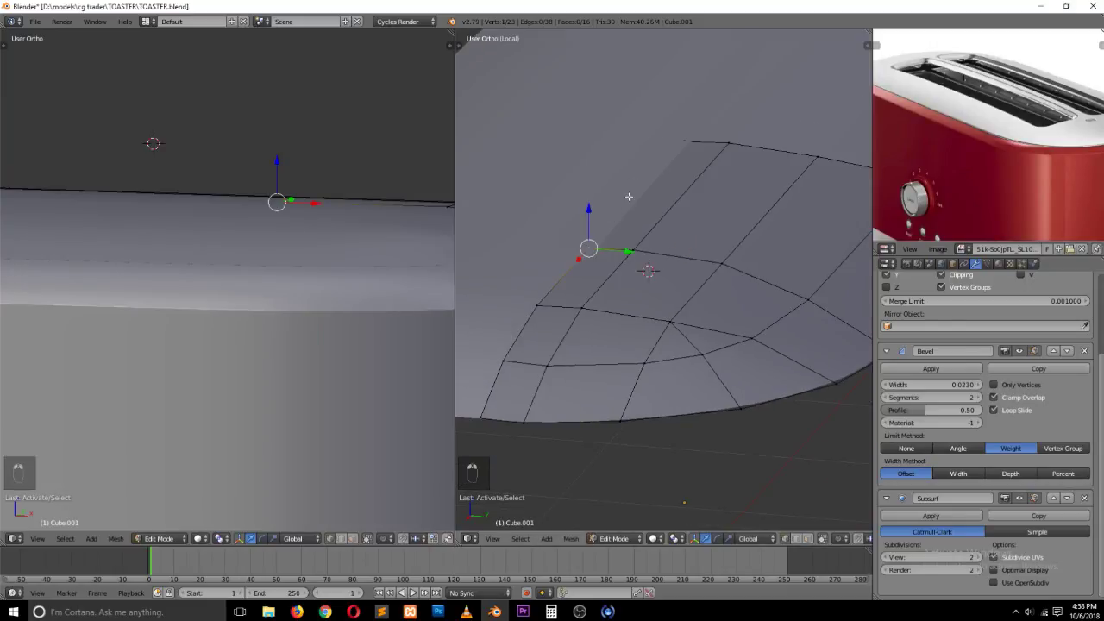
{"action": "right_click", "coordinate": [683, 138], "text": "shift"}
{"action": "key", "text": "z"}
{"action": "right_click", "coordinate": [542, 286], "text": "shift"}
{"action": "key", "text": "s"}
{"action": "key", "text": "z"}
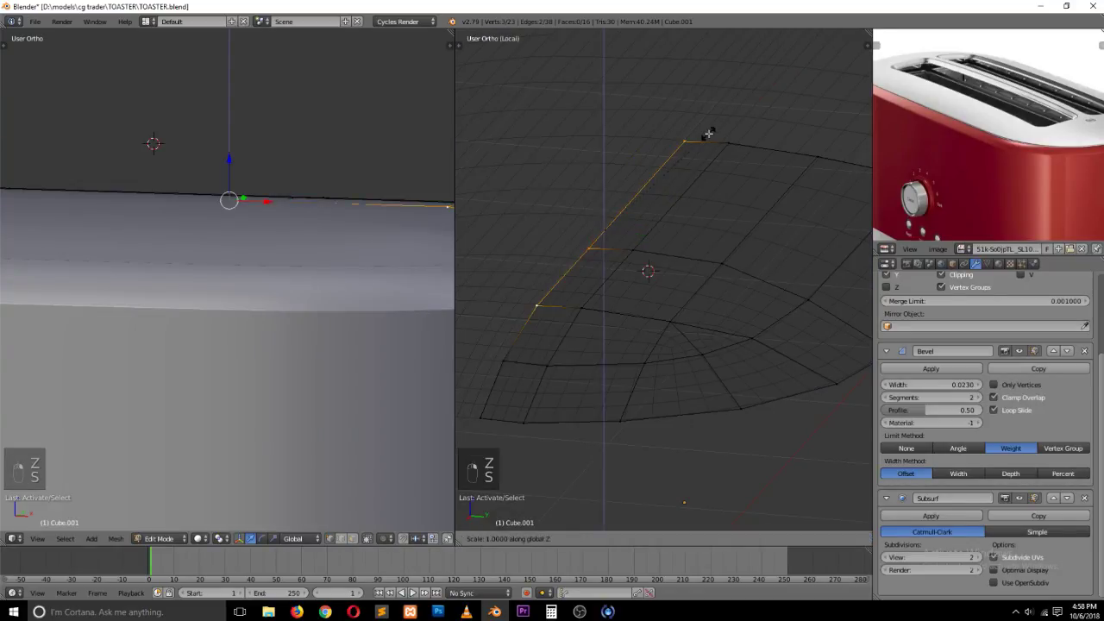
{"action": "left_click", "coordinate": [714, 130]}
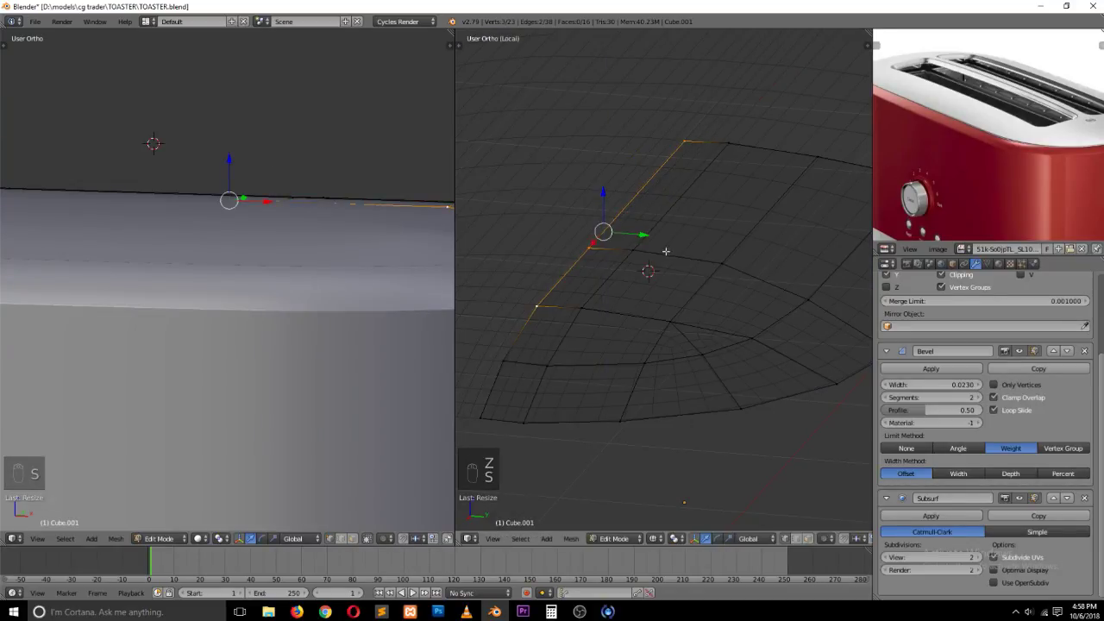
Step: Adjust the height of an inner plate vertex in the front view and inspect the smoothed plate in Object Mode
{"action": "key", "text": "KP_1"}
{"action": "mouse_move", "coordinate": [683, 187]}
{"action": "left_mouse_down"}
{"action": "mouse_move", "coordinate": [706, 190]}
{"action": "mouse_move", "coordinate": [648, 202]}
{"action": "left_mouse_up"}
{"action": "right_click", "coordinate": [646, 233]}
{"action": "scroll", "coordinate": [747, 251], "scroll_direction": "up", "scroll_amount": 6, "text": "ctrl"}
{"action": "key", "text": "z"}
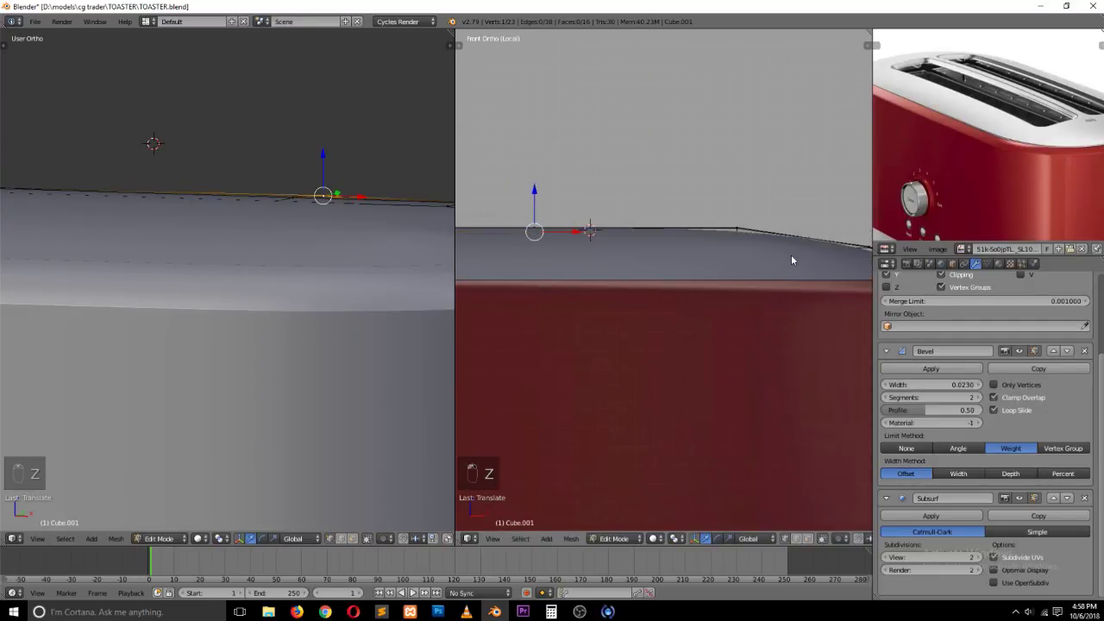
{"action": "key", "text": "Tab"}
{"action": "key", "text": "grave"}
{"action": "middle_click_drag", "start_coordinate": [765, 285], "coordinate": [630, 289]}
{"action": "scroll", "coordinate": [633, 289], "scroll_direction": "up", "scroll_amount": 4}
Step: Edge-slide the long edge between the slot and the plate's outer side onto the slot's outer border in the top reference
{"action": "key", "text": "KP_7"}
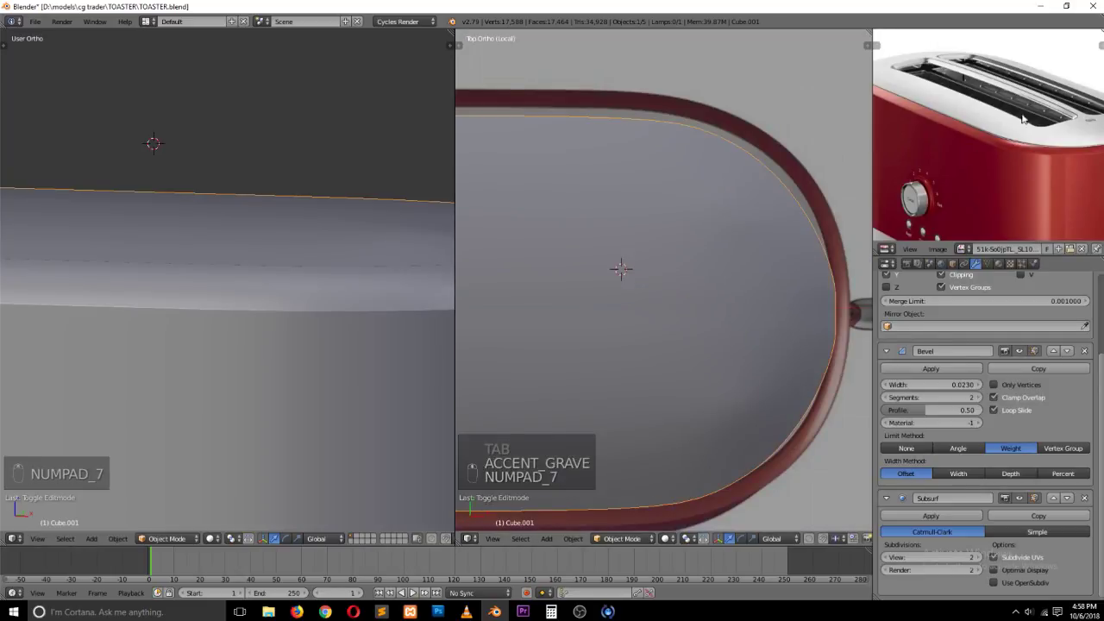
{"action": "scroll", "coordinate": [552, 325], "scroll_direction": "down", "scroll_amount": 3}
{"action": "key", "text": "Tab"}
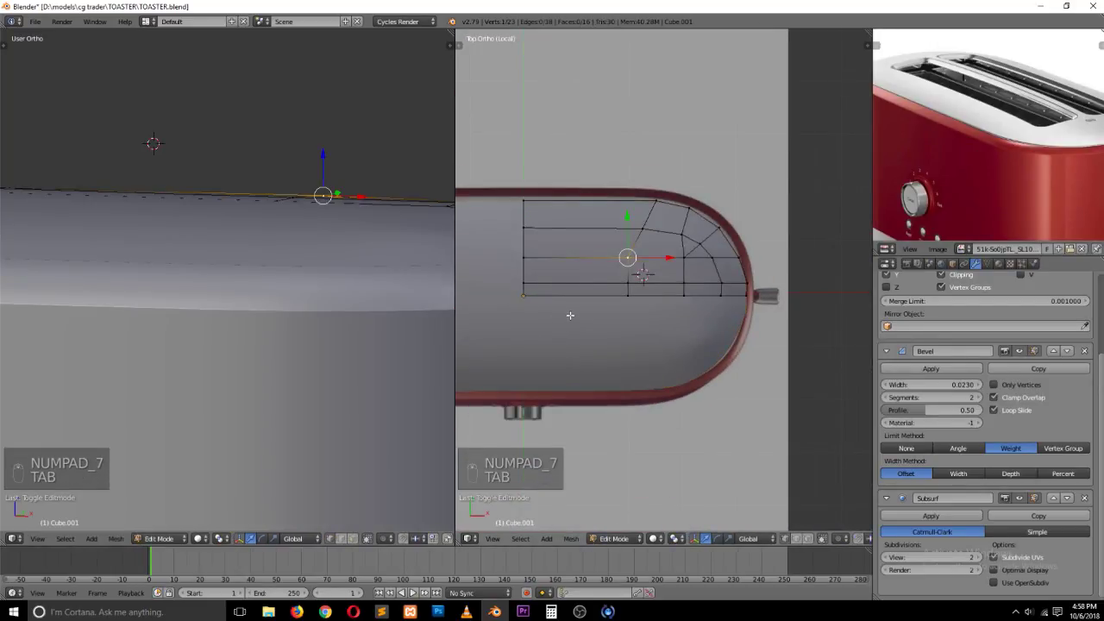
{"action": "key", "text": "a"}
{"action": "key", "text": "a"}
{"action": "key", "text": "z"}
{"action": "scroll", "coordinate": [608, 302], "scroll_direction": "up", "scroll_amount": 1}
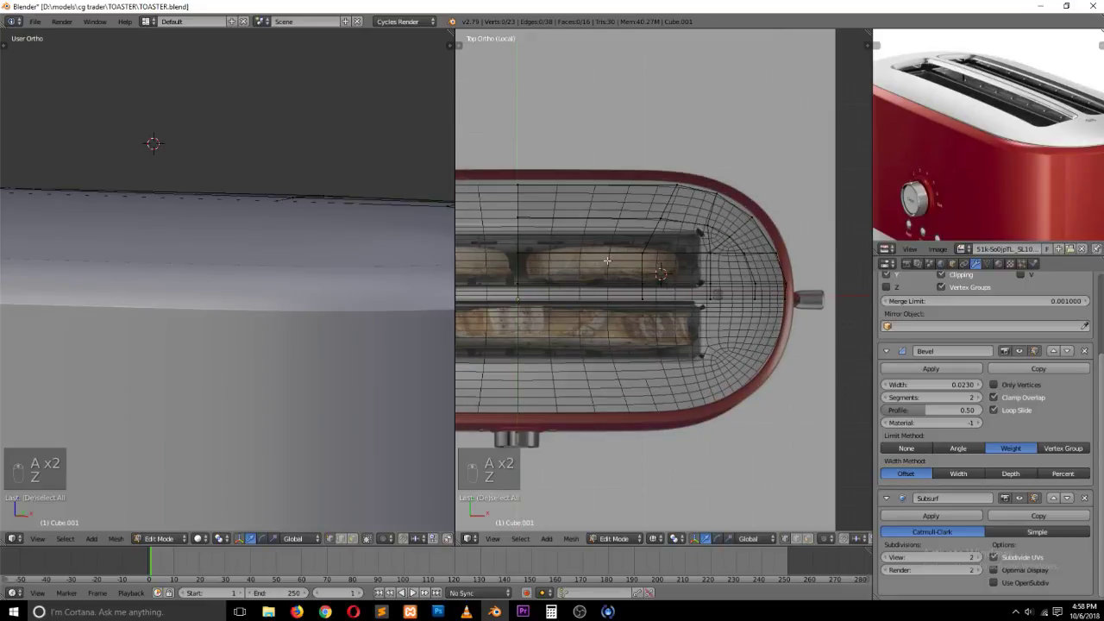
{"action": "key", "text": "z"}
{"action": "key", "text": "z"}
{"action": "right_click", "coordinate": [534, 223]}
{"action": "key", "text": "g"}
{"action": "key", "text": "g"}
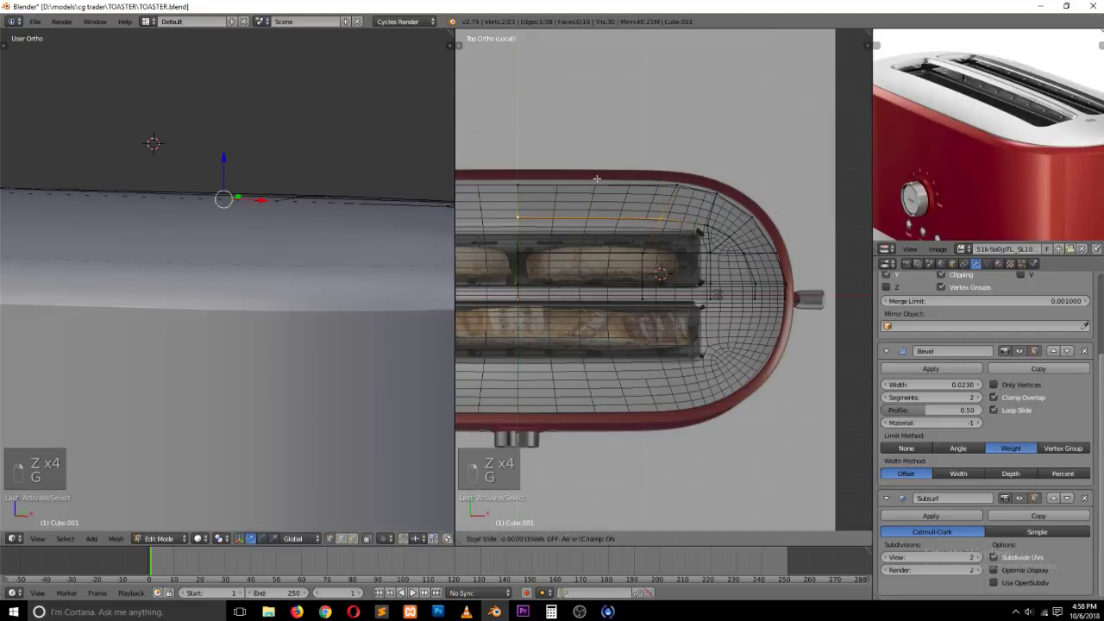
{"action": "left_click", "coordinate": [599, 194]}
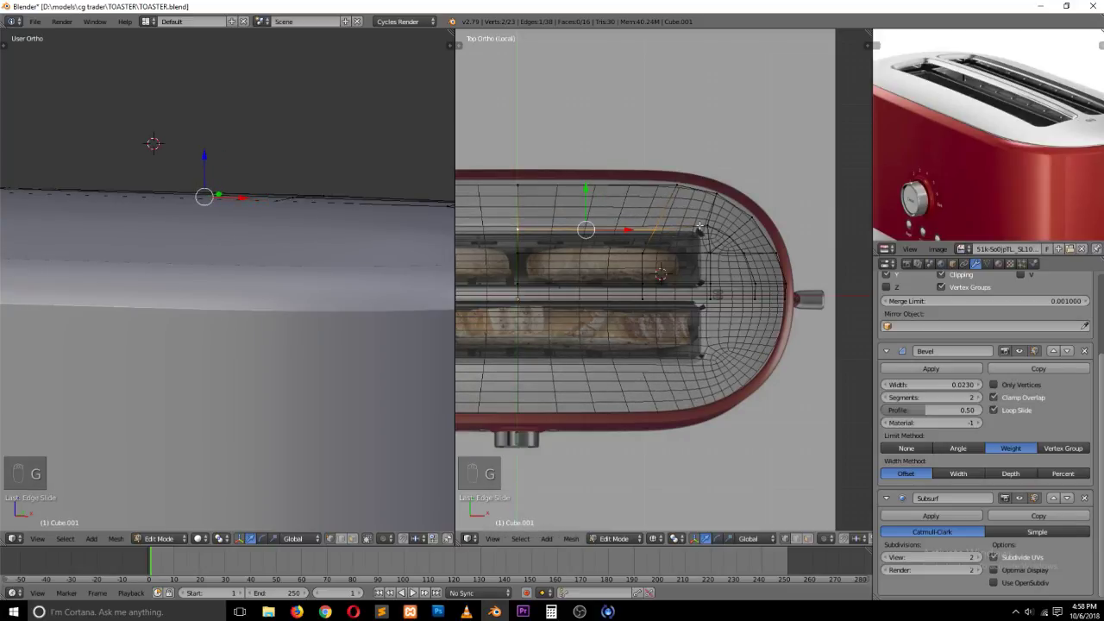
Step: Select the four vertices across the lever end of the slot and edge-slide them onto the slot's end in the reference
{"action": "key", "text": "z"}
{"action": "right_click", "coordinate": [708, 228]}
{"action": "right_click", "coordinate": [709, 254], "text": "shift"}
{"action": "right_click", "coordinate": [712, 284], "text": "shift"}
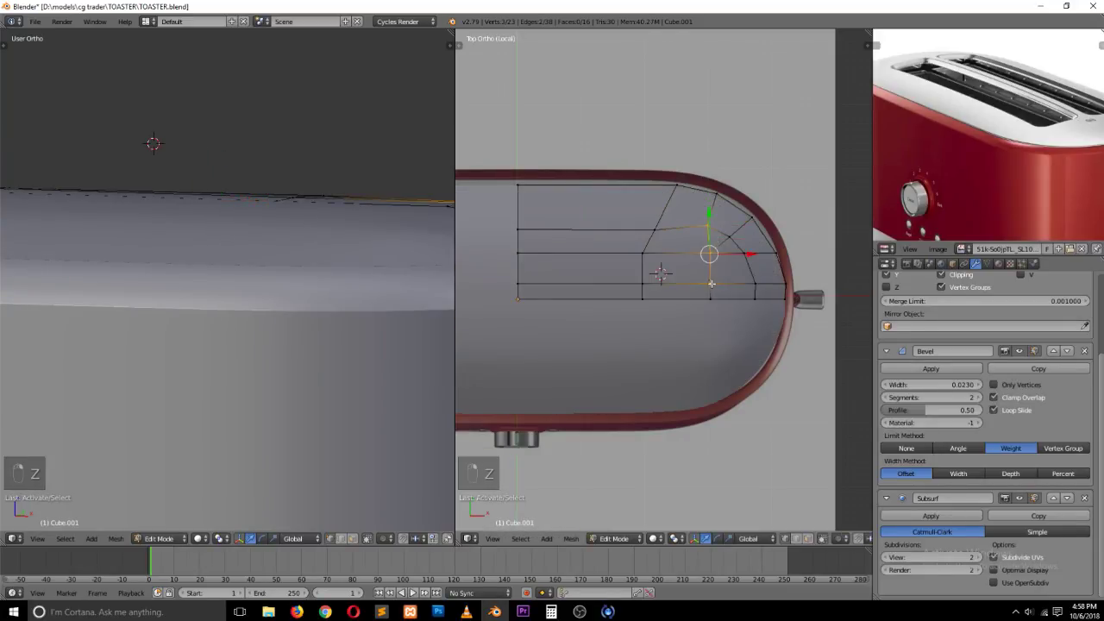
{"action": "key", "text": "z"}
{"action": "right_click", "coordinate": [715, 296], "text": "shift"}
{"action": "key", "text": "g"}
{"action": "key", "text": "g"}
{"action": "left_click", "coordinate": [733, 243]}
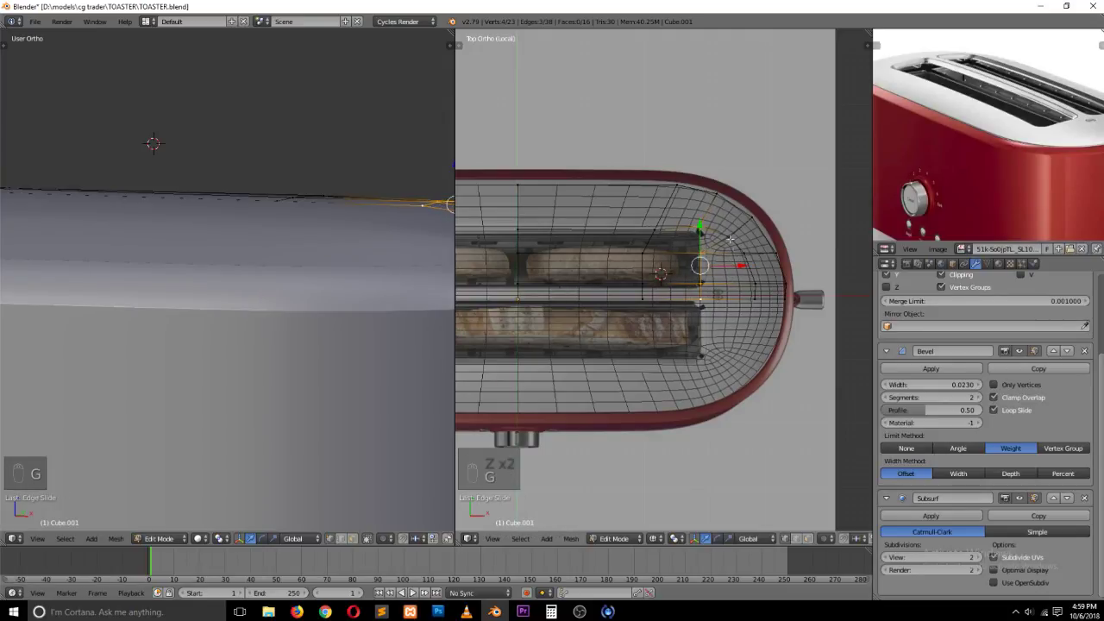
Step: Vertex-slide the slot's outer corner vertex onto the matching slot corner in the top reference
{"action": "right_click", "coordinate": [699, 226]}
{"action": "key", "text": "g"}
{"action": "key", "text": "g"}
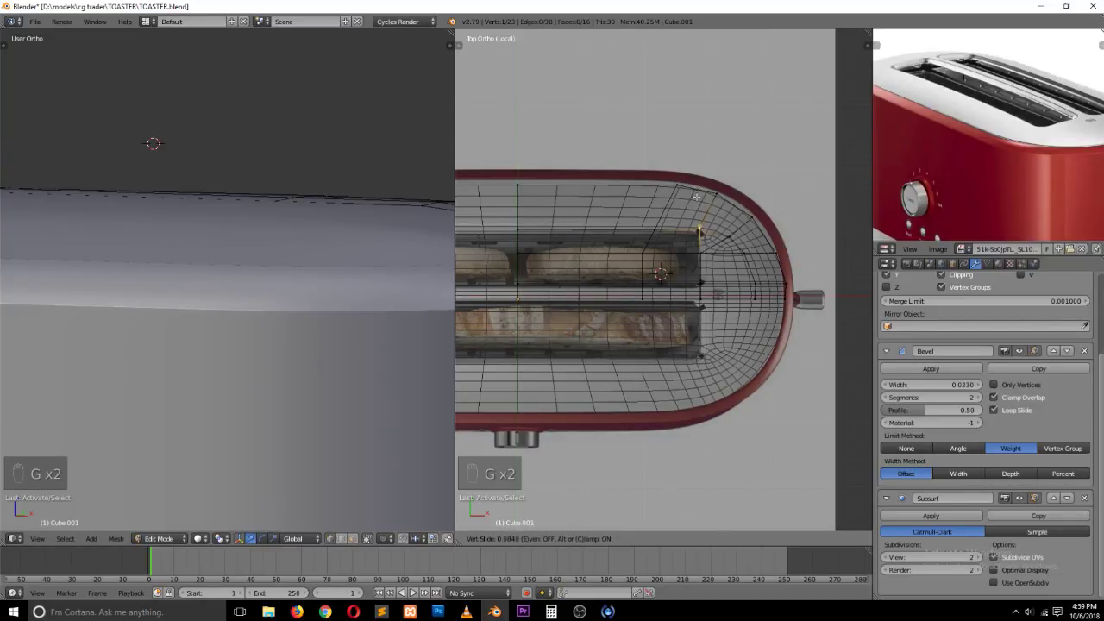
{"action": "left_click", "coordinate": [696, 196]}
{"action": "key", "text": "a"}
{"action": "key", "text": "z"}
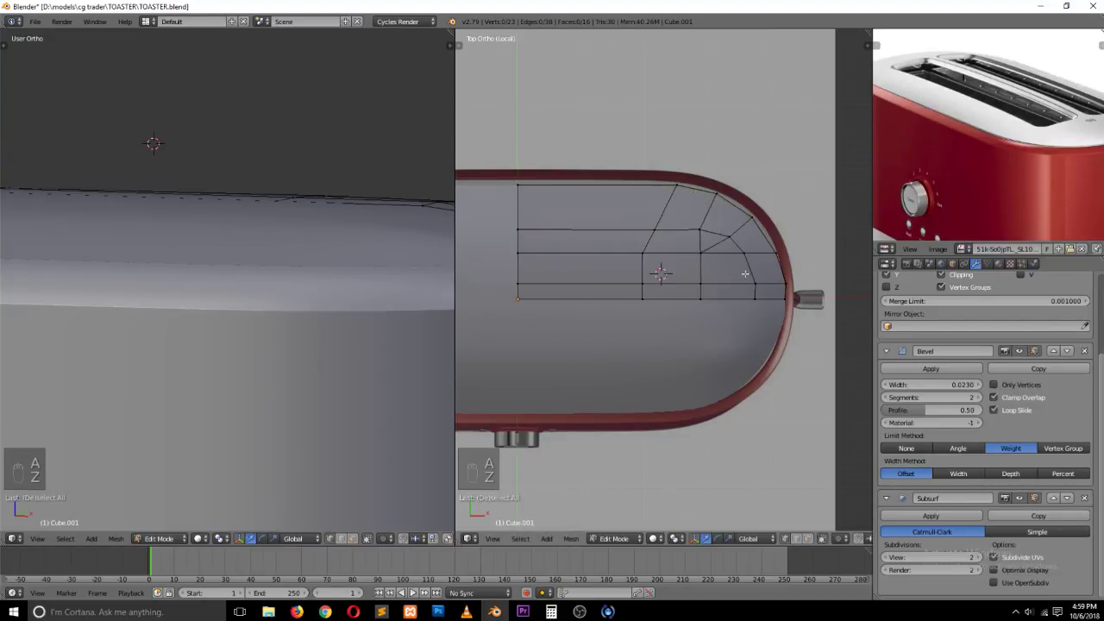
Step: Merge the two triangular faces beside the slot's outer corner at the lever end into a single face
{"action": "right_click", "coordinate": [707, 232]}
{"action": "key", "text": "ctrl+Tab"}
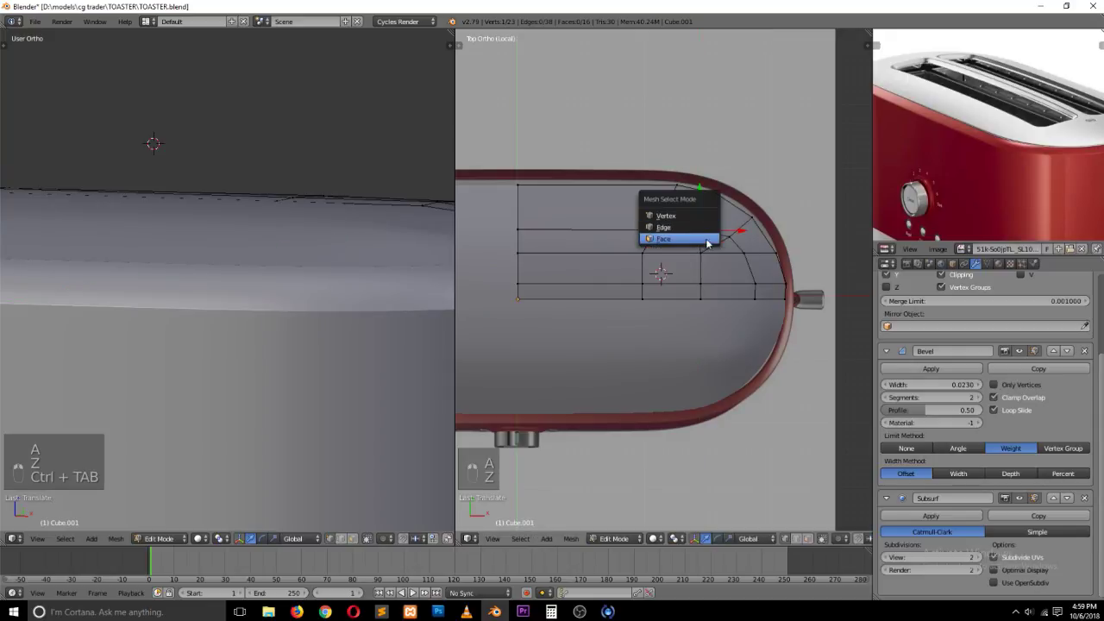
{"action": "left_click", "coordinate": [708, 240]}
{"action": "right_click", "coordinate": [708, 240]}
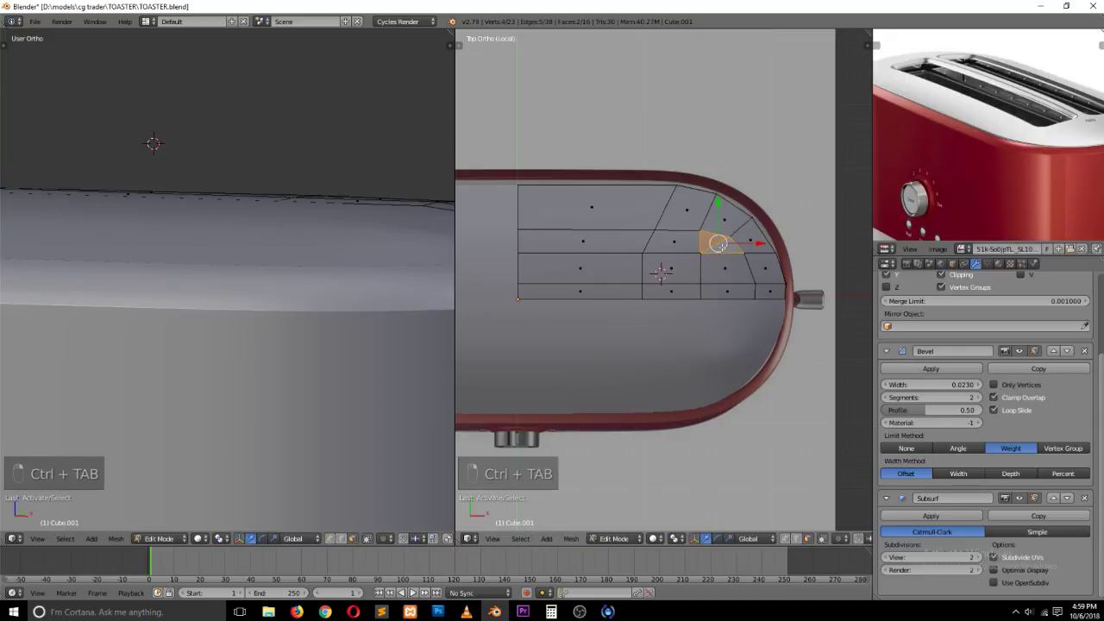
{"action": "key", "text": "f"}
{"action": "key", "text": "a"}
Step: Select the vertices along the slot's outer long edge and align them by scaling to 0 along Y
{"action": "key", "text": "ctrl+Tab"}
{"action": "left_click", "coordinate": [703, 226]}
{"action": "right_click", "coordinate": [699, 231]}
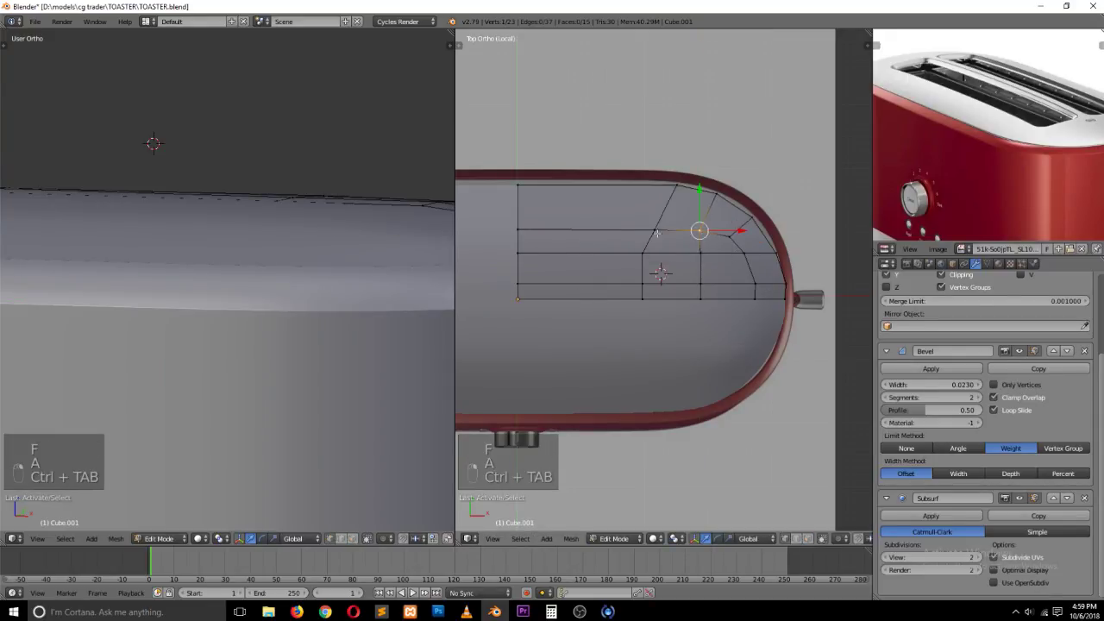
{"action": "right_click", "coordinate": [538, 229], "text": "shift"}
{"action": "key", "text": "s"}
{"action": "key", "text": "y"}
{"action": "key", "text": "0"}
{"action": "key", "text": "Return"}
{"action": "key", "text": "a"}
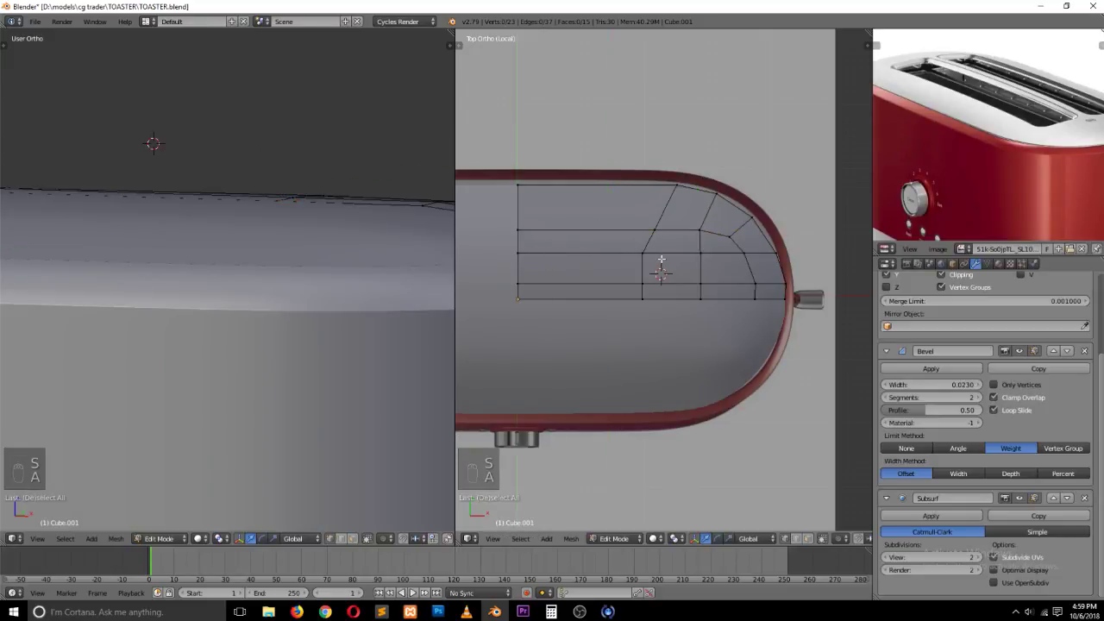
Step: Select the four vertices across the slot's lever end, scale them along X, and compare the mesh with the reference
{"action": "right_click", "coordinate": [700, 231]}
{"action": "right_click", "coordinate": [701, 254], "text": "shift"}
{"action": "right_click", "coordinate": [701, 298], "text": "shift"}
{"action": "right_click", "coordinate": [701, 284], "text": "shift"}
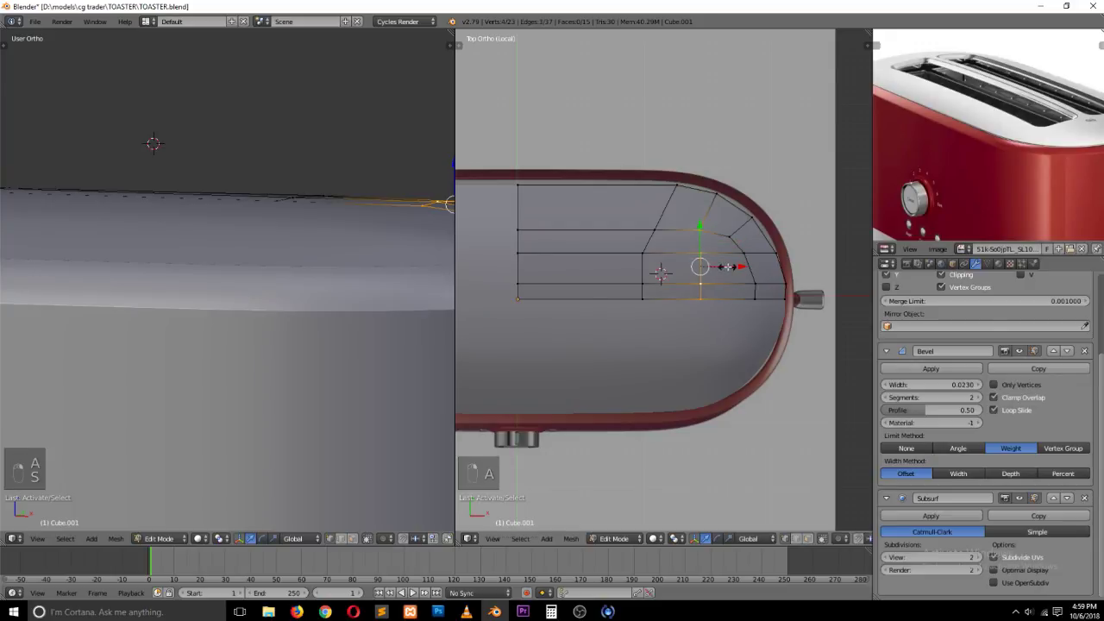
{"action": "key", "text": "s"}
{"action": "key", "text": "x"}
{"action": "left_click", "coordinate": [681, 272]}
{"action": "key", "text": "Tab"}
{"action": "key", "text": "z"}
{"action": "key", "text": "Tab"}
{"action": "key", "text": "a"}
{"action": "key", "text": "a"}
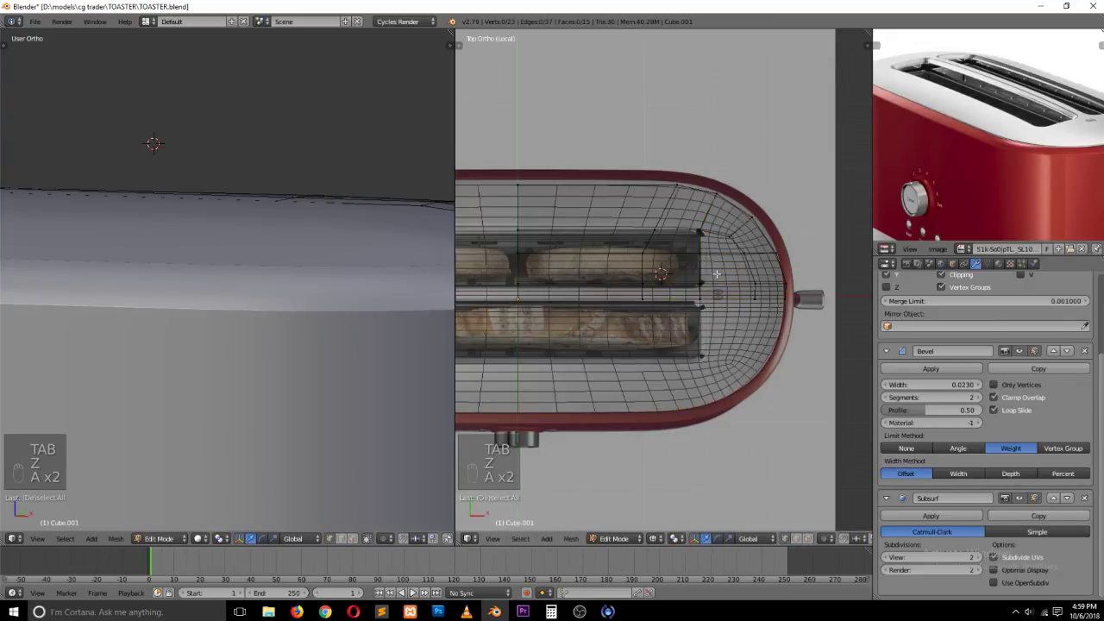
Step: Select the six faces spanning the slot area and the strip beside the centre line
{"action": "key", "text": "ctrl+Tab"}
{"action": "left_click", "coordinate": [722, 308]}
{"action": "right_click", "coordinate": [673, 243]}
{"action": "key", "text": "z"}
{"action": "right_click", "coordinate": [671, 269], "text": "shift"}
{"action": "right_click", "coordinate": [671, 292], "text": "shift"}
{"action": "right_click", "coordinate": [615, 269], "text": "shift"}
{"action": "right_click", "coordinate": [615, 282], "text": "shift"}
{"action": "right_click", "coordinate": [611, 245], "text": "shift"}
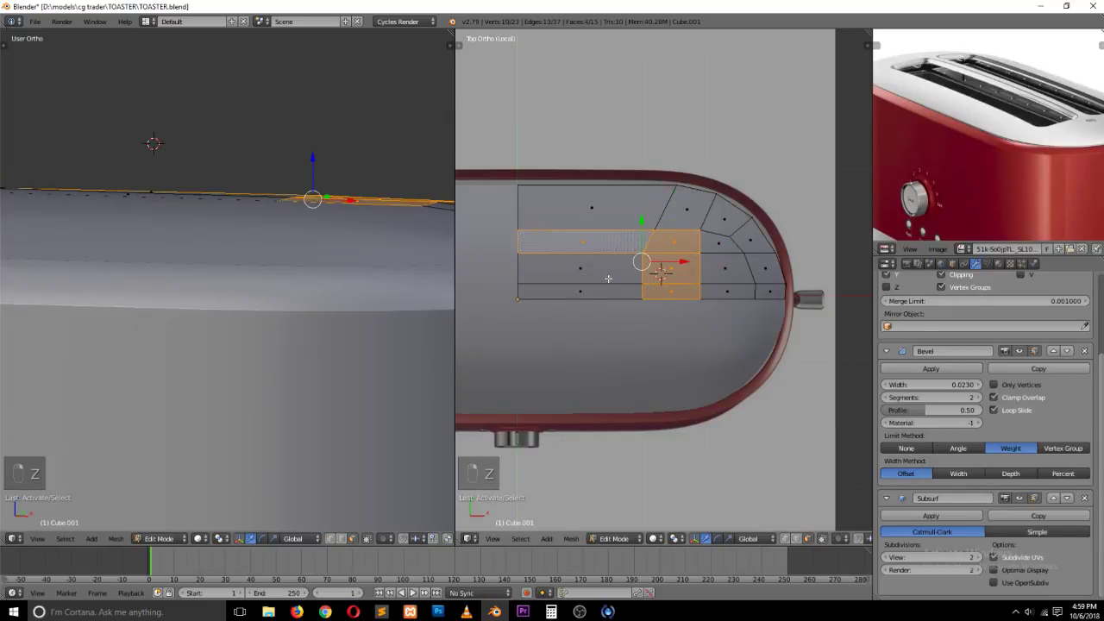
{"action": "right_click", "coordinate": [609, 270], "text": "shift"}
{"action": "right_click", "coordinate": [609, 292], "text": "shift"}
Step: Remove the two faces bordering the centre line from the selection so only the four bread-slot faces stay selected
{"action": "key", "text": "grave"}
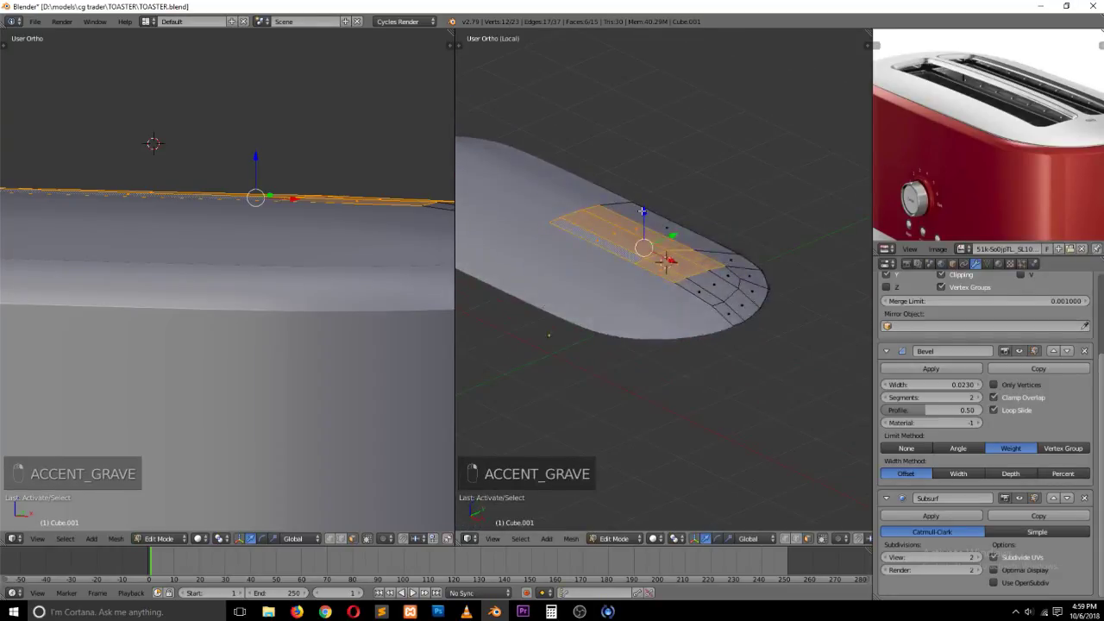
{"action": "key", "text": "KP_7"}
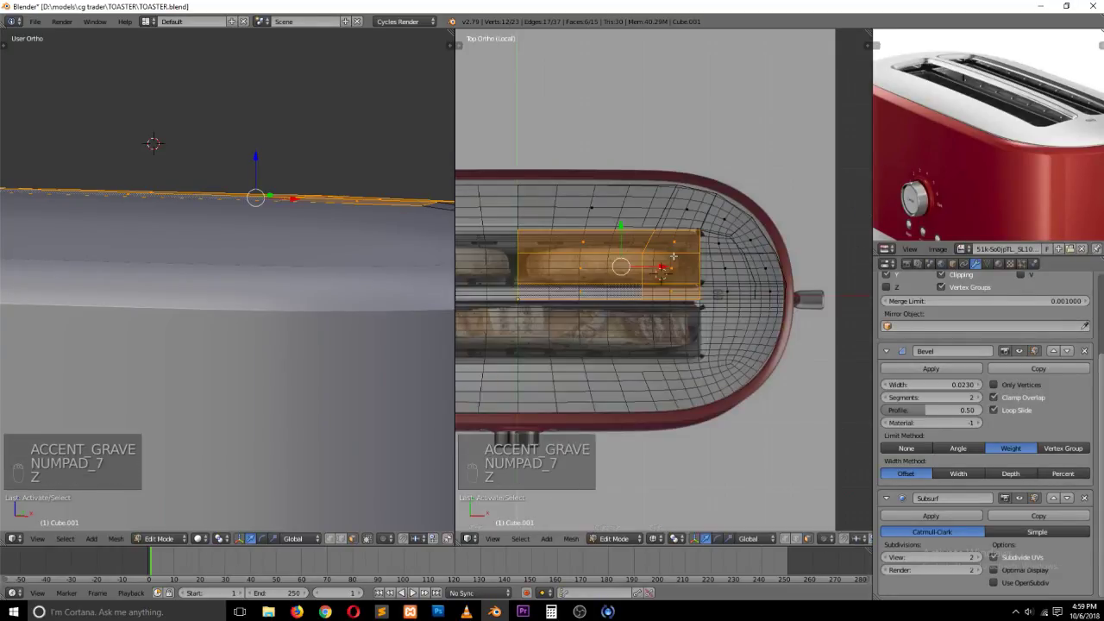
{"action": "key", "text": "z"}
{"action": "right_click", "coordinate": [582, 272], "text": "shift"}
{"action": "key", "text": "z"}
{"action": "right_click", "coordinate": [576, 245], "text": "shift"}
{"action": "right_click", "coordinate": [657, 242], "text": "shift"}
Step: Extrude the four bread-slot faces downward into the plate and inspect the smoothed slots on the toaster
{"action": "key", "text": "grave"}
{"action": "key", "text": "z"}
{"action": "key", "text": "z"}
{"action": "key", "text": "e"}
{"action": "key", "text": "e"}
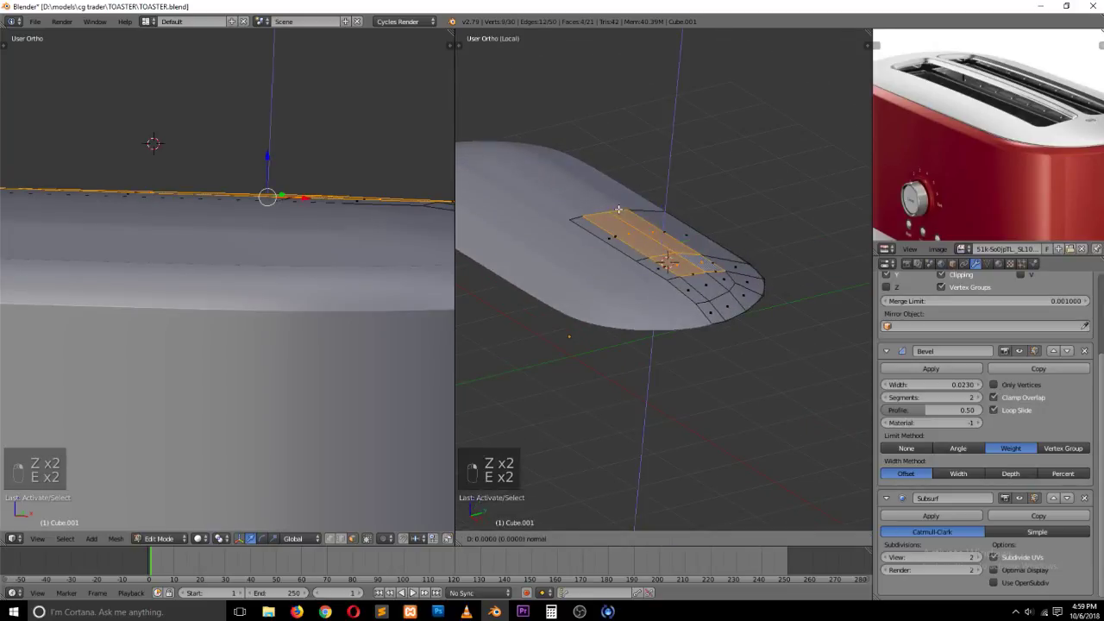
{"action": "left_click", "coordinate": [618, 286]}
{"action": "key", "text": "Tab"}
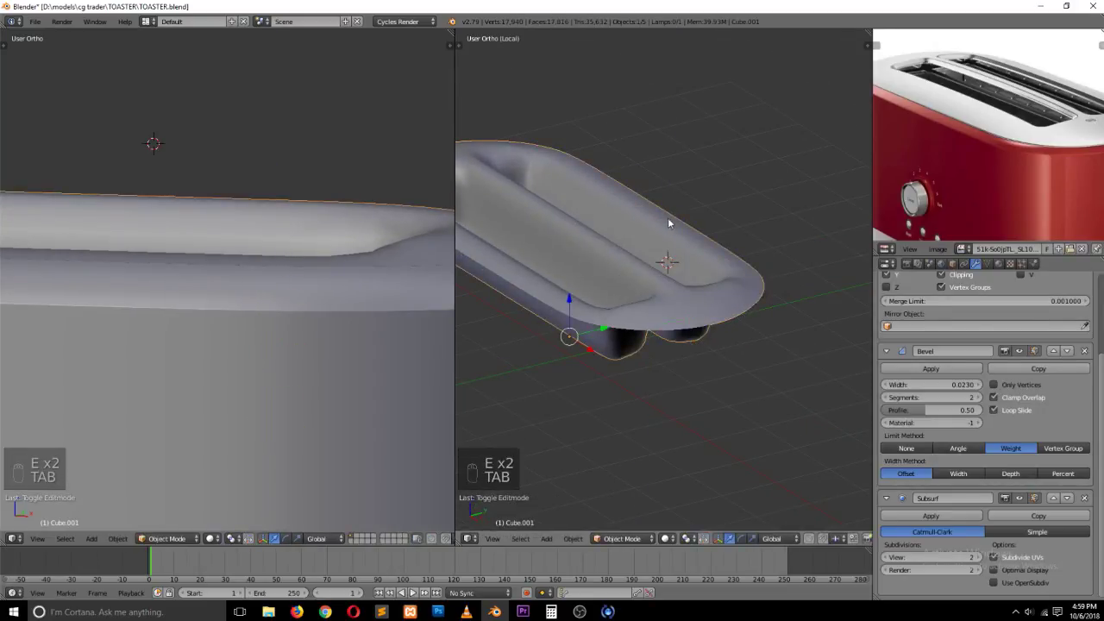
{"action": "scroll", "coordinate": [271, 259], "scroll_direction": "down", "scroll_amount": 5}
{"action": "key", "text": "grave"}
{"action": "middle_click_drag", "start_coordinate": [272, 266], "coordinate": [225, 304]}
{"action": "scroll", "coordinate": [227, 301], "scroll_direction": "up", "scroll_amount": 3}
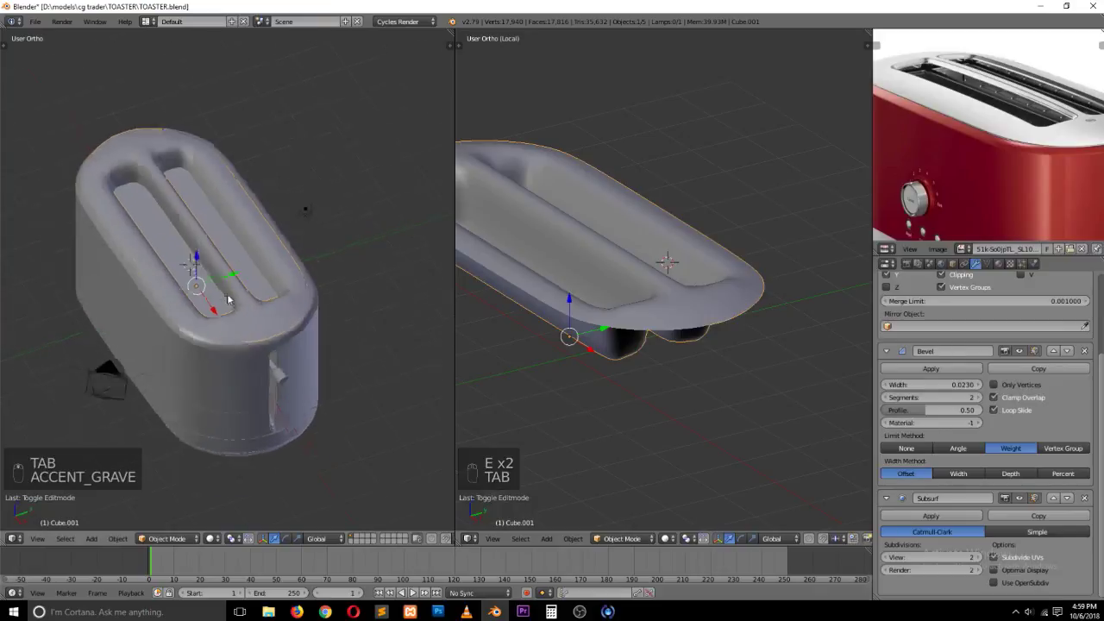
{"action": "scroll", "coordinate": [672, 251], "scroll_direction": "up", "scroll_amount": 1}
Step: Lower the extruded slot floor further along Z in the front view to deepen the bread slots
{"action": "key", "text": "Tab"}
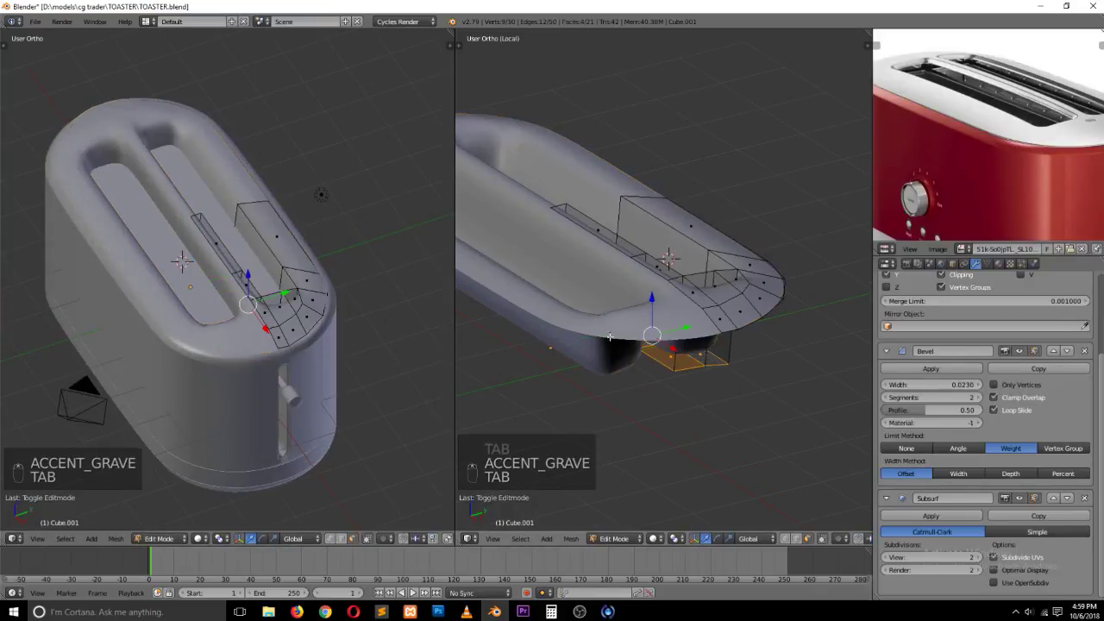
{"action": "key", "text": "KP_1"}
{"action": "left_click_drag", "start_coordinate": [647, 269], "coordinate": [651, 327]}
{"action": "key", "text": "grave"}
{"action": "middle_click_drag", "start_coordinate": [692, 185], "coordinate": [623, 266]}
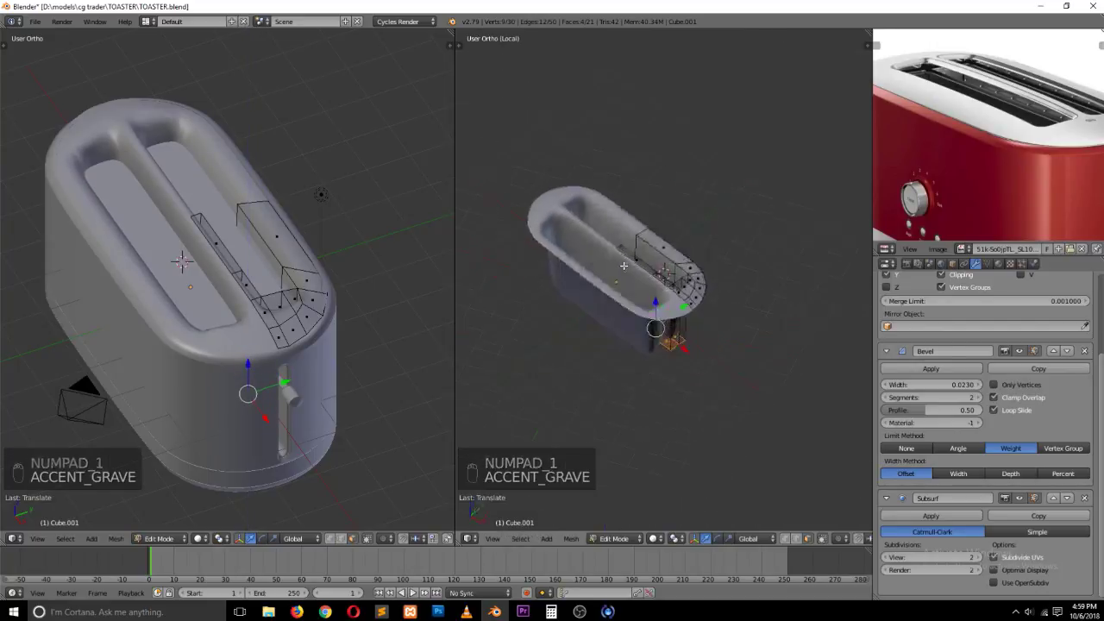
{"action": "scroll", "coordinate": [624, 266], "scroll_direction": "up", "scroll_amount": 5}
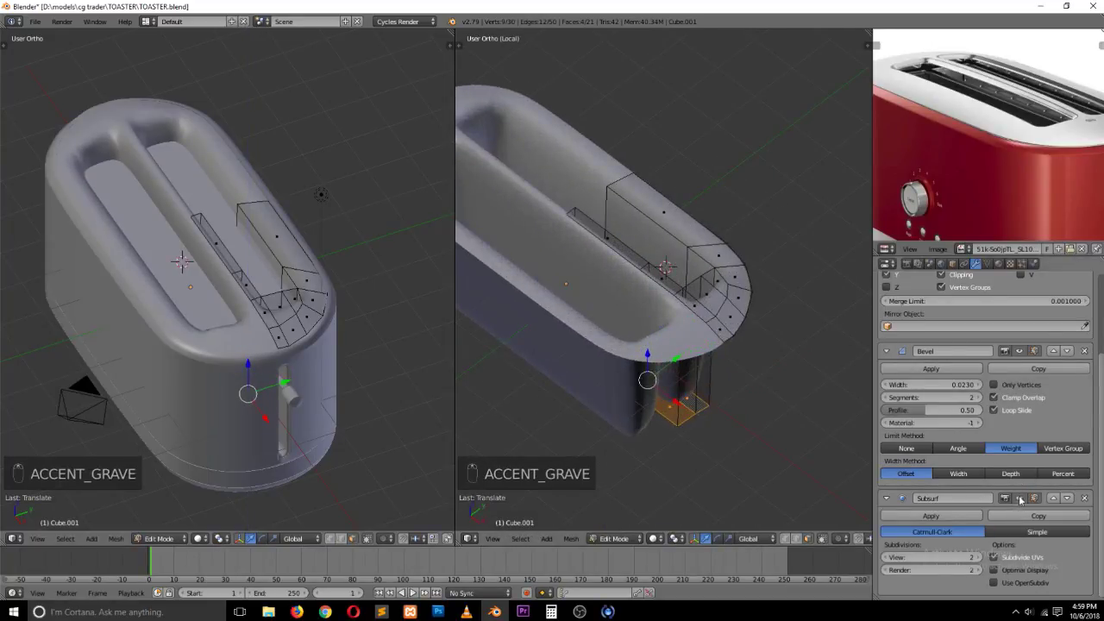
Step: Turn off the Mirror modifier's viewport display and inspect the slot walls of the remaining quarter
{"action": "scroll", "coordinate": [1013, 363], "scroll_direction": "up", "scroll_amount": 3}
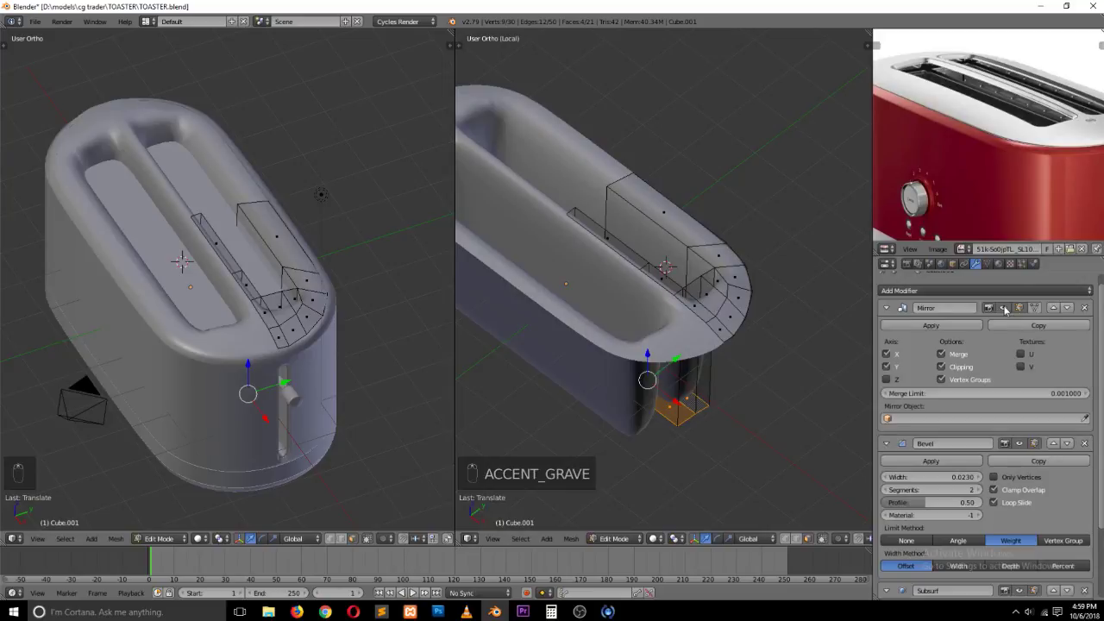
{"action": "left_click", "coordinate": [1005, 308]}
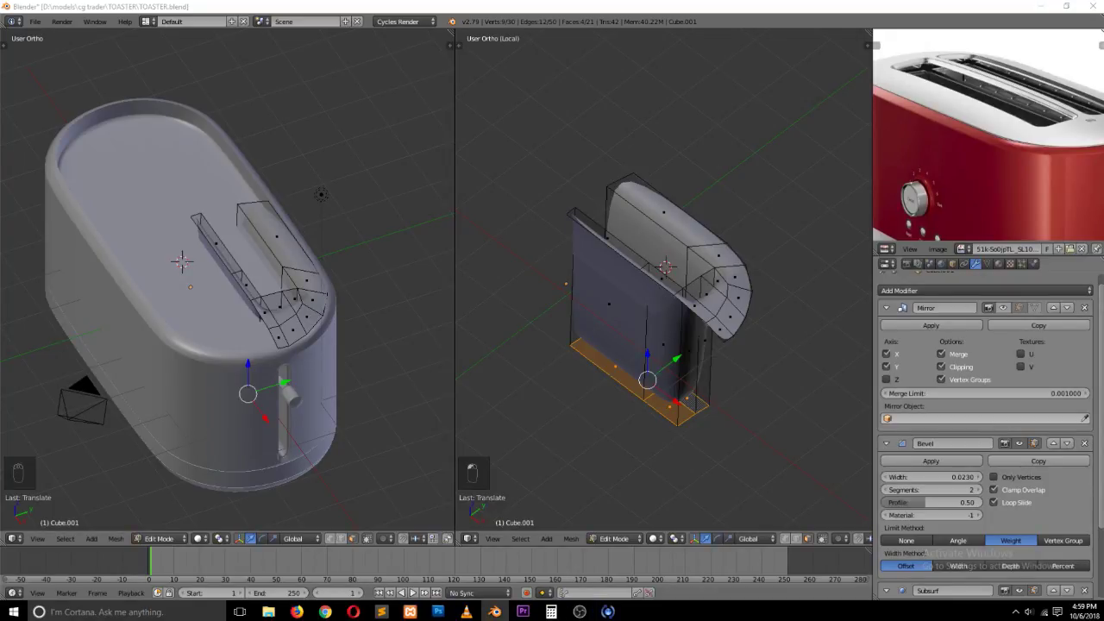
{"action": "scroll", "coordinate": [770, 286], "scroll_direction": "up", "scroll_amount": 3}
{"action": "key", "text": "grave"}
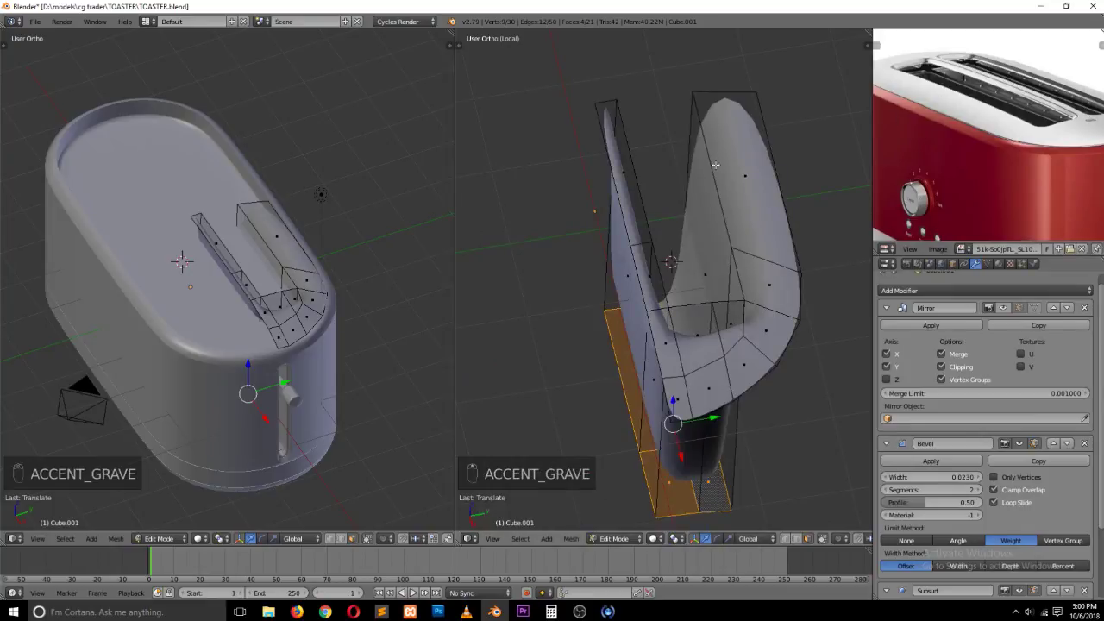
{"action": "key", "text": "grave"}
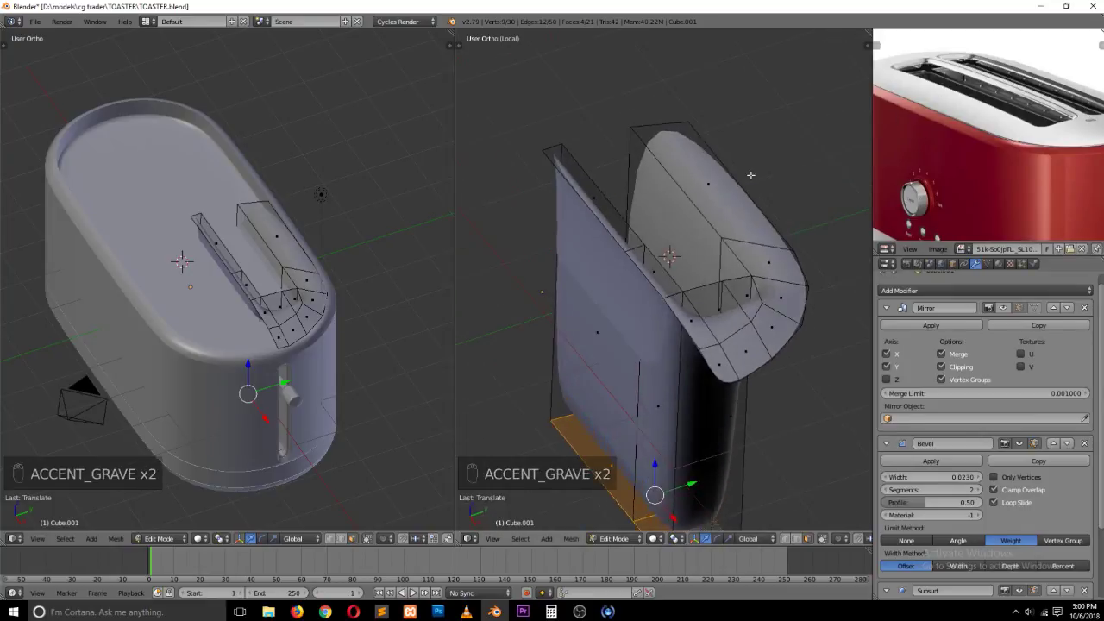
Step: Select the edges around the slot's upper rim, along both long sides and the lever end
{"action": "key", "text": "ctrl+Tab"}
{"action": "left_click", "coordinate": [715, 229]}
{"action": "key", "text": "grave"}
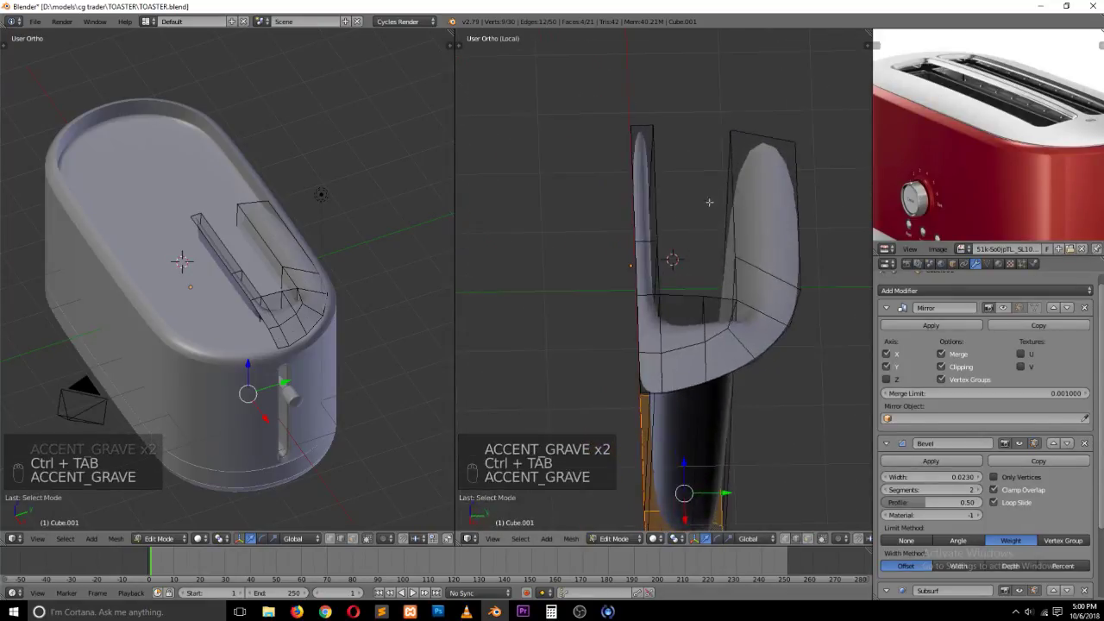
{"action": "right_click", "coordinate": [703, 203], "text": "alt"}
{"action": "key", "text": "grave"}
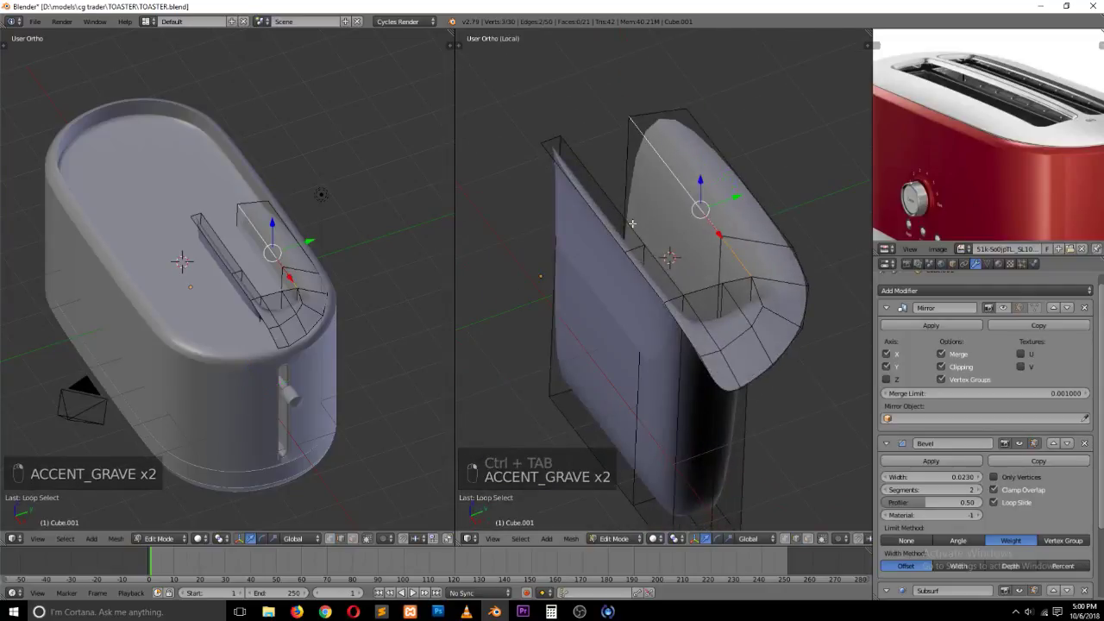
{"action": "right_click", "coordinate": [696, 267], "text": "alt"}
{"action": "key", "text": "grave"}
{"action": "middle_click_drag", "start_coordinate": [800, 307], "coordinate": [800, 310]}
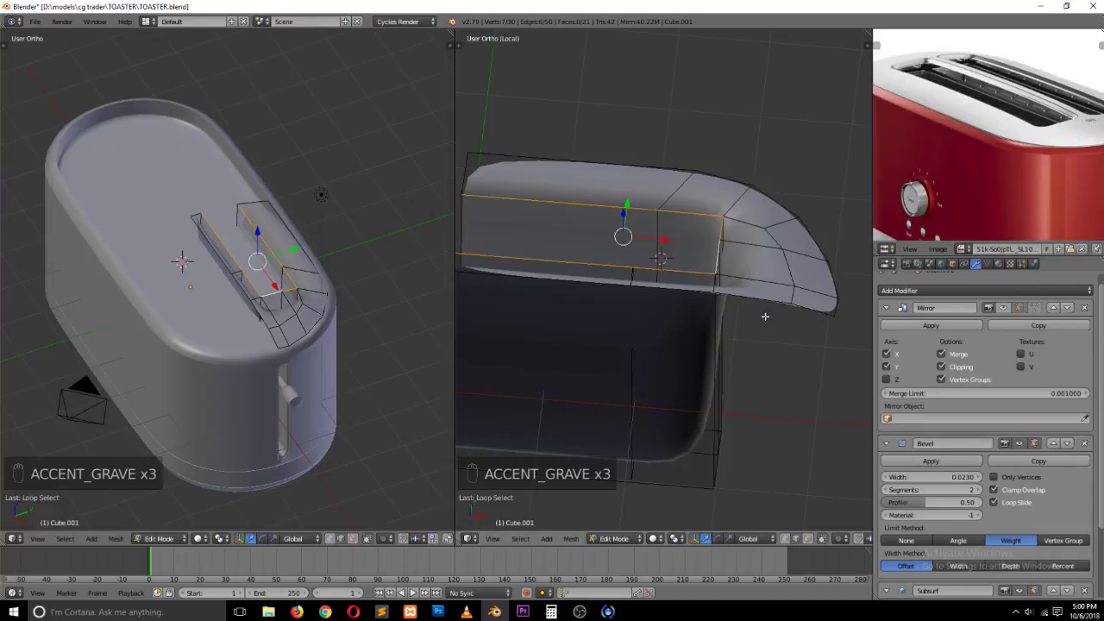
Step: Try to bevel the slot's rim edges, and view the mesh in wireframe over the top reference
{"action": "key", "text": "ctrl+b"}
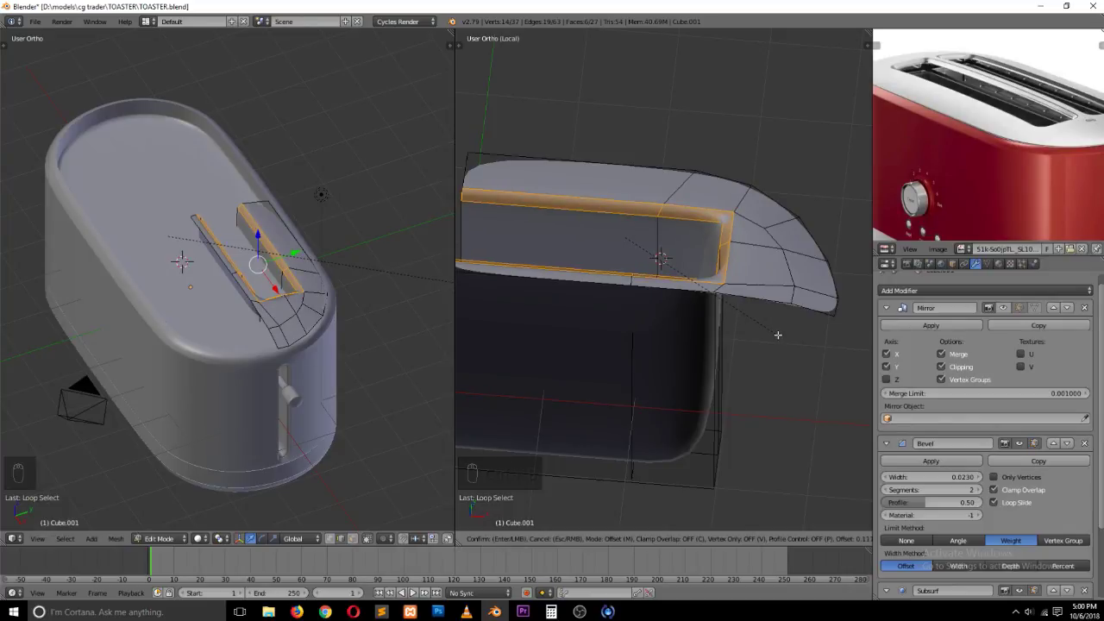
{"action": "right_click", "coordinate": [778, 334]}
{"action": "key", "text": "KP_7"}
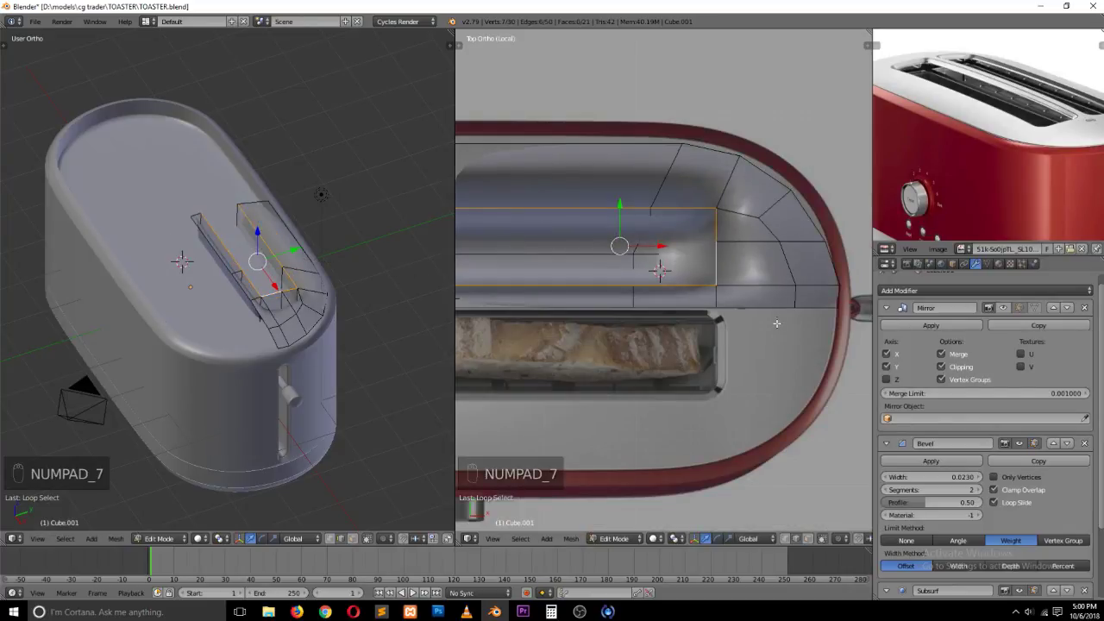
{"action": "key", "text": "z"}
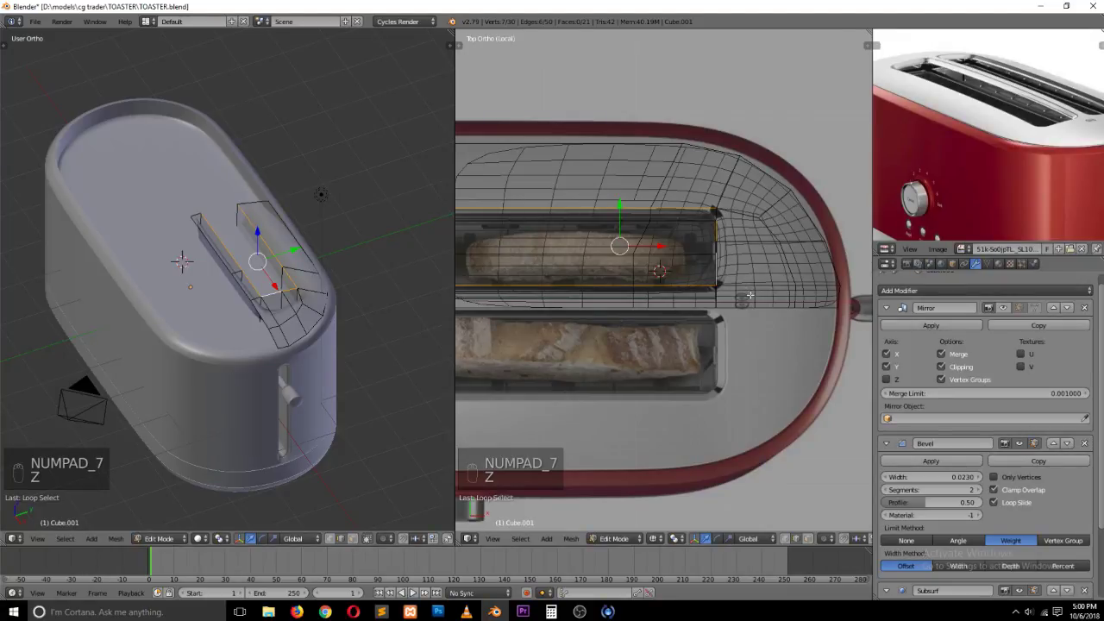
Step: Try again to bevel the slot's selected upper rim edges over the top reference
{"action": "key", "text": "ctrl+b"}
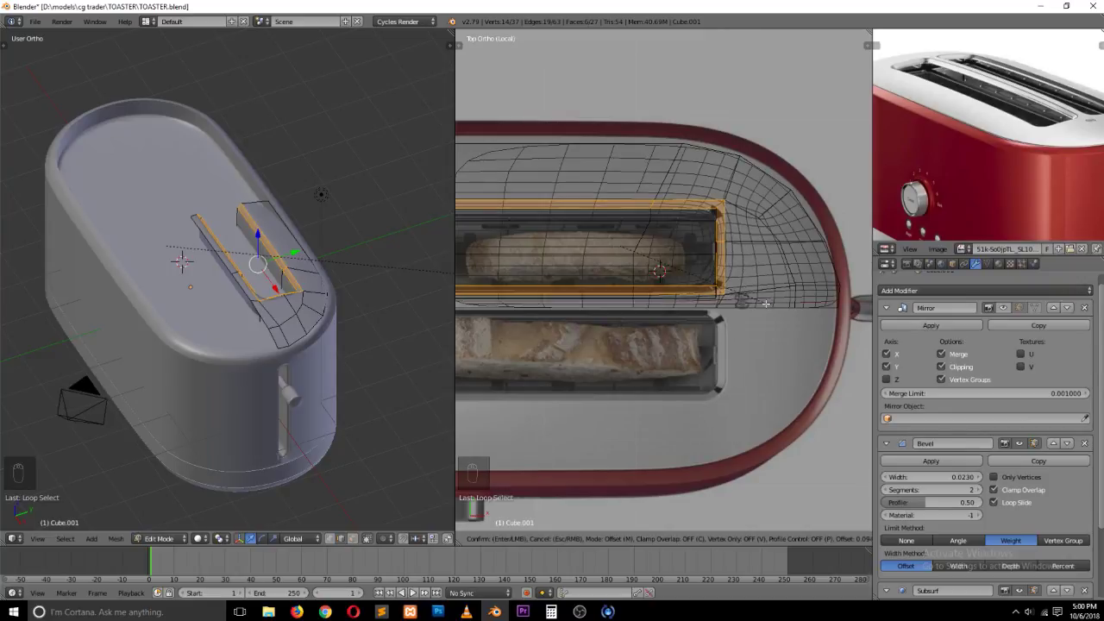
{"action": "right_click", "coordinate": [766, 304]}
Step: Select the vertical edge at the slot's outer lever-end corner and try to bevel it over the top reference
{"action": "key", "text": "z"}
{"action": "key", "text": "grave"}
{"action": "middle_click_drag", "start_coordinate": [744, 233], "coordinate": [763, 178]}
{"action": "key", "text": "z"}
{"action": "right_click", "coordinate": [698, 355]}
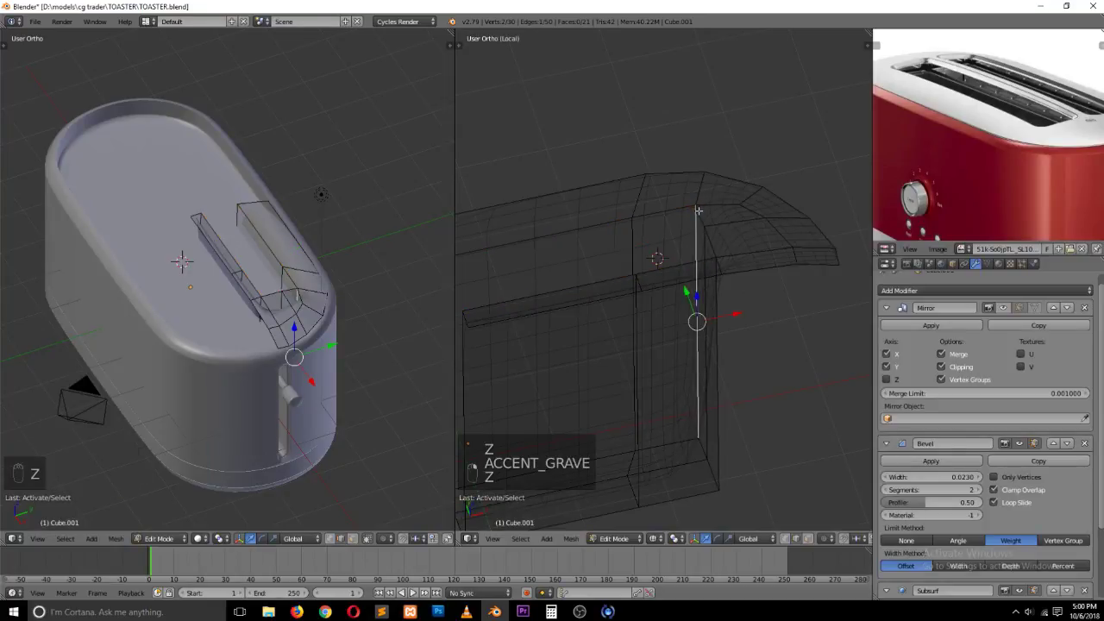
{"action": "key", "text": "ctrl+b"}
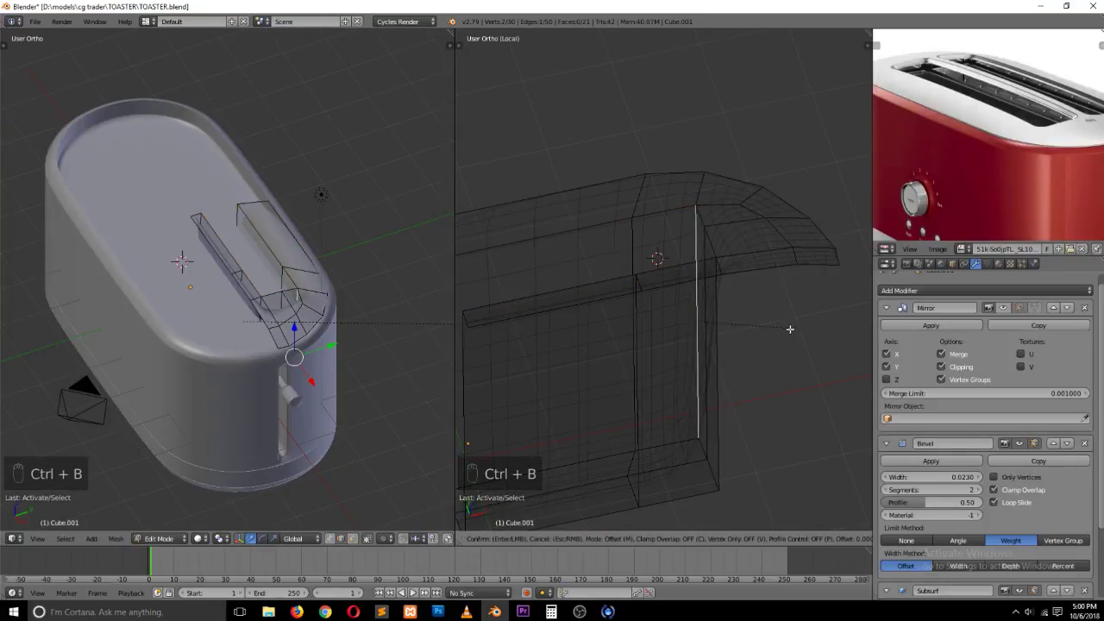
{"action": "key", "text": "KP_7"}
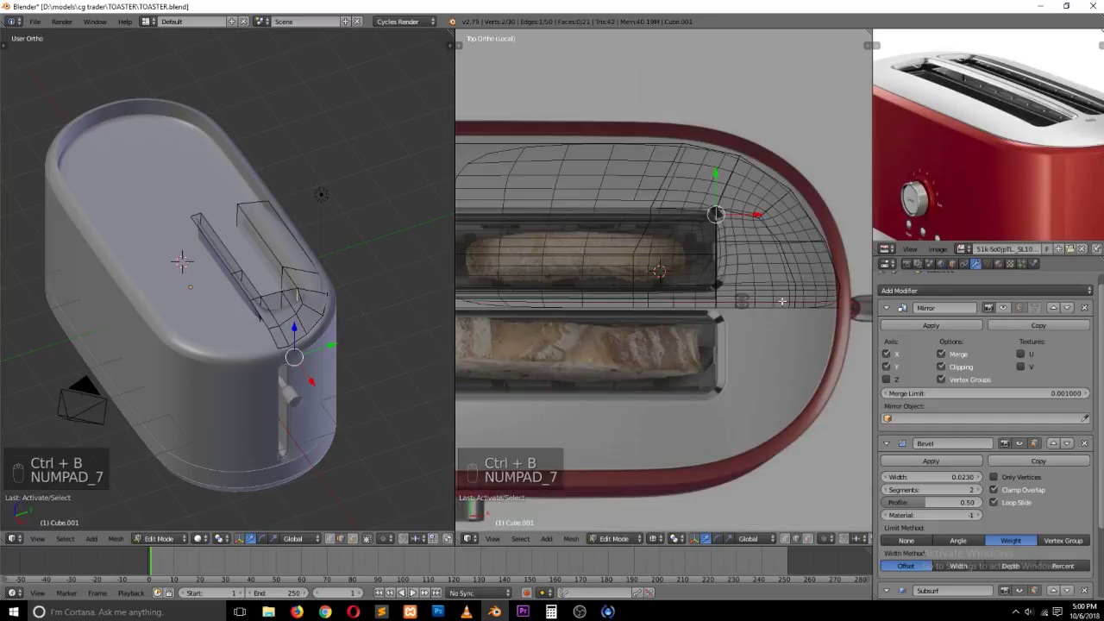
{"action": "key", "text": "z"}
{"action": "key", "text": "z"}
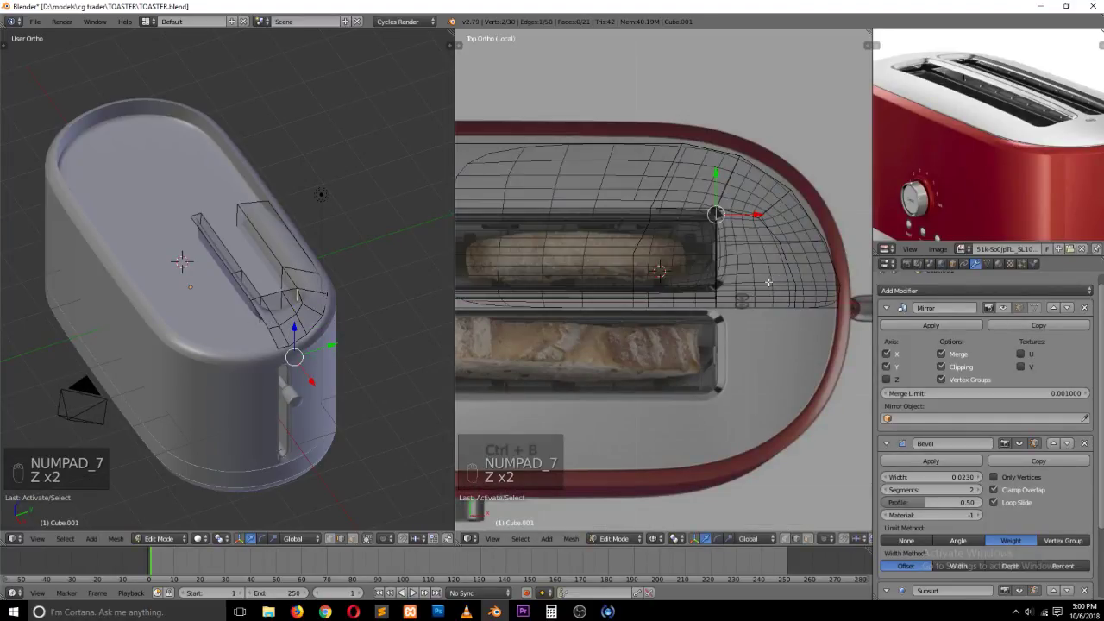
{"action": "key", "text": "ctrl+b"}
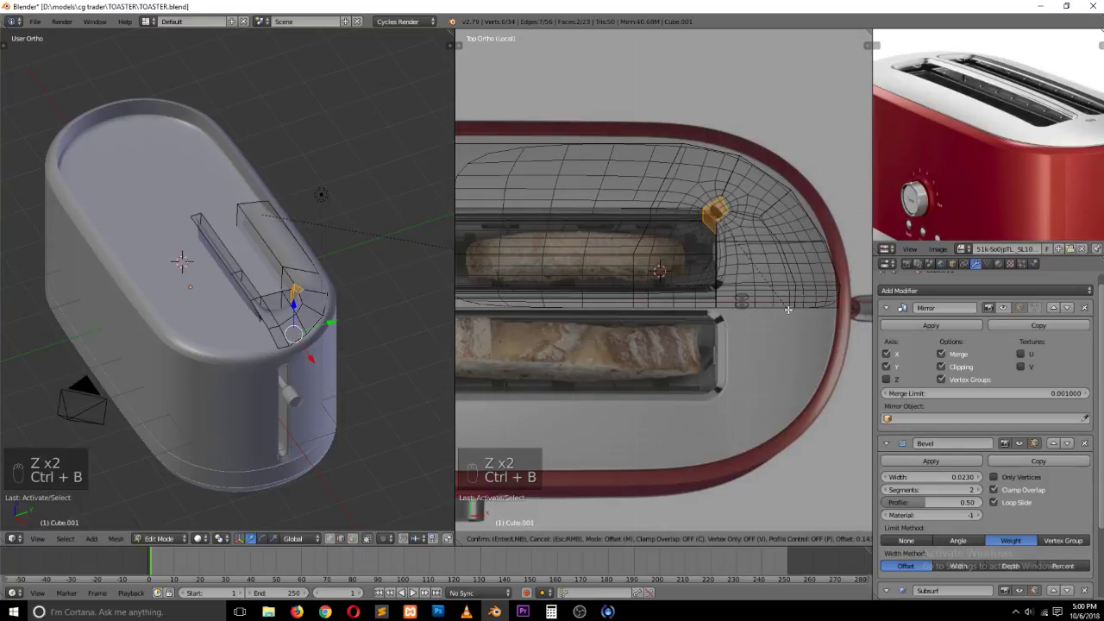
{"action": "left_click", "coordinate": [788, 309]}
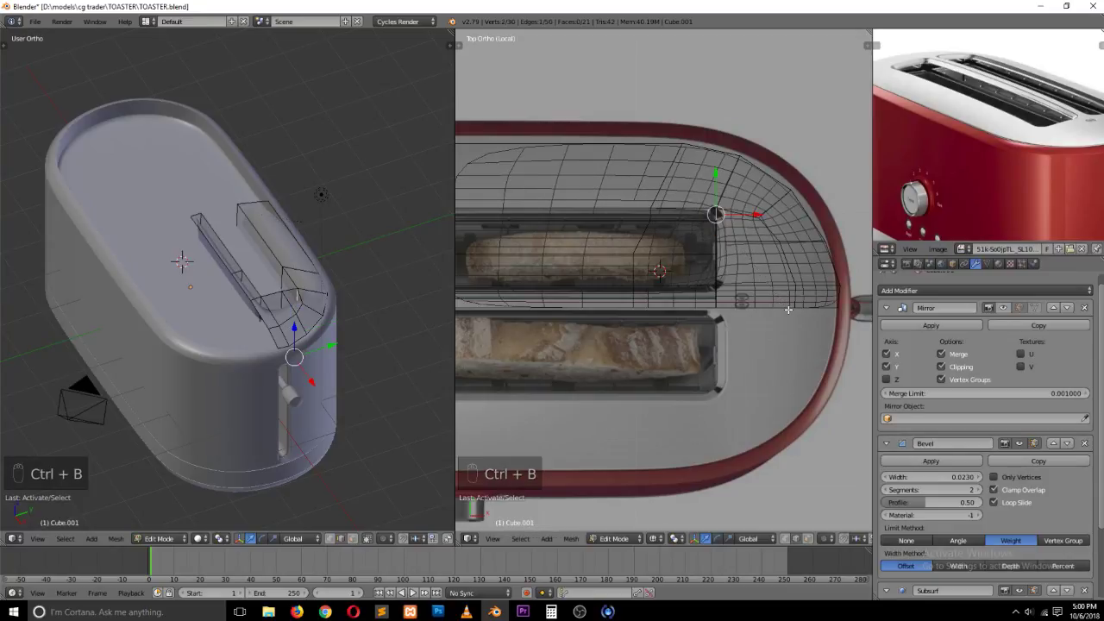
Step: Flatten the slot's floor vertices by scaling them to 0 along Z, and shift them along Y until the slot walls are vertical
{"action": "key", "text": "KP_3"}
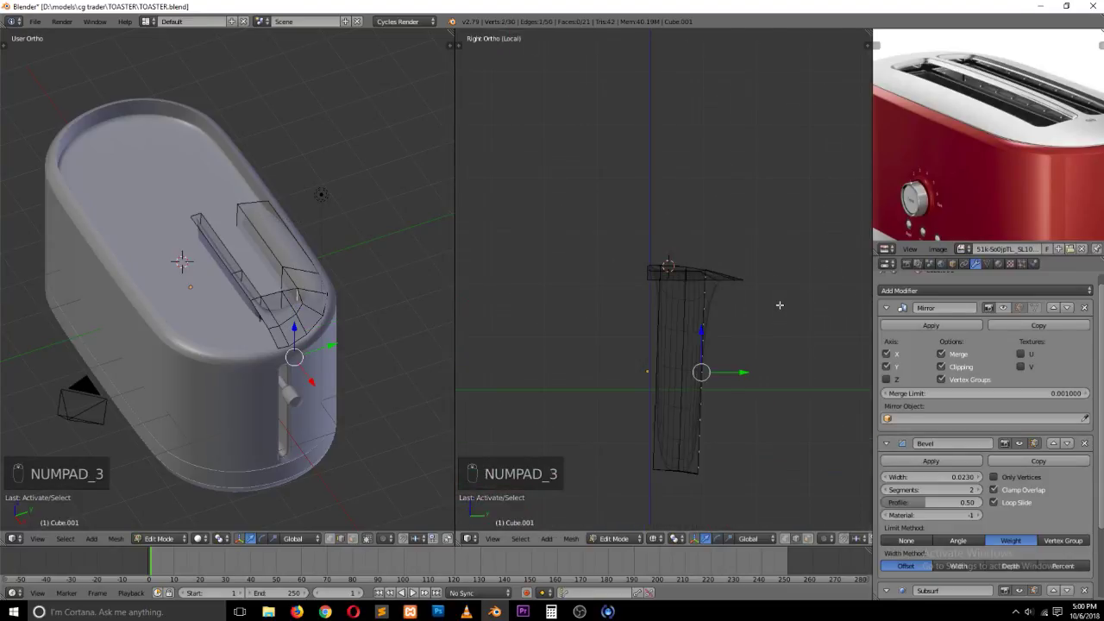
{"action": "scroll", "coordinate": [781, 305], "scroll_direction": "up", "scroll_amount": 2}
{"action": "key", "text": "ctrl+Tab"}
{"action": "left_click", "coordinate": [784, 293]}
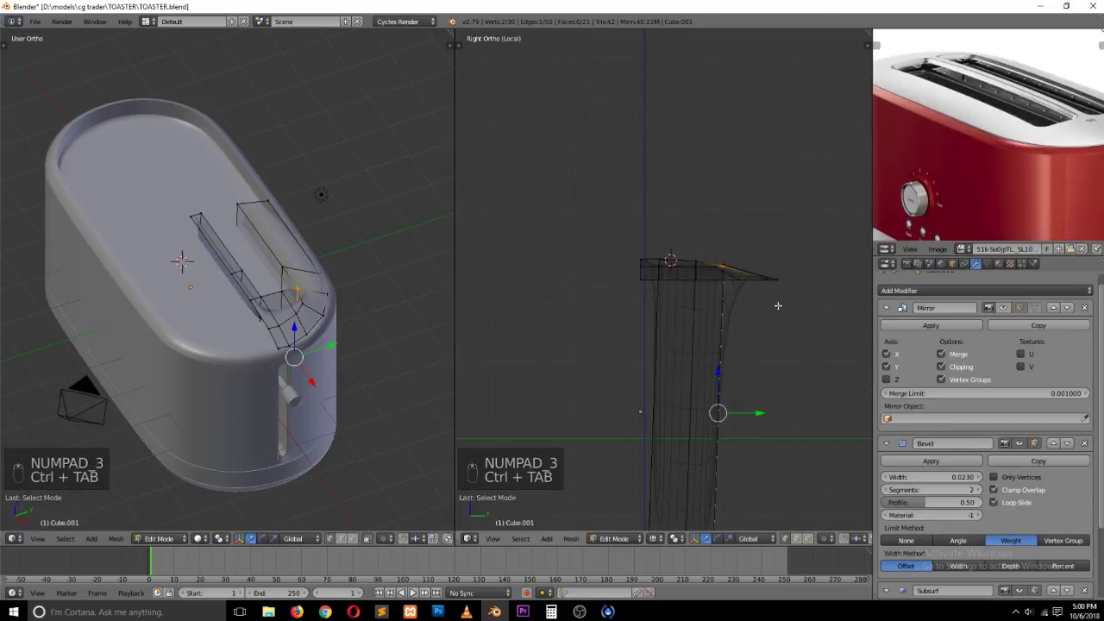
{"action": "scroll", "coordinate": [777, 315], "scroll_direction": "down", "scroll_amount": 10, "text": "shift"}
{"action": "key", "text": "a"}
{"action": "key", "text": "b"}
{"action": "left_click_drag", "start_coordinate": [599, 337], "coordinate": [819, 457]}
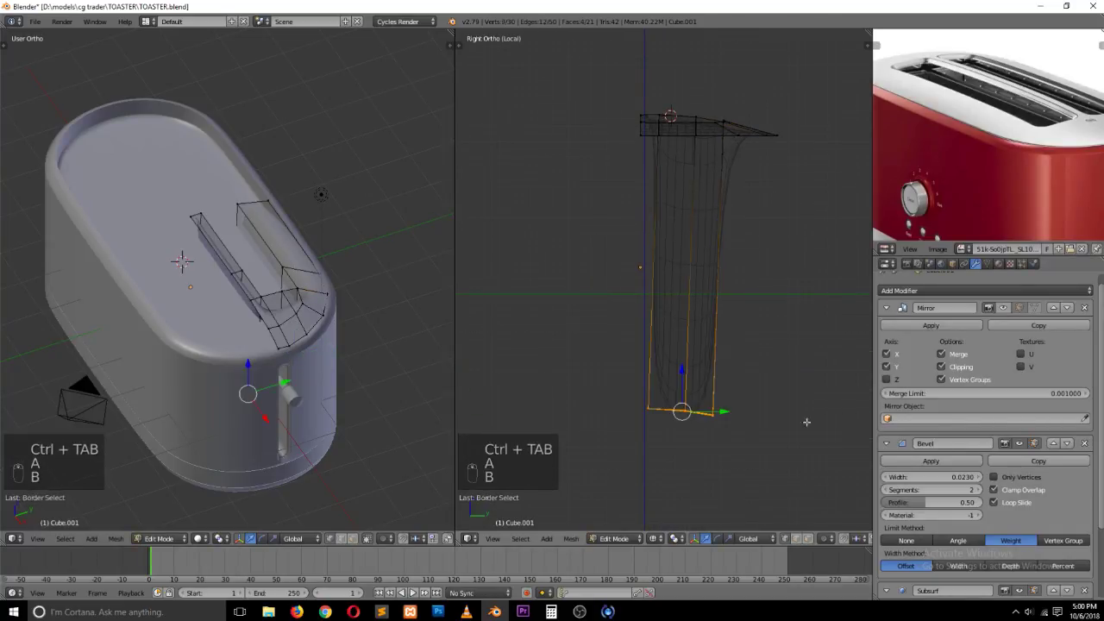
{"action": "key", "text": "s"}
{"action": "key", "text": "z"}
{"action": "key", "text": "0"}
{"action": "key", "text": "0"}
{"action": "left_click", "coordinate": [749, 288]}
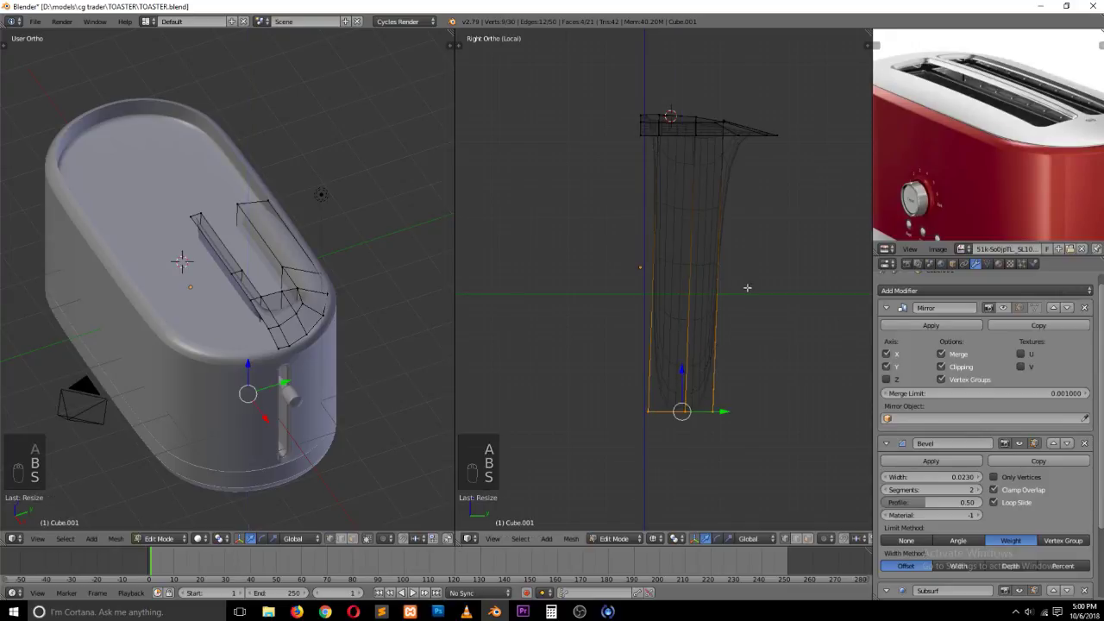
{"action": "left_click_drag", "start_coordinate": [723, 412], "coordinate": [733, 414]}
{"action": "key", "text": "a"}
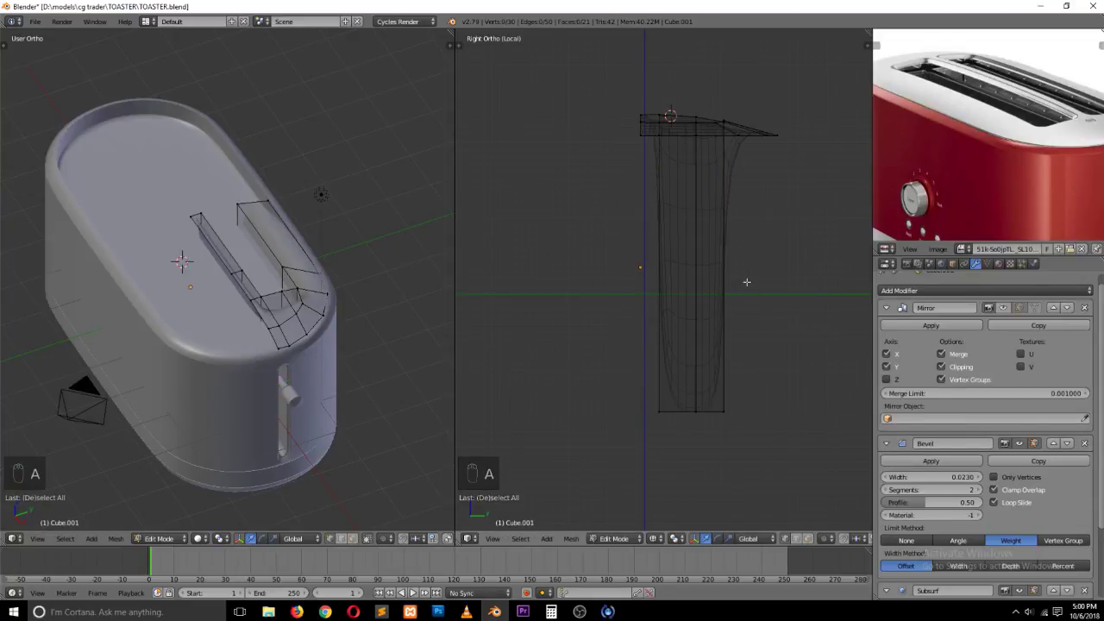
Step: Switch to edge selection in shaded display and select the vertical edge at the slot's outer lever-end corner
{"action": "key", "text": "KP_7"}
{"action": "key", "text": "grave"}
{"action": "middle_click_drag", "start_coordinate": [750, 236], "coordinate": [775, 163]}
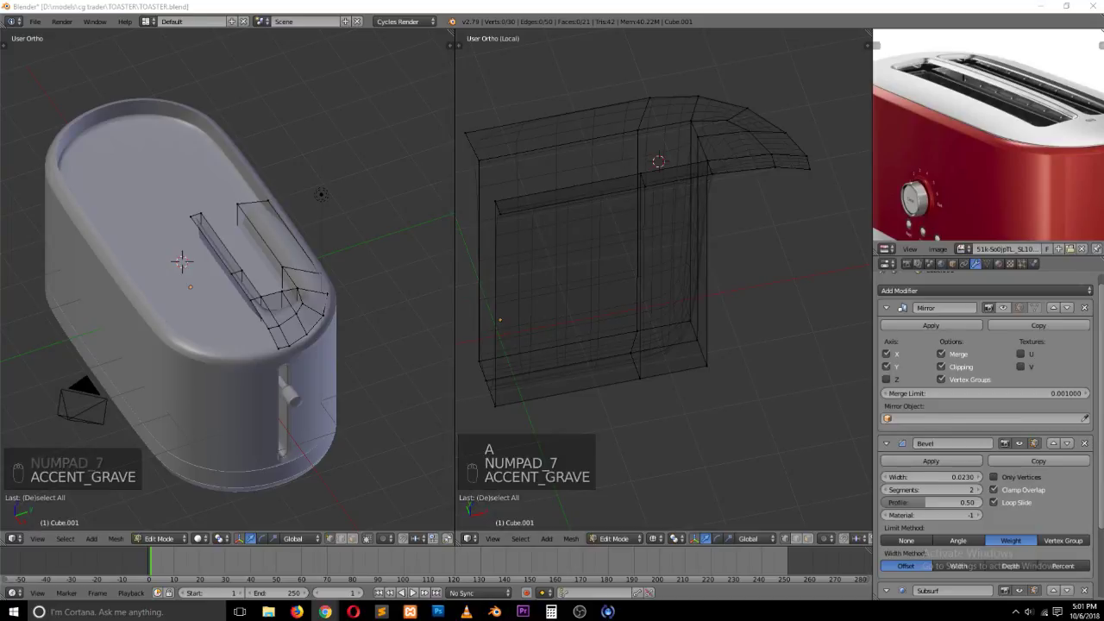
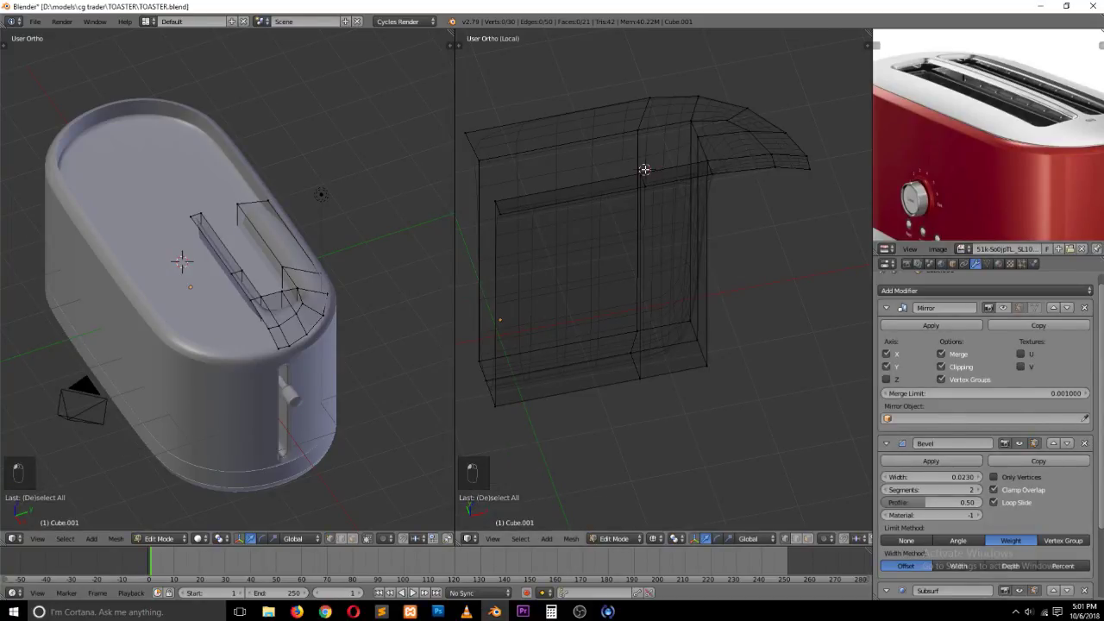
{"action": "key", "text": "ctrl+Tab"}
{"action": "left_click", "coordinate": [642, 209]}
{"action": "key", "text": "ctrl+Tab"}
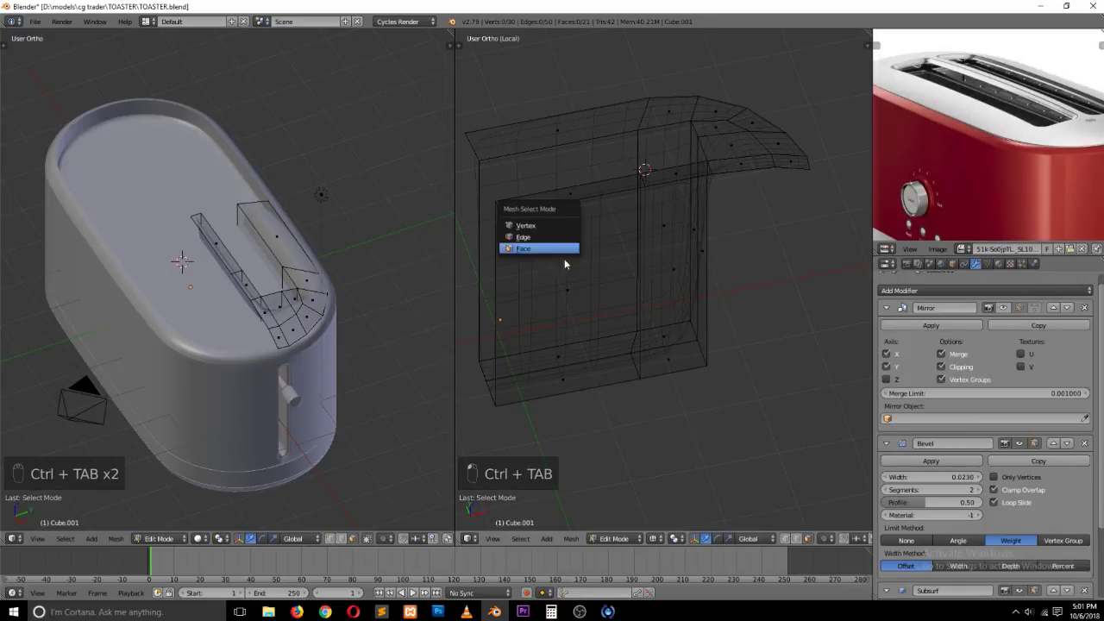
{"action": "left_click", "coordinate": [560, 241]}
{"action": "left_click", "coordinate": [1028, 613]}
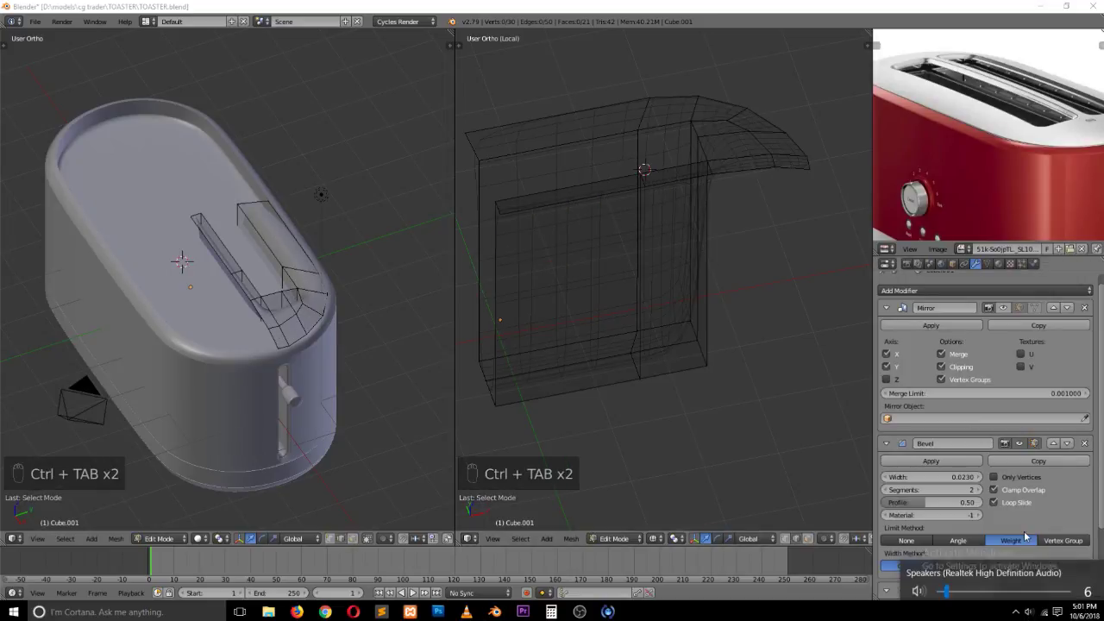
{"action": "key", "text": "z"}
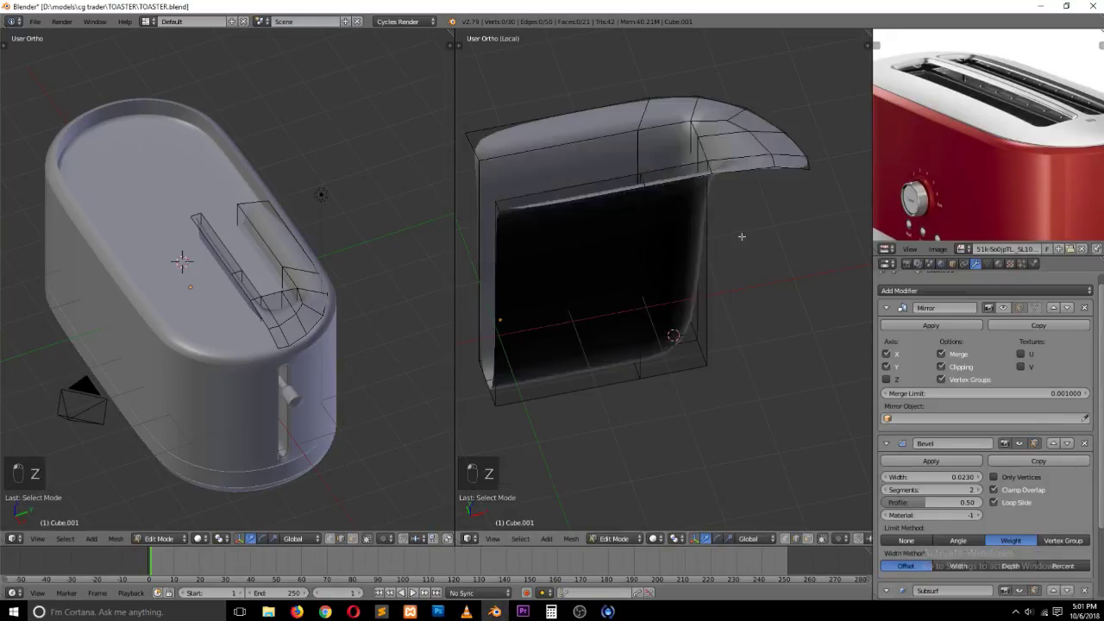
{"action": "key", "text": "grave"}
{"action": "middle_click_drag", "start_coordinate": [738, 283], "coordinate": [735, 310]}
{"action": "right_click", "coordinate": [691, 241]}
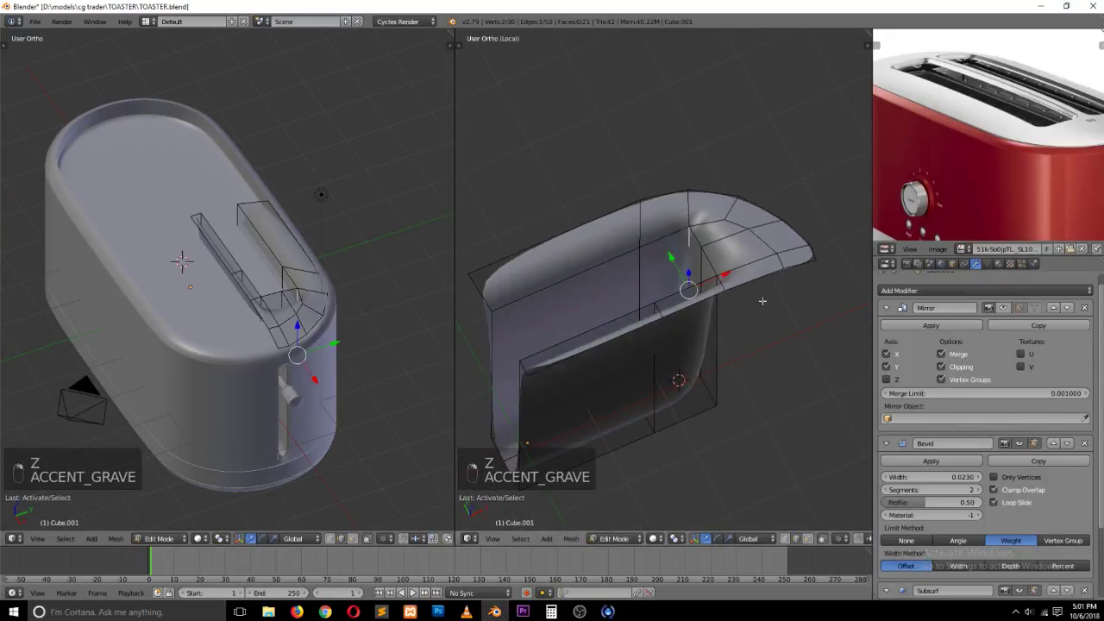
Step: Turn off the Subsurf modifier's viewport display for the top plate
{"action": "scroll", "coordinate": [1020, 542], "scroll_direction": "down", "scroll_amount": 2}
{"action": "left_click", "coordinate": [1019, 521]}
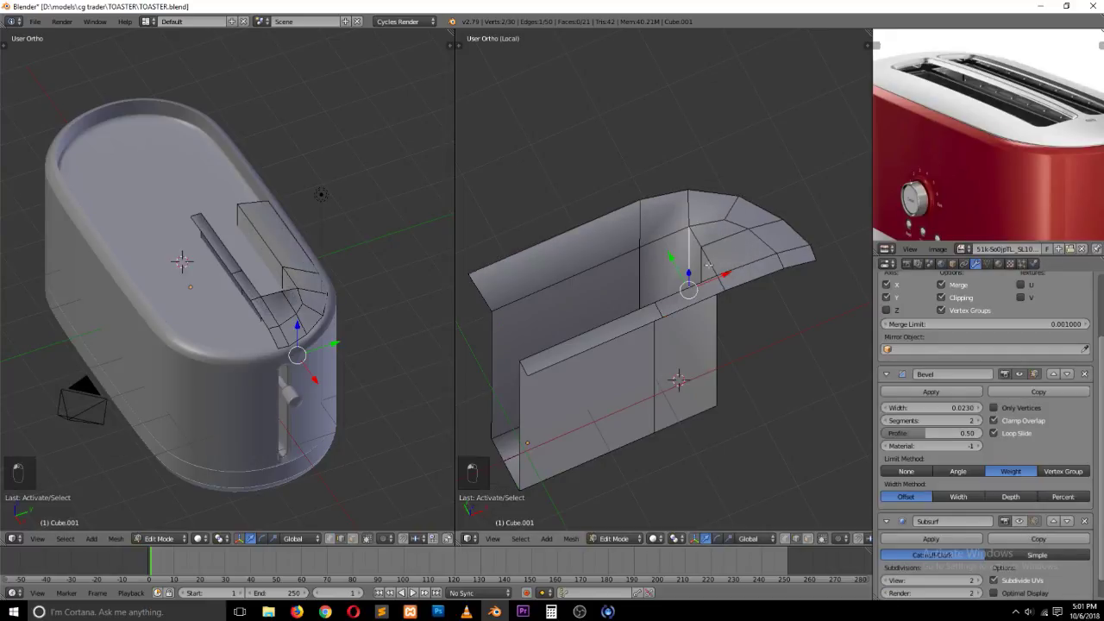
{"action": "scroll", "coordinate": [730, 267], "scroll_direction": "up", "scroll_amount": 3}
Step: Try bevelling the single vertical corner edge with several segments, comparing it with the slot corner in the top reference
{"action": "key", "text": "ctrl+b"}
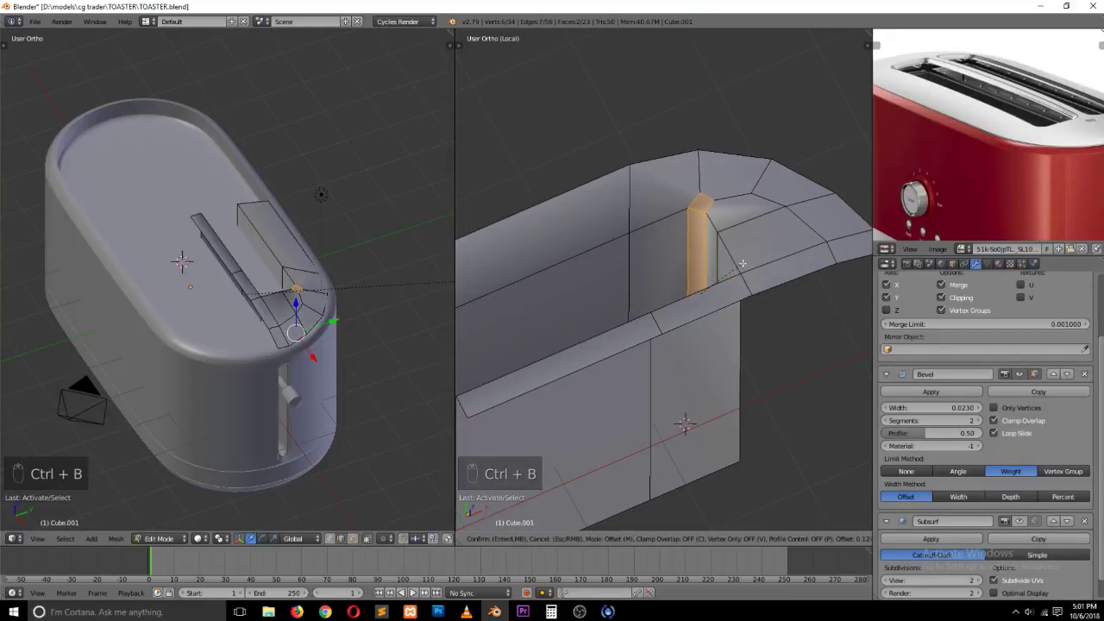
{"action": "scroll", "coordinate": [749, 264], "scroll_direction": "up", "scroll_amount": 1}
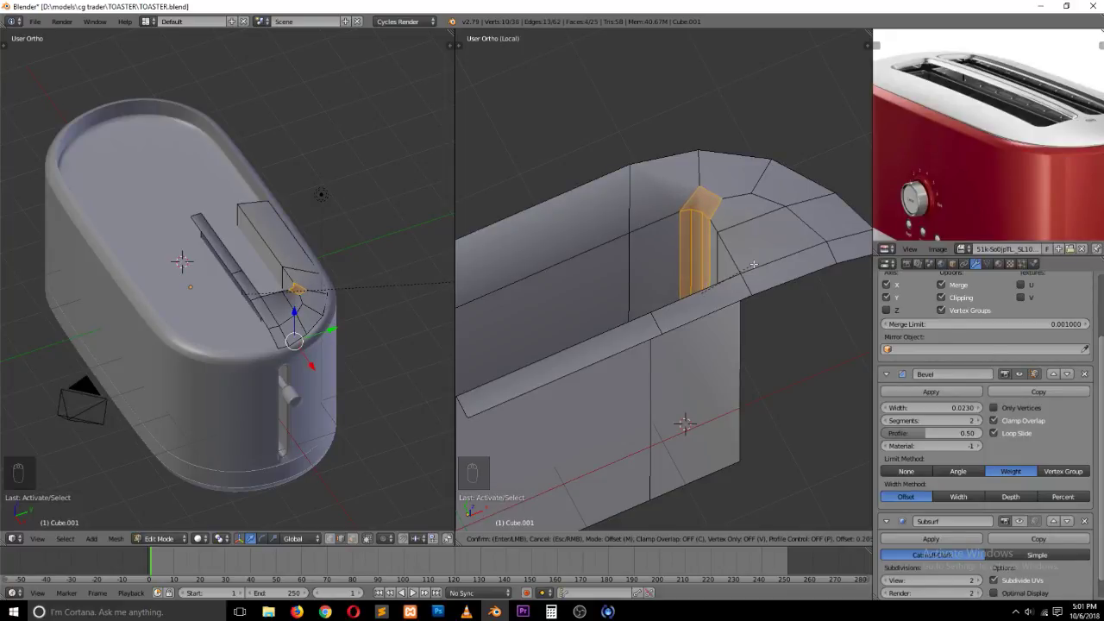
{"action": "left_click", "coordinate": [754, 264]}
{"action": "key", "text": "KP_7"}
{"action": "key", "text": "z"}
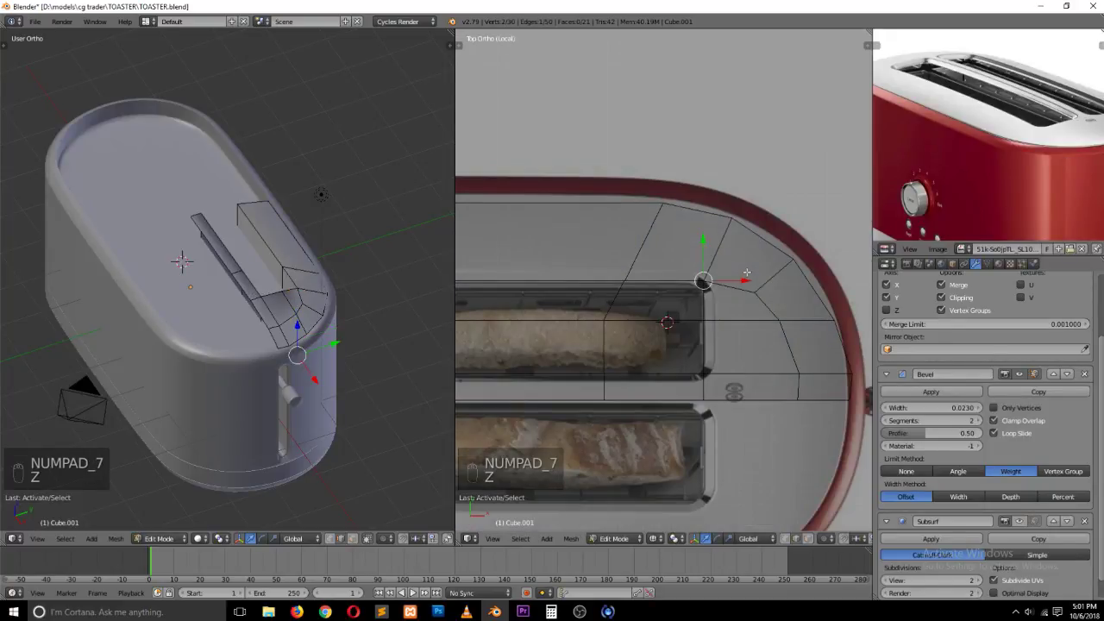
{"action": "key", "text": "ctrl+b"}
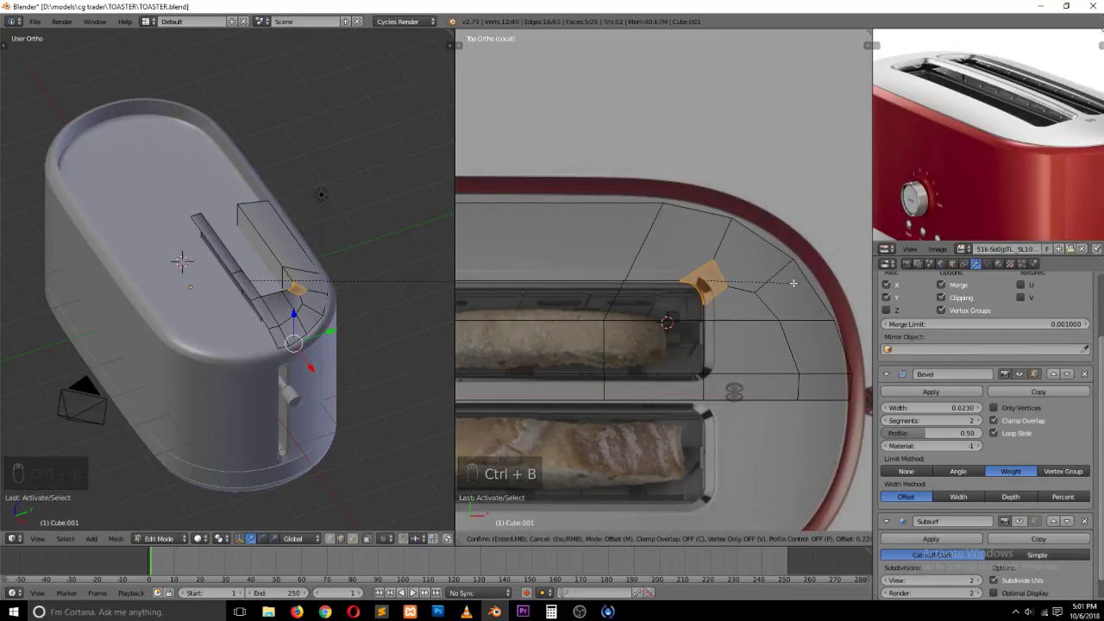
{"action": "scroll", "coordinate": [793, 283], "scroll_direction": "down", "scroll_amount": 1}
{"action": "scroll", "coordinate": [793, 283], "scroll_direction": "up", "scroll_amount": 1}
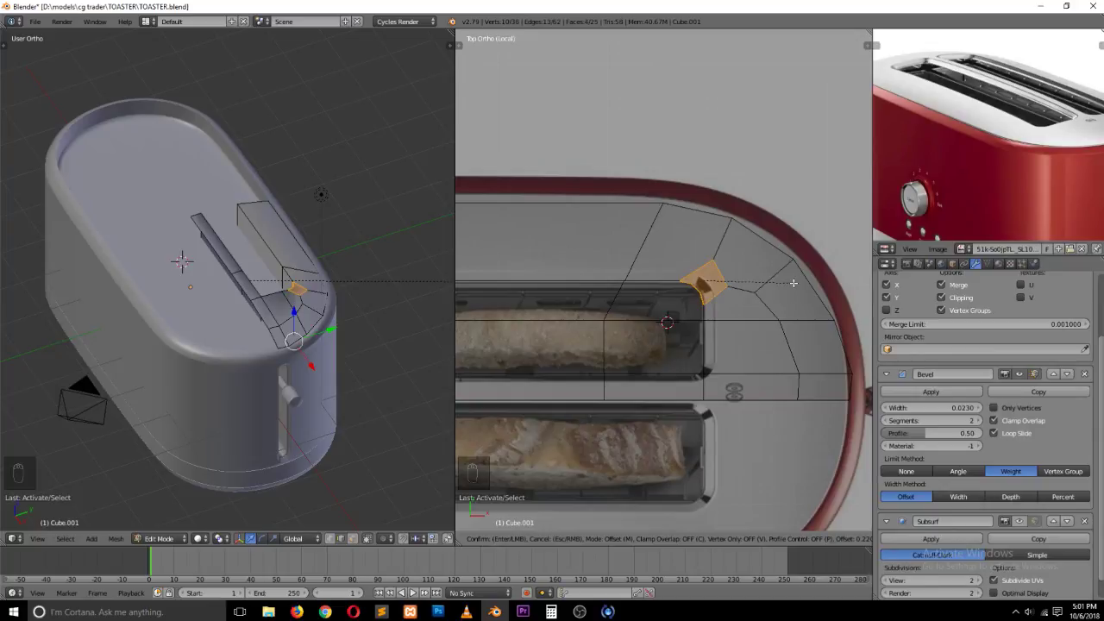
{"action": "left_click", "coordinate": [793, 283]}
{"action": "key", "text": "ctrl+z"}
Step: Add the slot's other lever-end vertical edge to the selection and bevel both corners with four segments and an offset of about 0.15
{"action": "key", "text": "grave"}
{"action": "middle_click_drag", "start_coordinate": [728, 342], "coordinate": [791, 316]}
{"action": "right_click", "coordinate": [774, 284], "text": "shift"}
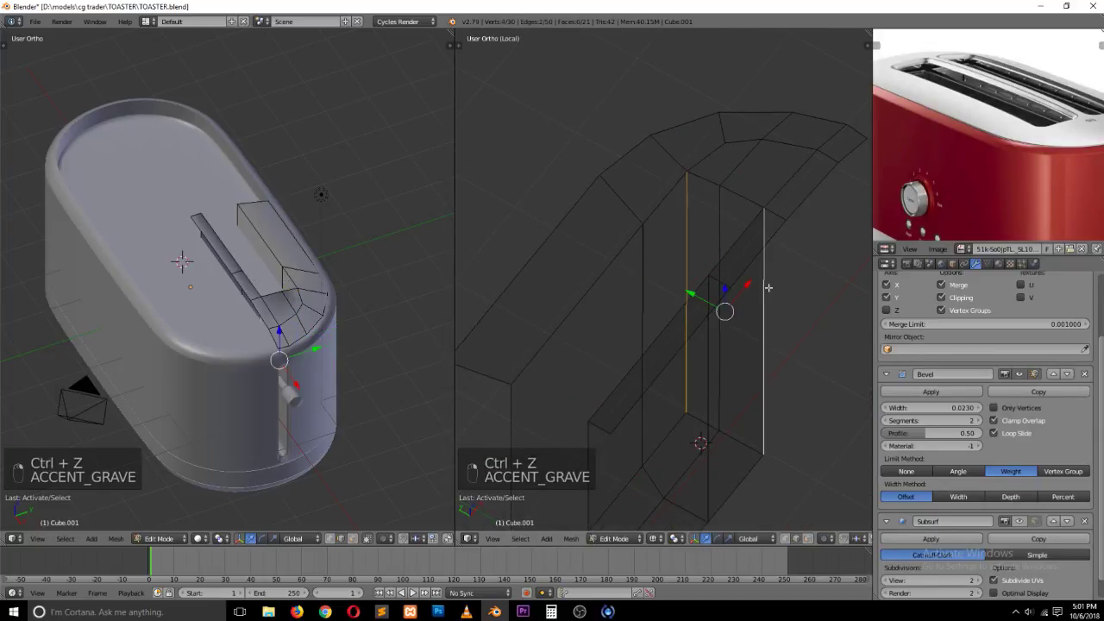
{"action": "key", "text": "KP_7"}
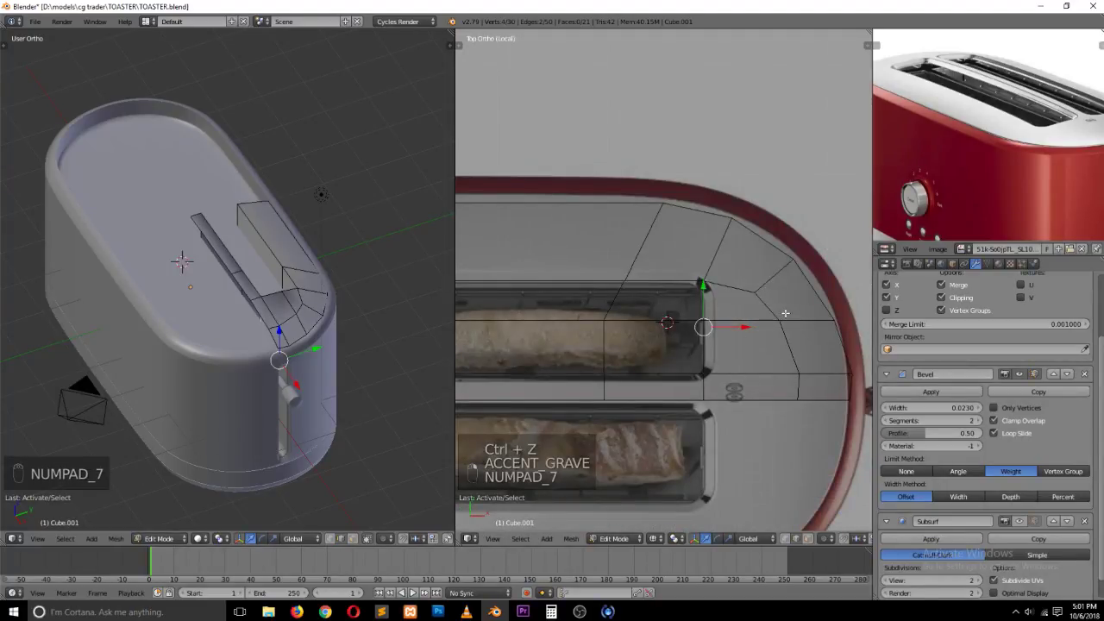
{"action": "key", "text": "ctrl+b"}
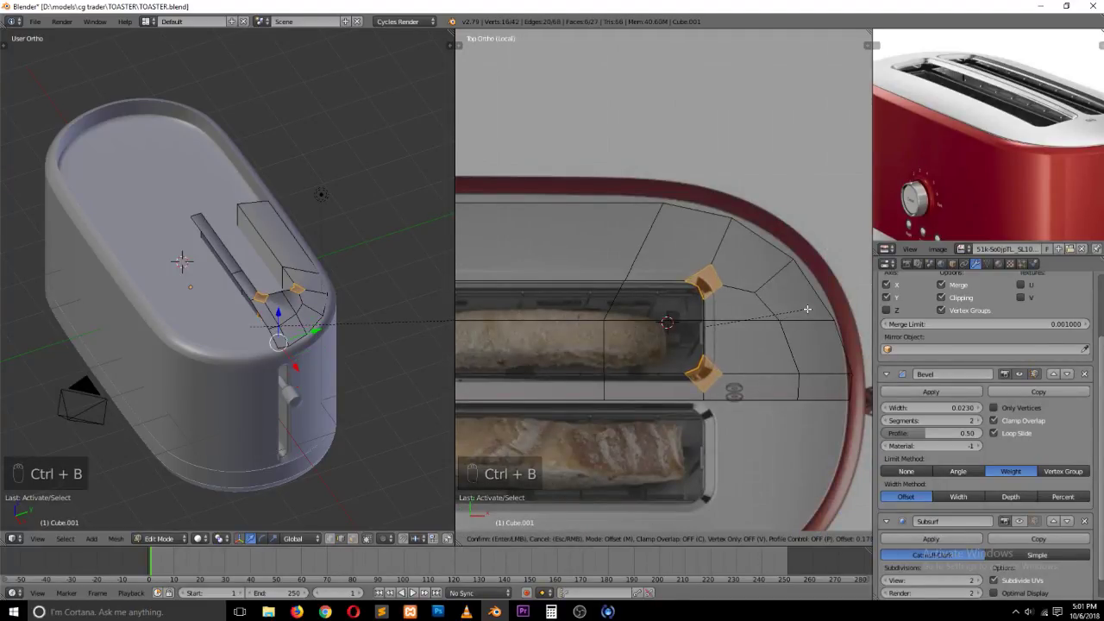
{"action": "scroll", "coordinate": [806, 313], "scroll_direction": "up", "scroll_amount": 1}
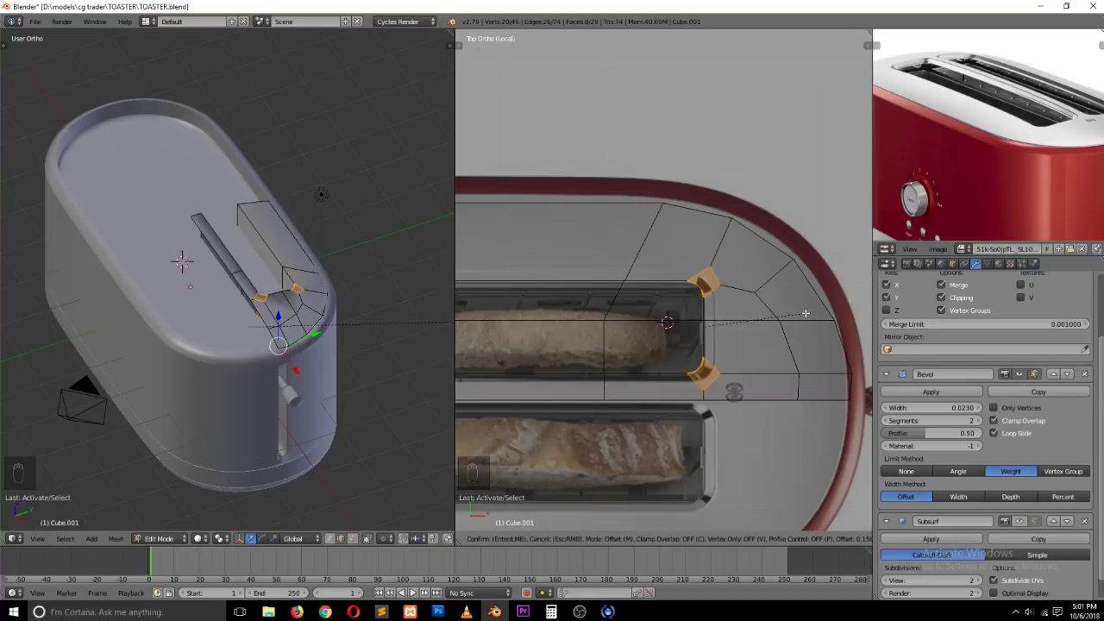
{"action": "left_click", "coordinate": [804, 316]}
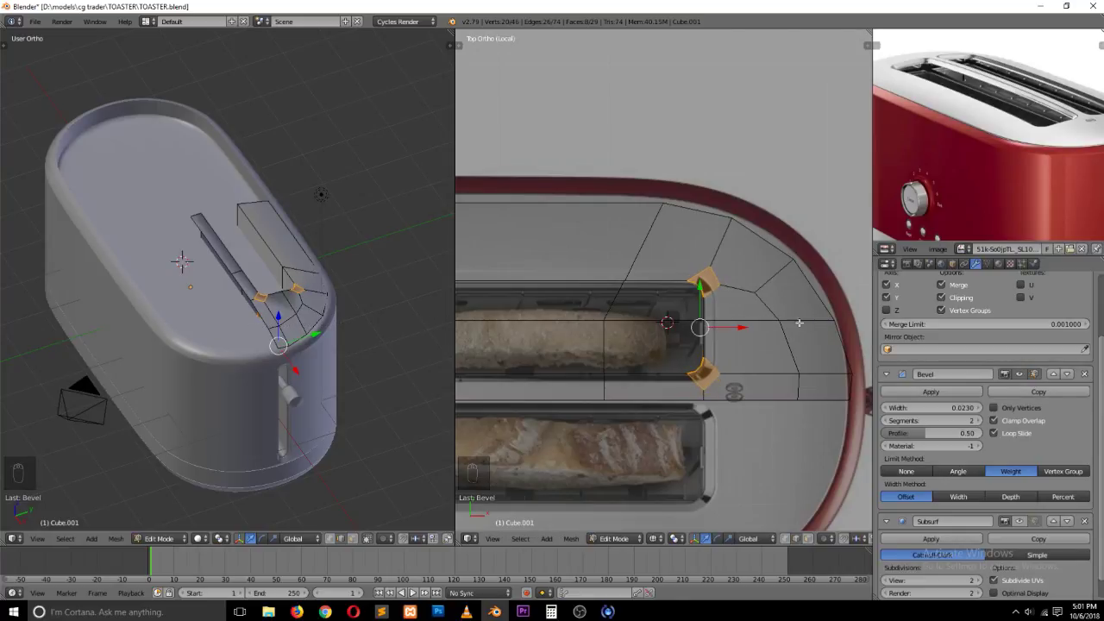
Step: Replace the selection with the slot's upper rim edges, along both long sides and across the lever end
{"action": "key", "text": "z"}
{"action": "key", "text": "grave"}
{"action": "middle_click_drag", "start_coordinate": [747, 373], "coordinate": [767, 305]}
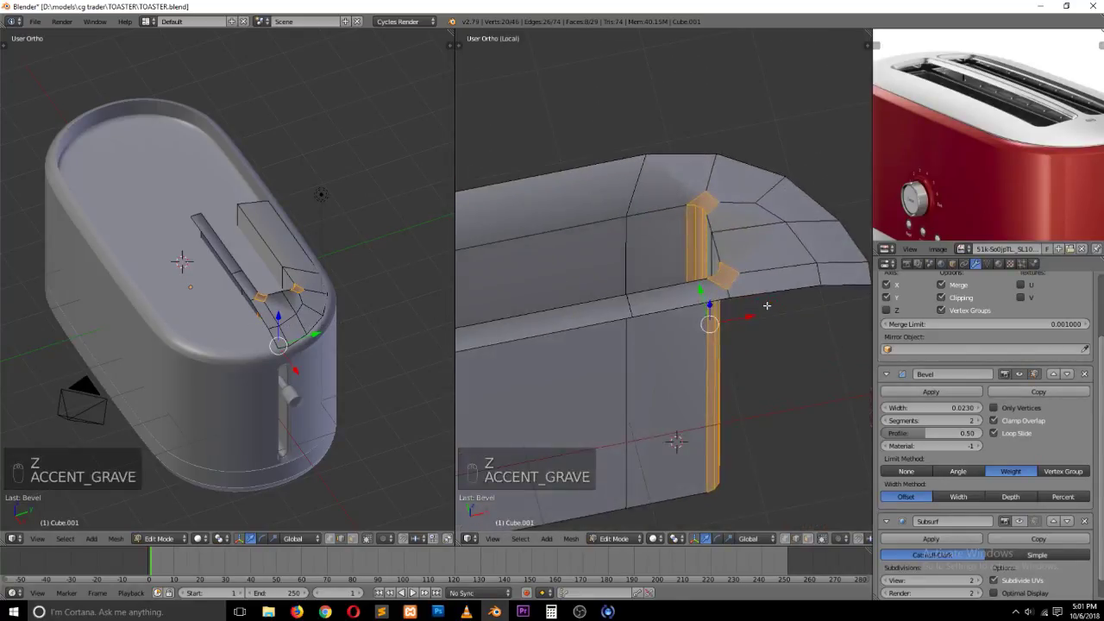
{"action": "key", "text": "a"}
{"action": "key", "text": "a"}
{"action": "right_click", "coordinate": [718, 246], "text": "alt"}
{"action": "right_click", "coordinate": [659, 212], "text": "alt"}
{"action": "right_click", "coordinate": [684, 289], "text": "alt+shift"}
{"action": "key", "text": "grave"}
{"action": "middle_click_drag", "start_coordinate": [705, 287], "coordinate": [771, 305]}
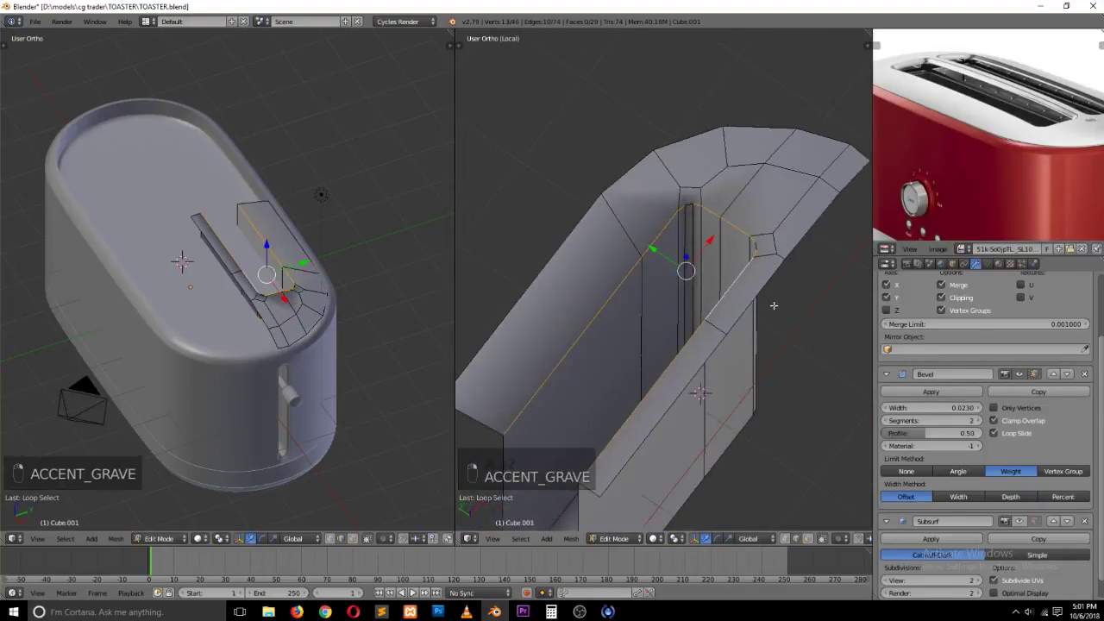
Step: Bevel the selected upper rim edges of the slot to match the rim width in the top reference, and clear the selection
{"action": "key", "text": "z"}
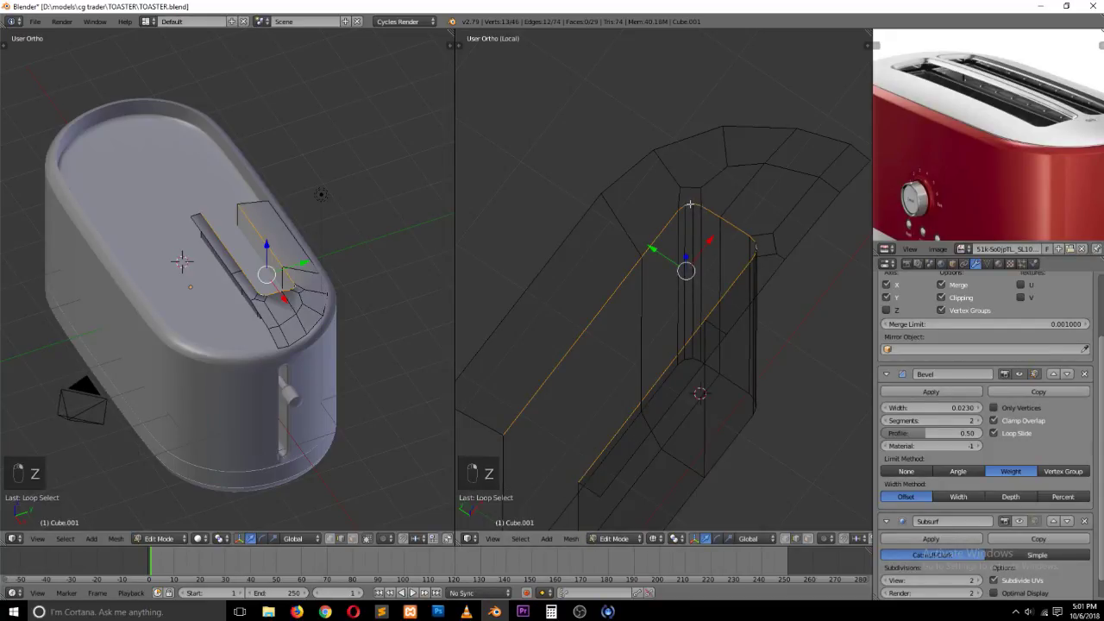
{"action": "key", "text": "grave"}
{"action": "middle_click_drag", "start_coordinate": [753, 239], "coordinate": [714, 251]}
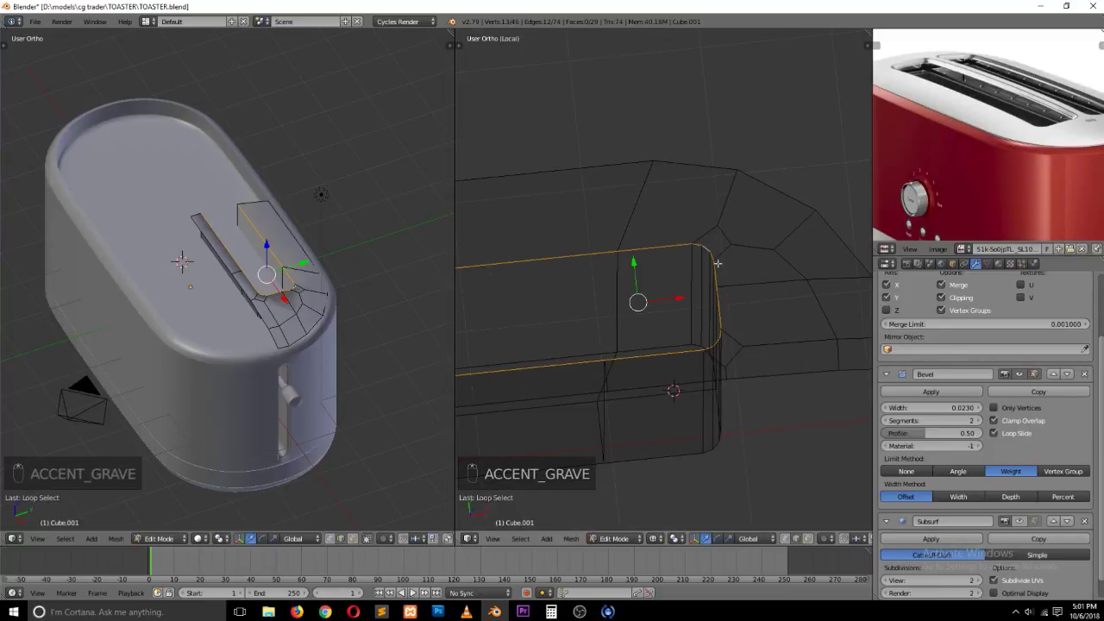
{"action": "key", "text": "KP_7"}
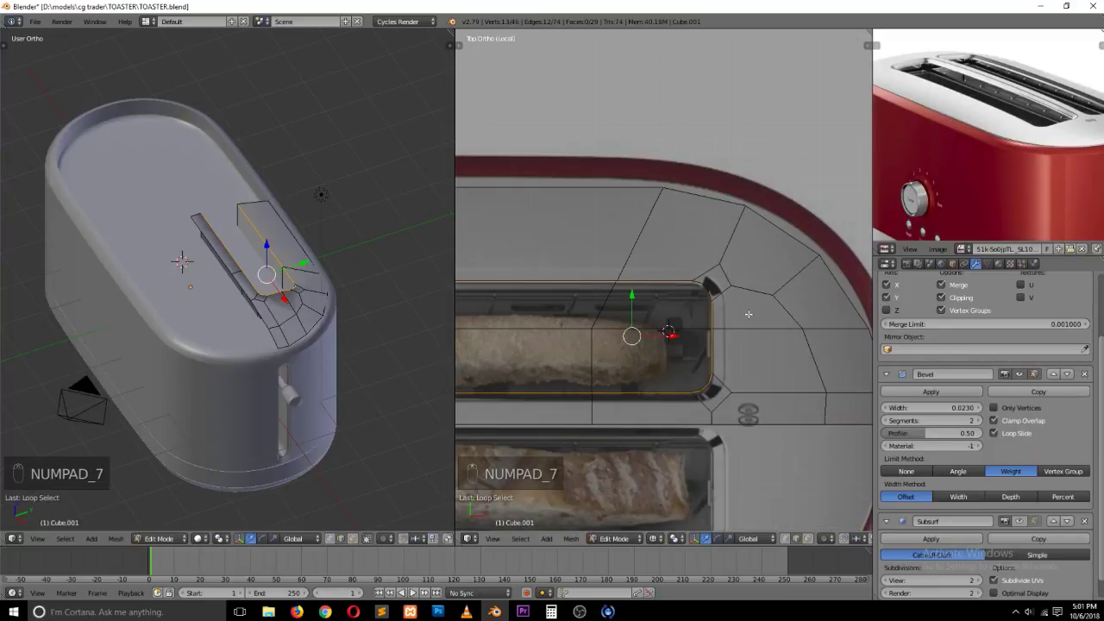
{"action": "key", "text": "ctrl+b"}
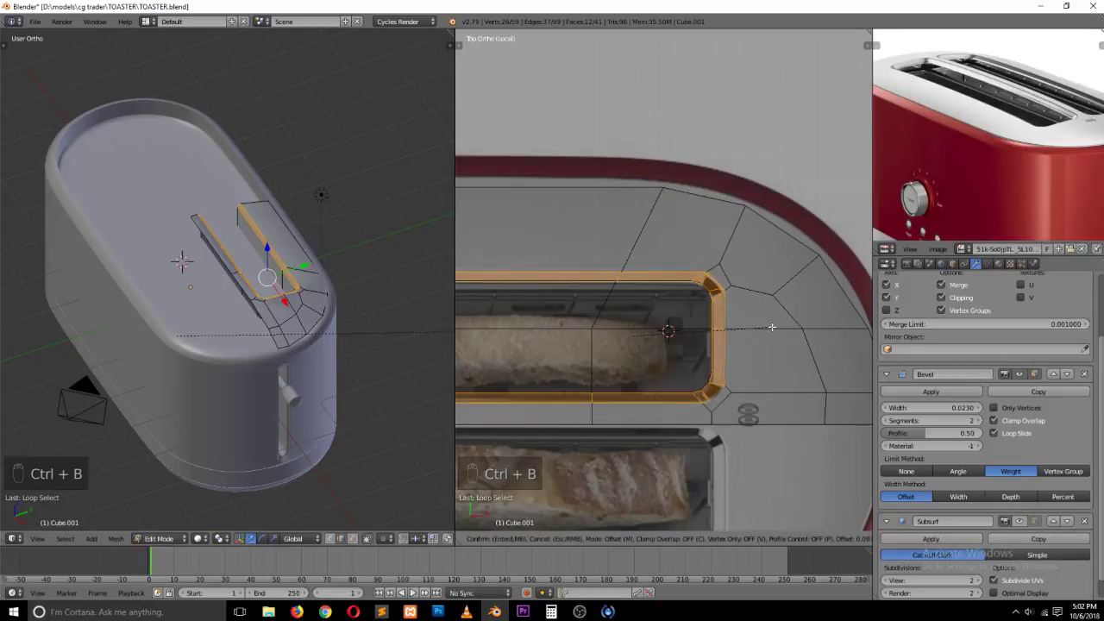
{"action": "left_click", "coordinate": [772, 327]}
{"action": "key", "text": "a"}
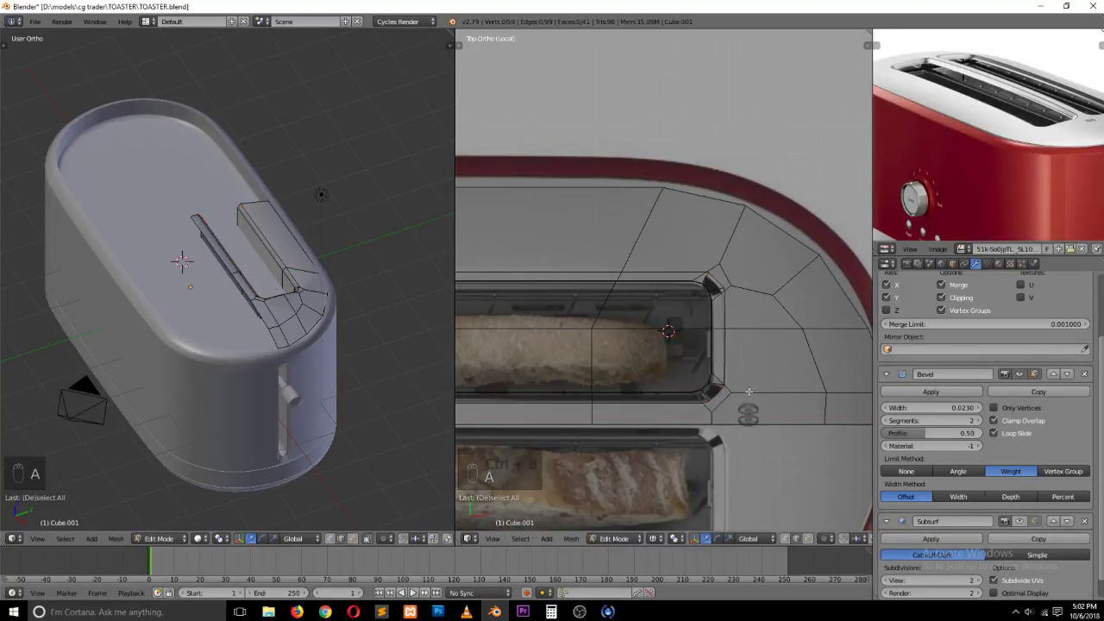
Step: In vertex selection mode, merge the closely spaced rim vertices at the slot's outer lever-end corner in two merges
{"action": "key", "text": "z"}
{"action": "key", "text": "grave"}
{"action": "mouse_move", "coordinate": [665, 328]}
{"action": "middle_mouse_down"}
{"action": "mouse_move", "coordinate": [726, 290]}
{"action": "mouse_move", "coordinate": [638, 342]}
{"action": "middle_mouse_up"}
{"action": "scroll", "coordinate": [726, 289], "scroll_direction": "up", "scroll_amount": 1}
{"action": "key", "text": "grave"}
{"action": "scroll", "coordinate": [661, 323], "scroll_direction": "up", "scroll_amount": 2}
{"action": "key", "text": "ctrl+Tab"}
{"action": "left_click", "coordinate": [665, 312]}
{"action": "right_click", "coordinate": [699, 312]}
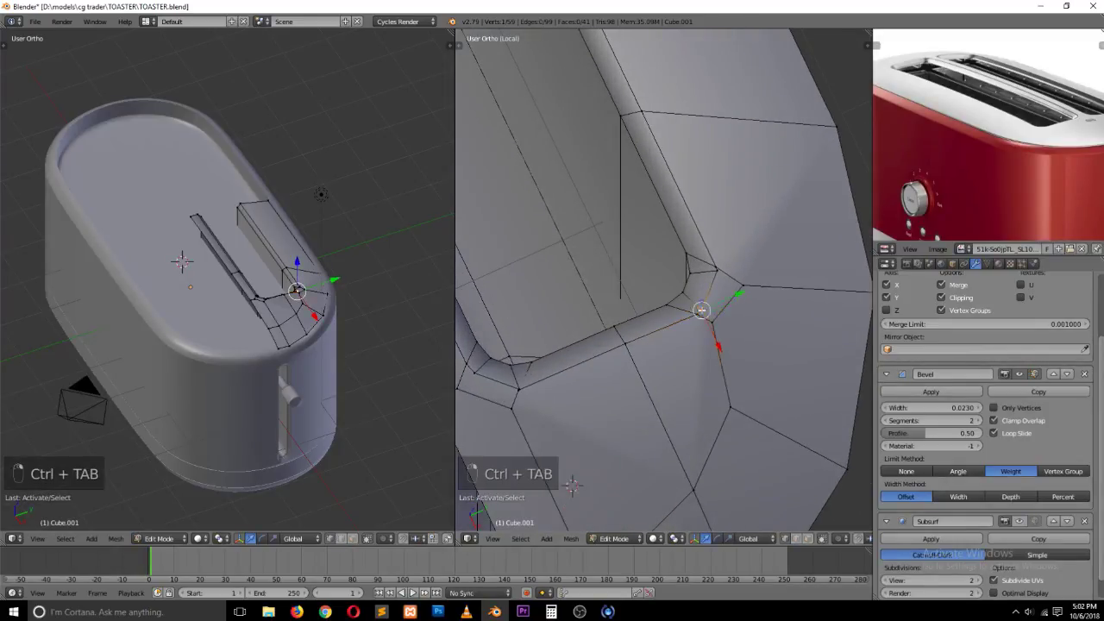
{"action": "key", "text": "alt+m"}
{"action": "left_click", "coordinate": [703, 309]}
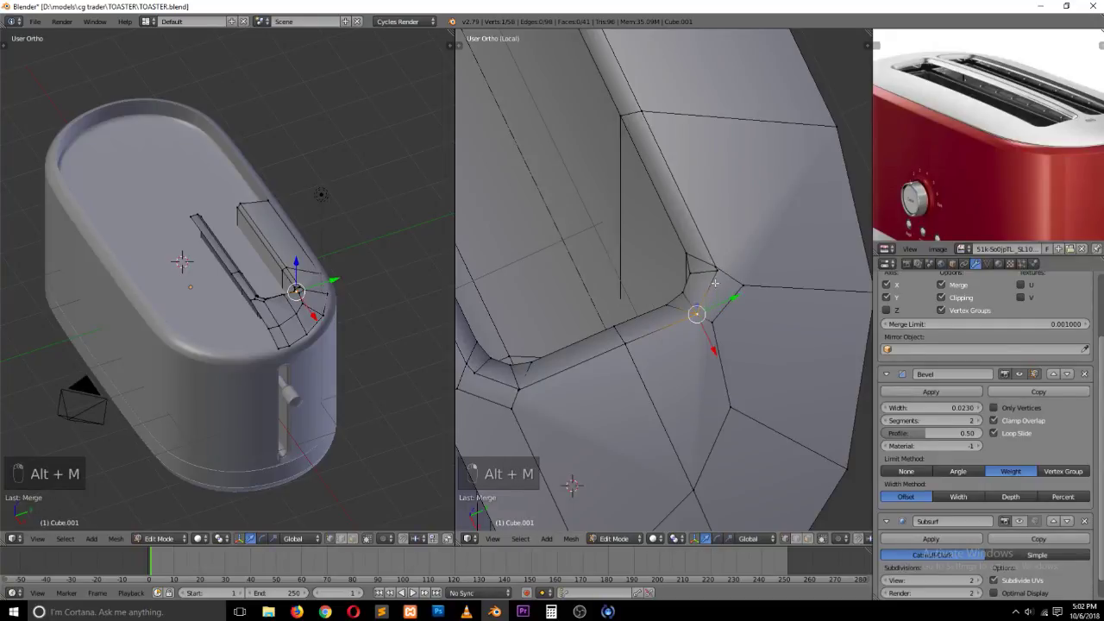
{"action": "key", "text": "alt+m"}
{"action": "left_click", "coordinate": [718, 272]}
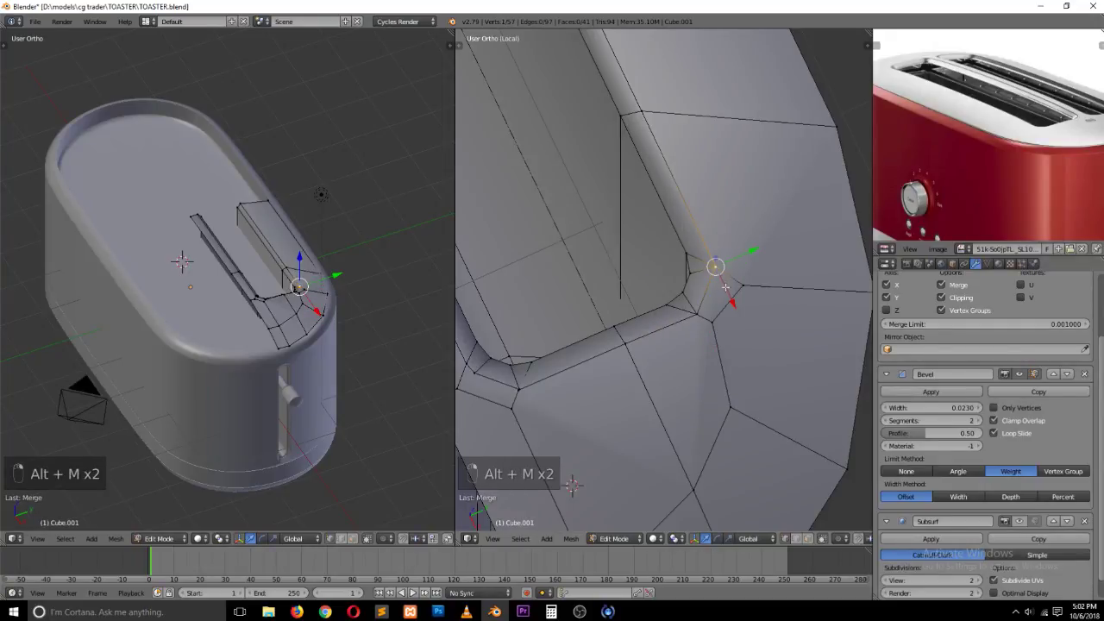
Step: Try merging the rim vertices at the slot's inner lever-end corner with the mesh shown in wireframe, and undo the merge
{"action": "right_click", "coordinate": [709, 338]}
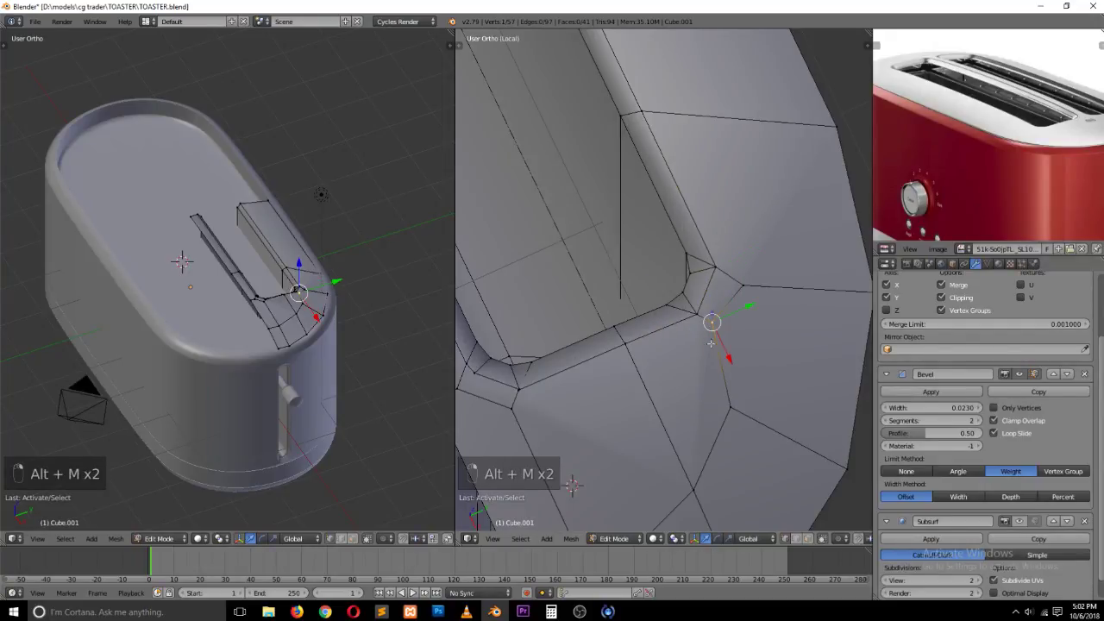
{"action": "key", "text": "z"}
{"action": "right_click", "coordinate": [518, 390], "text": "shift"}
{"action": "right_click", "coordinate": [520, 391], "text": "shift"}
{"action": "key", "text": "alt+m"}
{"action": "left_click", "coordinate": [524, 395]}
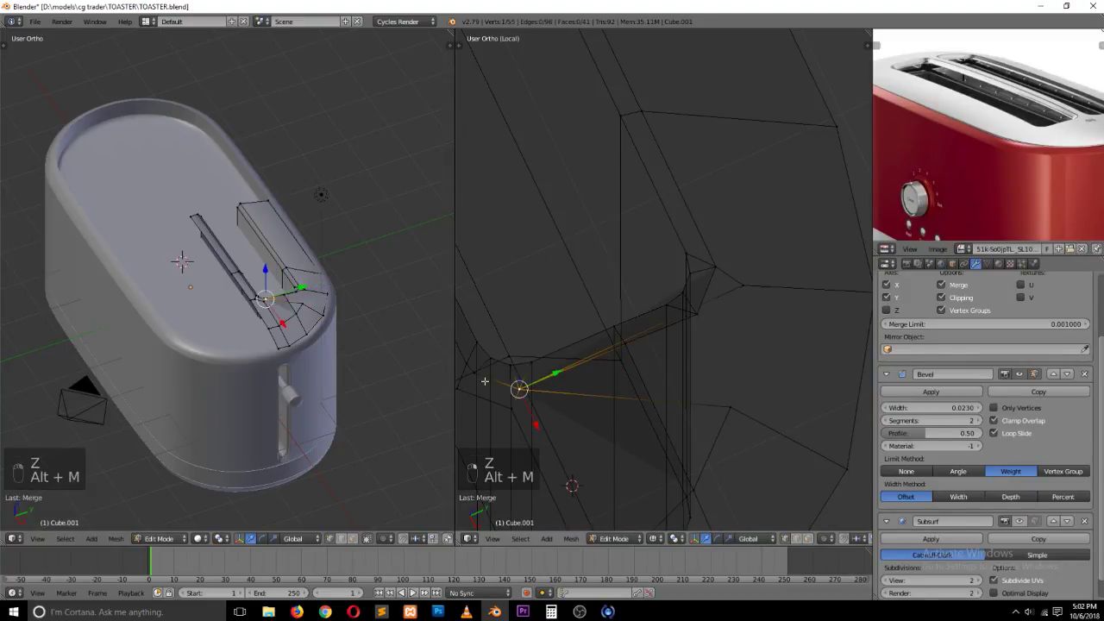
{"action": "key", "text": "ctrl+z"}
{"action": "key", "text": "z"}
{"action": "key", "text": "z"}
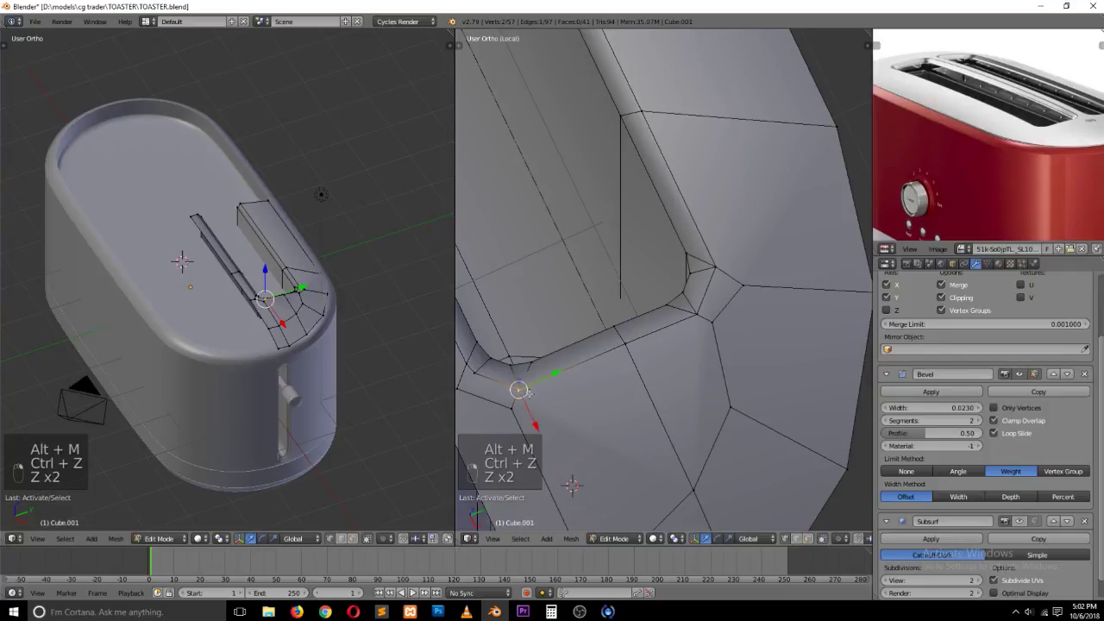
Step: Merge the closely spaced rim vertices at the slot's inner lever-end corner in two merges, using solid shading
{"action": "key", "text": "alt+m"}
{"action": "left_click", "coordinate": [526, 391]}
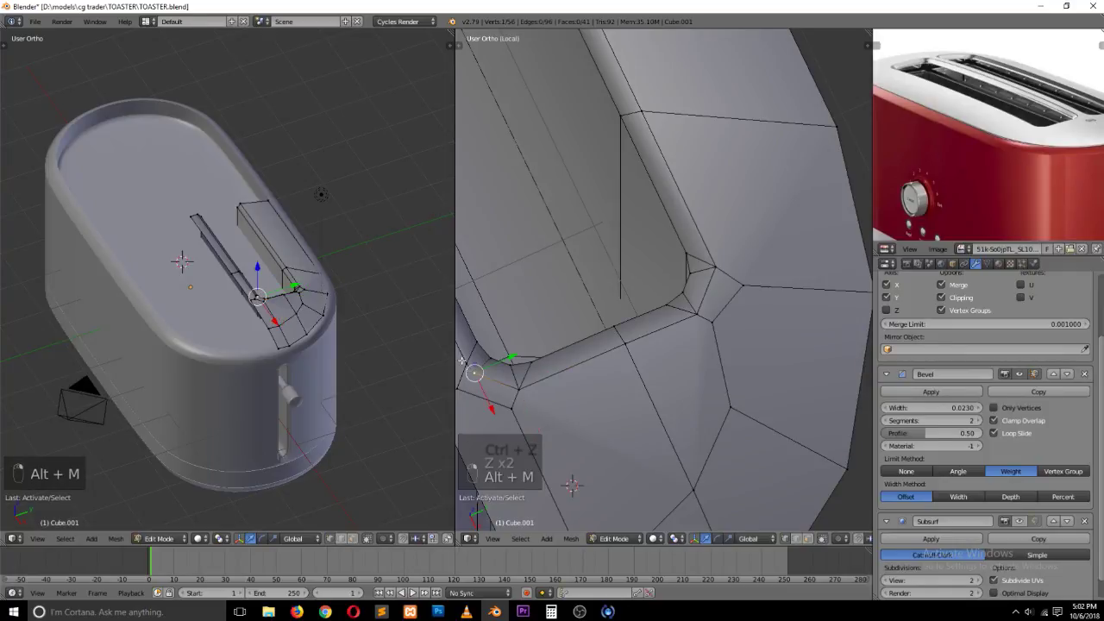
{"action": "right_click", "coordinate": [464, 362], "text": "shift"}
{"action": "key", "text": "alt+m"}
{"action": "left_click", "coordinate": [501, 380]}
Step: Enable ambient occlusion shading in the view of the whole toaster
{"action": "key", "text": "KP_7"}
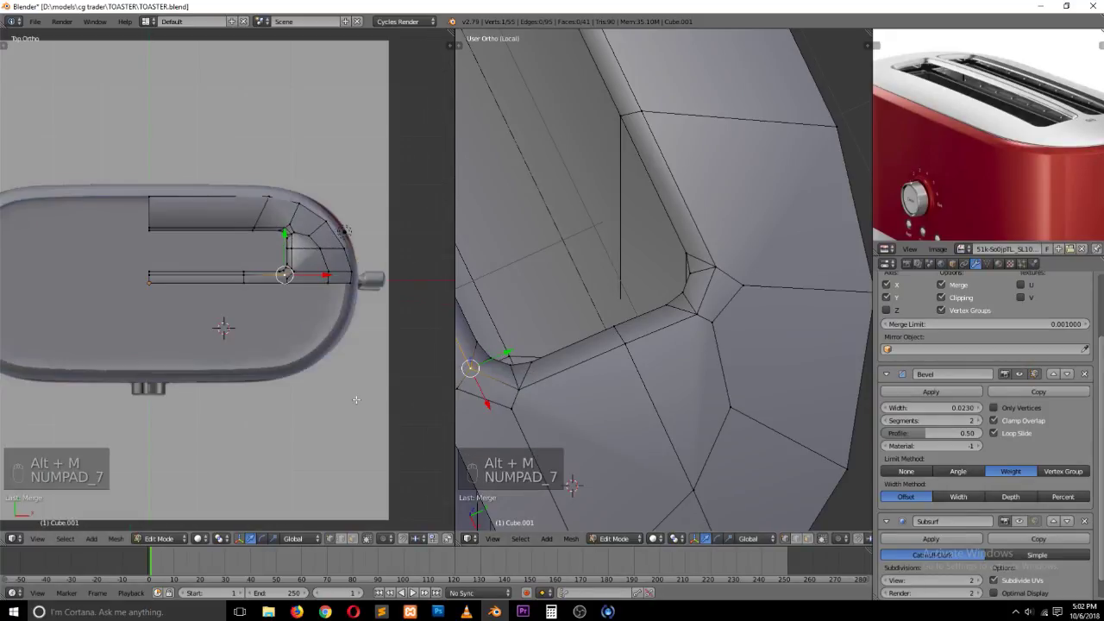
{"action": "key", "text": "grave"}
{"action": "middle_click_drag", "start_coordinate": [193, 280], "coordinate": [211, 236]}
{"action": "key", "text": "n"}
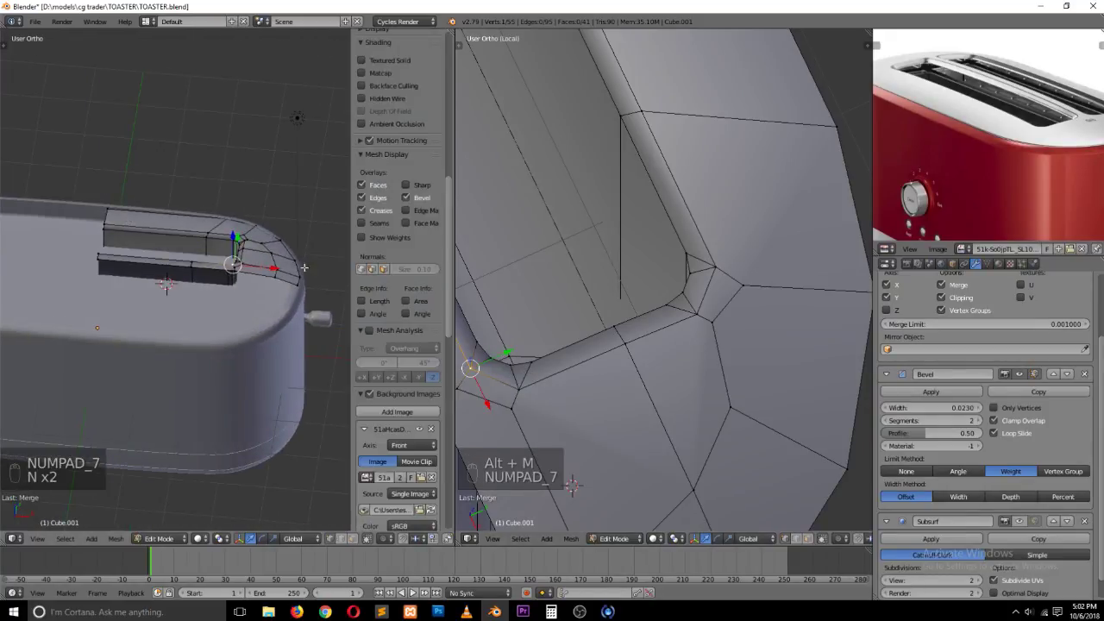
{"action": "scroll", "coordinate": [388, 263], "scroll_direction": "up", "scroll_amount": 3}
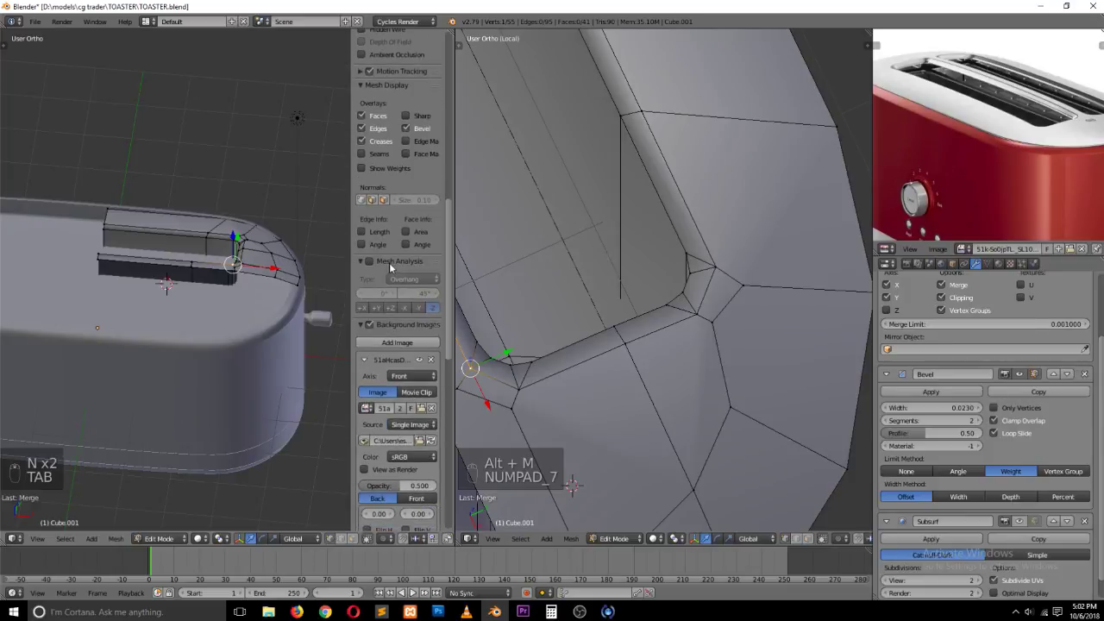
{"action": "key", "text": "Tab"}
{"action": "key", "text": "Tab"}
{"action": "left_click", "coordinate": [361, 159]}
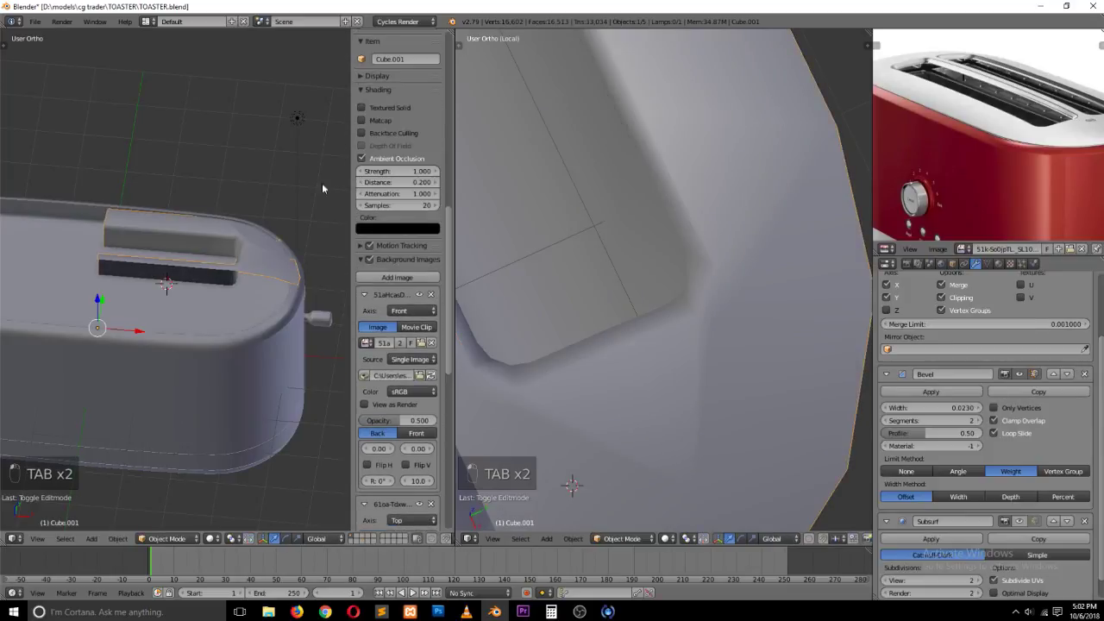
{"action": "key", "text": "Tab"}
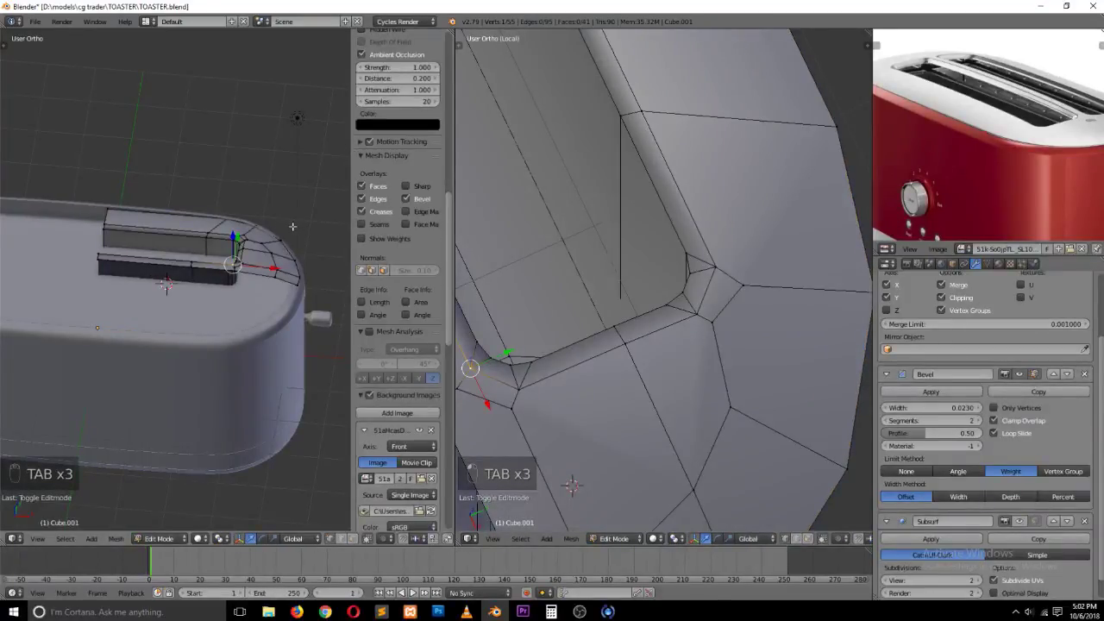
{"action": "key", "text": "KP_7"}
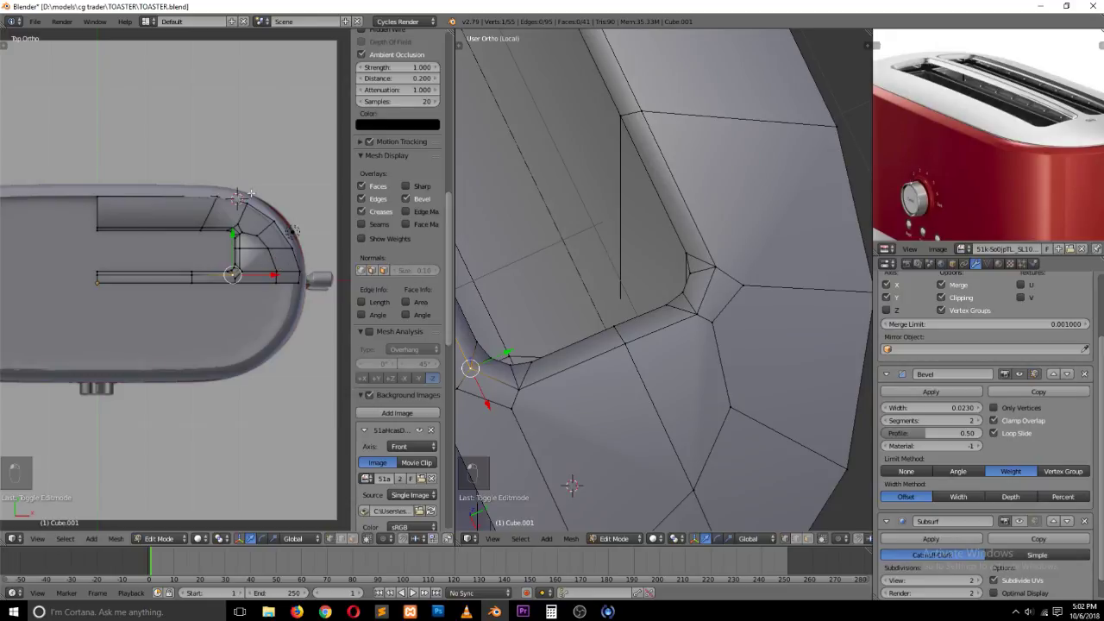
{"action": "key", "text": "n"}
Step: Turn on the Mirror modifier's viewport display for the top plate in Object Mode and save the file
{"action": "key", "text": "grave"}
{"action": "middle_click_drag", "start_coordinate": [332, 263], "coordinate": [248, 184]}
{"action": "key", "text": "Tab"}
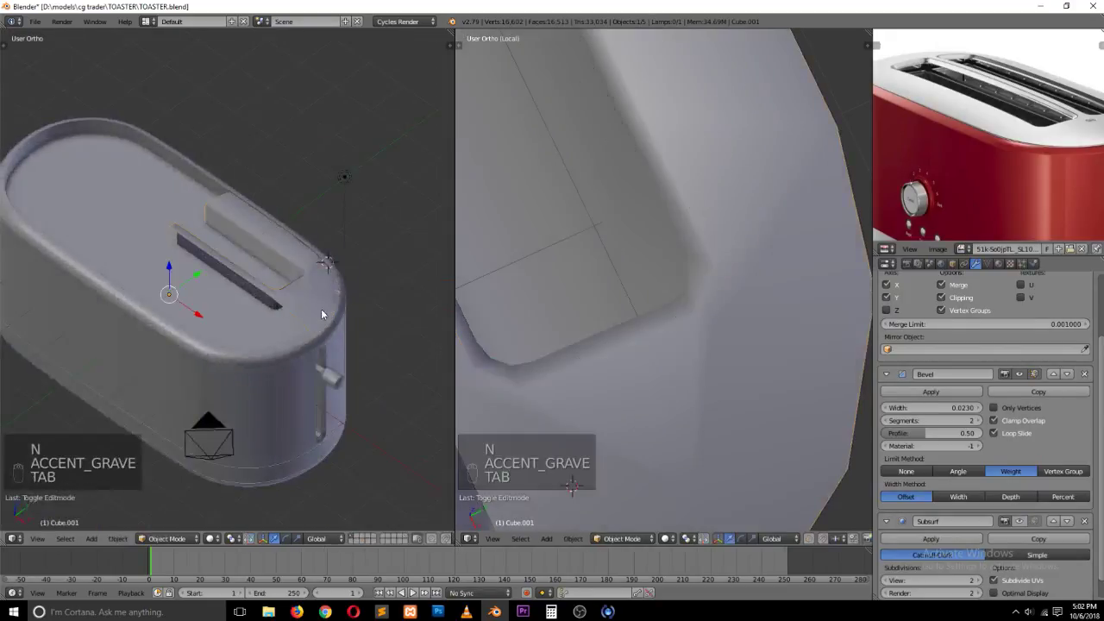
{"action": "scroll", "coordinate": [325, 311], "scroll_direction": "up", "scroll_amount": 2}
{"action": "scroll", "coordinate": [1004, 500], "scroll_direction": "down", "scroll_amount": 1}
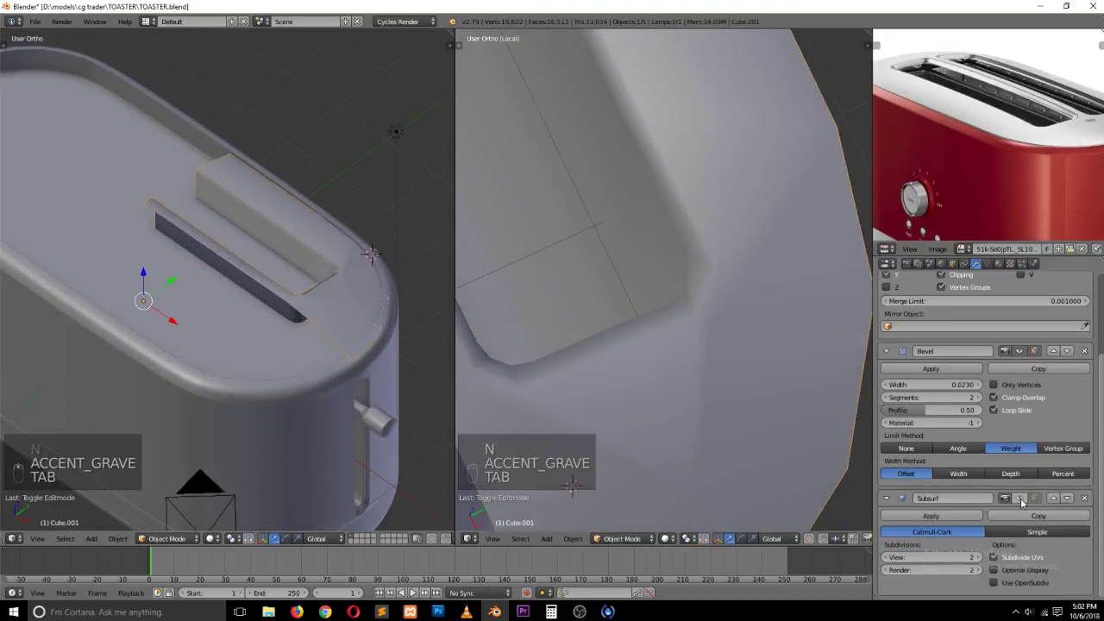
{"action": "scroll", "coordinate": [999, 398], "scroll_direction": "up", "scroll_amount": 3}
{"action": "left_click", "coordinate": [1017, 285]}
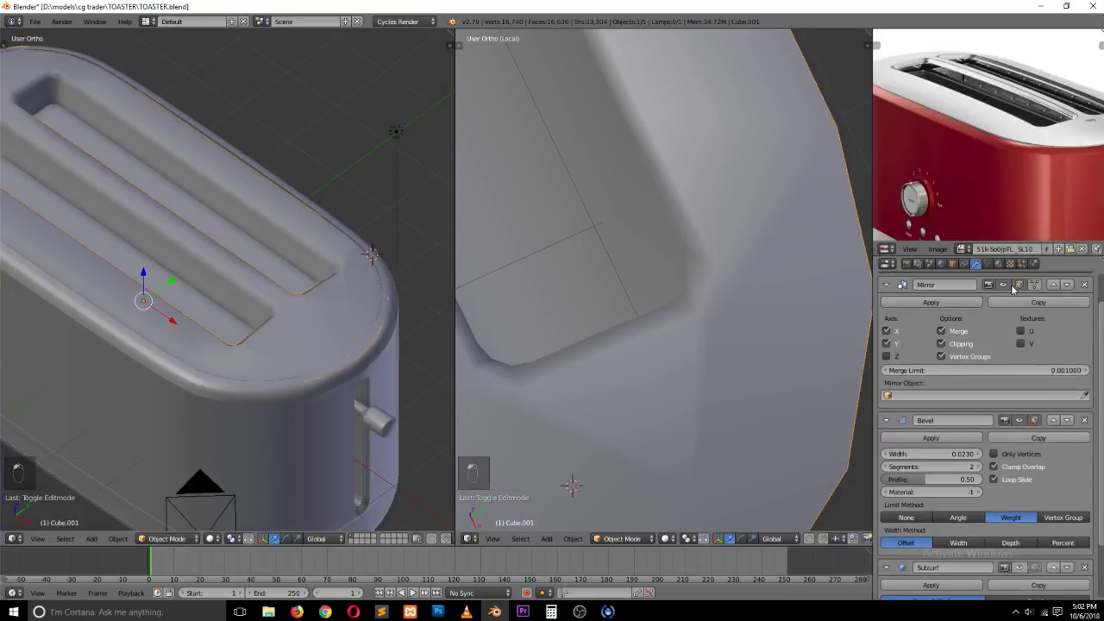
{"action": "key", "text": "ctrl+s"}
Step: Add a lengthwise loop cut midway across the top plate's straight strip between the slot and the outer edge
{"action": "key", "text": "grave"}
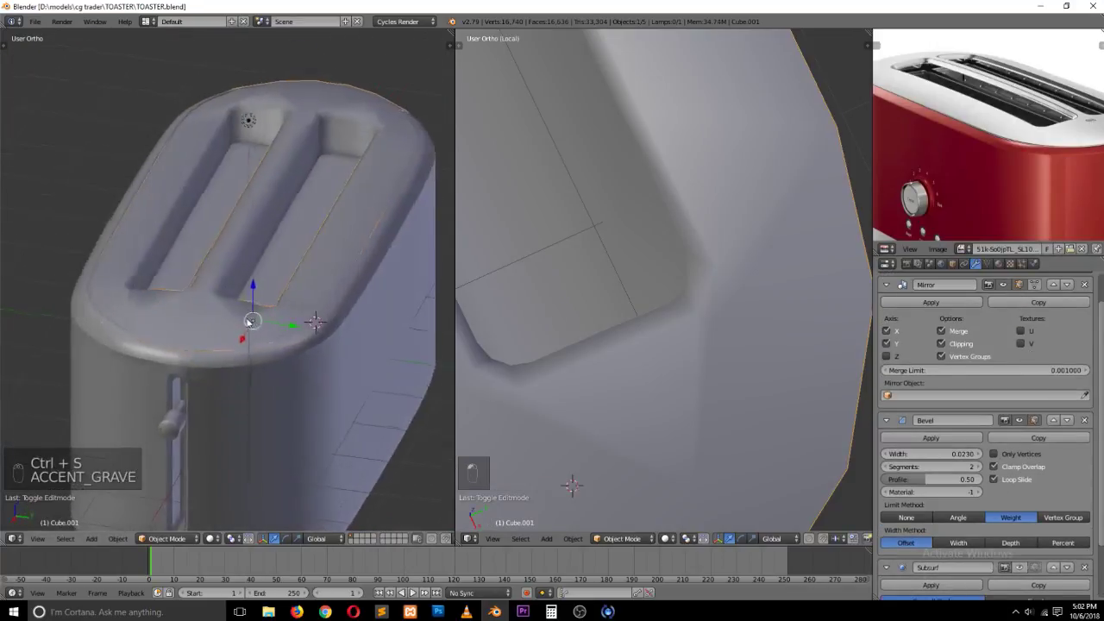
{"action": "key", "text": "Tab"}
{"action": "scroll", "coordinate": [304, 337], "scroll_direction": "up", "scroll_amount": 2}
{"action": "middle_click_drag", "start_coordinate": [310, 337], "coordinate": [331, 394]}
{"action": "key", "text": "grave"}
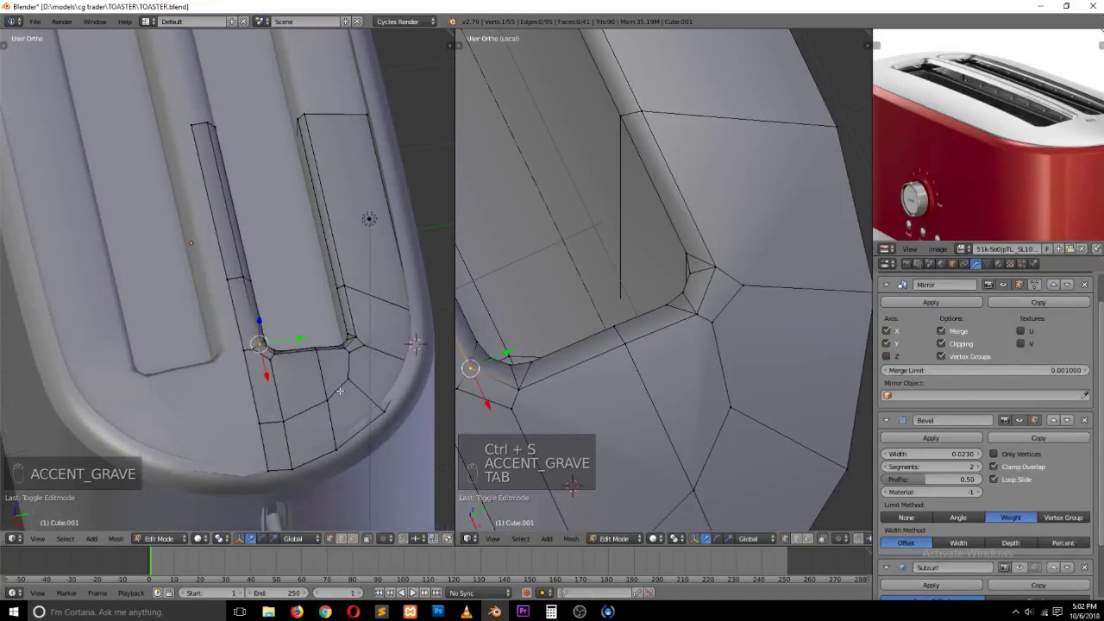
{"action": "key", "text": "KP_7"}
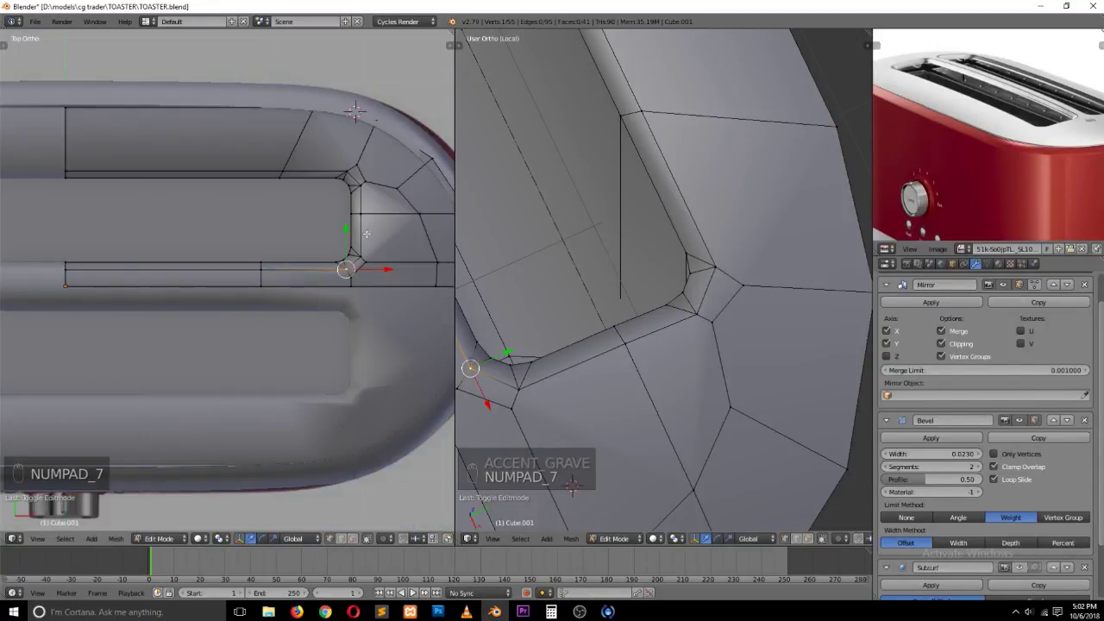
{"action": "scroll", "coordinate": [378, 212], "scroll_direction": "up", "scroll_amount": 2}
{"action": "scroll", "coordinate": [390, 177], "scroll_direction": "up", "scroll_amount": 3, "text": "ctrl"}
{"action": "scroll", "coordinate": [294, 152], "scroll_direction": "down", "scroll_amount": 2}
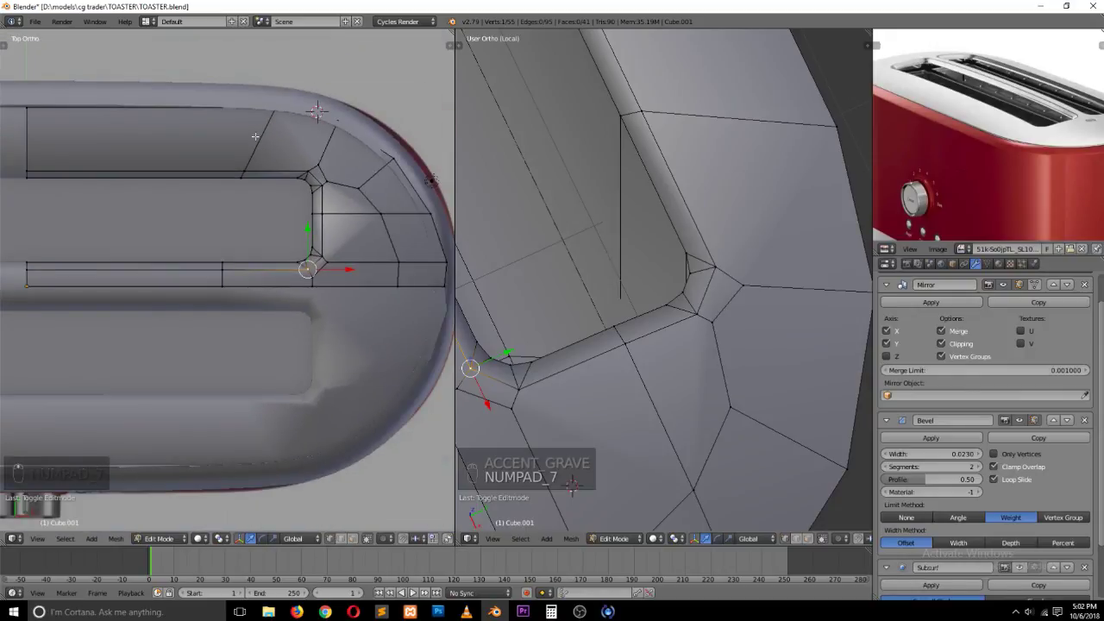
{"action": "key", "text": "ctrl+r"}
{"action": "left_click", "coordinate": [256, 141]}
{"action": "left_click", "coordinate": [257, 145]}
Step: Connect the new loop's lever-end vertex to the neighbouring plate vertex outside the slot's outer corner
{"action": "left_click", "coordinate": [724, 115]}
{"action": "left_click", "coordinate": [744, 281], "text": "shift"}
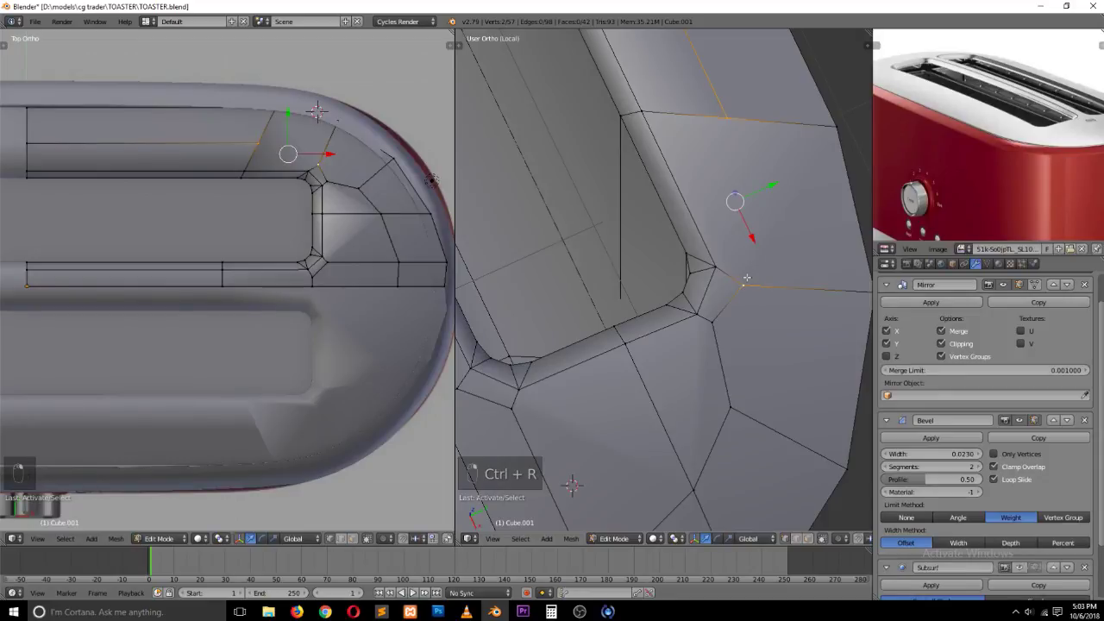
{"action": "key", "text": "j"}
Step: Connect the two plate vertices beside the slot's lever-end corners with an edge running across the slot's end
{"action": "middle_click_drag", "start_coordinate": [717, 343], "coordinate": [704, 353]}
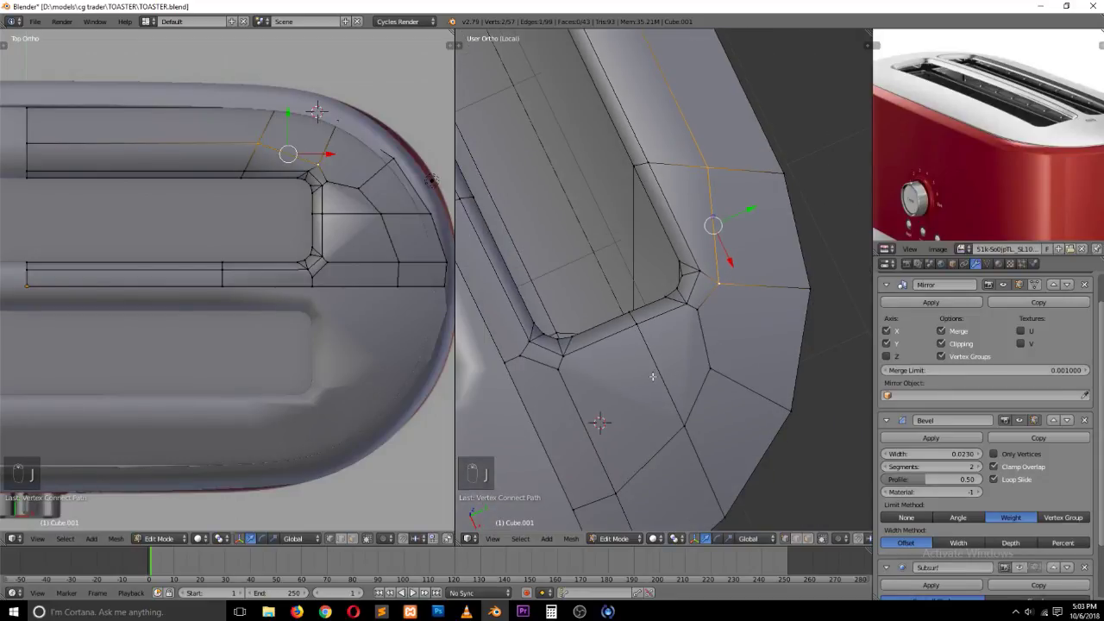
{"action": "left_click", "coordinate": [565, 368]}
{"action": "left_click", "coordinate": [688, 321], "text": "shift"}
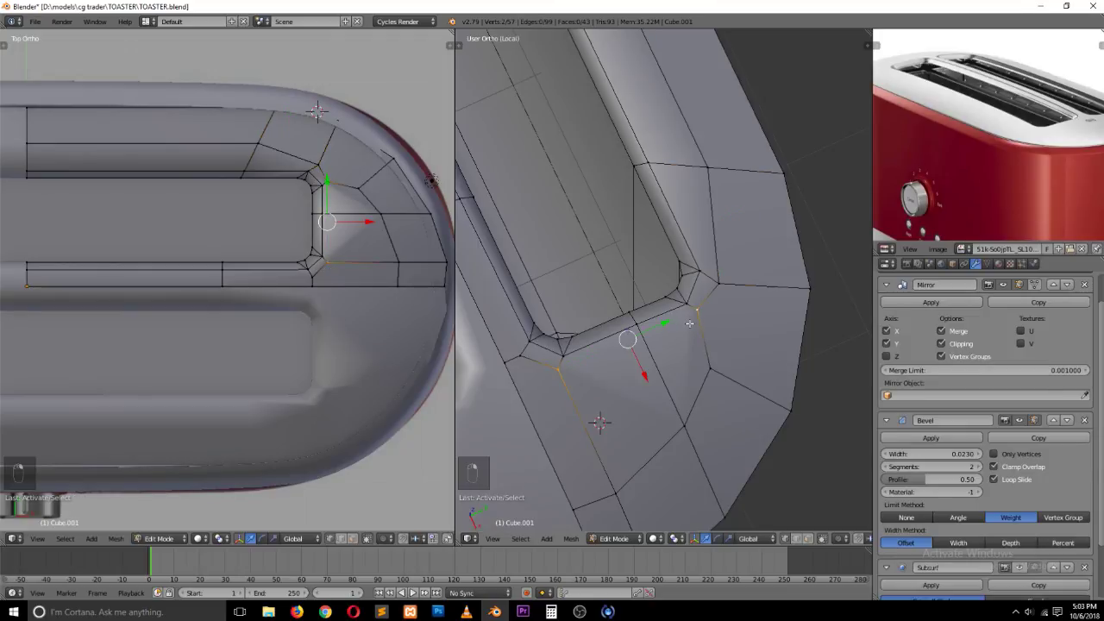
{"action": "key", "text": "j"}
{"action": "middle_click_drag", "start_coordinate": [673, 331], "coordinate": [663, 333]}
{"action": "key", "text": "s"}
{"action": "right_click", "coordinate": [649, 370]}
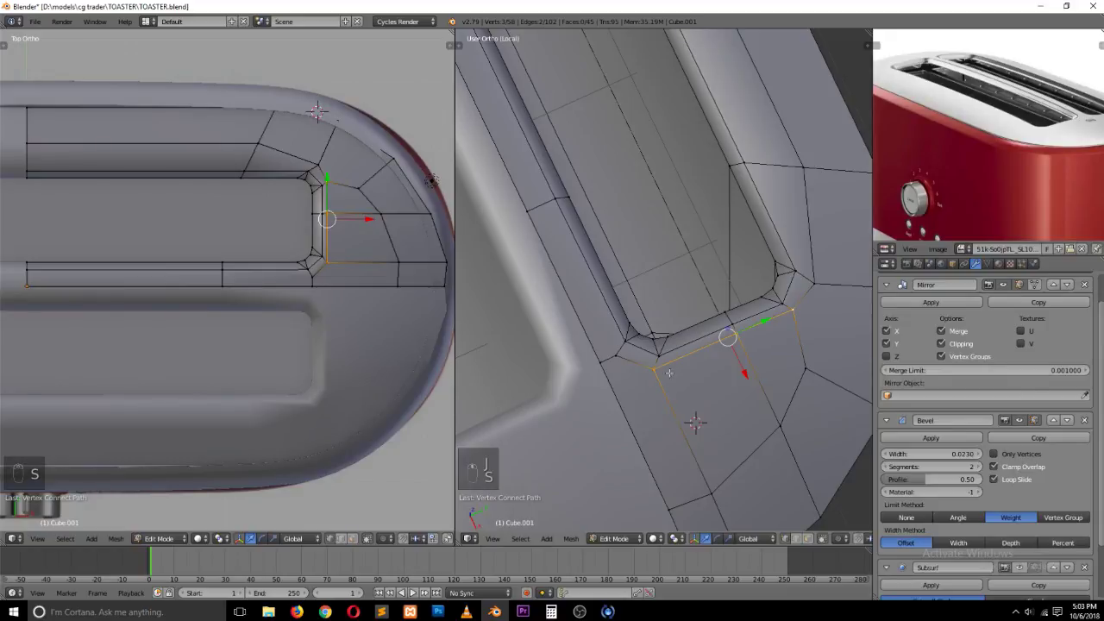
Step: Subdivide the plate's centreline edge beyond the slot's lever end once
{"action": "key", "text": "ctrl+Tab"}
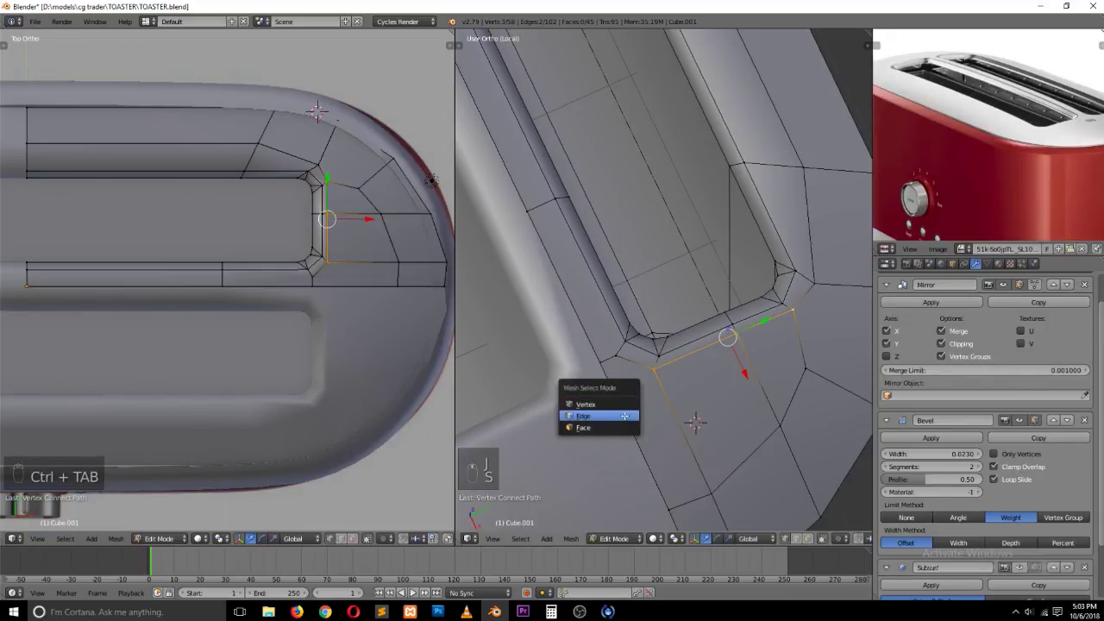
{"action": "left_click", "coordinate": [620, 419]}
{"action": "key", "text": "w"}
{"action": "left_click", "coordinate": [610, 335]}
Step: Connect the new centreline vertex to the inner slot-corner vertex and move it in line with the edge across the slot's end
{"action": "key", "text": "ctrl+Tab"}
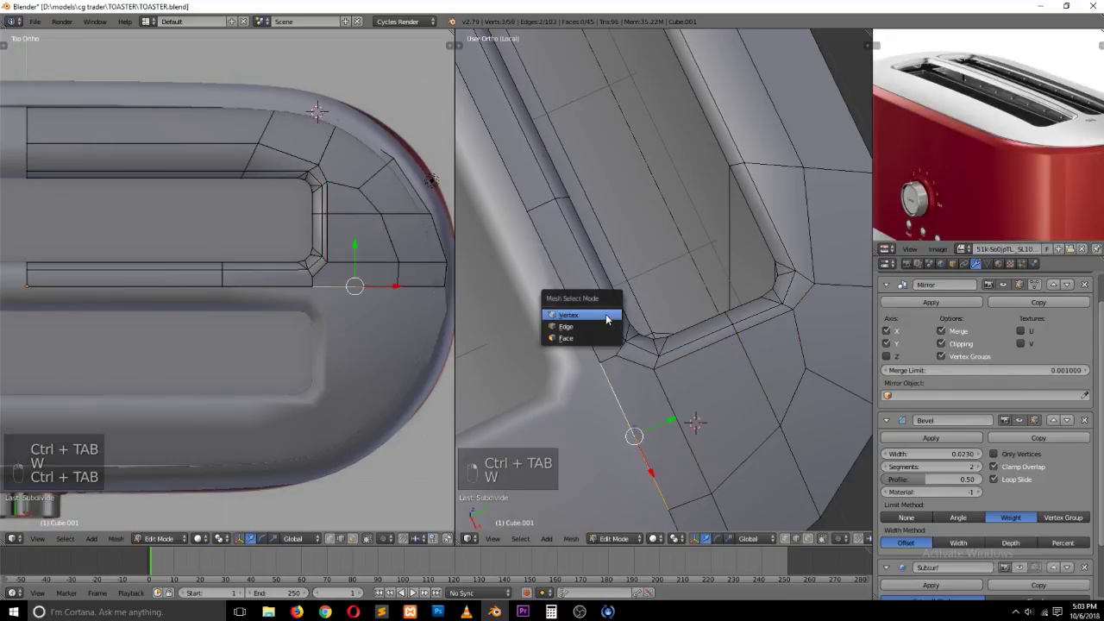
{"action": "left_click", "coordinate": [609, 316]}
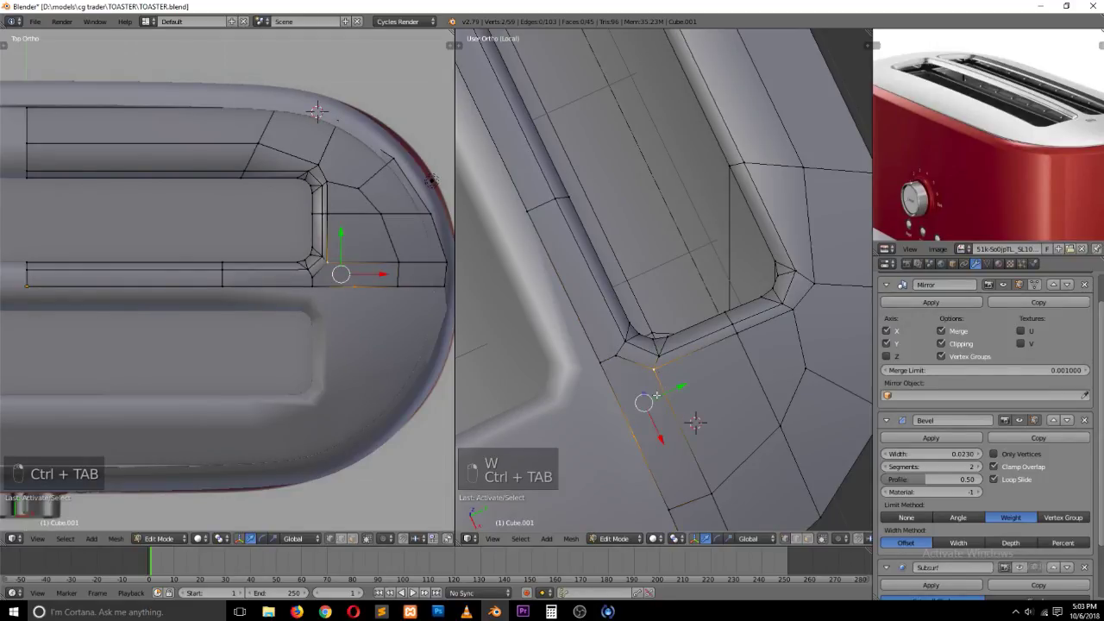
{"action": "left_click", "coordinate": [634, 436]}
{"action": "key", "text": "j"}
{"action": "key", "text": "g"}
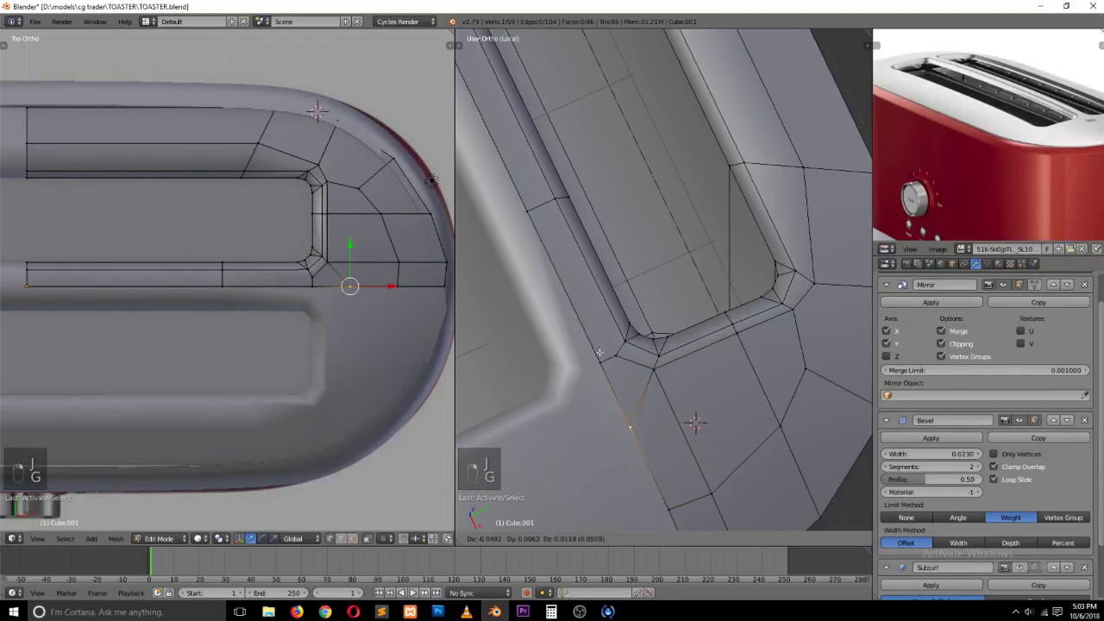
{"action": "left_click", "coordinate": [655, 366]}
{"action": "key", "text": "a"}
{"action": "scroll", "coordinate": [687, 356], "scroll_direction": "down", "scroll_amount": 3, "text": "ctrl"}
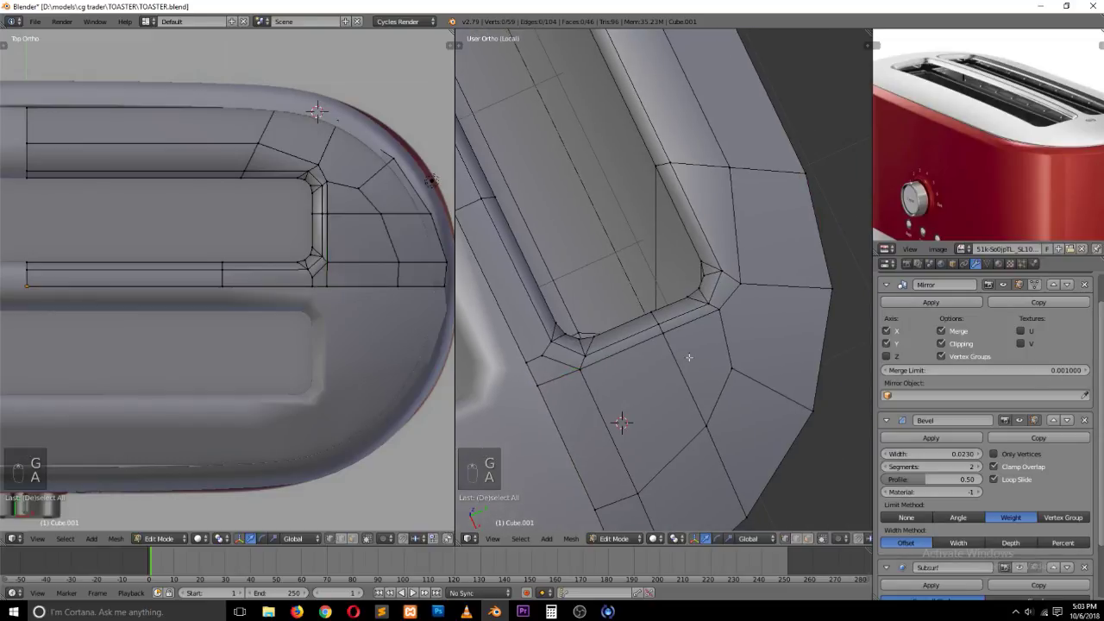
Step: Slide the edge path across the slot's lever end outward, away from the slot opening
{"action": "right_click", "coordinate": [328, 184]}
{"action": "right_click", "coordinate": [328, 284], "text": "ctrl"}
{"action": "key", "text": "g"}
{"action": "key", "text": "g"}
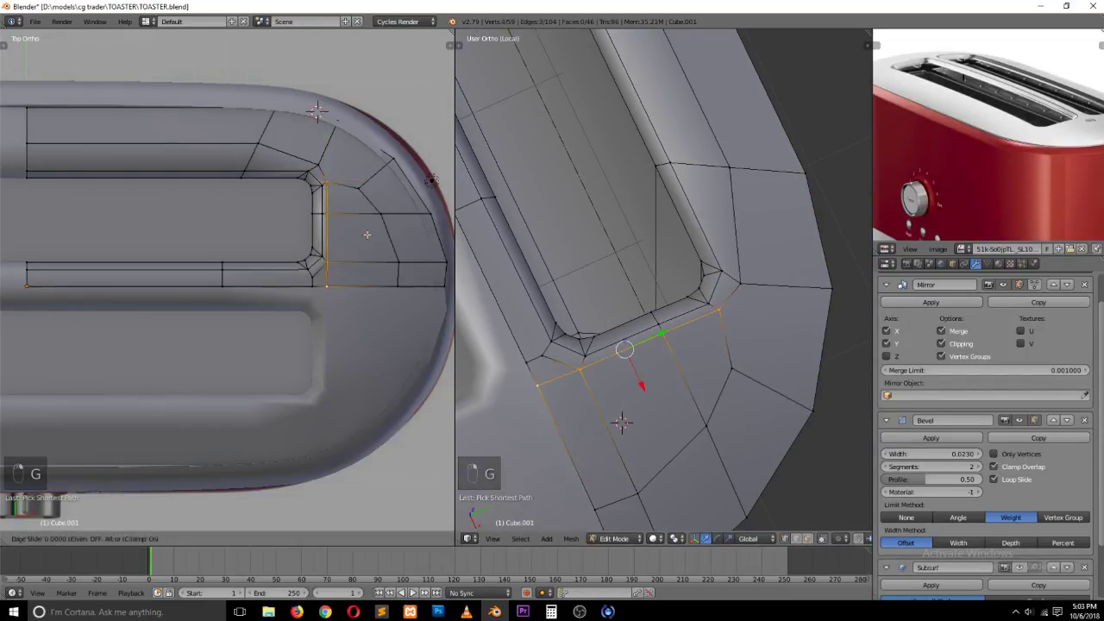
{"action": "left_click", "coordinate": [373, 232]}
Step: Slide the plate vertex outside the slot's outer lever-end corner along its edge, away from the slot
{"action": "right_click", "coordinate": [319, 165]}
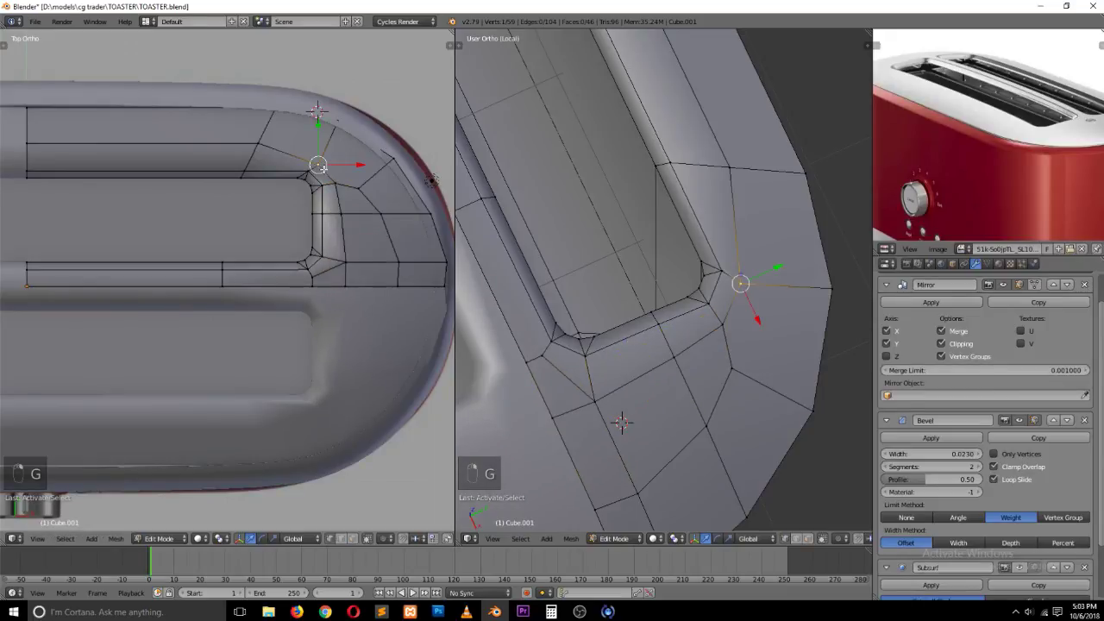
{"action": "key", "text": "g"}
{"action": "key", "text": "g"}
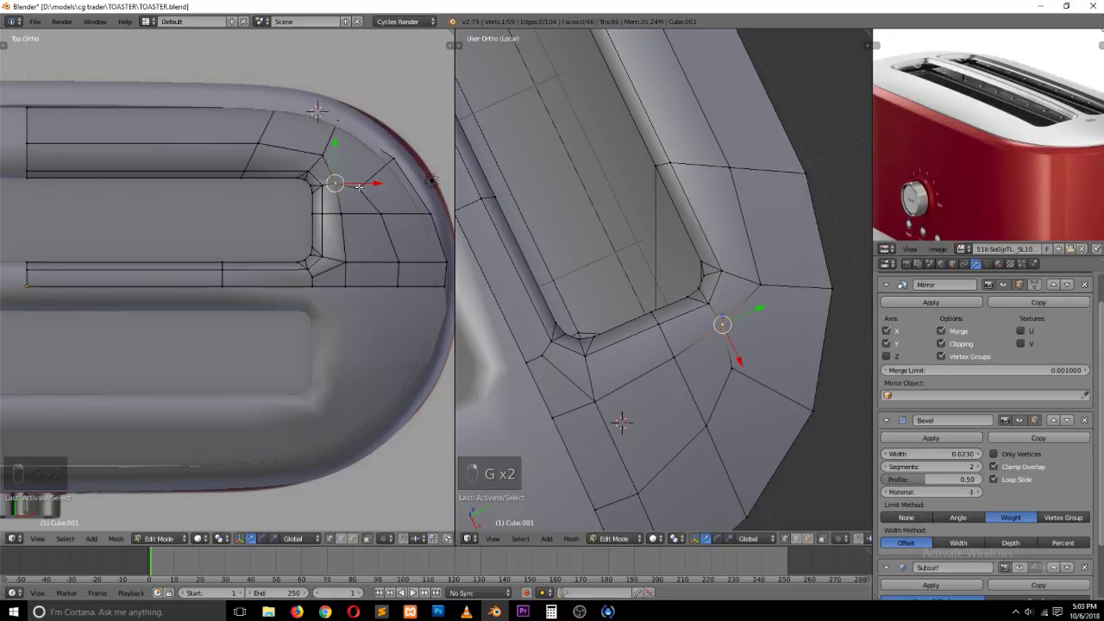
{"action": "scroll", "coordinate": [359, 188], "scroll_direction": "up", "scroll_amount": 1}
{"action": "left_click", "coordinate": [384, 170]}
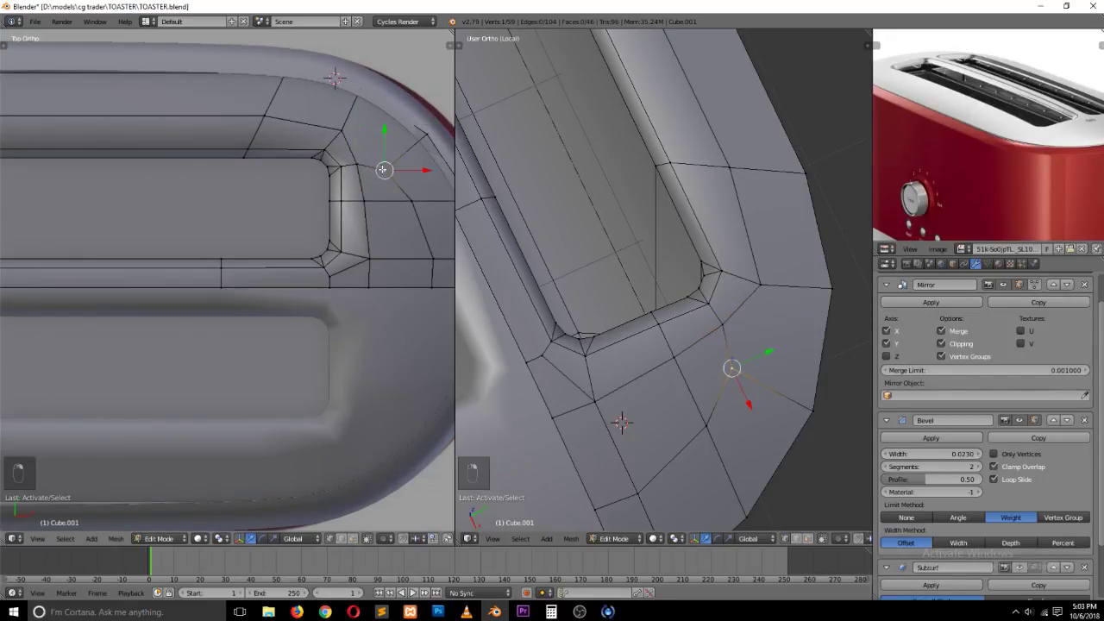
Step: Connect the outer slot-corner plate vertex to the next vertex around the lever end, and merge the two vertices beside that edge into the outer one
{"action": "right_click", "coordinate": [368, 150]}
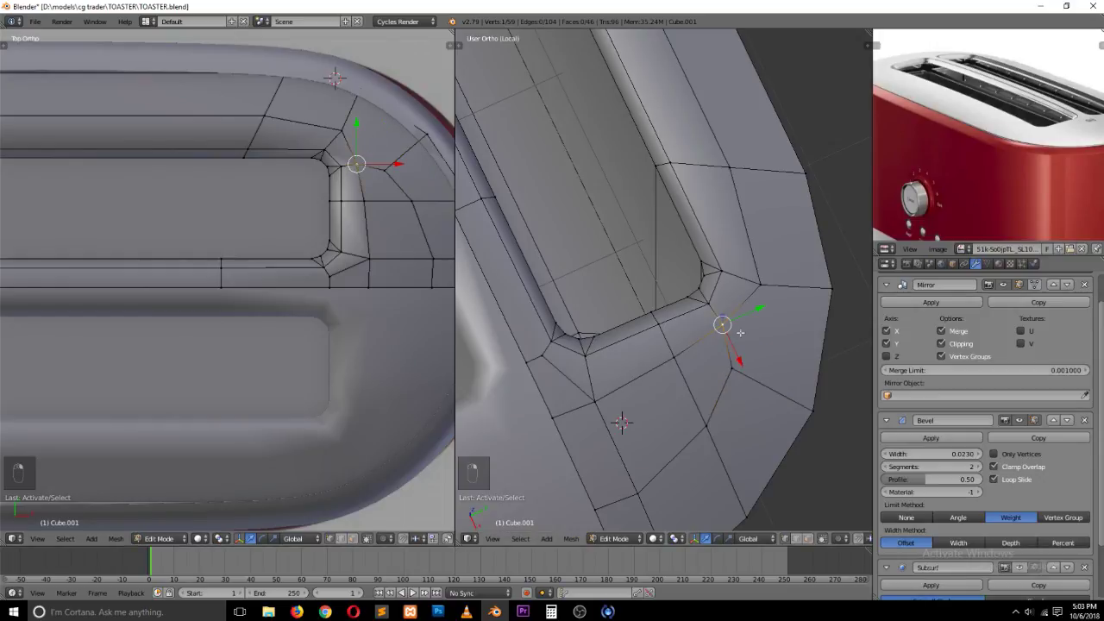
{"action": "right_click", "coordinate": [759, 283]}
{"action": "right_click", "coordinate": [729, 369], "text": "shift"}
{"action": "key", "text": "j"}
{"action": "right_click", "coordinate": [725, 326]}
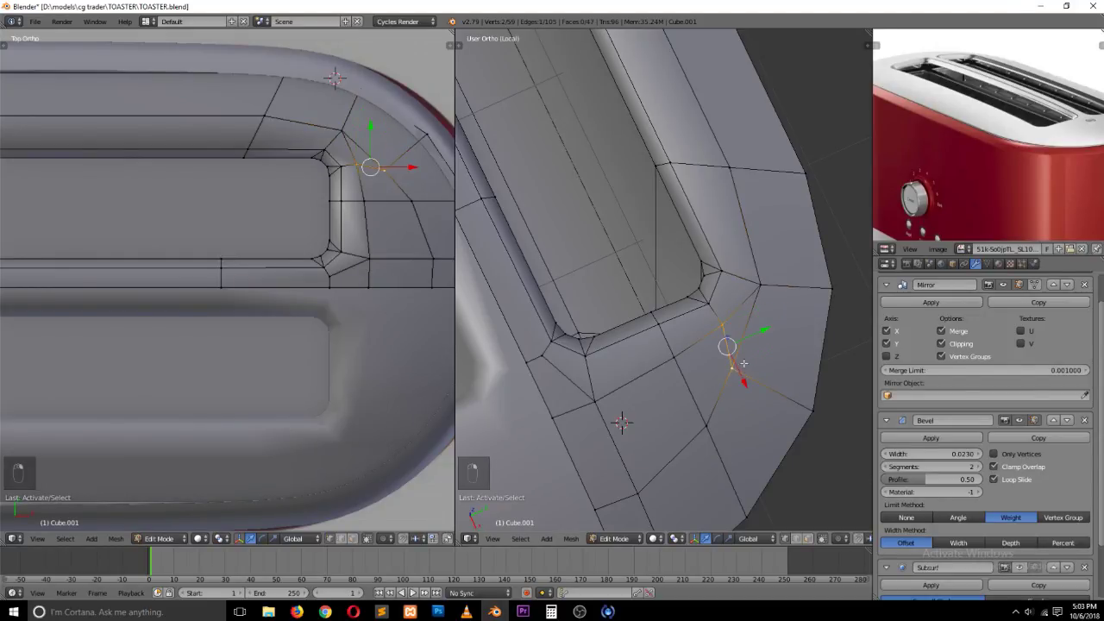
{"action": "key", "text": "alt+m"}
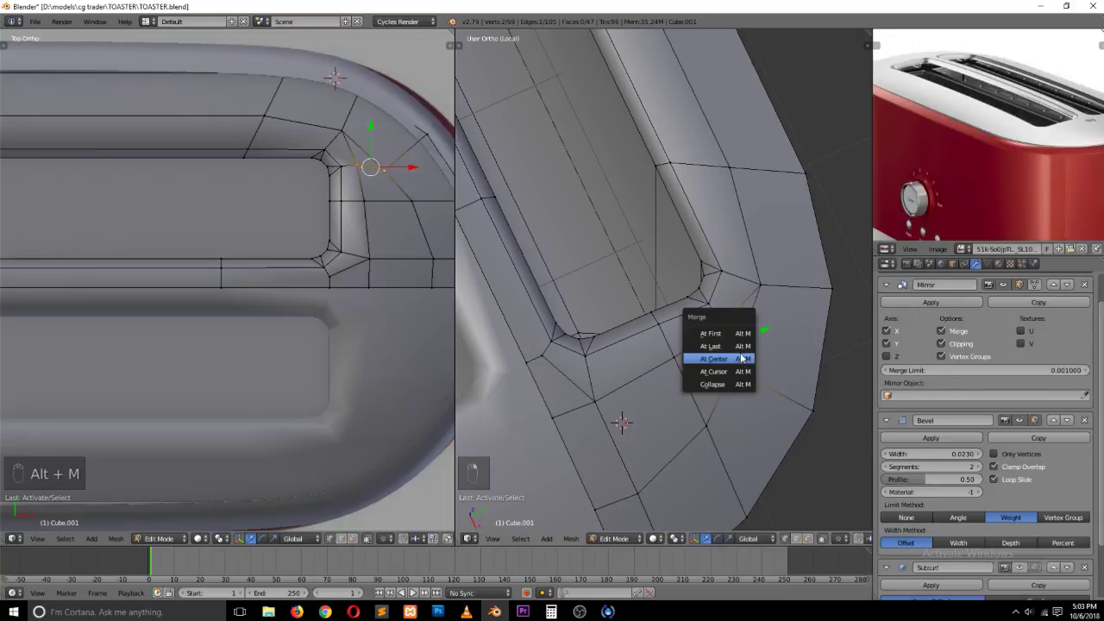
{"action": "left_click", "coordinate": [741, 359]}
Step: Slide the merged vertex toward the outer slot corner and move it to even out the surrounding faces
{"action": "key", "text": "g"}
{"action": "key", "text": "g"}
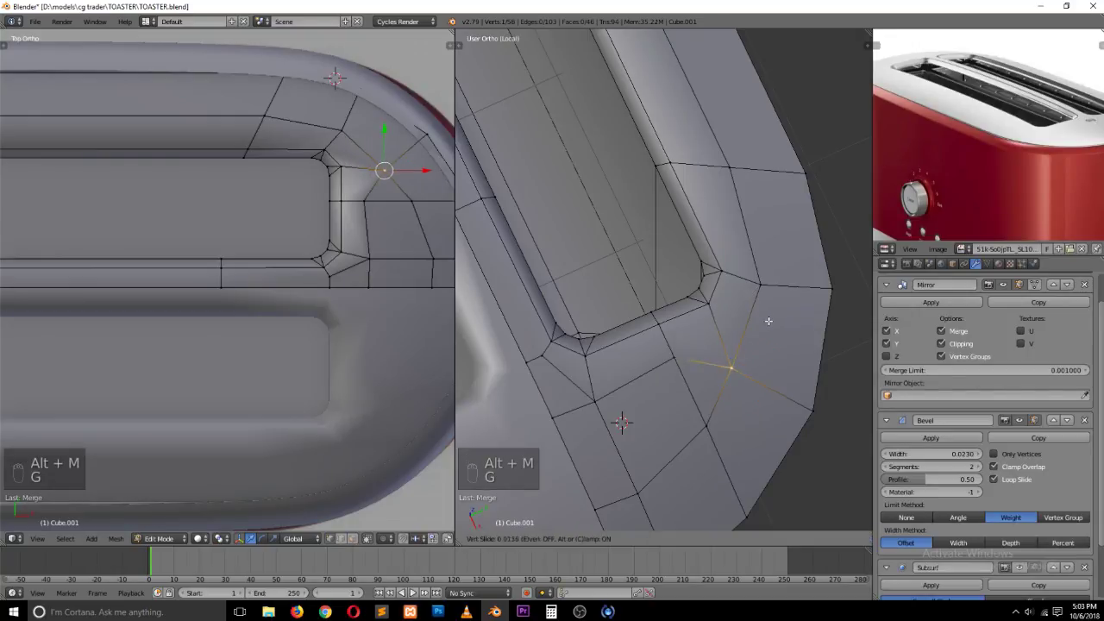
{"action": "left_click", "coordinate": [783, 294]}
{"action": "key", "text": "g"}
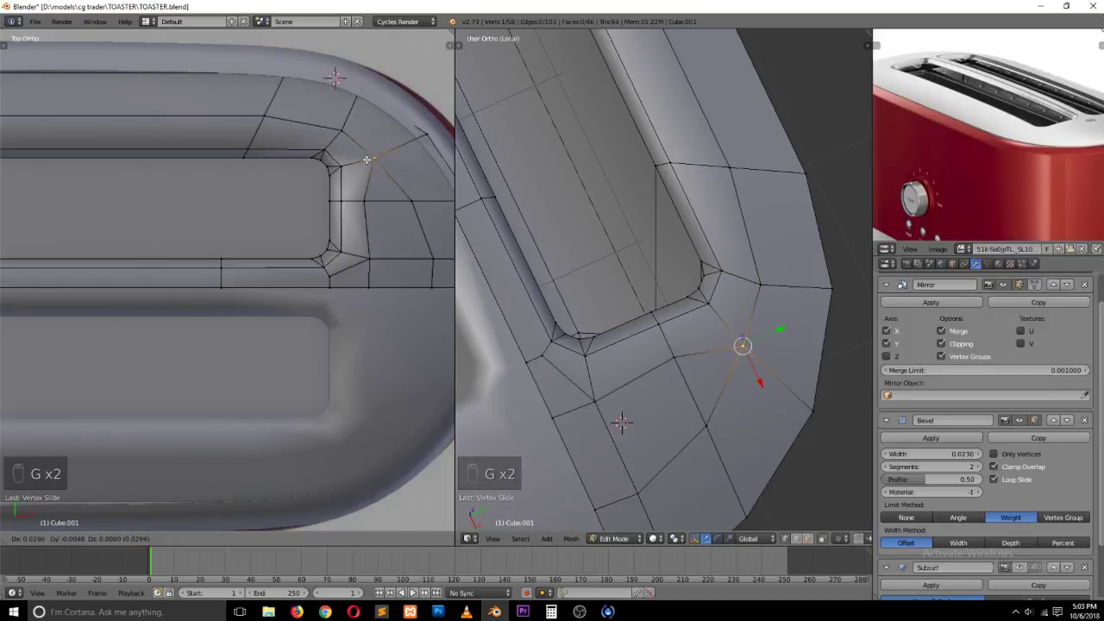
{"action": "left_click", "coordinate": [369, 155]}
Step: Move the middle vertex of the edge path beyond the slot's end slightly outward along X
{"action": "right_click", "coordinate": [378, 216]}
{"action": "left_click_drag", "start_coordinate": [401, 204], "coordinate": [416, 206]}
{"action": "right_click", "coordinate": [377, 289]}
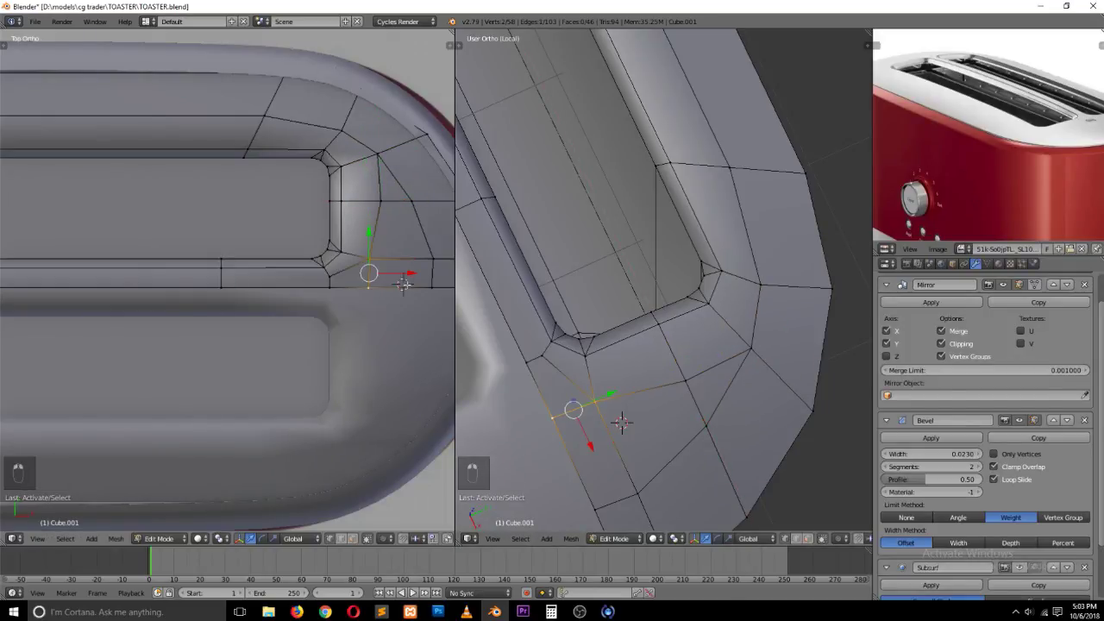
Step: Leave Edit Mode, view the whole toaster in perspective from above the lever end, and save the file
{"action": "key", "text": "Tab"}
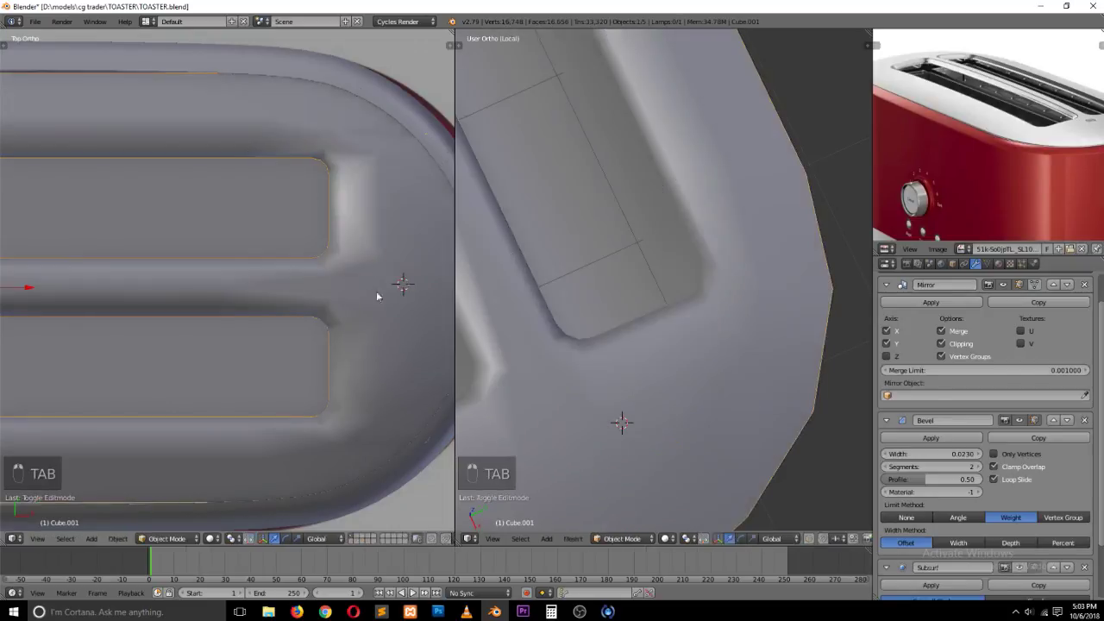
{"action": "key", "text": "grave"}
{"action": "middle_click_drag", "start_coordinate": [370, 319], "coordinate": [328, 259]}
{"action": "key", "text": "ctrl+s"}
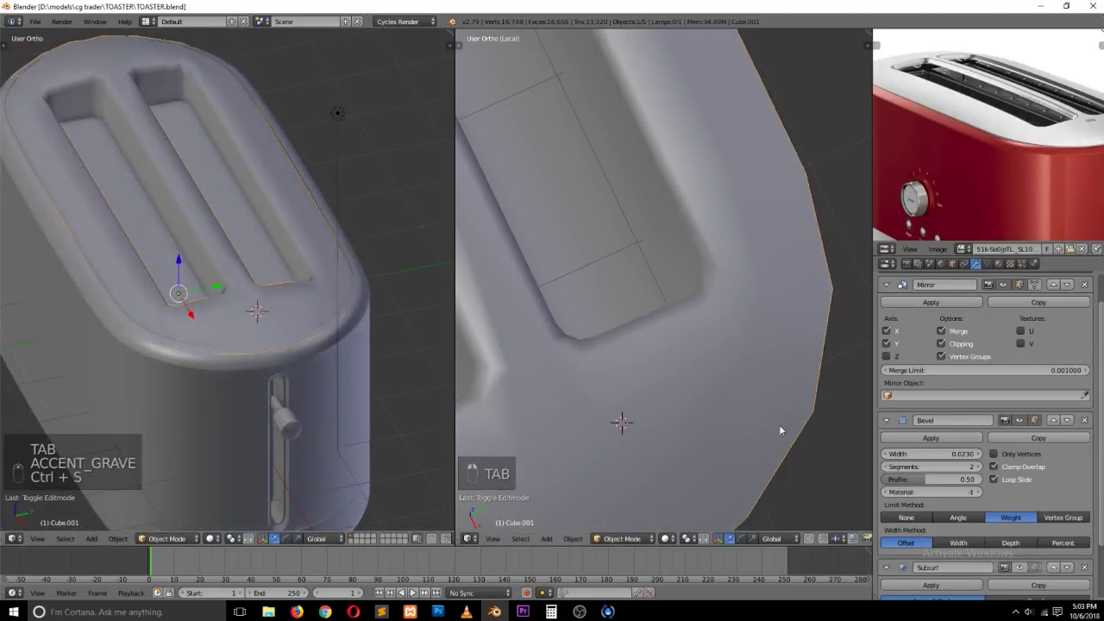
Step: Turn on the top plate's Subsurf modifier in the viewport and save the file again
{"action": "scroll", "coordinate": [1051, 496], "scroll_direction": "down", "scroll_amount": 3}
{"action": "left_click", "coordinate": [1020, 499]}
{"action": "key", "text": "ctrl+s"}
{"action": "left_click", "coordinate": [387, 326]}
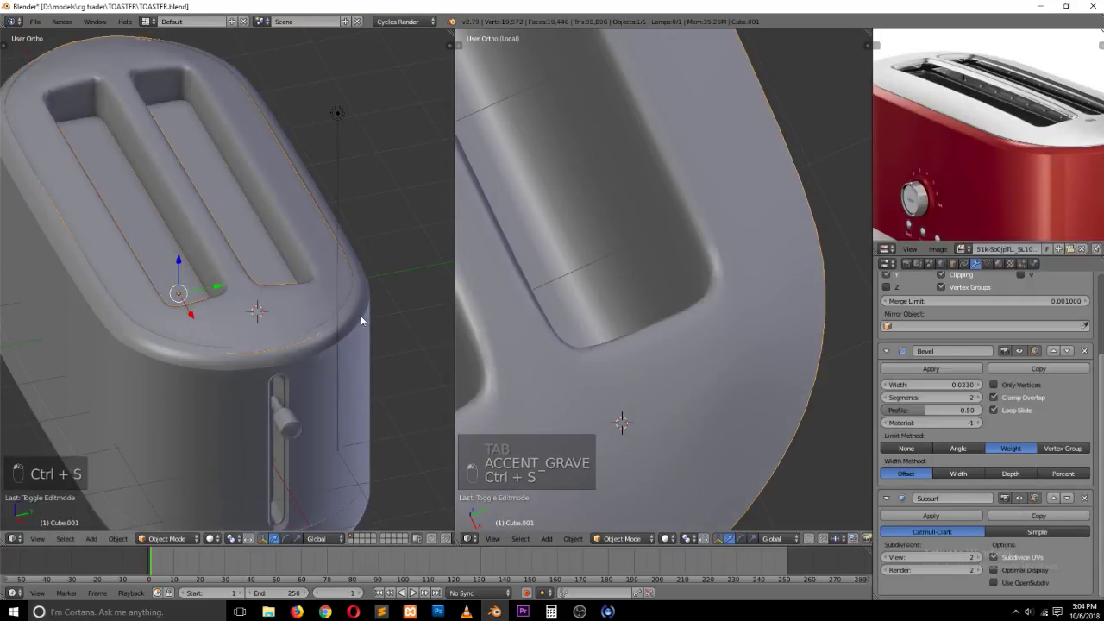
Step: Edit the toaster's top cover mesh and select the upper and lower edge loops around the bread slot's rim
{"action": "middle_click_drag", "start_coordinate": [518, 338], "coordinate": [577, 335]}
{"action": "key", "text": "grave"}
{"action": "mouse_move", "coordinate": [619, 260]}
{"action": "middle_mouse_down"}
{"action": "mouse_move", "coordinate": [613, 245]}
{"action": "mouse_move", "coordinate": [598, 260]}
{"action": "middle_mouse_up"}
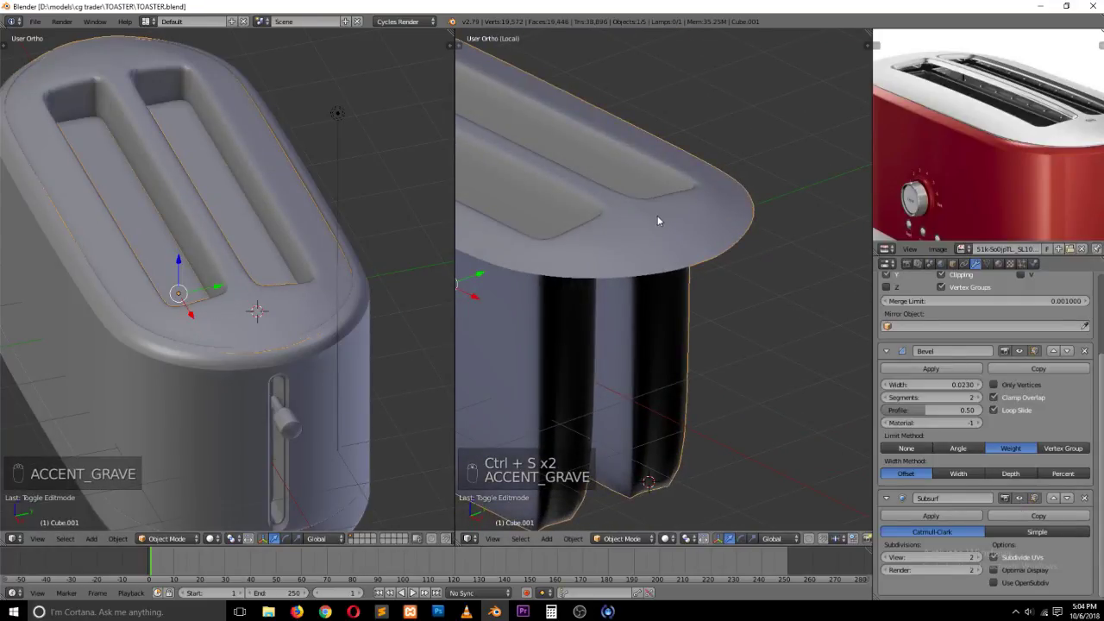
{"action": "key", "text": "Tab"}
{"action": "key", "text": "grave"}
{"action": "key", "text": "ctrl+Tab"}
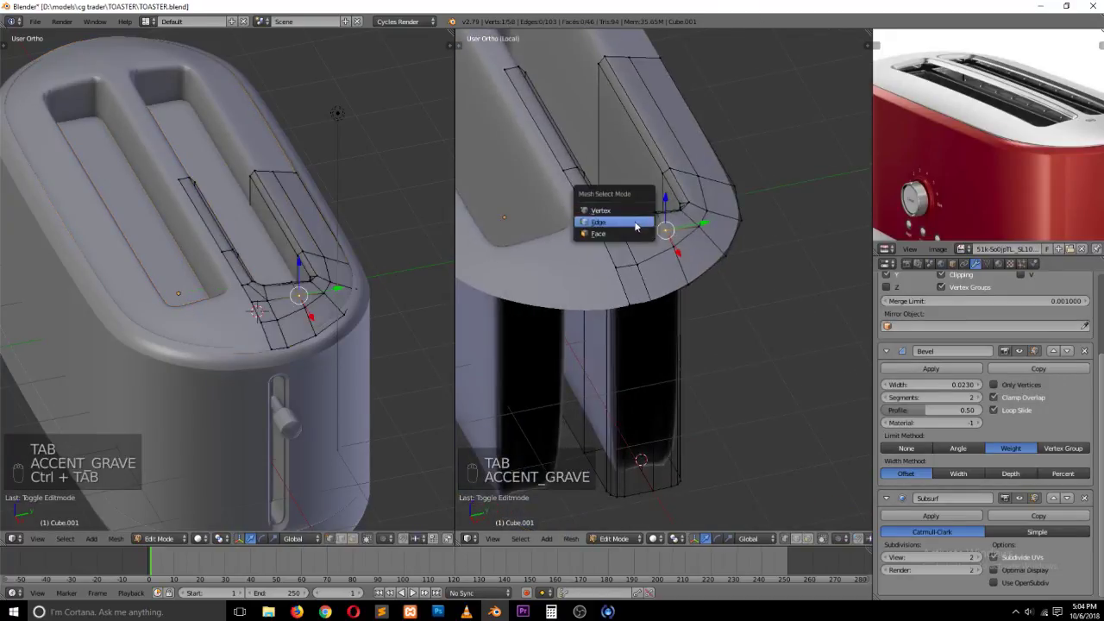
{"action": "left_click", "coordinate": [638, 222]}
{"action": "right_click", "coordinate": [645, 154], "text": "alt"}
{"action": "right_click", "coordinate": [665, 165], "text": "alt+shift"}
{"action": "key", "text": "grave"}
{"action": "middle_click_drag", "start_coordinate": [668, 169], "coordinate": [593, 153]}
{"action": "right_click", "coordinate": [605, 152], "text": "alt+shift"}
{"action": "right_click", "coordinate": [590, 165], "text": "alt+shift"}
{"action": "right_click", "coordinate": [595, 180], "text": "alt+shift"}
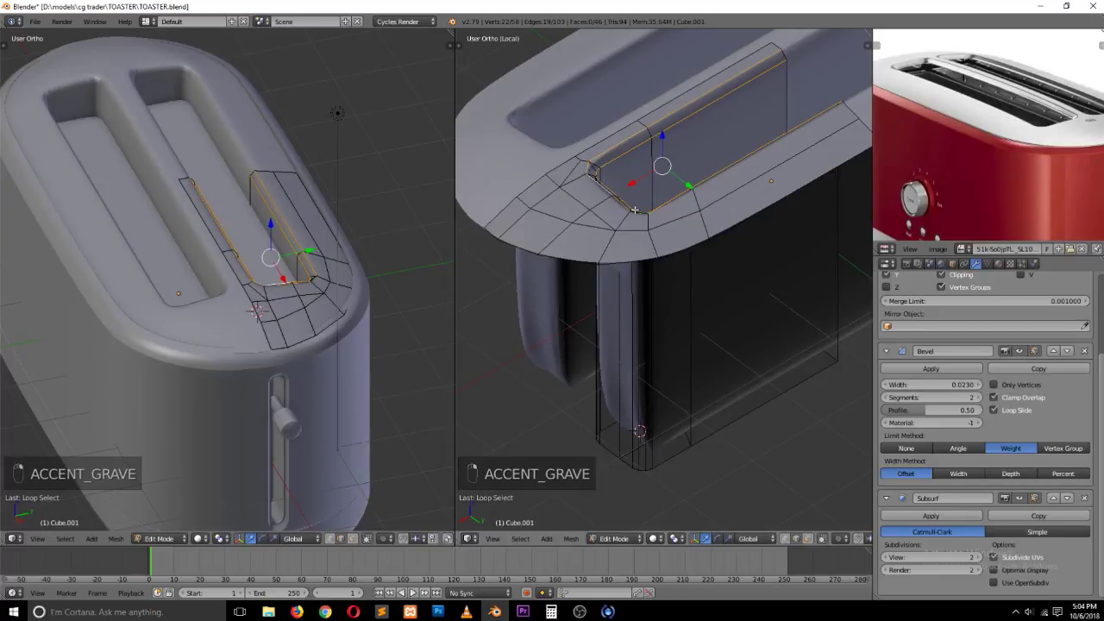
Step: Assign a bevel weight to the selected slot rim edges and check the shading at the slot's corner
{"action": "key", "text": "grave"}
{"action": "middle_click_drag", "start_coordinate": [641, 218], "coordinate": [776, 227]}
{"action": "key", "text": "grave"}
{"action": "middle_click_drag", "start_coordinate": [702, 212], "coordinate": [785, 241]}
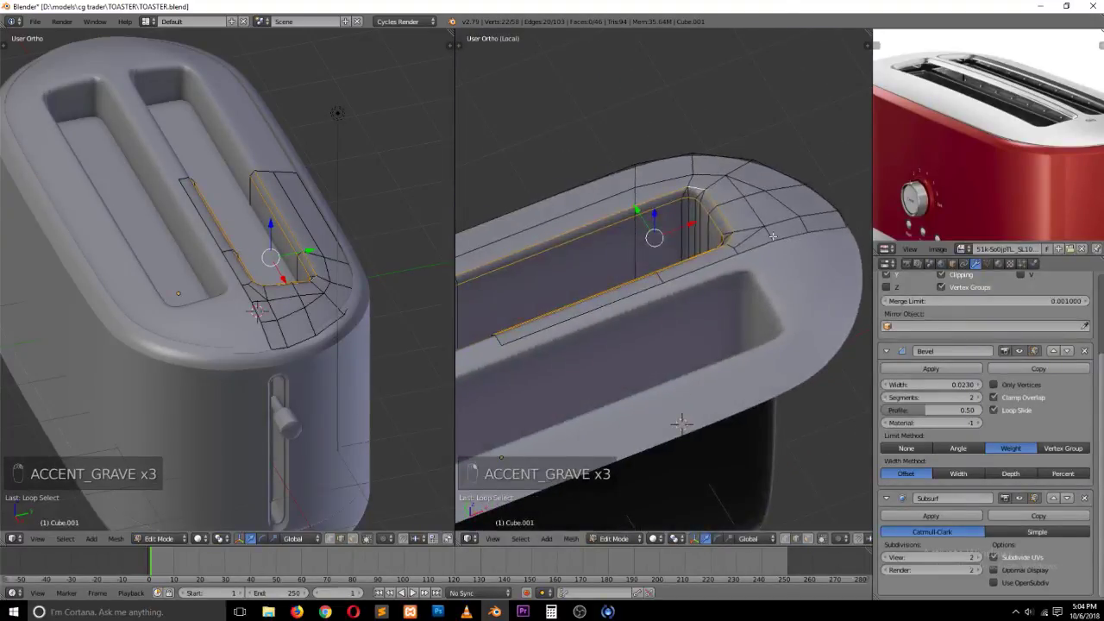
{"action": "key", "text": "ctrl+e"}
{"action": "left_click", "coordinate": [773, 238]}
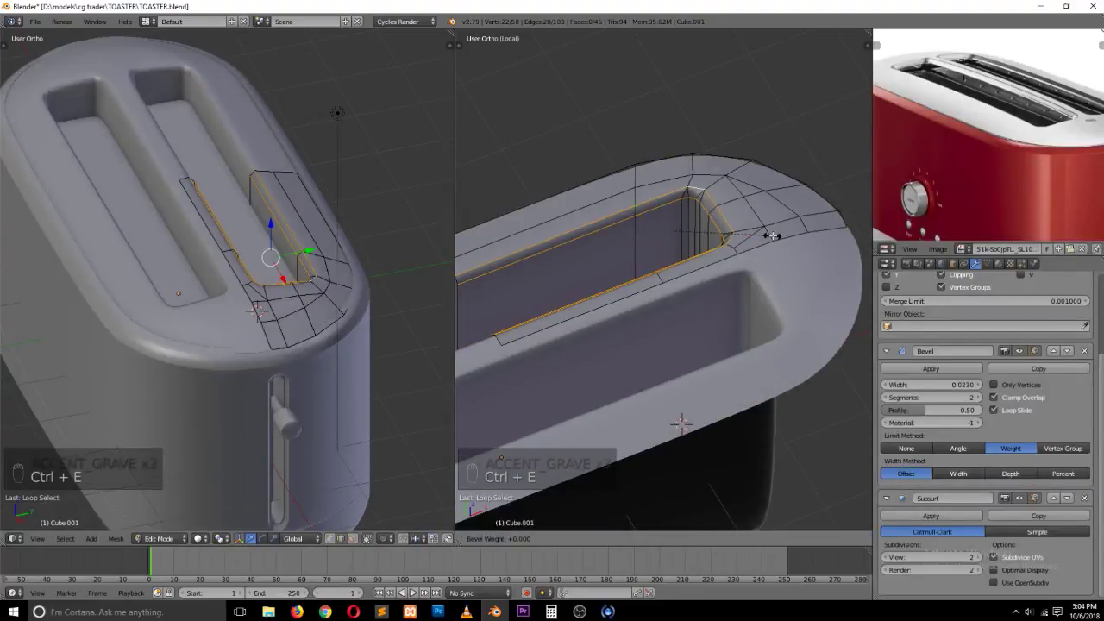
{"action": "key", "text": "Tab"}
{"action": "key", "text": "grave"}
{"action": "middle_click_drag", "start_coordinate": [774, 242], "coordinate": [730, 246]}
{"action": "scroll", "coordinate": [754, 264], "scroll_direction": "up", "scroll_amount": 4}
{"action": "middle_click_drag", "start_coordinate": [784, 269], "coordinate": [722, 244]}
{"action": "key", "text": "Tab"}
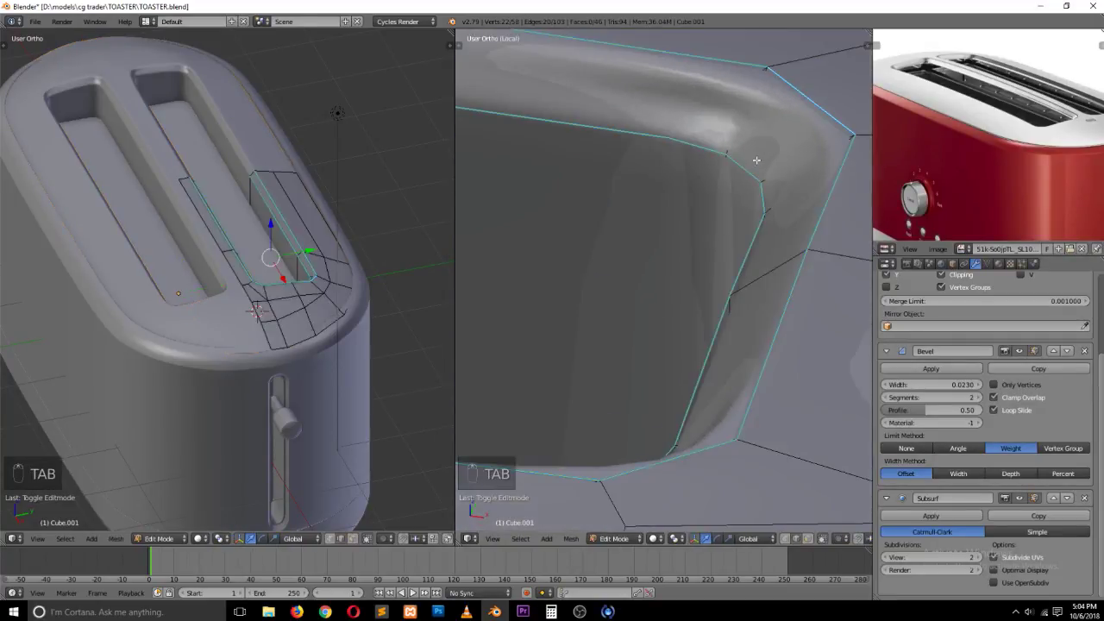
Step: Hide the Subsurf modifier in the viewport and examine the slot corner's bevel and edge layout without smoothing
{"action": "left_click", "coordinate": [1017, 498]}
{"action": "key", "text": "grave"}
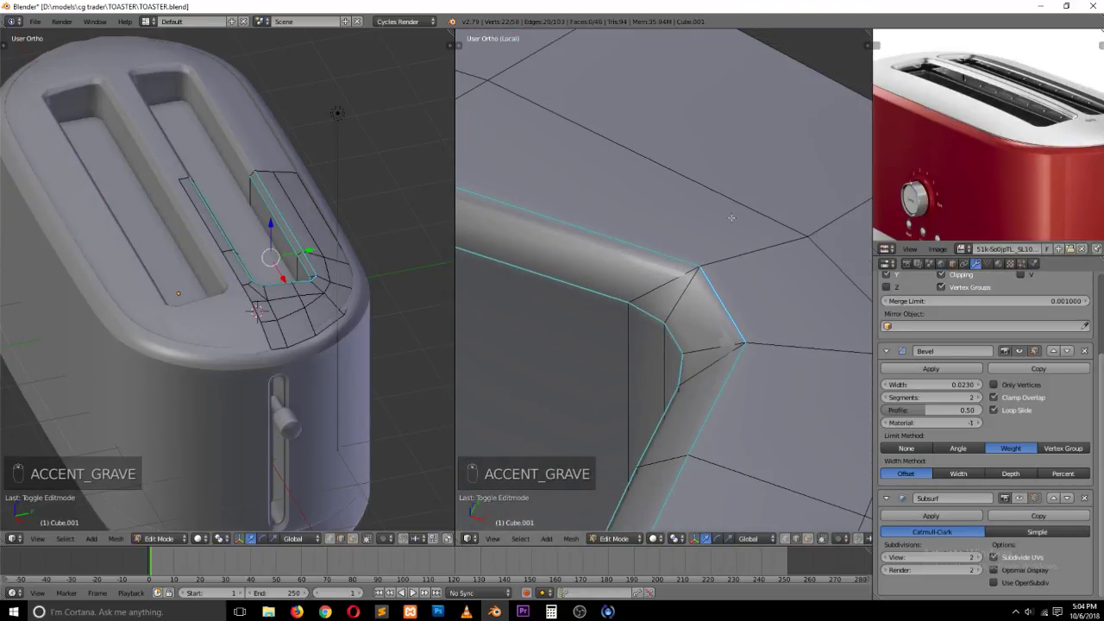
{"action": "scroll", "coordinate": [732, 217], "scroll_direction": "down", "scroll_amount": 2}
{"action": "key", "text": "grave"}
{"action": "middle_click_drag", "start_coordinate": [731, 217], "coordinate": [759, 325]}
{"action": "scroll", "coordinate": [762, 333], "scroll_direction": "down", "scroll_amount": 1}
{"action": "scroll", "coordinate": [762, 334], "scroll_direction": "down", "scroll_amount": 1}
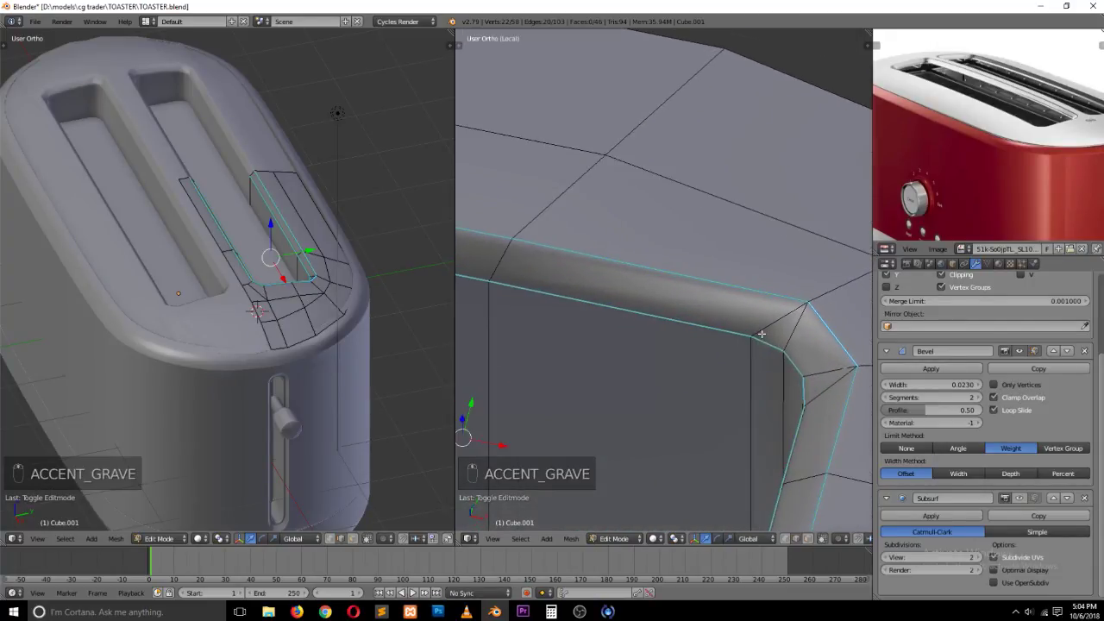
{"action": "key", "text": "Tab"}
{"action": "key", "text": "Tab"}
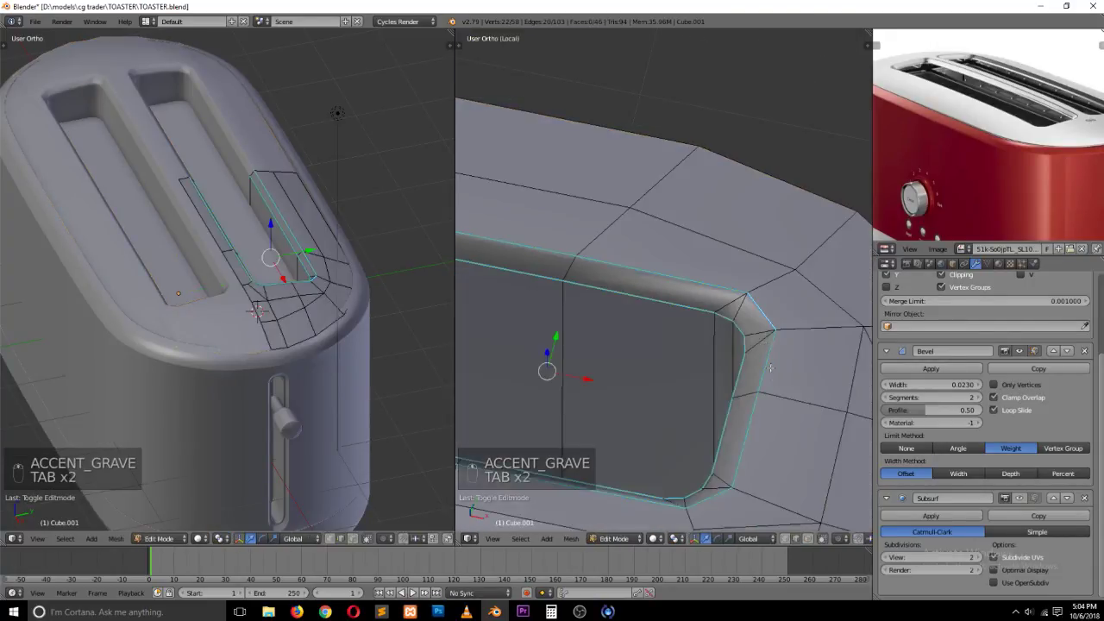
Step: Turn the Subsurf modifier's viewport display back on and switch the mesh to vertex selection
{"action": "left_click", "coordinate": [1020, 499]}
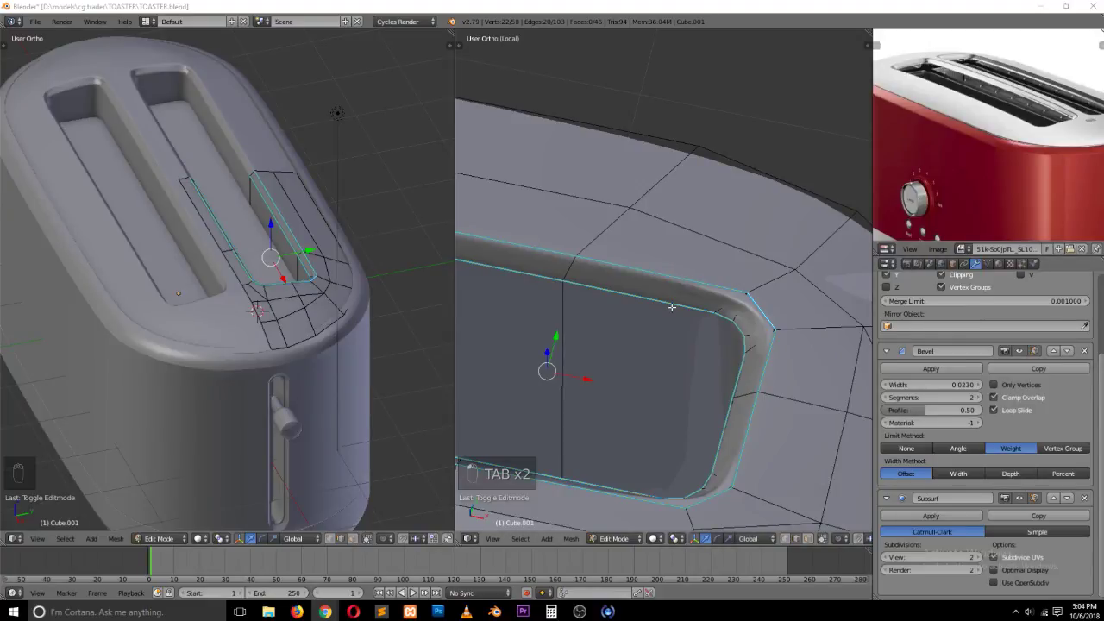
{"action": "key", "text": "Tab"}
{"action": "key", "text": "Tab"}
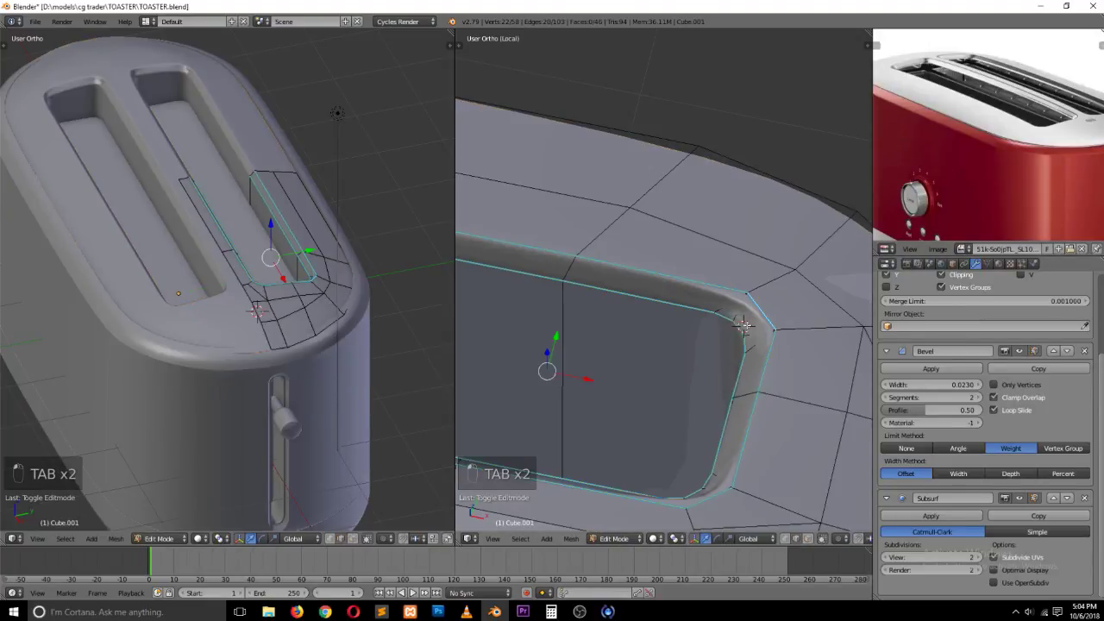
{"action": "key", "text": "ctrl+Tab"}
{"action": "left_click", "coordinate": [763, 332]}
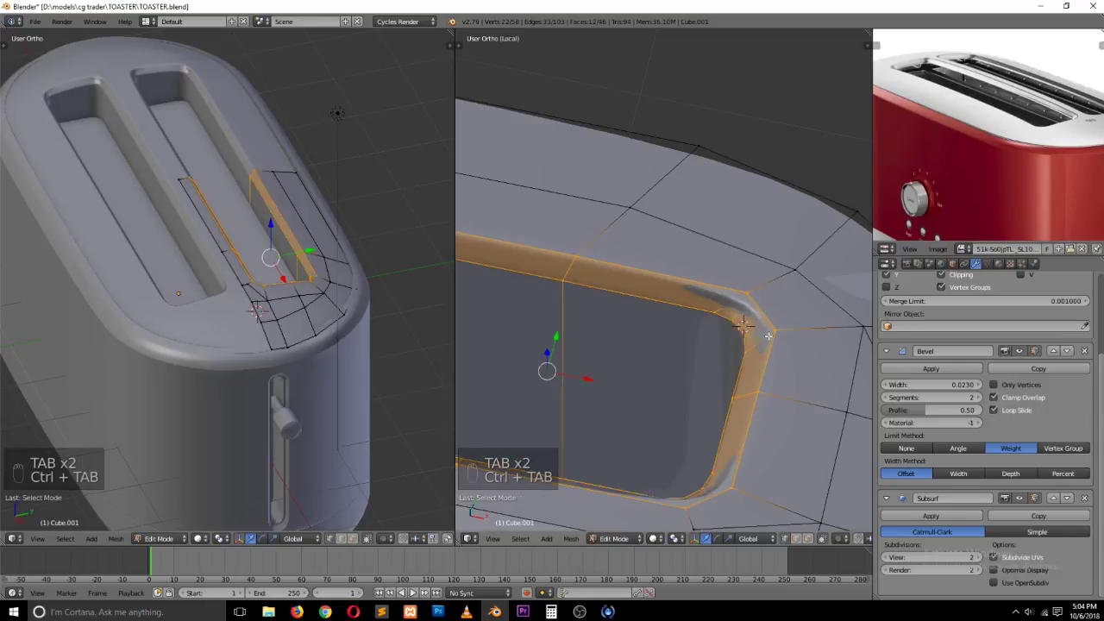
Step: Toggle the Subsurf preview, deselect the mesh, check the slot in Object Mode and save the file
{"action": "left_click", "coordinate": [1021, 498]}
{"action": "middle_click_drag", "start_coordinate": [690, 318], "coordinate": [819, 363]}
{"action": "key", "text": "grave"}
{"action": "key", "text": "a"}
{"action": "key", "text": "a"}
{"action": "key", "text": "Tab"}
{"action": "key", "text": "grave"}
{"action": "key", "text": "grave"}
{"action": "middle_click_drag", "start_coordinate": [731, 319], "coordinate": [716, 301]}
{"action": "key", "text": "ctrl+s"}
{"action": "key", "text": "ctrl+s"}
Step: Try to slide the rim's corner vertex along the slot's long edge
{"action": "key", "text": "Tab"}
{"action": "right_click", "coordinate": [671, 215]}
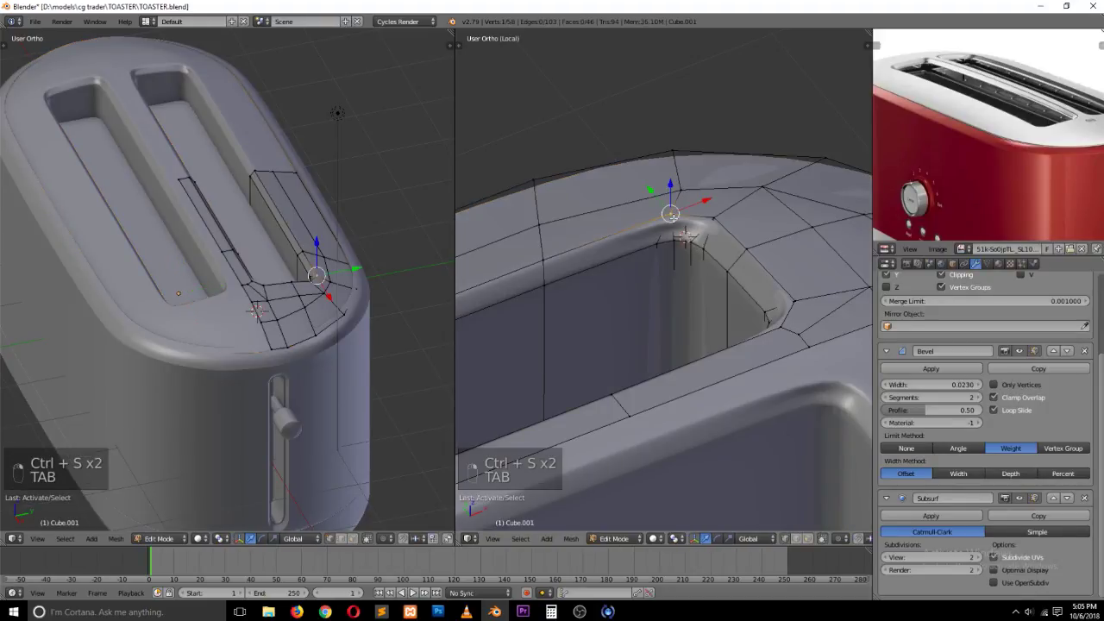
{"action": "key", "text": "g"}
{"action": "key", "text": "g"}
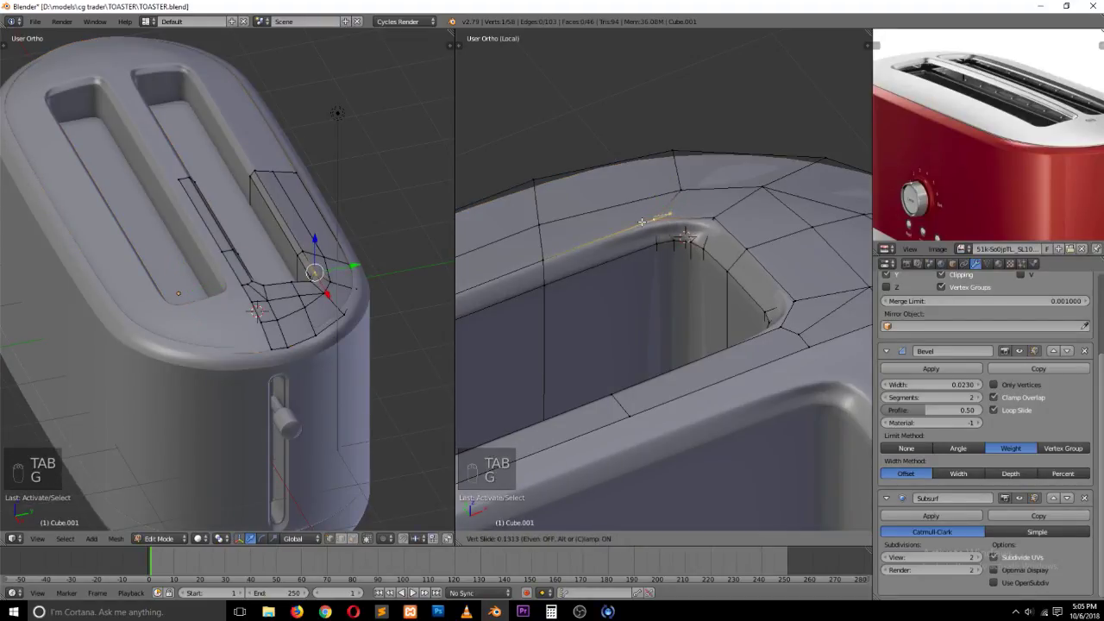
{"action": "left_click", "coordinate": [660, 226]}
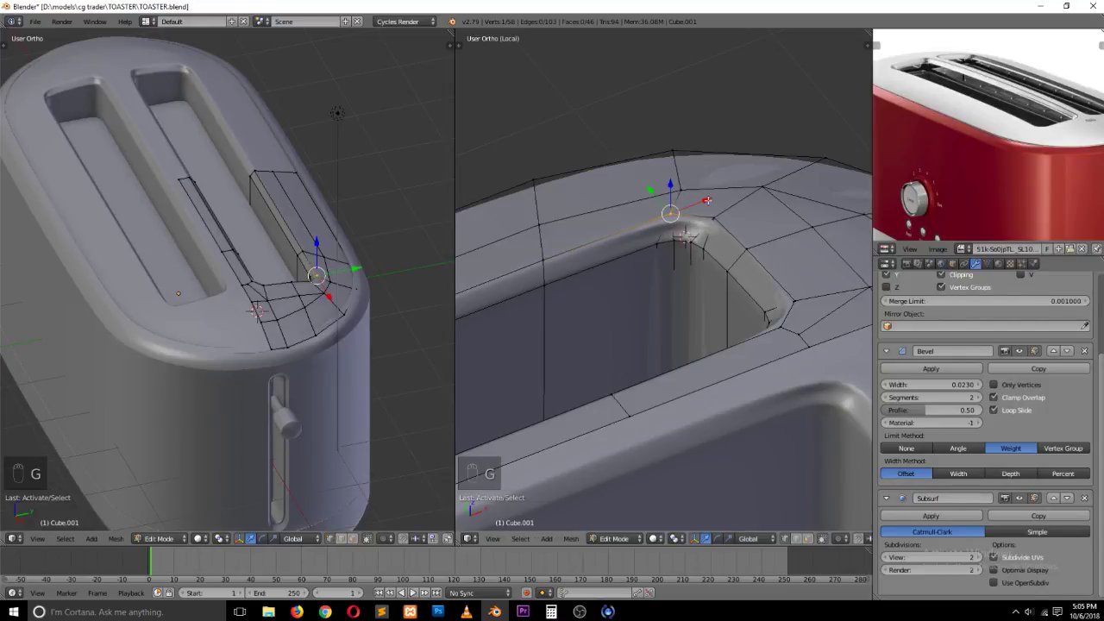
Step: Check the slot corner from above and in wireframe, and try a loop cut across the rim strip
{"action": "key", "text": "KP_7"}
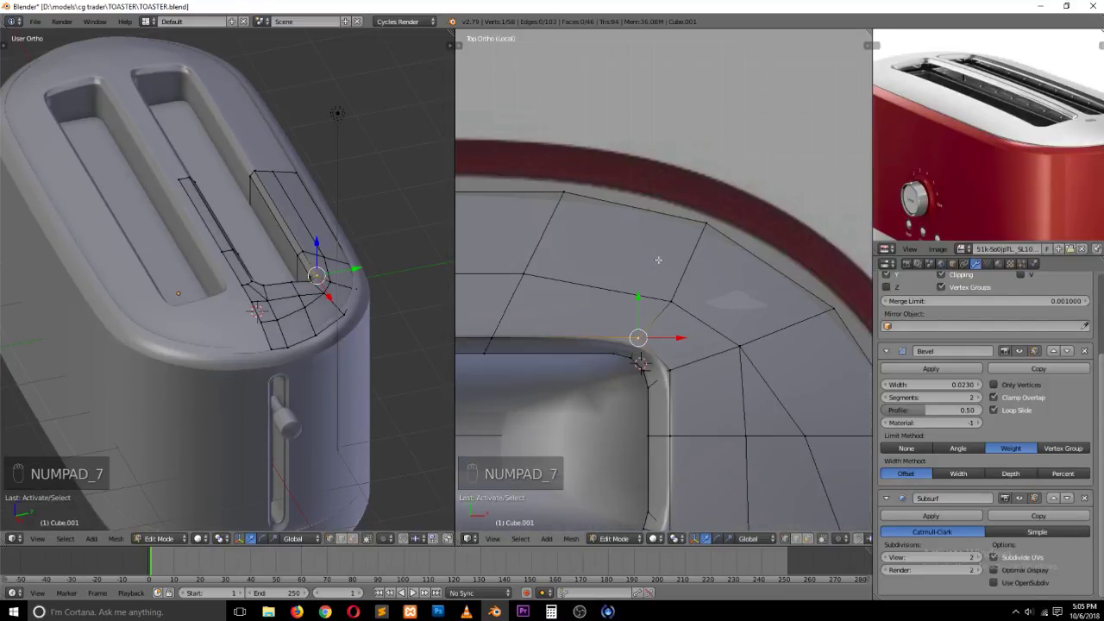
{"action": "scroll", "coordinate": [637, 305], "scroll_direction": "up", "scroll_amount": 3}
{"action": "key", "text": "z"}
{"action": "key", "text": "z"}
{"action": "key", "text": "grave"}
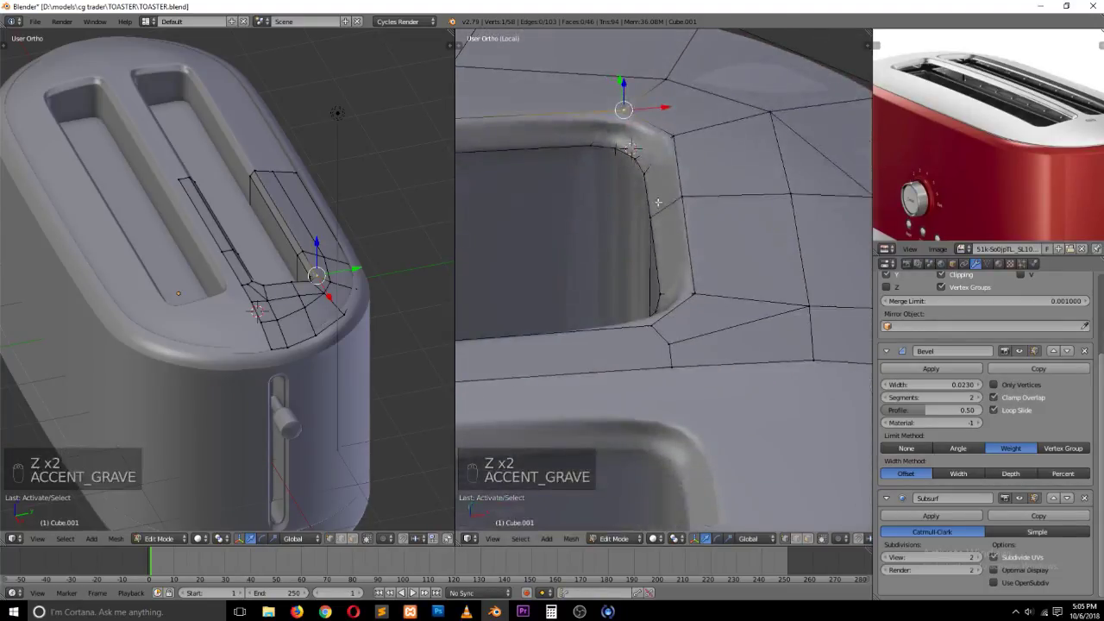
{"action": "key", "text": "ctrl+r"}
{"action": "middle_click_drag", "start_coordinate": [666, 207], "coordinate": [748, 212]}
Step: Connect two pairs of upper and lower rim vertices with new edges, one on the slot's short end and one on its long side
{"action": "key", "text": "ctrl+Tab"}
{"action": "left_click", "coordinate": [660, 222]}
{"action": "key", "text": "z"}
{"action": "key", "text": "grave"}
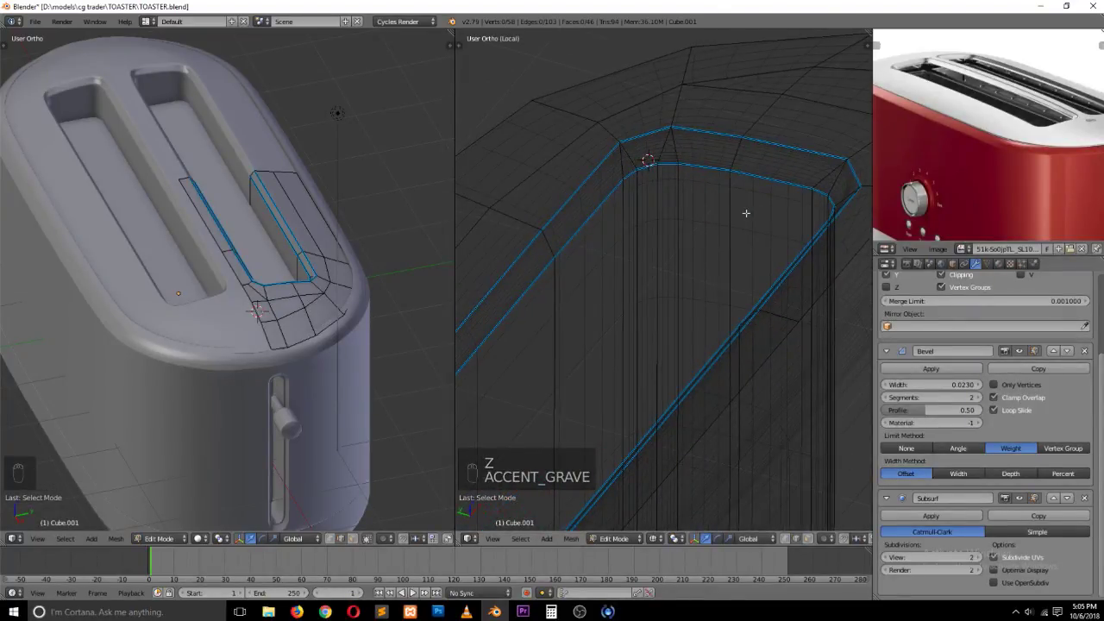
{"action": "key", "text": "ctrl+Tab"}
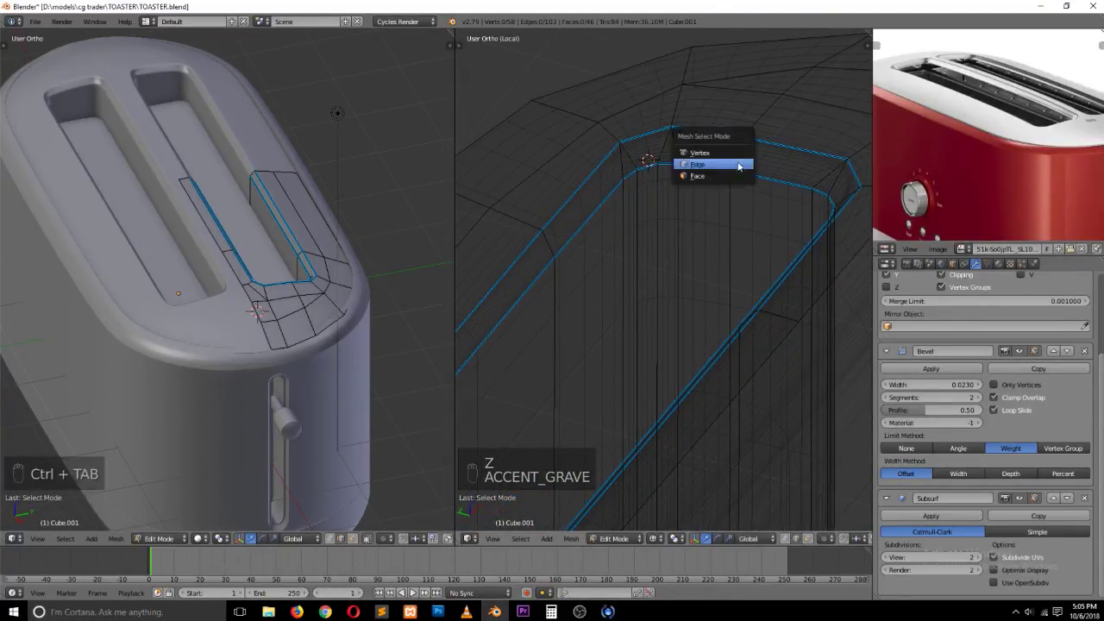
{"action": "left_click", "coordinate": [688, 152]}
{"action": "key", "text": "z"}
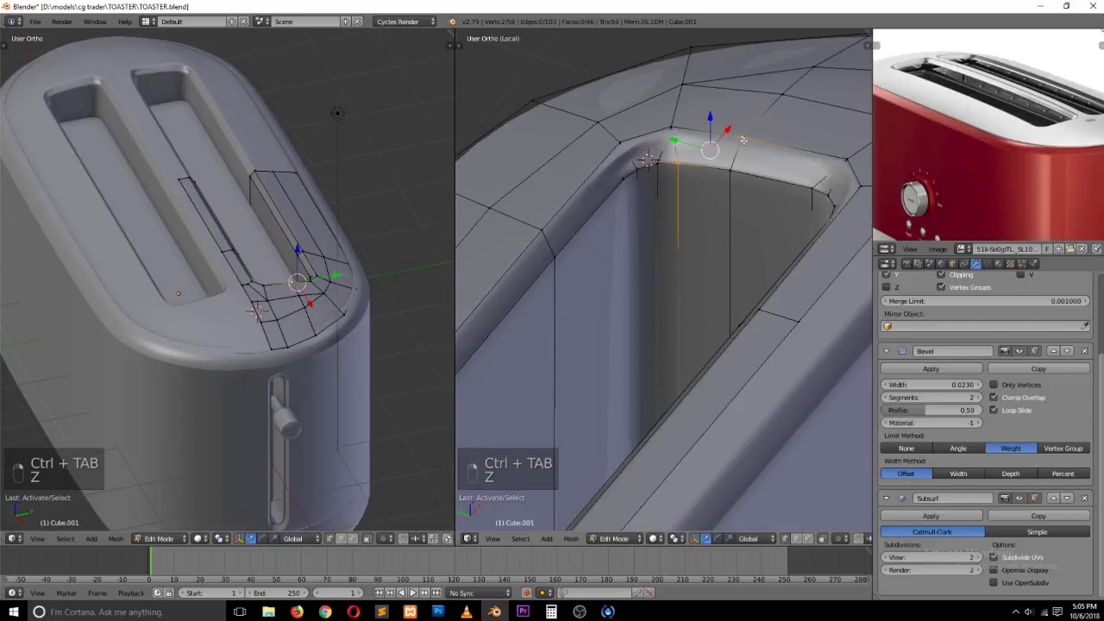
{"action": "key", "text": "j"}
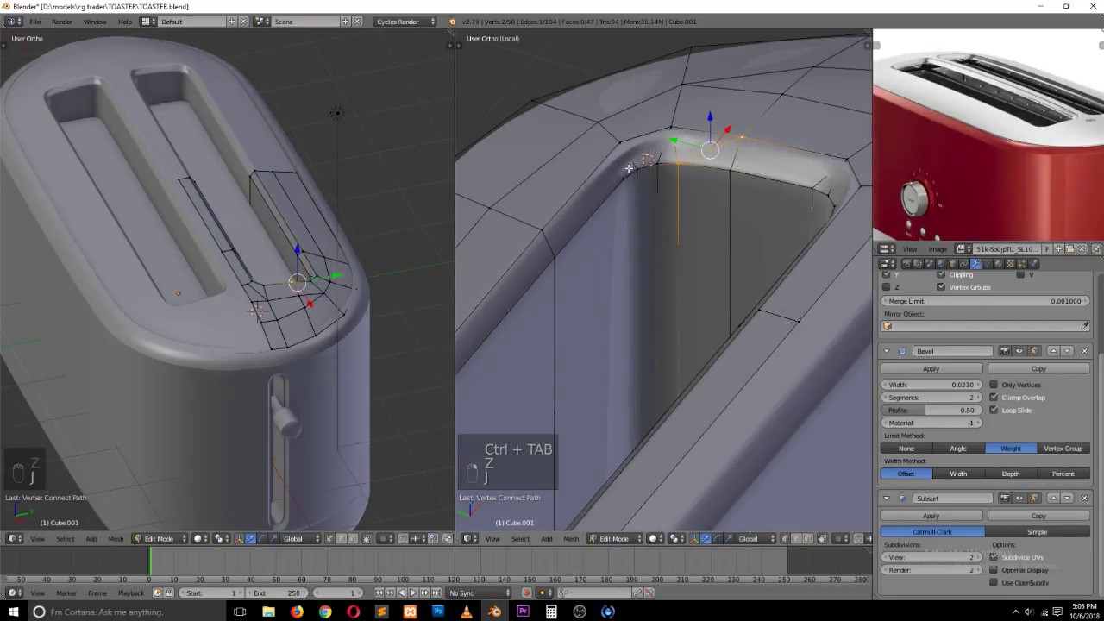
{"action": "right_click", "coordinate": [623, 178]}
{"action": "key", "text": "j"}
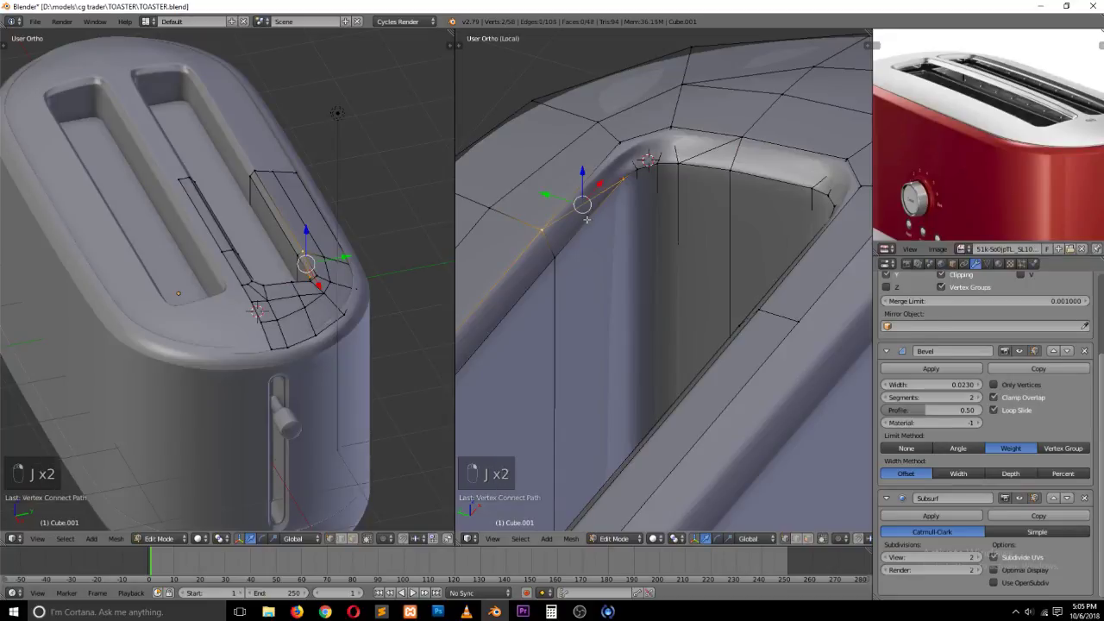
Step: Deselect everything and examine the faces around the slot's rim corner in face selection with wireframe display
{"action": "key", "text": "a"}
{"action": "key", "text": "ctrl+Tab"}
{"action": "left_click", "coordinate": [614, 233]}
{"action": "key", "text": "z"}
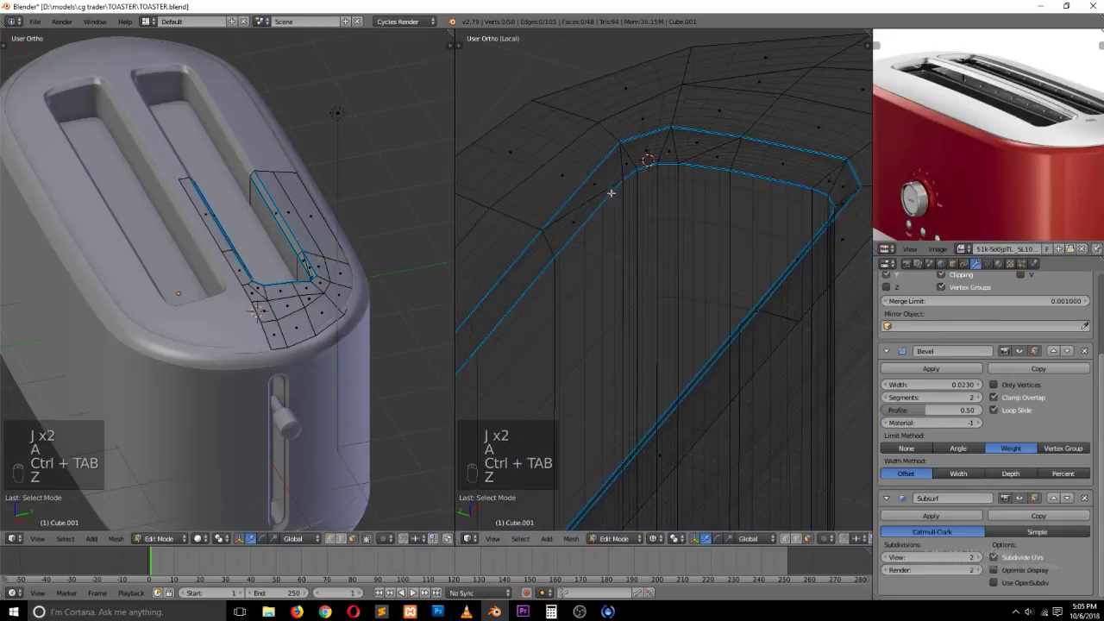
{"action": "key", "text": "z"}
{"action": "key", "text": "z"}
{"action": "key", "text": "z"}
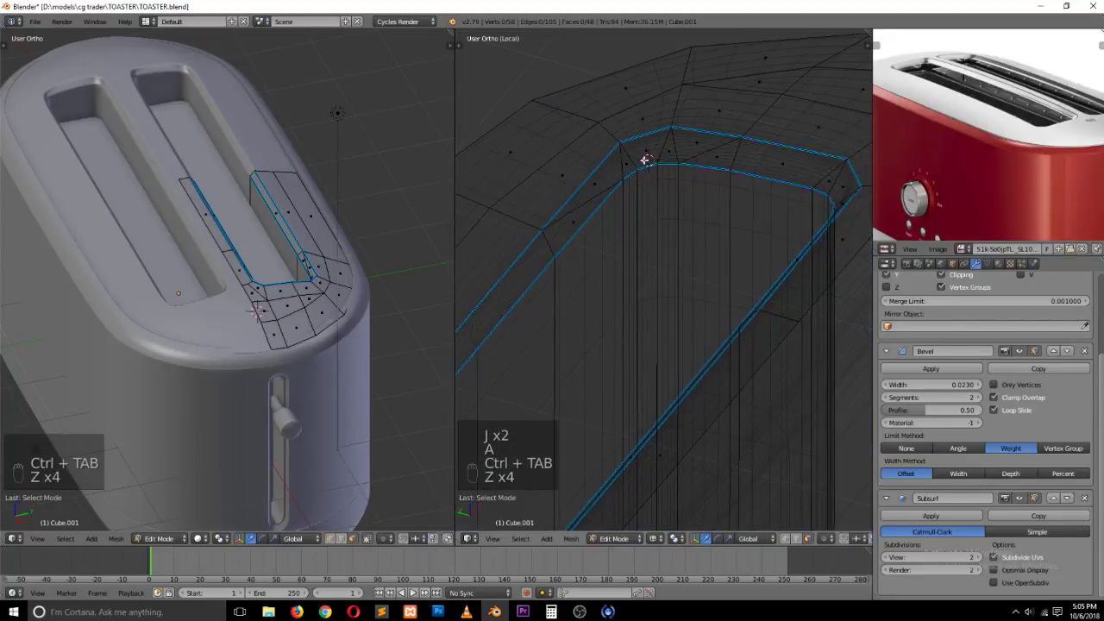
Step: Connect the slot's upper rim corner vertex to the lower rim vertex on the short end with a new edge
{"action": "key", "text": "ctrl+Tab"}
{"action": "left_click", "coordinate": [649, 135]}
{"action": "right_click", "coordinate": [647, 156]}
{"action": "right_click", "coordinate": [641, 159]}
{"action": "right_click", "coordinate": [621, 145]}
{"action": "right_click", "coordinate": [656, 156], "text": "shift"}
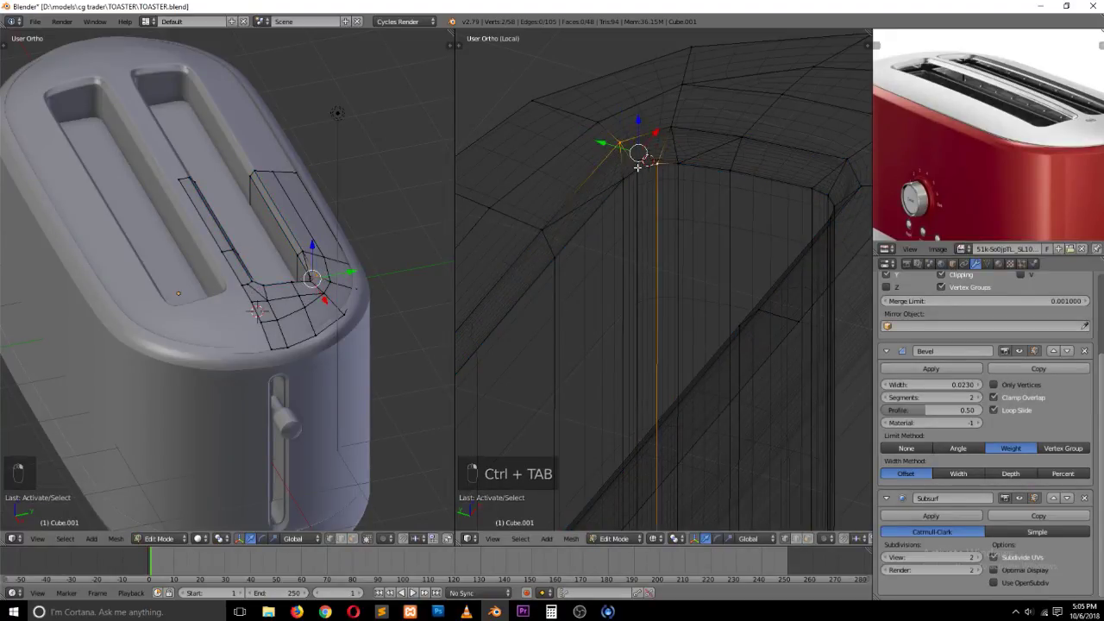
{"action": "key", "text": "a"}
{"action": "key", "text": "z"}
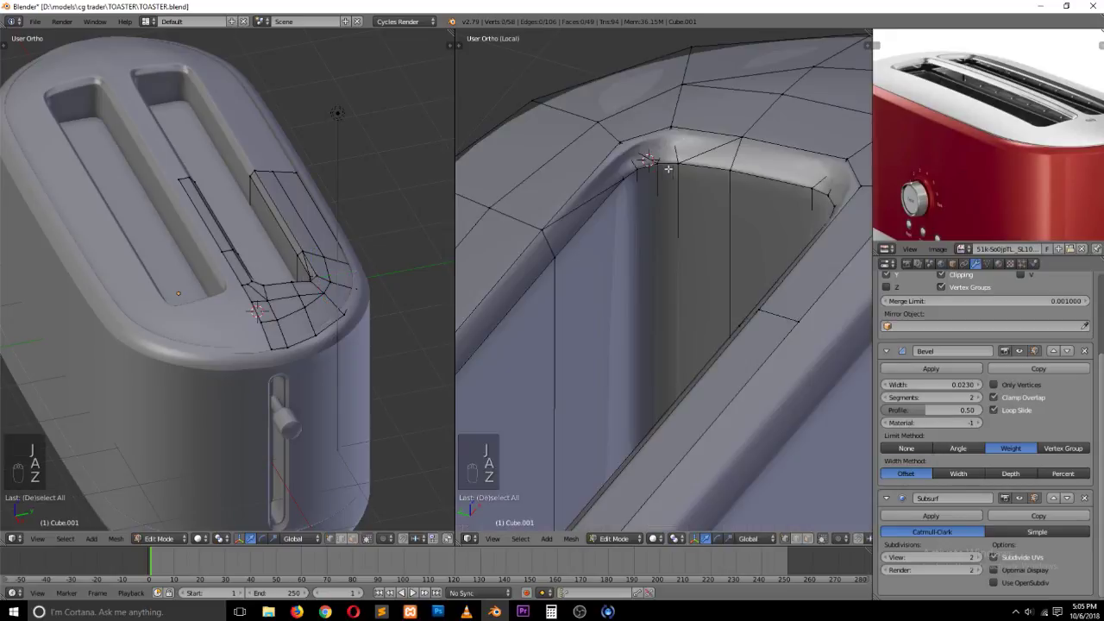
Step: Remove the vertical edge line running down the slot's inner wall from the rim corner
{"action": "key", "text": "ctrl+Tab"}
{"action": "left_click", "coordinate": [682, 207]}
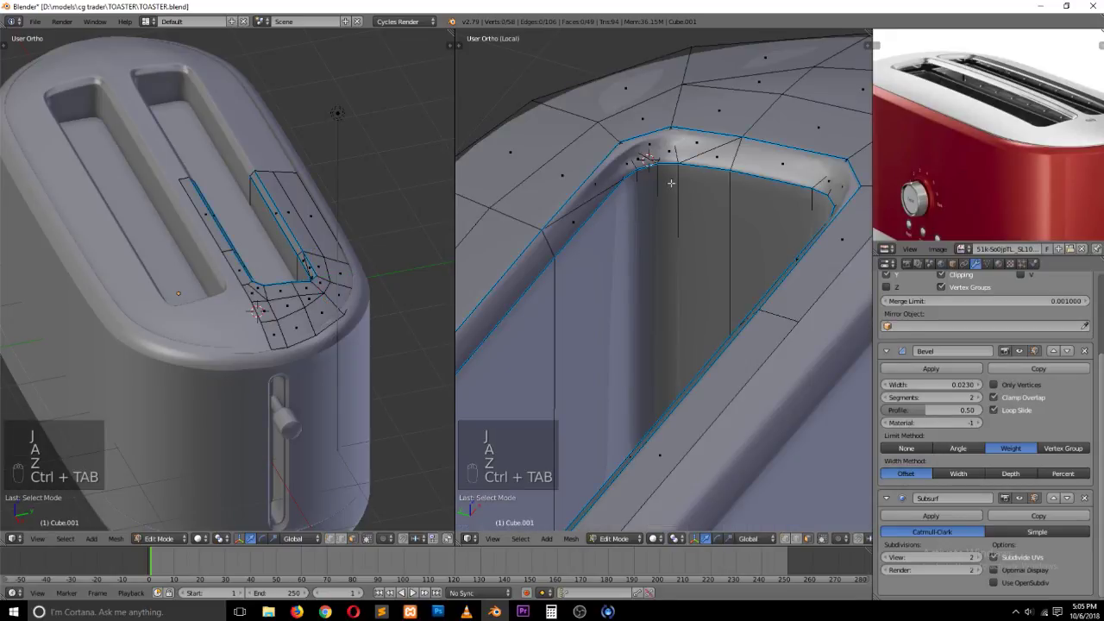
{"action": "key", "text": "ctrl+Tab"}
{"action": "left_click", "coordinate": [647, 169]}
{"action": "left_click", "coordinate": [640, 191], "text": "alt"}
{"action": "key", "text": "z"}
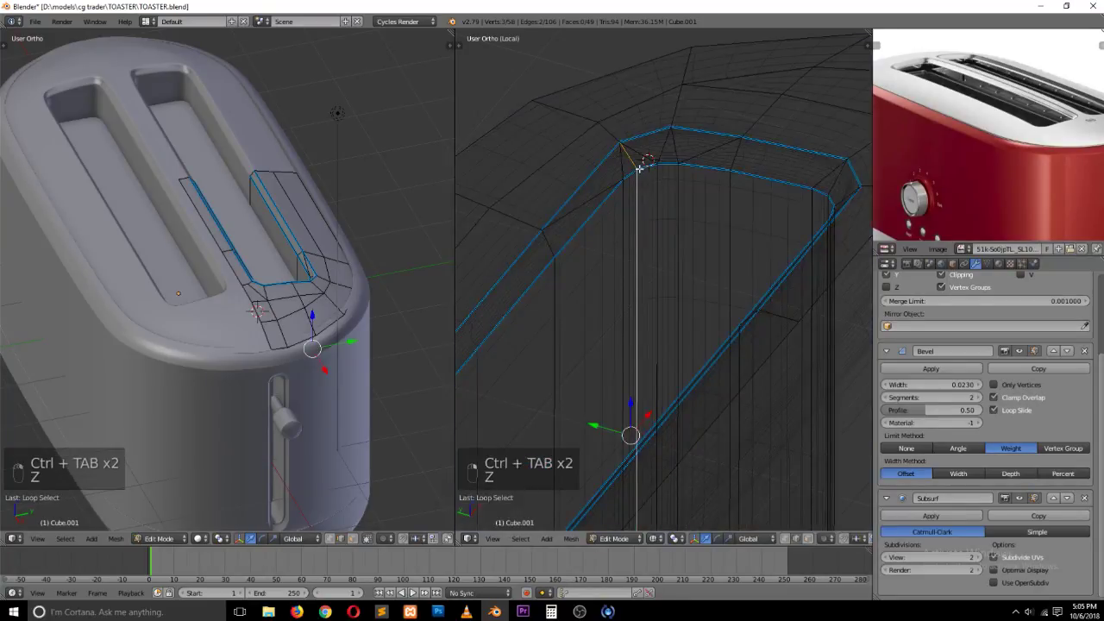
{"action": "key", "text": "x"}
{"action": "left_click", "coordinate": [641, 299]}
{"action": "key", "text": "a"}
{"action": "key", "text": "z"}
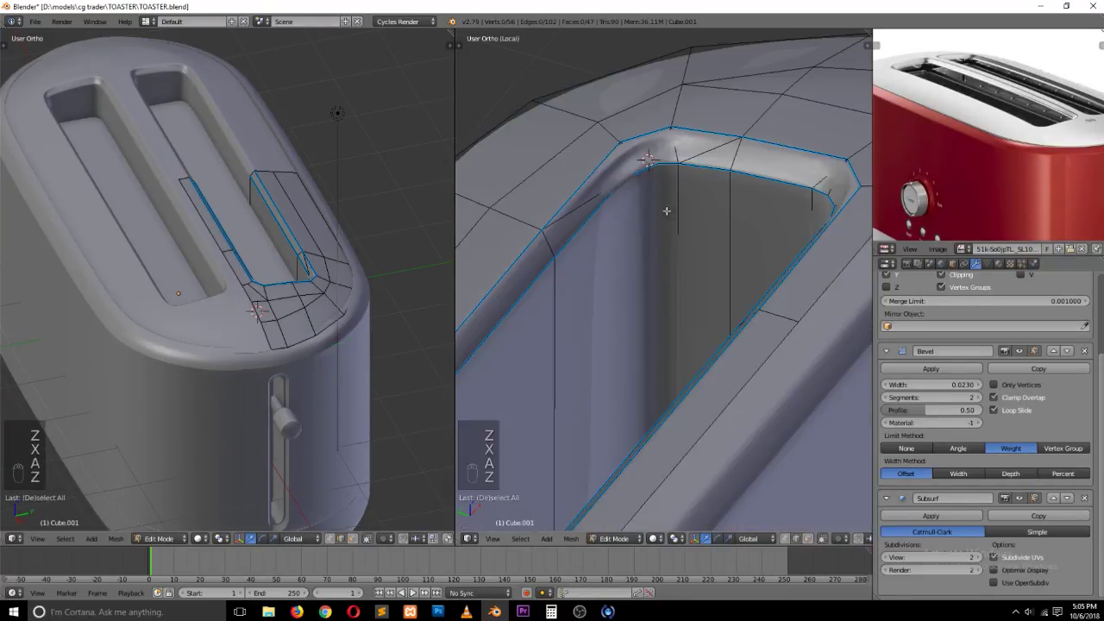
Step: Examine the slot corner in Object Mode, and its edges and faces in Edit Mode with the Subsurf preview off
{"action": "key", "text": "Tab"}
{"action": "key", "text": "grave"}
{"action": "middle_click_drag", "start_coordinate": [664, 218], "coordinate": [636, 222]}
{"action": "key", "text": "Tab"}
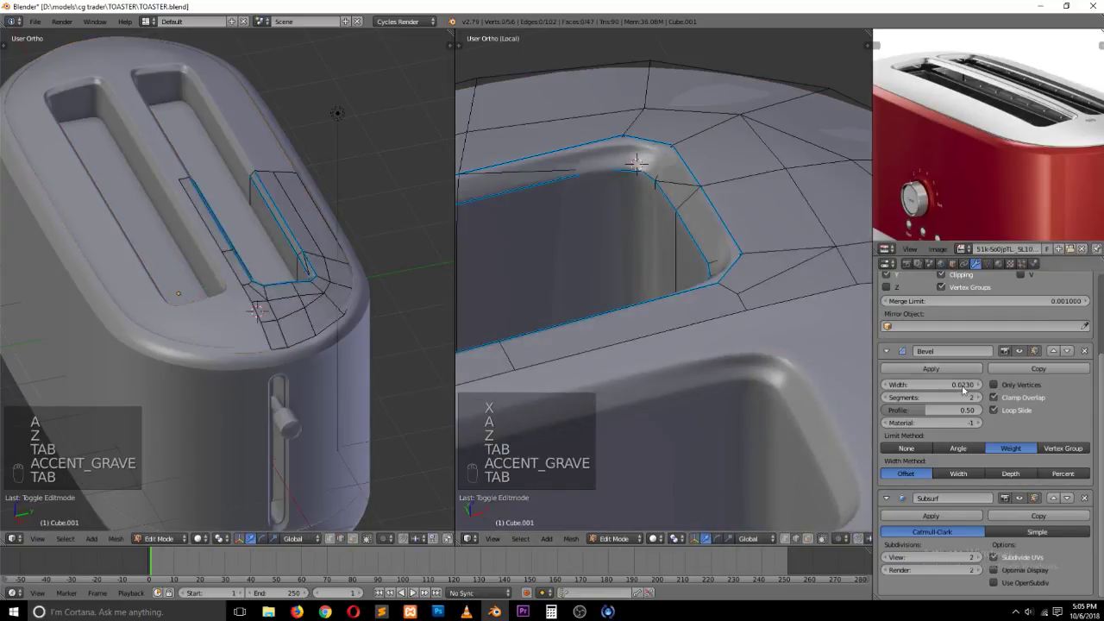
{"action": "left_click", "coordinate": [1019, 499]}
{"action": "key", "text": "ctrl+Tab"}
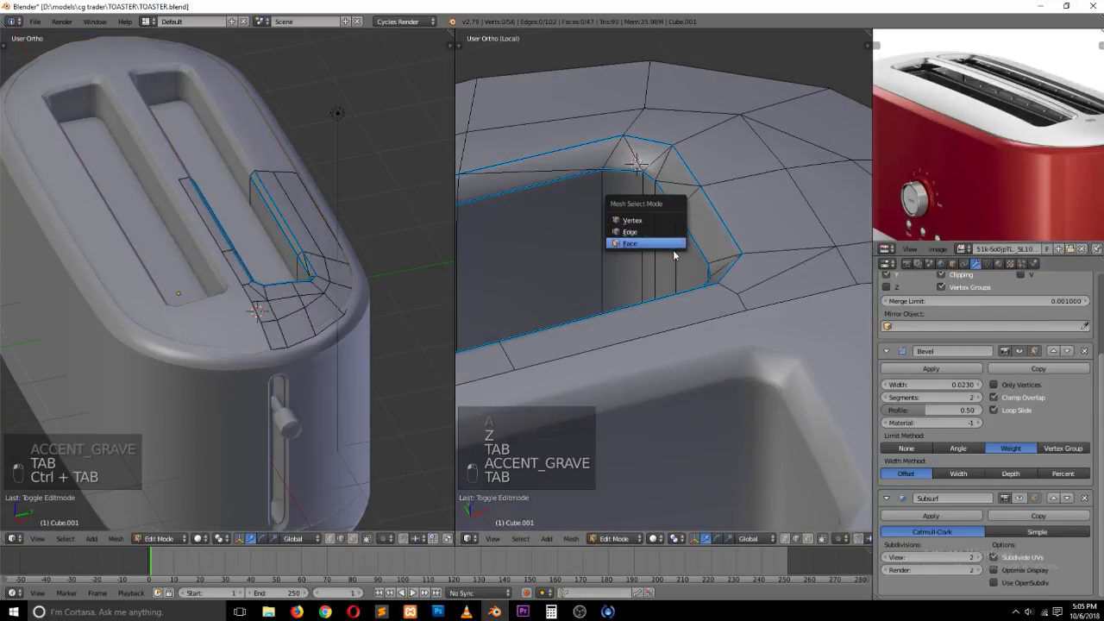
{"action": "left_click", "coordinate": [669, 242]}
{"action": "key", "text": "grave"}
{"action": "middle_click_drag", "start_coordinate": [647, 241], "coordinate": [720, 258]}
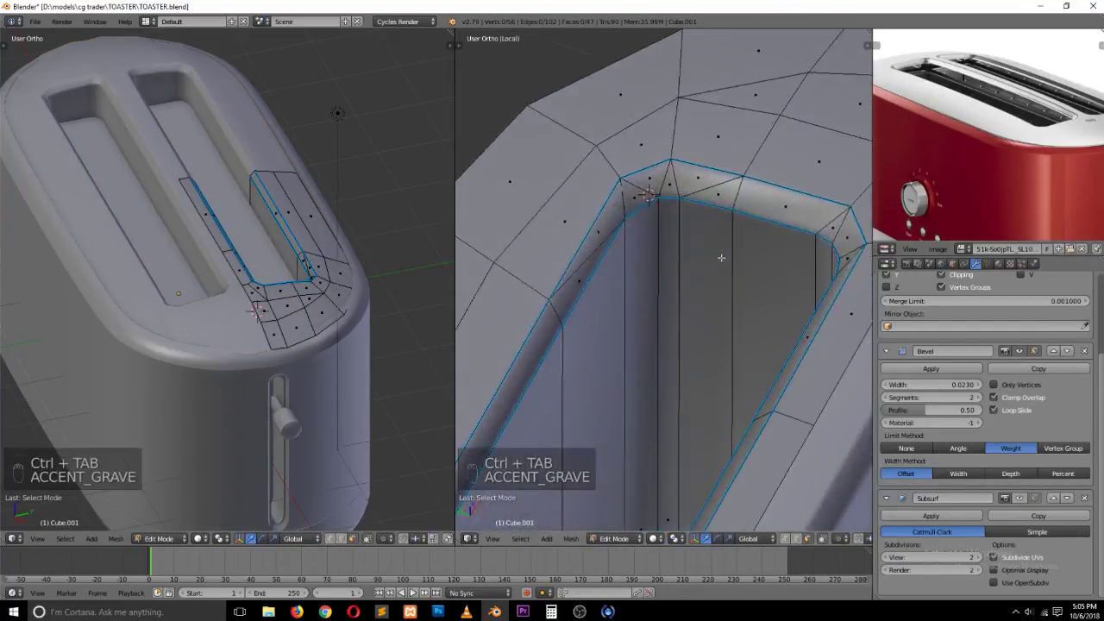
Step: Remove the remaining vertical edge beside the slot's inner corner and check the rounded corner from above
{"action": "key", "text": "ctrl+Tab"}
{"action": "left_click", "coordinate": [686, 242]}
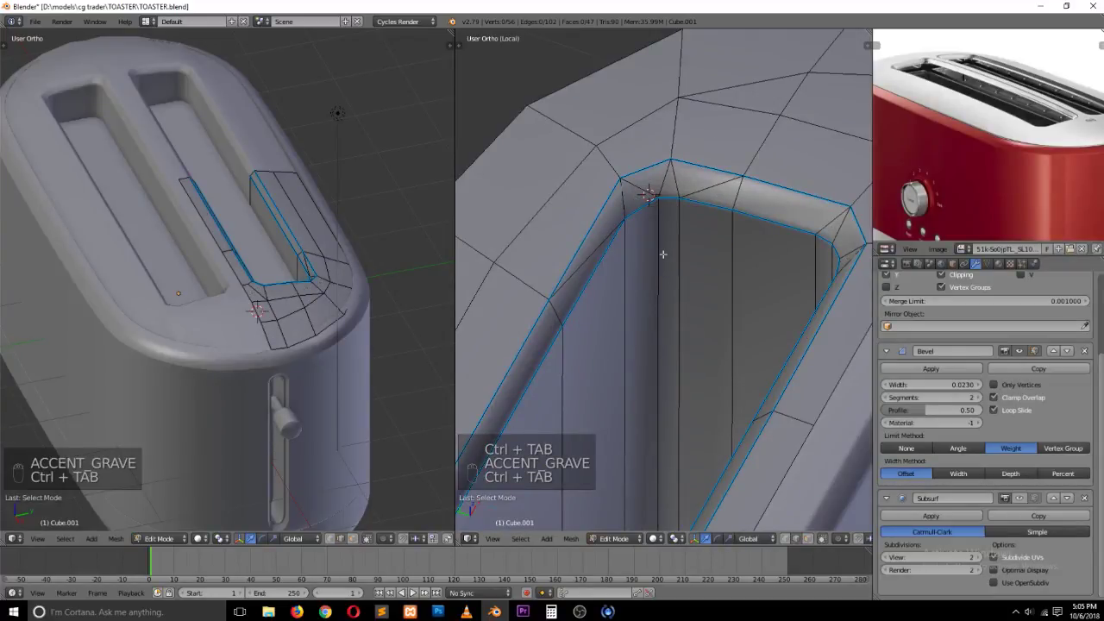
{"action": "right_click", "coordinate": [663, 255]}
{"action": "key", "text": "x"}
{"action": "left_click", "coordinate": [665, 259]}
{"action": "key", "text": "Tab"}
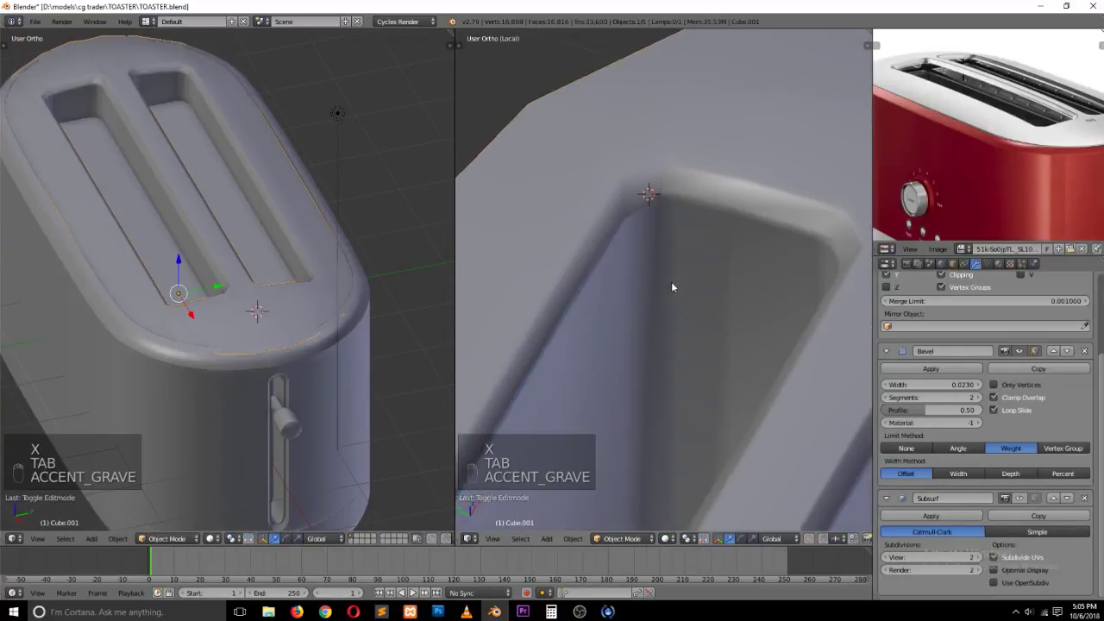
{"action": "key", "text": "grave"}
{"action": "key", "text": "grave"}
{"action": "middle_click_drag", "start_coordinate": [606, 244], "coordinate": [603, 270]}
{"action": "key", "text": "KP_7"}
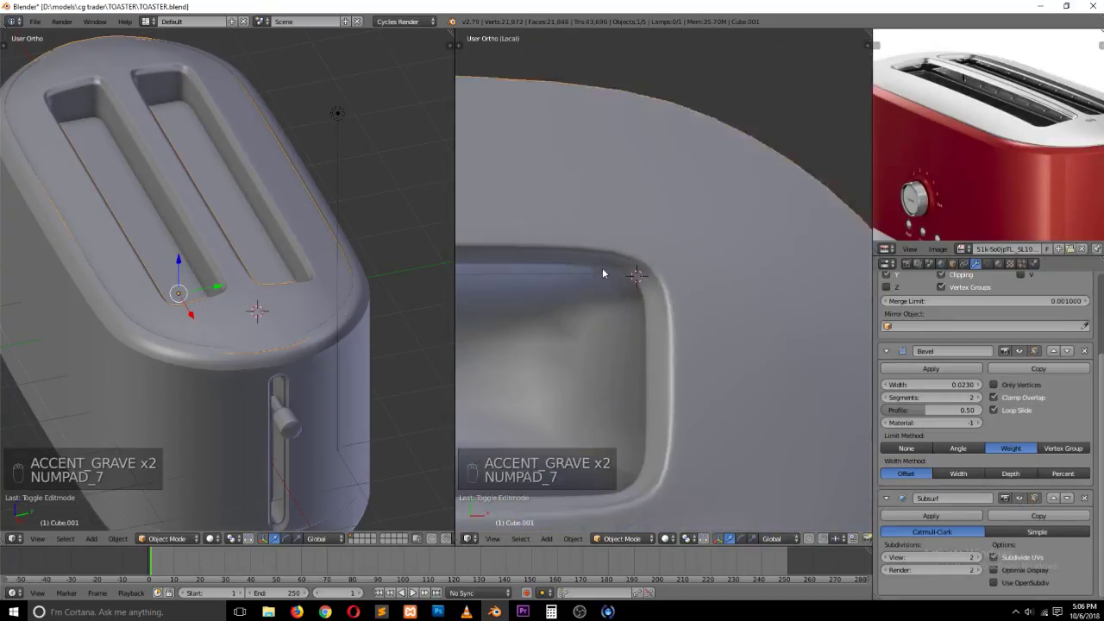
Step: Undo the recent edge removals on the slot's inner corner wall, with the Subsurf preview switched off
{"action": "key", "text": "Tab"}
{"action": "key", "text": "grave"}
{"action": "middle_click_drag", "start_coordinate": [670, 313], "coordinate": [714, 277]}
{"action": "left_click", "coordinate": [1021, 498]}
{"action": "scroll", "coordinate": [661, 203], "scroll_direction": "up", "scroll_amount": 3}
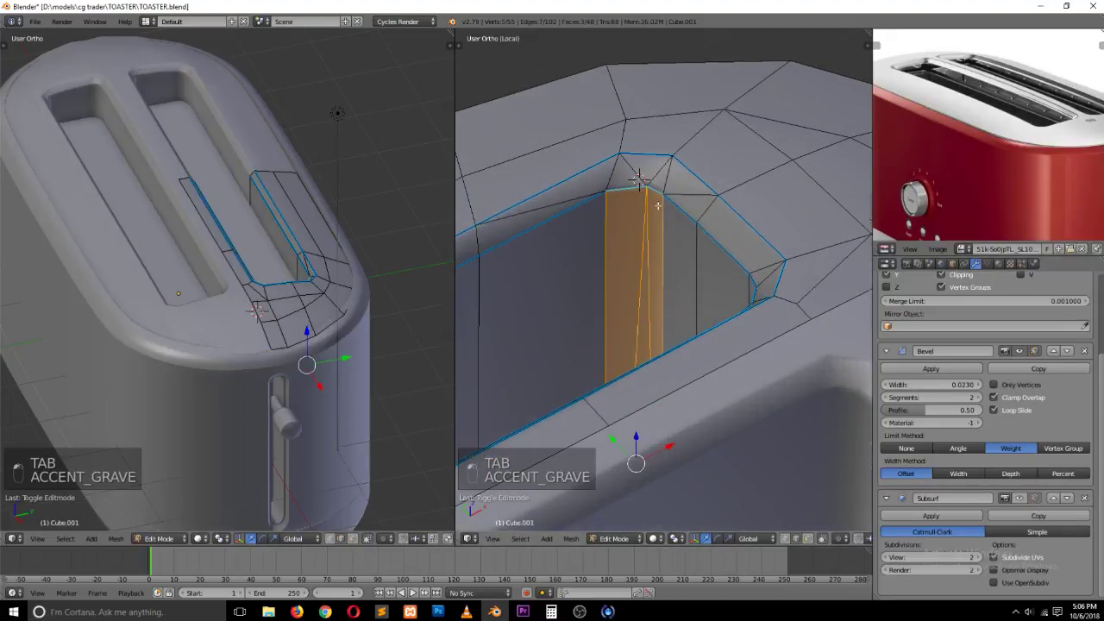
{"action": "middle_click_drag", "start_coordinate": [661, 158], "coordinate": [661, 204], "text": "shift"}
{"action": "key", "text": "ctrl+Tab"}
{"action": "left_click", "coordinate": [653, 289]}
{"action": "middle_click_drag", "start_coordinate": [668, 298], "coordinate": [727, 328]}
{"action": "scroll", "coordinate": [722, 337], "scroll_direction": "down", "scroll_amount": 8, "text": "shift"}
{"action": "key", "text": "ctrl+z"}
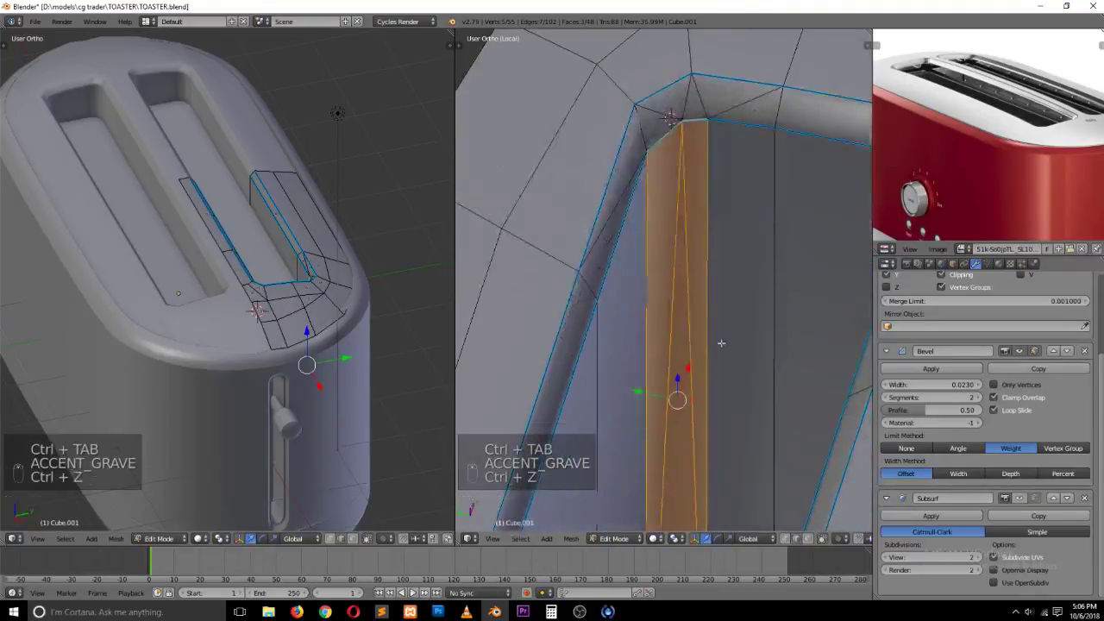
{"action": "key", "text": "ctrl+z"}
{"action": "key", "text": "ctrl+z"}
{"action": "key", "text": "ctrl+z"}
{"action": "key", "text": "ctrl+z"}
Step: Merge the two adjoining bevel faces at the slot's inner rim corner into a single face
{"action": "key", "text": "grave"}
{"action": "scroll", "coordinate": [692, 315], "scroll_direction": "down", "scroll_amount": 5}
{"action": "middle_click_drag", "start_coordinate": [692, 314], "coordinate": [690, 333]}
{"action": "scroll", "coordinate": [689, 205], "scroll_direction": "up", "scroll_amount": 4}
{"action": "scroll", "coordinate": [688, 205], "scroll_direction": "up", "scroll_amount": 3, "text": "shift"}
{"action": "key", "text": "grave"}
{"action": "scroll", "coordinate": [688, 206], "scroll_direction": "up", "scroll_amount": 3}
{"action": "middle_click_drag", "start_coordinate": [688, 205], "coordinate": [661, 198]}
{"action": "scroll", "coordinate": [662, 198], "scroll_direction": "up", "scroll_amount": 3, "text": "shift"}
{"action": "key", "text": "ctrl+Tab"}
{"action": "left_click", "coordinate": [659, 209]}
{"action": "right_click", "coordinate": [640, 183]}
{"action": "right_click", "coordinate": [667, 157], "text": "shift"}
{"action": "key", "text": "f"}
{"action": "key", "text": "a"}
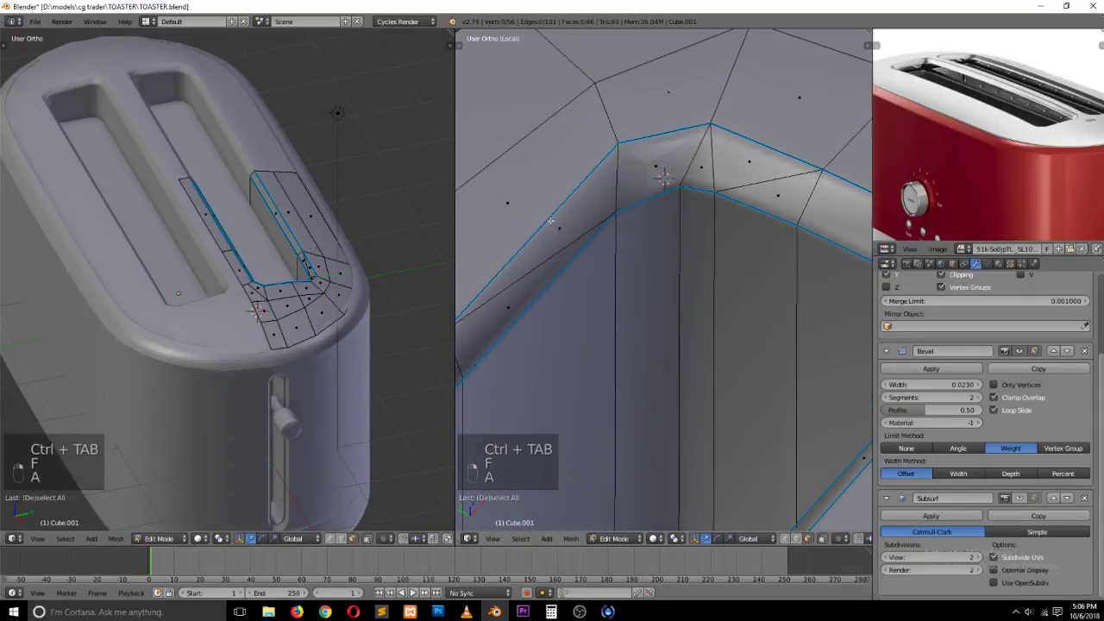
Step: Merge the split bevel faces along the slot's long side into one, and likewise the two beside the corner on the short end
{"action": "right_click", "coordinate": [552, 226]}
{"action": "key", "text": "f"}
{"action": "key", "text": "a"}
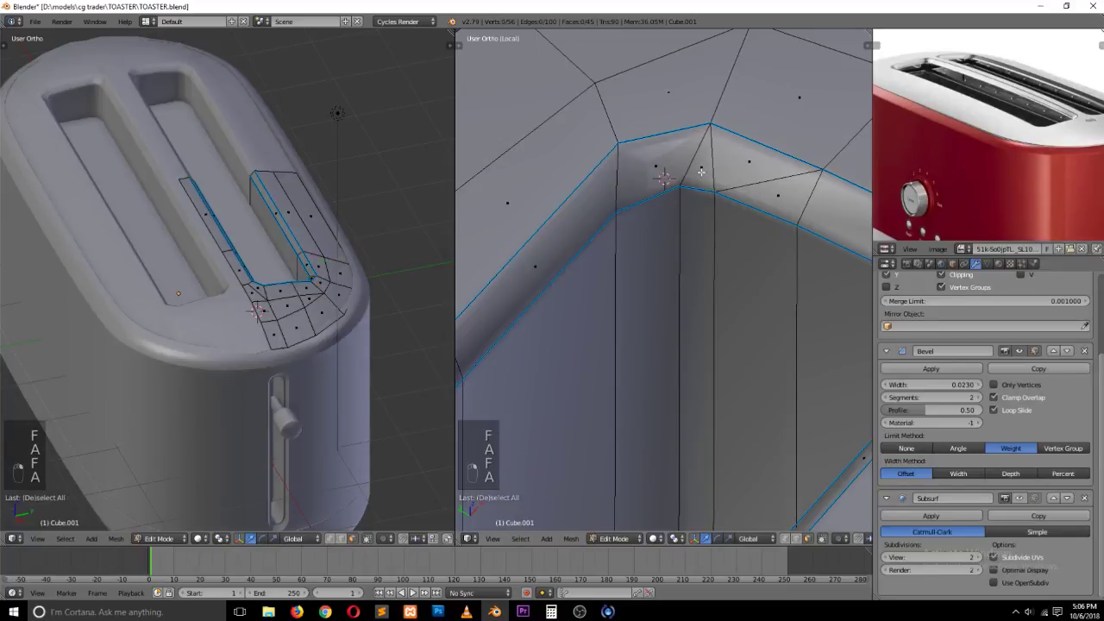
{"action": "right_click", "coordinate": [702, 172]}
{"action": "right_click", "coordinate": [740, 167], "text": "shift"}
{"action": "key", "text": "f"}
{"action": "key", "text": "a"}
Step: Check the slot corner's subdivided shading in Object Mode, switch the Subsurf preview off in Edit Mode and save over the file
{"action": "key", "text": "Tab"}
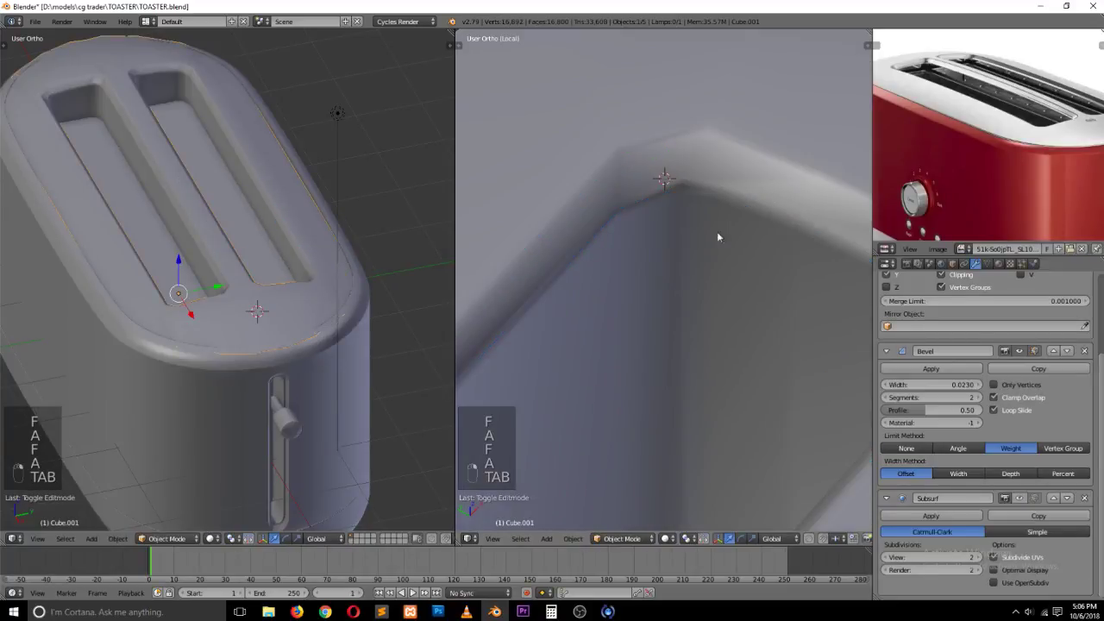
{"action": "key", "text": "grave"}
{"action": "scroll", "coordinate": [633, 226], "scroll_direction": "down", "scroll_amount": 4}
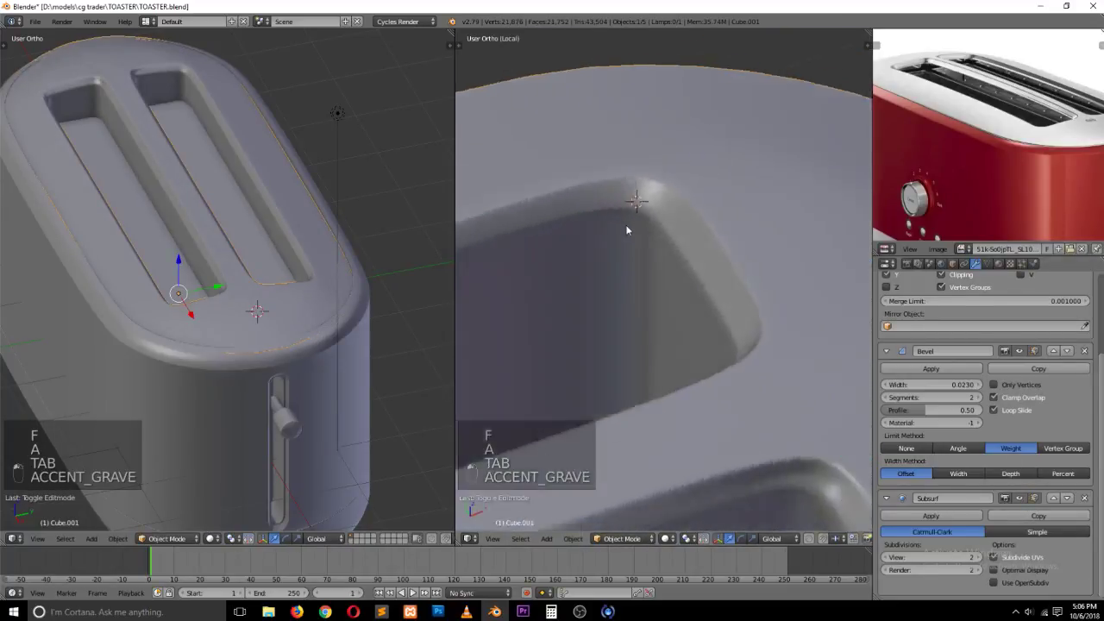
{"action": "key", "text": "Tab"}
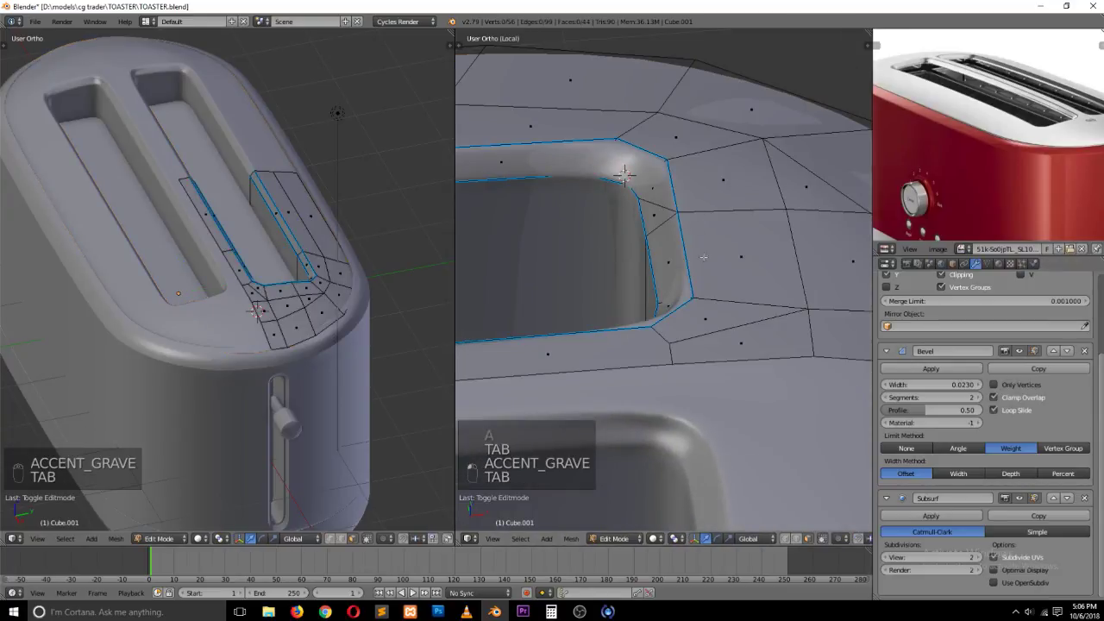
{"action": "key", "text": "grave"}
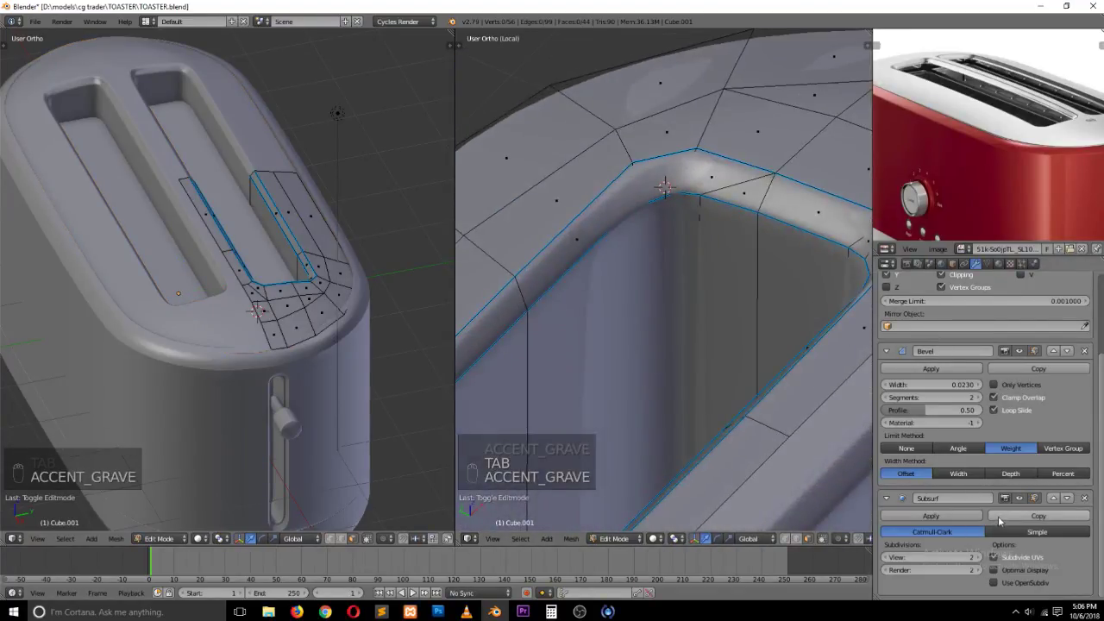
{"action": "left_click", "coordinate": [1020, 497]}
{"action": "key", "text": "ctrl+s"}
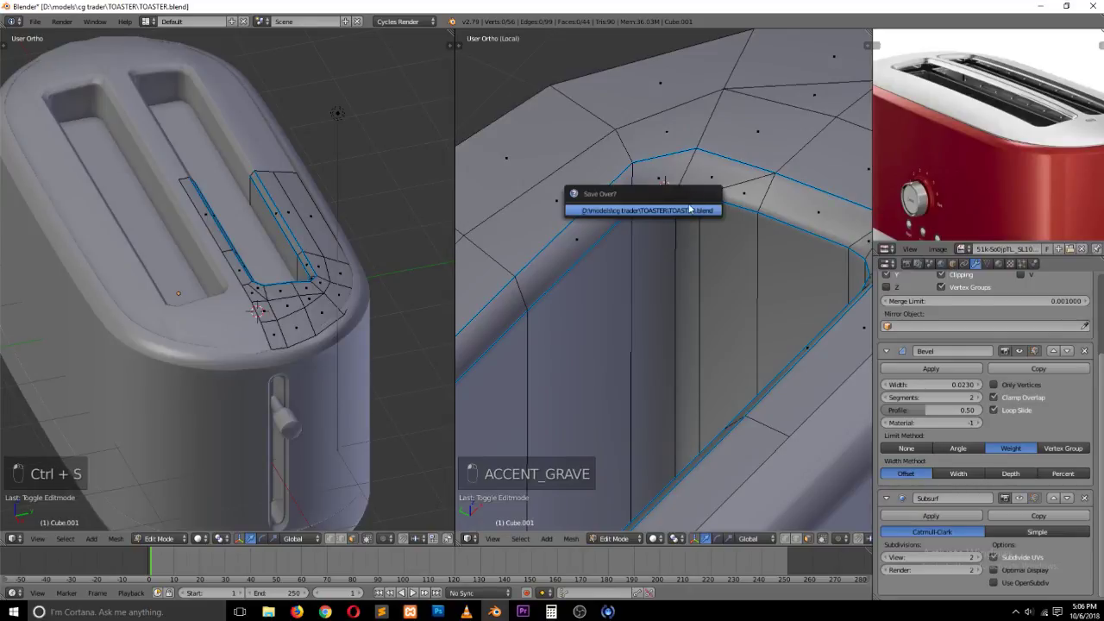
{"action": "left_click", "coordinate": [690, 210]}
Step: Slide the vertical edge on the slot's short inner wall slightly further away from the rounded corner
{"action": "left_click", "coordinate": [695, 214], "text": "alt"}
{"action": "key", "text": "ctrl+Tab"}
{"action": "left_click", "coordinate": [695, 217]}
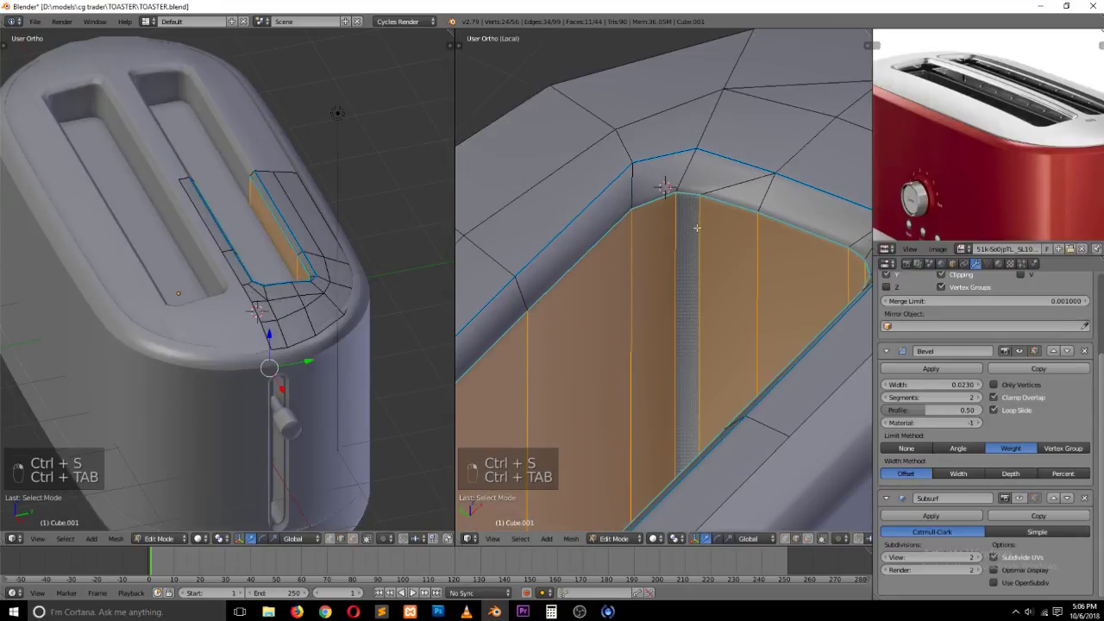
{"action": "left_click", "coordinate": [702, 230], "text": "alt"}
{"action": "left_click", "coordinate": [708, 238]}
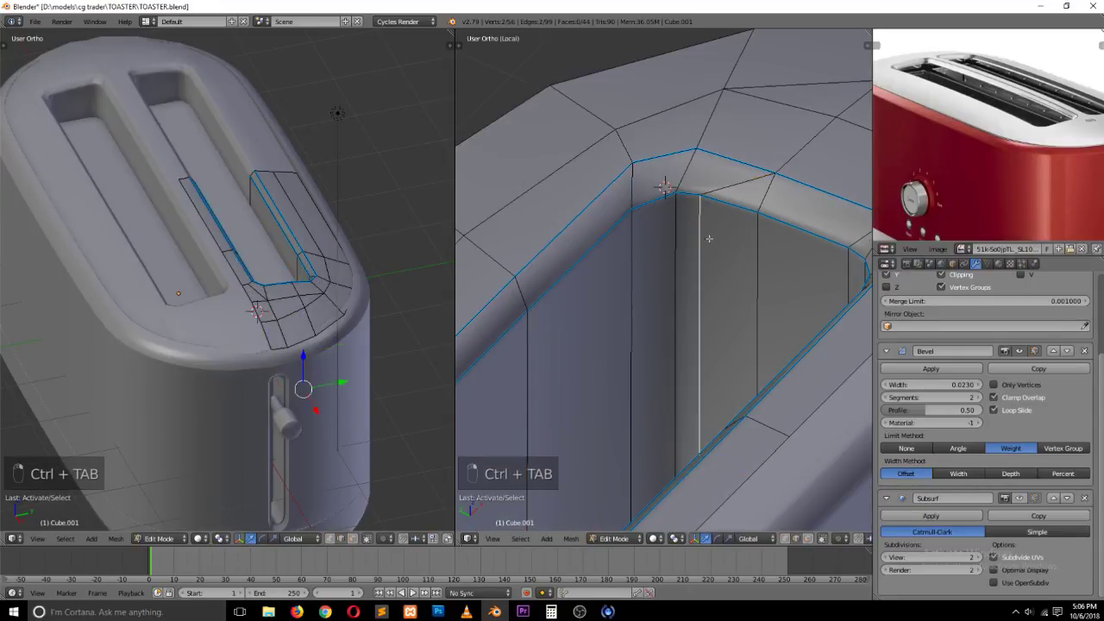
{"action": "key", "text": "f"}
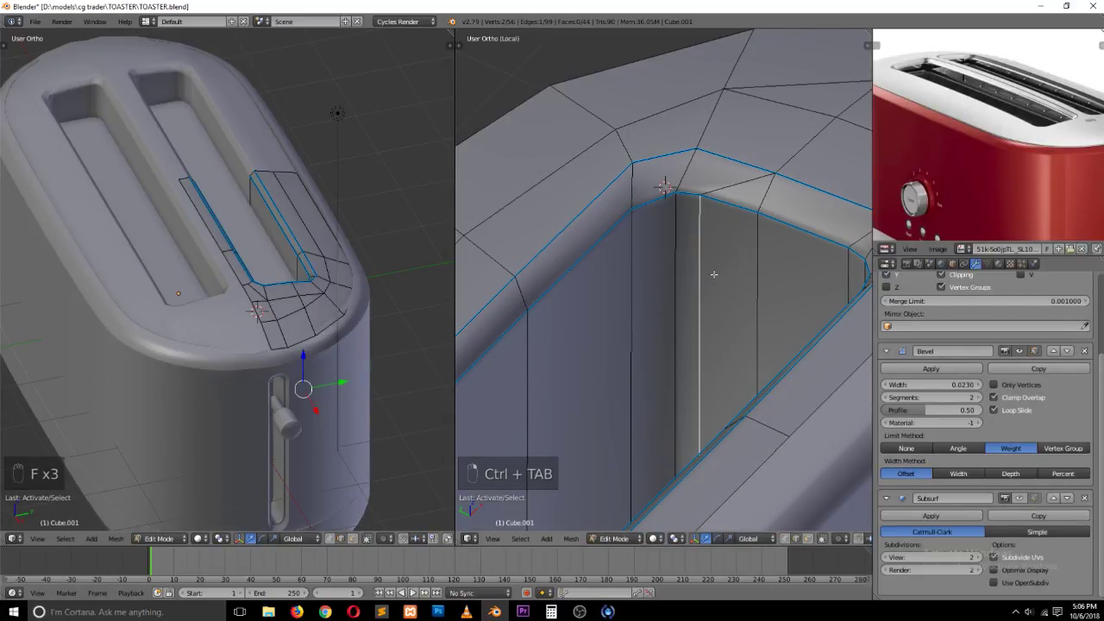
{"action": "key", "text": "g"}
{"action": "left_click", "coordinate": [717, 278]}
{"action": "key", "text": "a"}
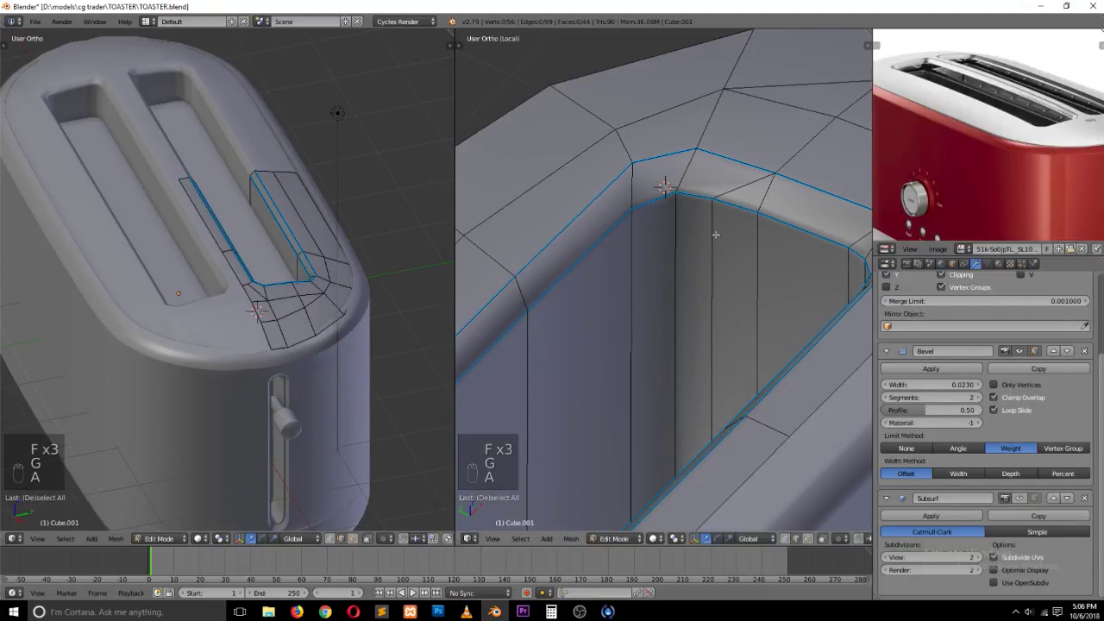
Step: From the top view, slide the edge running outward from the slot's rim corner toward the cover's long side
{"action": "key", "text": "ctrl+Tab"}
{"action": "left_click", "coordinate": [716, 217]}
{"action": "key", "text": "grave"}
{"action": "middle_click_drag", "start_coordinate": [715, 217], "coordinate": [596, 266]}
{"action": "key", "text": "KP_7"}
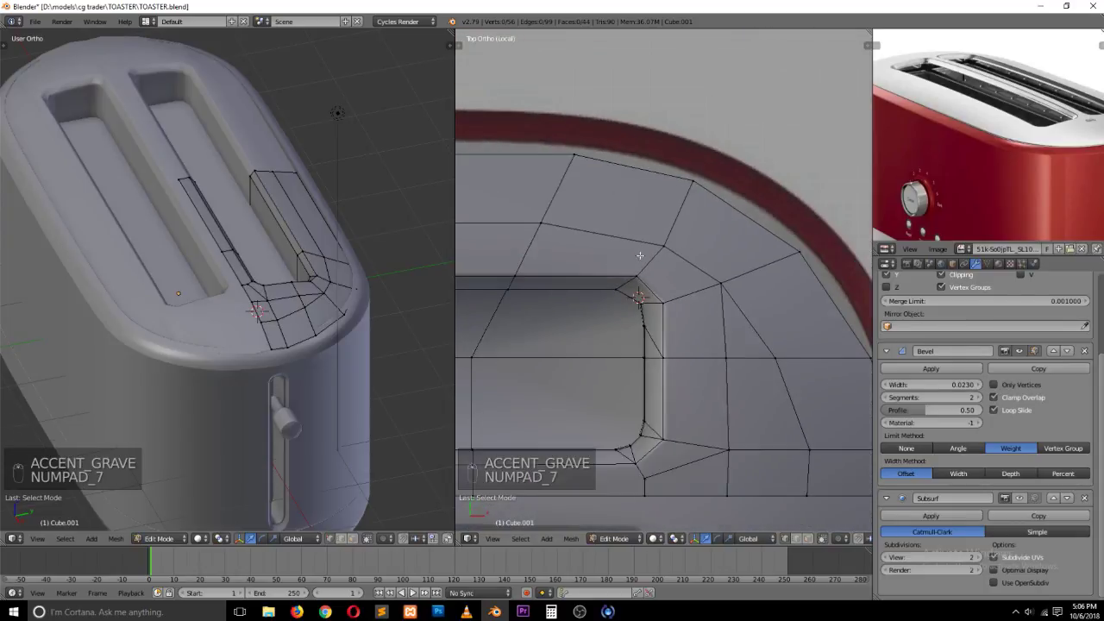
{"action": "right_click", "coordinate": [659, 246], "text": "ctrl"}
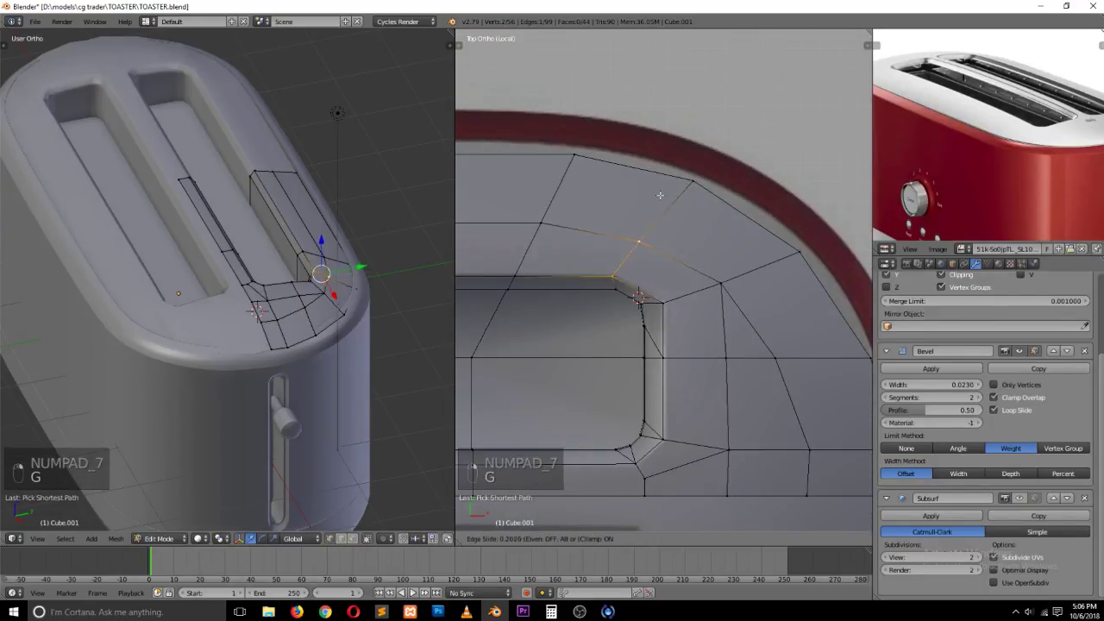
{"action": "key", "text": "g"}
{"action": "right_click", "coordinate": [673, 195]}
Step: Move the outer boundary vertex out toward the reference outline and shift the neighbouring surface vertex outward to follow it
{"action": "right_click", "coordinate": [678, 185]}
{"action": "key", "text": "g"}
{"action": "left_click", "coordinate": [675, 172]}
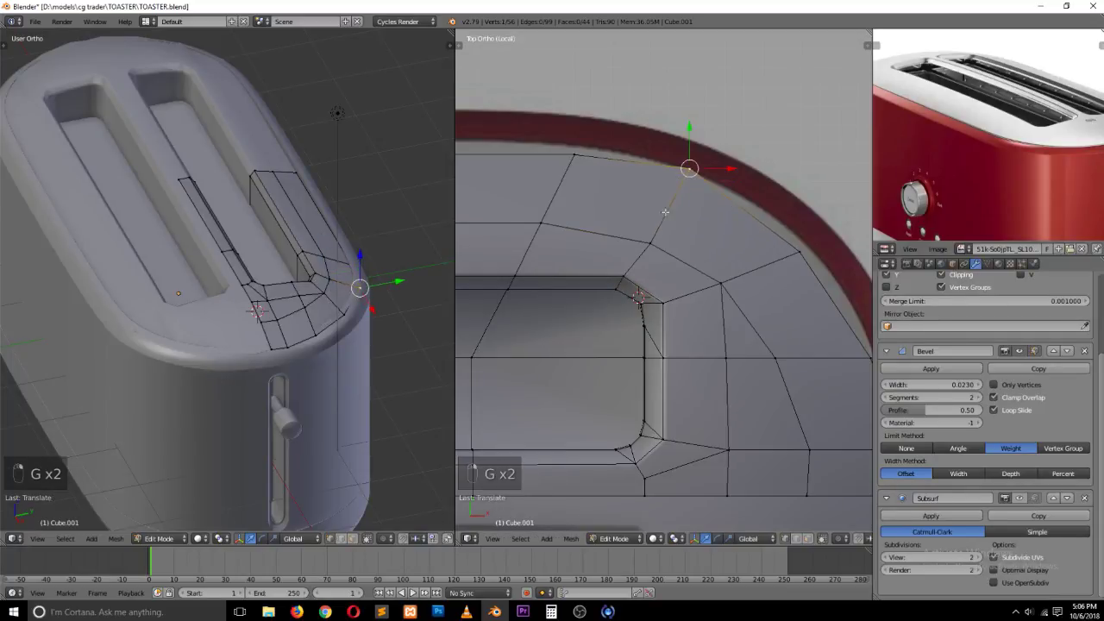
{"action": "right_click", "coordinate": [655, 221]}
{"action": "key", "text": "g"}
{"action": "left_click", "coordinate": [652, 212]}
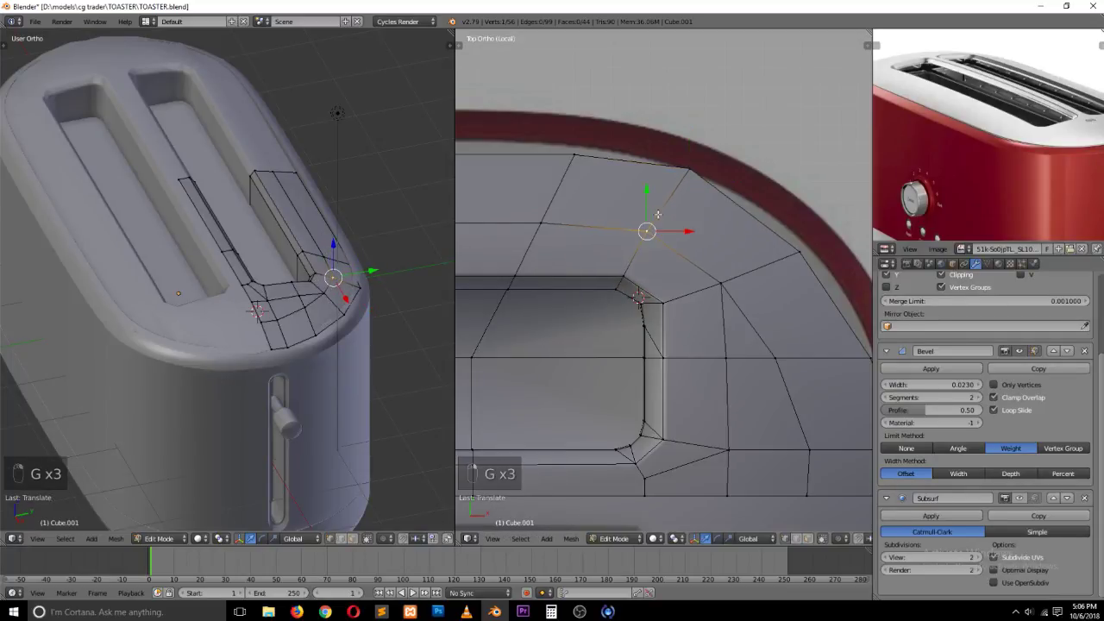
{"action": "key", "text": "g"}
{"action": "right_click", "coordinate": [658, 214]}
{"action": "key", "text": "a"}
Step: Save the file and examine the cover's rounded end in Object Mode with the Subsurf preview on
{"action": "scroll", "coordinate": [743, 285], "scroll_direction": "down", "scroll_amount": 3}
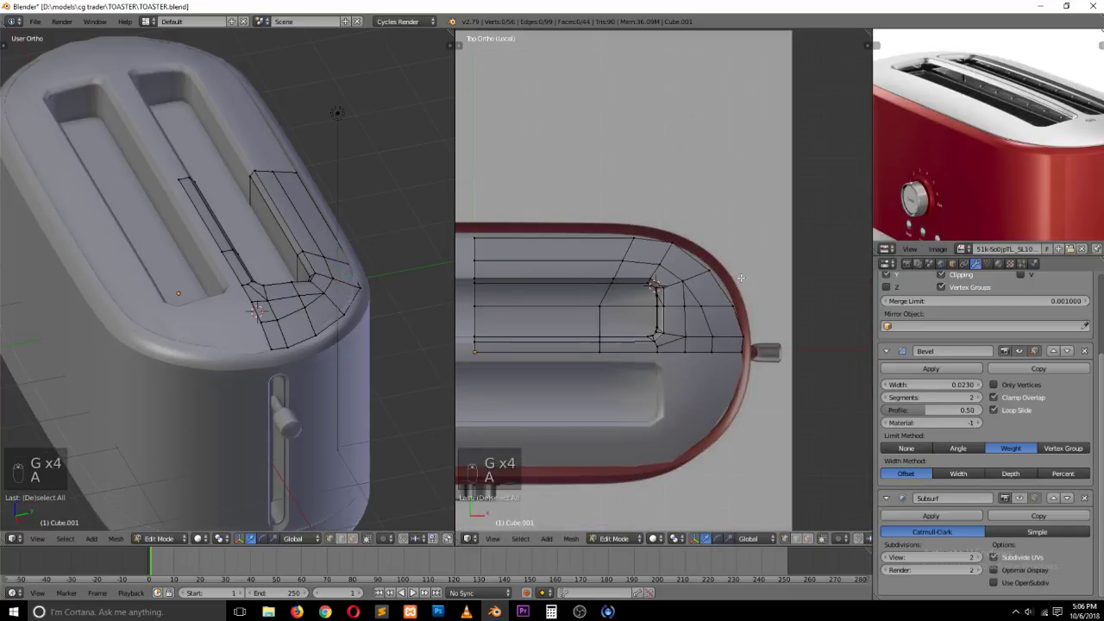
{"action": "scroll", "coordinate": [742, 285], "scroll_direction": "up", "scroll_amount": 2}
{"action": "scroll", "coordinate": [706, 333], "scroll_direction": "up", "scroll_amount": 2}
{"action": "key", "text": "grave"}
{"action": "middle_click_drag", "start_coordinate": [716, 326], "coordinate": [781, 266]}
{"action": "key", "text": "Tab"}
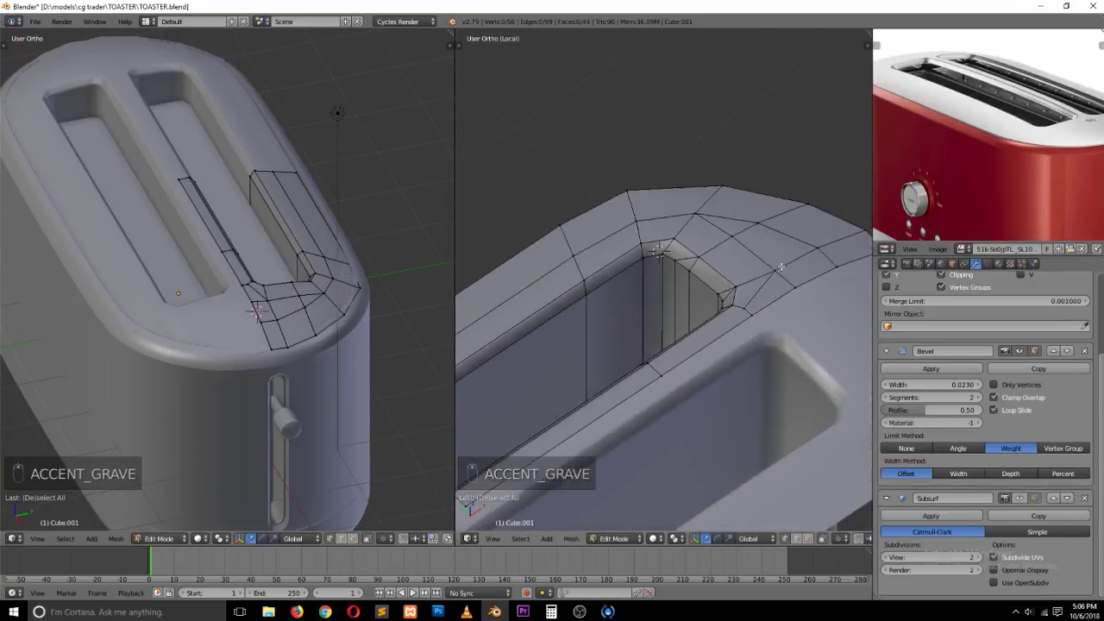
{"action": "key", "text": "Tab"}
{"action": "key", "text": "ctrl+s"}
{"action": "scroll", "coordinate": [739, 291], "scroll_direction": "up", "scroll_amount": 2}
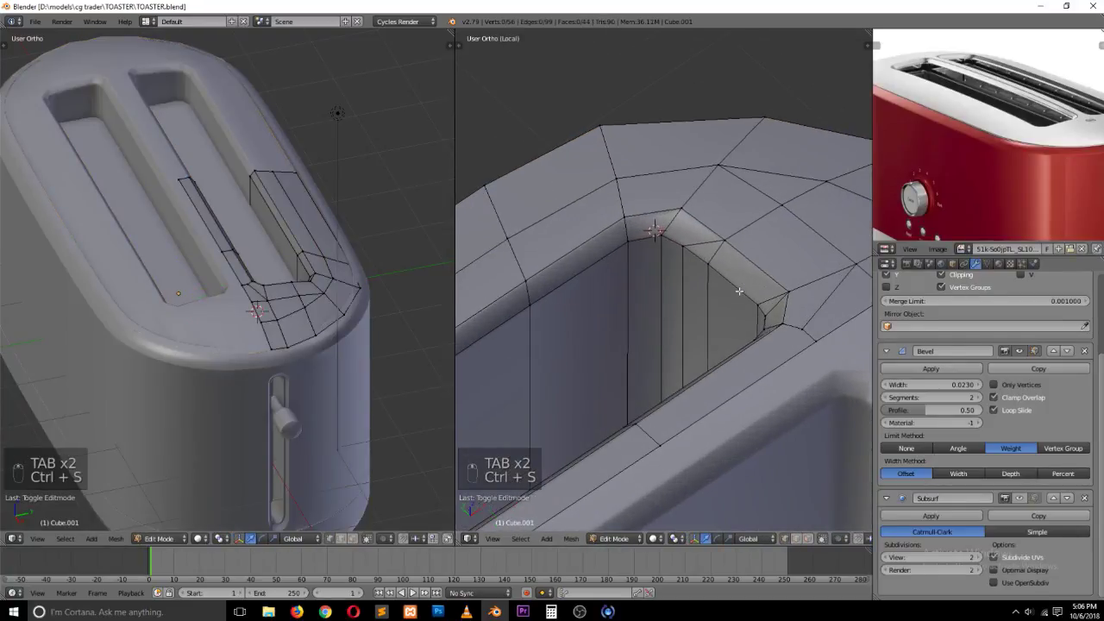
{"action": "key", "text": "Tab"}
{"action": "left_click", "coordinate": [1019, 497]}
{"action": "scroll", "coordinate": [586, 259], "scroll_direction": "down", "scroll_amount": 3}
{"action": "key", "text": "grave"}
{"action": "middle_click_drag", "start_coordinate": [584, 257], "coordinate": [559, 230]}
{"action": "key", "text": "Tab"}
{"action": "scroll", "coordinate": [699, 254], "scroll_direction": "up", "scroll_amount": 3}
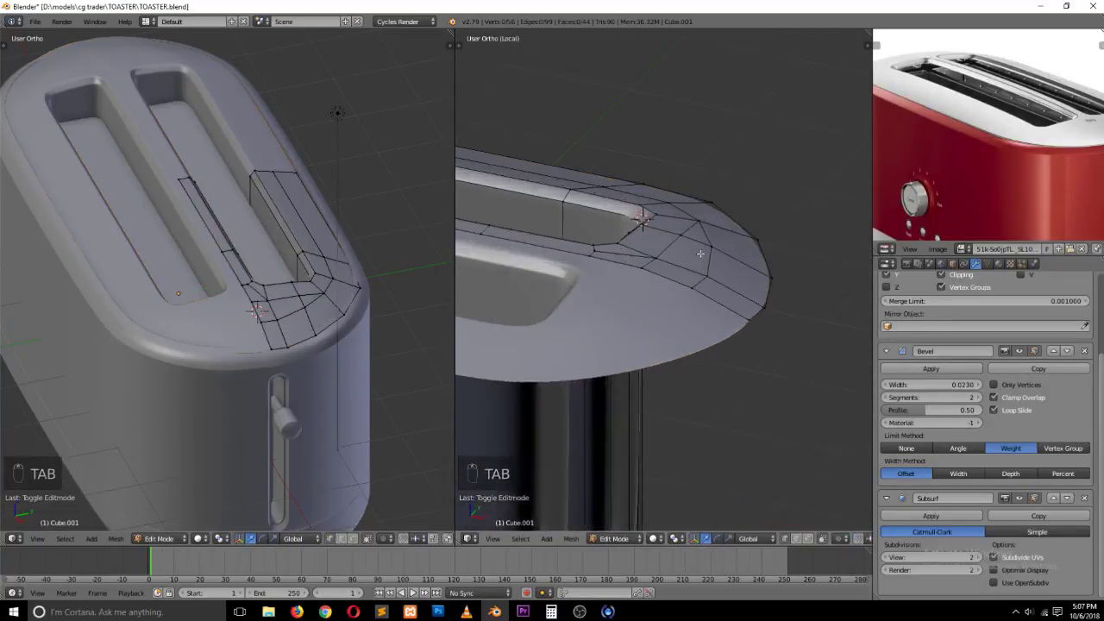
Step: In the right side view, shift the outer boundary vertex on the cover's curved corner slightly outward
{"action": "right_click", "coordinate": [733, 207]}
{"action": "key", "text": "grave"}
{"action": "middle_click_drag", "start_coordinate": [731, 208], "coordinate": [714, 249]}
{"action": "key", "text": "KP_1"}
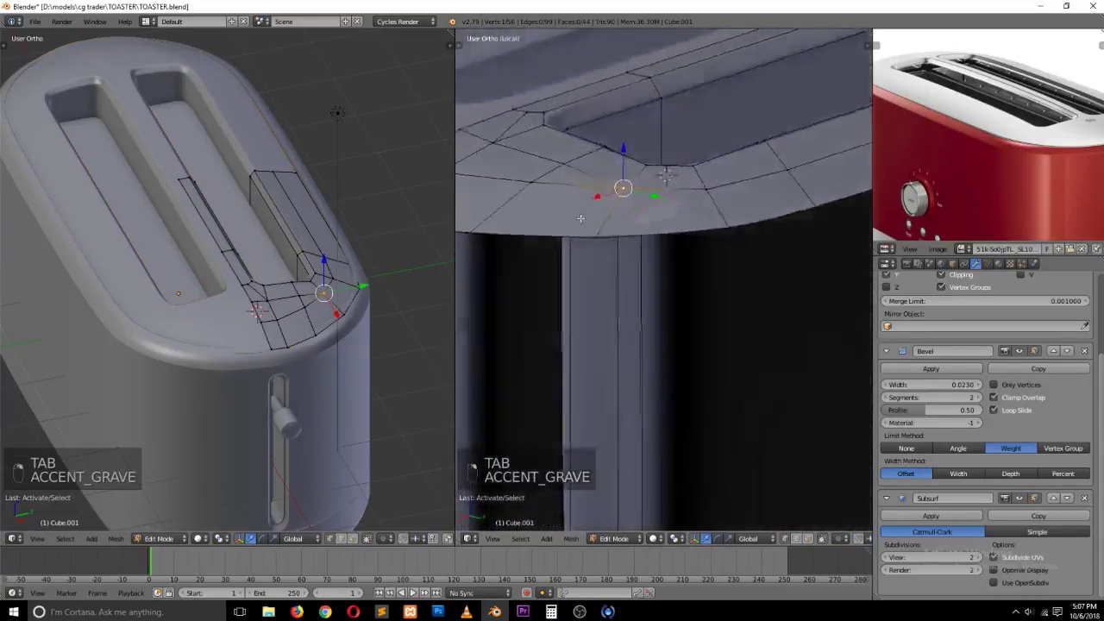
{"action": "key", "text": "KP_3"}
{"action": "key", "text": "KP_3"}
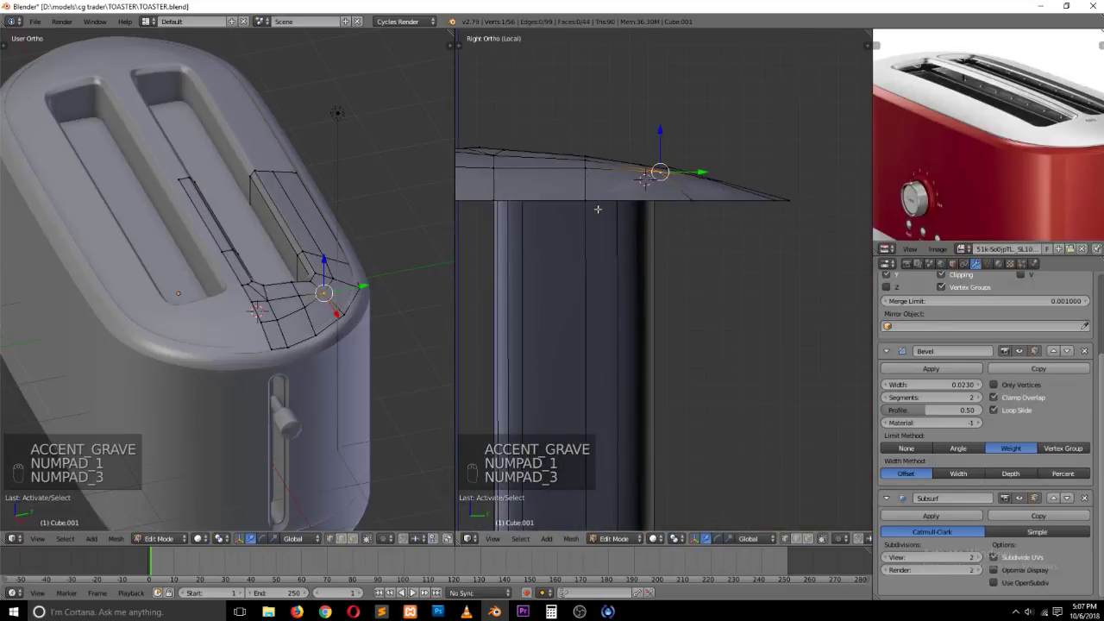
{"action": "left_click_drag", "start_coordinate": [660, 172], "coordinate": [726, 202]}
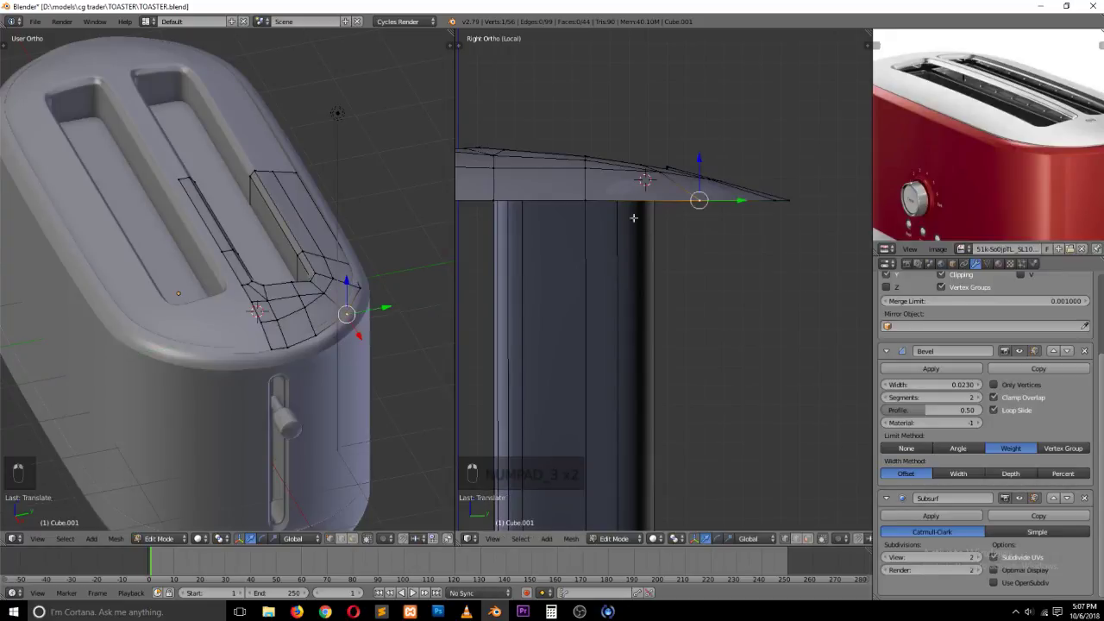
{"action": "key", "text": "grave"}
{"action": "key", "text": "KP_7"}
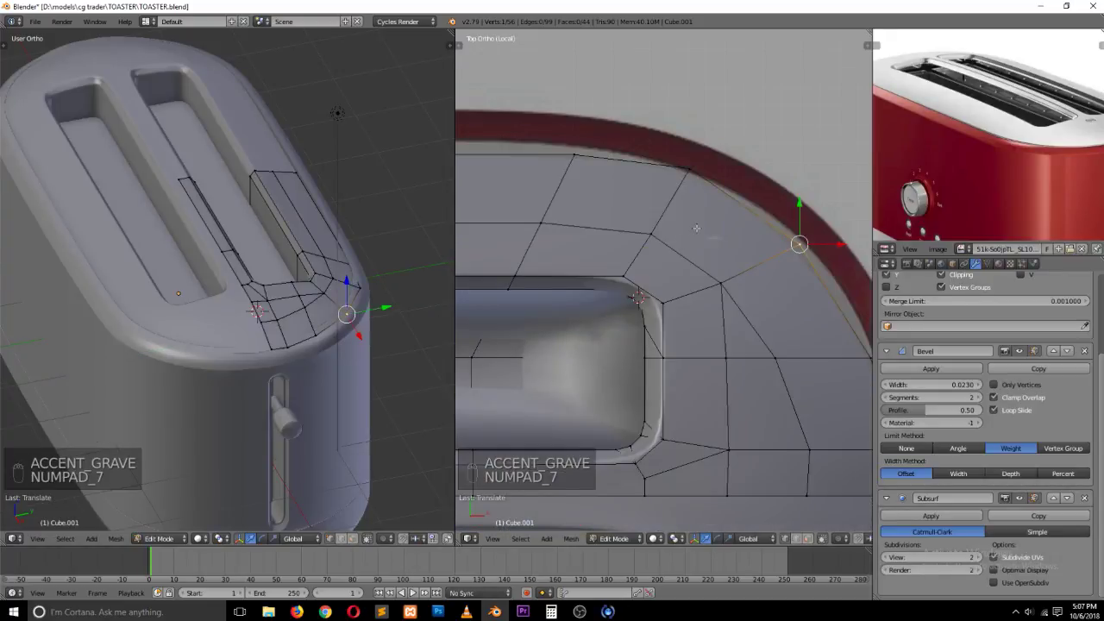
Step: Clear the selection, save the file and inspect the cover's rounded outline in Object Mode
{"action": "key", "text": "a"}
{"action": "key", "text": "a"}
{"action": "key", "text": "ctrl+s"}
{"action": "key", "text": "ctrl+s"}
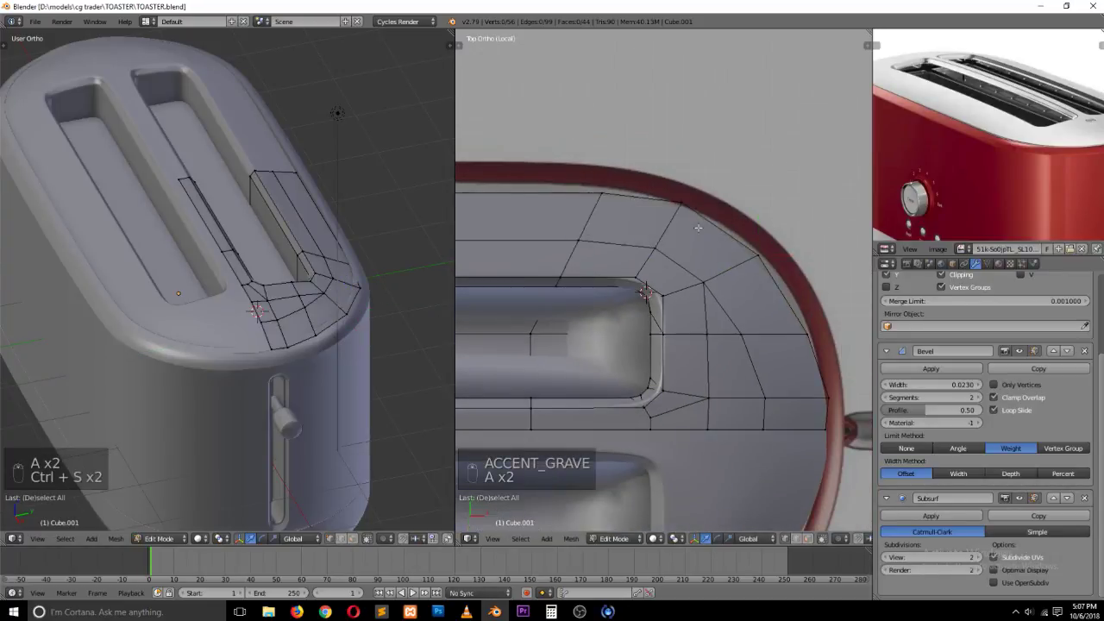
{"action": "key", "text": "Tab"}
{"action": "scroll", "coordinate": [719, 313], "scroll_direction": "down", "scroll_amount": 5}
{"action": "key", "text": "grave"}
{"action": "key", "text": "a"}
{"action": "key", "text": "a"}
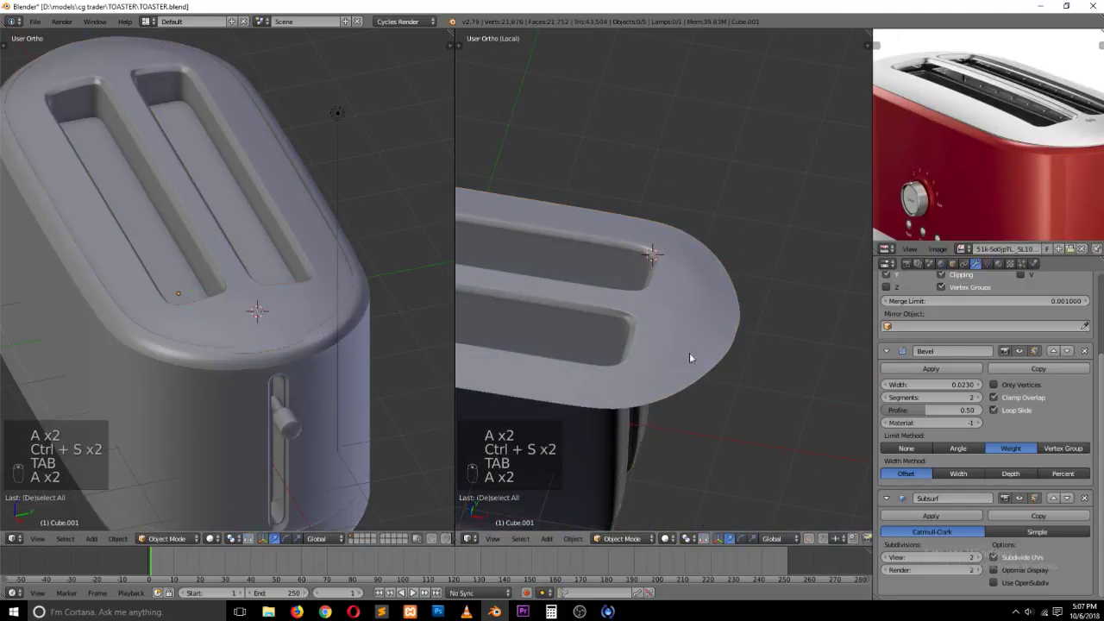
Step: Extrude the cover's outer boundary edge loop a short distance straight down along Z to form a side lip
{"action": "key", "text": "Tab"}
{"action": "left_click", "coordinate": [739, 307], "text": "alt"}
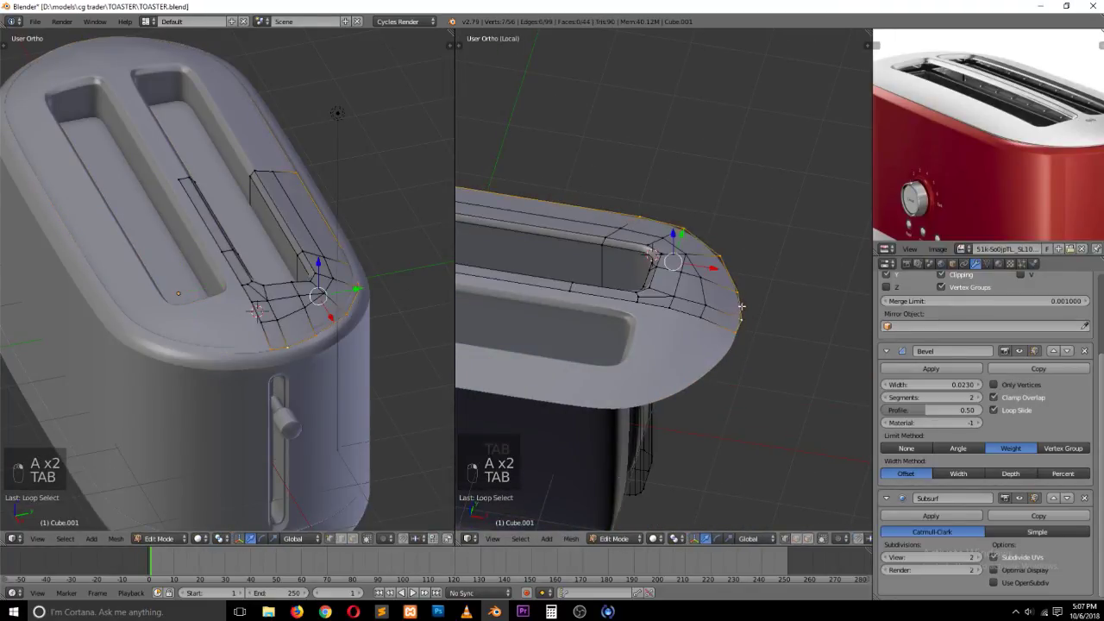
{"action": "key", "text": "grave"}
{"action": "key", "text": "e"}
{"action": "key", "text": "e"}
{"action": "key", "text": "z"}
{"action": "left_click", "coordinate": [644, 292]}
{"action": "scroll", "coordinate": [646, 294], "scroll_direction": "up", "scroll_amount": 3}
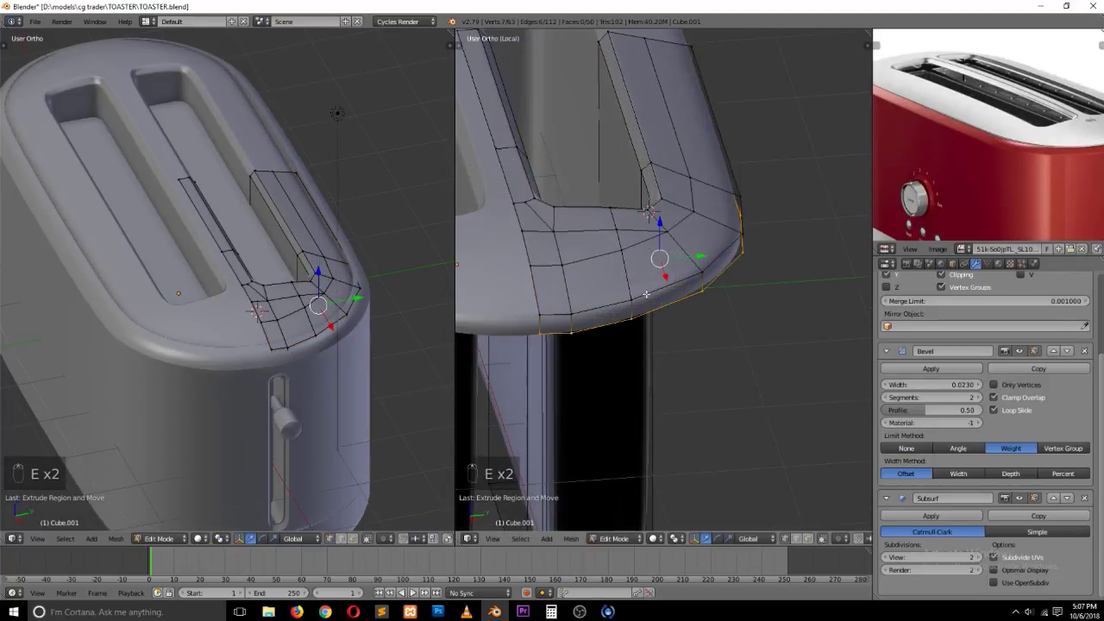
Step: Select the edge loop along the top of the new lip and set its bevel weight to 1
{"action": "middle_click_drag", "start_coordinate": [634, 298], "coordinate": [677, 278]}
{"action": "right_click", "coordinate": [684, 273], "text": "alt"}
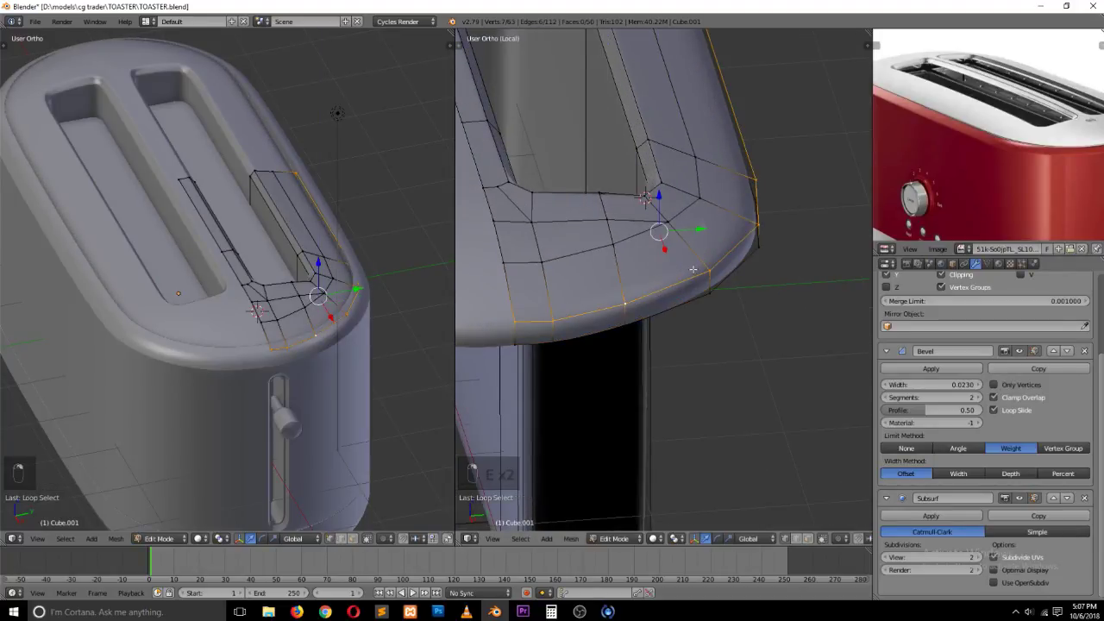
{"action": "key", "text": "ctrl+e"}
{"action": "left_click", "coordinate": [692, 270]}
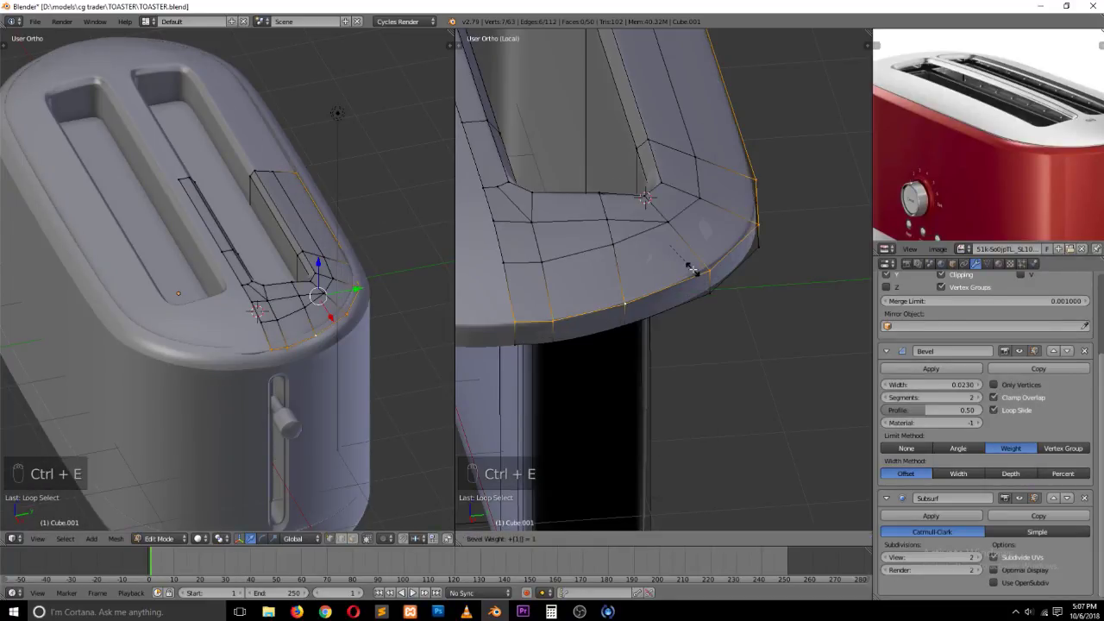
Step: Inspect the bevelled outer rim in Object Mode and the cover mesh in wireframe, and save the file
{"action": "key", "text": "Tab"}
{"action": "key", "text": "grave"}
{"action": "mouse_move", "coordinate": [729, 294]}
{"action": "middle_mouse_down"}
{"action": "mouse_move", "coordinate": [659, 275]}
{"action": "mouse_move", "coordinate": [732, 279]}
{"action": "mouse_move", "coordinate": [667, 301]}
{"action": "mouse_move", "coordinate": [595, 267]}
{"action": "mouse_move", "coordinate": [644, 364]}
{"action": "middle_mouse_up"}
{"action": "key", "text": "Tab"}
{"action": "key", "text": "grave"}
{"action": "key", "text": "z"}
{"action": "key", "text": "a"}
{"action": "key", "text": "grave"}
{"action": "key", "text": "z"}
{"action": "key", "text": "ctrl+s"}
Step: Connect the slot's rim corner vertex to the nearby vertex on the cover's end surface with a new edge
{"action": "key", "text": "grave"}
{"action": "middle_click_drag", "start_coordinate": [662, 300], "coordinate": [604, 300]}
{"action": "scroll", "coordinate": [603, 309], "scroll_direction": "up", "scroll_amount": 2}
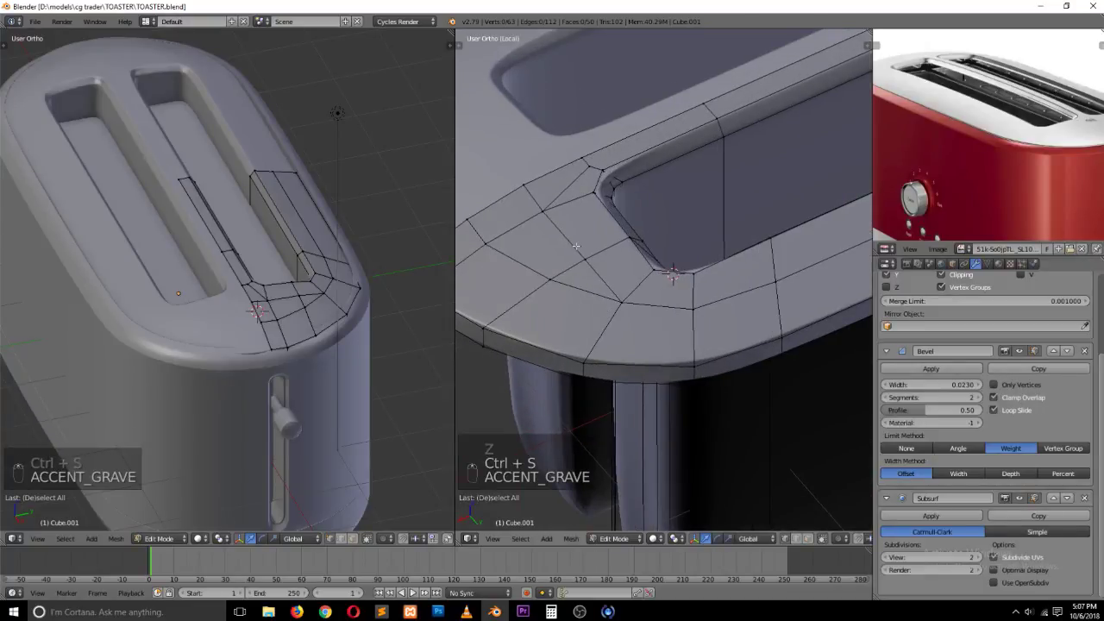
{"action": "middle_click_drag", "start_coordinate": [549, 261], "coordinate": [623, 261], "text": "shift"}
{"action": "key", "text": "grave"}
{"action": "middle_click_drag", "start_coordinate": [702, 279], "coordinate": [722, 325]}
{"action": "scroll", "coordinate": [733, 315], "scroll_direction": "up", "scroll_amount": 2}
{"action": "right_click", "coordinate": [764, 303]}
{"action": "right_click", "coordinate": [668, 311], "text": "shift"}
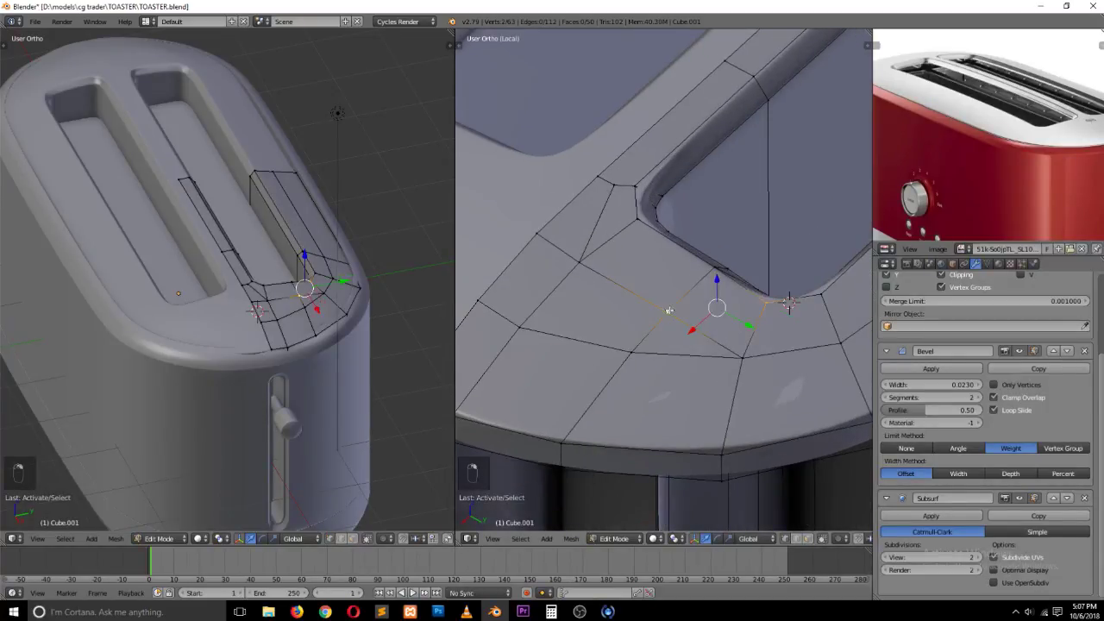
{"action": "key", "text": "j"}
{"action": "key", "text": "s"}
{"action": "right_click", "coordinate": [706, 332]}
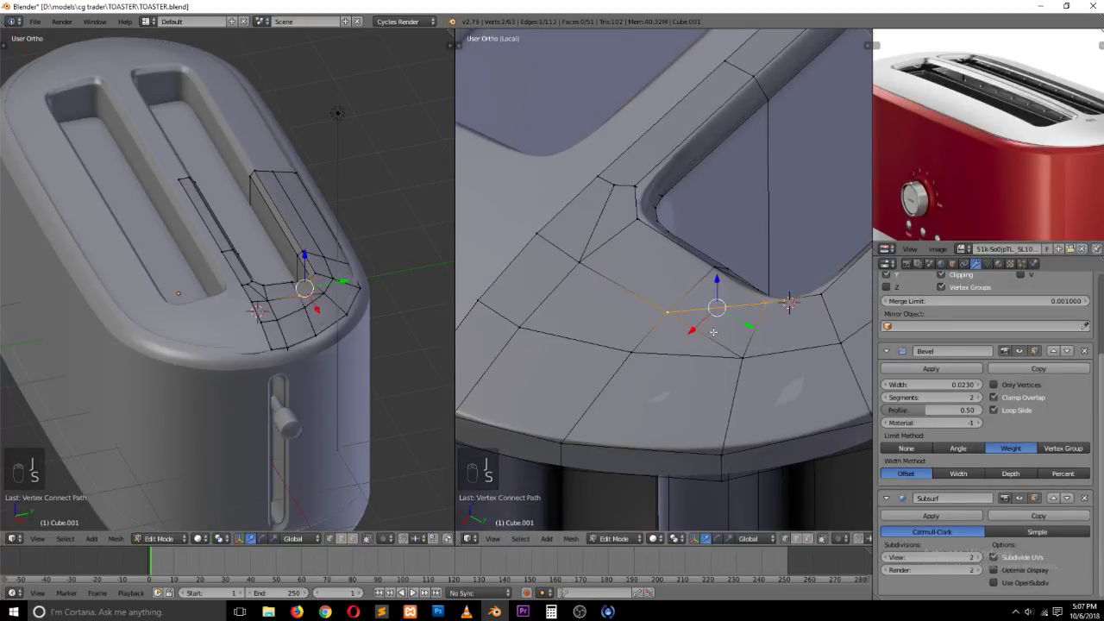
Step: Merge the two adjacent triangular faces outside the slot's corner on the cover's end surface into a single face
{"action": "key", "text": "ctrl+Tab"}
{"action": "left_click", "coordinate": [706, 365]}
{"action": "right_click", "coordinate": [722, 318]}
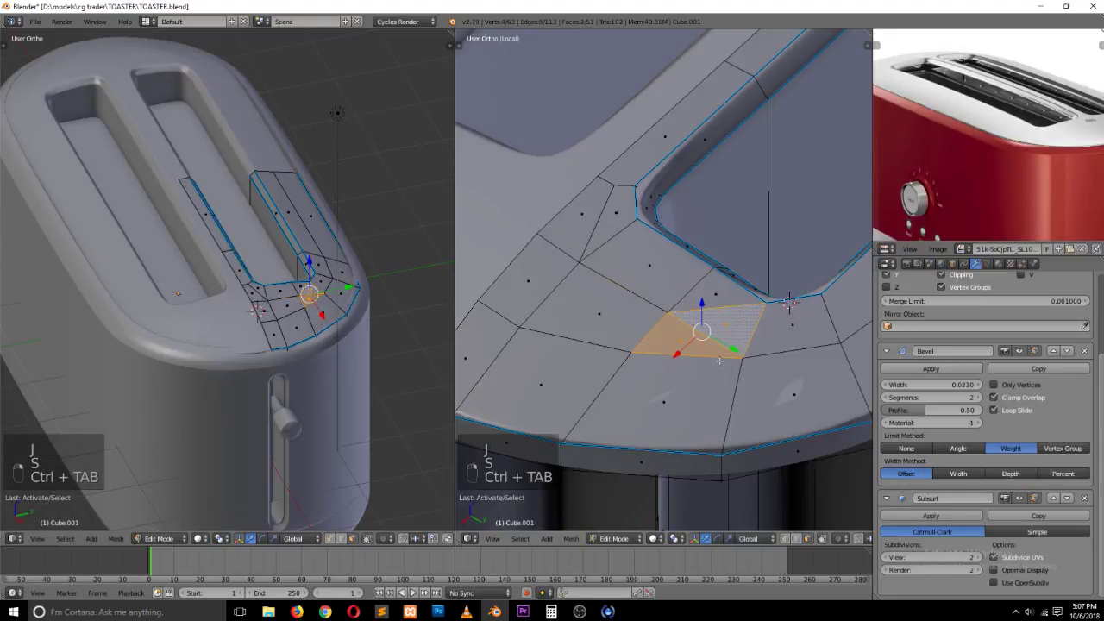
{"action": "key", "text": "f"}
{"action": "key", "text": "a"}
Step: Inspect the cover's smoothed surface in Object Mode from several angles and save the file
{"action": "key", "text": "Tab"}
{"action": "key", "text": "Tab"}
{"action": "key", "text": "grave"}
{"action": "middle_click_drag", "start_coordinate": [720, 360], "coordinate": [774, 282]}
{"action": "key", "text": "Tab"}
{"action": "scroll", "coordinate": [621, 318], "scroll_direction": "down", "scroll_amount": 2}
{"action": "key", "text": "ctrl+s"}
{"action": "key", "text": "grave"}
{"action": "scroll", "coordinate": [715, 306], "scroll_direction": "down", "scroll_amount": 2}
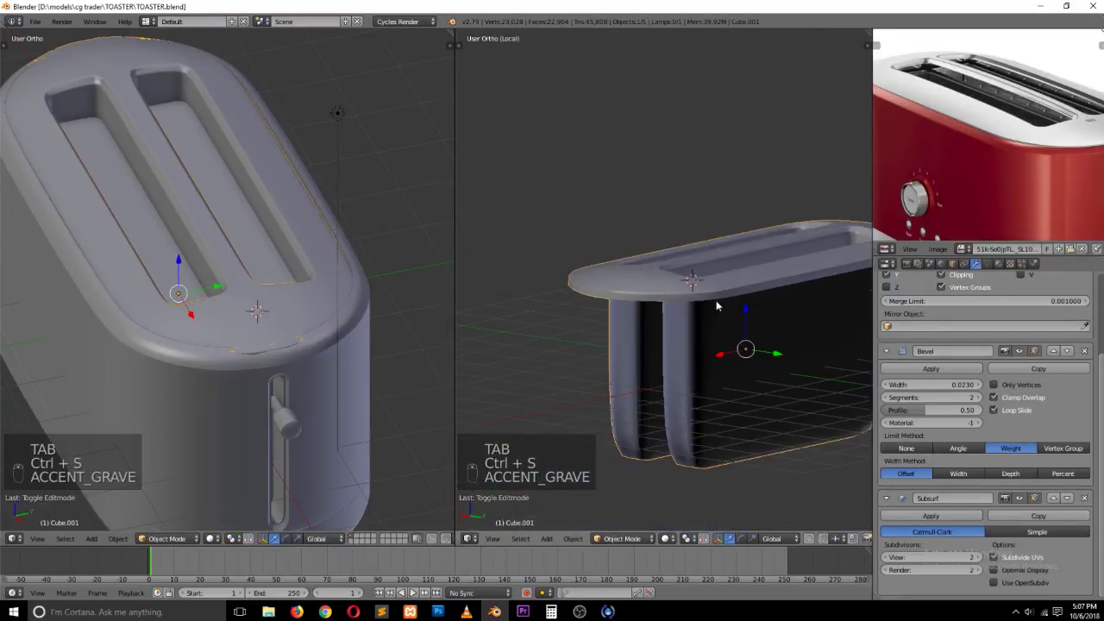
Step: Select the edges running around the bottom of the slot well in the cover's mesh
{"action": "key", "text": "Tab"}
{"action": "key", "text": "ctrl+Tab"}
{"action": "left_click", "coordinate": [721, 424]}
{"action": "left_click", "coordinate": [734, 470], "text": "alt"}
{"action": "key", "text": "grave"}
{"action": "middle_click_drag", "start_coordinate": [735, 463], "coordinate": [722, 446]}
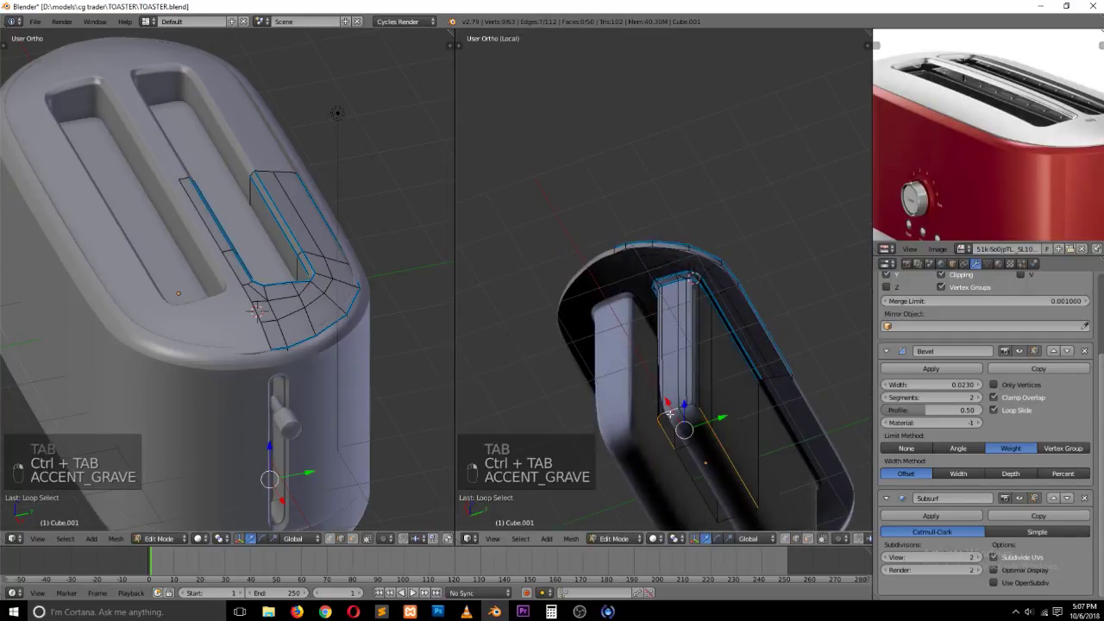
{"action": "right_click", "coordinate": [683, 469], "text": "alt+shift"}
{"action": "right_click", "coordinate": [694, 406], "text": "alt+shift"}
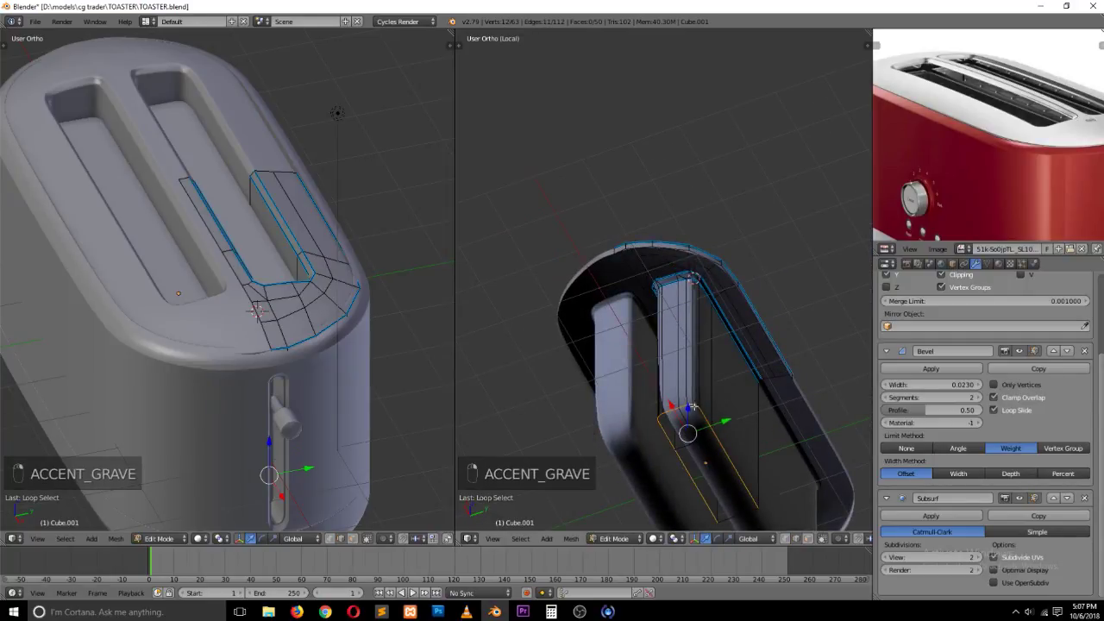
{"action": "key", "text": "ctrl+e"}
{"action": "left_click", "coordinate": [773, 386]}
{"action": "key", "text": "ctrl+z"}
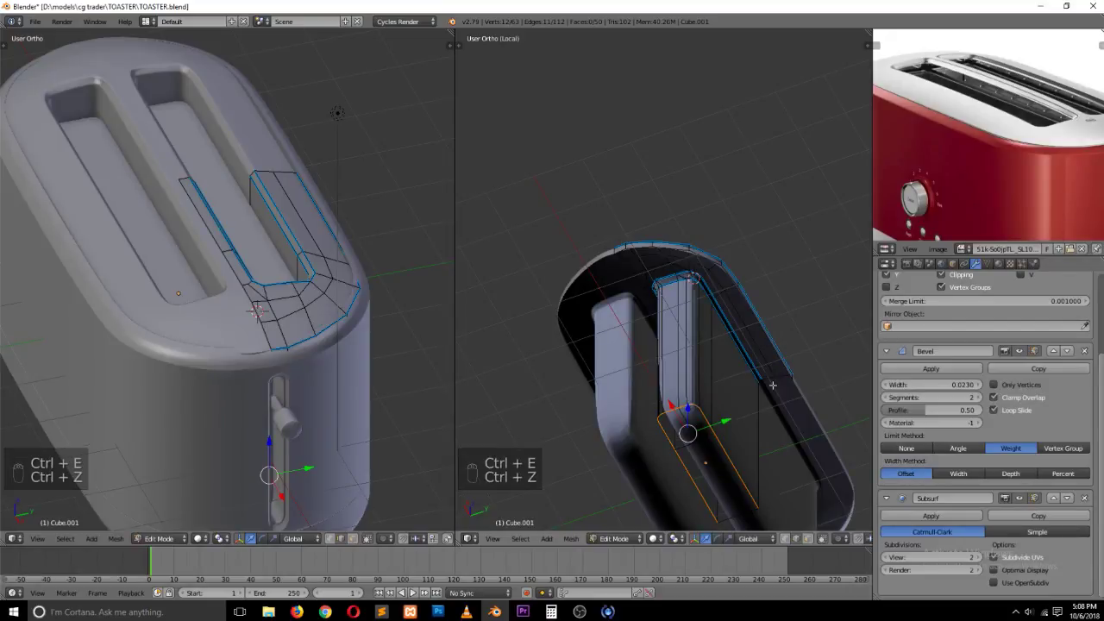
Step: Set the bevel weight of the slot well's selected bottom edges to 1
{"action": "key", "text": "ctrl+e"}
{"action": "left_click", "coordinate": [766, 365]}
{"action": "type", "text": "1"}
{"action": "key", "text": "Return"}
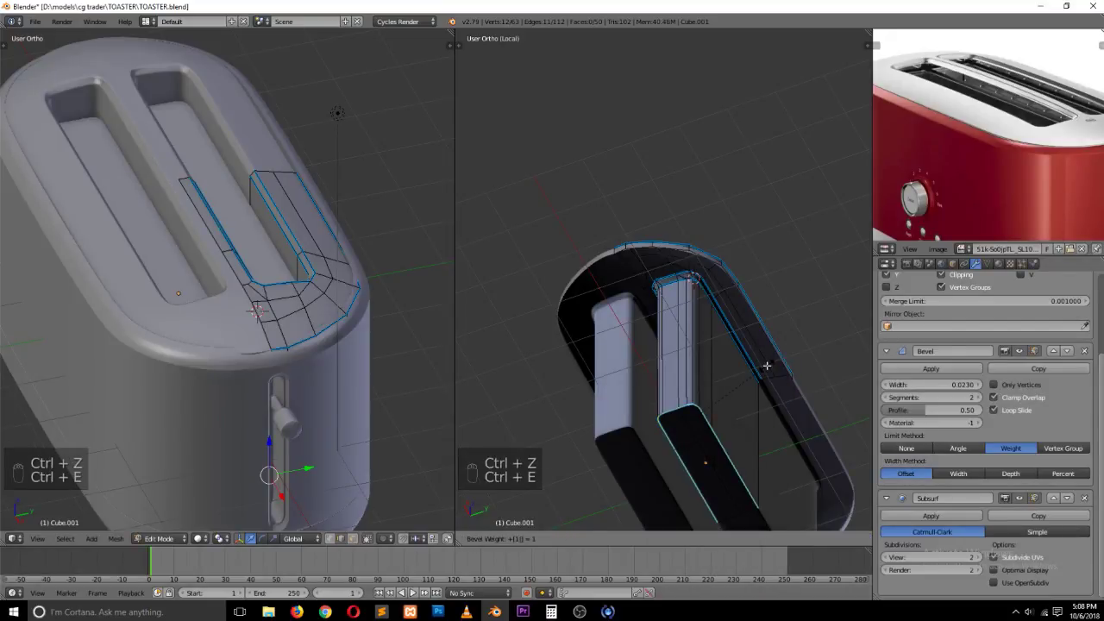
Step: Check the sharpened bottom of the slot wells in Object Mode and save the file
{"action": "key", "text": "Tab"}
{"action": "key", "text": "grave"}
{"action": "middle_click_drag", "start_coordinate": [763, 338], "coordinate": [738, 435]}
{"action": "key", "text": "ctrl+s"}
{"action": "key", "text": "ctrl+s"}
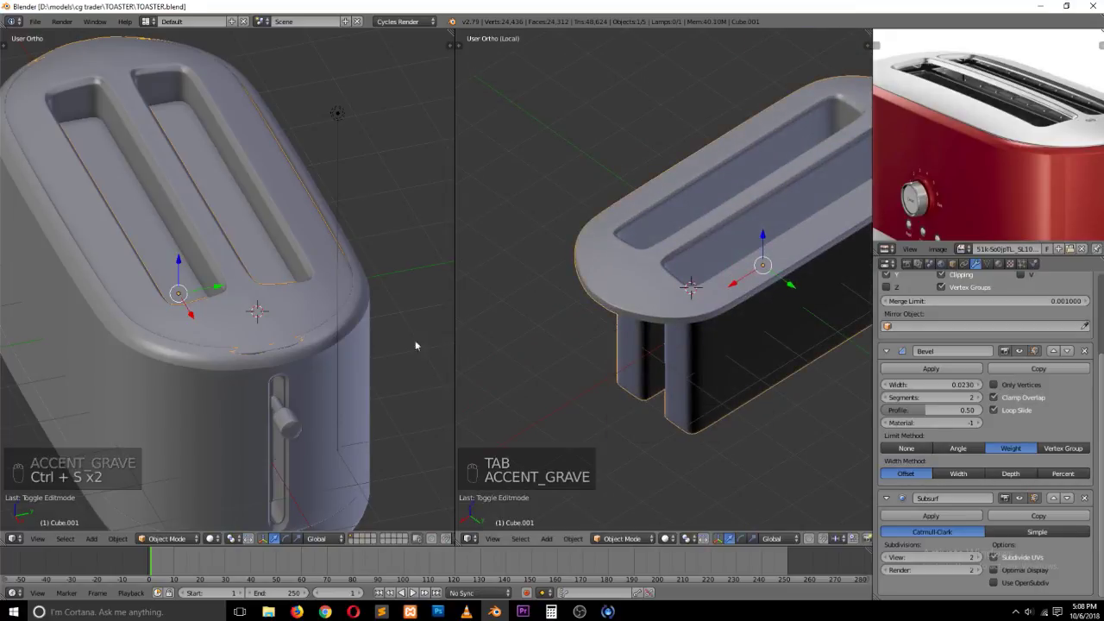
Step: Unhide all objects, leave local view to show the whole toaster, and deselect everything
{"action": "scroll", "coordinate": [271, 296], "scroll_direction": "down", "scroll_amount": 2}
{"action": "key", "text": "a"}
{"action": "scroll", "coordinate": [282, 329], "scroll_direction": "down", "scroll_amount": 2, "text": "ctrl"}
{"action": "right_click", "coordinate": [299, 320]}
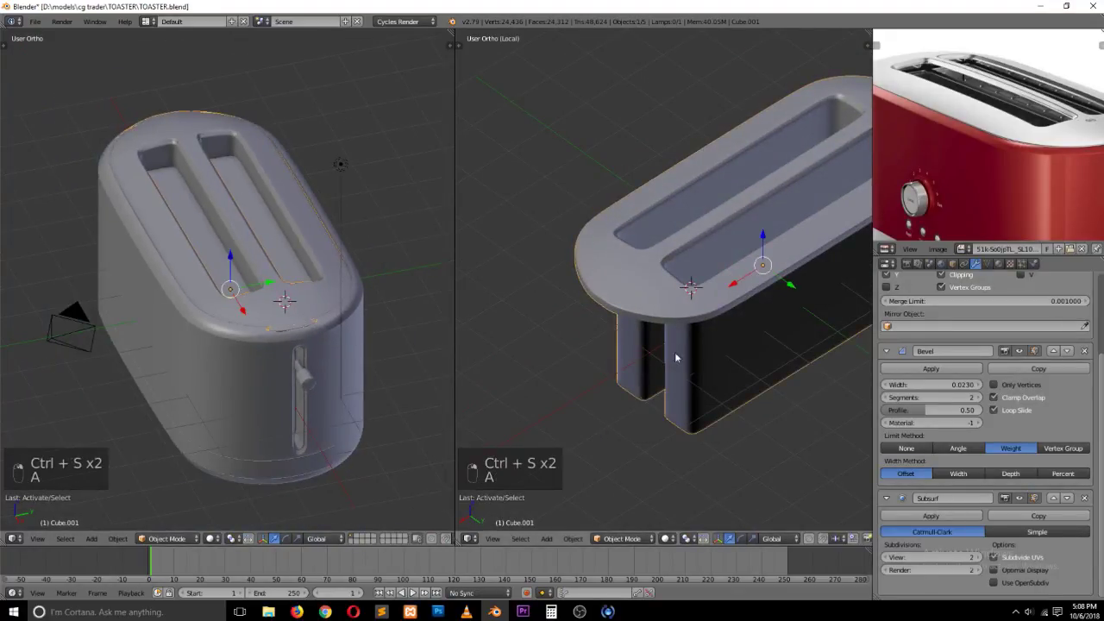
{"action": "key", "text": "alt+h"}
{"action": "key", "text": "KP_Divide"}
{"action": "key", "text": "a"}
{"action": "key", "text": "a"}
{"action": "scroll", "coordinate": [747, 275], "scroll_direction": "up", "scroll_amount": 2}
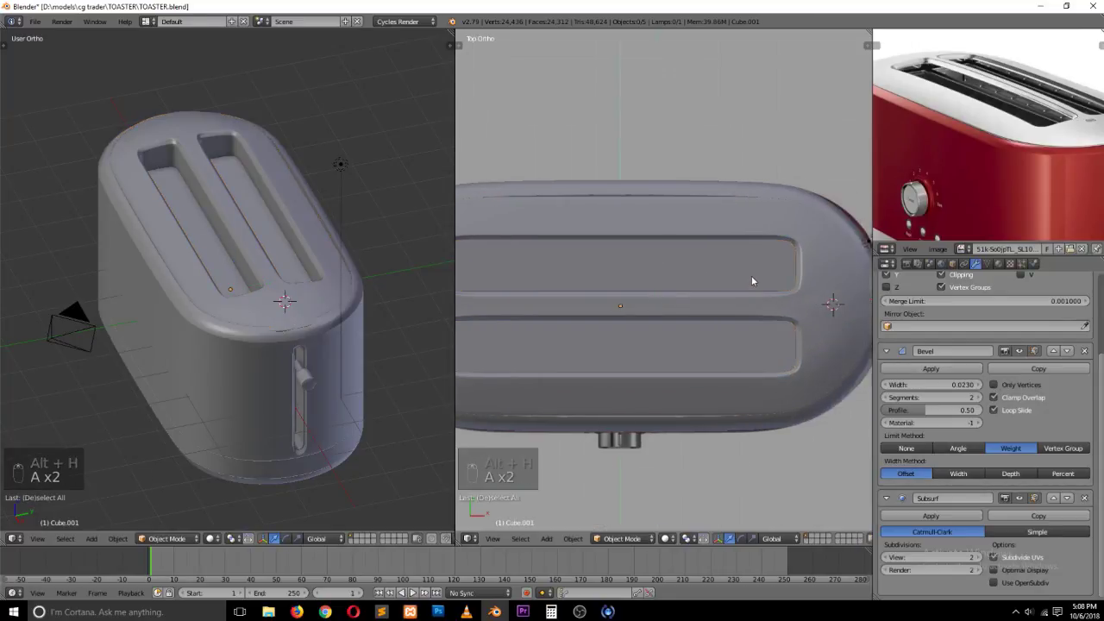
Step: Check the toaster's rounded end in the top orthographic view and save the file
{"action": "key", "text": "grave"}
{"action": "middle_click_drag", "start_coordinate": [813, 323], "coordinate": [825, 319]}
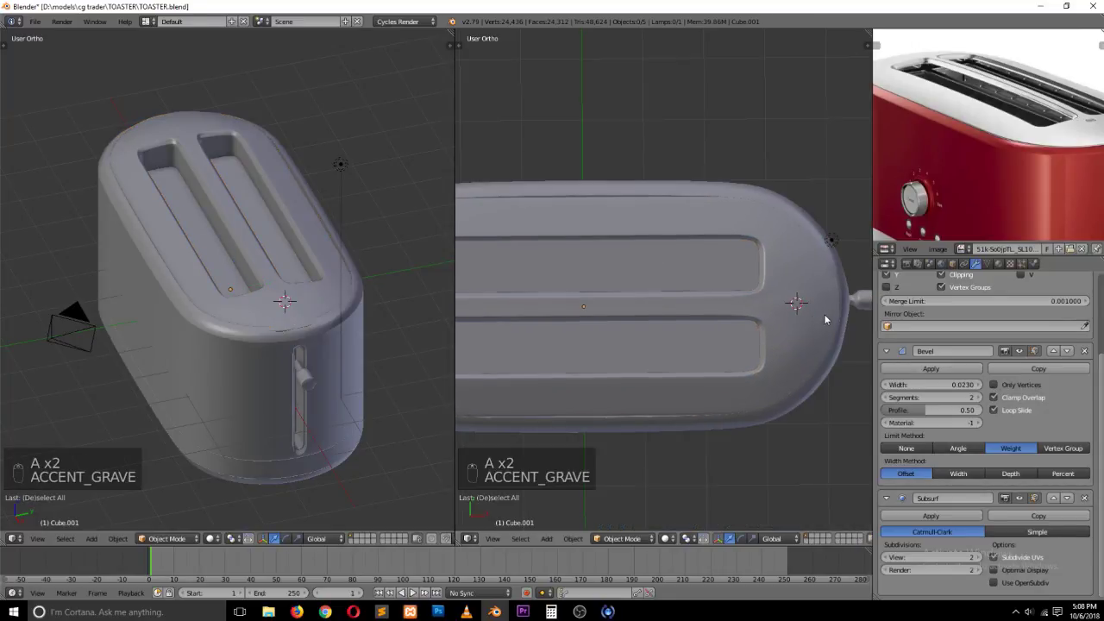
{"action": "key", "text": "KP_7"}
{"action": "key", "text": "ctrl+s"}
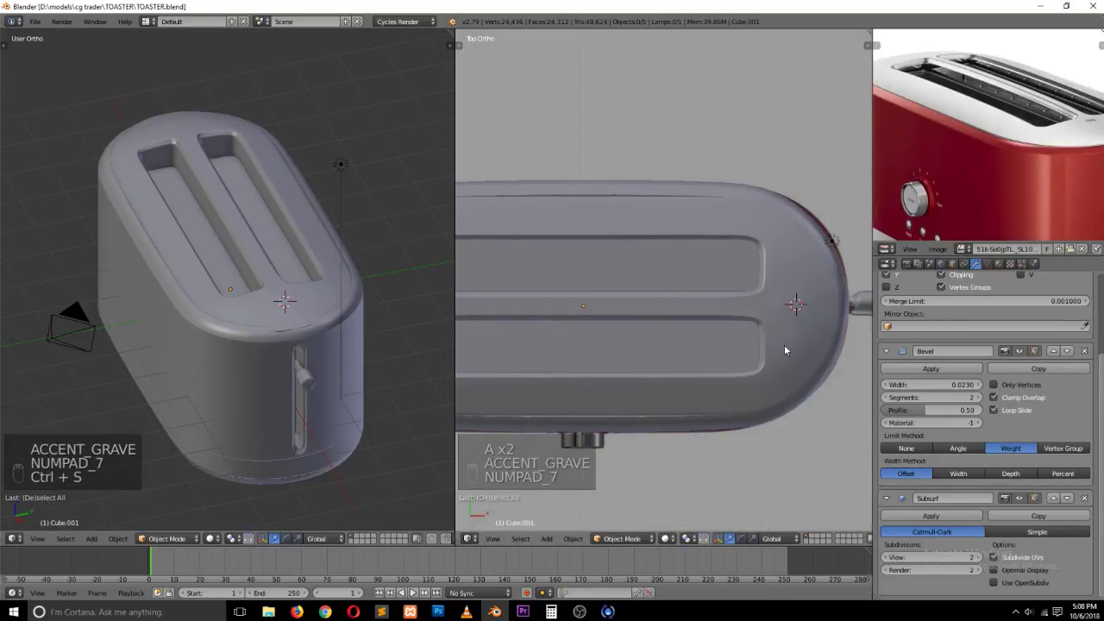
Step: Open the top cover's mesh for editing in vertex selection mode, viewed from the top at its rounded end
{"action": "middle_click_drag", "start_coordinate": [784, 349], "coordinate": [692, 349], "text": "shift"}
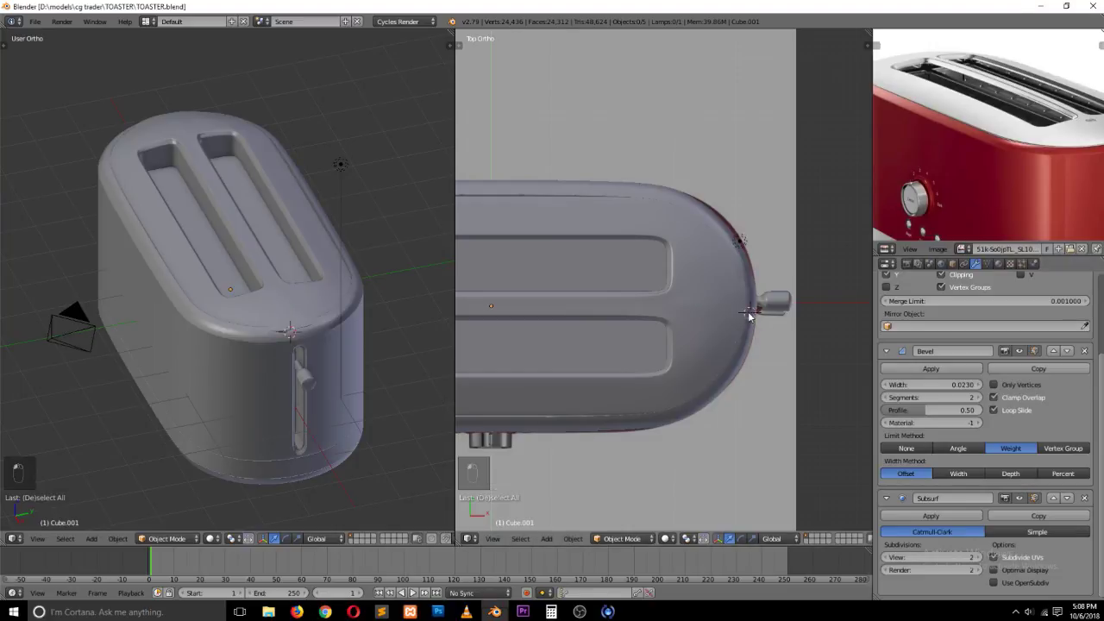
{"action": "scroll", "coordinate": [768, 307], "scroll_direction": "up", "scroll_amount": 3}
{"action": "right_click", "coordinate": [811, 341]}
{"action": "key", "text": "grave"}
{"action": "key", "text": "Tab"}
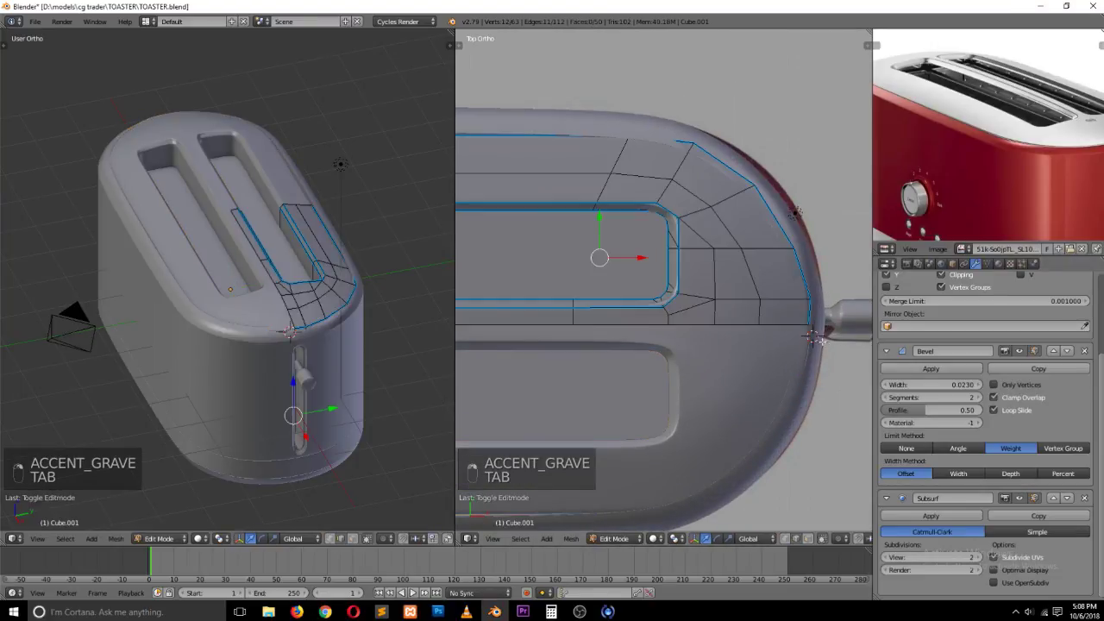
{"action": "key", "text": "ctrl+Tab"}
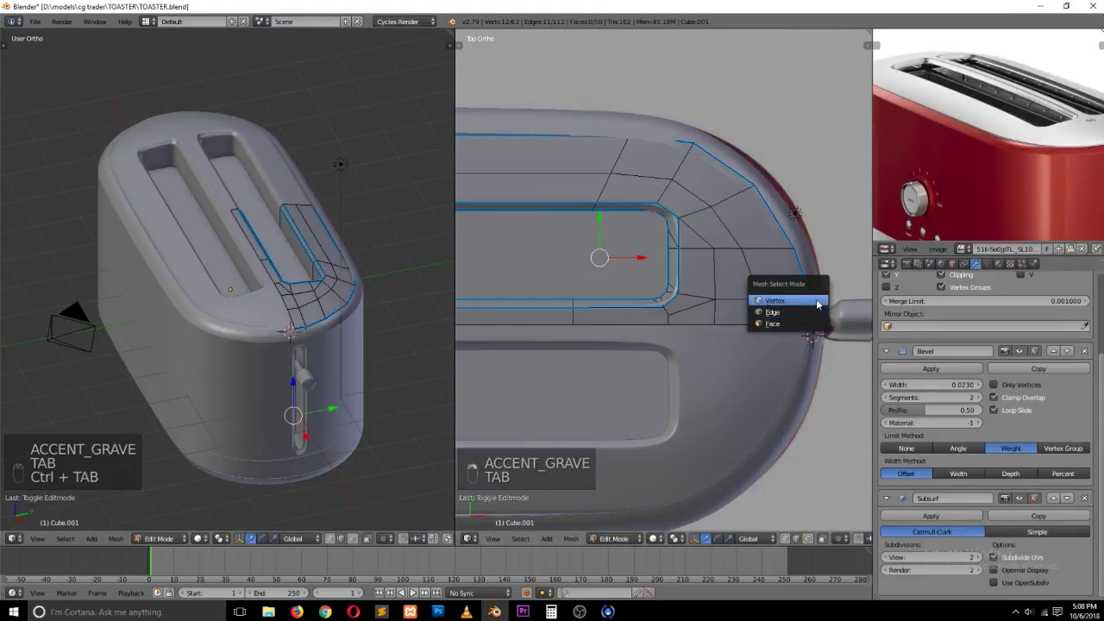
{"action": "left_click", "coordinate": [819, 314]}
{"action": "key", "text": "z"}
{"action": "key", "text": "c"}
{"action": "key", "text": "z"}
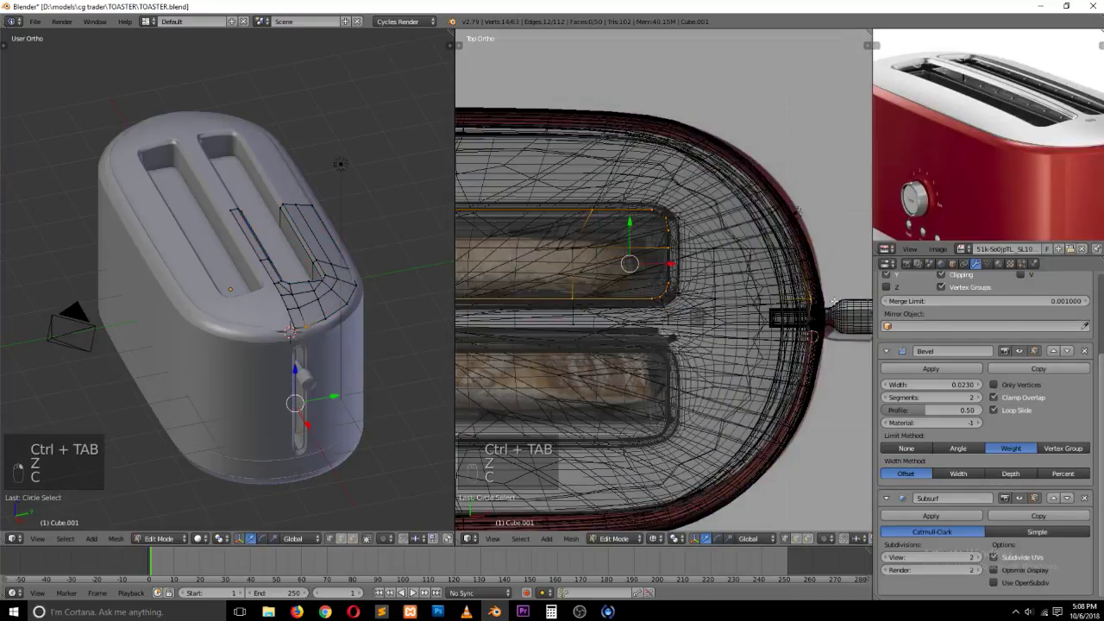
{"action": "key", "text": "z"}
{"action": "key", "text": "a"}
Step: Select the two overlapping lip vertices nearest the centre line at the cover's end, shift them slightly inward along X, and save
{"action": "key", "text": "z"}
{"action": "key", "text": "c"}
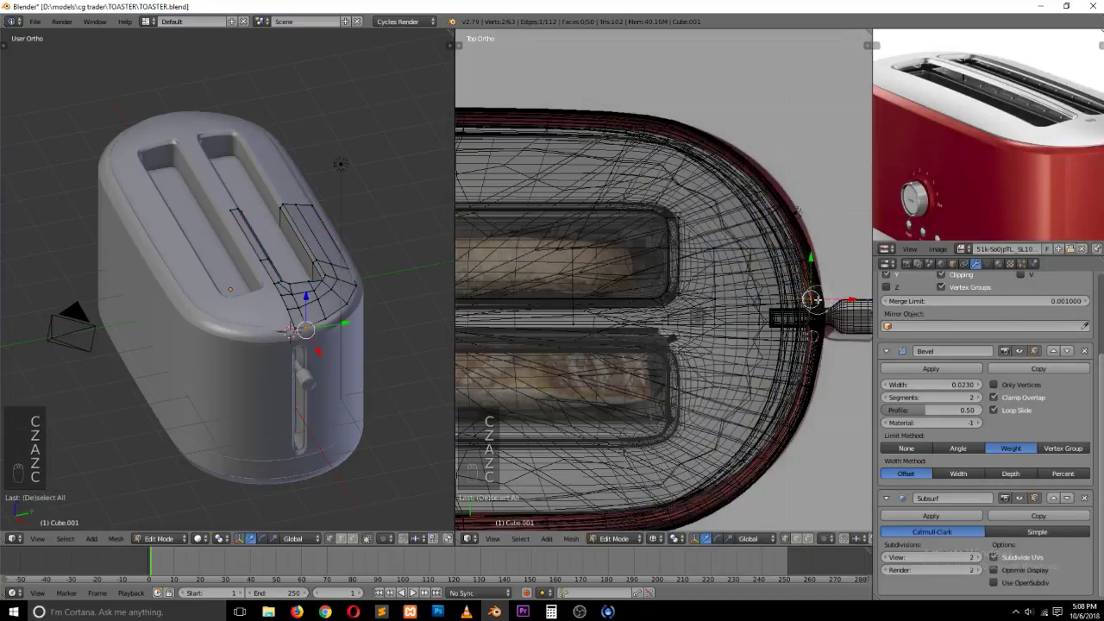
{"action": "left_click", "coordinate": [816, 298]}
{"action": "right_click", "coordinate": [816, 298]}
{"action": "key", "text": "z"}
{"action": "left_click_drag", "start_coordinate": [843, 300], "coordinate": [841, 300]}
{"action": "key", "text": "Tab"}
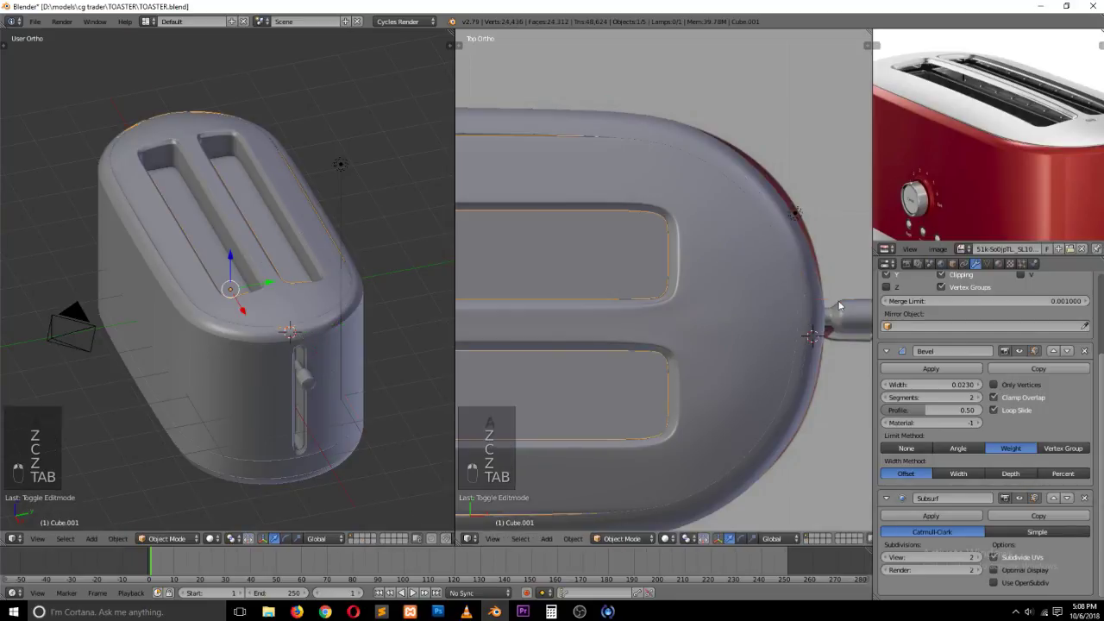
{"action": "key", "text": "ctrl+s"}
Step: Select the cover's entire mesh in Edit Mode, return to Object Mode and save the file
{"action": "key", "text": "Tab"}
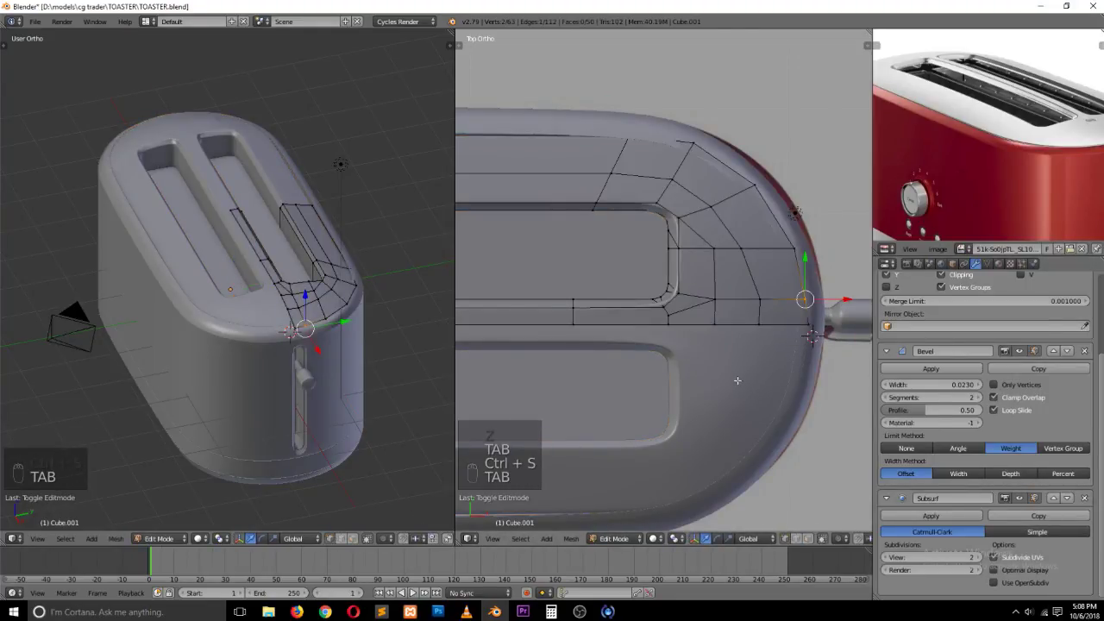
{"action": "key", "text": "a"}
{"action": "key", "text": "a"}
{"action": "key", "text": "a"}
{"action": "key", "text": "a"}
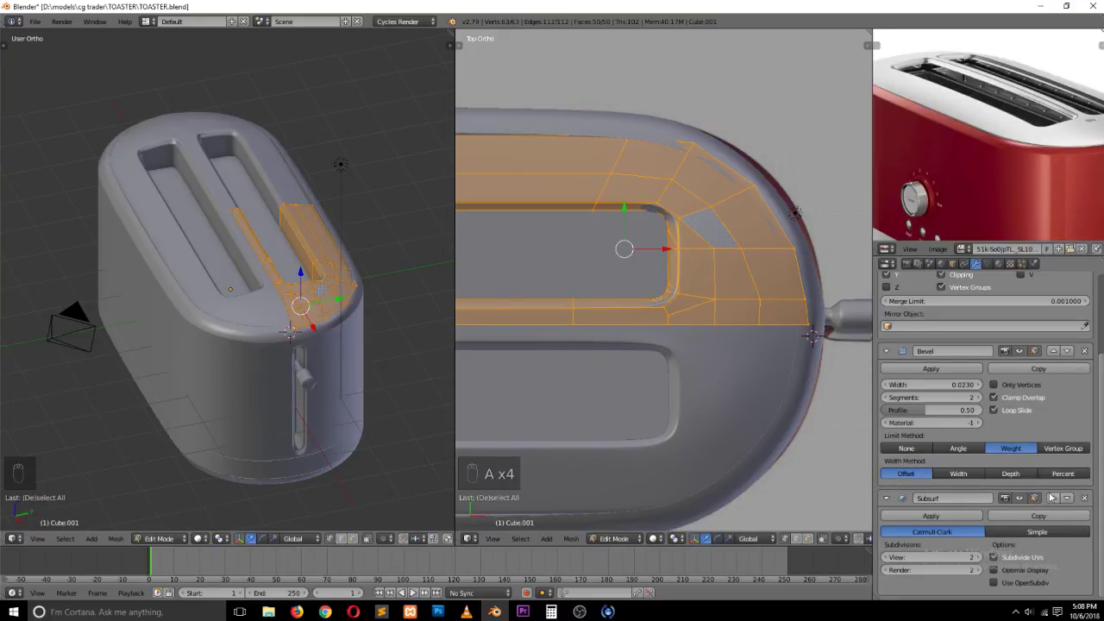
{"action": "key", "text": "Tab"}
{"action": "key", "text": "ctrl+s"}
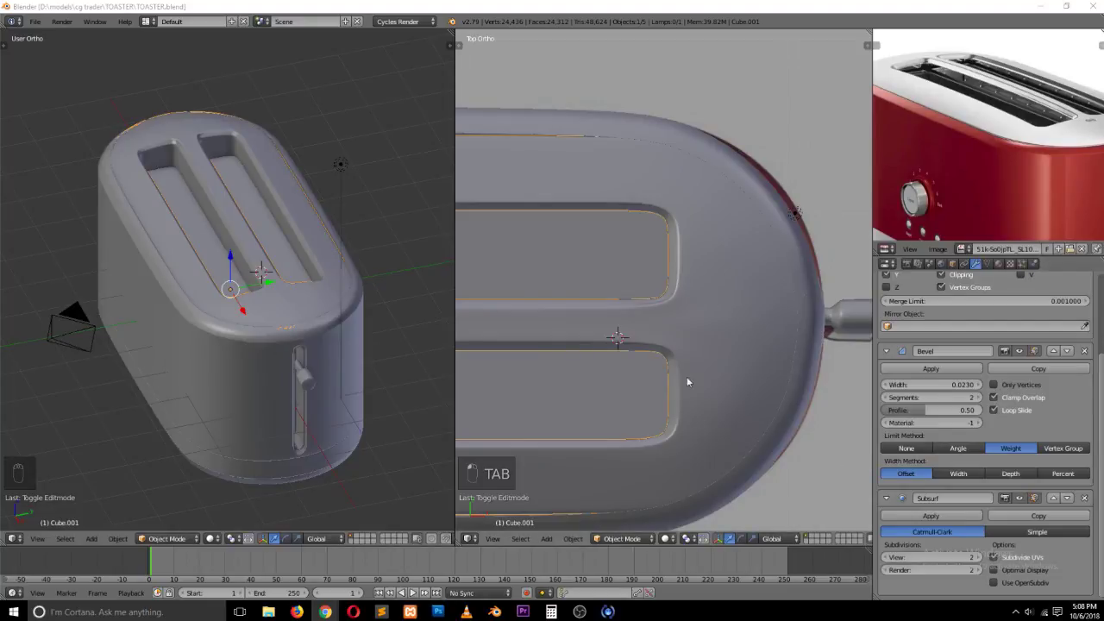
Step: Open a second Blender instance, dismiss the splash screen and add level 2 subdivision to the default cube
{"action": "right_click", "coordinate": [494, 612]}
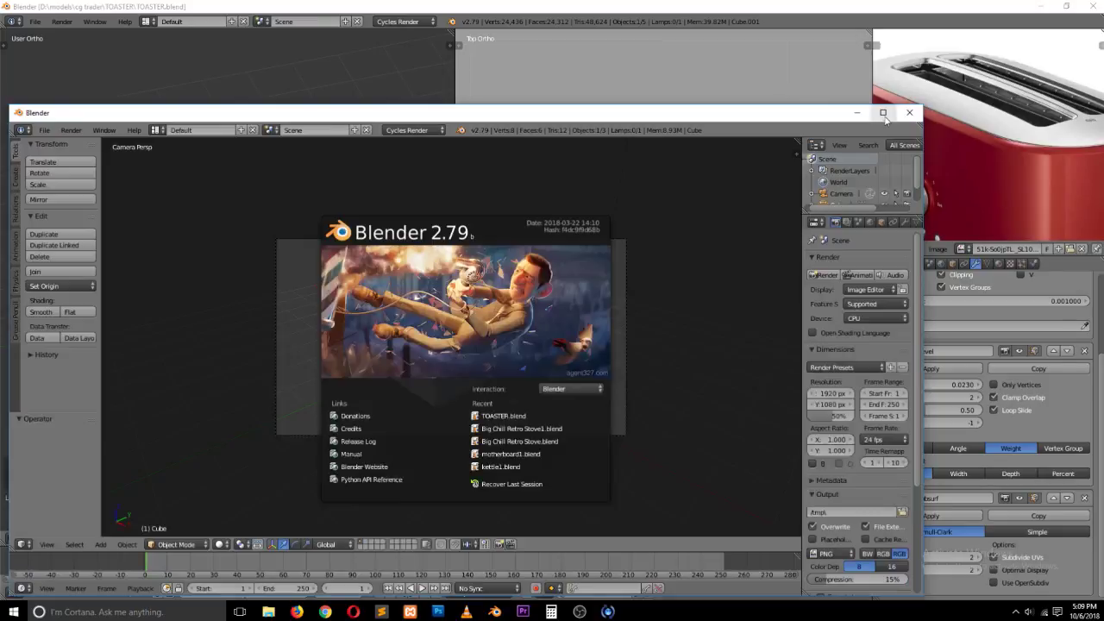
{"action": "left_click", "coordinate": [651, 255]}
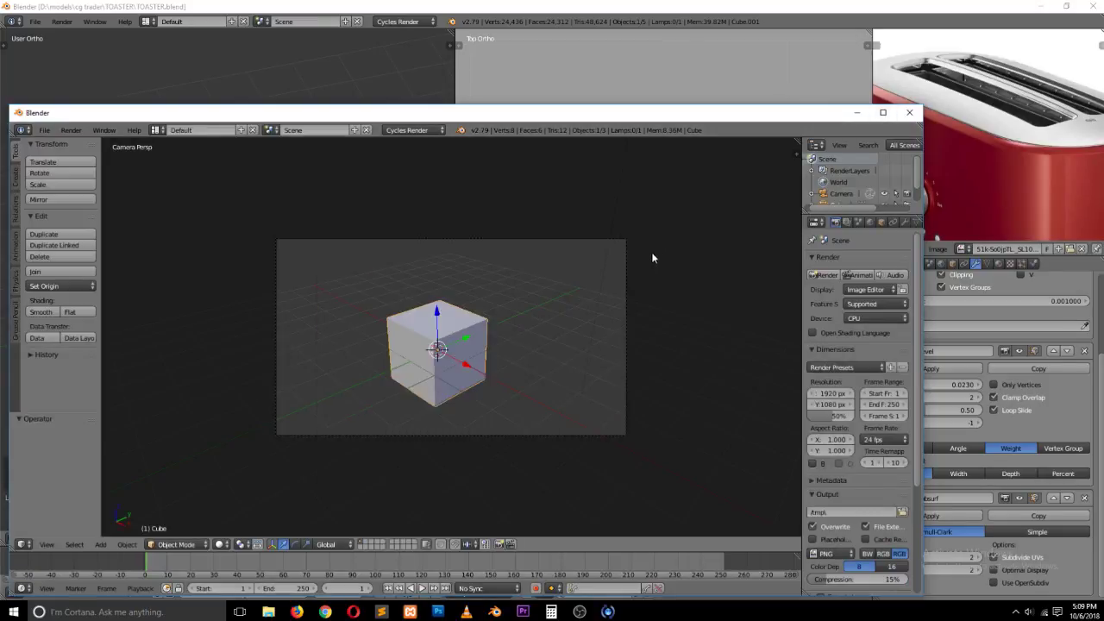
{"action": "scroll", "coordinate": [457, 334], "scroll_direction": "up", "scroll_amount": 5}
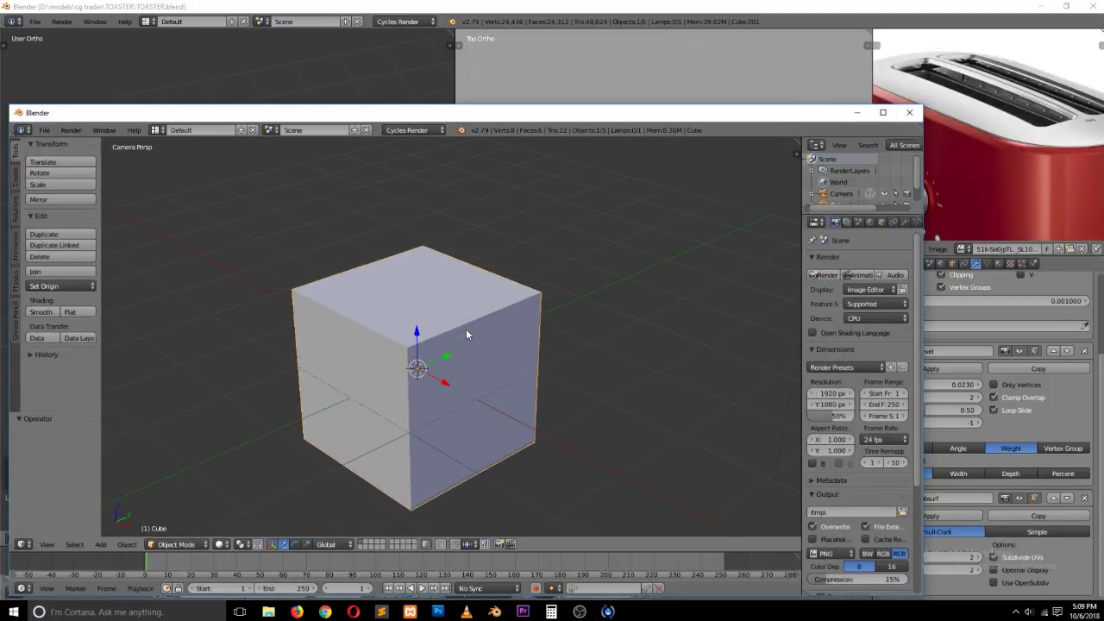
{"action": "key", "text": "ctrl+2"}
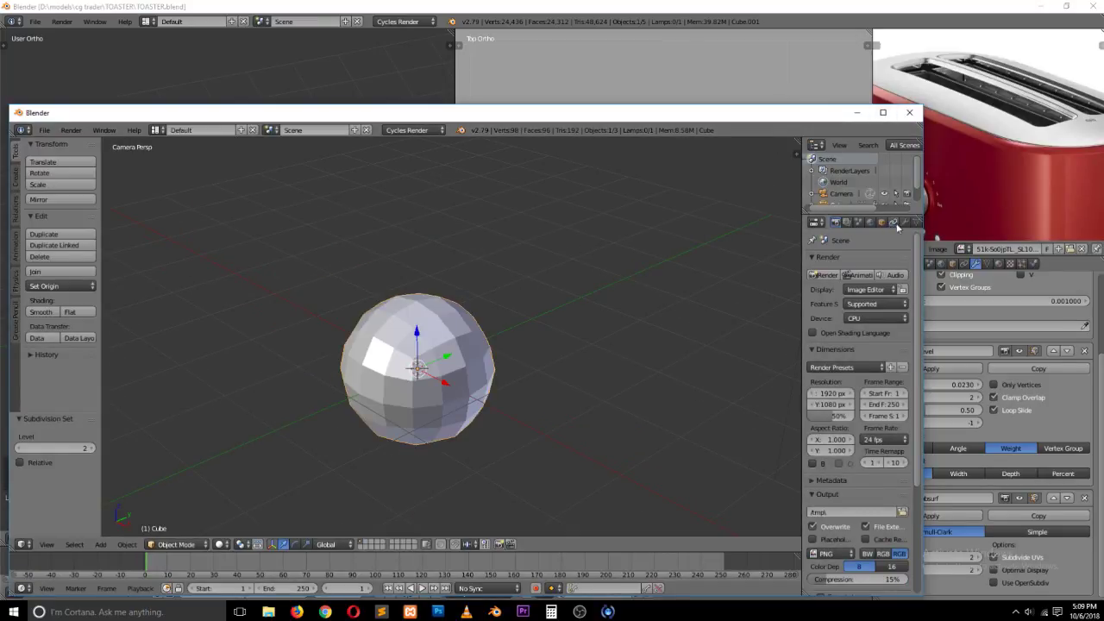
Step: Show the cube's Subsurf modifier settings, widen them, and move the window so the toaster's modifier settings remain visible
{"action": "left_click", "coordinate": [902, 222]}
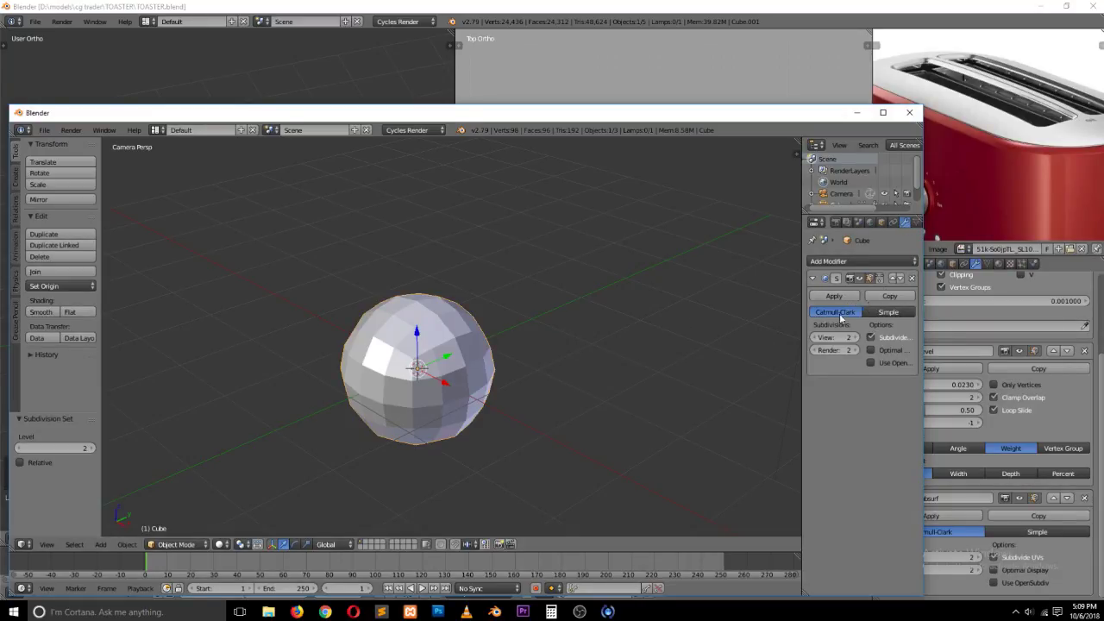
{"action": "left_click_drag", "start_coordinate": [802, 340], "coordinate": [613, 340]}
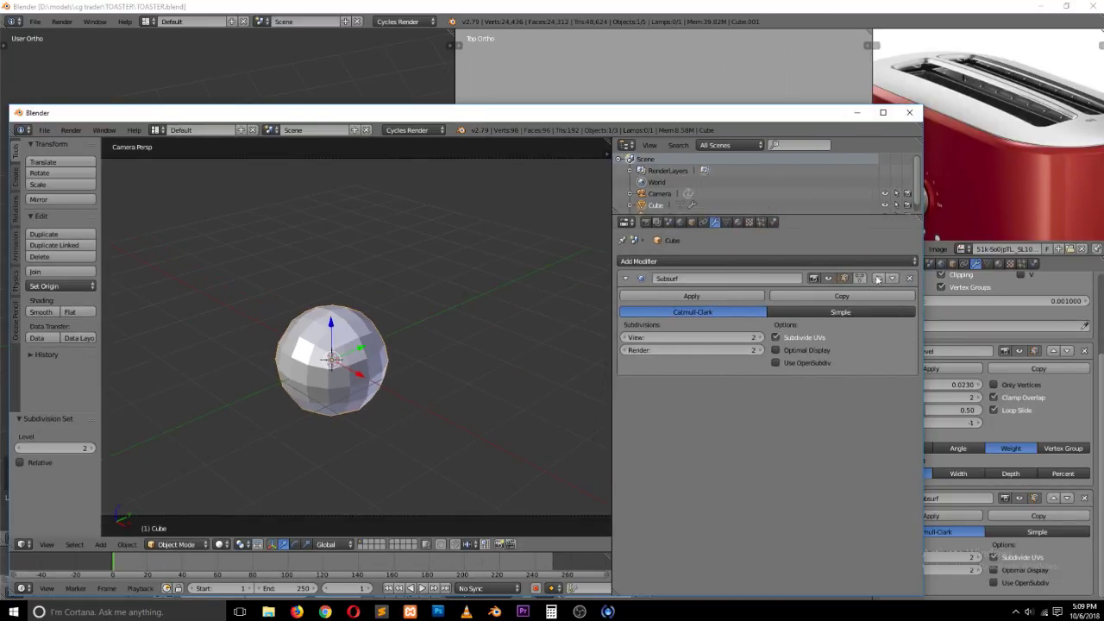
{"action": "left_click_drag", "start_coordinate": [675, 121], "coordinate": [536, 107]}
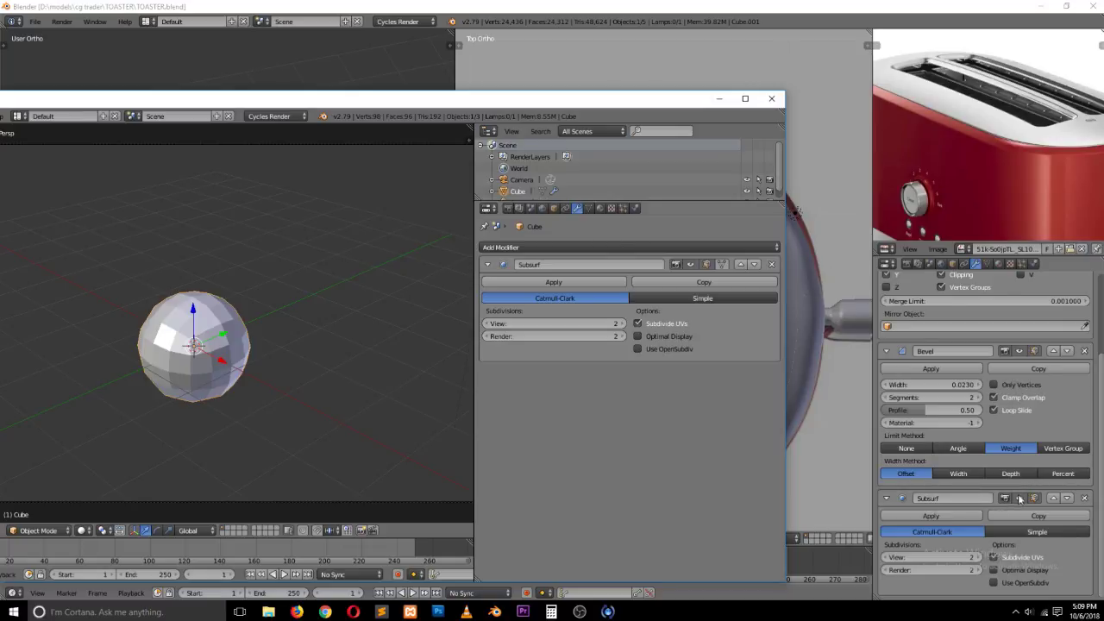
Step: Enter Edit Mode on the cube and make its edit cage follow the Subsurf modifier result
{"action": "scroll", "coordinate": [332, 349], "scroll_direction": "up", "scroll_amount": 3}
{"action": "key", "text": "Tab"}
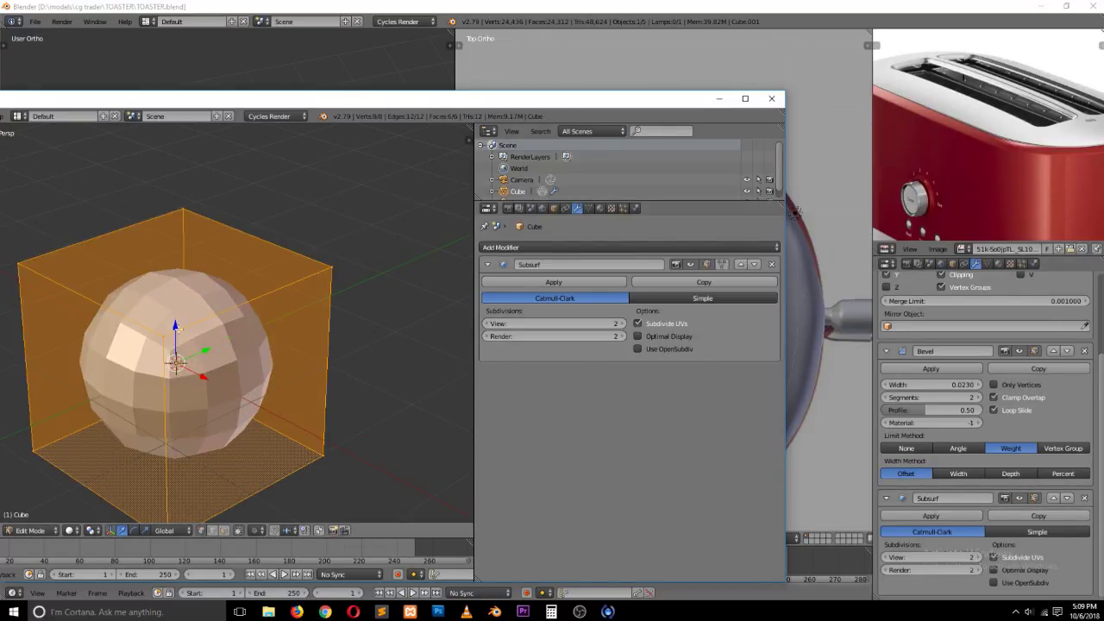
{"action": "left_click", "coordinate": [725, 265]}
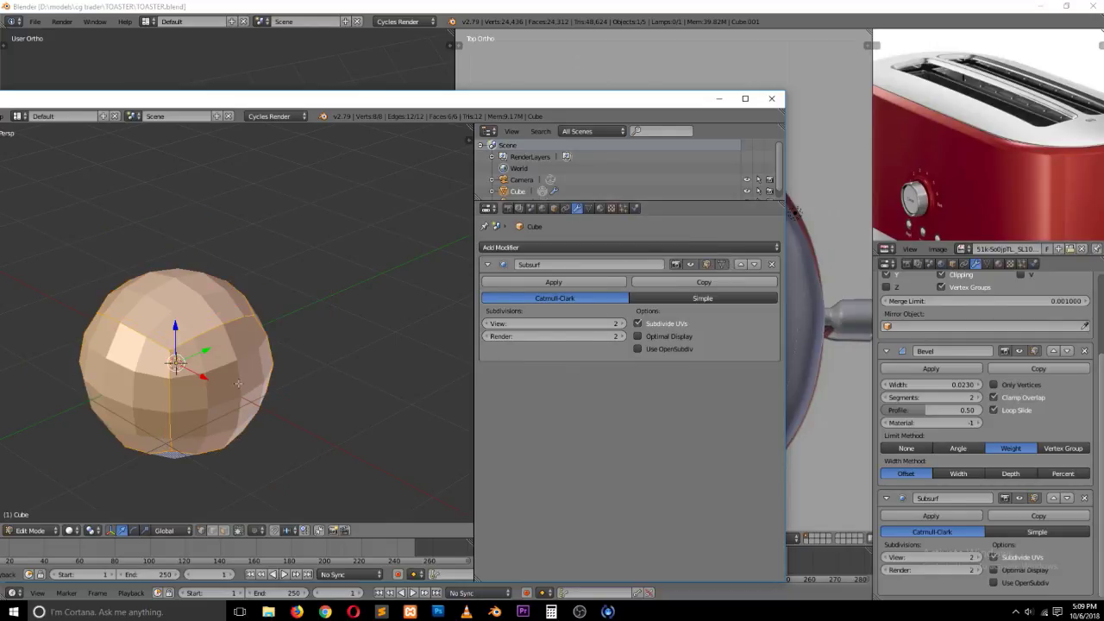
{"action": "scroll", "coordinate": [223, 328], "scroll_direction": "up", "scroll_amount": 2}
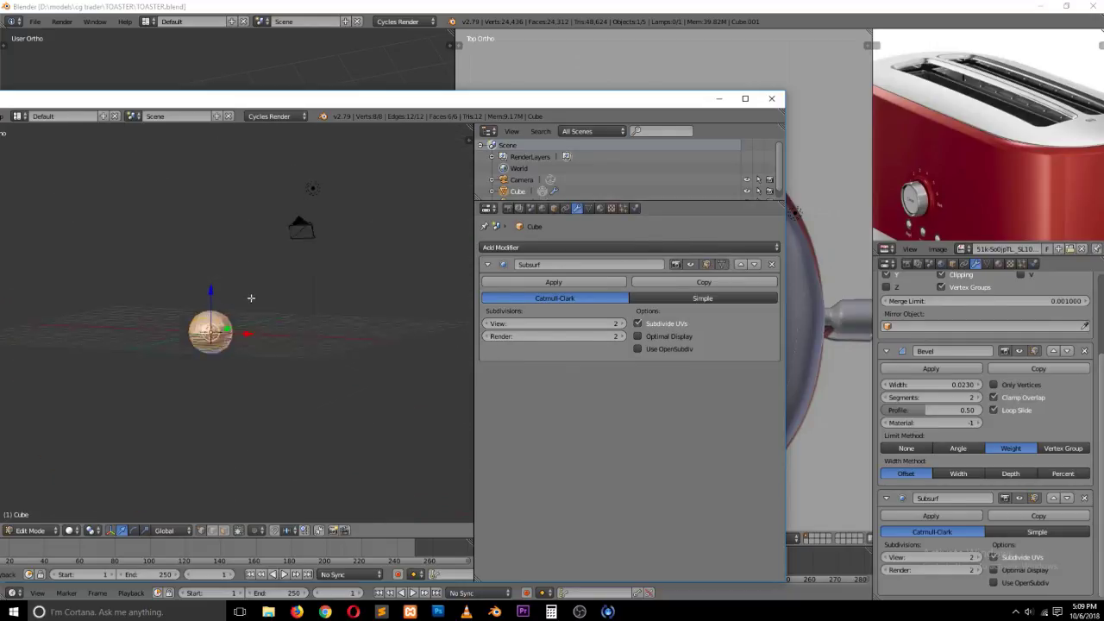
{"action": "middle_click_drag", "start_coordinate": [251, 299], "coordinate": [243, 334]}
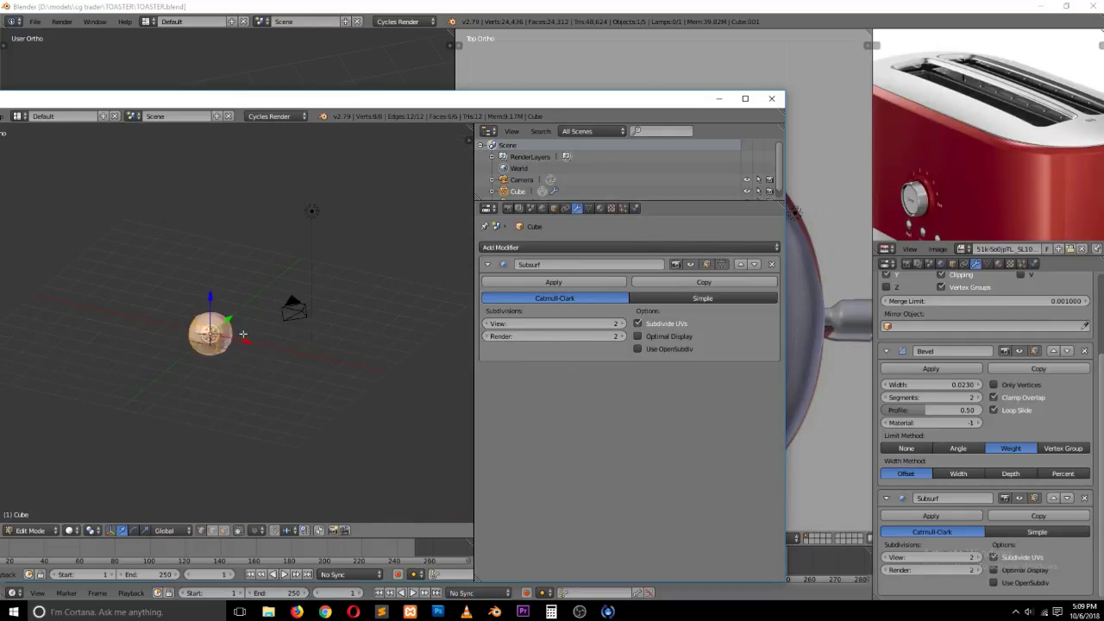
Step: Try to move one of the cube's corner vertices with the cage on the subdivided surface
{"action": "scroll", "coordinate": [220, 321], "scroll_direction": "up", "scroll_amount": 8}
{"action": "right_click", "coordinate": [200, 352]}
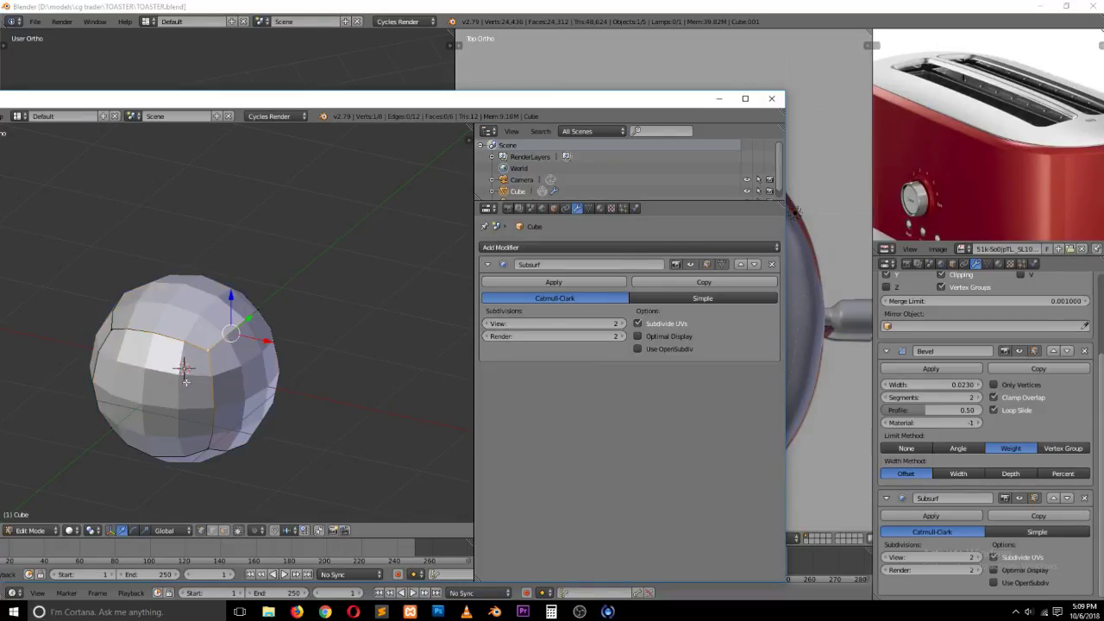
{"action": "key", "text": "g"}
{"action": "right_click", "coordinate": [267, 355]}
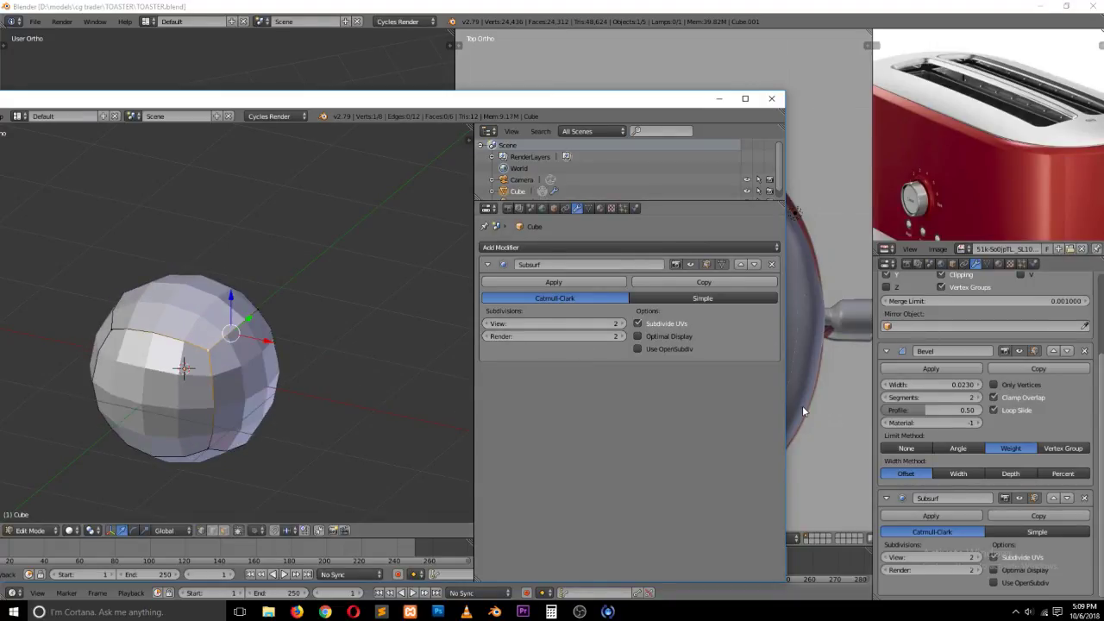
Step: Switch back to the toaster window, save the file and save an incremented version as TOASTER1.blend
{"action": "left_click", "coordinate": [839, 413]}
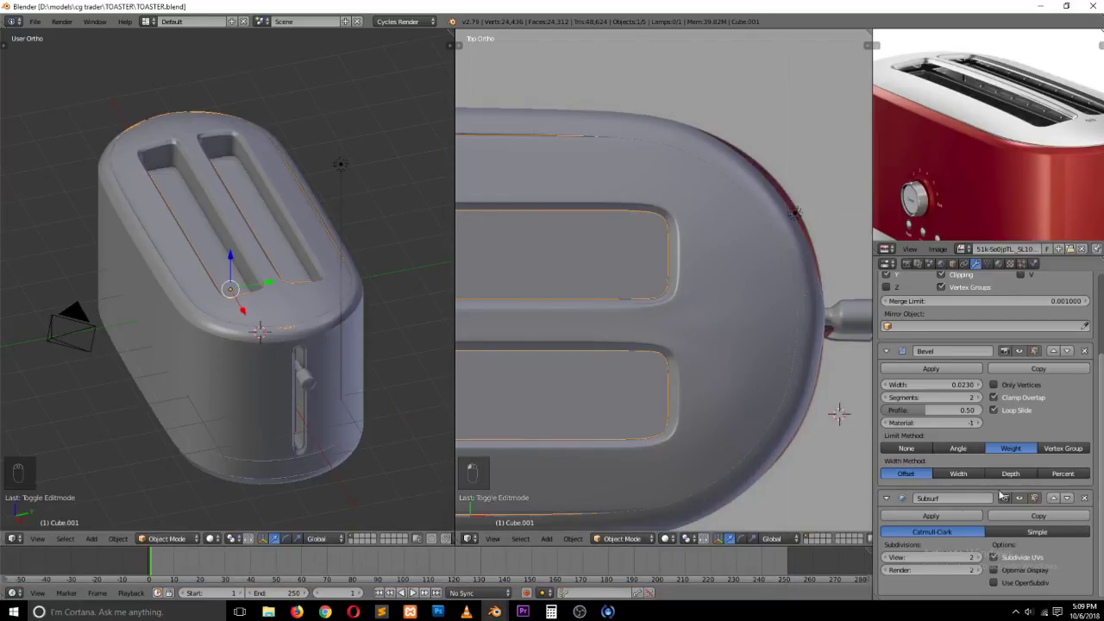
{"action": "left_click", "coordinate": [276, 190]}
{"action": "key", "text": "Tab"}
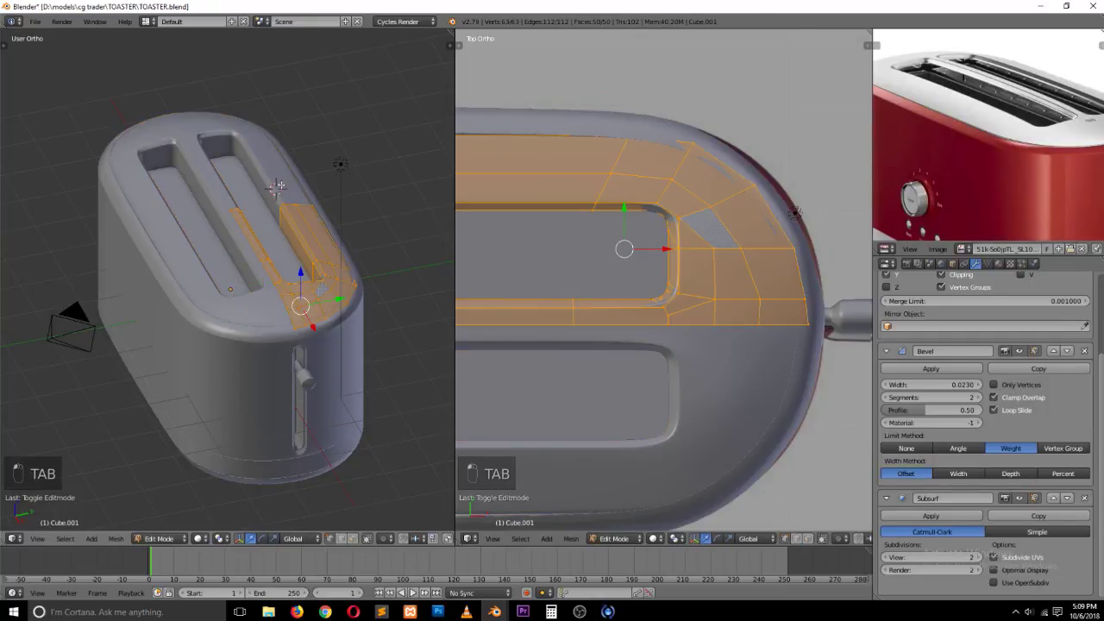
{"action": "key", "text": "Tab"}
{"action": "key", "text": "Tab"}
{"action": "key", "text": "ctrl+s"}
{"action": "key", "text": "ctrl+s"}
{"action": "key", "text": "ctrl+shift+s"}
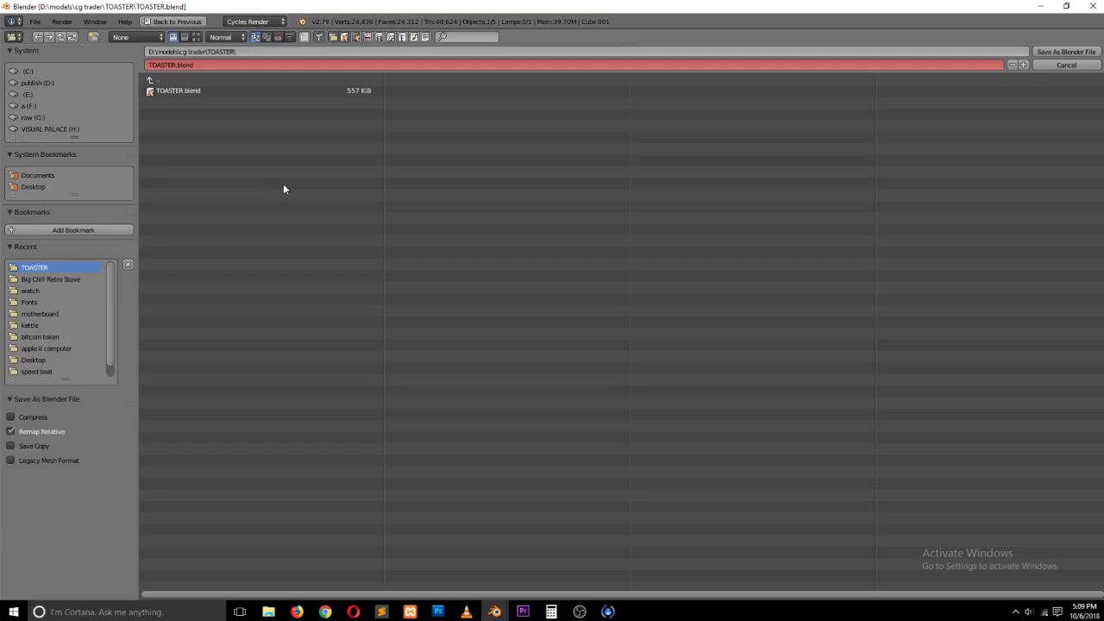
{"action": "left_click", "coordinate": [1023, 65]}
{"action": "left_click", "coordinate": [1066, 51]}
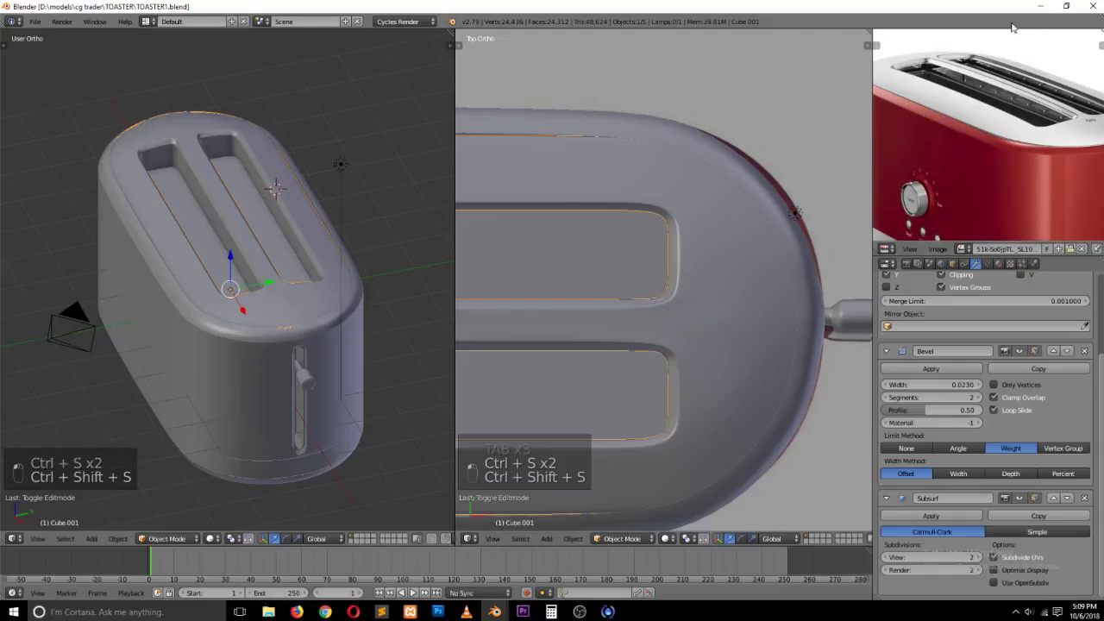
Step: Close the toaster instance, maximize the remaining Blender window and reopen the recent file TOASTER.blend in it
{"action": "left_click", "coordinate": [1093, 8]}
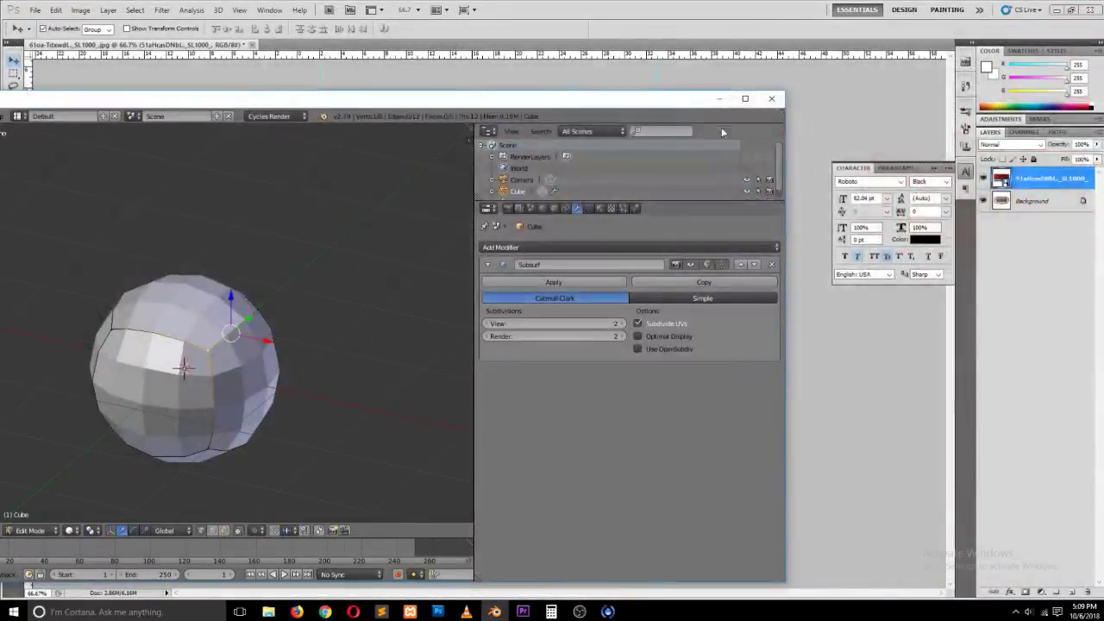
{"action": "left_click", "coordinate": [745, 99]}
{"action": "left_click", "coordinate": [35, 21]}
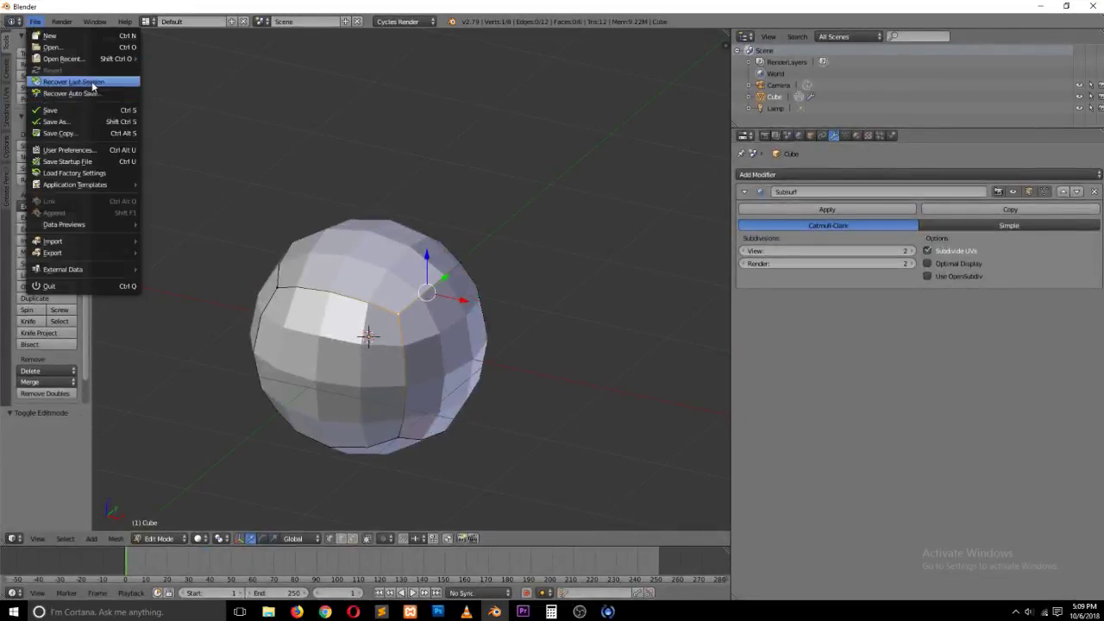
{"action": "mouse_move", "coordinate": [114, 59]}
{"action": "left_click", "coordinate": [172, 60]}
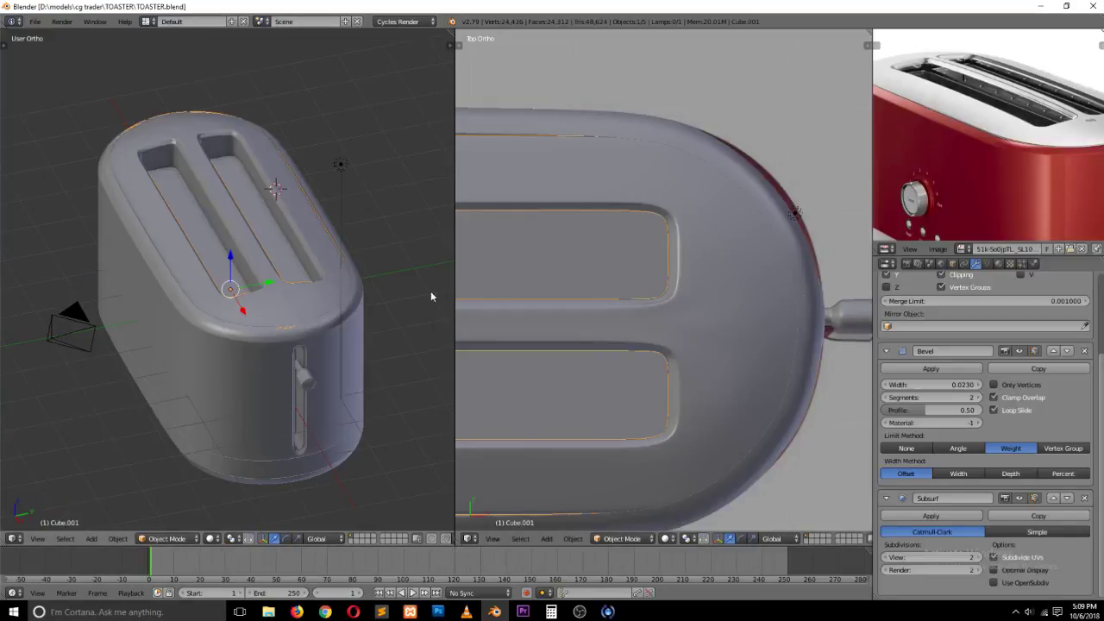
Step: Enter Edit Mode on the top cover, clear the selection and show the mesh from above
{"action": "key", "text": "Tab"}
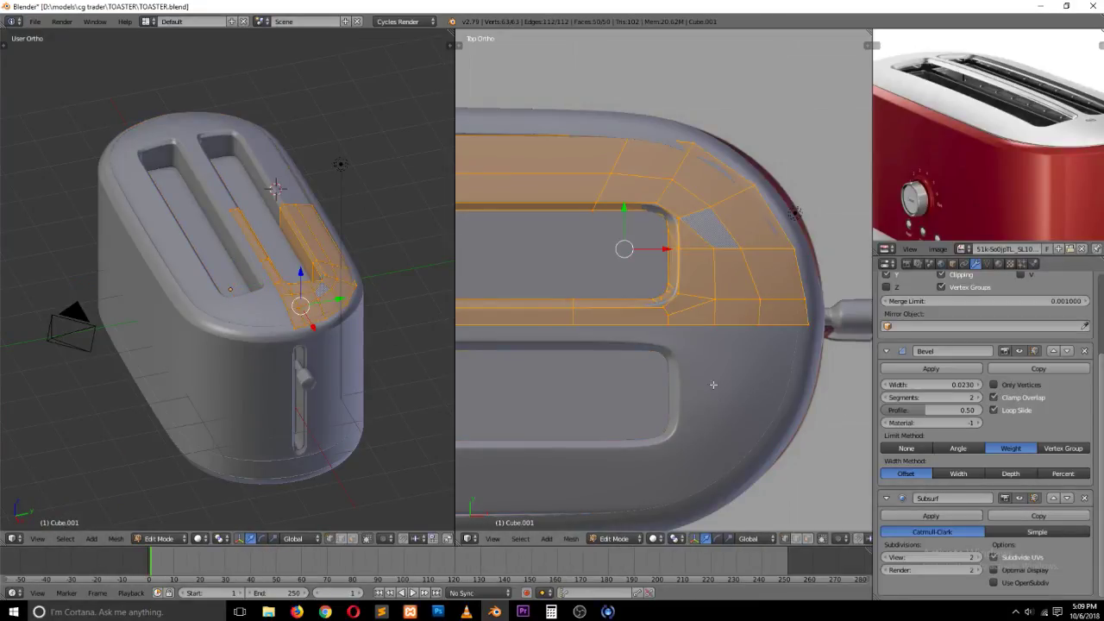
{"action": "middle_click_drag", "start_coordinate": [654, 273], "coordinate": [504, 208]}
{"action": "key", "text": "a"}
{"action": "scroll", "coordinate": [690, 216], "scroll_direction": "up", "scroll_amount": 3}
{"action": "key", "text": "KP_7"}
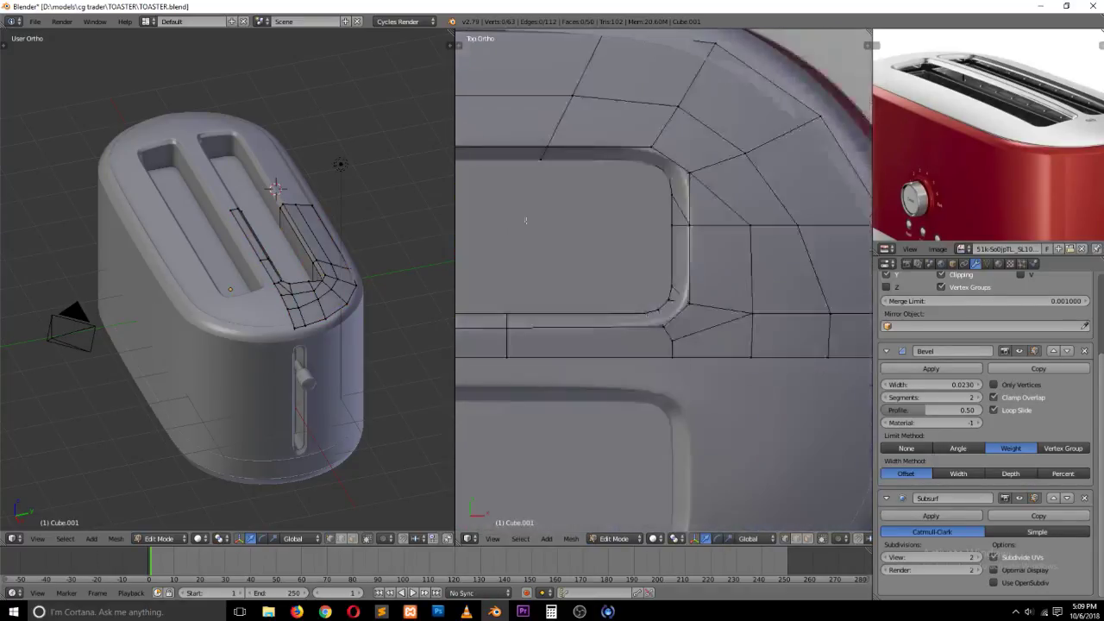
{"action": "scroll", "coordinate": [615, 205], "scroll_direction": "down", "scroll_amount": 3}
Step: Select the cover's outermost edge loops around the lever-side curve in wireframe and shift them slightly inward along X
{"action": "key", "text": "ctrl+Tab"}
{"action": "left_click", "coordinate": [712, 246]}
{"action": "key", "text": "z"}
{"action": "key", "text": "z"}
{"action": "key", "text": "z"}
{"action": "key", "text": "ctrl+Tab"}
{"action": "left_click", "coordinate": [743, 282]}
{"action": "key", "text": "a"}
{"action": "right_click", "coordinate": [747, 331], "text": "alt"}
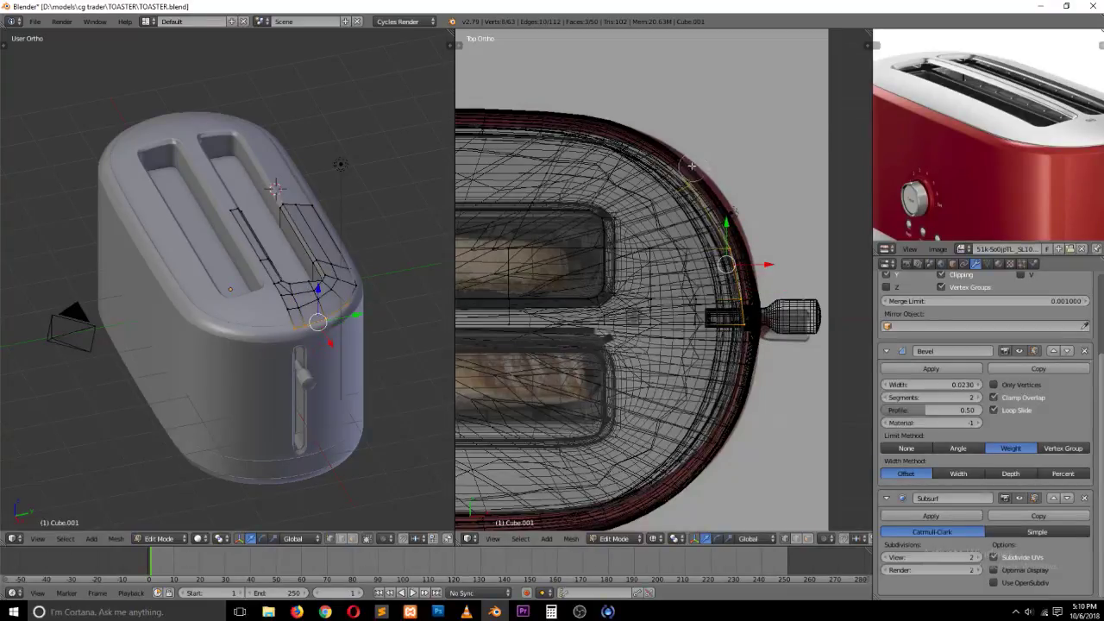
{"action": "right_click", "coordinate": [661, 147], "text": "alt+shift"}
{"action": "key", "text": "z"}
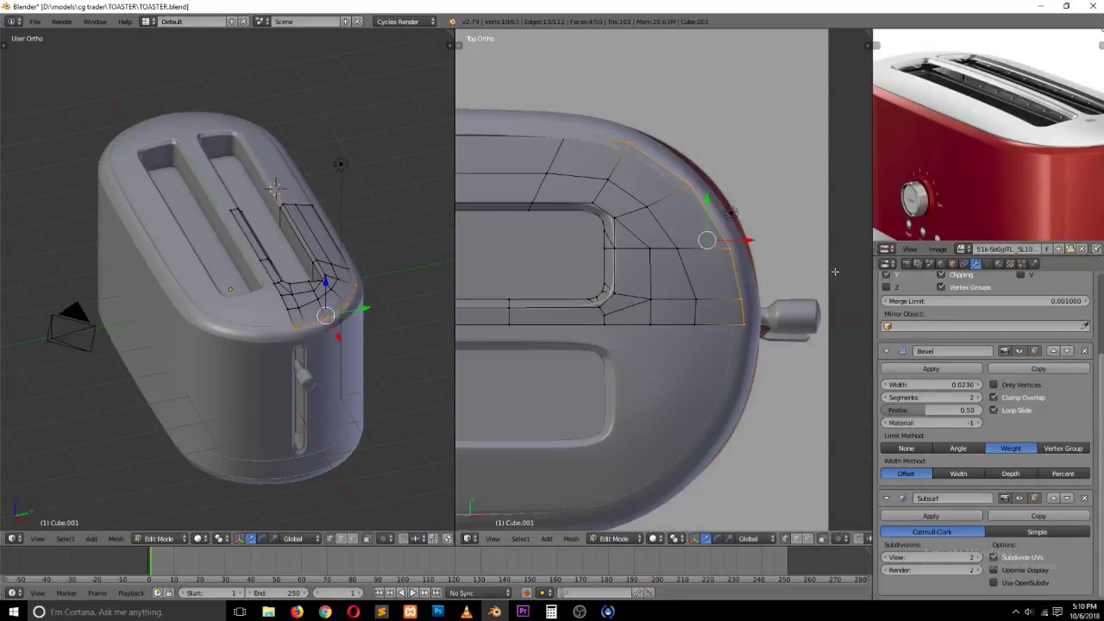
{"action": "left_click_drag", "start_coordinate": [747, 240], "coordinate": [735, 240]}
Step: Examine the shifted cover edge from the front and in perspective, in both wireframe and solid shading
{"action": "key", "text": "KP_1"}
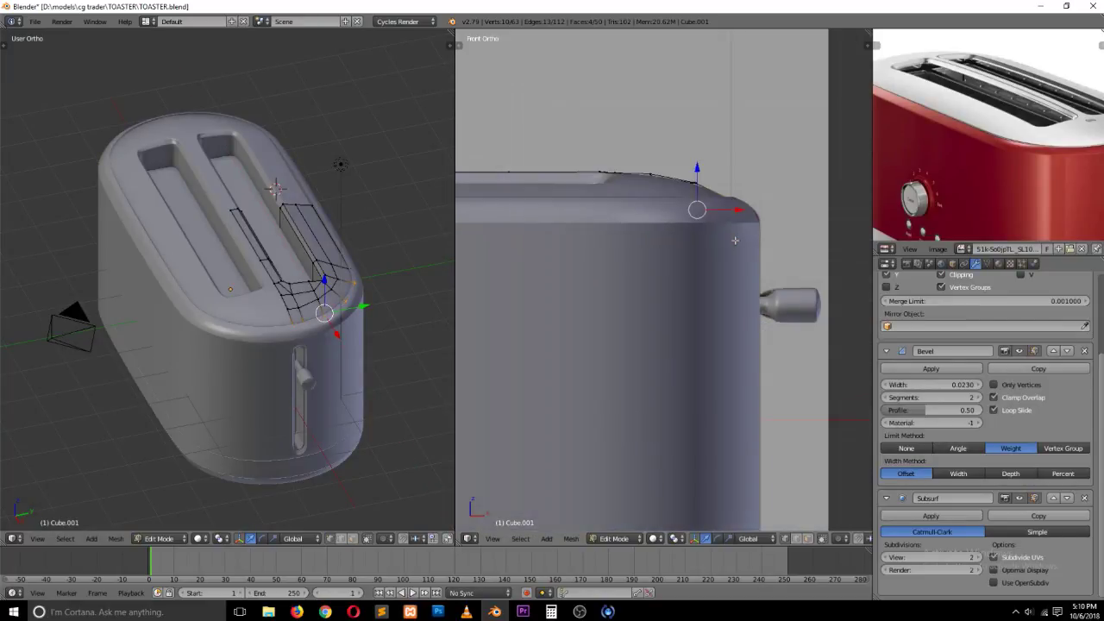
{"action": "key", "text": "z"}
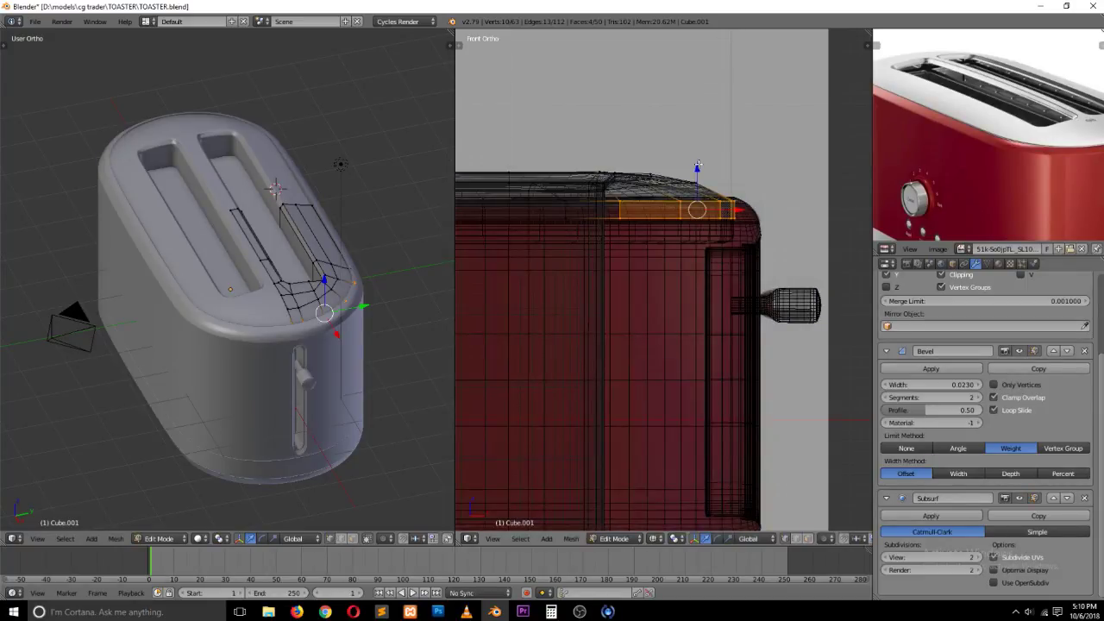
{"action": "key", "text": "z"}
{"action": "key", "text": "z"}
{"action": "key", "text": "Tab"}
{"action": "mouse_move", "coordinate": [738, 201]}
{"action": "middle_mouse_down"}
{"action": "mouse_move", "coordinate": [683, 267]}
{"action": "mouse_move", "coordinate": [828, 258]}
{"action": "mouse_move", "coordinate": [798, 281]}
{"action": "mouse_move", "coordinate": [655, 288]}
{"action": "middle_mouse_up"}
{"action": "key", "text": "z"}
{"action": "key", "text": "Tab"}
{"action": "key", "text": "z"}
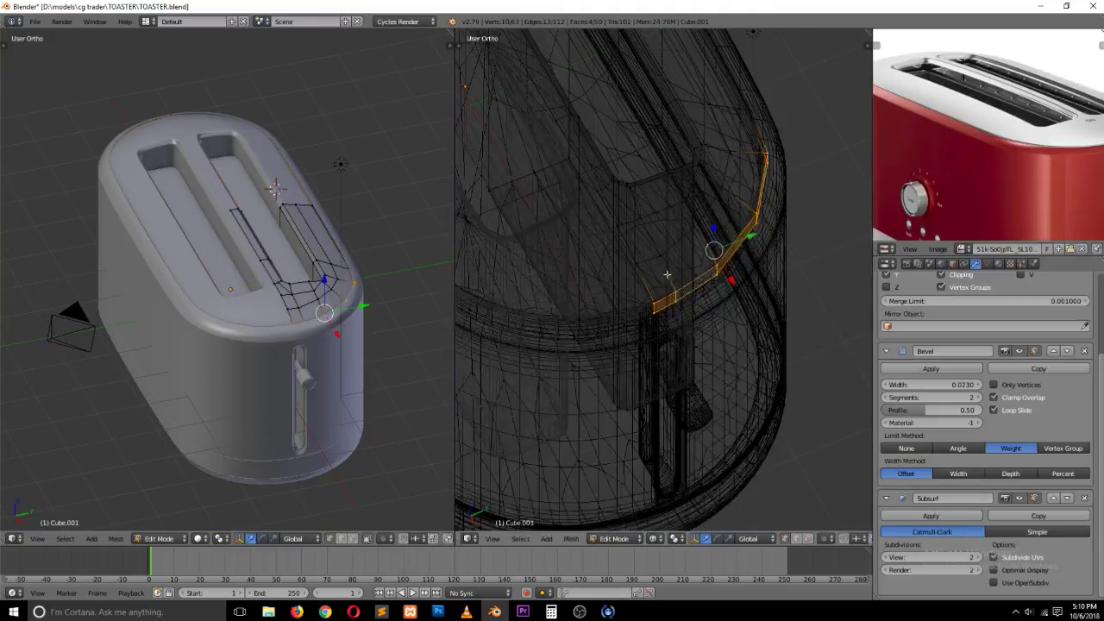
Step: Move the cover's outer-edge vertex just off the centre line at the lever end farther along the rim curve
{"action": "right_click", "coordinate": [676, 293]}
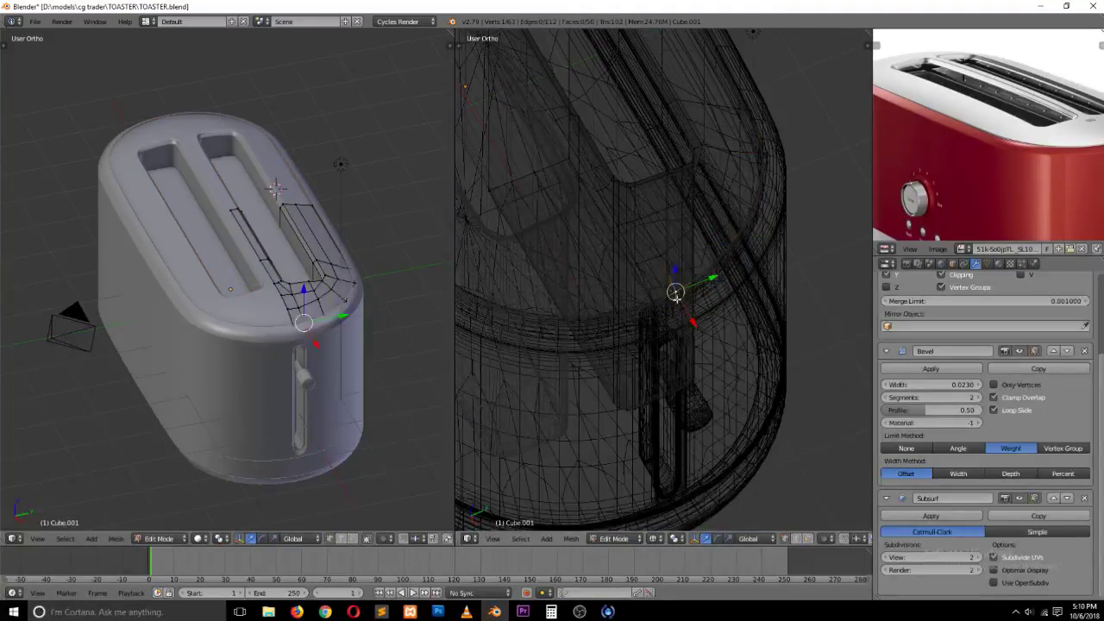
{"action": "key", "text": "g"}
{"action": "left_click", "coordinate": [747, 265]}
{"action": "key", "text": "z"}
{"action": "right_click", "coordinate": [661, 255]}
{"action": "key", "text": "a"}
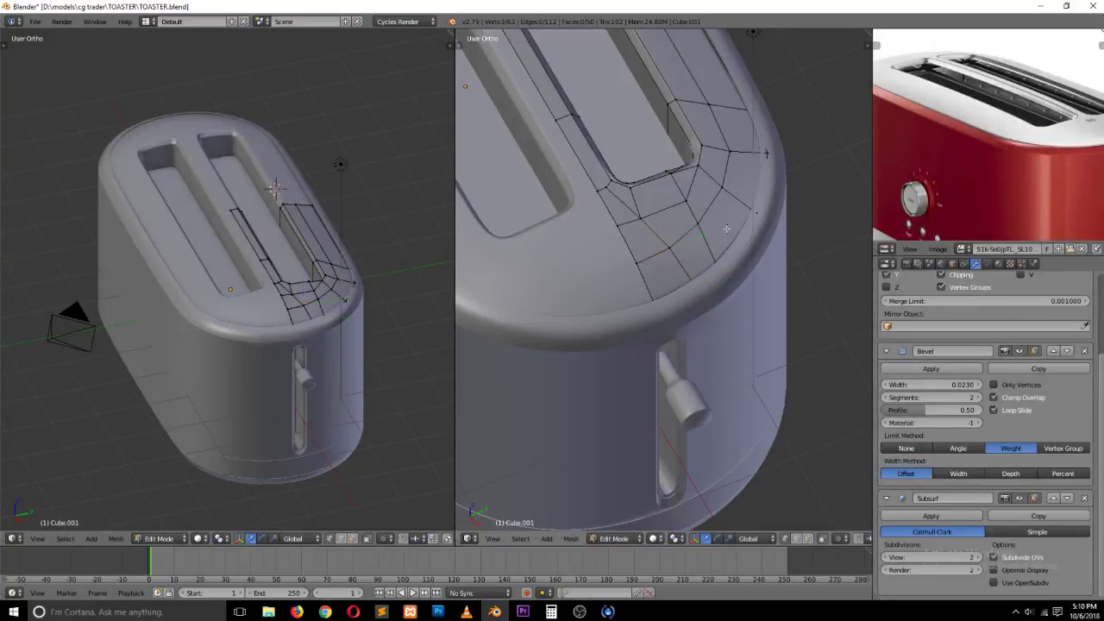
Step: Slide the next outer-edge vertex pair of the cover farther around the rim curve to even the spacing
{"action": "key", "text": "z"}
{"action": "right_click", "coordinate": [720, 273]}
{"action": "key", "text": "z"}
{"action": "key", "text": "g"}
{"action": "key", "text": "g"}
{"action": "left_click", "coordinate": [794, 201]}
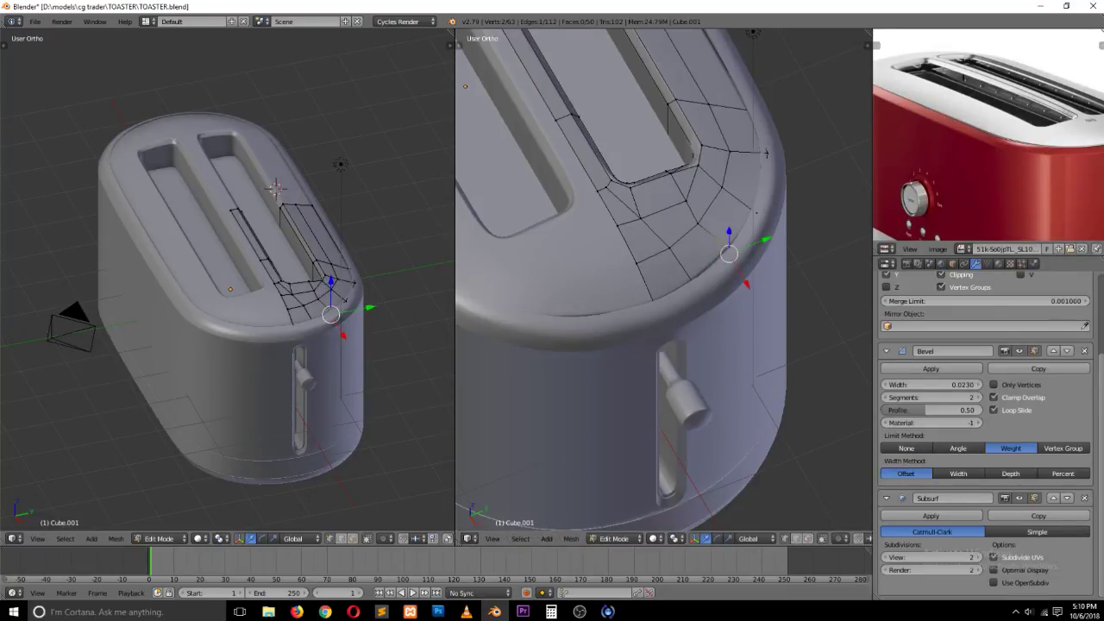
Step: From the top view, vertex-slide the middle-ring vertex on the cover's curved corner toward an even face flow
{"action": "key", "text": "alt+Tab"}
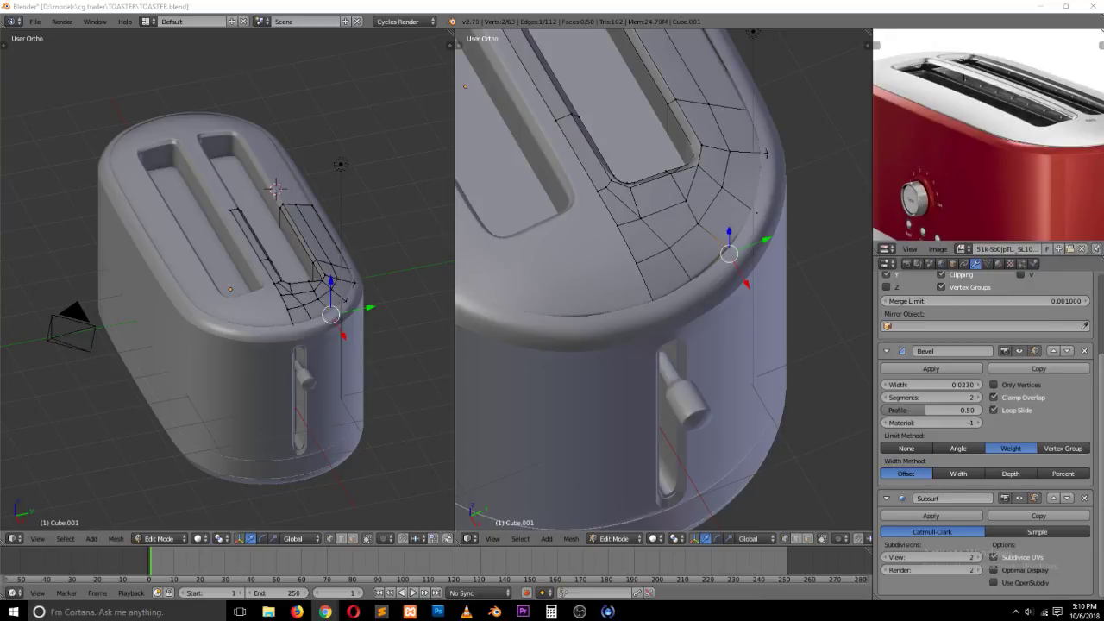
{"action": "left_click", "coordinate": [630, 234]}
{"action": "key", "text": "KP_7"}
{"action": "right_click", "coordinate": [677, 237]}
{"action": "key", "text": "g"}
{"action": "key", "text": "g"}
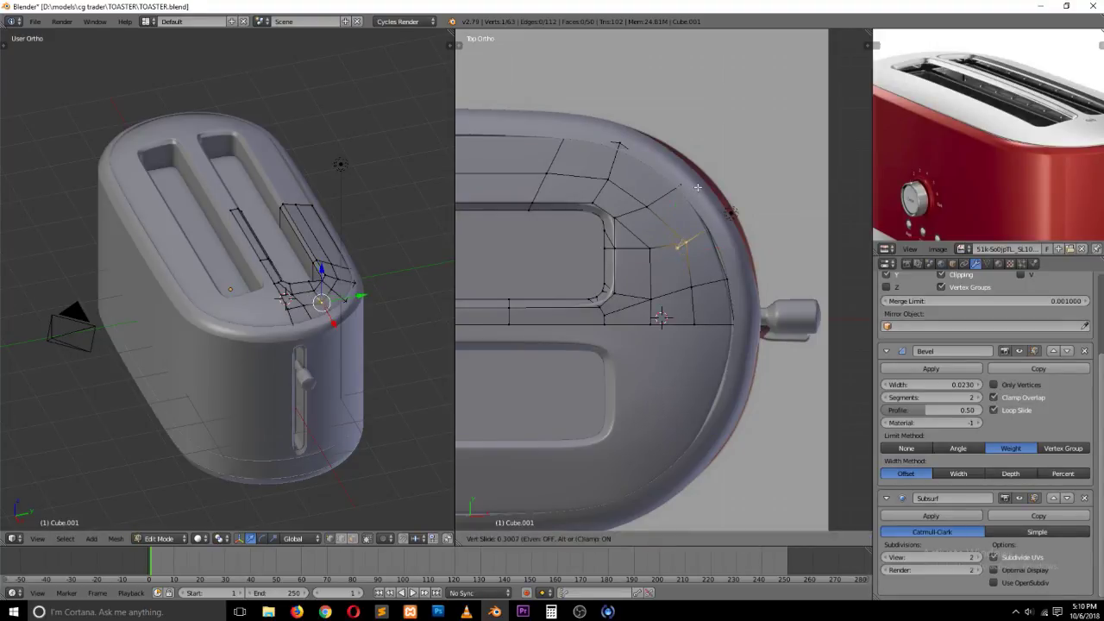
{"action": "left_click", "coordinate": [684, 190]}
{"action": "key", "text": "g"}
{"action": "key", "text": "g"}
{"action": "left_click", "coordinate": [693, 188]}
Step: Vertex-slide the inner-ring vertex beside the slot end and the neighbouring diagonal corner vertex to even out the topology
{"action": "right_click", "coordinate": [638, 242]}
{"action": "key", "text": "g"}
{"action": "key", "text": "g"}
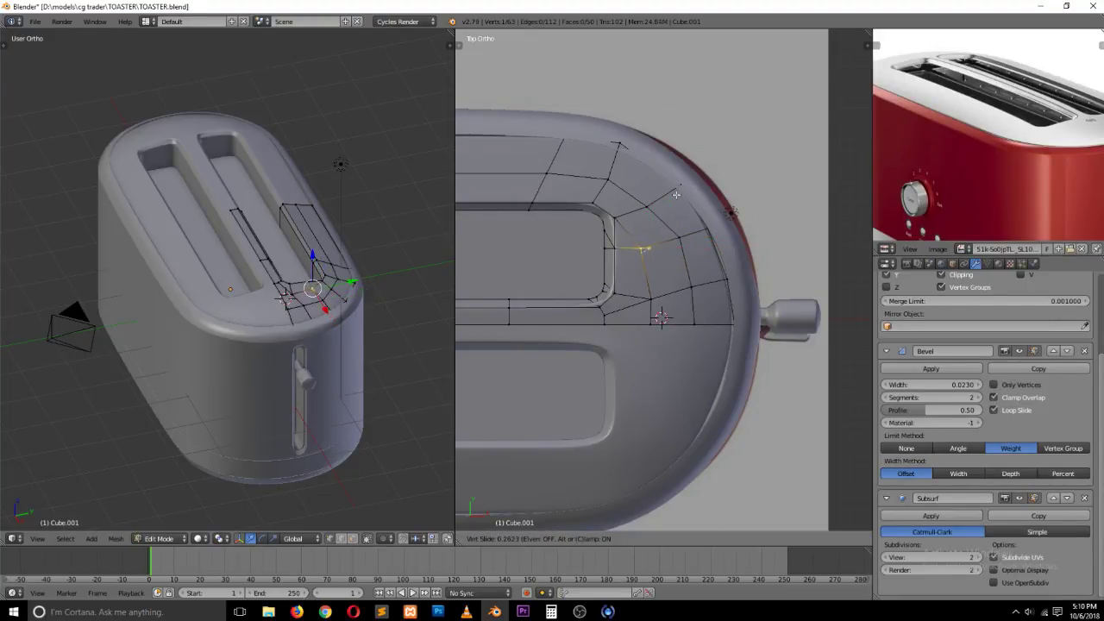
{"action": "left_click", "coordinate": [676, 195]}
{"action": "right_click", "coordinate": [653, 204]}
{"action": "key", "text": "g"}
{"action": "key", "text": "g"}
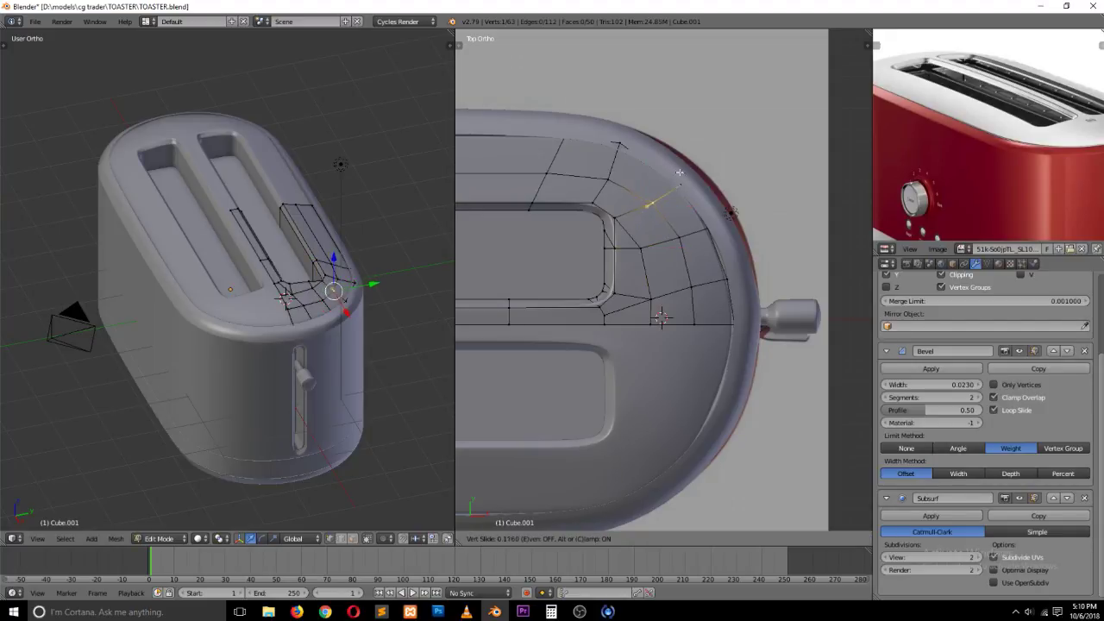
{"action": "left_click", "coordinate": [682, 171]}
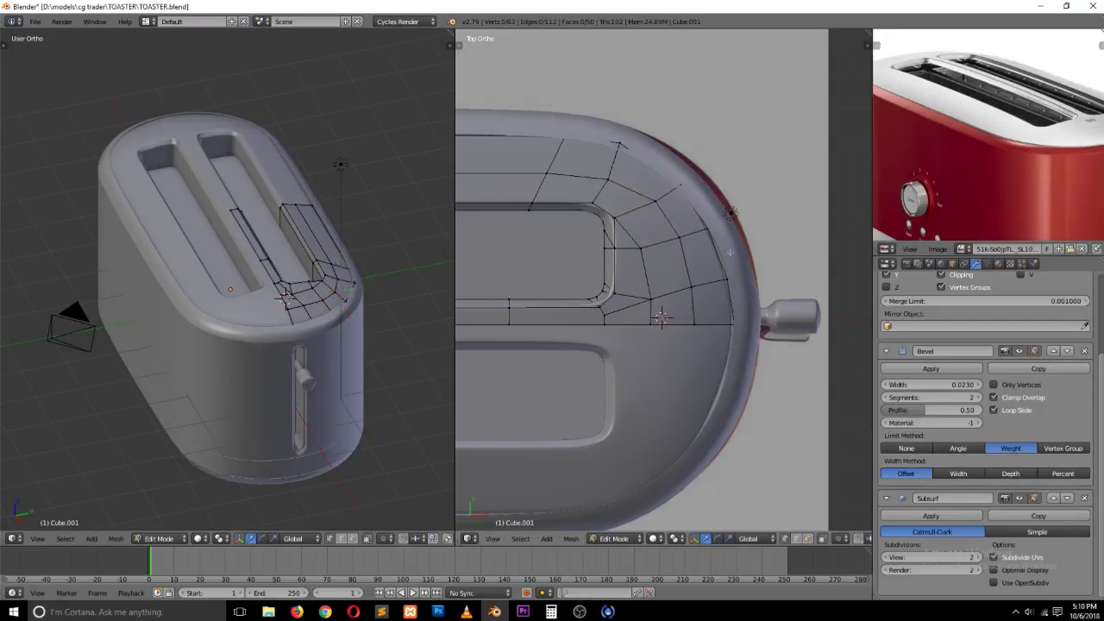
Step: Leave the cover's Edit Mode, check the gap along its curved edge and enter Edit Mode on the toaster body
{"action": "key", "text": "Tab"}
{"action": "scroll", "coordinate": [732, 278], "scroll_direction": "down", "scroll_amount": 3}
{"action": "scroll", "coordinate": [740, 289], "scroll_direction": "up", "scroll_amount": 4}
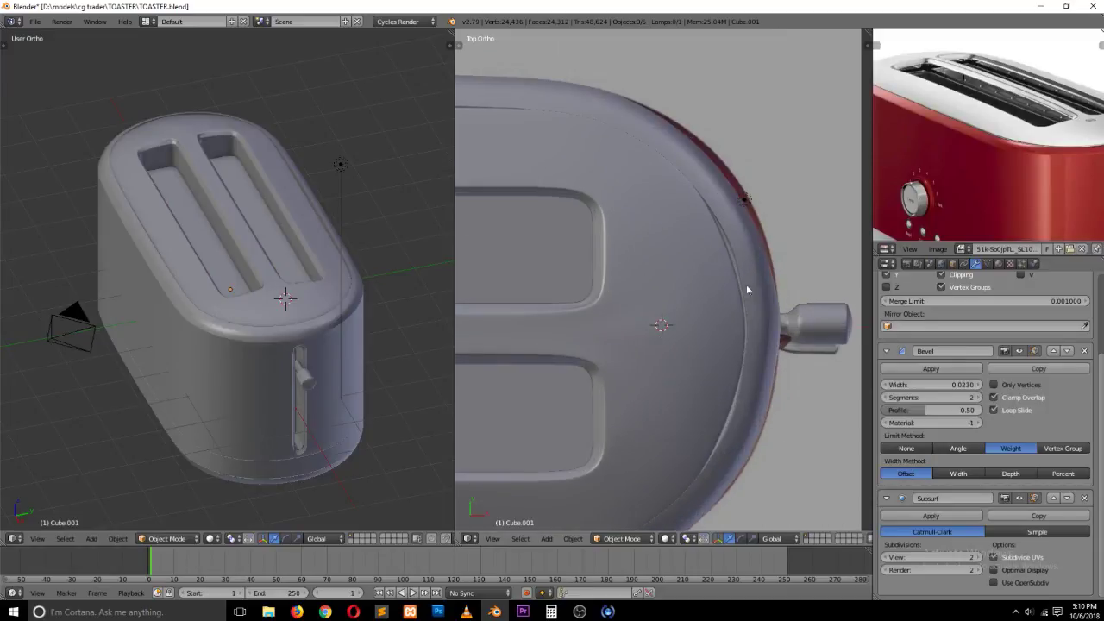
{"action": "right_click", "coordinate": [741, 287]}
{"action": "key", "text": "Tab"}
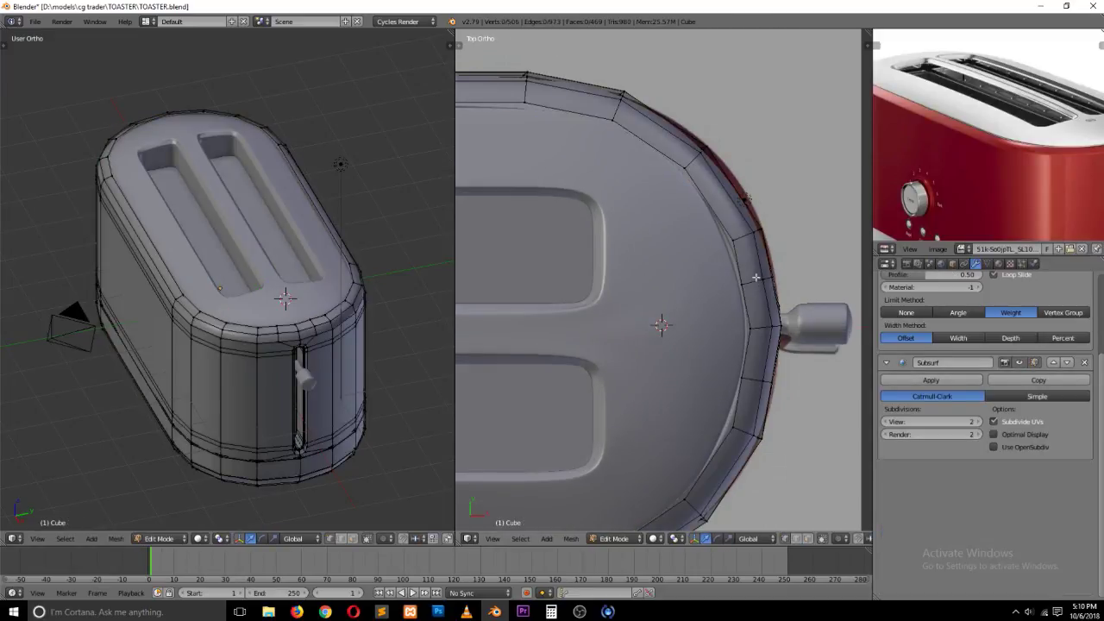
Step: Select the three stacked inner-rim vertices of the body on the curve above the lever and move them inward against the cover
{"action": "key", "text": "z"}
{"action": "key", "text": "z"}
{"action": "right_click", "coordinate": [733, 241]}
{"action": "key", "text": "z"}
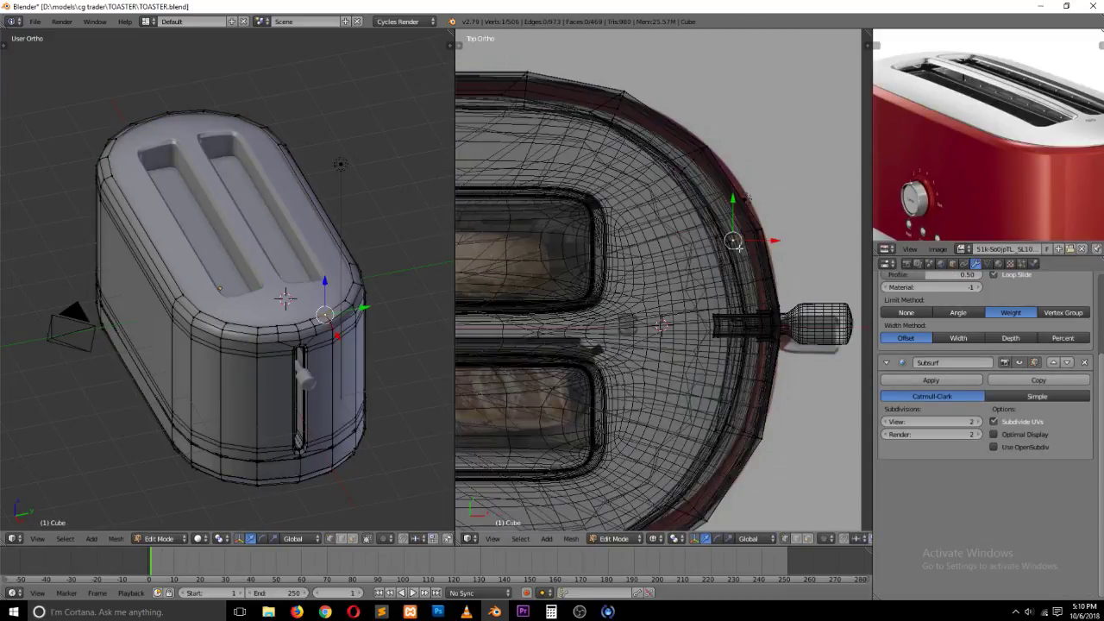
{"action": "middle_click_drag", "start_coordinate": [743, 248], "coordinate": [755, 209]}
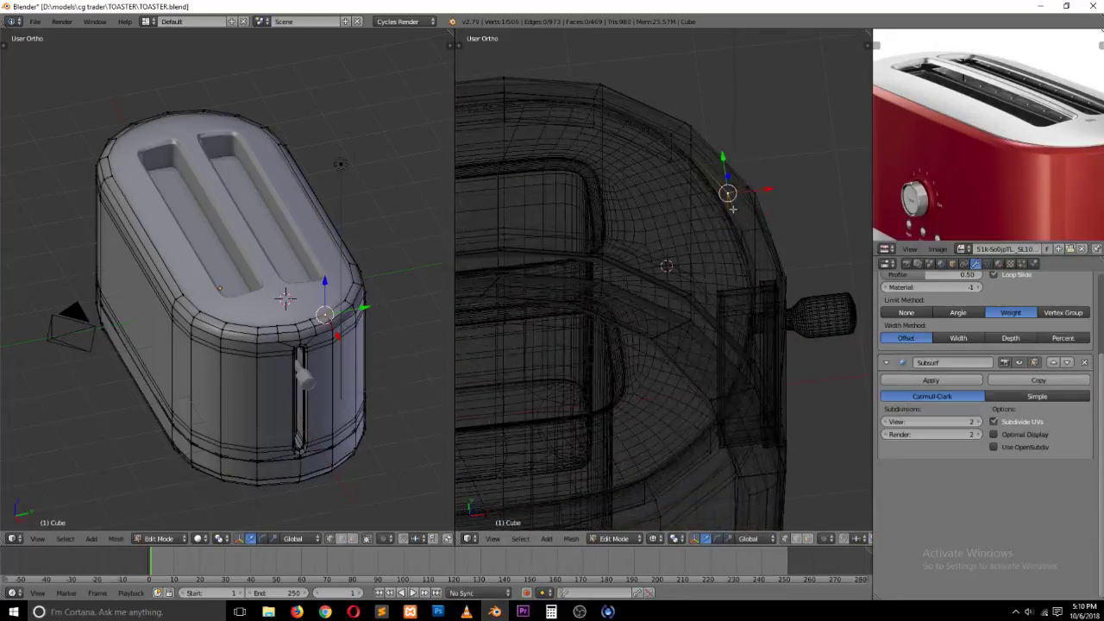
{"action": "right_click", "coordinate": [723, 222], "text": "ctrl"}
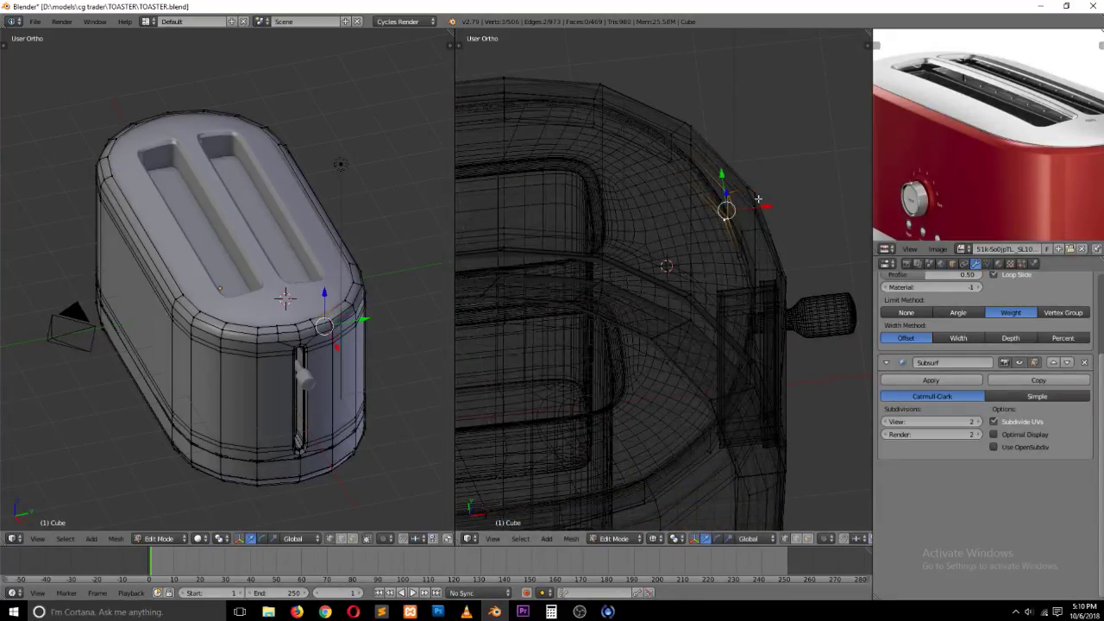
{"action": "key", "text": "KP_7"}
{"action": "key", "text": "z"}
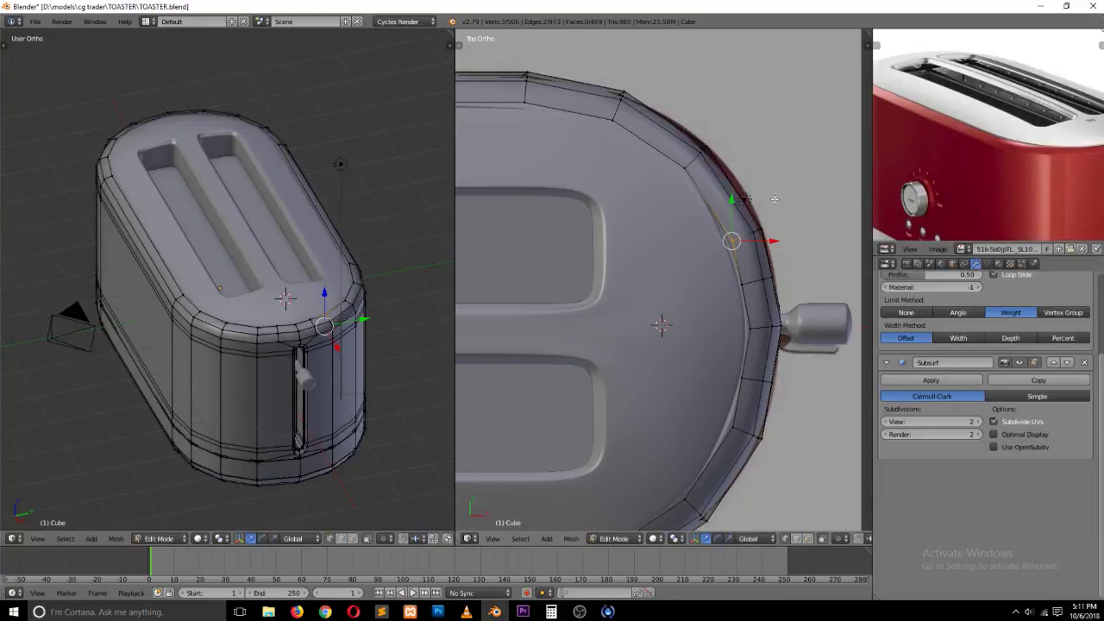
{"action": "key", "text": "g"}
{"action": "left_click", "coordinate": [763, 201]}
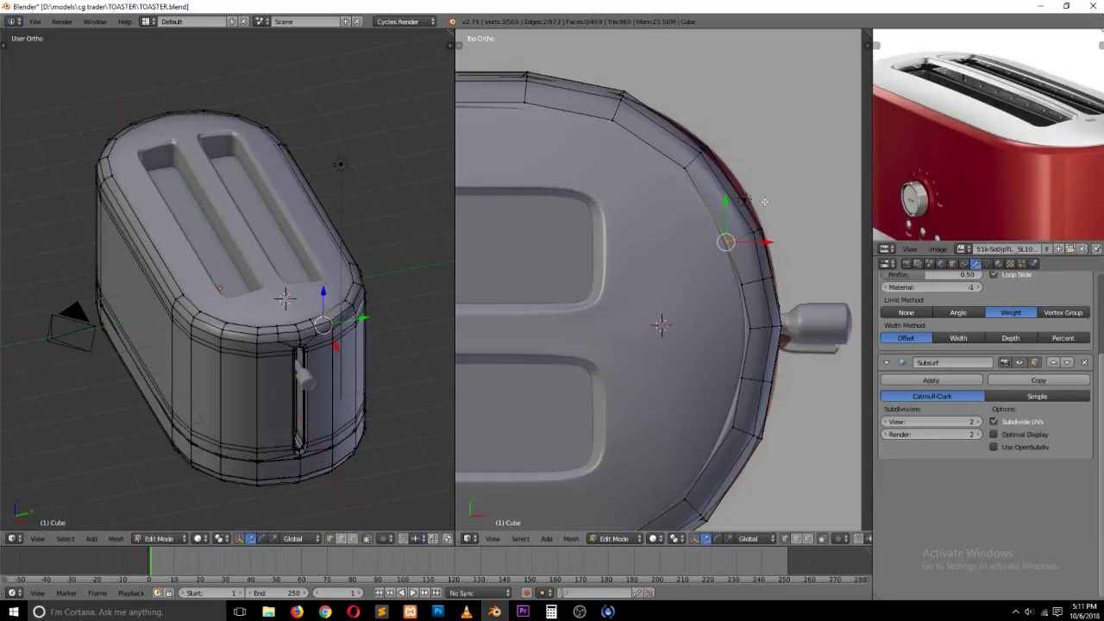
Step: Check the rim in Object Mode, nudge the same inner-rim vertices along X and Y, and clear the selection
{"action": "key", "text": "z"}
{"action": "key", "text": "z"}
{"action": "key", "text": "Tab"}
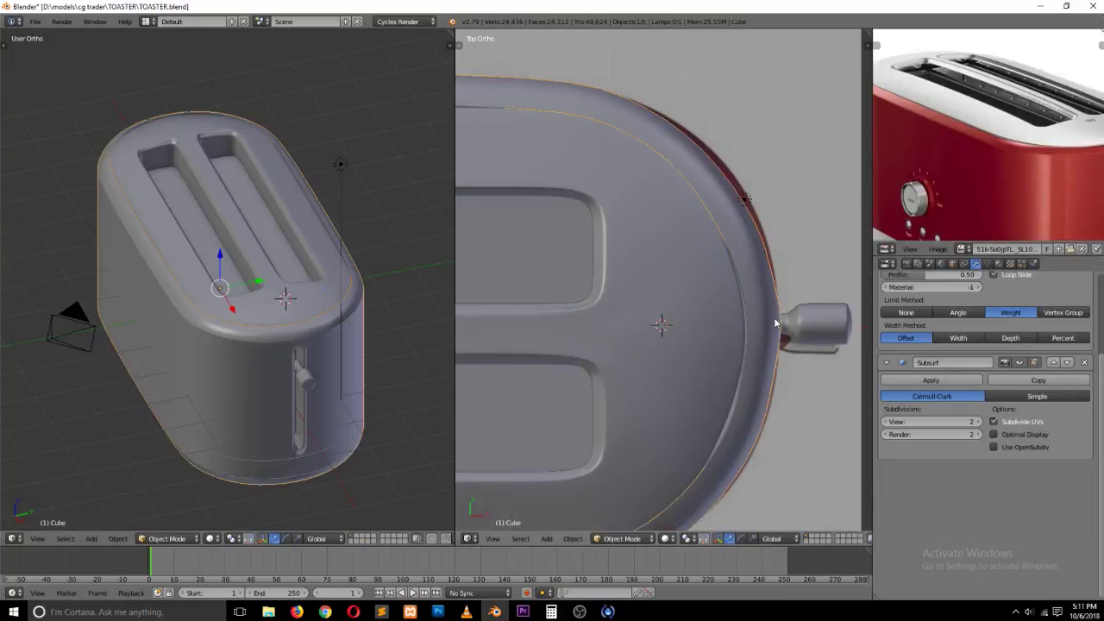
{"action": "key", "text": "Tab"}
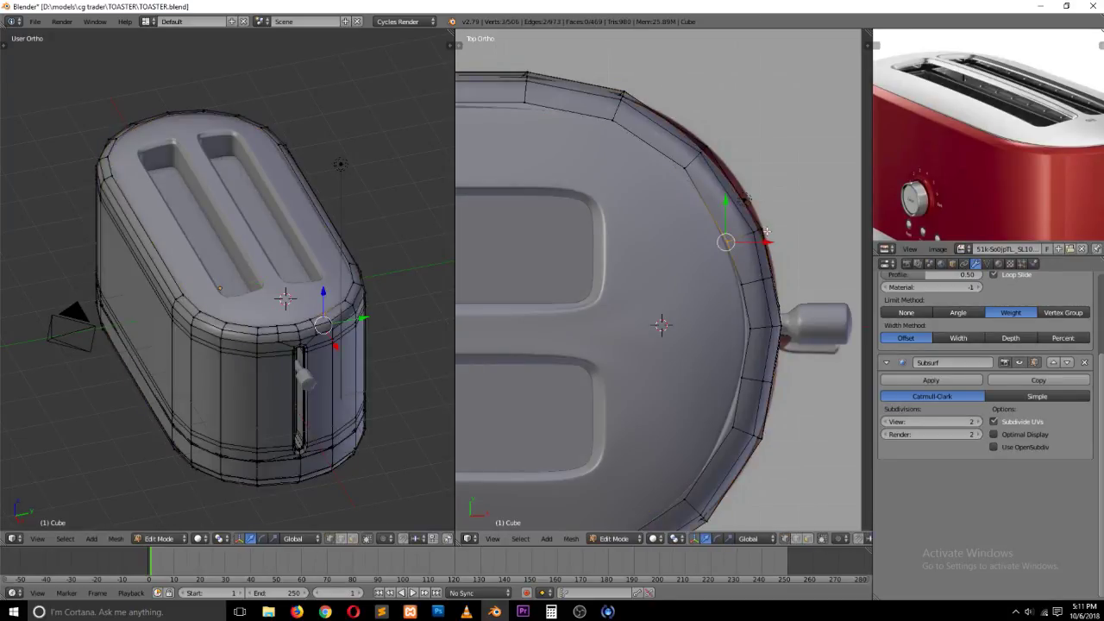
{"action": "left_click_drag", "start_coordinate": [766, 241], "coordinate": [768, 245]}
{"action": "left_click_drag", "start_coordinate": [730, 212], "coordinate": [732, 208]}
{"action": "key", "text": "a"}
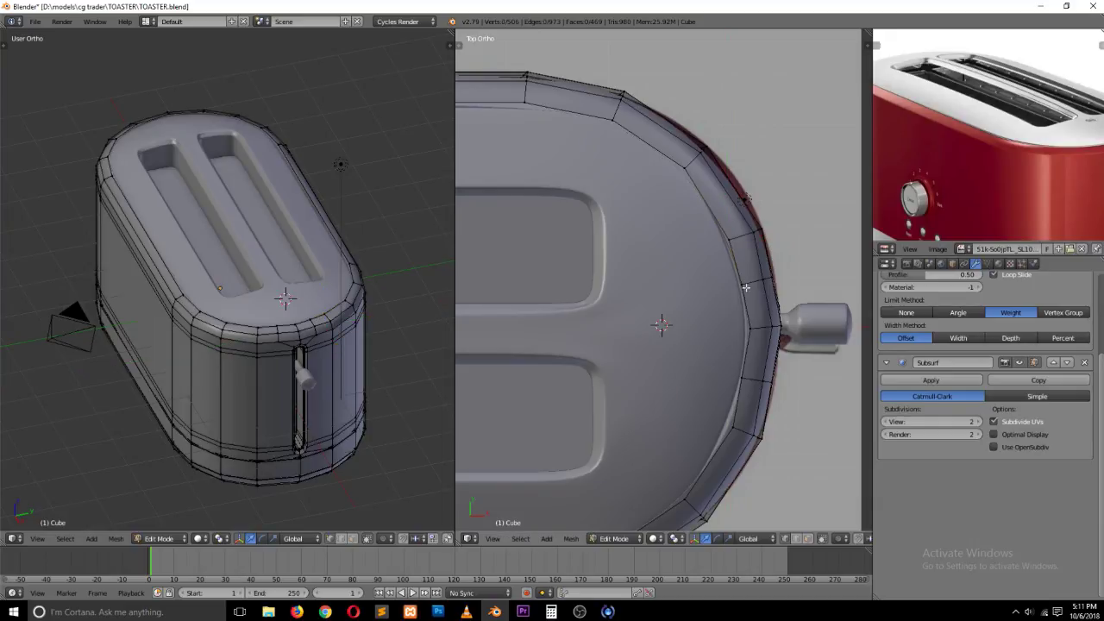
{"action": "left_click", "coordinate": [824, 539]}
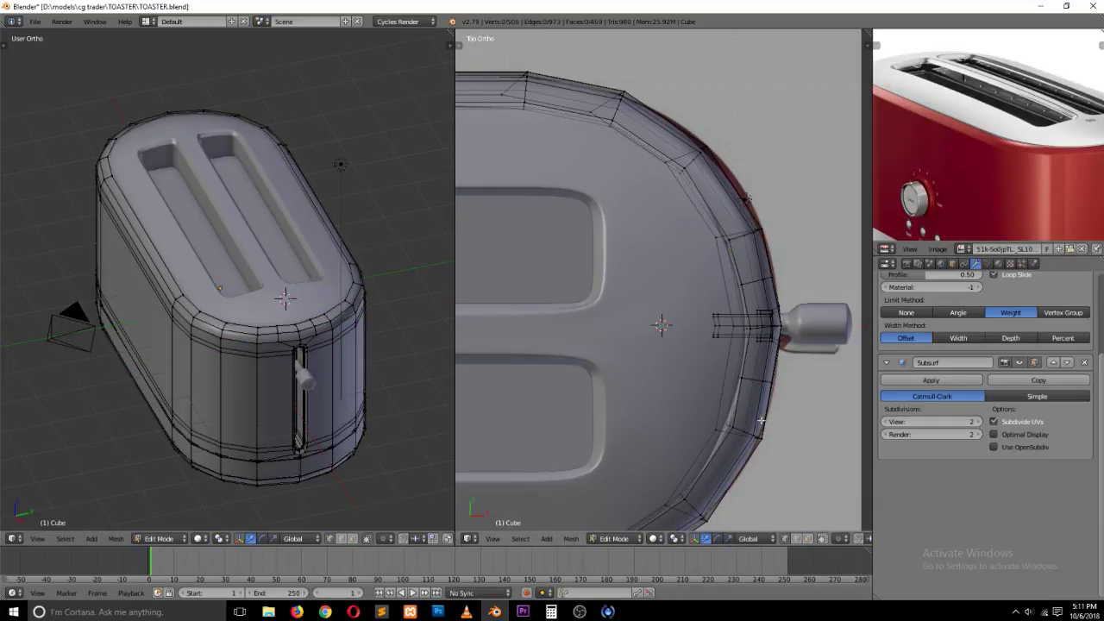
{"action": "left_click", "coordinate": [829, 538]}
{"action": "mouse_move", "coordinate": [749, 332]}
{"action": "middle_mouse_down"}
{"action": "mouse_move", "coordinate": [779, 296]}
{"action": "mouse_move", "coordinate": [777, 276]}
{"action": "middle_mouse_up"}
{"action": "key", "text": "z"}
{"action": "key", "text": "z"}
{"action": "right_click", "coordinate": [754, 269], "text": "ctrl"}
{"action": "right_click", "coordinate": [760, 269]}
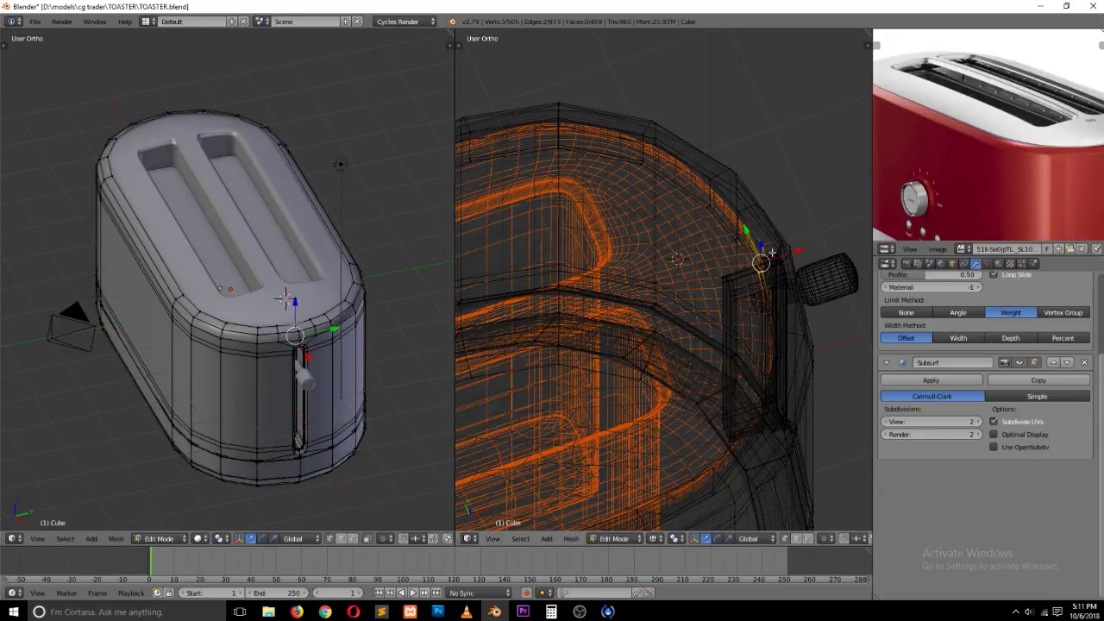
{"action": "key", "text": "KP_7"}
{"action": "key", "text": "z"}
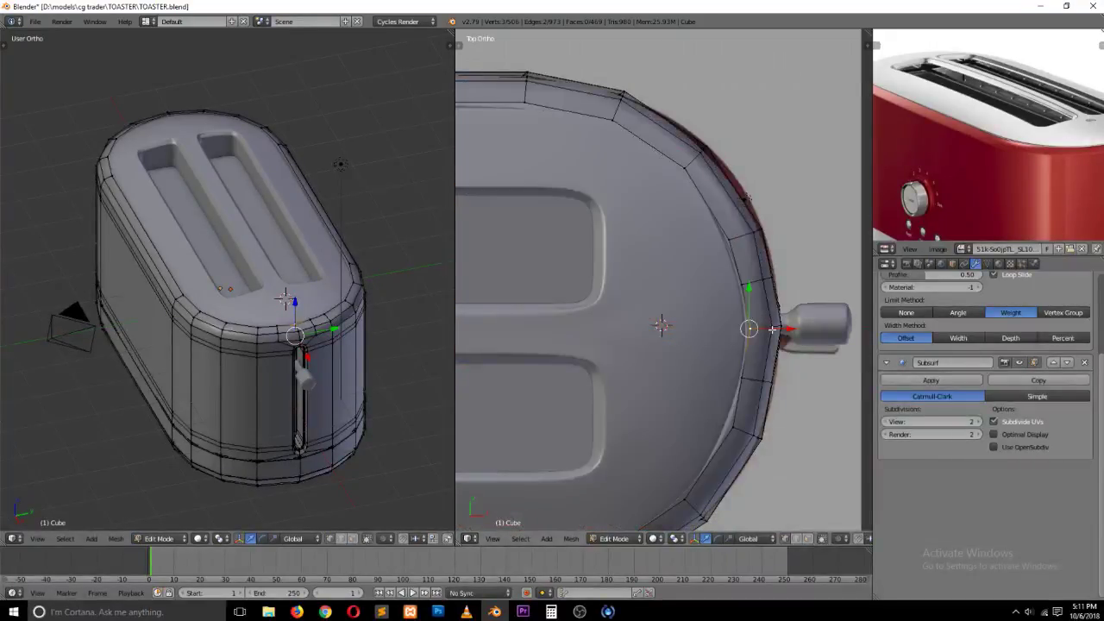
Step: Select the three stacked inner-rim vertices of the body on the curve below the lever in top view and move them inward against the cover
{"action": "right_click", "coordinate": [735, 433]}
{"action": "key", "text": "z"}
{"action": "middle_click_drag", "start_coordinate": [735, 433], "coordinate": [802, 366]}
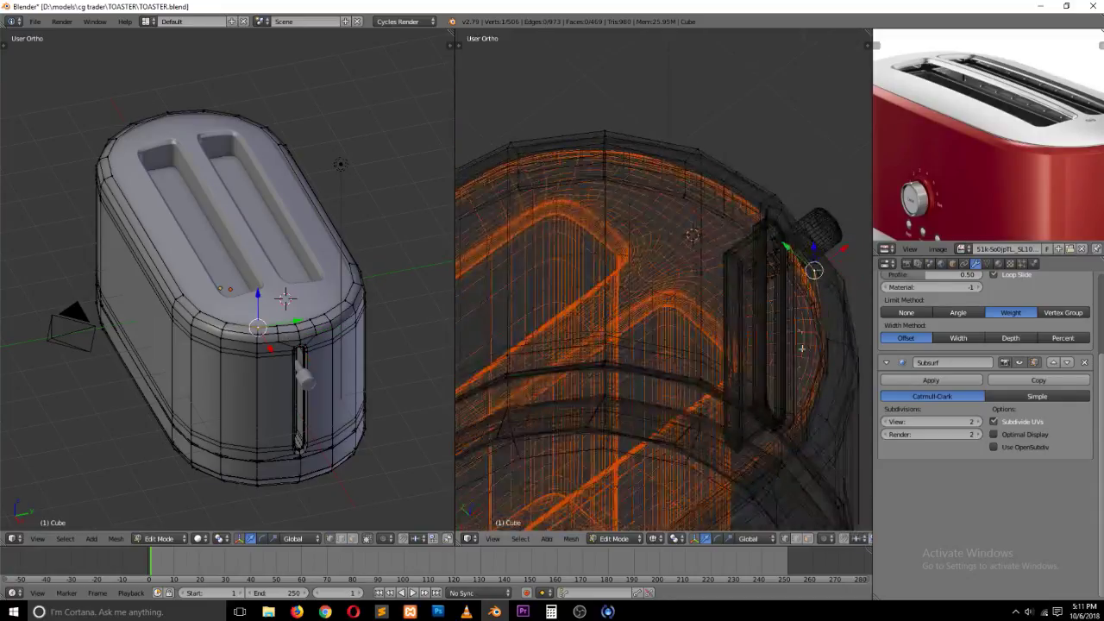
{"action": "right_click", "coordinate": [809, 290]}
{"action": "key", "text": "KP_7"}
{"action": "key", "text": "z"}
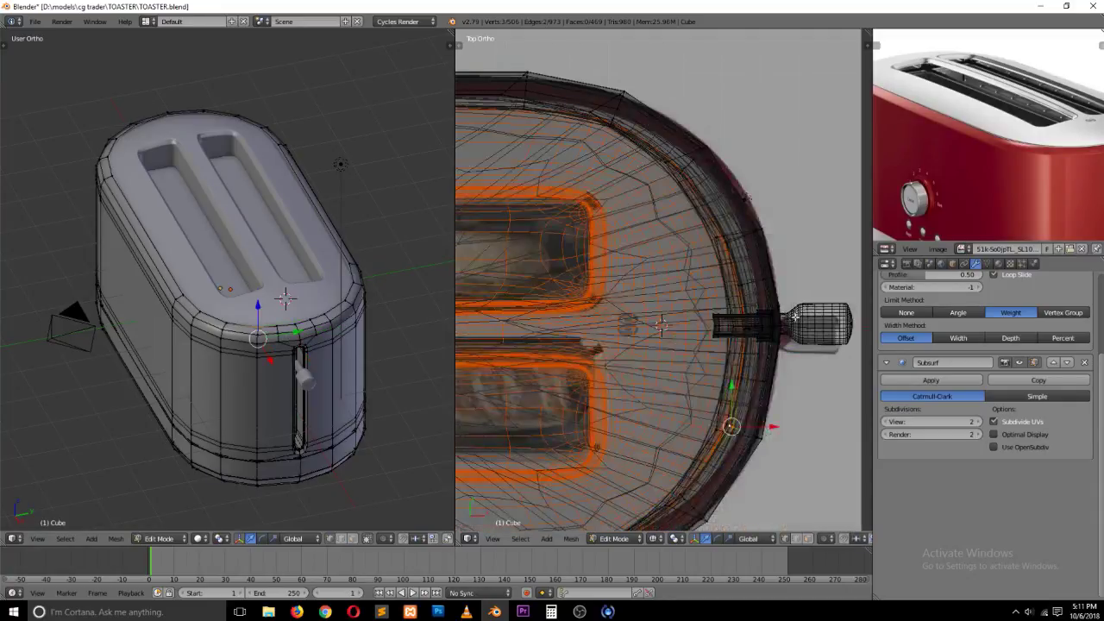
{"action": "key", "text": "z"}
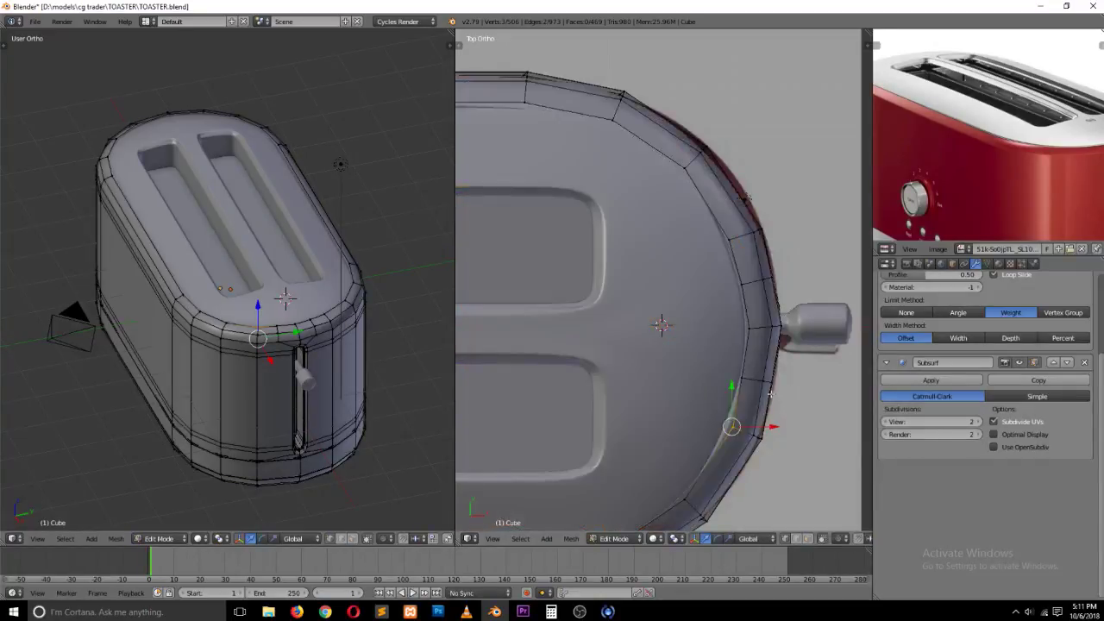
{"action": "key", "text": "g"}
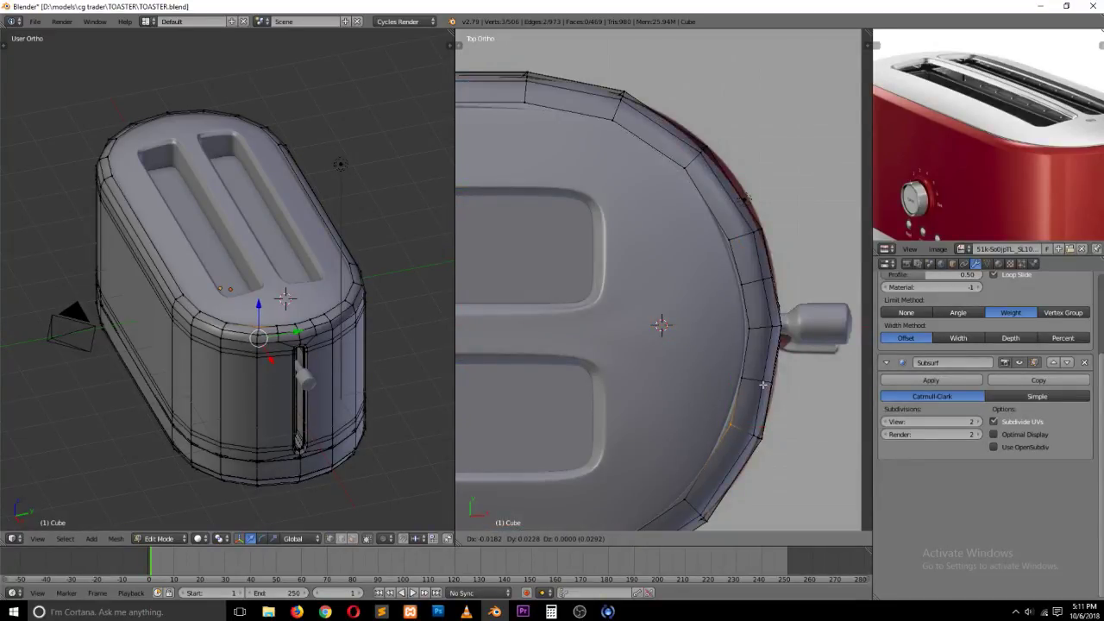
{"action": "left_click", "coordinate": [763, 384]}
Step: Leave the body's Edit Mode, save TOASTER.blend and check the whole toaster in perspective
{"action": "key", "text": "Tab"}
{"action": "scroll", "coordinate": [767, 378], "scroll_direction": "down", "scroll_amount": 5}
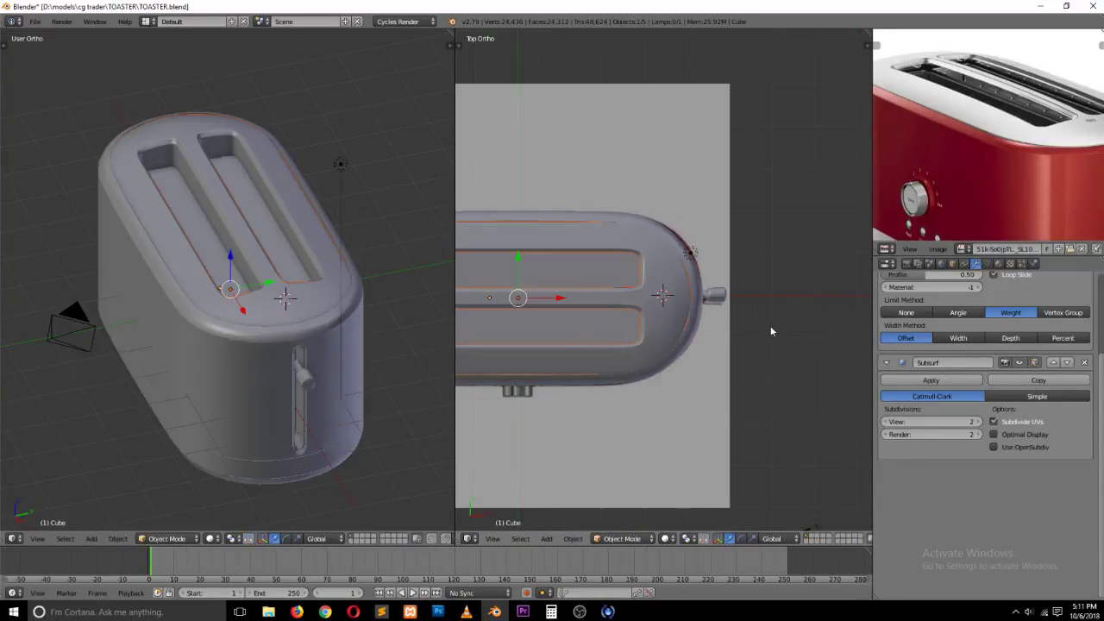
{"action": "key", "text": "ctrl+s"}
{"action": "left_click", "coordinate": [708, 352]}
{"action": "middle_click_drag", "start_coordinate": [708, 352], "coordinate": [652, 272]}
{"action": "scroll", "coordinate": [659, 272], "scroll_direction": "down", "scroll_amount": 4, "text": "ctrl"}
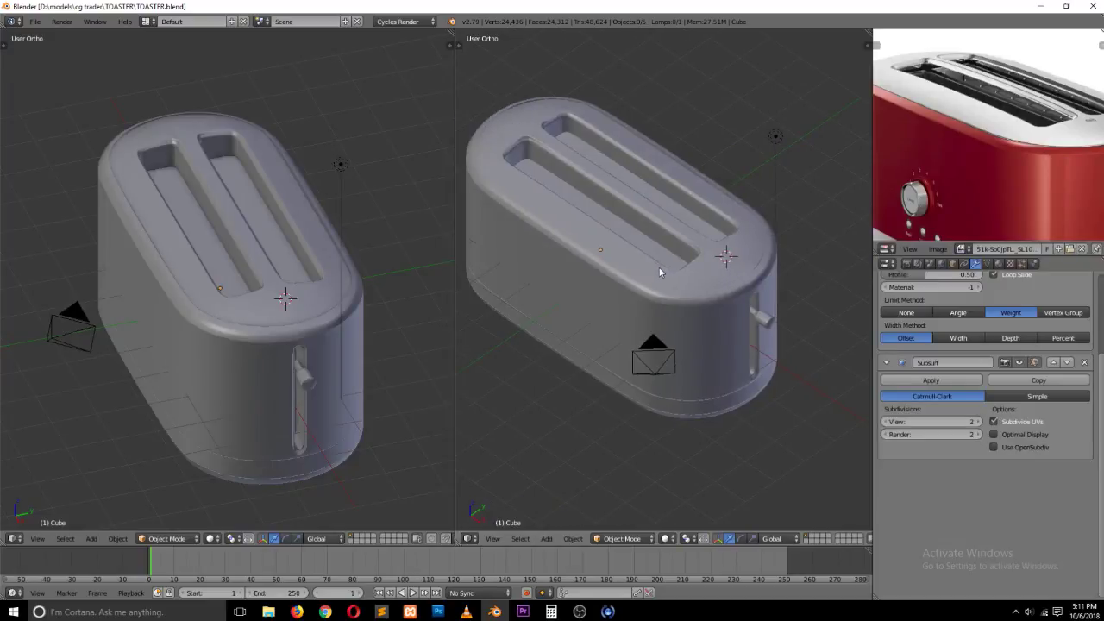
{"action": "scroll", "coordinate": [661, 272], "scroll_direction": "down", "scroll_amount": 1}
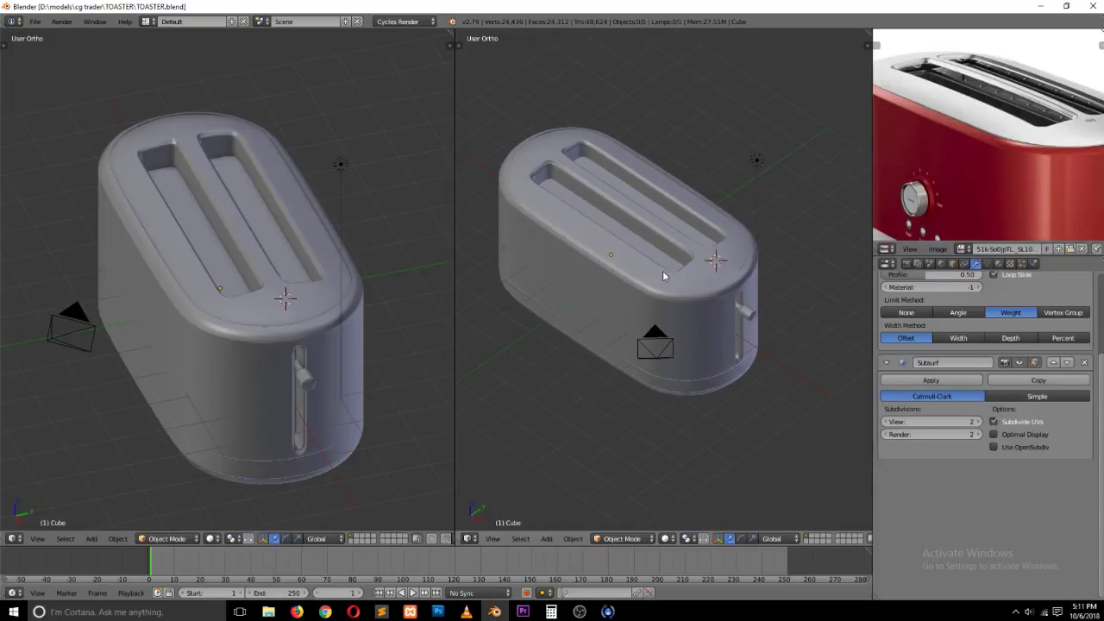
Step: Examine the knob area in the reference photo and enter Edit Mode on the toaster body in front view
{"action": "left_click", "coordinate": [681, 316]}
{"action": "key", "text": "KP_1"}
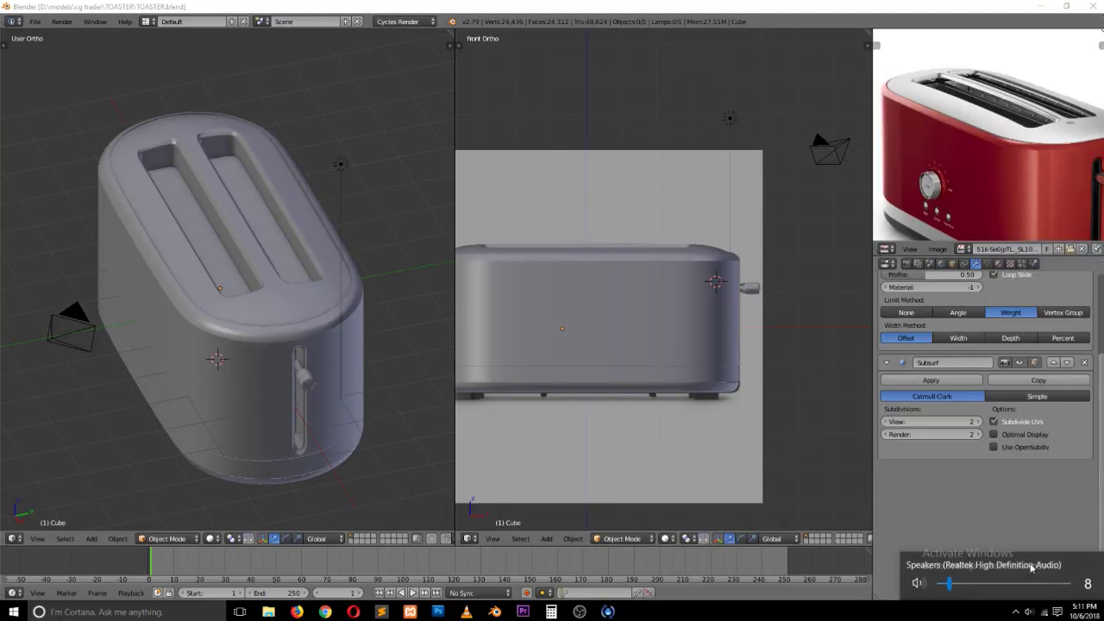
{"action": "left_click", "coordinate": [728, 431]}
{"action": "scroll", "coordinate": [959, 195], "scroll_direction": "up", "scroll_amount": 4}
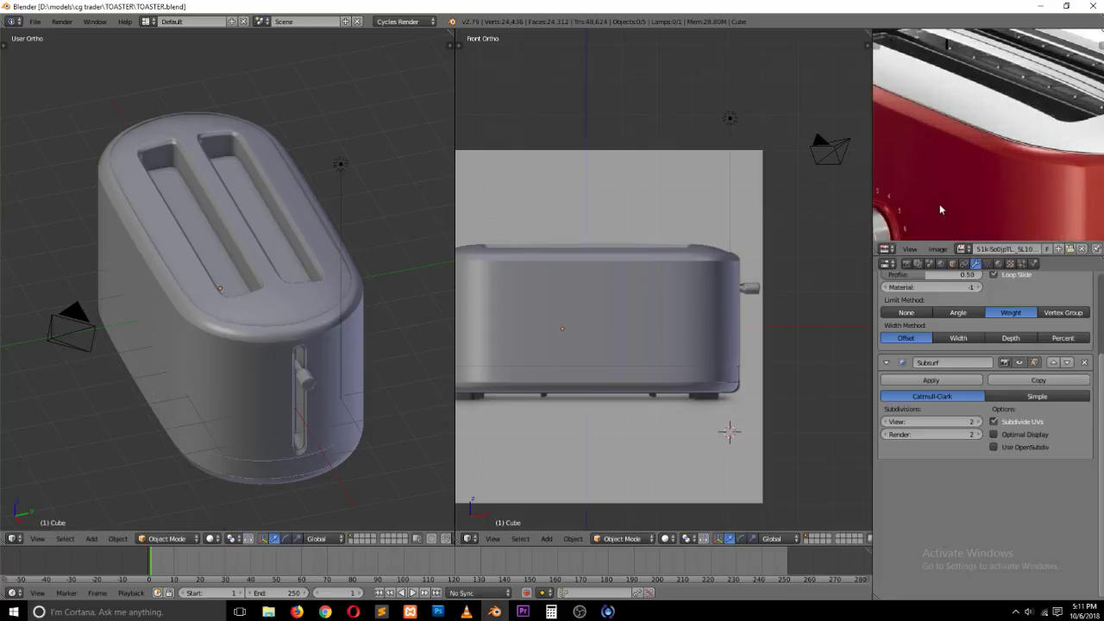
{"action": "middle_click_drag", "start_coordinate": [940, 205], "coordinate": [1015, 86]}
{"action": "scroll", "coordinate": [569, 360], "scroll_direction": "down", "scroll_amount": 4, "text": "ctrl"}
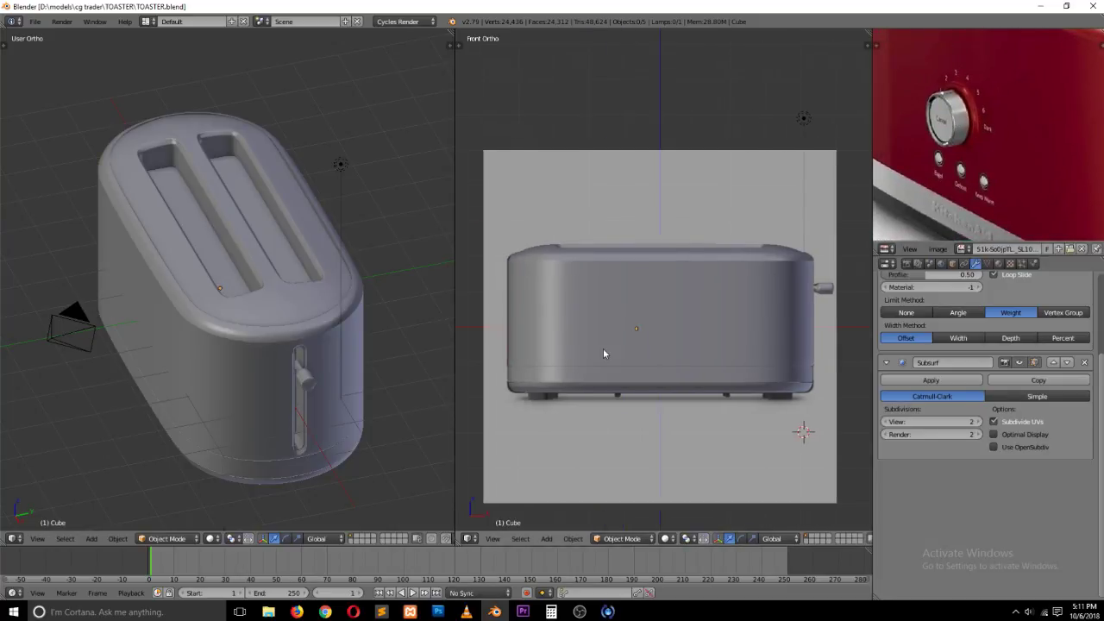
{"action": "right_click", "coordinate": [588, 350]}
{"action": "key", "text": "z"}
{"action": "scroll", "coordinate": [654, 357], "scroll_direction": "up", "scroll_amount": 3}
{"action": "key", "text": "Tab"}
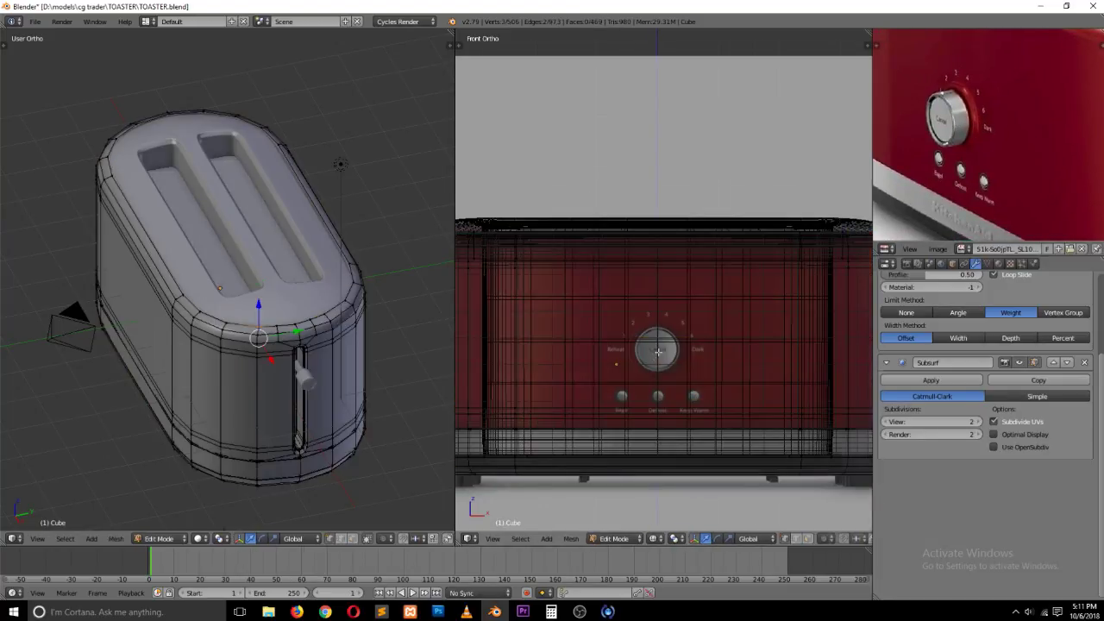
Step: Add a centred vertical edge loop to the body's side, compare it with the reference knob and clear the selection
{"action": "key", "text": "z"}
{"action": "key", "text": "ctrl+r"}
{"action": "left_click", "coordinate": [649, 240]}
{"action": "right_click", "coordinate": [653, 248]}
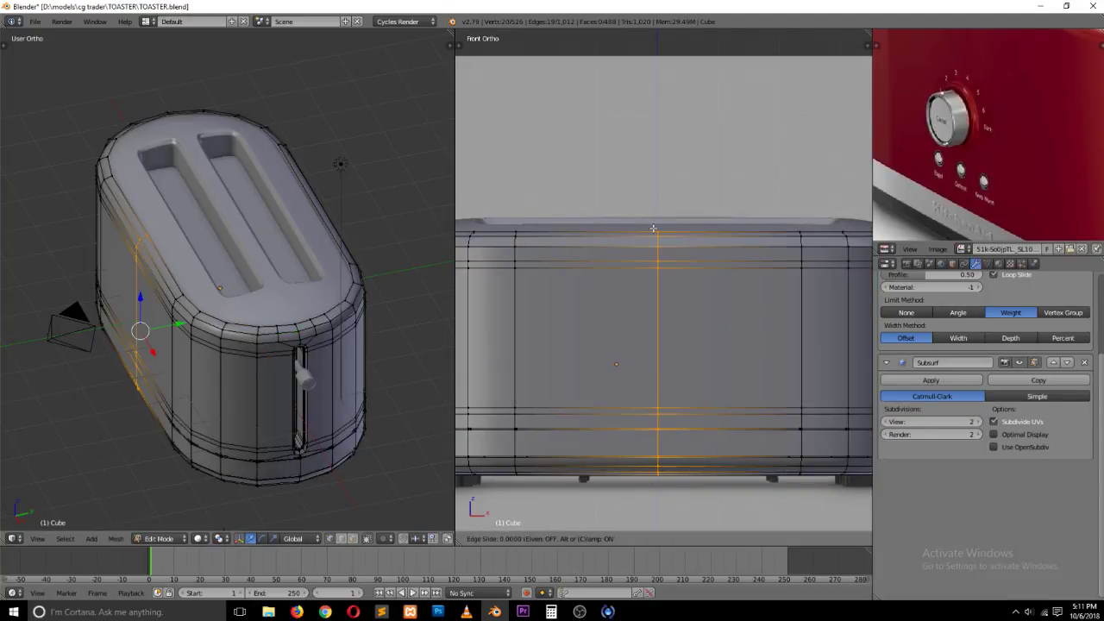
{"action": "key", "text": "z"}
{"action": "middle_click_drag", "start_coordinate": [645, 281], "coordinate": [610, 268]}
{"action": "key", "text": "KP_1"}
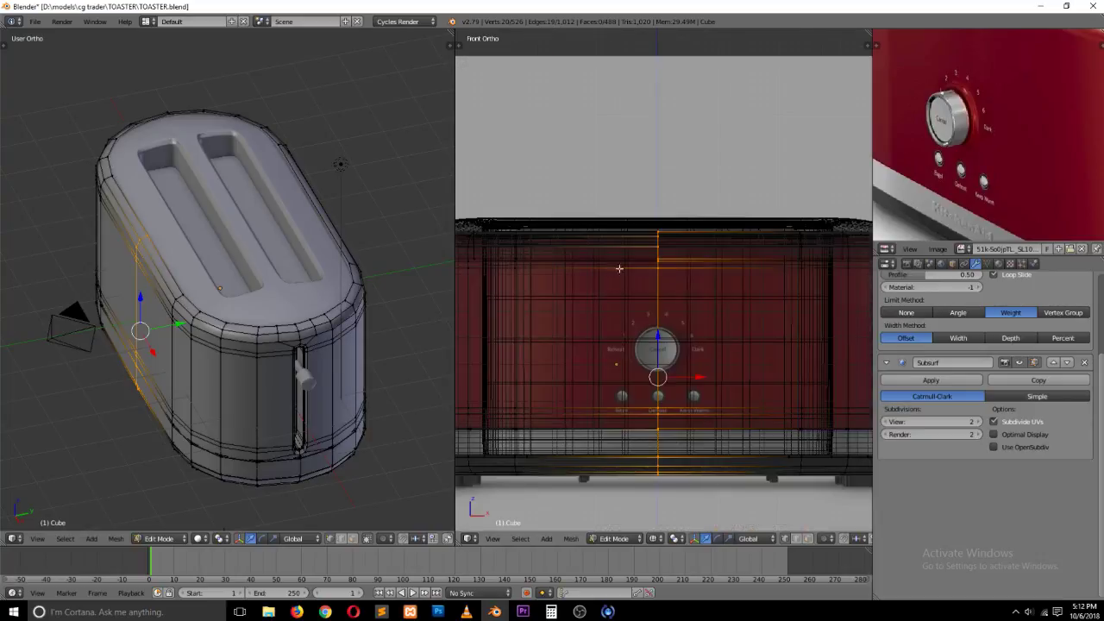
{"action": "key", "text": "z"}
{"action": "key", "text": "z"}
{"action": "key", "text": "z"}
{"action": "key", "text": "z"}
{"action": "key", "text": "a"}
{"action": "key", "text": "a"}
{"action": "key", "text": "z"}
{"action": "key", "text": "a"}
{"action": "key", "text": "z"}
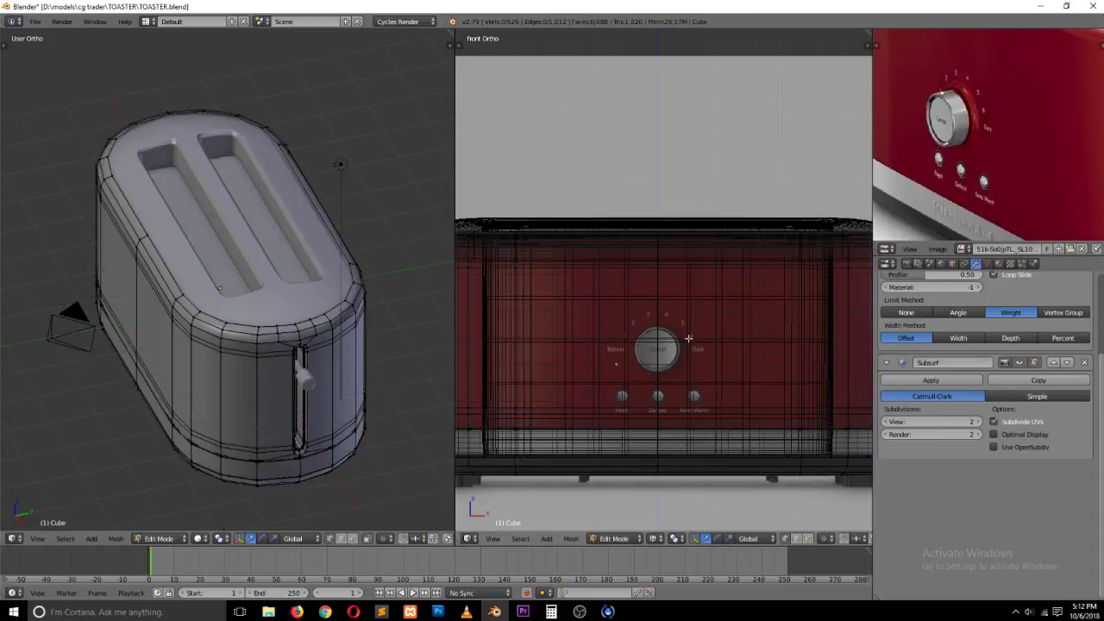
Step: Add a horizontal edge loop around the body, slide it down to the reference knob's centre height and clear the selection
{"action": "key", "text": "z"}
{"action": "key", "text": "ctrl+r"}
{"action": "left_click", "coordinate": [668, 345]}
{"action": "key", "text": "z"}
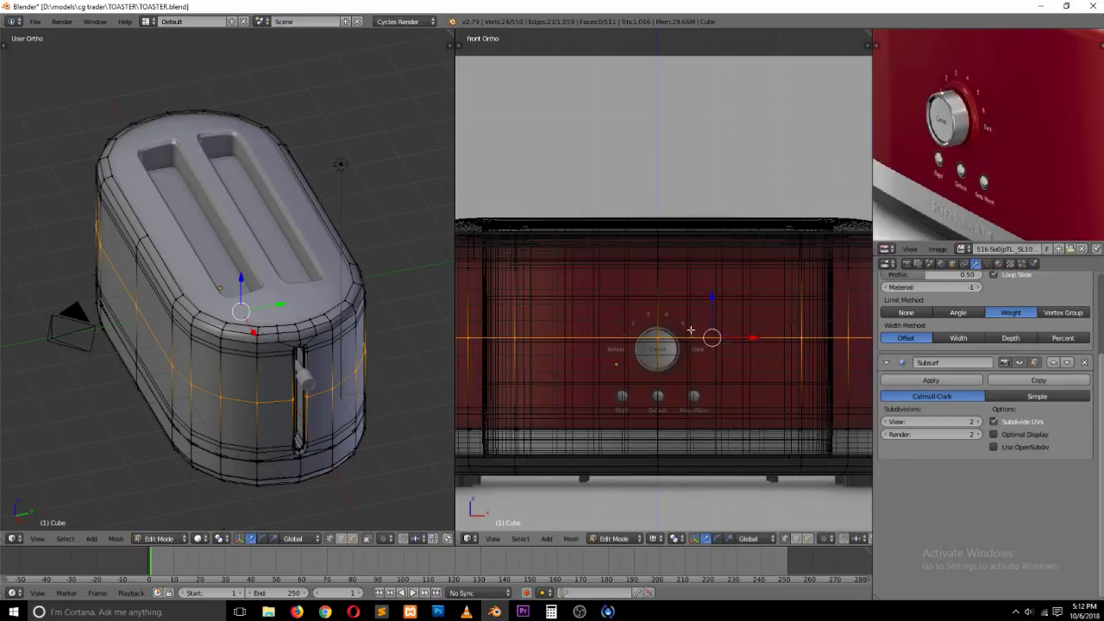
{"action": "key", "text": "g"}
{"action": "key", "text": "z"}
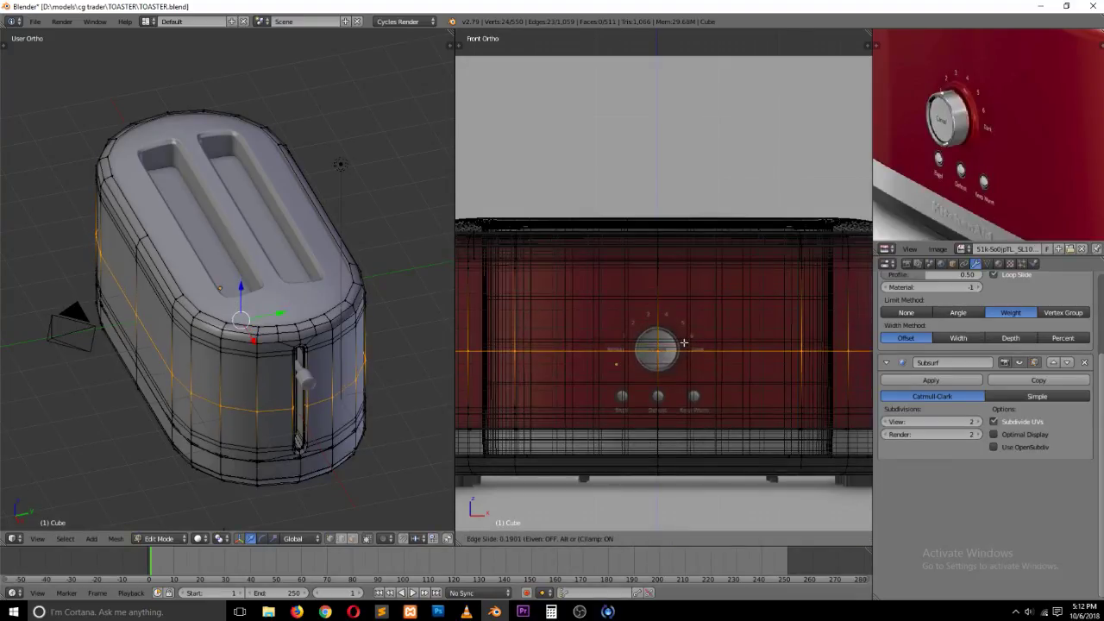
{"action": "left_click", "coordinate": [686, 342]}
{"action": "key", "text": "a"}
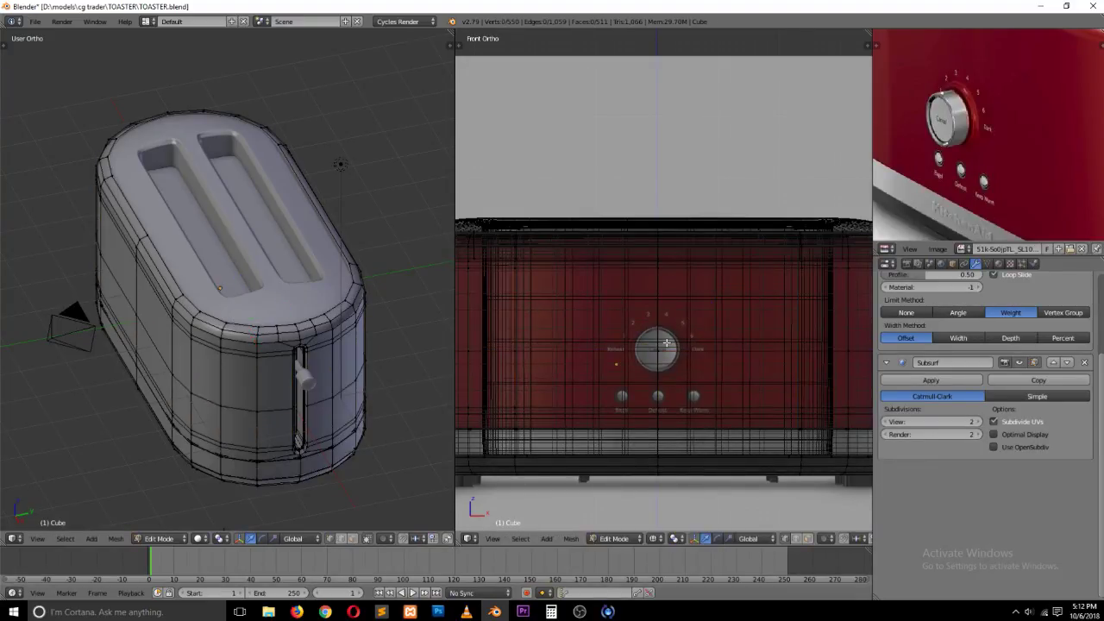
Step: Vertex-bevel the intersection of the two new loops with two segments and an offset of about 0.55
{"action": "key", "text": "z"}
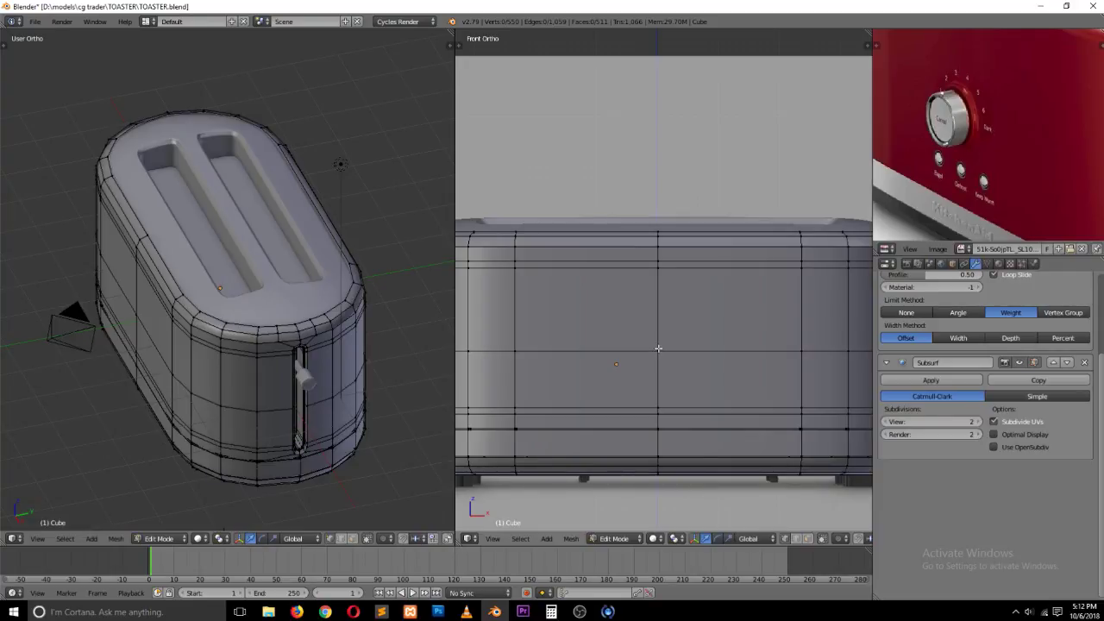
{"action": "right_click", "coordinate": [657, 349]}
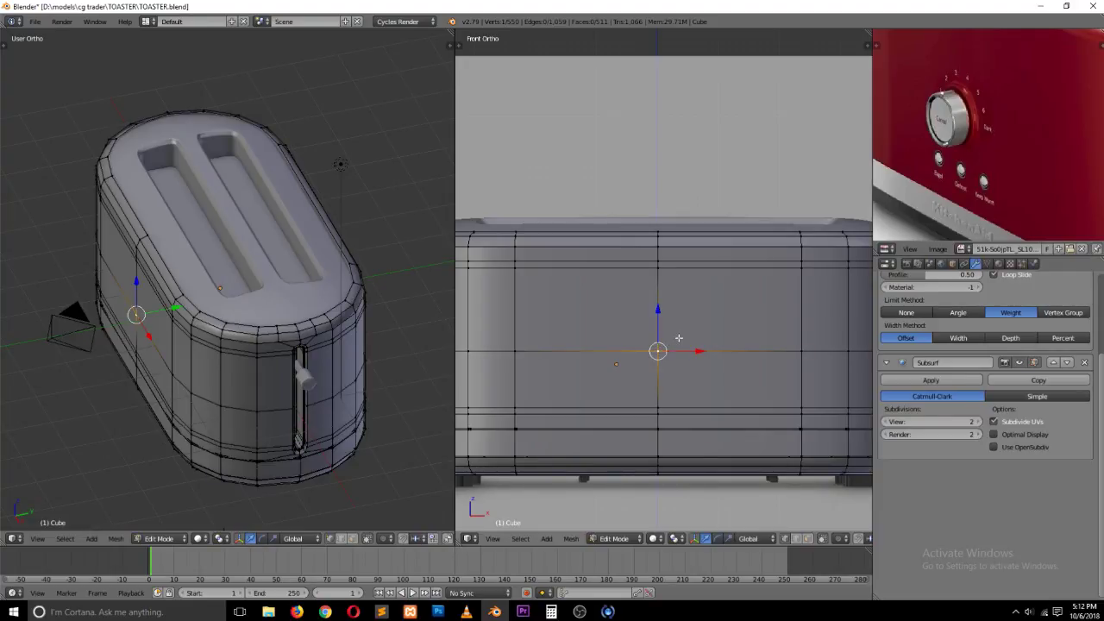
{"action": "key", "text": "ctrl+shift+b"}
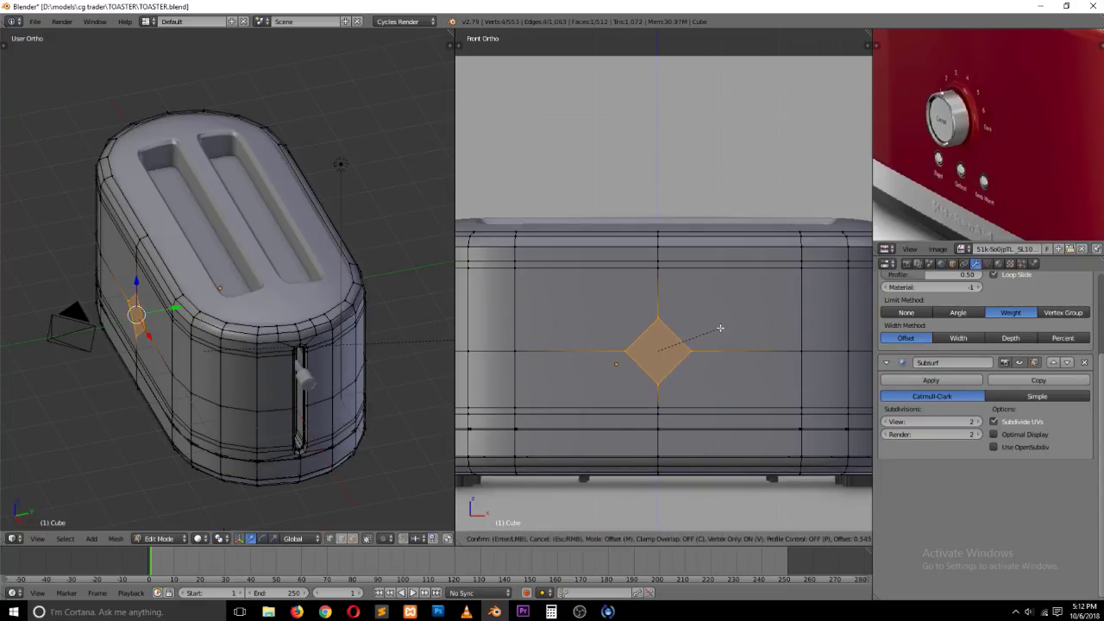
{"action": "scroll", "coordinate": [721, 328], "scroll_direction": "up", "scroll_amount": 1}
{"action": "left_click", "coordinate": [720, 327]}
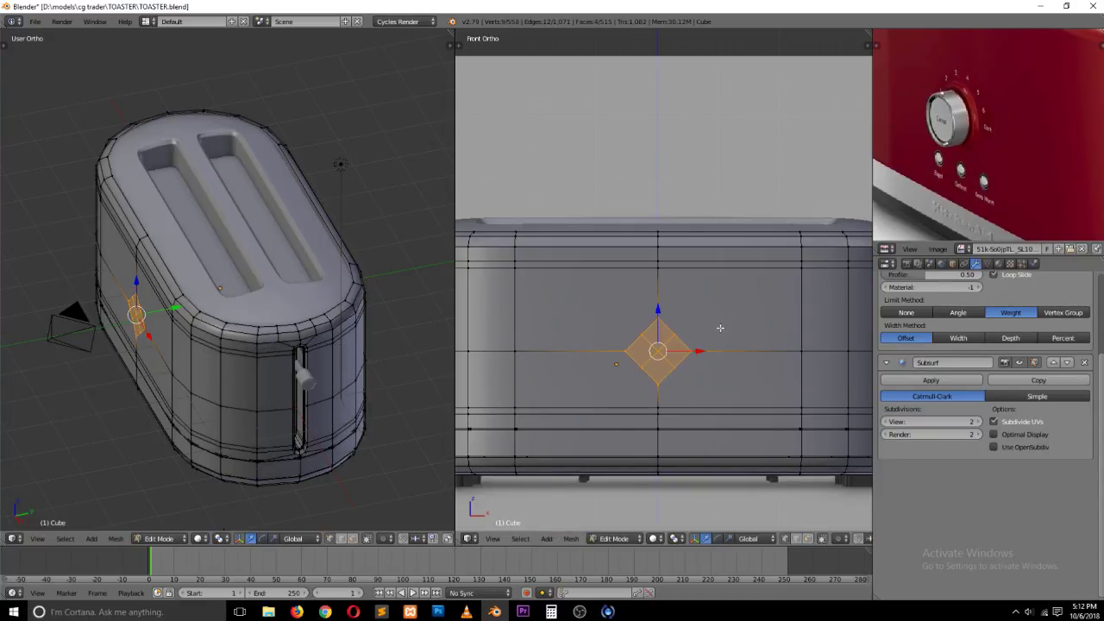
Step: Deselect the bevelled patch's centre vertex and round its outline into a regular octagon with To Sphere at factor 1
{"action": "right_click", "coordinate": [663, 352], "text": "shift"}
{"action": "key", "text": "alt+shift+s"}
{"action": "key", "text": "1"}
{"action": "key", "text": "Return"}
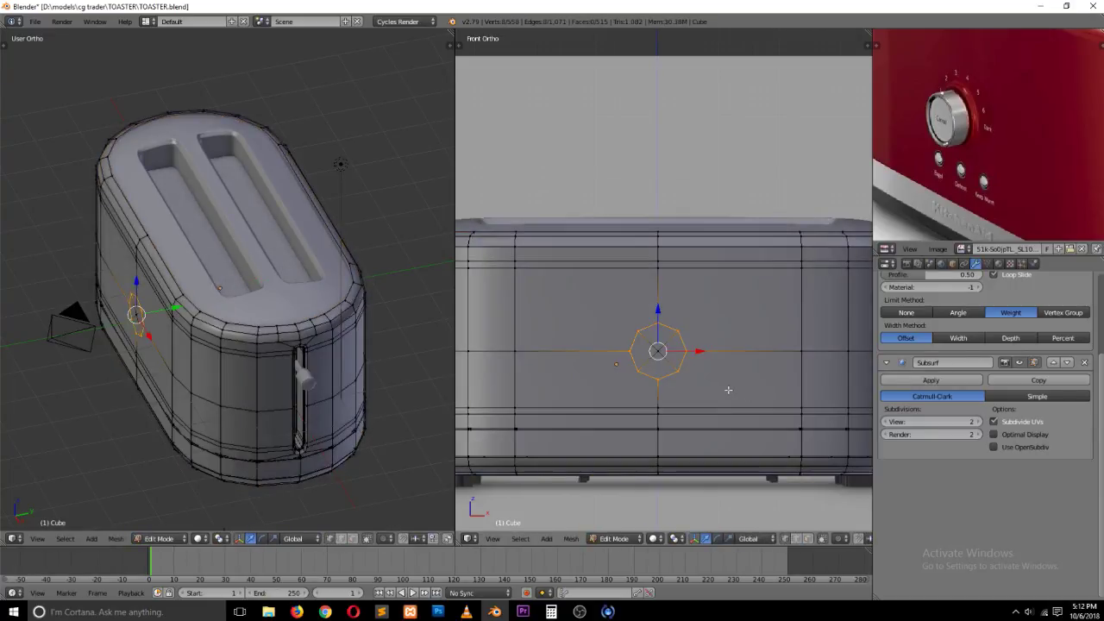
Step: Scale the octagon to sit just outside the reference knob and add its centre vertex to the selection
{"action": "scroll", "coordinate": [726, 390], "scroll_direction": "up", "scroll_amount": 4}
{"action": "key", "text": "s"}
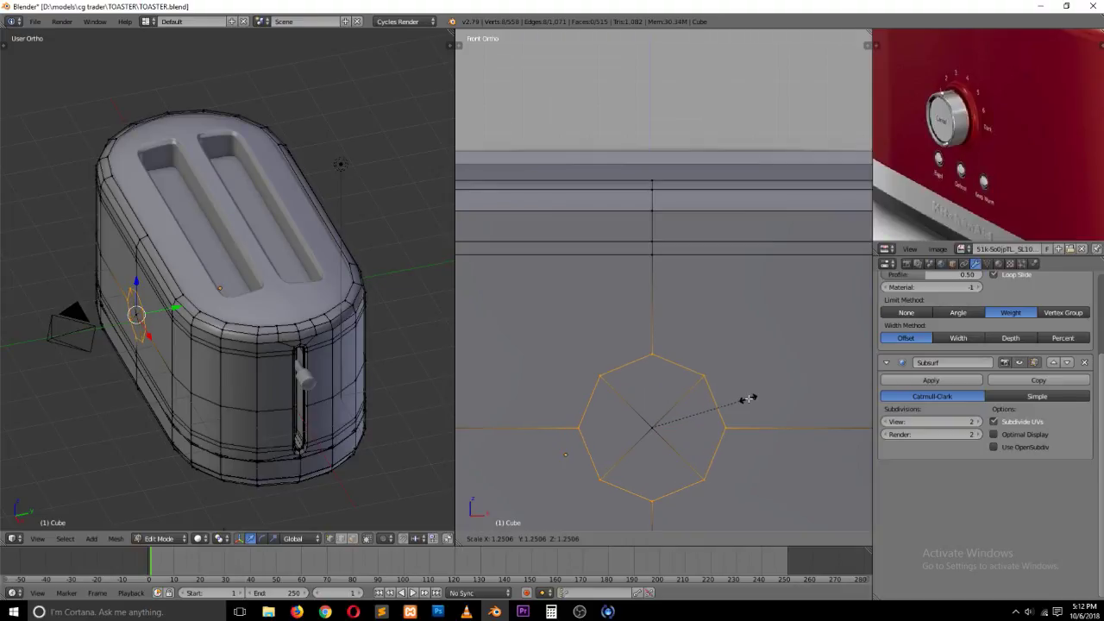
{"action": "left_click", "coordinate": [750, 397]}
{"action": "key", "text": "alt+z"}
{"action": "key", "text": "s"}
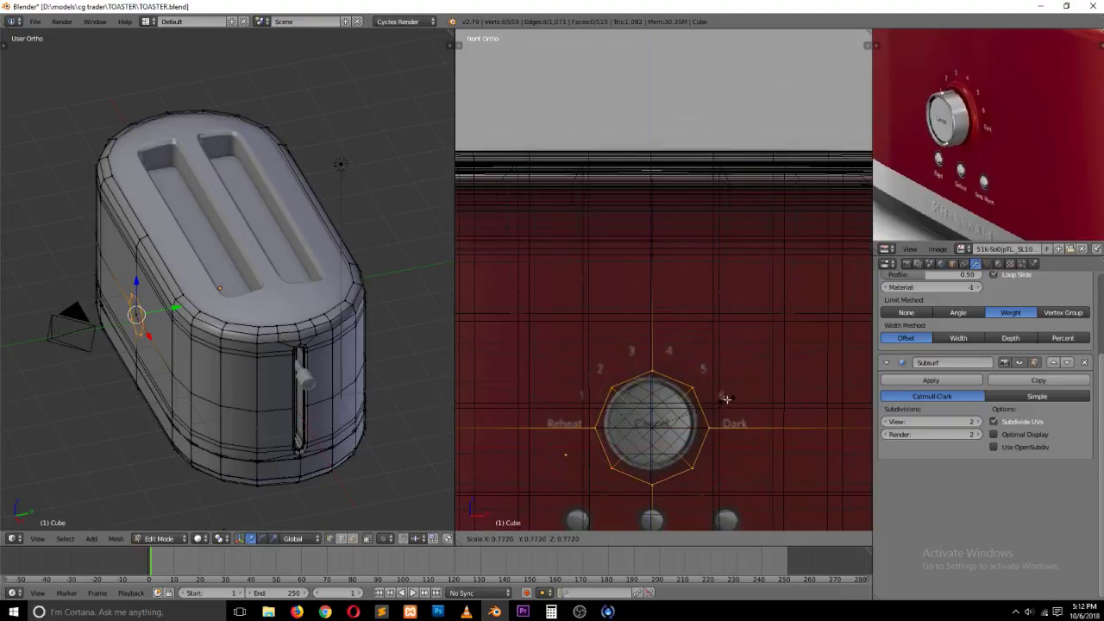
{"action": "left_click", "coordinate": [727, 403]}
{"action": "key", "text": "alt+z"}
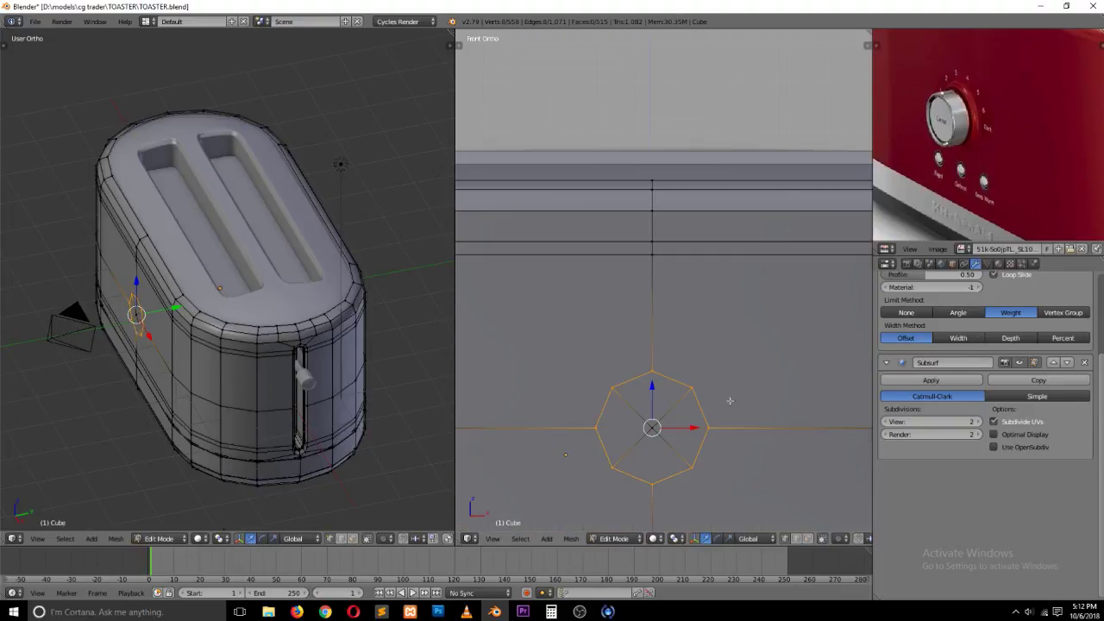
{"action": "right_click", "coordinate": [666, 421], "text": "shift"}
{"action": "key", "text": "z"}
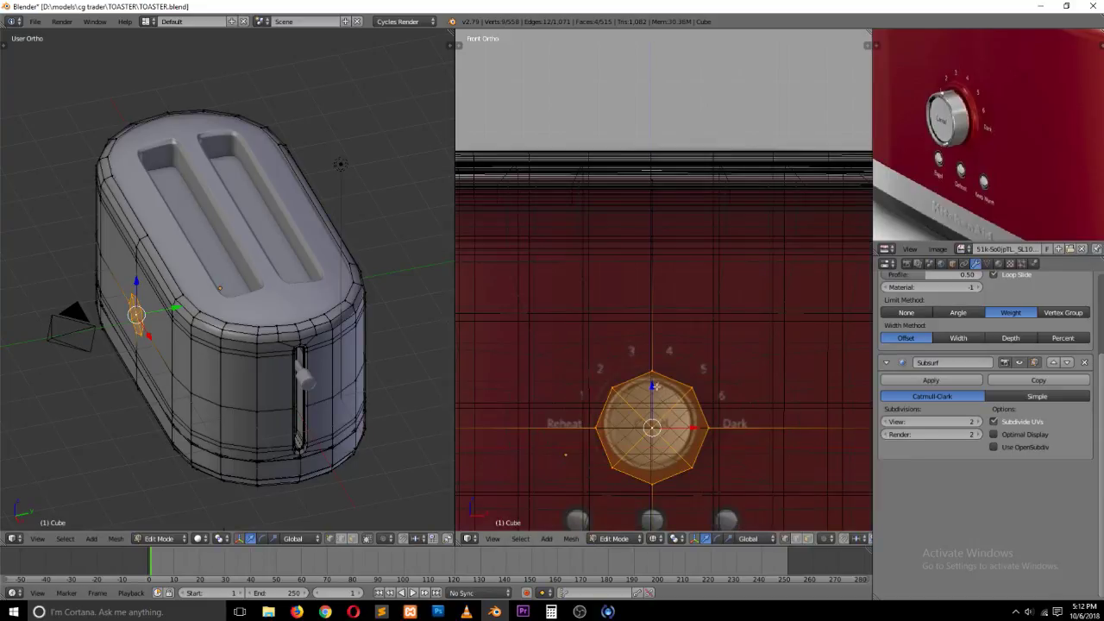
Step: Connect the octagon's upper-right diagonal vertex to the upper-right corner of the surrounding panel with an edge
{"action": "scroll", "coordinate": [730, 399], "scroll_direction": "down", "scroll_amount": 4}
{"action": "key", "text": "z"}
{"action": "key", "text": "z"}
{"action": "scroll", "coordinate": [740, 395], "scroll_direction": "up", "scroll_amount": 2}
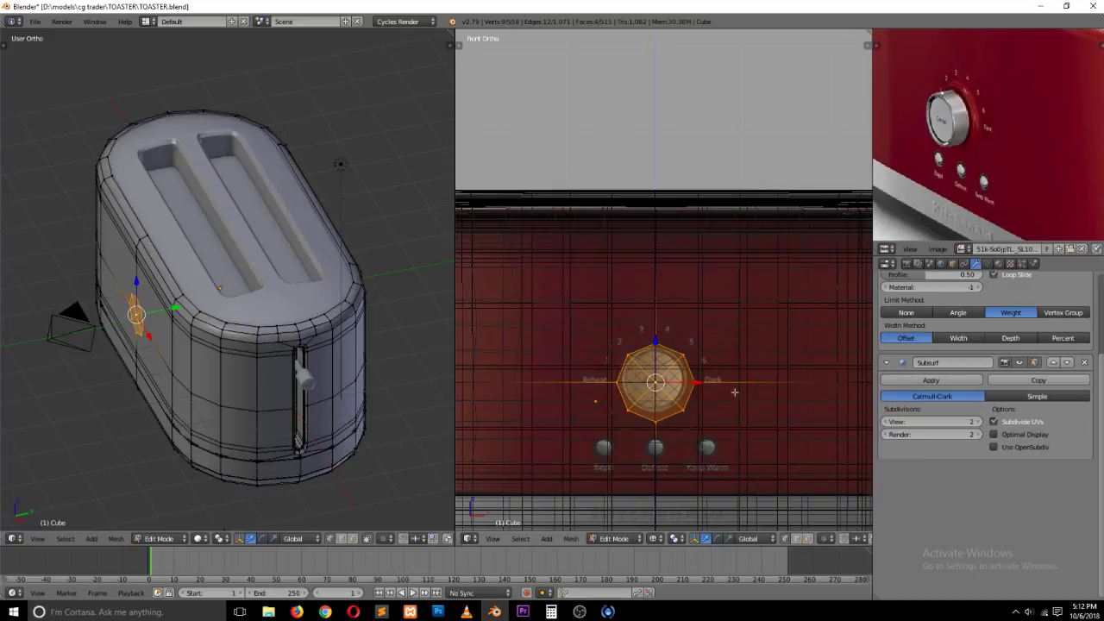
{"action": "key", "text": "z"}
{"action": "middle_click_drag", "start_coordinate": [725, 380], "coordinate": [668, 411]}
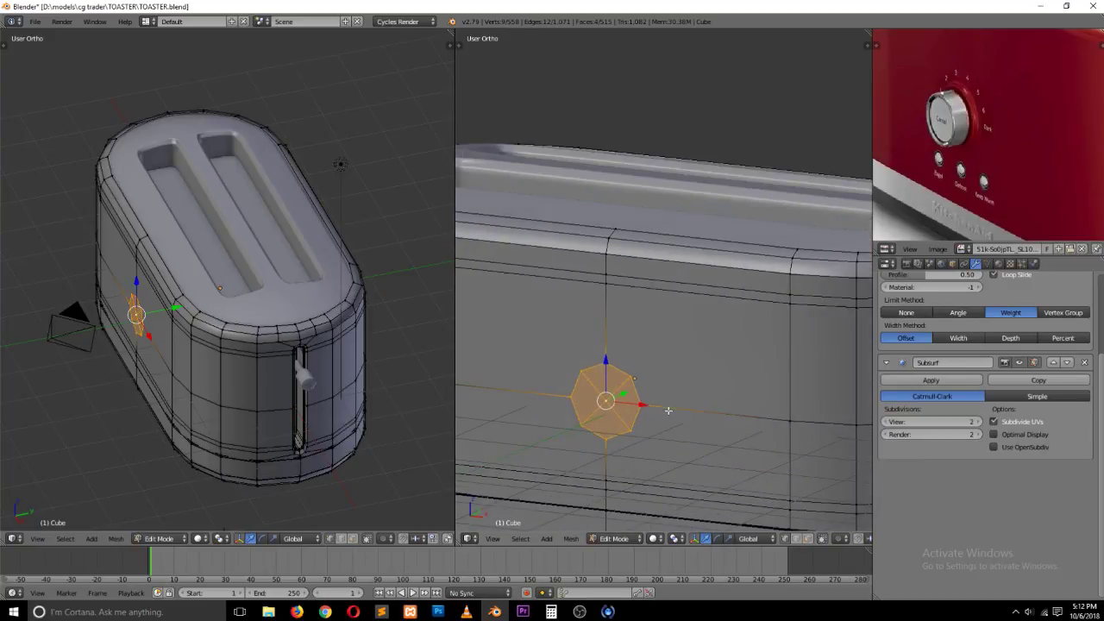
{"action": "right_click", "coordinate": [634, 377]}
{"action": "right_click", "coordinate": [789, 304], "text": "shift"}
{"action": "key", "text": "f"}
{"action": "scroll", "coordinate": [717, 359], "scroll_direction": "down", "scroll_amount": 5, "text": "shift"}
Step: Try to connect the octagon's lower-right diagonal vertex to the panel's lower-right corner, undo it and compare with the front reference
{"action": "right_click", "coordinate": [631, 359]}
{"action": "right_click", "coordinate": [772, 419], "text": "shift"}
{"action": "key", "text": "f"}
{"action": "key", "text": "ctrl+z"}
{"action": "key", "text": "z"}
{"action": "key", "text": "z"}
{"action": "key", "text": "KP_1"}
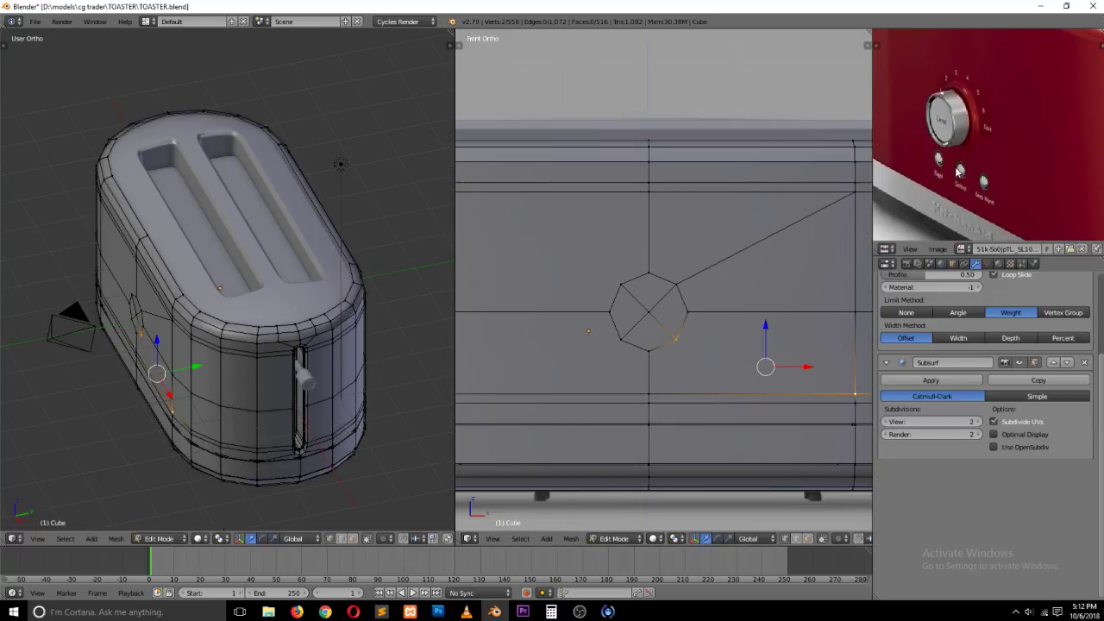
{"action": "key", "text": "z"}
{"action": "key", "text": "z"}
{"action": "key", "text": "z"}
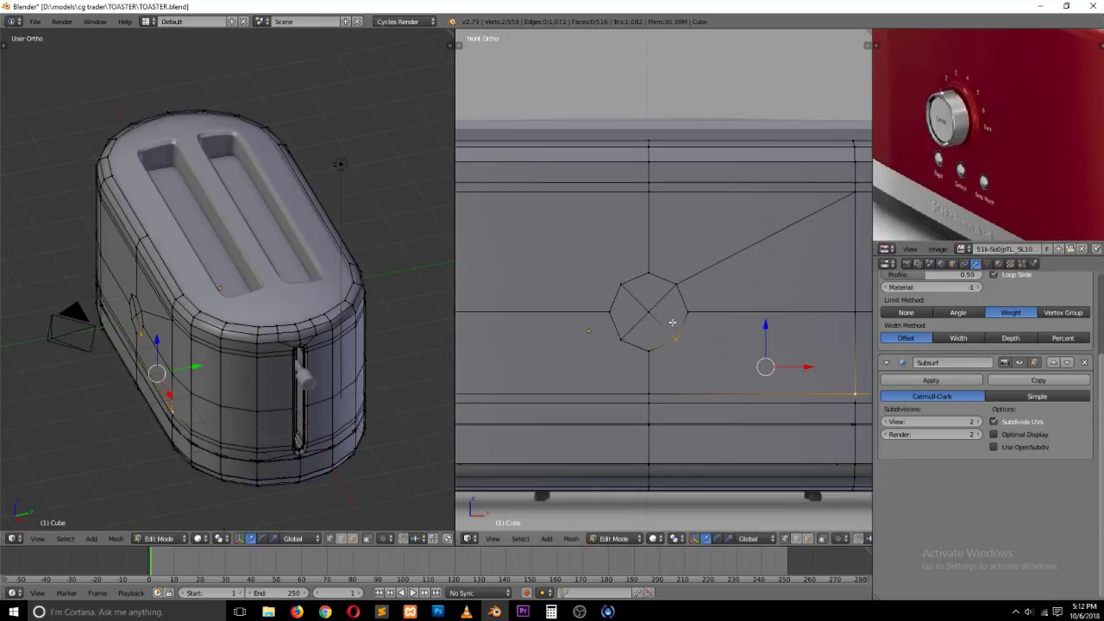
Step: Select the octagon's centre vertex, grow the selection to all the octagon's faces and inset them slightly
{"action": "key", "text": "a"}
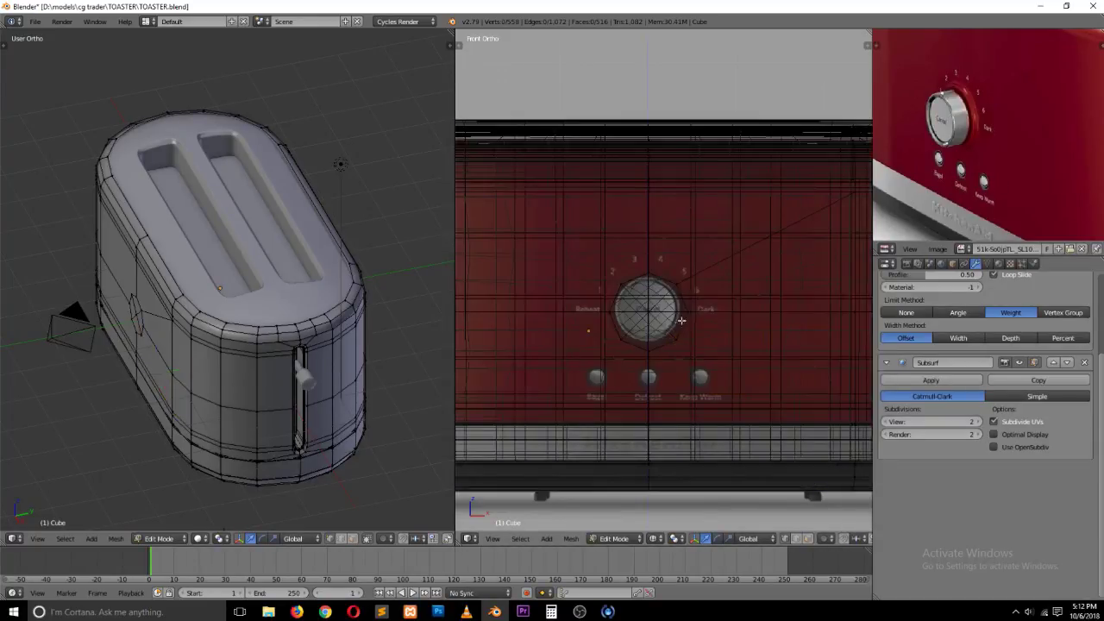
{"action": "key", "text": "z"}
{"action": "right_click", "coordinate": [657, 315]}
{"action": "key", "text": "ctrl+KP_Add"}
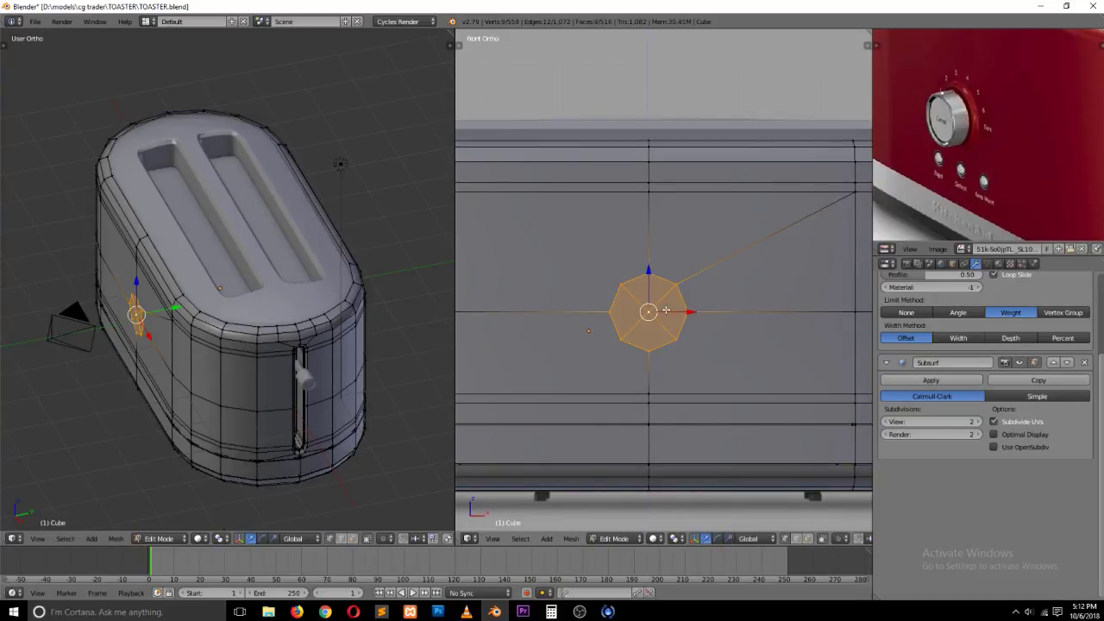
{"action": "middle_click_drag", "start_coordinate": [727, 251], "coordinate": [571, 352]}
{"action": "key", "text": "KP_Decimal"}
{"action": "key", "text": "i"}
{"action": "left_click", "coordinate": [714, 217]}
Step: Extrude the octagon's faces outwards along global Y by about 0.06 and inset the raised faces by about 0.056
{"action": "key", "text": "e"}
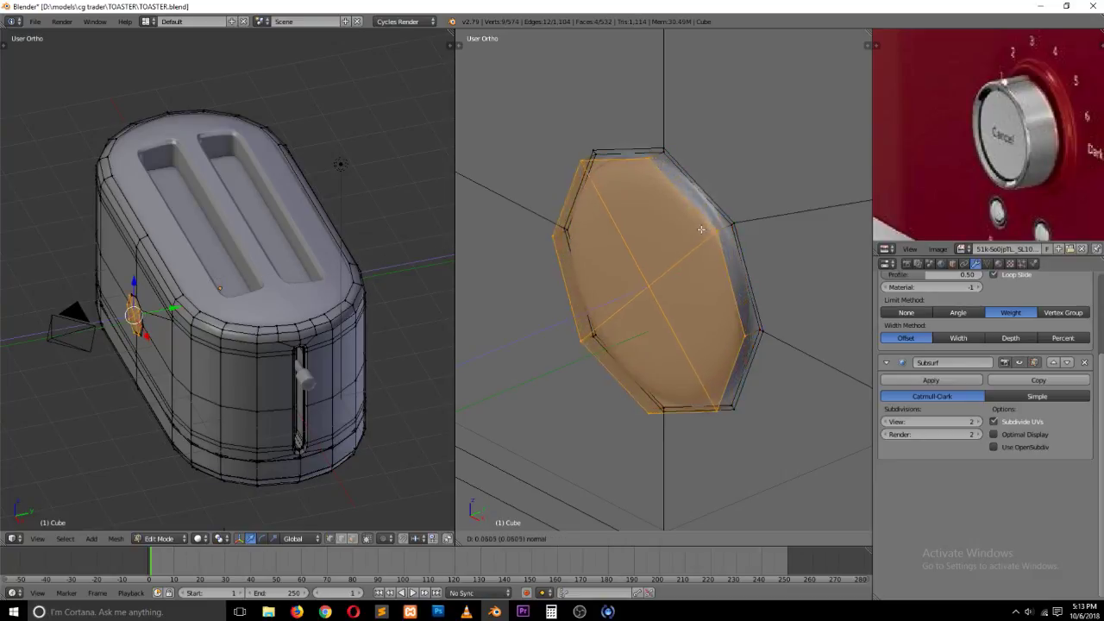
{"action": "key", "text": "y"}
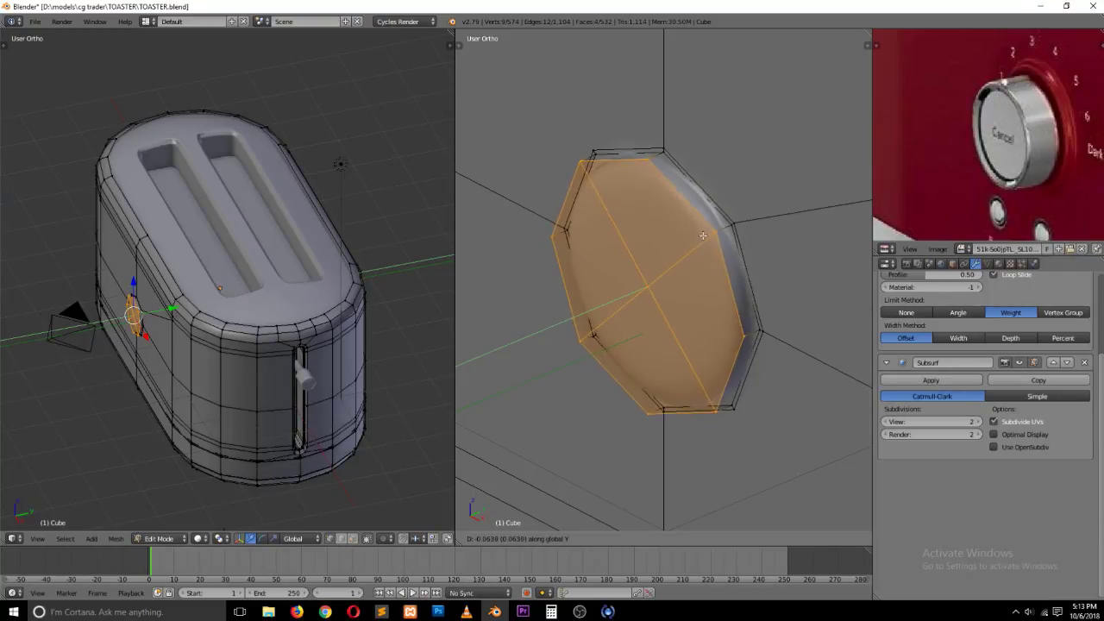
{"action": "left_click", "coordinate": [701, 234]}
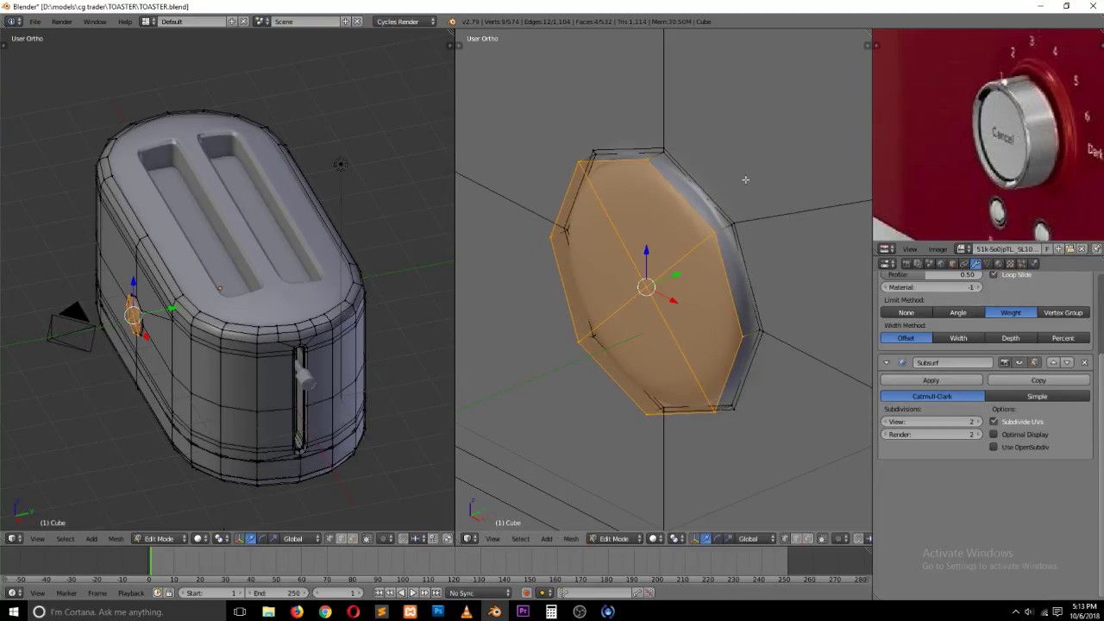
{"action": "key", "text": "i"}
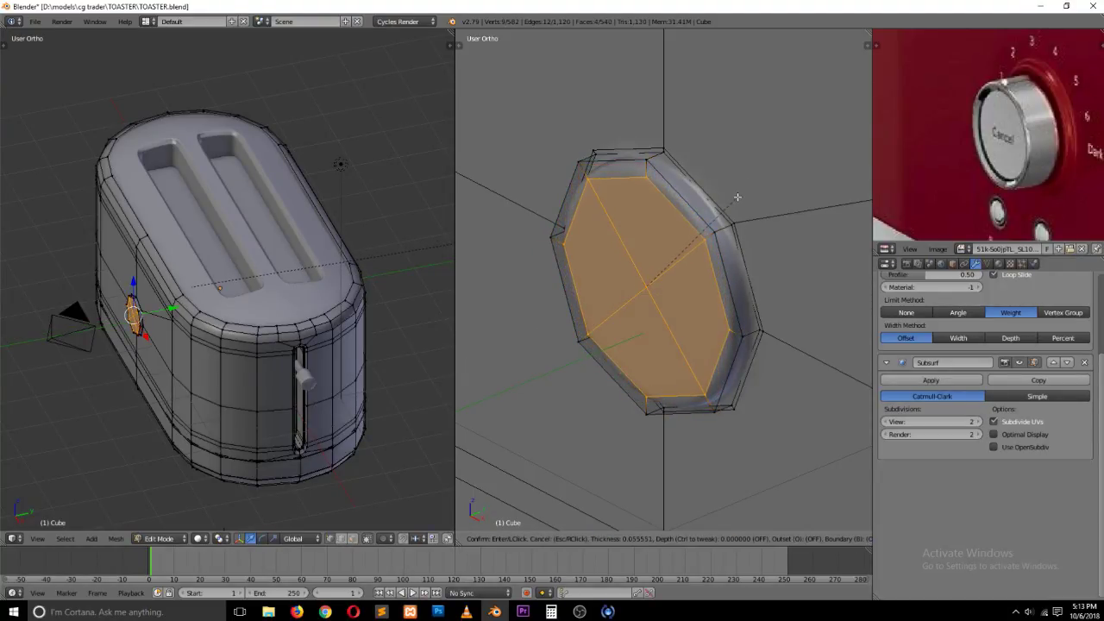
{"action": "left_click", "coordinate": [737, 196]}
Step: Extrude the inner faces about 0.04 inwards to form a recess, set edge selection and view the smoothed ring from the front
{"action": "key", "text": "i"}
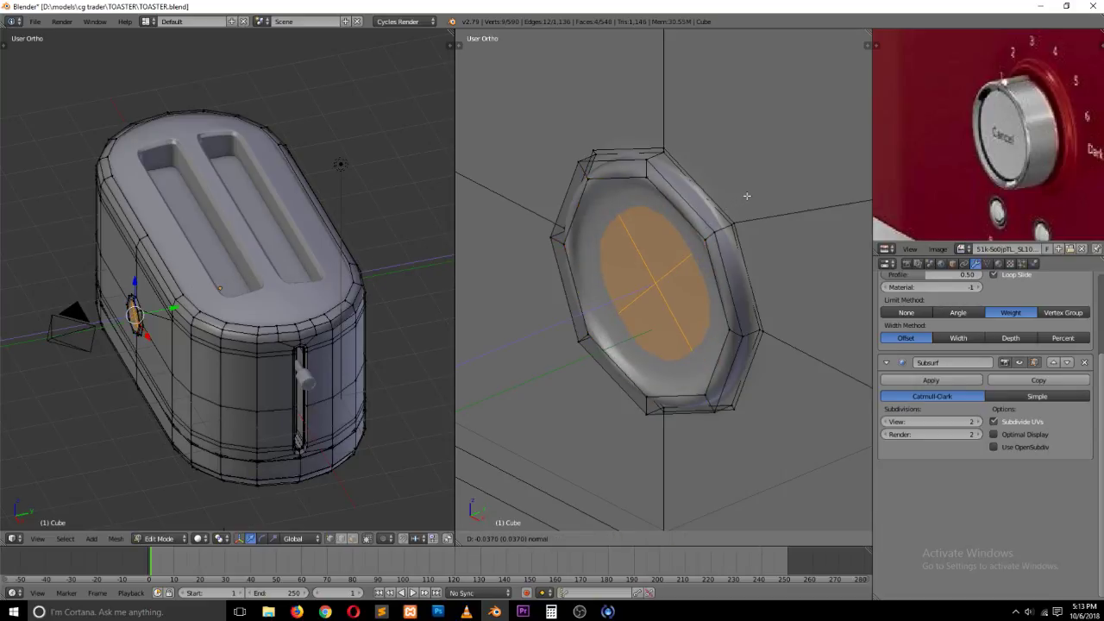
{"action": "left_click", "coordinate": [745, 197]}
{"action": "key", "text": "ctrl+Tab"}
{"action": "left_click", "coordinate": [728, 225]}
{"action": "key", "text": "Tab"}
{"action": "mouse_move", "coordinate": [737, 249]}
{"action": "middle_mouse_down"}
{"action": "mouse_move", "coordinate": [716, 249]}
{"action": "mouse_move", "coordinate": [712, 232]}
{"action": "mouse_move", "coordinate": [729, 245]}
{"action": "middle_mouse_up"}
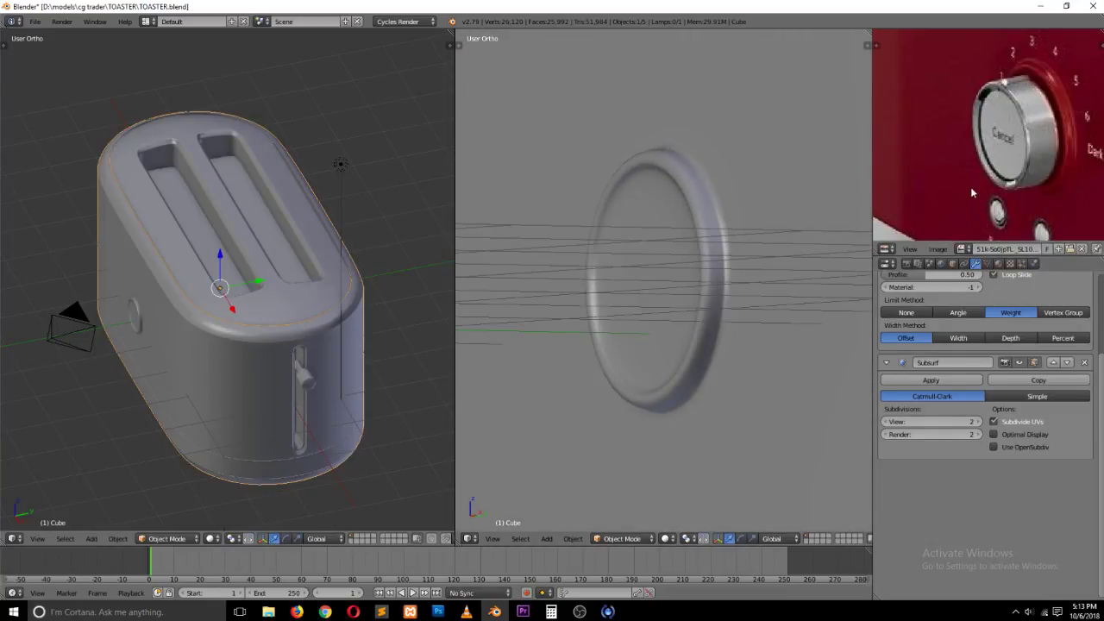
{"action": "scroll", "coordinate": [798, 250], "scroll_direction": "down", "scroll_amount": 3}
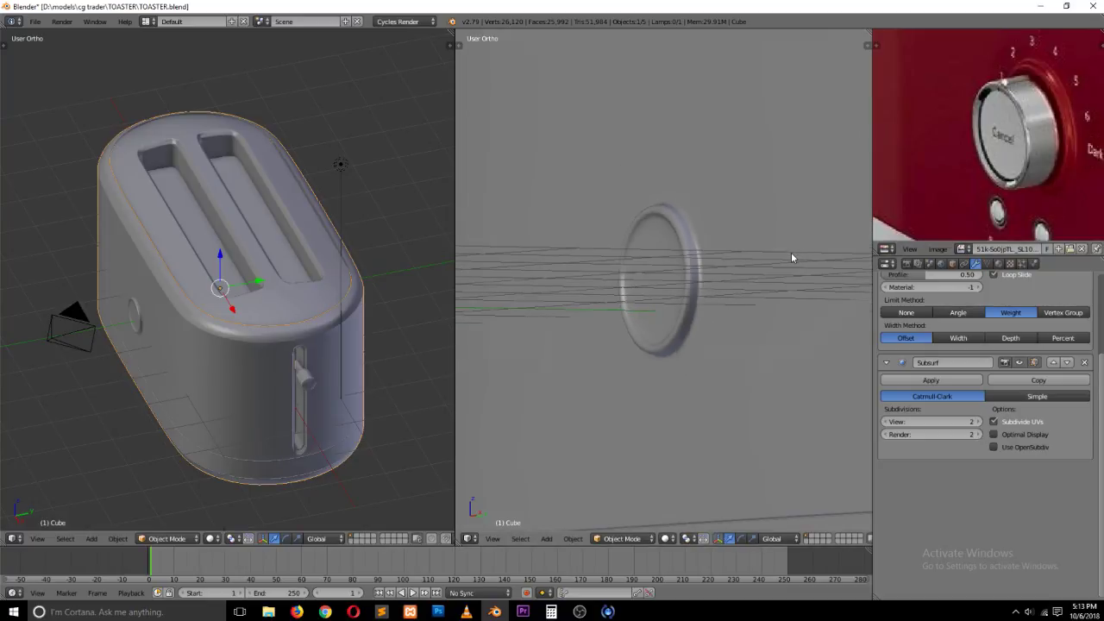
{"action": "key", "text": "KP_1"}
Step: Save the toaster file
{"action": "key", "text": "alt+Tab"}
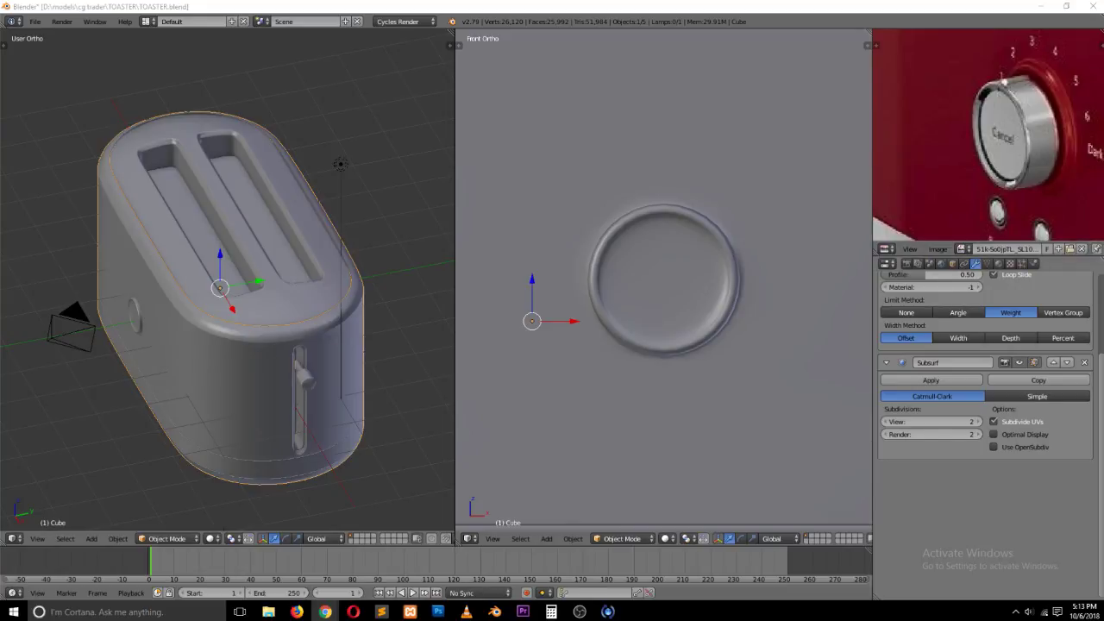
{"action": "left_click", "coordinate": [712, 248]}
{"action": "key", "text": "ctrl+s"}
{"action": "left_click", "coordinate": [712, 247]}
{"action": "key", "text": "ctrl+s"}
{"action": "left_click", "coordinate": [711, 248]}
Step: Assign an edge bevel weight to the octagonal edge loop inside the raised ring and check the smoothed shape in Object Mode
{"action": "scroll", "coordinate": [711, 253], "scroll_direction": "down", "scroll_amount": 1}
{"action": "scroll", "coordinate": [715, 256], "scroll_direction": "up", "scroll_amount": 3}
{"action": "middle_click_drag", "start_coordinate": [715, 256], "coordinate": [642, 312]}
{"action": "key", "text": "Tab"}
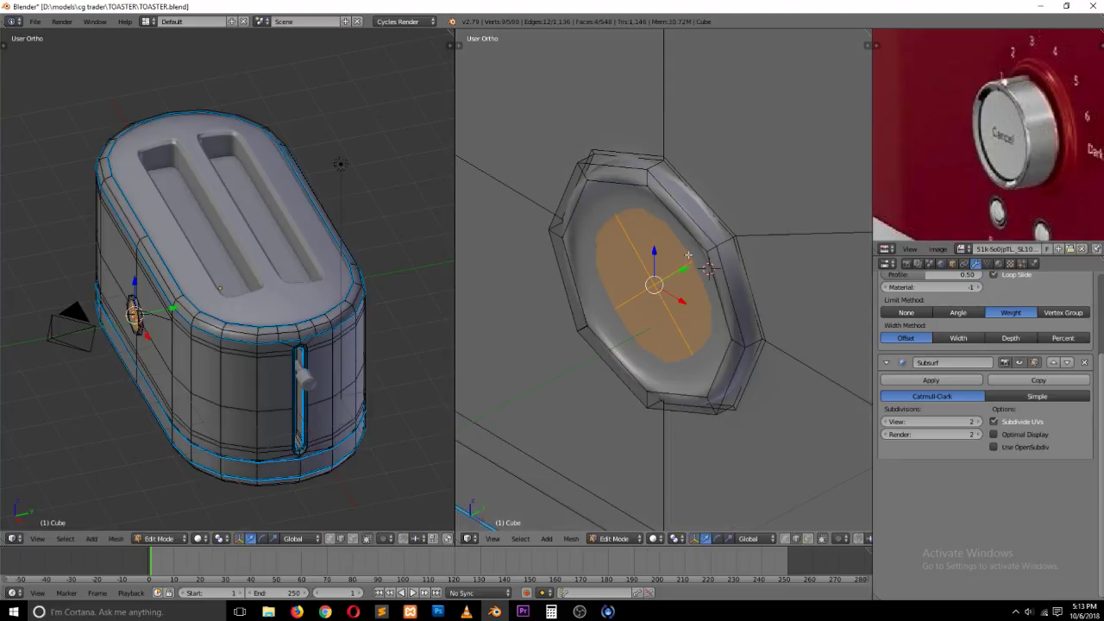
{"action": "right_click", "coordinate": [689, 233], "text": "alt"}
{"action": "key", "text": "ctrl+e"}
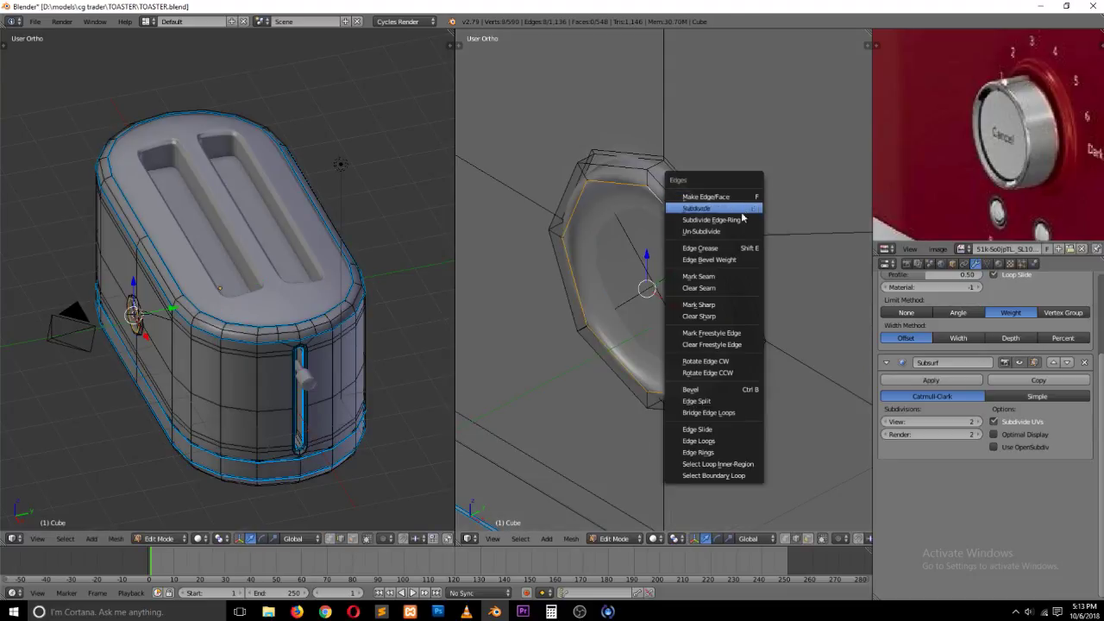
{"action": "key", "text": "Return"}
{"action": "key", "text": "Tab"}
{"action": "middle_click_drag", "start_coordinate": [736, 263], "coordinate": [760, 216]}
{"action": "key", "text": "Tab"}
Step: Try to select the octagonal edge loop at the base of the recess, alternating between wireframe and solid shading
{"action": "key", "text": "z"}
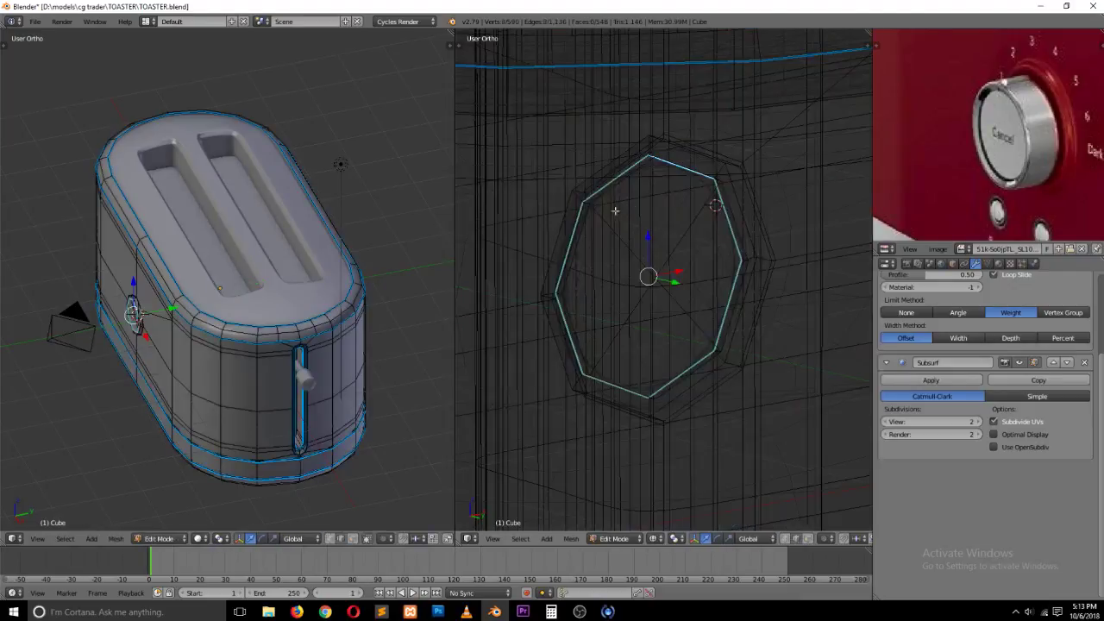
{"action": "left_click", "coordinate": [600, 203], "text": "alt"}
{"action": "key", "text": "z"}
{"action": "key", "text": "z"}
{"action": "left_click", "coordinate": [575, 320], "text": "alt"}
{"action": "middle_click_drag", "start_coordinate": [657, 328], "coordinate": [788, 316]}
{"action": "left_click", "coordinate": [743, 277], "text": "alt"}
{"action": "left_click", "coordinate": [752, 297], "text": "alt"}
{"action": "key", "text": "z"}
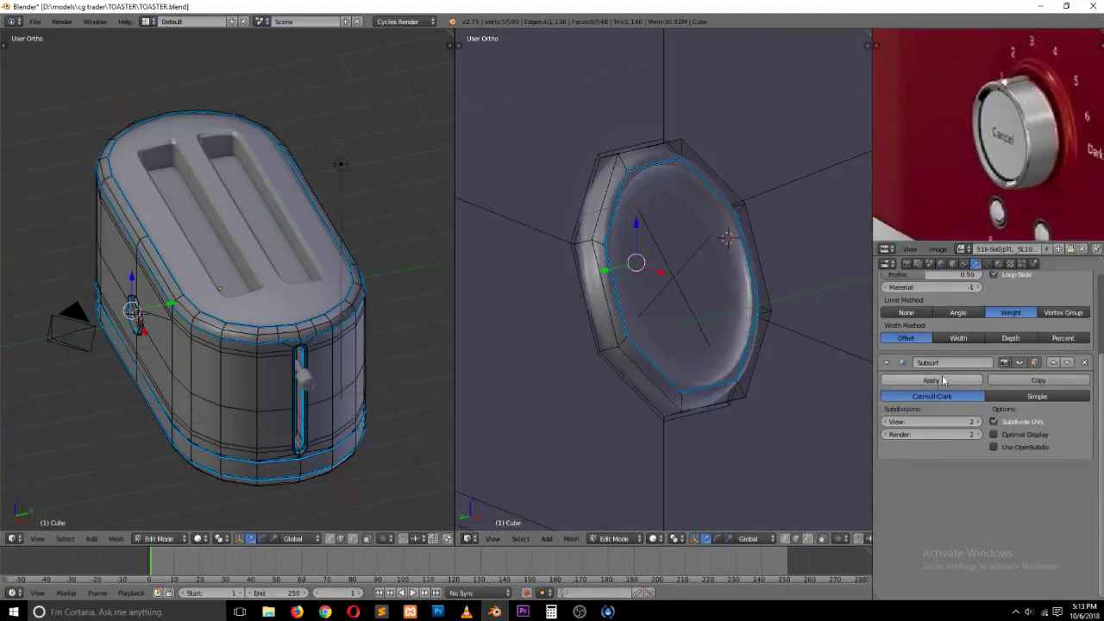
Step: Hide the Subsurf modifier in the viewport and give the edge loop at the recess's base a bevel weight of 1
{"action": "left_click", "coordinate": [1021, 363]}
{"action": "right_click", "coordinate": [739, 269], "text": "alt+shift"}
{"action": "right_click", "coordinate": [740, 324], "text": "alt+shift"}
{"action": "key", "text": "ctrl+e"}
{"action": "left_click", "coordinate": [760, 279]}
{"action": "type", "text": "1"}
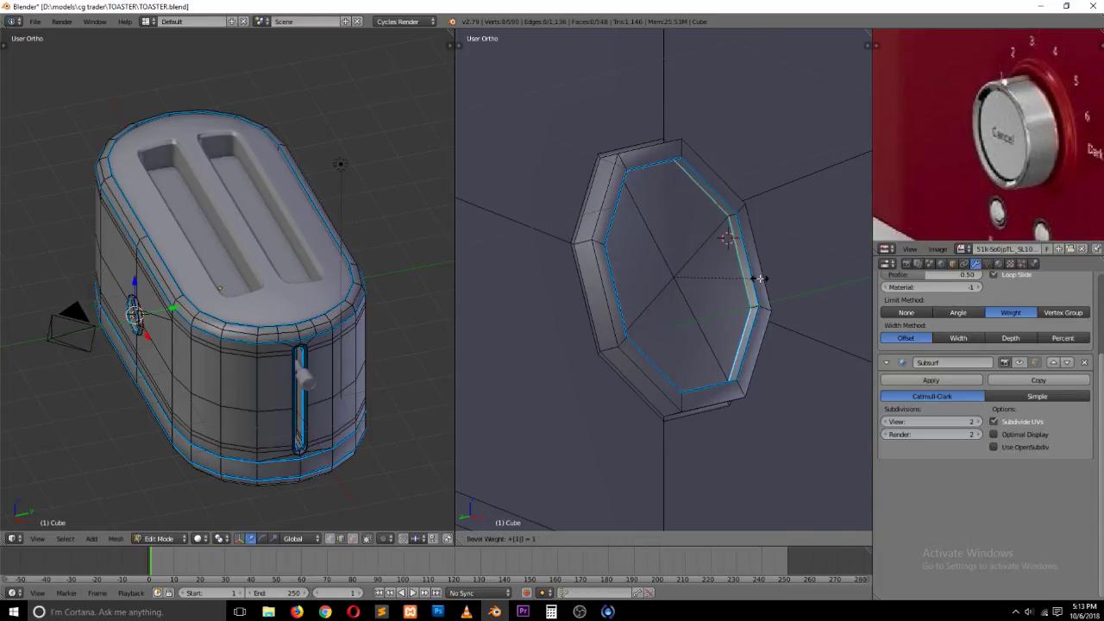
{"action": "key", "text": "Return"}
Step: Leave Edit Mode, show the Subsurf modifier again and inspect the round recess from the front
{"action": "key", "text": "Tab"}
{"action": "middle_click_drag", "start_coordinate": [766, 286], "coordinate": [690, 332]}
{"action": "left_click", "coordinate": [1020, 363]}
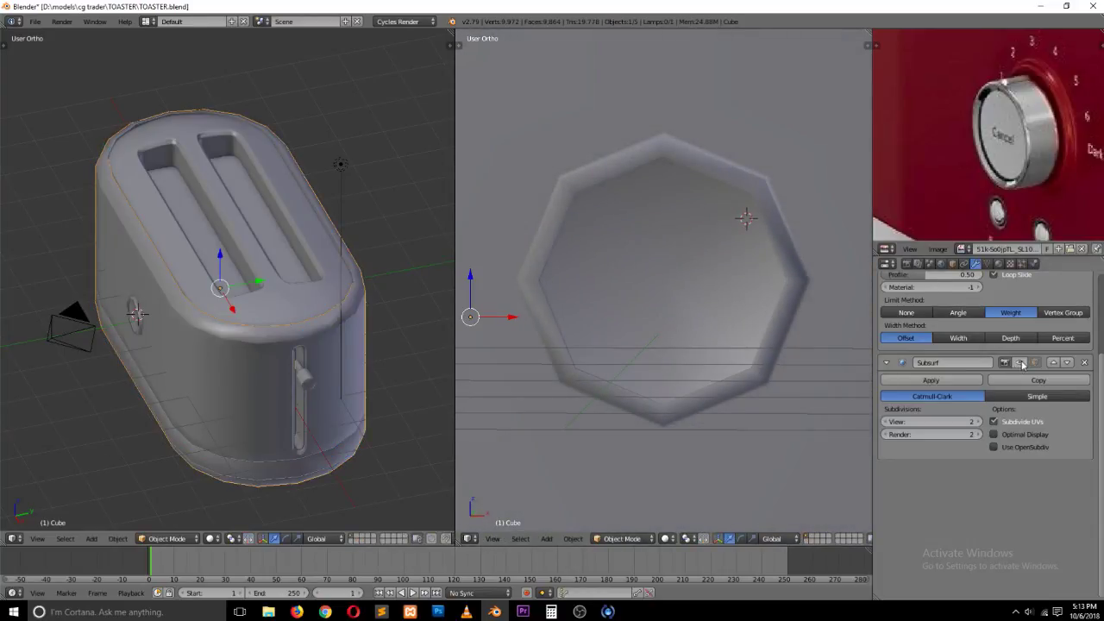
{"action": "key", "text": "KP_1"}
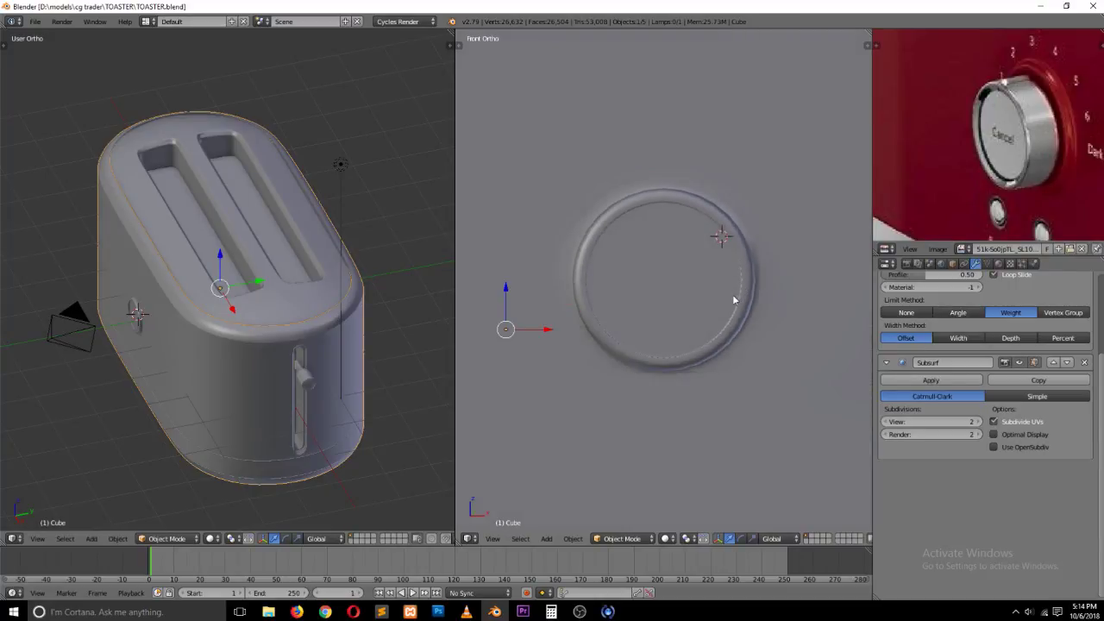
{"action": "scroll", "coordinate": [737, 297], "scroll_direction": "down", "scroll_amount": 3}
{"action": "scroll", "coordinate": [733, 305], "scroll_direction": "down", "scroll_amount": 5, "text": "shift"}
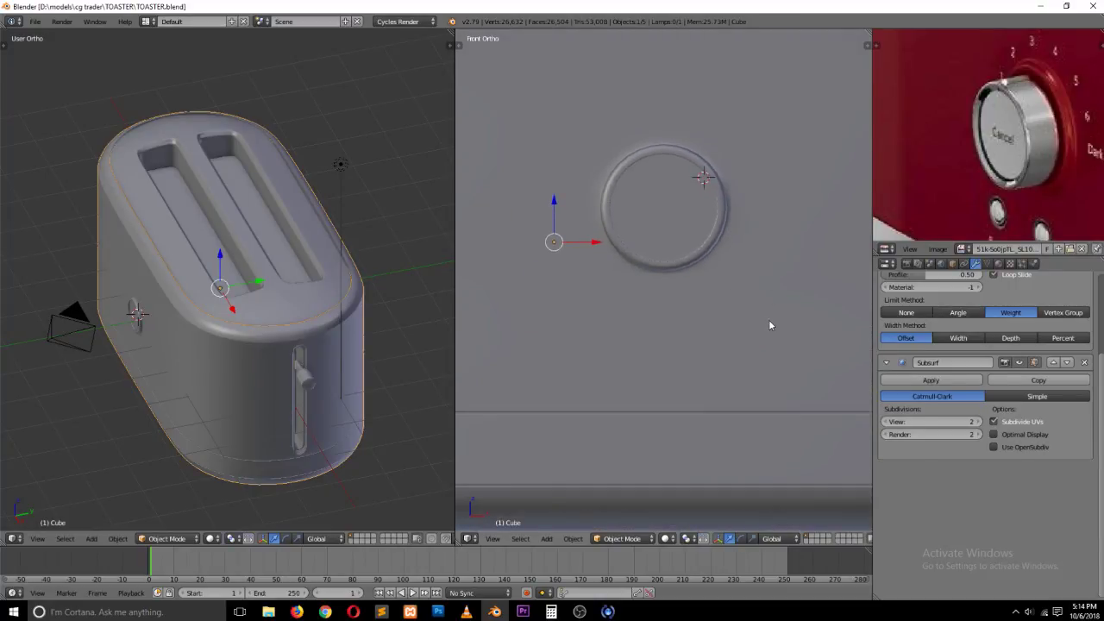
Step: Open the toaster body's mesh for editing and compare the area below the knob with the three small buttons in the reference
{"action": "right_click", "coordinate": [768, 321]}
{"action": "key", "text": "Tab"}
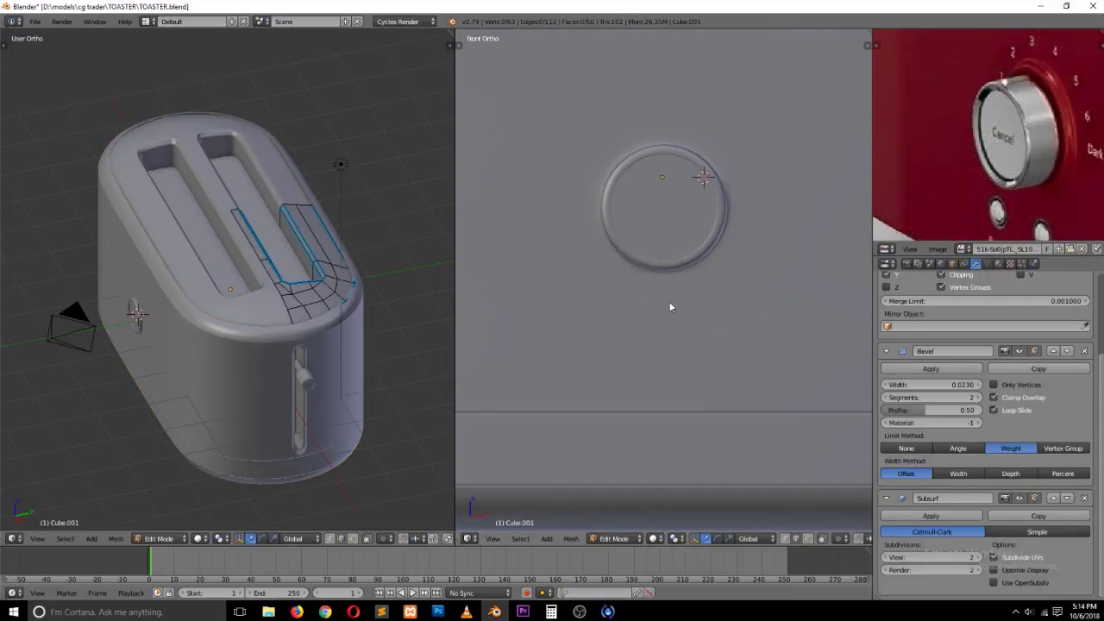
{"action": "key", "text": "Tab"}
{"action": "right_click", "coordinate": [689, 276]}
{"action": "key", "text": "Tab"}
{"action": "key", "text": "z"}
{"action": "key", "text": "z"}
{"action": "key", "text": "z"}
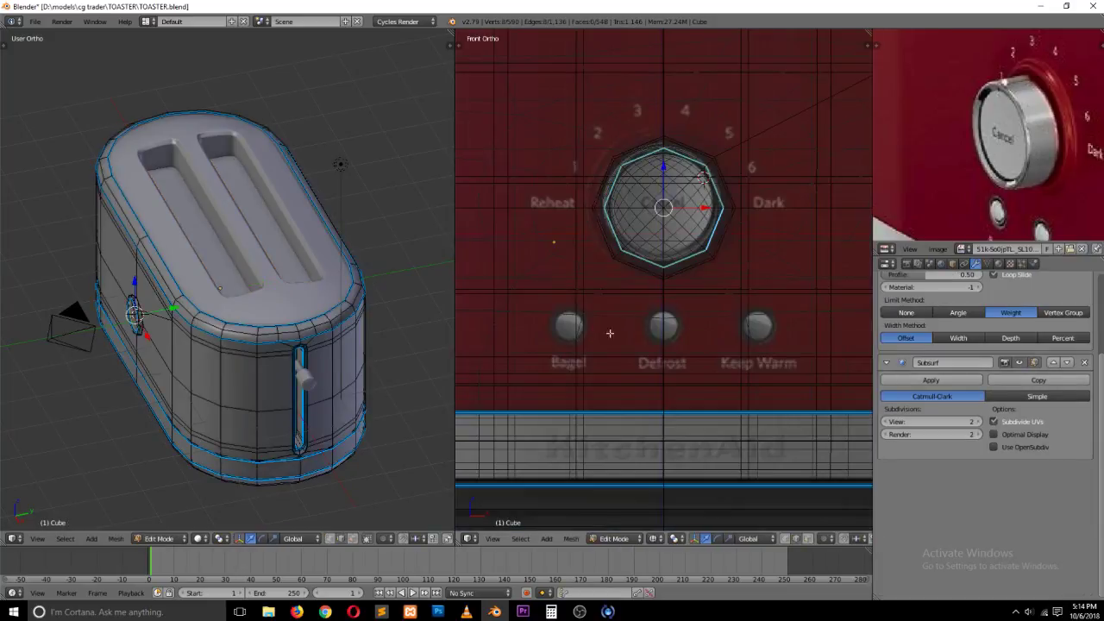
{"action": "key", "text": "z"}
Step: Examine the body's edge layout around the knob recess from the front and the lever end
{"action": "scroll", "coordinate": [664, 324], "scroll_direction": "down", "scroll_amount": 5}
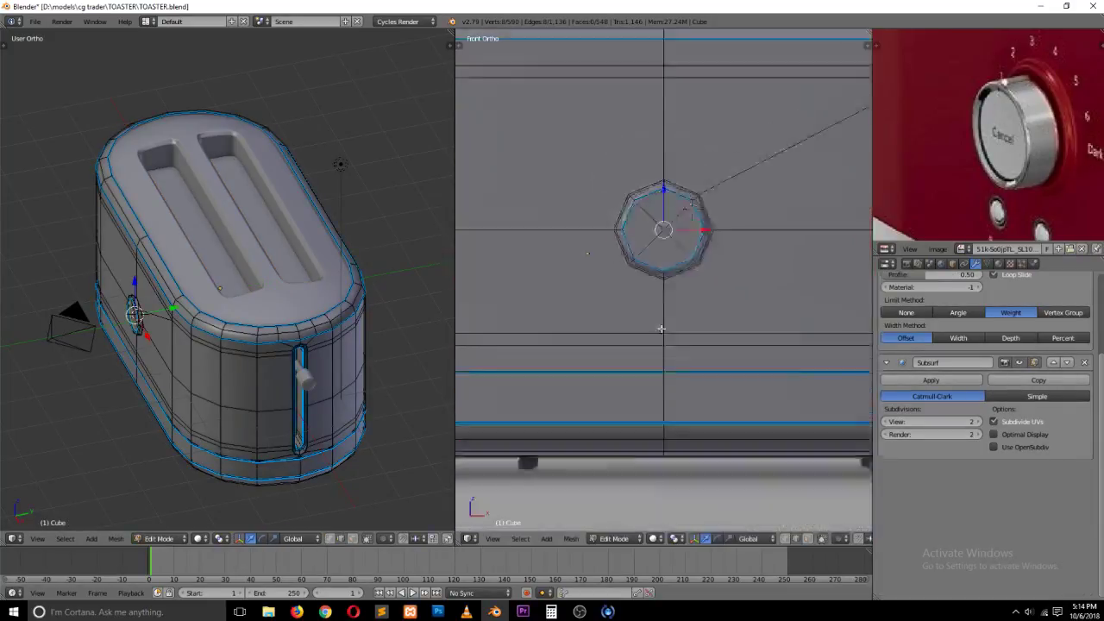
{"action": "scroll", "coordinate": [666, 318], "scroll_direction": "down", "scroll_amount": 5}
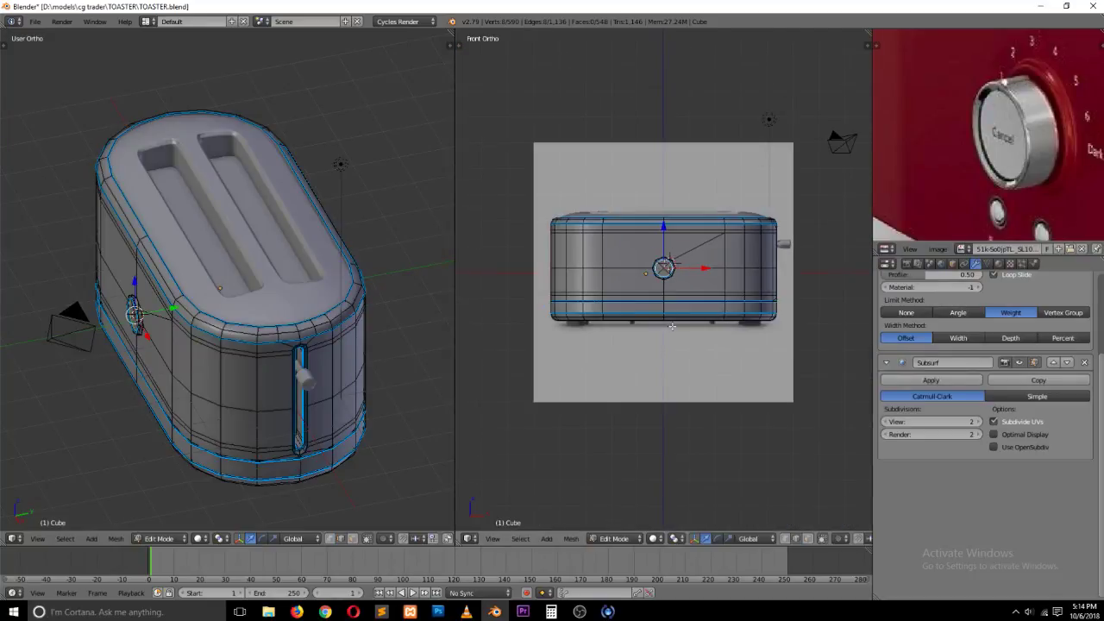
{"action": "scroll", "coordinate": [672, 327], "scroll_direction": "up", "scroll_amount": 3}
{"action": "key", "text": "z"}
{"action": "key", "text": "z"}
{"action": "middle_click_drag", "start_coordinate": [732, 288], "coordinate": [583, 296]}
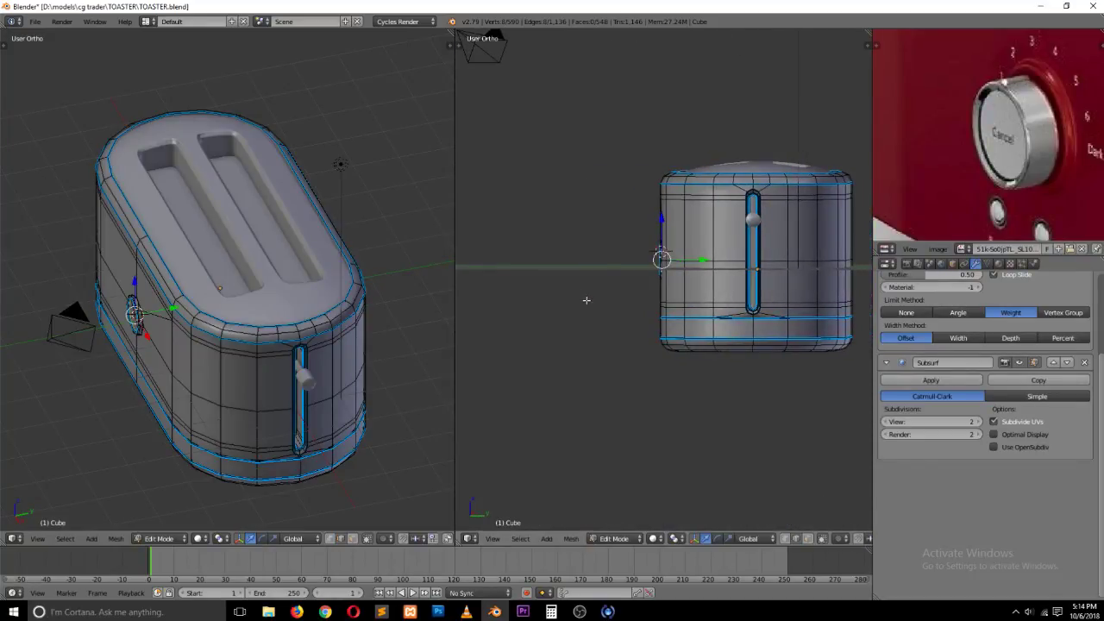
{"action": "key", "text": "KP_1"}
{"action": "scroll", "coordinate": [645, 288], "scroll_direction": "up", "scroll_amount": 3}
{"action": "key", "text": "z"}
{"action": "key", "text": "z"}
Step: Try to edge-slide the horizontal edge row below the knob recess upwards
{"action": "left_click", "coordinate": [488, 311]}
{"action": "right_click", "coordinate": [838, 308], "text": "alt"}
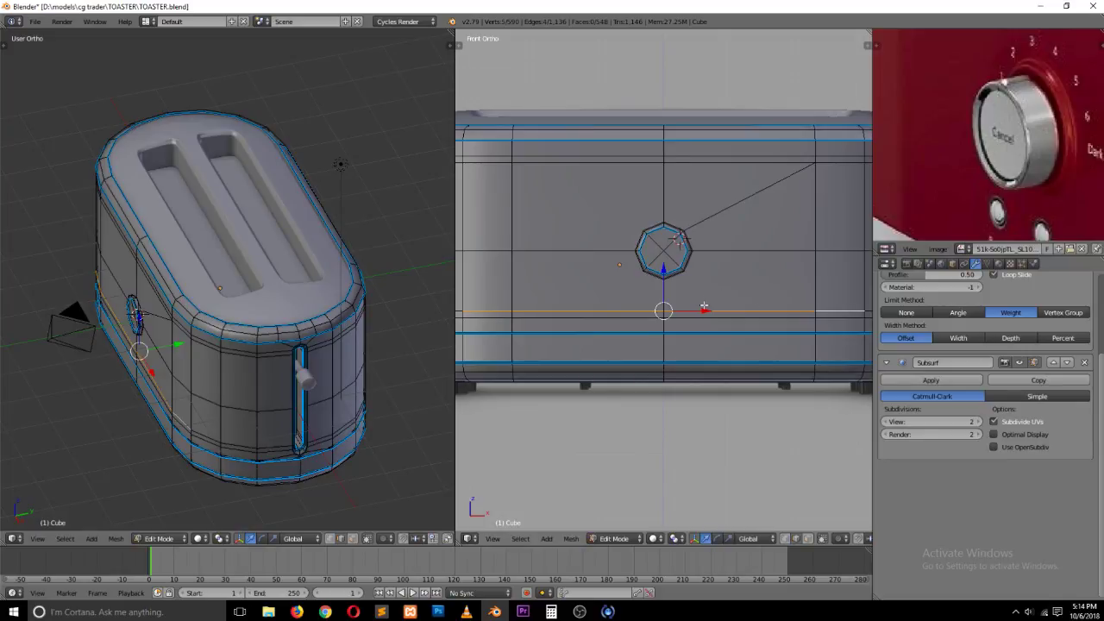
{"action": "key", "text": "g"}
{"action": "key", "text": "g"}
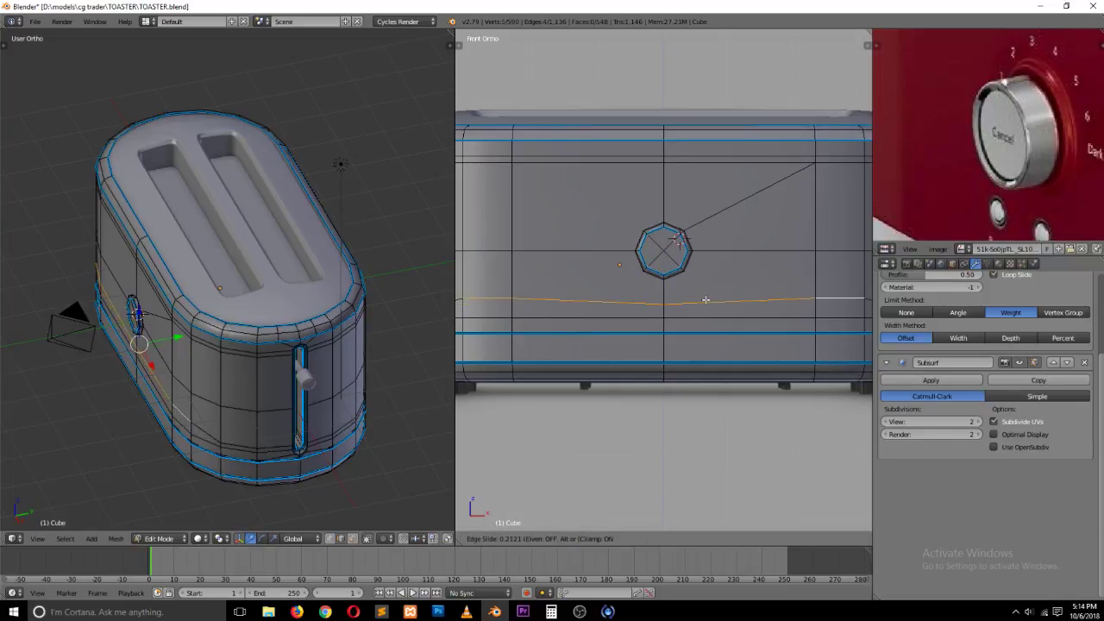
{"action": "left_click", "coordinate": [704, 297]}
Step: Move the horizontal edge row below the knob straight up along Z to the level of the reference's small buttons and deselect it
{"action": "key", "text": "z"}
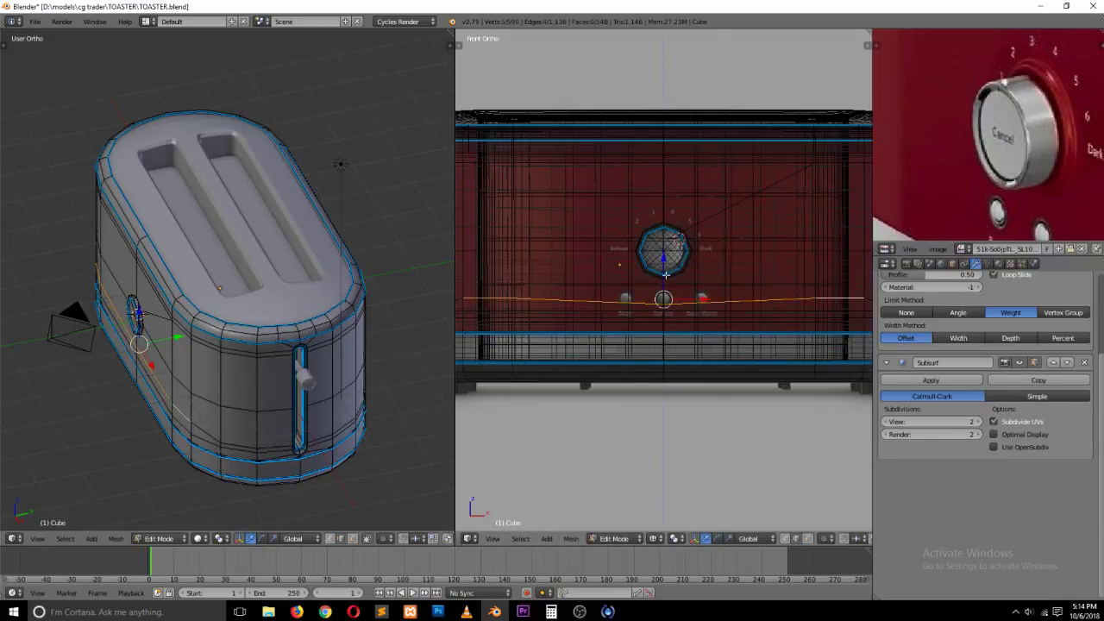
{"action": "key", "text": "g"}
{"action": "key", "text": "z"}
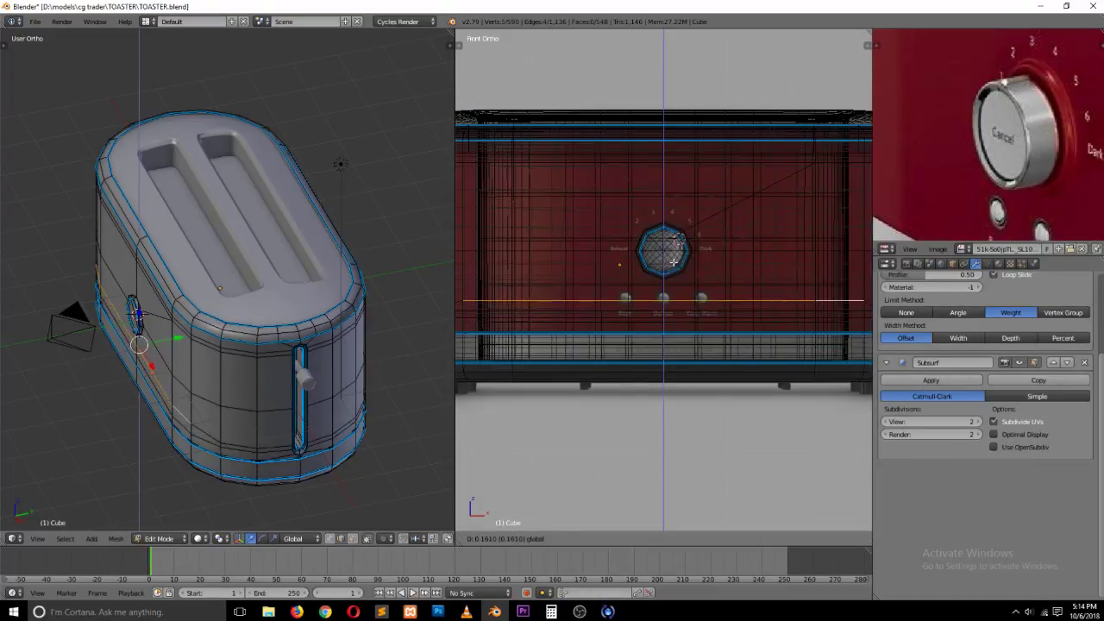
{"action": "left_click", "coordinate": [677, 257]}
{"action": "key", "text": "z"}
{"action": "scroll", "coordinate": [713, 304], "scroll_direction": "up", "scroll_amount": 4}
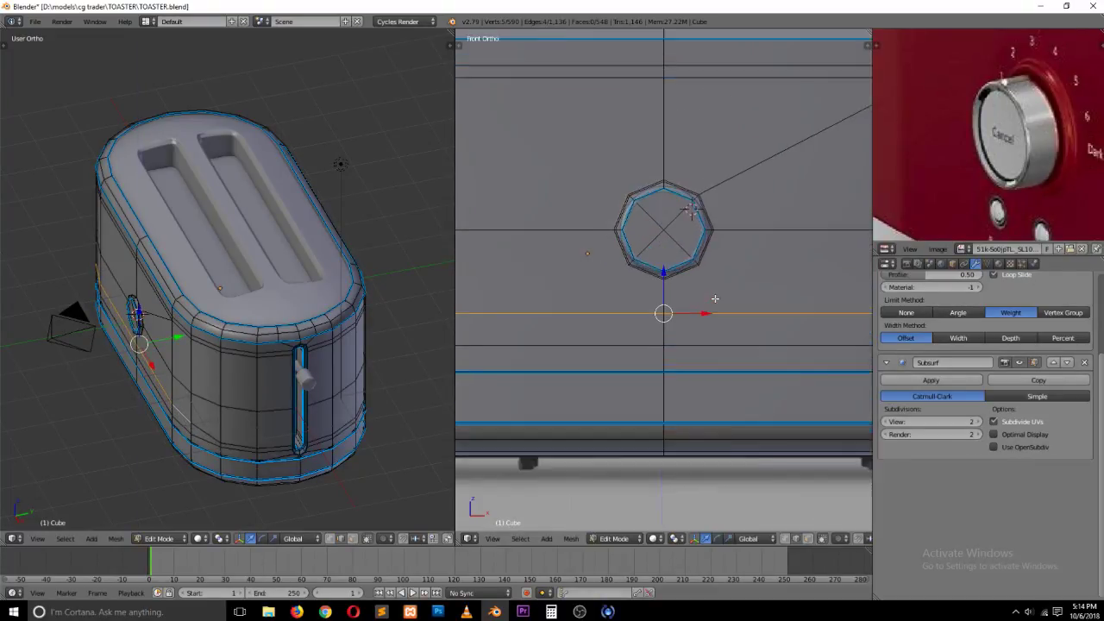
{"action": "scroll", "coordinate": [712, 304], "scroll_direction": "down", "scroll_amount": 2}
{"action": "key", "text": "a"}
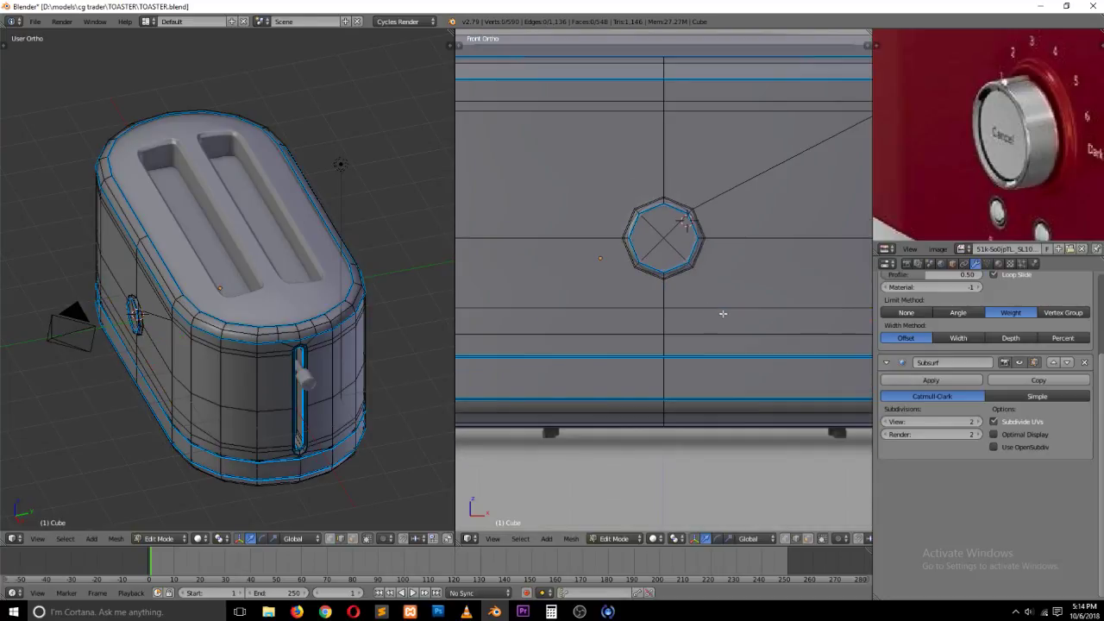
Step: Add two vertical loop cuts below the knob, one on each side of the body's centre line
{"action": "key", "text": "z"}
{"action": "key", "text": "z"}
{"action": "key", "text": "ctrl+r"}
{"action": "left_click", "coordinate": [758, 340]}
{"action": "left_click", "coordinate": [755, 338]}
{"action": "key", "text": "ctrl+r"}
{"action": "left_click", "coordinate": [603, 344]}
{"action": "left_click", "coordinate": [603, 343]}
Step: Move the two vertical loops inwards along X to line up with the reference's Bagel and Keep Warm buttons
{"action": "key", "text": "z"}
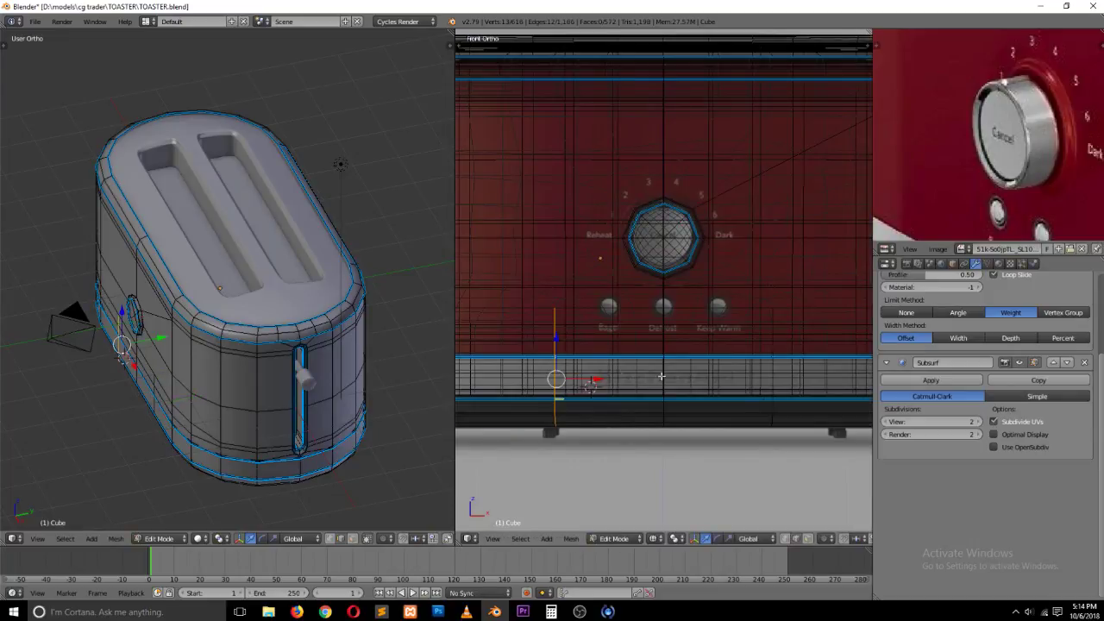
{"action": "left_click_drag", "start_coordinate": [581, 378], "coordinate": [638, 377]}
{"action": "left_click", "coordinate": [778, 337], "text": "alt"}
{"action": "left_click", "coordinate": [772, 346], "text": "alt"}
{"action": "key", "text": "z"}
{"action": "key", "text": "z"}
{"action": "left_click_drag", "start_coordinate": [801, 378], "coordinate": [751, 373]}
{"action": "key", "text": "a"}
{"action": "key", "text": "z"}
{"action": "scroll", "coordinate": [756, 318], "scroll_direction": "up", "scroll_amount": 3}
Step: Switch to vertex selection and connect the octagon's two lower diagonal vertices to the upper ends of the adjacent vertical loops
{"action": "key", "text": "ctrl+Tab"}
{"action": "left_click", "coordinate": [740, 298]}
{"action": "middle_click_drag", "start_coordinate": [723, 276], "coordinate": [704, 250]}
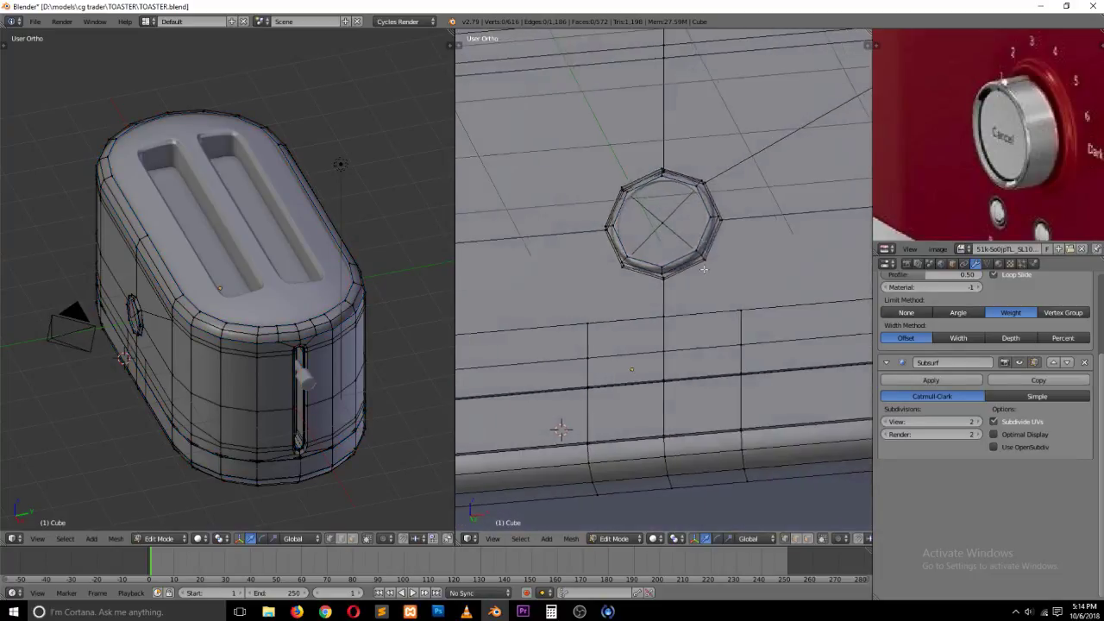
{"action": "scroll", "coordinate": [749, 257], "scroll_direction": "up", "scroll_amount": 4}
{"action": "right_click", "coordinate": [750, 257]}
{"action": "right_click", "coordinate": [827, 341], "text": "shift"}
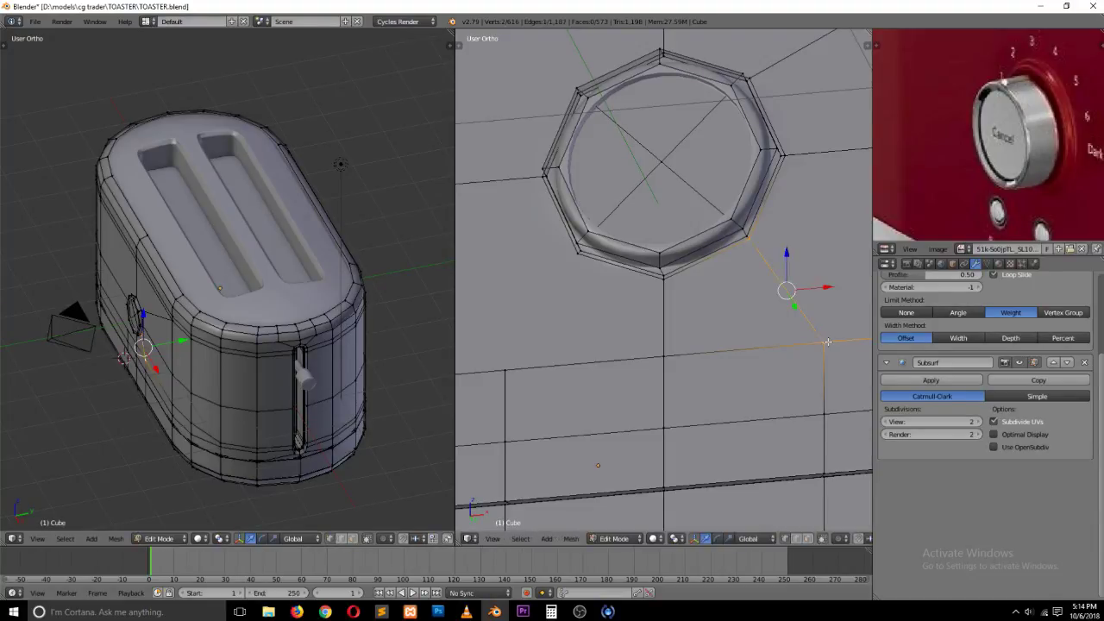
{"action": "right_click", "coordinate": [570, 270]}
{"action": "right_click", "coordinate": [504, 370], "text": "shift"}
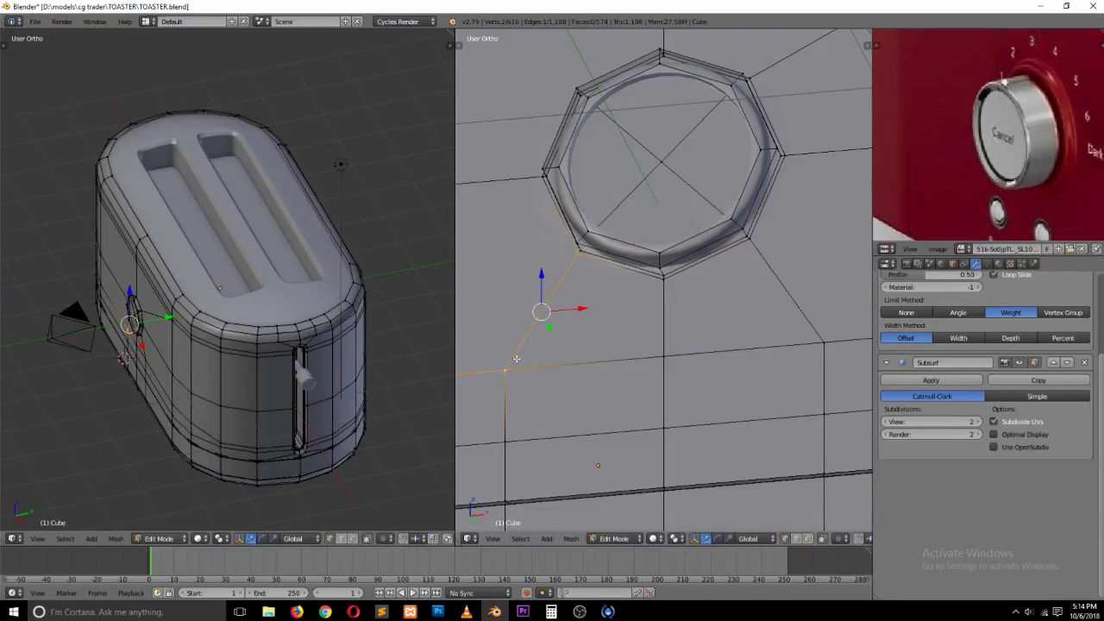
{"action": "key", "text": "a"}
Step: In front view, select the three vertices below the knob where the vertical loops meet the horizontal edge row
{"action": "key", "text": "KP_1"}
{"action": "scroll", "coordinate": [609, 389], "scroll_direction": "down", "scroll_amount": 2}
{"action": "key", "text": "z"}
{"action": "key", "text": "z"}
{"action": "key", "text": "z"}
{"action": "key", "text": "z"}
{"action": "key", "text": "z"}
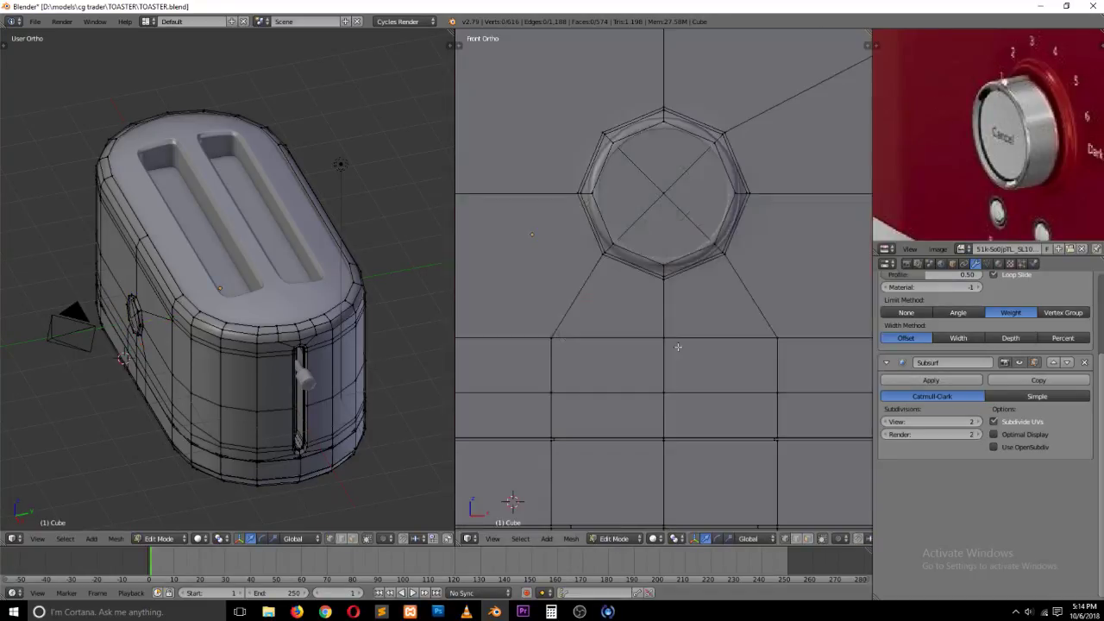
{"action": "right_click", "coordinate": [678, 347]}
{"action": "right_click", "coordinate": [549, 338], "text": "shift"}
{"action": "right_click", "coordinate": [779, 356], "text": "shift"}
{"action": "key", "text": "ctrl+shift+b"}
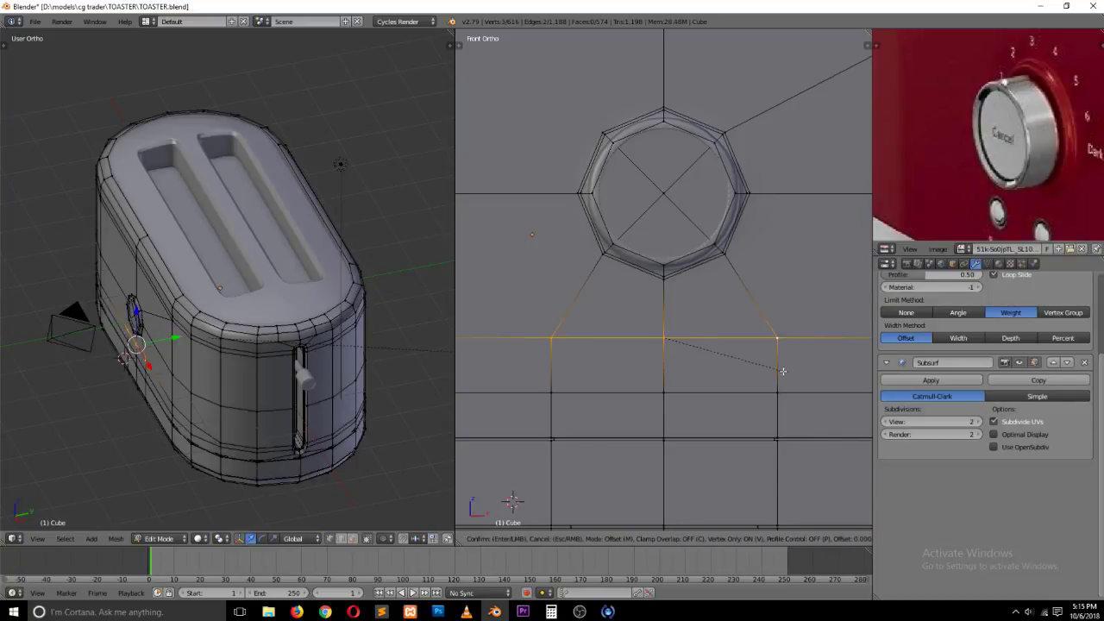
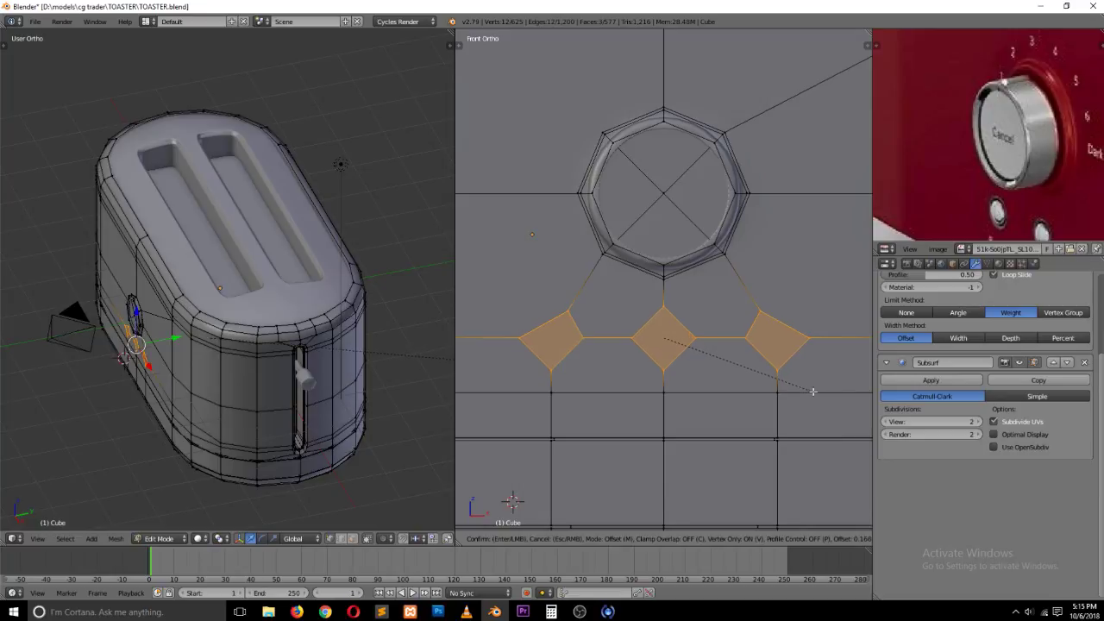
{"action": "left_click", "coordinate": [812, 392]}
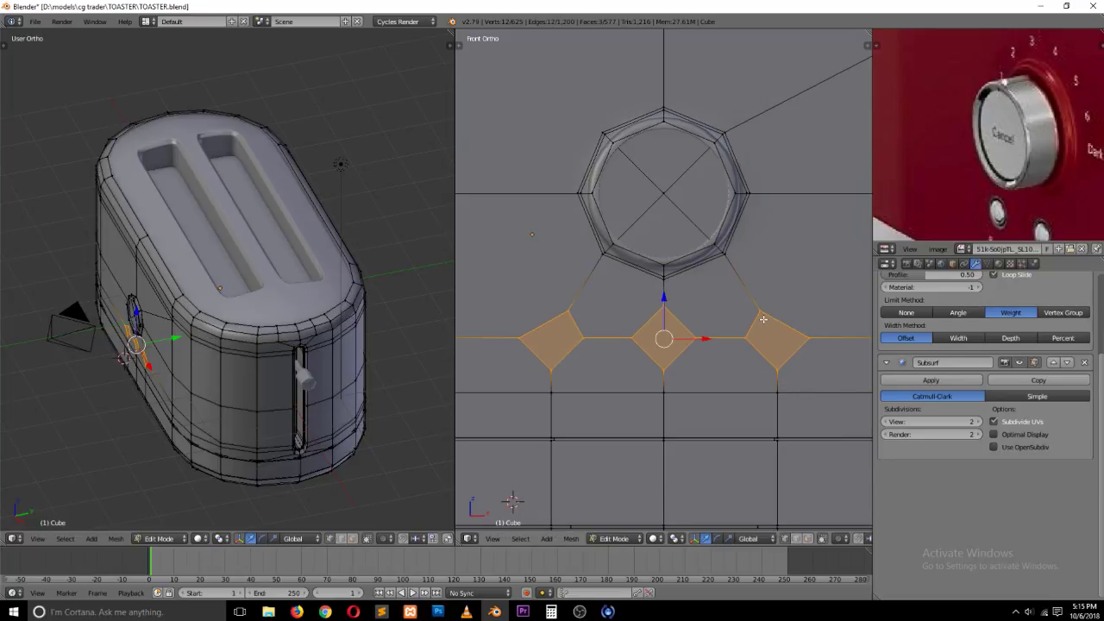
{"action": "key", "text": "ctrl+z"}
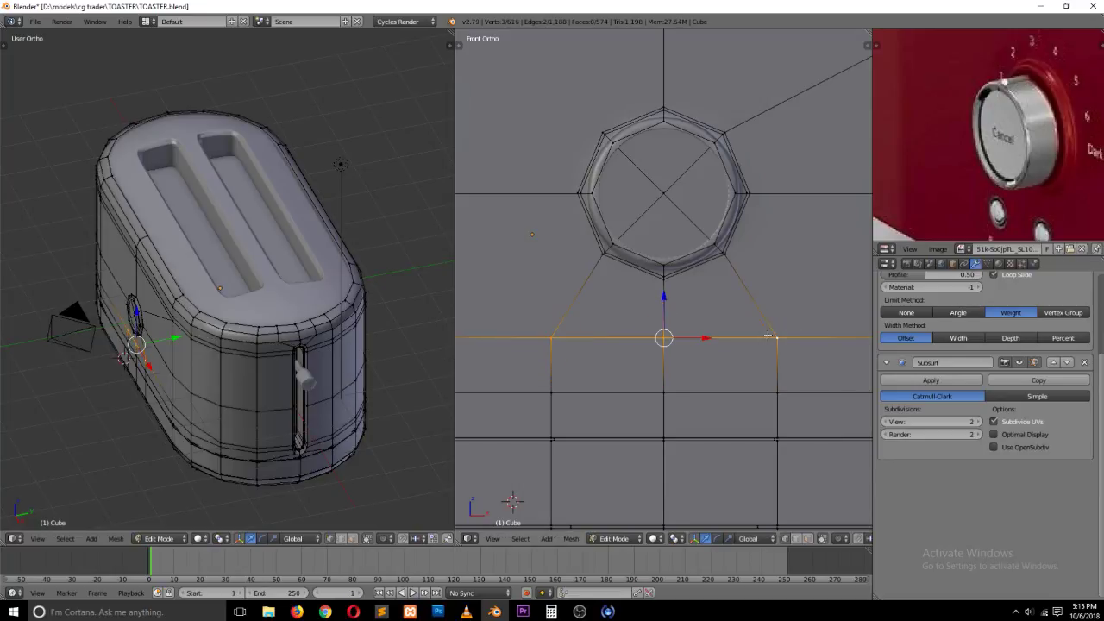
{"action": "key", "text": "ctrl+b"}
{"action": "right_click", "coordinate": [811, 387]}
Step: Vertex-bevel the three selected vertices with two segments into subdivided diamonds, offset about 0.13
{"action": "key", "text": "ctrl+shift+b"}
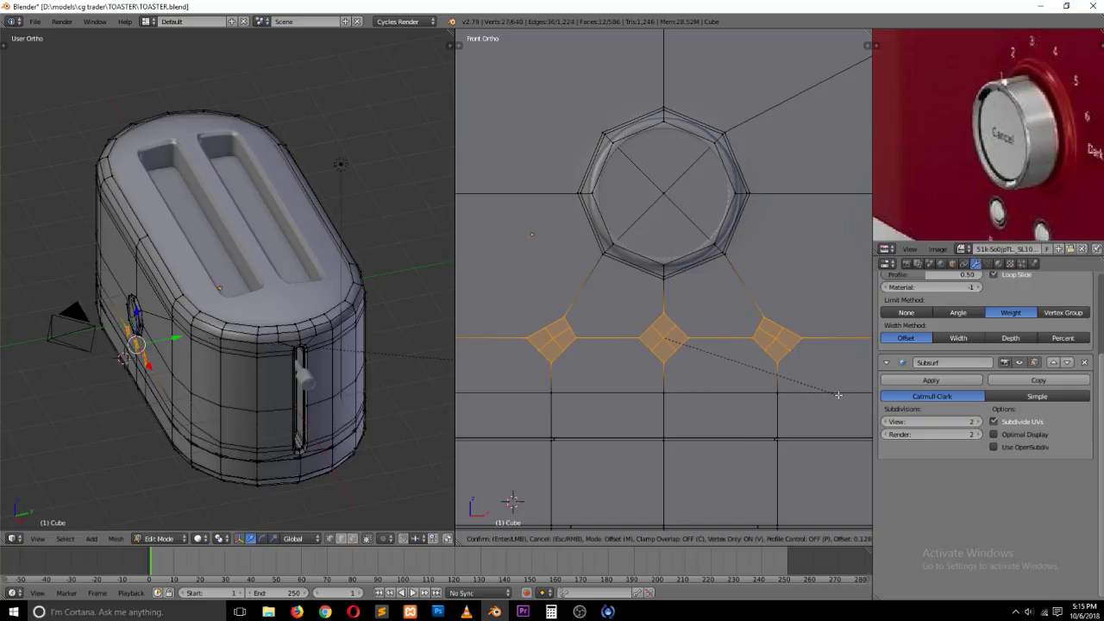
{"action": "left_click", "coordinate": [838, 394]}
{"action": "scroll", "coordinate": [776, 399], "scroll_direction": "up", "scroll_amount": 1}
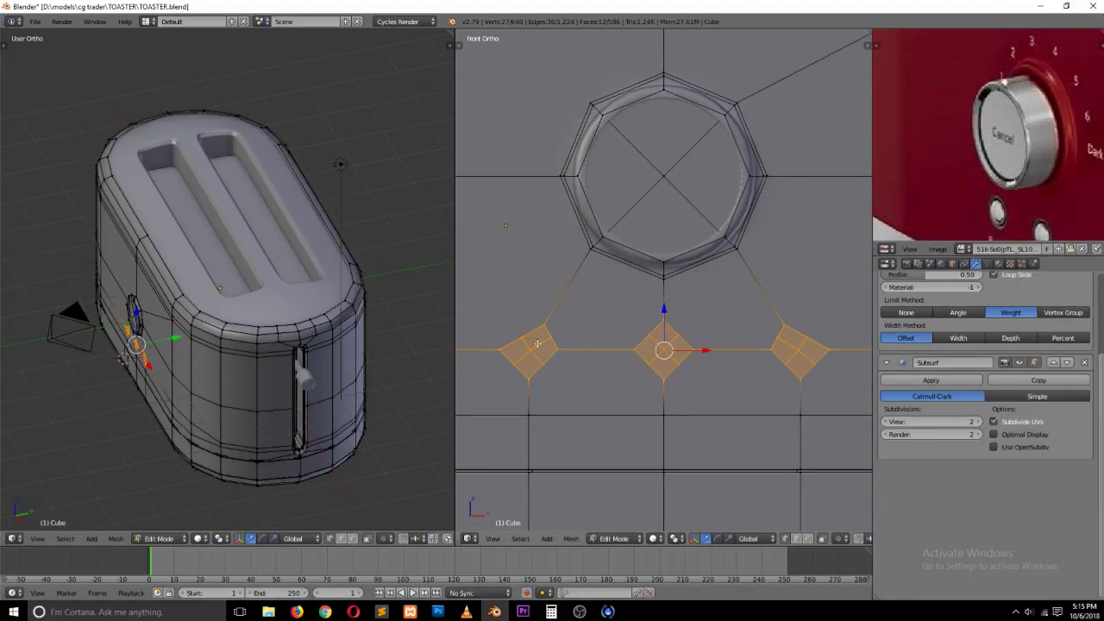
Step: Move the upper corner vertices of the left and right diamonds outwards along X, roughly above their lower corners
{"action": "right_click", "coordinate": [528, 327]}
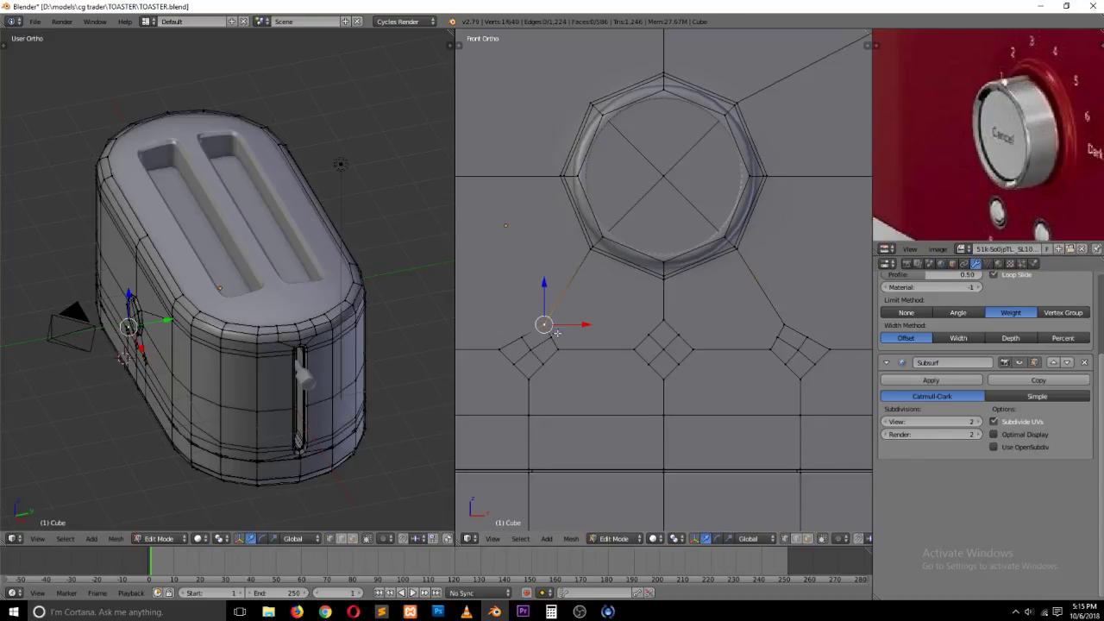
{"action": "key", "text": "g"}
{"action": "key", "text": "x"}
{"action": "left_click", "coordinate": [544, 321]}
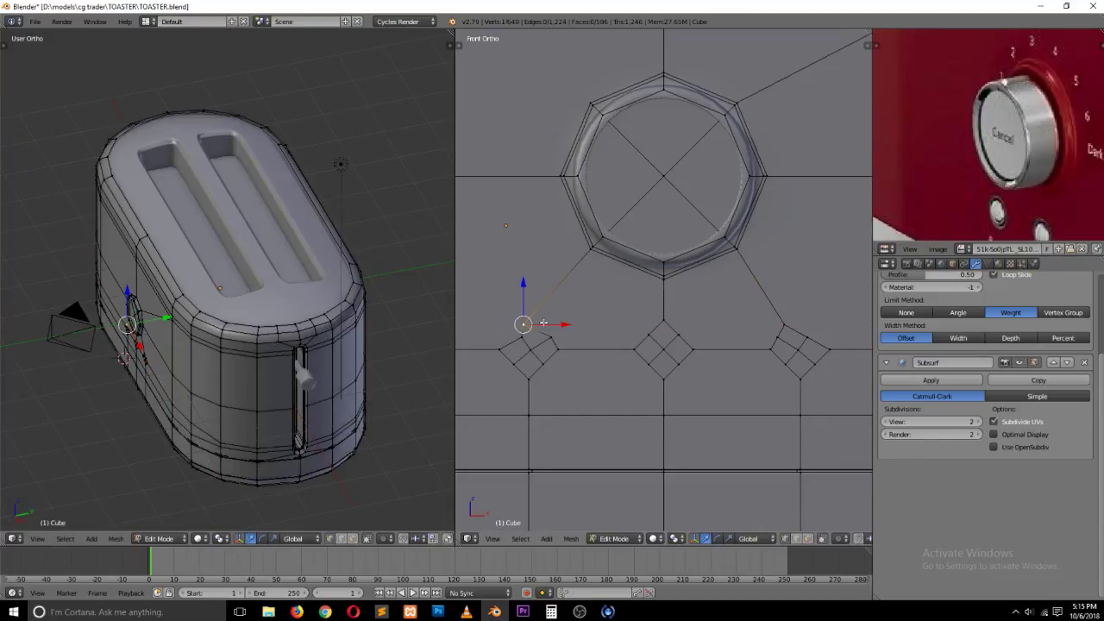
{"action": "right_click", "coordinate": [827, 321]}
{"action": "key", "text": "g"}
{"action": "key", "text": "x"}
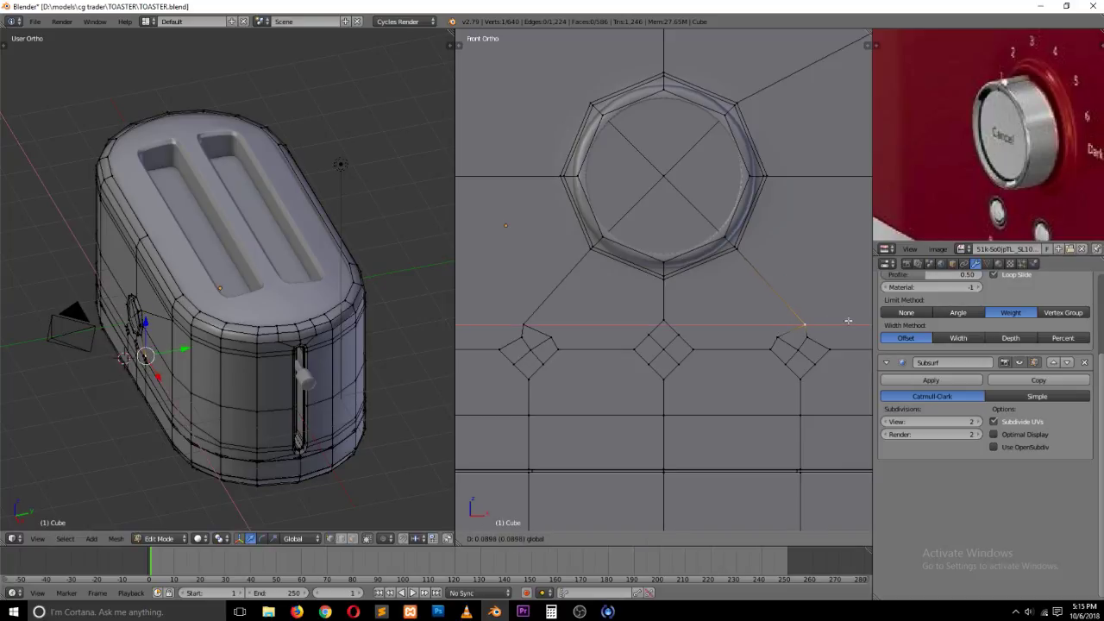
{"action": "left_click", "coordinate": [848, 321]}
Step: Align the upper and lower corner vertices of each outer diamond vertically by scaling each pair to 0 along X
{"action": "right_click", "coordinate": [521, 331]}
{"action": "right_click", "coordinate": [528, 376], "text": "shift"}
{"action": "key", "text": "s"}
{"action": "key", "text": "x"}
{"action": "key", "text": "0"}
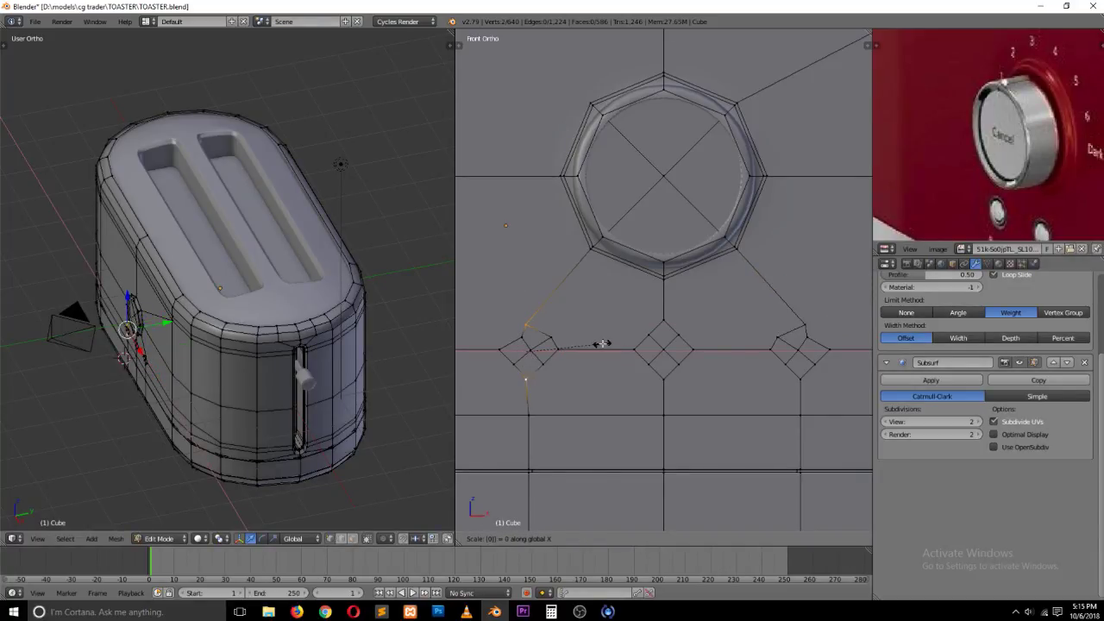
{"action": "key", "text": "Return"}
{"action": "right_click", "coordinate": [814, 324]}
{"action": "right_click", "coordinate": [799, 378], "text": "shift"}
{"action": "key", "text": "s"}
{"action": "key", "text": "x"}
{"action": "key", "text": "0"}
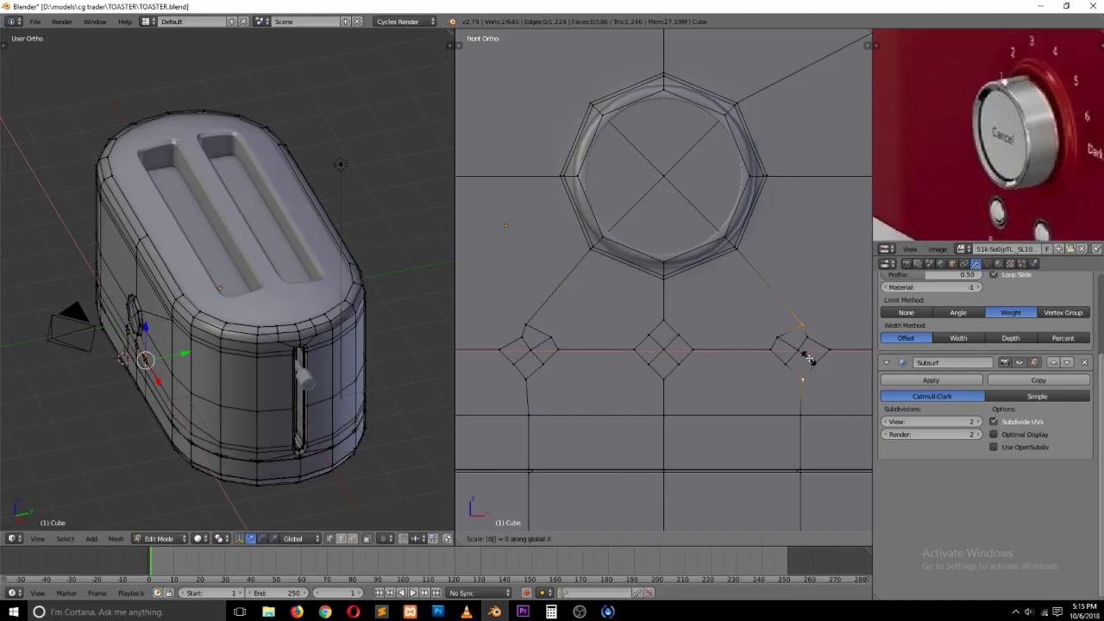
{"action": "key", "text": "Return"}
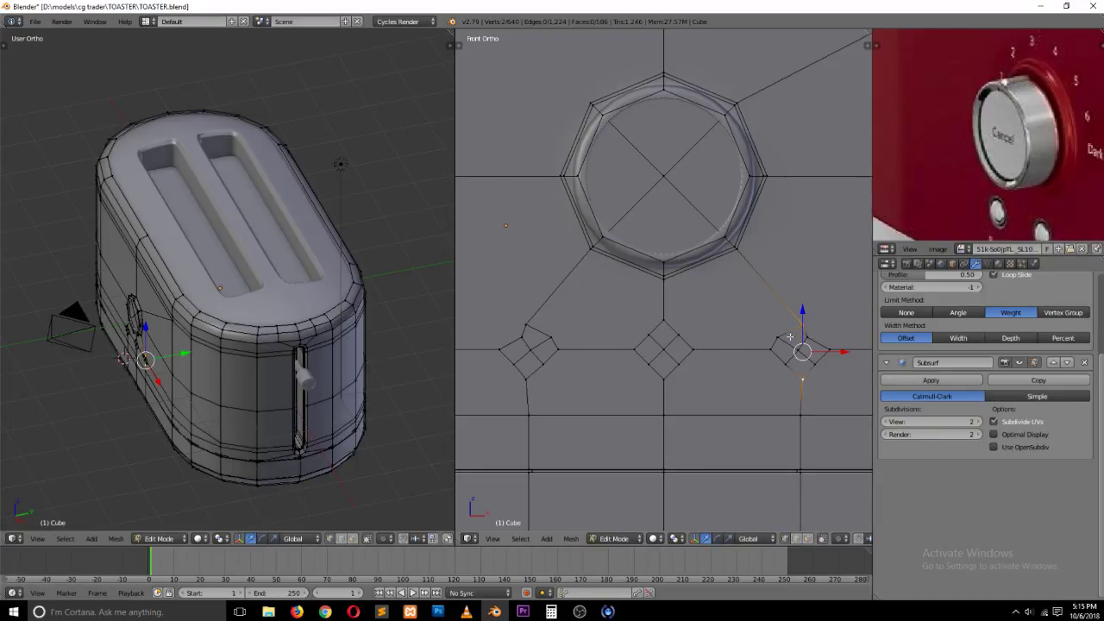
Step: Align the left diamond's two outer mid-edge vertices by scaling them to 0 along X and try nudging them outwards
{"action": "right_click", "coordinate": [520, 341]}
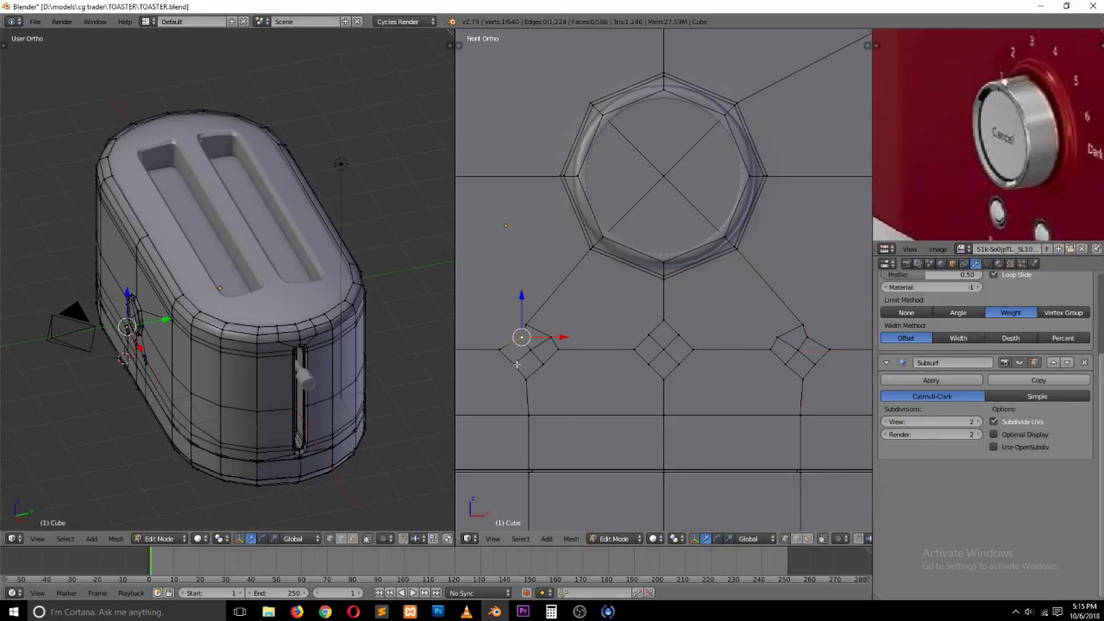
{"action": "right_click", "coordinate": [515, 364], "text": "shift"}
{"action": "key", "text": "s"}
{"action": "key", "text": "x"}
{"action": "key", "text": "0"}
{"action": "key", "text": "Return"}
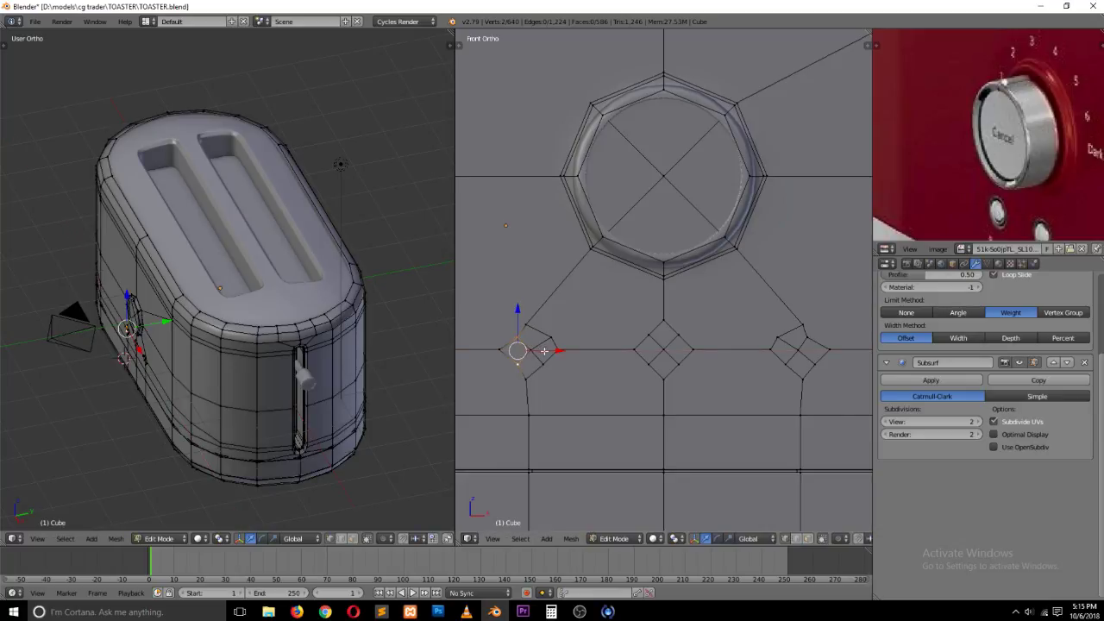
{"action": "key", "text": "g"}
{"action": "key", "text": "x"}
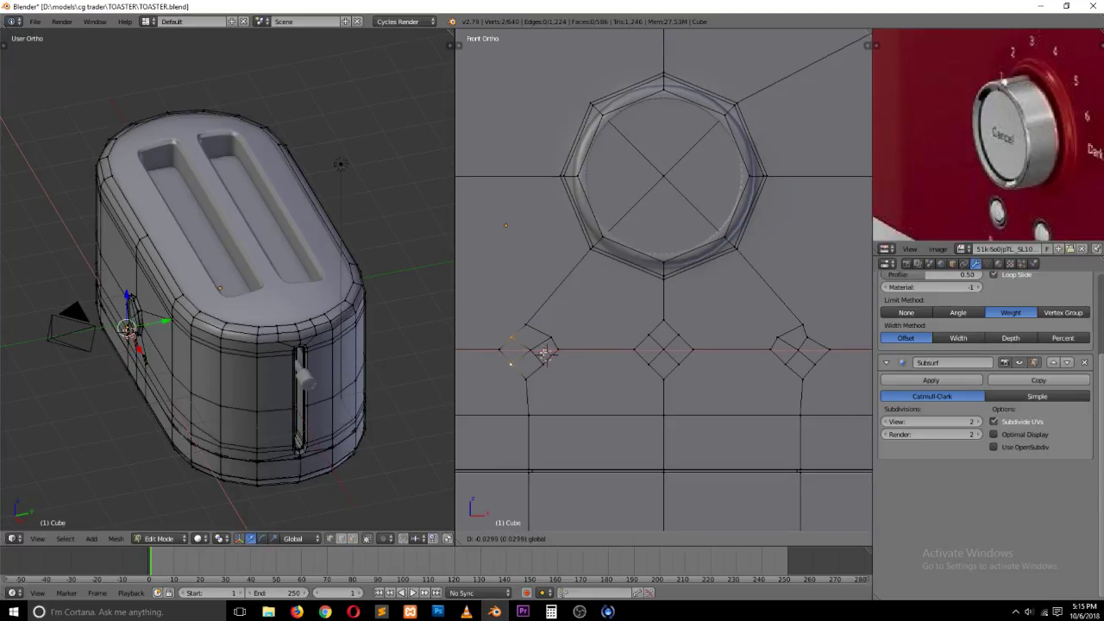
{"action": "left_click", "coordinate": [545, 354]}
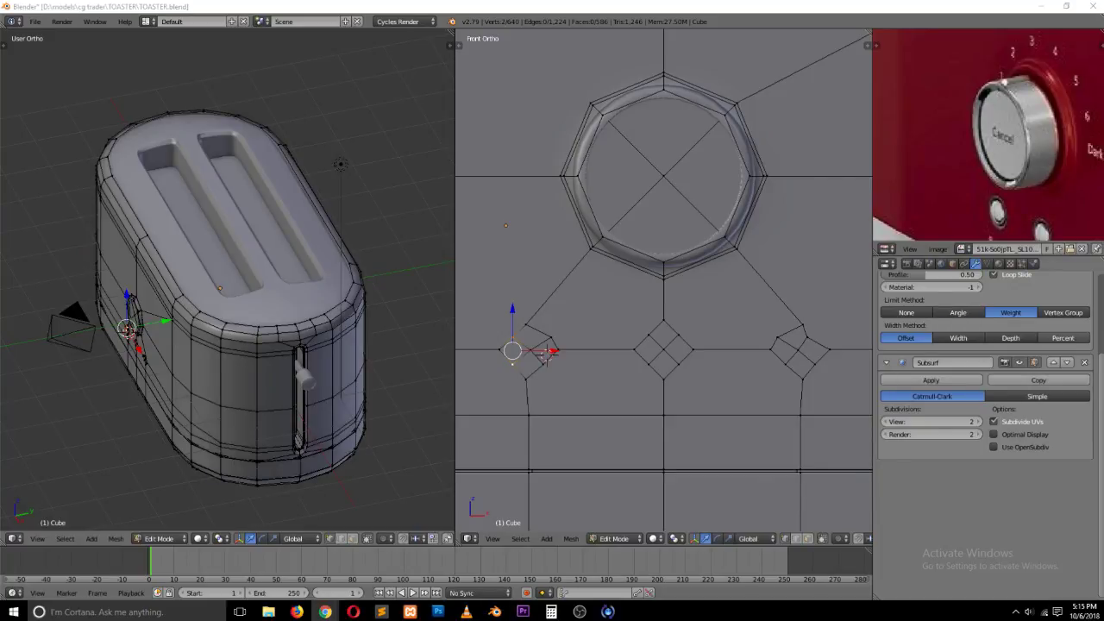
{"action": "key", "text": "ctrl+z"}
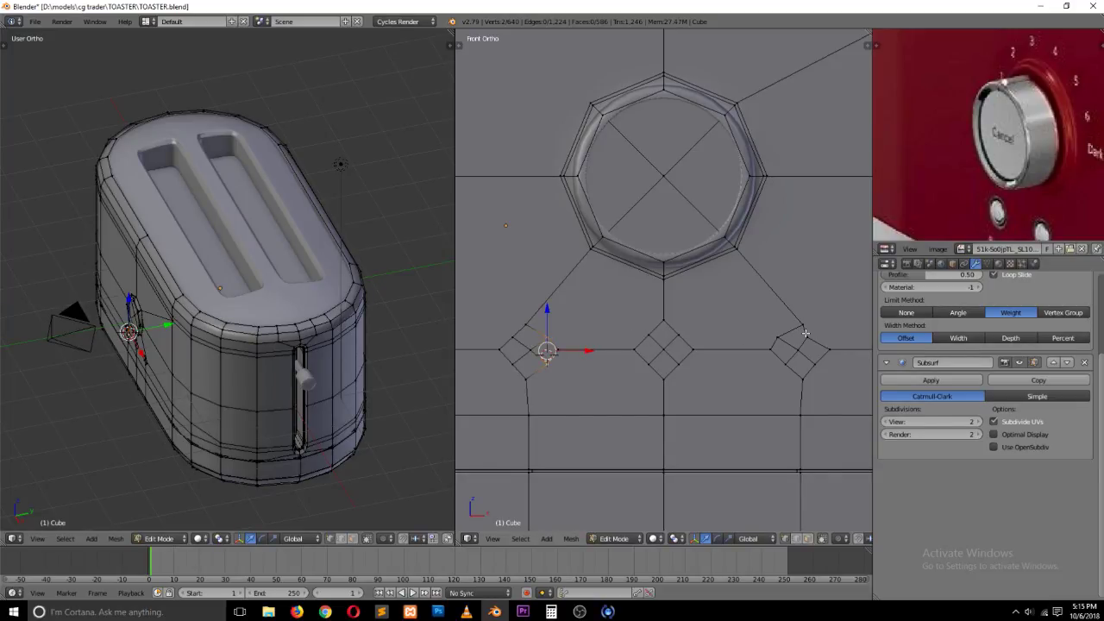
{"action": "right_click", "coordinate": [769, 347]}
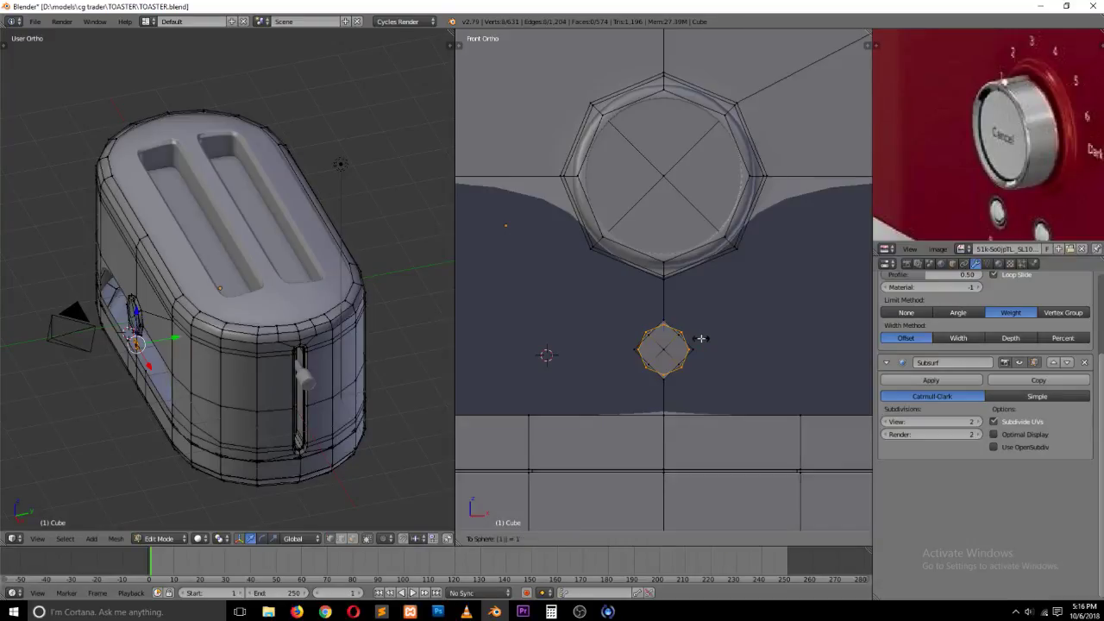
Step: Try rounding the centre diamond with To Sphere at factor 1 and undo back to the plain diamond
{"action": "left_click", "coordinate": [701, 338]}
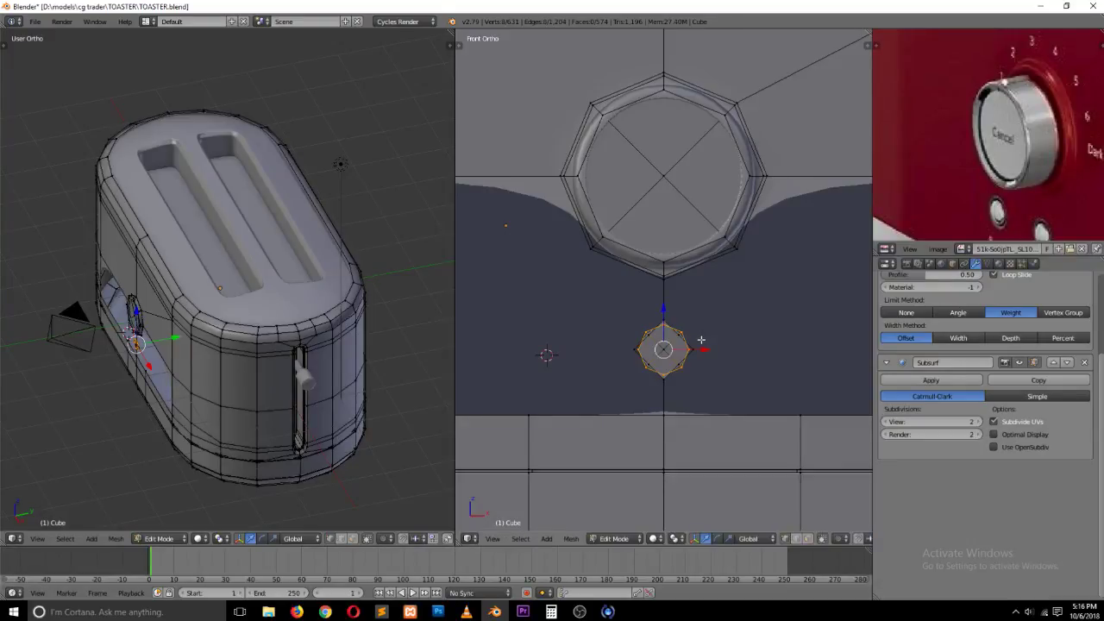
{"action": "key", "text": "ctrl+z"}
{"action": "key", "text": "ctrl+z"}
{"action": "key", "text": "ctrl+z"}
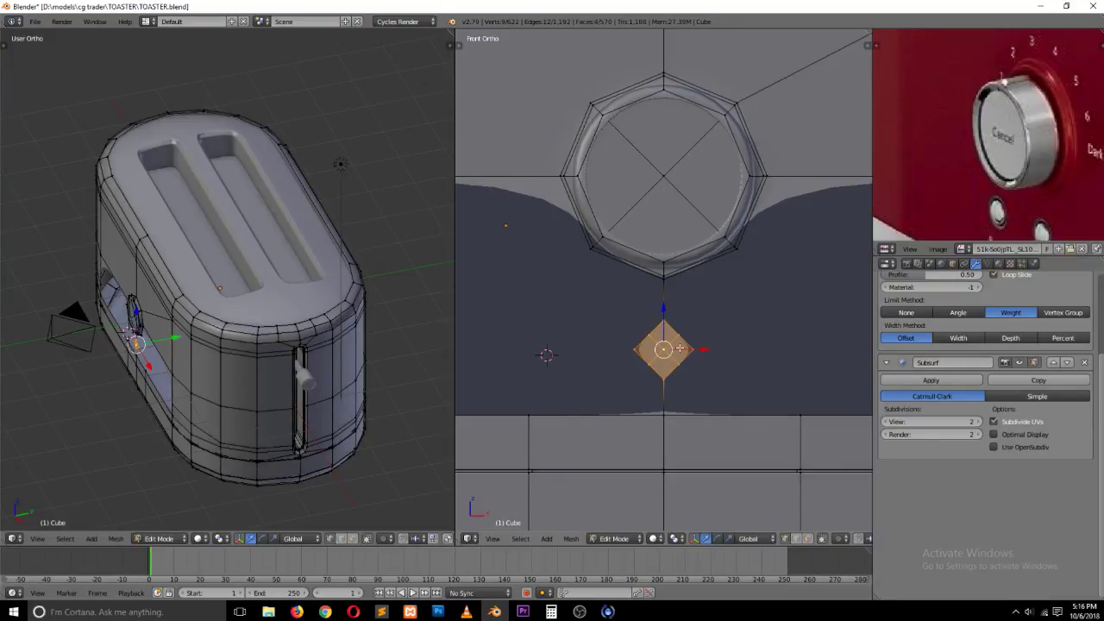
{"action": "key", "text": "g"}
{"action": "right_click", "coordinate": [727, 369]}
Step: Round the centre diamond's outline into an octagon with To Sphere at factor 1, leaving out its centre vertex, and reselect the whole shape
{"action": "right_click", "coordinate": [668, 351], "text": "shift"}
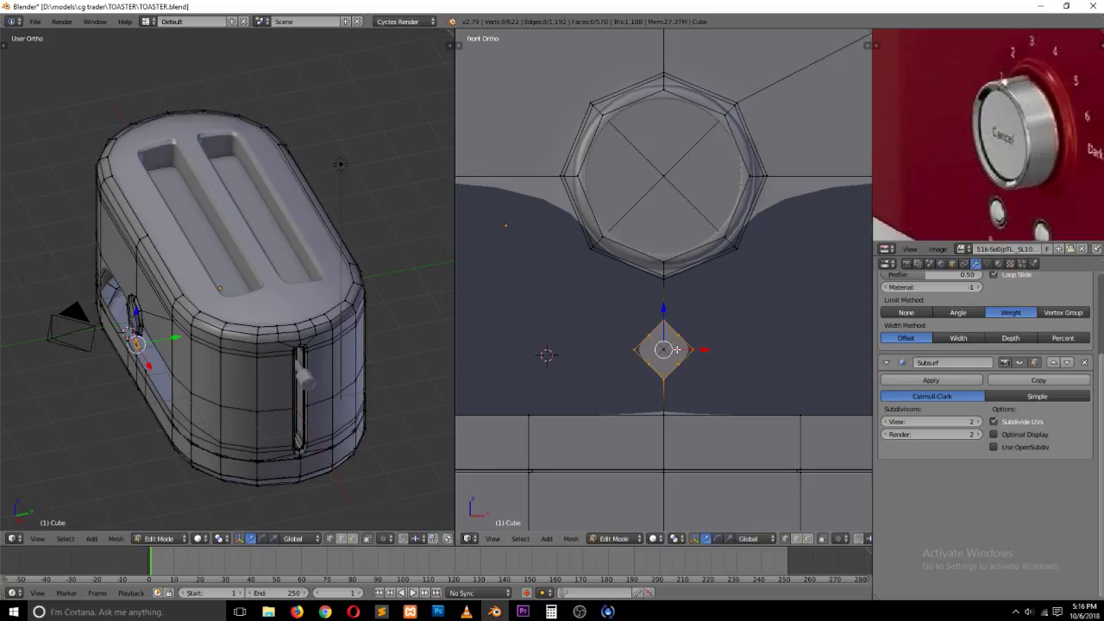
{"action": "key", "text": "alt+shift+s"}
{"action": "key", "text": "1"}
{"action": "left_click", "coordinate": [677, 349]}
{"action": "right_click", "coordinate": [670, 351], "text": "shift"}
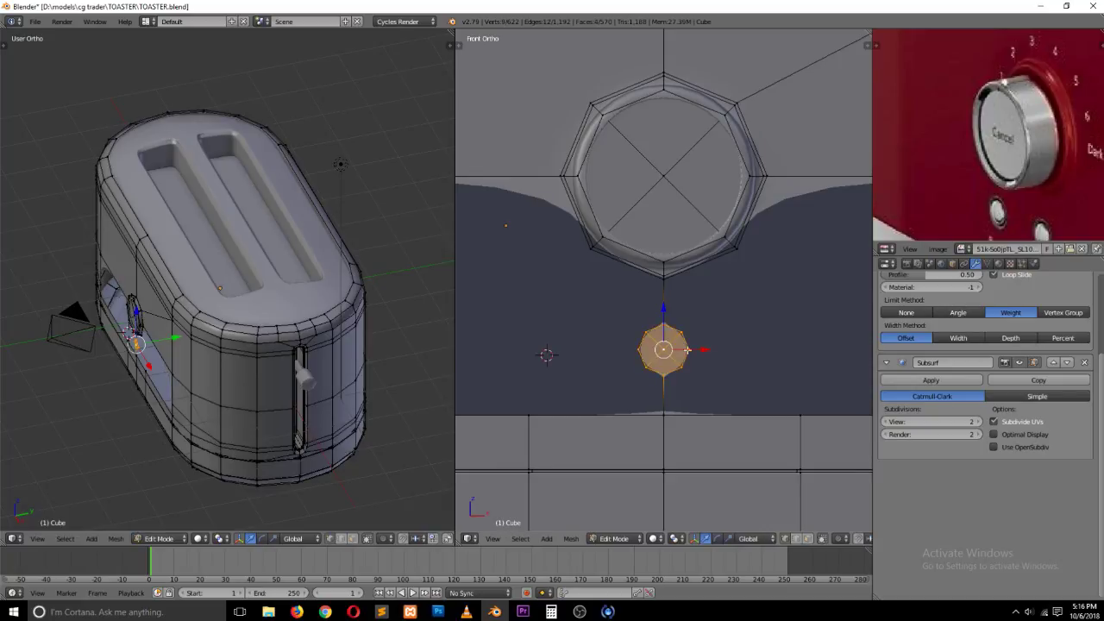
Step: Duplicate the octagon along X to the left and to the right, in line with the two outer vertical loops
{"action": "key", "text": "shift+d"}
{"action": "key", "text": "x"}
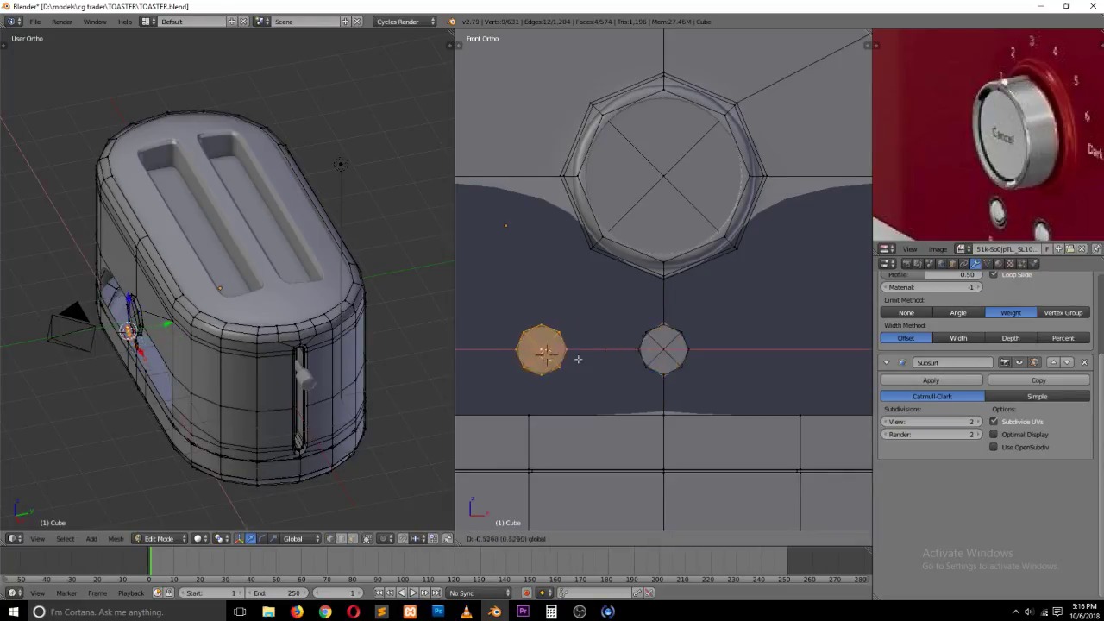
{"action": "left_click", "coordinate": [567, 362]}
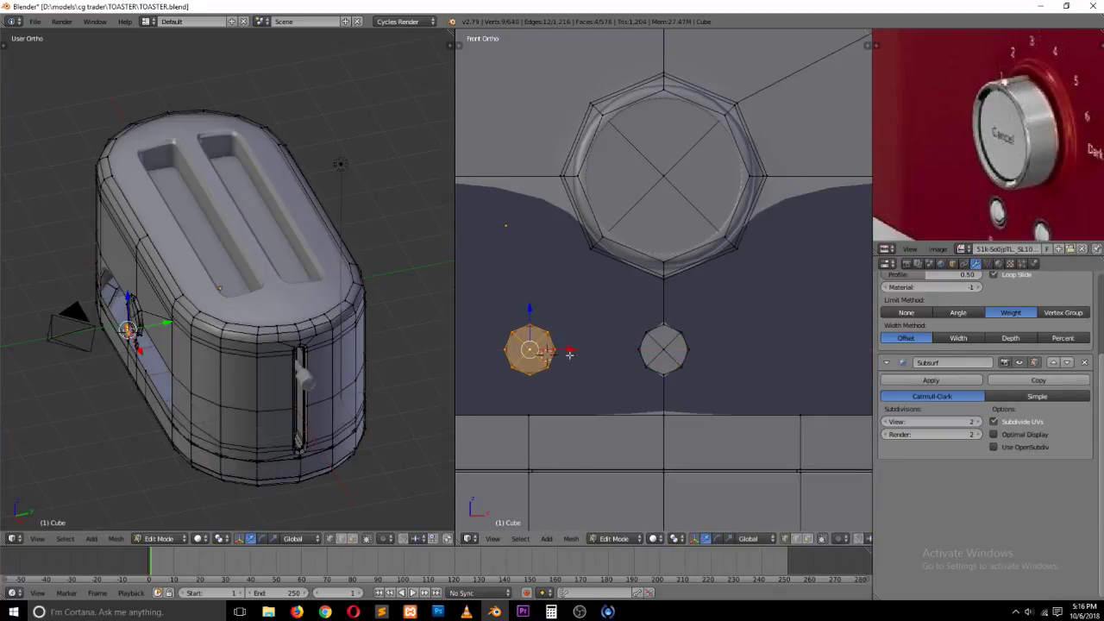
{"action": "key", "text": "shift+d"}
{"action": "key", "text": "x"}
{"action": "left_click", "coordinate": [838, 335]}
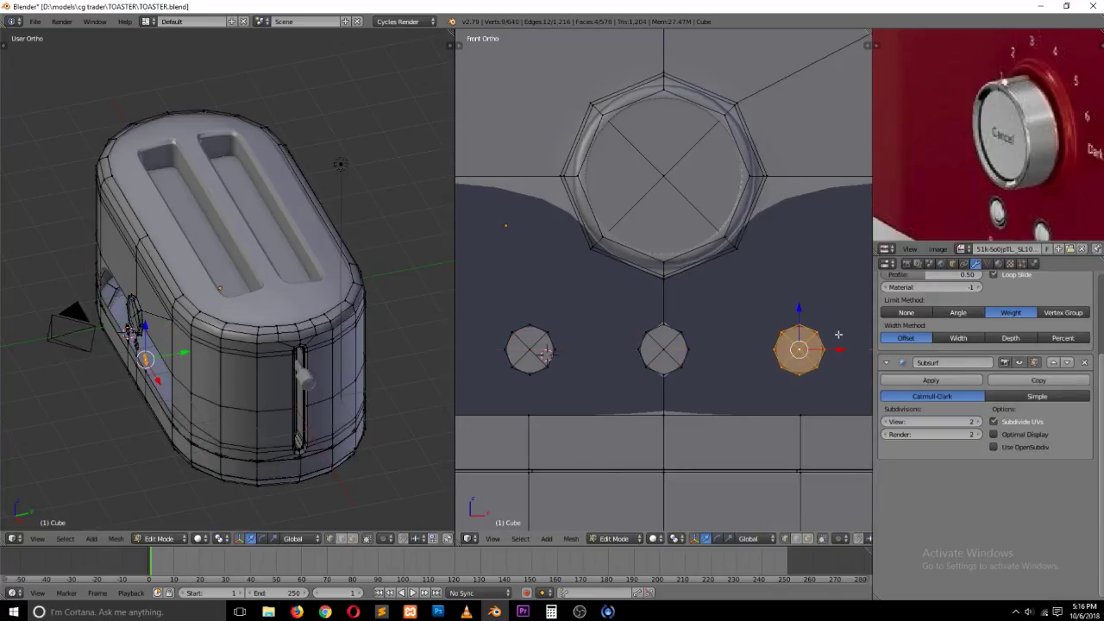
Step: Switch to edge selection and fill a face between the left octagon's lower-right edge and the horizontal edge below it
{"action": "key", "text": "a"}
{"action": "key", "text": "ctrl+Tab"}
{"action": "left_click", "coordinate": [702, 371]}
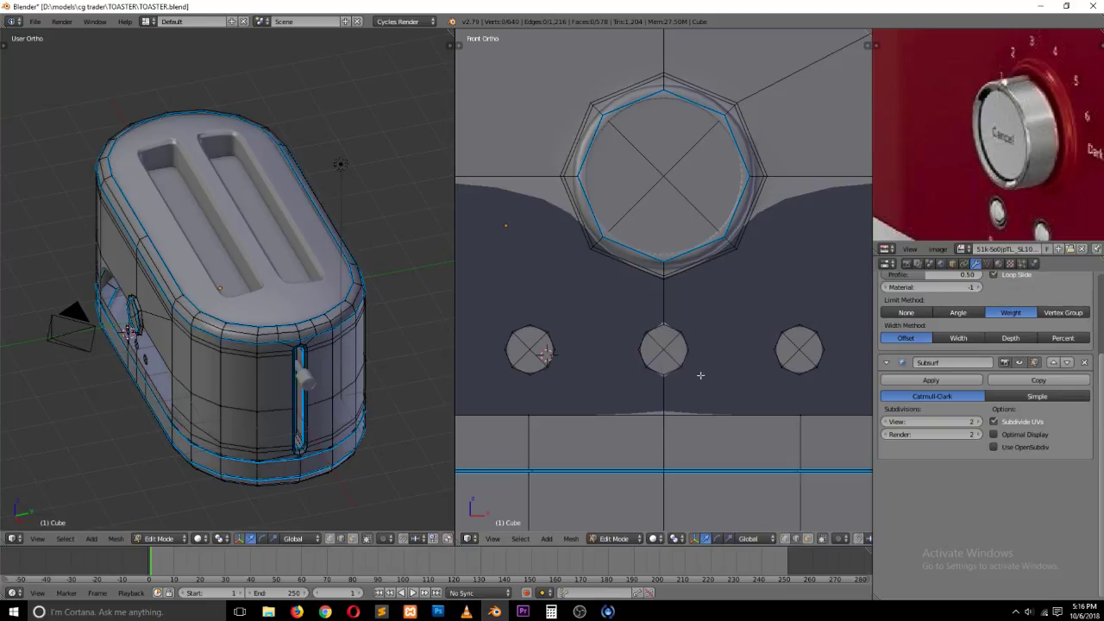
{"action": "right_click", "coordinate": [544, 373]}
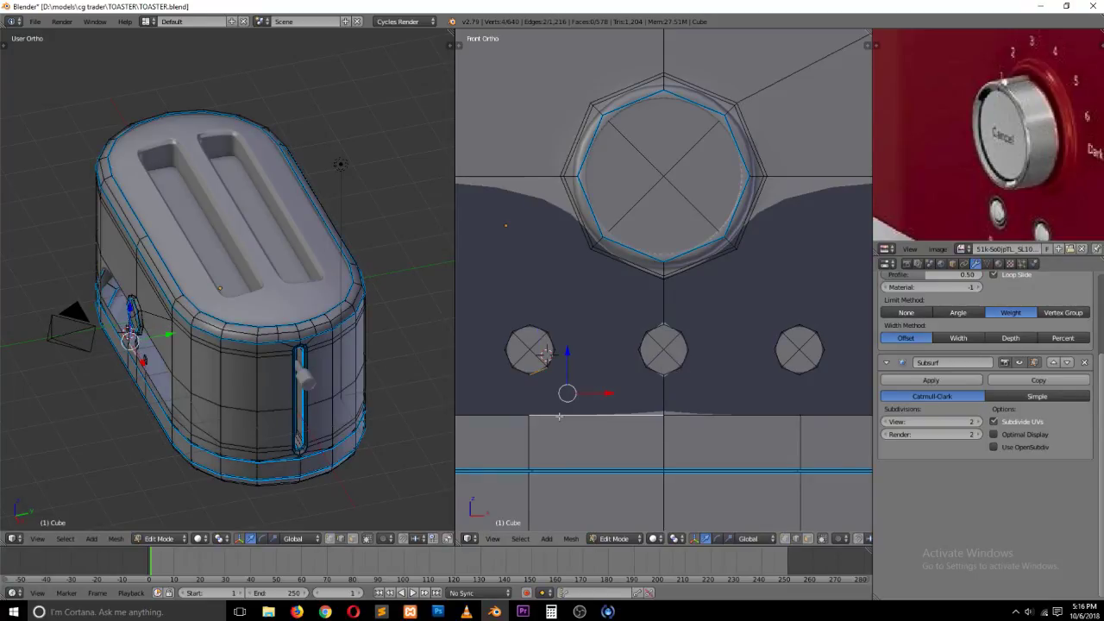
{"action": "key", "text": "f"}
{"action": "key", "text": "a"}
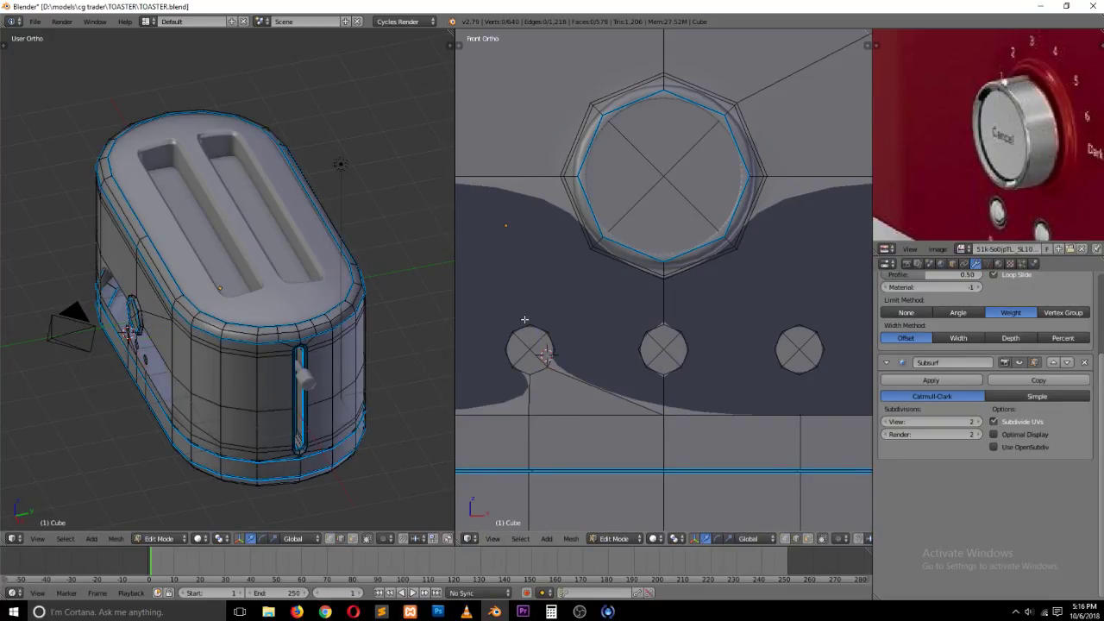
Step: Fill a face between the left octagon's lower-left edge and the long horizontal edge running to the body's left side
{"action": "scroll", "coordinate": [527, 326], "scroll_direction": "down", "scroll_amount": 5, "text": "ctrl"}
{"action": "right_click", "coordinate": [606, 362]}
{"action": "right_click", "coordinate": [535, 416], "text": "shift"}
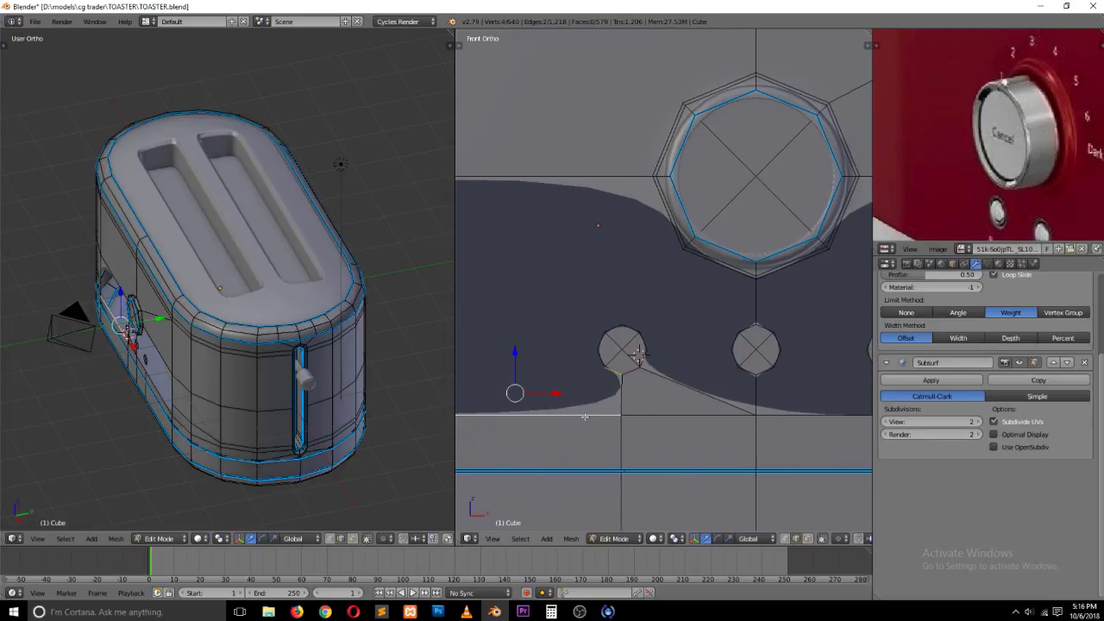
{"action": "key", "text": "f"}
Step: Fill a face between the vertical edge at the gap's left end and the left octagon's adjacent left edge
{"action": "scroll", "coordinate": [592, 381], "scroll_direction": "down", "scroll_amount": 6, "text": "ctrl"}
{"action": "scroll", "coordinate": [592, 381], "scroll_direction": "down", "scroll_amount": 2}
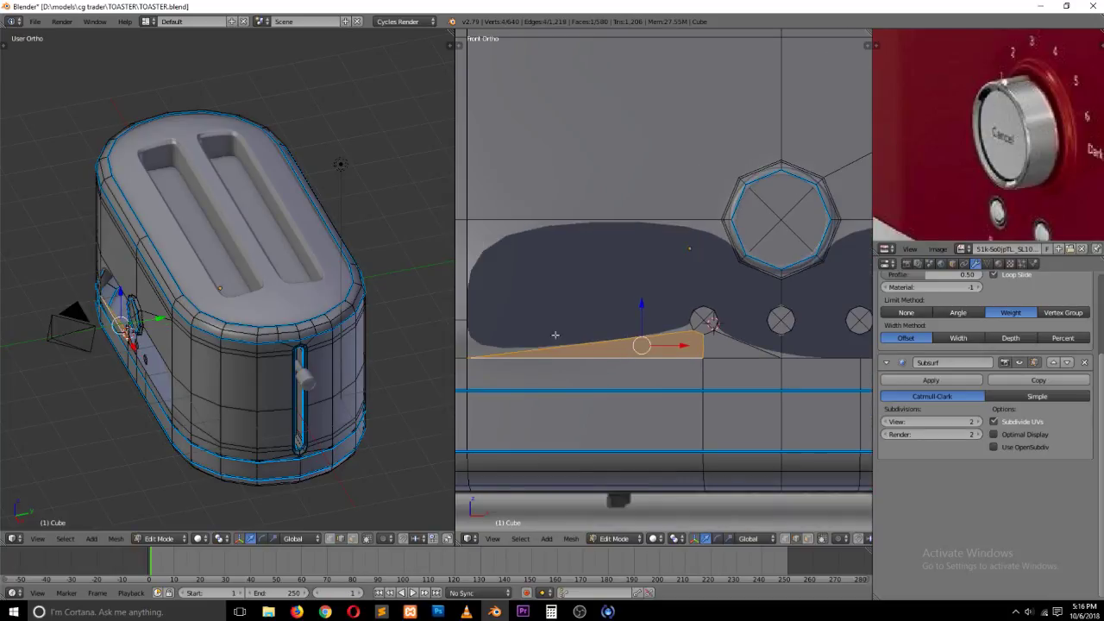
{"action": "right_click", "coordinate": [480, 336]}
{"action": "right_click", "coordinate": [466, 339]}
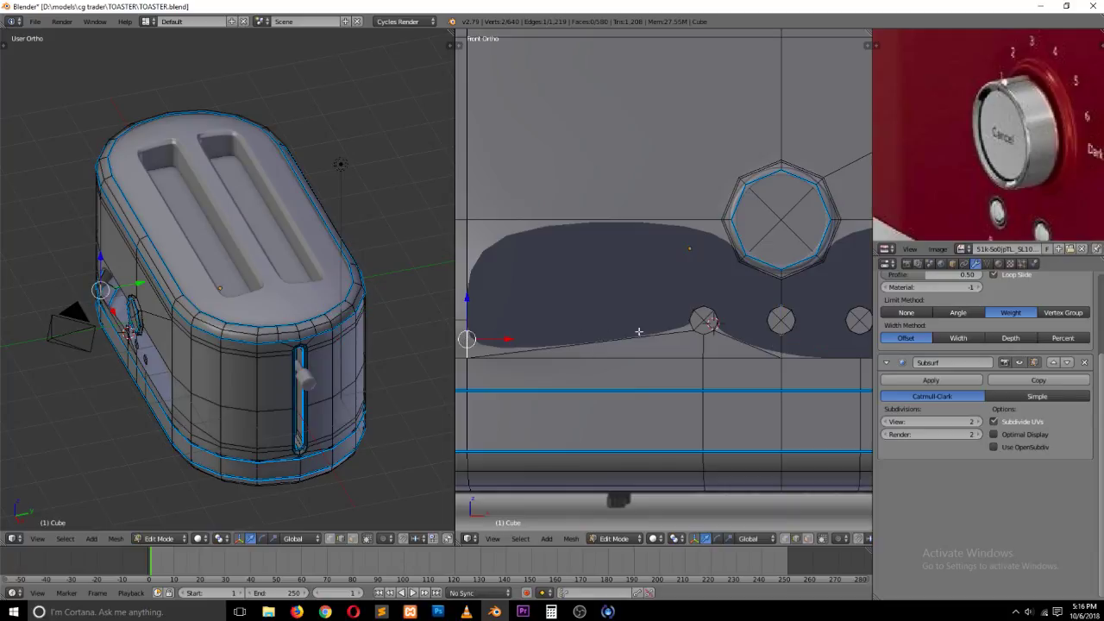
{"action": "right_click", "coordinate": [682, 338], "text": "shift"}
{"action": "key", "text": "f"}
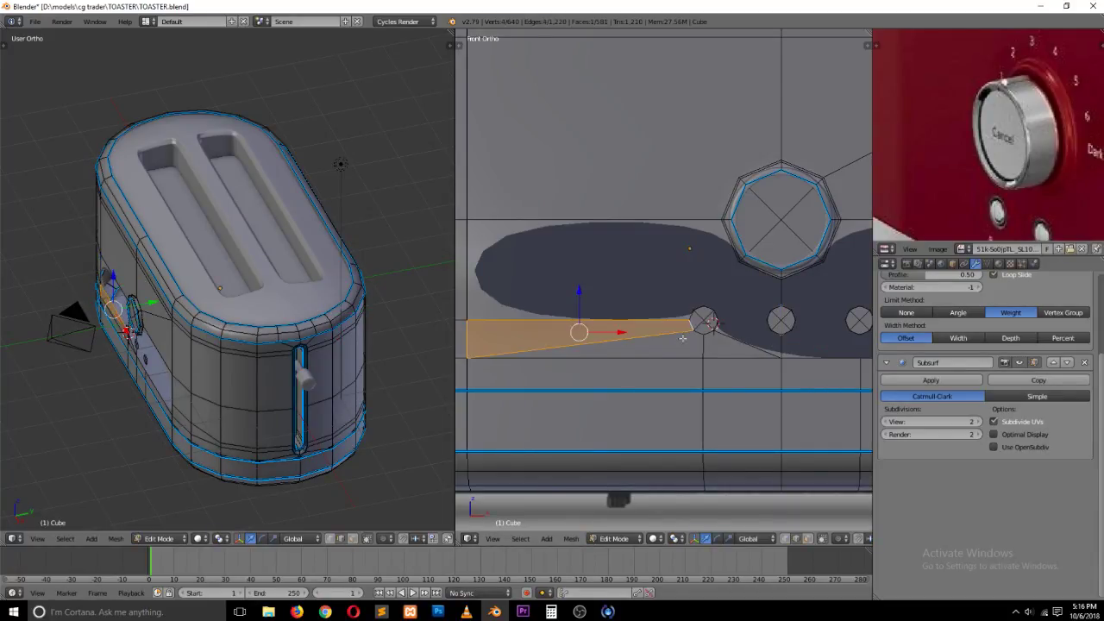
Step: Try to fill a face between the left octagon's upper-left side and the horizontal edge above the gap
{"action": "right_click", "coordinate": [601, 313]}
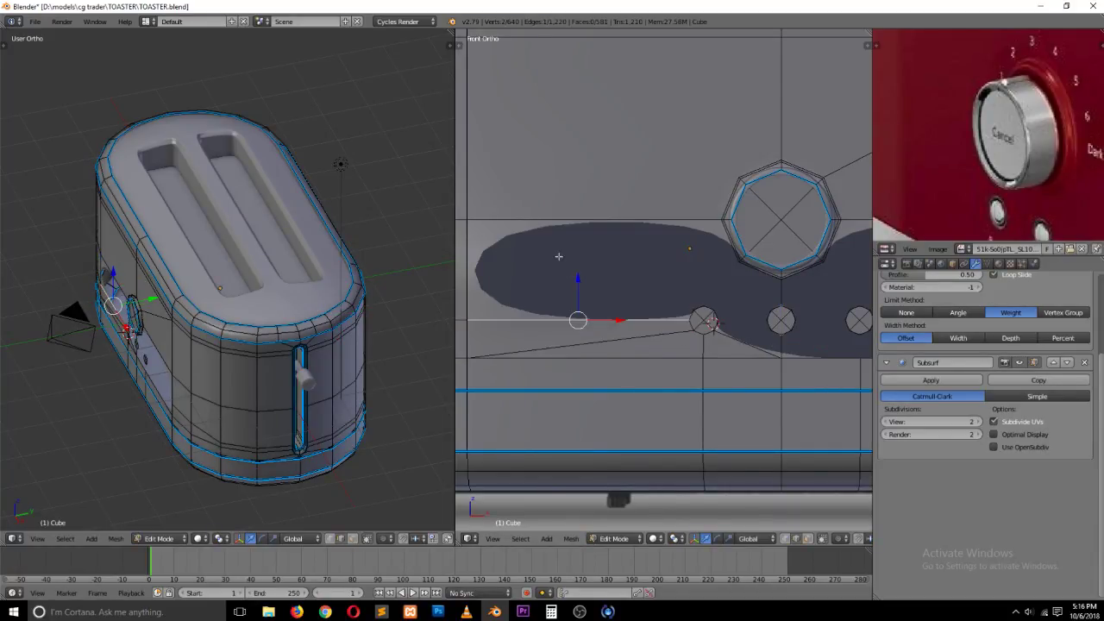
{"action": "right_click", "coordinate": [682, 316]}
{"action": "right_click", "coordinate": [597, 229], "text": "shift"}
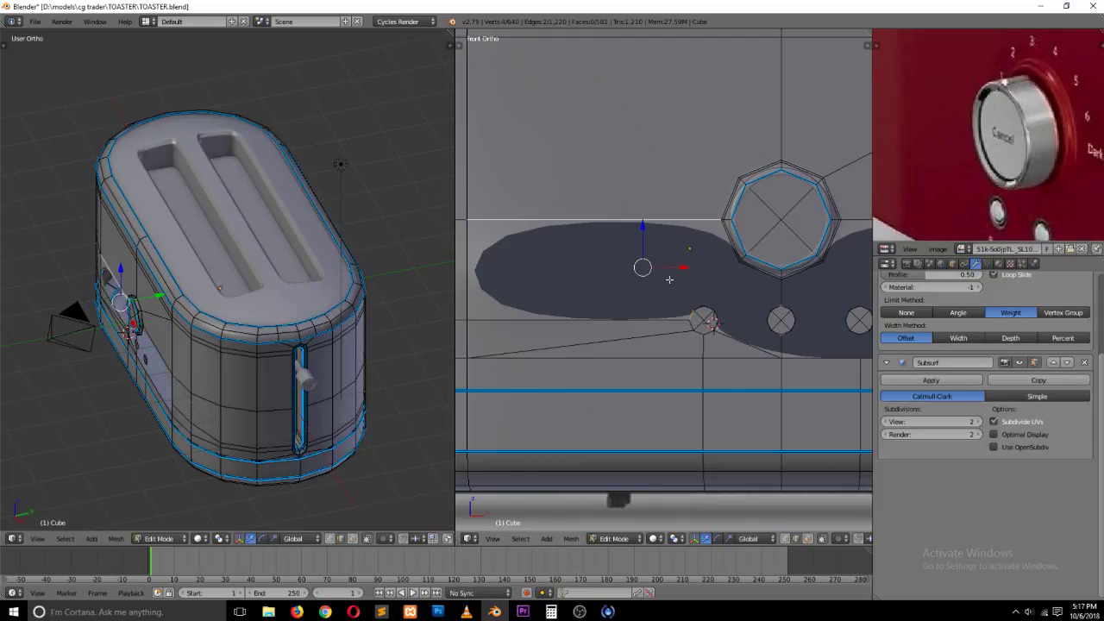
{"action": "key", "text": "f"}
{"action": "key", "text": "a"}
{"action": "key", "text": "ctrl+z"}
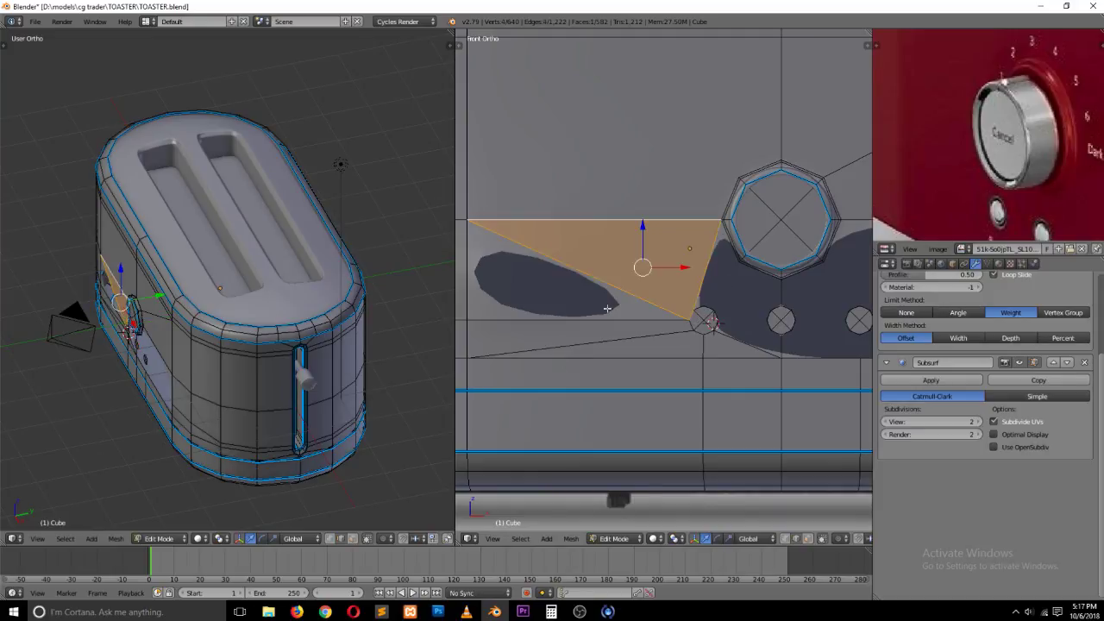
{"action": "key", "text": "ctrl+z"}
Step: Fill a face between the left octagon's upper-left edge and the vertical edge at the gap's left end
{"action": "right_click", "coordinate": [691, 315]}
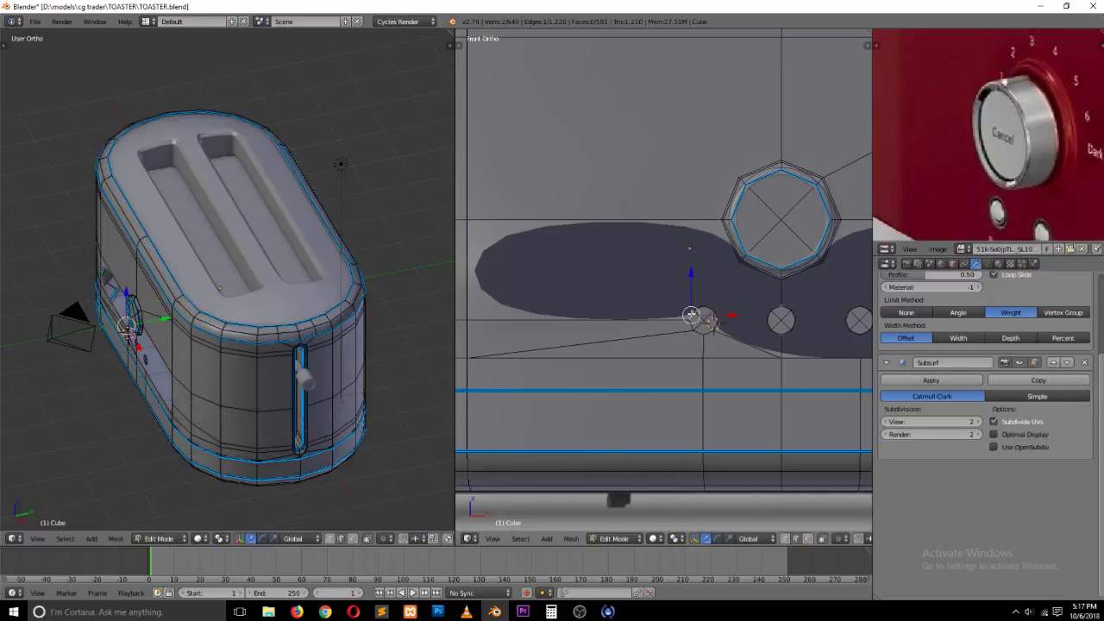
{"action": "right_click", "coordinate": [466, 259], "text": "shift"}
{"action": "key", "text": "f"}
{"action": "key", "text": "a"}
{"action": "scroll", "coordinate": [668, 295], "scroll_direction": "up", "scroll_amount": 1}
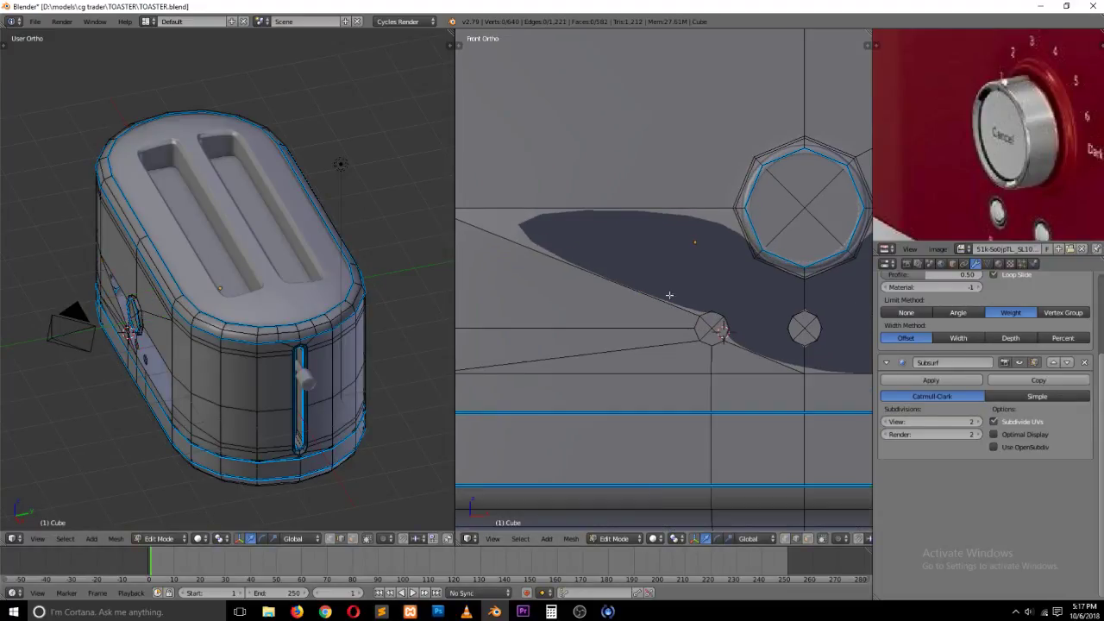
{"action": "right_click", "coordinate": [698, 315]}
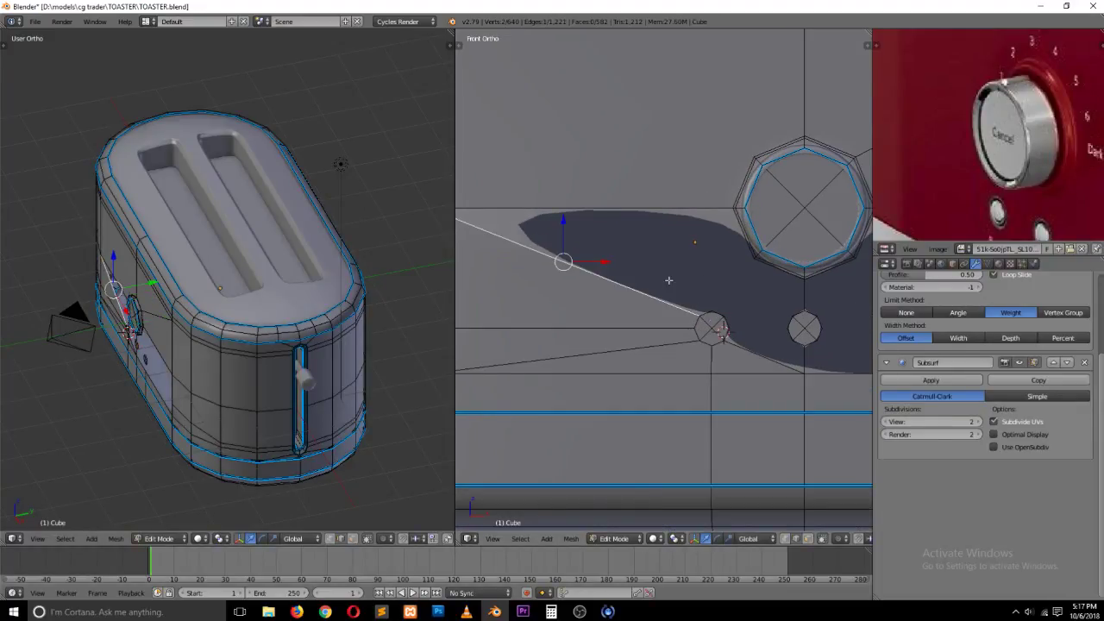
{"action": "right_click", "coordinate": [685, 293]}
{"action": "scroll", "coordinate": [722, 279], "scroll_direction": "up", "scroll_amount": 1}
{"action": "scroll", "coordinate": [711, 324], "scroll_direction": "up", "scroll_amount": 1}
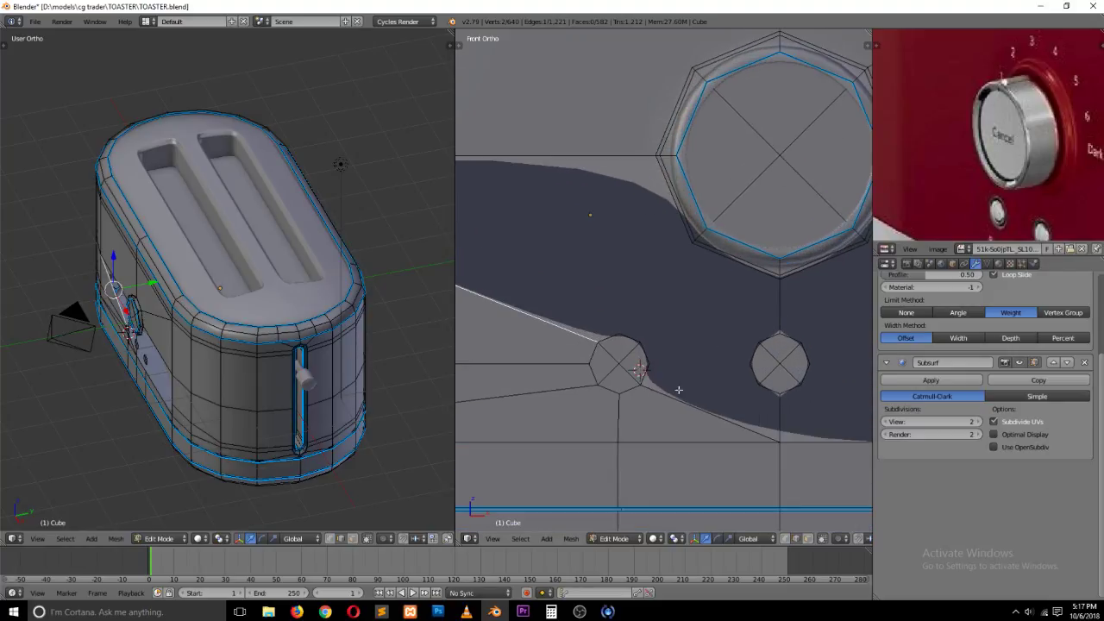
{"action": "scroll", "coordinate": [783, 407], "scroll_direction": "down", "scroll_amount": 1, "text": "ctrl"}
{"action": "key", "text": "ctrl+r"}
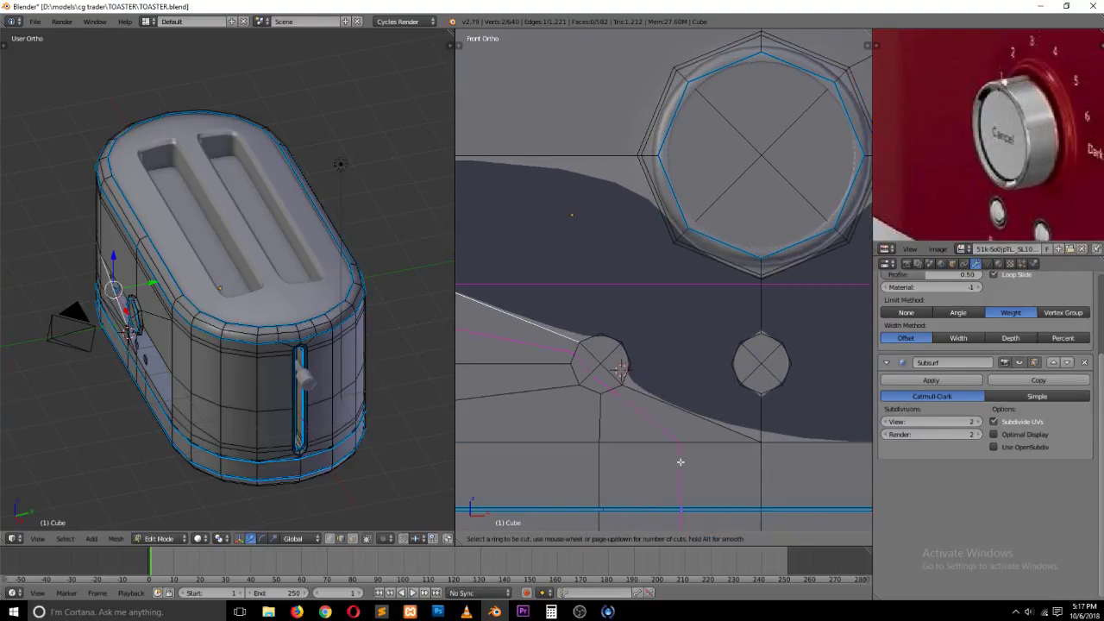
{"action": "key", "text": "Escape"}
{"action": "scroll", "coordinate": [684, 443], "scroll_direction": "down", "scroll_amount": 3}
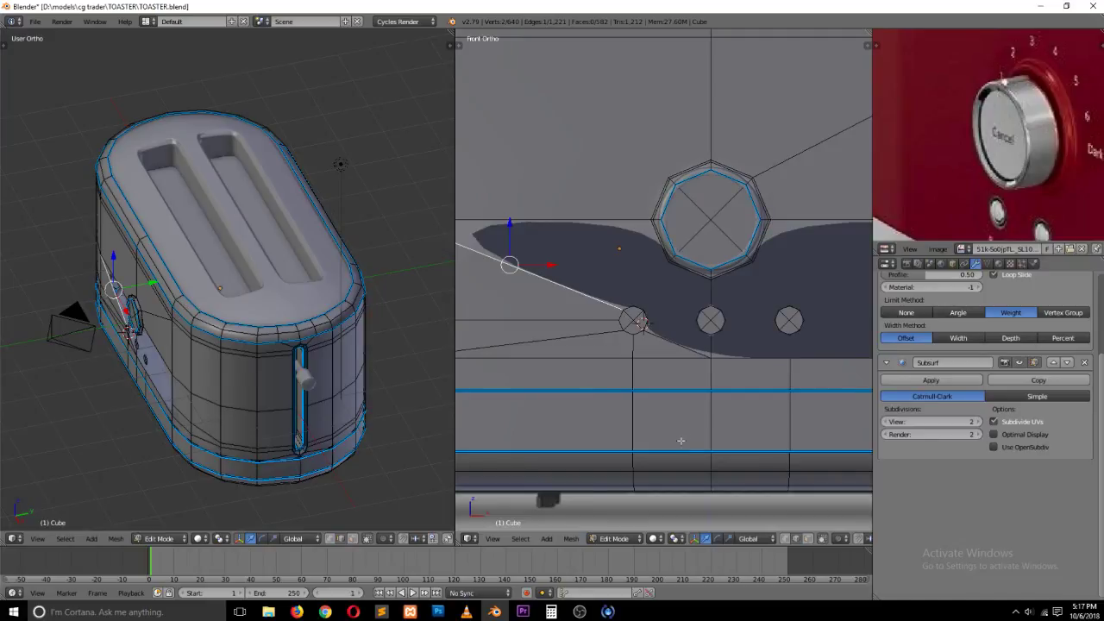
{"action": "key", "text": "alt+b"}
{"action": "left_click", "coordinate": [677, 446]}
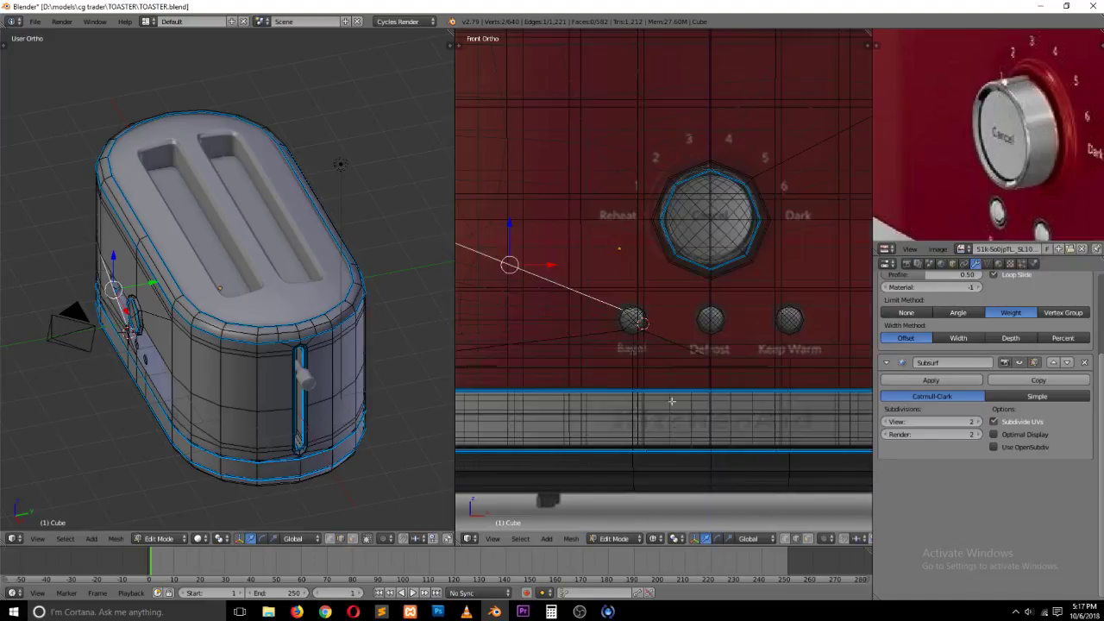
{"action": "key", "text": "a"}
{"action": "key", "text": "z"}
Step: Delete the slanted edge running from the left octagon's lower-right side to the horizontal edge, along with its face
{"action": "right_click", "coordinate": [670, 353]}
{"action": "key", "text": "x"}
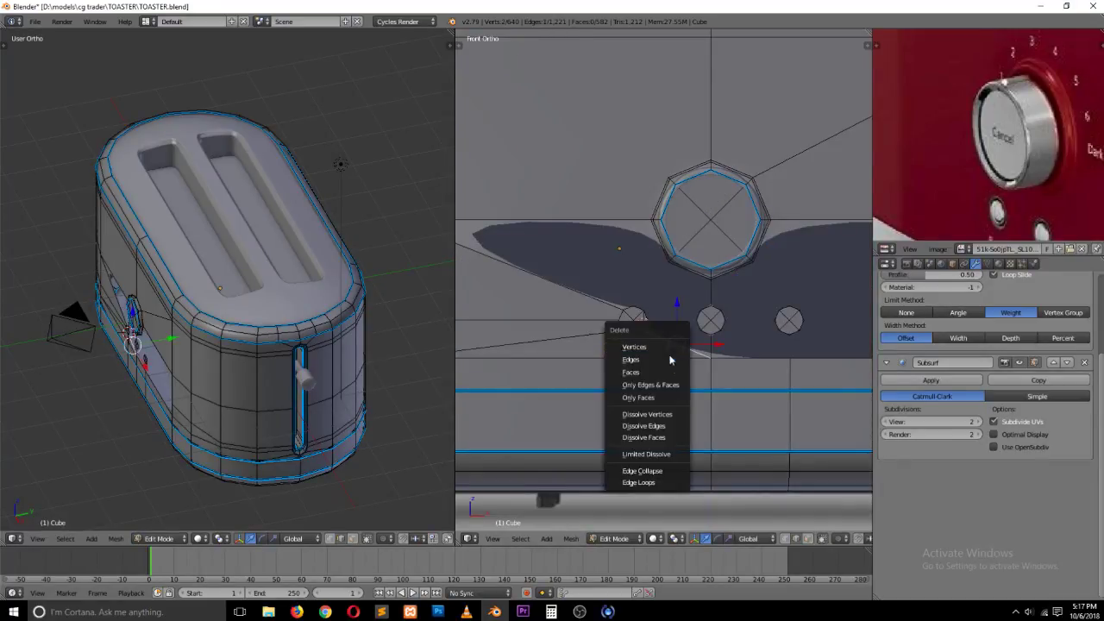
{"action": "left_click", "coordinate": [671, 365]}
Step: Try to fill the whole remaining gap around the knob ring and buttons with a single face
{"action": "right_click", "coordinate": [649, 325], "text": "alt"}
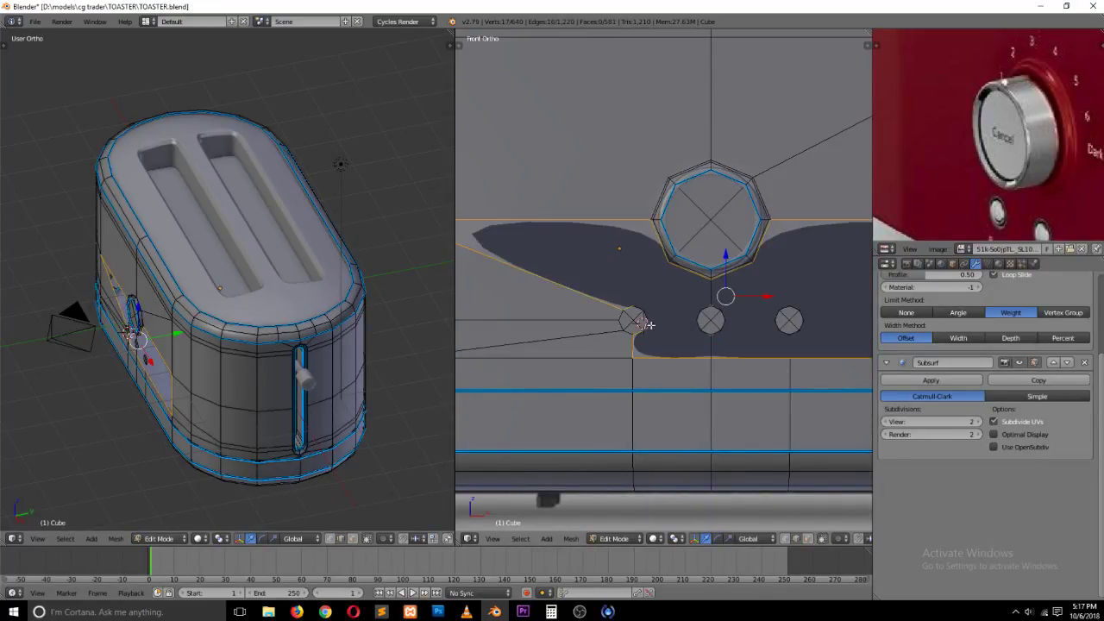
{"action": "key", "text": "f"}
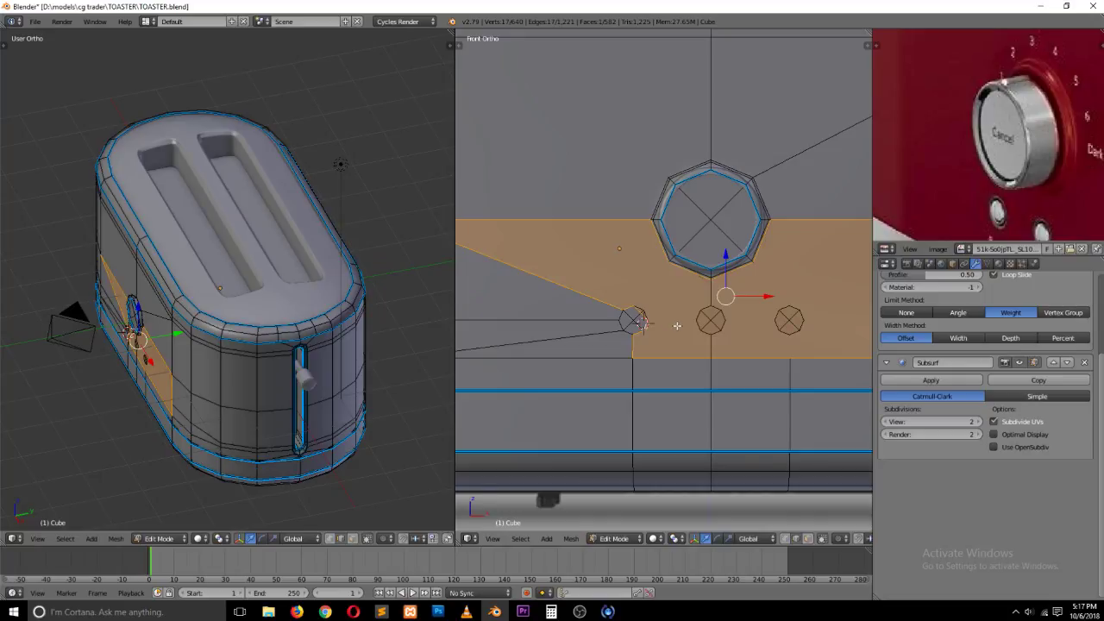
{"action": "key", "text": "ctrl+z"}
{"action": "scroll", "coordinate": [664, 327], "scroll_direction": "up", "scroll_amount": 2}
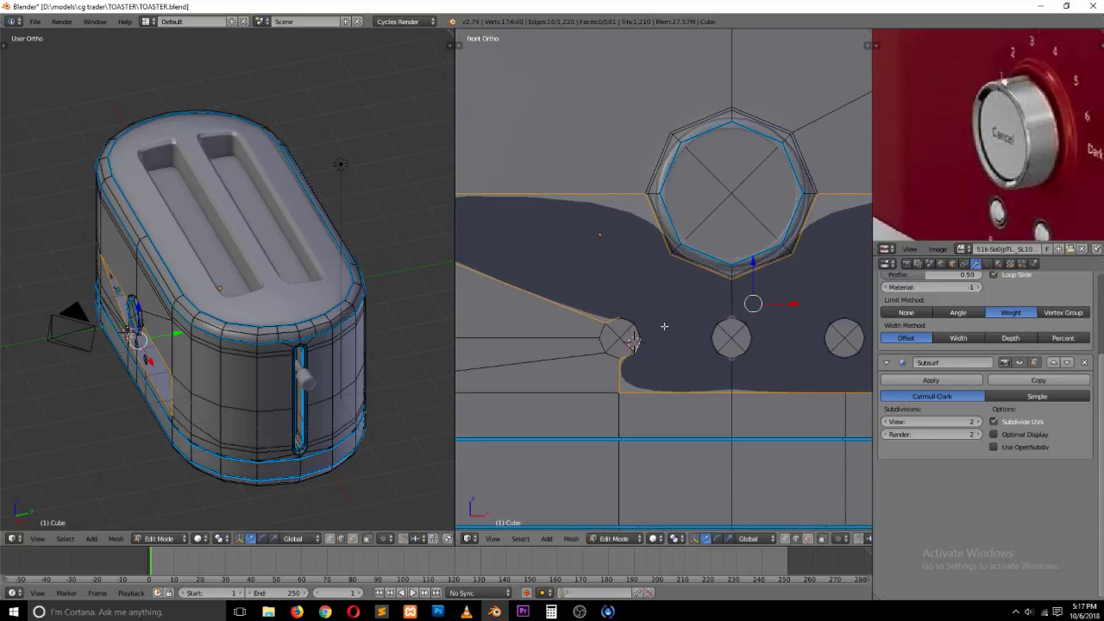
{"action": "right_click", "coordinate": [640, 331], "text": "shift"}
{"action": "right_click", "coordinate": [702, 333], "text": "shift"}
{"action": "key", "text": "a"}
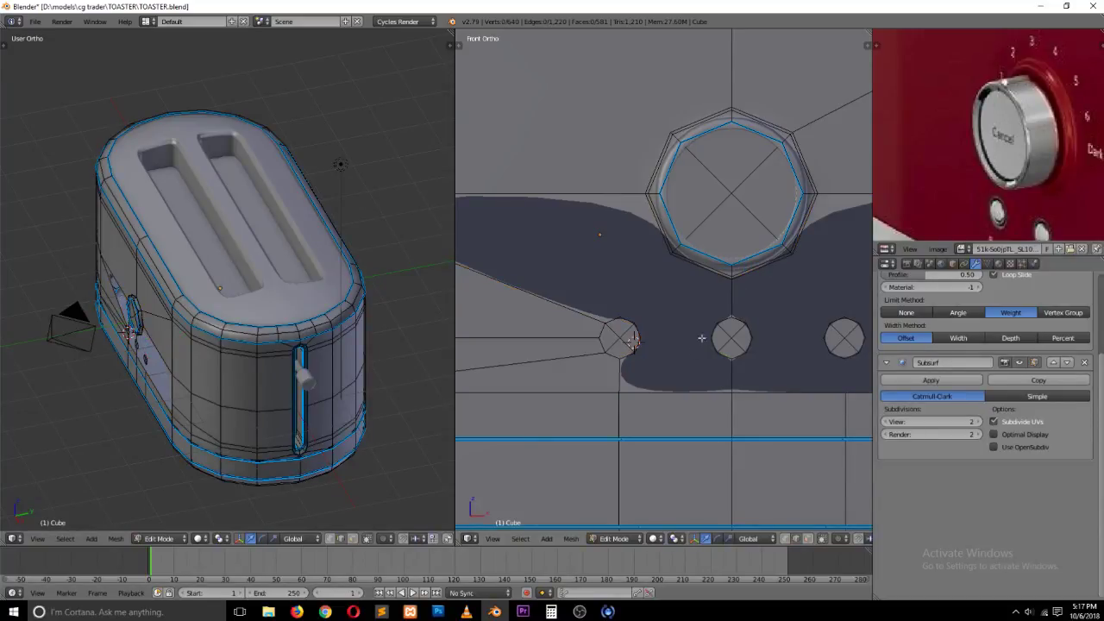
{"action": "right_click", "coordinate": [722, 303]}
{"action": "key", "text": "a"}
{"action": "scroll", "coordinate": [703, 399], "scroll_direction": "down", "scroll_amount": 1}
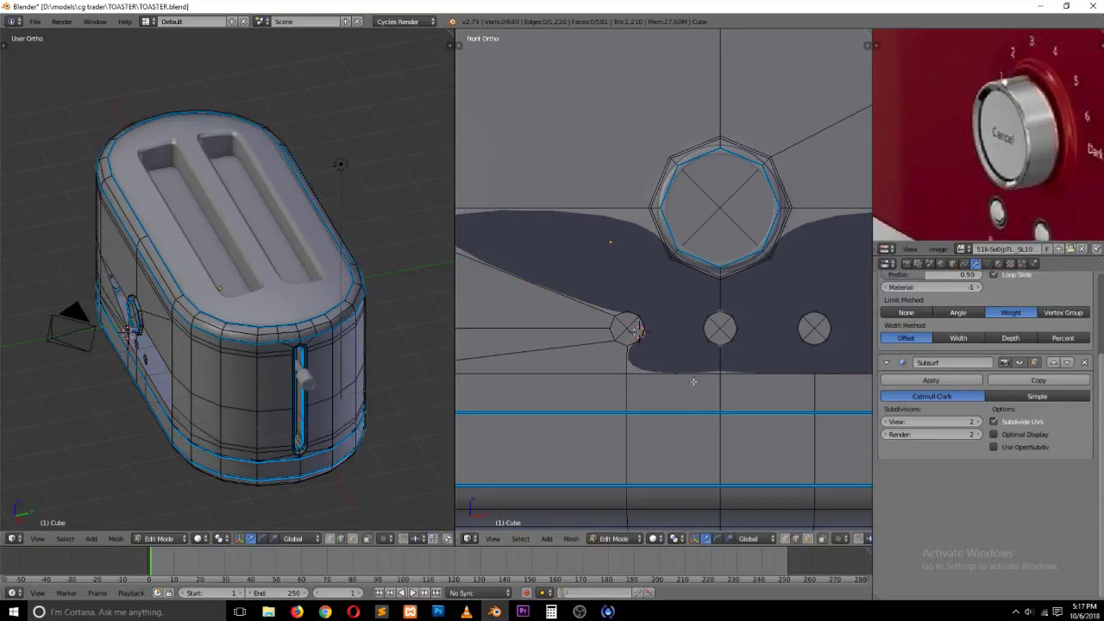
Step: Subdivide the horizontal edges between the left and middle vertical loops below the buttons to add a centered vertical loop
{"action": "key", "text": "z"}
{"action": "scroll", "coordinate": [684, 362], "scroll_direction": "down", "scroll_amount": 2}
{"action": "key", "text": "b"}
{"action": "left_click_drag", "start_coordinate": [673, 324], "coordinate": [676, 472]}
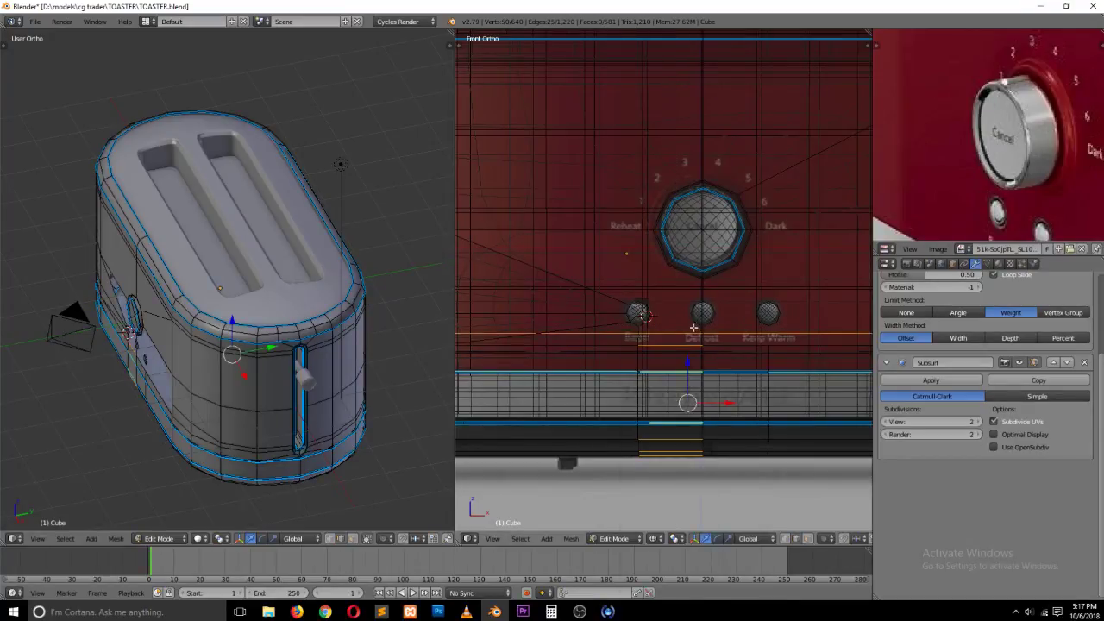
{"action": "key", "text": "w"}
{"action": "left_click", "coordinate": [693, 328]}
{"action": "key", "text": "a"}
{"action": "key", "text": "z"}
{"action": "scroll", "coordinate": [680, 374], "scroll_direction": "up", "scroll_amount": 2}
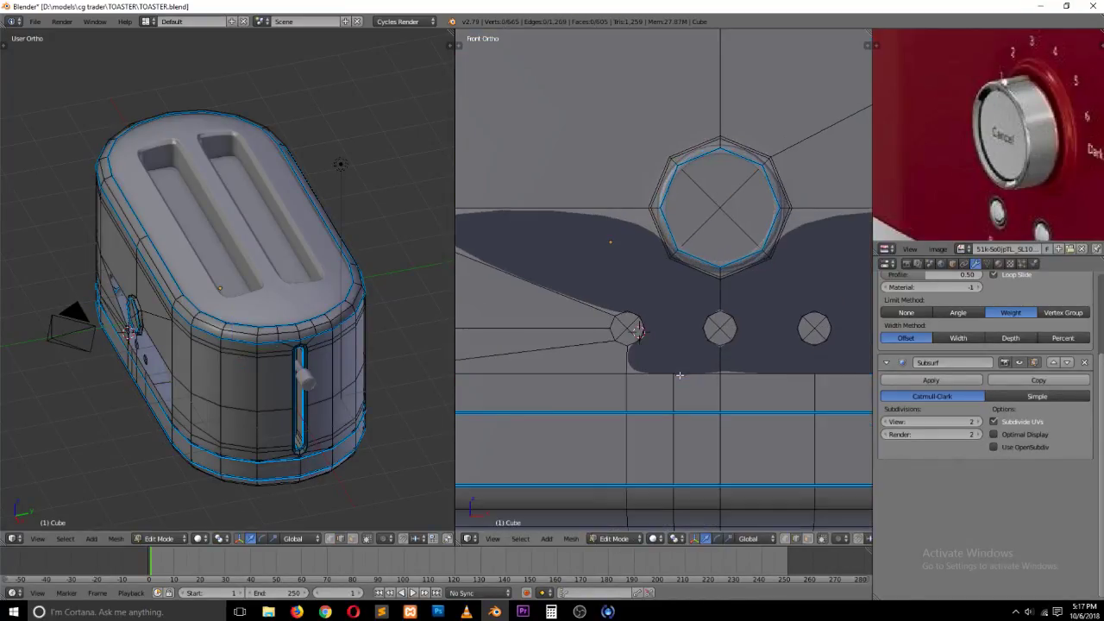
Step: Fill faces from the middle octagon's lower-left edge and the left octagon's lower-right edge to the horizontal edge halves below them
{"action": "scroll", "coordinate": [680, 375], "scroll_direction": "up", "scroll_amount": 2}
{"action": "right_click", "coordinate": [713, 416]}
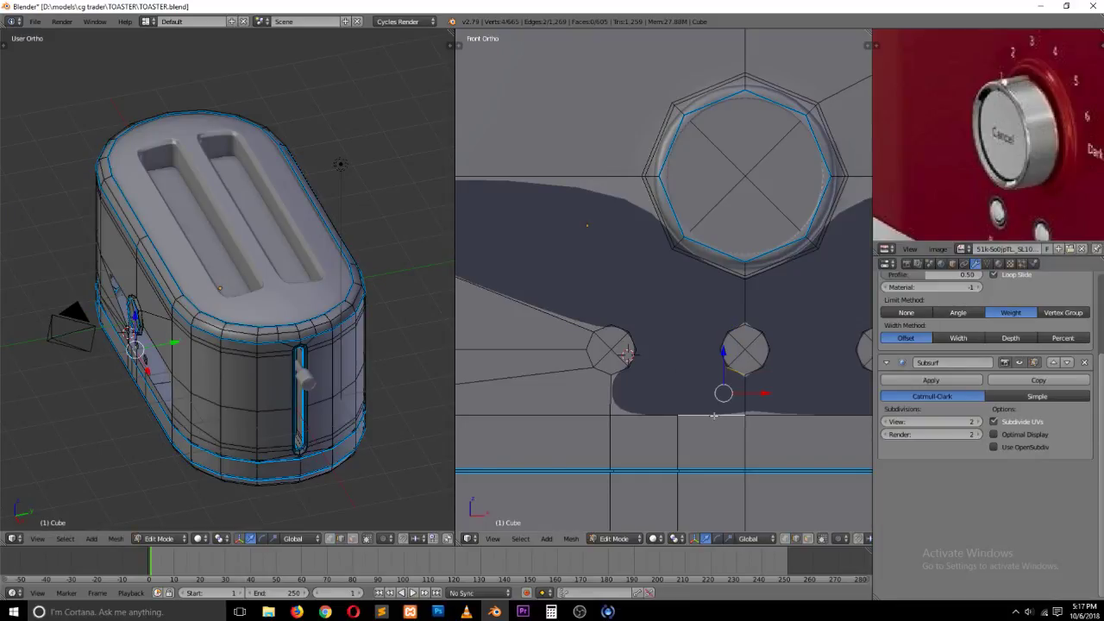
{"action": "key", "text": "f"}
{"action": "right_click", "coordinate": [627, 369]}
{"action": "right_click", "coordinate": [657, 415], "text": "shift"}
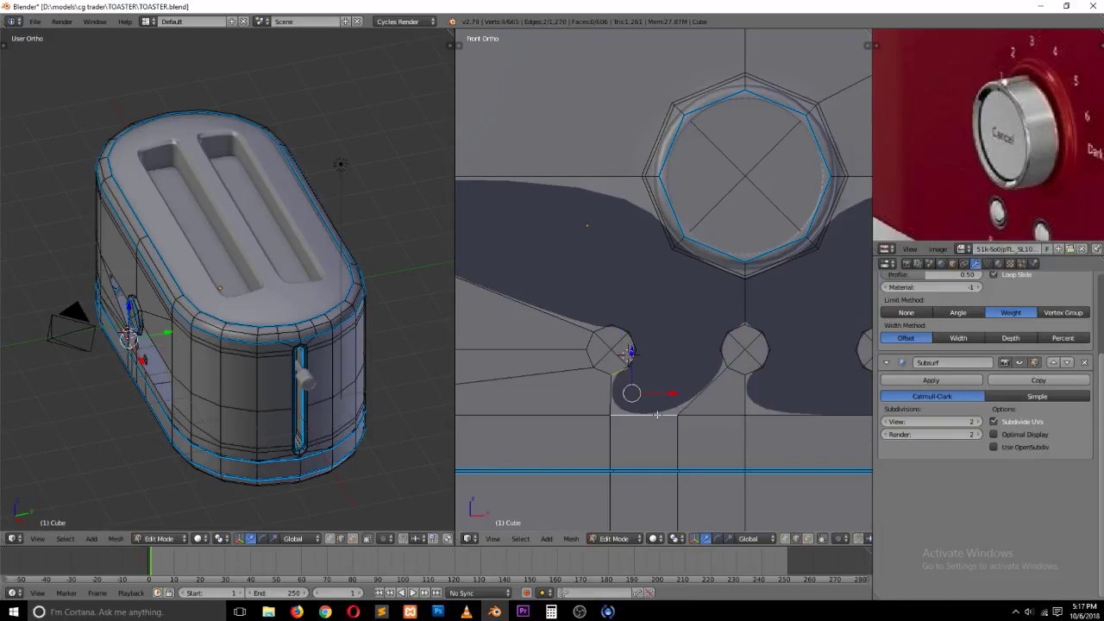
{"action": "key", "text": "f"}
{"action": "key", "text": "a"}
Step: In vertex selection, extrude the midpoint vertex between the left and middle octagons straight up to the octagons' centre height
{"action": "scroll", "coordinate": [710, 391], "scroll_direction": "up", "scroll_amount": 2}
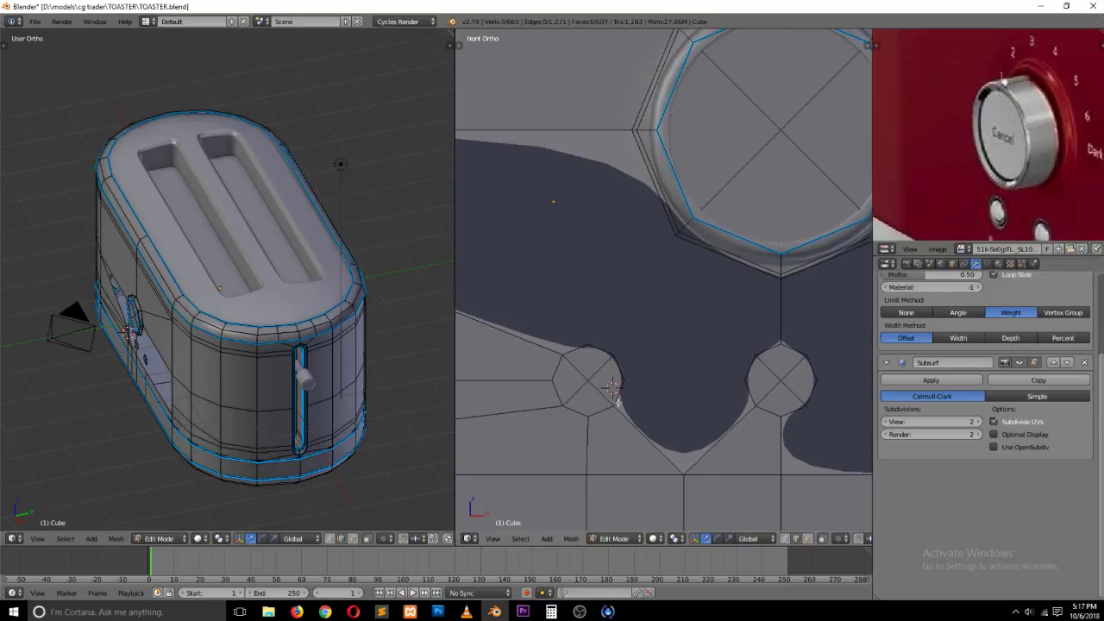
{"action": "right_click", "coordinate": [629, 398]}
{"action": "key", "text": "ctrl+Tab"}
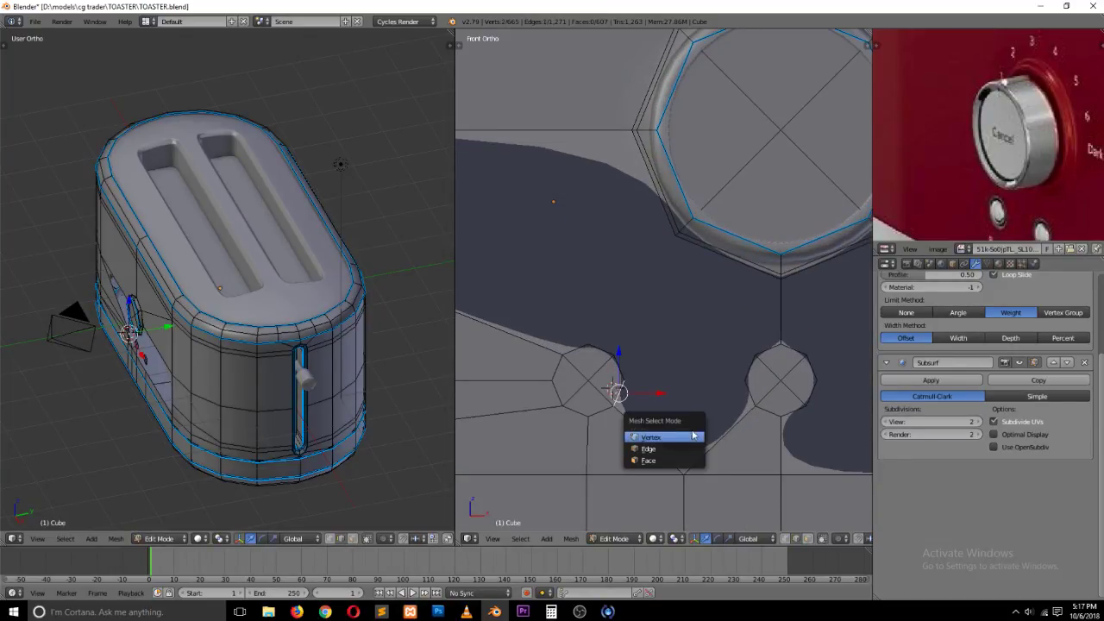
{"action": "left_click", "coordinate": [683, 439]}
{"action": "right_click", "coordinate": [682, 474]}
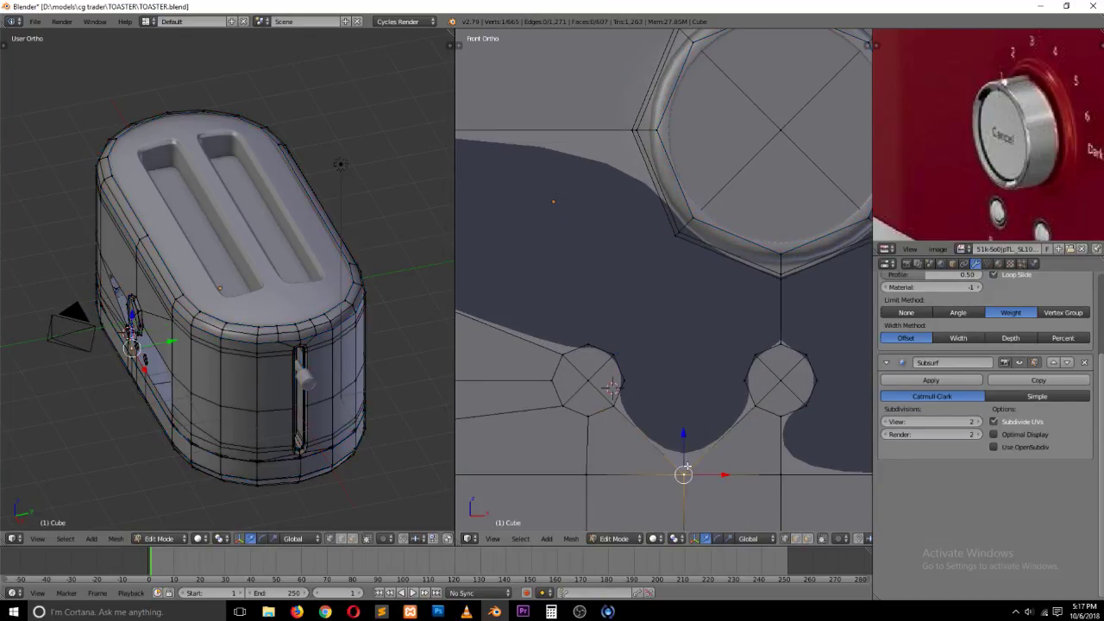
{"action": "key", "text": "e"}
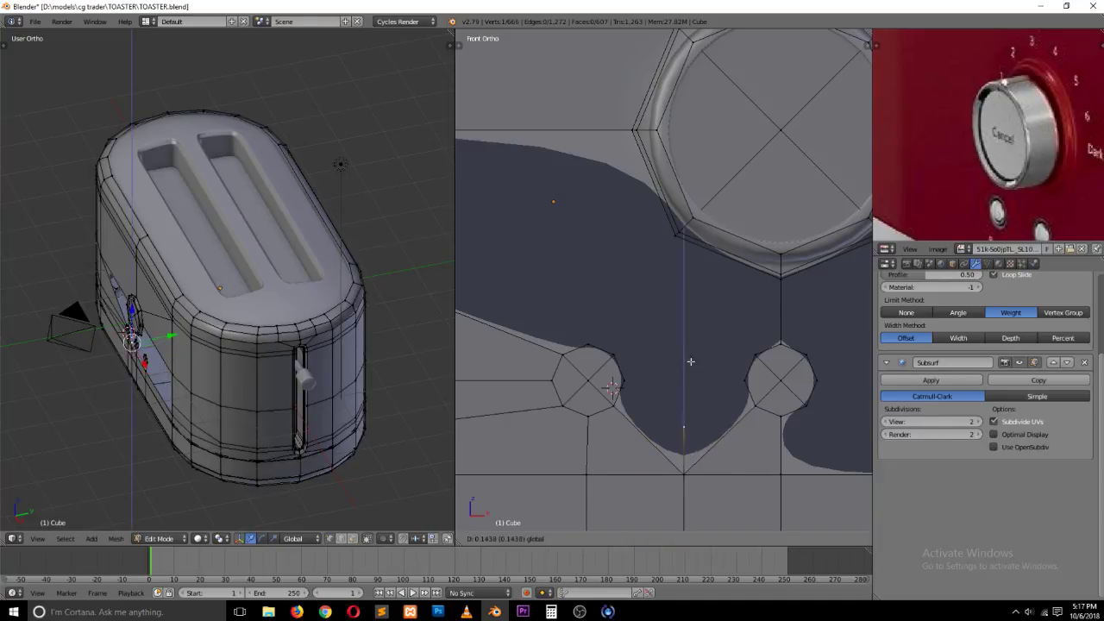
{"action": "left_click", "coordinate": [698, 335]}
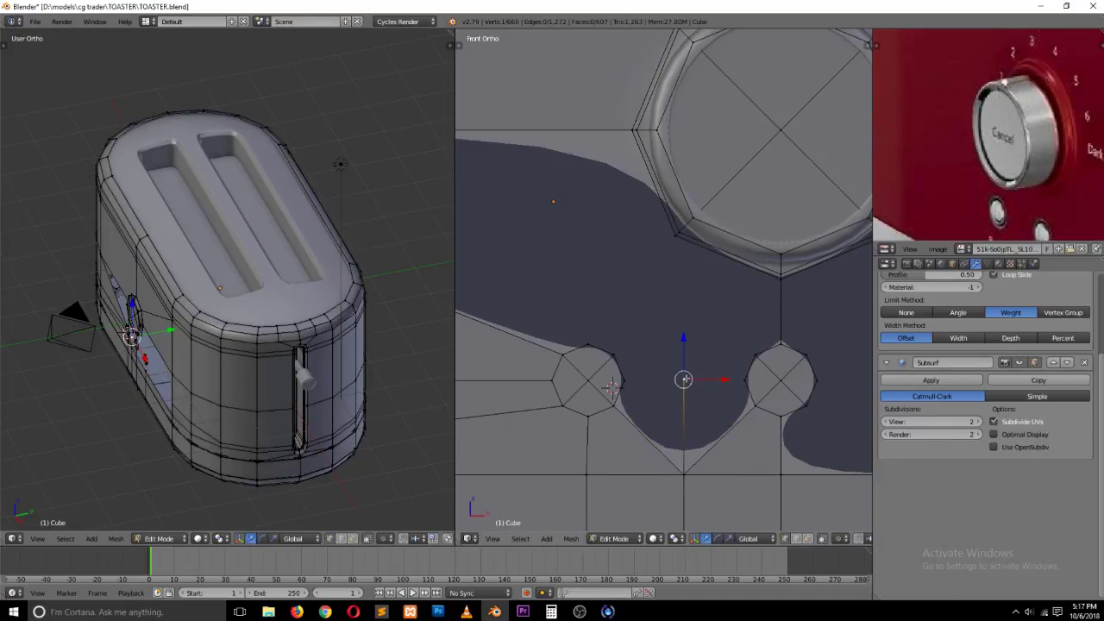
Step: Switch to edge selection and fill faces joining the new vertical edge to the left and middle octagons
{"action": "key", "text": "ctrl+Tab"}
{"action": "left_click", "coordinate": [664, 387]}
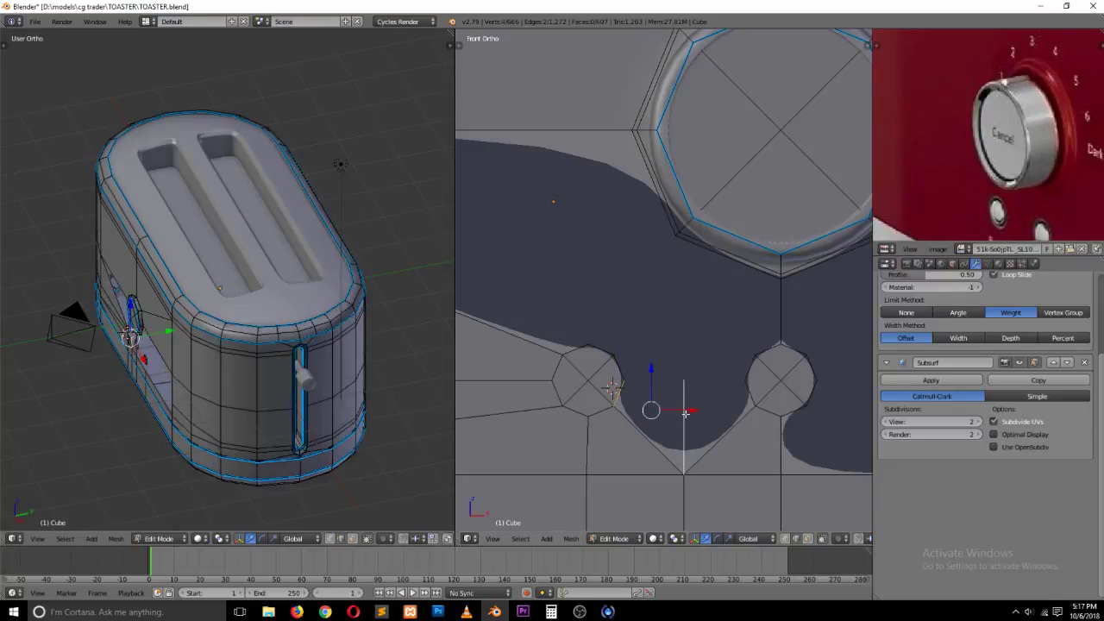
{"action": "key", "text": "f"}
{"action": "right_click", "coordinate": [744, 394]}
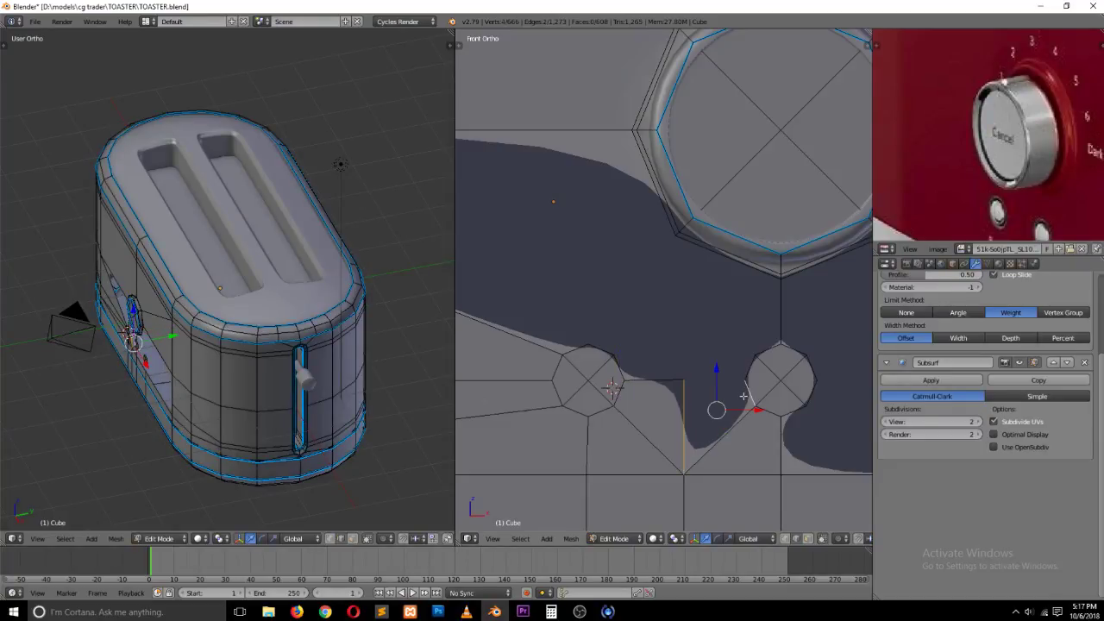
{"action": "key", "text": "f"}
{"action": "key", "text": "a"}
Step: Fill a face bridging the middle octagon's right-lower edge and the right octagon's left-lower edge
{"action": "scroll", "coordinate": [790, 411], "scroll_direction": "up", "scroll_amount": 6, "text": "ctrl"}
{"action": "right_click", "coordinate": [651, 394]}
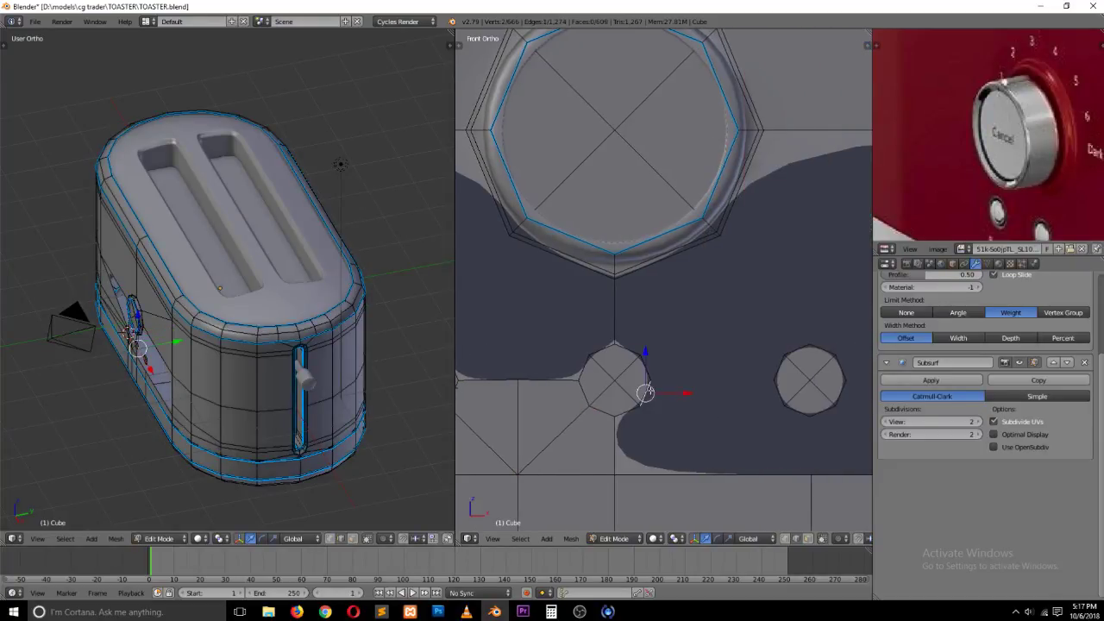
{"action": "right_click", "coordinate": [777, 388], "text": "shift"}
{"action": "key", "text": "f"}
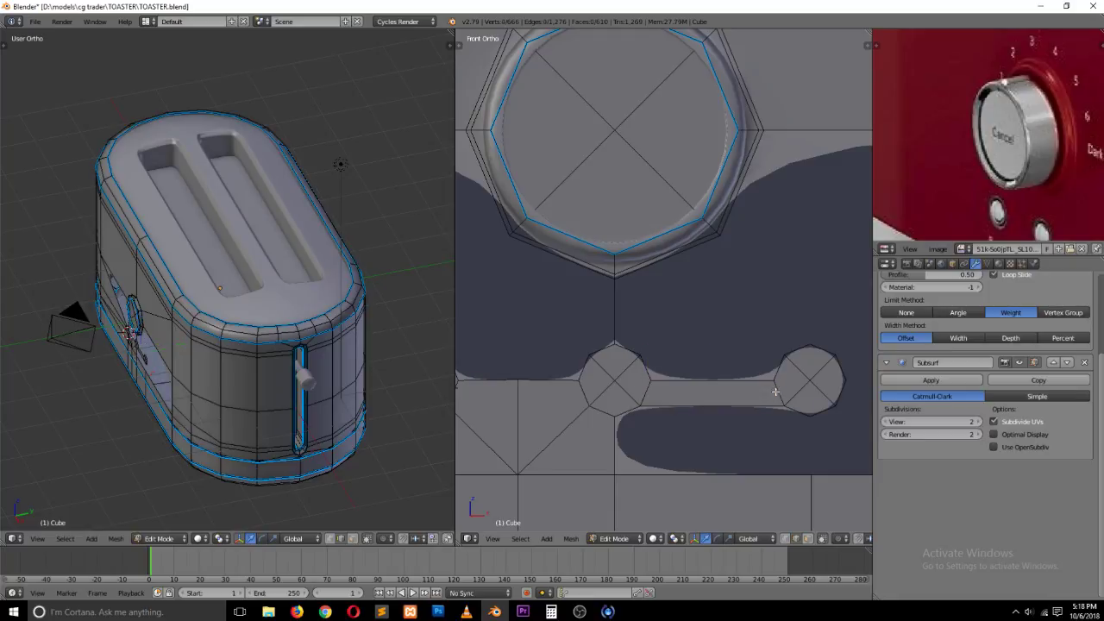
Step: Add centered vertical loop cuts through the body faces between the middle and right loops and through the bridging face
{"action": "scroll", "coordinate": [761, 419], "scroll_direction": "down", "scroll_amount": 3}
{"action": "key", "text": "ctrl+r"}
{"action": "left_click", "coordinate": [696, 407]}
{"action": "right_click", "coordinate": [696, 406]}
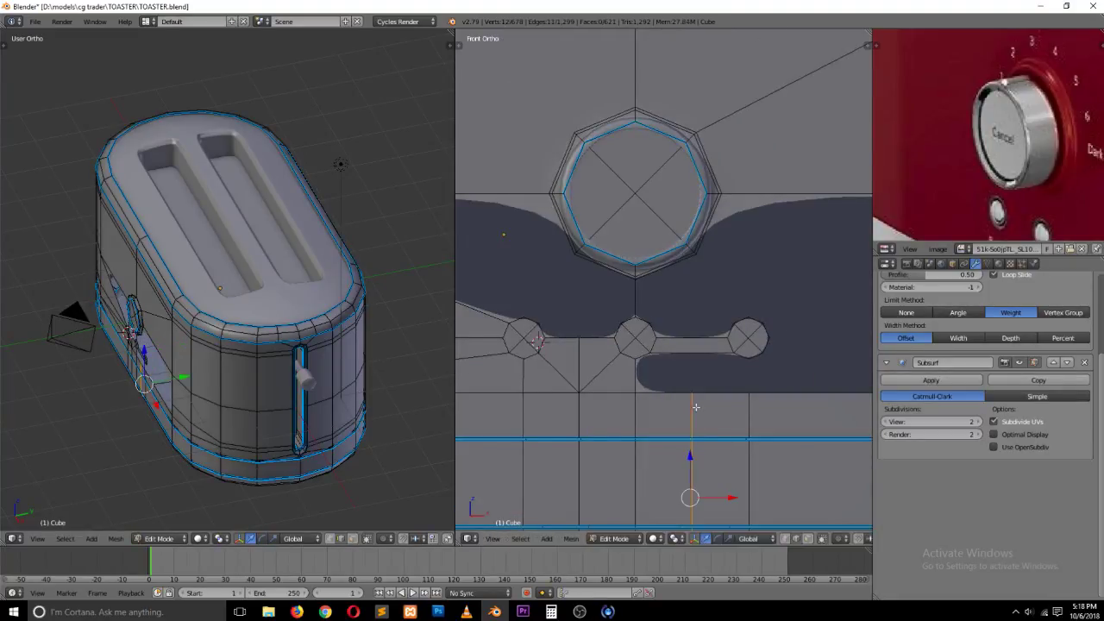
{"action": "key", "text": "ctrl+r"}
{"action": "left_click", "coordinate": [694, 346]}
{"action": "right_click", "coordinate": [696, 343]}
Step: Fill the two faces between the bridging strip's lower edges and the horizontal edge below, from middle to right octagon
{"action": "right_click", "coordinate": [681, 363]}
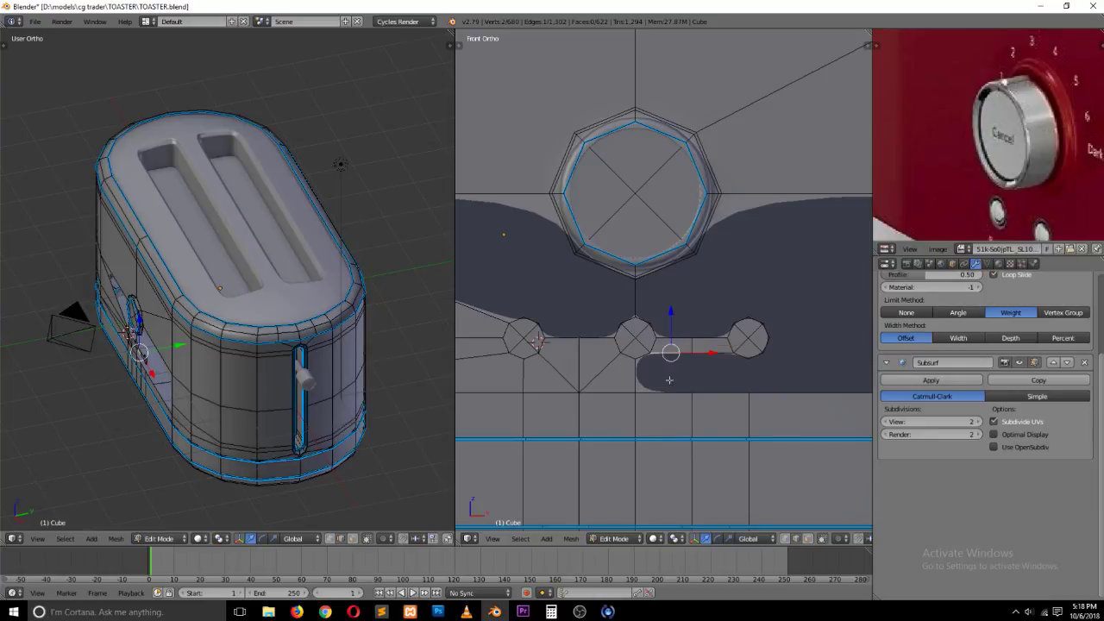
{"action": "scroll", "coordinate": [671, 385], "scroll_direction": "up", "scroll_amount": 1}
{"action": "key", "text": "a"}
{"action": "scroll", "coordinate": [681, 387], "scroll_direction": "up", "scroll_amount": 1}
{"action": "right_click", "coordinate": [734, 385]}
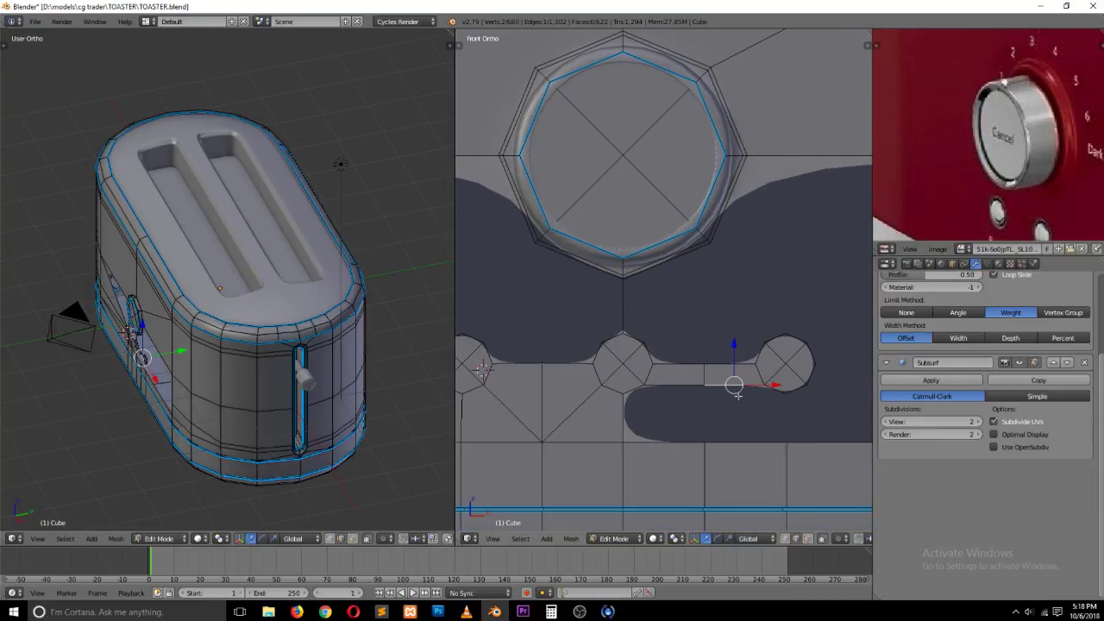
{"action": "right_click", "coordinate": [744, 441], "text": "shift"}
{"action": "key", "text": "f"}
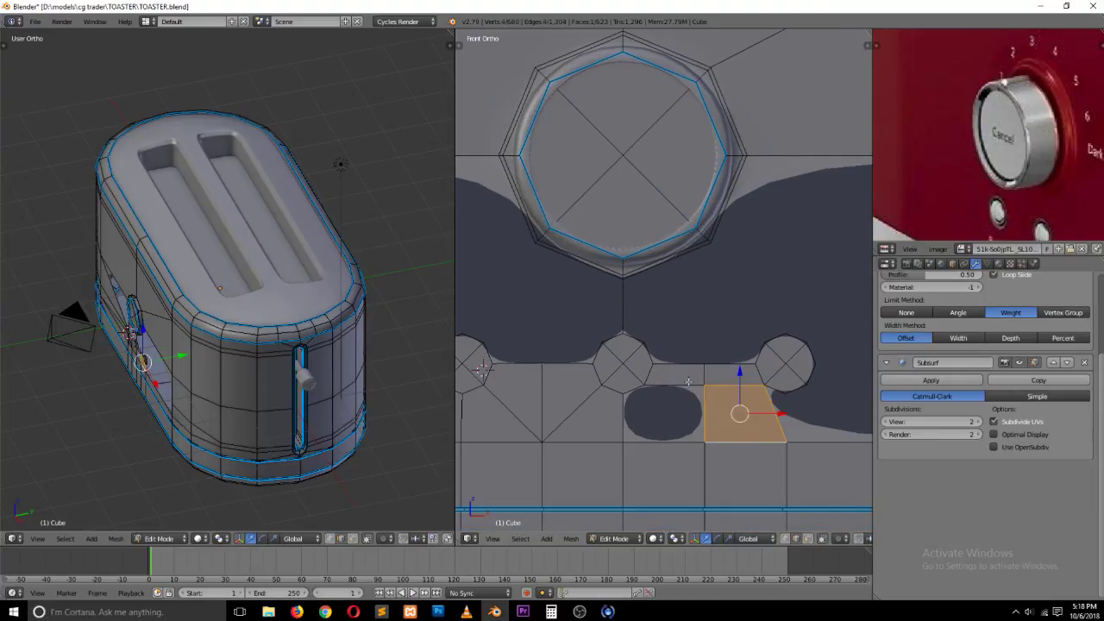
{"action": "key", "text": "f"}
Step: Fill faces joining the knob opening's lower-right edge to the middle octagon and the adjacent horizontal edge leading towards the right octagon
{"action": "right_click", "coordinate": [678, 361]}
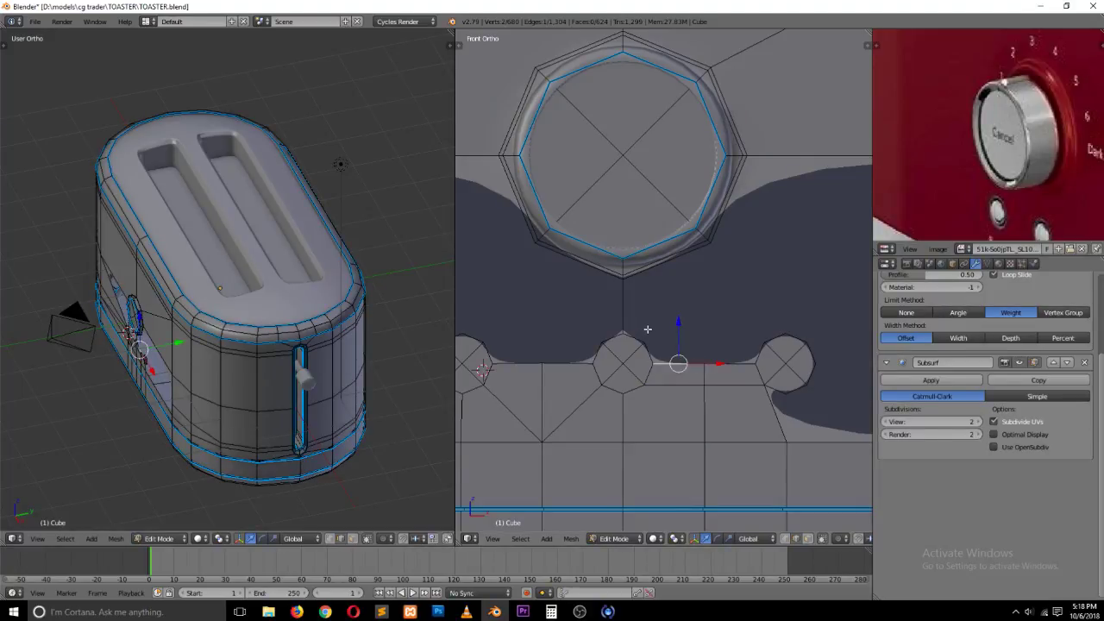
{"action": "right_click", "coordinate": [640, 337]}
{"action": "right_click", "coordinate": [677, 259], "text": "shift"}
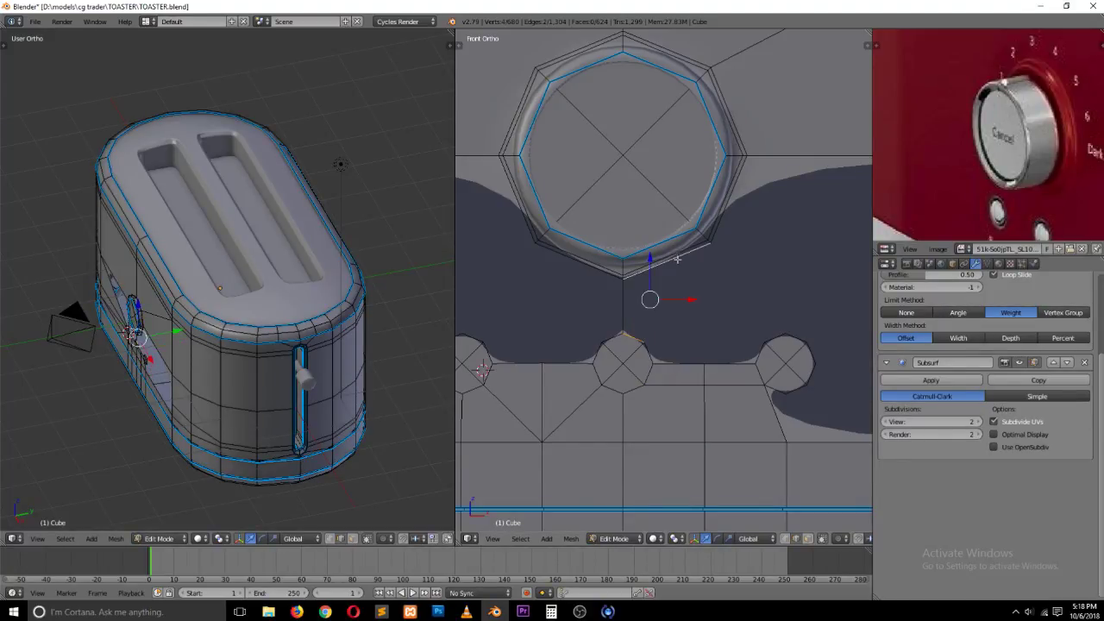
{"action": "key", "text": "f"}
{"action": "right_click", "coordinate": [687, 352]}
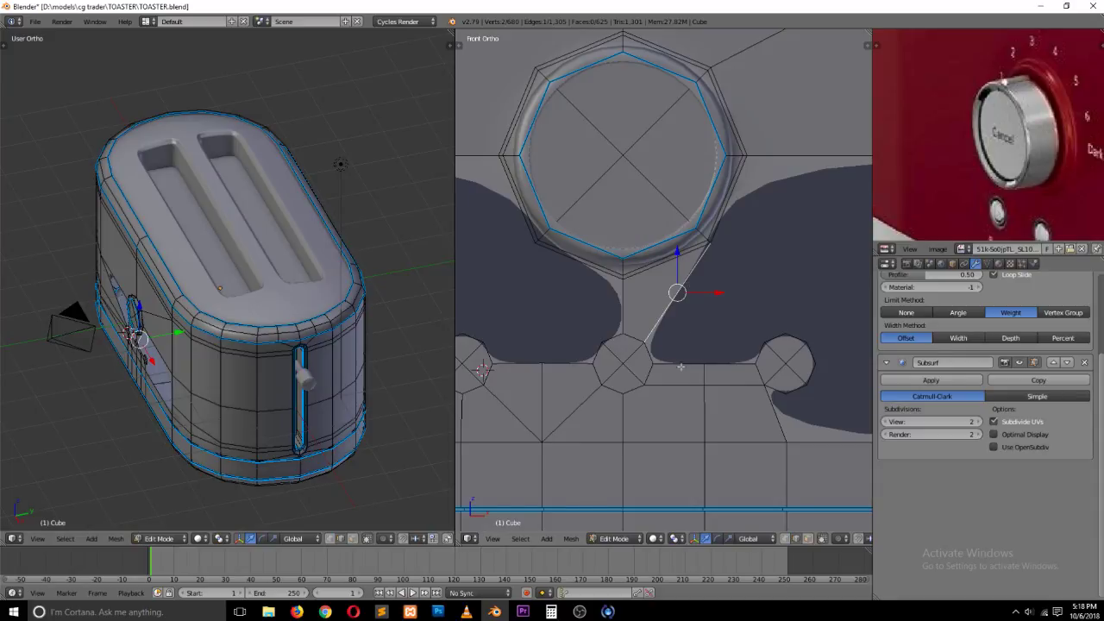
{"action": "right_click", "coordinate": [683, 364], "text": "shift"}
{"action": "key", "text": "f"}
{"action": "key", "text": "a"}
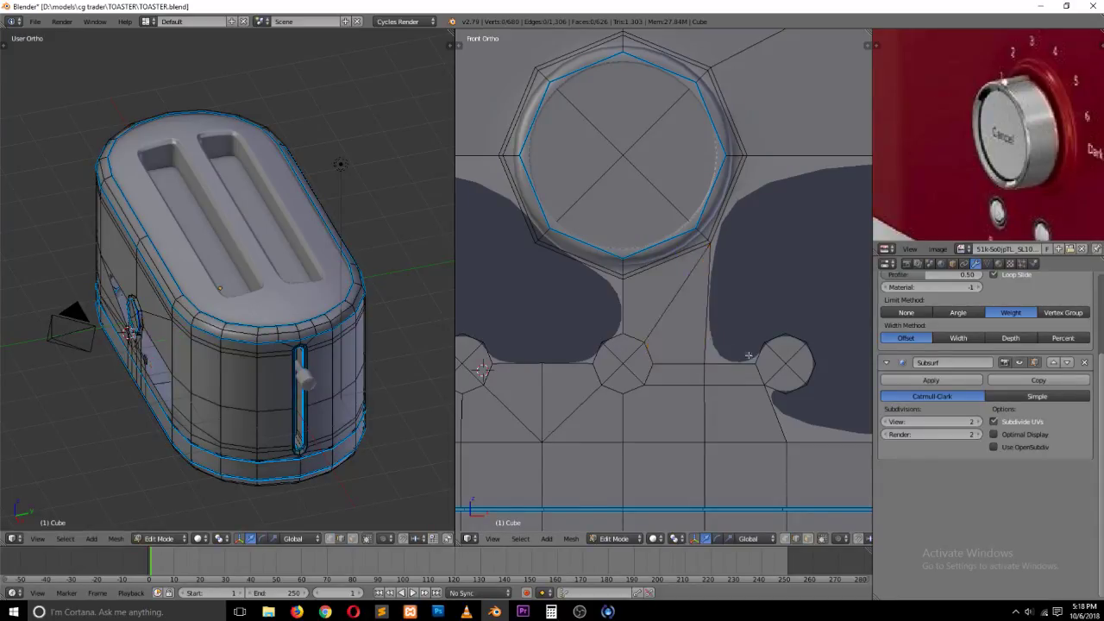
Step: Fill the open gap on the left of the knob opening with a single face
{"action": "scroll", "coordinate": [736, 336], "scroll_direction": "down", "scroll_amount": 2}
{"action": "scroll", "coordinate": [687, 338], "scroll_direction": "up", "scroll_amount": 2, "text": "ctrl"}
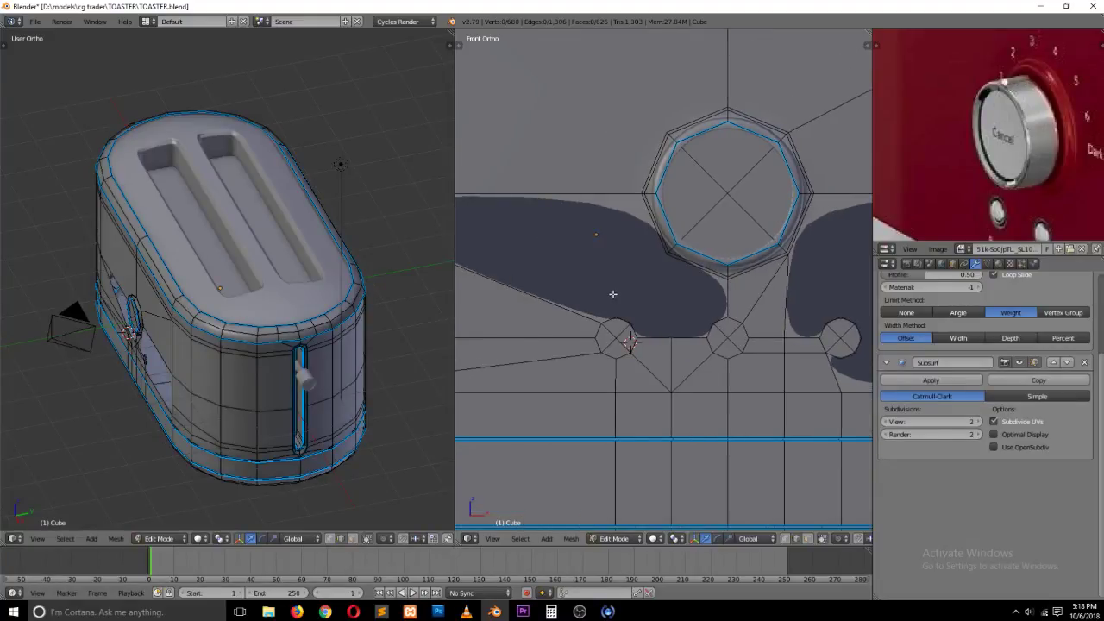
{"action": "right_click", "coordinate": [588, 311], "text": "alt"}
{"action": "key", "text": "f"}
{"action": "key", "text": "a"}
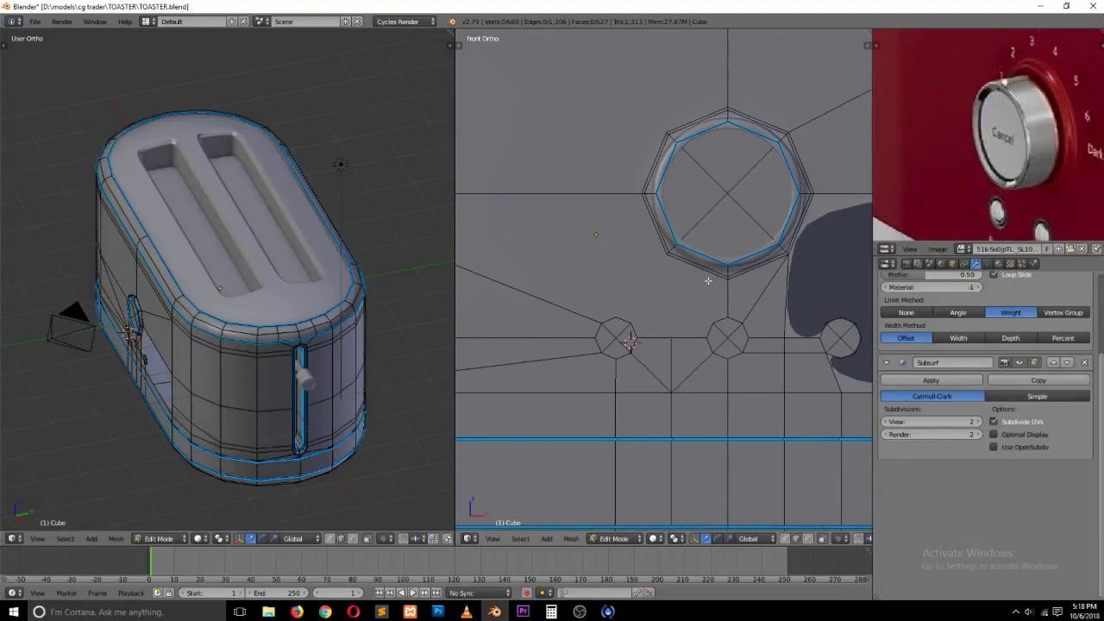
Step: Switch to vertex selection and connect the left octagon's upper-right vertex to the knob opening's lower-left outer vertex
{"action": "key", "text": "ctrl+Tab"}
{"action": "left_click", "coordinate": [675, 268]}
{"action": "key", "text": "a"}
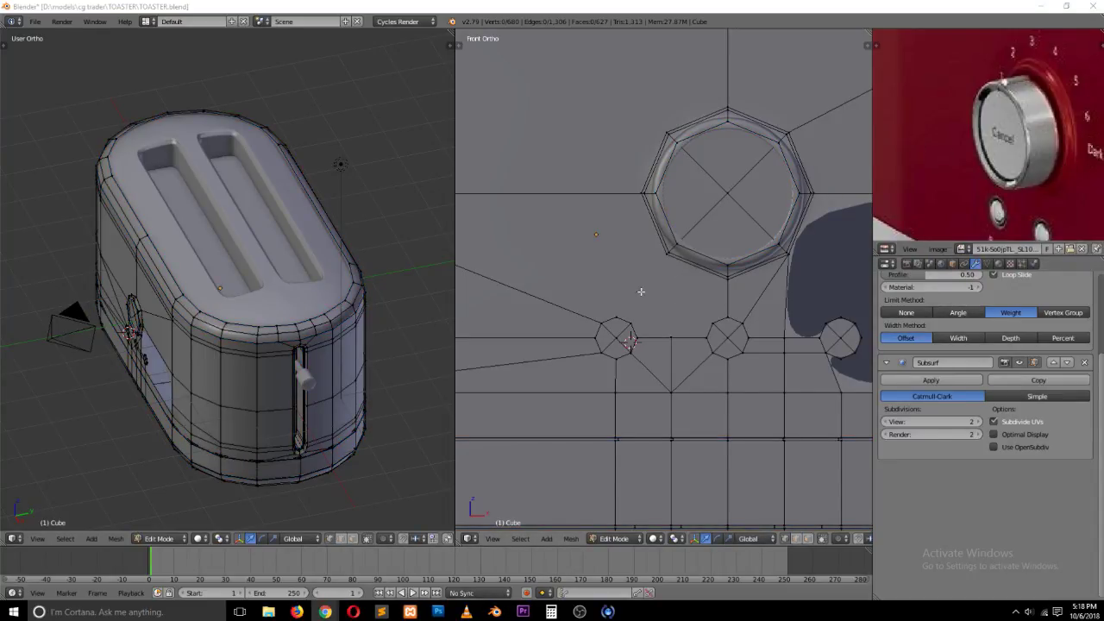
{"action": "right_click", "coordinate": [615, 316]}
{"action": "scroll", "coordinate": [654, 316], "scroll_direction": "up", "scroll_amount": 2}
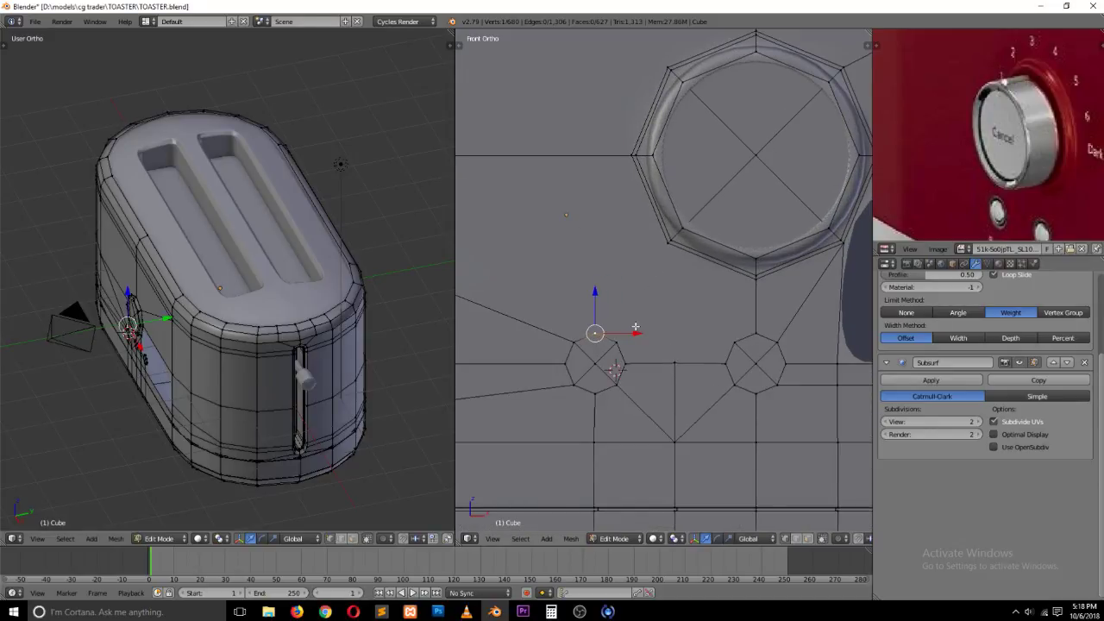
{"action": "right_click", "coordinate": [622, 332]}
{"action": "right_click", "coordinate": [664, 257], "text": "shift"}
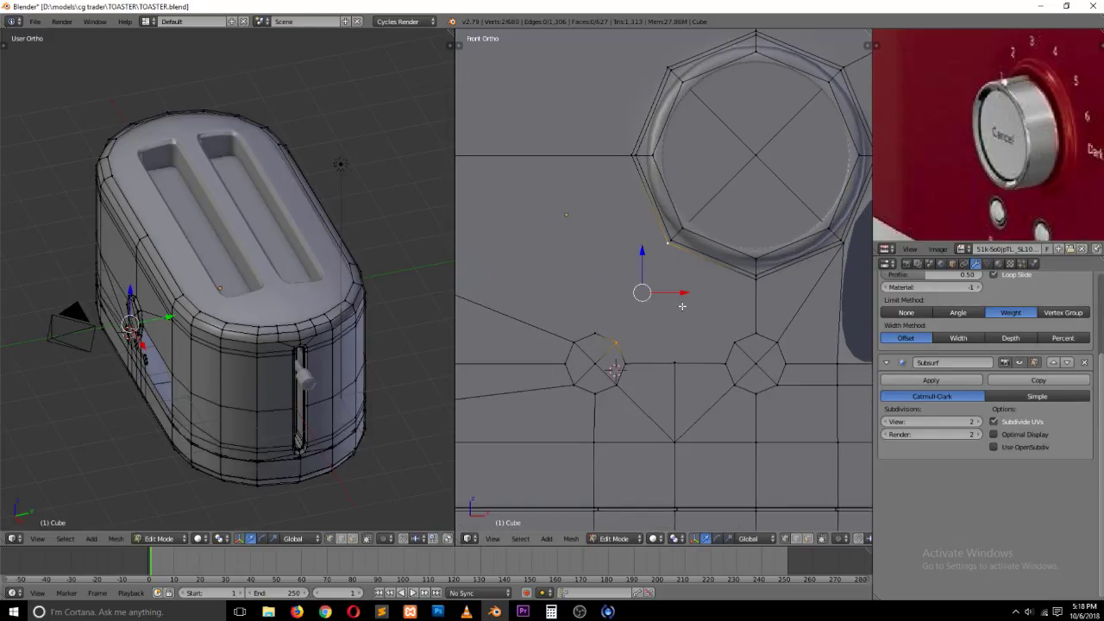
{"action": "key", "text": "j"}
Step: Connect the facing upper vertices of the left and middle octagons, and the midpoint vertex between those octagons to the knob opening's lower-left vertex
{"action": "right_click", "coordinate": [678, 359]}
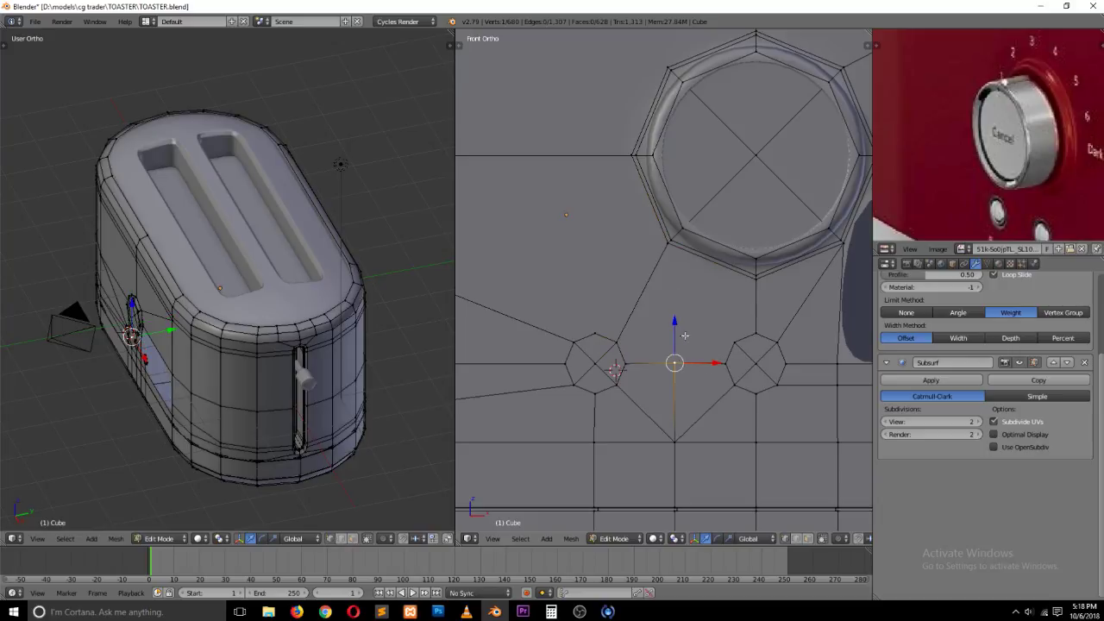
{"action": "right_click", "coordinate": [623, 345]}
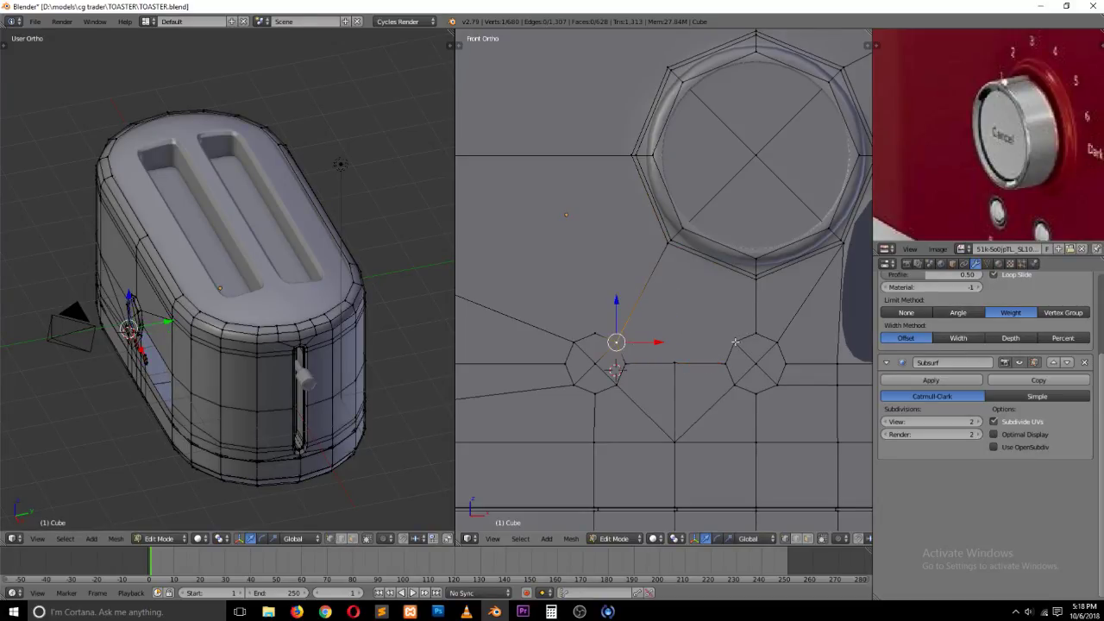
{"action": "right_click", "coordinate": [734, 344], "text": "shift"}
{"action": "key", "text": "j"}
{"action": "right_click", "coordinate": [675, 362]}
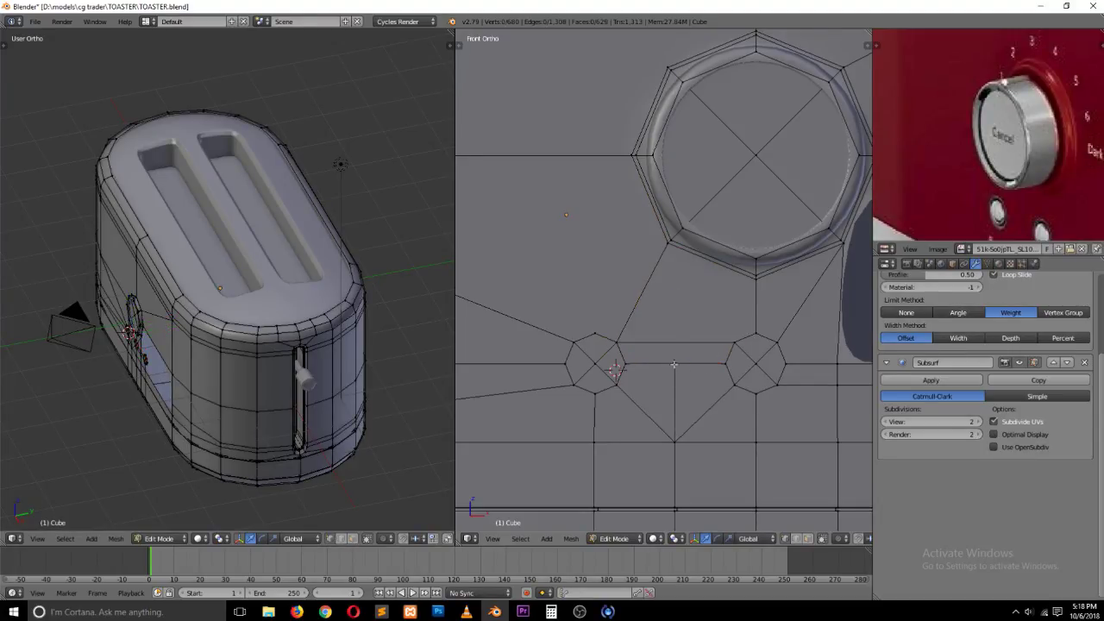
{"action": "right_click", "coordinate": [670, 245], "text": "shift"}
{"action": "key", "text": "j"}
{"action": "key", "text": "a"}
Step: Add a centered vertical loop cut through the body's upper faces left of the knob and connect its lower end to the left octagon's top vertex
{"action": "right_click", "coordinate": [594, 334]}
{"action": "right_click", "coordinate": [632, 155], "text": "shift"}
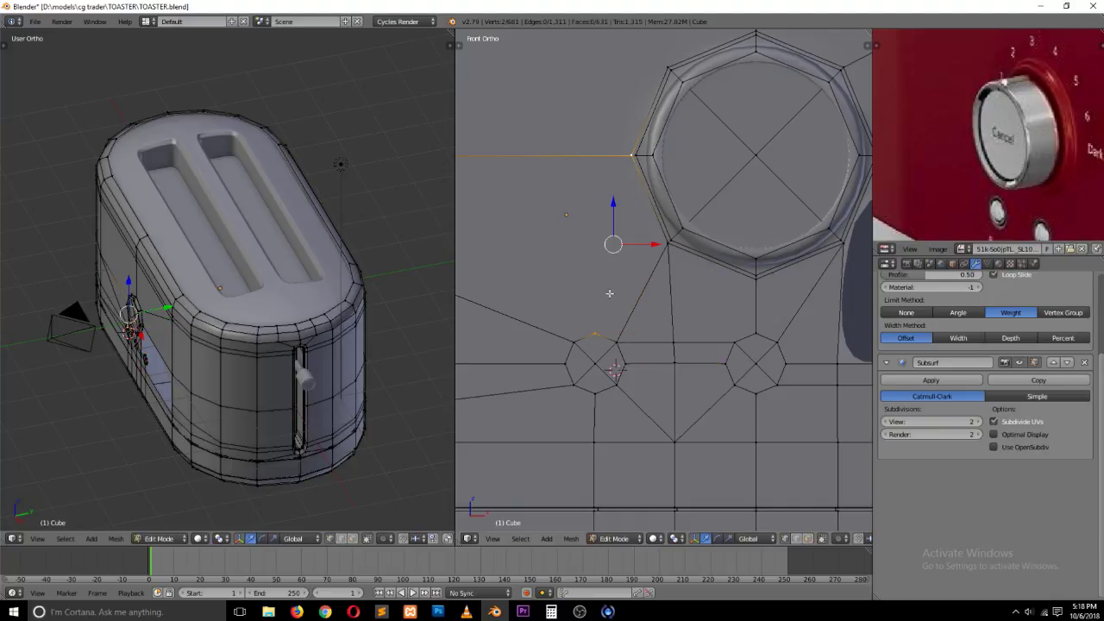
{"action": "scroll", "coordinate": [607, 297], "scroll_direction": "down", "scroll_amount": 3}
{"action": "scroll", "coordinate": [607, 306], "scroll_direction": "down", "scroll_amount": 3}
{"action": "key", "text": "a"}
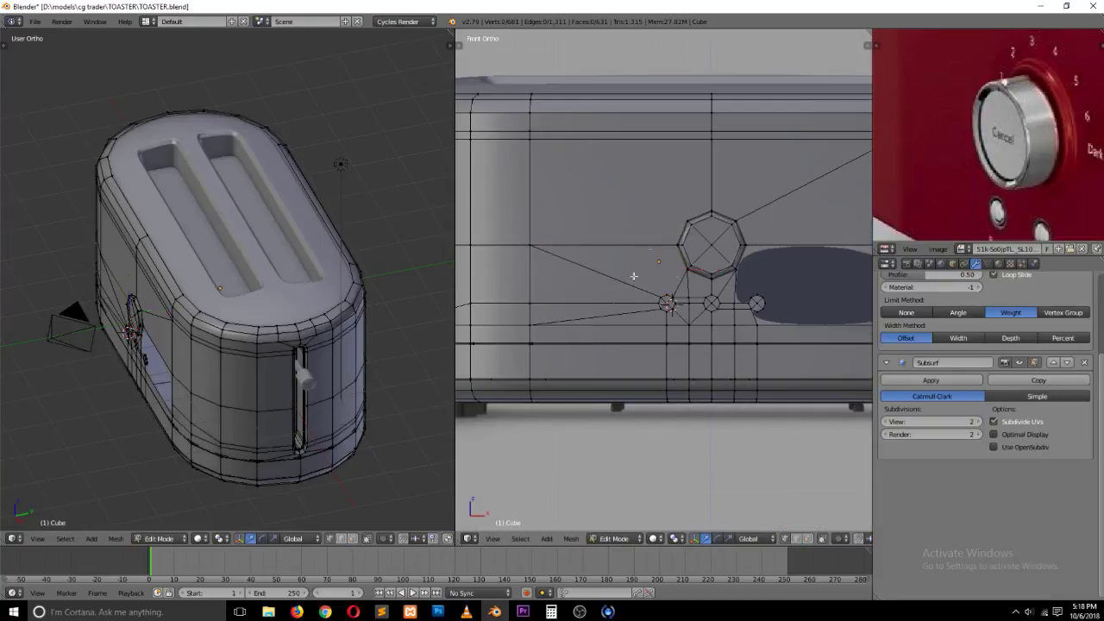
{"action": "key", "text": "ctrl+r"}
{"action": "left_click", "coordinate": [634, 81]}
{"action": "left_click", "coordinate": [636, 252]}
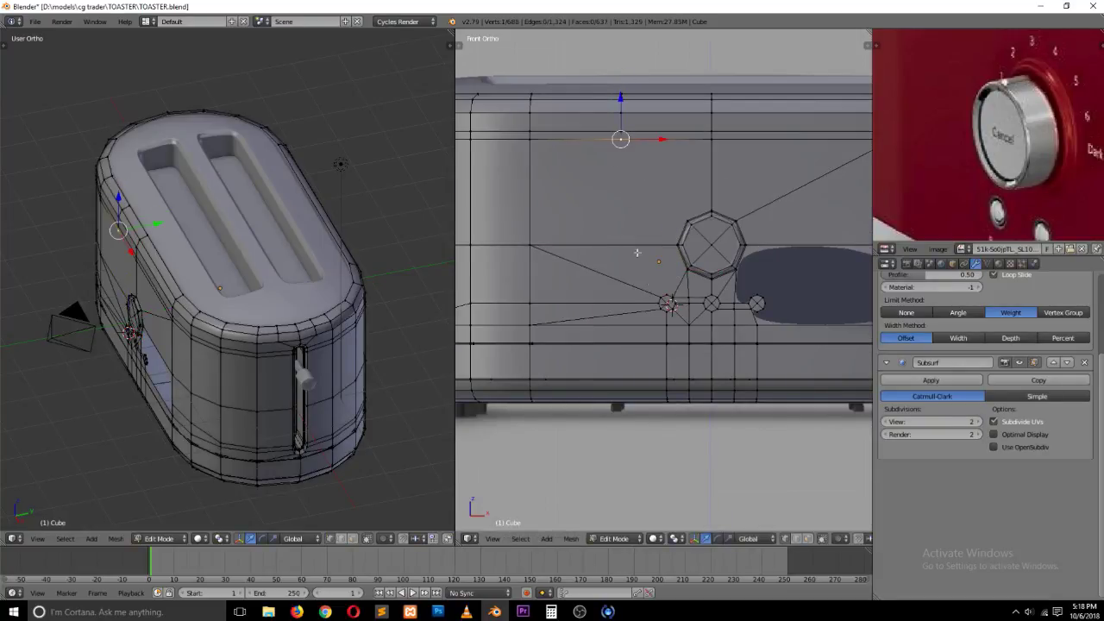
{"action": "right_click", "coordinate": [670, 291], "text": "shift"}
{"action": "key", "text": "j"}
{"action": "key", "text": "a"}
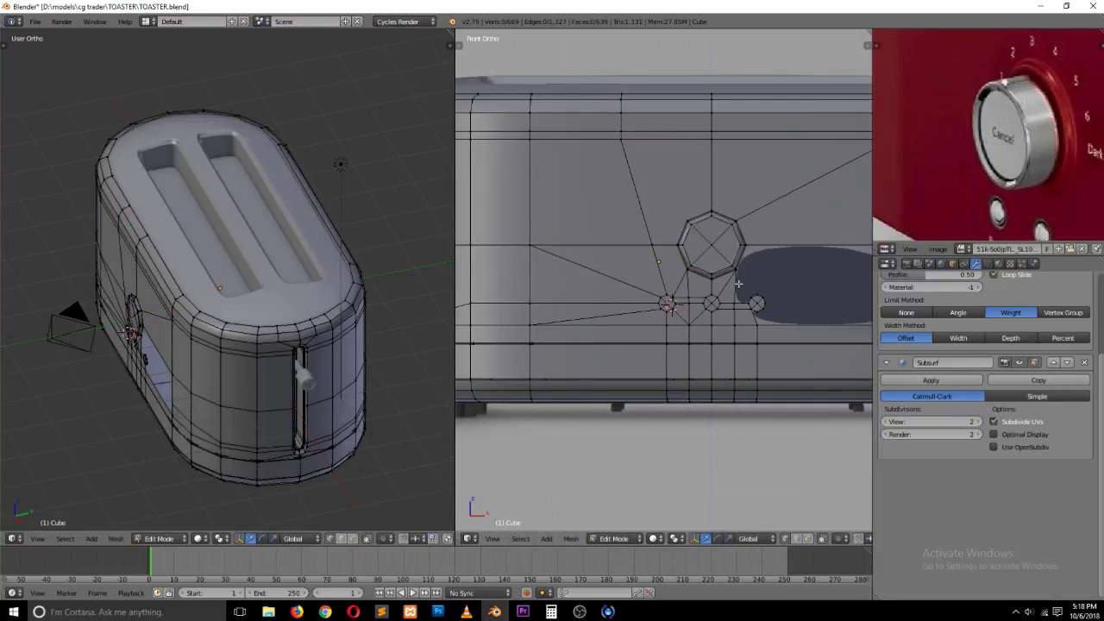
Step: Connect the new loop cut's lower end vertex to the knob opening's upper-left outer vertex
{"action": "scroll", "coordinate": [740, 286], "scroll_direction": "up", "scroll_amount": 1}
{"action": "right_click", "coordinate": [614, 114]}
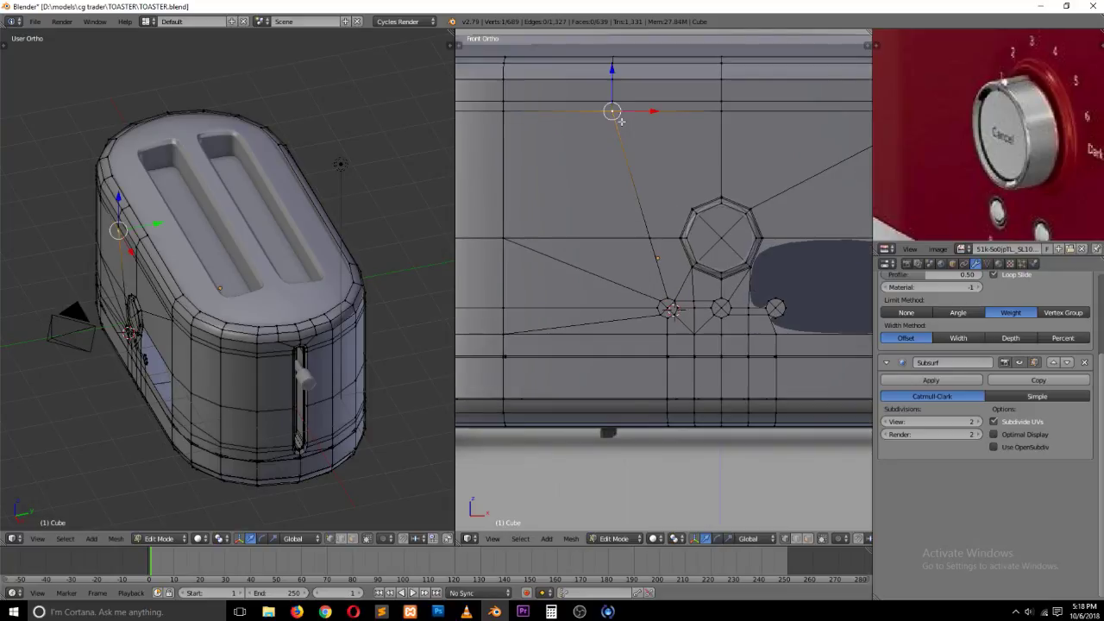
{"action": "right_click", "coordinate": [686, 196], "text": "shift"}
{"action": "key", "text": "j"}
{"action": "key", "text": "a"}
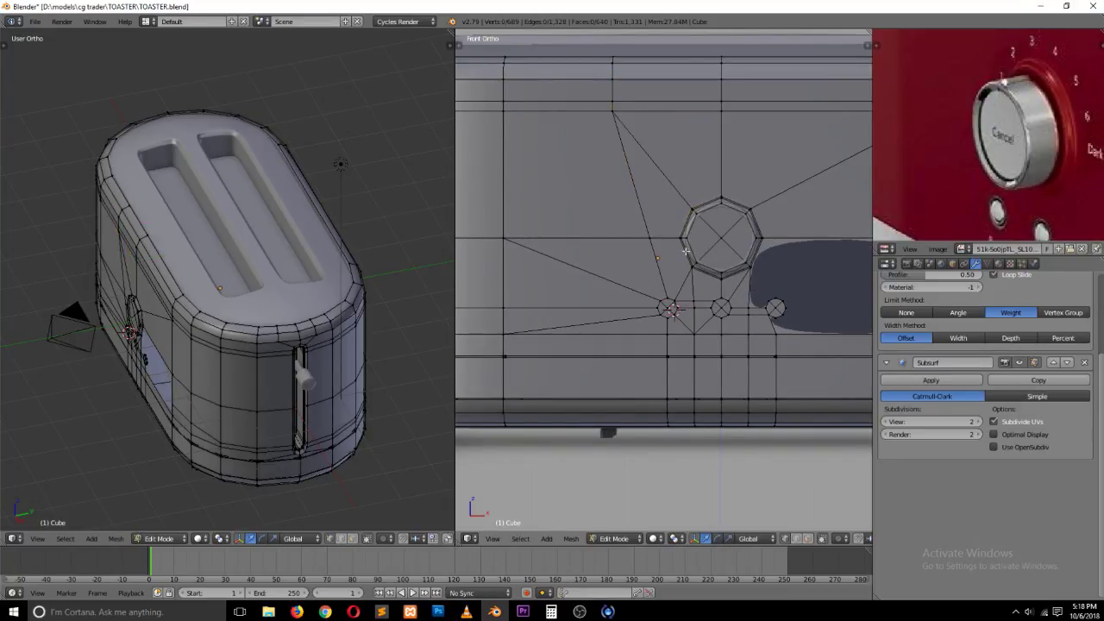
Step: Merge the vertex where the diagonal crosses the horizontal edge into the knob opening's leftmost outer vertex
{"action": "right_click", "coordinate": [646, 239]}
{"action": "scroll", "coordinate": [700, 249], "scroll_direction": "up", "scroll_amount": 3}
{"action": "right_click", "coordinate": [689, 210], "text": "shift"}
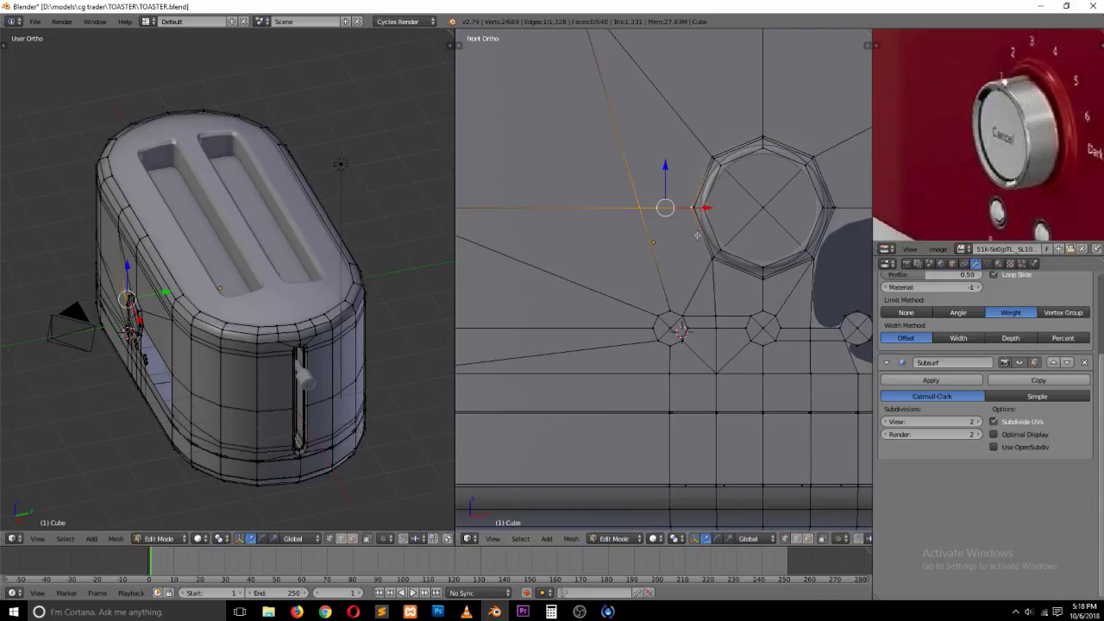
{"action": "scroll", "coordinate": [697, 235], "scroll_direction": "up", "scroll_amount": 3}
{"action": "key", "text": "alt+m"}
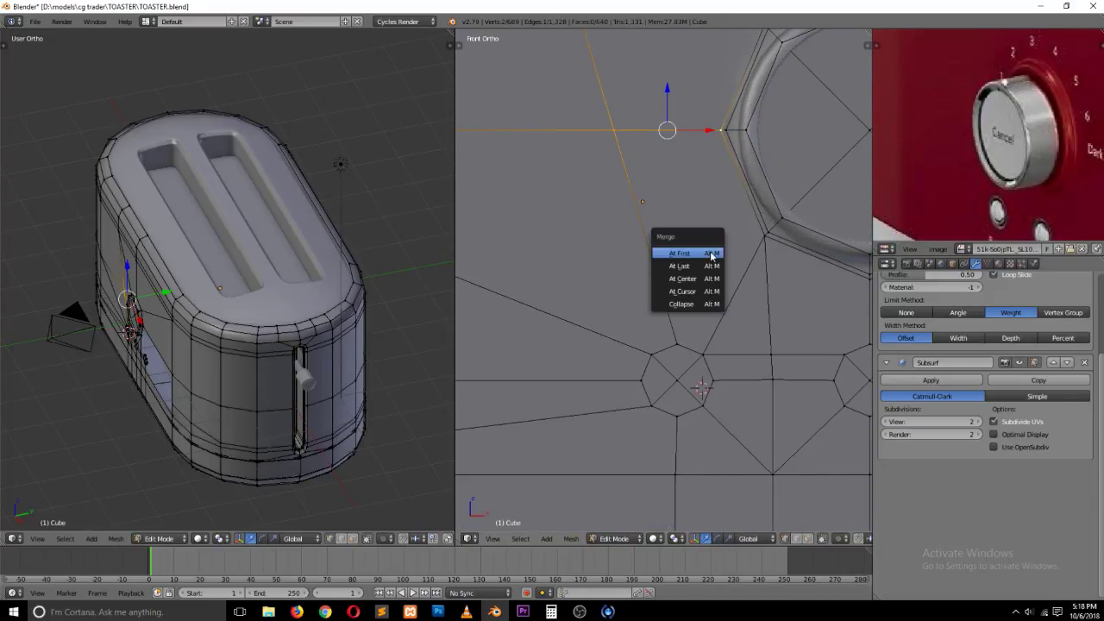
{"action": "left_click", "coordinate": [690, 276]}
{"action": "key", "text": "a"}
{"action": "scroll", "coordinate": [769, 272], "scroll_direction": "down", "scroll_amount": 7}
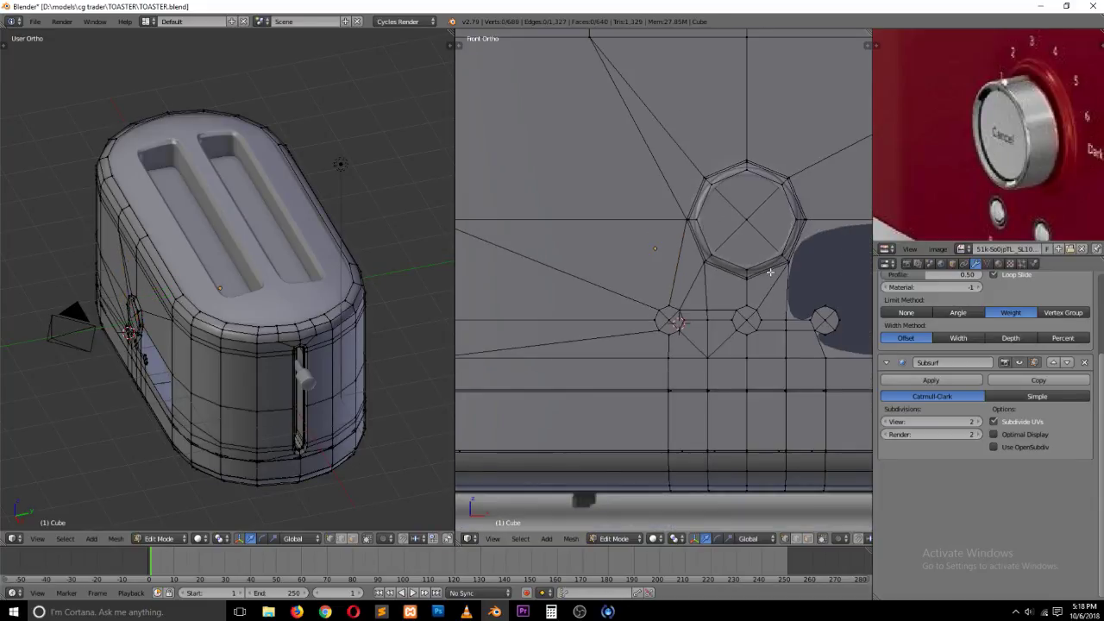
Step: Fill the remaining gap on the right of the knob opening with one face bounded by the right octagon's outer edges
{"action": "key", "text": "Tab"}
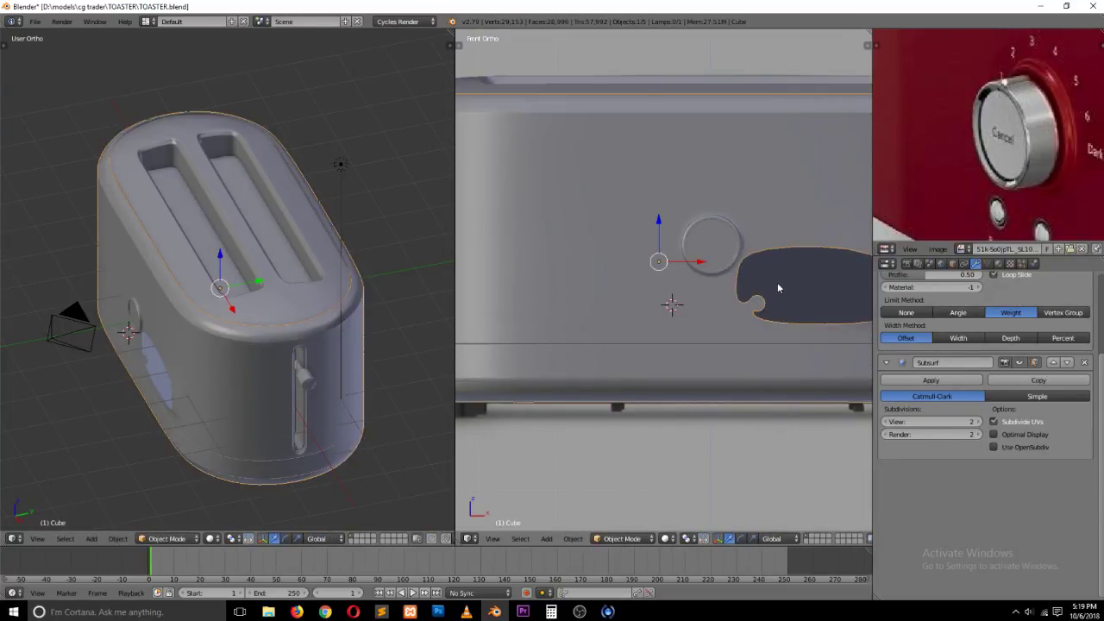
{"action": "key", "text": "Tab"}
{"action": "scroll", "coordinate": [769, 284], "scroll_direction": "up", "scroll_amount": 5}
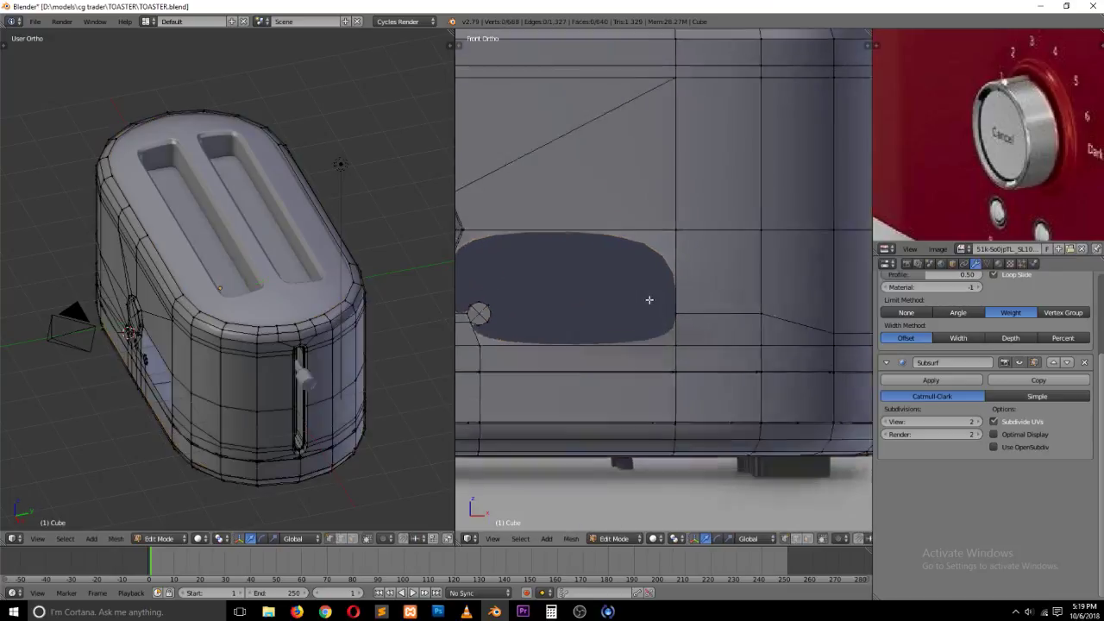
{"action": "scroll", "coordinate": [649, 300], "scroll_direction": "up", "scroll_amount": 1}
{"action": "scroll", "coordinate": [649, 300], "scroll_direction": "down", "scroll_amount": 5, "text": "ctrl"}
{"action": "right_click", "coordinate": [652, 219], "text": "alt"}
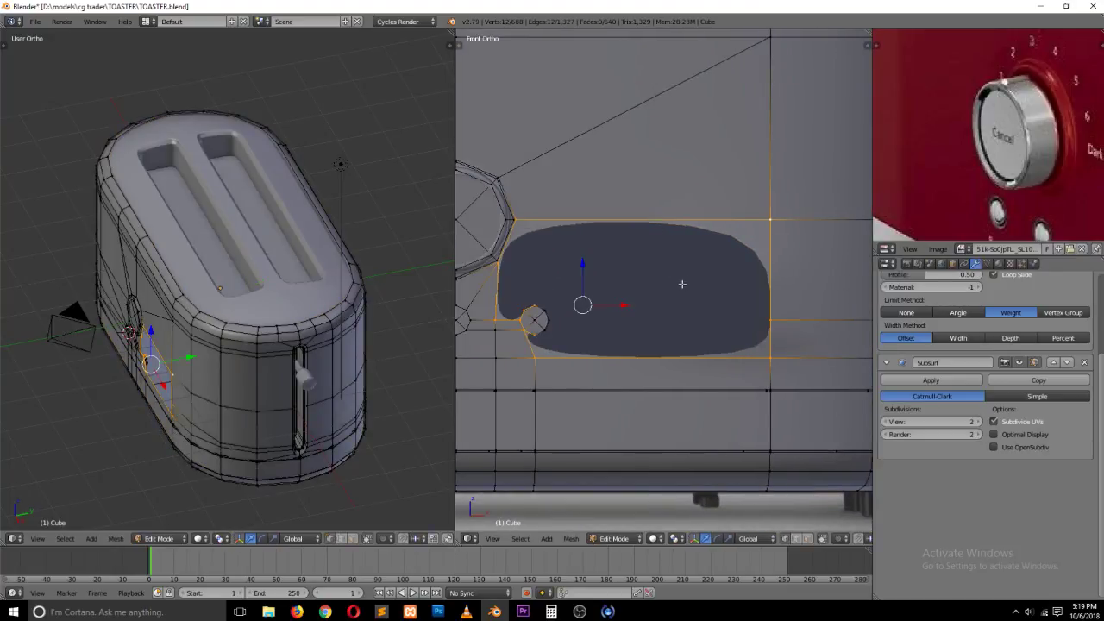
{"action": "right_click", "coordinate": [554, 314], "text": "alt+shift"}
{"action": "right_click", "coordinate": [525, 328], "text": "shift"}
{"action": "right_click", "coordinate": [536, 335], "text": "shift"}
{"action": "right_click", "coordinate": [524, 331], "text": "shift"}
{"action": "key", "text": "f"}
{"action": "key", "text": "a"}
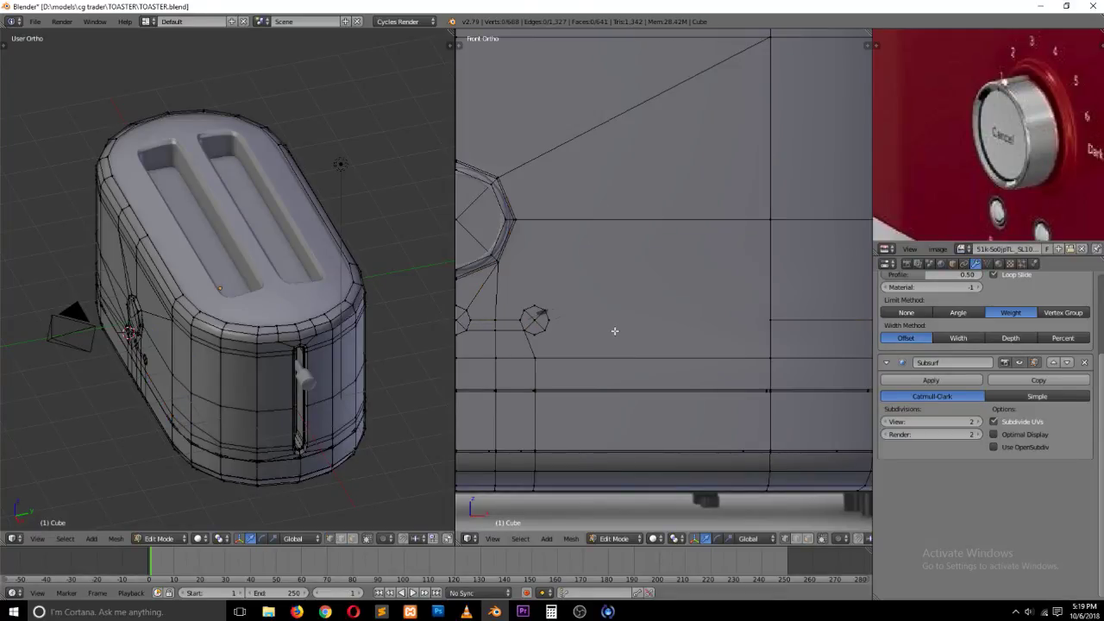
Step: Connect the right octagon's upper-right vertex to the filled face's upper-right corner, and its rightmost vertex to the level vertex on the vertical edge
{"action": "right_click", "coordinate": [607, 332]}
{"action": "scroll", "coordinate": [576, 338], "scroll_direction": "up", "scroll_amount": 2}
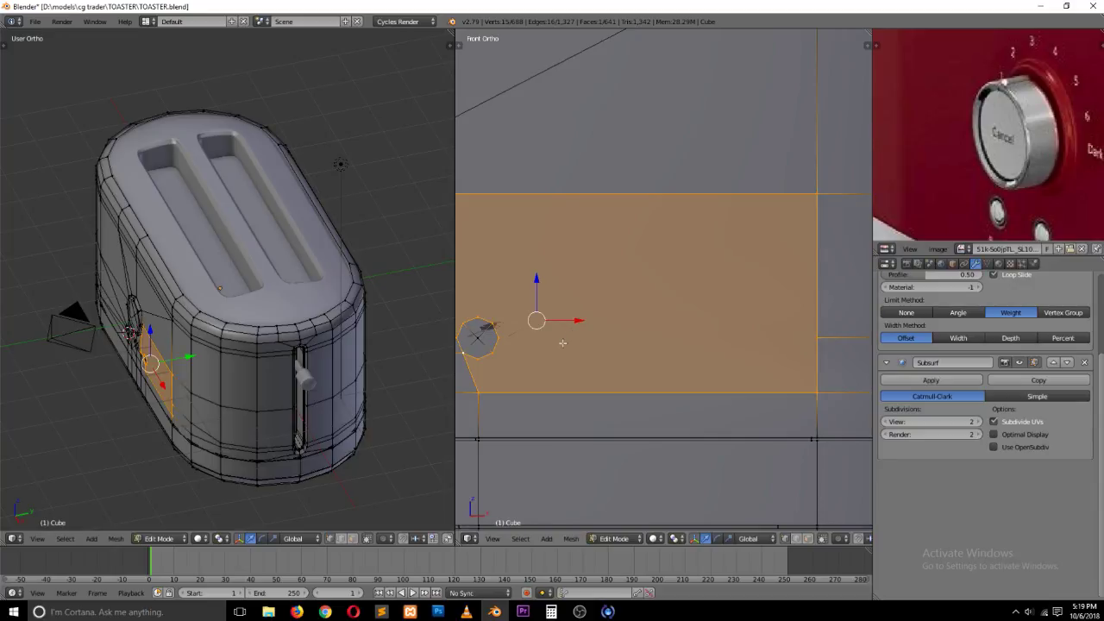
{"action": "key", "text": "a"}
{"action": "right_click", "coordinate": [499, 322]}
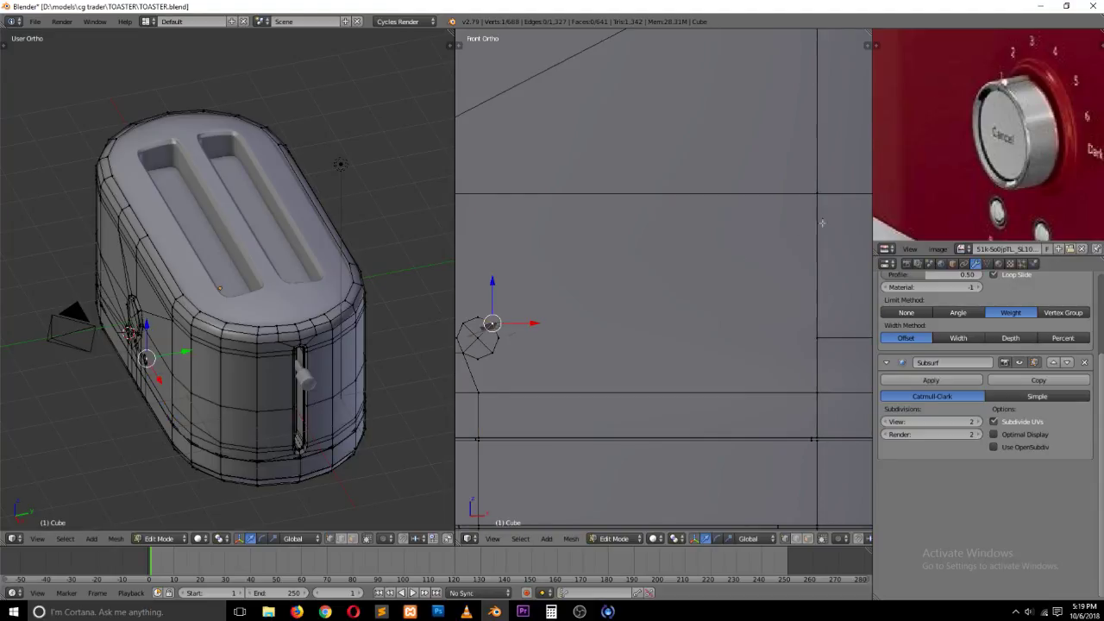
{"action": "right_click", "coordinate": [820, 205], "text": "shift"}
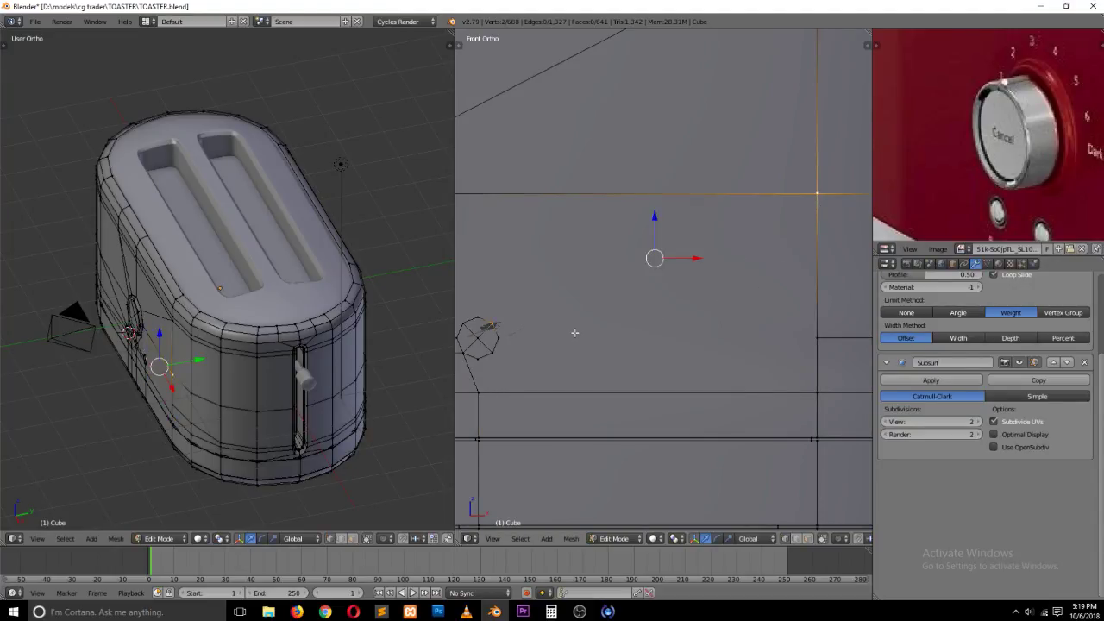
{"action": "key", "text": "j"}
{"action": "right_click", "coordinate": [512, 339]}
{"action": "right_click", "coordinate": [799, 340], "text": "shift"}
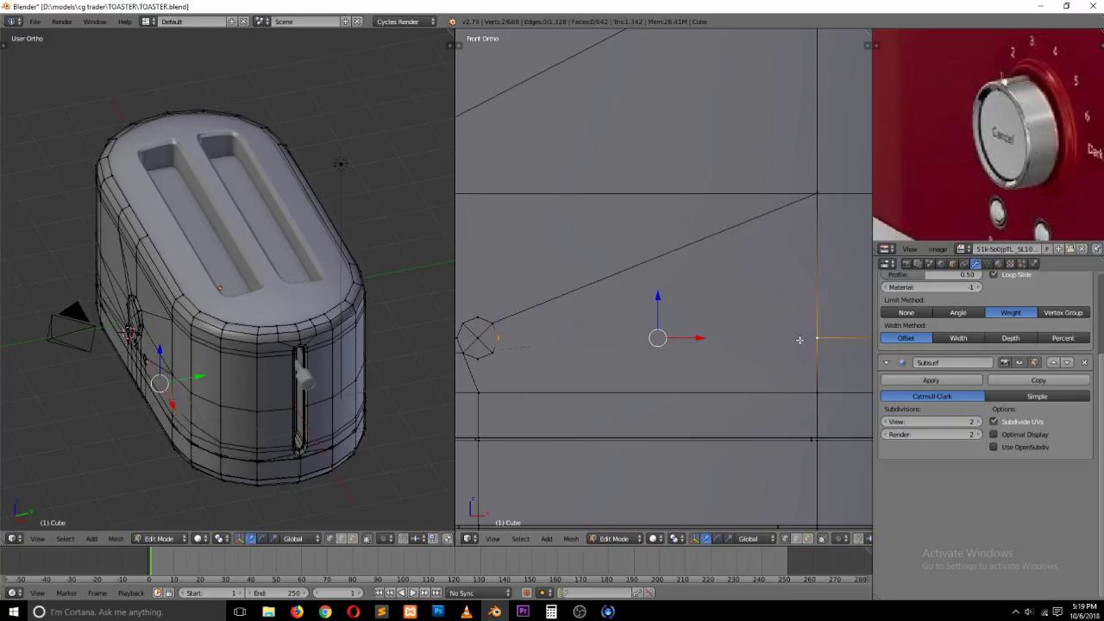
{"action": "key", "text": "j"}
{"action": "key", "text": "a"}
Step: Add a centered vertical loop cut below the filled face and connect its top vertex to the right octagon's lower-right vertex
{"action": "key", "text": "ctrl+r"}
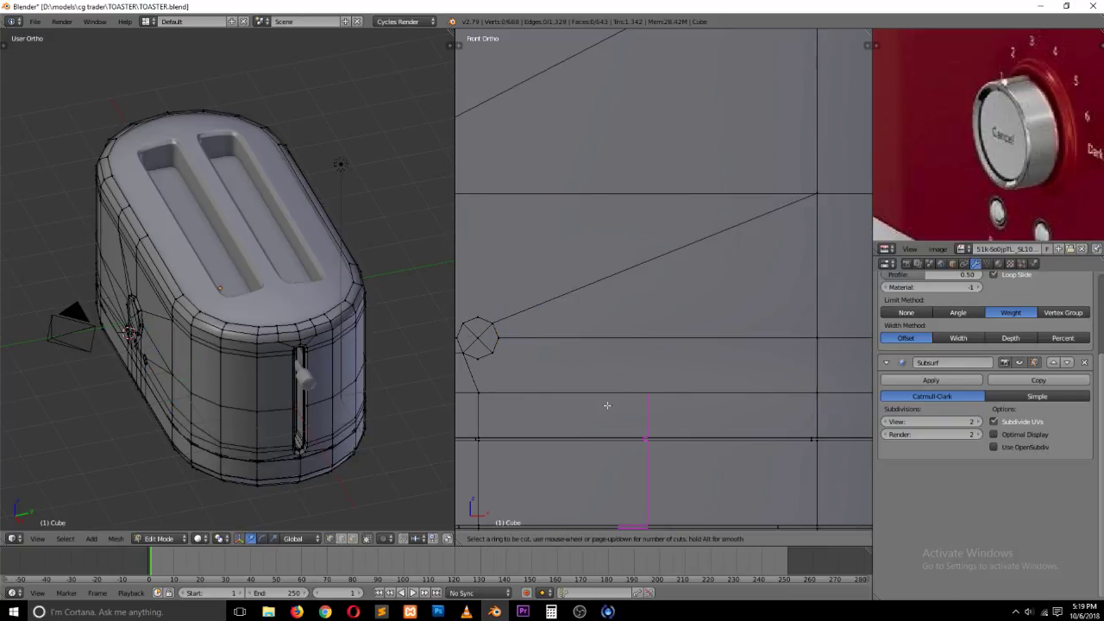
{"action": "left_click", "coordinate": [605, 406]}
{"action": "right_click", "coordinate": [599, 404]}
{"action": "right_click", "coordinate": [491, 353]}
{"action": "right_click", "coordinate": [646, 390], "text": "shift"}
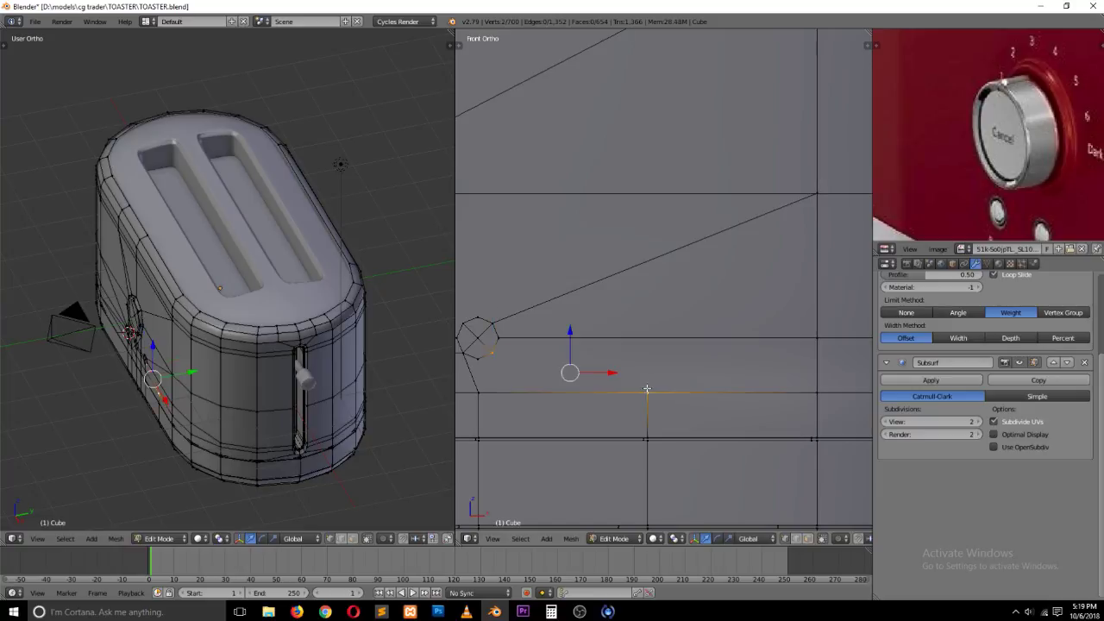
{"action": "key", "text": "j"}
{"action": "key", "text": "a"}
Step: Connect the right octagon's bottom vertex to the vertex directly below it on the horizontal edge
{"action": "scroll", "coordinate": [632, 386], "scroll_direction": "down", "scroll_amount": 6, "text": "ctrl"}
{"action": "scroll", "coordinate": [625, 386], "scroll_direction": "up", "scroll_amount": 1}
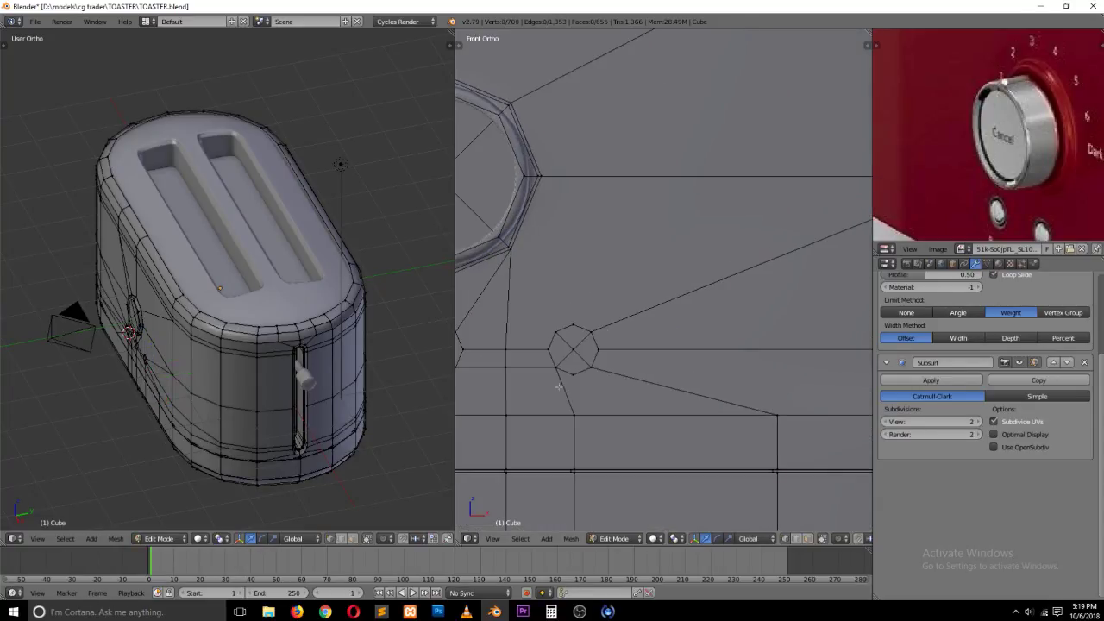
{"action": "right_click", "coordinate": [574, 390]}
{"action": "right_click", "coordinate": [574, 411], "text": "shift"}
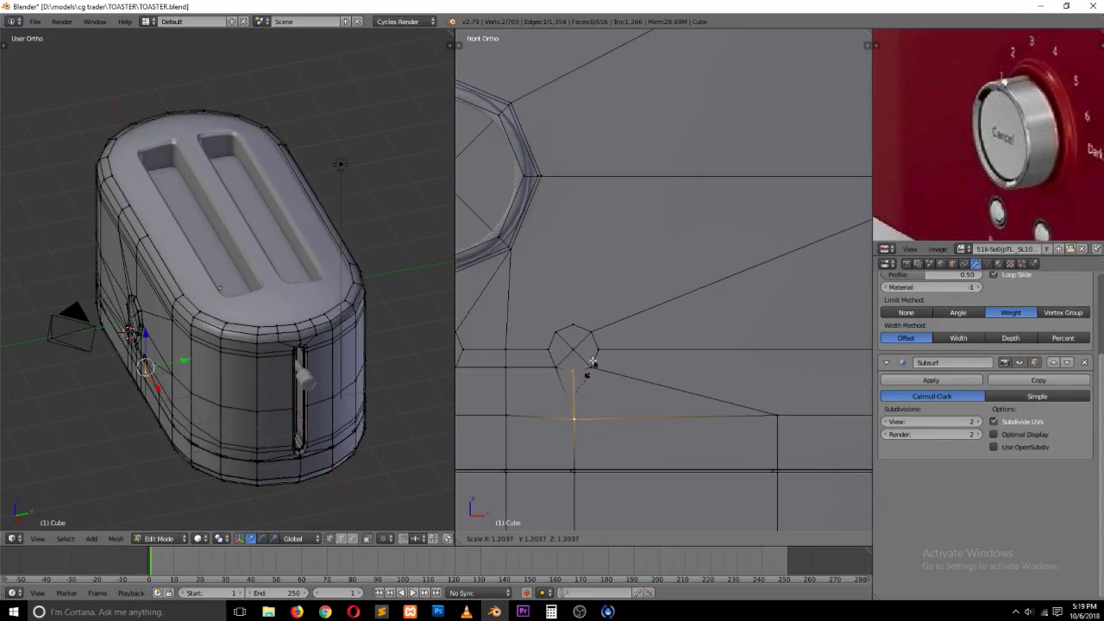
{"action": "key", "text": "j"}
Step: Connect the right octagon's top vertex to the knob opening's rightmost outer vertex
{"action": "right_click", "coordinate": [573, 327]}
{"action": "right_click", "coordinate": [544, 176], "text": "shift"}
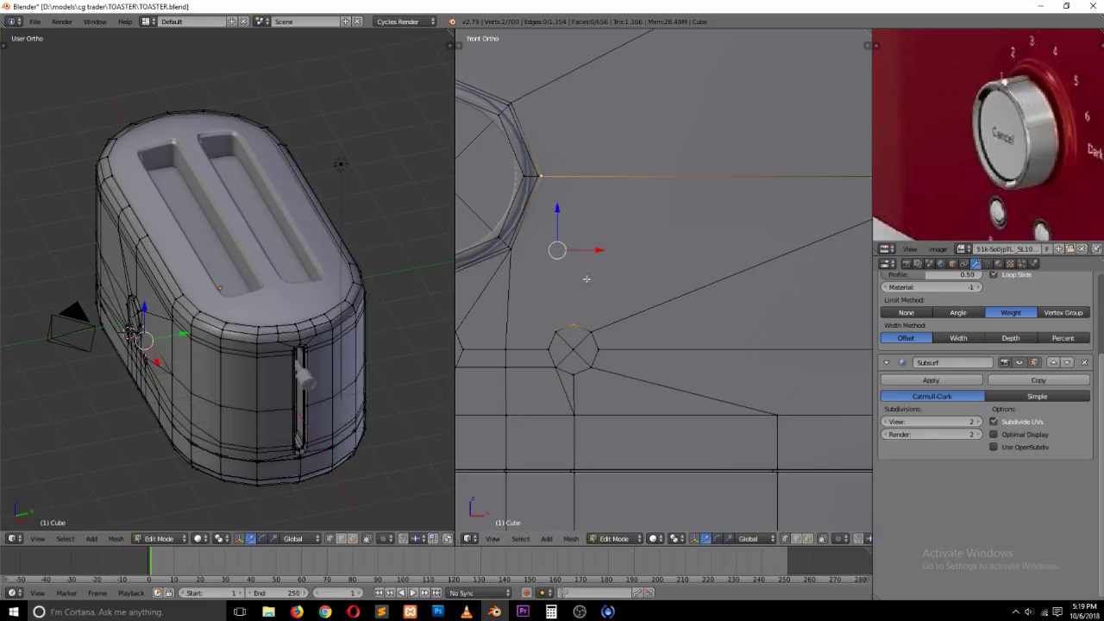
{"action": "key", "text": "a"}
{"action": "key", "text": "ctrl+z"}
{"action": "key", "text": "j"}
Step: Connect the knob opening's lower-right outer vertex to the right octagon's upper-left vertex, then clear the selection
{"action": "right_click", "coordinate": [514, 254]}
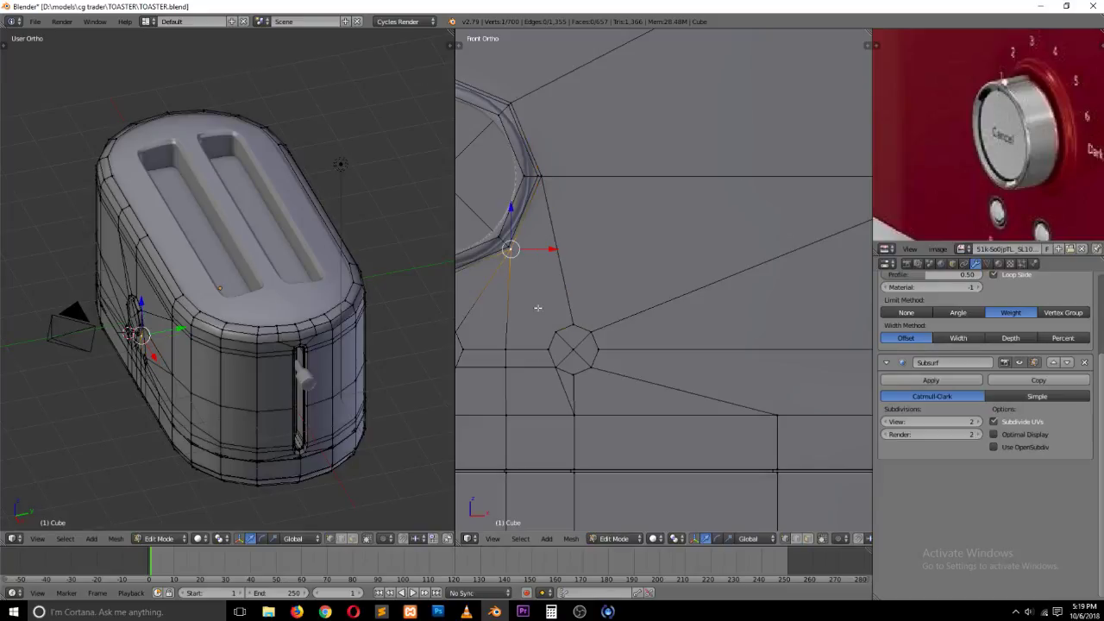
{"action": "right_click", "coordinate": [551, 315], "text": "shift"}
{"action": "key", "text": "j"}
{"action": "key", "text": "s"}
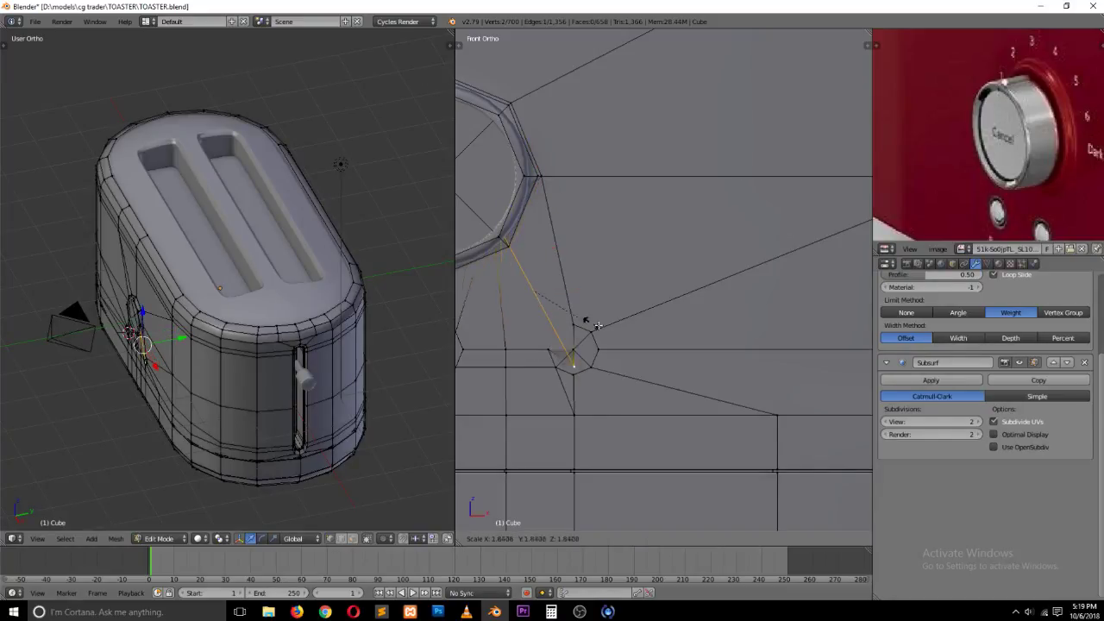
{"action": "right_click", "coordinate": [646, 325]}
{"action": "scroll", "coordinate": [648, 328], "scroll_direction": "down", "scroll_amount": 5}
{"action": "key", "text": "a"}
{"action": "scroll", "coordinate": [687, 329], "scroll_direction": "down", "scroll_amount": 3, "text": "ctrl"}
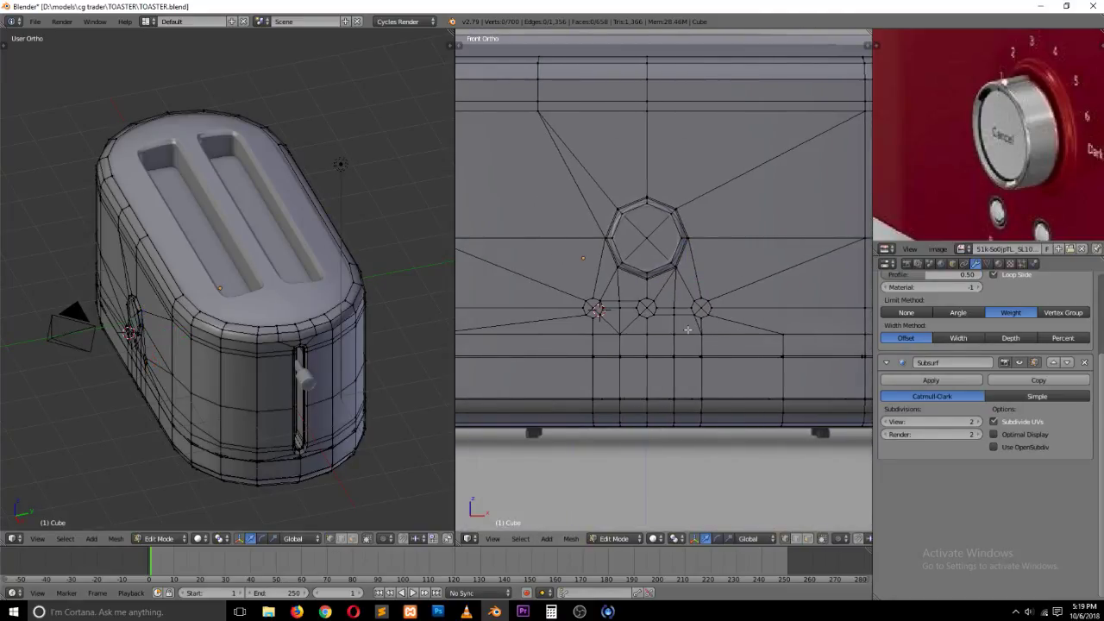
Step: Examine the edge layout around the knob opening and the three small octagons for missing connections
{"action": "scroll", "coordinate": [688, 329], "scroll_direction": "up", "scroll_amount": 4}
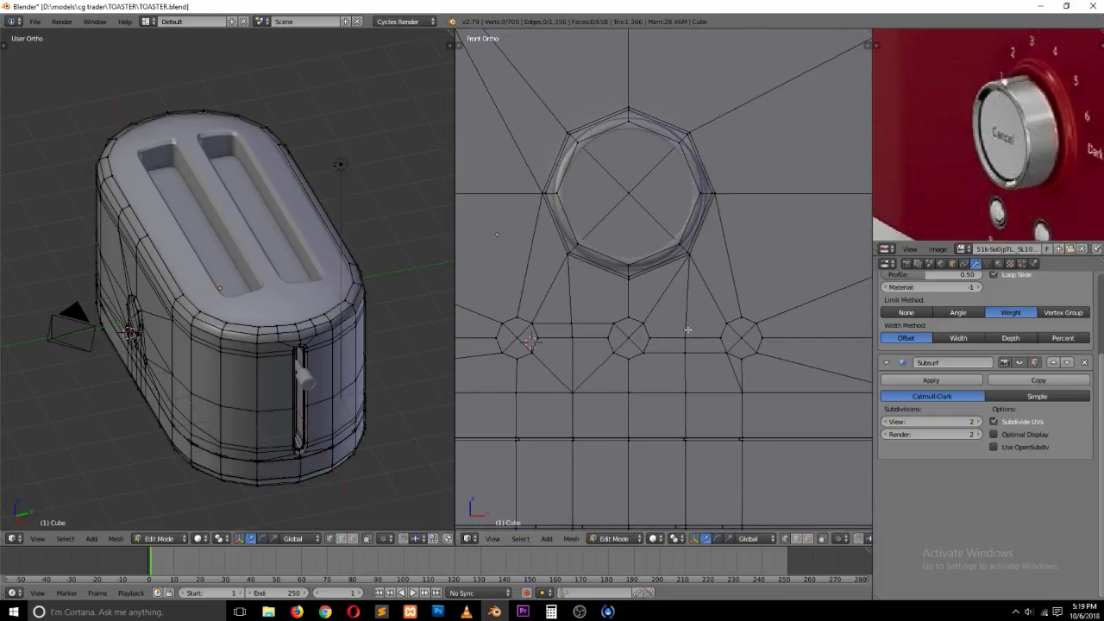
{"action": "scroll", "coordinate": [687, 330], "scroll_direction": "up", "scroll_amount": 2}
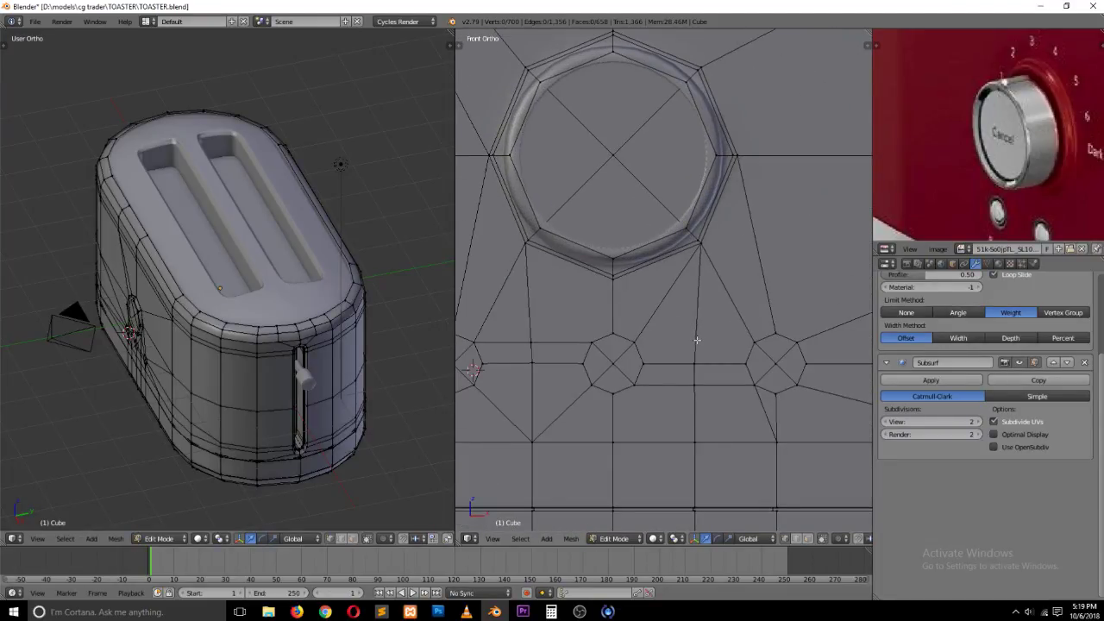
{"action": "scroll", "coordinate": [632, 382], "scroll_direction": "down", "scroll_amount": 5, "text": "ctrl"}
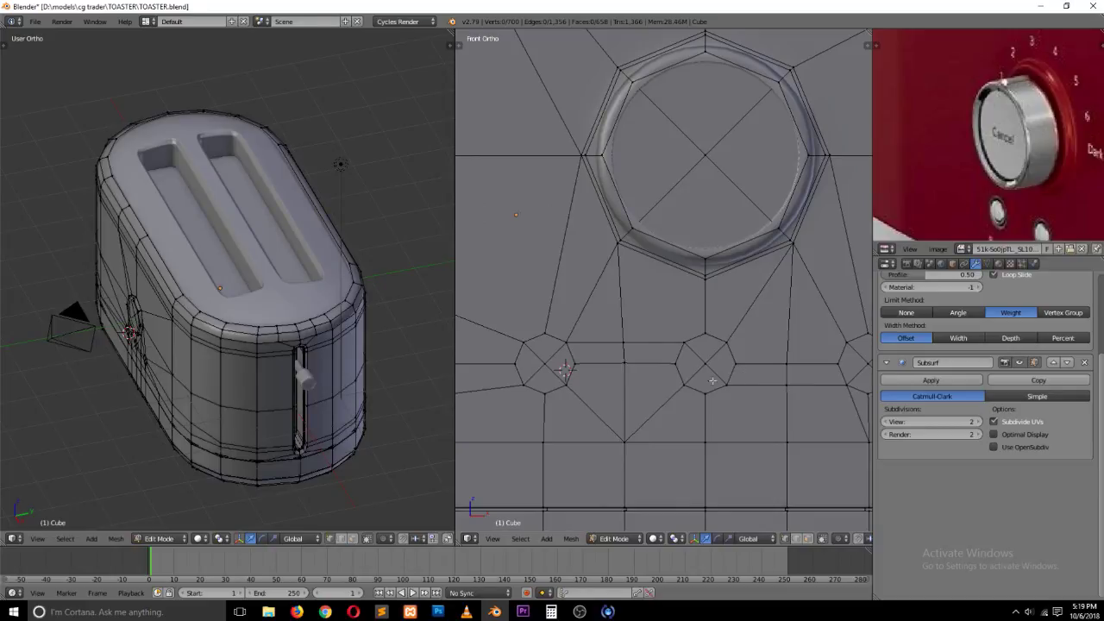
{"action": "scroll", "coordinate": [677, 386], "scroll_direction": "down", "scroll_amount": 5}
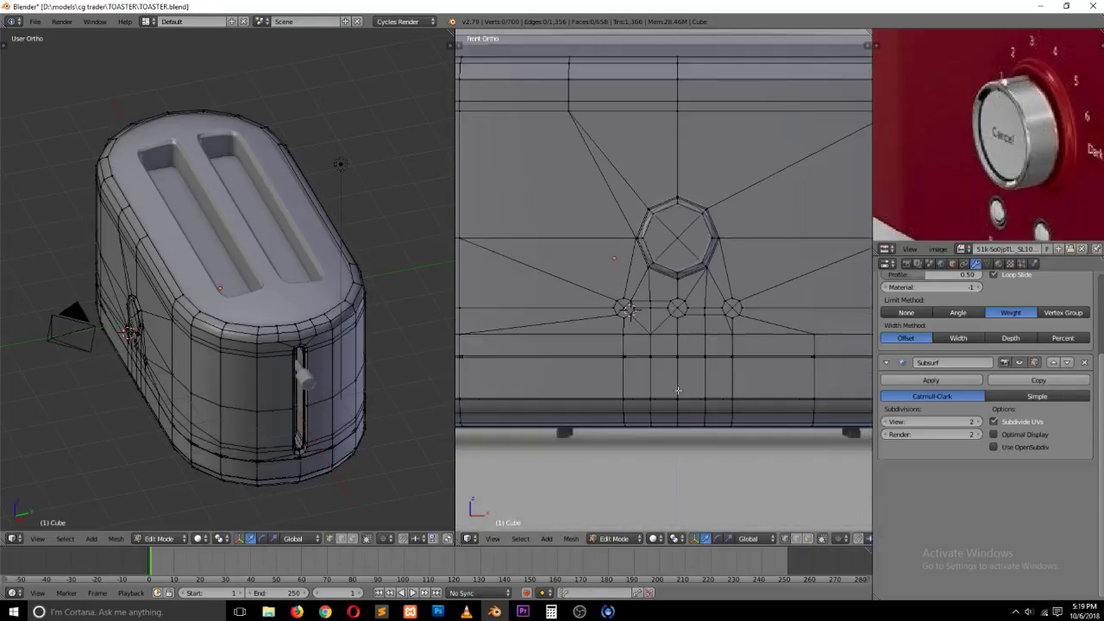
{"action": "scroll", "coordinate": [753, 367], "scroll_direction": "up", "scroll_amount": 4, "text": "ctrl"}
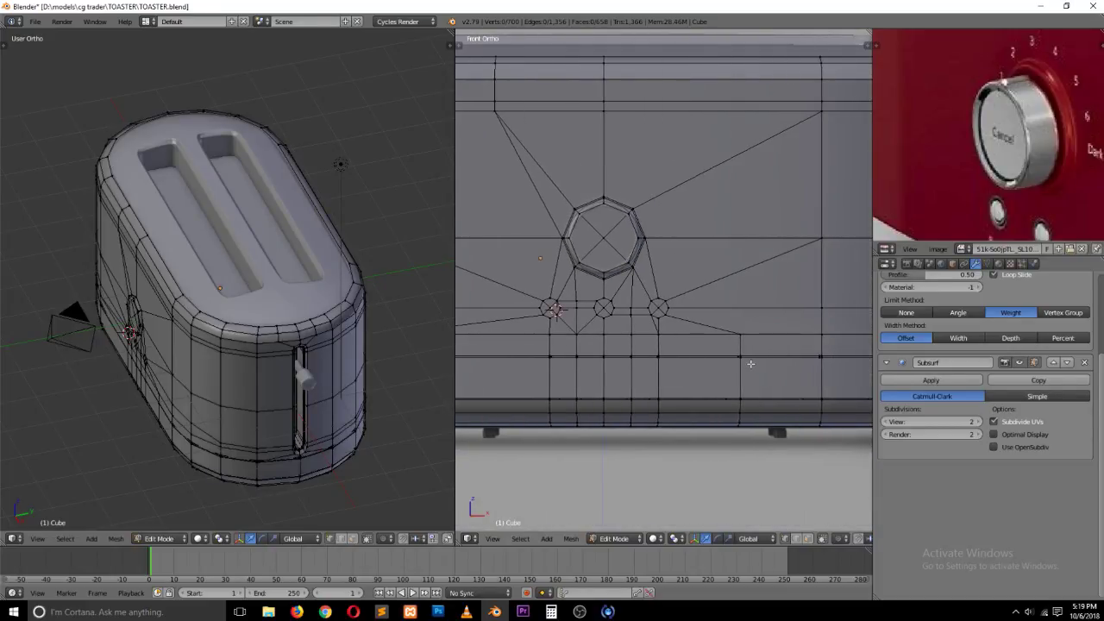
{"action": "scroll", "coordinate": [750, 364], "scroll_direction": "down", "scroll_amount": 4}
{"action": "scroll", "coordinate": [751, 347], "scroll_direction": "up", "scroll_amount": 5}
{"action": "scroll", "coordinate": [751, 346], "scroll_direction": "down", "scroll_amount": 4}
{"action": "scroll", "coordinate": [751, 342], "scroll_direction": "up", "scroll_amount": 5}
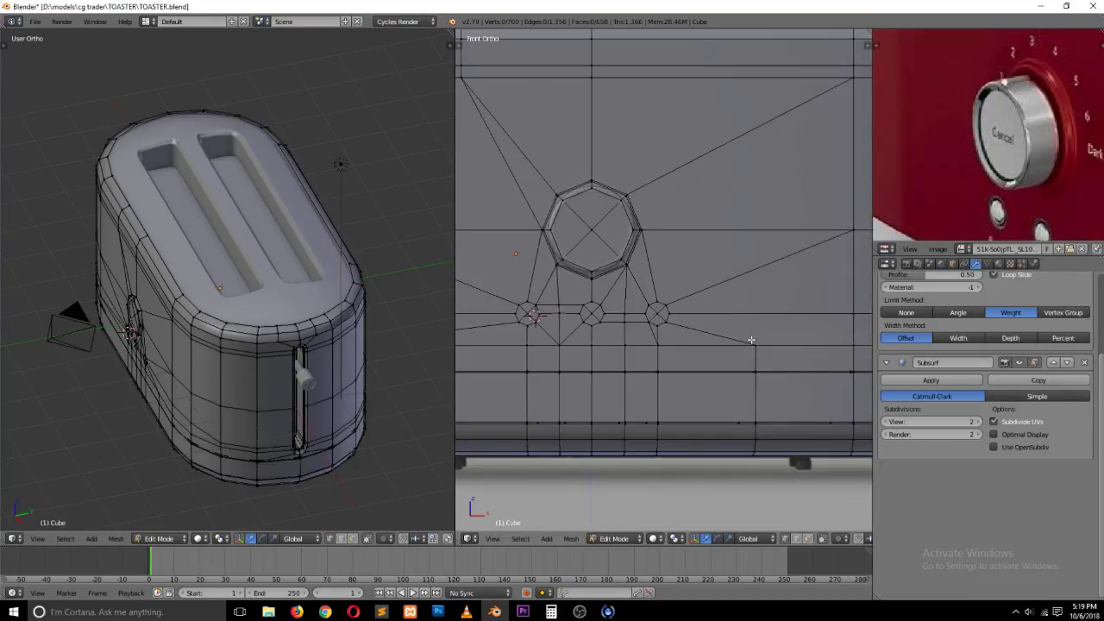
Step: Select the center vertices of all three small octagons and grow the selection to cover their faces
{"action": "scroll", "coordinate": [662, 314], "scroll_direction": "up", "scroll_amount": 2}
{"action": "right_click", "coordinate": [654, 328]}
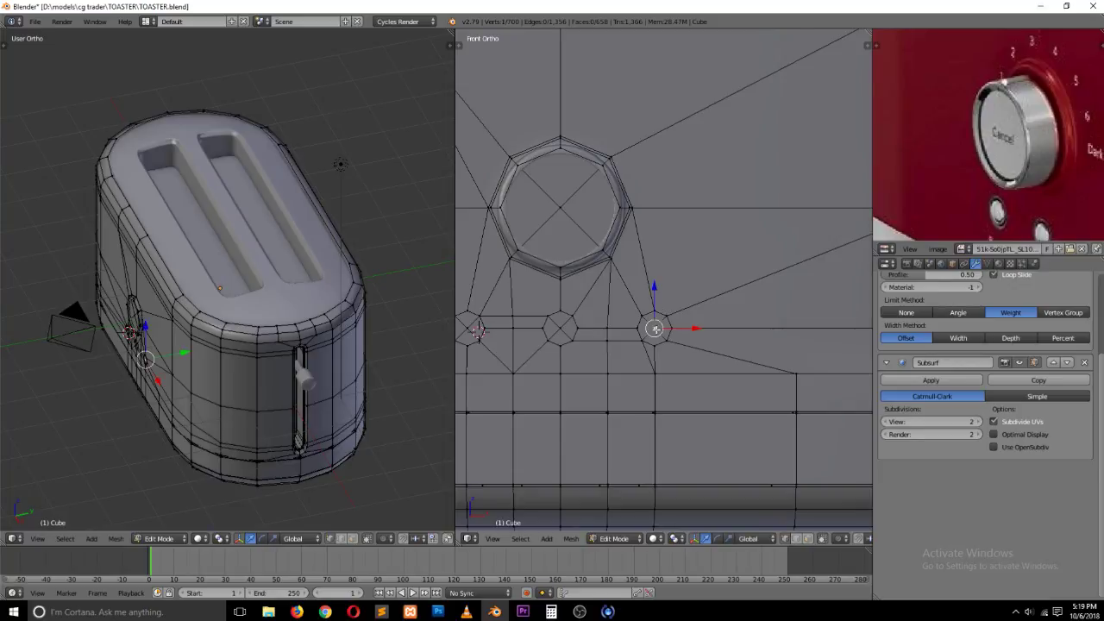
{"action": "right_click", "coordinate": [568, 331], "text": "shift"}
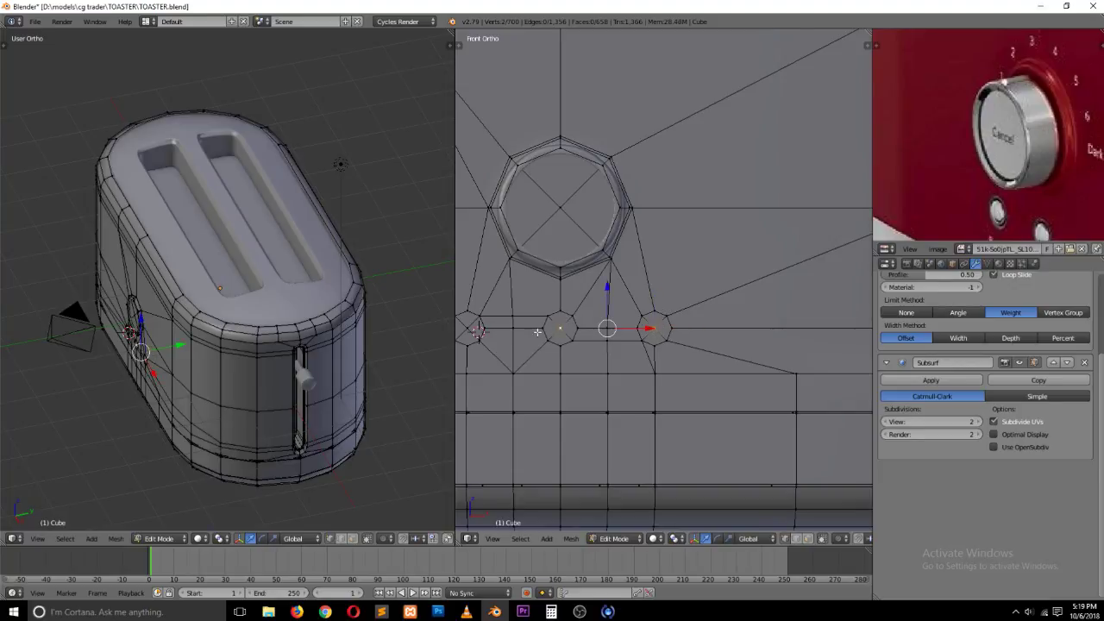
{"action": "right_click", "coordinate": [477, 328], "text": "shift"}
{"action": "right_click", "coordinate": [474, 327]}
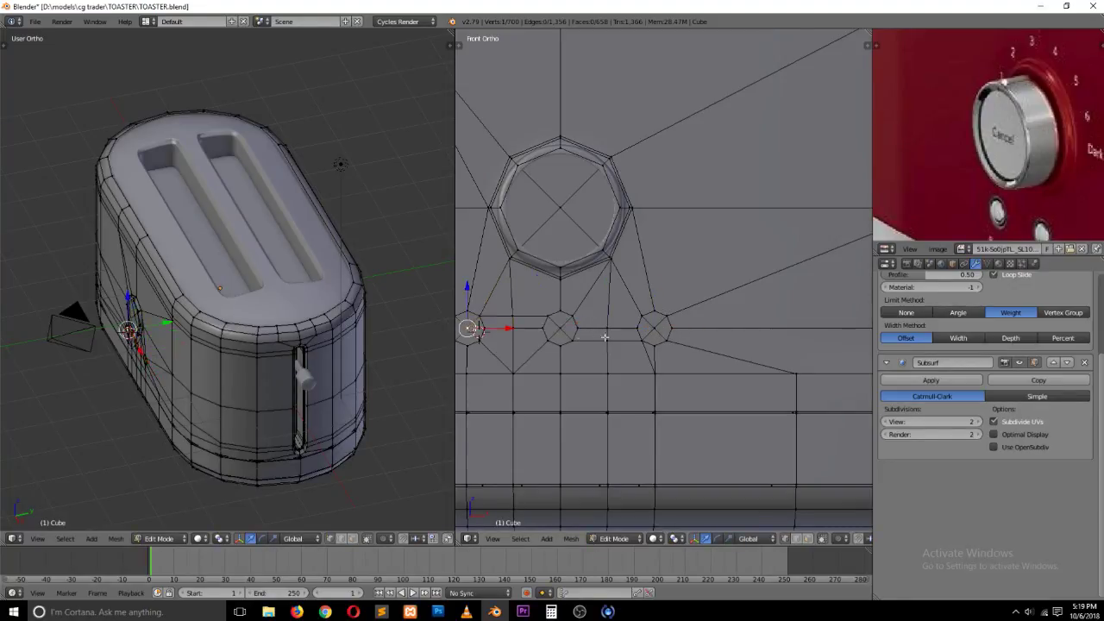
{"action": "right_click", "coordinate": [556, 330], "text": "shift"}
{"action": "right_click", "coordinate": [479, 331]}
{"action": "right_click", "coordinate": [567, 331], "text": "shift"}
{"action": "right_click", "coordinate": [646, 328], "text": "shift"}
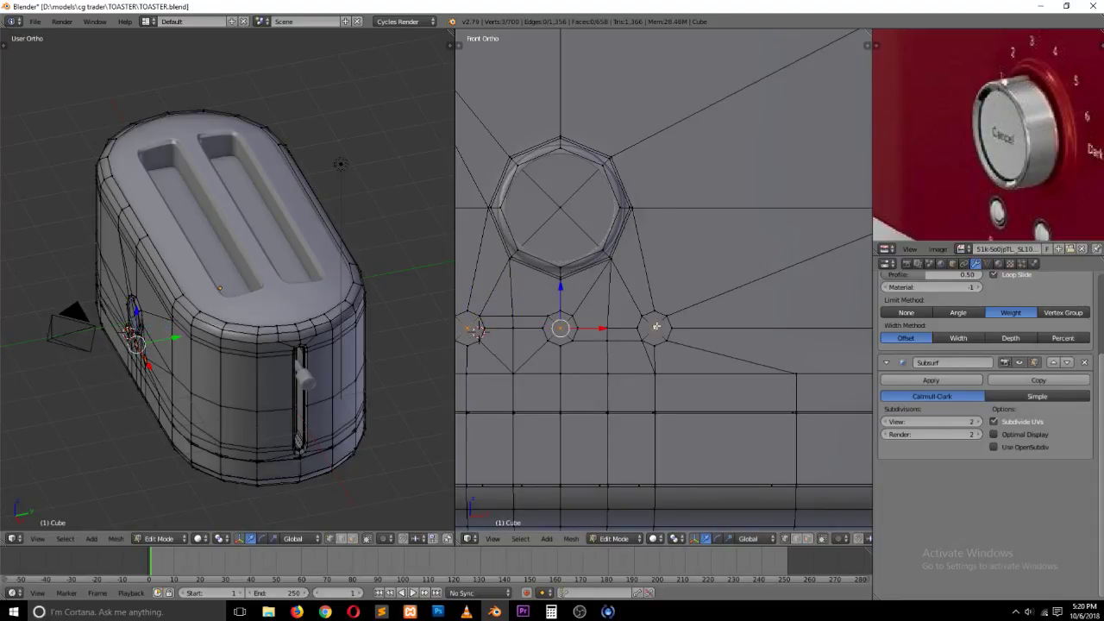
{"action": "key", "text": "ctrl+KP_Add"}
Step: Inset the three octagons' faces very slightly and extrude them about 0.036 into the body as button recesses
{"action": "middle_click_drag", "start_coordinate": [750, 267], "coordinate": [716, 297]}
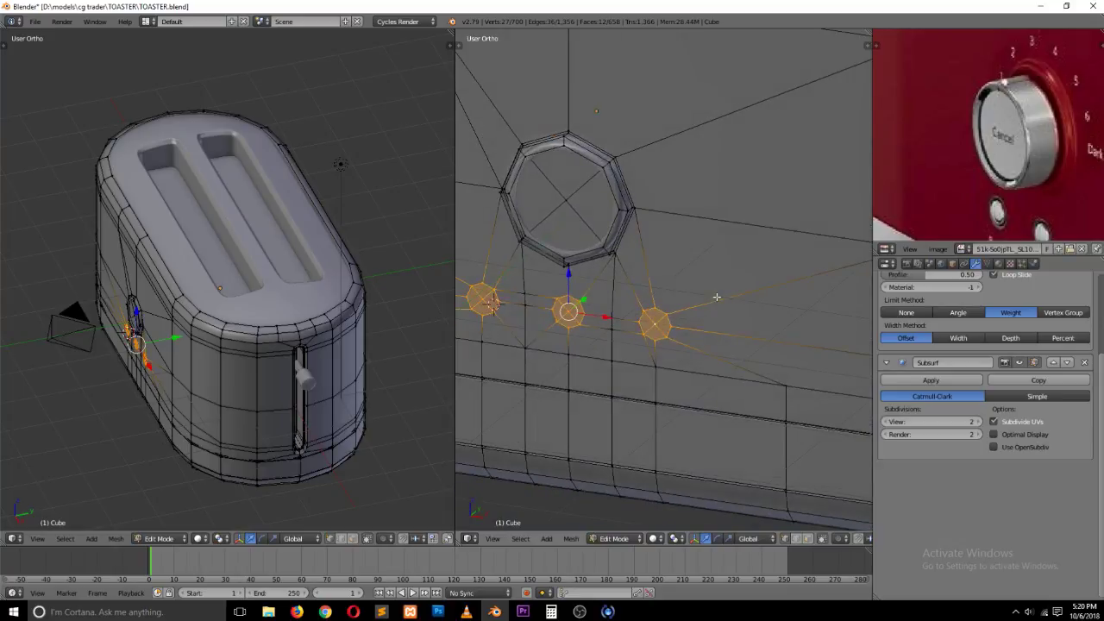
{"action": "scroll", "coordinate": [716, 297], "scroll_direction": "up", "scroll_amount": 4}
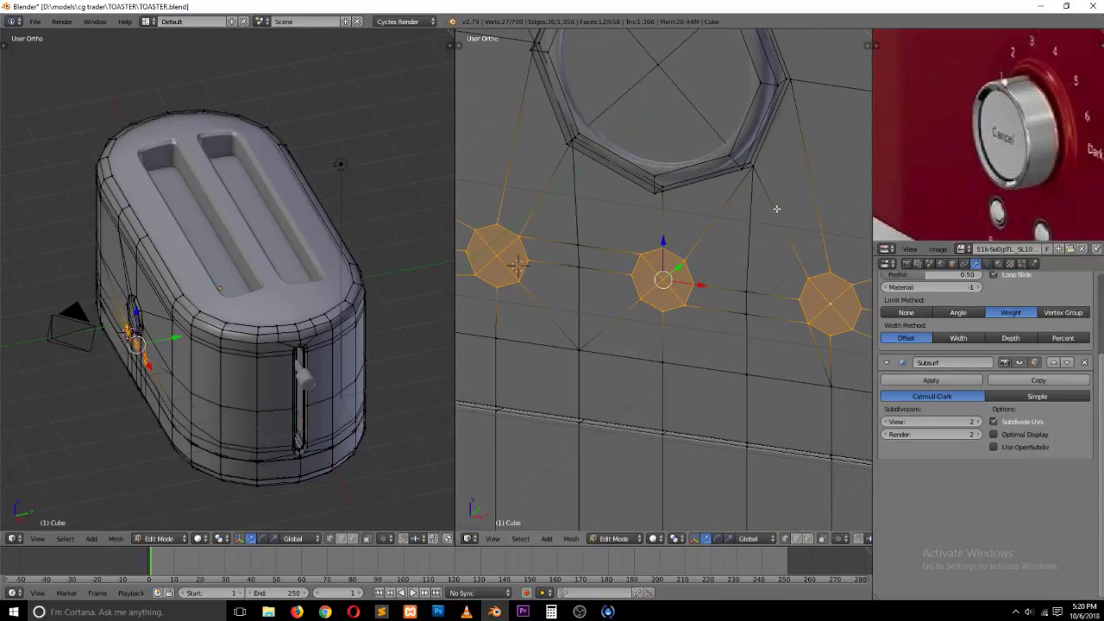
{"action": "key", "text": "i"}
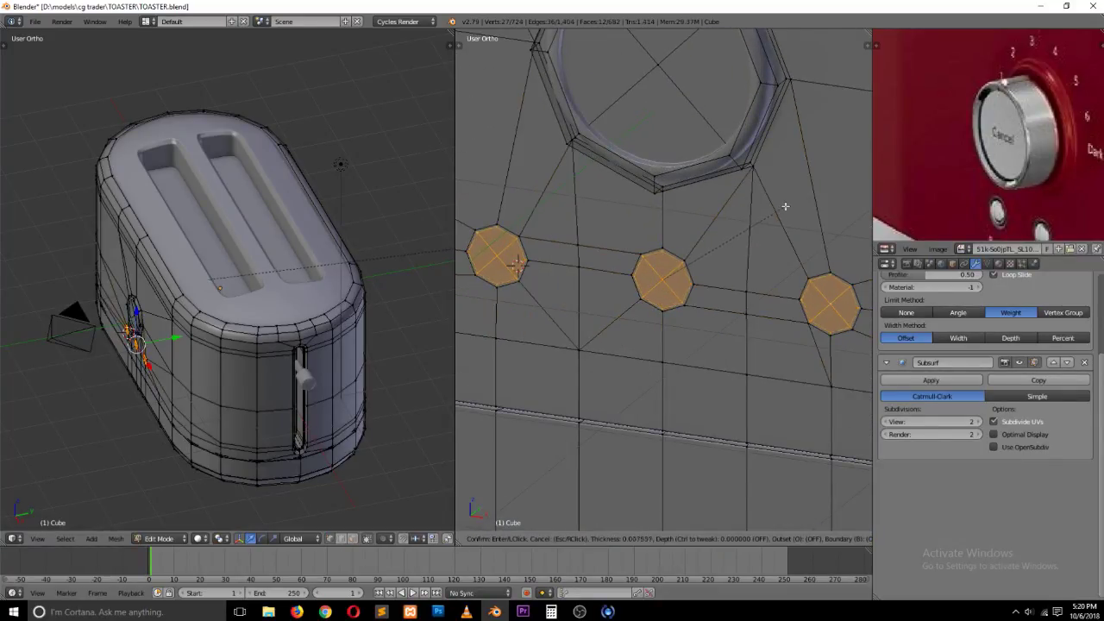
{"action": "left_click", "coordinate": [786, 207]}
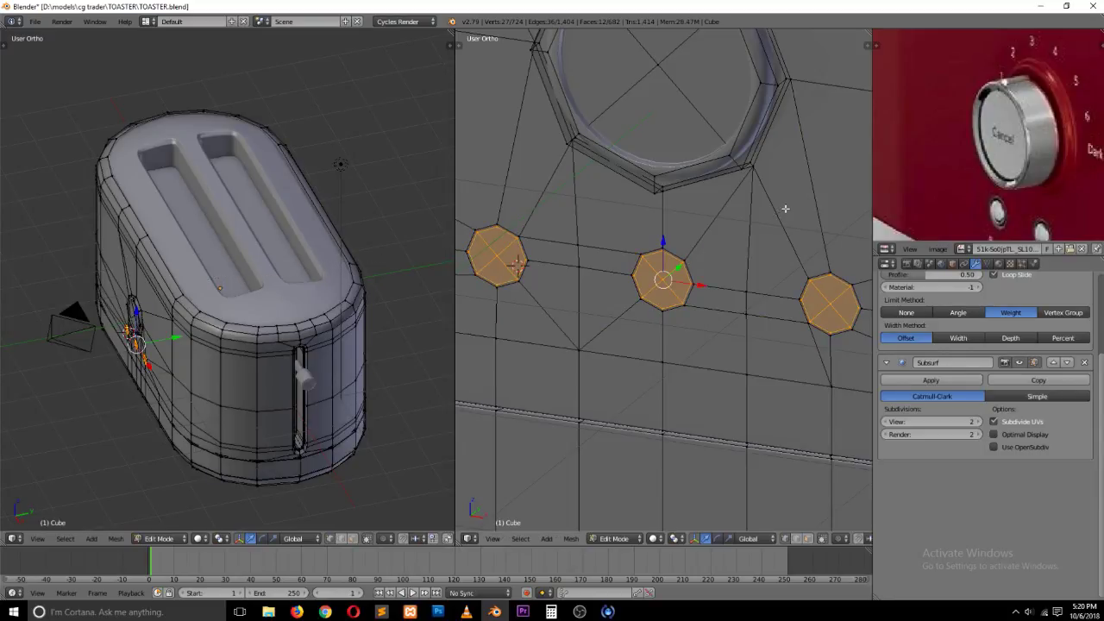
{"action": "key", "text": "e"}
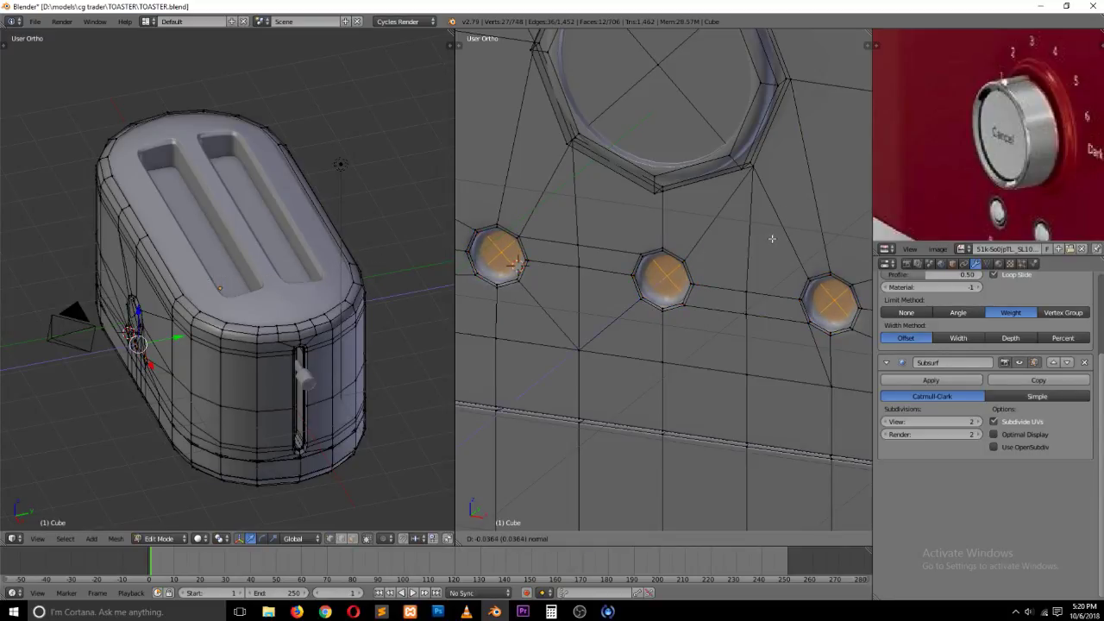
{"action": "left_click", "coordinate": [772, 240]}
Step: Save the toaster file over the existing one from Object Mode and resume editing the body mesh
{"action": "key", "text": "Tab"}
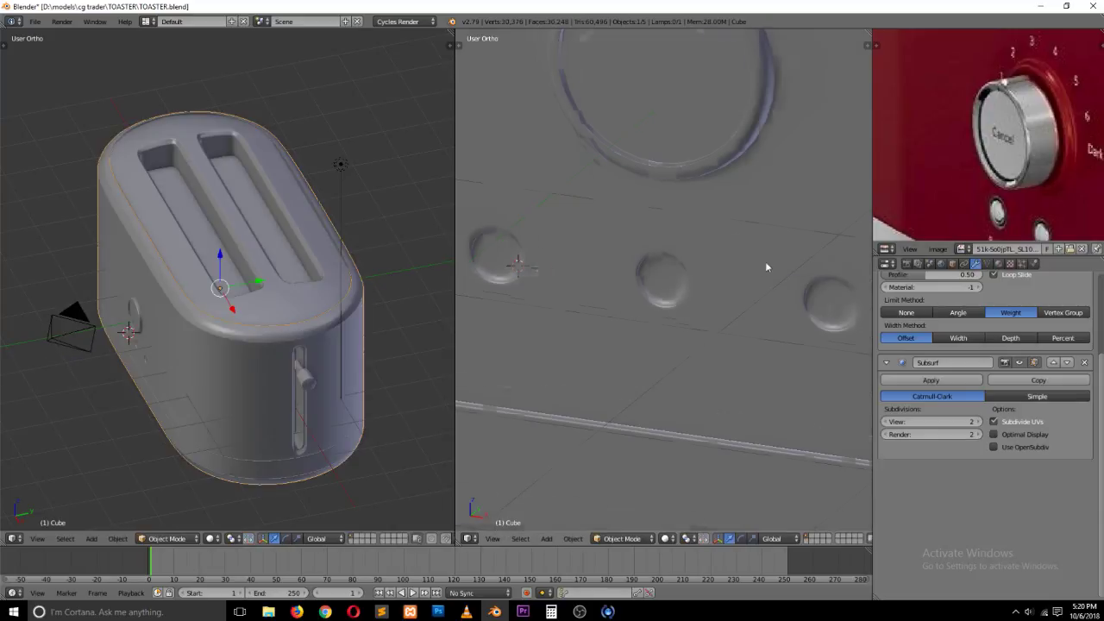
{"action": "scroll", "coordinate": [765, 262], "scroll_direction": "down", "scroll_amount": 3}
{"action": "key", "text": "ctrl+s"}
{"action": "left_click", "coordinate": [767, 265]}
{"action": "scroll", "coordinate": [768, 264], "scroll_direction": "up", "scroll_amount": 5}
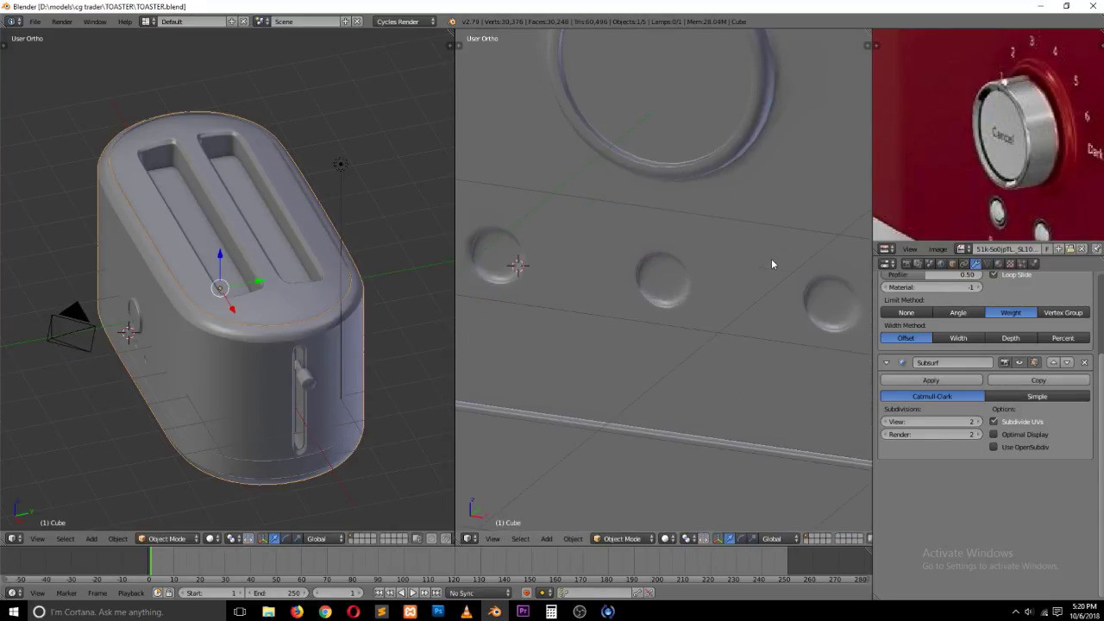
{"action": "scroll", "coordinate": [770, 260], "scroll_direction": "up", "scroll_amount": 3, "text": "shift"}
{"action": "key", "text": "Tab"}
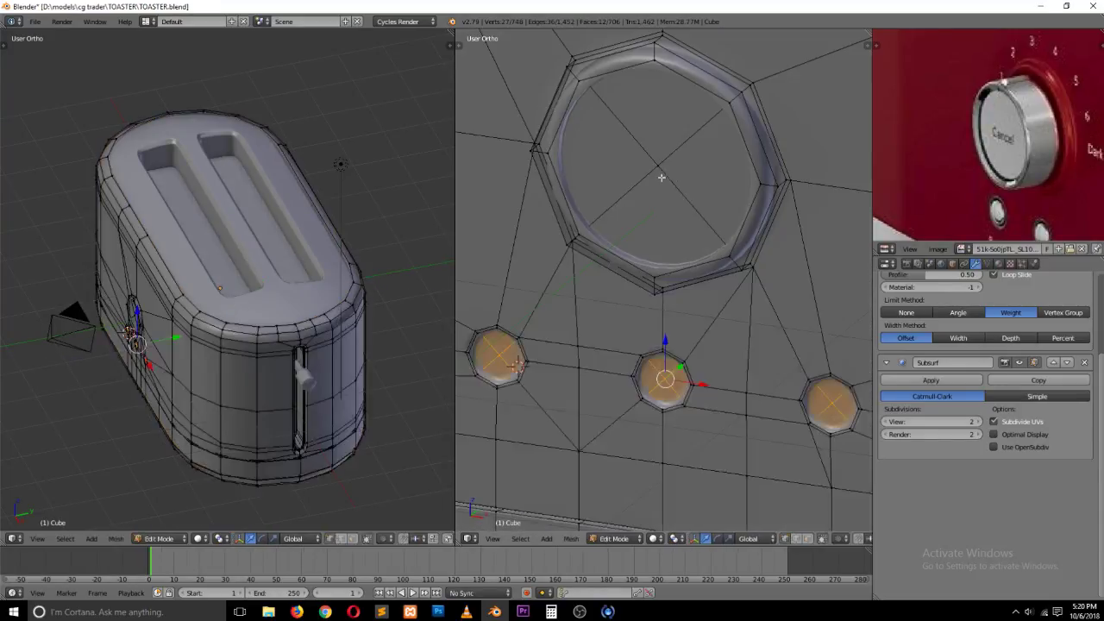
{"action": "right_click", "coordinate": [658, 169]}
{"action": "key", "text": "ctrl+KP_Add"}
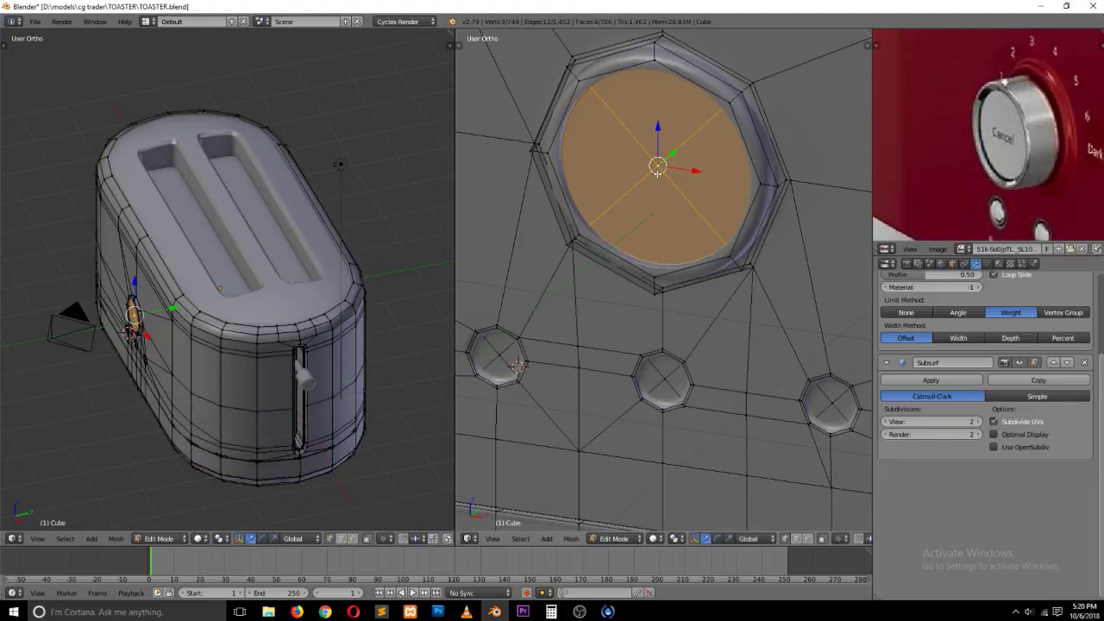
{"action": "key", "text": "shift+d"}
{"action": "key", "text": "x"}
{"action": "left_click", "coordinate": [679, 161]}
Step: In the front view, snap the 3D cursor to the center vertex of the knob recess
{"action": "key", "text": "KP_1"}
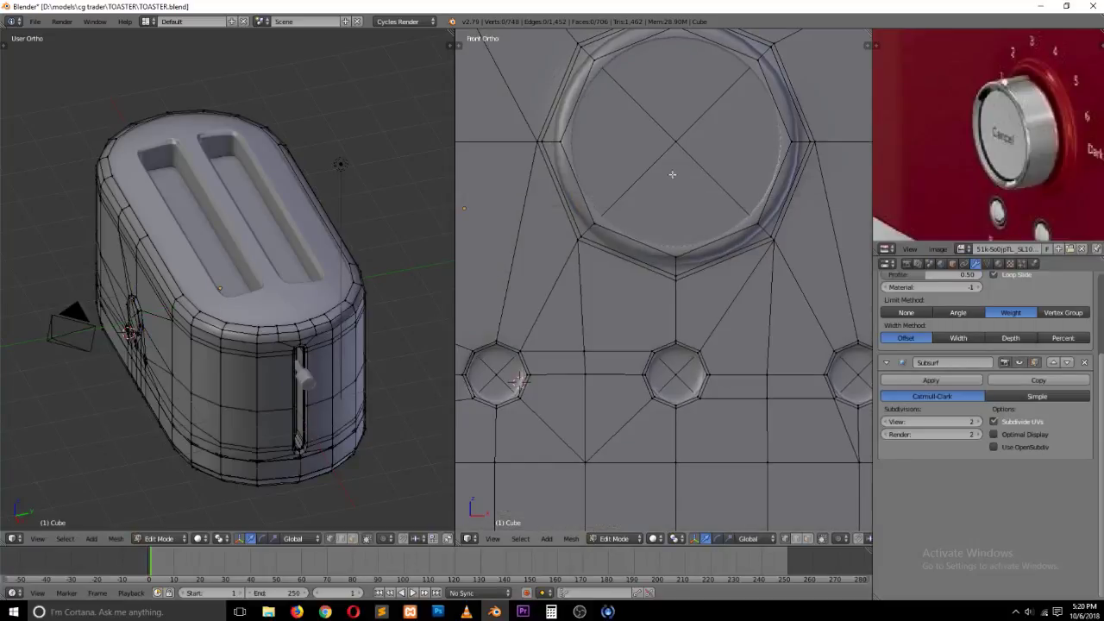
{"action": "right_click", "coordinate": [683, 151]}
{"action": "key", "text": "shift+s"}
{"action": "left_click", "coordinate": [683, 190]}
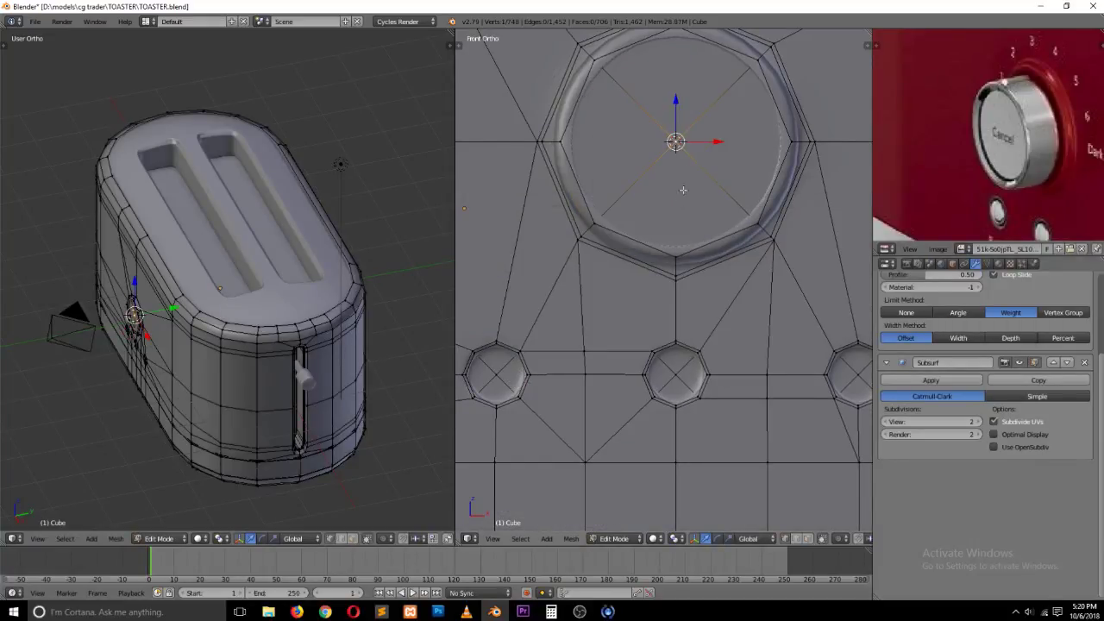
Step: Add a mesh circle at the cursor, aligned to the view, with 8 vertices
{"action": "key", "text": "shift+a"}
{"action": "left_click", "coordinate": [687, 175]}
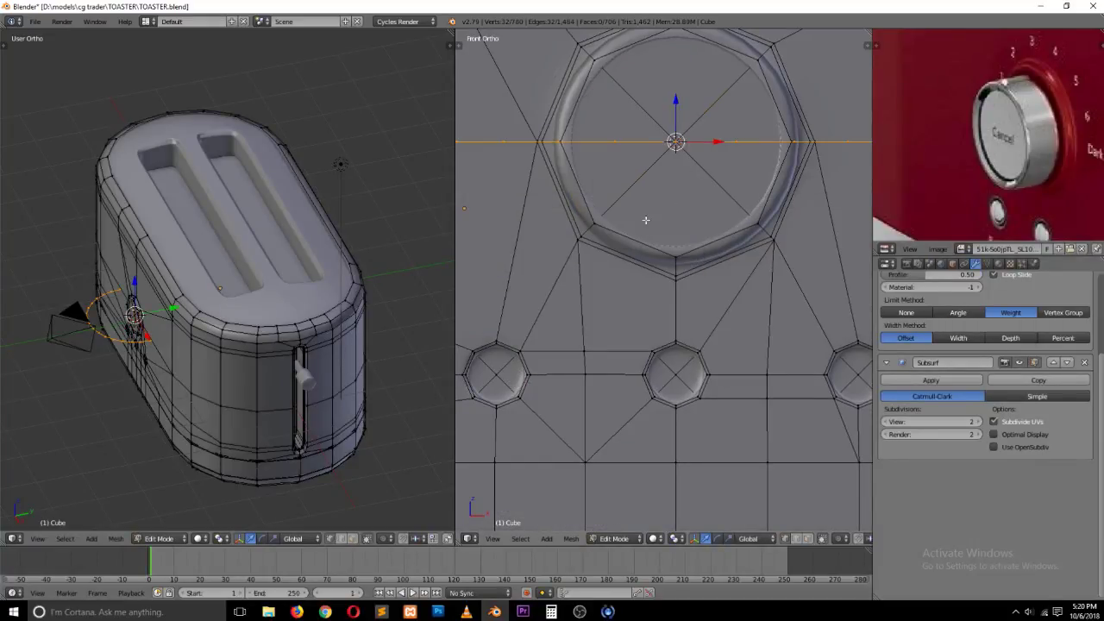
{"action": "key", "text": "t"}
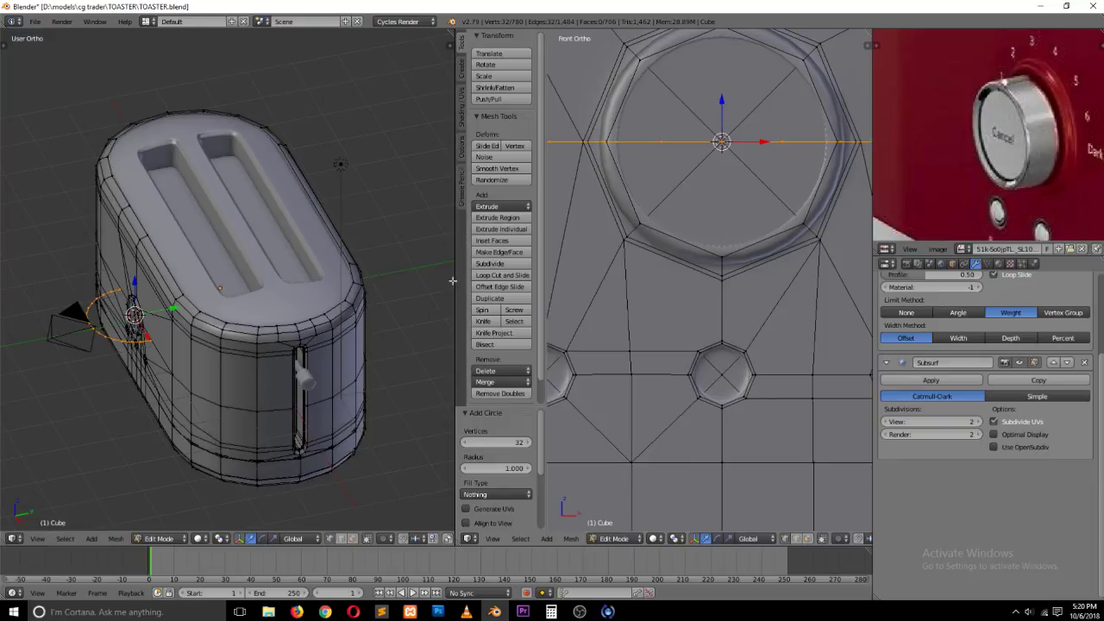
{"action": "left_click", "coordinate": [485, 523]}
{"action": "left_click", "coordinate": [506, 441]}
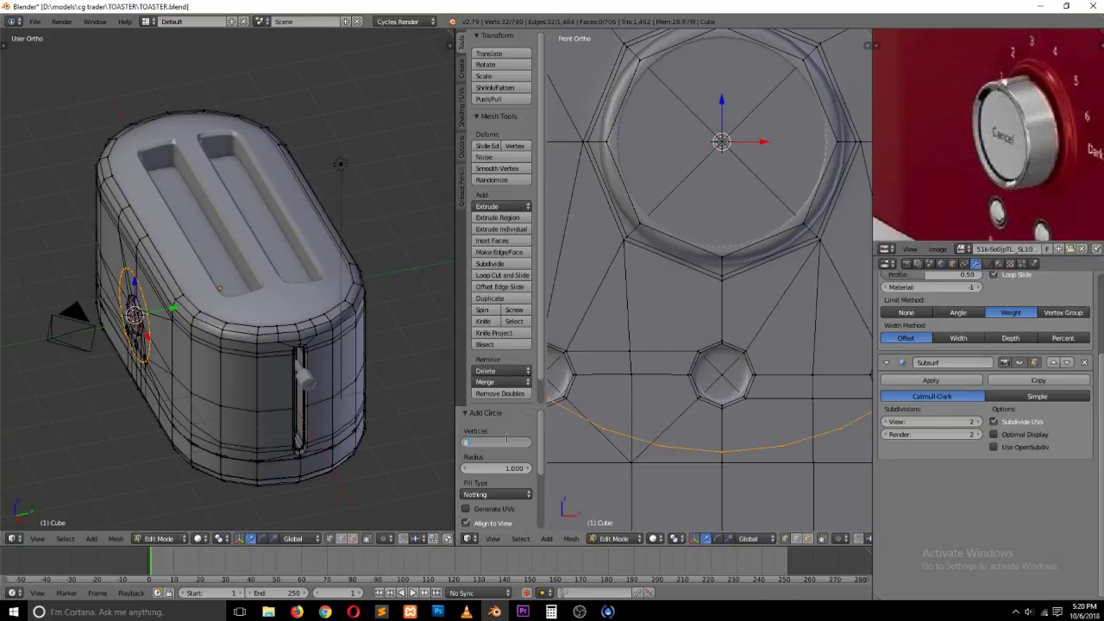
{"action": "type", "text": "8"}
{"action": "key", "text": "Return"}
Step: Set the circle to 12 vertices and scale it to about 0.33 so it fits inside the knob recess
{"action": "key", "text": "s"}
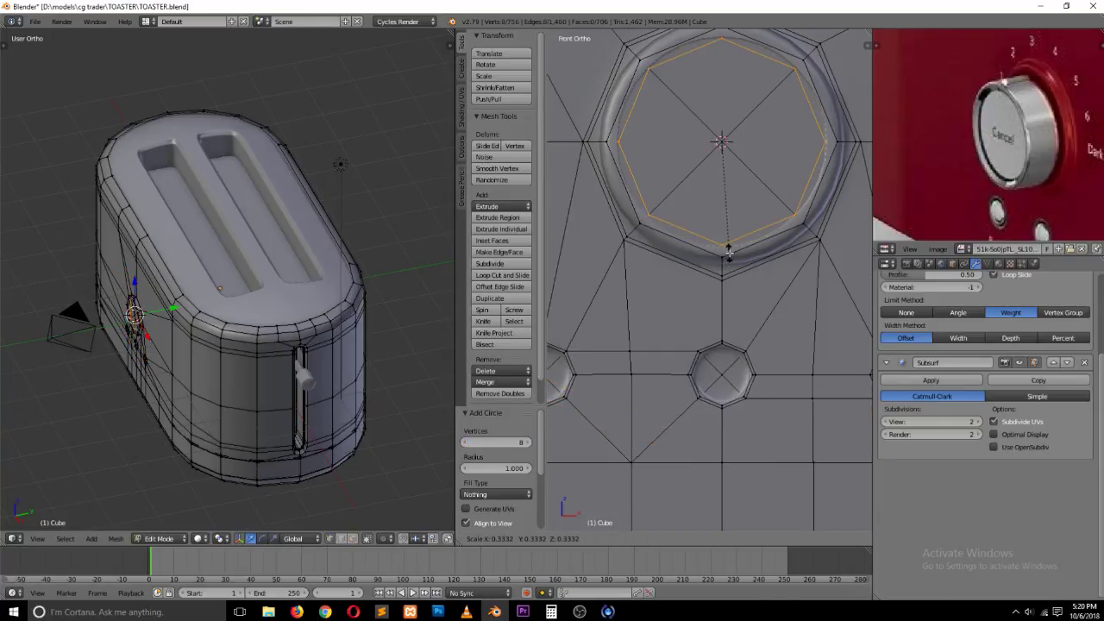
{"action": "right_click", "coordinate": [728, 250]}
{"action": "left_click", "coordinate": [504, 443]}
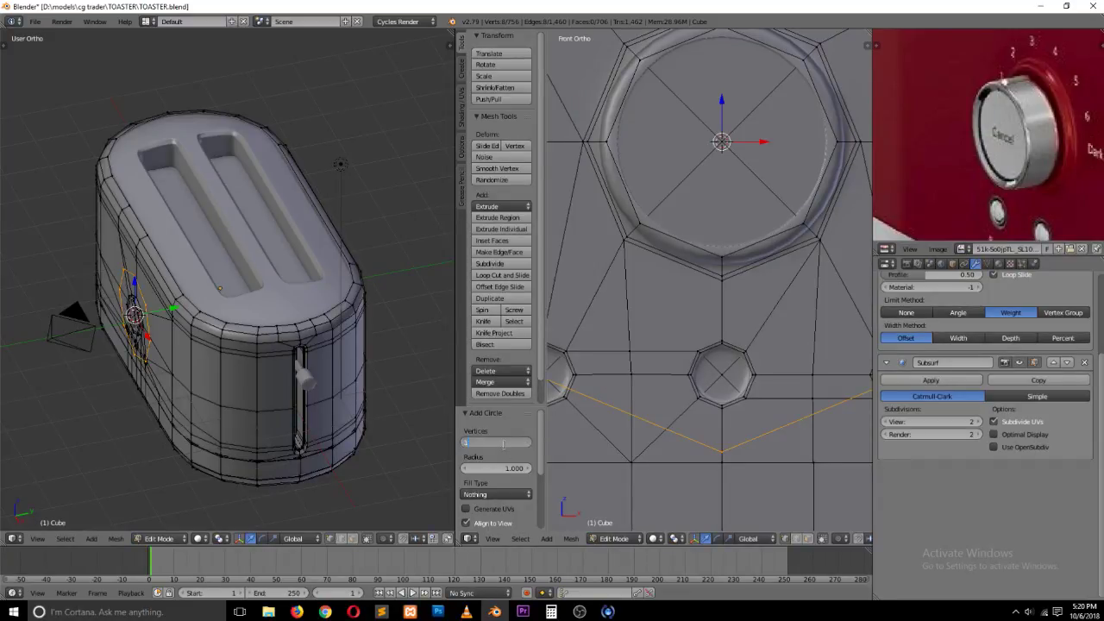
{"action": "type", "text": "12"}
{"action": "key", "text": "Return"}
{"action": "key", "text": "s"}
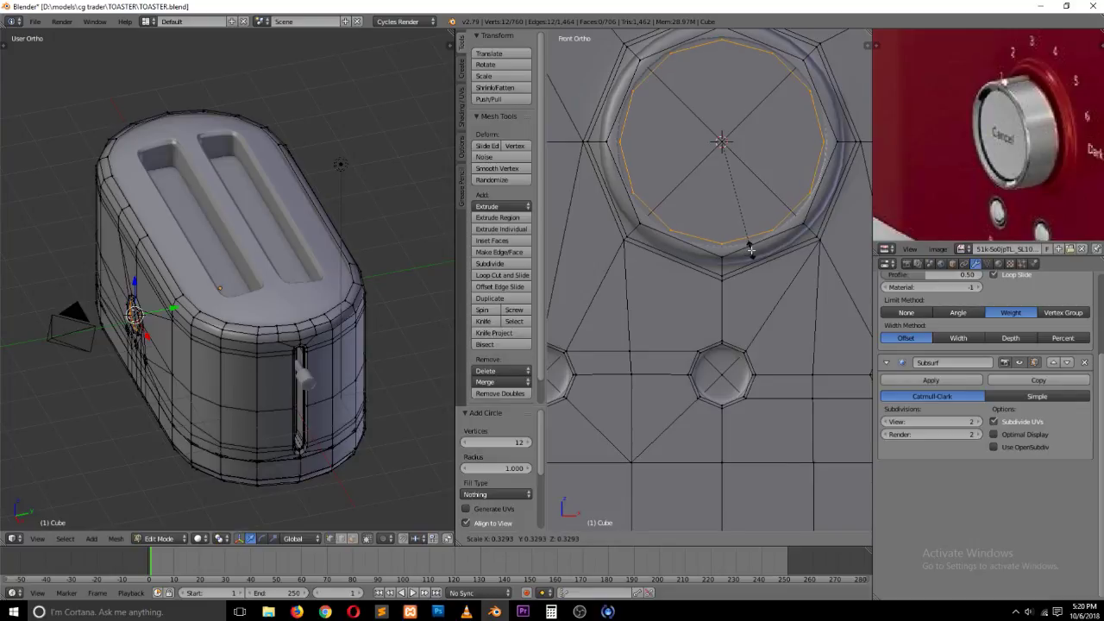
{"action": "left_click", "coordinate": [753, 249]}
Step: Extrude the circle outward from the body by about 0.432 along Y to form the knob's side wall
{"action": "middle_click_drag", "start_coordinate": [753, 250], "coordinate": [718, 251]}
{"action": "key", "text": "e"}
{"action": "right_click", "coordinate": [717, 252]}
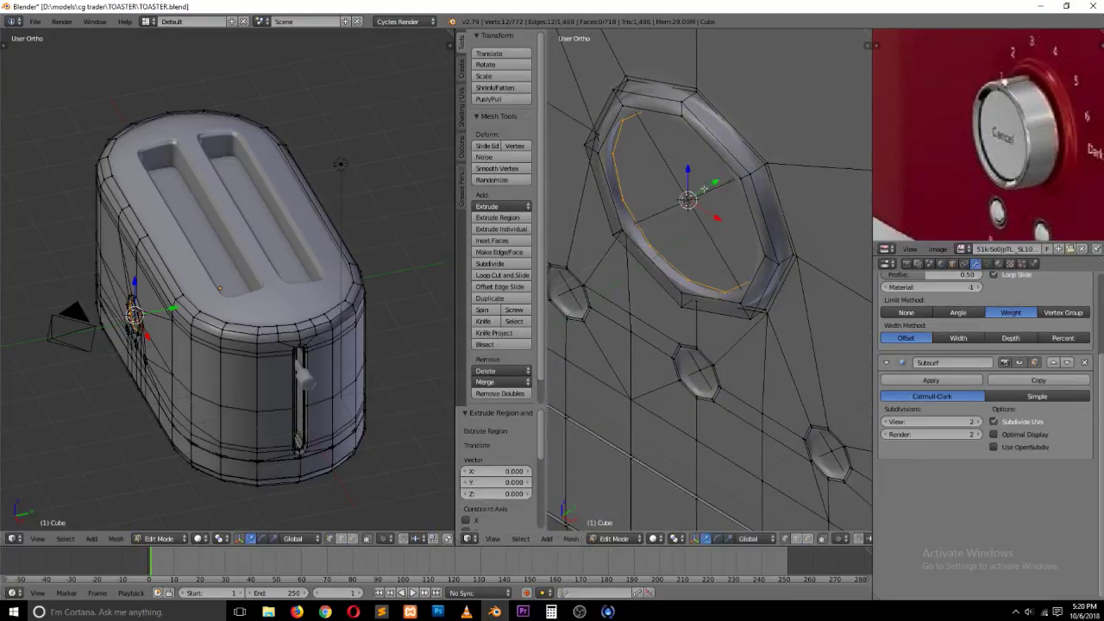
{"action": "left_click_drag", "start_coordinate": [705, 188], "coordinate": [613, 250]}
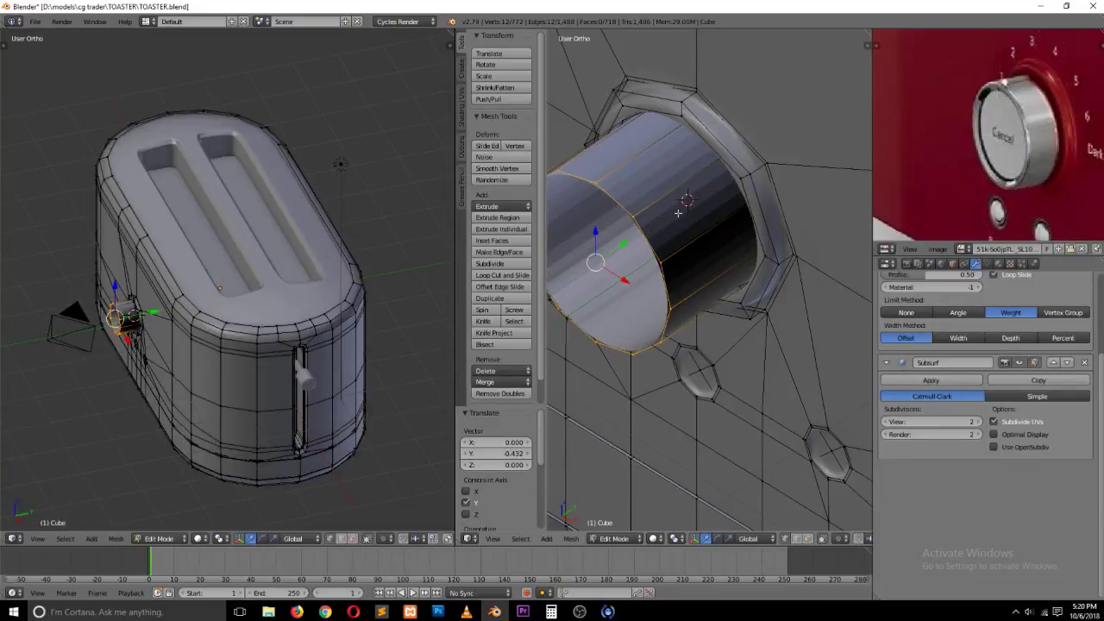
Step: Extrude the knob's front edge and scale it inward into a narrow rim, then extrude that ring slightly back into the knob
{"action": "key", "text": "e"}
{"action": "right_click", "coordinate": [679, 214]}
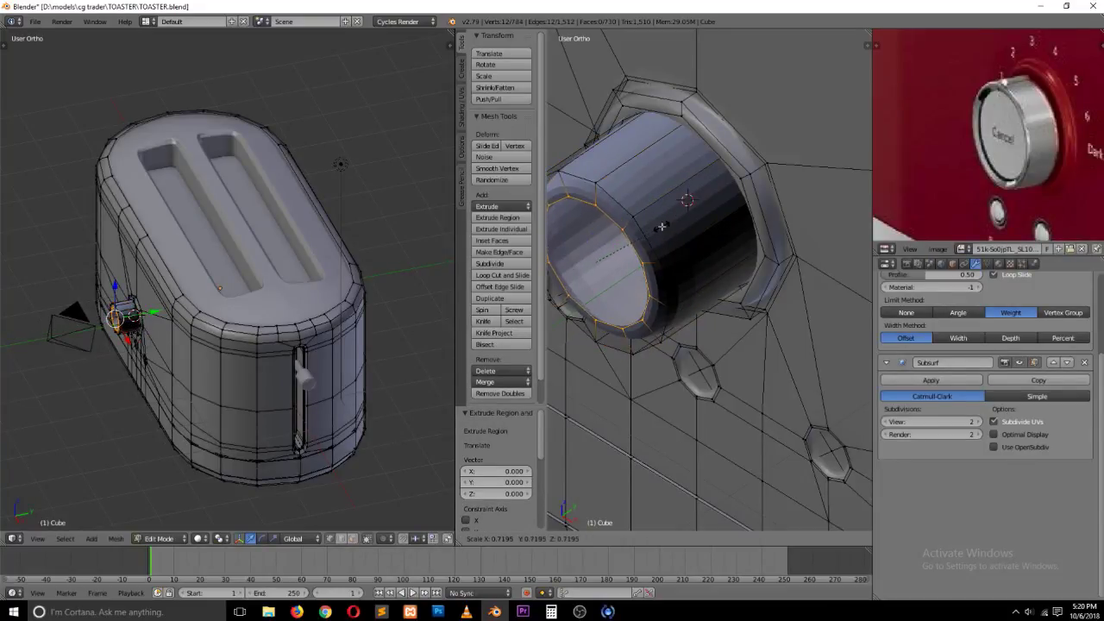
{"action": "left_click", "coordinate": [668, 224]}
{"action": "key", "text": "e"}
{"action": "right_click", "coordinate": [667, 224]}
{"action": "left_click_drag", "start_coordinate": [628, 243], "coordinate": [630, 233]}
Step: Extrude the recessed ring, scale it inward to about 0.49, and fill the remaining hole in the knob's front
{"action": "key", "text": "e"}
{"action": "right_click", "coordinate": [671, 169]}
{"action": "key", "text": "s"}
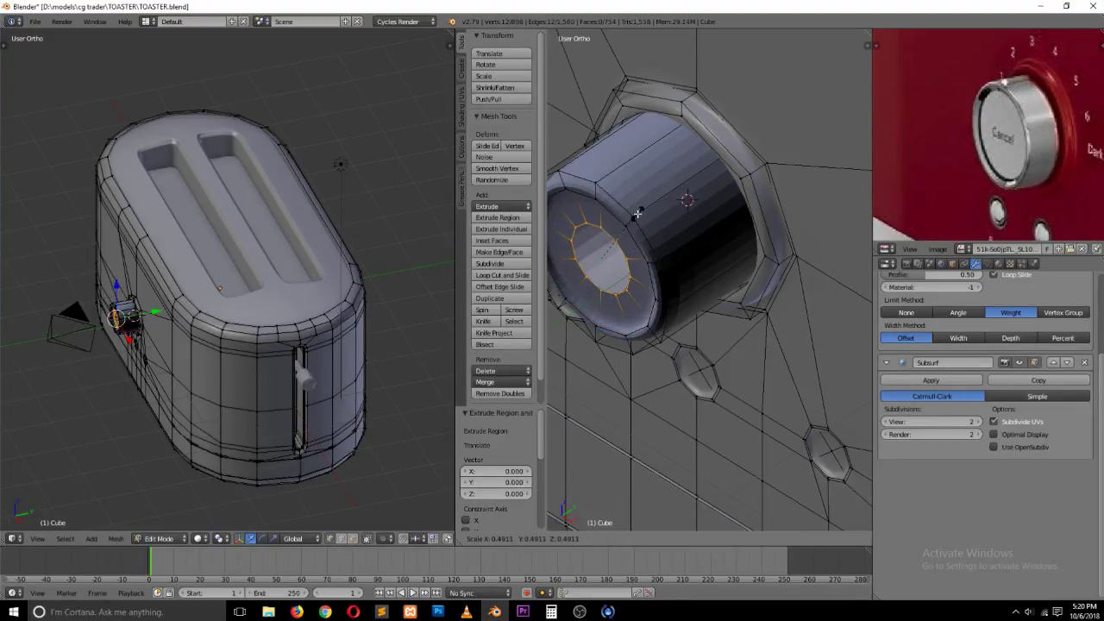
{"action": "left_click", "coordinate": [638, 215]}
{"action": "key", "text": "f"}
Step: Recalculate the normals of the whole toaster body mesh and apply smooth shading to the body
{"action": "key", "text": "a"}
{"action": "key", "text": "a"}
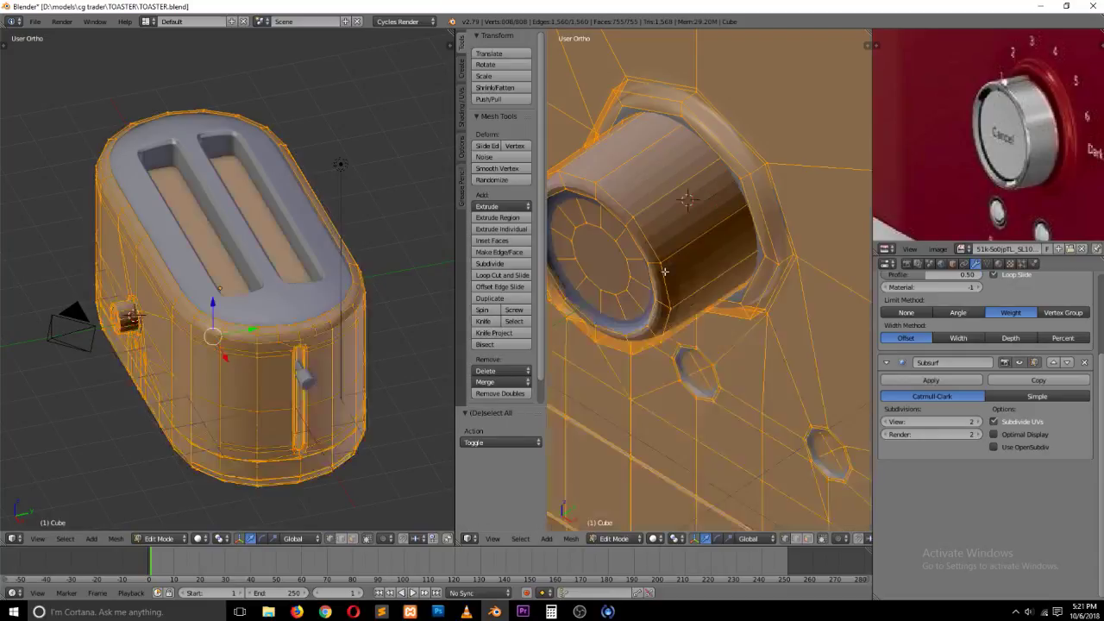
{"action": "key", "text": "ctrl+n"}
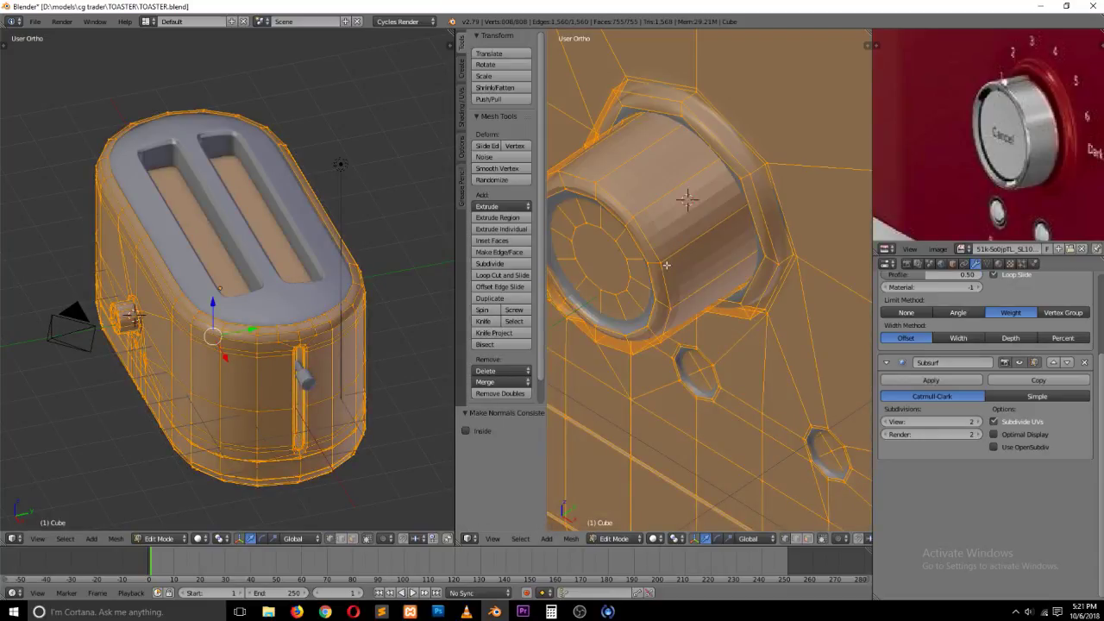
{"action": "key", "text": "t"}
{"action": "key", "text": "Tab"}
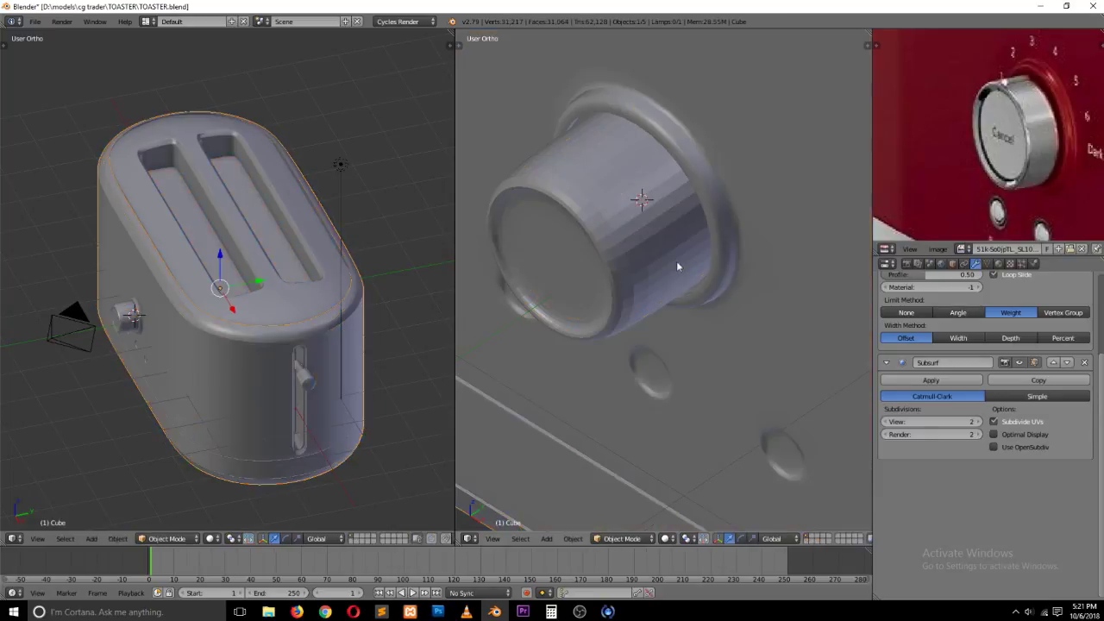
{"action": "key", "text": "t"}
{"action": "left_click", "coordinate": [492, 207]}
{"action": "key", "text": "t"}
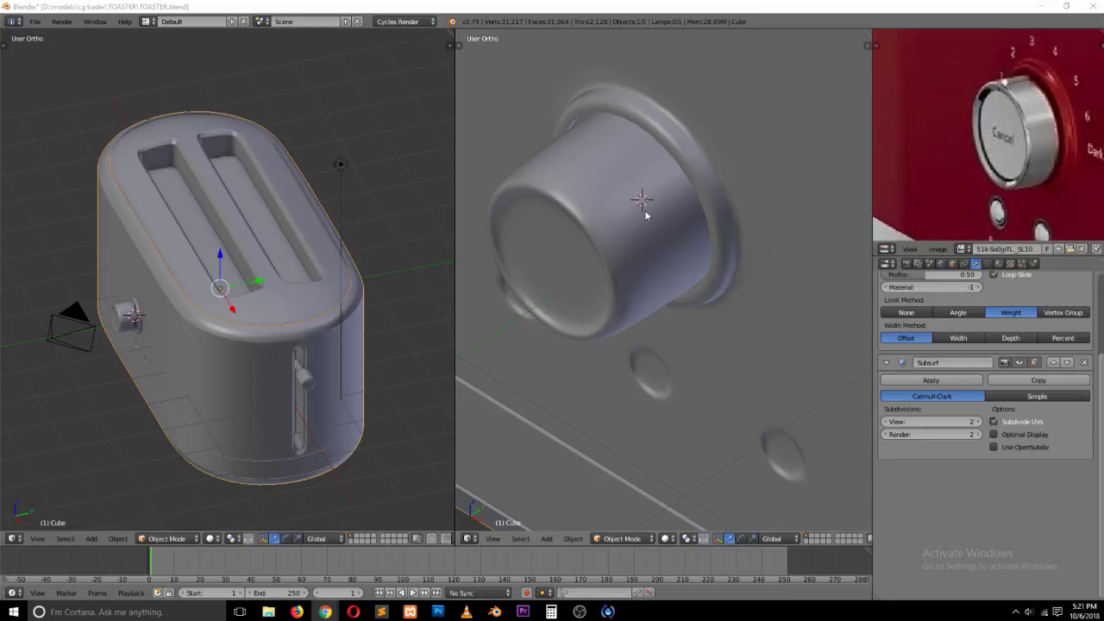
{"action": "scroll", "coordinate": [619, 226], "scroll_direction": "up", "scroll_amount": 2}
{"action": "right_click", "coordinate": [620, 225]}
{"action": "key", "text": "Tab"}
{"action": "key", "text": "Tab"}
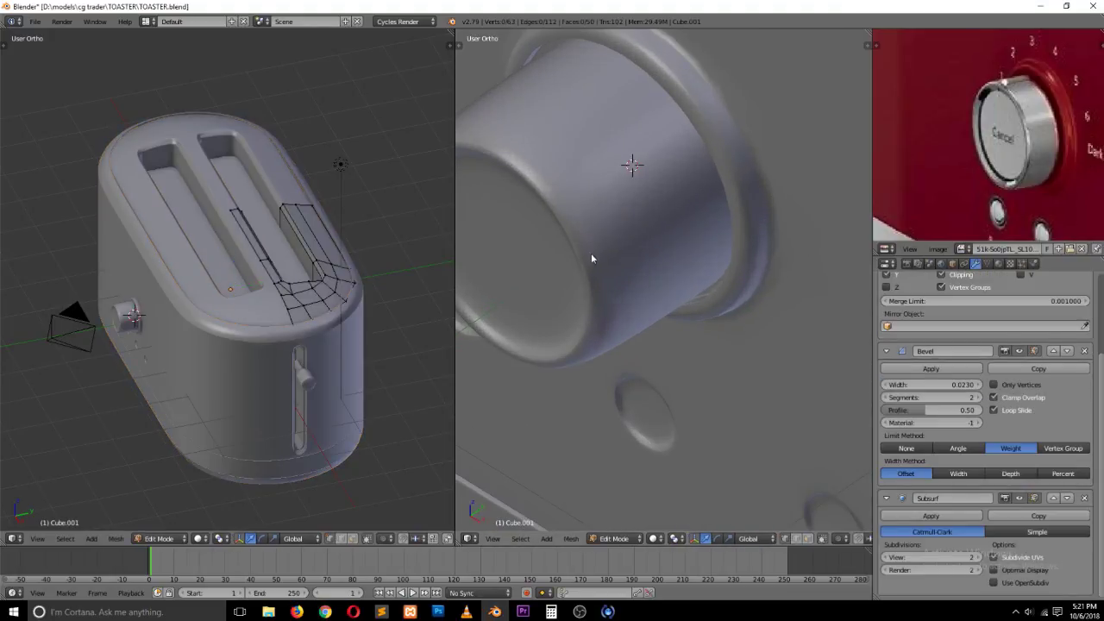
Step: Apply bevel weight to the outer and inner edge loops of the control knob's front rim
{"action": "right_click", "coordinate": [611, 251]}
{"action": "key", "text": "Tab"}
{"action": "key", "text": "ctrl+Tab"}
{"action": "left_click", "coordinate": [604, 294]}
{"action": "key", "text": "a"}
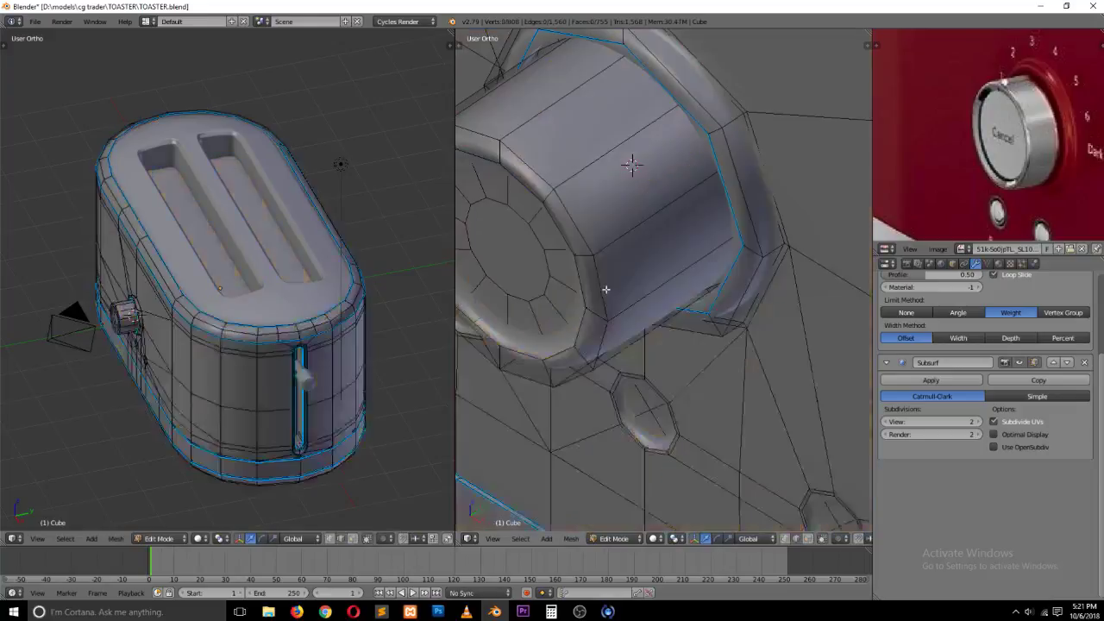
{"action": "right_click", "coordinate": [598, 293], "text": "alt"}
{"action": "right_click", "coordinate": [586, 296], "text": "alt+shift"}
{"action": "middle_click_drag", "start_coordinate": [611, 321], "coordinate": [655, 302]}
{"action": "middle_click_drag", "start_coordinate": [724, 341], "coordinate": [696, 377]}
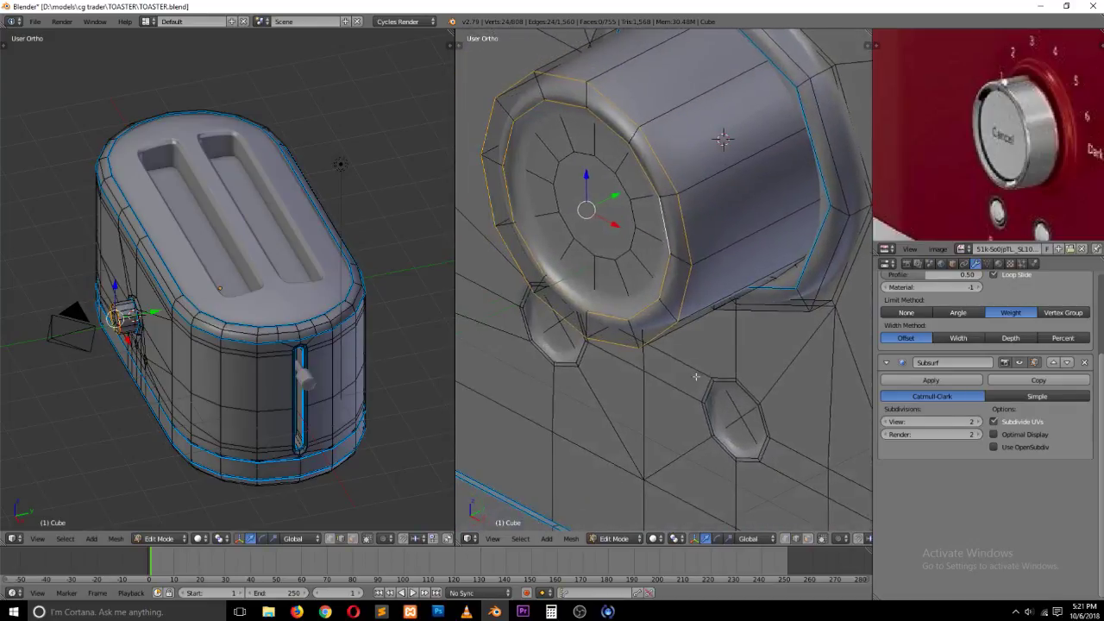
{"action": "key", "text": "ctrl+e"}
{"action": "left_click", "coordinate": [747, 322]}
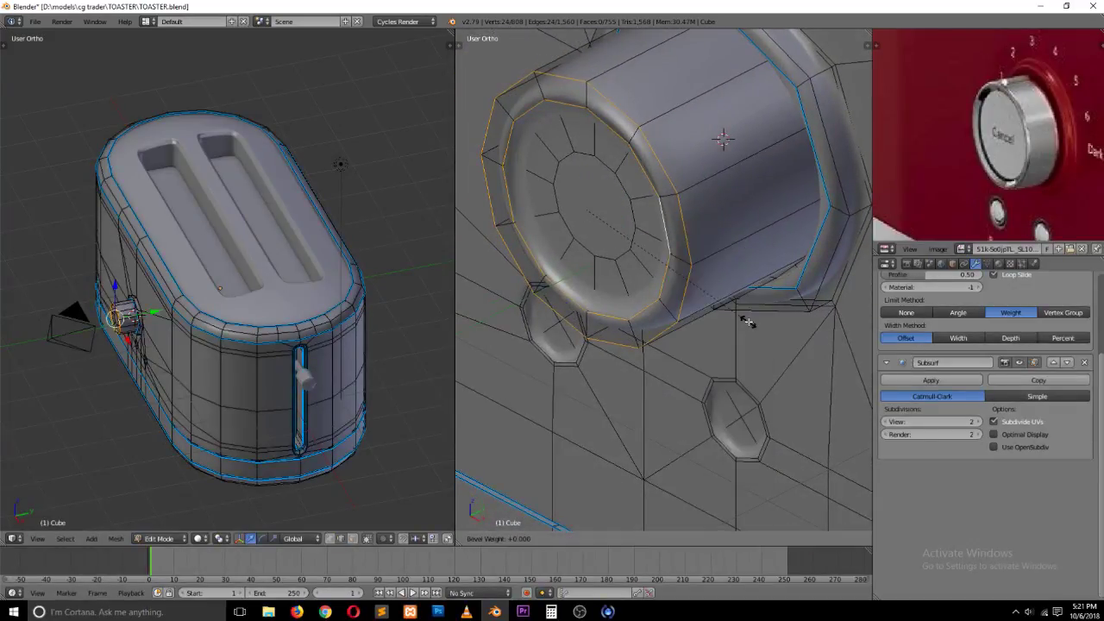
{"action": "left_click", "coordinate": [747, 322]}
{"action": "key", "text": "Tab"}
{"action": "mouse_move", "coordinate": [762, 349]}
{"action": "middle_mouse_down"}
{"action": "mouse_move", "coordinate": [761, 314]}
{"action": "mouse_move", "coordinate": [760, 343]}
{"action": "middle_mouse_up"}
{"action": "key", "text": "Tab"}
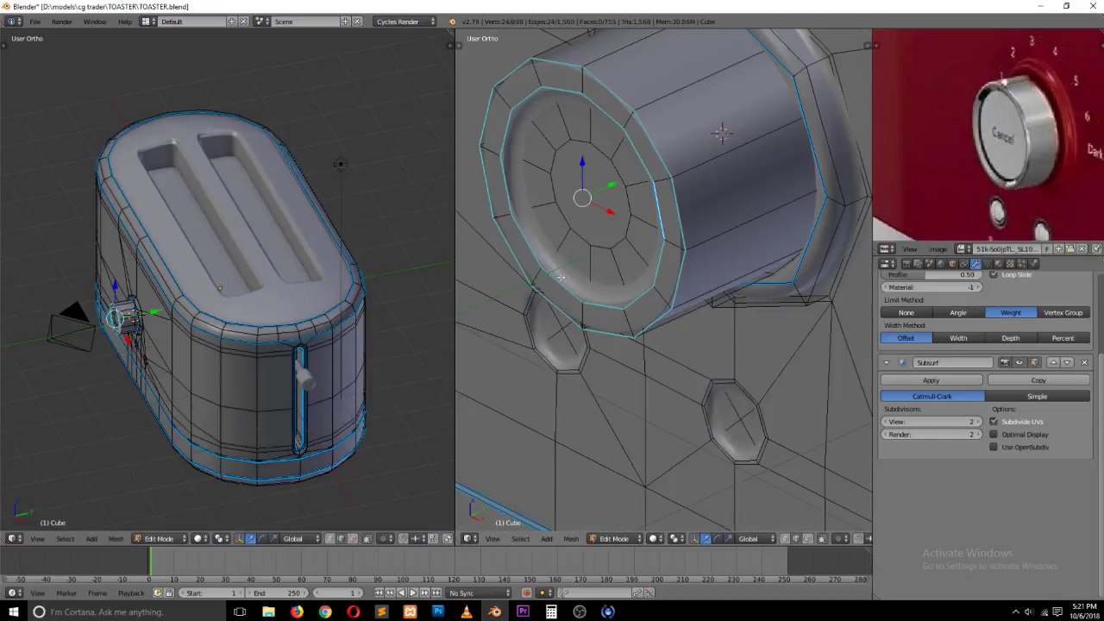
Step: Add a centred edge loop around the knob's front rim and shift it slightly along the global Y axis
{"action": "key", "text": "ctrl+r"}
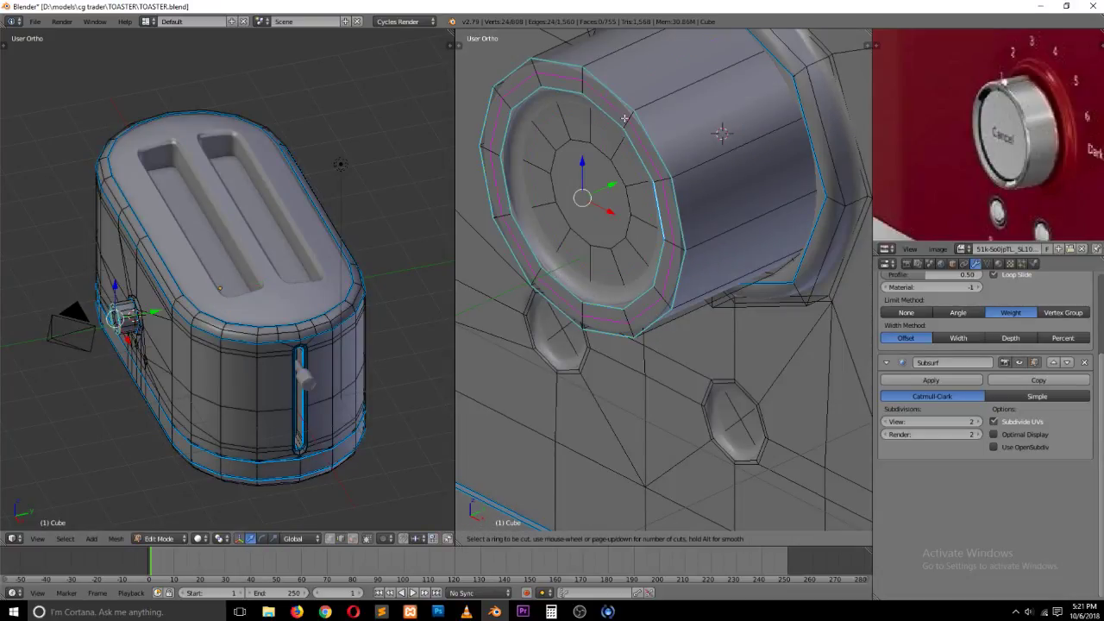
{"action": "left_click", "coordinate": [624, 118]}
{"action": "right_click", "coordinate": [625, 117]}
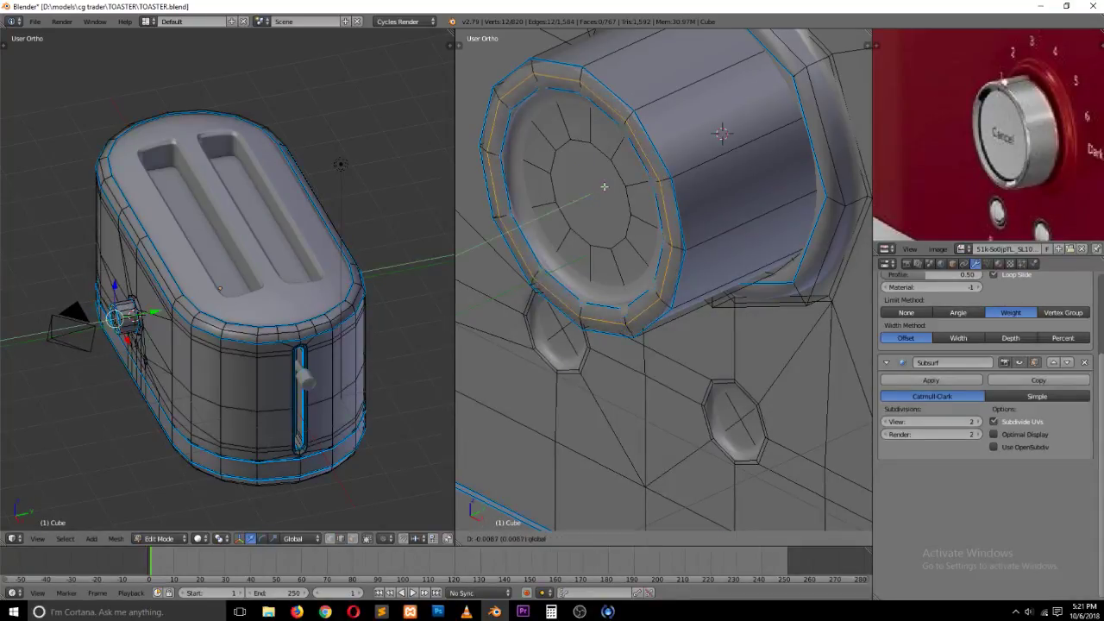
{"action": "key", "text": "Tab"}
{"action": "middle_click_drag", "start_coordinate": [727, 239], "coordinate": [719, 264]}
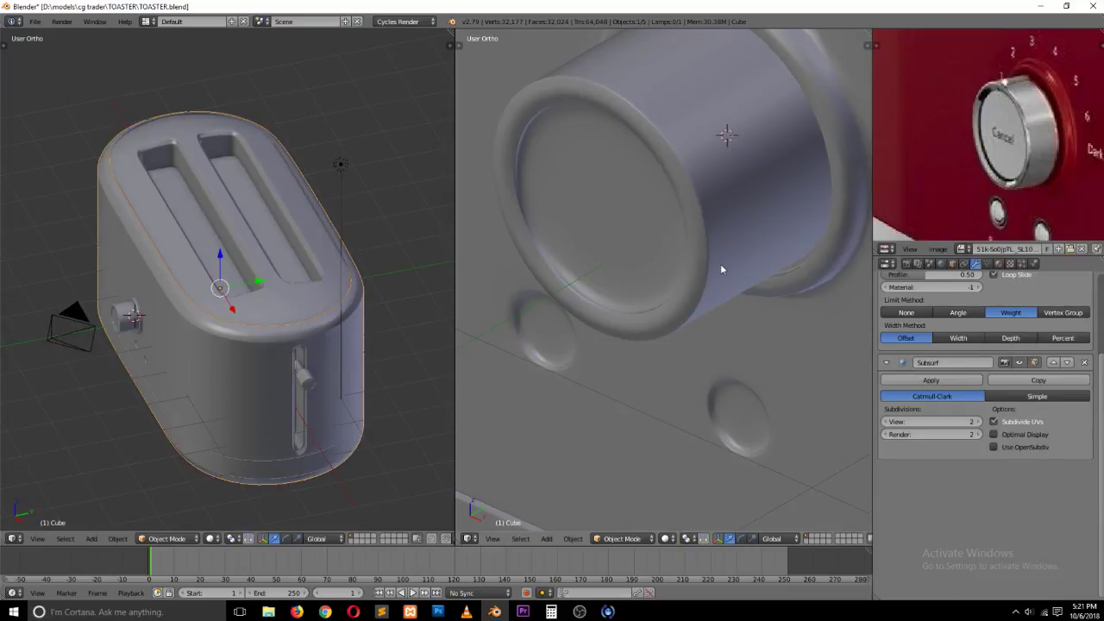
Step: Set the bevel weight to 1 on the edge loop around the recessed disc in the knob's front
{"action": "key", "text": "Tab"}
{"action": "key", "text": "z"}
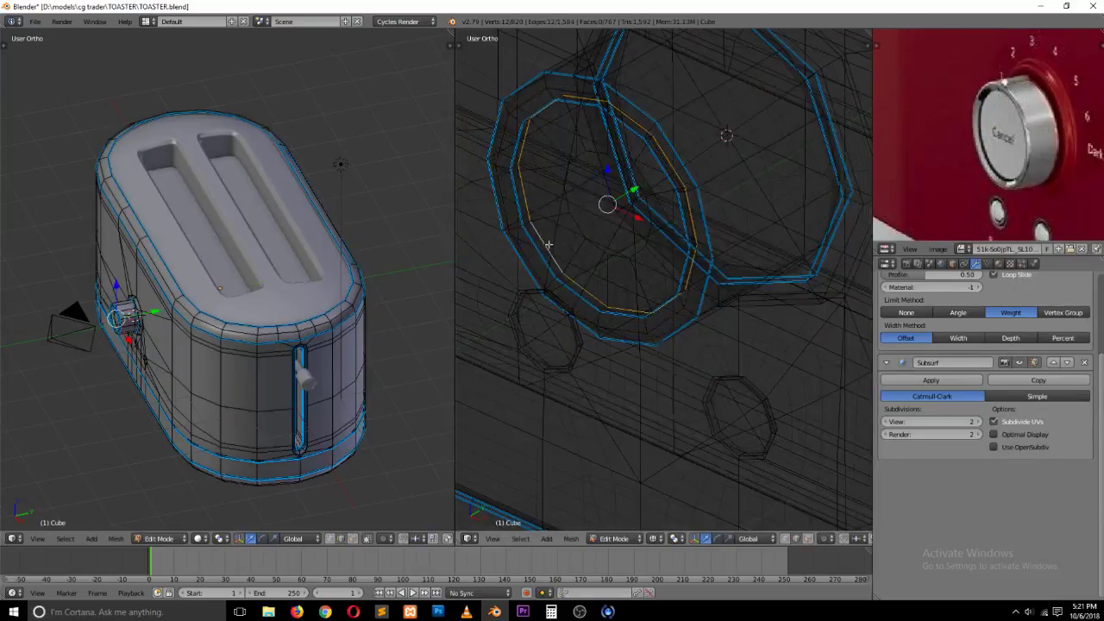
{"action": "key", "text": "ctrl+e"}
{"action": "left_click", "coordinate": [638, 248]}
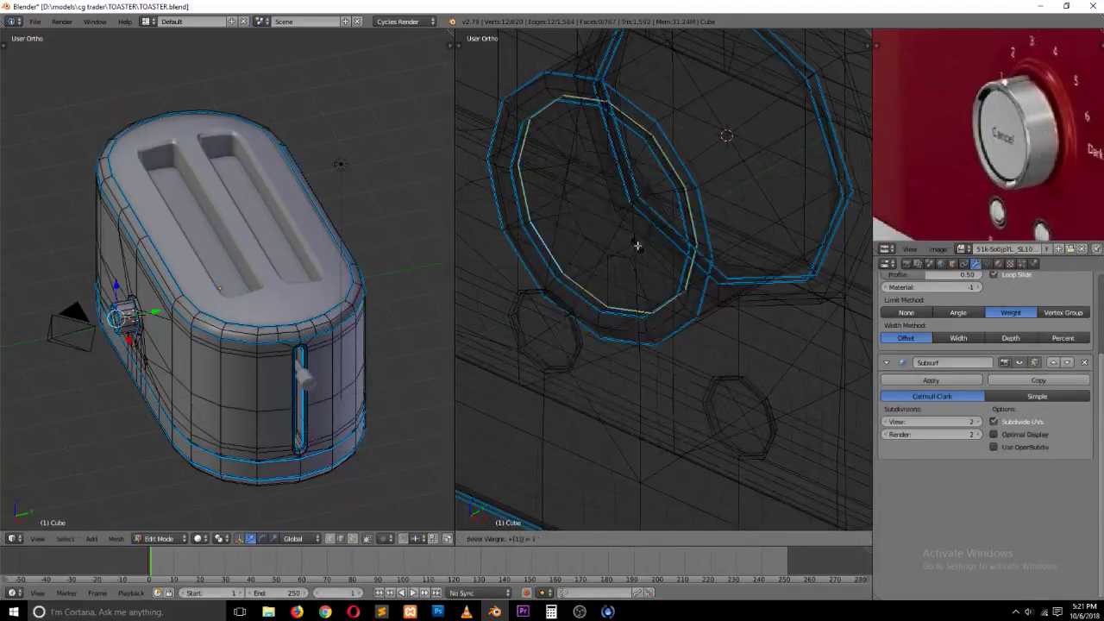
{"action": "key", "text": "z"}
{"action": "key", "text": "Tab"}
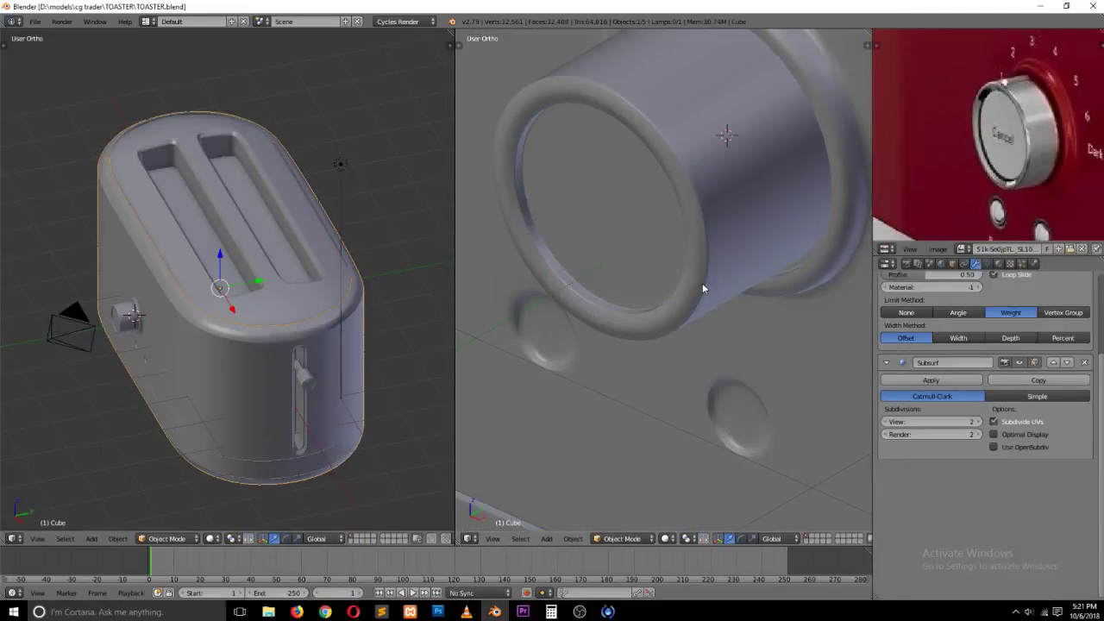
{"action": "middle_click_drag", "start_coordinate": [703, 285], "coordinate": [725, 318]}
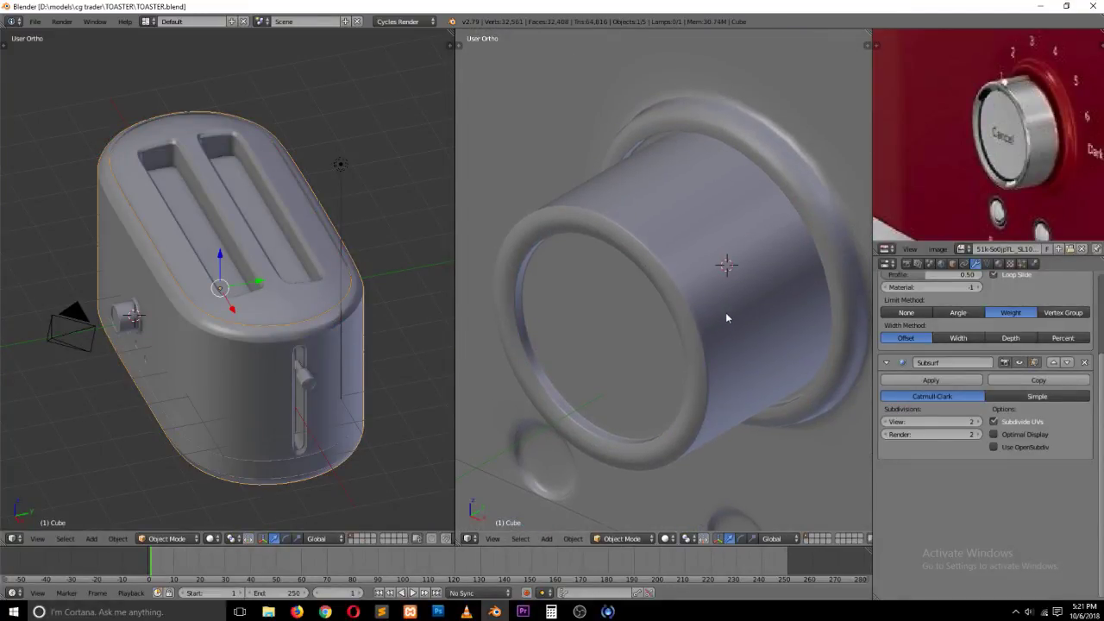
Step: Add two edge loops around the knob's side wall, one close to the front rim and one close to the toaster body
{"action": "key", "text": "Tab"}
{"action": "middle_click_drag", "start_coordinate": [657, 246], "coordinate": [692, 266]}
{"action": "key", "text": "ctrl+r"}
{"action": "left_click", "coordinate": [697, 267]}
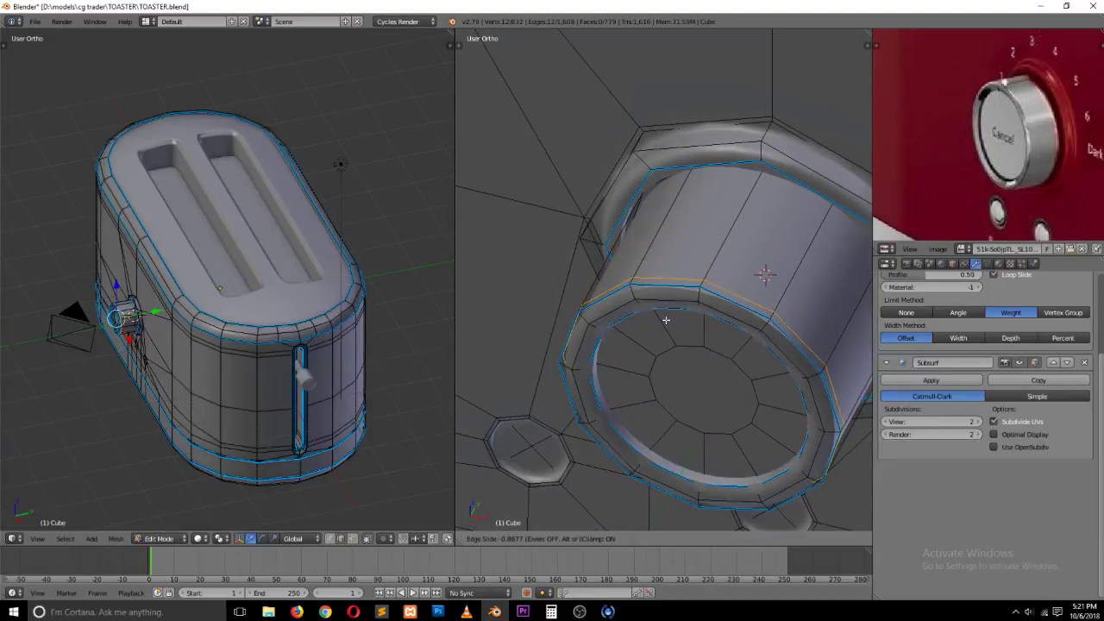
{"action": "left_click", "coordinate": [665, 320]}
{"action": "key", "text": "ctrl+r"}
{"action": "left_click", "coordinate": [747, 171]}
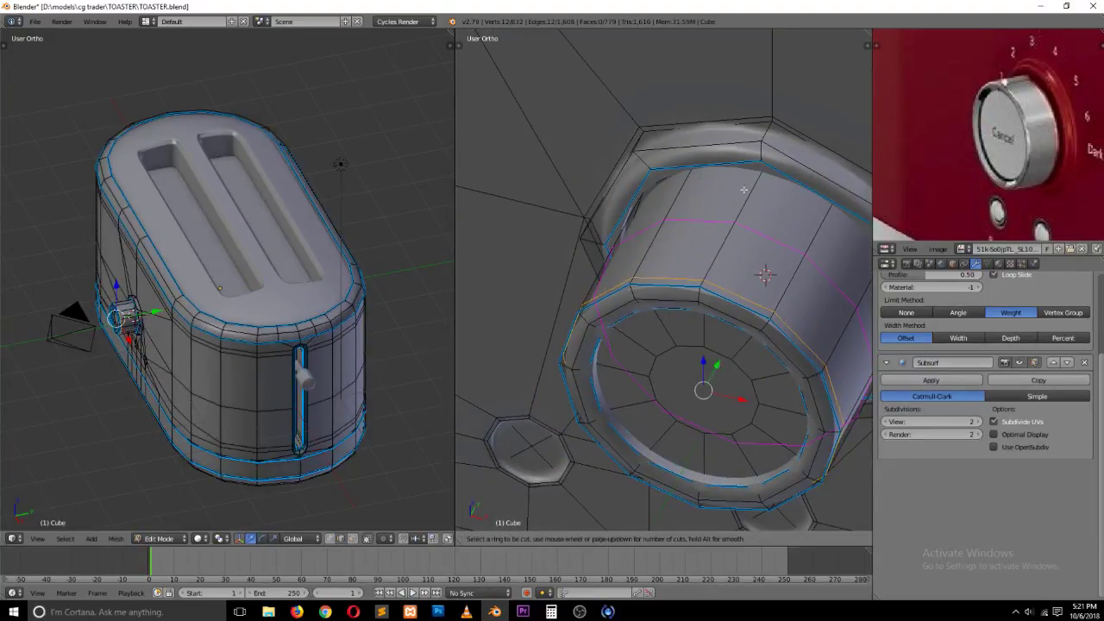
{"action": "left_click", "coordinate": [767, 142]}
Step: Bevel the lengthwise edge on top of the knob's side wall into a narrow strip
{"action": "right_click", "coordinate": [733, 212]}
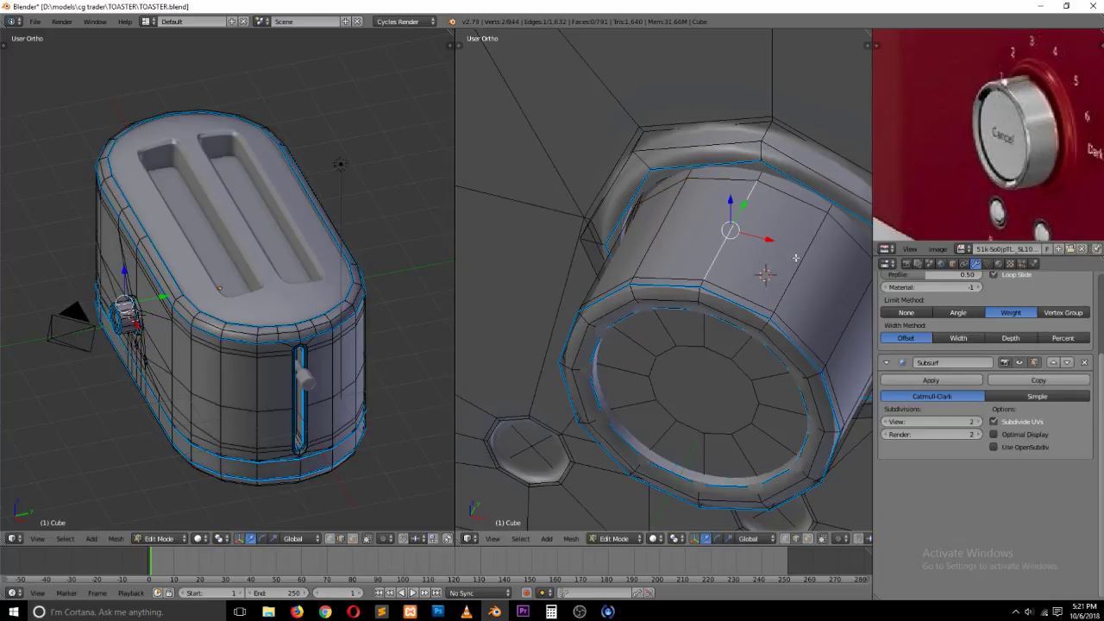
{"action": "key", "text": "ctrl+b"}
{"action": "left_click", "coordinate": [800, 276]}
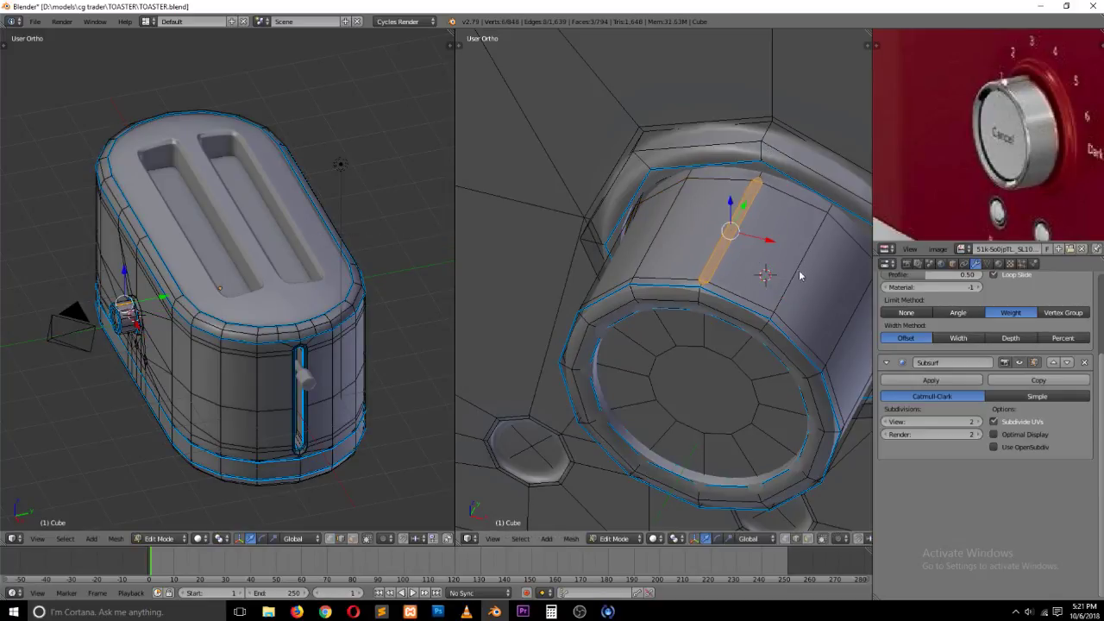
{"action": "key", "text": "Tab"}
{"action": "key", "text": "Tab"}
Step: Merge the two vertices at the strip's front end, on the edge of the knob's rim
{"action": "scroll", "coordinate": [772, 308], "scroll_direction": "up", "scroll_amount": 2}
{"action": "key", "text": "ctrl+Tab"}
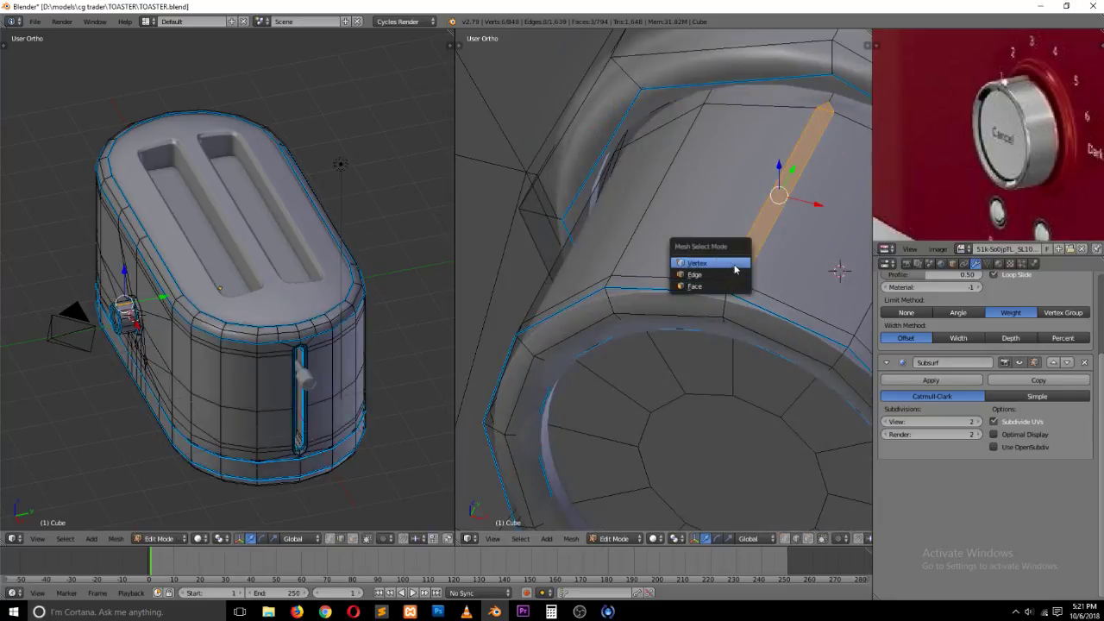
{"action": "left_click", "coordinate": [735, 264]}
{"action": "right_click", "coordinate": [731, 288]}
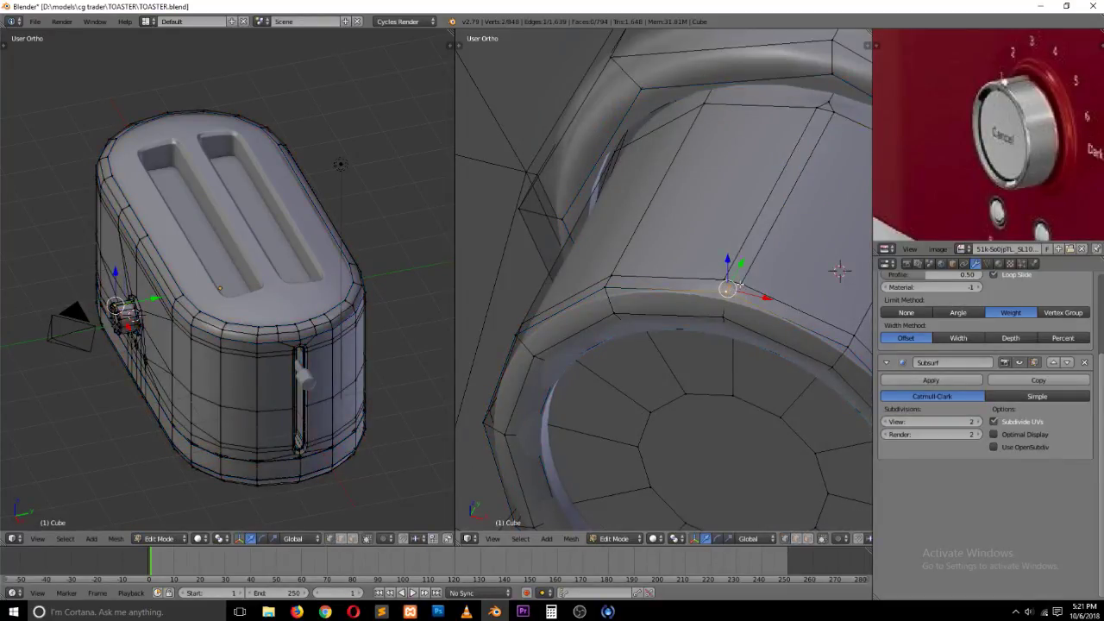
{"action": "key", "text": "alt+m"}
{"action": "left_click", "coordinate": [742, 286]}
{"action": "key", "text": "a"}
{"action": "key", "text": "Tab"}
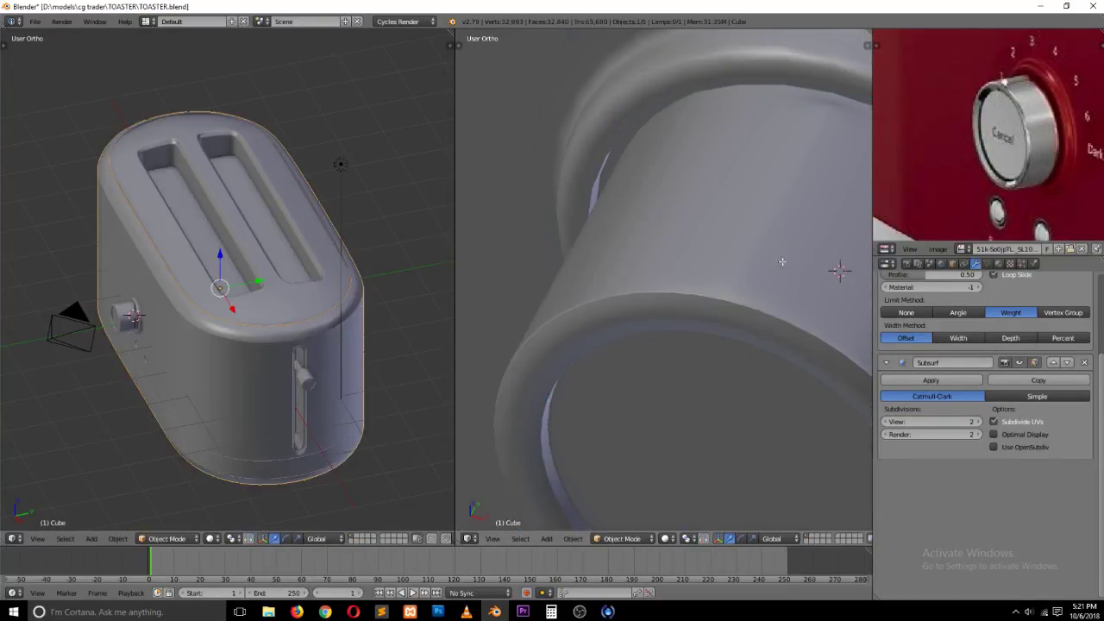
Step: Extrude the narrow strip face on top of the knob slightly upward along Z to form a raised pointer ridge
{"action": "key", "text": "Tab"}
{"action": "key", "text": "ctrl+Tab"}
{"action": "left_click", "coordinate": [771, 298]}
{"action": "right_click", "coordinate": [785, 198]}
{"action": "key", "text": "e"}
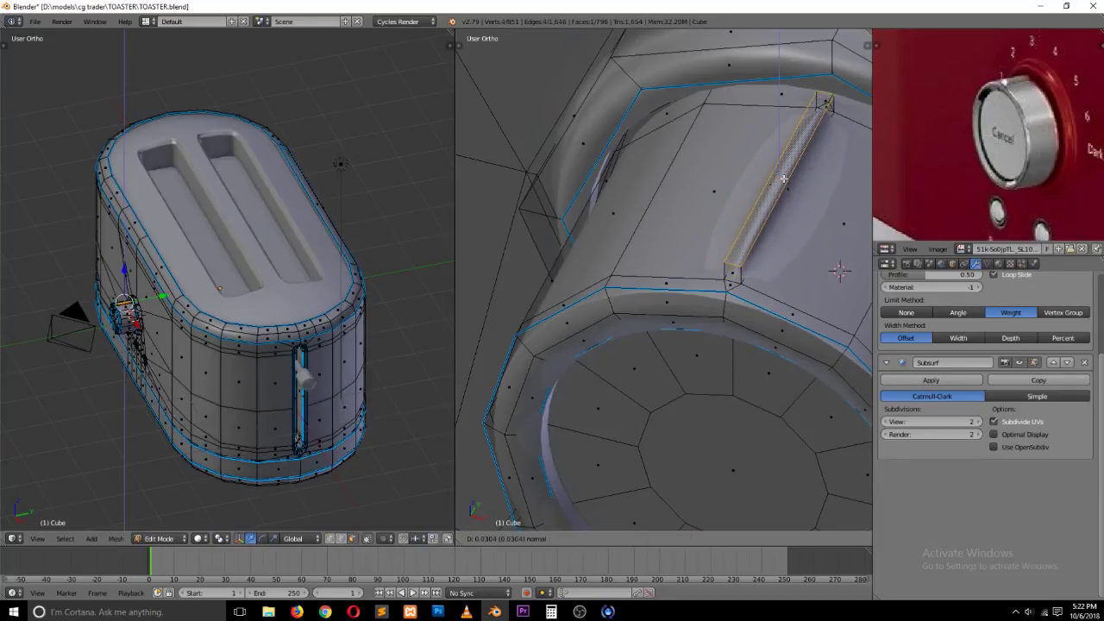
{"action": "key", "text": "z"}
{"action": "left_click", "coordinate": [780, 184]}
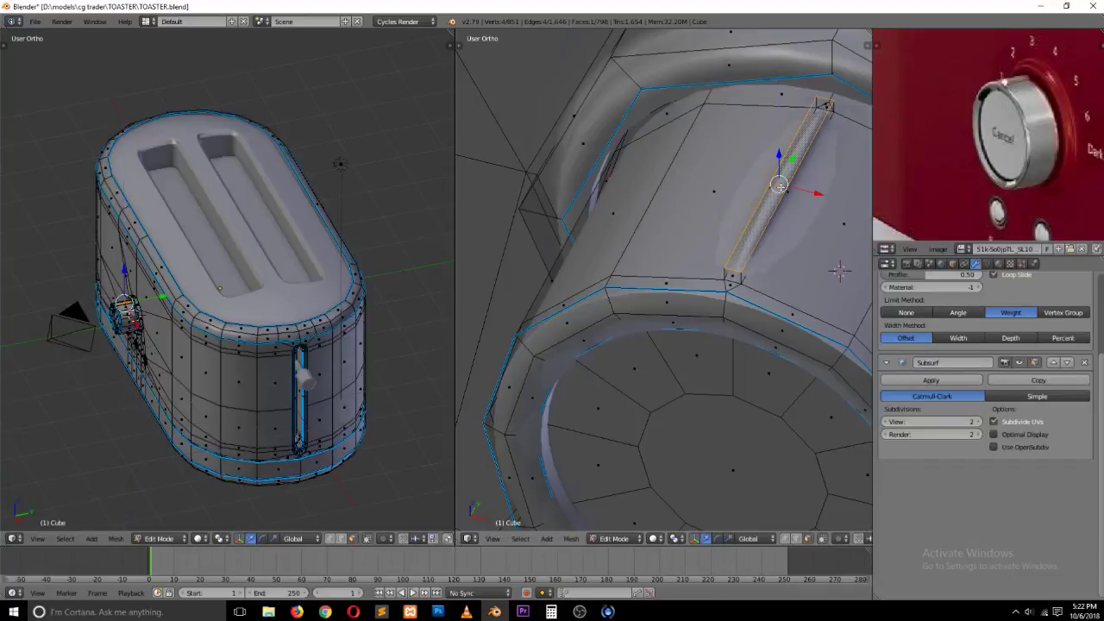
Step: Try a loop cut across the raised ridge and around the knob's side wall, then undo it
{"action": "middle_click_drag", "start_coordinate": [781, 184], "coordinate": [681, 247]}
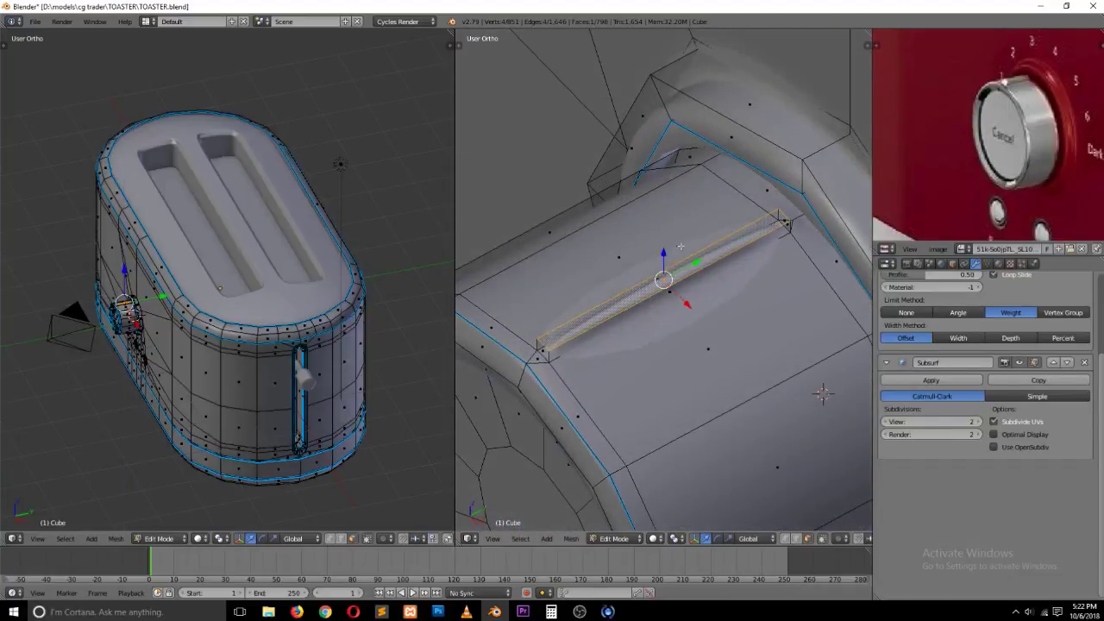
{"action": "key", "text": "ctrl+r"}
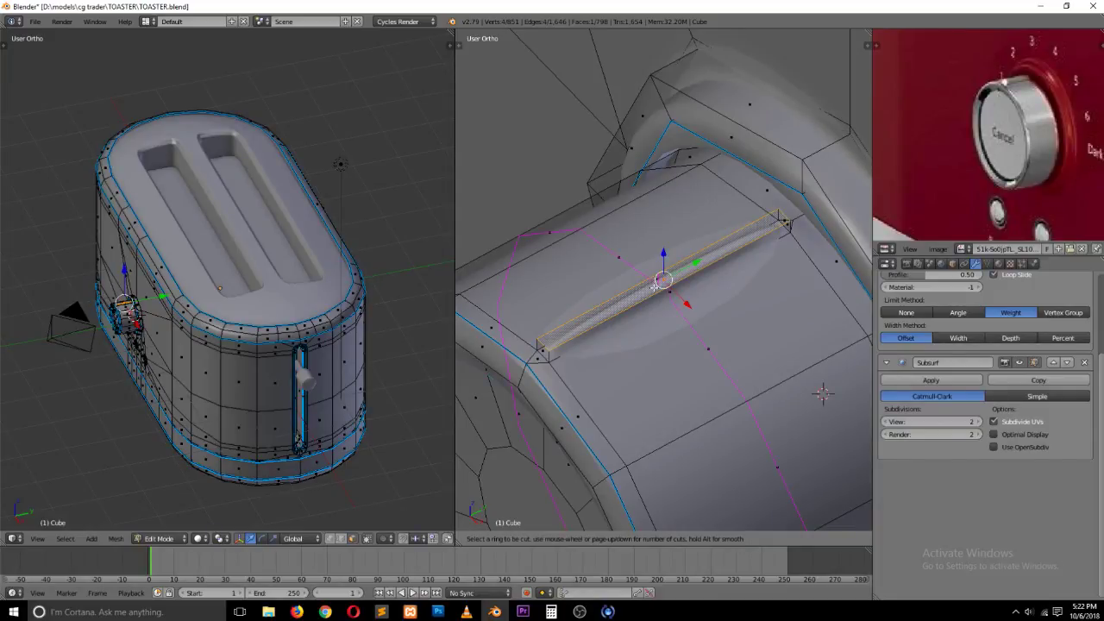
{"action": "left_click", "coordinate": [654, 289]}
{"action": "left_click", "coordinate": [603, 317]}
{"action": "key", "text": "ctrl+z"}
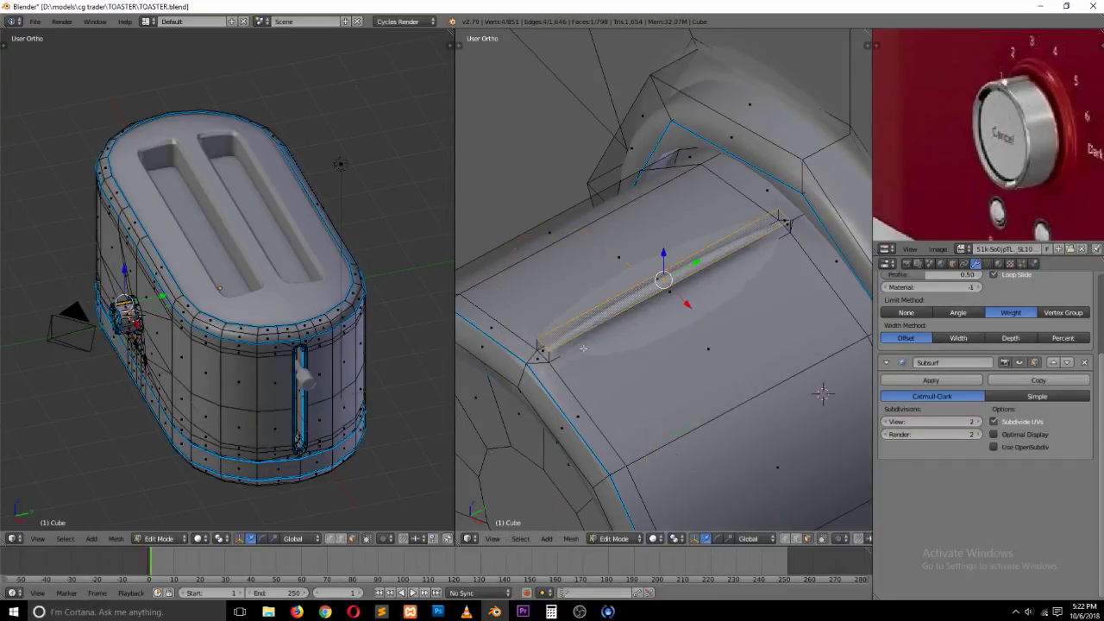
Step: Turn off the Subsurf viewport preview and apply bevel weight to the edges of the raised pointer ridge on the knob
{"action": "left_click", "coordinate": [1021, 363]}
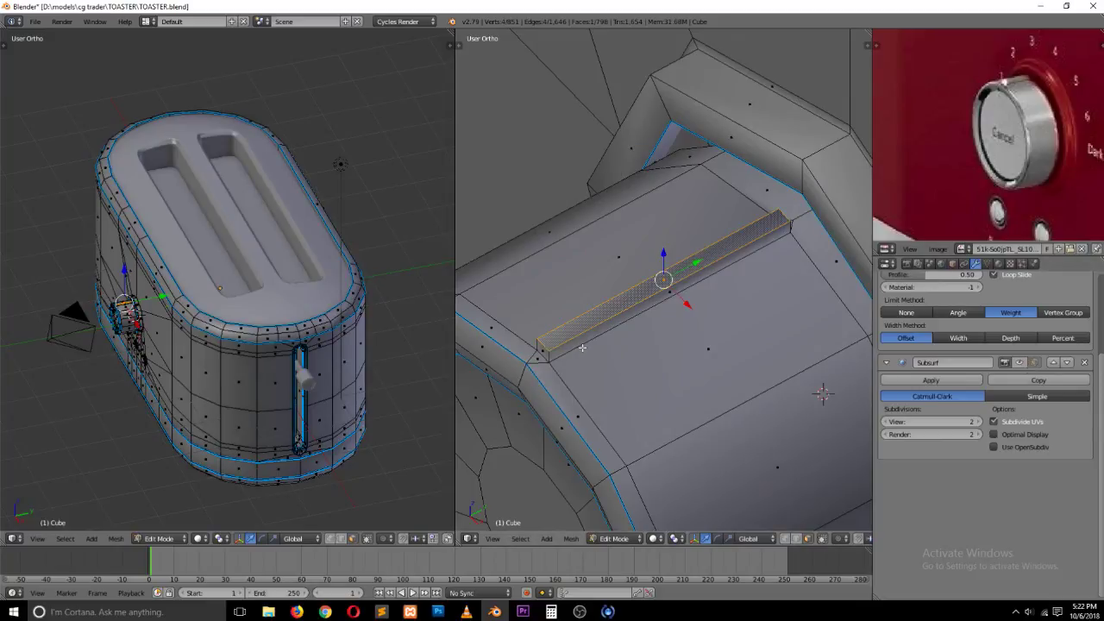
{"action": "right_click", "coordinate": [550, 357]}
{"action": "key", "text": "ctrl+Tab"}
{"action": "left_click", "coordinate": [555, 347]}
{"action": "right_click", "coordinate": [550, 358]}
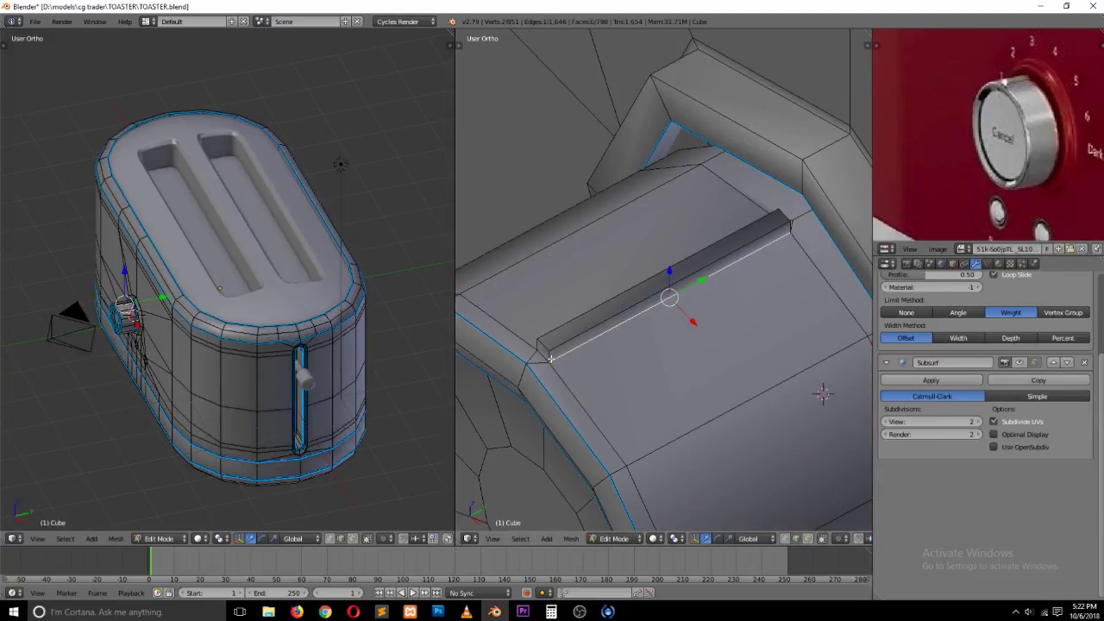
{"action": "right_click", "coordinate": [544, 347]}
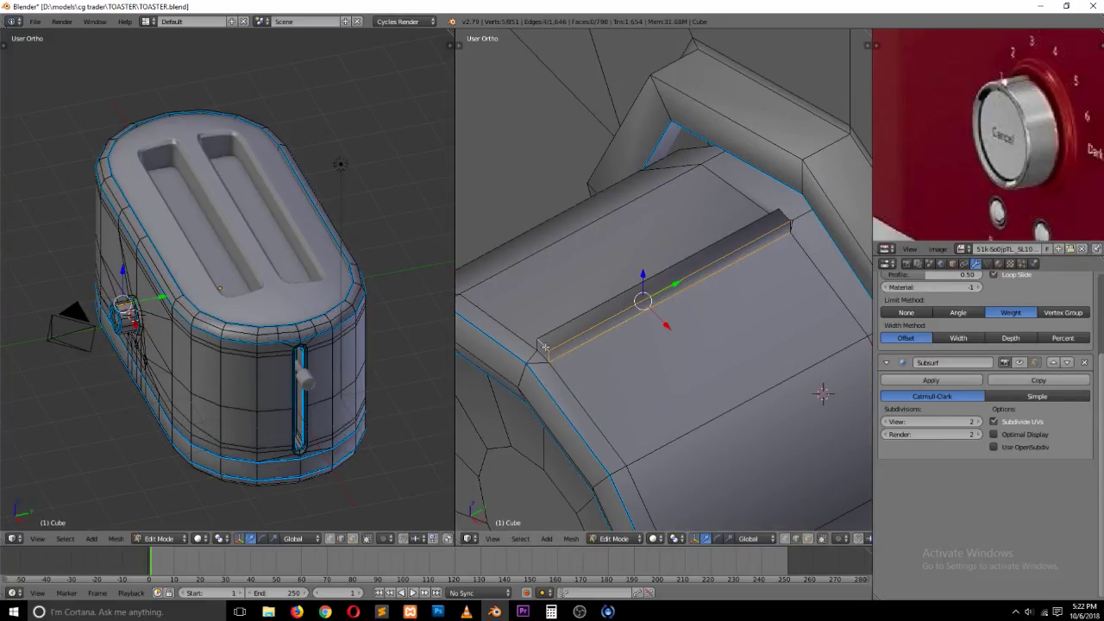
{"action": "right_click", "coordinate": [537, 345], "text": "shift"}
{"action": "right_click", "coordinate": [591, 309], "text": "shift"}
{"action": "right_click", "coordinate": [782, 211], "text": "shift"}
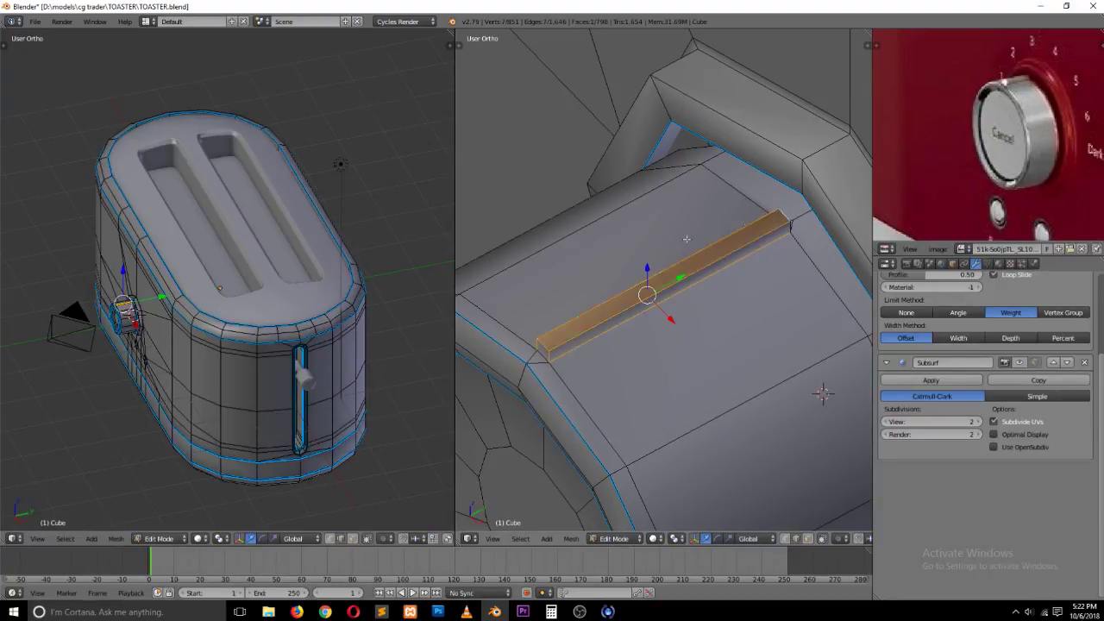
{"action": "middle_click_drag", "start_coordinate": [687, 239], "coordinate": [664, 306]}
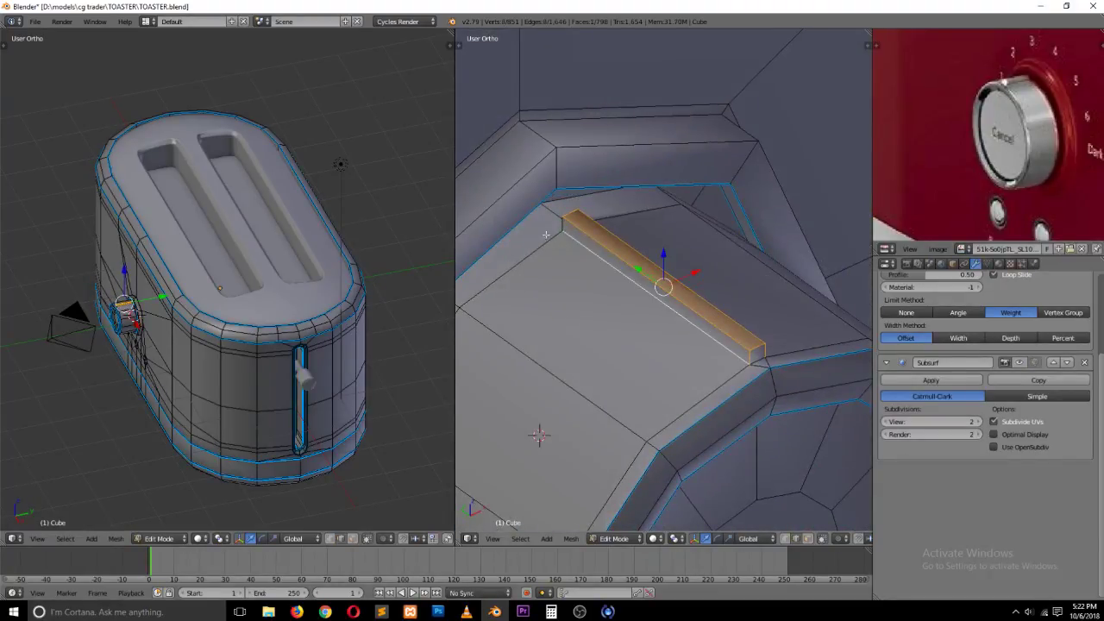
{"action": "key", "text": "ctrl+e"}
{"action": "left_click", "coordinate": [628, 263]}
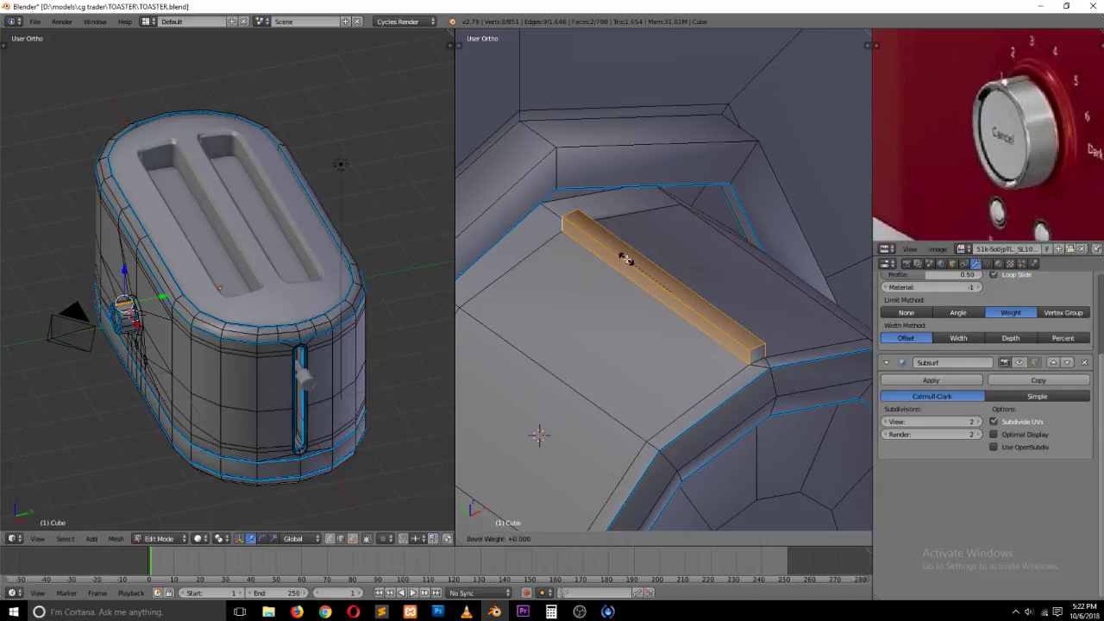
{"action": "key", "text": "Tab"}
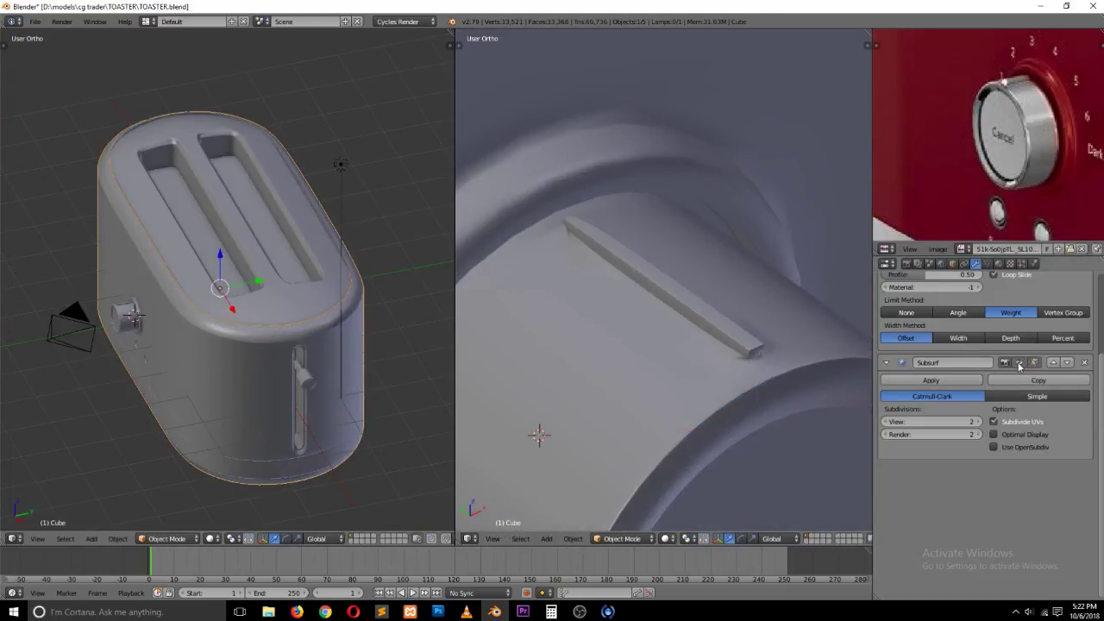
Step: Add a loop cut around the side walls of the raised pointer ridge, close to its base on the knob
{"action": "middle_click_drag", "start_coordinate": [765, 341], "coordinate": [722, 332]}
{"action": "key", "text": "Tab"}
{"action": "scroll", "coordinate": [708, 371], "scroll_direction": "up", "scroll_amount": 1}
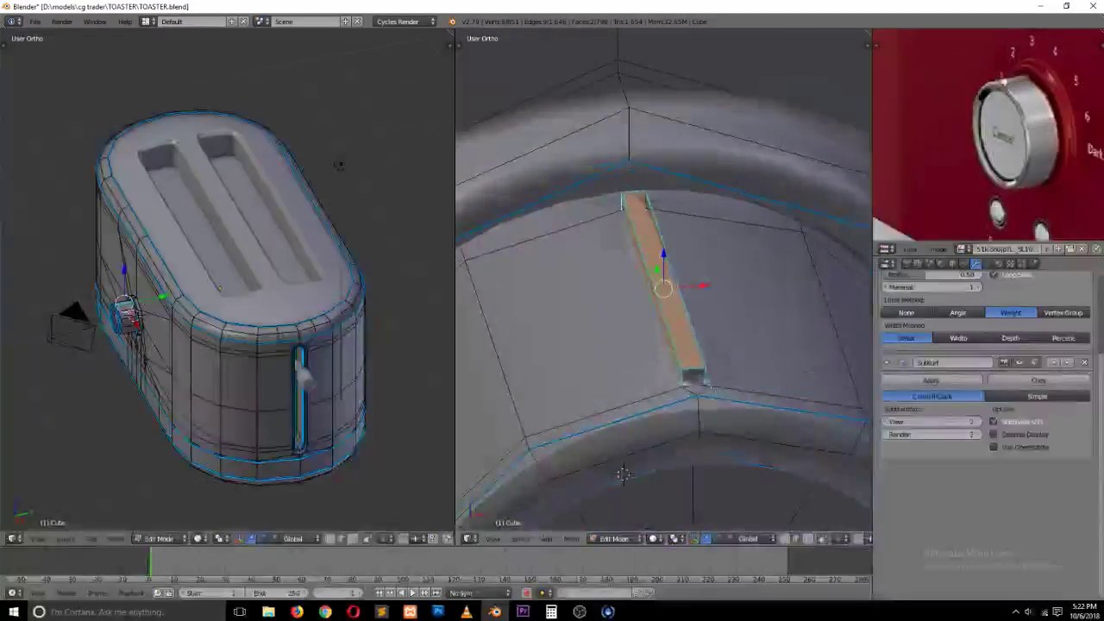
{"action": "key", "text": "ctrl+r"}
{"action": "left_click", "coordinate": [687, 375]}
{"action": "left_click", "coordinate": [693, 380]}
{"action": "key", "text": "Tab"}
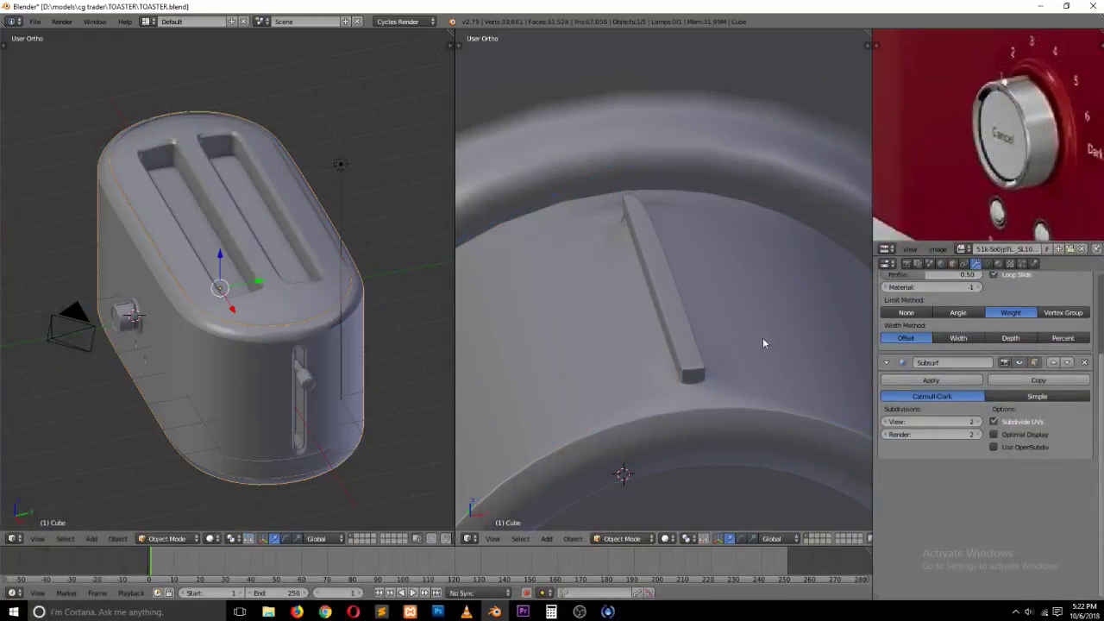
Step: Add two loop cuts around the knob's side wall, one near the ridge's front end and one near its rear end
{"action": "middle_click_drag", "start_coordinate": [762, 338], "coordinate": [656, 369]}
{"action": "key", "text": "Tab"}
{"action": "key", "text": "ctrl+r"}
{"action": "left_click", "coordinate": [611, 316]}
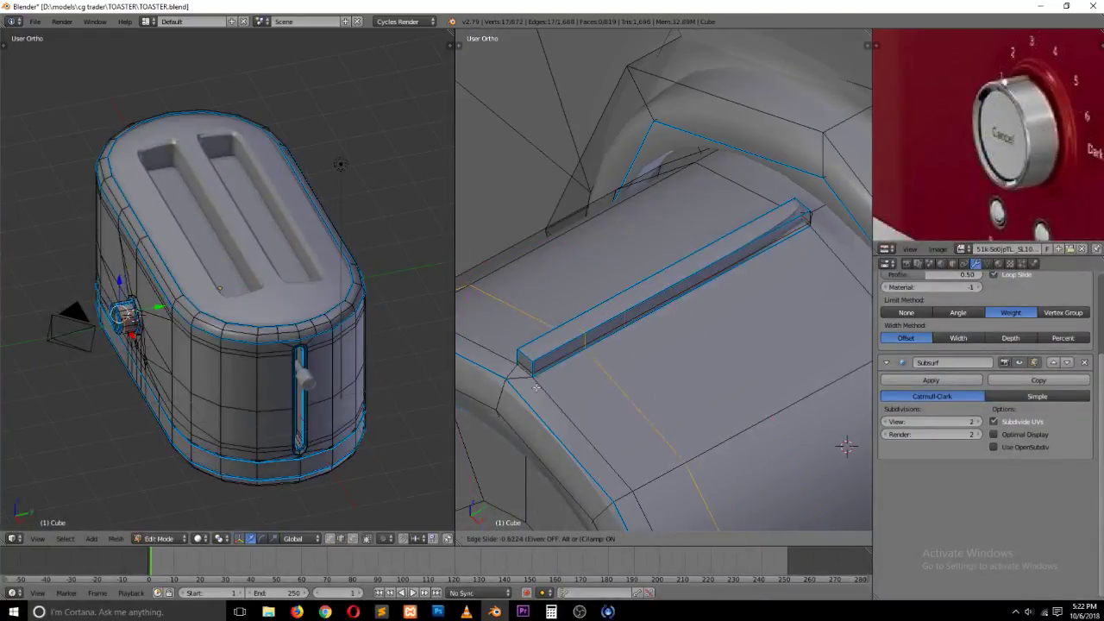
{"action": "left_click", "coordinate": [518, 399]}
{"action": "key", "text": "ctrl+r"}
{"action": "left_click", "coordinate": [697, 249]}
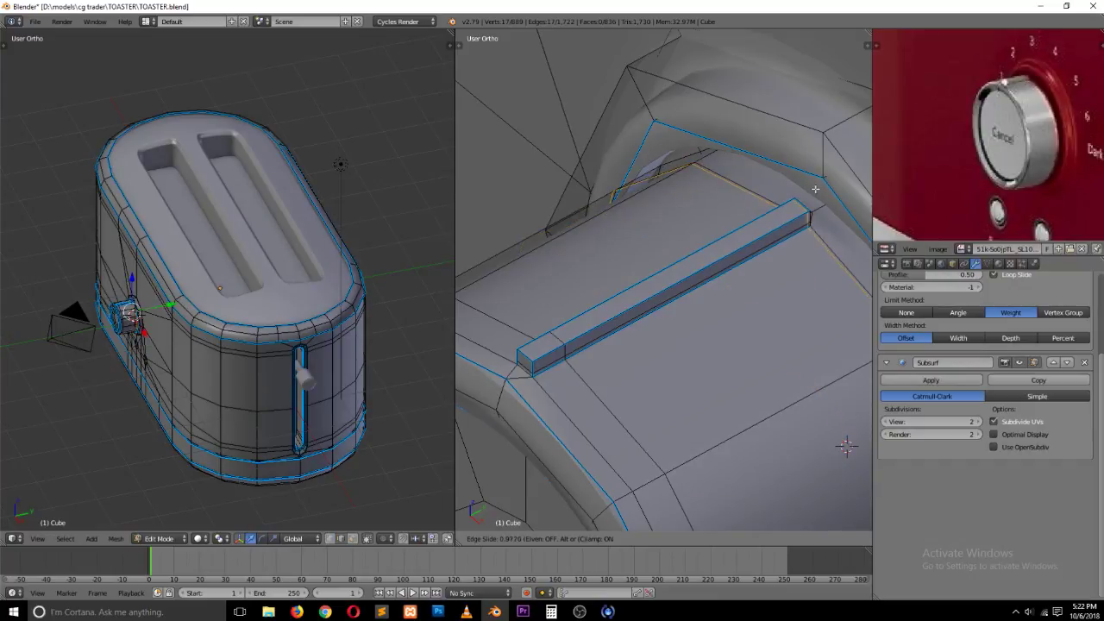
{"action": "left_click", "coordinate": [811, 193]}
{"action": "key", "text": "Tab"}
Step: Merge the two neighbouring vertices at the ridge's rear end, near the knob's base, using At Last
{"action": "scroll", "coordinate": [732, 291], "scroll_direction": "down", "scroll_amount": 3}
{"action": "middle_click_drag", "start_coordinate": [659, 327], "coordinate": [617, 316]}
{"action": "key", "text": "Tab"}
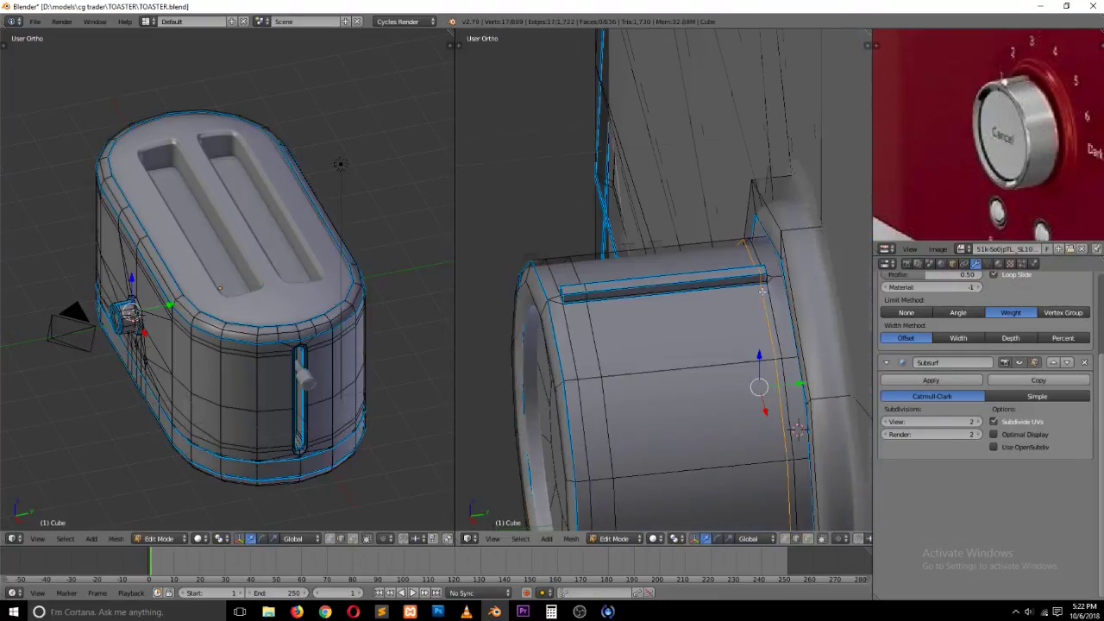
{"action": "scroll", "coordinate": [804, 282], "scroll_direction": "up", "scroll_amount": 2}
{"action": "key", "text": "ctrl+Tab"}
{"action": "left_click", "coordinate": [802, 264]}
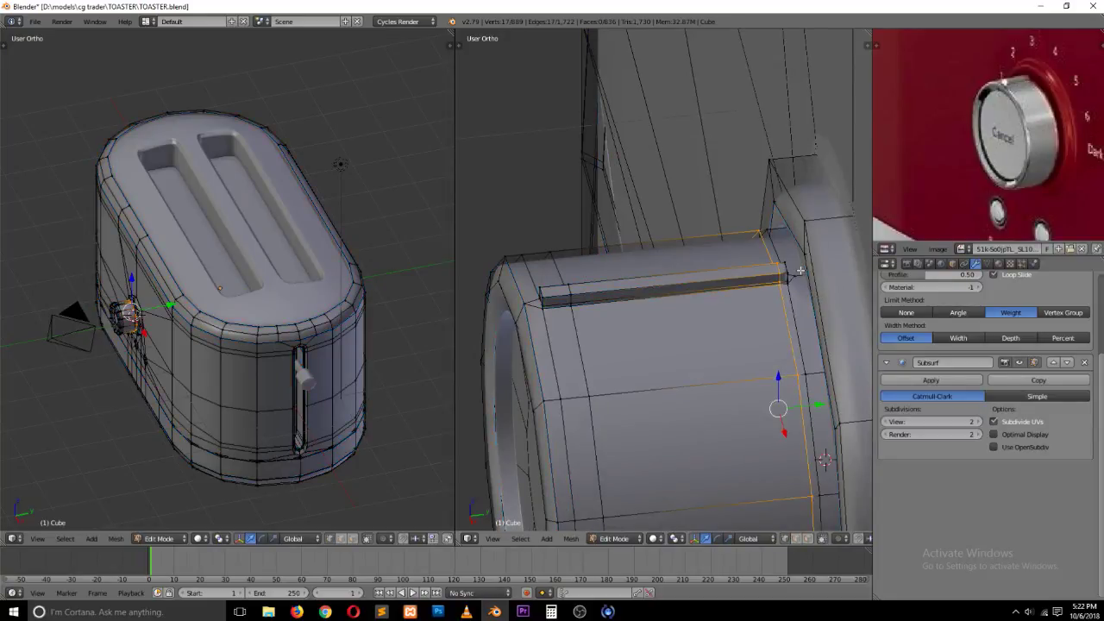
{"action": "right_click", "coordinate": [796, 276]}
{"action": "mouse_move", "coordinate": [797, 282]}
{"action": "middle_mouse_down"}
{"action": "mouse_move", "coordinate": [830, 261]}
{"action": "mouse_move", "coordinate": [798, 268]}
{"action": "mouse_move", "coordinate": [812, 260]}
{"action": "mouse_move", "coordinate": [750, 320]}
{"action": "mouse_move", "coordinate": [787, 272]}
{"action": "middle_mouse_up"}
{"action": "key", "text": "z"}
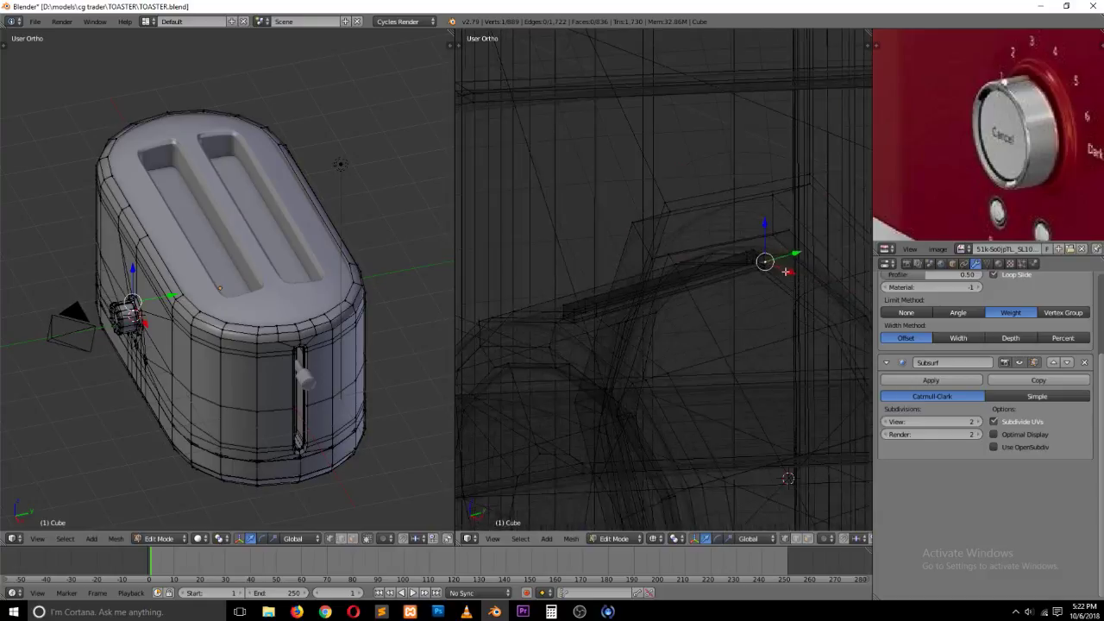
{"action": "key", "text": "alt+m"}
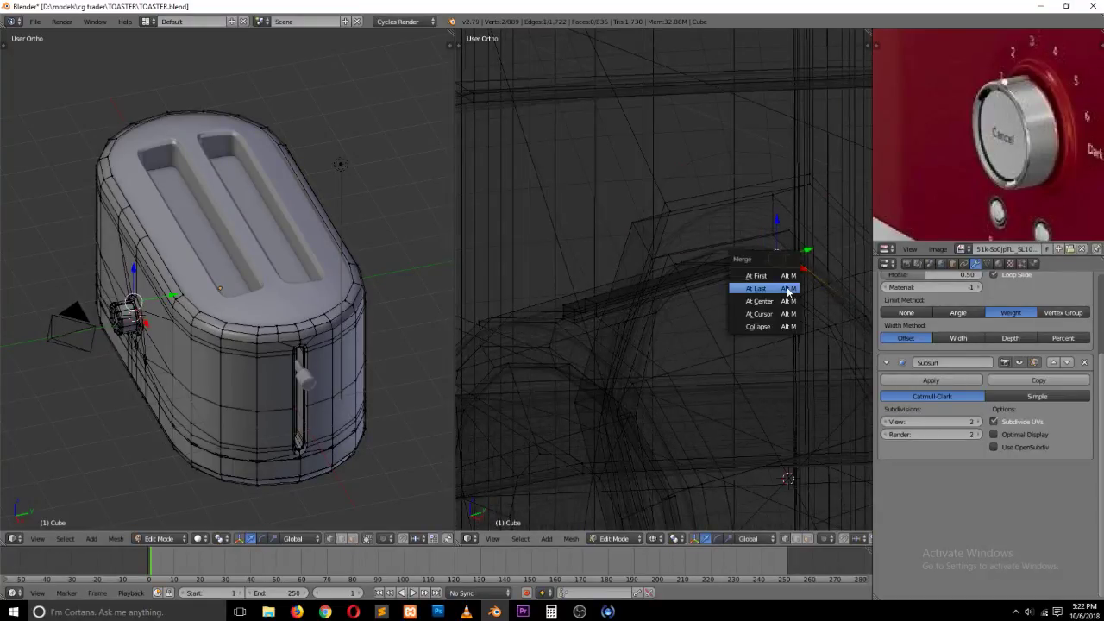
{"action": "left_click", "coordinate": [788, 289]}
{"action": "key", "text": "Tab"}
{"action": "key", "text": "z"}
{"action": "mouse_move", "coordinate": [739, 313]}
{"action": "middle_mouse_down"}
{"action": "mouse_move", "coordinate": [755, 353]}
{"action": "mouse_move", "coordinate": [783, 334]}
{"action": "mouse_move", "coordinate": [710, 323]}
{"action": "mouse_move", "coordinate": [716, 339]}
{"action": "middle_mouse_up"}
{"action": "scroll", "coordinate": [784, 334], "scroll_direction": "down", "scroll_amount": 5}
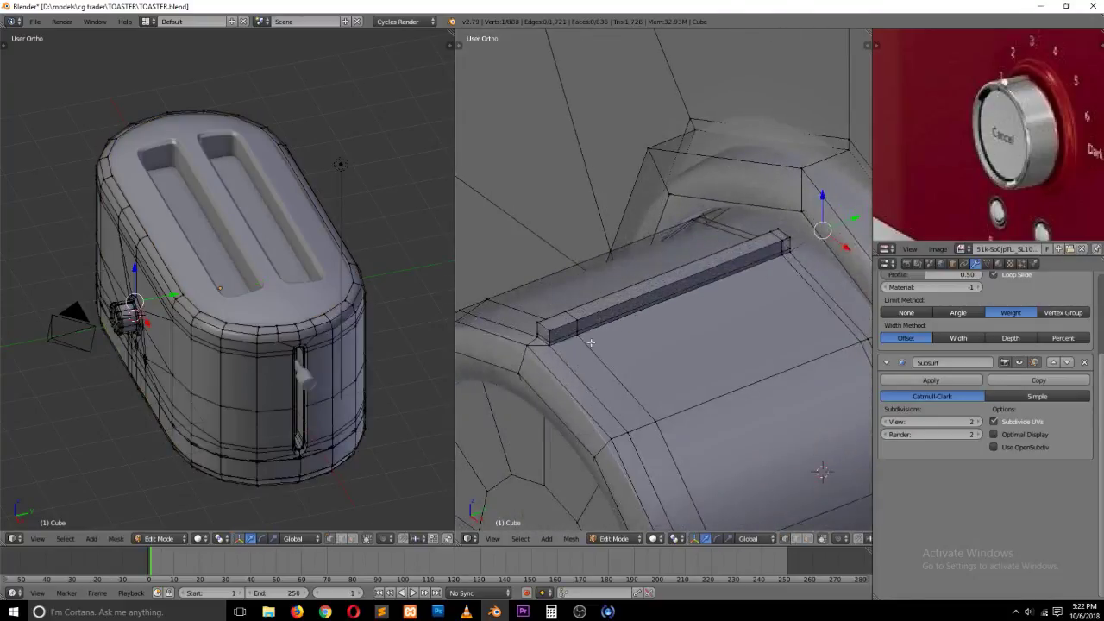
Step: Examine the ridge's front end and the adjoining knob rim in both the mesh and the smoothed preview
{"action": "scroll", "coordinate": [552, 355], "scroll_direction": "up", "scroll_amount": 4}
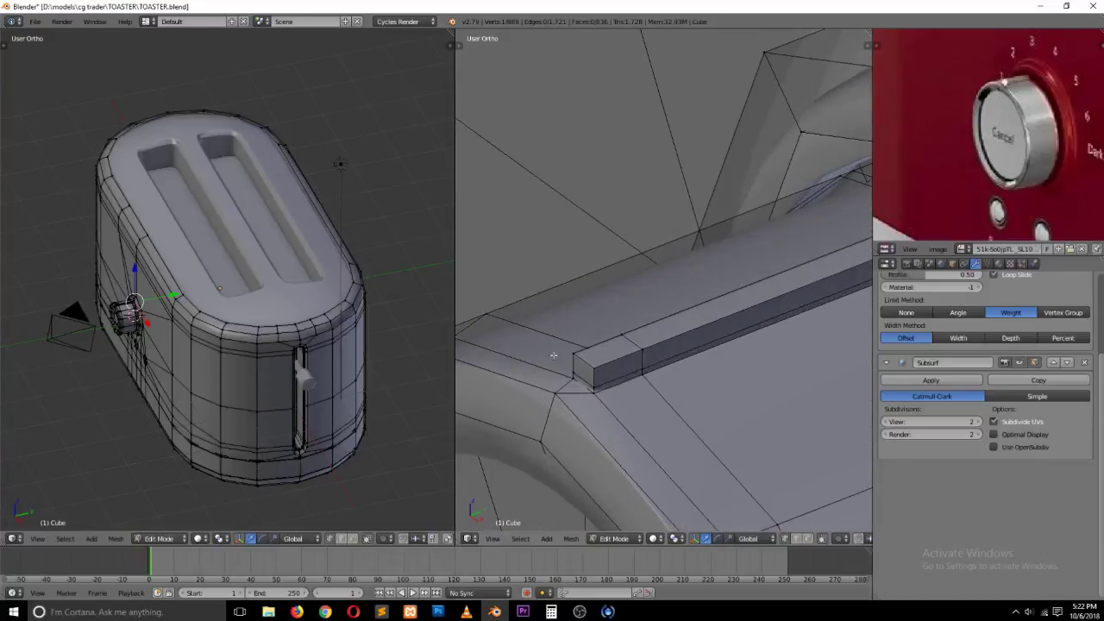
{"action": "right_click", "coordinate": [594, 398]}
{"action": "scroll", "coordinate": [609, 391], "scroll_direction": "down", "scroll_amount": 3}
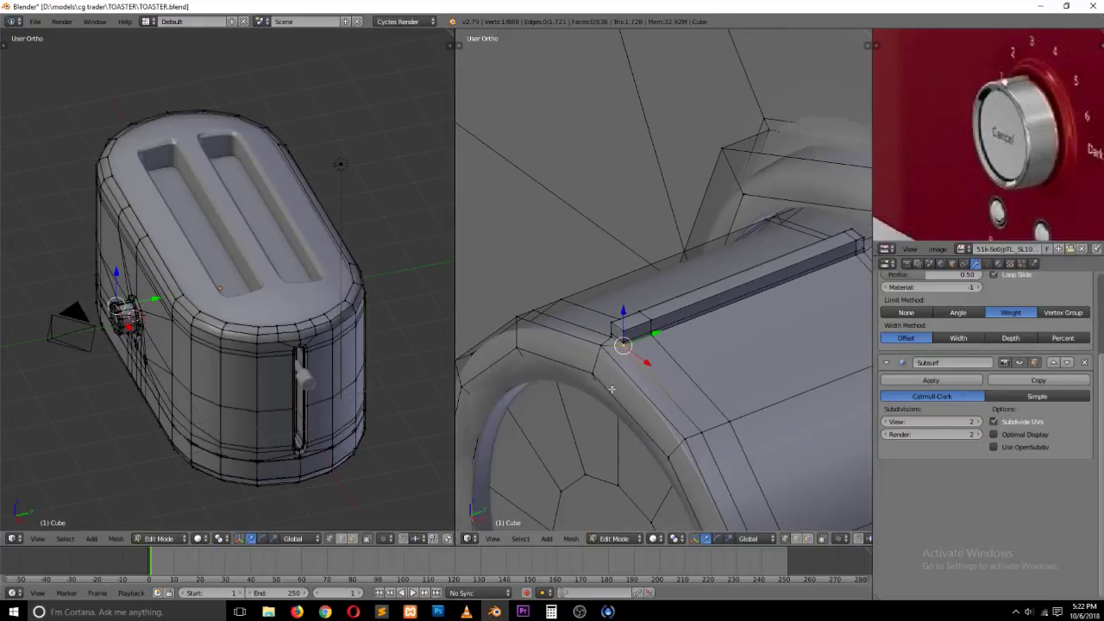
{"action": "right_click", "coordinate": [684, 434], "text": "shift"}
{"action": "key", "text": "Tab"}
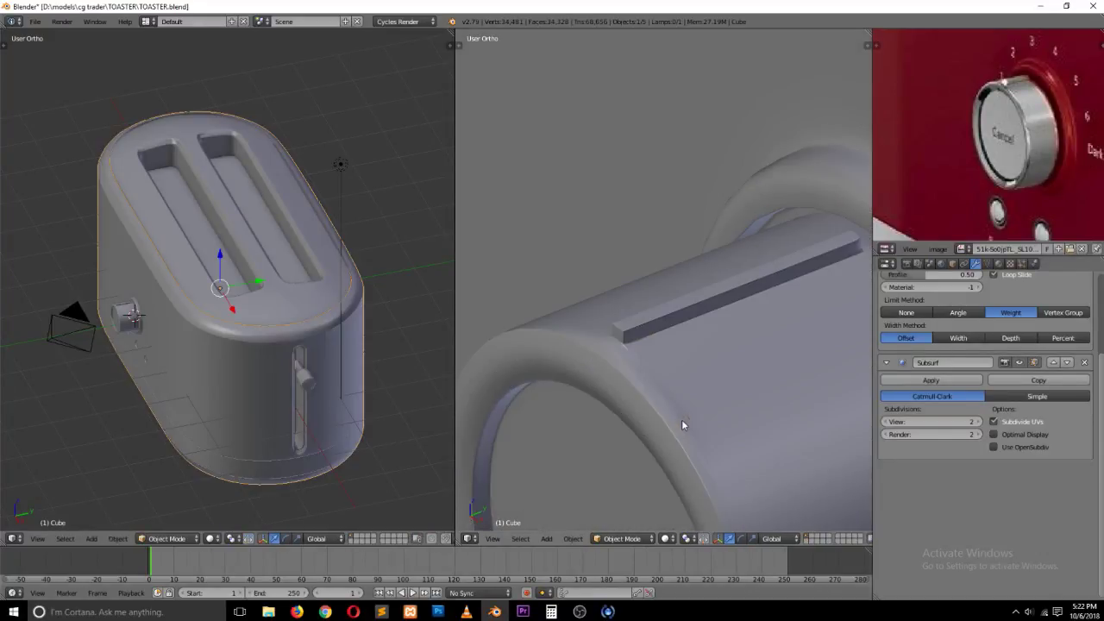
{"action": "key", "text": "Tab"}
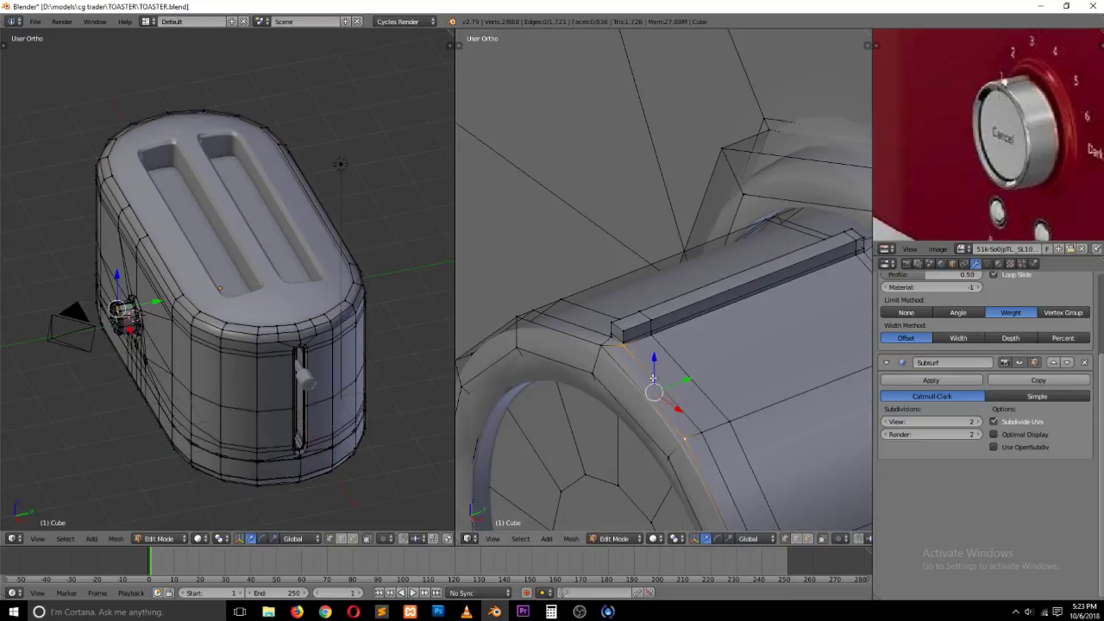
{"action": "key", "text": "a"}
{"action": "scroll", "coordinate": [649, 368], "scroll_direction": "down", "scroll_amount": 2}
{"action": "key", "text": "Tab"}
{"action": "scroll", "coordinate": [649, 368], "scroll_direction": "down", "scroll_amount": 3}
{"action": "scroll", "coordinate": [651, 370], "scroll_direction": "up", "scroll_amount": 4}
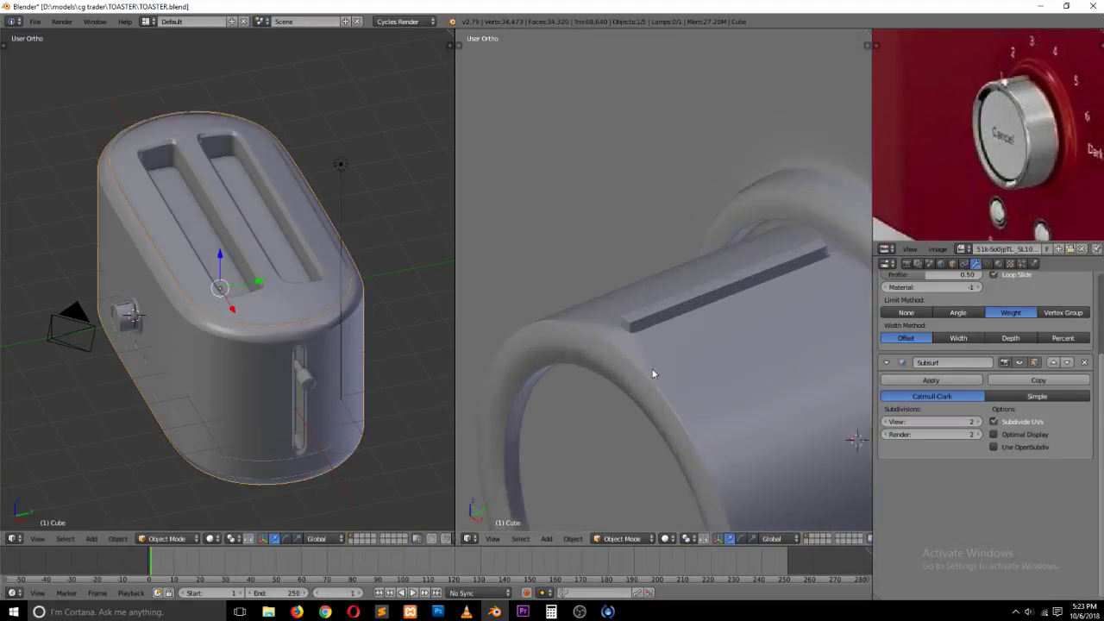
Step: Move the two top vertices of the ridge's front end backward along Y to slope that end, and save the file
{"action": "scroll", "coordinate": [653, 373], "scroll_direction": "up", "scroll_amount": 2}
{"action": "key", "text": "Tab"}
{"action": "right_click", "coordinate": [587, 363]}
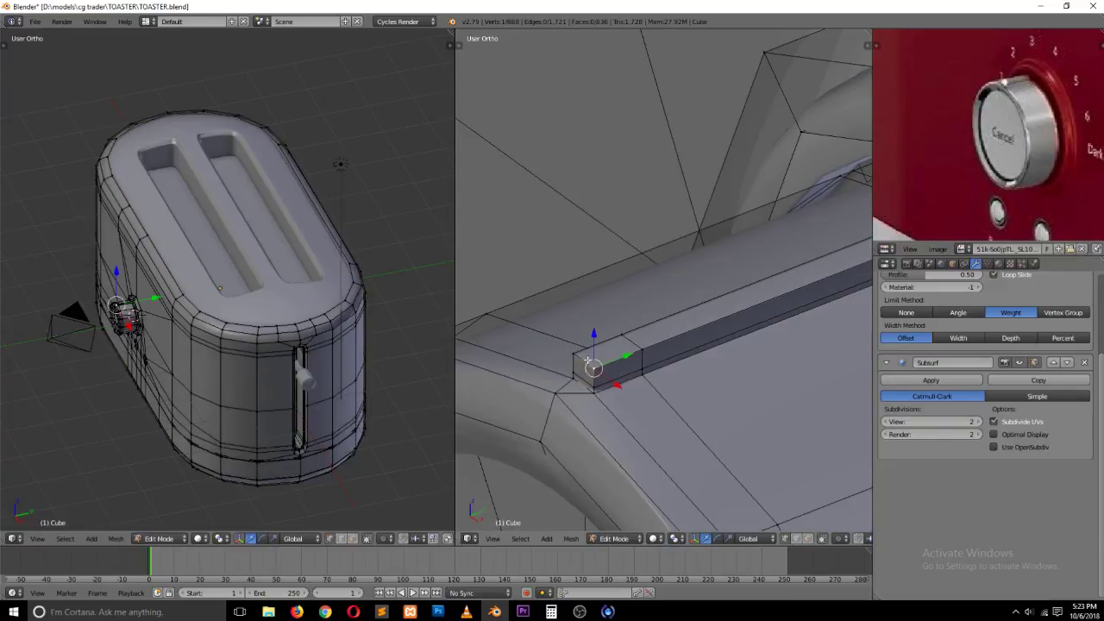
{"action": "right_click", "coordinate": [578, 356], "text": "shift"}
{"action": "left_click_drag", "start_coordinate": [606, 351], "coordinate": [632, 346]}
{"action": "key", "text": "Tab"}
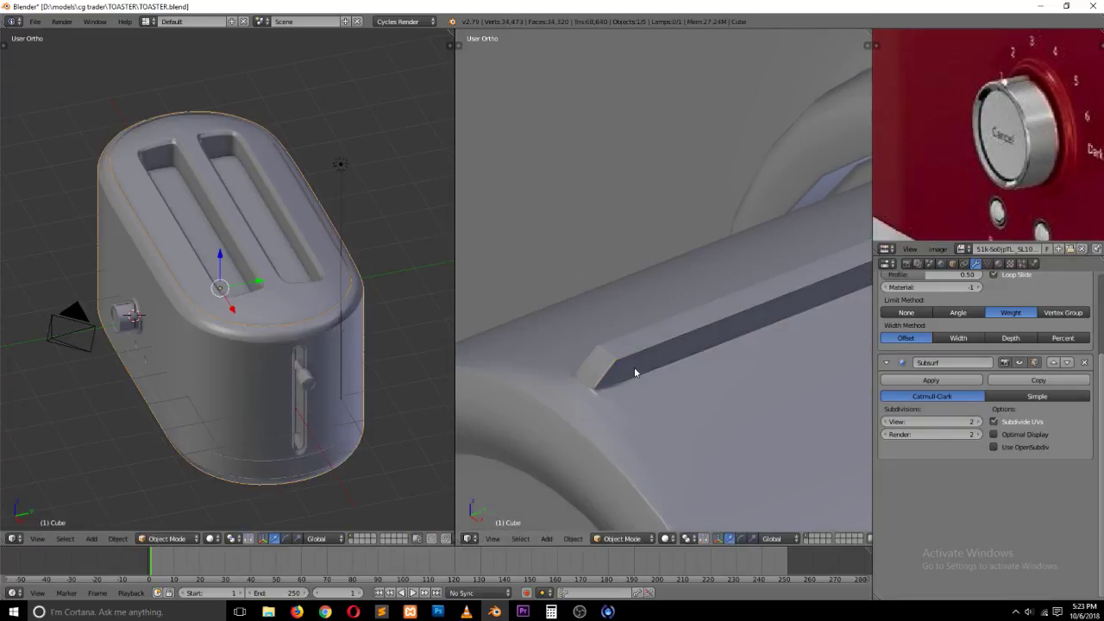
{"action": "scroll", "coordinate": [636, 369], "scroll_direction": "down", "scroll_amount": 4}
{"action": "key", "text": "ctrl+s"}
{"action": "left_click", "coordinate": [637, 369]}
Step: Select the lower corner vertex at the ridge's sloped front end, next to the knob's rim
{"action": "scroll", "coordinate": [643, 362], "scroll_direction": "up", "scroll_amount": 2}
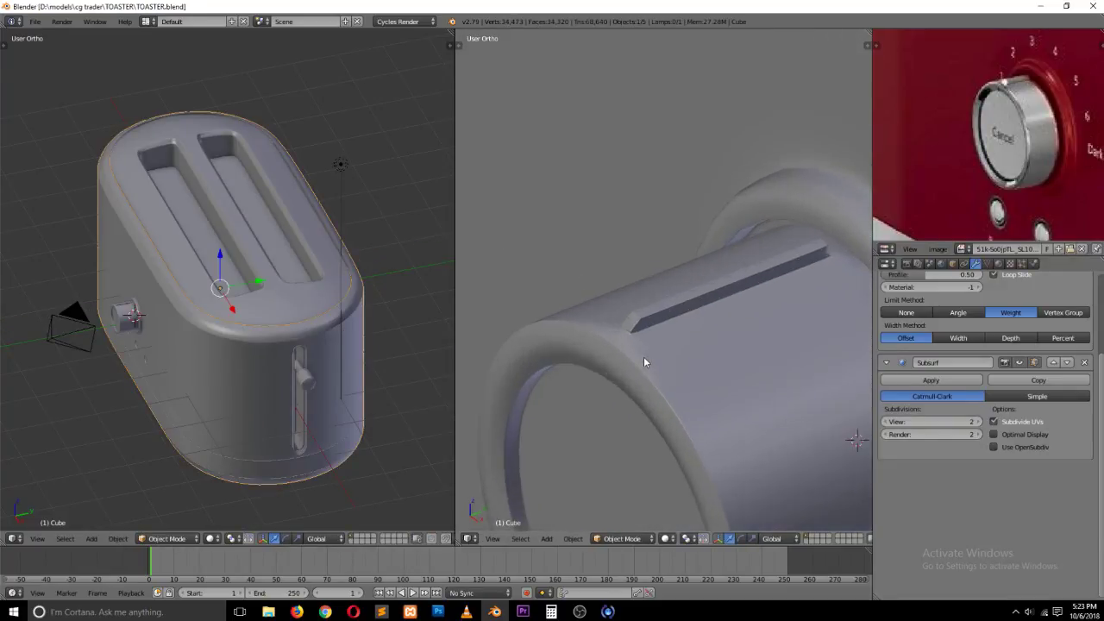
{"action": "scroll", "coordinate": [644, 357], "scroll_direction": "up", "scroll_amount": 3}
{"action": "key", "text": "Tab"}
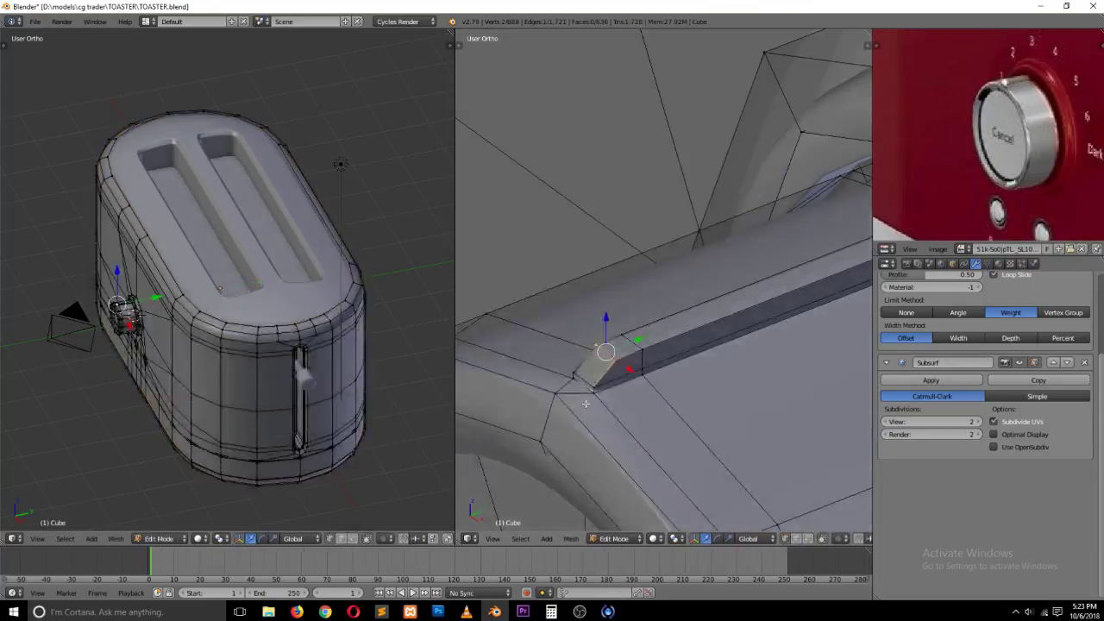
{"action": "right_click", "coordinate": [573, 379]}
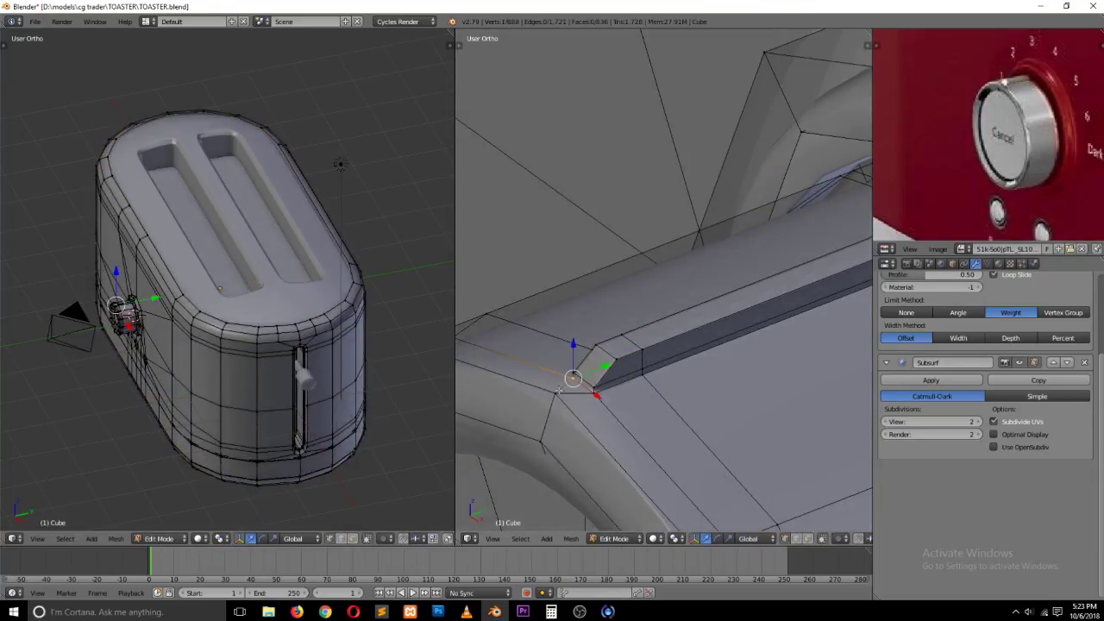
Step: Try to reposition the selected vertices at the front end of the knob's raised ridge
{"action": "right_click", "coordinate": [593, 394], "text": "shift"}
{"action": "left_click_drag", "start_coordinate": [611, 375], "coordinate": [571, 351]}
{"action": "key", "text": "Tab"}
{"action": "middle_click_drag", "start_coordinate": [600, 372], "coordinate": [599, 429]}
{"action": "key", "text": "Tab"}
{"action": "key", "text": "Tab"}
{"action": "key", "text": "Tab"}
{"action": "key", "text": "a"}
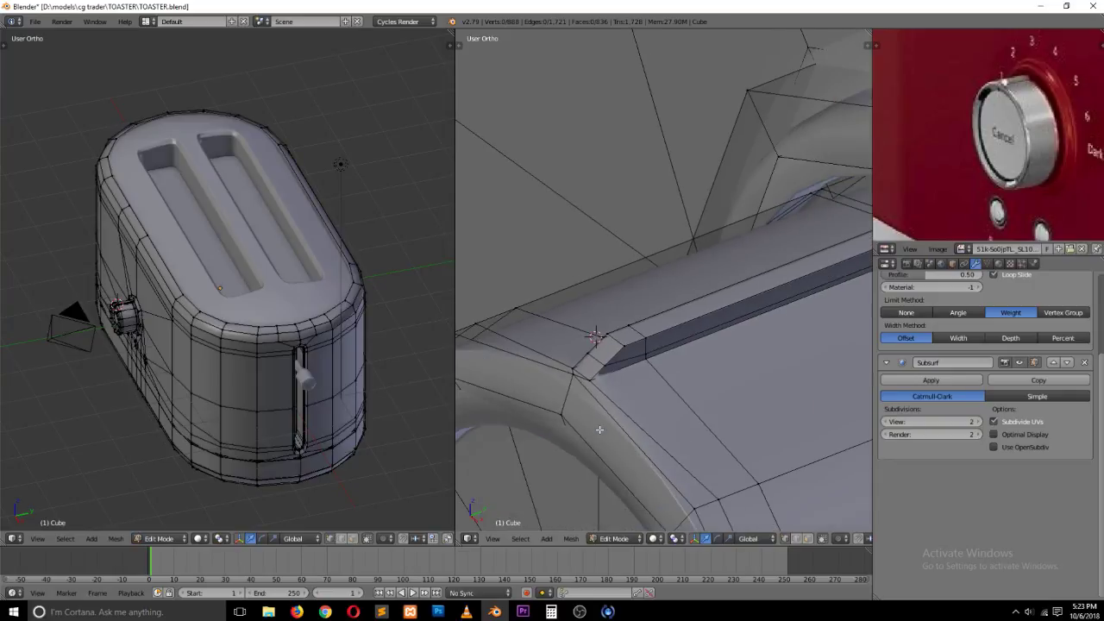
Step: Connect the ridge's front corner vertices to the vertices along the knob's rim with new edges
{"action": "right_click", "coordinate": [607, 372]}
{"action": "right_click", "coordinate": [717, 491], "text": "shift"}
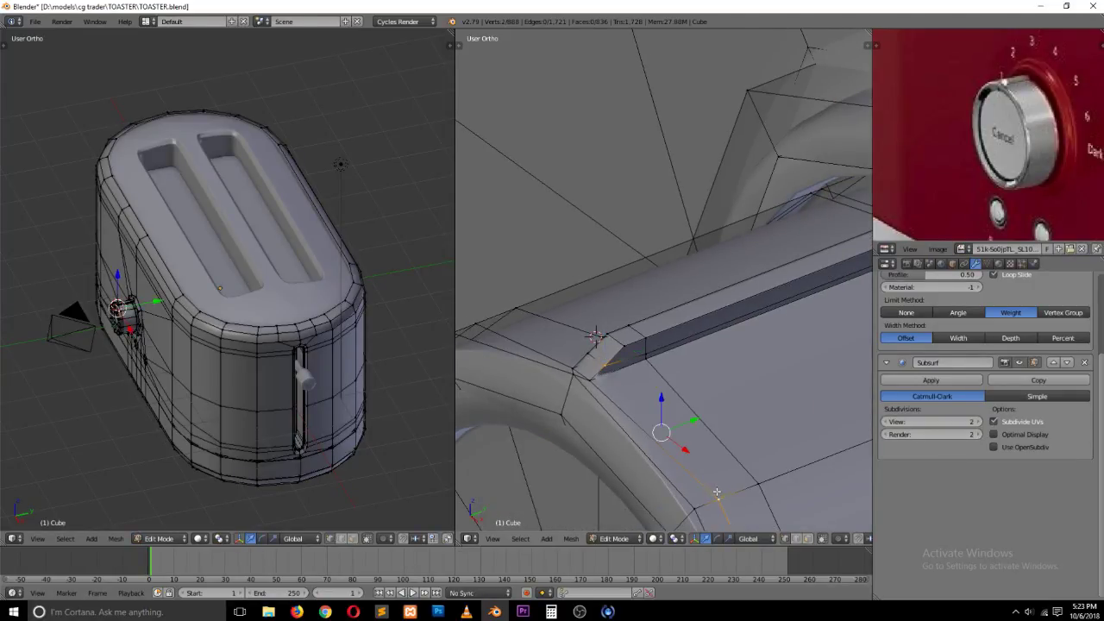
{"action": "key", "text": "j"}
{"action": "key", "text": "Tab"}
{"action": "middle_click_drag", "start_coordinate": [611, 418], "coordinate": [748, 434]}
{"action": "key", "text": "Tab"}
{"action": "right_click", "coordinate": [778, 335]}
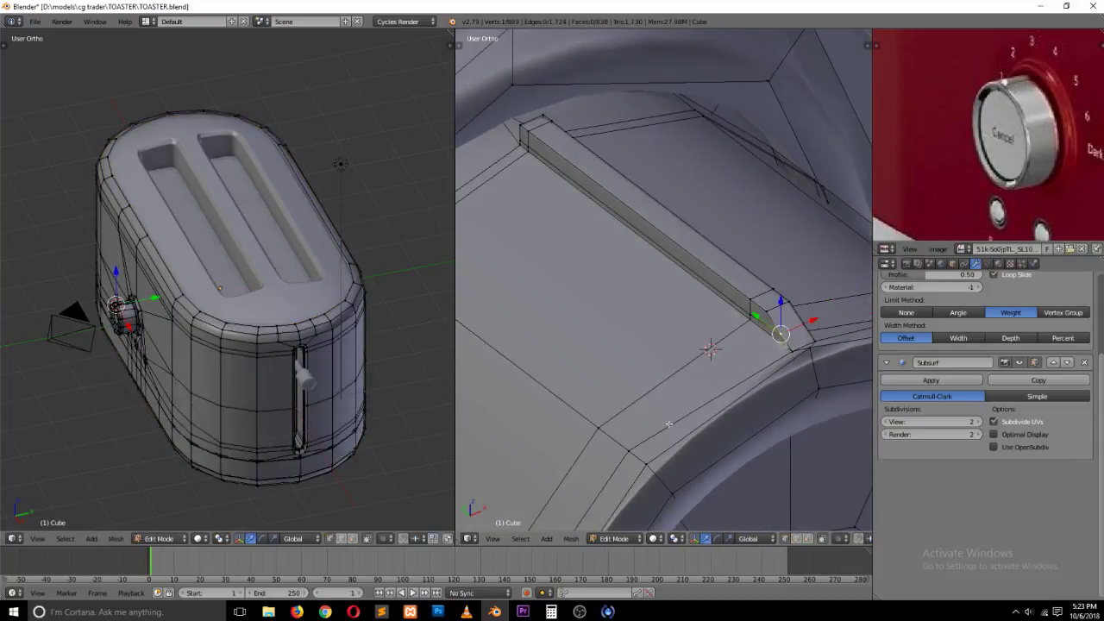
{"action": "right_click", "coordinate": [628, 447], "text": "shift"}
{"action": "key", "text": "j"}
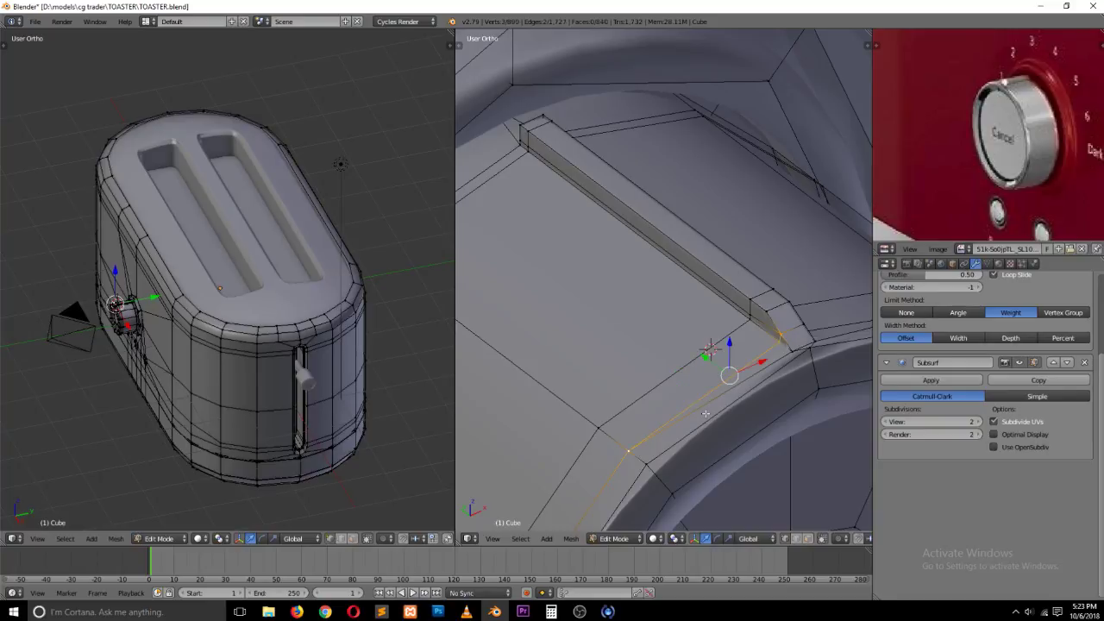
{"action": "key", "text": "a"}
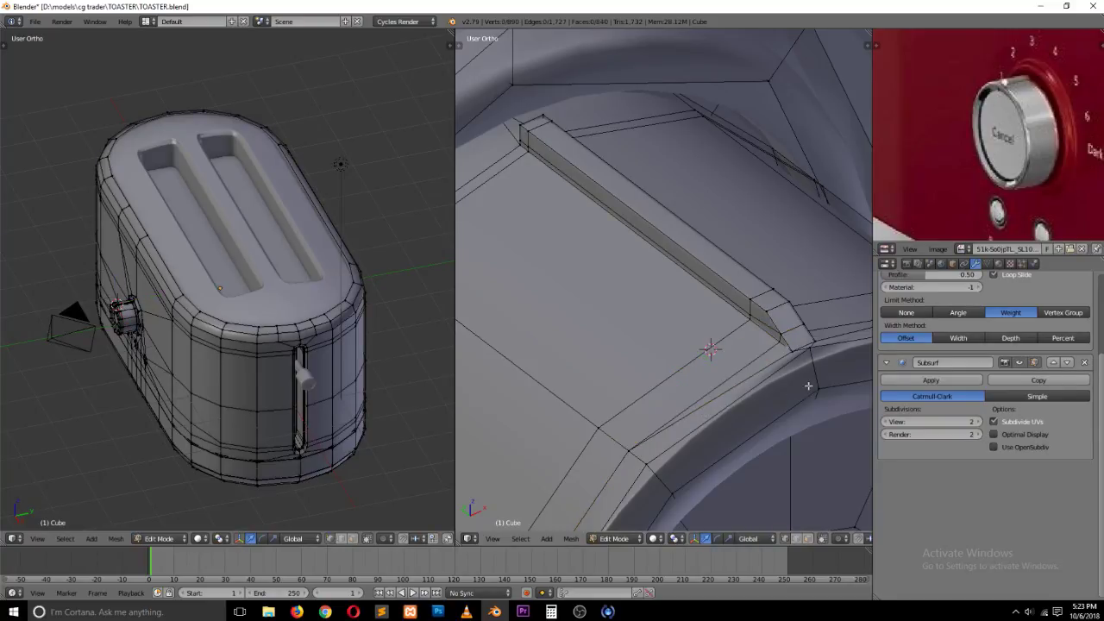
Step: Move the two vertices at the ridge's front end along the Y axis and try sliding the adjoining rim vertex
{"action": "right_click", "coordinate": [780, 342]}
{"action": "right_click", "coordinate": [783, 321], "text": "shift"}
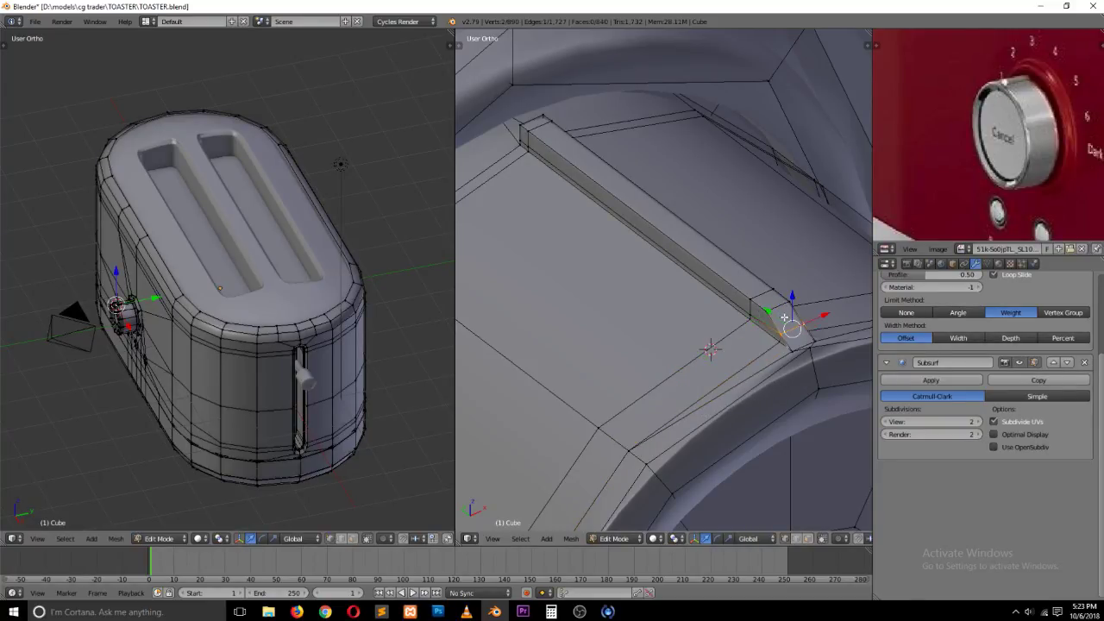
{"action": "key", "text": "g"}
{"action": "key", "text": "y"}
{"action": "left_click", "coordinate": [788, 324]}
{"action": "scroll", "coordinate": [811, 363], "scroll_direction": "up", "scroll_amount": 2}
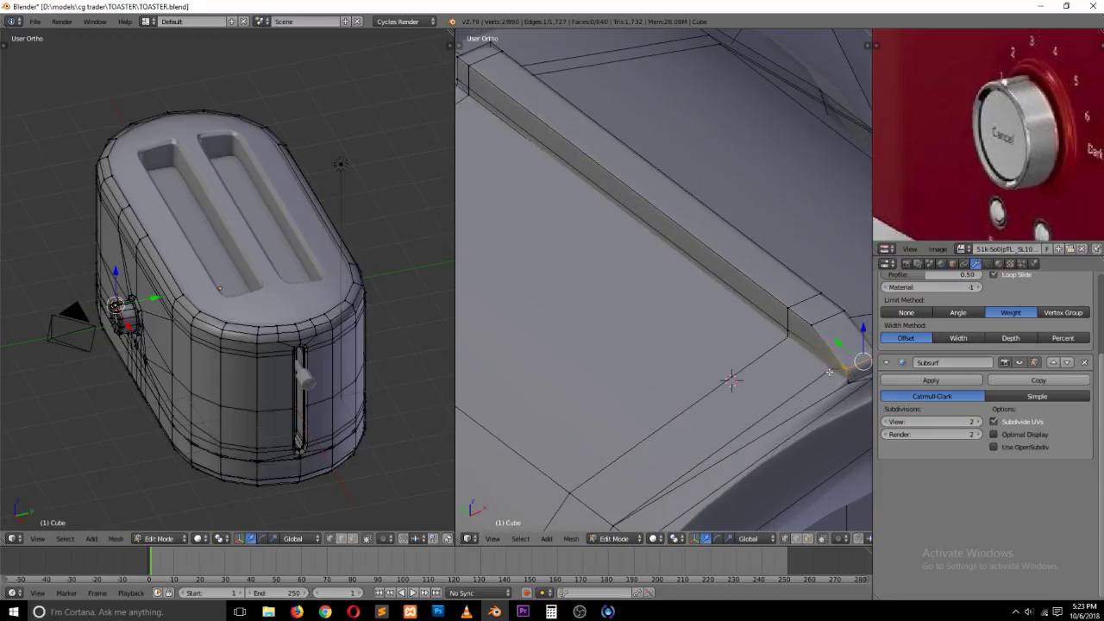
{"action": "middle_click_drag", "start_coordinate": [826, 373], "coordinate": [765, 387]}
{"action": "right_click", "coordinate": [767, 378]}
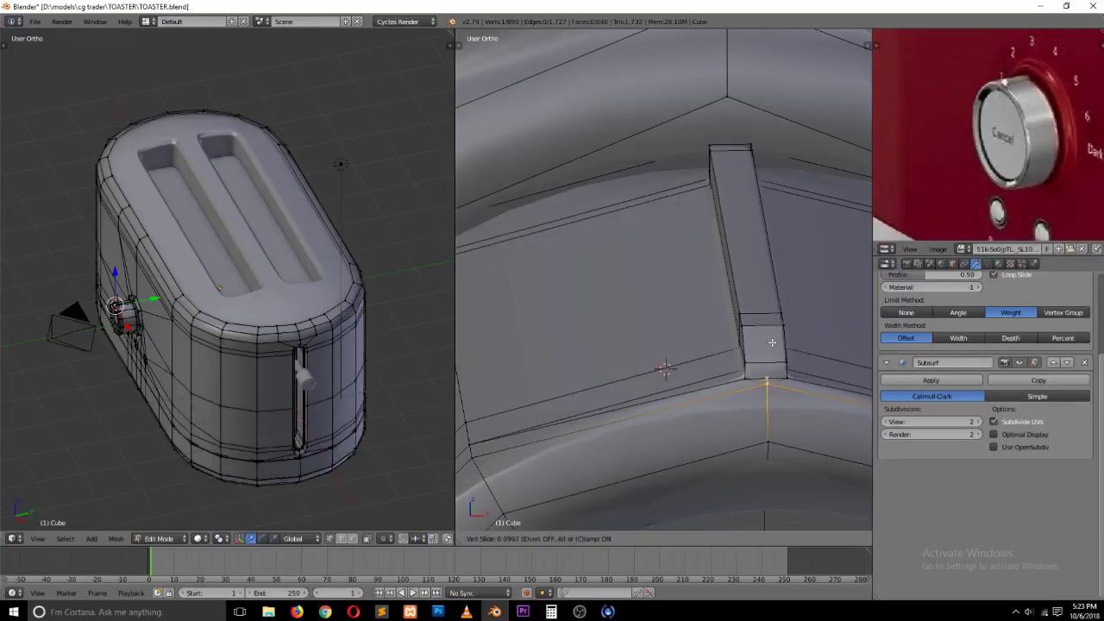
Step: Add a centred loop cut along the ridge's length and connect its front end to the rim vertex
{"action": "middle_click_drag", "start_coordinate": [780, 332], "coordinate": [653, 364]}
{"action": "key", "text": "ctrl+r"}
{"action": "left_click", "coordinate": [636, 354]}
{"action": "right_click", "coordinate": [636, 353]}
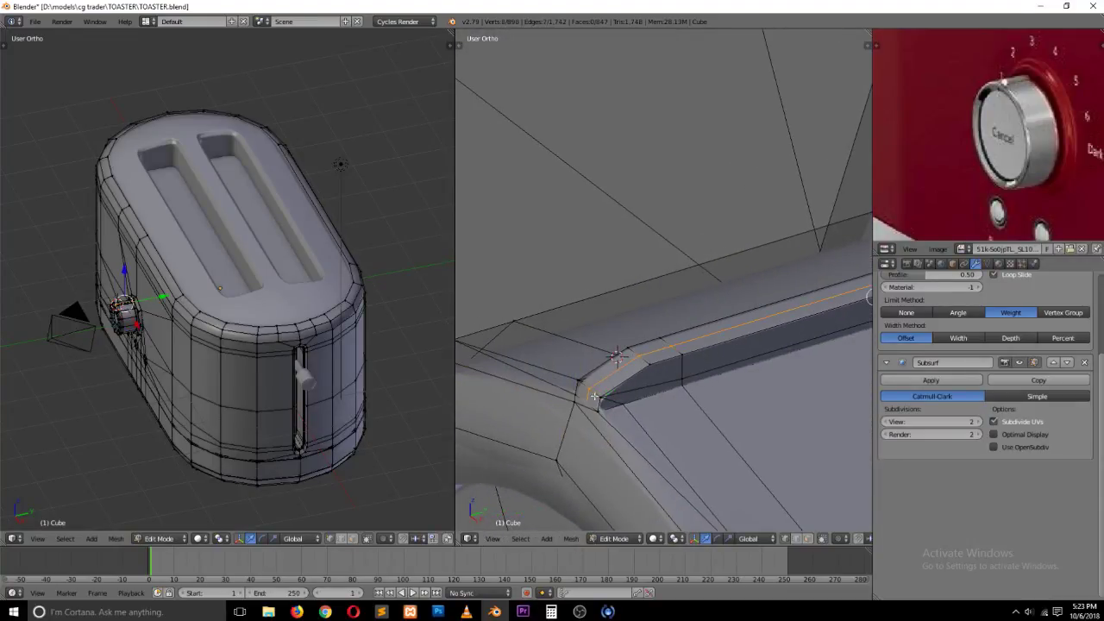
{"action": "right_click", "coordinate": [584, 400]}
{"action": "right_click", "coordinate": [603, 393], "text": "alt"}
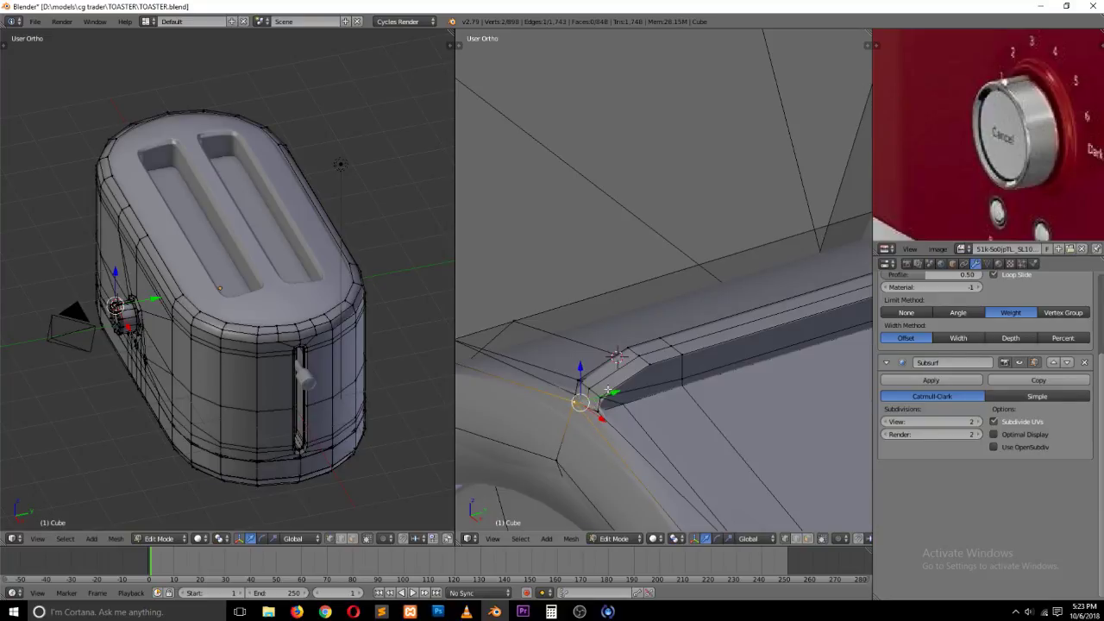
{"action": "key", "text": "Tab"}
{"action": "key", "text": "Tab"}
Step: Connect the ridge's upper side corner to the knob surface and merge the extra vertex into its neighbour using At Last
{"action": "scroll", "coordinate": [623, 403], "scroll_direction": "up", "scroll_amount": 1}
{"action": "right_click", "coordinate": [647, 392], "text": "alt"}
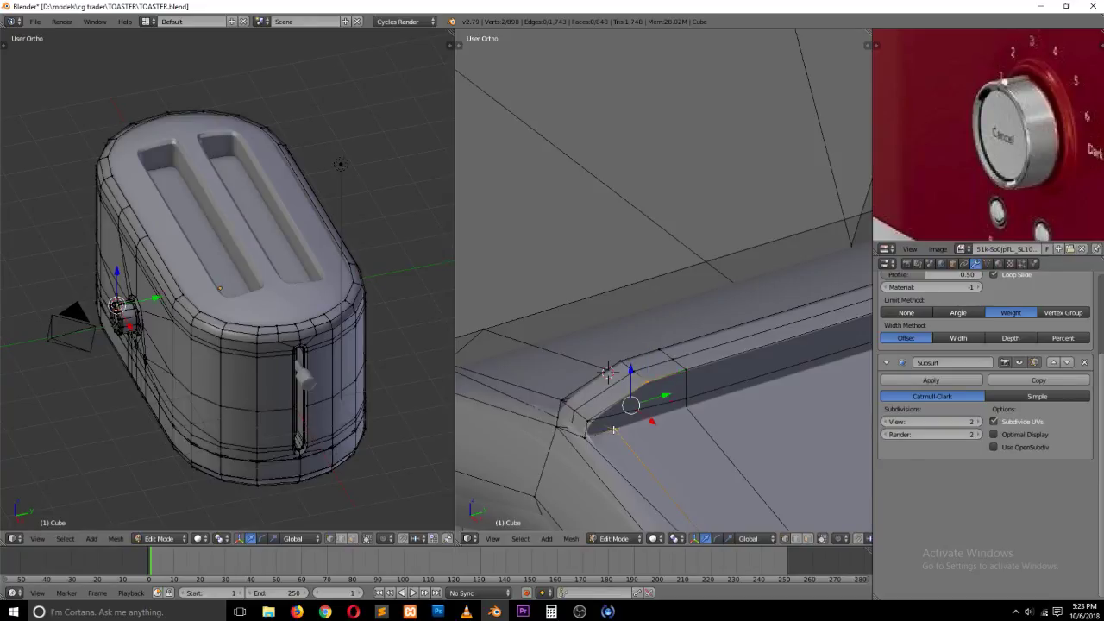
{"action": "key", "text": "j"}
{"action": "key", "text": "a"}
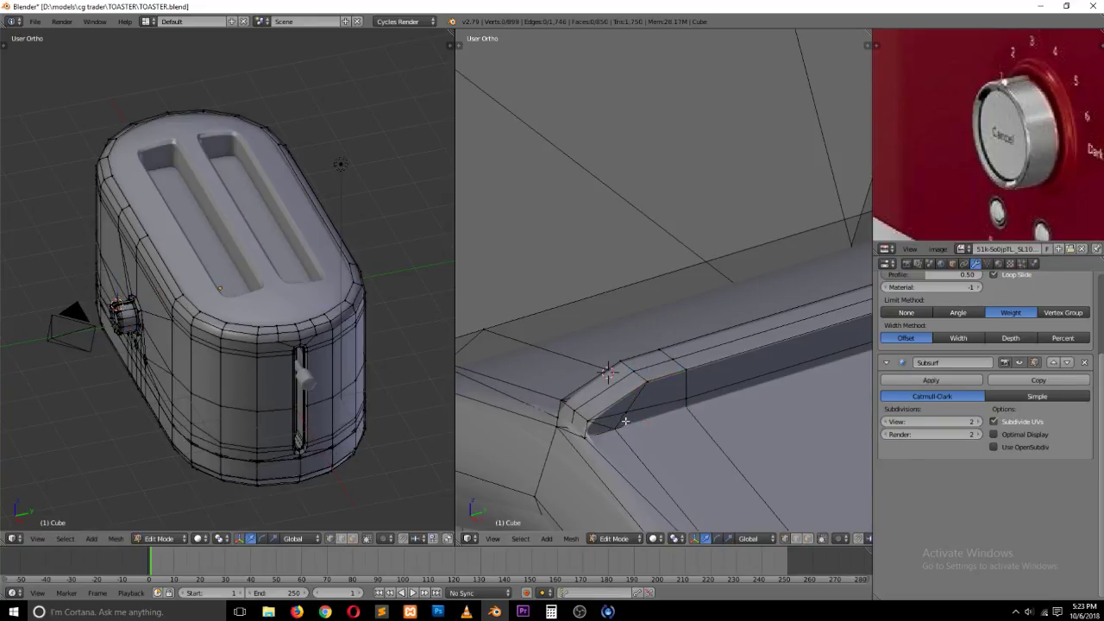
{"action": "right_click", "coordinate": [627, 419]}
{"action": "right_click", "coordinate": [619, 429], "text": "shift"}
{"action": "key", "text": "alt+m"}
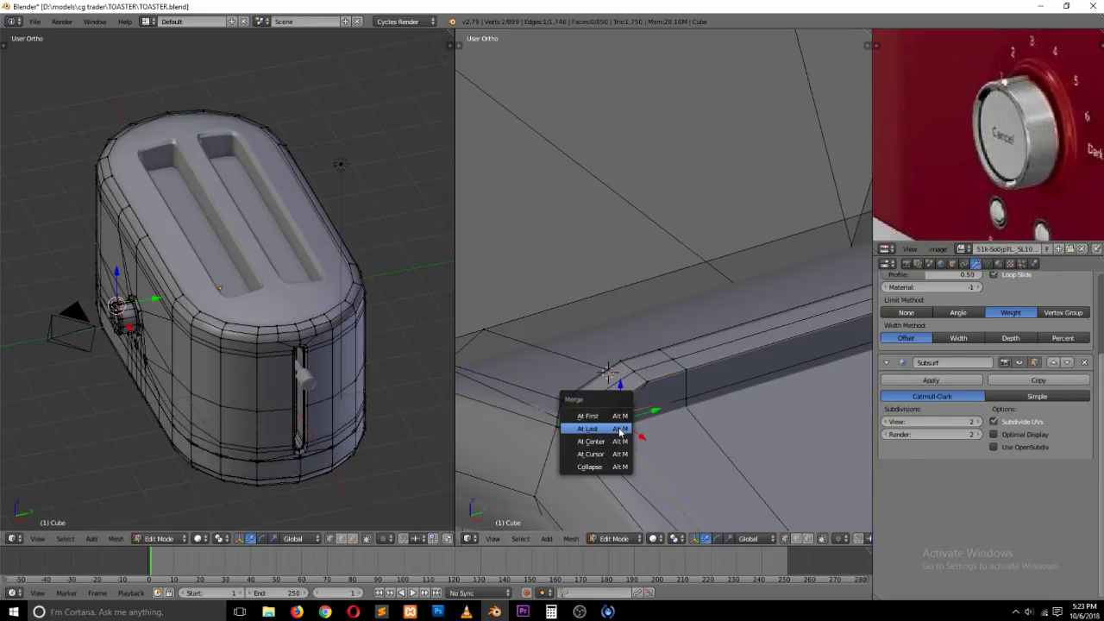
{"action": "left_click", "coordinate": [619, 431]}
{"action": "key", "text": "a"}
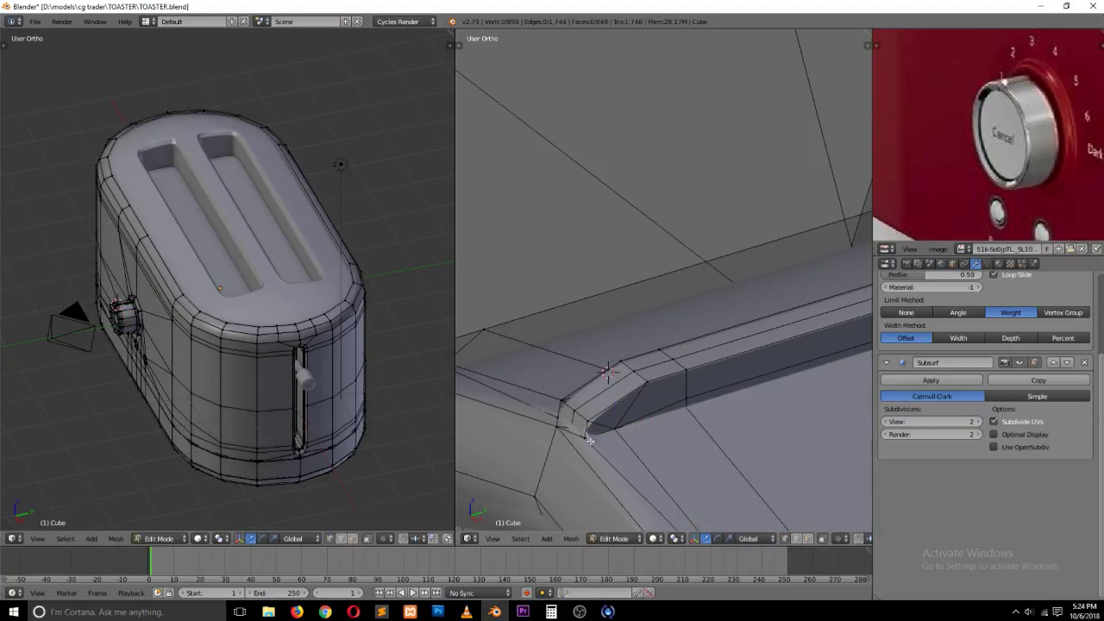
Step: Connect the ridge's lower front corner vertex to the outer rim vertex beneath it
{"action": "middle_click_drag", "start_coordinate": [596, 451], "coordinate": [645, 461]}
{"action": "scroll", "coordinate": [704, 449], "scroll_direction": "down", "scroll_amount": 3, "text": "shift"}
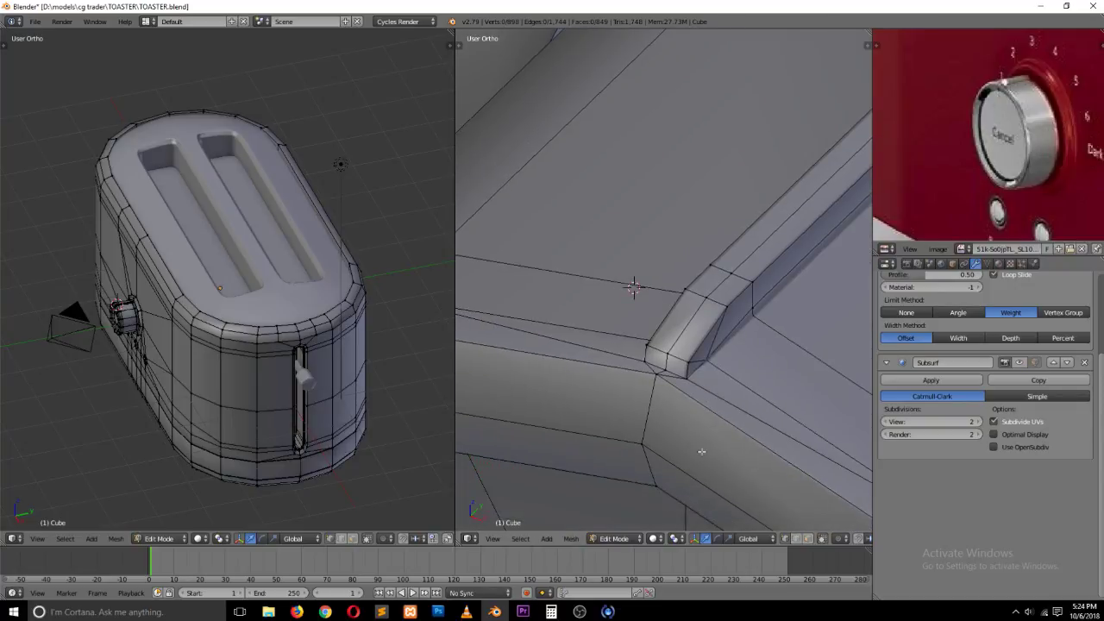
{"action": "right_click", "coordinate": [647, 443], "text": "alt"}
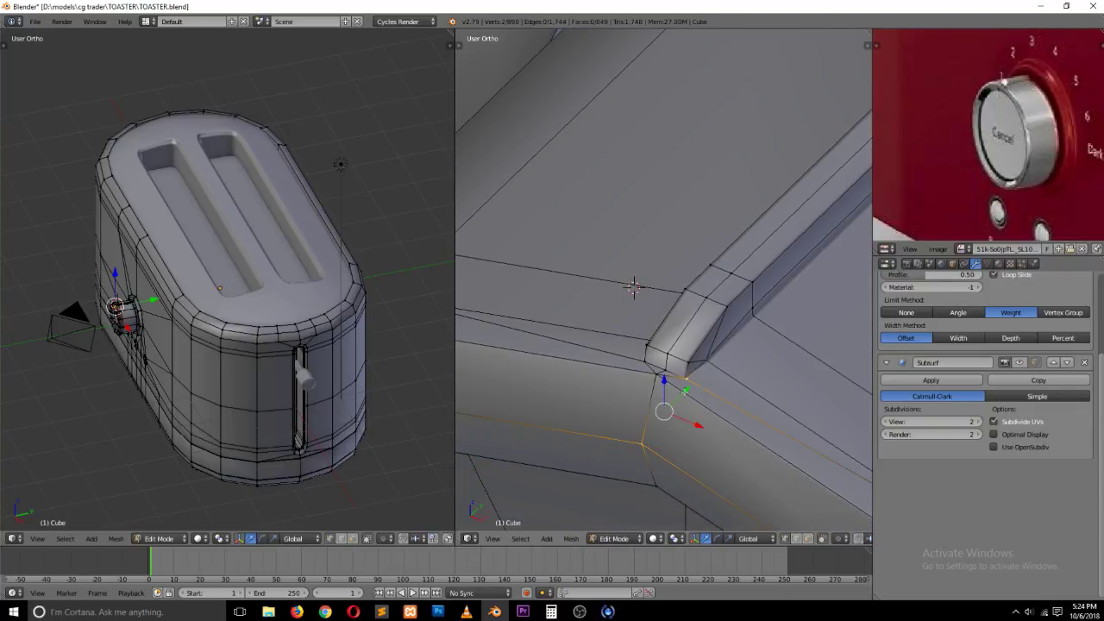
{"action": "key", "text": "j"}
{"action": "key", "text": "Tab"}
{"action": "key", "text": "Tab"}
{"action": "scroll", "coordinate": [682, 433], "scroll_direction": "down", "scroll_amount": 2}
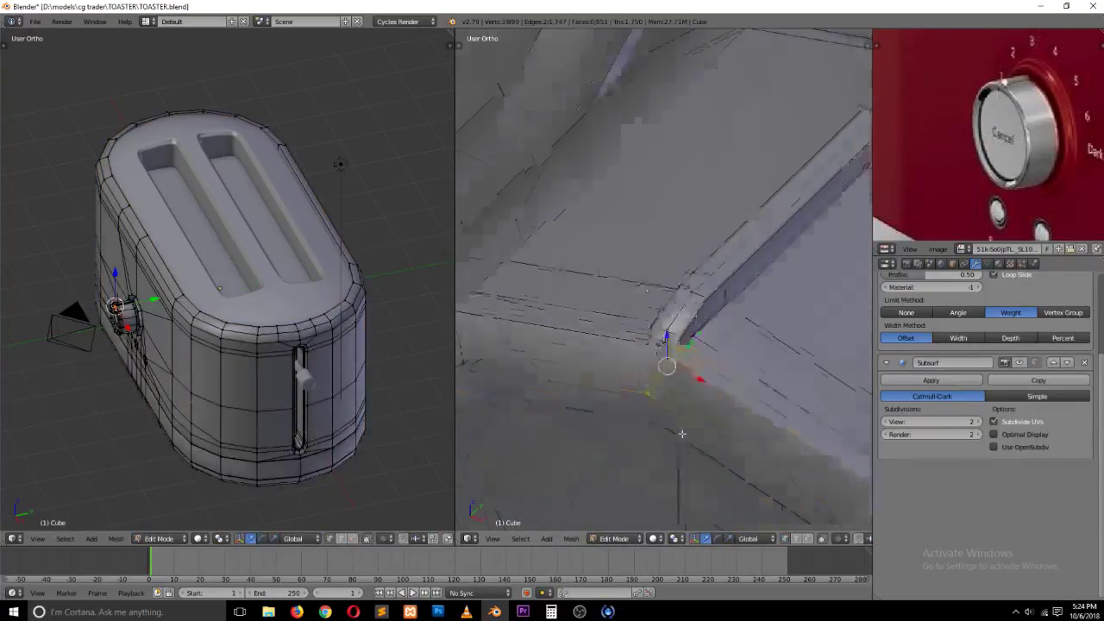
Step: Turn on the Subsurf modifier's viewport display and examine the smoothed knob and ridge in Object Mode
{"action": "key", "text": "Tab"}
{"action": "scroll", "coordinate": [690, 430], "scroll_direction": "down", "scroll_amount": 3}
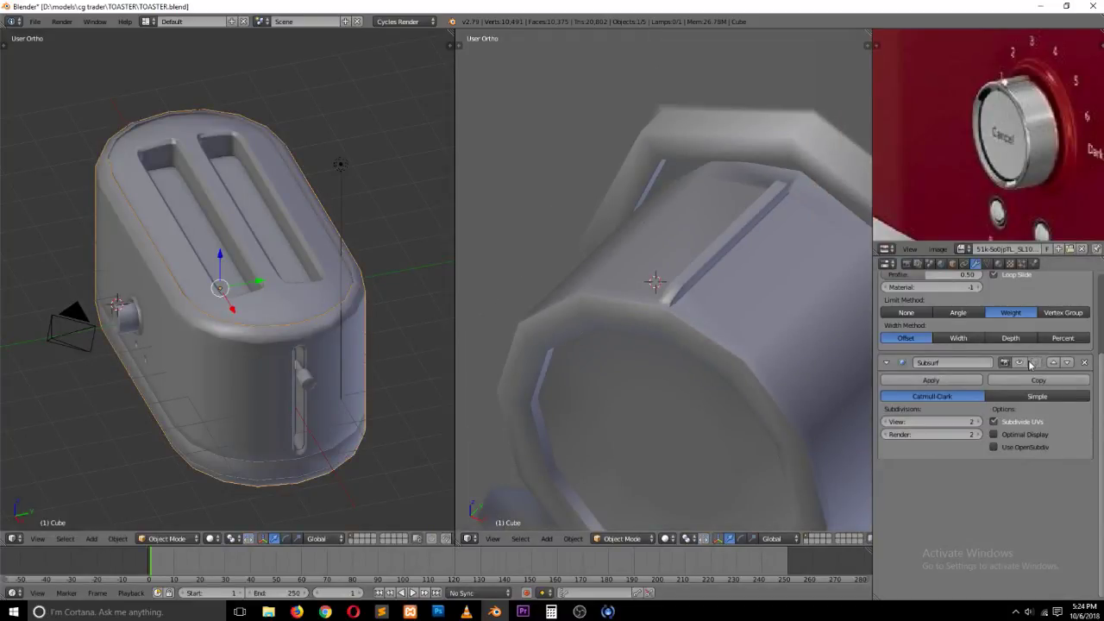
{"action": "left_click", "coordinate": [1023, 363]}
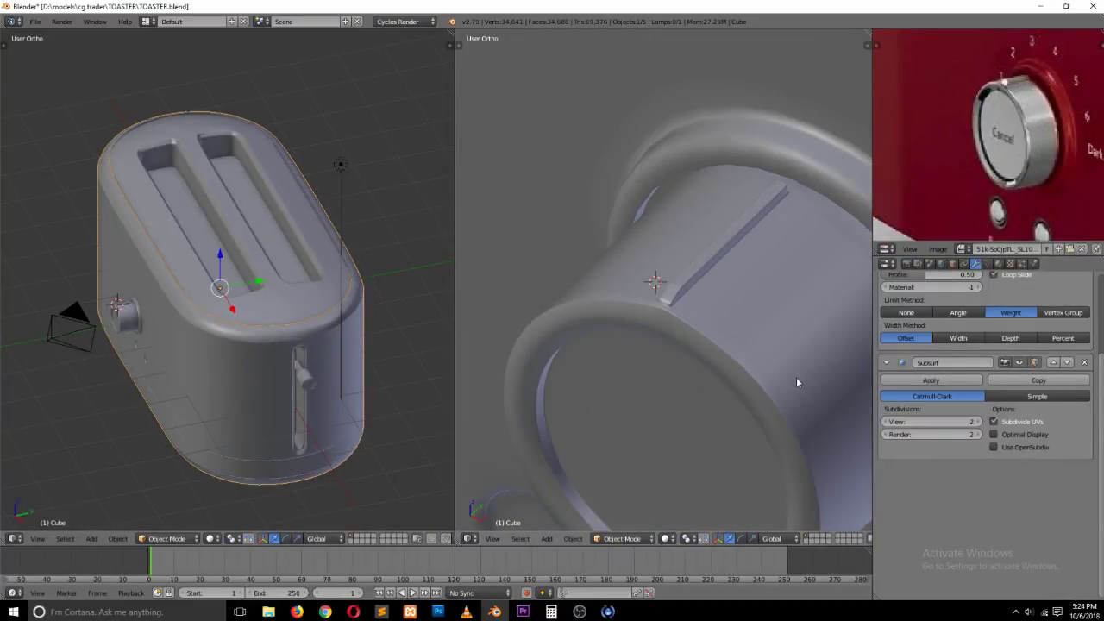
{"action": "key", "text": "Tab"}
{"action": "scroll", "coordinate": [796, 377], "scroll_direction": "up", "scroll_amount": 3}
{"action": "scroll", "coordinate": [637, 287], "scroll_direction": "up", "scroll_amount": 2}
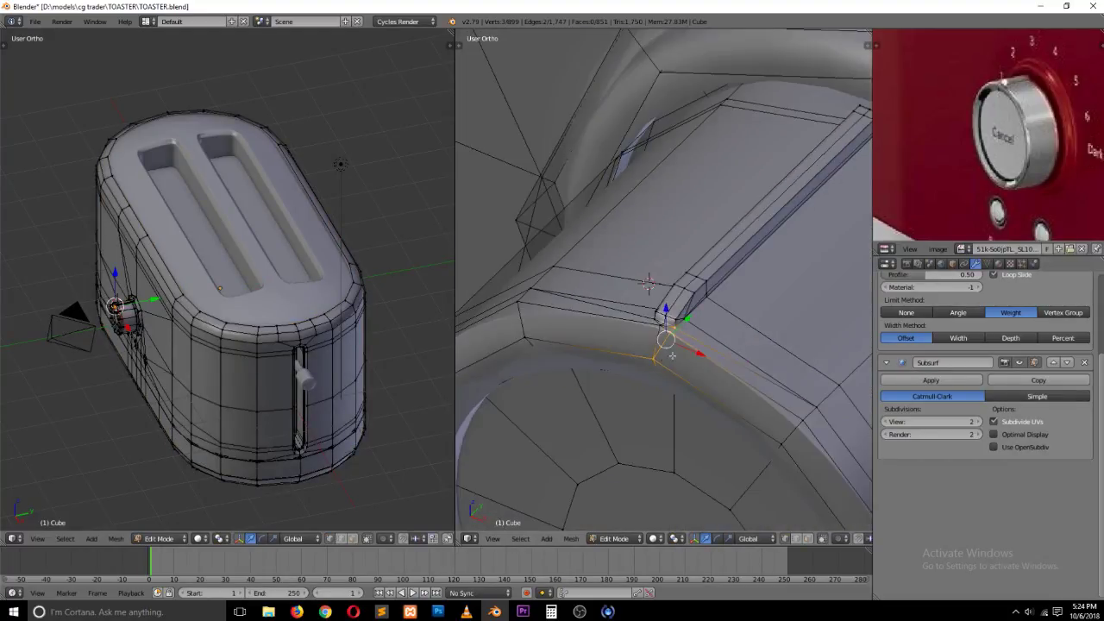
Step: Undo the loop cut, merge and vertex connections made around the ridge's front end
{"action": "middle_click_drag", "start_coordinate": [692, 359], "coordinate": [682, 351]}
{"action": "key", "text": "ctrl+z"}
{"action": "key", "text": "ctrl+z"}
{"action": "key", "text": "ctrl+z"}
{"action": "key", "text": "ctrl+z"}
{"action": "key", "text": "ctrl+z"}
{"action": "key", "text": "ctrl+z"}
{"action": "key", "text": "ctrl+z"}
{"action": "key", "text": "ctrl+z"}
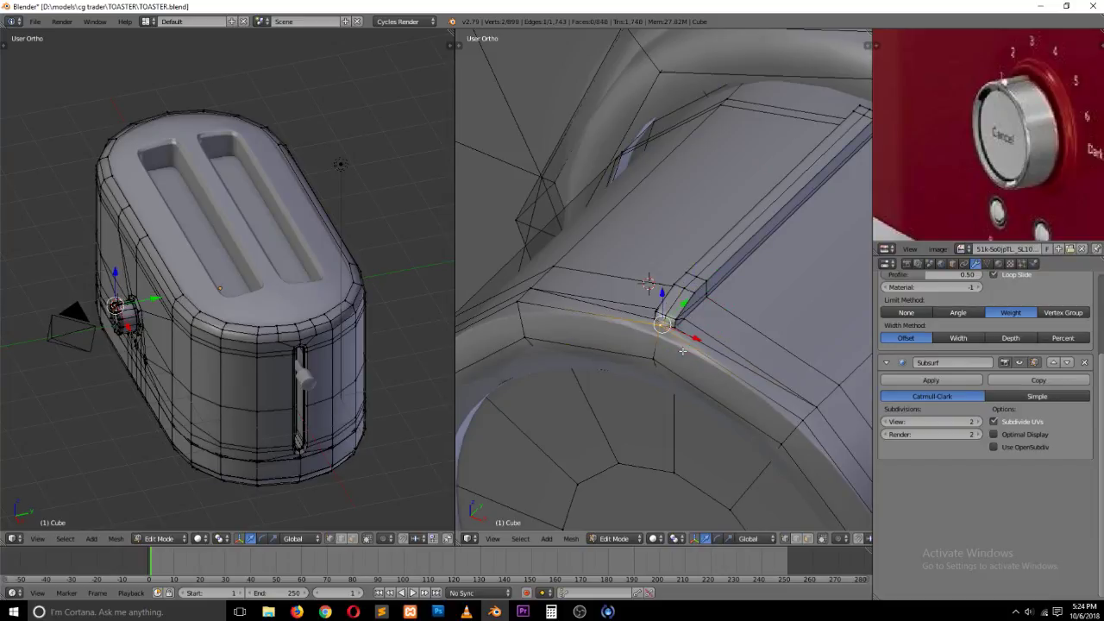
{"action": "key", "text": "ctrl+z"}
{"action": "key", "text": "ctrl+z"}
{"action": "key", "text": "ctrl+z"}
{"action": "key", "text": "ctrl+z"}
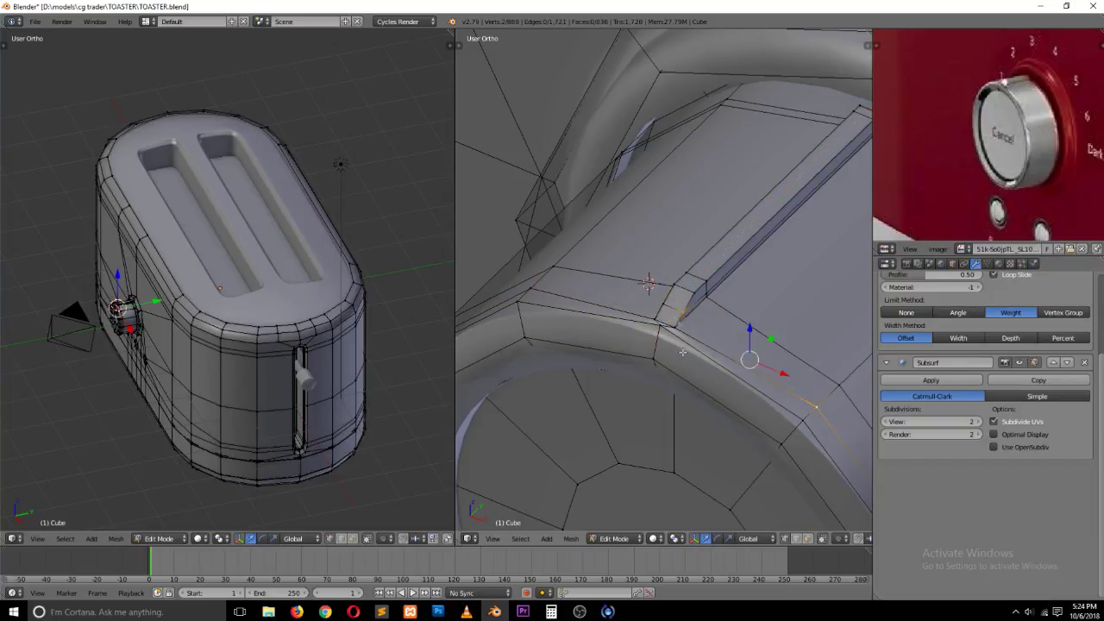
Step: Remove the raised ridge from the knob's side so the surface is flat, and clear the selection
{"action": "middle_click_drag", "start_coordinate": [705, 346], "coordinate": [679, 349]}
{"action": "right_click", "coordinate": [707, 288], "text": "alt"}
{"action": "right_click", "coordinate": [687, 273], "text": "alt+shift"}
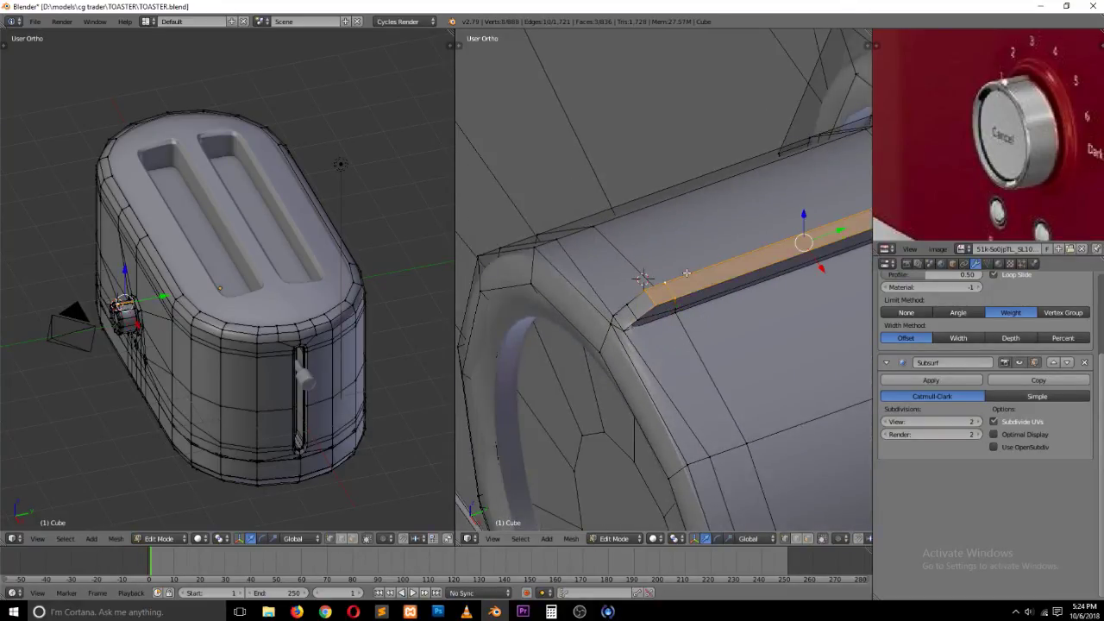
{"action": "key", "text": "x"}
{"action": "left_click", "coordinate": [677, 427]}
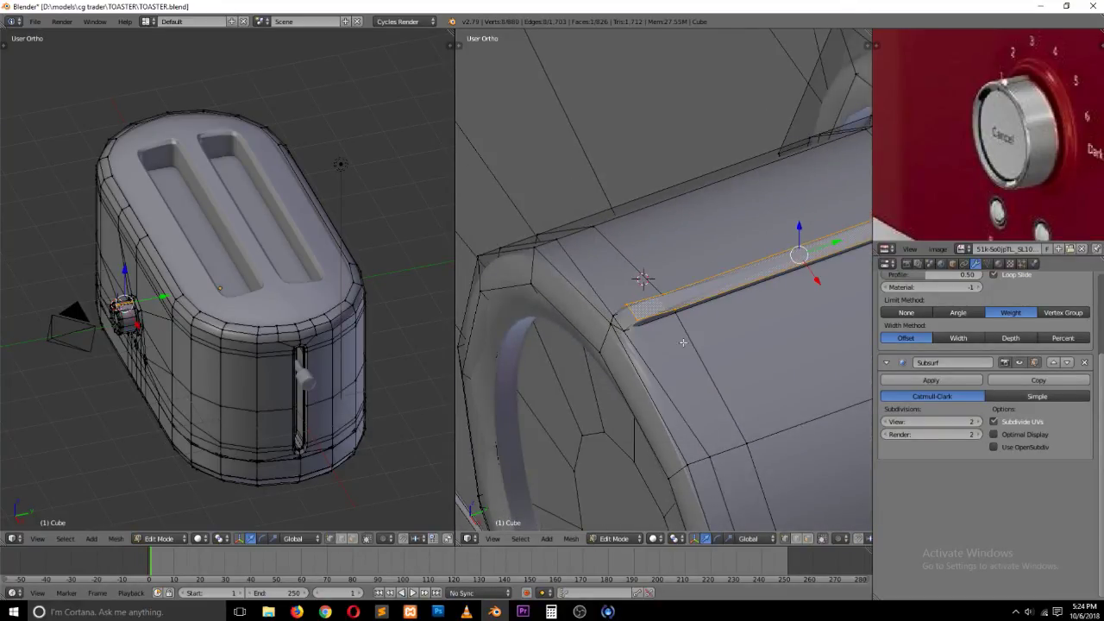
{"action": "key", "text": "ctrl+z"}
{"action": "key", "text": "ctrl+z"}
{"action": "key", "text": "a"}
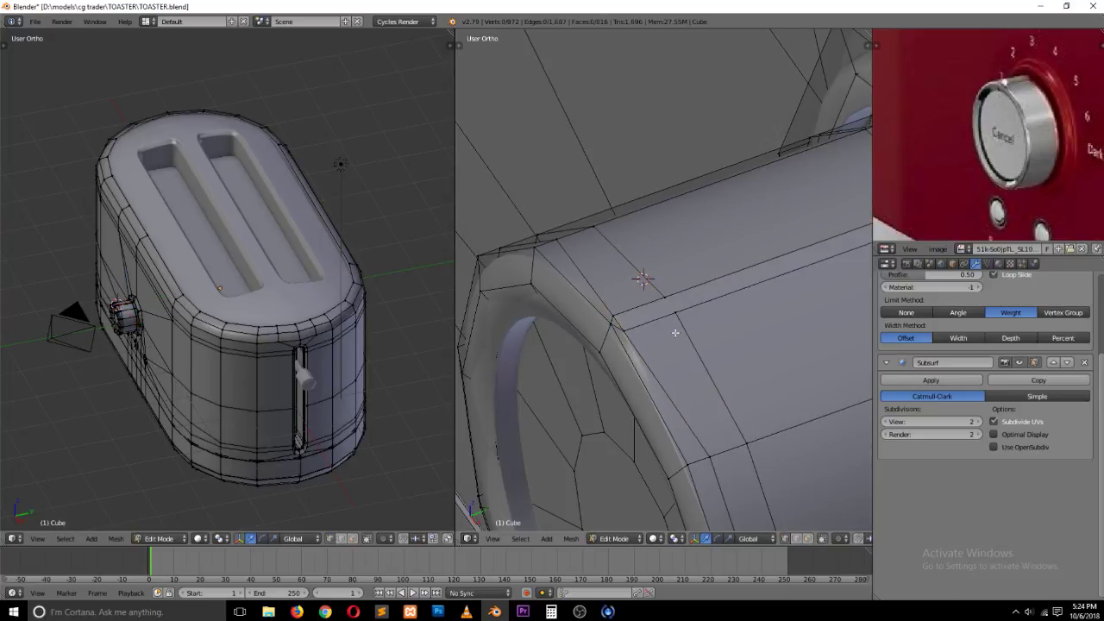
Step: Dissolve the leftover lower edge line of the removed ridge along the knob's side
{"action": "right_click", "coordinate": [675, 316]}
{"action": "right_click", "coordinate": [672, 306], "text": "shift"}
{"action": "right_click", "coordinate": [668, 299], "text": "shift"}
{"action": "right_click", "coordinate": [679, 314], "text": "shift"}
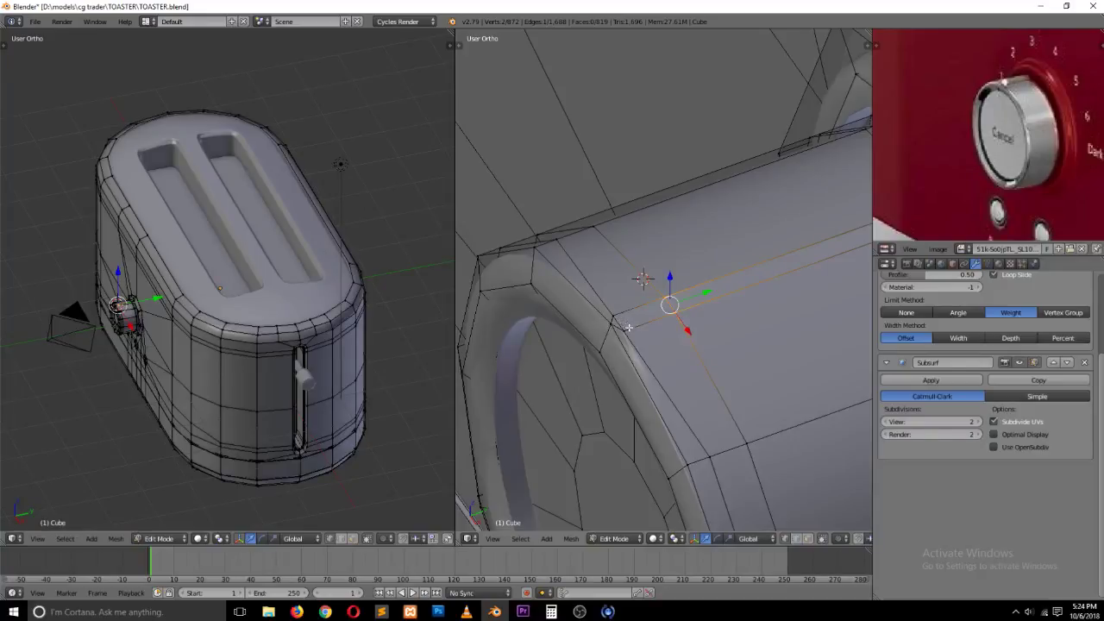
{"action": "right_click", "coordinate": [653, 321], "text": "shift"}
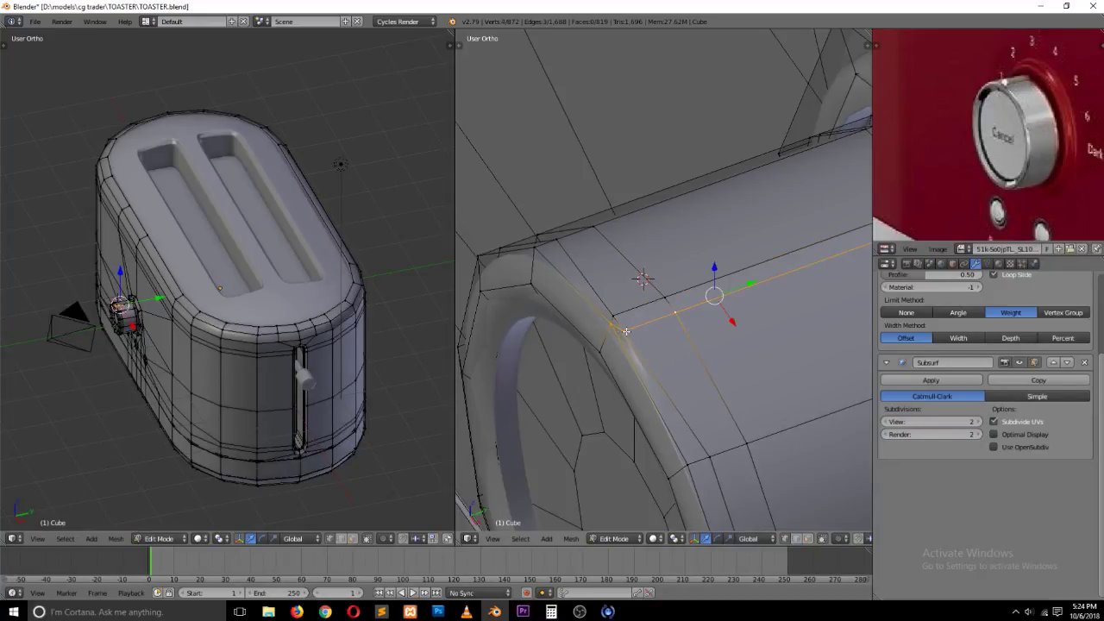
{"action": "key", "text": "x"}
{"action": "left_click", "coordinate": [675, 318]}
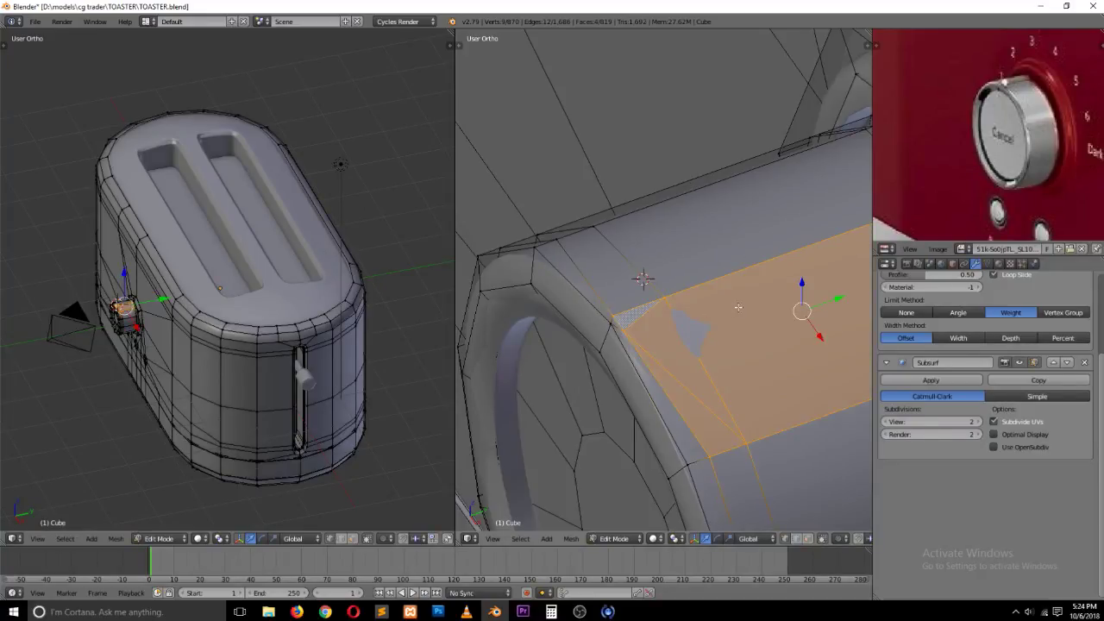
Step: Merge the two neighbouring vertices at the rim end of the former ridge into the last selected one
{"action": "key", "text": "ctrl+Tab"}
{"action": "left_click", "coordinate": [682, 358]}
{"action": "right_click", "coordinate": [629, 324]}
{"action": "right_click", "coordinate": [613, 310], "text": "shift"}
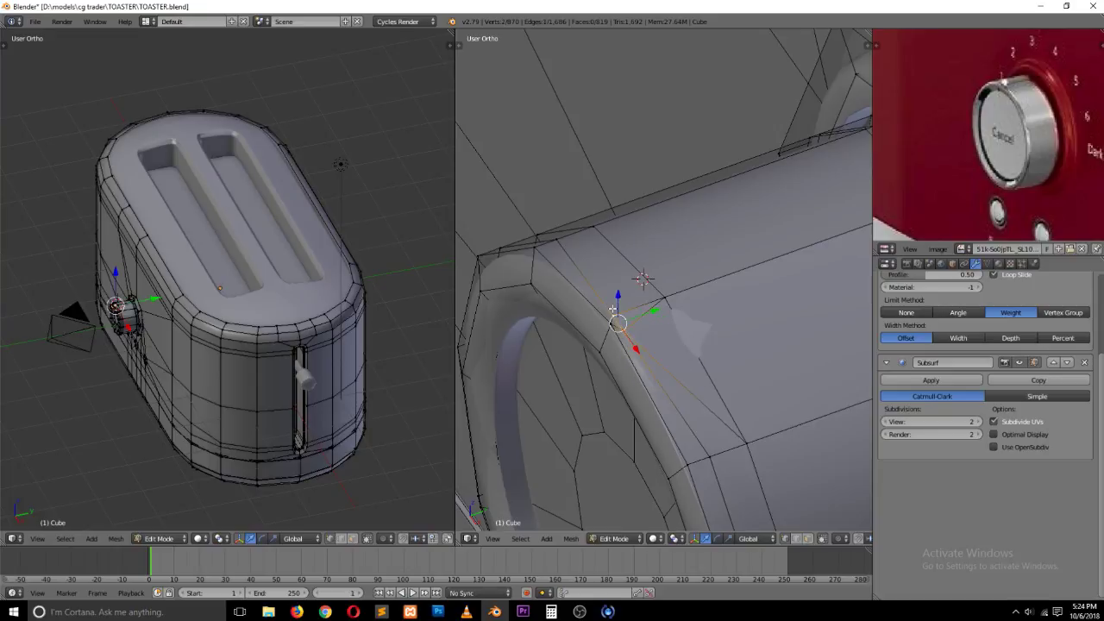
{"action": "key", "text": "alt+m"}
{"action": "left_click", "coordinate": [638, 324]}
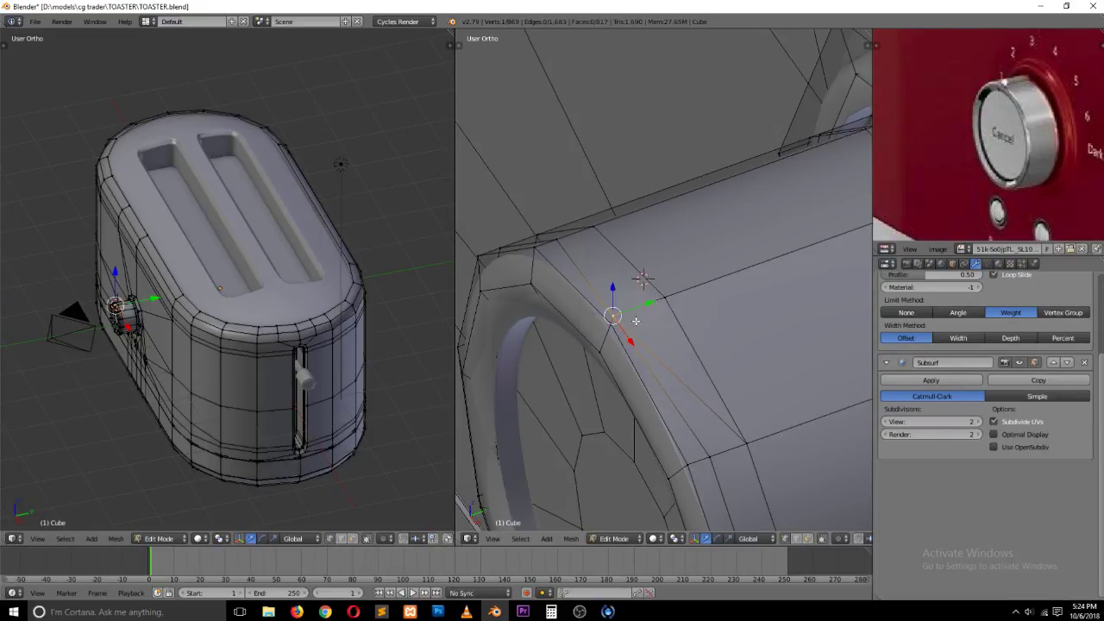
Step: Shift the merged vertex slightly along the Y axis and dissolve the narrow triangular face into its neighbour
{"action": "left_click_drag", "start_coordinate": [649, 305], "coordinate": [663, 305]}
{"action": "key", "text": "ctrl+Tab"}
{"action": "left_click", "coordinate": [654, 343]}
{"action": "right_click", "coordinate": [660, 341]}
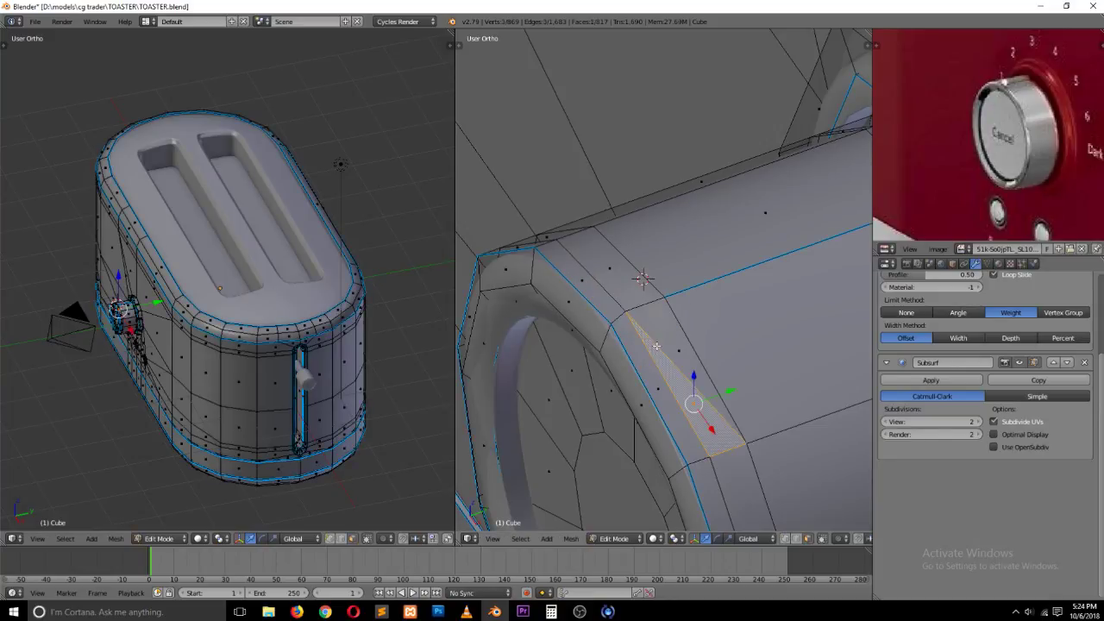
{"action": "key", "text": "a"}
{"action": "scroll", "coordinate": [767, 397], "scroll_direction": "down", "scroll_amount": 4}
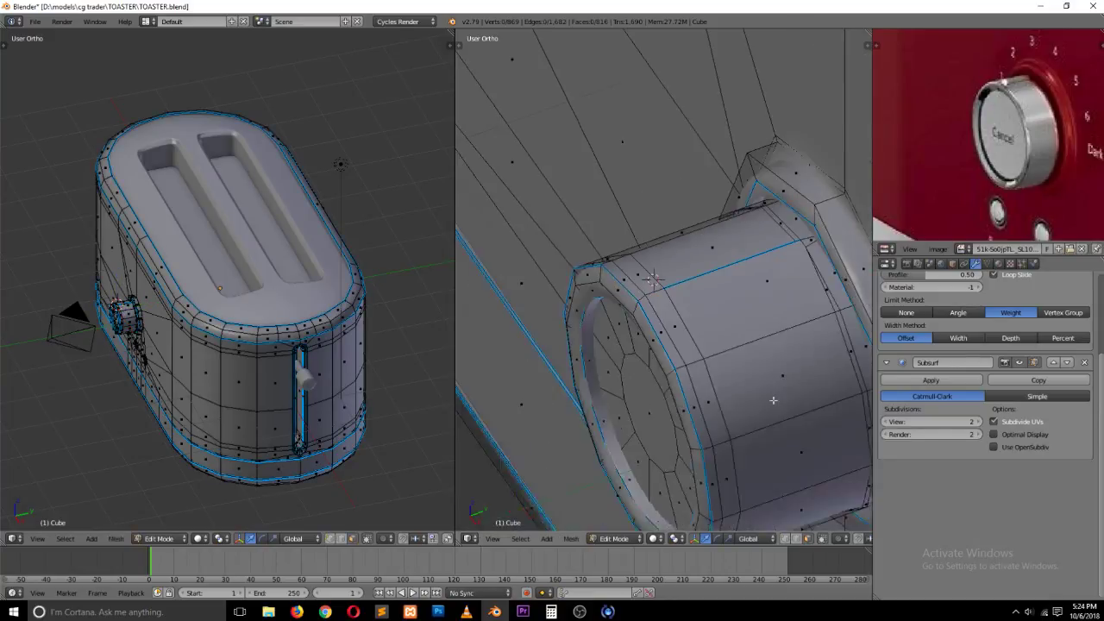
Step: Remove the bevel weight from the straight lengthwise edge along the knob's side and check the smoothed surface
{"action": "key", "text": "Tab"}
{"action": "key", "text": "Tab"}
{"action": "key", "text": "ctrl+Tab"}
{"action": "left_click", "coordinate": [756, 317]}
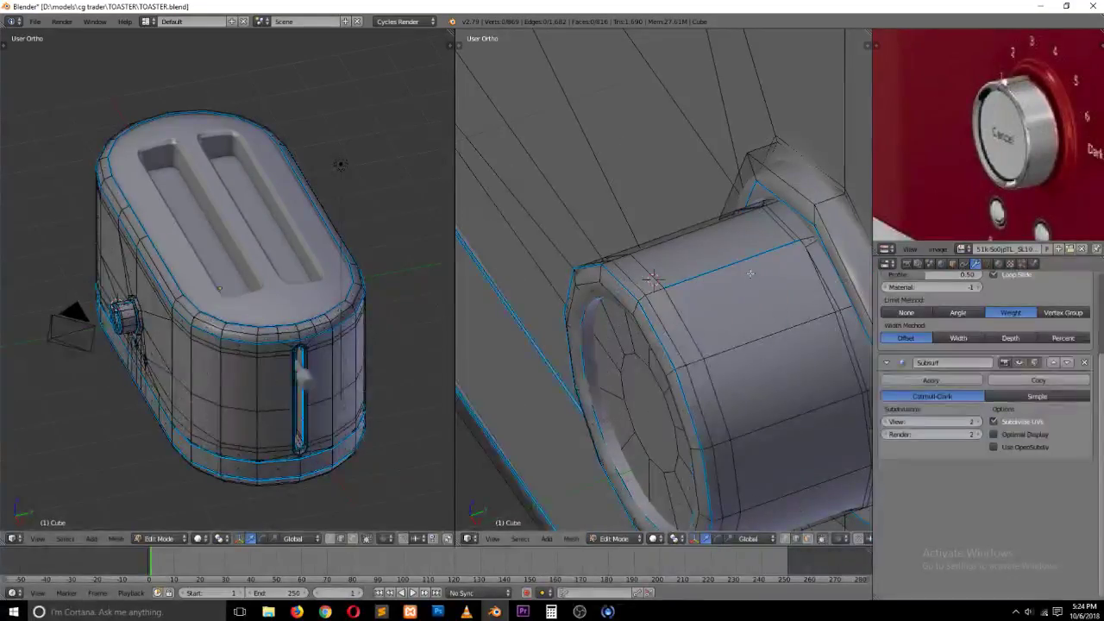
{"action": "right_click", "coordinate": [751, 263]}
{"action": "key", "text": "ctrl+e"}
{"action": "left_click", "coordinate": [716, 267]}
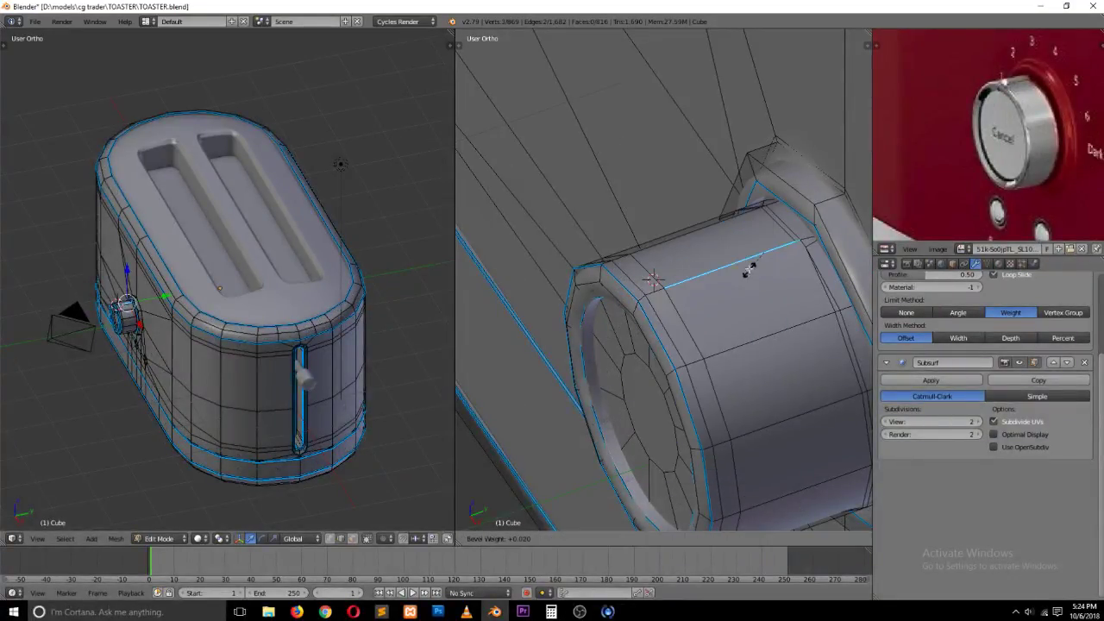
{"action": "left_click", "coordinate": [770, 252]}
{"action": "key", "text": "ctrl+e"}
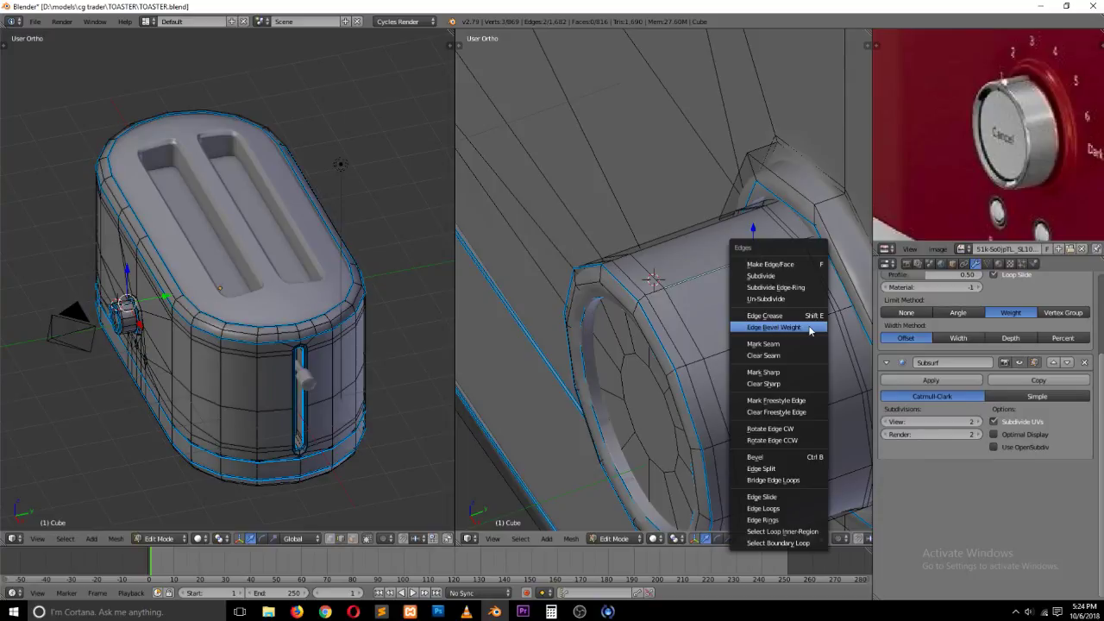
{"action": "left_click", "coordinate": [790, 302]}
{"action": "left_click", "coordinate": [779, 279]}
{"action": "key", "text": "a"}
{"action": "key", "text": "Tab"}
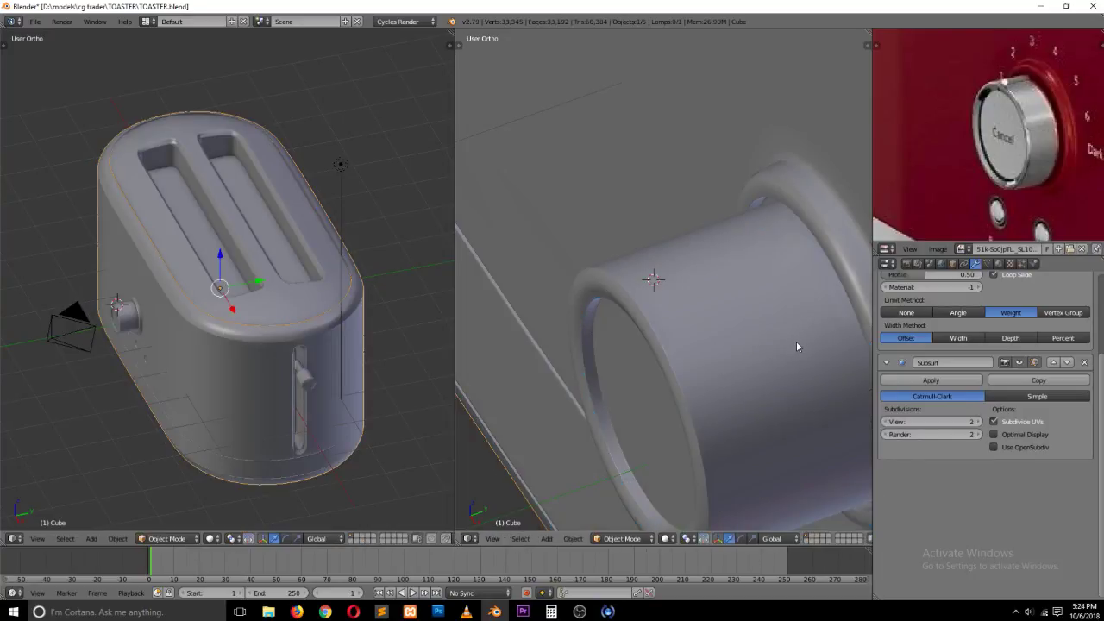
Step: Merge the two neighbouring vertices at the base end of the knob's lengthwise edge into the last selected one
{"action": "key", "text": "Tab"}
{"action": "right_click", "coordinate": [682, 315]}
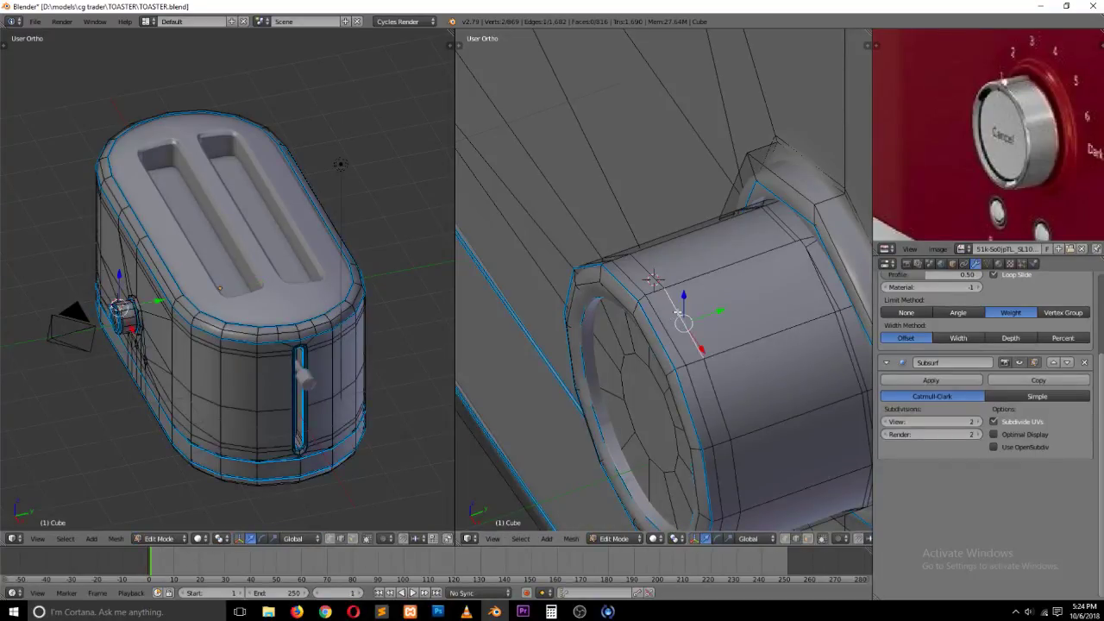
{"action": "scroll", "coordinate": [759, 288], "scroll_direction": "up", "scroll_amount": 6, "text": "ctrl"}
{"action": "scroll", "coordinate": [764, 292], "scroll_direction": "up", "scroll_amount": 4, "text": "shift"}
{"action": "scroll", "coordinate": [761, 306], "scroll_direction": "up", "scroll_amount": 4}
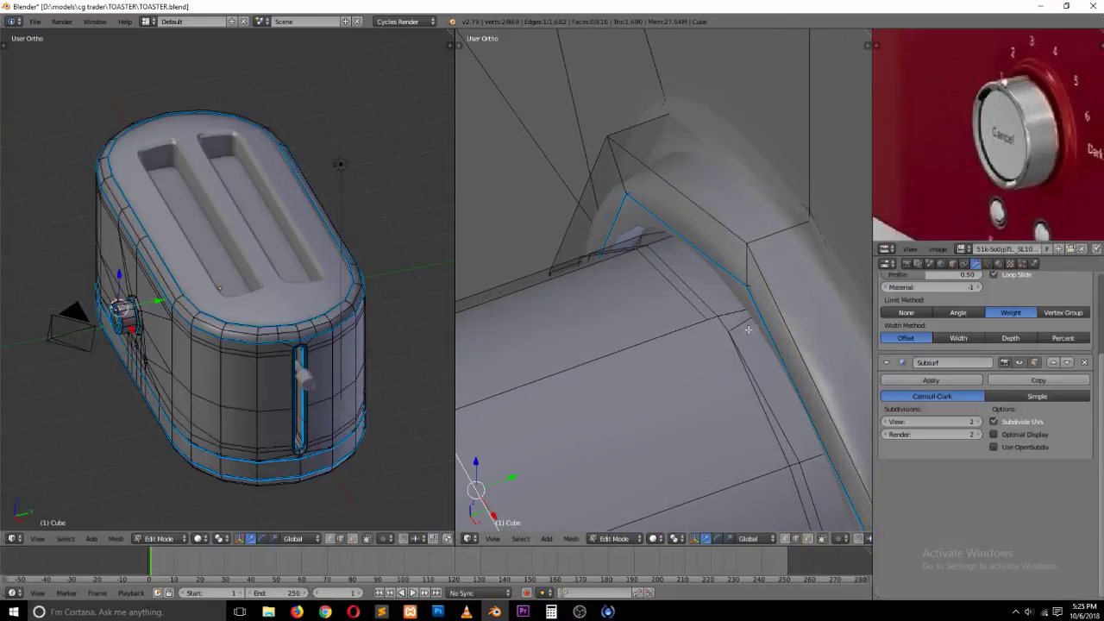
{"action": "right_click", "coordinate": [747, 329], "text": "alt"}
{"action": "middle_click_drag", "start_coordinate": [747, 333], "coordinate": [744, 339]}
{"action": "key", "text": "a"}
{"action": "key", "text": "z"}
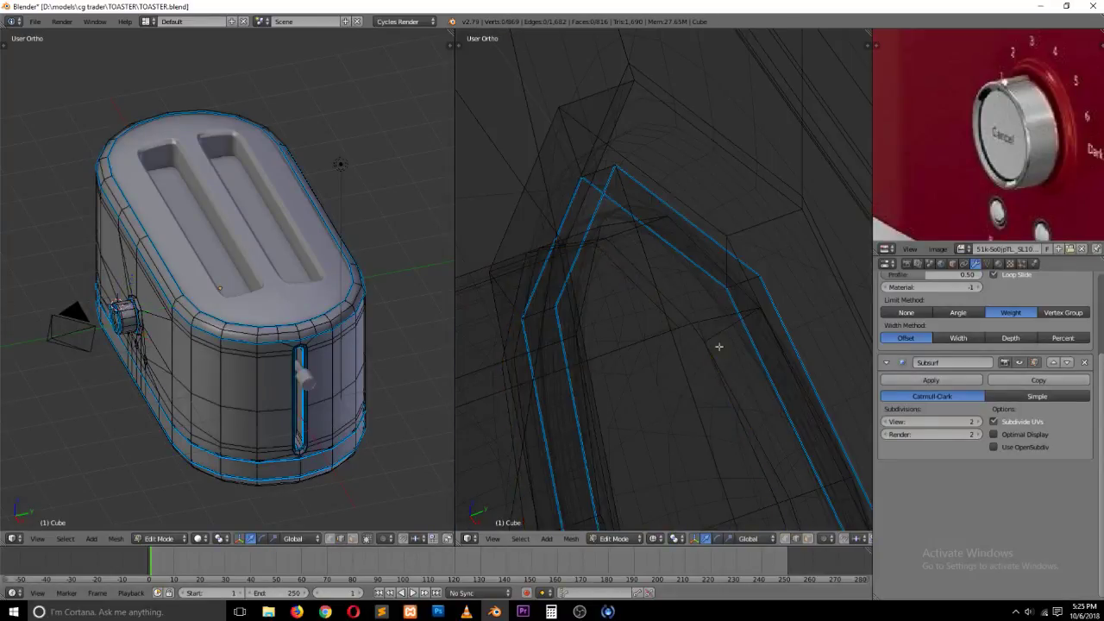
{"action": "right_click", "coordinate": [721, 335]}
{"action": "key", "text": "ctrl+Tab"}
{"action": "left_click", "coordinate": [685, 289]}
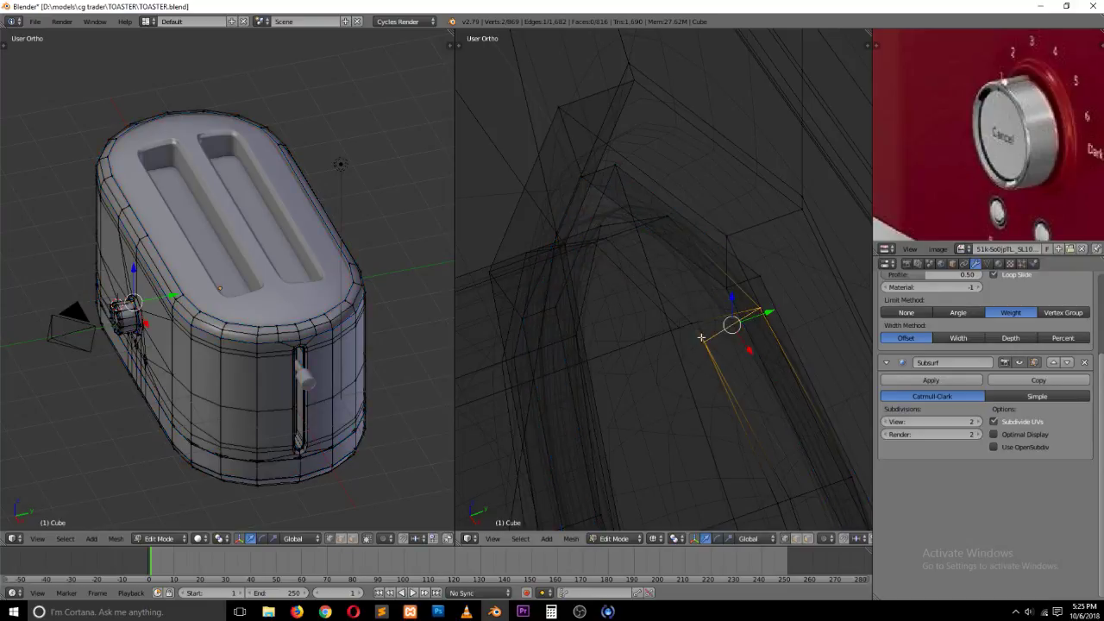
{"action": "right_click", "coordinate": [706, 336]}
{"action": "right_click", "coordinate": [693, 319], "text": "shift"}
{"action": "key", "text": "alt+m"}
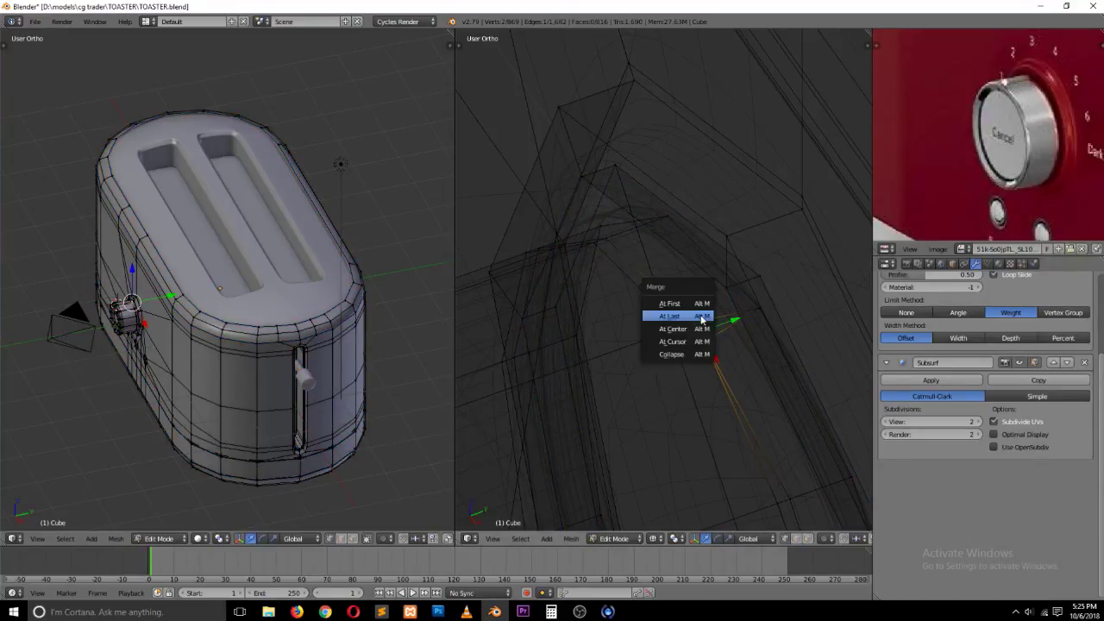
{"action": "left_click", "coordinate": [698, 317]}
{"action": "key", "text": "z"}
{"action": "right_click", "coordinate": [781, 504], "text": "shift"}
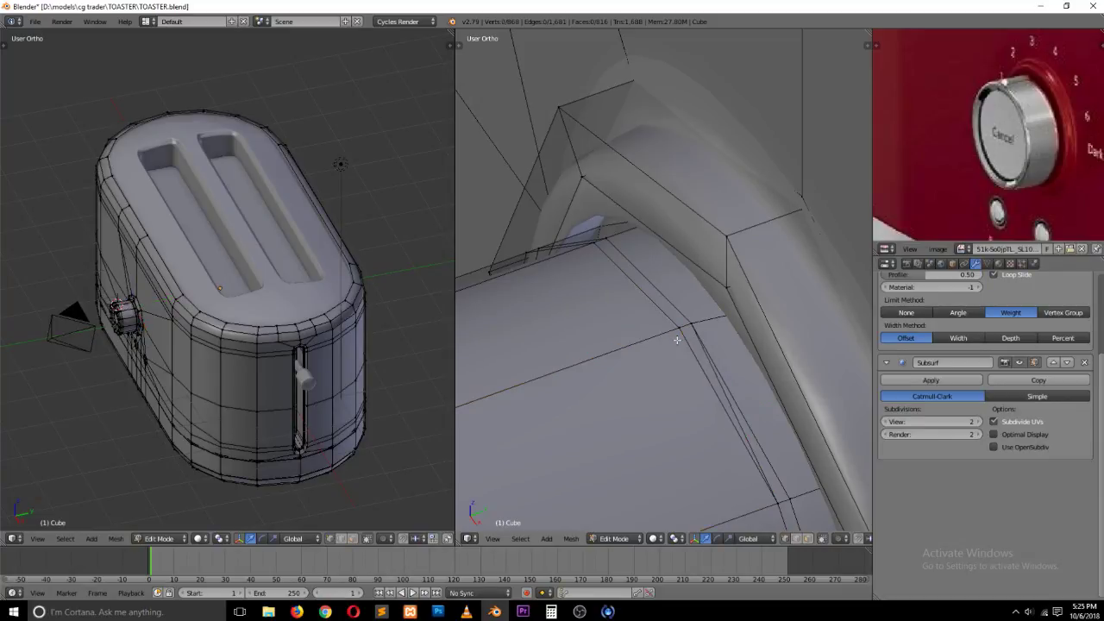
Step: Join the two sliver faces beside the knob's base rim into a single face and clear the selection
{"action": "key", "text": "ctrl+Tab"}
{"action": "left_click", "coordinate": [681, 365]}
{"action": "right_click", "coordinate": [742, 405]}
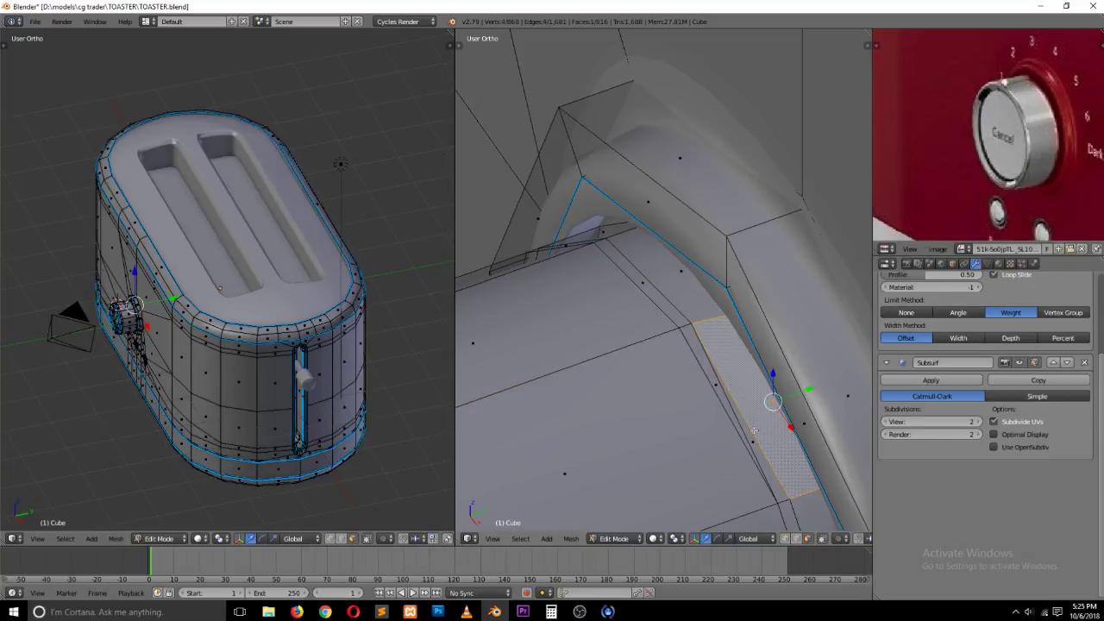
{"action": "right_click", "coordinate": [754, 430]}
{"action": "right_click", "coordinate": [718, 385]}
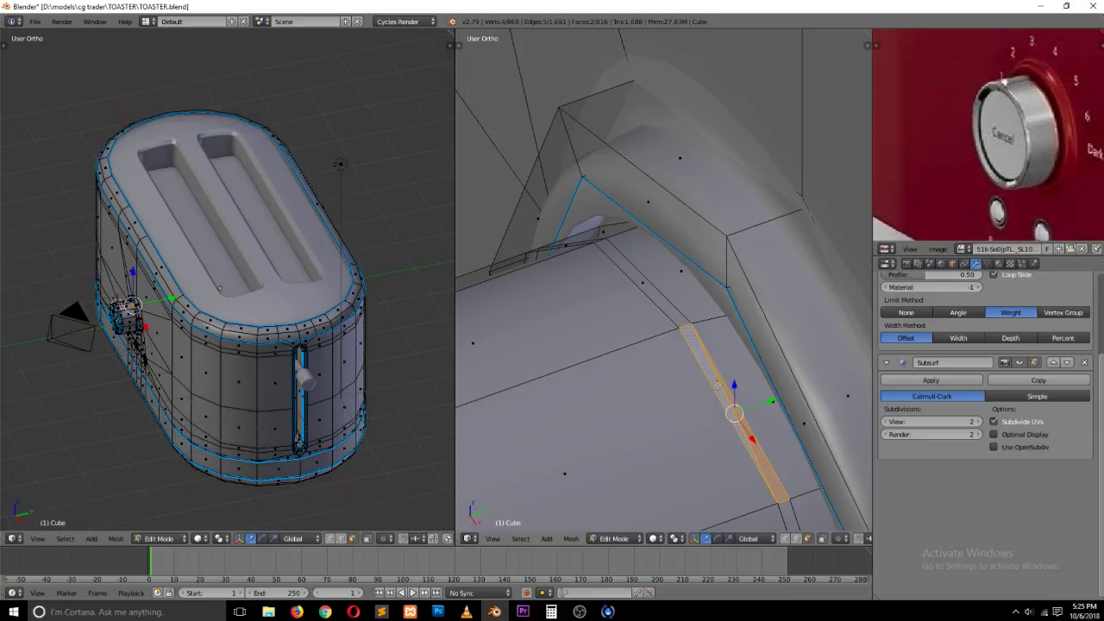
{"action": "key", "text": "ctrl+z"}
{"action": "key", "text": "a"}
Step: Save the project over the existing TOASTER.blend file
{"action": "left_click", "coordinate": [325, 611]}
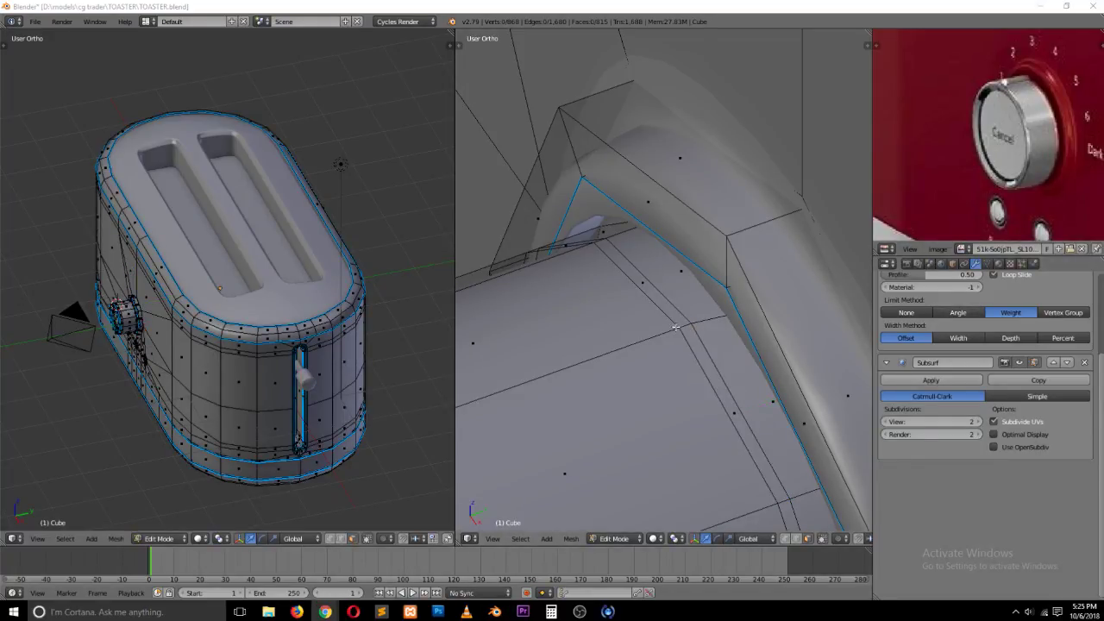
{"action": "left_click", "coordinate": [590, 314]}
{"action": "key", "text": "ctrl+s"}
{"action": "left_click", "coordinate": [597, 319]}
Step: Duplicate the lengthwise edge line on the knob's side along the X axis and extrude the copy into a narrow strip
{"action": "scroll", "coordinate": [656, 373], "scroll_direction": "down", "scroll_amount": 2}
{"action": "scroll", "coordinate": [657, 372], "scroll_direction": "down", "scroll_amount": 4, "text": "ctrl"}
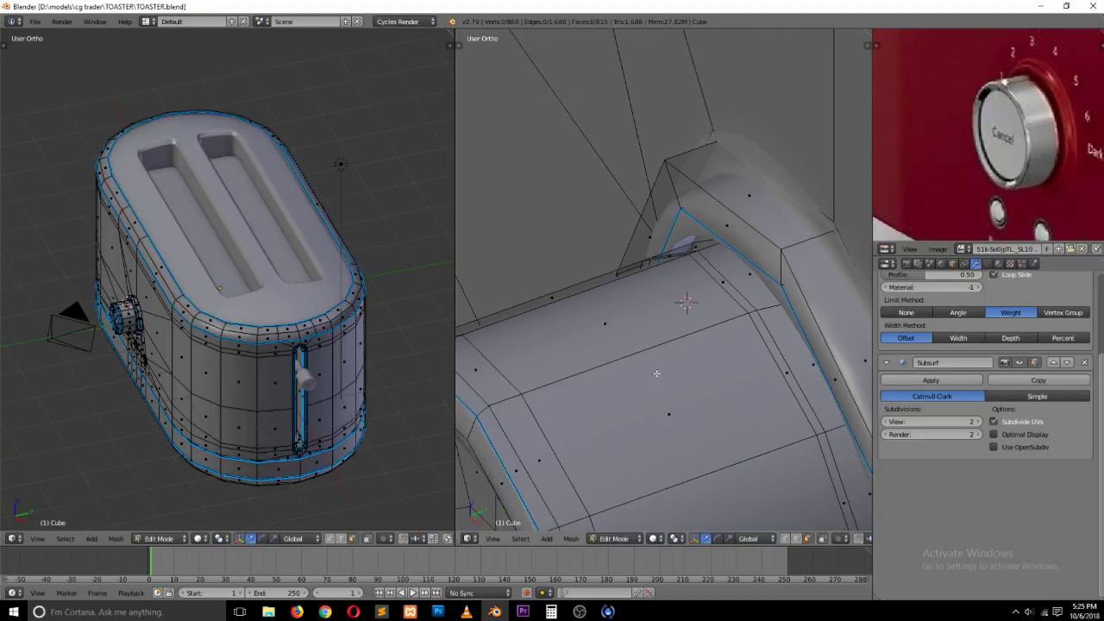
{"action": "scroll", "coordinate": [656, 372], "scroll_direction": "down", "scroll_amount": 4, "text": "shift"}
{"action": "key", "text": "ctrl+Tab"}
{"action": "left_click", "coordinate": [626, 375]}
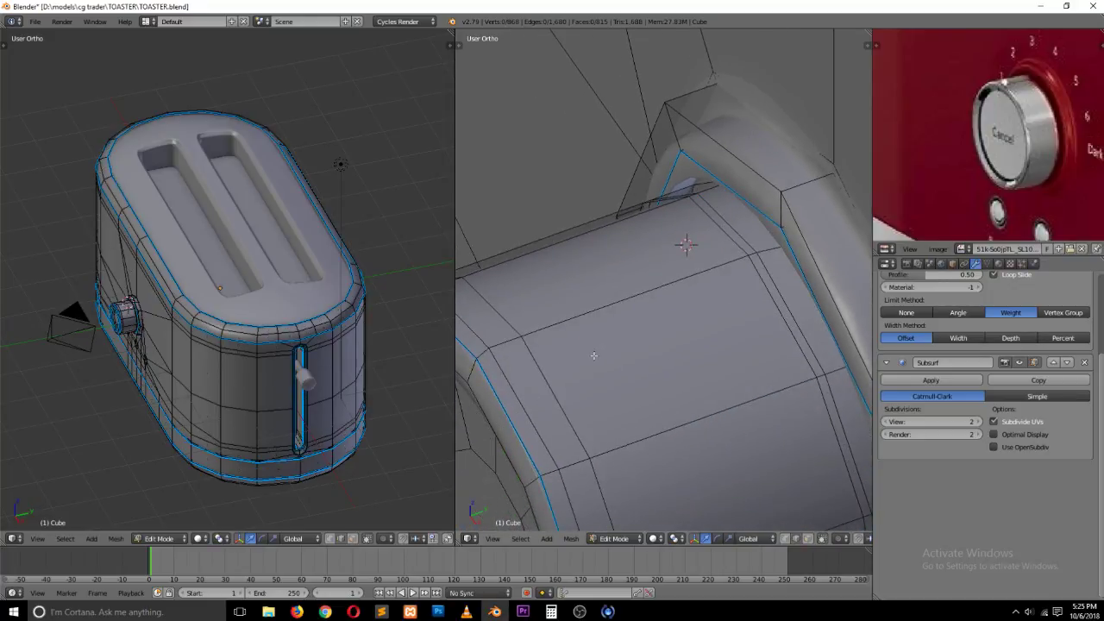
{"action": "scroll", "coordinate": [626, 374], "scroll_direction": "down", "scroll_amount": 3, "text": "ctrl"}
{"action": "right_click", "coordinate": [594, 356]}
{"action": "right_click", "coordinate": [823, 250], "text": "alt"}
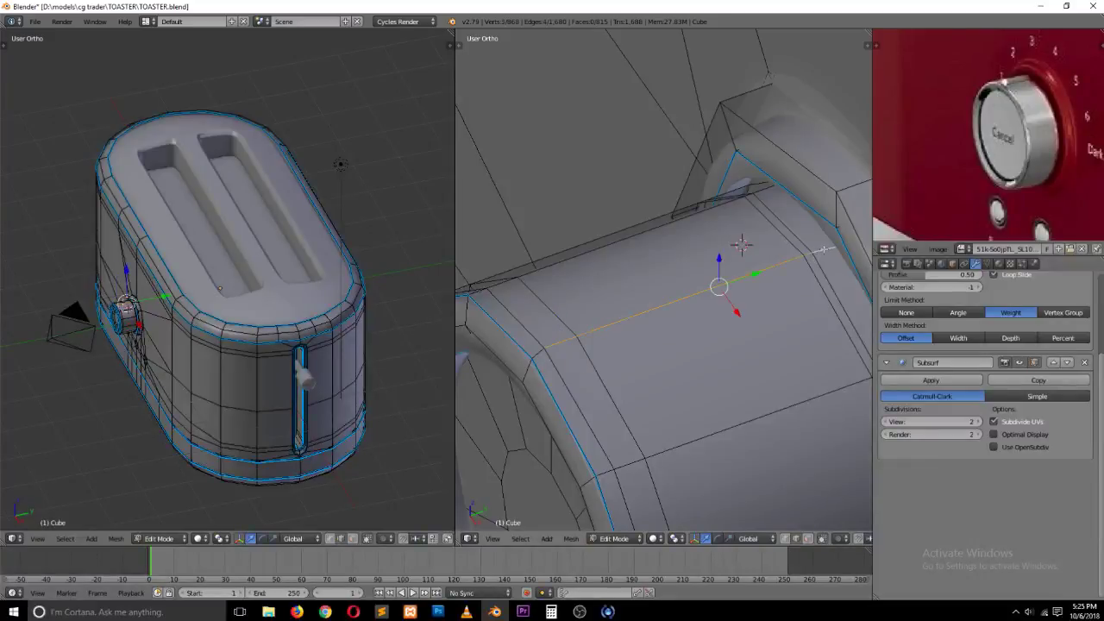
{"action": "key", "text": "g"}
{"action": "key", "text": "Escape"}
{"action": "key", "text": "g"}
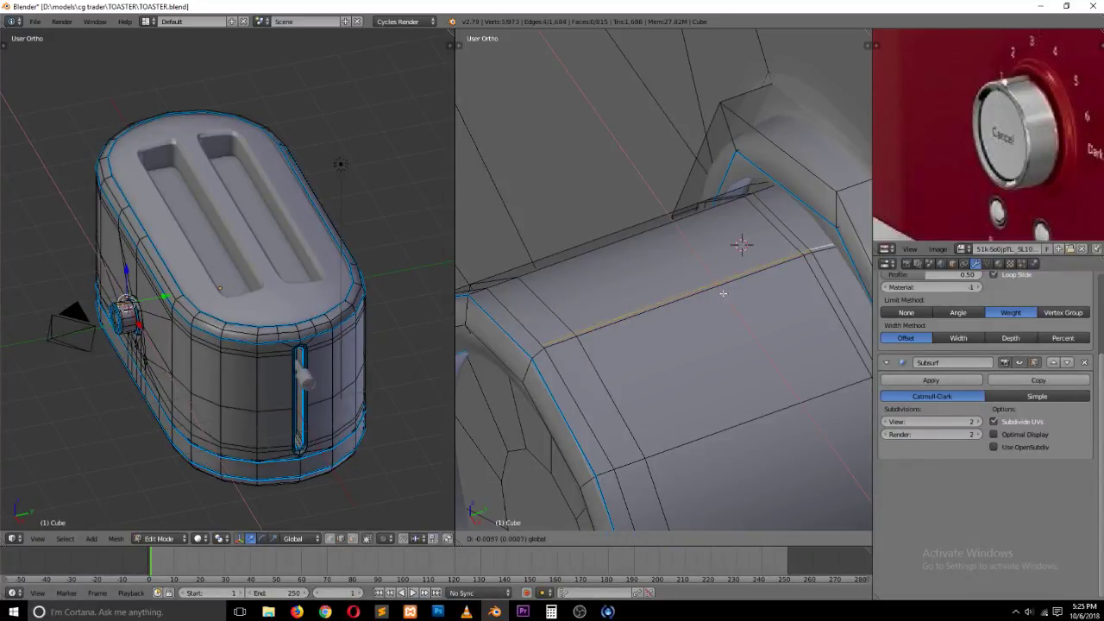
{"action": "left_click", "coordinate": [716, 284]}
{"action": "left_click_drag", "start_coordinate": [725, 298], "coordinate": [746, 325]}
Step: Extrude all faces of the narrow strip upward by about 0.02 to form a raised indicator bar
{"action": "key", "text": "ctrl+Tab"}
{"action": "left_click", "coordinate": [737, 345]}
{"action": "right_click", "coordinate": [569, 359]}
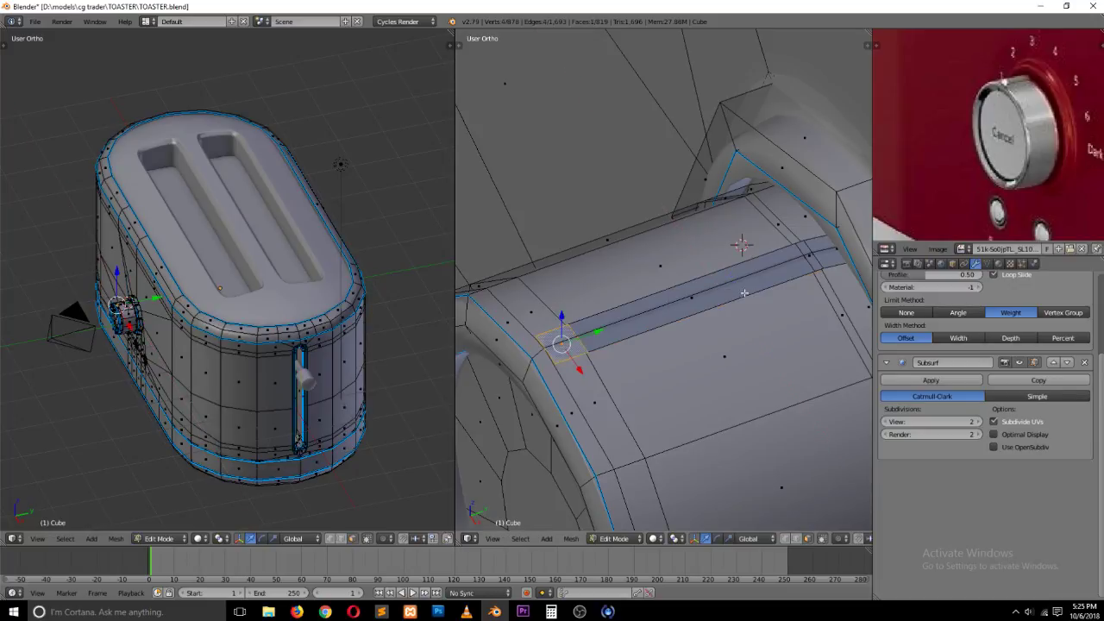
{"action": "right_click", "coordinate": [821, 242], "text": "ctrl"}
{"action": "key", "text": "e"}
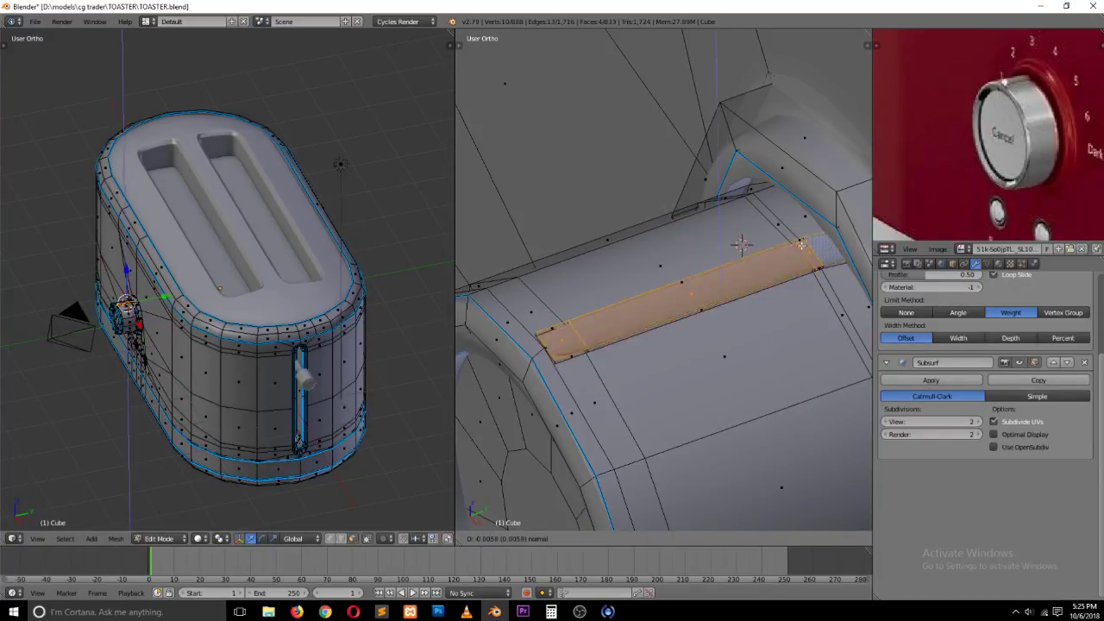
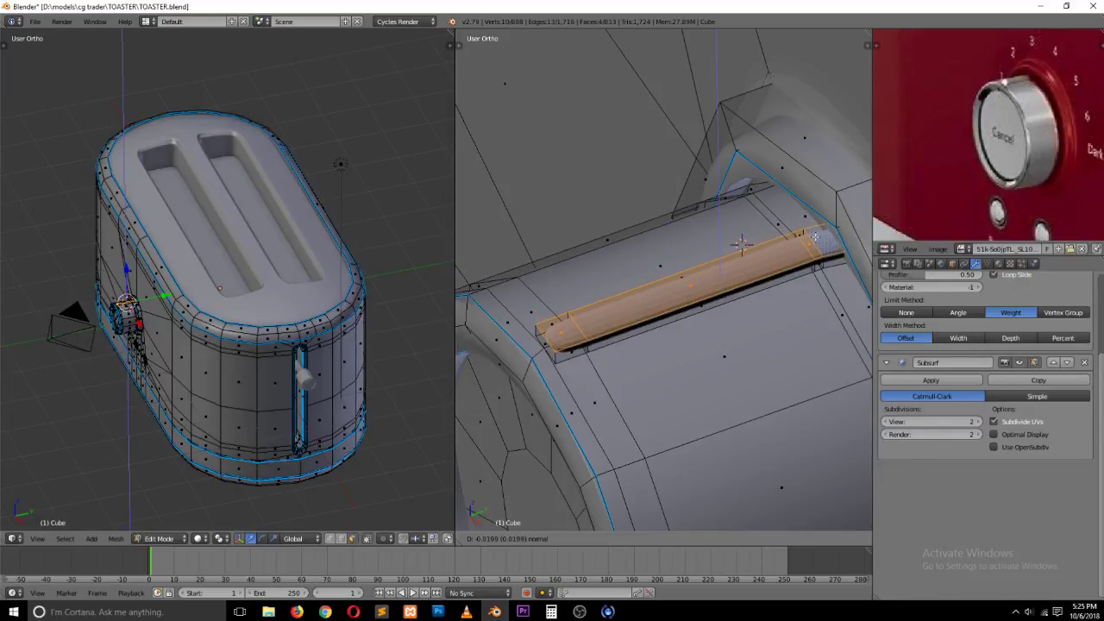
{"action": "left_click", "coordinate": [809, 241]}
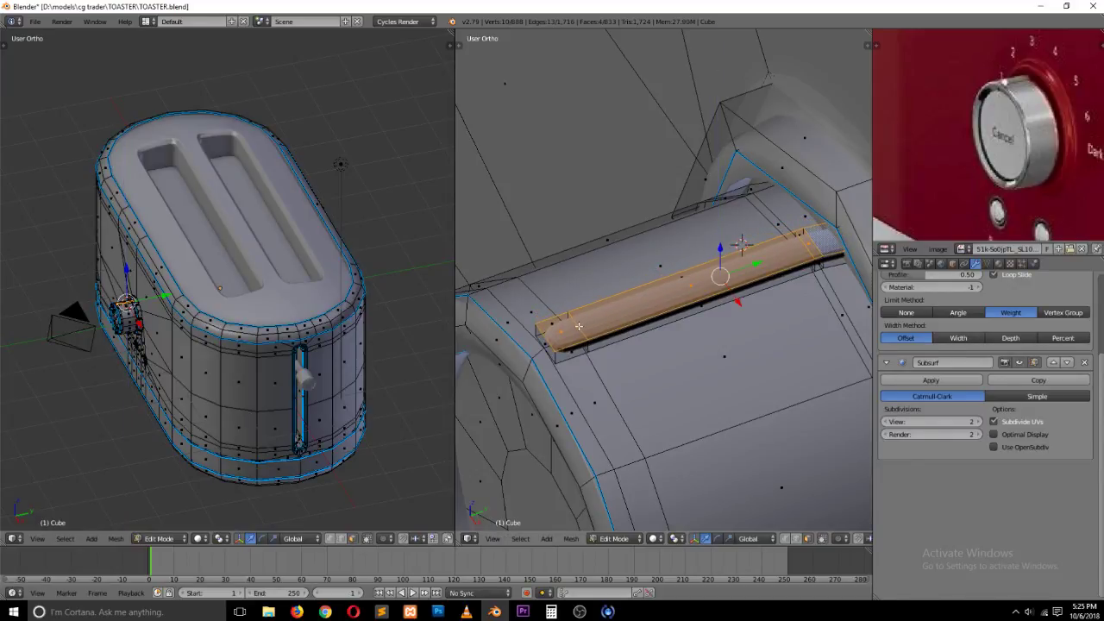
Step: Recalculate the normals of the whole mesh and clear the selection
{"action": "key", "text": "a"}
{"action": "key", "text": "a"}
{"action": "key", "text": "ctrl+n"}
{"action": "key", "text": "ctrl+Tab"}
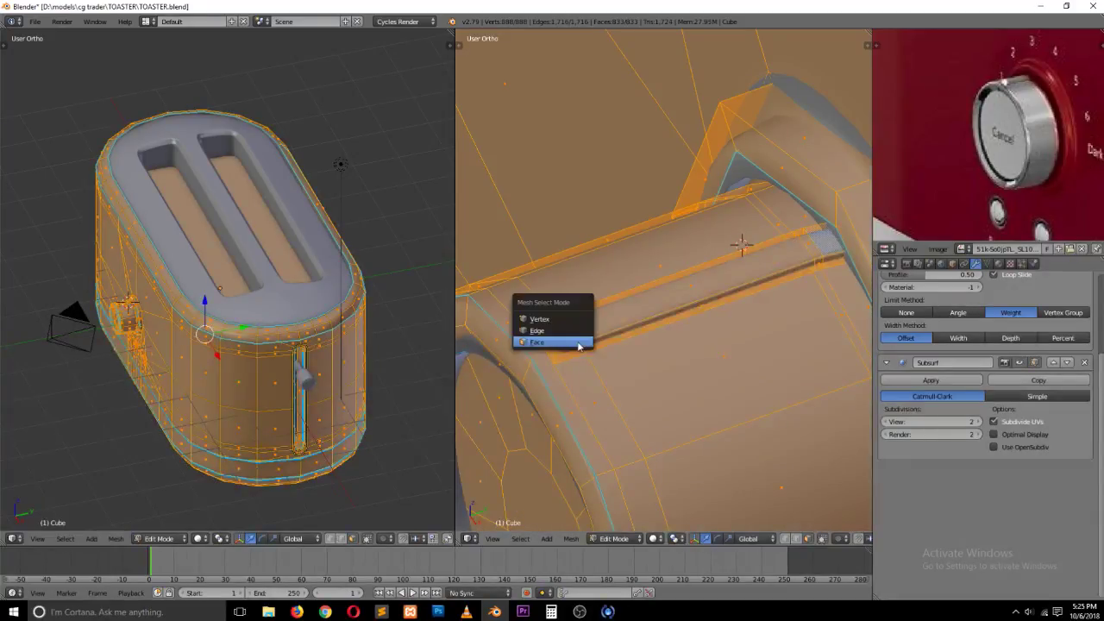
{"action": "left_click", "coordinate": [572, 334]}
{"action": "key", "text": "a"}
Step: Slide the cross edge loop of the indicator bar close to its outer end near the knob's face
{"action": "scroll", "coordinate": [559, 349], "scroll_direction": "up", "scroll_amount": 1}
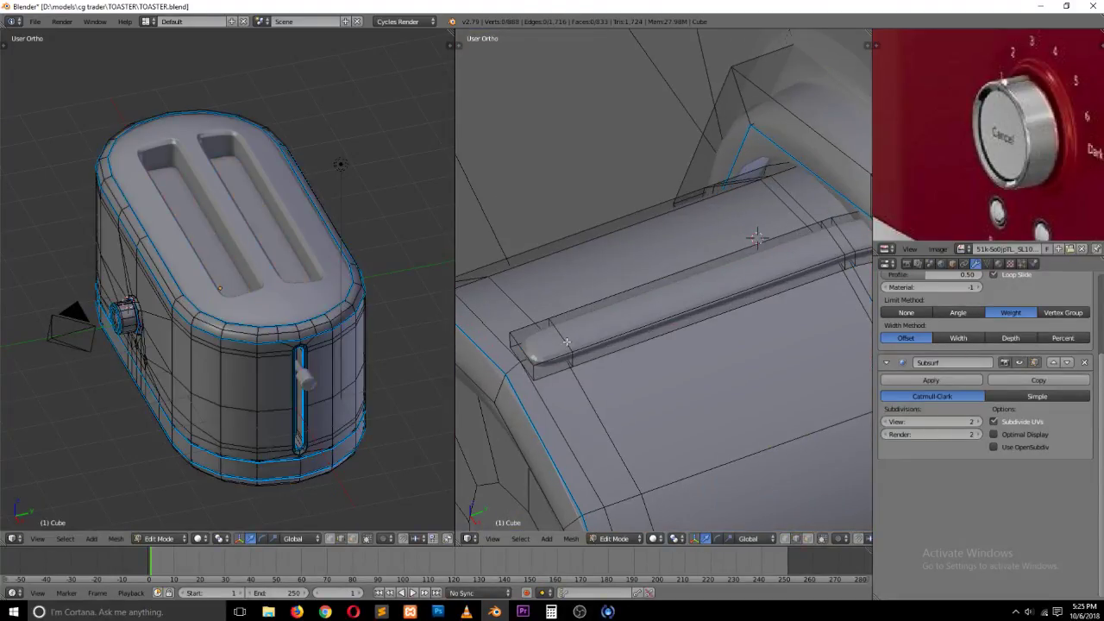
{"action": "right_click", "coordinate": [568, 342], "text": "alt"}
{"action": "key", "text": "g"}
{"action": "key", "text": "g"}
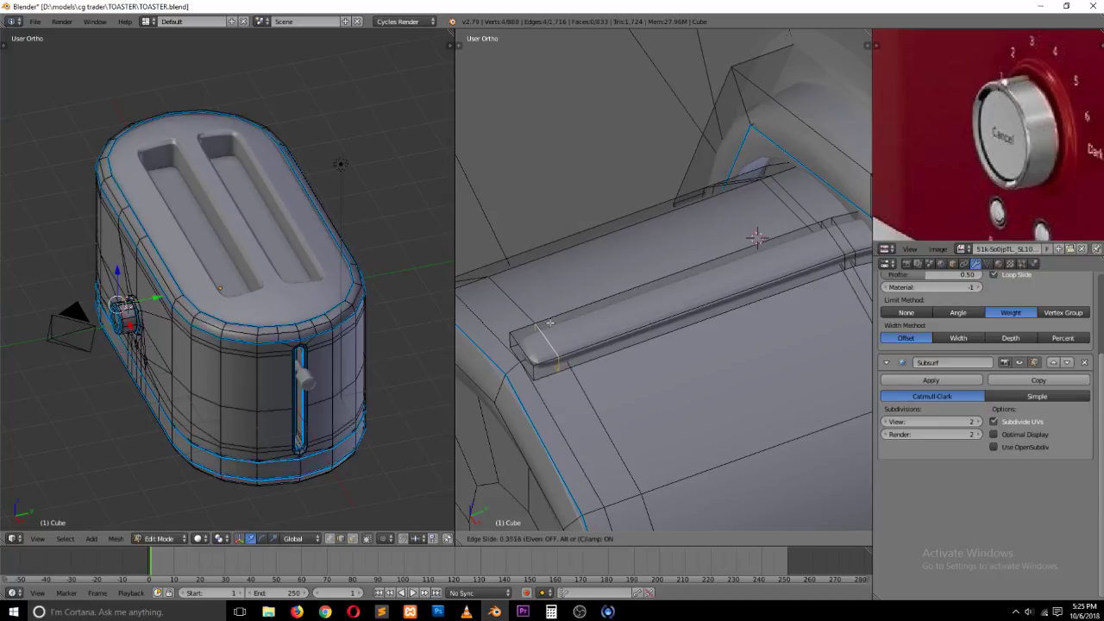
{"action": "left_click", "coordinate": [515, 339]}
{"action": "middle_click_drag", "start_coordinate": [517, 339], "coordinate": [569, 312]}
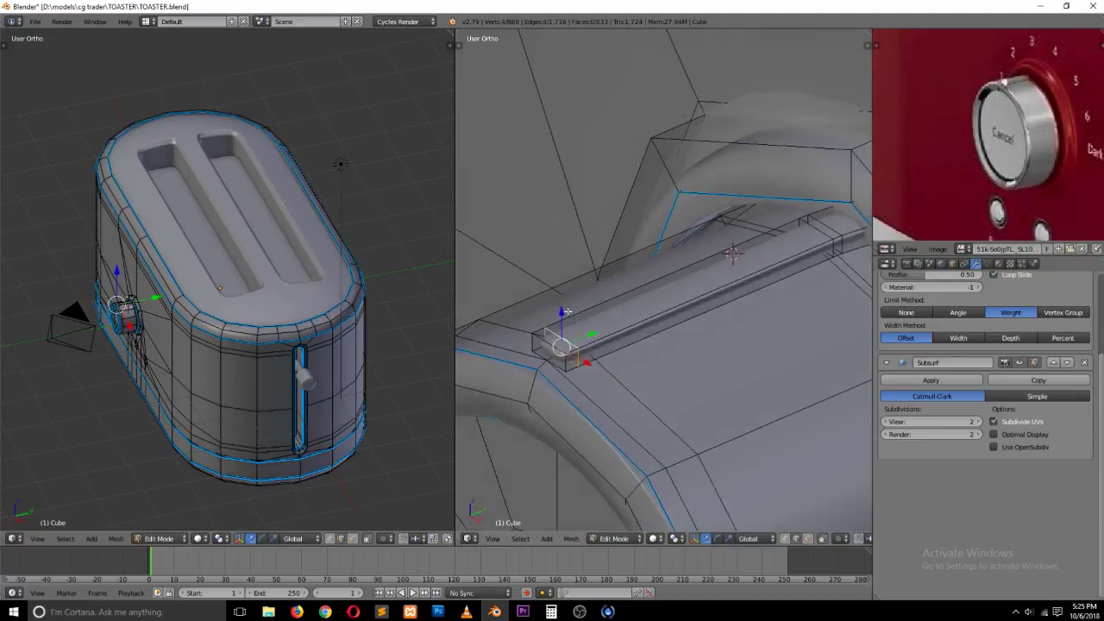
Step: Slide the top edge at the indicator bar's outer end slightly inward so the end face slants
{"action": "scroll", "coordinate": [564, 321], "scroll_direction": "up", "scroll_amount": 3}
{"action": "right_click", "coordinate": [483, 385]}
{"action": "right_click", "coordinate": [473, 399]}
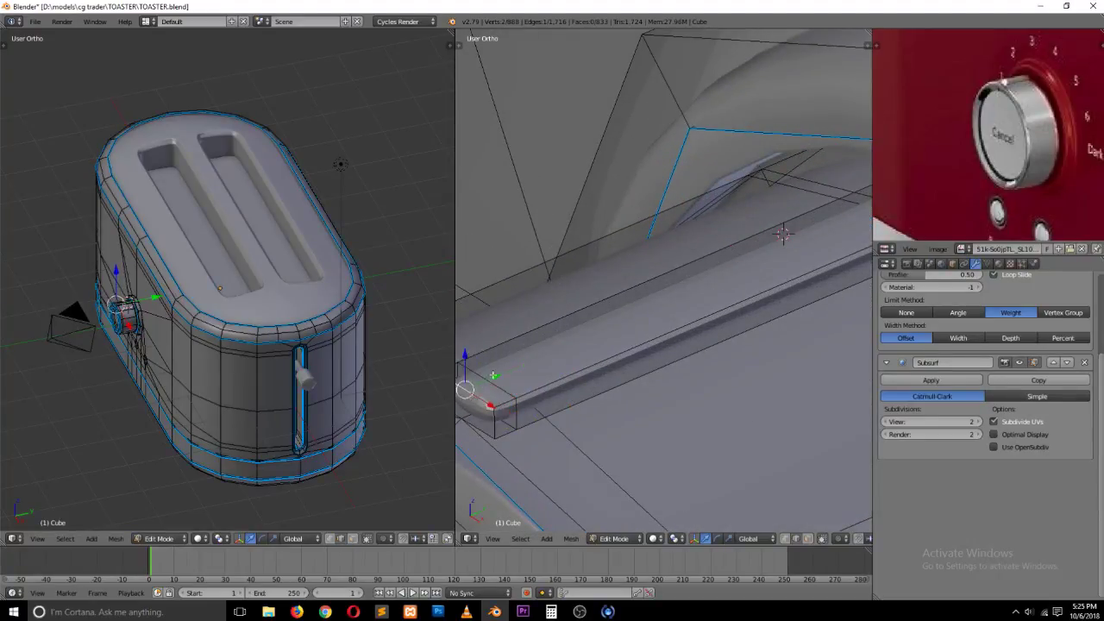
{"action": "key", "text": "g"}
{"action": "key", "text": "g"}
{"action": "left_click", "coordinate": [504, 374]}
Step: Set the bevel weight to 1 on the indicator bar's long edges and outer end edges, and check the smoothed knob
{"action": "right_click", "coordinate": [500, 420]}
{"action": "right_click", "coordinate": [554, 379], "text": "alt+shift"}
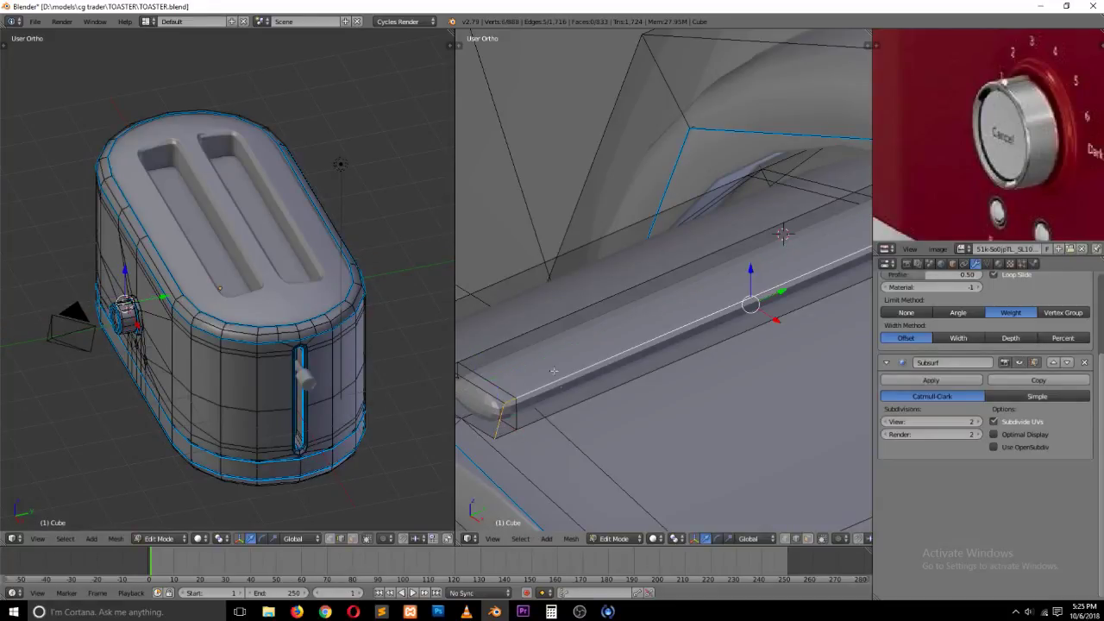
{"action": "right_click", "coordinate": [526, 333], "text": "alt+shift"}
{"action": "scroll", "coordinate": [528, 352], "scroll_direction": "down", "scroll_amount": 4, "text": "ctrl"}
{"action": "right_click", "coordinate": [516, 384], "text": "shift"}
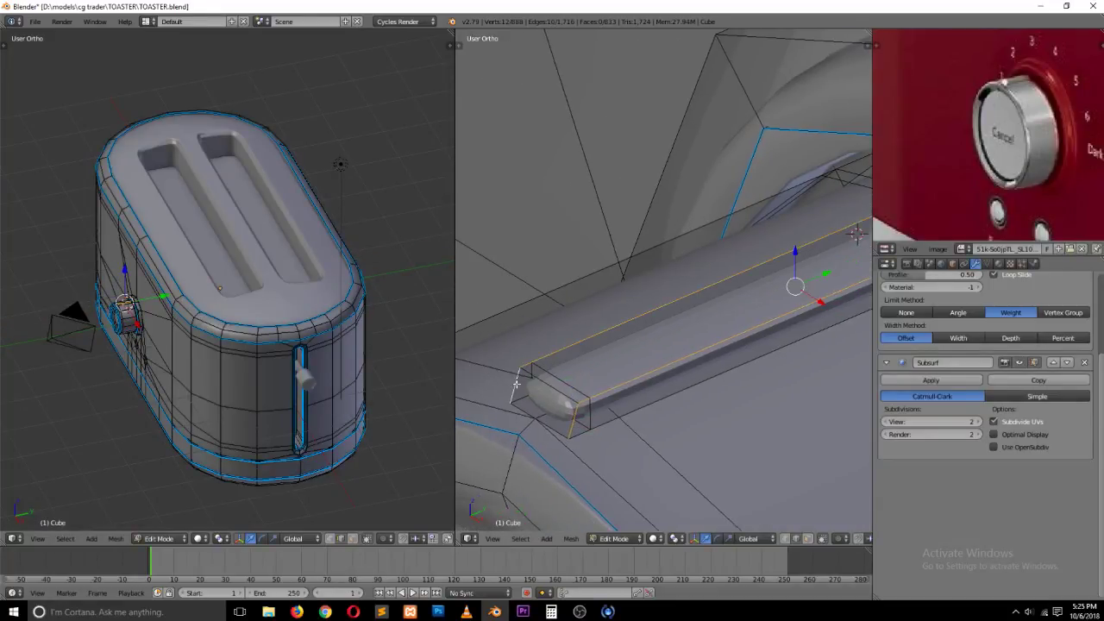
{"action": "right_click", "coordinate": [577, 431], "text": "alt+shift"}
{"action": "key", "text": "z"}
{"action": "right_click", "coordinate": [523, 396], "text": "alt+shift"}
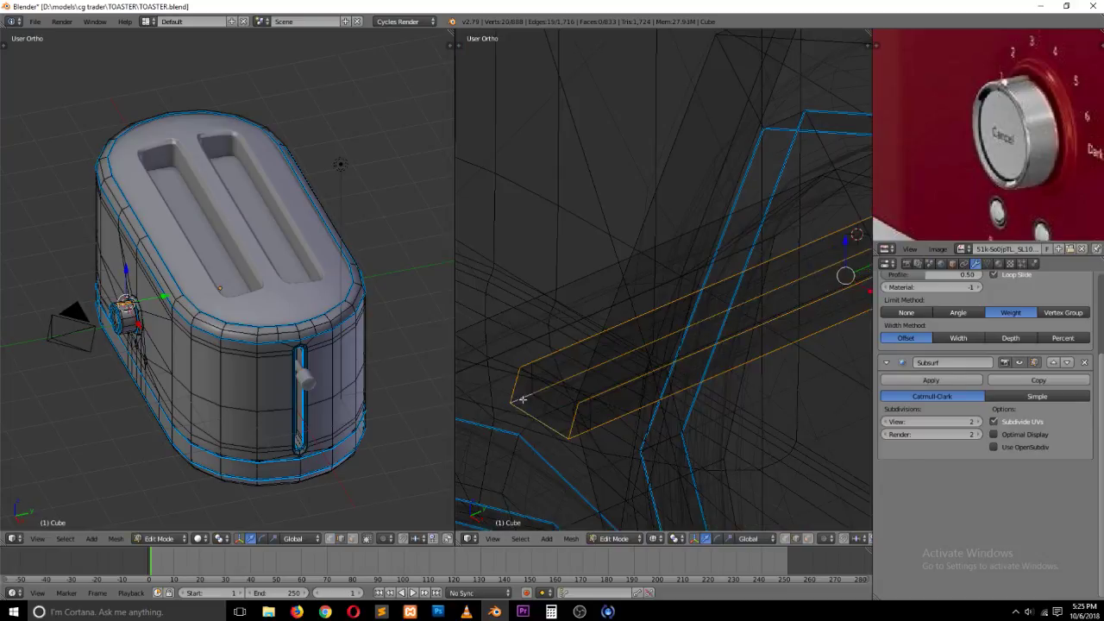
{"action": "key", "text": "z"}
{"action": "key", "text": "ctrl+e"}
{"action": "left_click", "coordinate": [652, 347]}
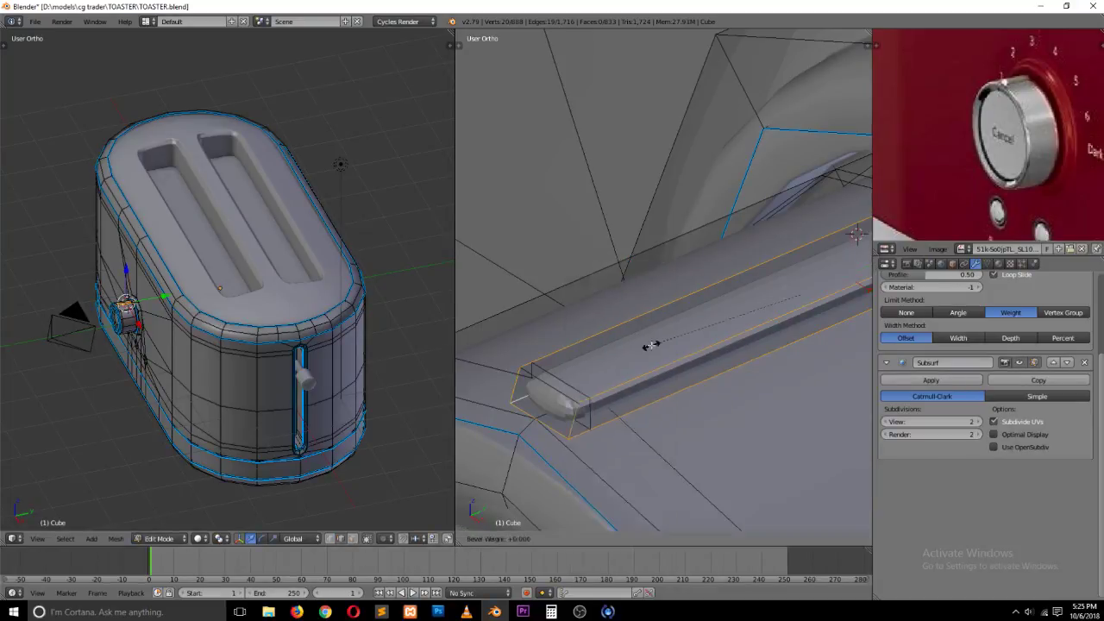
{"action": "key", "text": "1"}
{"action": "key", "text": "Return"}
{"action": "key", "text": "Tab"}
{"action": "scroll", "coordinate": [689, 372], "scroll_direction": "down", "scroll_amount": 6}
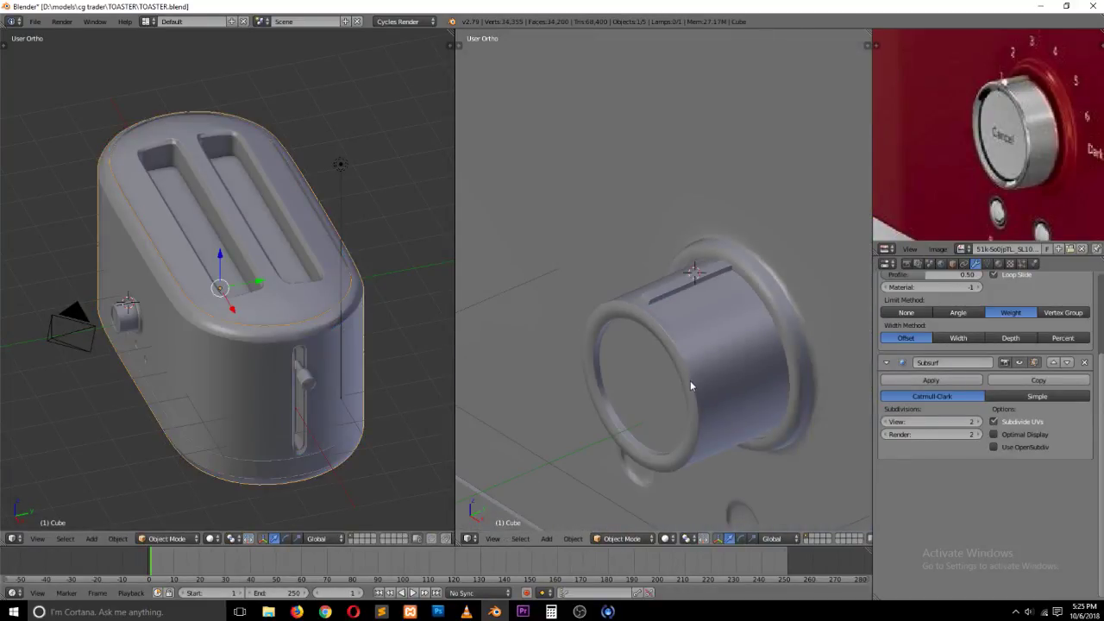
{"action": "middle_click_drag", "start_coordinate": [693, 383], "coordinate": [681, 348]}
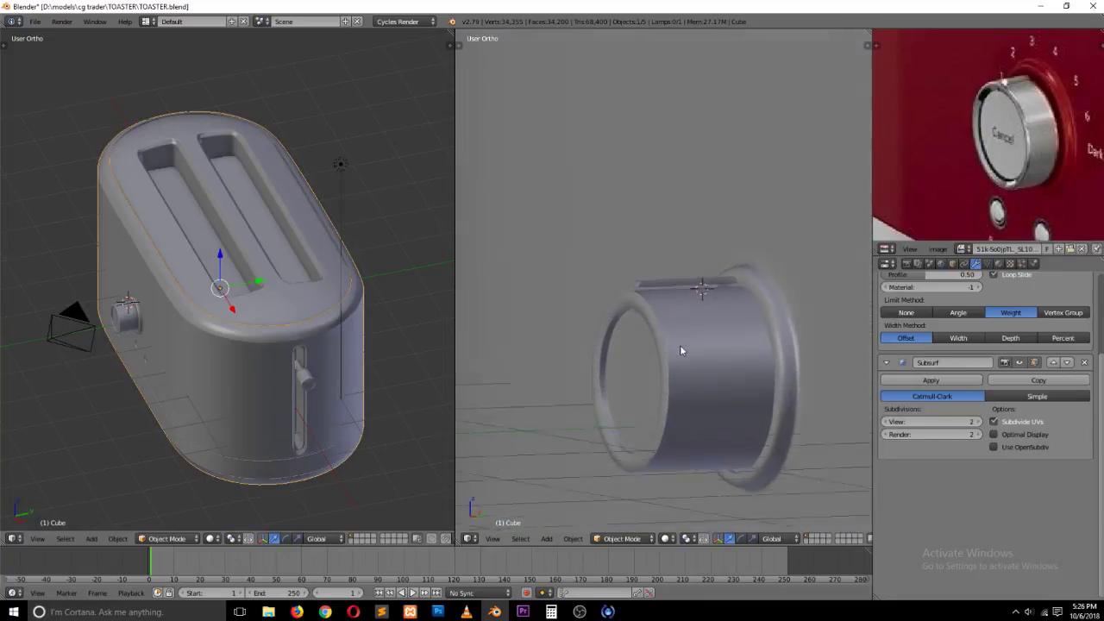
{"action": "key", "text": "Tab"}
{"action": "scroll", "coordinate": [689, 315], "scroll_direction": "up", "scroll_amount": 5}
{"action": "scroll", "coordinate": [675, 318], "scroll_direction": "up", "scroll_amount": 4}
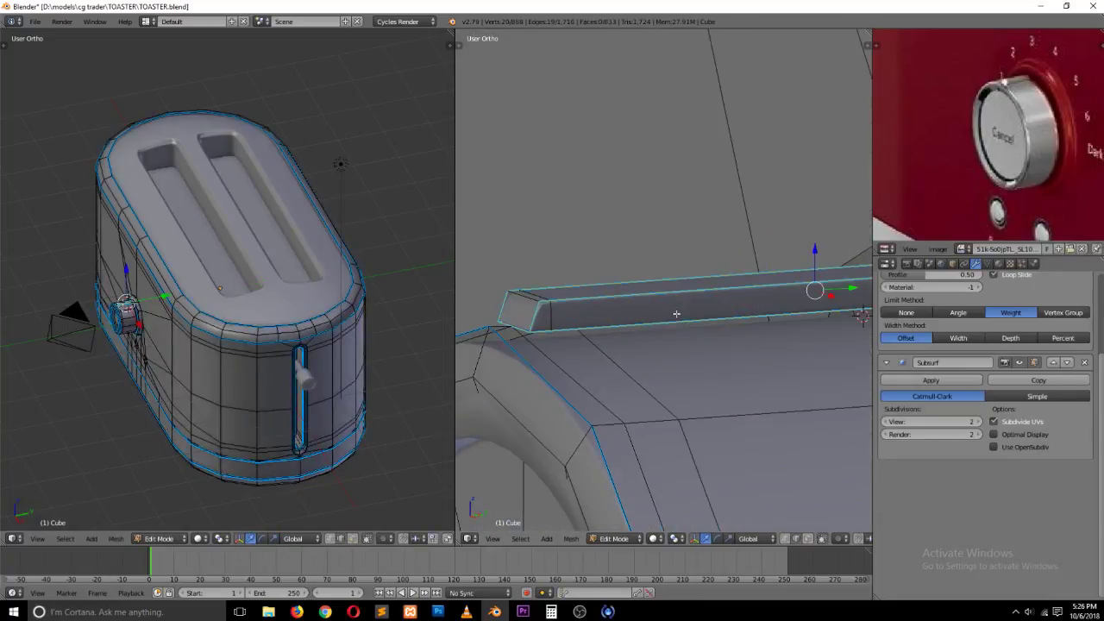
{"action": "key", "text": "ctrl+Tab"}
{"action": "left_click", "coordinate": [657, 355]}
{"action": "key", "text": "z"}
{"action": "right_click", "coordinate": [531, 329]}
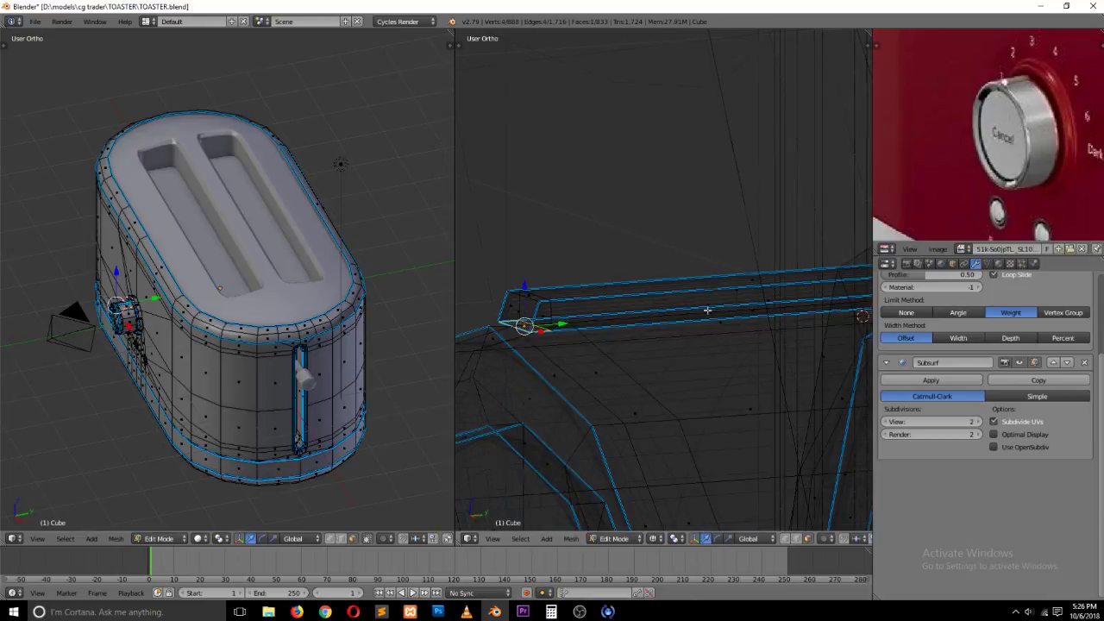
{"action": "middle_click_drag", "start_coordinate": [707, 310], "coordinate": [646, 335]}
{"action": "right_click", "coordinate": [715, 350], "text": "shift"}
{"action": "scroll", "coordinate": [718, 351], "scroll_direction": "down", "scroll_amount": 3}
{"action": "scroll", "coordinate": [719, 351], "scroll_direction": "down", "scroll_amount": 2}
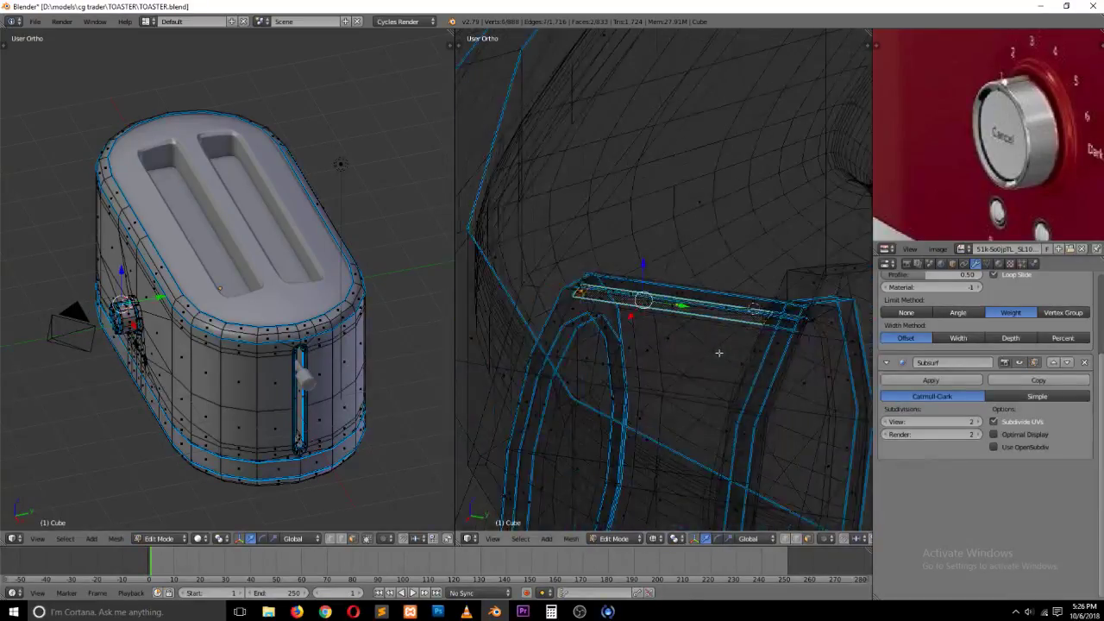
{"action": "scroll", "coordinate": [719, 352], "scroll_direction": "up", "scroll_amount": 2}
{"action": "mouse_move", "coordinate": [798, 355]}
{"action": "middle_mouse_down", "text": "shift"}
{"action": "mouse_move", "coordinate": [707, 353]}
{"action": "mouse_move", "coordinate": [768, 405]}
{"action": "mouse_move", "coordinate": [813, 400]}
{"action": "mouse_move", "coordinate": [713, 400]}
{"action": "middle_mouse_up", "text": "shift"}
{"action": "scroll", "coordinate": [739, 362], "scroll_direction": "up", "scroll_amount": 4}
{"action": "key", "text": "z"}
{"action": "key", "text": "z"}
{"action": "key", "text": "z"}
{"action": "key", "text": "z"}
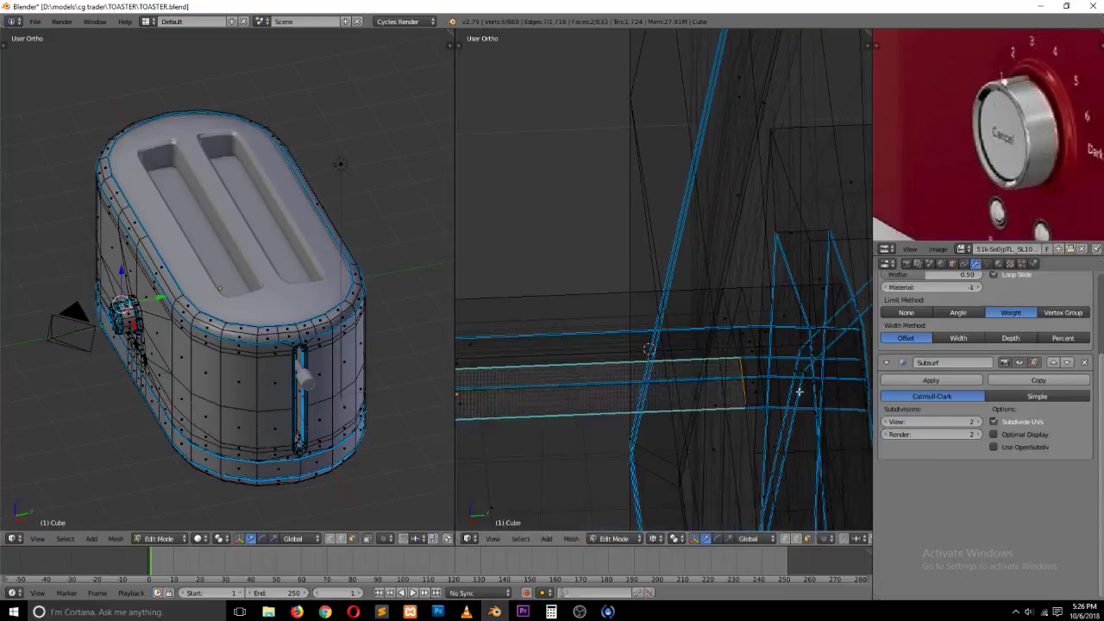
Step: Delete the two cross edge loops near the indicator bar's inner end, where it meets the knob's base ring
{"action": "key", "text": "z"}
{"action": "key", "text": "ctrl+Tab"}
{"action": "left_click", "coordinate": [746, 338]}
{"action": "right_click", "coordinate": [742, 376], "text": "alt"}
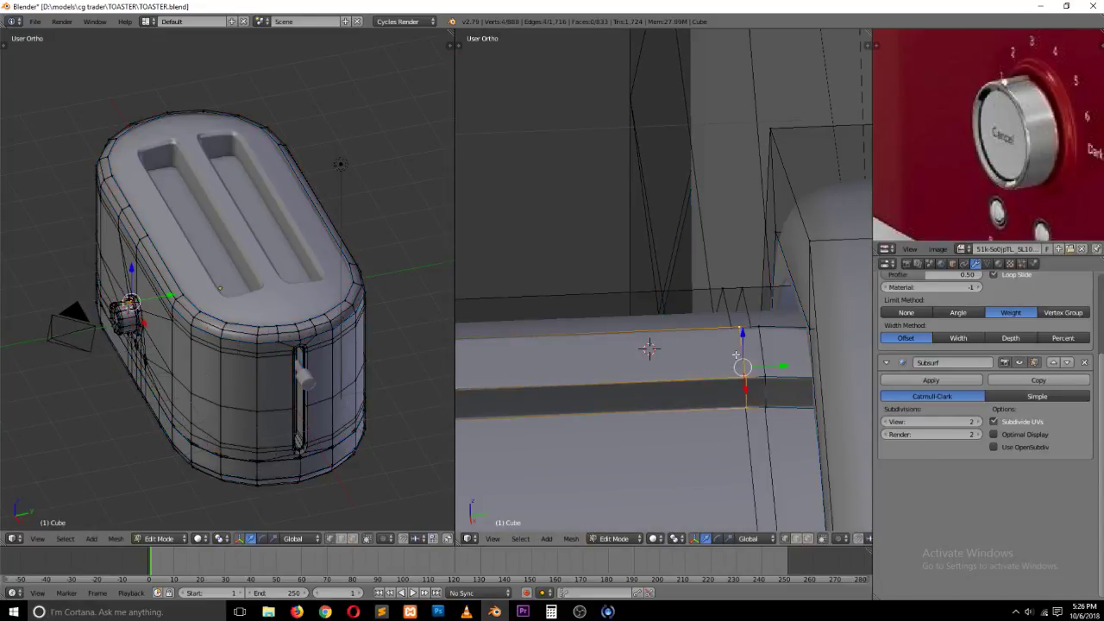
{"action": "key", "text": "x"}
{"action": "left_click", "coordinate": [724, 362]}
{"action": "key", "text": "z"}
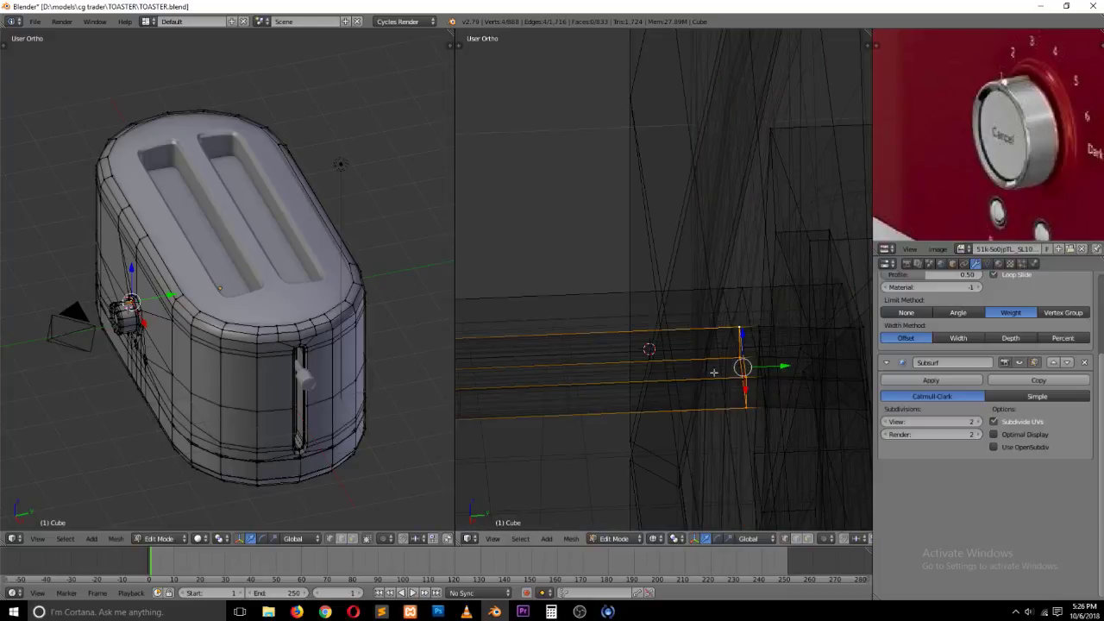
{"action": "key", "text": "z"}
{"action": "key", "text": "x"}
{"action": "left_click", "coordinate": [714, 371]}
{"action": "key", "text": "x"}
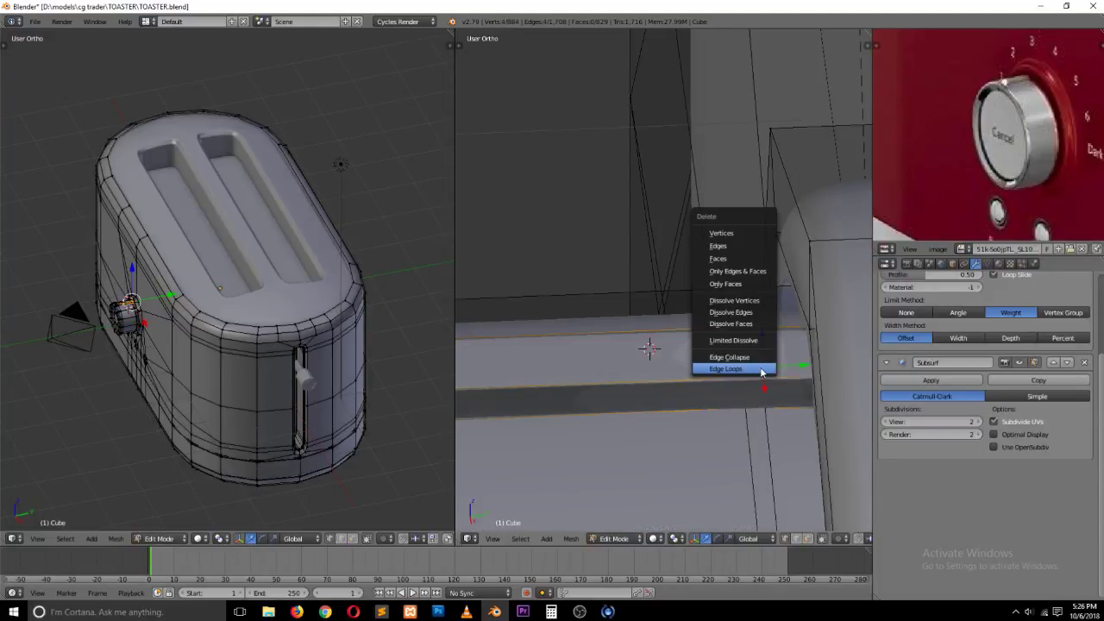
{"action": "left_click", "coordinate": [761, 369]}
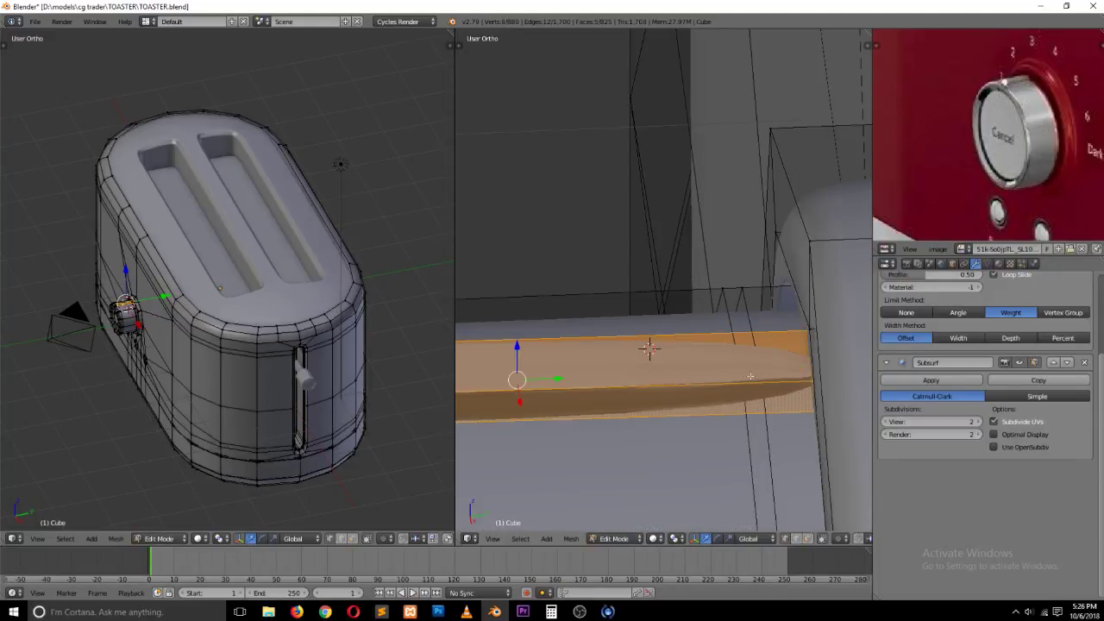
Step: Delete the hidden end face at the inner end of the indicator bar, leaving the surrounding bar faces in place
{"action": "key", "text": "a"}
{"action": "key", "text": "ctrl+Tab"}
{"action": "left_click", "coordinate": [788, 390]}
{"action": "key", "text": "z"}
{"action": "middle_click_drag", "start_coordinate": [823, 368], "coordinate": [736, 377]}
{"action": "right_click", "coordinate": [734, 365]}
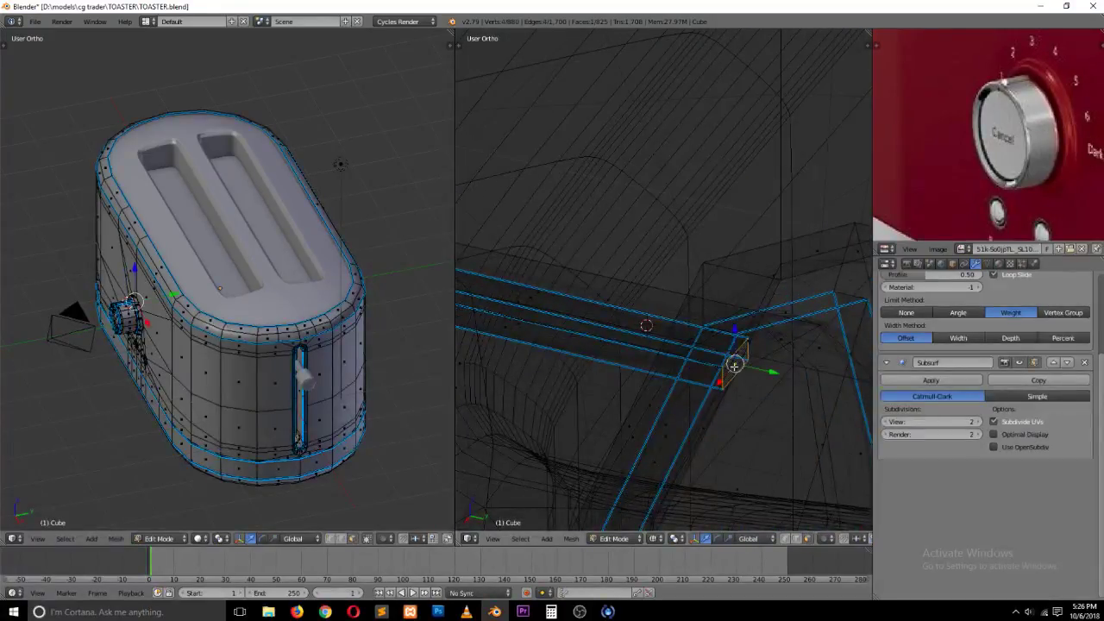
{"action": "key", "text": "x"}
{"action": "left_click", "coordinate": [713, 259]}
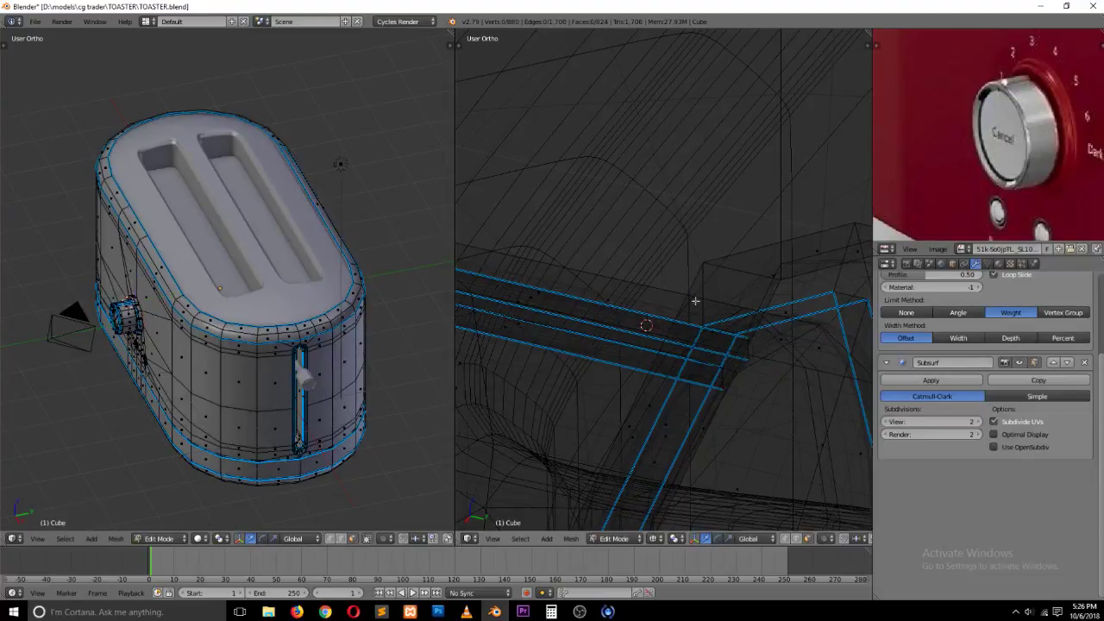
Step: Lower the indicator bar's two underside faces slightly so the bar sinks into the knob's side
{"action": "key", "text": "z"}
{"action": "mouse_move", "coordinate": [695, 301]}
{"action": "middle_mouse_down"}
{"action": "mouse_move", "coordinate": [703, 407]}
{"action": "mouse_move", "coordinate": [777, 400]}
{"action": "mouse_move", "coordinate": [712, 353]}
{"action": "mouse_move", "coordinate": [699, 381]}
{"action": "middle_mouse_up"}
{"action": "key", "text": "z"}
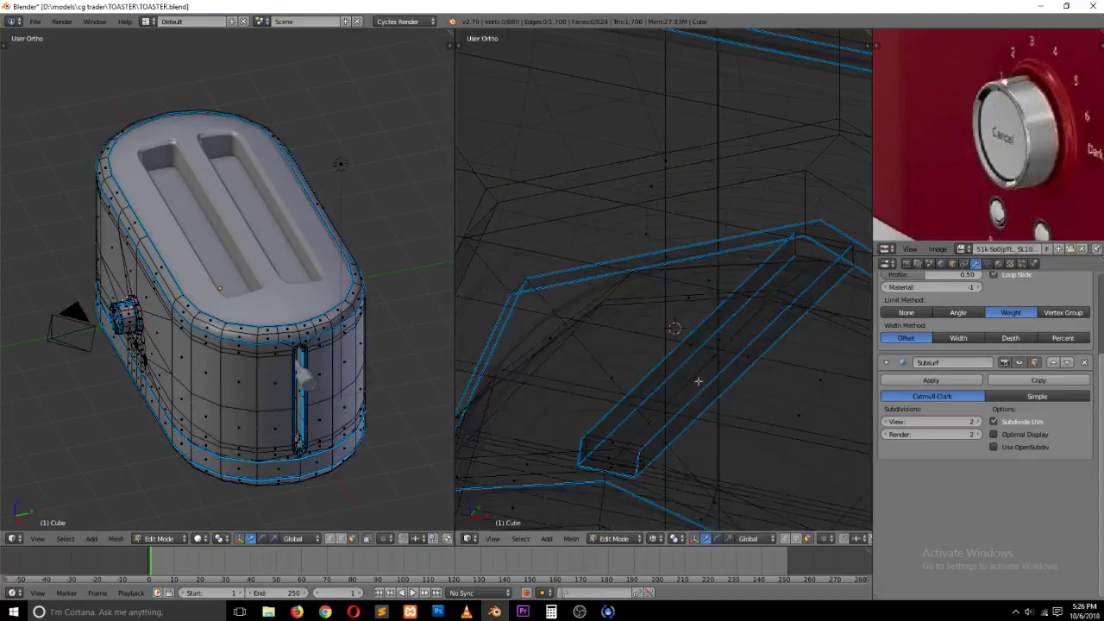
{"action": "right_click", "coordinate": [644, 459]}
{"action": "right_click", "coordinate": [740, 353], "text": "shift"}
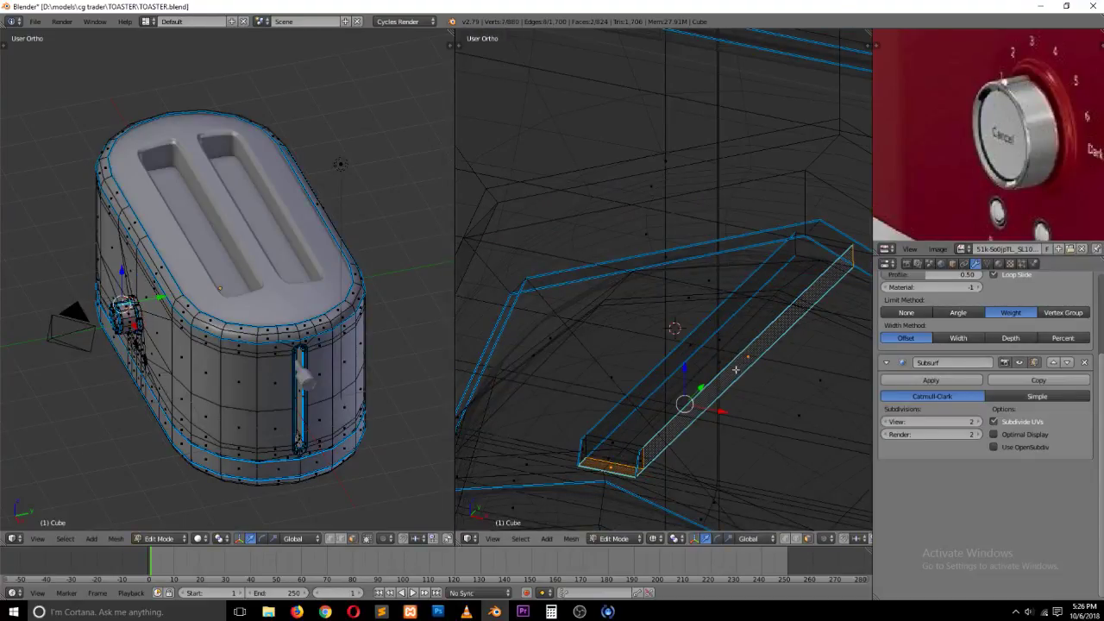
{"action": "right_click", "coordinate": [721, 360], "text": "shift"}
{"action": "right_click", "coordinate": [620, 468], "text": "shift"}
{"action": "key", "text": "z"}
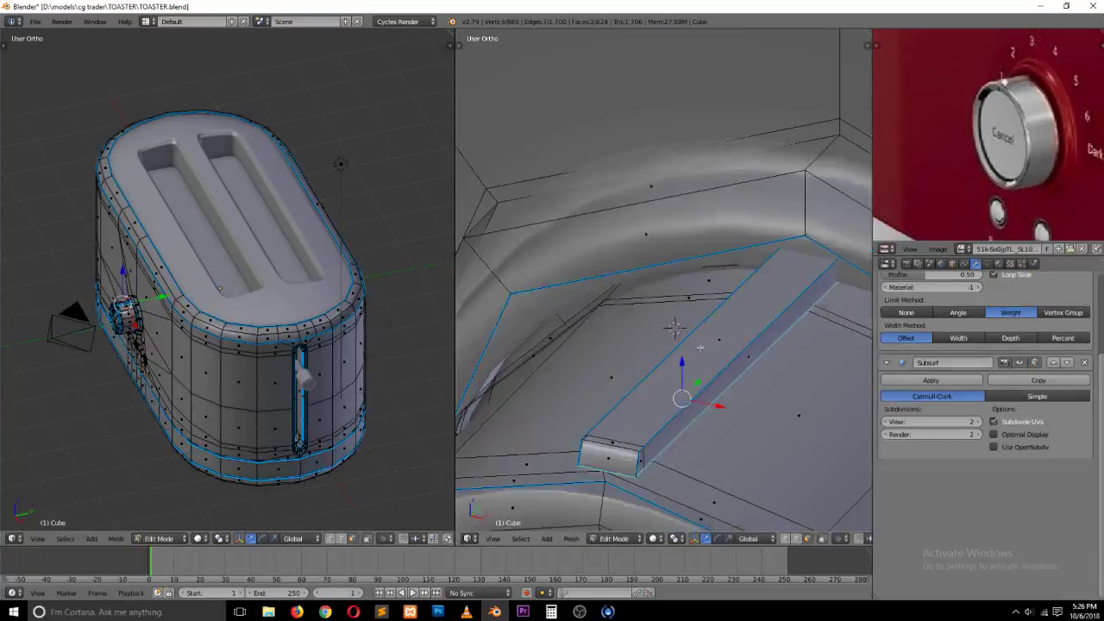
{"action": "left_click_drag", "start_coordinate": [686, 363], "coordinate": [684, 373]}
{"action": "left_click", "coordinate": [684, 372]}
{"action": "key", "text": "Tab"}
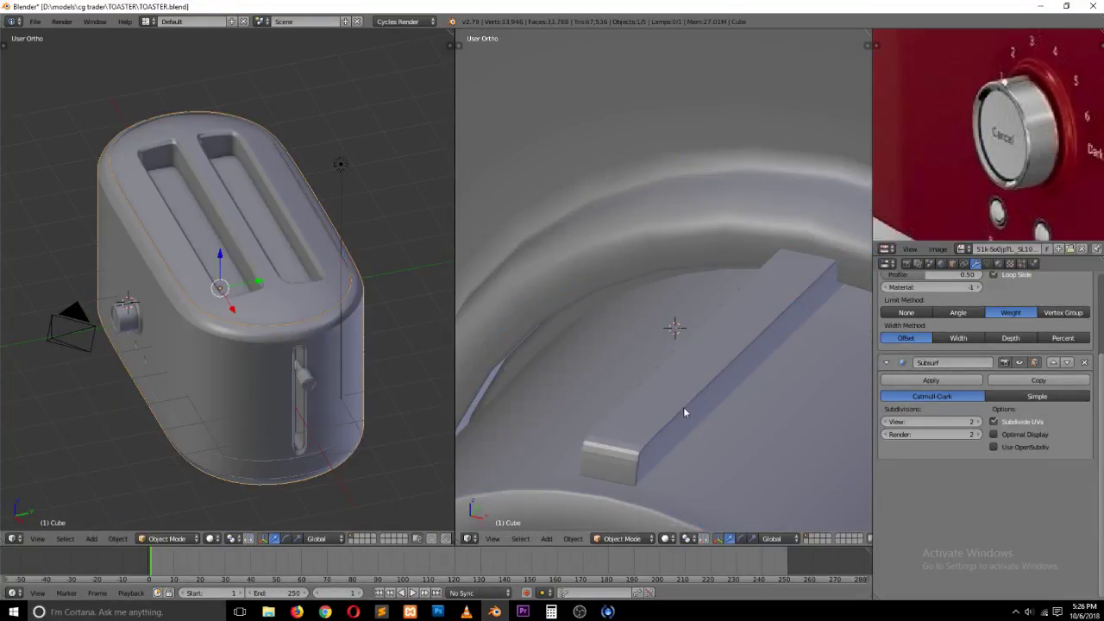
Step: Apply smooth shading to the toaster's separate top part and to the main body with the knob, and save the file
{"action": "right_click", "coordinate": [683, 411]}
{"action": "key", "text": "t"}
{"action": "left_click", "coordinate": [491, 201]}
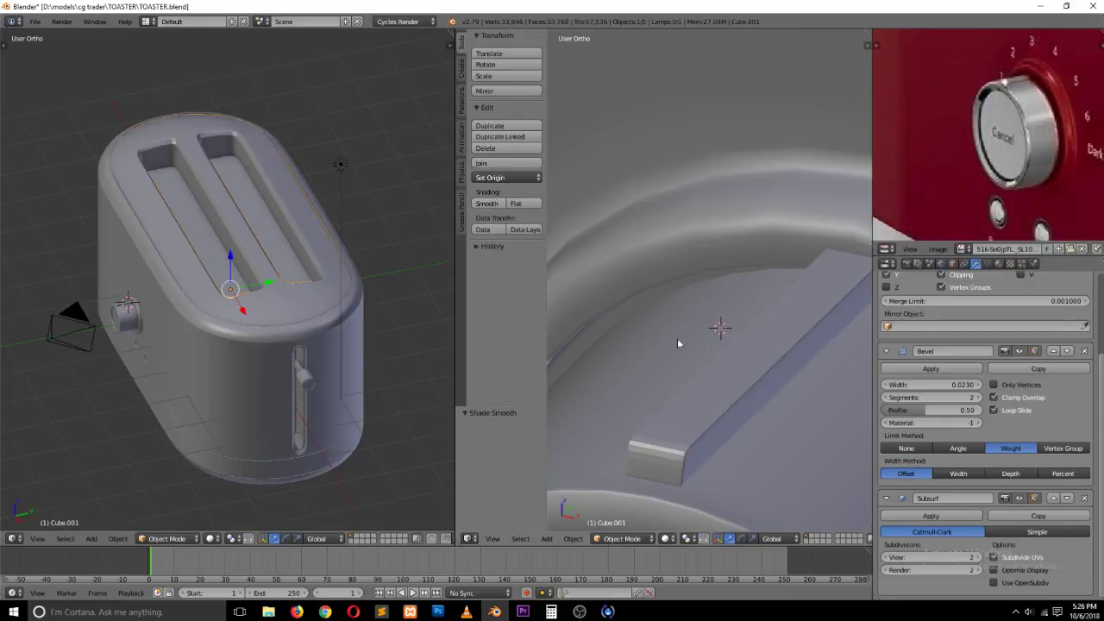
{"action": "right_click", "coordinate": [653, 364]}
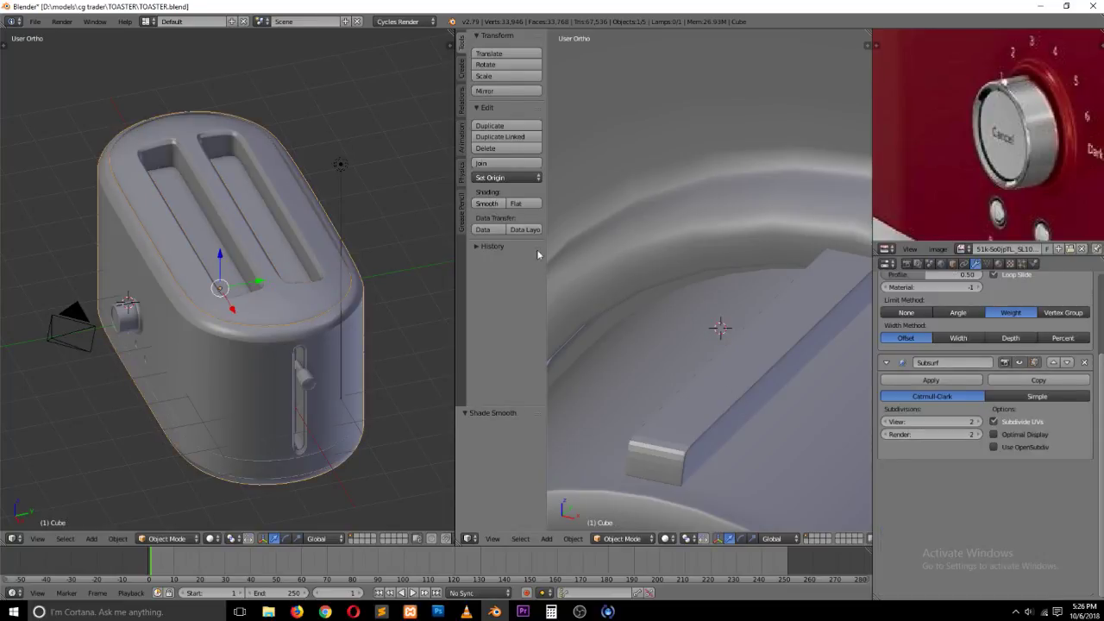
{"action": "left_click", "coordinate": [490, 201]}
{"action": "key", "text": "t"}
{"action": "scroll", "coordinate": [736, 390], "scroll_direction": "down", "scroll_amount": 8}
{"action": "key", "text": "ctrl+s"}
Step: Duplicate in place the inner disc faces of the three small button recesses below the knob
{"action": "mouse_move", "coordinate": [731, 392]}
{"action": "middle_mouse_down"}
{"action": "mouse_move", "coordinate": [722, 344]}
{"action": "mouse_move", "coordinate": [711, 358]}
{"action": "mouse_move", "coordinate": [715, 403]}
{"action": "middle_mouse_up"}
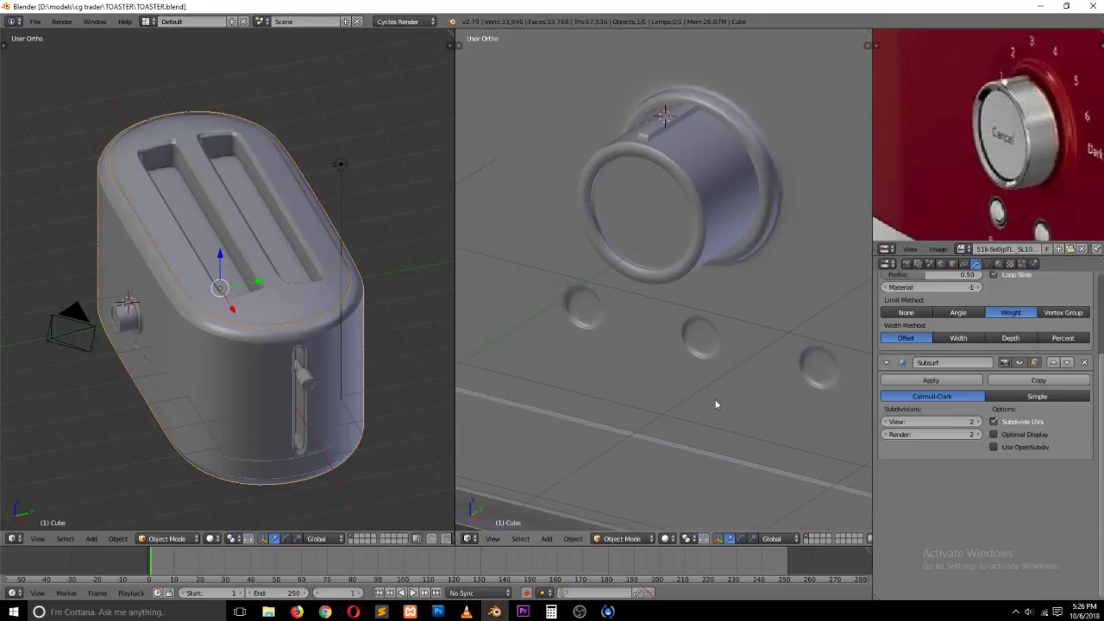
{"action": "scroll", "coordinate": [715, 404], "scroll_direction": "up", "scroll_amount": 4}
{"action": "key", "text": "Tab"}
{"action": "key", "text": "ctrl+Tab"}
{"action": "left_click", "coordinate": [561, 354]}
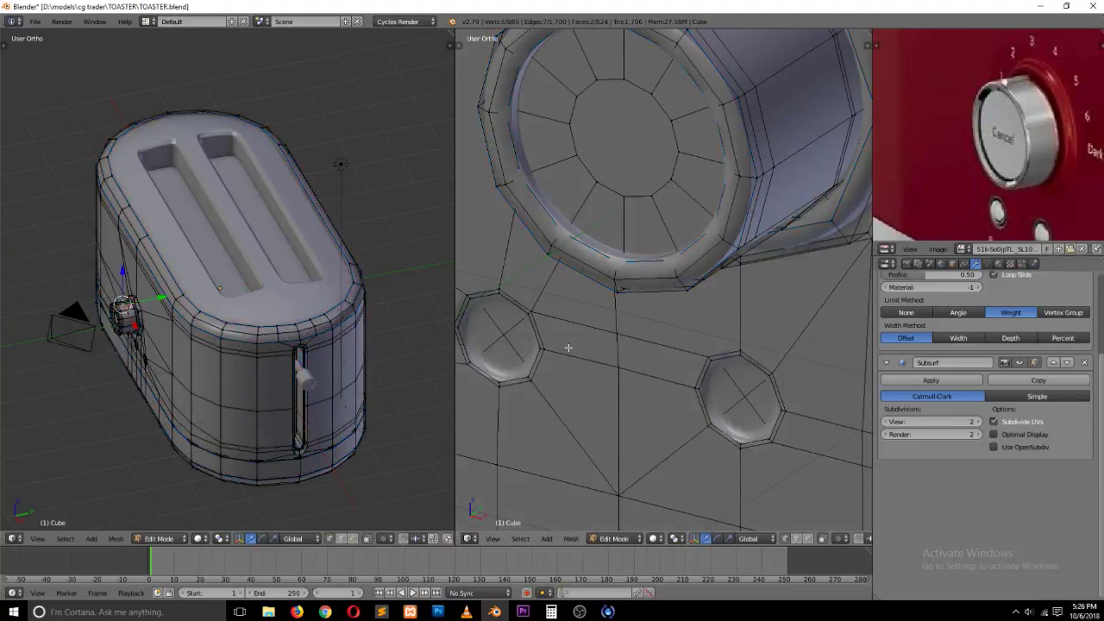
{"action": "right_click", "coordinate": [501, 336]}
{"action": "scroll", "coordinate": [658, 362], "scroll_direction": "down", "scroll_amount": 5}
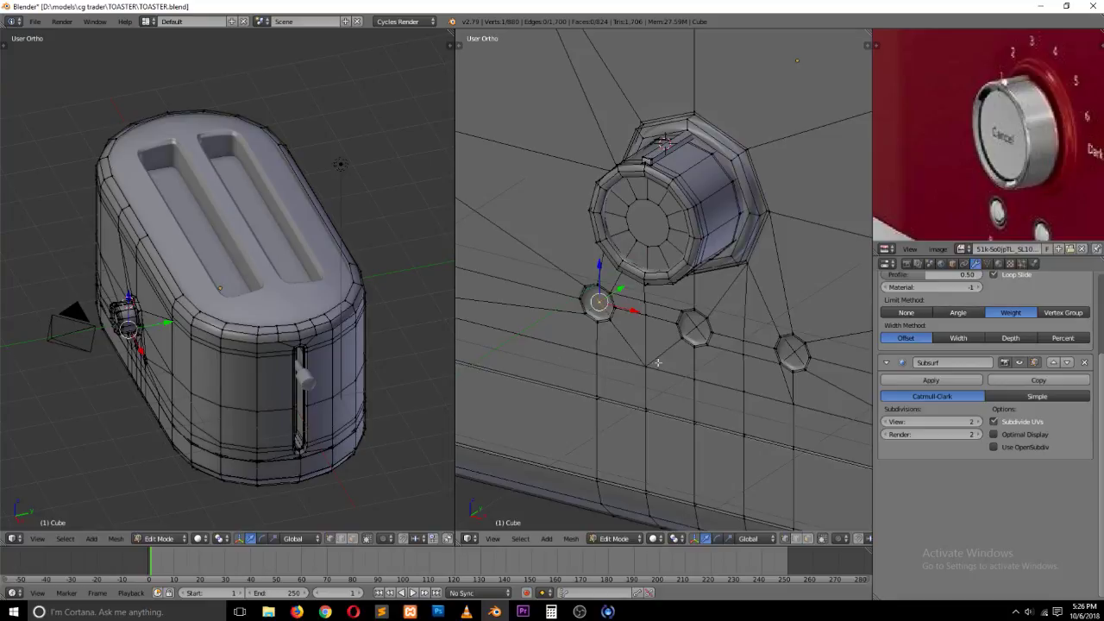
{"action": "right_click", "coordinate": [697, 328], "text": "shift"}
{"action": "right_click", "coordinate": [700, 329]}
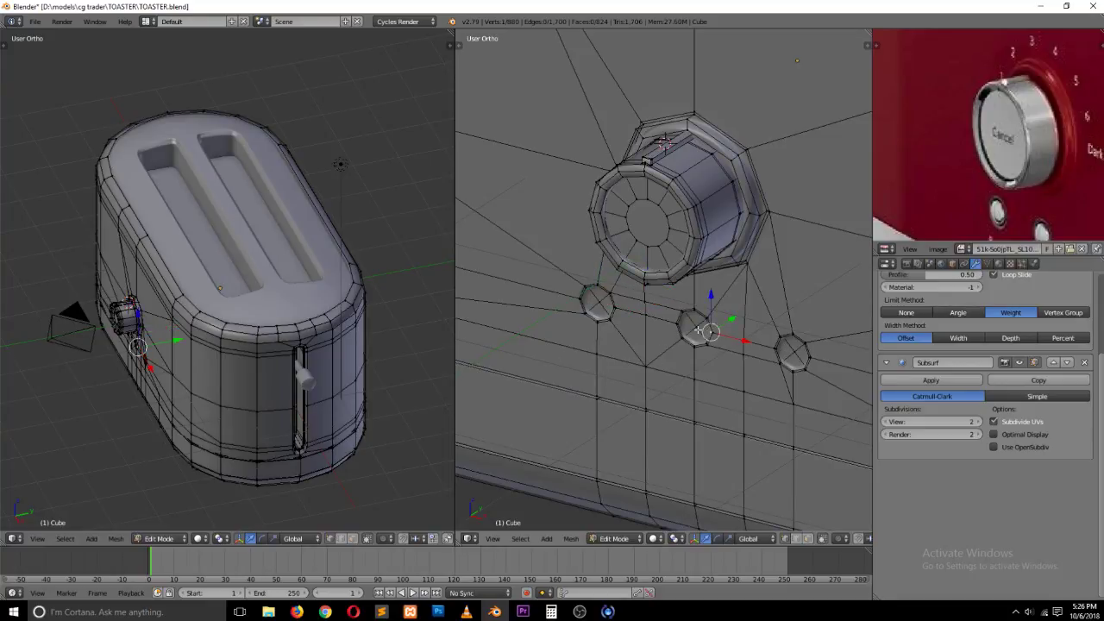
{"action": "right_click", "coordinate": [600, 310], "text": "shift"}
{"action": "right_click", "coordinate": [794, 355], "text": "shift"}
{"action": "scroll", "coordinate": [718, 363], "scroll_direction": "up", "scroll_amount": 3}
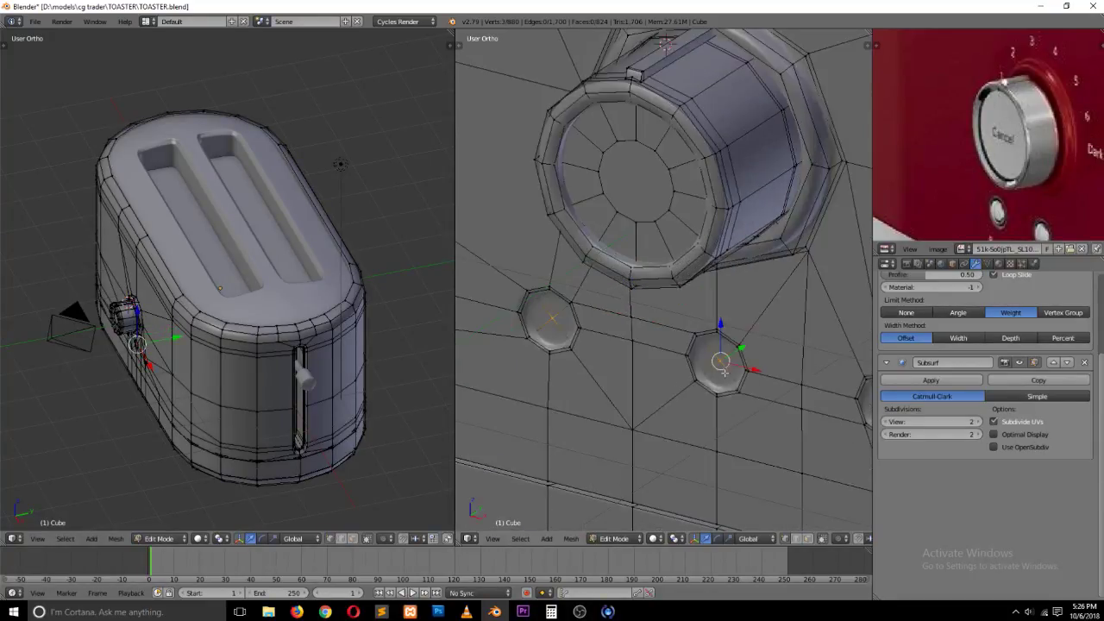
{"action": "key", "text": "ctrl+KP_Add"}
{"action": "key", "text": "shift+d"}
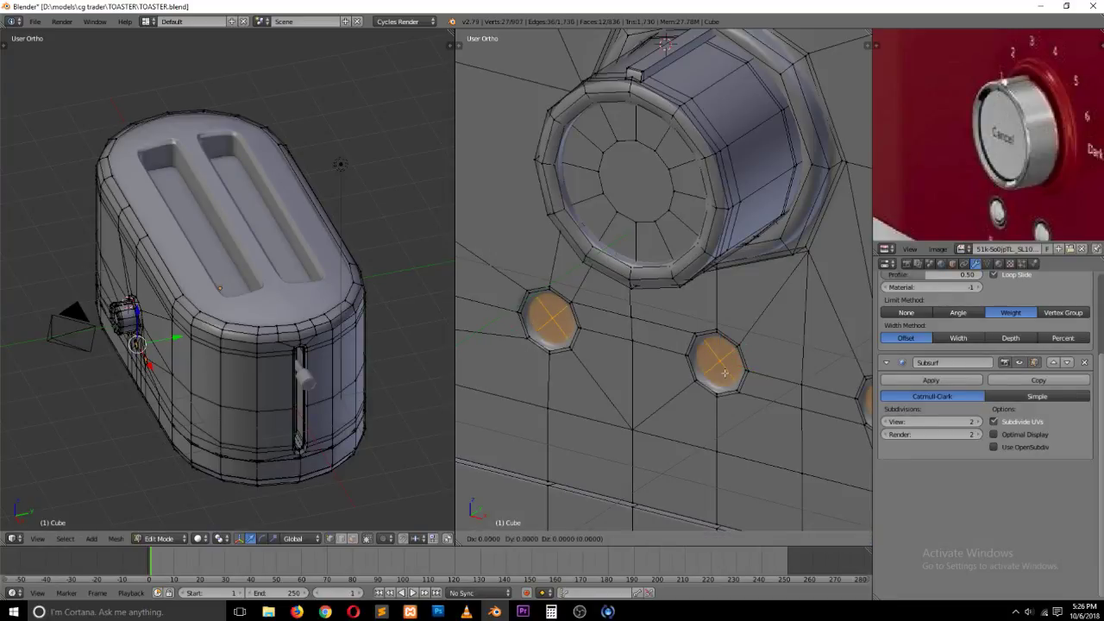
{"action": "right_click", "coordinate": [725, 371]}
{"action": "scroll", "coordinate": [723, 369], "scroll_direction": "up", "scroll_amount": 3}
{"action": "middle_click_drag", "start_coordinate": [516, 359], "coordinate": [682, 358], "text": "shift"}
{"action": "scroll", "coordinate": [683, 355], "scroll_direction": "up", "scroll_amount": 2}
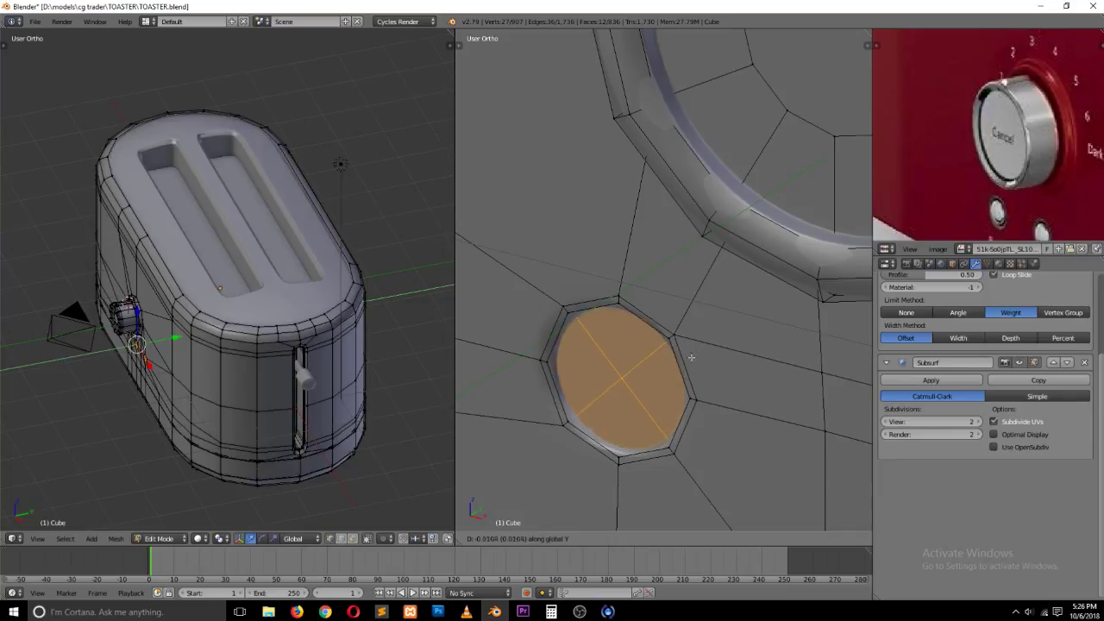
{"action": "key", "text": "g"}
{"action": "key", "text": "y"}
{"action": "right_click", "coordinate": [694, 356]}
Step: Extrude the three duplicated button discs outward and scale down their front faces about individual origins
{"action": "key", "text": "e"}
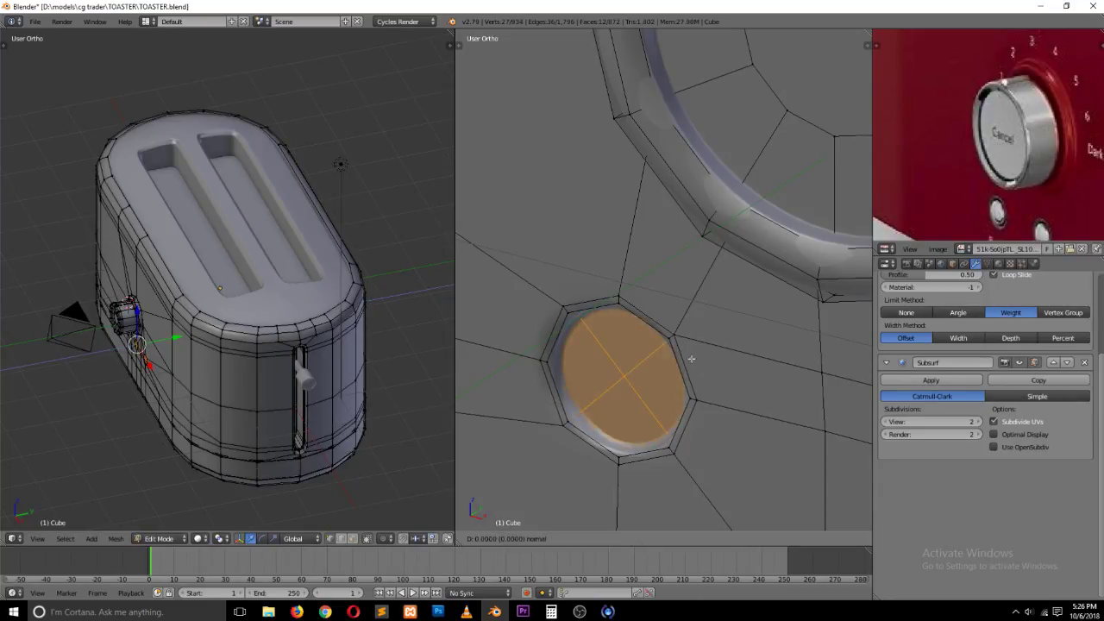
{"action": "left_click", "coordinate": [678, 375]}
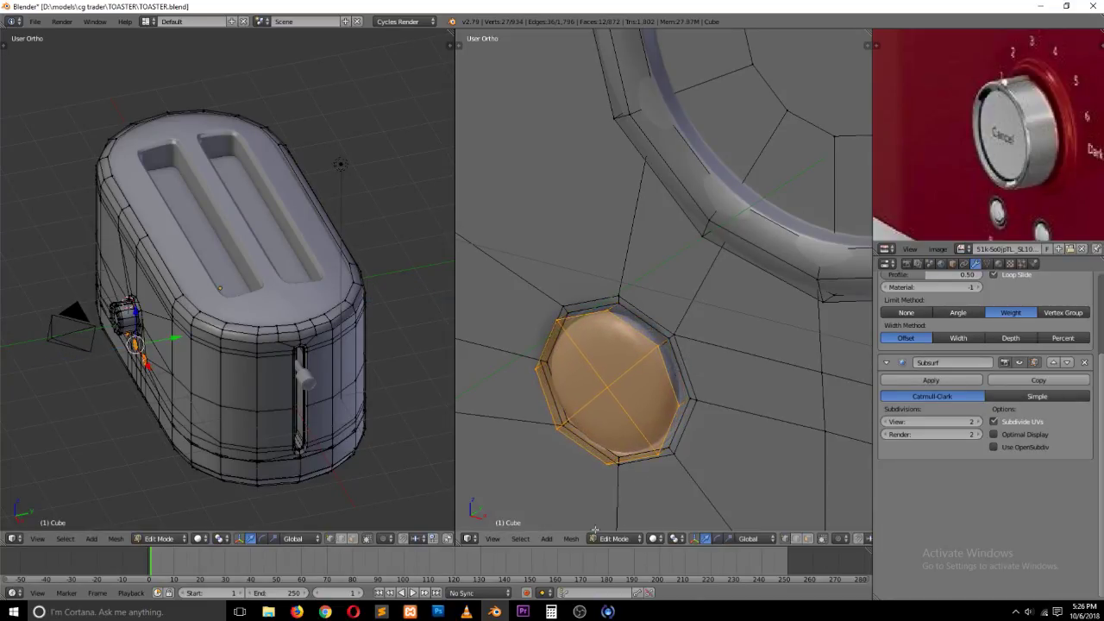
{"action": "left_click", "coordinate": [675, 539]}
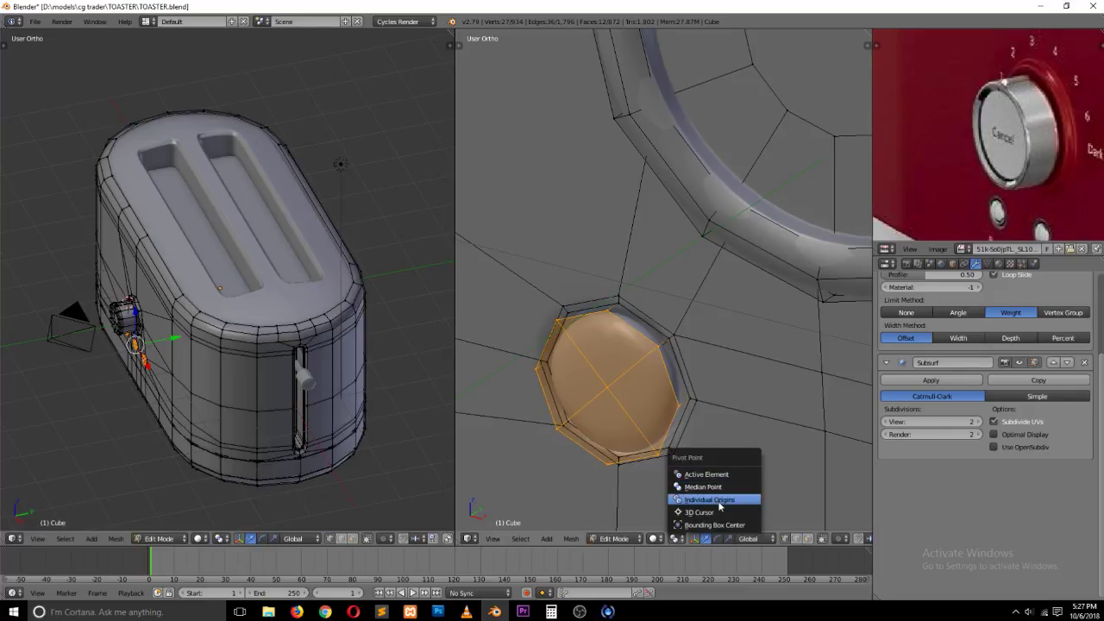
{"action": "left_click", "coordinate": [720, 507]}
{"action": "key", "text": "s"}
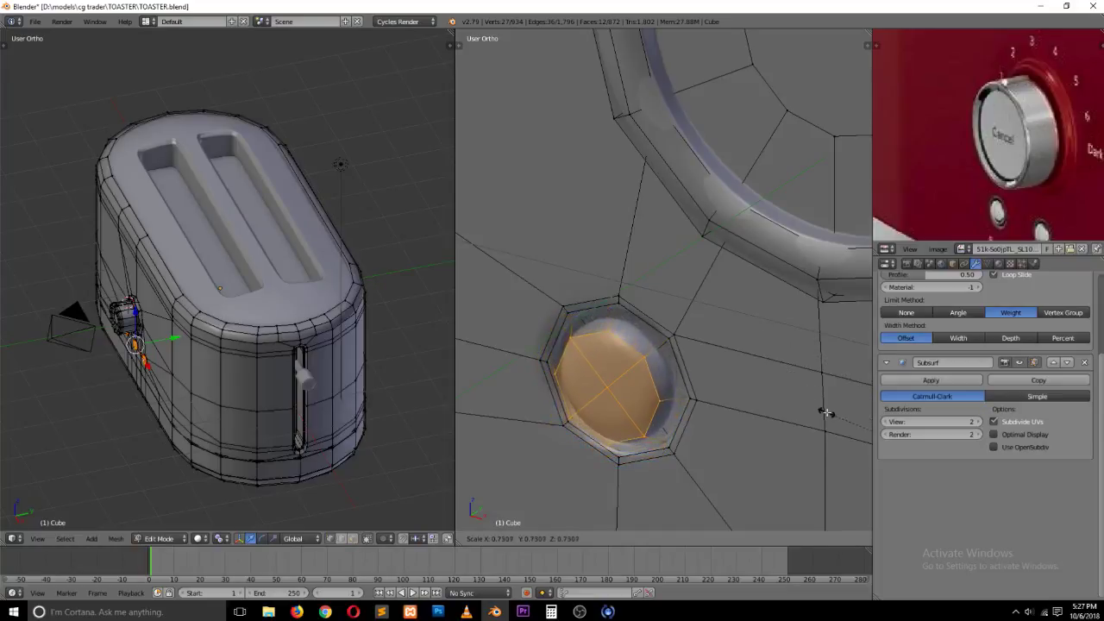
{"action": "left_click", "coordinate": [843, 437]}
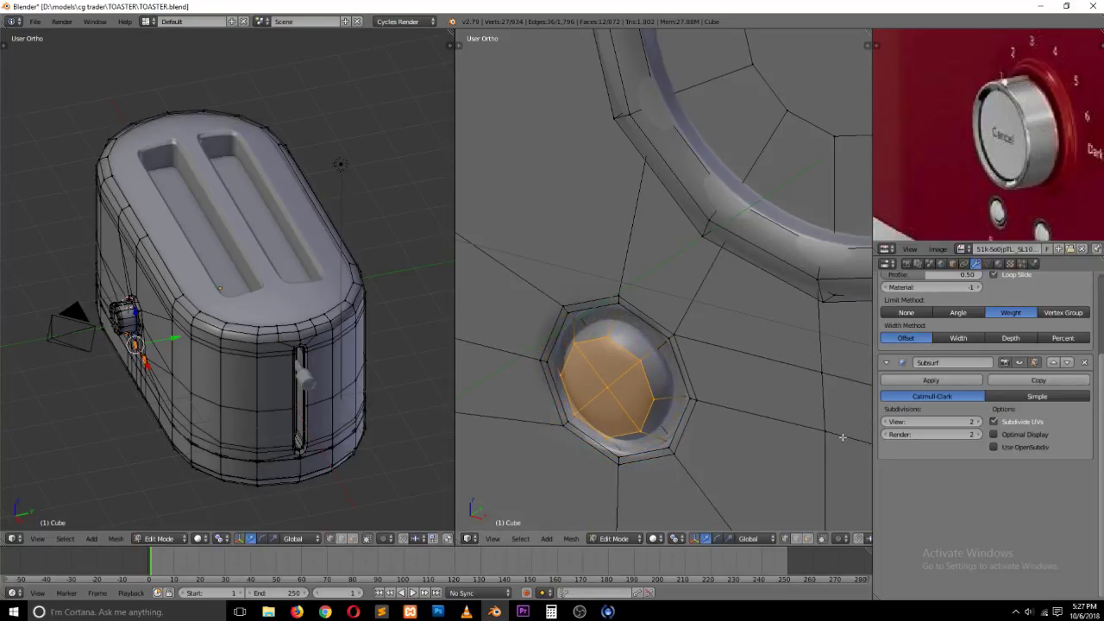
Step: Leave mesh editing, clear the object selection and save the file with the new buttons
{"action": "key", "text": "Tab"}
{"action": "scroll", "coordinate": [813, 421], "scroll_direction": "down", "scroll_amount": 5}
{"action": "middle_click_drag", "start_coordinate": [813, 421], "coordinate": [816, 414]}
{"action": "scroll", "coordinate": [816, 414], "scroll_direction": "down", "scroll_amount": 3}
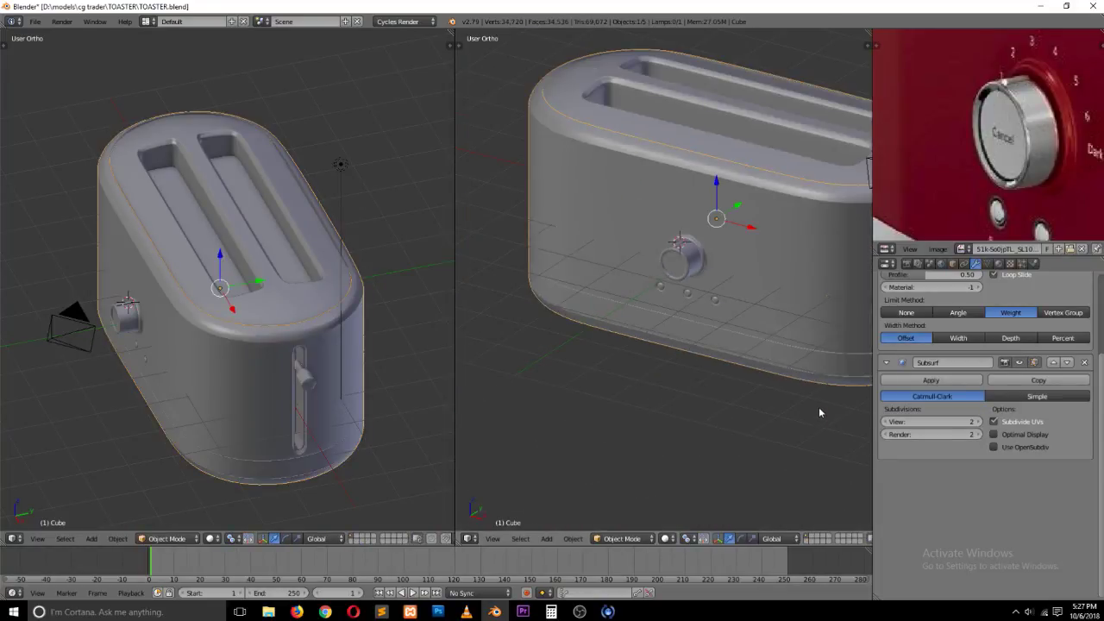
{"action": "key", "text": "a"}
{"action": "key", "text": "ctrl+s"}
Step: Compare the modelled knob and buttons with the reference photo of the whole toaster, and save the file again
{"action": "middle_click_drag", "start_coordinate": [791, 367], "coordinate": [787, 302]}
{"action": "scroll", "coordinate": [992, 155], "scroll_direction": "down", "scroll_amount": 3}
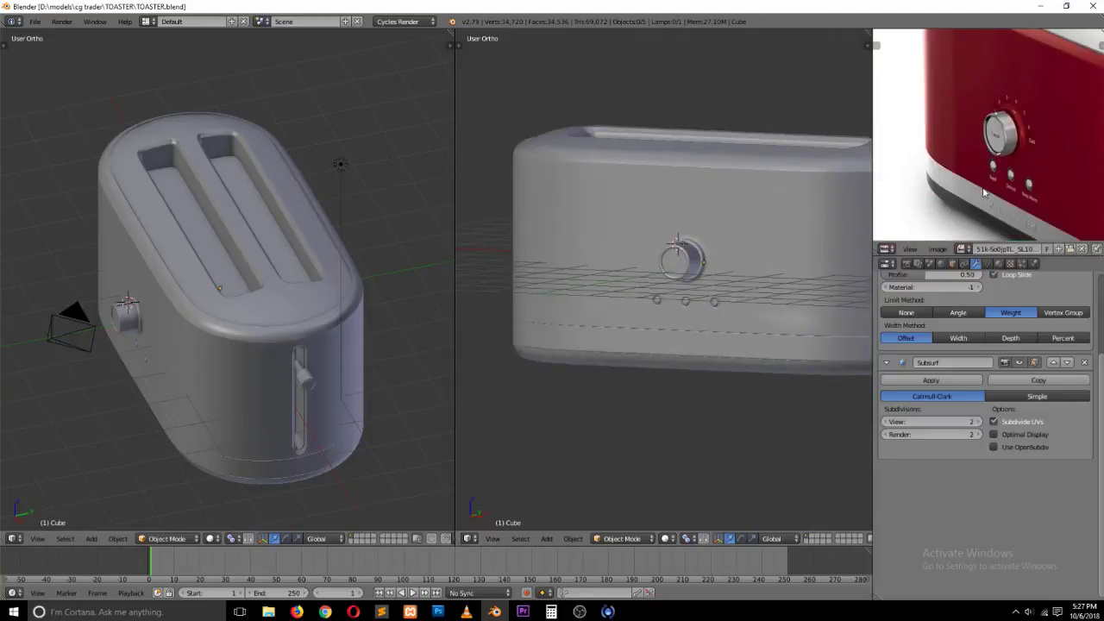
{"action": "middle_click_drag", "start_coordinate": [1004, 222], "coordinate": [957, 153]}
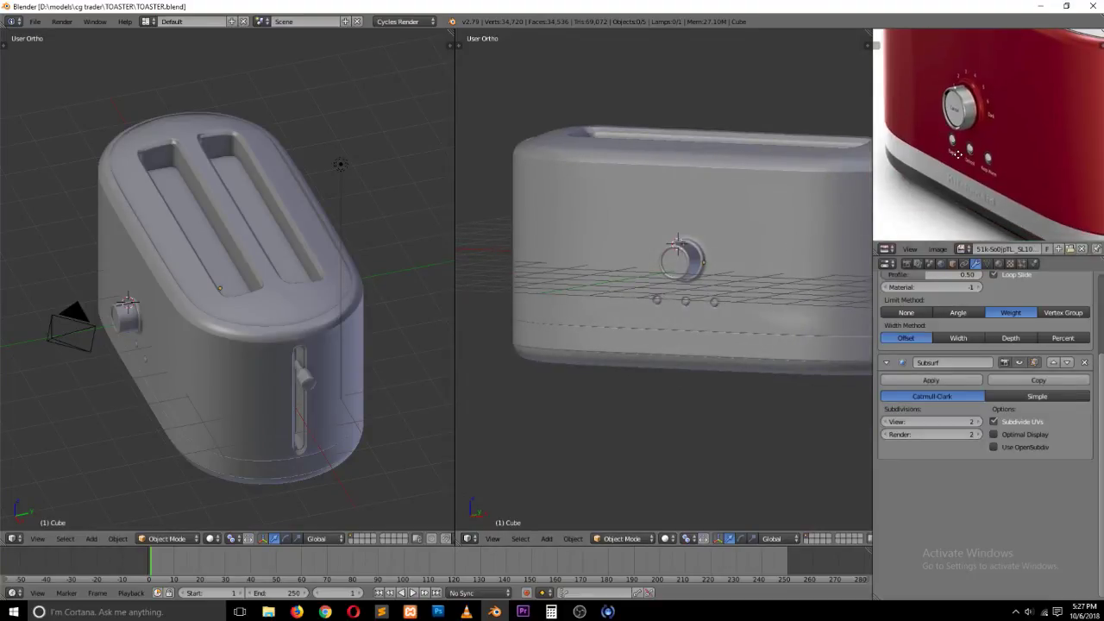
{"action": "key", "text": "ctrl+s"}
{"action": "left_click", "coordinate": [774, 282]}
{"action": "scroll", "coordinate": [967, 198], "scroll_direction": "down", "scroll_amount": 3}
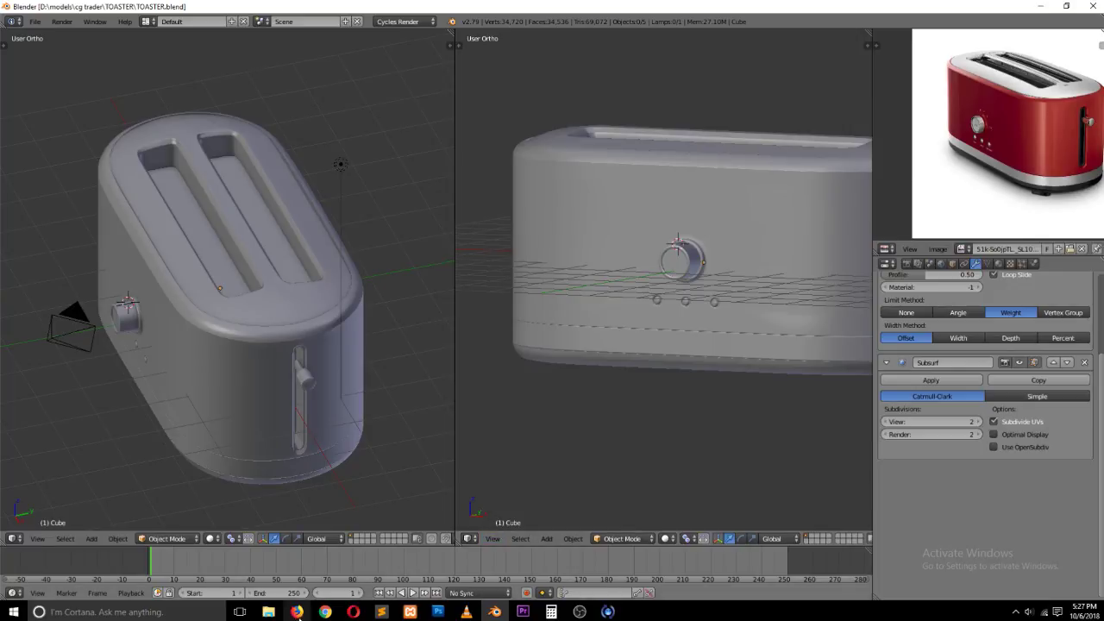
Step: Switch to Firefox and examine the KitchenAid toaster's product photos from the front, the side, above and the main angle
{"action": "left_click", "coordinate": [297, 612]}
{"action": "left_click", "coordinate": [944, 211]}
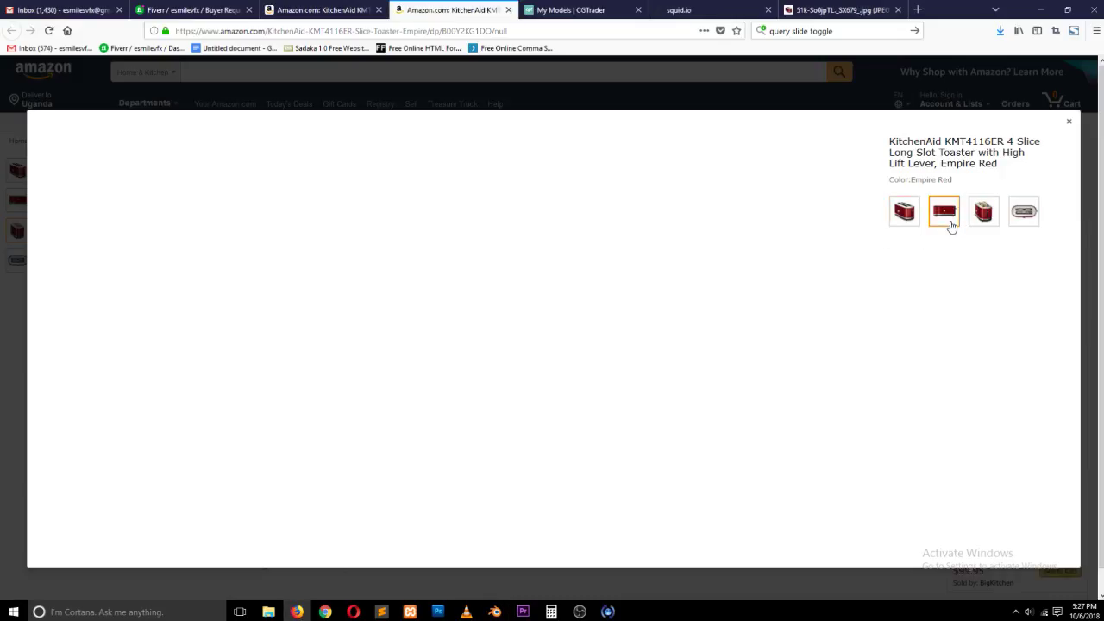
{"action": "left_click", "coordinate": [983, 211]}
{"action": "left_click", "coordinate": [1022, 214]}
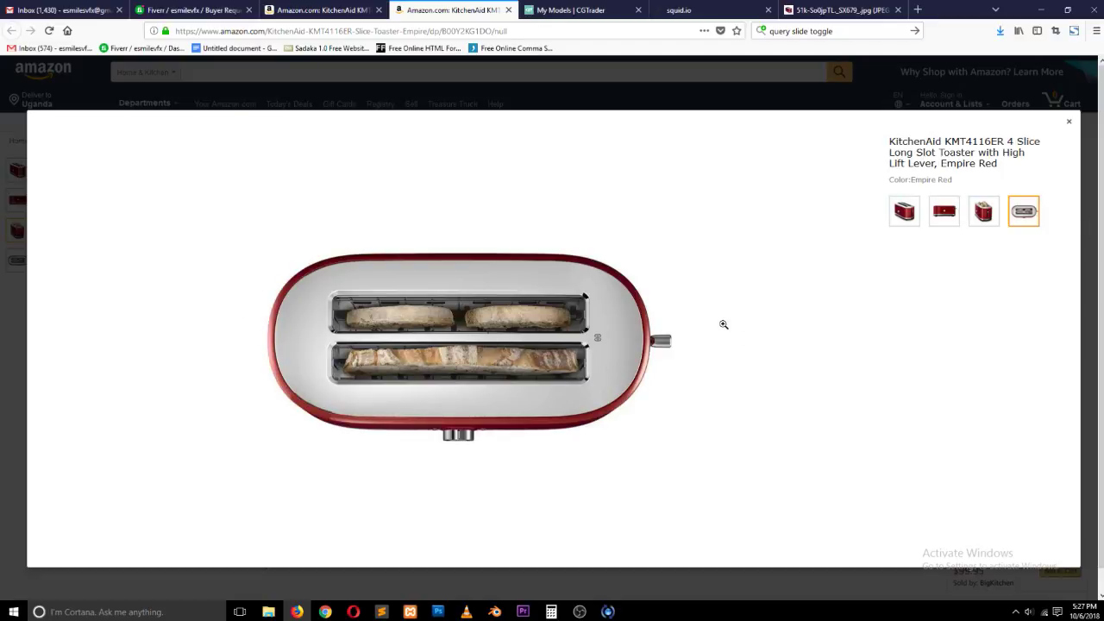
{"action": "left_click", "coordinate": [904, 211]}
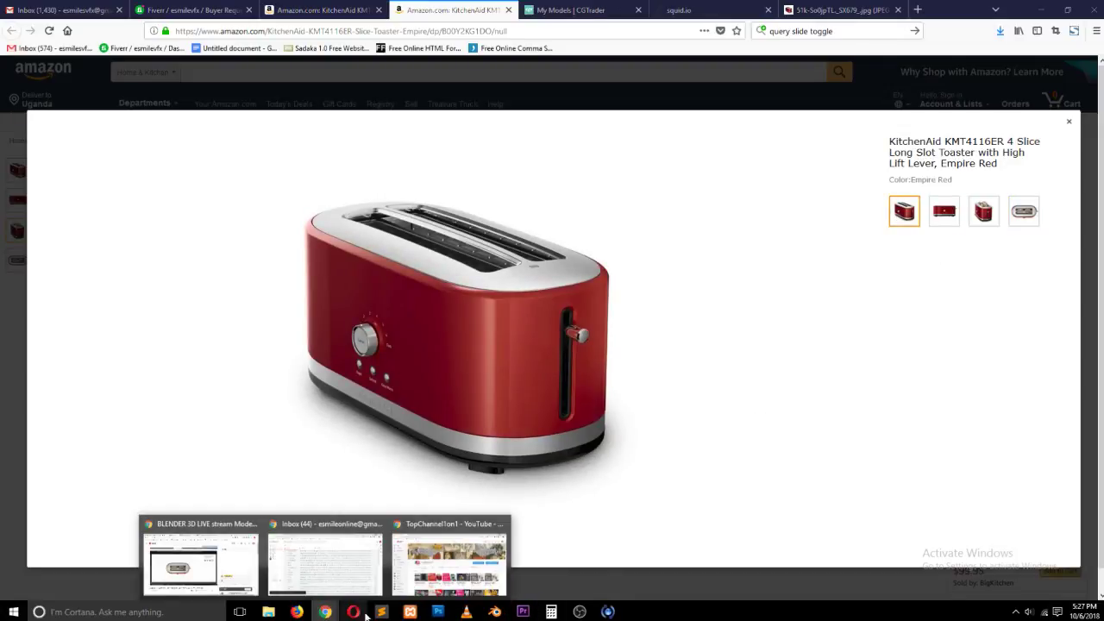
Step: Switch back to Blender and examine the toaster's slot openings from above and at an angle
{"action": "left_click", "coordinate": [497, 612]}
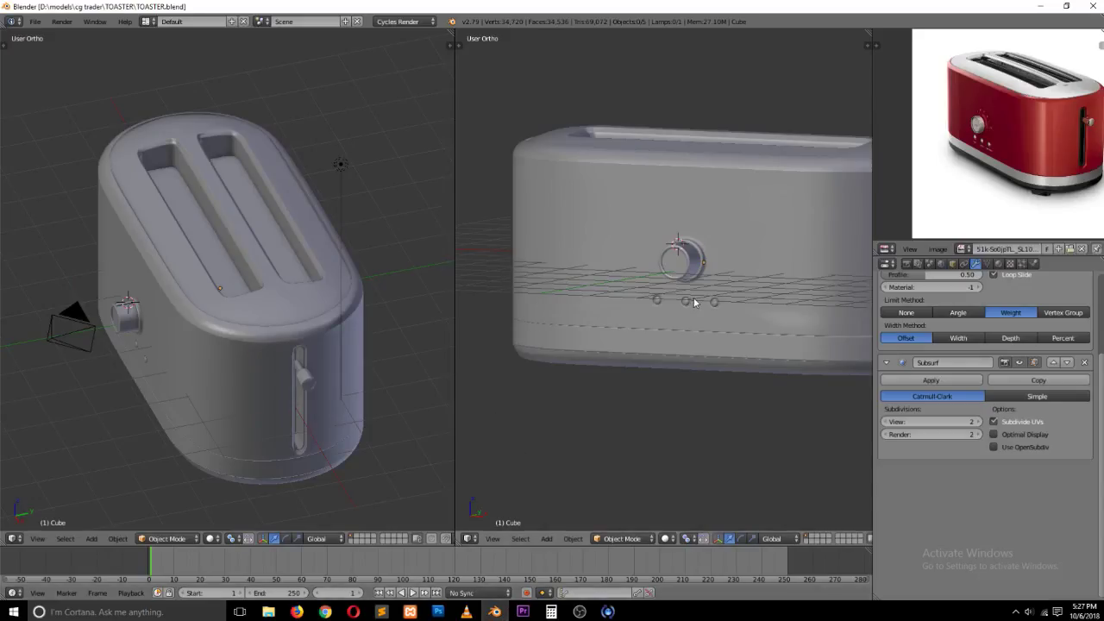
{"action": "scroll", "coordinate": [906, 115], "scroll_direction": "up", "scroll_amount": 1}
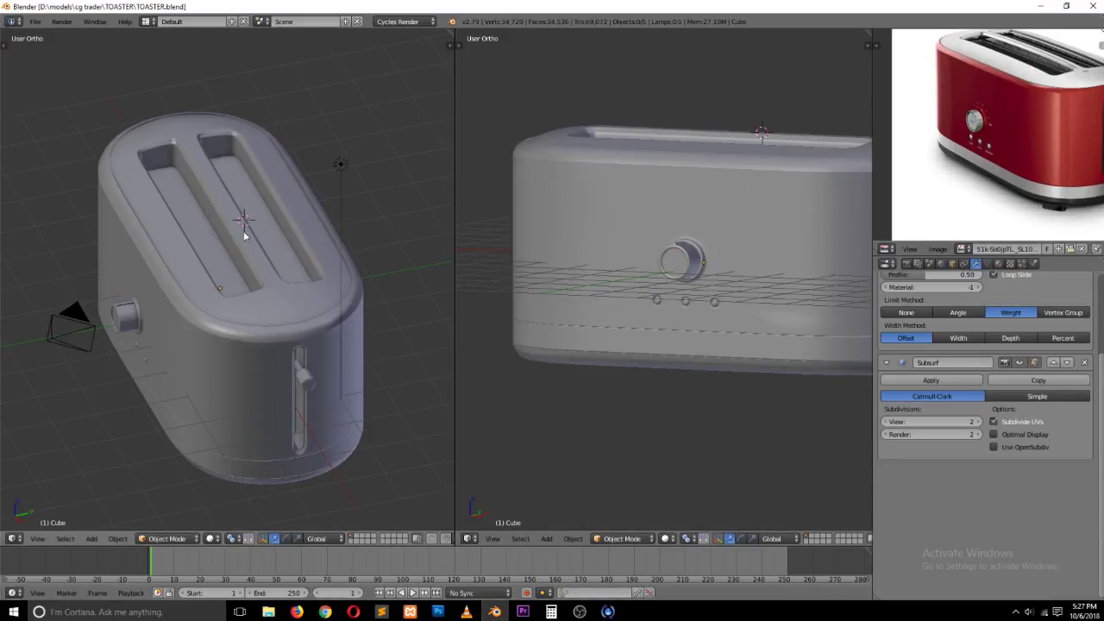
{"action": "key", "text": "KP_7"}
{"action": "right_click", "coordinate": [223, 255]}
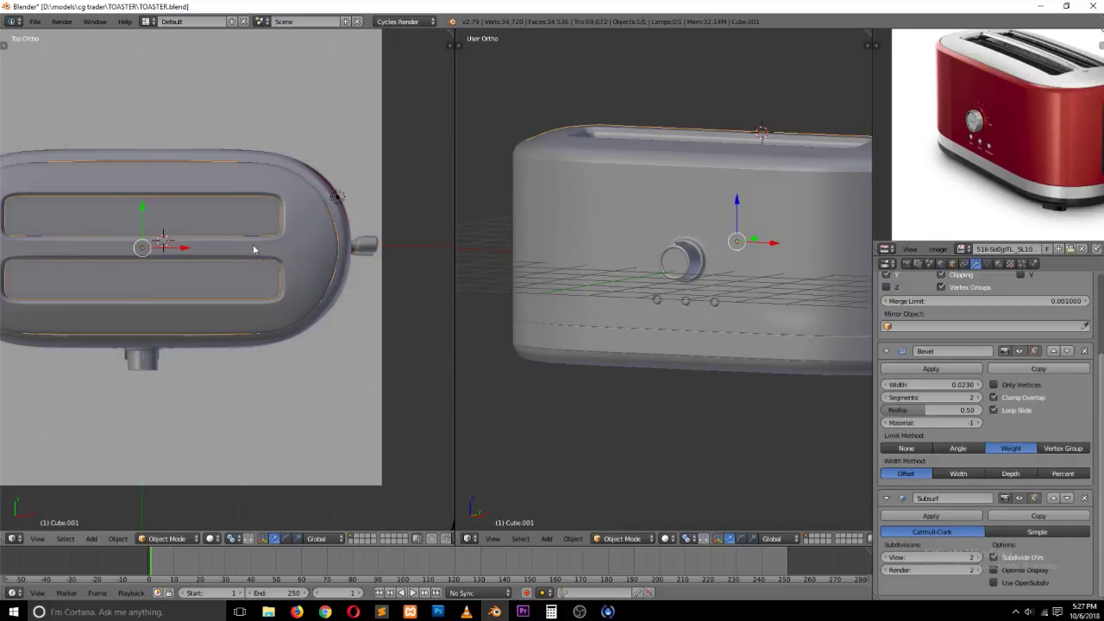
{"action": "middle_click_drag", "start_coordinate": [252, 244], "coordinate": [150, 180]}
{"action": "scroll", "coordinate": [164, 207], "scroll_direction": "up", "scroll_amount": 6, "text": "shift"}
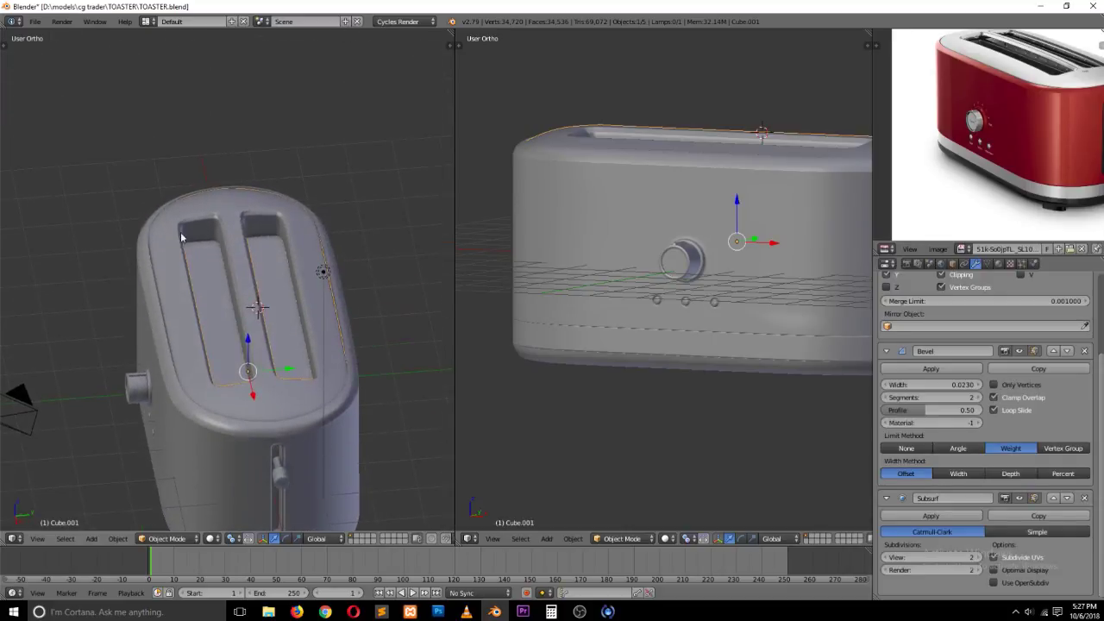
{"action": "scroll", "coordinate": [207, 259], "scroll_direction": "down", "scroll_amount": 5, "text": "ctrl"}
{"action": "scroll", "coordinate": [324, 298], "scroll_direction": "up", "scroll_amount": 4}
{"action": "key", "text": "z"}
{"action": "key", "text": "z"}
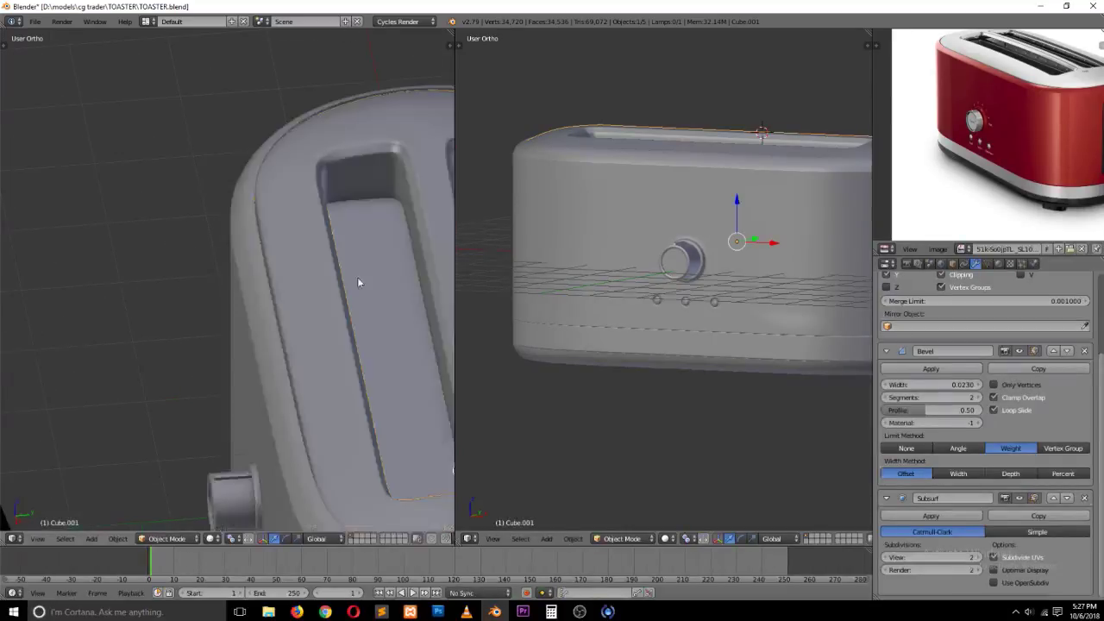
Step: Select the toaster body, check its interior in wireframe, and open its mesh for editing in face selection mode
{"action": "right_click", "coordinate": [394, 346]}
{"action": "scroll", "coordinate": [389, 352], "scroll_direction": "down", "scroll_amount": 4}
{"action": "key", "text": "z"}
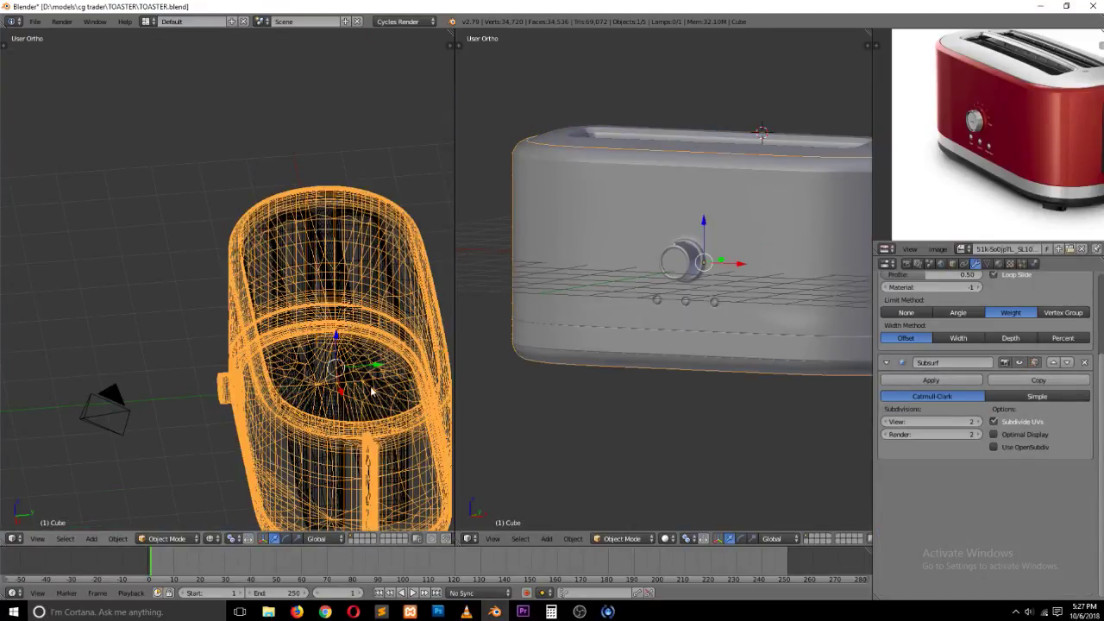
{"action": "key", "text": "z"}
{"action": "key", "text": "Tab"}
{"action": "key", "text": "z"}
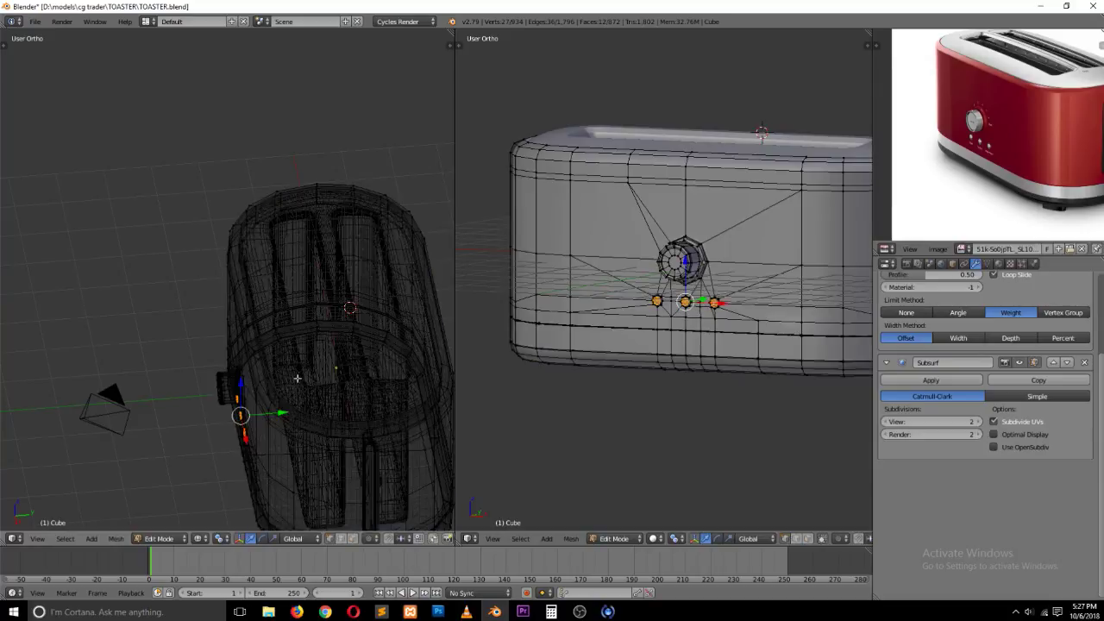
{"action": "key", "text": "ctrl+Tab"}
{"action": "left_click", "coordinate": [296, 410]}
Step: Select the large face closing the body beneath the slotted top and delete it
{"action": "right_click", "coordinate": [325, 317]}
{"action": "key", "text": "z"}
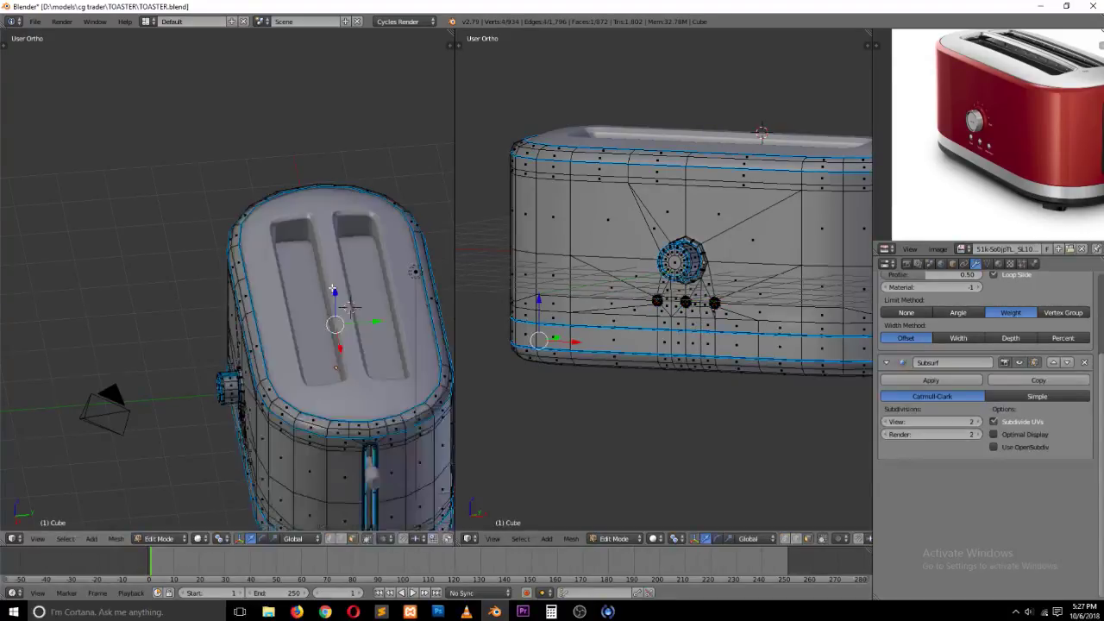
{"action": "right_click", "coordinate": [335, 302]}
{"action": "scroll", "coordinate": [376, 335], "scroll_direction": "down", "scroll_amount": 3}
{"action": "middle_click_drag", "start_coordinate": [376, 336], "coordinate": [397, 330]}
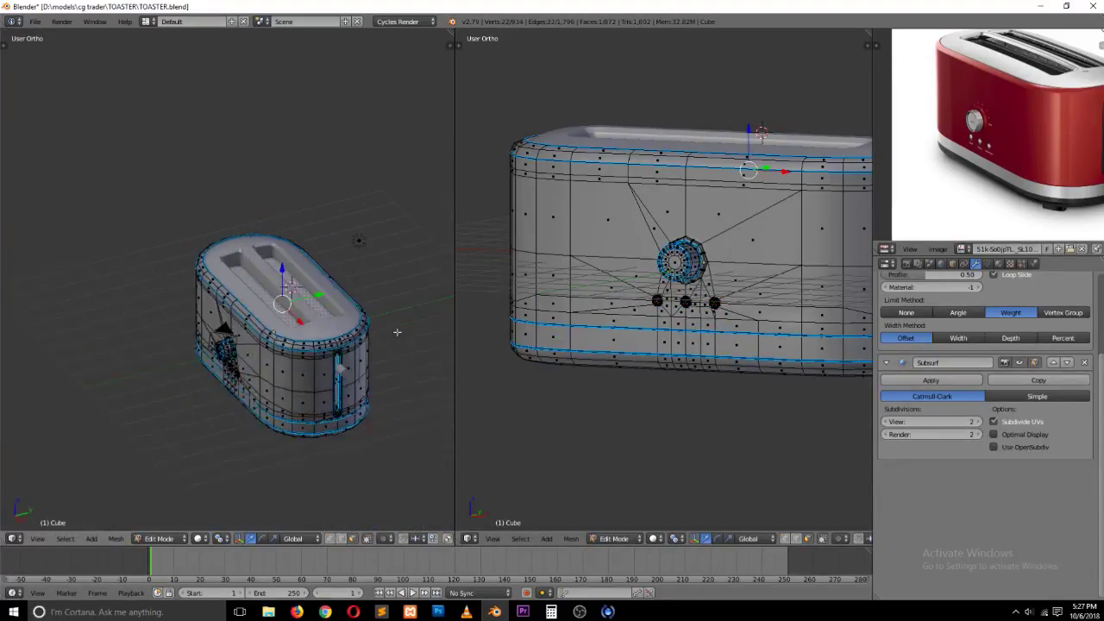
{"action": "scroll", "coordinate": [343, 336], "scroll_direction": "up", "scroll_amount": 2}
{"action": "left_click_drag", "start_coordinate": [308, 268], "coordinate": [308, 373]}
{"action": "key", "text": "z"}
{"action": "key", "text": "x"}
{"action": "left_click", "coordinate": [308, 378]}
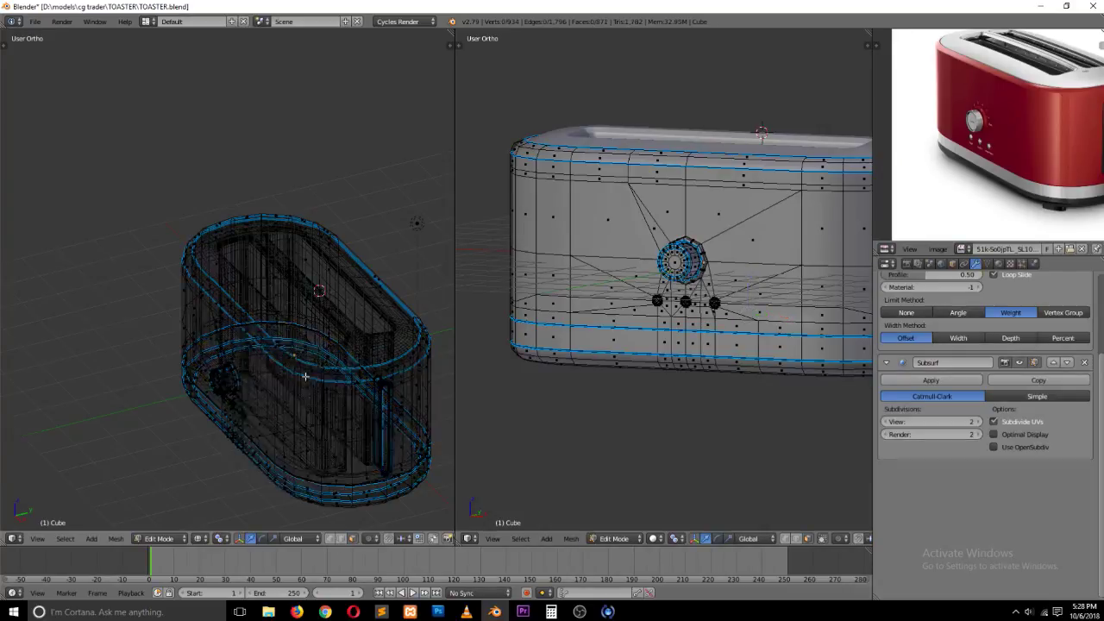
Step: Return to solid shading, leave mesh editing, clear the object selection and save over TOASTER.blend
{"action": "key", "text": "z"}
{"action": "key", "text": "Tab"}
{"action": "middle_click_drag", "start_coordinate": [308, 382], "coordinate": [345, 249]}
{"action": "key", "text": "a"}
{"action": "key", "text": "x"}
{"action": "key", "text": "ctrl+s"}
{"action": "left_click", "coordinate": [344, 309]}
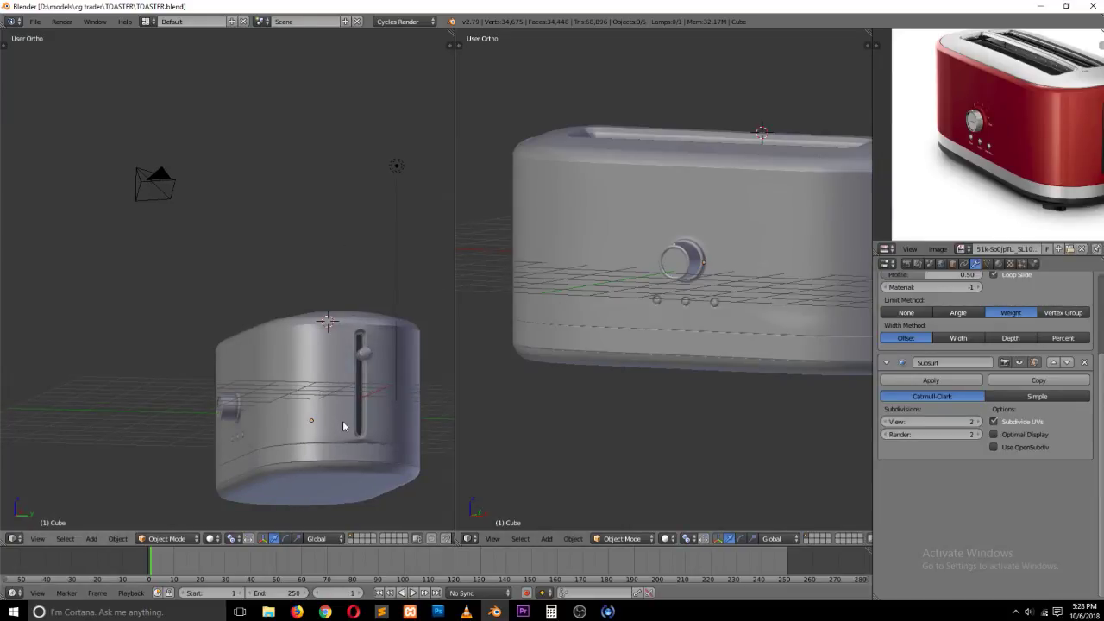
Step: Select the two large faces on the body's underside and inset them twice, the first time by about 0.31
{"action": "right_click", "coordinate": [345, 461]}
{"action": "middle_click_drag", "start_coordinate": [345, 462], "coordinate": [349, 269]}
{"action": "key", "text": "Tab"}
{"action": "key", "text": "Tab"}
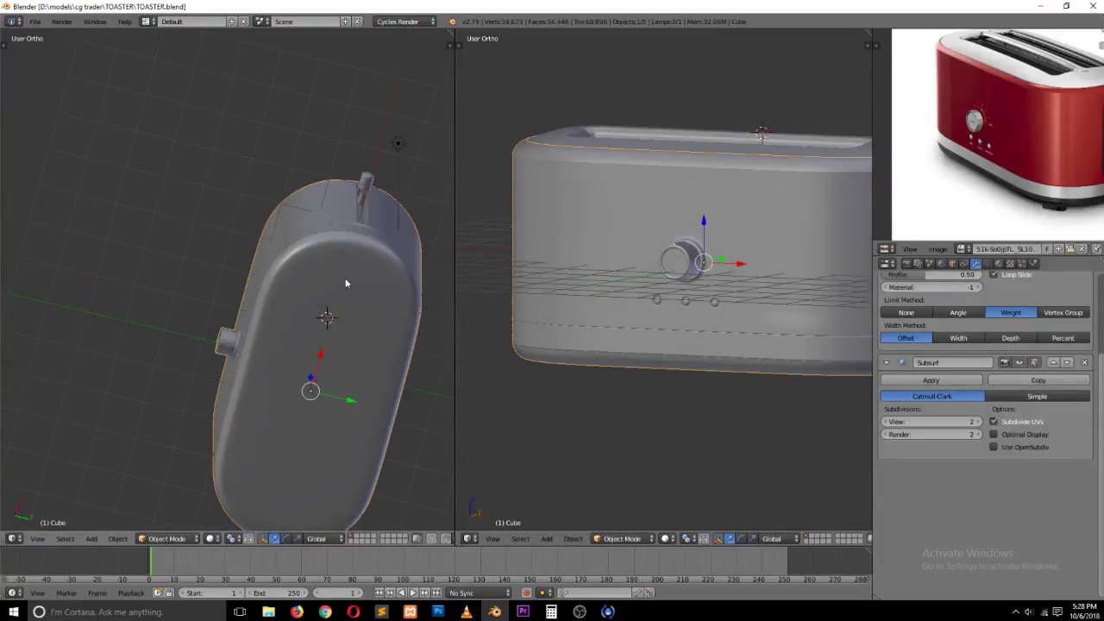
{"action": "key", "text": "Tab"}
{"action": "right_click", "coordinate": [329, 312]}
{"action": "right_click", "coordinate": [301, 449], "text": "shift"}
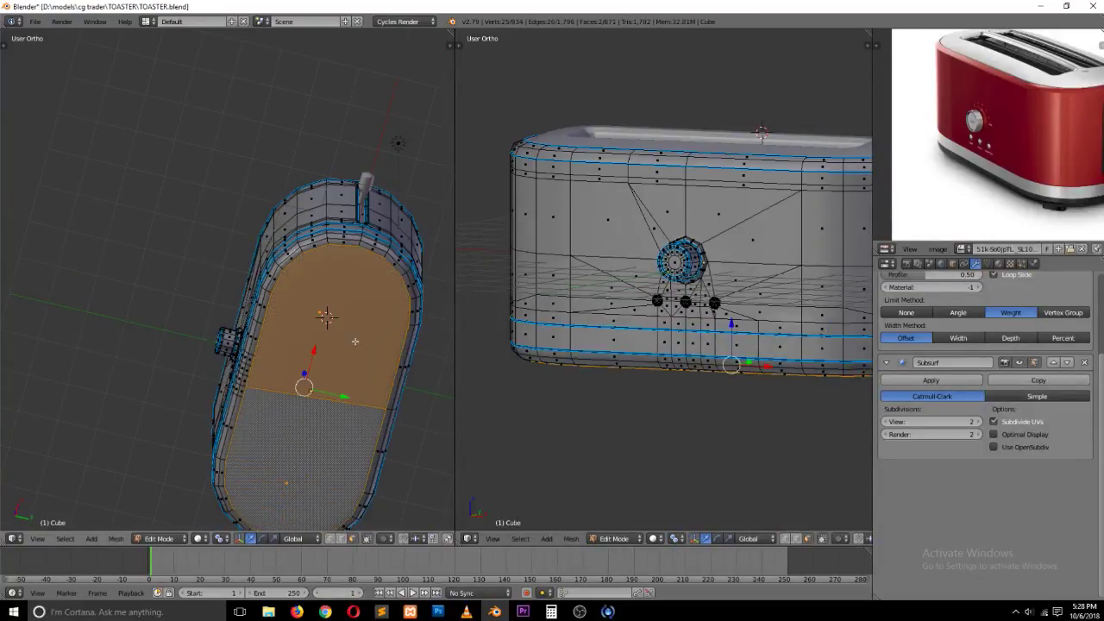
{"action": "key", "text": "i"}
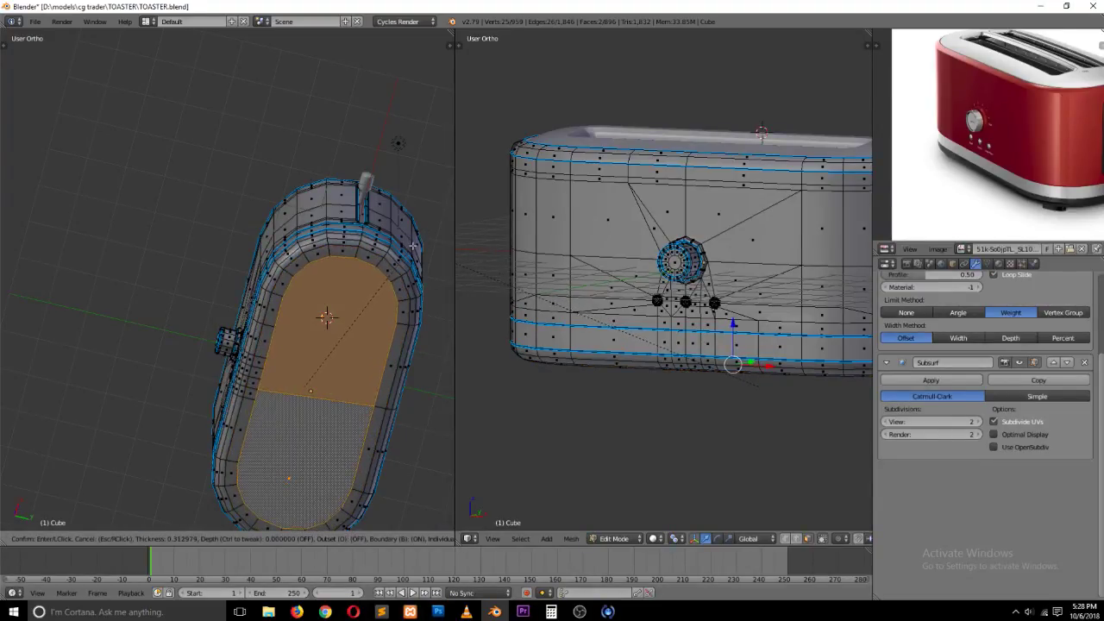
{"action": "left_click", "coordinate": [414, 247]}
{"action": "key", "text": "i"}
{"action": "left_click", "coordinate": [413, 244]}
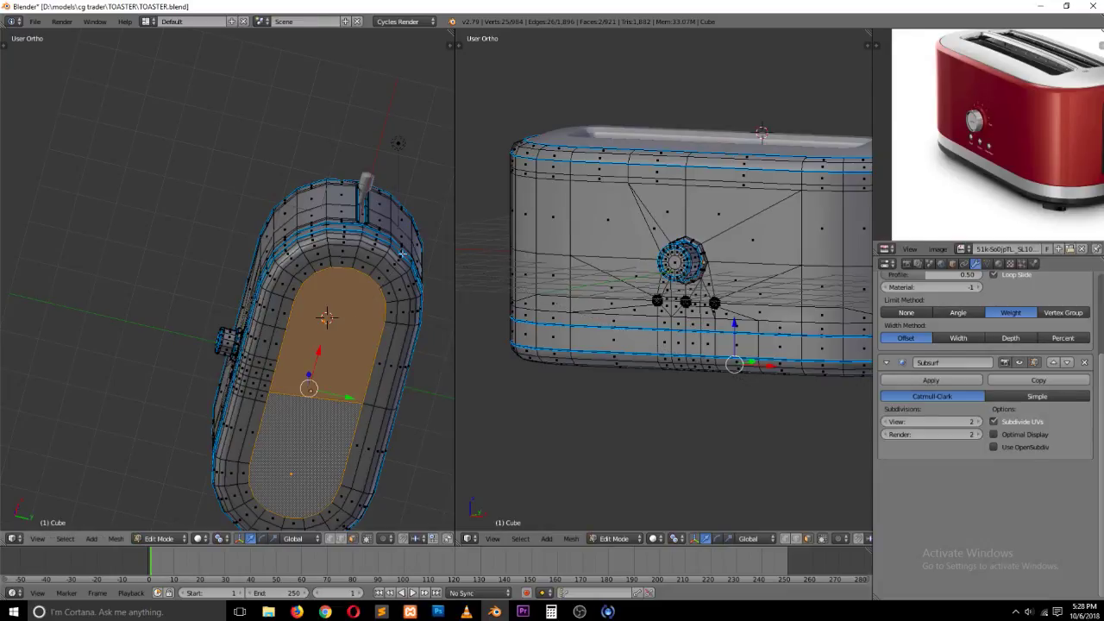
Step: Select a pair of inset-ring faces at each underside corner and extrude all four pairs downward to the reference feet's depth
{"action": "scroll", "coordinate": [371, 291], "scroll_direction": "down", "scroll_amount": 5, "text": "shift"}
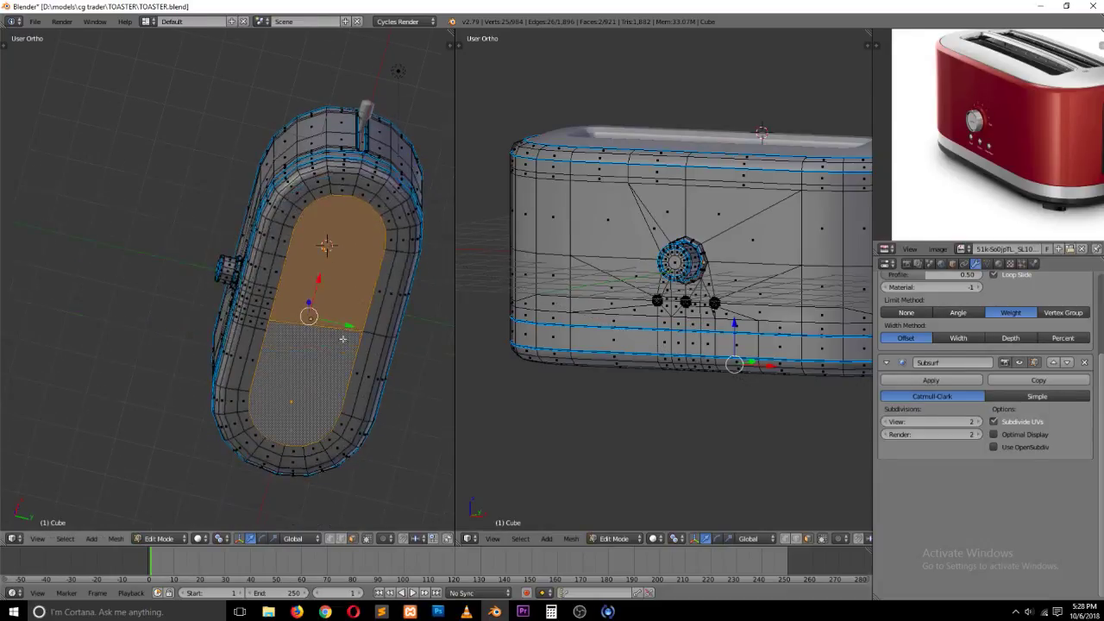
{"action": "right_click", "coordinate": [248, 425]}
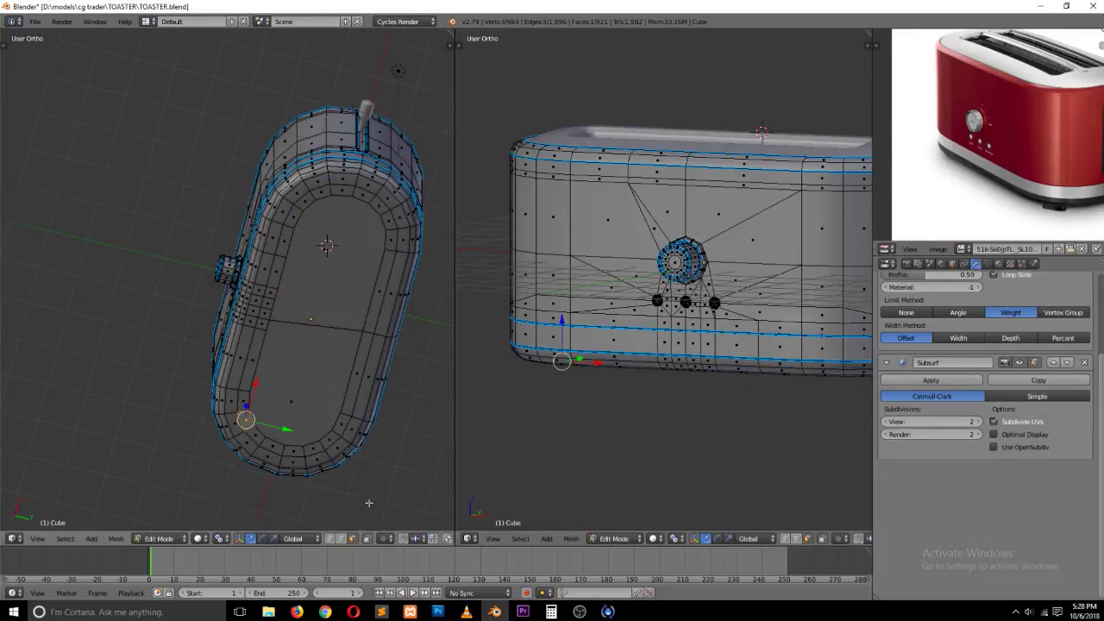
{"action": "right_click", "coordinate": [255, 440], "text": "shift"}
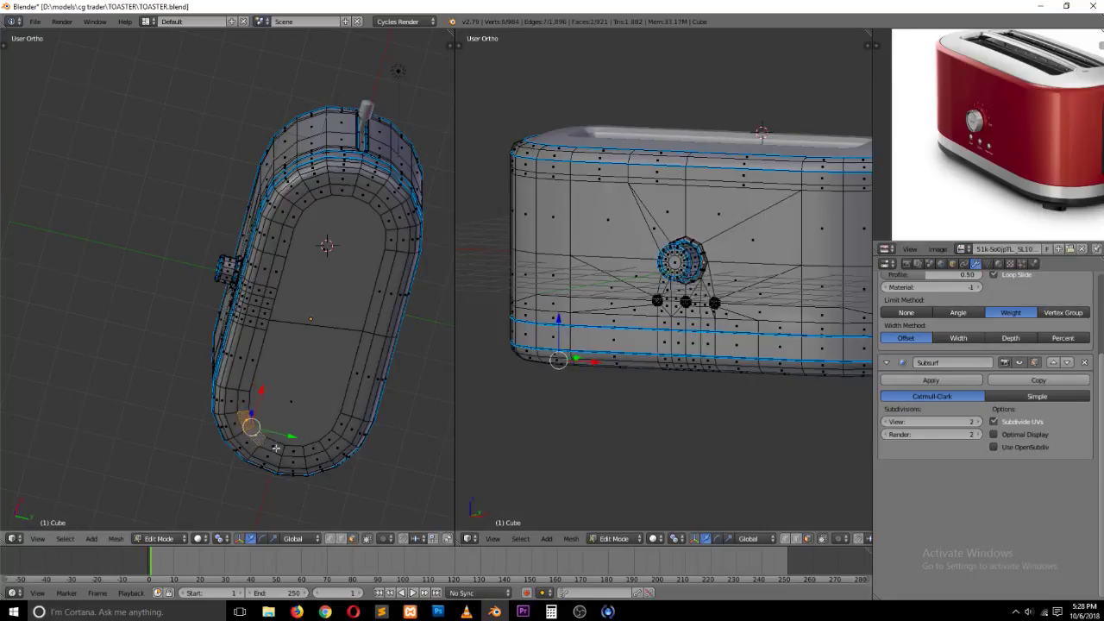
{"action": "right_click", "coordinate": [323, 444], "text": "shift"}
{"action": "right_click", "coordinate": [400, 224], "text": "shift"}
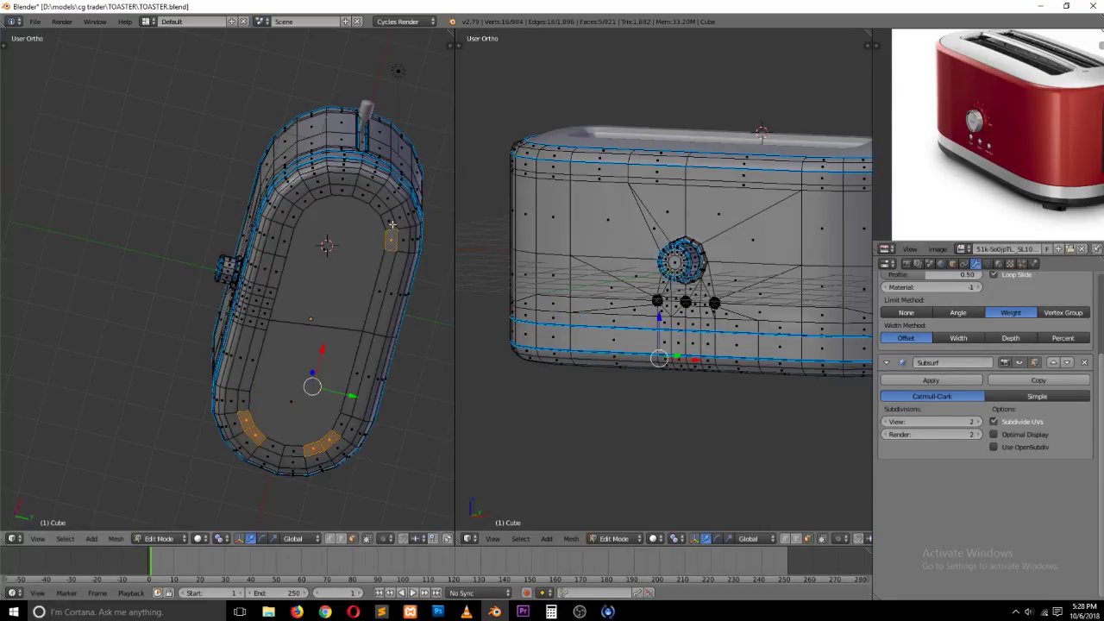
{"action": "right_click", "coordinate": [319, 195], "text": "shift"}
{"action": "right_click", "coordinate": [307, 201], "text": "shift"}
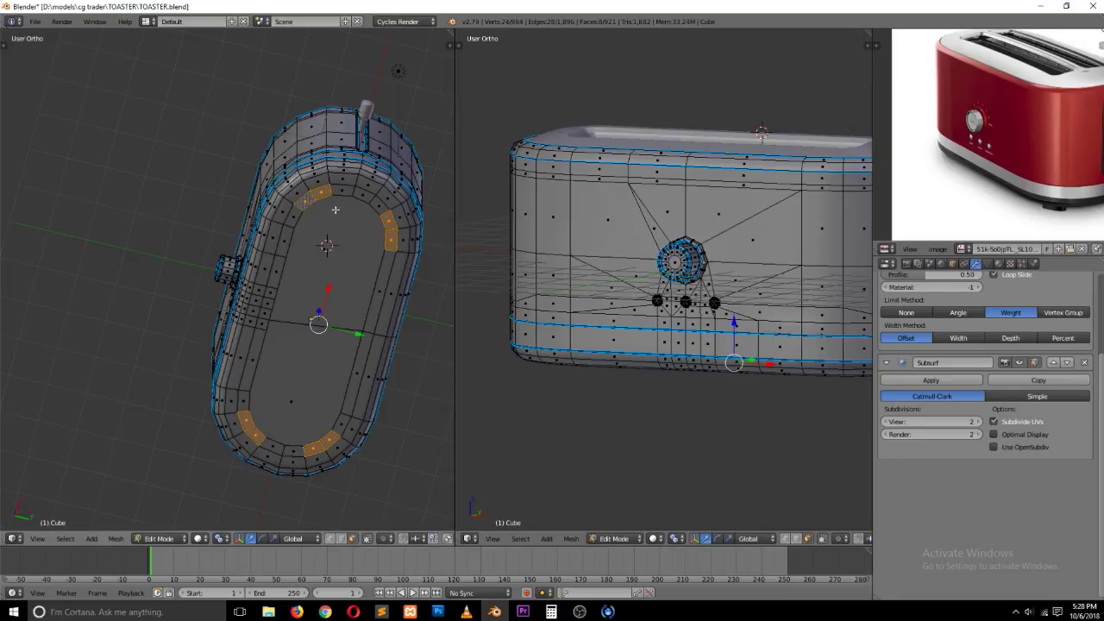
{"action": "key", "text": "KP_1"}
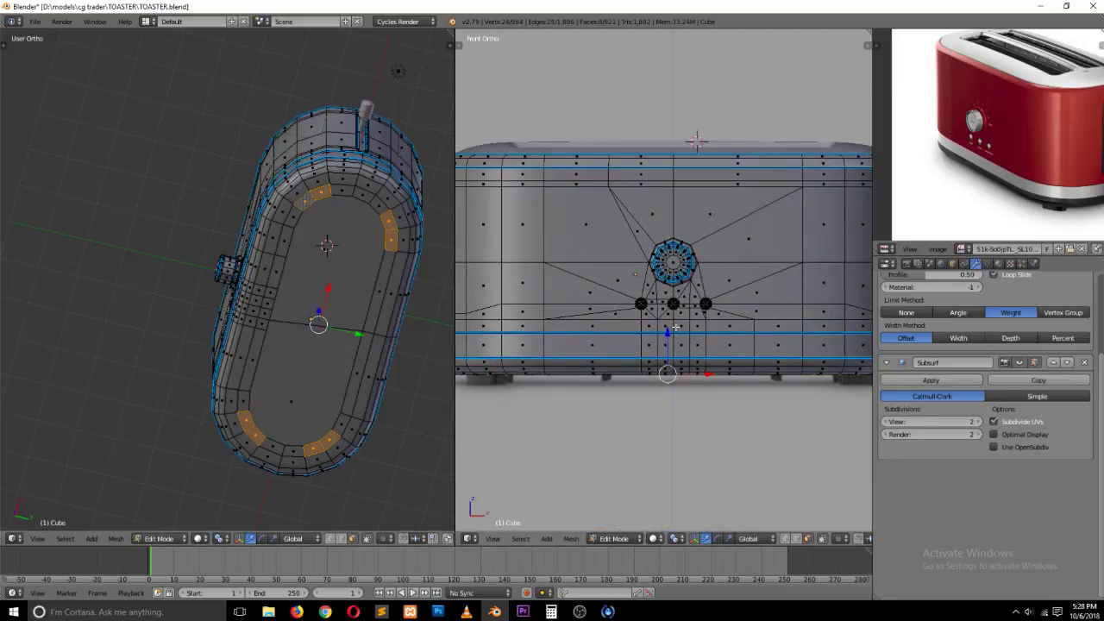
{"action": "key", "text": "e"}
{"action": "left_click", "coordinate": [604, 331]}
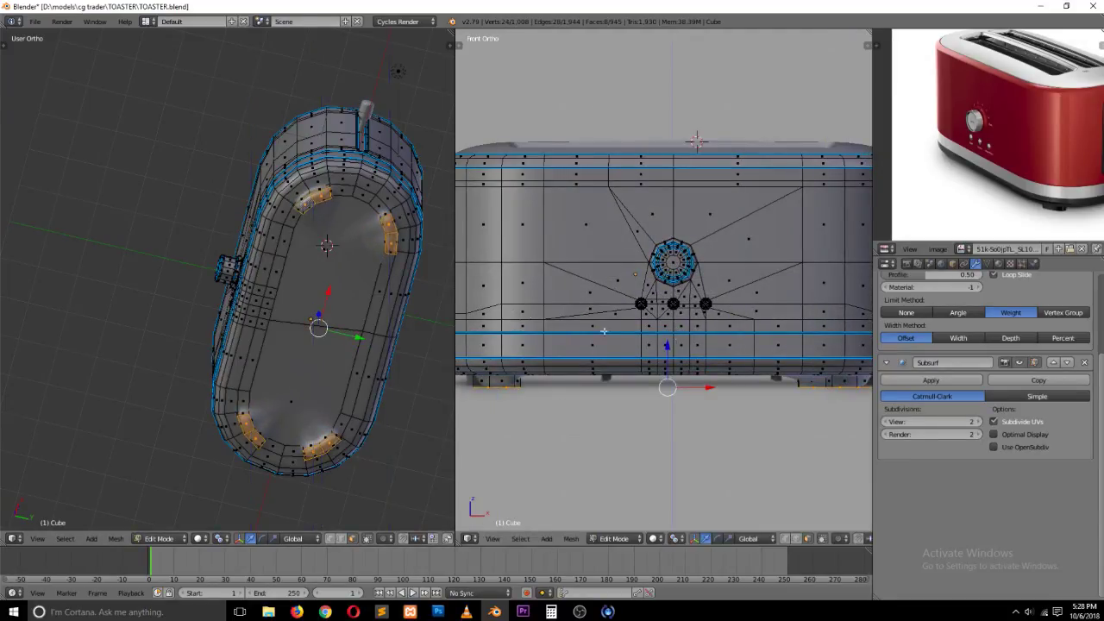
Step: Add two horizontal edge loops, near the base and the tip, to the lever-end foot opposite the knob side
{"action": "middle_click_drag", "start_coordinate": [381, 256], "coordinate": [328, 303]}
{"action": "scroll", "coordinate": [330, 308], "scroll_direction": "up", "scroll_amount": 2}
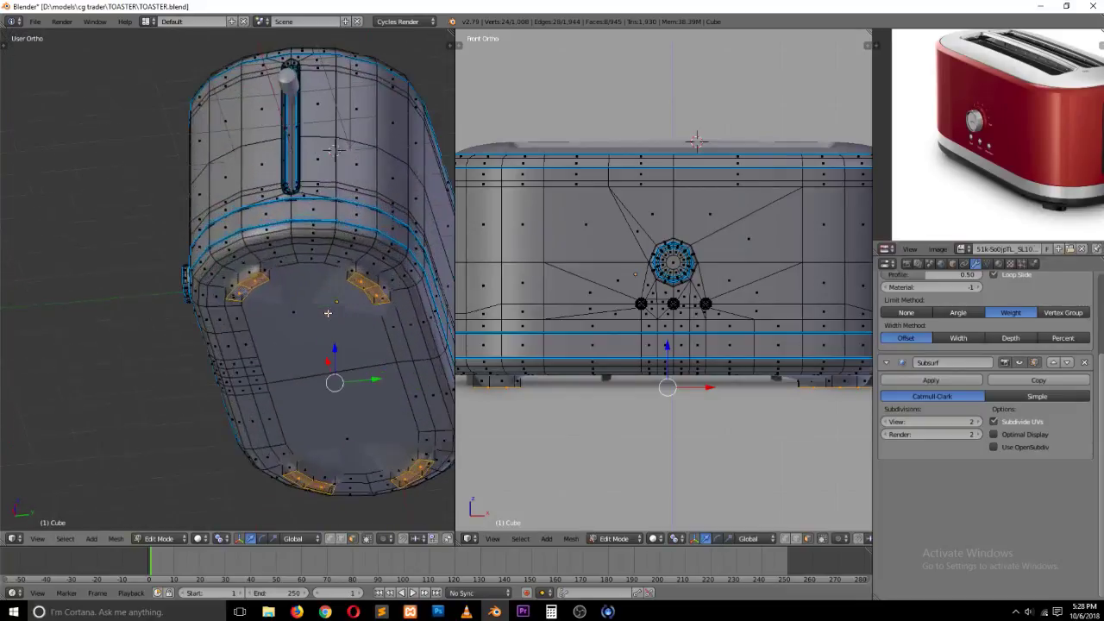
{"action": "key", "text": "ctrl+r"}
{"action": "left_click", "coordinate": [356, 271]}
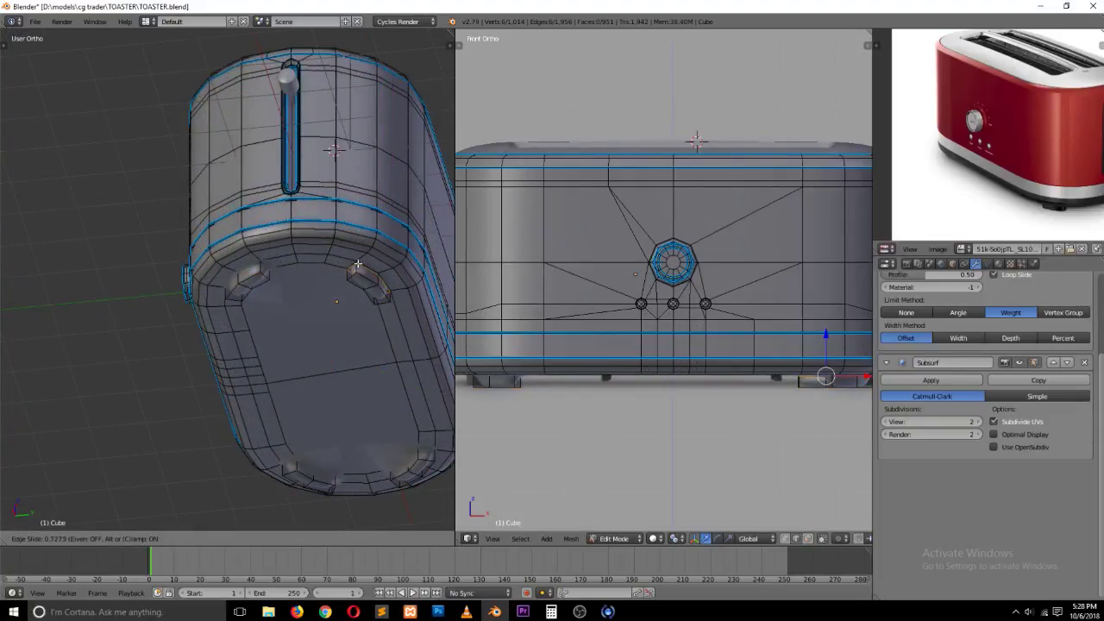
{"action": "left_click", "coordinate": [356, 269]}
{"action": "key", "text": "ctrl+r"}
{"action": "left_click", "coordinate": [356, 271]}
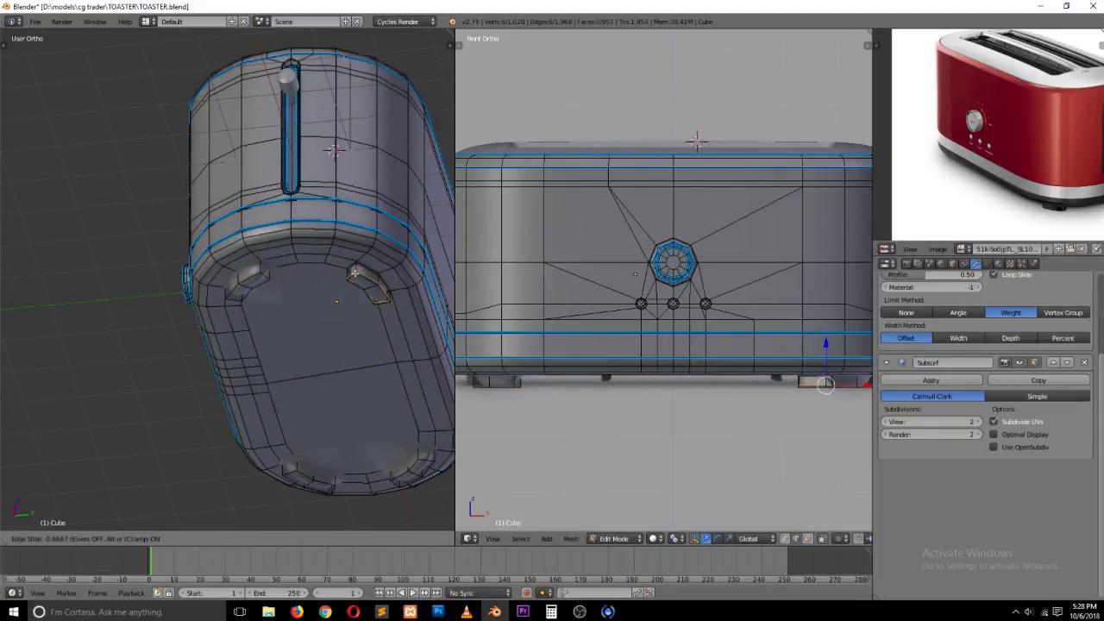
{"action": "left_click", "coordinate": [258, 263]}
Step: Add two edge loops near the base and tip of the knob-side foot at the lever end, and leave mesh editing
{"action": "key", "text": "ctrl+r"}
{"action": "left_click", "coordinate": [259, 268]}
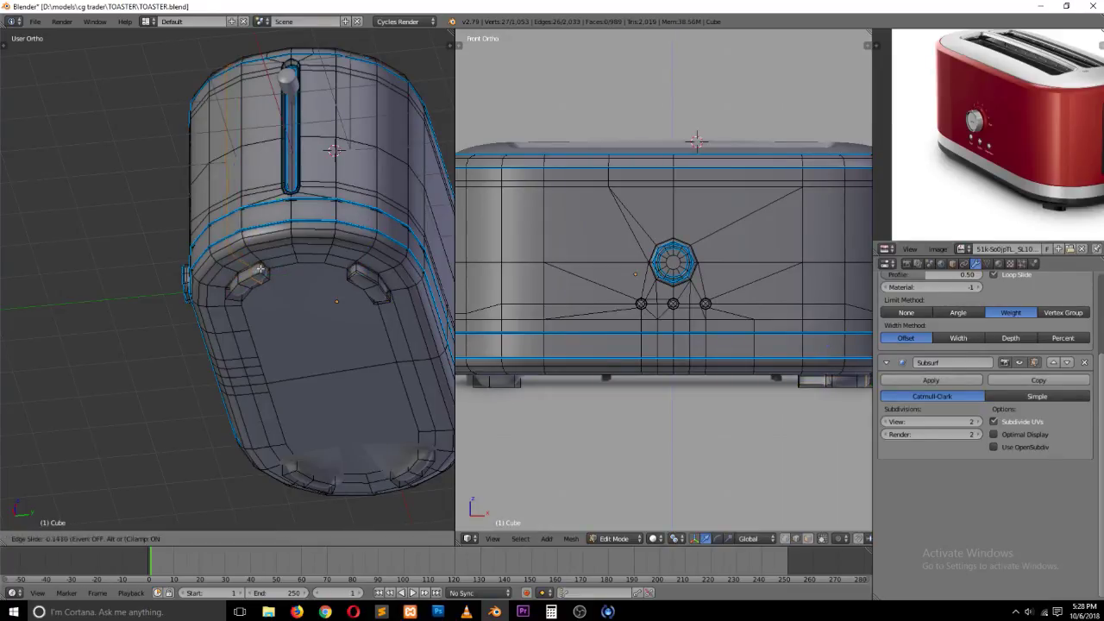
{"action": "left_click", "coordinate": [259, 267]}
{"action": "key", "text": "ctrl+r"}
{"action": "left_click", "coordinate": [261, 267]}
{"action": "key", "text": "Tab"}
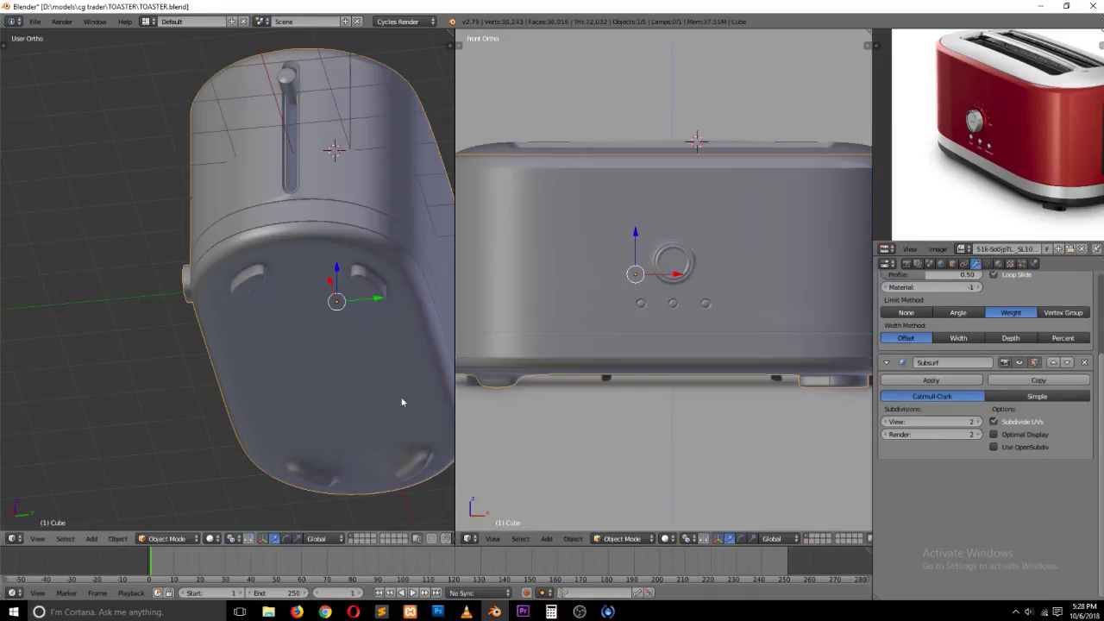
Step: Add two edge loops near the base and tip of the far-end foot opposite the knob side
{"action": "middle_click_drag", "start_coordinate": [401, 399], "coordinate": [300, 372]}
{"action": "scroll", "coordinate": [342, 324], "scroll_direction": "up", "scroll_amount": 3}
{"action": "key", "text": "Tab"}
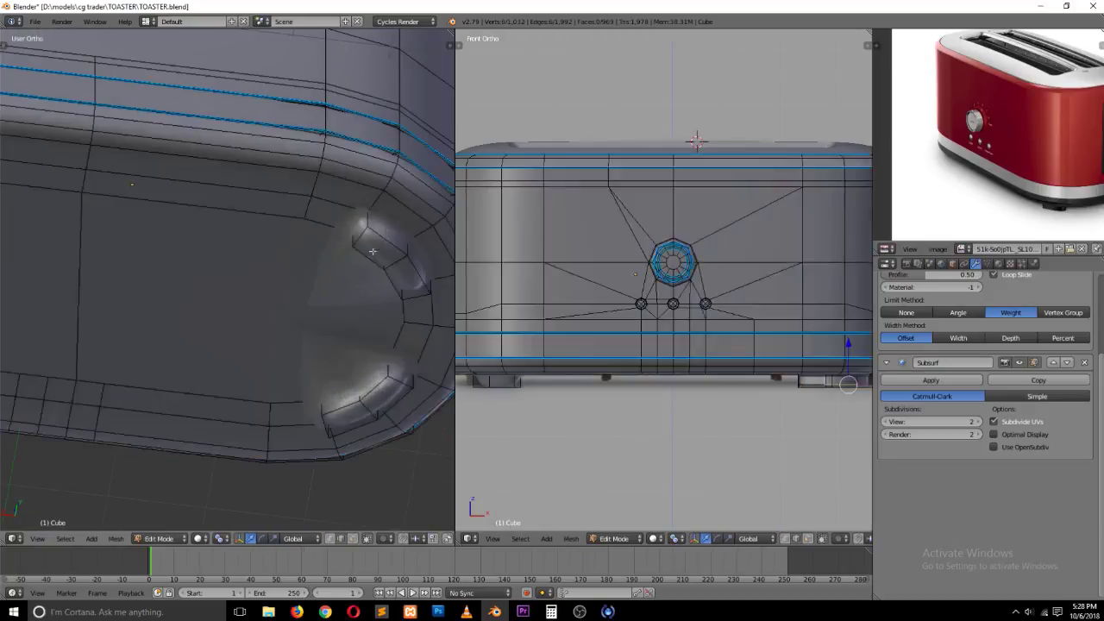
{"action": "key", "text": "ctrl+r"}
{"action": "left_click", "coordinate": [372, 224]}
{"action": "left_click", "coordinate": [371, 221]}
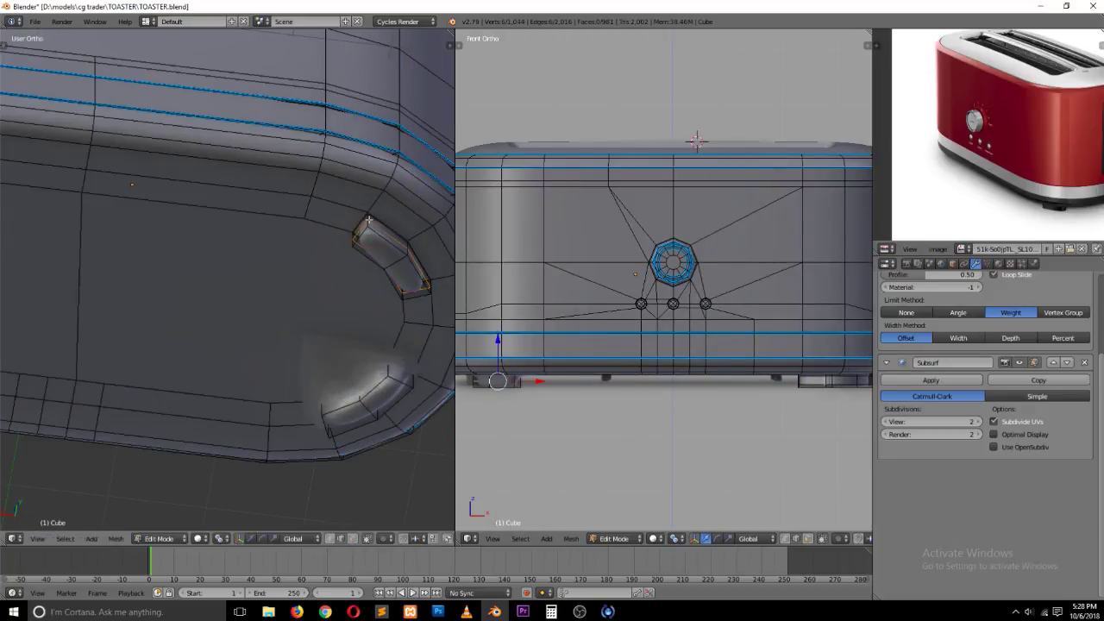
{"action": "key", "text": "ctrl+r"}
{"action": "left_click", "coordinate": [369, 226]}
{"action": "left_click", "coordinate": [370, 228]}
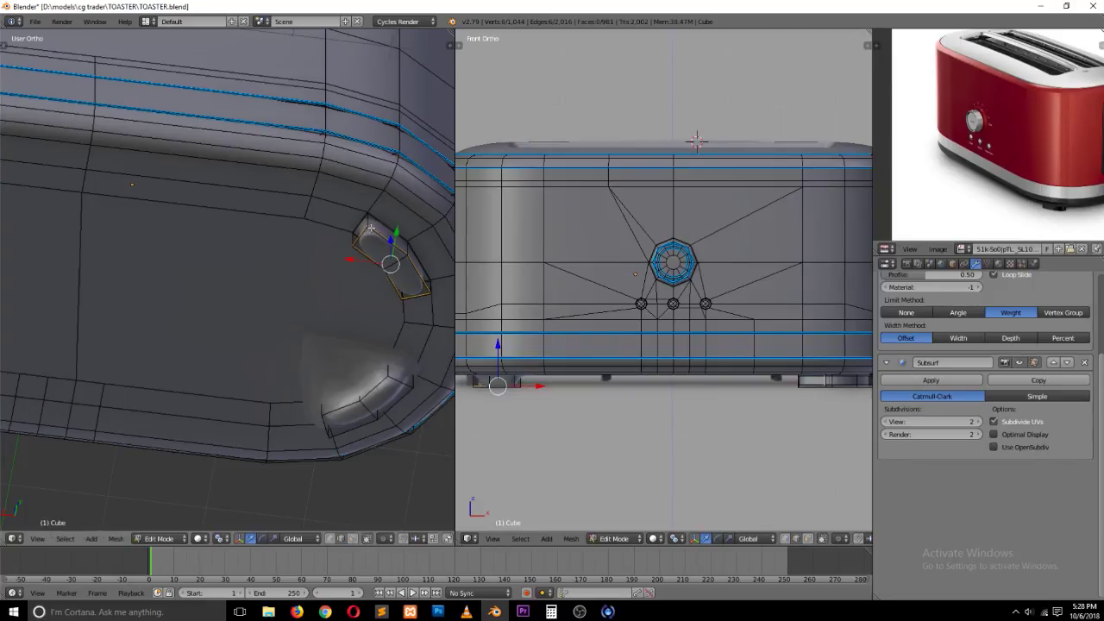
Step: Add two edge loops to the knob-side foot at the far end to sharpen it, and leave mesh editing
{"action": "key", "text": "ctrl+r"}
{"action": "left_click", "coordinate": [389, 369]}
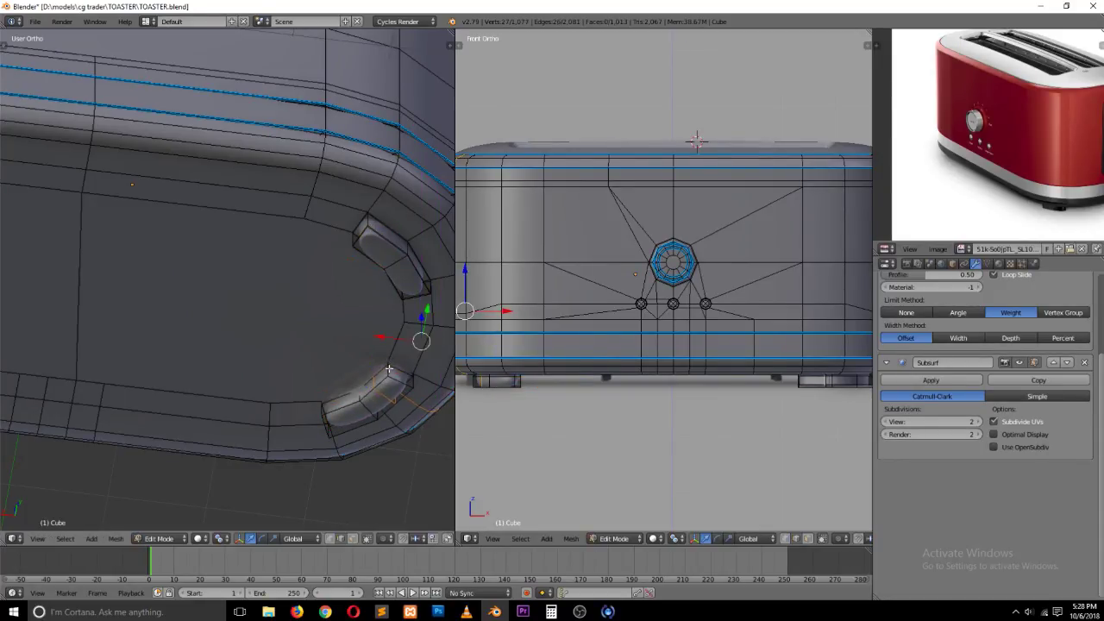
{"action": "left_click", "coordinate": [393, 373]}
{"action": "key", "text": "ctrl+r"}
{"action": "left_click", "coordinate": [392, 372]}
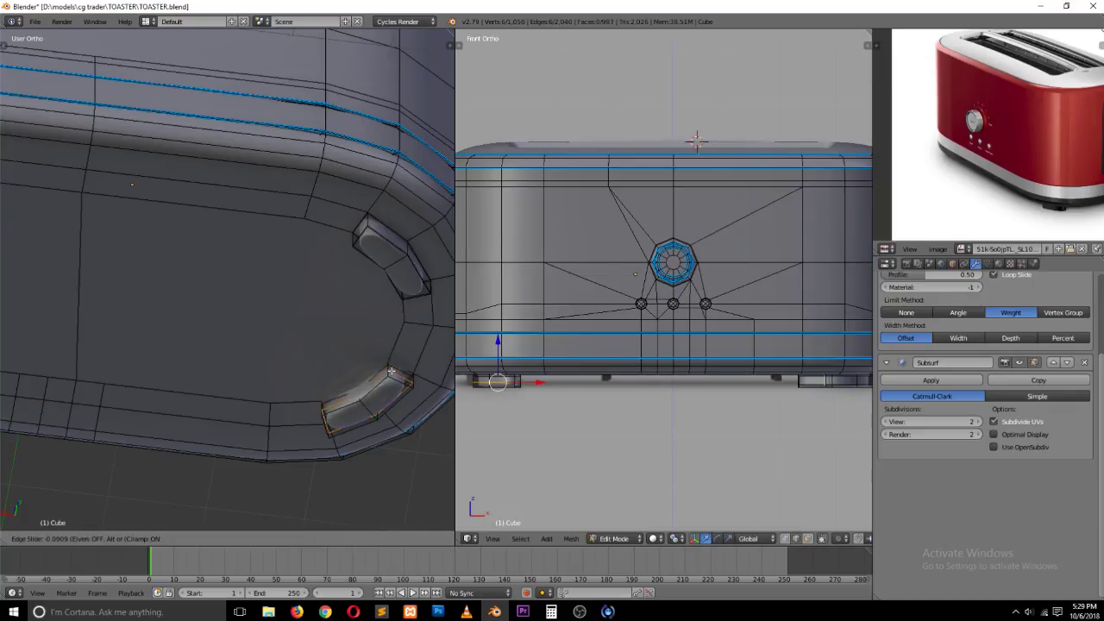
{"action": "left_click", "coordinate": [394, 376]}
{"action": "key", "text": "Tab"}
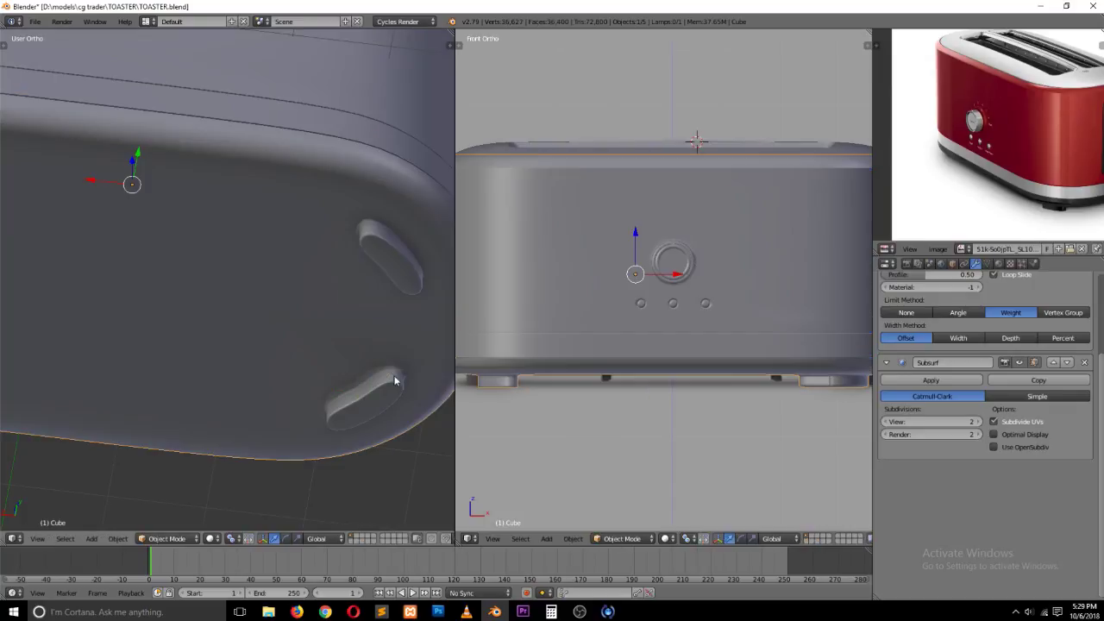
Step: Clear the object selection, save over TOASTER.blend with the finished feet, and view the toaster from above
{"action": "scroll", "coordinate": [394, 380], "scroll_direction": "down", "scroll_amount": 5}
{"action": "key", "text": "a"}
{"action": "scroll", "coordinate": [564, 351], "scroll_direction": "down", "scroll_amount": 3}
{"action": "key", "text": "ctrl+s"}
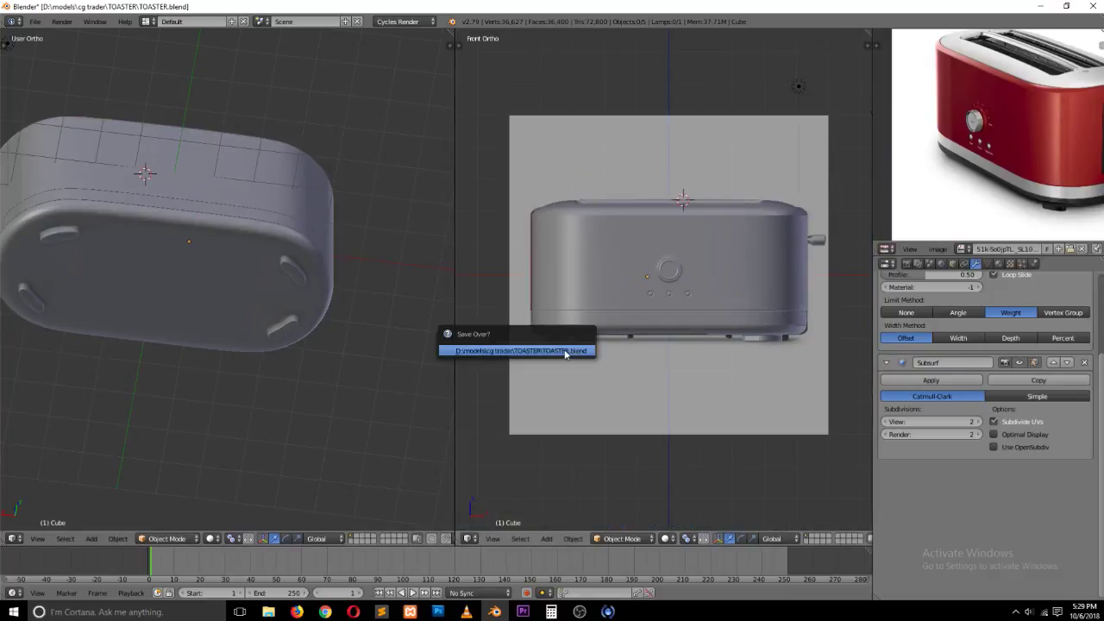
{"action": "left_click", "coordinate": [564, 352]}
{"action": "key", "text": "ctrl+s"}
{"action": "left_click", "coordinate": [564, 352]}
{"action": "middle_click_drag", "start_coordinate": [355, 310], "coordinate": [264, 419]}
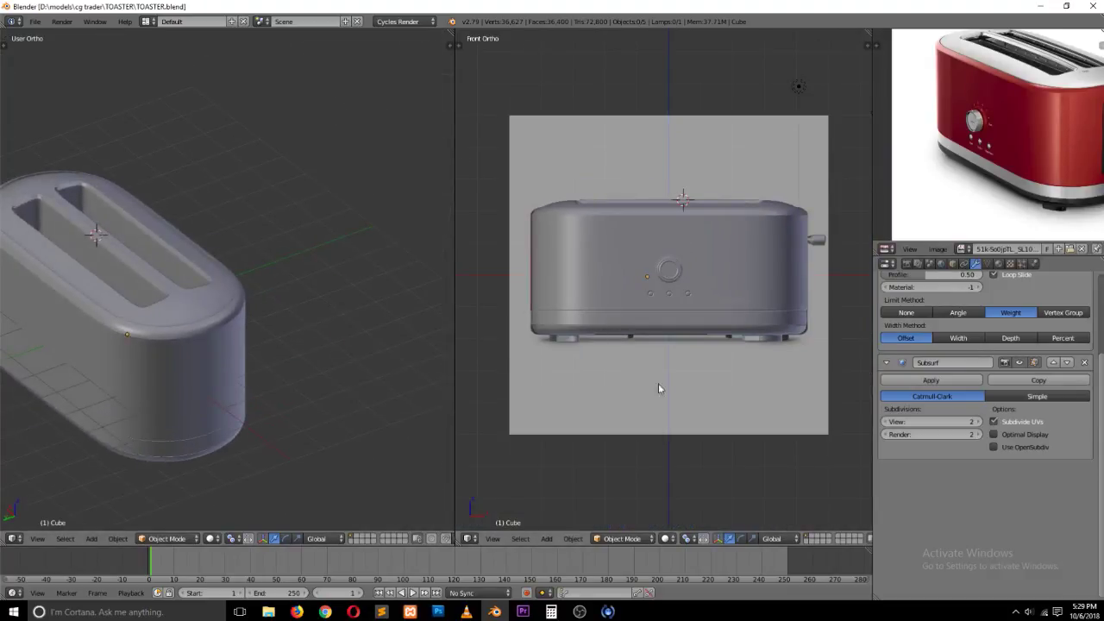
Step: Examine the toaster's front knob and buttons against the reference image in wireframe and solid shading, and its slots from an angle
{"action": "left_click", "coordinate": [325, 611]}
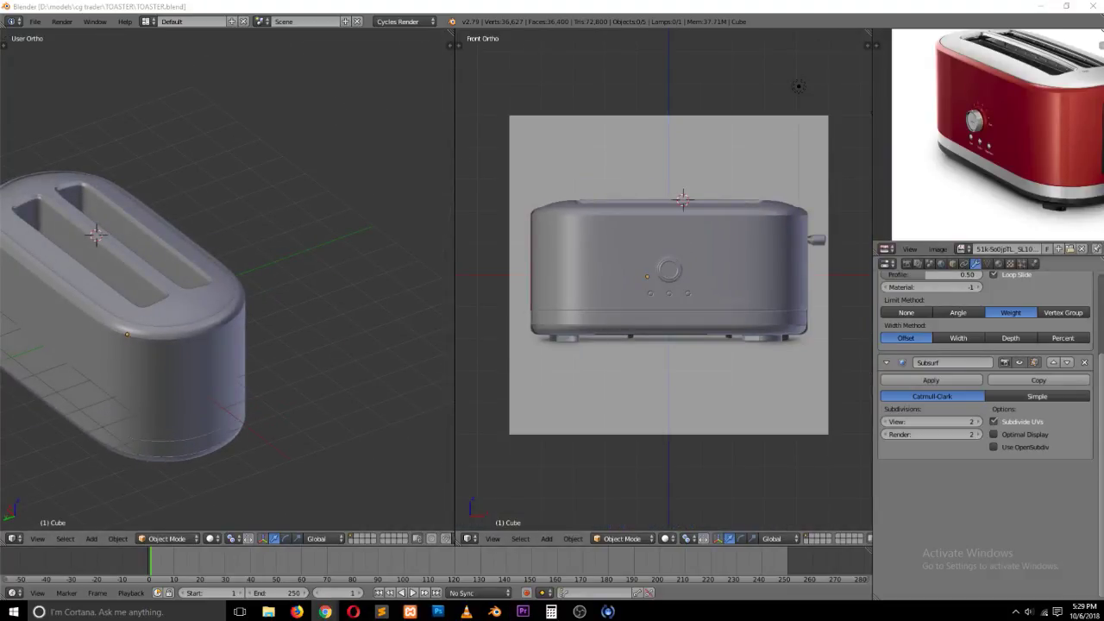
{"action": "left_click", "coordinate": [263, 249]}
{"action": "key", "text": "KP_1"}
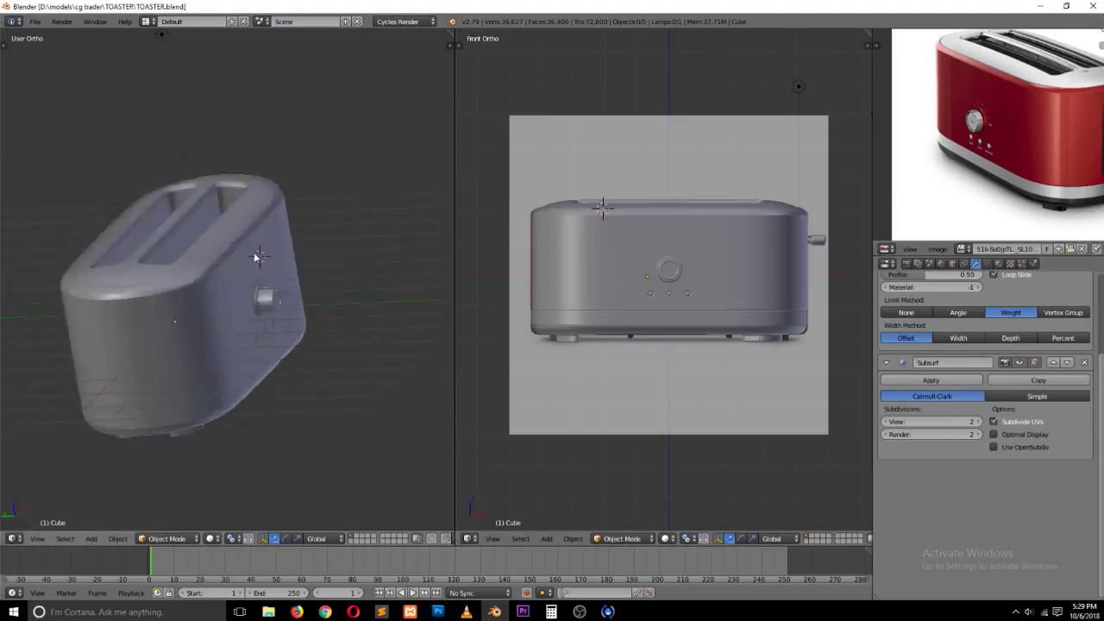
{"action": "scroll", "coordinate": [257, 300], "scroll_direction": "up", "scroll_amount": 5}
{"action": "key", "text": "z"}
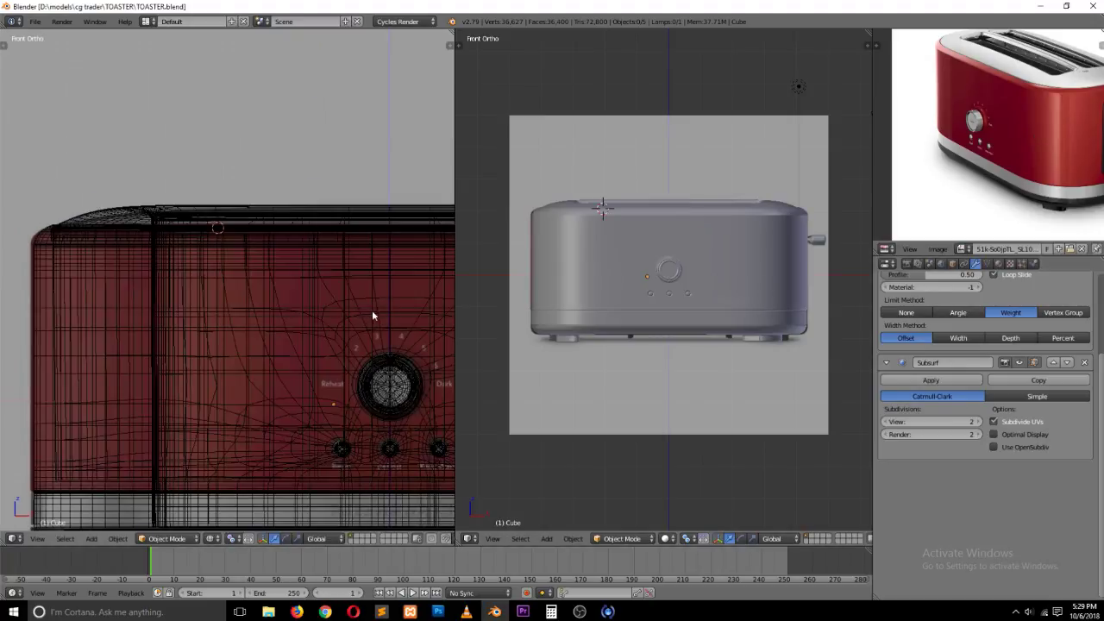
{"action": "scroll", "coordinate": [373, 311], "scroll_direction": "up", "scroll_amount": 7, "text": "ctrl"}
{"action": "key", "text": "z"}
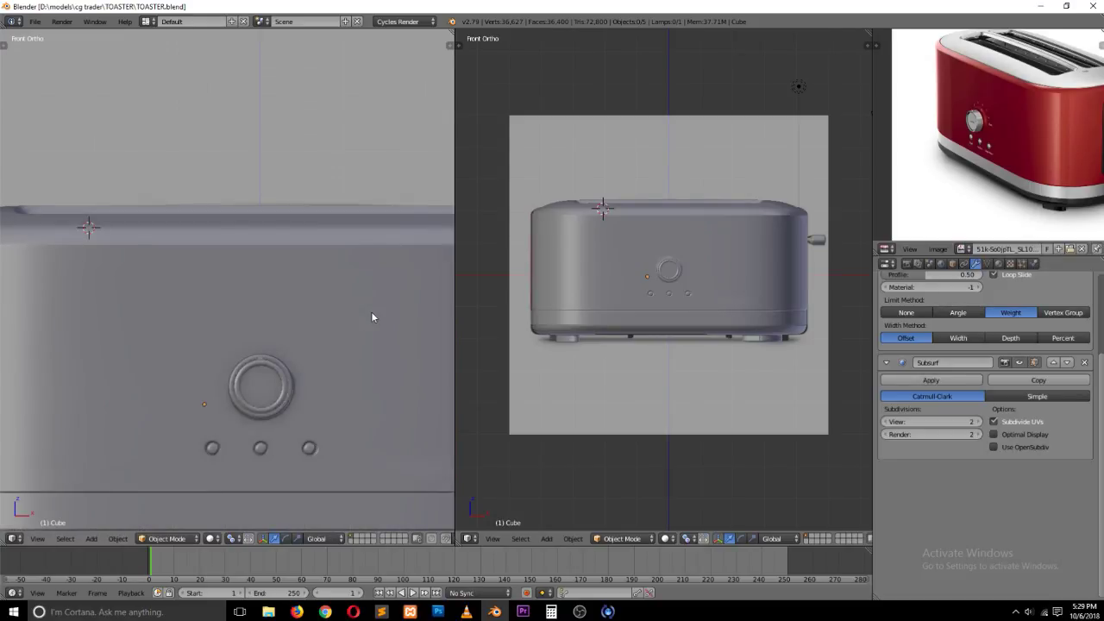
{"action": "scroll", "coordinate": [371, 318], "scroll_direction": "down", "scroll_amount": 6}
{"action": "middle_click_drag", "start_coordinate": [371, 318], "coordinate": [343, 309]}
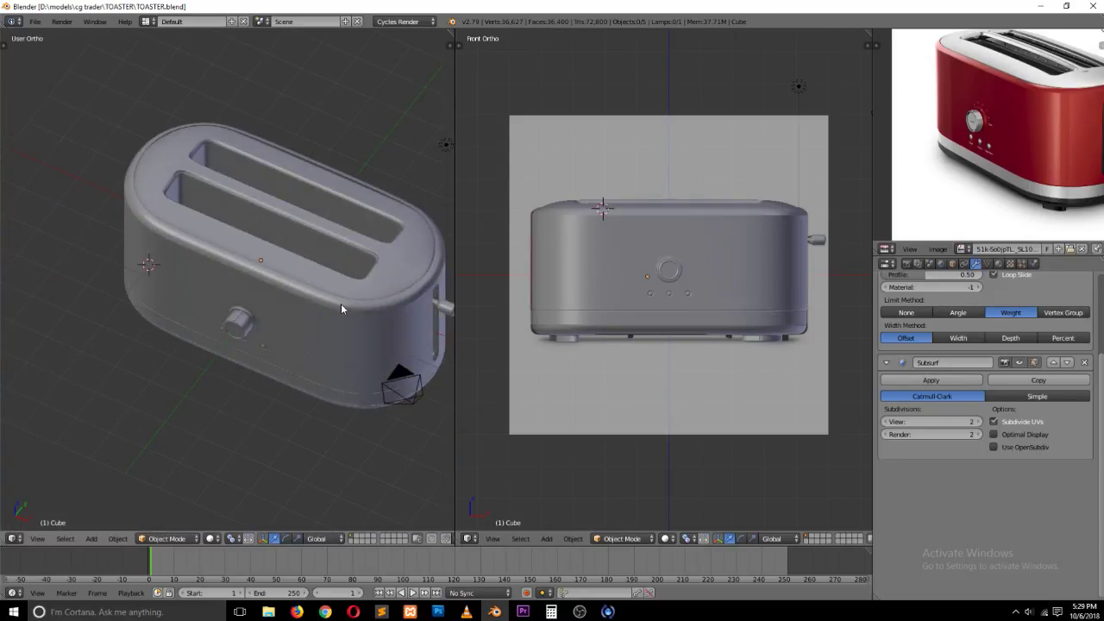
{"action": "scroll", "coordinate": [331, 309], "scroll_direction": "up", "scroll_amount": 2}
{"action": "scroll", "coordinate": [994, 96], "scroll_direction": "up", "scroll_amount": 2}
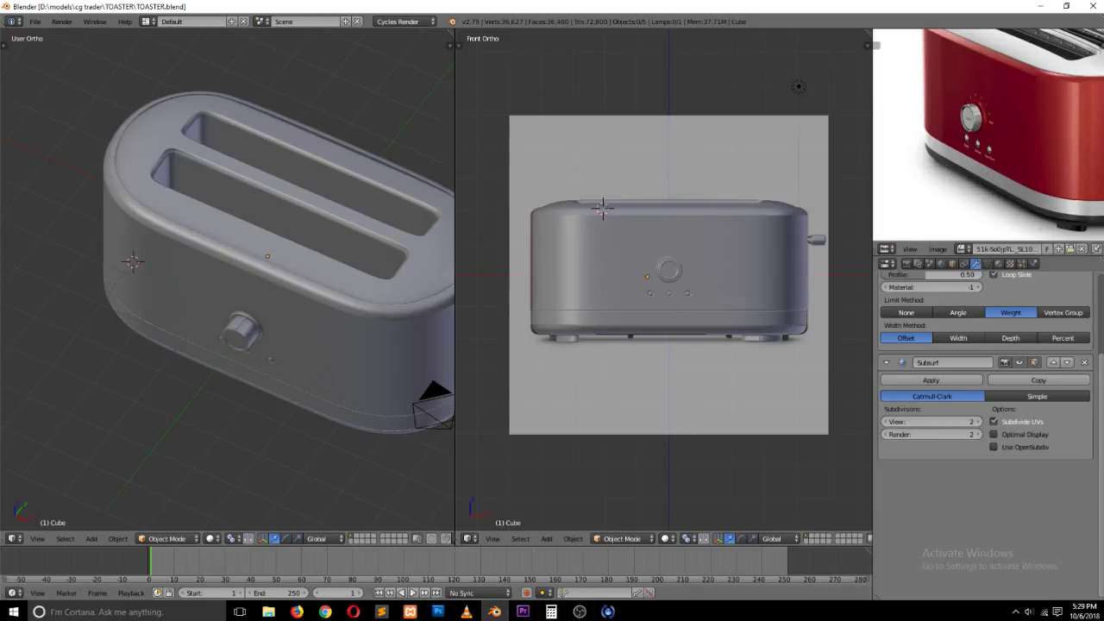
Step: Switch to Firefox, examine the top-view product photo of the toaster's bread slots, and return to Blender
{"action": "left_click", "coordinate": [296, 611]}
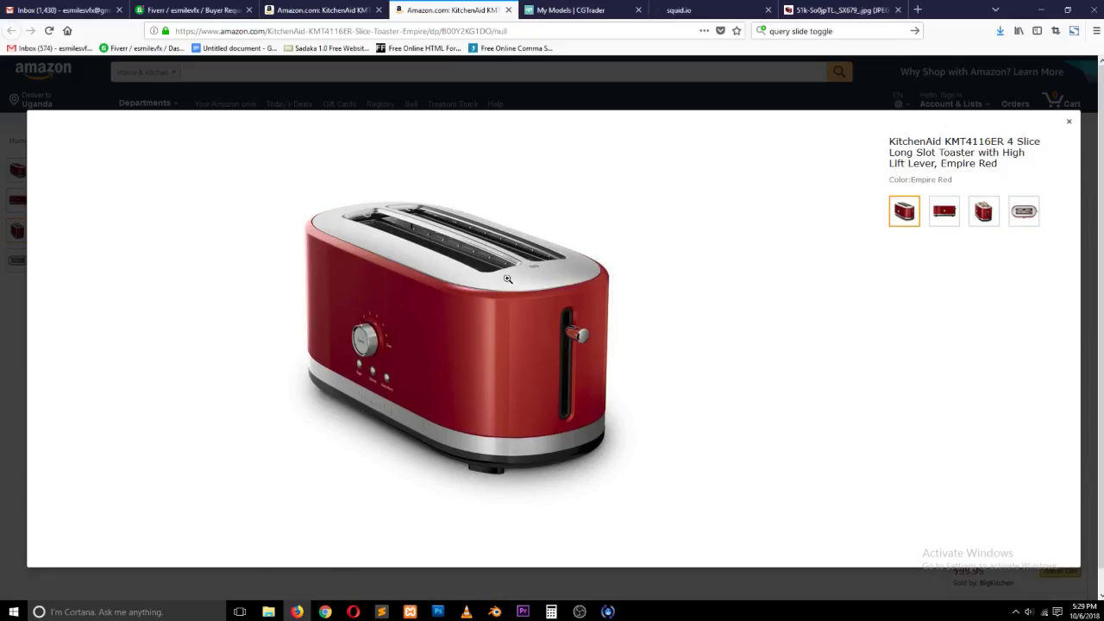
{"action": "left_click", "coordinate": [1007, 215]}
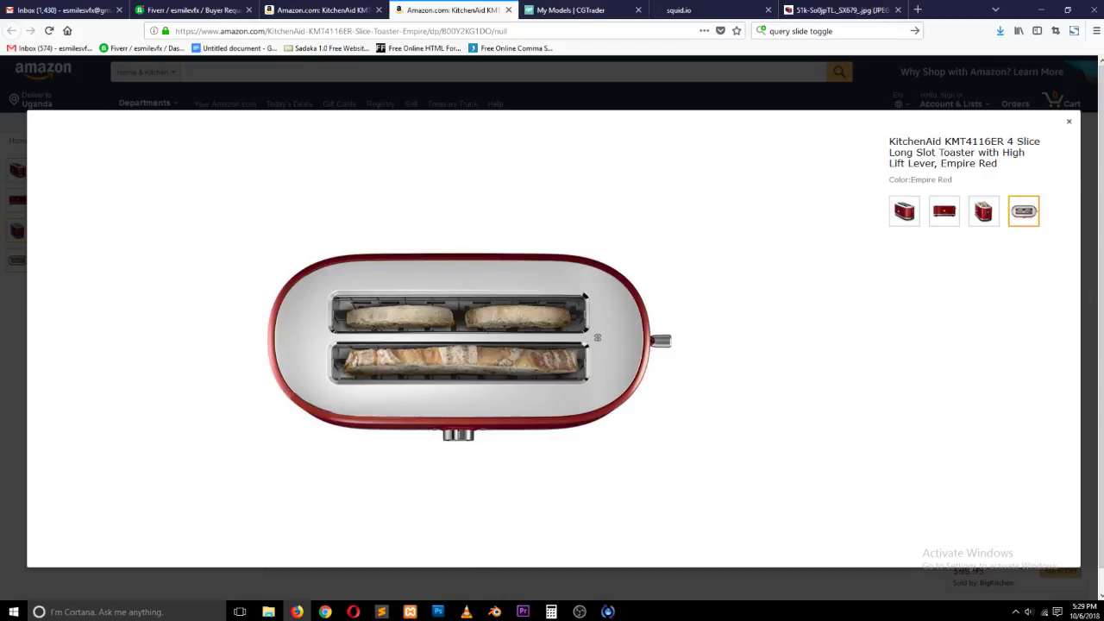
{"action": "left_click", "coordinate": [494, 611]}
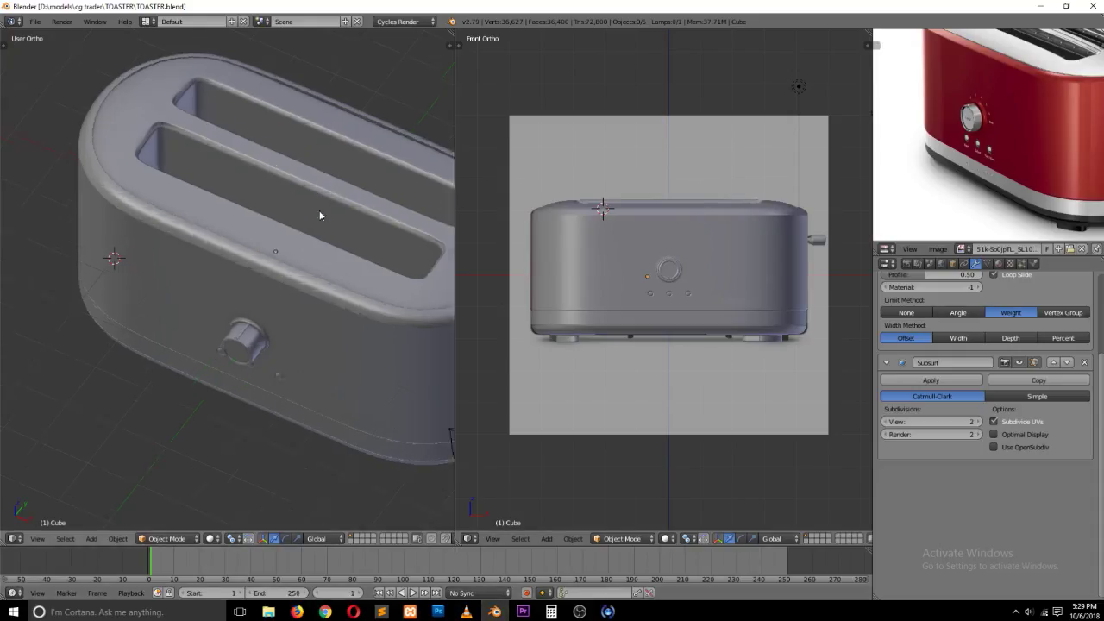
Step: In top view, place the 3D cursor in the knob-side slot and add a plane there
{"action": "scroll", "coordinate": [319, 216], "scroll_direction": "up", "scroll_amount": 1}
{"action": "key", "text": "KP_7"}
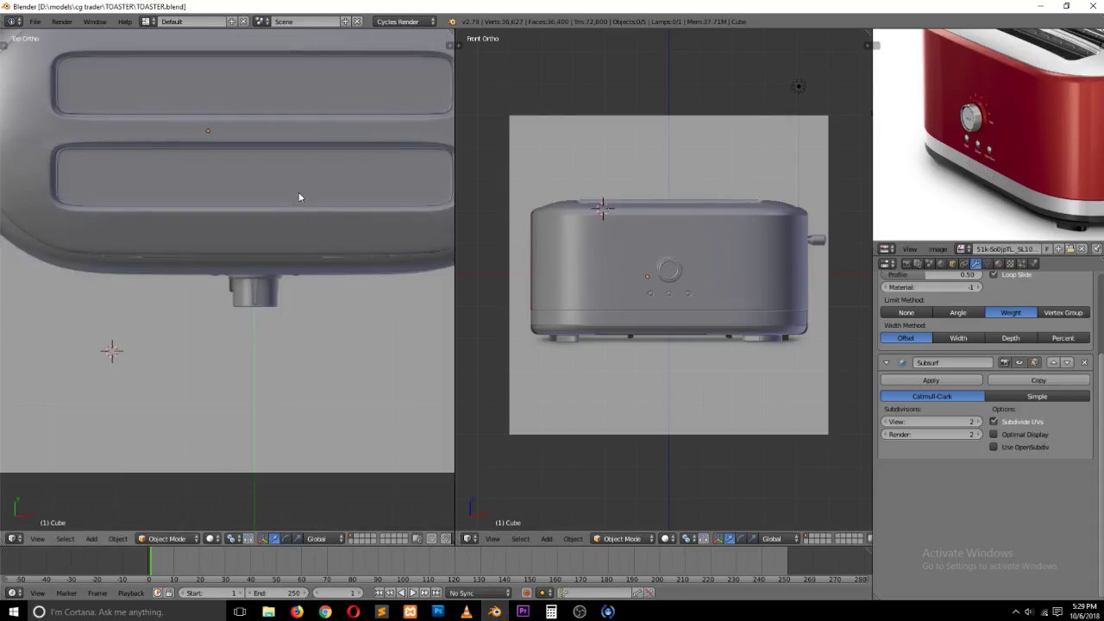
{"action": "left_click", "coordinate": [207, 172]}
{"action": "middle_click_drag", "start_coordinate": [330, 192], "coordinate": [255, 191], "text": "shift"}
{"action": "scroll", "coordinate": [250, 205], "scroll_direction": "down", "scroll_amount": 3}
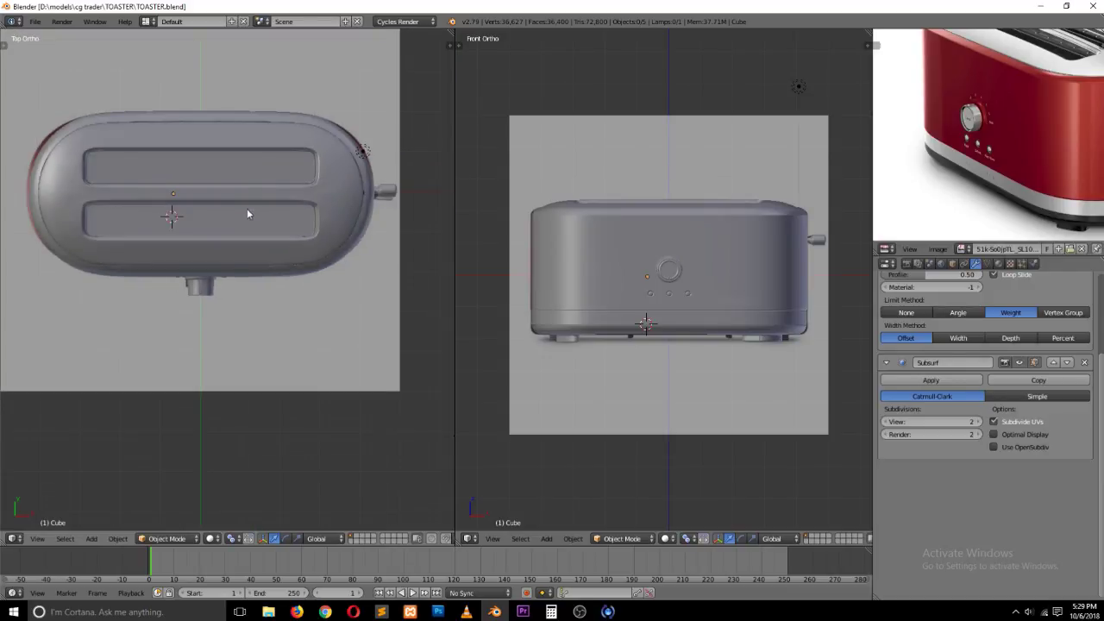
{"action": "key", "text": "shift+a"}
{"action": "mouse_move", "coordinate": [223, 223]}
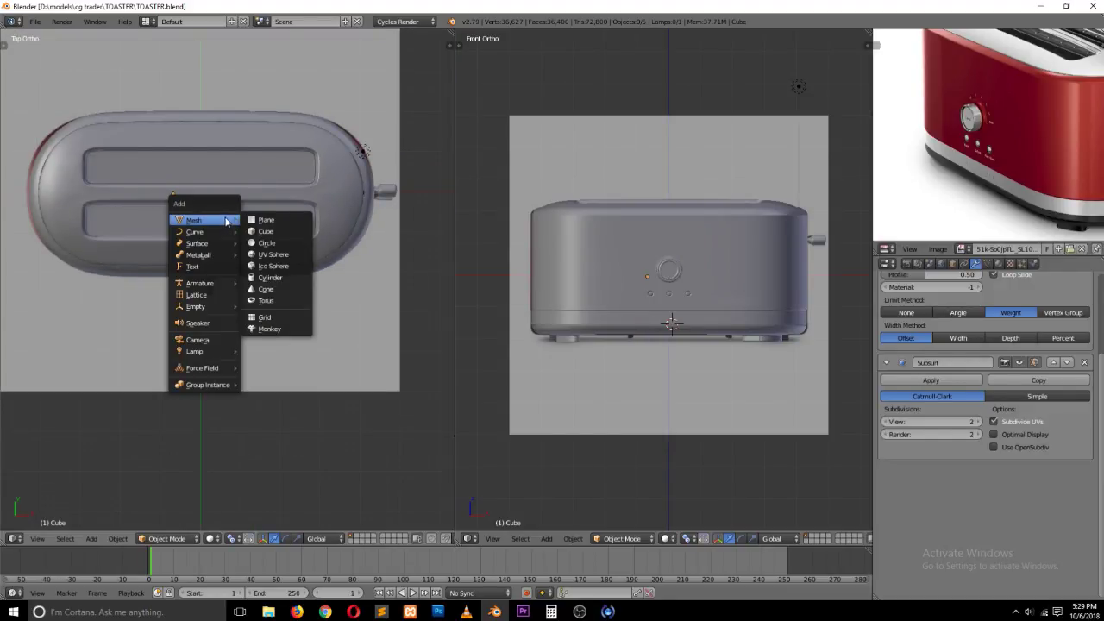
{"action": "left_click", "coordinate": [265, 220]}
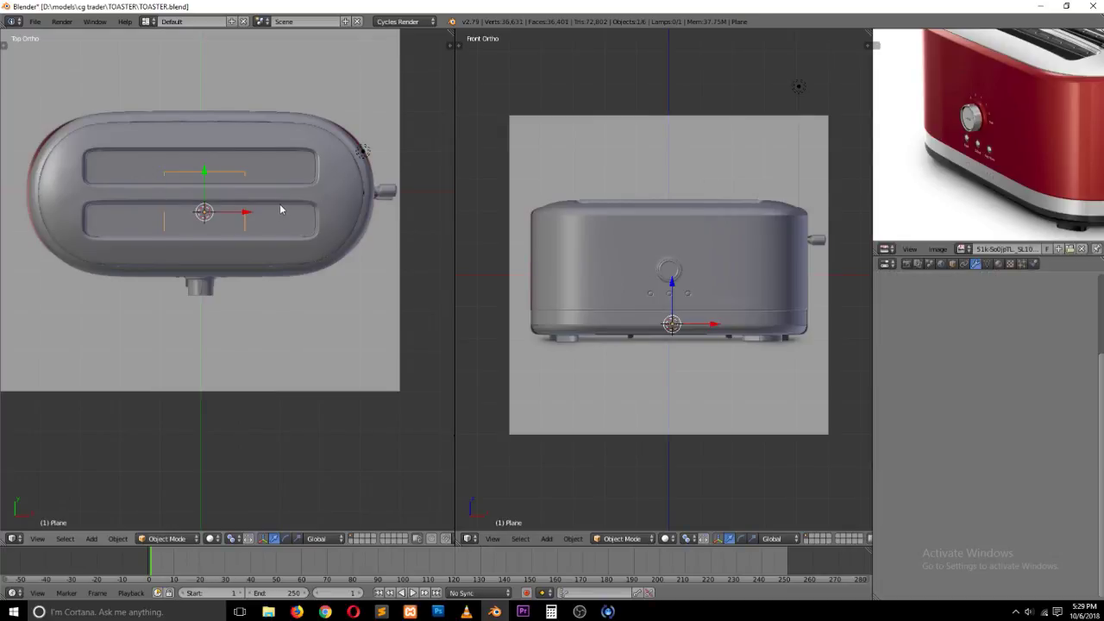
Step: Scale the plane down and position it over the knob-side slot, checking it in wireframe
{"action": "key", "text": "s"}
{"action": "left_click", "coordinate": [233, 207]}
{"action": "key", "text": "z"}
{"action": "key", "text": "g"}
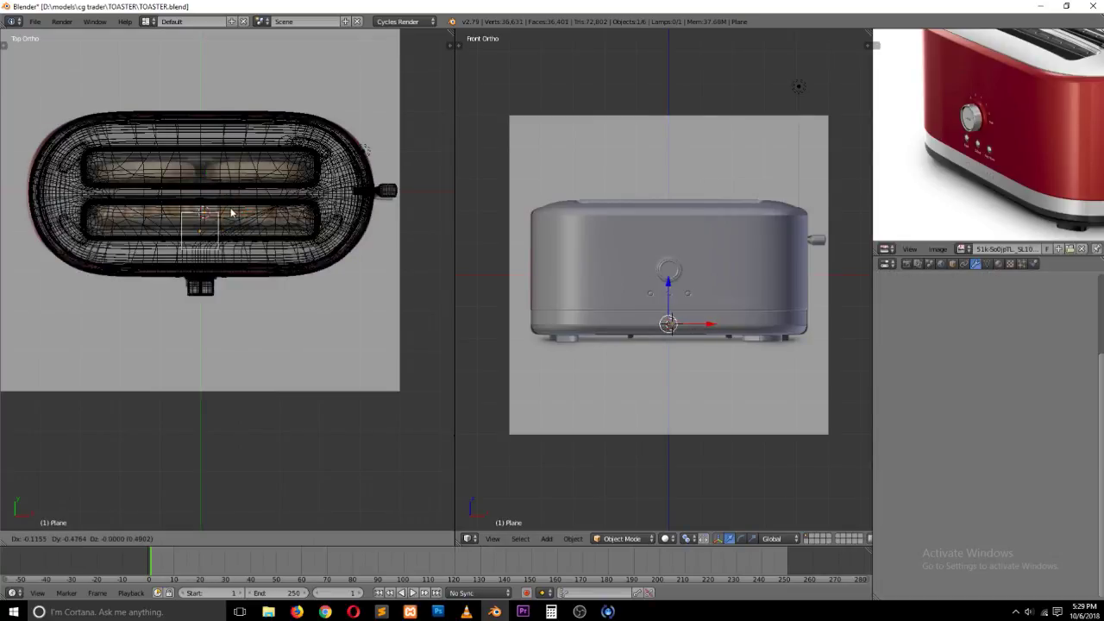
{"action": "left_click", "coordinate": [235, 202]}
Step: Move the plane along the knob-side slot to the end opposite the lever
{"action": "scroll", "coordinate": [239, 171], "scroll_direction": "up", "scroll_amount": 2}
{"action": "scroll", "coordinate": [245, 173], "scroll_direction": "down", "scroll_amount": 6, "text": "ctrl"}
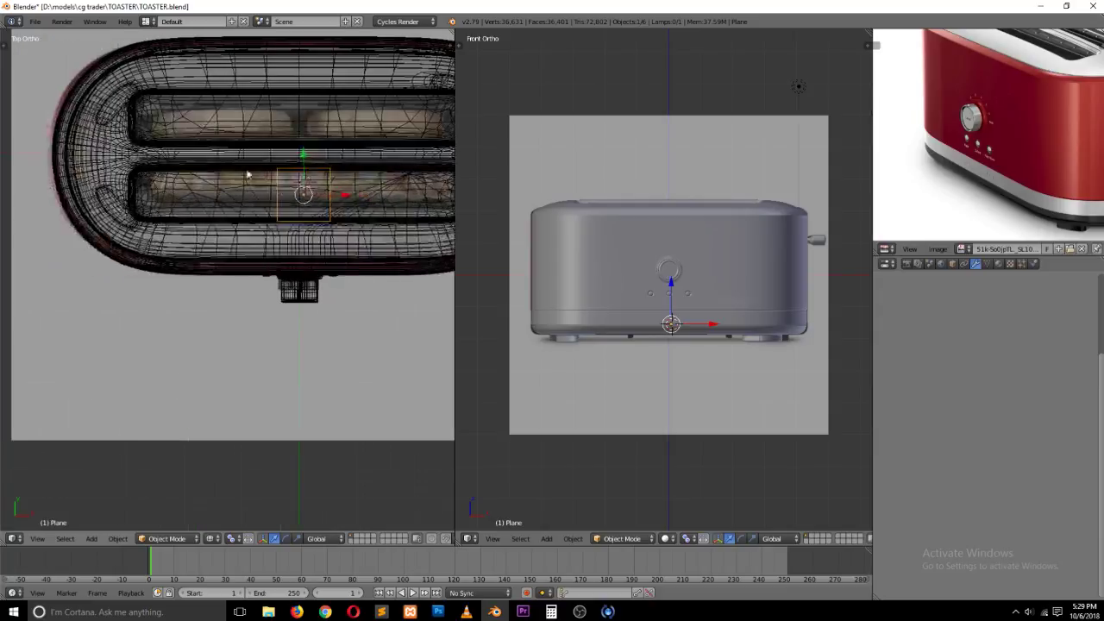
{"action": "scroll", "coordinate": [250, 175], "scroll_direction": "up", "scroll_amount": 4, "text": "shift"}
{"action": "left_click", "coordinate": [343, 240]}
{"action": "left_click", "coordinate": [332, 249]}
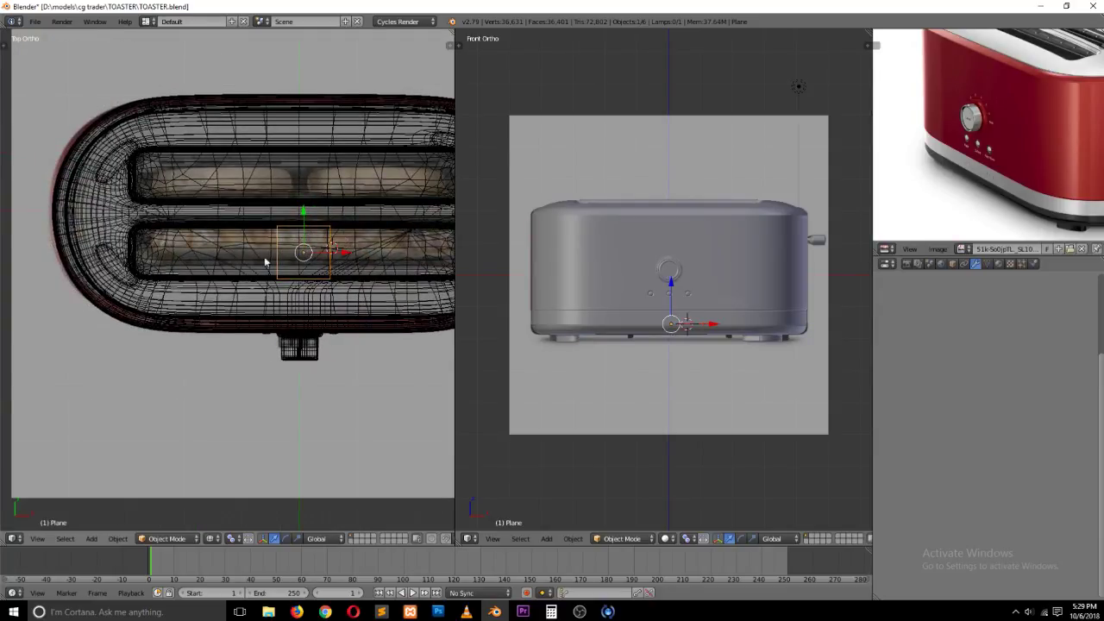
{"action": "key", "text": "g"}
{"action": "left_click", "coordinate": [223, 259]}
{"action": "key", "text": "z"}
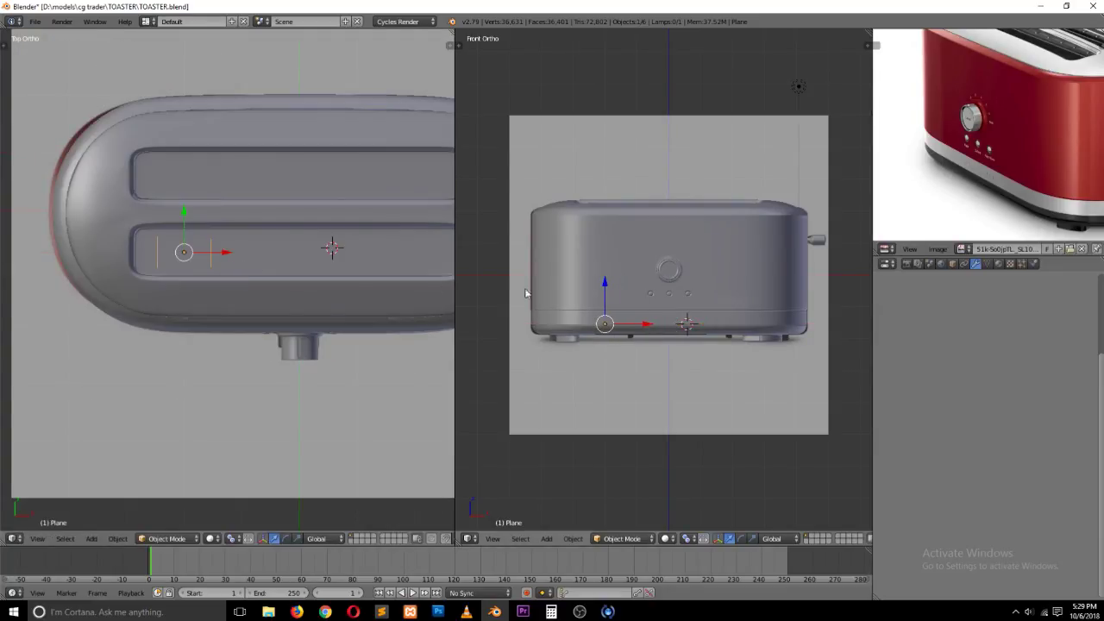
Step: Scale the plane down further so it fits inside the slot's width
{"action": "middle_click_drag", "start_coordinate": [528, 294], "coordinate": [587, 361]}
{"action": "scroll", "coordinate": [288, 258], "scroll_direction": "up", "scroll_amount": 2, "text": "shift"}
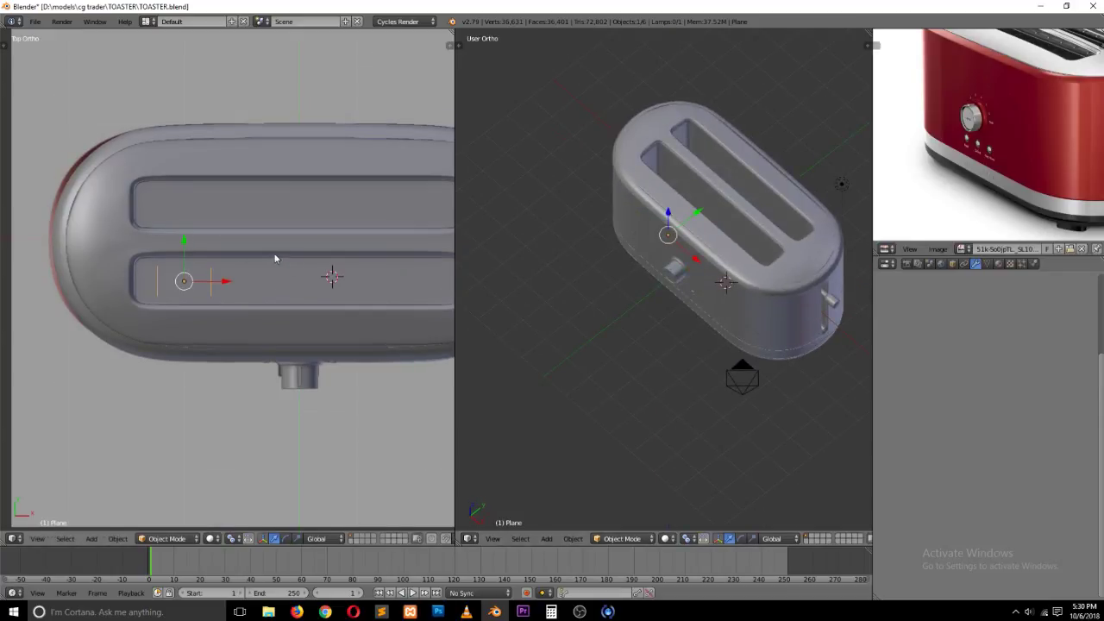
{"action": "key", "text": "s"}
{"action": "left_click", "coordinate": [249, 262]}
{"action": "key", "text": "z"}
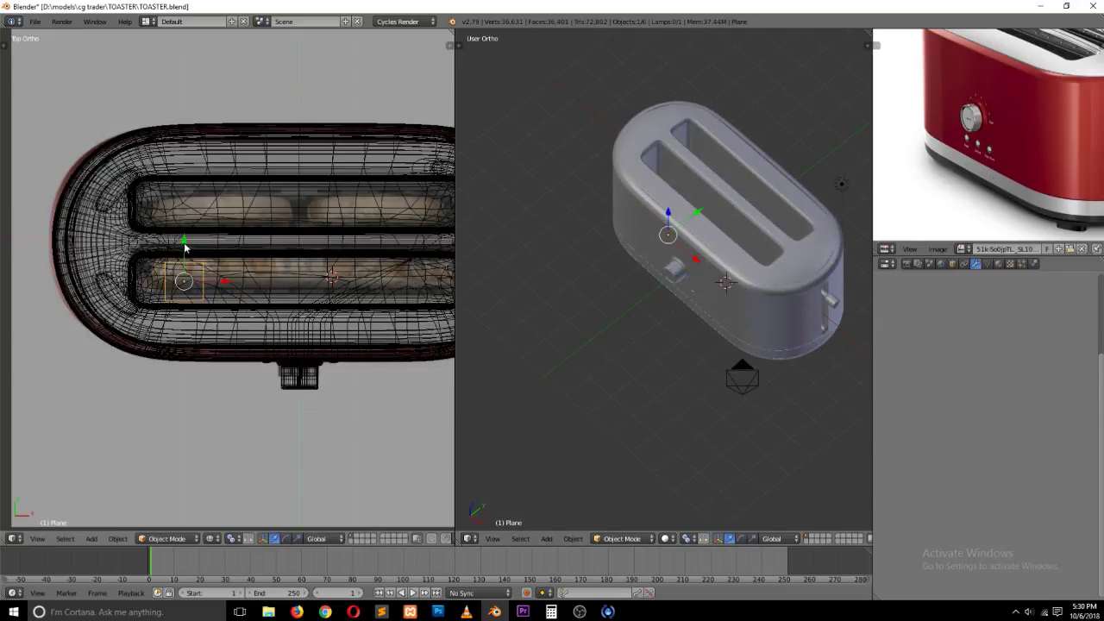
{"action": "scroll", "coordinate": [191, 250], "scroll_direction": "up", "scroll_amount": 2}
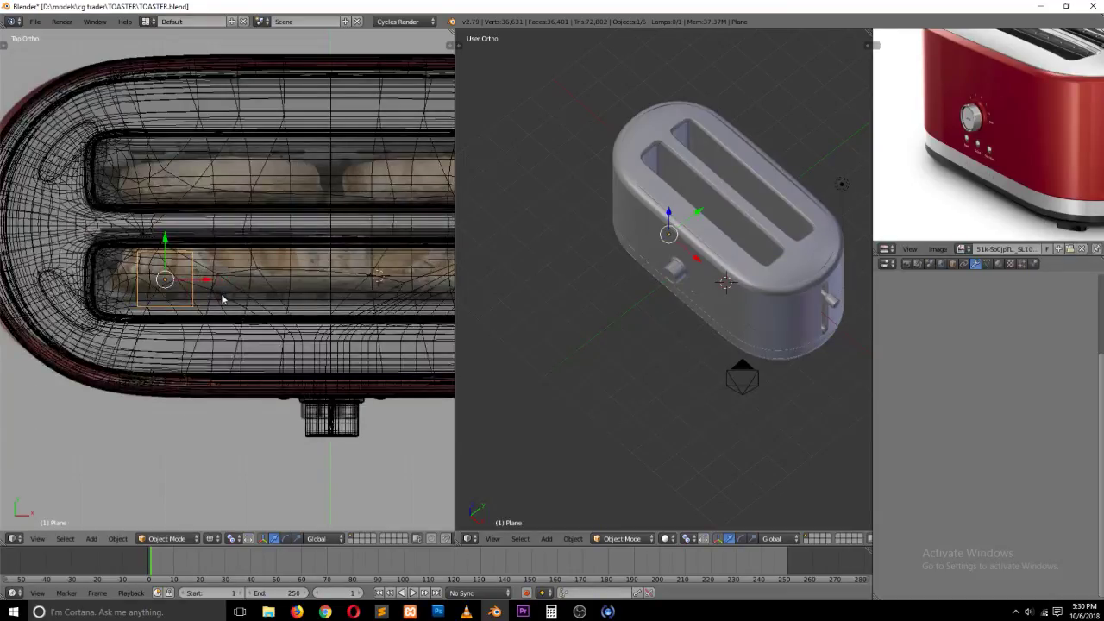
Step: Reduce the plane to its outer edge near the slot's end by deleting the opposite edge's vertices
{"action": "key", "text": "Tab"}
{"action": "right_click", "coordinate": [191, 268]}
{"action": "key", "text": "x"}
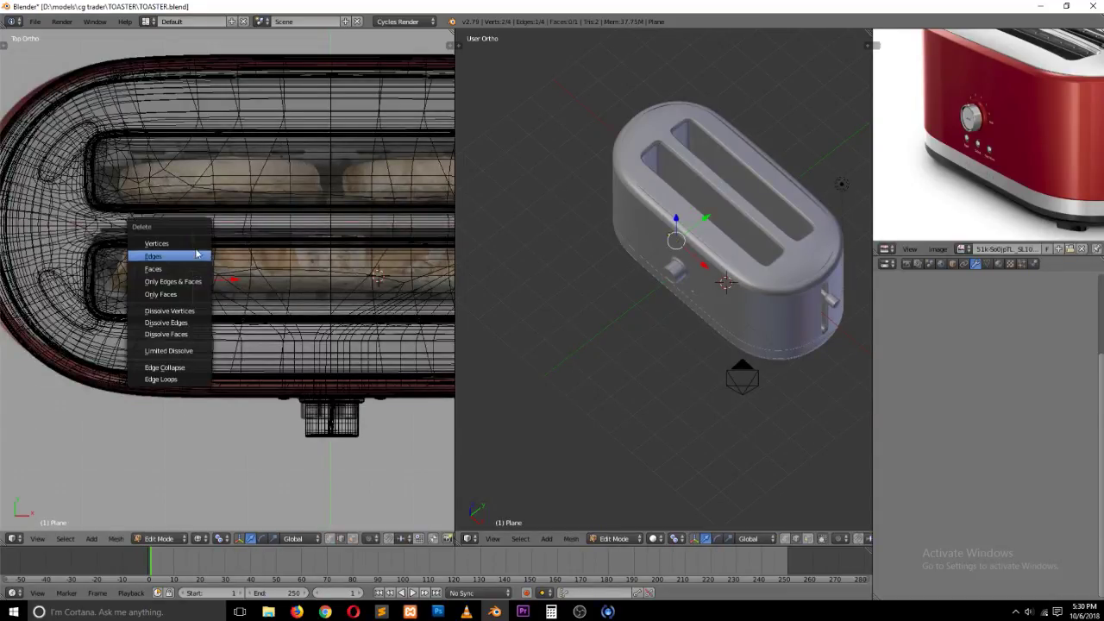
{"action": "left_click", "coordinate": [191, 244]}
Step: Extrude the remaining edge about 3.87 units upward along Z to just below the slot's rim
{"action": "right_click", "coordinate": [138, 266]}
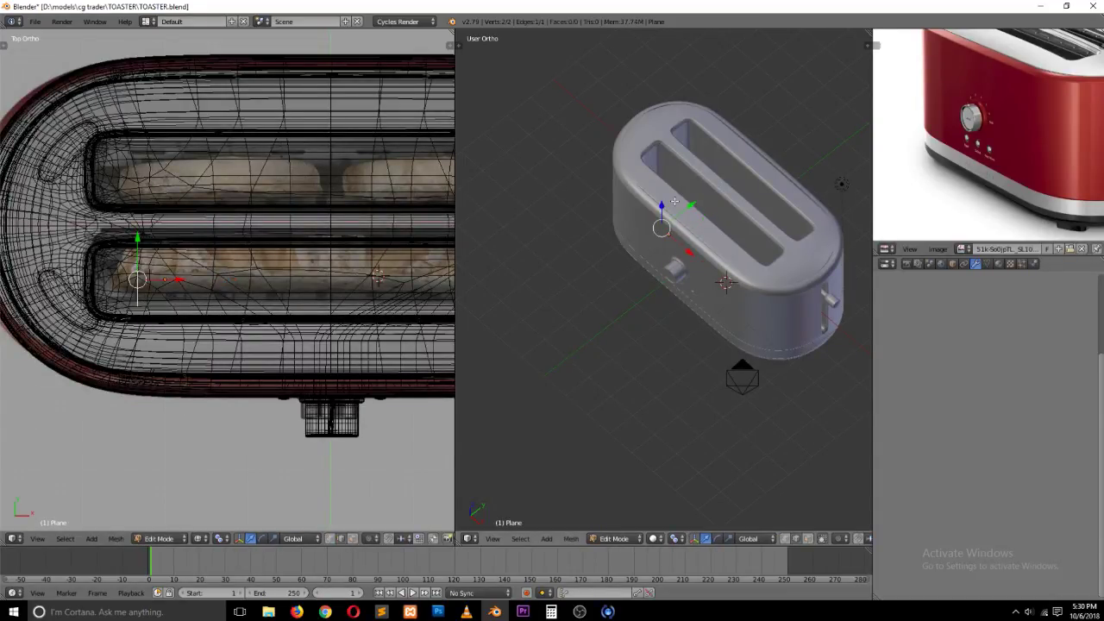
{"action": "key", "text": "e"}
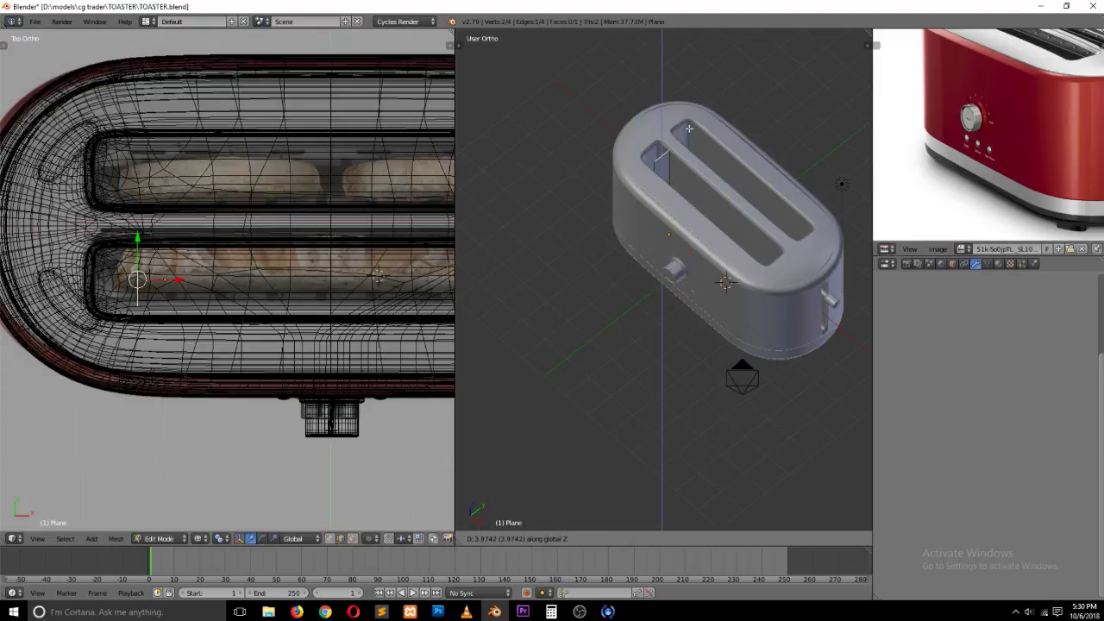
{"action": "left_click", "coordinate": [690, 129]}
{"action": "key", "text": "KP_Decimal"}
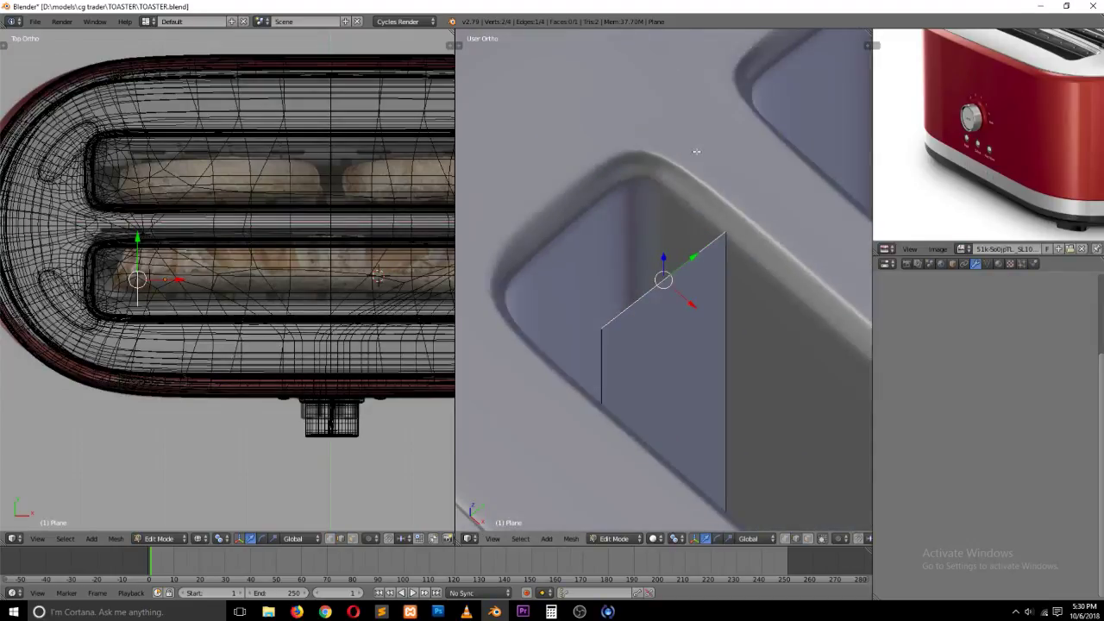
Step: Extrude the strip's top edge in place and scale it along Y by about 1.35 toward the slot's walls
{"action": "key", "text": "ctrl+Tab"}
{"action": "left_click", "coordinate": [677, 109]}
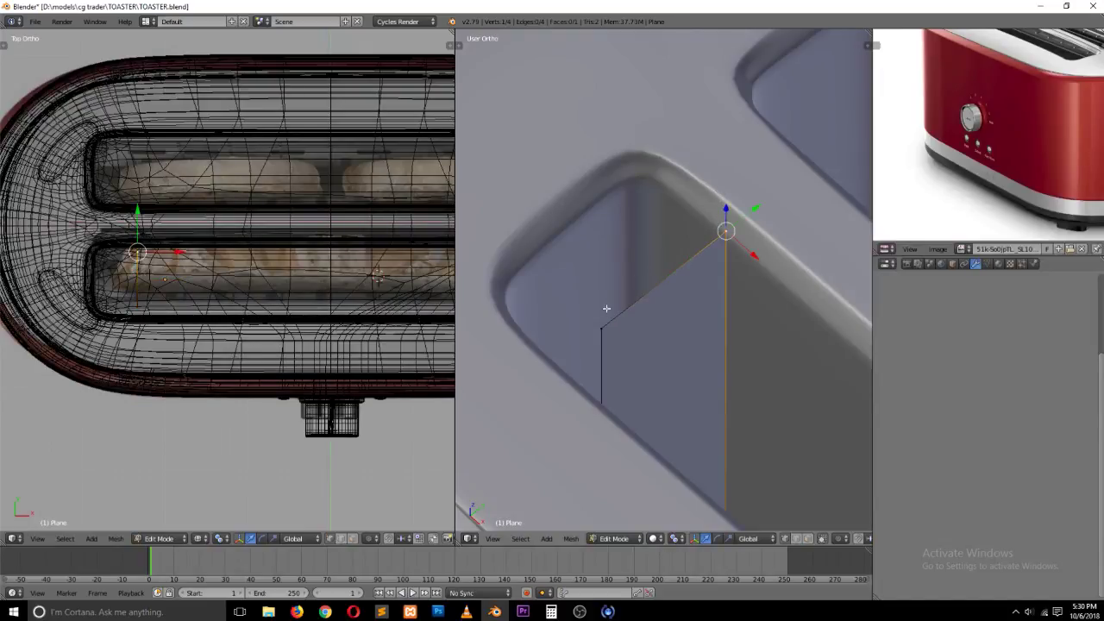
{"action": "key", "text": "e"}
{"action": "right_click", "coordinate": [750, 217]}
{"action": "key", "text": "x"}
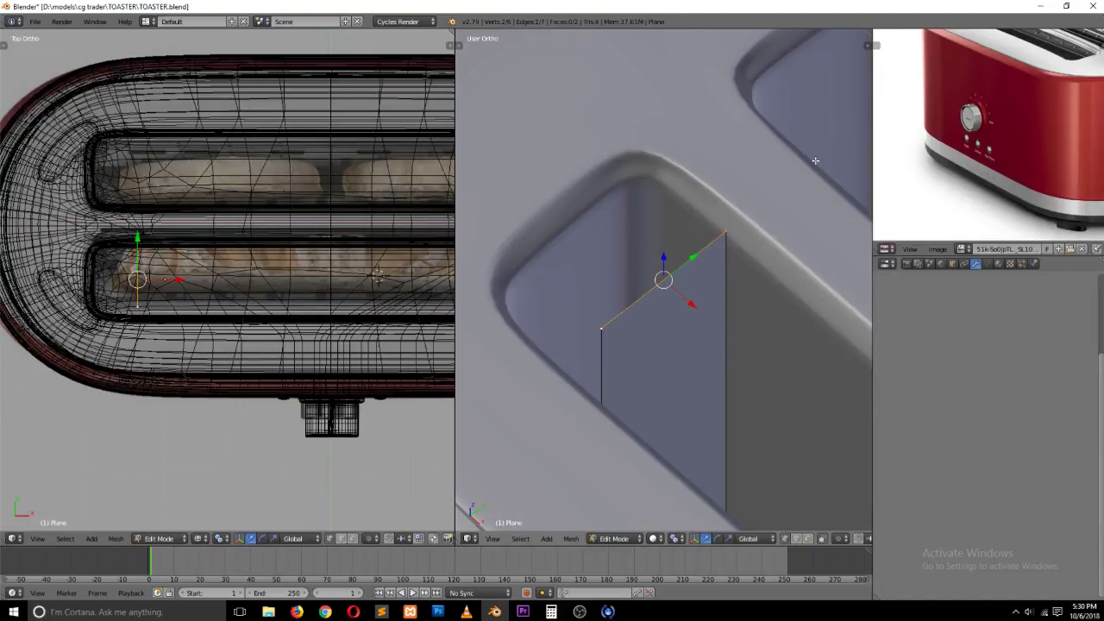
{"action": "key", "text": "s"}
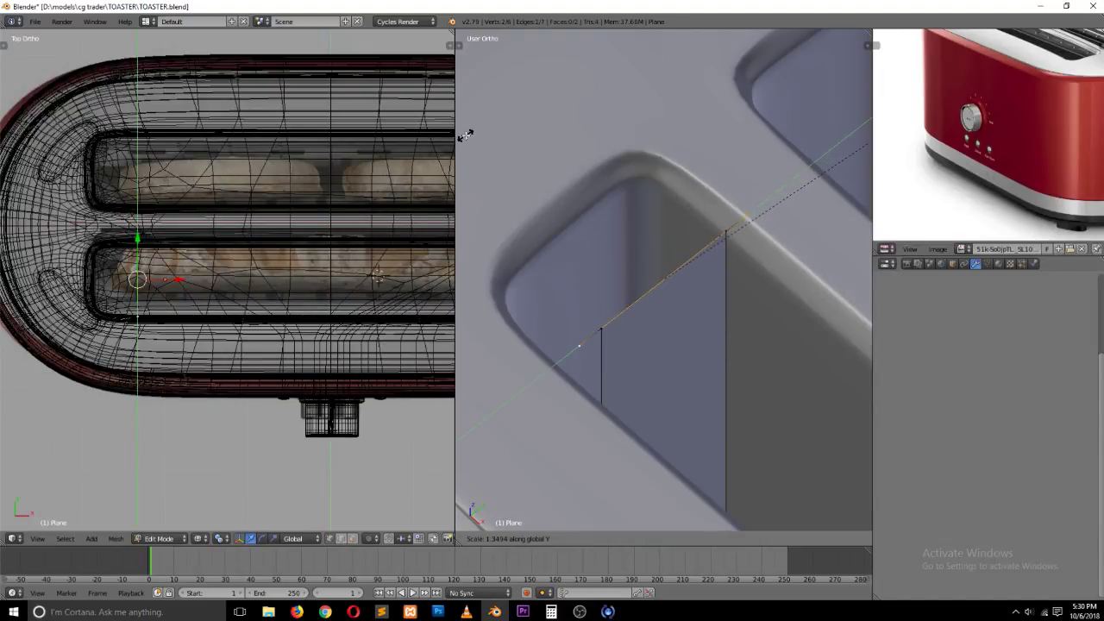
{"action": "left_click", "coordinate": [466, 135]}
Step: Delete the strip's two faces only, keeping their edges as a wire outline
{"action": "key", "text": "ctrl+Tab"}
{"action": "left_click", "coordinate": [509, 247]}
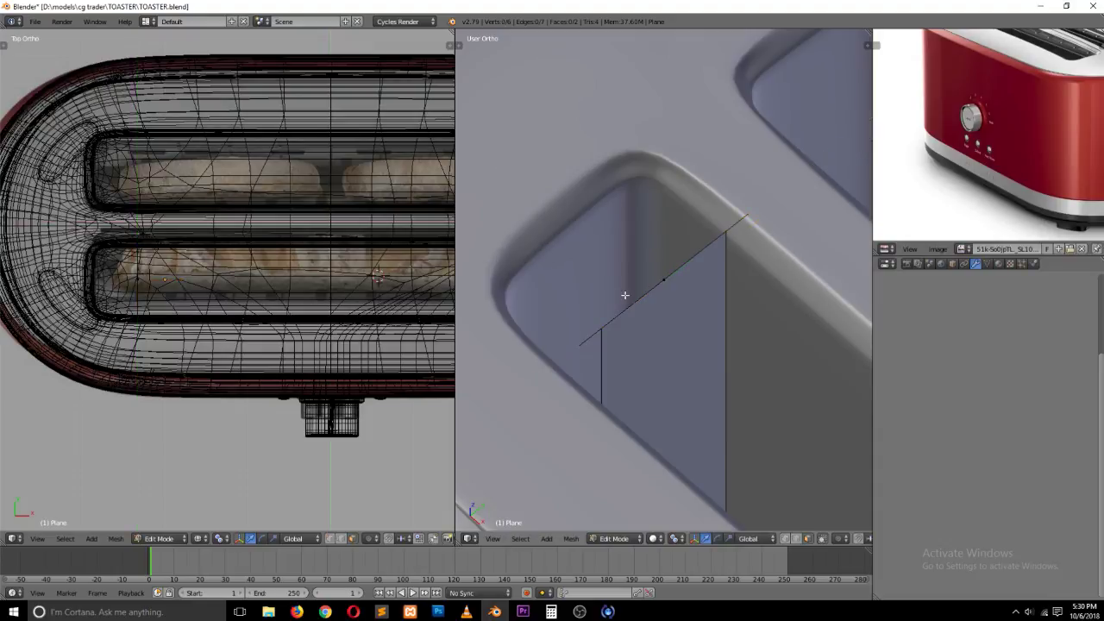
{"action": "right_click", "coordinate": [623, 295]}
{"action": "key", "text": "x"}
{"action": "left_click", "coordinate": [621, 361]}
{"action": "key", "text": "ctrl+Tab"}
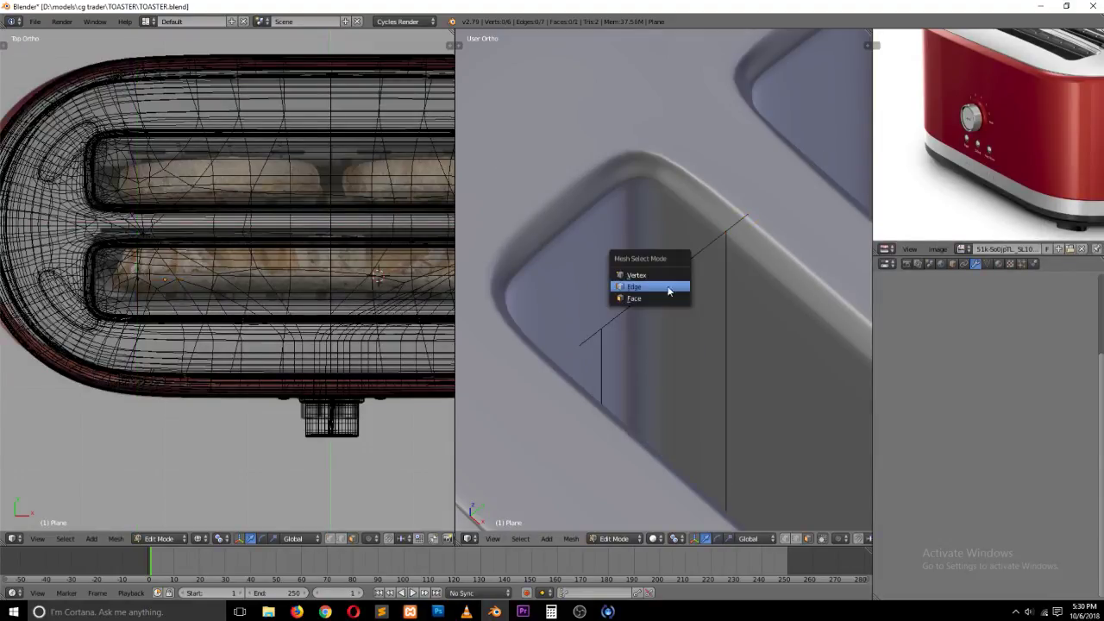
{"action": "left_click", "coordinate": [661, 287]}
{"action": "key", "text": "ctrl+Tab"}
{"action": "left_click", "coordinate": [664, 285]}
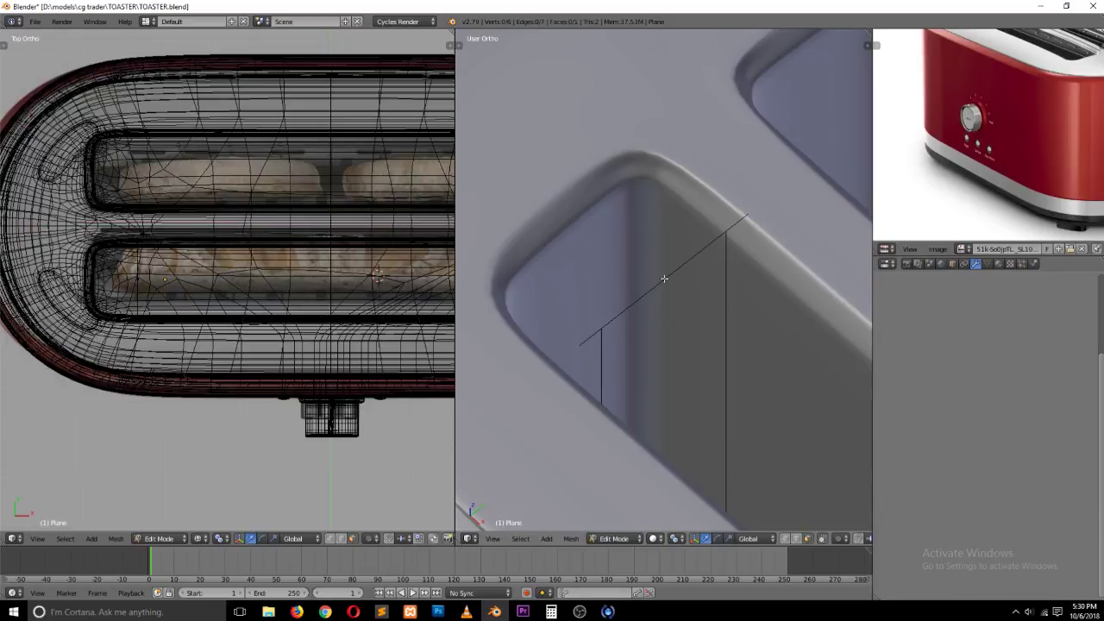
{"action": "right_click", "coordinate": [664, 278]}
{"action": "key", "text": "x"}
{"action": "left_click", "coordinate": [666, 284]}
Step: Delete the edges spanning the top between the two uprights, keeping the uprights and their short outer ends
{"action": "key", "text": "ctrl+Tab"}
{"action": "left_click", "coordinate": [665, 296]}
{"action": "right_click", "coordinate": [660, 263]}
{"action": "key", "text": "x"}
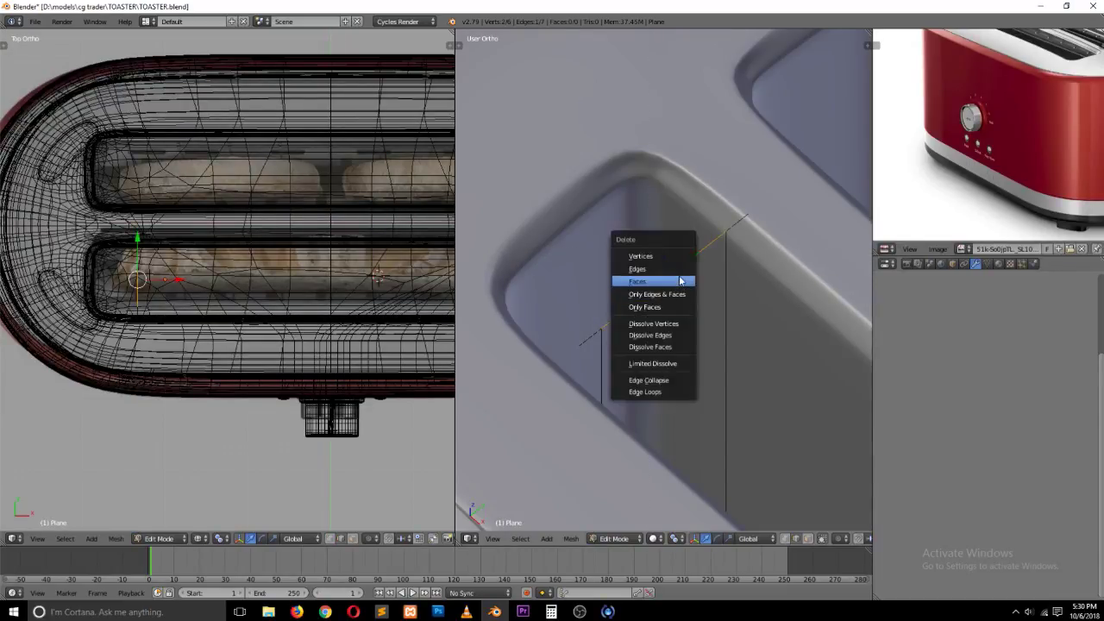
{"action": "left_click", "coordinate": [680, 280]}
{"action": "right_click", "coordinate": [666, 268]}
{"action": "key", "text": "x"}
{"action": "left_click", "coordinate": [671, 271]}
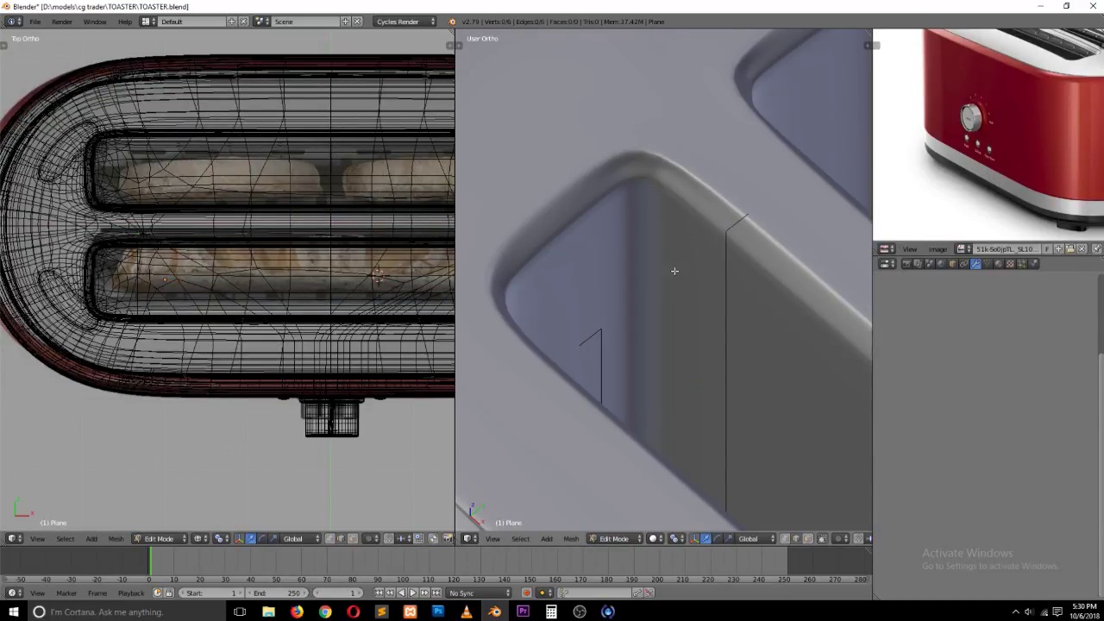
Step: Lower the two short top edges of the wire guide about 0.10 along Z below the slot's rim
{"action": "key", "text": "Tab"}
{"action": "scroll", "coordinate": [671, 345], "scroll_direction": "down", "scroll_amount": 3}
{"action": "key", "text": "Tab"}
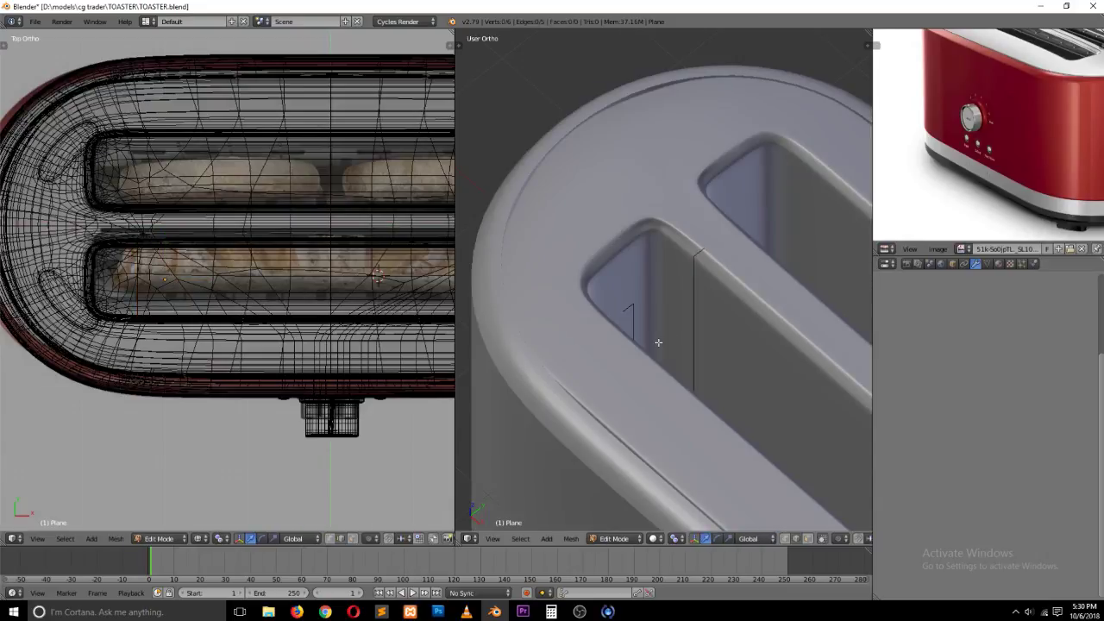
{"action": "key", "text": "ctrl+Tab"}
{"action": "left_click", "coordinate": [656, 330]}
{"action": "middle_click_drag", "start_coordinate": [642, 323], "coordinate": [586, 302]}
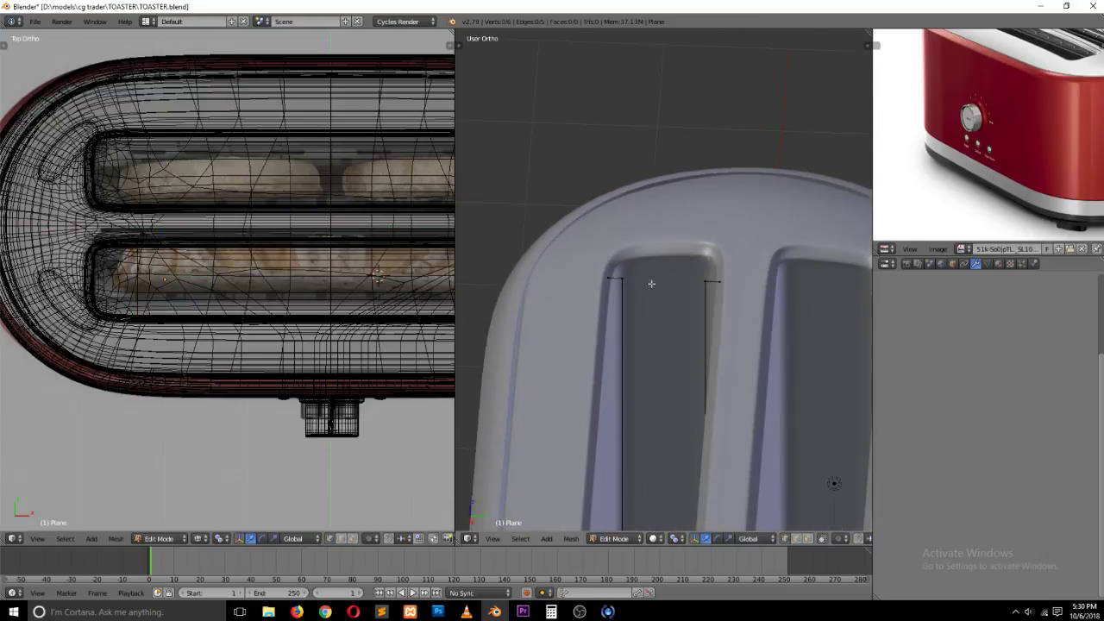
{"action": "right_click", "coordinate": [704, 283]}
{"action": "right_click", "coordinate": [595, 276], "text": "shift"}
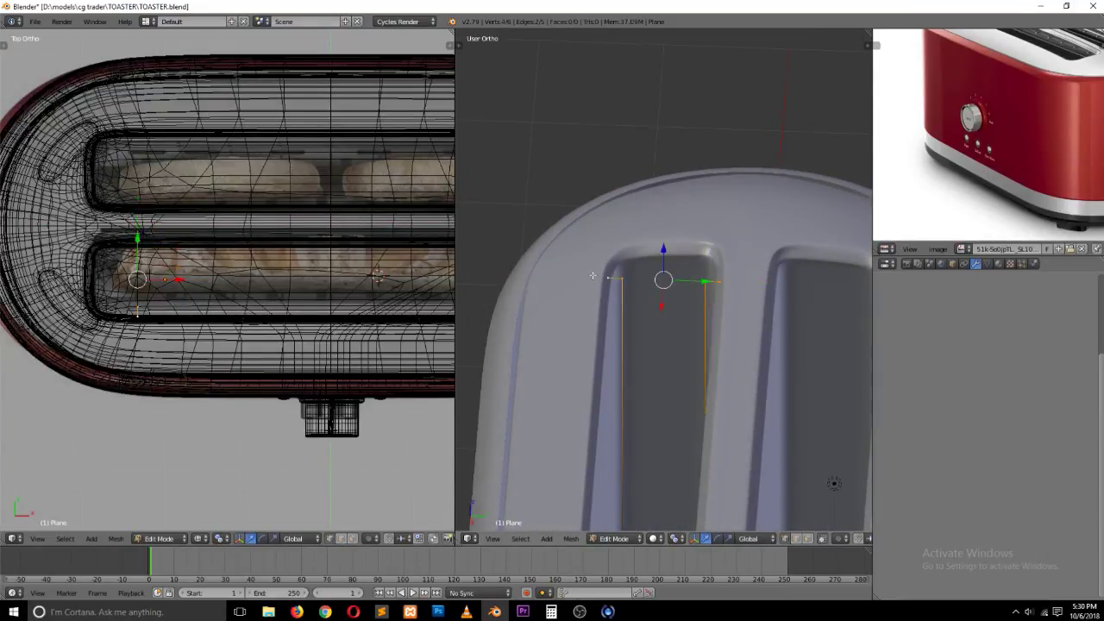
{"action": "key", "text": "g"}
{"action": "key", "text": "z"}
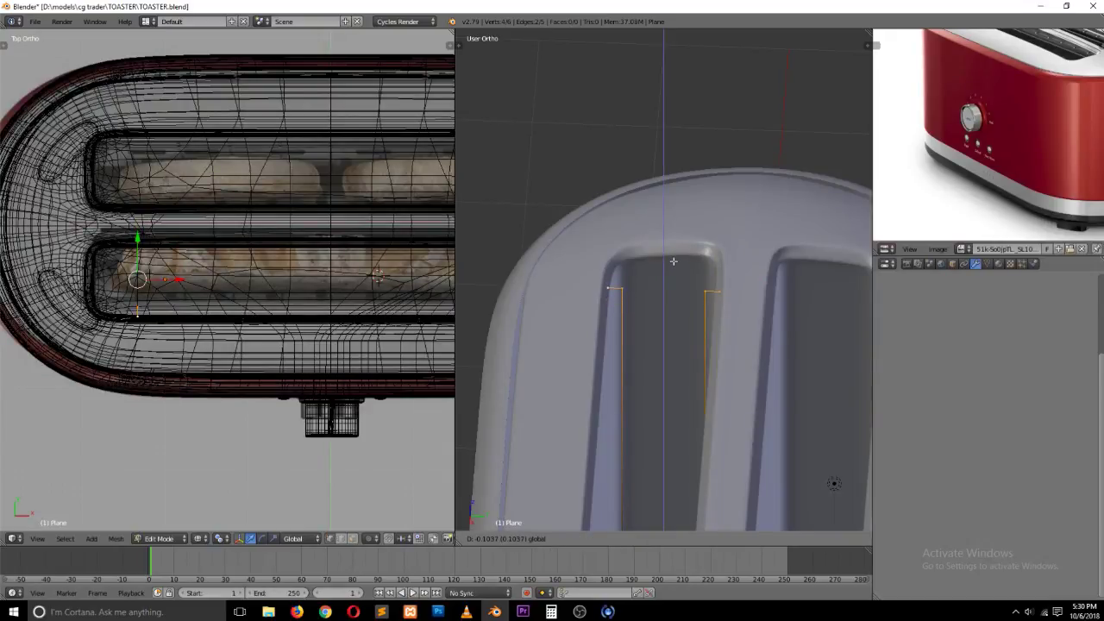
{"action": "left_click", "coordinate": [673, 261]}
Step: Round the upper corners of both uprights with a vertex-only bevel of about 0.2
{"action": "scroll", "coordinate": [664, 284], "scroll_direction": "up", "scroll_amount": 2}
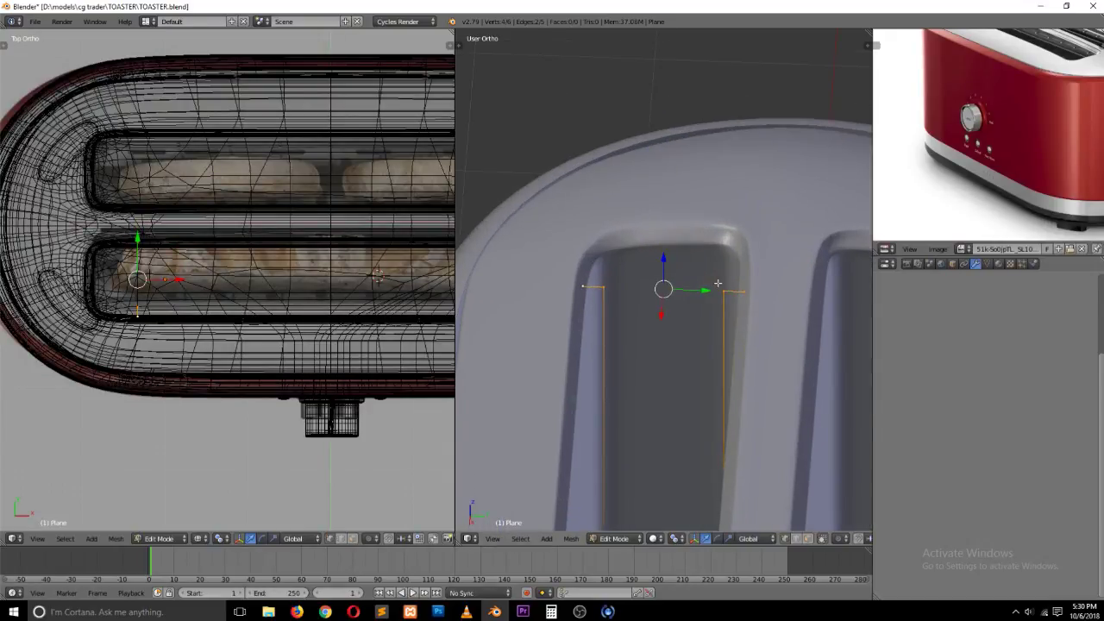
{"action": "right_click", "coordinate": [632, 290], "text": "shift"}
{"action": "right_click", "coordinate": [633, 290], "text": "shift"}
{"action": "key", "text": "ctrl+shift+b"}
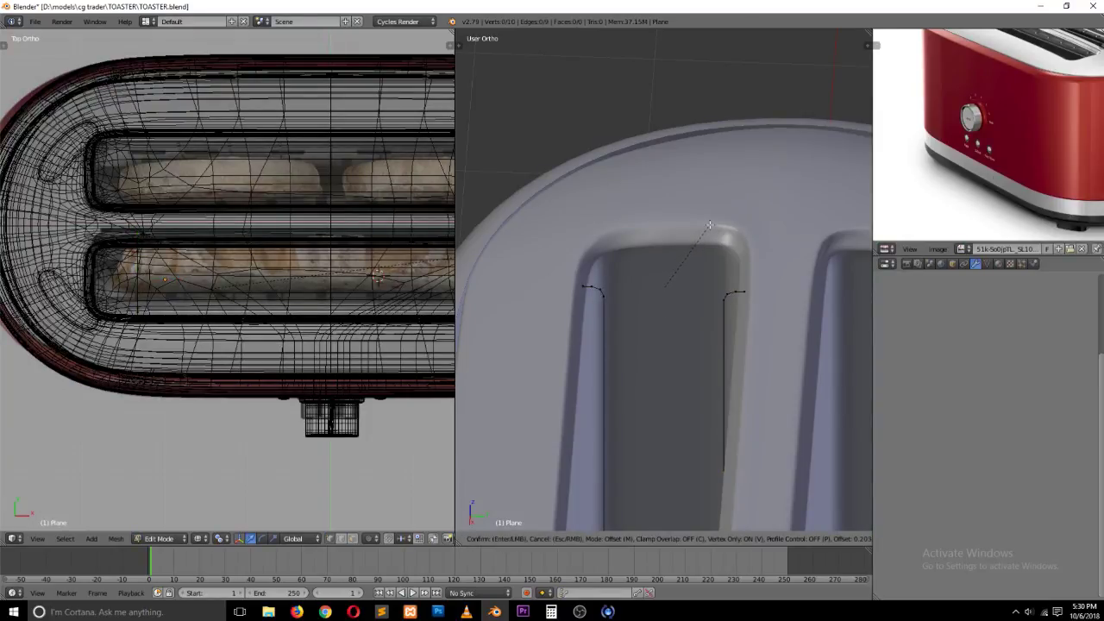
{"action": "left_click", "coordinate": [709, 225]}
{"action": "key", "text": "Tab"}
Step: Move the whole wire outline about 0.24 along negative X toward the slot's end
{"action": "middle_click_drag", "start_coordinate": [692, 275], "coordinate": [530, 350]}
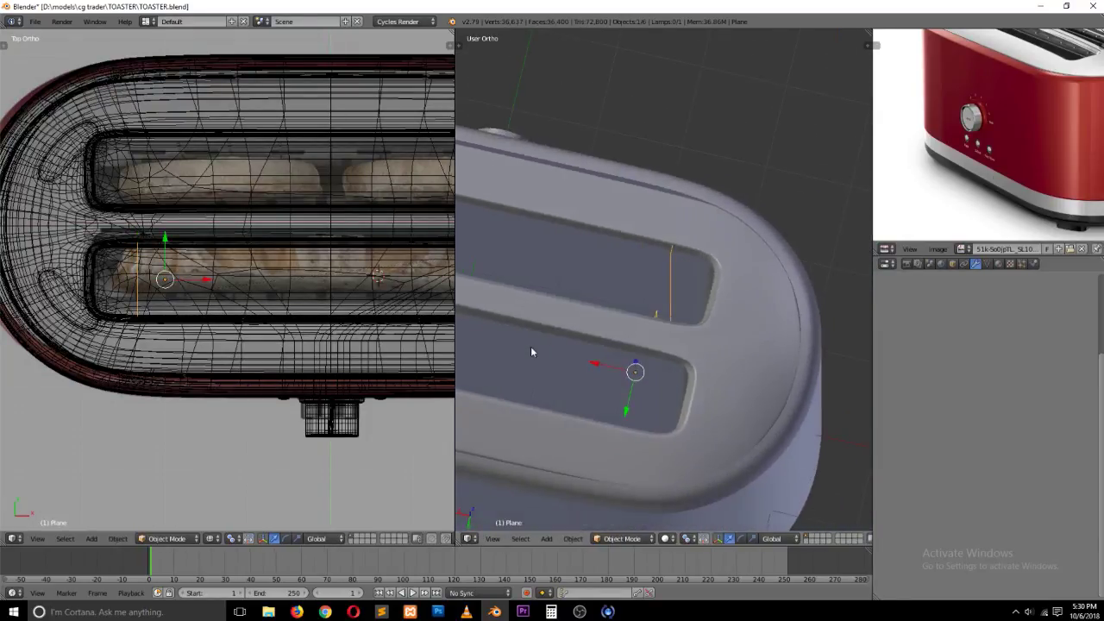
{"action": "key", "text": "Tab"}
{"action": "key", "text": "a"}
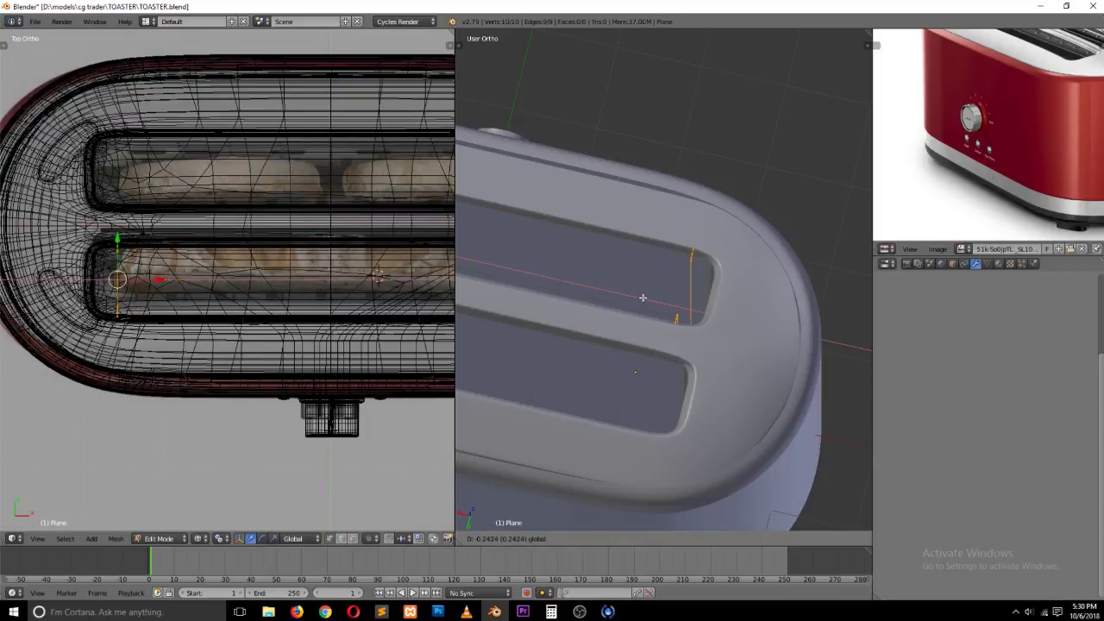
{"action": "key", "text": "Tab"}
Step: Convert the wire outline to a curve with Full fill and a bevel depth of 0.053
{"action": "right_click", "coordinate": [699, 315], "text": "alt"}
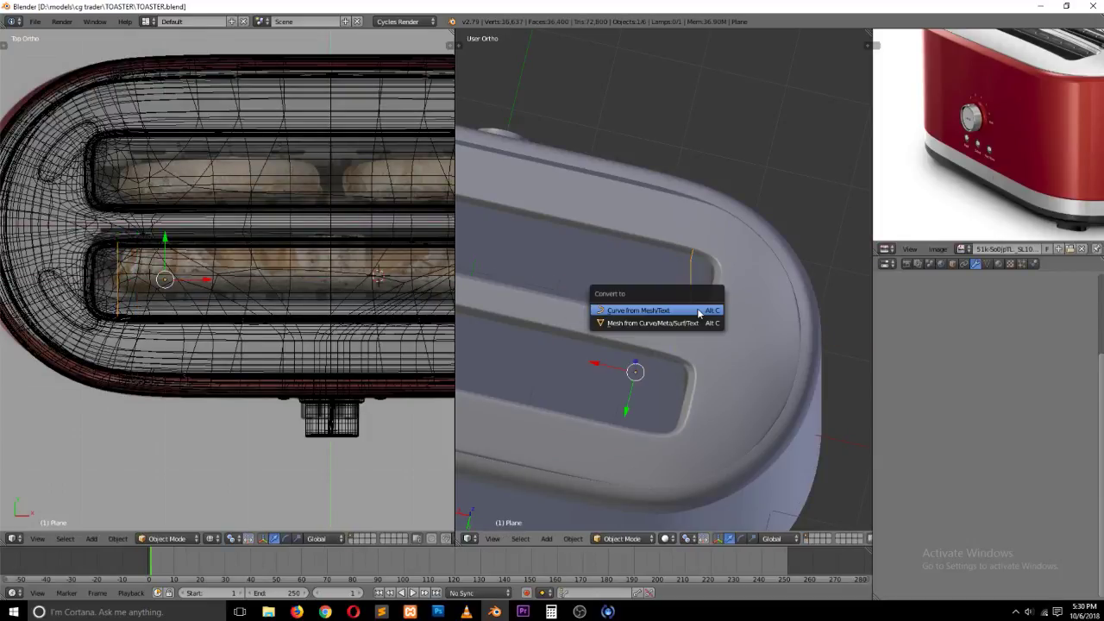
{"action": "left_click", "coordinate": [702, 308]}
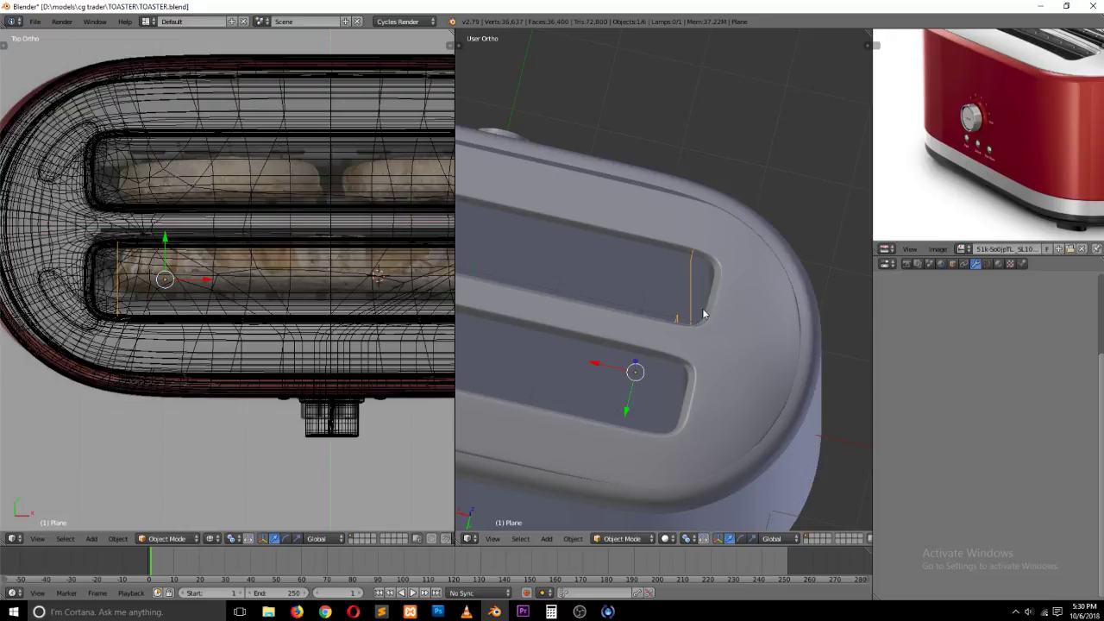
{"action": "left_click", "coordinate": [986, 264]}
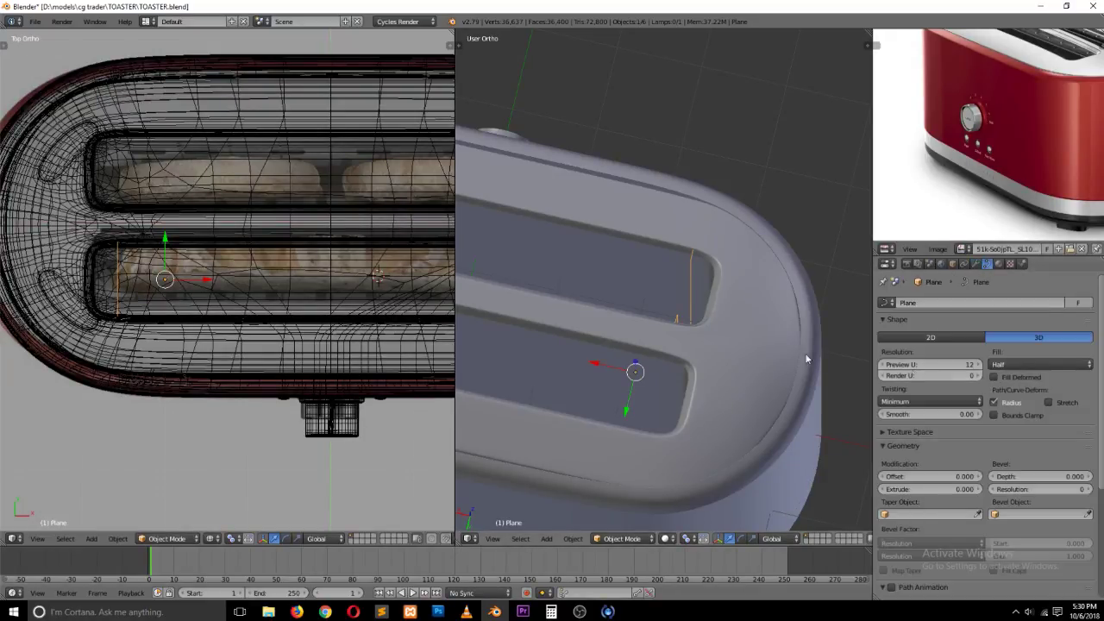
{"action": "scroll", "coordinate": [651, 319], "scroll_direction": "up", "scroll_amount": 4}
{"action": "scroll", "coordinate": [1035, 431], "scroll_direction": "down", "scroll_amount": 2}
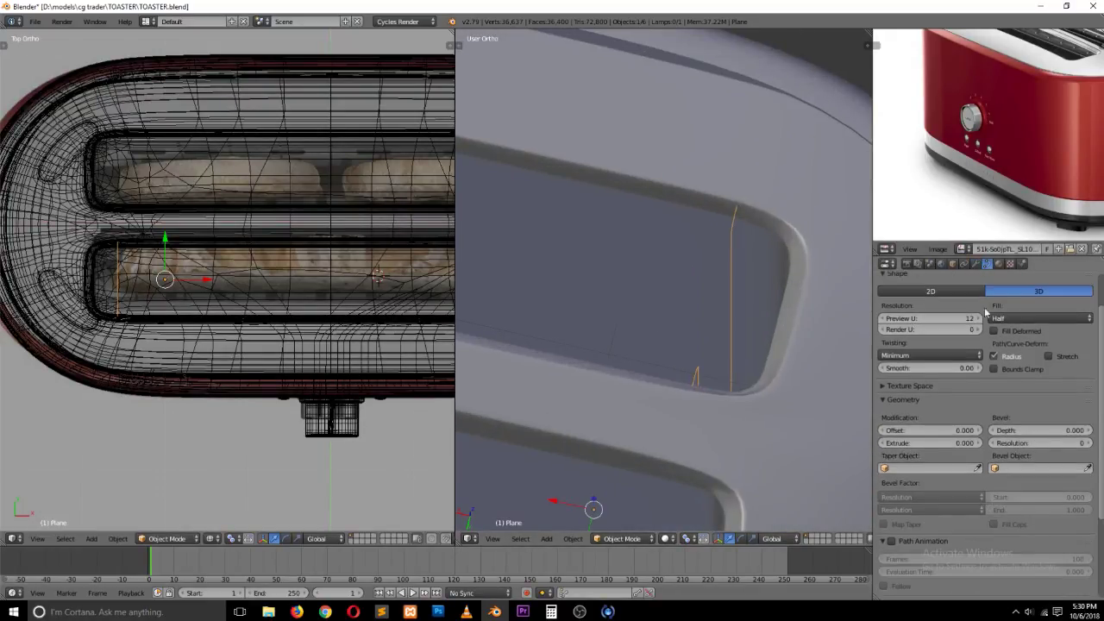
{"action": "scroll", "coordinate": [999, 310], "scroll_direction": "up", "scroll_amount": 2}
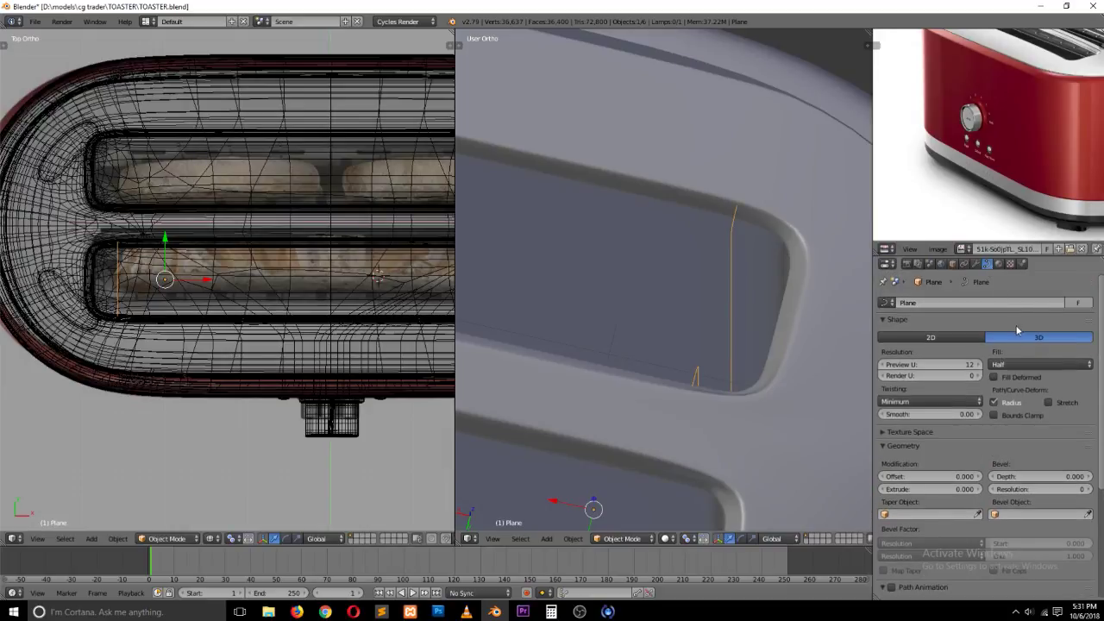
{"action": "left_click", "coordinate": [1026, 365]}
{"action": "left_click", "coordinate": [1022, 326]}
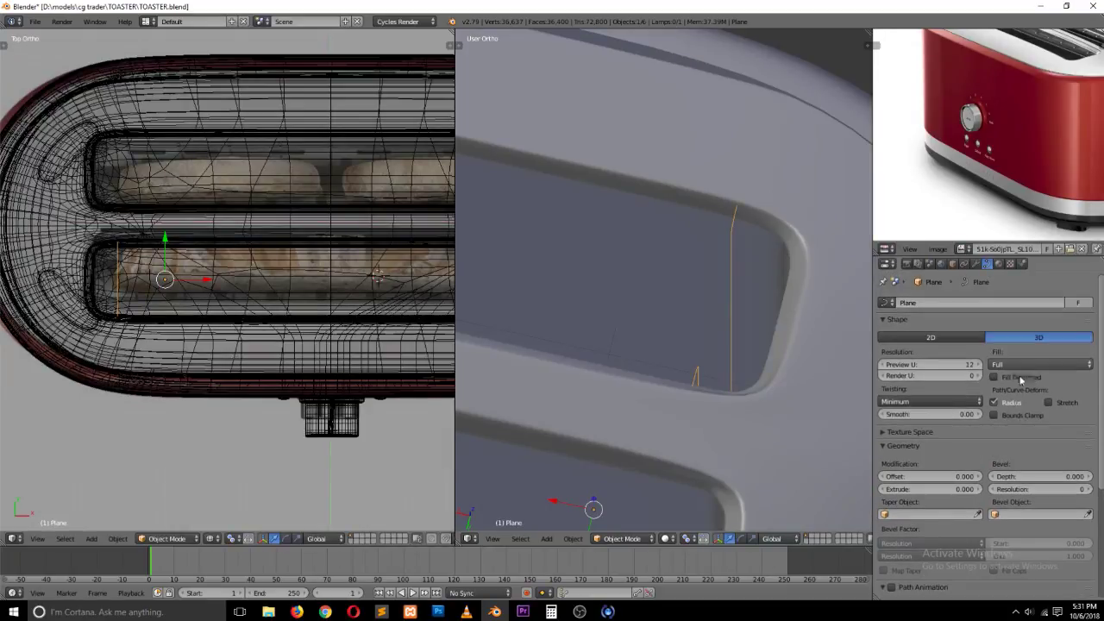
{"action": "left_click_drag", "start_coordinate": [1022, 476], "coordinate": [1039, 476]}
Step: Apply the guide curve's rotation and scale, and save the file
{"action": "middle_click_drag", "start_coordinate": [859, 377], "coordinate": [575, 228]}
{"action": "key", "text": "ctrl+a"}
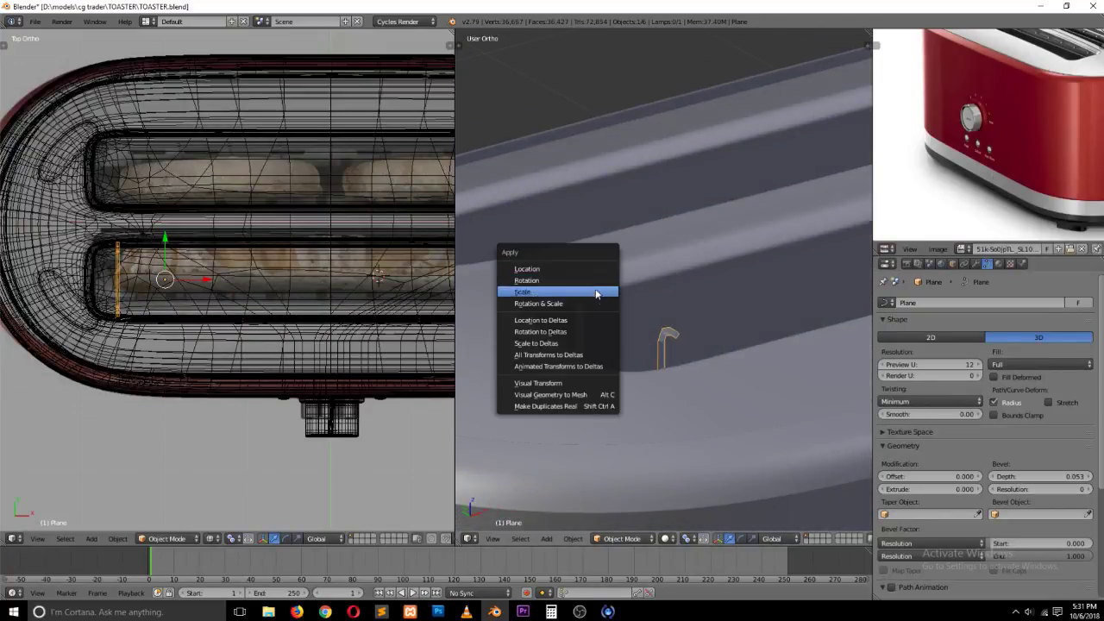
{"action": "left_click", "coordinate": [596, 303]}
{"action": "key", "text": "ctrl+s"}
Step: Set the guide curve's bevel resolution to 2
{"action": "left_click", "coordinate": [1088, 489]}
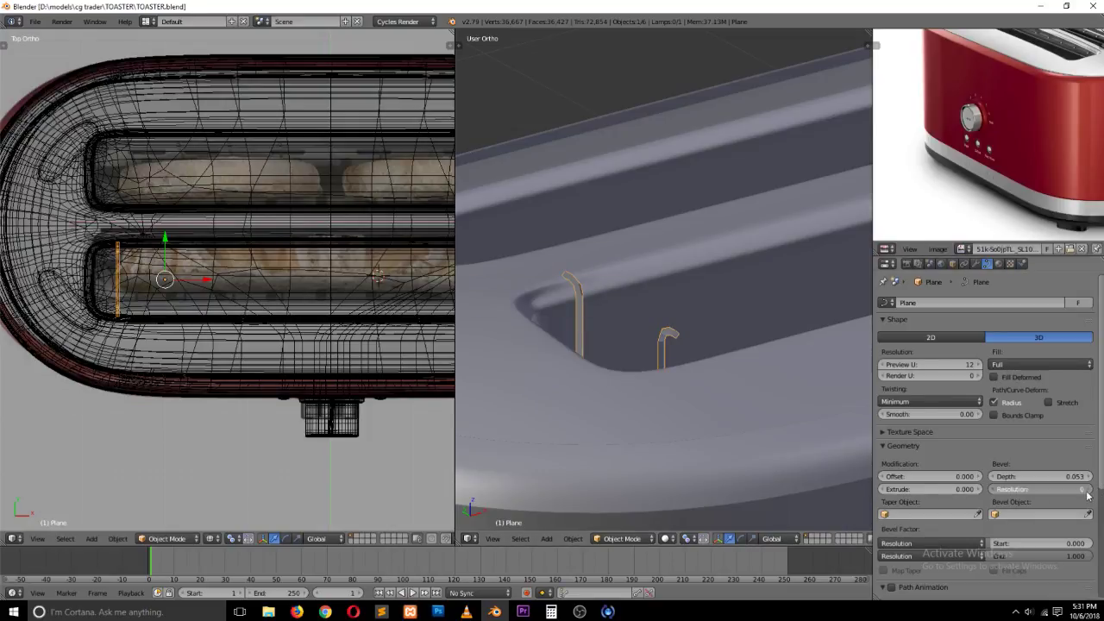
{"action": "left_click", "coordinate": [1088, 489]}
{"action": "scroll", "coordinate": [661, 357], "scroll_direction": "up", "scroll_amount": 1}
{"action": "scroll", "coordinate": [612, 365], "scroll_direction": "up", "scroll_amount": 2}
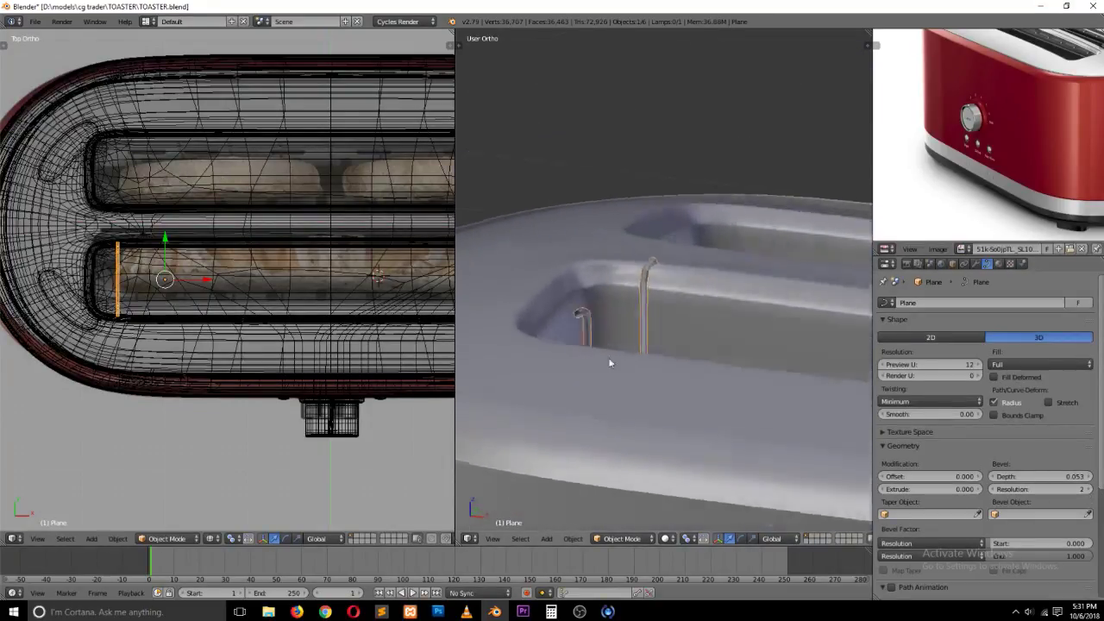
Step: Apply smooth shading to the wire guide
{"action": "scroll", "coordinate": [575, 370], "scroll_direction": "up", "scroll_amount": 2}
{"action": "scroll", "coordinate": [576, 368], "scroll_direction": "up", "scroll_amount": 2}
{"action": "key", "text": "t"}
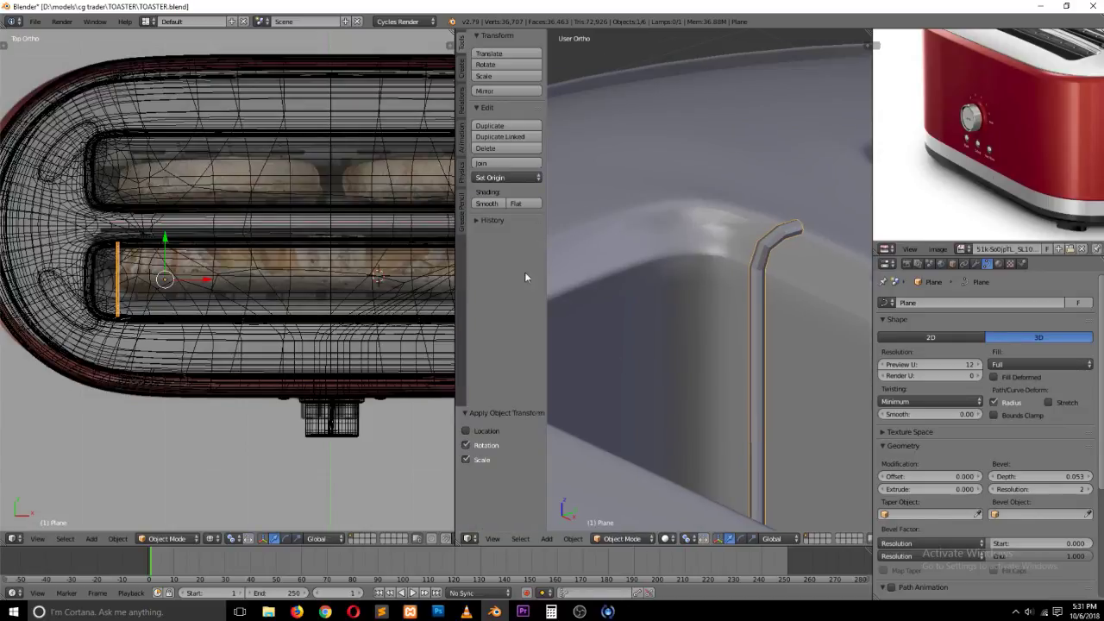
{"action": "left_click", "coordinate": [488, 203]}
{"action": "key", "text": "t"}
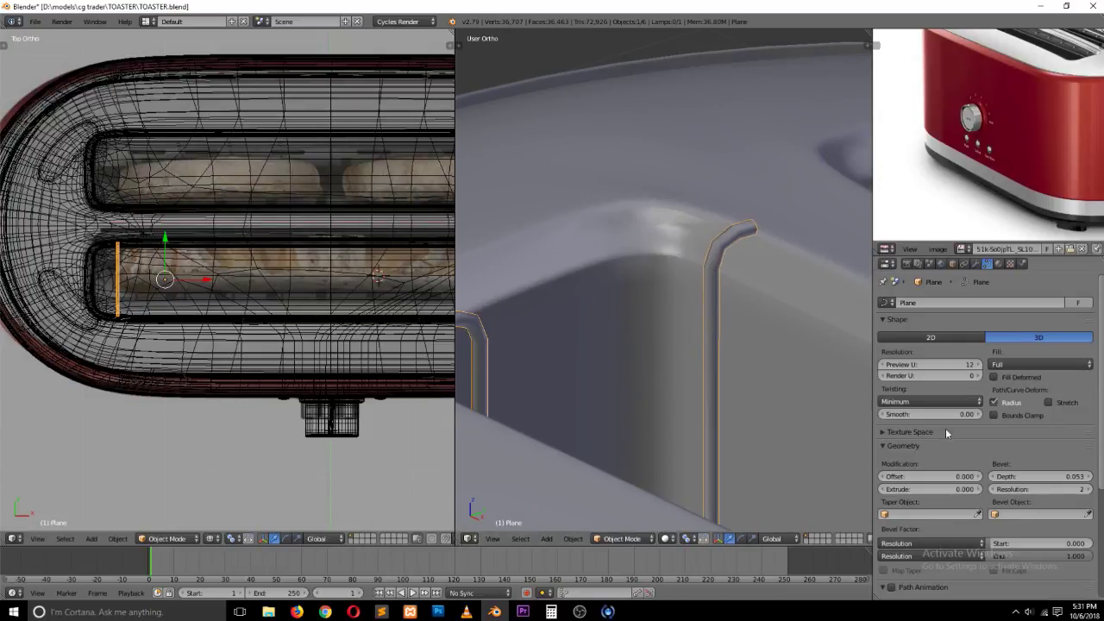
Step: Add an Array modifier to the wire guide with a relative X offset of 9.5
{"action": "scroll", "coordinate": [751, 366], "scroll_direction": "down", "scroll_amount": 5}
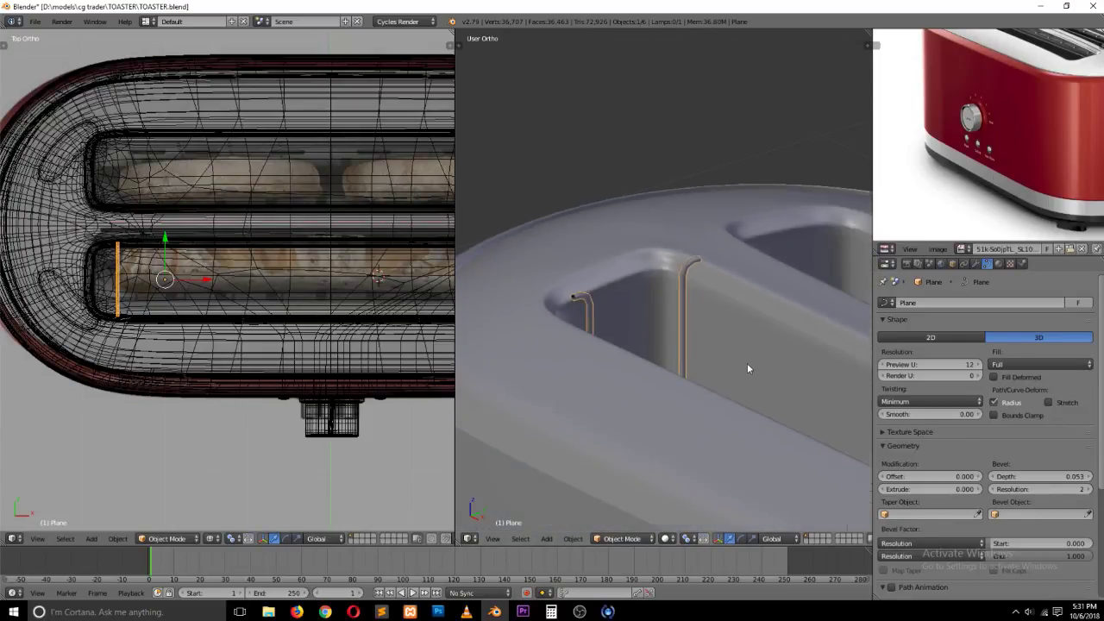
{"action": "left_click", "coordinate": [977, 265]}
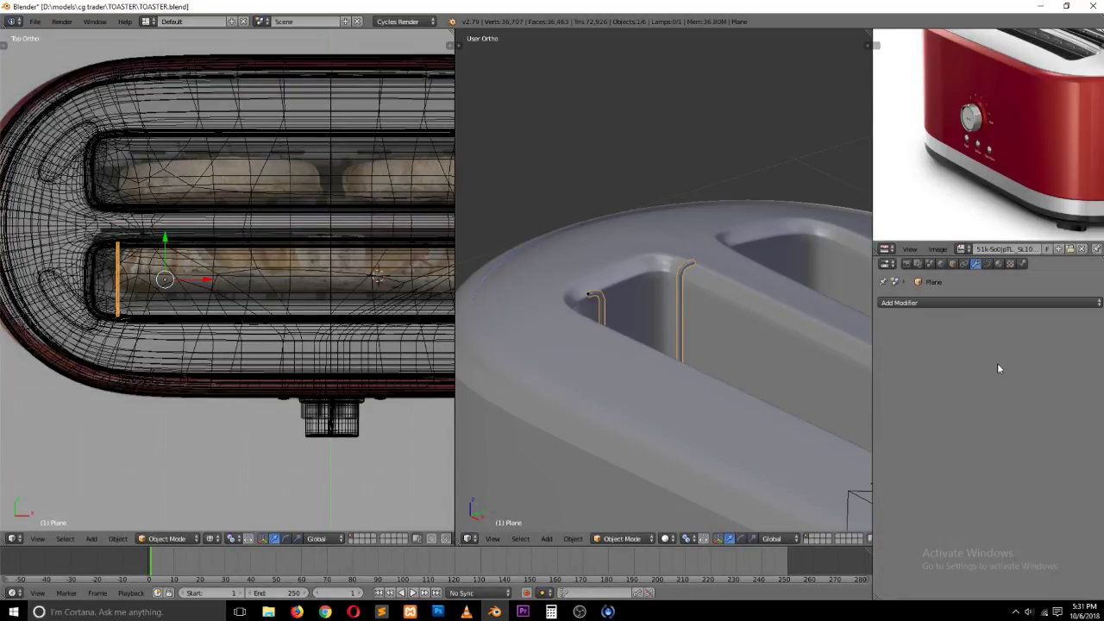
{"action": "left_click", "coordinate": [939, 302]}
{"action": "left_click", "coordinate": [898, 329]}
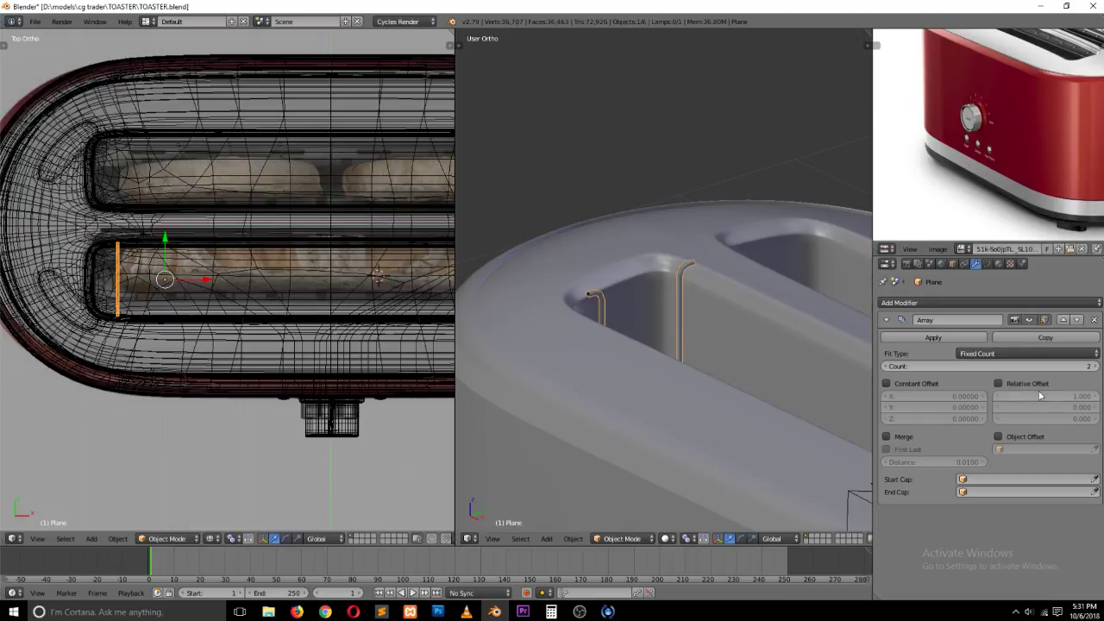
{"action": "left_click", "coordinate": [998, 383]}
{"action": "left_click_drag", "start_coordinate": [1044, 396], "coordinate": [1094, 396]}
Step: Set the array count to 16 to run the guides along the slot's length
{"action": "key", "text": "KP_7"}
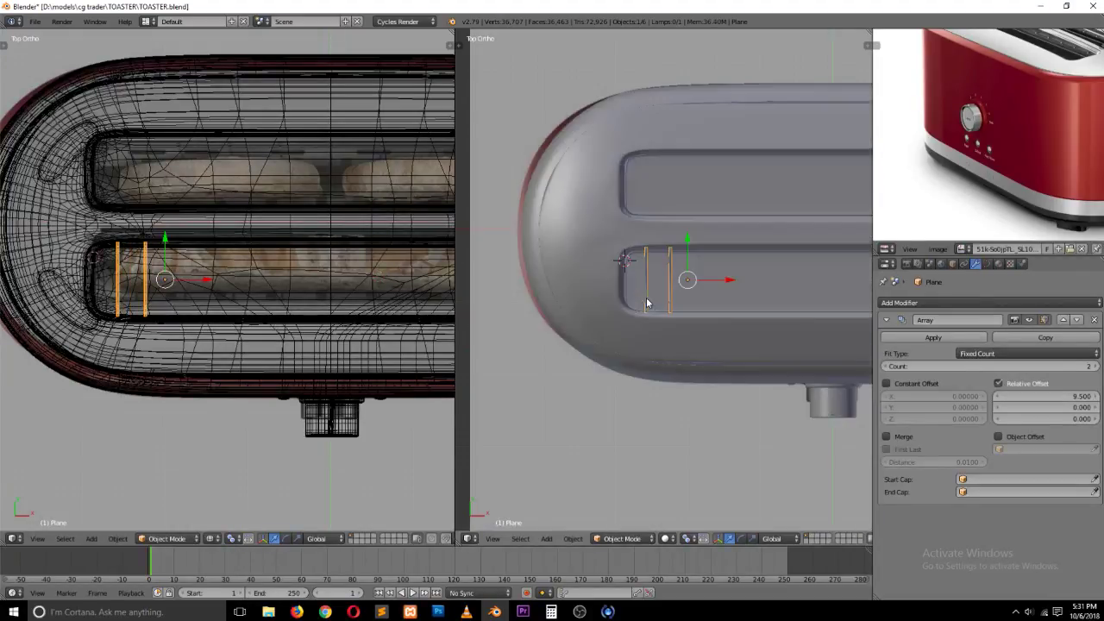
{"action": "left_click_drag", "start_coordinate": [992, 366], "coordinate": [1074, 365]}
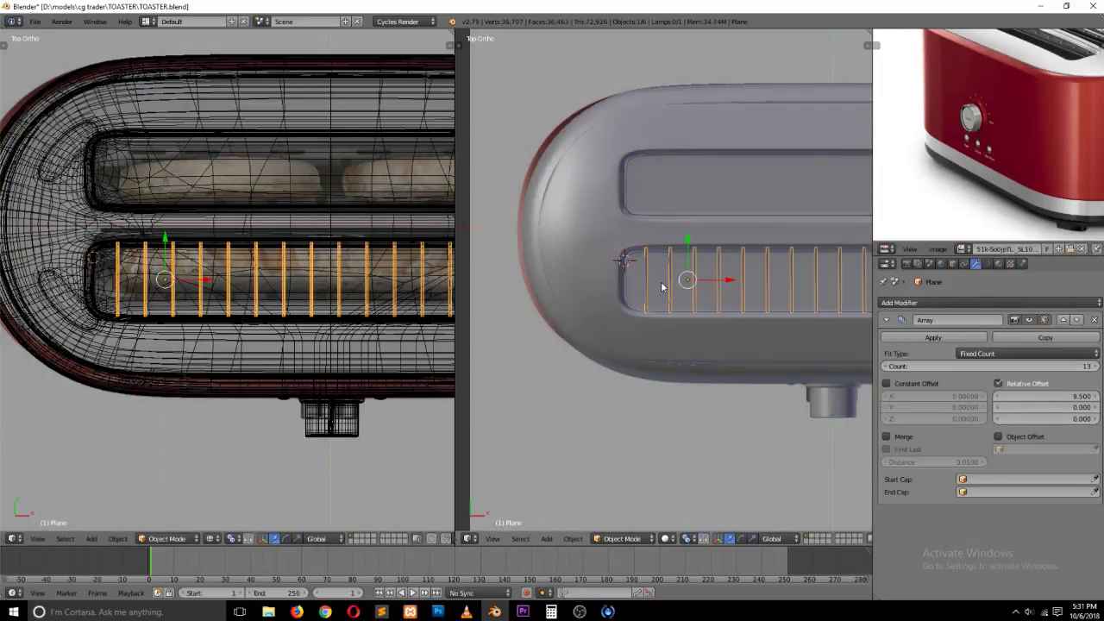
{"action": "key", "text": "Home"}
{"action": "left_click_drag", "start_coordinate": [983, 366], "coordinate": [1101, 368]}
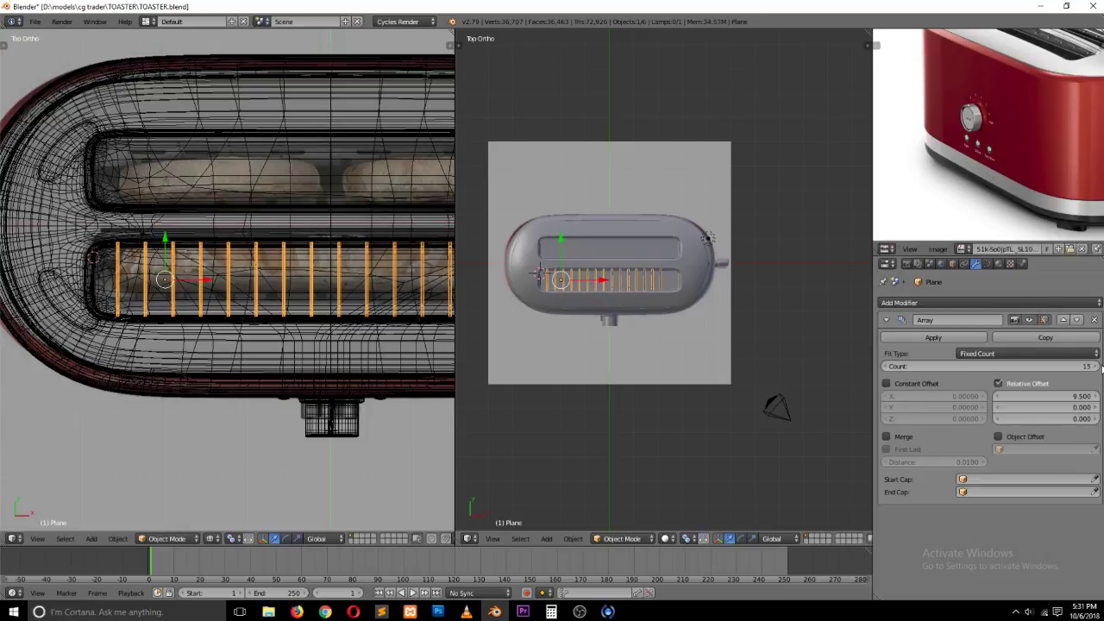
{"action": "left_click", "coordinate": [1095, 366]}
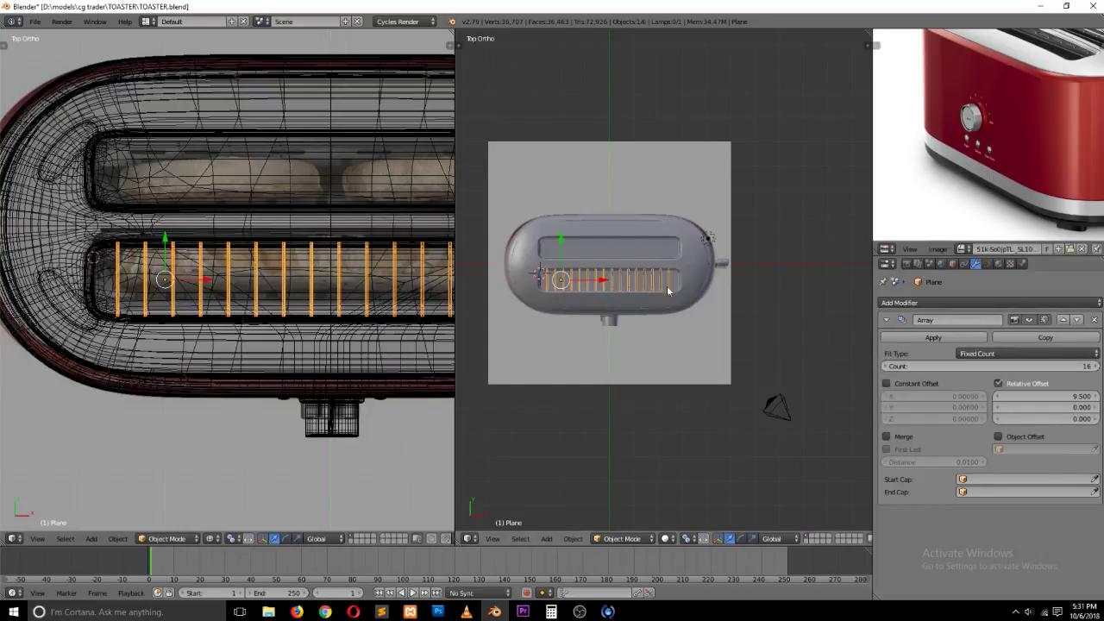
Step: Examine the spacing and thickness of the arrayed guides inside the front slot
{"action": "key", "text": "z"}
{"action": "key", "text": "z"}
{"action": "middle_click_drag", "start_coordinate": [666, 343], "coordinate": [617, 267]}
{"action": "key", "text": "a"}
{"action": "scroll", "coordinate": [617, 267], "scroll_direction": "up", "scroll_amount": 6}
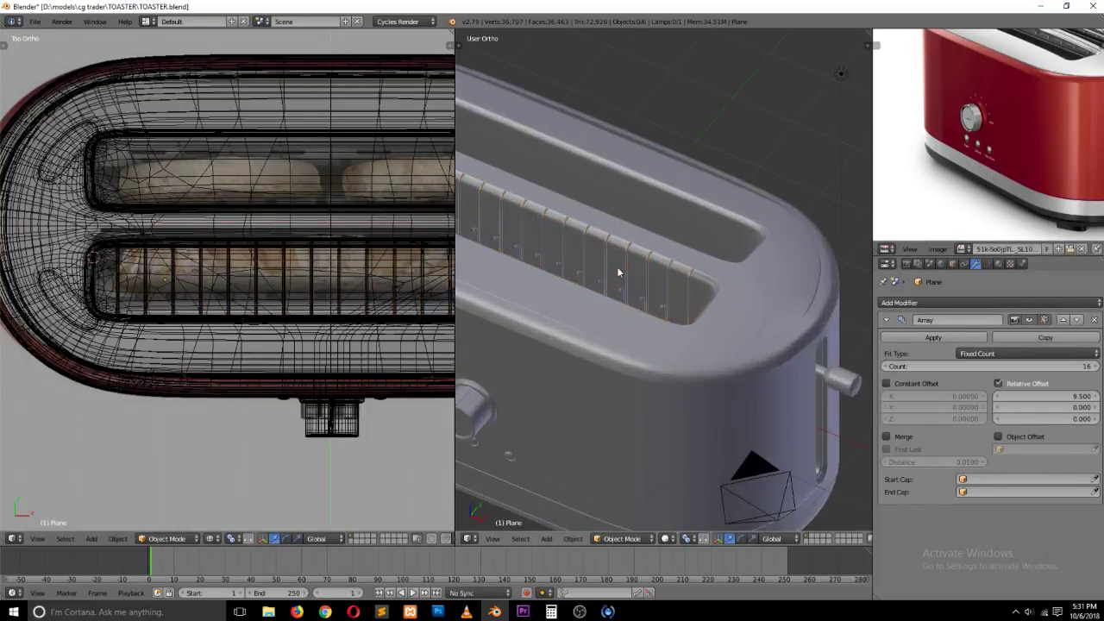
{"action": "scroll", "coordinate": [633, 286], "scroll_direction": "down", "scroll_amount": 5, "text": "ctrl"}
{"action": "scroll", "coordinate": [633, 285], "scroll_direction": "up", "scroll_amount": 6, "text": "shift"}
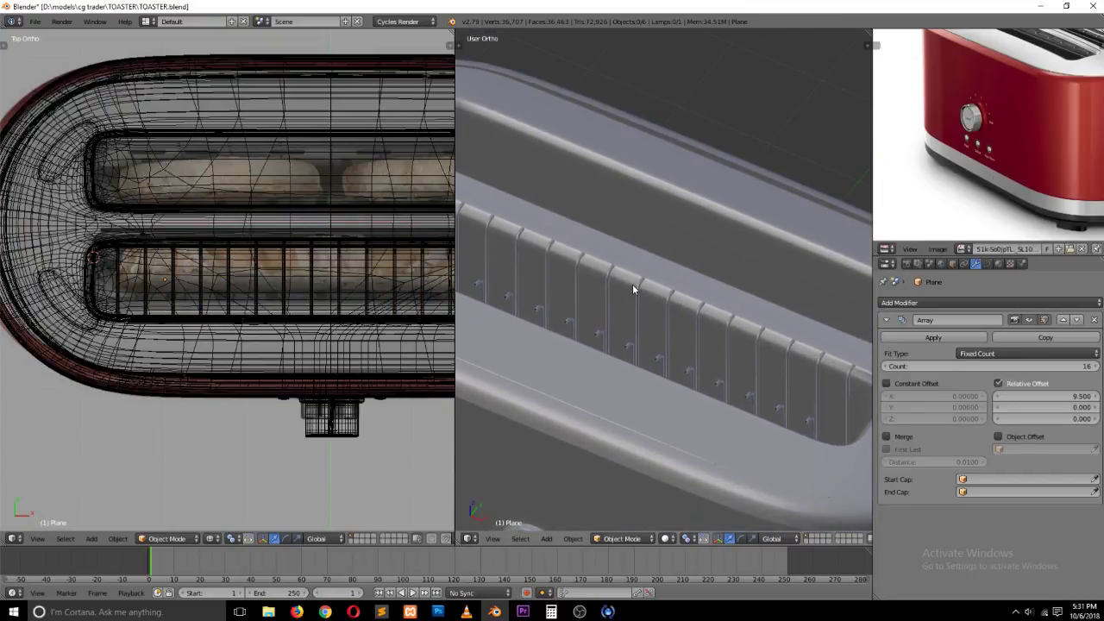
{"action": "scroll", "coordinate": [634, 285], "scroll_direction": "down", "scroll_amount": 9, "text": "ctrl"}
{"action": "scroll", "coordinate": [635, 284], "scroll_direction": "up", "scroll_amount": 5}
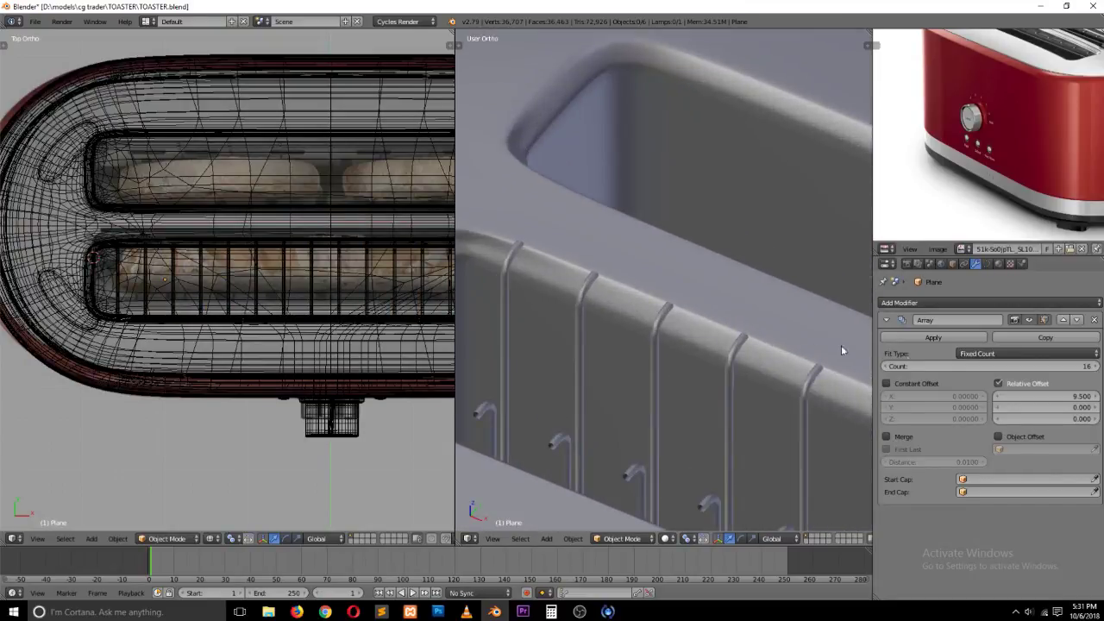
Step: Thicken the wire guides by setting the curve's bevel depth to 0.113
{"action": "left_click", "coordinate": [988, 264]}
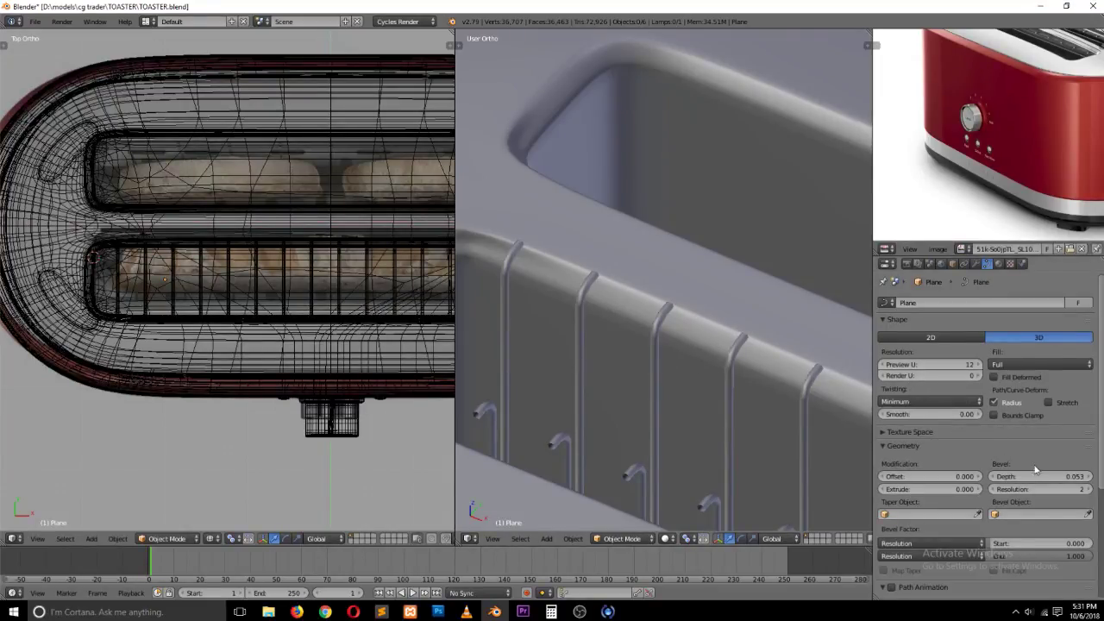
{"action": "left_click_drag", "start_coordinate": [1036, 473], "coordinate": [1093, 473]}
{"action": "middle_click_drag", "start_coordinate": [667, 347], "coordinate": [662, 345]}
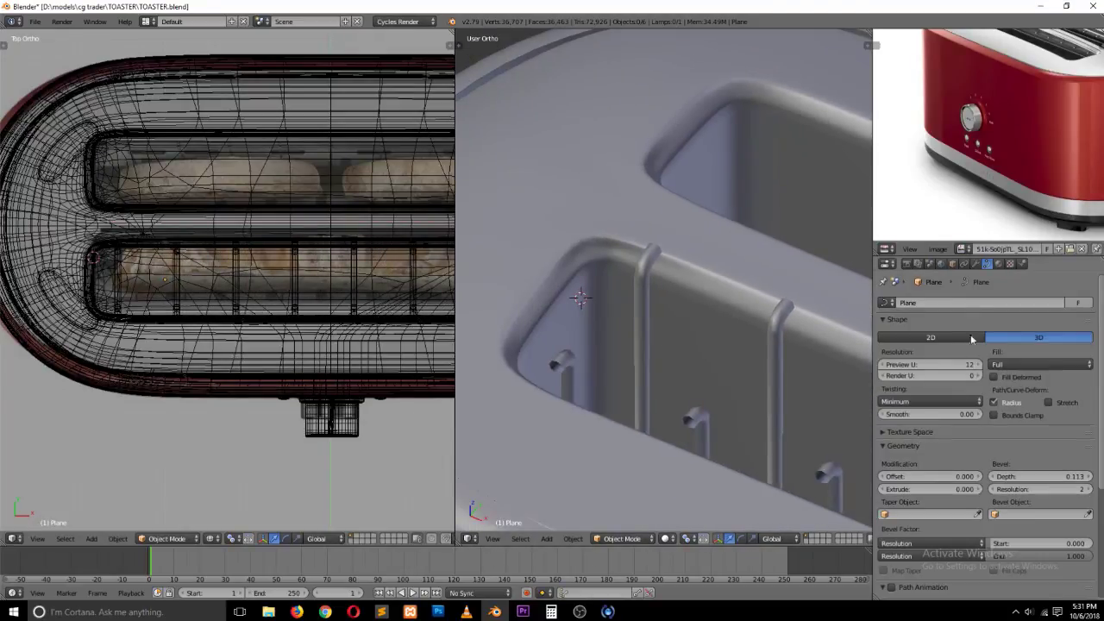
Step: Reduce the array count to 8 so the last guide sits inside the slot's far end
{"action": "scroll", "coordinate": [712, 320], "scroll_direction": "down", "scroll_amount": 6}
{"action": "key", "text": "z"}
{"action": "scroll", "coordinate": [302, 274], "scroll_direction": "down", "scroll_amount": 5}
{"action": "scroll", "coordinate": [302, 289], "scroll_direction": "up", "scroll_amount": 2}
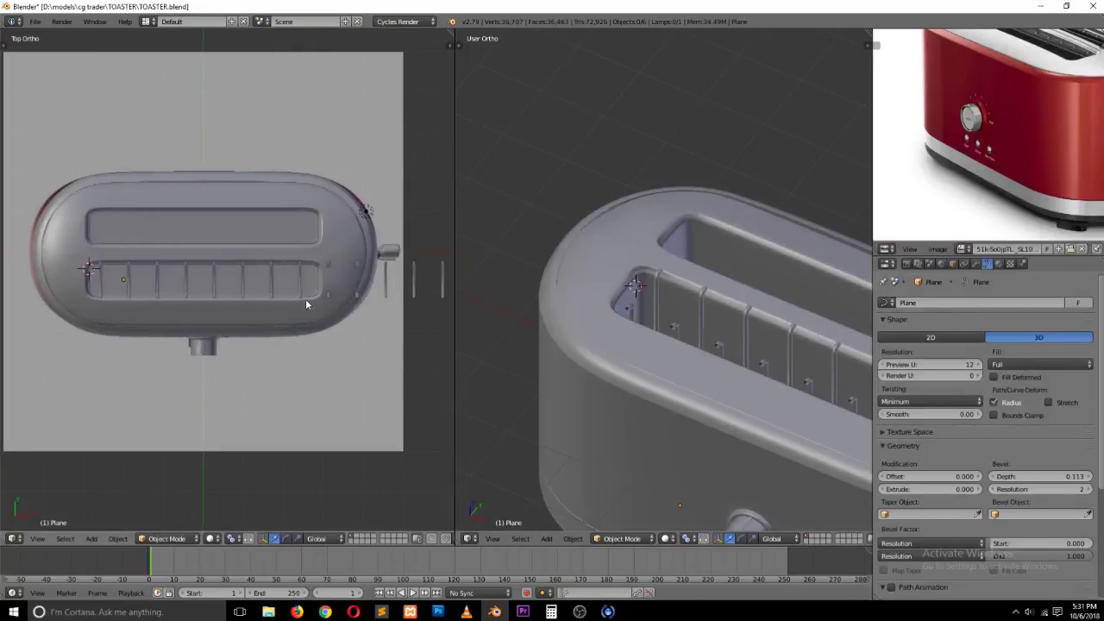
{"action": "left_click", "coordinate": [975, 263]}
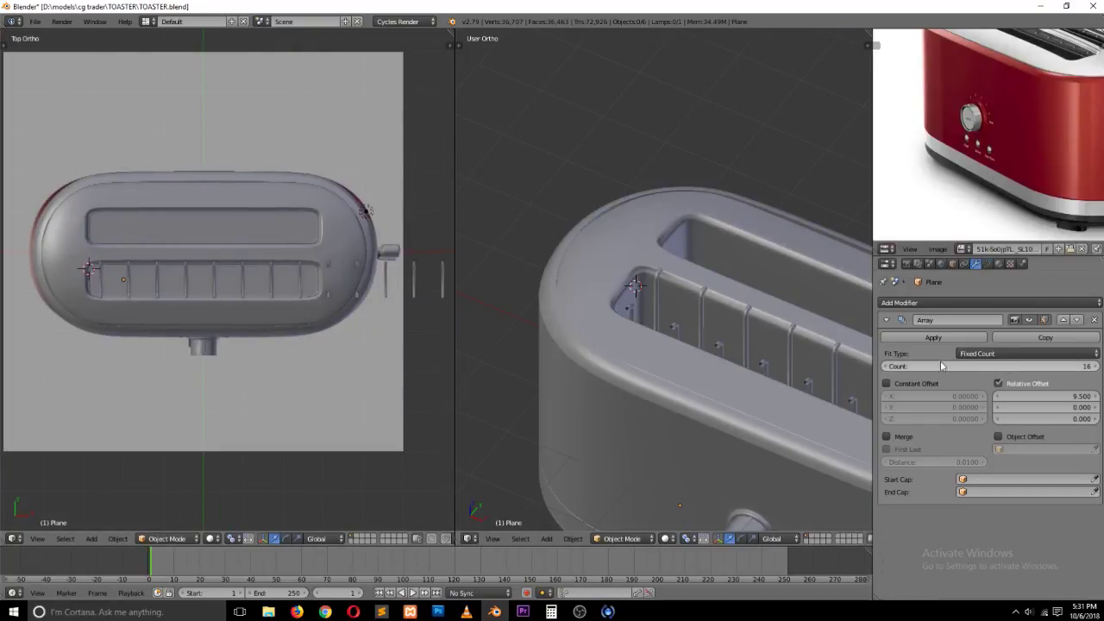
{"action": "left_click", "coordinate": [888, 367]}
{"action": "left_click", "coordinate": [888, 367]}
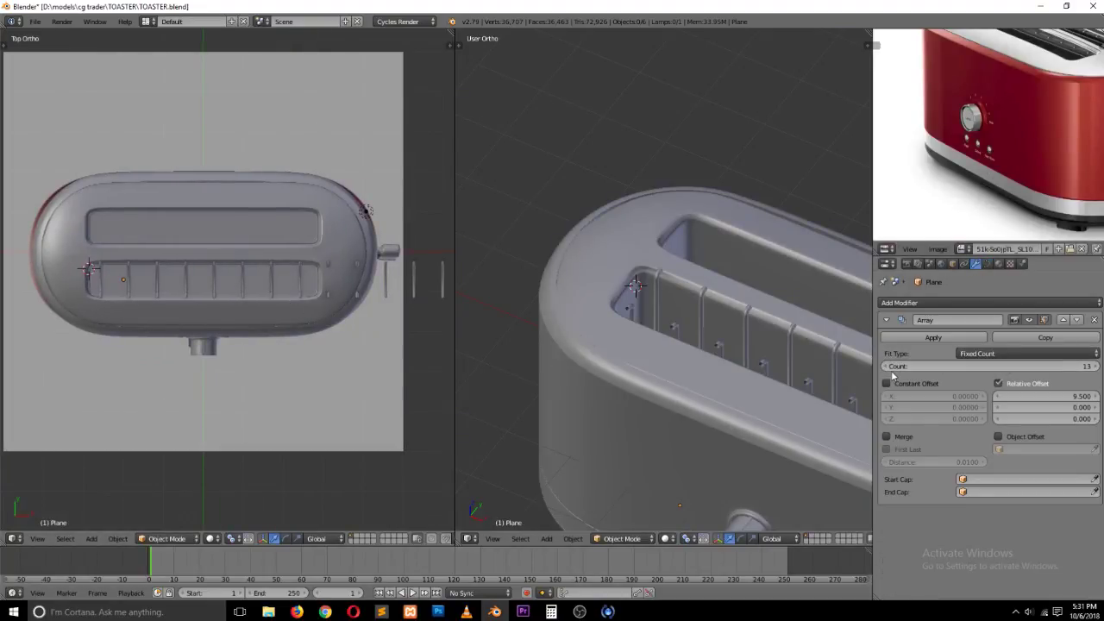
{"action": "left_click", "coordinate": [886, 368]}
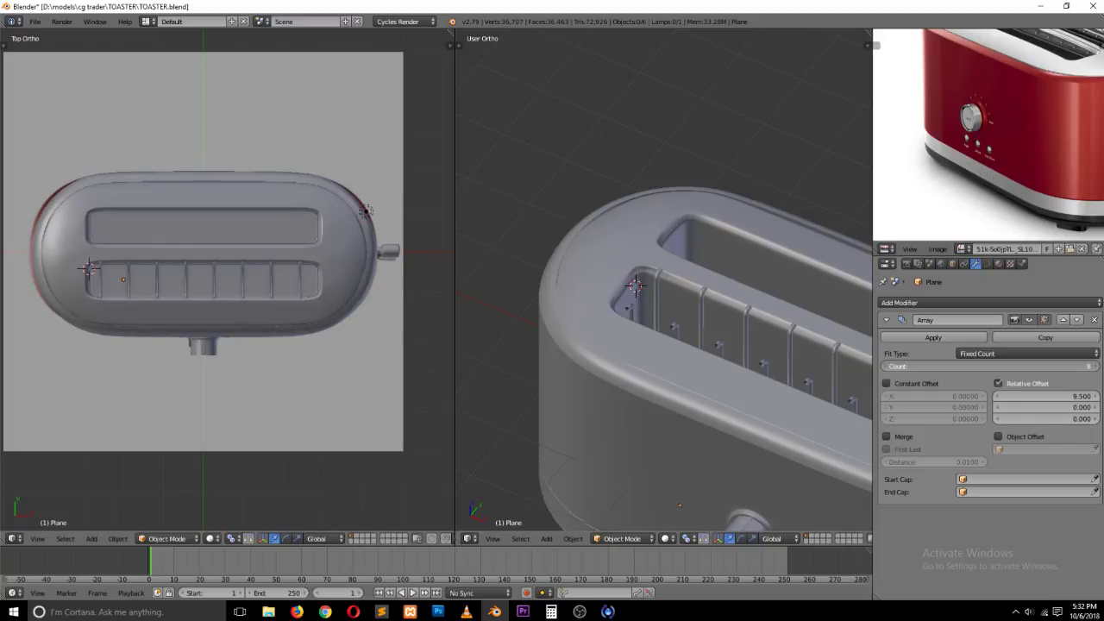
Step: Save the model over the existing TOASTER.blend and view the guides close up in the front slot
{"action": "left_click", "coordinate": [1097, 366]}
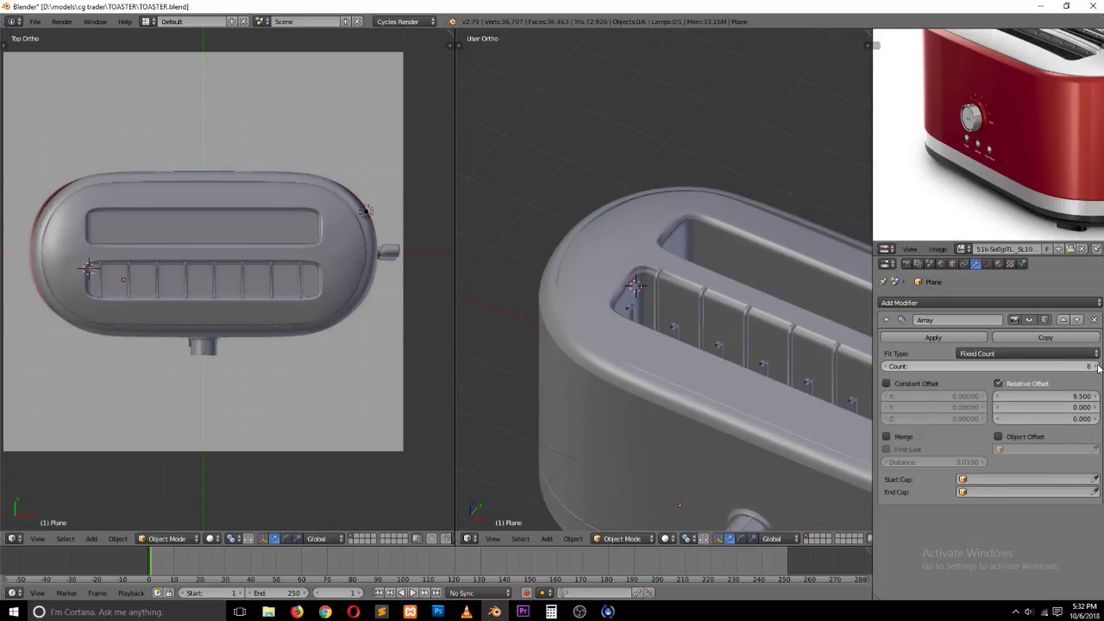
{"action": "key", "text": "ctrl+s"}
{"action": "left_click", "coordinate": [809, 351]}
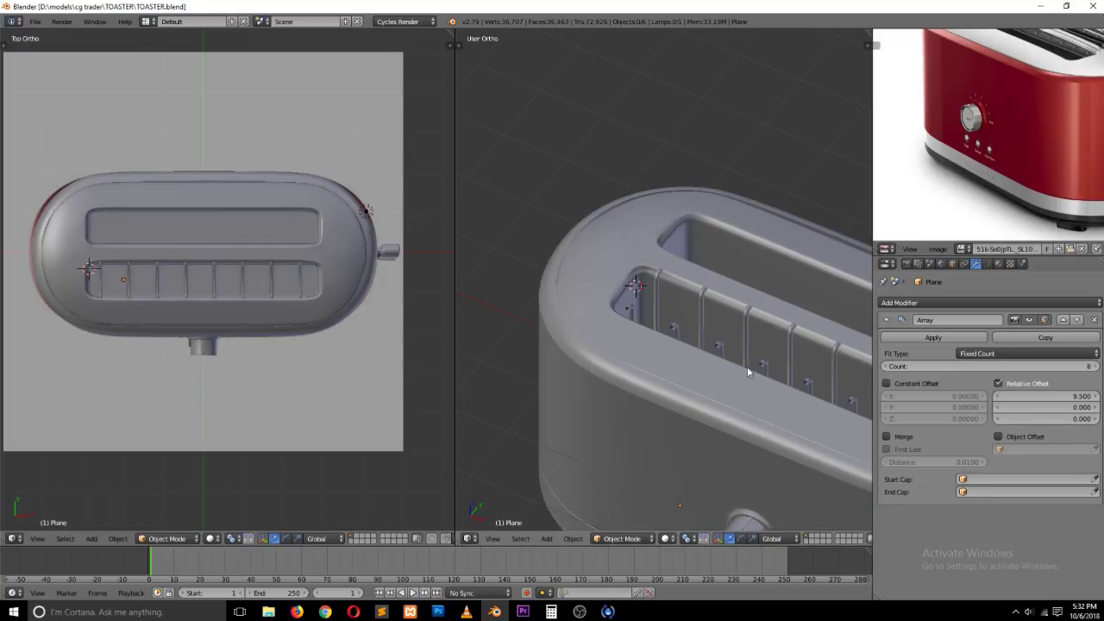
{"action": "middle_click_drag", "start_coordinate": [749, 371], "coordinate": [732, 397]}
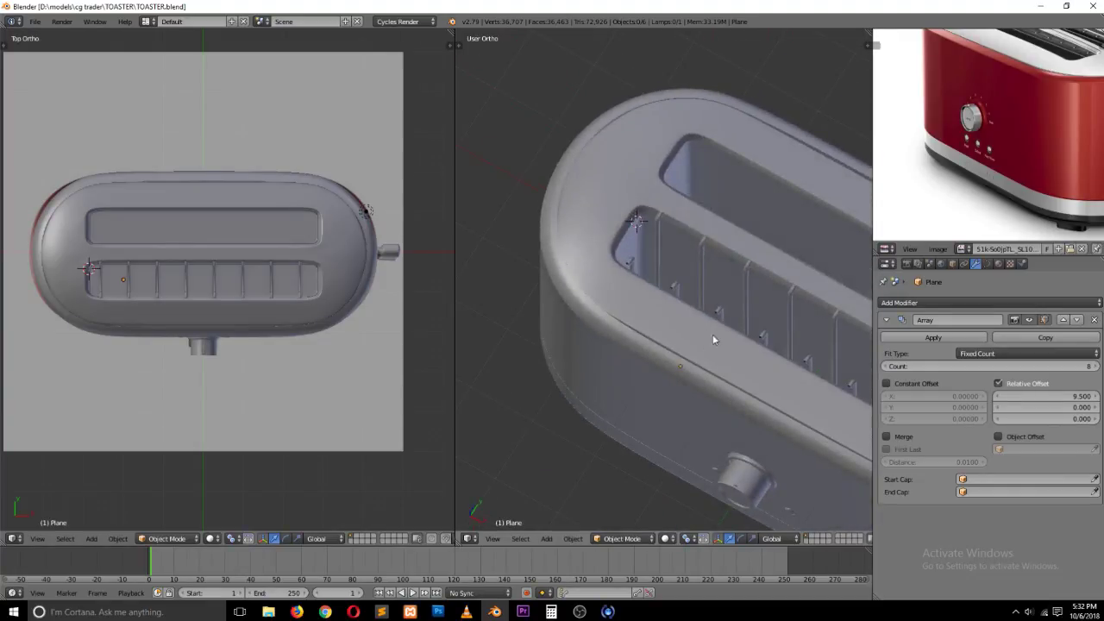
{"action": "scroll", "coordinate": [714, 335], "scroll_direction": "up", "scroll_amount": 4}
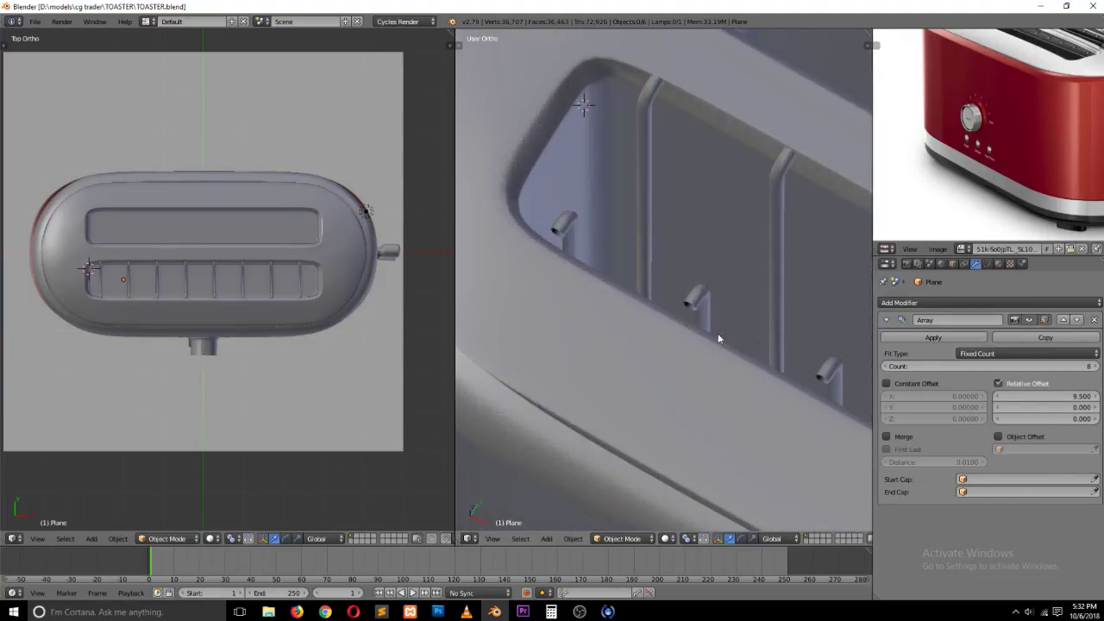
Step: Remove the Array modifier from the wire guide and convert its curve to a mesh
{"action": "left_click", "coordinate": [1095, 320]}
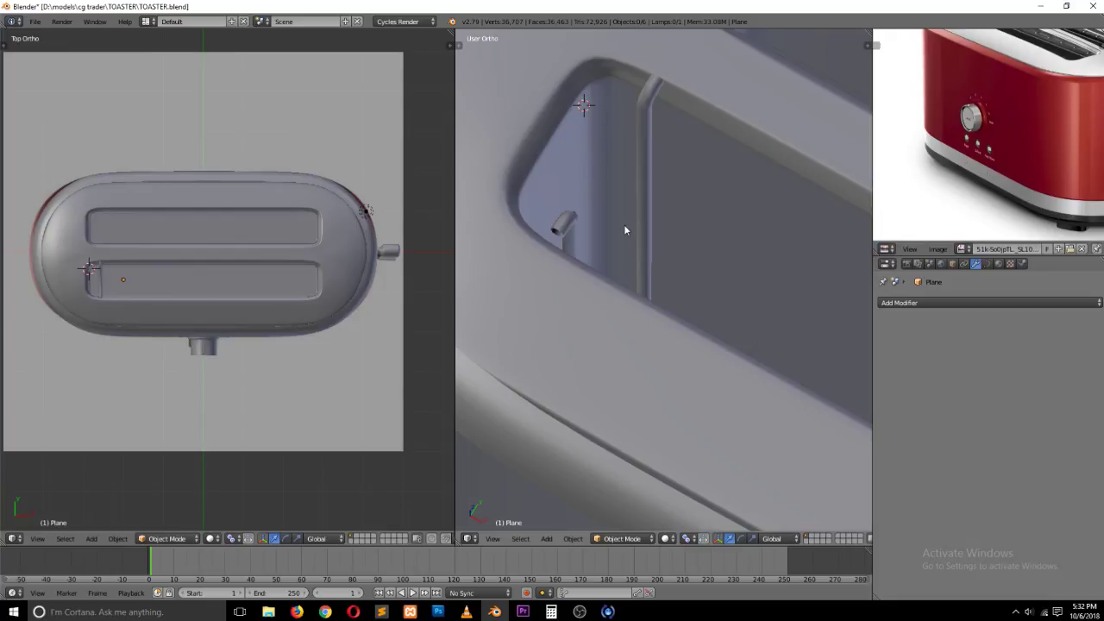
{"action": "right_click", "coordinate": [569, 216]}
{"action": "key", "text": "alt+c"}
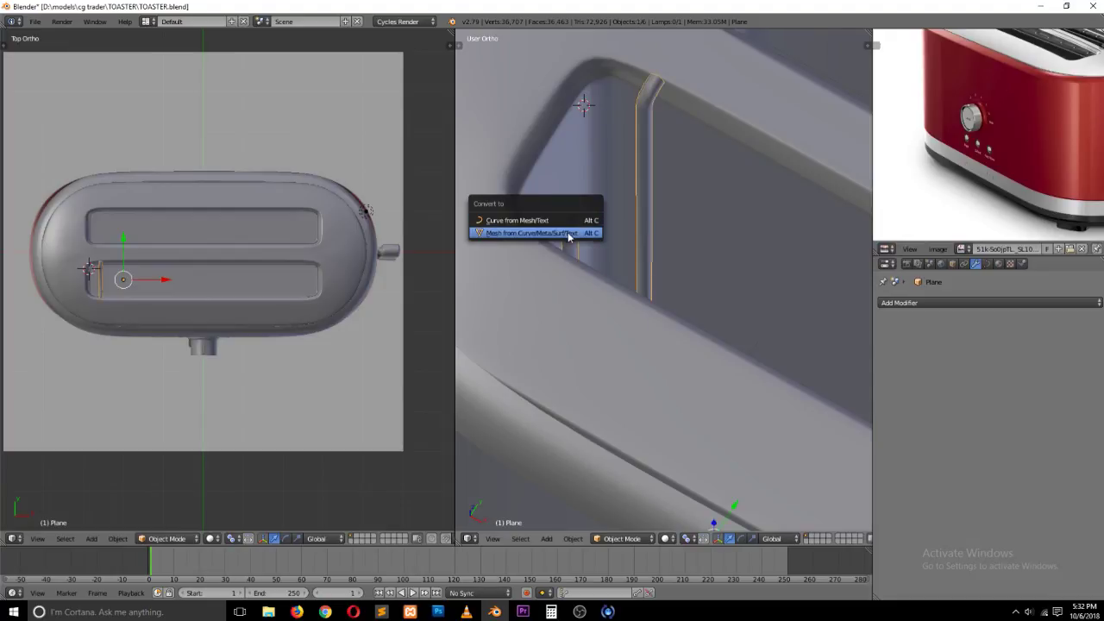
{"action": "left_click", "coordinate": [568, 235]}
Step: Cap both open ends of the wire guide with faces
{"action": "key", "text": "Tab"}
{"action": "scroll", "coordinate": [563, 239], "scroll_direction": "up", "scroll_amount": 3}
{"action": "middle_click_drag", "start_coordinate": [561, 239], "coordinate": [550, 242]}
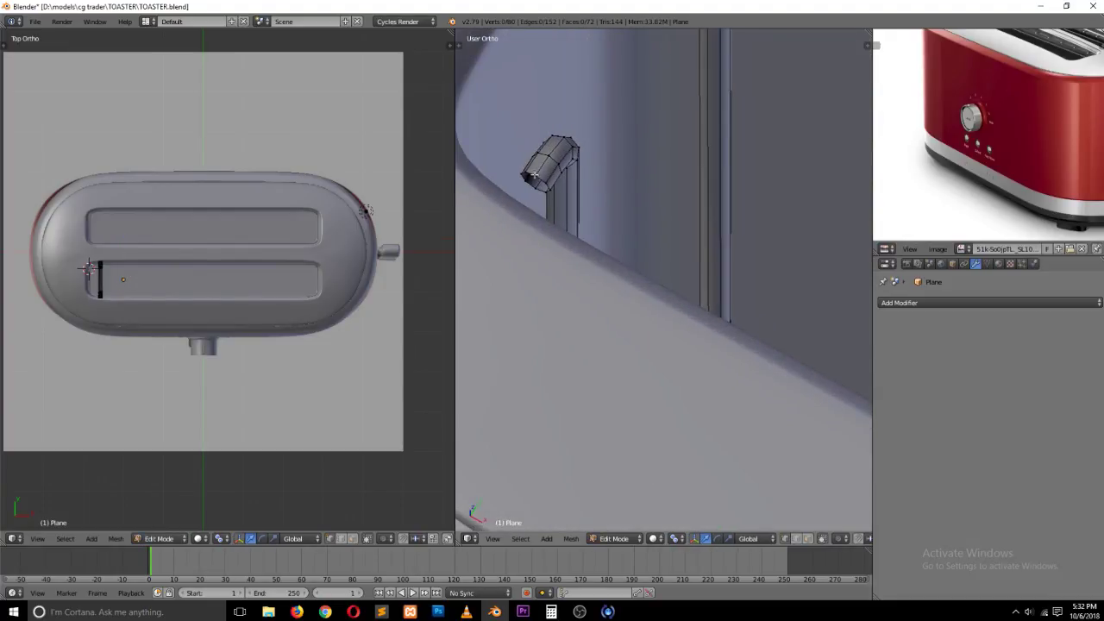
{"action": "key", "text": "f"}
{"action": "scroll", "coordinate": [657, 244], "scroll_direction": "down", "scroll_amount": 3}
{"action": "middle_click_drag", "start_coordinate": [732, 189], "coordinate": [647, 255]}
{"action": "scroll", "coordinate": [649, 256], "scroll_direction": "up", "scroll_amount": 10, "text": "ctrl"}
{"action": "scroll", "coordinate": [604, 320], "scroll_direction": "down", "scroll_amount": 14, "text": "shift"}
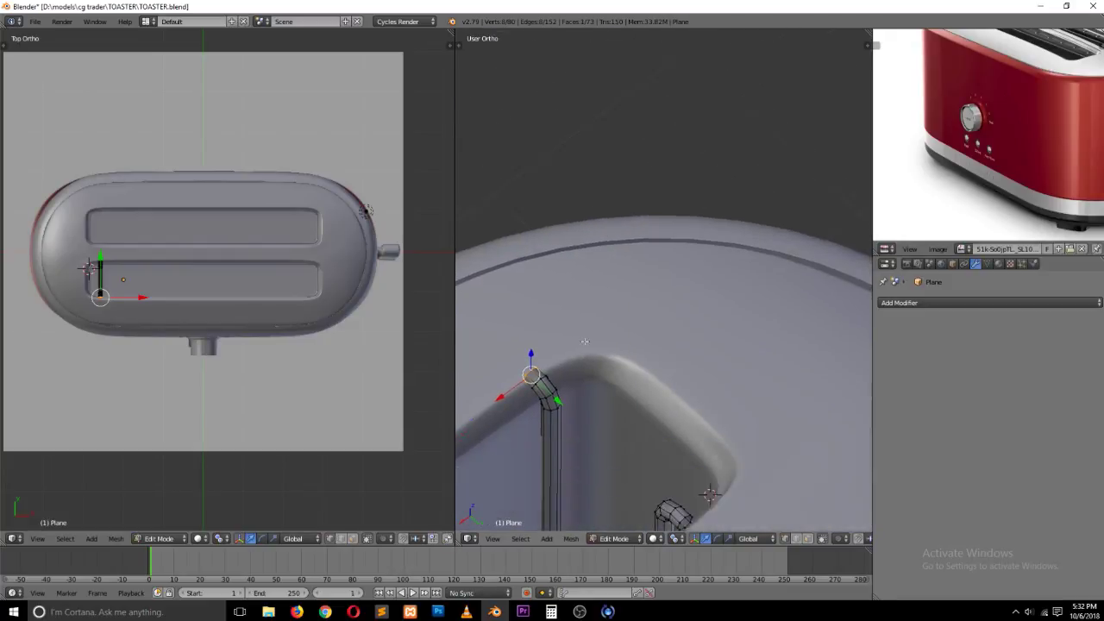
{"action": "scroll", "coordinate": [645, 393], "scroll_direction": "up", "scroll_amount": 3}
{"action": "right_click", "coordinate": [704, 499], "text": "alt"}
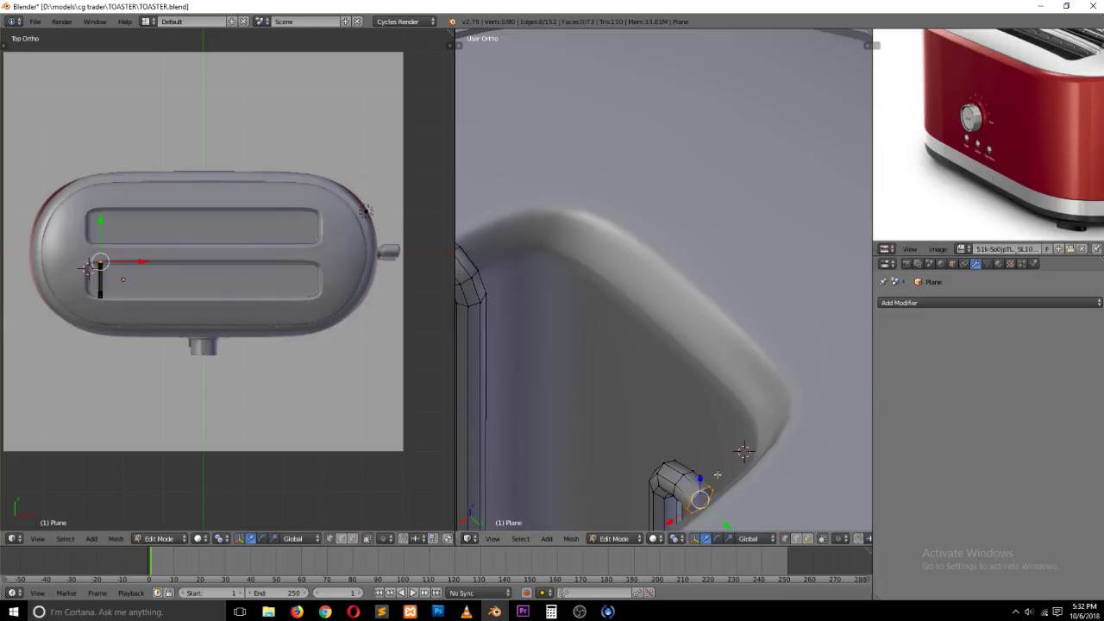
{"action": "key", "text": "Tab"}
Step: Add an Array modifier to the wire guide mesh with a relative X offset of 6.400
{"action": "scroll", "coordinate": [612, 418], "scroll_direction": "down", "scroll_amount": 6}
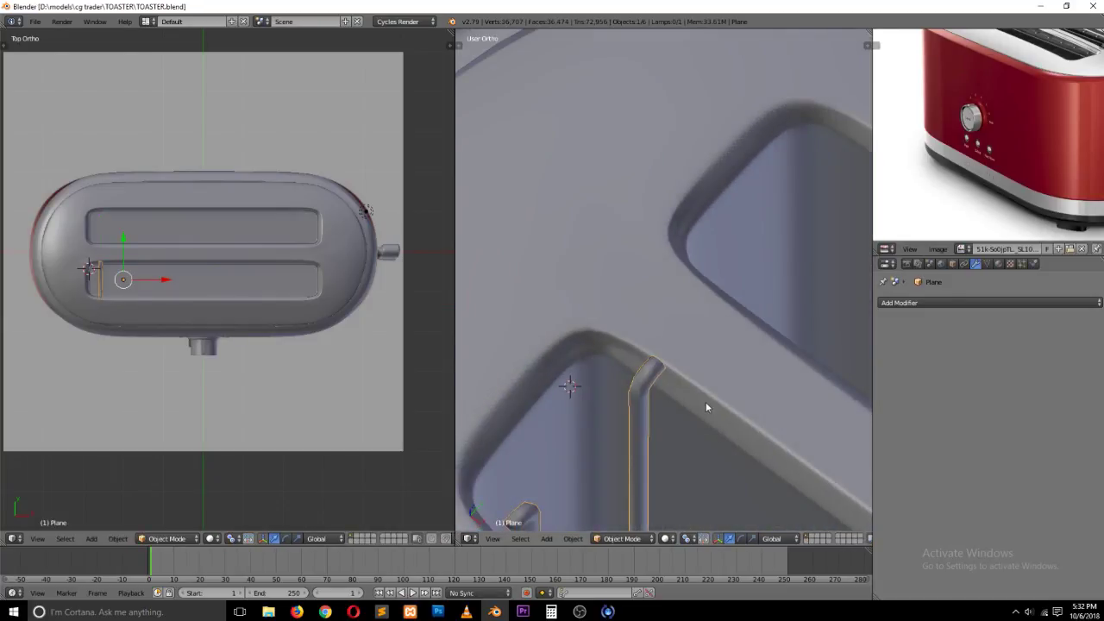
{"action": "scroll", "coordinate": [706, 408], "scroll_direction": "down", "scroll_amount": 5, "text": "shift"}
{"action": "left_click", "coordinate": [931, 303]}
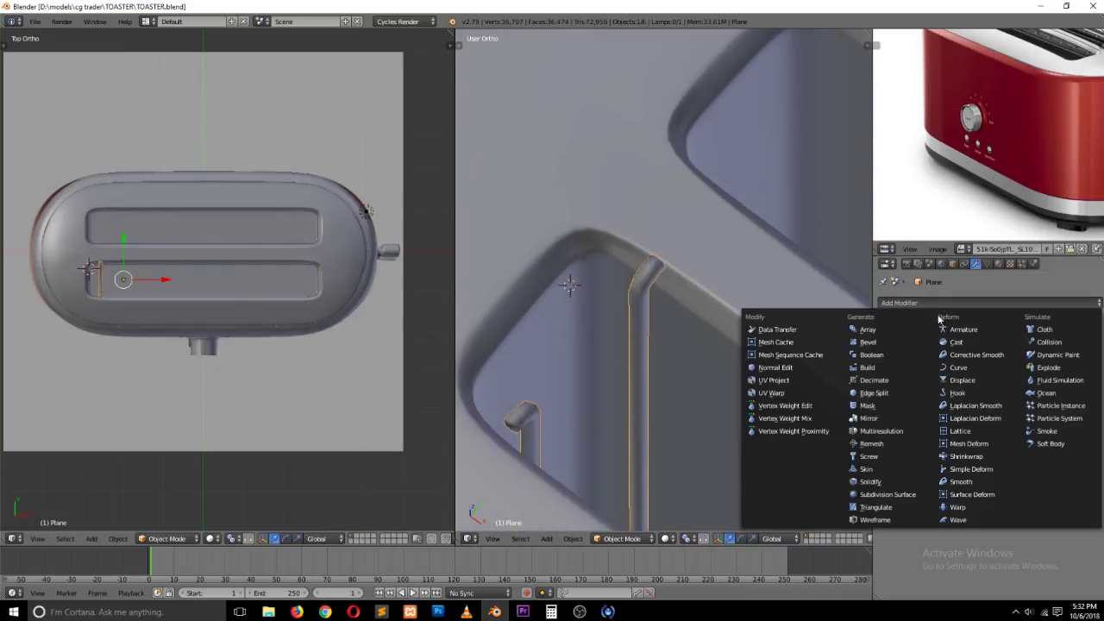
{"action": "left_click", "coordinate": [867, 329]}
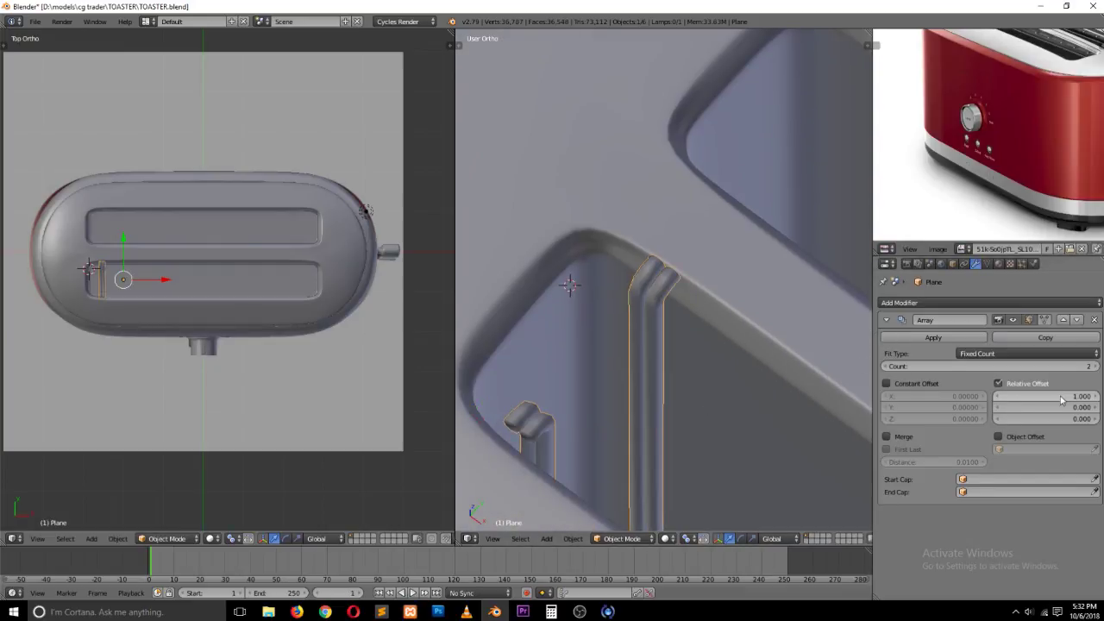
{"action": "left_click_drag", "start_coordinate": [1061, 399], "coordinate": [1052, 395]}
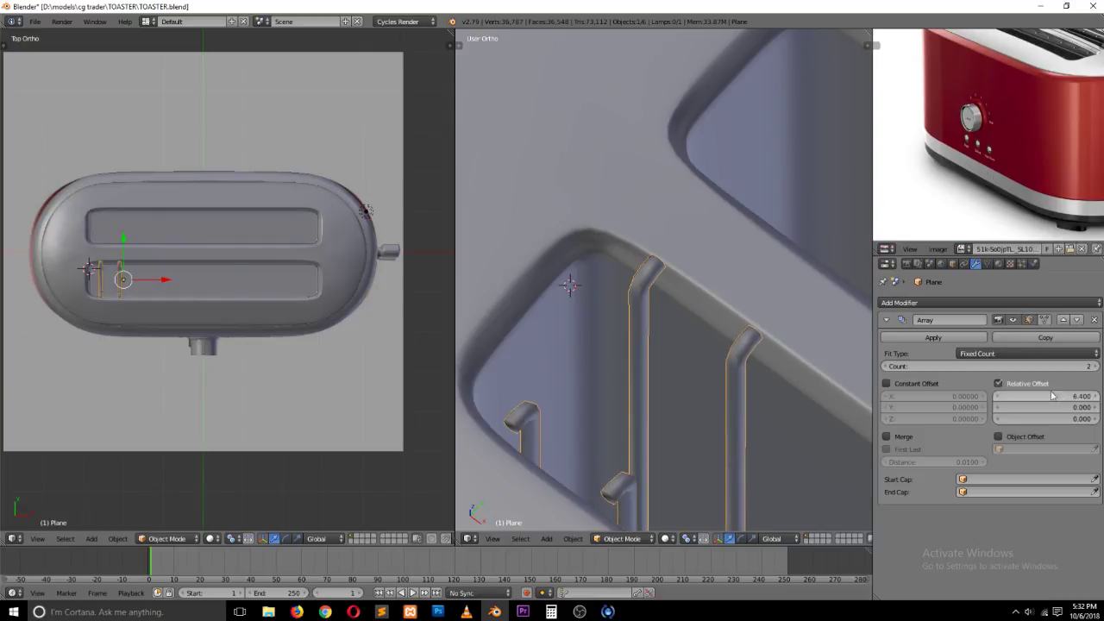
Step: Raise the array count to 11 so the guides run along the front slot
{"action": "scroll", "coordinate": [757, 319], "scroll_direction": "down", "scroll_amount": 13}
{"action": "scroll", "coordinate": [753, 316], "scroll_direction": "up", "scroll_amount": 4, "text": "ctrl"}
{"action": "scroll", "coordinate": [747, 320], "scroll_direction": "up", "scroll_amount": 4}
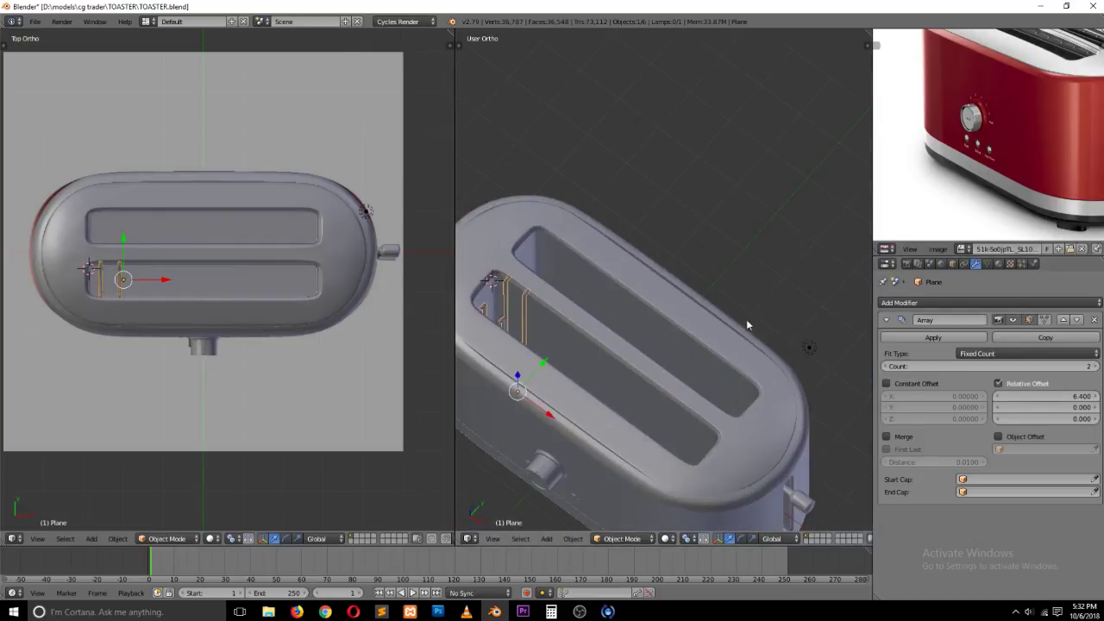
{"action": "left_click", "coordinate": [1097, 367]}
{"action": "left_click", "coordinate": [1097, 367]}
{"action": "left_click", "coordinate": [1097, 368]}
{"action": "left_click", "coordinate": [1097, 367]}
{"action": "left_click", "coordinate": [1097, 367]}
{"action": "left_click", "coordinate": [1097, 368]}
{"action": "left_click", "coordinate": [1096, 368]}
{"action": "left_click", "coordinate": [1097, 368]}
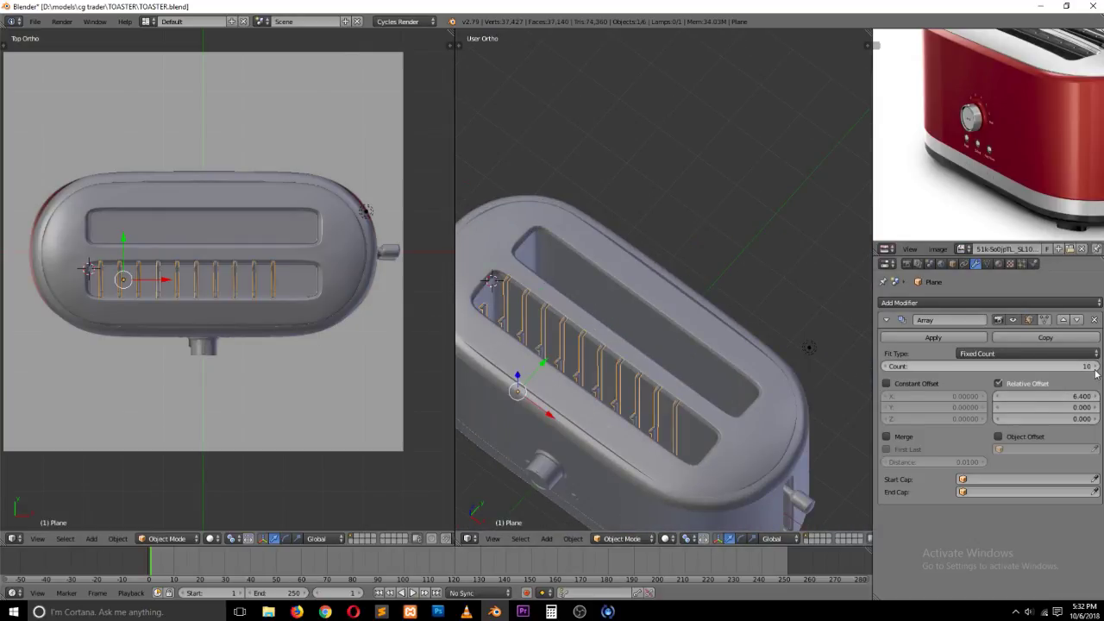
Step: Deselect the arrayed guides and save the new arrangement over TOASTER.blend
{"action": "key", "text": "a"}
{"action": "key", "text": "ctrl+s"}
{"action": "left_click", "coordinate": [641, 348]}
{"action": "middle_click_drag", "start_coordinate": [641, 348], "coordinate": [516, 323]}
{"action": "scroll", "coordinate": [511, 320], "scroll_direction": "up", "scroll_amount": 4}
{"action": "key", "text": "ctrl+s"}
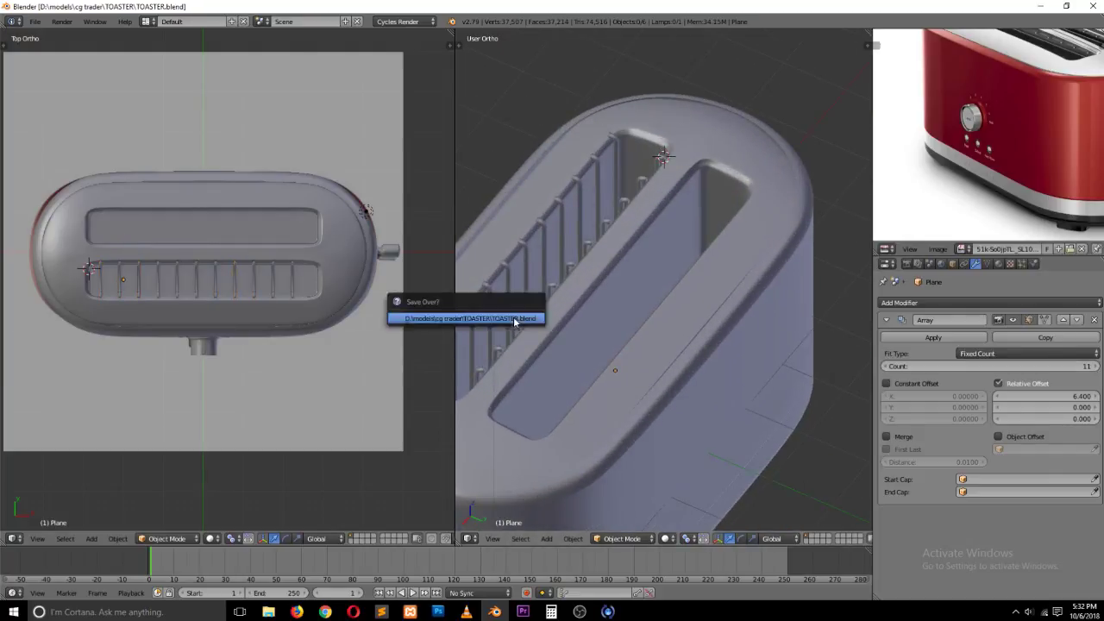
{"action": "left_click", "coordinate": [512, 318]}
Step: Duplicate the first guide's front end face, rotate the copy 90° and place it beside the wire in top view
{"action": "right_click", "coordinate": [528, 256]}
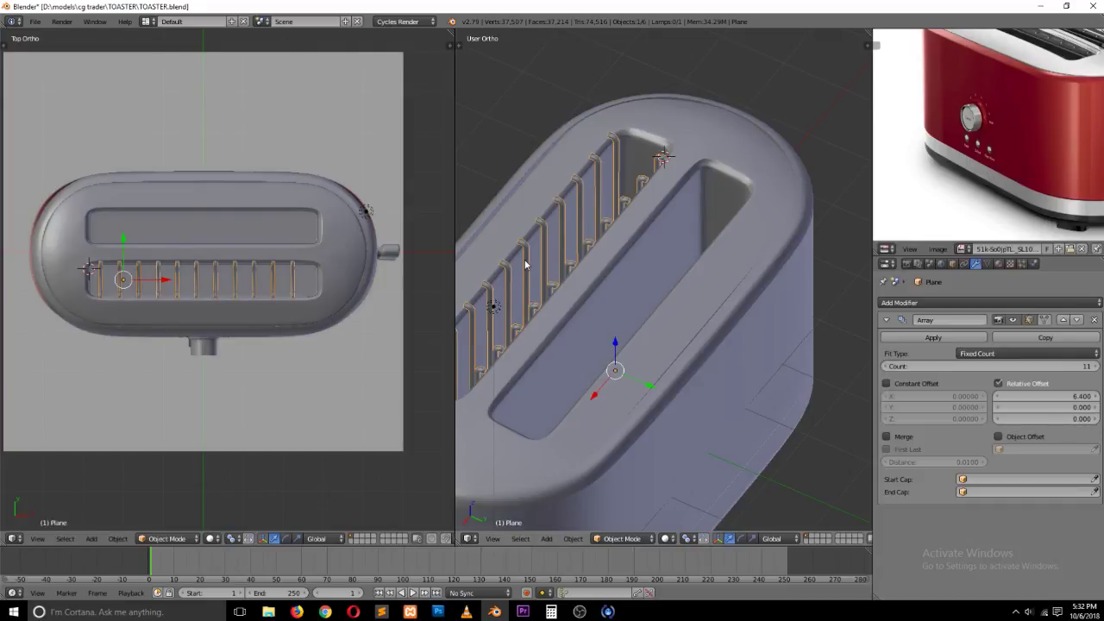
{"action": "key", "text": "KP_7"}
{"action": "scroll", "coordinate": [551, 304], "scroll_direction": "down", "scroll_amount": 2}
{"action": "scroll", "coordinate": [550, 307], "scroll_direction": "down", "scroll_amount": 6, "text": "ctrl"}
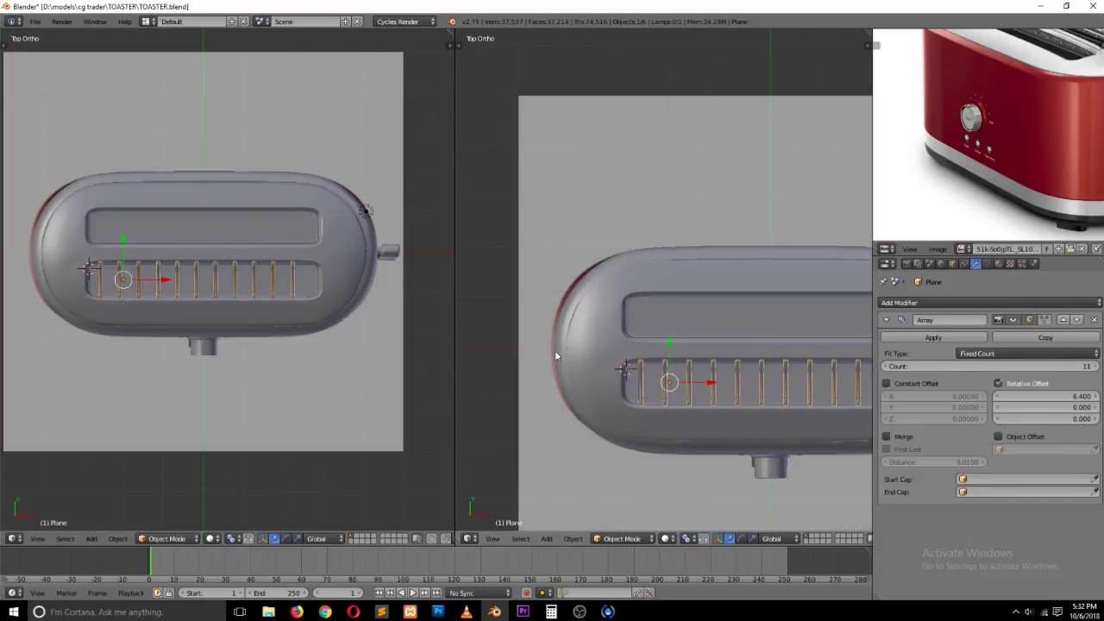
{"action": "scroll", "coordinate": [557, 355], "scroll_direction": "up", "scroll_amount": 6, "text": "shift"}
{"action": "scroll", "coordinate": [562, 391], "scroll_direction": "down", "scroll_amount": 14, "text": "shift"}
{"action": "scroll", "coordinate": [559, 399], "scroll_direction": "up", "scroll_amount": 10}
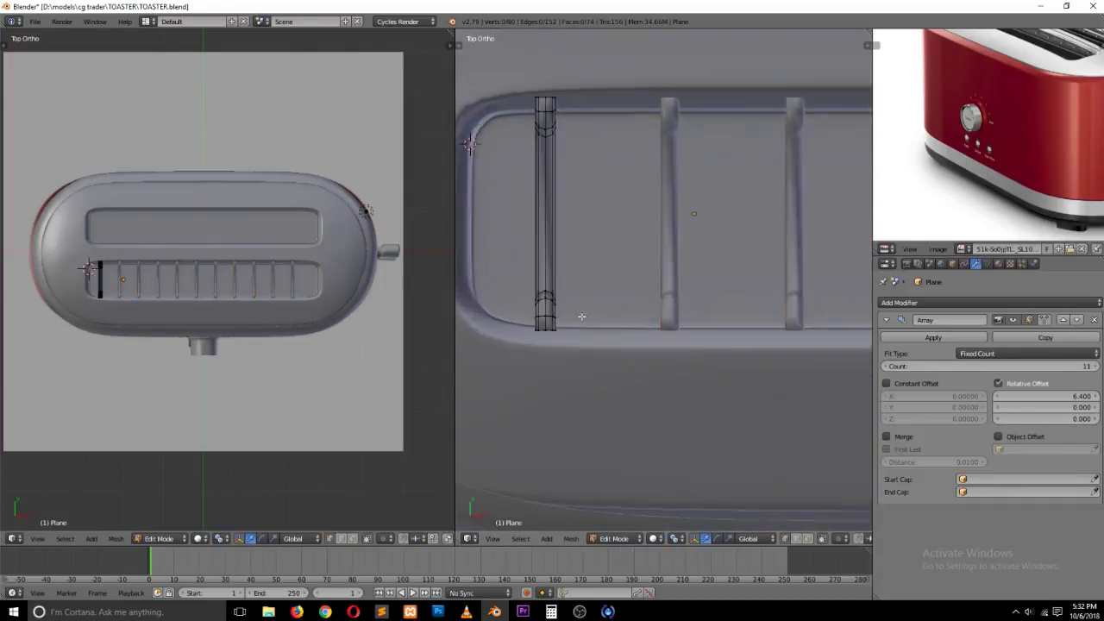
{"action": "key", "text": "Tab"}
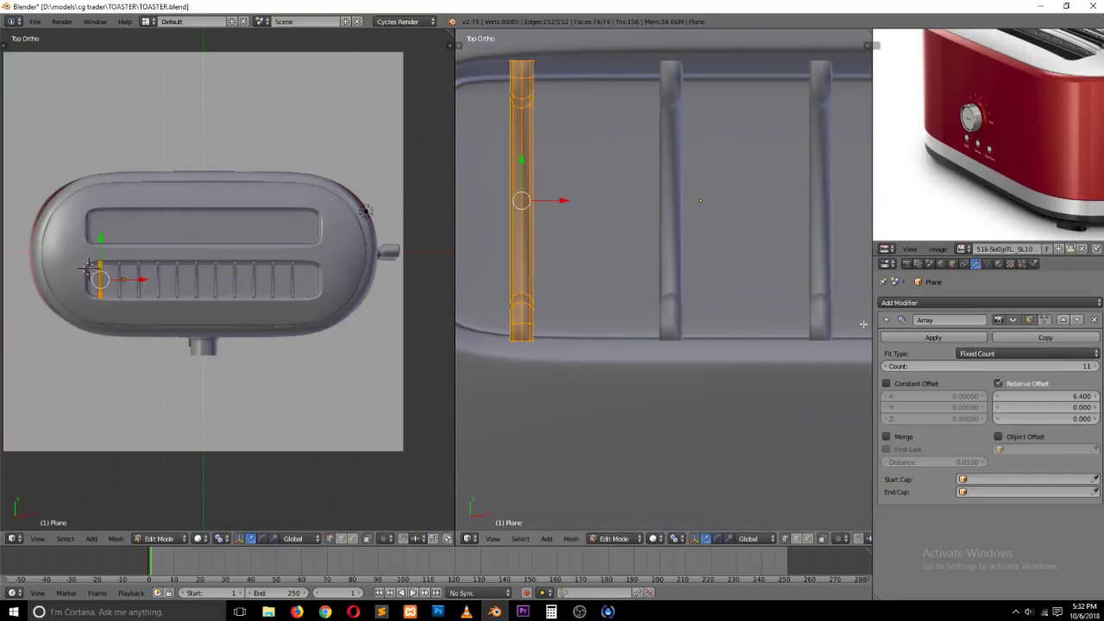
{"action": "key", "text": "a"}
{"action": "key", "text": "z"}
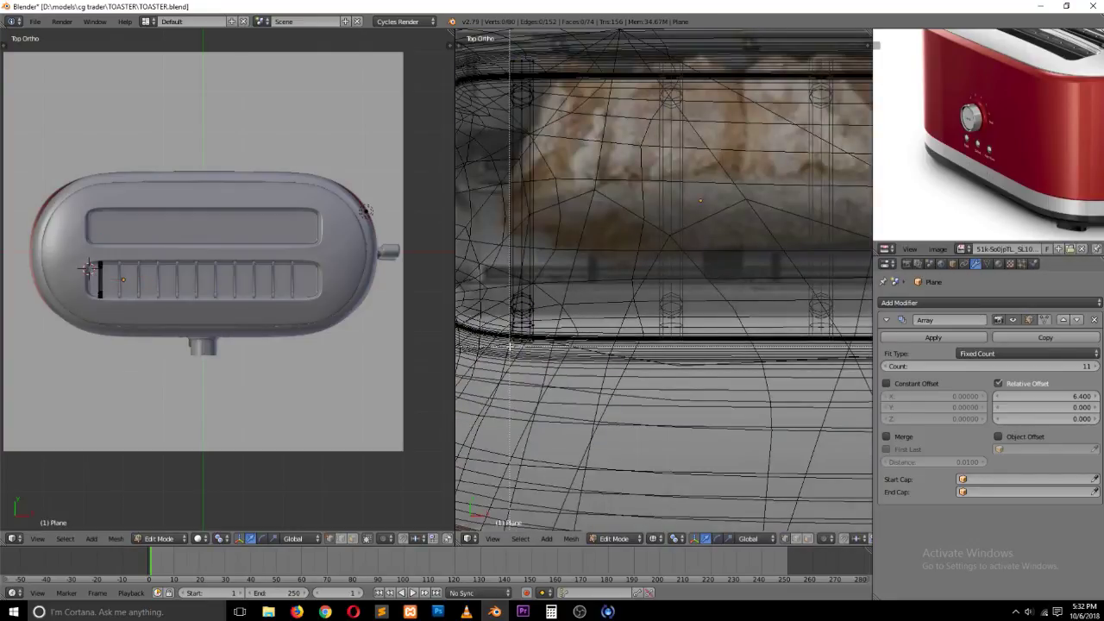
{"action": "right_click", "coordinate": [520, 338]}
{"action": "key", "text": "z"}
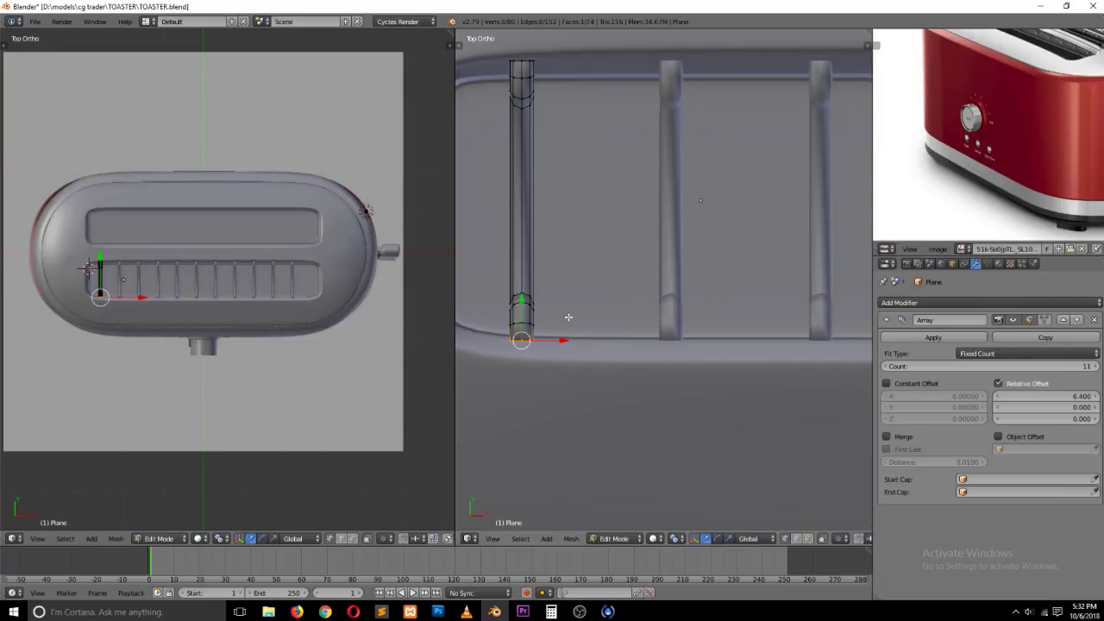
{"action": "key", "text": "r"}
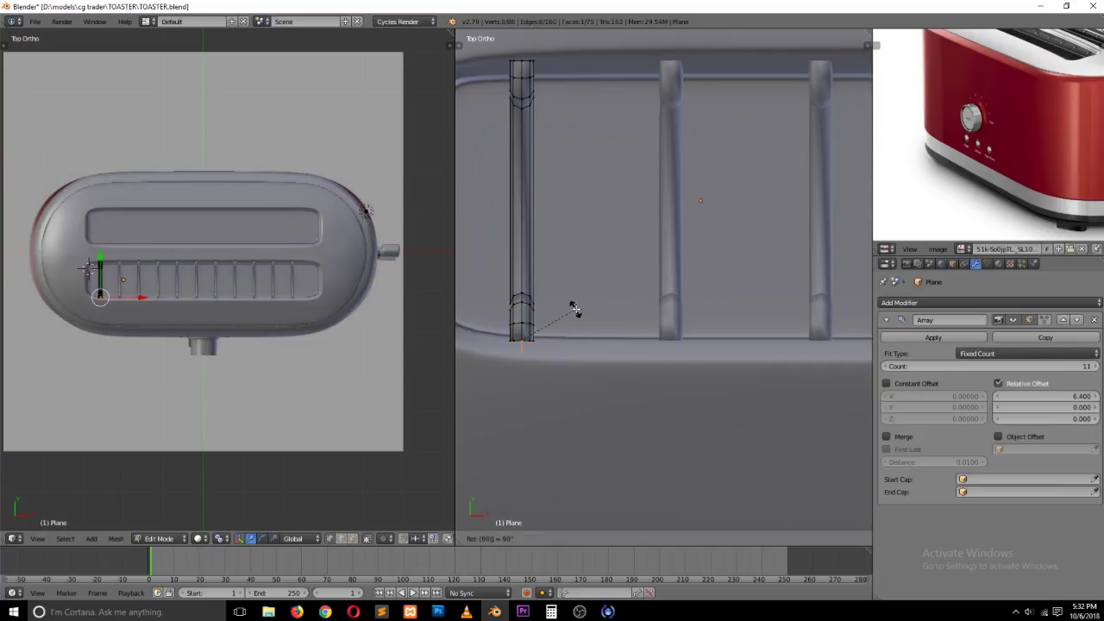
{"action": "key", "text": "Return"}
{"action": "key", "text": "g"}
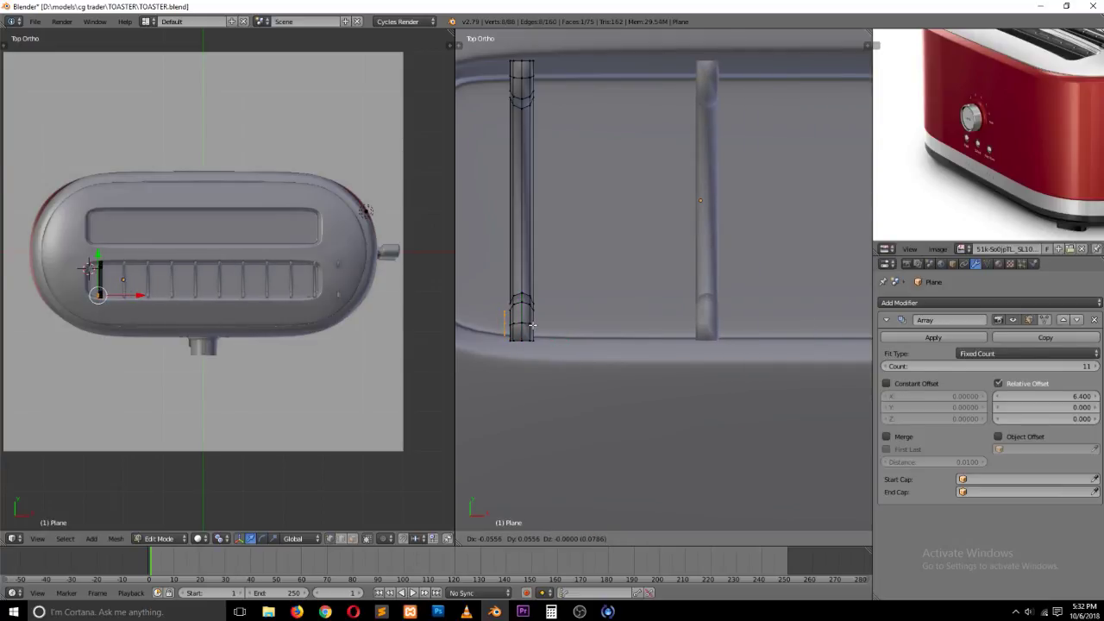
{"action": "left_click", "coordinate": [536, 325]}
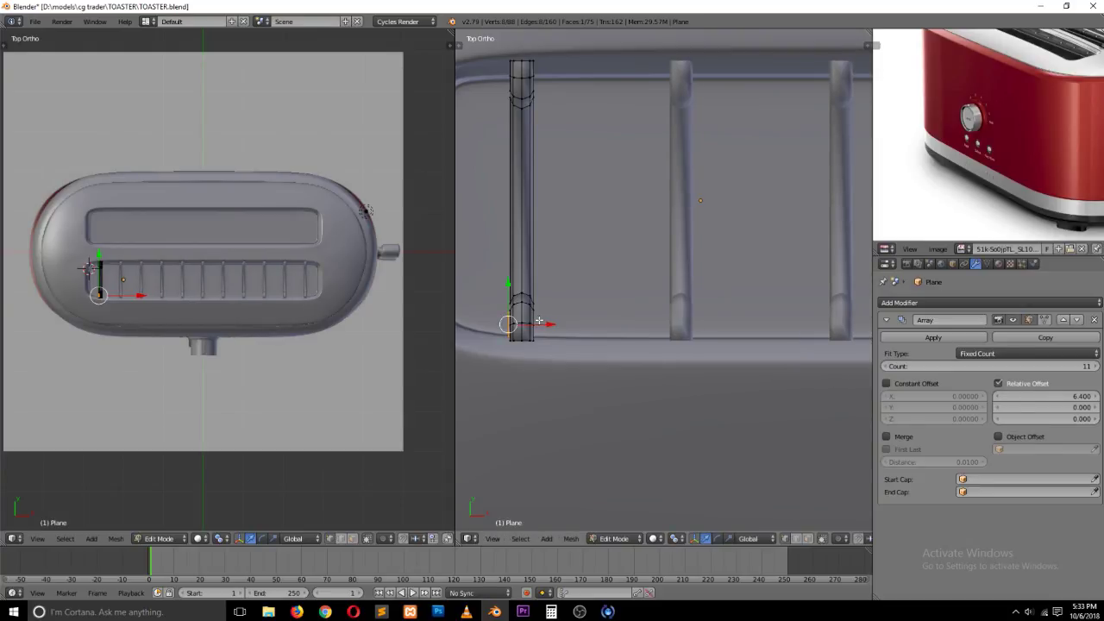
Step: Lower the duplicated end face along Z beside the guide's vertical wire in front view
{"action": "key", "text": "KP_1"}
{"action": "scroll", "coordinate": [541, 331], "scroll_direction": "down", "scroll_amount": 14, "text": "shift"}
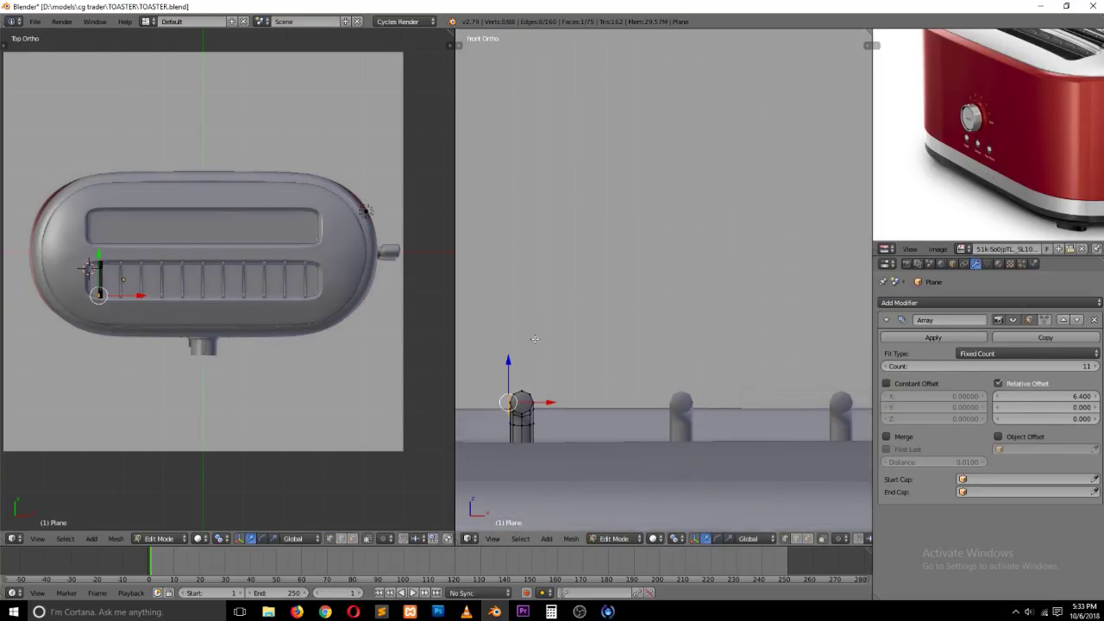
{"action": "key", "text": "z"}
{"action": "scroll", "coordinate": [529, 315], "scroll_direction": "up", "scroll_amount": 4}
{"action": "scroll", "coordinate": [523, 314], "scroll_direction": "down", "scroll_amount": 3}
{"action": "scroll", "coordinate": [520, 317], "scroll_direction": "down", "scroll_amount": 2}
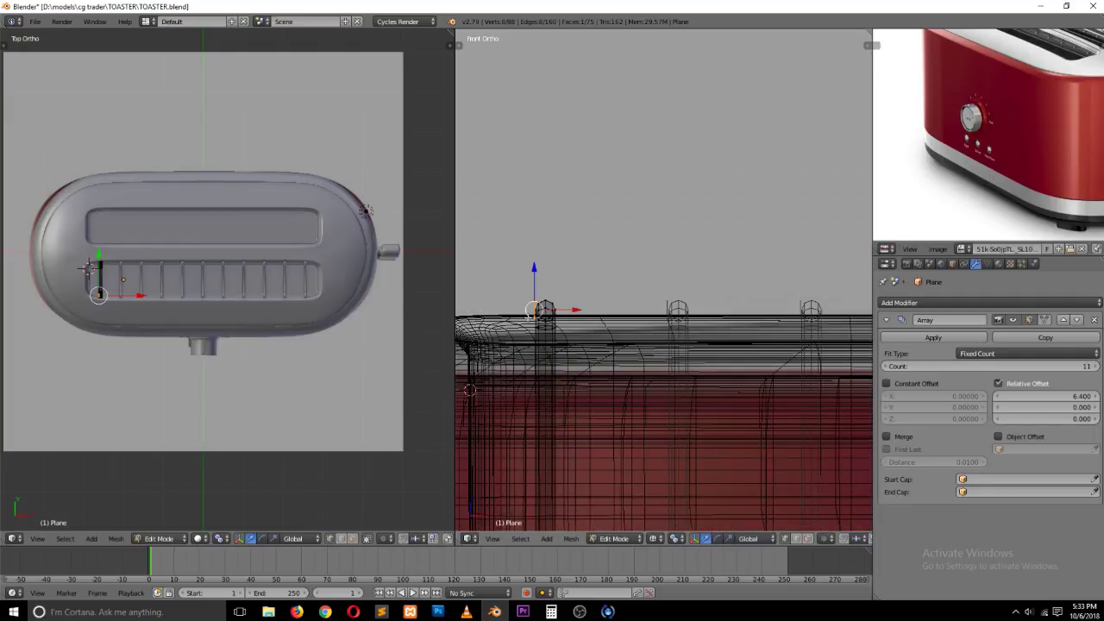
{"action": "key", "text": "g"}
{"action": "key", "text": "z"}
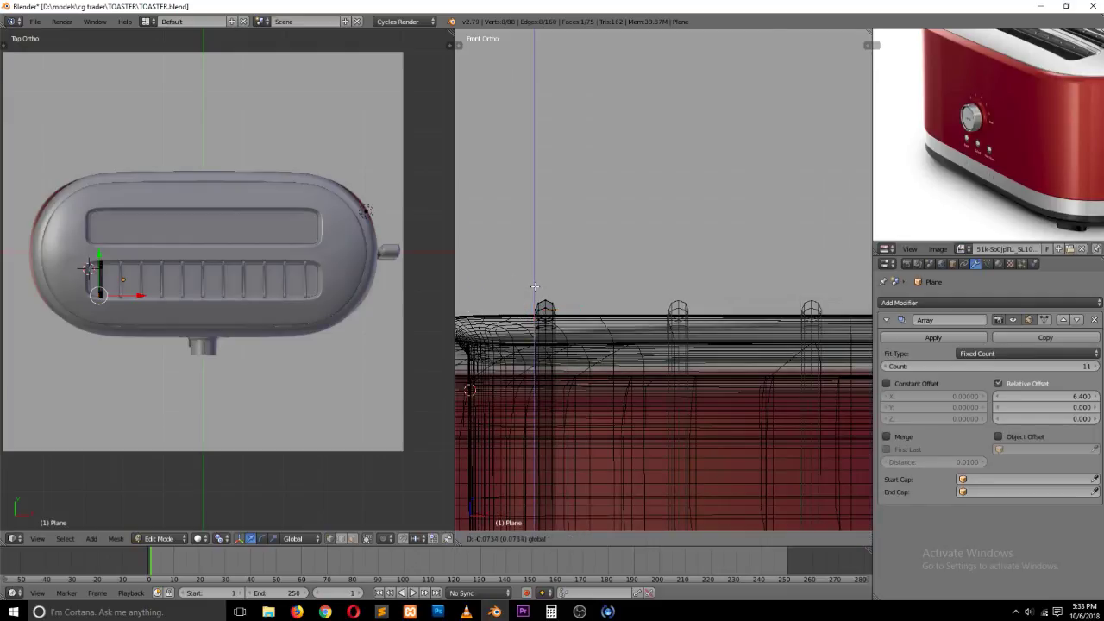
{"action": "left_click", "coordinate": [535, 285]}
{"action": "key", "text": "z"}
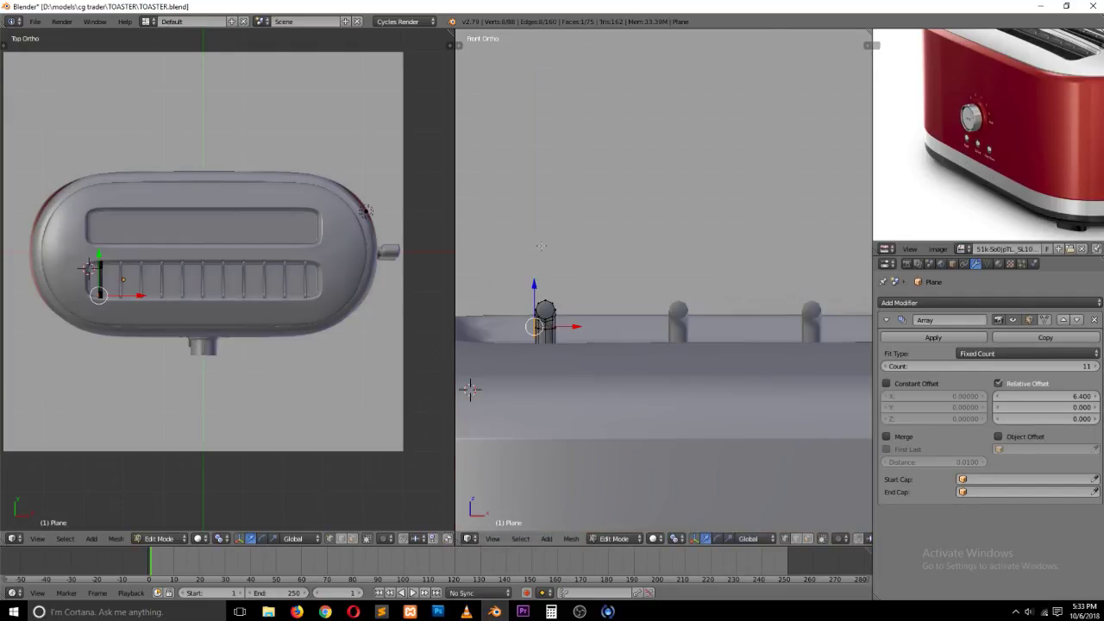
Step: Delete the vertices of the duplicated end face
{"action": "middle_click_drag", "start_coordinate": [536, 284], "coordinate": [593, 280]}
{"action": "key", "text": "x"}
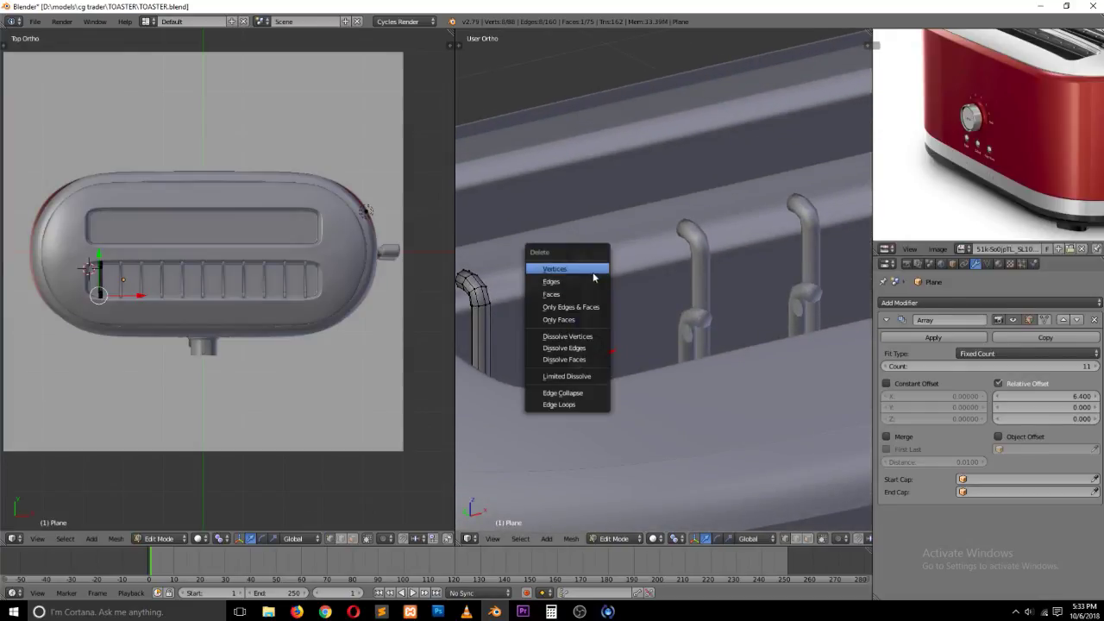
{"action": "left_click", "coordinate": [592, 272]}
Step: Apply the guides' Array modifier and open the resulting mesh for editing
{"action": "key", "text": "Tab"}
{"action": "left_click", "coordinate": [933, 338]}
{"action": "key", "text": "Tab"}
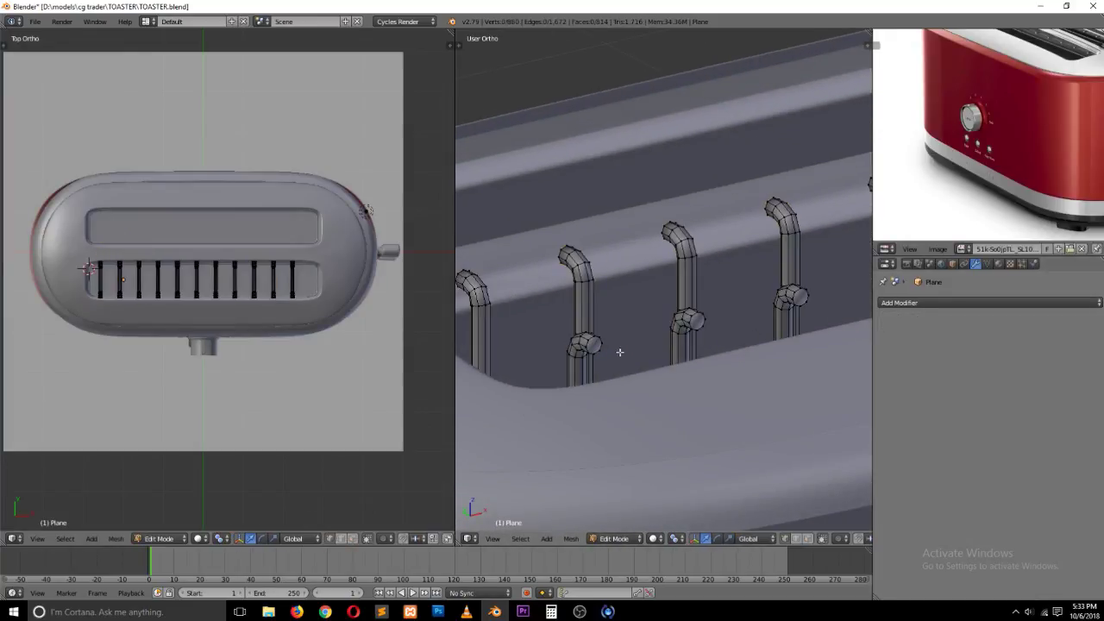
Step: Duplicate the second guide's front end face in place and rotate the copy about the Z axis
{"action": "scroll", "coordinate": [619, 350], "scroll_direction": "up", "scroll_amount": 3}
{"action": "key", "text": "ctrl+Tab"}
{"action": "left_click", "coordinate": [598, 386]}
{"action": "right_click", "coordinate": [539, 391]}
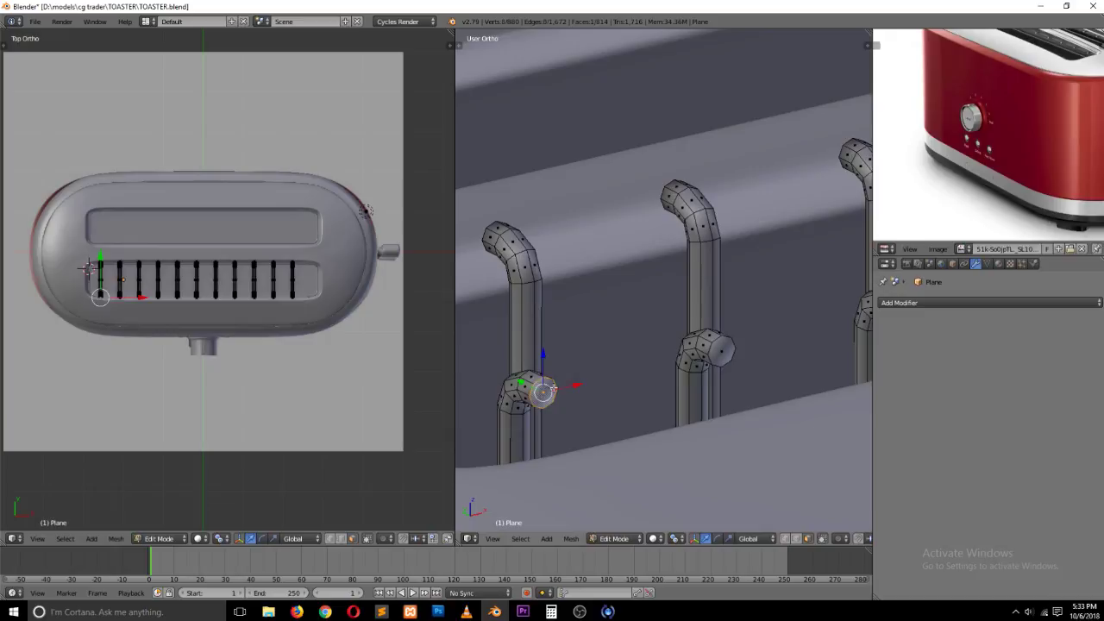
{"action": "key", "text": "shift+d"}
{"action": "right_click", "coordinate": [585, 350]}
{"action": "key", "text": "r"}
{"action": "key", "text": "z"}
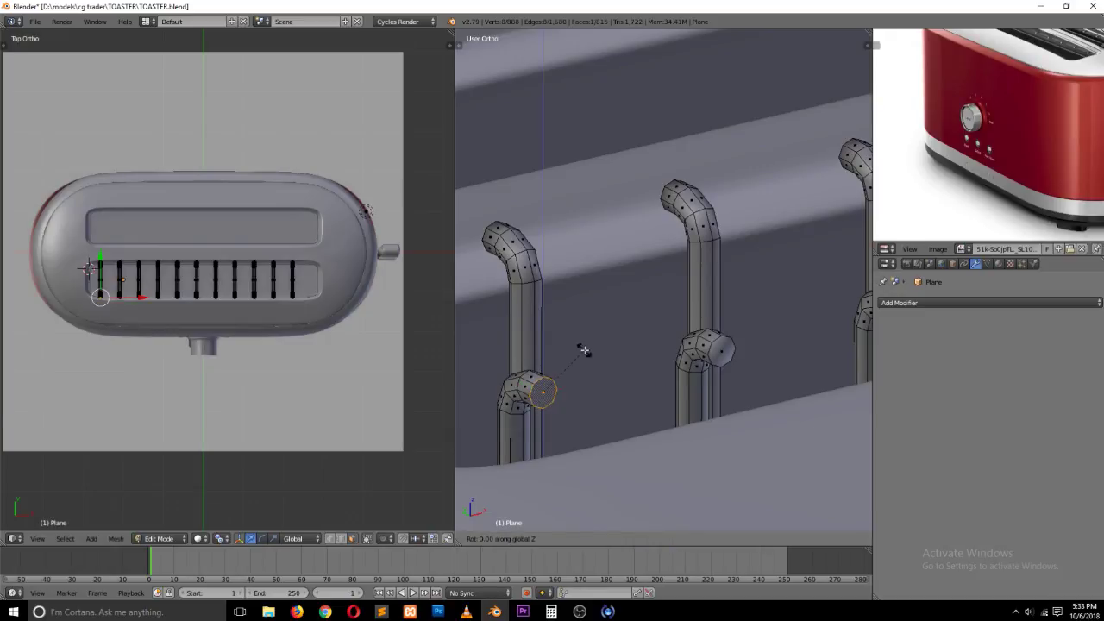
{"action": "key", "text": "Return"}
Step: Move the rotated face copy along X to the side of the guide wire and lower it along Z
{"action": "key", "text": "g"}
{"action": "key", "text": "x"}
{"action": "left_click", "coordinate": [523, 380]}
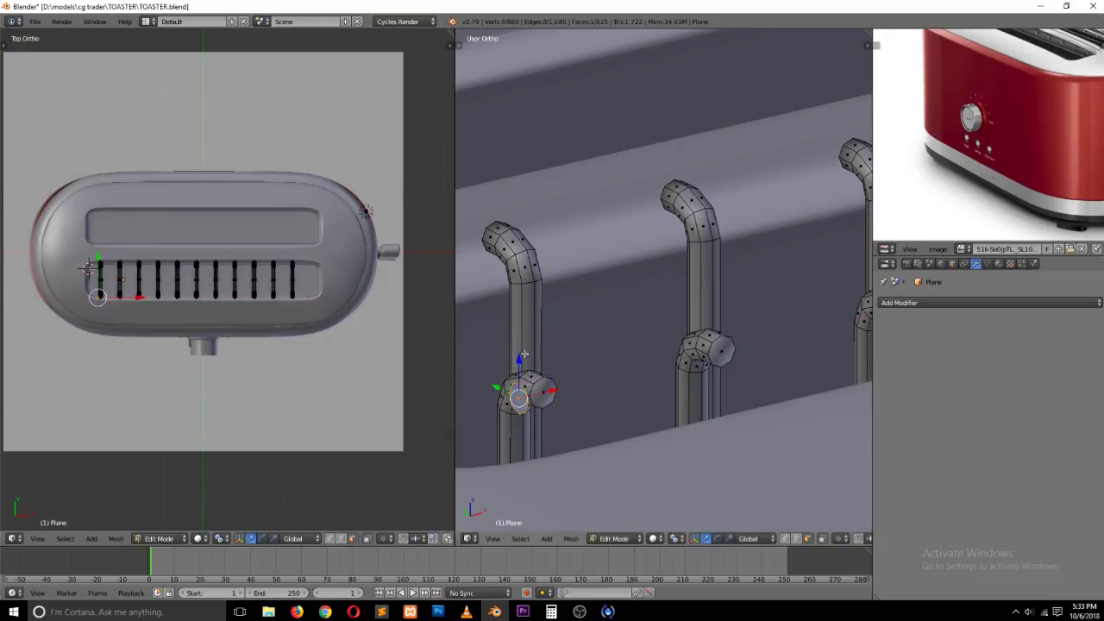
{"action": "key", "text": "g"}
{"action": "key", "text": "z"}
{"action": "left_click", "coordinate": [521, 377]}
{"action": "scroll", "coordinate": [522, 379], "scroll_direction": "down", "scroll_amount": 5}
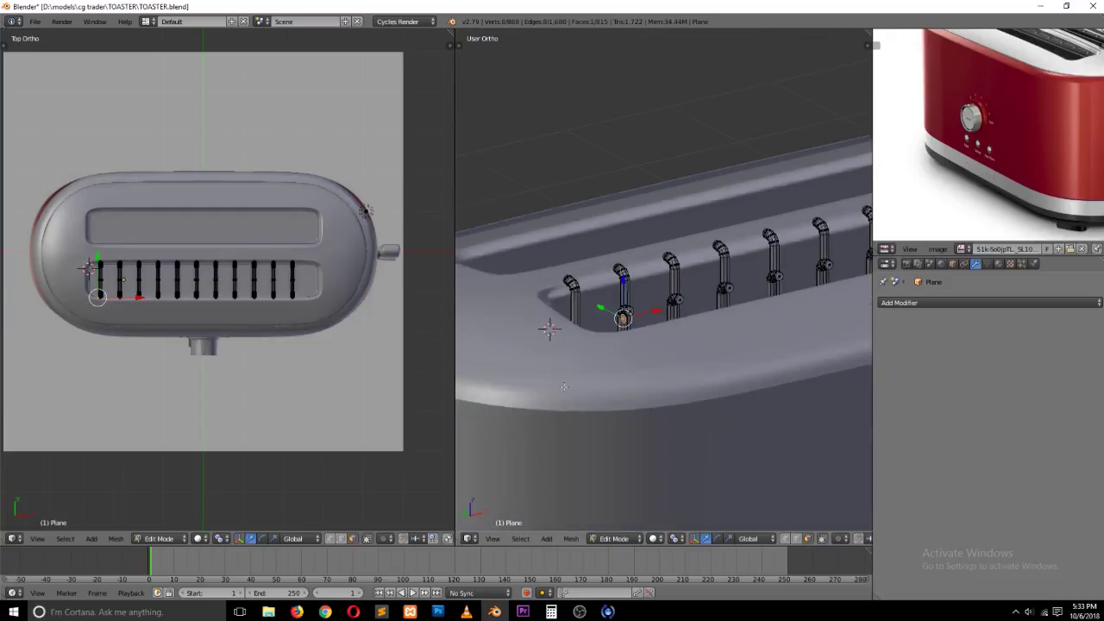
Step: Extrude the side face along X into a rod spanning all the guides, and shift the guide assembly about 0.25 along X
{"action": "key", "text": "KP_7"}
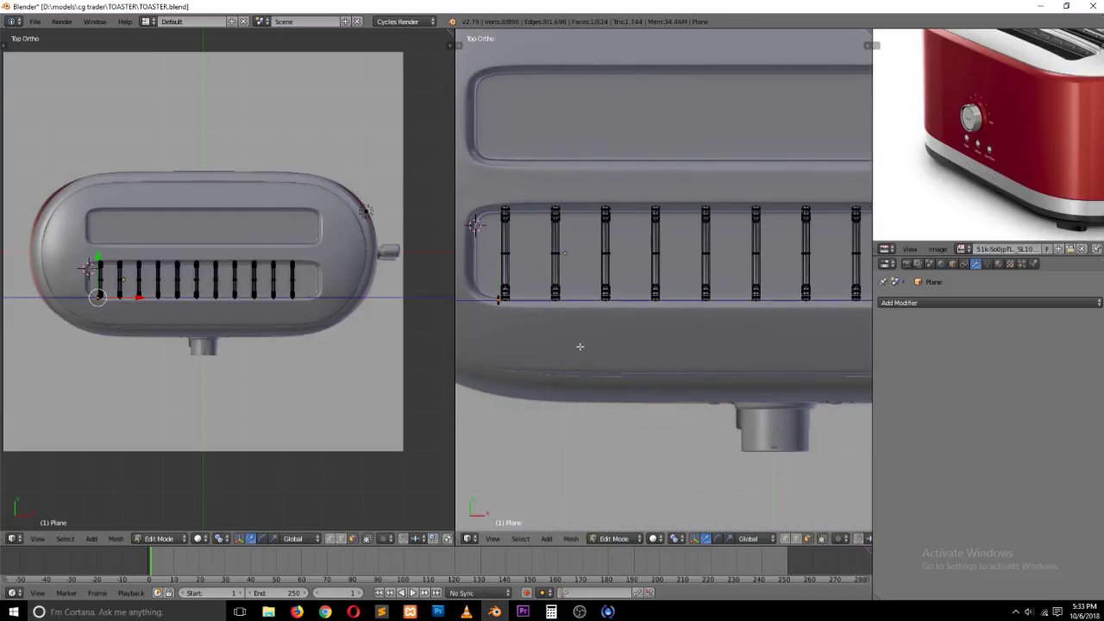
{"action": "scroll", "coordinate": [573, 322], "scroll_direction": "down", "scroll_amount": 4}
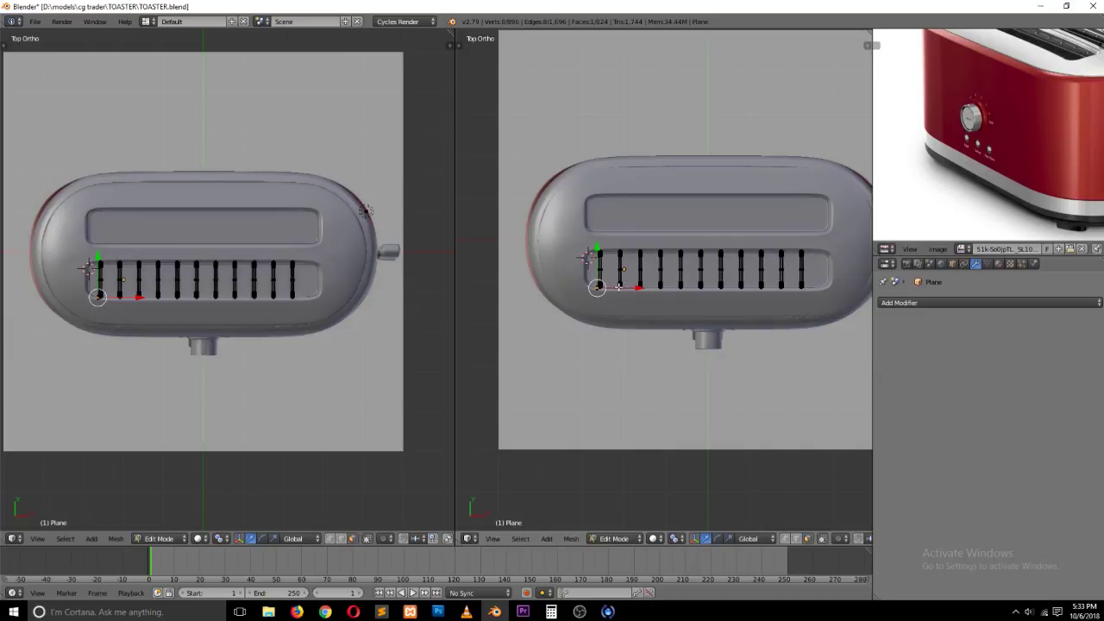
{"action": "key", "text": "e"}
{"action": "key", "text": "x"}
{"action": "left_click", "coordinate": [833, 306]}
{"action": "key", "text": "Tab"}
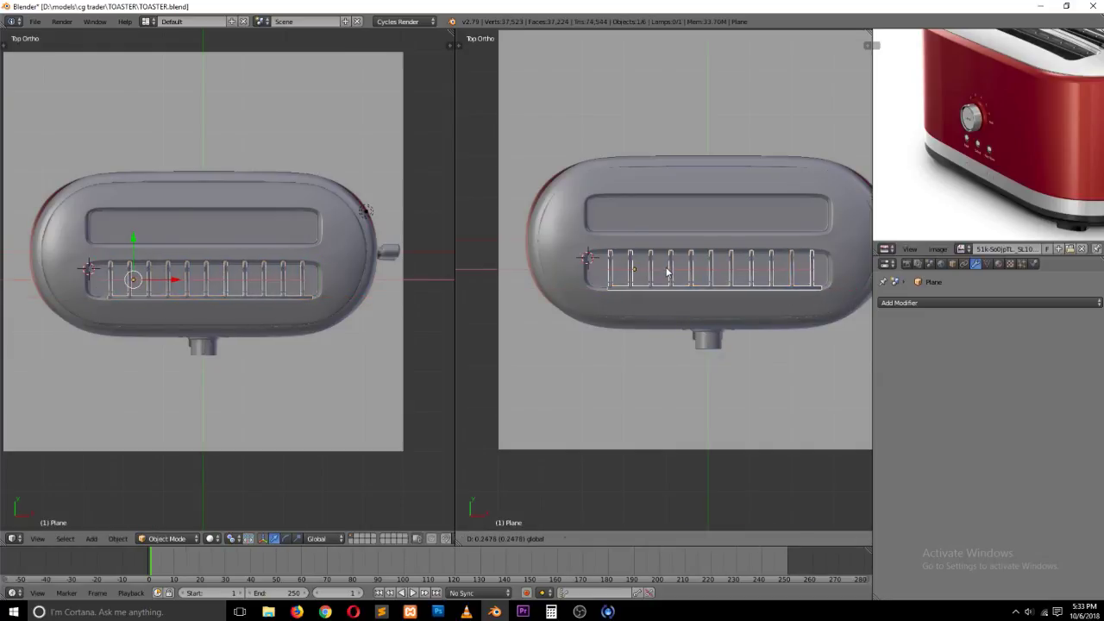
{"action": "key", "text": "Tab"}
Step: Duplicate the long rod along Y to the opposite ends of the wire guides
{"action": "scroll", "coordinate": [773, 285], "scroll_direction": "up", "scroll_amount": 2}
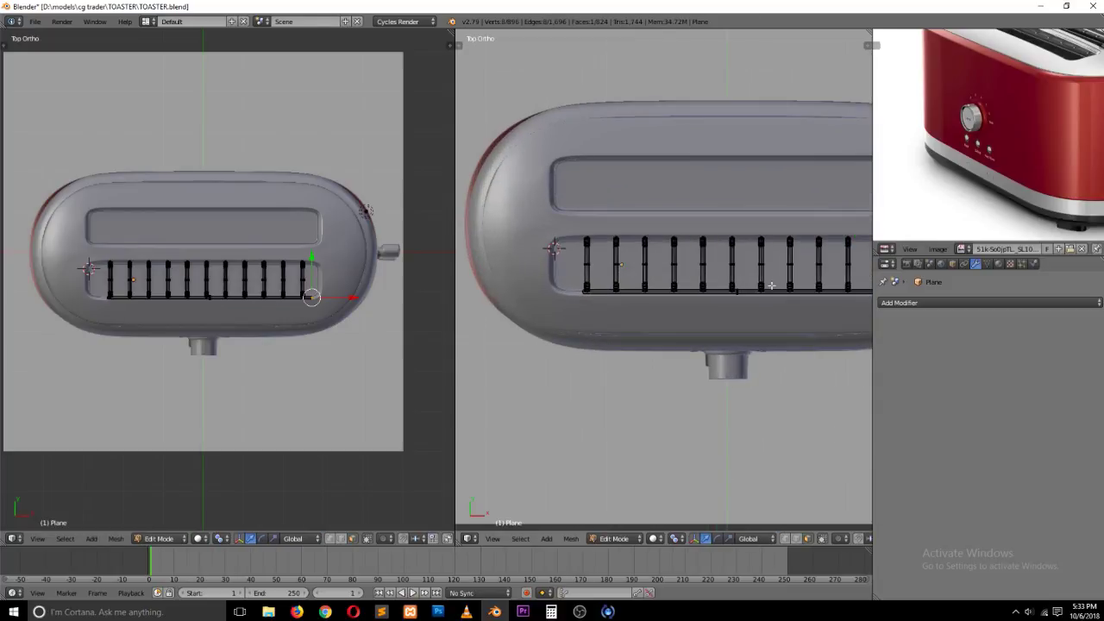
{"action": "right_click", "coordinate": [771, 287], "text": "alt"}
{"action": "key", "text": "shift+d"}
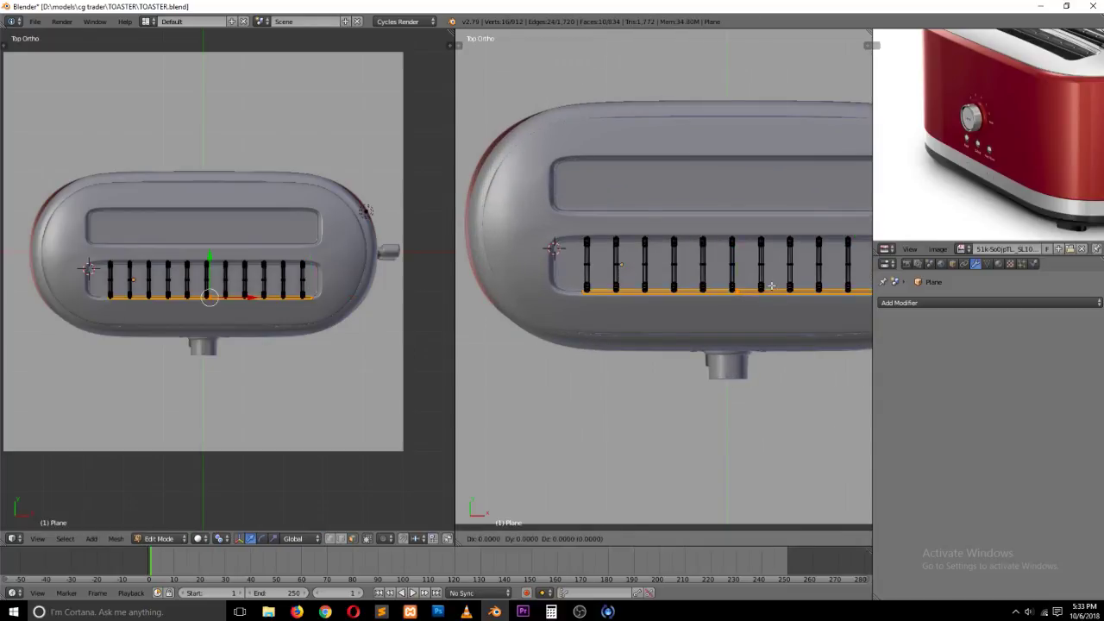
{"action": "key", "text": "y"}
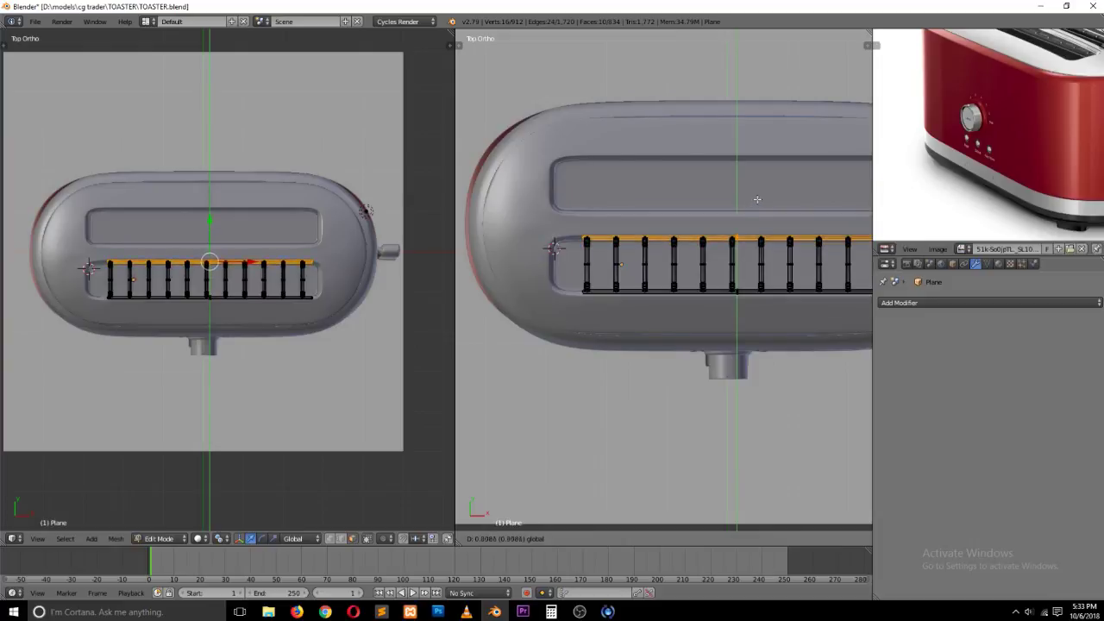
{"action": "left_click", "coordinate": [753, 198]}
{"action": "key", "text": "Tab"}
{"action": "middle_click_drag", "start_coordinate": [771, 286], "coordinate": [721, 244]}
{"action": "scroll", "coordinate": [722, 245], "scroll_direction": "up", "scroll_amount": 3}
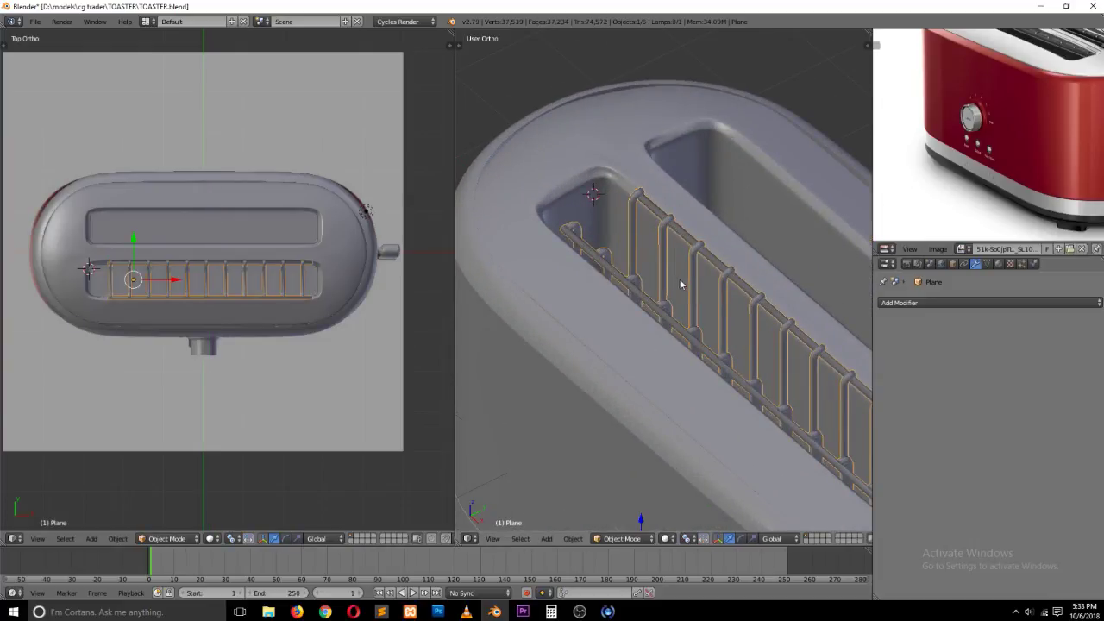
{"action": "scroll", "coordinate": [680, 285], "scroll_direction": "down", "scroll_amount": 3}
Step: Set the guide assembly's origin to its geometry and save over TOASTER.blend
{"action": "key", "text": "shift+ctrl+alt+c"}
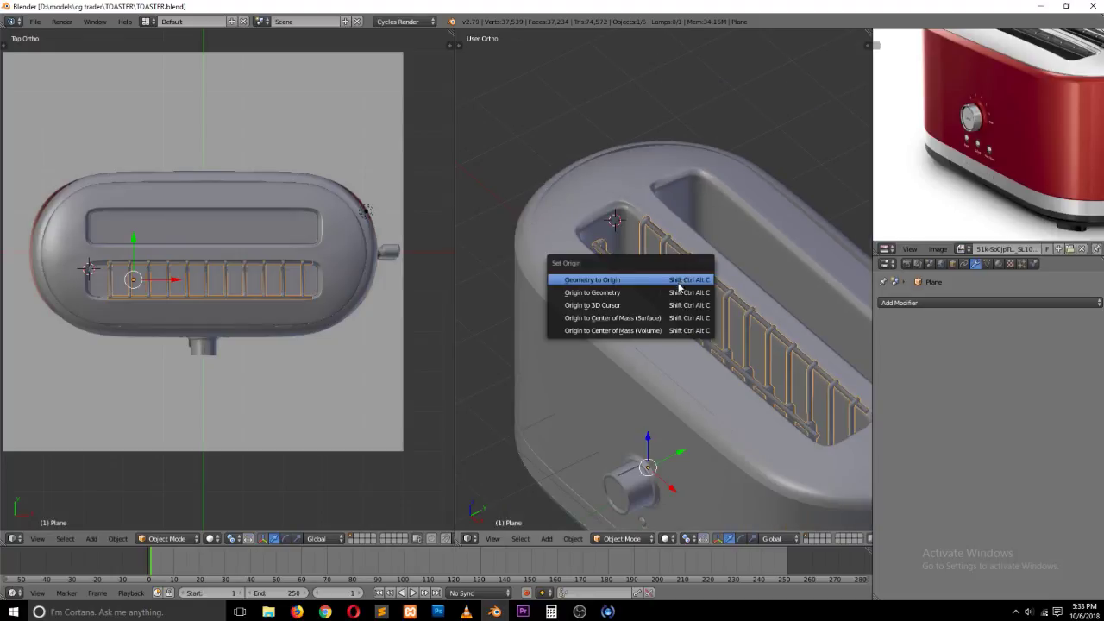
{"action": "left_click", "coordinate": [679, 293]}
{"action": "key", "text": "ctrl+s"}
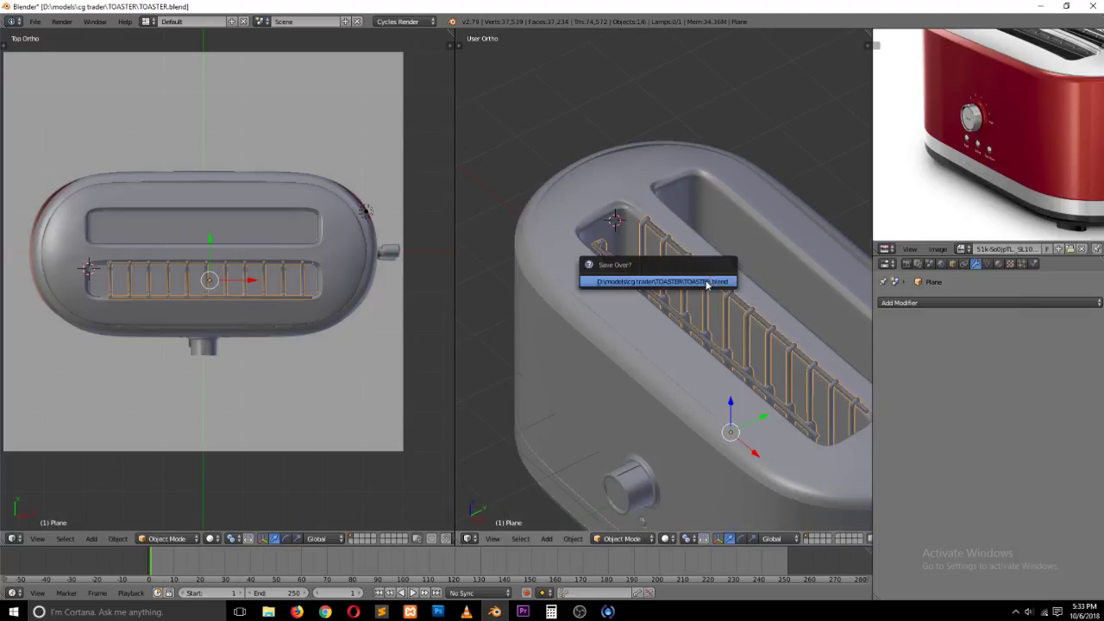
{"action": "left_click", "coordinate": [706, 285]}
Step: Duplicate the guide assembly about 1.3 along Y into the other slot, and save the file
{"action": "middle_click_drag", "start_coordinate": [706, 285], "coordinate": [672, 324]}
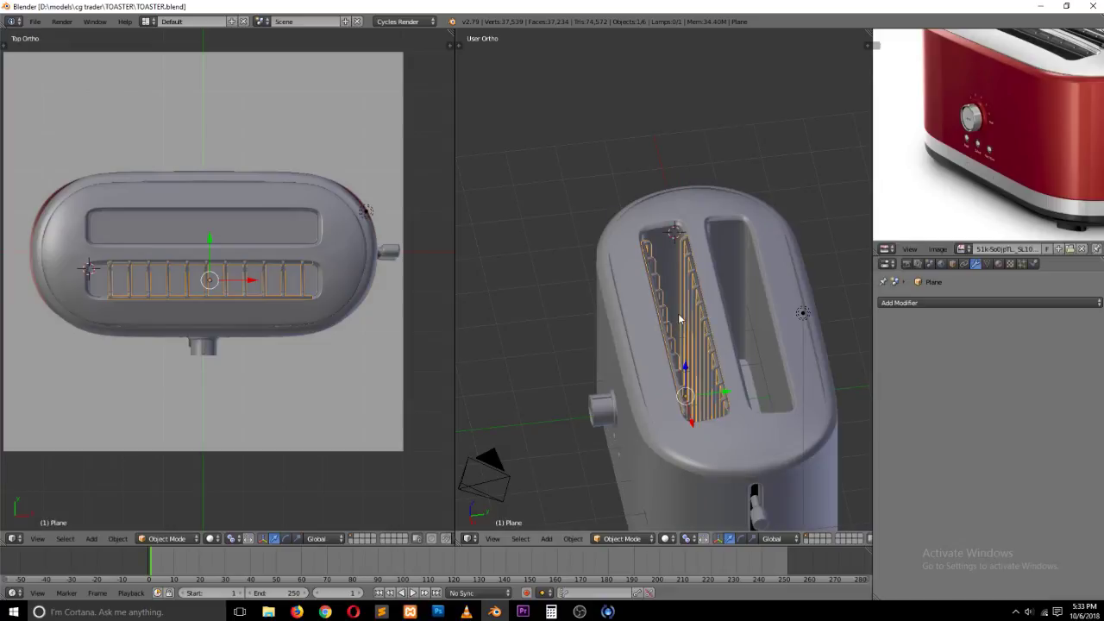
{"action": "key", "text": "shift+d"}
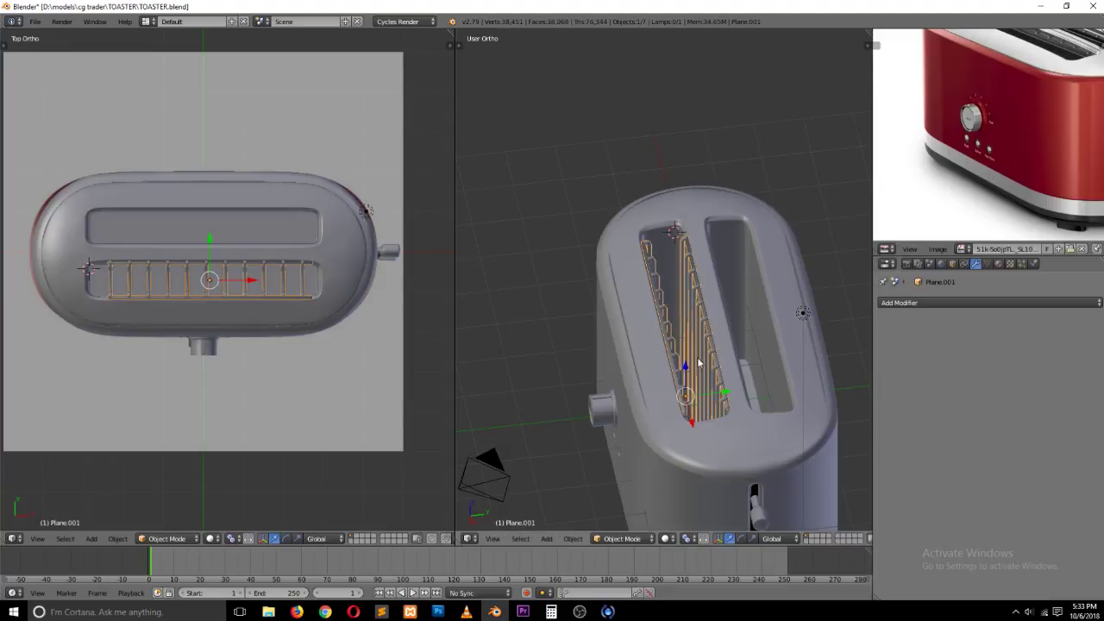
{"action": "key", "text": "y"}
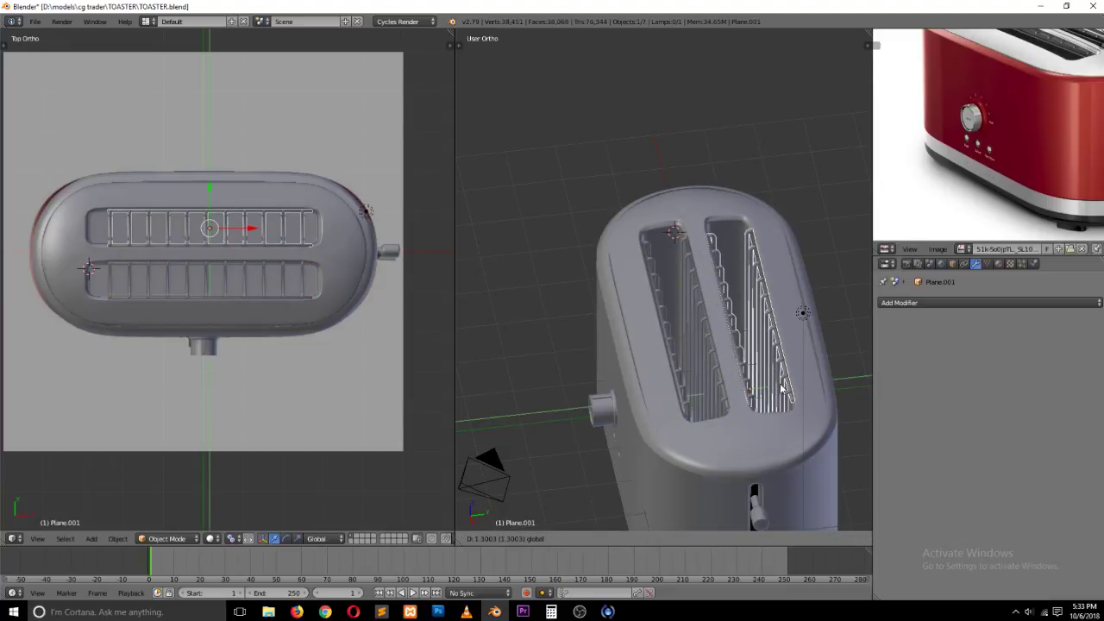
{"action": "left_click", "coordinate": [782, 389]}
{"action": "key", "text": "a"}
{"action": "middle_click_drag", "start_coordinate": [814, 249], "coordinate": [814, 352]}
{"action": "key", "text": "ctrl+s"}
{"action": "left_click", "coordinate": [765, 208]}
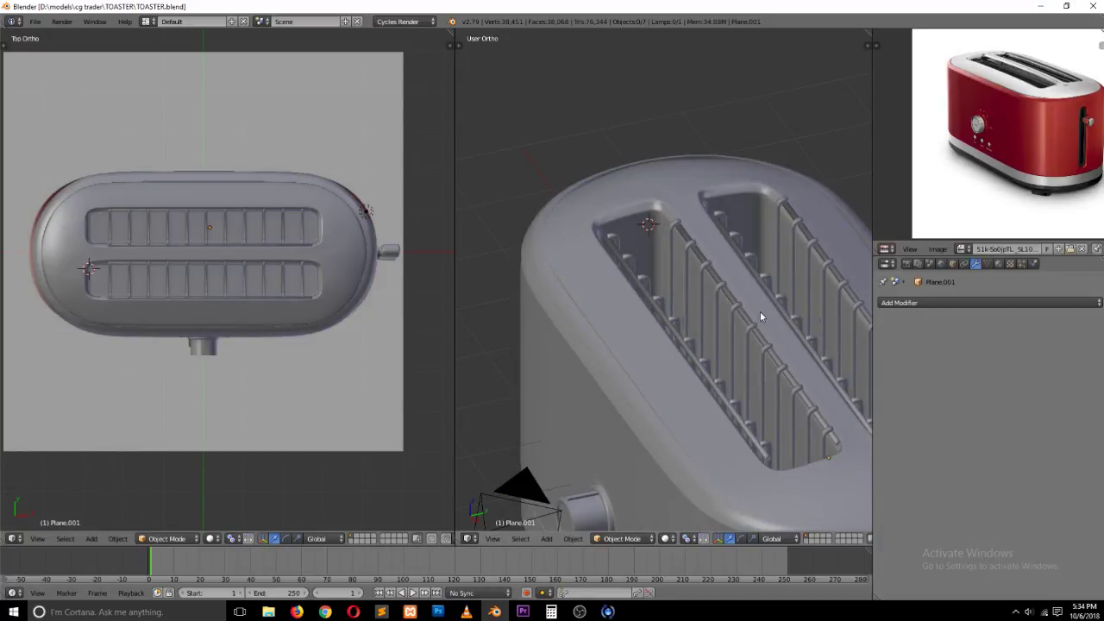
Step: Open the toaster's outer body mesh for editing in edge select mode
{"action": "scroll", "coordinate": [713, 222], "scroll_direction": "down", "scroll_amount": 2}
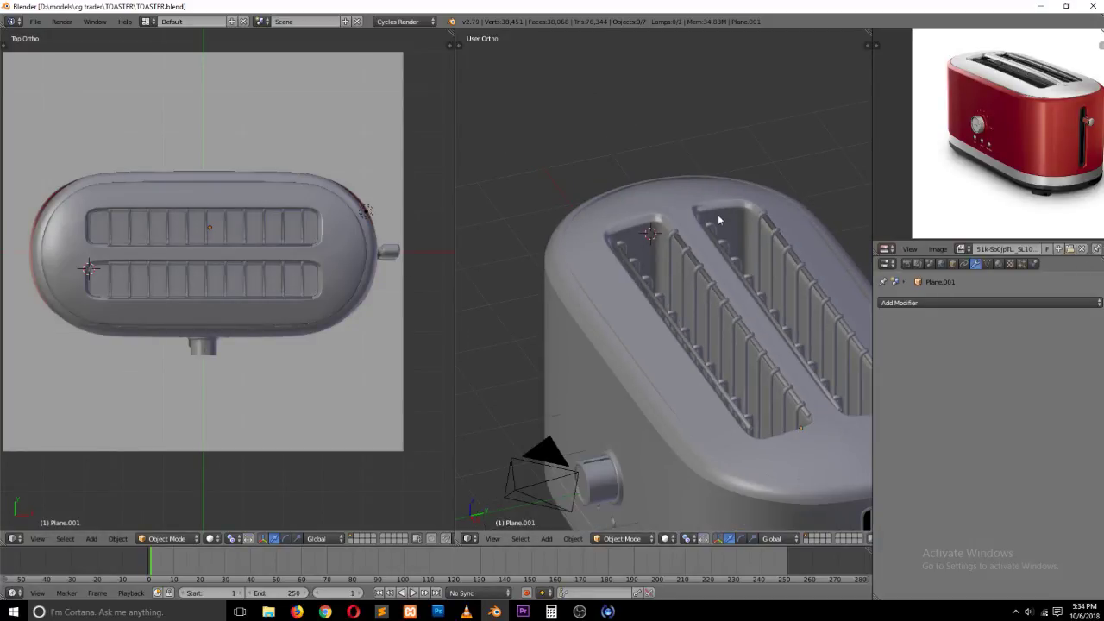
{"action": "scroll", "coordinate": [716, 217], "scroll_direction": "down", "scroll_amount": 4}
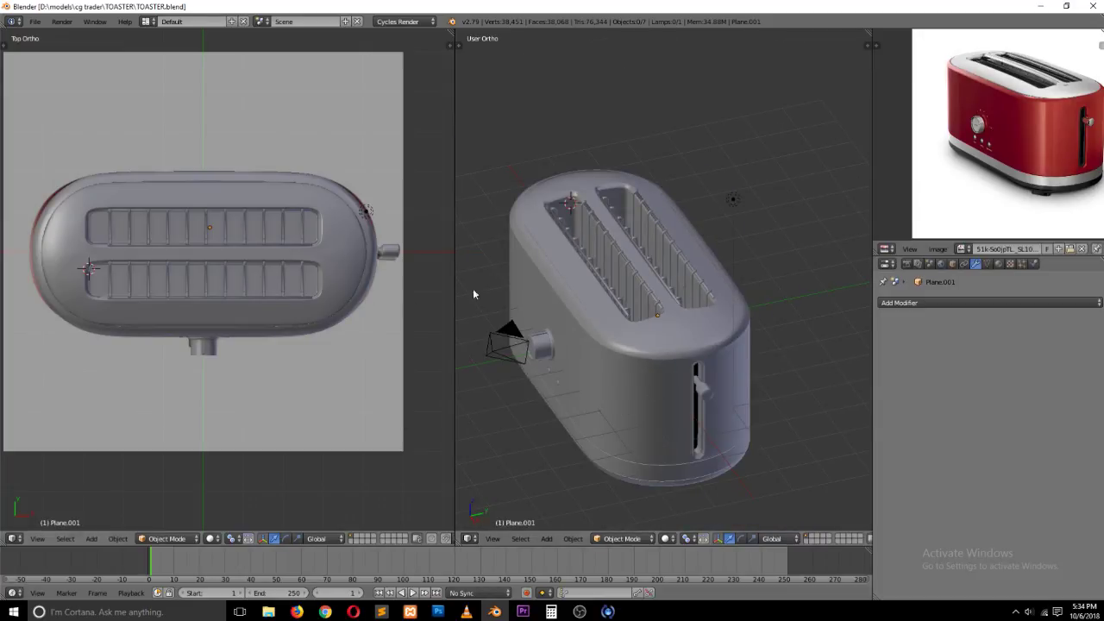
{"action": "middle_click_drag", "start_coordinate": [325, 337], "coordinate": [304, 317]}
{"action": "scroll", "coordinate": [301, 315], "scroll_direction": "up", "scroll_amount": 5}
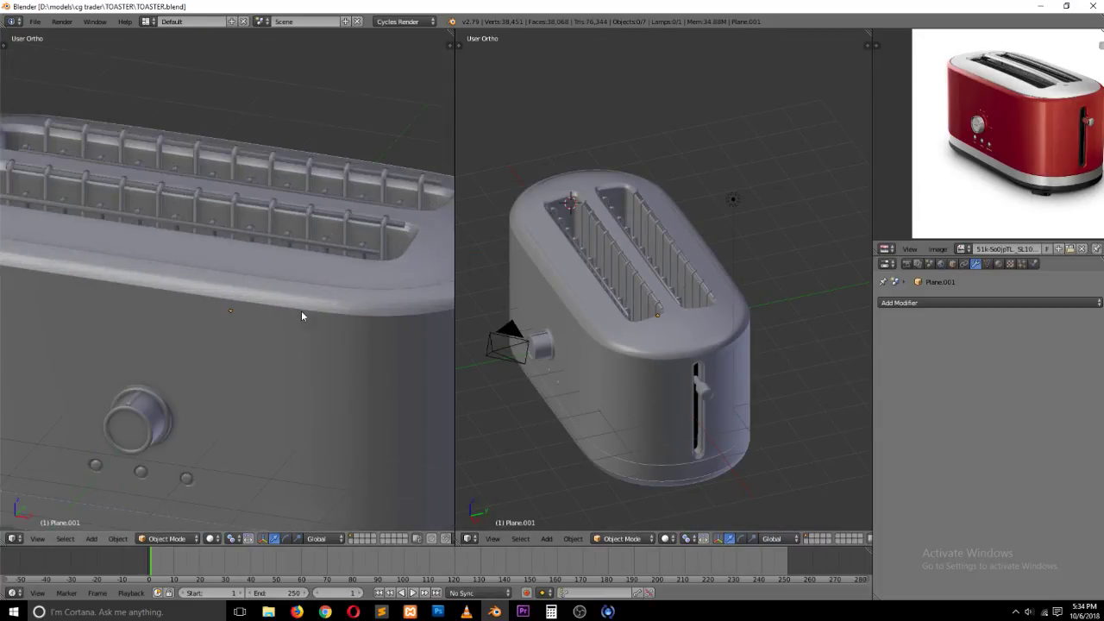
{"action": "right_click", "coordinate": [308, 342]}
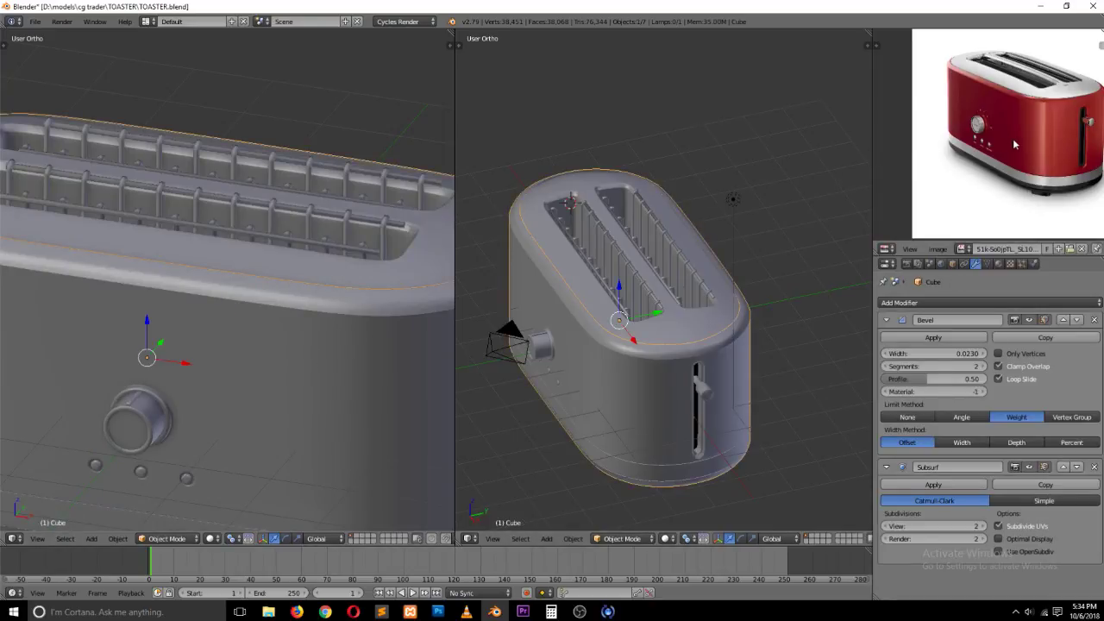
{"action": "key", "text": "Tab"}
{"action": "key", "text": "ctrl+Tab"}
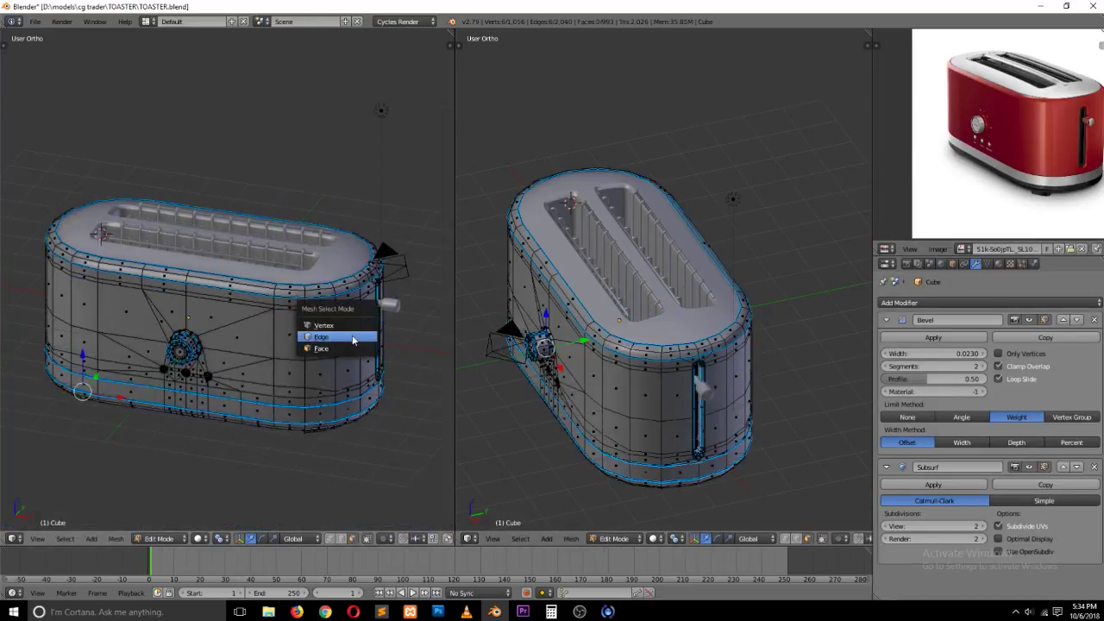
{"action": "left_click", "coordinate": [352, 335]}
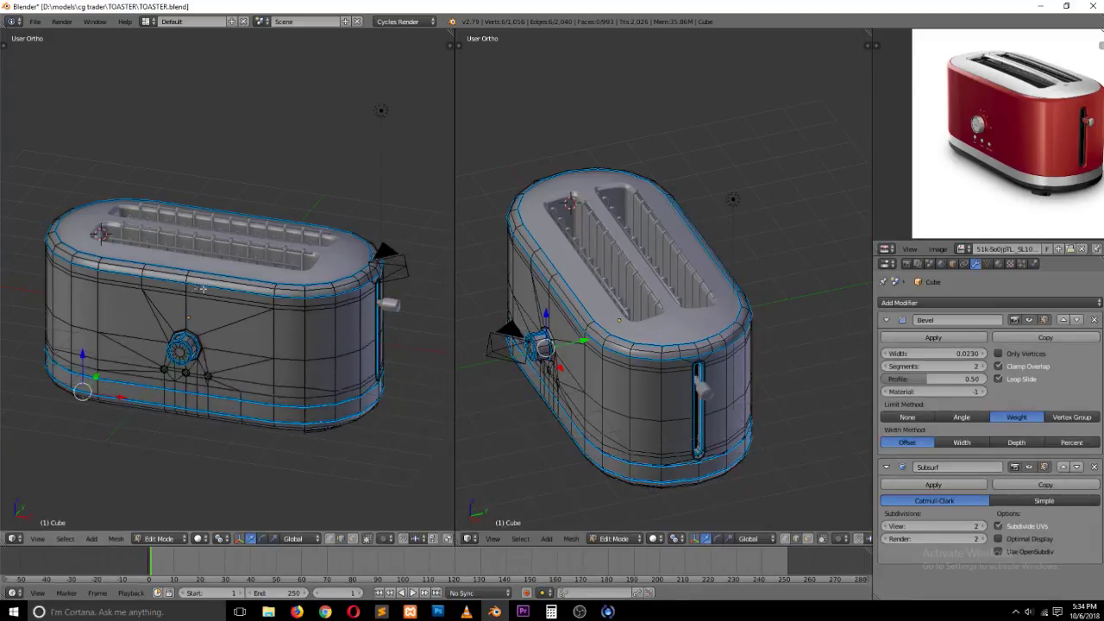
Step: Hide the bevel weight overlay in the mesh display
{"action": "scroll", "coordinate": [182, 293], "scroll_direction": "up", "scroll_amount": 5}
{"action": "key", "text": "Tab"}
{"action": "key", "text": "Tab"}
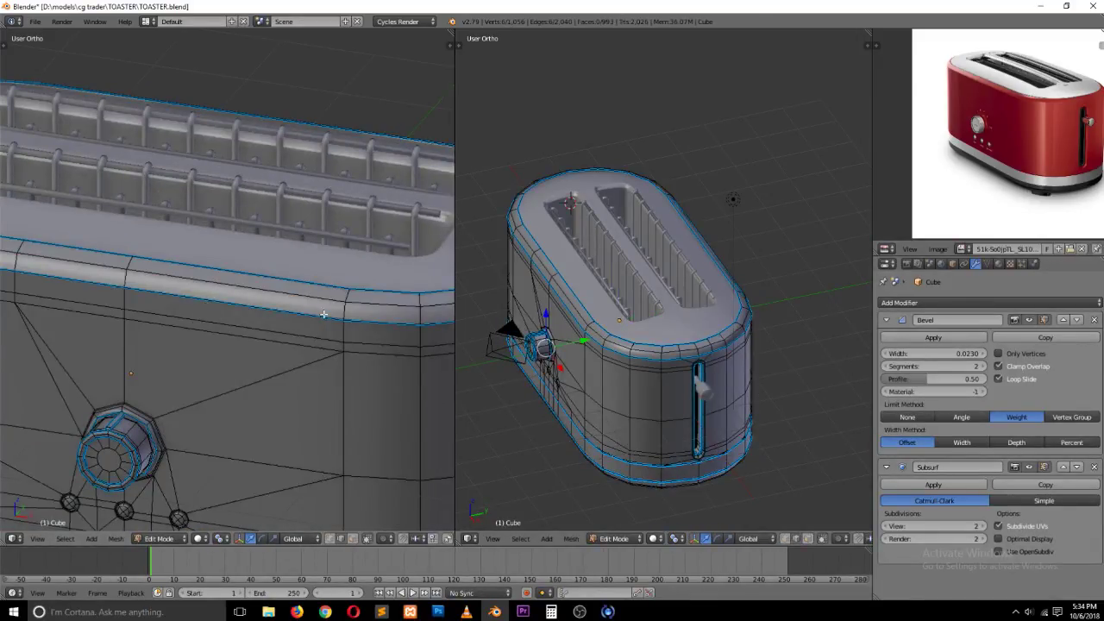
{"action": "key", "text": "t"}
{"action": "key", "text": "t"}
{"action": "key", "text": "b"}
{"action": "key", "text": "Escape"}
{"action": "key", "text": "n"}
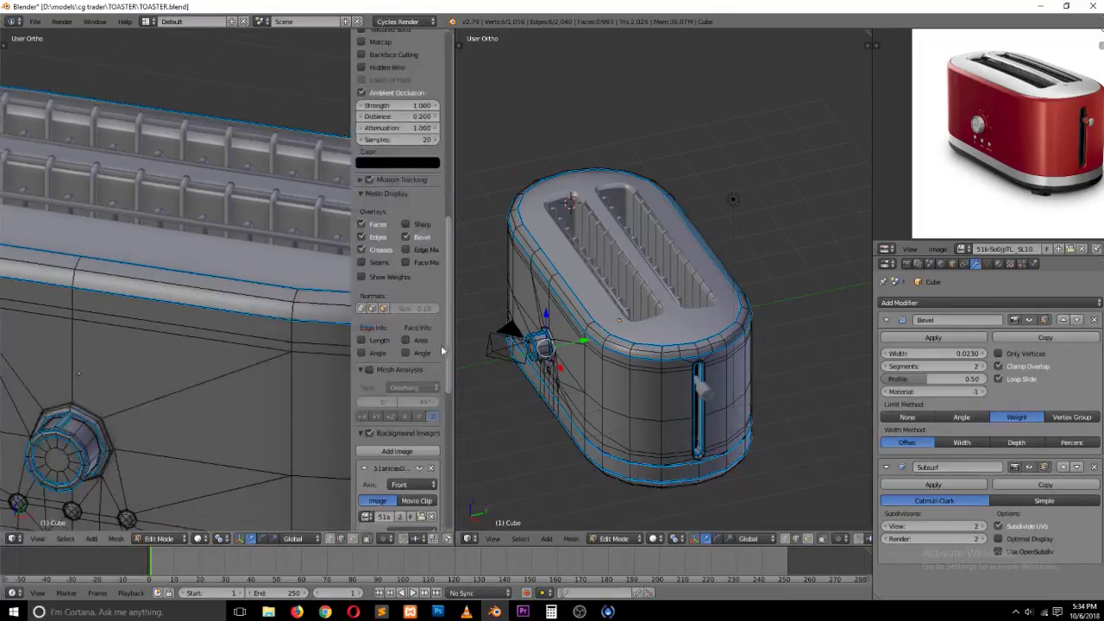
{"action": "left_click", "coordinate": [427, 238]}
{"action": "key", "text": "n"}
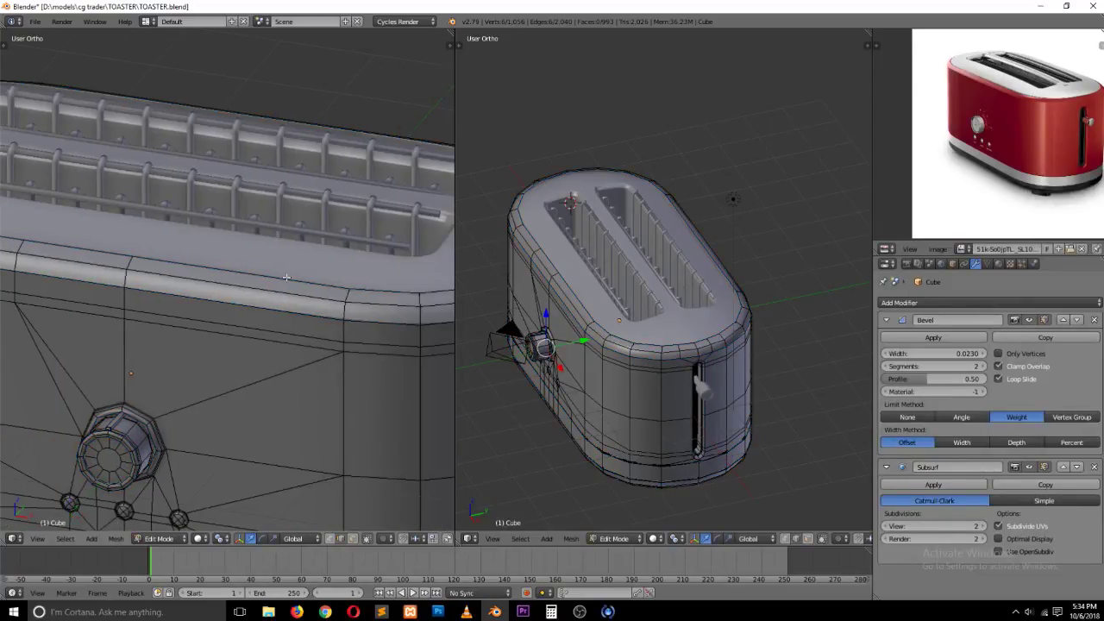
Step: Mark the body's top rim edge loop around the slot plate as a seam
{"action": "scroll", "coordinate": [345, 298], "scroll_direction": "down", "scroll_amount": 1}
{"action": "middle_click_drag", "start_coordinate": [335, 323], "coordinate": [269, 344]}
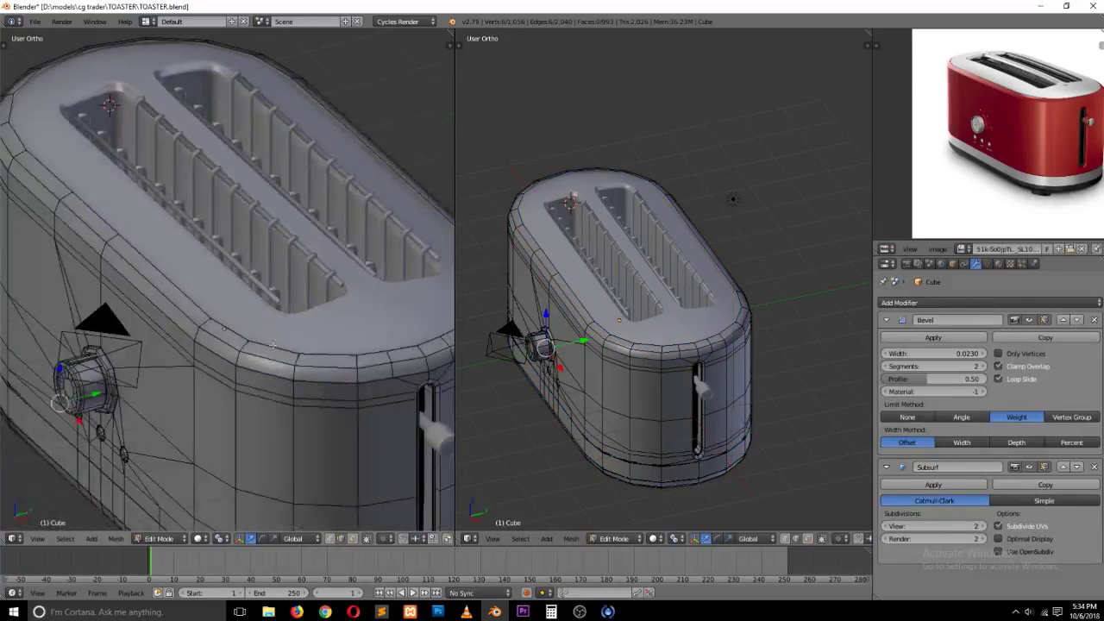
{"action": "right_click", "coordinate": [335, 353], "text": "alt"}
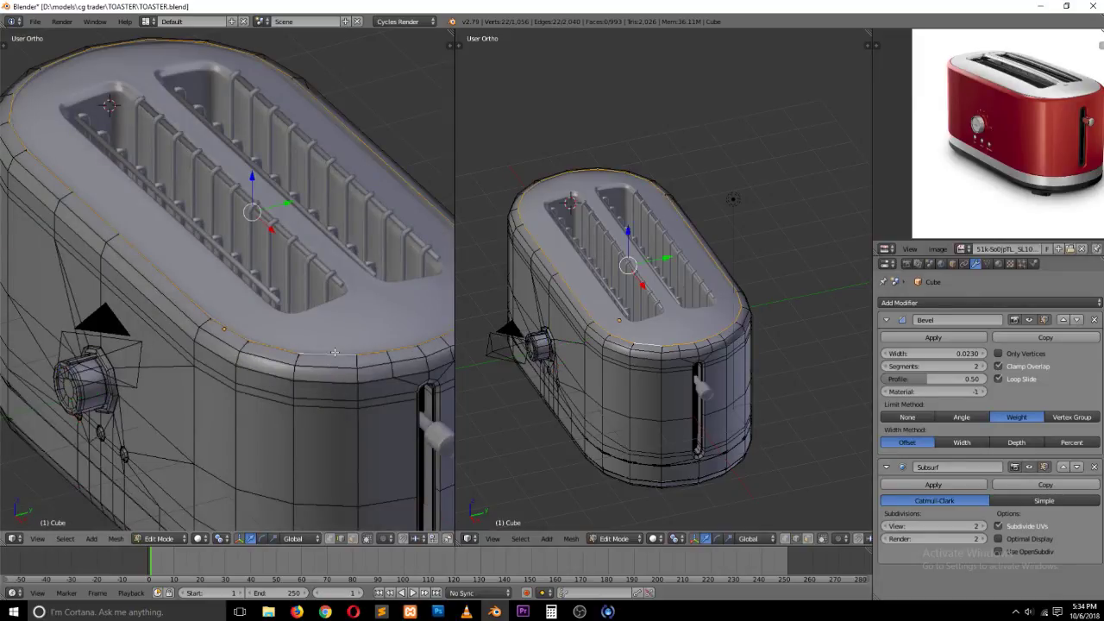
{"action": "key", "text": "ctrl+e"}
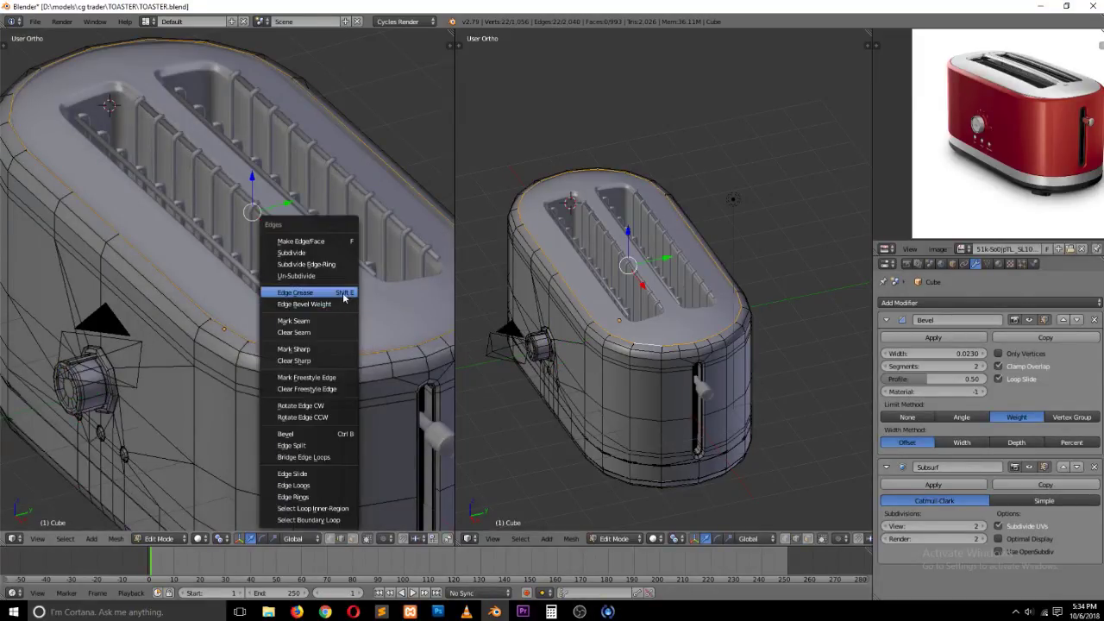
{"action": "left_click", "coordinate": [341, 320]}
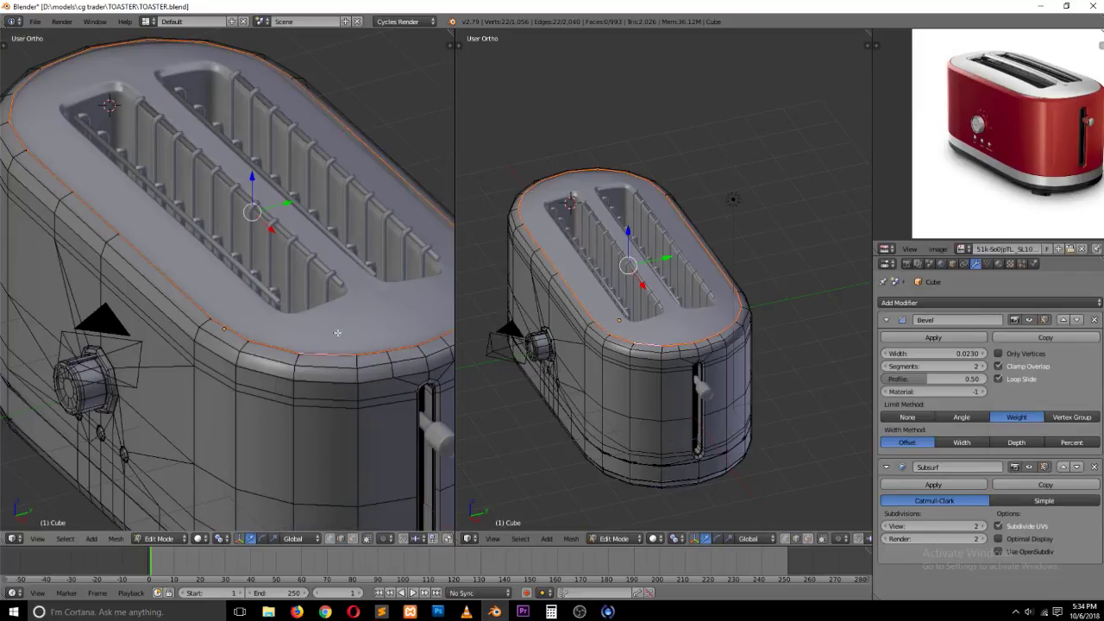
{"action": "key", "text": "a"}
Step: Mark the edge loop around the body's lower rim, just above the feet, as a seam
{"action": "scroll", "coordinate": [341, 356], "scroll_direction": "down", "scroll_amount": 3}
{"action": "middle_click_drag", "start_coordinate": [341, 356], "coordinate": [314, 300]}
{"action": "scroll", "coordinate": [314, 300], "scroll_direction": "up", "scroll_amount": 3}
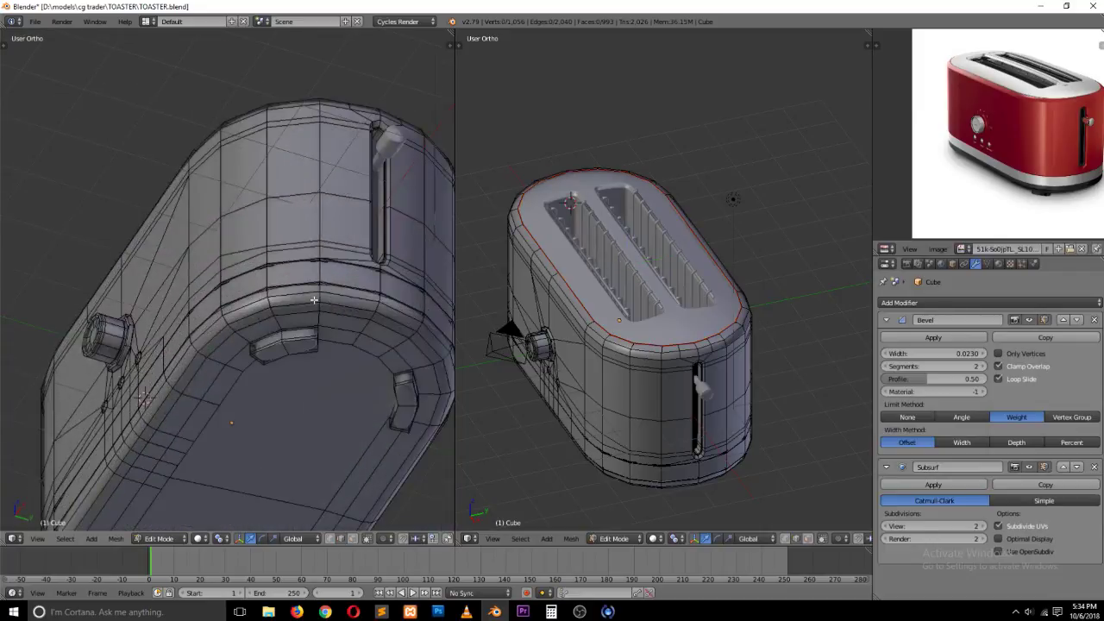
{"action": "right_click", "coordinate": [314, 285], "text": "alt"}
{"action": "key", "text": "ctrl+e"}
{"action": "left_click", "coordinate": [318, 293]}
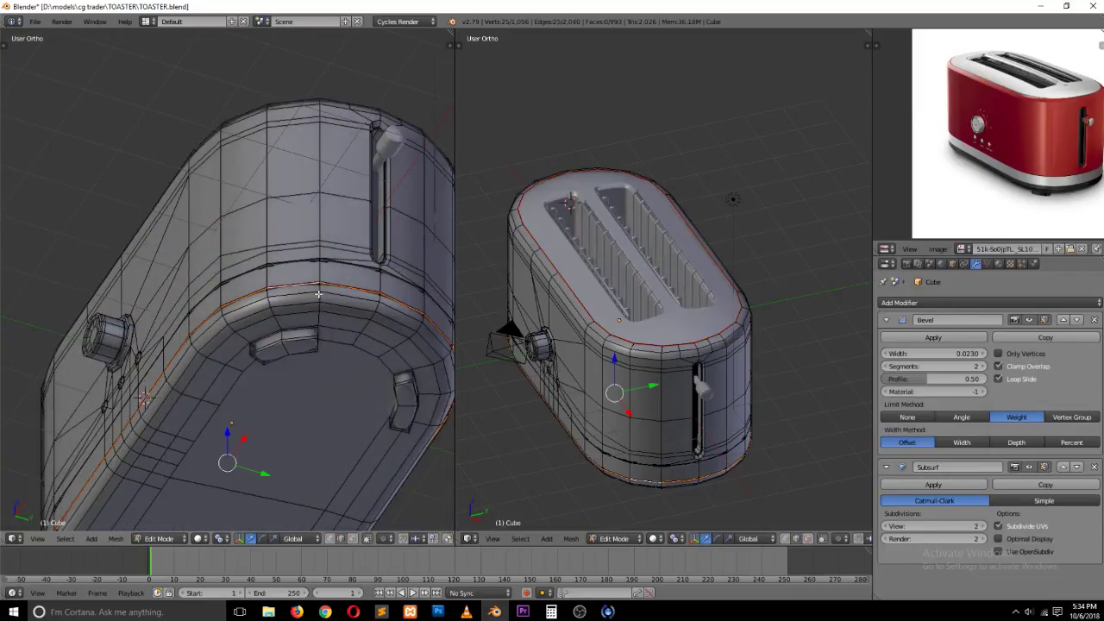
Step: Change the second 3D viewport into a UV/Image Editor
{"action": "left_click", "coordinate": [469, 539]}
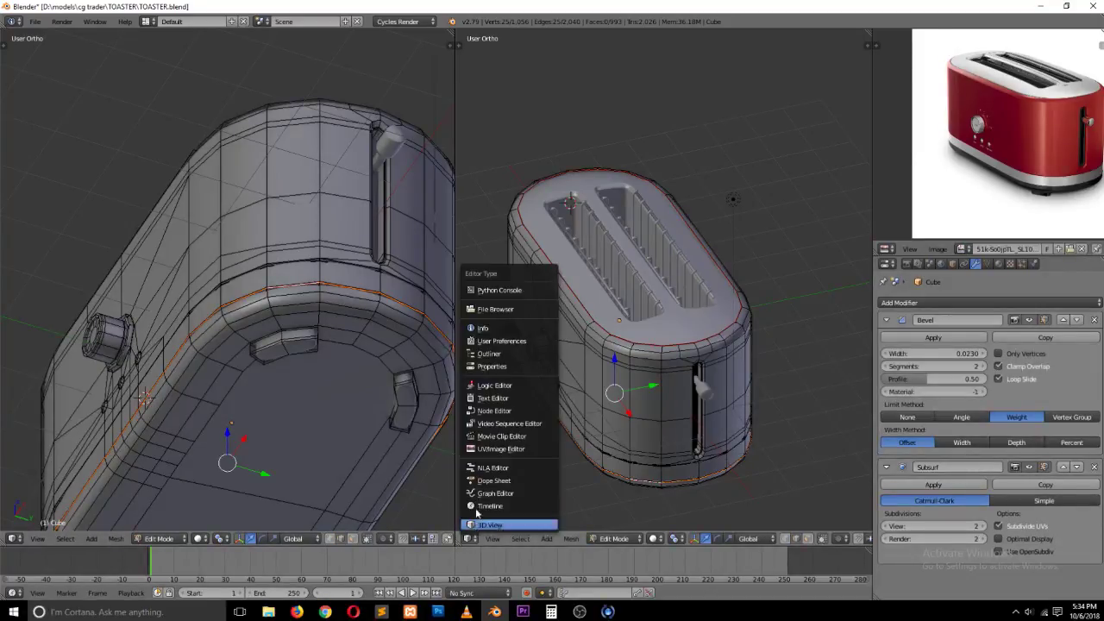
{"action": "left_click", "coordinate": [500, 449]}
{"action": "middle_click_drag", "start_coordinate": [293, 285], "coordinate": [302, 357]}
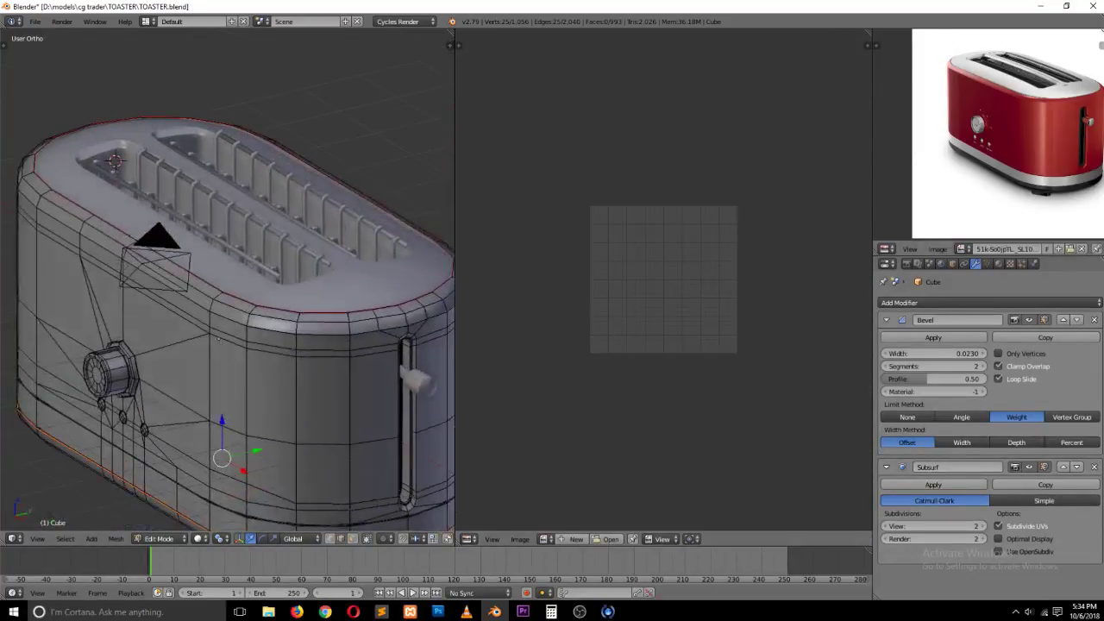
{"action": "key", "text": "alt+Tab"}
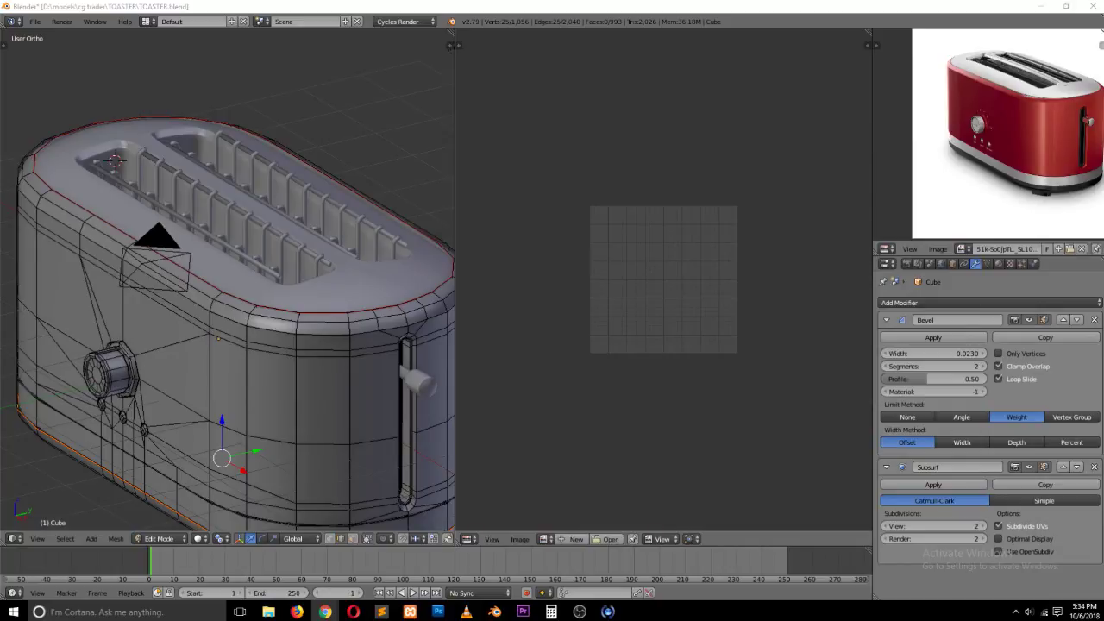
{"action": "key", "text": "alt+F4"}
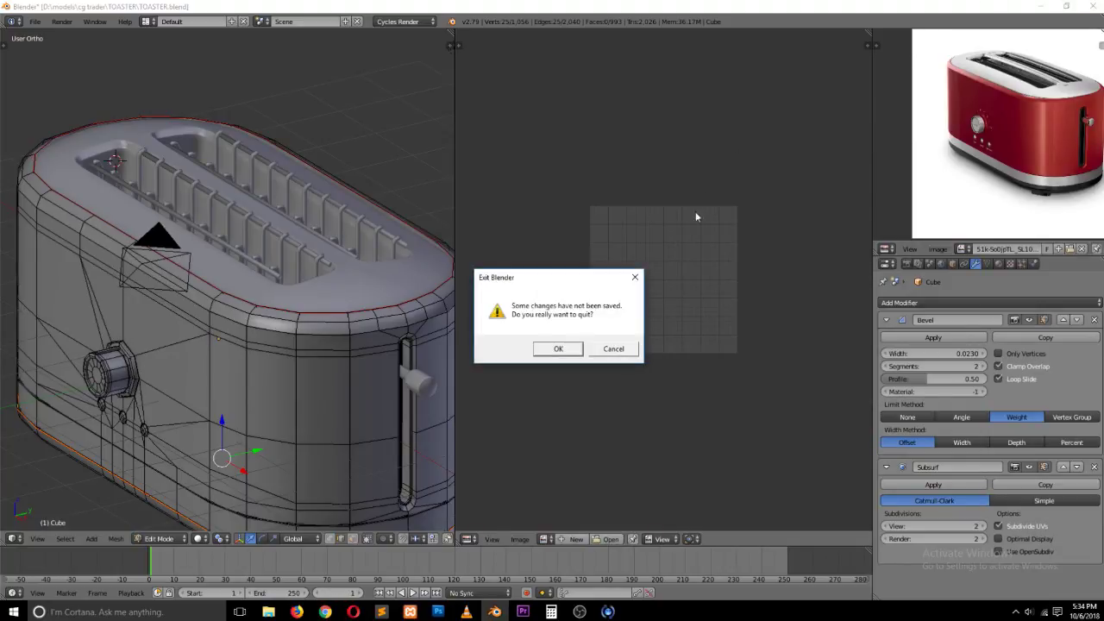
{"action": "left_click", "coordinate": [636, 347]}
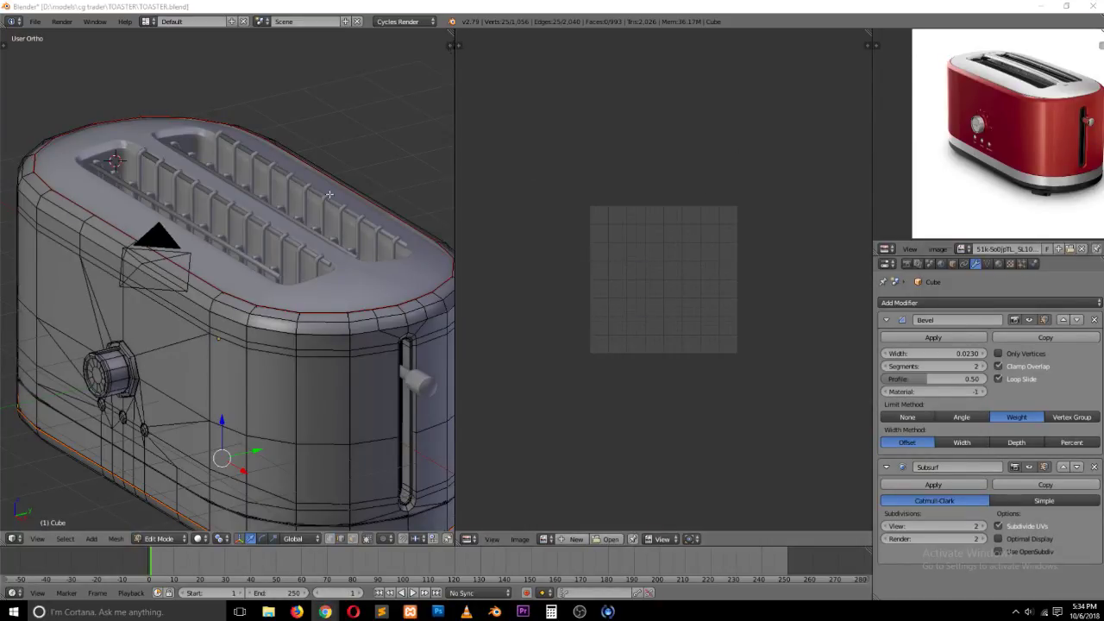
{"action": "key", "text": "alt+Tab"}
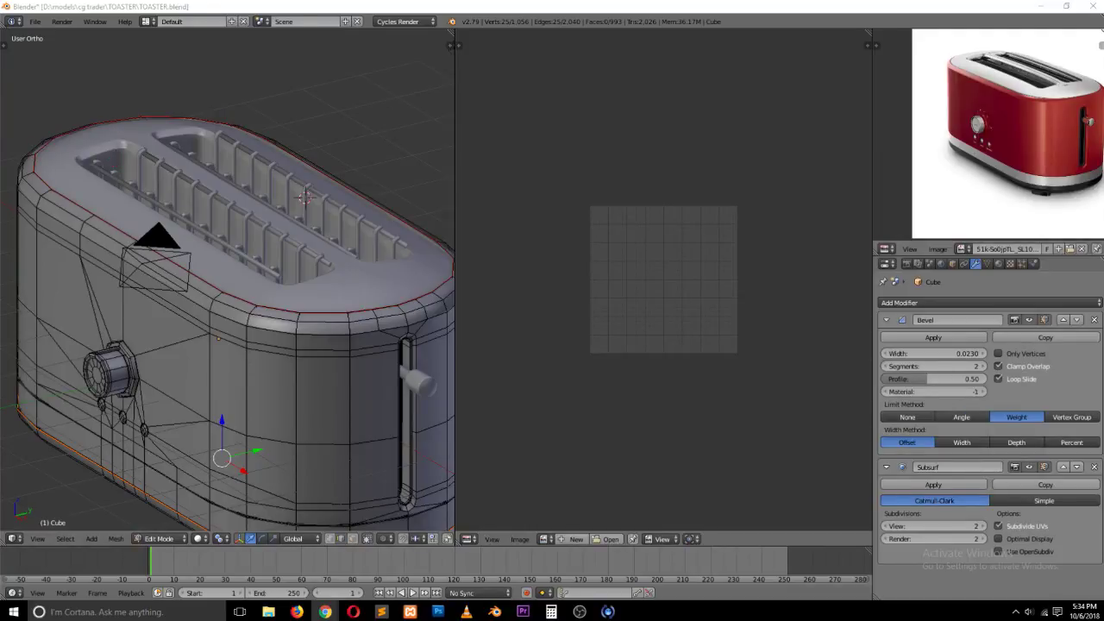
Step: Save the seam changes over TOASTER.blend
{"action": "left_click", "coordinate": [207, 245]}
{"action": "key", "text": "ctrl+s"}
{"action": "left_click", "coordinate": [207, 245]}
{"action": "middle_click_drag", "start_coordinate": [371, 319], "coordinate": [287, 279]}
{"action": "middle_click_drag", "start_coordinate": [190, 260], "coordinate": [344, 273]}
{"action": "scroll", "coordinate": [334, 279], "scroll_direction": "up", "scroll_amount": 4}
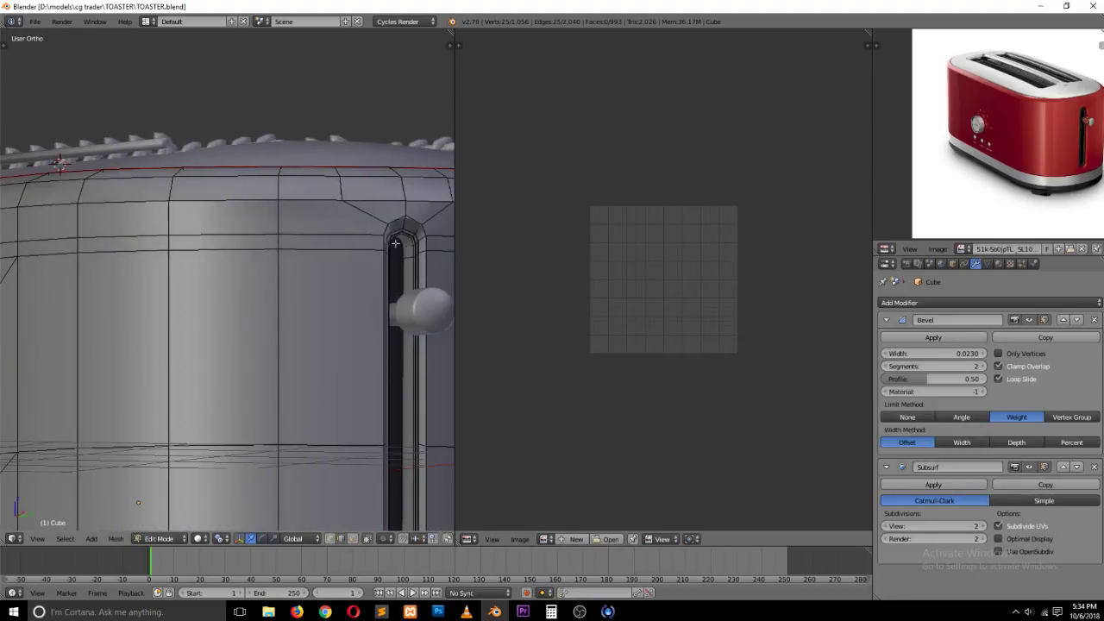
Step: Mark the vertical edge loop down the body's end face opposite the lever slot as a seam
{"action": "middle_click_drag", "start_coordinate": [215, 194], "coordinate": [258, 259]}
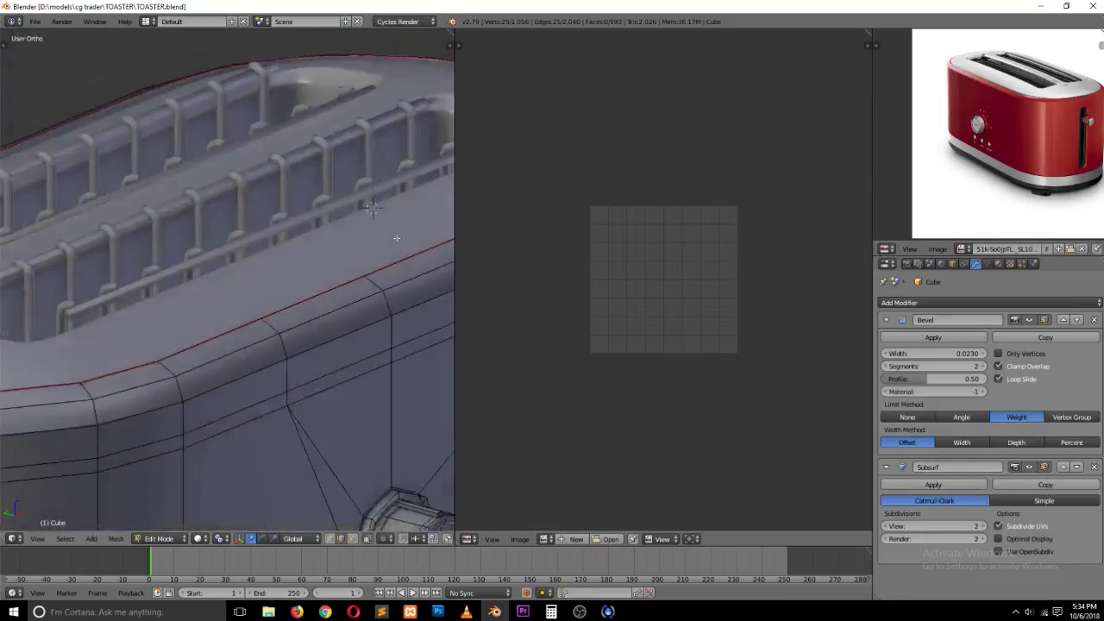
{"action": "scroll", "coordinate": [196, 299], "scroll_direction": "down", "scroll_amount": 4}
{"action": "middle_click_drag", "start_coordinate": [195, 299], "coordinate": [259, 279]}
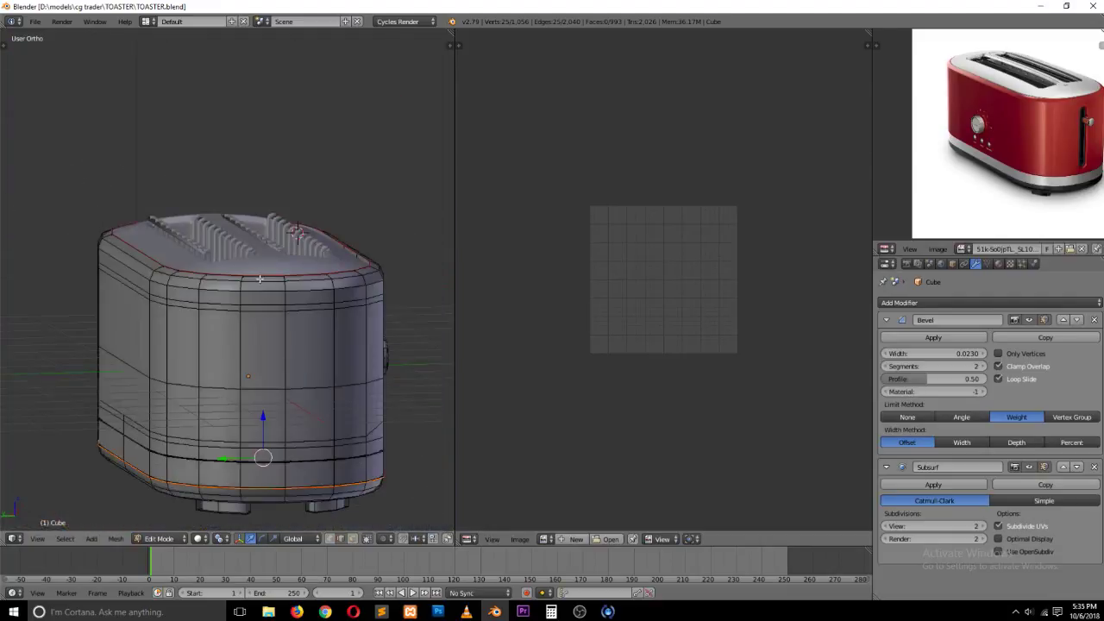
{"action": "left_click", "coordinate": [290, 334], "text": "alt"}
{"action": "key", "text": "ctrl+e"}
{"action": "left_click", "coordinate": [319, 252]}
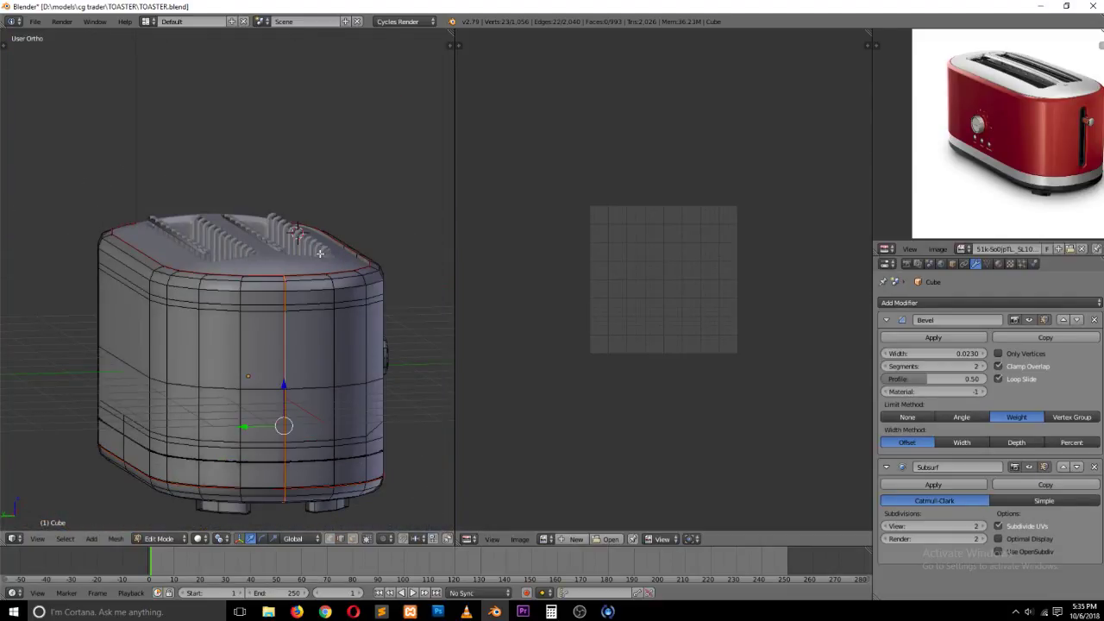
Step: Mark the inner edge loop around the knob's front face as a seam
{"action": "middle_click_drag", "start_coordinate": [385, 227], "coordinate": [200, 323]}
{"action": "scroll", "coordinate": [200, 324], "scroll_direction": "up", "scroll_amount": 5}
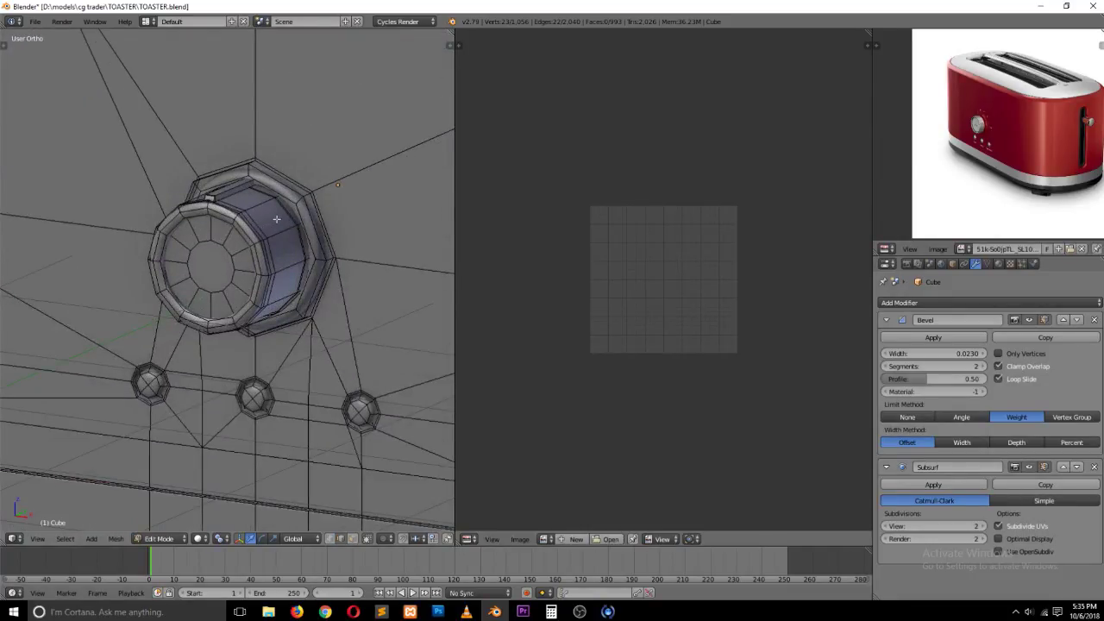
{"action": "scroll", "coordinate": [258, 232], "scroll_direction": "up", "scroll_amount": 1}
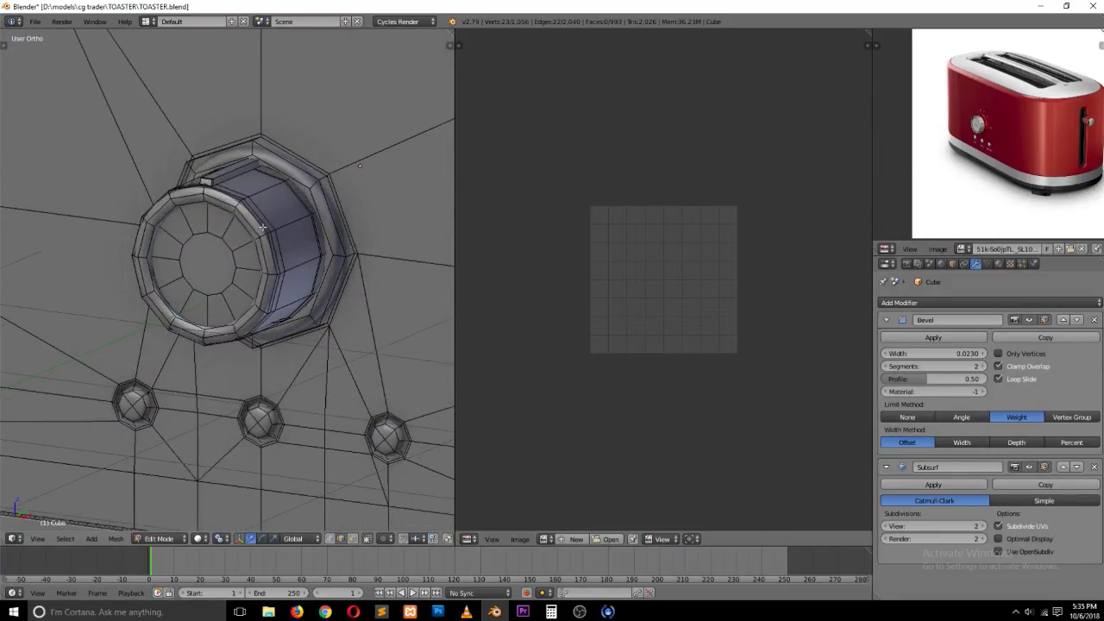
{"action": "right_click", "coordinate": [259, 230], "text": "alt"}
{"action": "right_click", "coordinate": [249, 233], "text": "alt"}
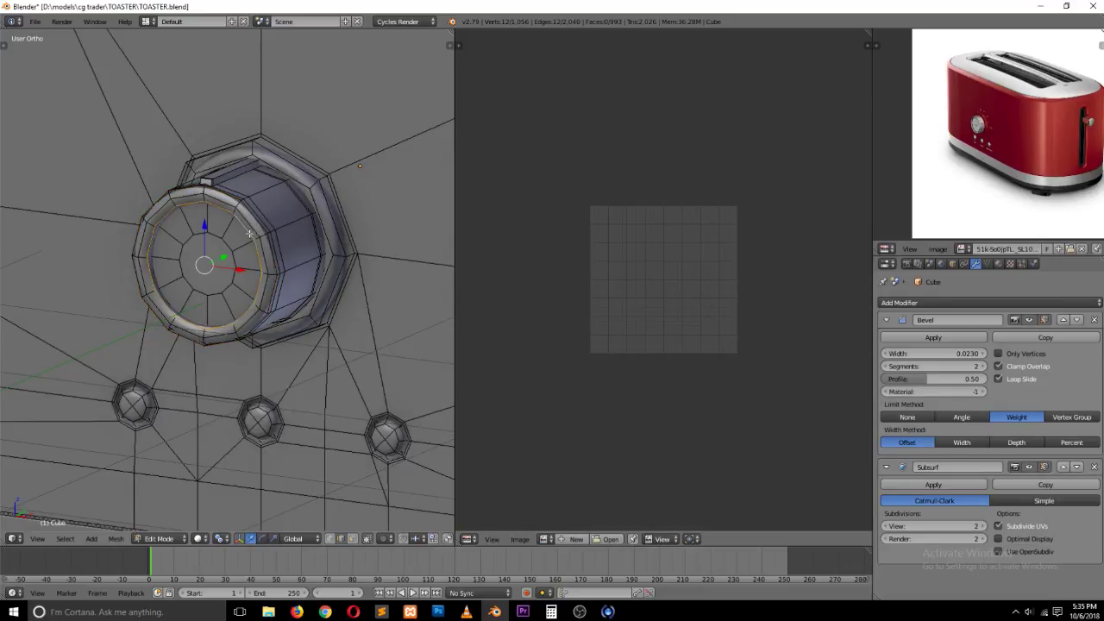
{"action": "right_click", "coordinate": [161, 231], "text": "alt"}
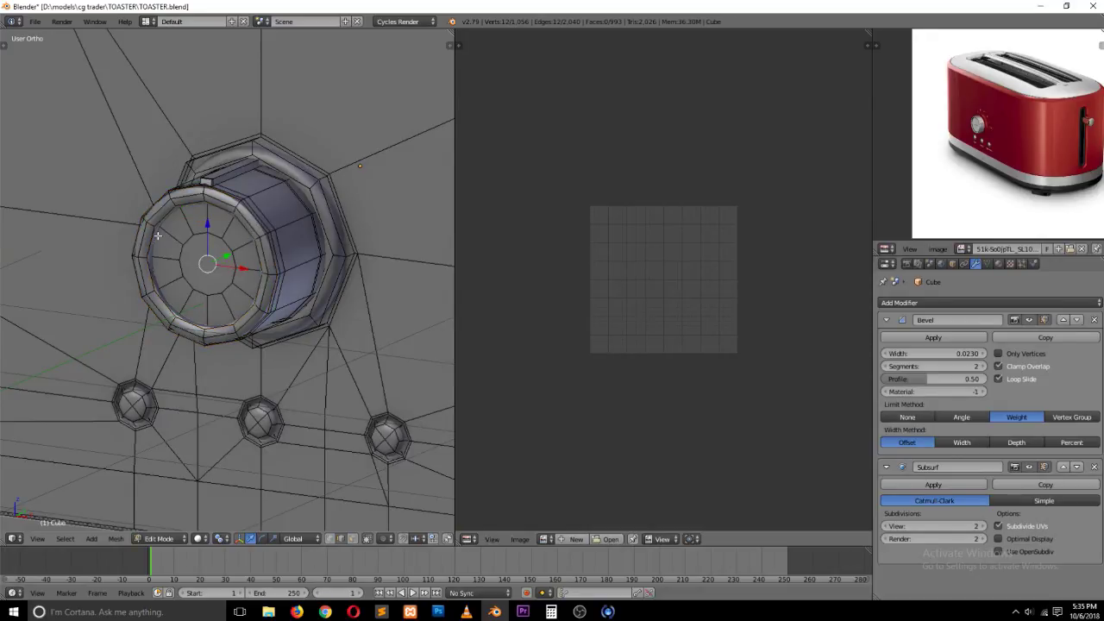
{"action": "key", "text": "ctrl+e"}
{"action": "left_click", "coordinate": [209, 229]}
{"action": "scroll", "coordinate": [222, 396], "scroll_direction": "down", "scroll_amount": 5, "text": "shift"}
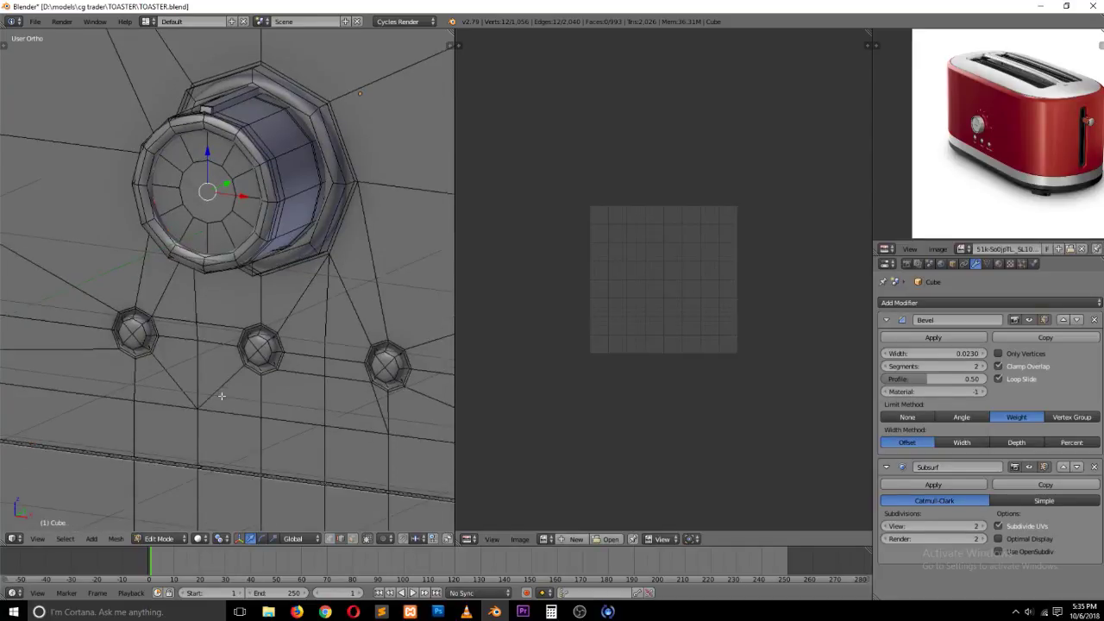
Step: Mark the edge line running lengthwise along the knob's side wall as a seam
{"action": "right_click", "coordinate": [264, 121], "text": "alt"}
{"action": "key", "text": "ctrl+e"}
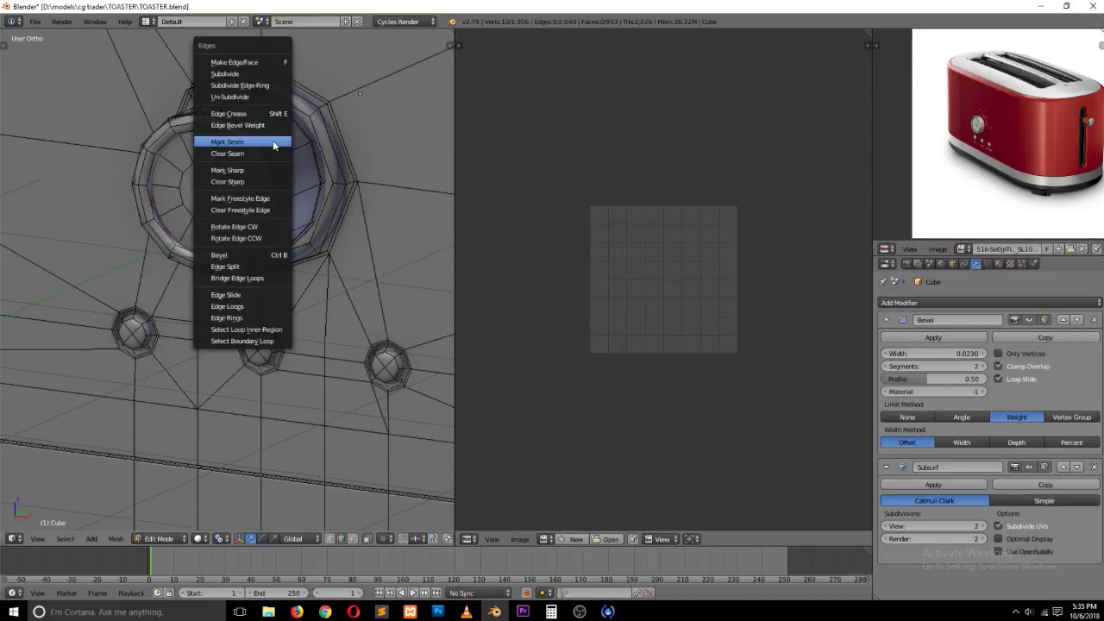
{"action": "left_click", "coordinate": [273, 143]}
Step: Select the entire body mesh and unwrap it
{"action": "key", "text": "a"}
{"action": "key", "text": "u"}
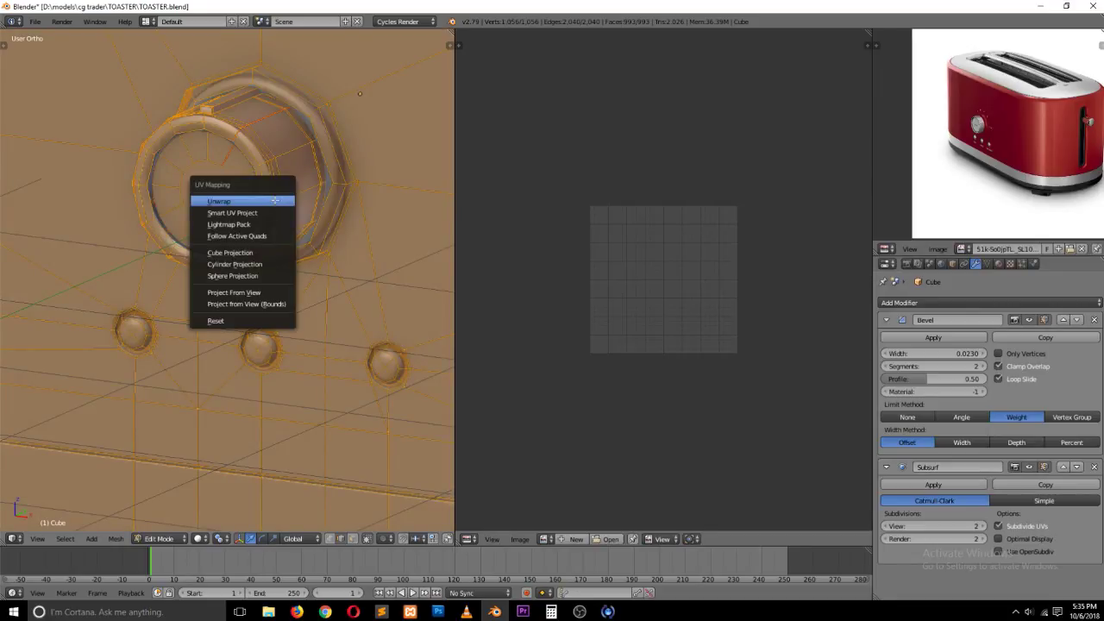
{"action": "left_click", "coordinate": [274, 200]}
{"action": "scroll", "coordinate": [587, 286], "scroll_direction": "up", "scroll_amount": 4}
{"action": "scroll", "coordinate": [362, 263], "scroll_direction": "down", "scroll_amount": 3}
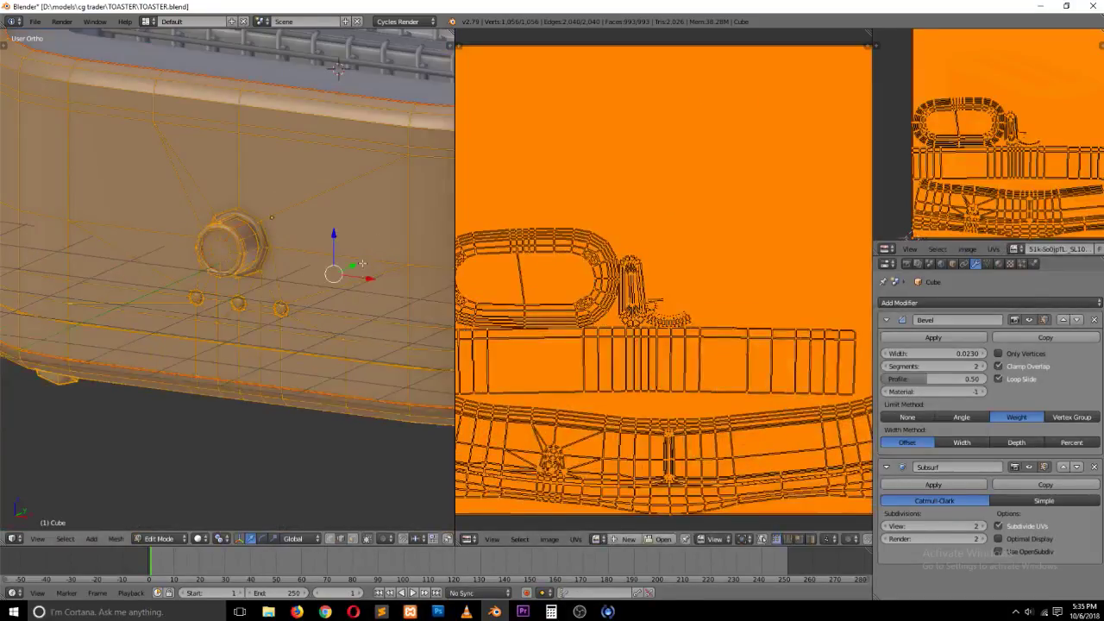
Step: Isolate the body in local view and fit its complete UV layout in the UV editor
{"action": "scroll", "coordinate": [362, 263], "scroll_direction": "down", "scroll_amount": 3}
{"action": "key", "text": "KP_Divide"}
{"action": "middle_click_drag", "start_coordinate": [285, 285], "coordinate": [301, 165]}
{"action": "key", "text": "a"}
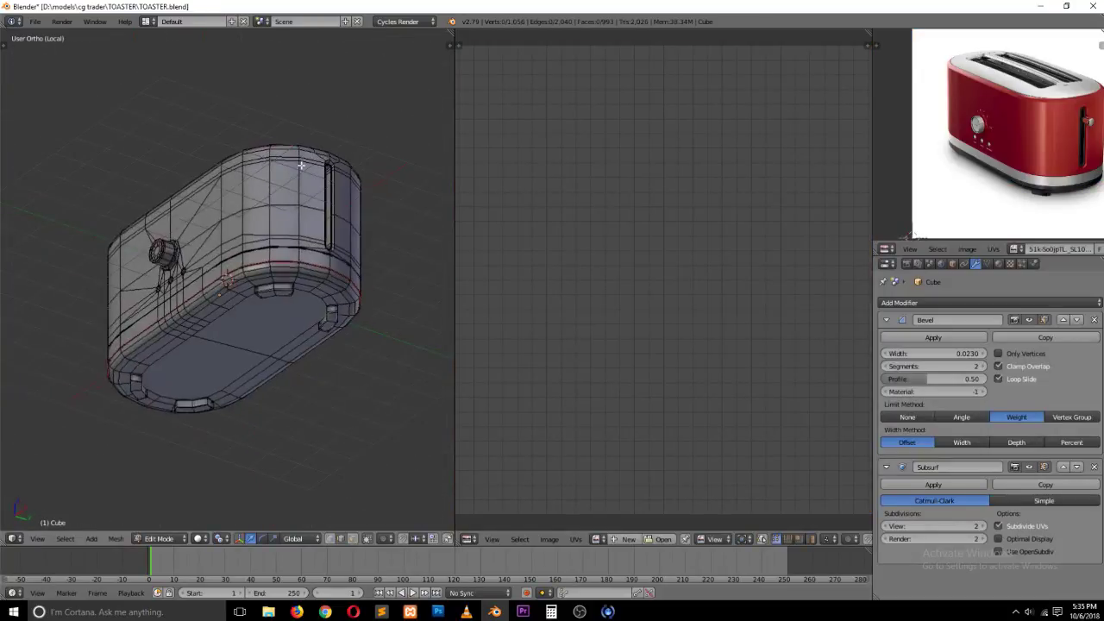
{"action": "key", "text": "a"}
{"action": "key", "text": "Home"}
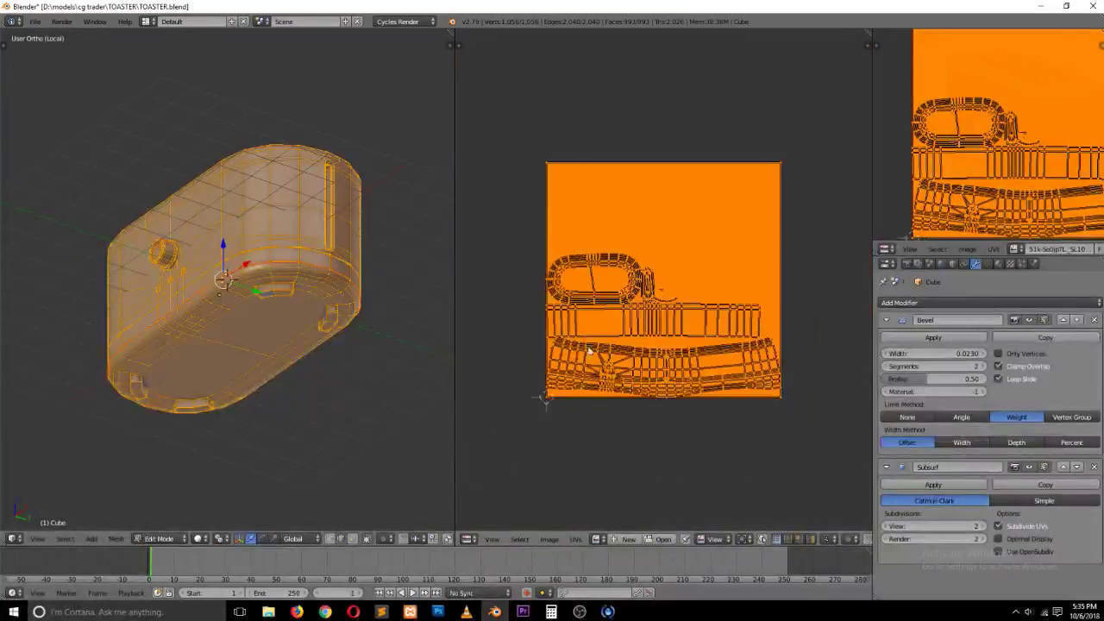
Step: Set the UV editor's selection mode to Face
{"action": "middle_click_drag", "start_coordinate": [589, 350], "coordinate": [607, 298]}
{"action": "key", "text": "ctrl+Tab"}
{"action": "left_click", "coordinate": [614, 257]}
{"action": "key", "text": "ctrl+Tab"}
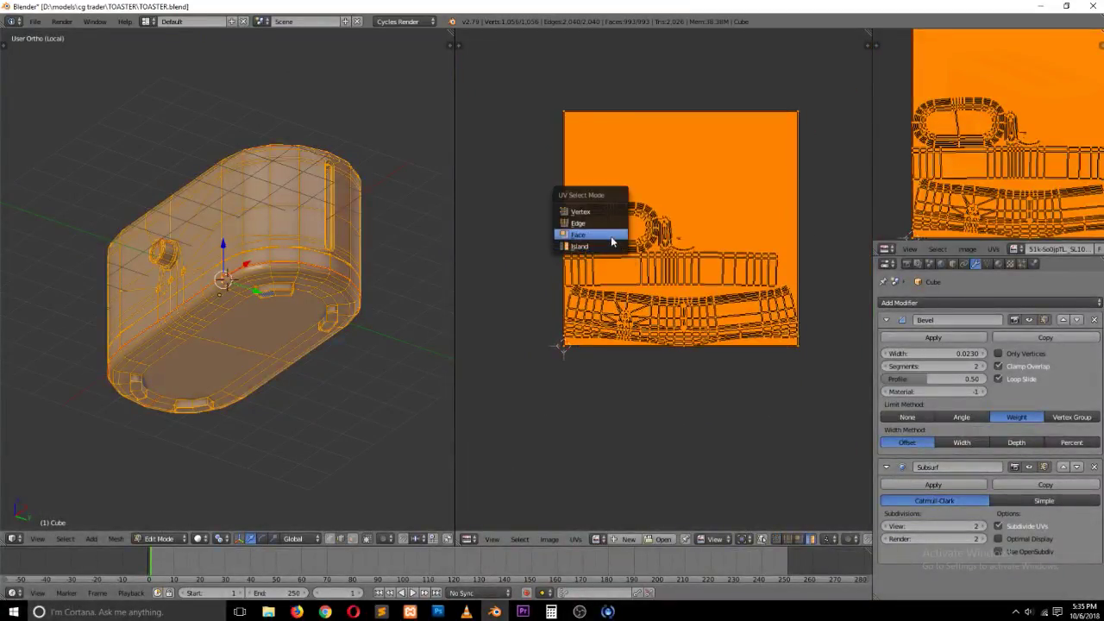
{"action": "left_click", "coordinate": [612, 238]}
{"action": "right_click", "coordinate": [678, 169]}
Step: Select all linked geometry of the lever slot's inner channel and hide the rest of the mesh
{"action": "middle_click_drag", "start_coordinate": [281, 284], "coordinate": [383, 331]}
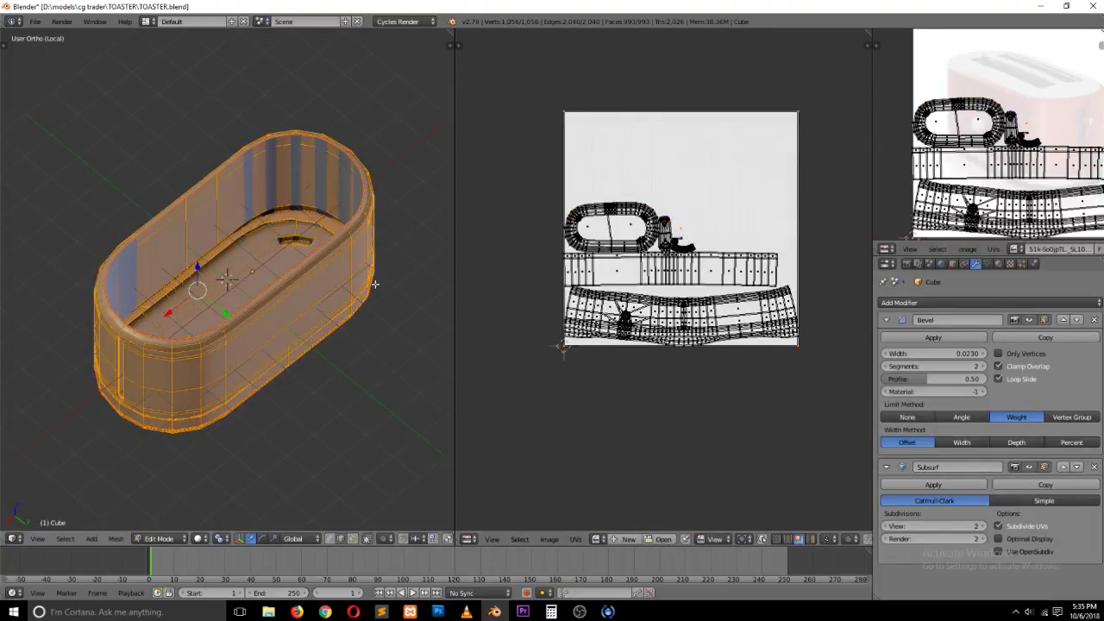
{"action": "middle_click_drag", "start_coordinate": [319, 301], "coordinate": [148, 277]}
{"action": "key", "text": "a"}
{"action": "scroll", "coordinate": [148, 277], "scroll_direction": "up", "scroll_amount": 5}
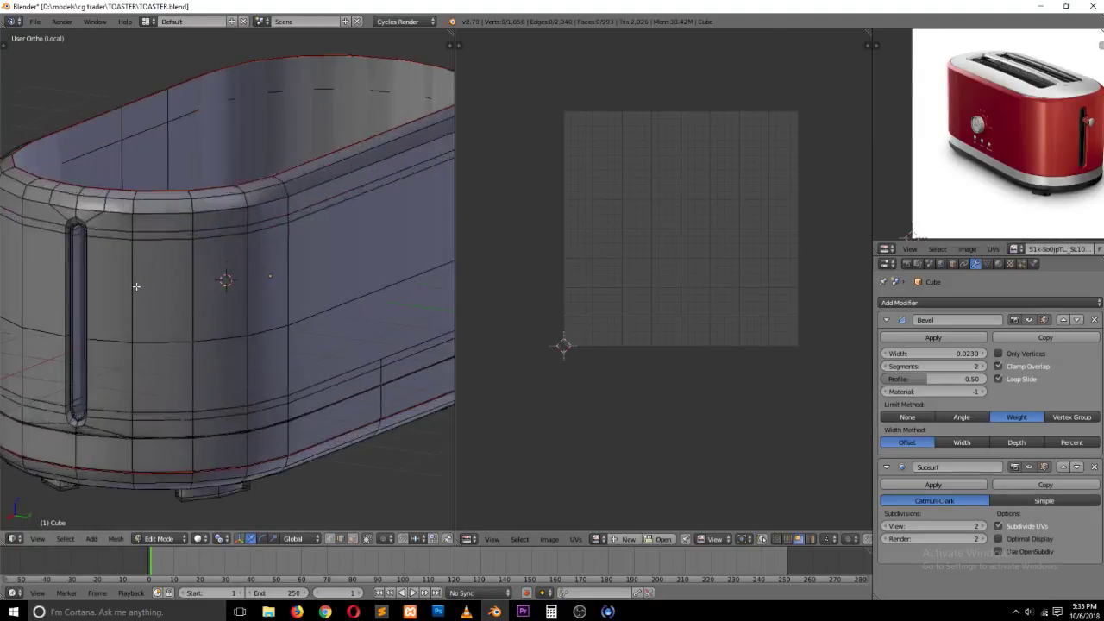
{"action": "key", "text": "ctrl+Tab"}
{"action": "left_click", "coordinate": [143, 270]}
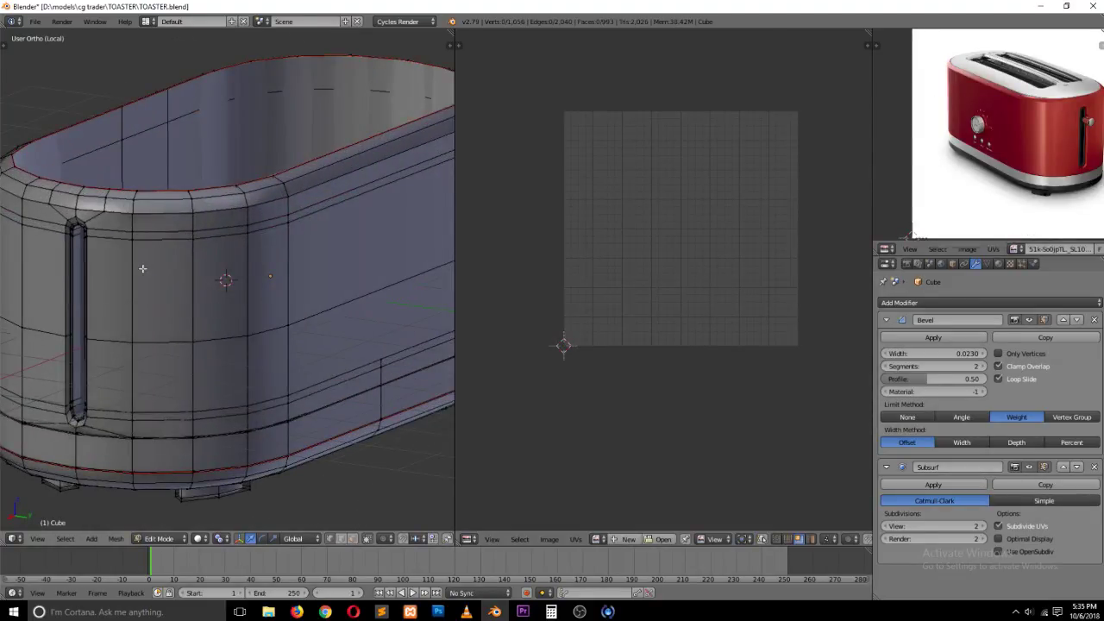
{"action": "right_click", "coordinate": [75, 248], "text": "alt"}
{"action": "key", "text": "ctrl+l"}
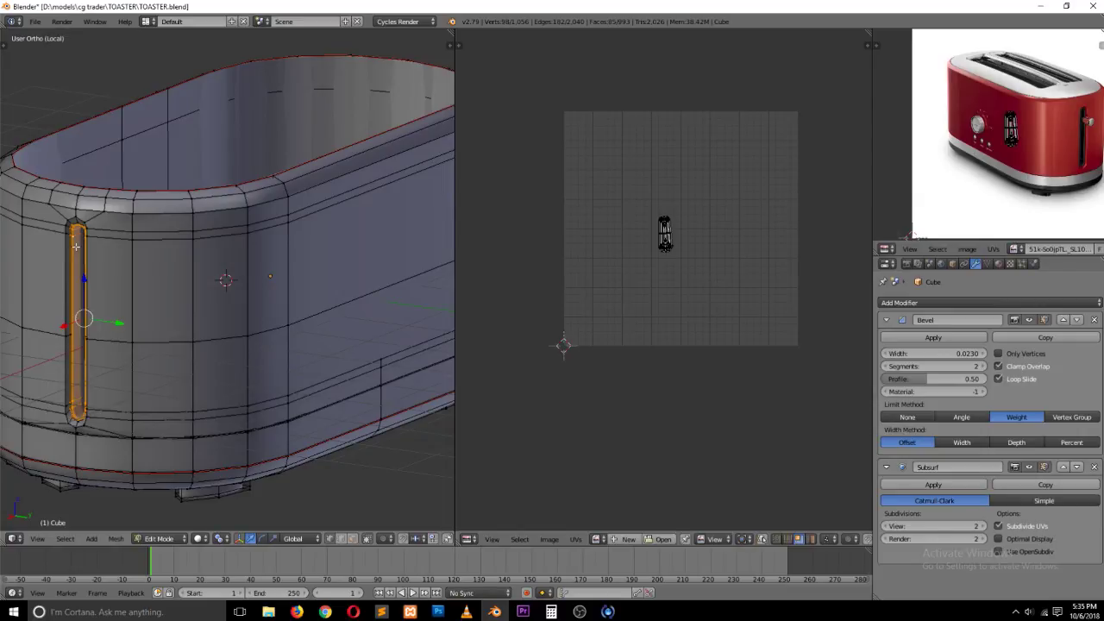
{"action": "key", "text": "shift+h"}
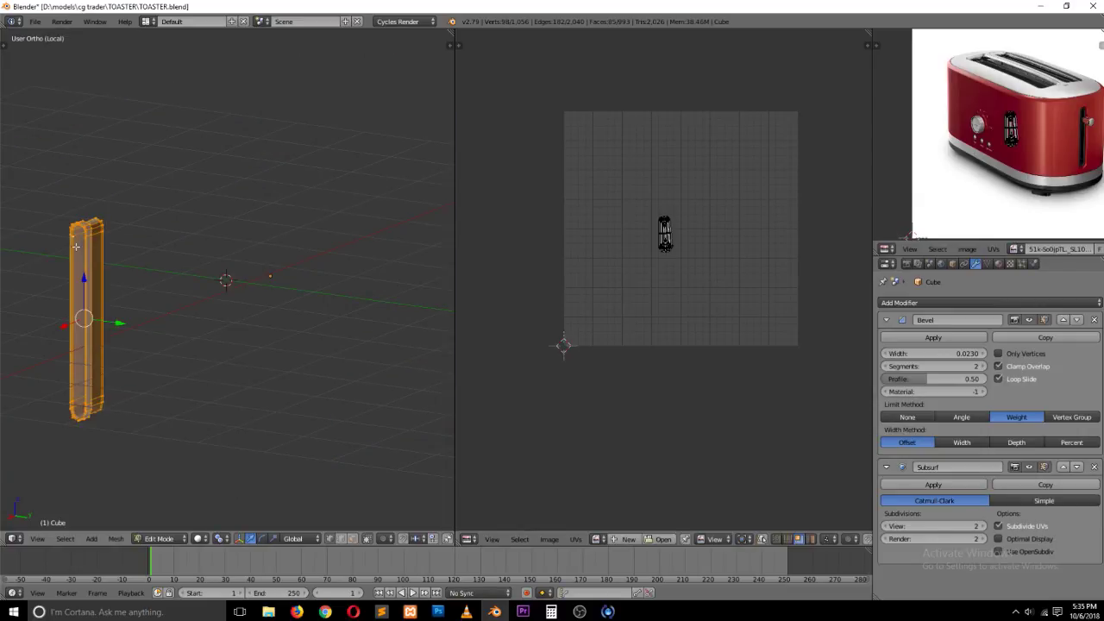
{"action": "key", "text": "KP_Decimal"}
{"action": "scroll", "coordinate": [147, 161], "scroll_direction": "up", "scroll_amount": 1}
Step: Mark the edge line across the slot channel's side wall near its upper end as a seam and unwrap the channel
{"action": "key", "text": "ctrl+Tab"}
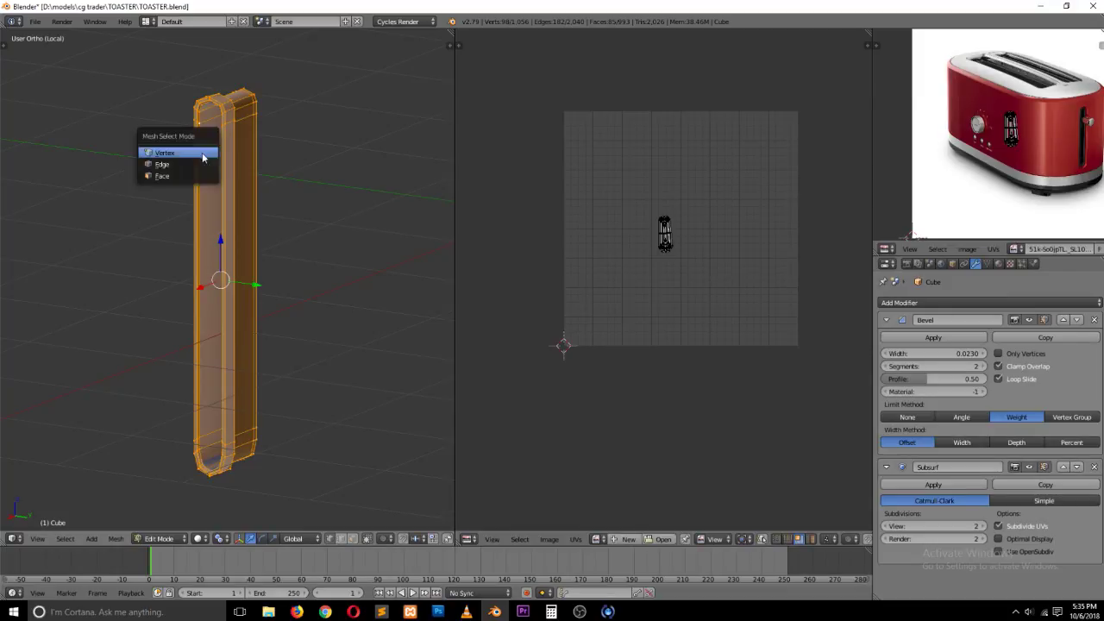
{"action": "left_click", "coordinate": [207, 164]}
{"action": "right_click", "coordinate": [244, 121], "text": "alt"}
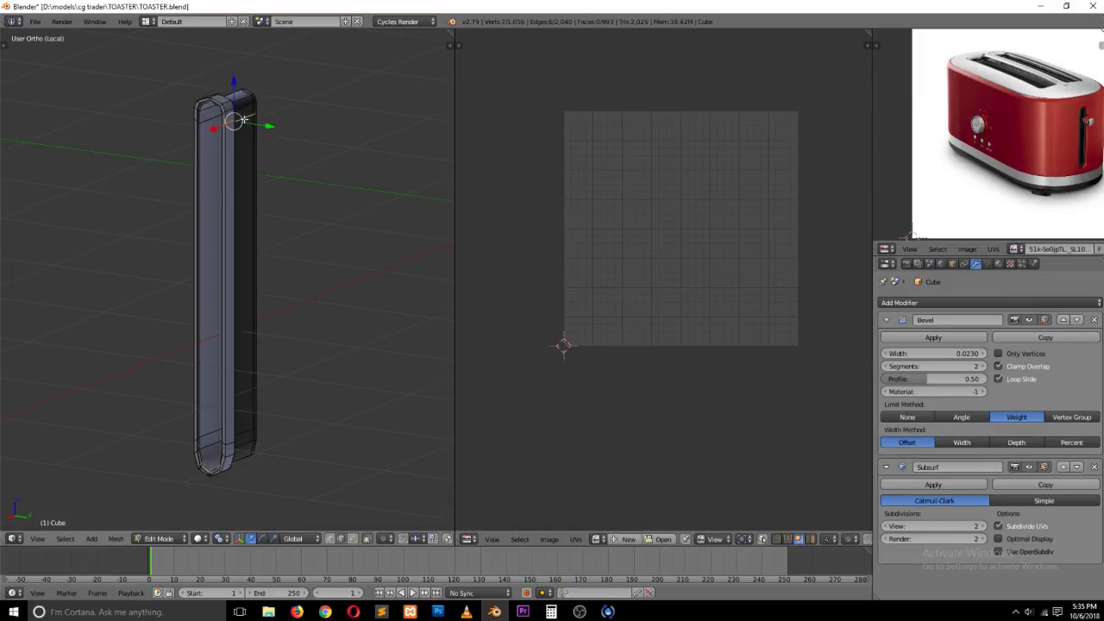
{"action": "key", "text": "ctrl+e"}
{"action": "left_click", "coordinate": [246, 124]}
{"action": "key", "text": "ctrl+l"}
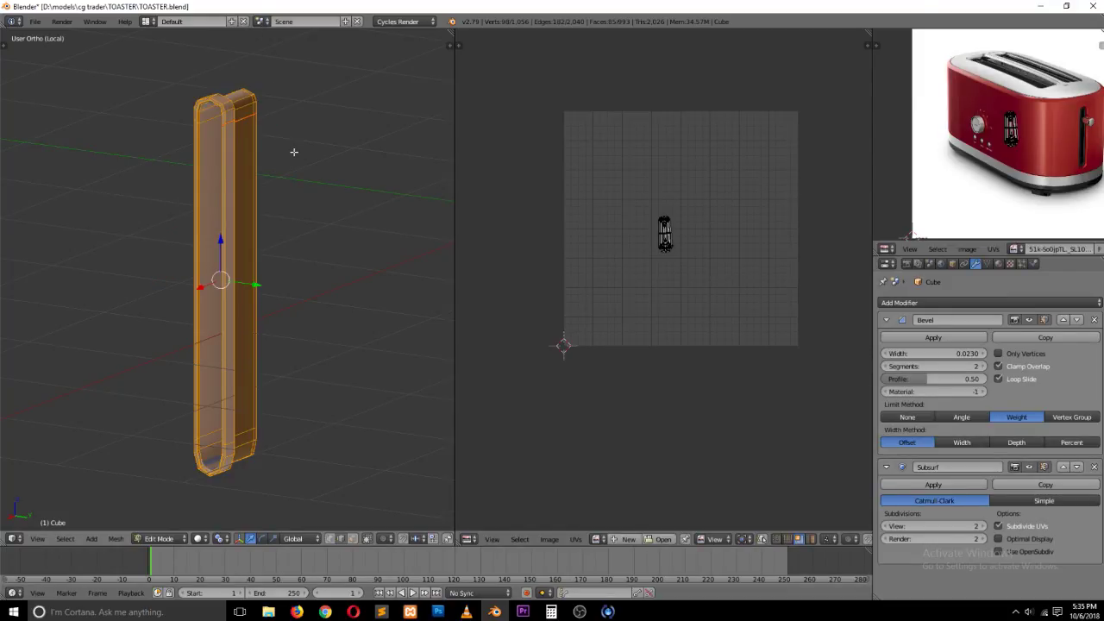
{"action": "key", "text": "u"}
{"action": "left_click", "coordinate": [292, 151]}
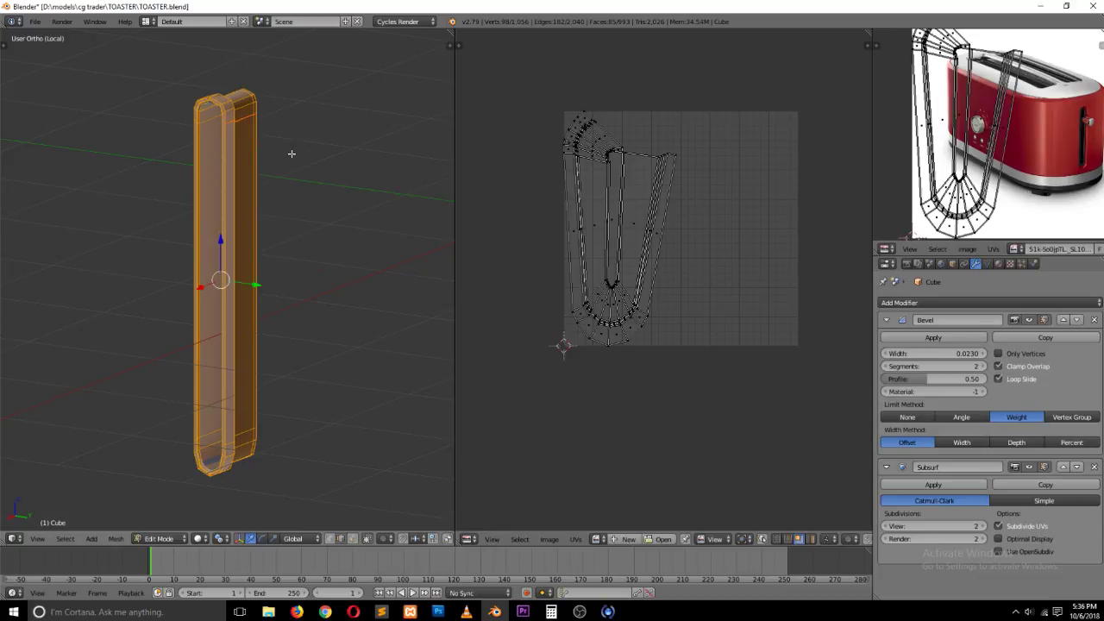
Step: Mark the edge loop around the slot channel's inner end as a seam and unwrap the channel again
{"action": "middle_click_drag", "start_coordinate": [272, 175], "coordinate": [109, 158]}
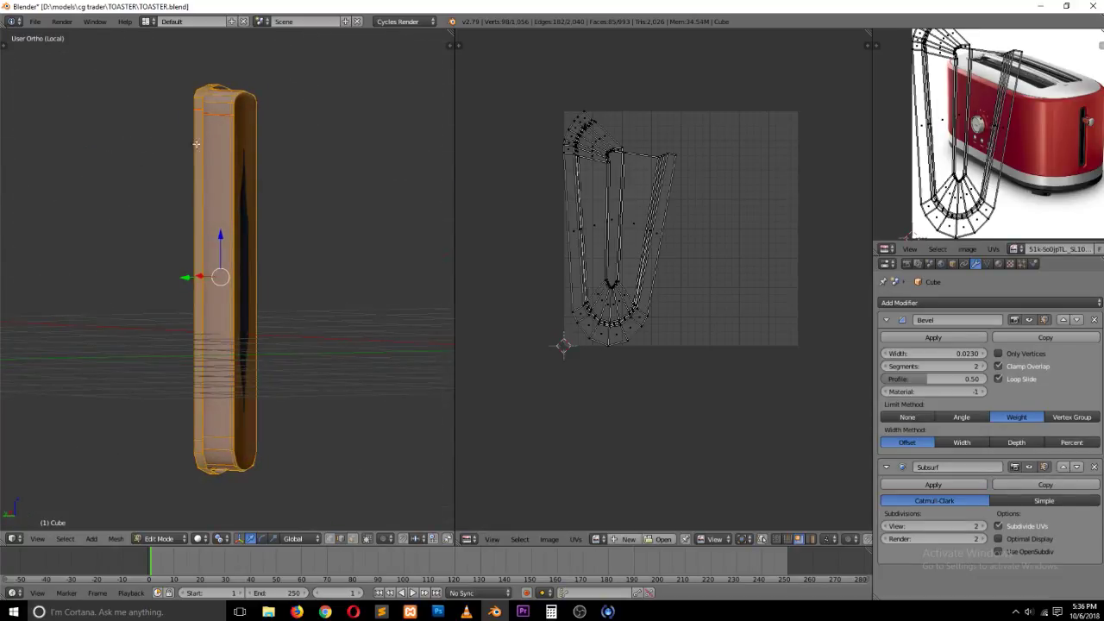
{"action": "right_click", "coordinate": [227, 139], "text": "alt"}
{"action": "key", "text": "ctrl+e"}
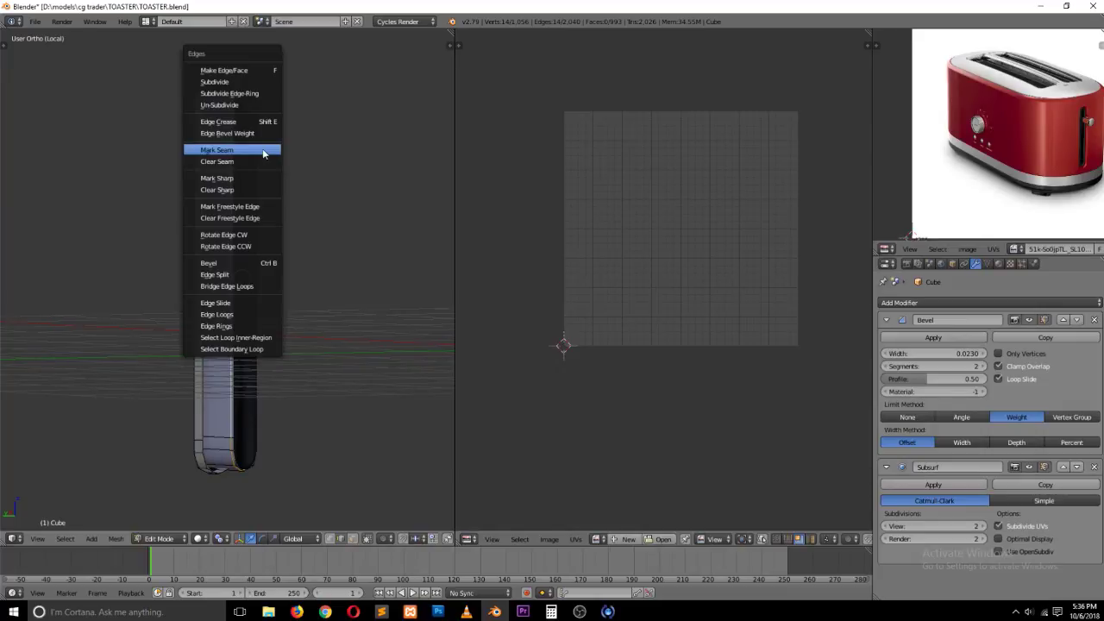
{"action": "left_click", "coordinate": [263, 149]}
{"action": "key", "text": "a"}
{"action": "key", "text": "u"}
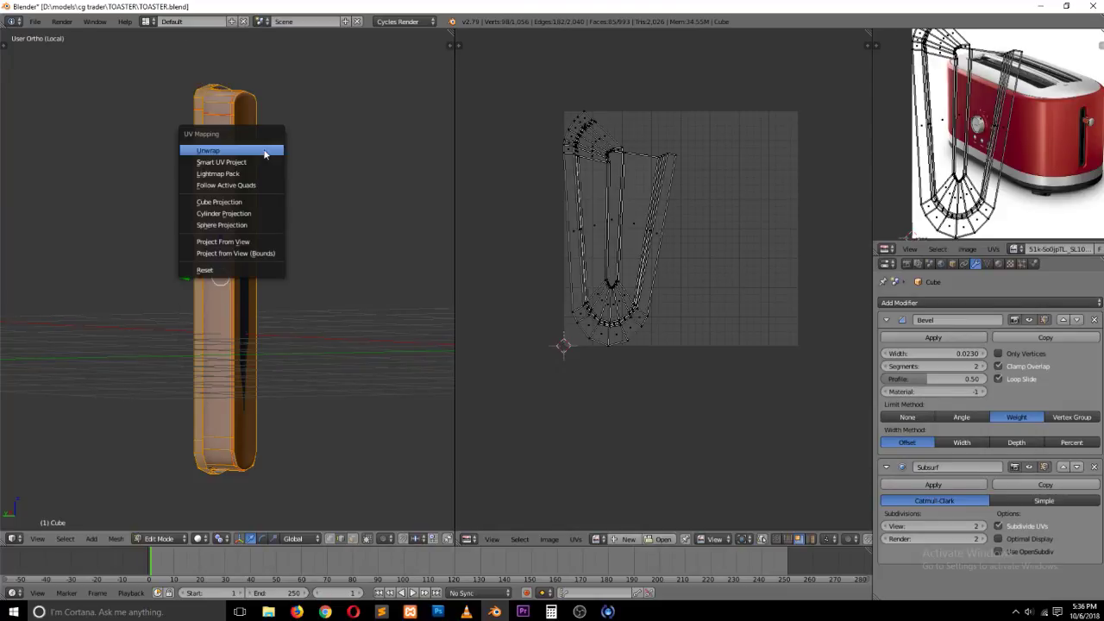
{"action": "left_click", "coordinate": [264, 150]}
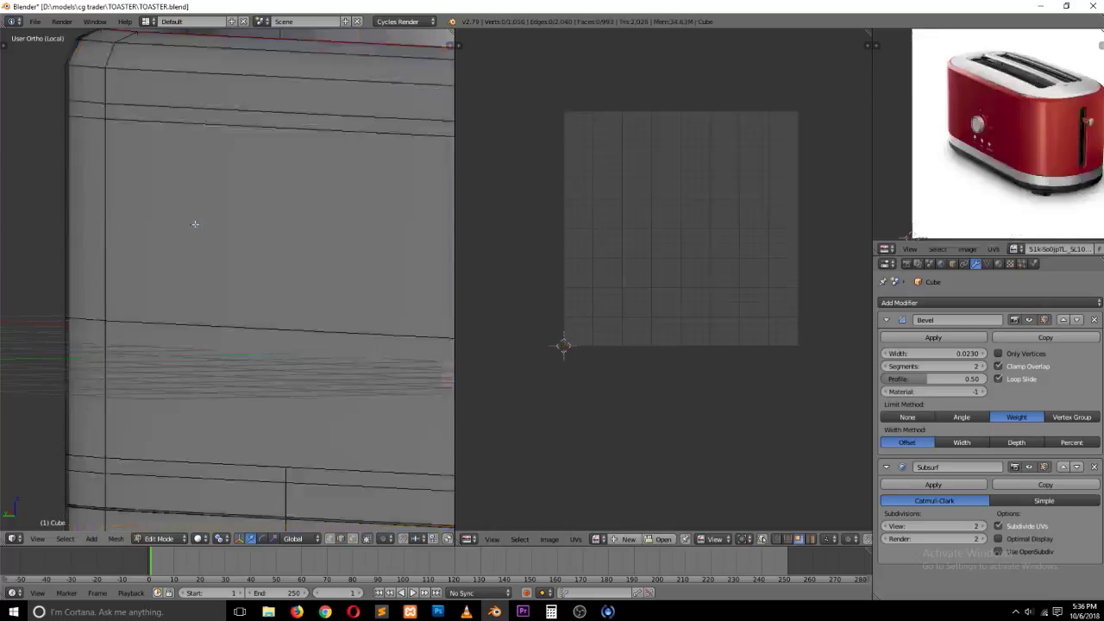
Step: Select the linked outer body shell and examine its islands in the UV layout
{"action": "mouse_move", "coordinate": [284, 250]}
{"action": "middle_mouse_down"}
{"action": "mouse_move", "coordinate": [318, 258]}
{"action": "mouse_move", "coordinate": [290, 270]}
{"action": "middle_mouse_up"}
{"action": "right_click", "coordinate": [290, 271]}
{"action": "key", "text": "a"}
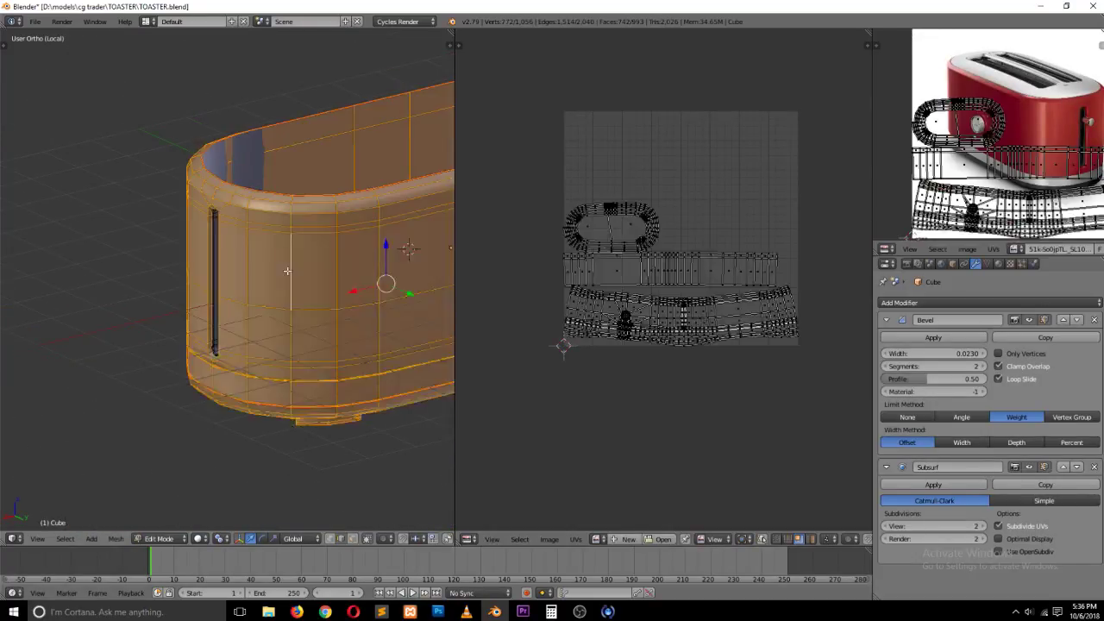
{"action": "scroll", "coordinate": [577, 331], "scroll_direction": "up", "scroll_amount": 2}
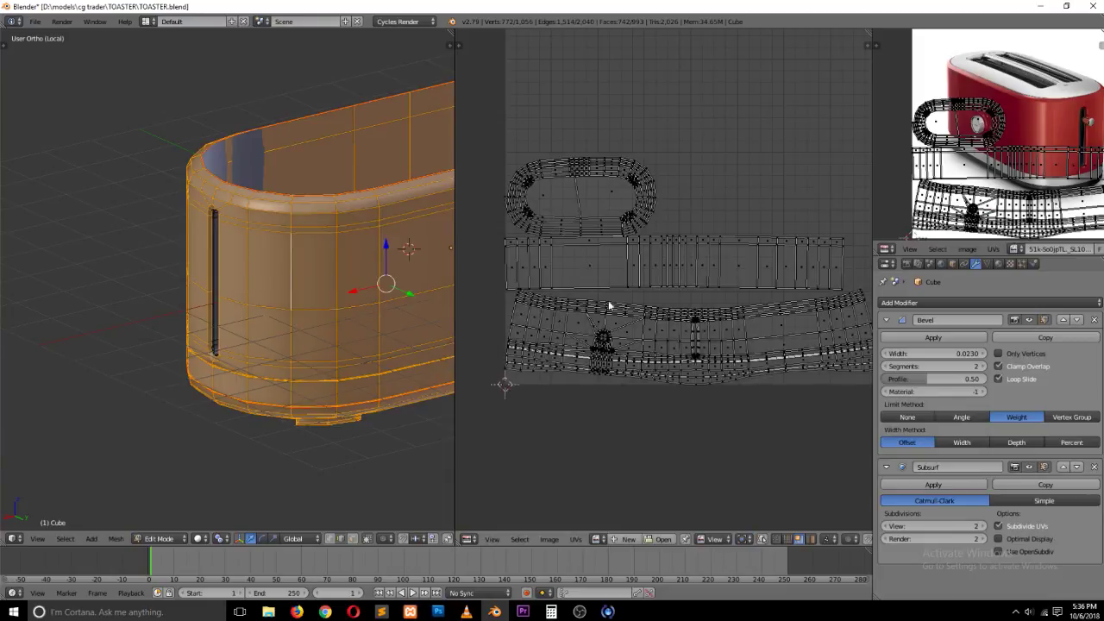
{"action": "scroll", "coordinate": [643, 326], "scroll_direction": "up", "scroll_amount": 1}
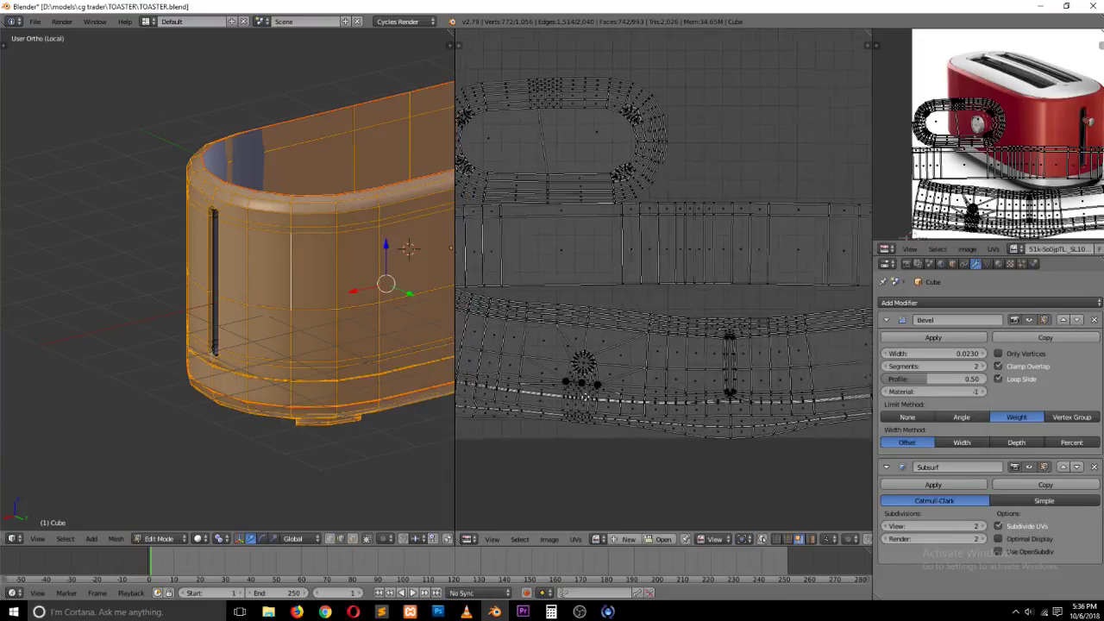
{"action": "scroll", "coordinate": [579, 369], "scroll_direction": "up", "scroll_amount": 2}
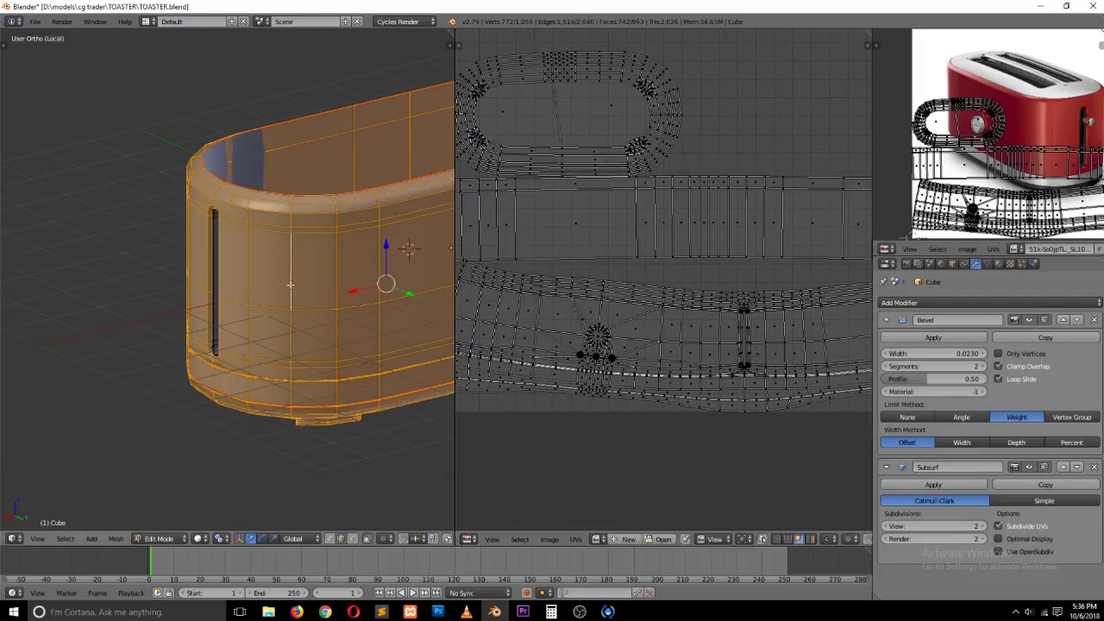
Step: Mark the vertical edge lines above and below the lever slot as seams, using wireframe display
{"action": "middle_click_drag", "start_coordinate": [189, 288], "coordinate": [241, 237]}
{"action": "scroll", "coordinate": [242, 238], "scroll_direction": "up", "scroll_amount": 3}
{"action": "key", "text": "a"}
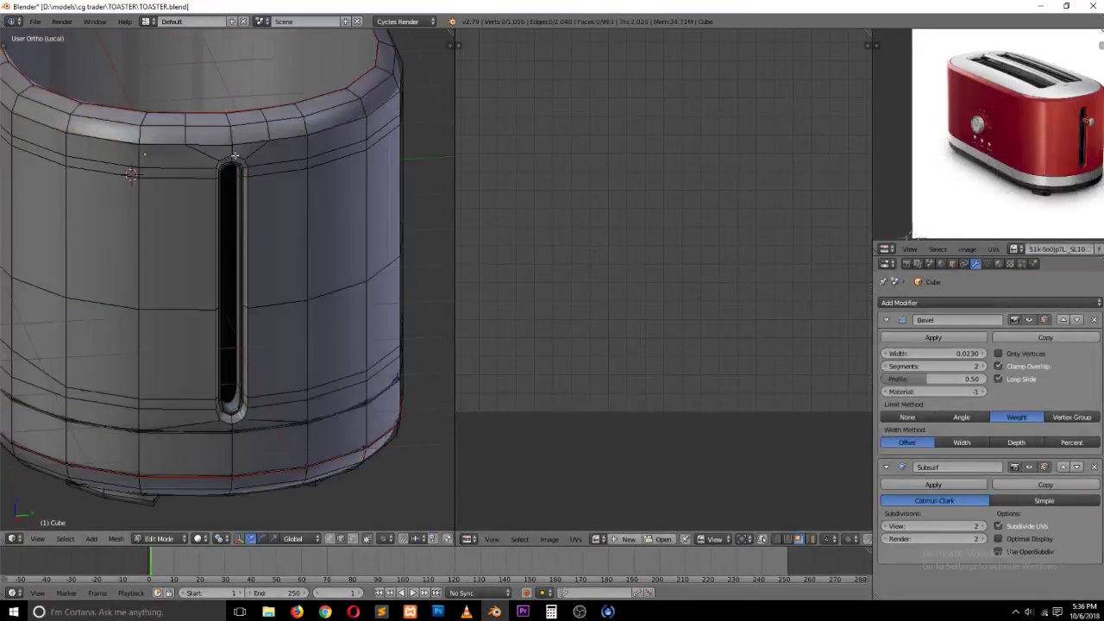
{"action": "right_click", "coordinate": [229, 134], "text": "alt"}
{"action": "right_click", "coordinate": [226, 470], "text": "alt+shift"}
{"action": "key", "text": "z"}
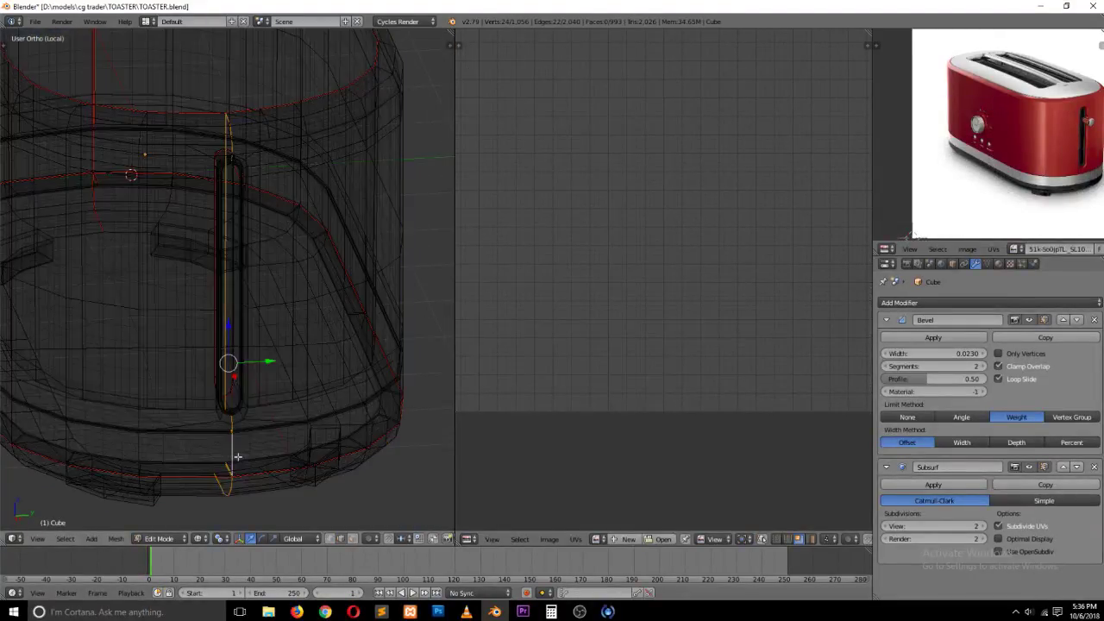
{"action": "key", "text": "ctrl+e"}
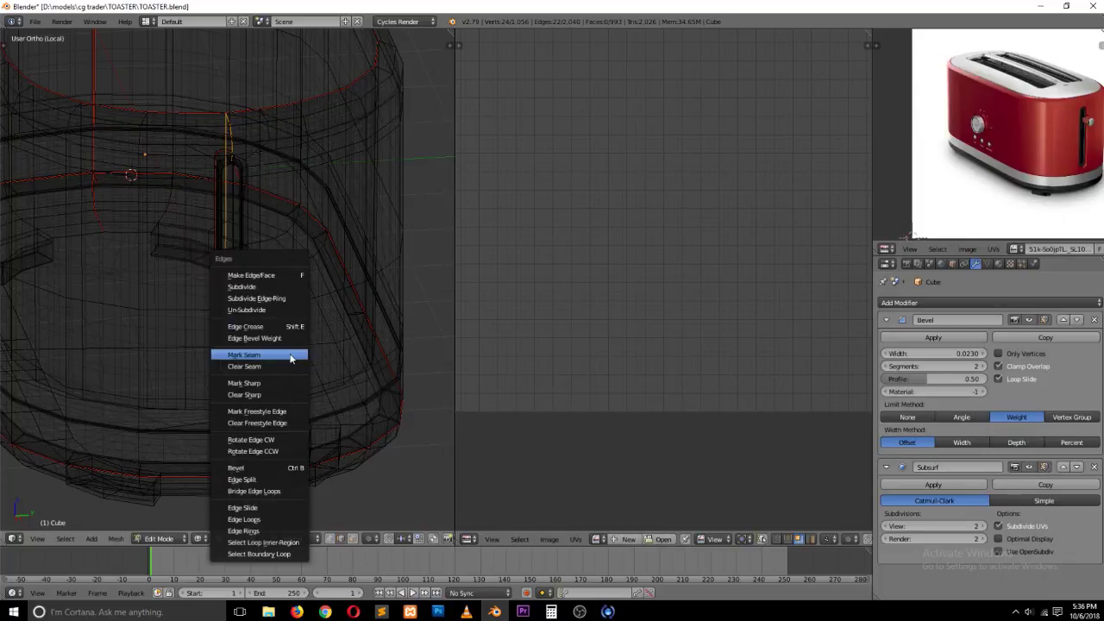
{"action": "left_click", "coordinate": [290, 354]}
Step: Unwrap the whole body mesh again with the added lever-side seams
{"action": "key", "text": "a"}
{"action": "key", "text": "u"}
{"action": "left_click", "coordinate": [288, 357]}
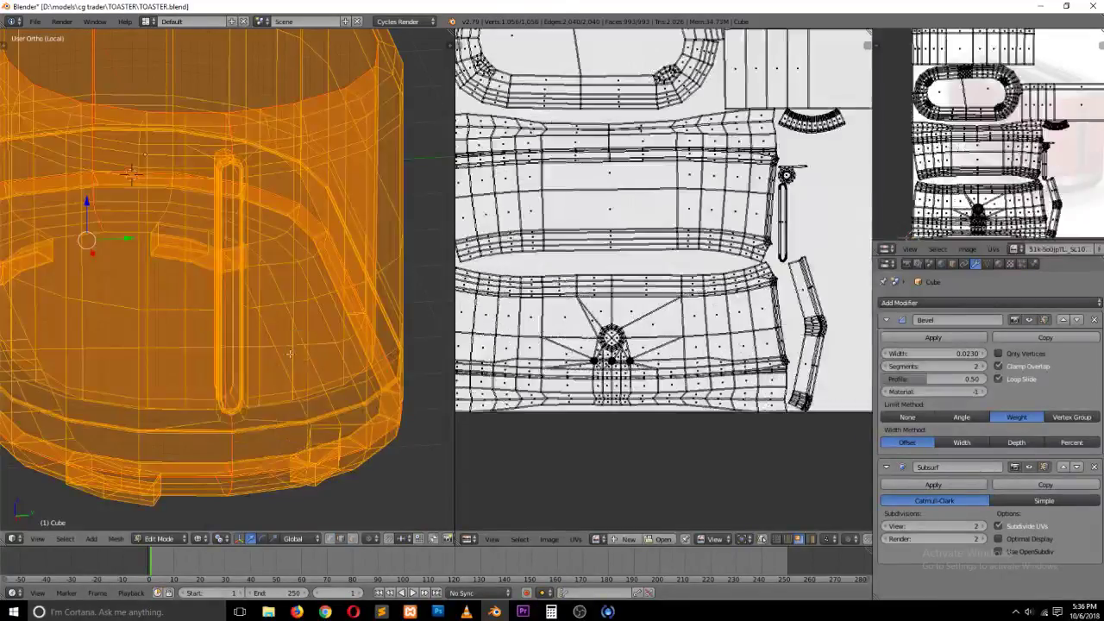
Step: Examine the whole UV layout and view the body's knob side in solid display
{"action": "scroll", "coordinate": [673, 276], "scroll_direction": "down", "scroll_amount": 2}
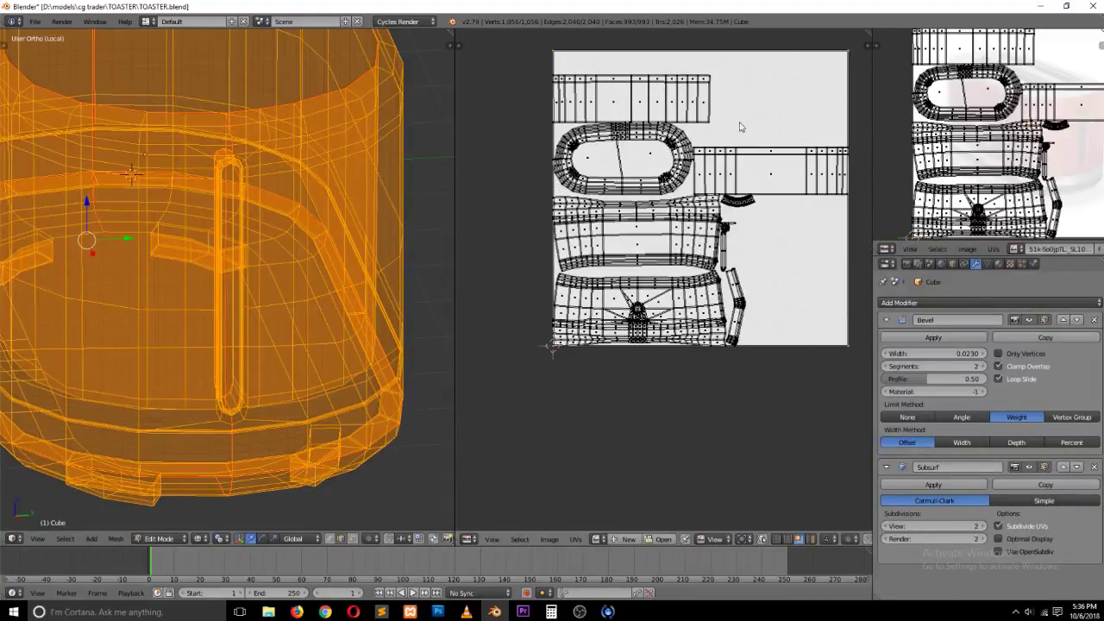
{"action": "scroll", "coordinate": [334, 238], "scroll_direction": "down", "scroll_amount": 4}
{"action": "key", "text": "a"}
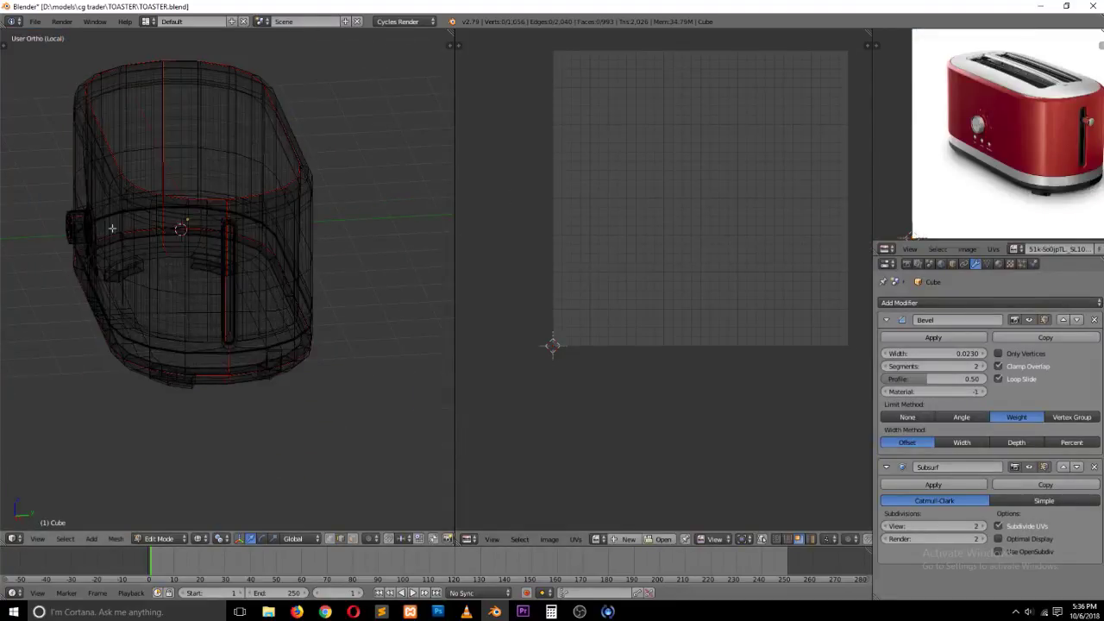
{"action": "mouse_move", "coordinate": [112, 228]}
{"action": "middle_mouse_down"}
{"action": "mouse_move", "coordinate": [215, 242]}
{"action": "mouse_move", "coordinate": [231, 287]}
{"action": "middle_mouse_up"}
{"action": "key", "text": "z"}
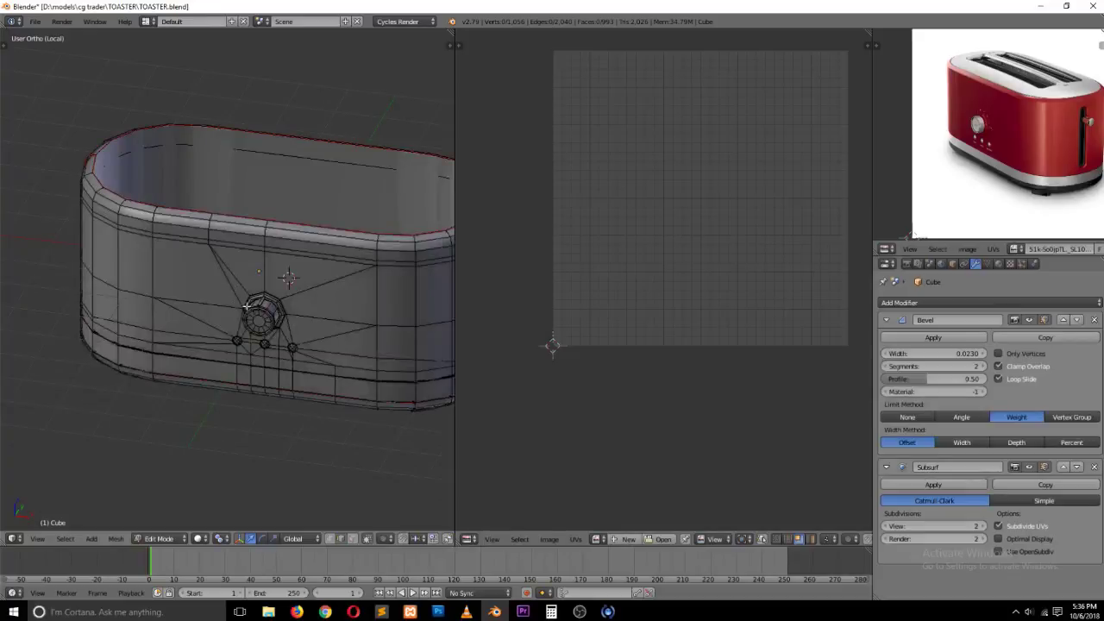
{"action": "scroll", "coordinate": [247, 305], "scroll_direction": "up", "scroll_amount": 2}
{"action": "key", "text": "a"}
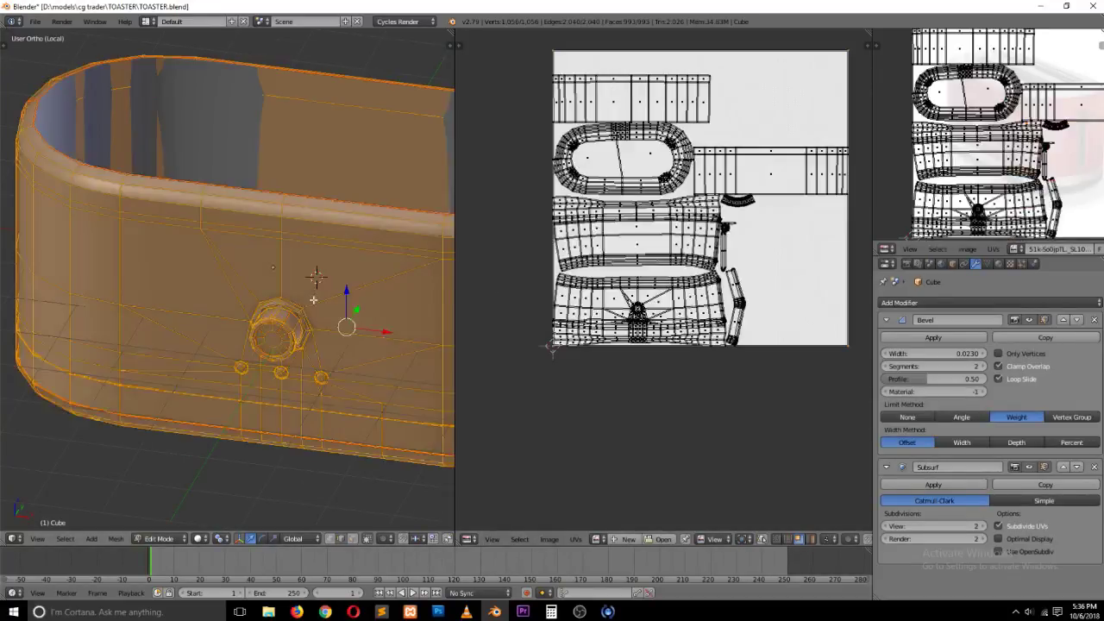
{"action": "scroll", "coordinate": [300, 333], "scroll_direction": "up", "scroll_amount": 5}
{"action": "key", "text": "a"}
Step: Select the upper long edge and front end edge of the small bar on top of the knob
{"action": "right_click", "coordinate": [349, 360]}
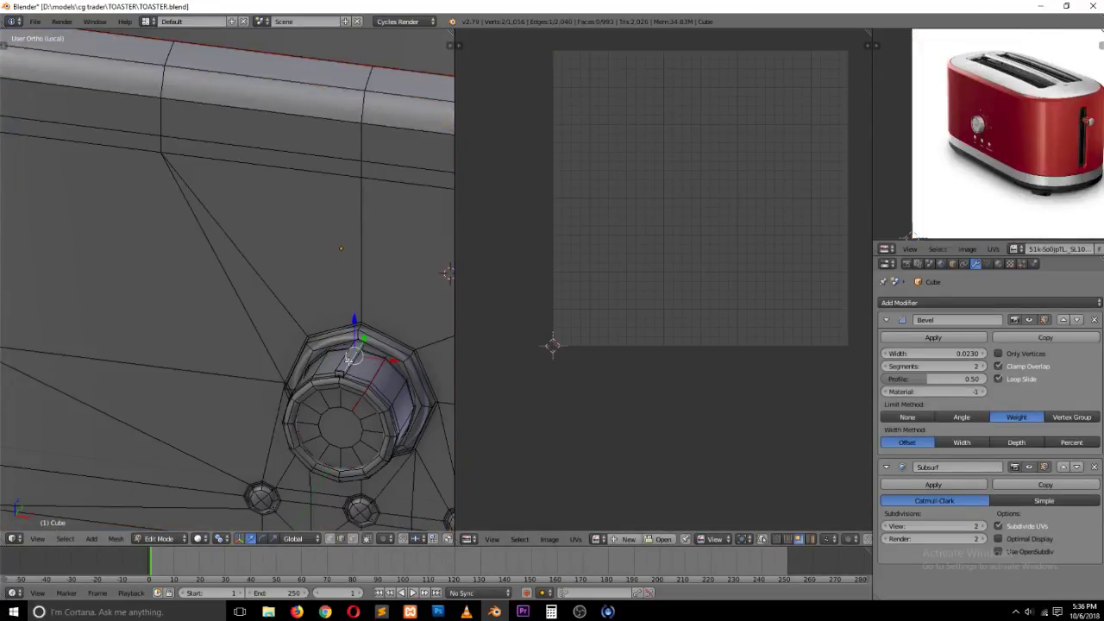
{"action": "key", "text": "KP_Decimal"}
{"action": "right_click", "coordinate": [193, 332], "text": "shift"}
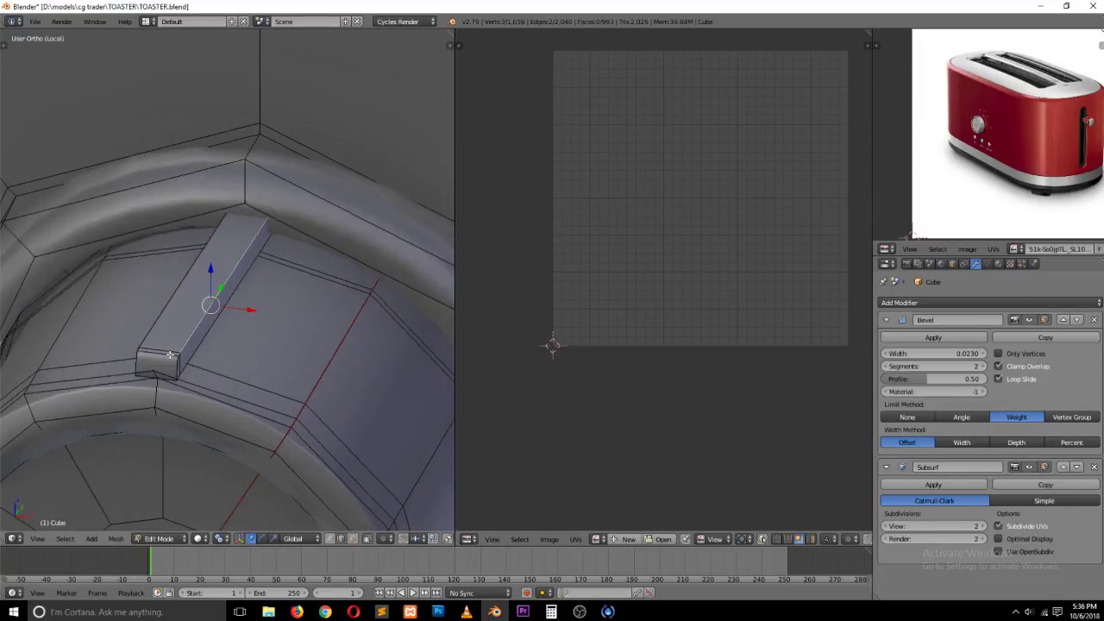
{"action": "right_click", "coordinate": [170, 356], "text": "shift"}
{"action": "scroll", "coordinate": [190, 304], "scroll_direction": "up", "scroll_amount": 2}
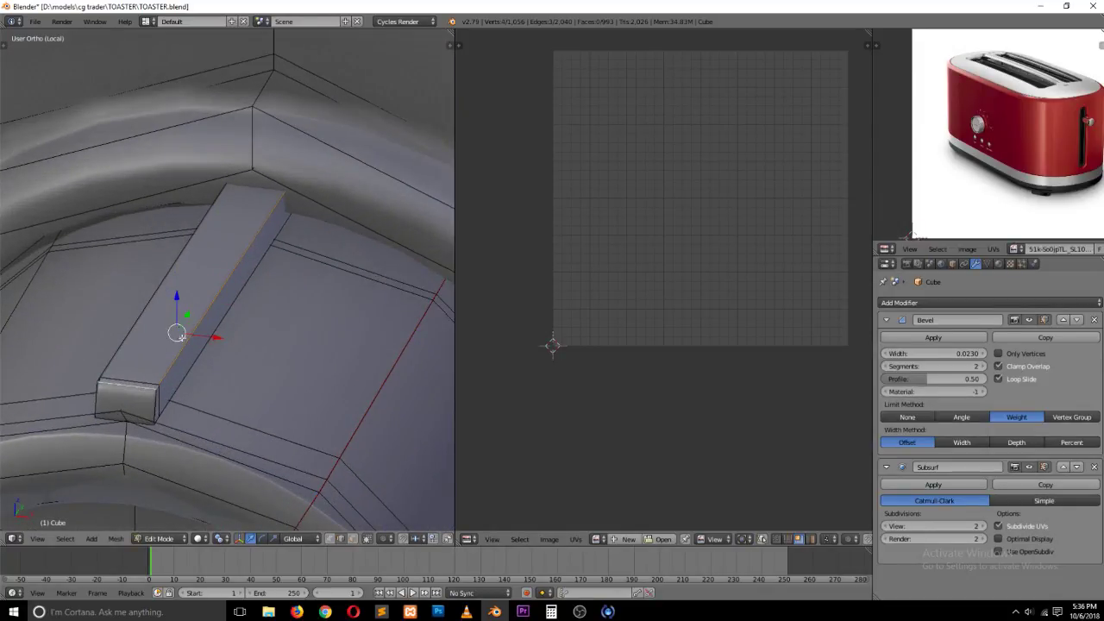
{"action": "right_click", "coordinate": [149, 422], "text": "alt+shift"}
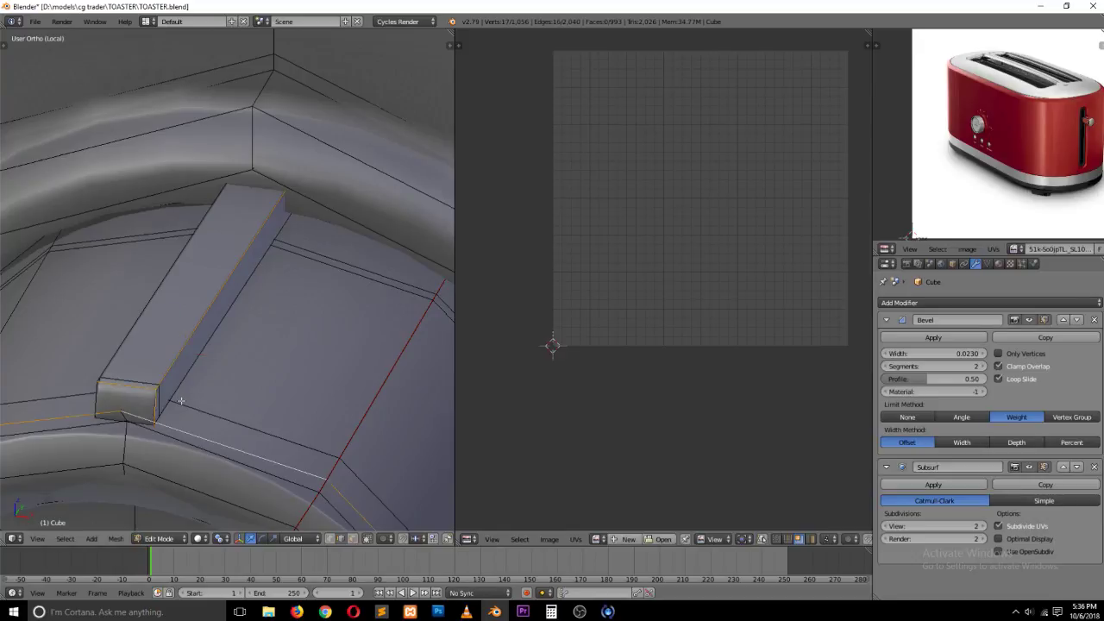
{"action": "key", "text": "ctrl+z"}
{"action": "right_click", "coordinate": [145, 423], "text": "alt+shift"}
{"action": "key", "text": "ctrl+z"}
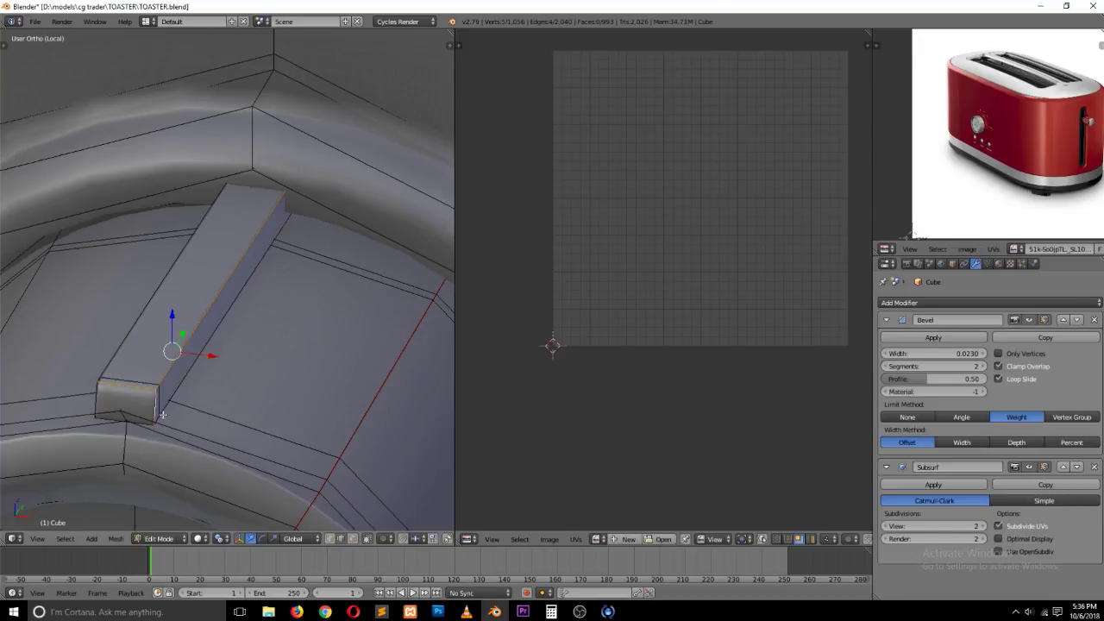
{"action": "key", "text": "ctrl+z"}
{"action": "key", "text": "ctrl+shift+z"}
Step: Select all geometry linked to the knob's small bar and isolate it by hiding everything else
{"action": "key", "text": "z"}
{"action": "key", "text": "ctrl+l"}
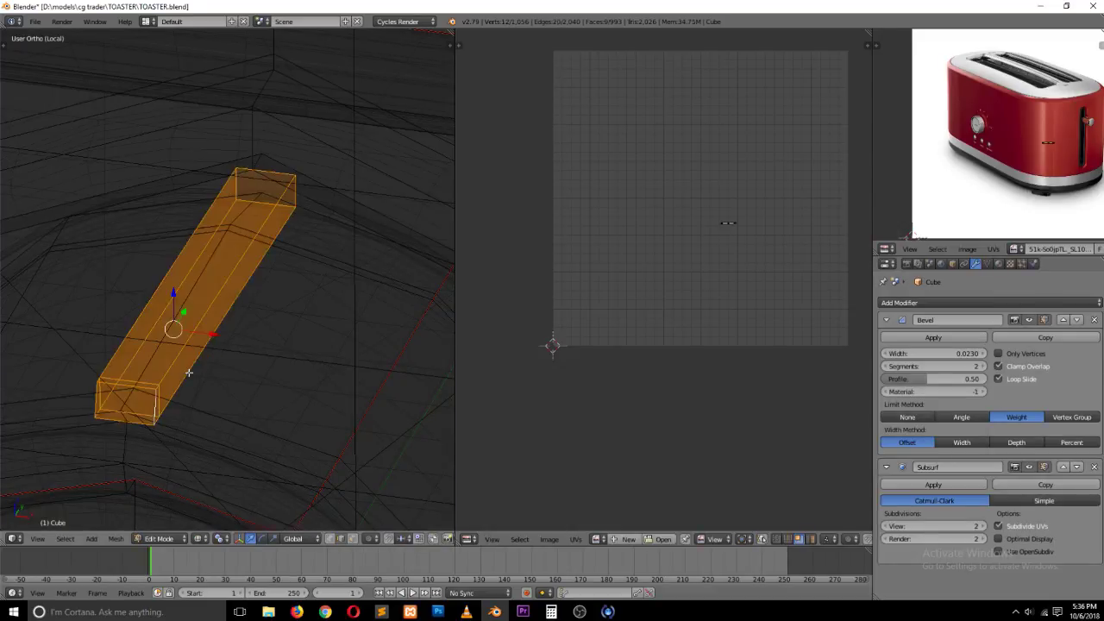
{"action": "key", "text": "z"}
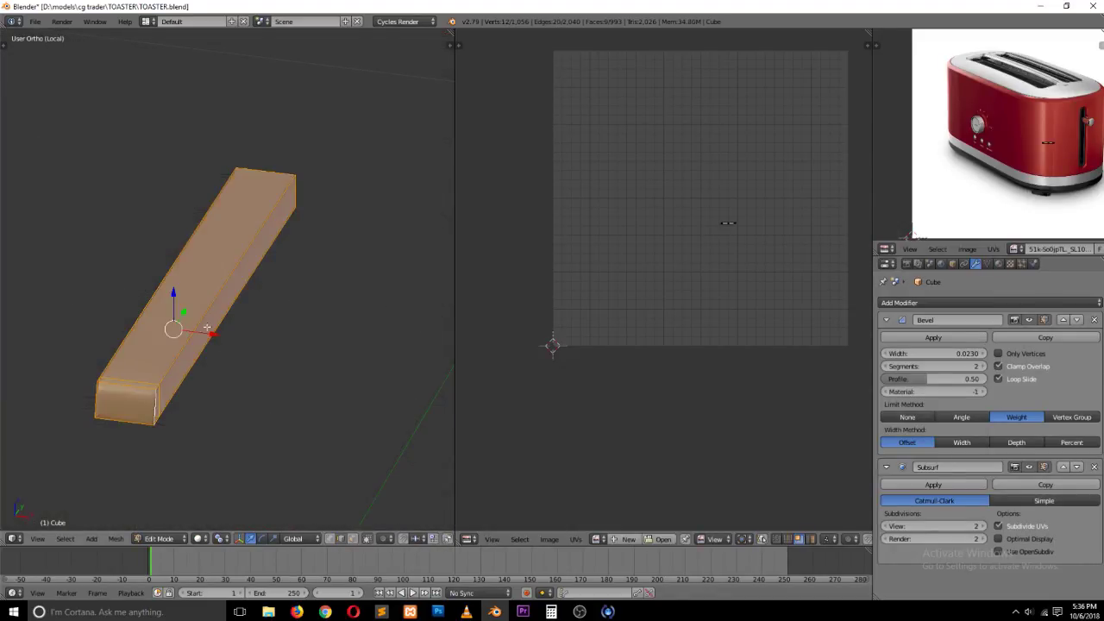
Step: Mark the bar's long edges and the edges around its front end face as seams
{"action": "right_click", "coordinate": [164, 394], "text": "alt"}
{"action": "right_click", "coordinate": [112, 355], "text": "alt+shift"}
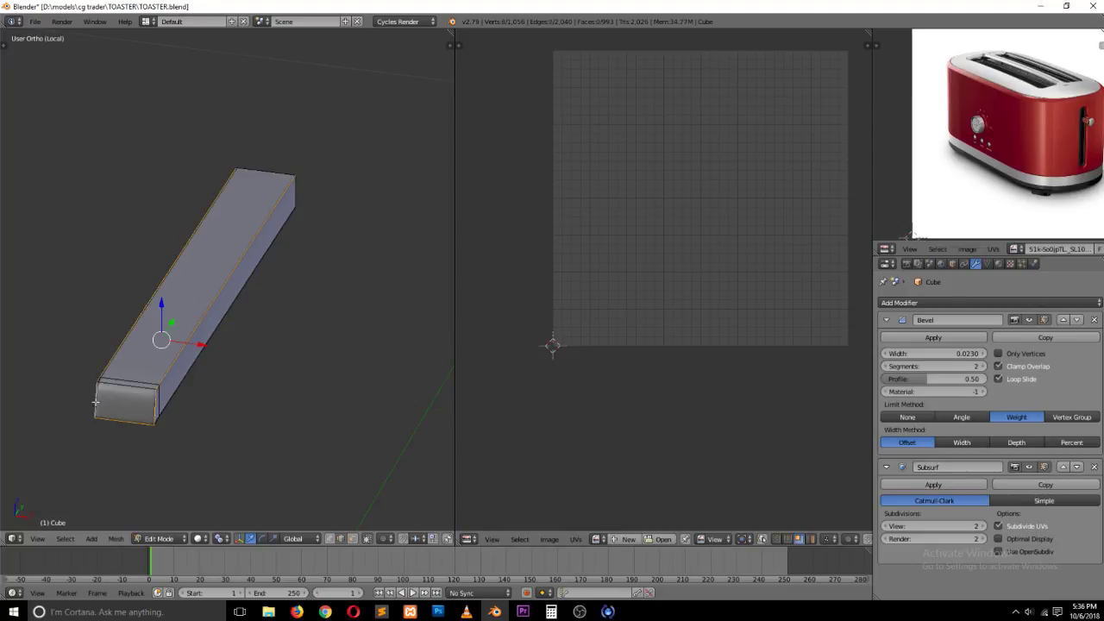
{"action": "middle_click_drag", "start_coordinate": [96, 401], "coordinate": [208, 281]}
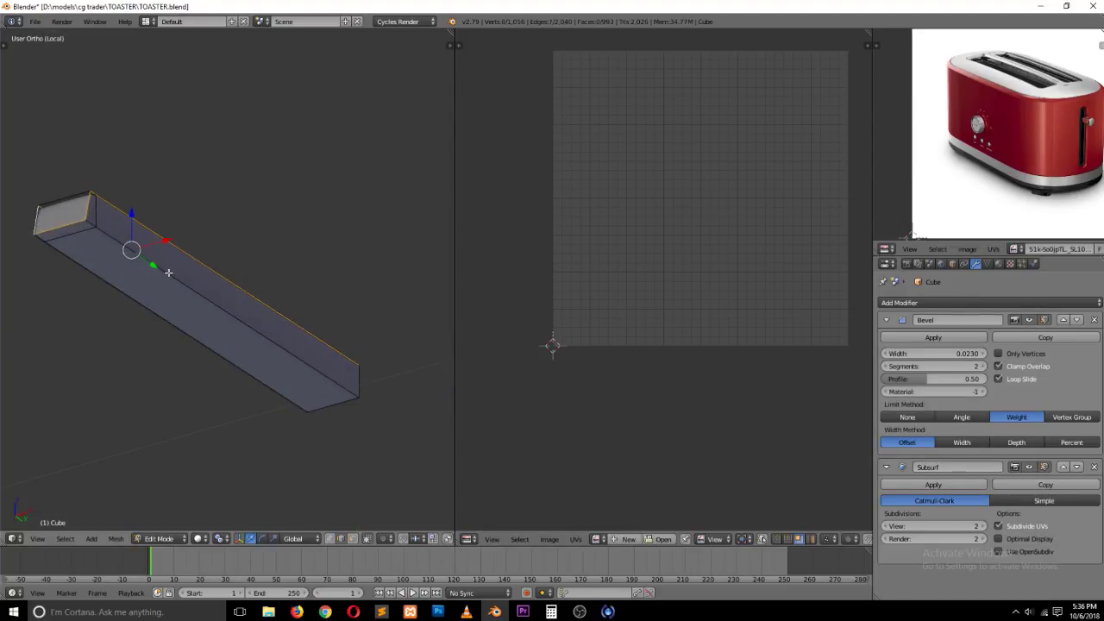
{"action": "right_click", "coordinate": [190, 316], "text": "alt+shift"}
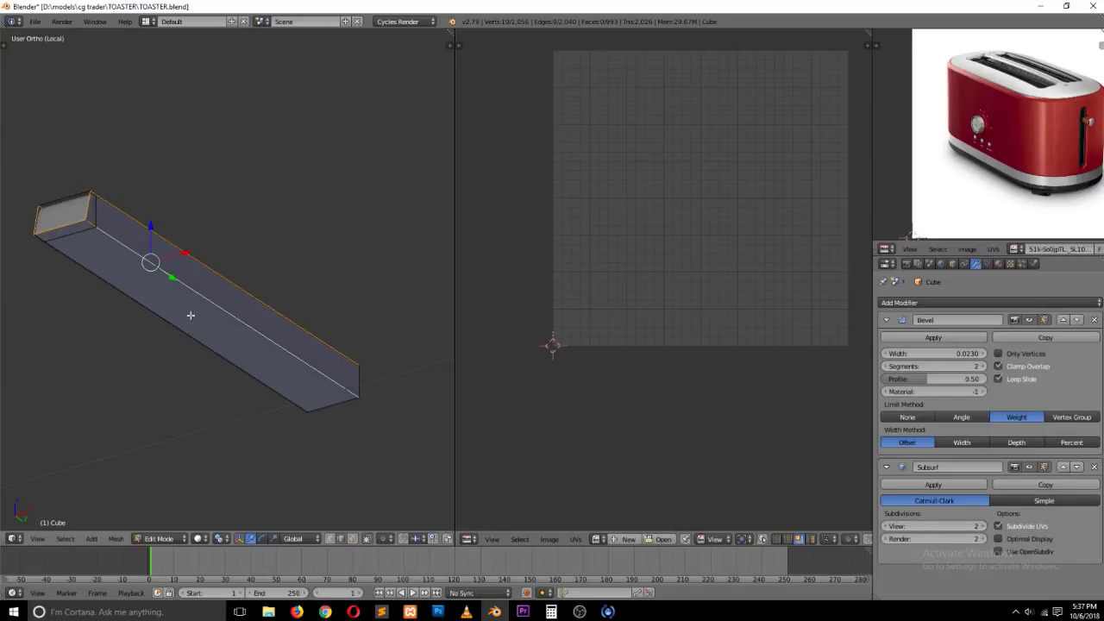
{"action": "right_click", "coordinate": [153, 313], "text": "alt+shift"}
{"action": "key", "text": "ctrl+e"}
{"action": "left_click", "coordinate": [153, 313]}
Step: Reveal the hidden geometry and unwrap the whole toaster mesh again with the bar's seams
{"action": "key", "text": "a"}
{"action": "key", "text": "a"}
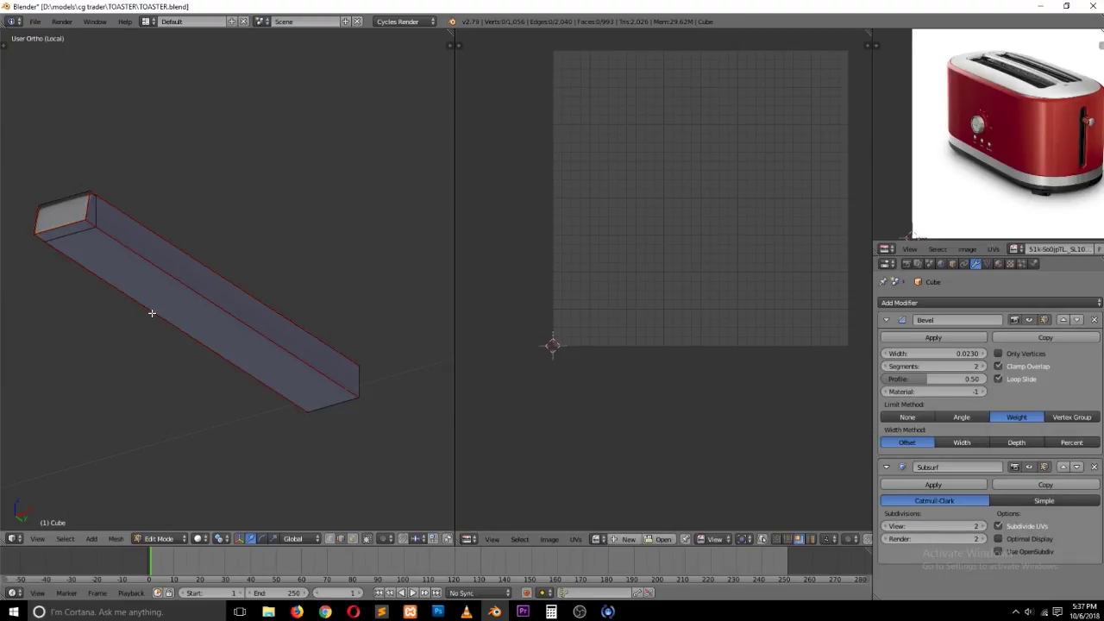
{"action": "key", "text": "u"}
{"action": "left_click", "coordinate": [153, 313]}
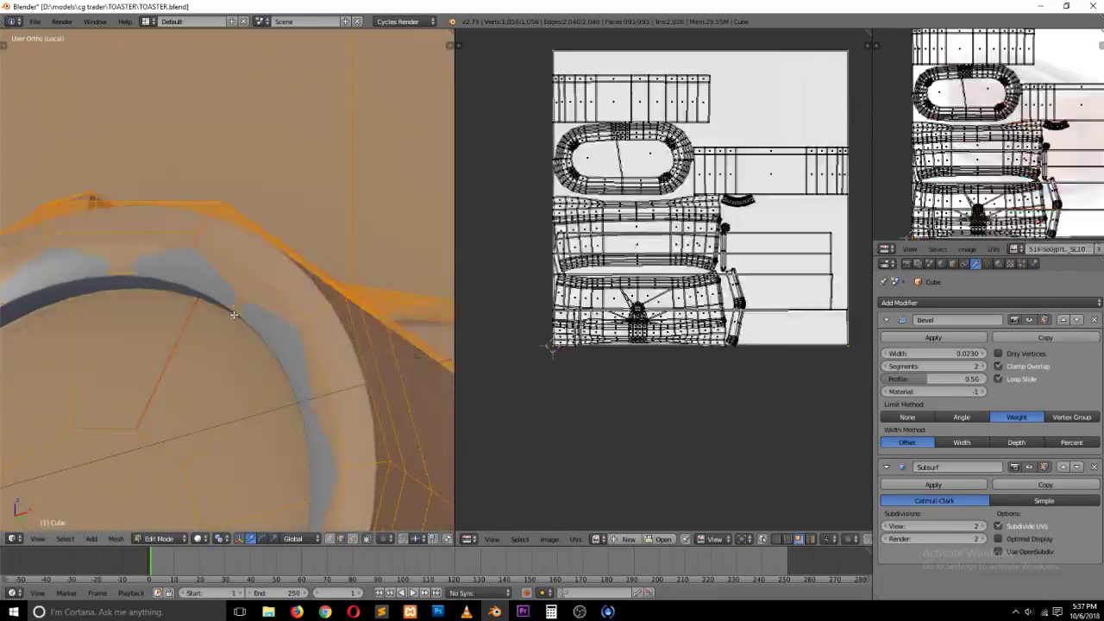
{"action": "key", "text": "u"}
{"action": "left_click", "coordinate": [233, 316]}
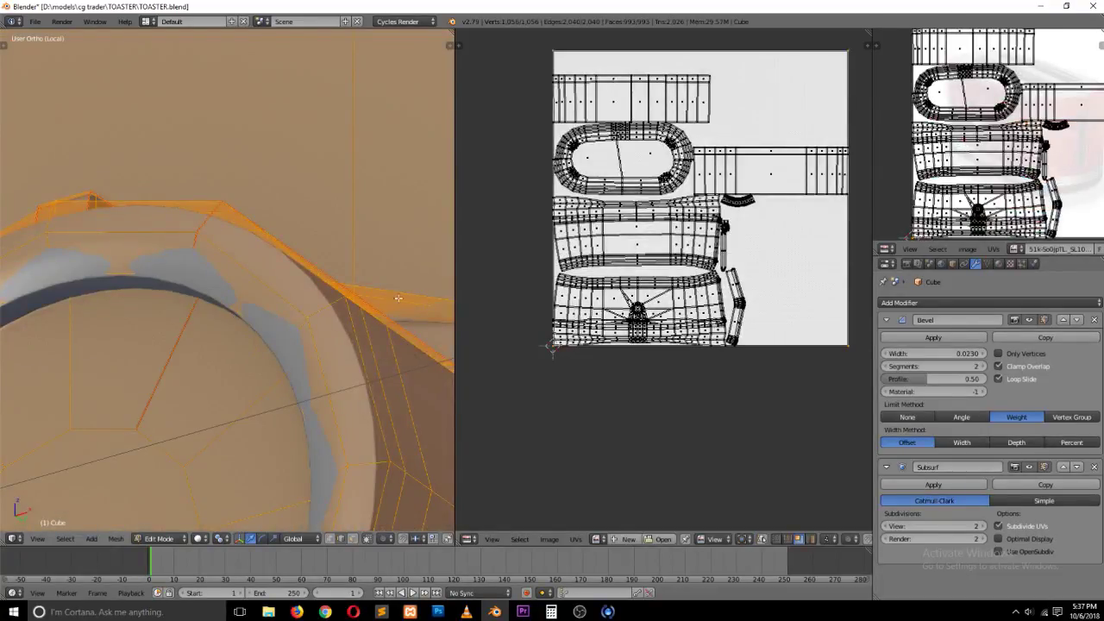
Step: Switch the mesh to face selection and select all faces in the model and the UV layout
{"action": "scroll", "coordinate": [388, 302], "scroll_direction": "down", "scroll_amount": 10}
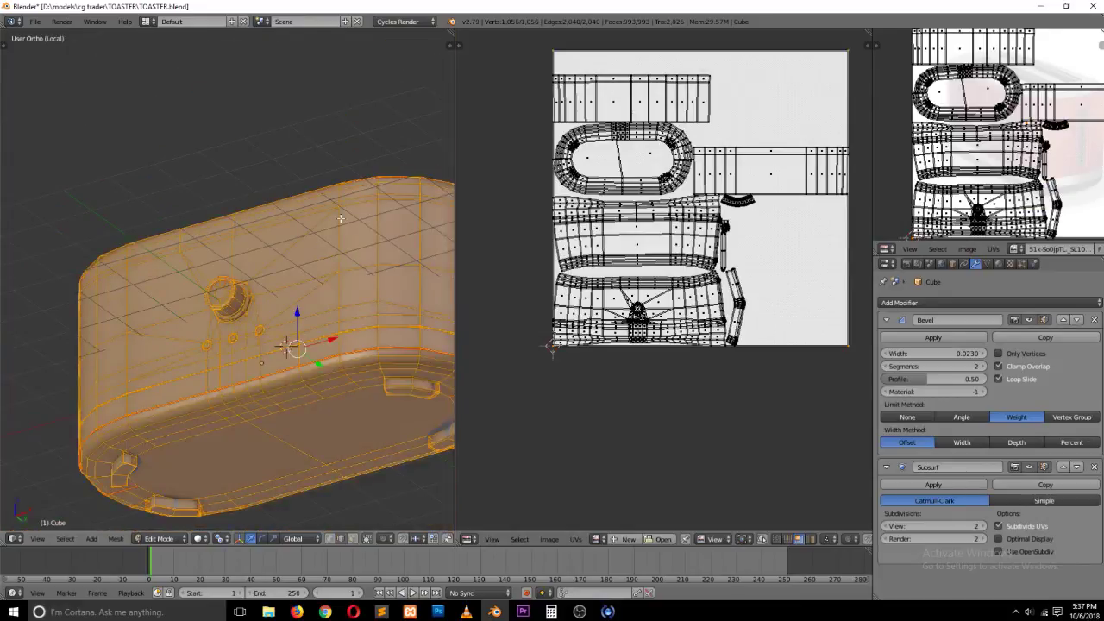
{"action": "middle_click_drag", "start_coordinate": [341, 218], "coordinate": [332, 294]}
{"action": "key", "text": "a"}
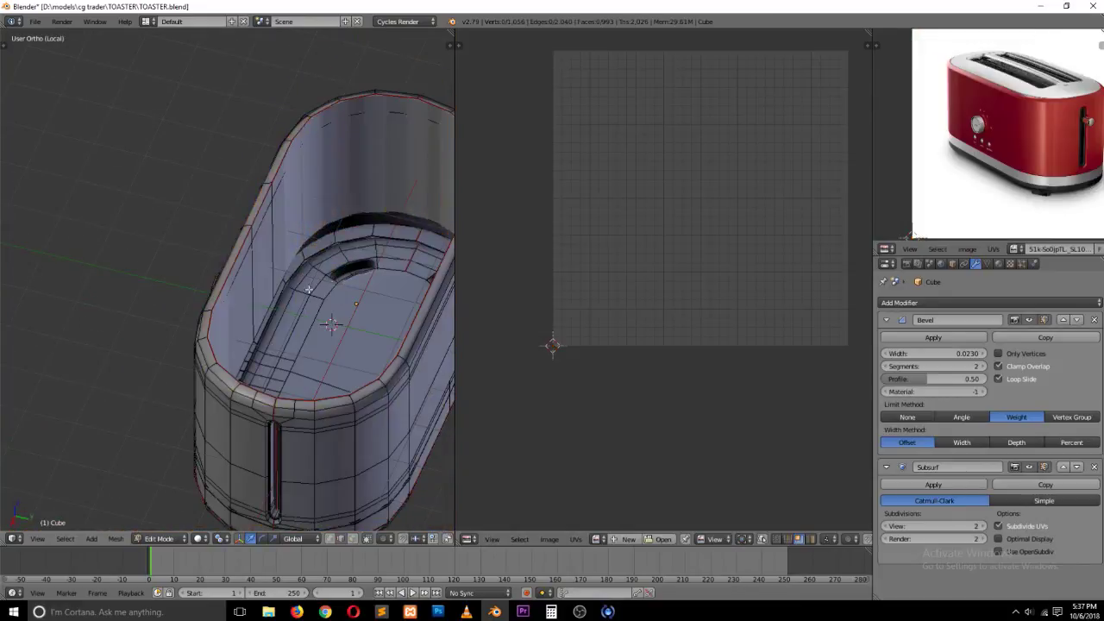
{"action": "key", "text": "ctrl+Tab"}
{"action": "left_click", "coordinate": [311, 309]}
{"action": "key", "text": "a"}
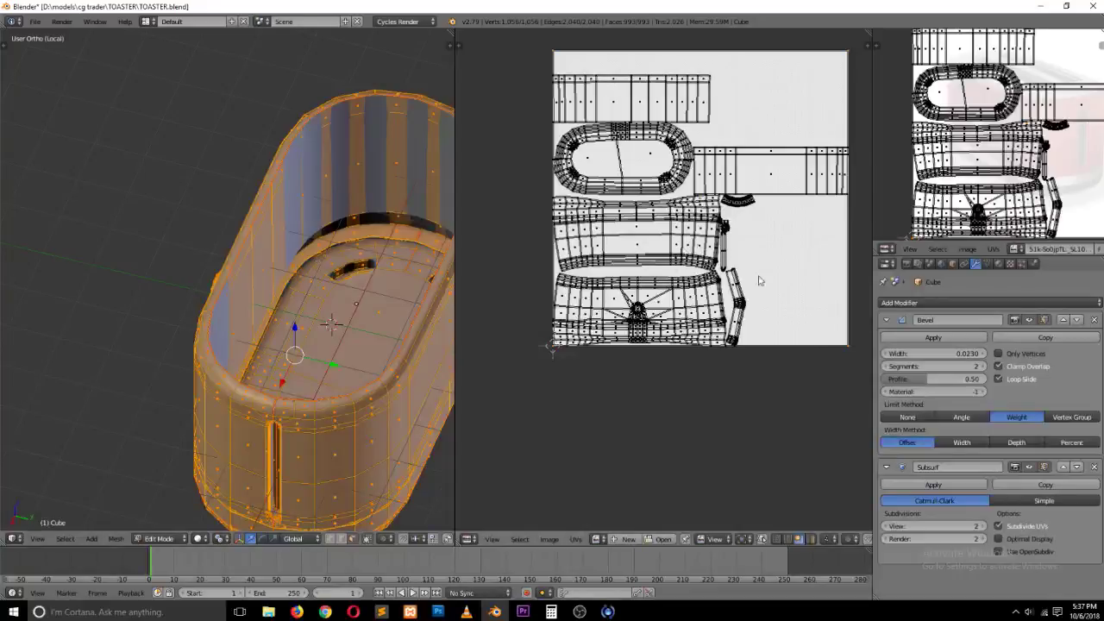
{"action": "key", "text": "a"}
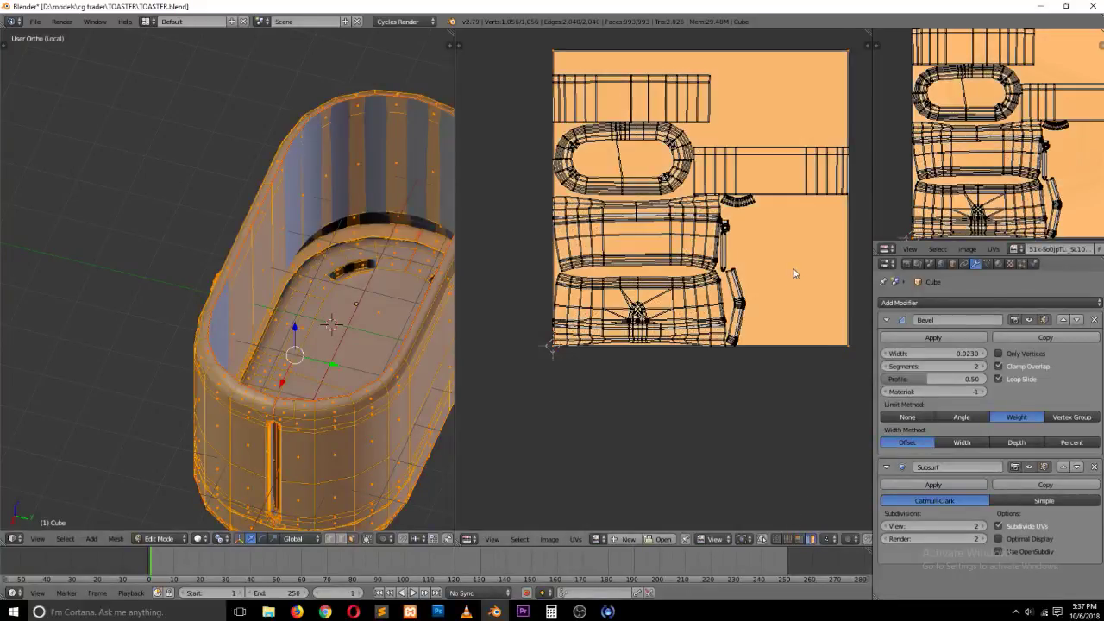
Step: Pick faces in the synced UV layout to trace the island filling the whole square back to the model
{"action": "left_click", "coordinate": [795, 255]}
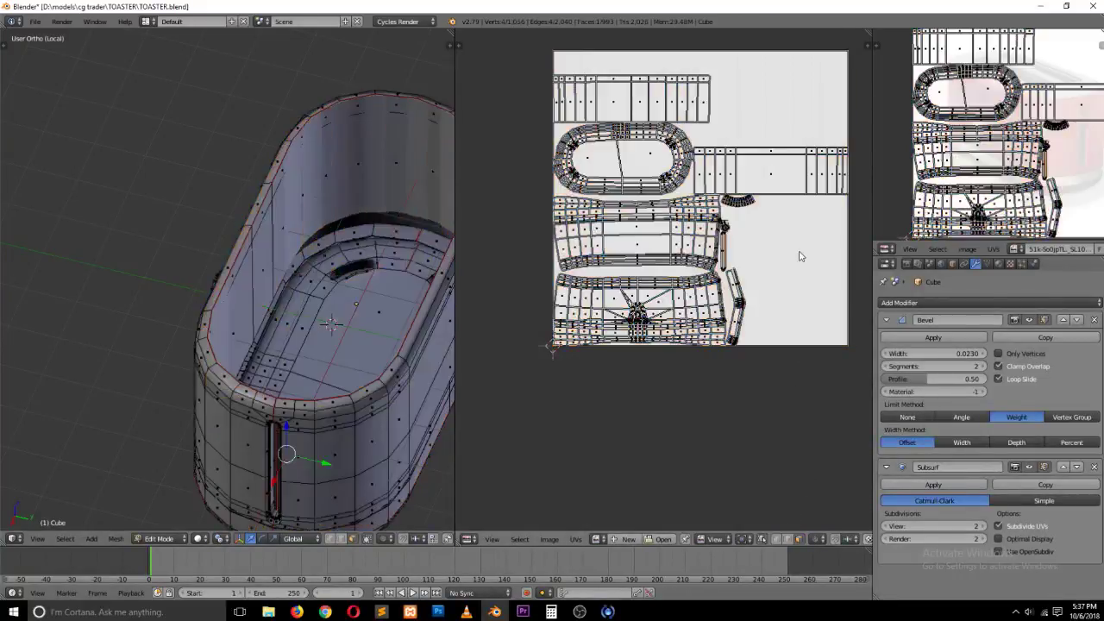
{"action": "key", "text": "KP_Decimal"}
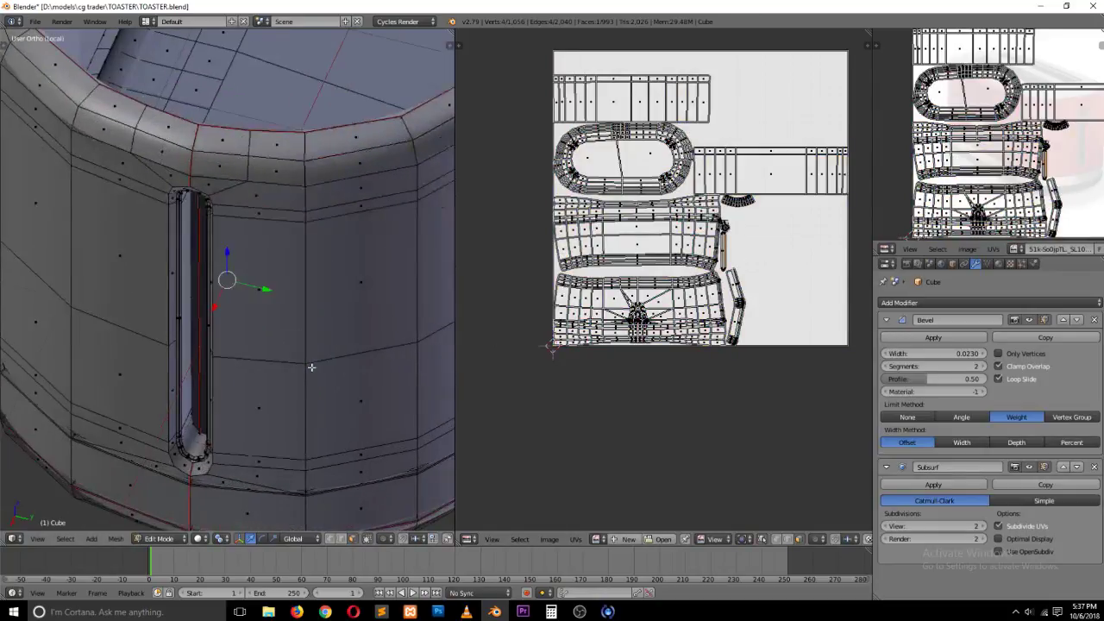
{"action": "key", "text": "z"}
{"action": "middle_click_drag", "start_coordinate": [254, 385], "coordinate": [209, 361]}
{"action": "right_click", "coordinate": [752, 129]}
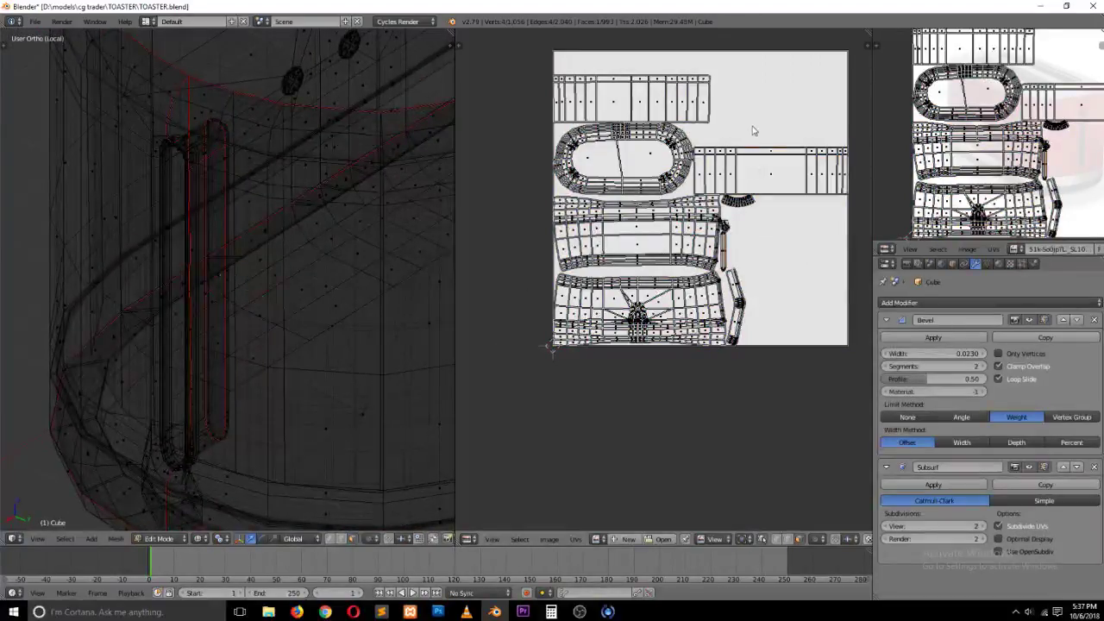
{"action": "right_click", "coordinate": [732, 250]}
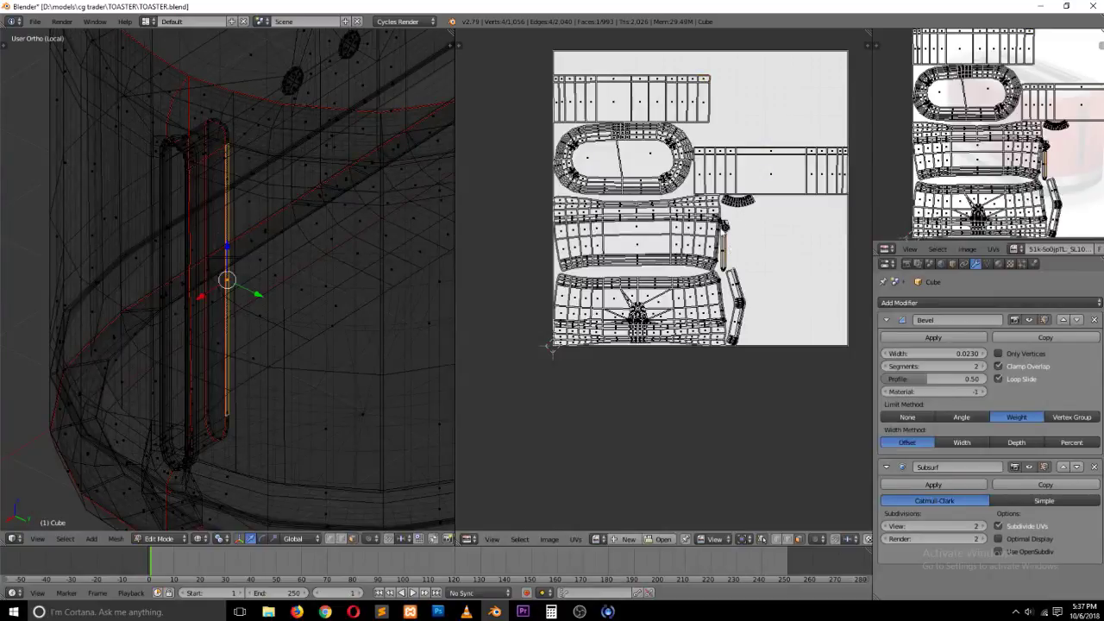
{"action": "scroll", "coordinate": [749, 233], "scroll_direction": "up", "scroll_amount": 4}
{"action": "right_click", "coordinate": [795, 159]}
{"action": "key", "text": "Home"}
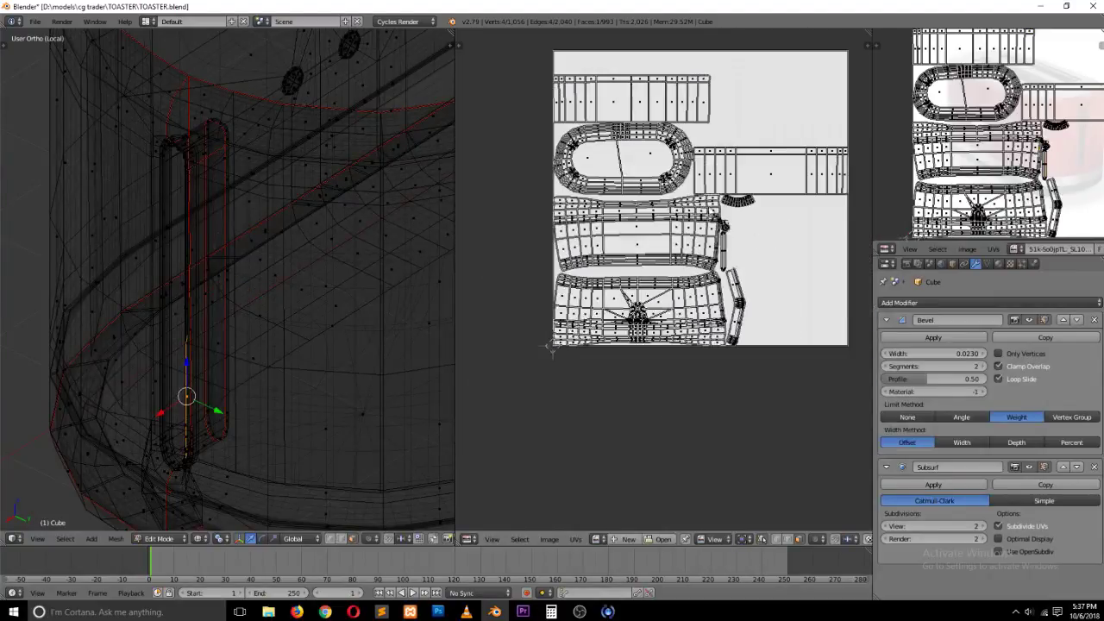
{"action": "right_click", "coordinate": [652, 171]}
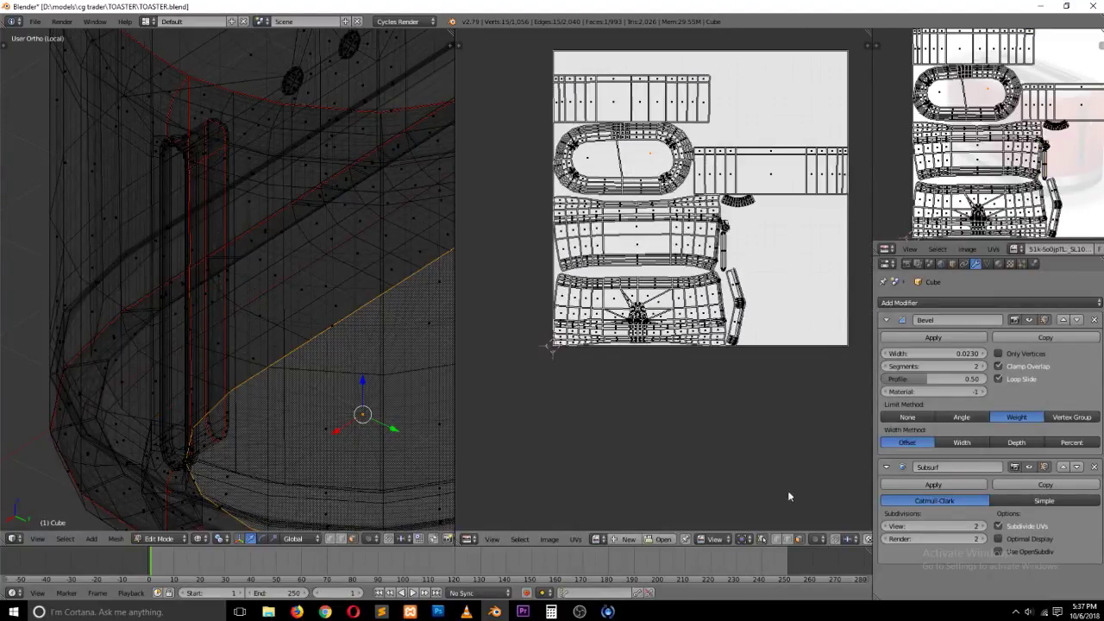
{"action": "right_click", "coordinate": [778, 285]}
{"action": "right_click", "coordinate": [848, 345]}
Step: Switch UV selection to vertices and locate the layout-filling island's corner vertex on the model
{"action": "key", "text": "ctrl+Tab"}
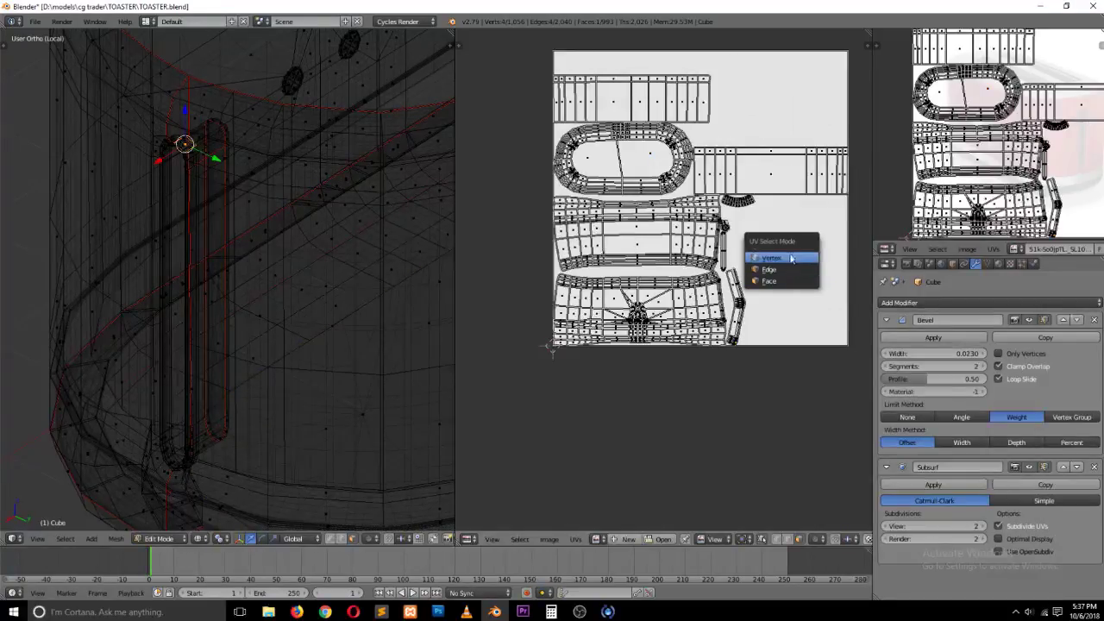
{"action": "left_click", "coordinate": [791, 258]}
{"action": "key", "text": "KP_Decimal"}
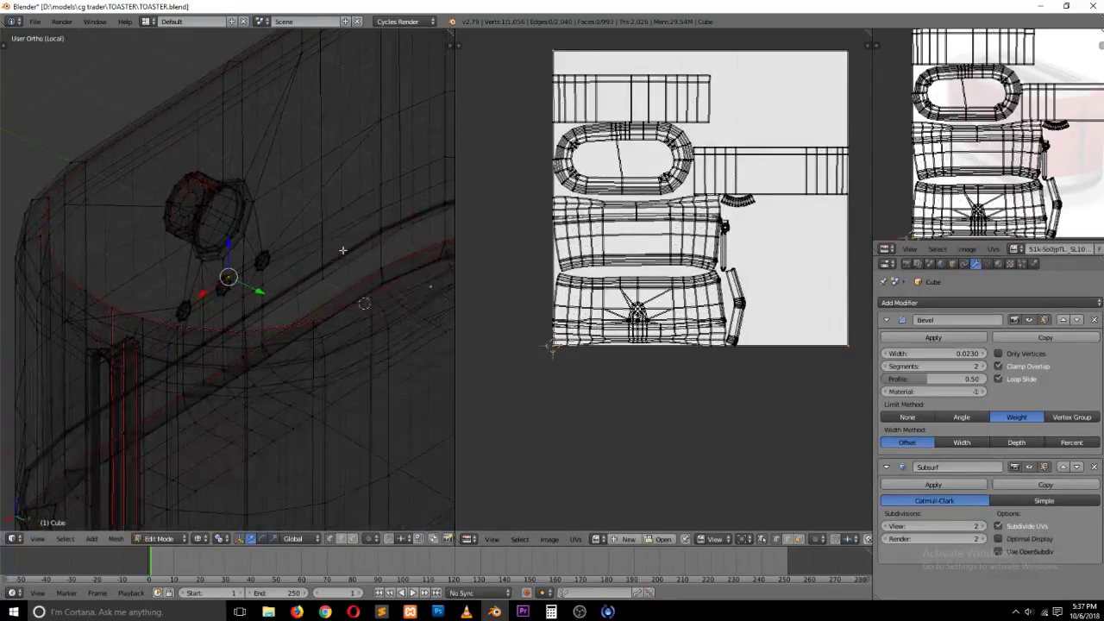
{"action": "key", "text": "z"}
{"action": "key", "text": "z"}
{"action": "mouse_move", "coordinate": [130, 335]}
{"action": "middle_mouse_down"}
{"action": "mouse_move", "coordinate": [186, 355]}
{"action": "mouse_move", "coordinate": [282, 296]}
{"action": "middle_mouse_up"}
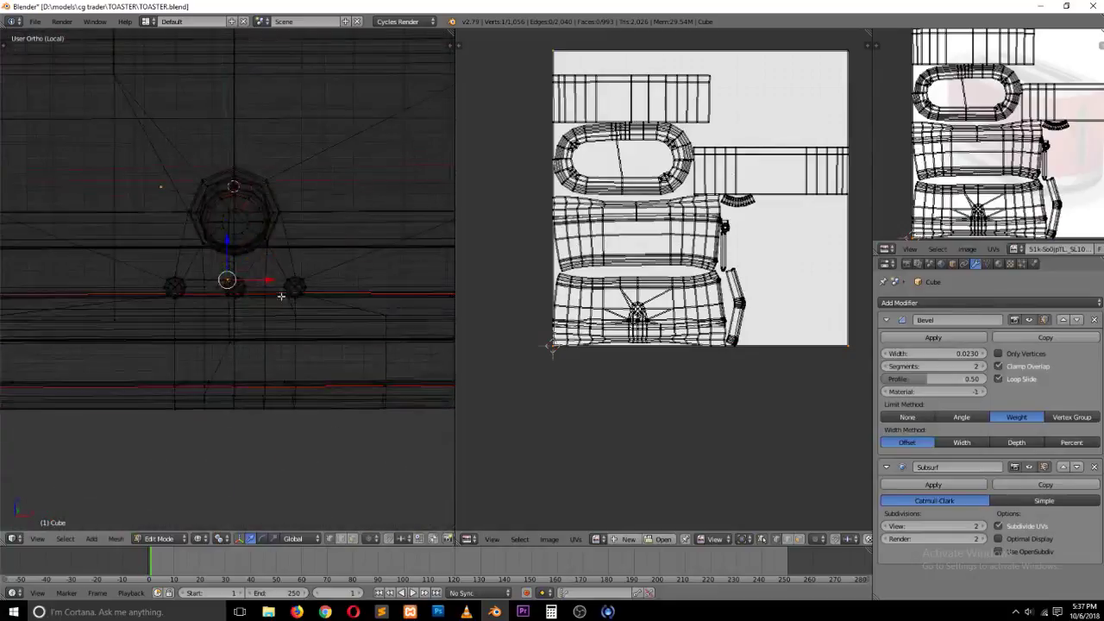
{"action": "key", "text": "z"}
{"action": "scroll", "coordinate": [268, 350], "scroll_direction": "up", "scroll_amount": 8}
{"action": "key", "text": "z"}
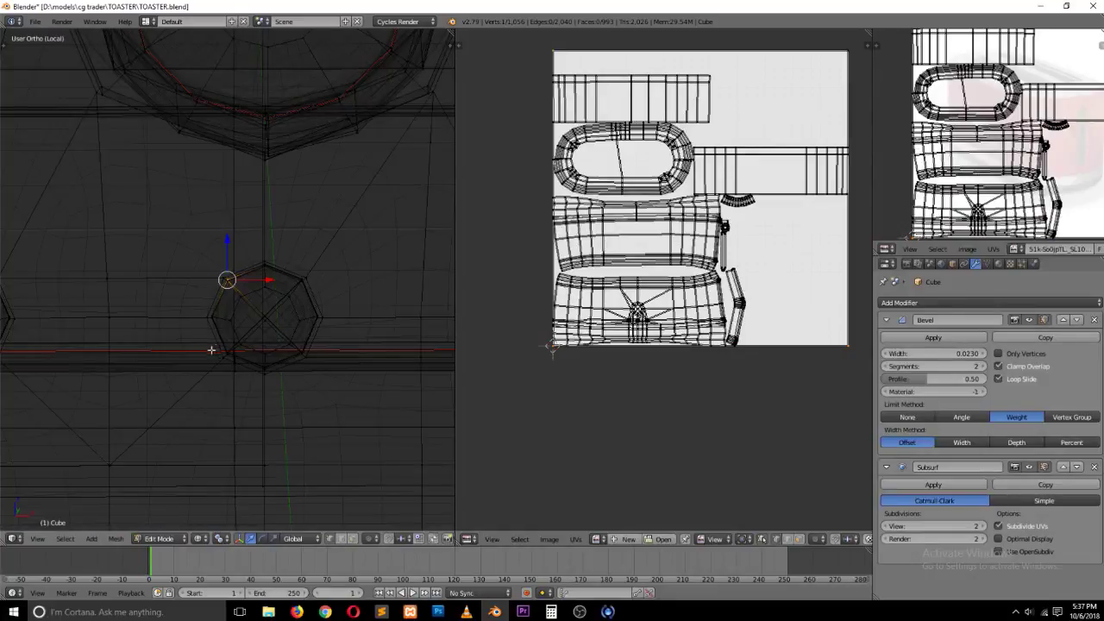
{"action": "mouse_move", "coordinate": [212, 347]}
{"action": "middle_mouse_down"}
{"action": "mouse_move", "coordinate": [106, 362]}
{"action": "mouse_move", "coordinate": [126, 364]}
{"action": "mouse_move", "coordinate": [151, 332]}
{"action": "middle_mouse_up"}
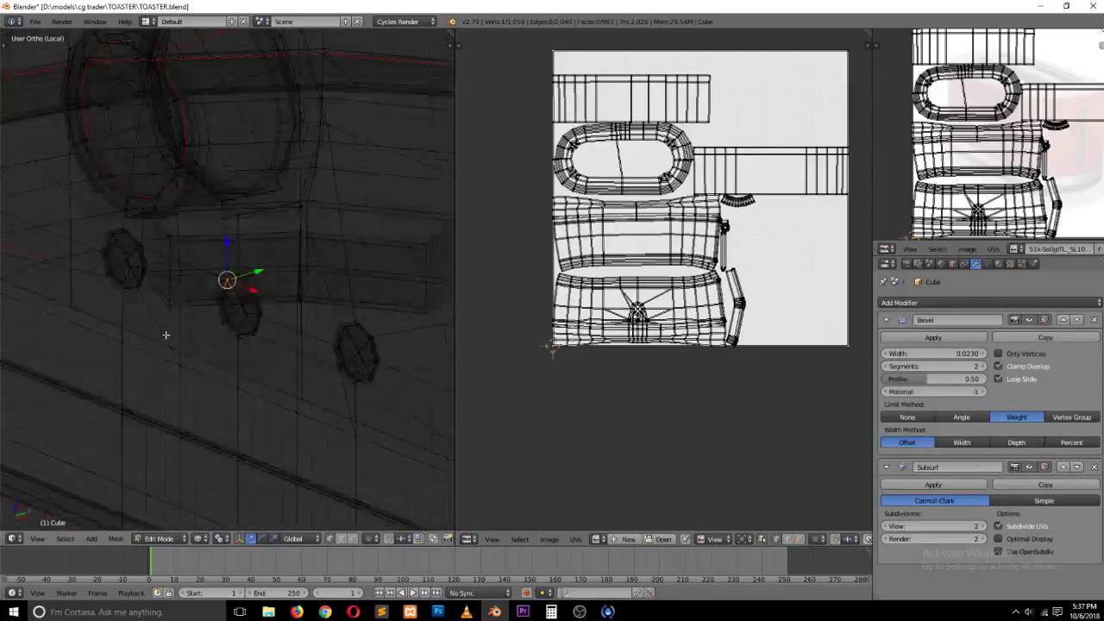
Step: Select the linked geometry of the three round buttons below the knob and hide everything else
{"action": "key", "text": "z"}
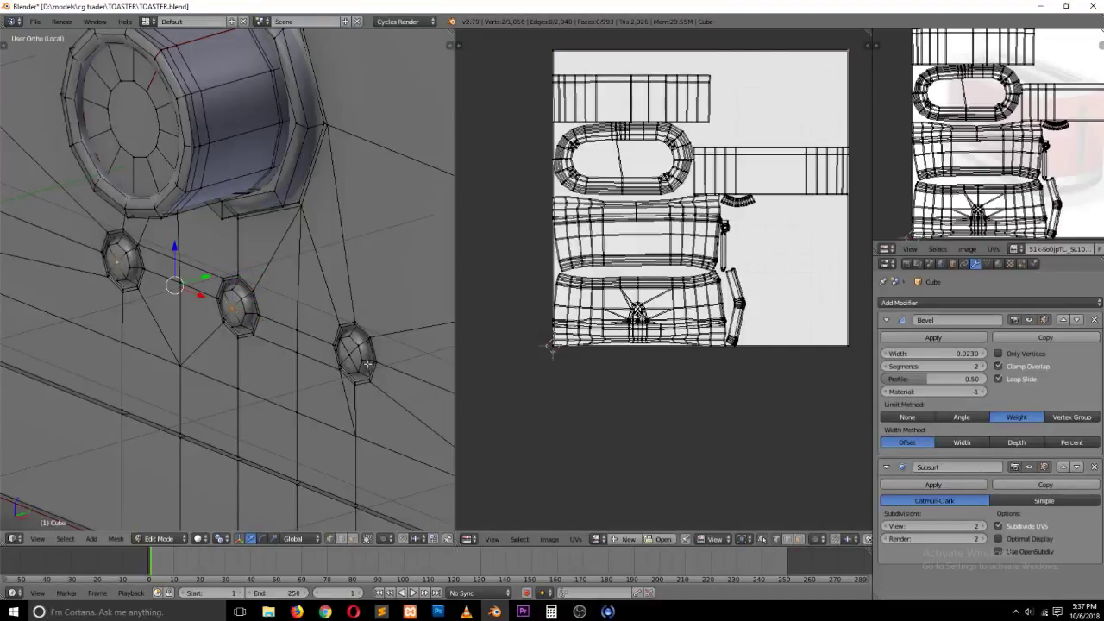
{"action": "key", "text": "ctrl+l"}
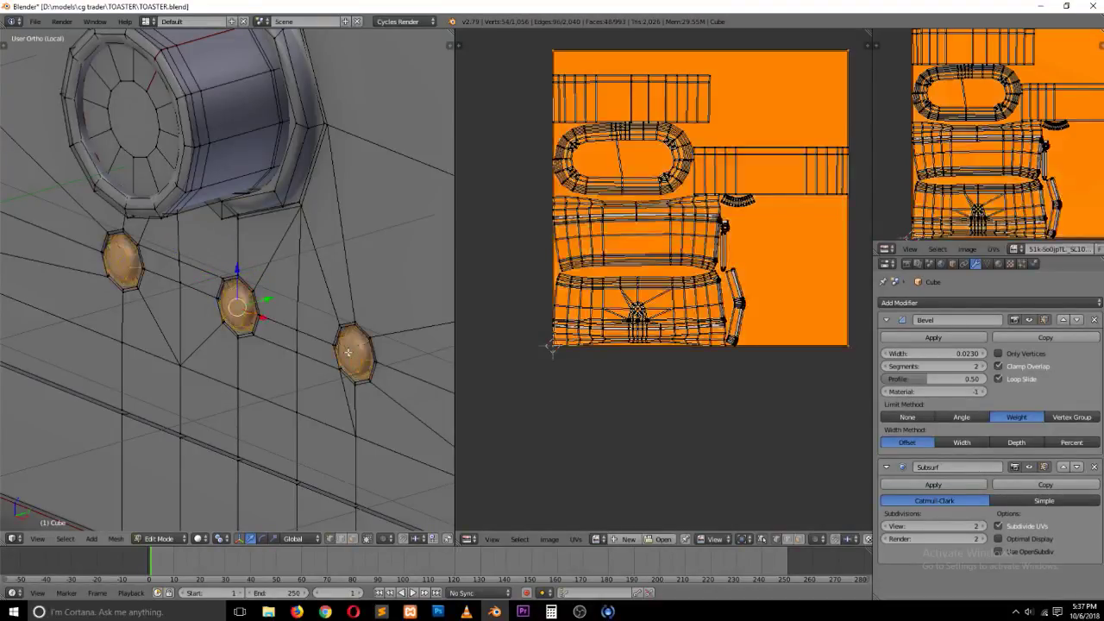
{"action": "key", "text": "shift+h"}
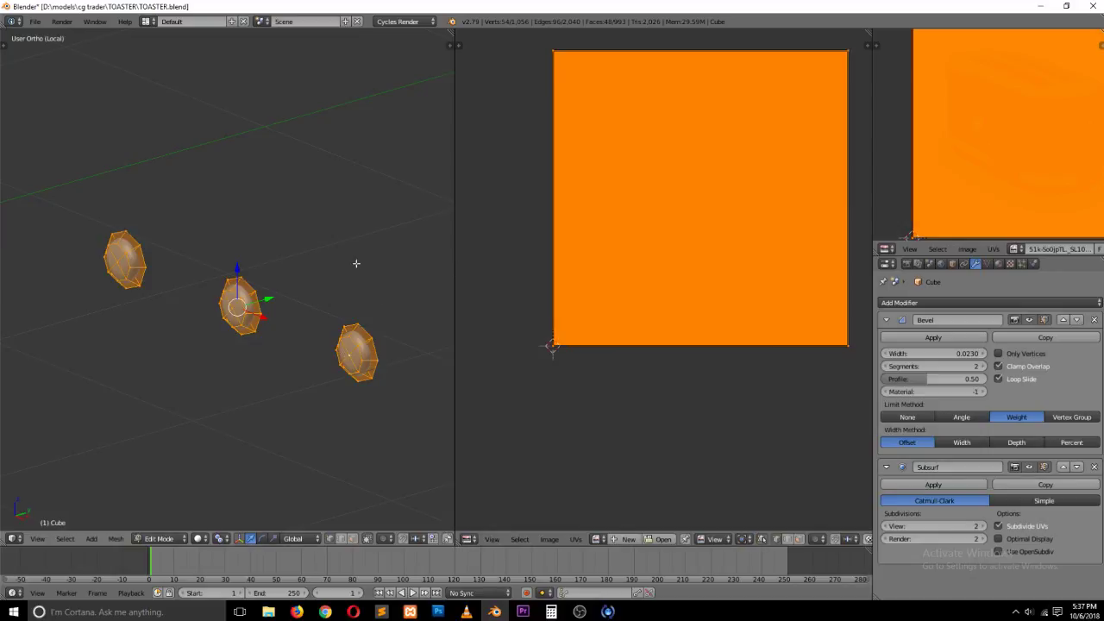
Step: Delete the centre vertices on the back of the three round buttons, removing their hidden rear faces
{"action": "middle_click_drag", "start_coordinate": [356, 263], "coordinate": [228, 263]}
{"action": "key", "text": "z"}
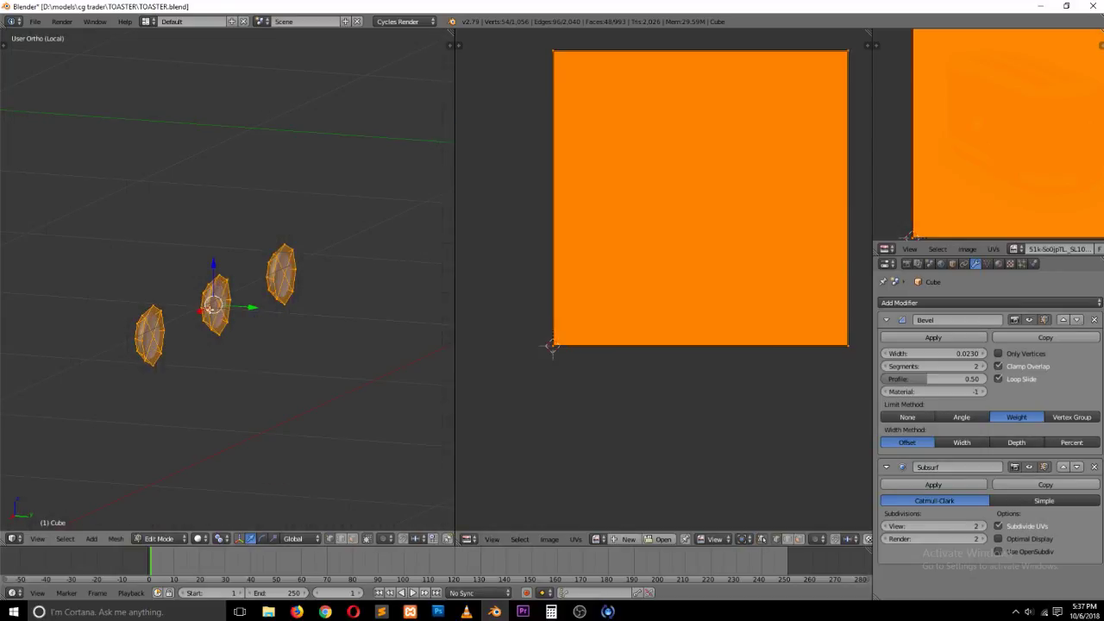
{"action": "right_click", "coordinate": [220, 309]}
{"action": "right_click", "coordinate": [151, 334], "text": "shift"}
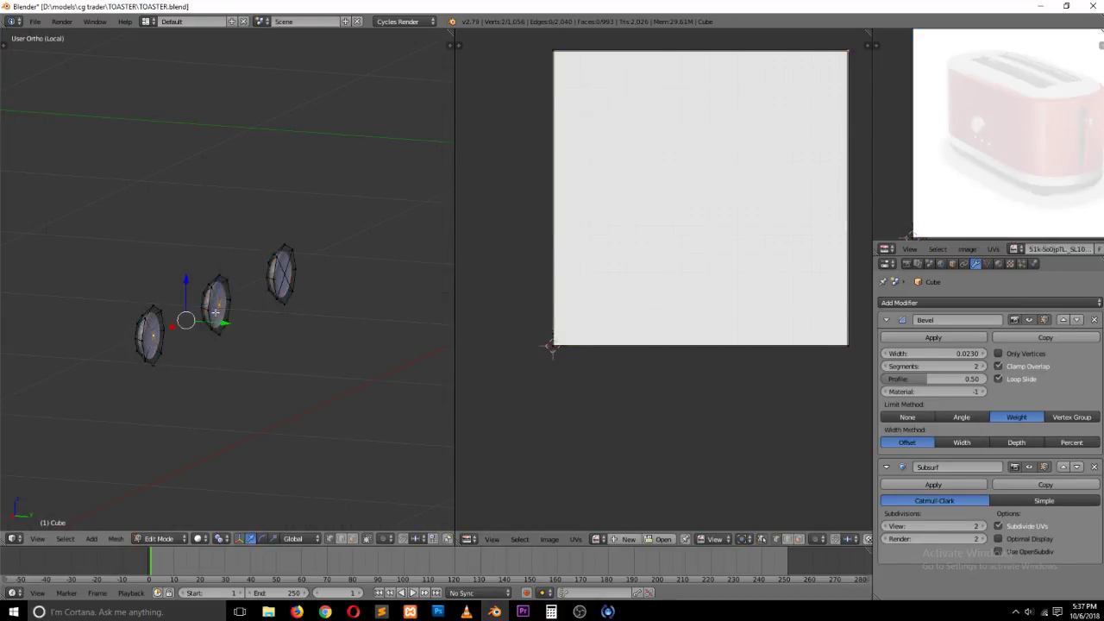
{"action": "right_click", "coordinate": [283, 277], "text": "shift"}
{"action": "key", "text": "x"}
{"action": "left_click", "coordinate": [289, 277]}
Step: Unwrap the UVs of the three isolated round buttons
{"action": "key", "text": "Tab"}
{"action": "key", "text": "KP_Divide"}
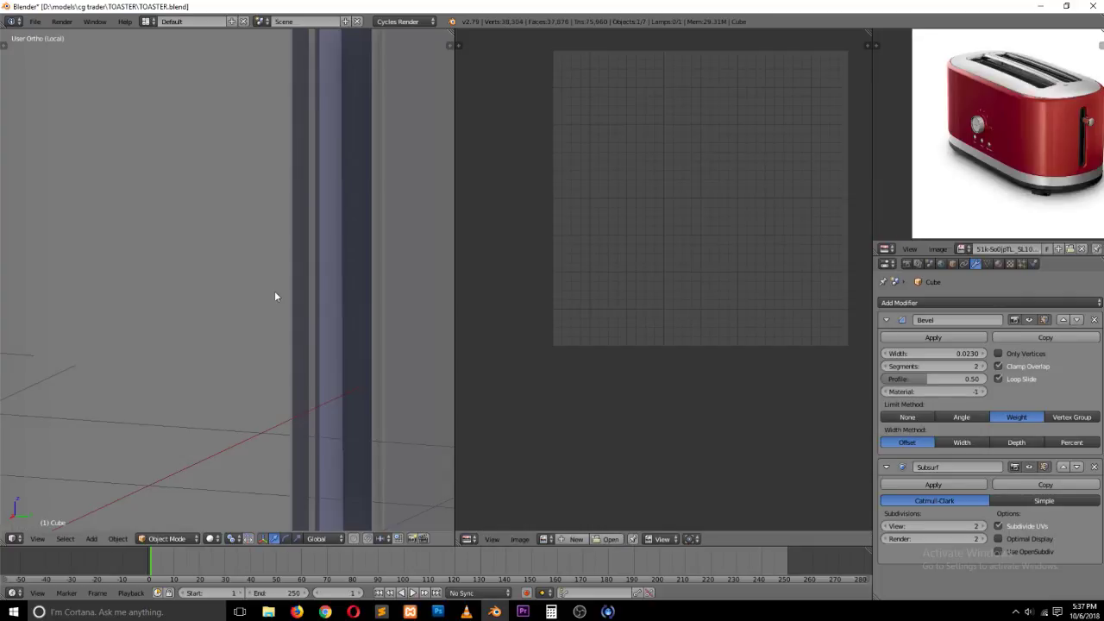
{"action": "key", "text": "Tab"}
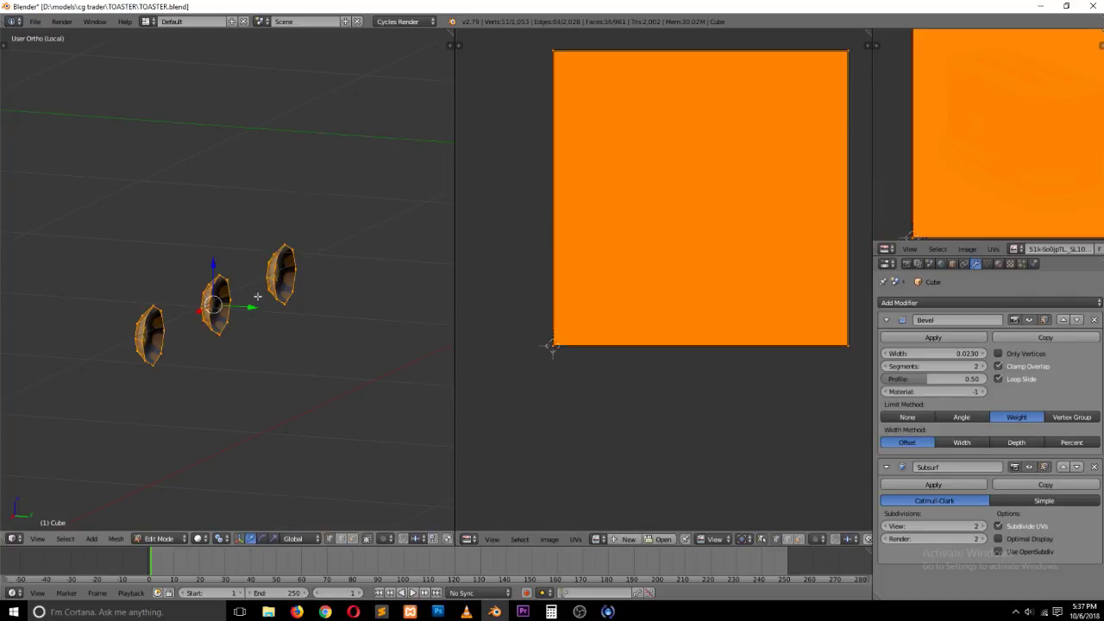
{"action": "key", "text": "u"}
{"action": "left_click", "coordinate": [257, 298]}
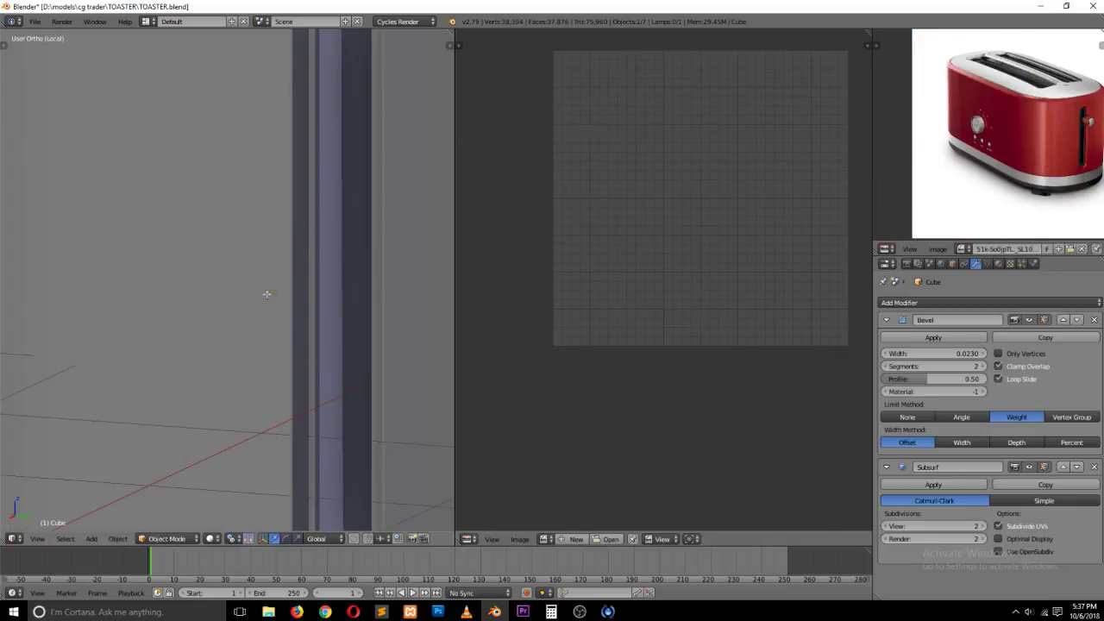
{"action": "key", "text": "a"}
{"action": "key", "text": "a"}
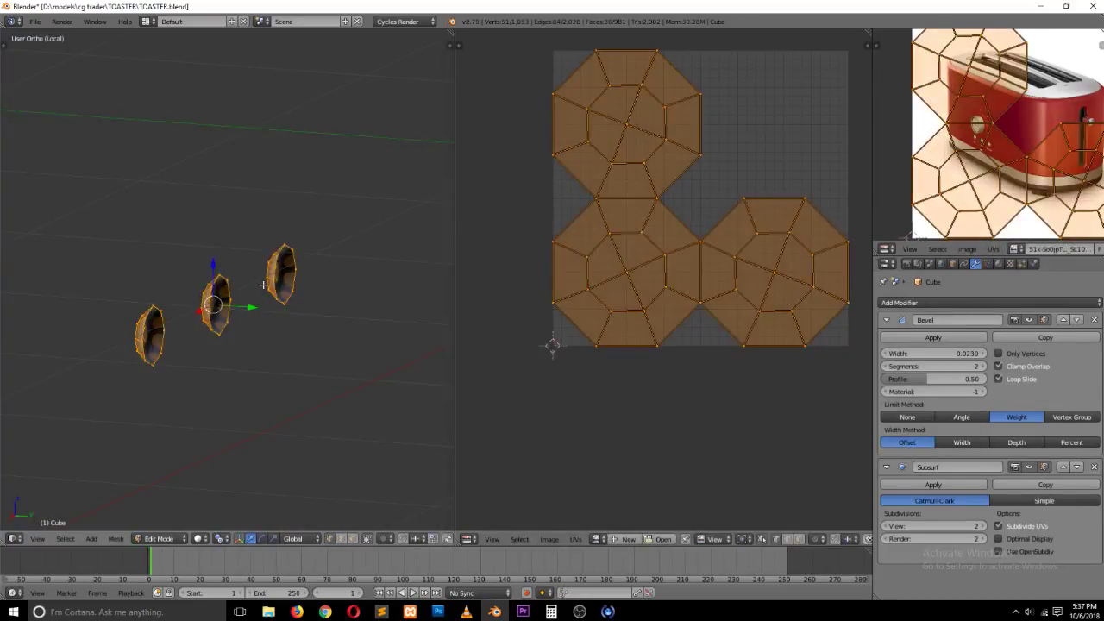
Step: Reveal the hidden geometry and unwrap the whole toaster body's UVs, leaving nothing selected
{"action": "key", "text": "alt+h"}
{"action": "key", "text": "a"}
{"action": "key", "text": "a"}
{"action": "key", "text": "u"}
{"action": "left_click", "coordinate": [263, 288]}
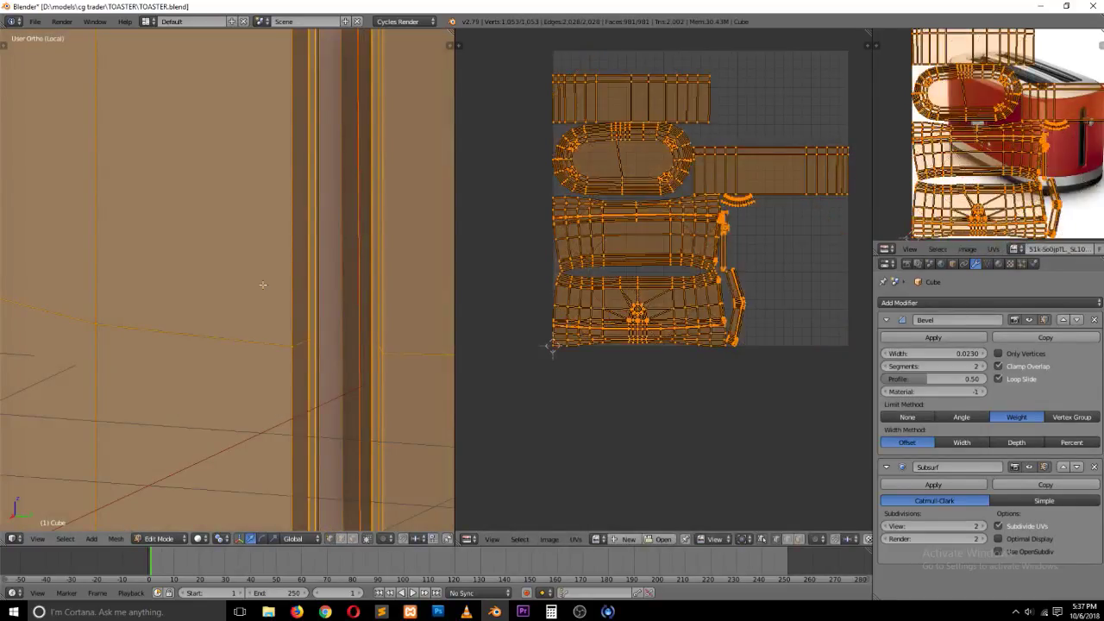
{"action": "scroll", "coordinate": [249, 287], "scroll_direction": "down", "scroll_amount": 7}
{"action": "middle_click_drag", "start_coordinate": [248, 295], "coordinate": [367, 289]}
{"action": "scroll", "coordinate": [368, 289], "scroll_direction": "down", "scroll_amount": 6}
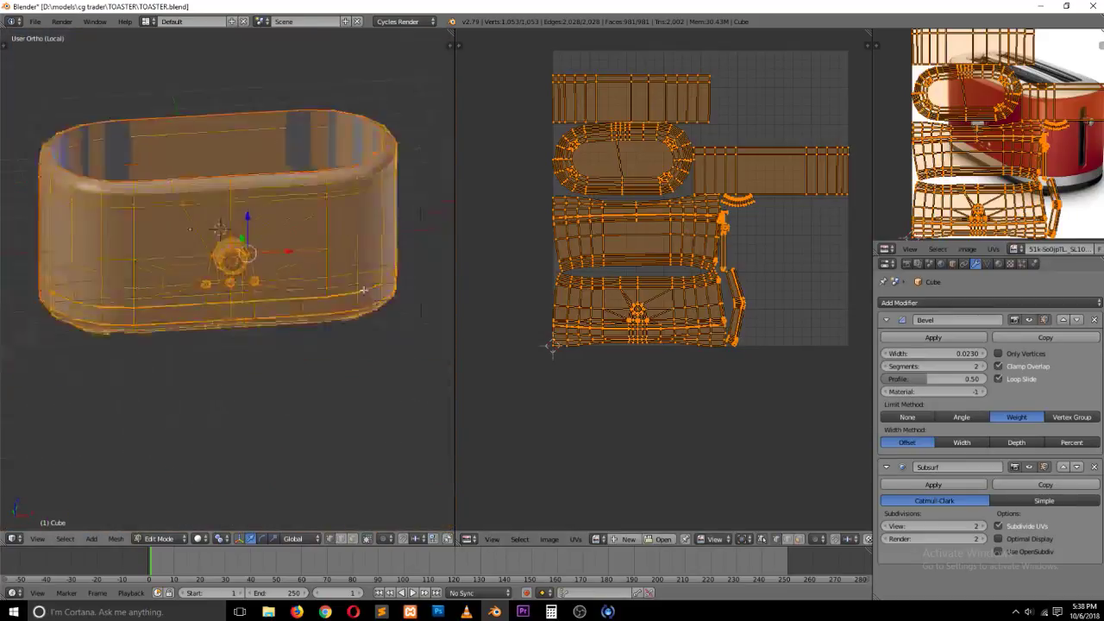
{"action": "scroll", "coordinate": [367, 289], "scroll_direction": "up", "scroll_amount": 2}
{"action": "key", "text": "a"}
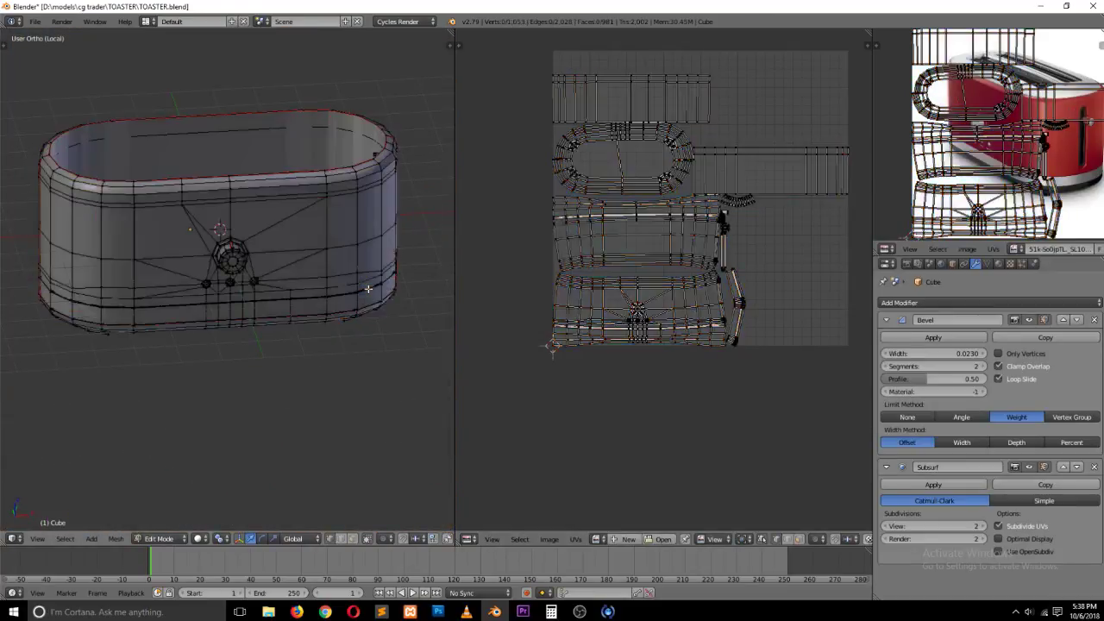
Step: Return to object mode with the full toaster shown and save over TOASTER.blend
{"action": "key", "text": "Tab"}
{"action": "key", "text": "KP_Divide"}
{"action": "key", "text": "ctrl+s"}
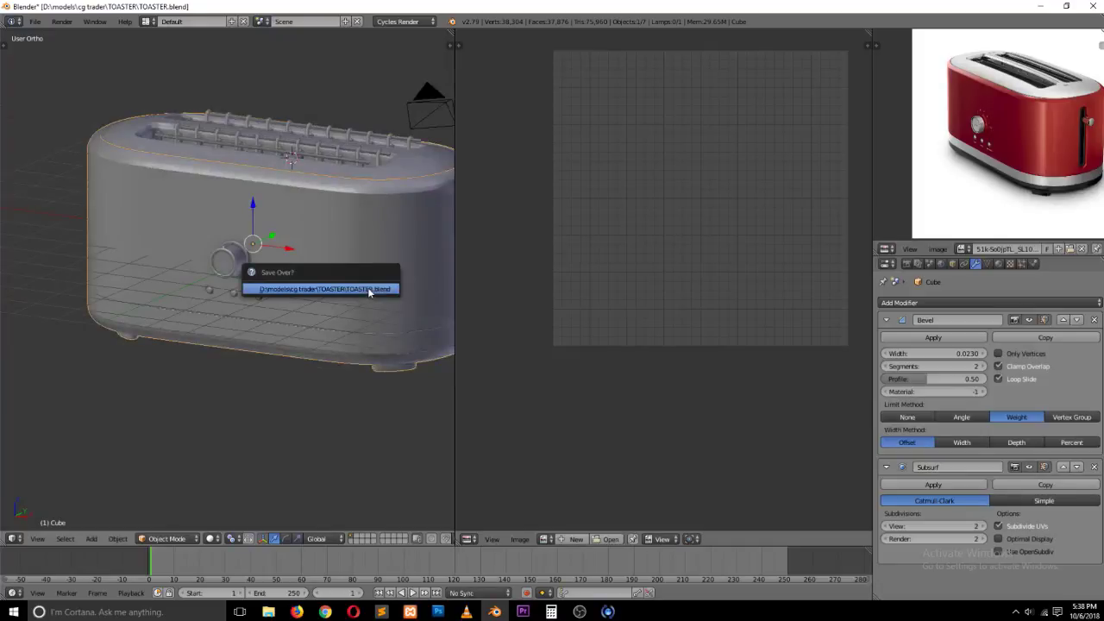
{"action": "left_click", "coordinate": [369, 291]}
Step: Apply the Mirror modifier on the toaster's slotted top piece and open its full mesh for editing
{"action": "key", "text": "a"}
{"action": "middle_click_drag", "start_coordinate": [331, 148], "coordinate": [239, 204]}
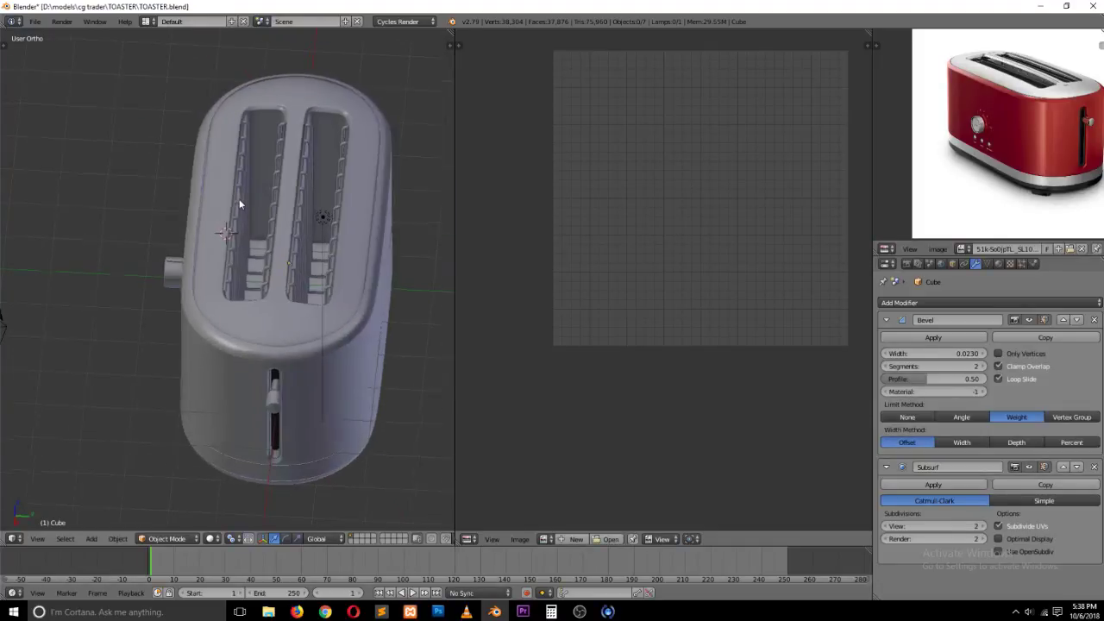
{"action": "right_click", "coordinate": [269, 110]}
{"action": "key", "text": "Tab"}
{"action": "key", "text": "a"}
{"action": "key", "text": "a"}
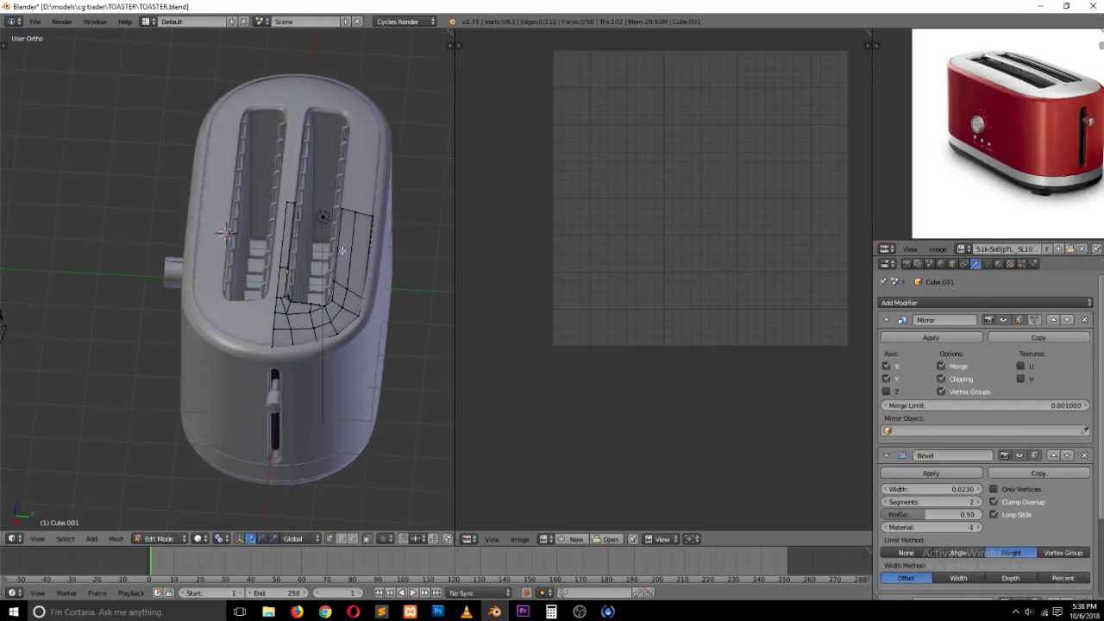
{"action": "scroll", "coordinate": [349, 259], "scroll_direction": "up", "scroll_amount": 3}
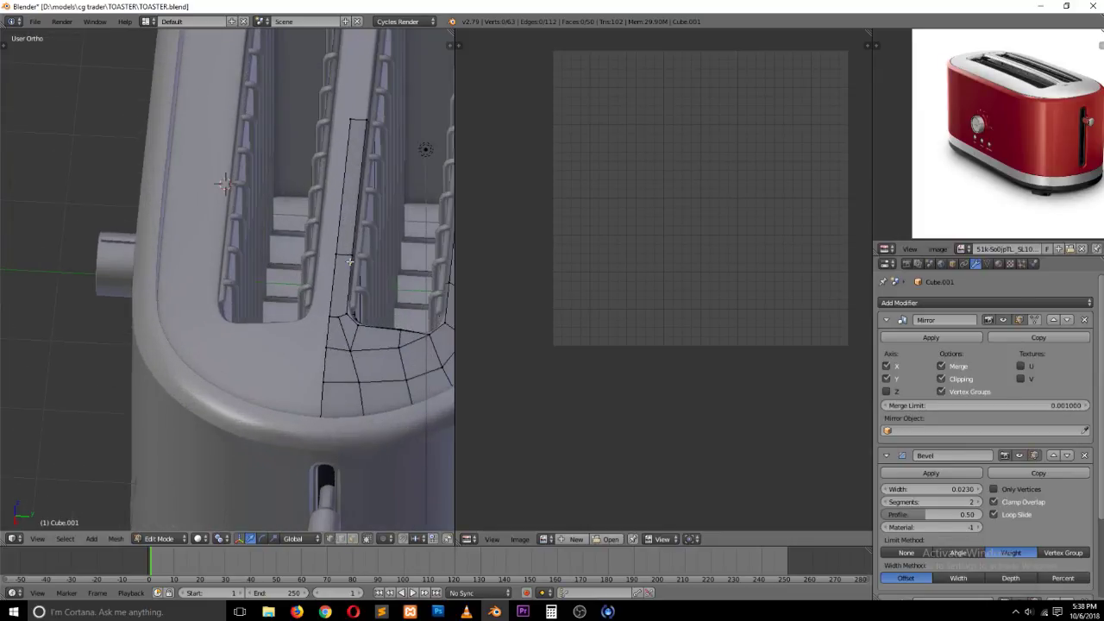
{"action": "middle_click_drag", "start_coordinate": [334, 264], "coordinate": [244, 231]}
{"action": "key", "text": "Tab"}
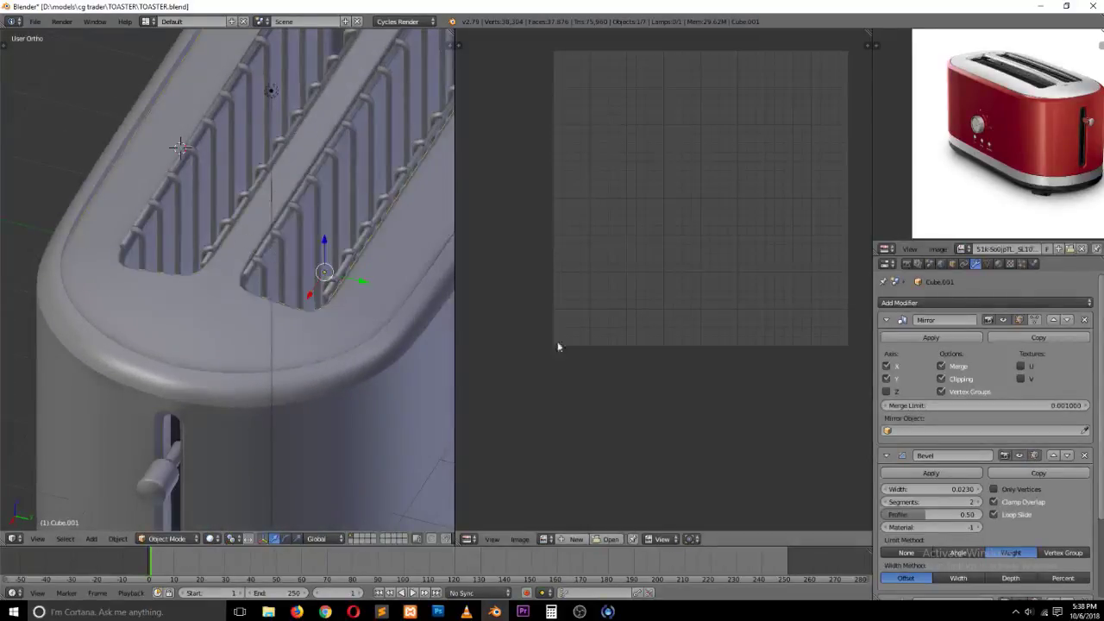
{"action": "left_click", "coordinate": [973, 338]}
{"action": "key", "text": "Tab"}
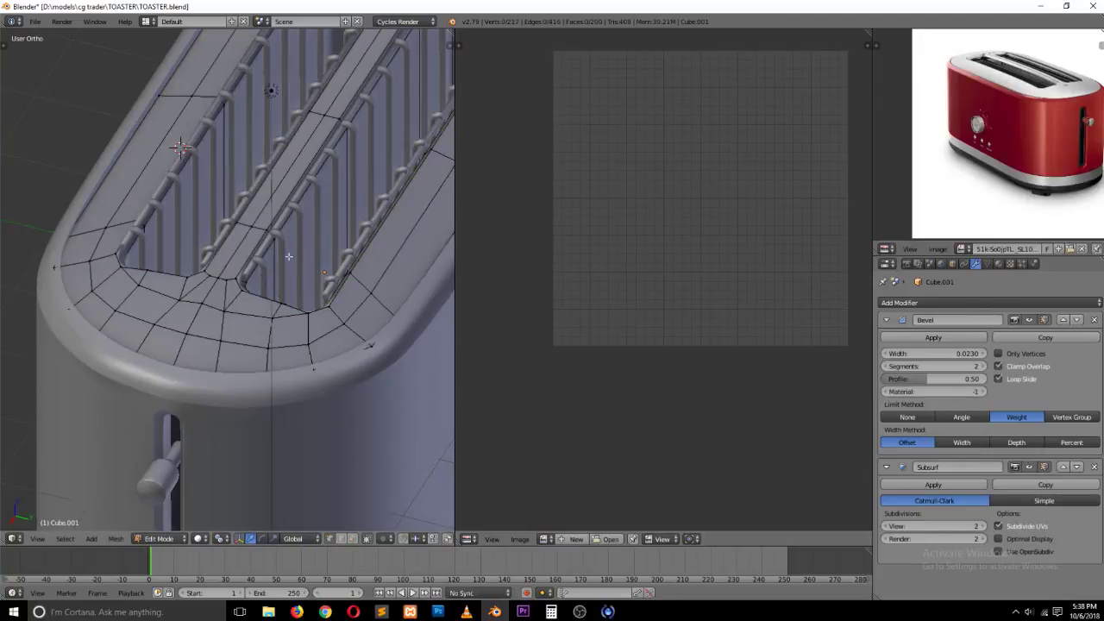
{"action": "right_click", "coordinate": [243, 285], "text": "alt"}
{"action": "right_click", "coordinate": [250, 292], "text": "alt+shift"}
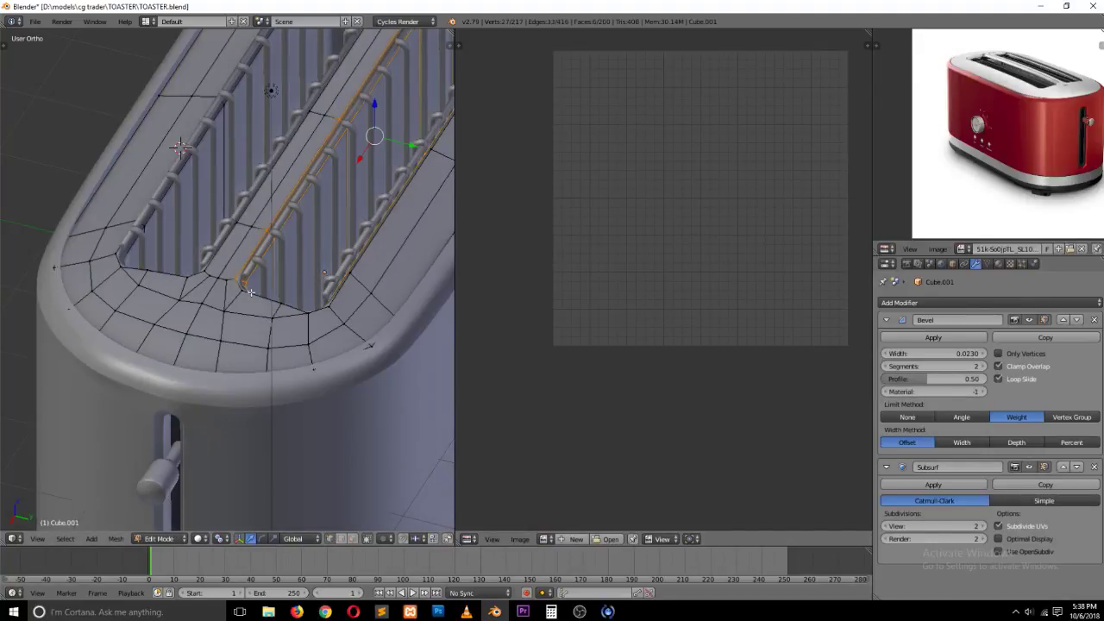
{"action": "key", "text": "ctrl+Tab"}
{"action": "left_click", "coordinate": [324, 257]}
{"action": "right_click", "coordinate": [296, 197], "text": "alt"}
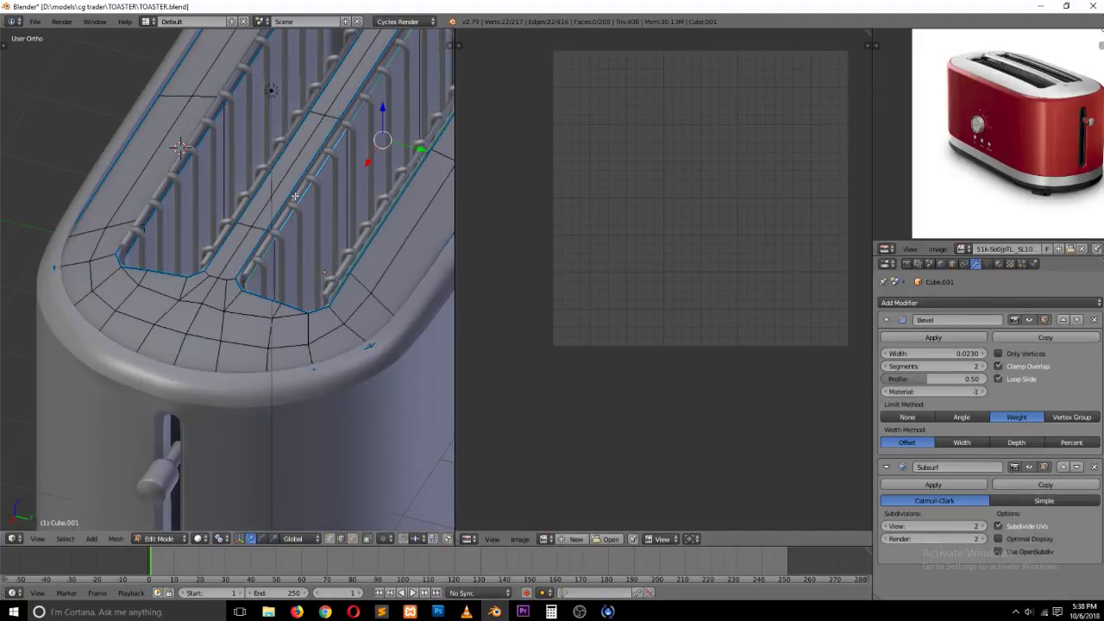
{"action": "key", "text": "z"}
{"action": "scroll", "coordinate": [293, 198], "scroll_direction": "down", "scroll_amount": 4}
{"action": "right_click", "coordinate": [304, 220], "text": "alt+shift"}
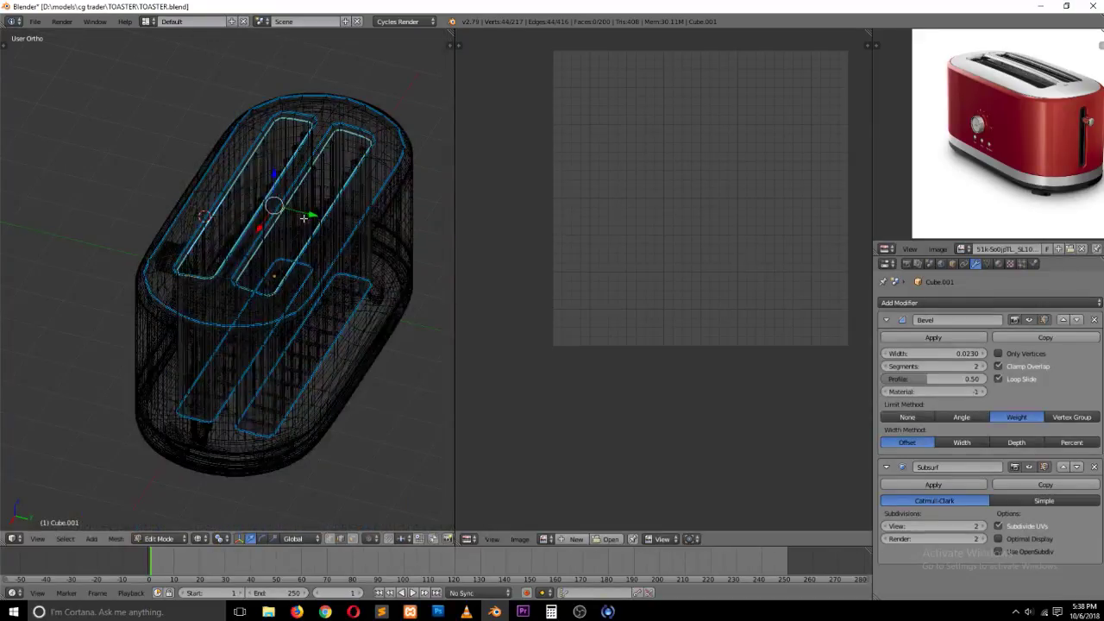
{"action": "right_click", "coordinate": [302, 386], "text": "alt+shift"}
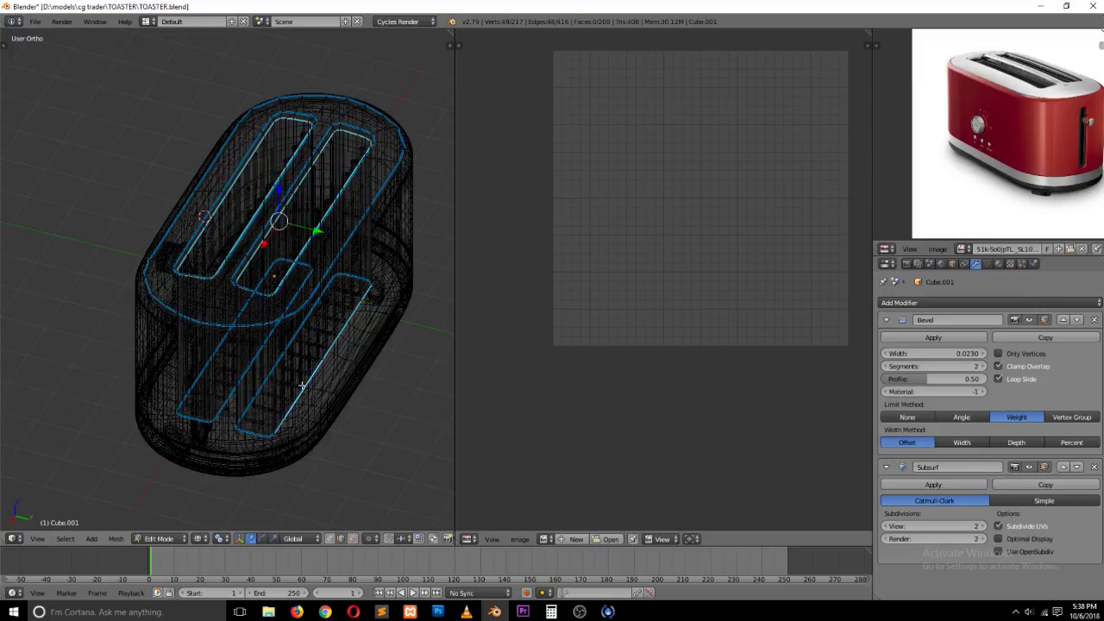
{"action": "key", "text": "a"}
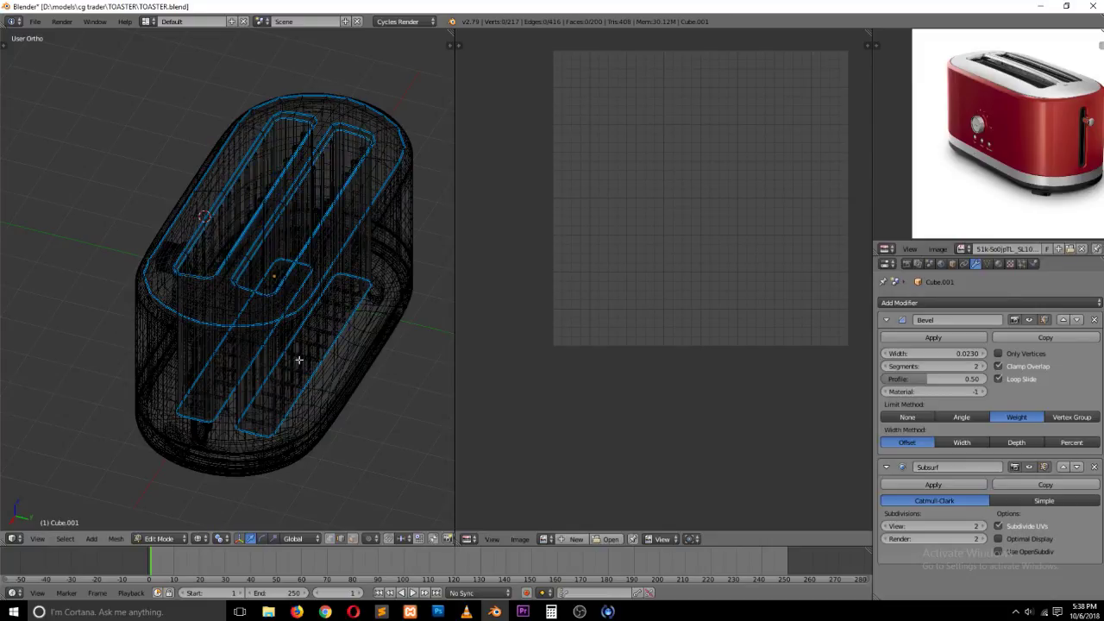
{"action": "key", "text": "z"}
{"action": "scroll", "coordinate": [270, 234], "scroll_direction": "up", "scroll_amount": 3}
Step: Isolate the slotted top piece in local view and mark seams along the upper edge loops of both bread slots
{"action": "key", "text": "Tab"}
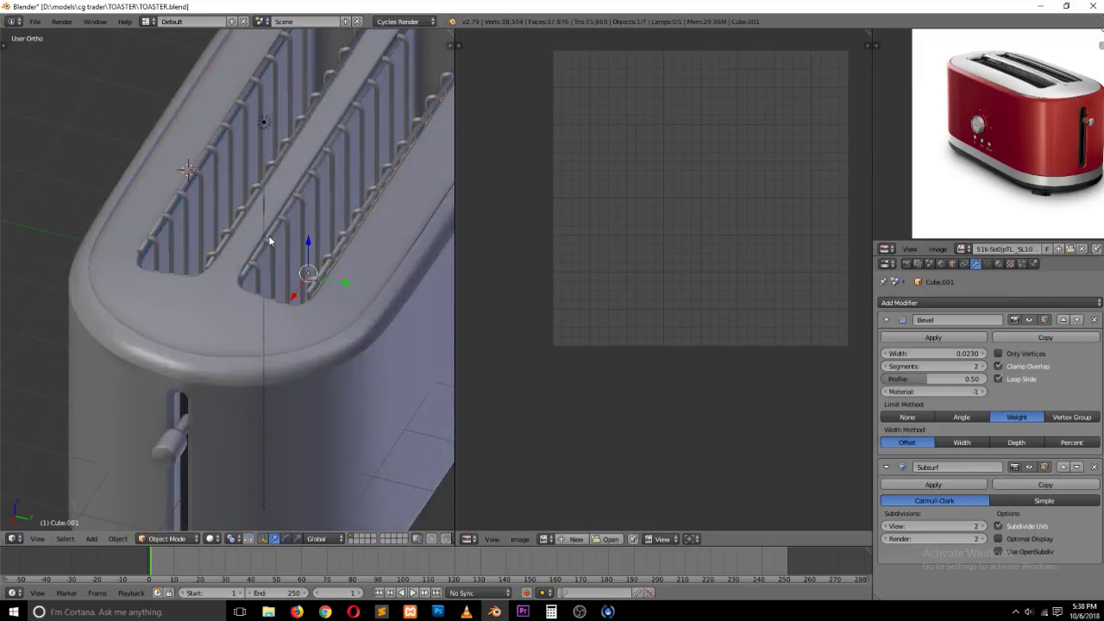
{"action": "key", "text": "KP_Divide"}
{"action": "key", "text": "Tab"}
{"action": "scroll", "coordinate": [233, 244], "scroll_direction": "up", "scroll_amount": 2}
{"action": "right_click", "coordinate": [252, 176], "text": "alt"}
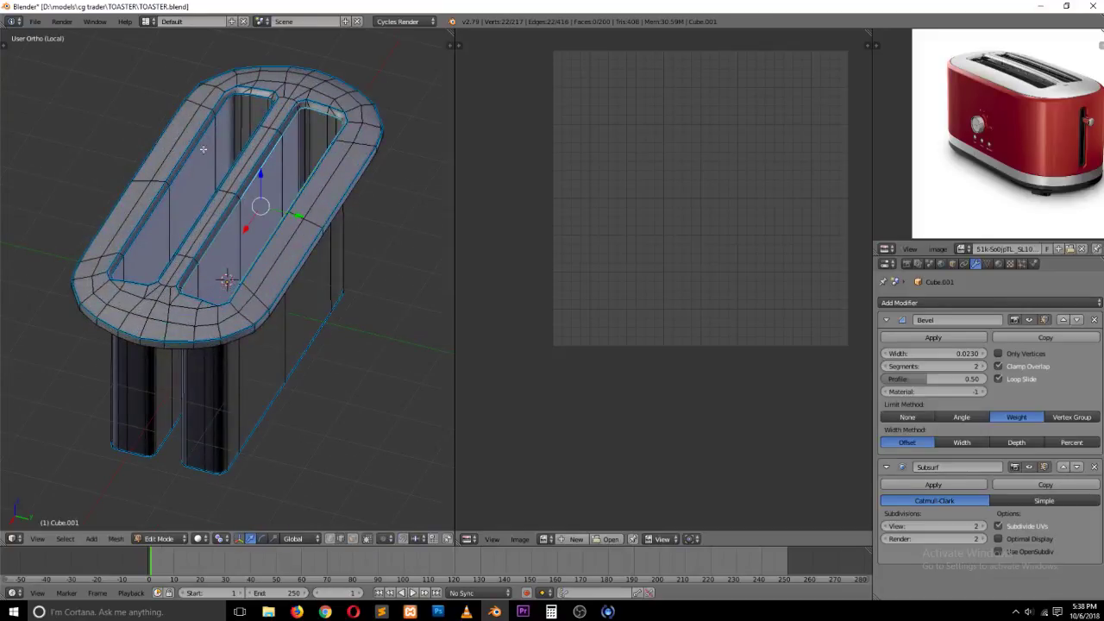
{"action": "right_click", "coordinate": [205, 131], "text": "alt+shift"}
{"action": "key", "text": "ctrl+e"}
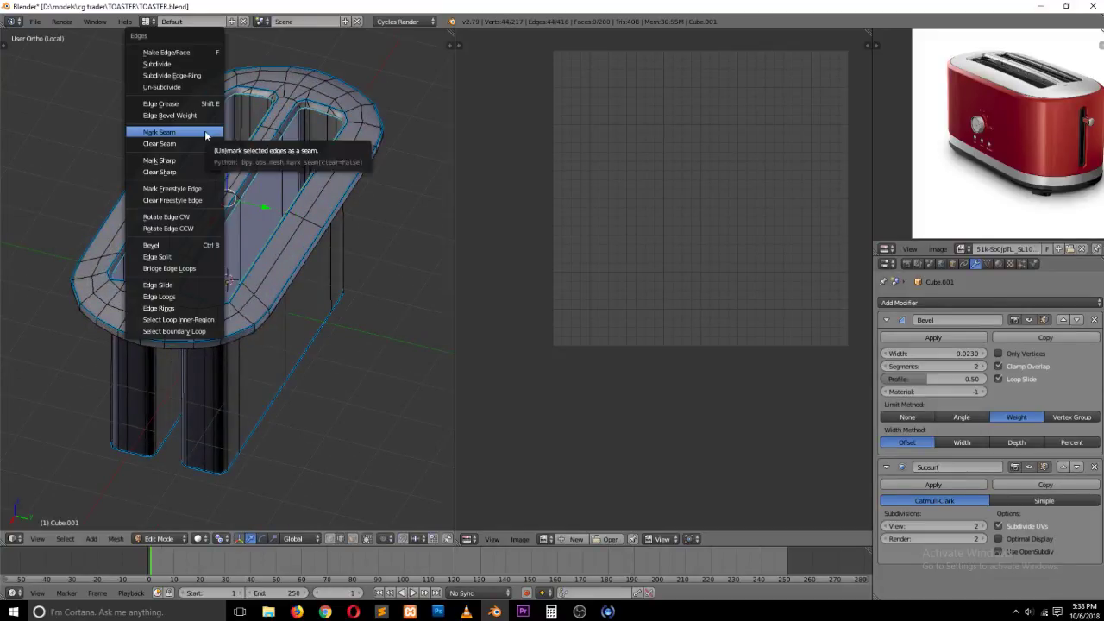
{"action": "left_click", "coordinate": [205, 132]}
{"action": "right_click", "coordinate": [293, 393], "text": "alt"}
{"action": "key", "text": "z"}
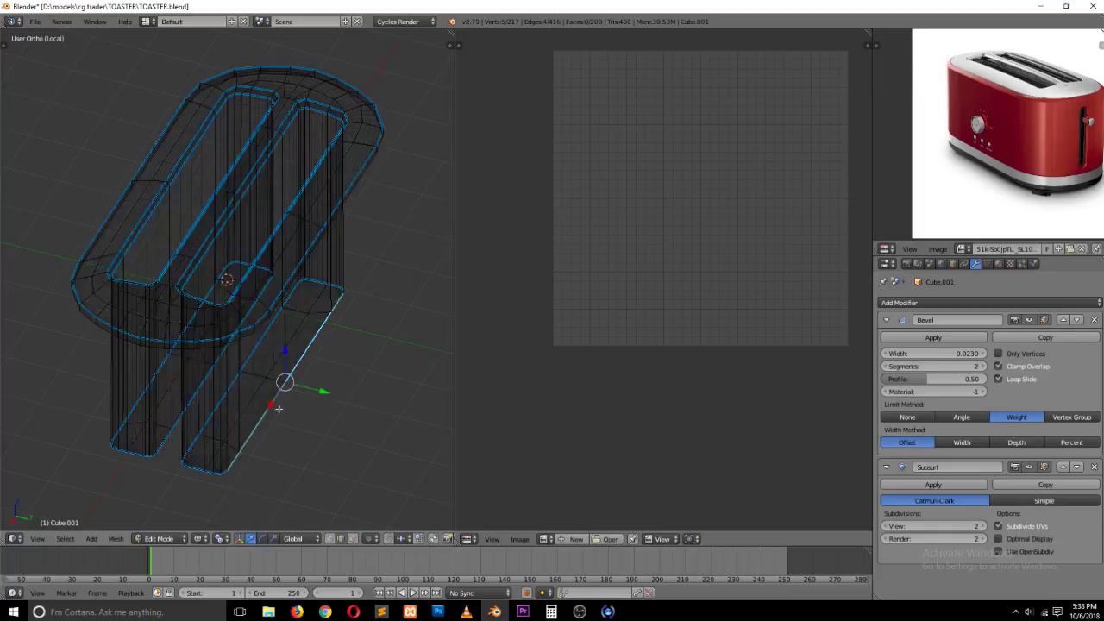
{"action": "key", "text": "ctrl+Tab"}
{"action": "left_click", "coordinate": [279, 357]}
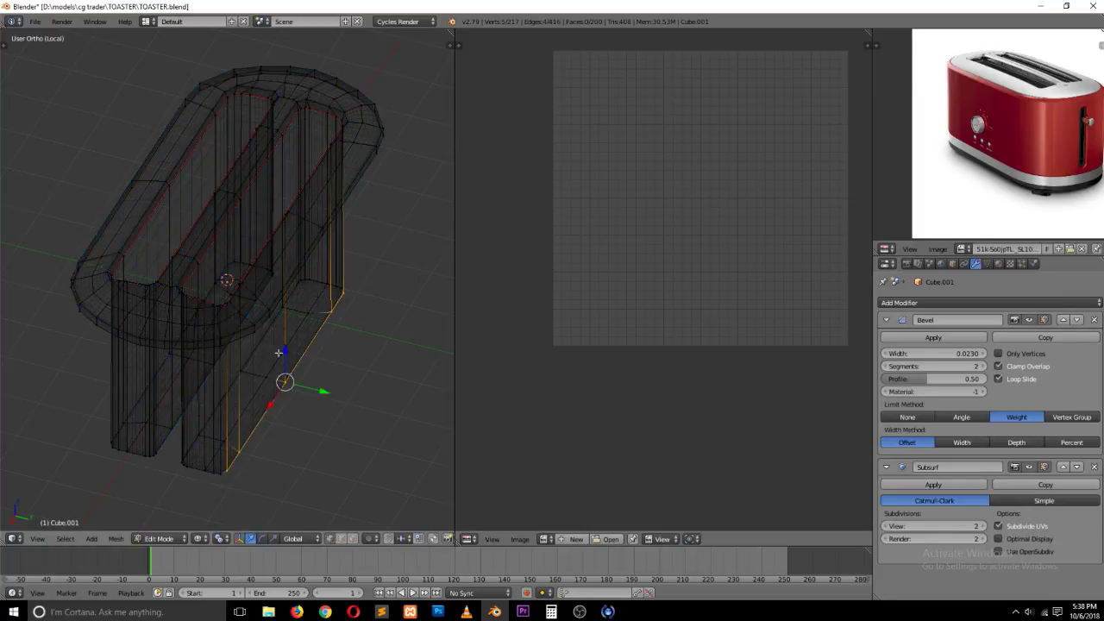
{"action": "right_click", "coordinate": [301, 282]}
{"action": "right_click", "coordinate": [219, 492], "text": "alt"}
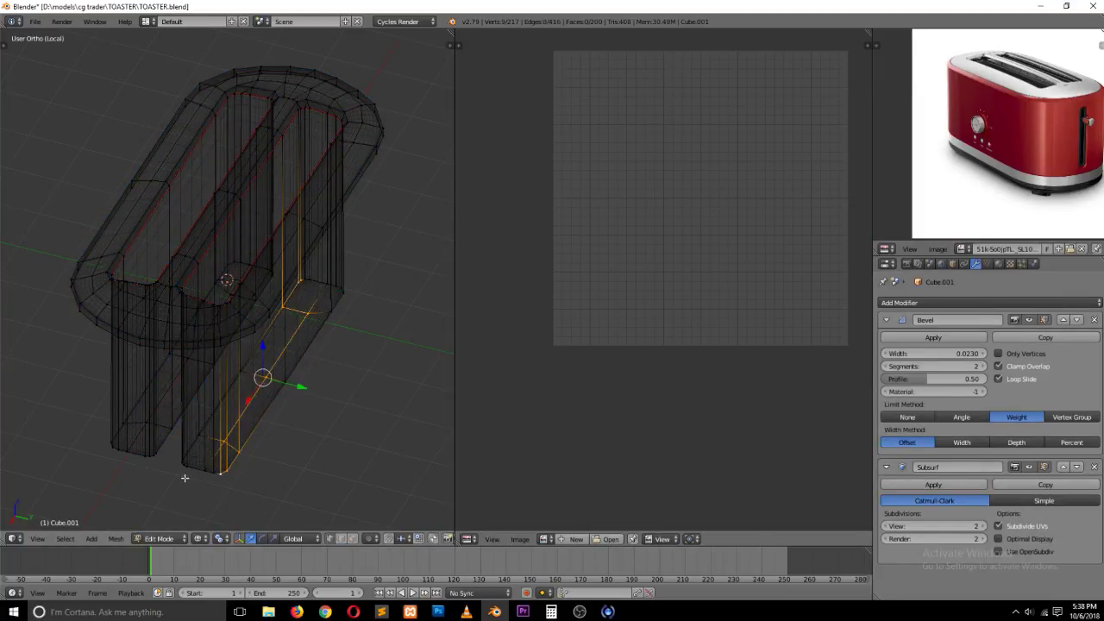
{"action": "right_click", "coordinate": [171, 472], "text": "alt+shift"}
{"action": "key", "text": "a"}
{"action": "key", "text": "ctrl+Tab"}
{"action": "left_click", "coordinate": [256, 445]}
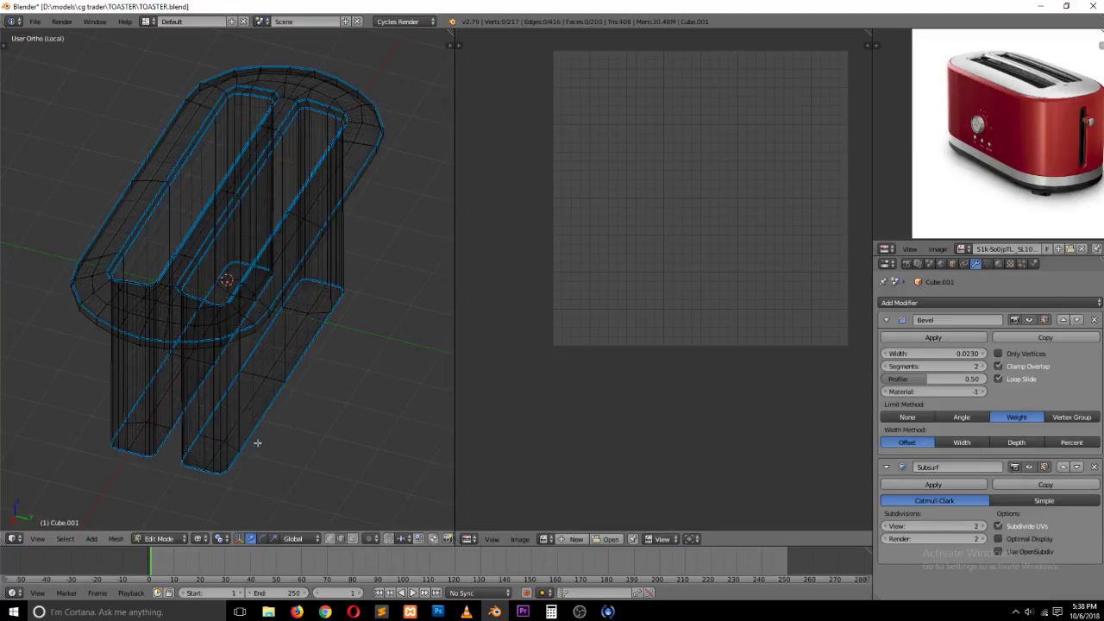
Step: Select the outer long edge and one end of a bread slot's underside outline, and hide the bevel weight edge overlay
{"action": "middle_click_drag", "start_coordinate": [256, 443], "coordinate": [291, 320]}
{"action": "key", "text": "z"}
{"action": "scroll", "coordinate": [270, 357], "scroll_direction": "up", "scroll_amount": 4}
{"action": "right_click", "coordinate": [304, 397], "text": "alt"}
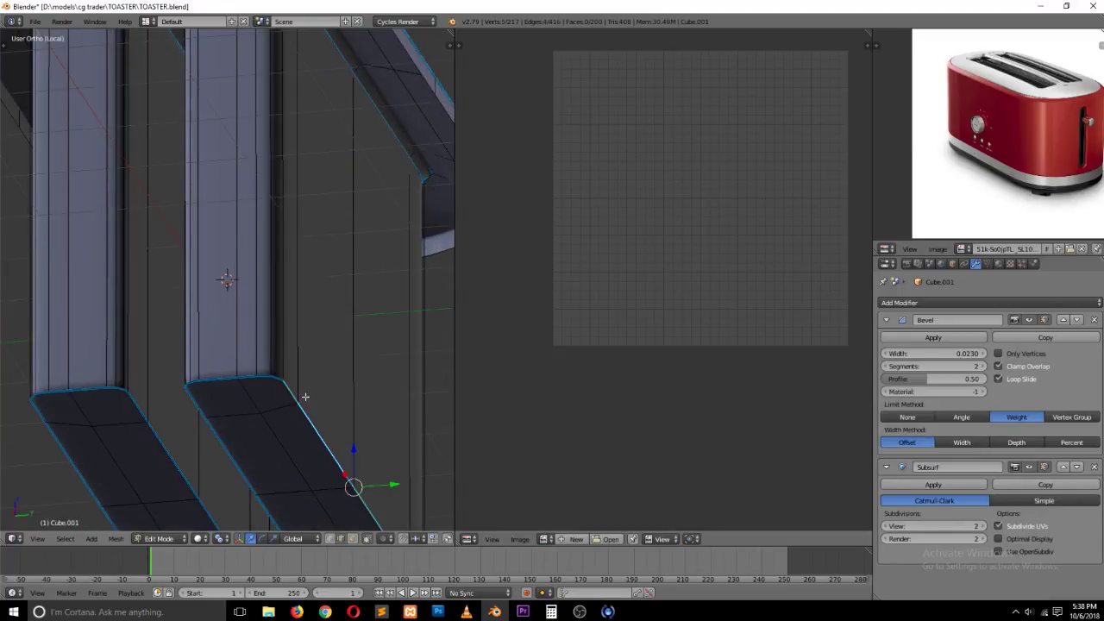
{"action": "right_click", "coordinate": [232, 376], "text": "alt+shift"}
{"action": "right_click", "coordinate": [255, 378], "text": "alt+shift"}
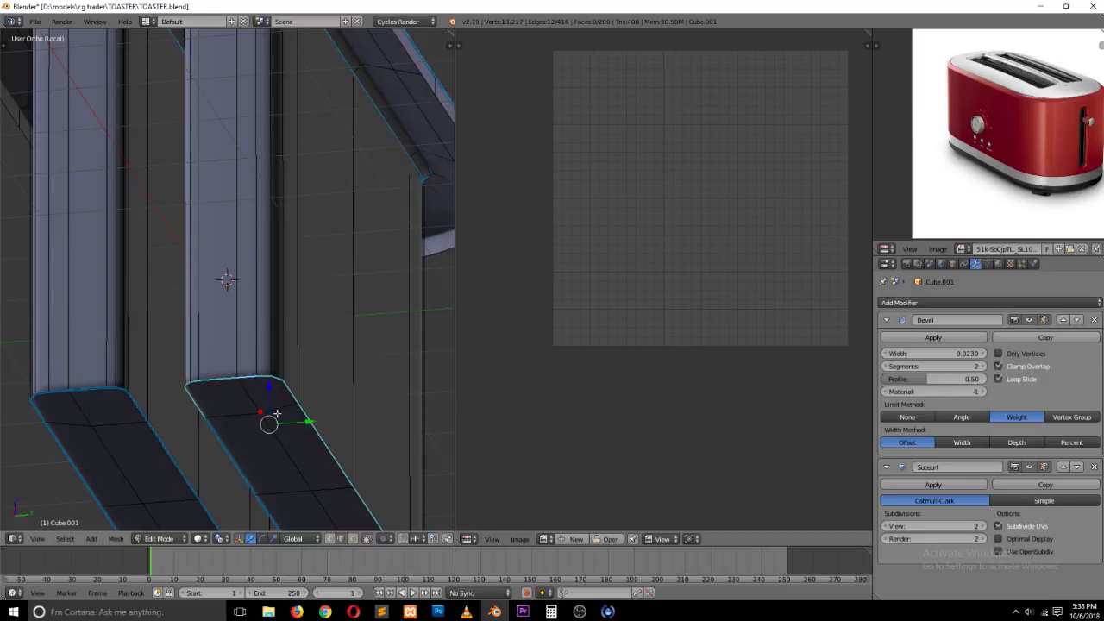
{"action": "key", "text": "n"}
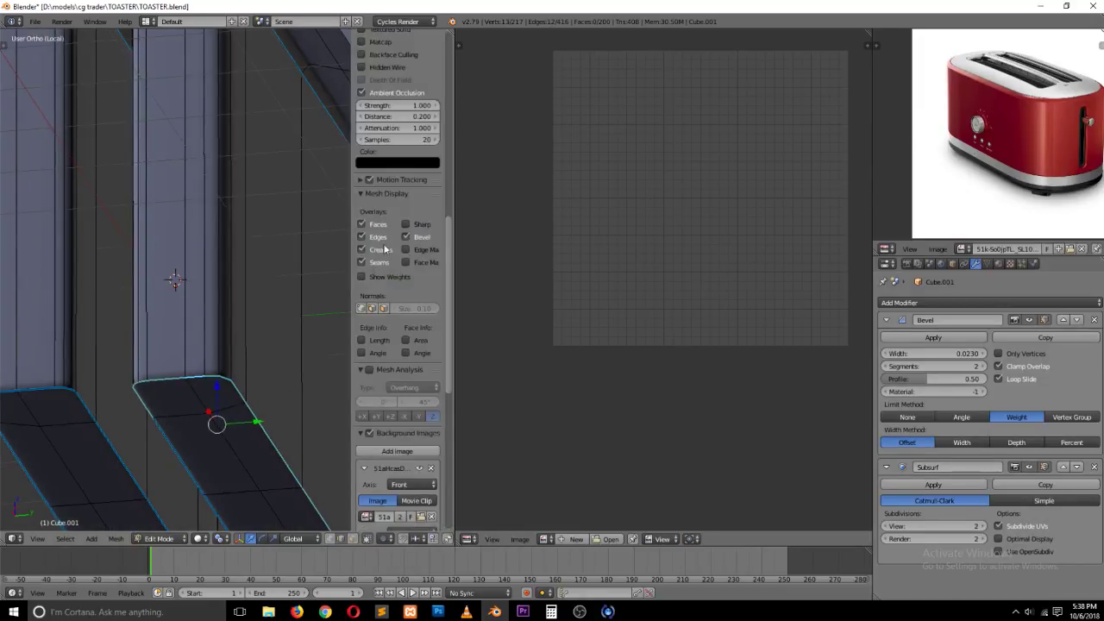
{"action": "left_click", "coordinate": [414, 238]}
Step: Add the inner long edge and far end of the same slot's underside to the selection, closing its outline
{"action": "right_click", "coordinate": [181, 445], "text": "alt+shift"}
{"action": "scroll", "coordinate": [195, 443], "scroll_direction": "down", "scroll_amount": 13, "text": "shift"}
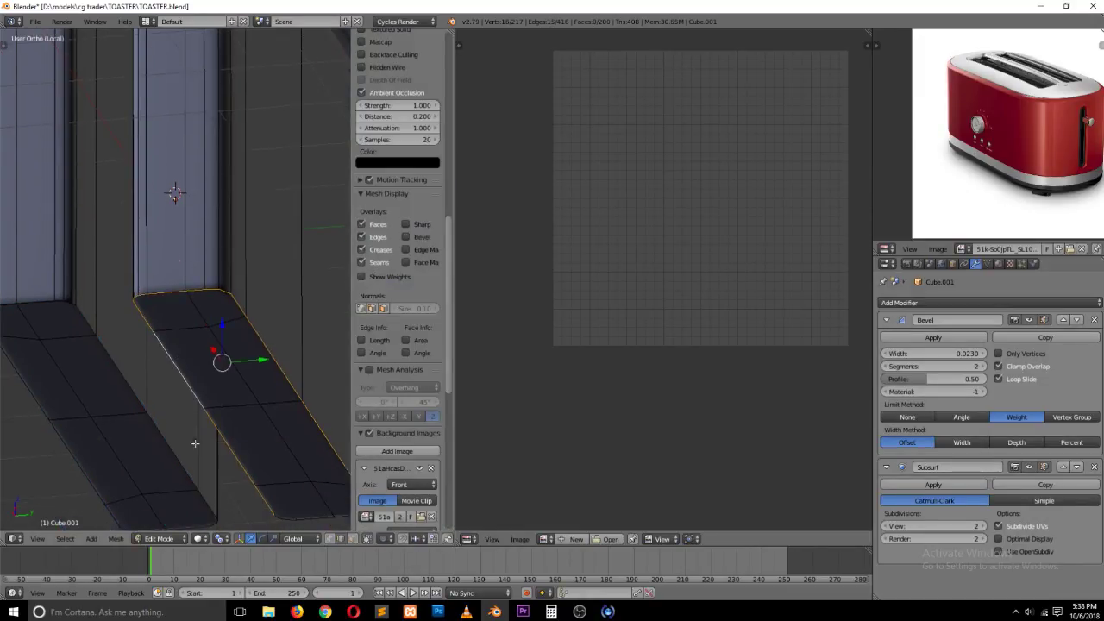
{"action": "right_click", "coordinate": [297, 422], "text": "alt+shift"}
{"action": "scroll", "coordinate": [297, 432], "scroll_direction": "down", "scroll_amount": 5, "text": "ctrl"}
{"action": "right_click", "coordinate": [263, 414], "text": "alt+shift"}
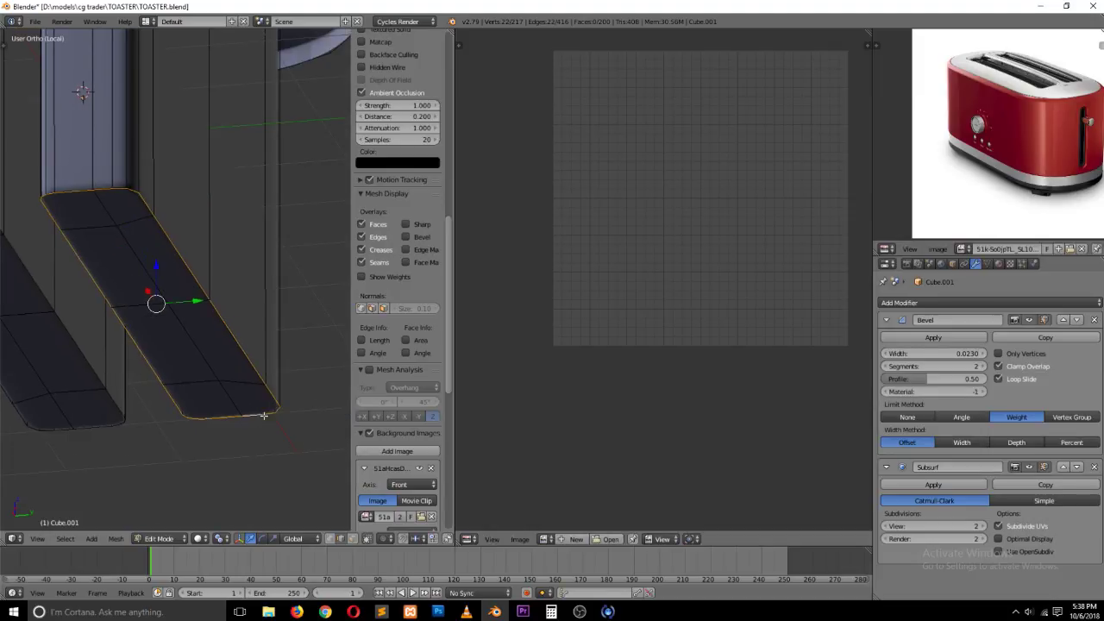
Step: Add the complete underside outline of the other bread slot to the edge selection
{"action": "scroll", "coordinate": [133, 438], "scroll_direction": "down", "scroll_amount": 4, "text": "ctrl"}
{"action": "right_click", "coordinate": [147, 432], "text": "alt+shift"}
{"action": "right_click", "coordinate": [155, 394], "text": "alt+shift"}
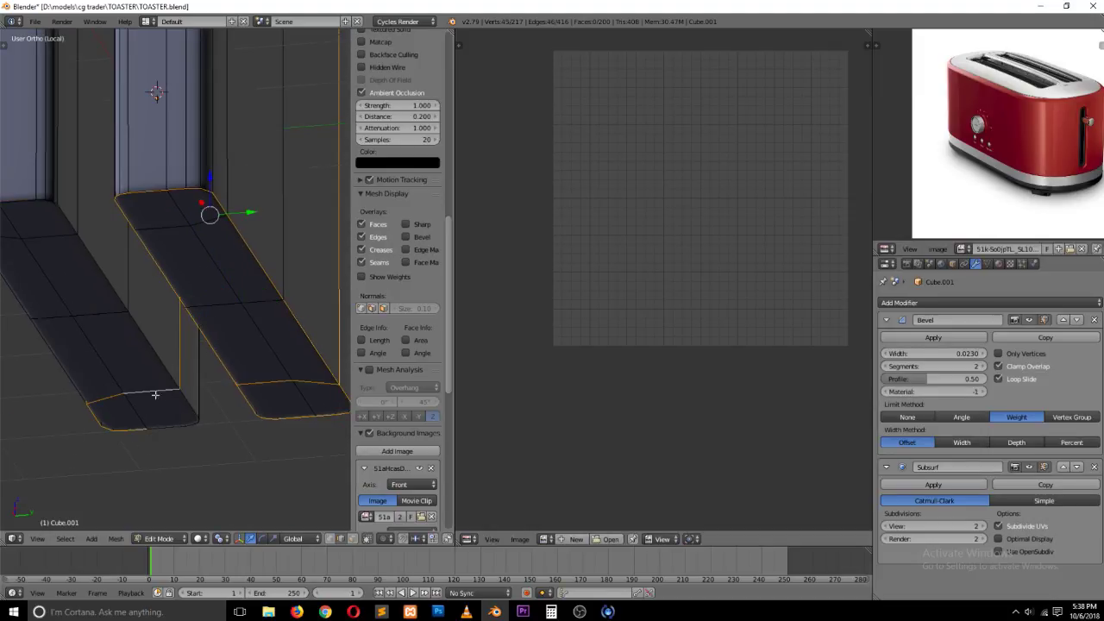
{"action": "key", "text": "ctrl+z"}
{"action": "right_click", "coordinate": [173, 419], "text": "alt+shift"}
{"action": "scroll", "coordinate": [175, 431], "scroll_direction": "down", "scroll_amount": 5, "text": "ctrl"}
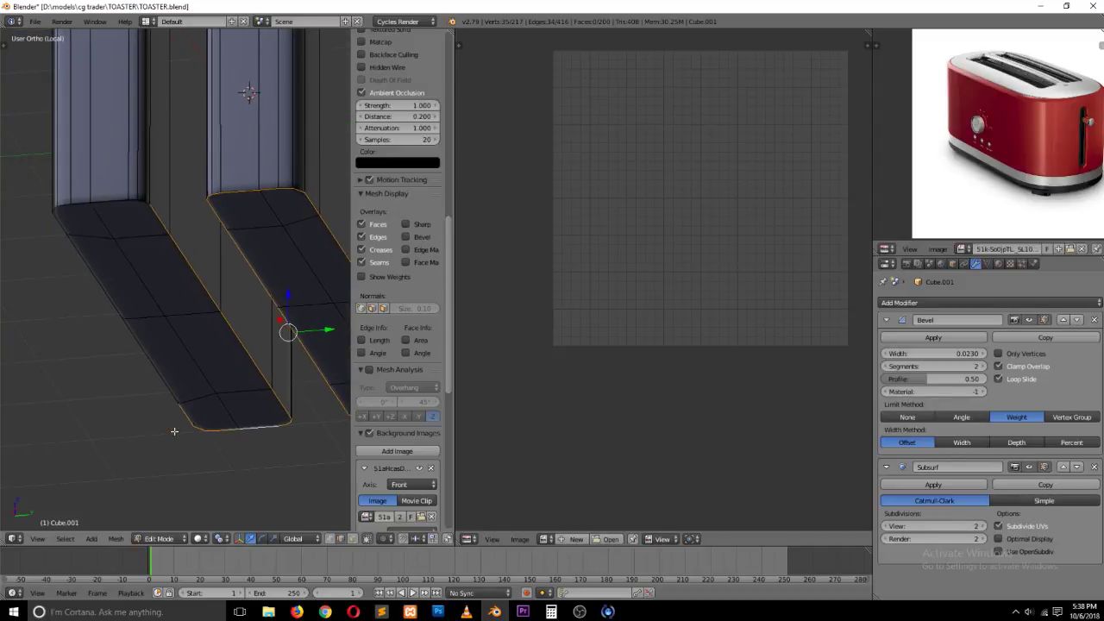
{"action": "right_click", "coordinate": [118, 199], "text": "alt+shift"}
{"action": "right_click", "coordinate": [81, 248], "text": "alt+shift"}
{"action": "right_click", "coordinate": [79, 201], "text": "alt+shift"}
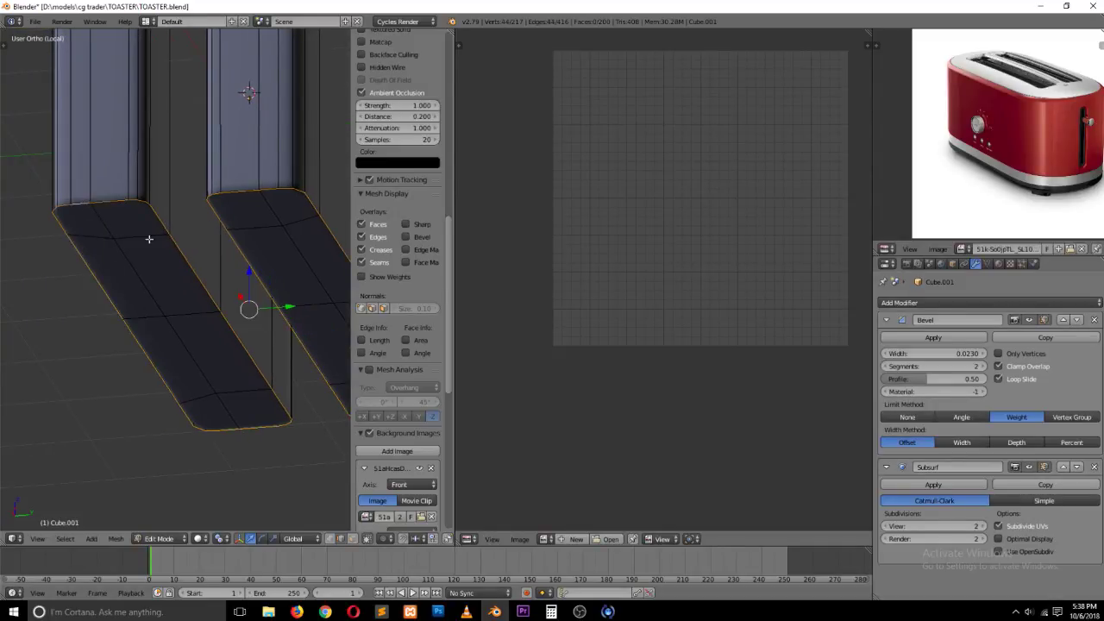
Step: Mark the selected underside outlines of both bread slots as seams and unwrap the whole top piece
{"action": "key", "text": "ctrl+e"}
{"action": "left_click", "coordinate": [157, 237]}
{"action": "key", "text": "a"}
{"action": "key", "text": "a"}
{"action": "key", "text": "u"}
{"action": "left_click", "coordinate": [168, 236]}
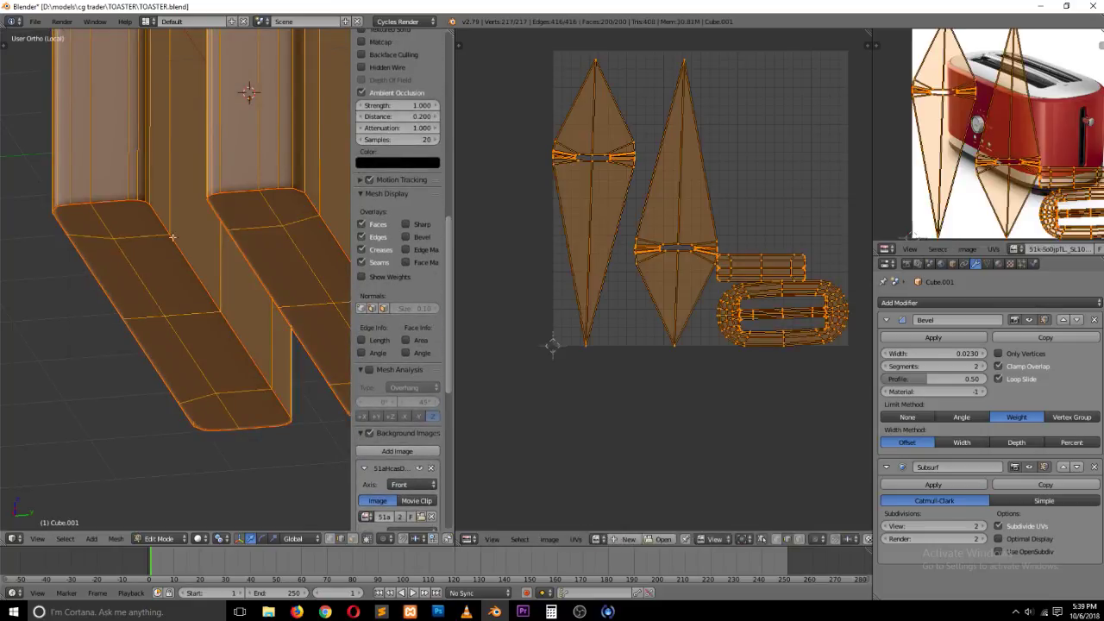
Step: Mark a seam along one vertical edge line down the wall of each bread slot
{"action": "middle_click_drag", "start_coordinate": [220, 243], "coordinate": [166, 249]}
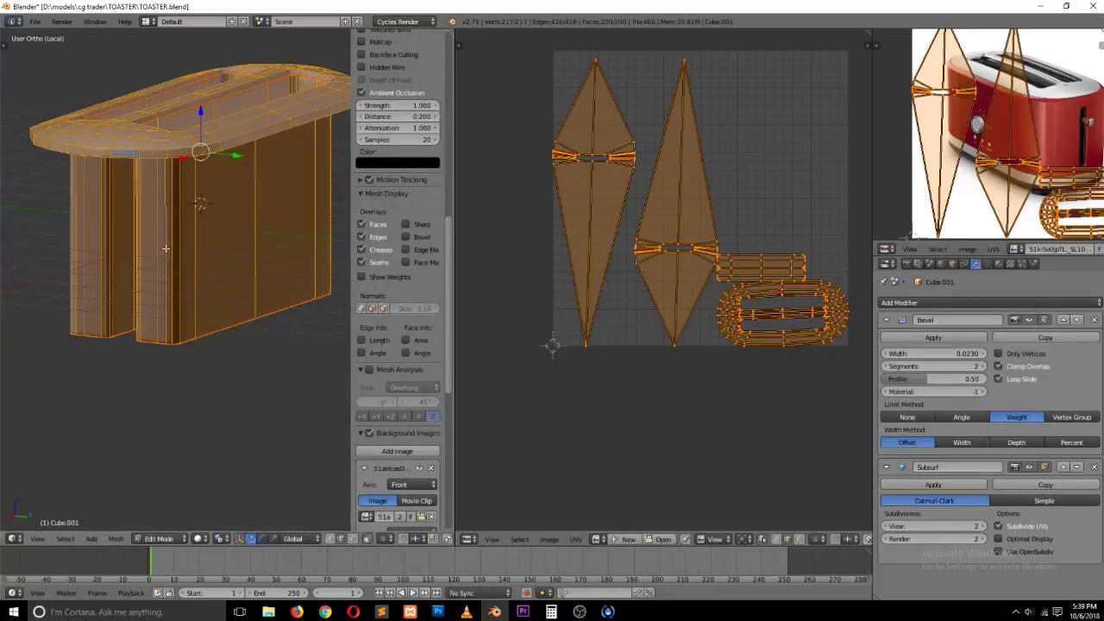
{"action": "key", "text": "a"}
{"action": "right_click", "coordinate": [103, 247], "text": "alt"}
{"action": "key", "text": "ctrl+e"}
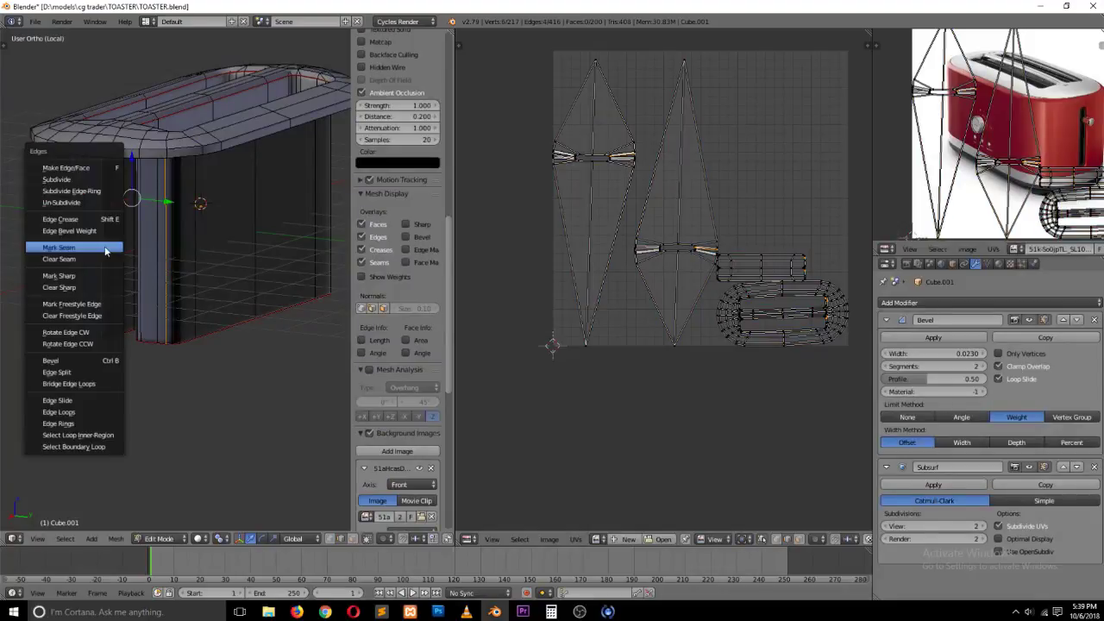
{"action": "left_click", "coordinate": [104, 248]}
Step: Unwrap the entire slotted top piece again, finish its mesh editing and bring back the full toaster from local view
{"action": "key", "text": "a"}
{"action": "key", "text": "u"}
{"action": "left_click", "coordinate": [105, 248]}
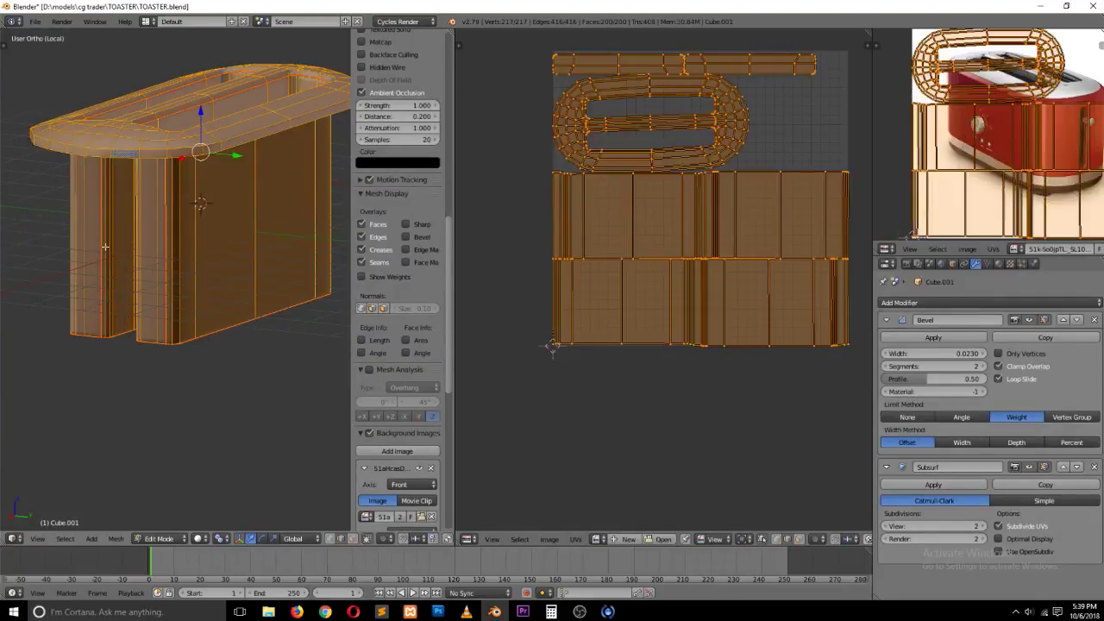
{"action": "key", "text": "Tab"}
{"action": "key", "text": "KP_Divide"}
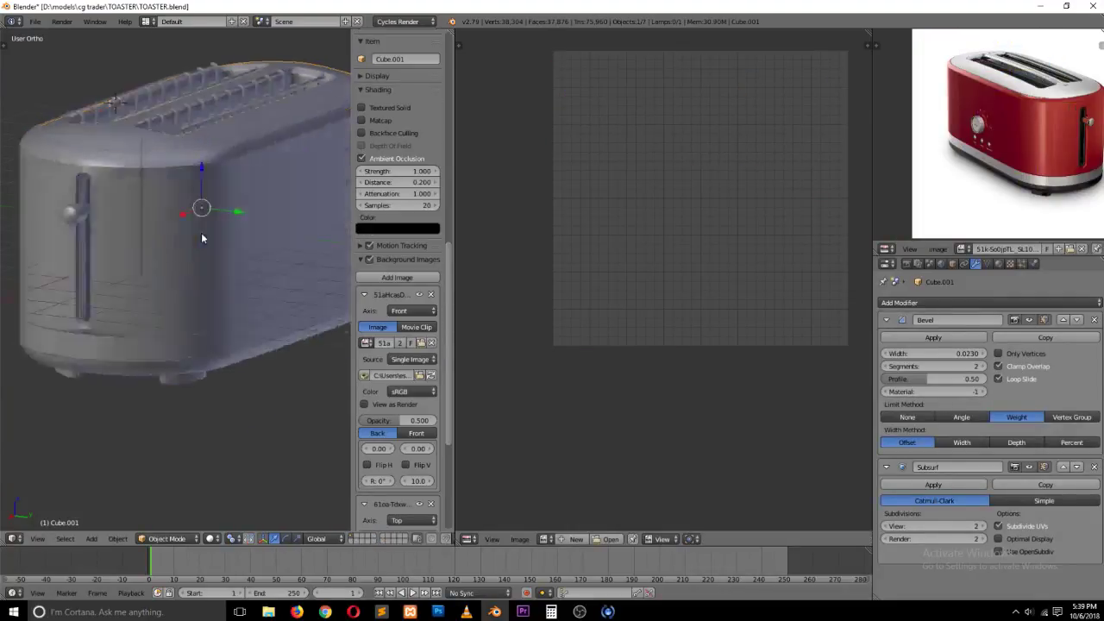
Step: Unwrap the whole wire rack mesh inside the bread slots using Smart UV Project with its default settings
{"action": "scroll", "coordinate": [207, 251], "scroll_direction": "down", "scroll_amount": 2}
{"action": "right_click", "coordinate": [221, 243]}
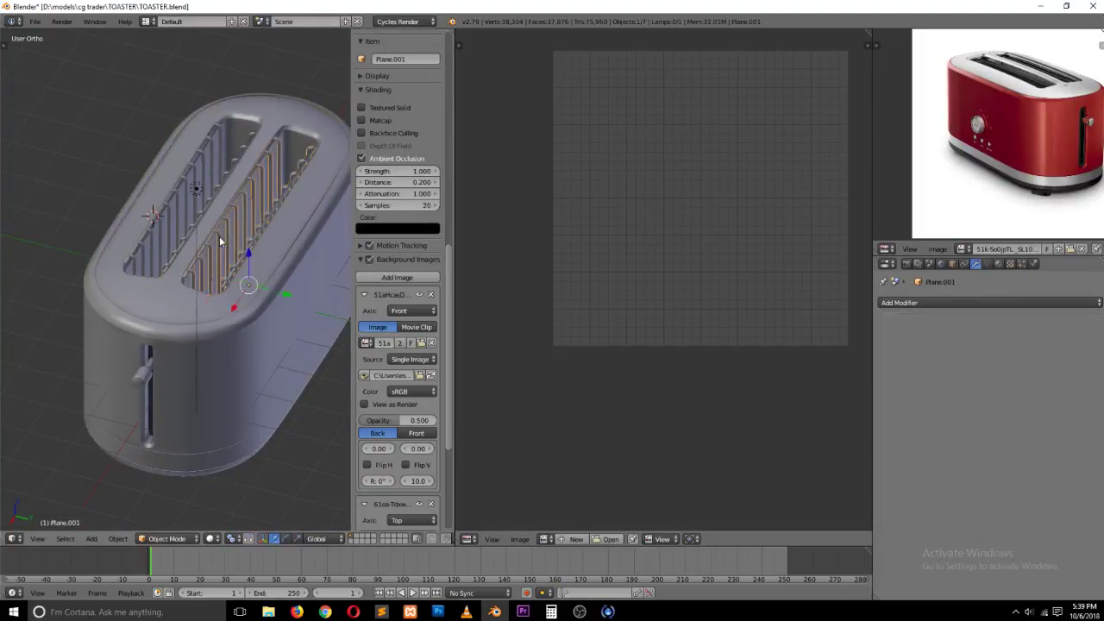
{"action": "key", "text": "Tab"}
{"action": "key", "text": "u"}
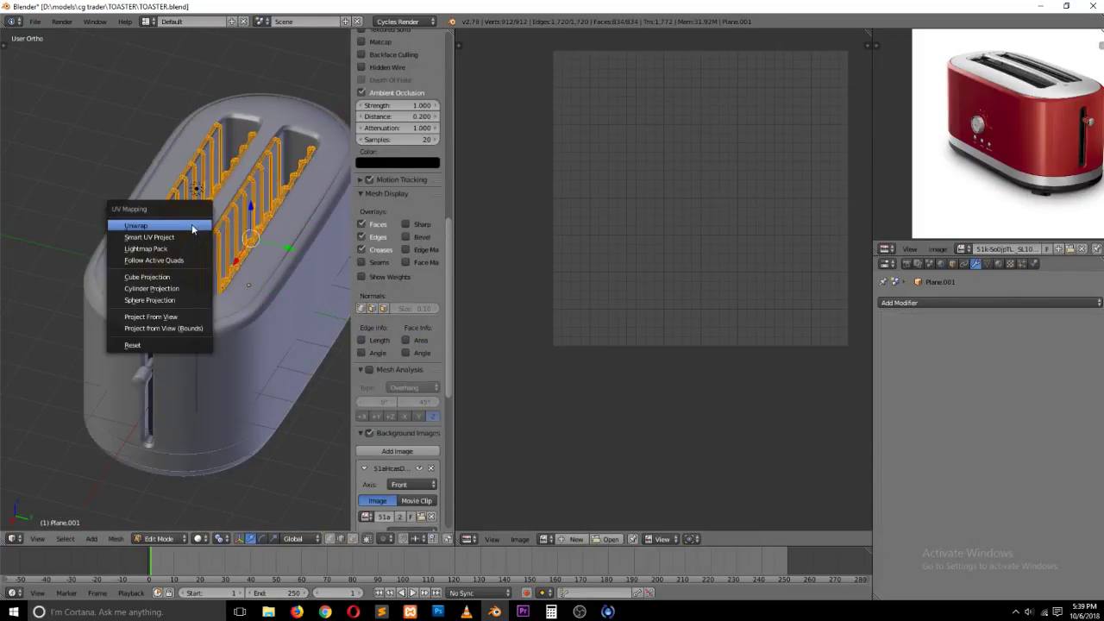
{"action": "left_click", "coordinate": [192, 238]}
{"action": "left_click", "coordinate": [239, 319]}
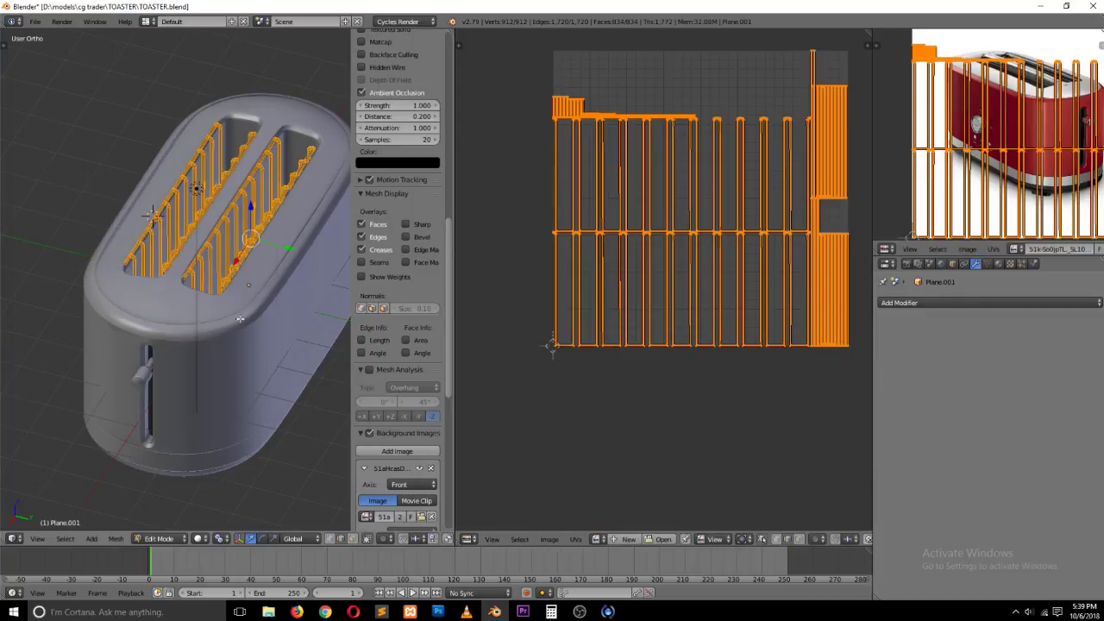
{"action": "key", "text": "Tab"}
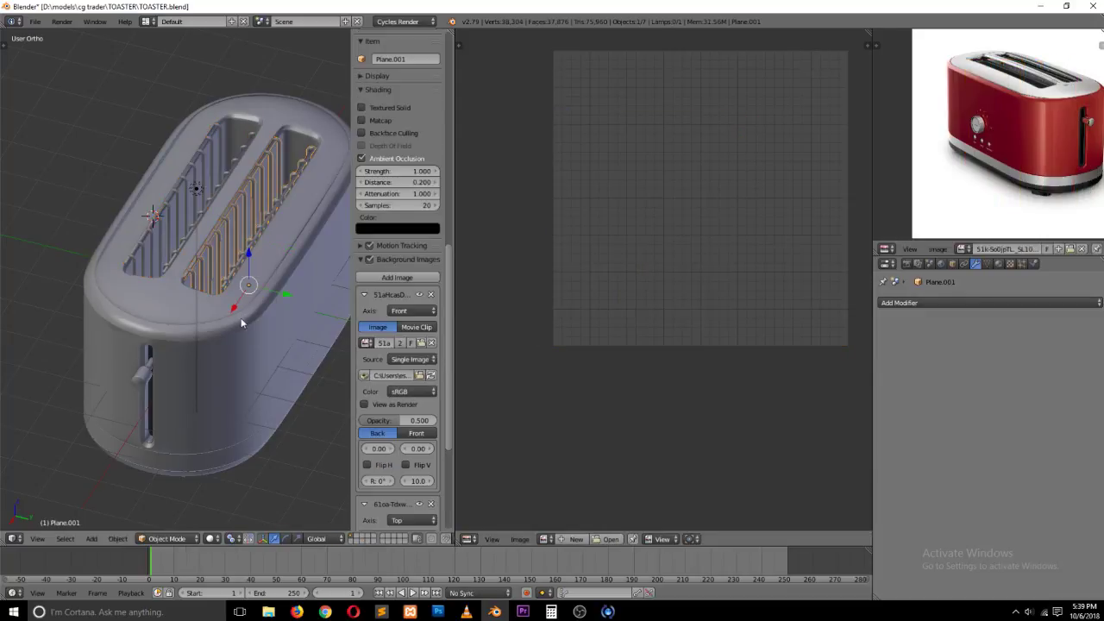
Step: Open the lever knob on the toaster's end for mesh editing and isolate it in local view
{"action": "right_click", "coordinate": [159, 380]}
{"action": "key", "text": "Tab"}
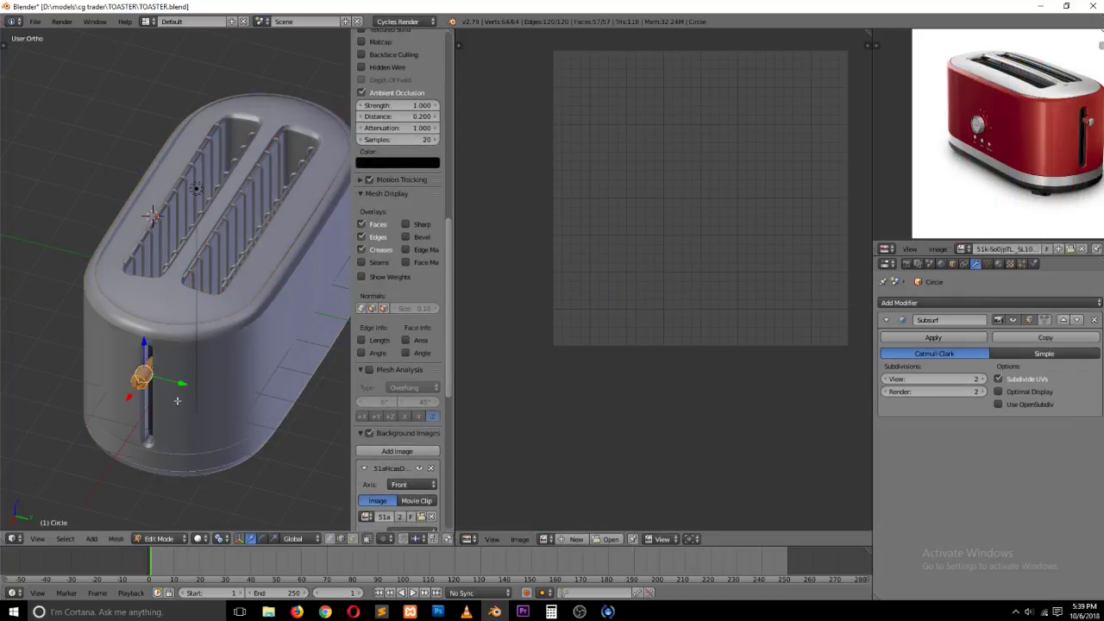
{"action": "key", "text": "KP_Divide"}
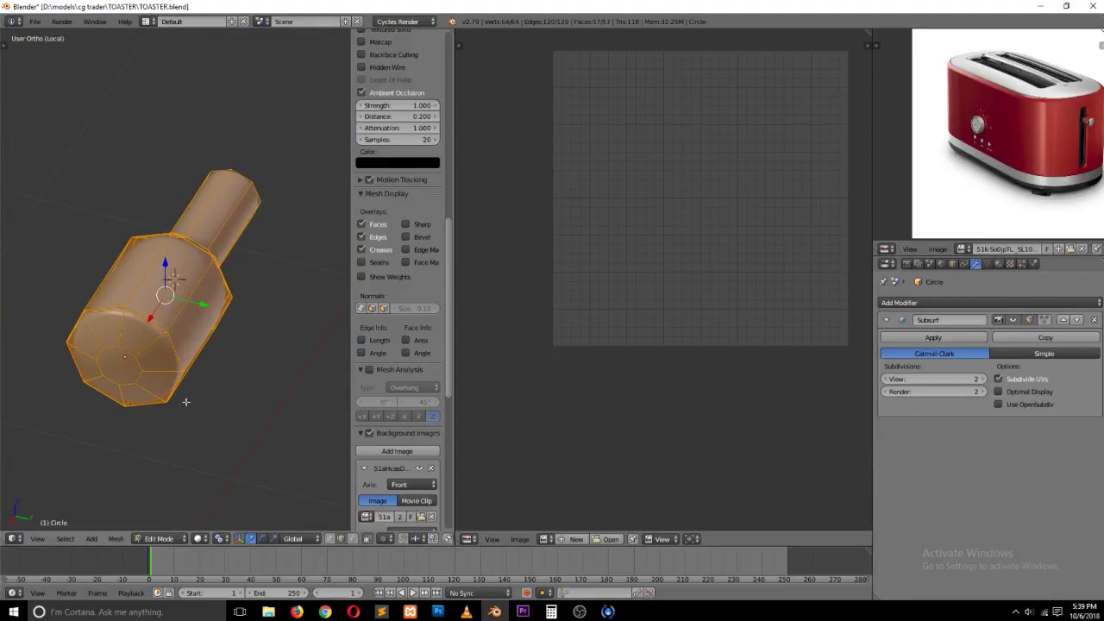
Step: Mark seams around the front edge loop of the lever handle and along one lengthwise edge loop
{"action": "middle_click_drag", "start_coordinate": [186, 401], "coordinate": [143, 365]}
{"action": "key", "text": "ctrl+Tab"}
{"action": "key", "text": "ctrl+Tab"}
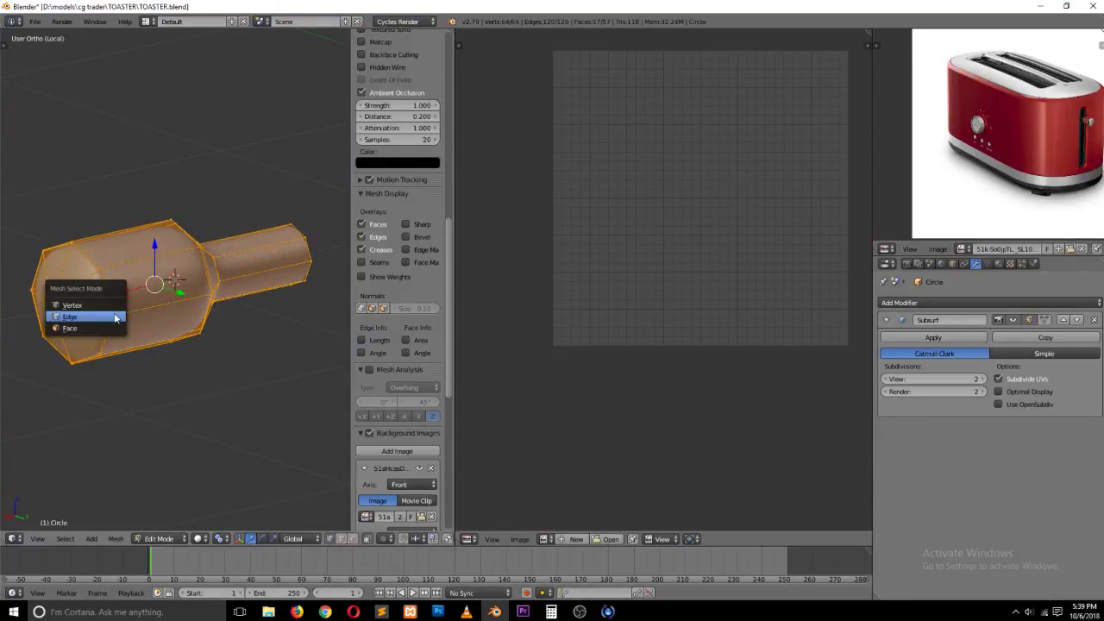
{"action": "left_click", "coordinate": [116, 318]}
{"action": "right_click", "coordinate": [111, 295], "text": "alt"}
{"action": "right_click", "coordinate": [160, 252], "text": "alt+shift"}
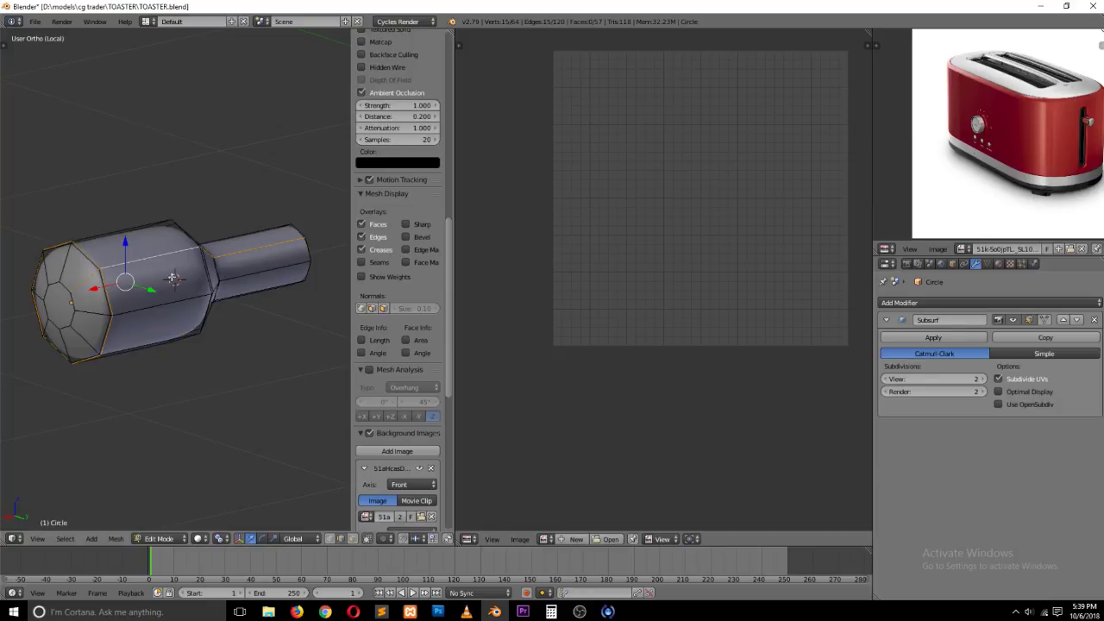
{"action": "key", "text": "ctrl+e"}
{"action": "left_click", "coordinate": [172, 276]}
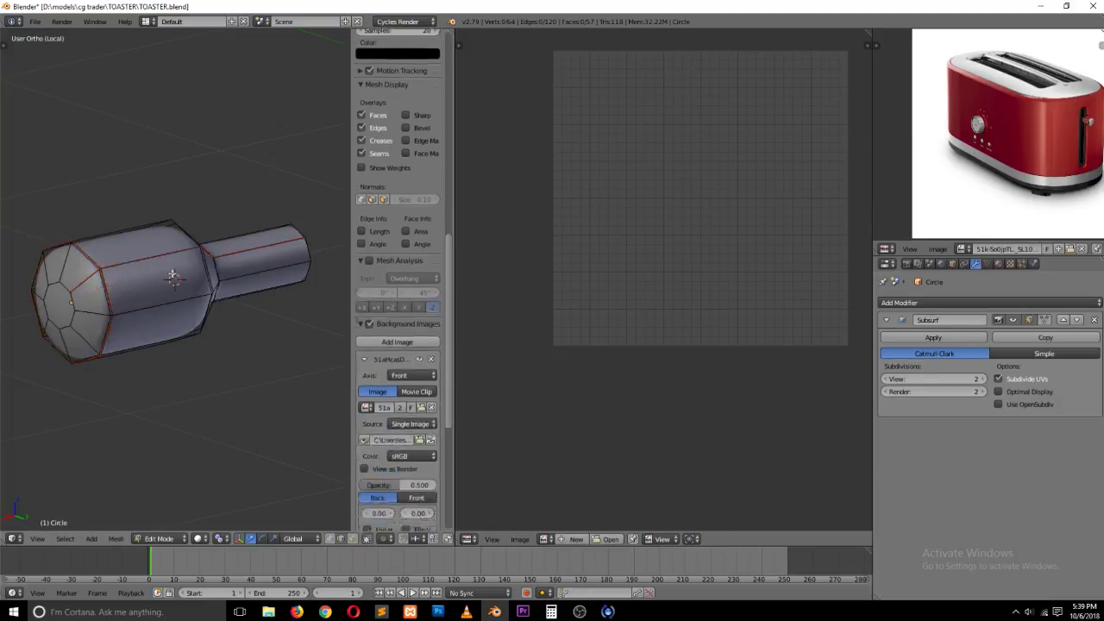
Step: Unwrap the whole lever handle mesh, then return to Object Mode and leave local view
{"action": "key", "text": "a"}
{"action": "key", "text": "a"}
{"action": "key", "text": "u"}
{"action": "left_click", "coordinate": [172, 276]}
{"action": "left_click", "coordinate": [164, 361]}
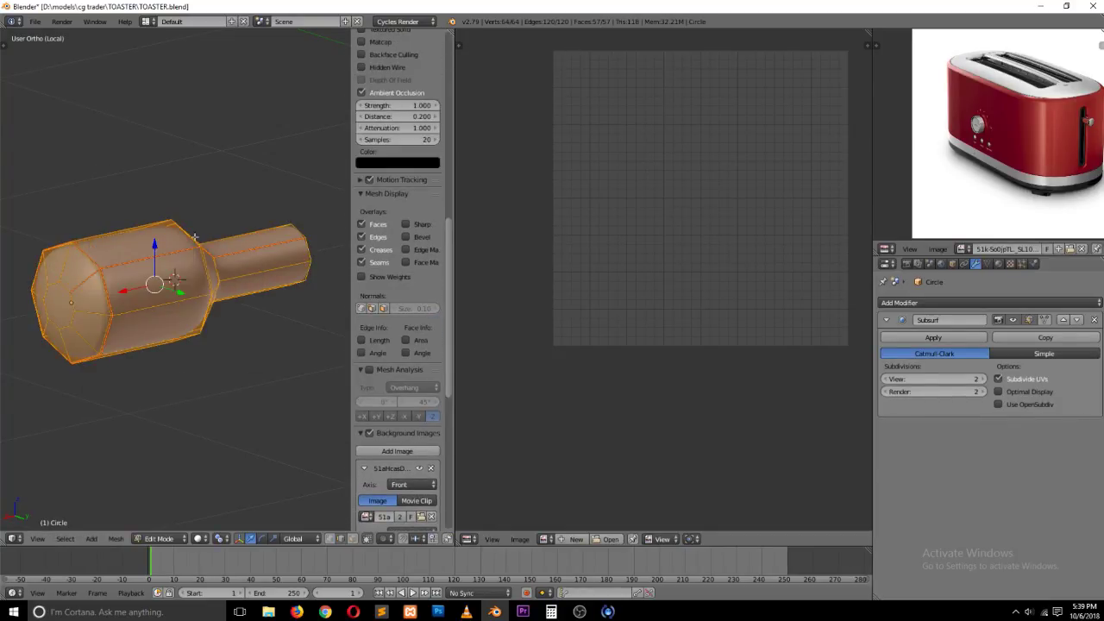
{"action": "key", "text": "u"}
{"action": "left_click", "coordinate": [197, 223]}
{"action": "key", "text": "Tab"}
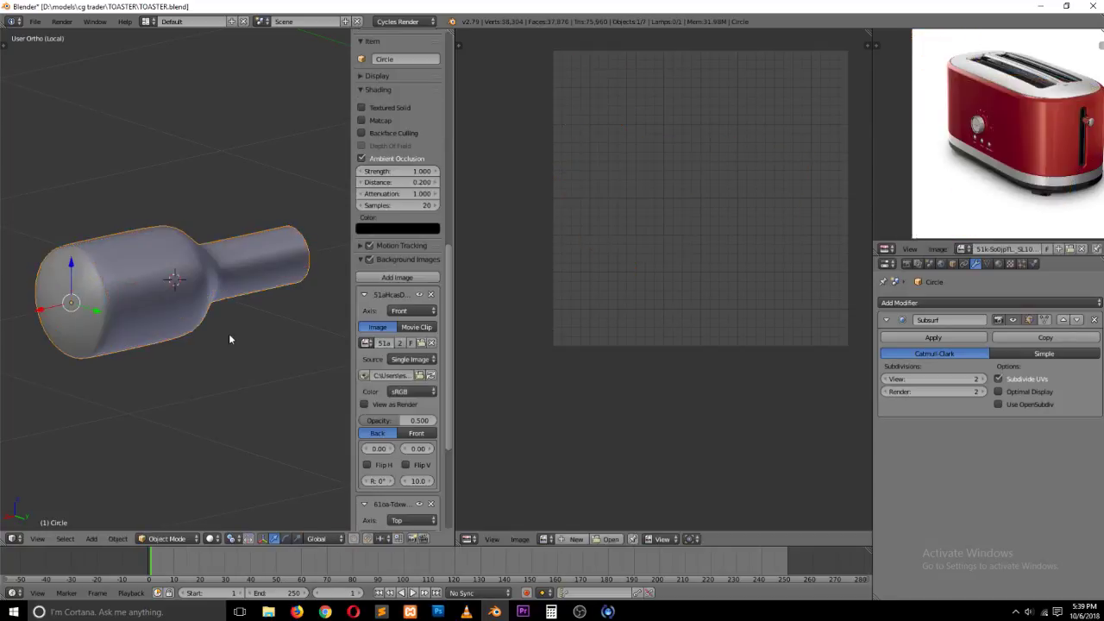
{"action": "key", "text": "KP_Divide"}
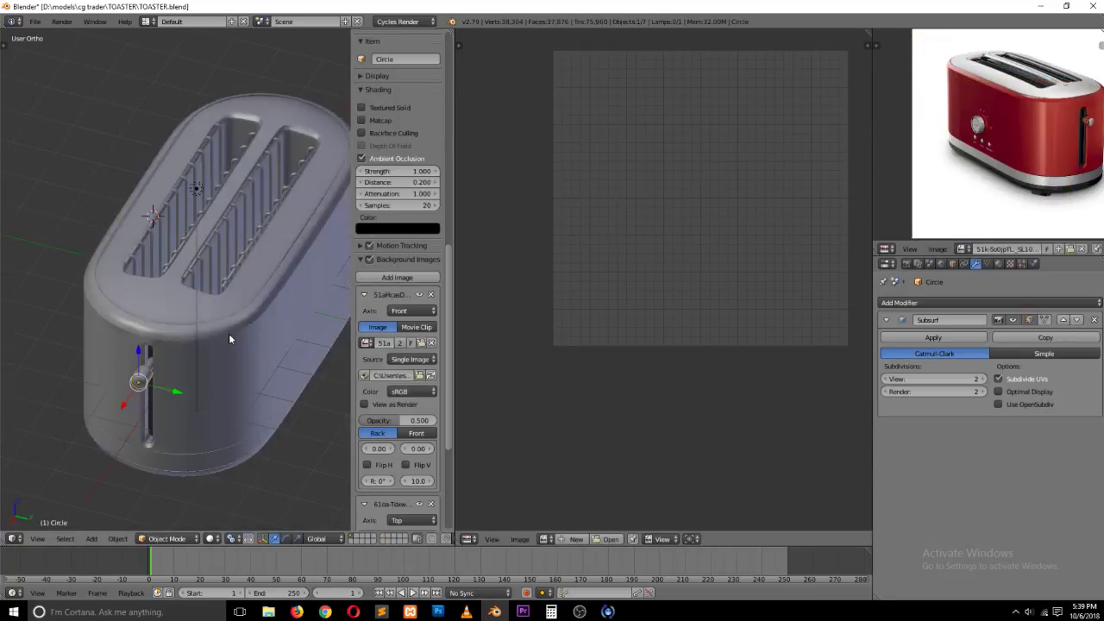
Step: Join the lever handle and the toaster's top panel into the main body object
{"action": "right_click", "coordinate": [185, 343], "text": "shift"}
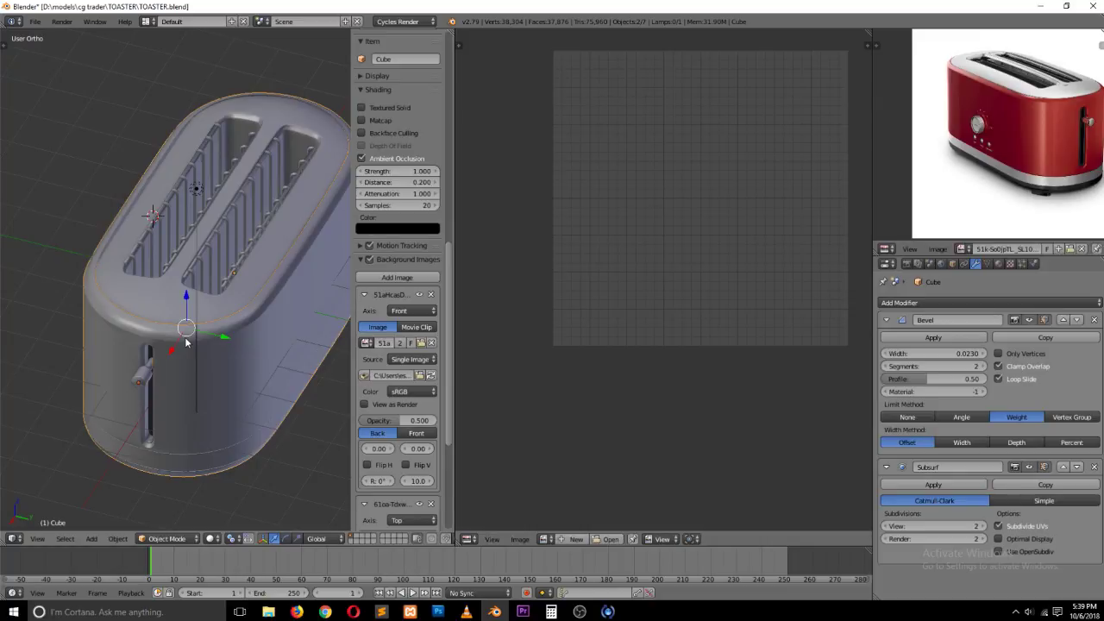
{"action": "right_click", "coordinate": [185, 343]}
{"action": "right_click", "coordinate": [170, 324]}
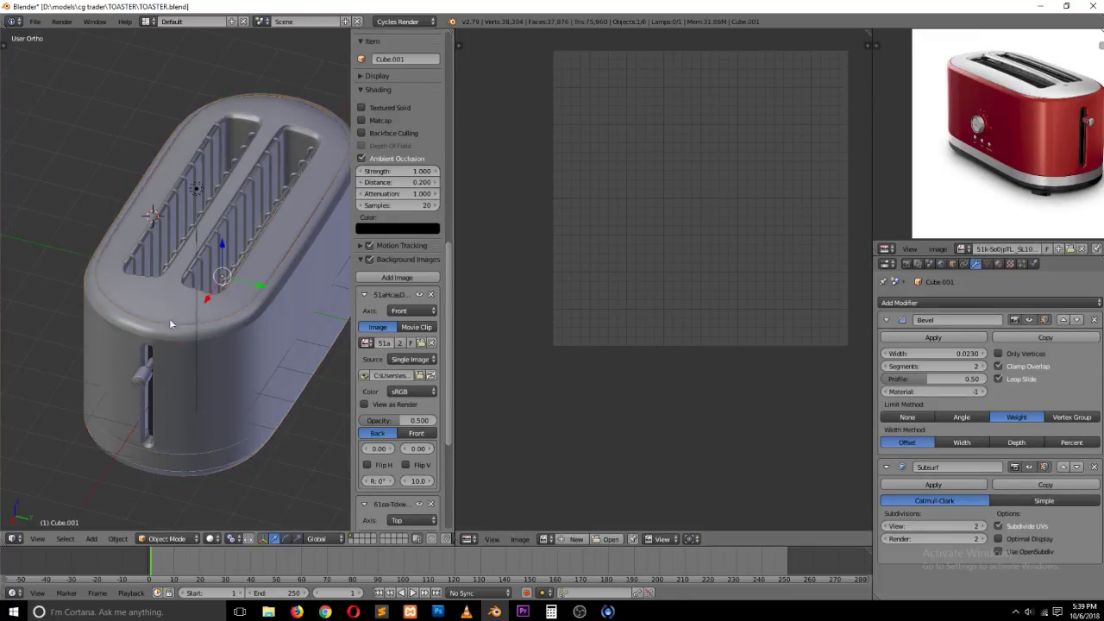
{"action": "right_click", "coordinate": [172, 366], "text": "shift"}
{"action": "key", "text": "ctrl+j"}
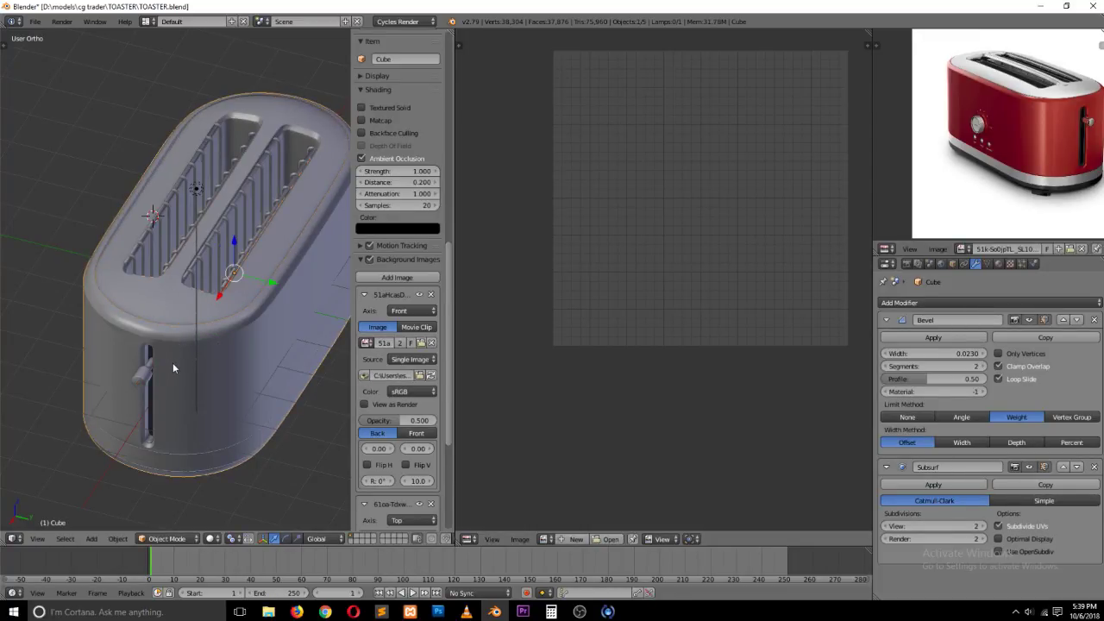
Step: Unwrap the entire joined toaster mesh into a new UV layout and return to Object Mode
{"action": "key", "text": "Tab"}
{"action": "key", "text": "u"}
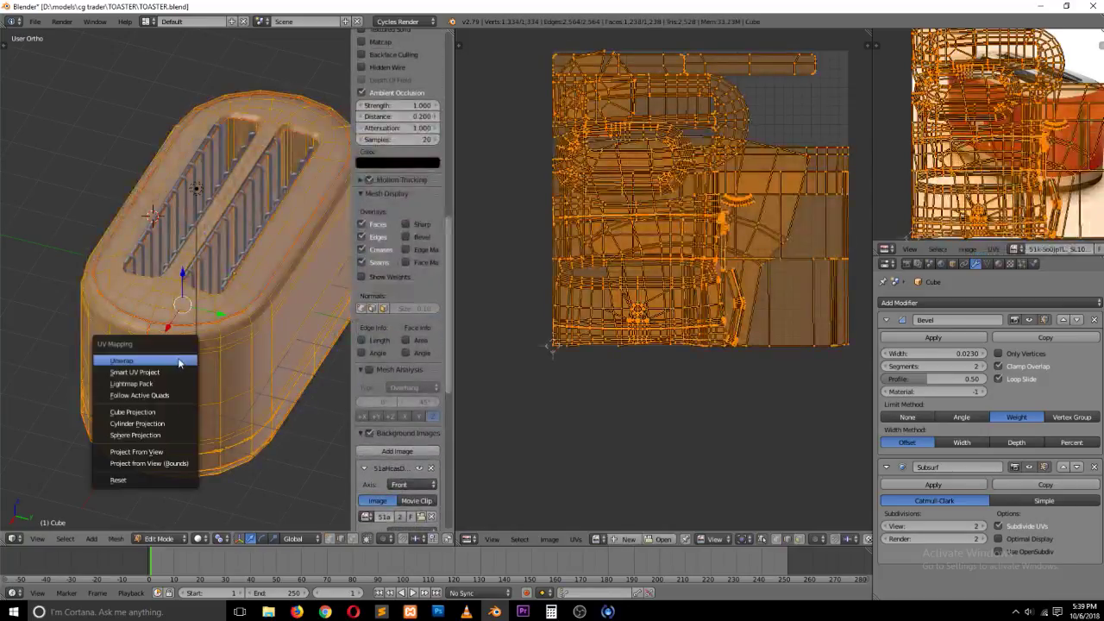
{"action": "left_click", "coordinate": [181, 360]}
{"action": "key", "text": "Tab"}
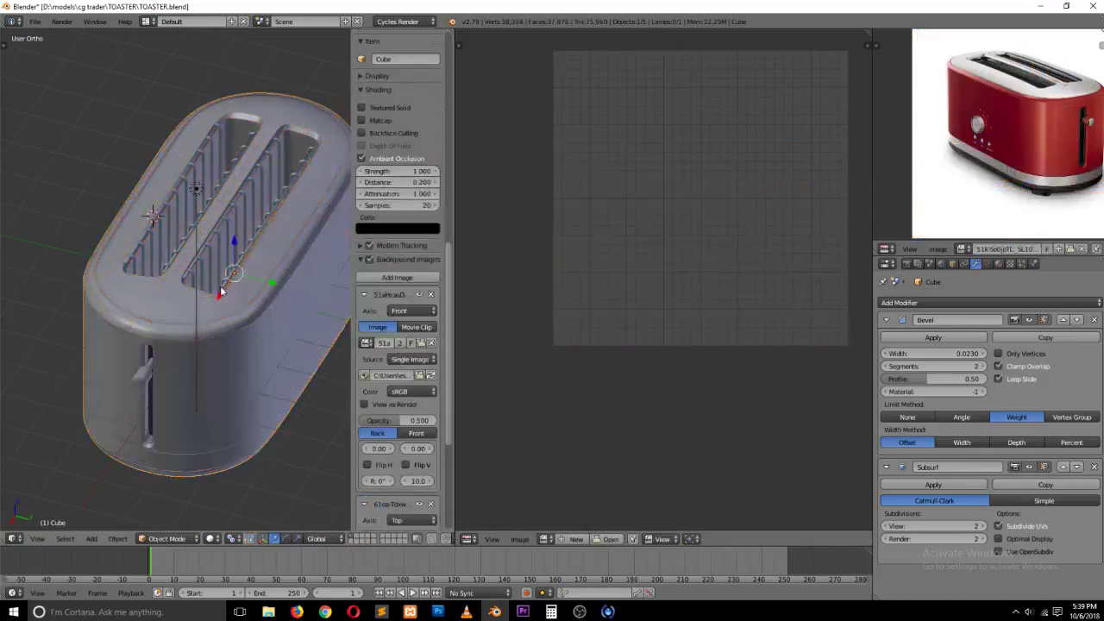
{"action": "key", "text": "Tab"}
{"action": "key", "text": "Tab"}
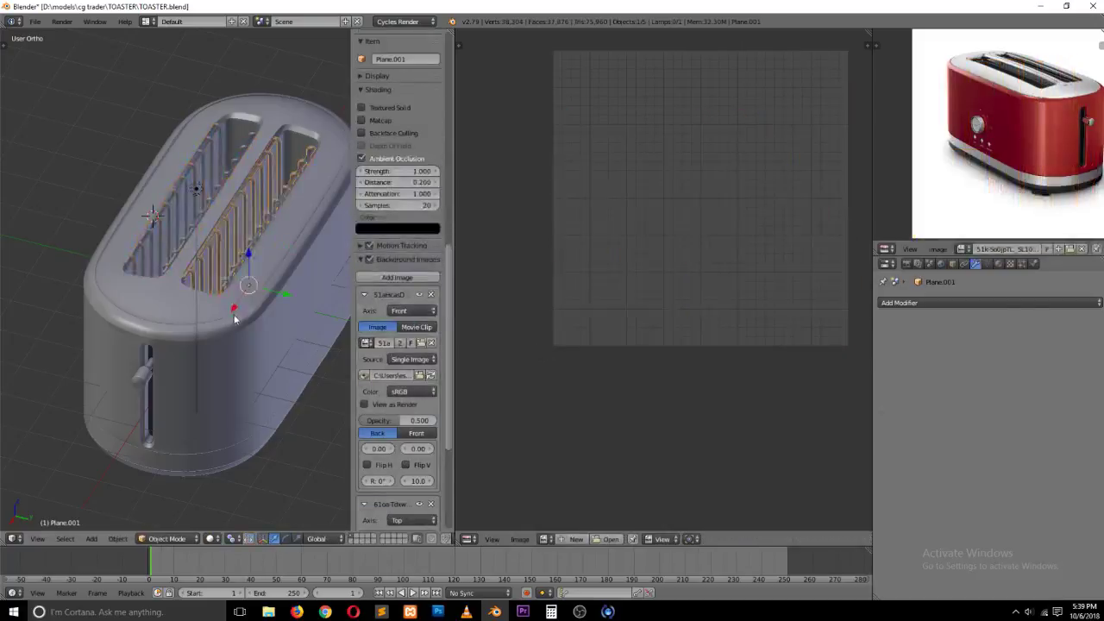
{"action": "key", "text": "g"}
{"action": "right_click", "coordinate": [98, 251]}
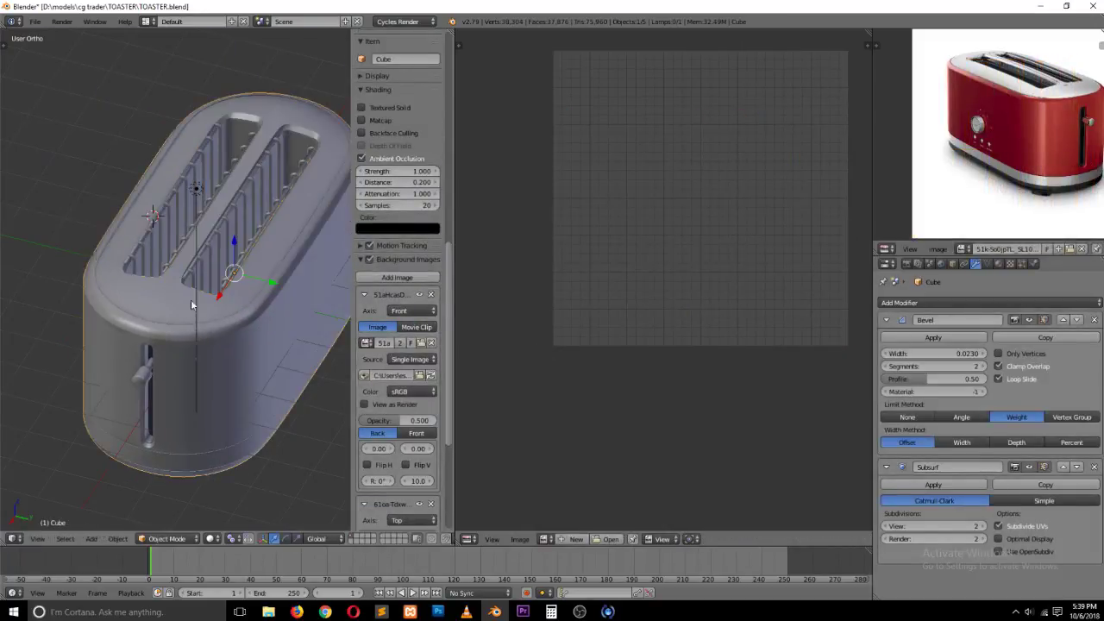
{"action": "key", "text": "a"}
{"action": "right_click", "coordinate": [219, 345]}
Step: Export the joined toaster's UV layout as TOASTER uvs.png in the TOASTER folder and return to Object Mode
{"action": "key", "text": "Tab"}
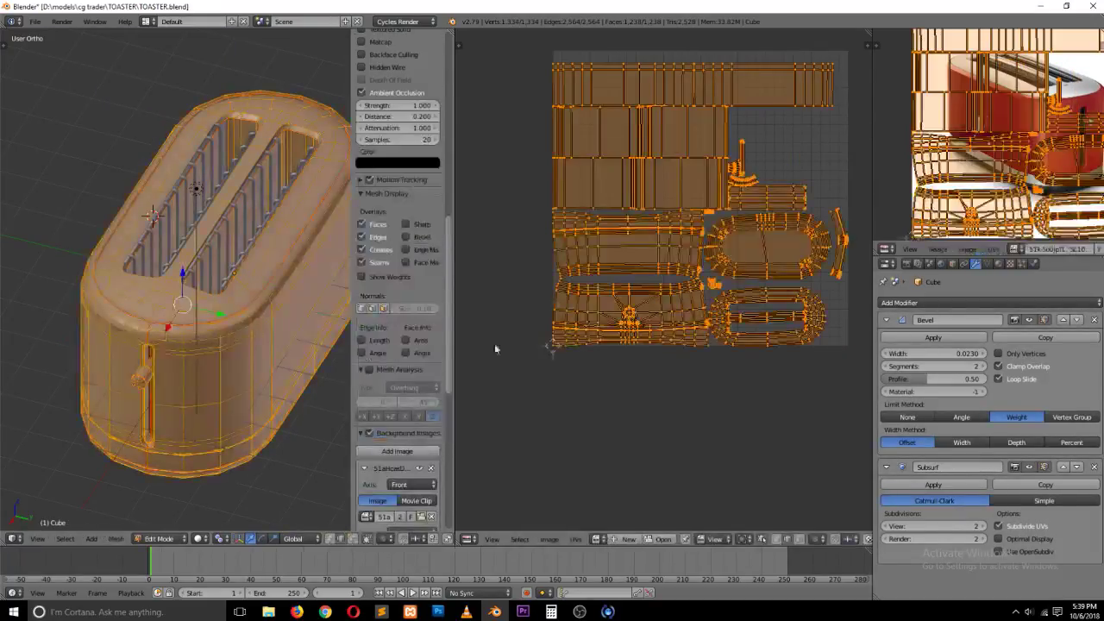
{"action": "scroll", "coordinate": [617, 347], "scroll_direction": "up", "scroll_amount": 3}
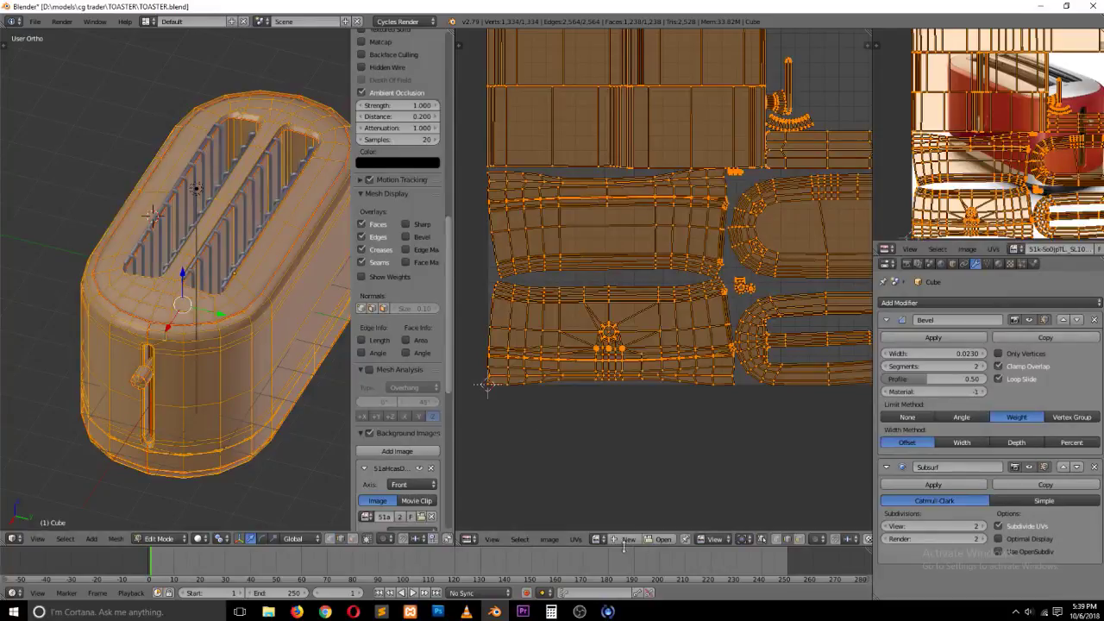
{"action": "left_click", "coordinate": [577, 539]}
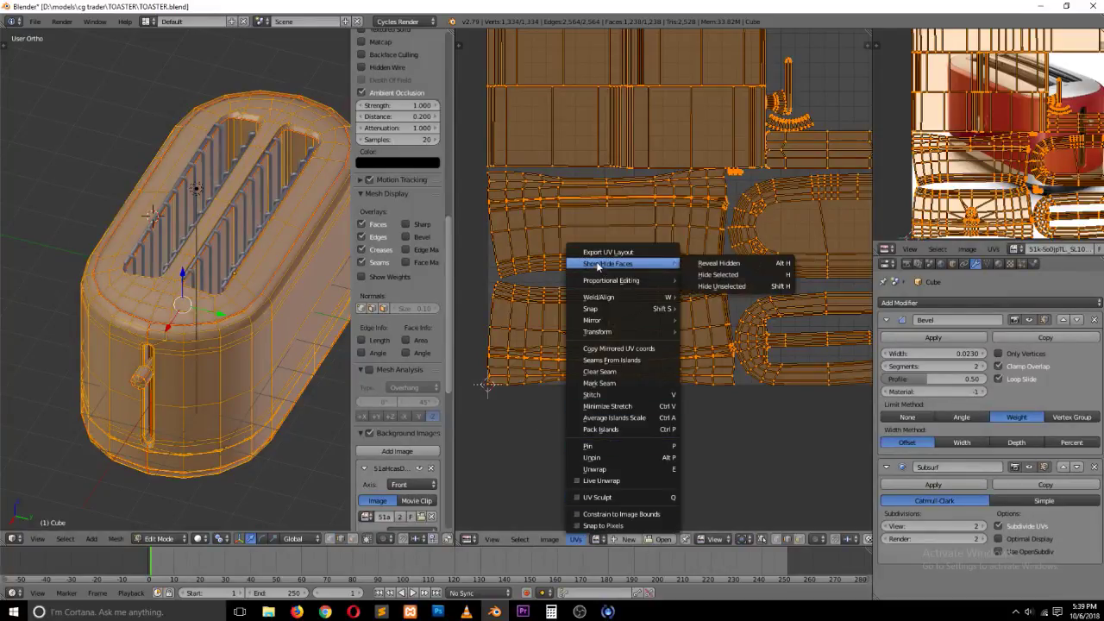
{"action": "left_click", "coordinate": [608, 255]}
{"action": "left_click", "coordinate": [280, 66]}
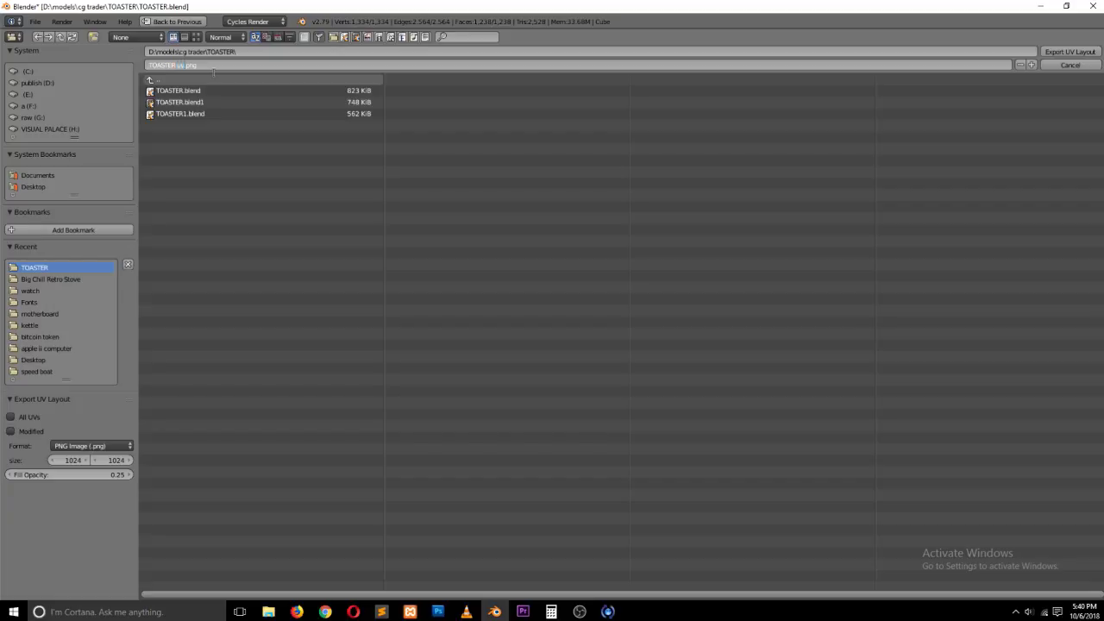
{"action": "key", "text": "Return"}
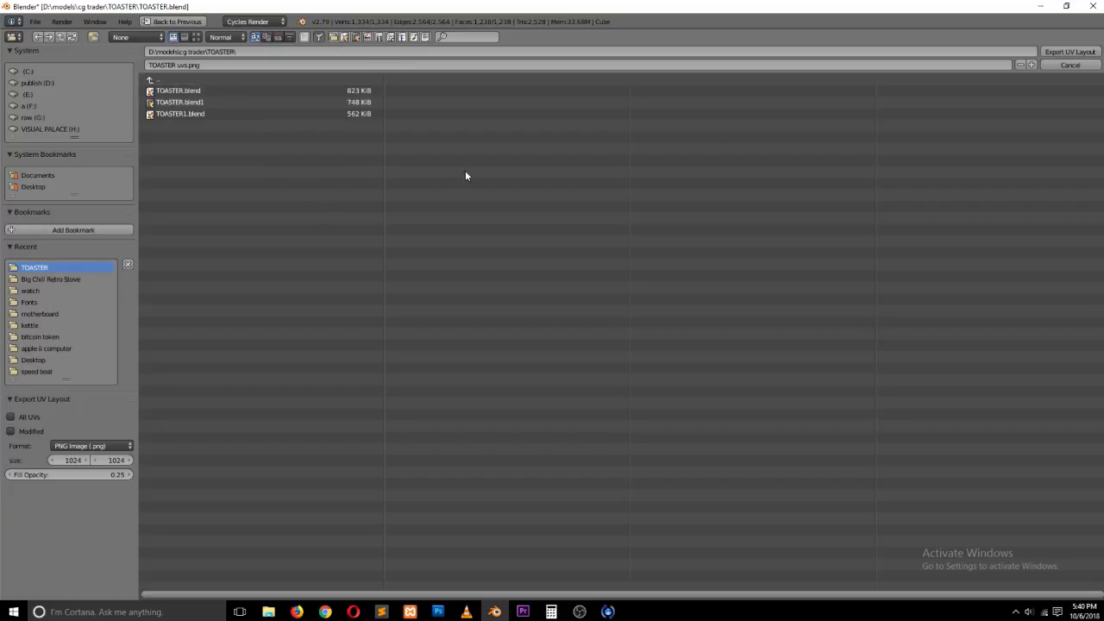
{"action": "left_click", "coordinate": [1069, 52]}
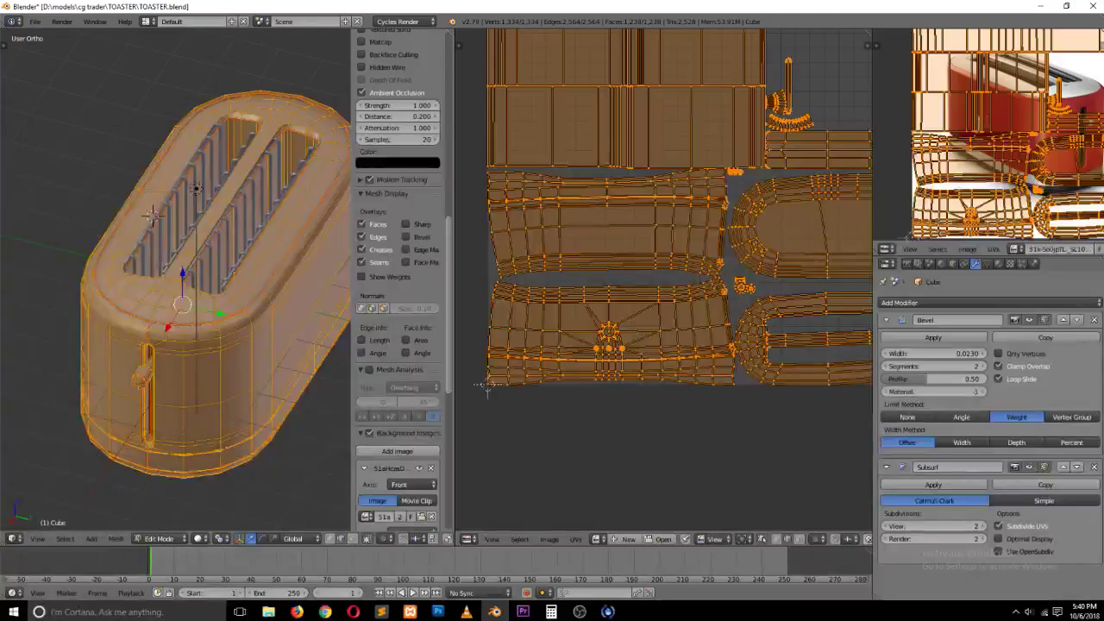
{"action": "key", "text": "Tab"}
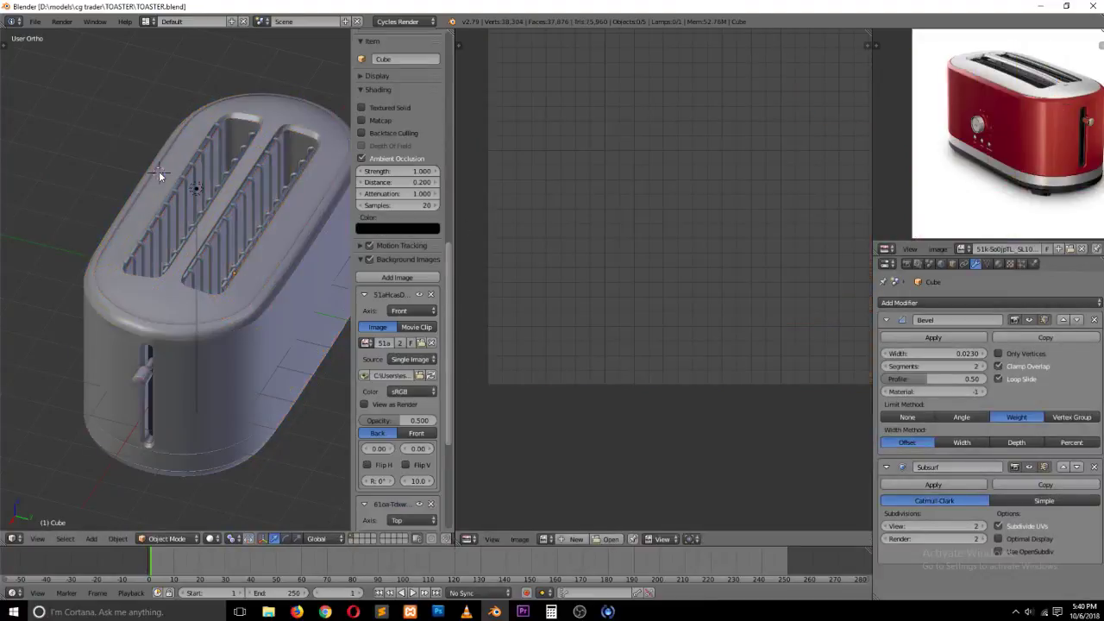
Step: Switch to Photoshop, move the front-view toaster photo aside and close the 201.psd document
{"action": "mouse_move", "coordinate": [438, 610]}
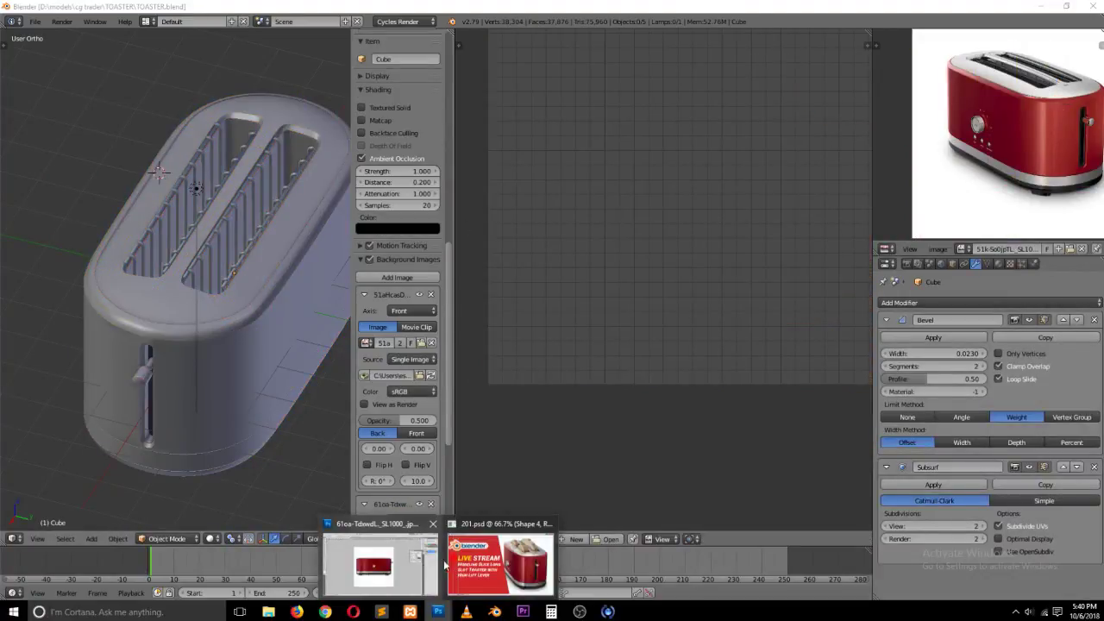
{"action": "left_click", "coordinate": [500, 561]}
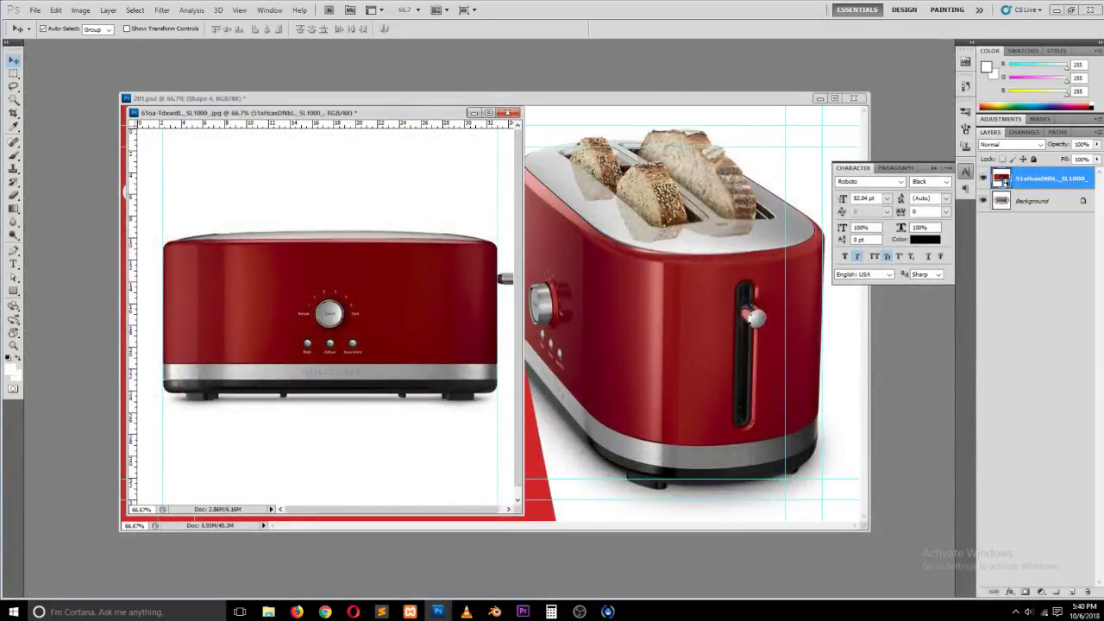
{"action": "key", "text": "alt+Tab"}
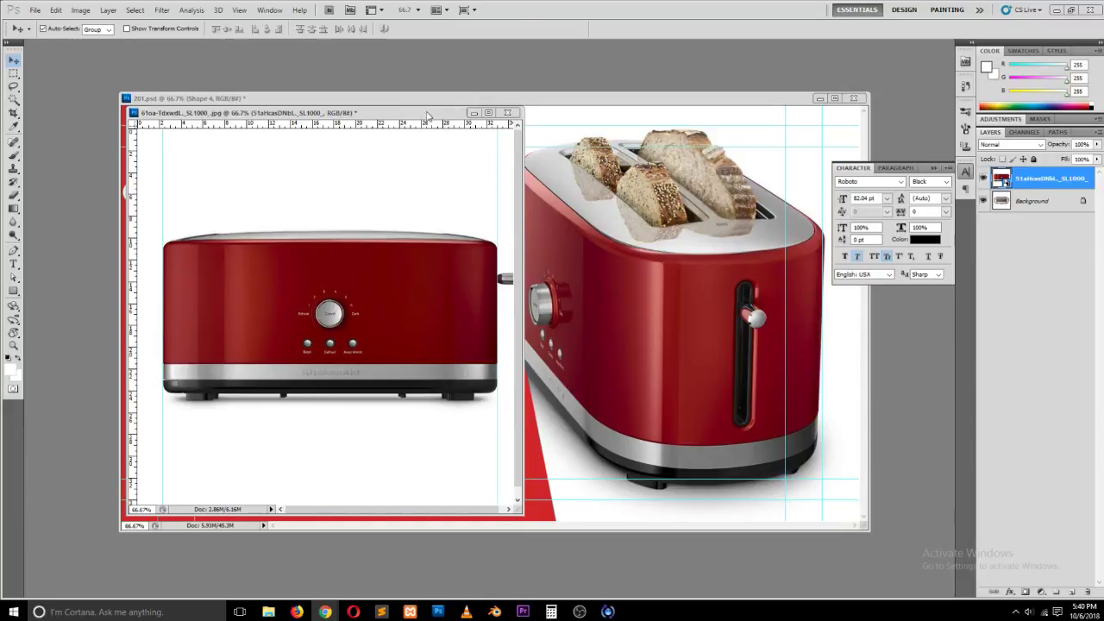
{"action": "left_click_drag", "start_coordinate": [427, 114], "coordinate": [344, 87]}
{"action": "left_click", "coordinate": [815, 97]}
{"action": "left_click", "coordinate": [853, 97]}
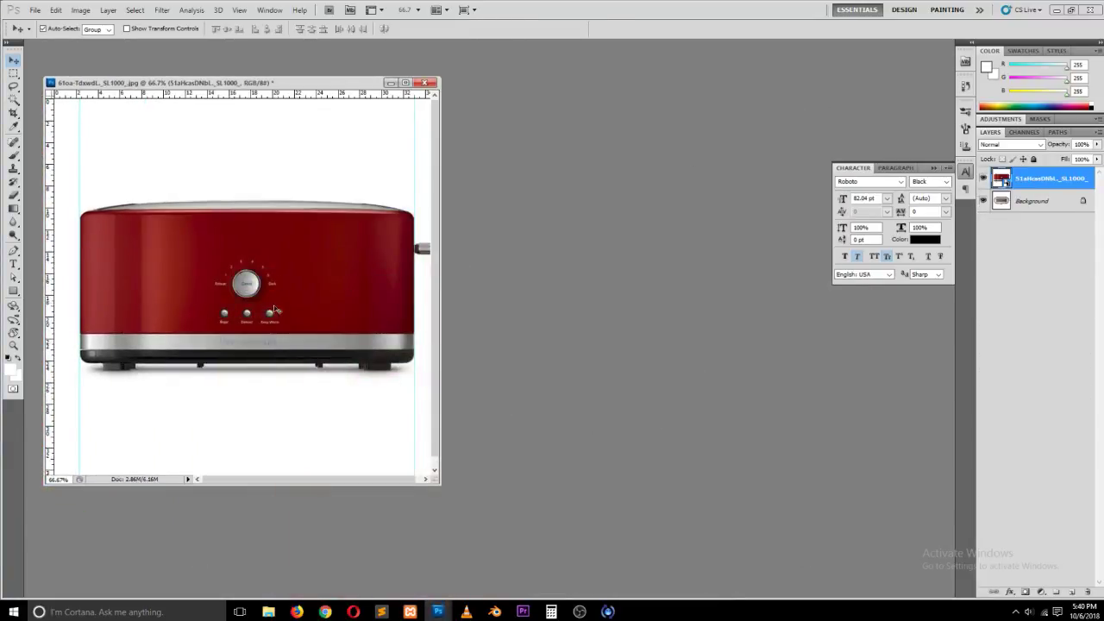
{"action": "scroll", "coordinate": [244, 345], "scroll_direction": "up", "scroll_amount": 3, "text": "alt"}
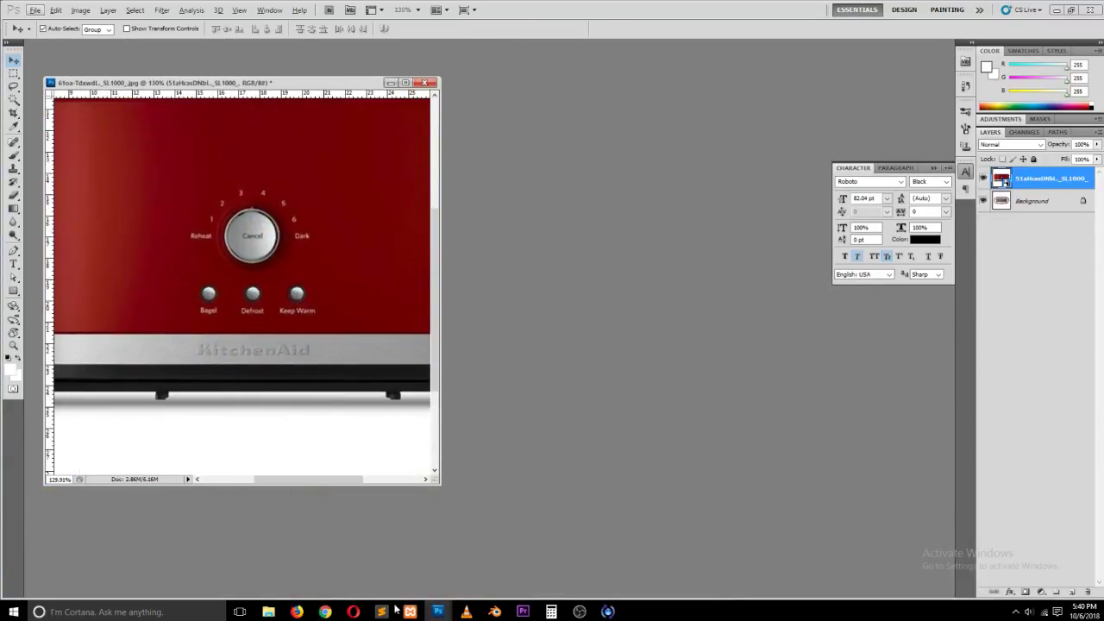
Step: Open TOASTER uvs.png from the cg trader TOASTER folder in Photoshop and float it as its own window
{"action": "left_click", "coordinate": [269, 611]}
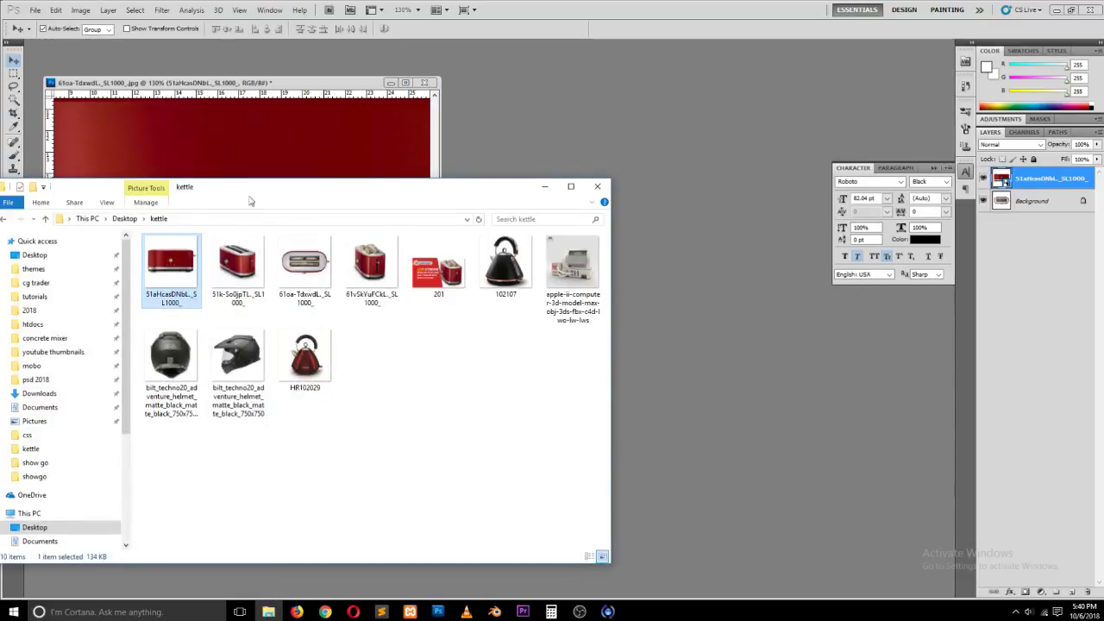
{"action": "left_click_drag", "start_coordinate": [250, 200], "coordinate": [490, 179]}
{"action": "left_click", "coordinate": [276, 262]}
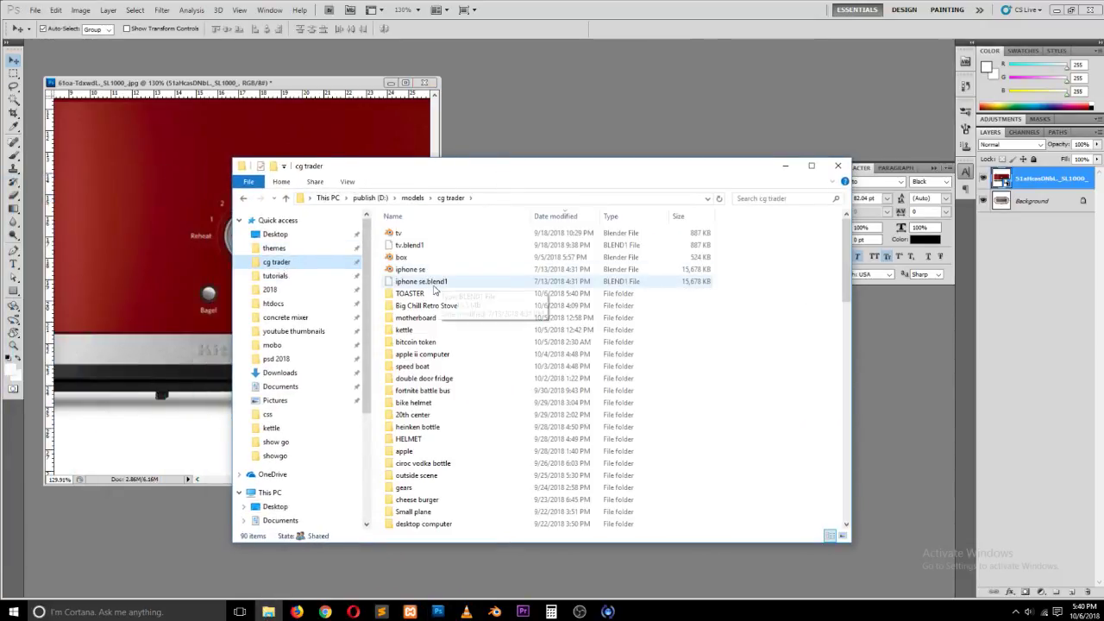
{"action": "double_click", "coordinate": [411, 293]}
{"action": "left_click_drag", "start_coordinate": [416, 232], "coordinate": [573, 184]}
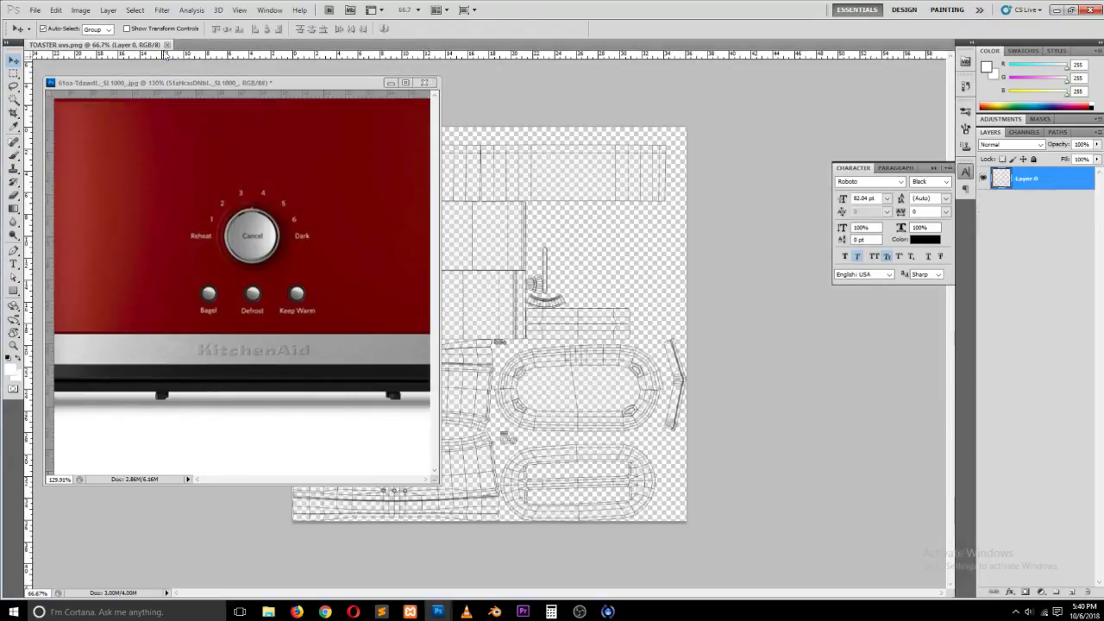
{"action": "left_click_drag", "start_coordinate": [143, 54], "coordinate": [483, 99]}
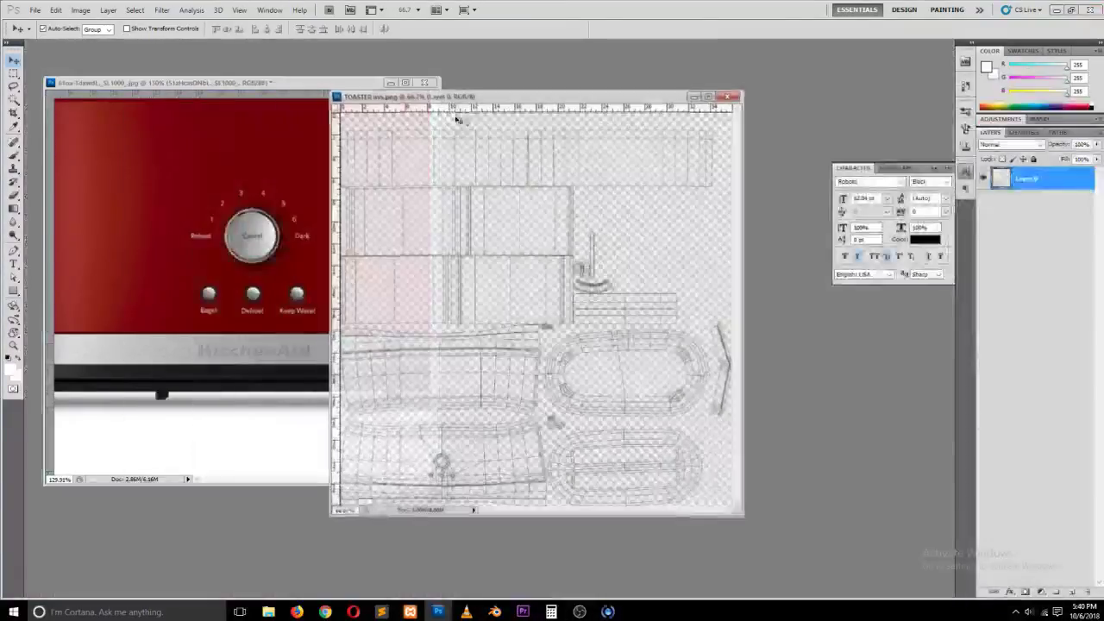
Step: Resize the TOASTER uvs.png image to 2048 by 2048 pixels
{"action": "right_click", "coordinate": [488, 98]}
{"action": "left_click", "coordinate": [543, 119]}
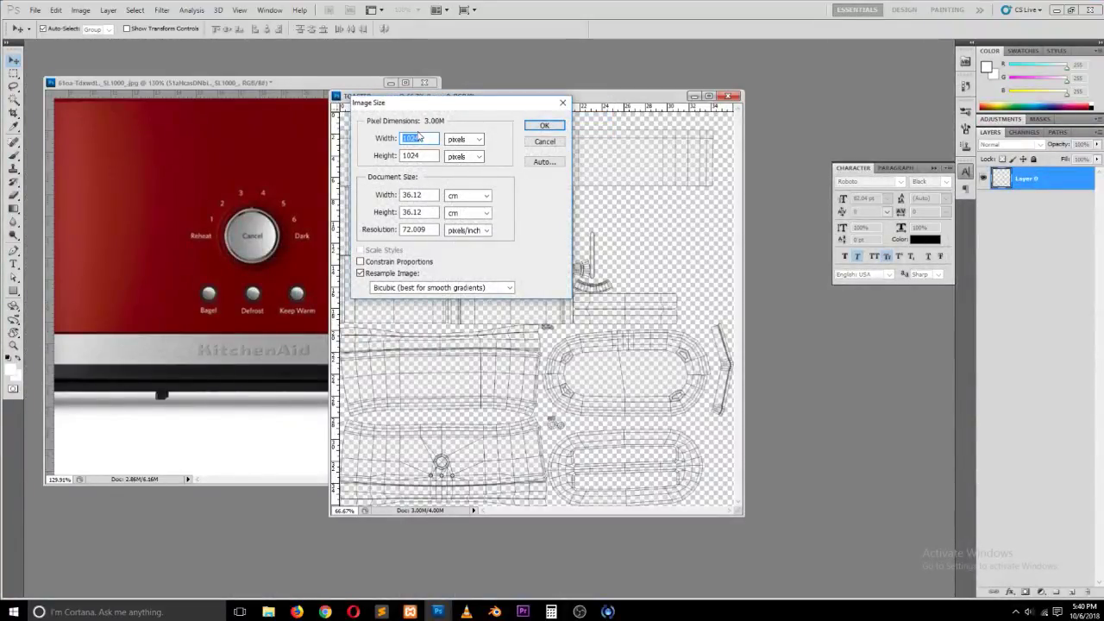
{"action": "type", "text": "2048"}
{"action": "key", "text": "Tab"}
{"action": "type", "text": "2048"}
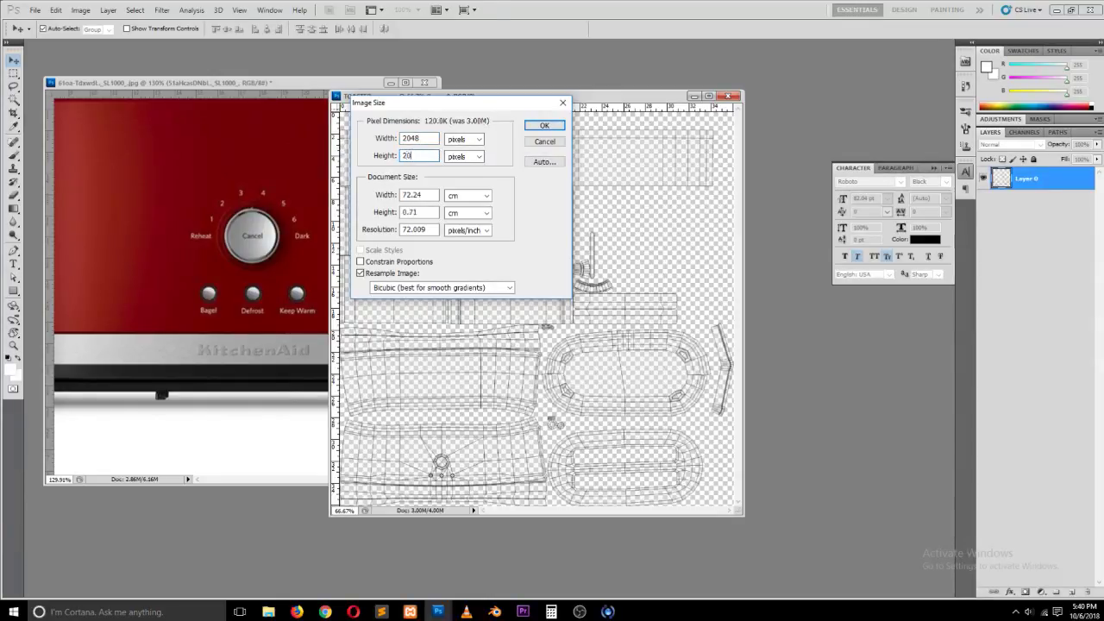
{"action": "left_click", "coordinate": [550, 130]}
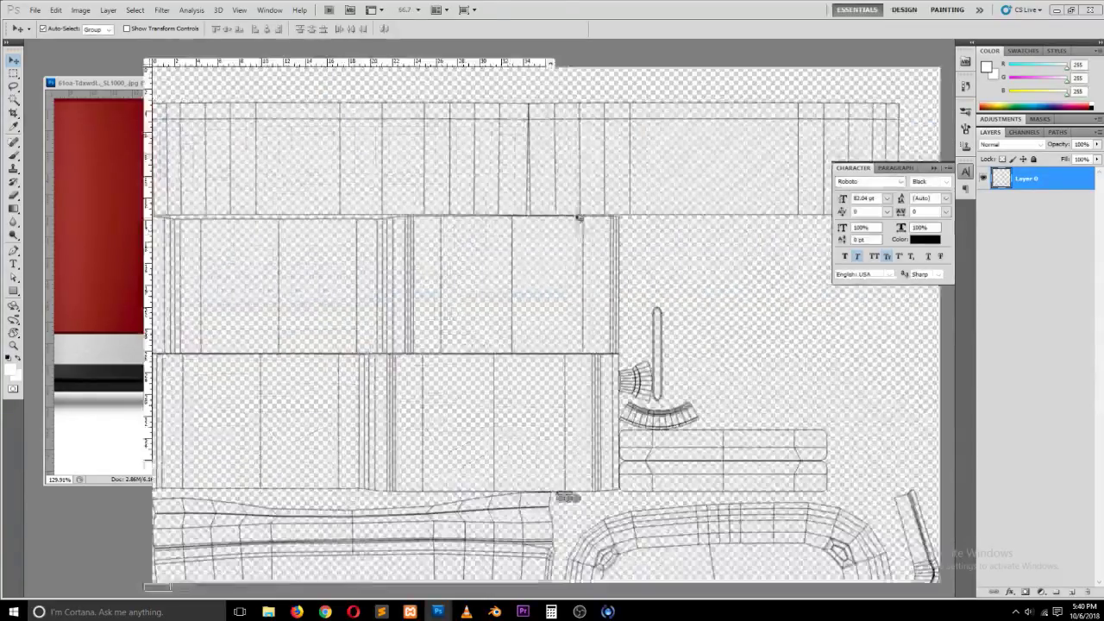
Step: Move the UV layout window farther from the toaster photo and frame the front panel with its dial and three buttons
{"action": "scroll", "coordinate": [540, 345], "scroll_direction": "down", "scroll_amount": 3, "text": "alt"}
{"action": "scroll", "coordinate": [459, 506], "scroll_direction": "up", "scroll_amount": 2, "text": "alt"}
{"action": "scroll", "coordinate": [458, 506], "scroll_direction": "up", "scroll_amount": 5, "text": "alt"}
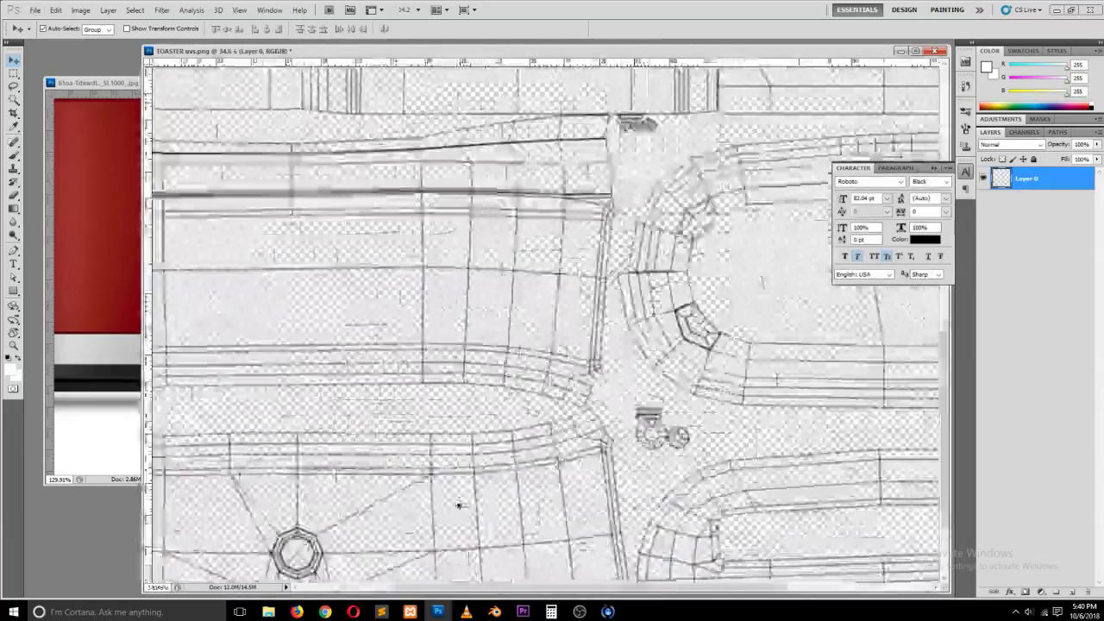
{"action": "left_click_drag", "start_coordinate": [714, 567], "coordinate": [742, 486]}
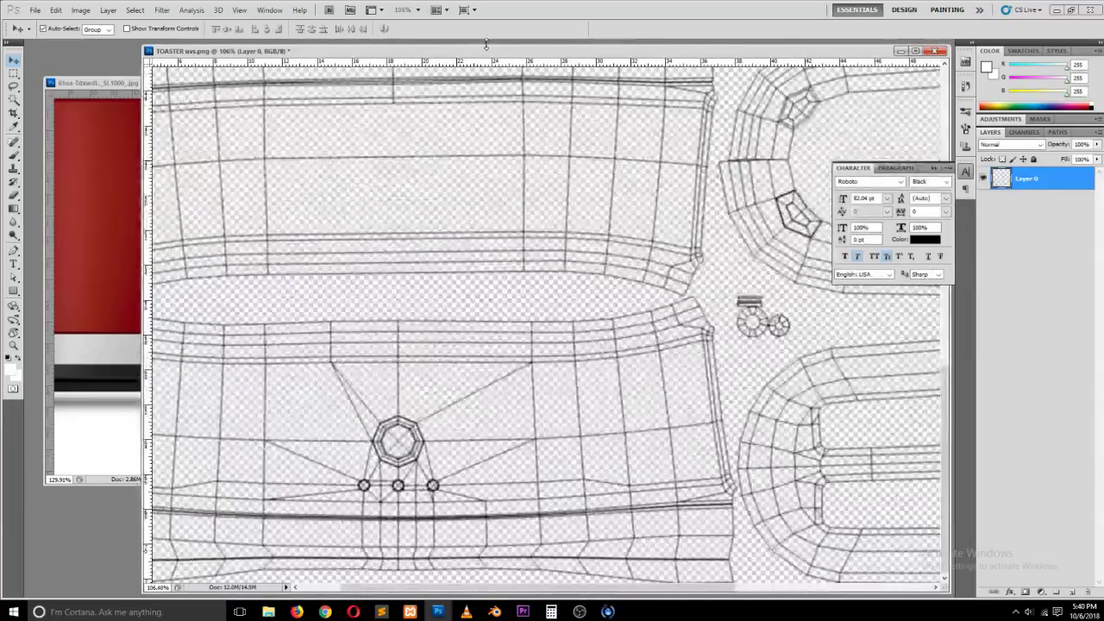
{"action": "left_click_drag", "start_coordinate": [522, 52], "coordinate": [616, 12]}
{"action": "scroll", "coordinate": [594, 315], "scroll_direction": "down", "scroll_amount": 2, "text": "alt"}
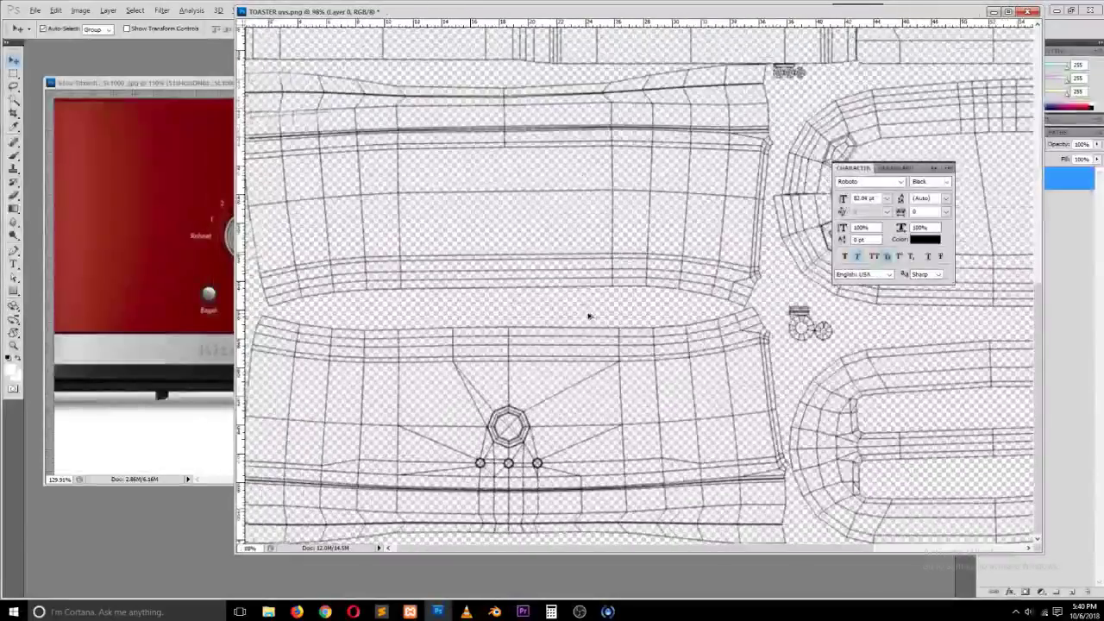
Step: Frame the dial area of the UV layout and narrow its document window to uncover the layer list
{"action": "left_click", "coordinate": [95, 232]}
{"action": "key", "text": "alt"}
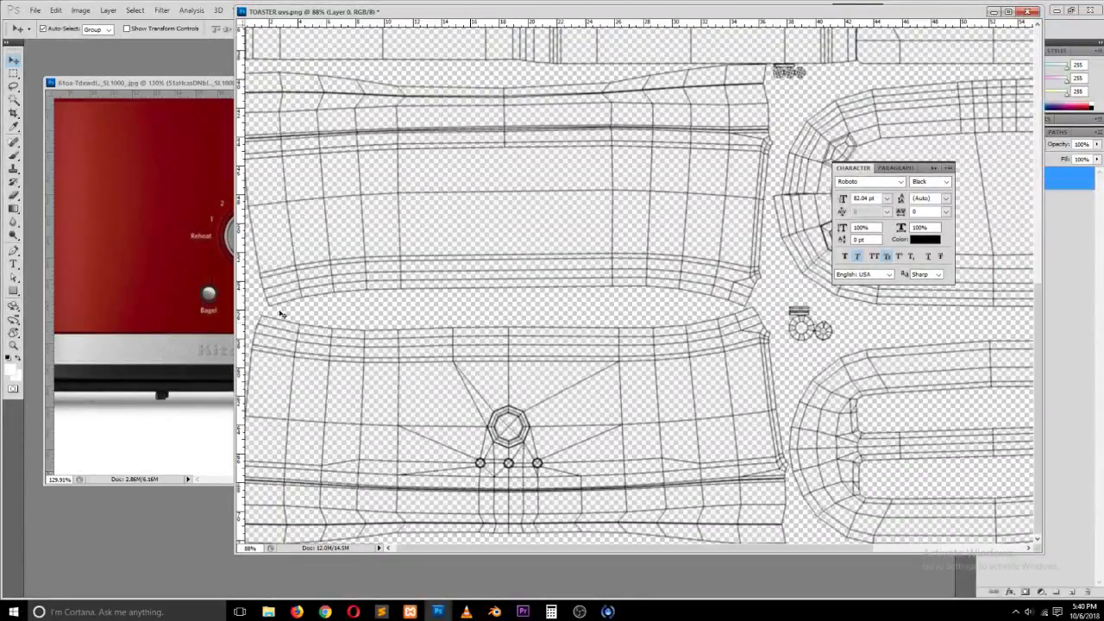
{"action": "left_click", "coordinate": [525, 471]}
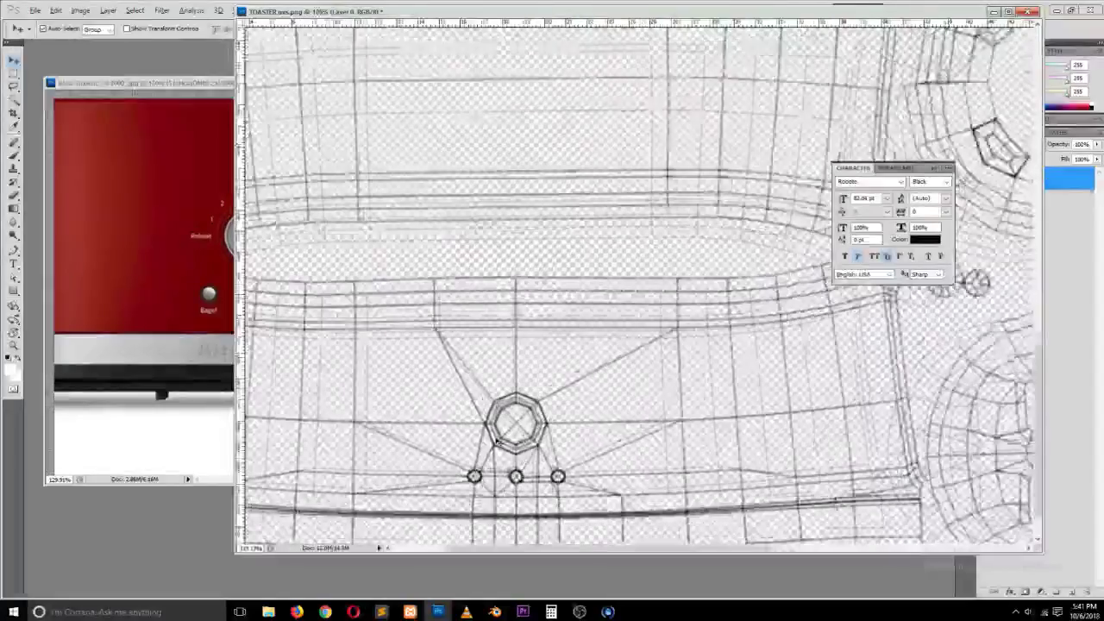
{"action": "scroll", "coordinate": [498, 442], "scroll_direction": "up", "scroll_amount": 2, "text": "alt"}
{"action": "left_click", "coordinate": [1057, 279]}
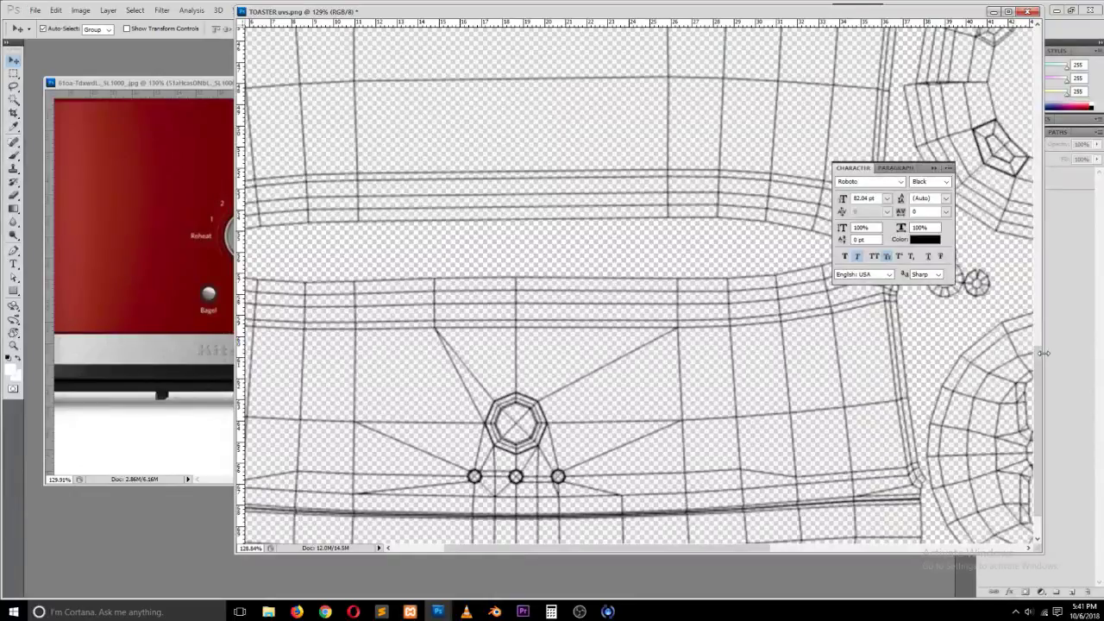
{"action": "left_click_drag", "start_coordinate": [1043, 355], "coordinate": [875, 367]}
Step: Cover the whole canvas with a red rectangle shape and place it below the UV wireframe layer
{"action": "left_click", "coordinate": [14, 290]}
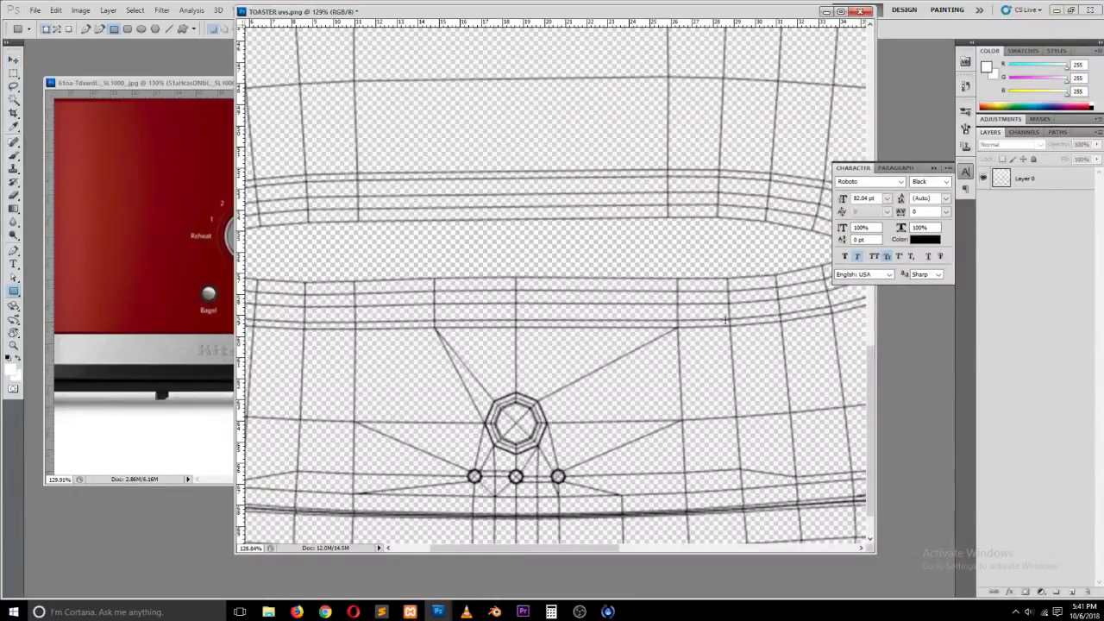
{"action": "scroll", "coordinate": [603, 319], "scroll_direction": "down", "scroll_amount": 4, "text": "alt"}
{"action": "left_click_drag", "start_coordinate": [333, 60], "coordinate": [777, 509]}
{"action": "double_click", "coordinate": [1000, 178]}
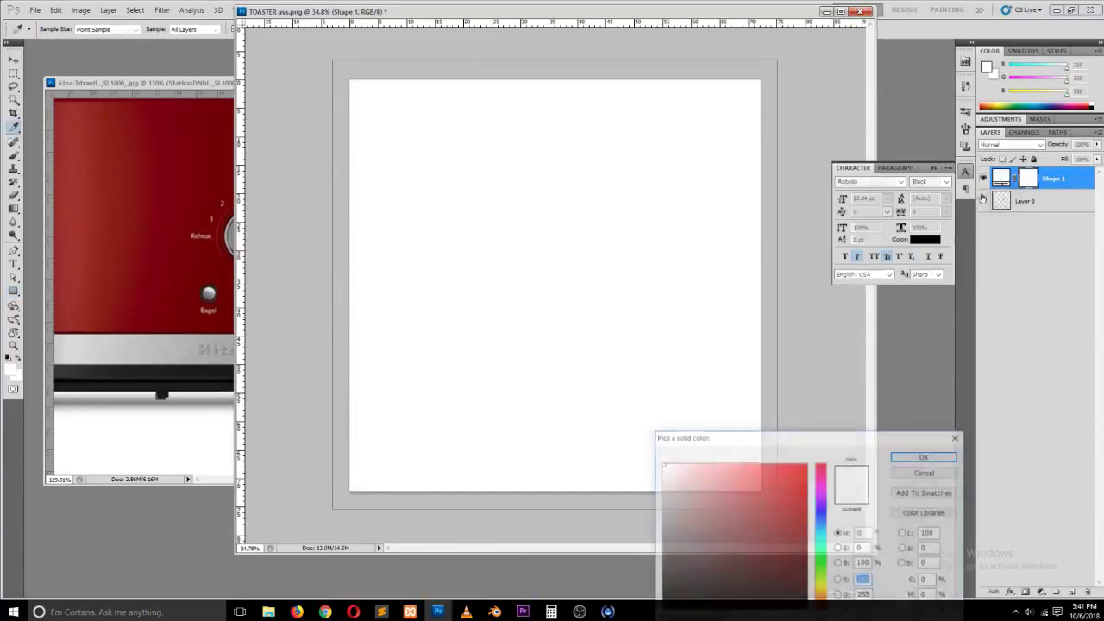
{"action": "left_click", "coordinate": [799, 487]}
{"action": "left_click", "coordinate": [925, 456]}
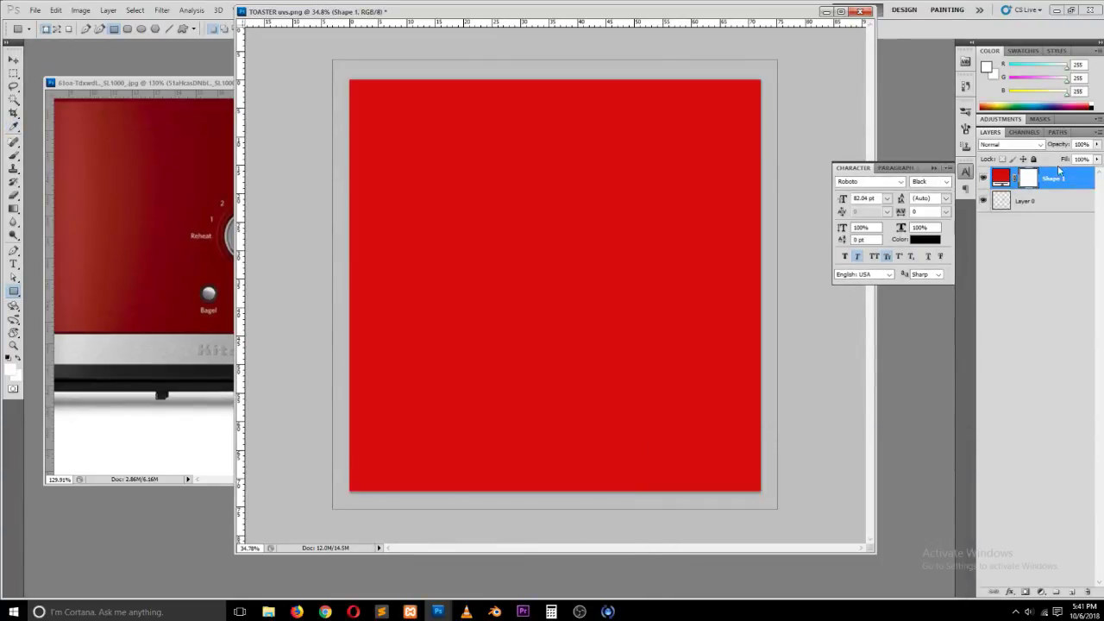
{"action": "left_click_drag", "start_coordinate": [1053, 177], "coordinate": [1052, 212]}
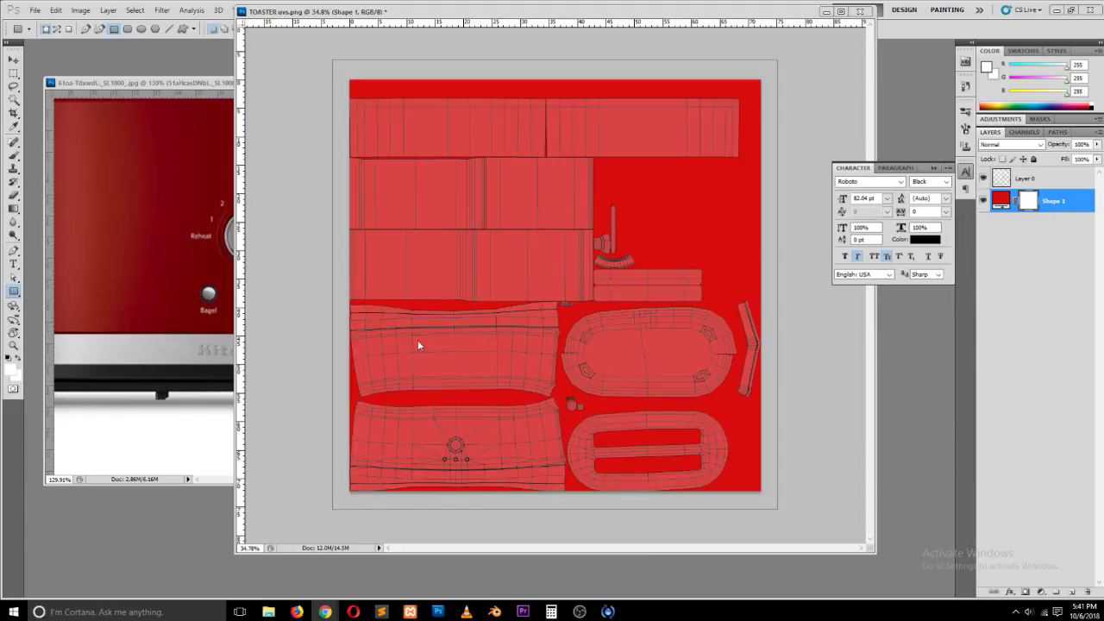
Step: Draw a circular path slightly larger than the dial outline with the Ellipse tool in Paths mode
{"action": "scroll", "coordinate": [395, 471], "scroll_direction": "up", "scroll_amount": 6, "text": "alt"}
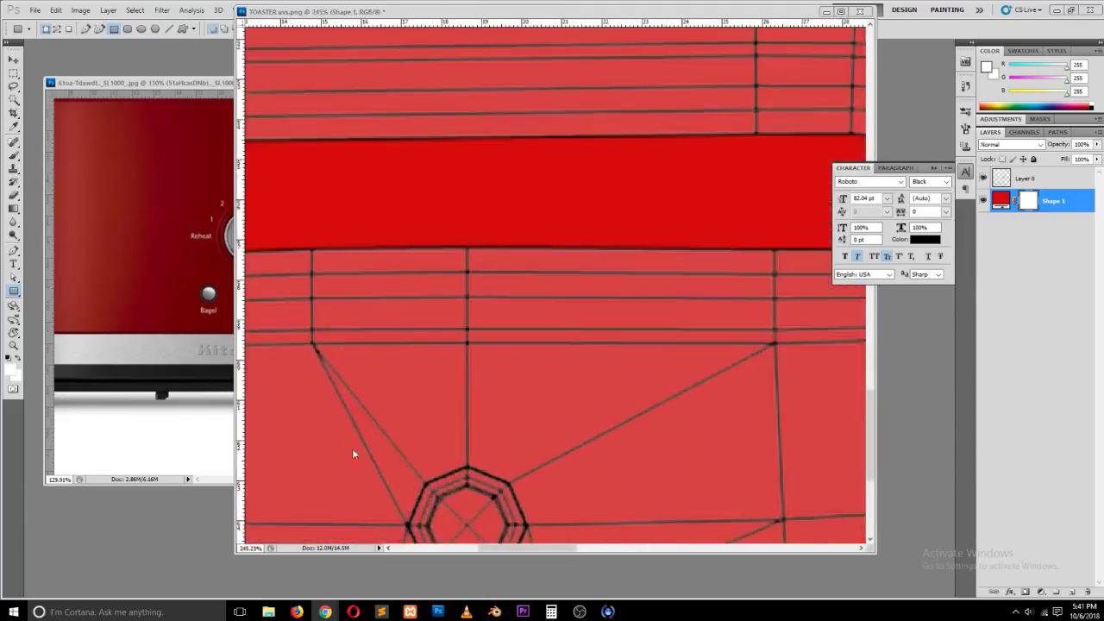
{"action": "scroll", "coordinate": [391, 436], "scroll_direction": "down", "scroll_amount": 2}
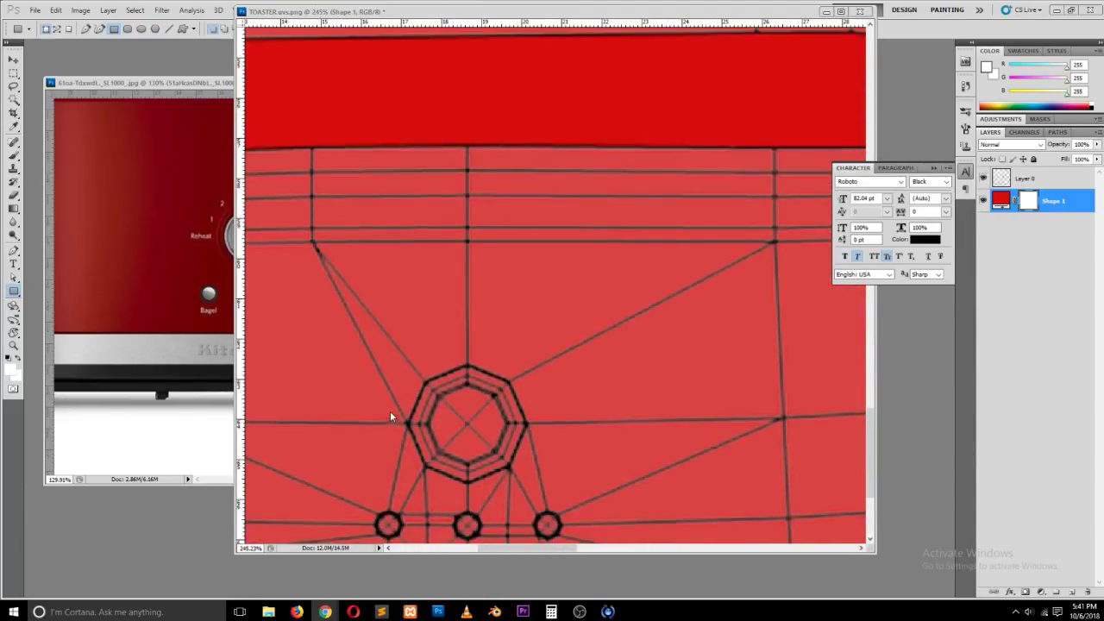
{"action": "left_click", "coordinate": [14, 251]}
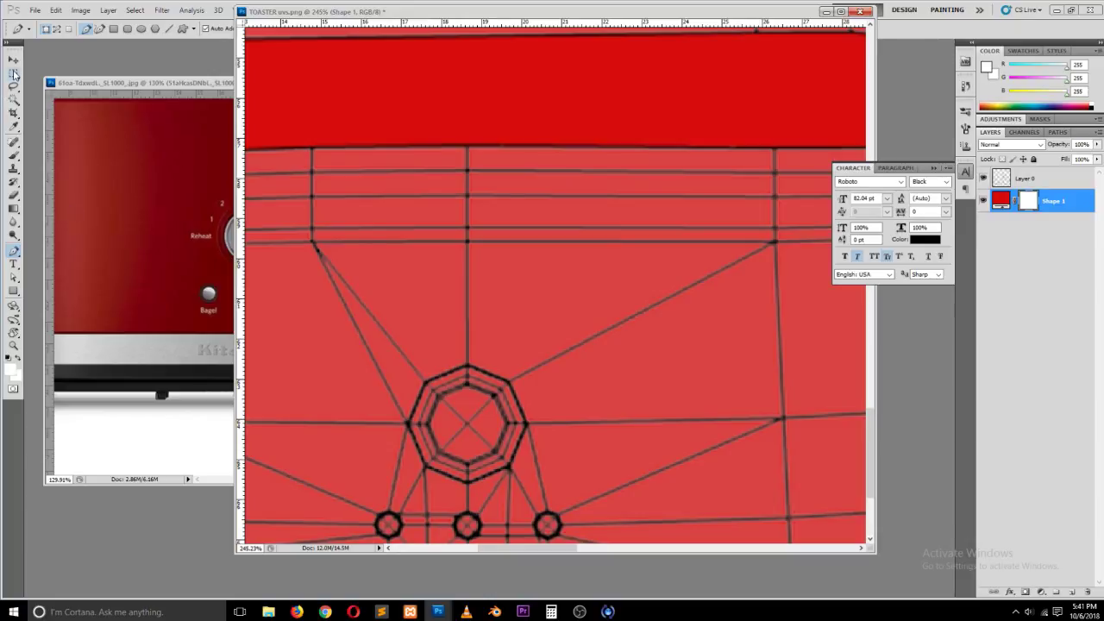
{"action": "left_click", "coordinate": [14, 255]}
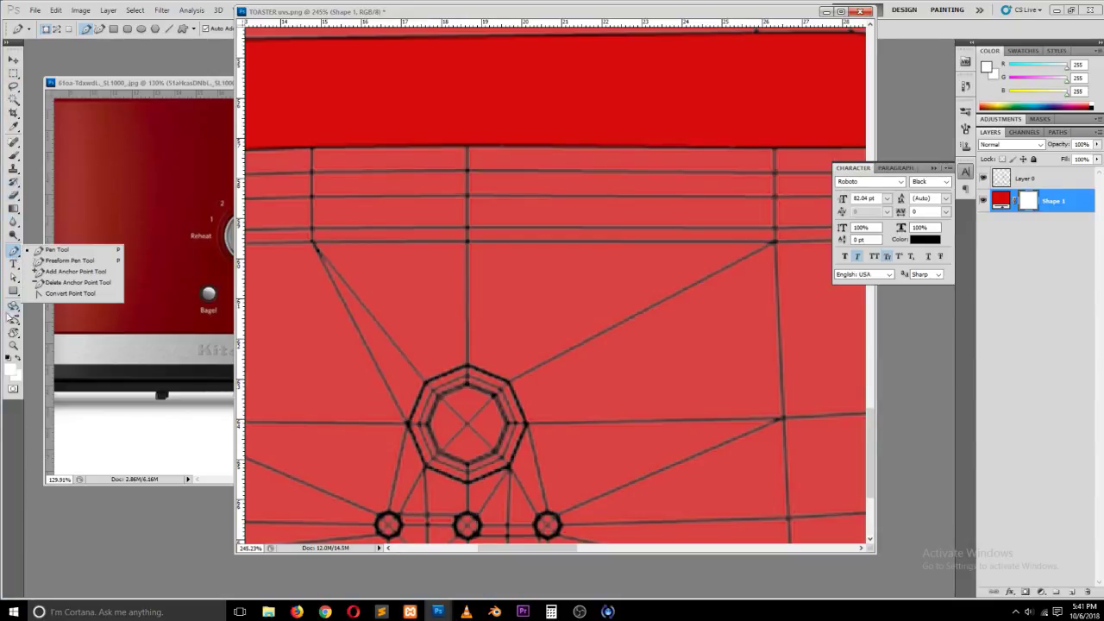
{"action": "left_click", "coordinate": [13, 290]}
{"action": "left_click", "coordinate": [53, 315]}
{"action": "left_click", "coordinate": [56, 28]}
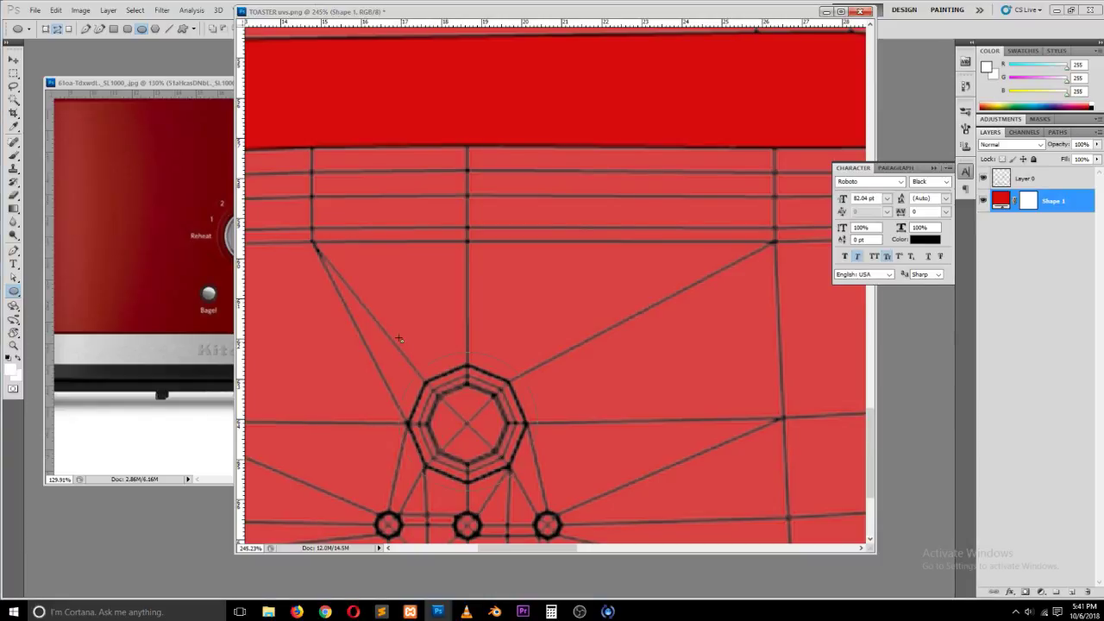
Step: Add the text 123456 along the circular path around the upper part of the dial
{"action": "key", "text": "t"}
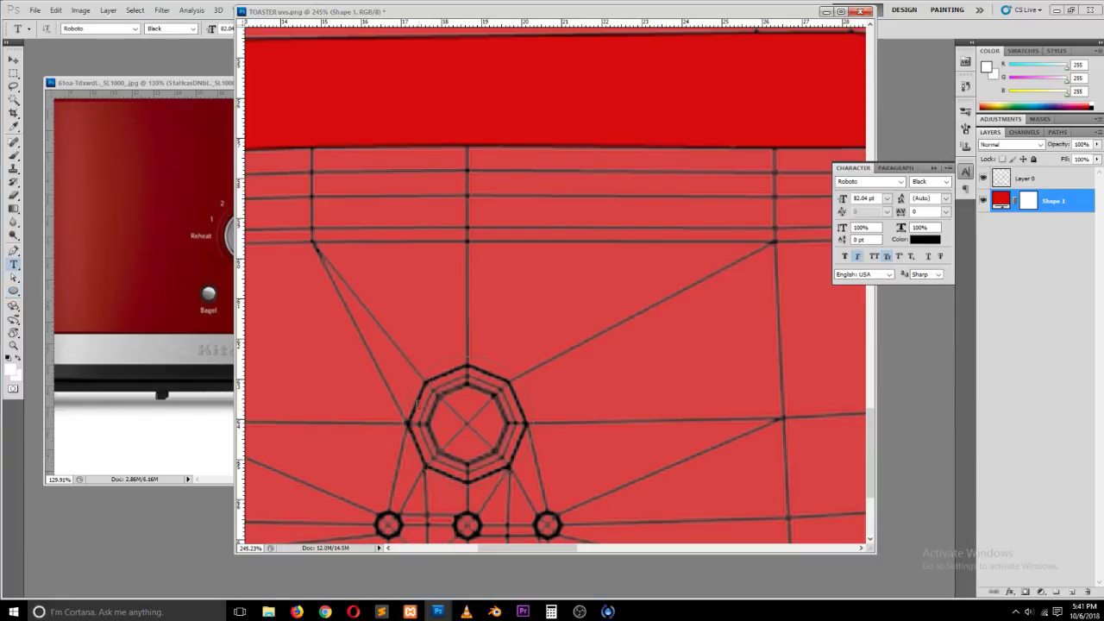
{"action": "left_click", "coordinate": [427, 395]}
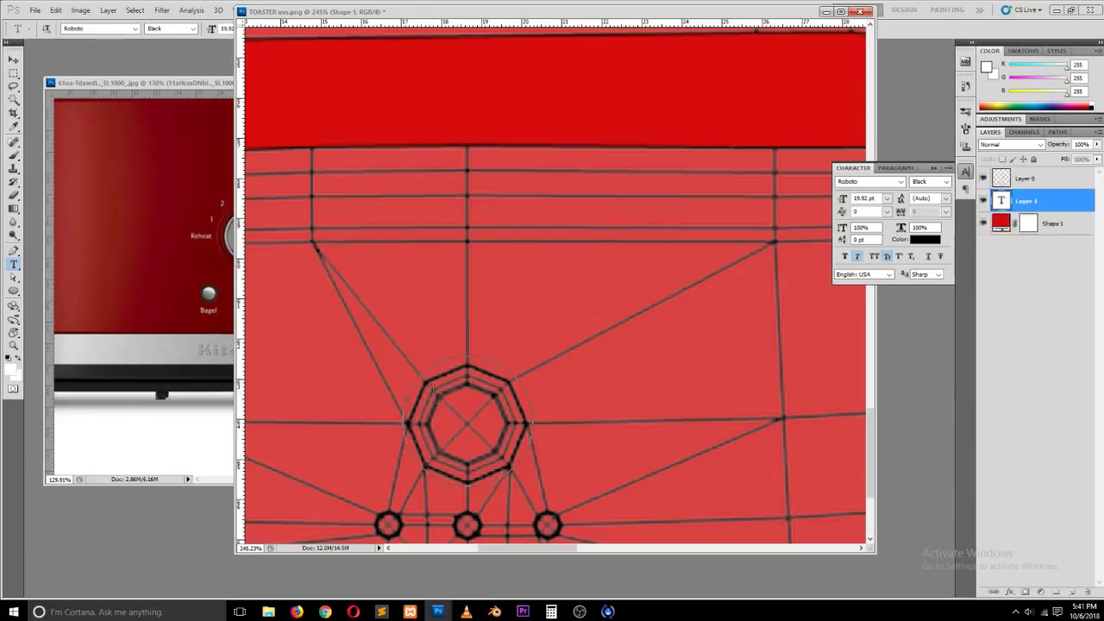
{"action": "type", "text": "12348"}
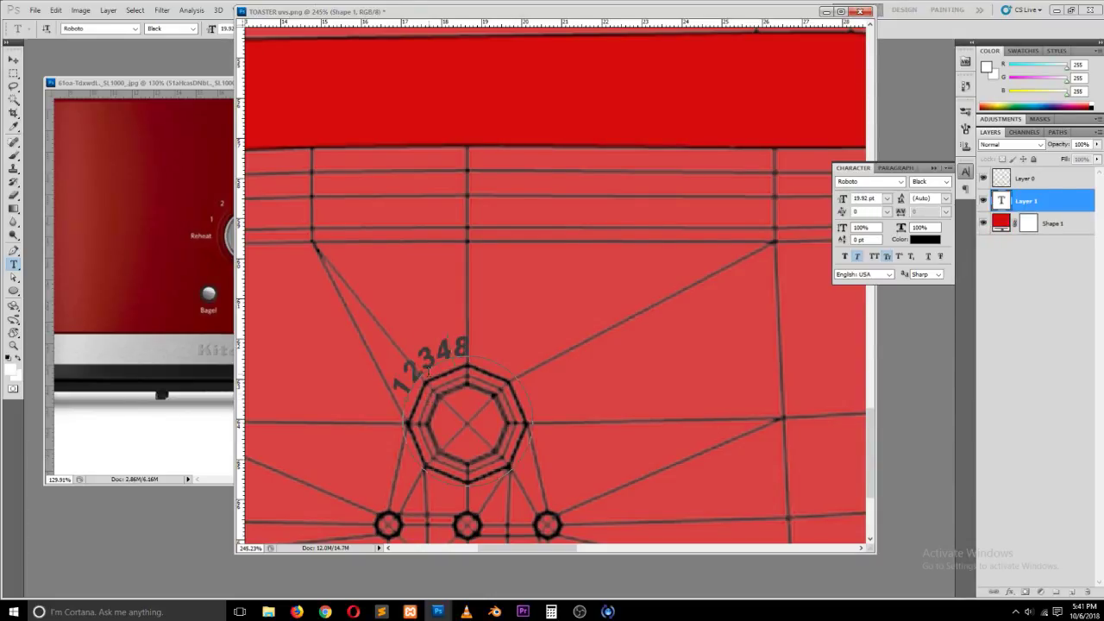
{"action": "key", "text": "BackSpace"}
{"action": "type", "text": "56"}
{"action": "double_click", "coordinate": [198, 94]}
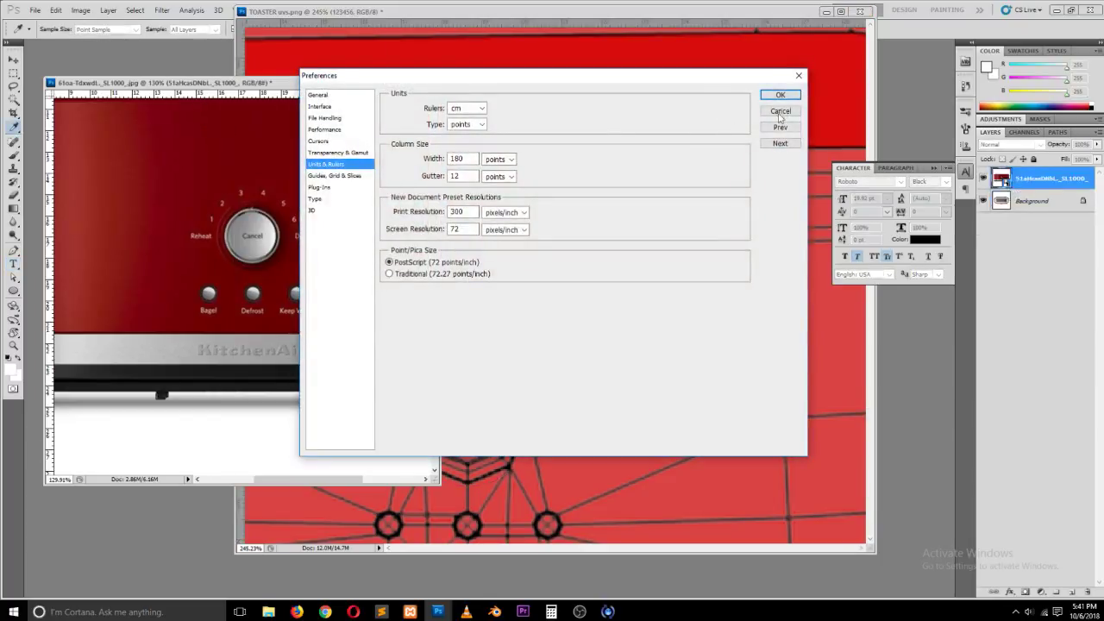
{"action": "left_click", "coordinate": [779, 112]}
{"action": "left_click", "coordinate": [675, 31]}
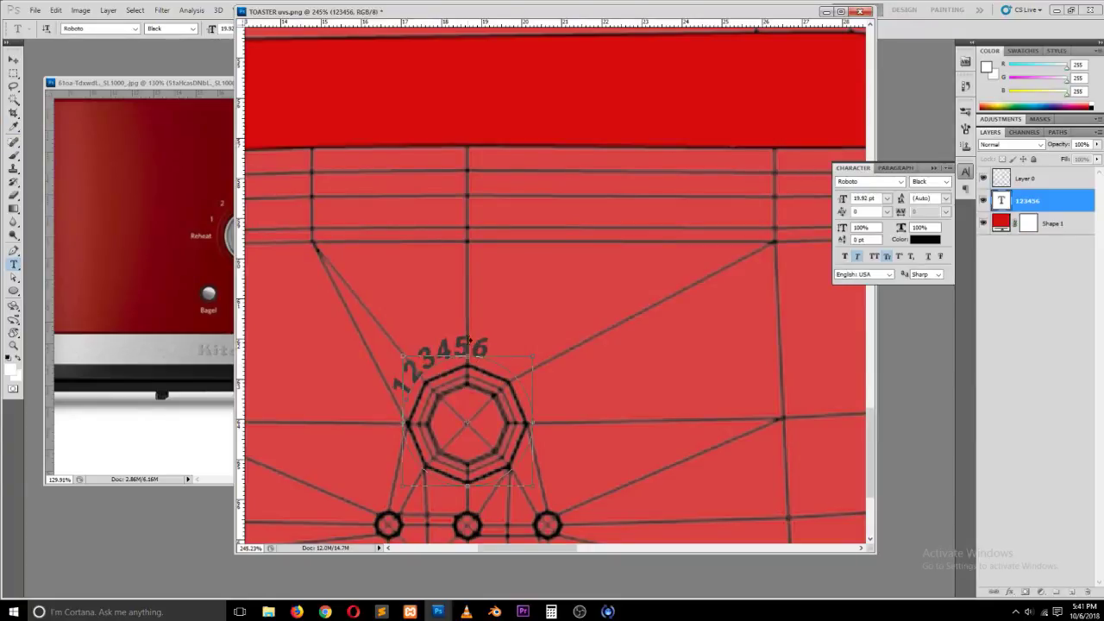
Step: Set the dial numbers to the Roboto Thin style, turn off faux italic and set their tracking to 500
{"action": "key", "text": "ctrl+a"}
{"action": "left_click", "coordinate": [940, 182]}
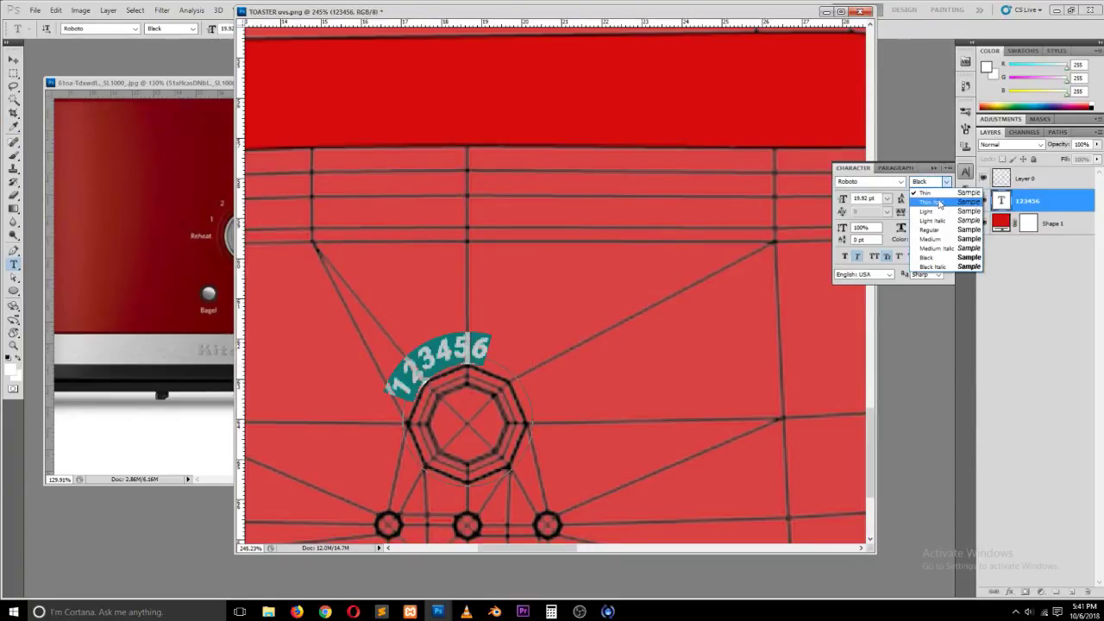
{"action": "left_click", "coordinate": [925, 193]}
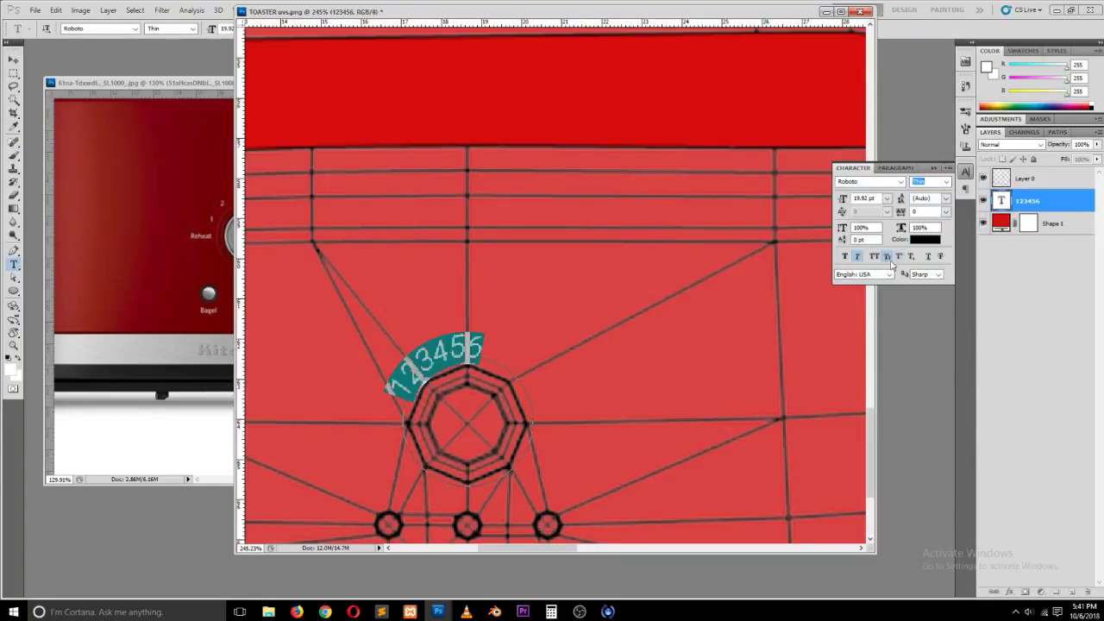
{"action": "left_click", "coordinate": [857, 257]}
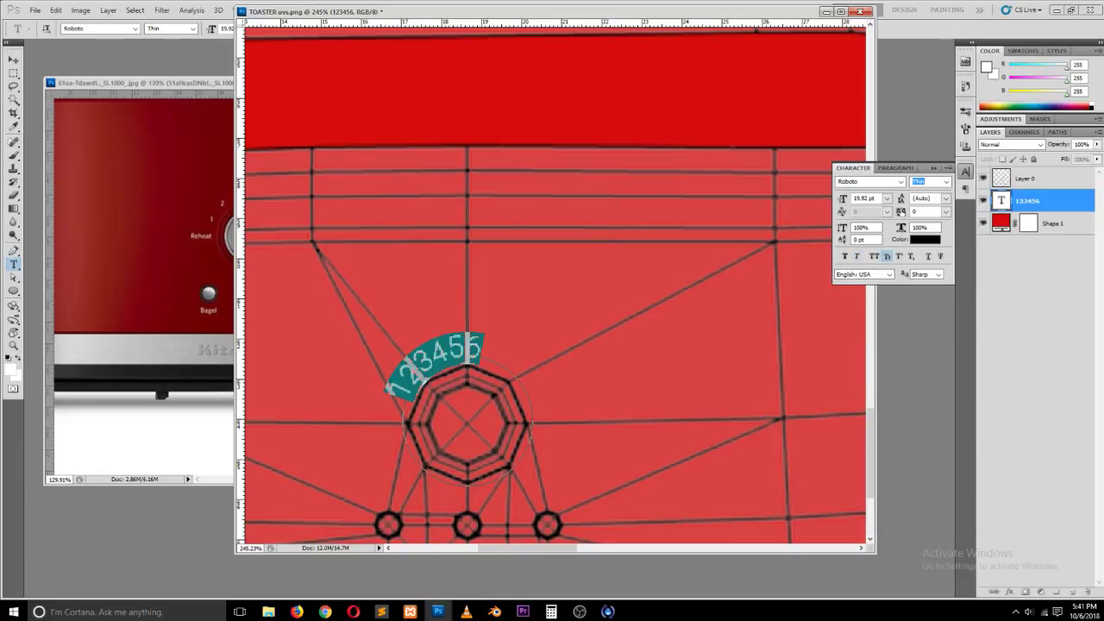
{"action": "left_click_drag", "start_coordinate": [899, 213], "coordinate": [914, 216]}
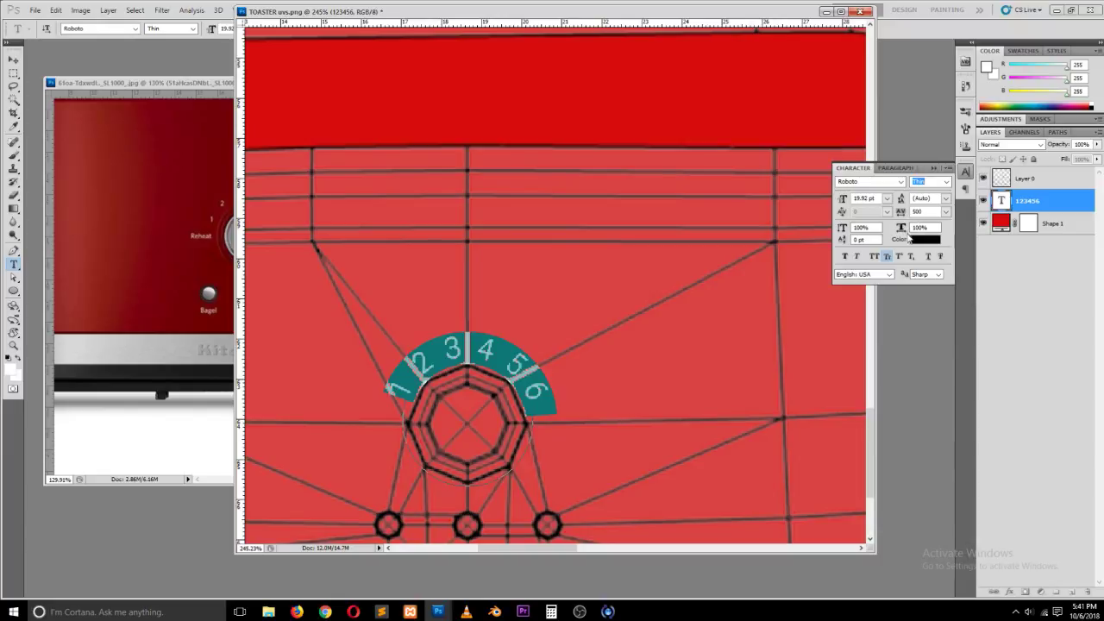
Step: Color the dial numbers white and set their size to 11.92 pt and tracking to 1360
{"action": "left_click", "coordinate": [923, 239]}
{"action": "left_click_drag", "start_coordinate": [707, 501], "coordinate": [571, 438]}
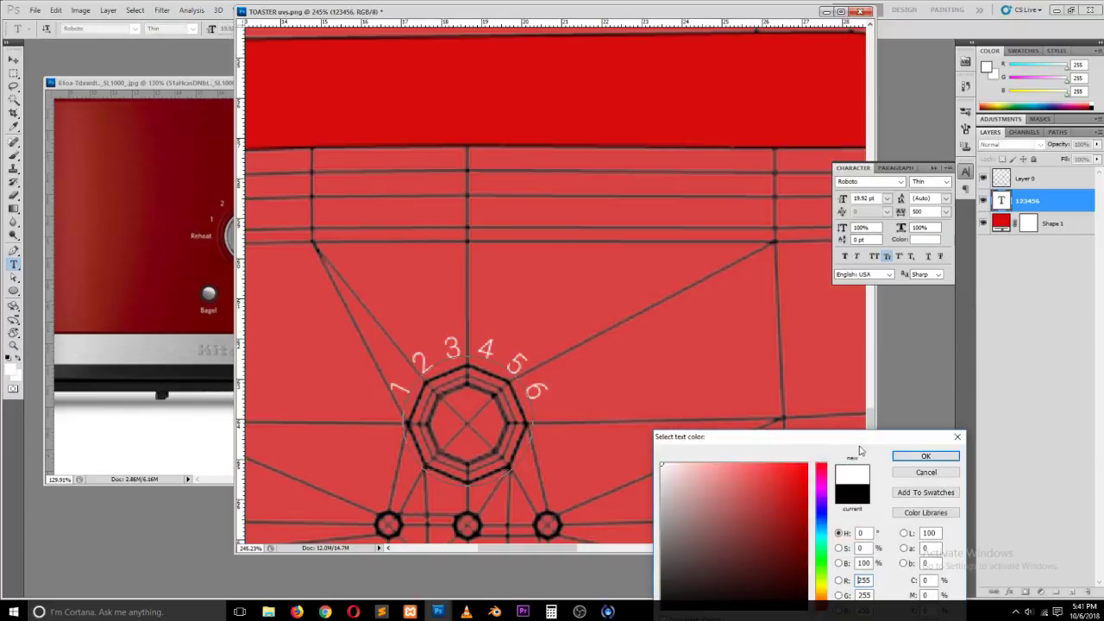
{"action": "left_click", "coordinate": [906, 455]}
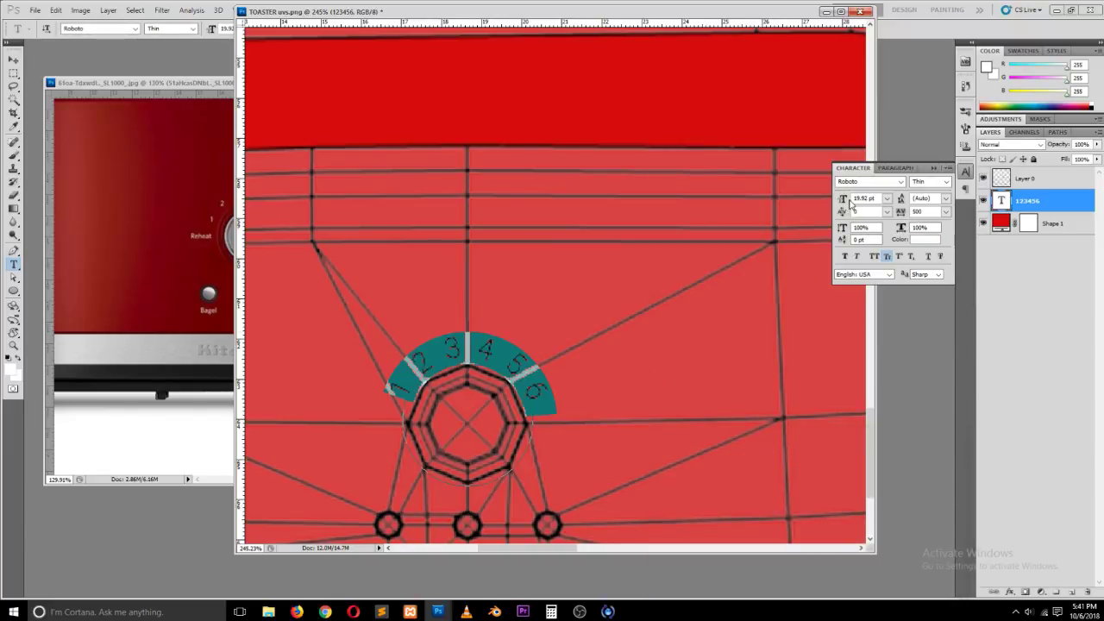
{"action": "left_click_drag", "start_coordinate": [843, 199], "coordinate": [836, 199]}
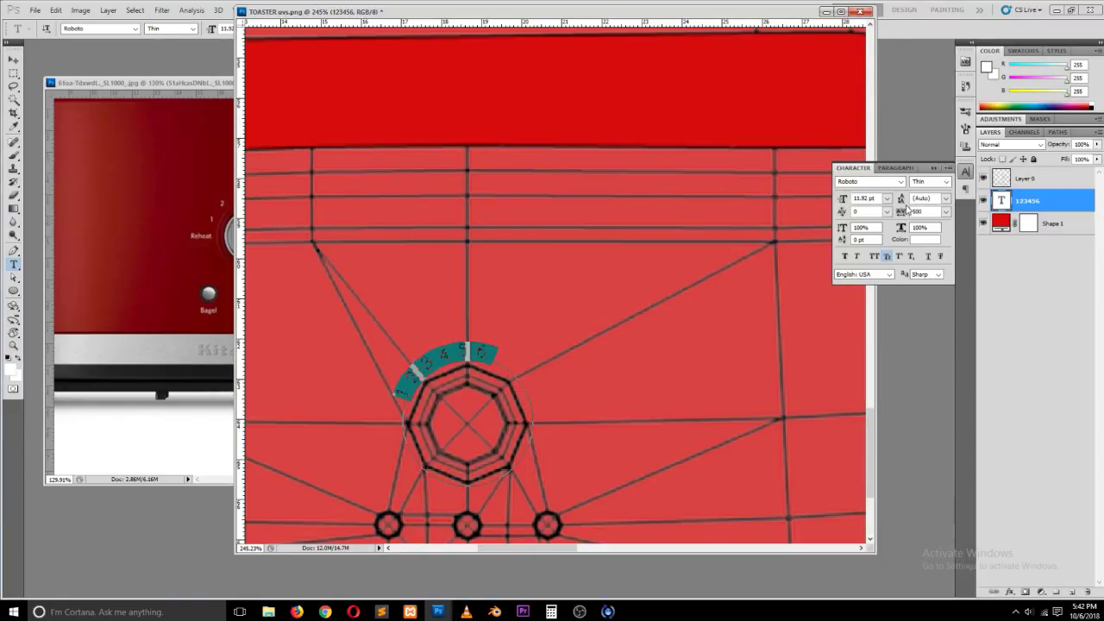
{"action": "left_click_drag", "start_coordinate": [902, 211], "coordinate": [926, 203]}
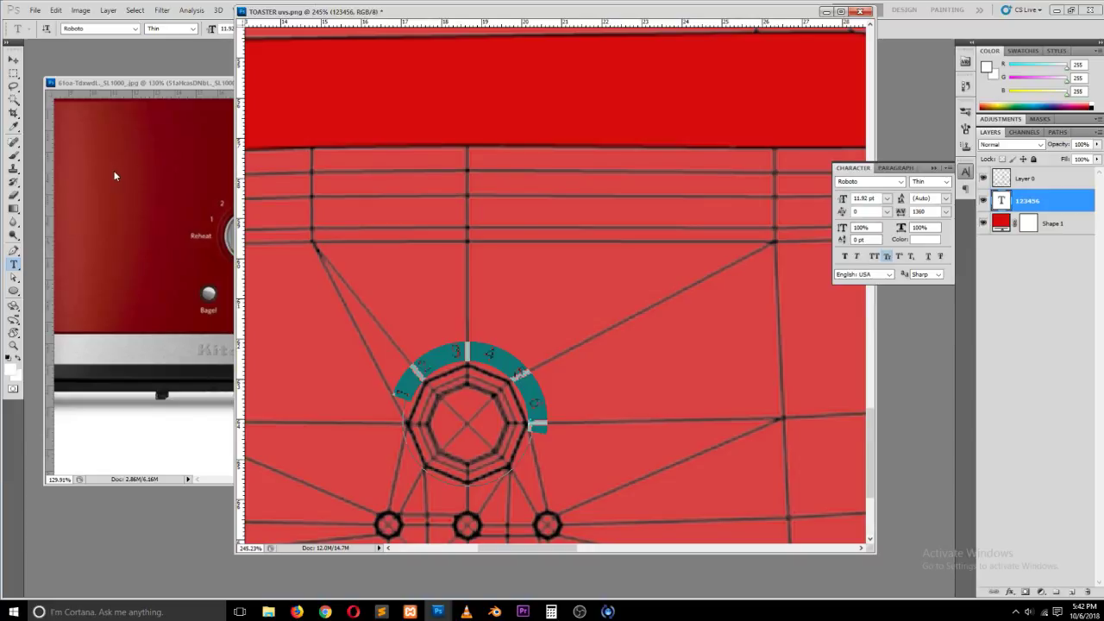
{"action": "left_click", "coordinate": [14, 59]}
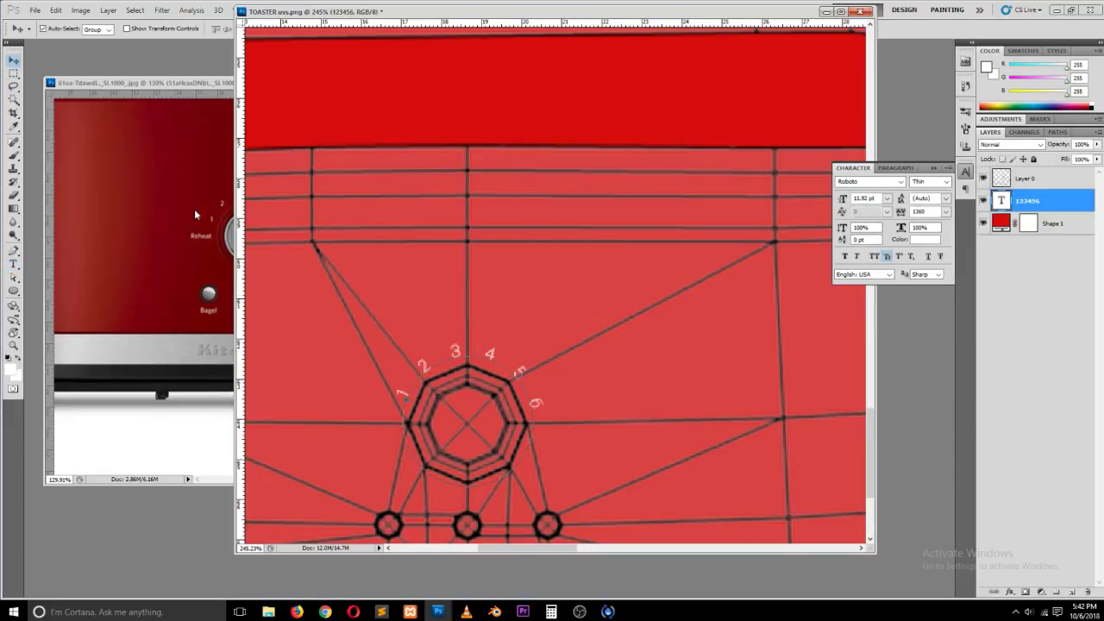
Step: Uncover the dial in the reference photo and add a Reheat label beside the UV dial with tracking 0 and no small caps
{"action": "left_click_drag", "start_coordinate": [429, 12], "coordinate": [537, 25]}
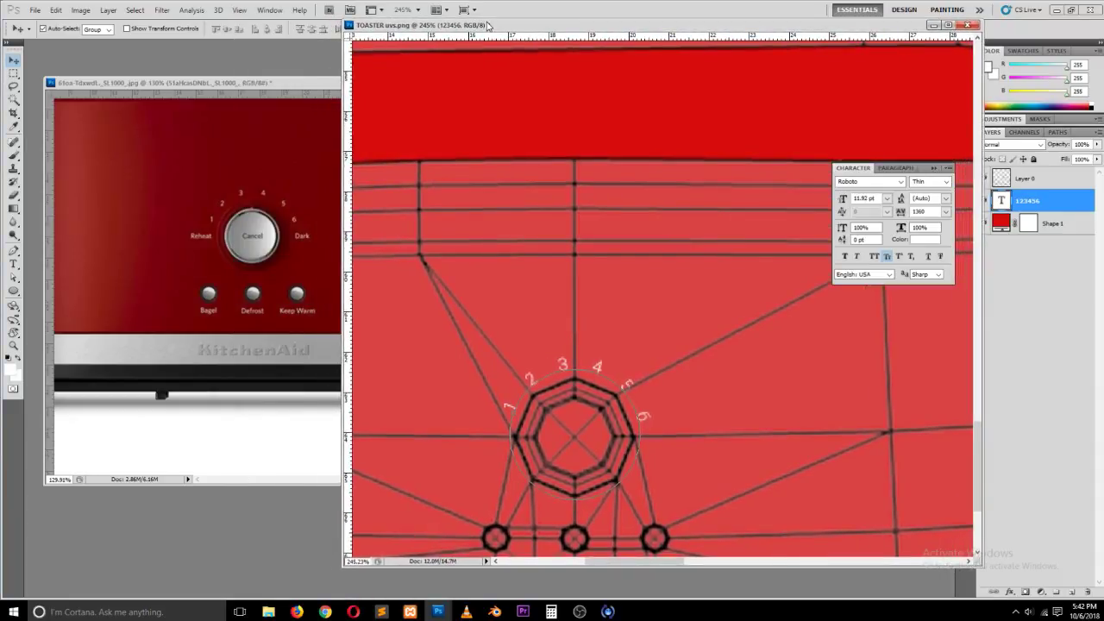
{"action": "left_click", "coordinate": [14, 263]}
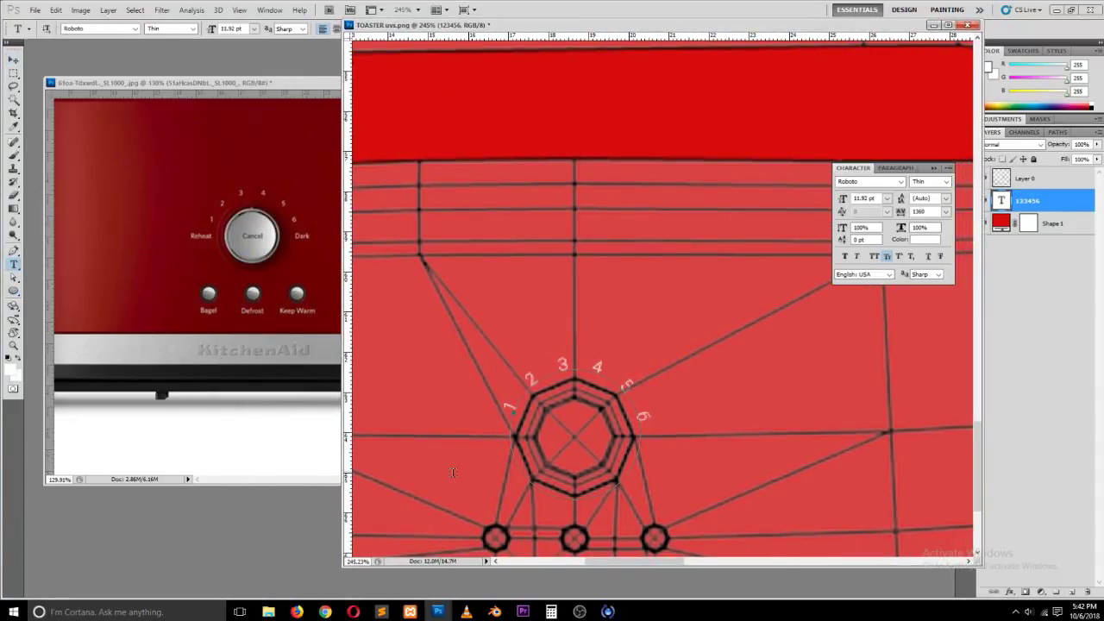
{"action": "left_click", "coordinate": [453, 438]}
{"action": "type", "text": "Re"}
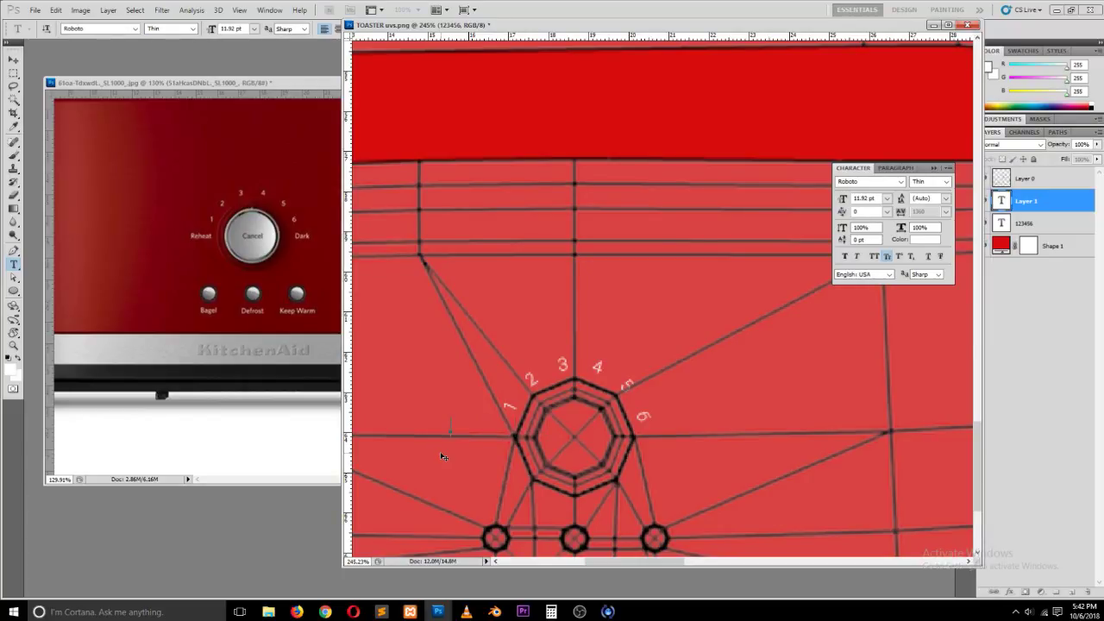
{"action": "type", "text": "Rehe"}
{"action": "key", "text": "ctrl+a"}
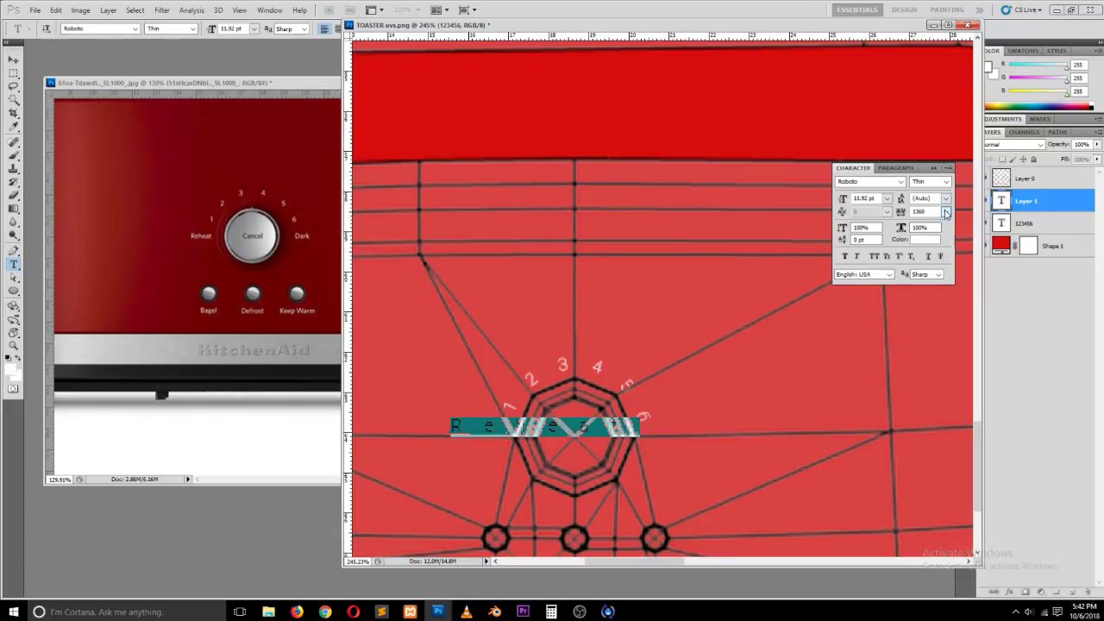
{"action": "left_click", "coordinate": [946, 211]}
{"action": "left_click", "coordinate": [953, 312]}
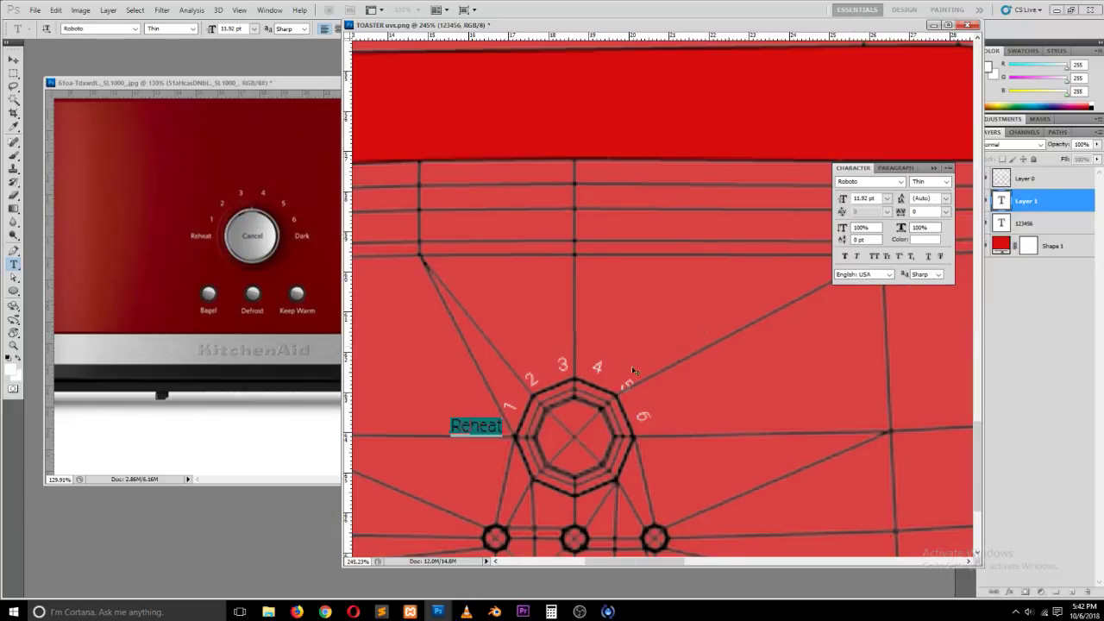
Step: Move the UV wireframe layer, Layer 0, below the Reheat and 123456 text layers
{"action": "left_click", "coordinate": [13, 60]}
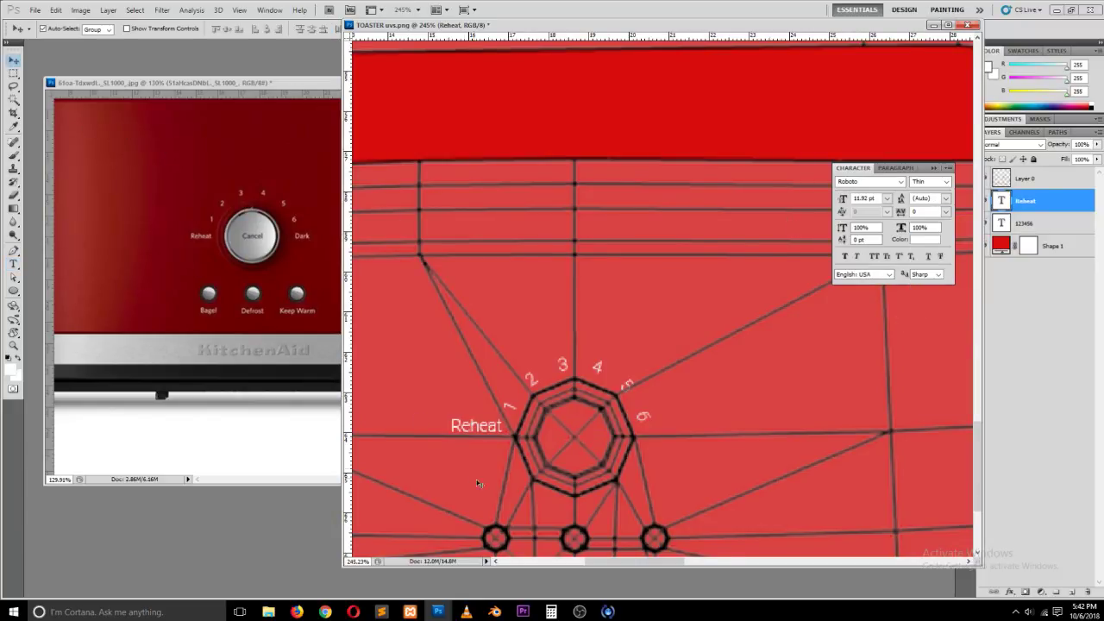
{"action": "left_click", "coordinate": [478, 427]}
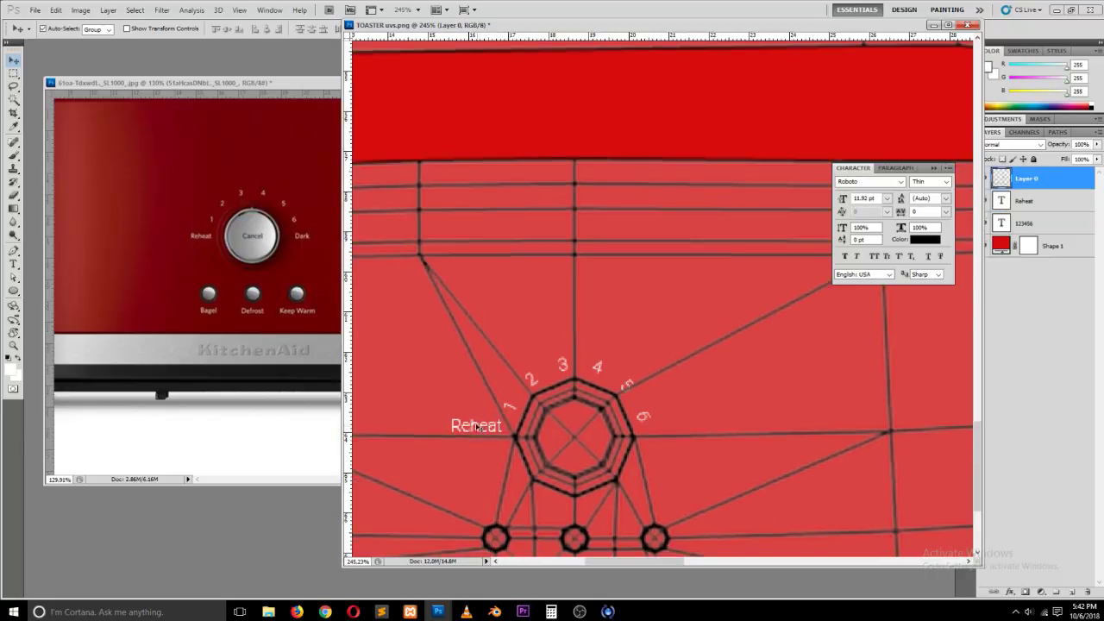
{"action": "left_click_drag", "start_coordinate": [1050, 178], "coordinate": [1039, 226]}
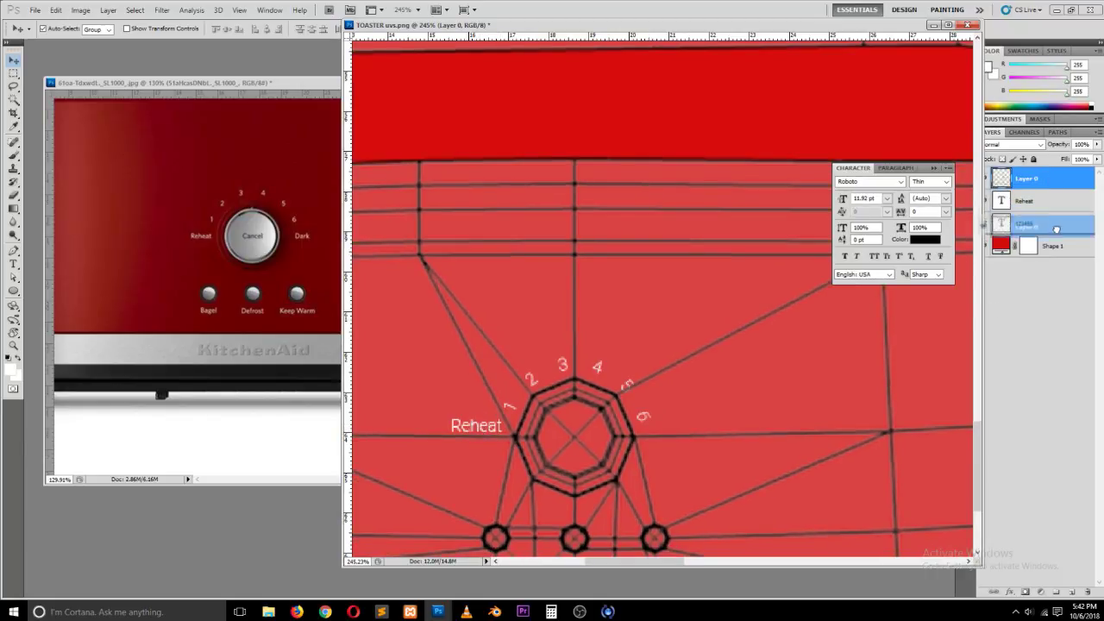
Step: Enlarge the Reheat label proportionally to 14.02 pt and align it with the middle of the dial
{"action": "left_click", "coordinate": [472, 429]}
{"action": "mouse_move", "coordinate": [477, 429]}
{"action": "left_mouse_down"}
{"action": "mouse_move", "coordinate": [469, 439]}
{"action": "mouse_move", "coordinate": [494, 433]}
{"action": "left_mouse_up"}
{"action": "key", "text": "ctrl+t"}
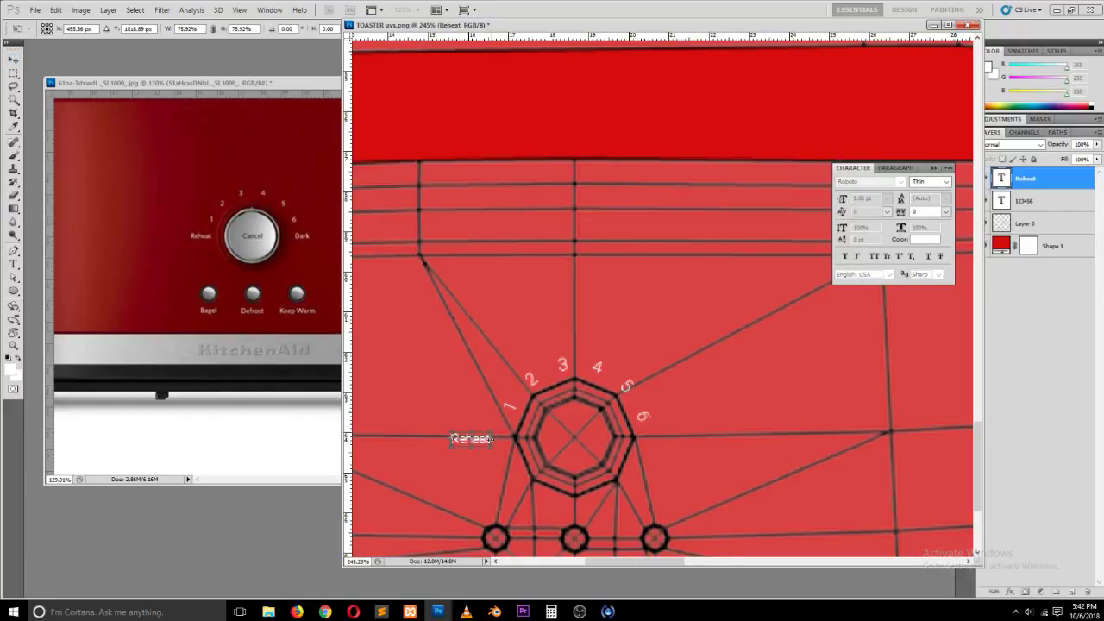
{"action": "left_click_drag", "start_coordinate": [496, 433], "coordinate": [505, 427], "text": "alt+shift"}
{"action": "key", "text": "Return"}
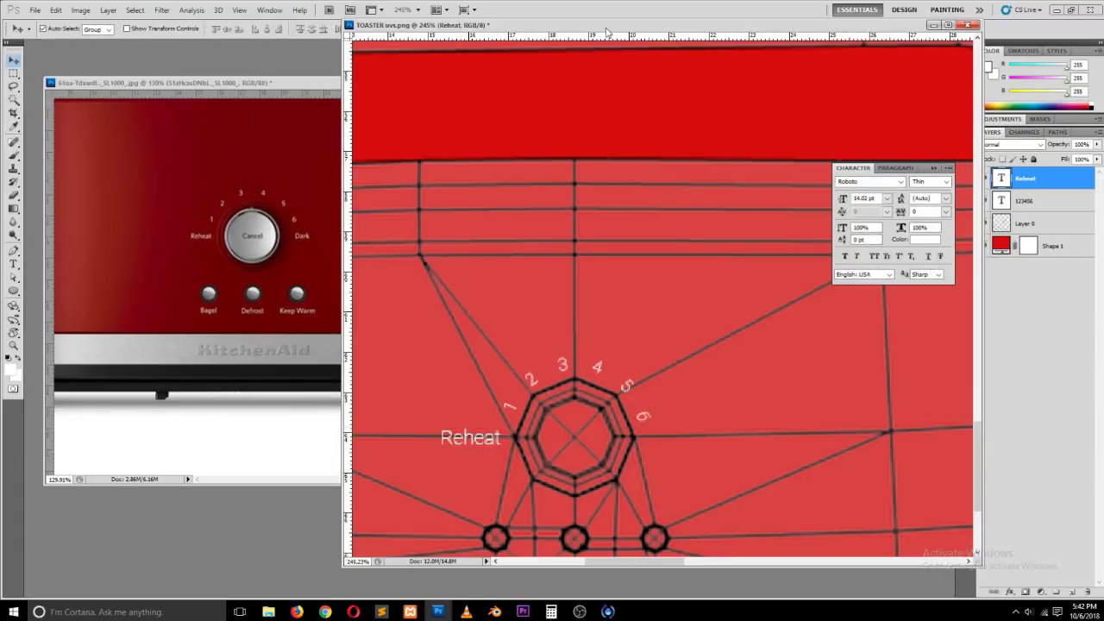
Step: Resize the toaster UV image to 4048 by 4048 pixels
{"action": "left_click_drag", "start_coordinate": [608, 33], "coordinate": [598, 52]}
{"action": "right_click", "coordinate": [604, 52]}
{"action": "left_click", "coordinate": [634, 75]}
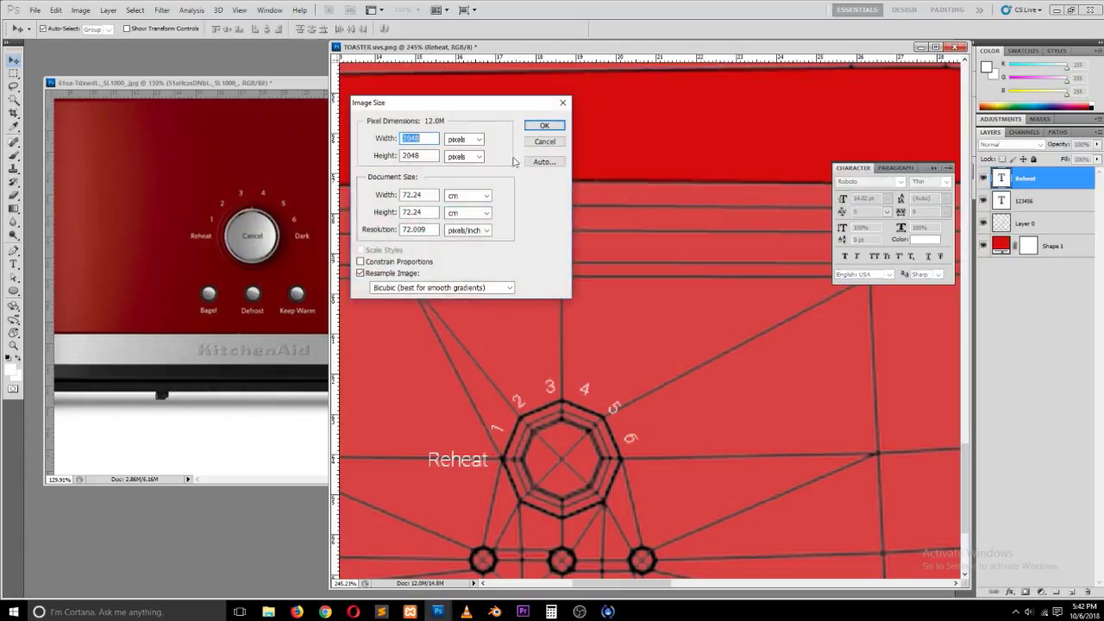
{"action": "left_click", "coordinate": [405, 138]}
{"action": "type", "text": "4"}
{"action": "left_click_drag", "start_coordinate": [402, 156], "coordinate": [407, 155]}
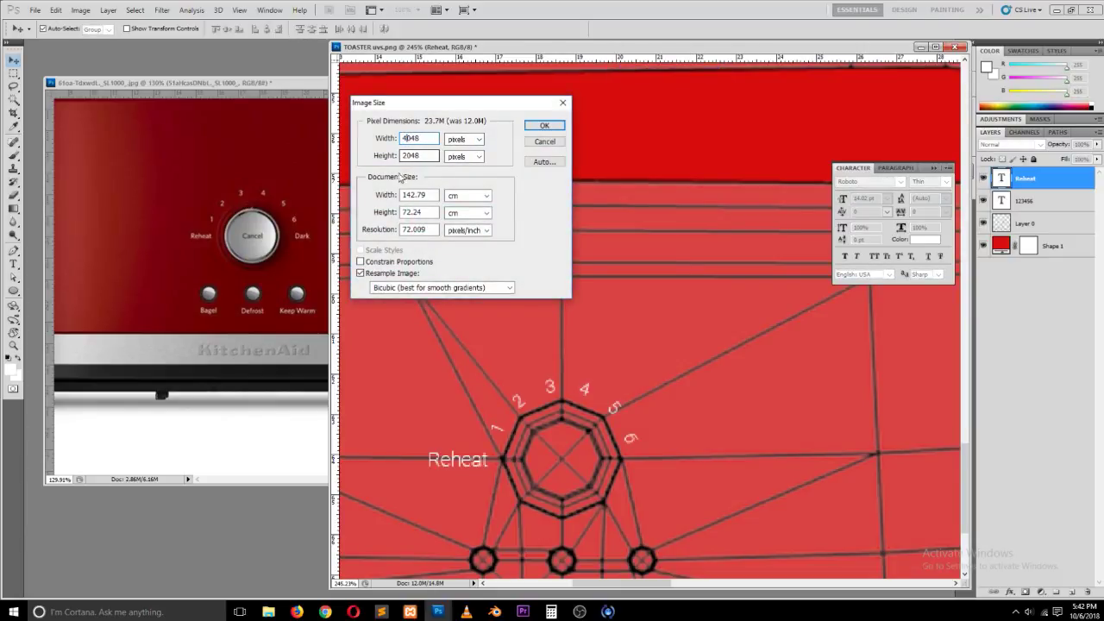
{"action": "type", "text": "4"}
{"action": "left_click", "coordinate": [544, 126]}
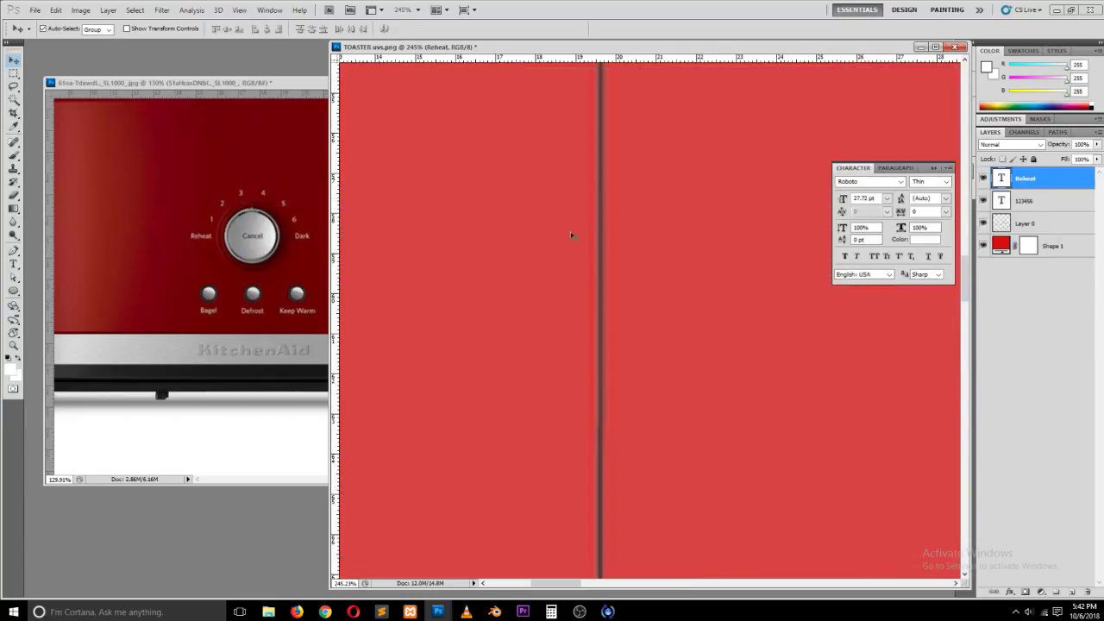
Step: Duplicate the Reheat label to the opposite side of the dial, change the copy's text to Dark and move it closer to the dial
{"action": "scroll", "coordinate": [591, 362], "scroll_direction": "down", "scroll_amount": 12, "text": "alt"}
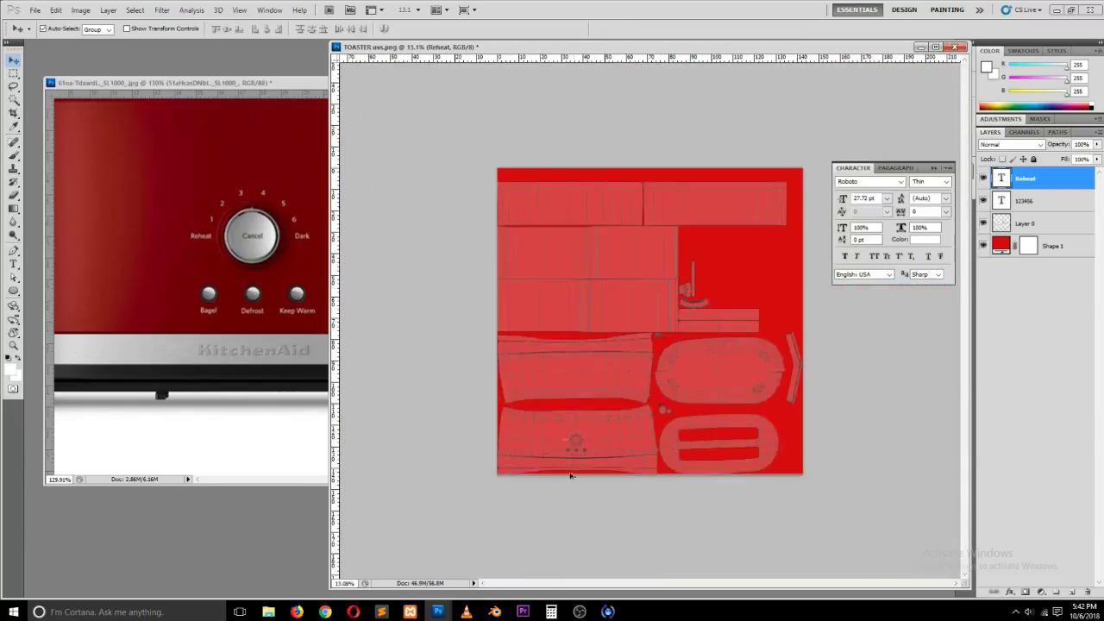
{"action": "scroll", "coordinate": [572, 471], "scroll_direction": "up", "scroll_amount": 5, "text": "alt"}
{"action": "left_click_drag", "start_coordinate": [409, 532], "coordinate": [534, 306]}
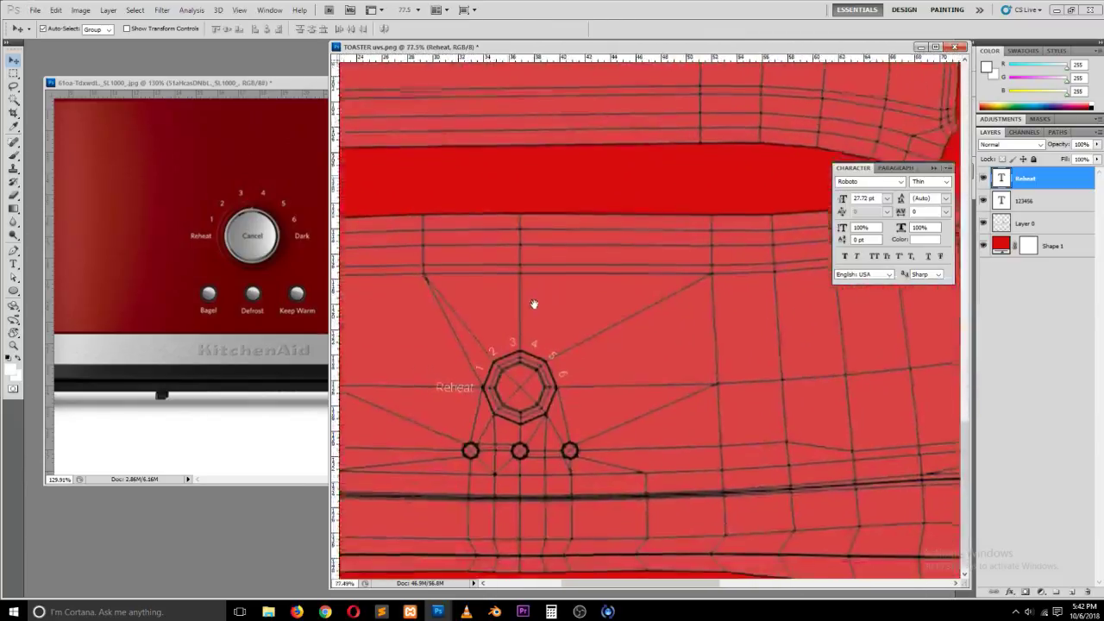
{"action": "scroll", "coordinate": [438, 385], "scroll_direction": "up", "scroll_amount": 2, "text": "alt"}
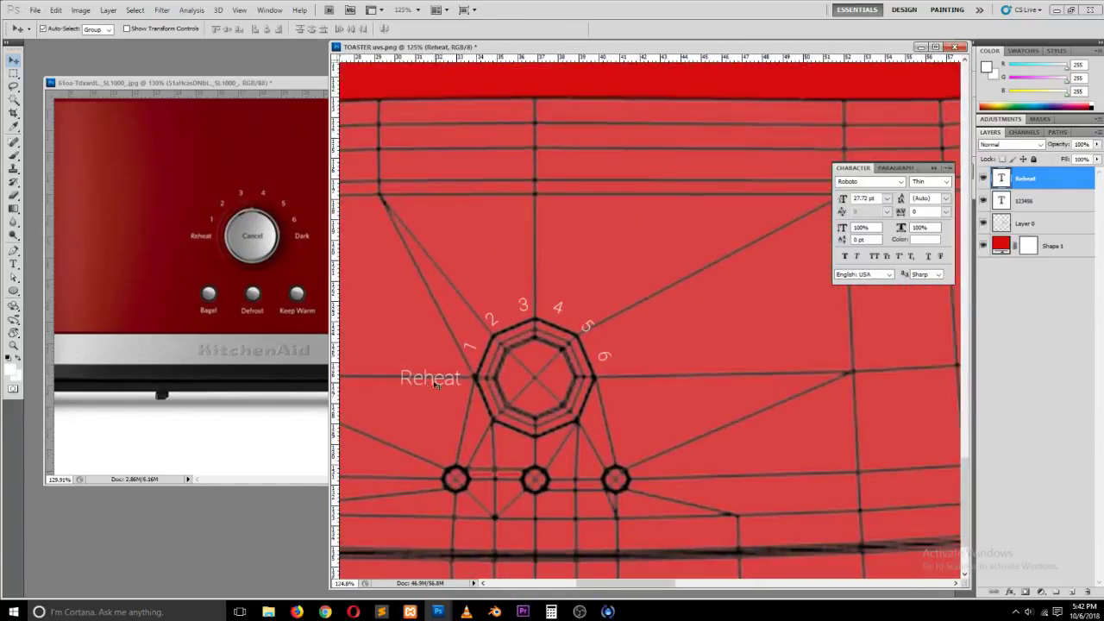
{"action": "left_click_drag", "start_coordinate": [435, 385], "coordinate": [667, 385], "text": "alt"}
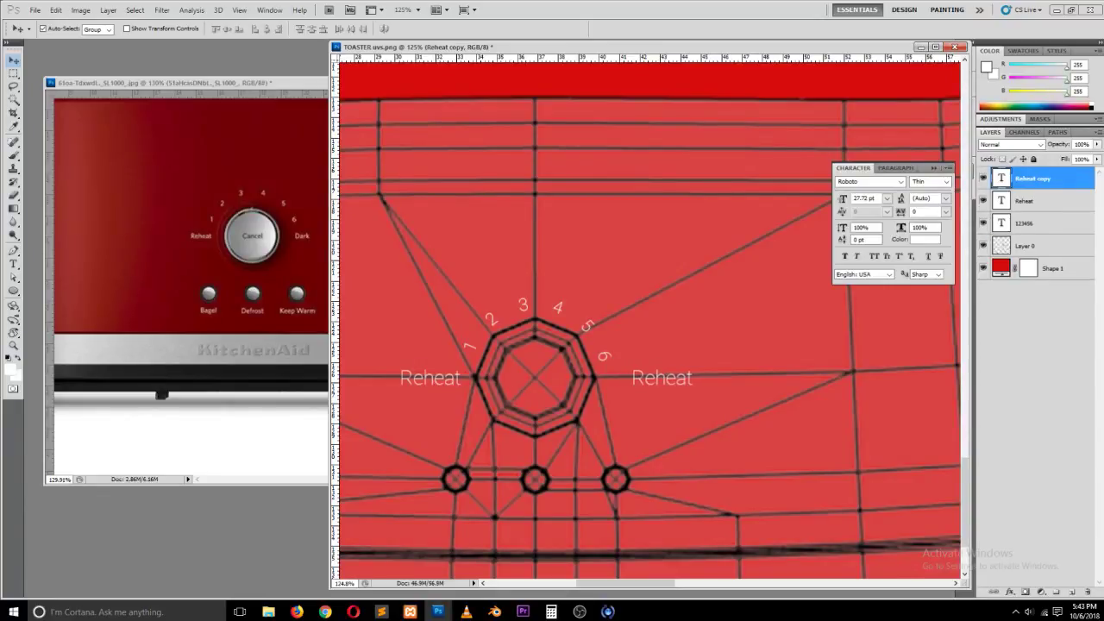
{"action": "key", "text": "alt+Tab"}
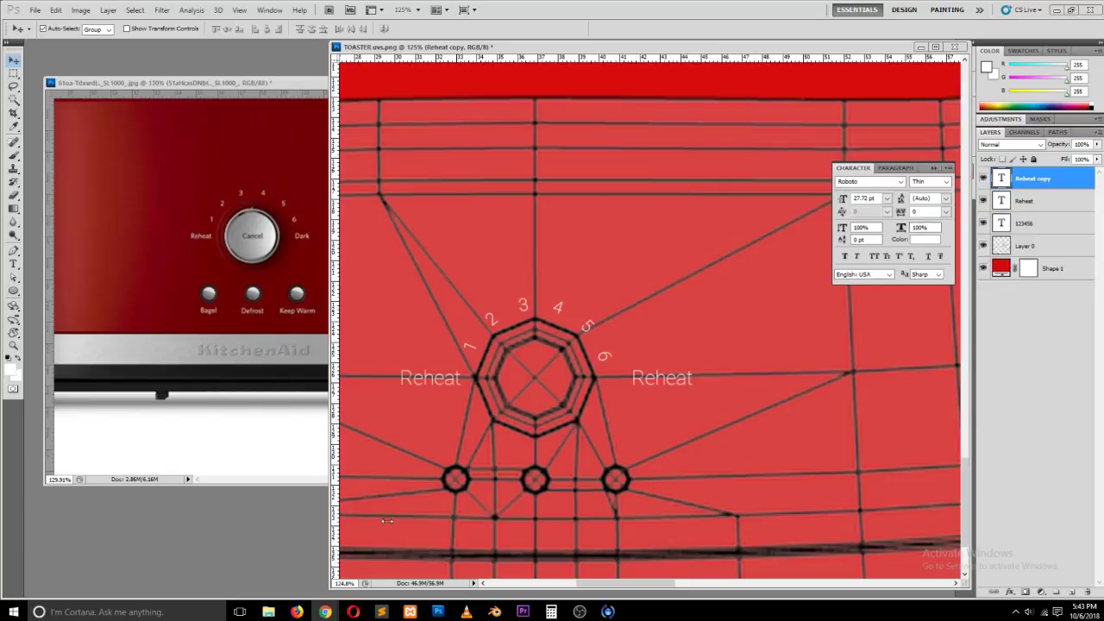
{"action": "double_click", "coordinate": [664, 389]}
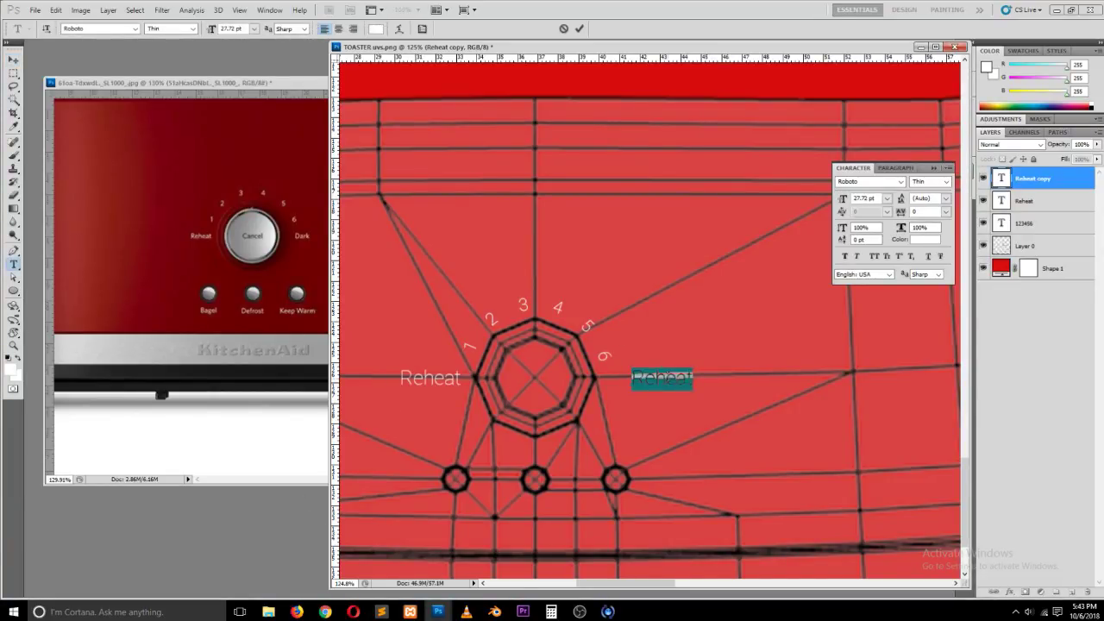
{"action": "type", "text": "Dark"}
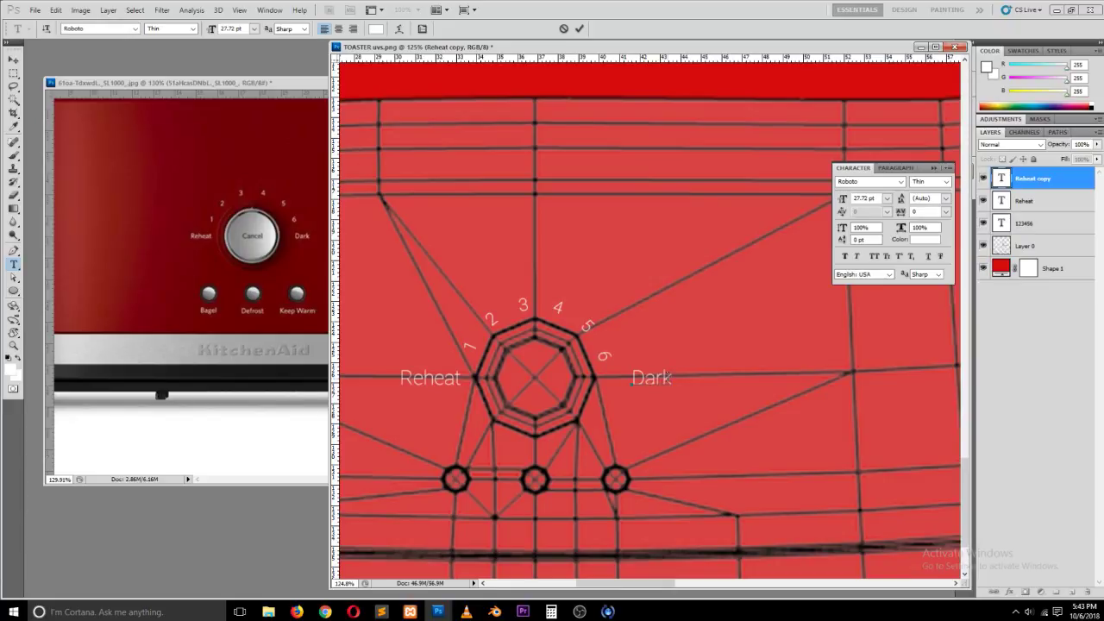
{"action": "key", "text": "ctrl+Return"}
{"action": "left_click", "coordinate": [507, 612]}
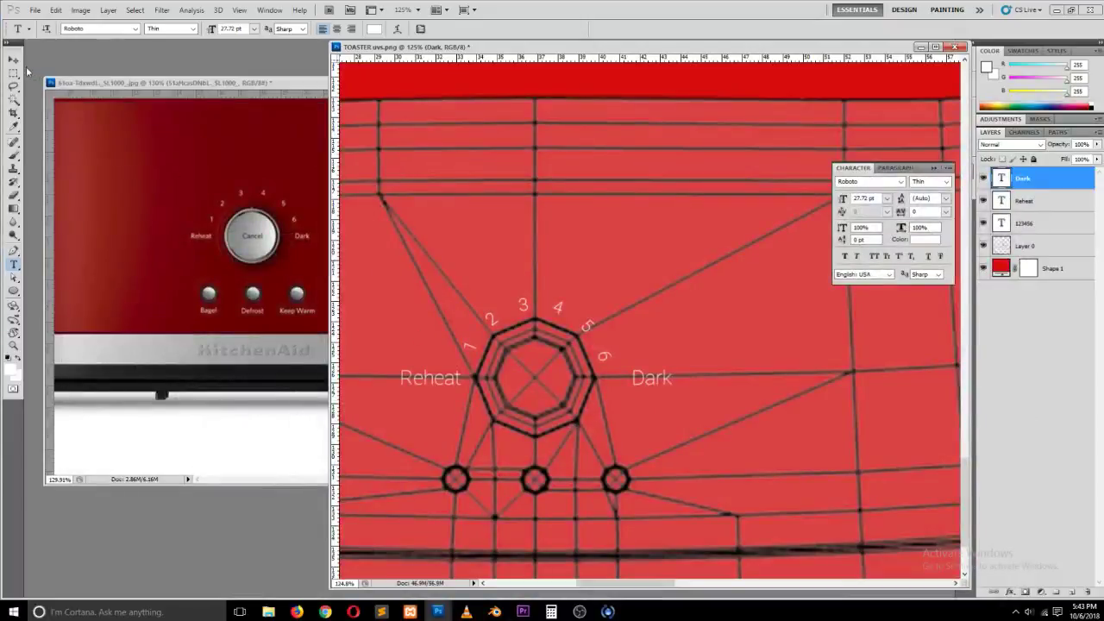
{"action": "left_click", "coordinate": [13, 59]}
{"action": "left_click_drag", "start_coordinate": [644, 379], "coordinate": [632, 380]}
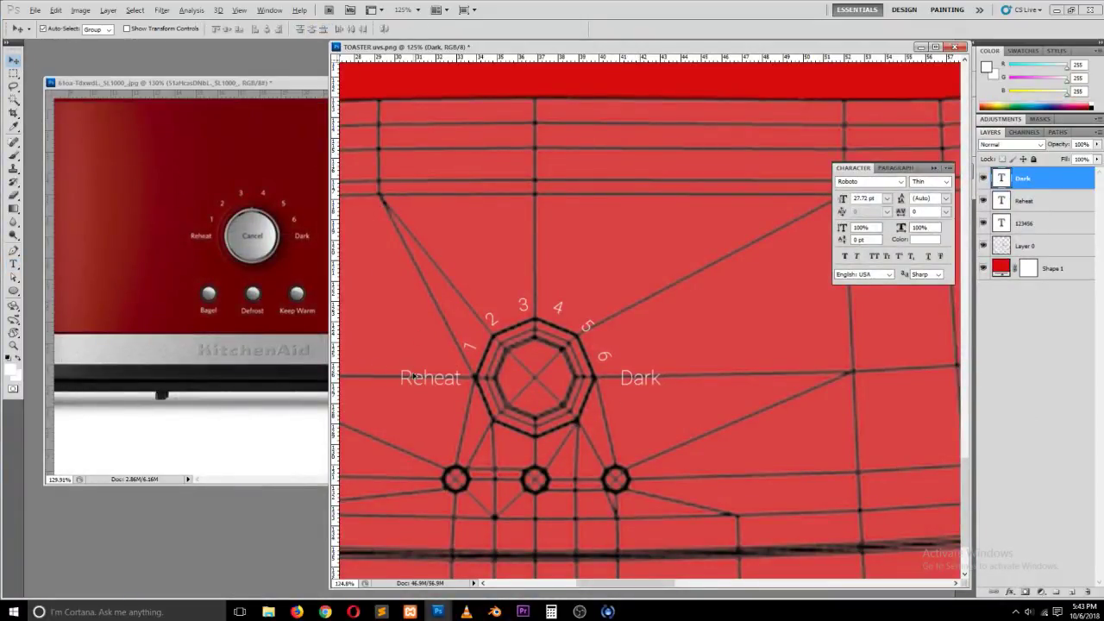
Step: Duplicate the Reheat label below the first small button and change the copy's text to Bagel
{"action": "left_click_drag", "start_coordinate": [415, 376], "coordinate": [443, 510], "text": "alt"}
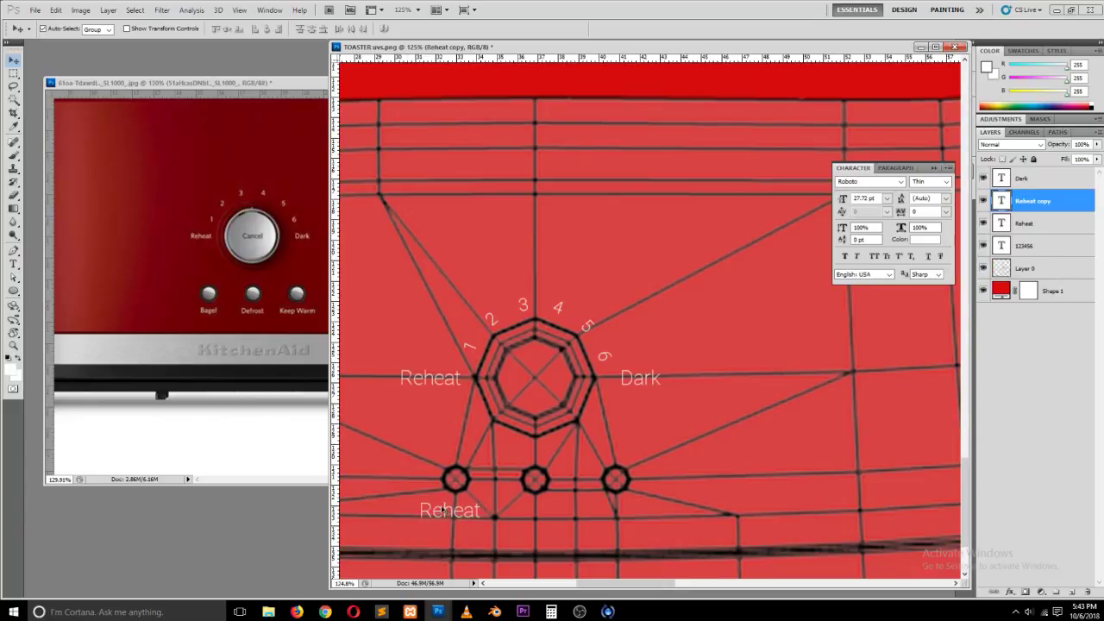
{"action": "key", "text": "t"}
{"action": "double_click", "coordinate": [448, 509]}
{"action": "type", "text": "Ba"}
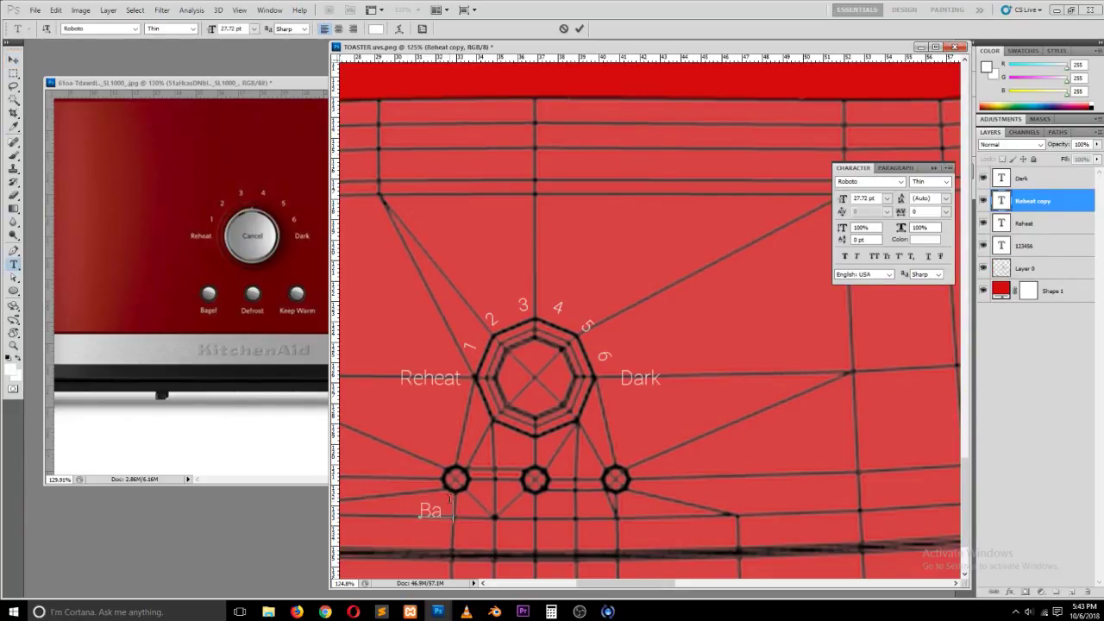
{"action": "type", "text": "gel"}
{"action": "key", "text": "ctrl+Return"}
{"action": "key", "text": "v"}
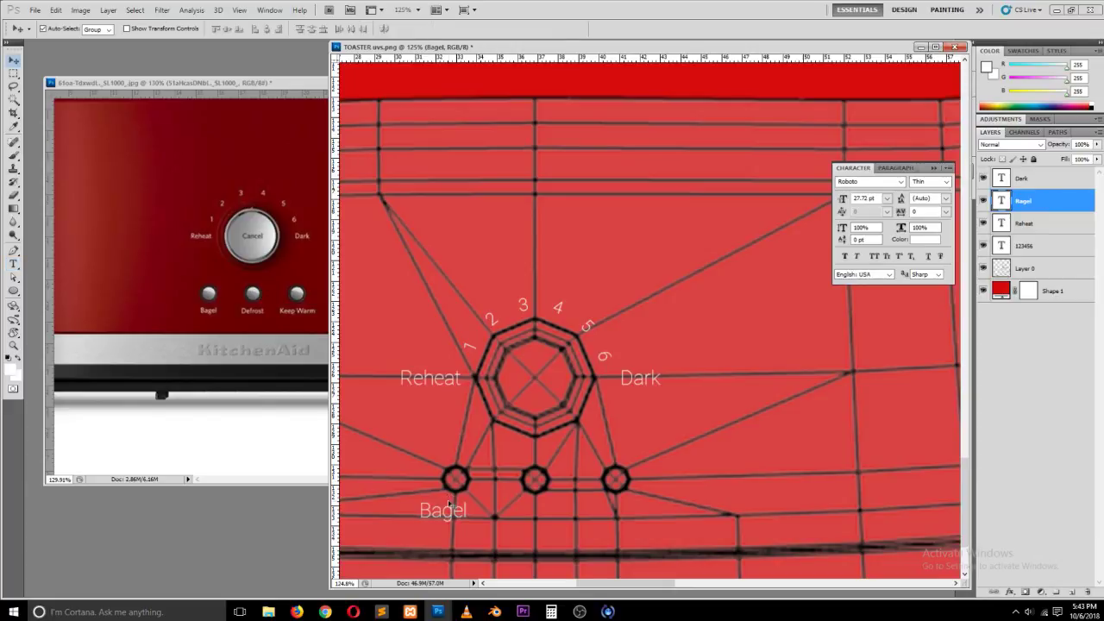
Step: Scale the Bagel label to 21.81 pt and duplicate it below the middle small button with the text Defrost
{"action": "left_click_drag", "start_coordinate": [447, 516], "coordinate": [536, 518]}
{"action": "key", "text": "ctrl+t"}
{"action": "key", "text": "Return"}
{"action": "key", "text": "t"}
{"action": "double_click", "coordinate": [520, 509]}
{"action": "type", "text": "Defrost"}
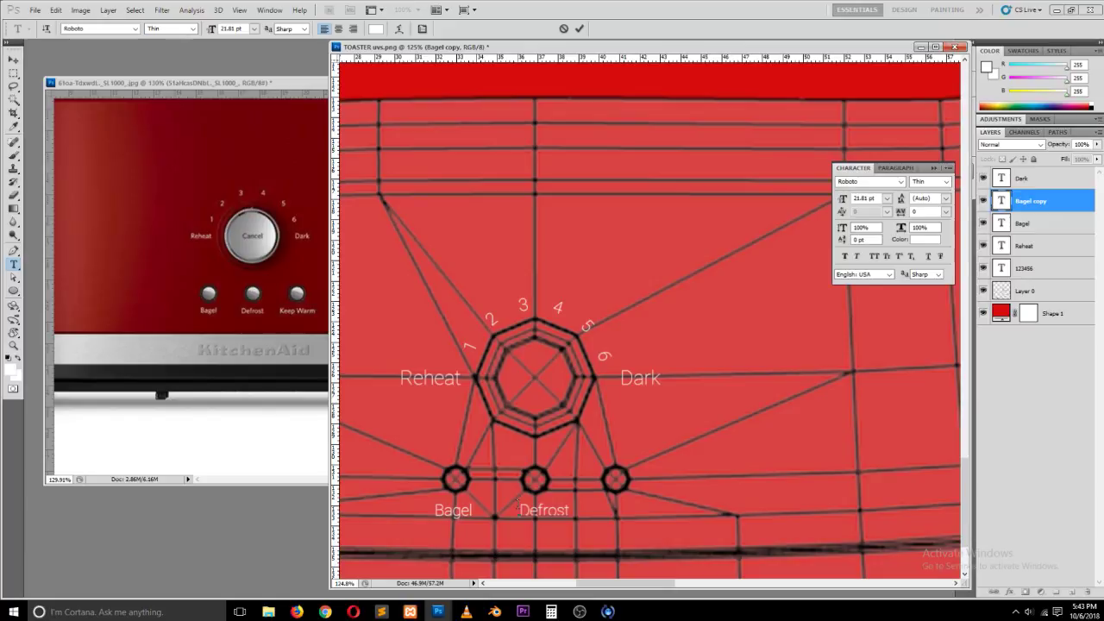
{"action": "key", "text": "ctrl+Return"}
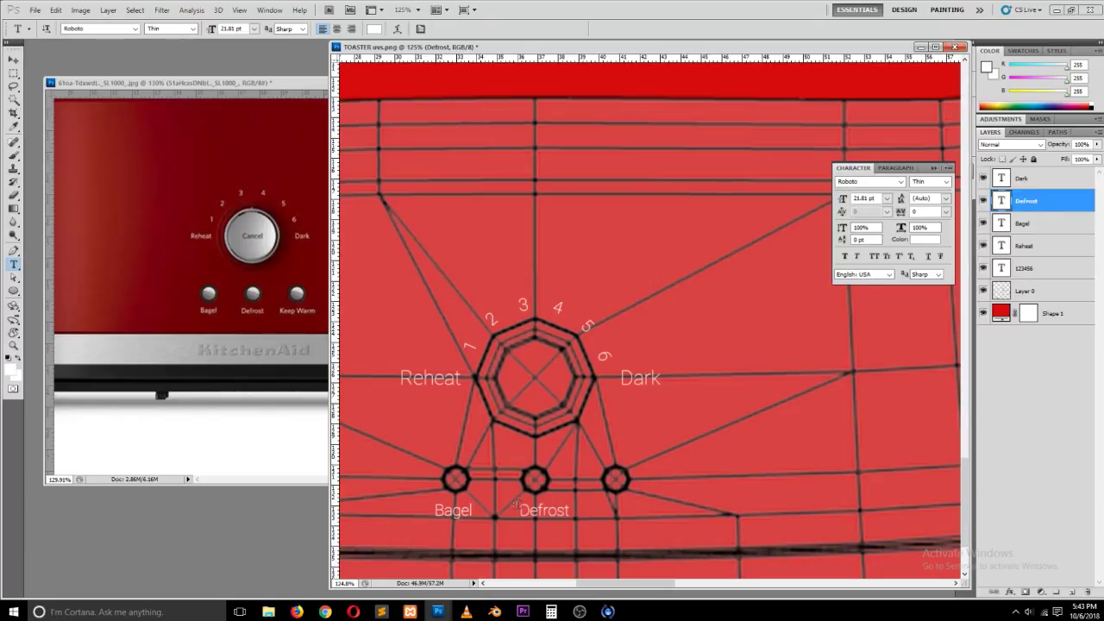
Step: Center the Defrost label under its button and duplicate it below the third small button with the text Keep Warm
{"action": "key", "text": "v"}
{"action": "left_click_drag", "start_coordinate": [532, 511], "coordinate": [610, 512]}
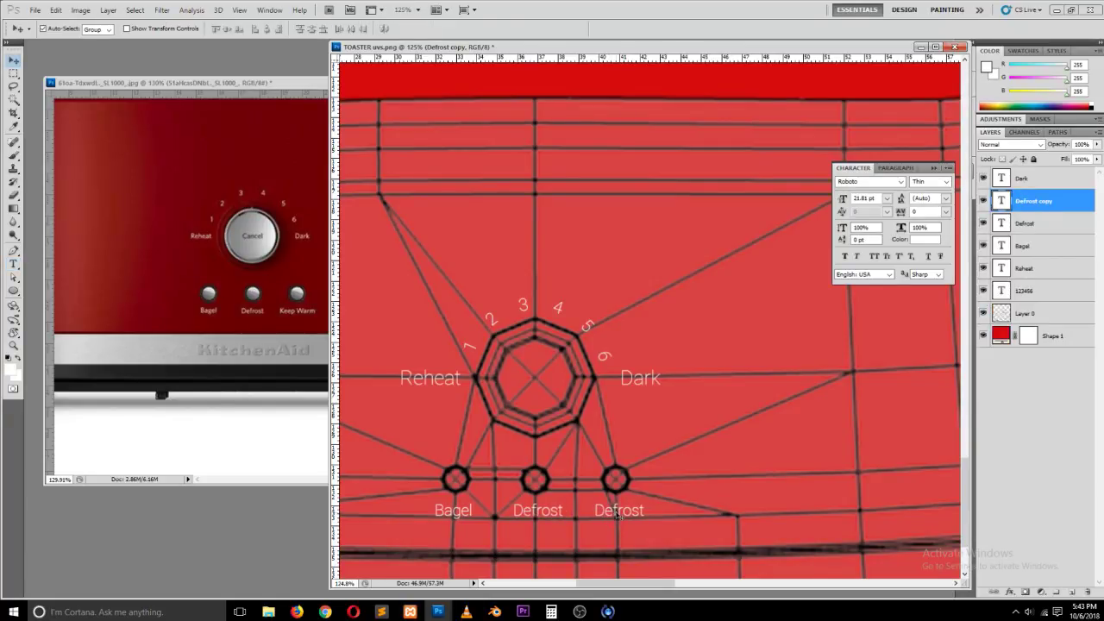
{"action": "key", "text": "t"}
{"action": "left_click", "coordinate": [627, 511]}
{"action": "double_click", "coordinate": [627, 512]}
{"action": "type", "text": "Ke"}
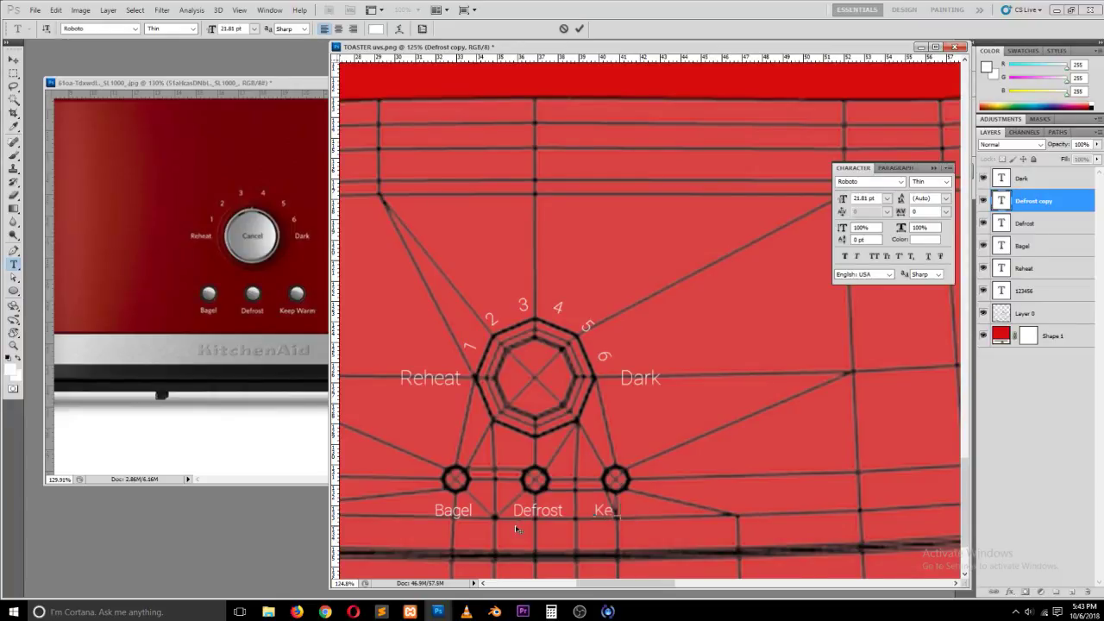
{"action": "type", "text": "en Warm"}
{"action": "key", "text": "ctrl+Return"}
{"action": "key", "text": "v"}
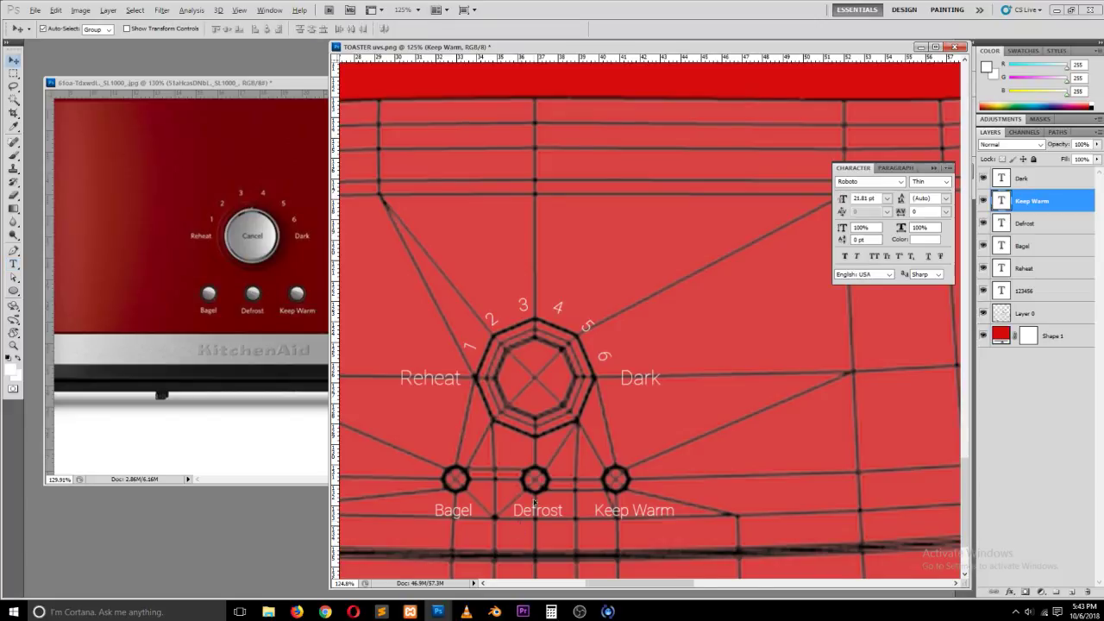
Step: Shift the Keep Warm label sideways to center it under the third small button
{"action": "scroll", "coordinate": [515, 524], "scroll_direction": "down", "scroll_amount": 4, "text": "alt"}
{"action": "scroll", "coordinate": [535, 500], "scroll_direction": "up", "scroll_amount": 2, "text": "alt"}
{"action": "scroll", "coordinate": [538, 507], "scroll_direction": "up", "scroll_amount": 1, "text": "alt"}
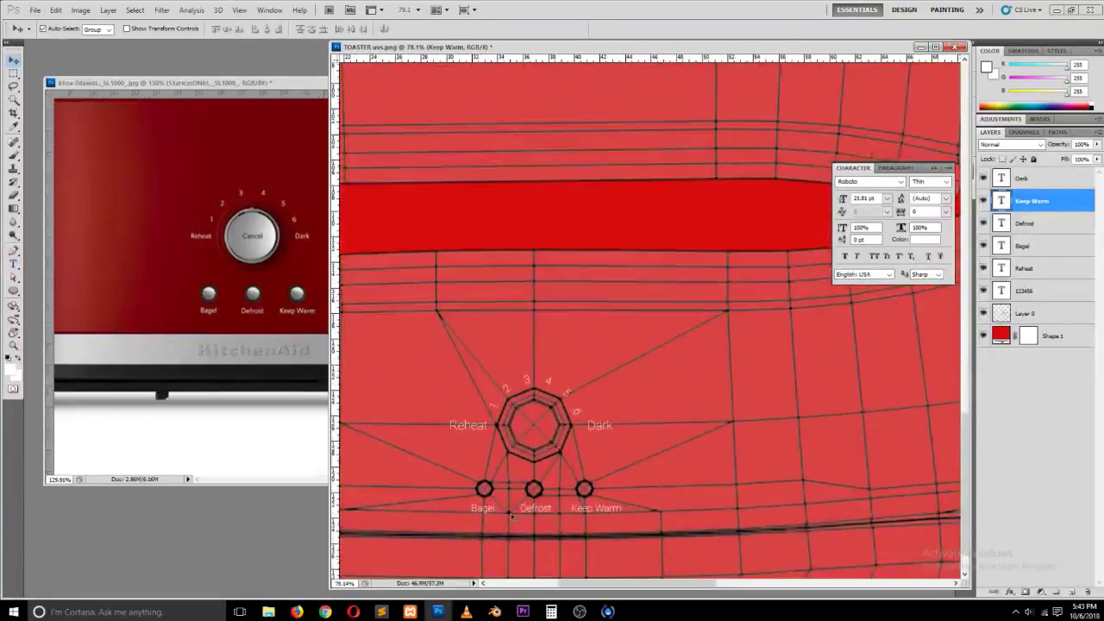
{"action": "left_click", "coordinate": [525, 509]}
{"action": "left_click_drag", "start_coordinate": [524, 510], "coordinate": [586, 510]}
Step: Compare with the reference photo's dial, duplicate the Reheat label onto the UV dial's center and change the copy's text to Cancel
{"action": "left_click", "coordinate": [275, 321]}
{"action": "scroll", "coordinate": [565, 445], "scroll_direction": "down", "scroll_amount": 2, "text": "alt"}
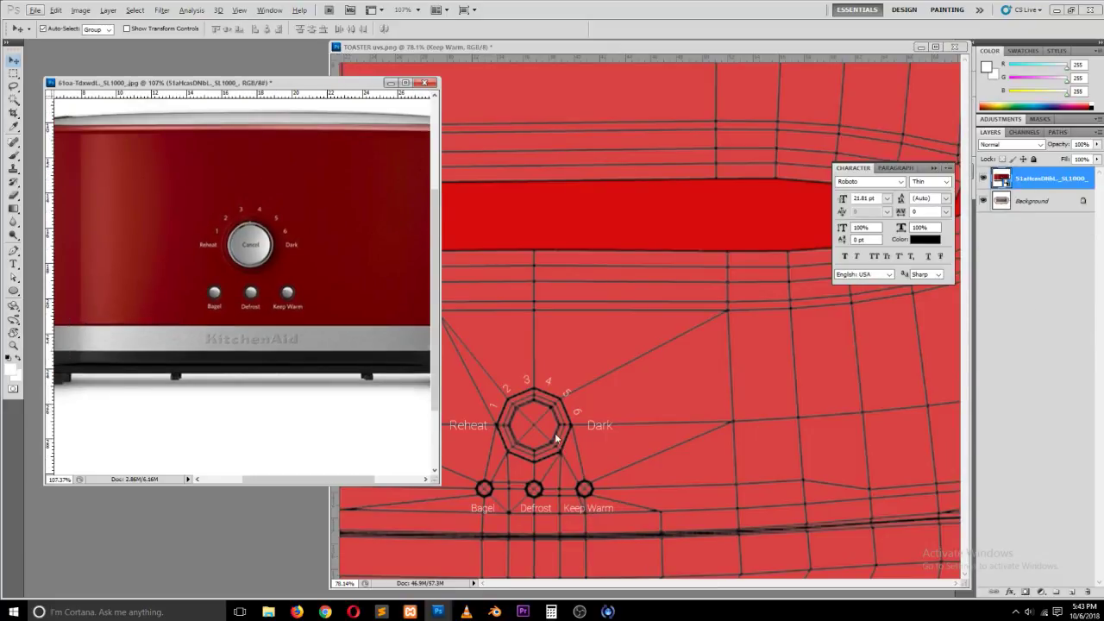
{"action": "left_click", "coordinate": [495, 428]}
{"action": "scroll", "coordinate": [495, 428], "scroll_direction": "up", "scroll_amount": 4, "text": "alt"}
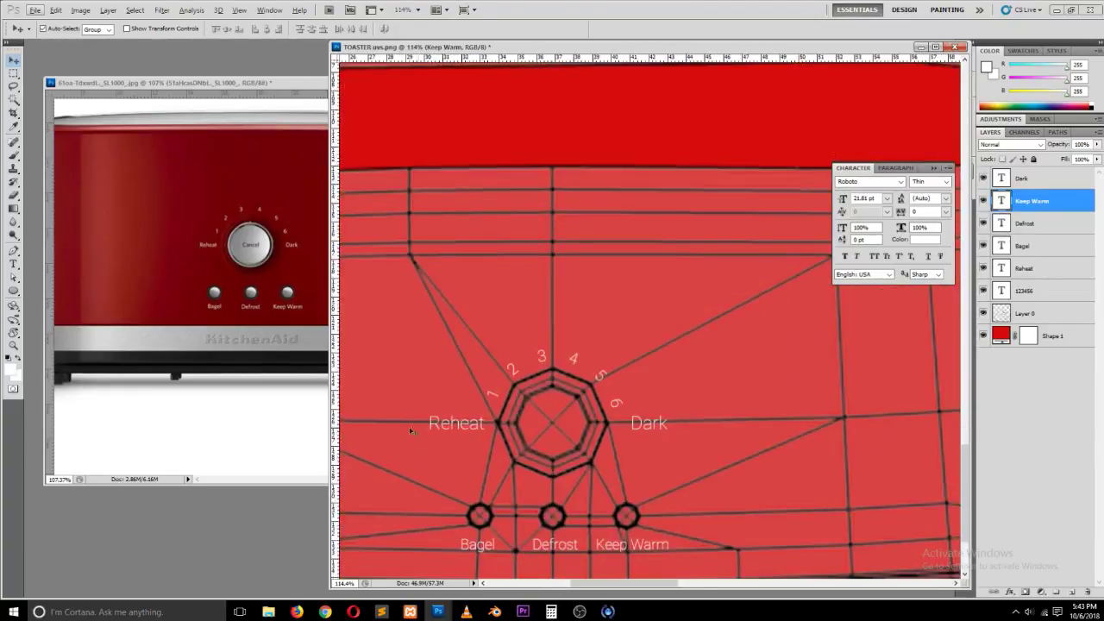
{"action": "left_click", "coordinate": [458, 425]}
{"action": "left_click_drag", "start_coordinate": [459, 425], "coordinate": [552, 429], "text": "alt"}
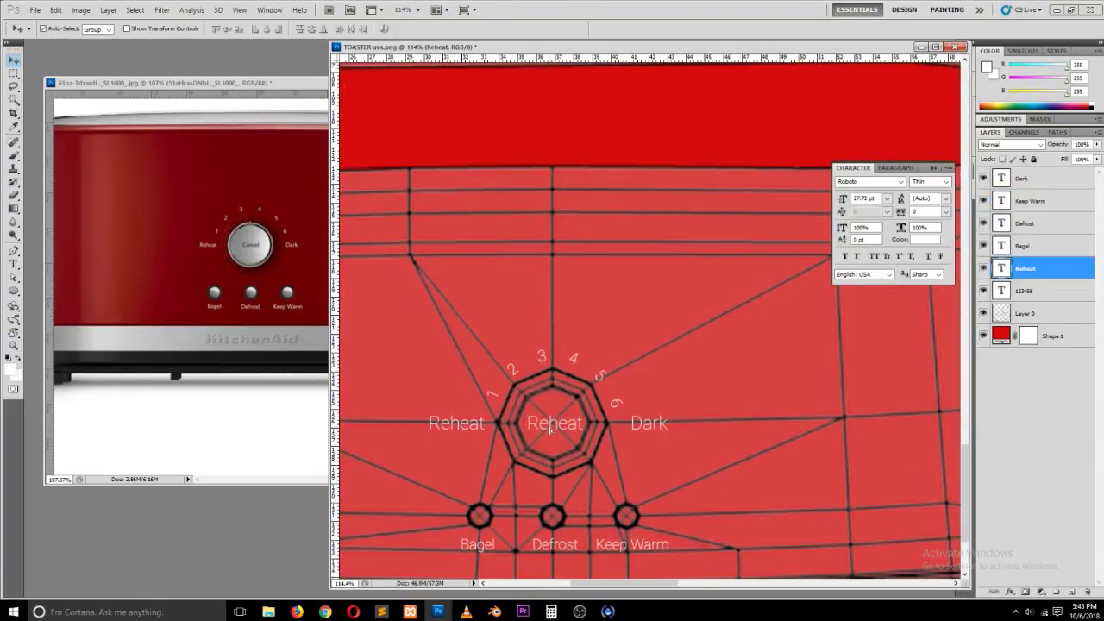
{"action": "key", "text": "t"}
{"action": "double_click", "coordinate": [553, 423]}
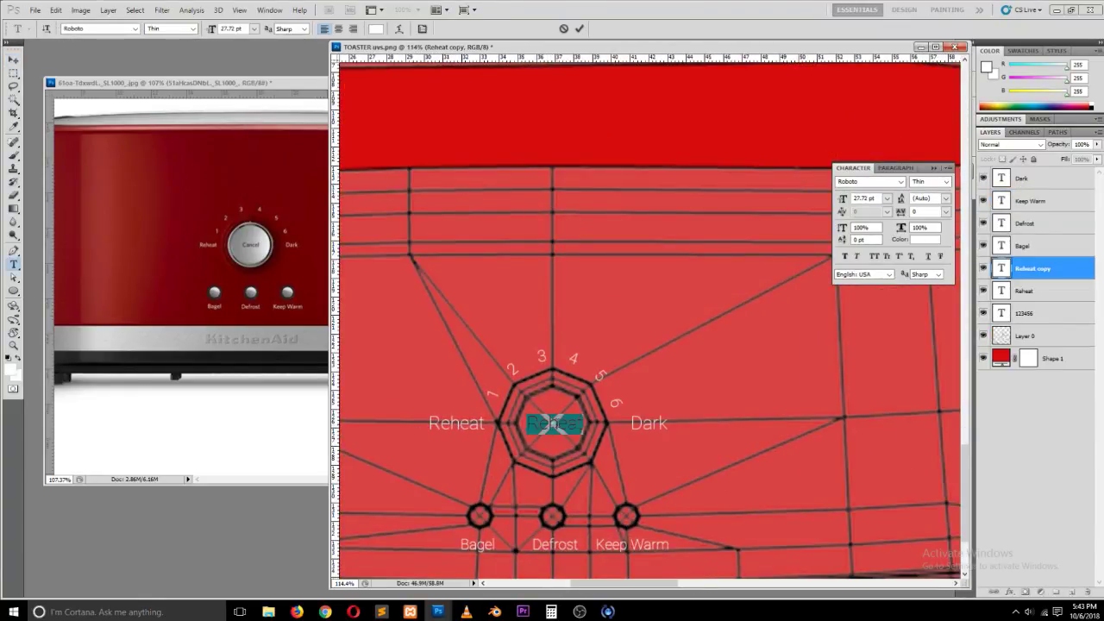
{"action": "type", "text": "Cancel"}
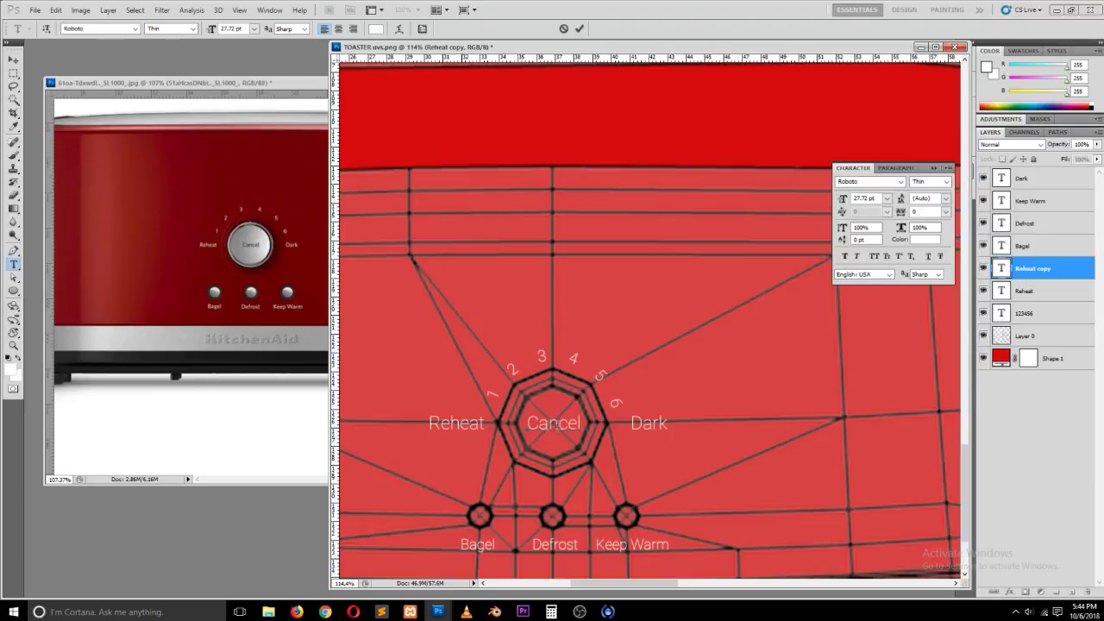
Step: Scale the Cancel label proportionally down to 21.14 pt so it fits inside the dial
{"action": "key", "text": "ctrl+t"}
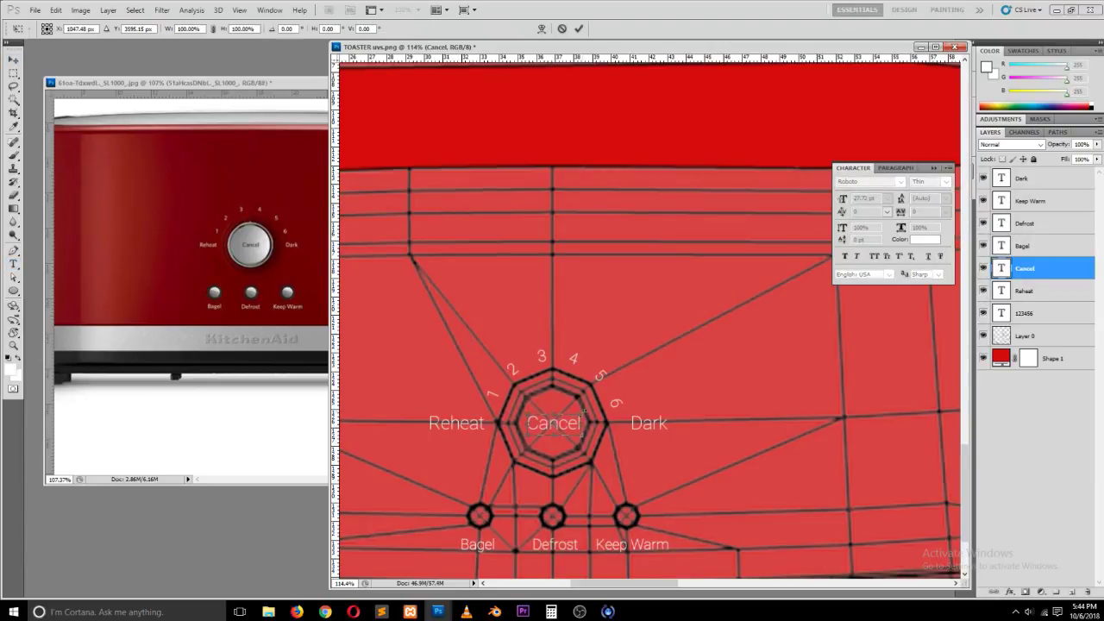
{"action": "left_click_drag", "start_coordinate": [583, 412], "coordinate": [576, 415], "text": "alt+shift"}
{"action": "key", "text": "Return"}
{"action": "key", "text": "b"}
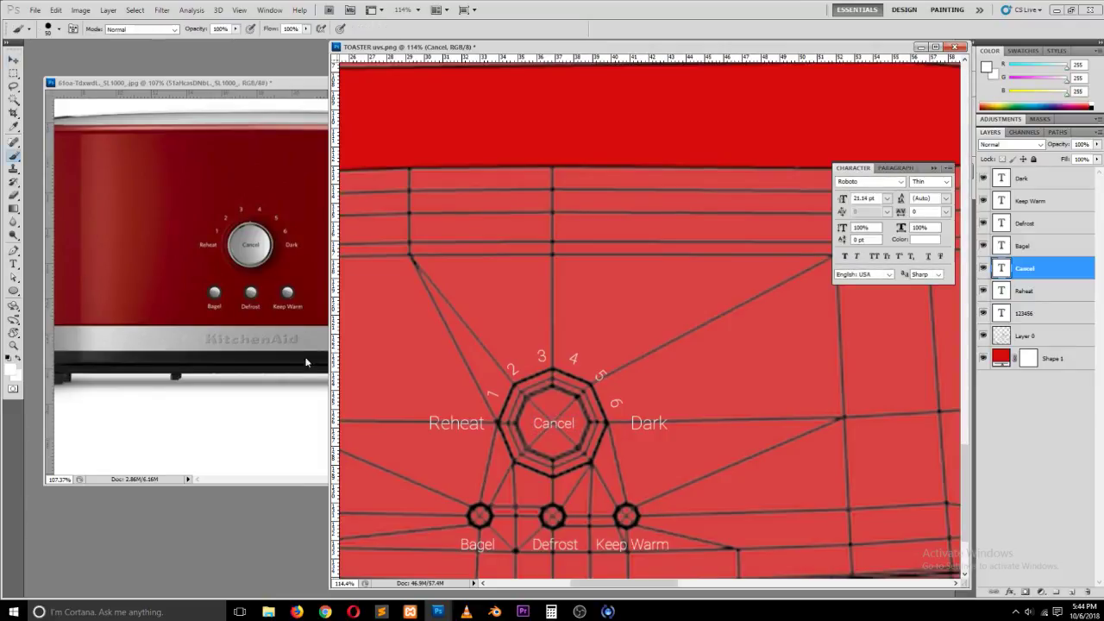
Step: View the whole toaster in the reference photo, switch to Blender and examine the body and dial in its reference image
{"action": "scroll", "coordinate": [305, 362], "scroll_direction": "down", "scroll_amount": 4, "text": "alt"}
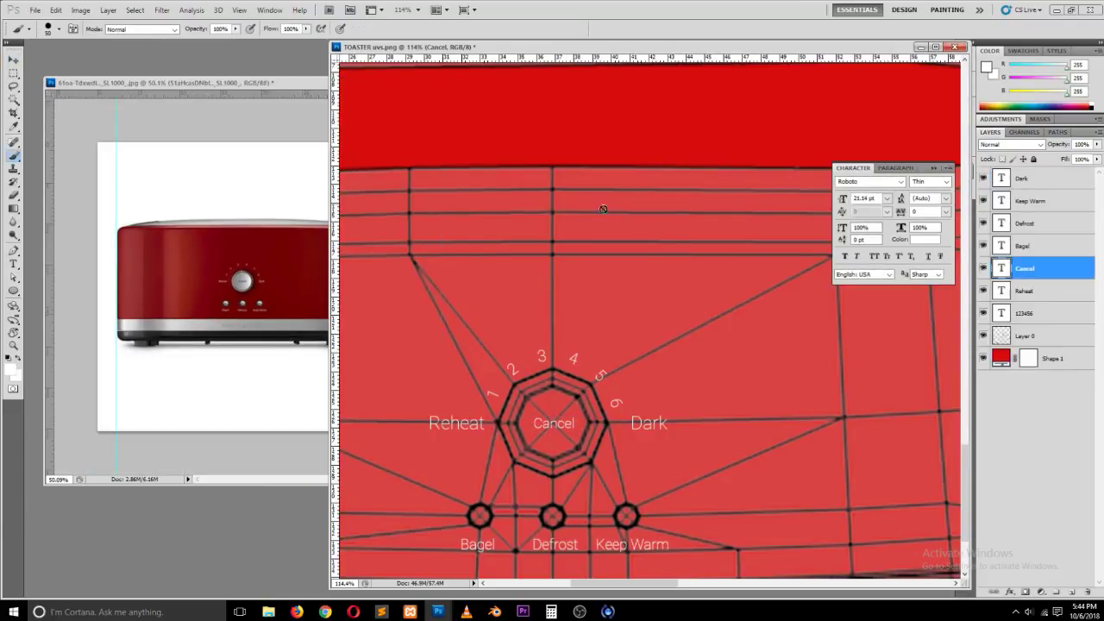
{"action": "left_click", "coordinate": [276, 233]}
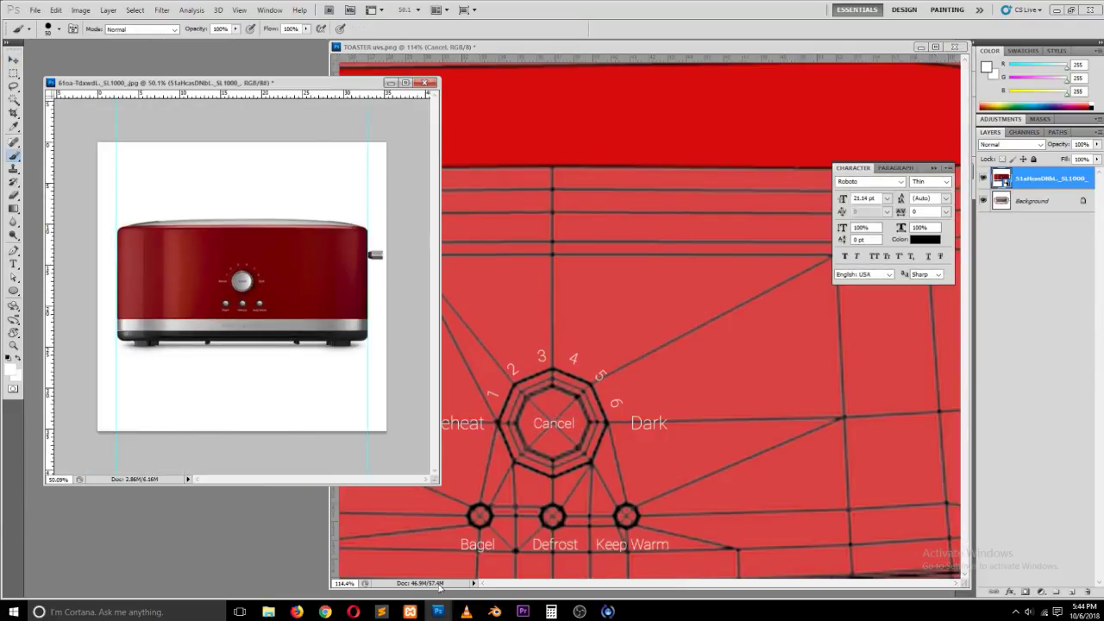
{"action": "left_click", "coordinate": [495, 612]}
{"action": "scroll", "coordinate": [966, 181], "scroll_direction": "down", "scroll_amount": 1}
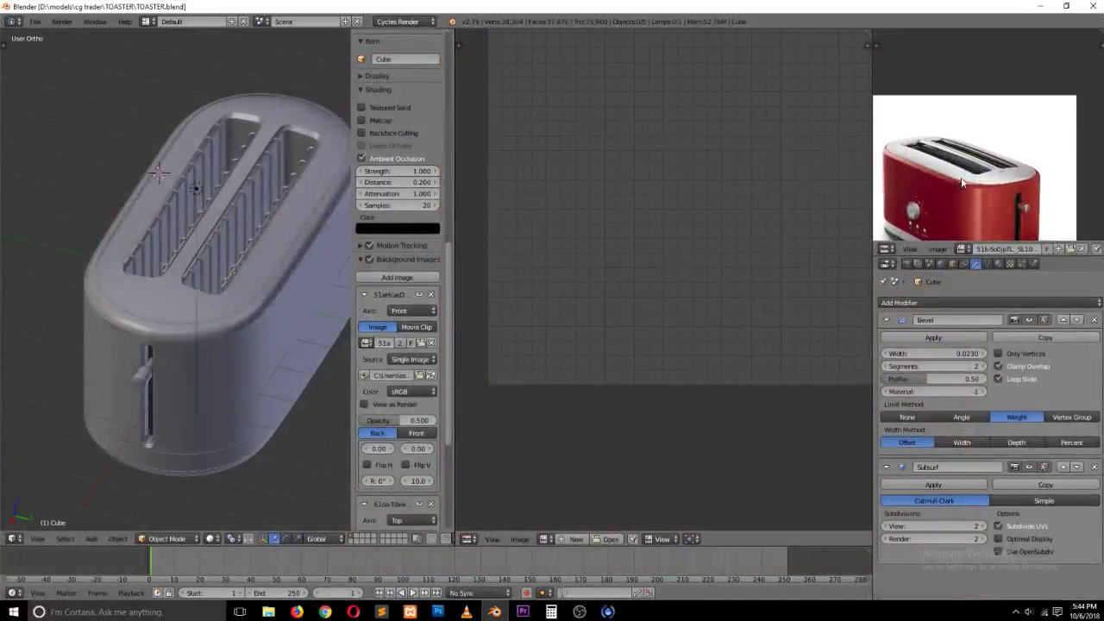
{"action": "scroll", "coordinate": [966, 181], "scroll_direction": "up", "scroll_amount": 5}
{"action": "middle_click_drag", "start_coordinate": [965, 181], "coordinate": [1003, 126]}
{"action": "middle_click_drag", "start_coordinate": [1044, 165], "coordinate": [1020, 90]}
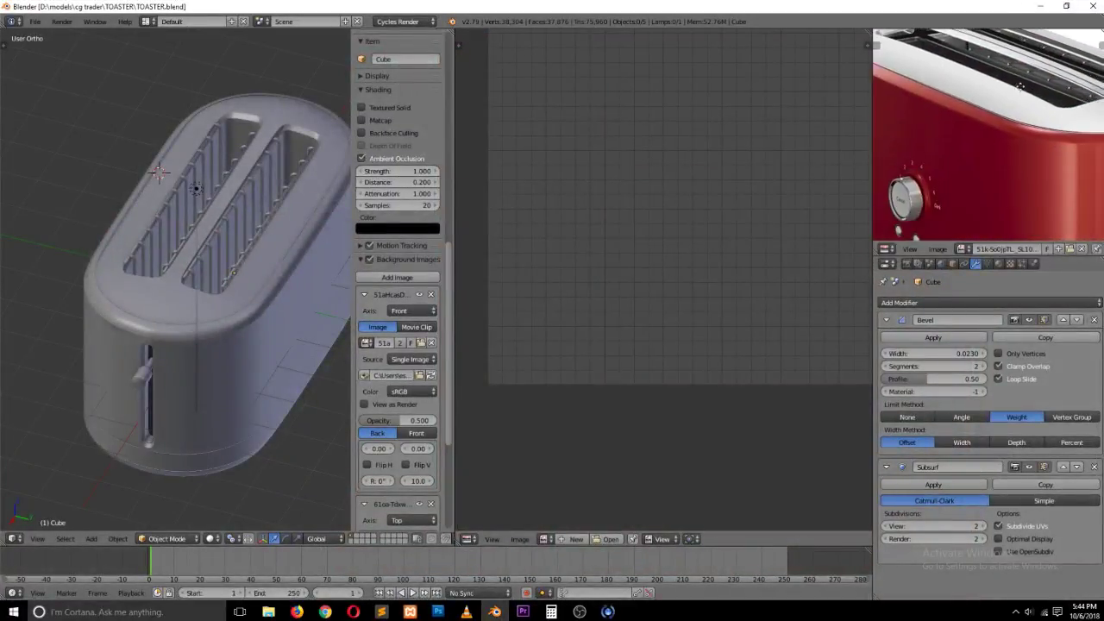
{"action": "scroll", "coordinate": [983, 142], "scroll_direction": "down", "scroll_amount": 4}
{"action": "scroll", "coordinate": [59, 282], "scroll_direction": "down", "scroll_amount": 1}
Step: View the toaster's dial side and save the model over the existing TOASTER.blend file
{"action": "middle_click_drag", "start_coordinate": [59, 282], "coordinate": [311, 250]}
{"action": "key", "text": "ctrl+s"}
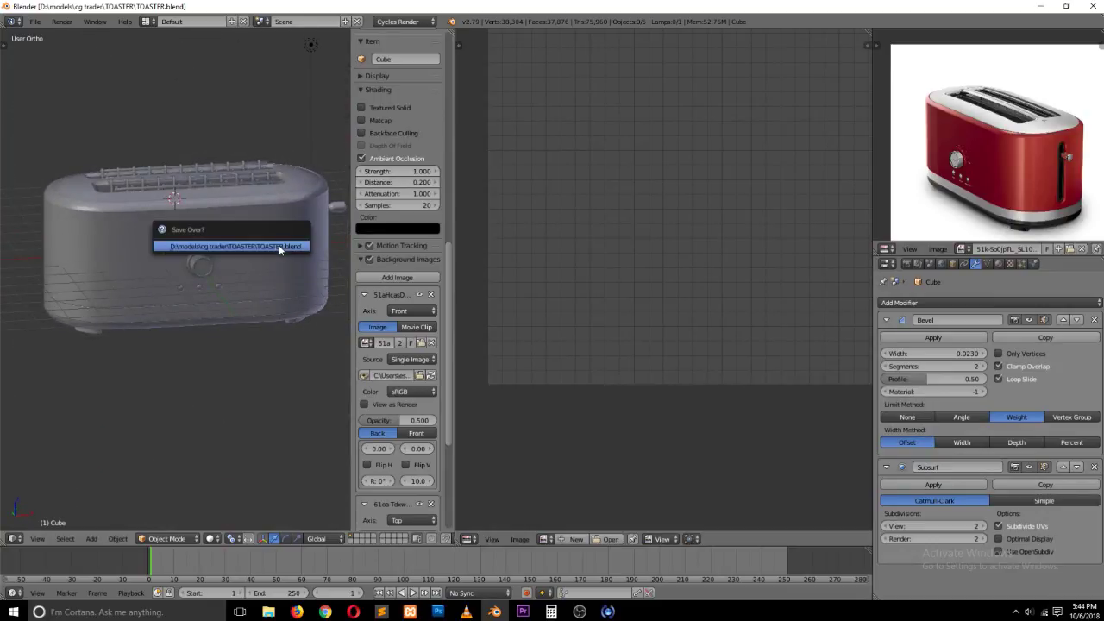
{"action": "left_click", "coordinate": [279, 245]}
Step: Switch to Firefox and examine the small icon beside the slots in the toaster's top-view photo at both magnifications
{"action": "left_click", "coordinate": [297, 612]}
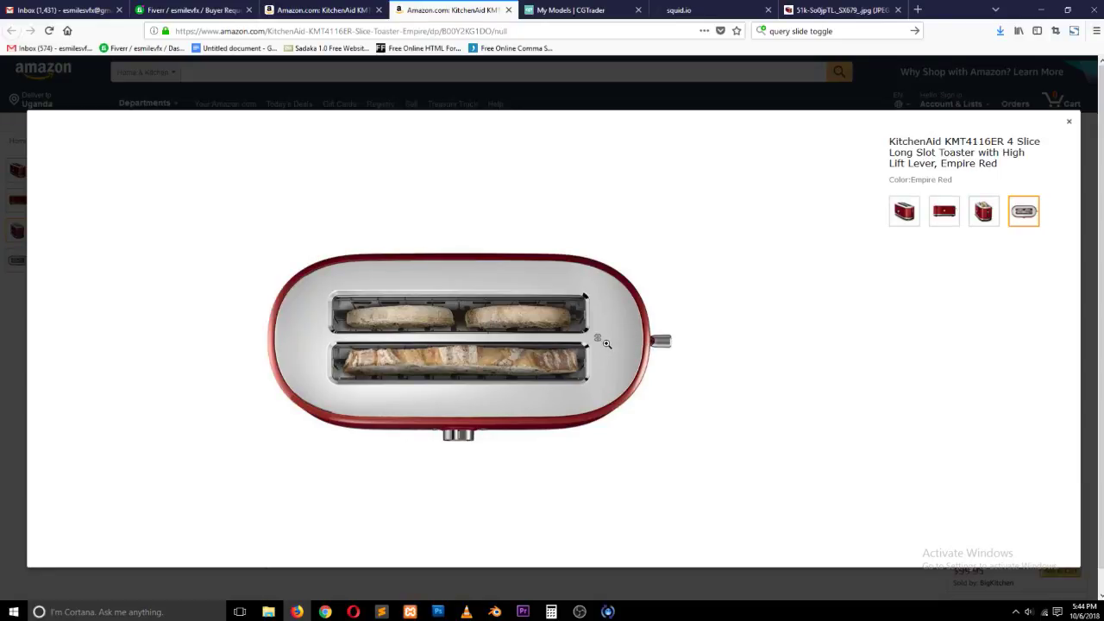
{"action": "left_click", "coordinate": [589, 345]}
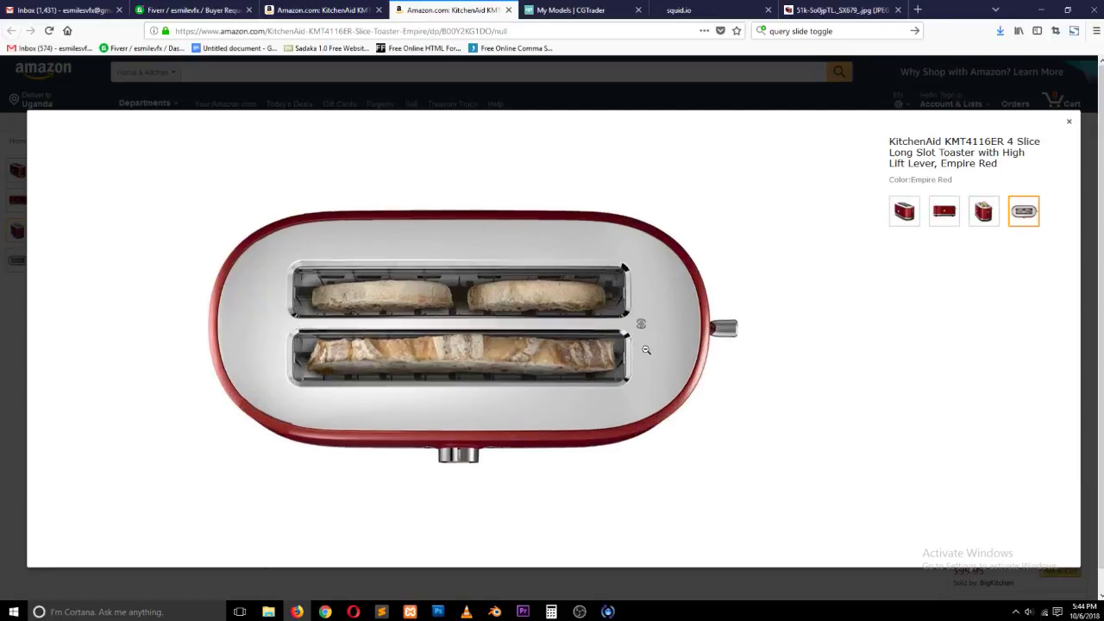
{"action": "left_click", "coordinate": [657, 346]}
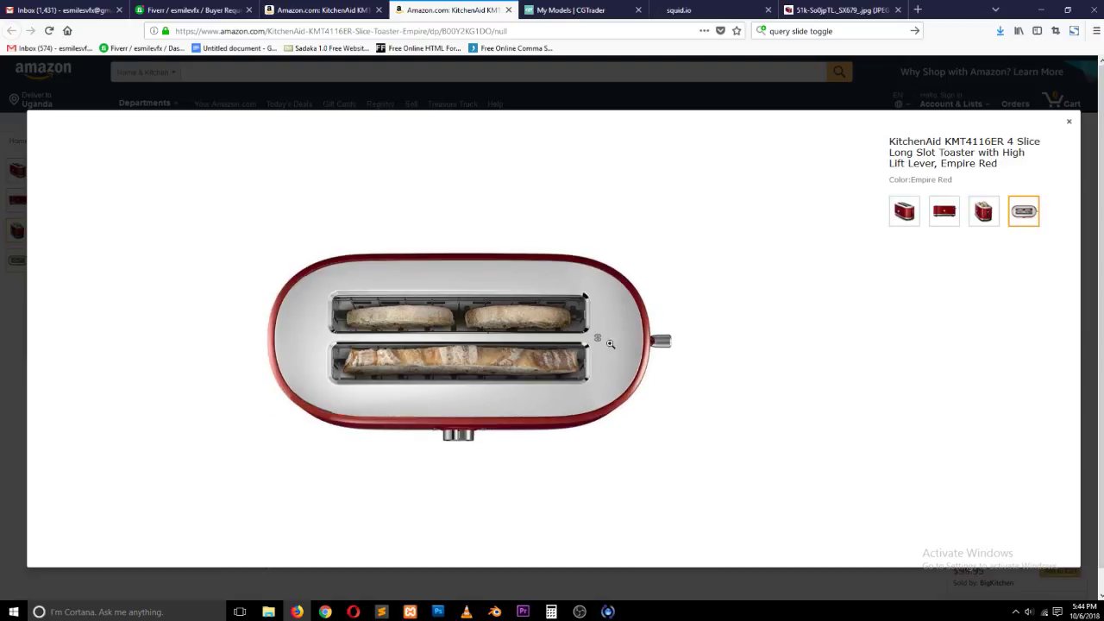
{"action": "left_click", "coordinate": [611, 345]}
{"action": "left_click", "coordinate": [645, 357]}
Step: Switch to Photoshop's TOASTER uvs.png and draw a small white elliptical ring beside the slots on the top plate's UV island
{"action": "mouse_move", "coordinate": [441, 612]}
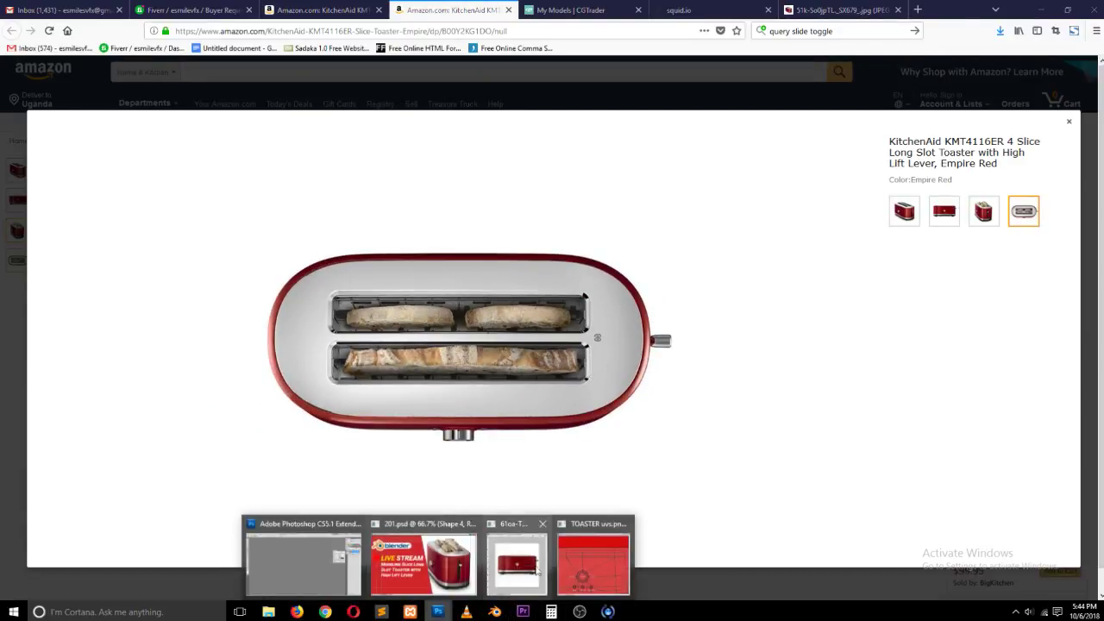
{"action": "left_click", "coordinate": [448, 565]}
{"action": "left_click", "coordinate": [920, 129]}
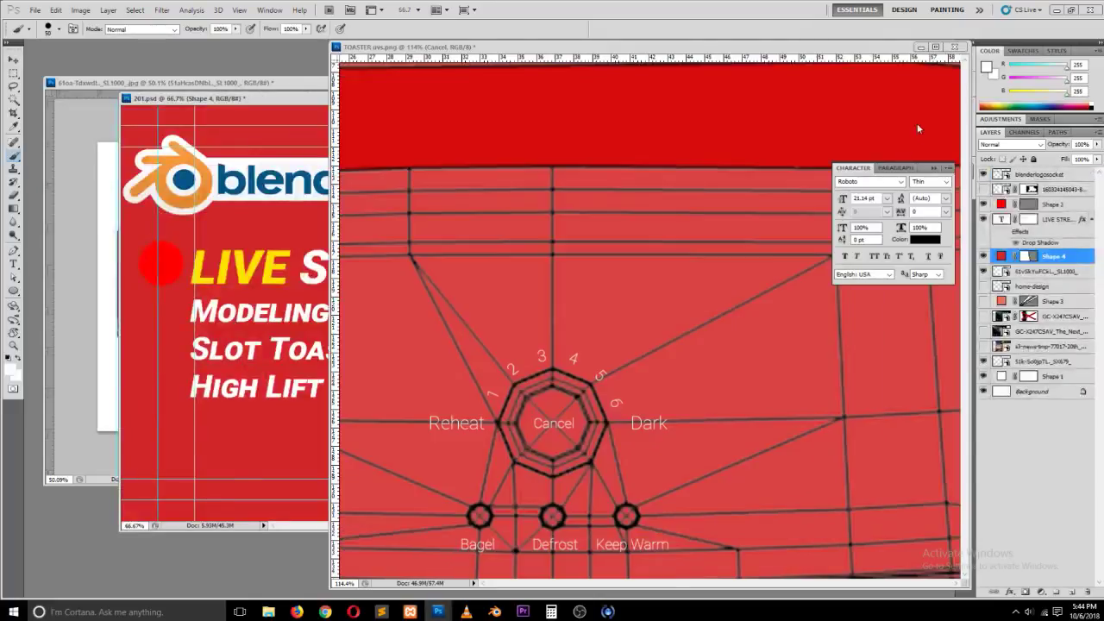
{"action": "scroll", "coordinate": [711, 315], "scroll_direction": "down", "scroll_amount": 15, "text": "alt"}
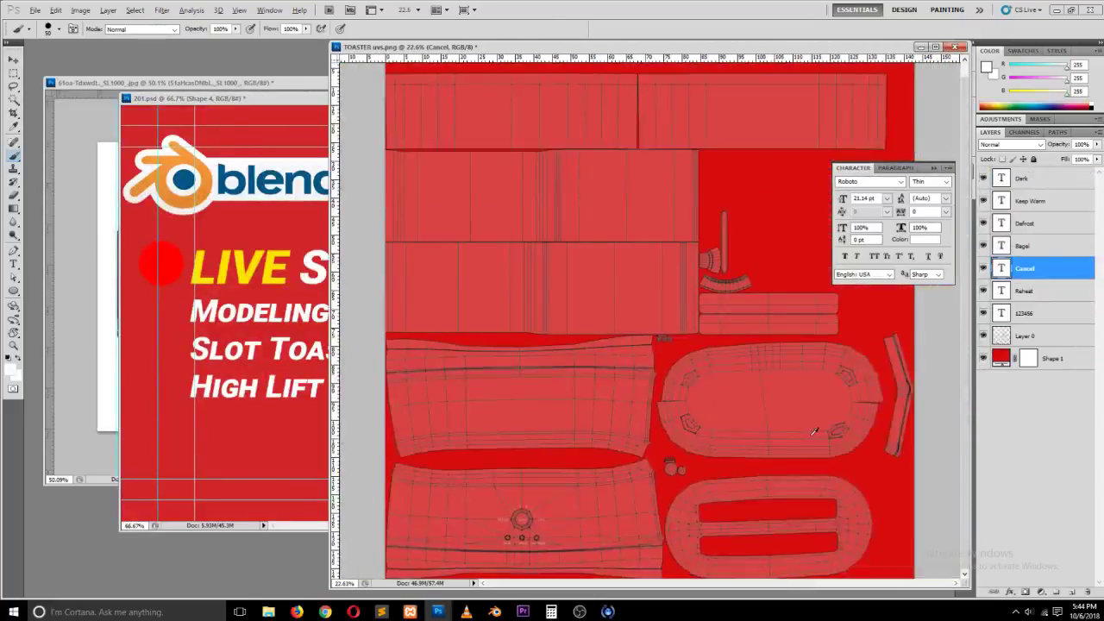
{"action": "scroll", "coordinate": [814, 431], "scroll_direction": "down", "scroll_amount": 2, "text": "alt"}
{"action": "scroll", "coordinate": [802, 499], "scroll_direction": "up", "scroll_amount": 5, "text": "alt"}
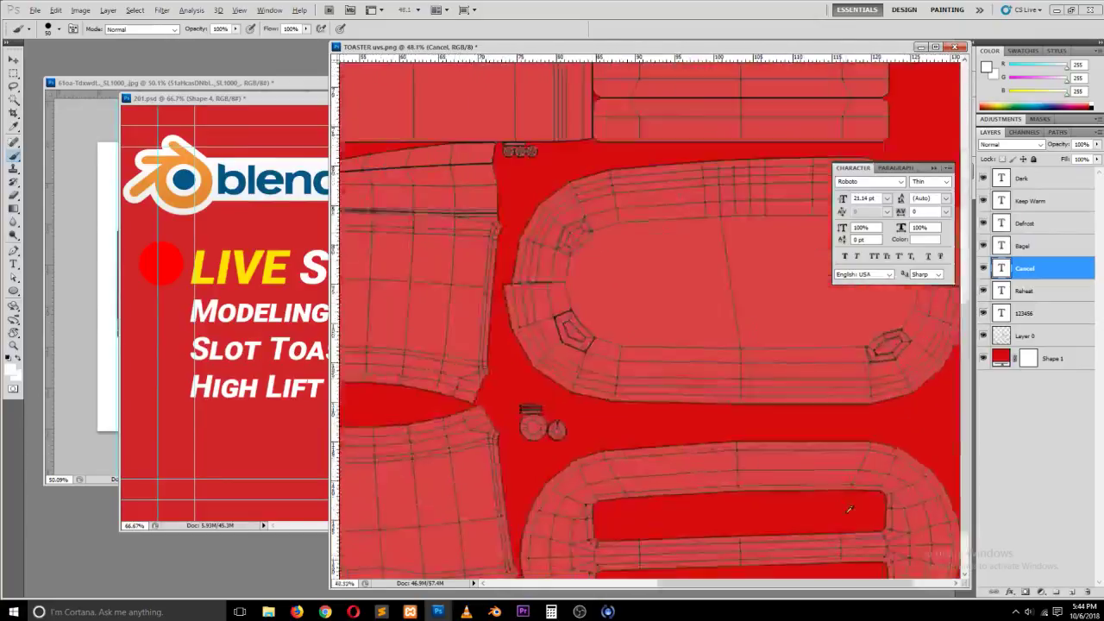
{"action": "scroll", "coordinate": [771, 402], "scroll_direction": "down", "scroll_amount": 2, "text": "alt"}
{"action": "scroll", "coordinate": [755, 419], "scroll_direction": "up", "scroll_amount": 3, "text": "alt"}
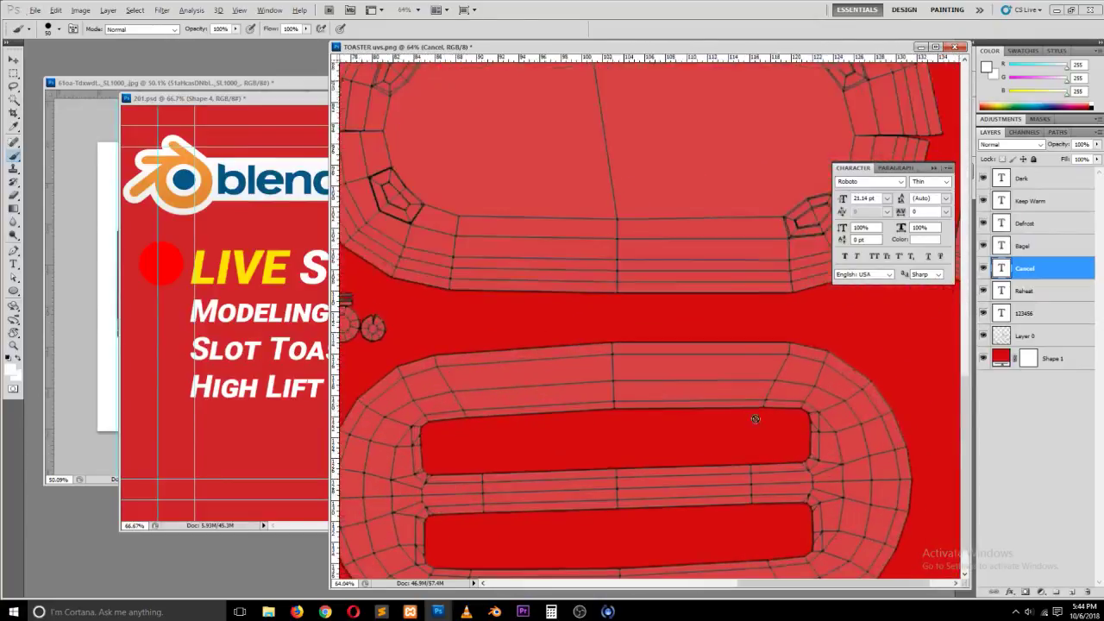
{"action": "scroll", "coordinate": [475, 342], "scroll_direction": "down", "scroll_amount": 3}
{"action": "left_click_drag", "start_coordinate": [14, 291], "coordinate": [52, 314]}
{"action": "scroll", "coordinate": [860, 480], "scroll_direction": "up", "scroll_amount": 2, "text": "alt"}
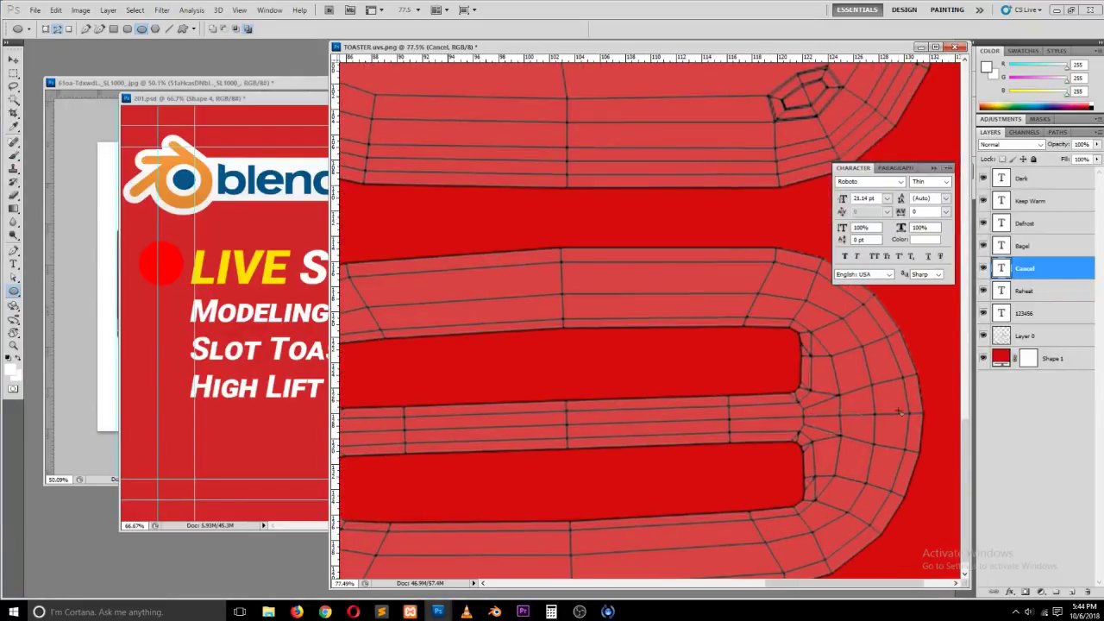
{"action": "left_click", "coordinate": [45, 30]}
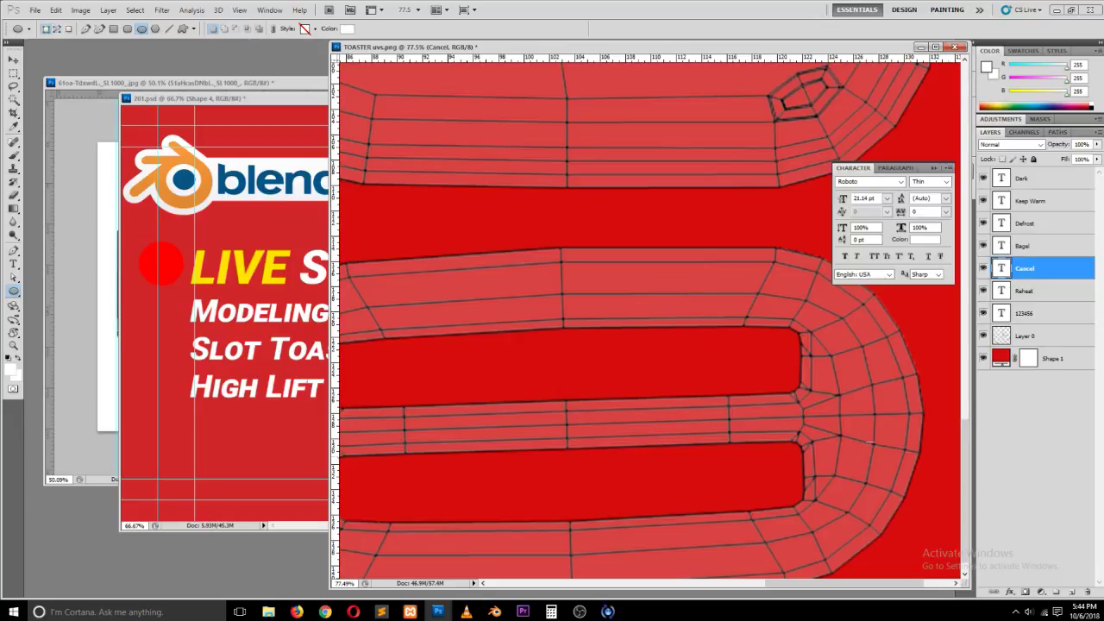
{"action": "mouse_move", "coordinate": [861, 437]}
{"action": "left_mouse_down"}
{"action": "mouse_move", "coordinate": [819, 408]}
{"action": "mouse_move", "coordinate": [856, 429]}
{"action": "left_mouse_up"}
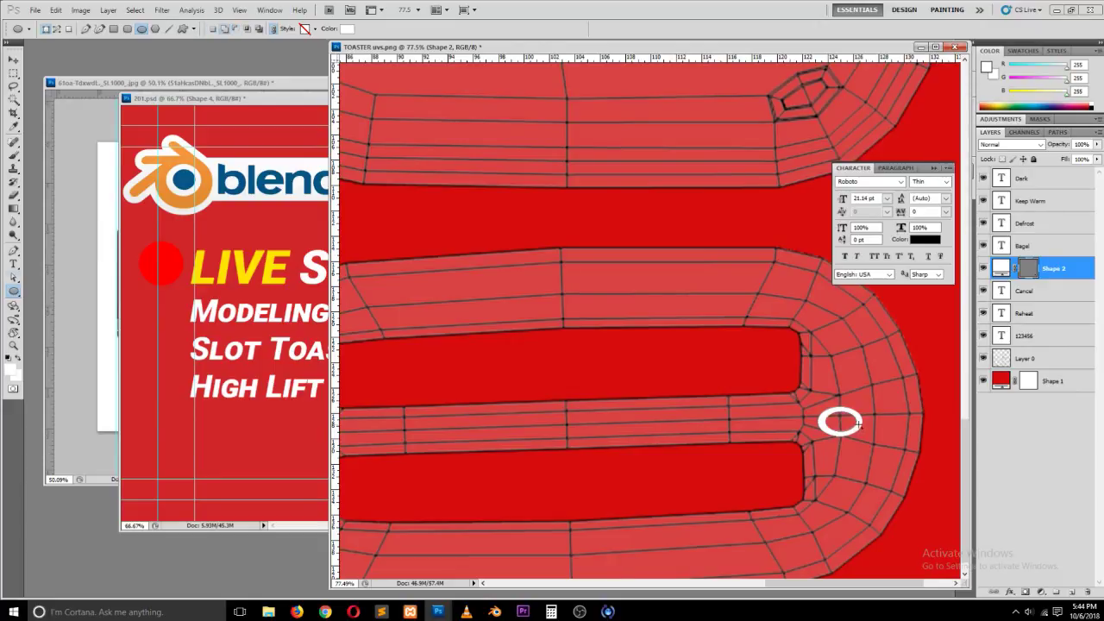
Step: Try to duplicate the ring's elliptical path with a slight offset using Path Selection, and undo it
{"action": "key", "text": "a"}
{"action": "key", "text": "shift+a"}
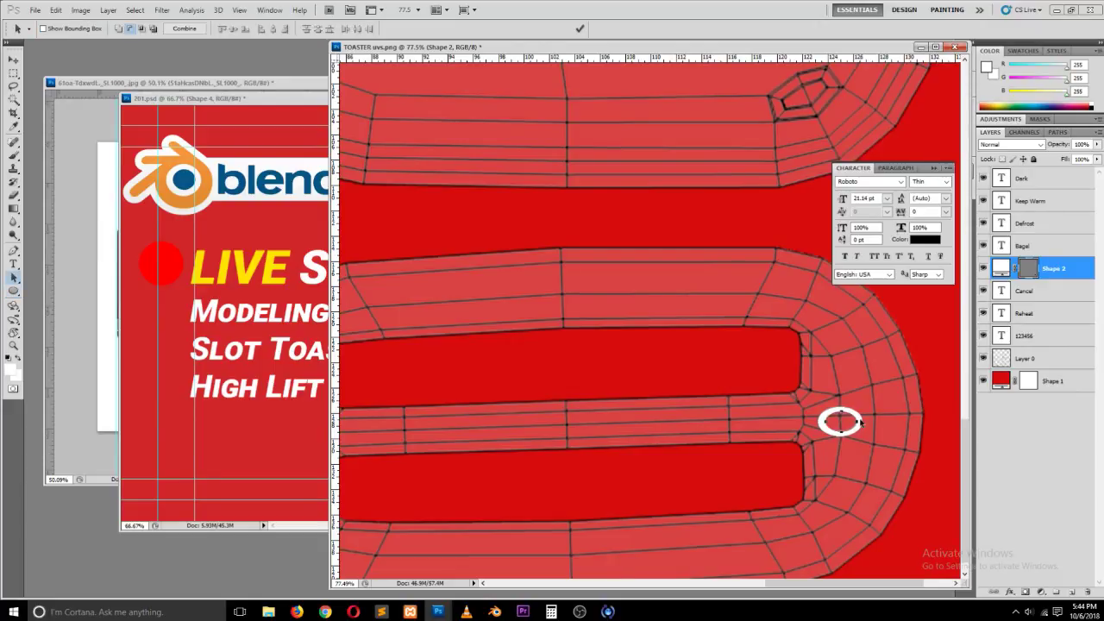
{"action": "left_click_drag", "start_coordinate": [854, 427], "coordinate": [855, 427], "text": "alt"}
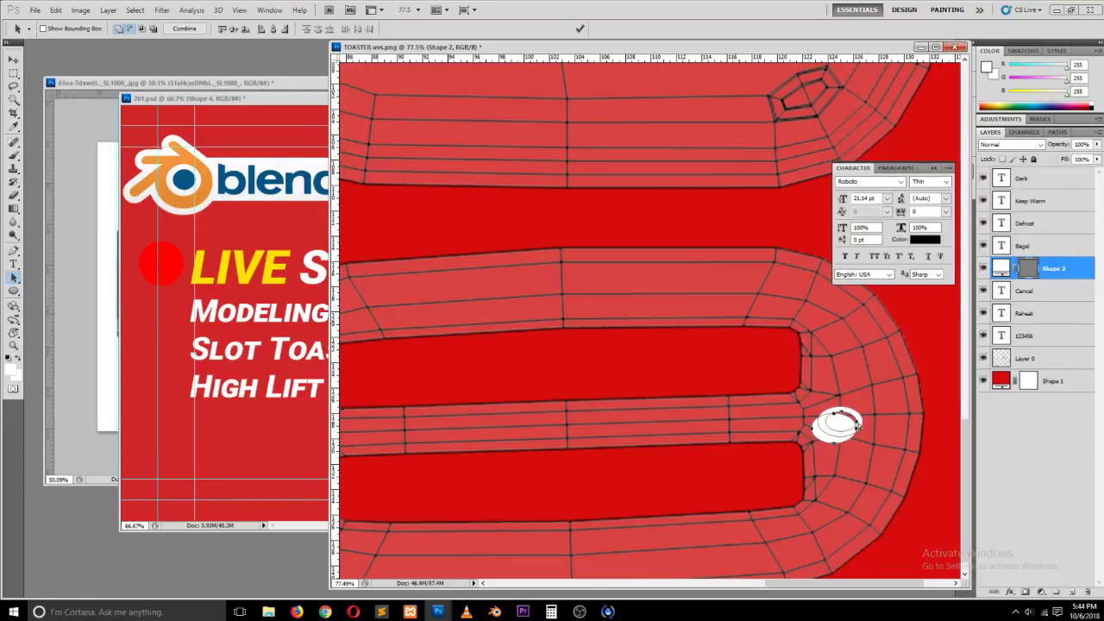
{"action": "key", "text": "ctrl+z"}
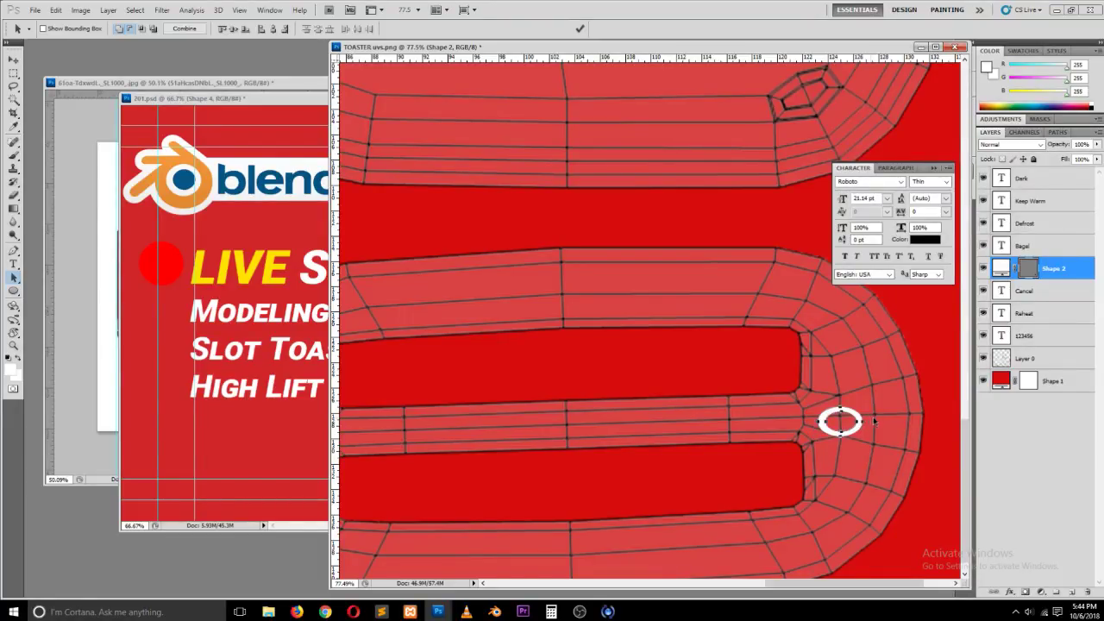
Step: Compare with the top-view reference photo, then shrink the ring's inner ellipse and shift it toward the ring's upper edge
{"action": "left_click", "coordinate": [1039, 415]}
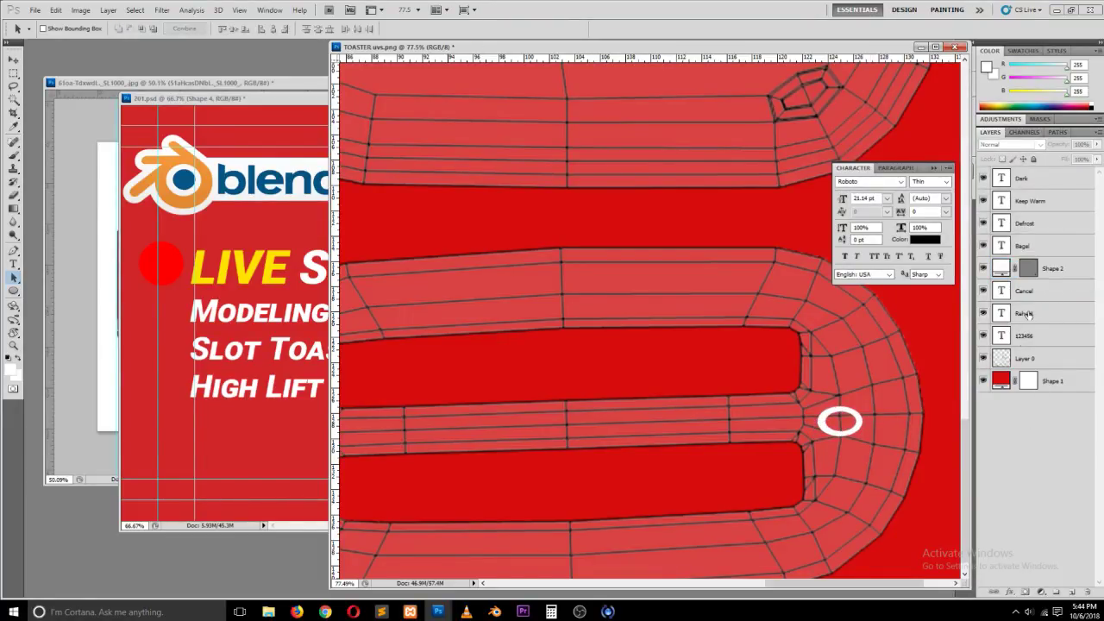
{"action": "left_click", "coordinate": [296, 611]}
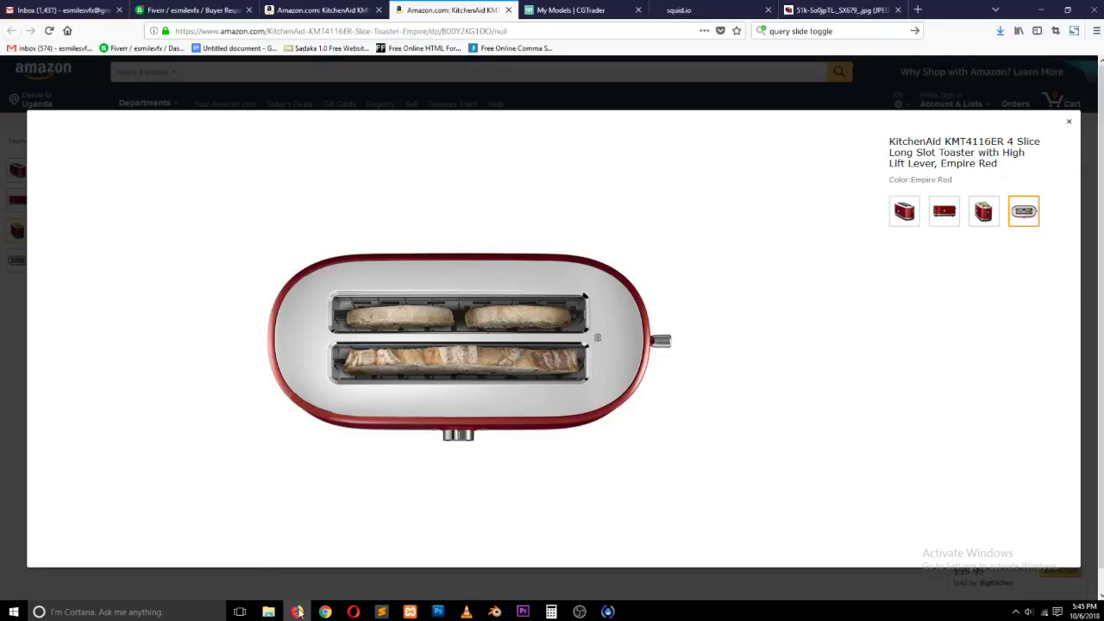
{"action": "left_click", "coordinate": [296, 612]}
{"action": "scroll", "coordinate": [866, 414], "scroll_direction": "up", "scroll_amount": 2, "text": "alt"}
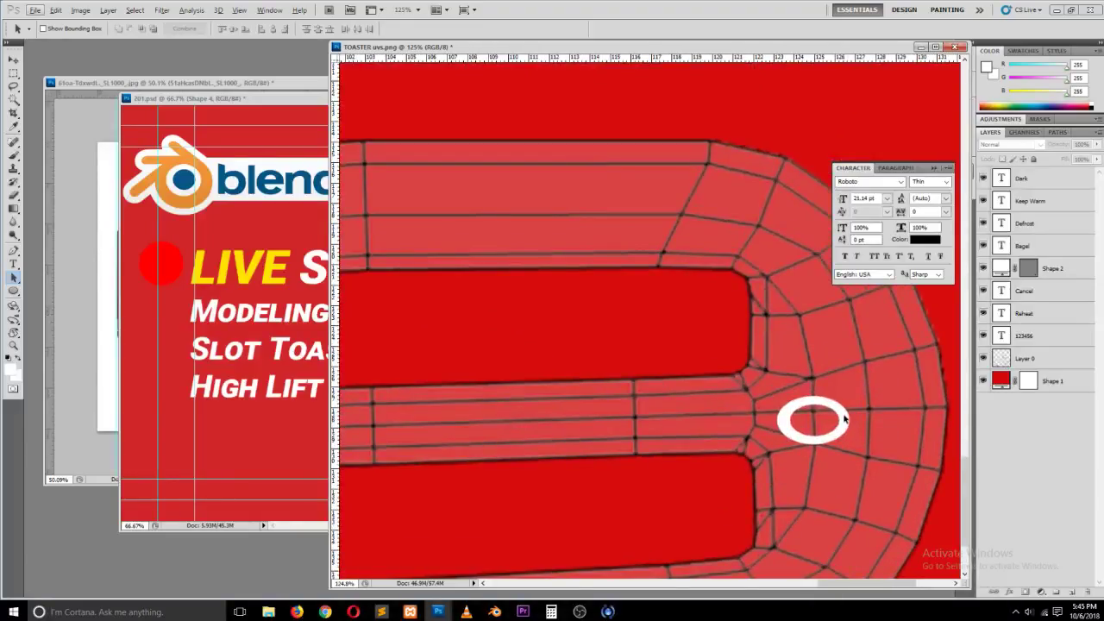
{"action": "left_click", "coordinate": [845, 419]}
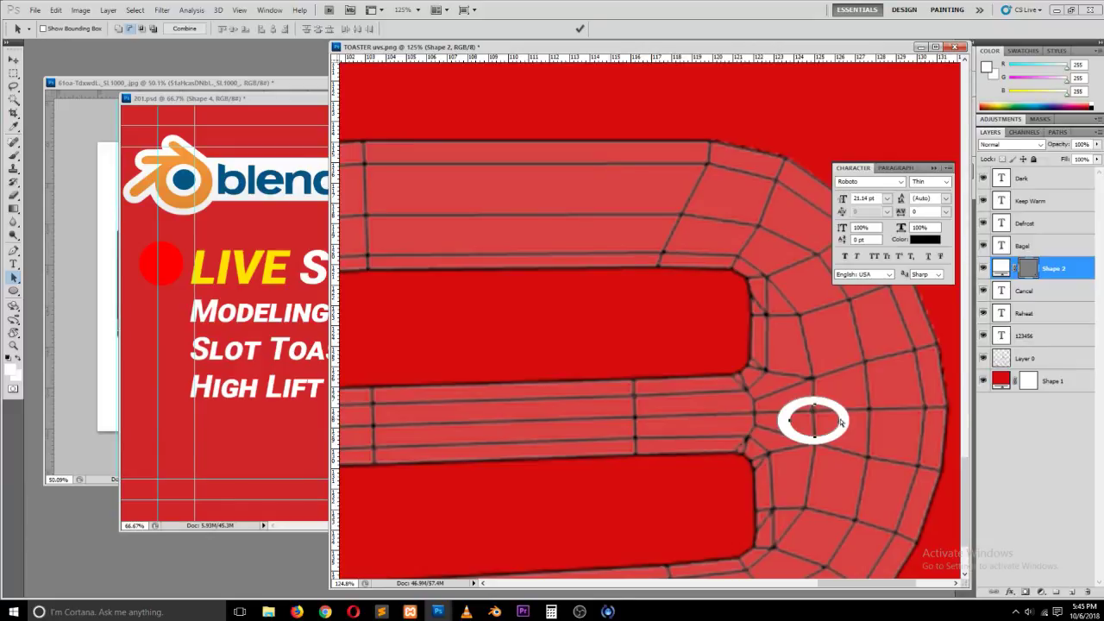
{"action": "key", "text": "ctrl+t"}
{"action": "left_click_drag", "start_coordinate": [842, 437], "coordinate": [835, 424], "text": "alt+shift"}
{"action": "key", "text": "Return"}
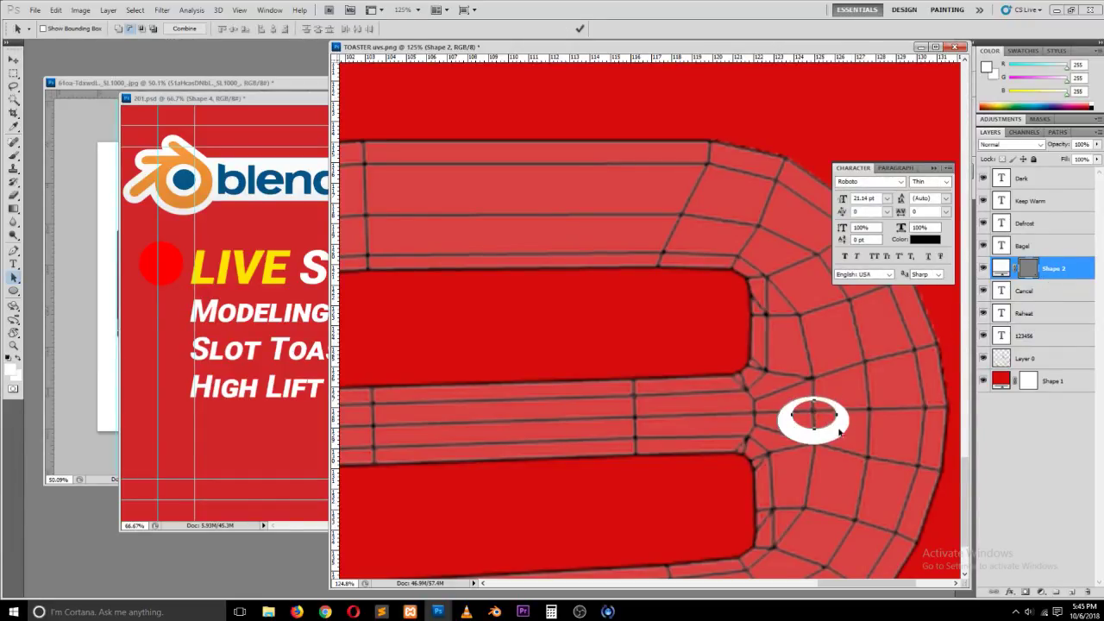
Step: Duplicate the whole ring directly above the original and flip the copy horizontally and vertically to mirror it
{"action": "left_click", "coordinate": [841, 431]}
{"action": "left_click_drag", "start_coordinate": [835, 391], "coordinate": [835, 382], "text": "alt"}
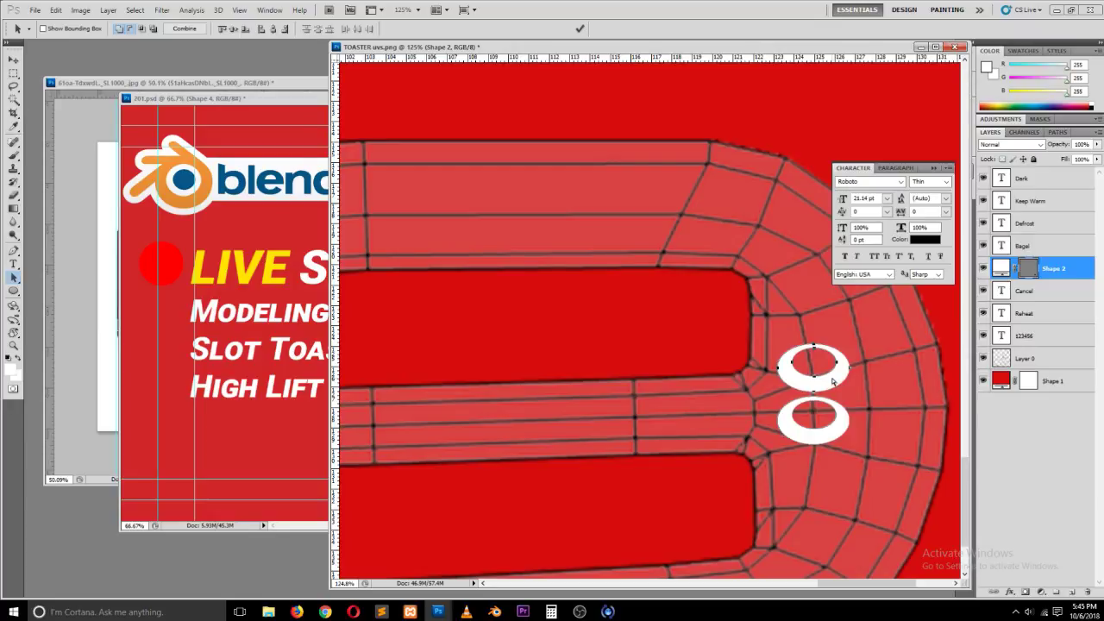
{"action": "right_click", "coordinate": [833, 380]}
{"action": "left_click", "coordinate": [863, 532]}
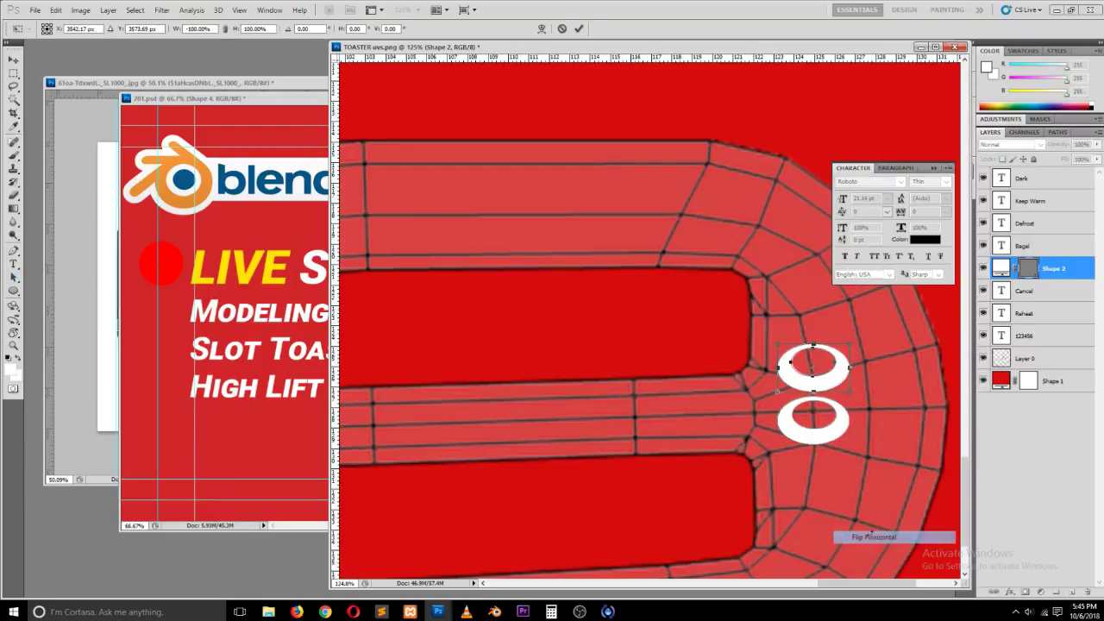
{"action": "right_click", "coordinate": [835, 380]}
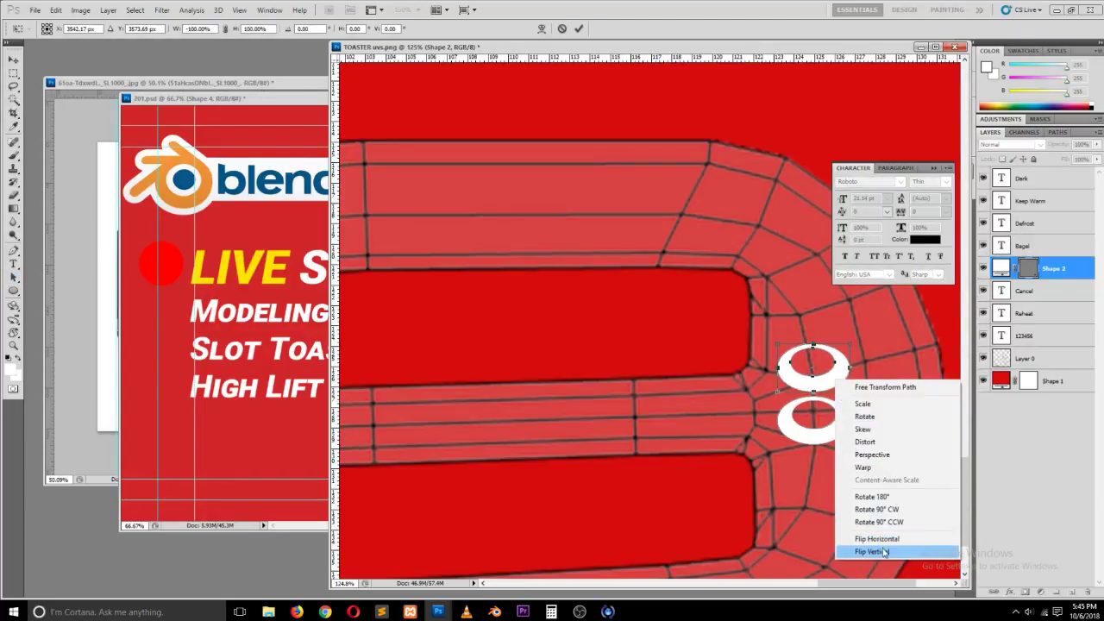
{"action": "left_click", "coordinate": [863, 552]}
{"action": "key", "text": "Return"}
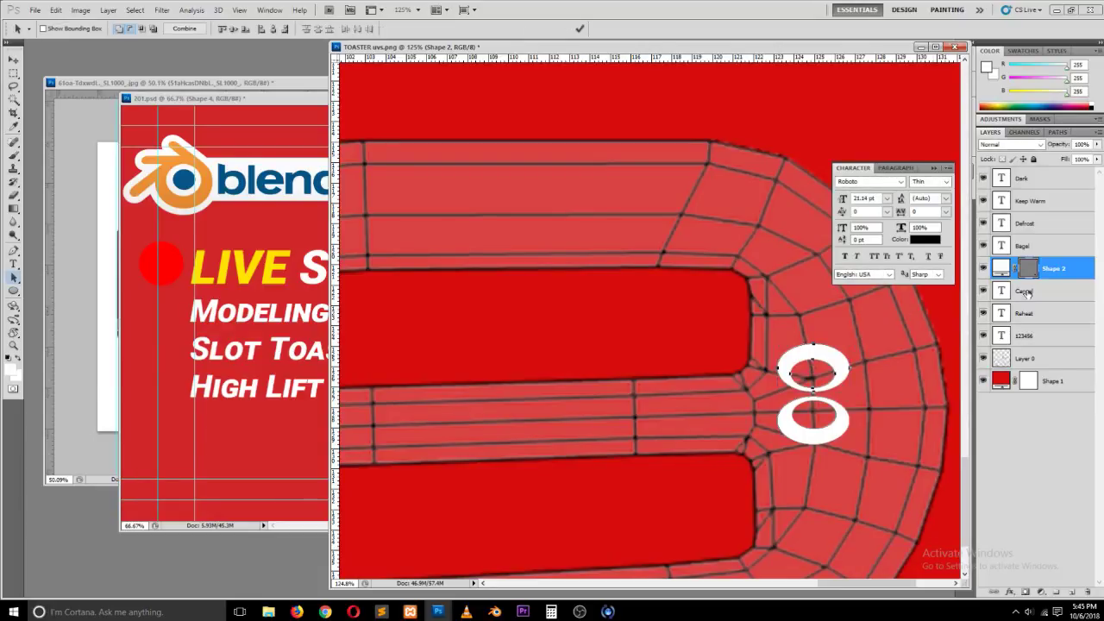
{"action": "key", "text": "ctrl+t"}
{"action": "key", "text": "Return"}
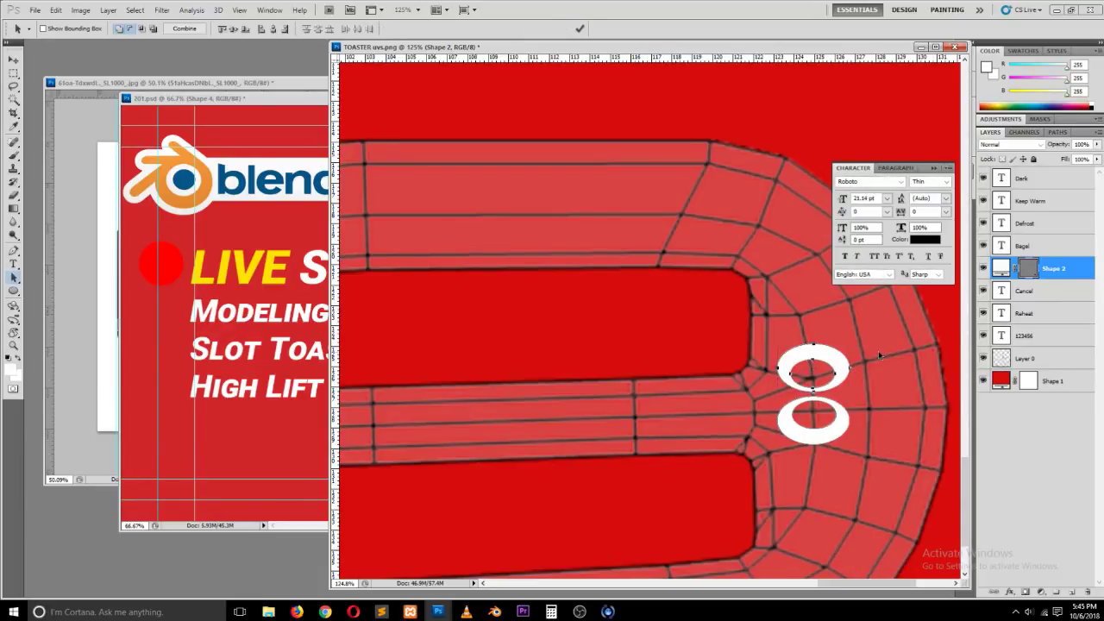
Step: Scale both rings down together proportionally about their shared center and compare the icon with the top-view reference photo
{"action": "left_click", "coordinate": [837, 428], "text": "shift"}
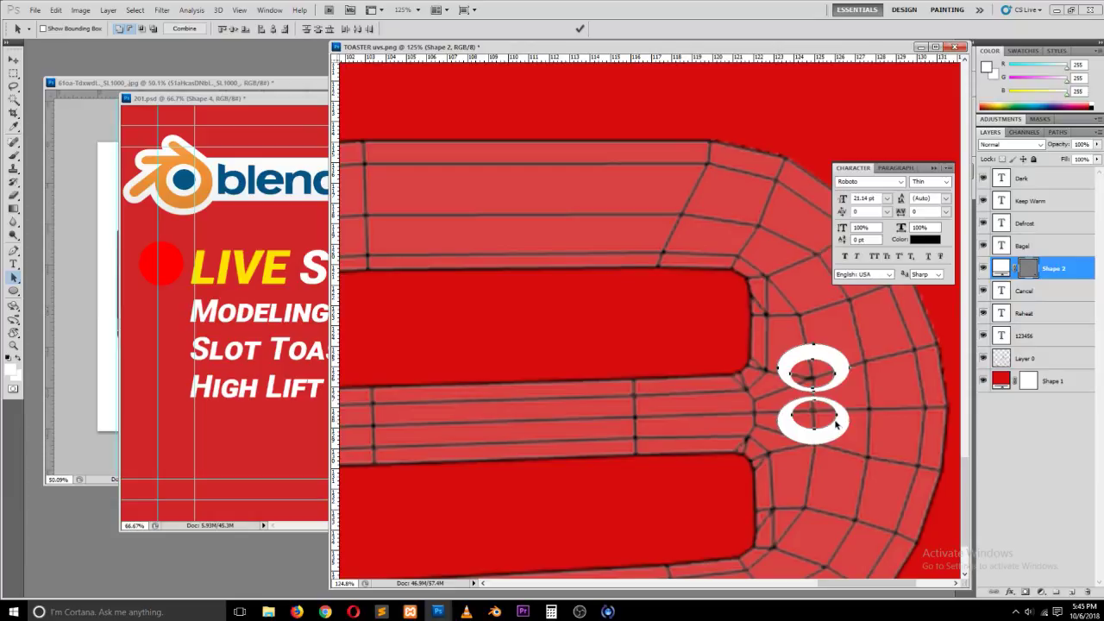
{"action": "key", "text": "ctrl+t"}
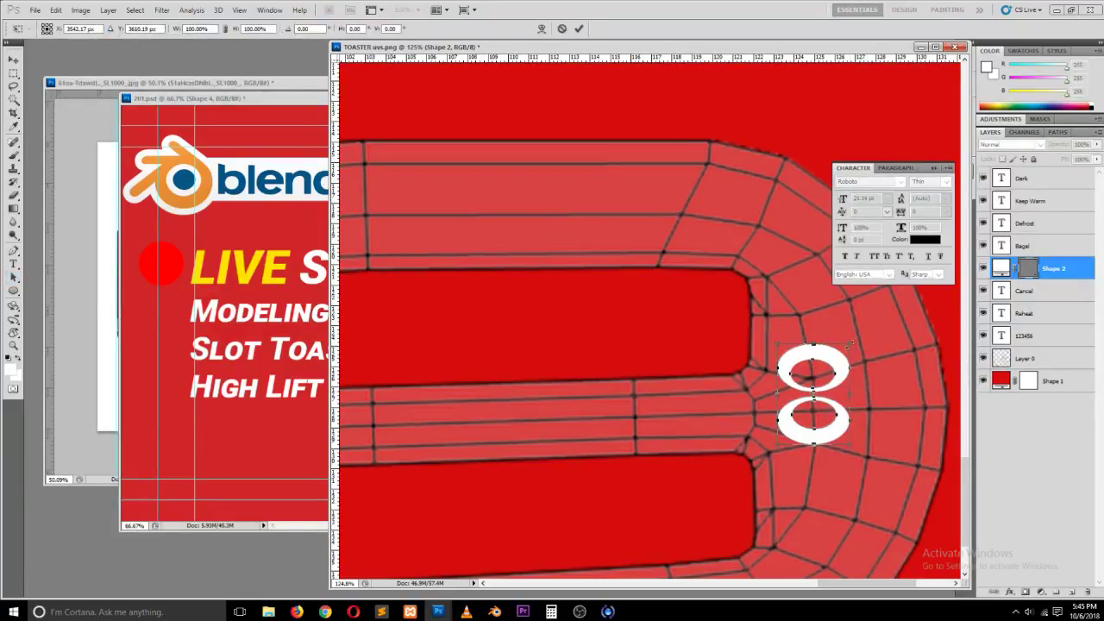
{"action": "left_click_drag", "start_coordinate": [852, 343], "coordinate": [830, 393], "text": "alt+shift"}
{"action": "key", "text": "Return"}
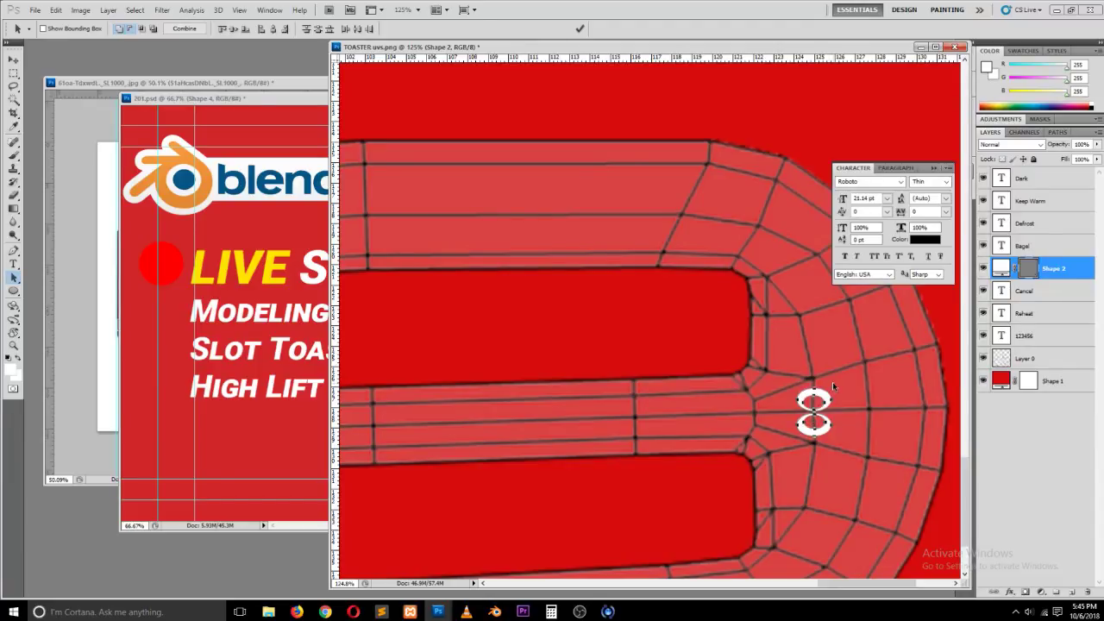
{"action": "key", "text": "v"}
{"action": "left_click", "coordinate": [923, 357]}
{"action": "scroll", "coordinate": [815, 441], "scroll_direction": "down", "scroll_amount": 4, "text": "alt"}
{"action": "scroll", "coordinate": [810, 426], "scroll_direction": "down", "scroll_amount": 5, "text": "alt"}
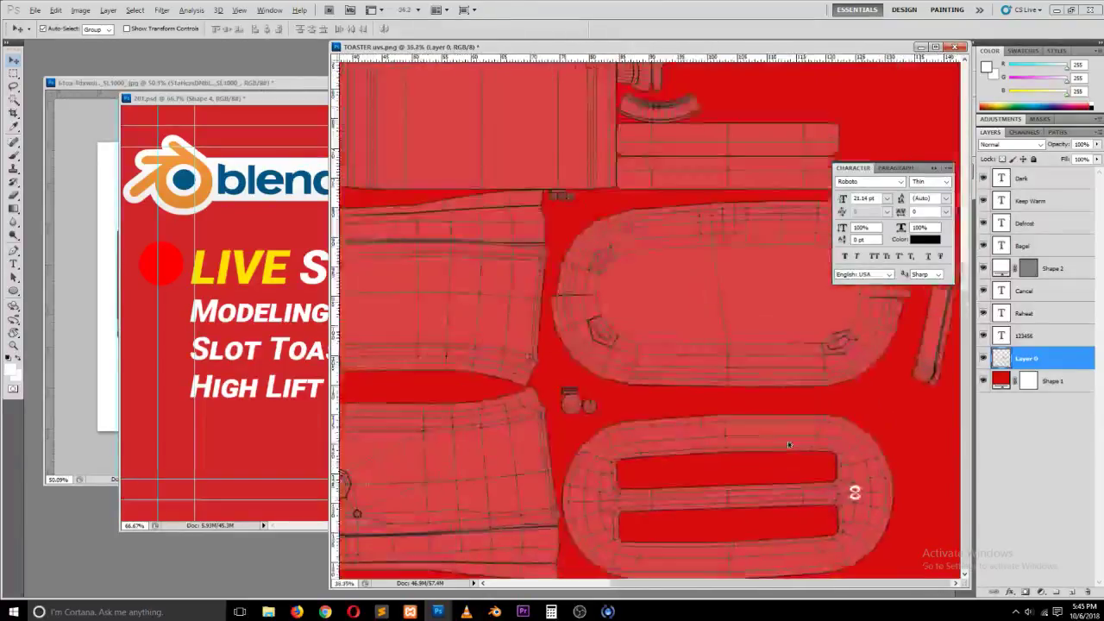
{"action": "left_click", "coordinate": [297, 611]}
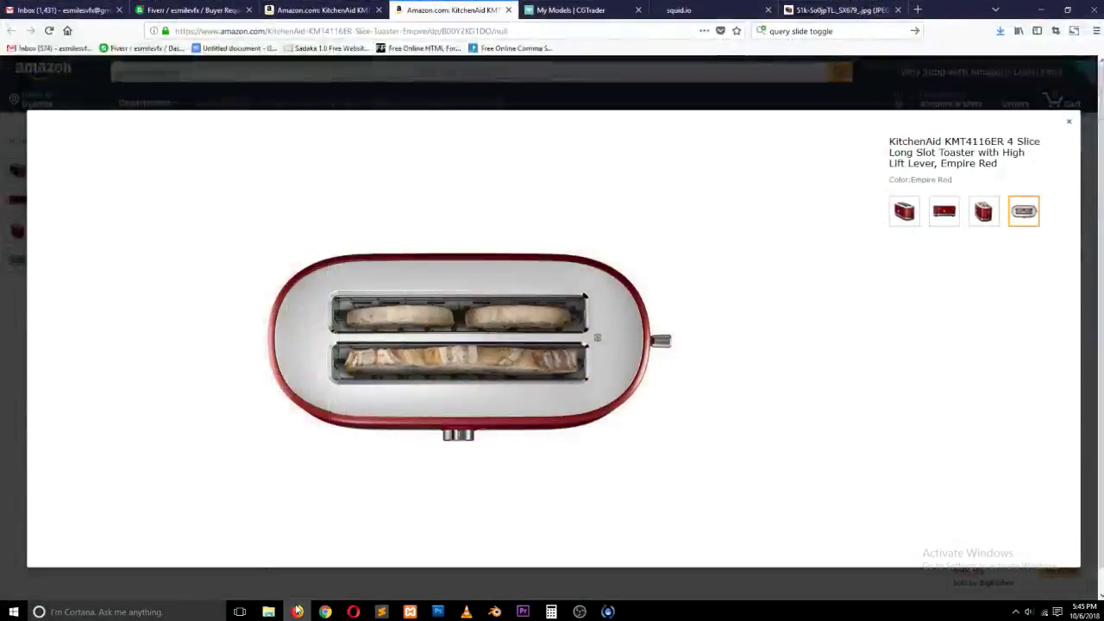
{"action": "left_click", "coordinate": [298, 610]}
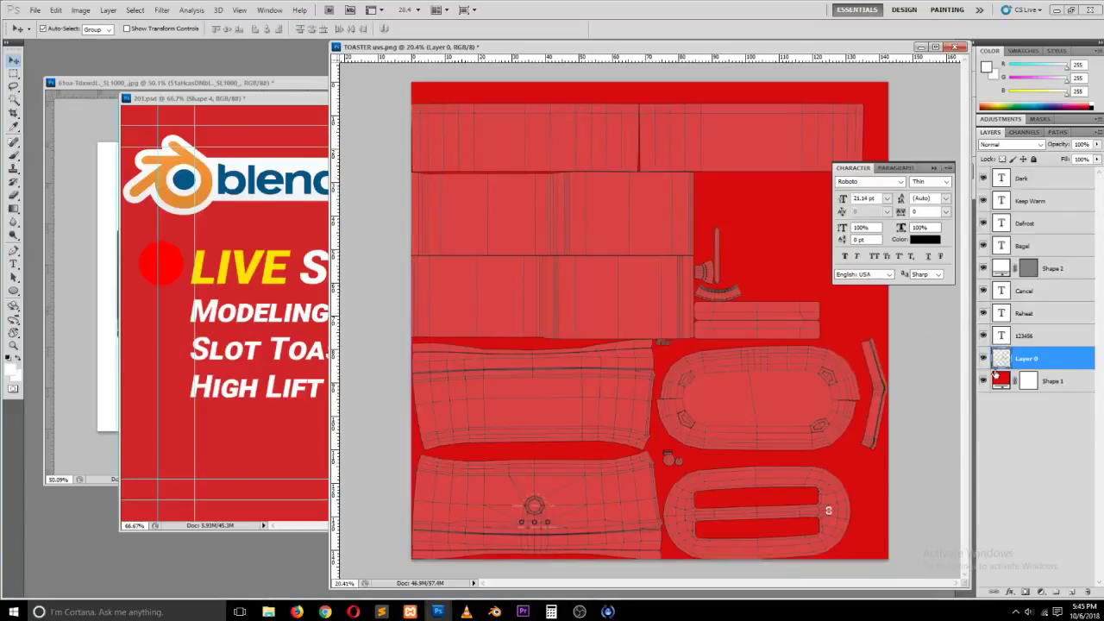
Step: Hide the red Shape 1 layer and the UV Layer 0, and set up a Save for Web export in PNG-24 format
{"action": "left_click", "coordinate": [984, 382]}
{"action": "left_click", "coordinate": [984, 359]}
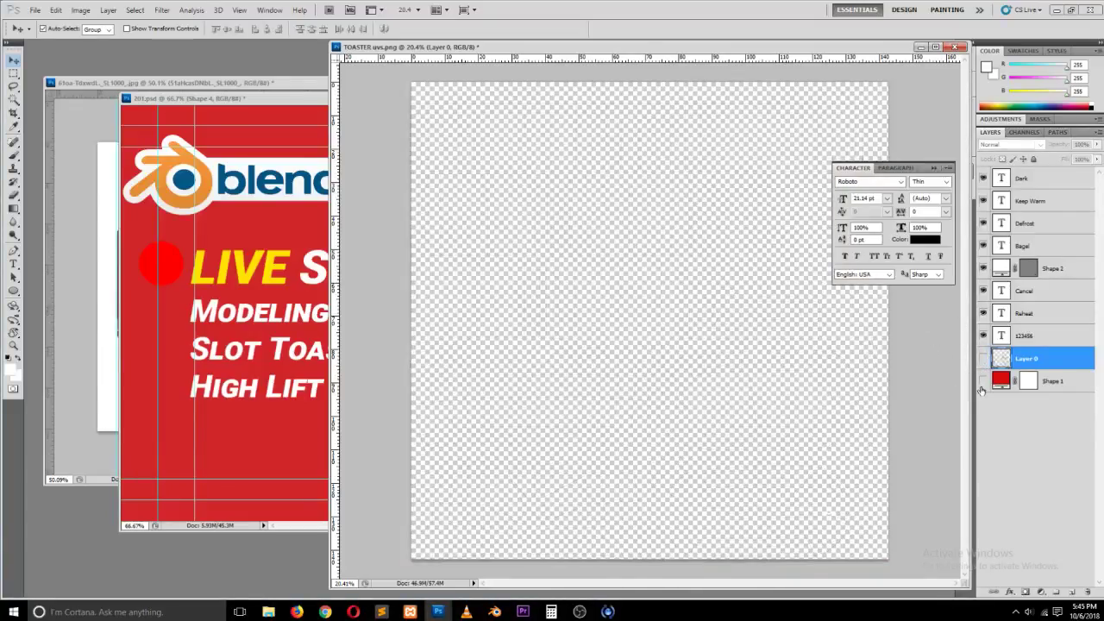
{"action": "key", "text": "ctrl+alt+shift+s"}
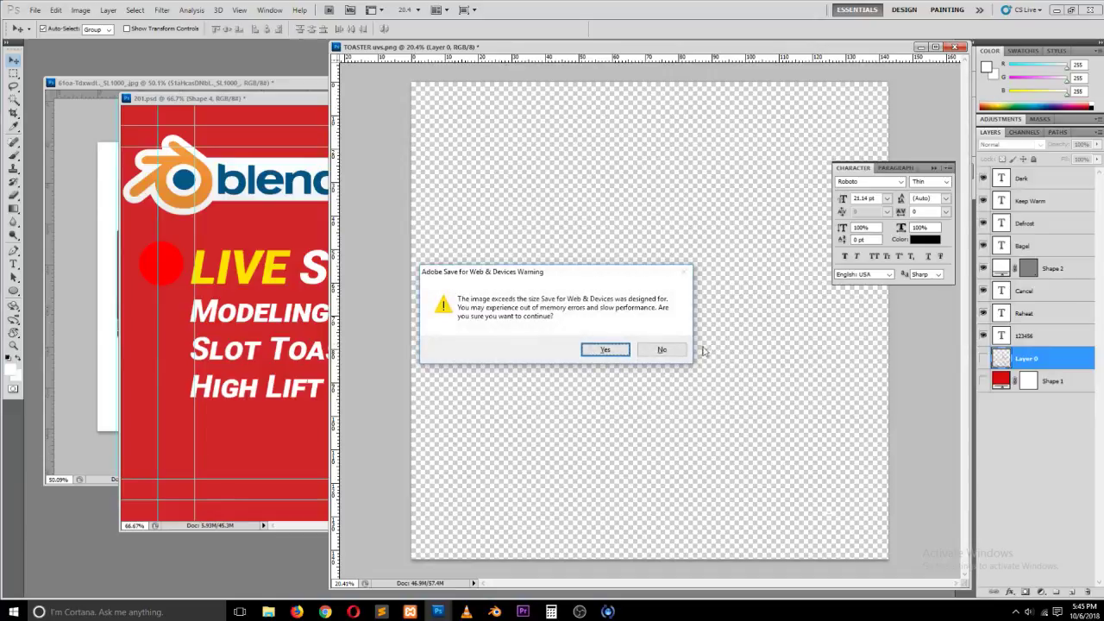
{"action": "left_click", "coordinate": [617, 349]}
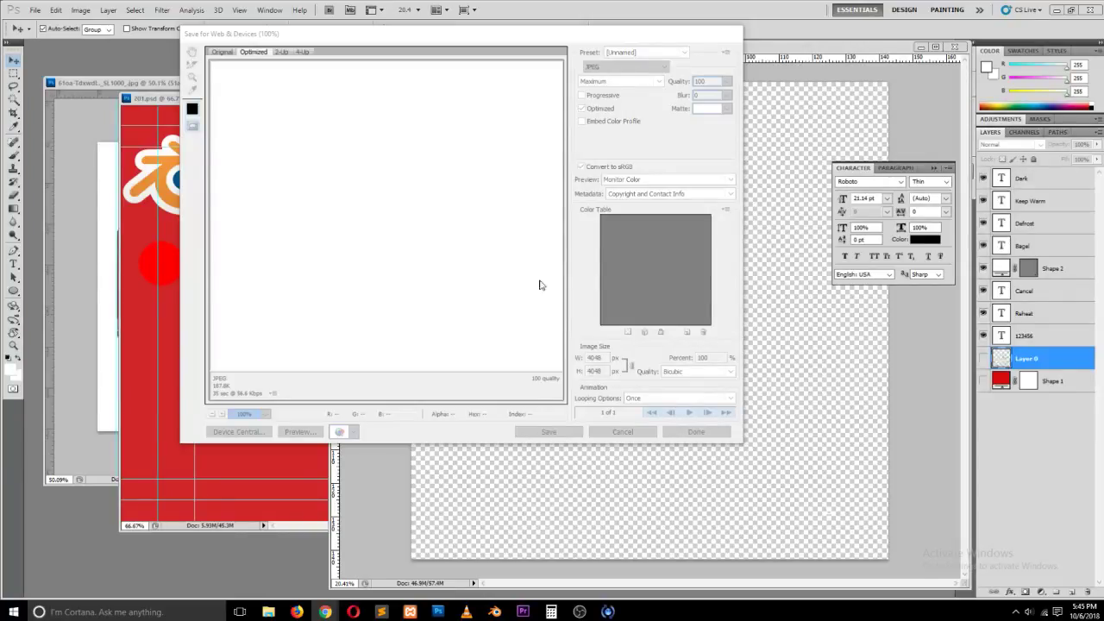
{"action": "left_click", "coordinate": [536, 432]}
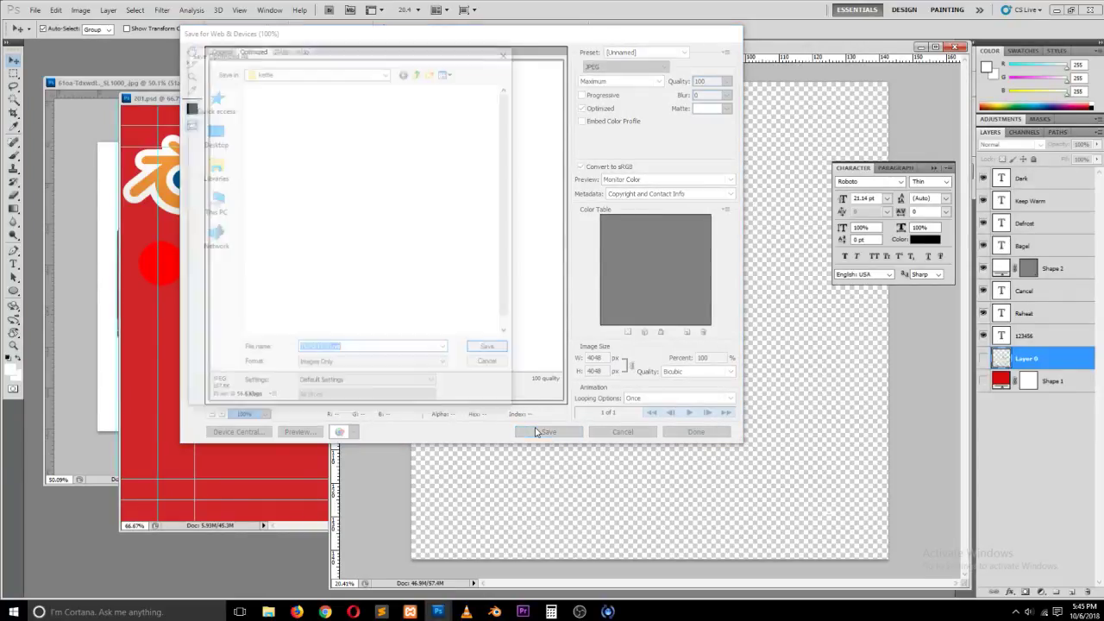
{"action": "left_click", "coordinate": [487, 361]}
{"action": "left_click", "coordinate": [622, 66]}
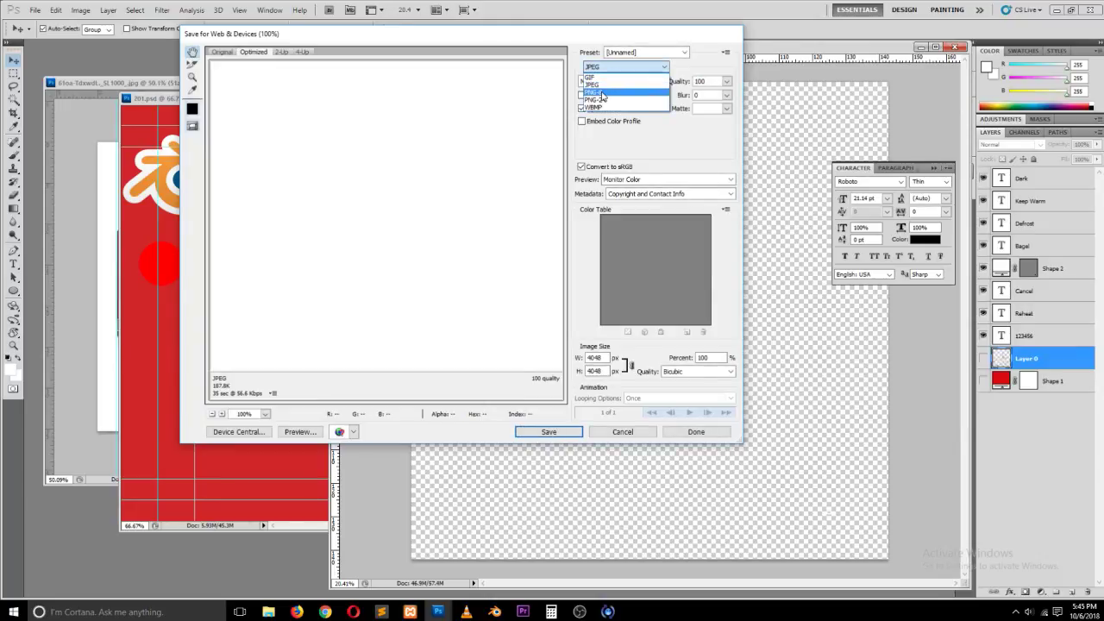
{"action": "left_click", "coordinate": [595, 100]}
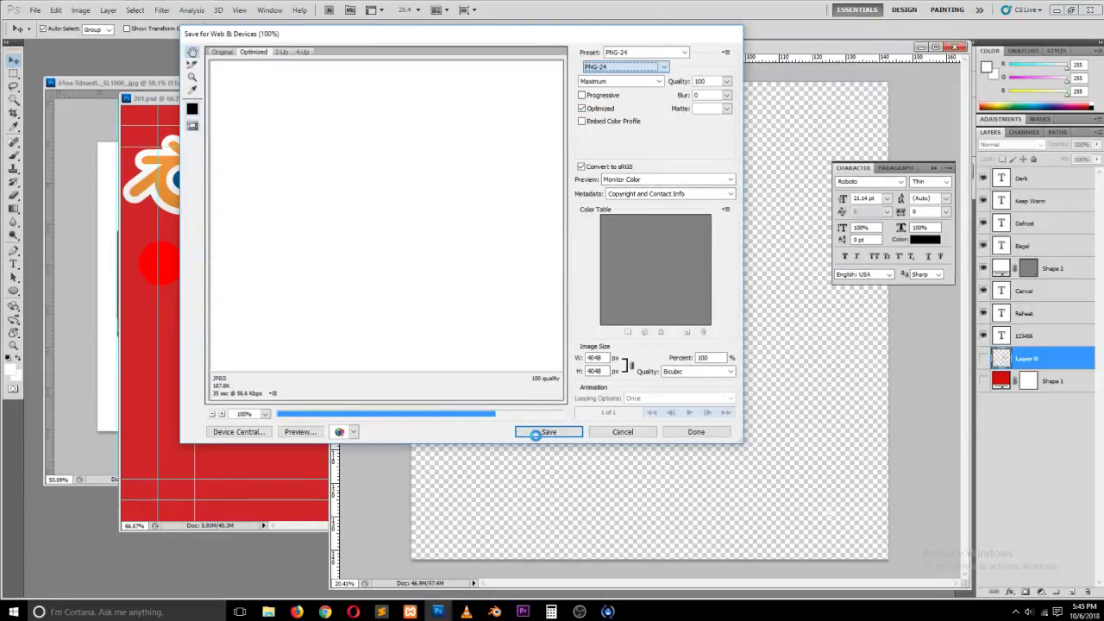
Step: Save the exported PNG as TOASTER-1 in the TOASTER folder inside cg trader
{"action": "left_click", "coordinate": [538, 431]}
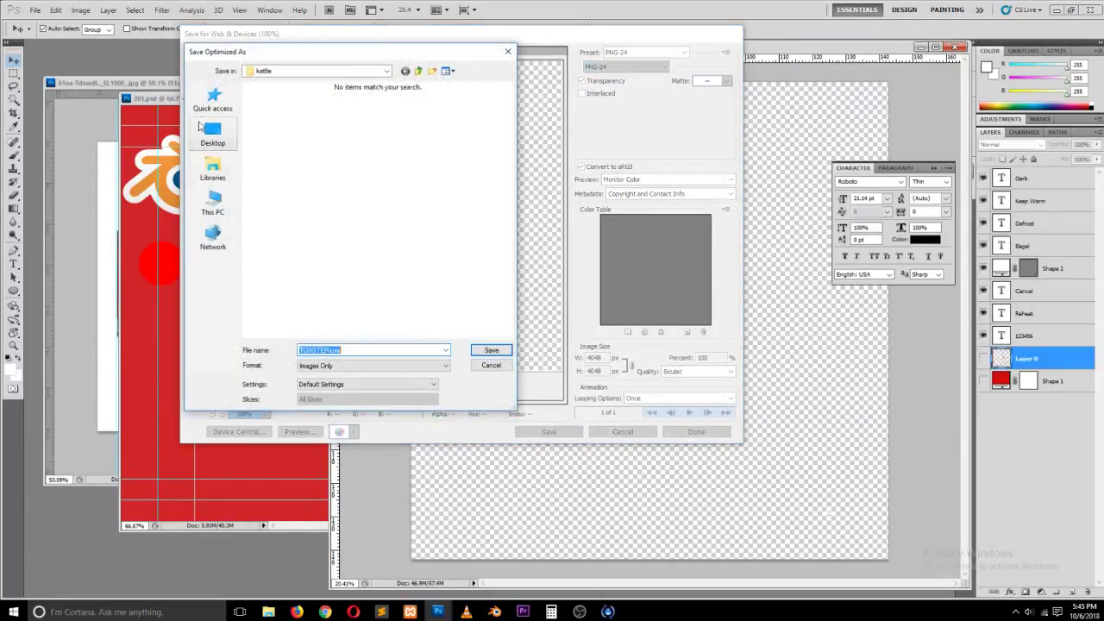
{"action": "left_click", "coordinate": [421, 70]}
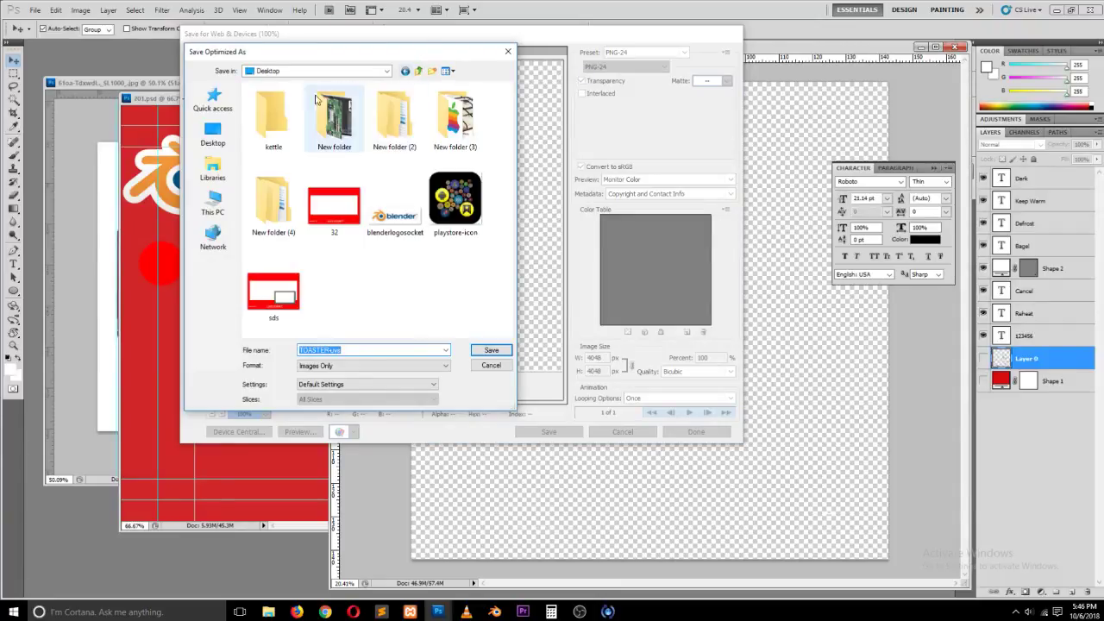
{"action": "left_click", "coordinate": [212, 99]}
{"action": "double_click", "coordinate": [316, 192]}
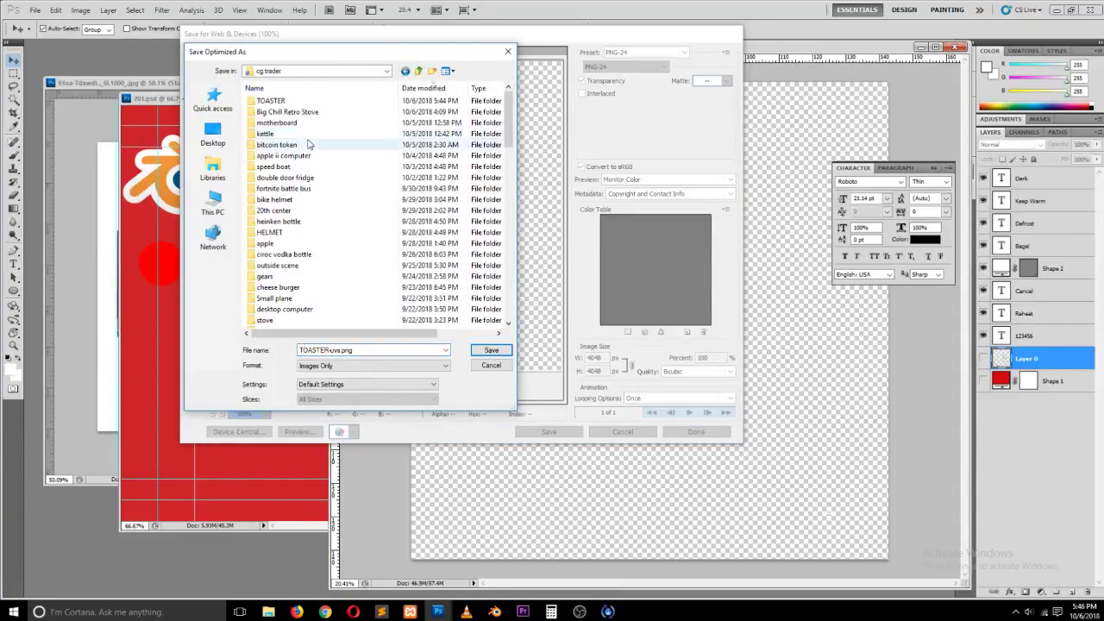
{"action": "double_click", "coordinate": [298, 107]}
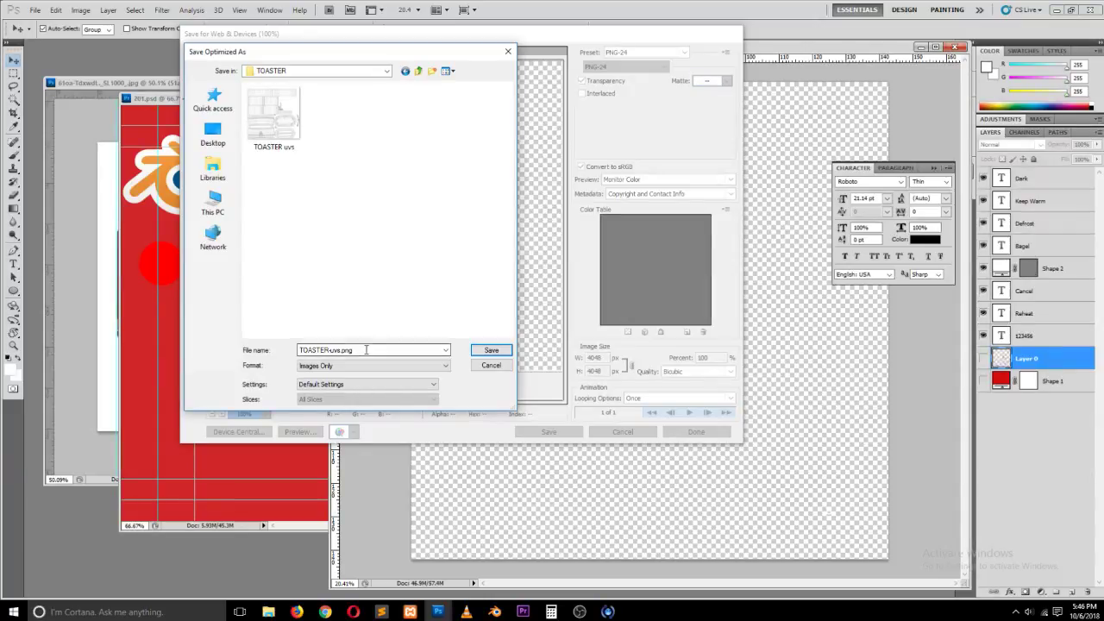
{"action": "left_click", "coordinate": [349, 350]}
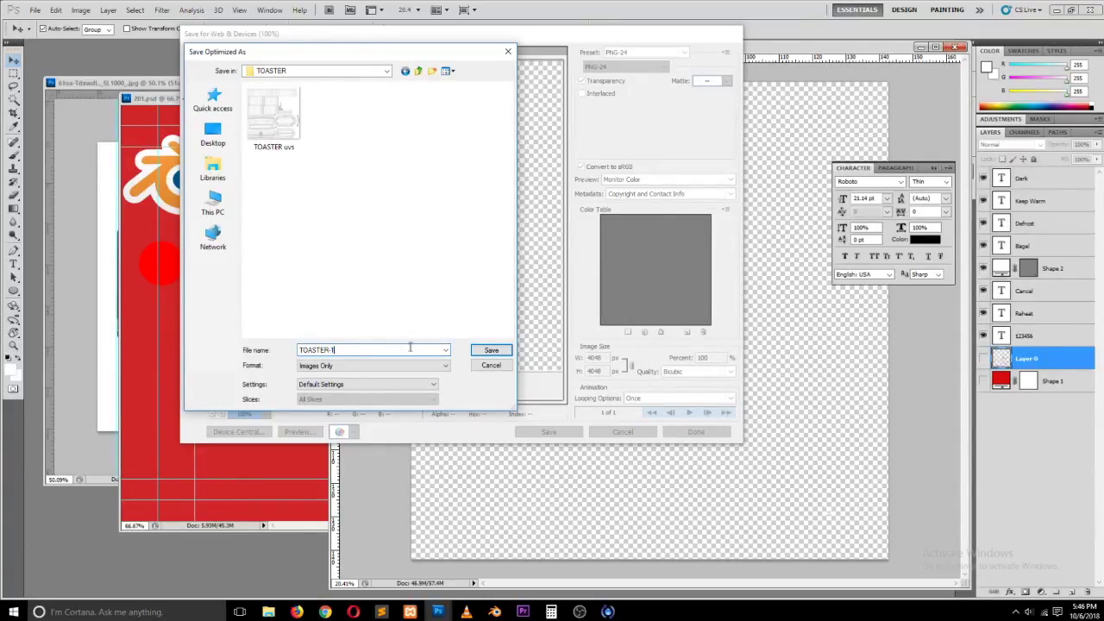
{"action": "left_click", "coordinate": [501, 347]}
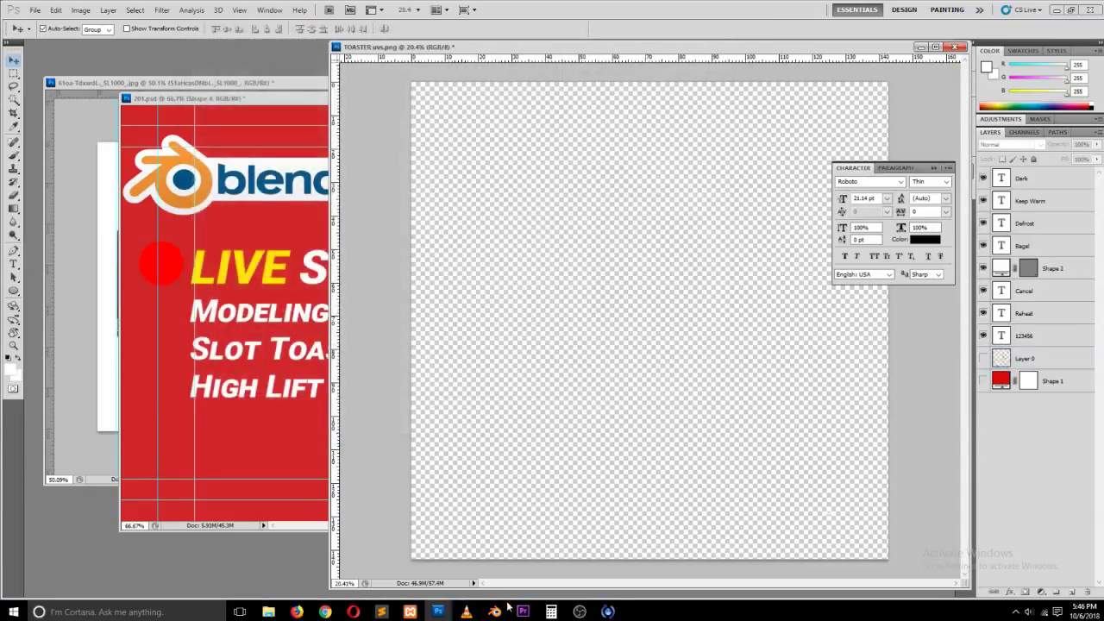
Step: Switch to Blender and load TOASTER-1.png from the TOASTER folder into the image editor
{"action": "left_click", "coordinate": [494, 611]}
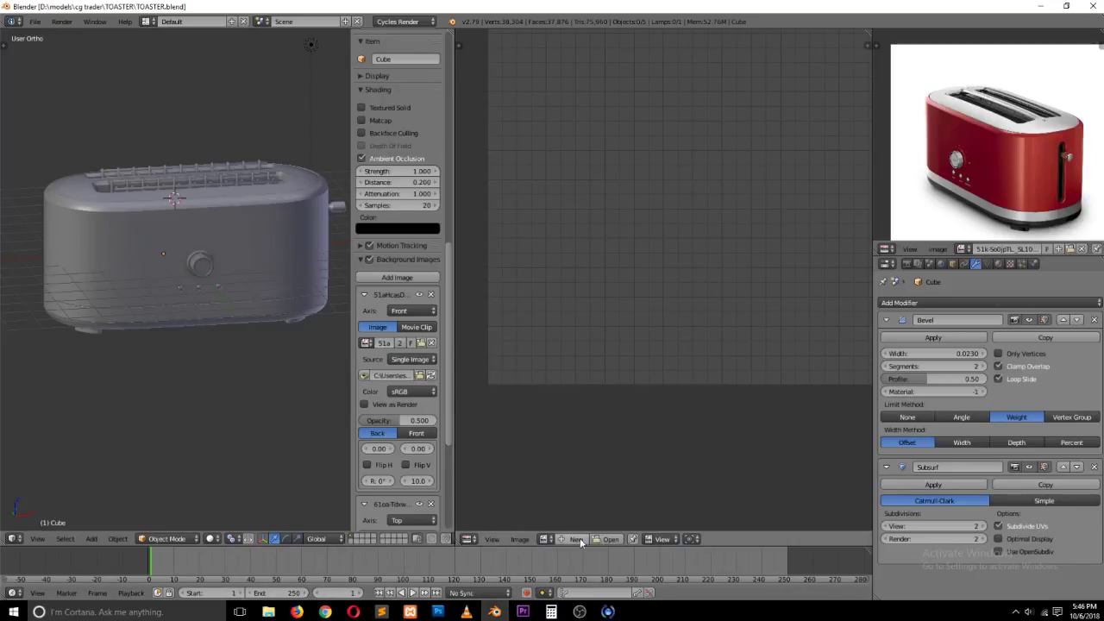
{"action": "left_click", "coordinate": [608, 540]}
{"action": "left_click", "coordinate": [233, 92]}
{"action": "left_click", "coordinate": [234, 102]}
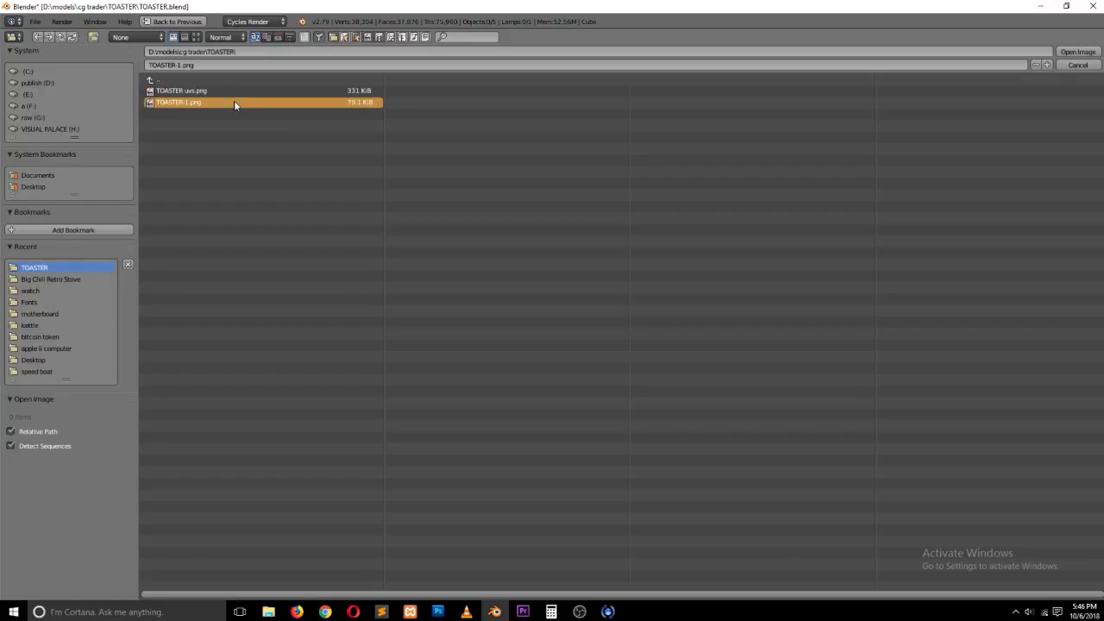
{"action": "double_click", "coordinate": [234, 102]}
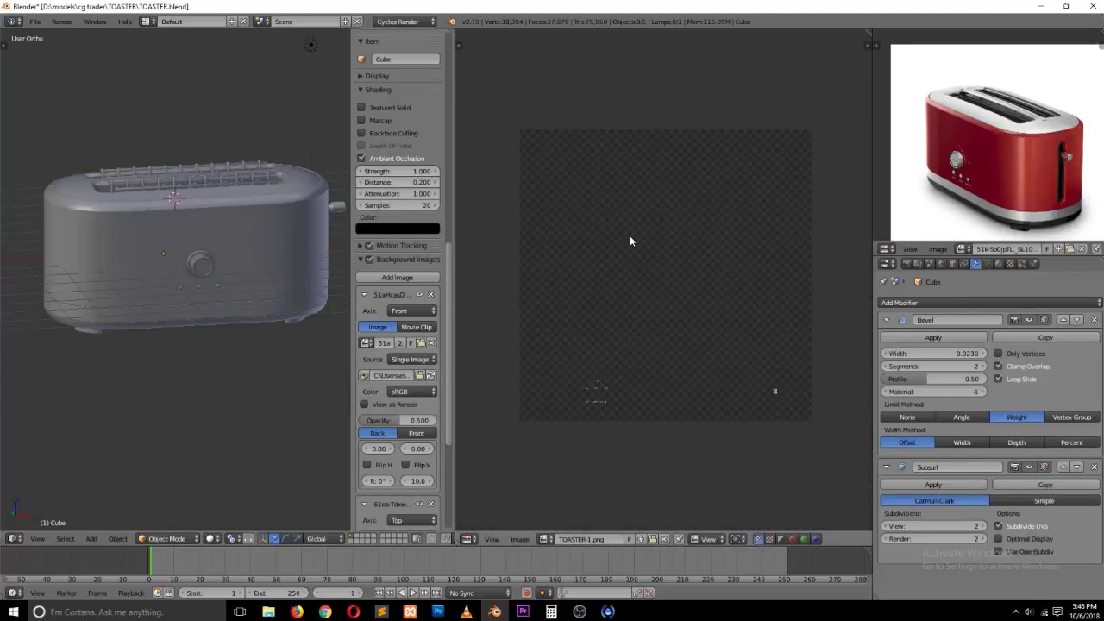
Step: Select the toaster body, change the image editor to a 3D View, and show the camera view in it
{"action": "middle_click_drag", "start_coordinate": [262, 251], "coordinate": [192, 258]}
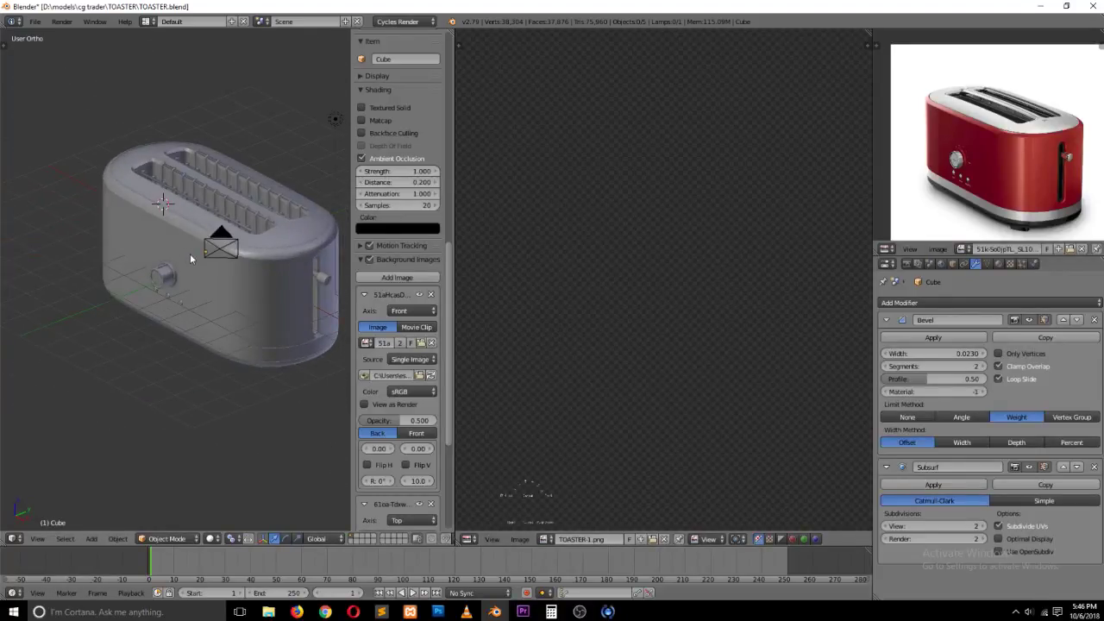
{"action": "right_click", "coordinate": [232, 290]}
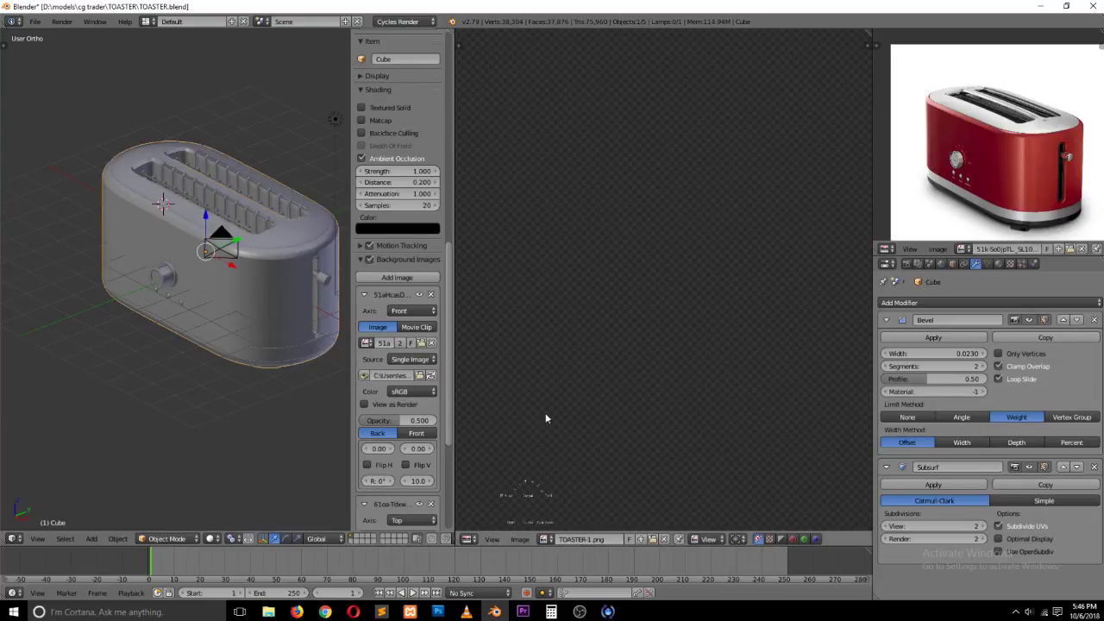
{"action": "left_click", "coordinate": [469, 539]}
{"action": "left_click", "coordinate": [509, 523]}
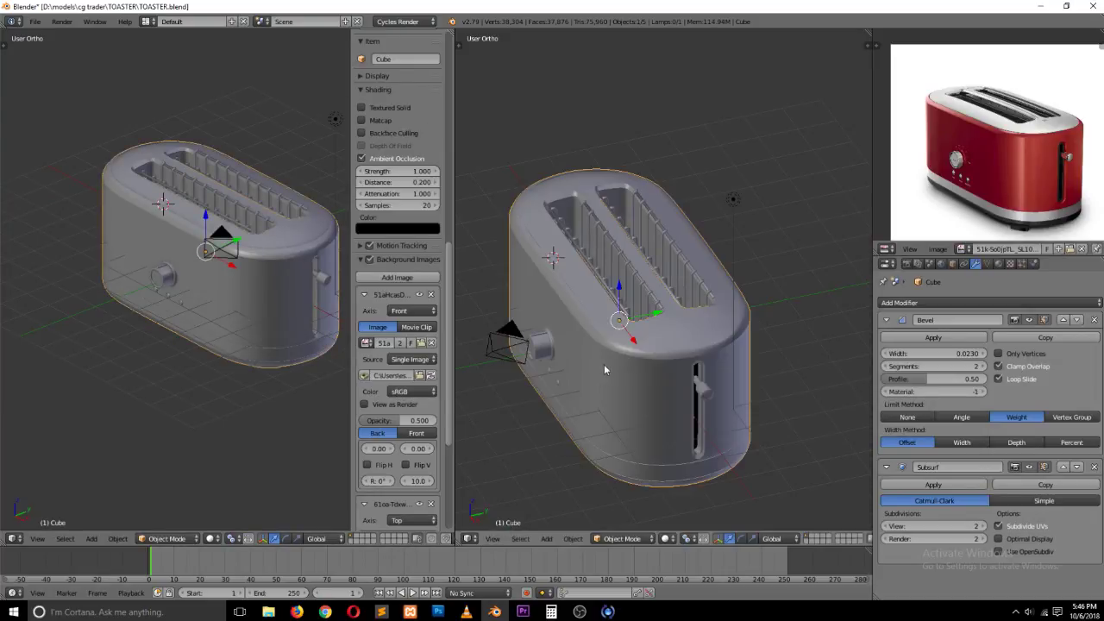
{"action": "key", "text": "KP_0"}
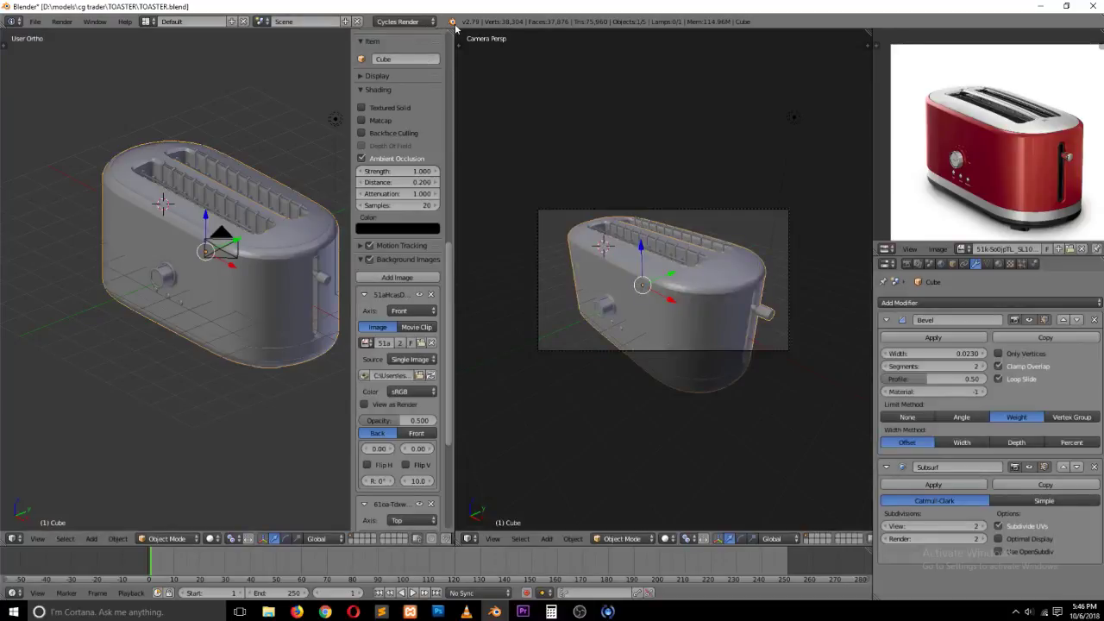
Step: Split the original 3D viewport in two horizontally, make the lower half a Node Editor, and hide its sidebar
{"action": "left_click_drag", "start_coordinate": [452, 32], "coordinate": [457, 296]}
{"action": "left_click", "coordinate": [9, 538]}
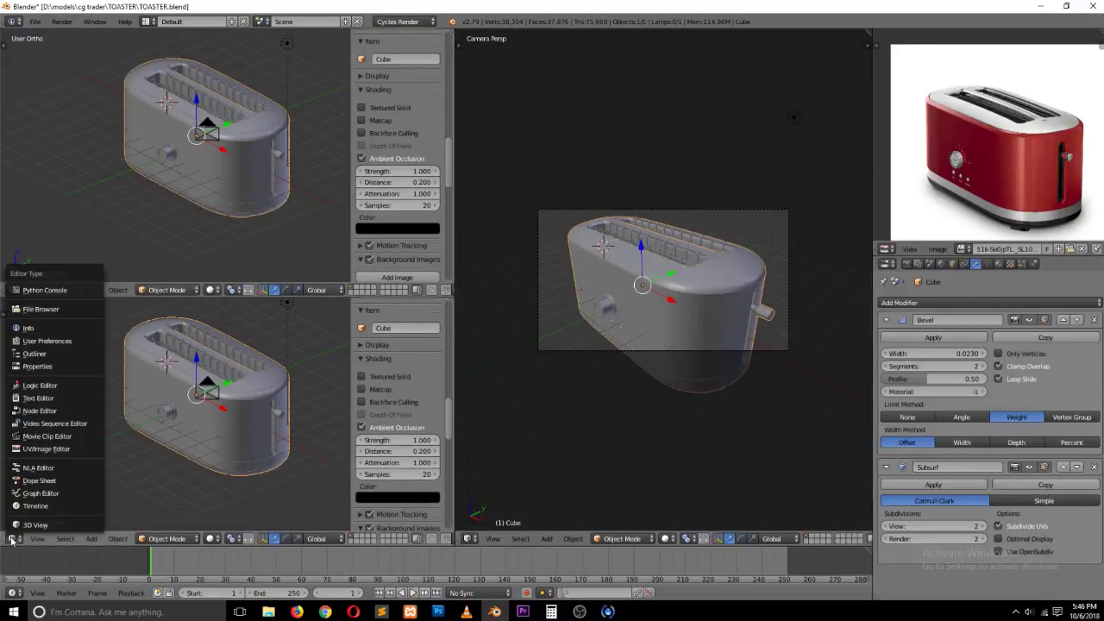
{"action": "left_click", "coordinate": [39, 407]}
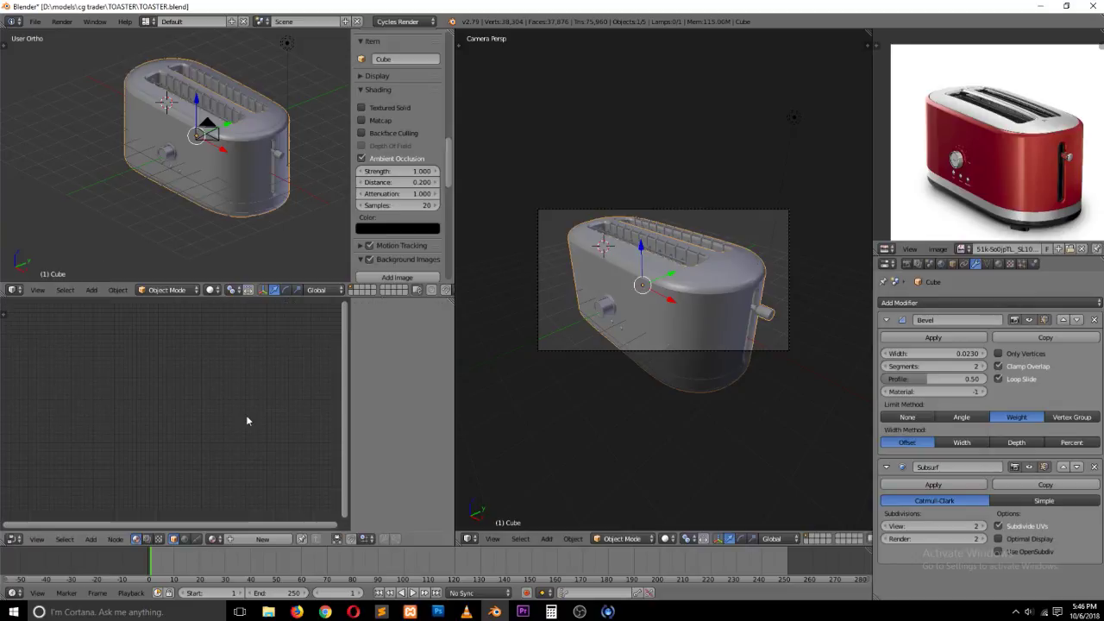
{"action": "key", "text": "n"}
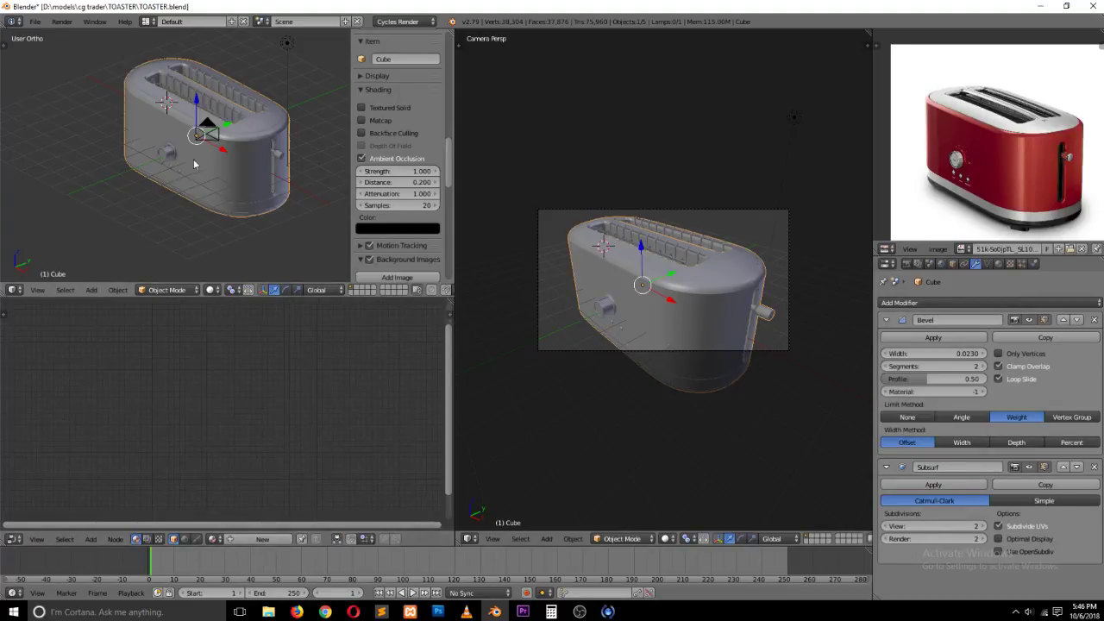
Step: Create a new material for the toaster body and set its viewport color to bright red
{"action": "left_click", "coordinate": [278, 538]}
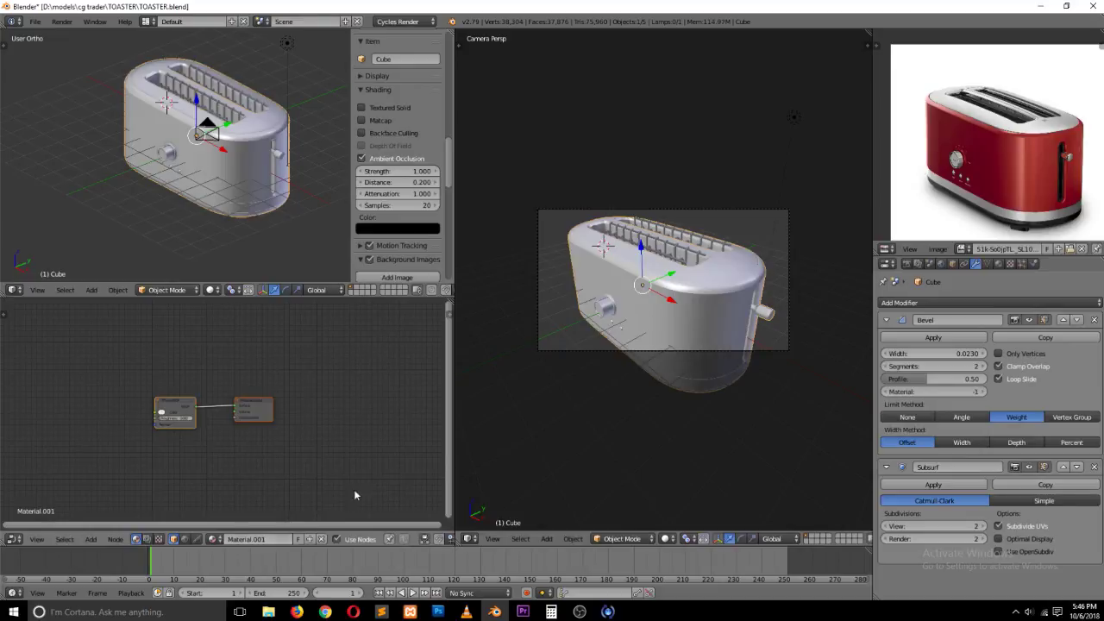
{"action": "left_click", "coordinate": [998, 264]}
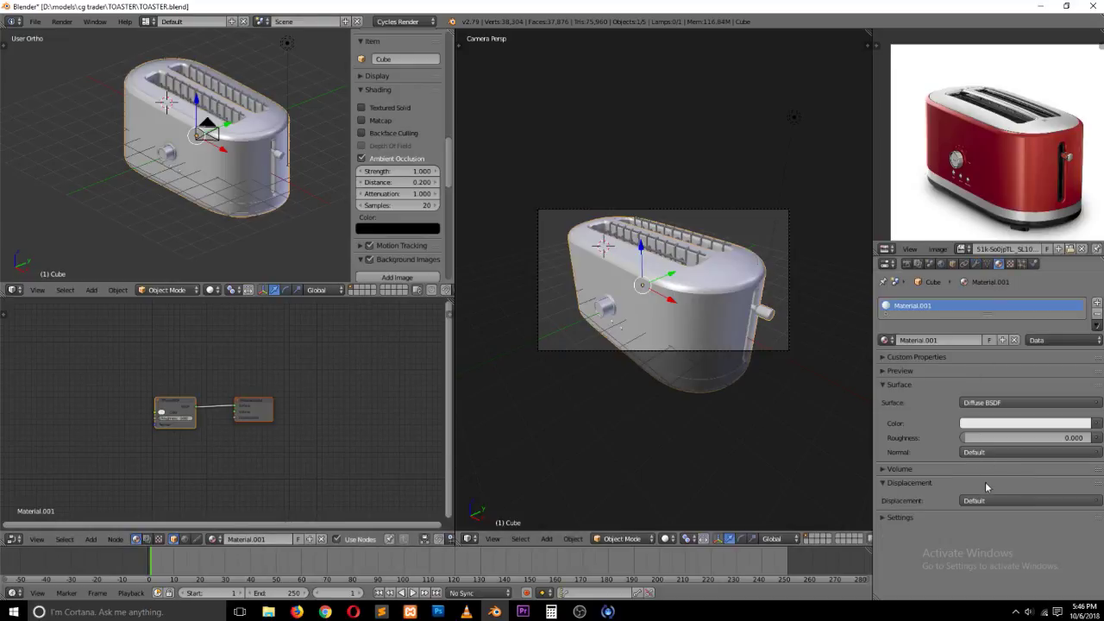
{"action": "left_click", "coordinate": [888, 519]}
{"action": "scroll", "coordinate": [996, 552], "scroll_direction": "down", "scroll_amount": 2}
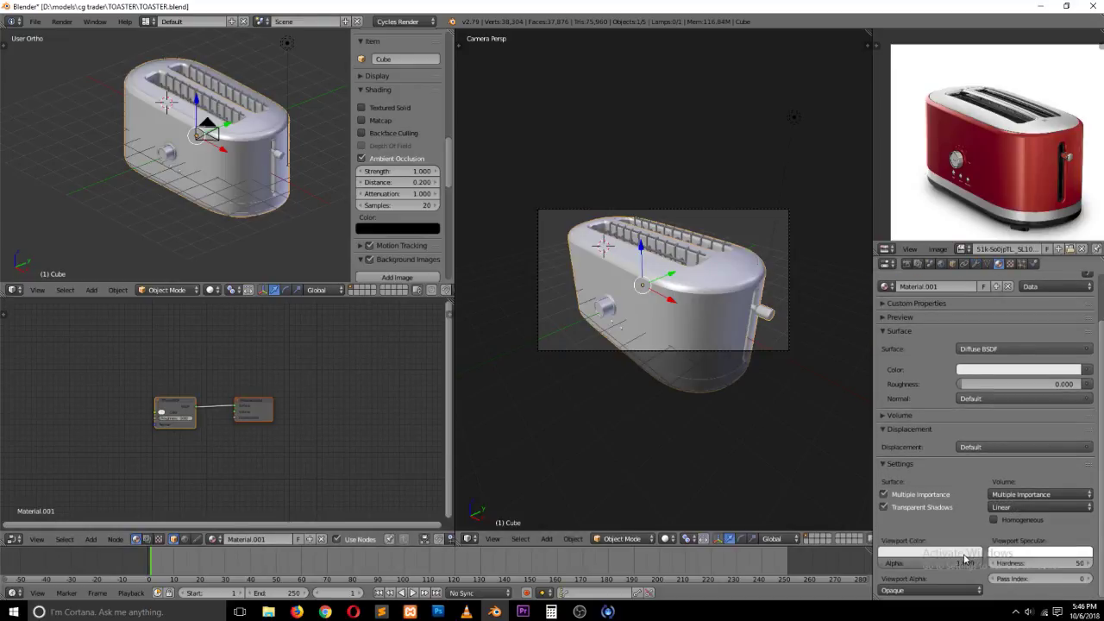
{"action": "left_click", "coordinate": [965, 555]}
{"action": "left_click", "coordinate": [994, 163]}
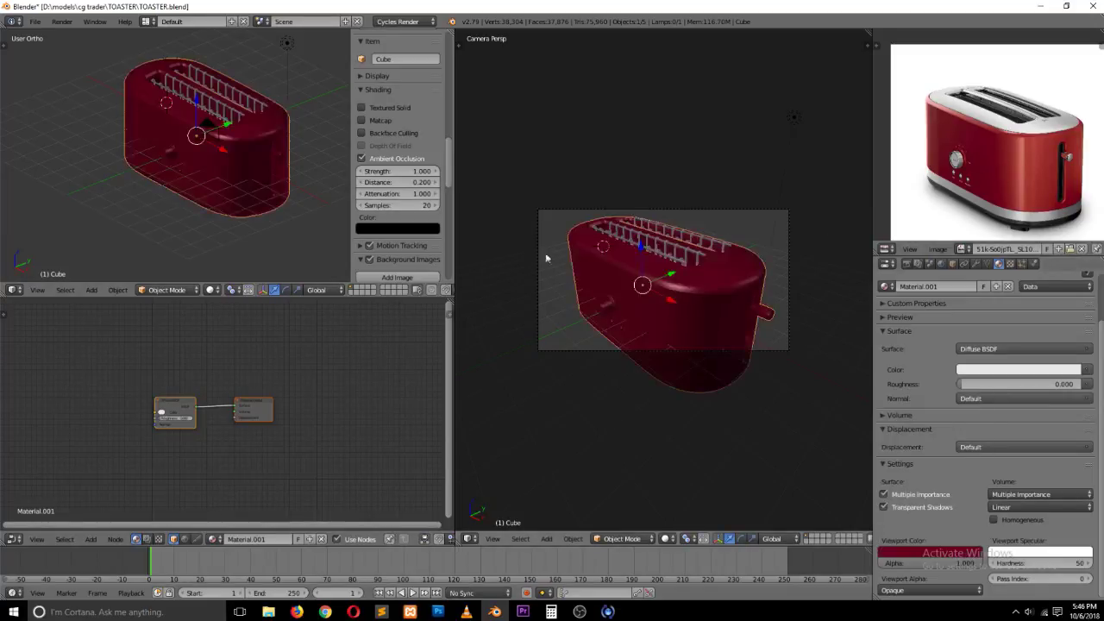
{"action": "scroll", "coordinate": [268, 192], "scroll_direction": "up", "scroll_amount": 5}
{"action": "left_click", "coordinate": [974, 553]}
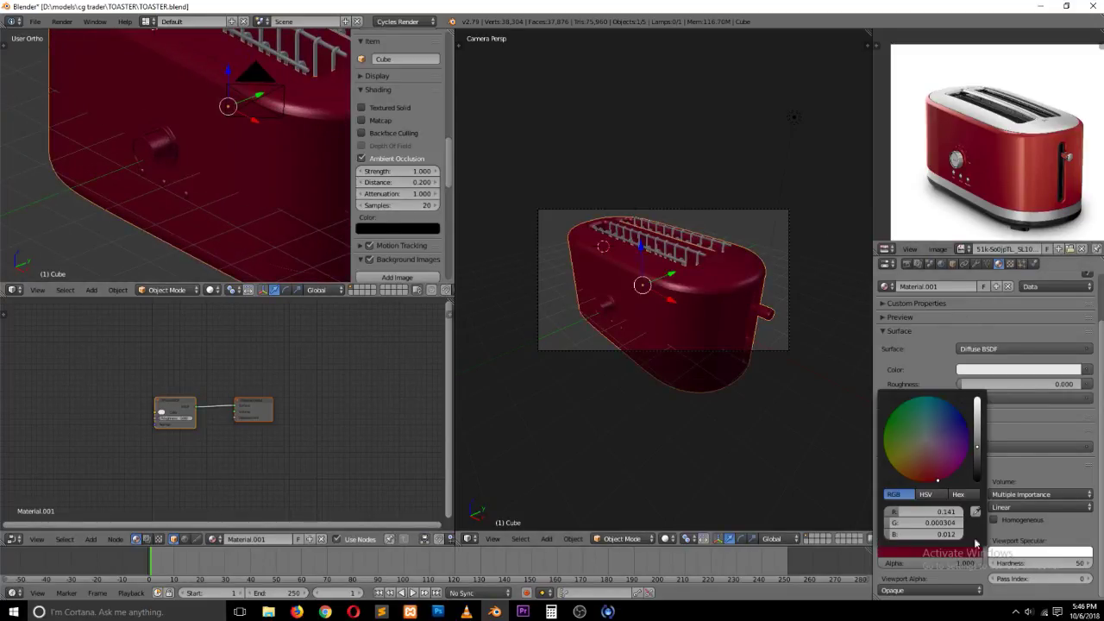
{"action": "left_click_drag", "start_coordinate": [937, 481], "coordinate": [925, 482]}
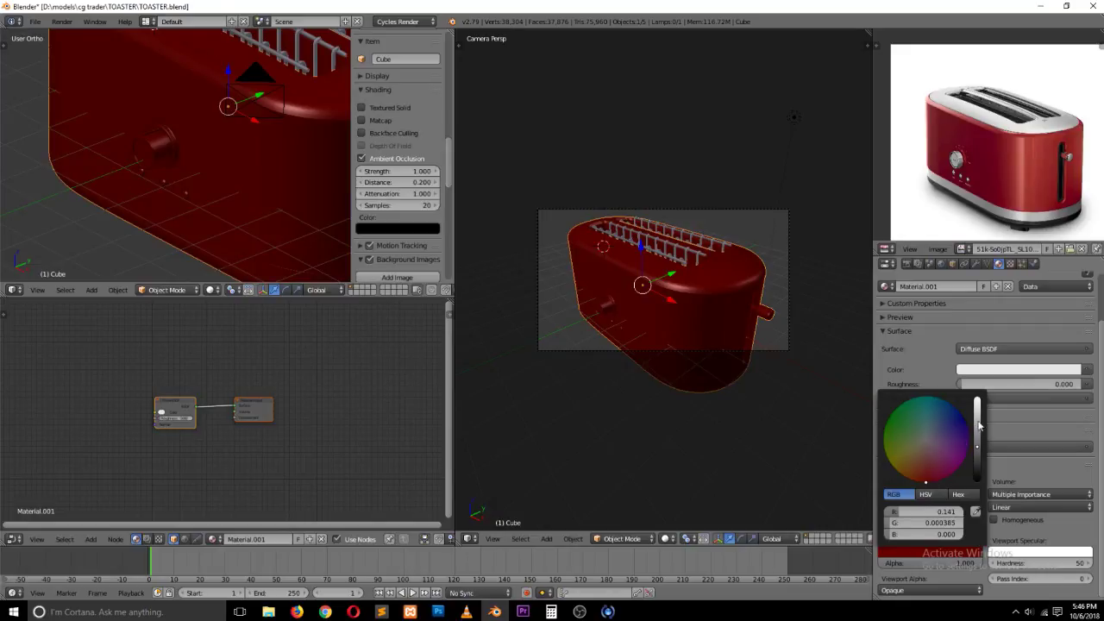
{"action": "left_click_drag", "start_coordinate": [978, 425], "coordinate": [977, 395]}
Step: Save the Blender project over the existing TOASTER.blend file
{"action": "key", "text": "ctrl+s"}
{"action": "left_click", "coordinate": [570, 150]}
{"action": "key", "text": "ctrl+s"}
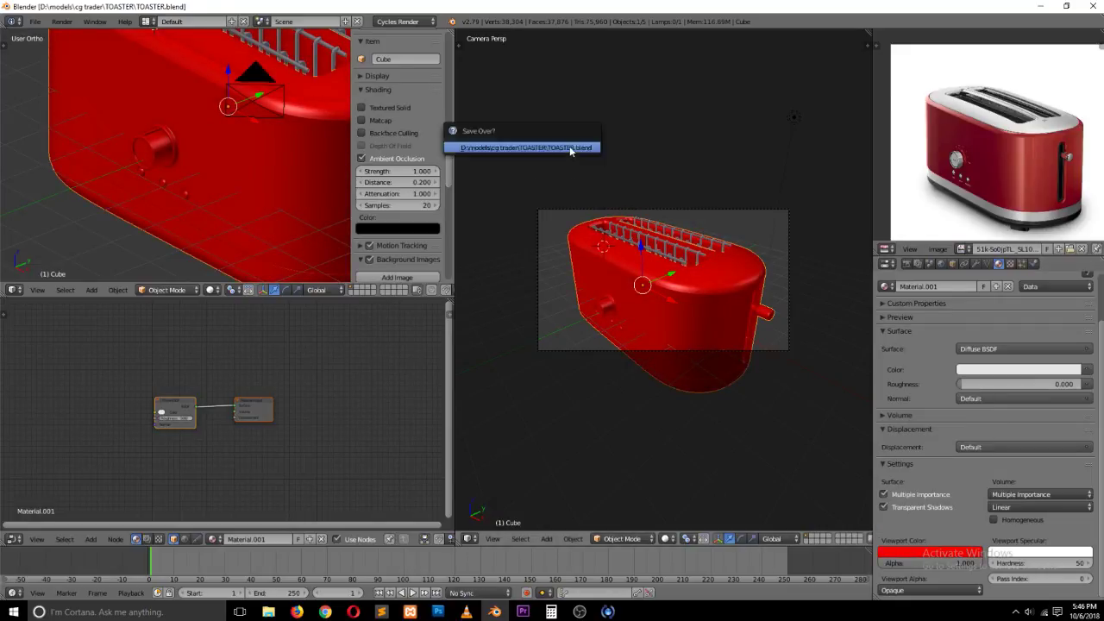
{"action": "left_click", "coordinate": [569, 147]}
Step: Spread out the material nodes, connect a Principled BSDF to the Material Output surface, and delete the Diffuse BSDF
{"action": "scroll", "coordinate": [295, 412], "scroll_direction": "up", "scroll_amount": 2}
{"action": "left_click_drag", "start_coordinate": [283, 403], "coordinate": [340, 357]}
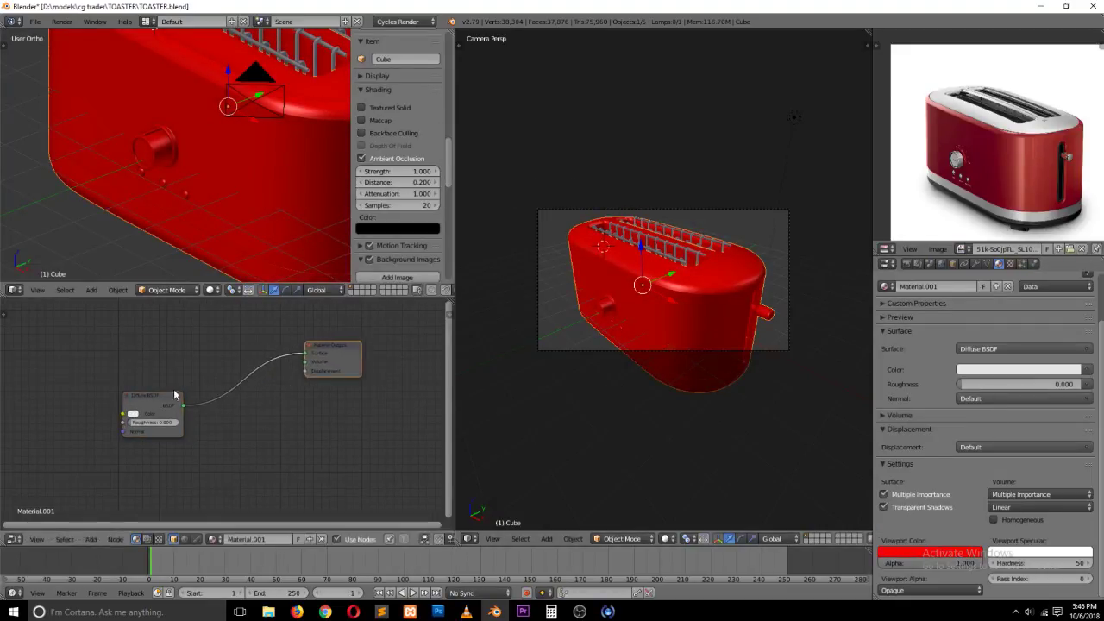
{"action": "left_click_drag", "start_coordinate": [175, 394], "coordinate": [167, 359]}
{"action": "key", "text": "shift+a"}
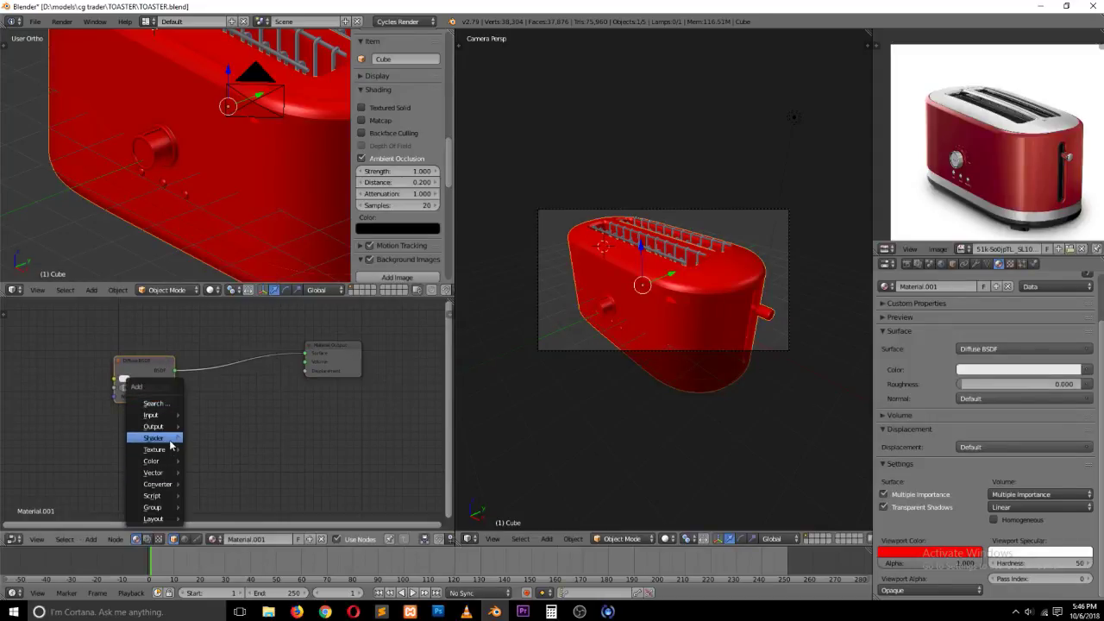
{"action": "mouse_move", "coordinate": [171, 444]}
{"action": "left_click", "coordinate": [233, 332]}
{"action": "left_click", "coordinate": [228, 349]}
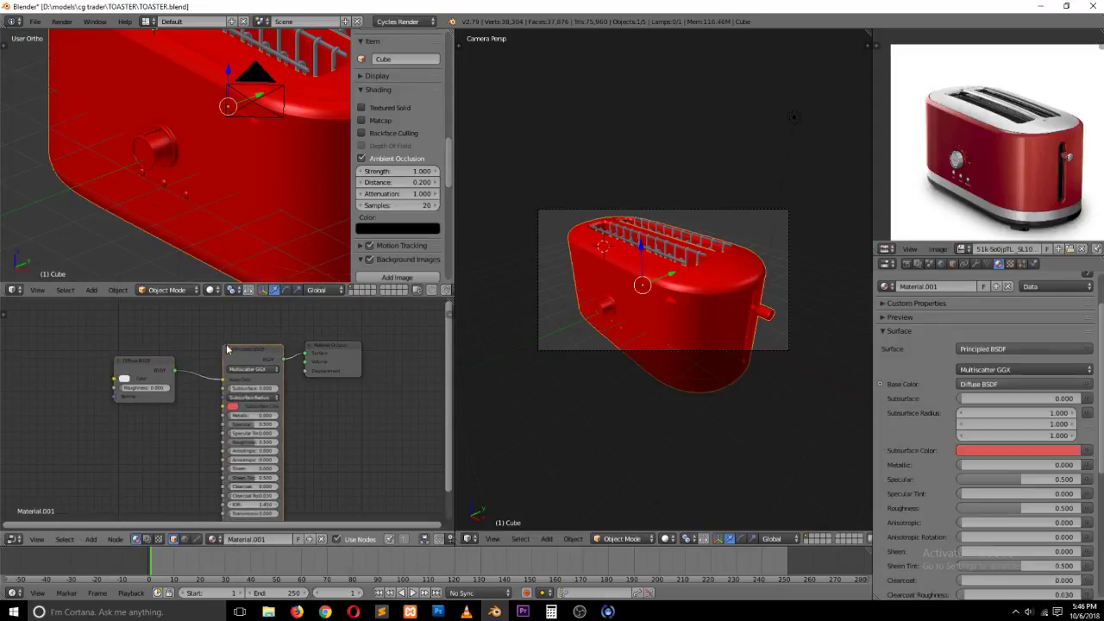
{"action": "right_click", "coordinate": [163, 372]}
{"action": "key", "text": "x"}
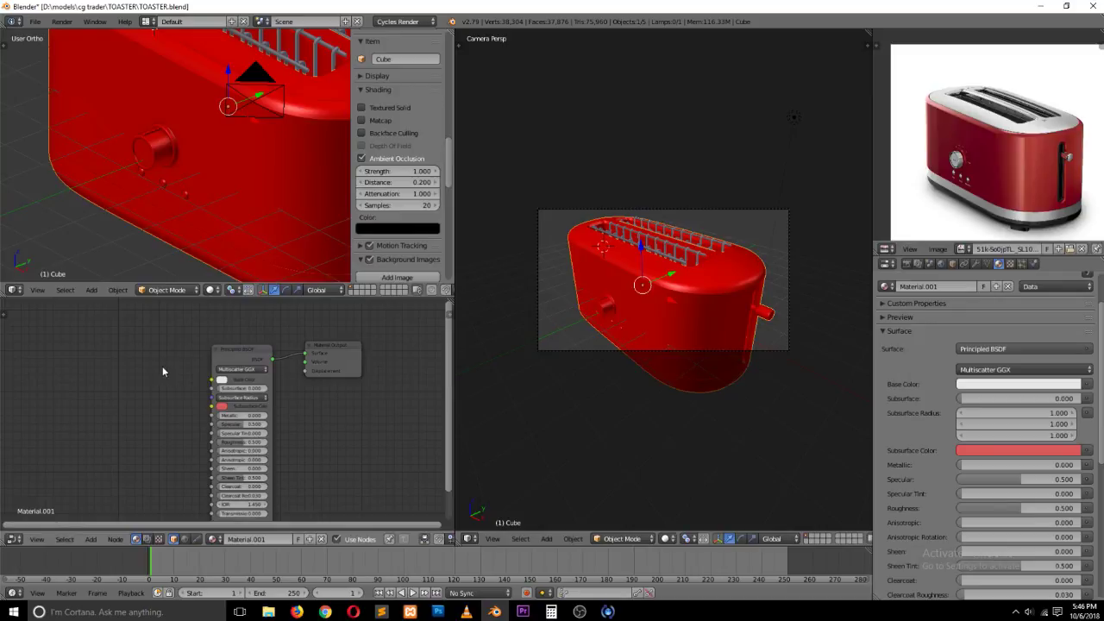
Step: Add an Image Texture node in front of the Principled BSDF
{"action": "key", "text": "shift+a"}
{"action": "mouse_move", "coordinate": [148, 378]}
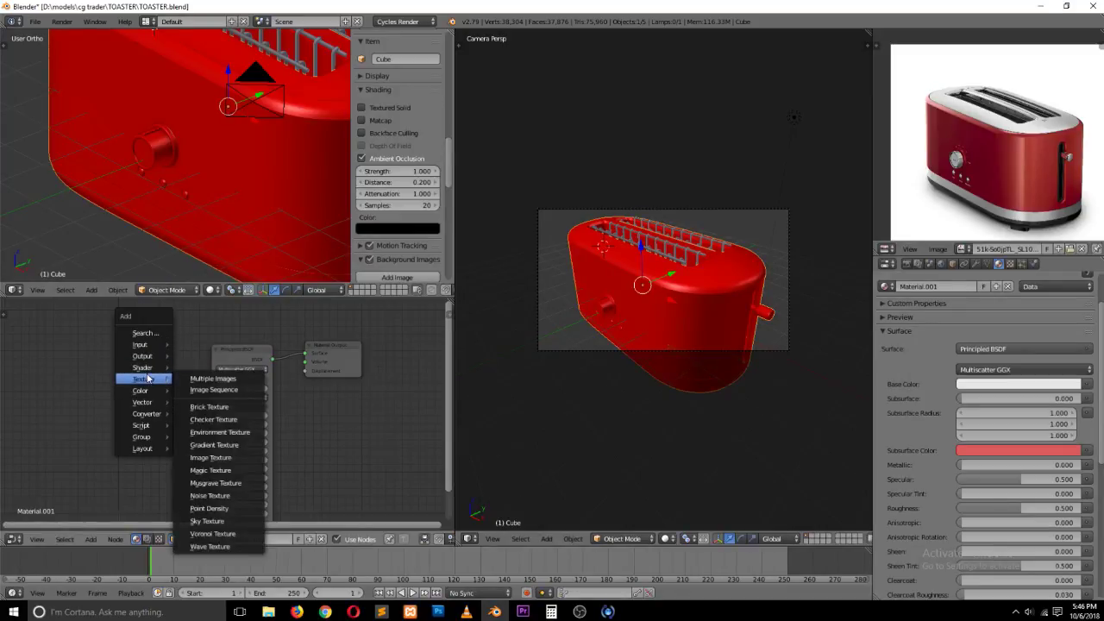
{"action": "left_click", "coordinate": [210, 457]}
{"action": "left_click", "coordinate": [103, 355]}
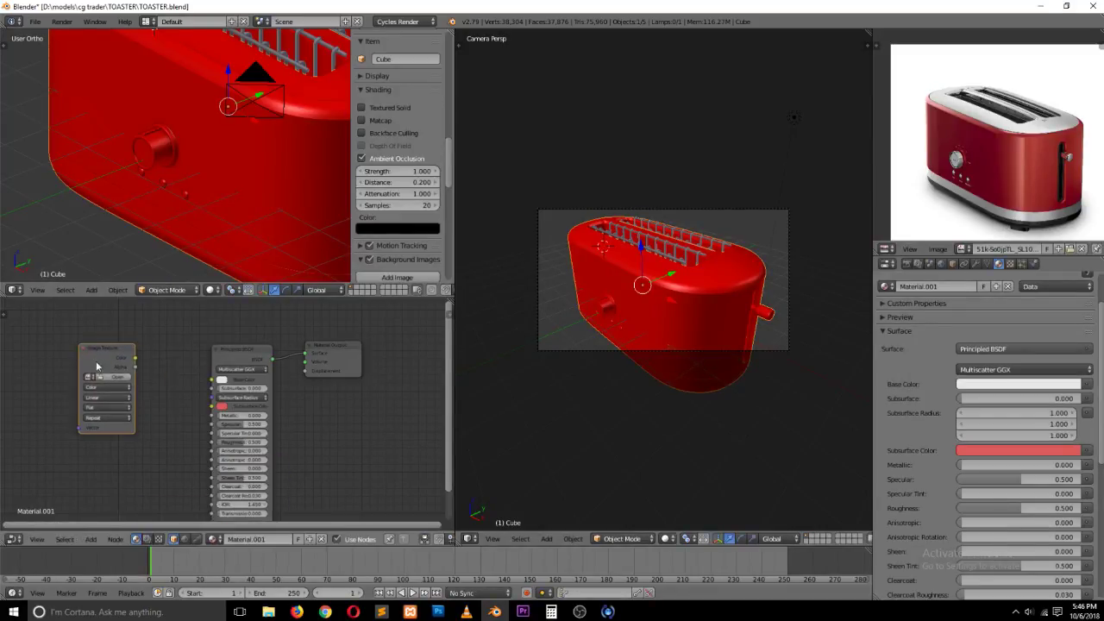
Step: Load the toaster label PNG into the Image Texture node and link its Color output to the Principled BSDF's Base Color
{"action": "left_click", "coordinate": [90, 376]}
{"action": "left_click", "coordinate": [116, 420]}
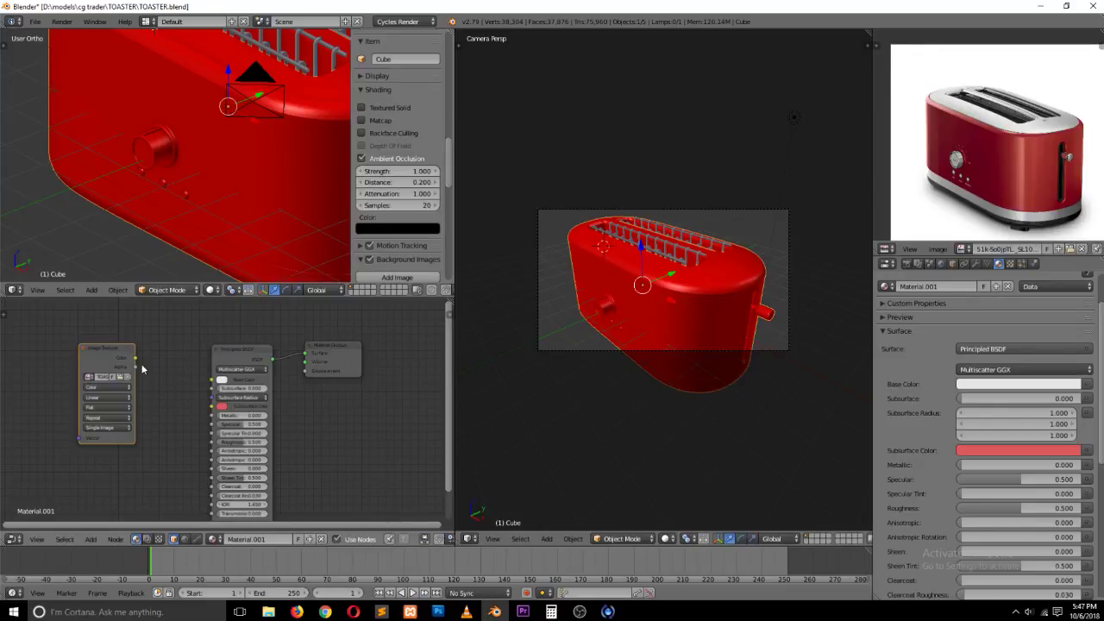
{"action": "left_click_drag", "start_coordinate": [135, 357], "coordinate": [210, 380]}
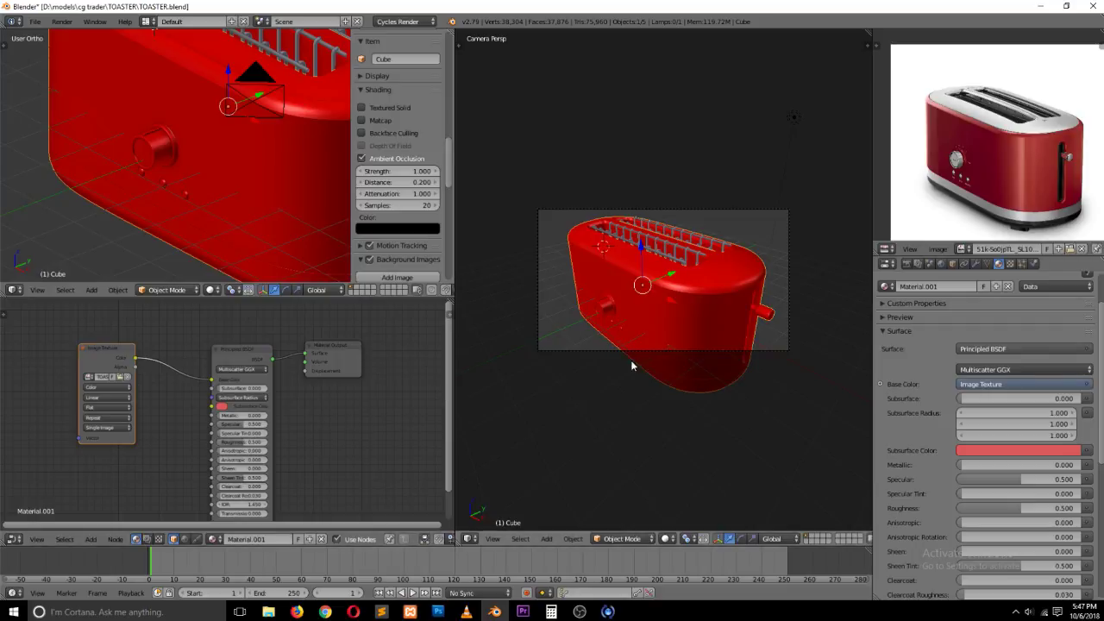
Step: Display the main 3D view in Material shading with a close view of the toaster's front side
{"action": "key", "text": "Home"}
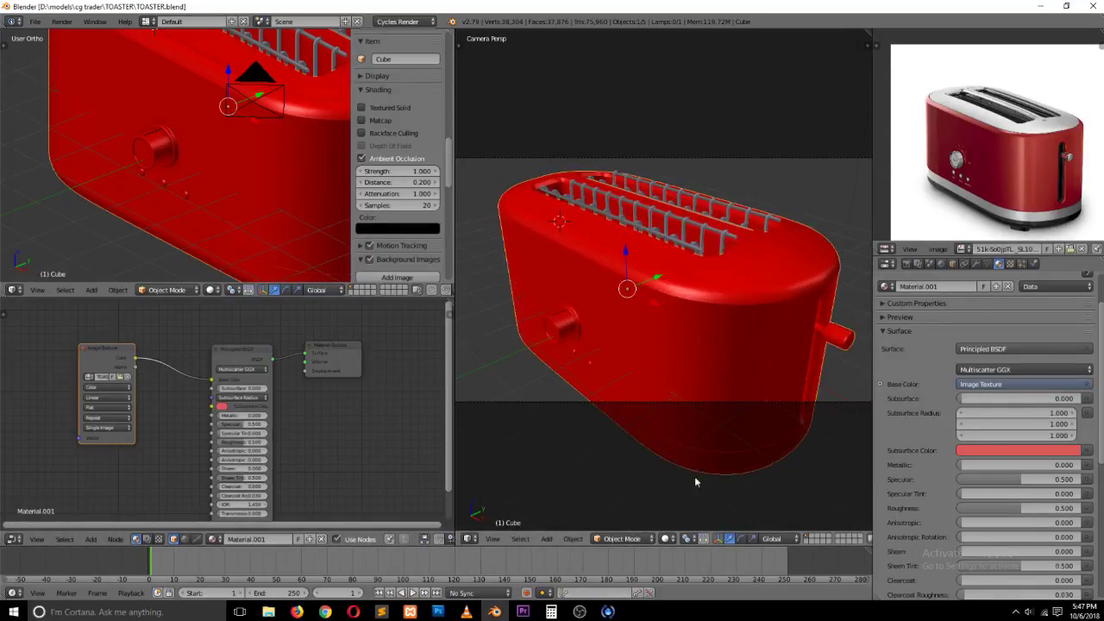
{"action": "left_click", "coordinate": [667, 538]}
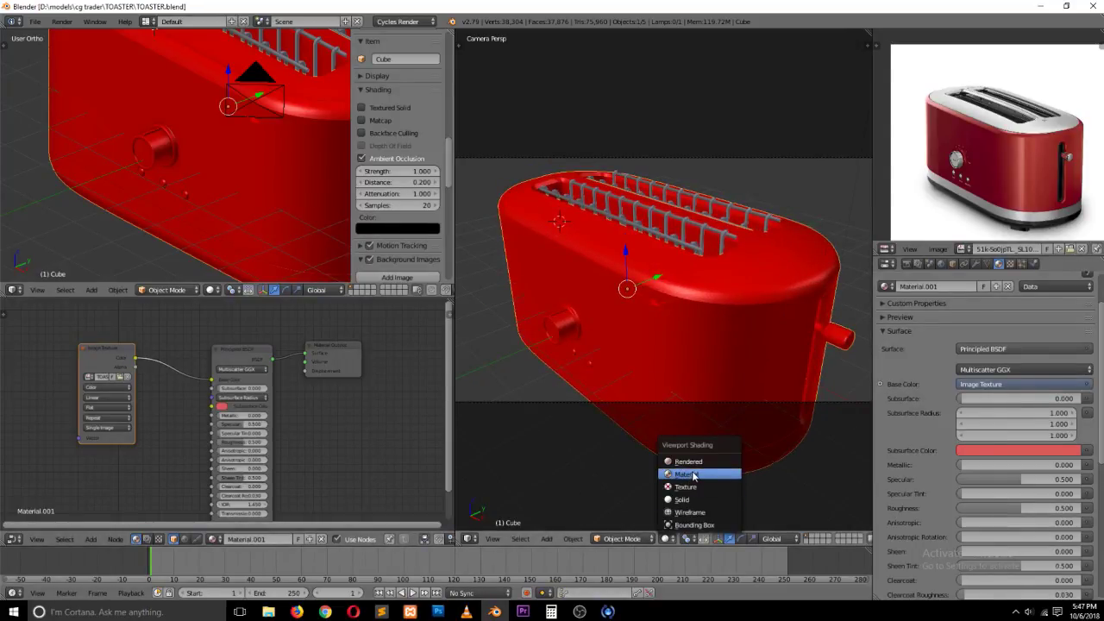
{"action": "mouse_move", "coordinate": [658, 409]}
{"action": "middle_mouse_down"}
{"action": "mouse_move", "coordinate": [672, 358]}
{"action": "mouse_move", "coordinate": [651, 416]}
{"action": "middle_mouse_up"}
{"action": "scroll", "coordinate": [666, 380], "scroll_direction": "up", "scroll_amount": 6}
{"action": "middle_click_drag", "start_coordinate": [651, 416], "coordinate": [744, 416], "text": "shift"}
Step: Reselect the toaster label PNG in the Image Texture node and move the node farther from the Principled BSDF
{"action": "left_click", "coordinate": [91, 377]}
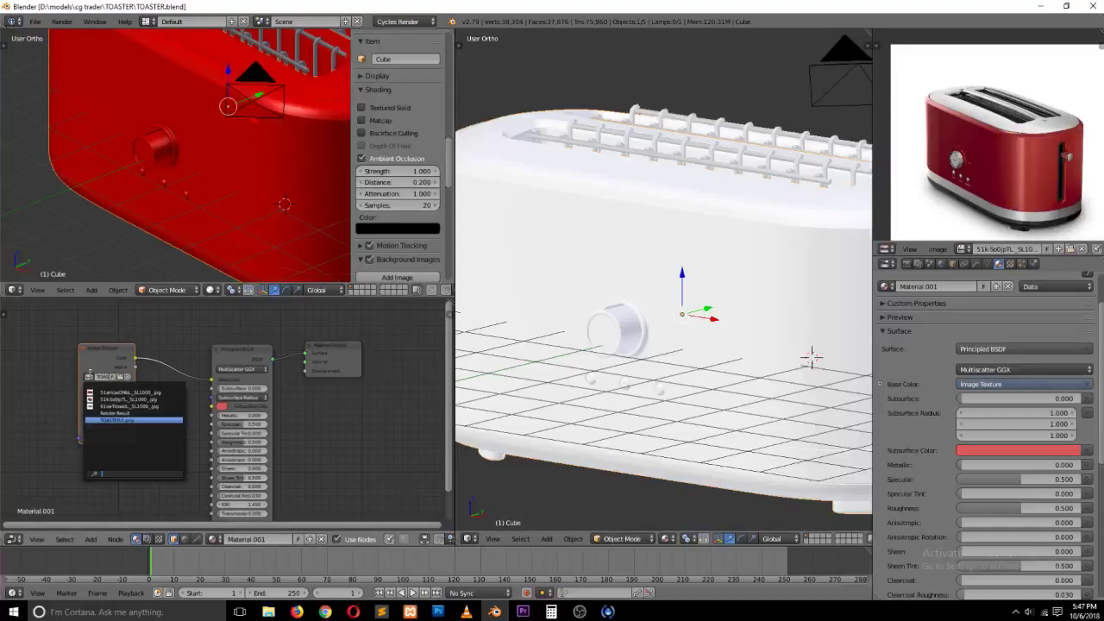
{"action": "left_click", "coordinate": [134, 420]}
{"action": "left_click_drag", "start_coordinate": [106, 359], "coordinate": [89, 364]}
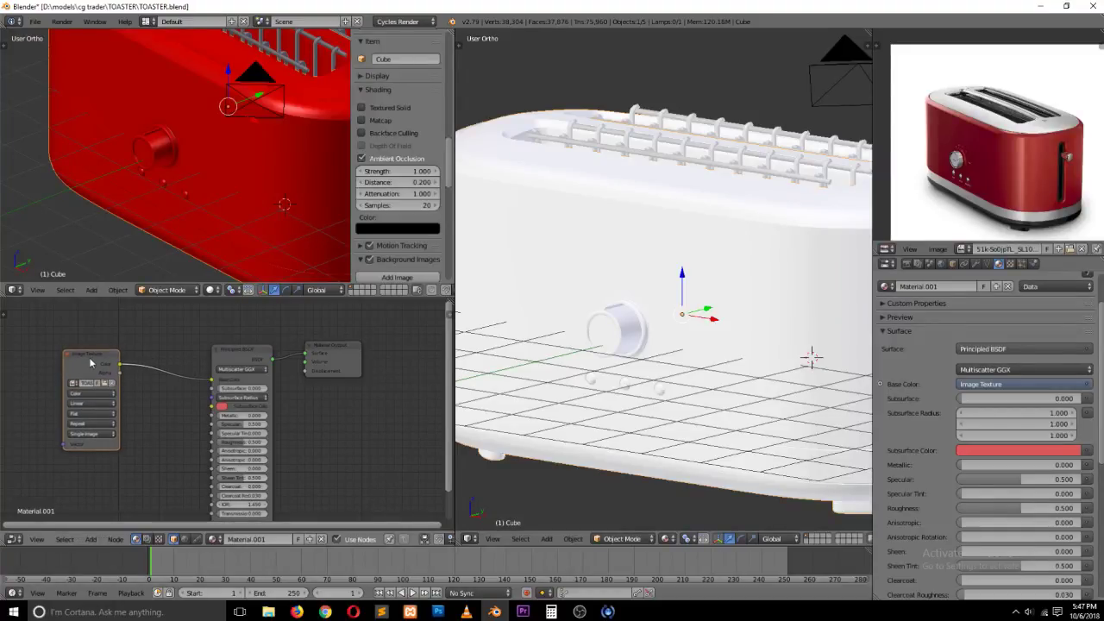
Step: Preview the image texture alone on the toaster through an emission viewer, and return the material preview to the Principled BSDF
{"action": "left_click", "coordinate": [91, 362], "text": "ctrl+shift"}
{"action": "middle_click_drag", "start_coordinate": [489, 293], "coordinate": [460, 339]}
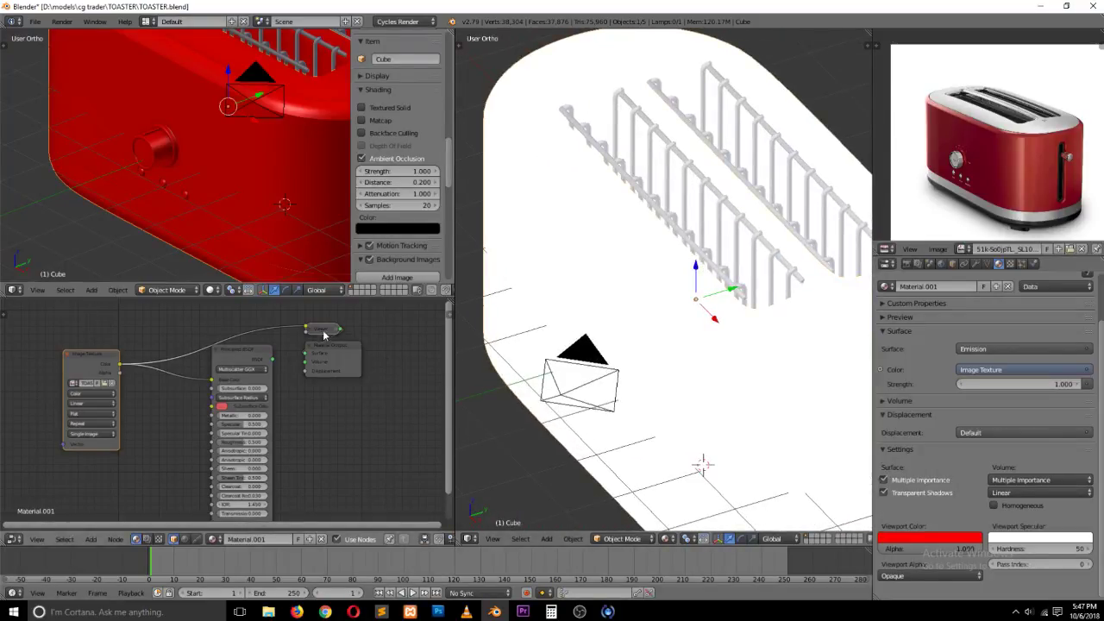
{"action": "left_click", "coordinate": [220, 355]}
{"action": "left_click", "coordinate": [250, 356], "text": "ctrl+shift"}
Step: Insert a MixRGB node on the link between the Image Texture and the Principled BSDF's Base Color
{"action": "left_click_drag", "start_coordinate": [102, 364], "coordinate": [83, 368]}
{"action": "key", "text": "shift+a"}
{"action": "mouse_move", "coordinate": [133, 397]}
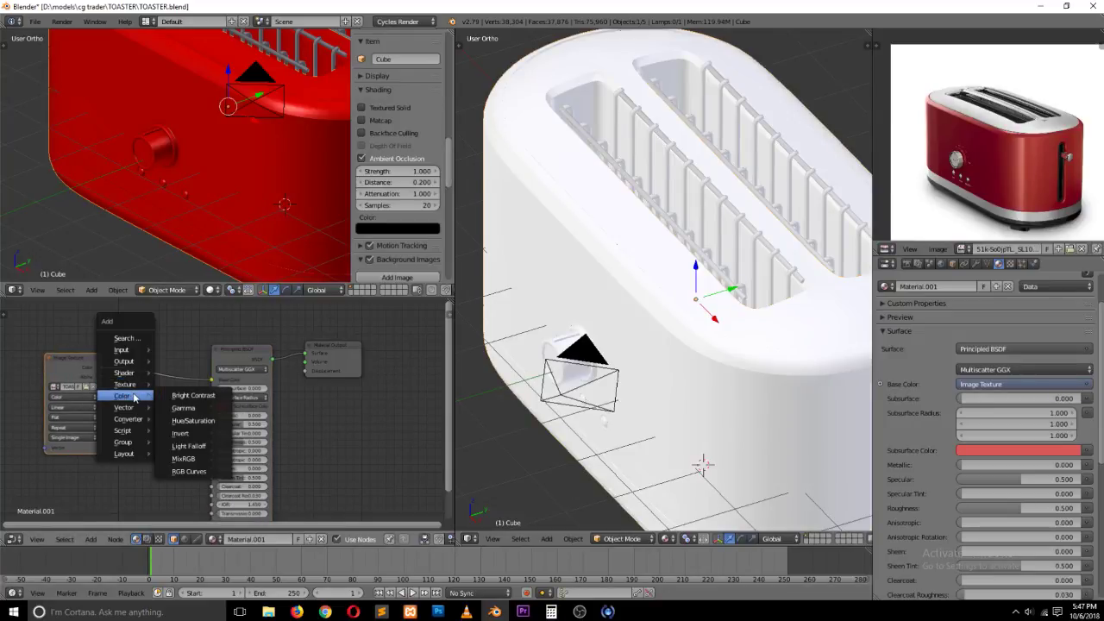
{"action": "left_click", "coordinate": [194, 458]}
{"action": "left_click", "coordinate": [146, 366]}
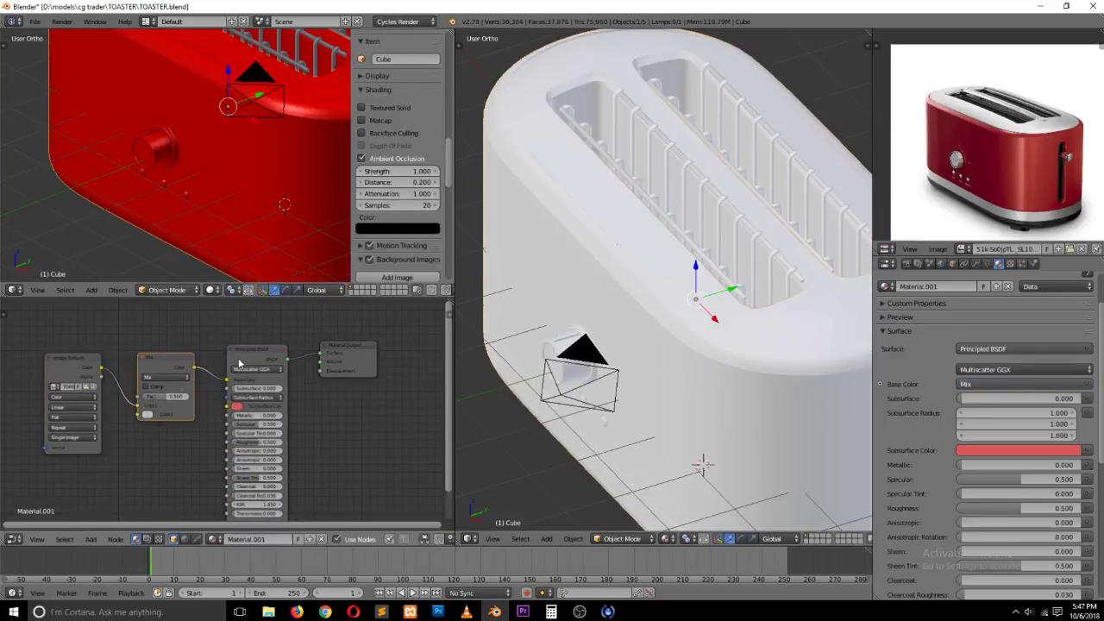
Step: Drive the Mix node's Fac with the Image Texture's Alpha output instead of feeding its Color output into Color1
{"action": "middle_click_drag", "start_coordinate": [156, 481], "coordinate": [227, 465]}
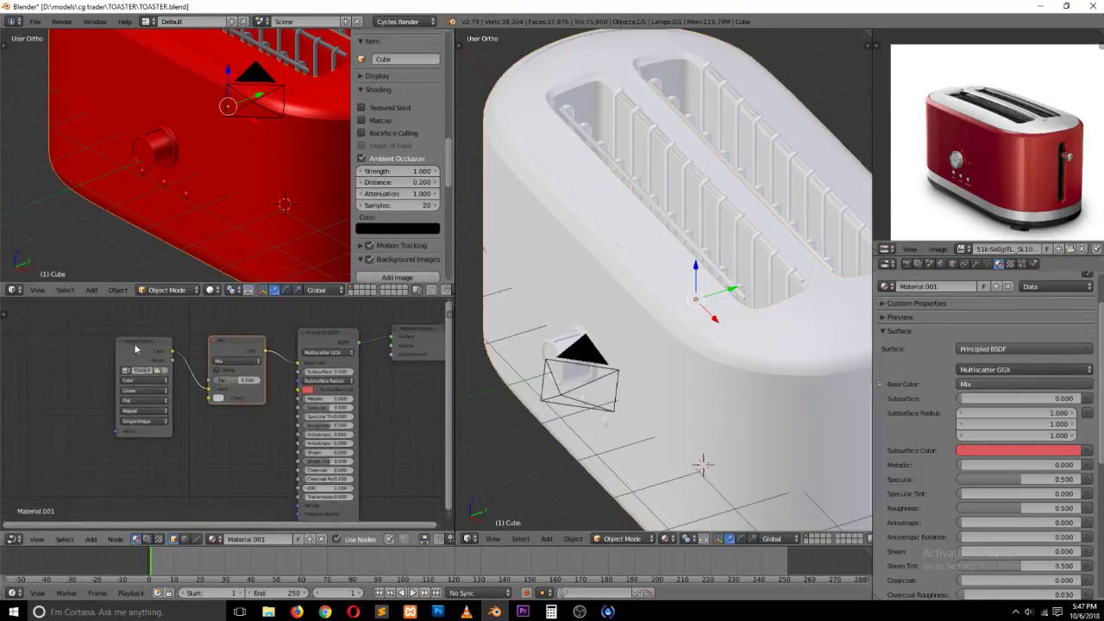
{"action": "left_click_drag", "start_coordinate": [184, 379], "coordinate": [144, 398]}
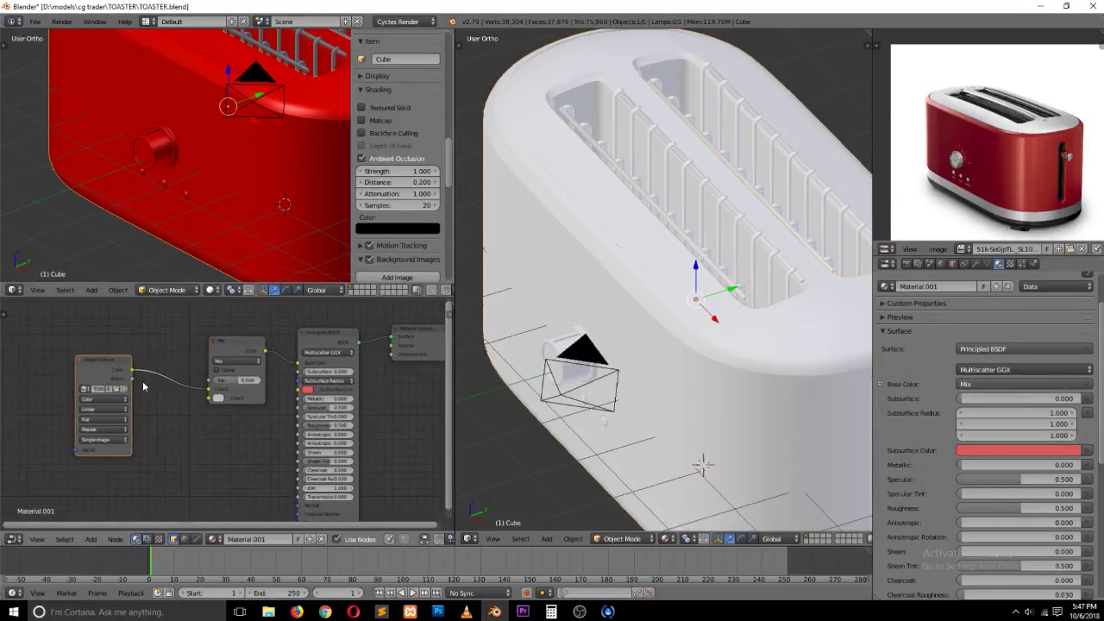
{"action": "mouse_move", "coordinate": [132, 382]}
{"action": "left_mouse_down"}
{"action": "mouse_move", "coordinate": [210, 399]}
{"action": "mouse_move", "coordinate": [156, 388]}
{"action": "mouse_move", "coordinate": [210, 380]}
{"action": "left_mouse_up"}
{"action": "key", "text": "g"}
{"action": "left_click", "coordinate": [185, 395]}
Step: Try blue as the Mix node's Color1 and inspect the labels around the knob from the front
{"action": "left_click", "coordinate": [220, 390]}
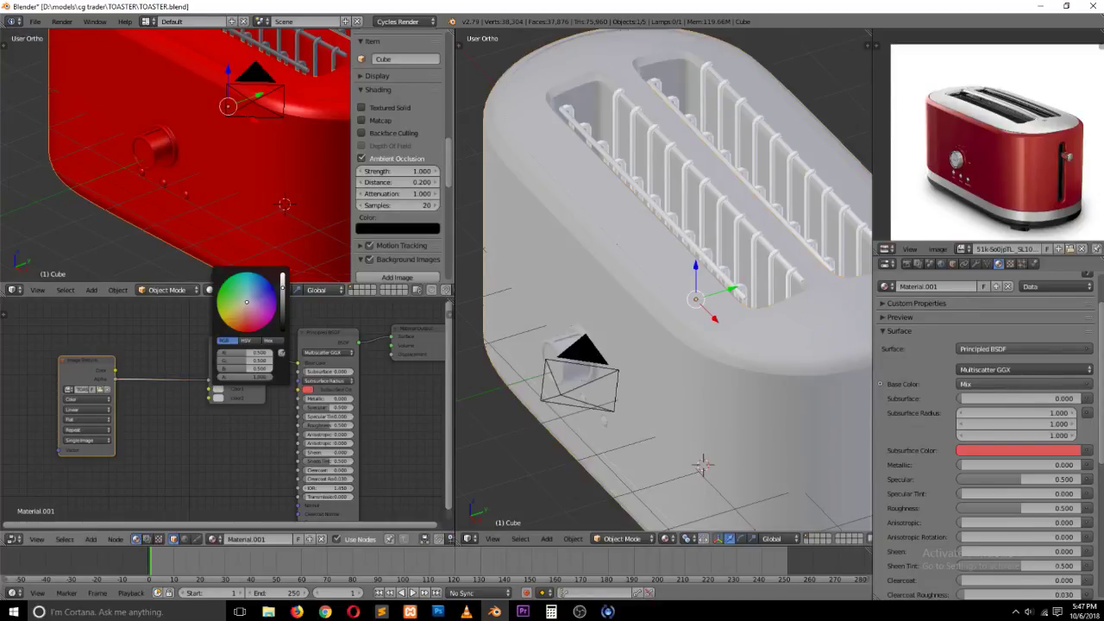
{"action": "left_click_drag", "start_coordinate": [246, 302], "coordinate": [264, 301]}
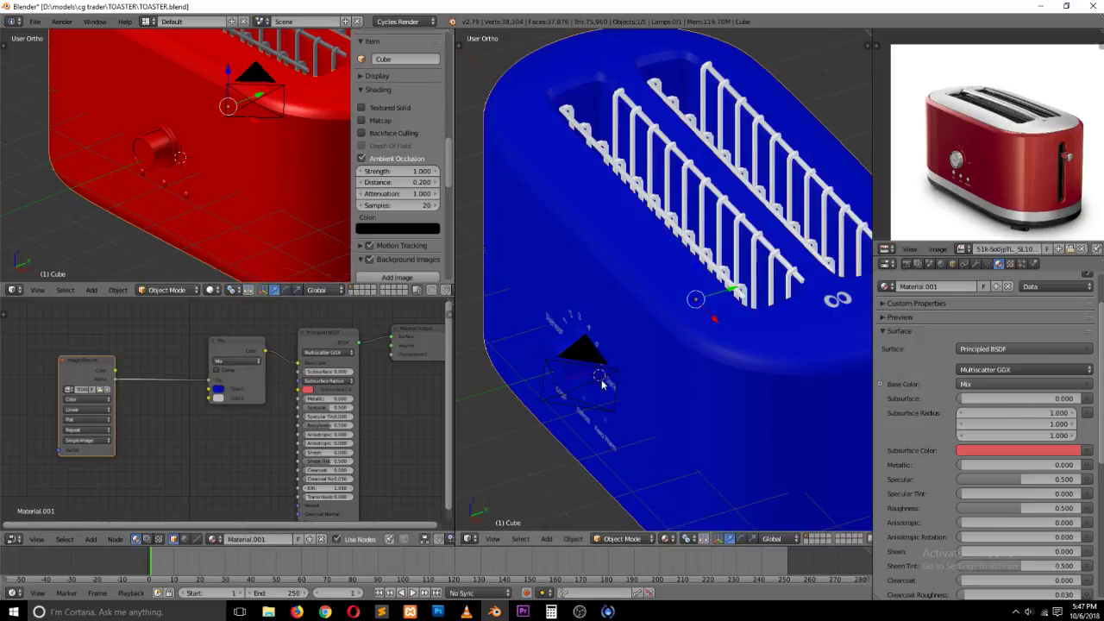
{"action": "key", "text": "KP_1"}
{"action": "scroll", "coordinate": [656, 345], "scroll_direction": "up", "scroll_amount": 3}
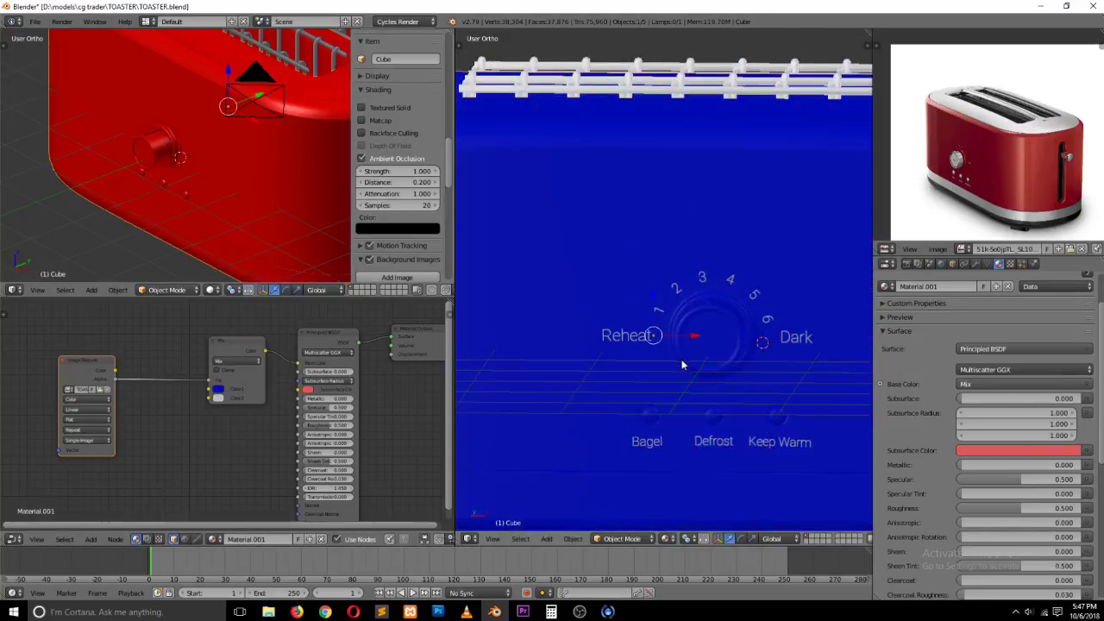
{"action": "key", "text": "KP_1"}
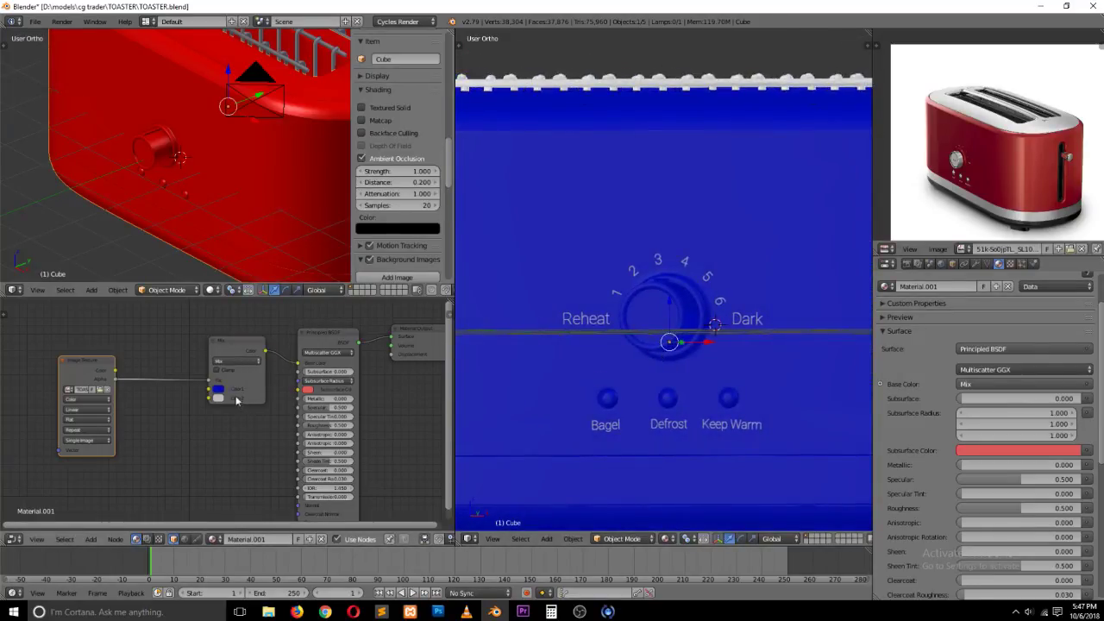
Step: Set the Mix node's Color1 to deep red and Color2 to a warm off-white, and save the project
{"action": "left_click", "coordinate": [220, 389]}
{"action": "left_click", "coordinate": [246, 330]}
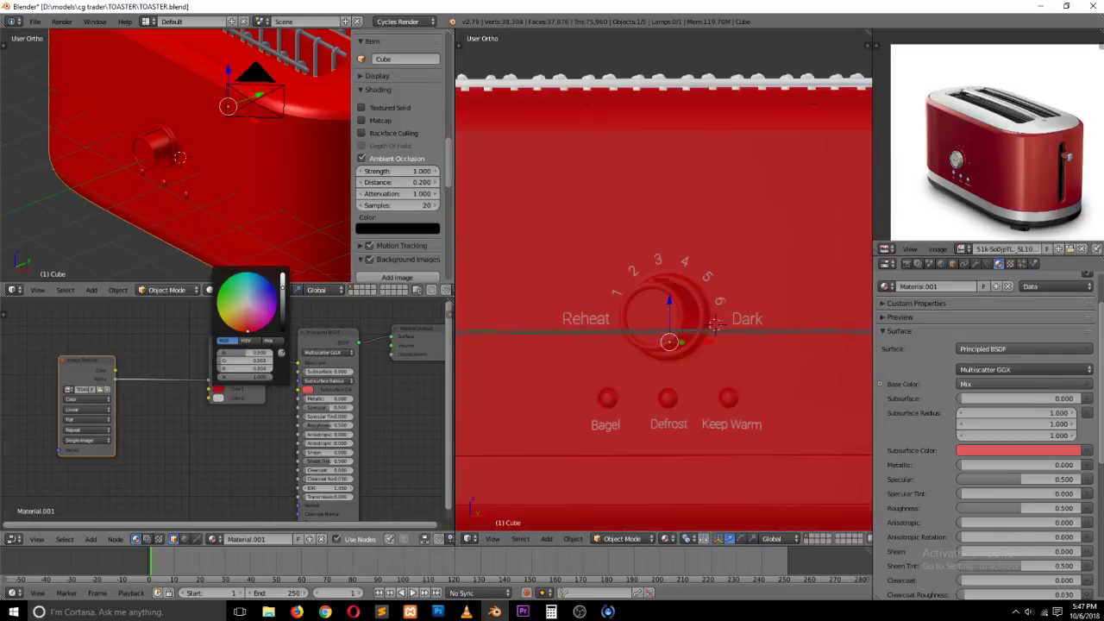
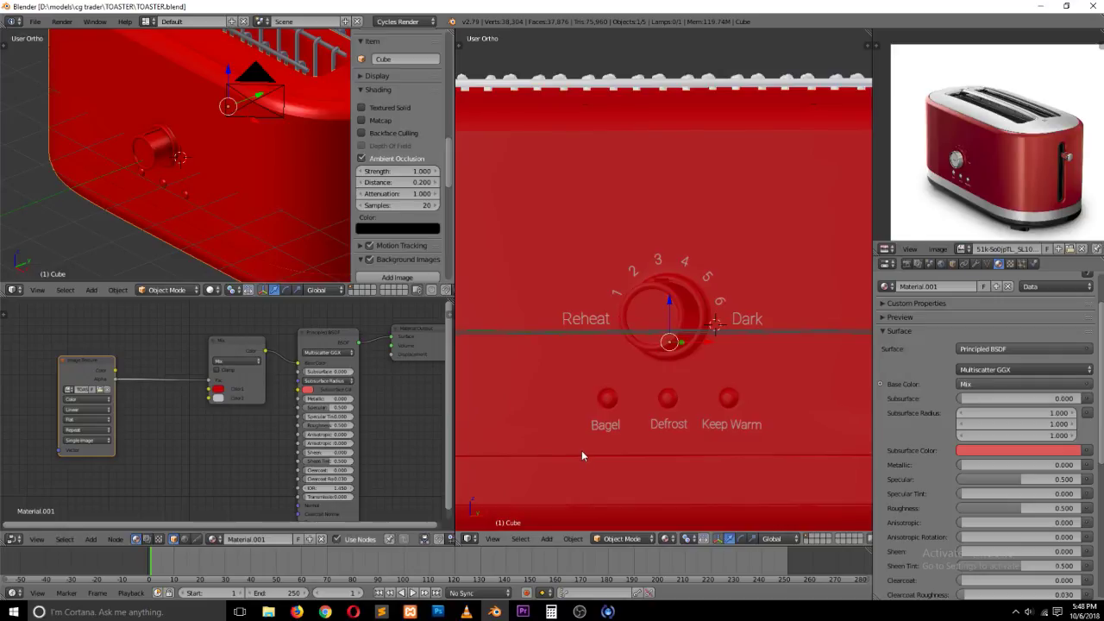
{"action": "left_click", "coordinate": [217, 398]}
{"action": "left_click_drag", "start_coordinate": [266, 305], "coordinate": [283, 278]}
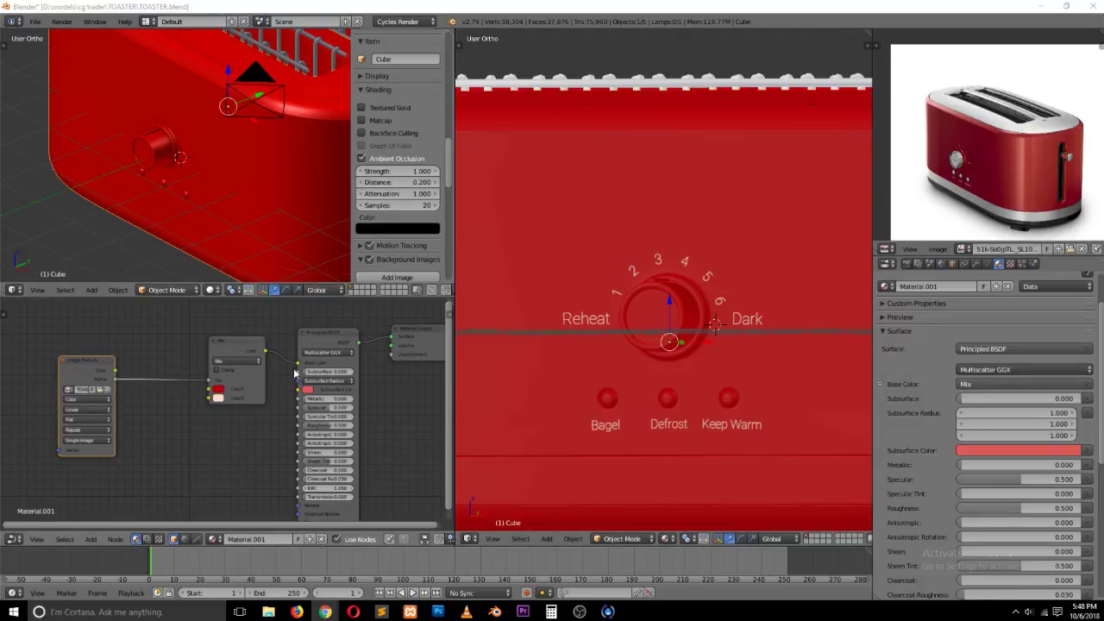
{"action": "key", "text": "ctrl+s"}
Step: Set the Principled BSDF's Metallic to 1.000 and Roughness to 0.200, and save the project
{"action": "left_click", "coordinate": [328, 366]}
{"action": "scroll", "coordinate": [275, 177], "scroll_direction": "down", "scroll_amount": 1}
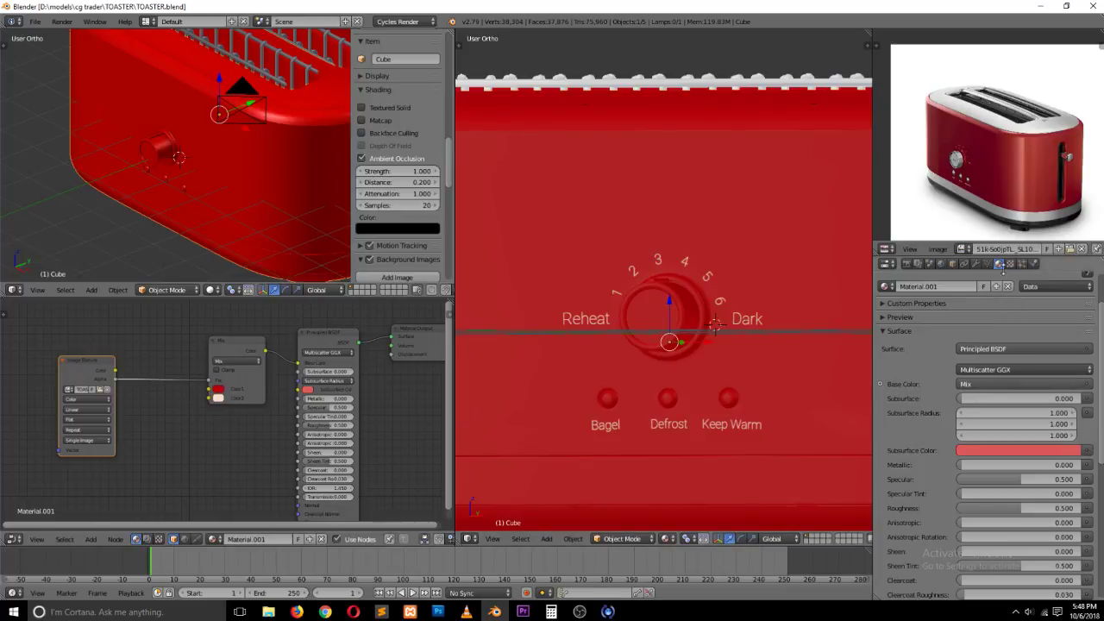
{"action": "scroll", "coordinate": [323, 404], "scroll_direction": "up", "scroll_amount": 1}
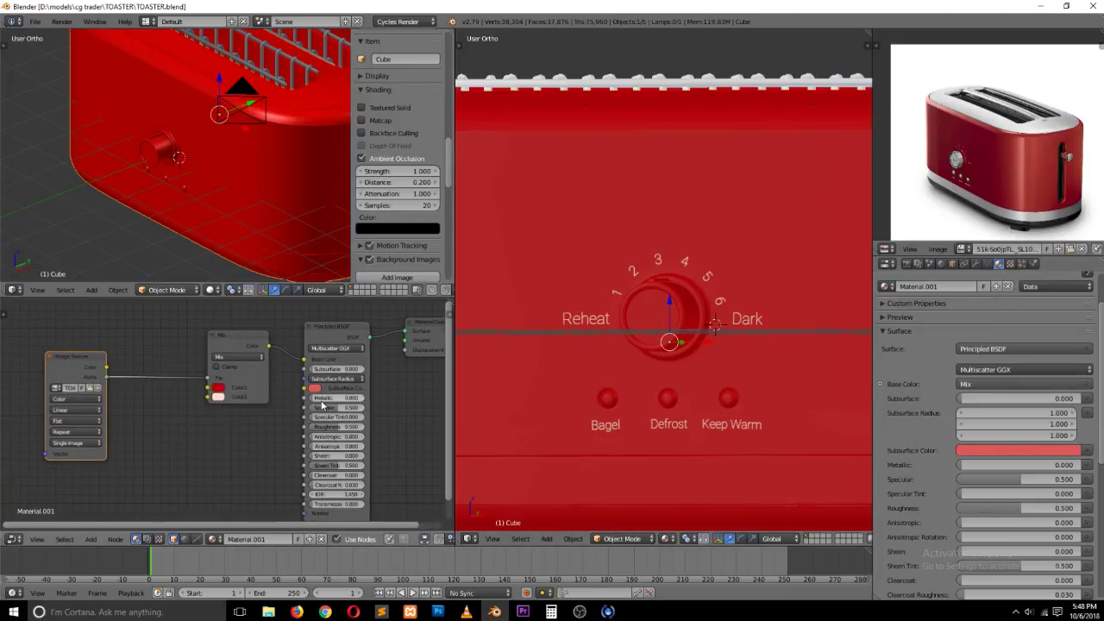
{"action": "left_click_drag", "start_coordinate": [321, 401], "coordinate": [328, 426]}
{"action": "key", "text": "ctrl+s"}
{"action": "left_click", "coordinate": [628, 415]}
{"action": "key", "text": "ctrl+s"}
{"action": "left_click", "coordinate": [706, 358]}
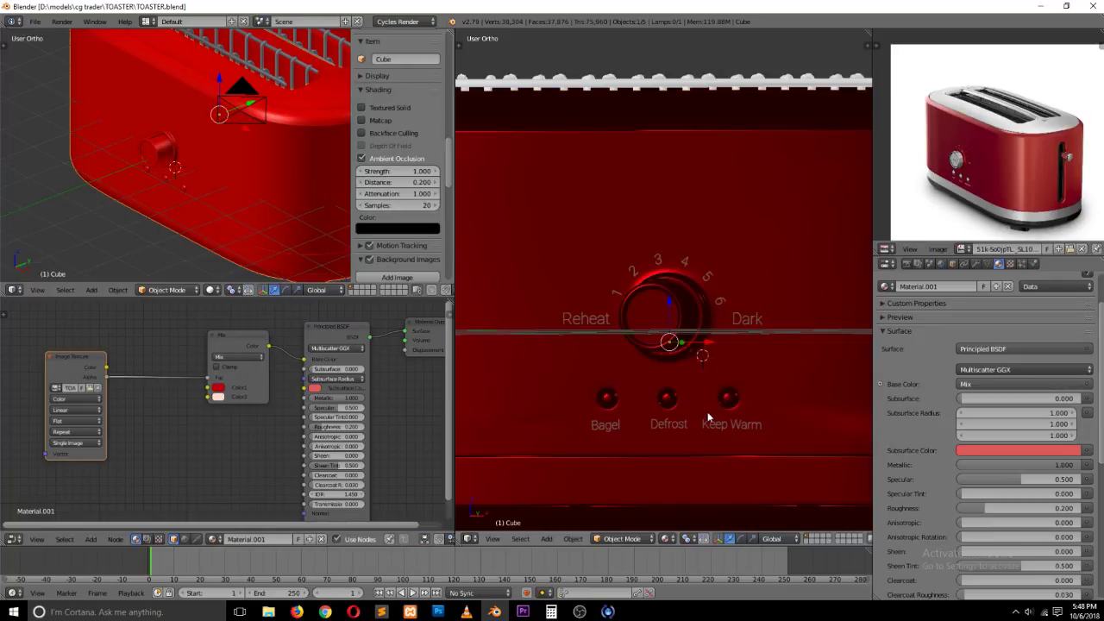
Step: Rename the toaster body material as "color metal"
{"action": "scroll", "coordinate": [1001, 289], "scroll_direction": "up", "scroll_amount": 2}
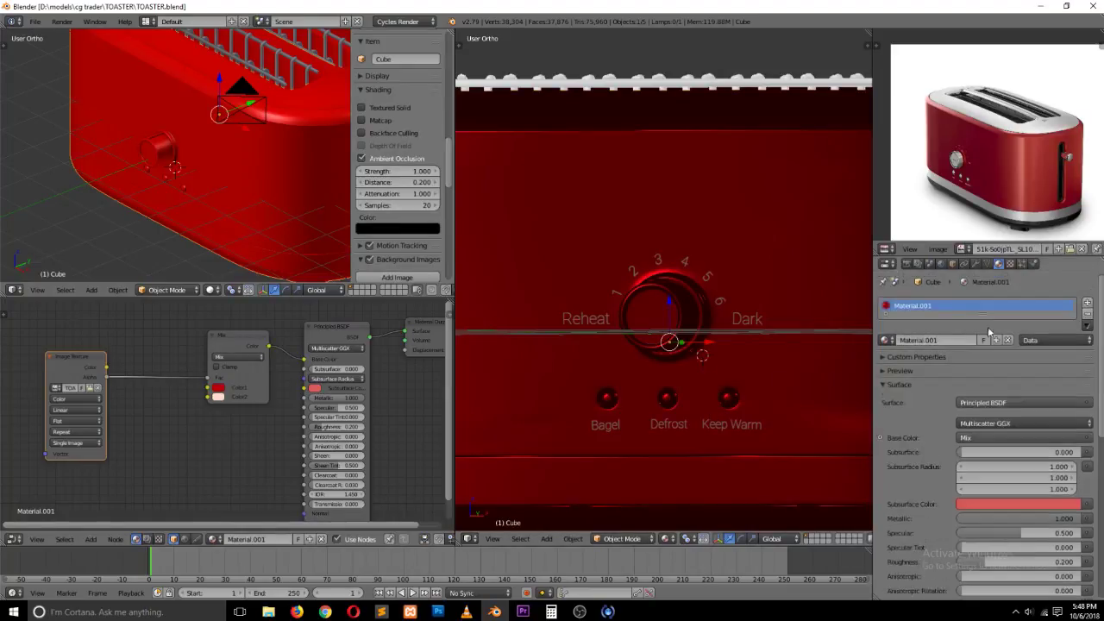
{"action": "double_click", "coordinate": [904, 339]}
{"action": "type", "text": "color metal"}
{"action": "key", "text": "Return"}
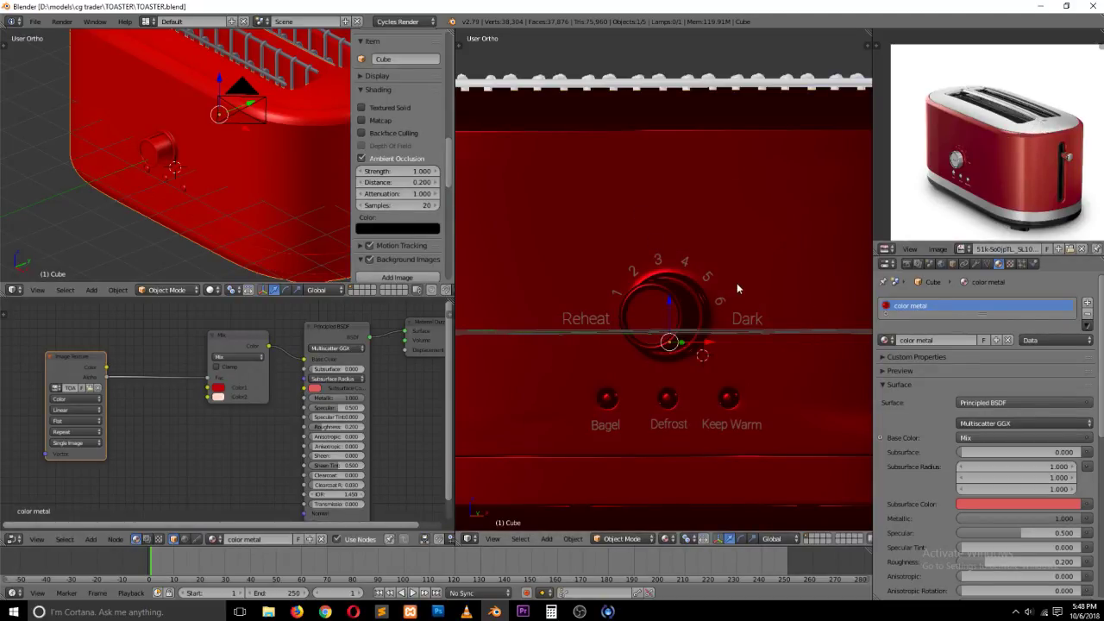
Step: Add a second material slot to the toaster body with a new material named "slivver"
{"action": "left_click", "coordinate": [1087, 302]}
{"action": "left_click", "coordinate": [940, 366]}
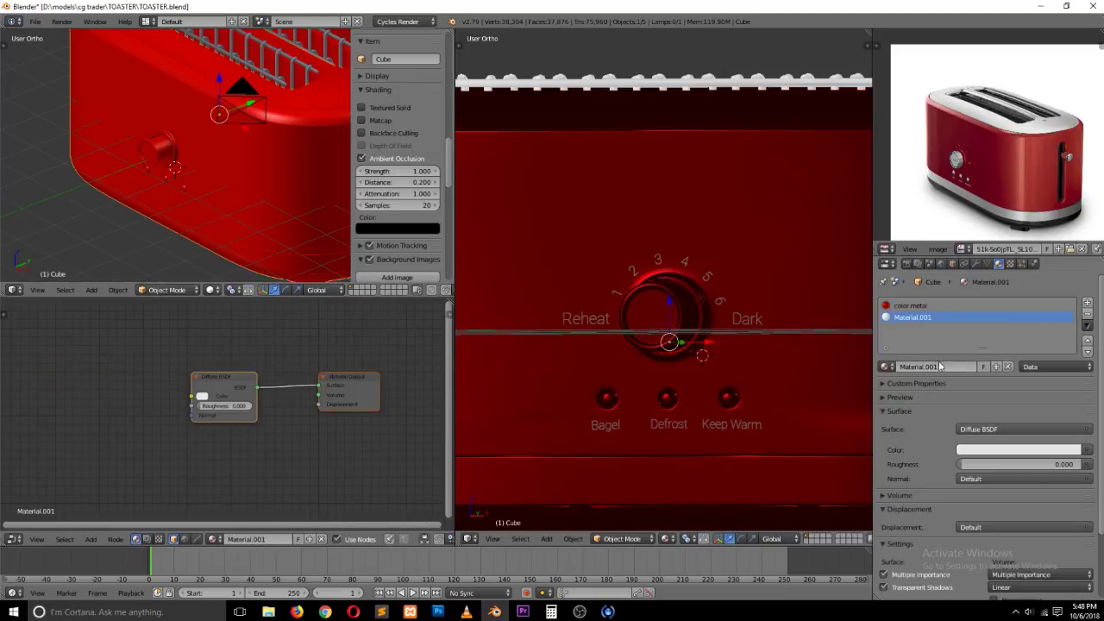
{"action": "double_click", "coordinate": [923, 371]}
{"action": "key", "text": "BackSpace"}
{"action": "type", "text": "slivver"}
{"action": "key", "text": "Return"}
Step: Replace the slivver material's Diffuse BSDF with a Principled BSDF connected to the Material Output surface
{"action": "key", "text": "shift+a"}
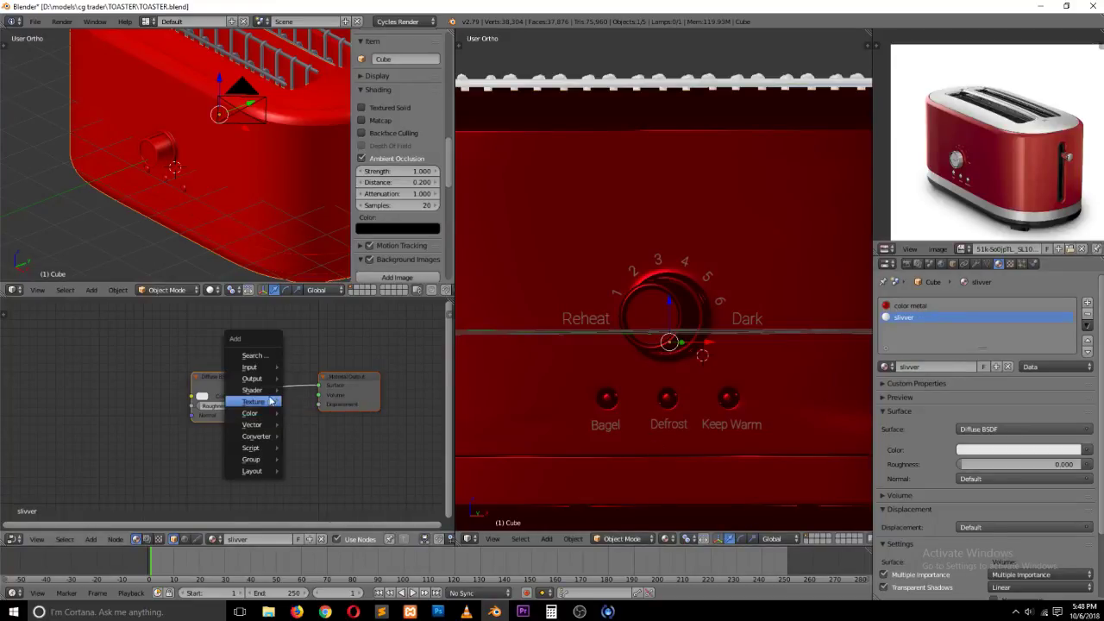
{"action": "mouse_move", "coordinate": [267, 390]}
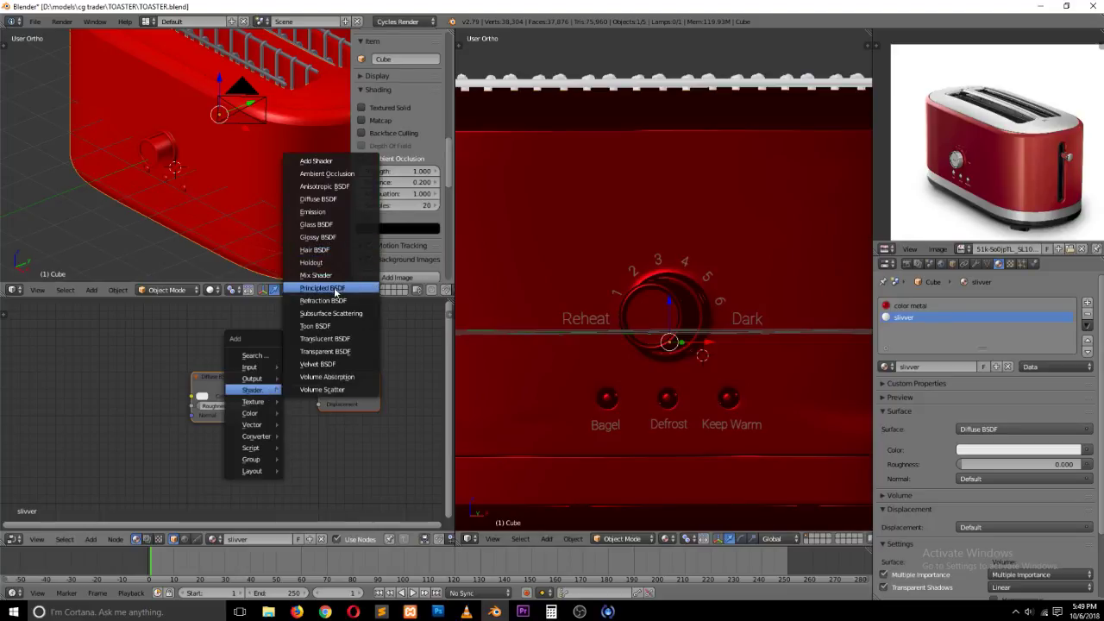
{"action": "left_click", "coordinate": [336, 293]}
{"action": "left_click", "coordinate": [269, 324]}
{"action": "left_click", "coordinate": [226, 385]}
{"action": "key", "text": "x"}
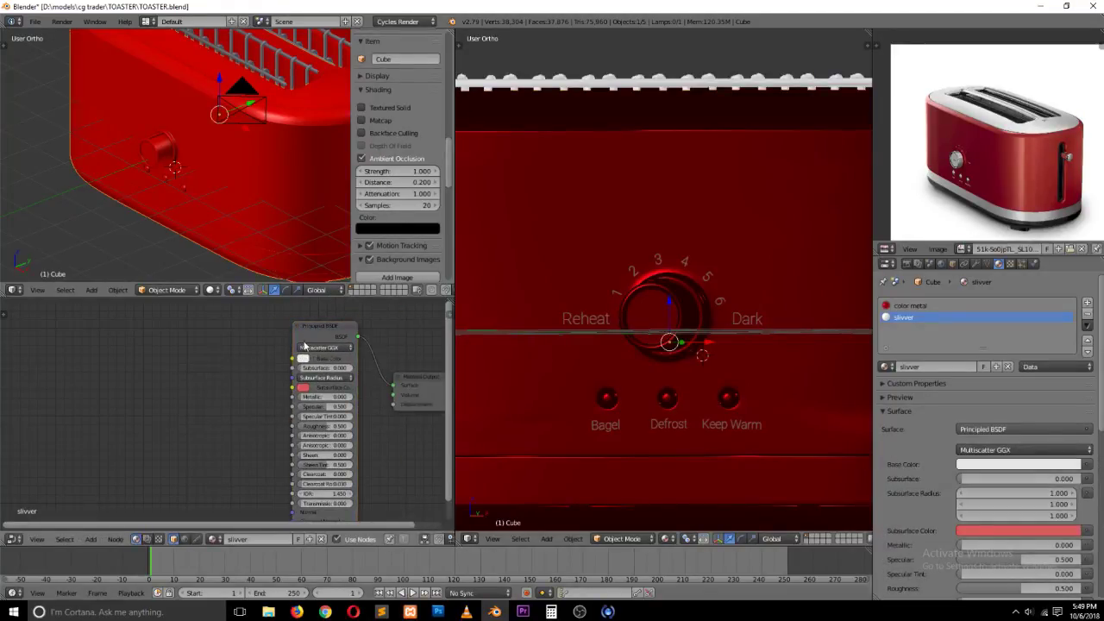
Step: Set the slivver shader's Metallic to 1.000, Roughness to 0.092 and Anisotropic to 0.383, and save the project
{"action": "left_click_drag", "start_coordinate": [316, 336], "coordinate": [240, 341]}
{"action": "left_click_drag", "start_coordinate": [245, 402], "coordinate": [286, 406]}
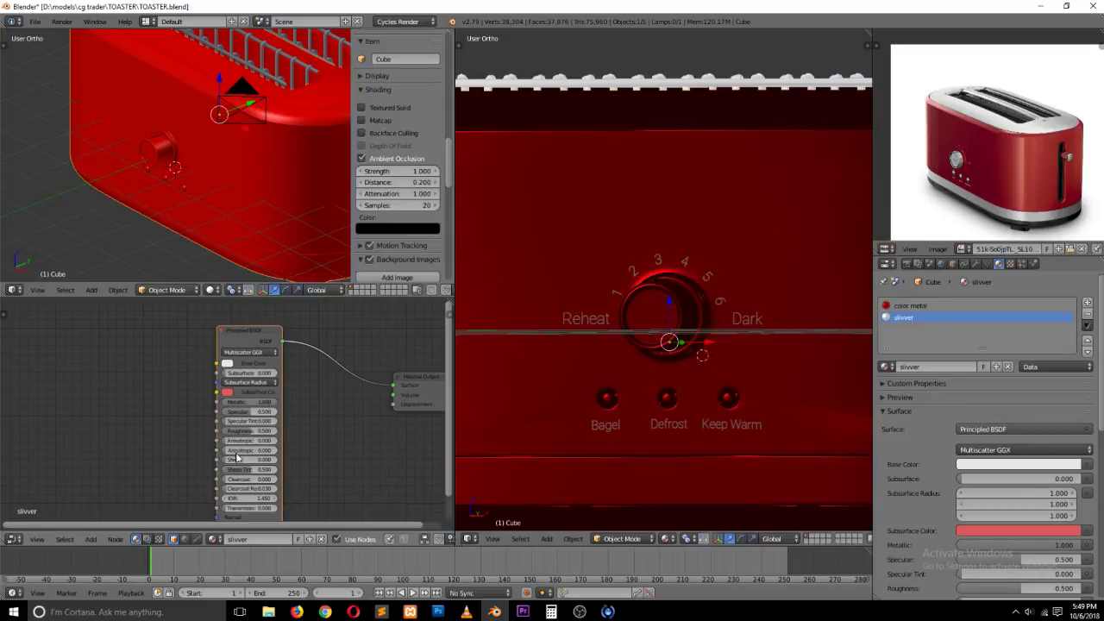
{"action": "mouse_move", "coordinate": [233, 445]}
{"action": "left_mouse_down"}
{"action": "mouse_move", "coordinate": [289, 434]}
{"action": "mouse_move", "coordinate": [231, 430]}
{"action": "left_mouse_up"}
{"action": "key", "text": "ctrl+s"}
{"action": "left_click", "coordinate": [316, 414]}
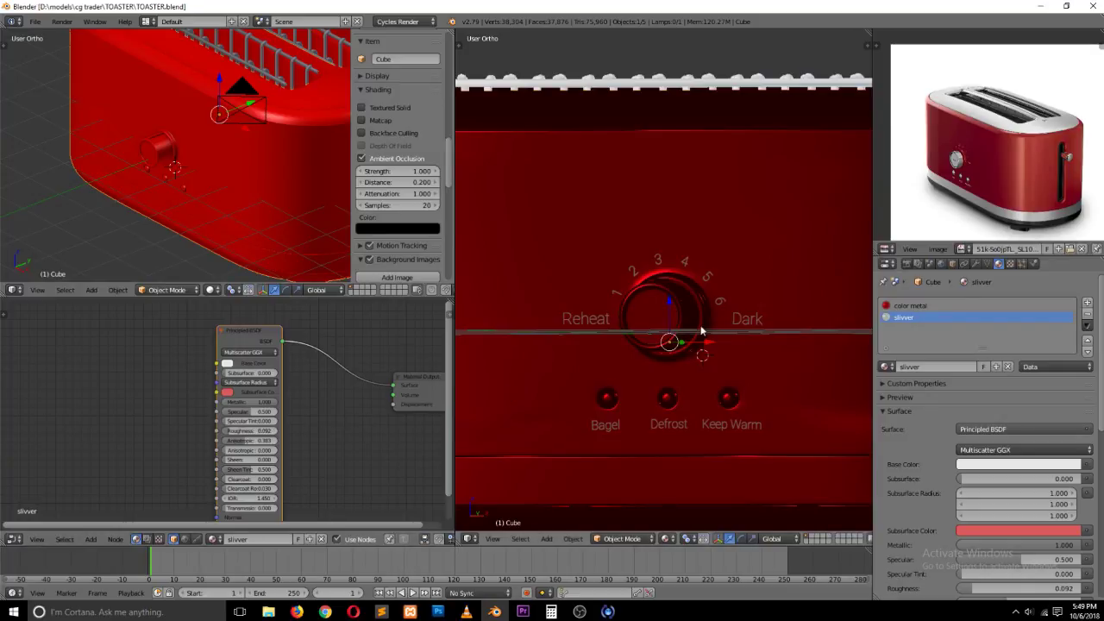
Step: Select the band of faces running around the toaster's lower edge in face mode and assign the slivver material to it
{"action": "key", "text": "Tab"}
{"action": "key", "text": "ctrl+Tab"}
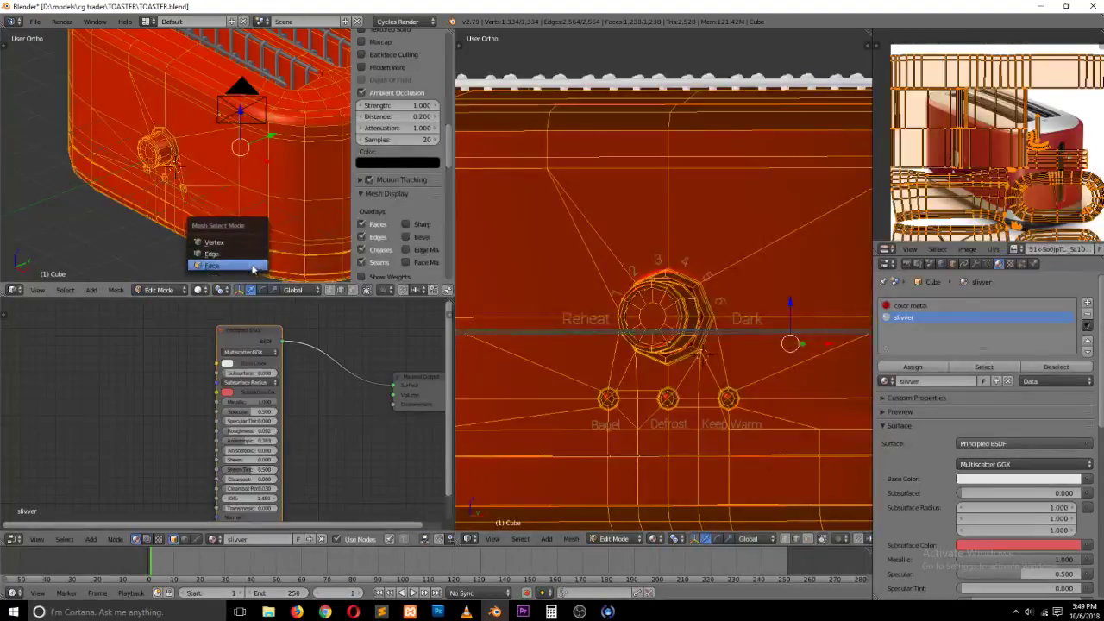
{"action": "left_click", "coordinate": [252, 265]}
{"action": "key", "text": "a"}
{"action": "key", "text": "z"}
{"action": "middle_click_drag", "start_coordinate": [273, 255], "coordinate": [277, 214]}
{"action": "key", "text": "z"}
{"action": "scroll", "coordinate": [277, 214], "scroll_direction": "up", "scroll_amount": 1}
{"action": "right_click", "coordinate": [283, 214], "text": "alt"}
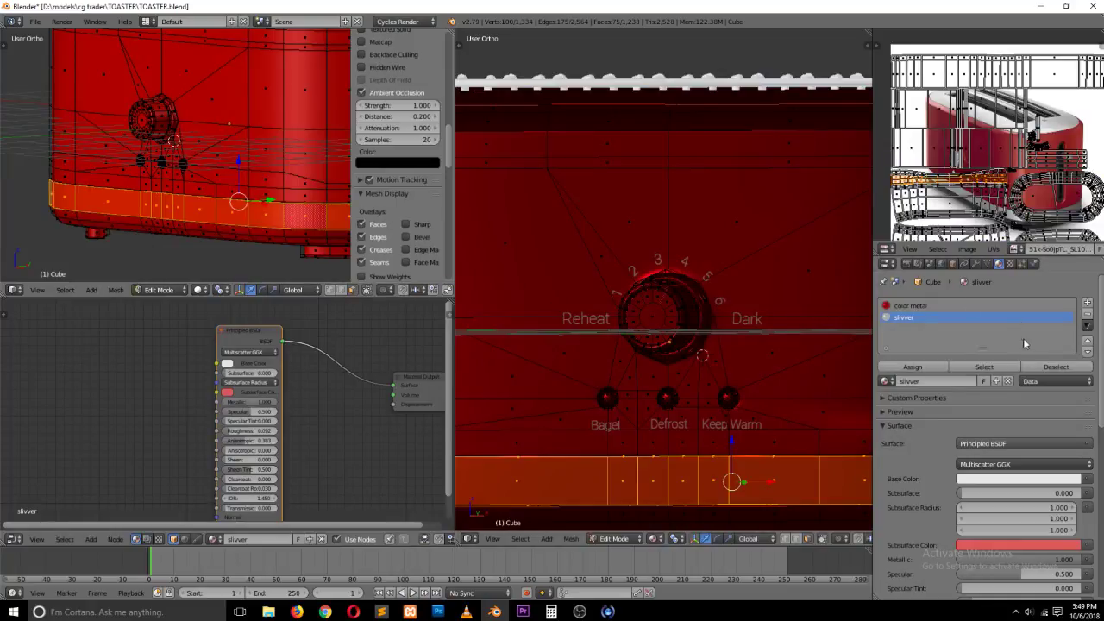
{"action": "left_click", "coordinate": [912, 366]}
Step: Set the slivver material's viewport color to dark blue and return to Object Mode
{"action": "scroll", "coordinate": [918, 469], "scroll_direction": "down", "scroll_amount": 10}
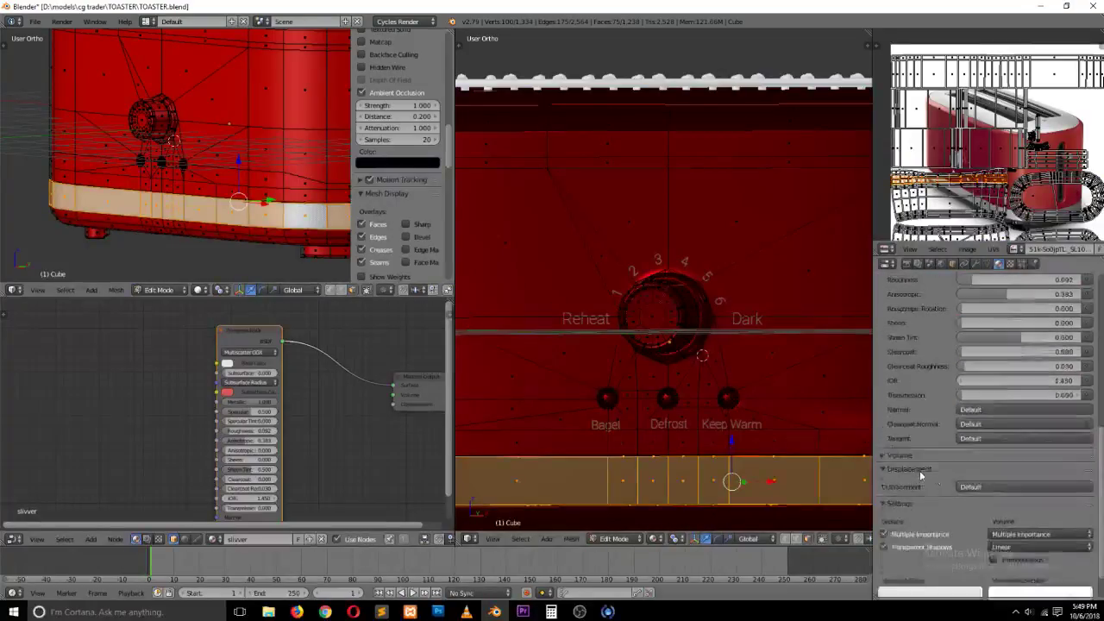
{"action": "left_click", "coordinate": [974, 554]}
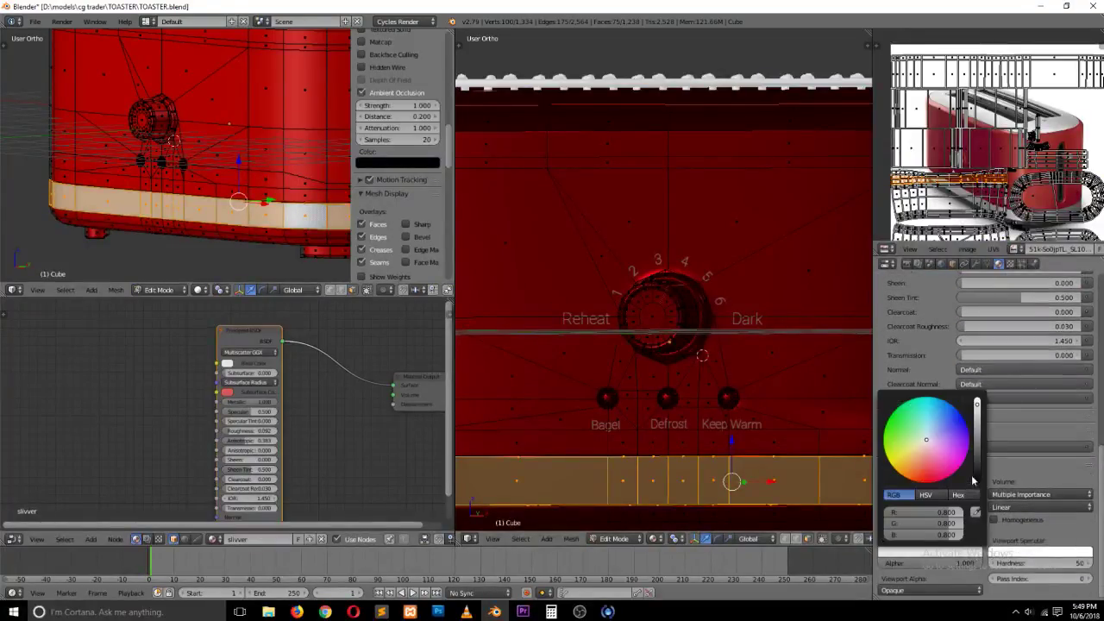
{"action": "left_click", "coordinate": [919, 448]}
{"action": "left_click", "coordinate": [937, 430]}
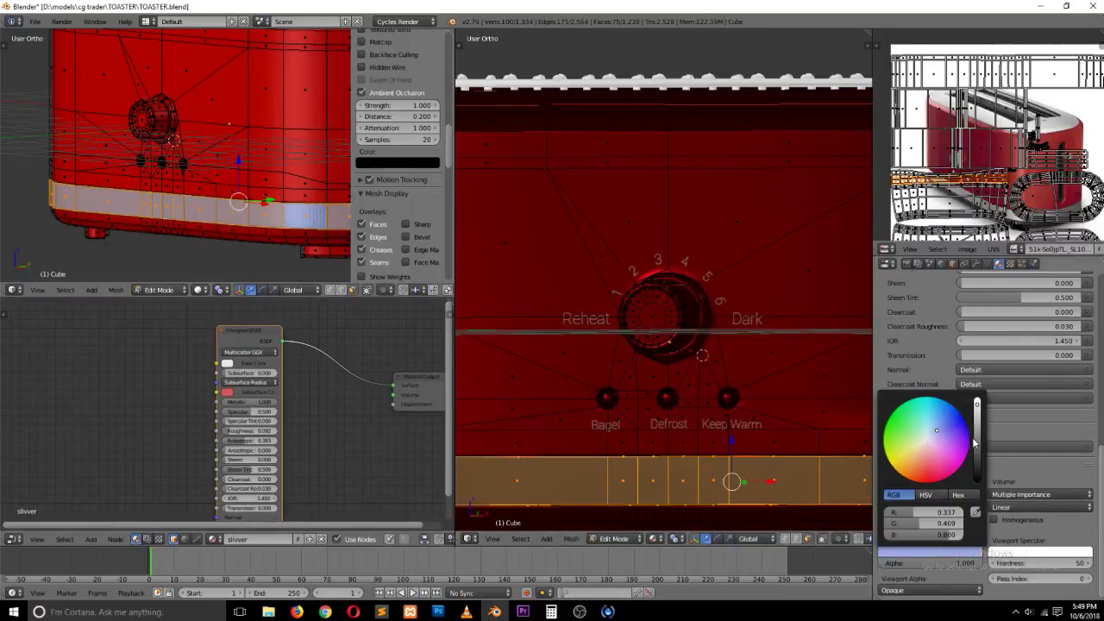
{"action": "left_click_drag", "start_coordinate": [974, 443], "coordinate": [975, 466]}
{"action": "key", "text": "Tab"}
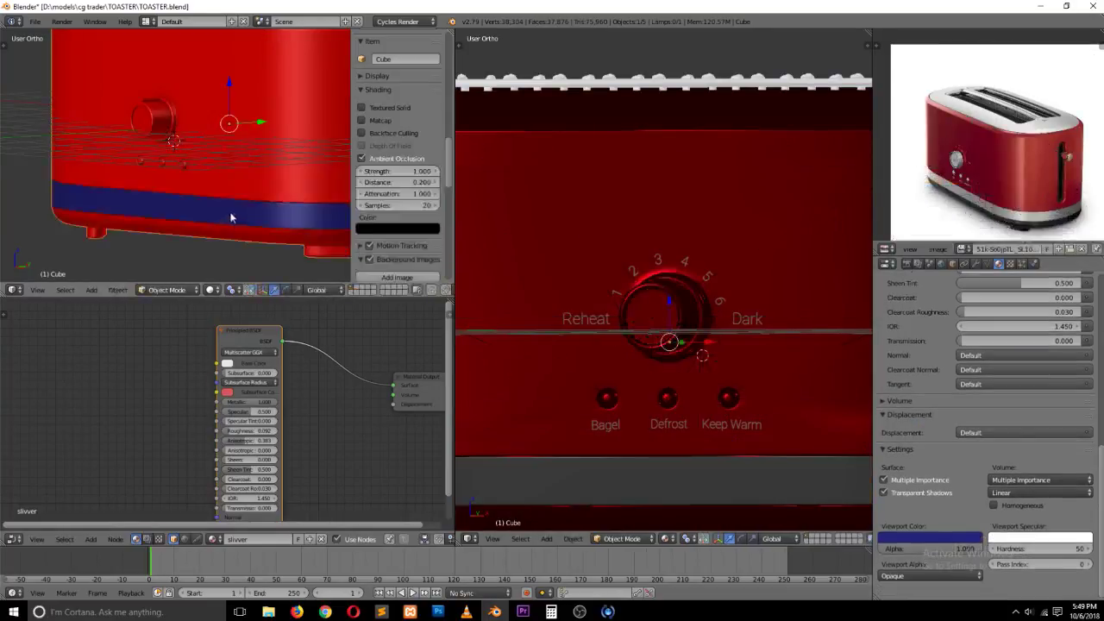
Step: Change the slivver material's viewport color to teal green
{"action": "left_click", "coordinate": [920, 539]}
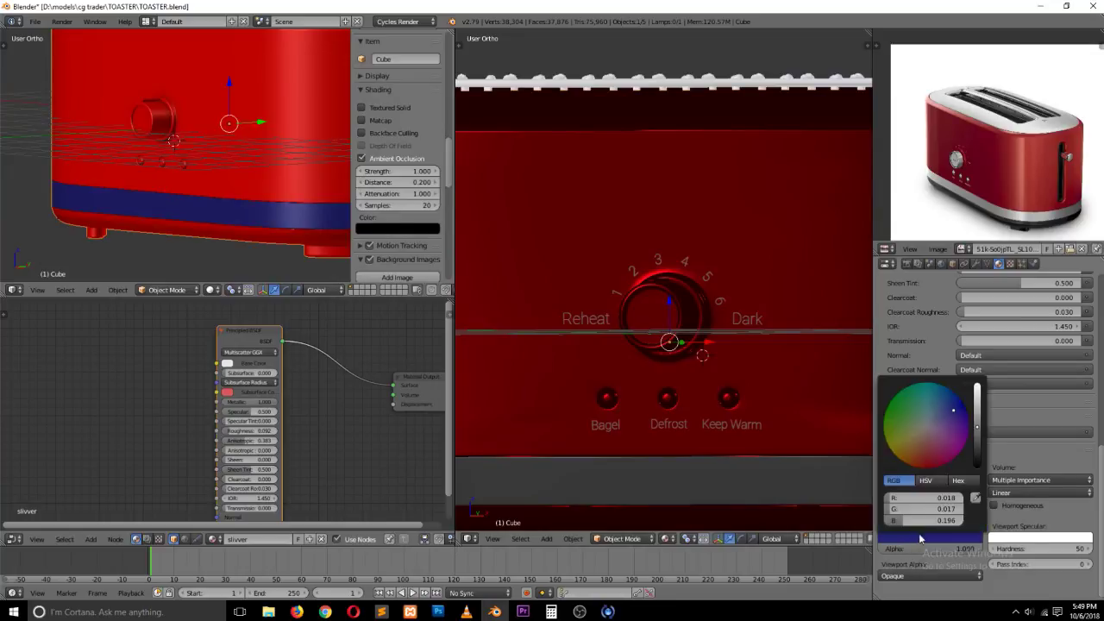
{"action": "left_click", "coordinate": [933, 401]}
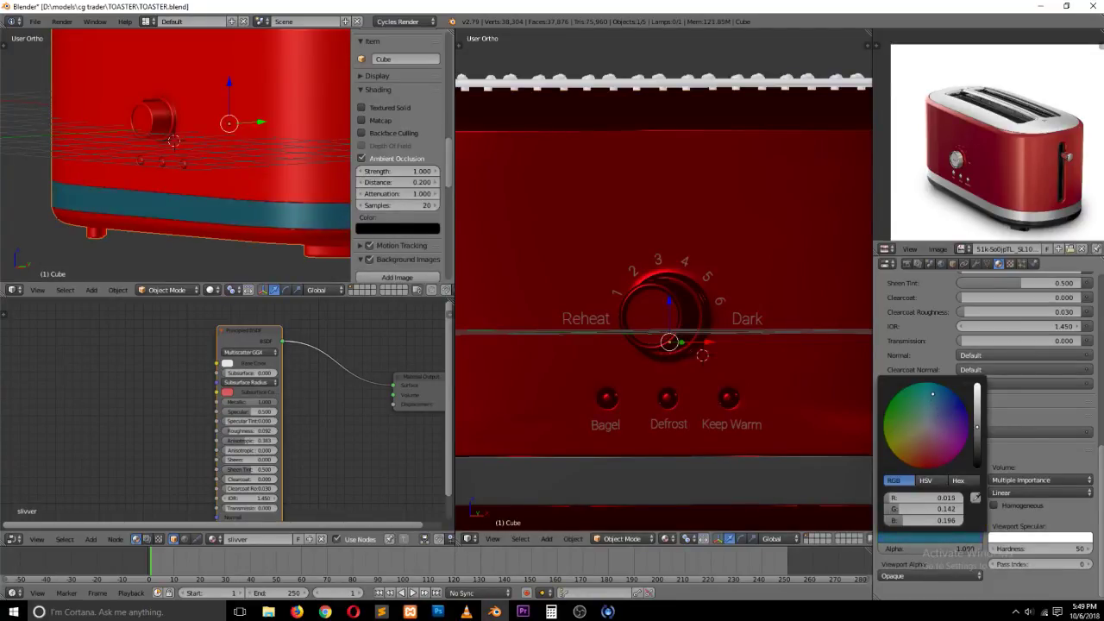
{"action": "scroll", "coordinate": [250, 211], "scroll_direction": "down", "scroll_amount": 3}
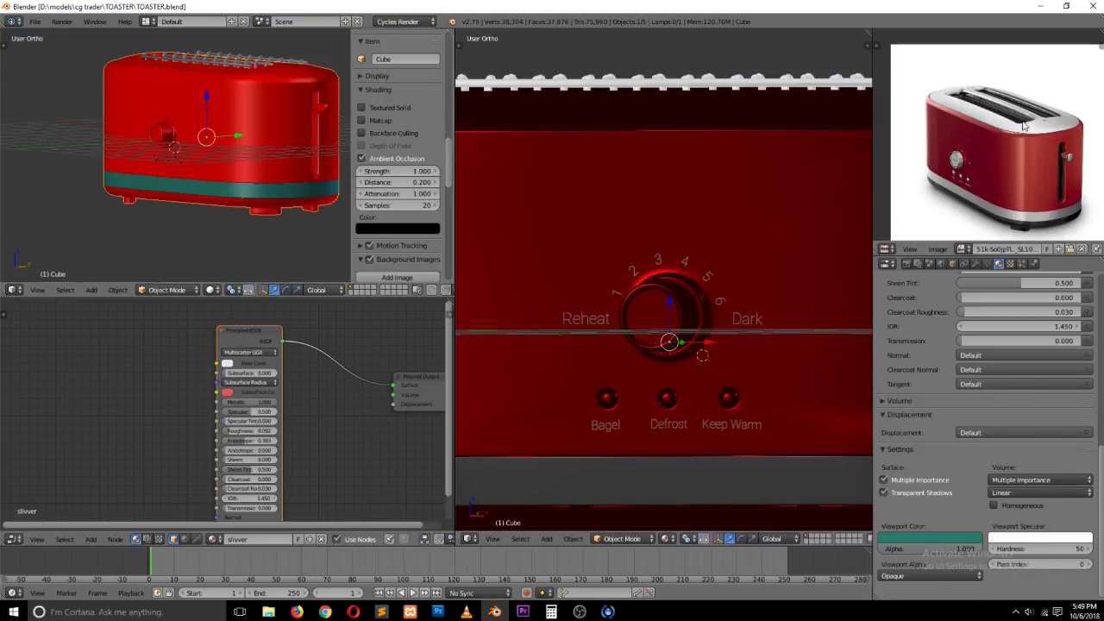
Step: Select the linked faces of the toaster's top plate in Edit Mode and assign the slivver material to them
{"action": "middle_click_drag", "start_coordinate": [207, 159], "coordinate": [193, 220]}
{"action": "key", "text": "Tab"}
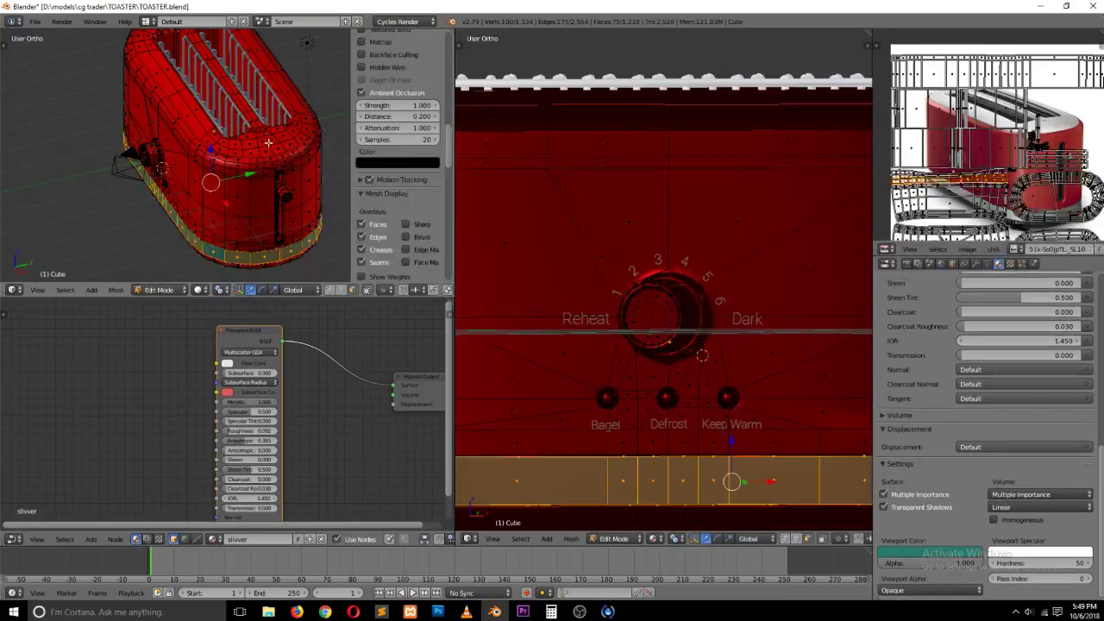
{"action": "right_click", "coordinate": [264, 143]}
{"action": "key", "text": "l"}
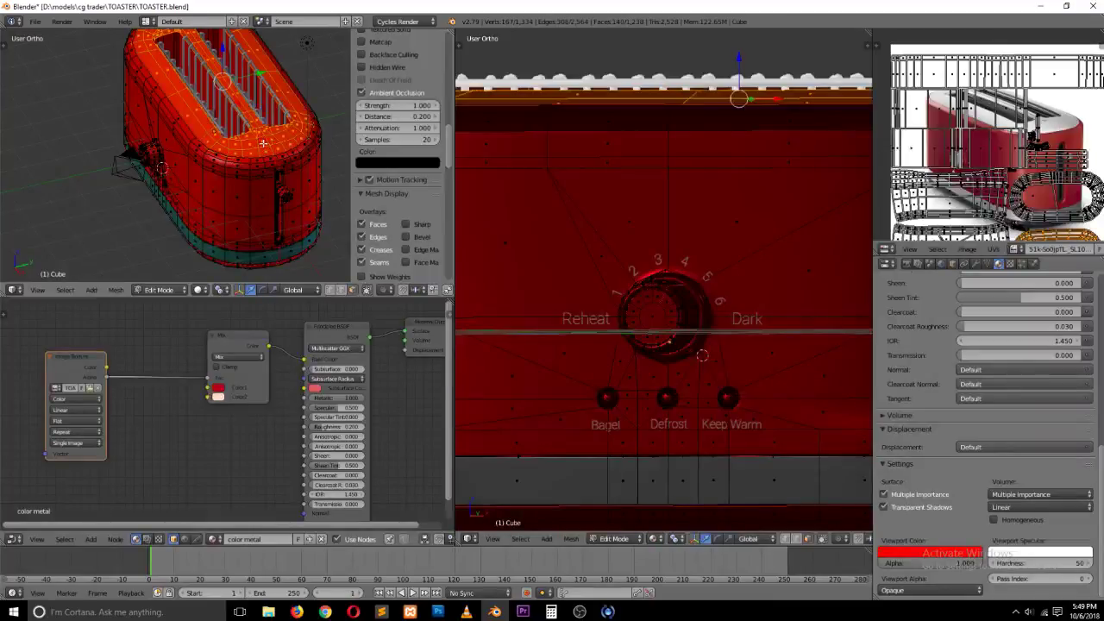
{"action": "scroll", "coordinate": [938, 302], "scroll_direction": "up", "scroll_amount": 10}
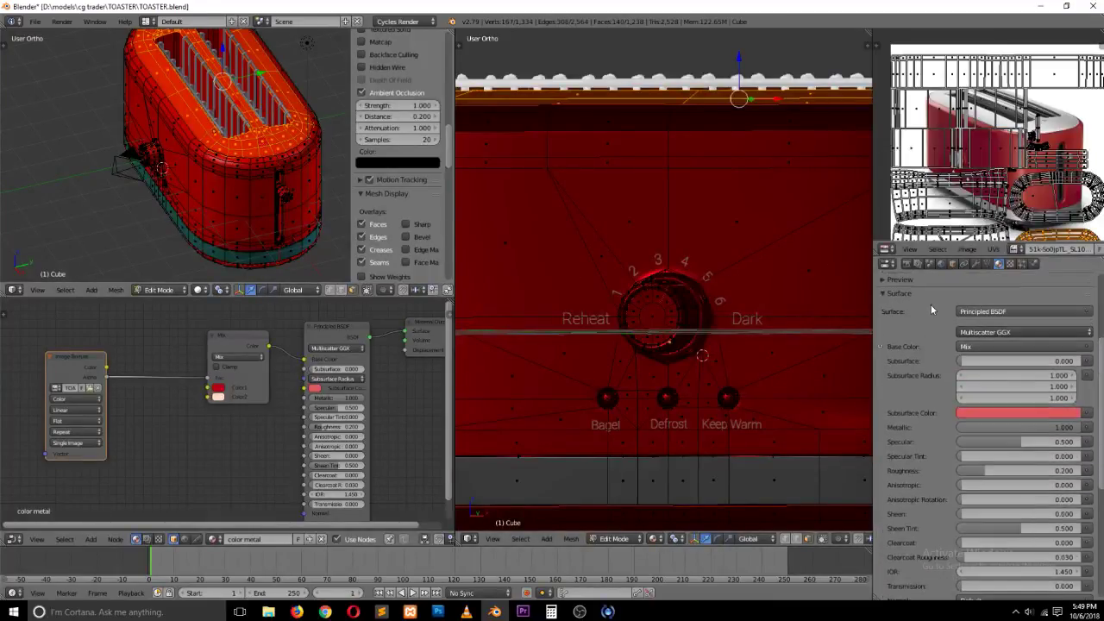
{"action": "left_click", "coordinate": [912, 301]}
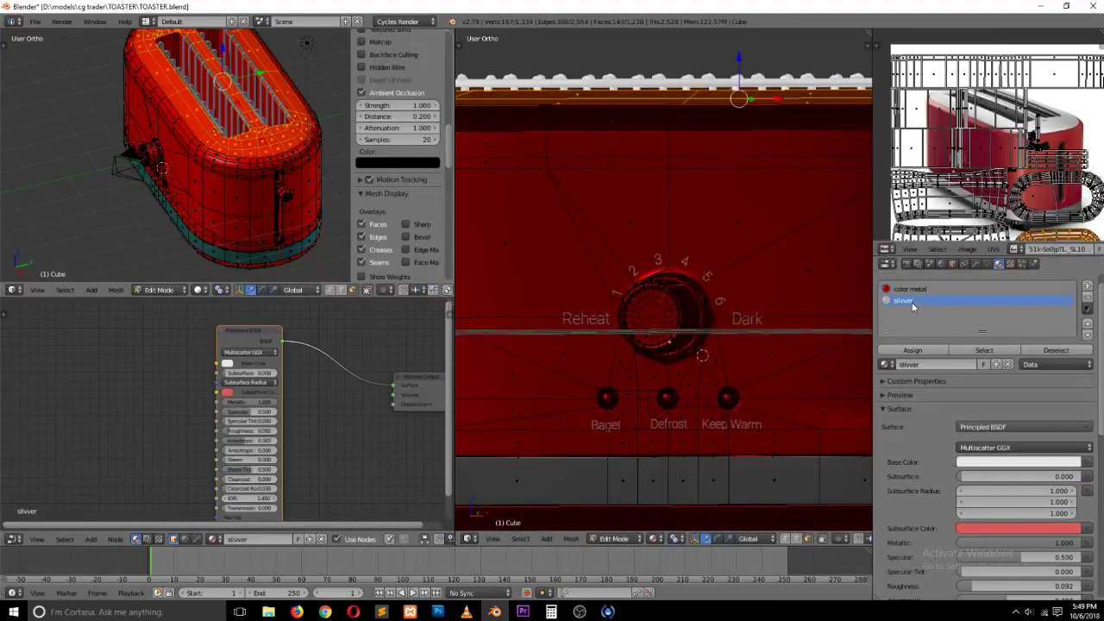
{"action": "left_click", "coordinate": [912, 350]}
{"action": "scroll", "coordinate": [231, 164], "scroll_direction": "up", "scroll_amount": 5}
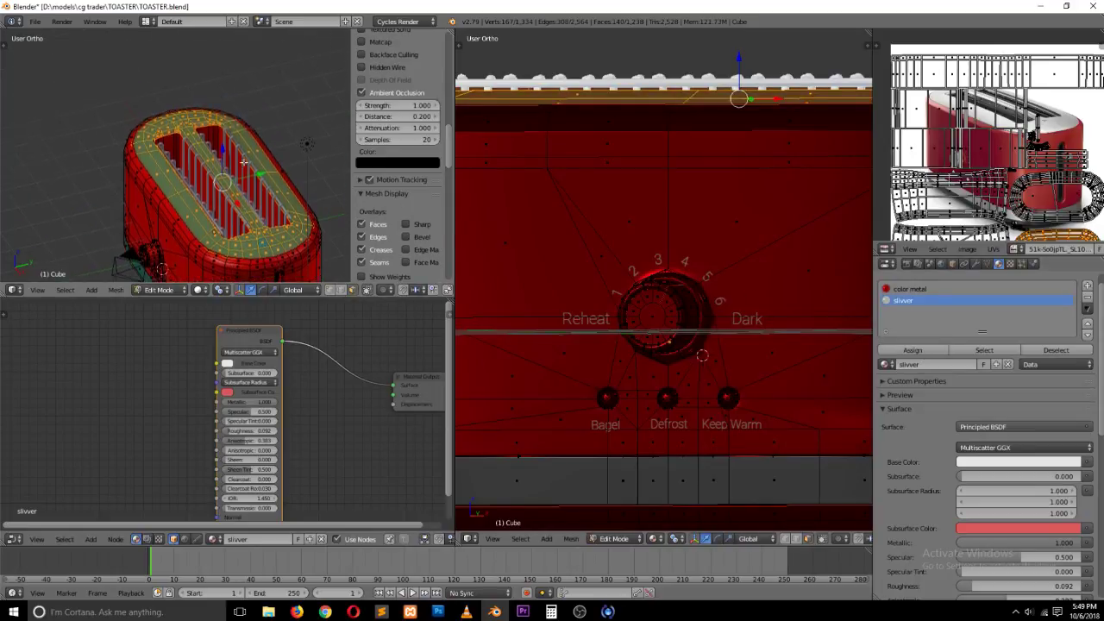
Step: Select the face loops forming the inner walls of both bread slots
{"action": "right_click", "coordinate": [174, 192]}
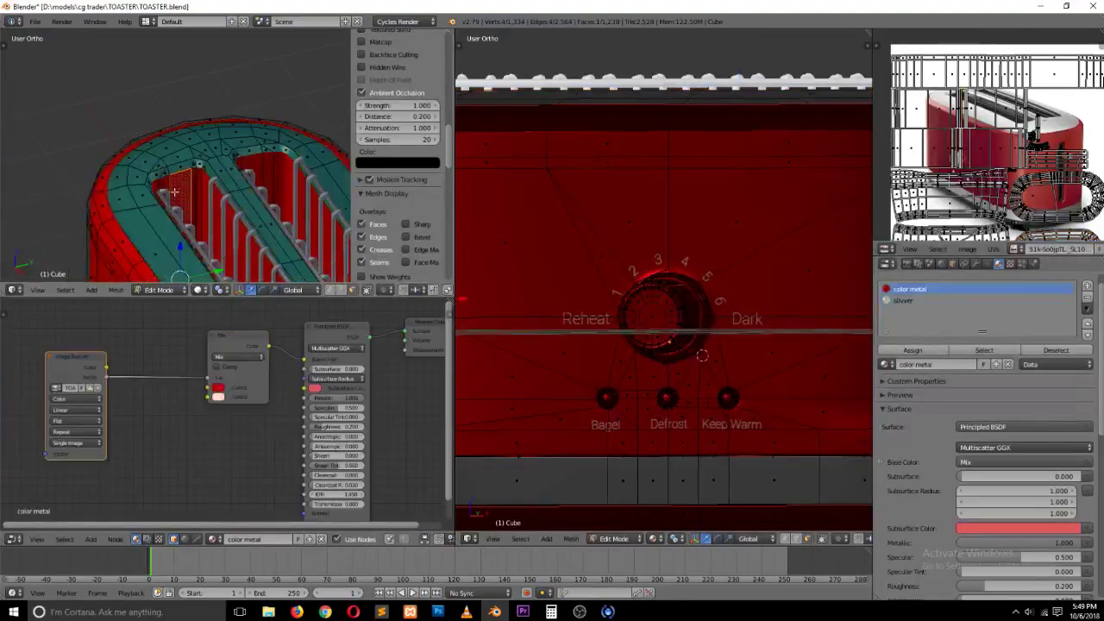
{"action": "right_click", "coordinate": [174, 191], "text": "alt"}
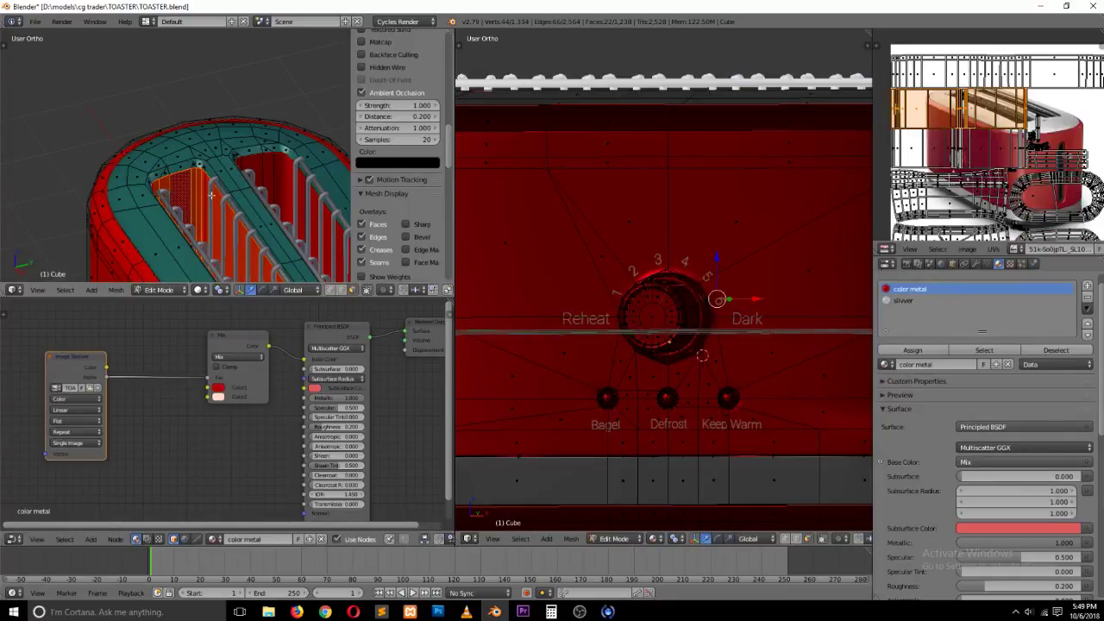
{"action": "right_click", "coordinate": [265, 166], "text": "shift"}
{"action": "right_click", "coordinate": [257, 167], "text": "alt+shift"}
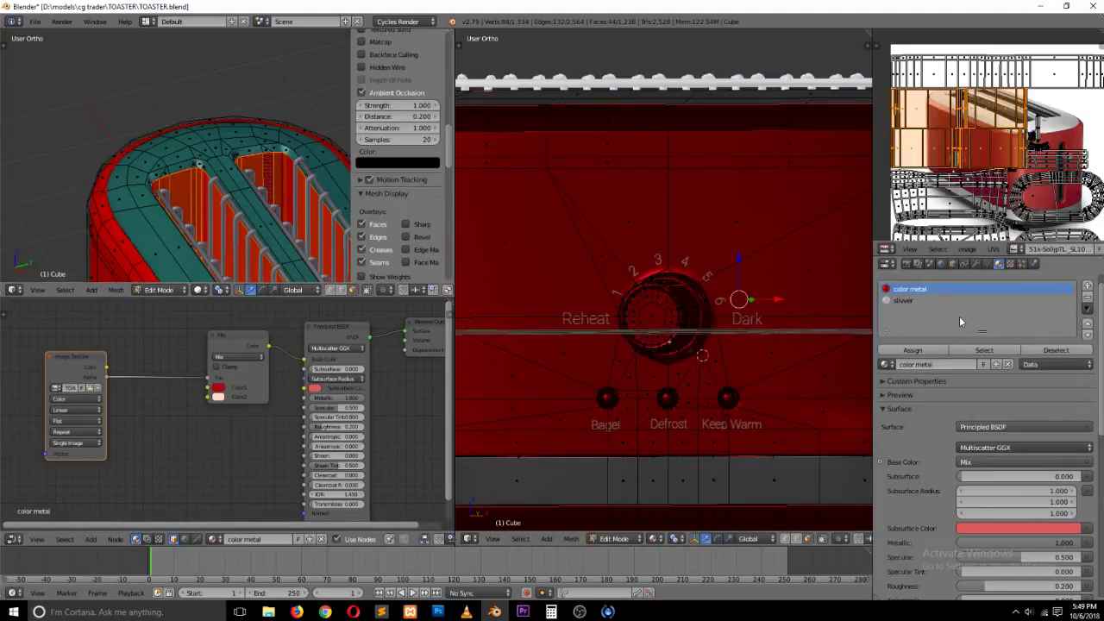
Step: Add a third material slot with a new material named crome
{"action": "left_click", "coordinate": [1087, 285]}
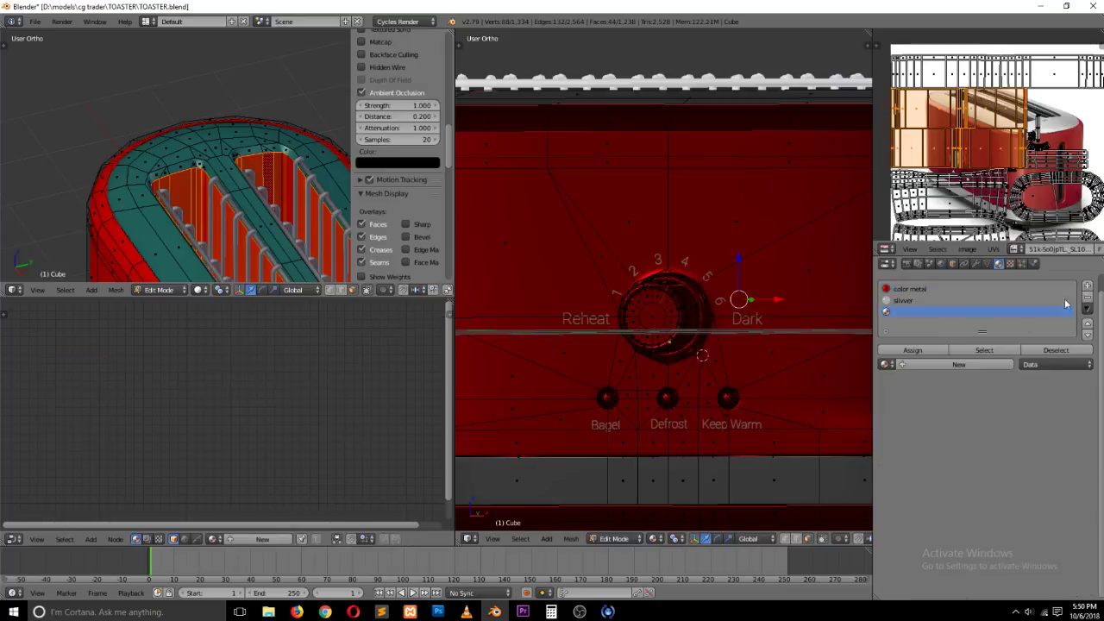
{"action": "left_click", "coordinate": [927, 364]}
{"action": "left_click", "coordinate": [926, 365]}
{"action": "key", "text": "BackSpace"}
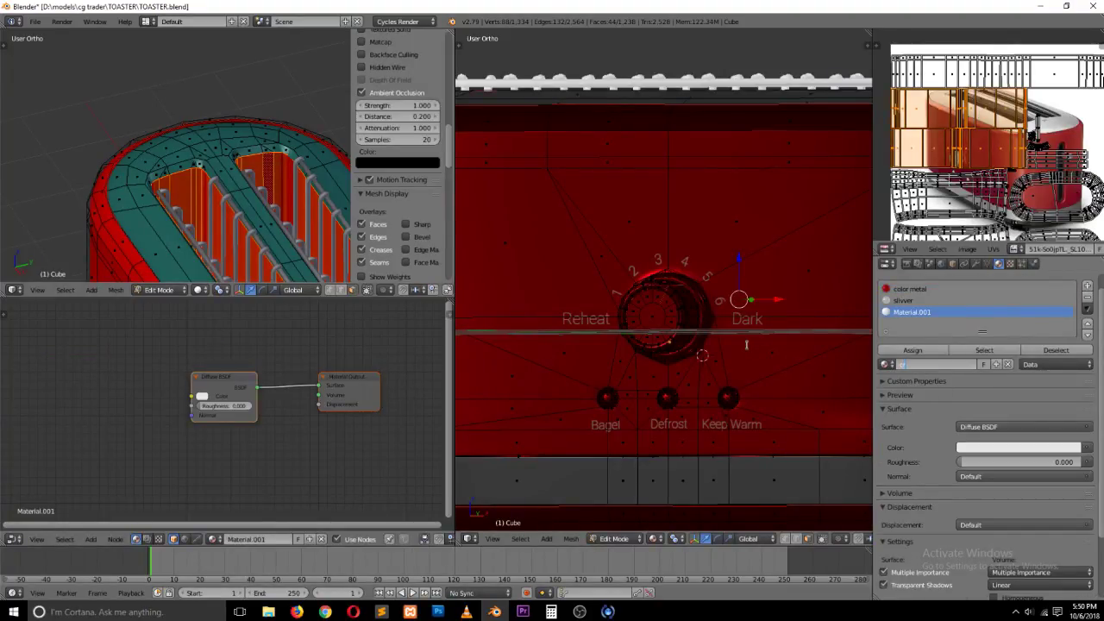
{"action": "key", "text": "Return"}
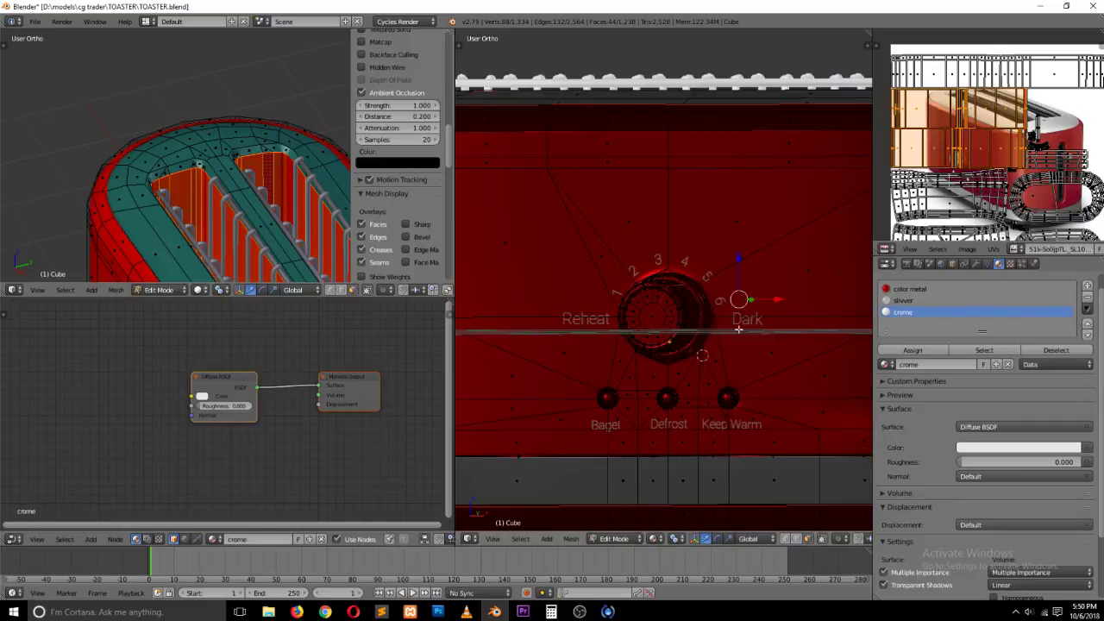
Step: Replace the crome material's Diffuse BSDF with a Principled BSDF connected to the Material Output surface
{"action": "key", "text": "shift+a"}
{"action": "mouse_move", "coordinate": [230, 437]}
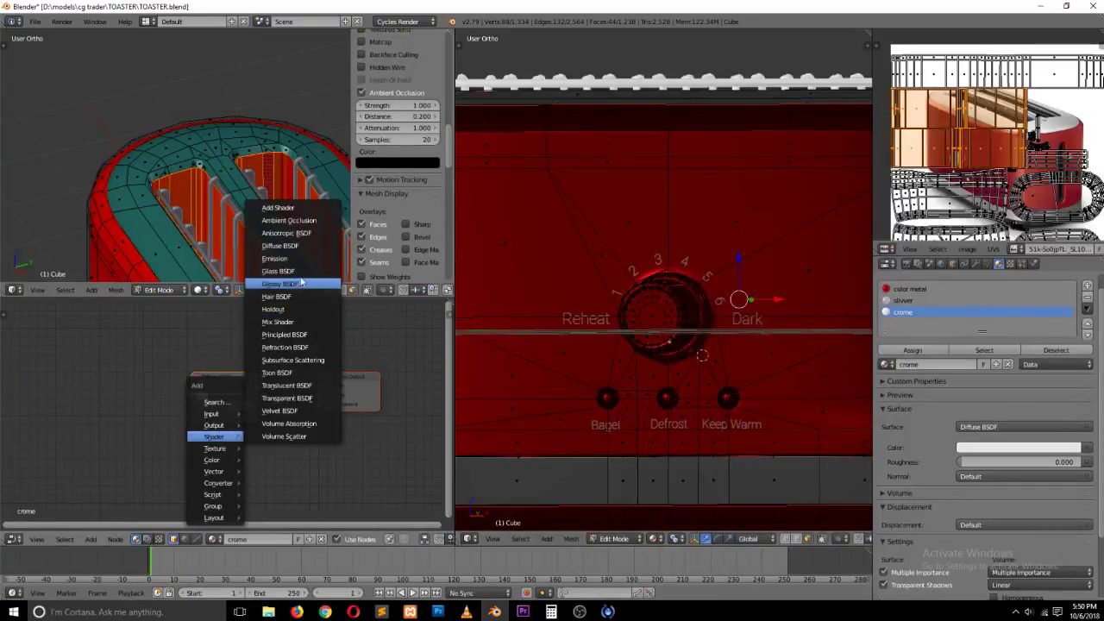
{"action": "left_click", "coordinate": [301, 335]}
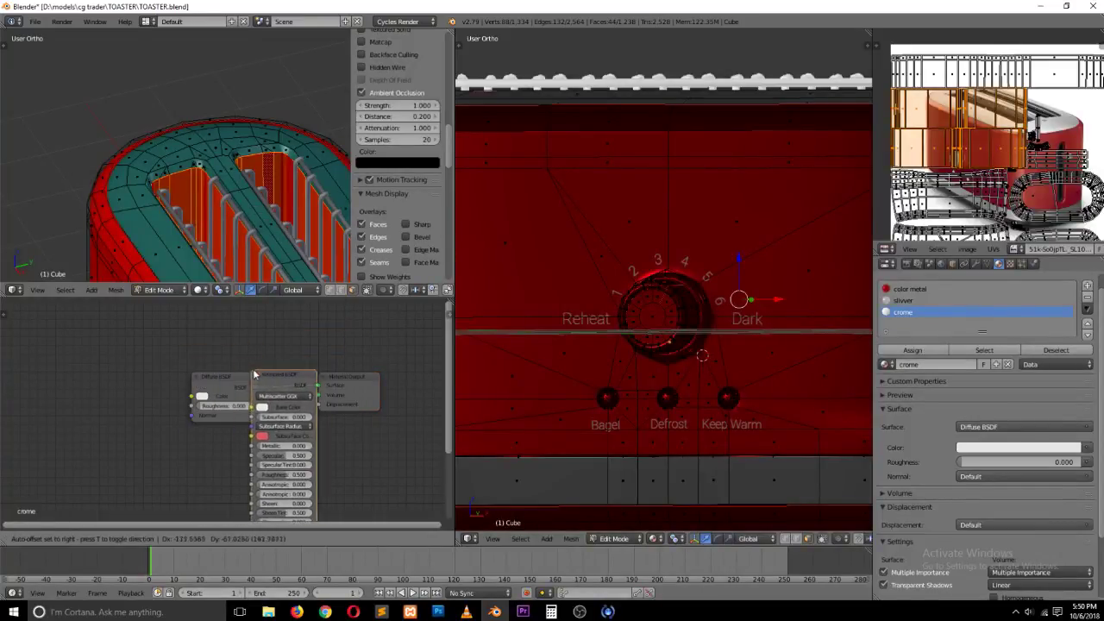
{"action": "left_click", "coordinate": [285, 384]}
{"action": "key", "text": "x"}
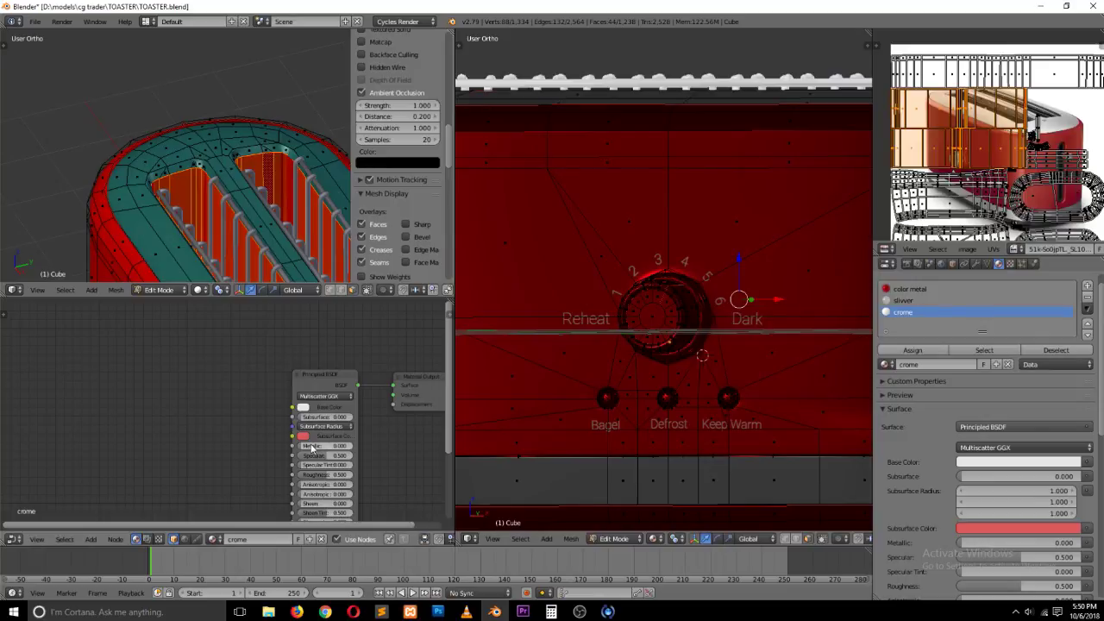
Step: Set the crome shader's Metallic to 1.000 and Roughness to 0.033
{"action": "left_click_drag", "start_coordinate": [314, 447], "coordinate": [351, 447]}
{"action": "middle_click_drag", "start_coordinate": [361, 462], "coordinate": [348, 402]}
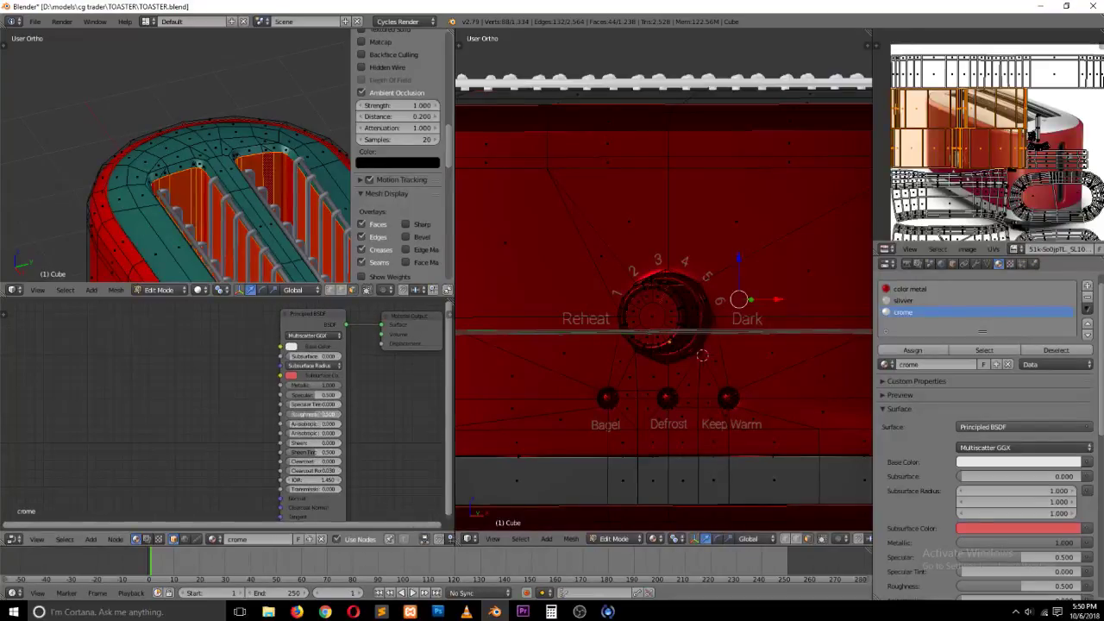
{"action": "left_click_drag", "start_coordinate": [318, 414], "coordinate": [289, 414]}
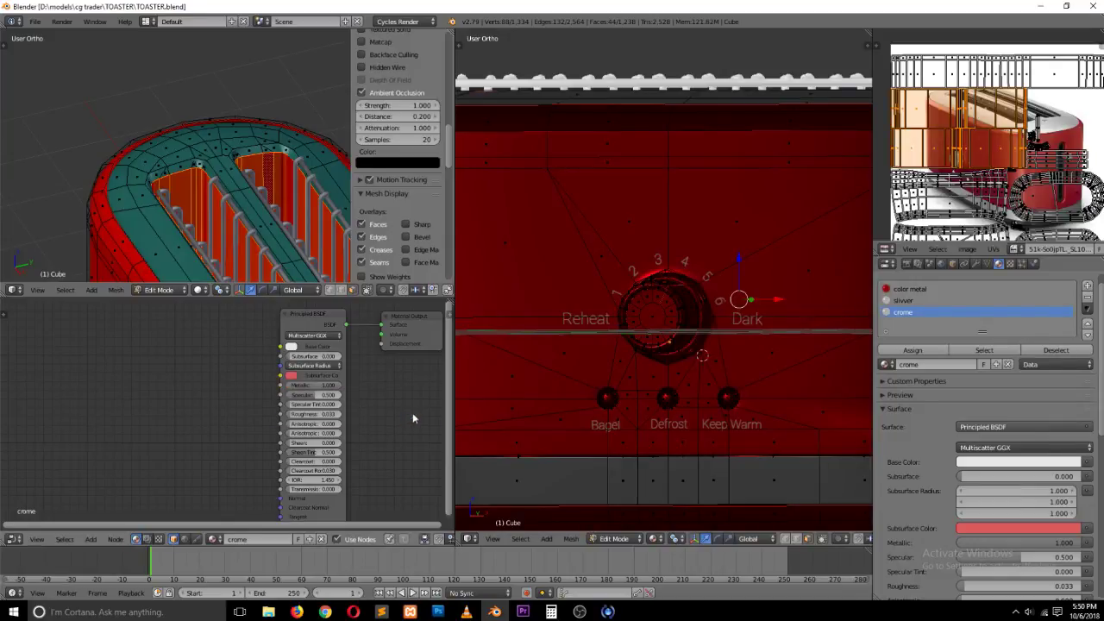
Step: Set the crome material's viewport color to magenta, assign the material to the selected slot walls and return to Object Mode
{"action": "scroll", "coordinate": [668, 322], "scroll_direction": "down", "scroll_amount": 5}
{"action": "middle_click_drag", "start_coordinate": [705, 268], "coordinate": [677, 328]}
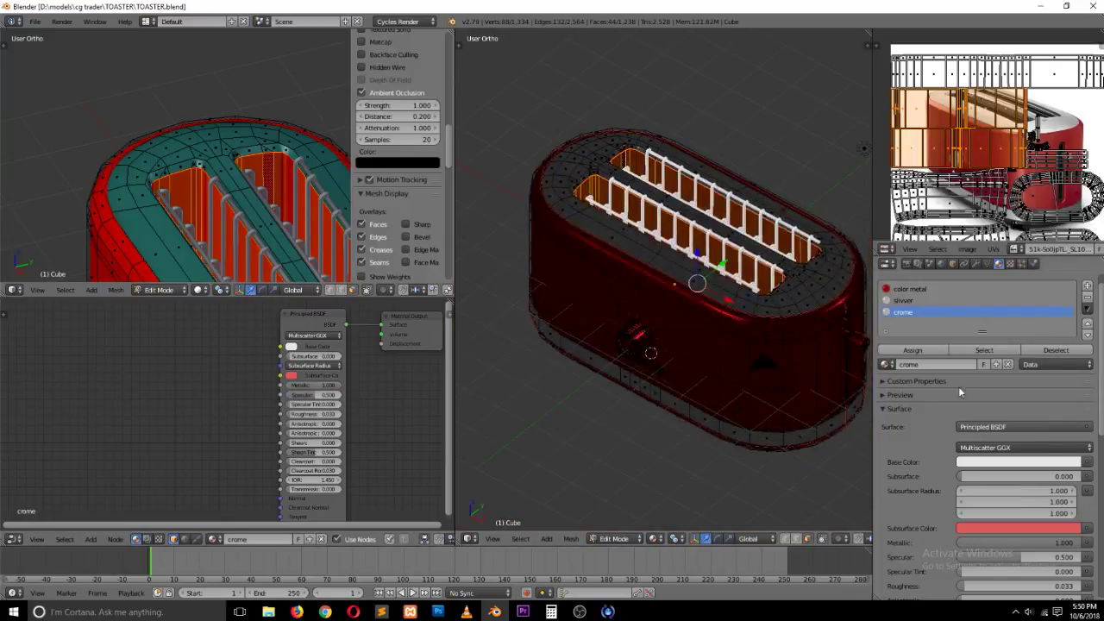
{"action": "scroll", "coordinate": [962, 414], "scroll_direction": "down", "scroll_amount": 10}
{"action": "left_click", "coordinate": [966, 551]}
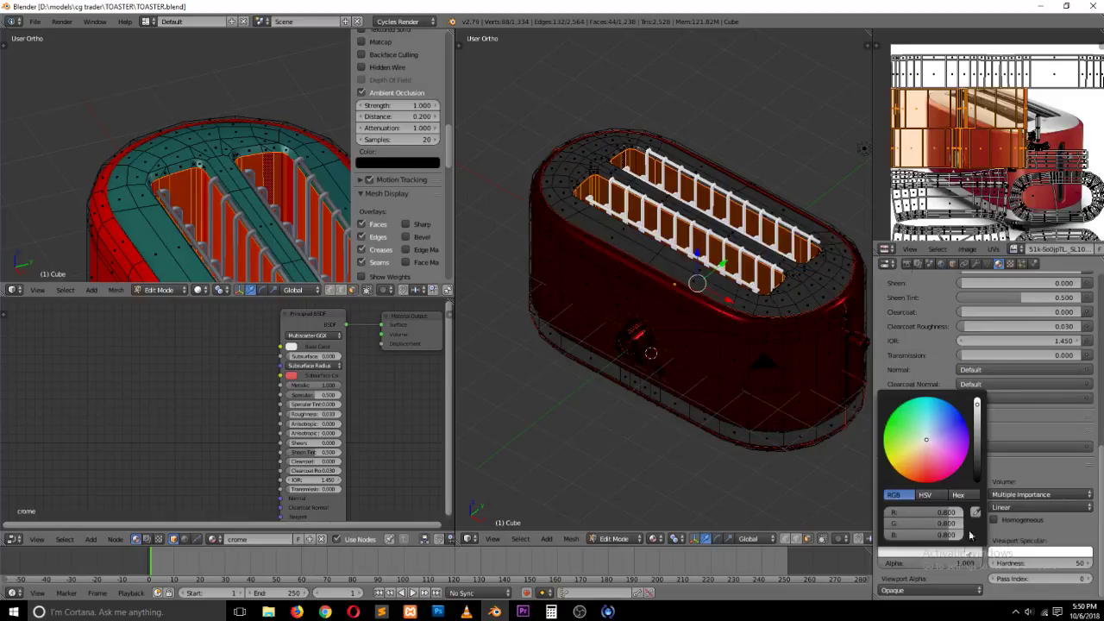
{"action": "left_click", "coordinate": [959, 466]}
{"action": "scroll", "coordinate": [1034, 420], "scroll_direction": "up", "scroll_amount": 1}
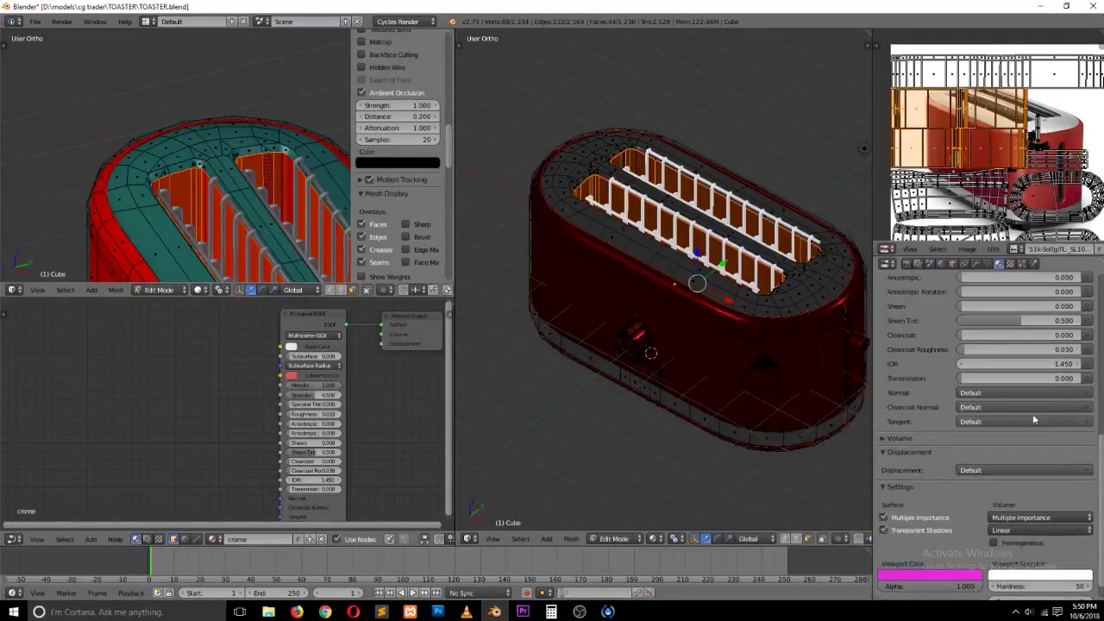
{"action": "scroll", "coordinate": [1035, 420], "scroll_direction": "up", "scroll_amount": 12}
{"action": "left_click", "coordinate": [912, 305]}
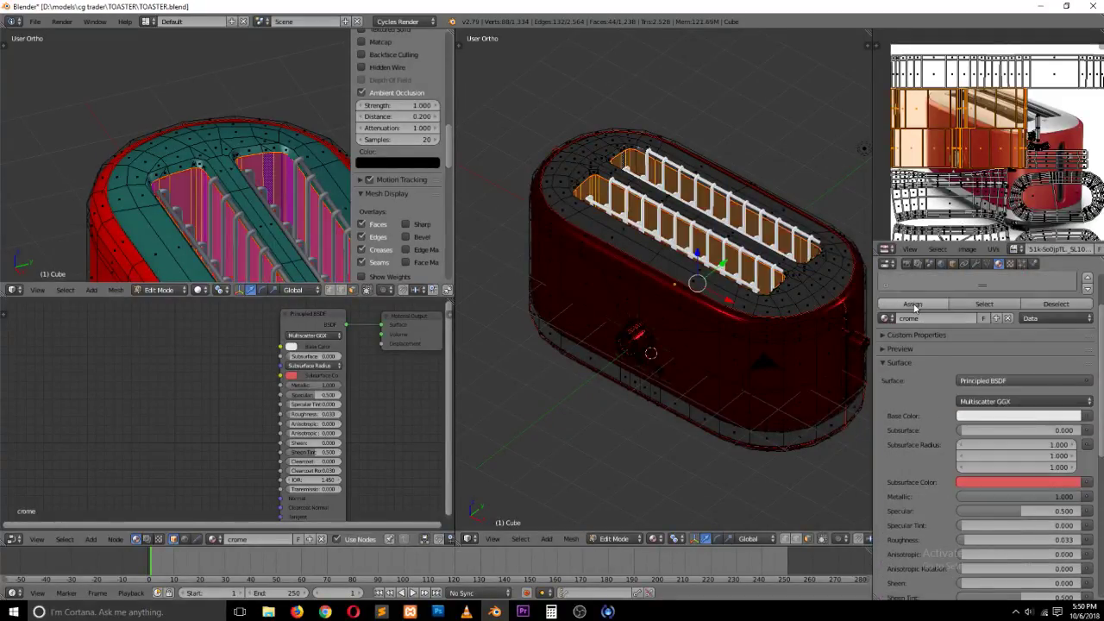
{"action": "key", "text": "Tab"}
Step: Give the wire rack inside the slots the existing crome material, deselect everything and save over TOASTER.blend
{"action": "middle_click_drag", "start_coordinate": [233, 216], "coordinate": [263, 233]}
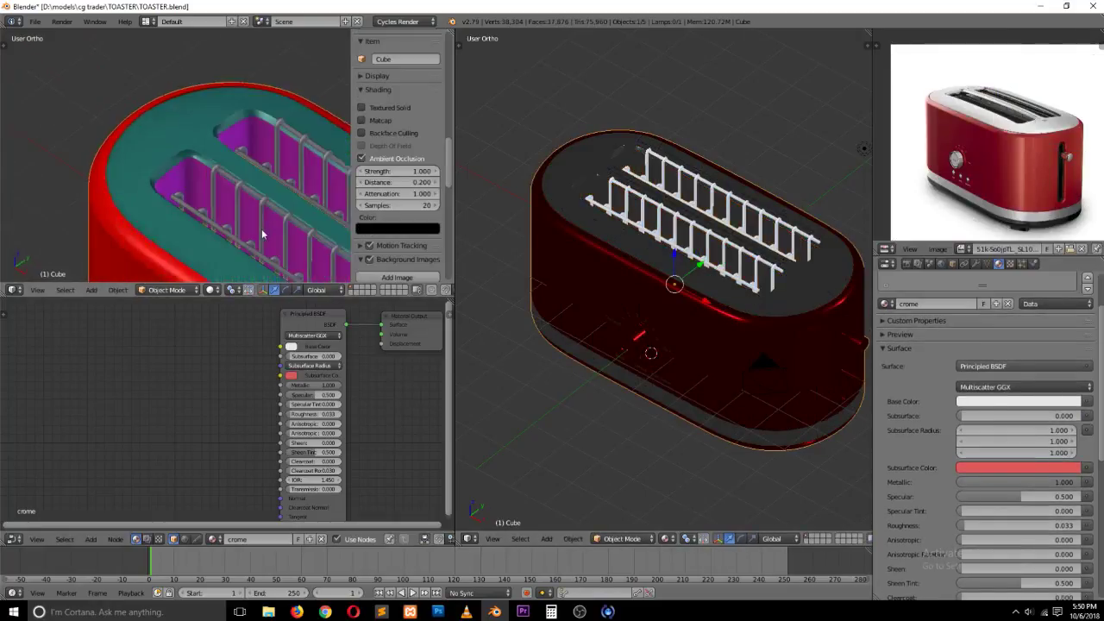
{"action": "scroll", "coordinate": [263, 233], "scroll_direction": "down", "scroll_amount": 5}
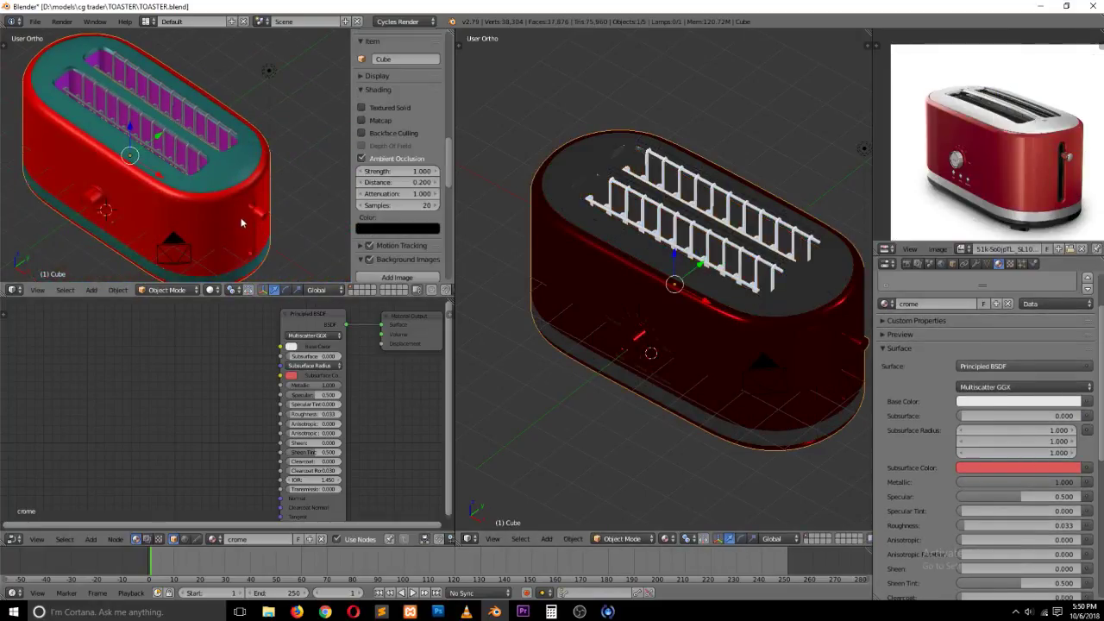
{"action": "scroll", "coordinate": [241, 219], "scroll_direction": "down", "scroll_amount": 2, "text": "ctrl"}
{"action": "right_click", "coordinate": [188, 125]}
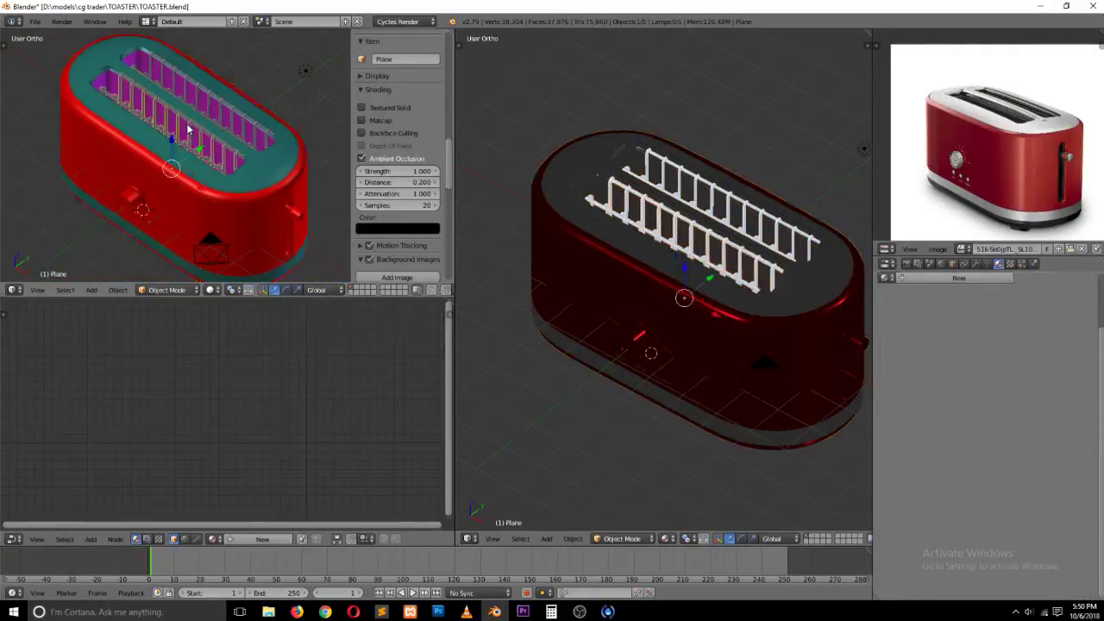
{"action": "left_click", "coordinate": [890, 278]}
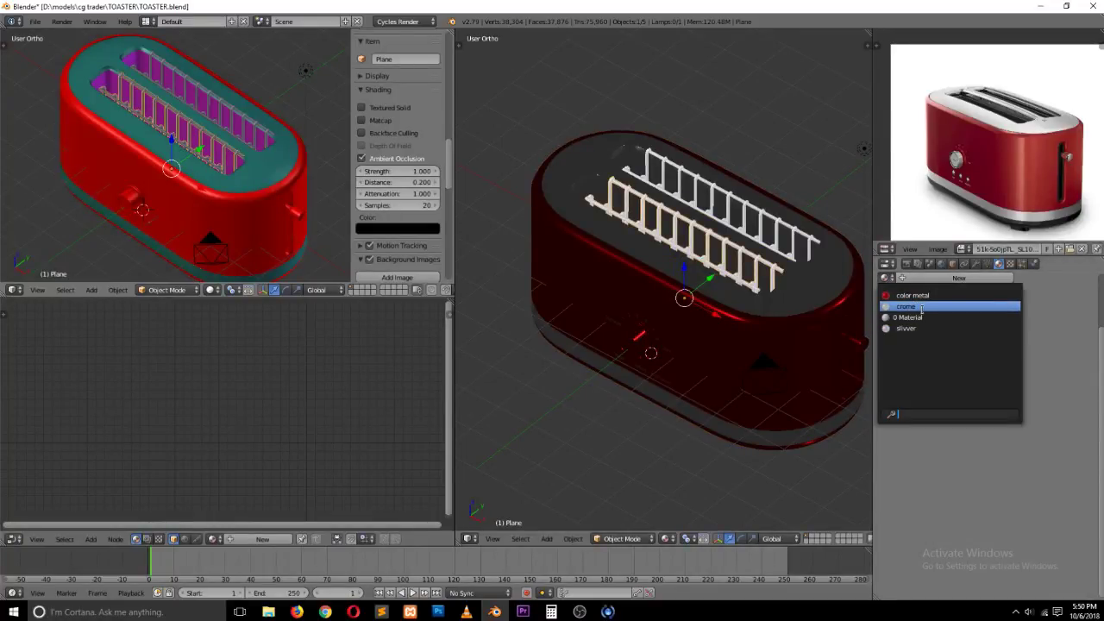
{"action": "left_click", "coordinate": [912, 306]}
{"action": "key", "text": "a"}
{"action": "key", "text": "ctrl+s"}
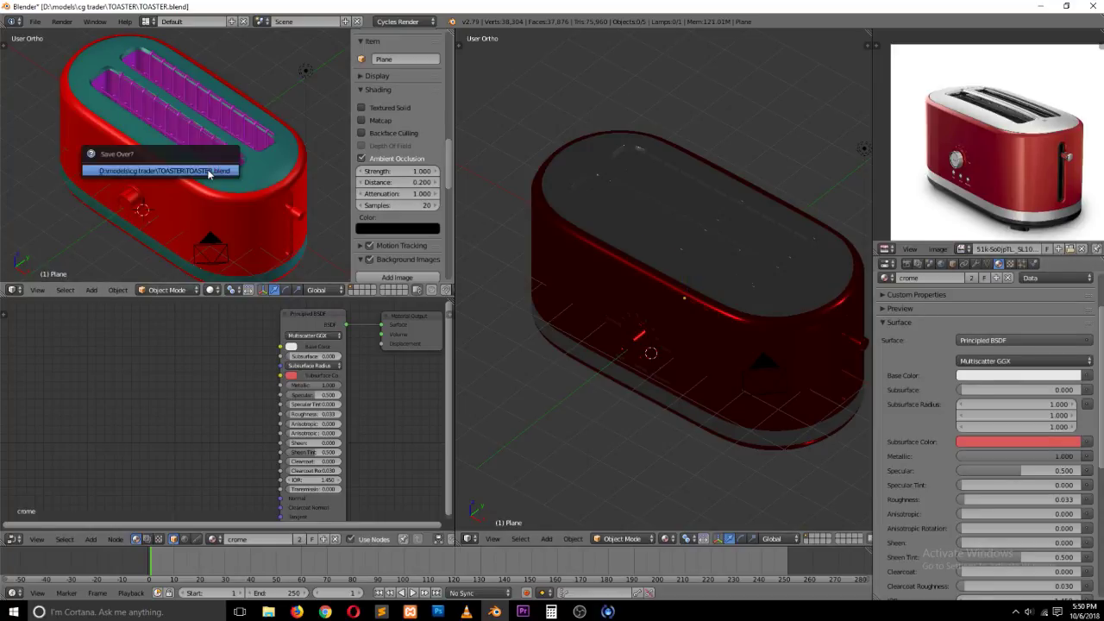
{"action": "left_click", "coordinate": [210, 175]}
Step: Select the linked faces of the toaster's side lever knob and its stem, assign the crome material and return to Object Mode
{"action": "middle_click_drag", "start_coordinate": [211, 176], "coordinate": [292, 200]}
{"action": "scroll", "coordinate": [203, 190], "scroll_direction": "up", "scroll_amount": 3}
{"action": "right_click", "coordinate": [322, 206]}
{"action": "key", "text": "Tab"}
{"action": "right_click", "coordinate": [316, 213]}
{"action": "left_click", "coordinate": [318, 213]}
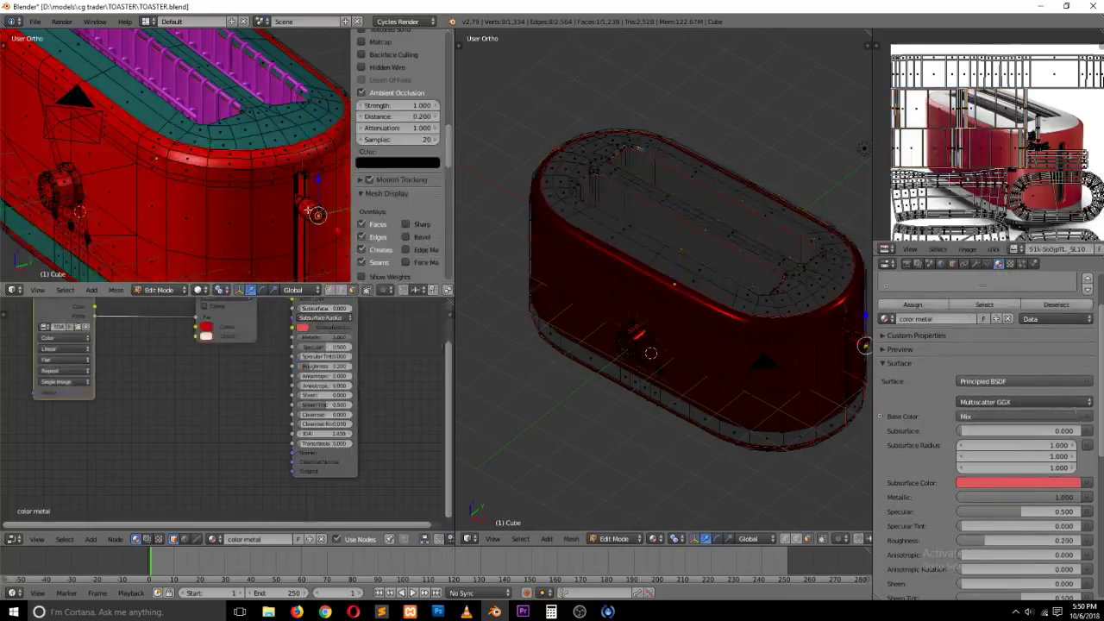
{"action": "key", "text": "l"}
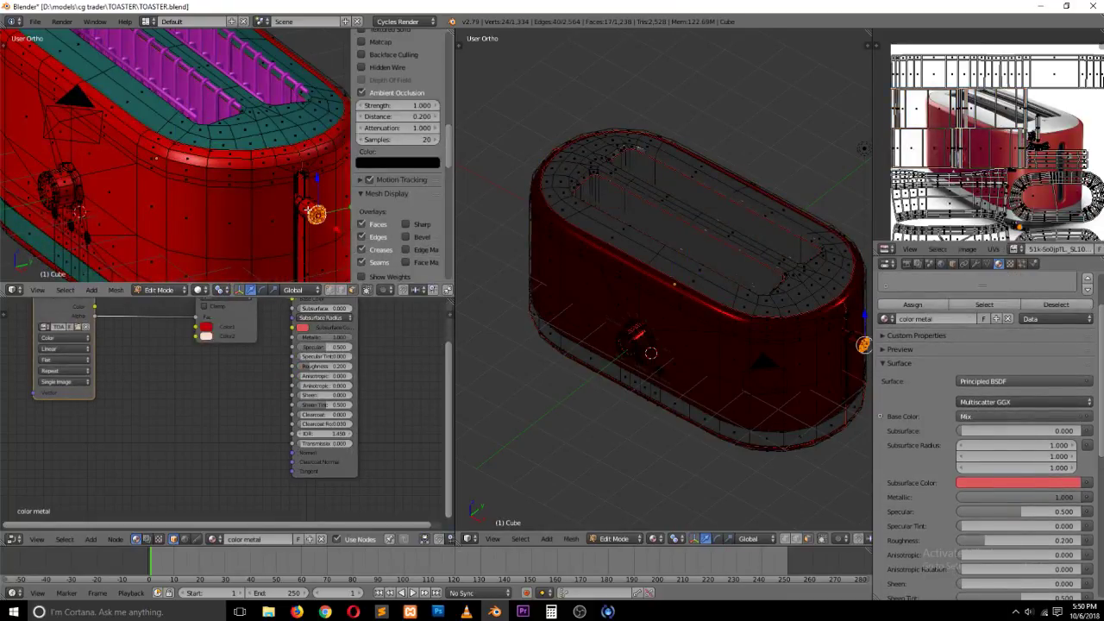
{"action": "key", "text": "l"}
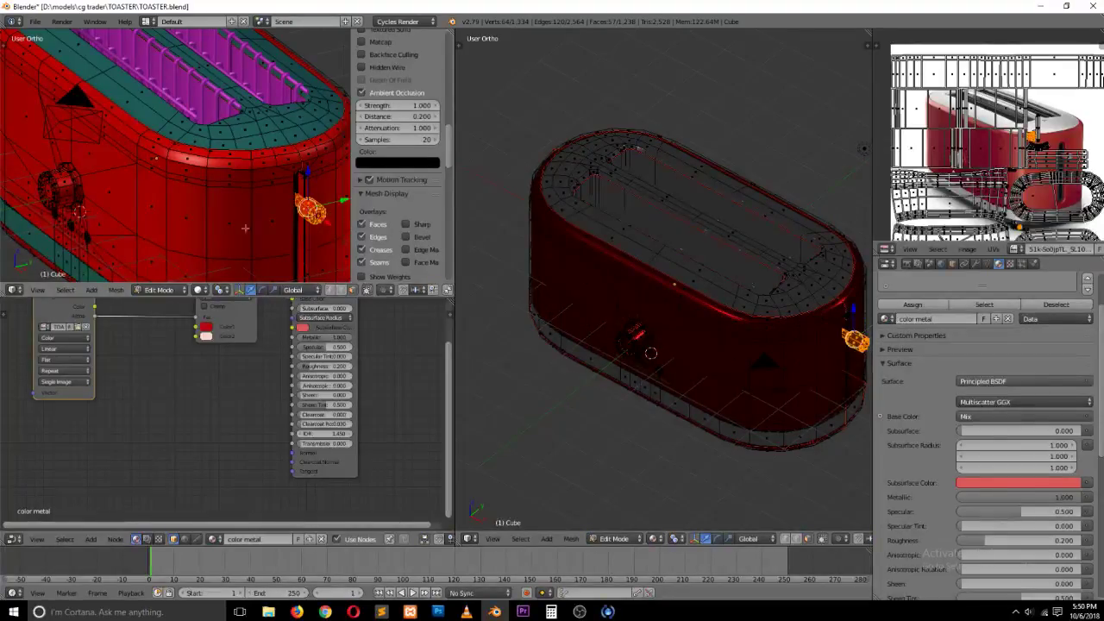
{"action": "scroll", "coordinate": [910, 366], "scroll_direction": "up", "scroll_amount": 2}
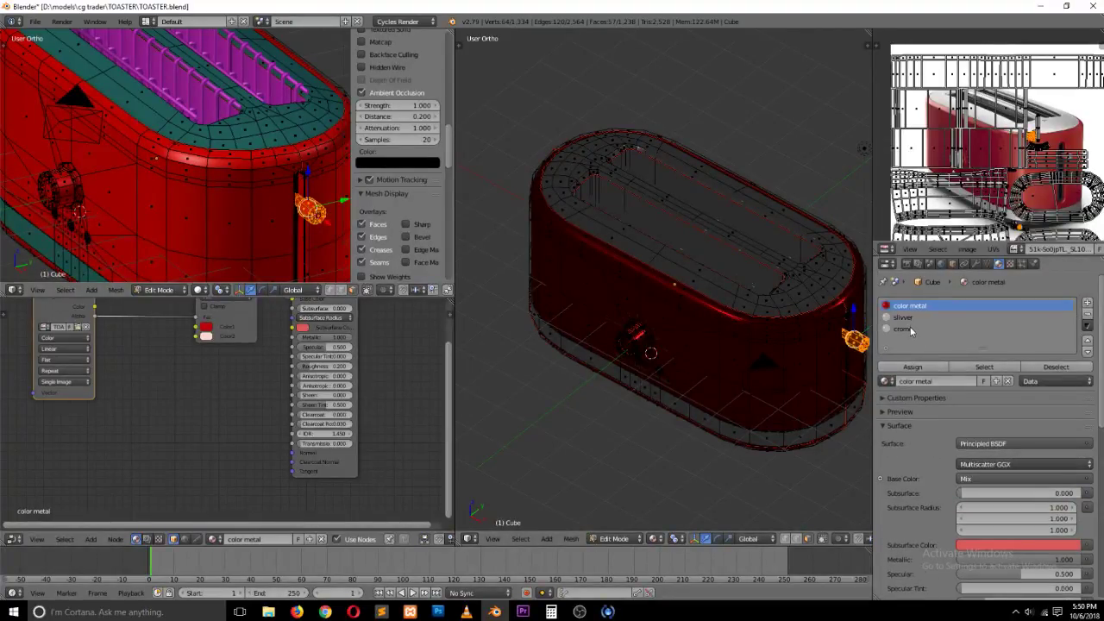
{"action": "left_click", "coordinate": [908, 329]}
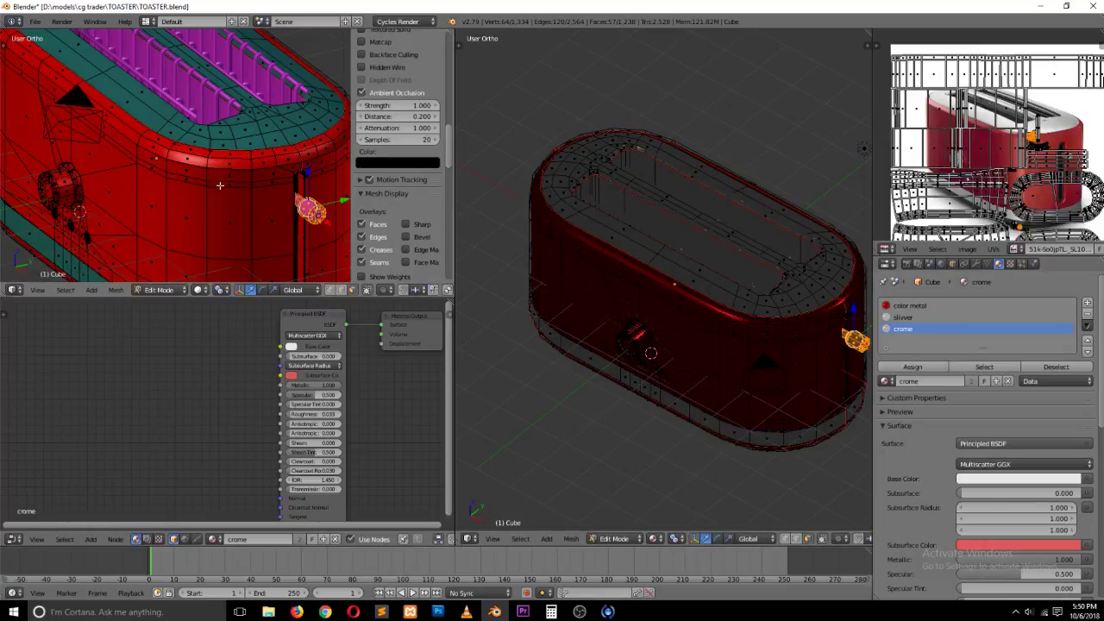
{"action": "key", "text": "Tab"}
Step: Frame the toaster's front dial closely in Edit Mode and examine the same dial in the reference photo
{"action": "scroll", "coordinate": [166, 190], "scroll_direction": "up", "scroll_amount": 2}
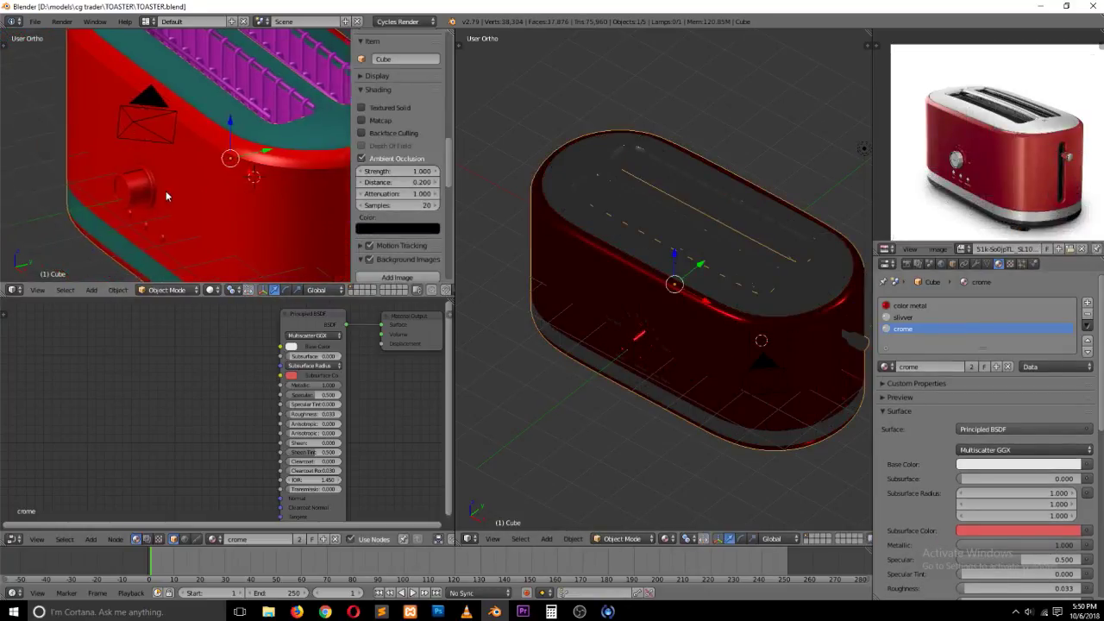
{"action": "middle_click_drag", "start_coordinate": [165, 191], "coordinate": [143, 204]}
{"action": "scroll", "coordinate": [247, 177], "scroll_direction": "up", "scroll_amount": 5}
{"action": "key", "text": "Tab"}
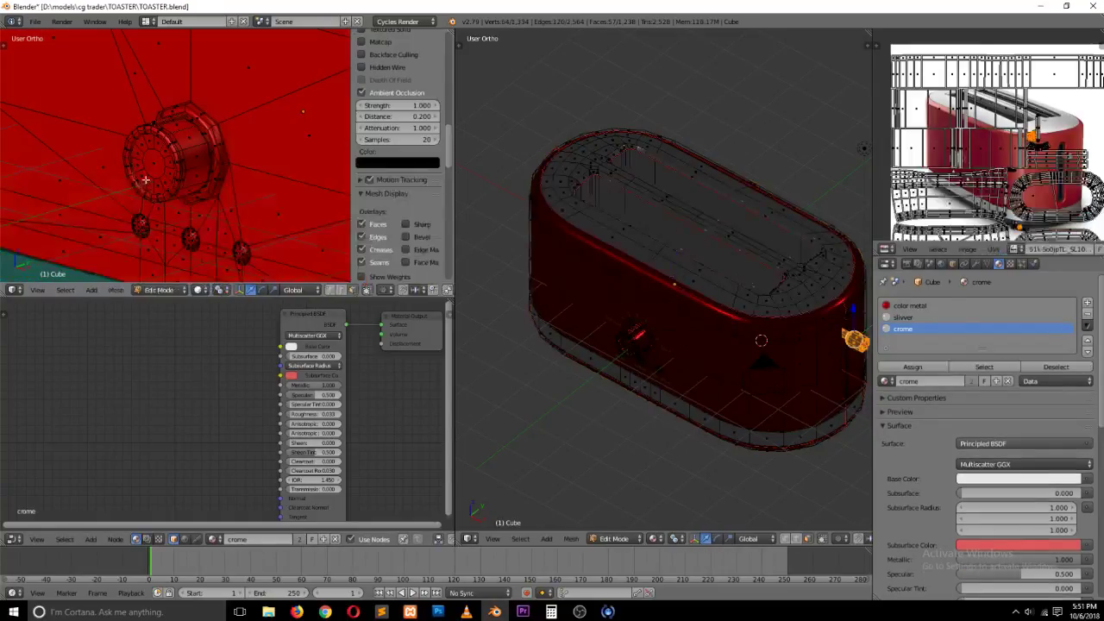
{"action": "scroll", "coordinate": [146, 179], "scroll_direction": "up", "scroll_amount": 3}
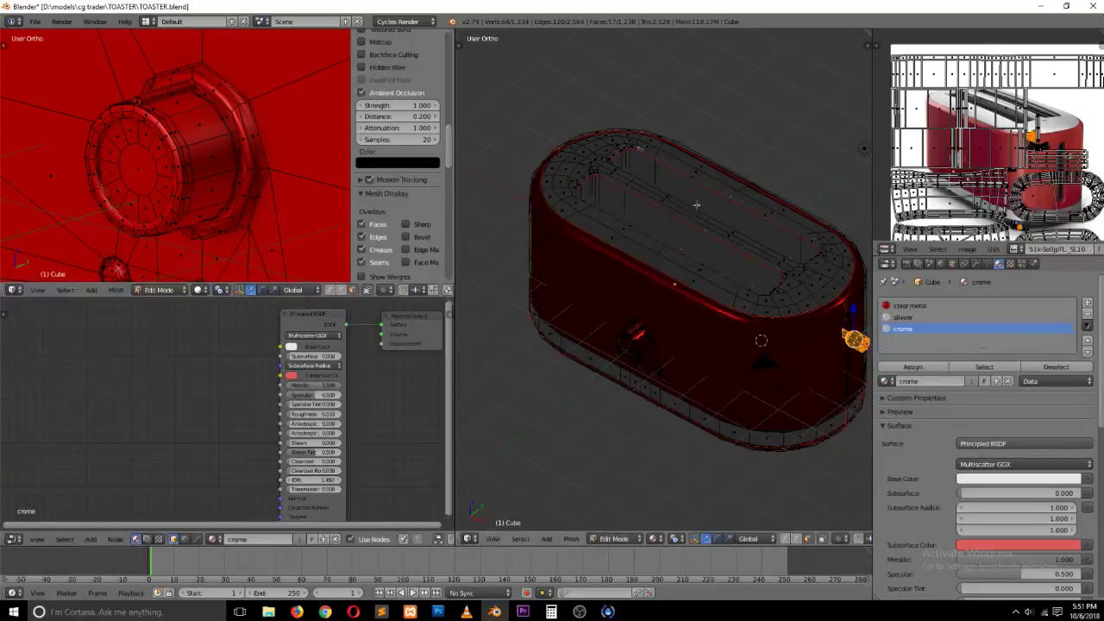
{"action": "scroll", "coordinate": [1041, 248], "scroll_direction": "down", "scroll_amount": 3}
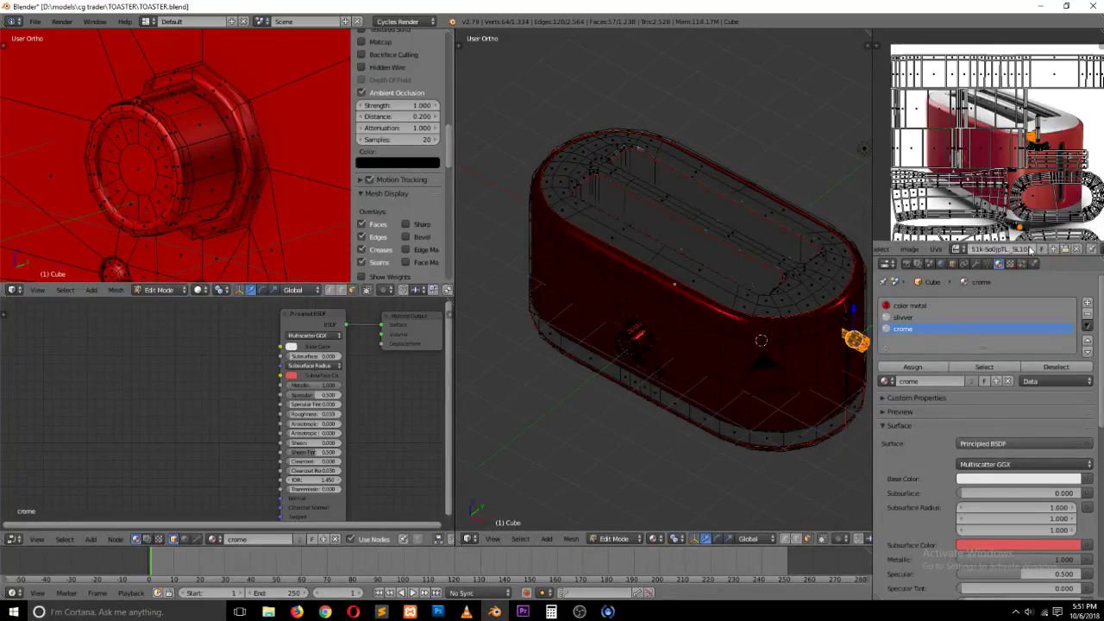
{"action": "scroll", "coordinate": [1022, 250], "scroll_direction": "down", "scroll_amount": 3}
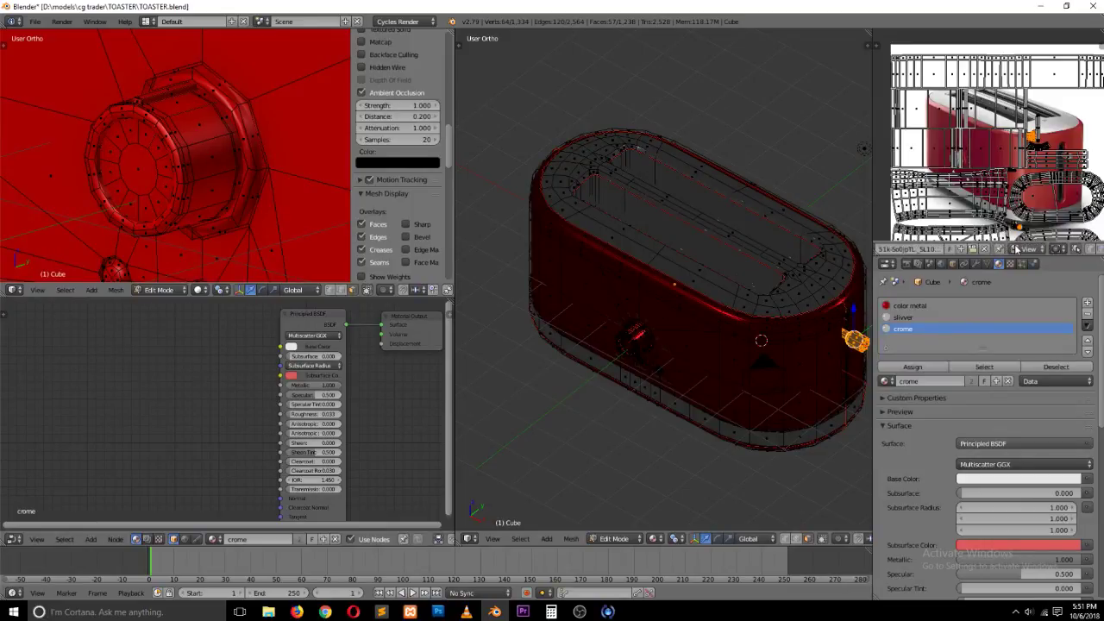
{"action": "scroll", "coordinate": [1002, 188], "scroll_direction": "up", "scroll_amount": 5}
{"action": "scroll", "coordinate": [665, 138], "scroll_direction": "down", "scroll_amount": 5}
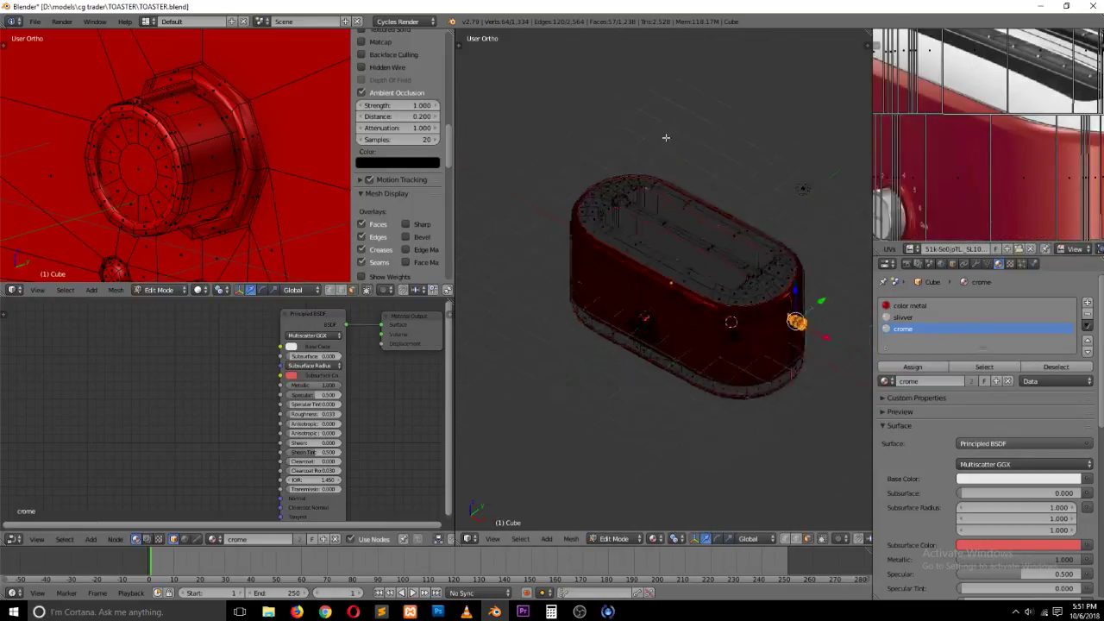
{"action": "scroll", "coordinate": [967, 167], "scroll_direction": "down", "scroll_amount": 3}
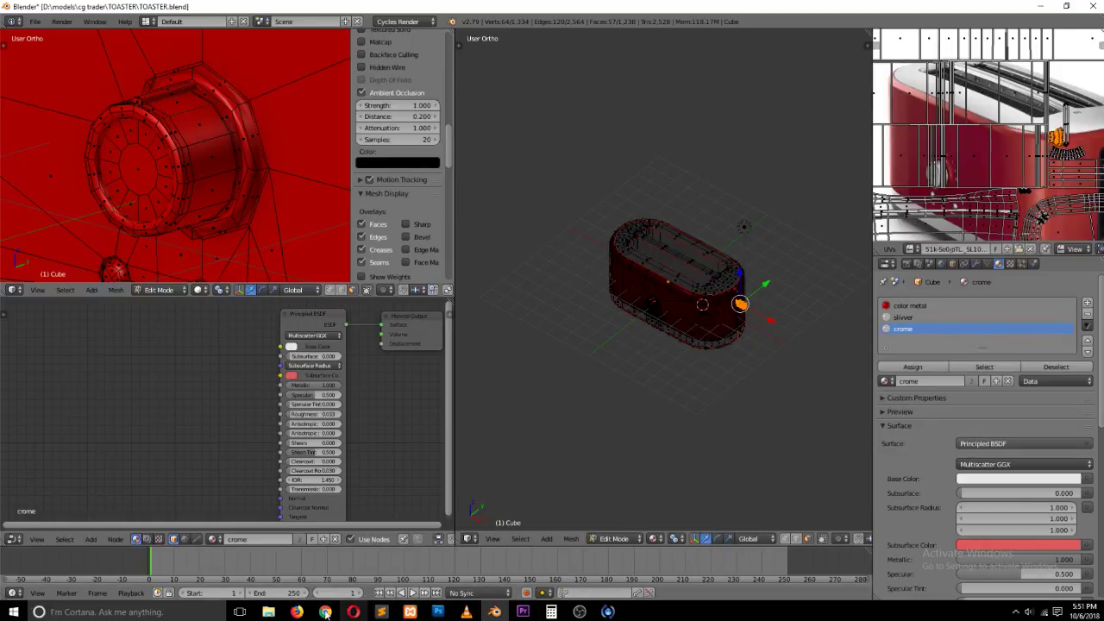
{"action": "left_click", "coordinate": [268, 611]}
{"action": "left_click", "coordinate": [268, 612]}
{"action": "scroll", "coordinate": [958, 178], "scroll_direction": "up", "scroll_amount": 4}
{"action": "scroll", "coordinate": [964, 170], "scroll_direction": "down", "scroll_amount": 4}
{"action": "scroll", "coordinate": [964, 170], "scroll_direction": "up", "scroll_amount": 2}
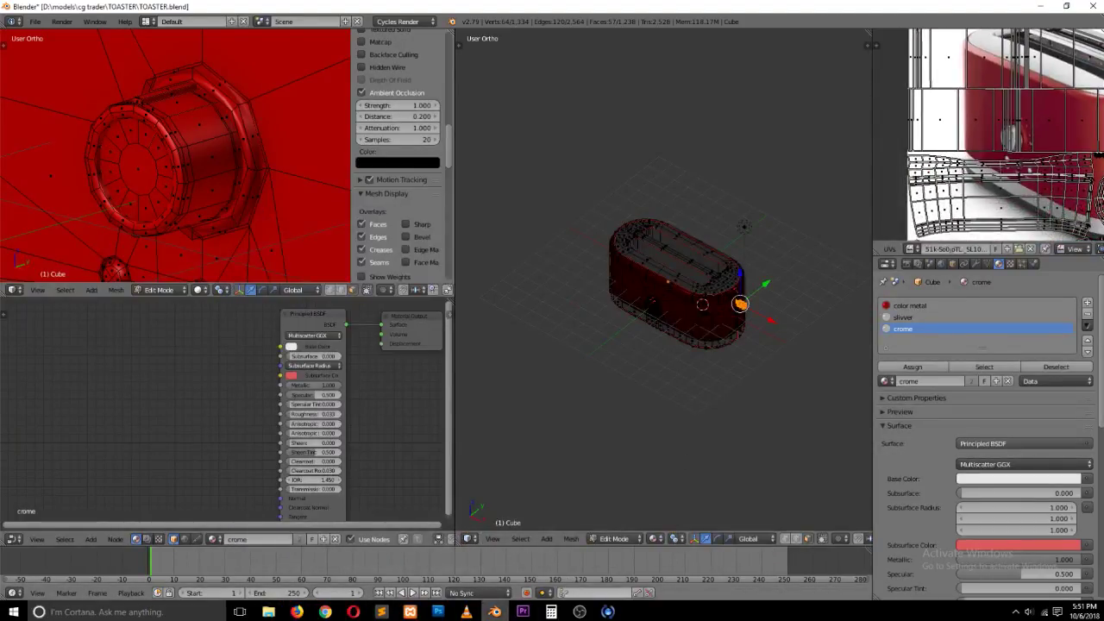
Step: Switch to Photoshop to examine the dial on the toaster banner, check the product photo in the browser and return to Blender
{"action": "mouse_move", "coordinate": [438, 611]}
{"action": "left_click", "coordinate": [450, 590]}
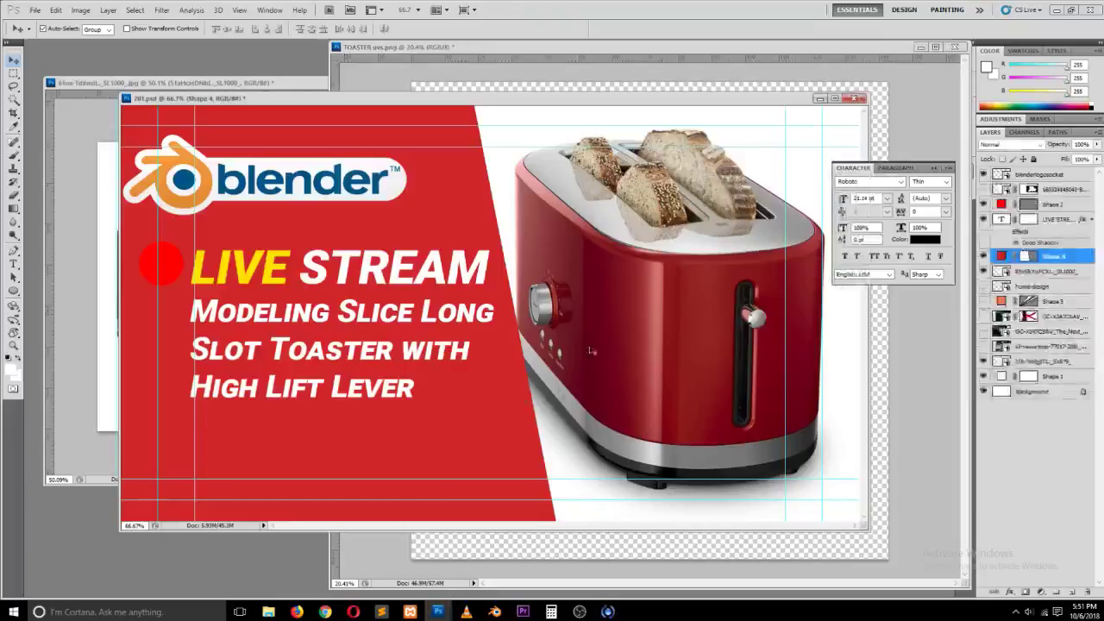
{"action": "scroll", "coordinate": [591, 346], "scroll_direction": "up", "scroll_amount": 5, "text": "alt"}
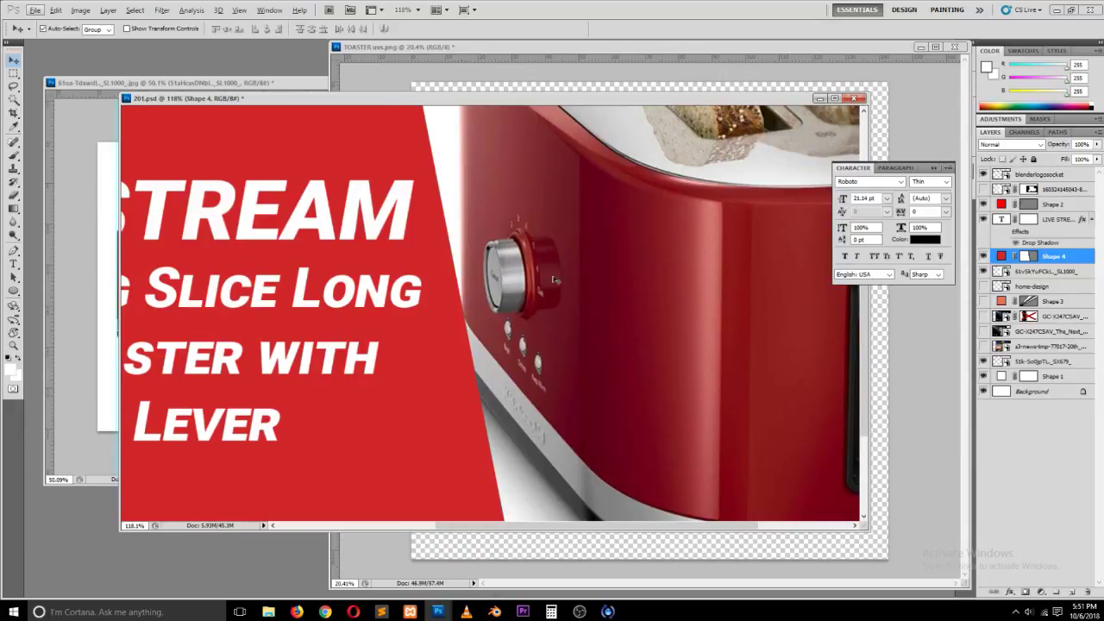
{"action": "left_click", "coordinate": [326, 608]}
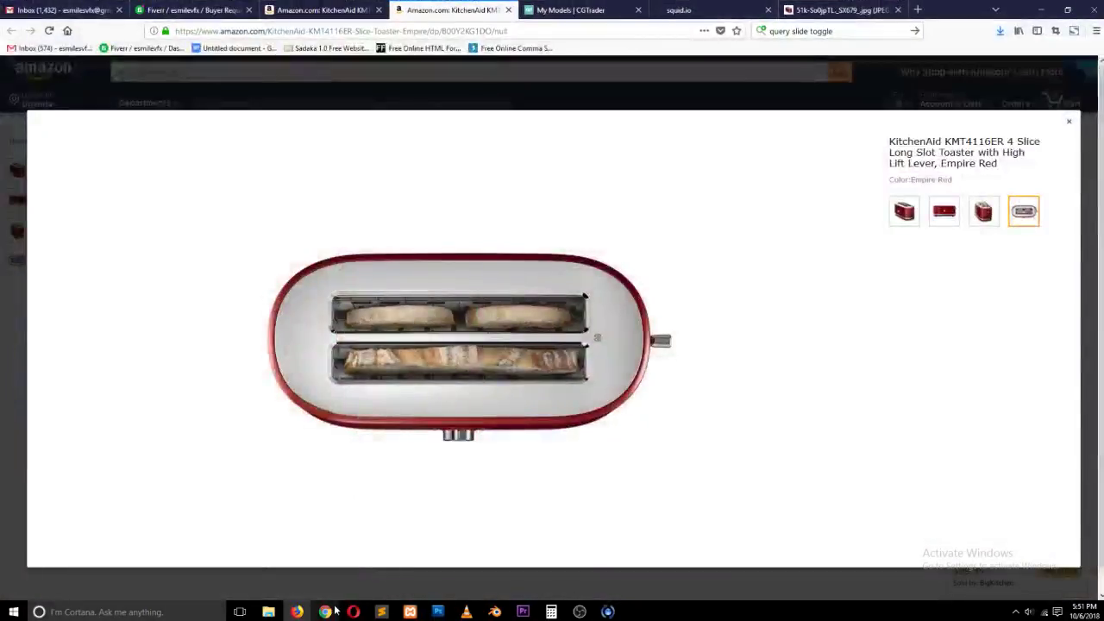
{"action": "left_click", "coordinate": [494, 612]}
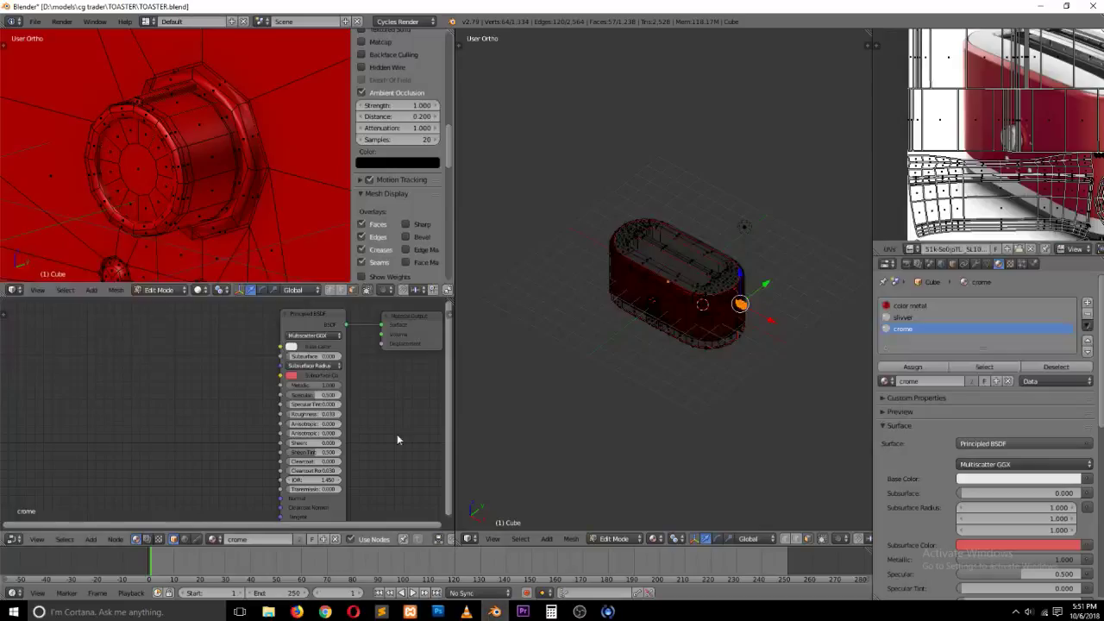
Step: Select the round end face of the front dial with its surrounding ring of faces and assign the slivver material
{"action": "right_click", "coordinate": [138, 168]}
{"action": "key", "text": "ctrl+KP_Add"}
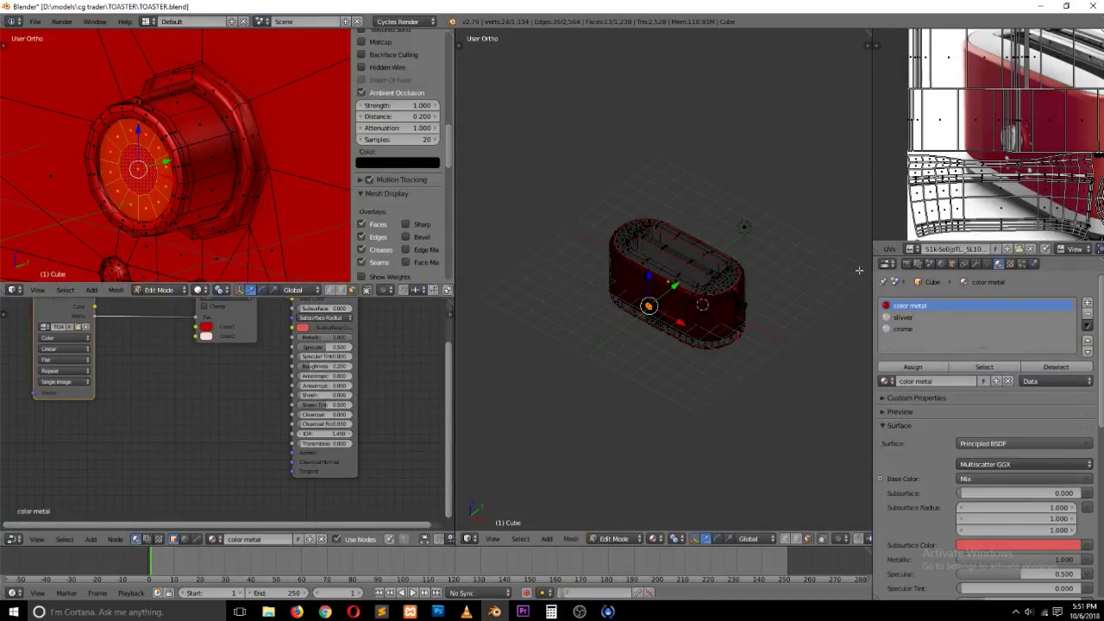
{"action": "left_click", "coordinate": [923, 318]}
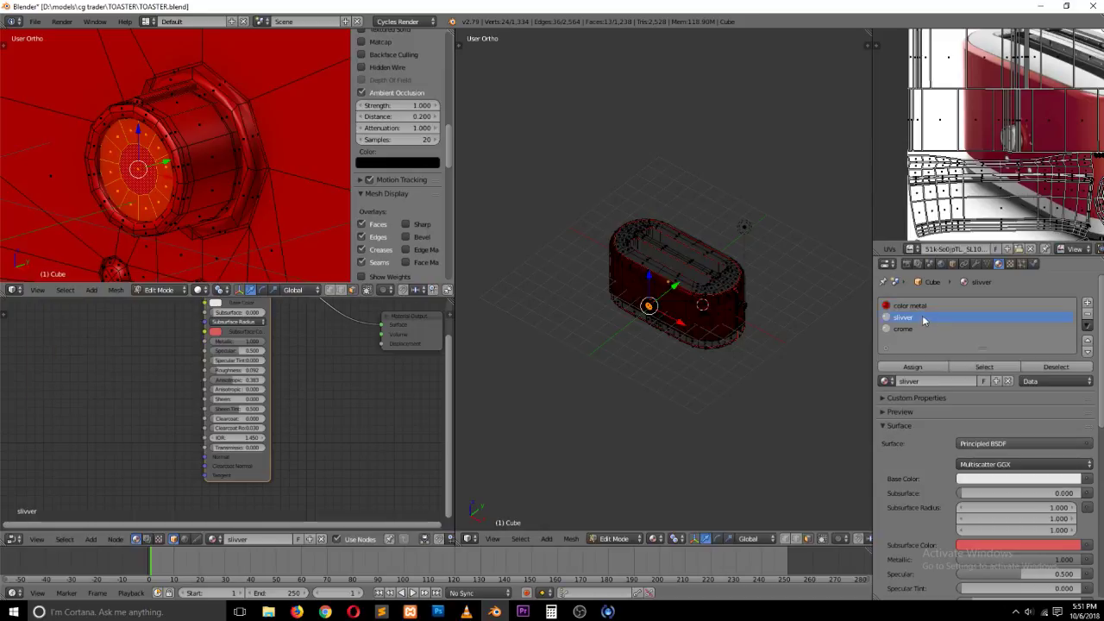
{"action": "left_click", "coordinate": [926, 366]}
Step: Select the linked faces of the front dial's rim and cylindrical side and assign the crome material
{"action": "right_click", "coordinate": [196, 152]}
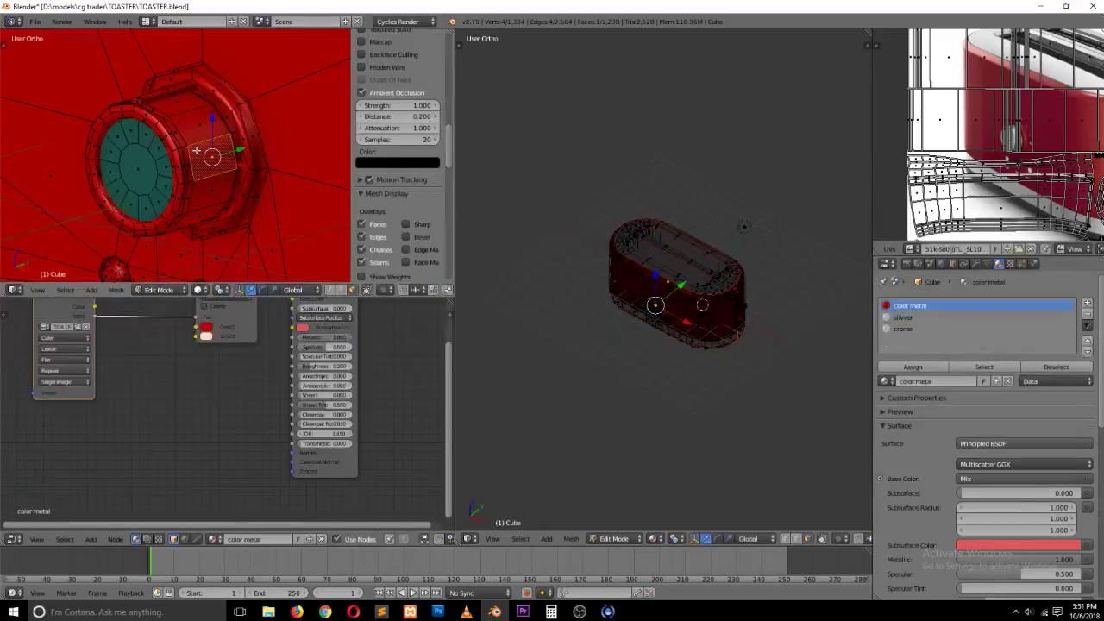
{"action": "key", "text": "ctrl+l"}
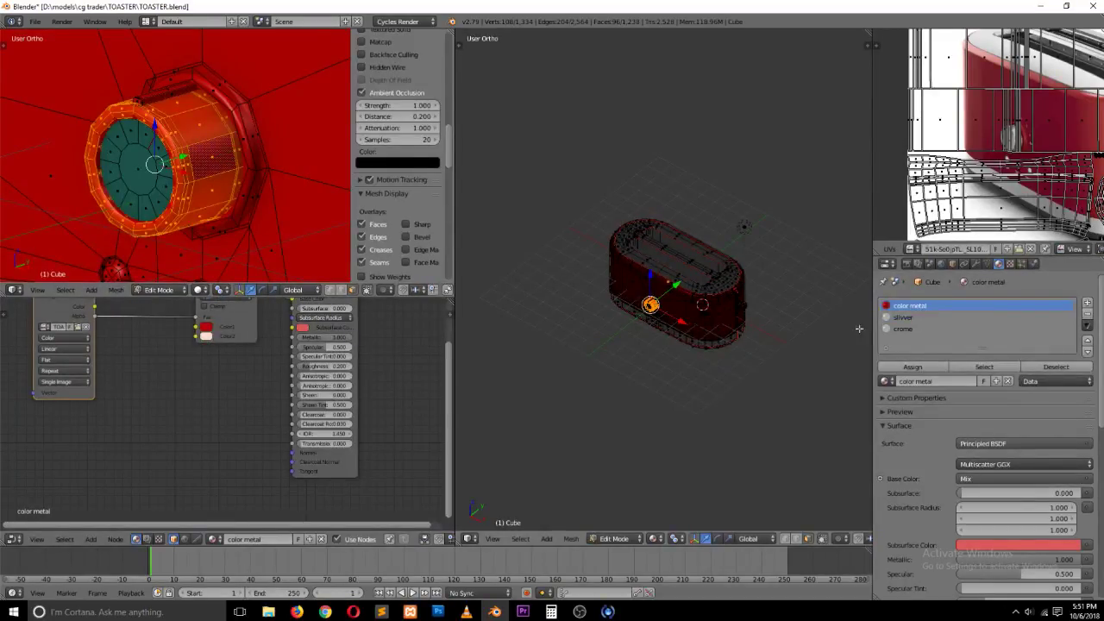
{"action": "left_click", "coordinate": [903, 329]}
{"action": "left_click", "coordinate": [913, 367]}
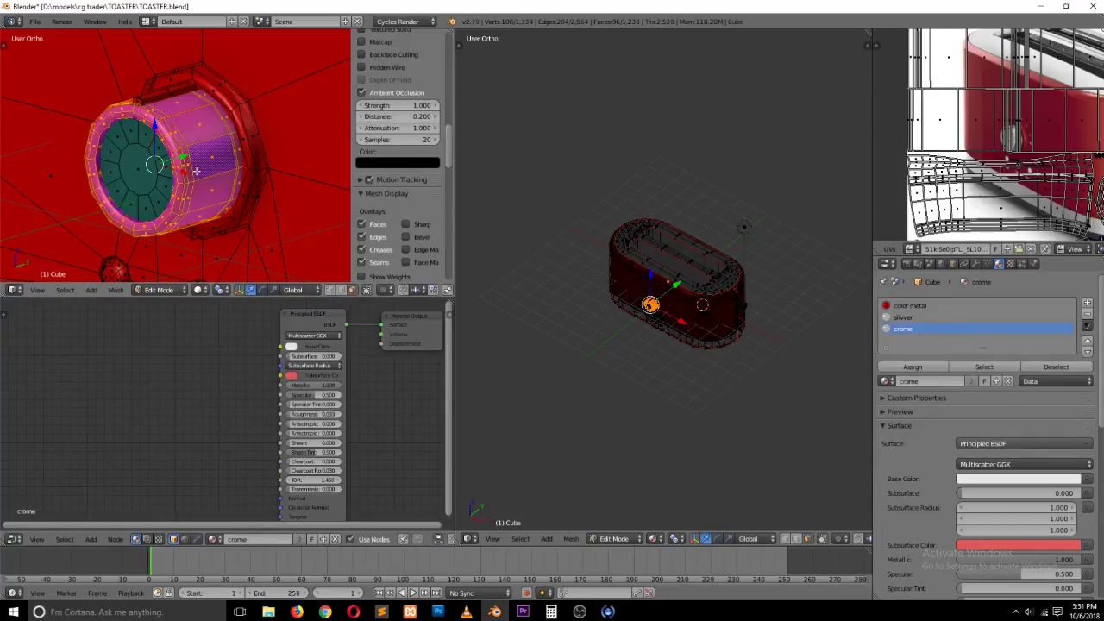
Step: Assign the slivver material to two faces of the narrow strip along the top of the dial
{"action": "right_click", "coordinate": [152, 98]}
{"action": "right_click", "coordinate": [152, 97], "text": "shift"}
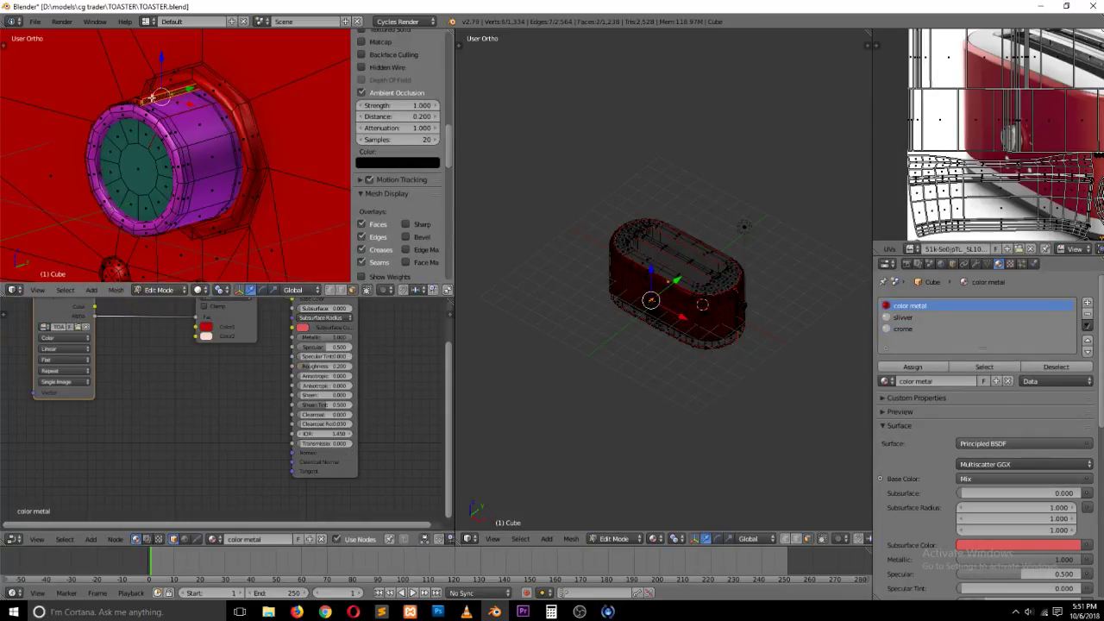
{"action": "left_click", "coordinate": [914, 317]}
{"action": "left_click", "coordinate": [913, 366]}
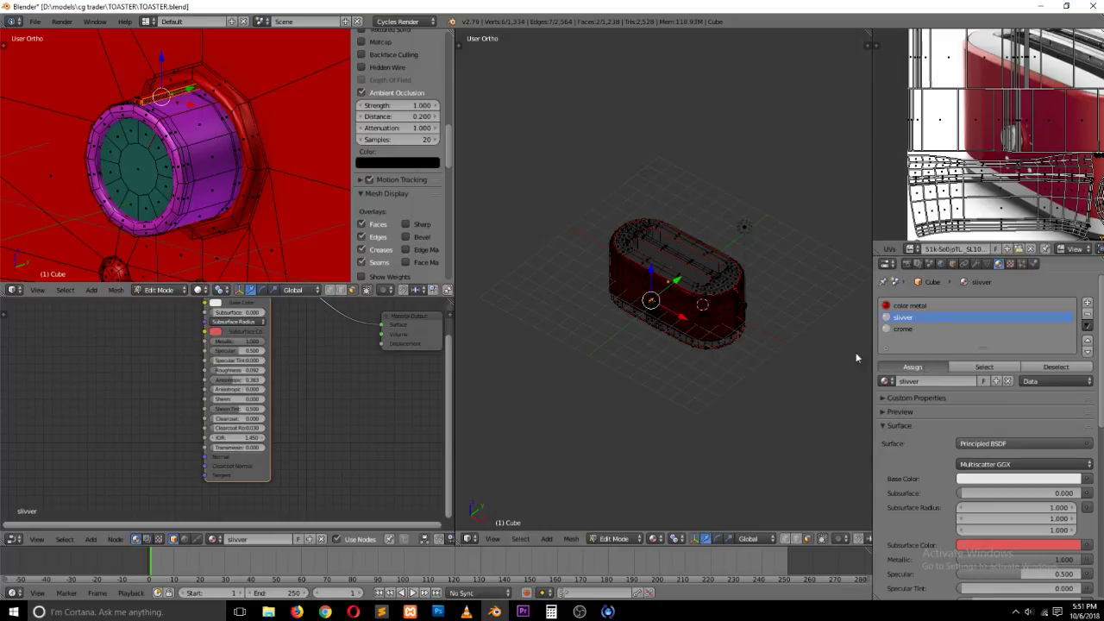
{"action": "key", "text": "Tab"}
{"action": "scroll", "coordinate": [259, 218], "scroll_direction": "down", "scroll_amount": 2}
{"action": "key", "text": "Tab"}
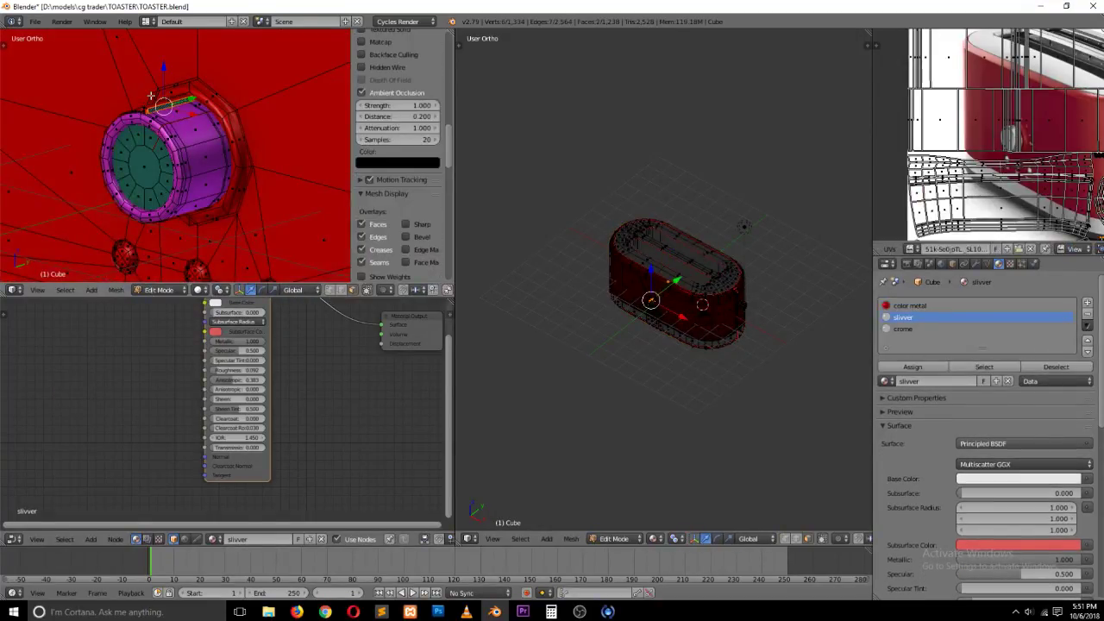
Step: Assign slivver to three more faces of the strip on top of the dial, return to Object Mode and save over TOASTER.blend
{"action": "key", "text": "ctrl+l"}
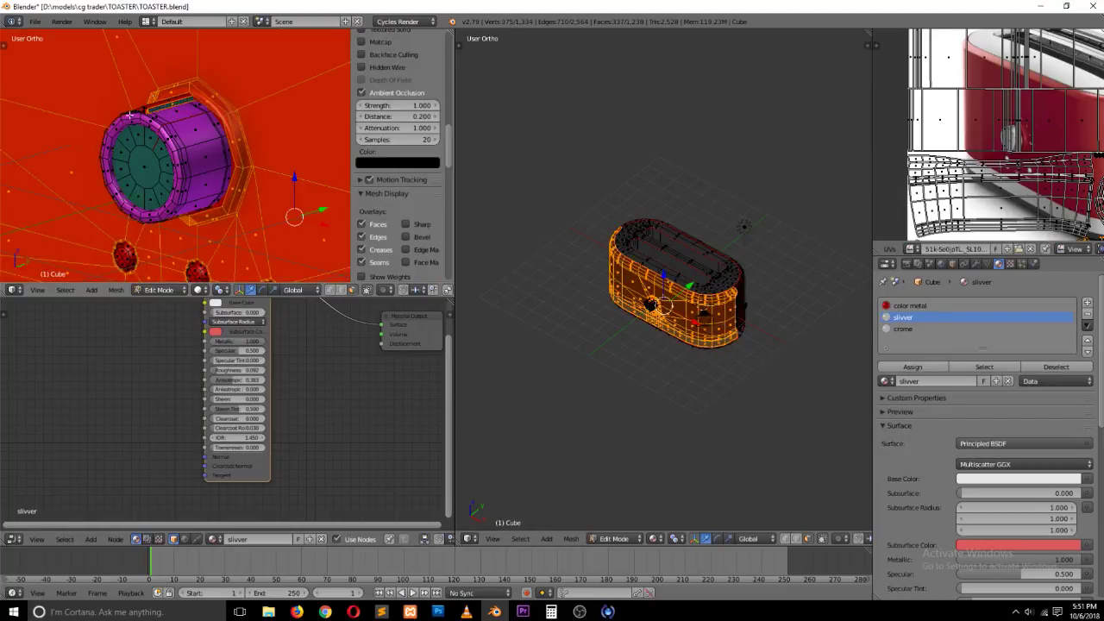
{"action": "right_click", "coordinate": [151, 106]}
{"action": "right_click", "coordinate": [147, 108], "text": "alt"}
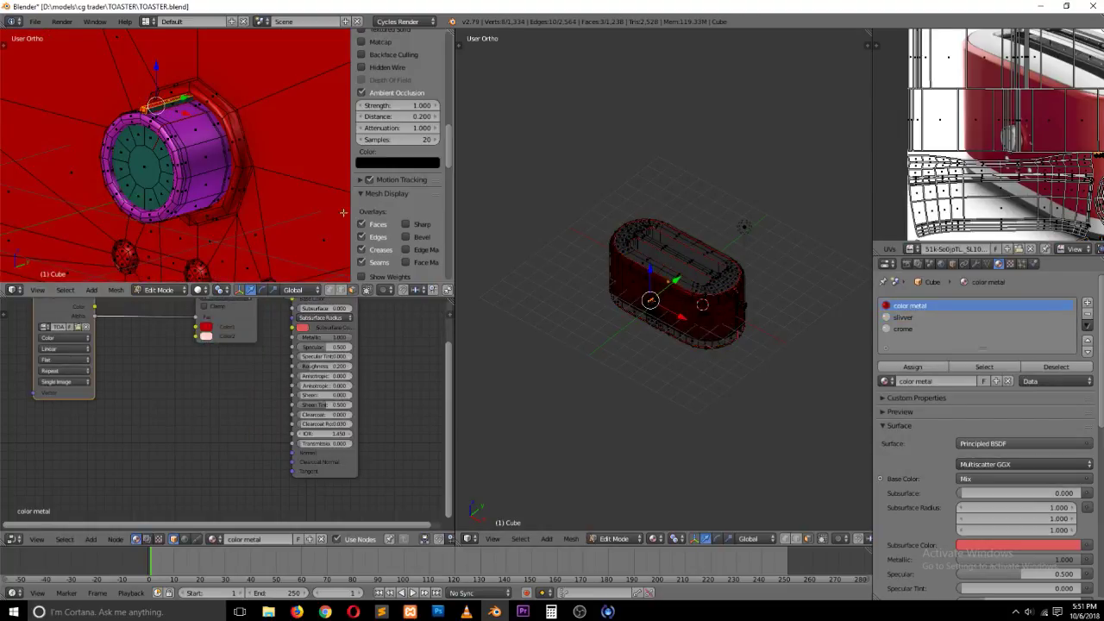
{"action": "left_click", "coordinate": [903, 318]}
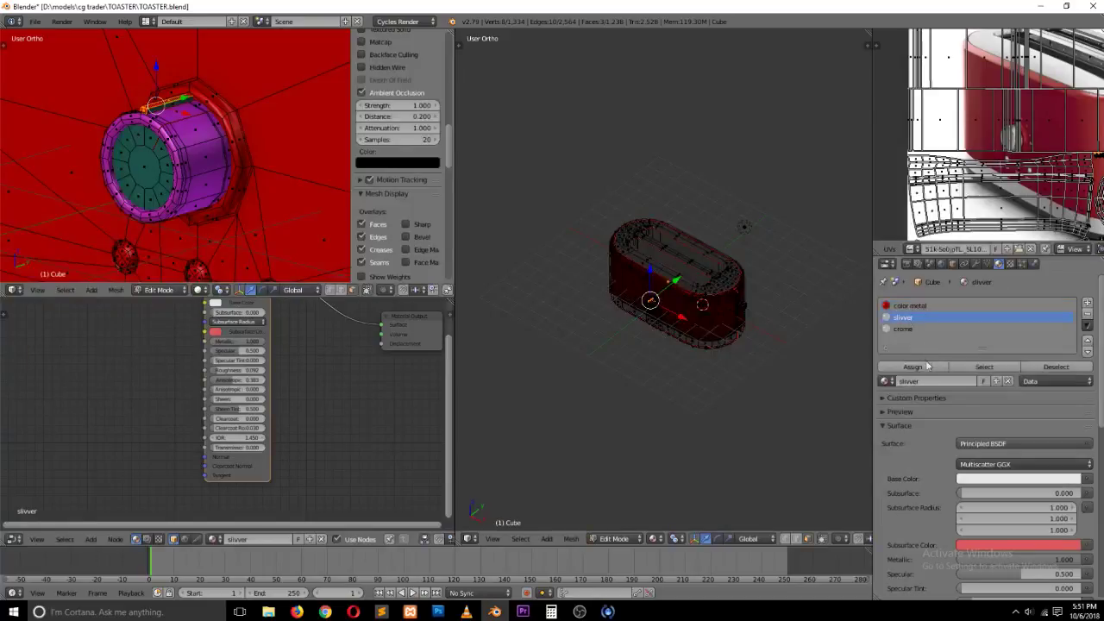
{"action": "left_click", "coordinate": [913, 366]}
{"action": "key", "text": "Tab"}
{"action": "scroll", "coordinate": [150, 201], "scroll_direction": "down", "scroll_amount": 1}
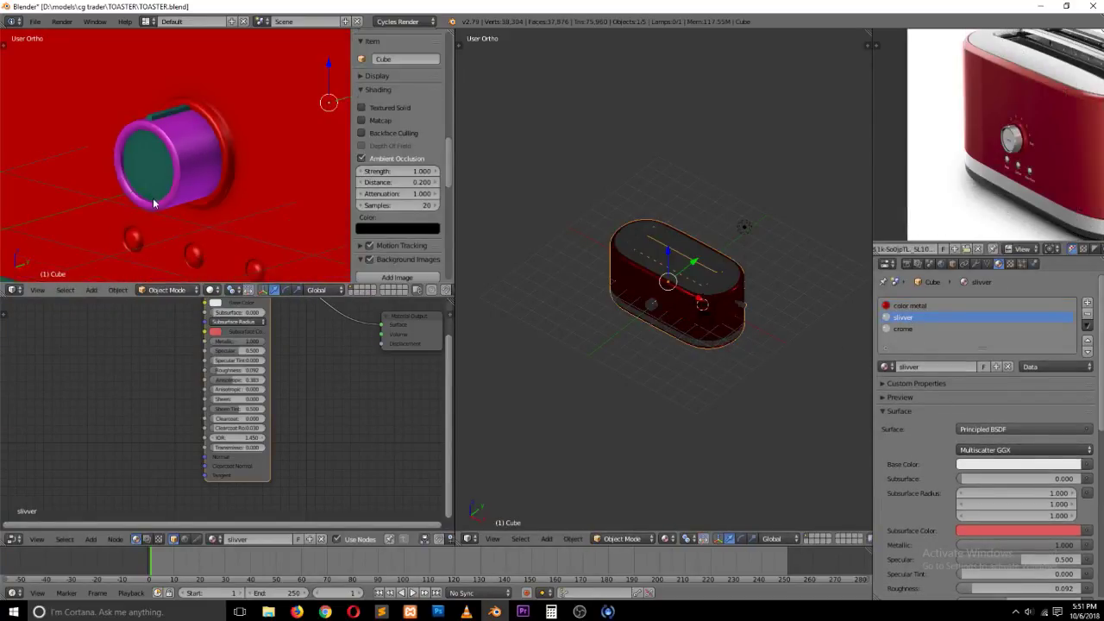
{"action": "scroll", "coordinate": [153, 202], "scroll_direction": "down", "scroll_amount": 6, "text": "shift"}
{"action": "scroll", "coordinate": [154, 202], "scroll_direction": "up", "scroll_amount": 3}
{"action": "key", "text": "ctrl+s"}
{"action": "left_click", "coordinate": [154, 200]}
Step: Select the linked faces of the three small buttons below the dial, assign the crome material and return to Object Mode
{"action": "key", "text": "Tab"}
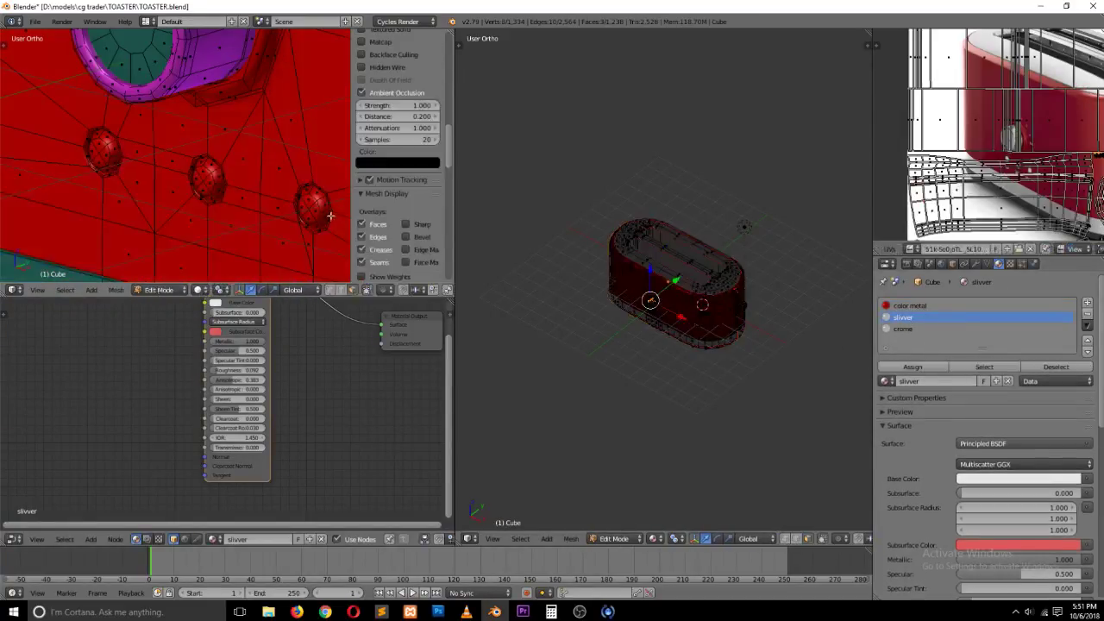
{"action": "right_click", "coordinate": [208, 182]}
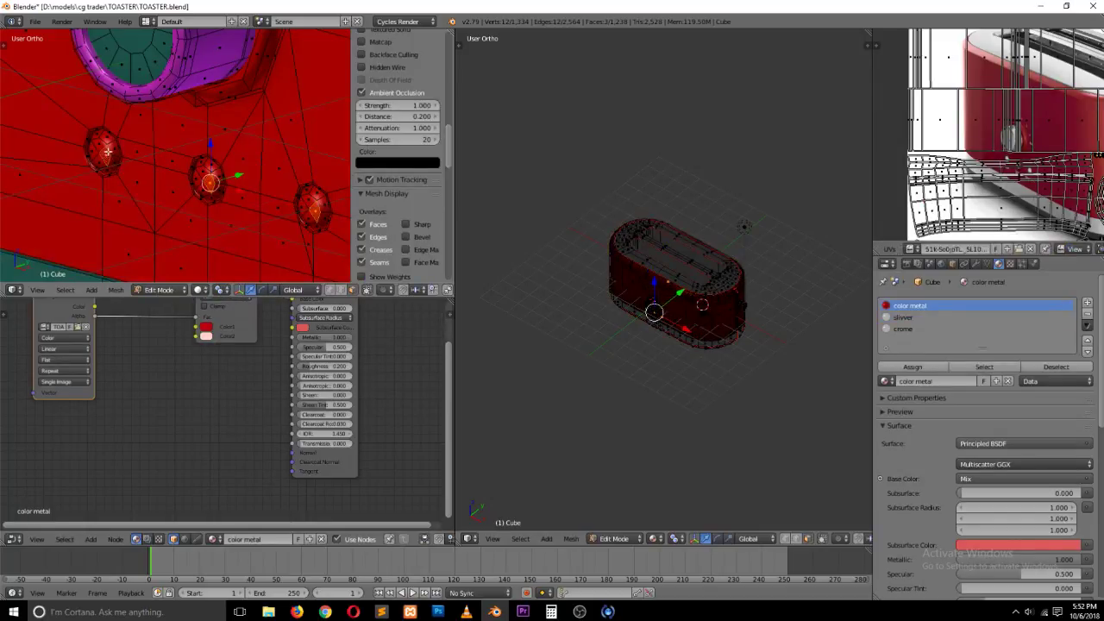
{"action": "key", "text": "ctrl+l"}
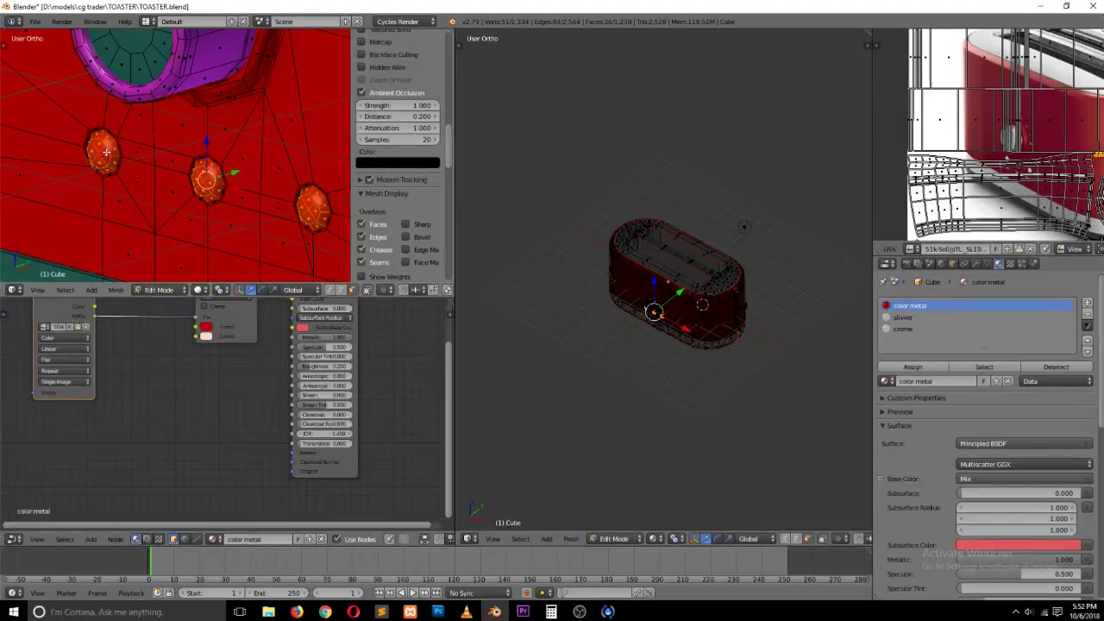
{"action": "left_click", "coordinate": [920, 329]}
{"action": "left_click", "coordinate": [912, 367]}
{"action": "key", "text": "Tab"}
{"action": "scroll", "coordinate": [214, 195], "scroll_direction": "down", "scroll_amount": 4}
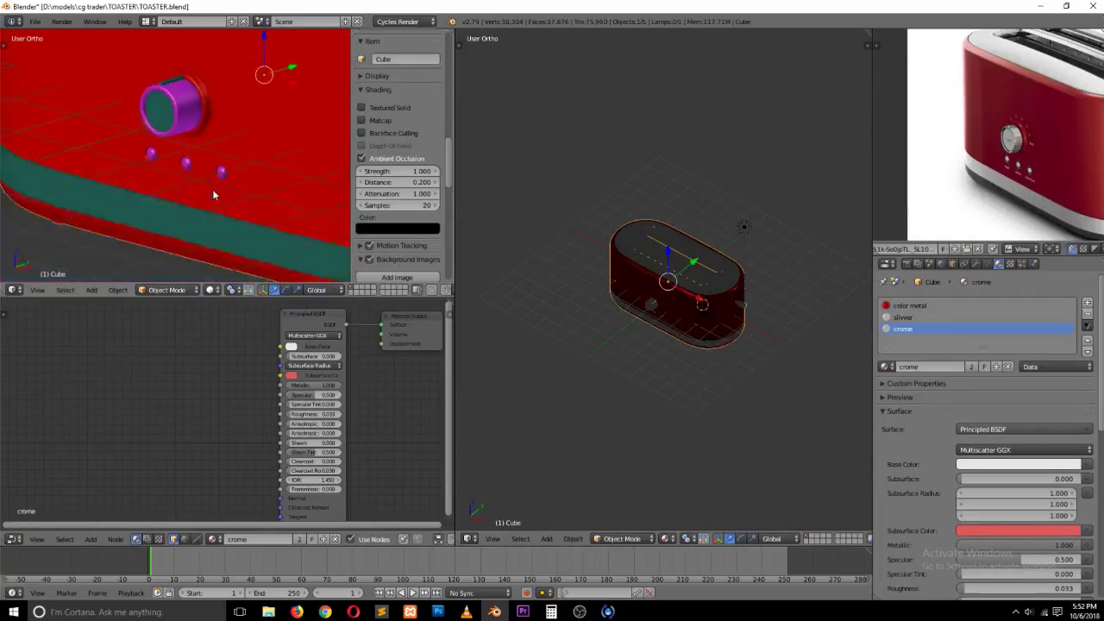
Step: Add a fourth material slot to the toaster with a new material named plastic, and save over TOASTER.blend
{"action": "scroll", "coordinate": [214, 193], "scroll_direction": "down", "scroll_amount": 3}
{"action": "scroll", "coordinate": [897, 176], "scroll_direction": "down", "scroll_amount": 2}
{"action": "scroll", "coordinate": [898, 176], "scroll_direction": "up", "scroll_amount": 1}
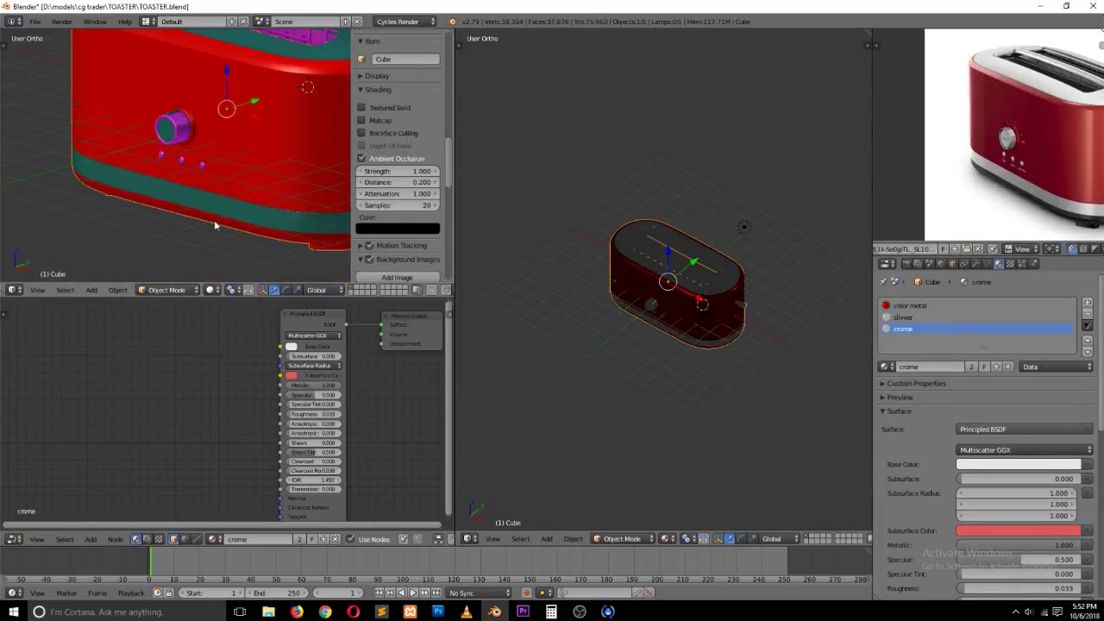
{"action": "scroll", "coordinate": [1038, 211], "scroll_direction": "up", "scroll_amount": 1}
{"action": "middle_click_drag", "start_coordinate": [1062, 219], "coordinate": [955, 180]}
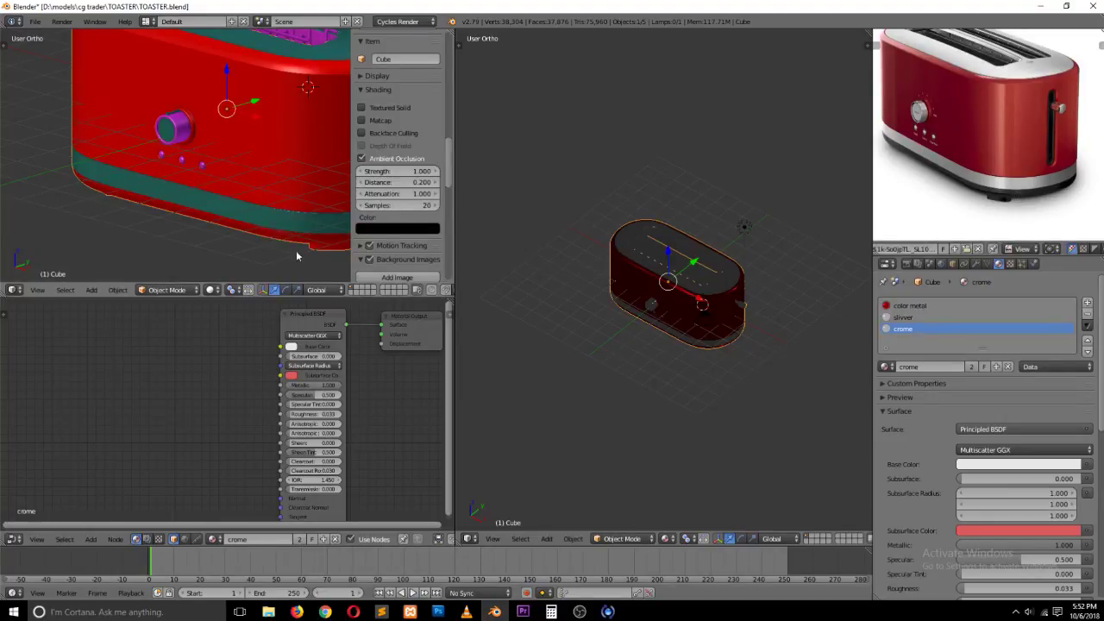
{"action": "key", "text": "KP_1"}
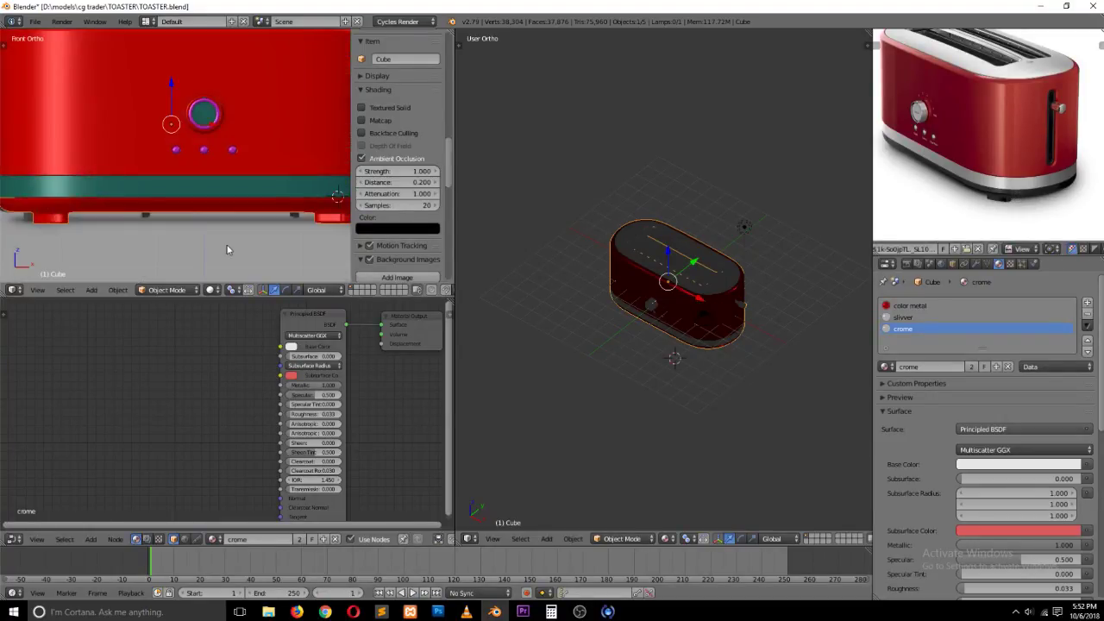
{"action": "left_click", "coordinate": [1087, 302]}
{"action": "left_click", "coordinate": [958, 366]}
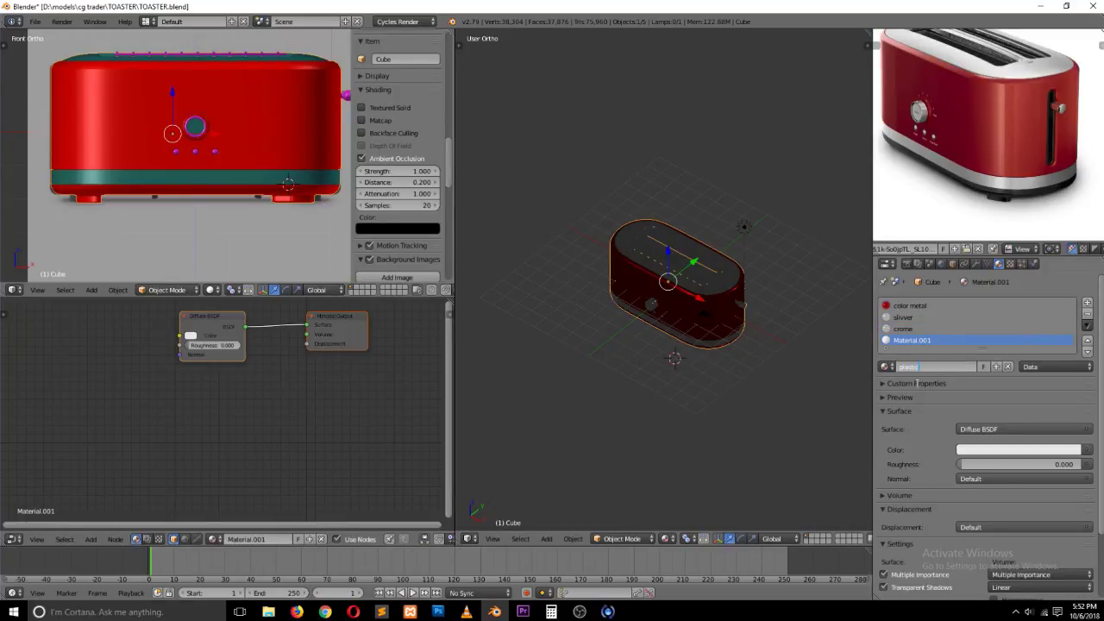
{"action": "left_click", "coordinate": [731, 338]}
{"action": "key", "text": "ctrl+s"}
{"action": "left_click", "coordinate": [729, 337]}
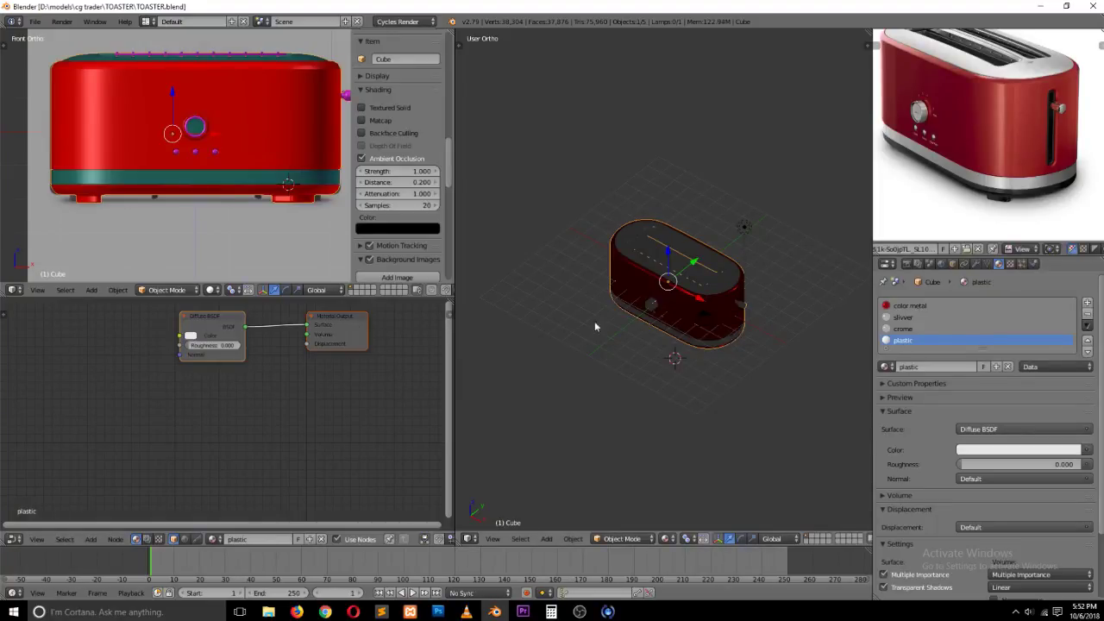
Step: Insert a Principled BSDF node between the plastic material's Diffuse BSDF and Material Output nodes
{"action": "scroll", "coordinate": [281, 328], "scroll_direction": "up", "scroll_amount": 3}
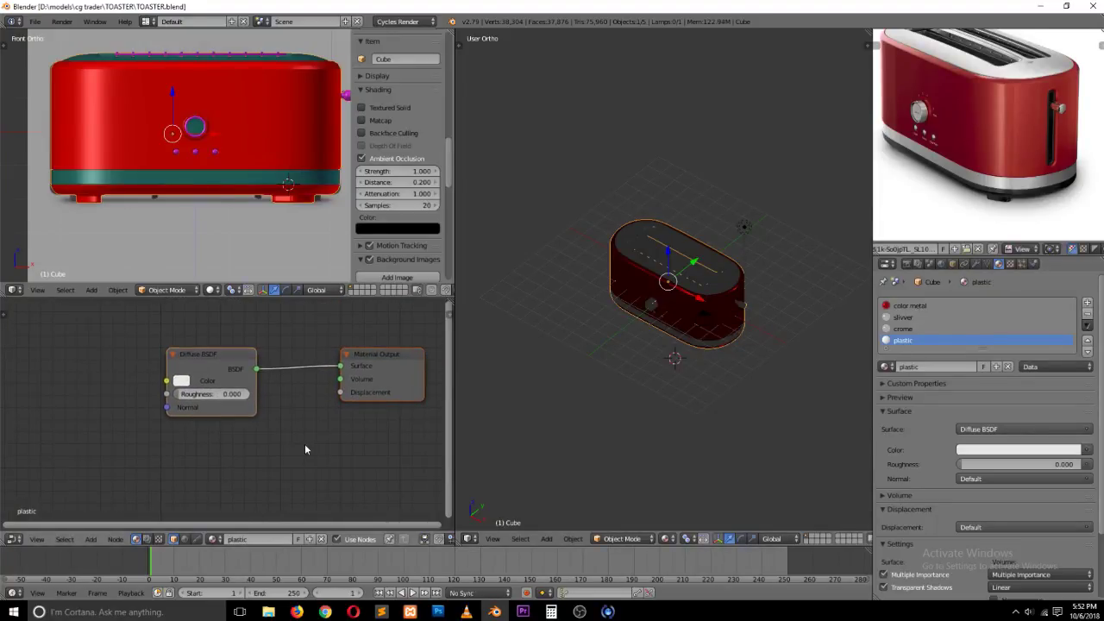
{"action": "key", "text": "shift+a"}
{"action": "mouse_move", "coordinate": [306, 445]}
{"action": "left_click", "coordinate": [355, 342]}
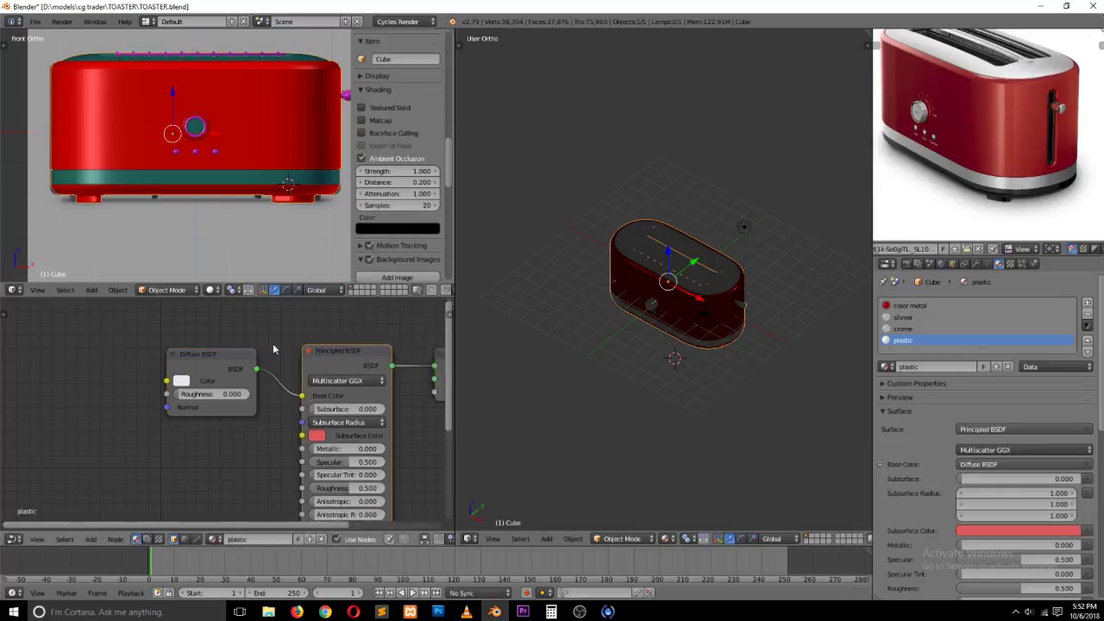
Step: Delete the plastic material's Diffuse BSDF node and move the Principled BSDF node away from the Material Output
{"action": "left_click", "coordinate": [349, 355]}
{"action": "key", "text": "x"}
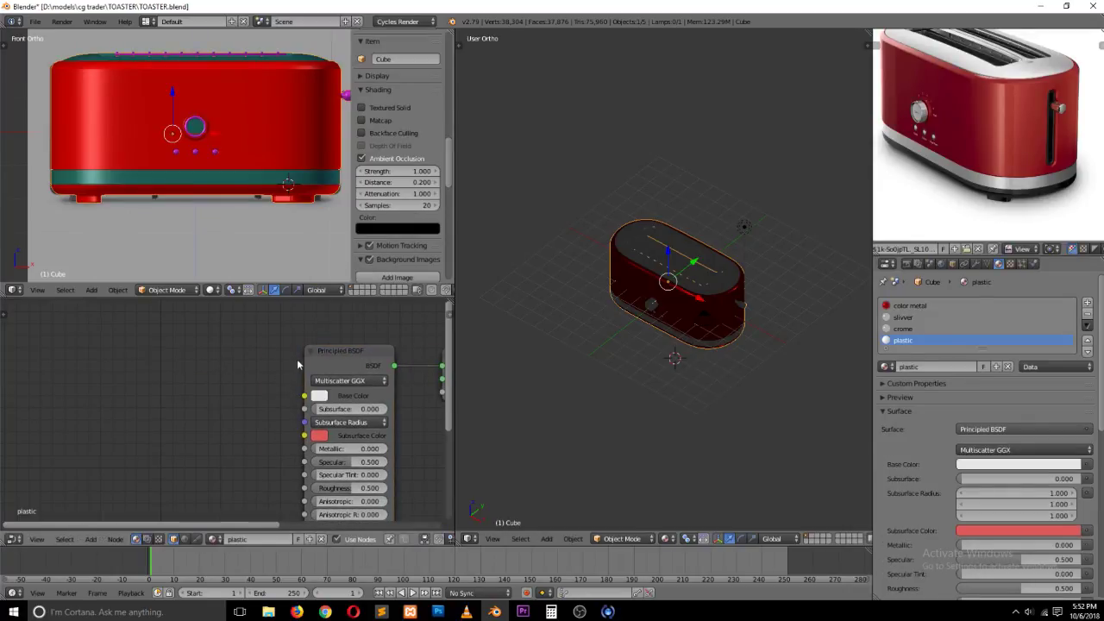
{"action": "left_click_drag", "start_coordinate": [334, 353], "coordinate": [230, 322]}
Step: Darken the plastic shader's Base Color to near black and set Metallic to 1
{"action": "left_click", "coordinate": [219, 364]}
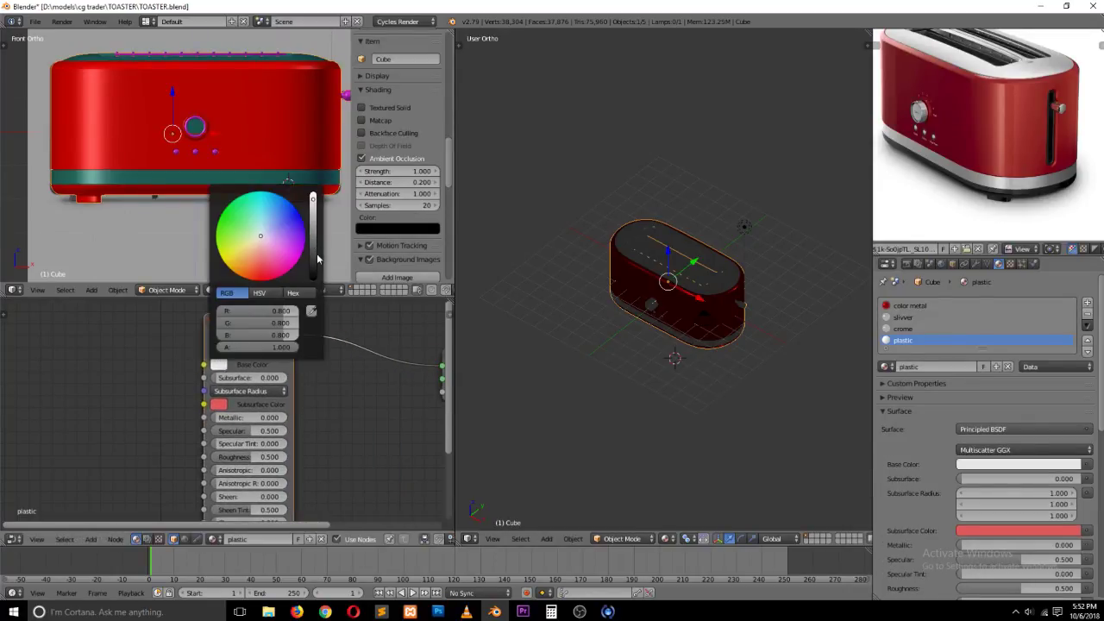
{"action": "left_click_drag", "start_coordinate": [314, 260], "coordinate": [313, 269]}
{"action": "left_click", "coordinate": [279, 379]}
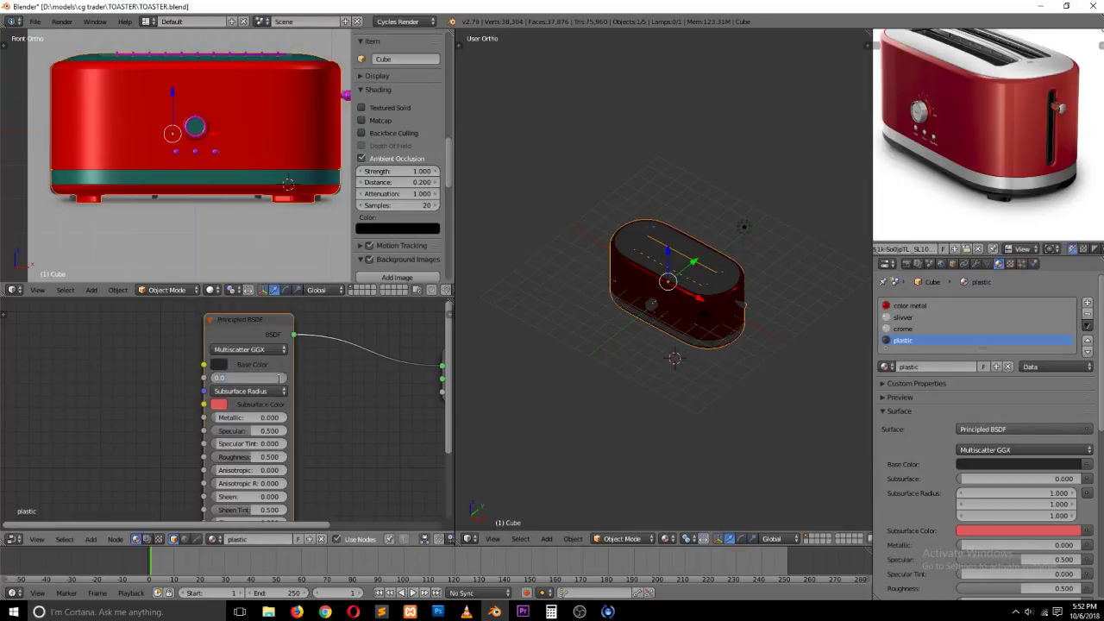
{"action": "left_click", "coordinate": [271, 417]}
{"action": "type", "text": "1"}
{"action": "key", "text": "Return"}
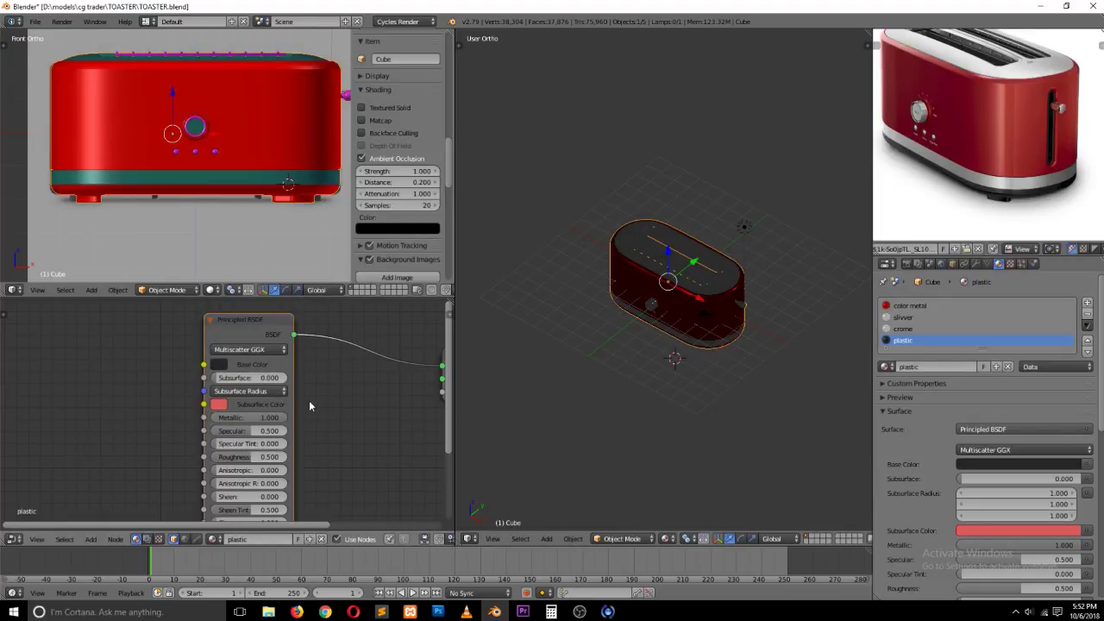
Step: Set the plastic material's viewport color to a very dark gray
{"action": "middle_click_drag", "start_coordinate": [350, 413], "coordinate": [304, 382]}
{"action": "scroll", "coordinate": [970, 302], "scroll_direction": "down", "scroll_amount": 1}
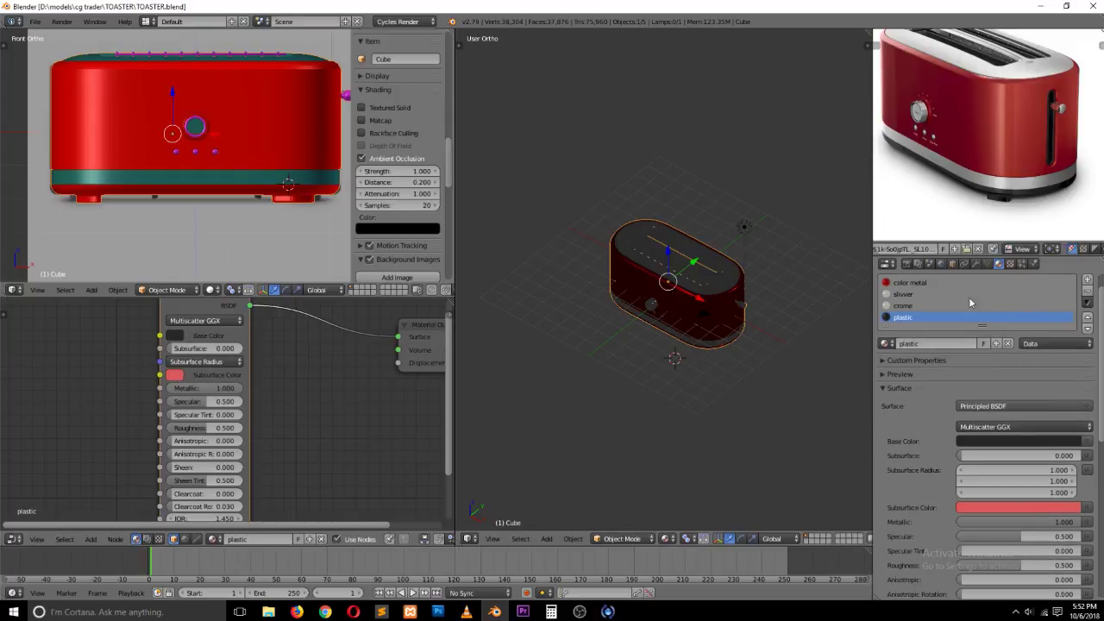
{"action": "scroll", "coordinate": [948, 518], "scroll_direction": "down", "scroll_amount": 7}
{"action": "left_click", "coordinate": [938, 553]}
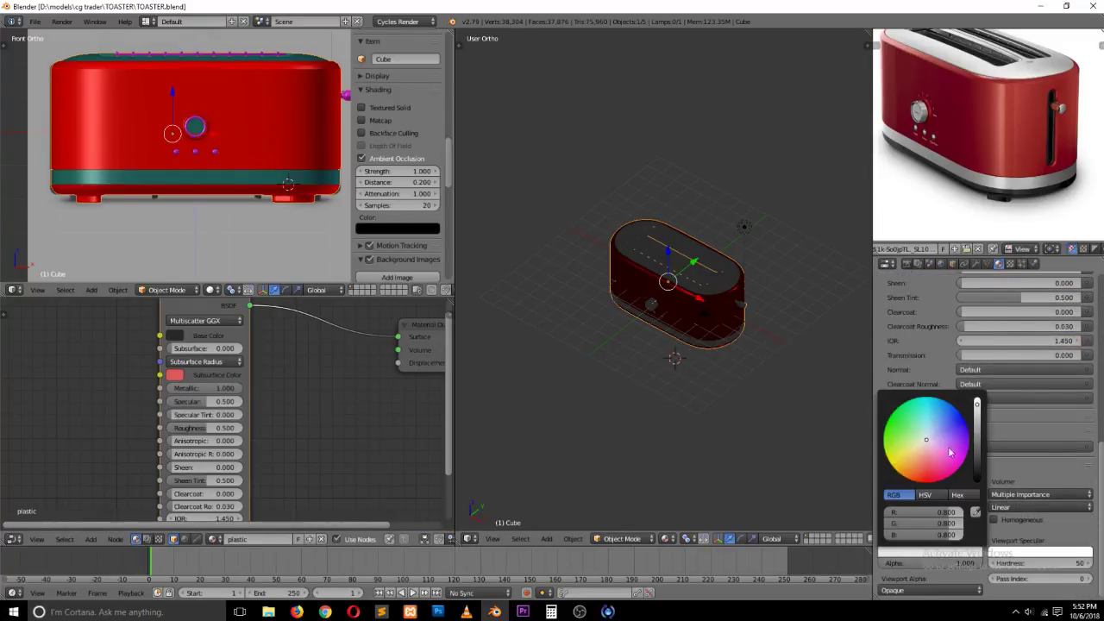
{"action": "left_click_drag", "start_coordinate": [976, 449], "coordinate": [976, 467]}
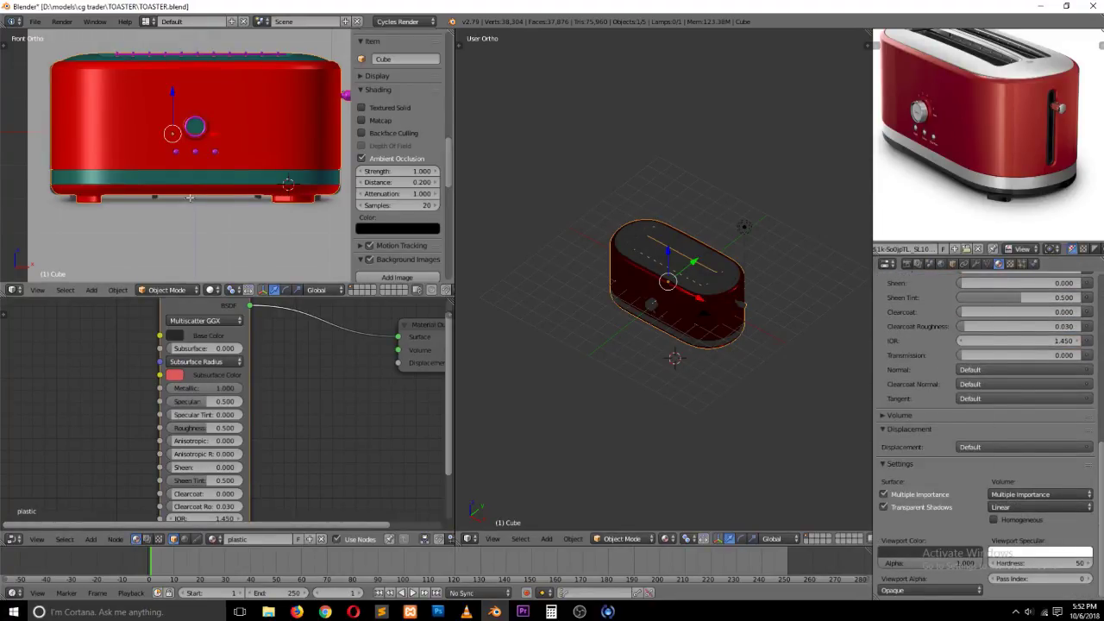
Step: Select the linked faces of the toaster's base and feet, assign the plastic material and return to Object Mode
{"action": "key", "text": "Tab"}
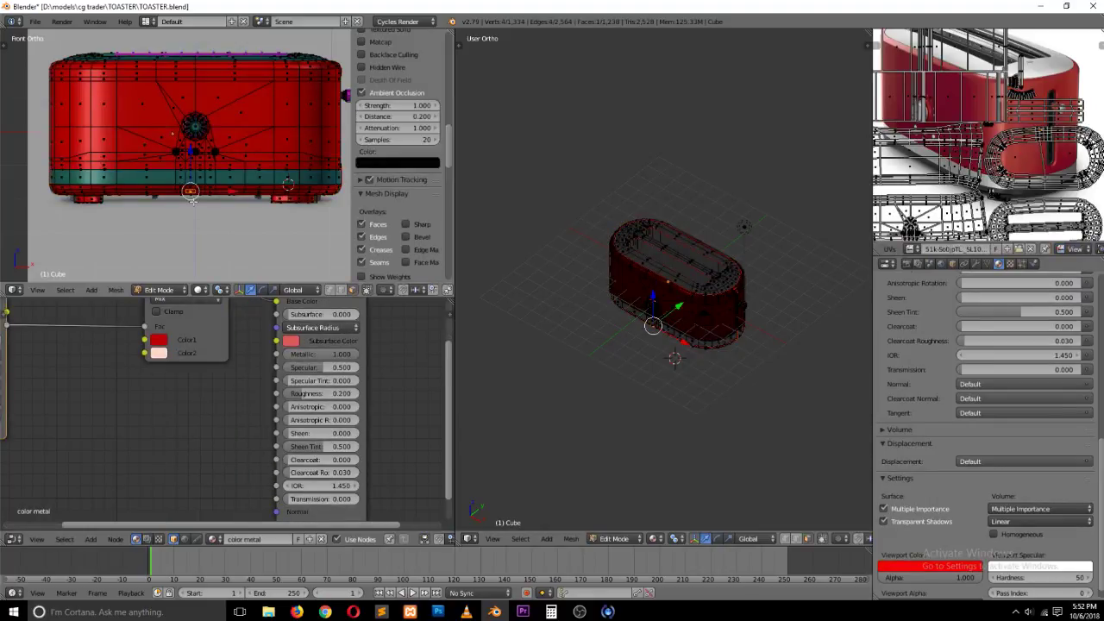
{"action": "key", "text": "l"}
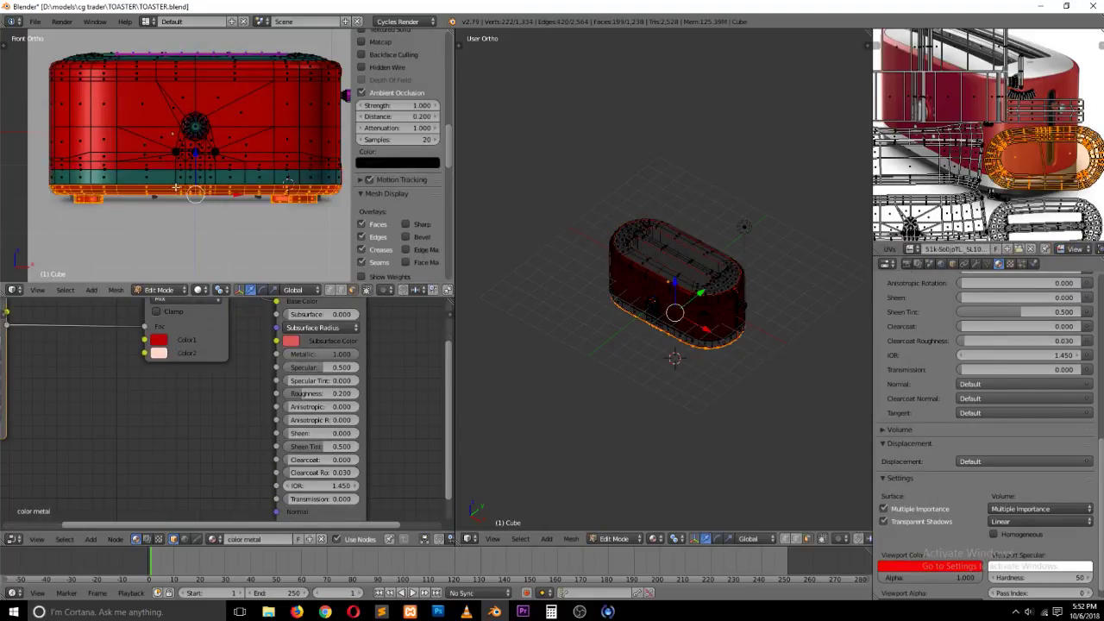
{"action": "scroll", "coordinate": [1023, 343], "scroll_direction": "up", "scroll_amount": 10}
{"action": "scroll", "coordinate": [1024, 344], "scroll_direction": "up", "scroll_amount": 4}
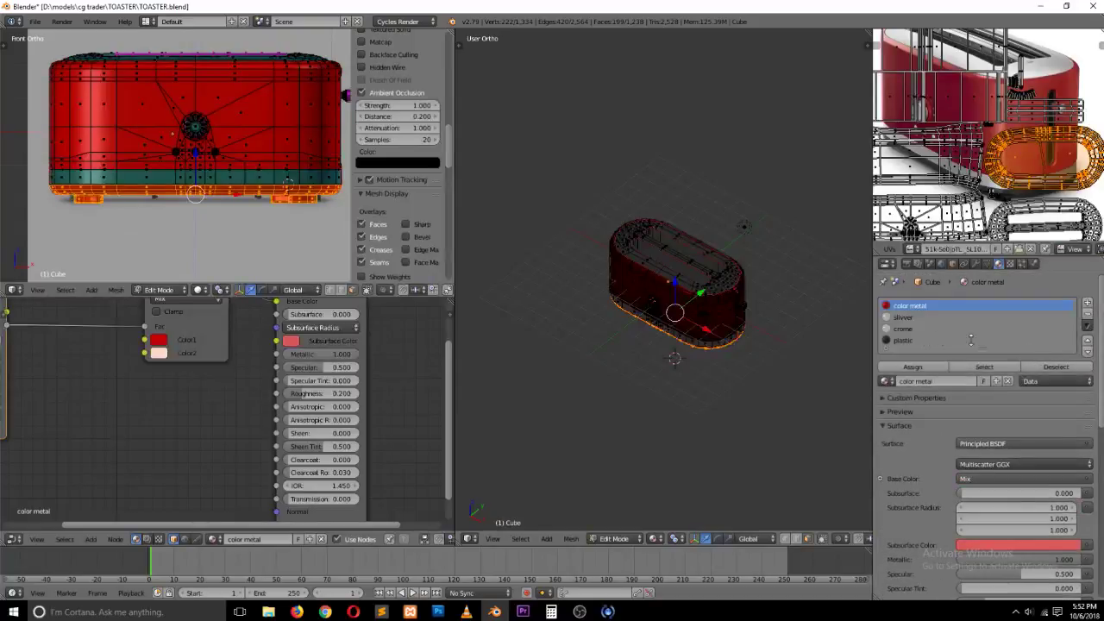
{"action": "left_click", "coordinate": [920, 341]}
{"action": "key", "text": "Tab"}
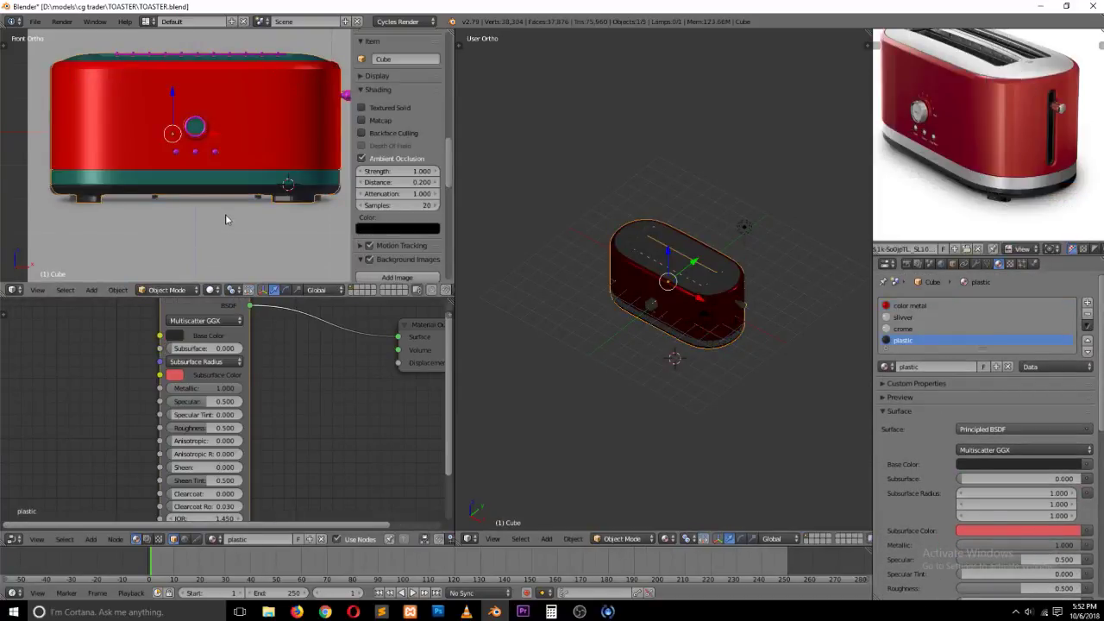
Step: Set the plastic shader's Roughness to 0.175 and Anisotropic to 0.375
{"action": "middle_click_drag", "start_coordinate": [267, 166], "coordinate": [209, 184]}
{"action": "middle_click_drag", "start_coordinate": [298, 413], "coordinate": [247, 369]}
{"action": "mouse_move", "coordinate": [148, 383]}
{"action": "left_mouse_down"}
{"action": "mouse_move", "coordinate": [114, 383]}
{"action": "mouse_move", "coordinate": [140, 396]}
{"action": "left_mouse_up"}
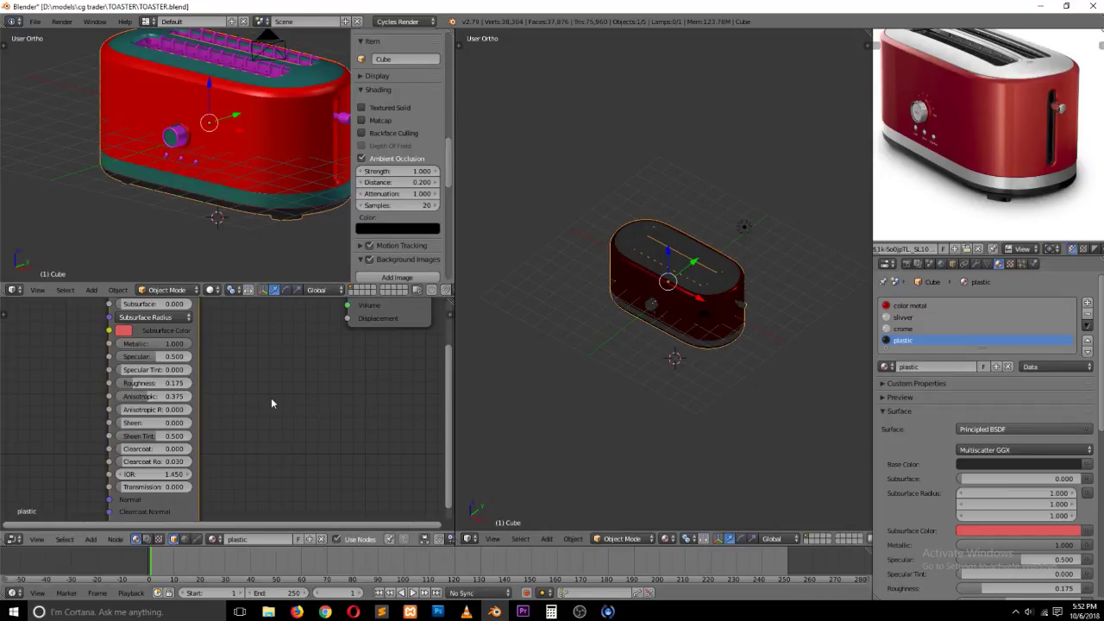
Step: Assign plastic to the face loop around the inside of the lever slot, return to Object Mode and save over TOASTER.blend
{"action": "scroll", "coordinate": [727, 377], "scroll_direction": "up", "scroll_amount": 3}
{"action": "middle_click_drag", "start_coordinate": [727, 377], "coordinate": [703, 261]}
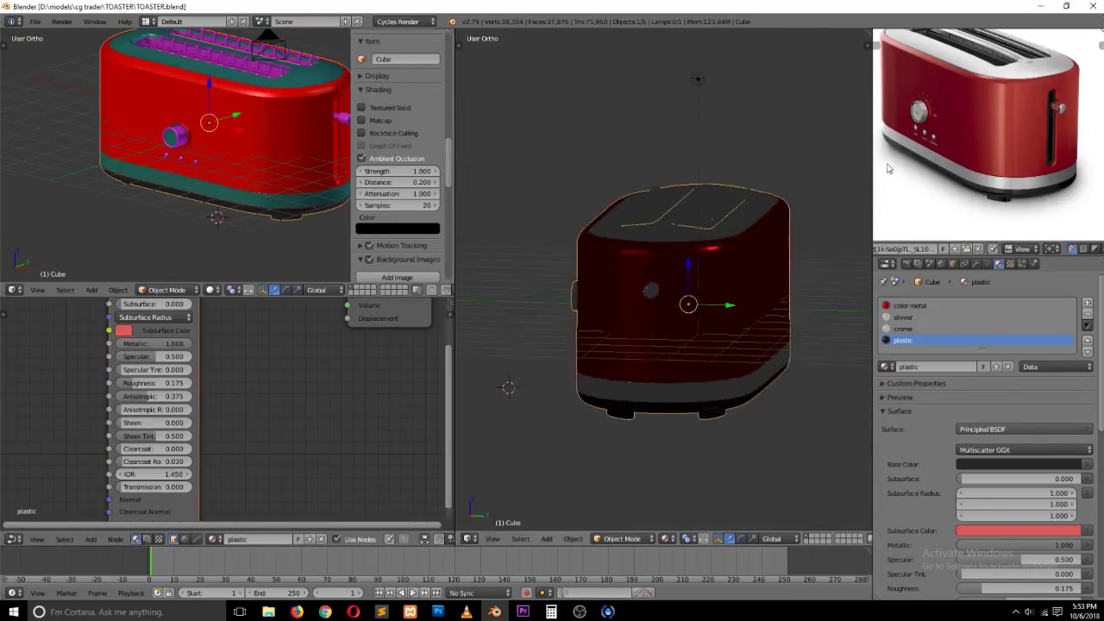
{"action": "scroll", "coordinate": [1034, 124], "scroll_direction": "up", "scroll_amount": 5}
{"action": "scroll", "coordinate": [1027, 125], "scroll_direction": "down", "scroll_amount": 5}
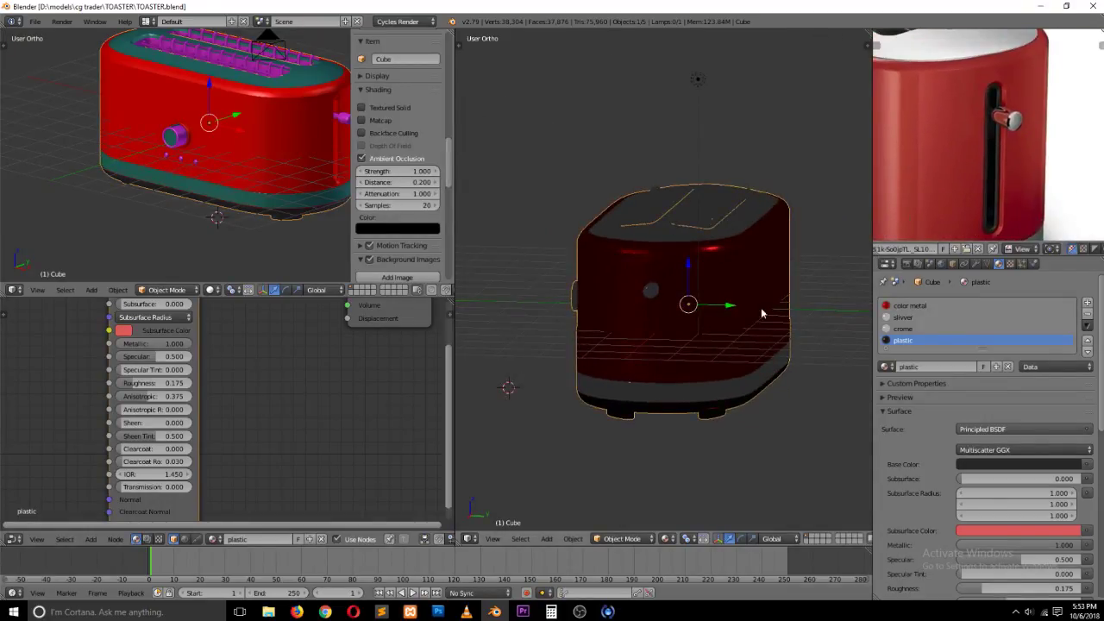
{"action": "key", "text": "Tab"}
{"action": "scroll", "coordinate": [612, 341], "scroll_direction": "up", "scroll_amount": 6}
{"action": "middle_click_drag", "start_coordinate": [279, 151], "coordinate": [212, 159]}
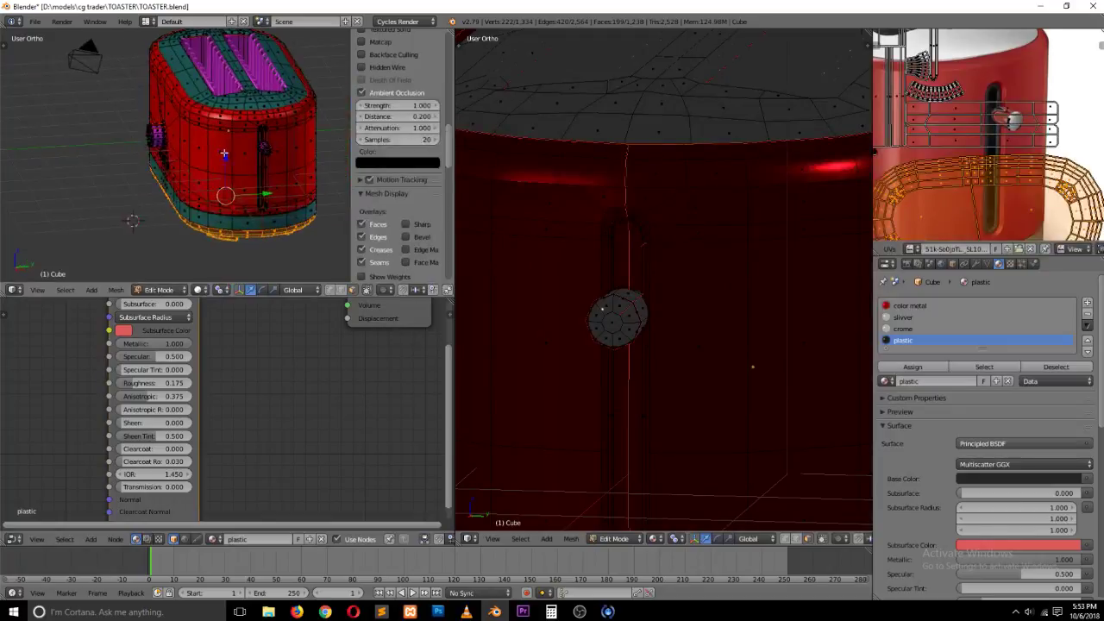
{"action": "scroll", "coordinate": [219, 157], "scroll_direction": "up", "scroll_amount": 6}
{"action": "middle_click_drag", "start_coordinate": [341, 148], "coordinate": [269, 156], "text": "shift"}
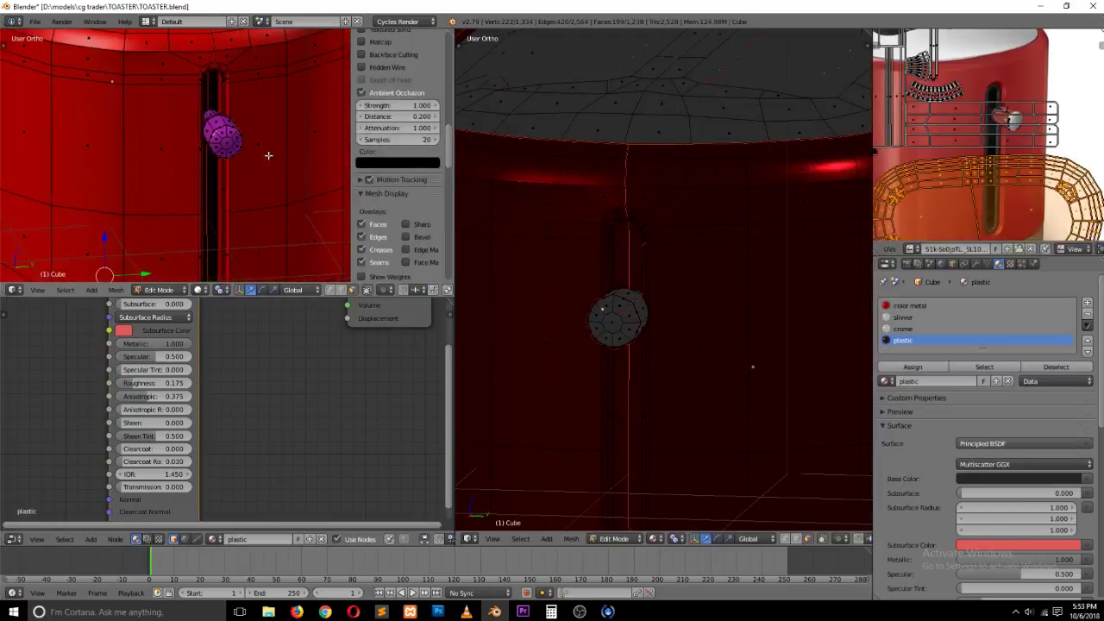
{"action": "right_click", "coordinate": [223, 83]}
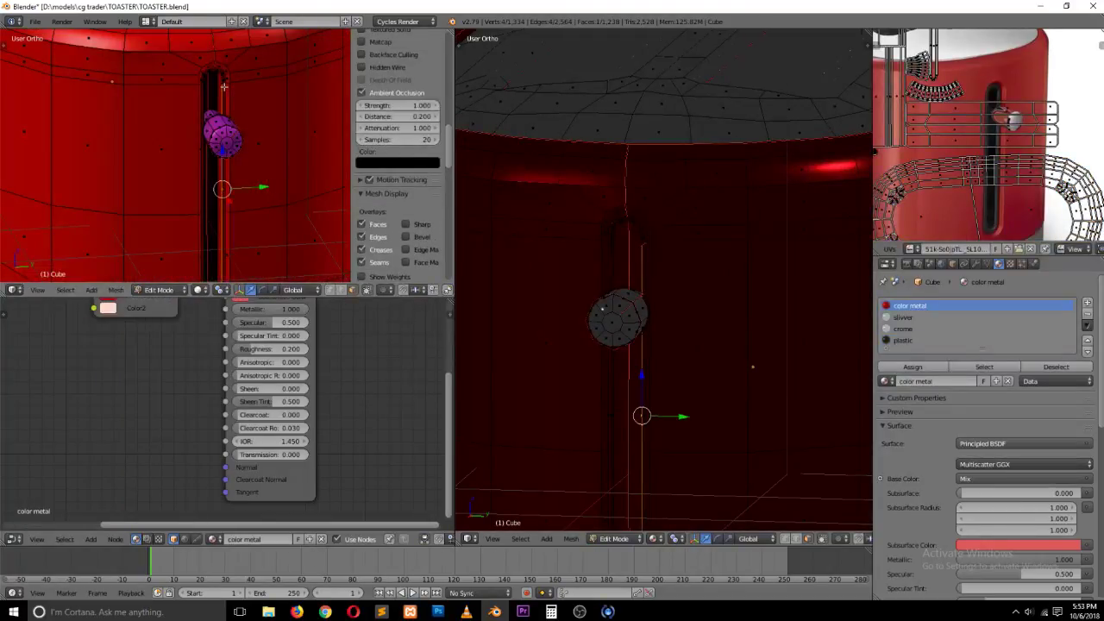
{"action": "right_click", "coordinate": [223, 85], "text": "alt"}
{"action": "left_click", "coordinate": [902, 340]}
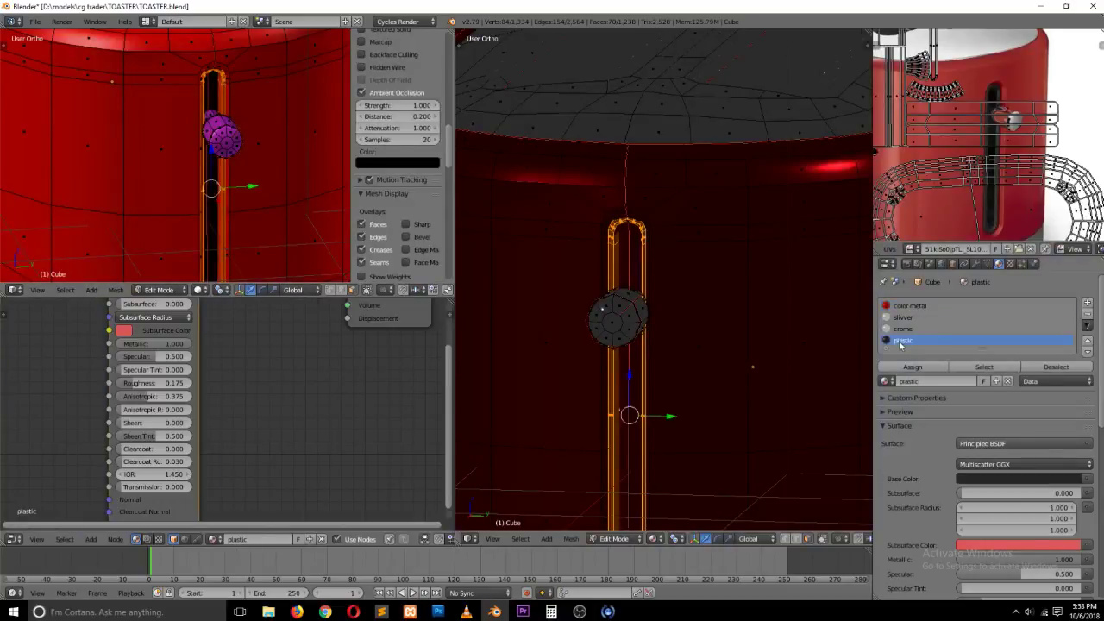
{"action": "left_click", "coordinate": [921, 369]}
{"action": "key", "text": "Tab"}
{"action": "key", "text": "KP_Decimal"}
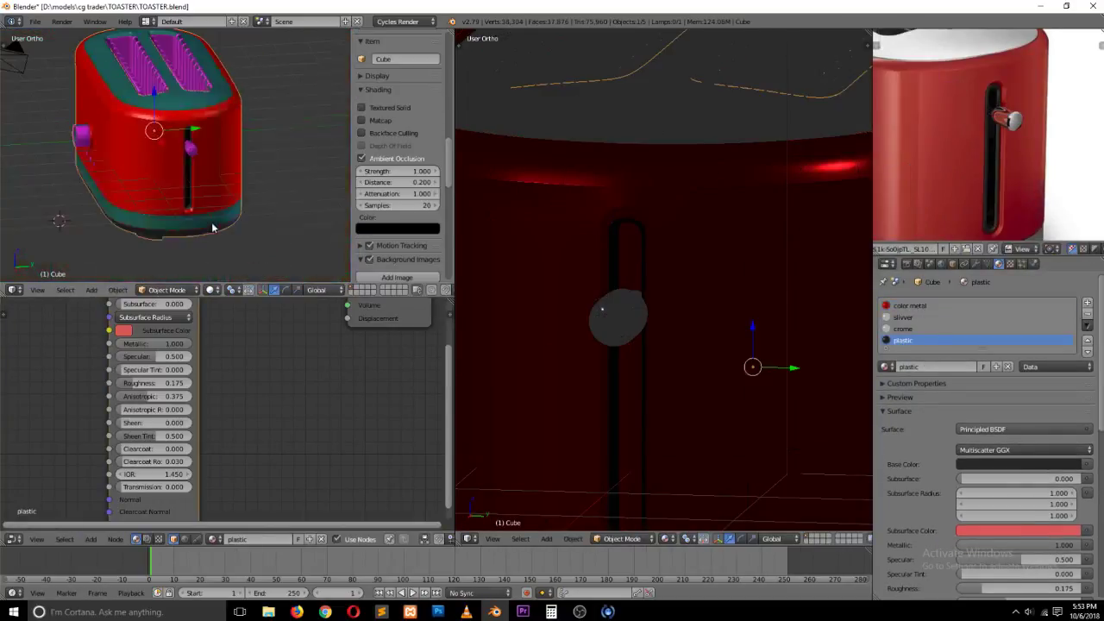
{"action": "key", "text": "ctrl+s"}
{"action": "left_click", "coordinate": [182, 187]}
Step: Compare the whole toaster with the reference photo and save over TOASTER.blend again
{"action": "middle_click_drag", "start_coordinate": [193, 202], "coordinate": [262, 211]}
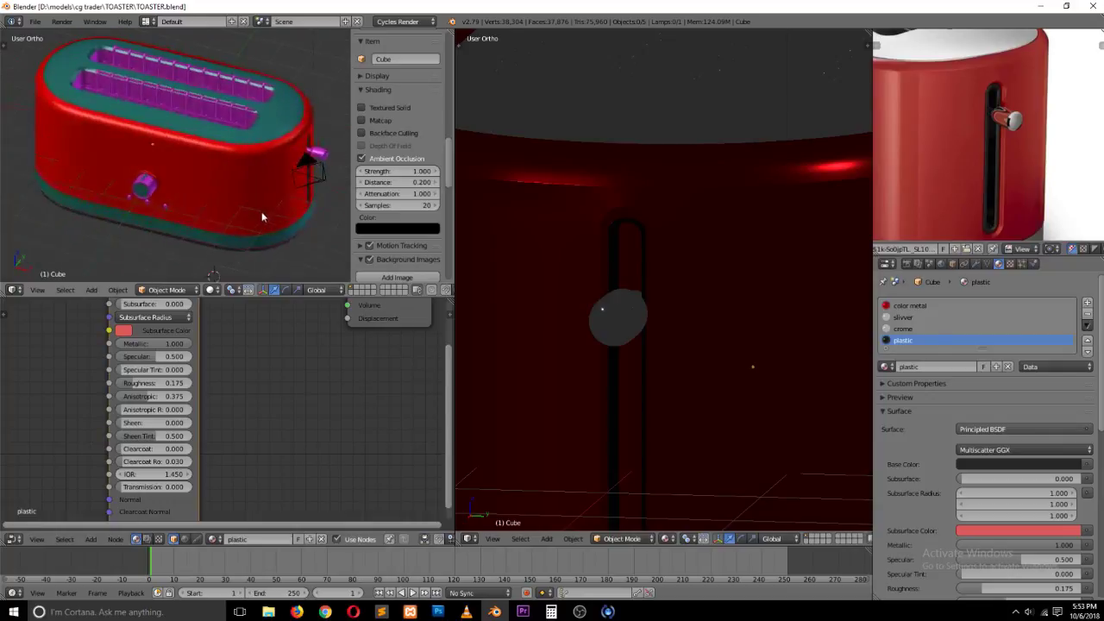
{"action": "scroll", "coordinate": [259, 207], "scroll_direction": "down", "scroll_amount": 4}
{"action": "scroll", "coordinate": [1011, 190], "scroll_direction": "down", "scroll_amount": 3}
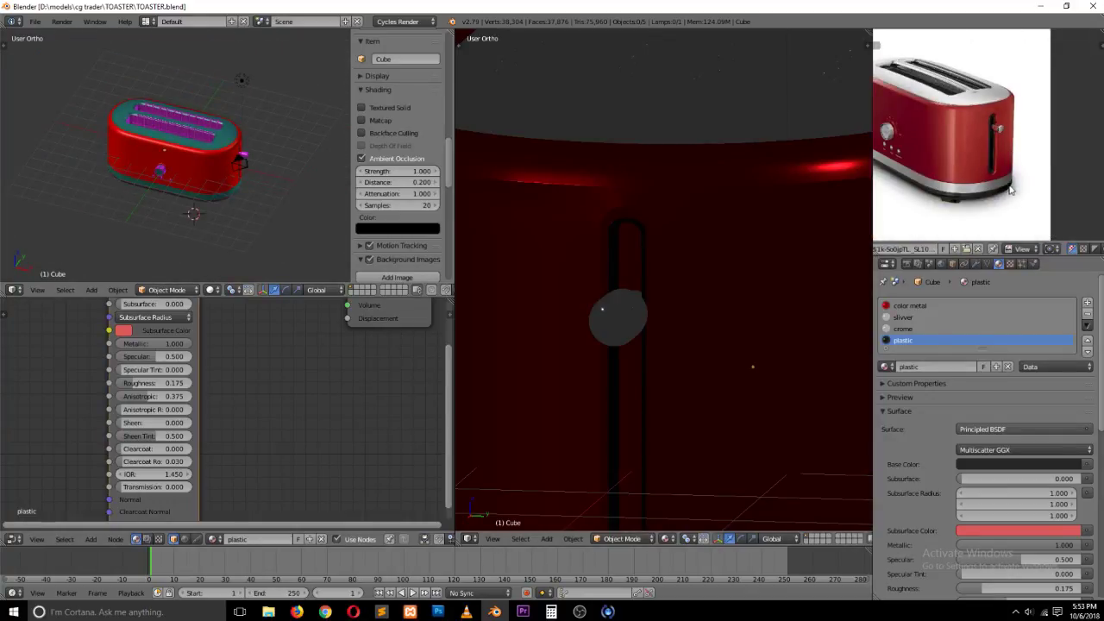
{"action": "key", "text": "ctrl+s"}
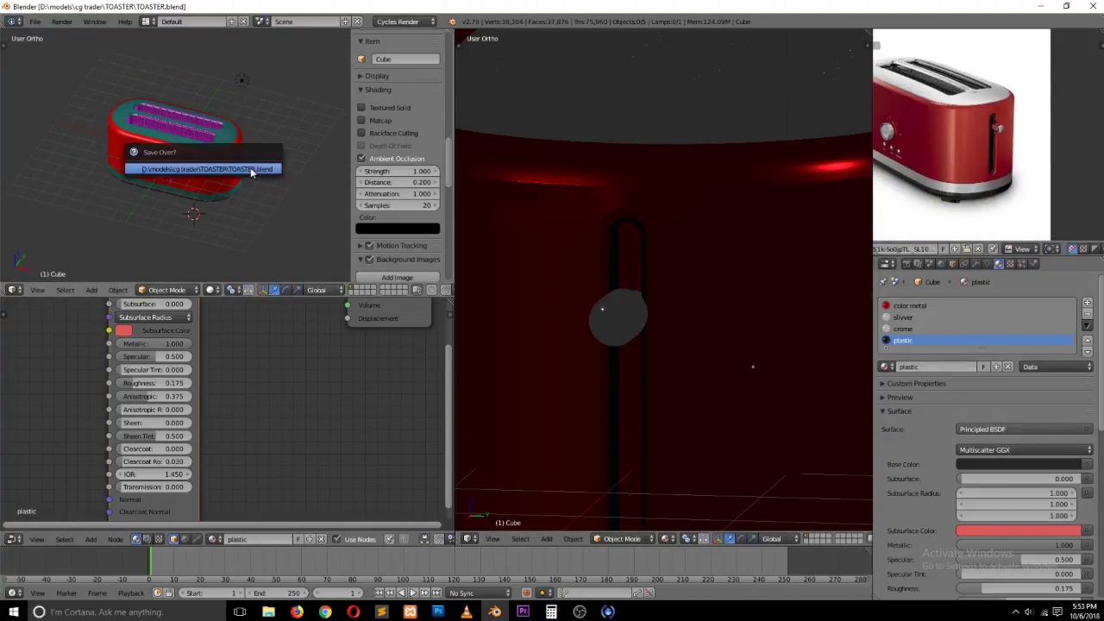
{"action": "left_click", "coordinate": [253, 170]}
{"action": "middle_click_drag", "start_coordinate": [251, 168], "coordinate": [231, 143]}
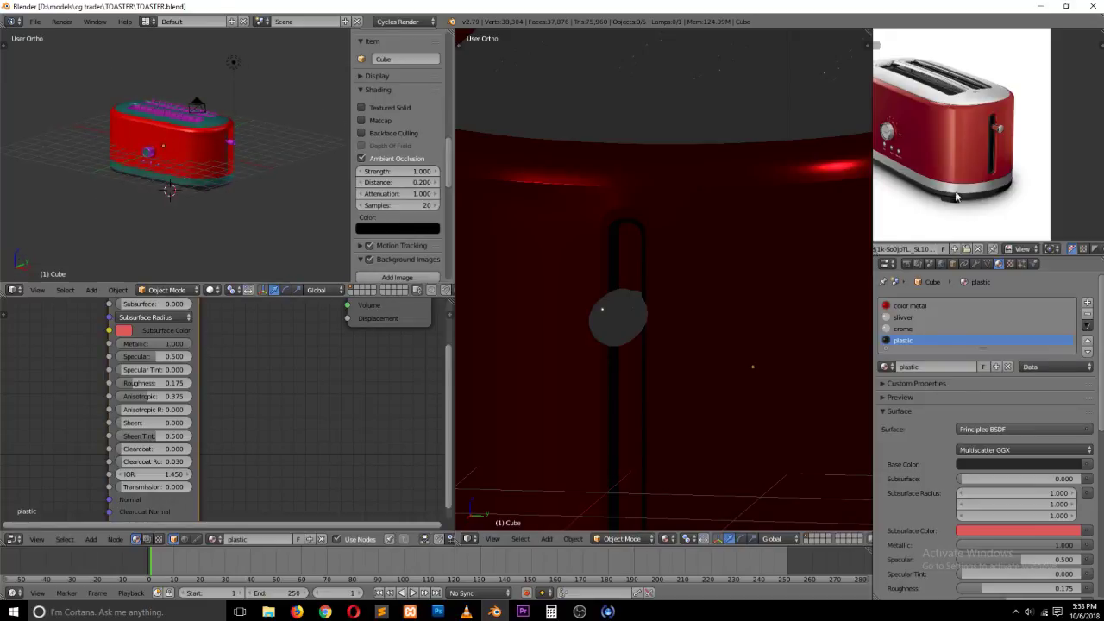
{"action": "middle_click_drag", "start_coordinate": [977, 174], "coordinate": [1029, 162]}
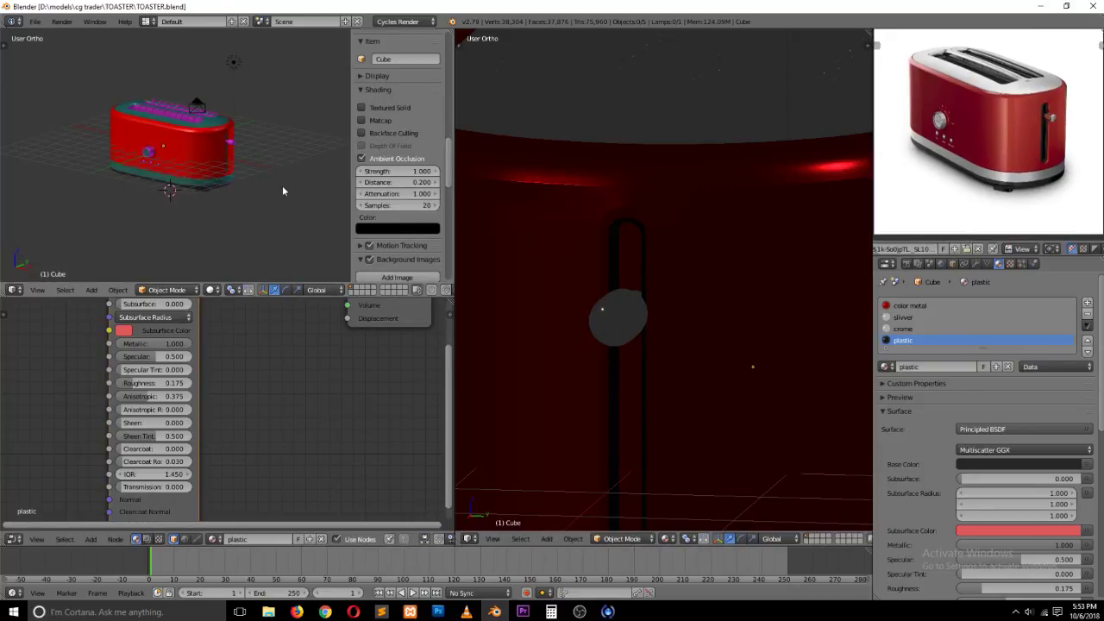
Step: Box-select all toaster parts in front wireframe view and raise them straight up above the reference image's toaster
{"action": "key", "text": "KP_1"}
{"action": "key", "text": "z"}
{"action": "key", "text": "b"}
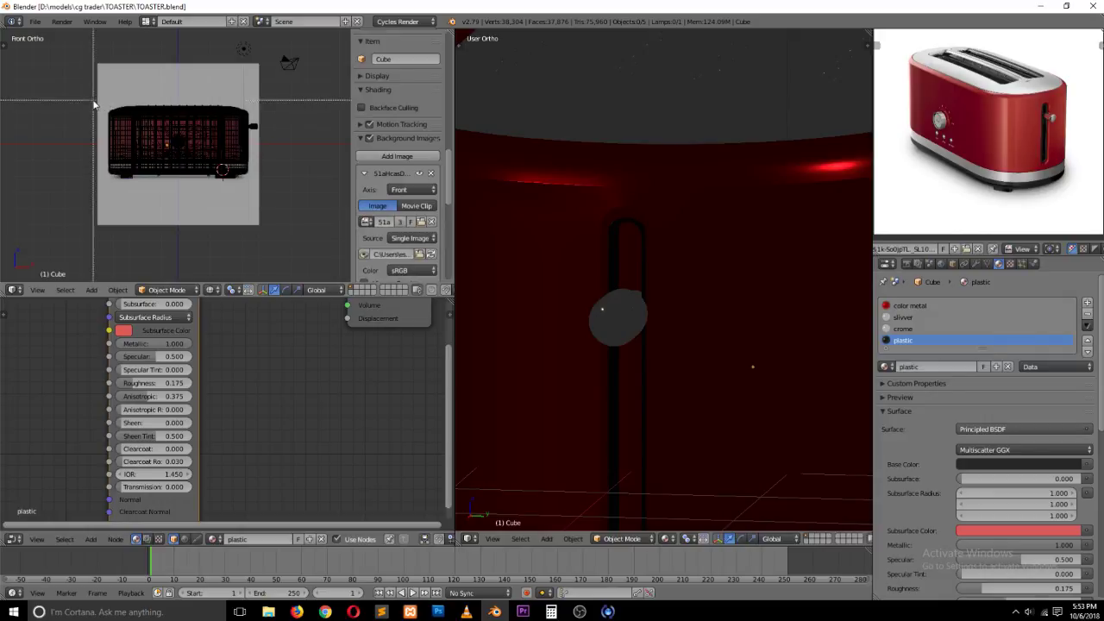
{"action": "left_click_drag", "start_coordinate": [100, 102], "coordinate": [301, 214]}
{"action": "left_click_drag", "start_coordinate": [195, 85], "coordinate": [205, 45]}
{"action": "key", "text": "z"}
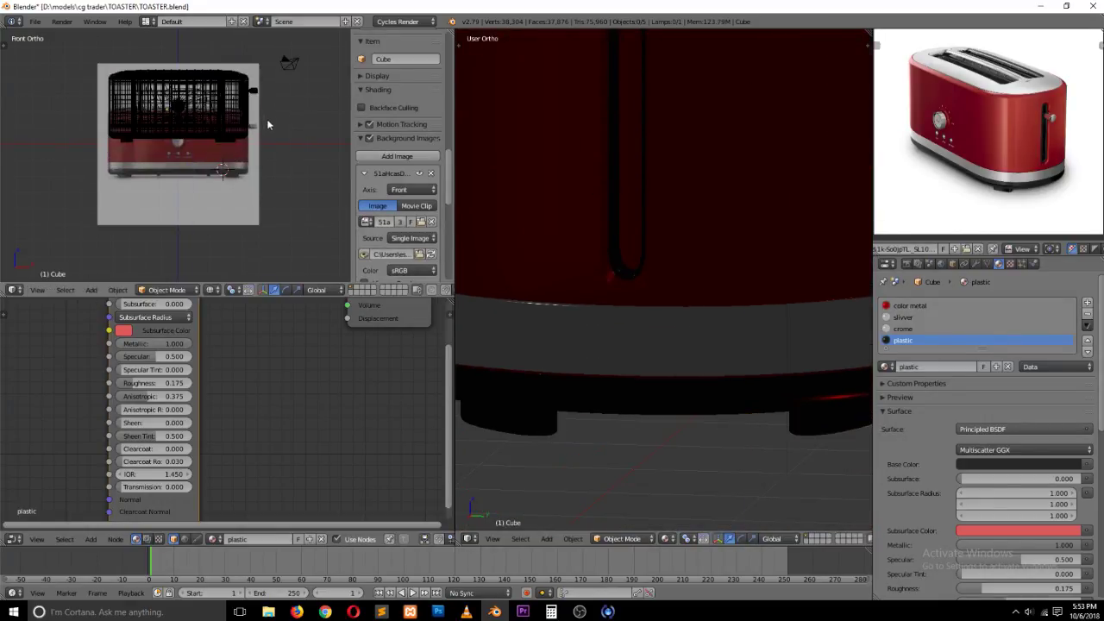
Step: Delete the lamp from the scene
{"action": "scroll", "coordinate": [202, 50], "scroll_direction": "down", "scroll_amount": 2}
{"action": "right_click", "coordinate": [222, 56]}
{"action": "key", "text": "x"}
{"action": "left_click", "coordinate": [261, 107]}
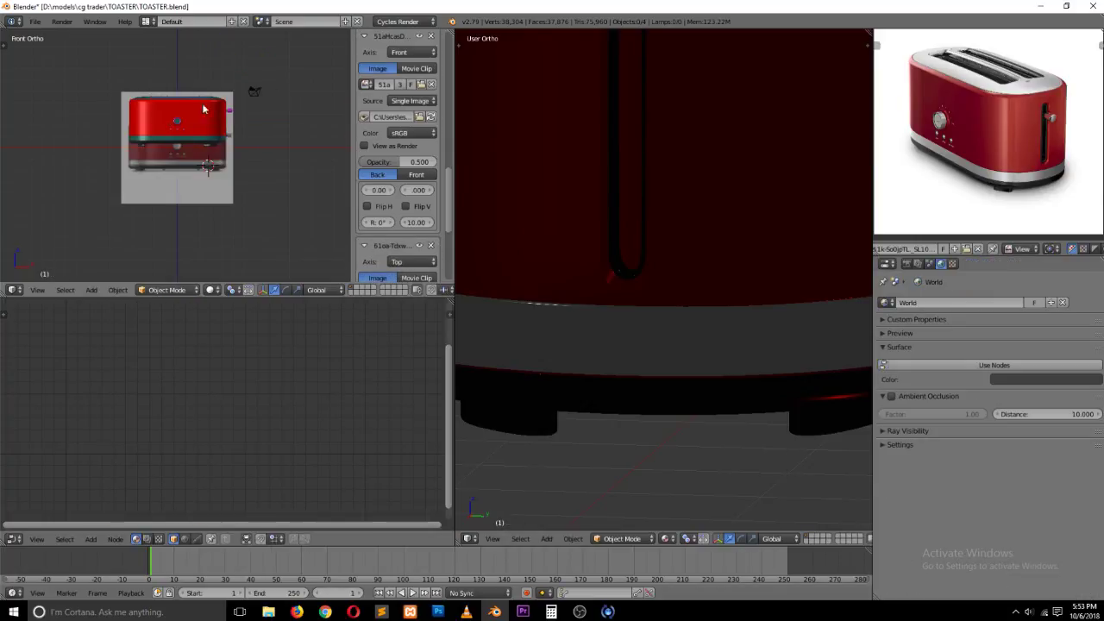
Step: Box-select the toaster's parts in wireframe and try scaling them down
{"action": "key", "text": "a"}
{"action": "key", "text": "a"}
{"action": "key", "text": "a"}
{"action": "key", "text": "a"}
{"action": "key", "text": "z"}
{"action": "key", "text": "b"}
{"action": "left_click_drag", "start_coordinate": [94, 96], "coordinate": [215, 158]}
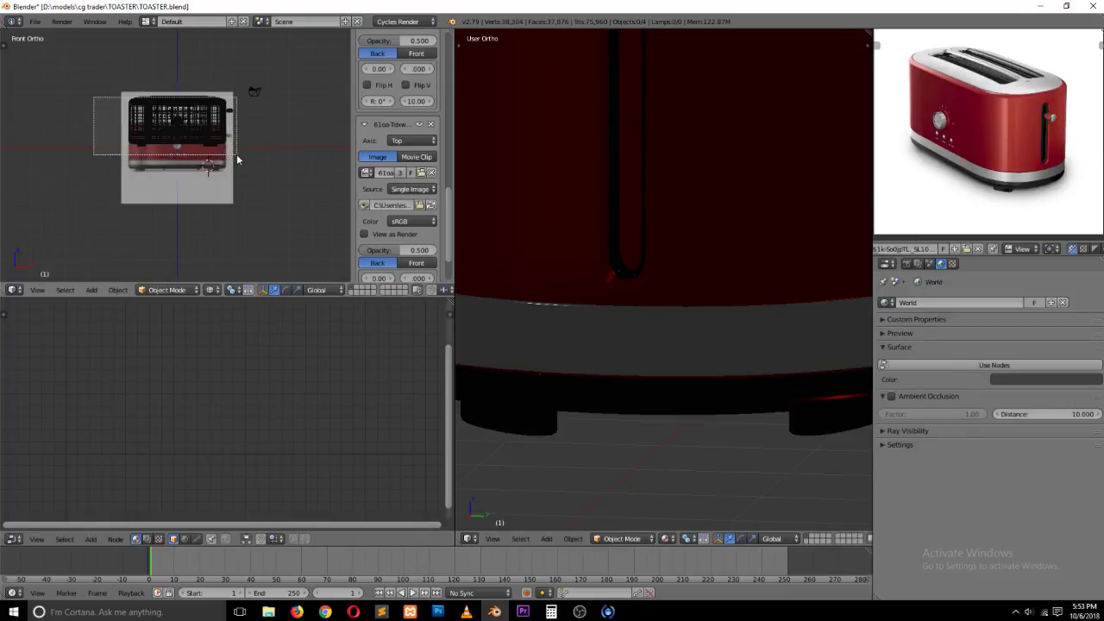
{"action": "key", "text": "s"}
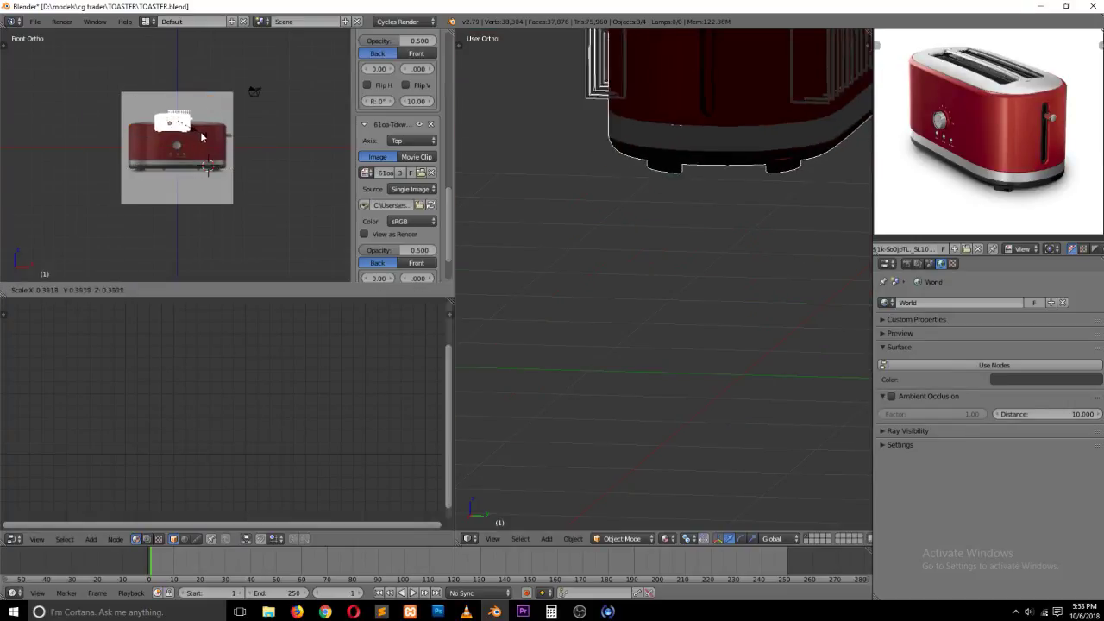
{"action": "right_click", "coordinate": [227, 141]}
{"action": "middle_click_drag", "start_coordinate": [226, 138], "coordinate": [233, 116]}
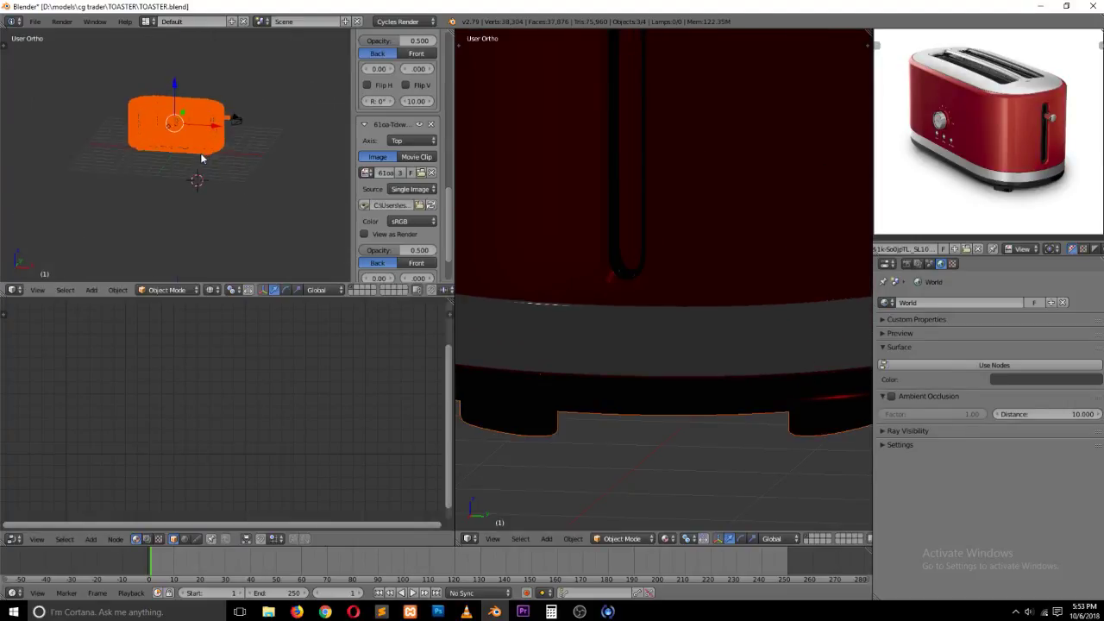
Step: Return to solid shading, set the pivot point to Median Point and scale the toaster down to about a third
{"action": "key", "text": "z"}
{"action": "left_click", "coordinate": [231, 291]}
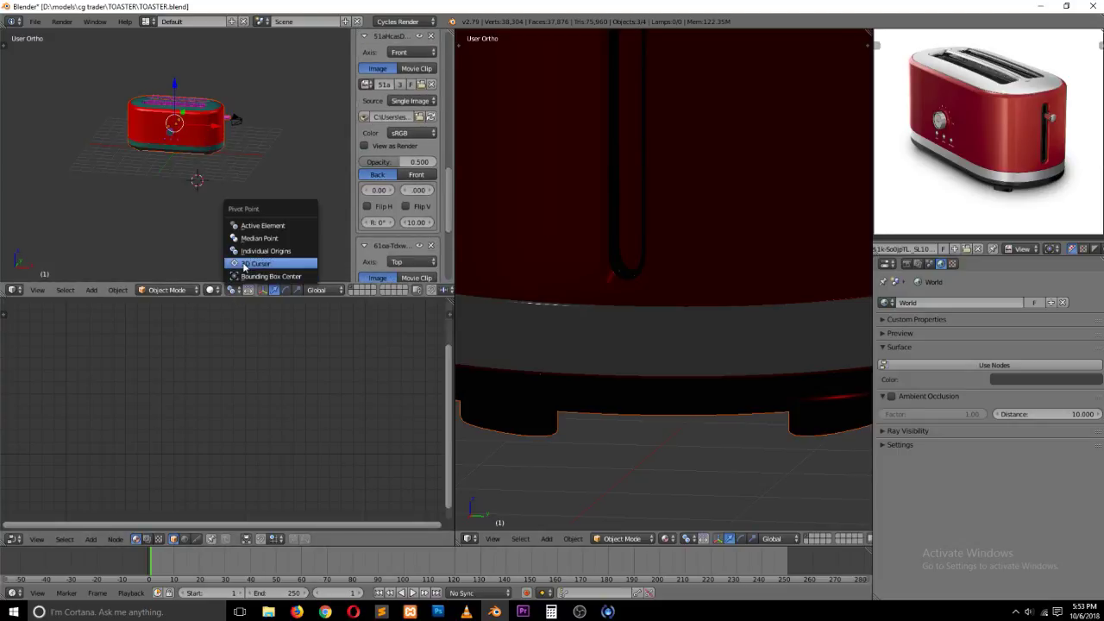
{"action": "left_click", "coordinate": [254, 246]}
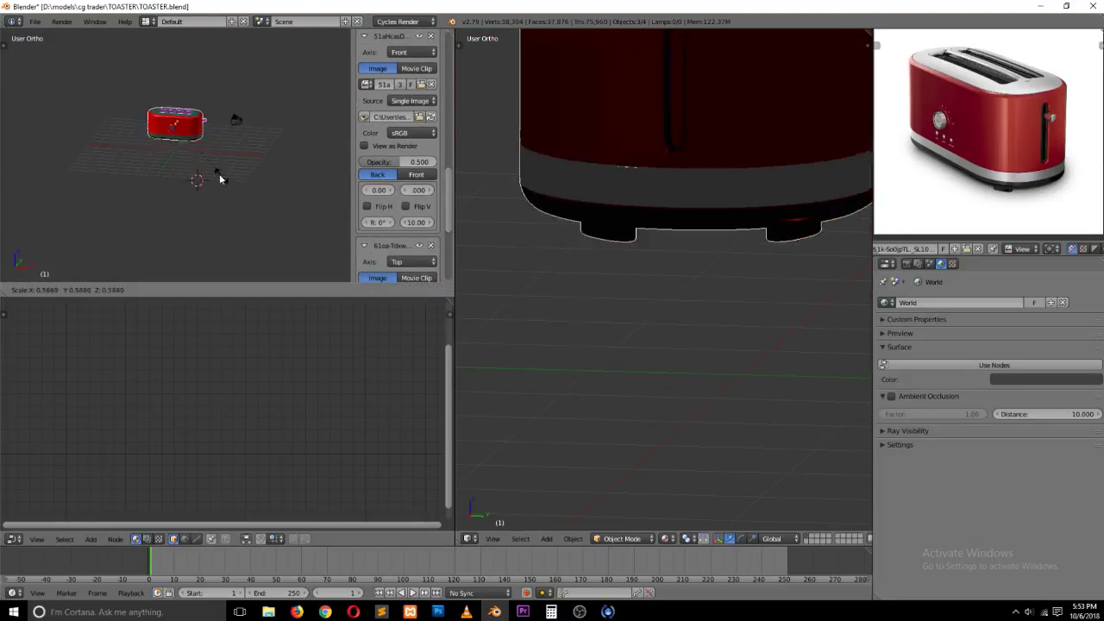
{"action": "key", "text": "KP_1"}
{"action": "scroll", "coordinate": [179, 176], "scroll_direction": "up", "scroll_amount": 3}
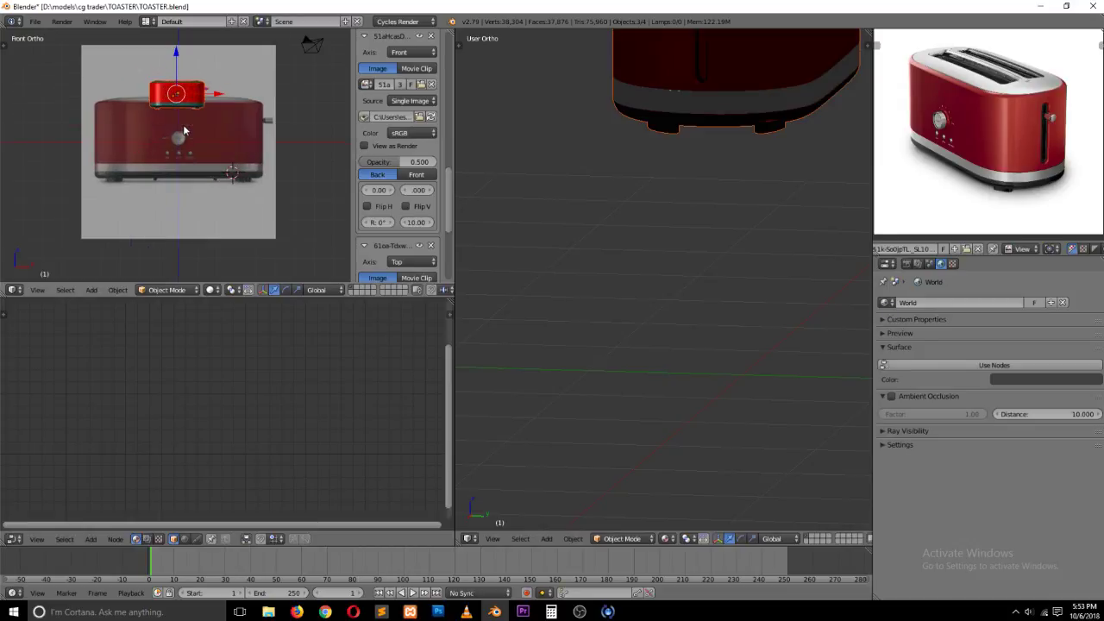
Step: Scale the toaster down further, move it along Z so its feet rest at ground level, and deselect everything
{"action": "left_click_drag", "start_coordinate": [175, 72], "coordinate": [175, 103]}
{"action": "key", "text": "s"}
{"action": "left_click", "coordinate": [239, 123]}
{"action": "key", "text": "g"}
{"action": "key", "text": "z"}
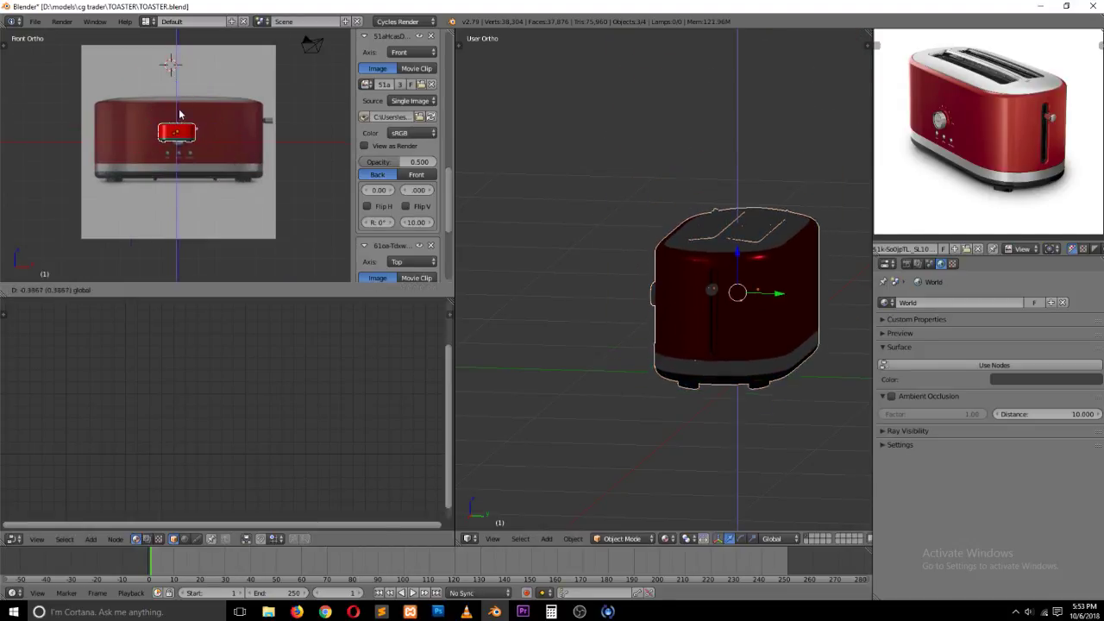
{"action": "left_click", "coordinate": [180, 113]}
{"action": "key", "text": "a"}
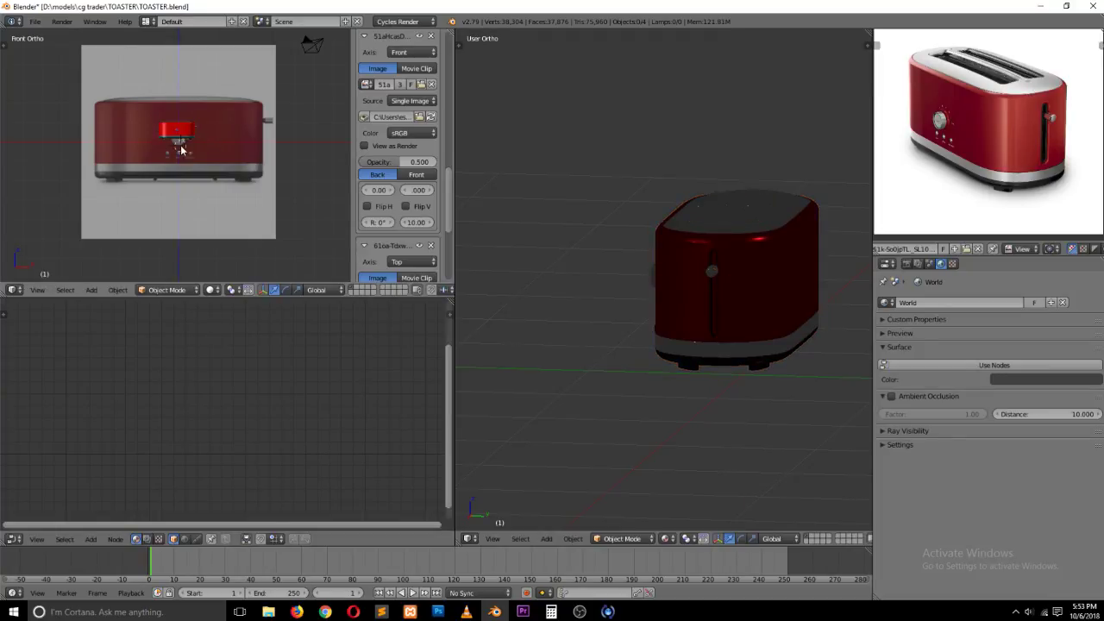
Step: Add a plane, scale it up into a large floor, and move it so it extends behind the toaster
{"action": "key", "text": "shift+a"}
{"action": "left_click", "coordinate": [211, 144]}
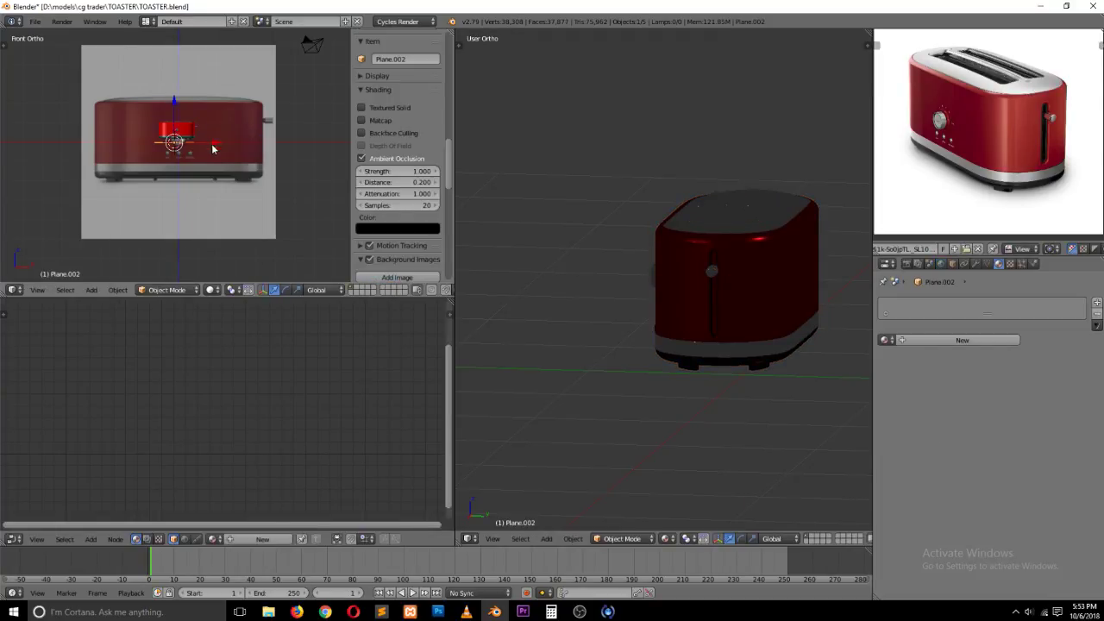
{"action": "key", "text": "s"}
{"action": "left_click", "coordinate": [103, 205]}
{"action": "middle_click_drag", "start_coordinate": [103, 205], "coordinate": [74, 247]}
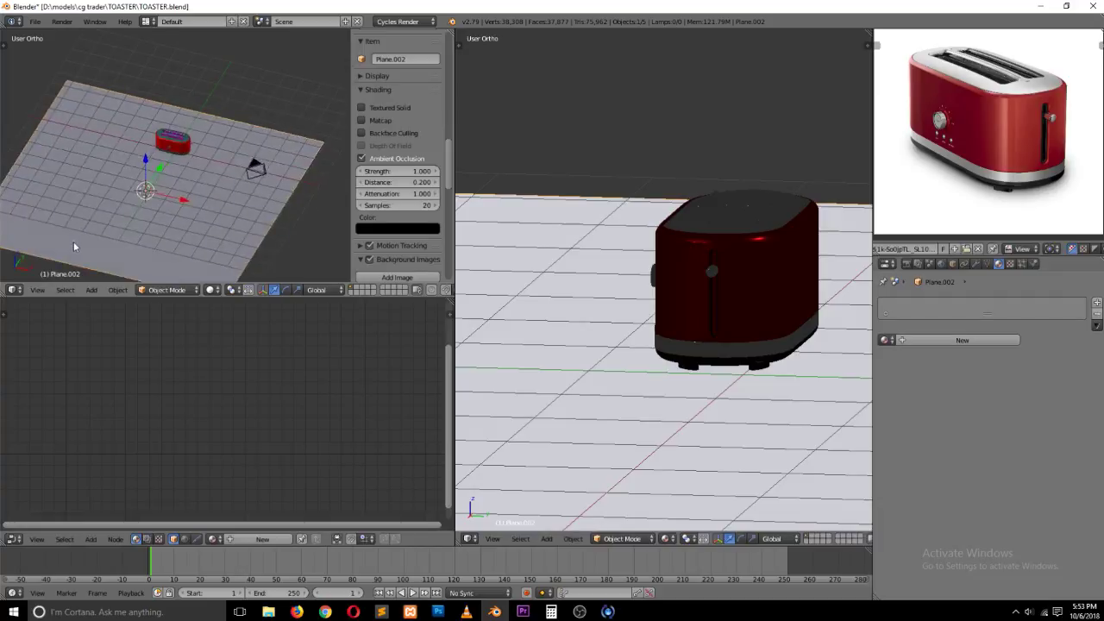
{"action": "key", "text": "g"}
{"action": "left_click", "coordinate": [253, 94]}
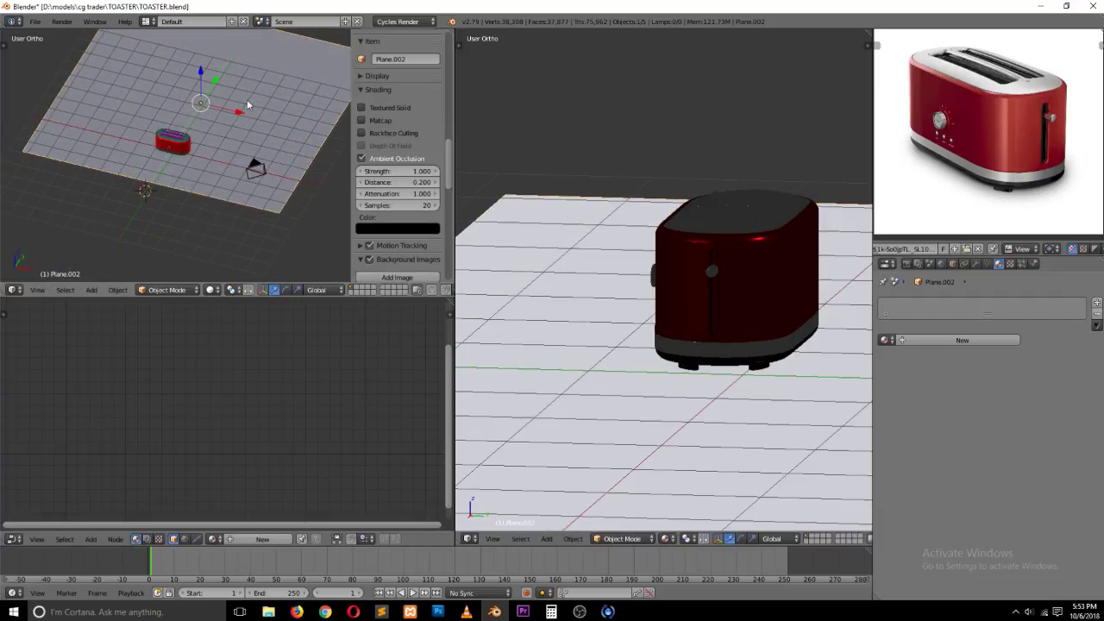
Step: Extrude the plane's back edge and adjoining side edge straight up along Z to form two backdrop walls
{"action": "scroll", "coordinate": [233, 161], "scroll_direction": "down", "scroll_amount": 3}
{"action": "scroll", "coordinate": [233, 162], "scroll_direction": "up", "scroll_amount": 4, "text": "shift"}
{"action": "key", "text": "Tab"}
{"action": "key", "text": "ctrl+Tab"}
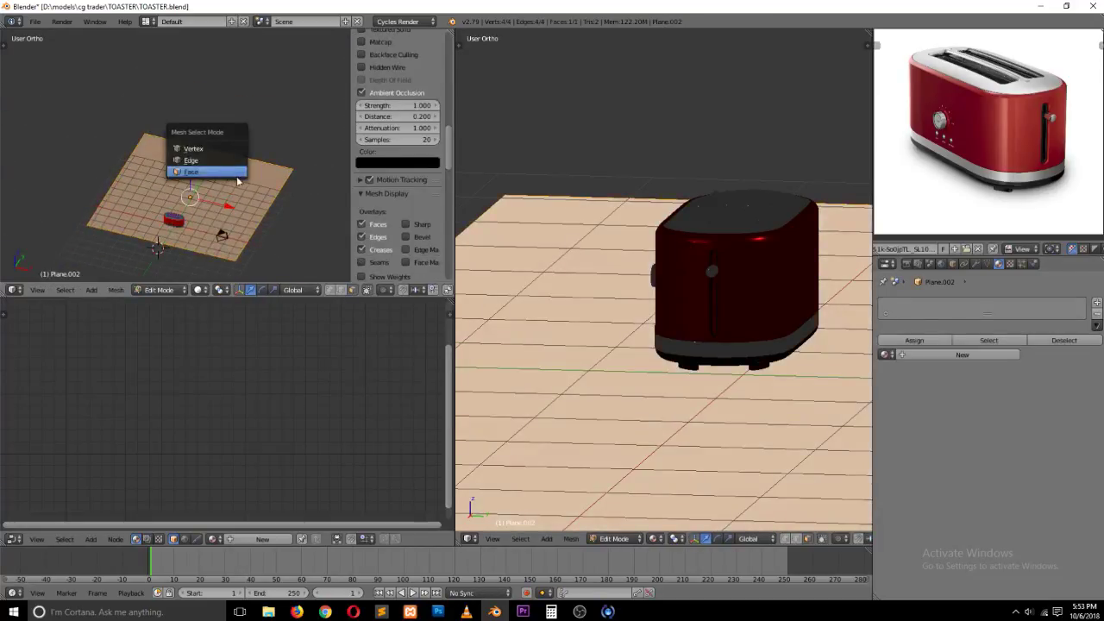
{"action": "left_click", "coordinate": [232, 162]}
{"action": "right_click", "coordinate": [231, 150]}
{"action": "left_click_drag", "start_coordinate": [235, 131], "coordinate": [206, 168]}
{"action": "right_click", "coordinate": [118, 187], "text": "shift"}
{"action": "key", "text": "e"}
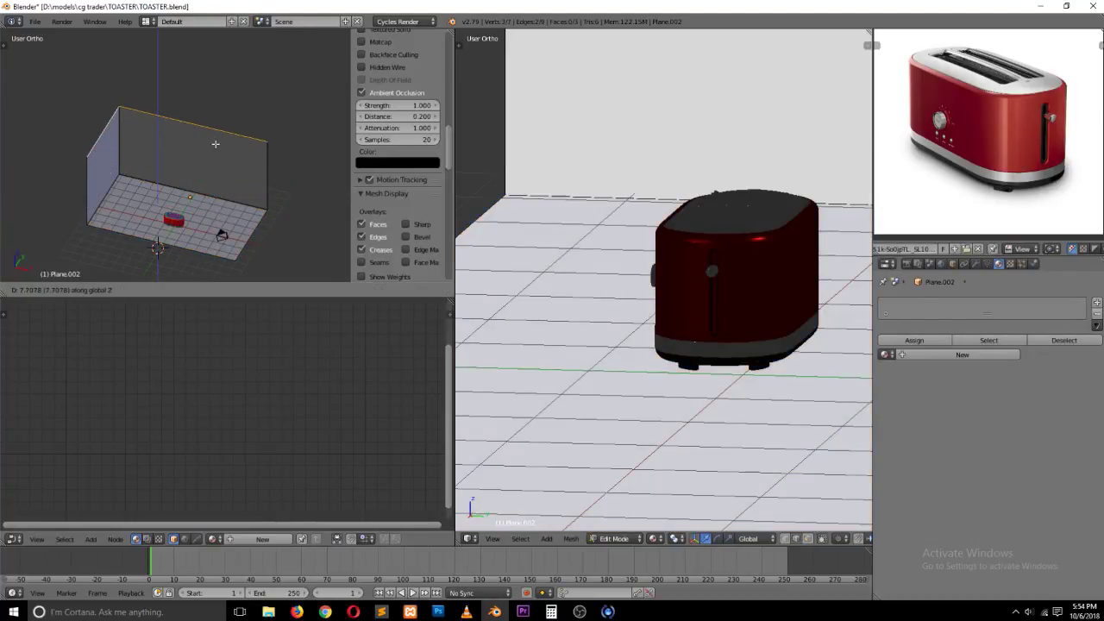
{"action": "left_click", "coordinate": [125, 149]}
Step: Bevel the three inner edges where the floor and walls meet widely with two segments, and return to Object Mode
{"action": "right_click", "coordinate": [254, 253], "text": "shift"}
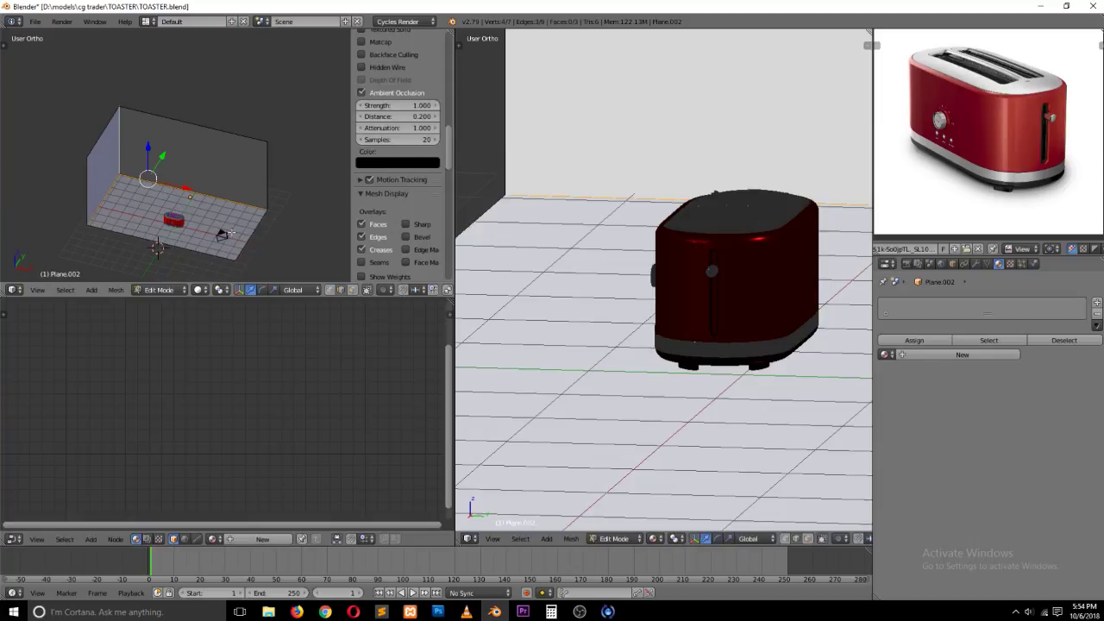
{"action": "key", "text": "w"}
{"action": "key", "text": "Escape"}
{"action": "key", "text": "ctrl+b"}
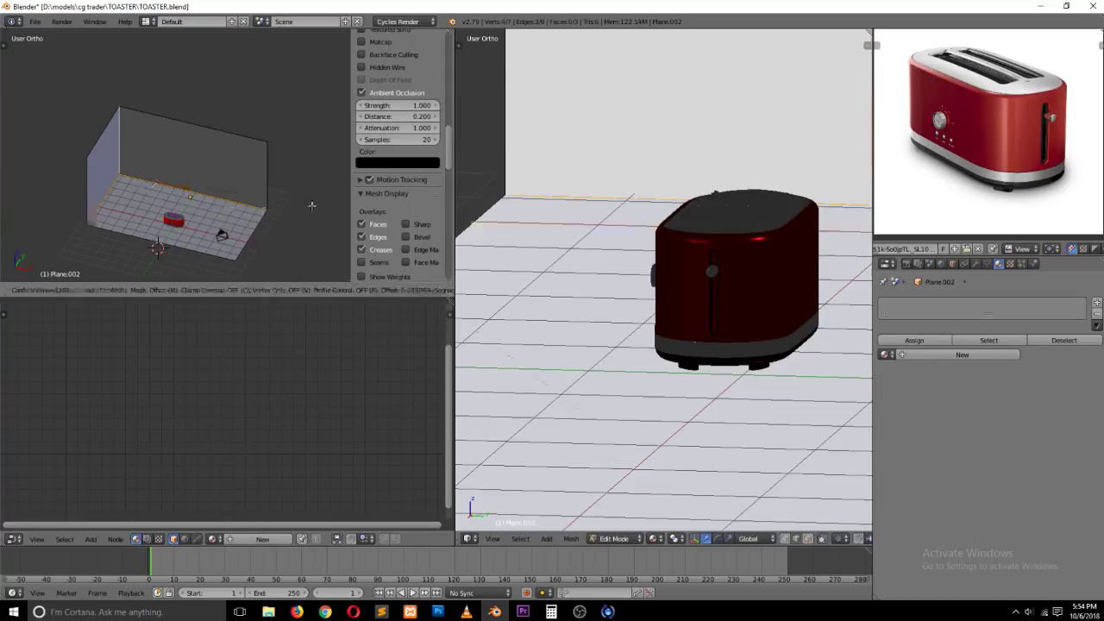
{"action": "scroll", "coordinate": [316, 208], "scroll_direction": "up", "scroll_amount": 4}
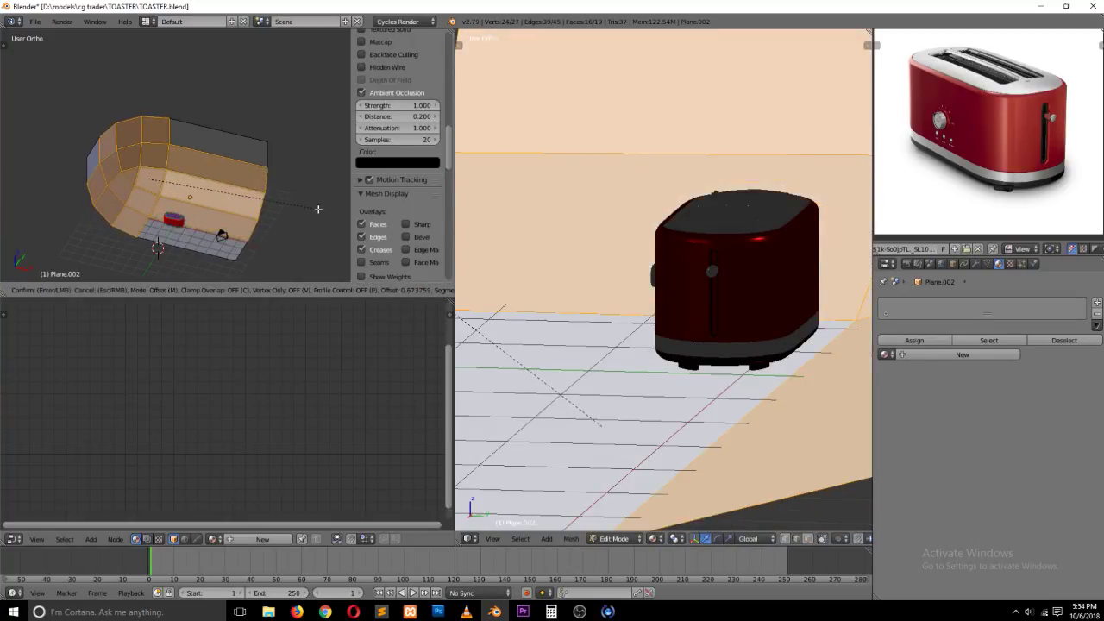
{"action": "scroll", "coordinate": [316, 209], "scroll_direction": "down", "scroll_amount": 2}
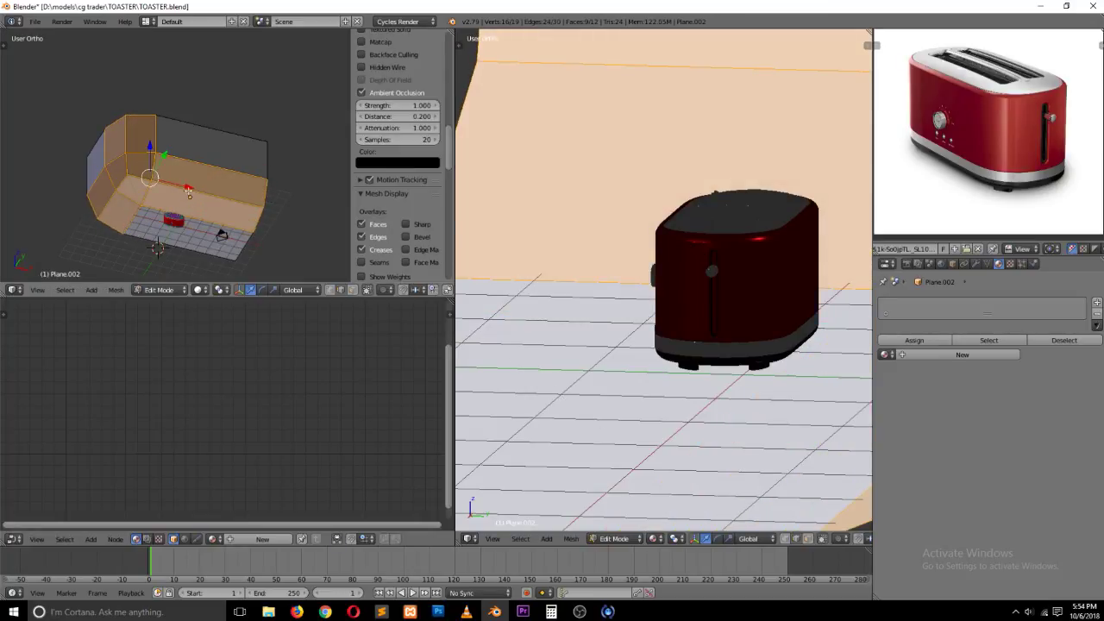
{"action": "key", "text": "Tab"}
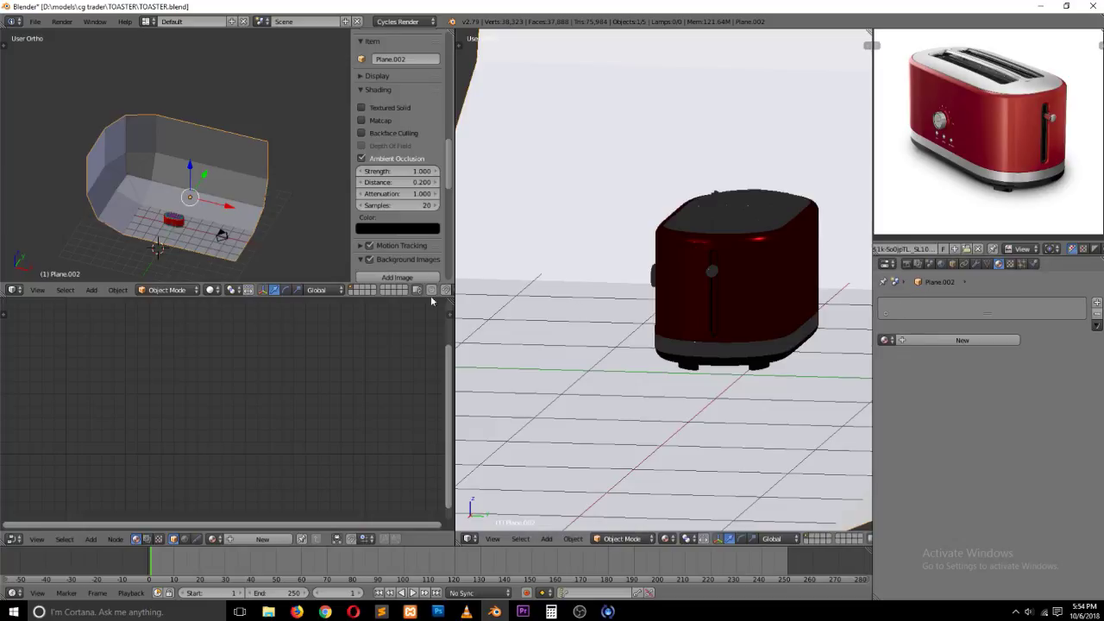
Step: Apply smooth shading to the backdrop and save the file over the existing one
{"action": "key", "text": "t"}
{"action": "scroll", "coordinate": [31, 129], "scroll_direction": "down", "scroll_amount": 3}
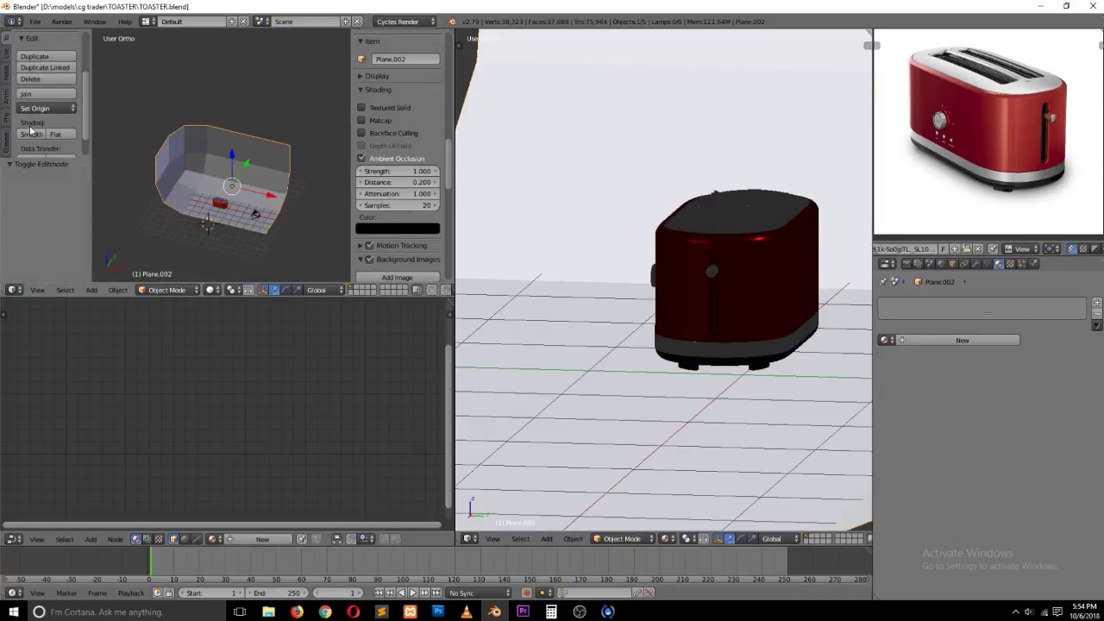
{"action": "left_click", "coordinate": [31, 133]}
{"action": "key", "text": "t"}
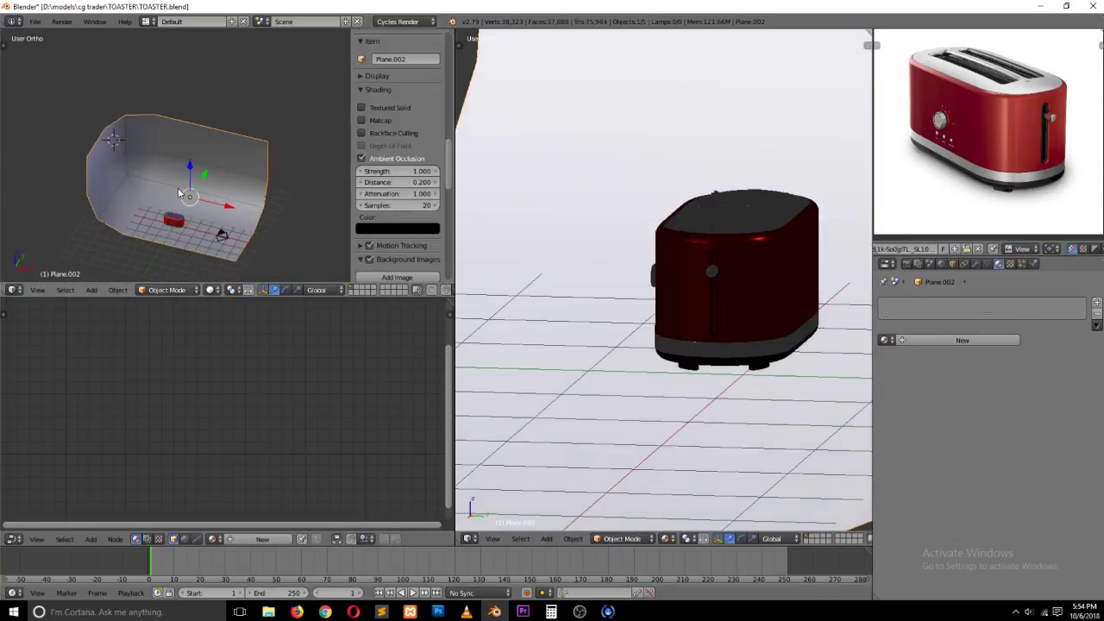
{"action": "key", "text": "a"}
{"action": "key", "text": "ctrl+s"}
{"action": "key", "text": "Return"}
Step: Add a level 2 Subdivision Surface to the backdrop and save the file again
{"action": "right_click", "coordinate": [192, 186]}
{"action": "key", "text": "ctrl+2"}
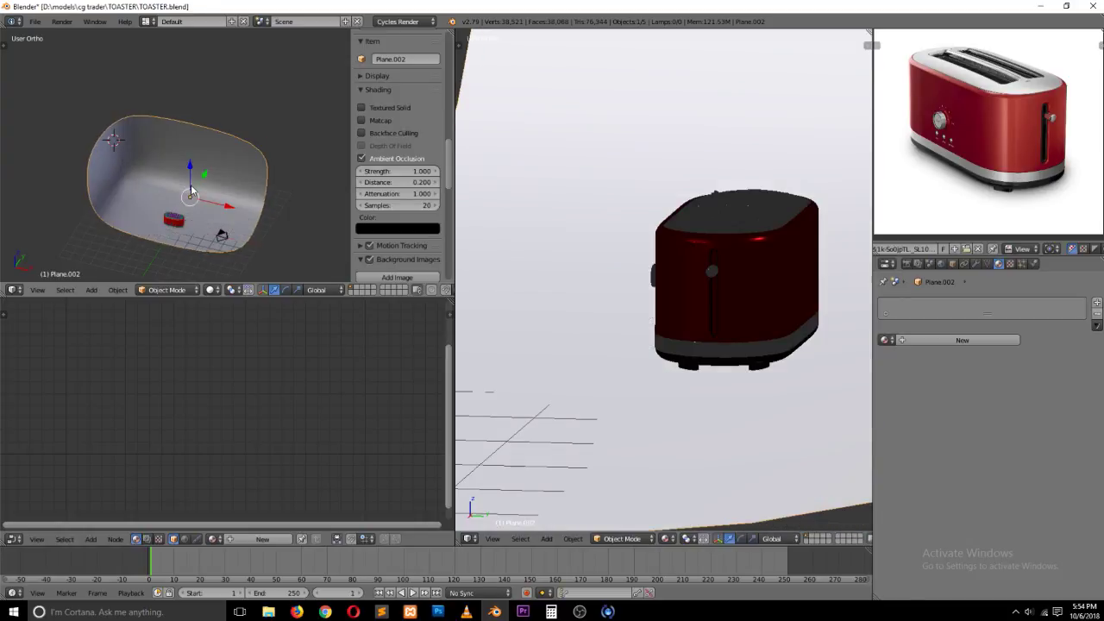
{"action": "key", "text": "a"}
{"action": "key", "text": "ctrl+s"}
{"action": "key", "text": "Return"}
Step: Select the backdrop's outer boundary edges in Edge select mode and crease them to keep its border sharp
{"action": "key", "text": "Tab"}
{"action": "key", "text": "ctrl+Tab"}
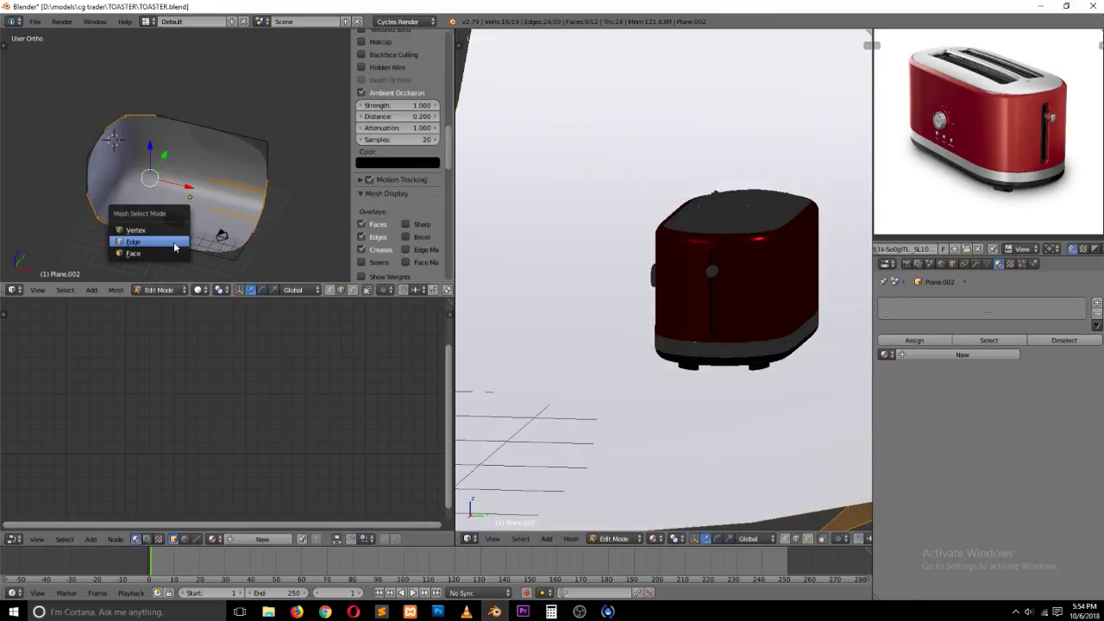
{"action": "left_click", "coordinate": [174, 248]}
{"action": "right_click", "coordinate": [88, 129], "text": "alt+shift"}
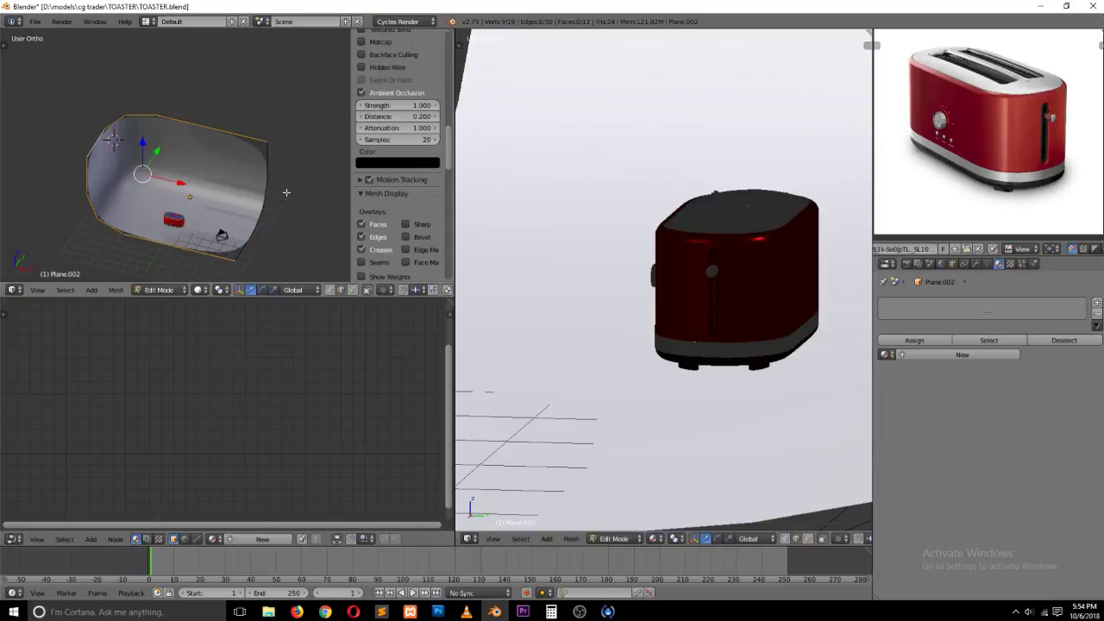
{"action": "right_click", "coordinate": [266, 191], "text": "alt+shift"}
{"action": "key", "text": "ctrl+e"}
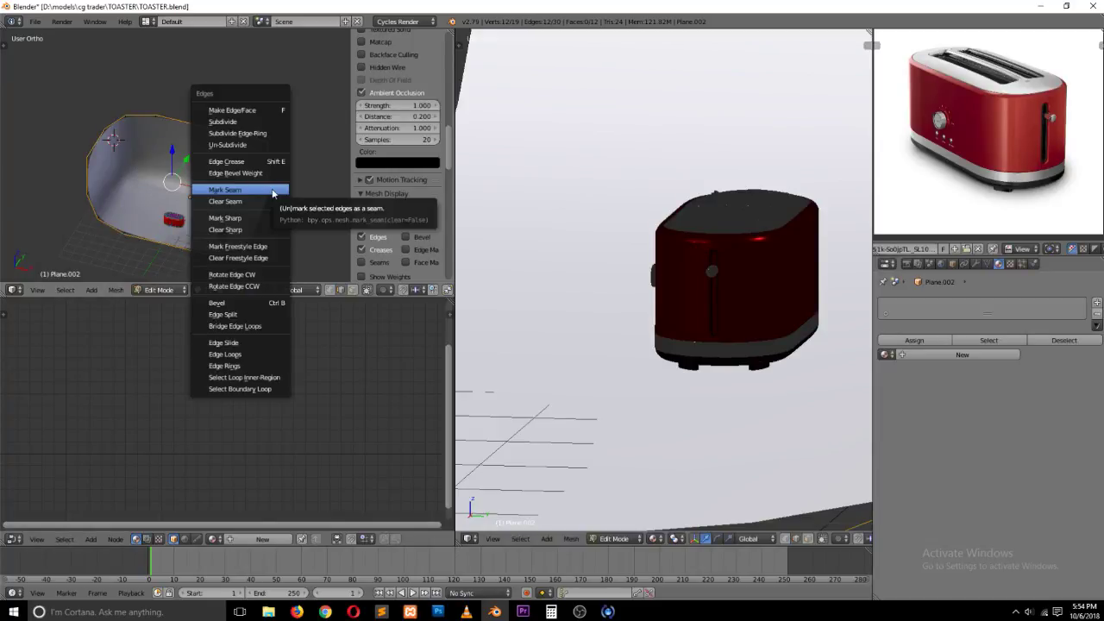
{"action": "left_click", "coordinate": [273, 193]}
{"action": "key", "text": "a"}
{"action": "key", "text": "Tab"}
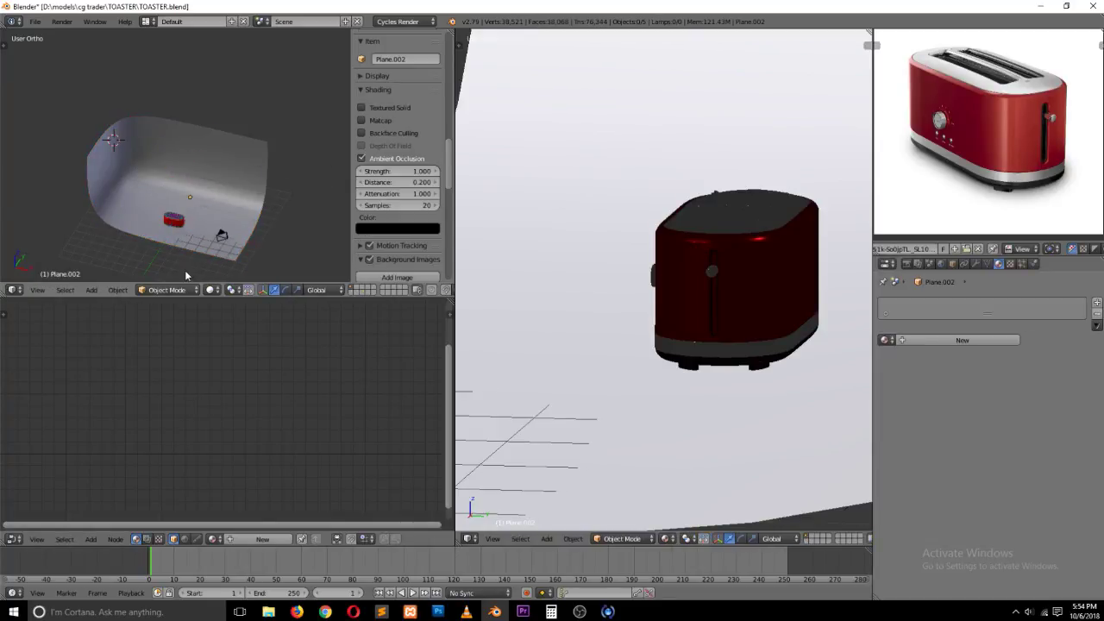
Step: Look through the camera and move it along its local Z axis closer to the toaster
{"action": "middle_click_drag", "start_coordinate": [186, 275], "coordinate": [115, 208]}
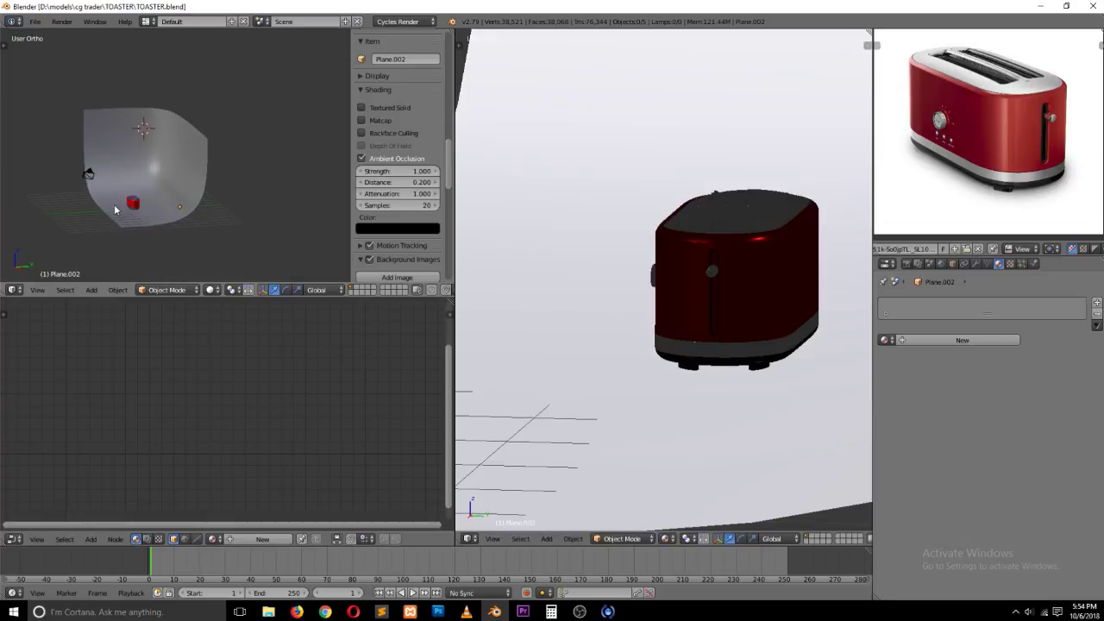
{"action": "key", "text": "KP_0"}
{"action": "right_click", "coordinate": [199, 108]}
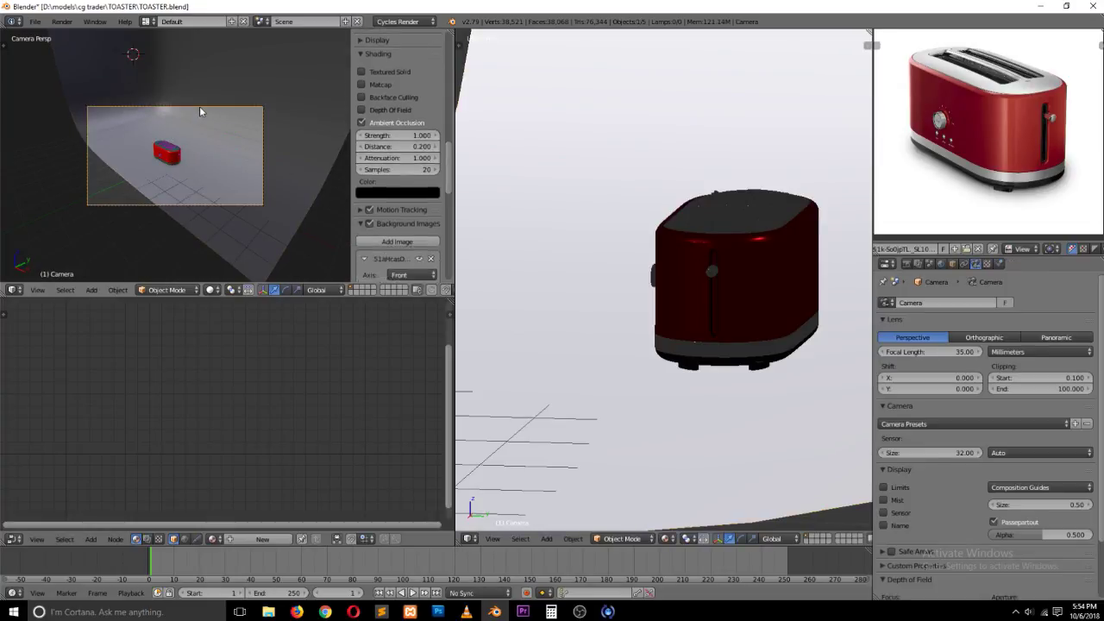
{"action": "key", "text": "g"}
{"action": "key", "text": "z"}
{"action": "key", "text": "z"}
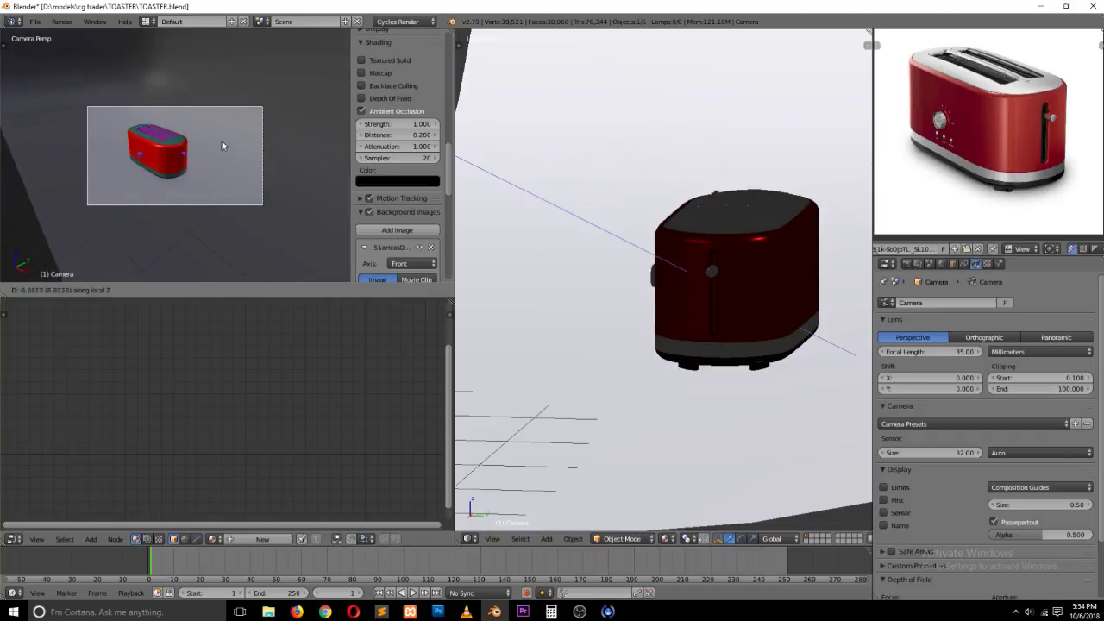
{"action": "left_click", "coordinate": [221, 141]}
Step: Give the backdrop a new Diffuse BSDF material with a pure white color
{"action": "right_click", "coordinate": [225, 142]}
{"action": "left_click", "coordinate": [943, 339]}
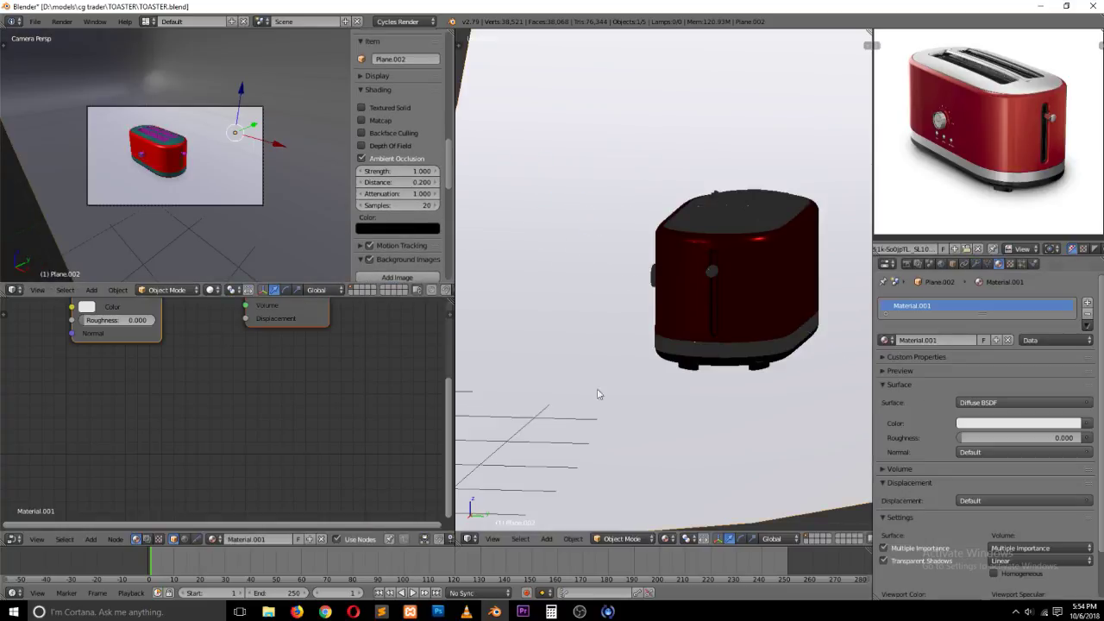
{"action": "key", "text": "Home"}
{"action": "left_click", "coordinate": [108, 381]}
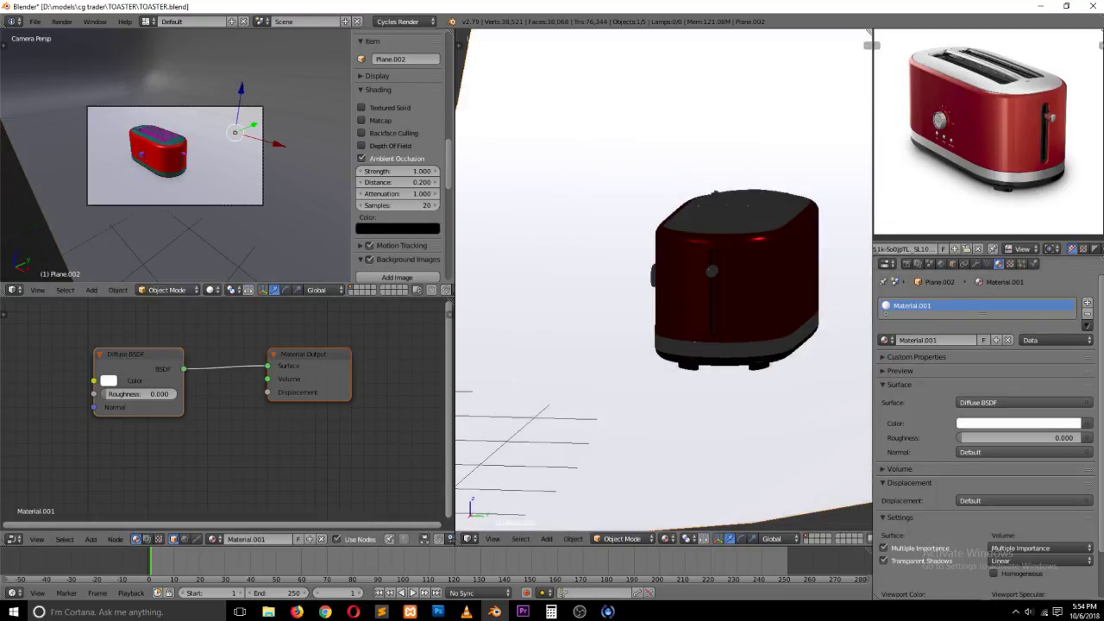
{"action": "left_click", "coordinate": [325, 612]}
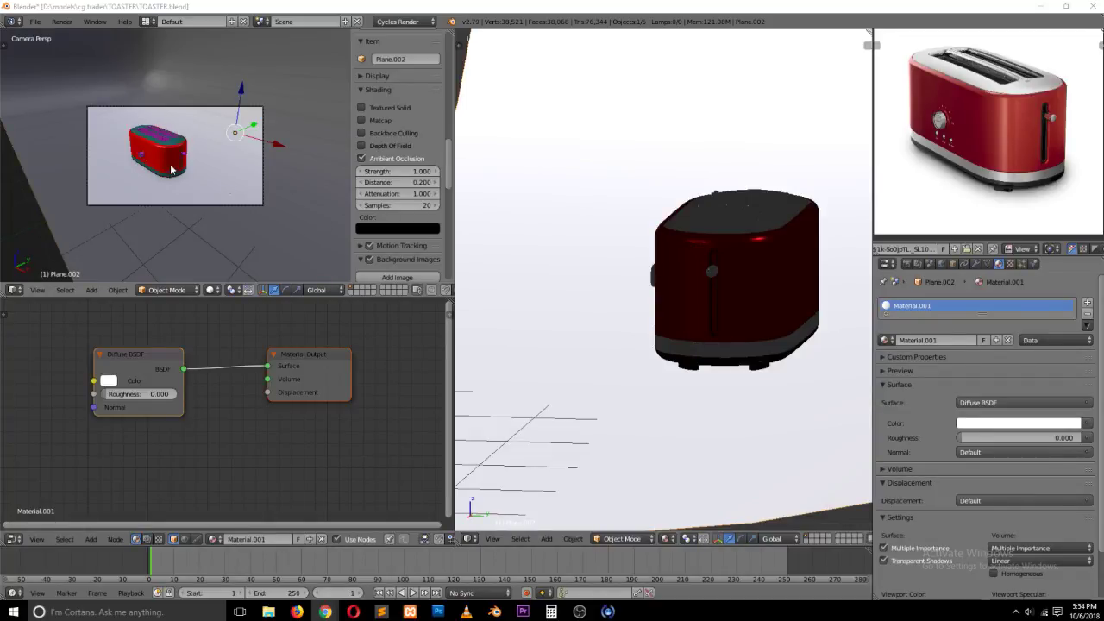
{"action": "left_click", "coordinate": [236, 164]}
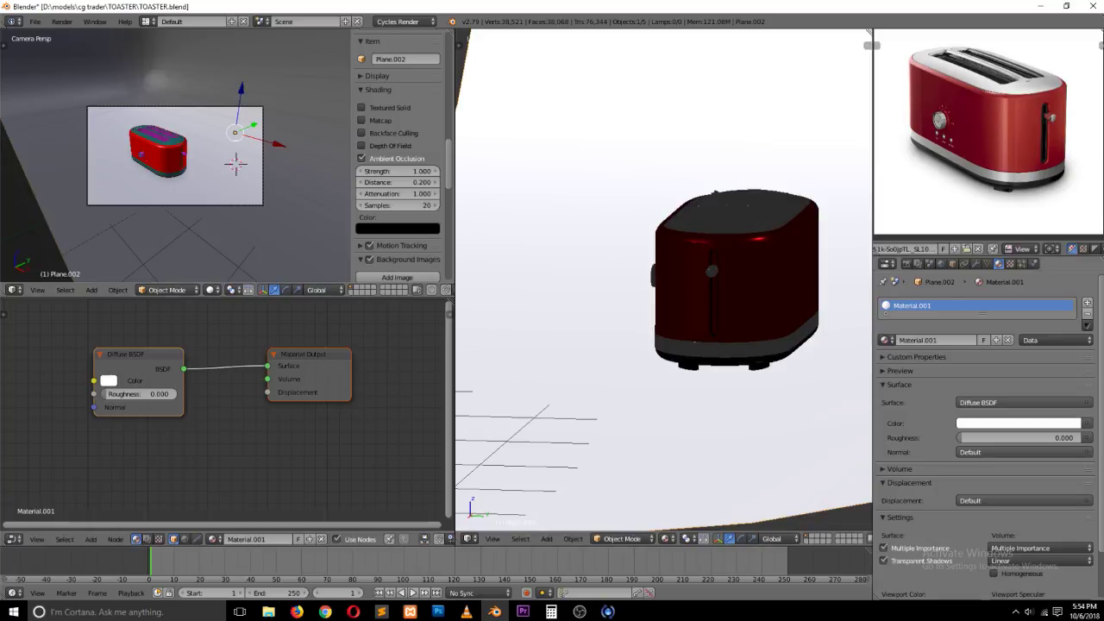
{"action": "left_click", "coordinate": [907, 264]}
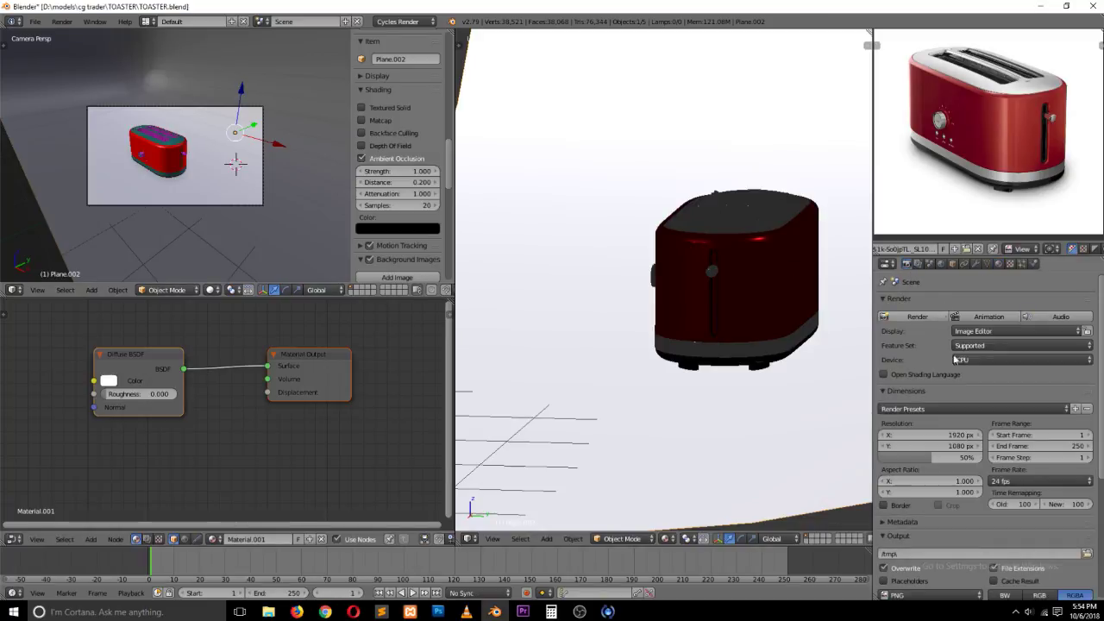
Step: Enable world nodes and light the background with an Environment Texture using glass_passage_4k.hdr from the watch folder
{"action": "left_click", "coordinate": [941, 264]}
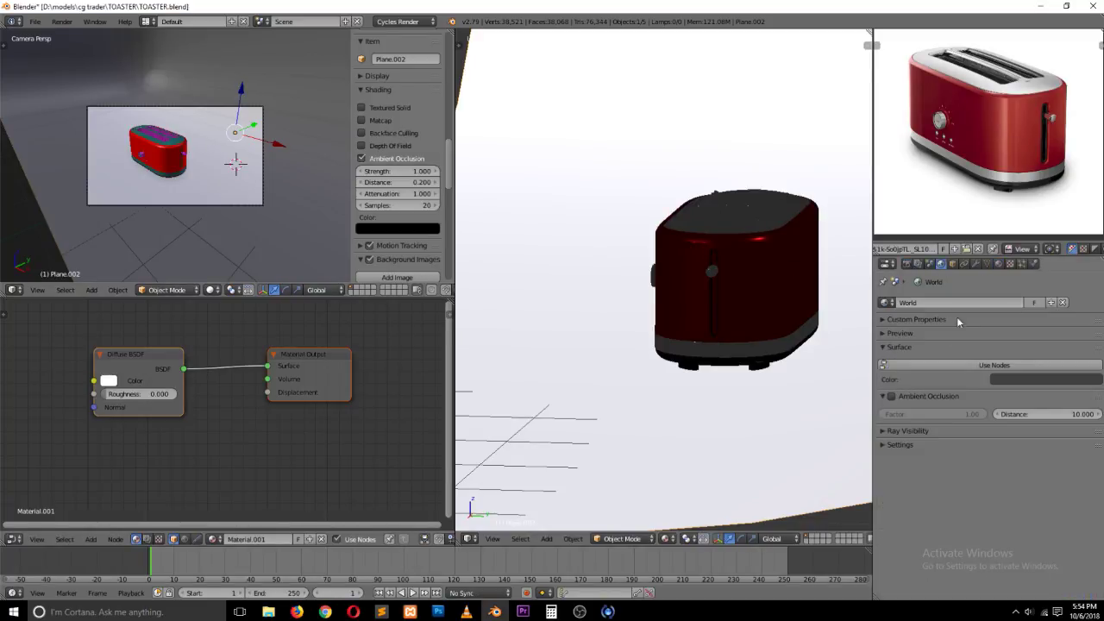
{"action": "left_click", "coordinate": [1036, 366]}
{"action": "left_click", "coordinate": [1098, 386]}
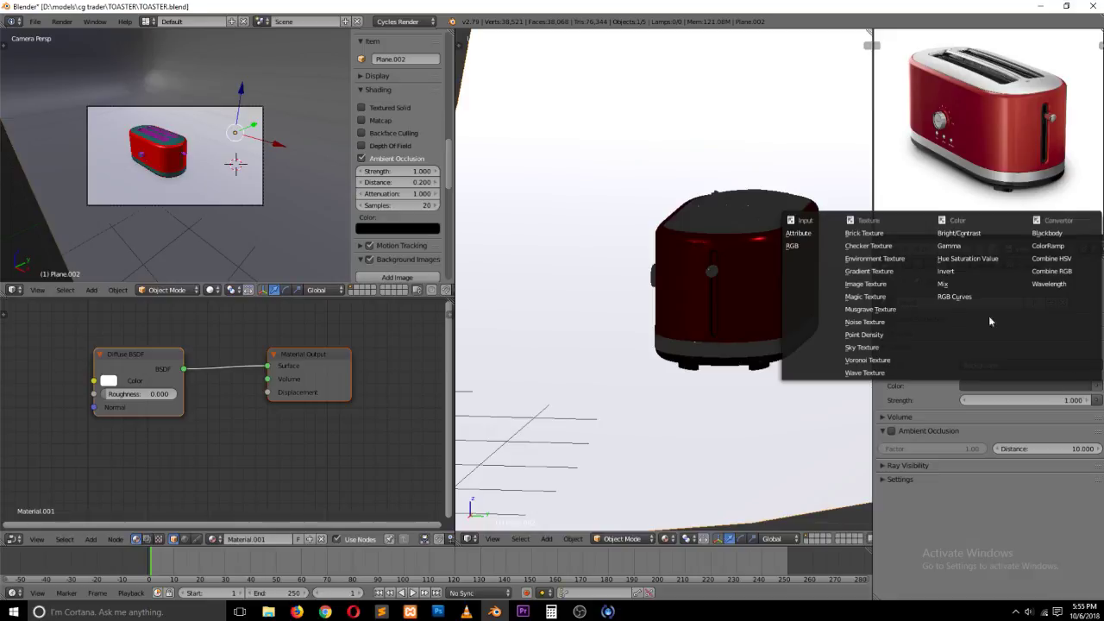
{"action": "left_click", "coordinate": [889, 263]}
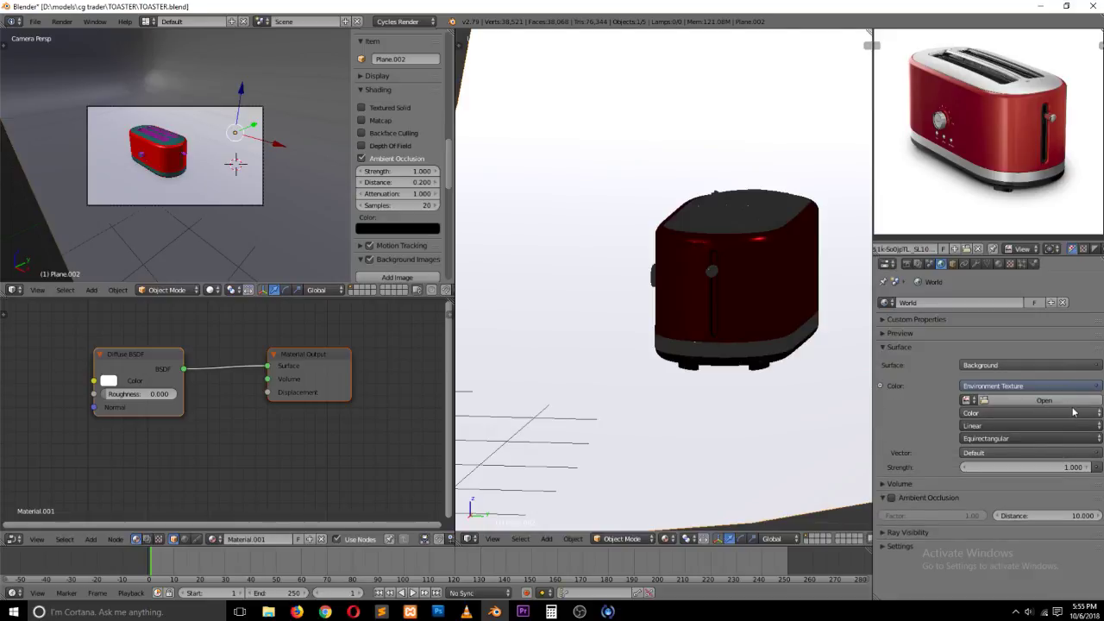
{"action": "left_click", "coordinate": [1045, 405]}
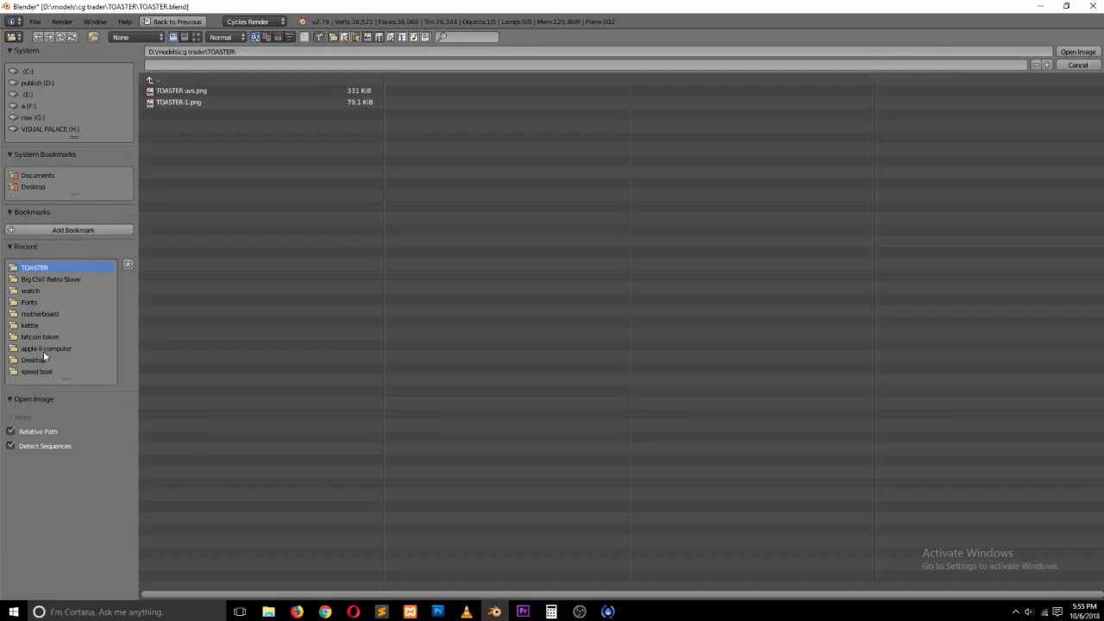
{"action": "left_click", "coordinate": [31, 290]}
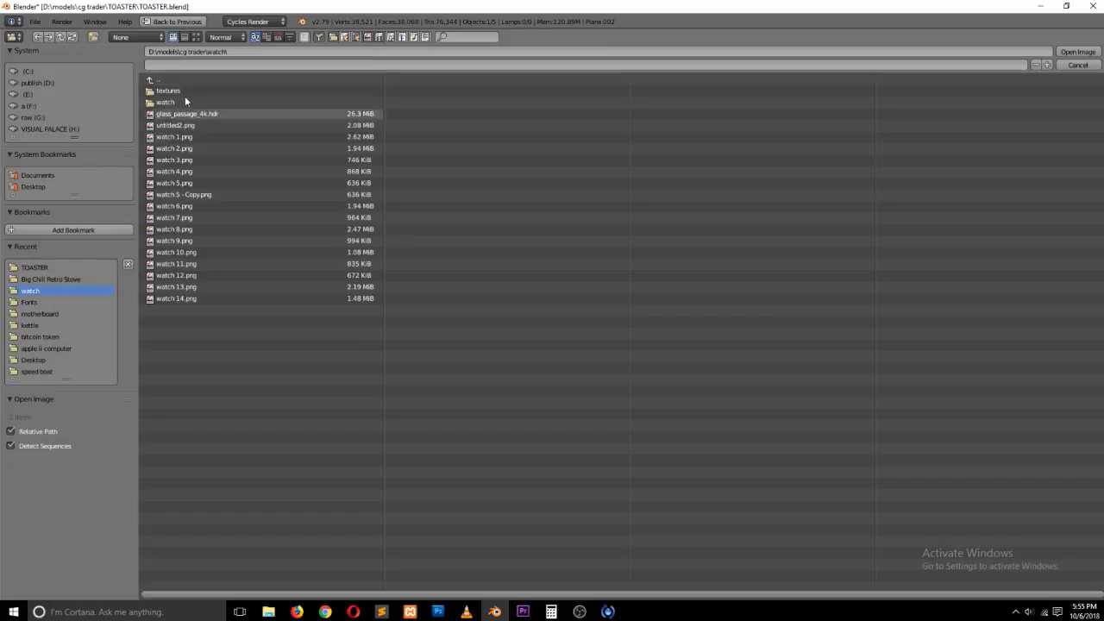
{"action": "left_click", "coordinate": [184, 37]}
{"action": "double_click", "coordinate": [433, 133]}
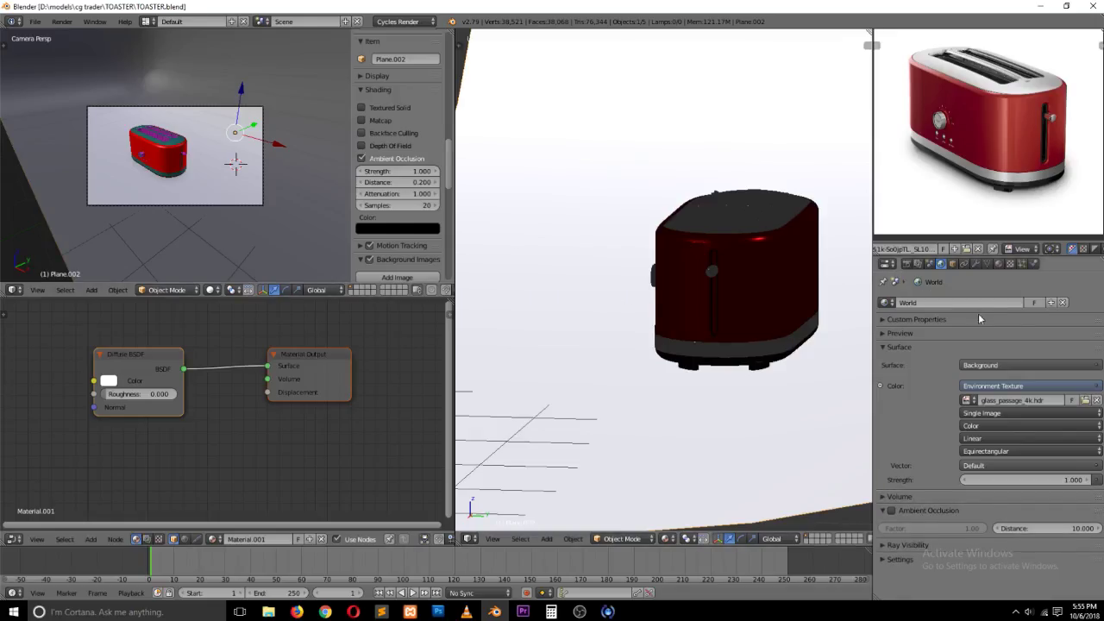
Step: Set the scene's color management view transform to Filmic
{"action": "left_click", "coordinate": [929, 264]}
{"action": "scroll", "coordinate": [999, 539], "scroll_direction": "down", "scroll_amount": 4}
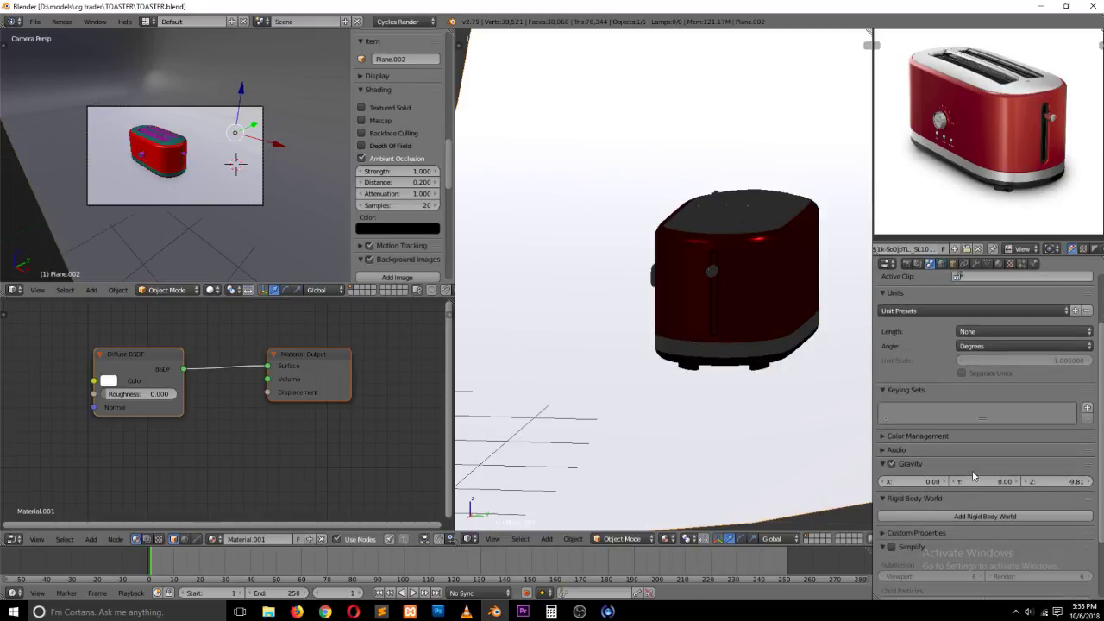
{"action": "left_click", "coordinate": [934, 394]}
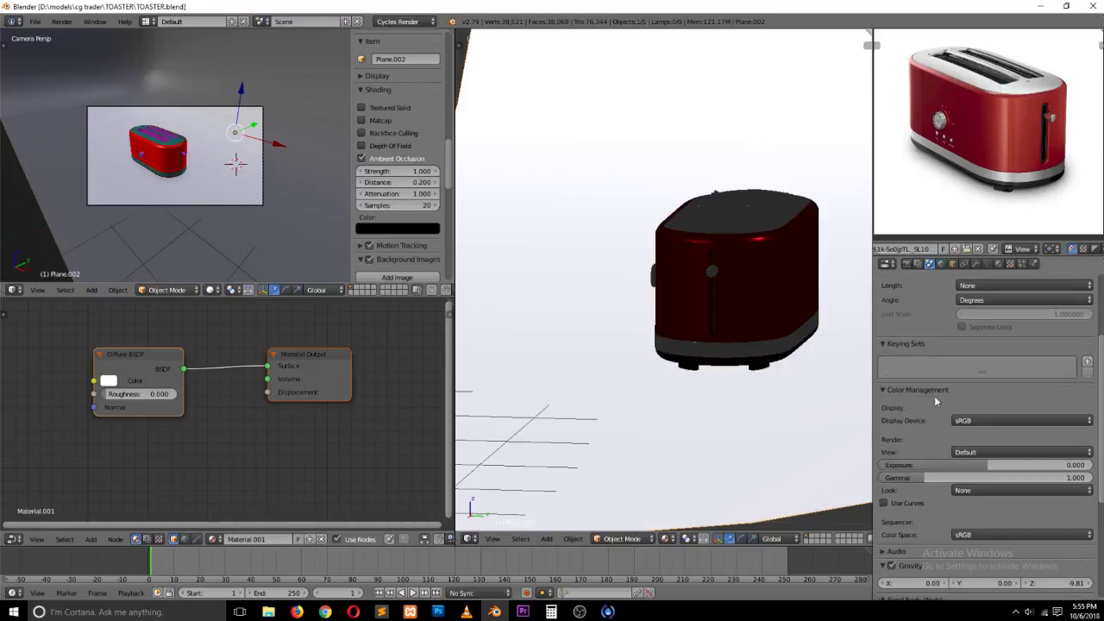
{"action": "left_click", "coordinate": [987, 422]}
{"action": "left_click", "coordinate": [994, 450]}
{"action": "left_click", "coordinate": [994, 426]}
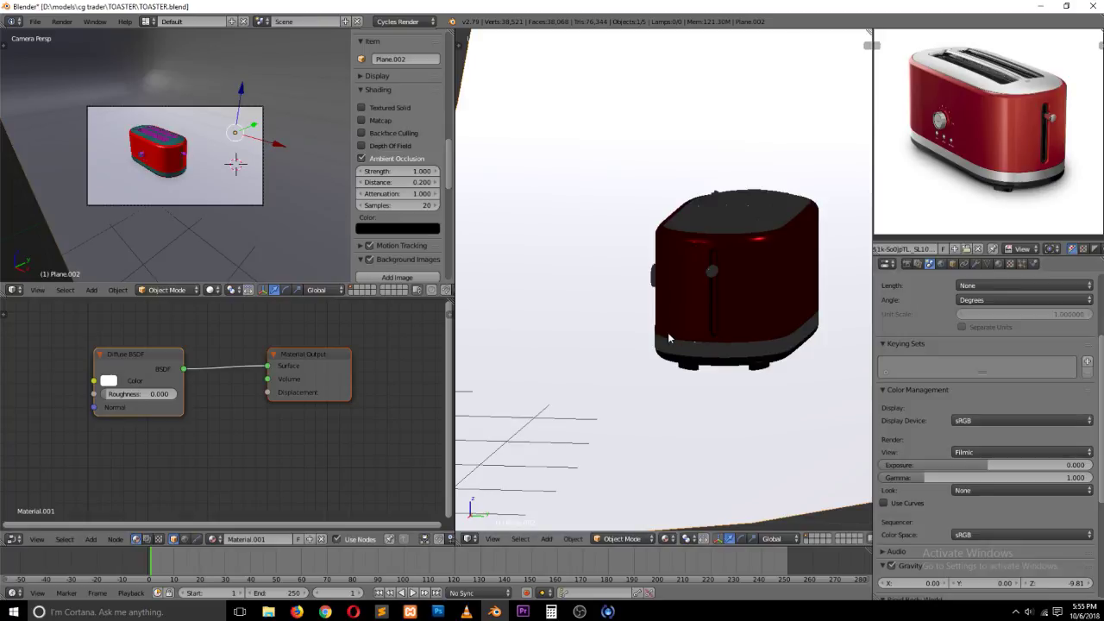
Step: Show the scene through the camera in the large 3D viewport
{"action": "left_click", "coordinate": [667, 330]}
{"action": "key", "text": "KP_0"}
{"action": "scroll", "coordinate": [675, 331], "scroll_direction": "down", "scroll_amount": 2}
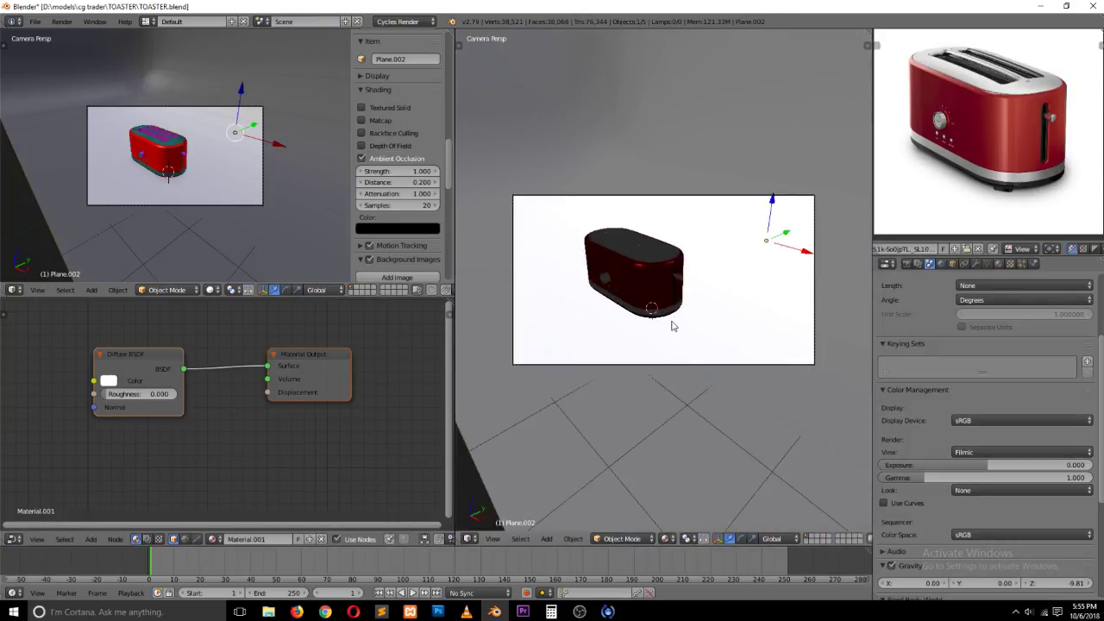
Step: Show the small viewport in top orthographic wireframe with nothing selected and hide the top toaster reference image
{"action": "key", "text": "KP_5"}
{"action": "key", "text": "KP_7"}
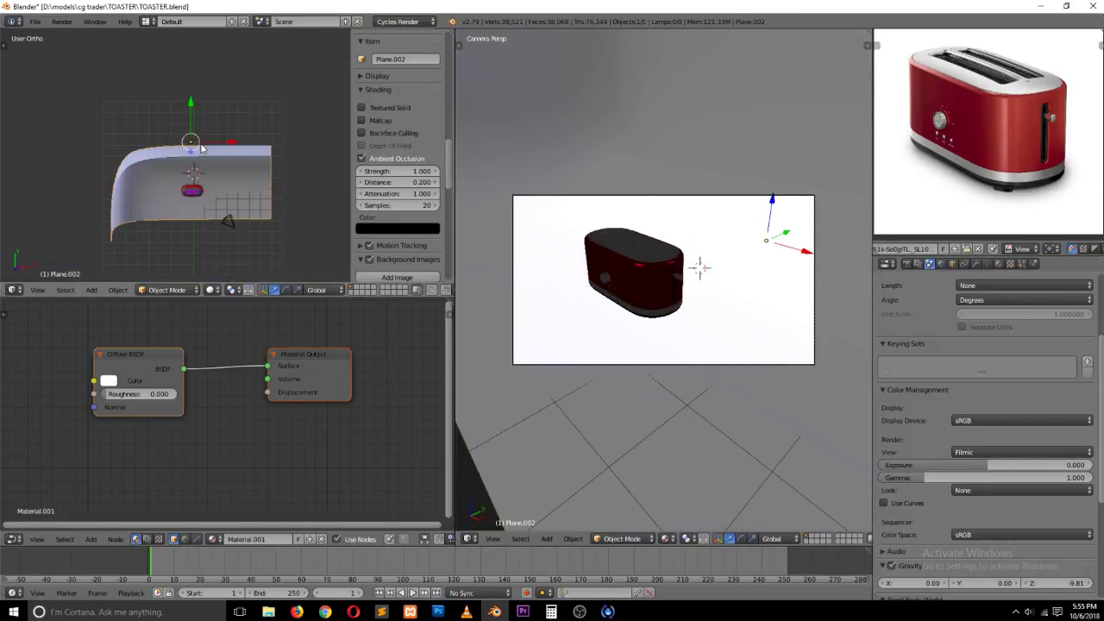
{"action": "left_click", "coordinate": [226, 193]}
{"action": "scroll", "coordinate": [237, 177], "scroll_direction": "up", "scroll_amount": 1, "text": "shift"}
{"action": "key", "text": "a"}
{"action": "key", "text": "z"}
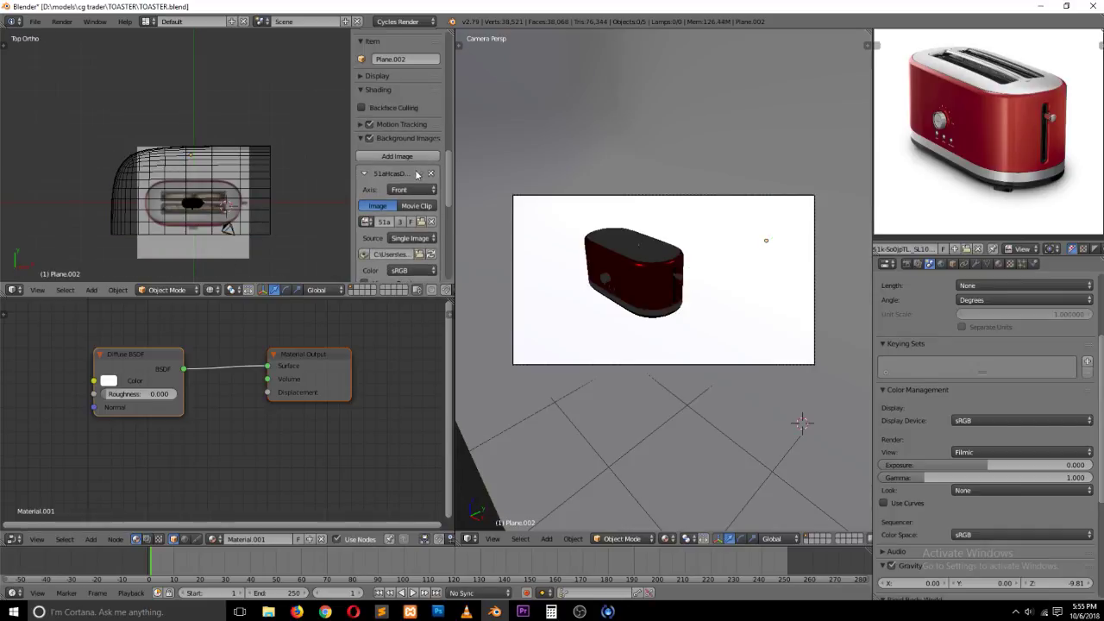
{"action": "left_click", "coordinate": [364, 173]}
{"action": "left_click", "coordinate": [420, 209]}
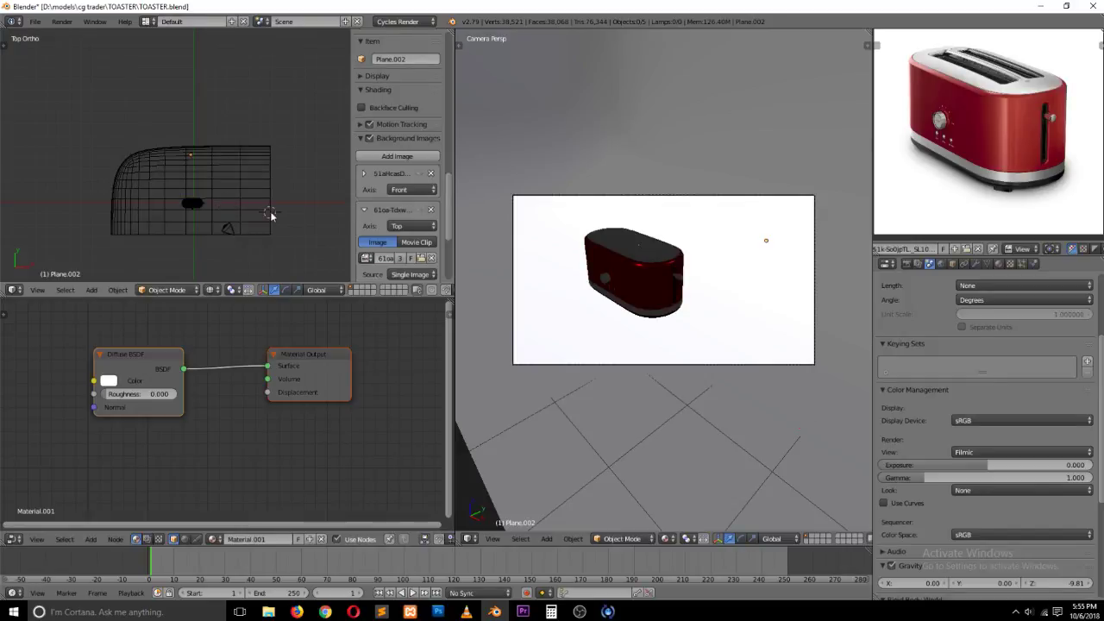
Step: Add a mesh plane at the open end of the backdrop and scale it up in top view
{"action": "key", "text": "shift+a"}
{"action": "mouse_move", "coordinate": [272, 212]}
{"action": "left_click", "coordinate": [318, 216]}
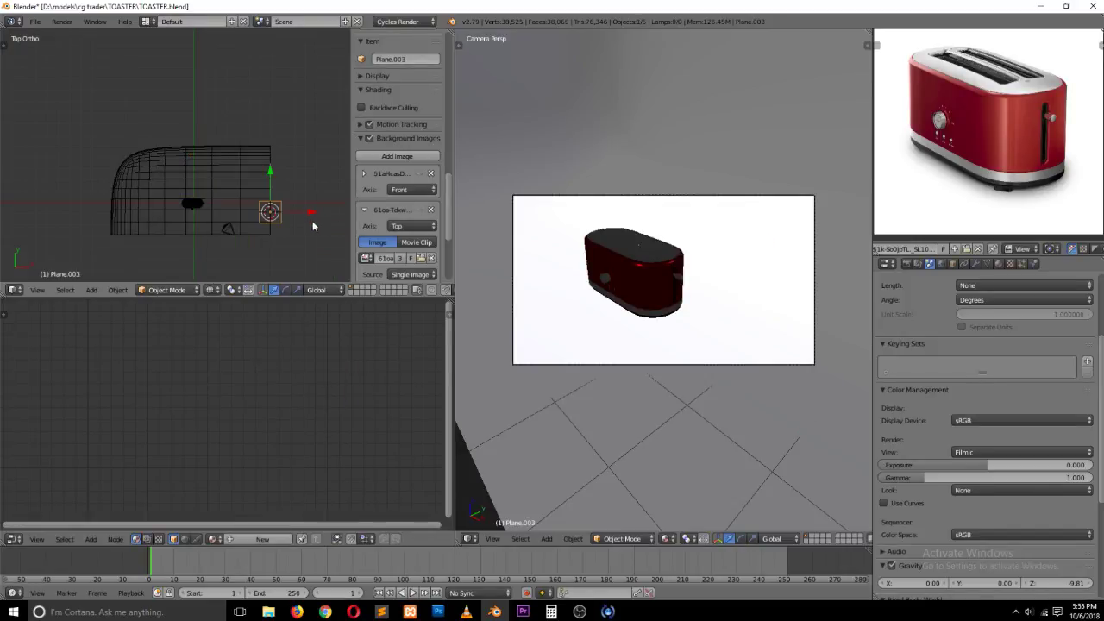
{"action": "key", "text": "s"}
{"action": "left_click", "coordinate": [340, 253]}
Step: Tilt the new plane nearly upright in front view and raise it above the floor, facing the toaster
{"action": "key", "text": "KP_1"}
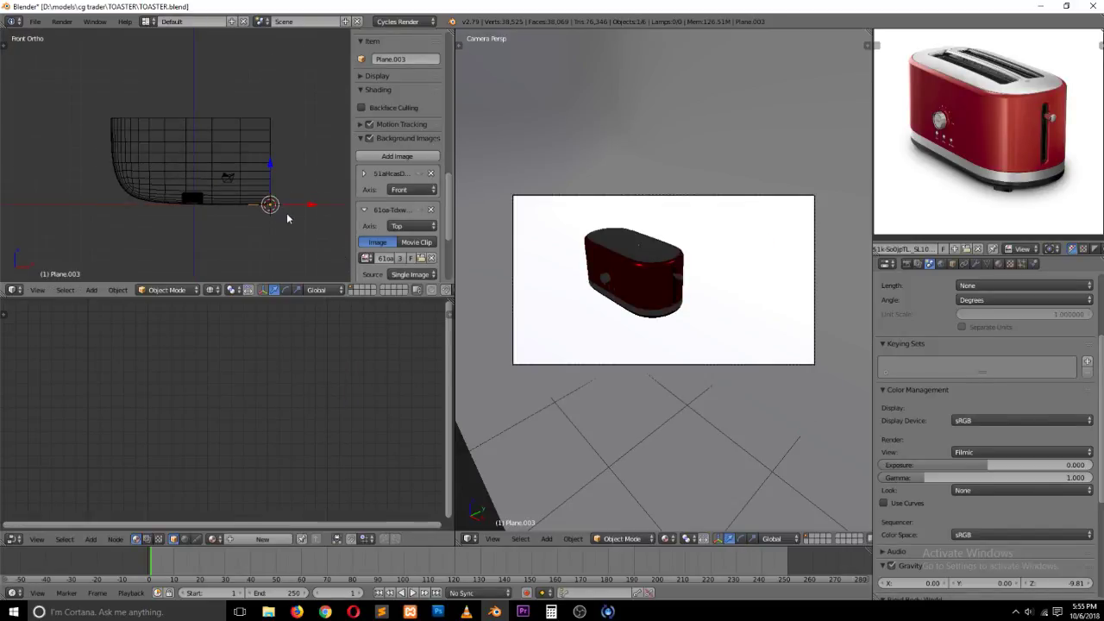
{"action": "key", "text": "r"}
{"action": "left_click", "coordinate": [258, 268]}
{"action": "key", "text": "g"}
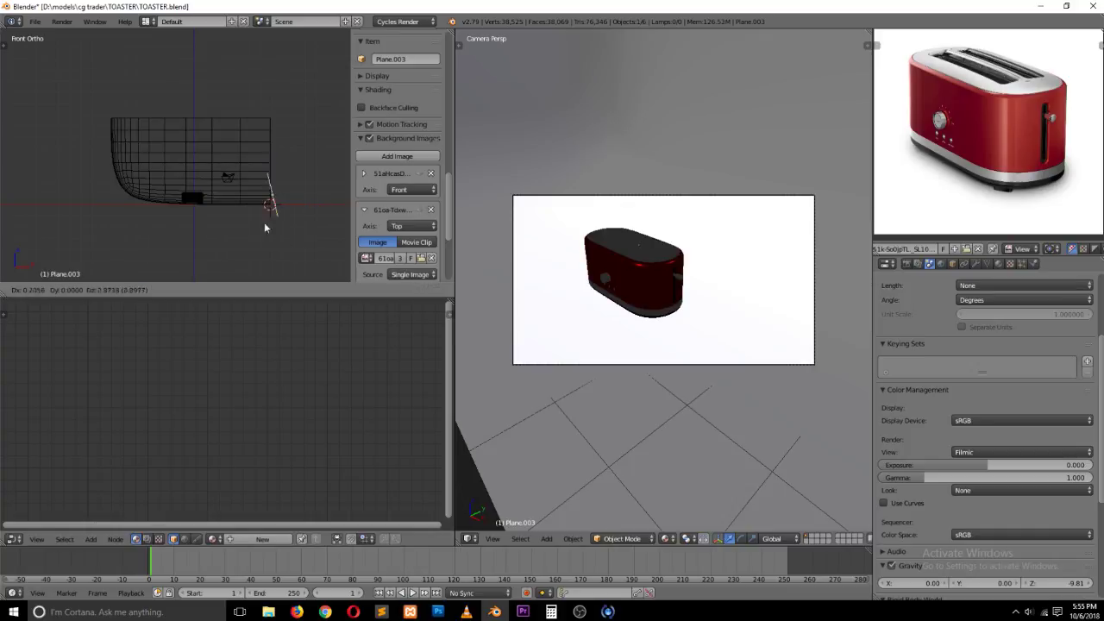
{"action": "left_click", "coordinate": [253, 215]}
Step: Give the plane a new material with an Emission surface and a strength of 100
{"action": "scroll", "coordinate": [1010, 382], "scroll_direction": "up", "scroll_amount": 5}
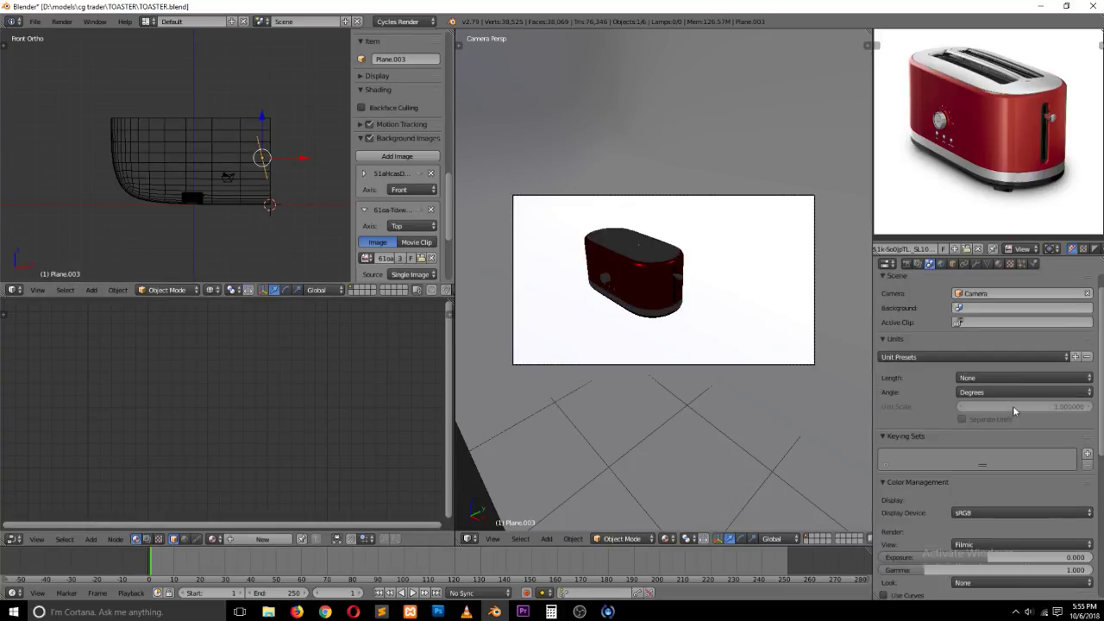
{"action": "left_click", "coordinate": [998, 264]}
{"action": "left_click", "coordinate": [901, 340]}
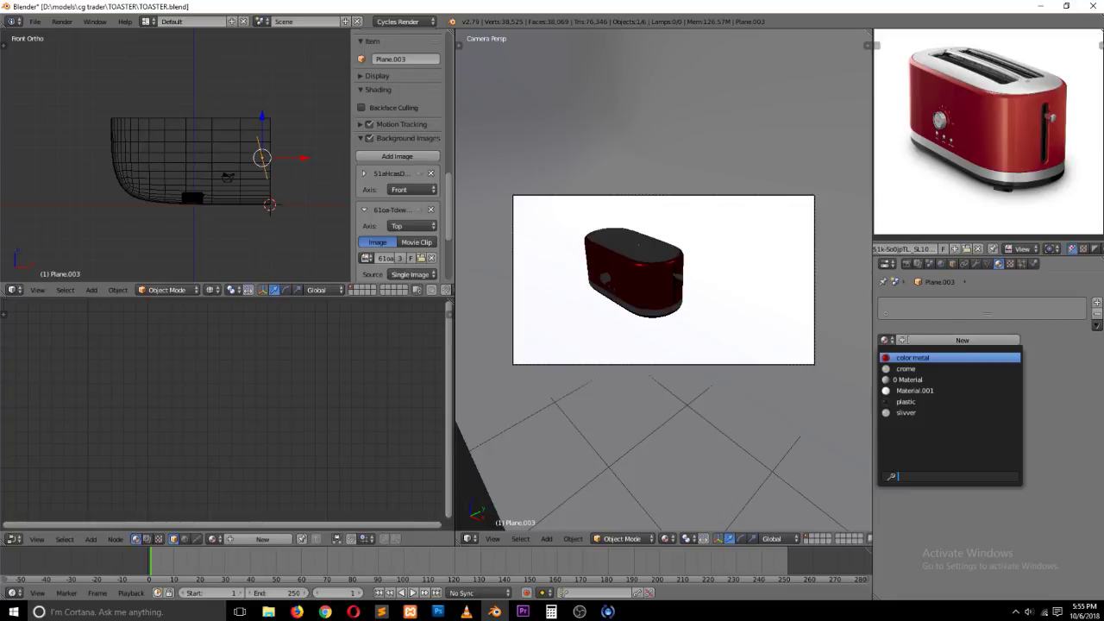
{"action": "left_click", "coordinate": [964, 338]}
{"action": "left_click", "coordinate": [1001, 403]}
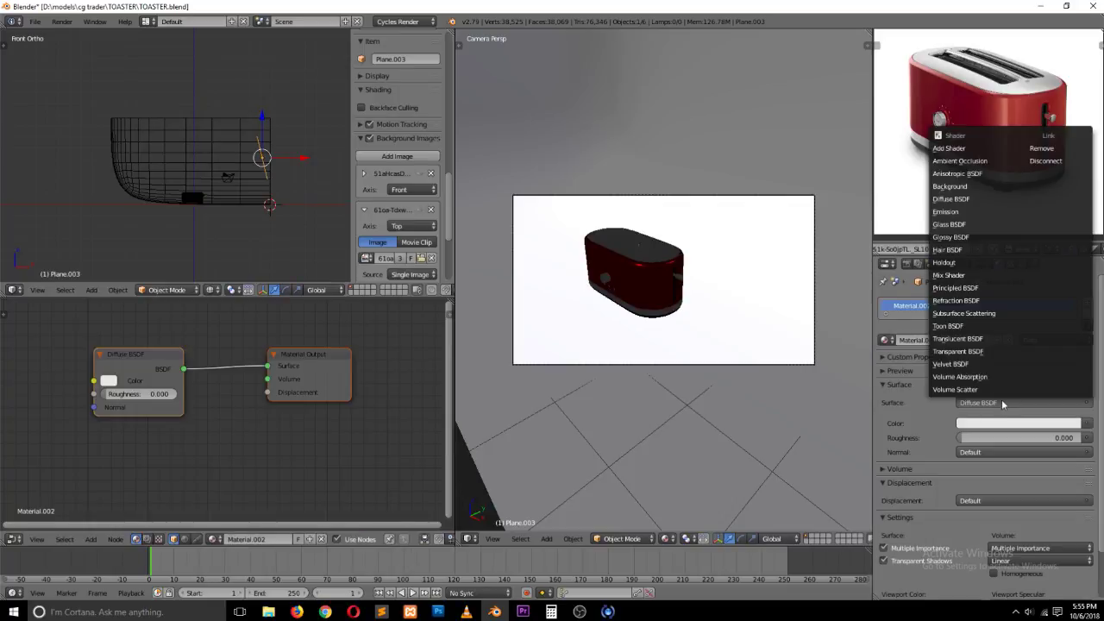
{"action": "left_click", "coordinate": [958, 211]}
{"action": "left_click", "coordinate": [1050, 438]}
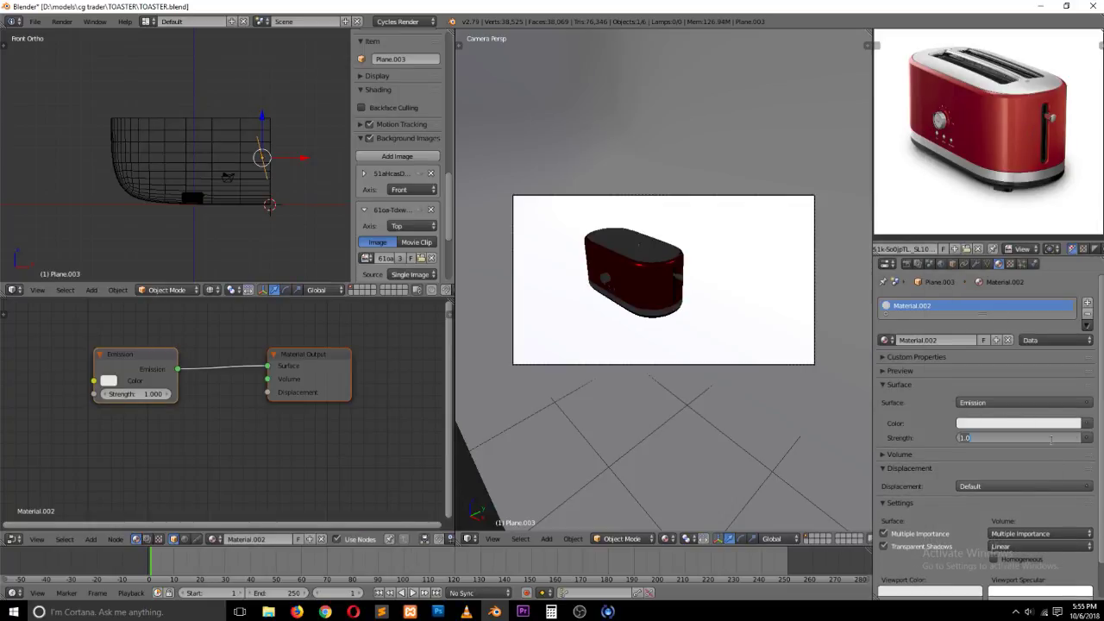
{"action": "type", "text": "100"}
{"action": "key", "text": "Return"}
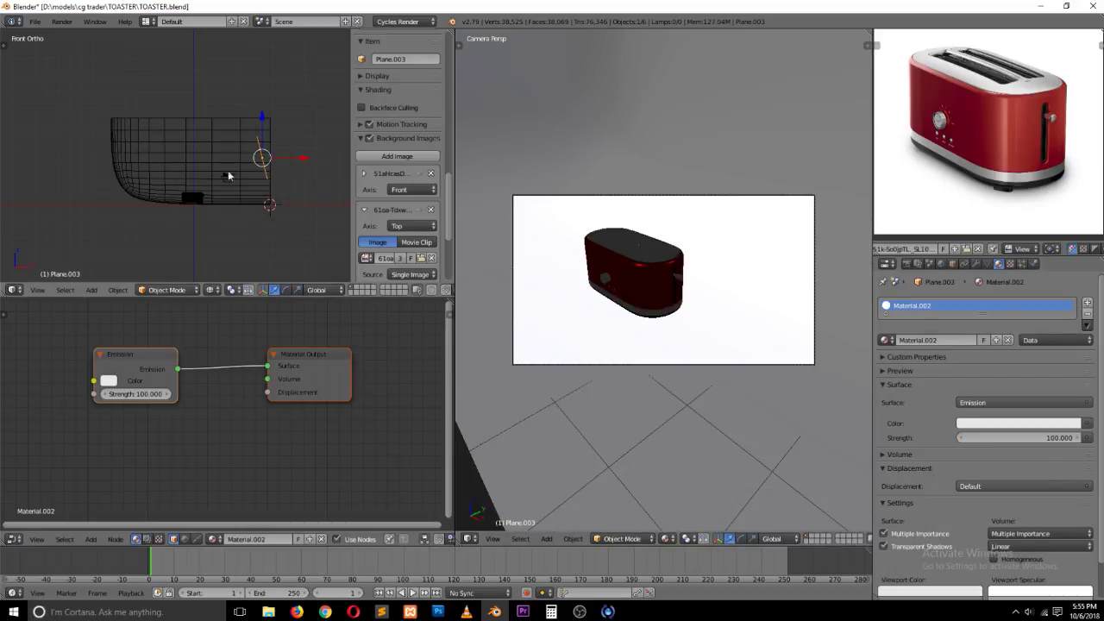
Step: Rotate the light plane about 18 degrees in top view
{"action": "key", "text": "KP_7"}
{"action": "key", "text": "r"}
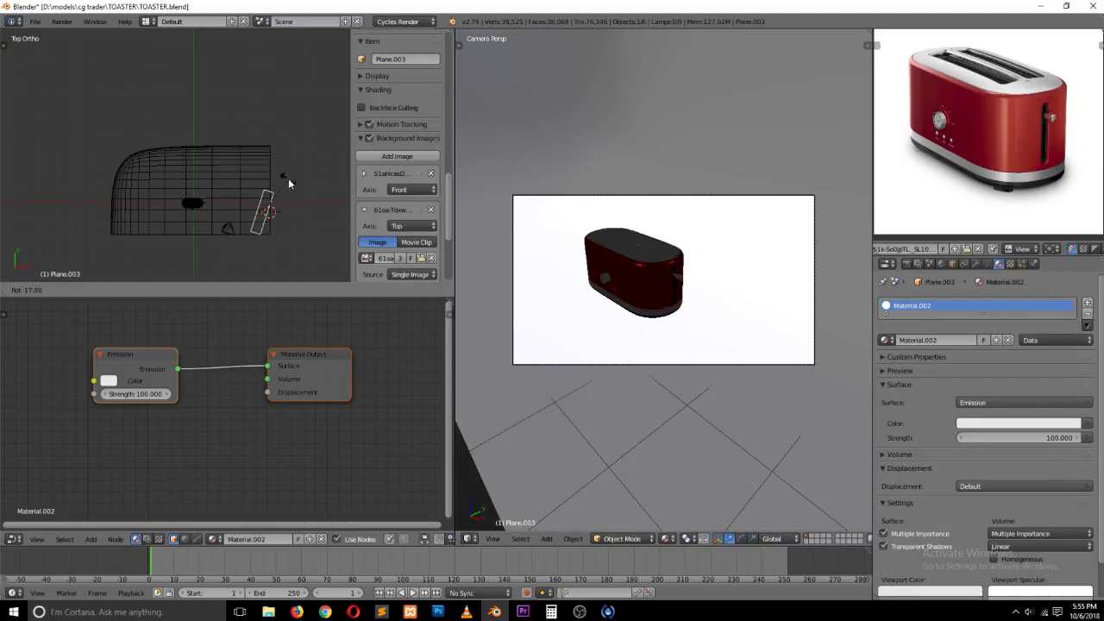
{"action": "left_click", "coordinate": [288, 181]}
Step: Duplicate the light plane to the opposite side in front of the backdrop and rotate the copy about 127 degrees
{"action": "key", "text": "shift+d"}
{"action": "left_click", "coordinate": [172, 235]}
{"action": "key", "text": "r"}
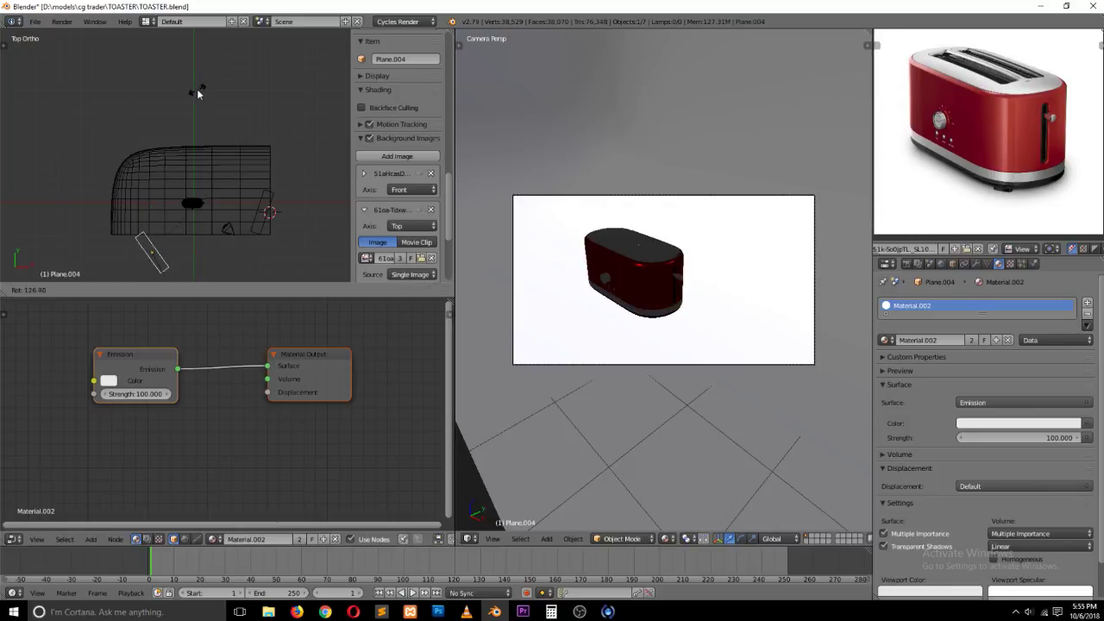
{"action": "left_click", "coordinate": [198, 91]}
Step: Give the copied light plane its own material with a pale orange emission color, and make the original light plane's emission light blue
{"action": "left_click", "coordinate": [972, 340]}
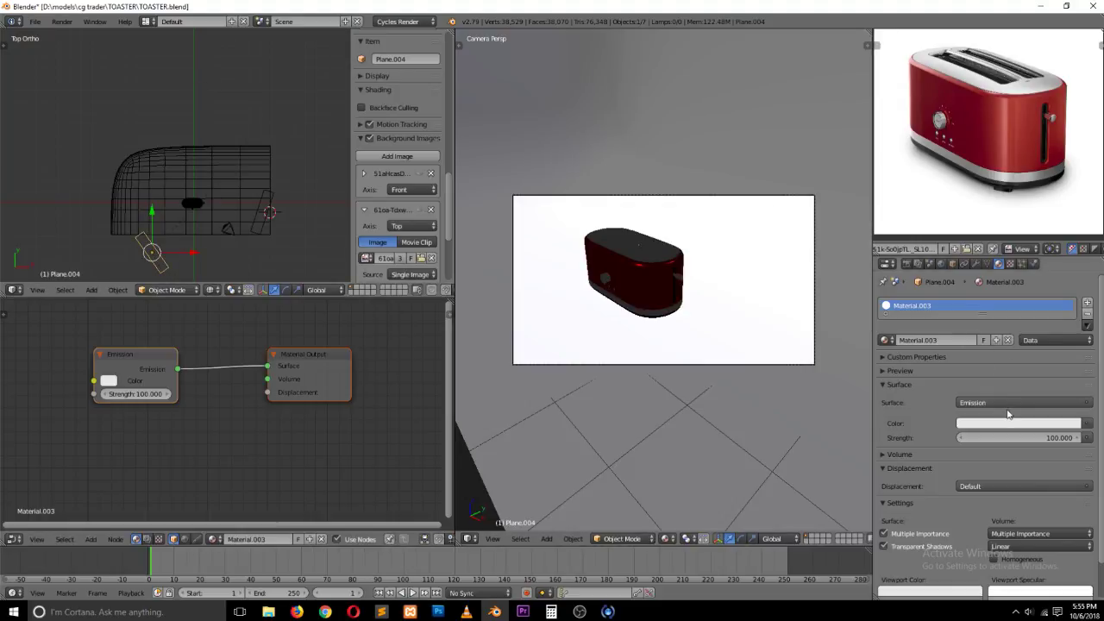
{"action": "left_click", "coordinate": [1013, 423]}
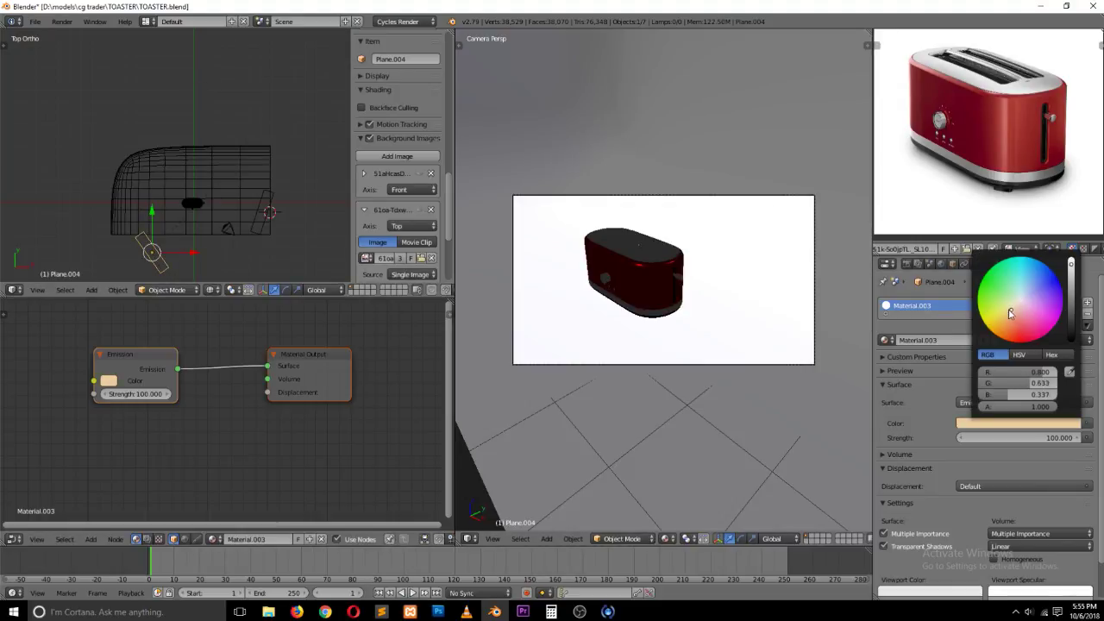
{"action": "right_click", "coordinate": [268, 211]}
{"action": "left_click", "coordinate": [1018, 423]}
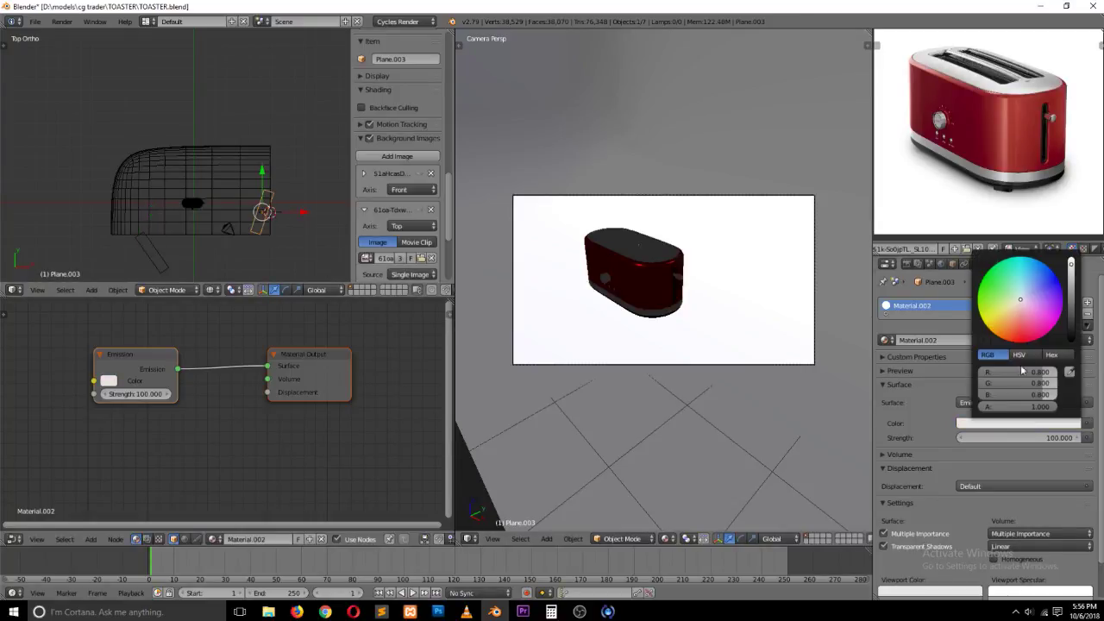
{"action": "left_click", "coordinate": [1031, 288]}
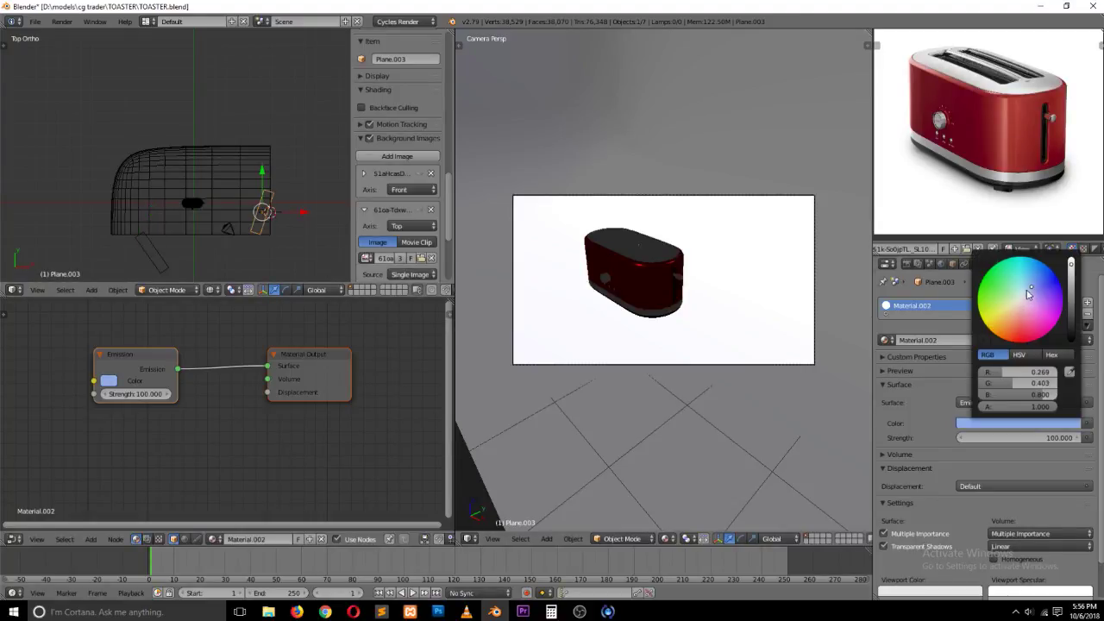
{"action": "left_click", "coordinate": [319, 249]}
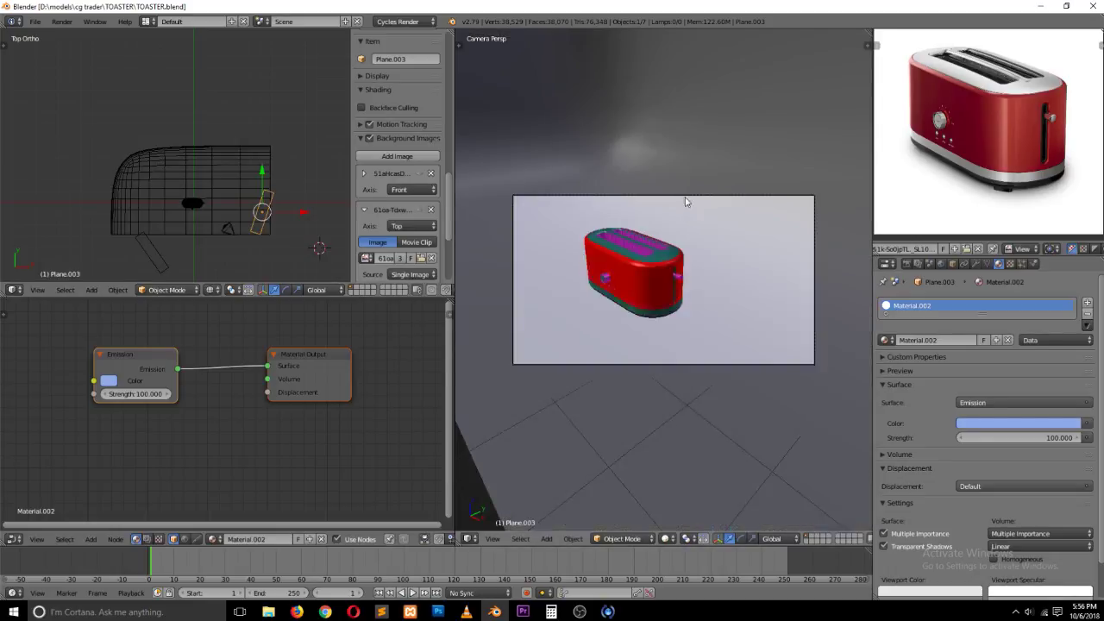
Step: Move the camera closer along its viewing axis and shift it so the toaster fills the center of the frame
{"action": "right_click", "coordinate": [683, 203]}
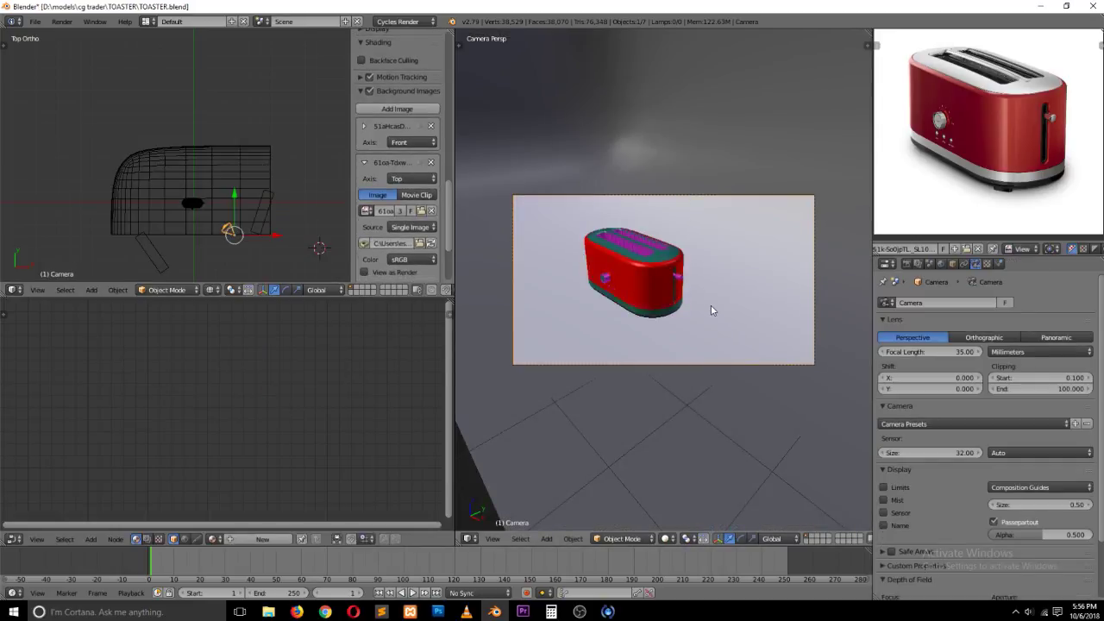
{"action": "key", "text": "g"}
{"action": "key", "text": "z"}
{"action": "key", "text": "z"}
{"action": "left_click", "coordinate": [718, 265]}
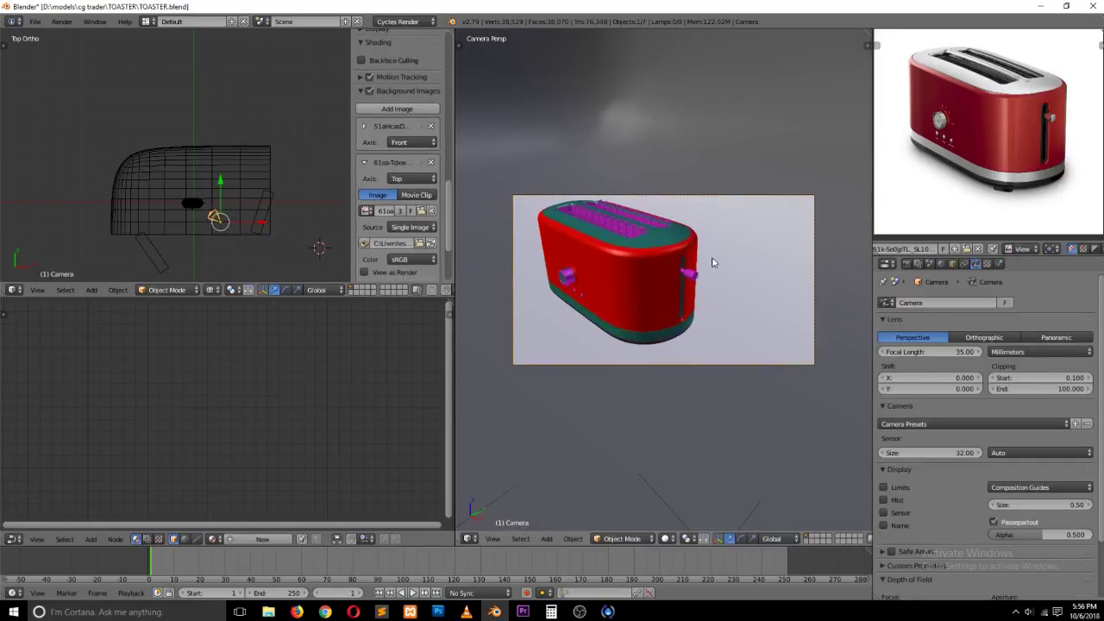
{"action": "key", "text": "g"}
{"action": "left_click", "coordinate": [690, 254]}
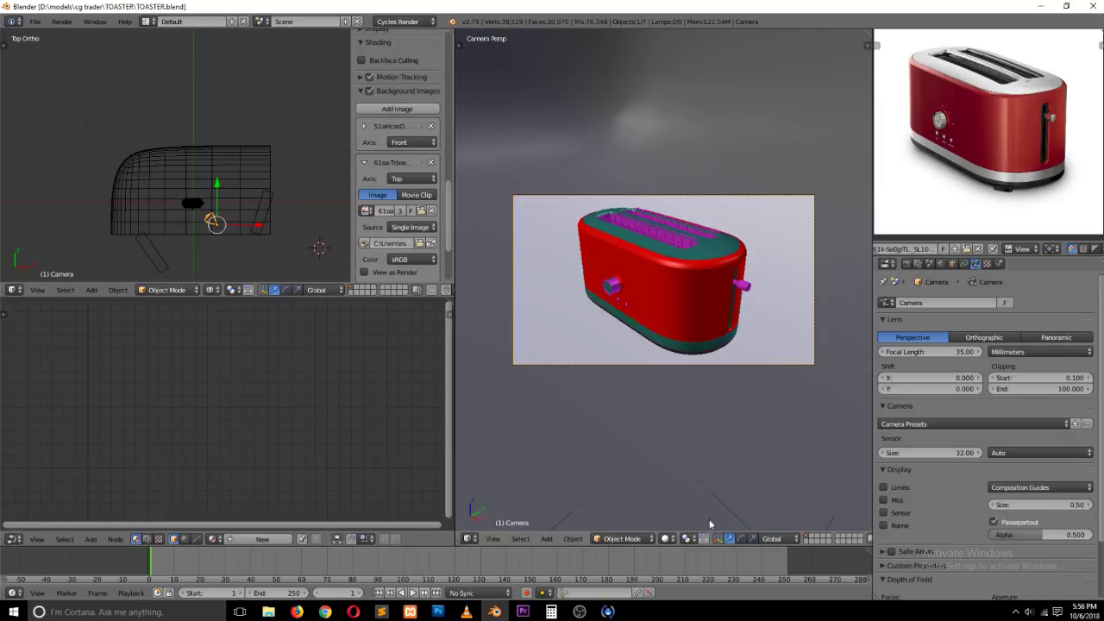
Step: Preview the camera view in the large viewport with rendered shading
{"action": "left_click", "coordinate": [667, 539]}
{"action": "left_click", "coordinate": [692, 460]}
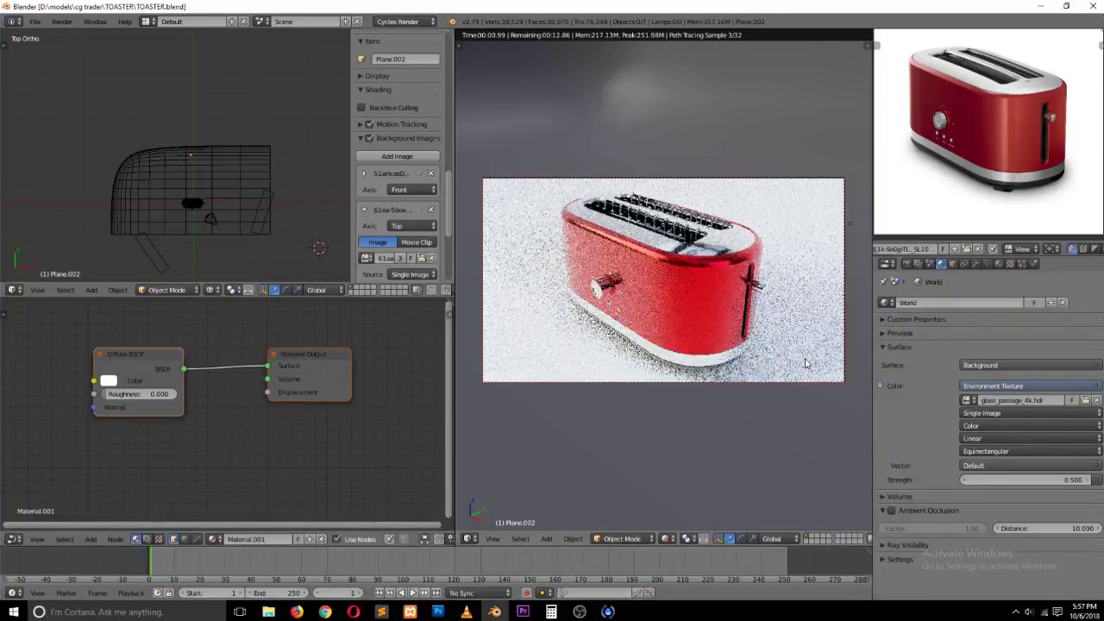
{"action": "key", "text": "F12"}
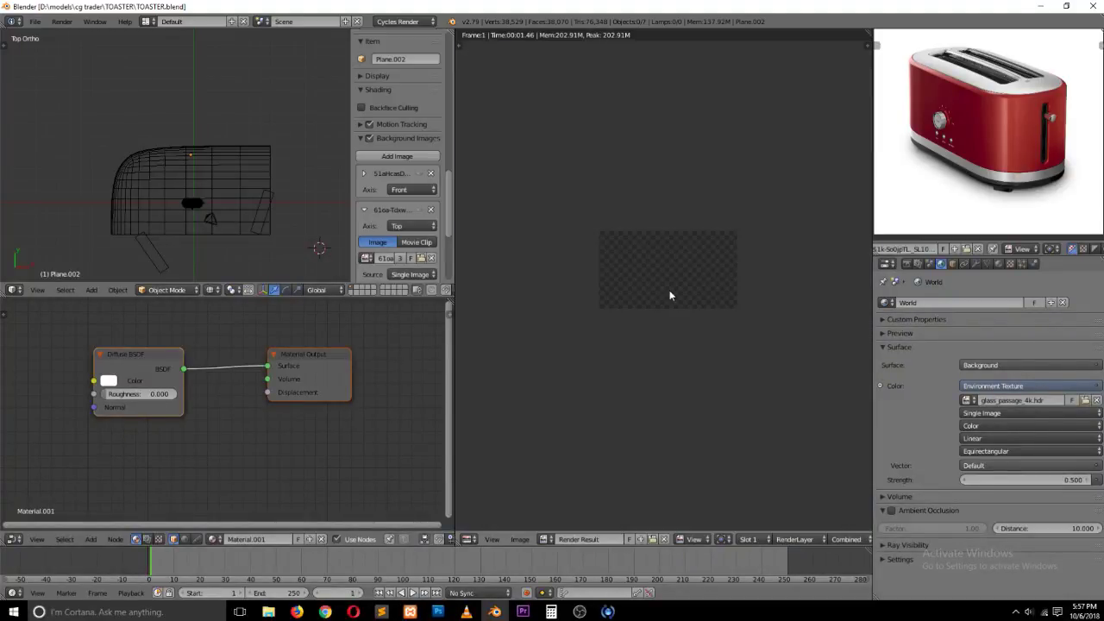
{"action": "key", "text": "Escape"}
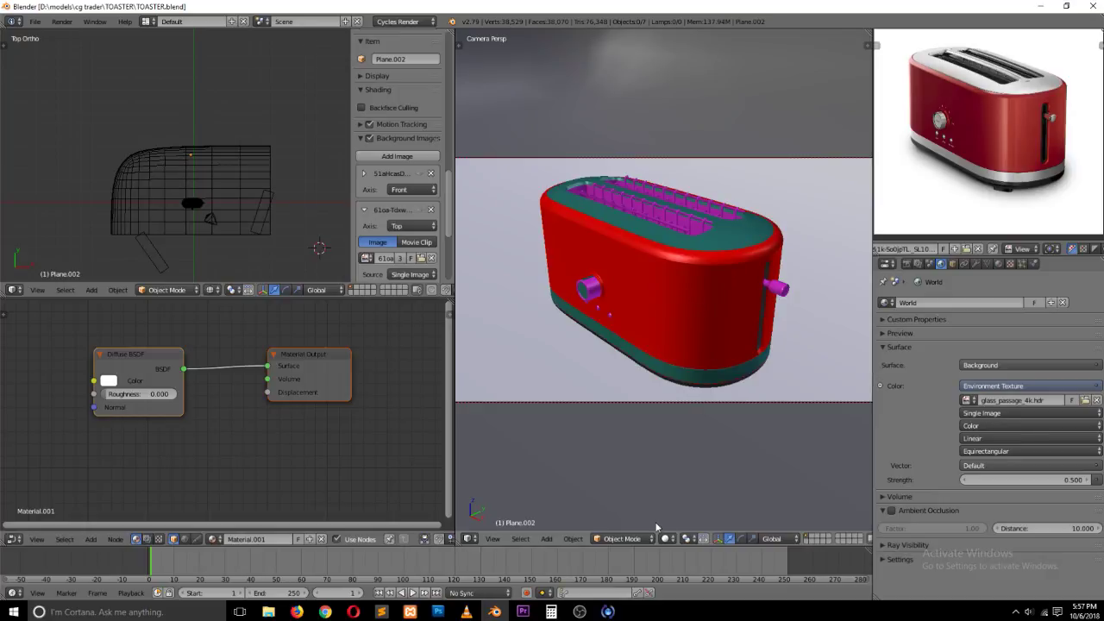
{"action": "left_click", "coordinate": [579, 612]}
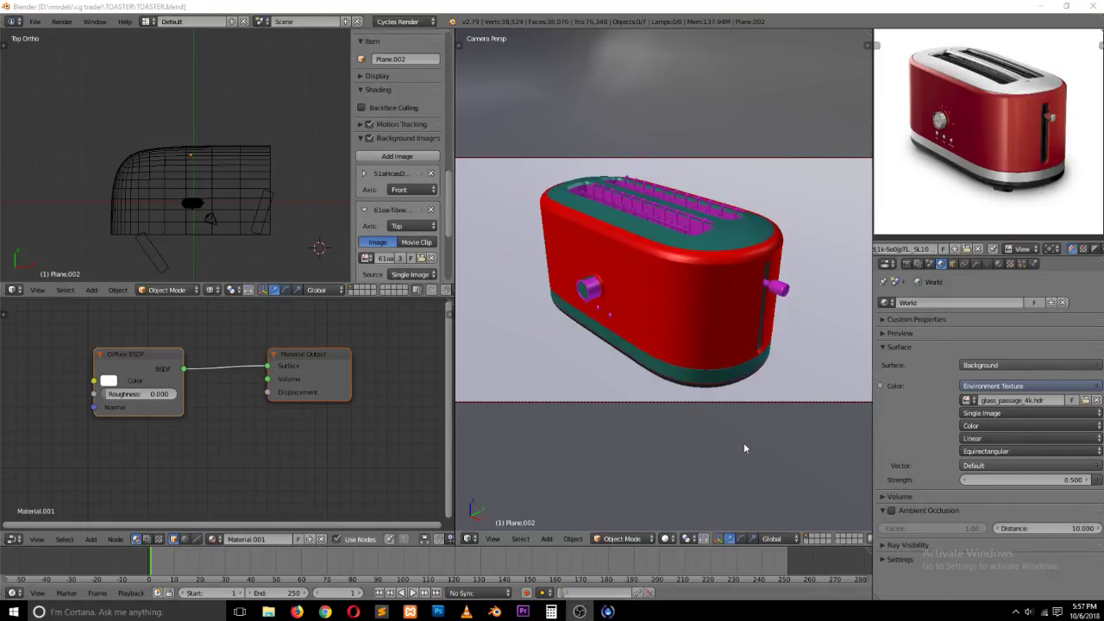
{"action": "left_click_drag", "start_coordinate": [1103, 152], "coordinate": [192, 219]}
{"action": "left_click", "coordinate": [677, 227]}
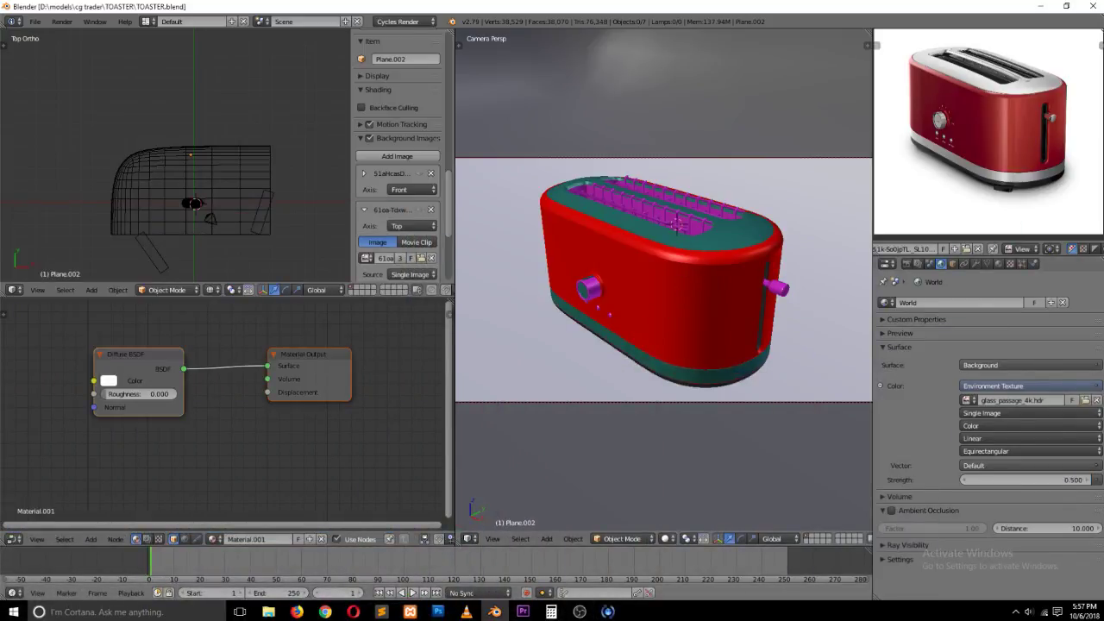
Step: Render the scene from the camera and examine the emerging toaster image up close
{"action": "key", "text": "F12"}
{"action": "left_click", "coordinate": [596, 609]}
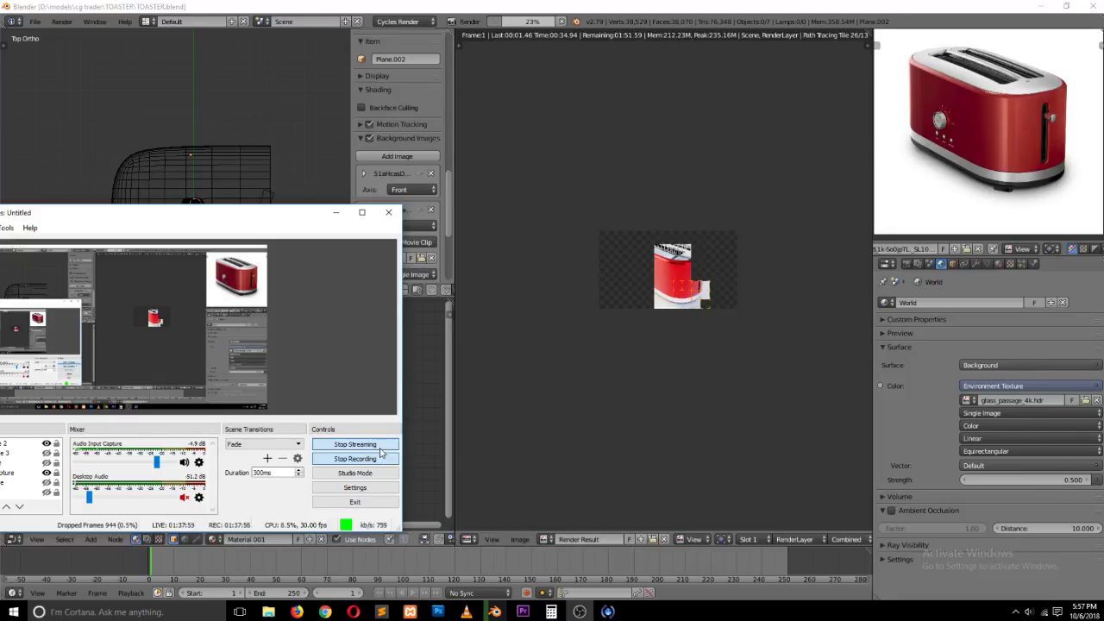
{"action": "scroll", "coordinate": [668, 323], "scroll_direction": "up", "scroll_amount": 4}
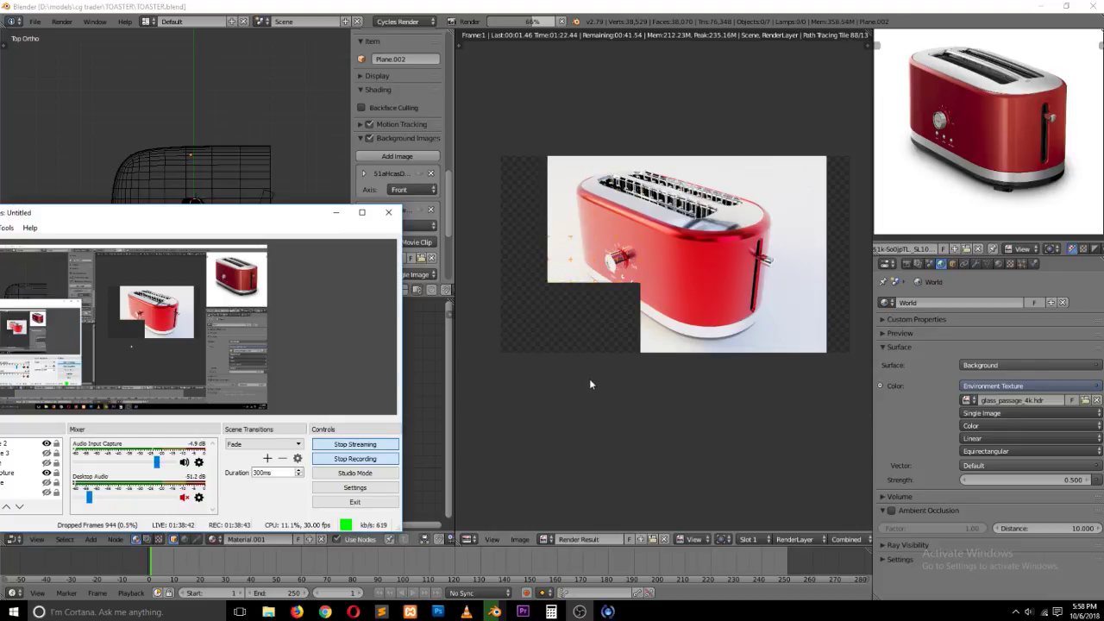
{"action": "scroll", "coordinate": [611, 278], "scroll_direction": "up", "scroll_amount": 4}
{"action": "scroll", "coordinate": [610, 276], "scroll_direction": "down", "scroll_amount": 4}
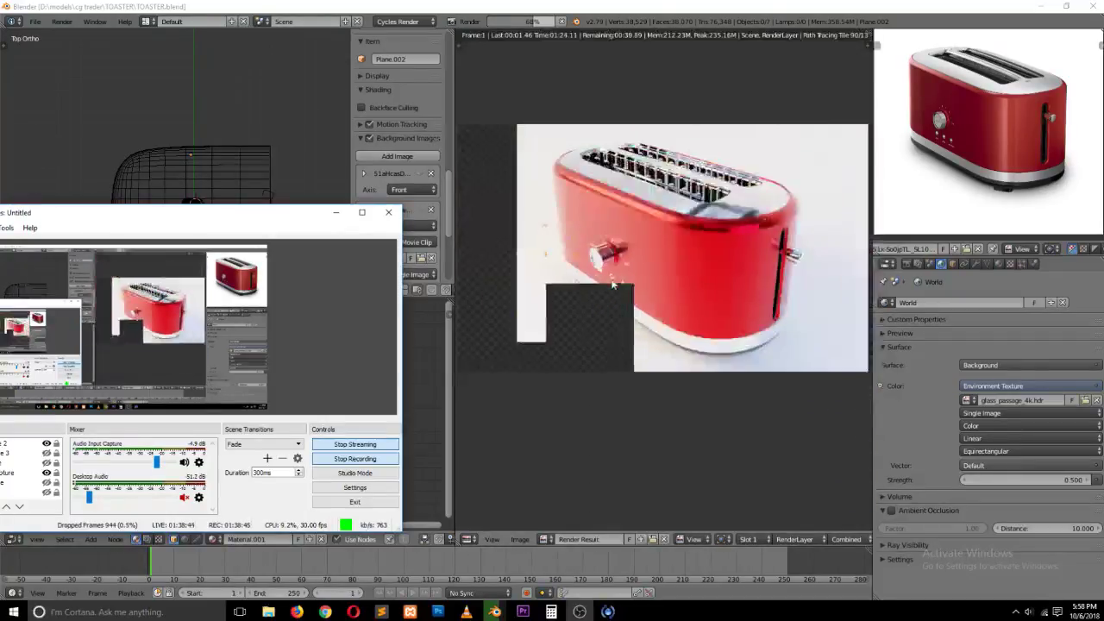
Step: Lower the scene's color management exposure to -0.440 and leave the render view
{"action": "left_click", "coordinate": [930, 264]}
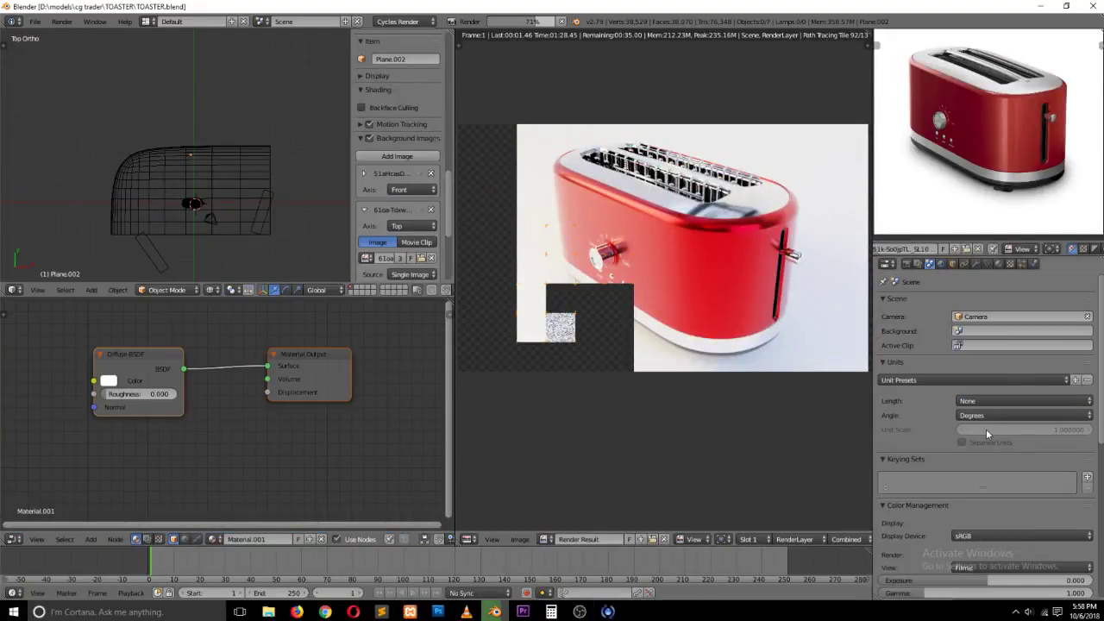
{"action": "scroll", "coordinate": [985, 429], "scroll_direction": "down", "scroll_amount": 2}
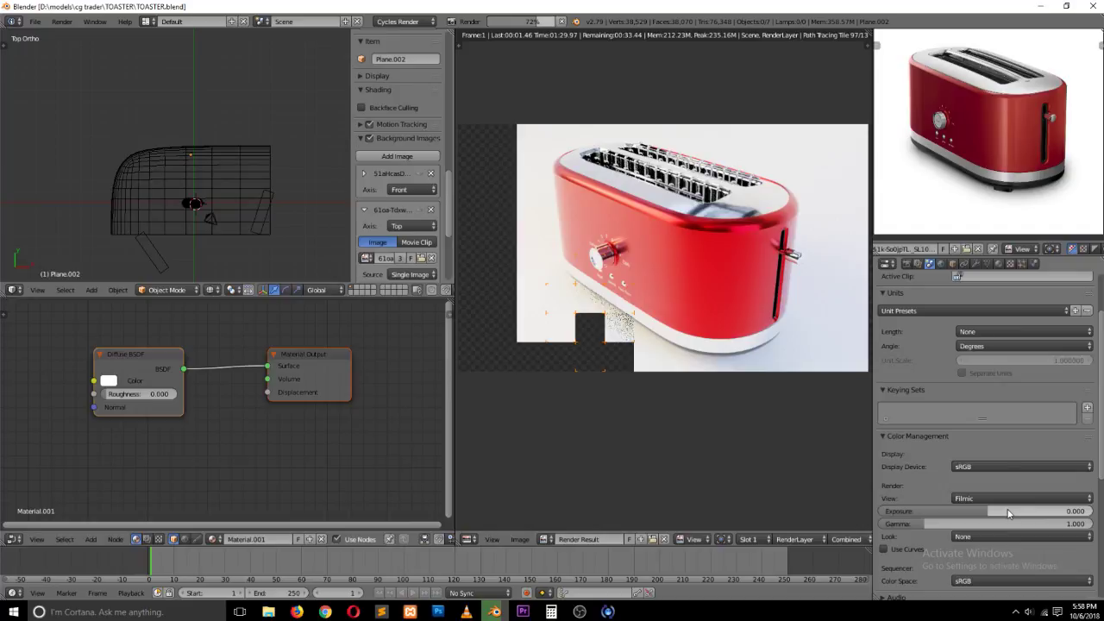
{"action": "left_click_drag", "start_coordinate": [1008, 513], "coordinate": [987, 512]}
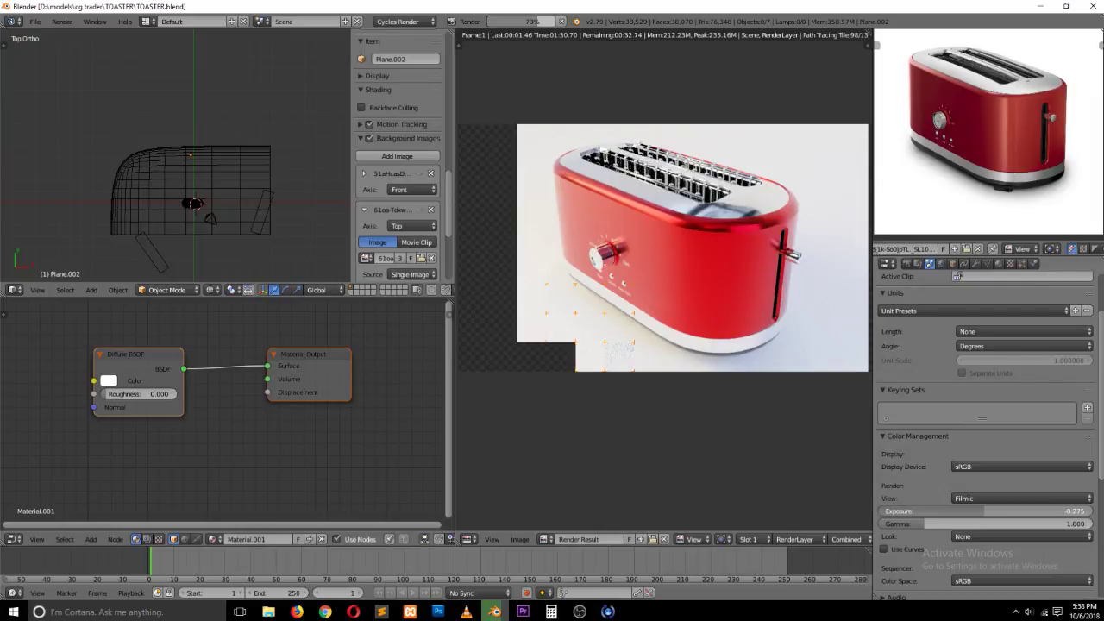
{"action": "left_click_drag", "start_coordinate": [987, 512], "coordinate": [983, 511]}
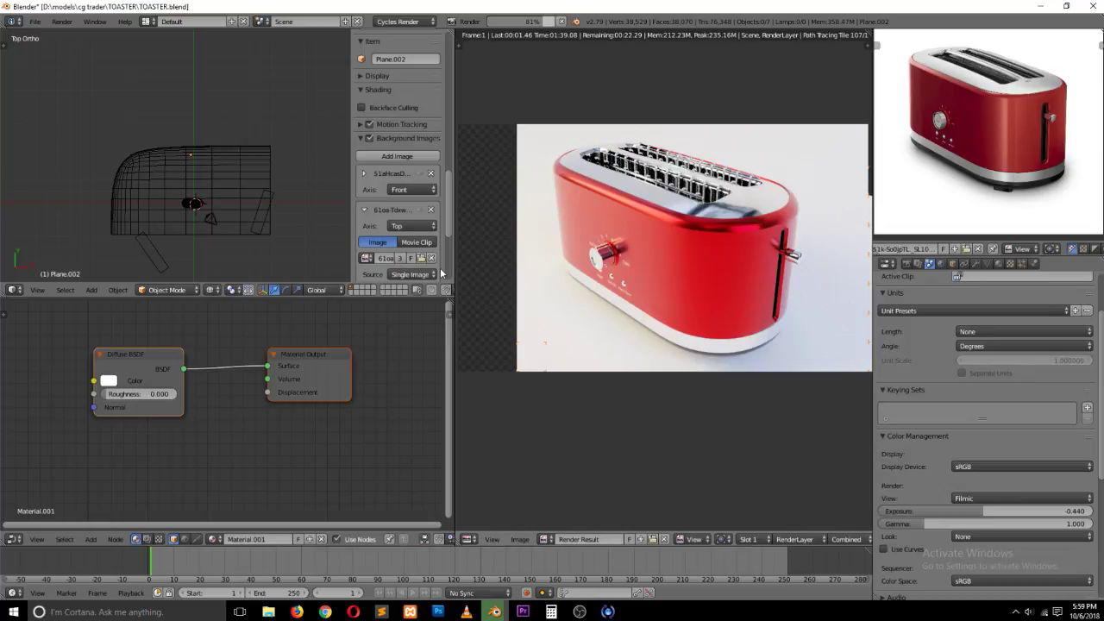
{"action": "key", "text": "Escape"}
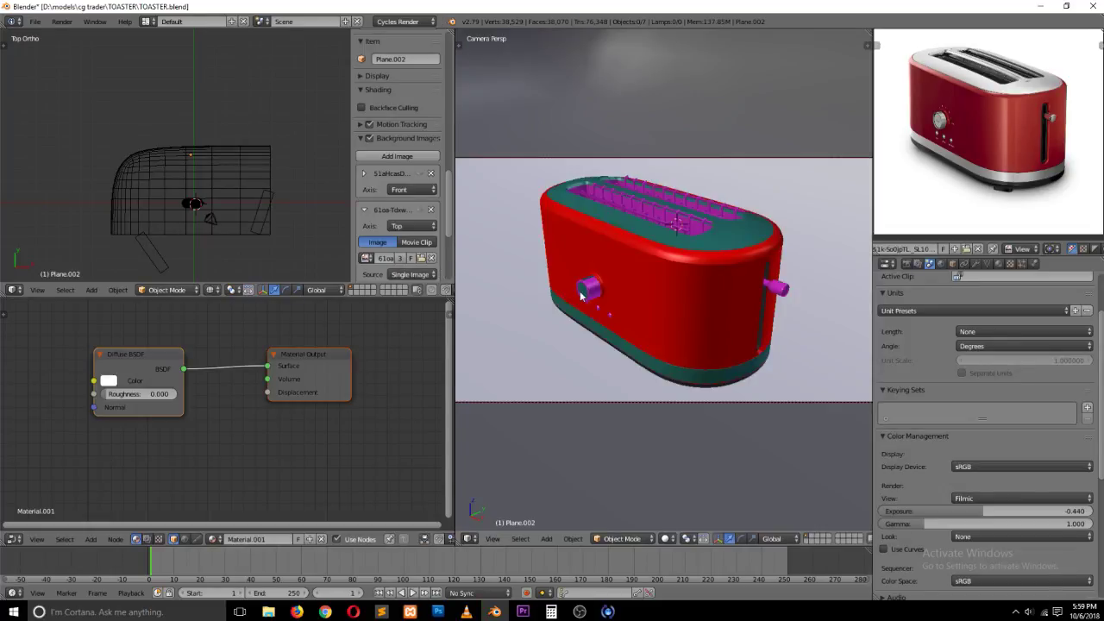
Step: Open the toaster mesh for vertex editing in a wireframe side view around the front control knob
{"action": "right_click", "coordinate": [583, 295]}
{"action": "key", "text": "KP_3"}
{"action": "scroll", "coordinate": [650, 264], "scroll_direction": "up", "scroll_amount": 5}
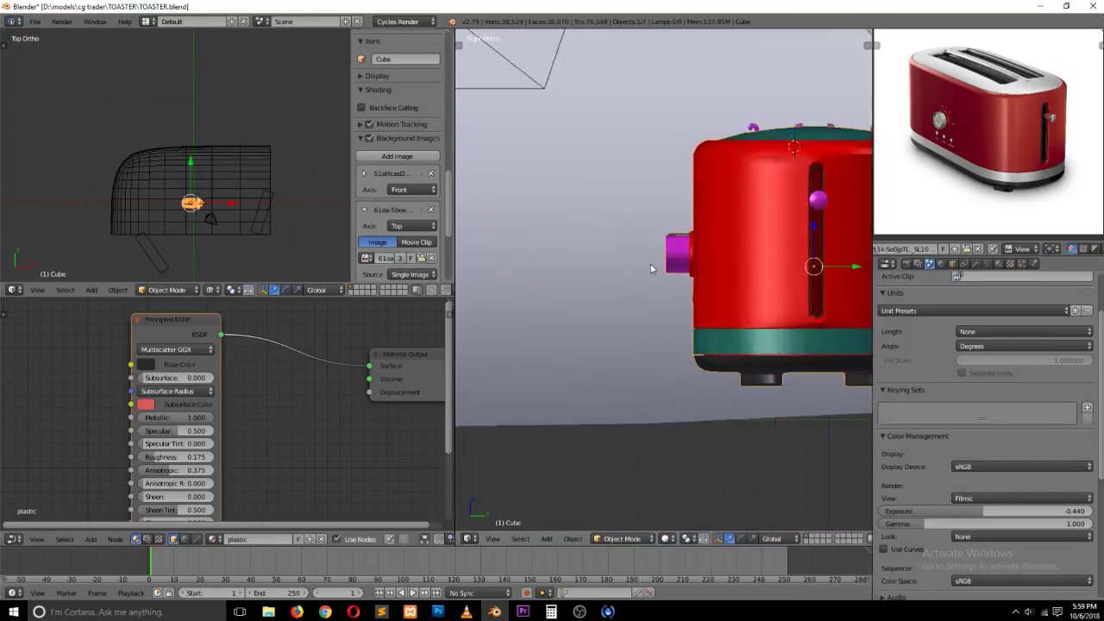
{"action": "key", "text": "Tab"}
{"action": "right_click", "coordinate": [688, 220]}
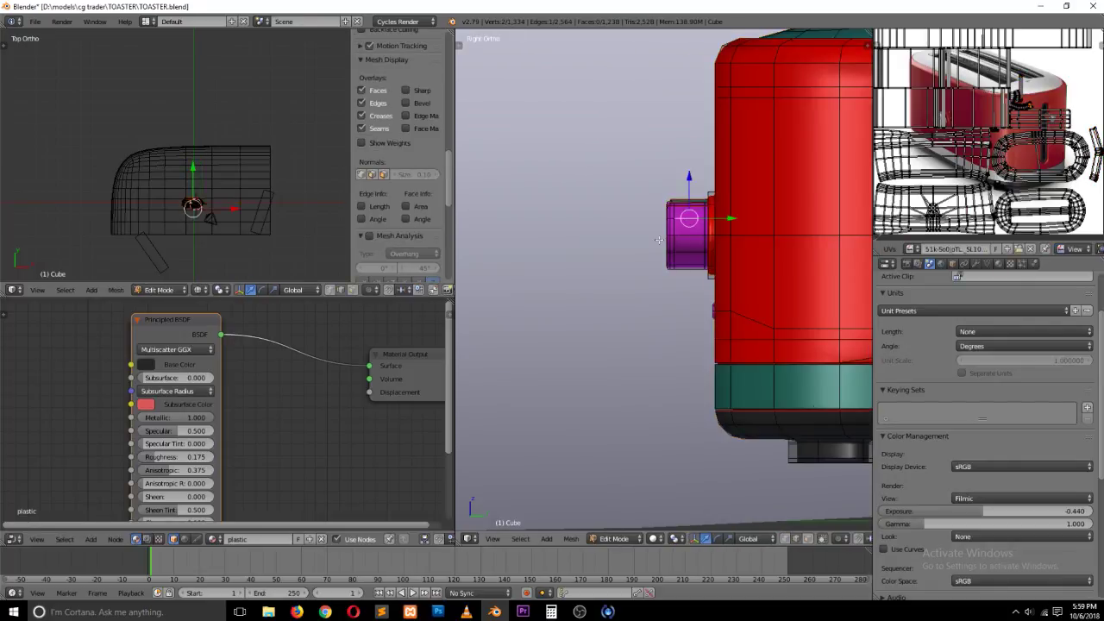
{"action": "key", "text": "z"}
{"action": "key", "text": "ctrl+Tab"}
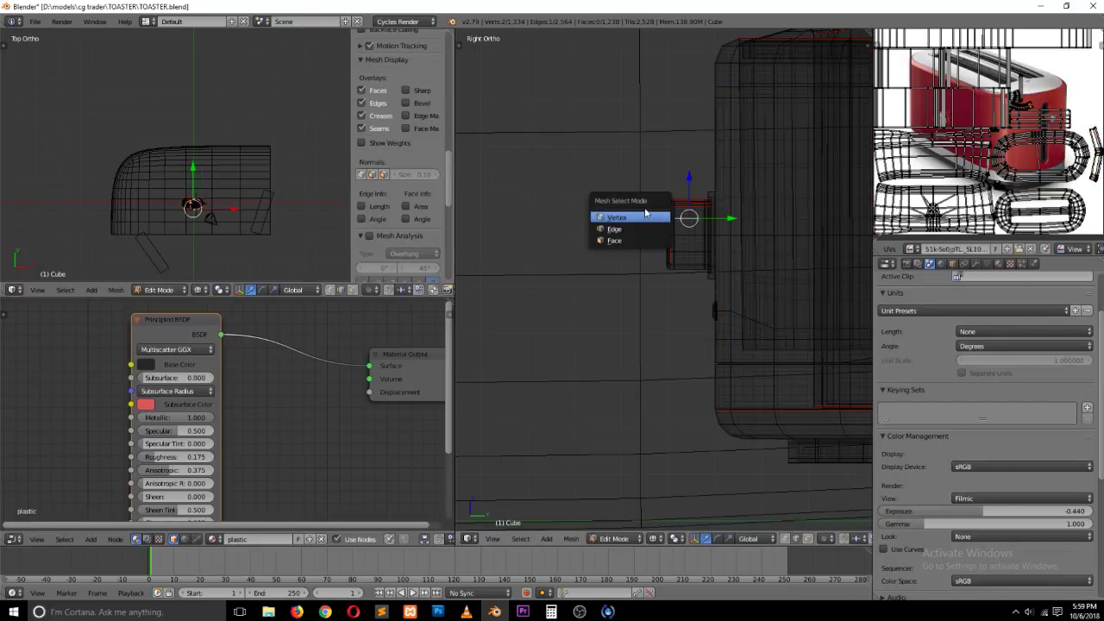
{"action": "left_click", "coordinate": [650, 217]}
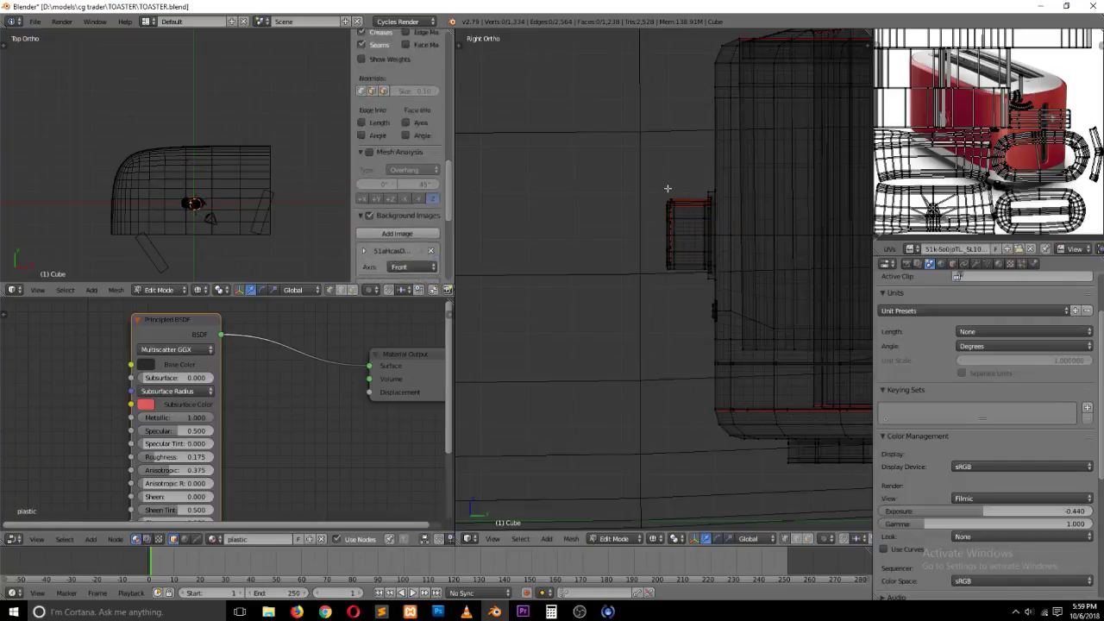
Step: Shorten the front control knob by moving its outer-end vertices along Y toward the toaster body, and return to solid object view
{"action": "key", "text": "b"}
{"action": "left_click_drag", "start_coordinate": [648, 164], "coordinate": [692, 300]}
{"action": "key", "text": "g"}
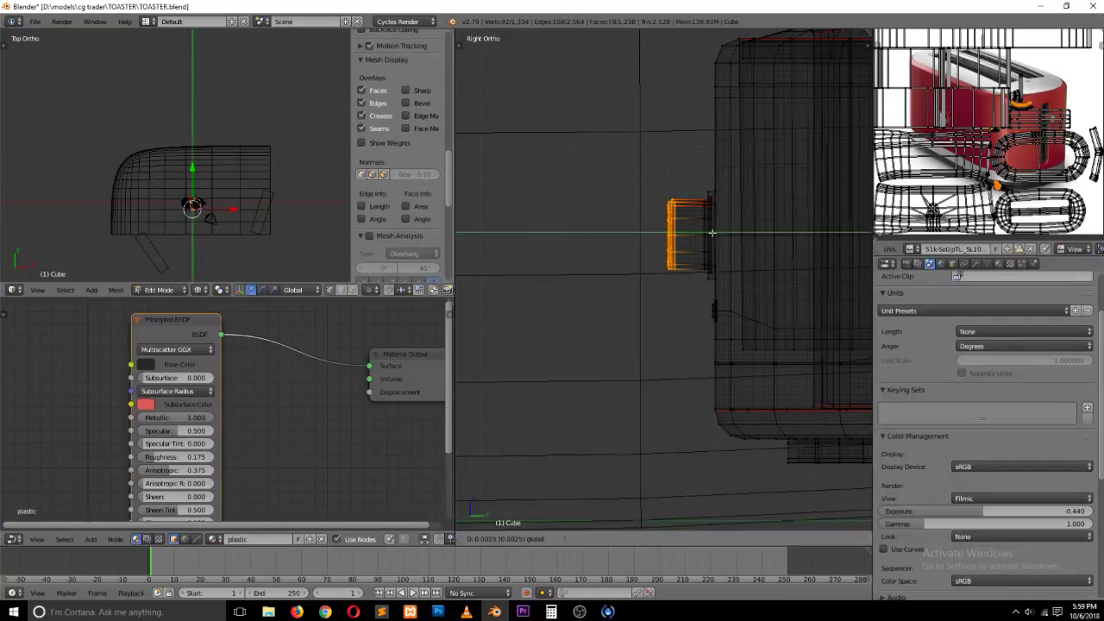
{"action": "left_click", "coordinate": [723, 239]}
{"action": "key", "text": "Tab"}
{"action": "key", "text": "z"}
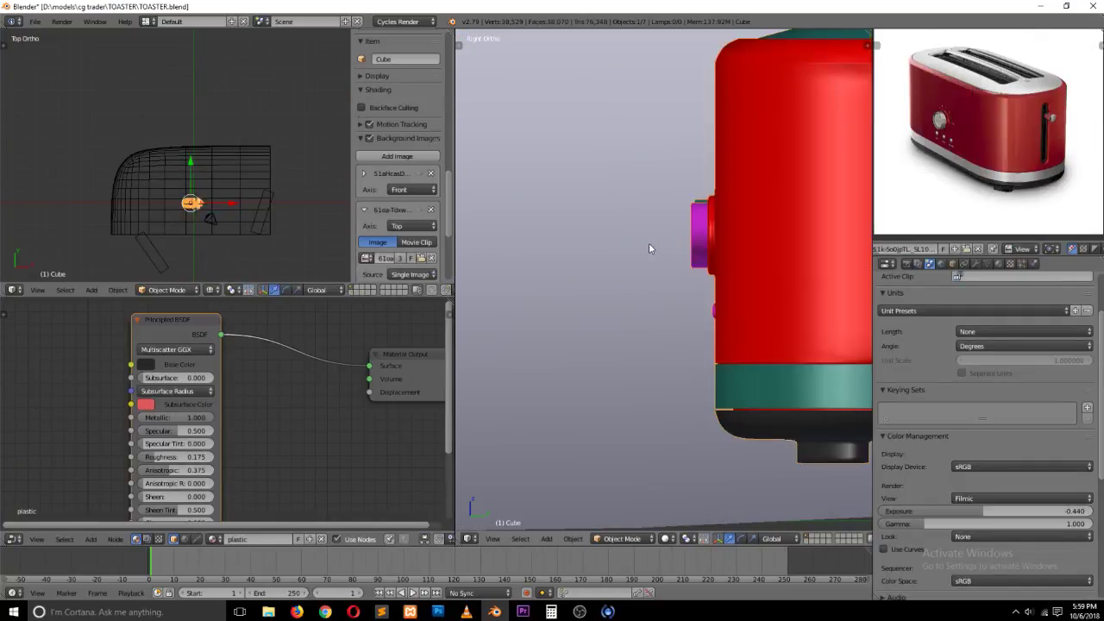
Step: Save the scene over the existing TOASTER.blend file
{"action": "middle_click_drag", "start_coordinate": [648, 242], "coordinate": [735, 295]}
{"action": "key", "text": "ctrl+s"}
{"action": "left_click", "coordinate": [736, 296]}
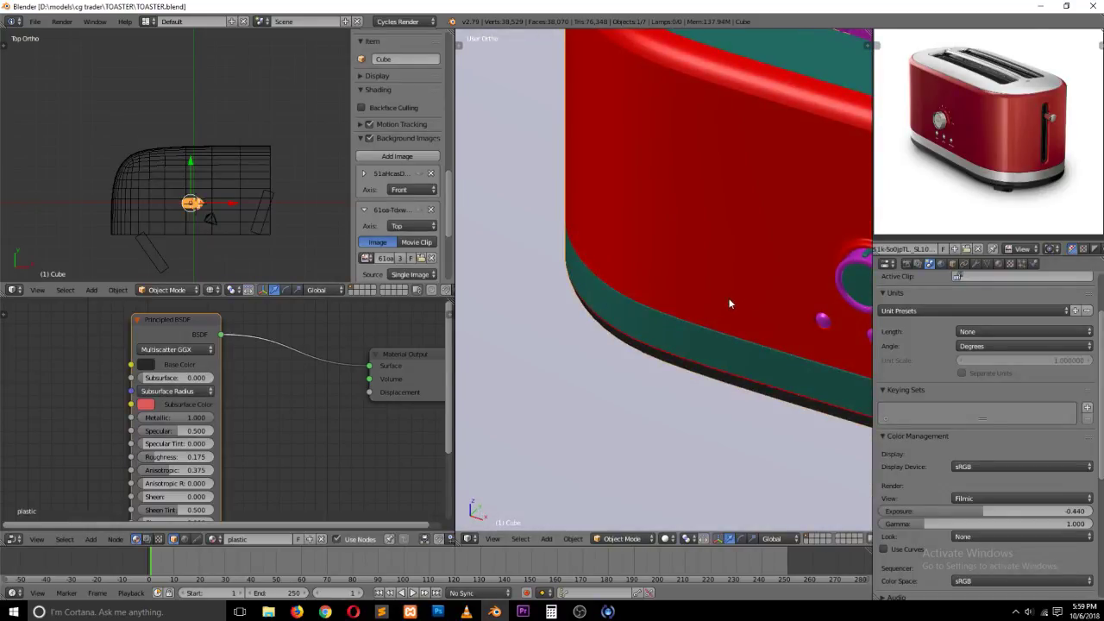
{"action": "scroll", "coordinate": [729, 305], "scroll_direction": "down", "scroll_amount": 2}
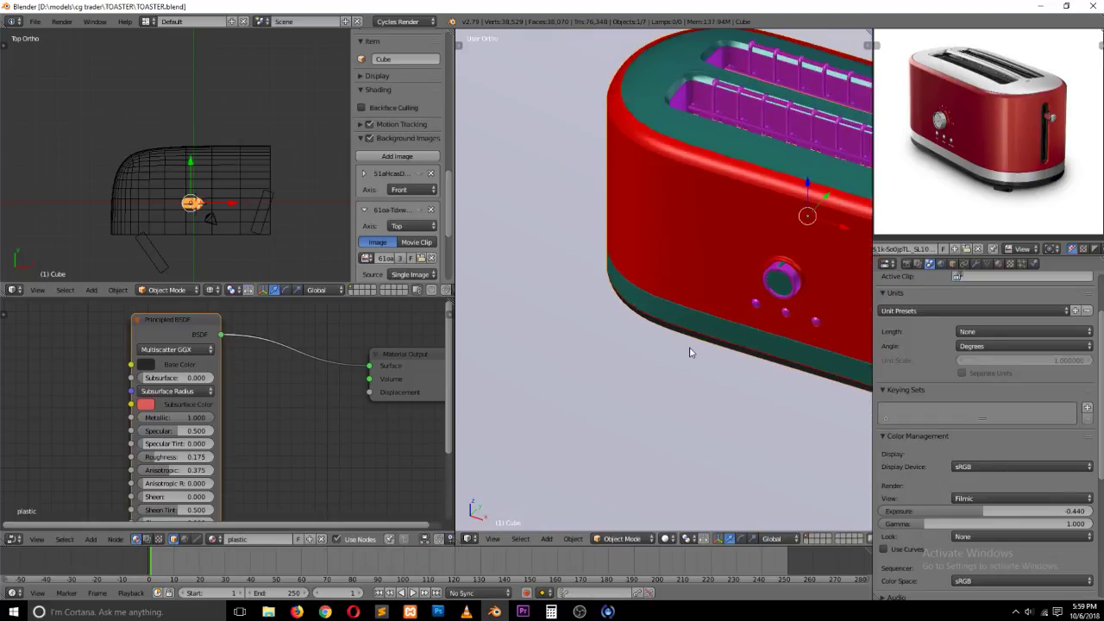
{"action": "scroll", "coordinate": [684, 309], "scroll_direction": "down", "scroll_amount": 3}
{"action": "scroll", "coordinate": [690, 302], "scroll_direction": "up", "scroll_amount": 2}
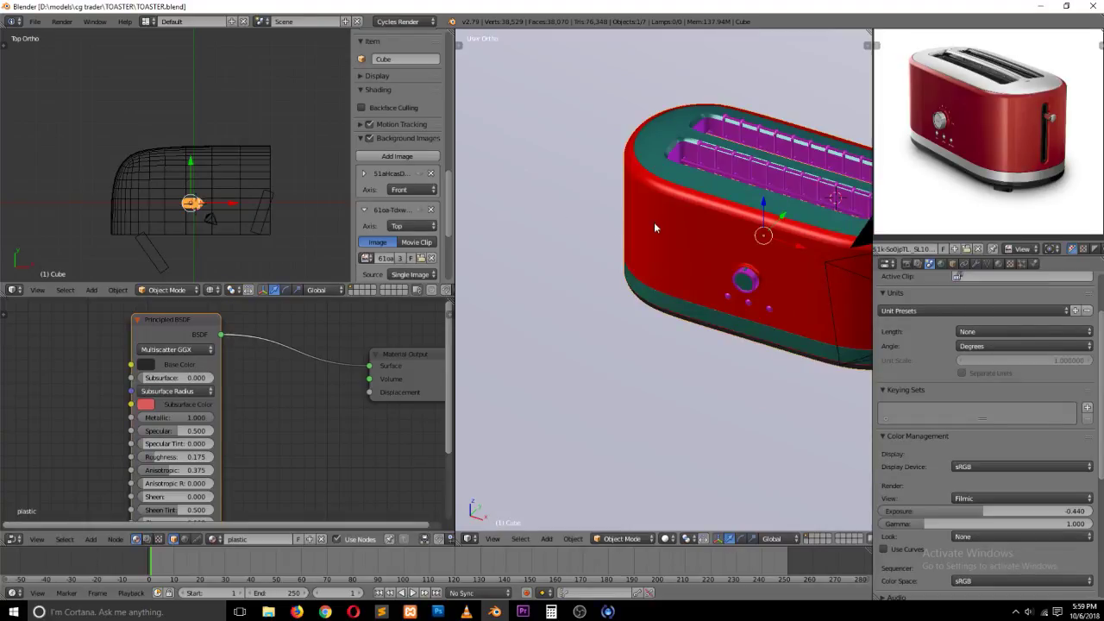
{"action": "scroll", "coordinate": [736, 263], "scroll_direction": "down", "scroll_amount": 1}
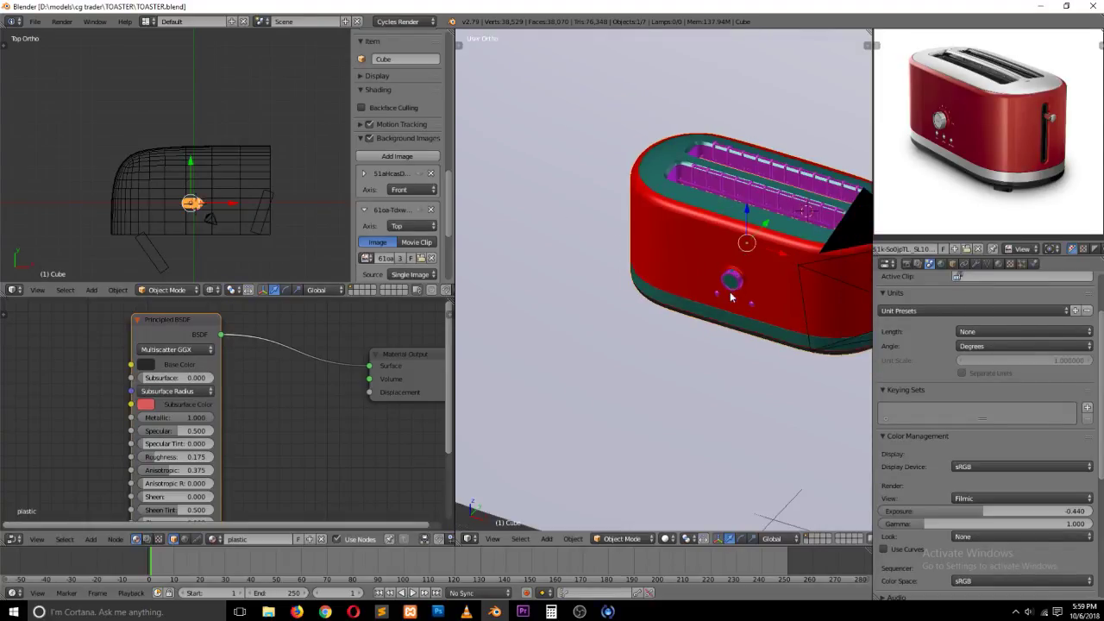
{"action": "scroll", "coordinate": [732, 298], "scroll_direction": "down", "scroll_amount": 3}
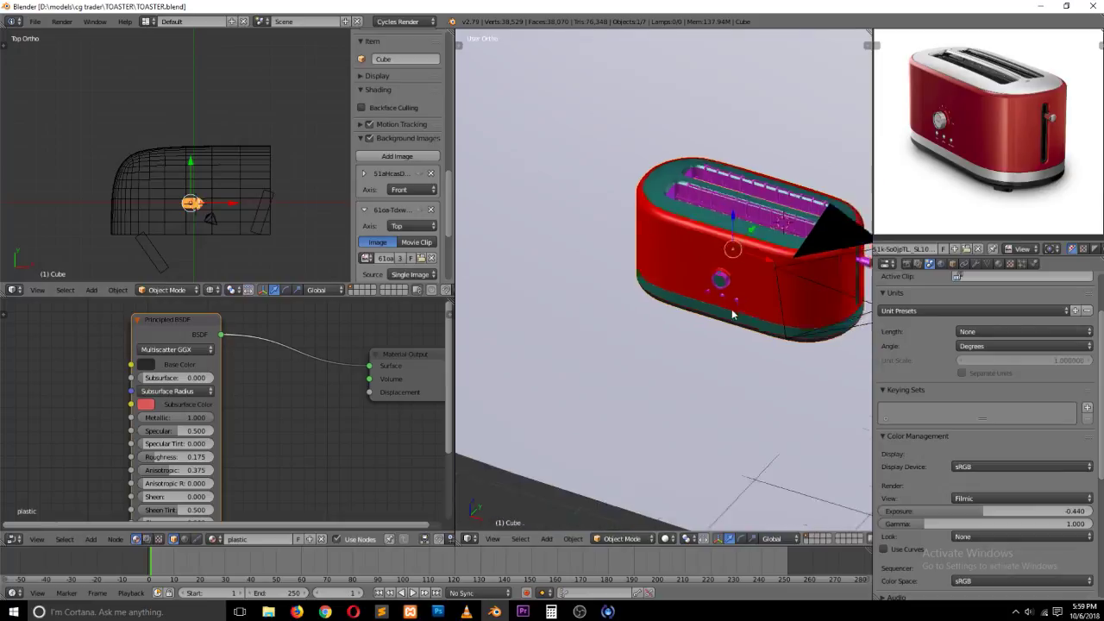